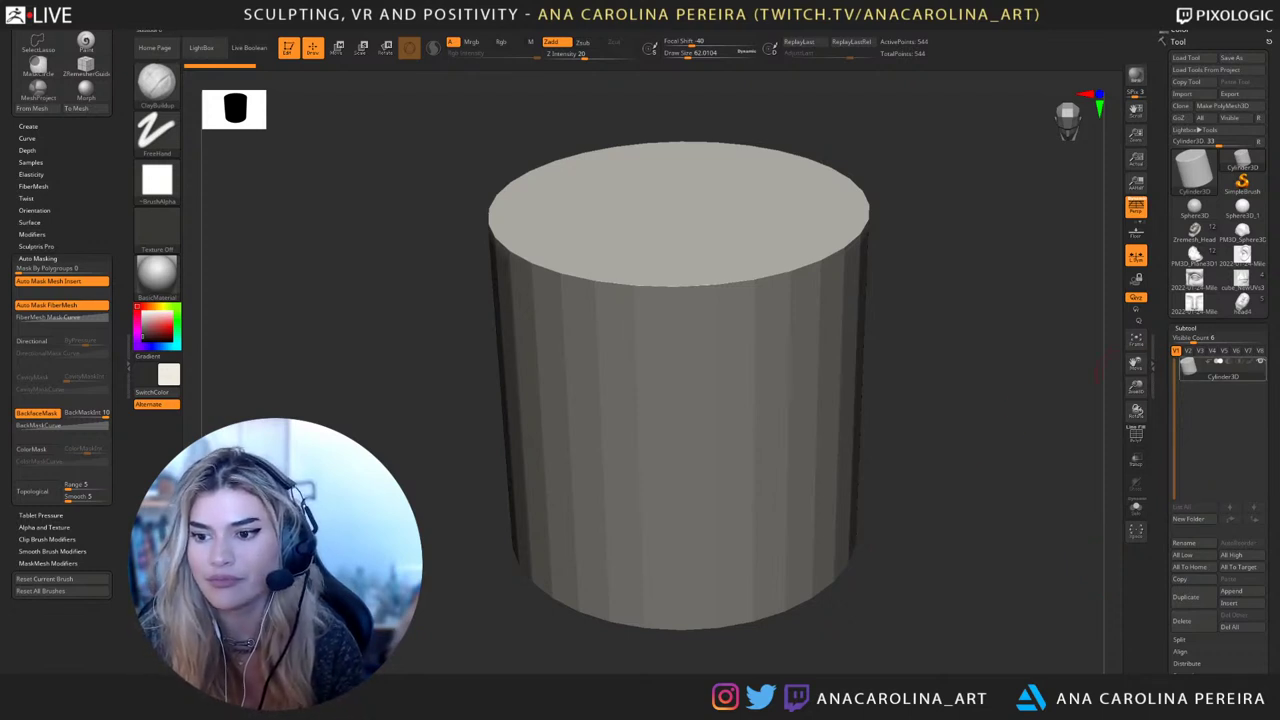
# Replace the cylinder with a Sphere3D tool and convert it to an editable PolyMesh3D
pyautogui.click(1242, 207)
pyautogui.click(1194, 207)
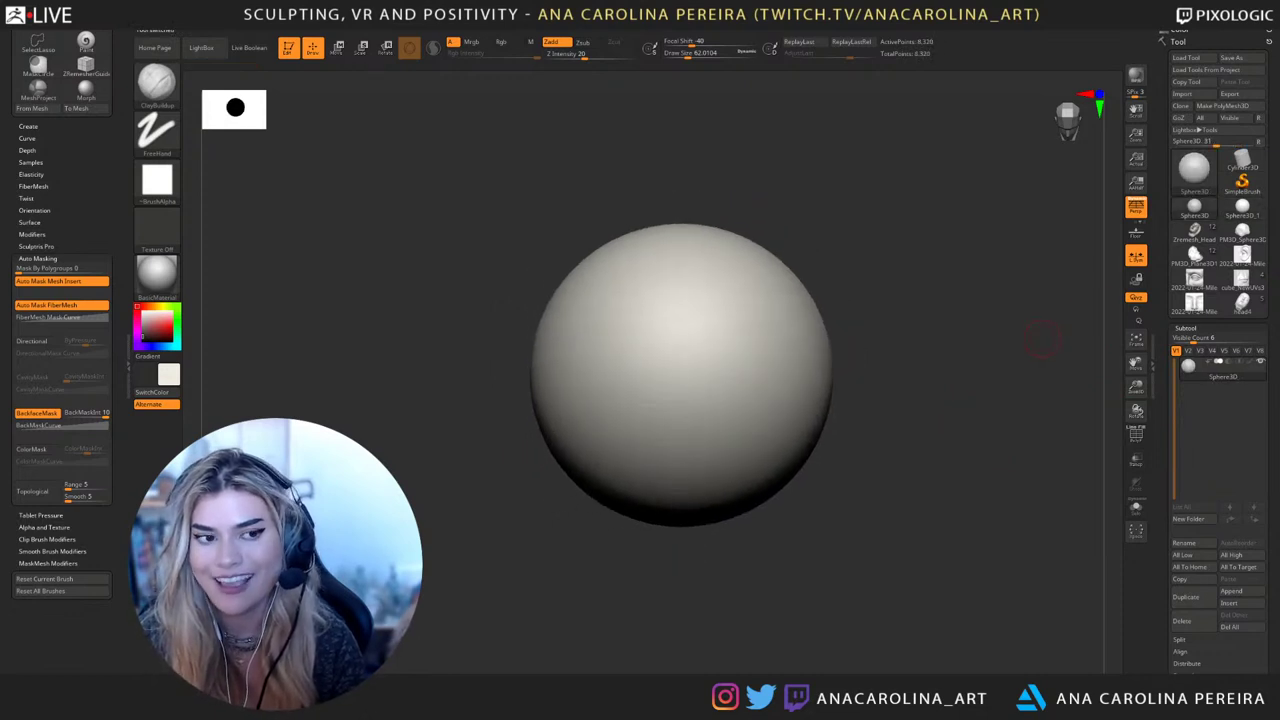
pyautogui.moveTo(1045, 337)
pyautogui.keyDown('ctrl'); pyautogui.mouseDown(button='right')
pyautogui.moveTo(1016, 438)
pyautogui.moveTo(1008, 341)
pyautogui.mouseUp(button='right'); pyautogui.keyUp('ctrl')
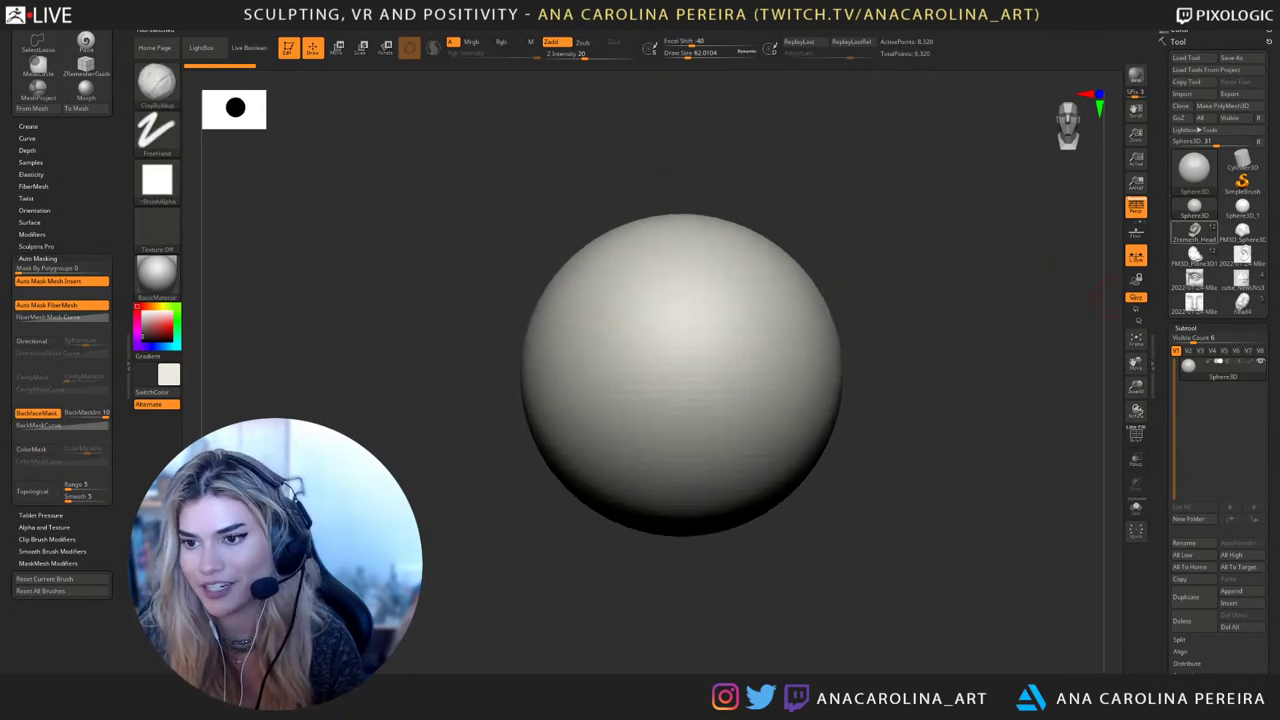
pyautogui.click(1236, 105)
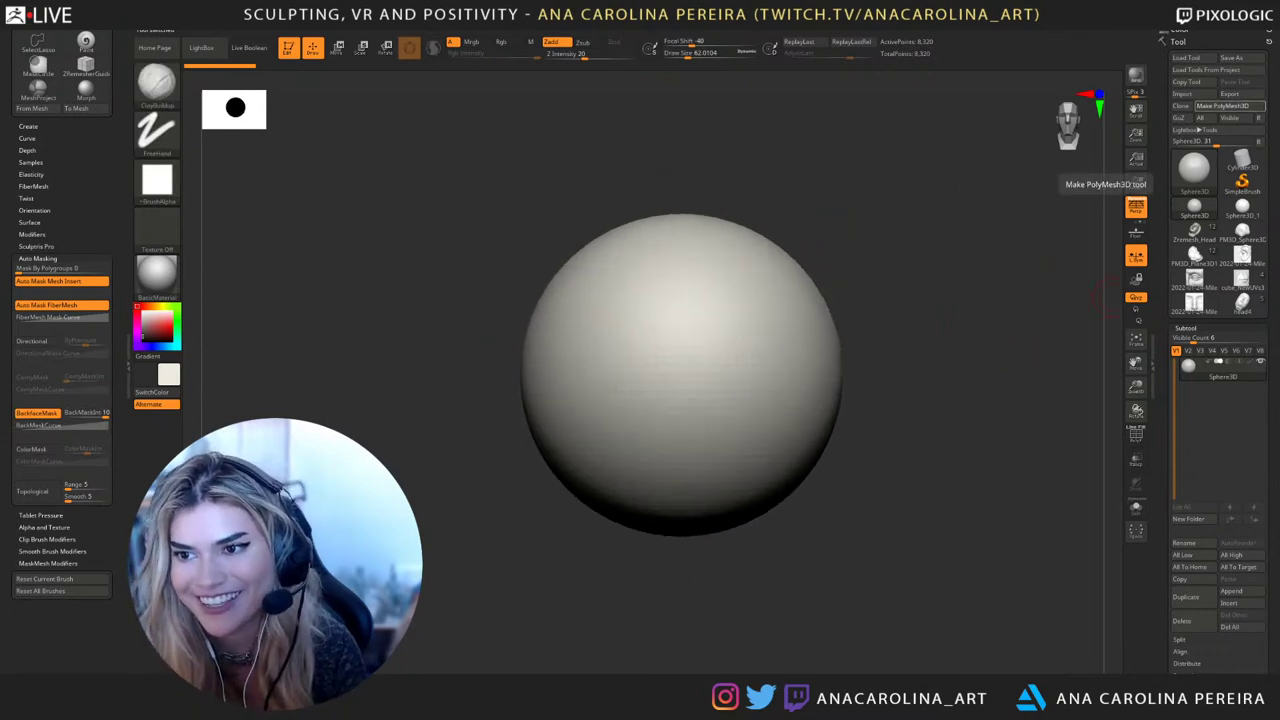
# Adjust the ClayBuildup brush's draw size to about 415 and face the sphere straight from the front
pyautogui.press('b')
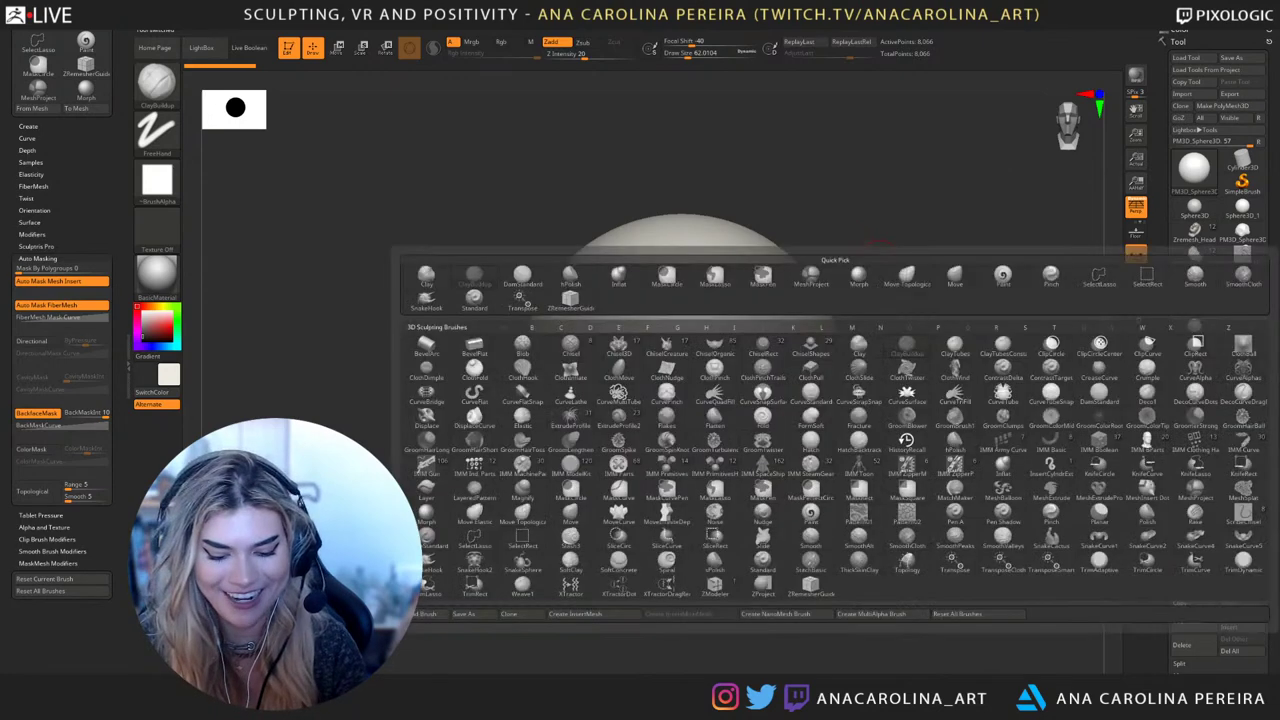
pyautogui.press('s')
pyautogui.press('s')
pyautogui.moveTo(860, 265); pyautogui.dragTo(888, 265)
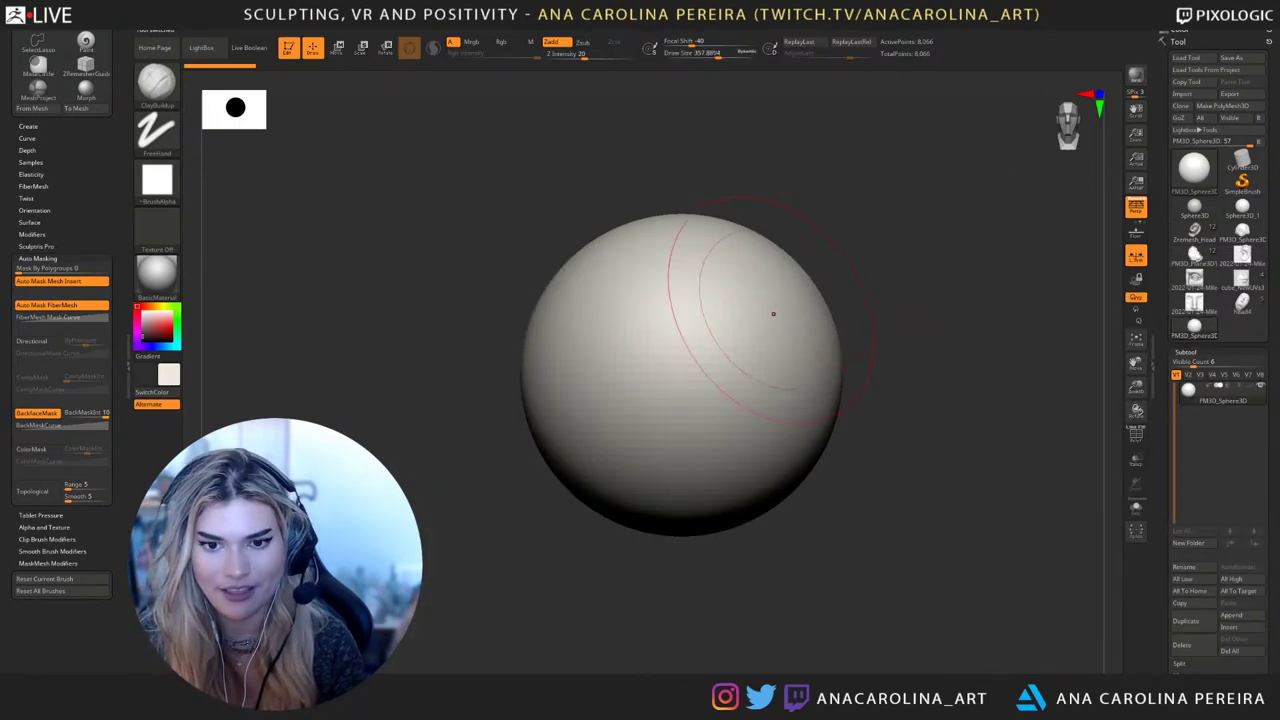
pyautogui.press('s')
pyautogui.moveTo(777, 304); pyautogui.dragTo(883, 328)
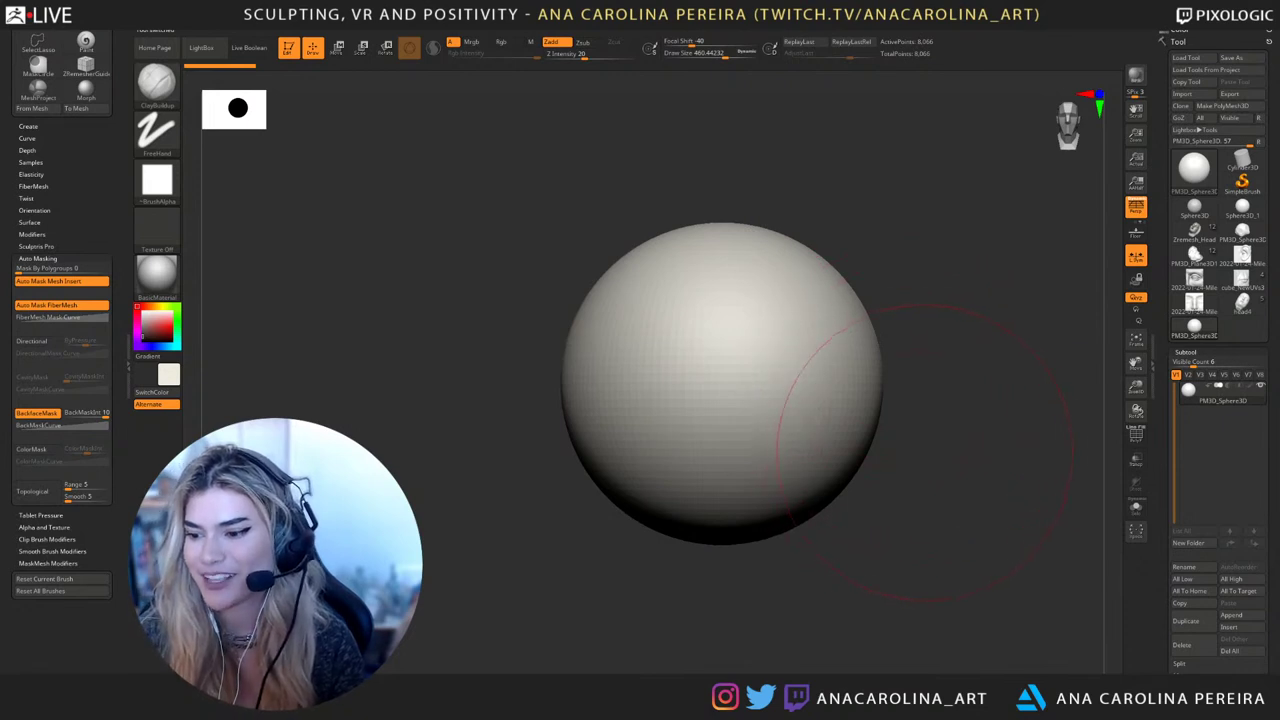
pyautogui.keyDown('alt'); pyautogui.moveTo(947, 452); pyautogui.dragTo(919, 452); pyautogui.keyUp('alt')
pyautogui.press('space')
pyautogui.moveTo(883, 335); pyautogui.dragTo(918, 329)
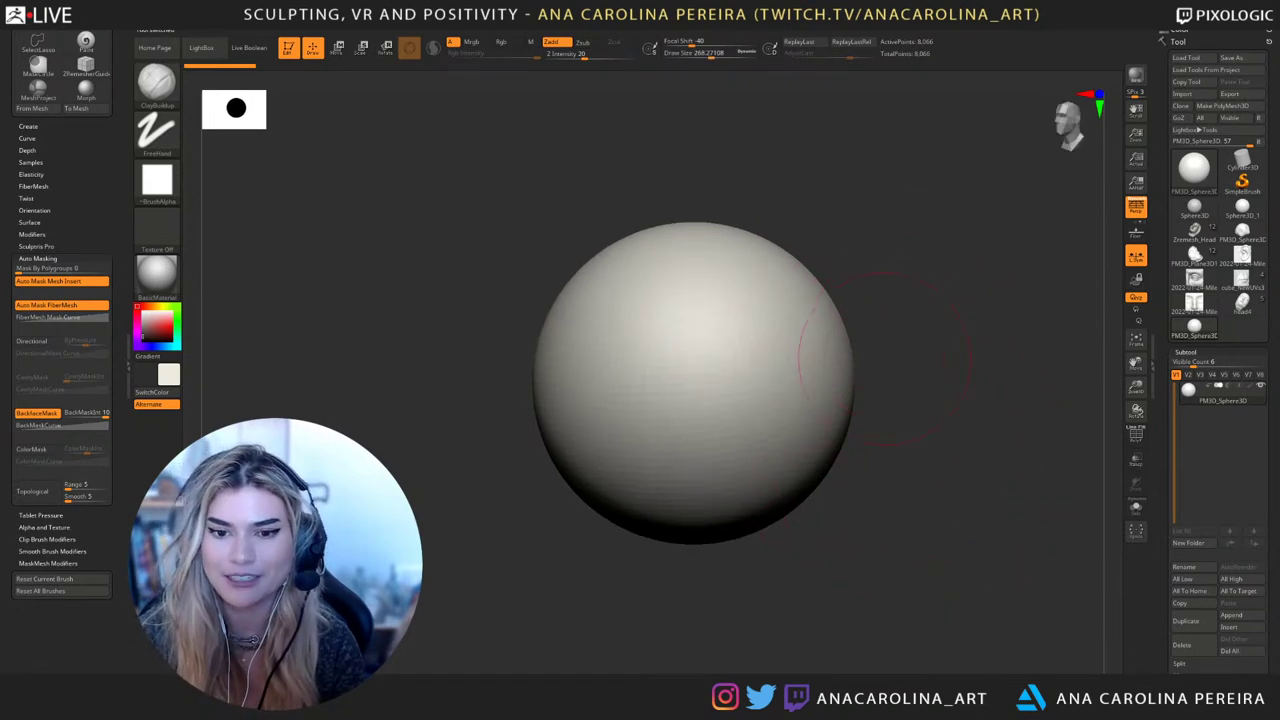
pyautogui.press('space')
pyautogui.moveTo(830, 265); pyautogui.dragTo(850, 246)
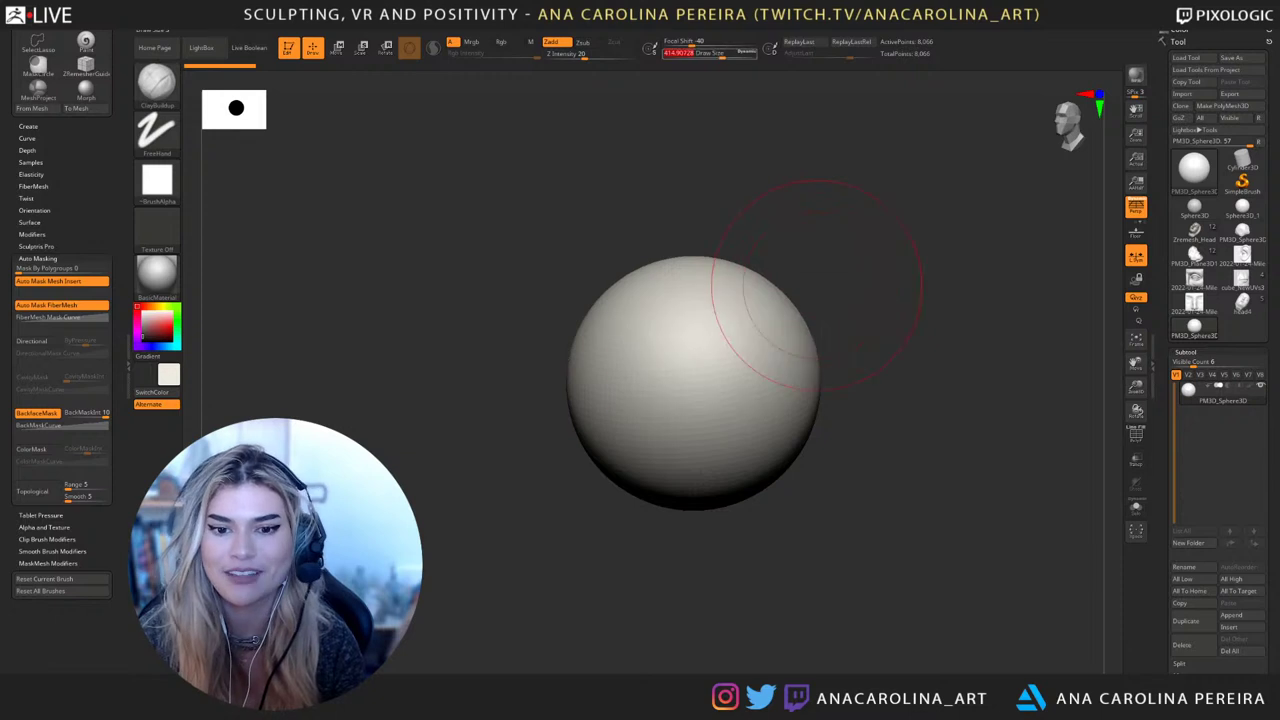
pyautogui.keyDown('shift'); pyautogui.moveTo(808, 300); pyautogui.dragTo(827, 300); pyautogui.keyUp('shift')
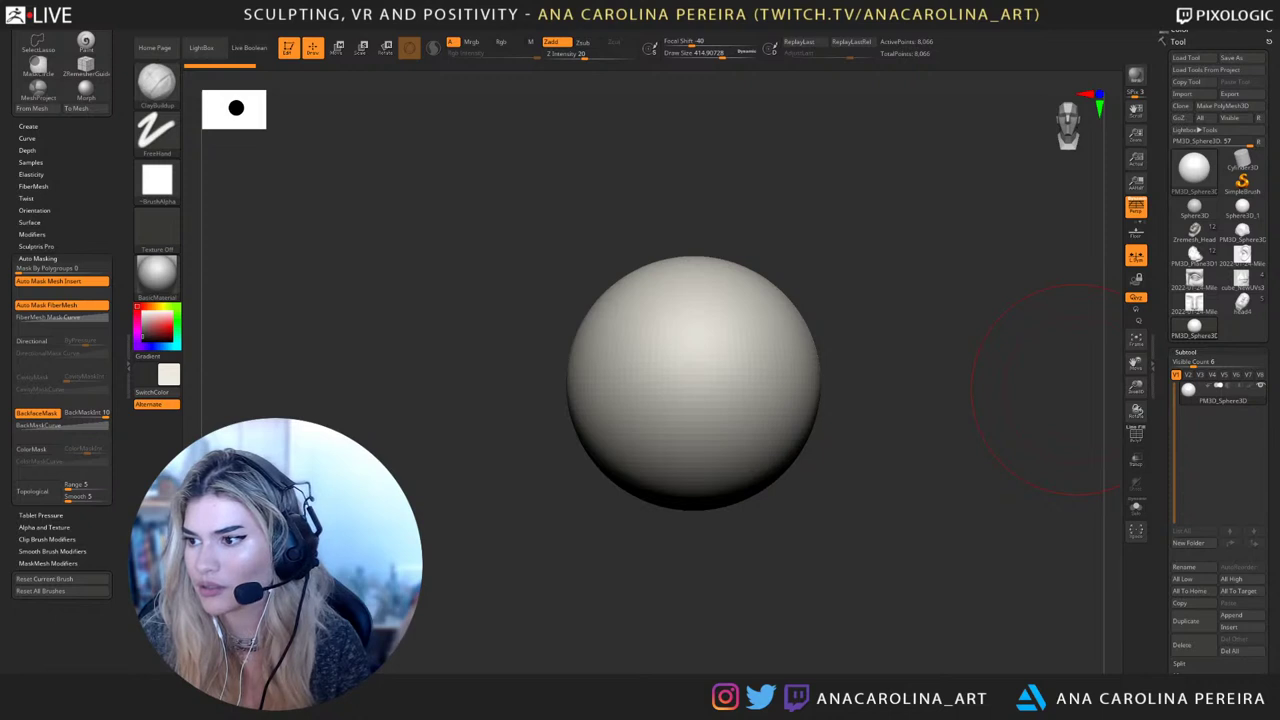
# Switch to the notes app with the "Cryptid Series - Request List" note, reposition its window and go through the list entries
pyautogui.hotkey('alt', 'Tab')
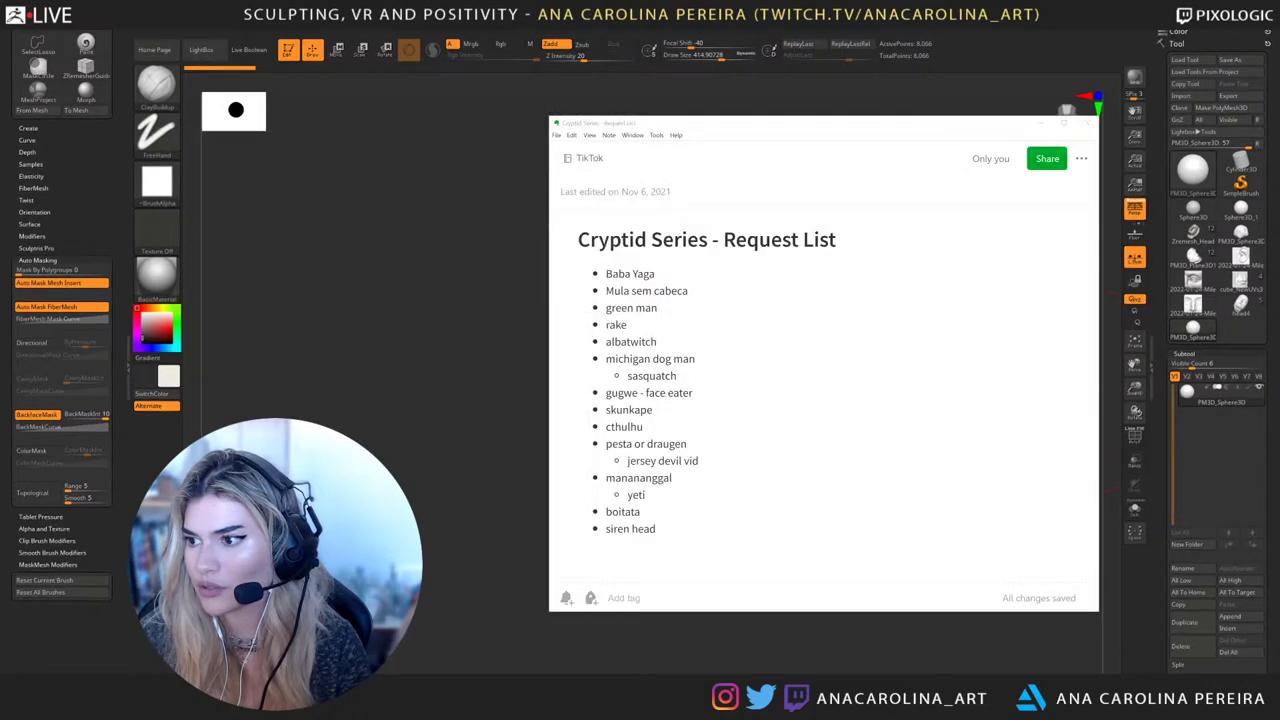
pyautogui.moveTo(905, 123); pyautogui.dragTo(815, 77)
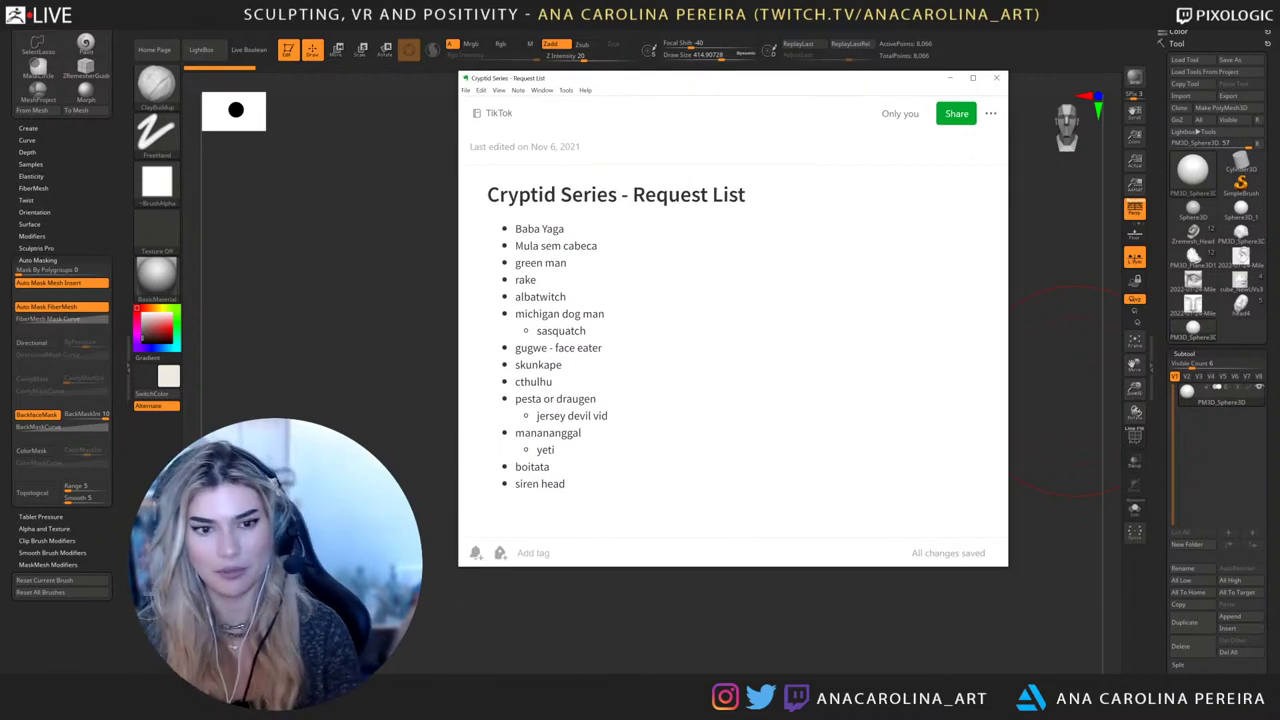
pyautogui.click(566, 229)
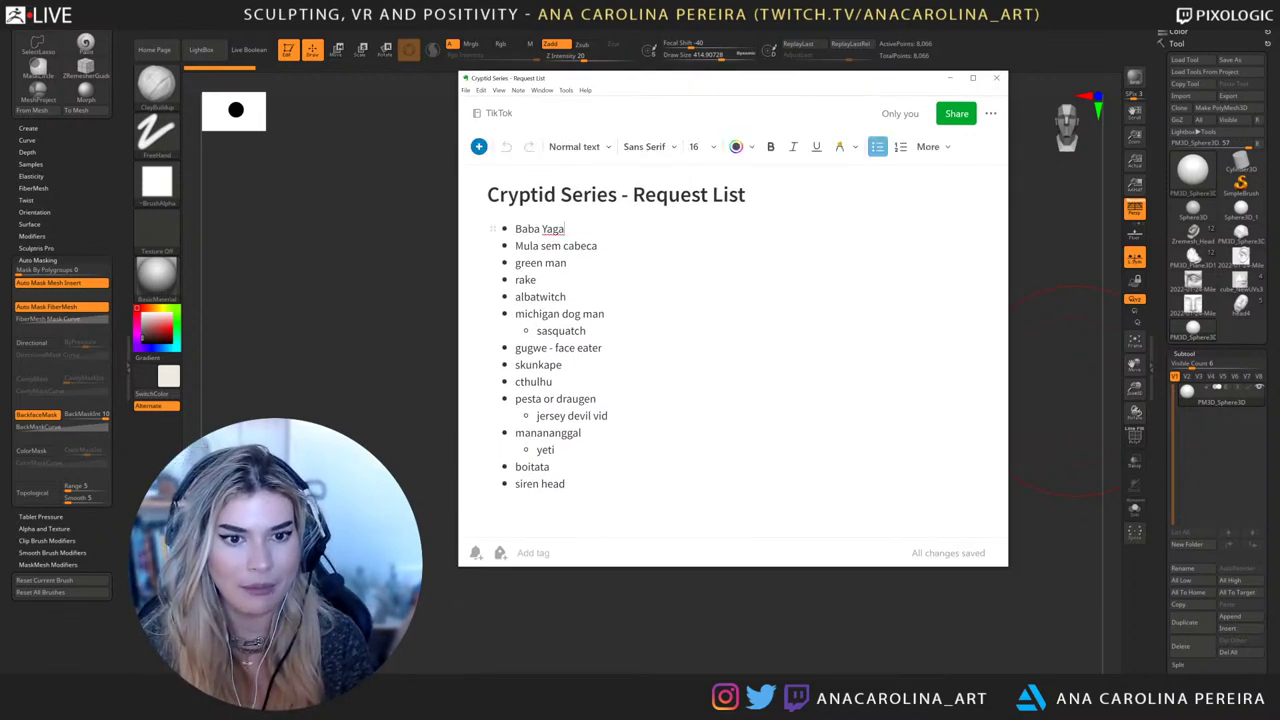
pyautogui.click(599, 246)
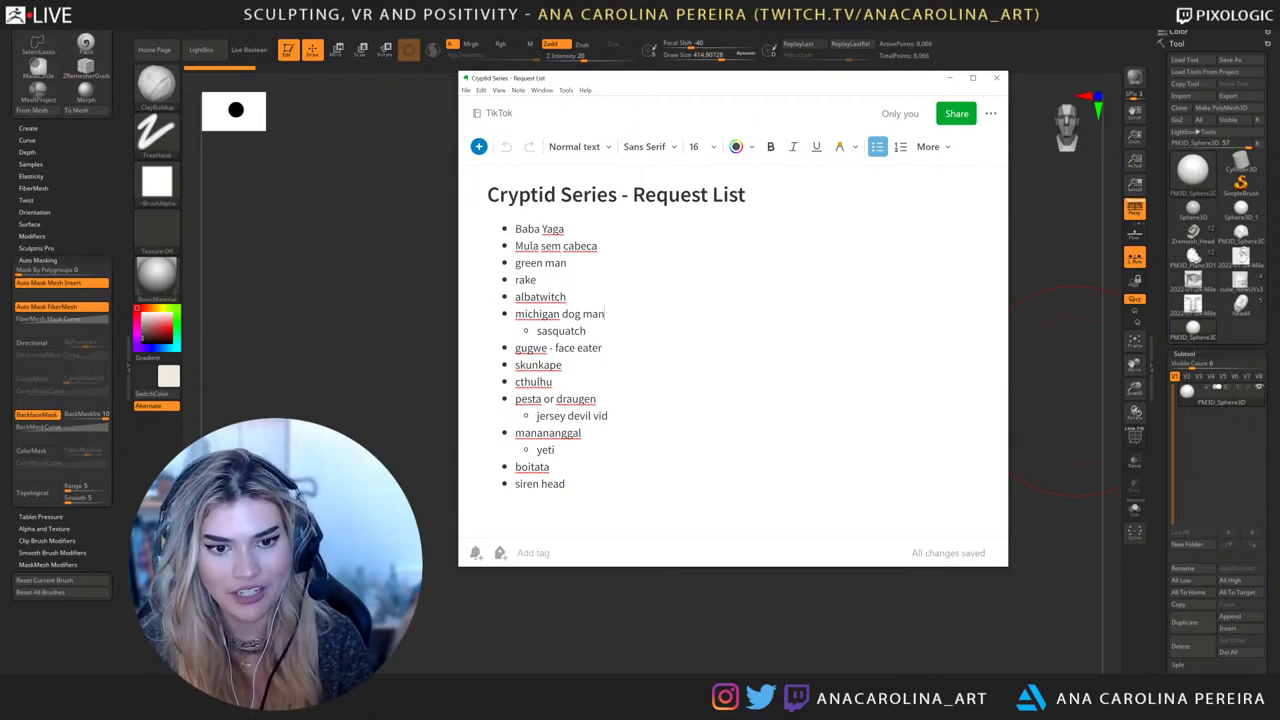
# Delete the nested "sasquatch" bullet under "michigan dog man" from the request list
pyautogui.hotkey('shift', 'Left')
pyautogui.hotkey('shift', 'Left')
pyautogui.hotkey('shift', 'Left')
pyautogui.hotkey('shift', 'Left')
pyautogui.hotkey('shift', 'Left')
pyautogui.hotkey('shift', 'Left')
pyautogui.hotkey('shift', 'Left')
pyautogui.hotkey('shift', 'Left')
pyautogui.hotkey('shift', 'Left')
pyautogui.press('BackSpace')
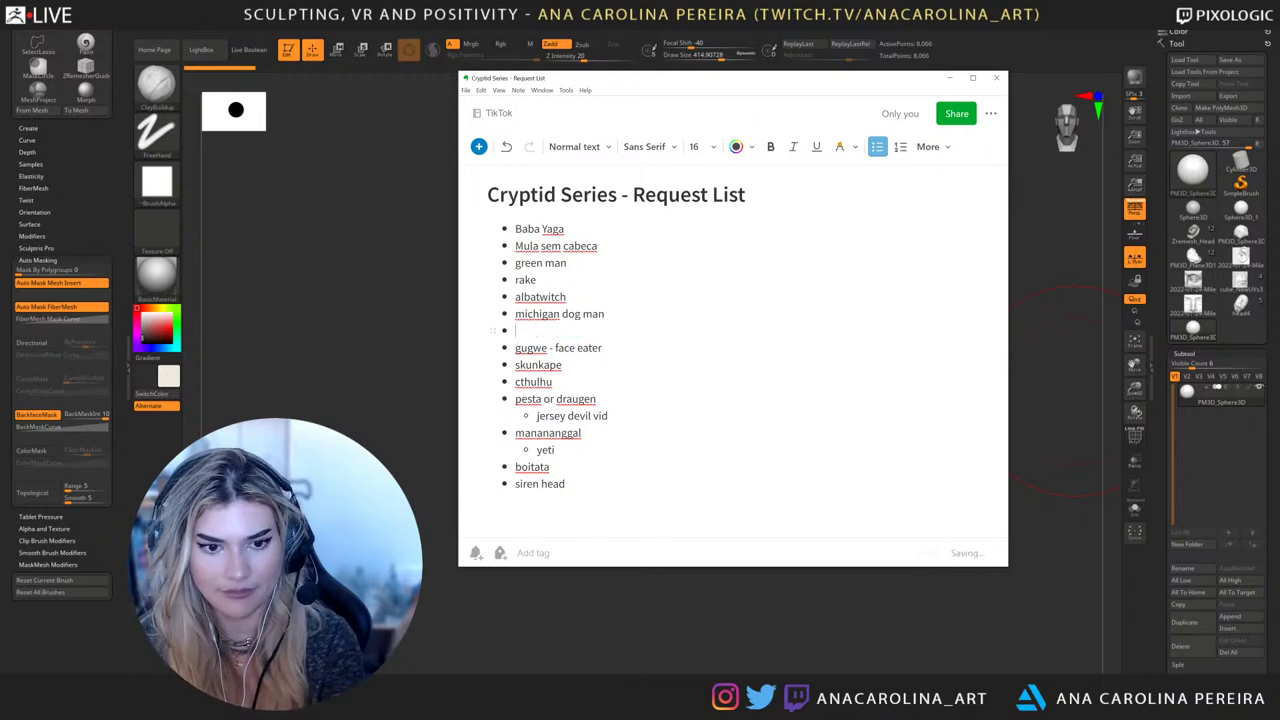
pyautogui.press('BackSpace')
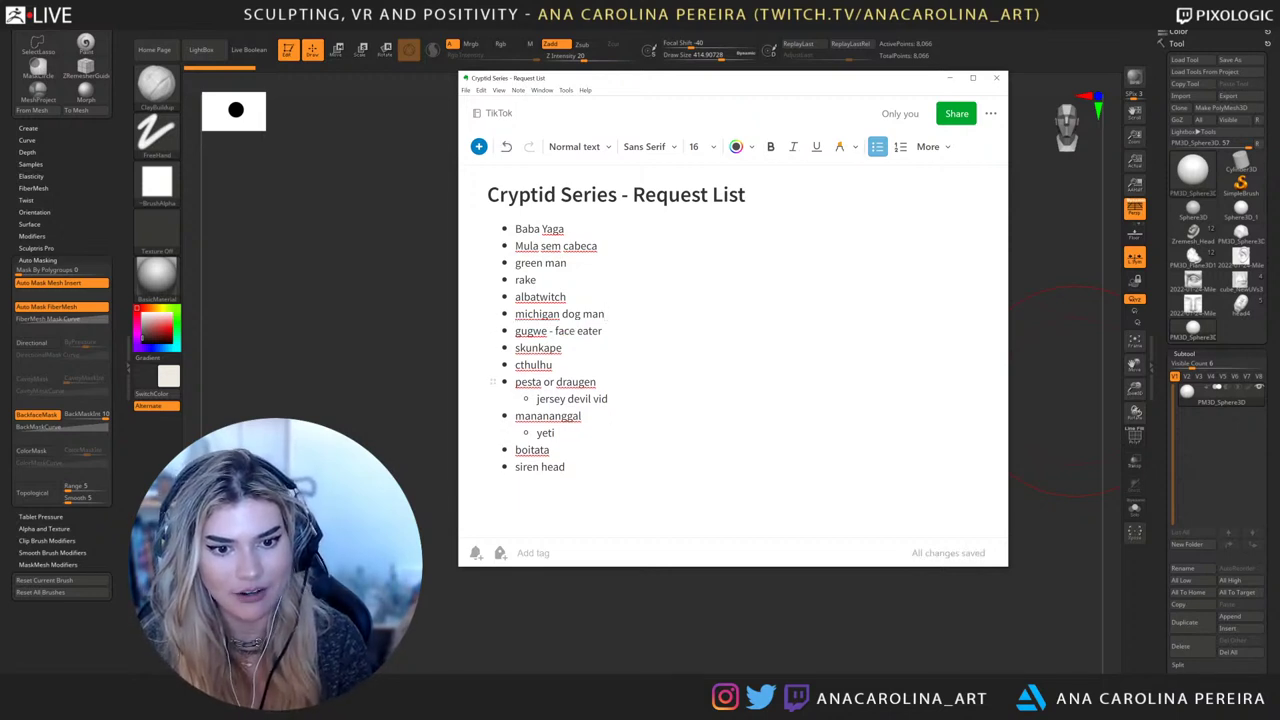
# Try to delete the nested "jersey devil vid" bullet under "pesta or draugen"
pyautogui.hotkey('shift', 'Left')
pyautogui.hotkey('shift', 'Left')
pyautogui.hotkey('shift', 'Left')
pyautogui.hotkey('shift', 'Left')
pyautogui.hotkey('shift', 'Left')
pyautogui.hotkey('shift', 'Left')
pyautogui.hotkey('shift', 'Left')
pyautogui.hotkey('shift', 'Left')
pyautogui.hotkey('shift', 'Left')
pyautogui.hotkey('shift', 'Left')
pyautogui.hotkey('shift', 'Left')
pyautogui.hotkey('shift', 'Left')
pyautogui.hotkey('shift', 'Left')
pyautogui.hotkey('shift', 'Left')
pyautogui.hotkey('shift', 'Left')
pyautogui.hotkey('shift', 'Left')
pyautogui.press('BackSpace')
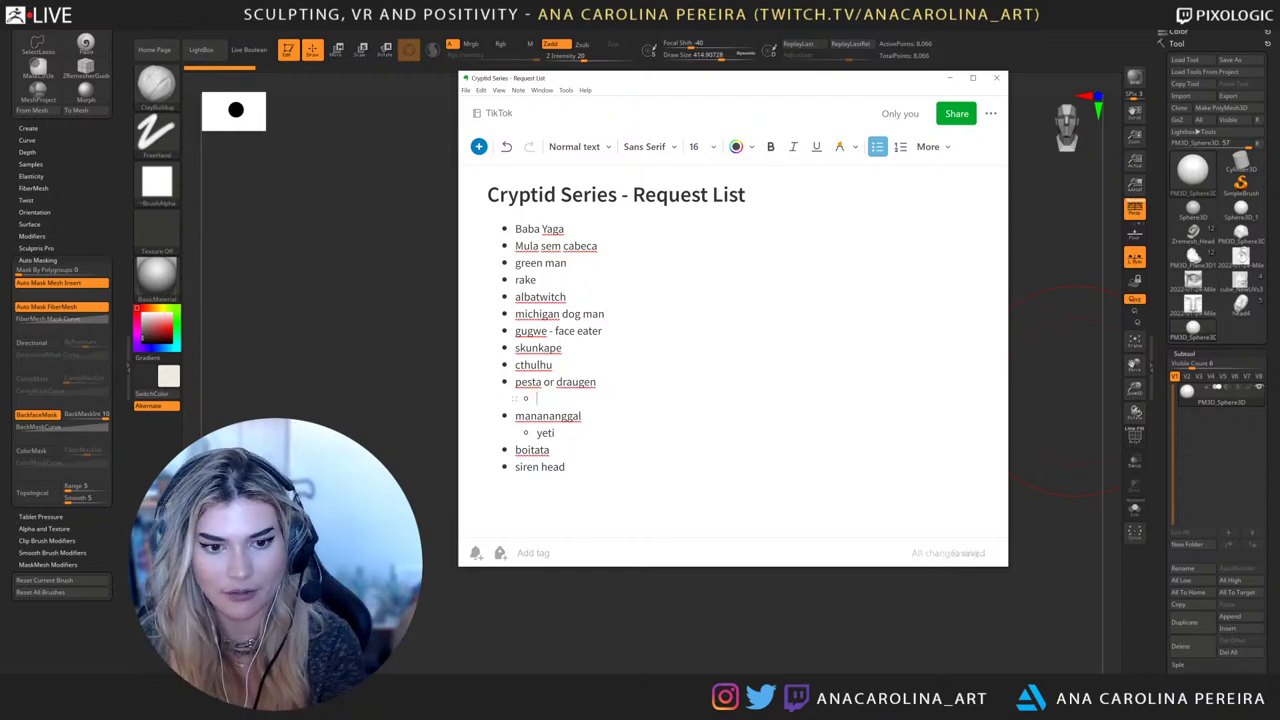
pyautogui.press('BackSpace')
pyautogui.hotkey('ctrl', 'z')
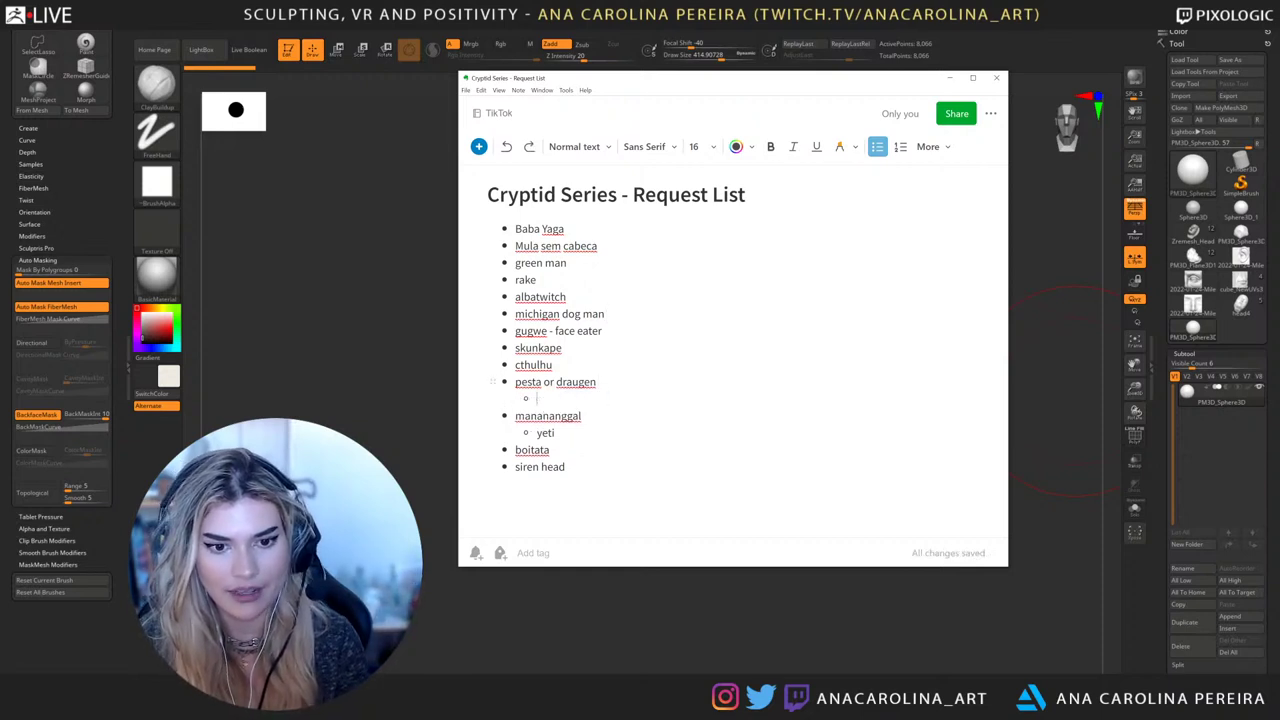
pyautogui.hotkey('ctrl', 'z')
# Highlight the "manananggal" entry in the request list, then close the note and return to ZBrush
pyautogui.doubleClick(560, 416)
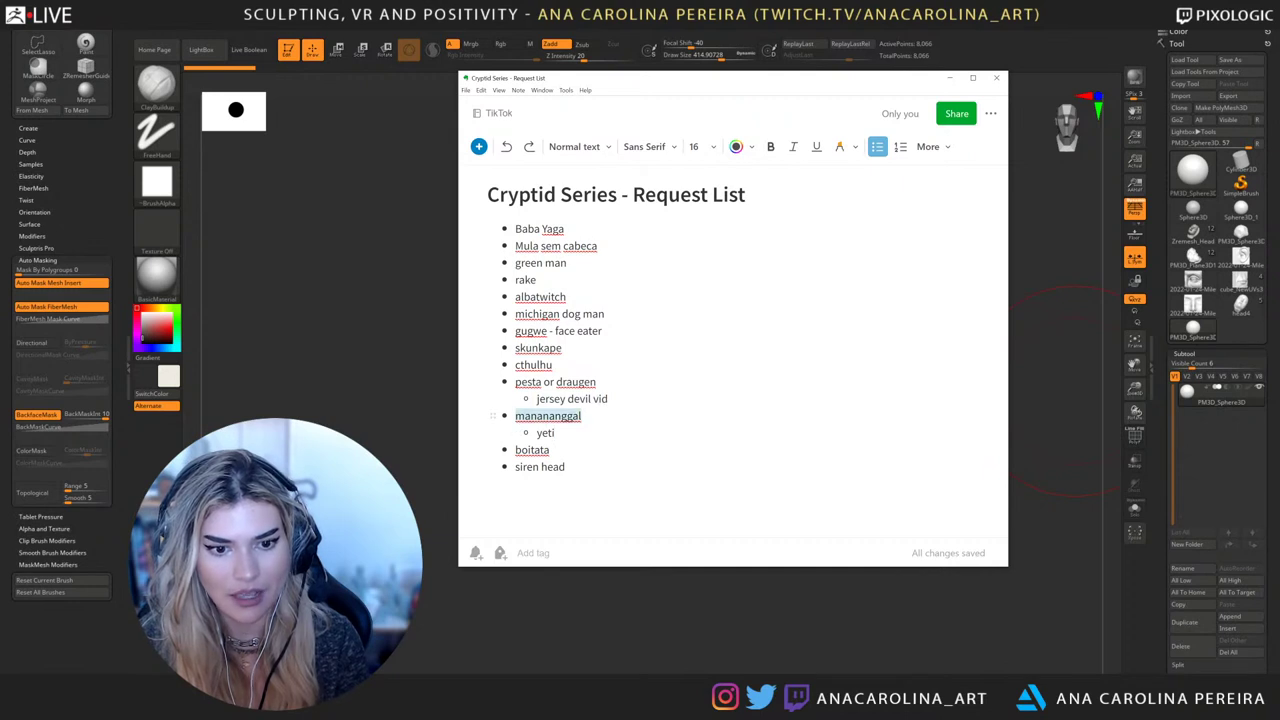
pyautogui.click(580, 416)
pyautogui.doubleClick(560, 416)
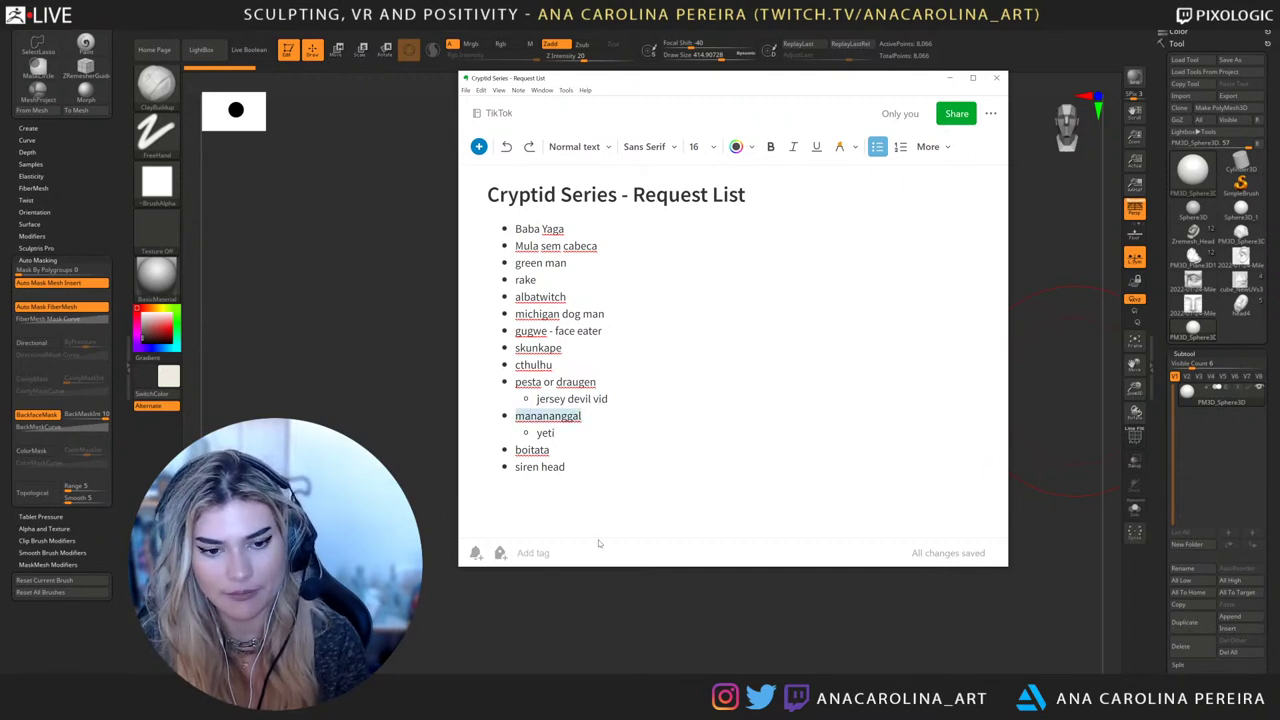
pyautogui.click(551, 451)
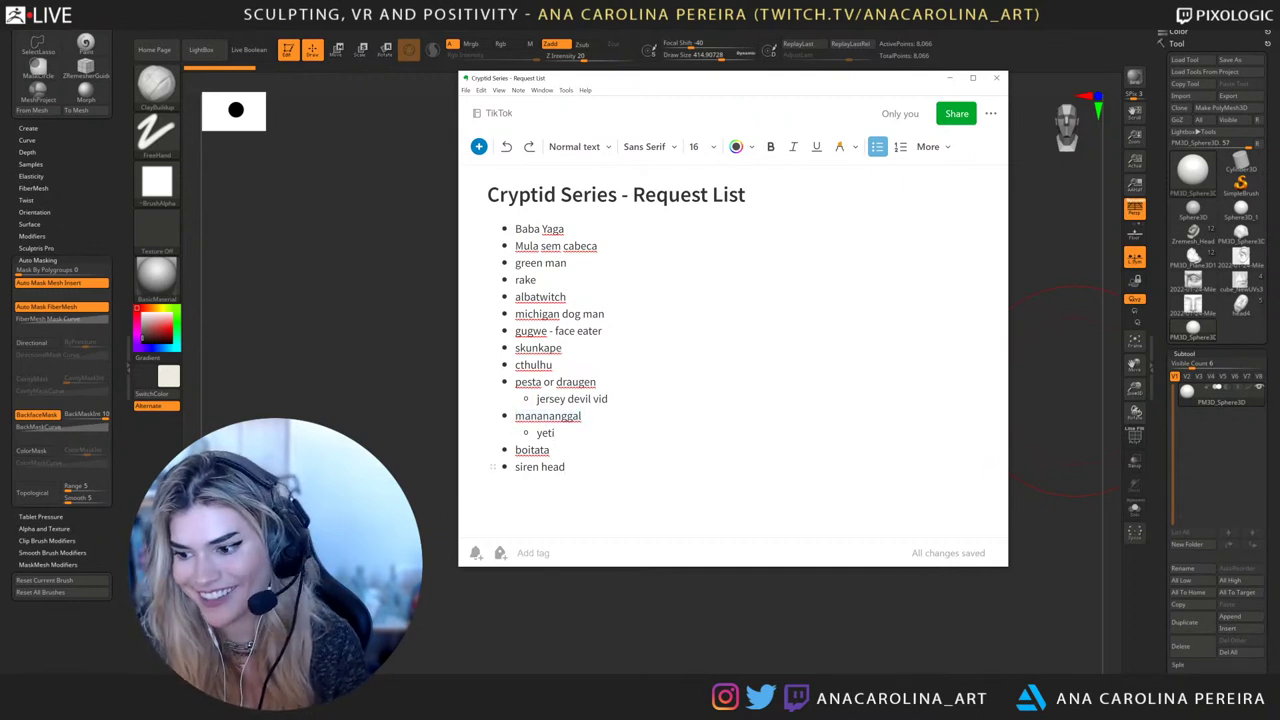
pyautogui.click(996, 77)
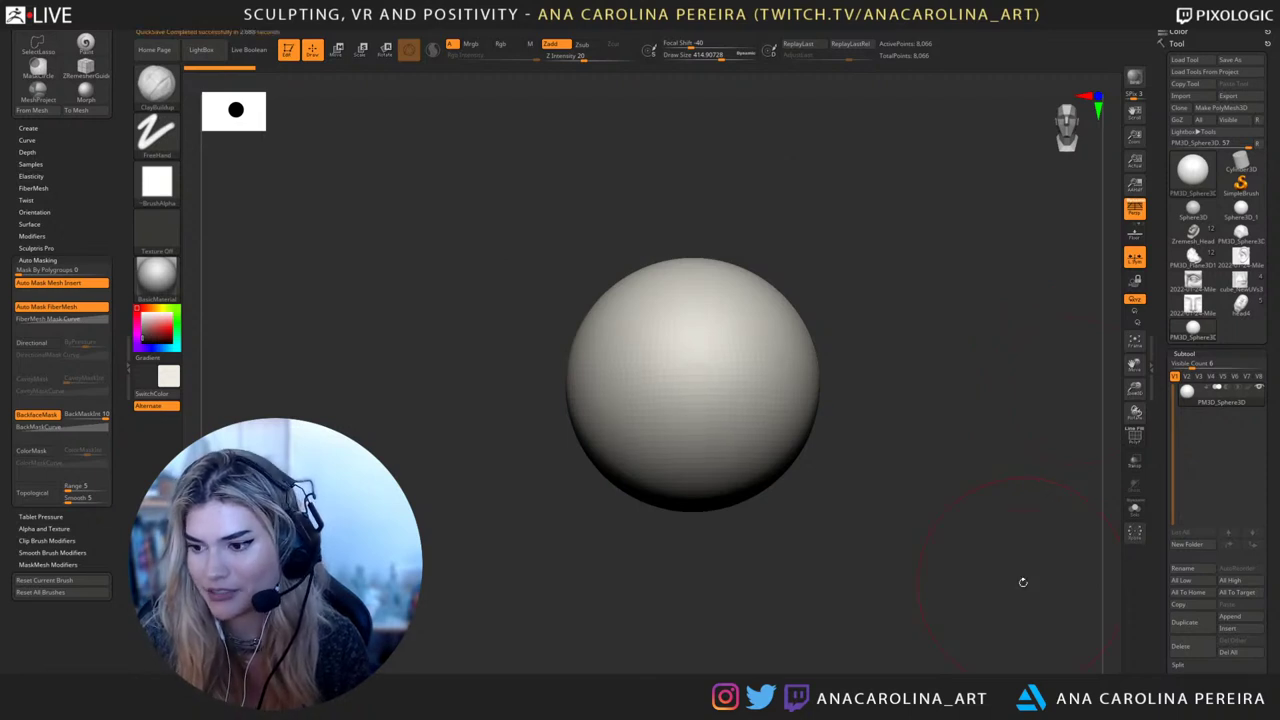
pyautogui.press('b')
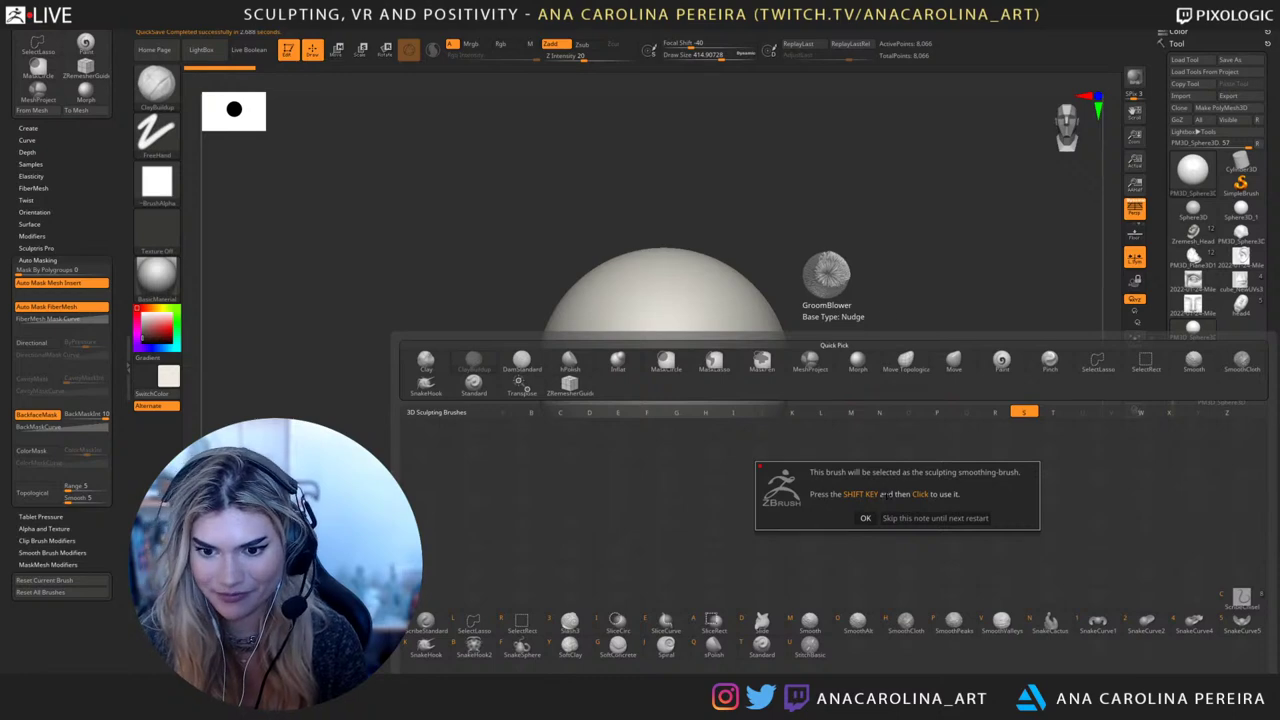
pyautogui.click(866, 518)
pyautogui.press('b')
pyautogui.press('s')
pyautogui.press('m')
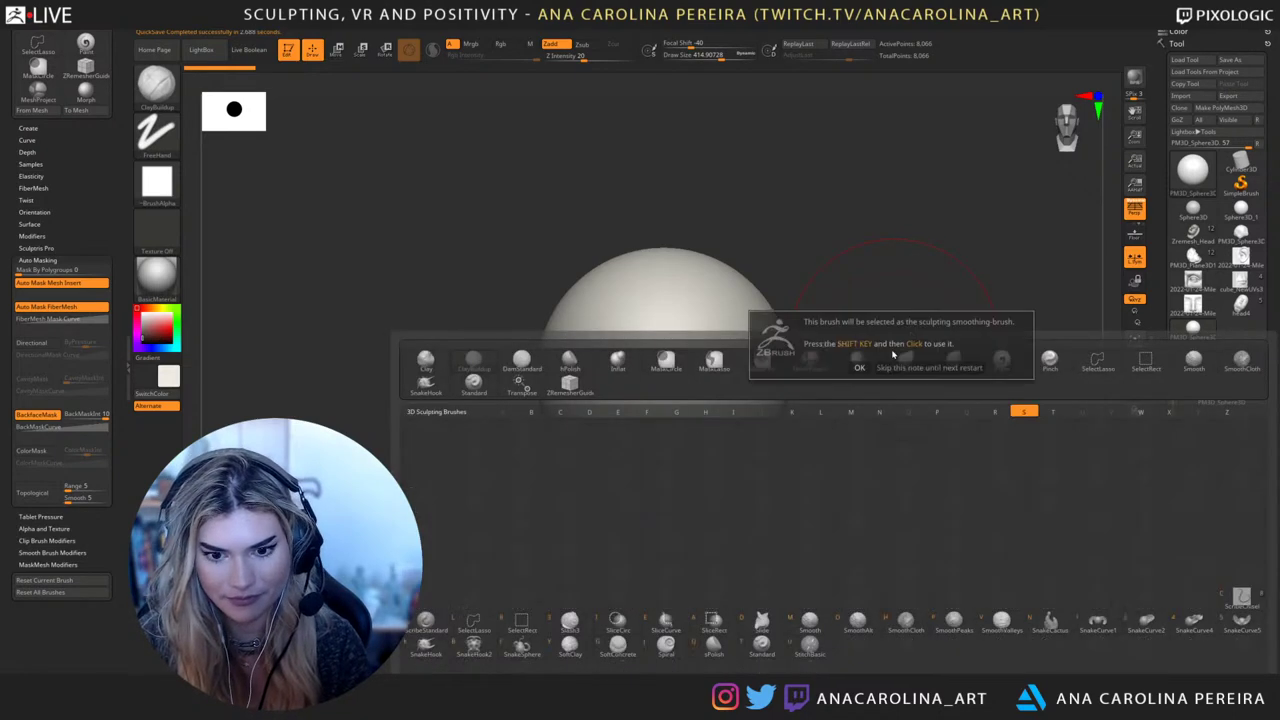
pyautogui.click(859, 367)
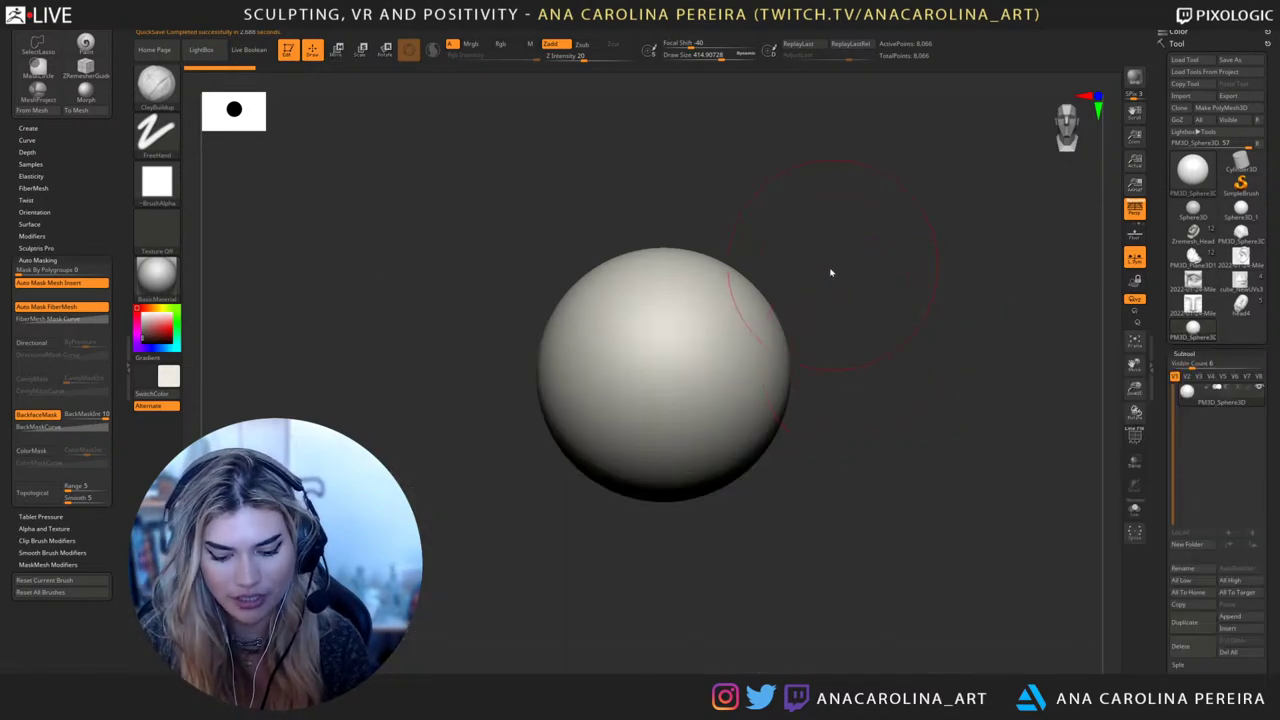
# Choose the SnakeHook brush and set its draw size to about 657
pyautogui.press('b')
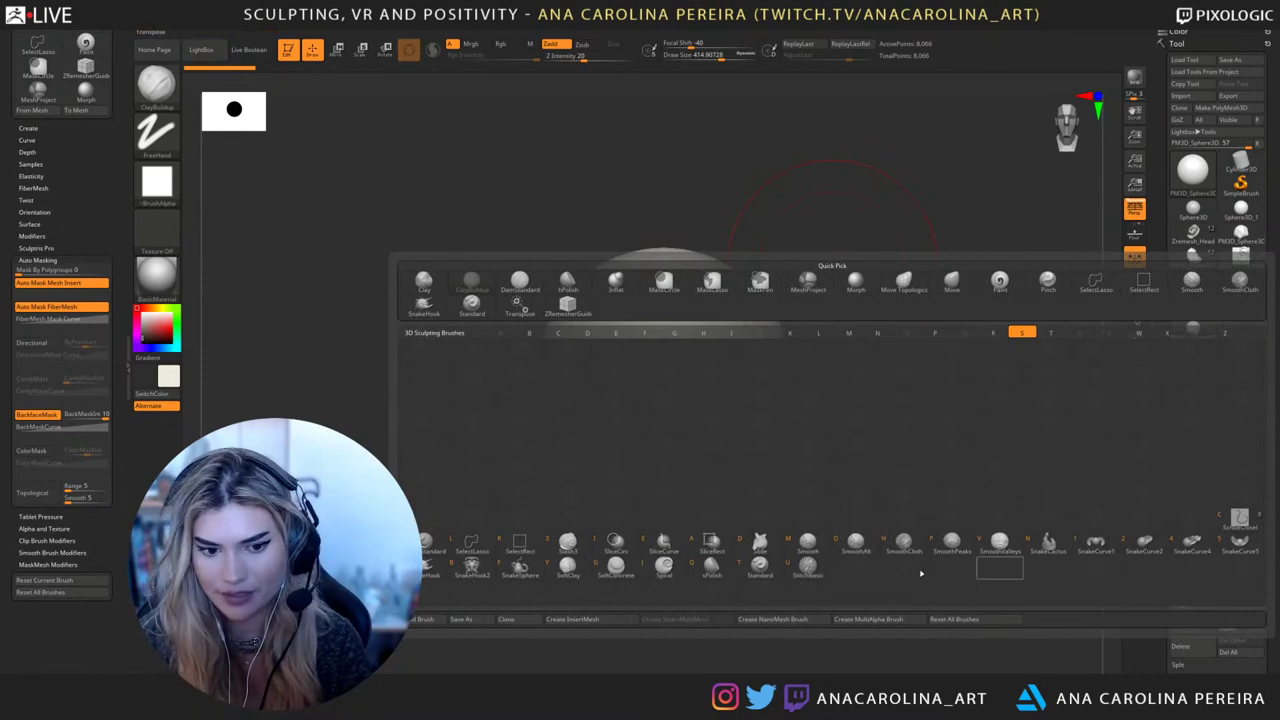
pyautogui.press('Escape')
pyautogui.press('b')
pyautogui.press('s')
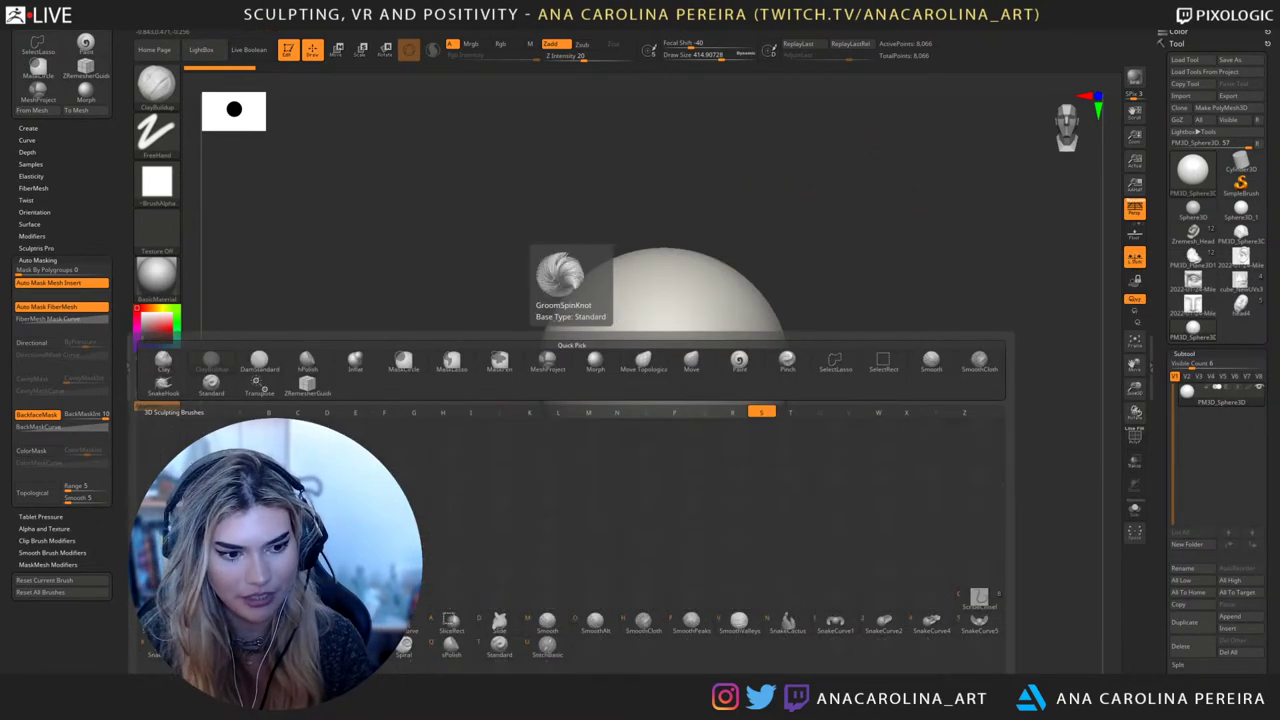
pyautogui.press('h')
pyautogui.press('space')
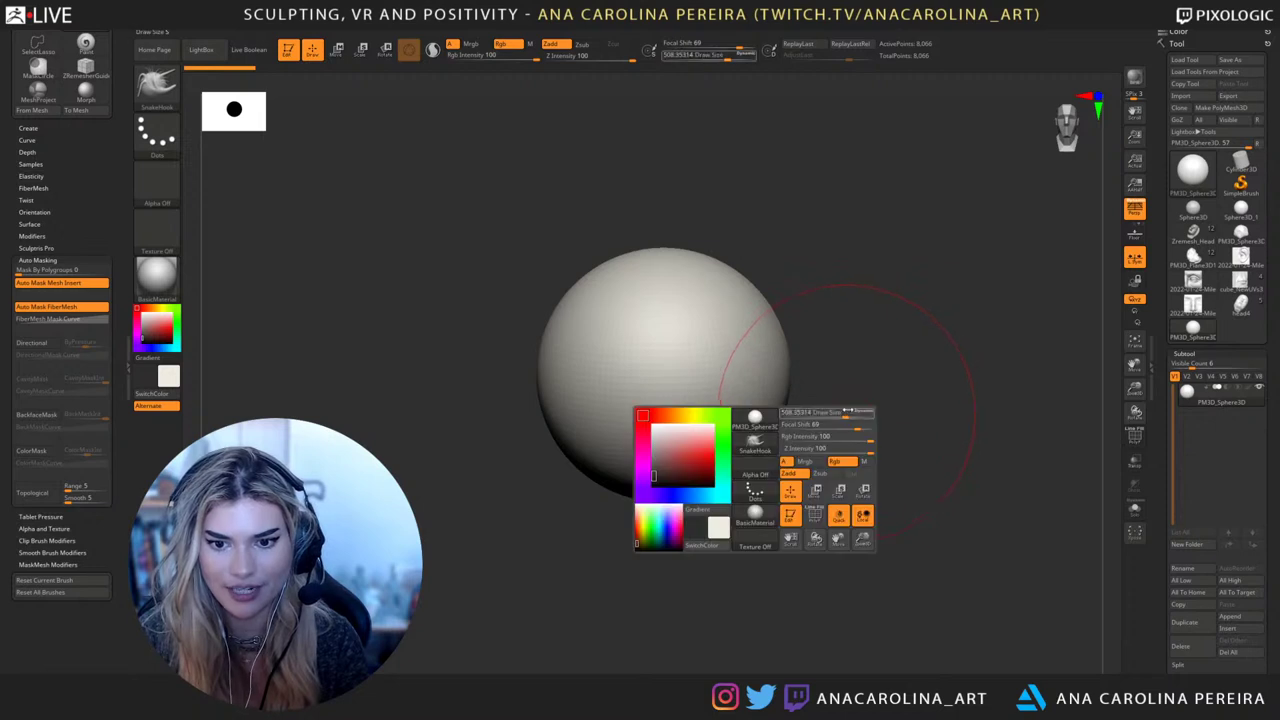
pyautogui.moveTo(848, 410); pyautogui.dragTo(883, 409)
# Shape the sphere into a rough head with SnakeHook, narrowing the sides and pulling the lower front out as a jaw
pyautogui.moveTo(718, 394)
pyautogui.mouseDown()
pyautogui.moveTo(716, 412)
pyautogui.moveTo(732, 412)
pyautogui.moveTo(718, 420)
pyautogui.moveTo(742, 414)
pyautogui.mouseUp()
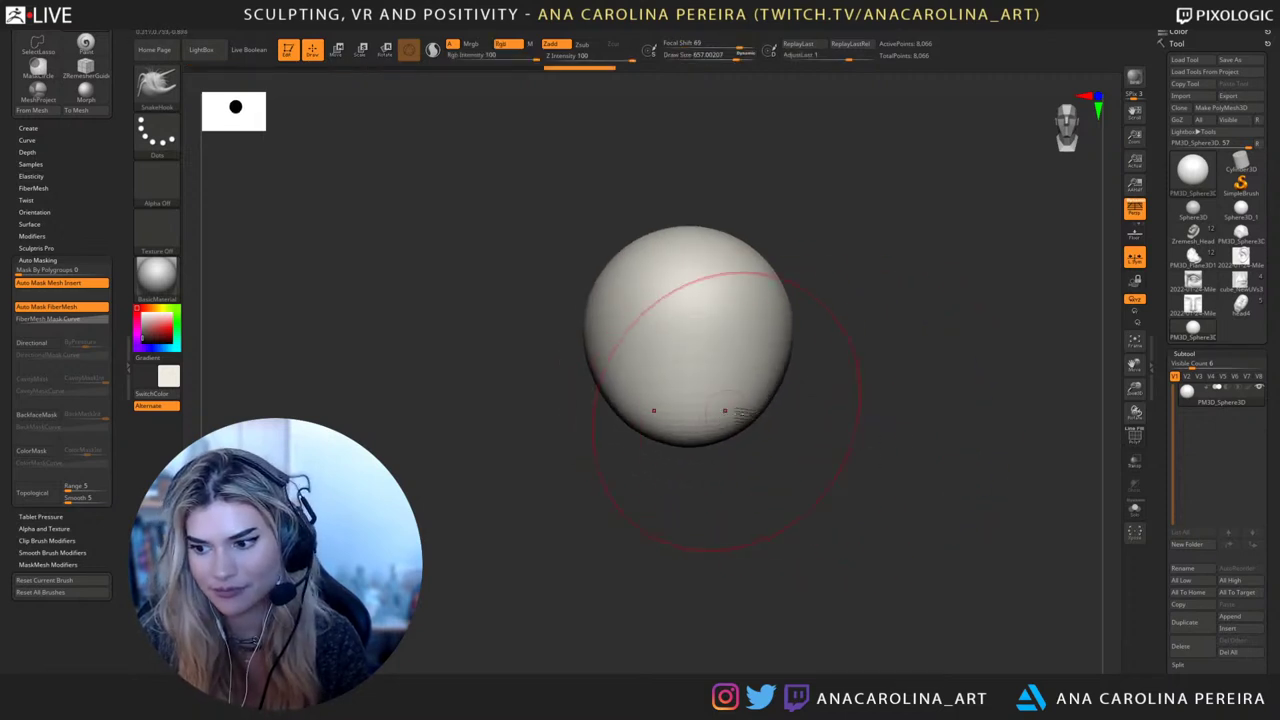
pyautogui.moveTo(805, 480); pyautogui.dragTo(831, 569)
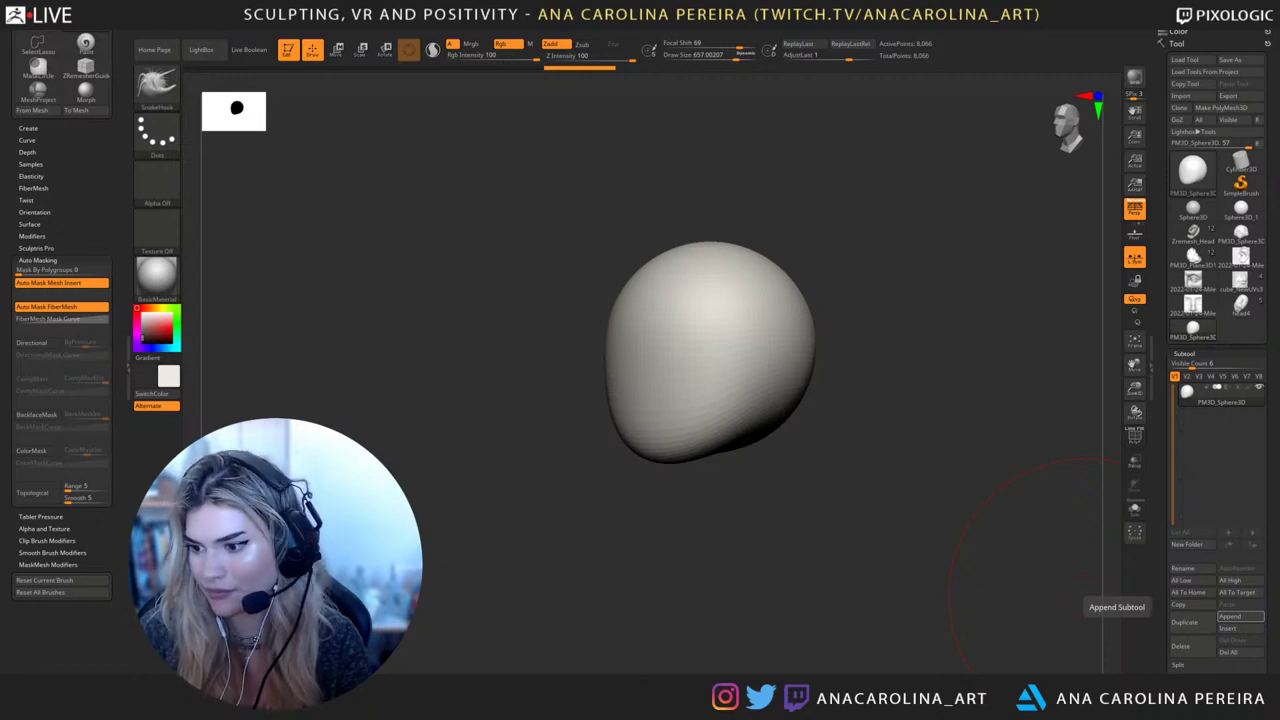
pyautogui.moveTo(1030, 565); pyautogui.dragTo(979, 632)
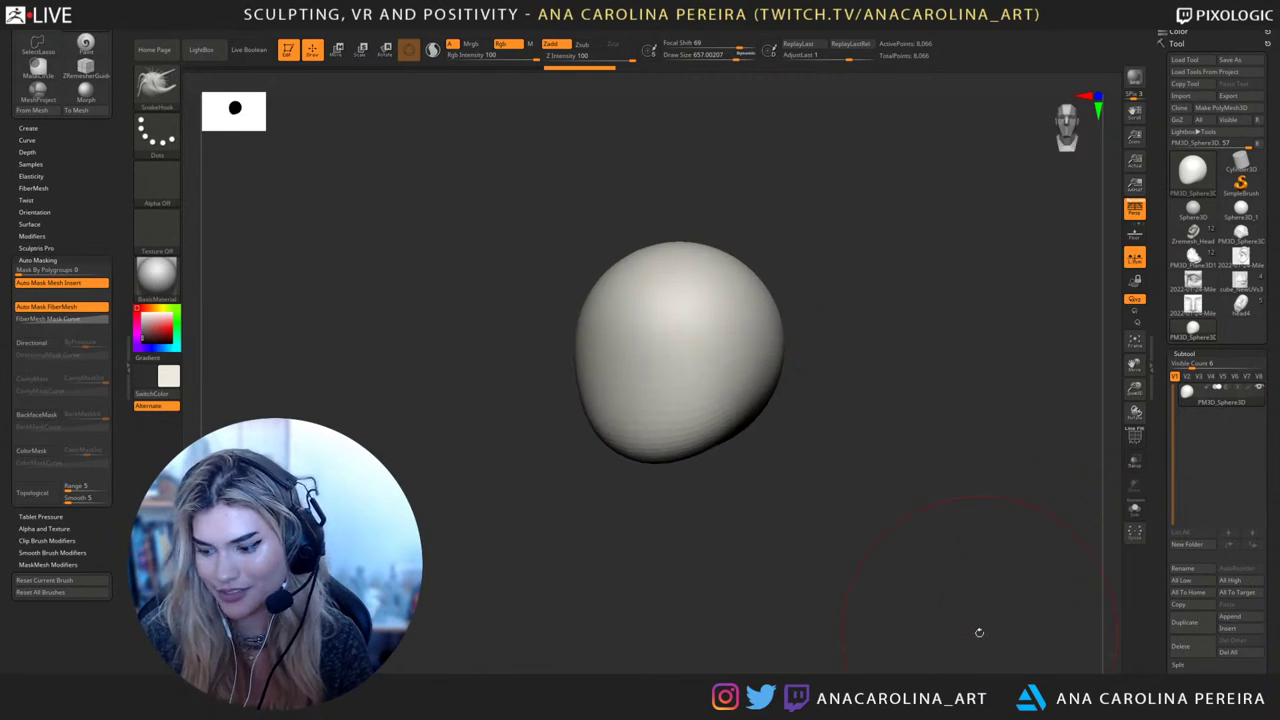
pyautogui.moveTo(834, 437)
pyautogui.mouseDown()
pyautogui.moveTo(866, 466)
pyautogui.moveTo(849, 417)
pyautogui.mouseUp()
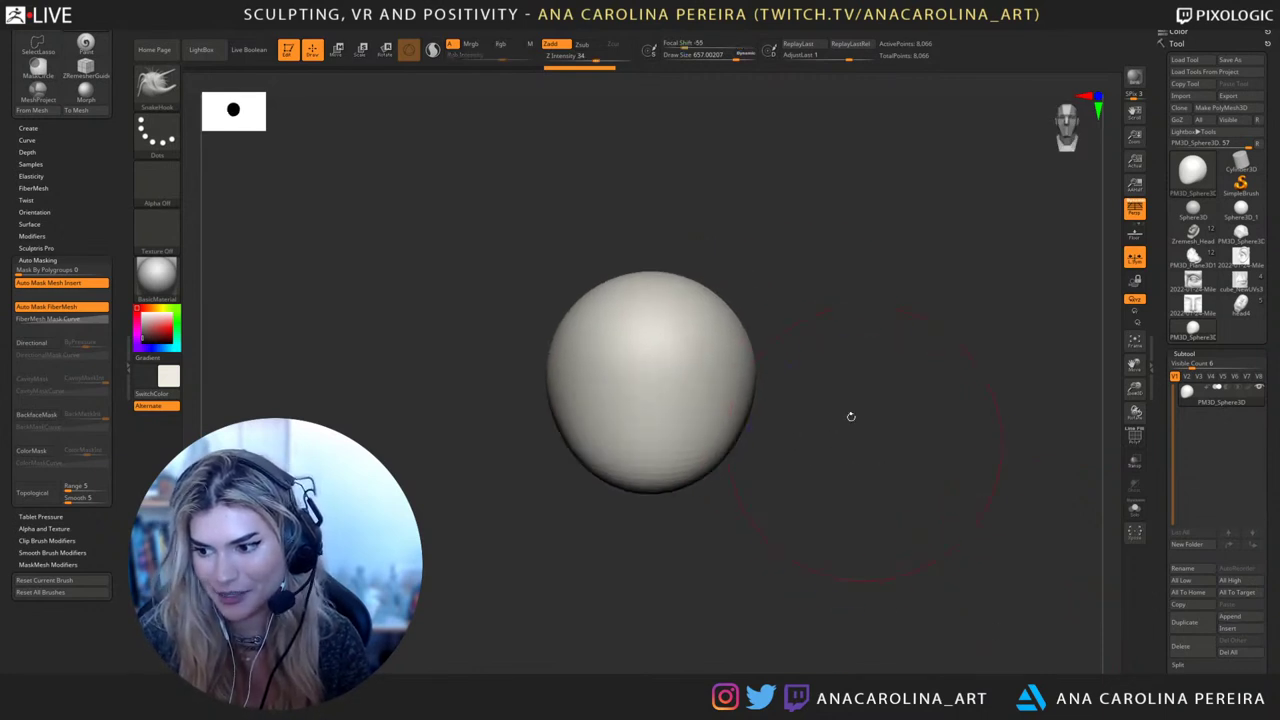
# Reduce the SnakeHook draw size to about 468 and refine the head's lower part into a narrower, longer jaw
pyautogui.moveTo(844, 280); pyautogui.dragTo(909, 437)
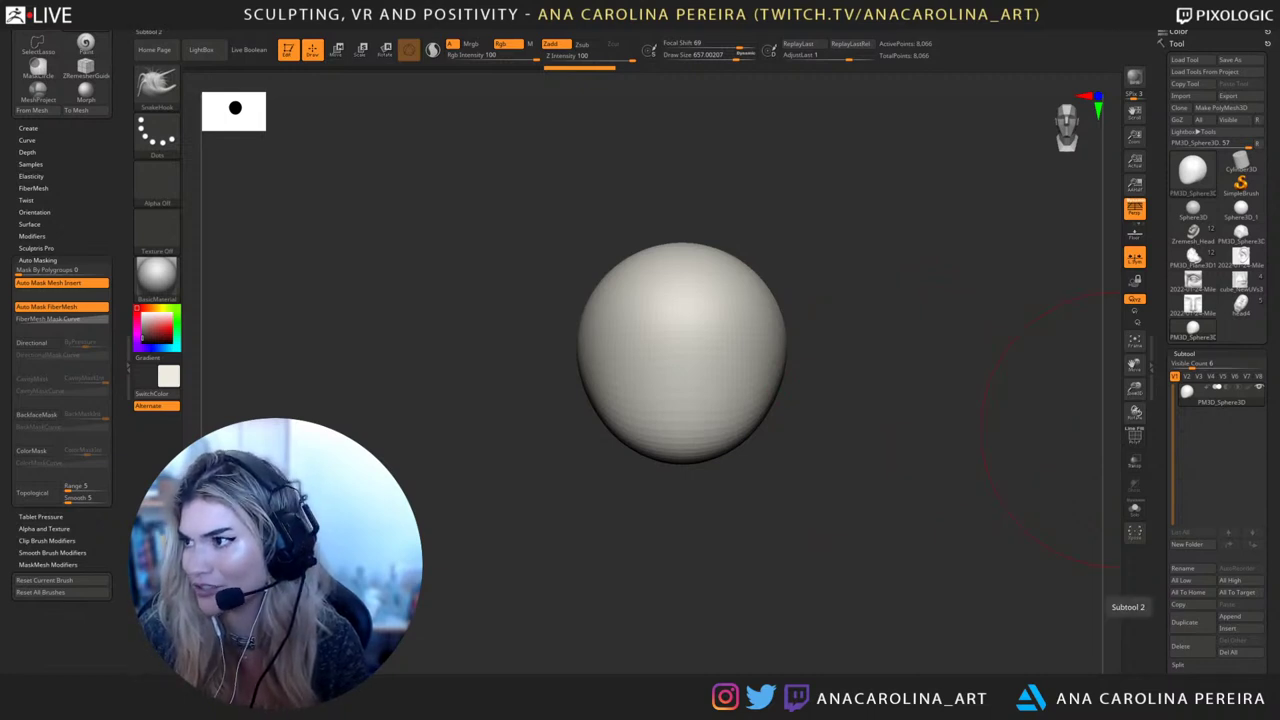
pyautogui.moveTo(1090, 593); pyautogui.dragTo(803, 571)
pyautogui.moveTo(914, 434); pyautogui.dragTo(900, 477)
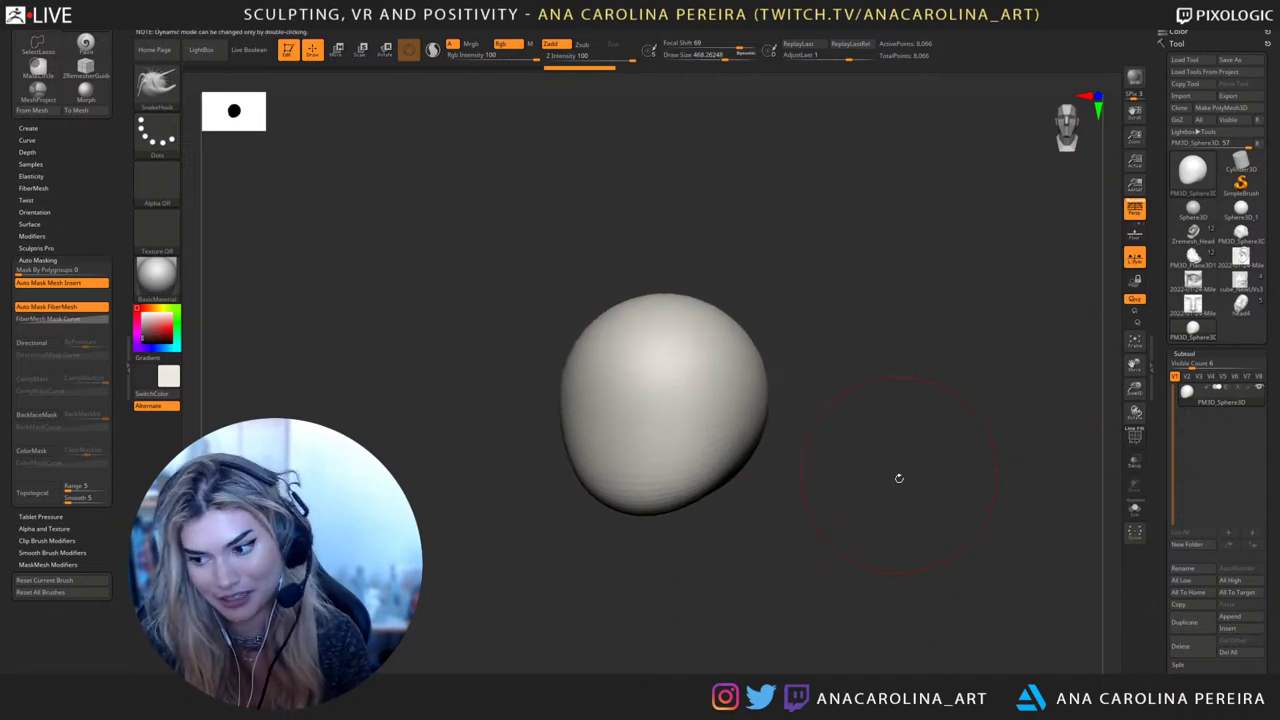
pyautogui.press('b')
pyautogui.moveTo(903, 290); pyautogui.dragTo(900, 343)
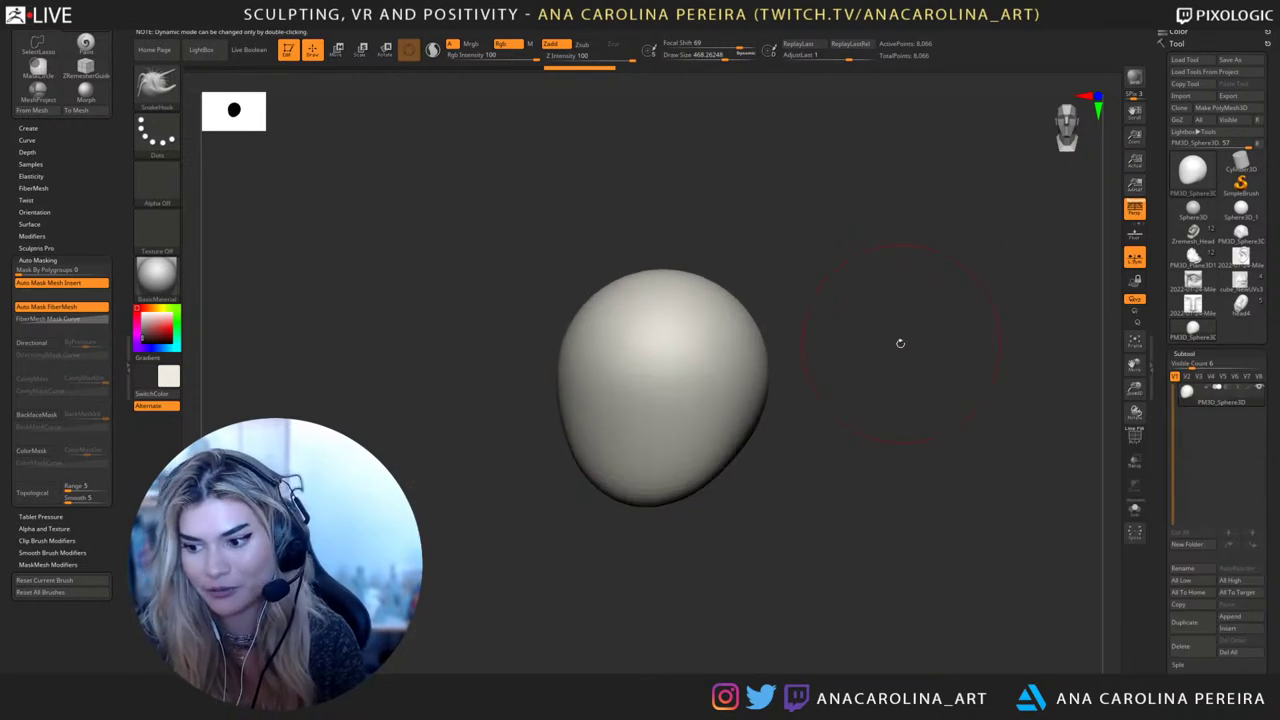
# Set the SnakeHook draw size to about 508, try a stroke on the side of the head and undo it
pyautogui.press('b')
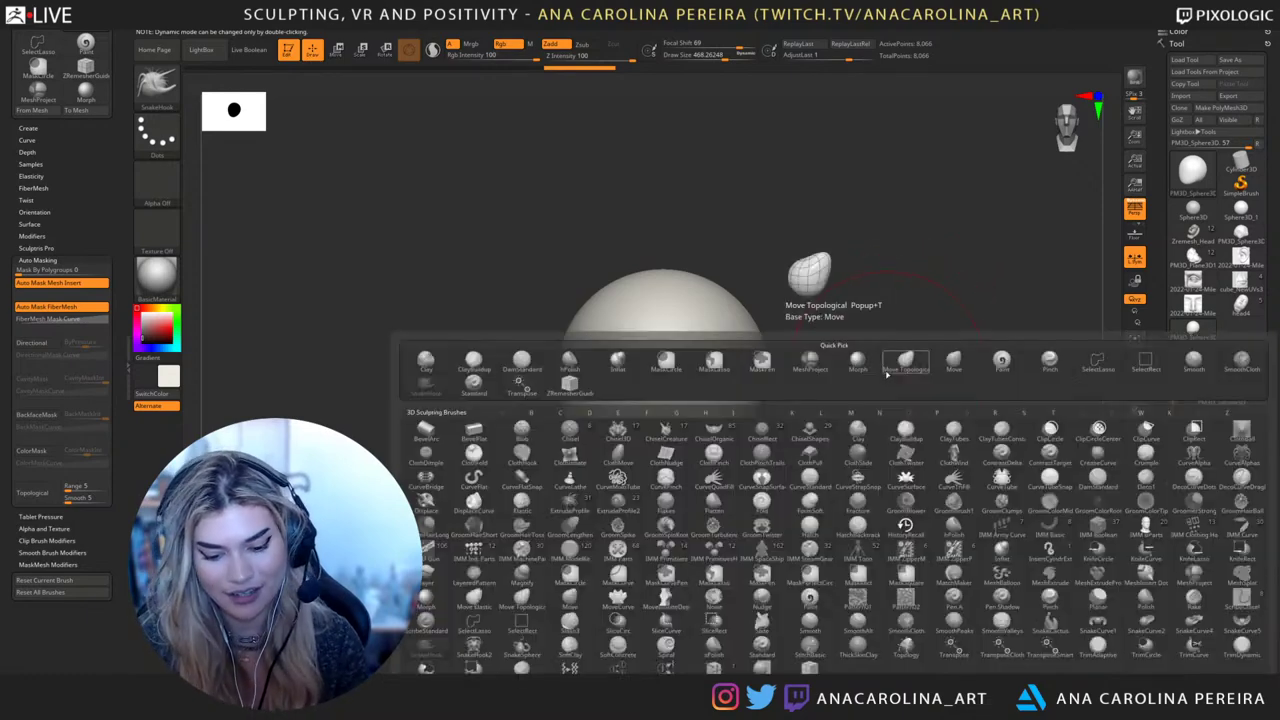
pyautogui.press('s')
pyautogui.click(853, 392)
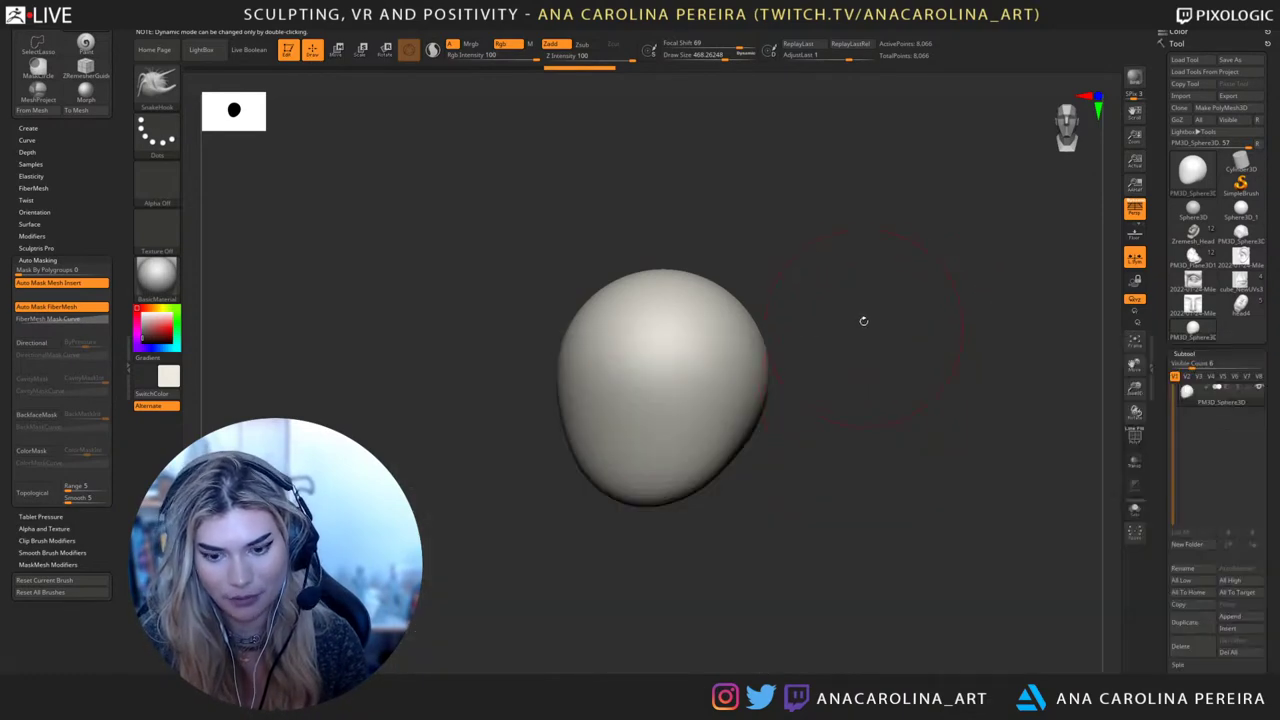
pyautogui.press('b')
pyautogui.press('s')
pyautogui.press('h')
pyautogui.press('s')
pyautogui.moveTo(866, 379); pyautogui.dragTo(815, 386)
pyautogui.press('s')
pyautogui.moveTo(728, 393)
pyautogui.mouseDown()
pyautogui.moveTo(713, 393)
pyautogui.moveTo(816, 398)
pyautogui.mouseUp()
pyautogui.press('s')
pyautogui.press('s')
pyautogui.press('s')
pyautogui.moveTo(816, 398); pyautogui.dragTo(754, 374)
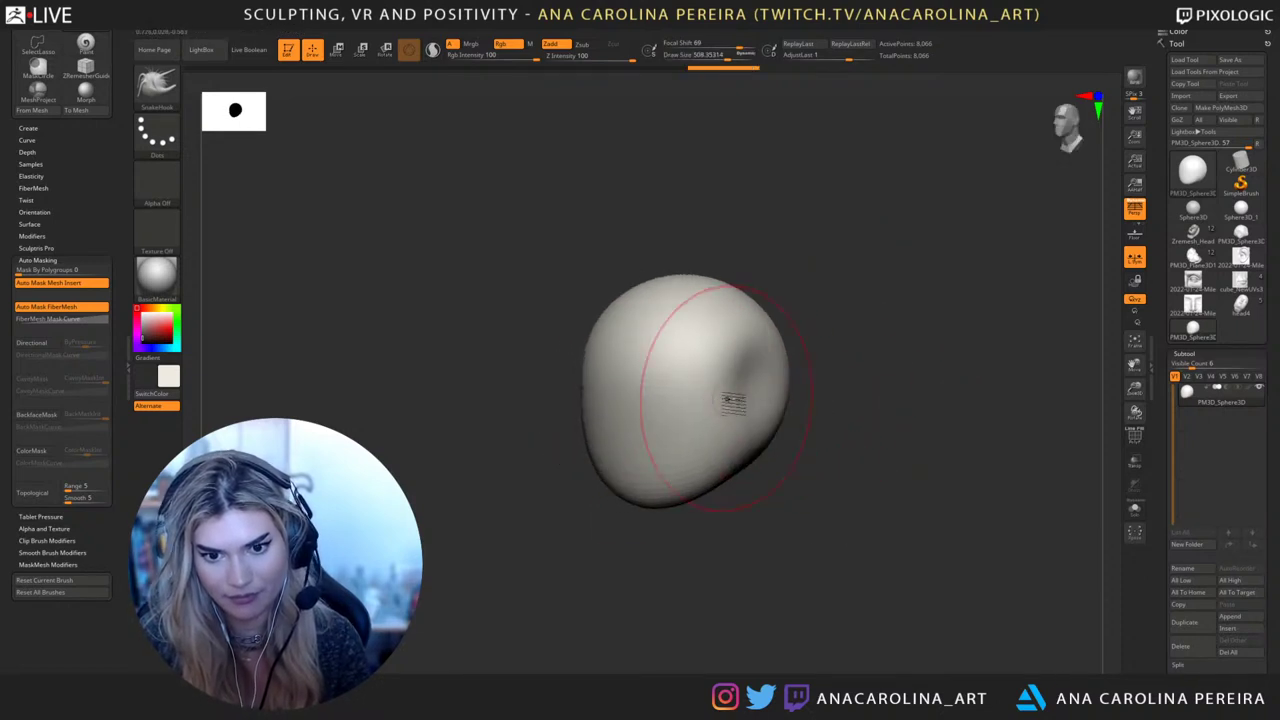
pyautogui.hotkey('ctrl', 'z')
# Choose the Move brush and reshape the head's sides and jaw, narrowing the face and tucking in the underside
pyautogui.press('b')
pyautogui.press('m')
pyautogui.press('v')
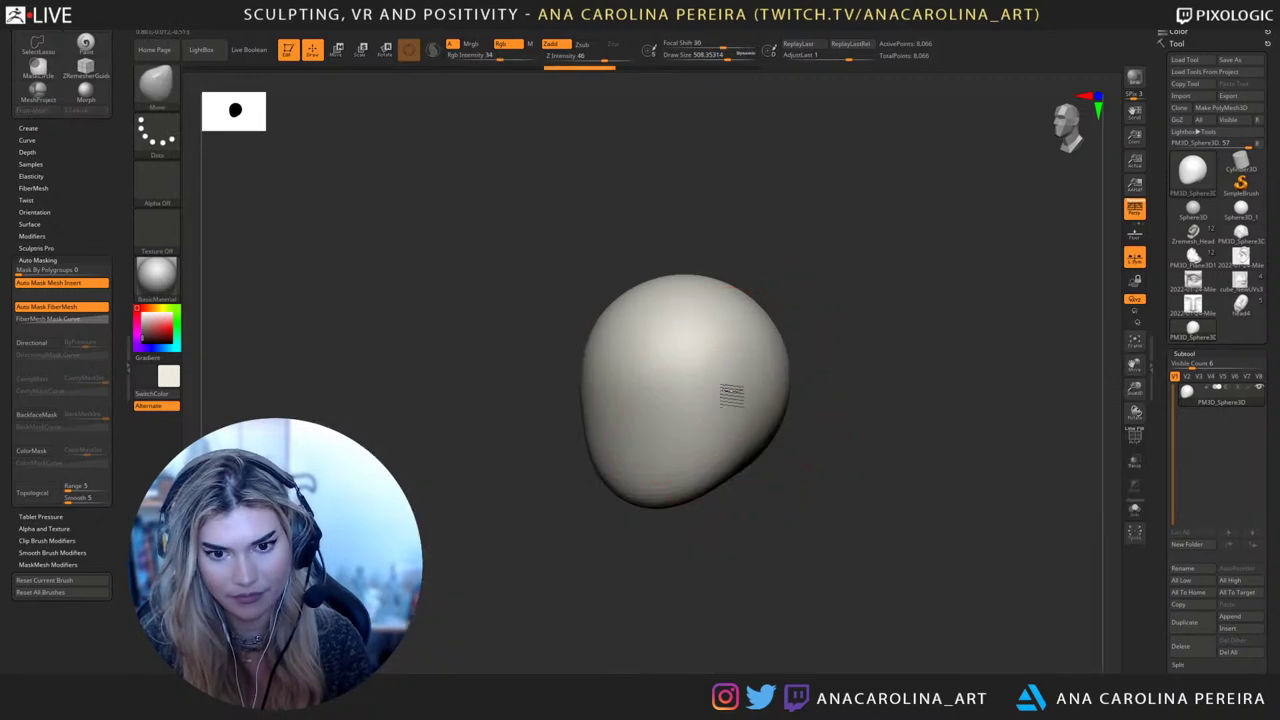
pyautogui.moveTo(774, 442); pyautogui.dragTo(757, 432)
pyautogui.moveTo(809, 480); pyautogui.dragTo(778, 484)
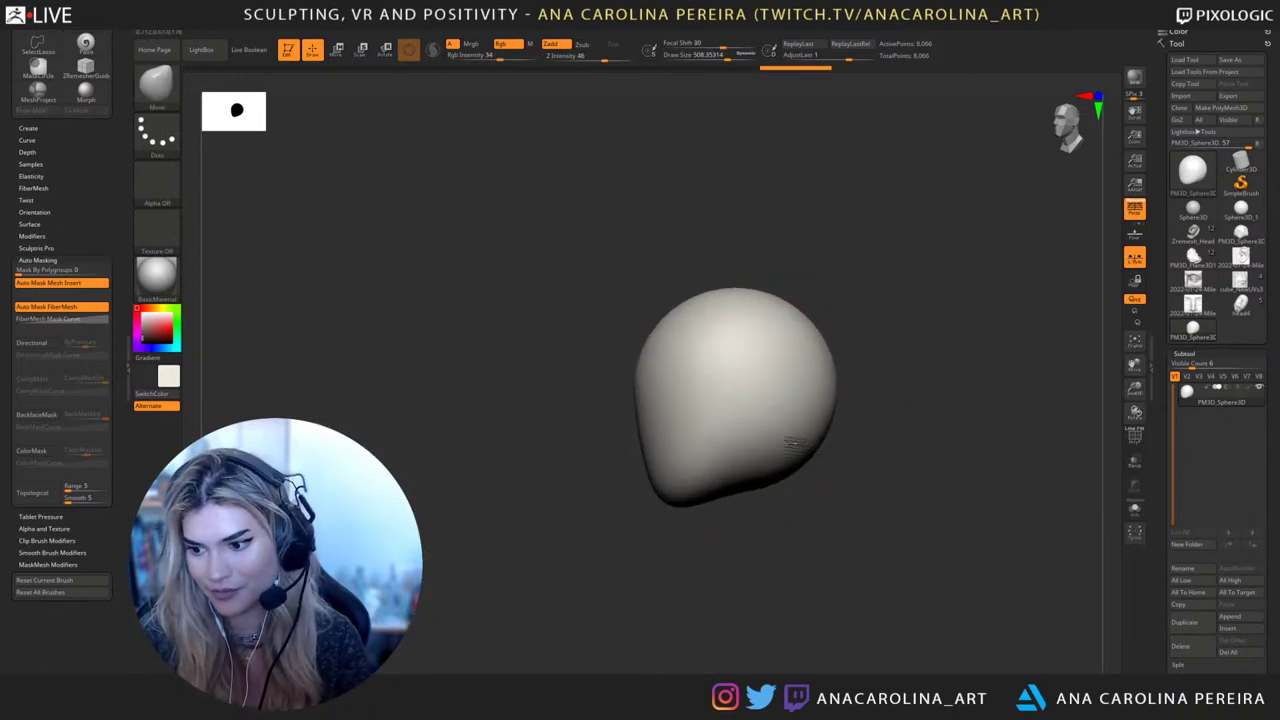
pyautogui.moveTo(850, 504)
pyautogui.keyDown('shift'); pyautogui.mouseDown()
pyautogui.moveTo(837, 506)
pyautogui.moveTo(863, 543)
pyautogui.moveTo(838, 562)
pyautogui.moveTo(860, 557)
pyautogui.moveTo(834, 563)
pyautogui.moveTo(803, 523)
pyautogui.mouseUp(); pyautogui.keyUp('shift')
pyautogui.moveTo(737, 488); pyautogui.dragTo(740, 486)
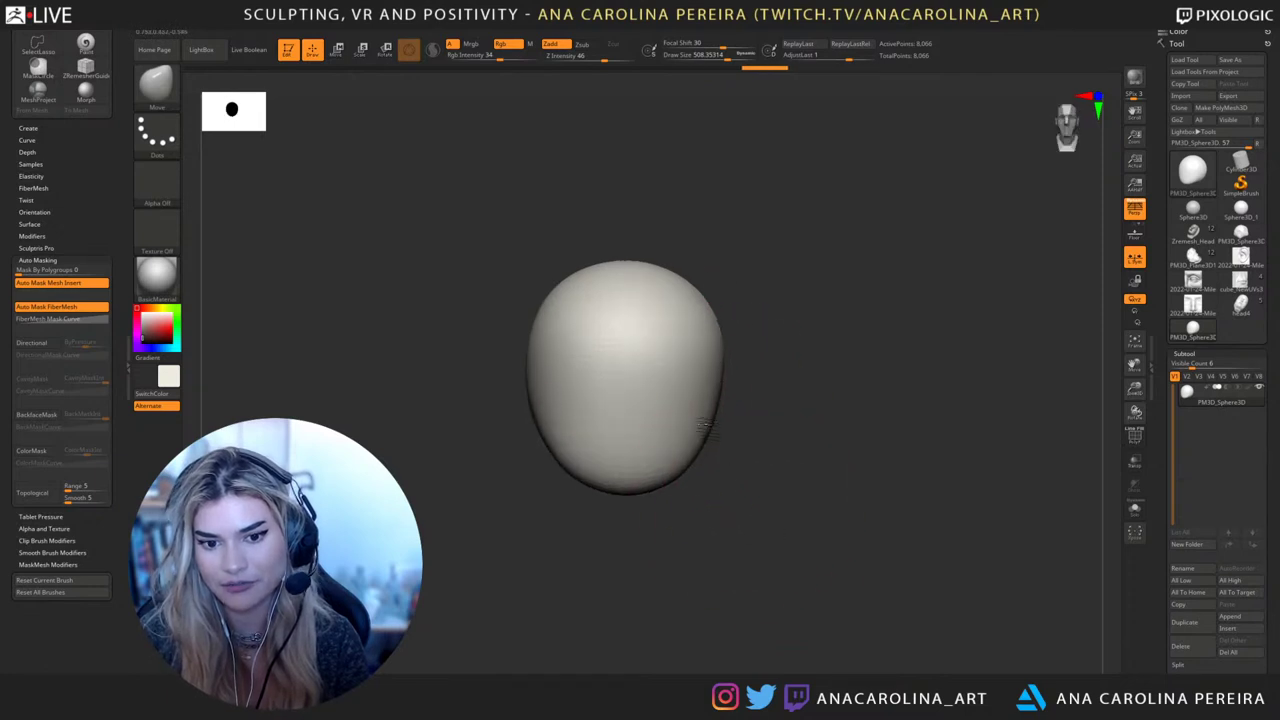
pyautogui.moveTo(751, 397)
pyautogui.mouseDown()
pyautogui.moveTo(727, 411)
pyautogui.moveTo(777, 422)
pyautogui.mouseUp()
pyautogui.moveTo(765, 390); pyautogui.dragTo(749, 394)
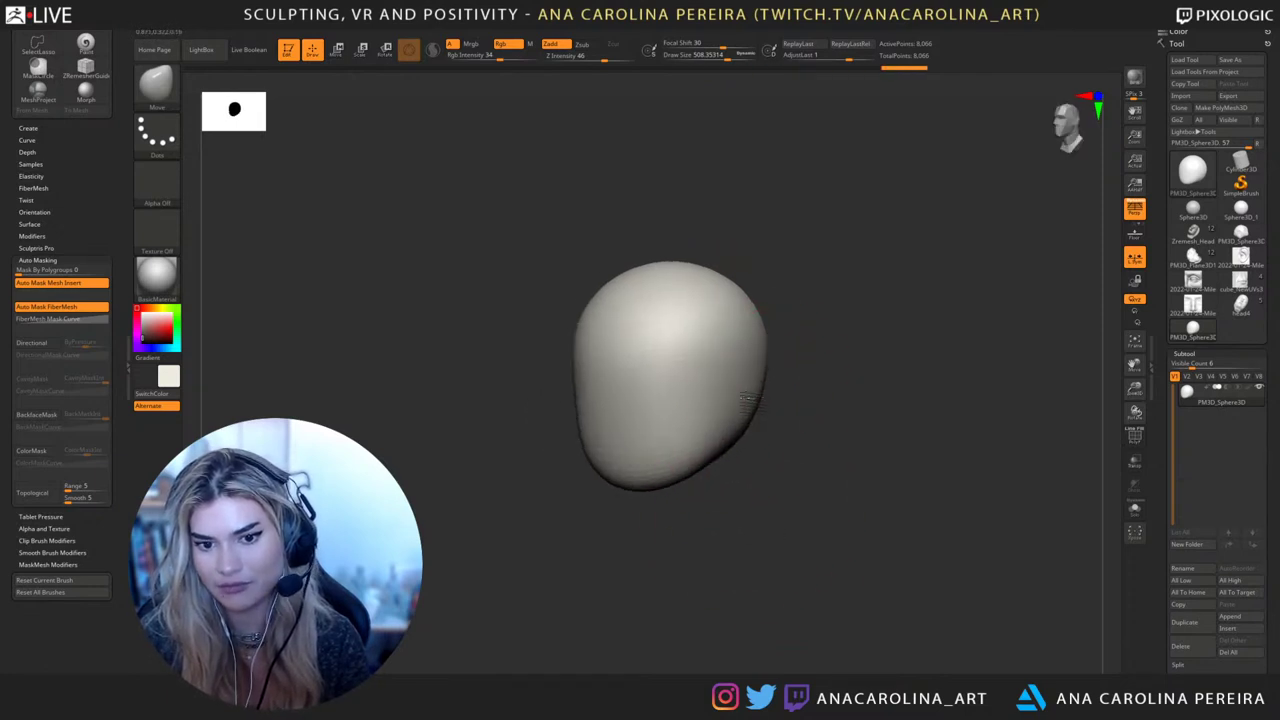
pyautogui.moveTo(778, 458); pyautogui.dragTo(807, 524)
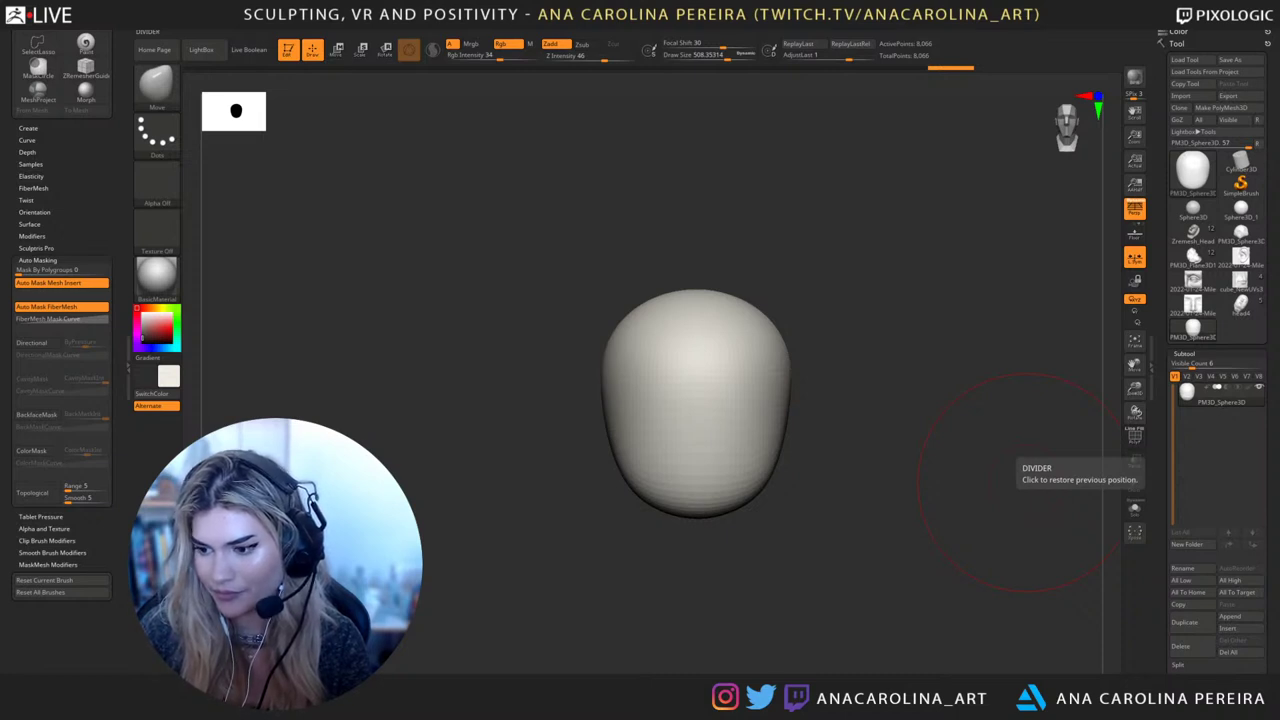
pyautogui.moveTo(891, 491); pyautogui.dragTo(883, 540)
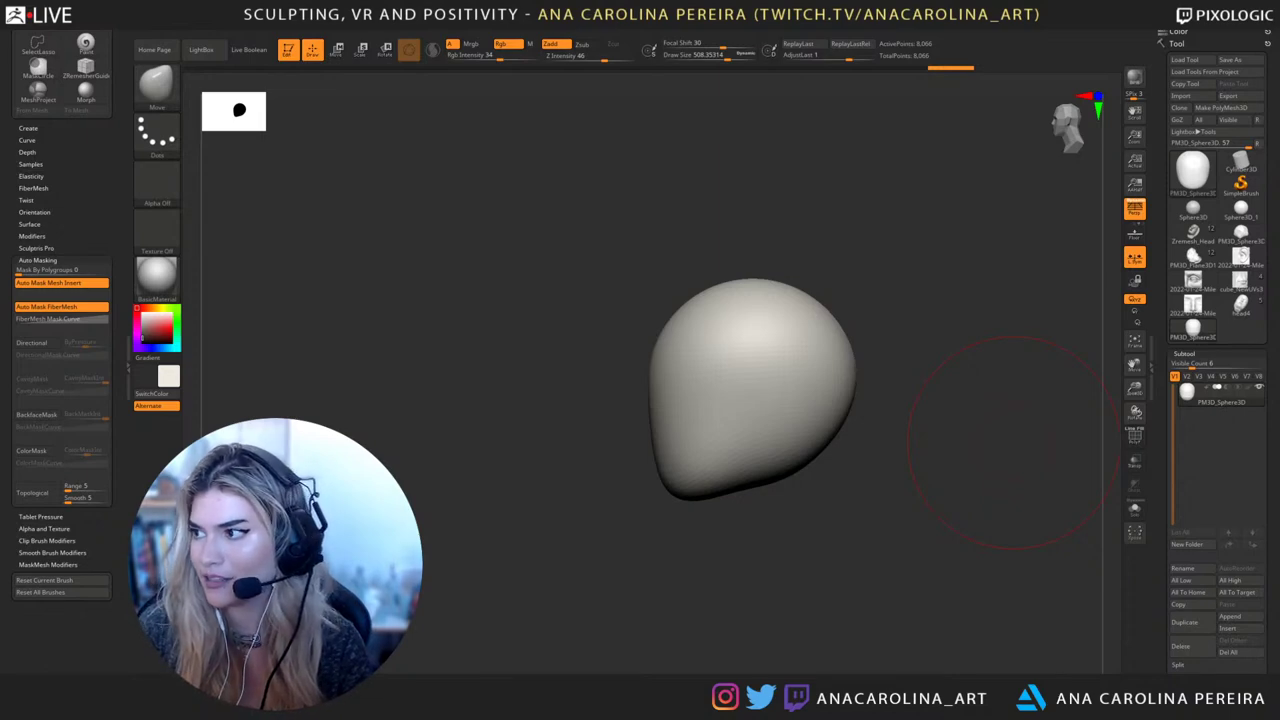
# Switch to the browser and examine the "rake cryptid" image results, enlarging the Fiction Taxonomy Wiki photo and the Pinterest illustration
pyautogui.hotkey('alt', 'Tab')
pyautogui.hotkey('alt', 'Tab')
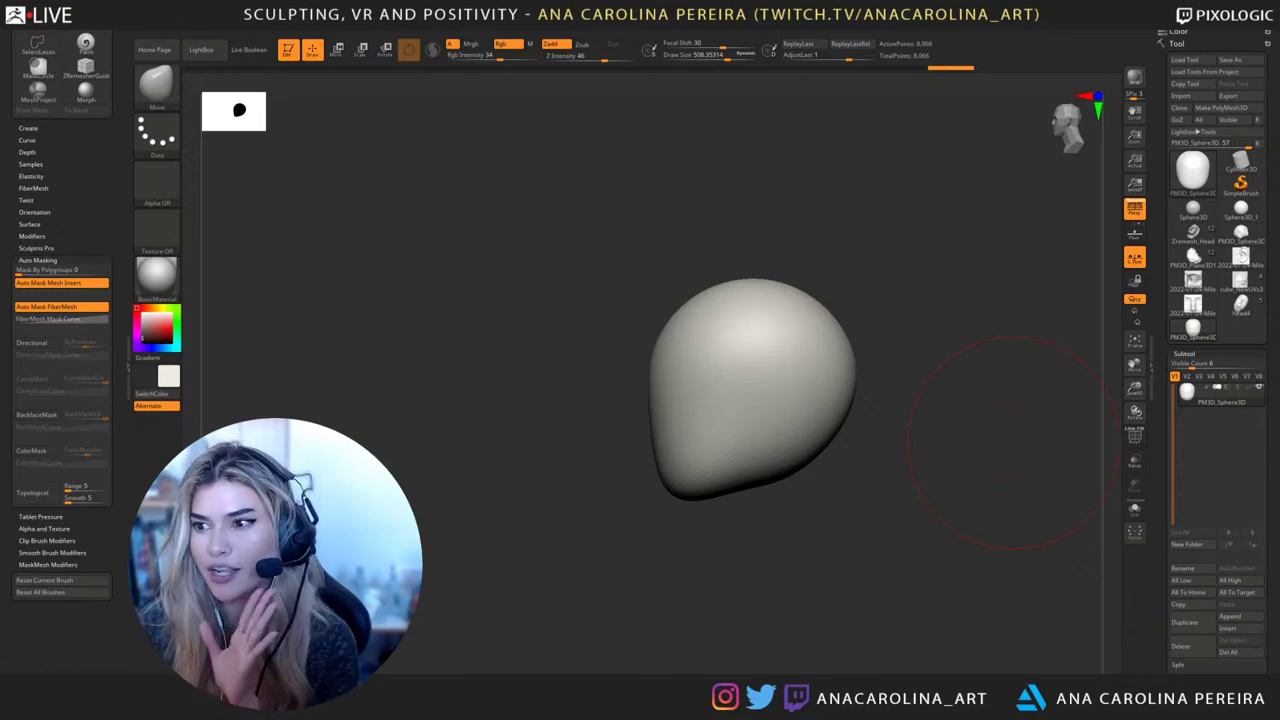
pyautogui.moveTo(1270, 62); pyautogui.dragTo(784, 1)
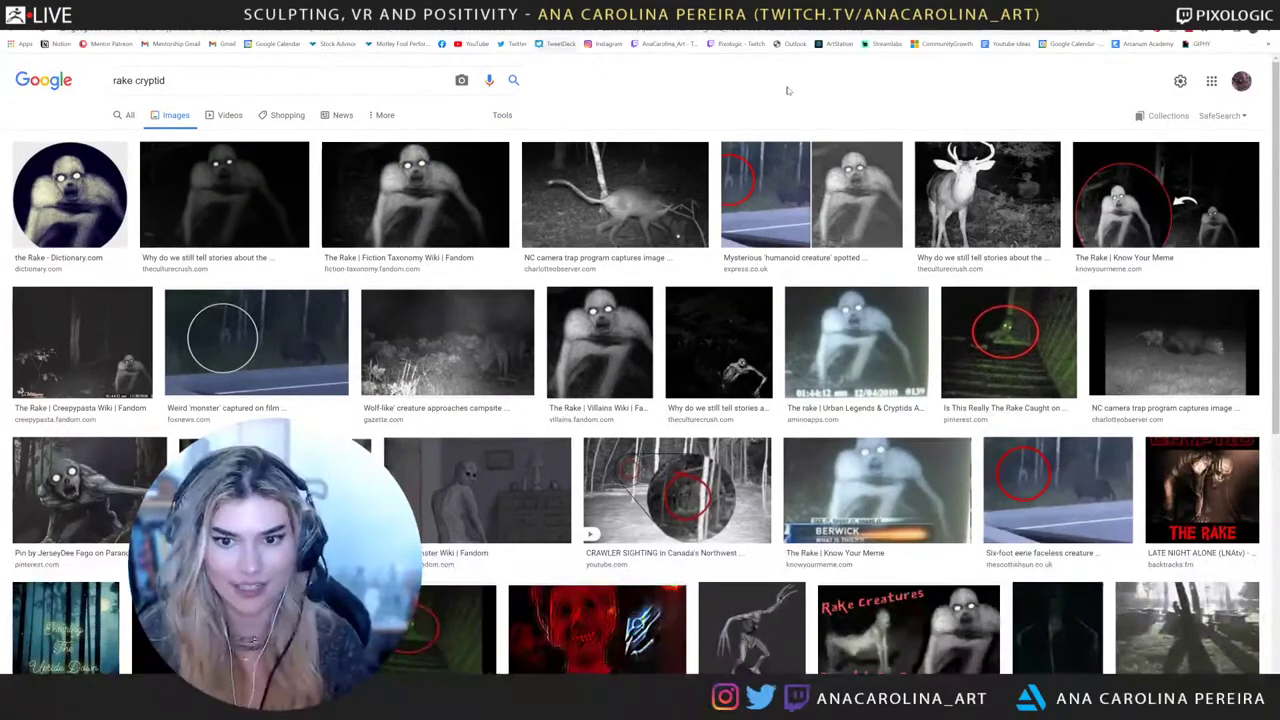
pyautogui.click(500, 198)
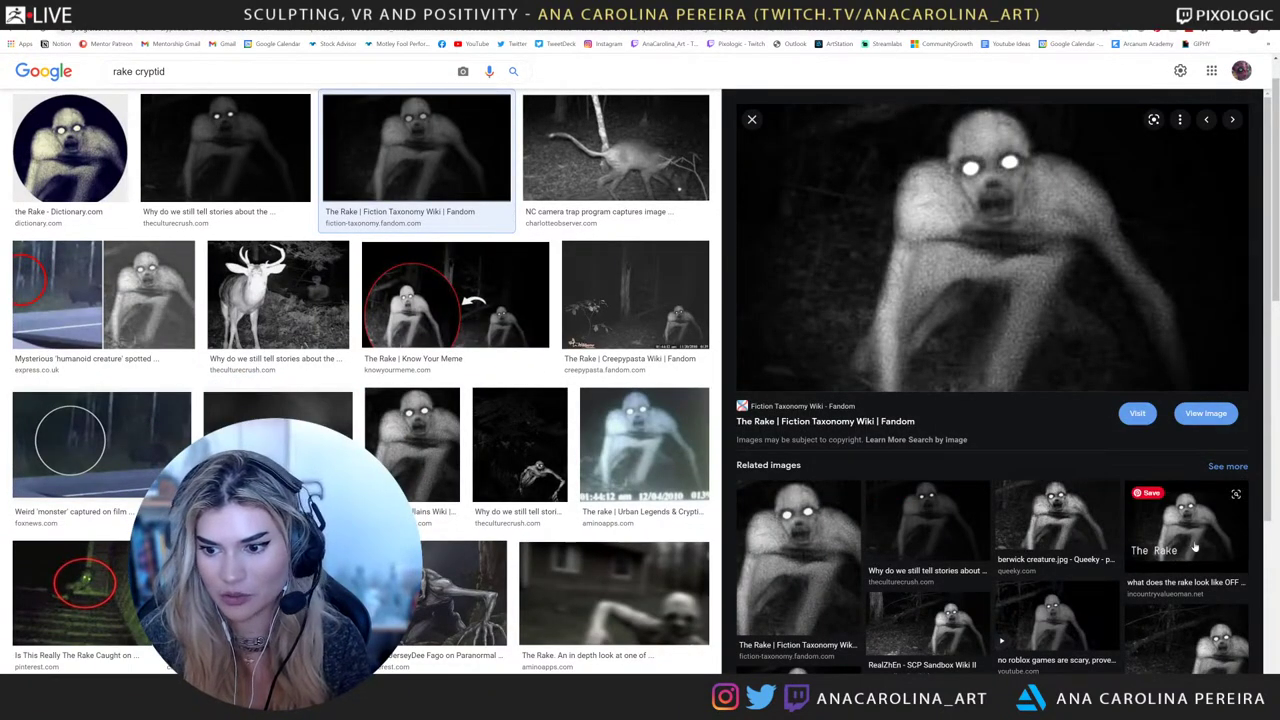
pyautogui.scroll(-3, 1152, 550)
pyautogui.scroll(3, 1148, 550)
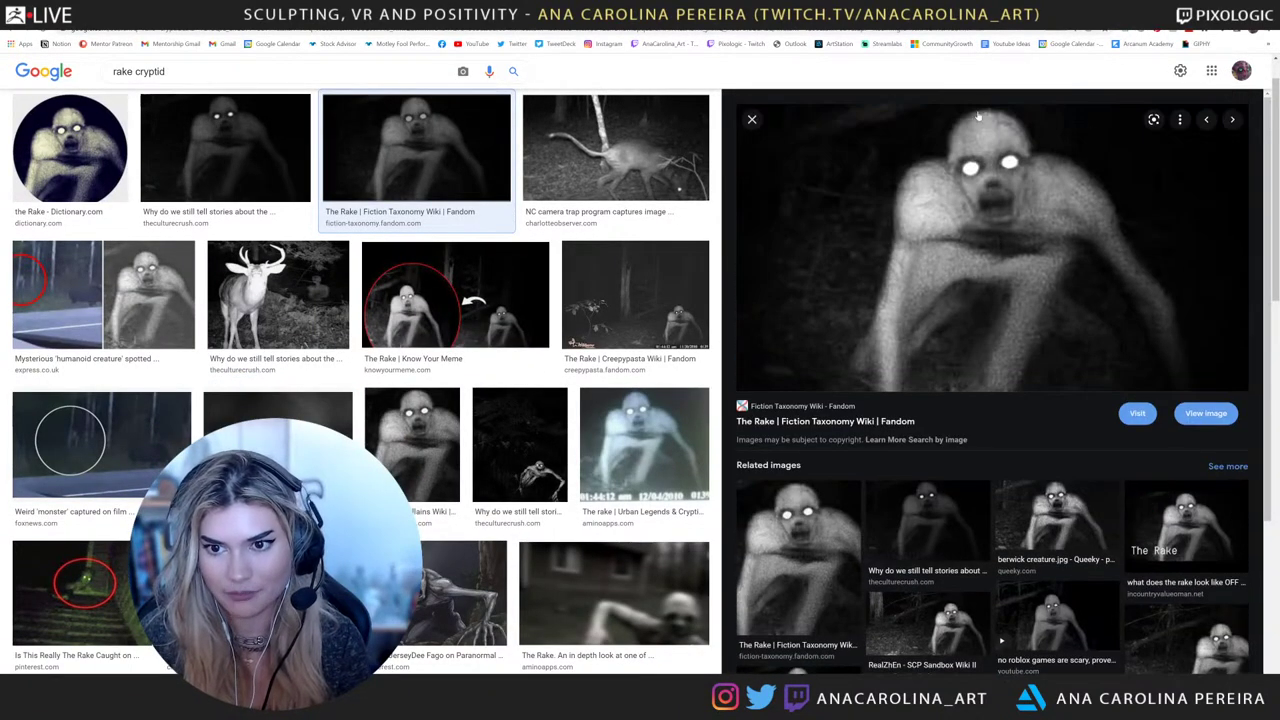
pyautogui.click(490, 613)
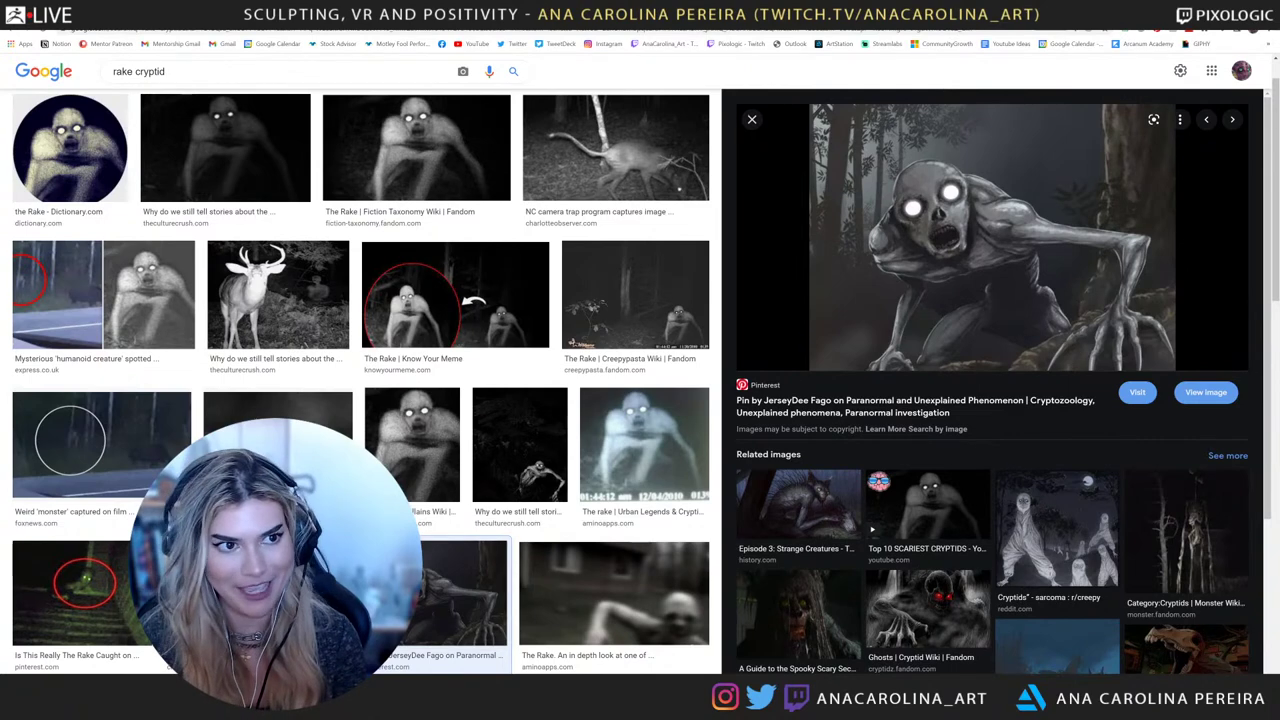
# Search images for "siren head cryptid" in a new tab and enlarge several results for reference, including the DeviantArt and Know Your Meme pictures
pyautogui.hotkey('ctrl', 't')
pyautogui.write('siren head cryptid')
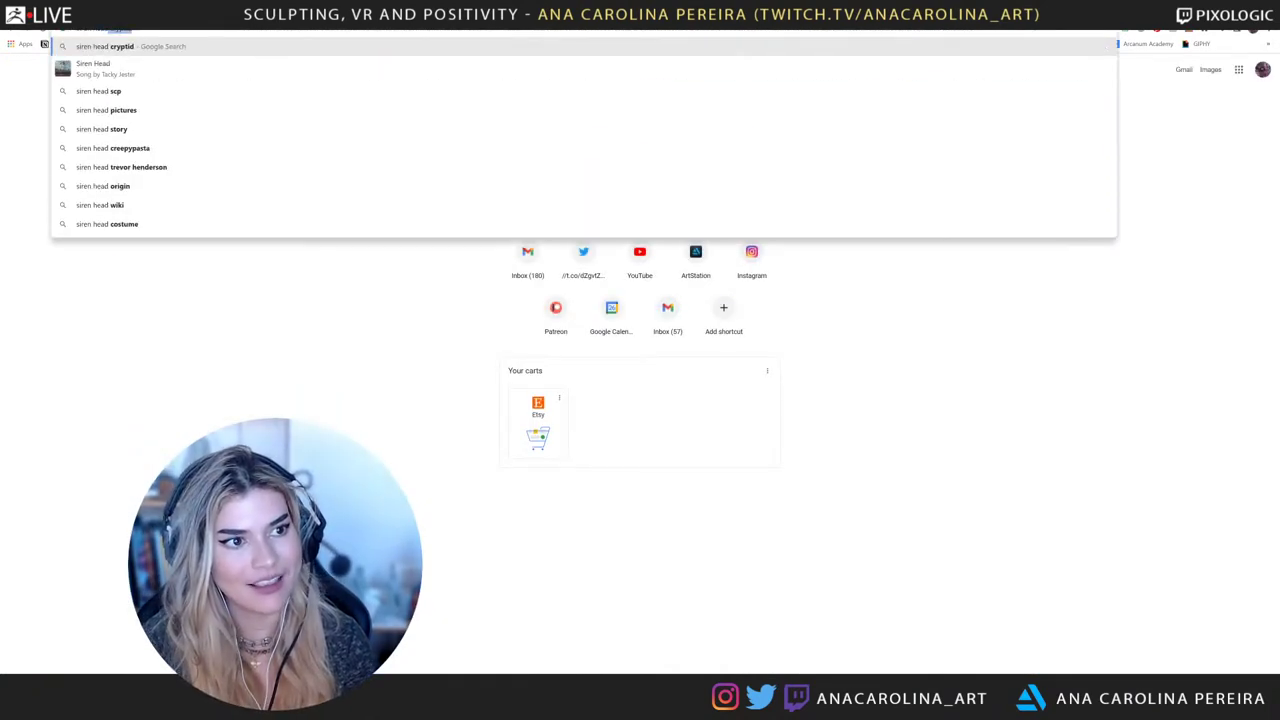
pyautogui.press('Return')
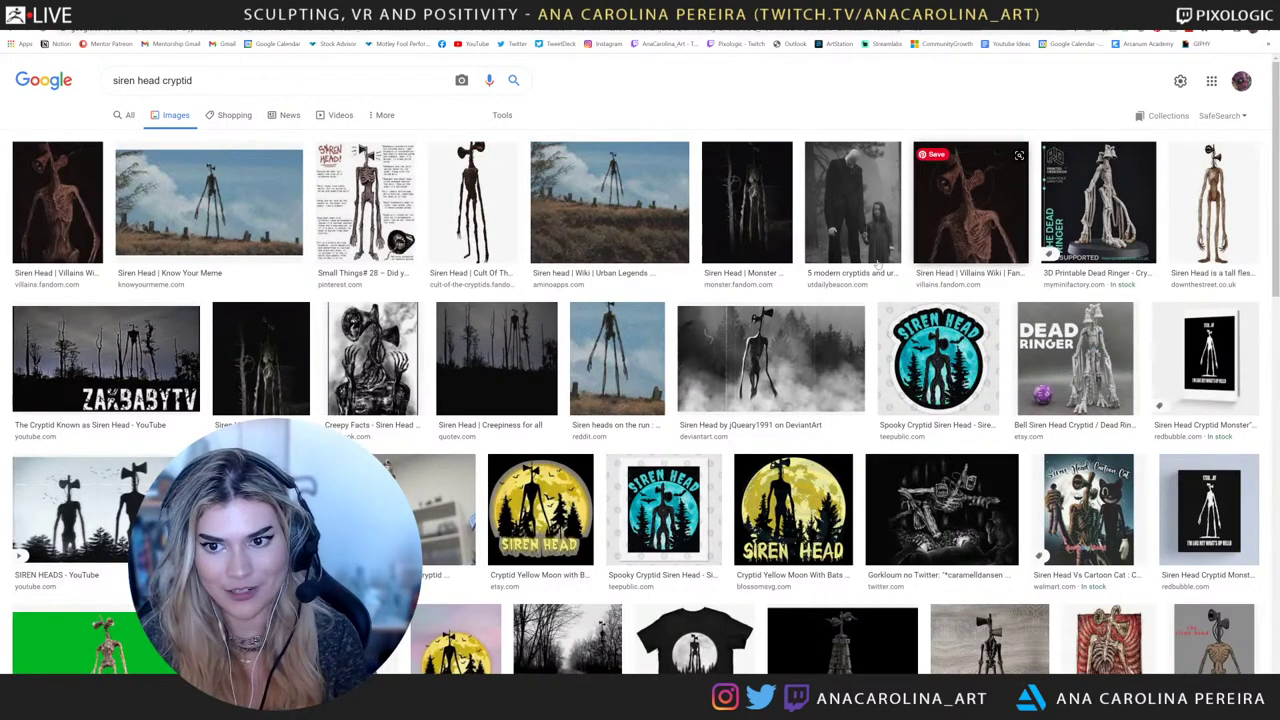
pyautogui.click(783, 357)
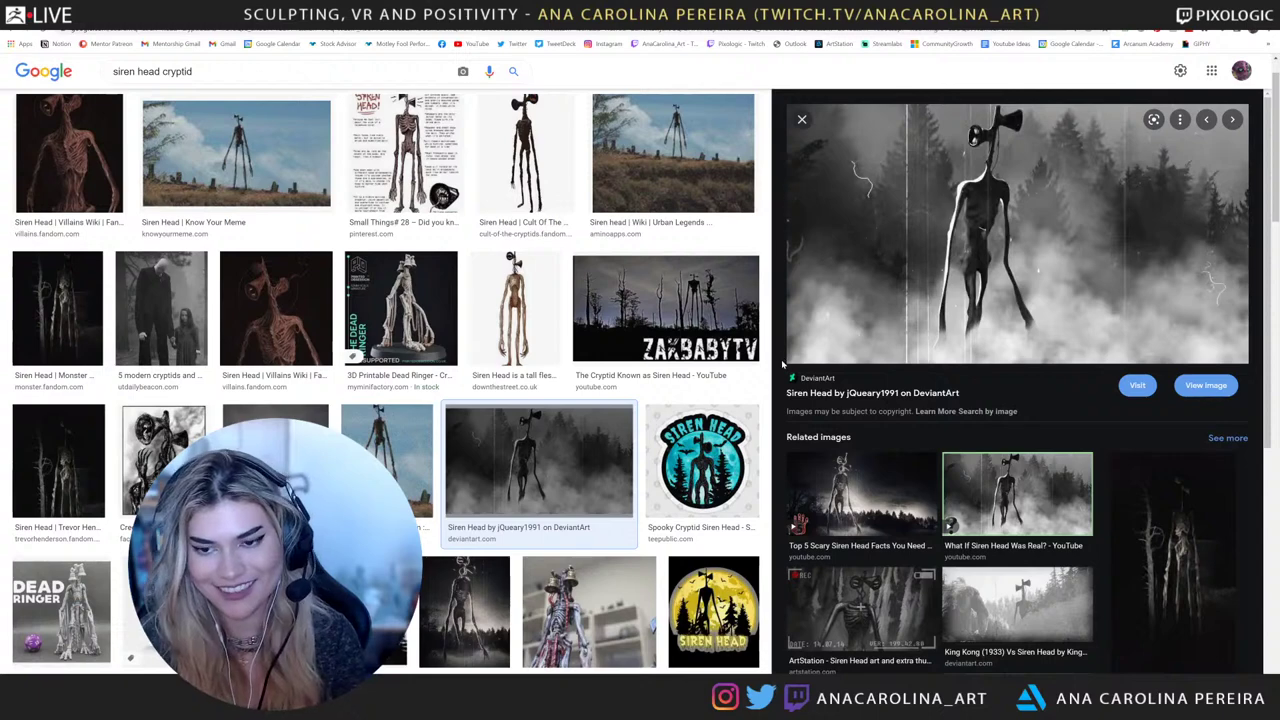
pyautogui.click(202, 163)
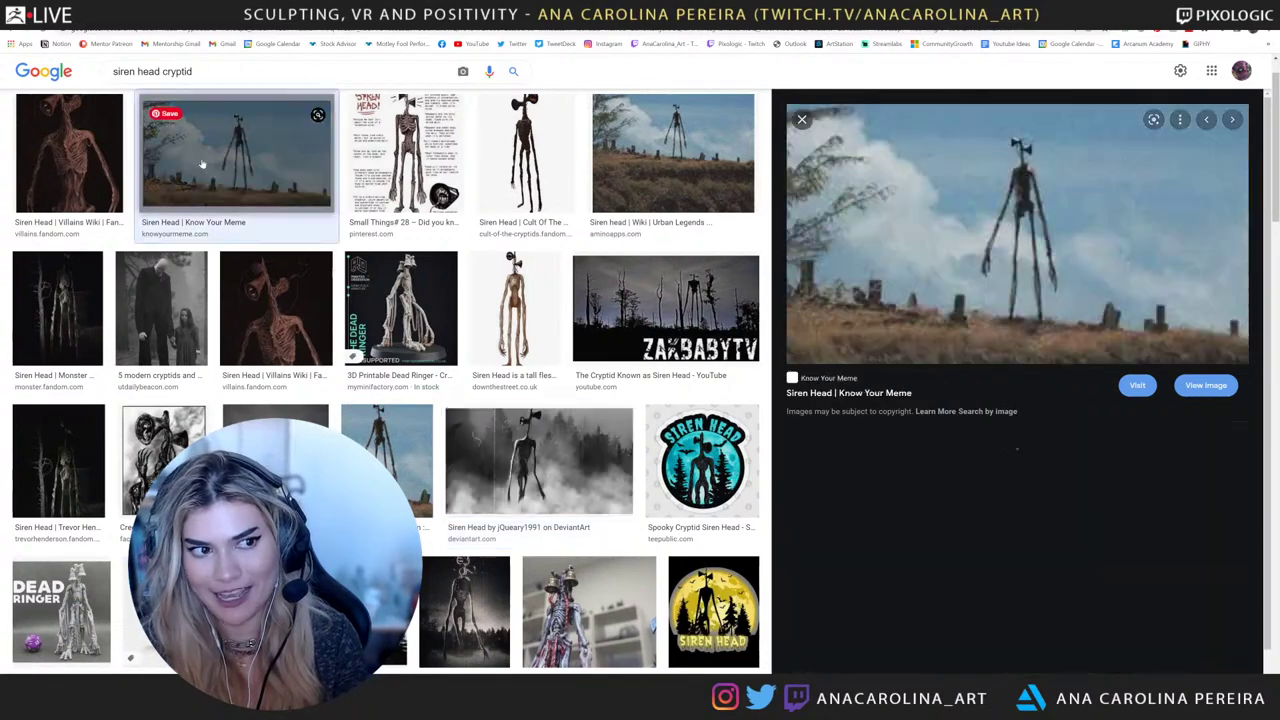
pyautogui.click(78, 152)
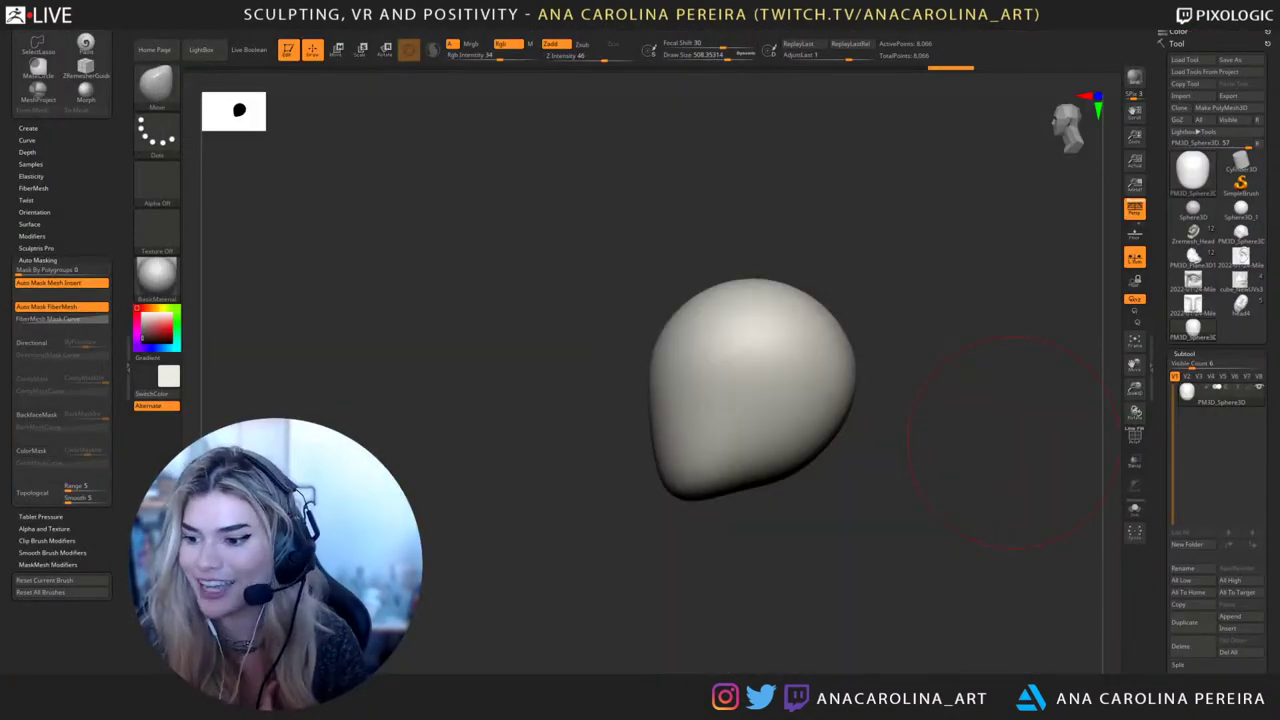
# Back in ZBrush, pull in the head's temples and cheeks from the front with the Move brush
pyautogui.moveTo(1008, 443); pyautogui.dragTo(904, 595)
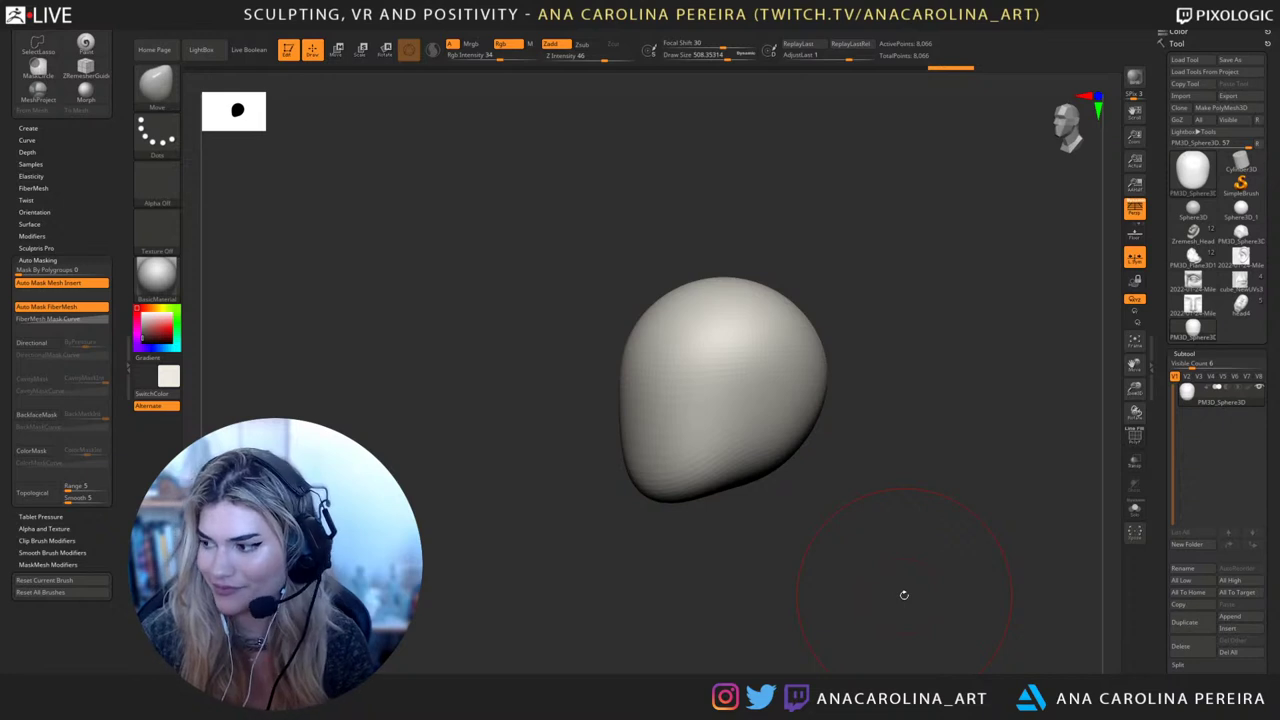
pyautogui.moveTo(893, 371)
pyautogui.mouseDown()
pyautogui.moveTo(960, 420)
pyautogui.moveTo(931, 409)
pyautogui.mouseUp()
pyautogui.press('b')
pyautogui.press('m')
pyautogui.press('v')
pyautogui.moveTo(781, 367); pyautogui.dragTo(772, 363)
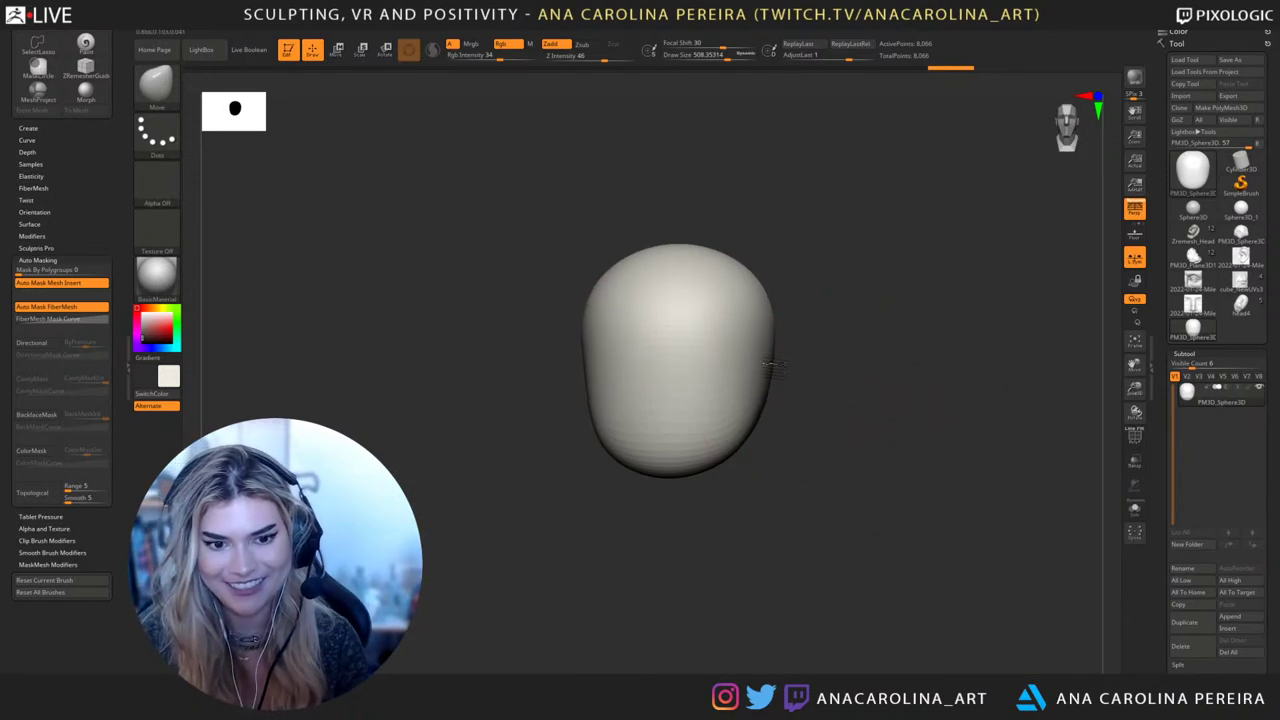
pyautogui.moveTo(770, 301); pyautogui.dragTo(755, 294)
pyautogui.moveTo(775, 373); pyautogui.dragTo(743, 434)
# Push up the underside behind the chin with the Move brush, reducing its draw size to about 415
pyautogui.moveTo(850, 476); pyautogui.dragTo(741, 485)
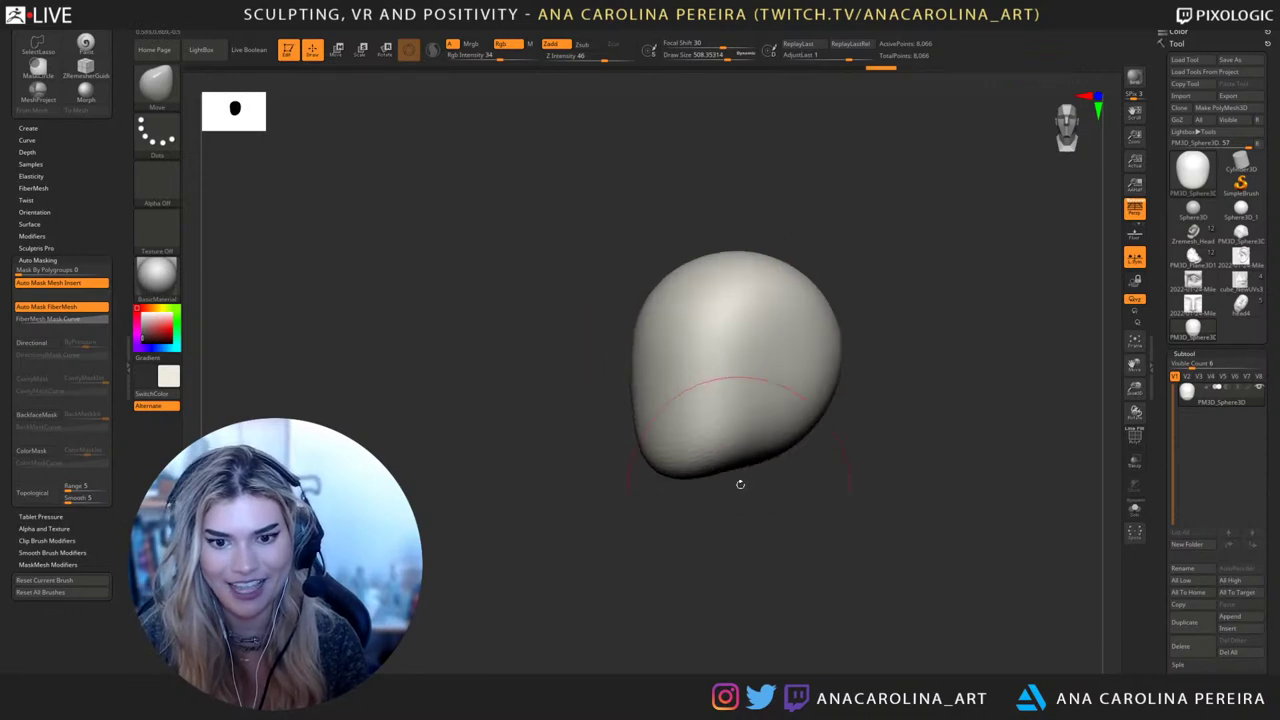
pyautogui.moveTo(818, 450)
pyautogui.mouseDown()
pyautogui.moveTo(803, 435)
pyautogui.moveTo(790, 490)
pyautogui.moveTo(849, 380)
pyautogui.mouseUp()
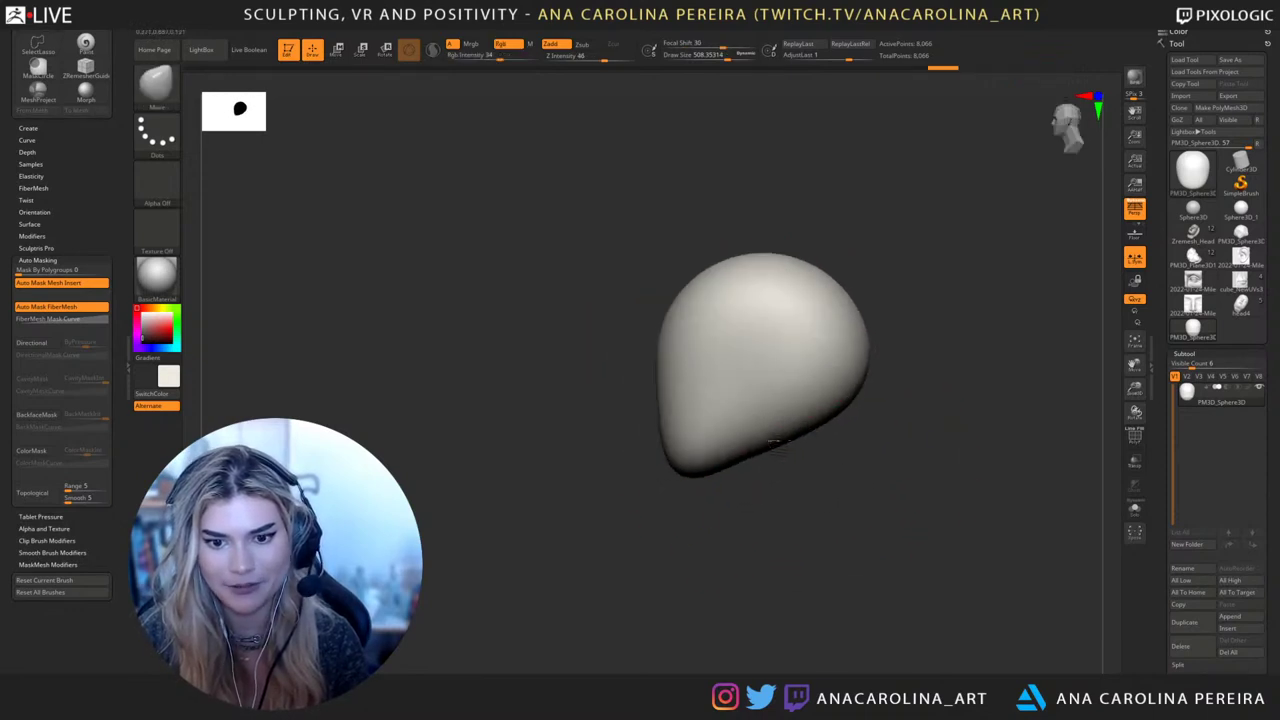
pyautogui.moveTo(778, 444)
pyautogui.mouseDown()
pyautogui.moveTo(771, 435)
pyautogui.moveTo(742, 468)
pyautogui.mouseUp()
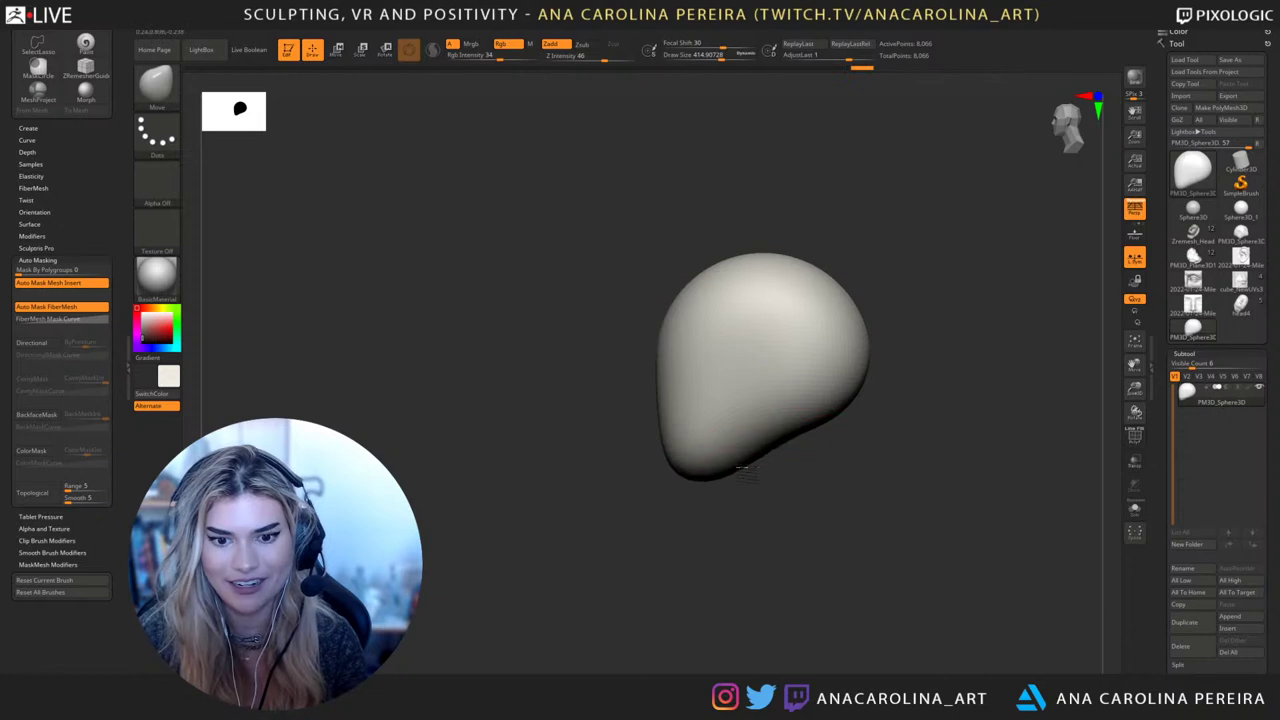
# Raise the Move brush's draw size to about 550 and reshape the upper side and back of the skull
pyautogui.press('space')
pyautogui.moveTo(897, 371)
pyautogui.mouseDown()
pyautogui.moveTo(912, 362)
pyautogui.moveTo(898, 362)
pyautogui.mouseUp()
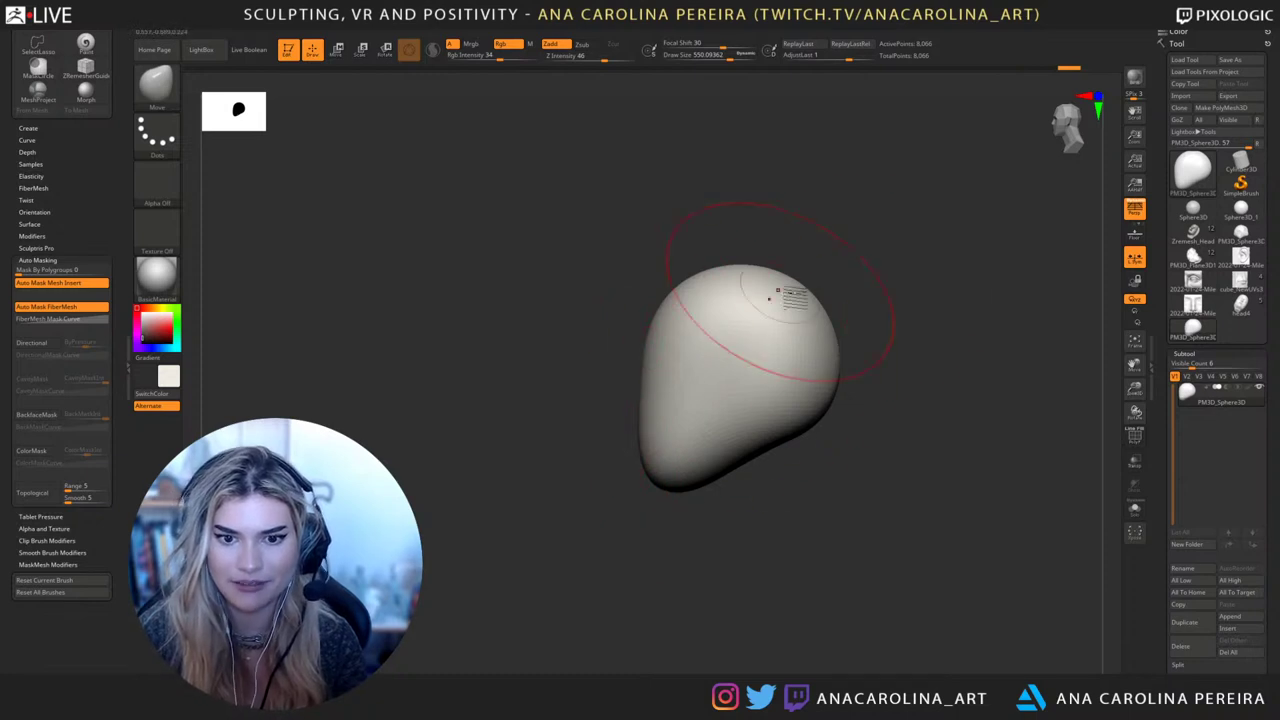
pyautogui.moveTo(863, 292)
pyautogui.mouseDown()
pyautogui.moveTo(914, 300)
pyautogui.moveTo(820, 290)
pyautogui.mouseUp()
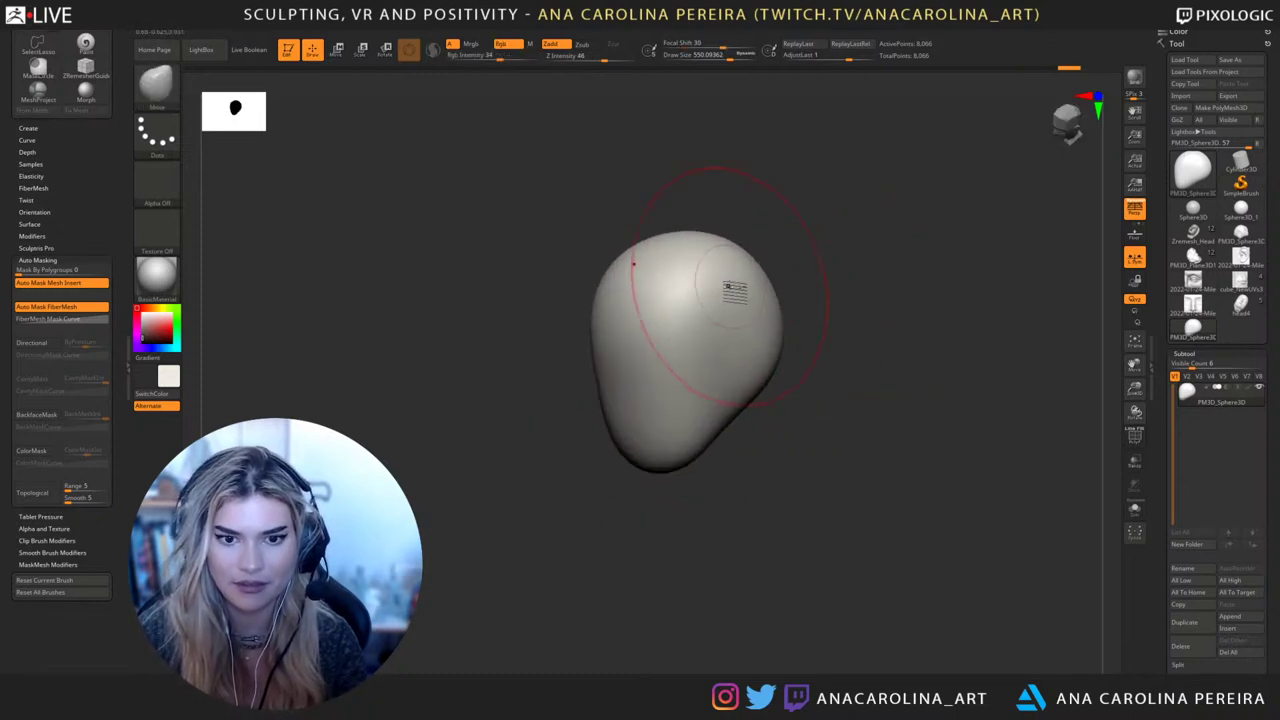
pyautogui.keyDown('alt'); pyautogui.moveTo(762, 244); pyautogui.dragTo(800, 251); pyautogui.keyUp('alt')
# Reduce the Move brush's draw size to about 324 and refine the contour of the cheeks and lower jaw
pyautogui.press('space')
pyautogui.press('space')
pyautogui.moveTo(834, 368)
pyautogui.mouseDown()
pyautogui.moveTo(868, 354)
pyautogui.moveTo(854, 334)
pyautogui.moveTo(788, 326)
pyautogui.mouseUp()
pyautogui.press('space')
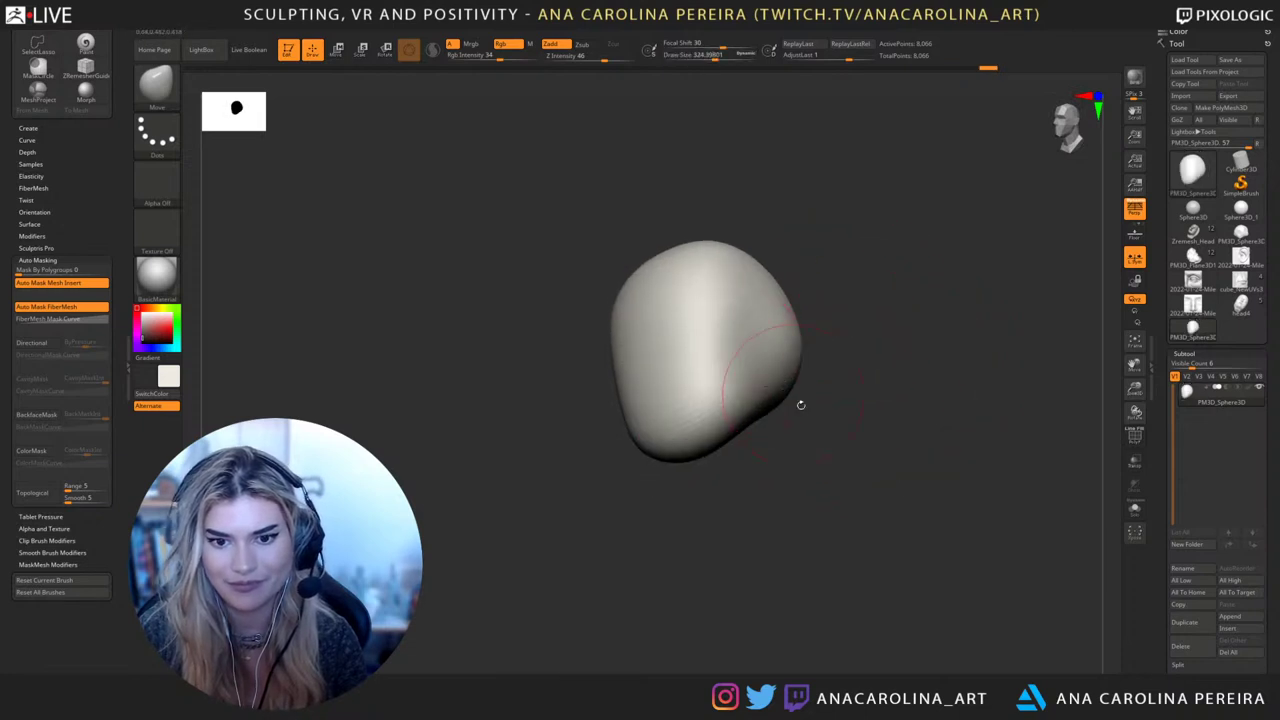
pyautogui.moveTo(801, 404)
pyautogui.mouseDown()
pyautogui.moveTo(790, 370)
pyautogui.moveTo(805, 400)
pyautogui.moveTo(820, 391)
pyautogui.moveTo(760, 337)
pyautogui.moveTo(703, 451)
pyautogui.mouseUp()
pyautogui.moveTo(755, 560); pyautogui.dragTo(850, 555)
pyautogui.moveTo(767, 370); pyautogui.dragTo(848, 442)
# Choose the ClayBuildup brush at a draw size of about 124 and rough in the eye sockets, nose and cheeks
pyautogui.press('b')
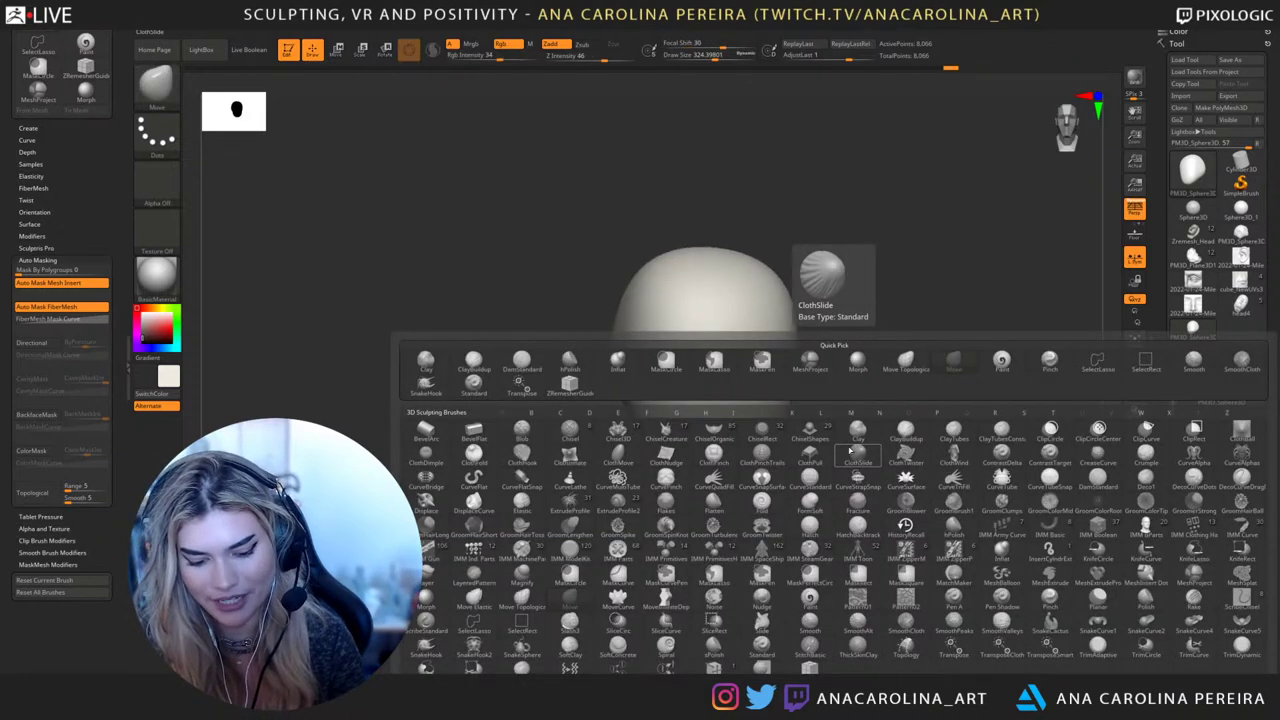
pyautogui.press('c')
pyautogui.press('b')
pyautogui.moveTo(851, 426)
pyautogui.keyDown('shift'); pyautogui.mouseDown()
pyautogui.moveTo(829, 391)
pyautogui.moveTo(885, 395)
pyautogui.moveTo(831, 375)
pyautogui.moveTo(752, 390)
pyautogui.moveTo(776, 398)
pyautogui.mouseUp(); pyautogui.keyUp('shift')
pyautogui.press('space')
pyautogui.moveTo(836, 400); pyautogui.dragTo(780, 403)
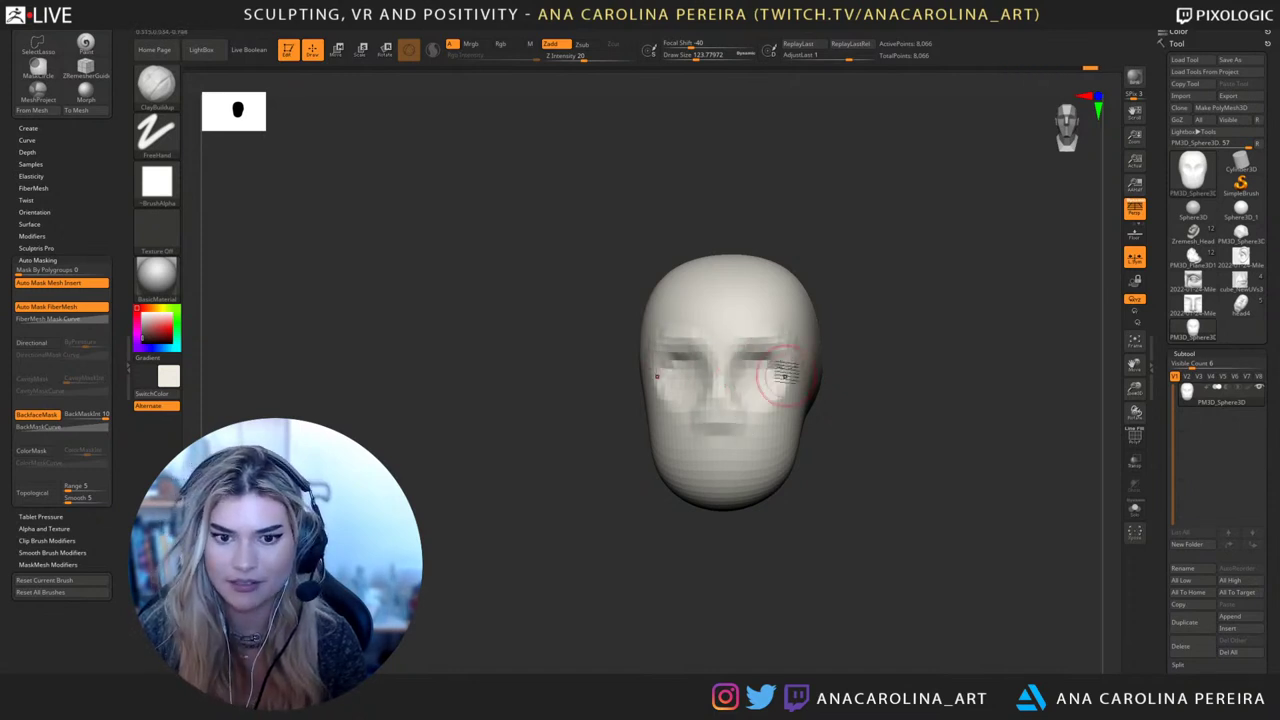
# Set the ClayBuildup draw size to about 141 and build up the cheekbones along the side of the face
pyautogui.press('space')
pyautogui.moveTo(797, 408); pyautogui.dragTo(802, 408)
pyautogui.moveTo(930, 400); pyautogui.dragTo(860, 398)
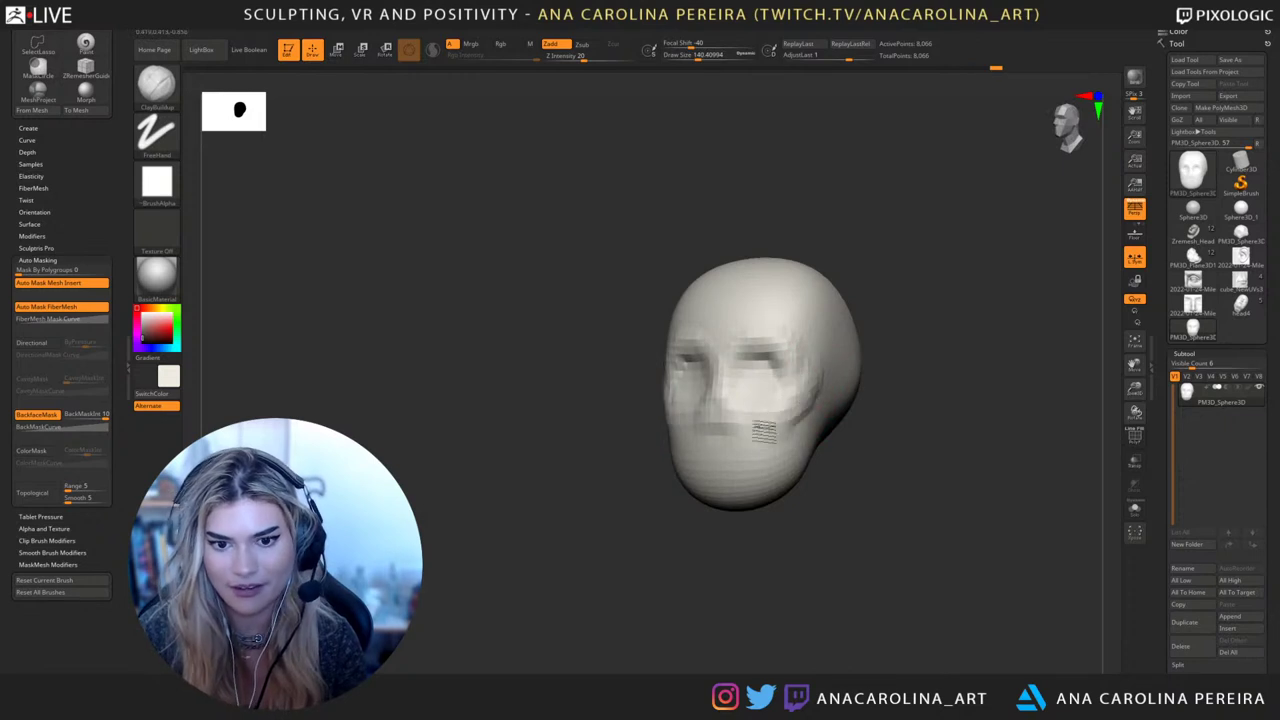
# Increase the ClayBuildup draw size to about 234 and build up the forehead, temples and cheekbones
pyautogui.press('space')
pyautogui.moveTo(796, 330); pyautogui.dragTo(823, 346)
pyautogui.moveTo(886, 309); pyautogui.dragTo(862, 343)
pyautogui.moveTo(831, 435); pyautogui.dragTo(806, 430)
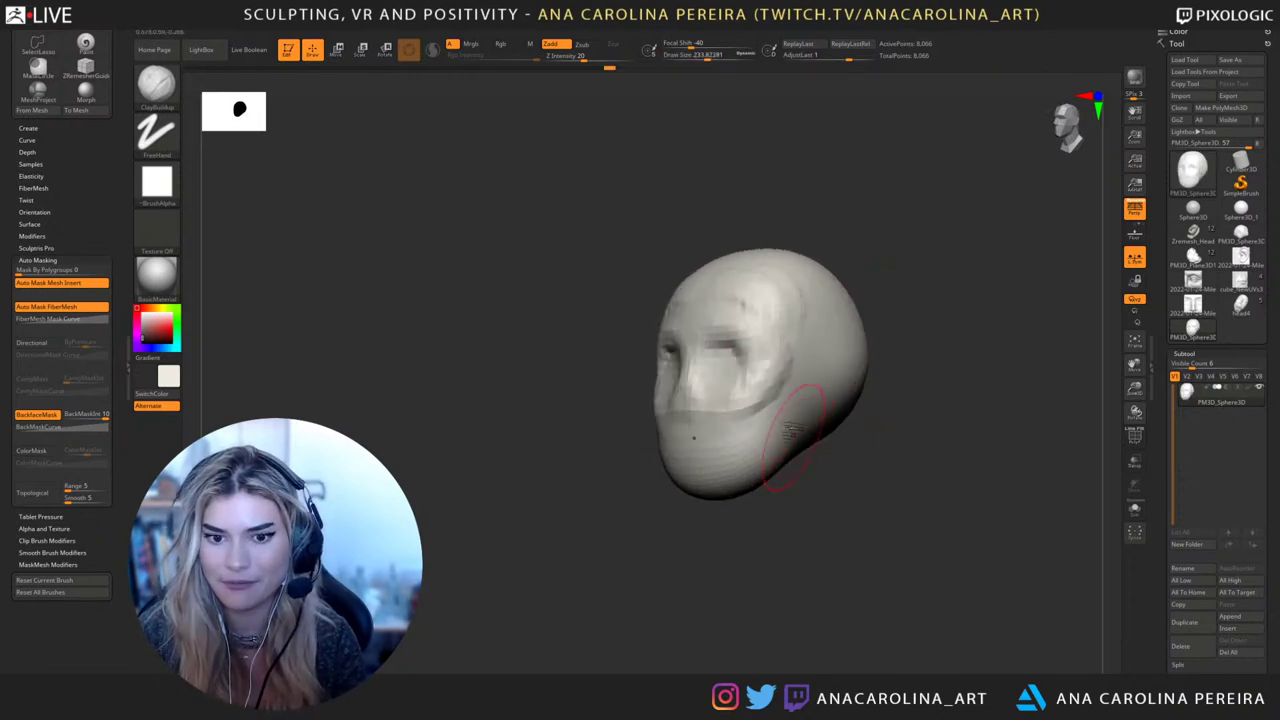
# Shape the sides of the jaw with ClayBuildup, forming angled planes from the cheekbones down to a narrower chin
pyautogui.moveTo(812, 368); pyautogui.dragTo(768, 460)
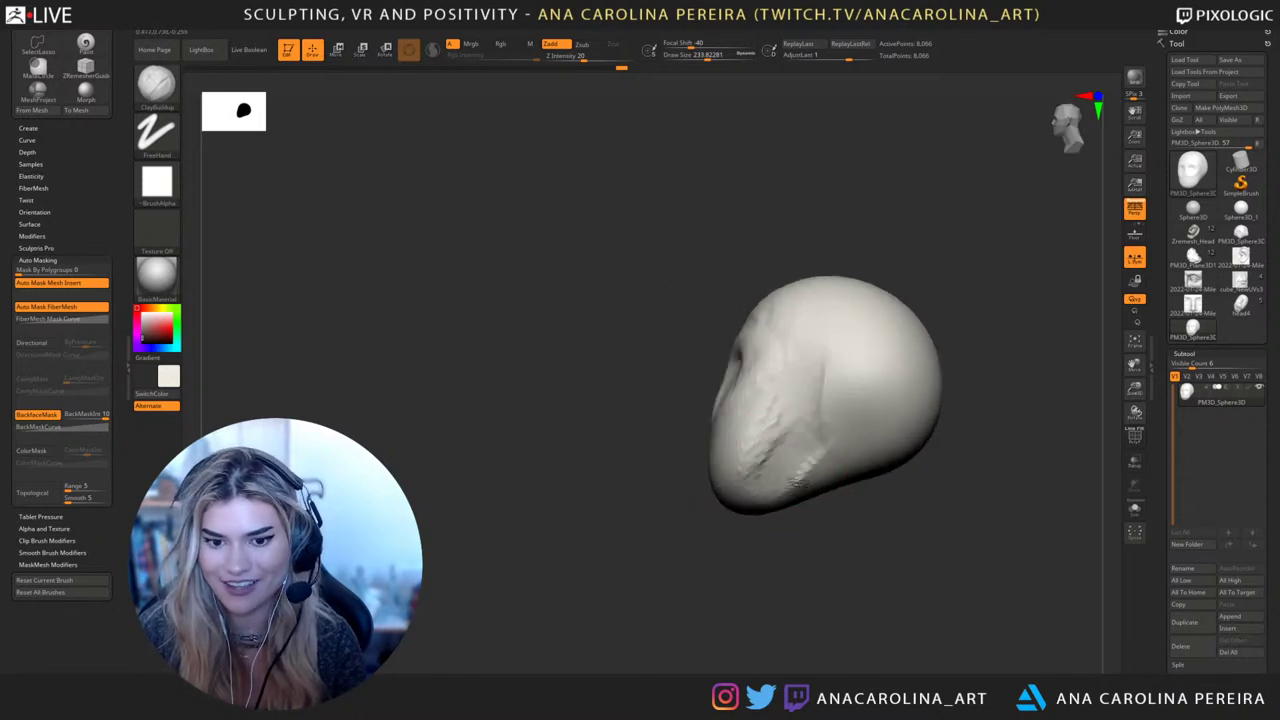
pyautogui.moveTo(800, 470); pyautogui.dragTo(790, 497, button='right')
pyautogui.moveTo(792, 498)
pyautogui.mouseDown()
pyautogui.moveTo(832, 514)
pyautogui.moveTo(806, 510)
pyautogui.moveTo(790, 478)
pyautogui.moveTo(806, 505)
pyautogui.mouseUp()
pyautogui.moveTo(850, 603); pyautogui.dragTo(849, 657)
pyautogui.moveTo(848, 654)
pyautogui.mouseDown(button='right')
pyautogui.moveTo(826, 643)
pyautogui.moveTo(874, 629)
pyautogui.moveTo(831, 469)
pyautogui.mouseUp(button='right')
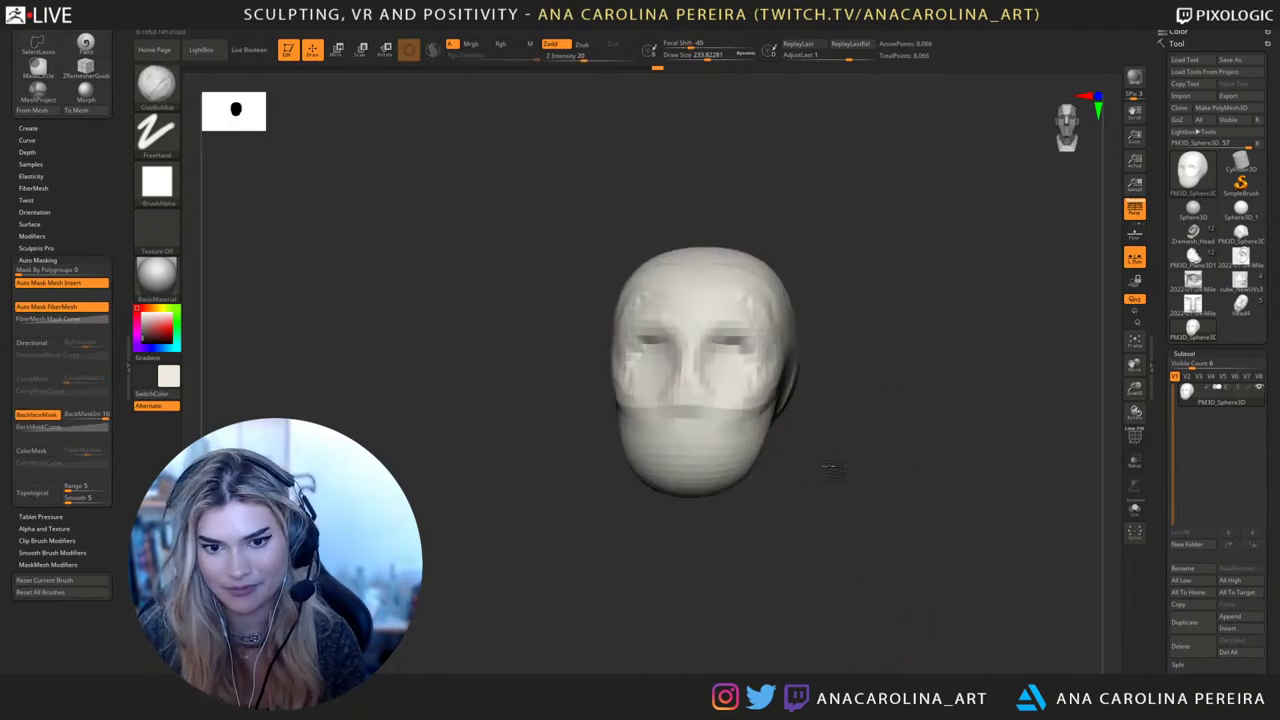
pyautogui.moveTo(764, 390); pyautogui.dragTo(734, 464)
pyautogui.moveTo(836, 480); pyautogui.dragTo(760, 483, button='right')
pyautogui.moveTo(786, 408); pyautogui.dragTo(719, 467)
pyautogui.moveTo(716, 500)
pyautogui.mouseDown(button='right')
pyautogui.moveTo(787, 552)
pyautogui.moveTo(790, 540)
pyautogui.mouseUp(button='right')
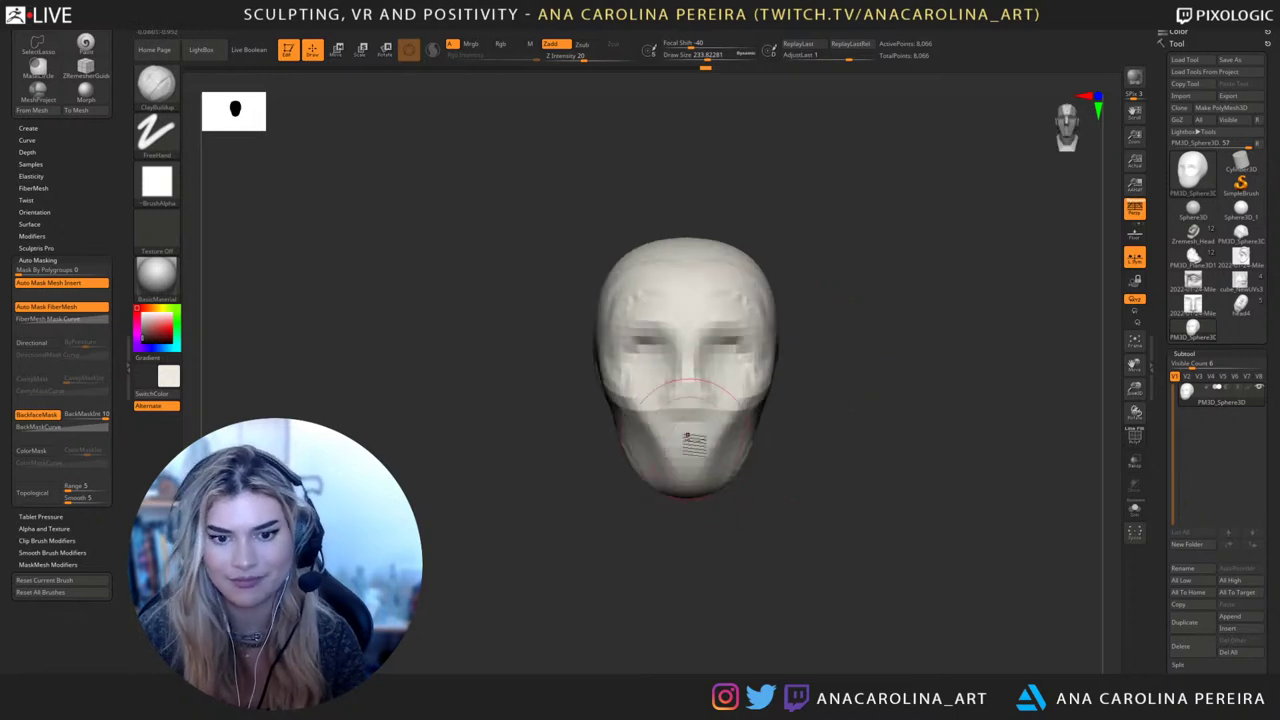
pyautogui.moveTo(688, 437)
pyautogui.mouseDown()
pyautogui.moveTo(674, 456)
pyautogui.moveTo(650, 450)
pyautogui.mouseUp()
# Set the ClayBuildup draw size to about 128 and build up the chin and the underside of the jaw
pyautogui.keyDown('alt'); pyautogui.moveTo(744, 543); pyautogui.dragTo(849, 563, button='right'); pyautogui.keyUp('alt')
pyautogui.press('space')
pyautogui.moveTo(858, 486); pyautogui.dragTo(848, 486)
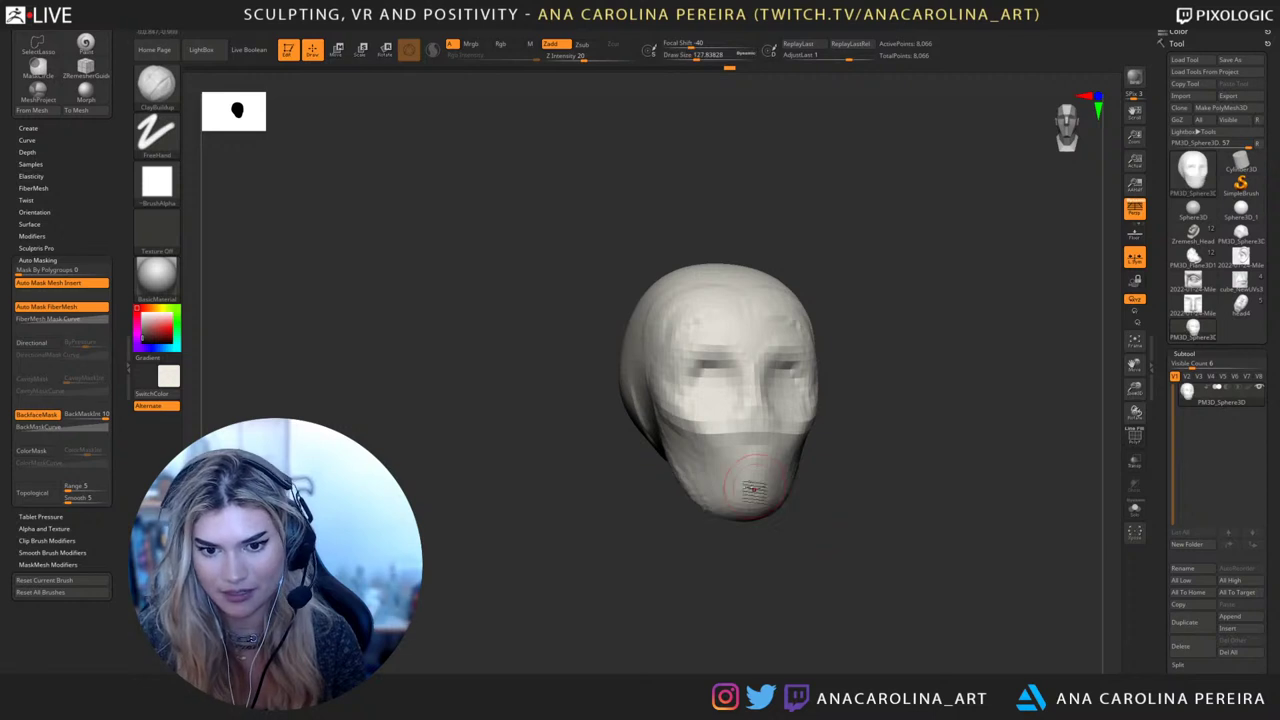
pyautogui.moveTo(740, 478); pyautogui.dragTo(810, 488, button='right')
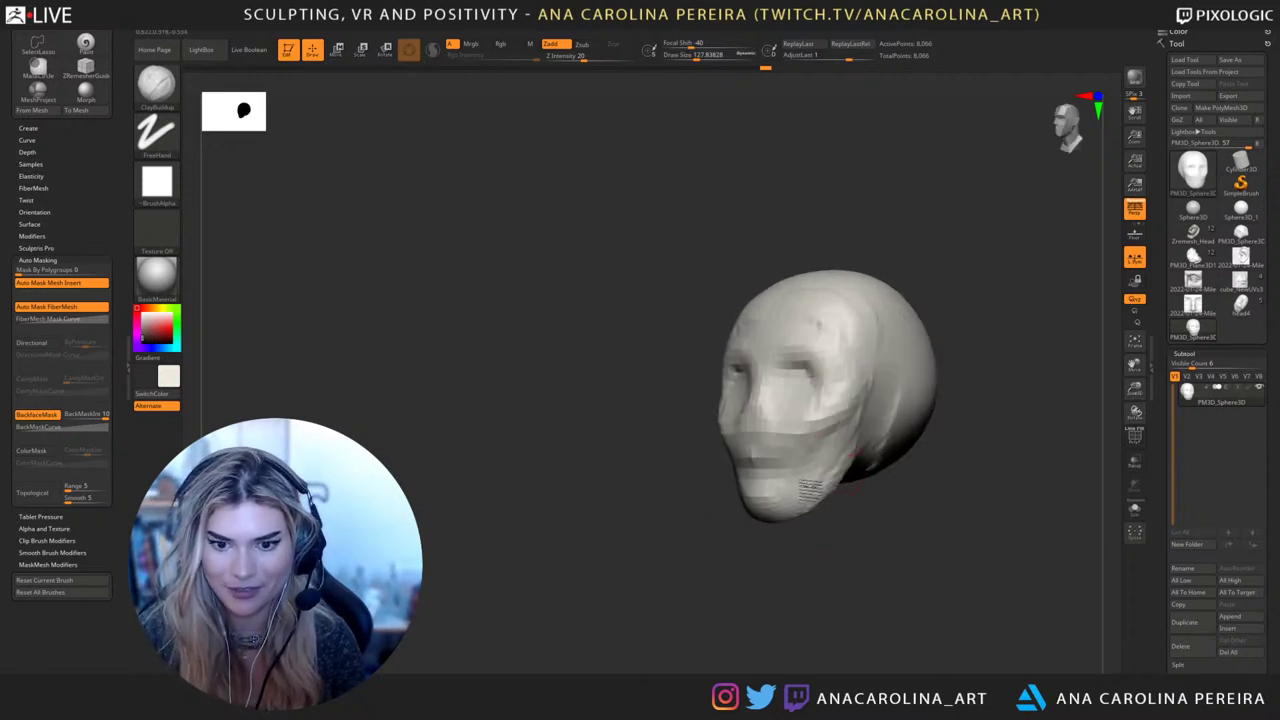
pyautogui.moveTo(861, 536); pyautogui.dragTo(885, 428, button='right')
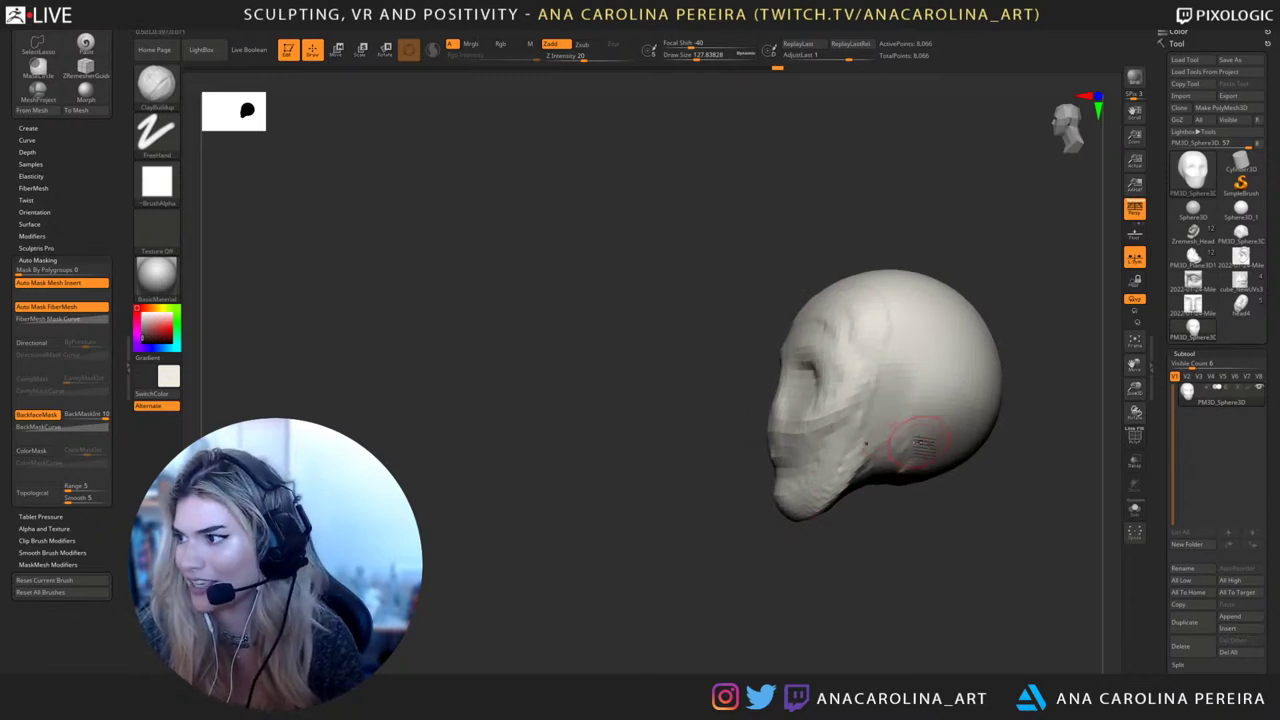
pyautogui.moveTo(962, 460)
pyautogui.mouseDown(button='right')
pyautogui.moveTo(860, 388)
pyautogui.moveTo(969, 549)
pyautogui.moveTo(902, 470)
pyautogui.moveTo(945, 470)
pyautogui.moveTo(960, 491)
pyautogui.moveTo(986, 479)
pyautogui.mouseUp(button='right')
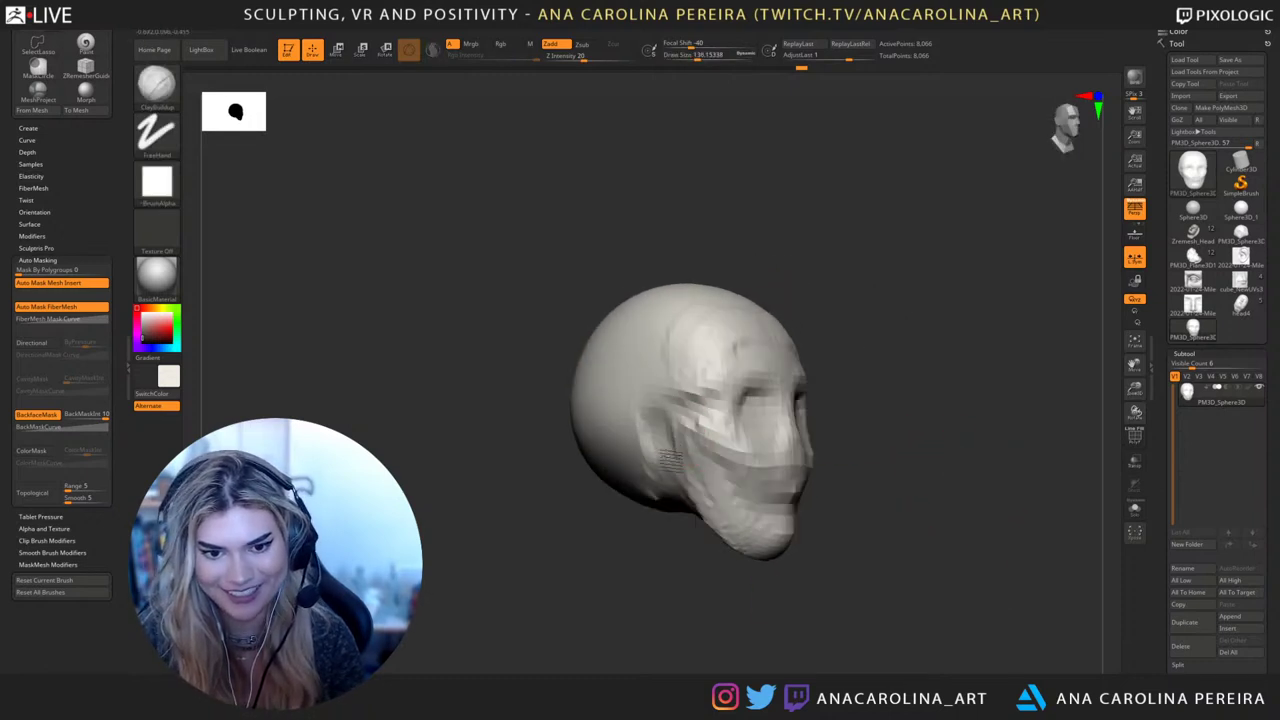
# Undo the last stroke and rough in the ear area behind the jaw hinge with ClayBuildup at draw size about 136
pyautogui.hotkey('ctrl', 'z')
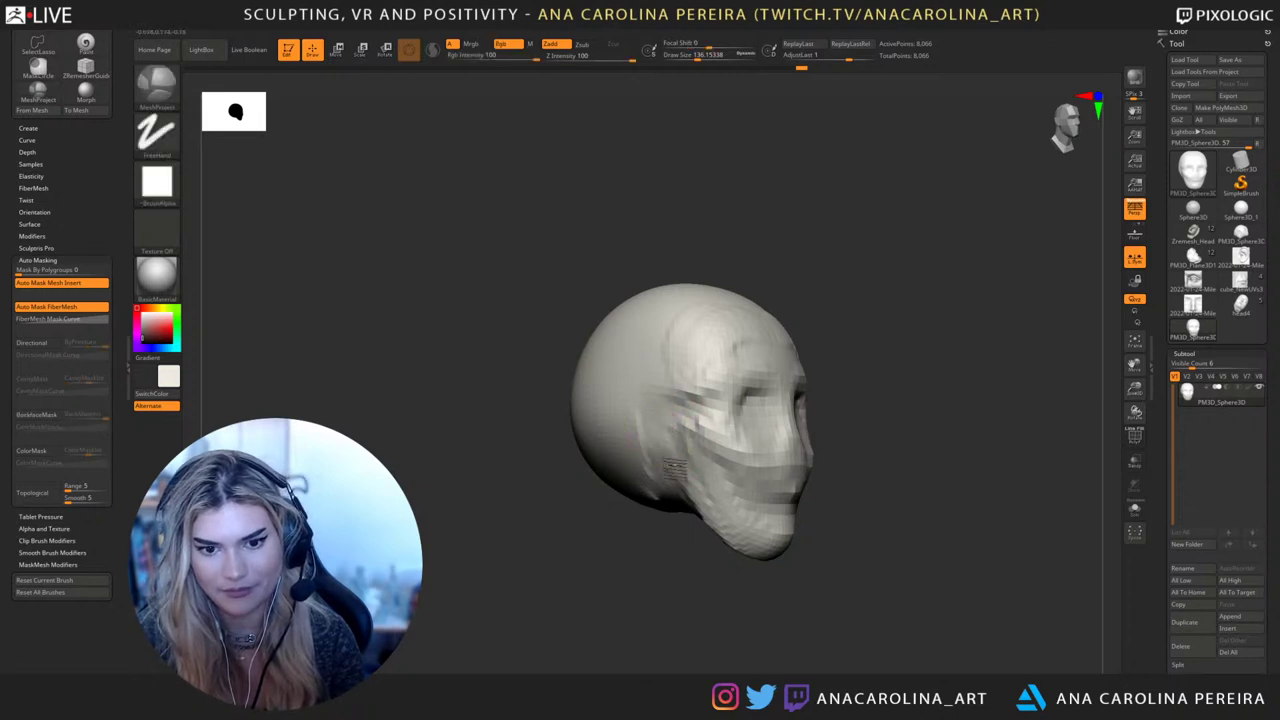
pyautogui.moveTo(684, 488); pyautogui.dragTo(868, 500, button='right')
pyautogui.moveTo(869, 500)
pyautogui.mouseDown()
pyautogui.moveTo(835, 448)
pyautogui.moveTo(850, 455)
pyautogui.mouseUp()
pyautogui.moveTo(795, 415); pyautogui.dragTo(789, 445)
pyautogui.moveTo(814, 528); pyautogui.dragTo(815, 430, button='right')
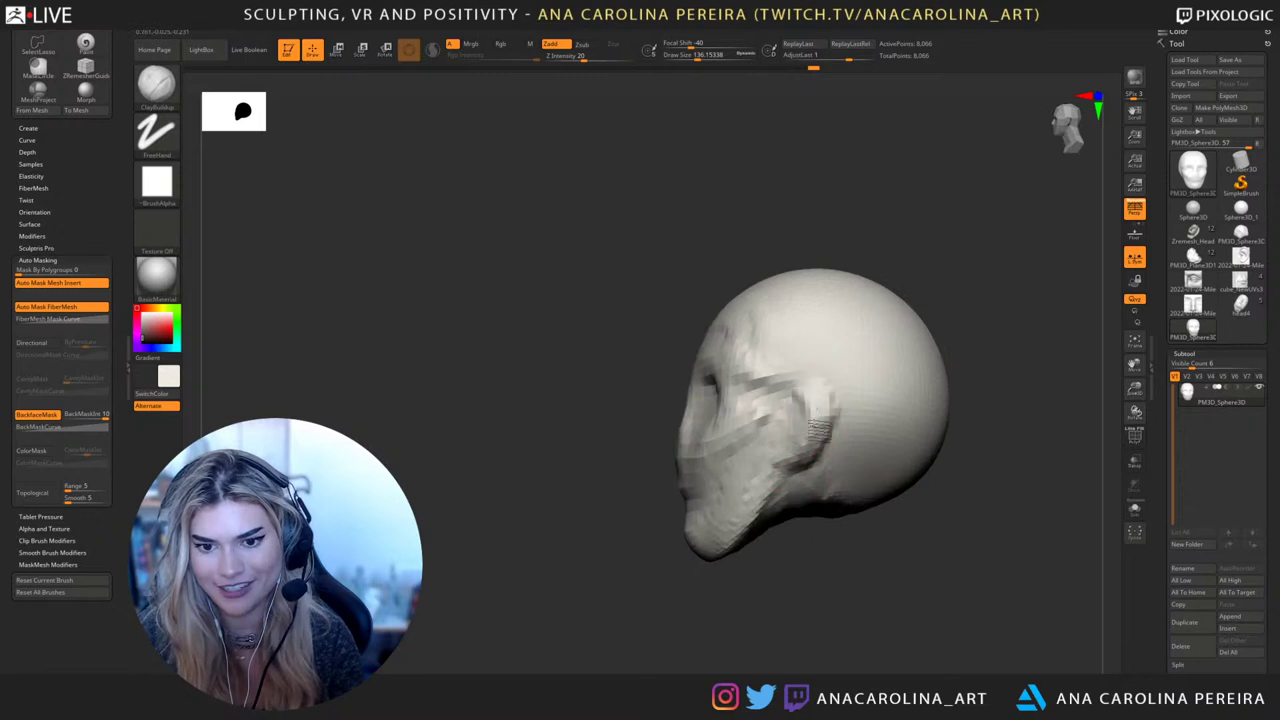
pyautogui.moveTo(838, 424); pyautogui.dragTo(827, 411)
pyautogui.moveTo(766, 592); pyautogui.dragTo(866, 598)
pyautogui.keyDown('alt'); pyautogui.moveTo(846, 596); pyautogui.dragTo(838, 547); pyautogui.keyUp('alt')
pyautogui.moveTo(836, 548); pyautogui.dragTo(714, 482, button='right')
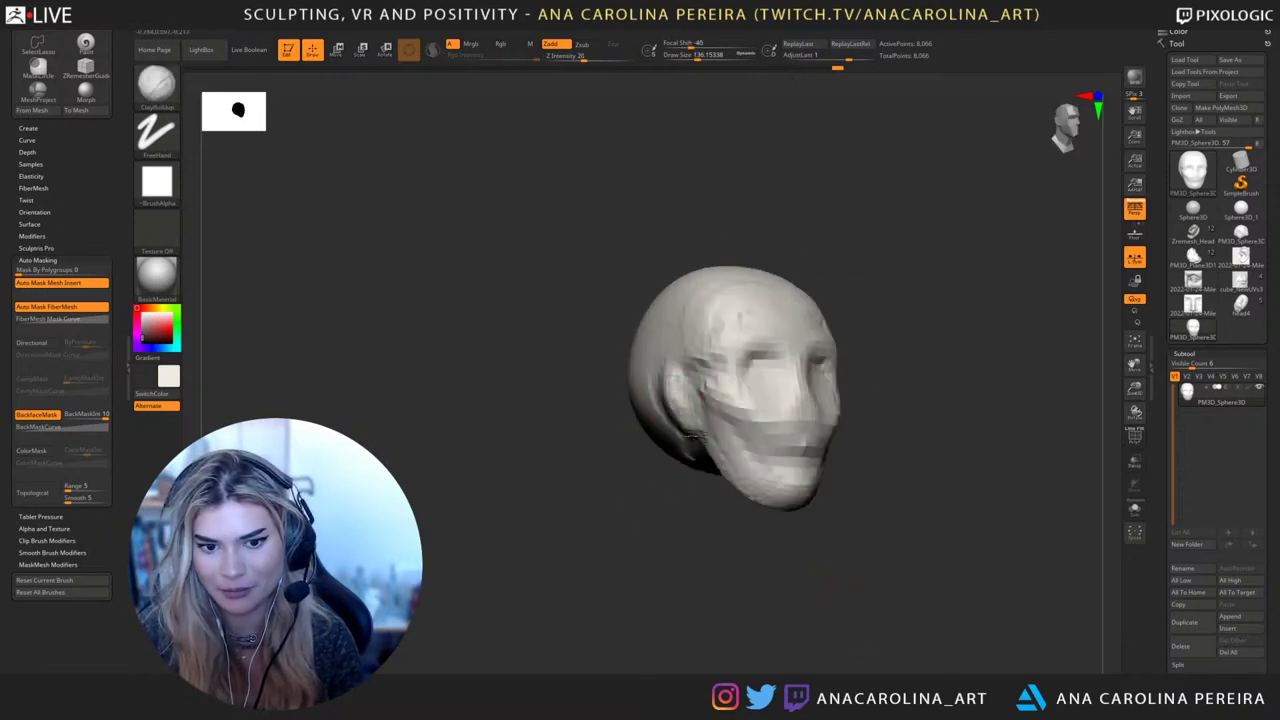
pyautogui.moveTo(741, 575); pyautogui.dragTo(750, 585, button='right')
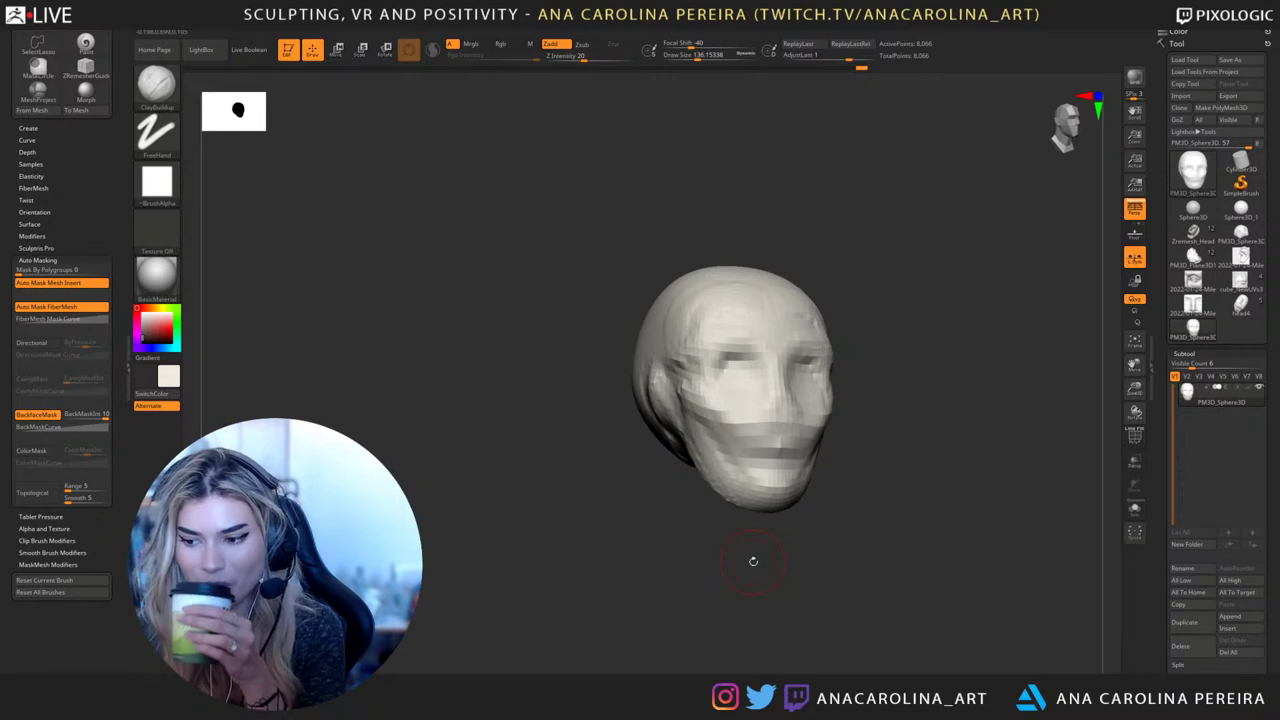
# Increase the ClayBuildup draw size to about 299 and build up the back and lower rear of the skull
pyautogui.moveTo(754, 562)
pyautogui.mouseDown(button='right')
pyautogui.moveTo(740, 587)
pyautogui.moveTo(869, 495)
pyautogui.mouseUp(button='right')
pyautogui.press('space')
pyautogui.moveTo(919, 419); pyautogui.dragTo(935, 418)
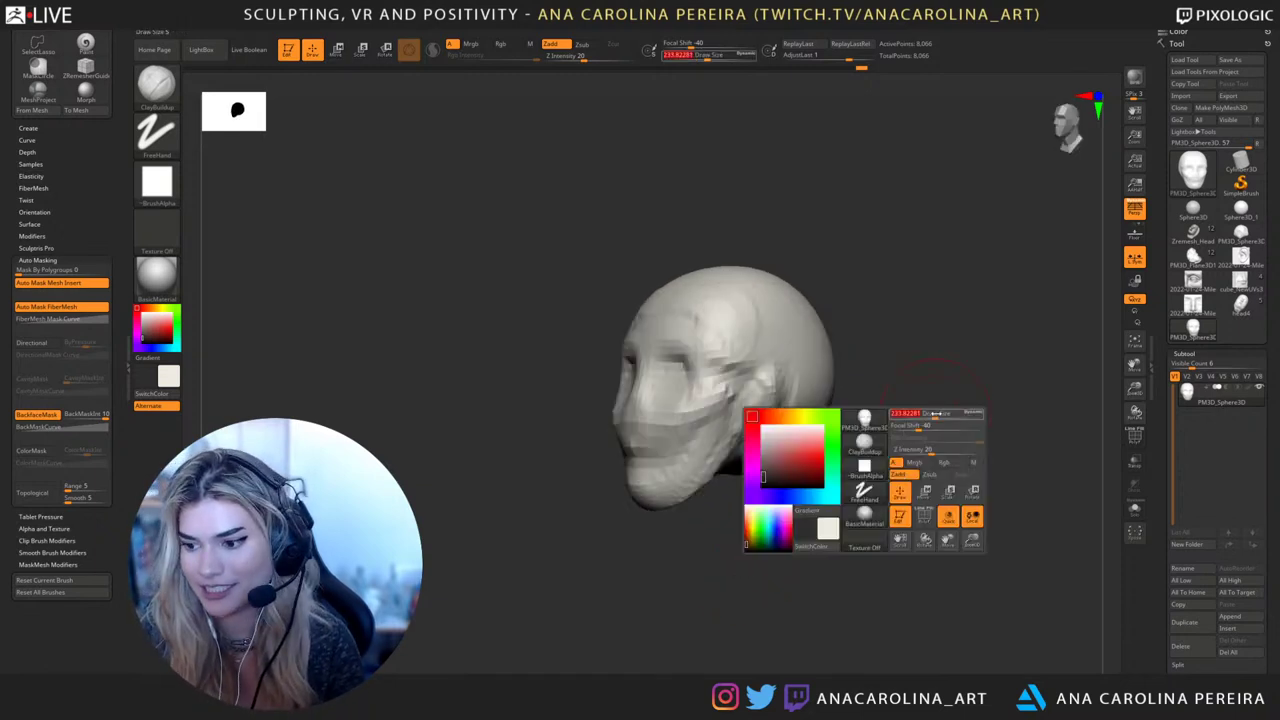
pyautogui.moveTo(942, 402)
pyautogui.keyDown('alt'); pyautogui.mouseDown(button='right')
pyautogui.moveTo(966, 400)
pyautogui.moveTo(823, 371)
pyautogui.moveTo(860, 395)
pyautogui.moveTo(840, 430)
pyautogui.mouseUp(button='right'); pyautogui.keyUp('alt')
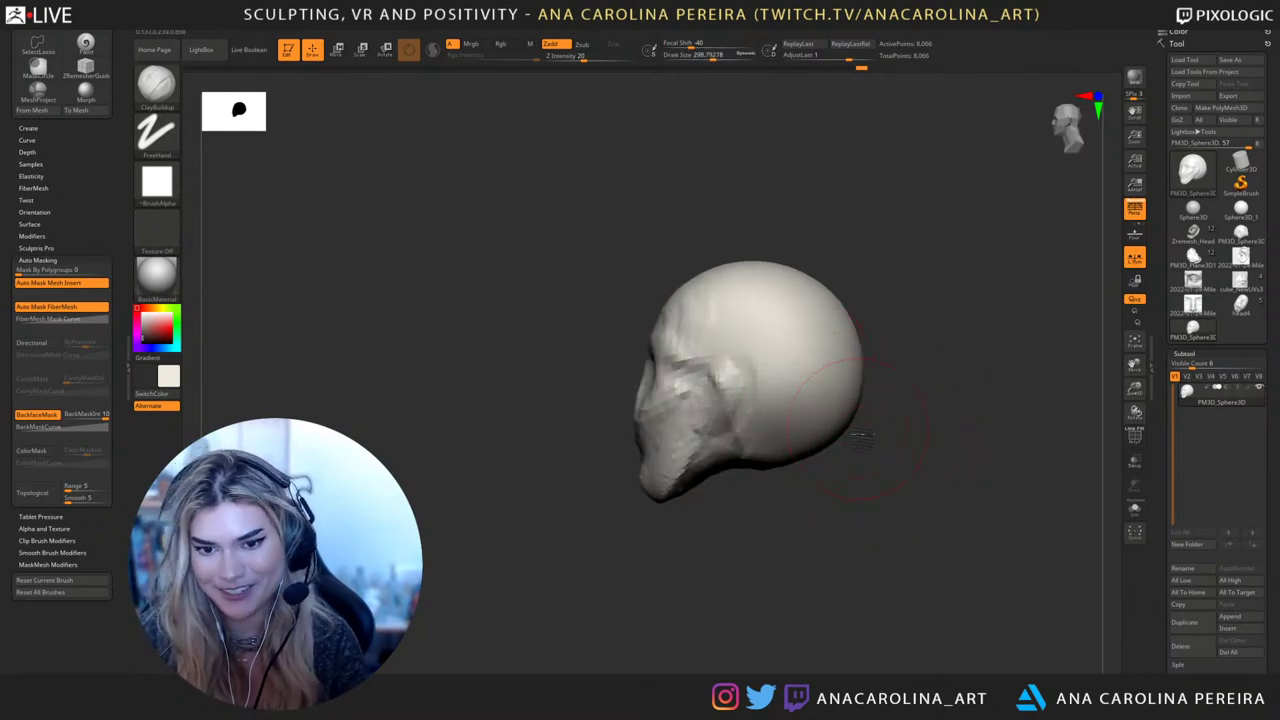
pyautogui.moveTo(801, 371); pyautogui.dragTo(778, 413, button='right')
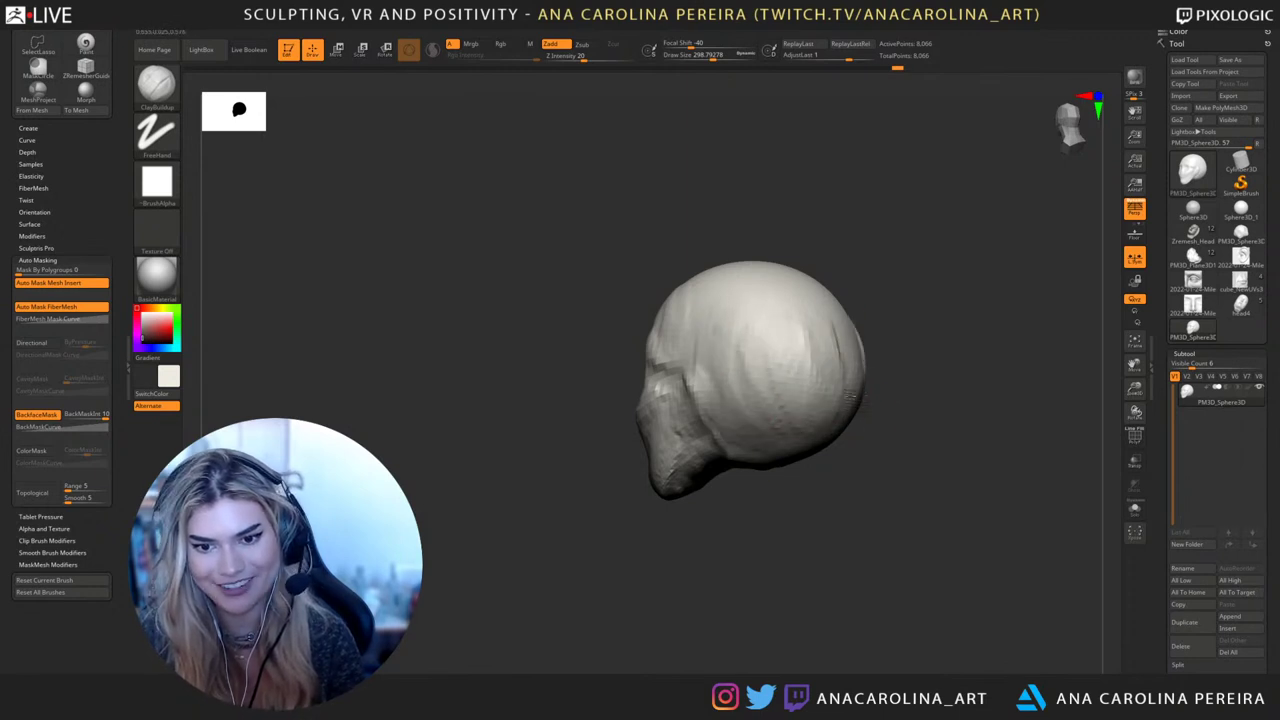
pyautogui.moveTo(840, 398)
pyautogui.mouseDown(button='right')
pyautogui.moveTo(878, 408)
pyautogui.moveTo(846, 480)
pyautogui.mouseUp(button='right')
pyautogui.moveTo(800, 485)
pyautogui.mouseDown()
pyautogui.moveTo(868, 452)
pyautogui.moveTo(840, 455)
pyautogui.moveTo(857, 411)
pyautogui.moveTo(845, 444)
pyautogui.mouseUp()
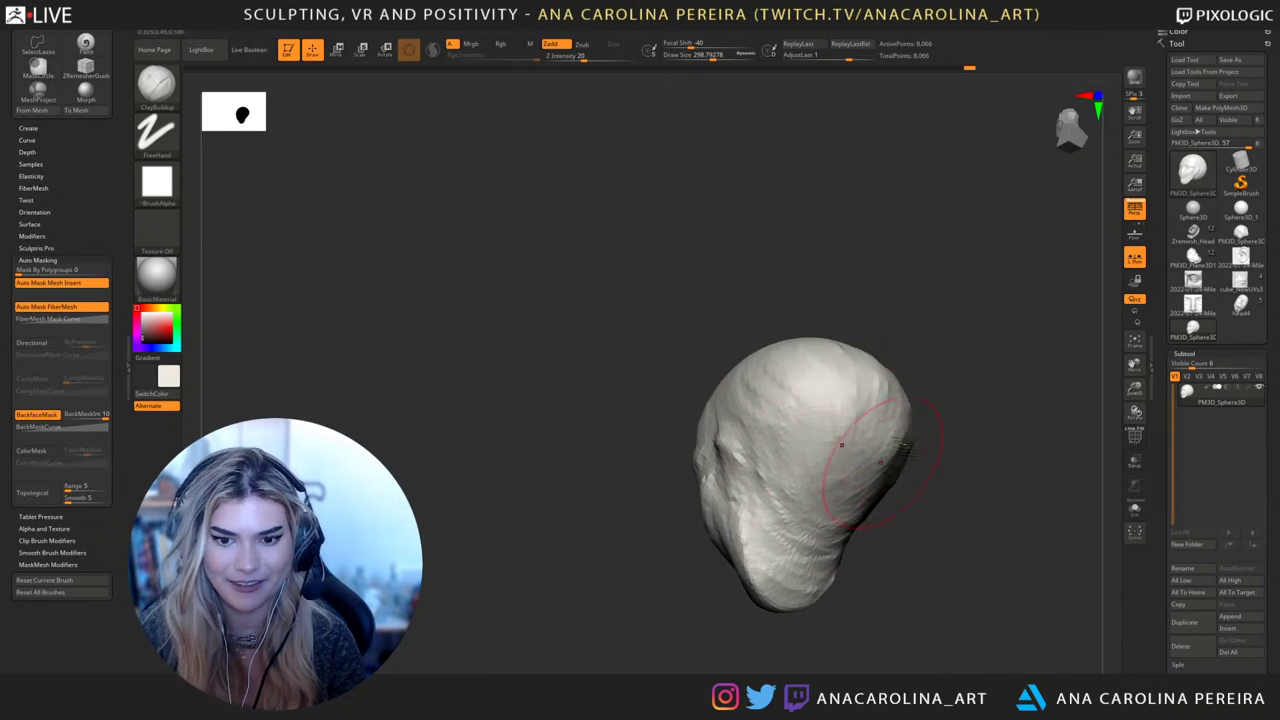
# Even out the side and back of the cranium with broad strokes so the skull reads as one rounded mass
pyautogui.moveTo(922, 550); pyautogui.dragTo(954, 489, button='right')
pyautogui.moveTo(770, 341)
pyautogui.mouseDown()
pyautogui.moveTo(800, 395)
pyautogui.moveTo(778, 380)
pyautogui.mouseUp()
pyautogui.moveTo(890, 385); pyautogui.dragTo(829, 363, button='right')
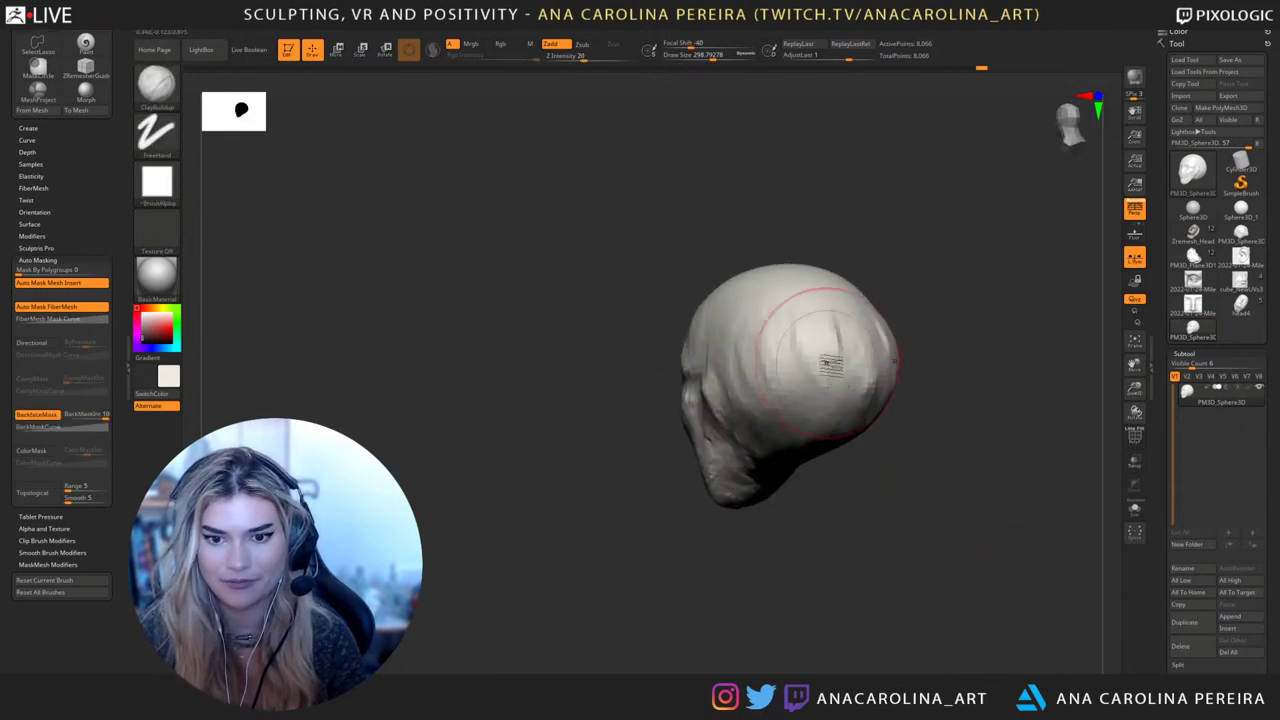
pyautogui.moveTo(829, 363)
pyautogui.mouseDown()
pyautogui.moveTo(826, 395)
pyautogui.moveTo(855, 376)
pyautogui.moveTo(830, 395)
pyautogui.moveTo(768, 345)
pyautogui.mouseUp()
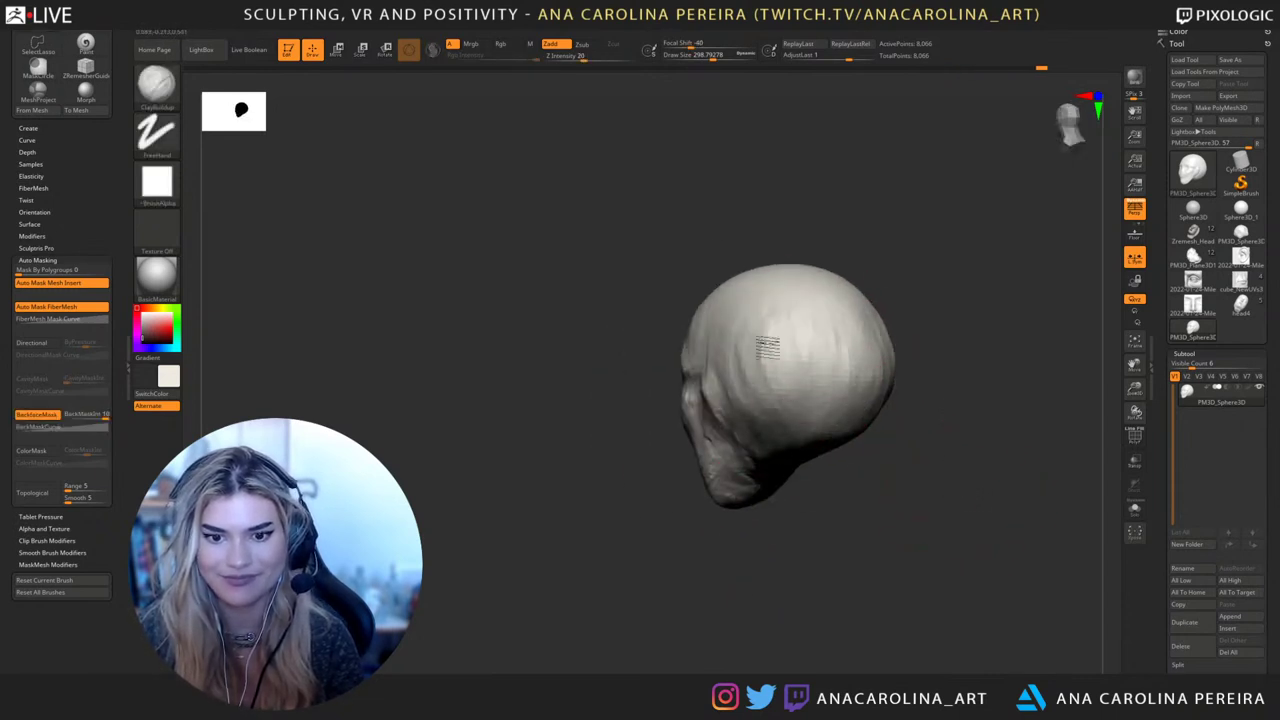
pyautogui.moveTo(858, 540)
pyautogui.mouseDown()
pyautogui.moveTo(916, 524)
pyautogui.moveTo(900, 503)
pyautogui.moveTo(897, 439)
pyautogui.mouseUp()
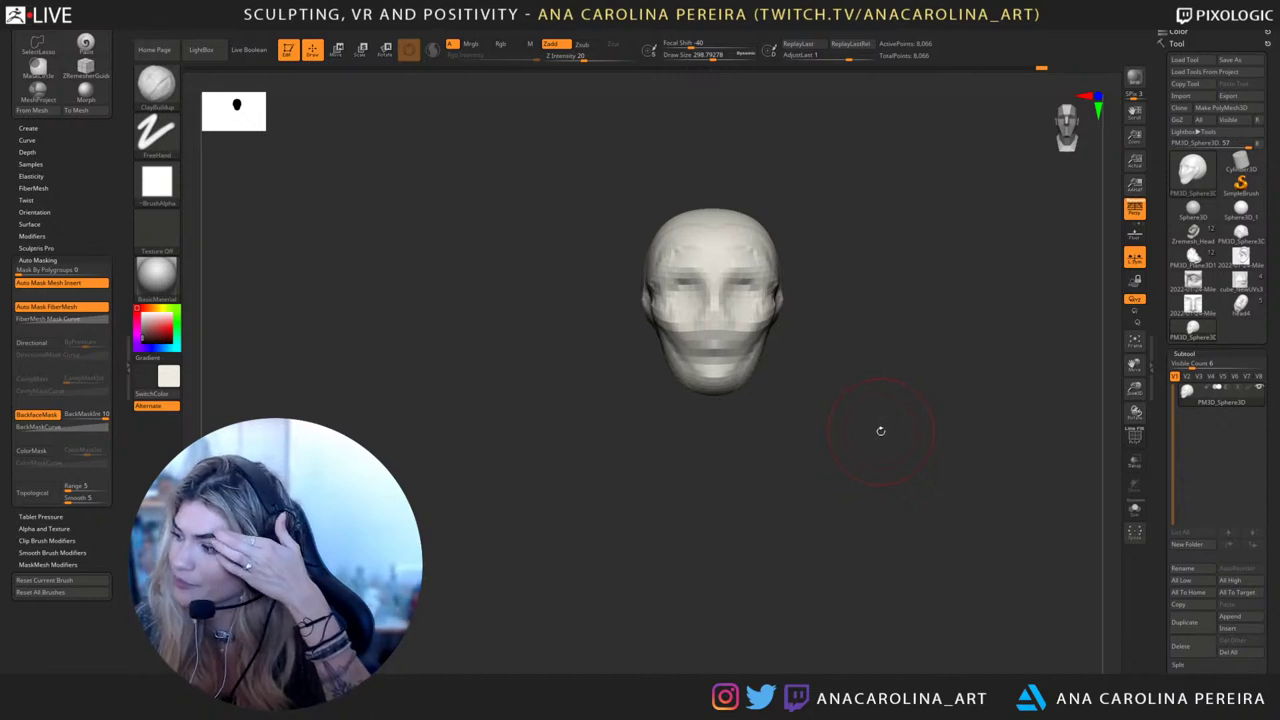
pyautogui.moveTo(888, 456); pyautogui.dragTo(904, 450)
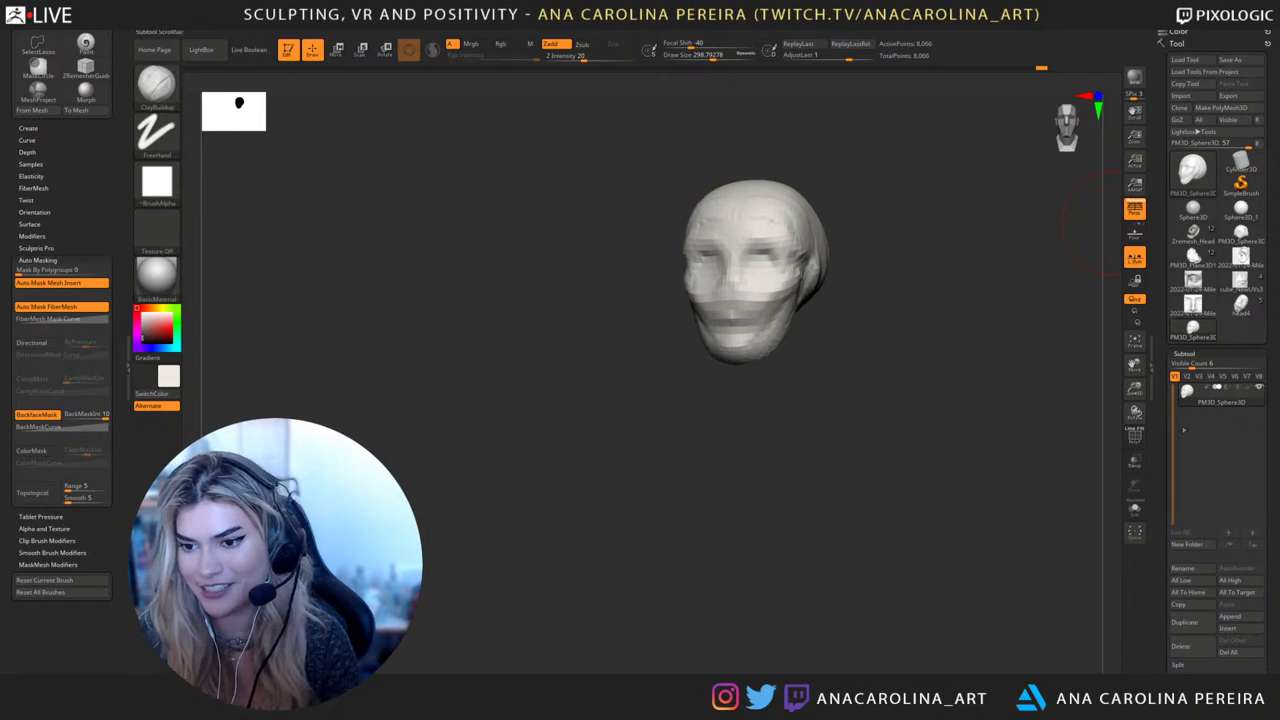
# Append a ZSphere as a new subtool, undo the accidental move of the head, and make the ZSphere active
pyautogui.click(1240, 616)
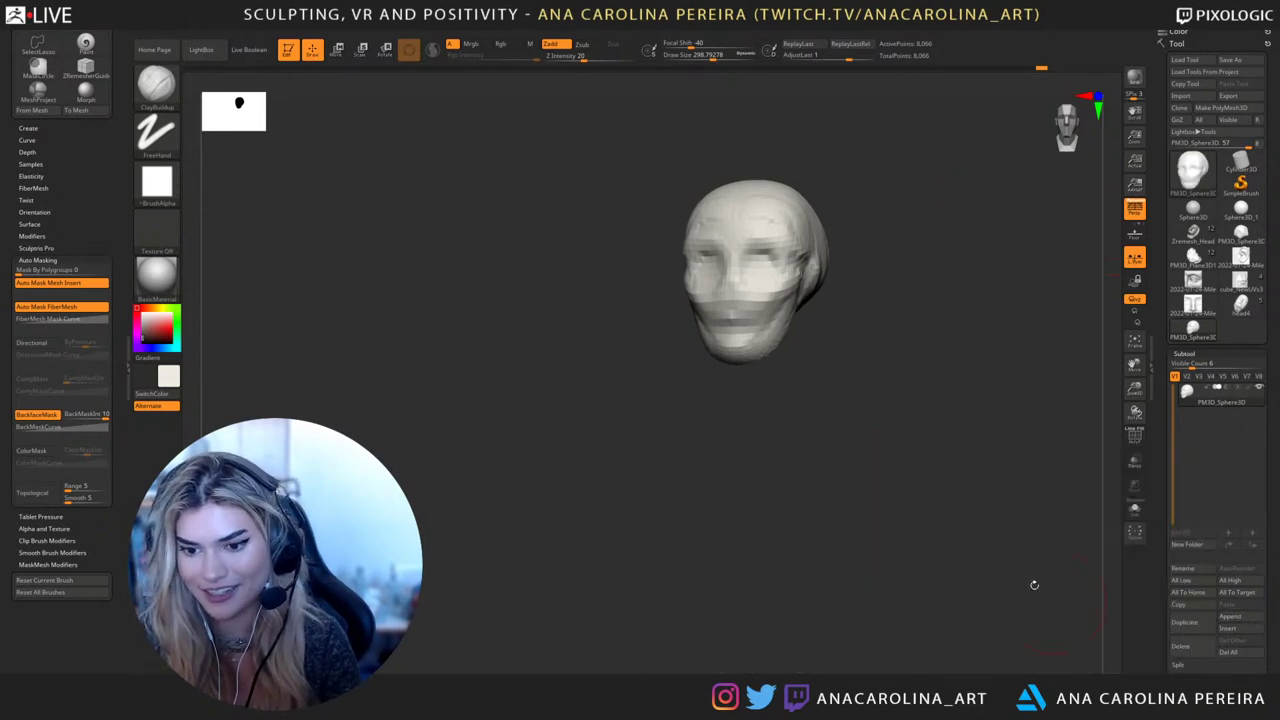
pyautogui.click(1221, 616)
pyautogui.click(988, 553)
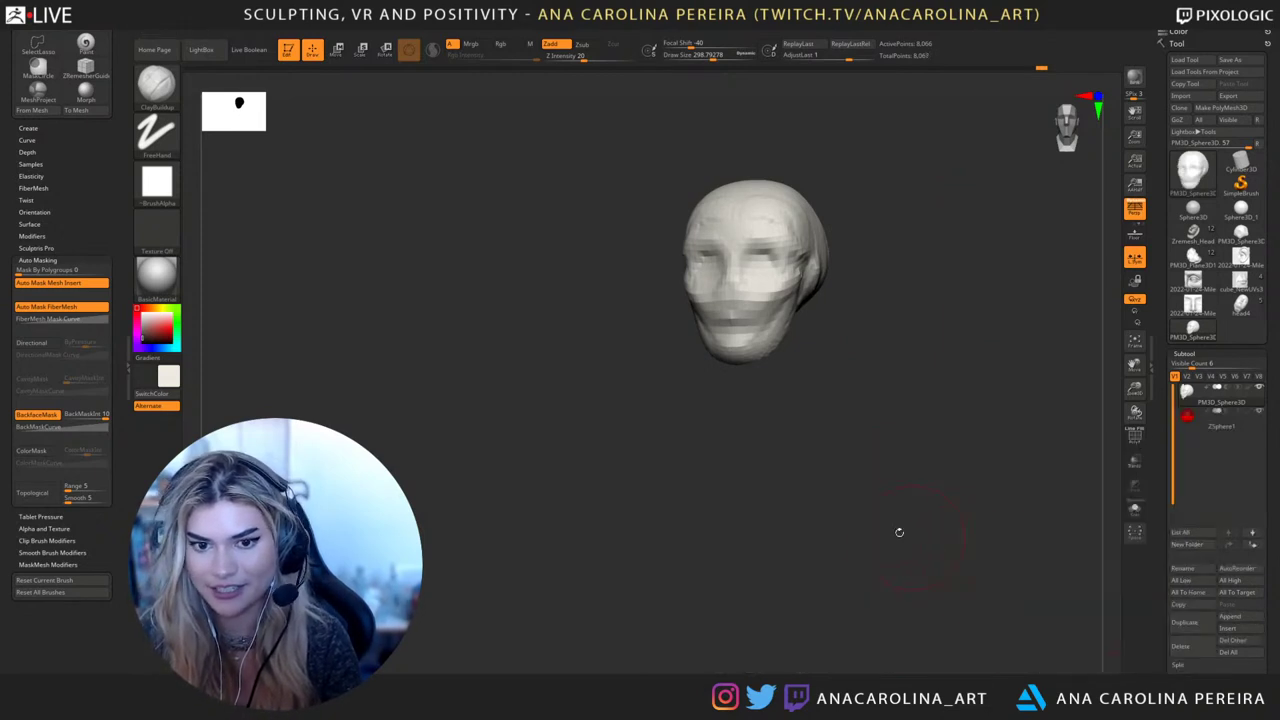
pyautogui.moveTo(897, 531); pyautogui.dragTo(857, 506)
pyautogui.press('w')
pyautogui.moveTo(818, 315); pyautogui.dragTo(821, 357)
pyautogui.hotkey('ctrl', 'z')
pyautogui.click(1215, 424)
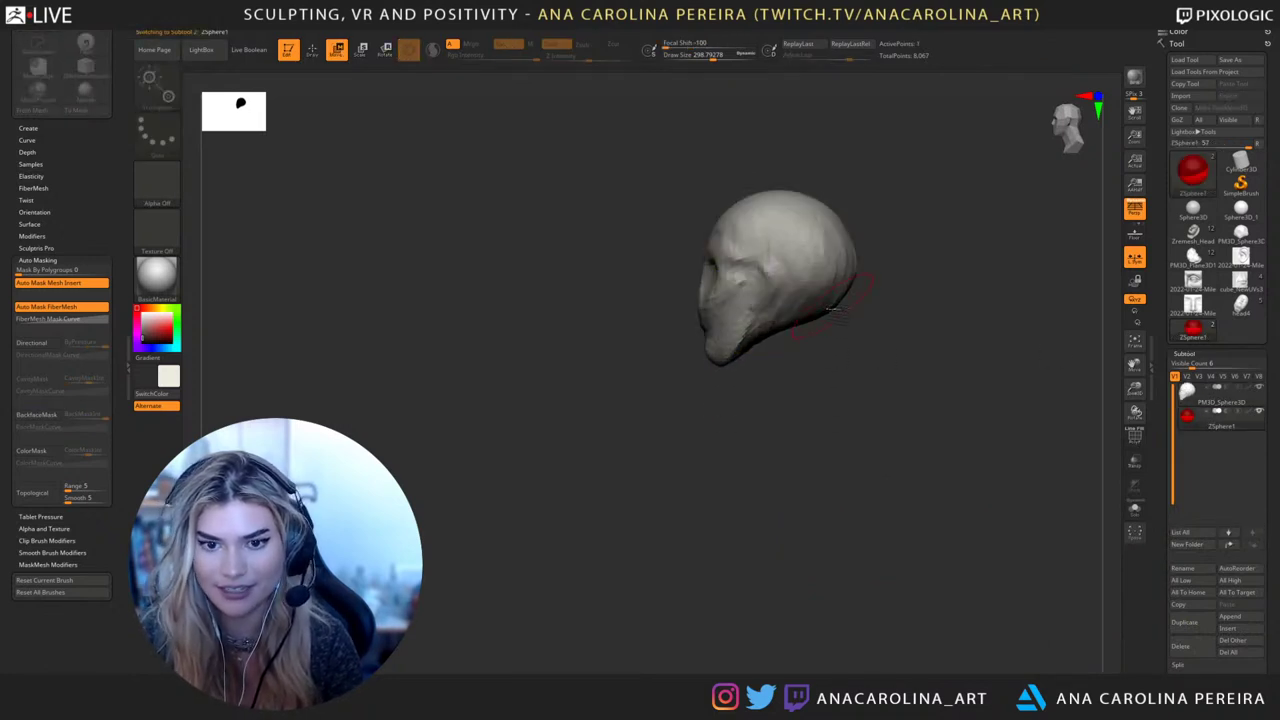
# Position the ZSphere under the base of the skull, behind the jaw, and size it for the start of the neck
pyautogui.moveTo(801, 277); pyautogui.dragTo(794, 325)
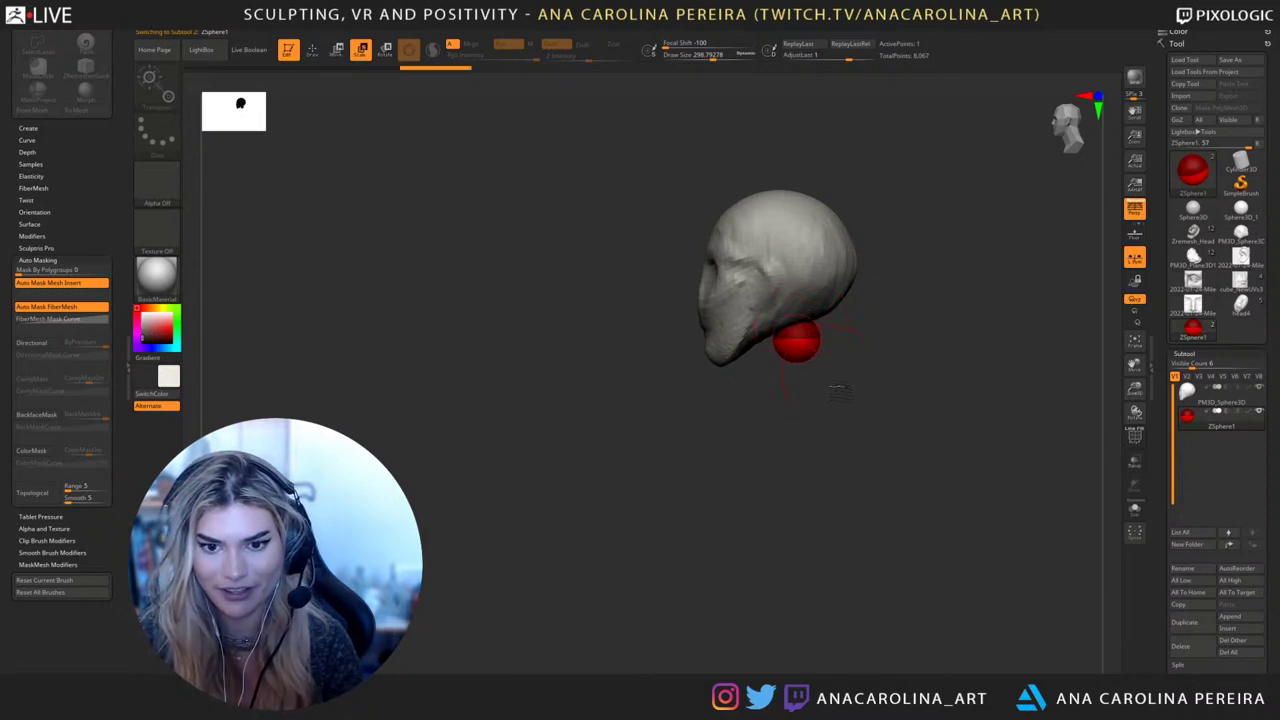
pyautogui.moveTo(842, 391); pyautogui.dragTo(814, 348)
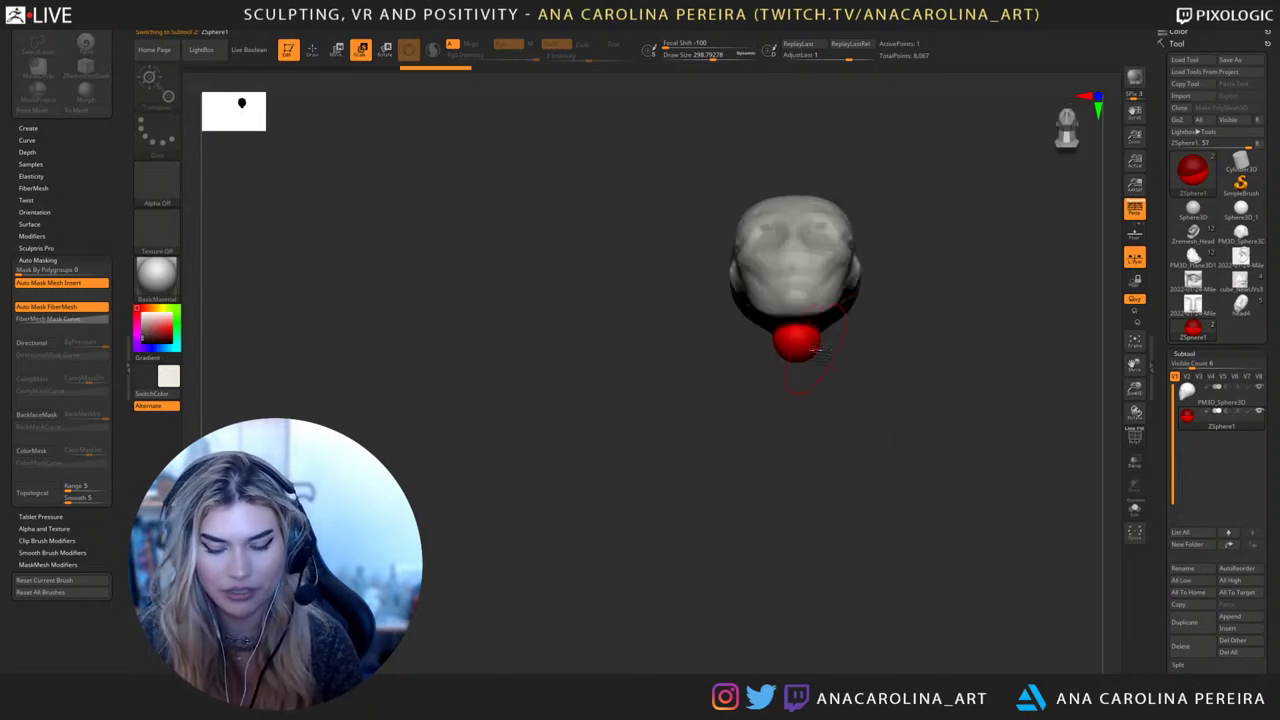
pyautogui.moveTo(835, 395); pyautogui.dragTo(815, 395)
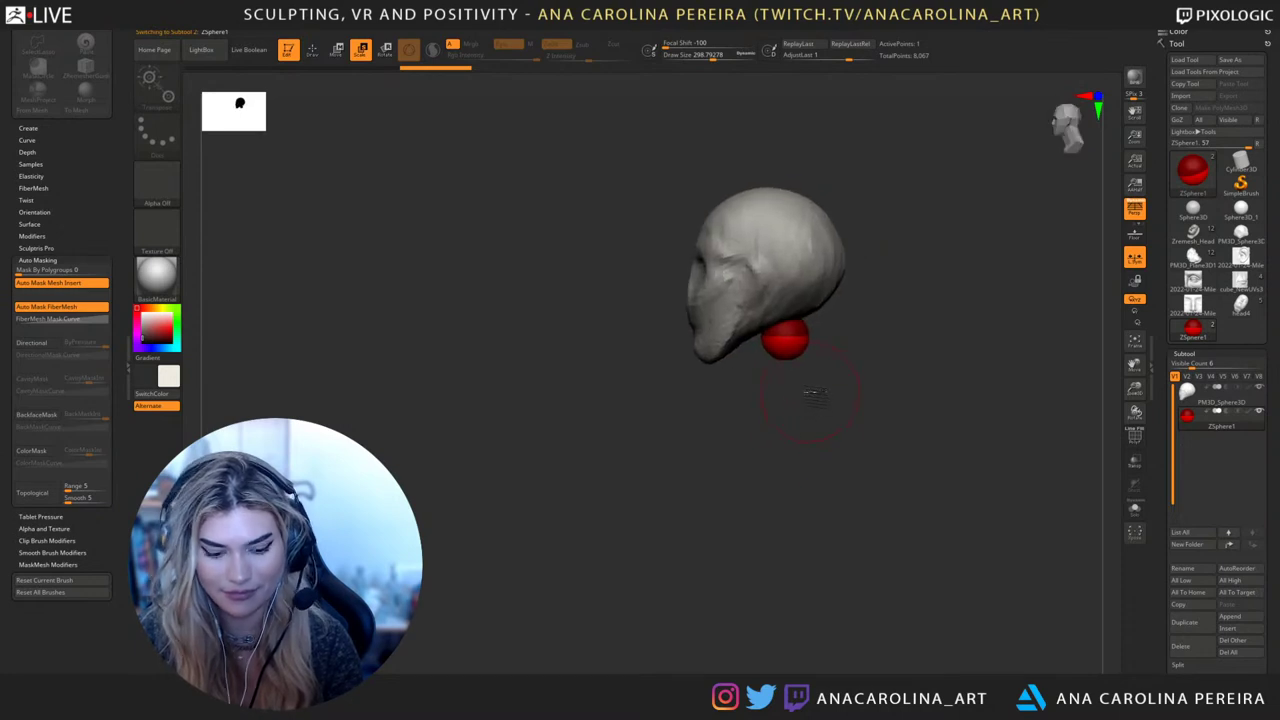
pyautogui.press('r')
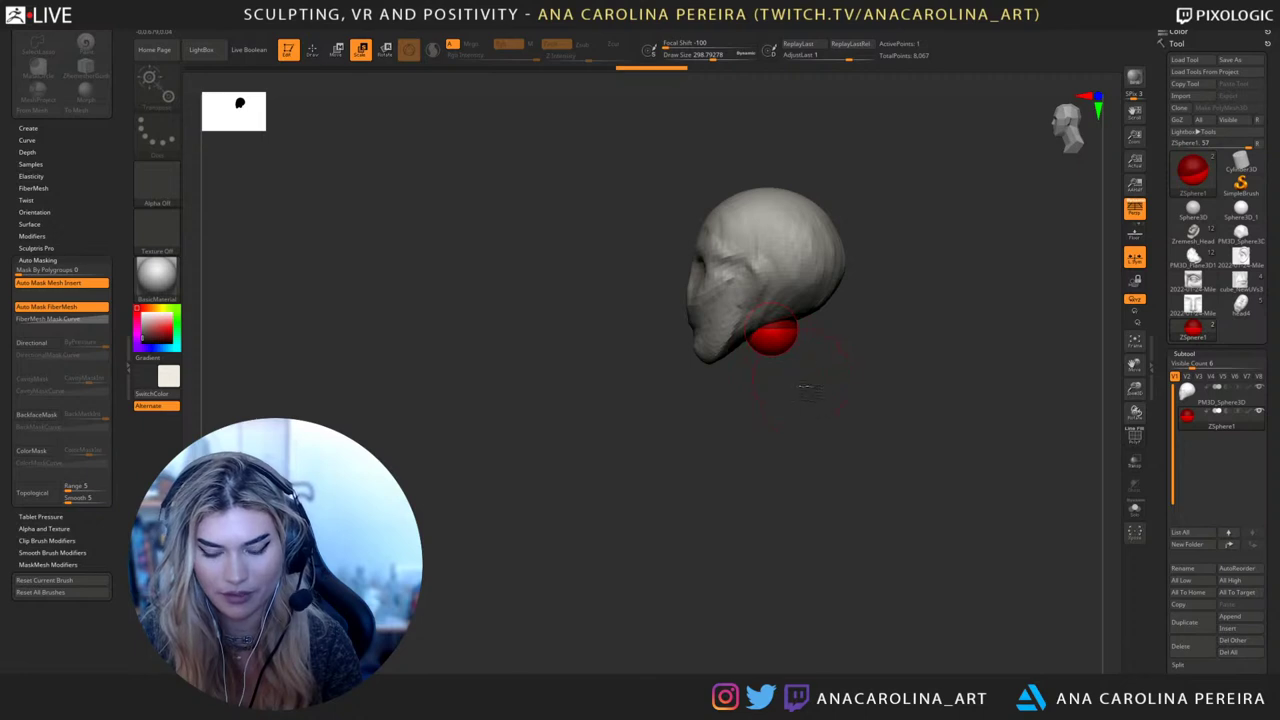
pyautogui.press('w')
pyautogui.moveTo(808, 390); pyautogui.dragTo(783, 343)
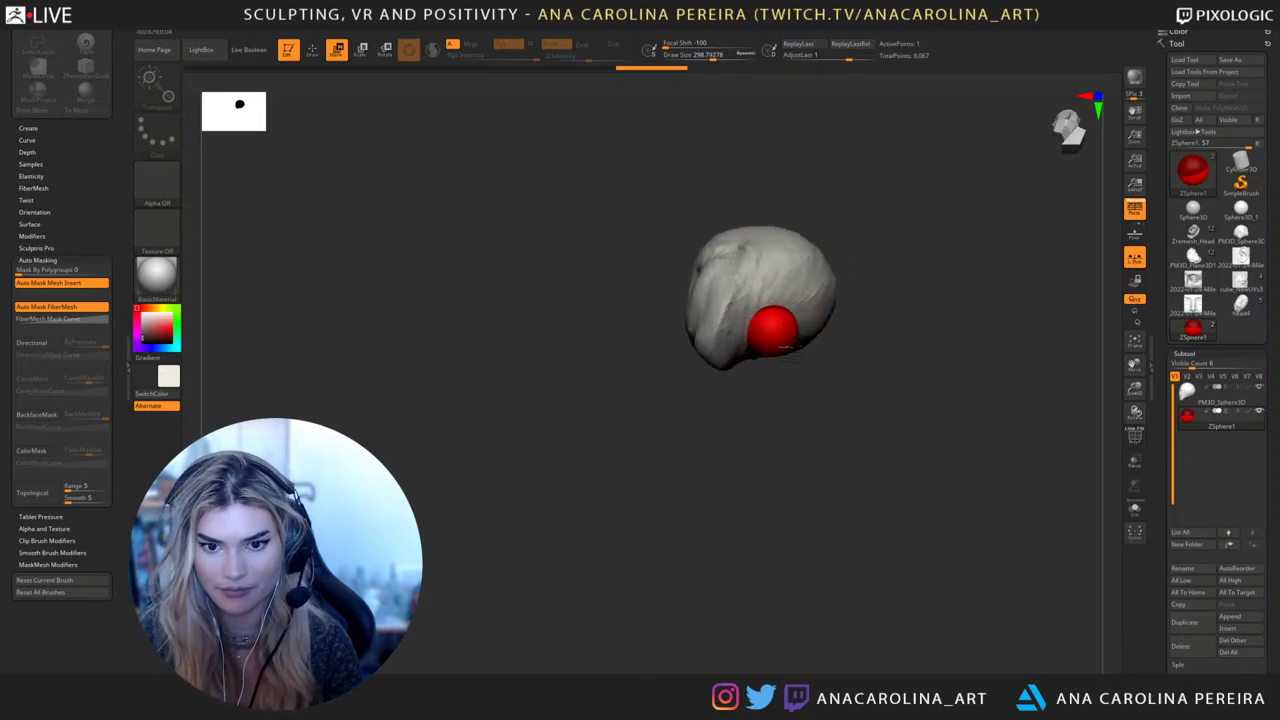
pyautogui.moveTo(812, 408); pyautogui.dragTo(806, 392)
# Add further ZSpheres below the first at draw size about 120 and pull them out into a neck angled backward from the skull
pyautogui.press('q')
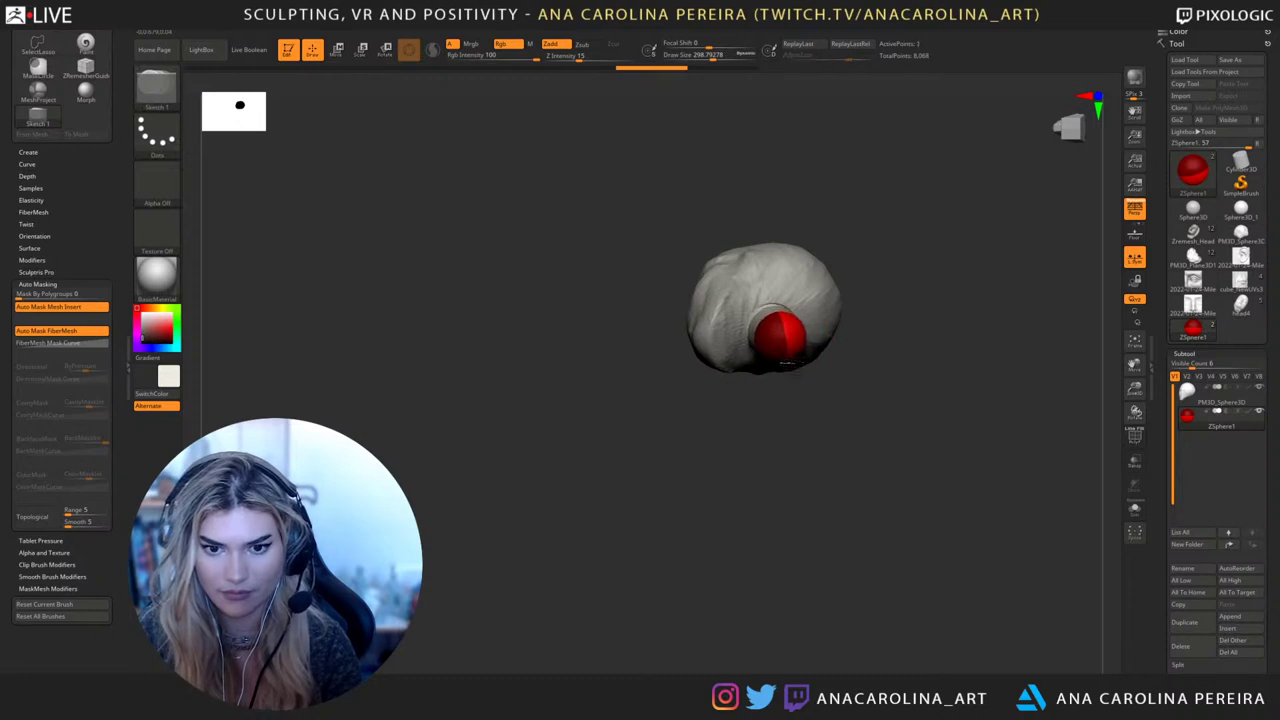
pyautogui.keyDown('alt'); pyautogui.click(790, 361); pyautogui.keyUp('alt')
pyautogui.moveTo(797, 392)
pyautogui.mouseDown()
pyautogui.moveTo(834, 517)
pyautogui.moveTo(840, 477)
pyautogui.moveTo(790, 345)
pyautogui.mouseUp()
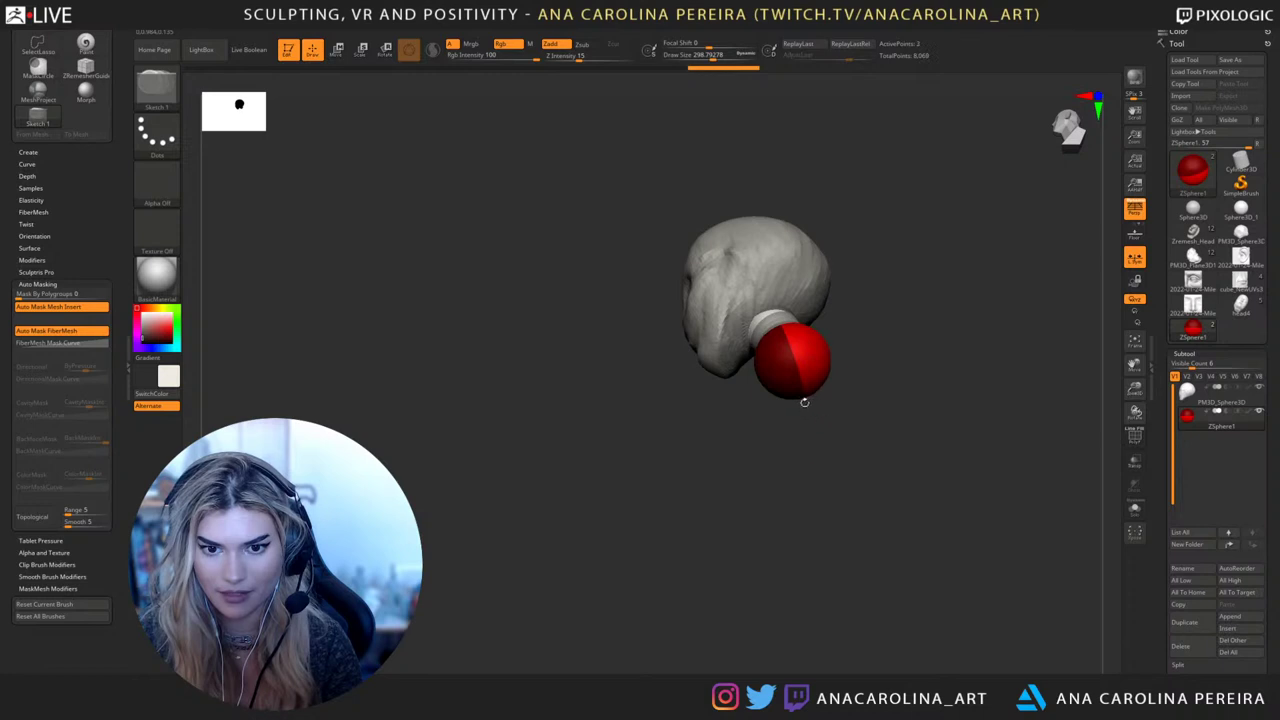
pyautogui.moveTo(804, 402); pyautogui.dragTo(814, 466)
pyautogui.press('e')
pyautogui.press('w')
pyautogui.moveTo(808, 378)
pyautogui.mouseDown()
pyautogui.moveTo(812, 440)
pyautogui.moveTo(790, 440)
pyautogui.moveTo(772, 518)
pyautogui.mouseUp()
pyautogui.press('space')
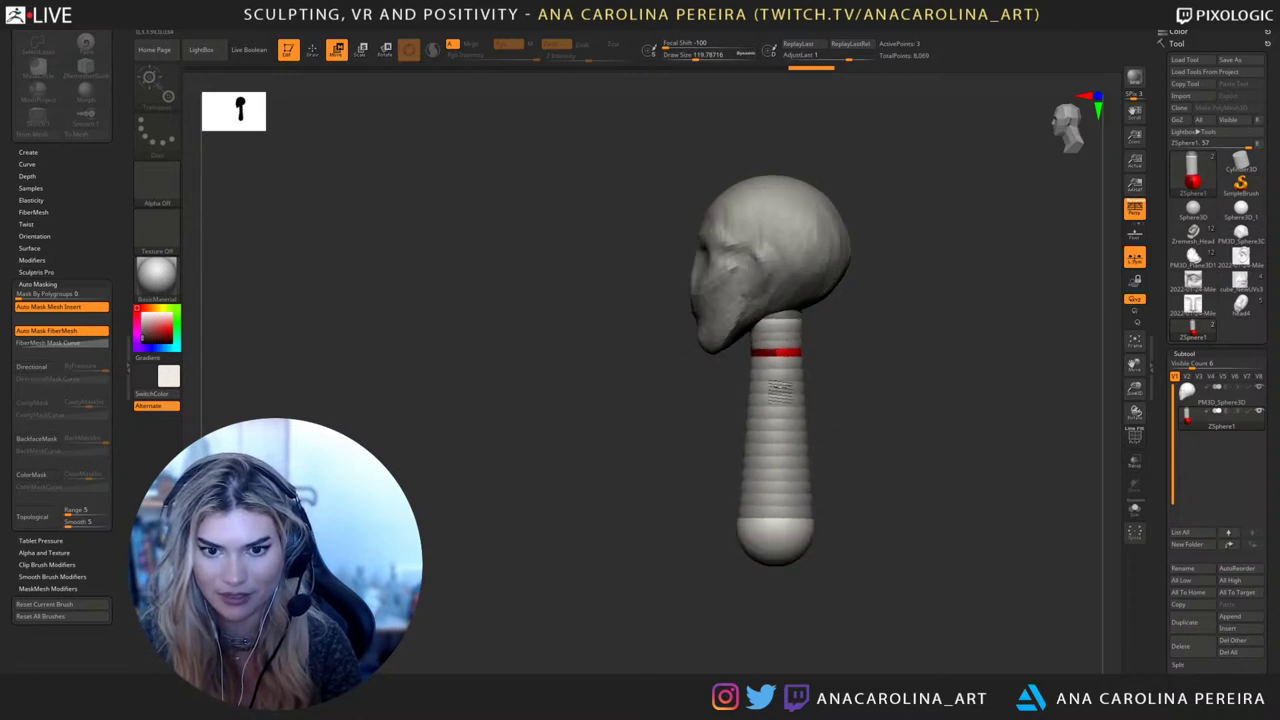
pyautogui.moveTo(786, 516)
pyautogui.mouseDown()
pyautogui.moveTo(803, 522)
pyautogui.moveTo(801, 484)
pyautogui.mouseUp()
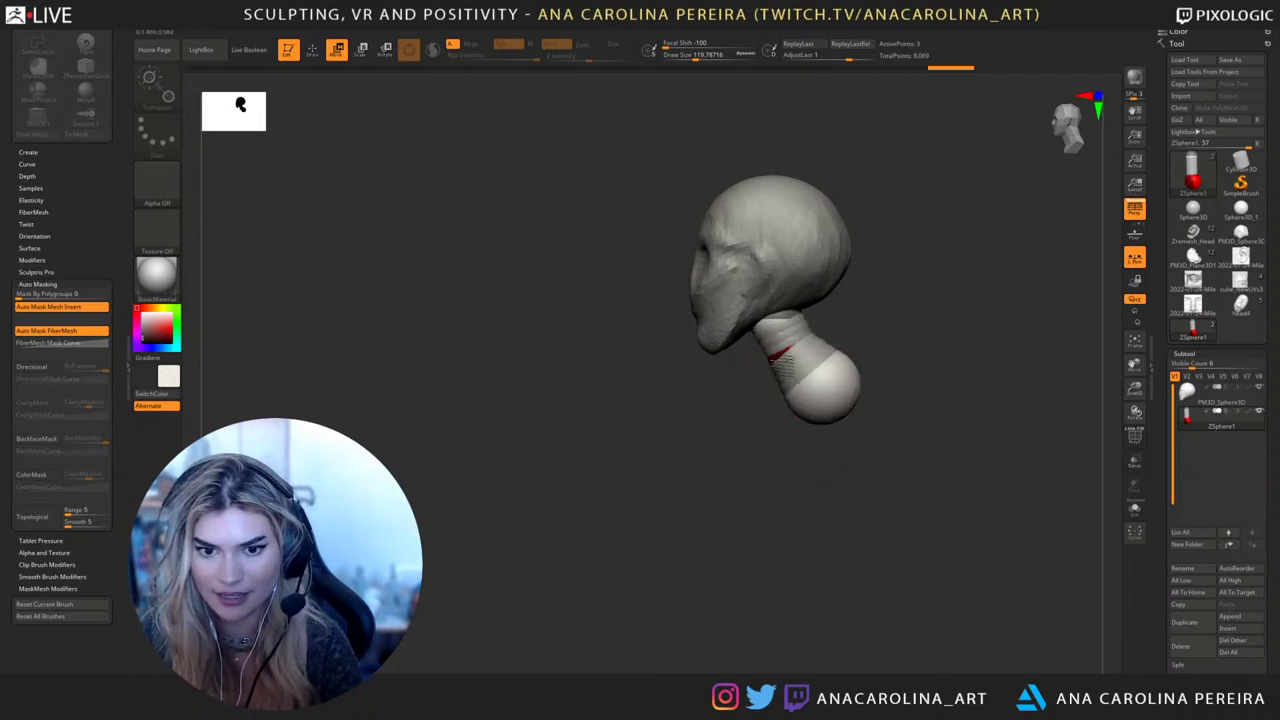
pyautogui.moveTo(822, 388); pyautogui.dragTo(853, 379)
pyautogui.moveTo(910, 491)
pyautogui.keyDown('alt'); pyautogui.mouseDown()
pyautogui.moveTo(853, 471)
pyautogui.moveTo(858, 490)
pyautogui.moveTo(853, 465)
pyautogui.mouseUp(); pyautogui.keyUp('alt')
# Add a ZSphere at the end of the neck, pull it down into a long torso, and shift the upper joint backward
pyautogui.press('q')
pyautogui.moveTo(817, 379); pyautogui.dragTo(815, 413)
pyautogui.keyDown('shift'); pyautogui.moveTo(832, 487); pyautogui.dragTo(837, 486); pyautogui.keyUp('shift')
pyautogui.press('w')
pyautogui.moveTo(845, 440); pyautogui.dragTo(856, 497)
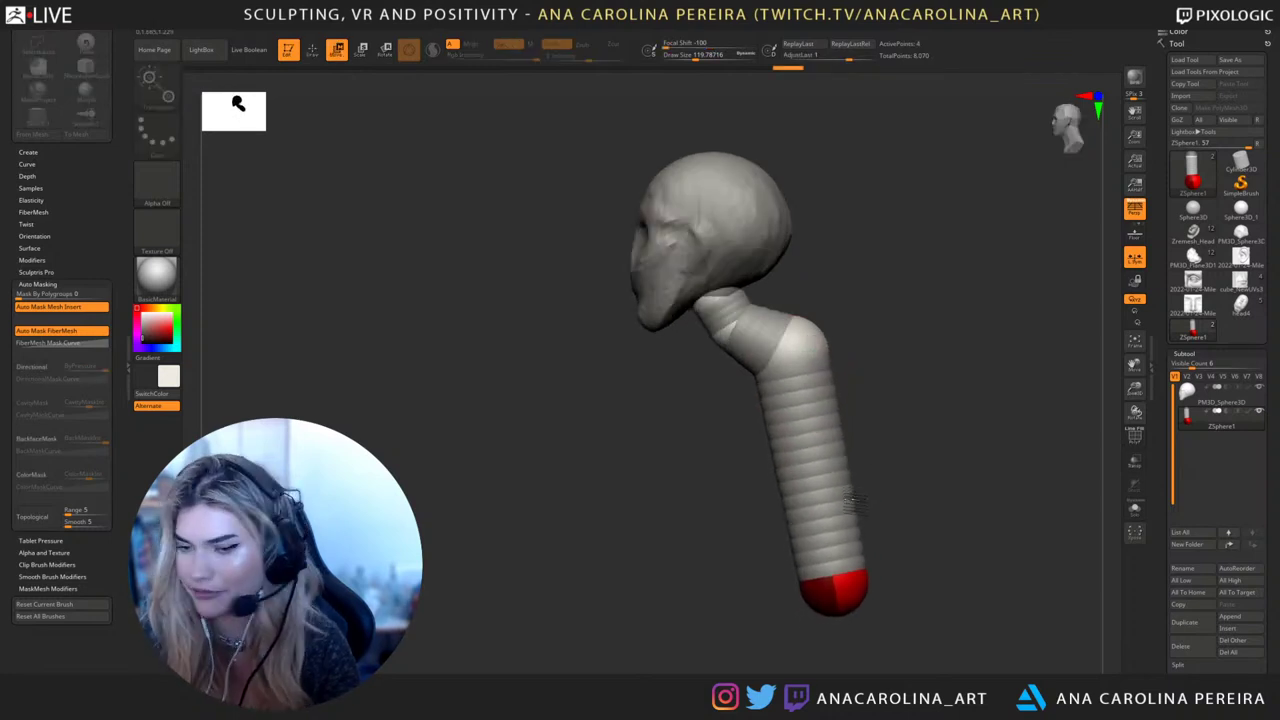
pyautogui.moveTo(807, 341); pyautogui.dragTo(829, 350)
pyautogui.moveTo(900, 366)
pyautogui.mouseDown()
pyautogui.moveTo(930, 371)
pyautogui.moveTo(892, 368)
pyautogui.mouseUp()
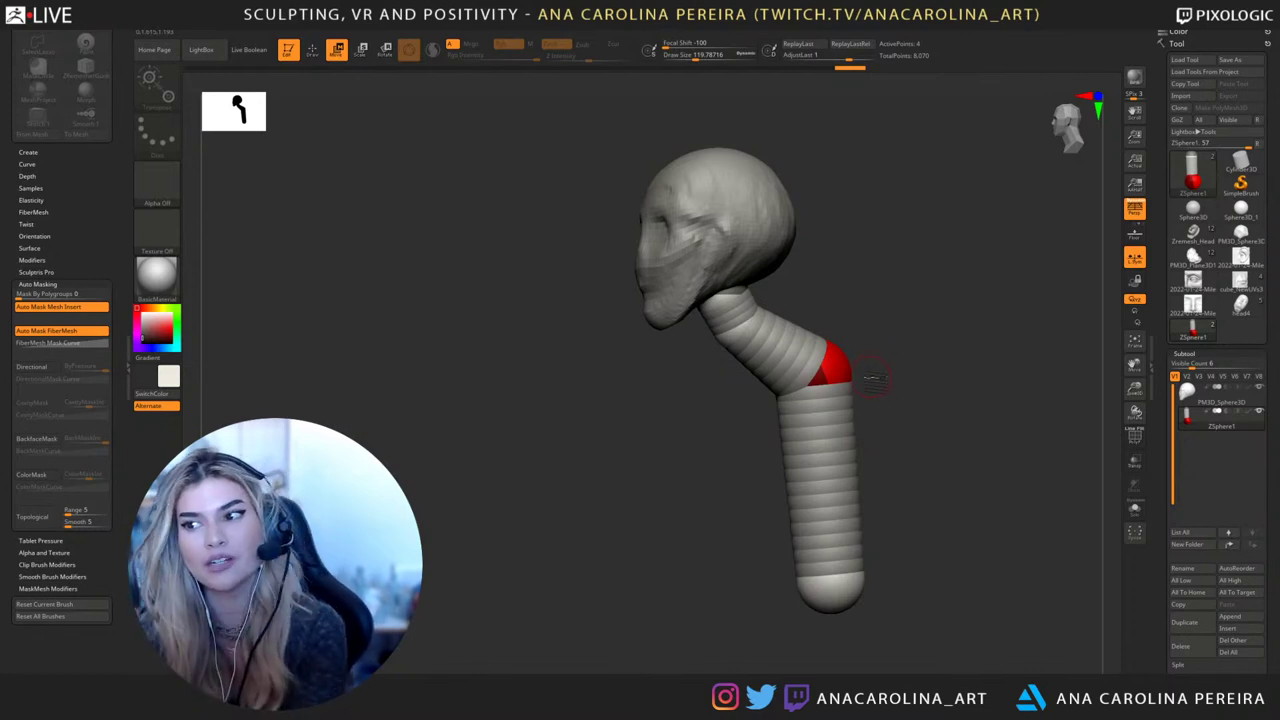
# Switch to the browser's rake cryptid image results to check the reference, and move that window off the canvas
pyautogui.moveTo(880, 394); pyautogui.dragTo(950, 435)
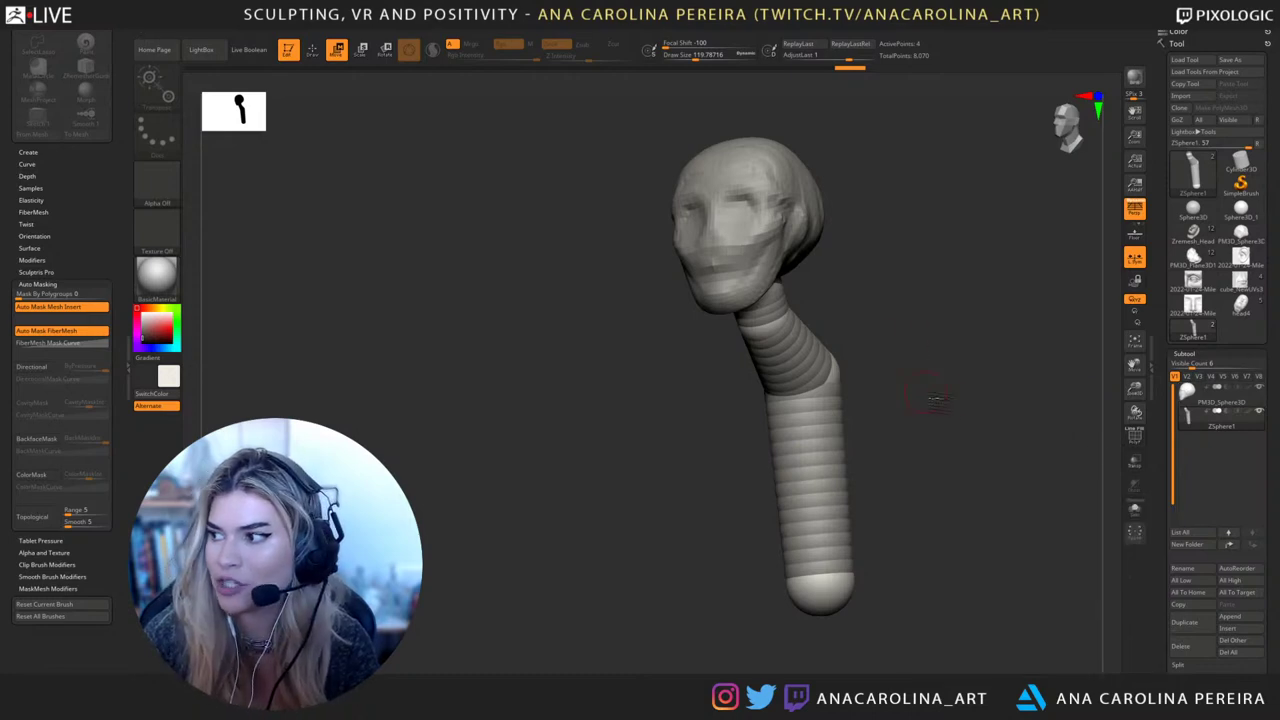
pyautogui.moveTo(1240, 258)
pyautogui.hotkey('alt', 'Tab')
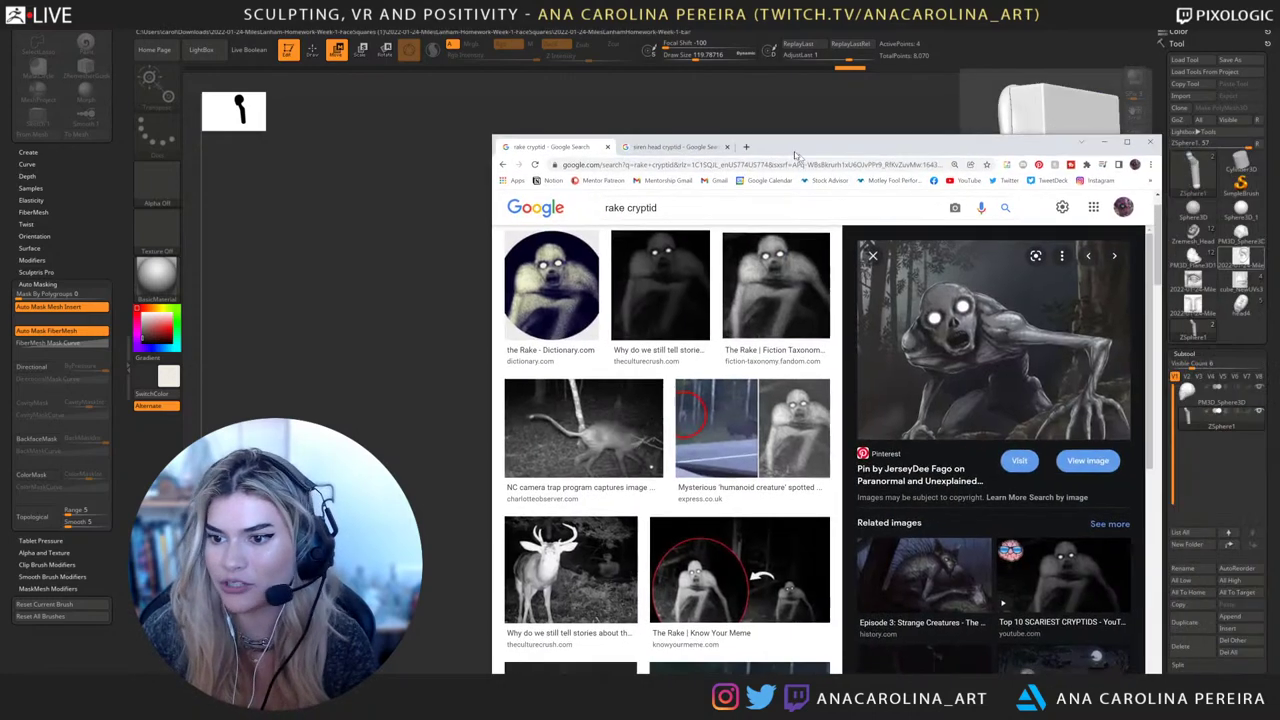
pyautogui.moveTo(801, 159); pyautogui.dragTo(1279, 98)
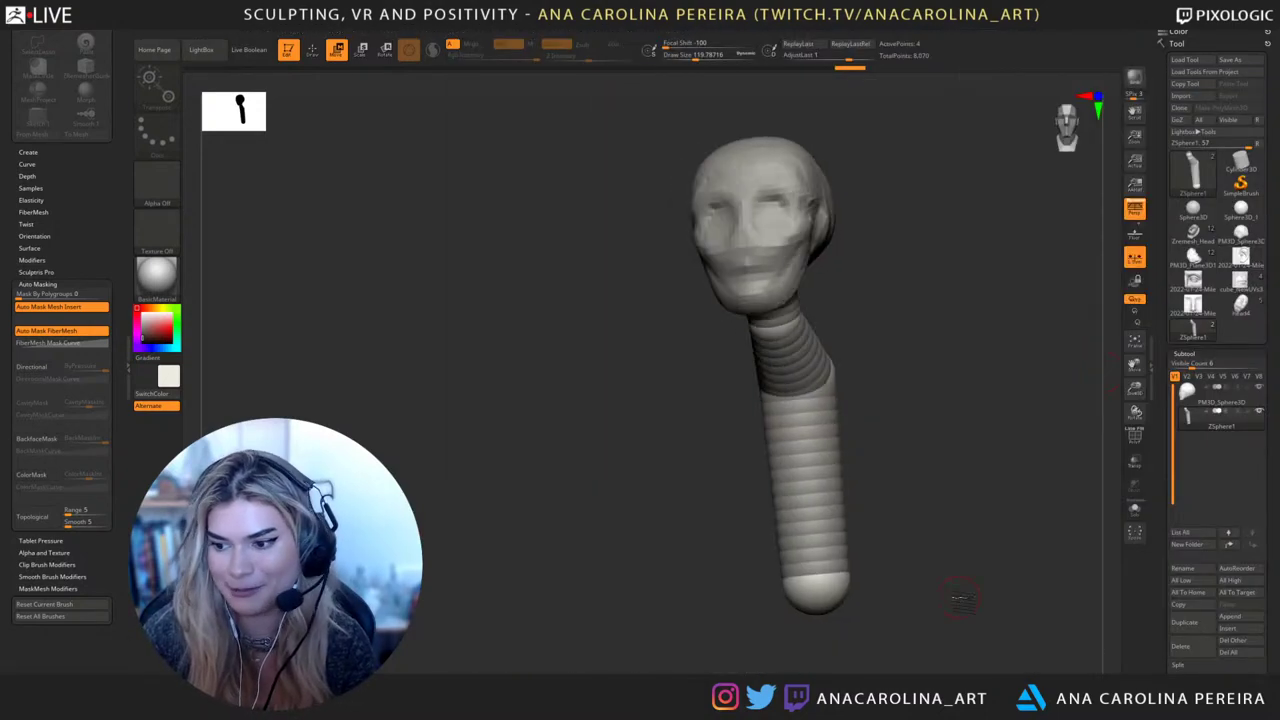
# Add new ZSpheres around the joint between neck and torso for the shoulders
pyautogui.moveTo(932, 465); pyautogui.dragTo(900, 484)
pyautogui.keyDown('alt'); pyautogui.moveTo(946, 516); pyautogui.dragTo(908, 478); pyautogui.keyUp('alt')
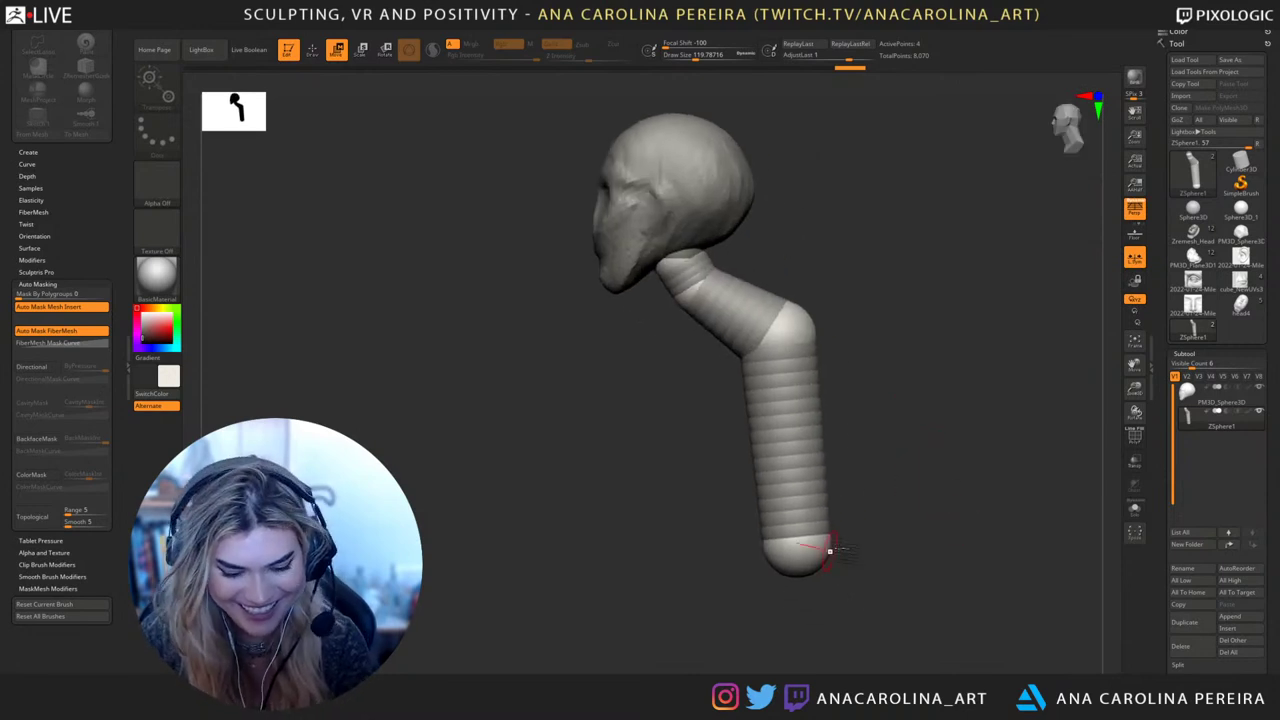
pyautogui.moveTo(828, 547)
pyautogui.mouseDown()
pyautogui.moveTo(912, 546)
pyautogui.moveTo(903, 534)
pyautogui.mouseUp()
pyautogui.press('q')
pyautogui.moveTo(823, 350)
pyautogui.mouseDown()
pyautogui.moveTo(846, 331)
pyautogui.moveTo(805, 298)
pyautogui.moveTo(873, 284)
pyautogui.moveTo(840, 316)
pyautogui.moveTo(859, 335)
pyautogui.mouseUp()
pyautogui.click(754, 313)
# Move the shoulder ZSpheres into place beside the top of the torso and compare them from several sides
pyautogui.press('w')
pyautogui.moveTo(743, 334)
pyautogui.mouseDown()
pyautogui.moveTo(743, 321)
pyautogui.moveTo(746, 349)
pyautogui.mouseUp()
pyautogui.moveTo(856, 373)
pyautogui.mouseDown()
pyautogui.moveTo(801, 380)
pyautogui.moveTo(770, 334)
pyautogui.moveTo(834, 386)
pyautogui.mouseUp()
pyautogui.moveTo(766, 332); pyautogui.dragTo(759, 363)
pyautogui.moveTo(852, 285); pyautogui.dragTo(900, 510)
pyautogui.moveTo(1037, 477); pyautogui.dragTo(728, 645)
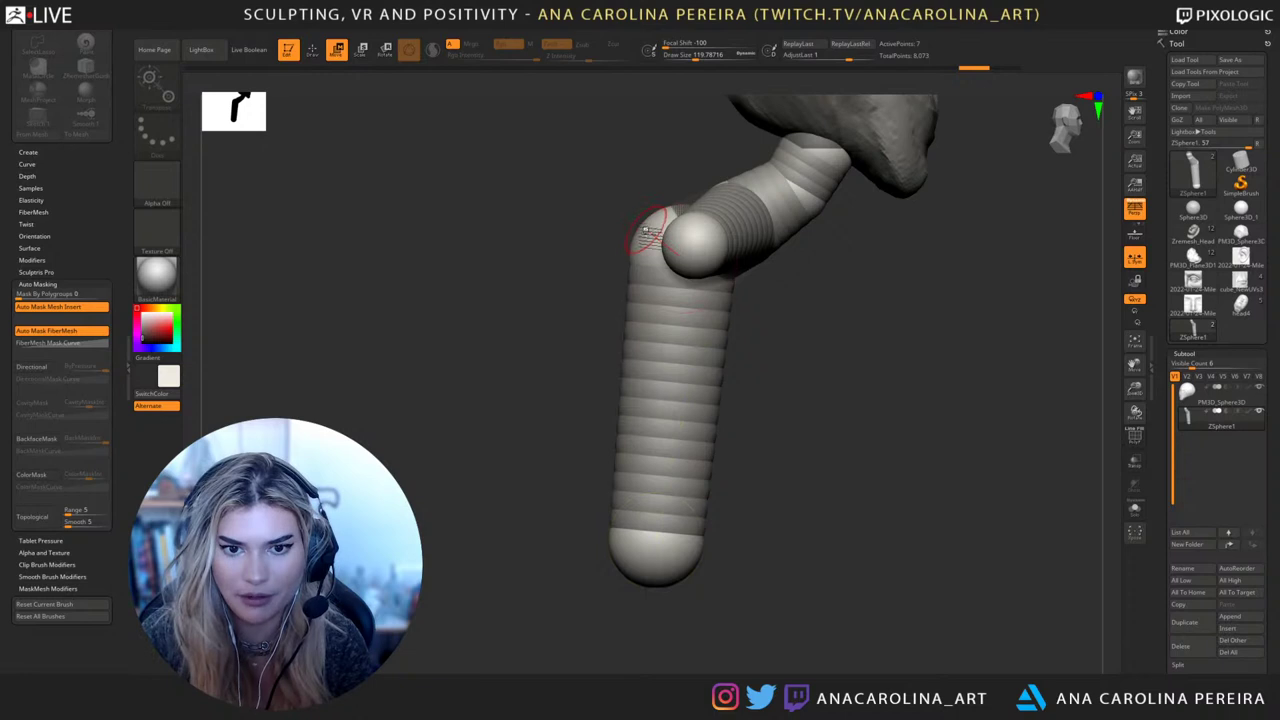
# Add a ZSphere at the end of each shoulder and pull it outward, down and back to form the upper arms
pyautogui.moveTo(651, 240); pyautogui.dragTo(668, 262)
pyautogui.moveTo(850, 400); pyautogui.dragTo(660, 408)
pyautogui.moveTo(818, 412)
pyautogui.mouseDown()
pyautogui.moveTo(892, 515)
pyautogui.moveTo(900, 480)
pyautogui.moveTo(876, 402)
pyautogui.mouseUp()
pyautogui.press('q')
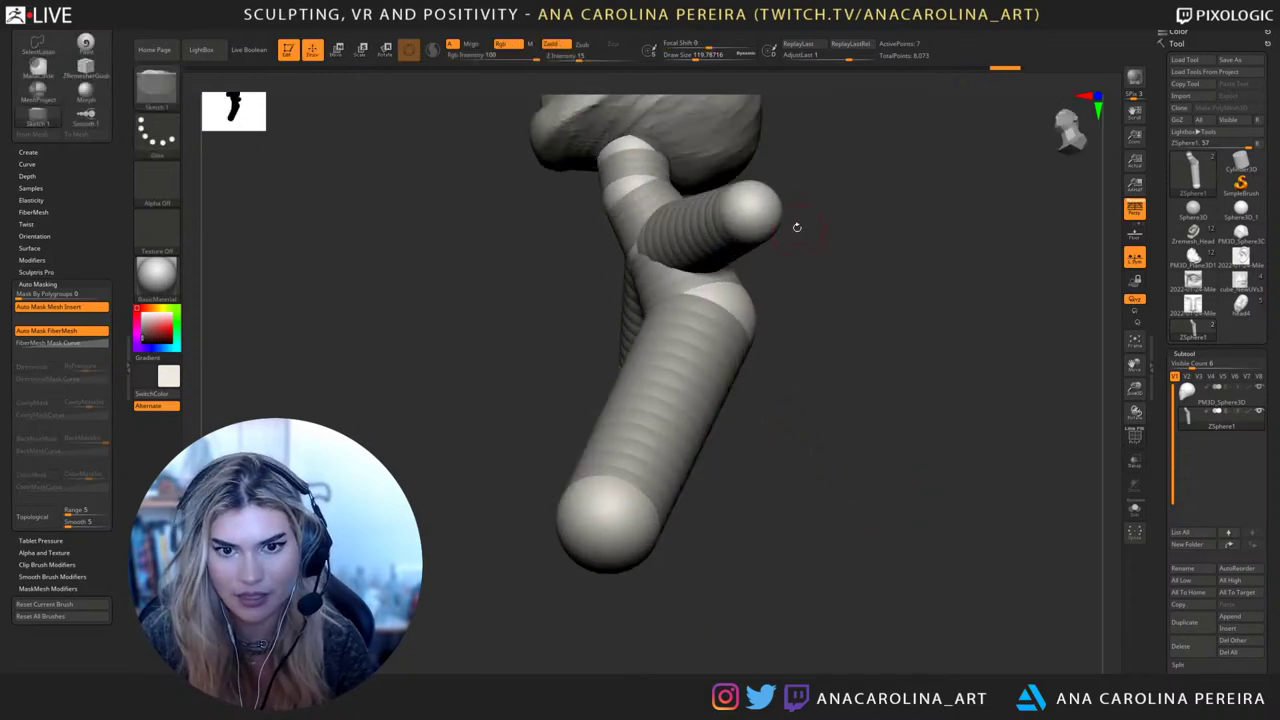
pyautogui.moveTo(765, 221); pyautogui.dragTo(784, 248)
pyautogui.moveTo(804, 291); pyautogui.dragTo(836, 312)
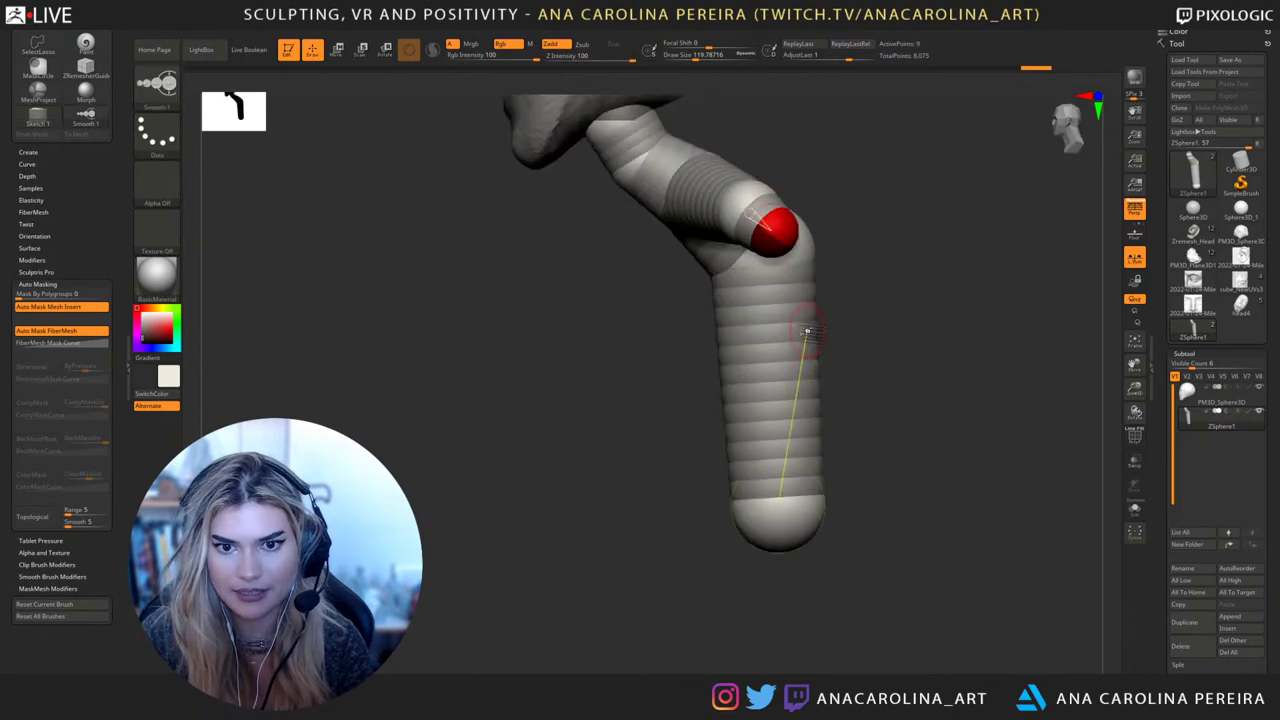
pyautogui.press('w')
pyautogui.moveTo(782, 234); pyautogui.dragTo(913, 333)
pyautogui.moveTo(862, 480); pyautogui.dragTo(920, 482)
pyautogui.moveTo(714, 388); pyautogui.dragTo(806, 404)
pyautogui.moveTo(858, 475)
pyautogui.mouseDown()
pyautogui.moveTo(849, 434)
pyautogui.moveTo(834, 477)
pyautogui.moveTo(928, 500)
pyautogui.moveTo(922, 420)
pyautogui.mouseUp()
pyautogui.hotkey('shift', 'a')
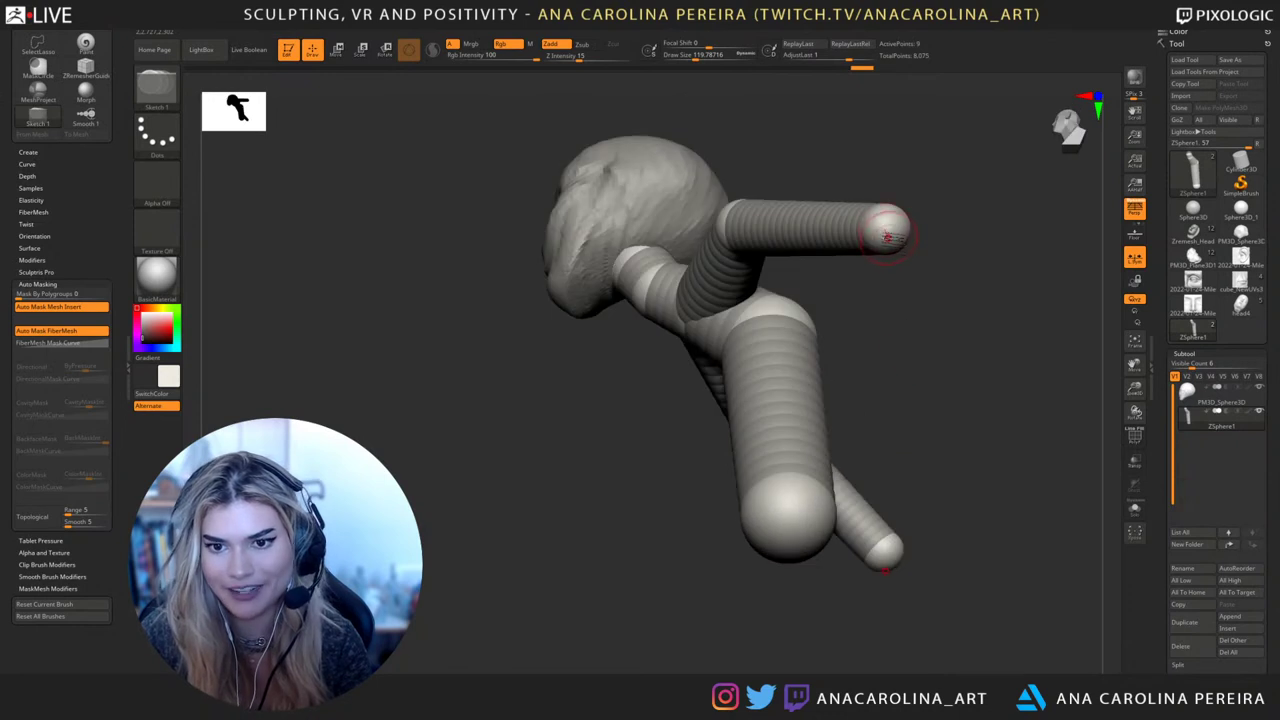
# Add a ZSphere at each elbow, reduce the draw size to about 56, and pull the new spheres down into long forearms
pyautogui.moveTo(892, 236); pyautogui.dragTo(903, 254)
pyautogui.moveTo(925, 305); pyautogui.dragTo(895, 385)
pyautogui.press('w')
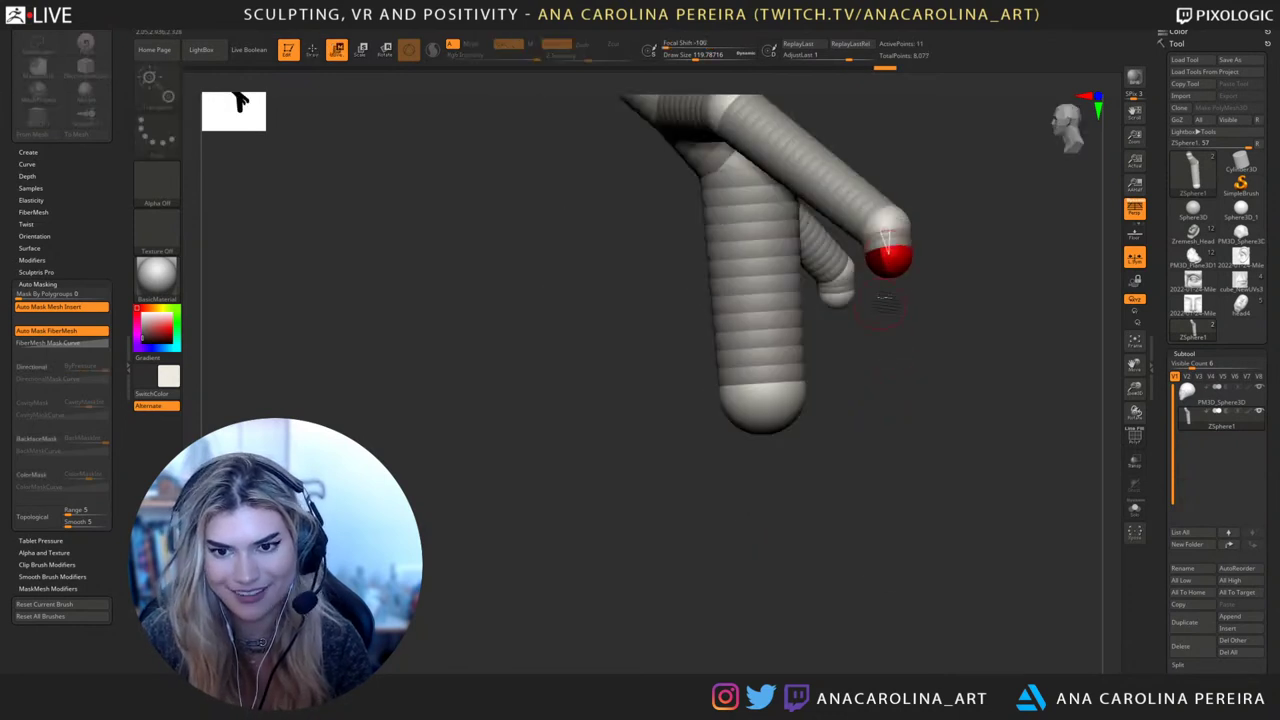
pyautogui.moveTo(891, 262); pyautogui.dragTo(870, 357)
pyautogui.hotkey('ctrl', 'z')
pyautogui.press('space')
pyautogui.click(910, 252)
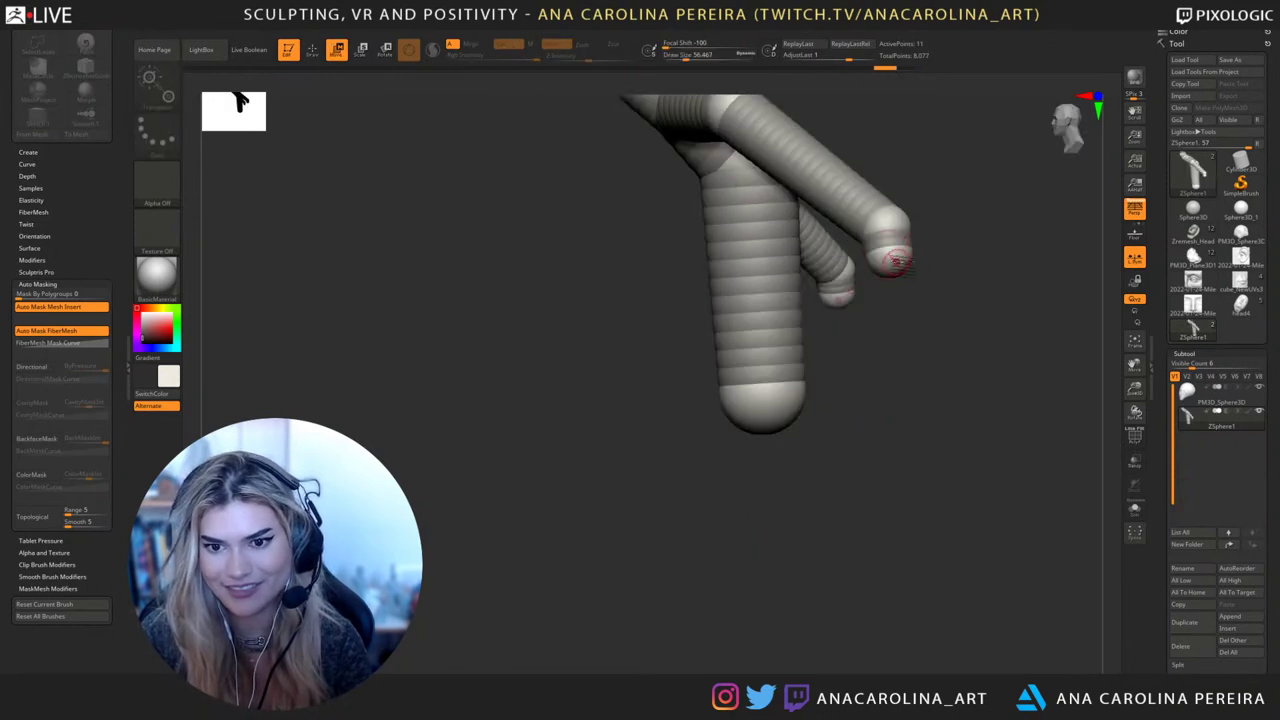
pyautogui.moveTo(893, 258)
pyautogui.mouseDown()
pyautogui.moveTo(857, 434)
pyautogui.moveTo(864, 460)
pyautogui.moveTo(834, 328)
pyautogui.mouseUp()
pyautogui.press('e')
pyautogui.keyDown('alt'); pyautogui.moveTo(950, 452); pyautogui.dragTo(864, 516); pyautogui.keyUp('alt')
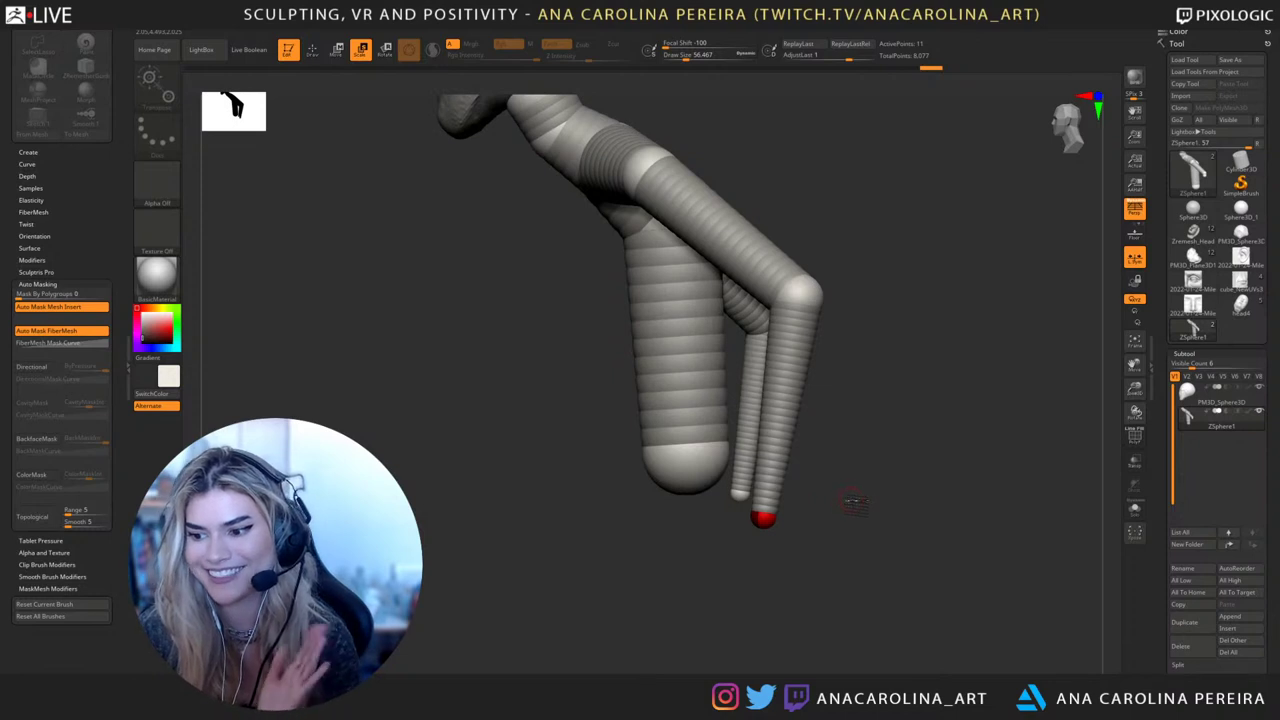
# Nudge the wrist ZSpheres slightly inward and upward, and compare the arms from the front and side
pyautogui.keyDown('shift'); pyautogui.moveTo(909, 524); pyautogui.dragTo(951, 522); pyautogui.keyUp('shift')
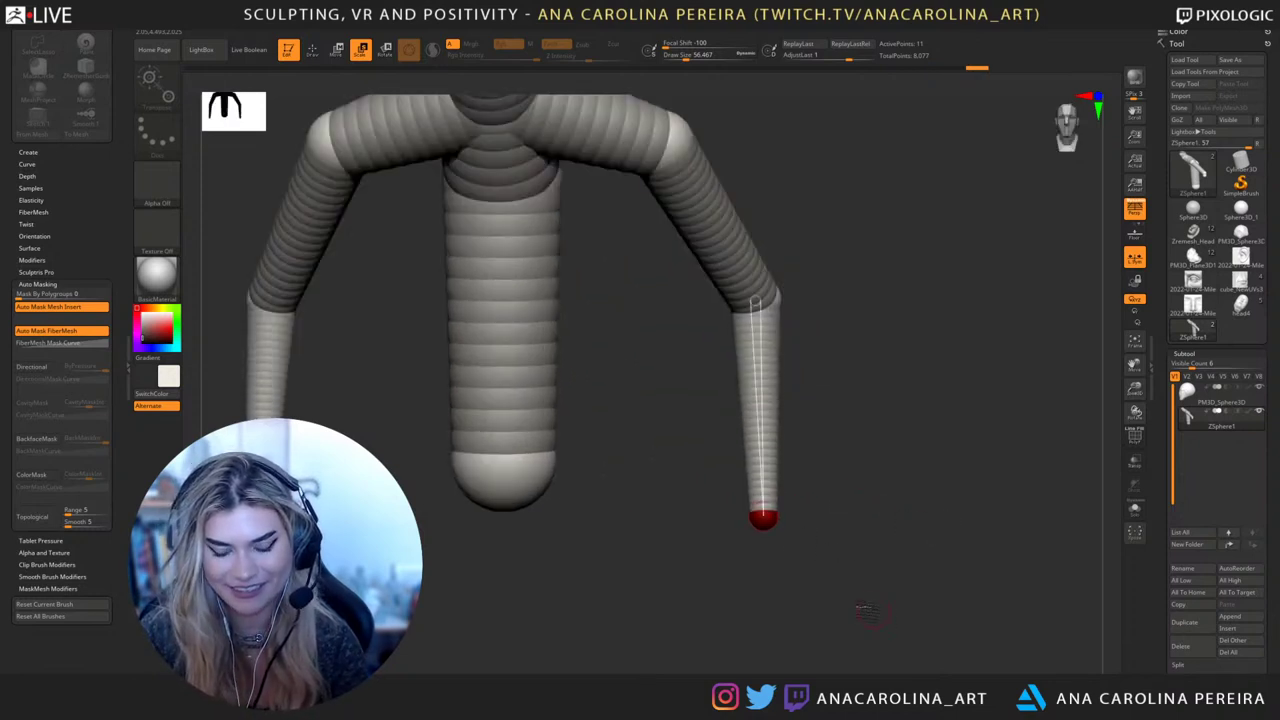
pyautogui.press('w')
pyautogui.moveTo(764, 513); pyautogui.dragTo(758, 495)
pyautogui.keyDown('alt'); pyautogui.moveTo(848, 560); pyautogui.dragTo(915, 557); pyautogui.keyUp('alt')
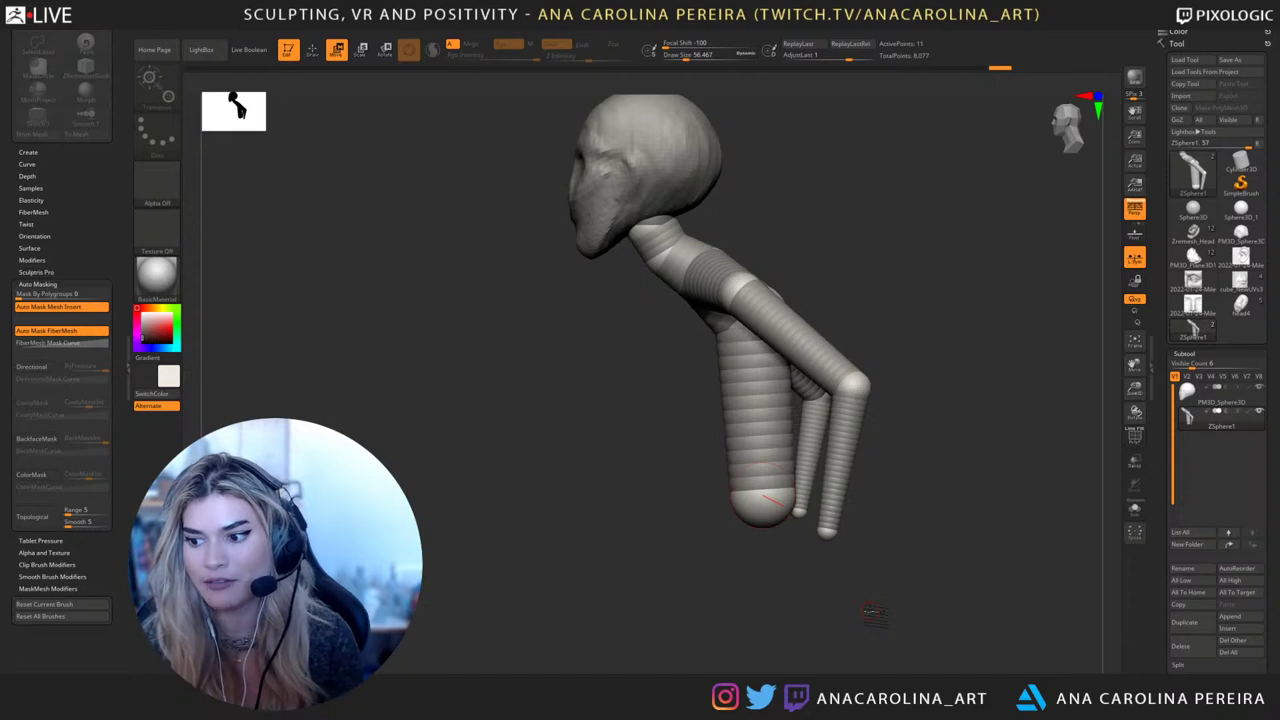
pyautogui.keyDown('shift'); pyautogui.moveTo(940, 592); pyautogui.dragTo(1005, 594); pyautogui.keyUp('shift')
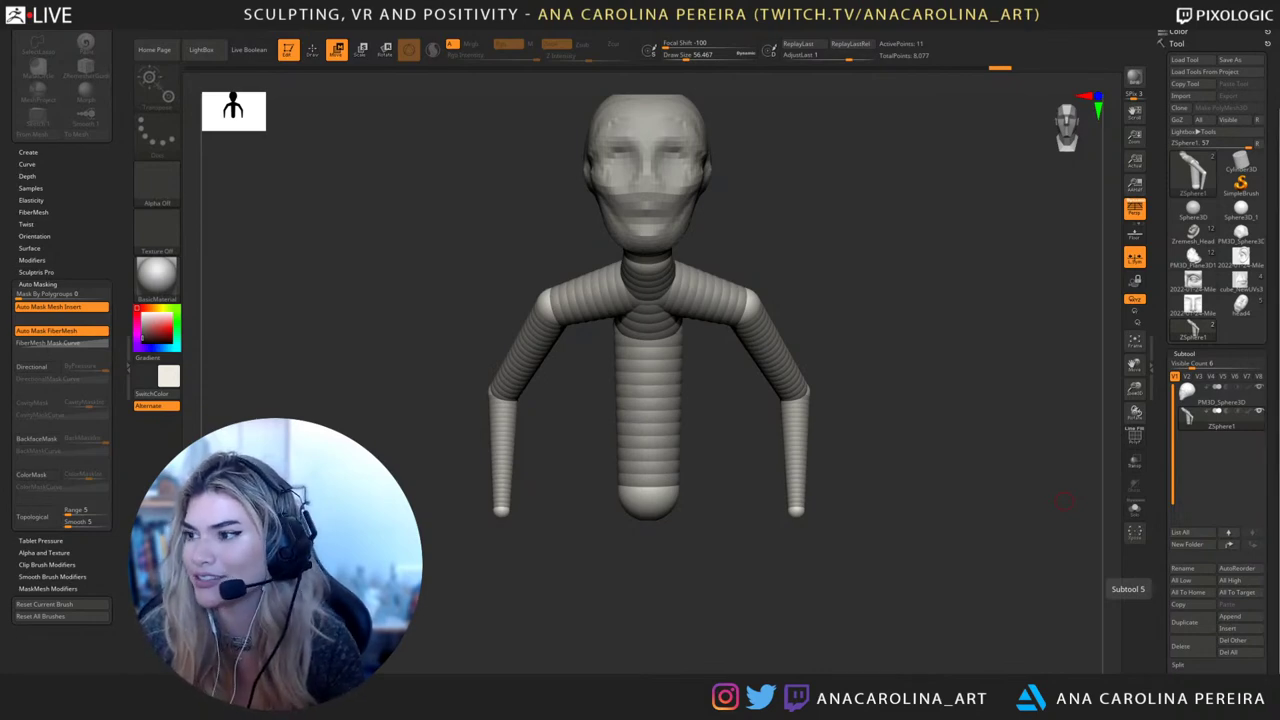
# Switch to the browser's rake cryptid image results, examine the crouching creature artwork at full size, and return to the ZSphere model
pyautogui.moveTo(1279, 124); pyautogui.dragTo(691, 47)
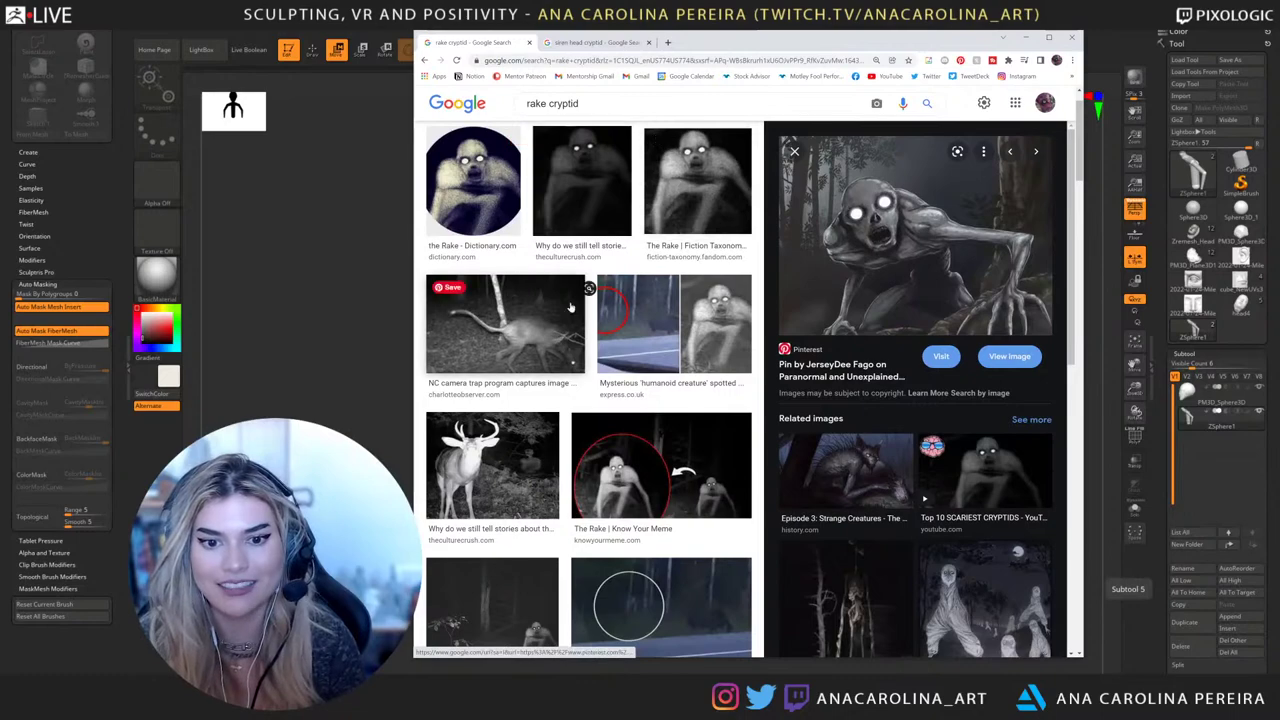
pyautogui.scroll(1, 598, 392)
pyautogui.scroll(-5, 597, 393)
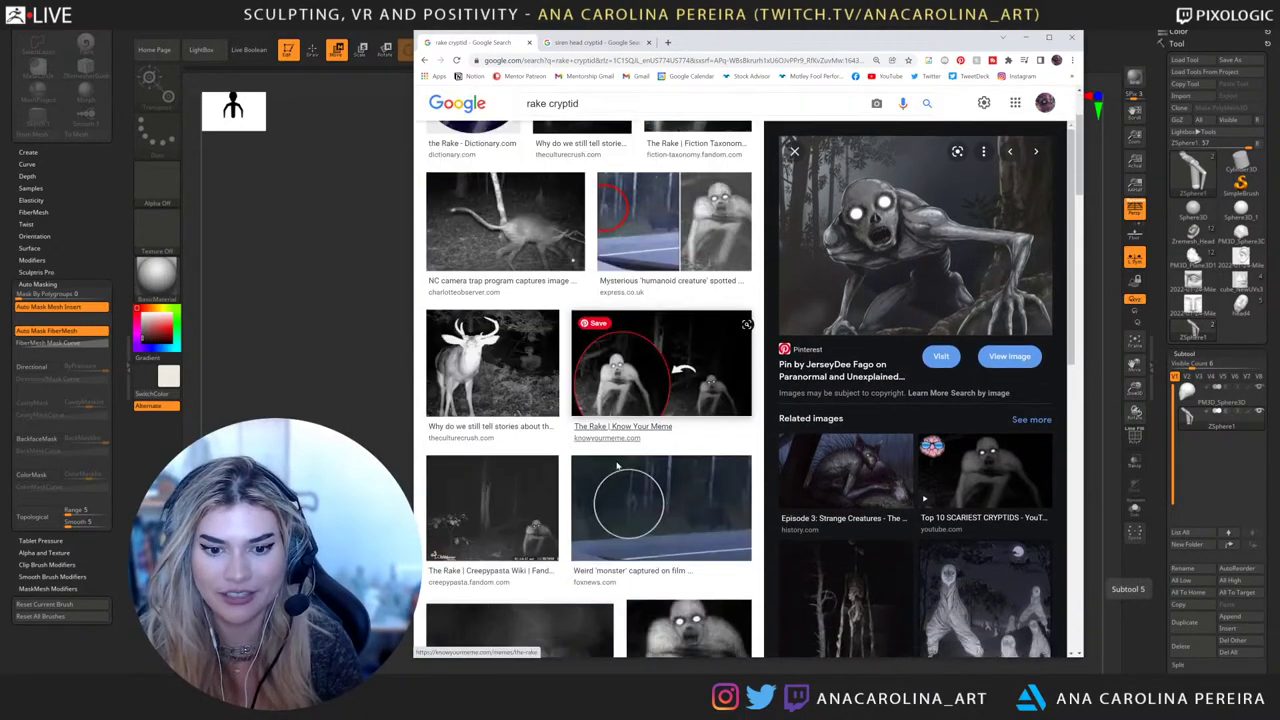
pyautogui.click(704, 601)
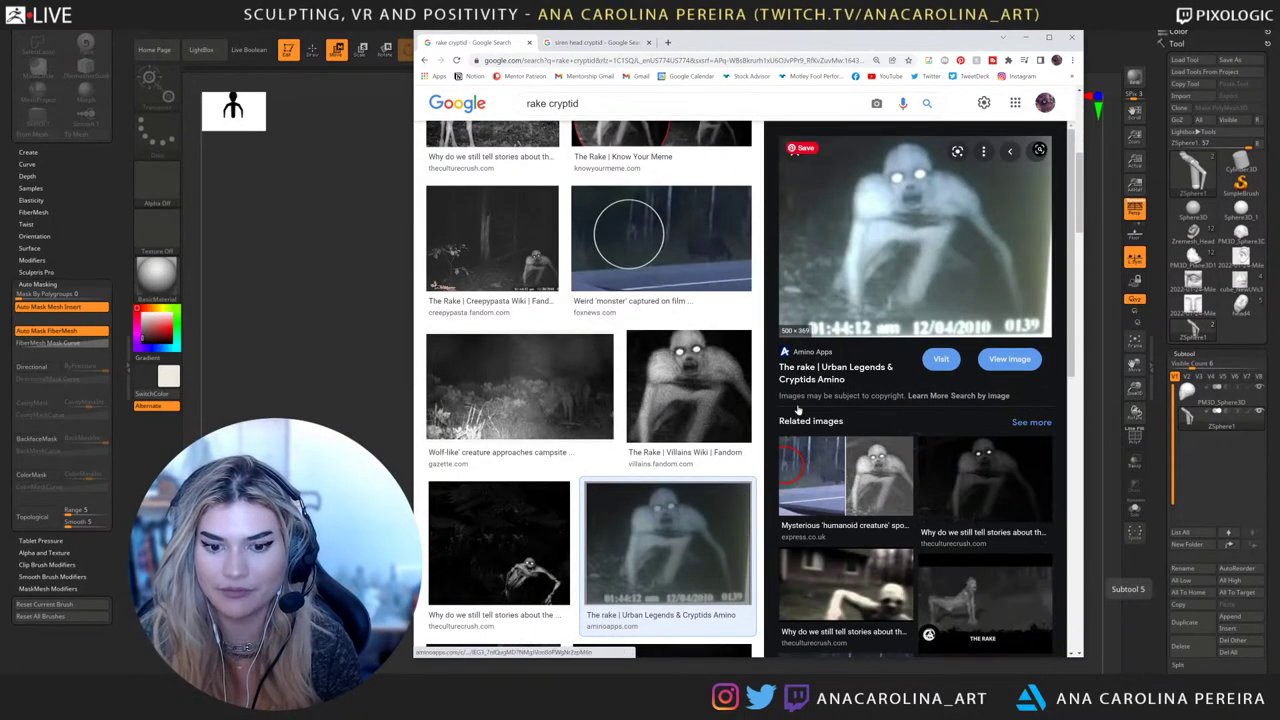
pyautogui.scroll(6, 645, 390)
pyautogui.scroll(-5, 645, 390)
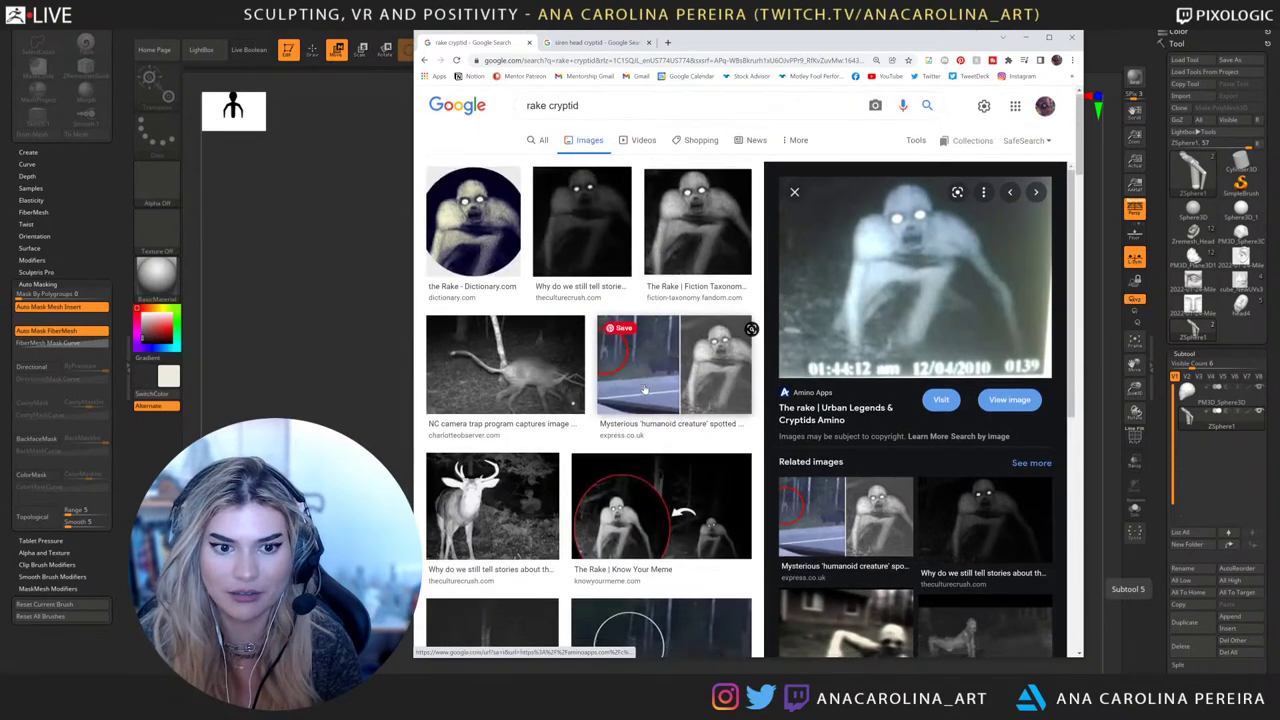
pyautogui.click(502, 289)
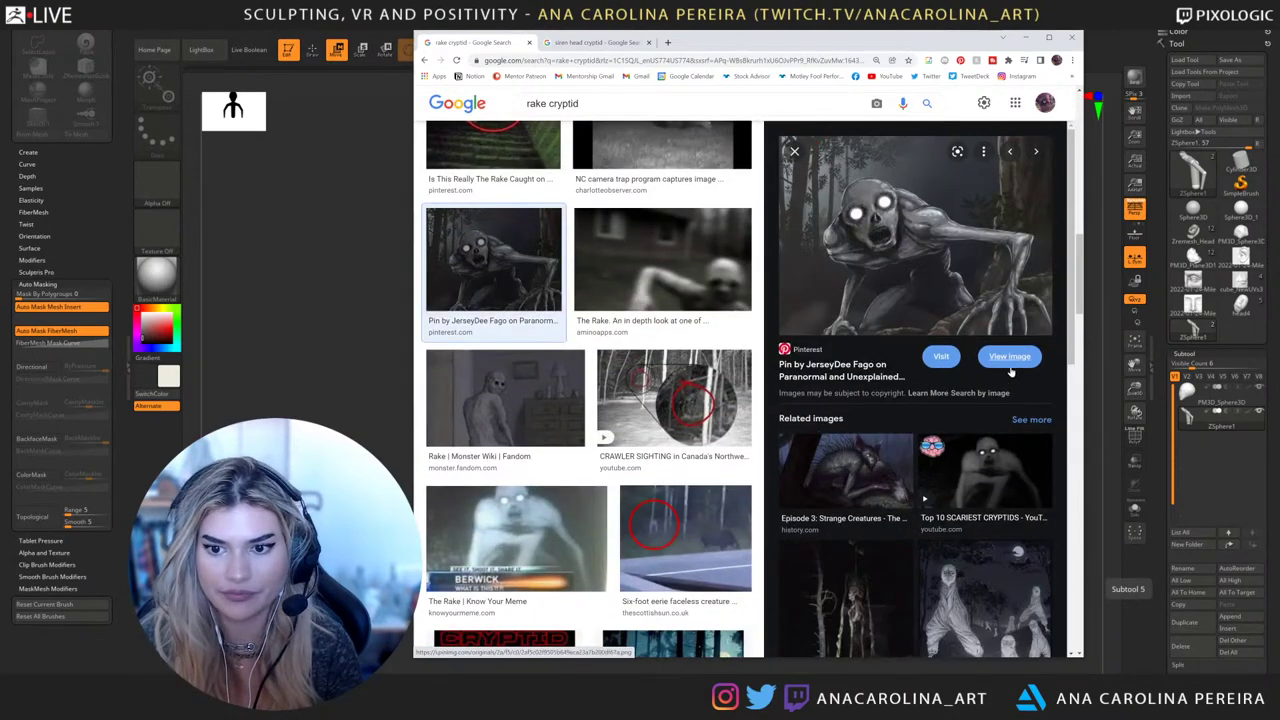
pyautogui.click(992, 358)
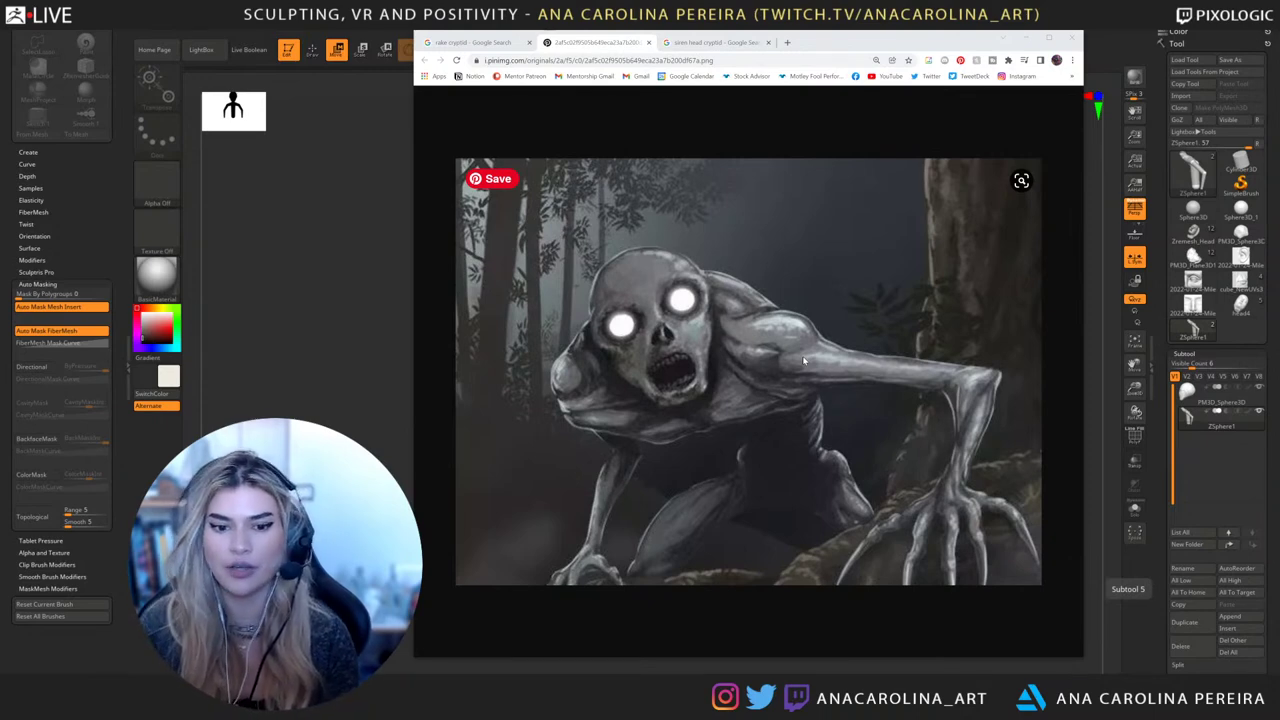
pyautogui.click(1027, 37)
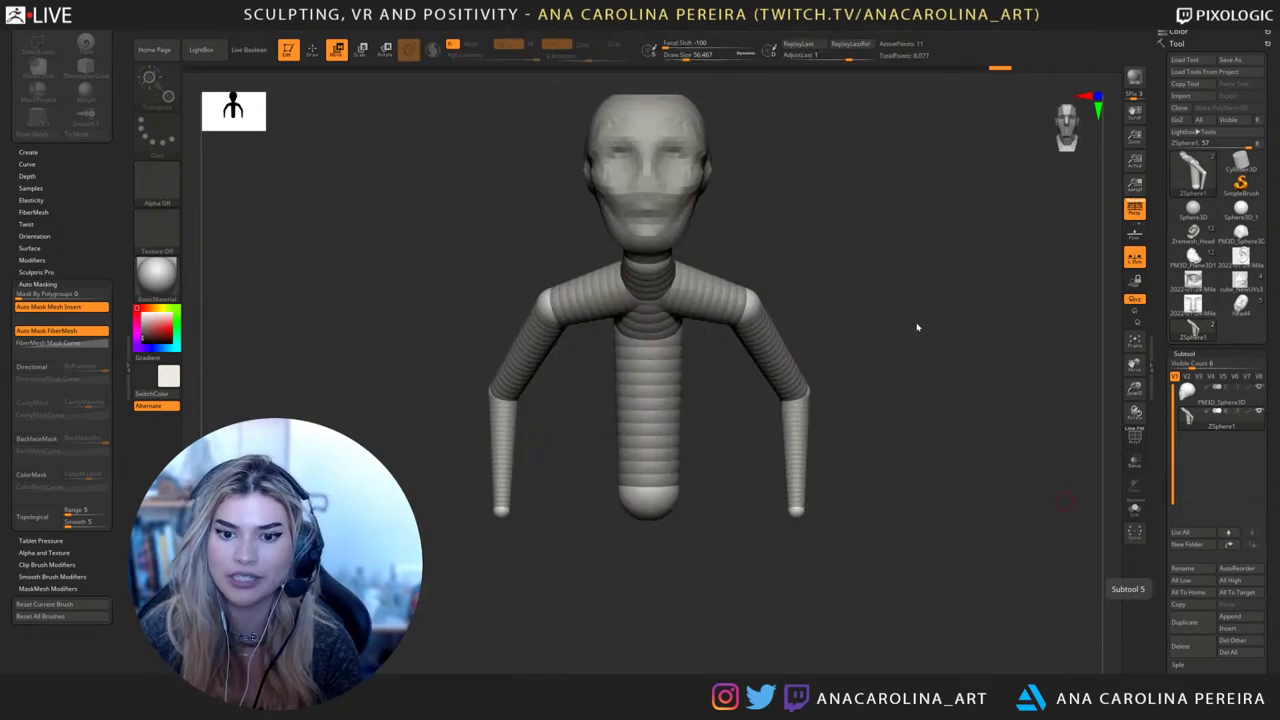
# Preview the adaptive skin of the ZSphere body, and switch back to the ZSphere view
pyautogui.moveTo(917, 327); pyautogui.dragTo(940, 302)
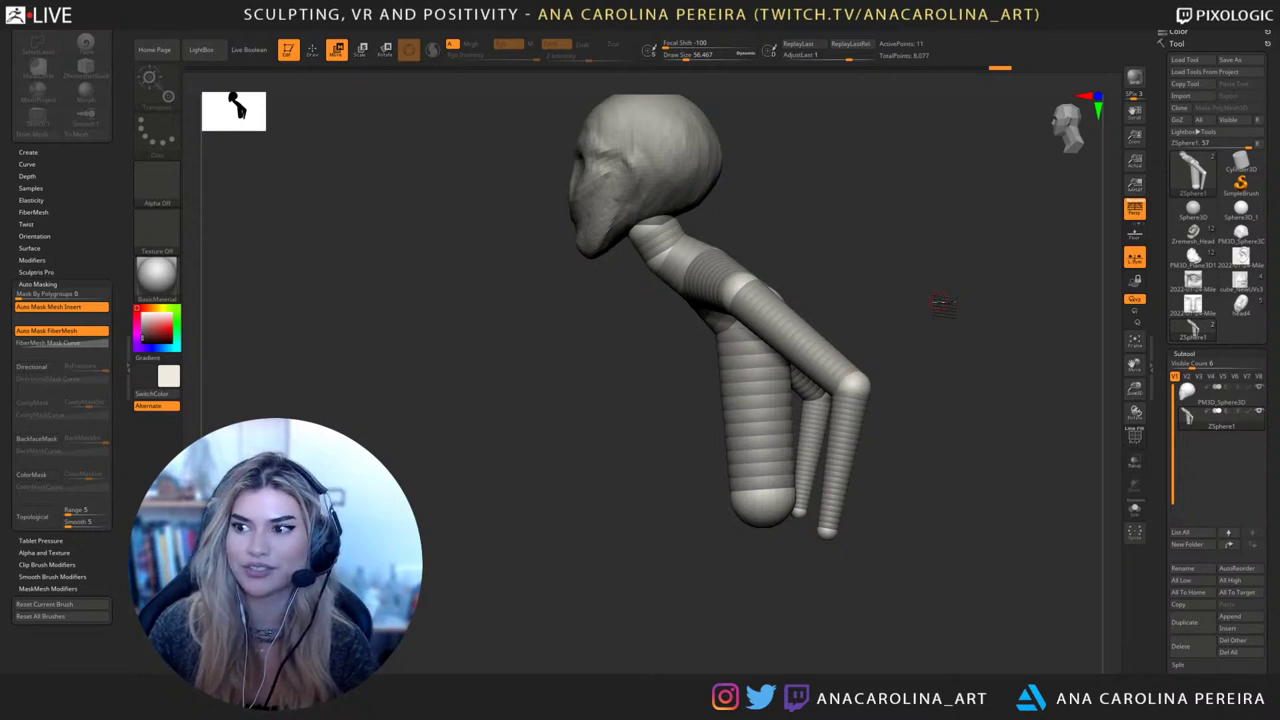
pyautogui.keyDown('alt'); pyautogui.moveTo(972, 517); pyautogui.dragTo(1030, 500); pyautogui.keyUp('alt')
pyautogui.press('a')
pyautogui.moveTo(950, 508)
pyautogui.mouseDown()
pyautogui.moveTo(997, 514)
pyautogui.moveTo(948, 520)
pyautogui.mouseUp()
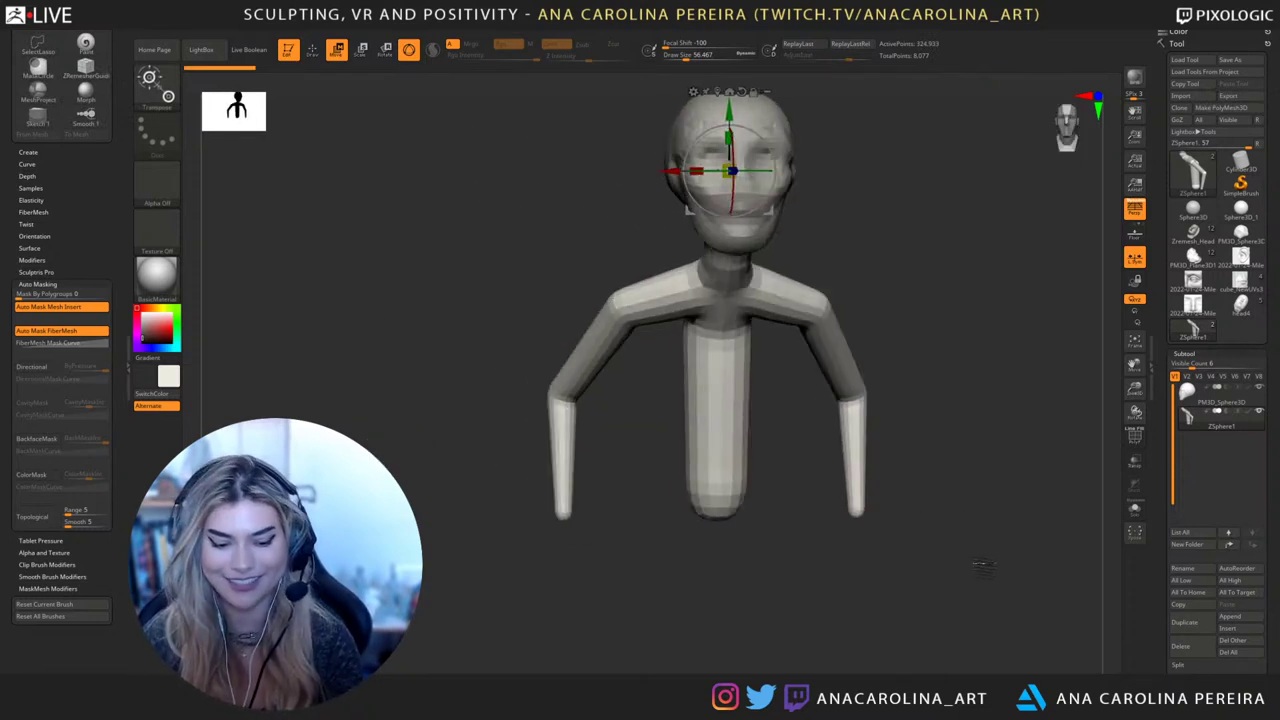
pyautogui.press('a')
pyautogui.moveTo(973, 561); pyautogui.dragTo(959, 476)
pyautogui.keyDown('alt'); pyautogui.moveTo(947, 397); pyautogui.dragTo(947, 434); pyautogui.keyUp('alt')
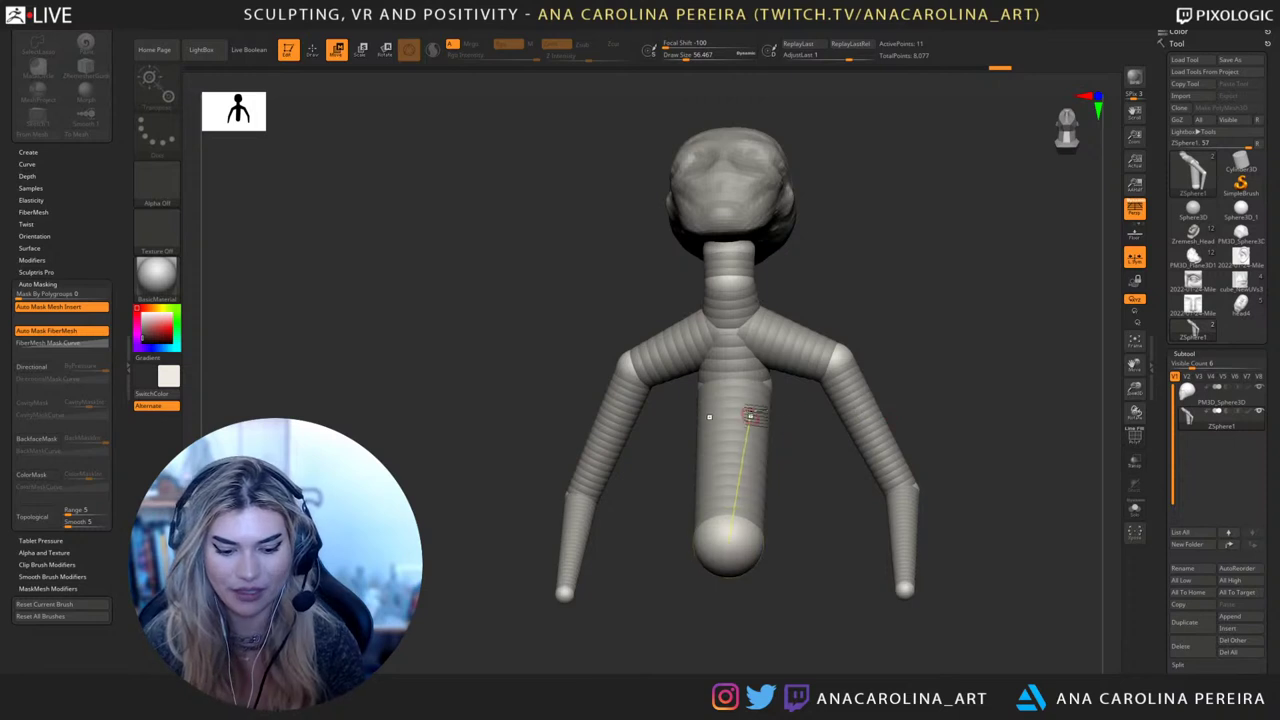
# Scale up the ZSphere at the top of the torso to widen the chest, and check the arms from several angles
pyautogui.press('e')
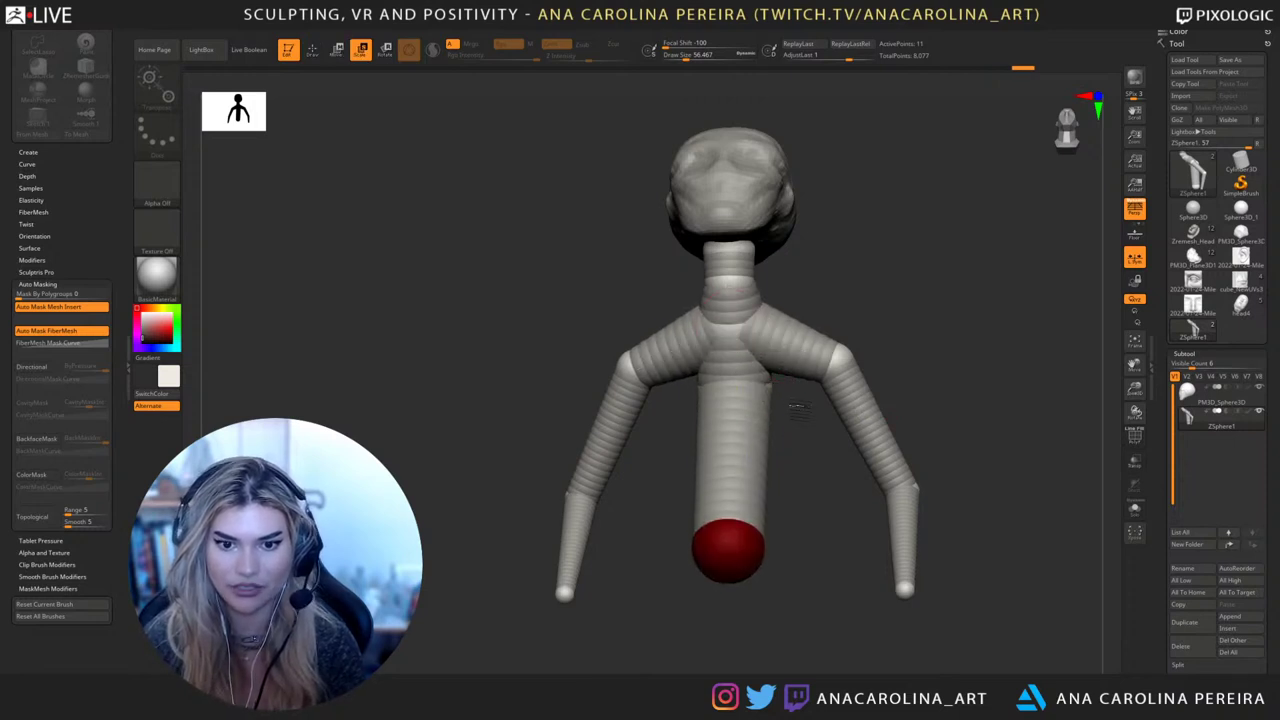
pyautogui.moveTo(860, 450); pyautogui.dragTo(832, 446)
pyautogui.moveTo(780, 405)
pyautogui.mouseDown()
pyautogui.moveTo(786, 394)
pyautogui.moveTo(764, 412)
pyautogui.mouseUp()
pyautogui.press('w')
pyautogui.keyDown('shift'); pyautogui.moveTo(886, 351); pyautogui.dragTo(958, 478); pyautogui.keyUp('shift')
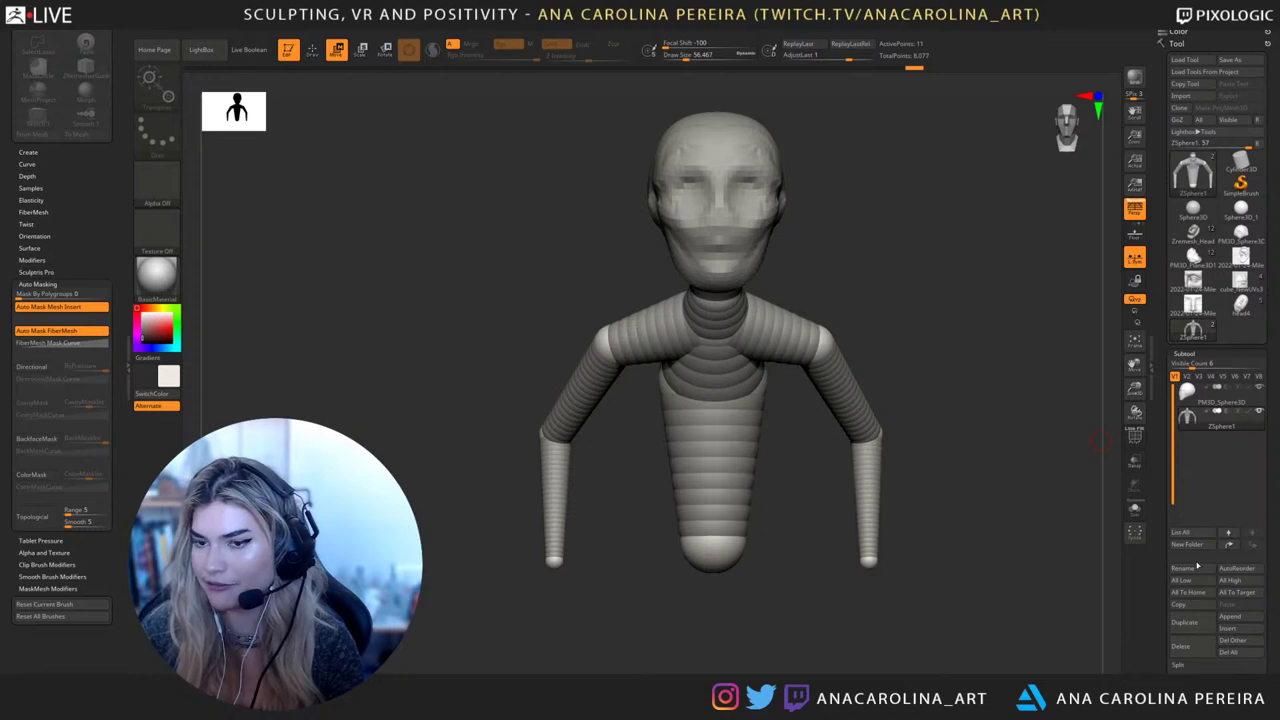
pyautogui.moveTo(1100, 440); pyautogui.dragTo(1030, 507)
pyautogui.press('e')
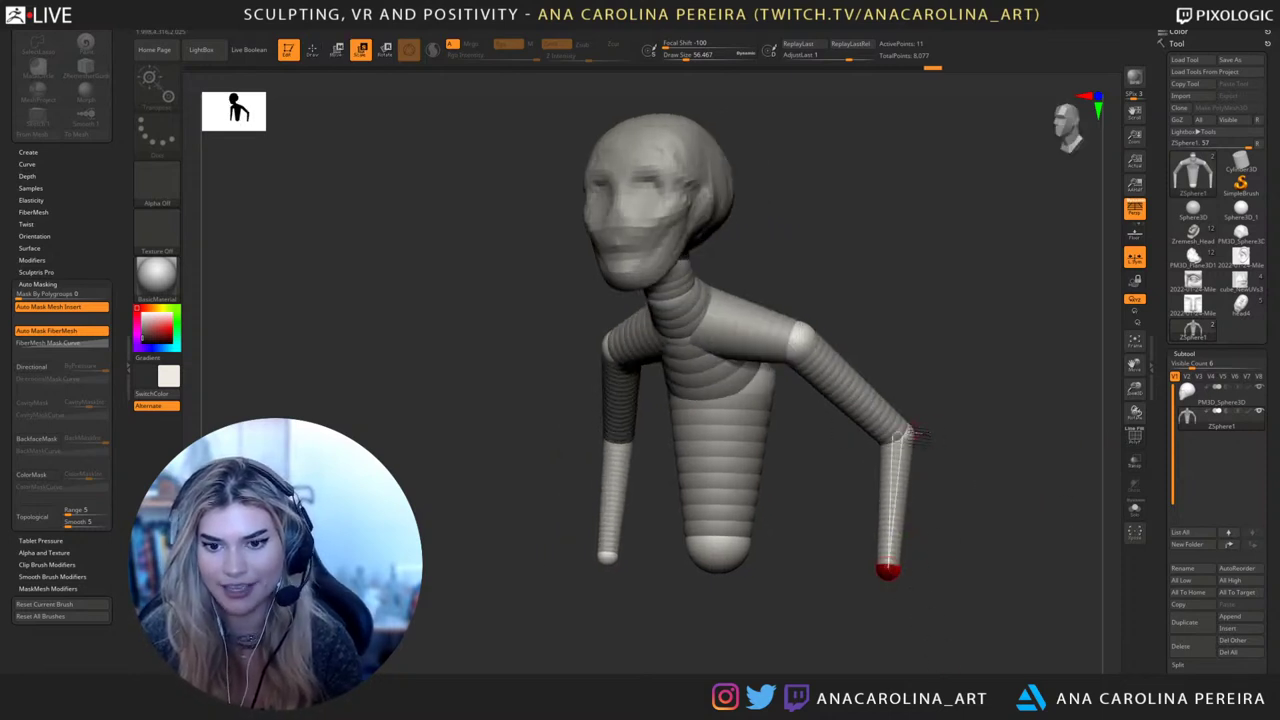
pyautogui.moveTo(977, 437)
pyautogui.mouseDown()
pyautogui.moveTo(1003, 409)
pyautogui.moveTo(992, 424)
pyautogui.mouseUp()
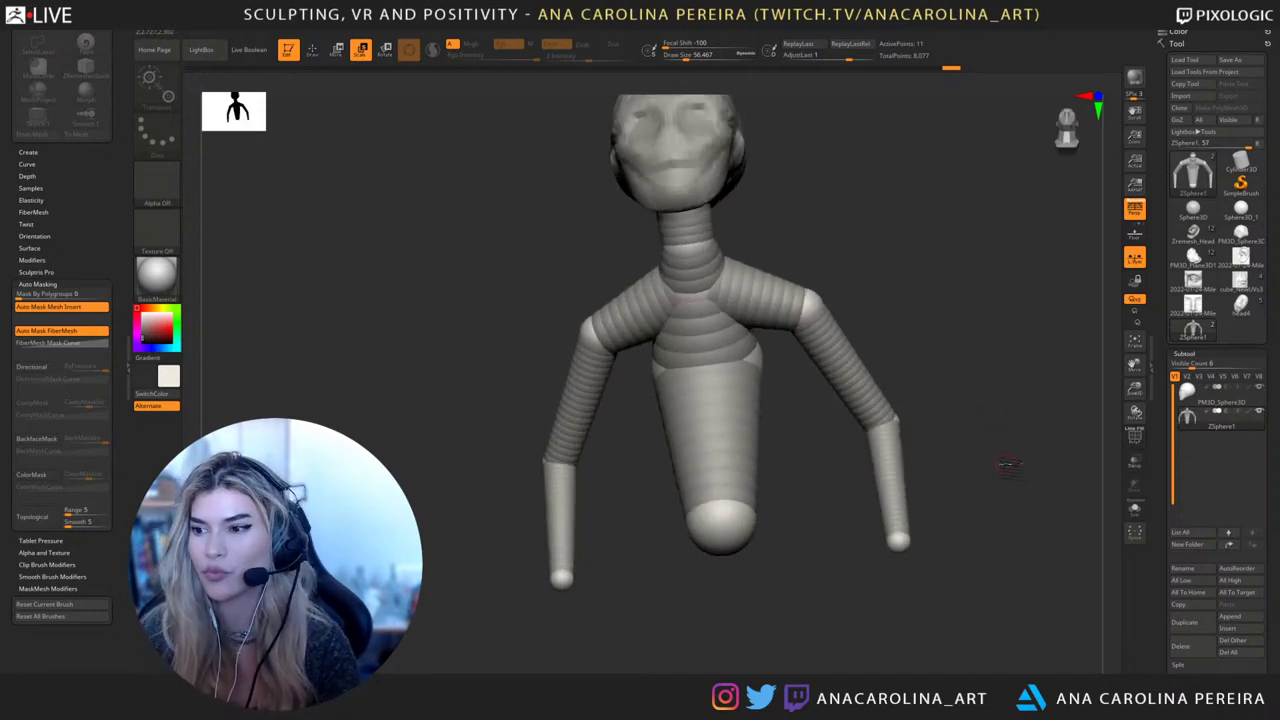
# Switch to the browser and place the full-size crouching rake artwork on a reference board beside it
pyautogui.hotkey('alt', 'Tab')
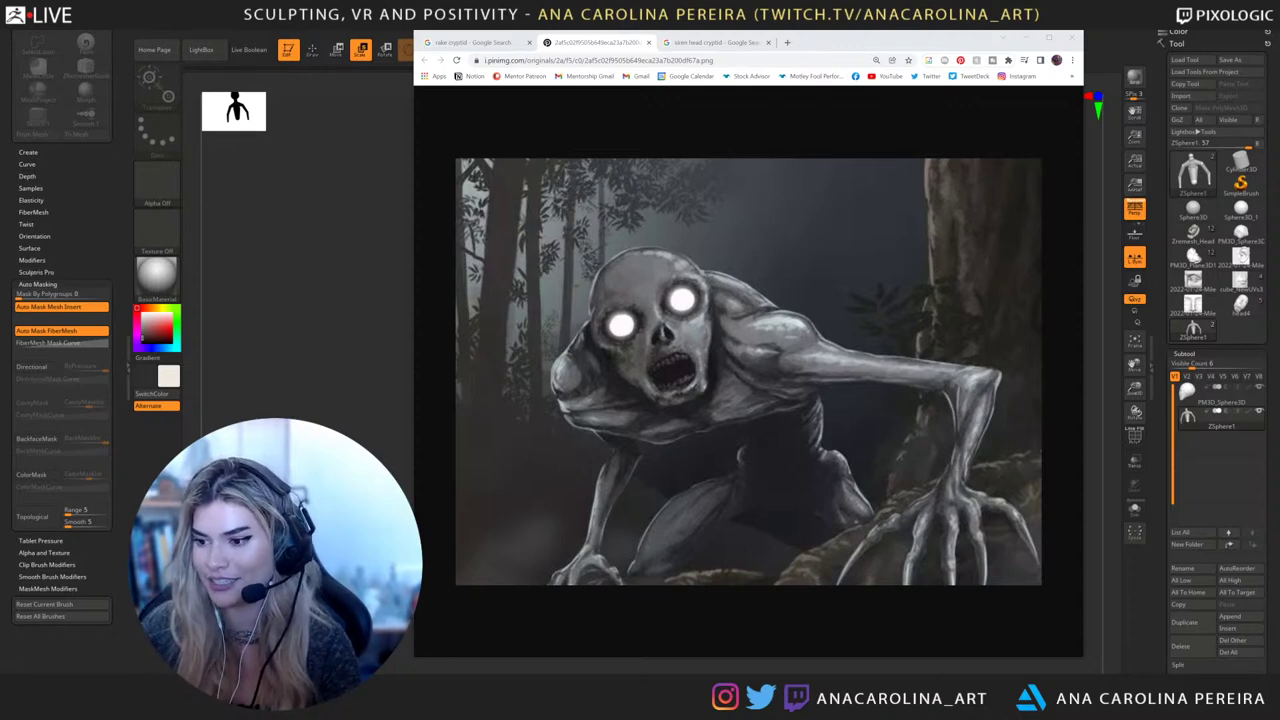
pyautogui.moveTo(640, 450); pyautogui.dragTo(282, 488, button='right')
pyautogui.moveTo(640, 470); pyautogui.dragTo(367, 444)
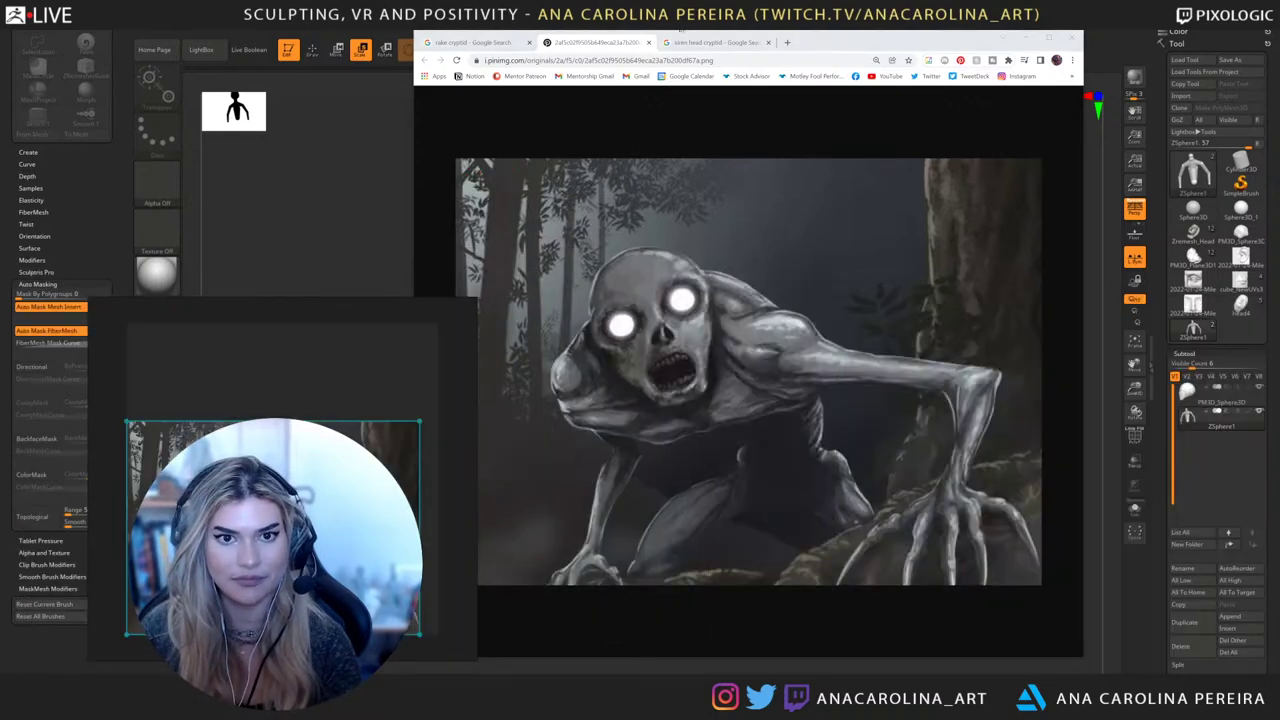
# Open the Amino Apps night-camera rake photo from the rake cryptid results and add it to the reference board
pyautogui.click(478, 42)
pyautogui.scroll(5, 685, 250)
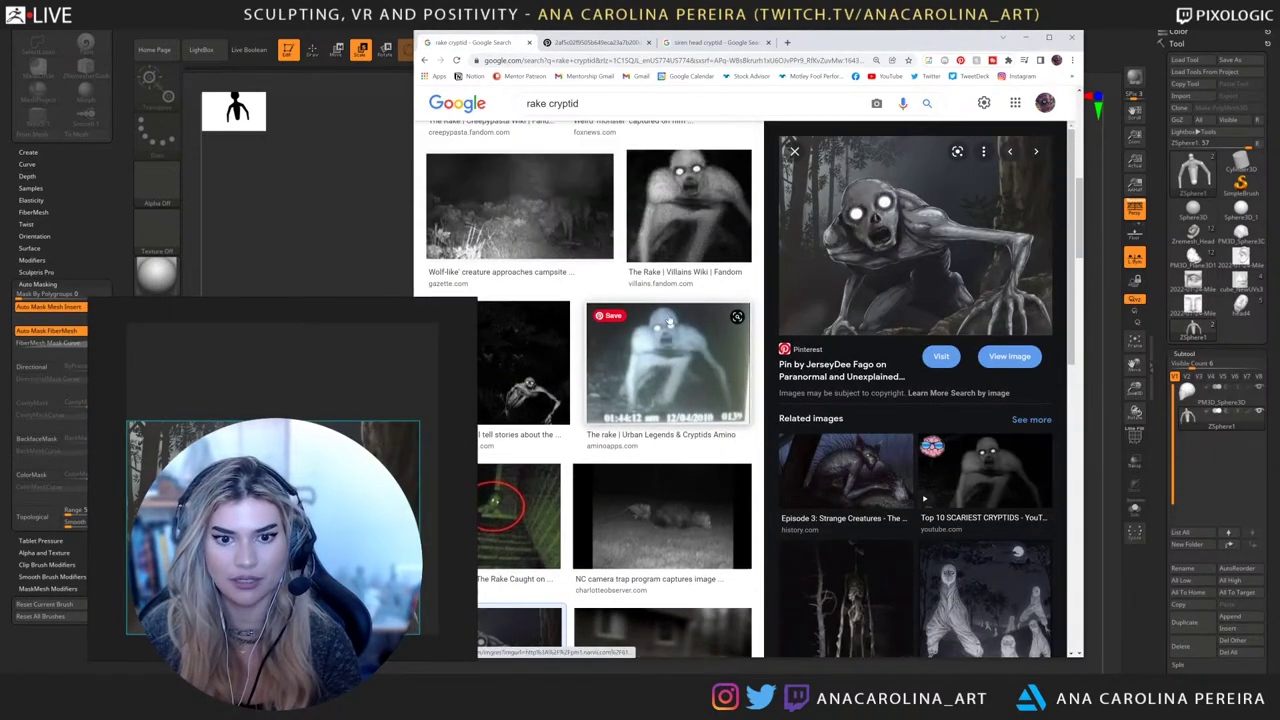
pyautogui.scroll(1, 669, 320)
pyautogui.click(668, 410)
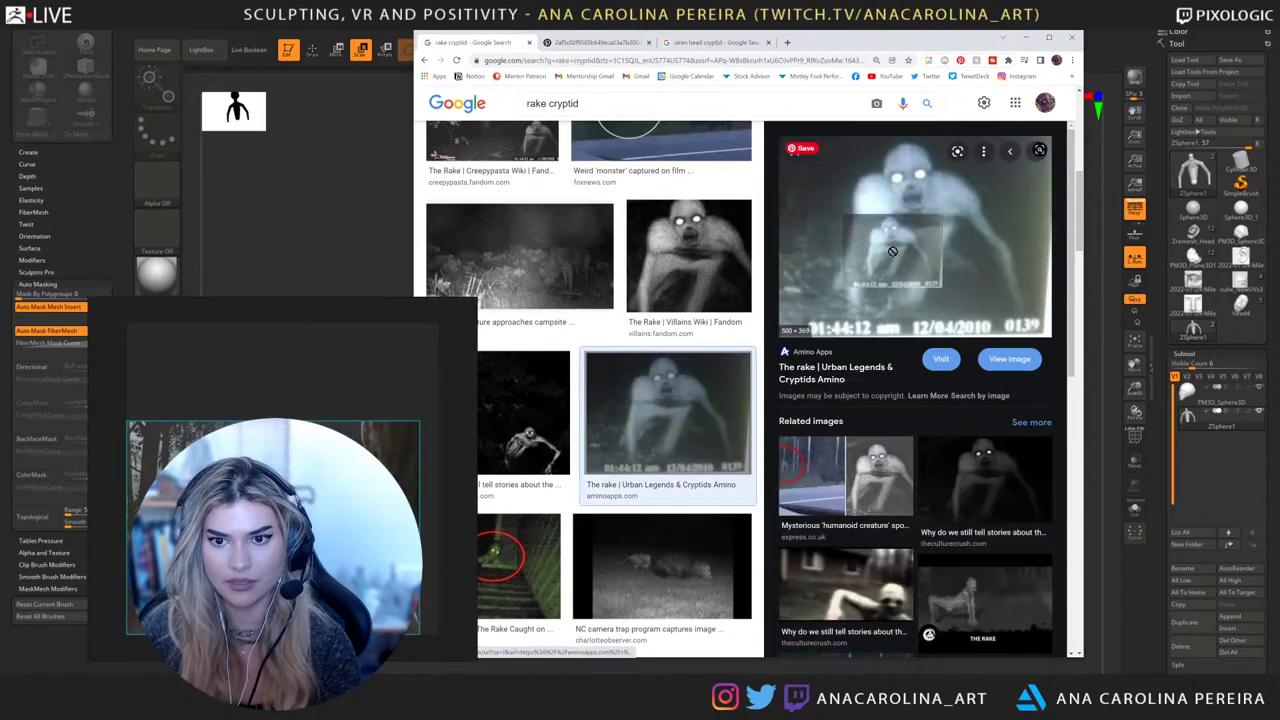
pyautogui.moveTo(893, 251); pyautogui.dragTo(220, 560)
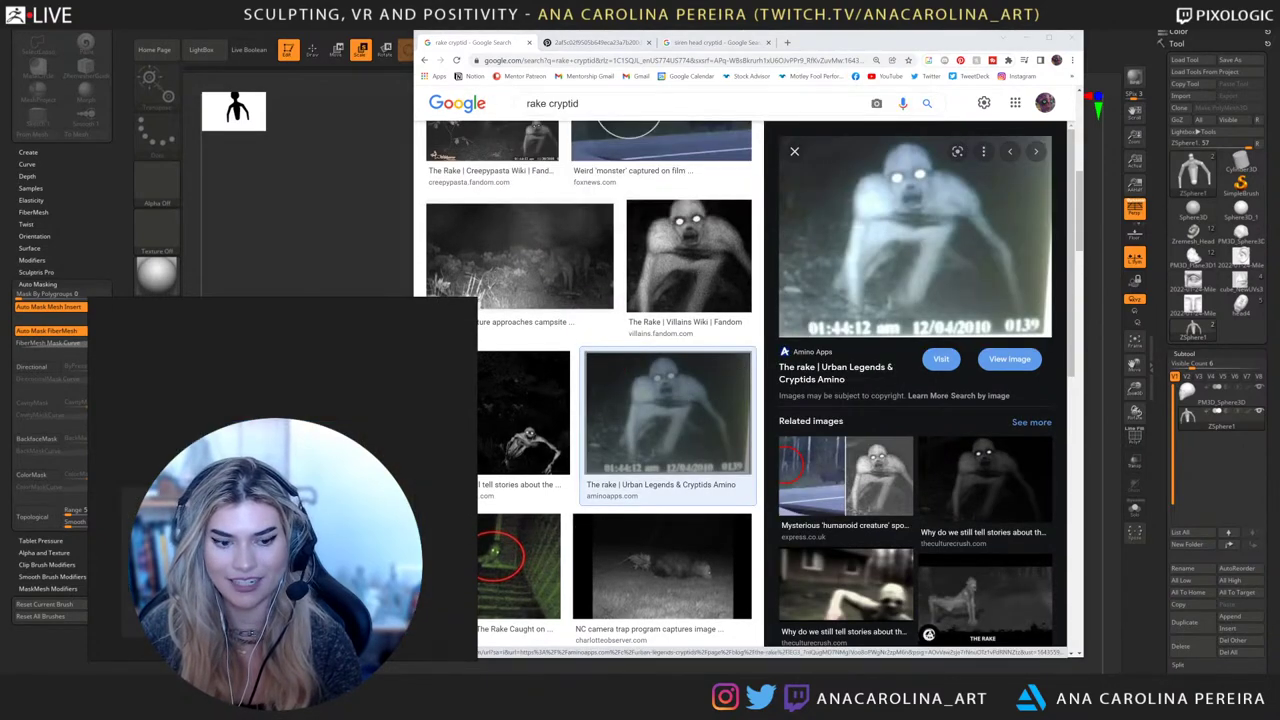
# Add the related "The rake part 2" image of the creature on all fours to the reference board, and return to ZBrush
pyautogui.scroll(5, 590, 345)
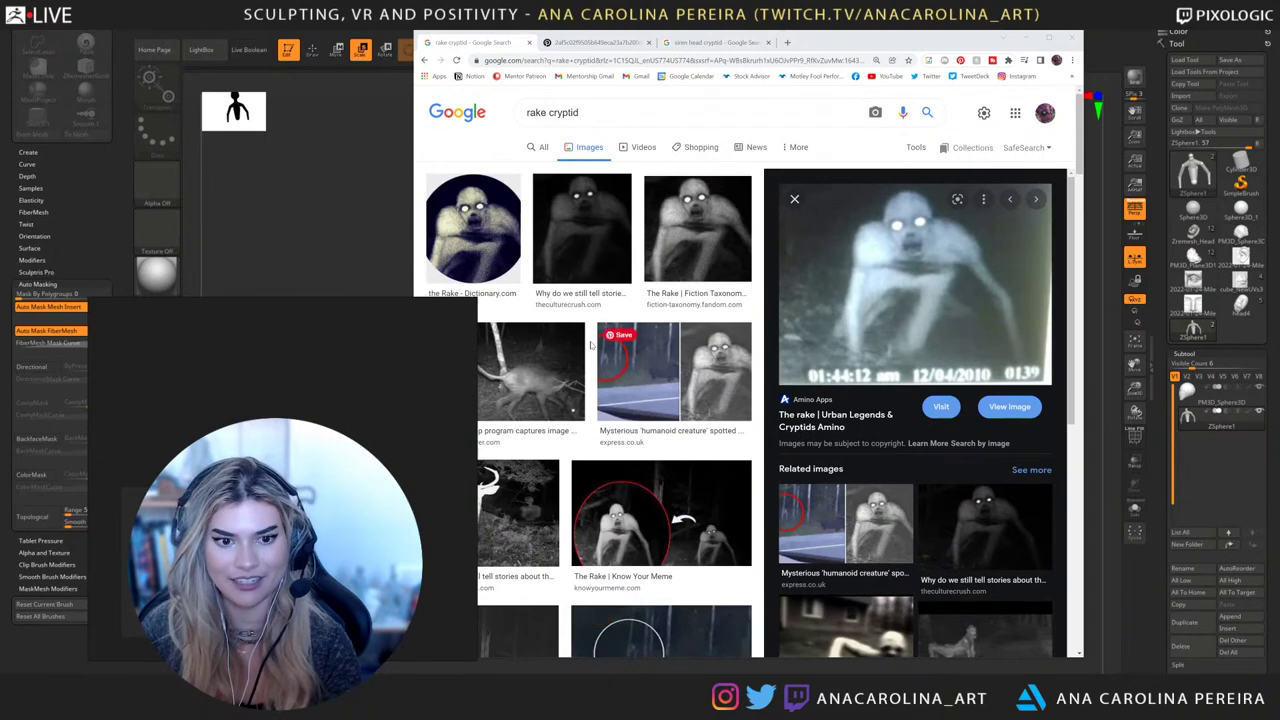
pyautogui.scroll(-5, 585, 355)
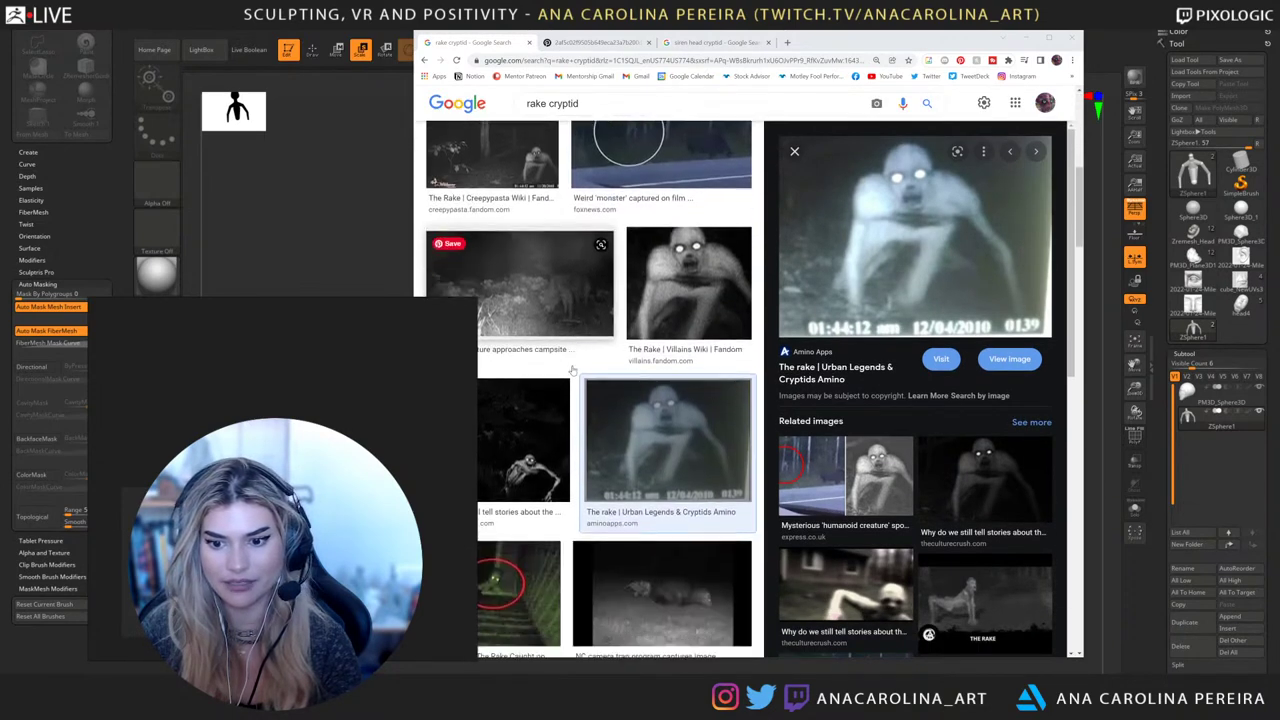
pyautogui.scroll(-1, 573, 370)
pyautogui.click(985, 598)
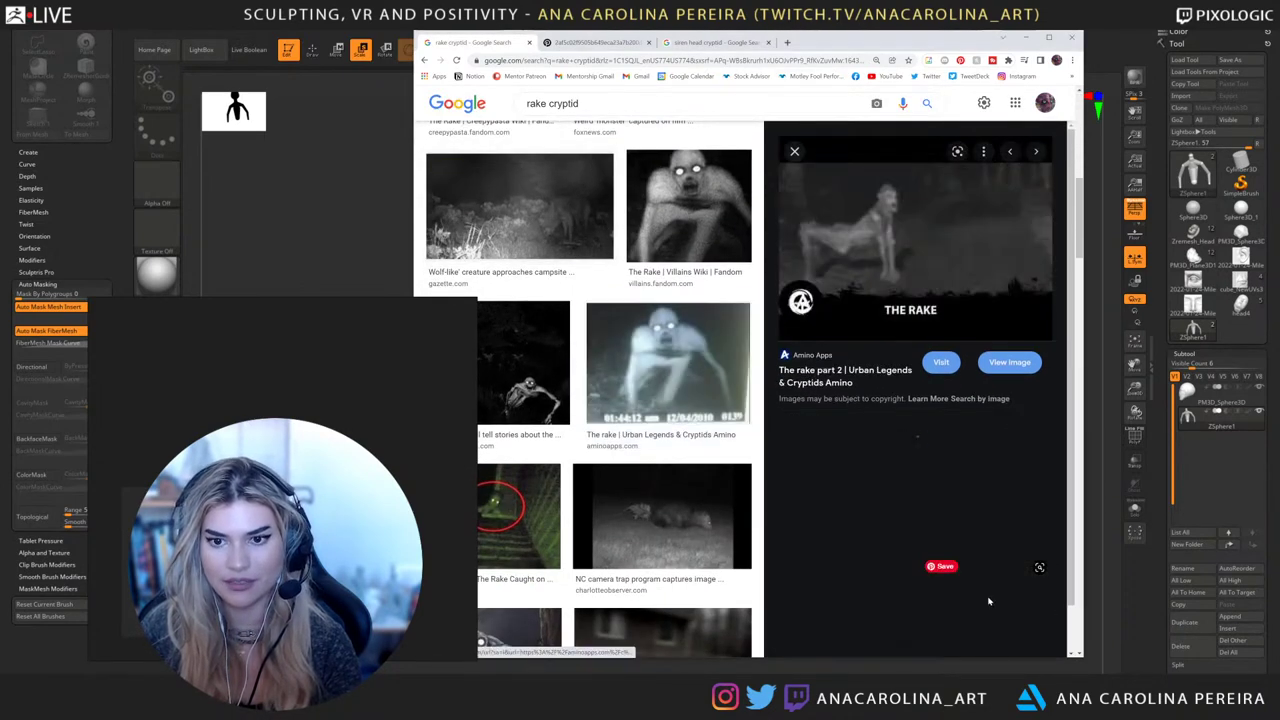
pyautogui.moveTo(882, 248); pyautogui.dragTo(168, 474)
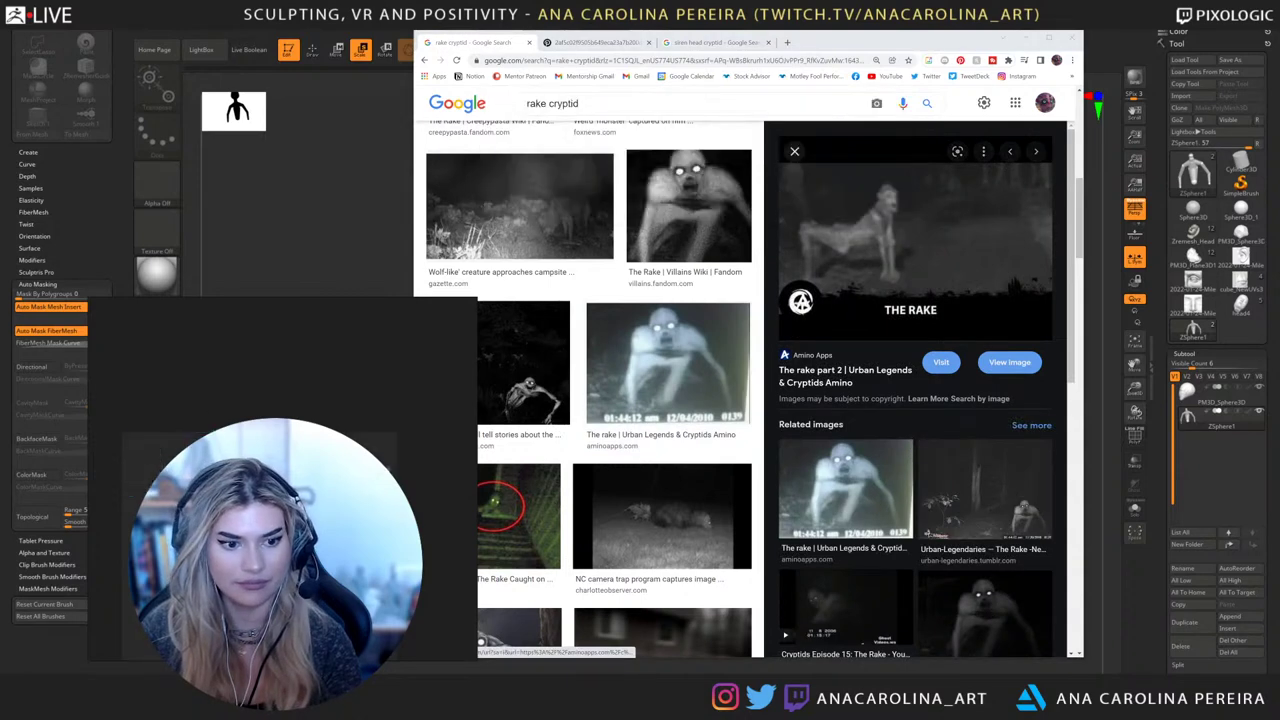
pyautogui.hotkey('alt', 'Tab')
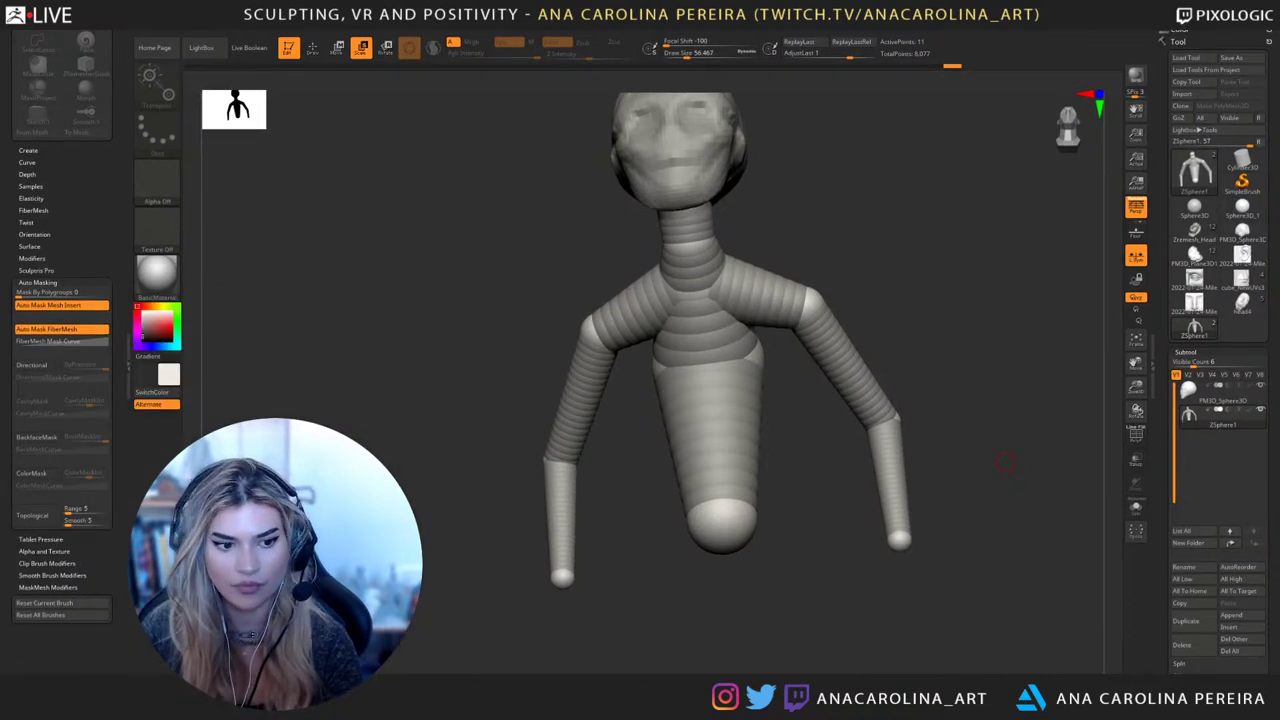
# Add a mirrored ZSphere to the end of each forearm and move it outward to extend the wrists
pyautogui.moveTo(1005, 462); pyautogui.dragTo(951, 381)
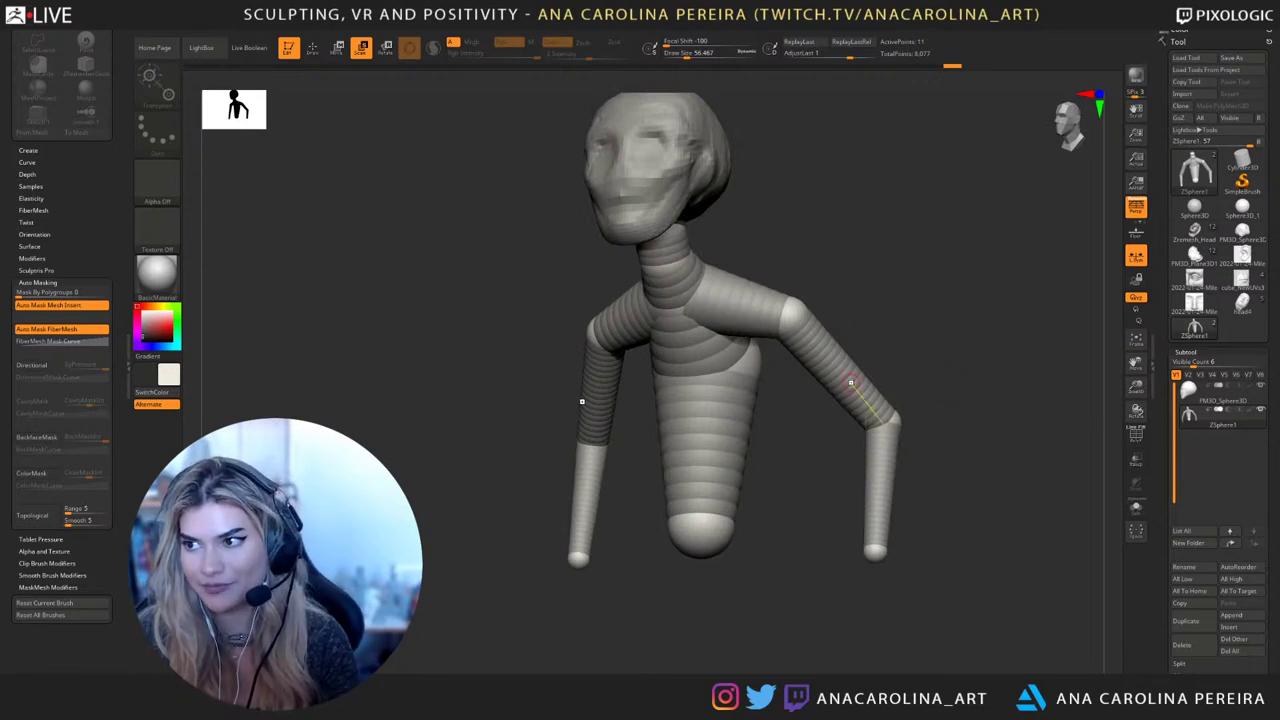
pyautogui.moveTo(832, 299)
pyautogui.mouseDown()
pyautogui.moveTo(934, 342)
pyautogui.moveTo(897, 522)
pyautogui.moveTo(891, 403)
pyautogui.moveTo(899, 386)
pyautogui.moveTo(904, 395)
pyautogui.mouseUp()
pyautogui.press('q')
pyautogui.moveTo(922, 438)
pyautogui.keyDown('shift'); pyautogui.mouseDown()
pyautogui.moveTo(907, 479)
pyautogui.moveTo(940, 444)
pyautogui.mouseUp(); pyautogui.keyUp('shift')
pyautogui.moveTo(908, 533); pyautogui.dragTo(903, 410)
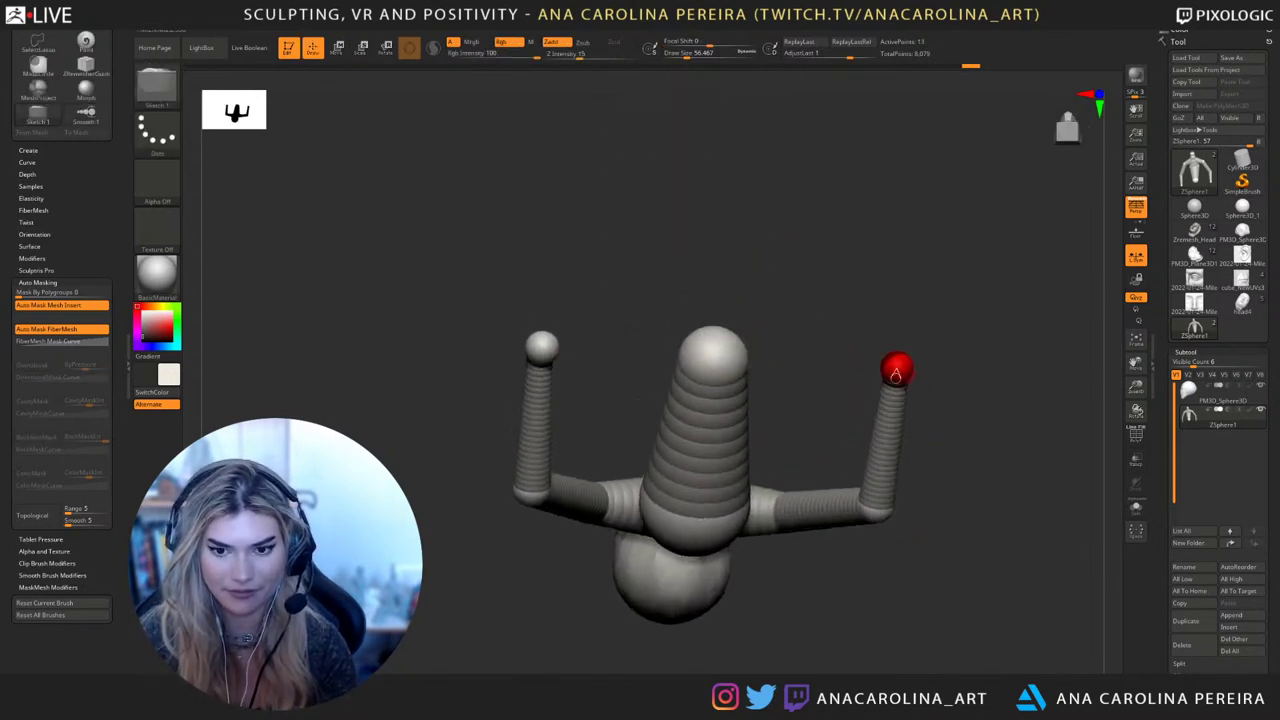
pyautogui.press('w')
pyautogui.moveTo(895, 367); pyautogui.dragTo(897, 350)
pyautogui.moveTo(930, 410)
pyautogui.mouseDown()
pyautogui.moveTo(921, 582)
pyautogui.moveTo(942, 620)
pyautogui.mouseUp()
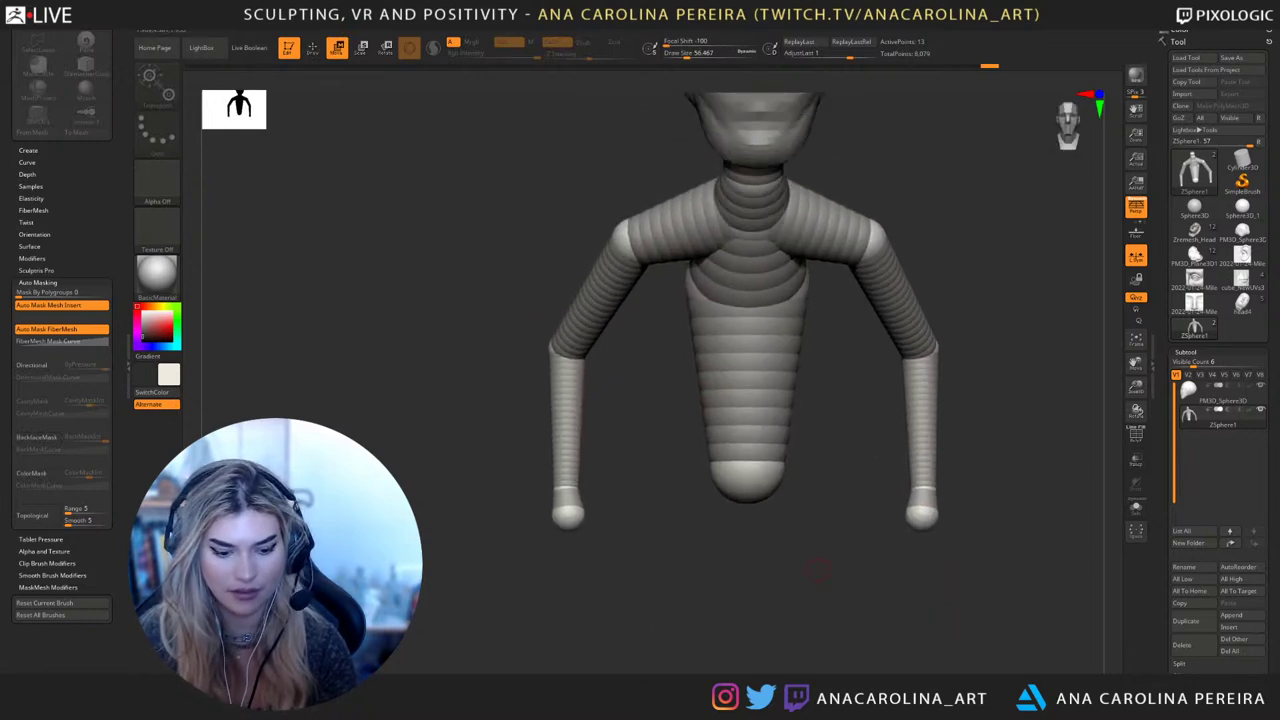
# Add a pair of mirrored hip ZSpheres at the base of the torso
pyautogui.press('a')
pyautogui.press('q')
pyautogui.moveTo(765, 462); pyautogui.dragTo(773, 463)
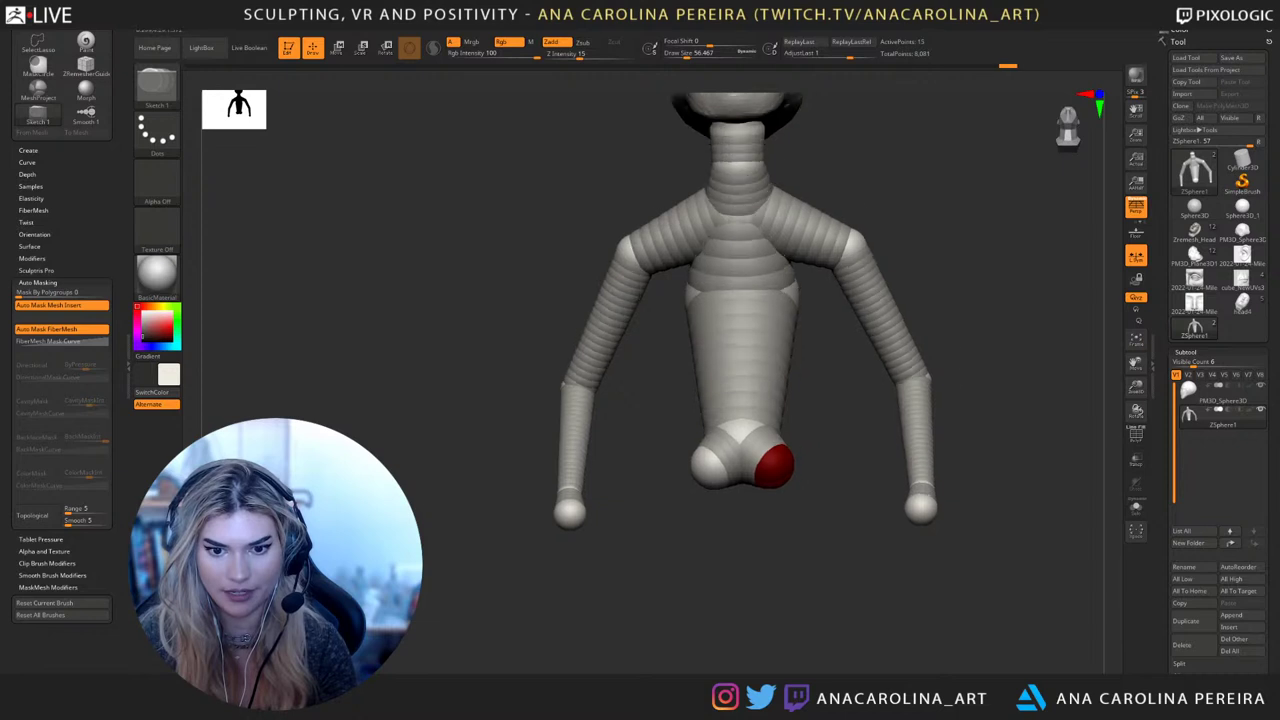
pyautogui.moveTo(828, 535); pyautogui.dragTo(817, 607)
pyautogui.press('e')
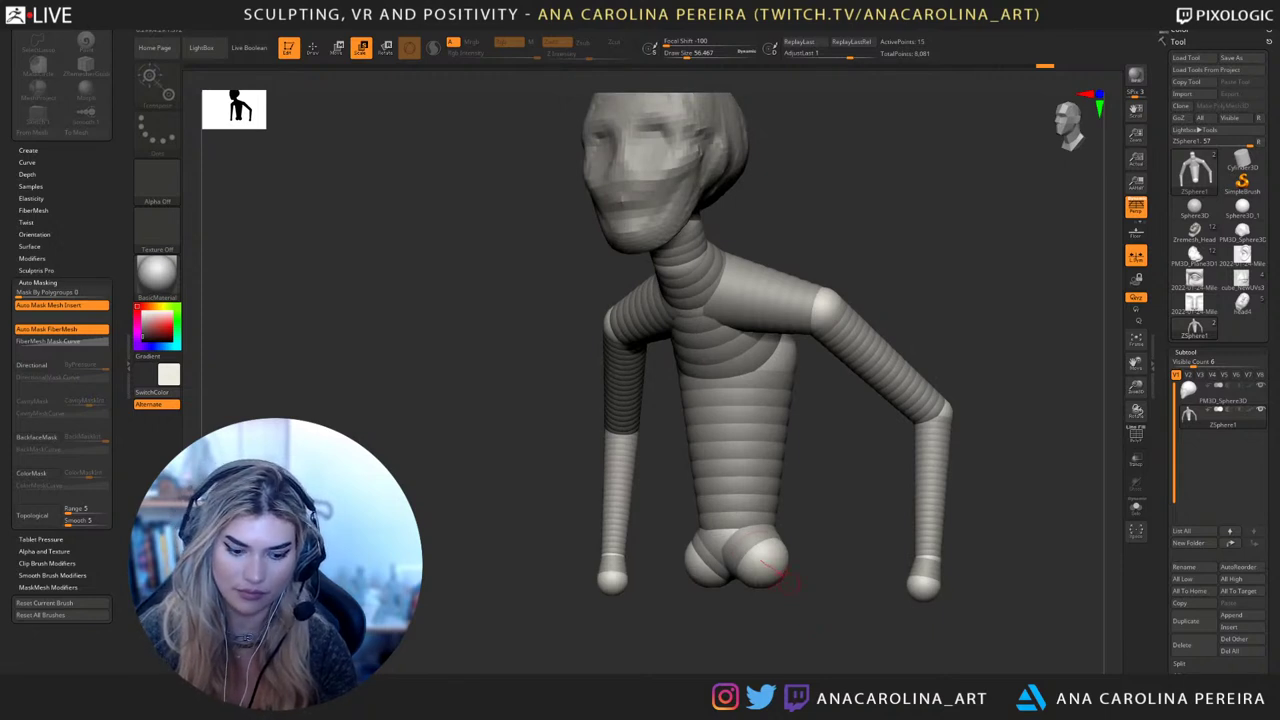
# Pull the hip ZSpheres downward, adjust their scale, and preview the body's adaptive skin from several angles
pyautogui.press('w')
pyautogui.moveTo(766, 562); pyautogui.dragTo(728, 606)
pyautogui.keyDown('alt'); pyautogui.moveTo(900, 480); pyautogui.dragTo(882, 568); pyautogui.keyUp('alt')
pyautogui.moveTo(882, 568); pyautogui.dragTo(770, 562)
pyautogui.moveTo(940, 450); pyautogui.dragTo(1012, 450)
pyautogui.press('e')
pyautogui.moveTo(814, 437); pyautogui.dragTo(806, 450)
pyautogui.moveTo(760, 325); pyautogui.dragTo(932, 250)
pyautogui.moveTo(810, 262); pyautogui.dragTo(900, 264)
pyautogui.press('a')
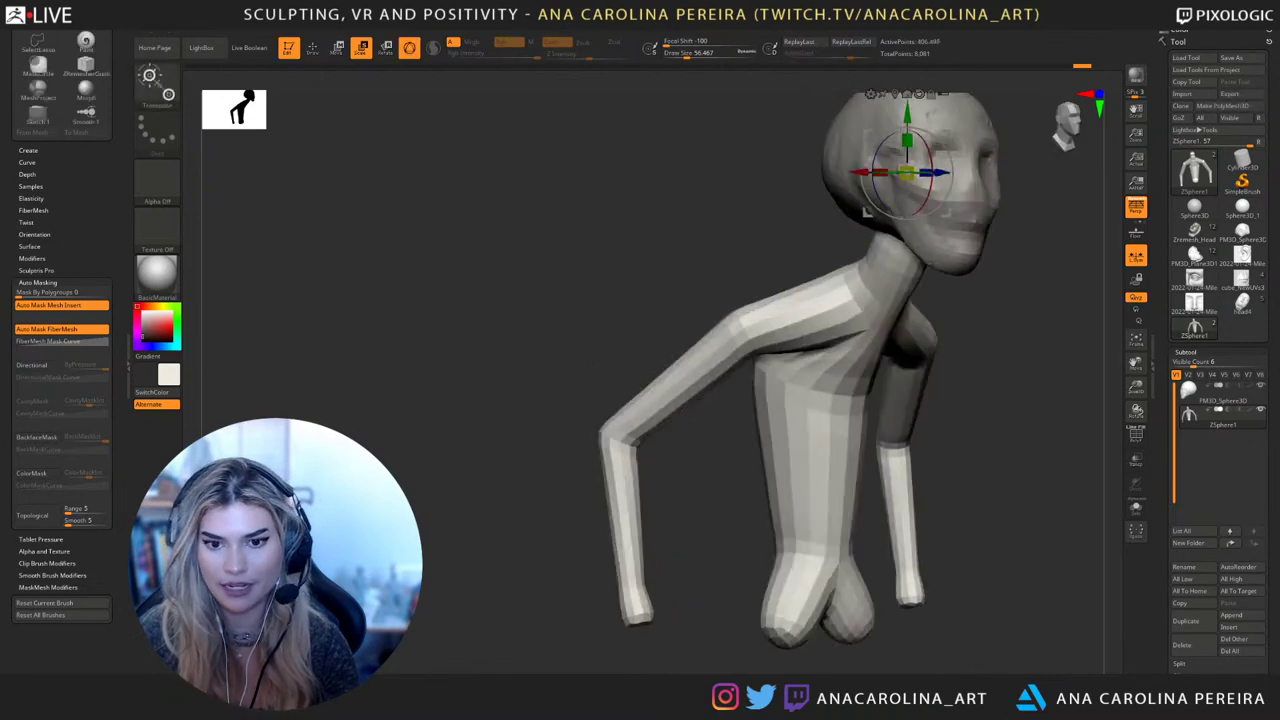
pyautogui.moveTo(1010, 400); pyautogui.dragTo(868, 400)
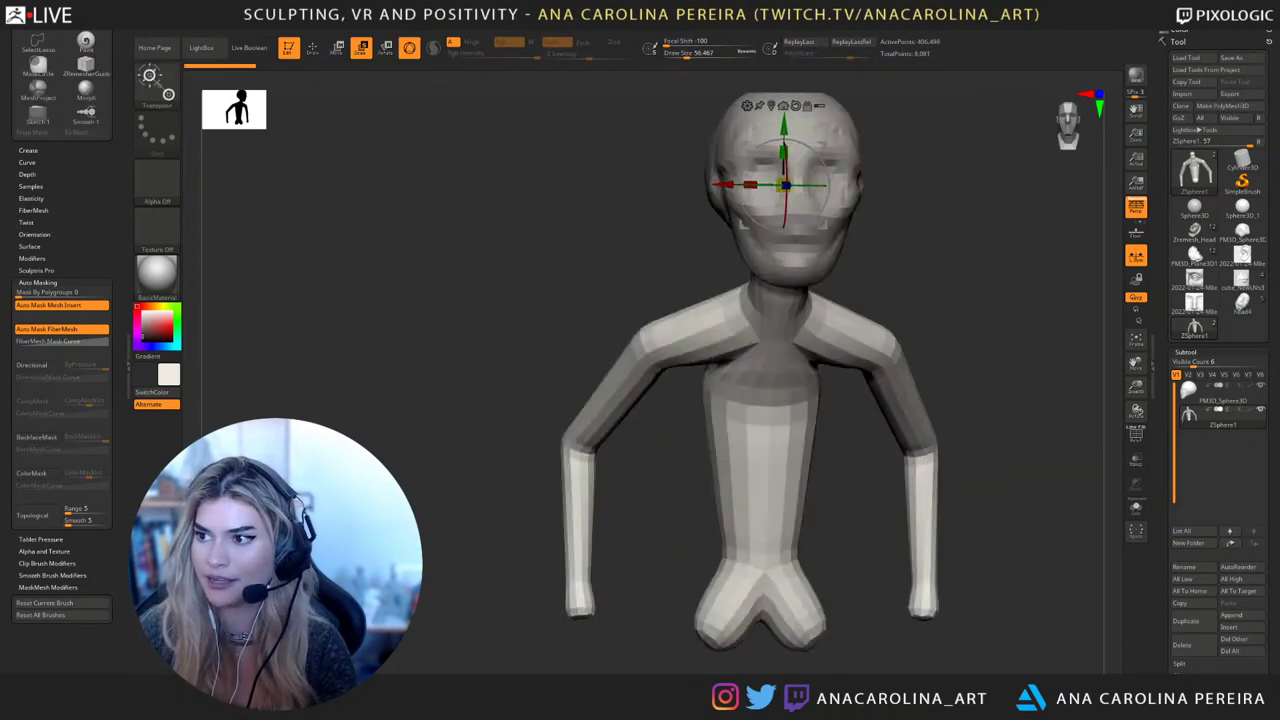
pyautogui.press('a')
# Move the hip ZSpheres back up towards the base of the torso to shorten the hip links
pyautogui.moveTo(960, 400); pyautogui.dragTo(999, 370)
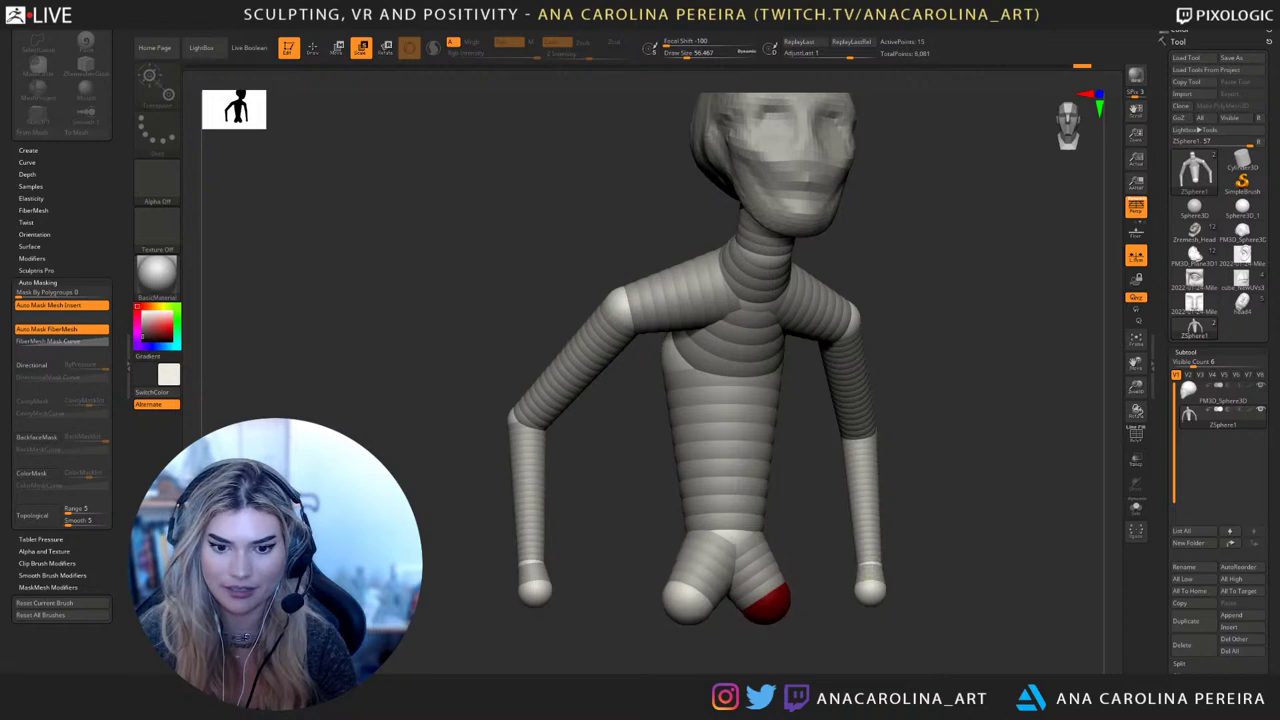
pyautogui.moveTo(769, 604); pyautogui.dragTo(773, 575)
pyautogui.press('w')
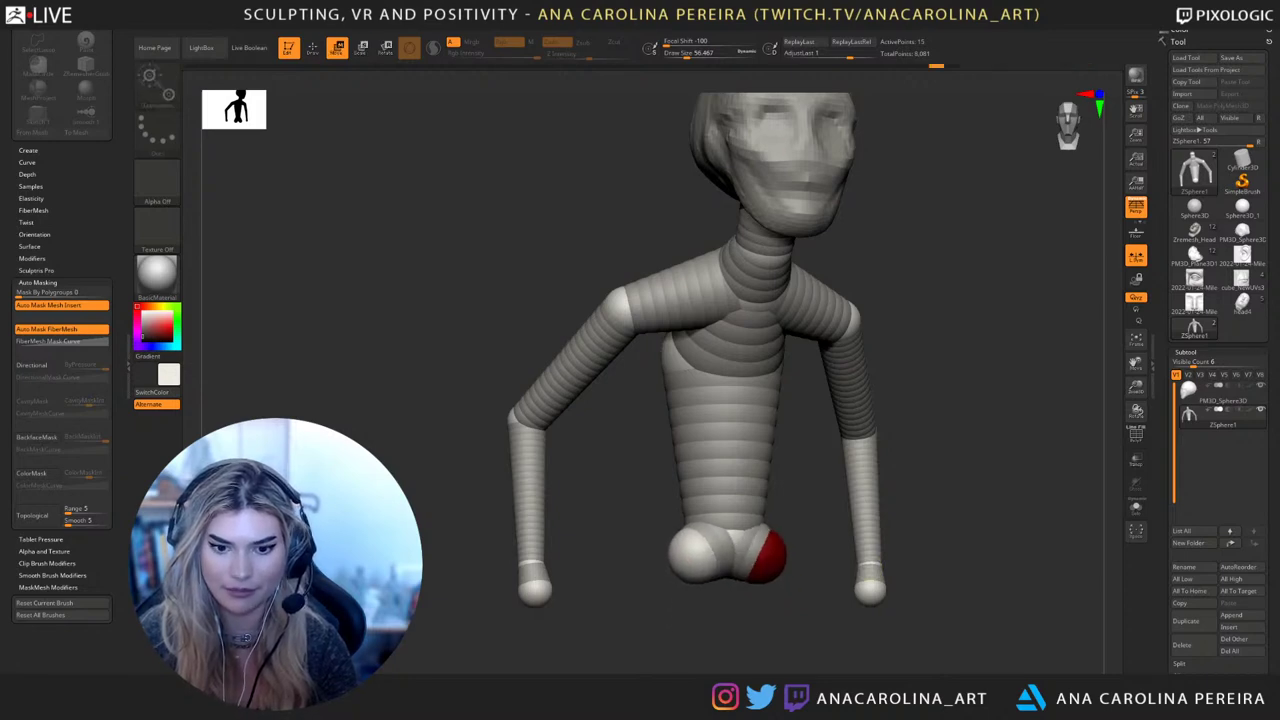
pyautogui.moveTo(985, 480); pyautogui.dragTo(943, 480)
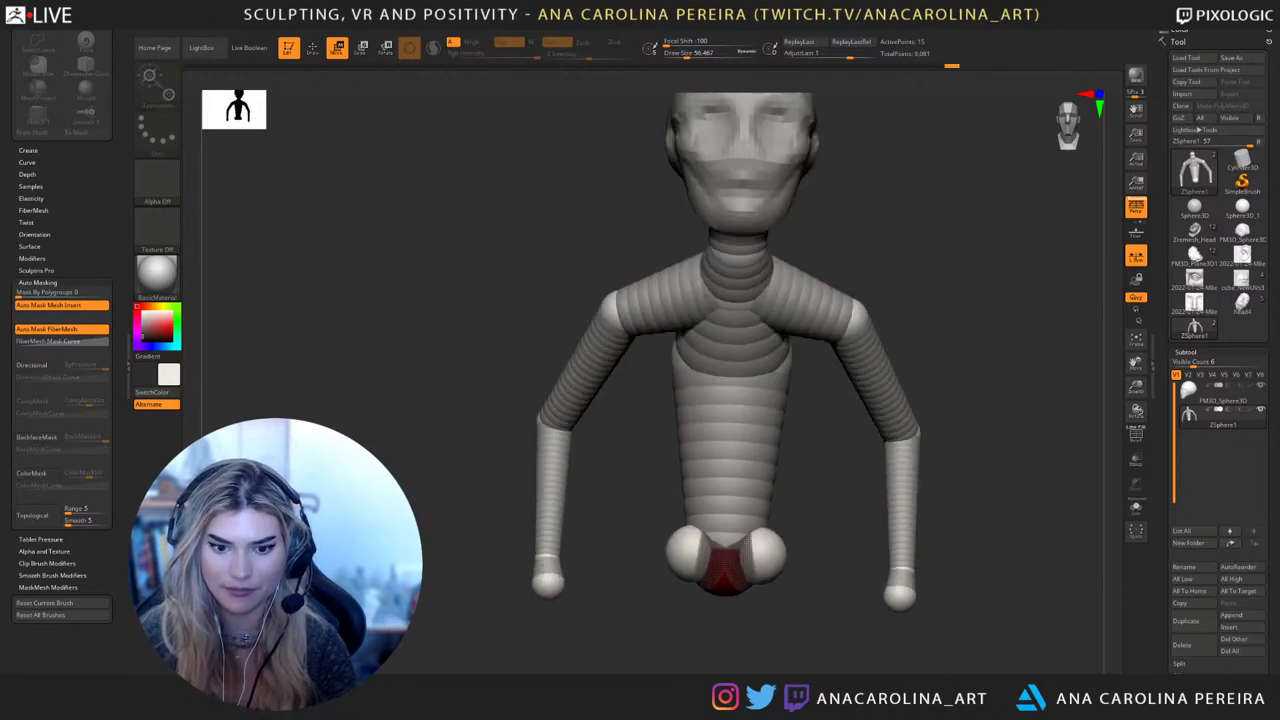
# Insert a ZSphere in the upper back between the neck and chest, and check it in the skin preview
pyautogui.moveTo(805, 628); pyautogui.dragTo(905, 346, button='right')
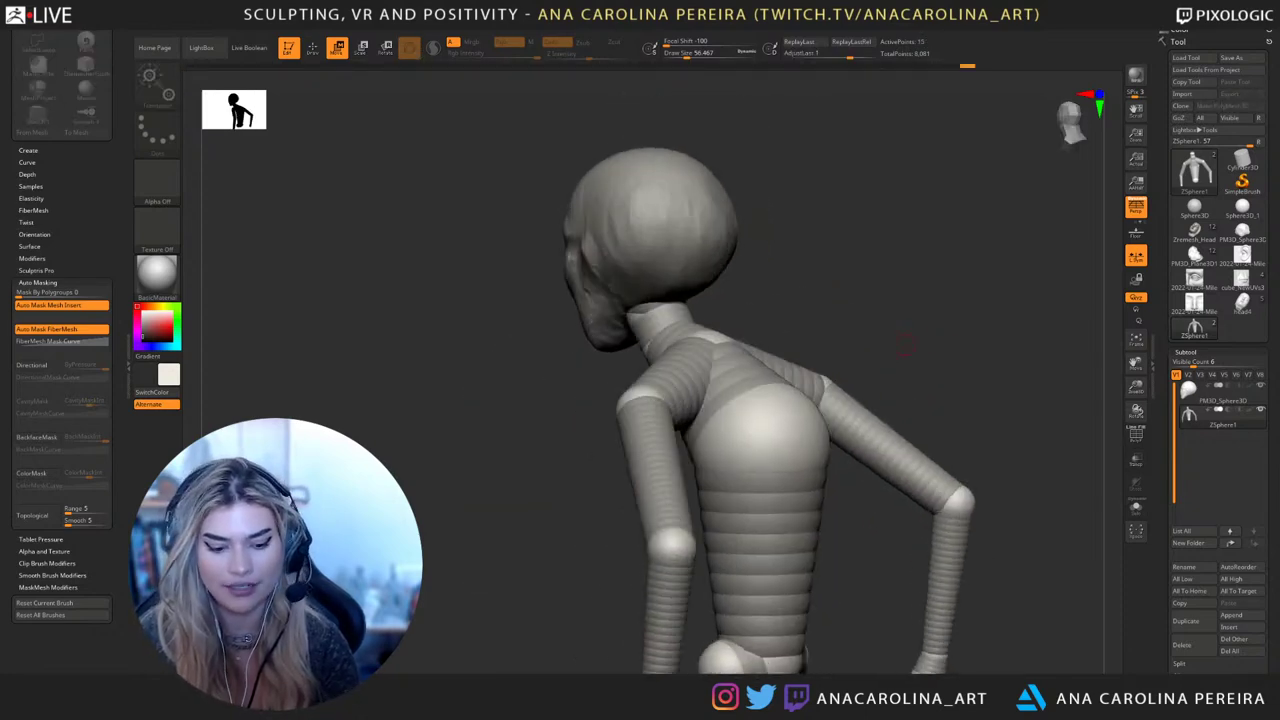
pyautogui.moveTo(749, 378); pyautogui.dragTo(815, 358, button='right')
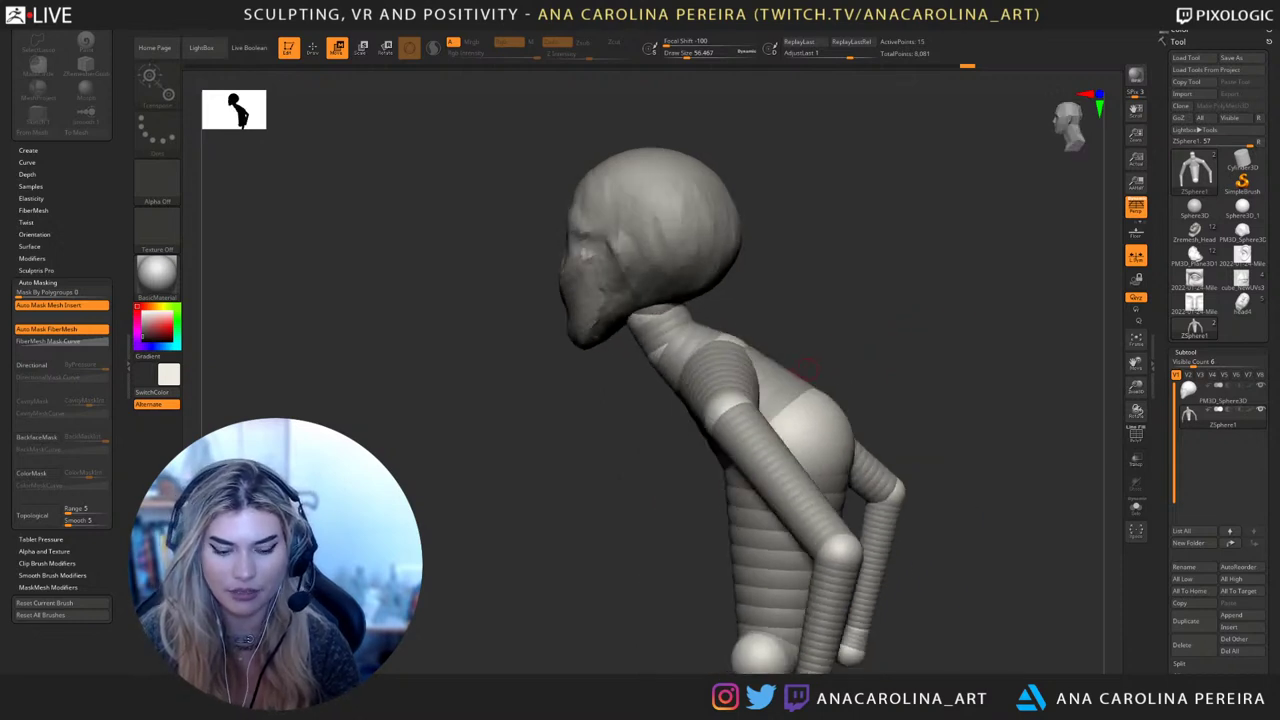
pyautogui.moveTo(777, 371)
pyautogui.mouseDown()
pyautogui.moveTo(790, 388)
pyautogui.moveTo(762, 410)
pyautogui.mouseUp()
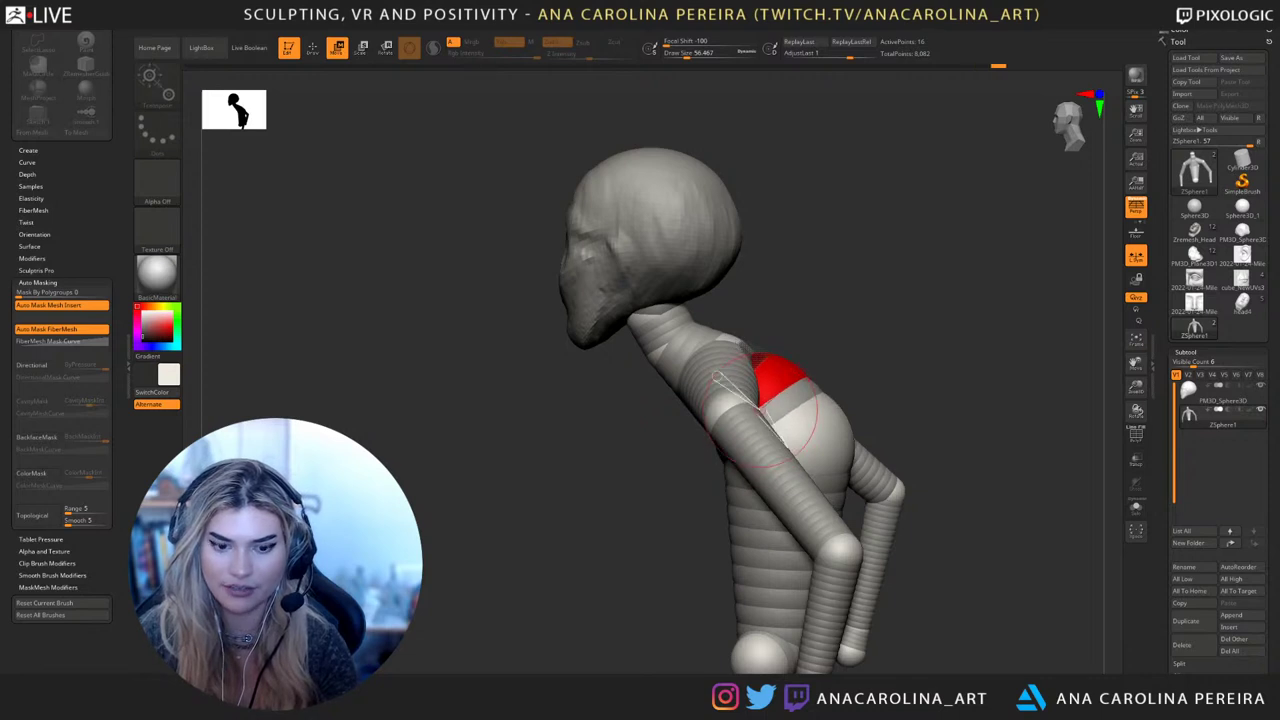
pyautogui.press('a')
pyautogui.press('a')
pyautogui.moveTo(763, 410); pyautogui.dragTo(810, 412, button='right')
pyautogui.moveTo(902, 412); pyautogui.dragTo(880, 415, button='right')
# Insert a ZSphere midway down the torso and shift it slightly to shape the ribcage
pyautogui.press('q')
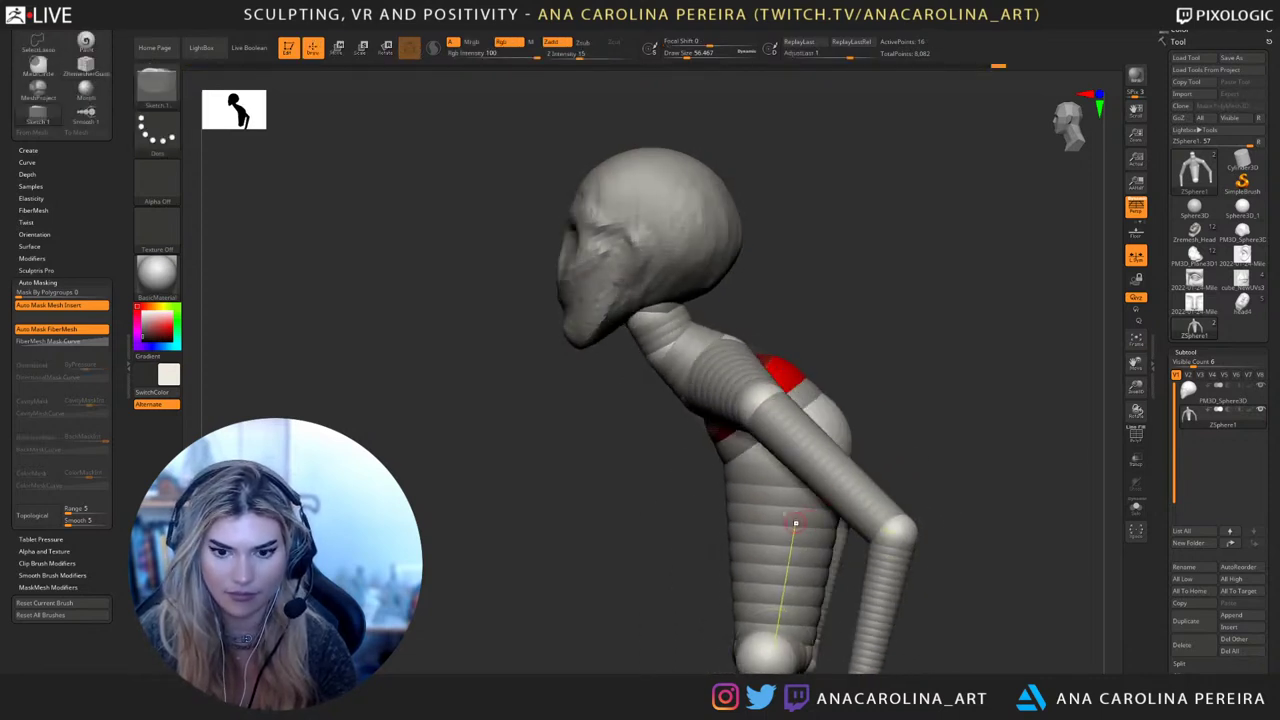
pyautogui.click(784, 508)
pyautogui.press('w')
pyautogui.moveTo(784, 508); pyautogui.dragTo(776, 511)
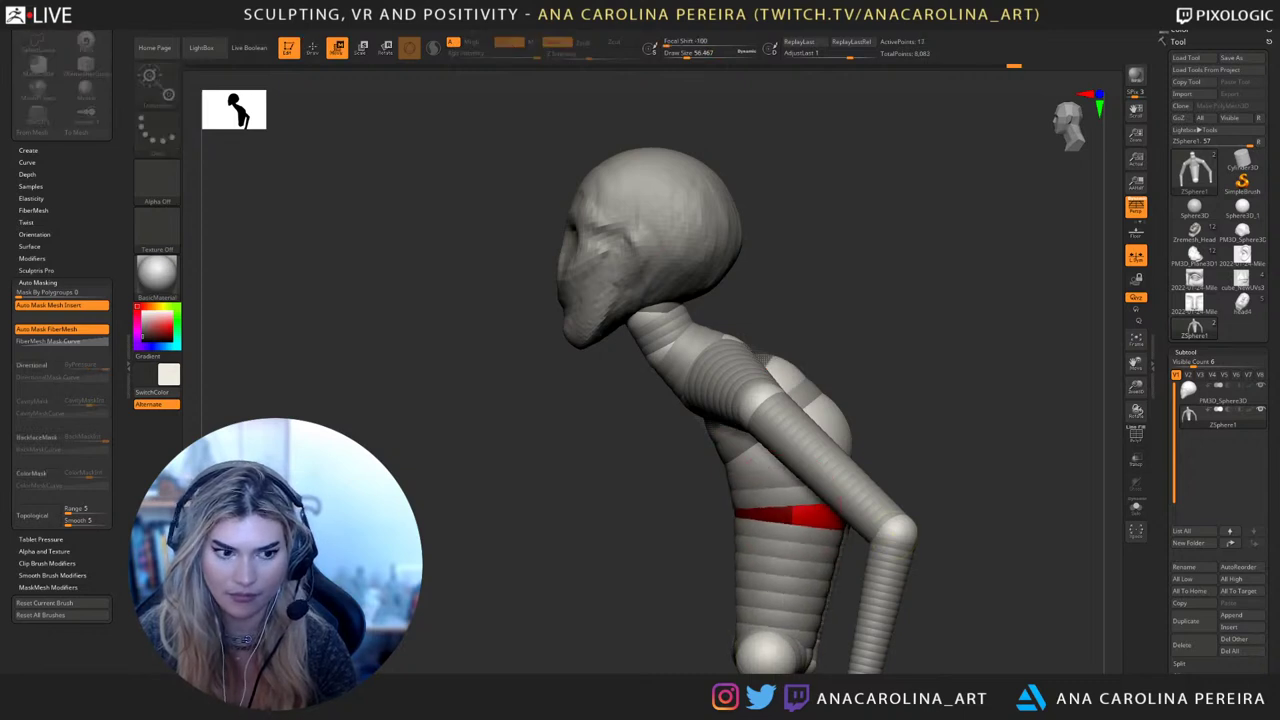
pyautogui.moveTo(778, 510); pyautogui.dragTo(872, 504, button='right')
pyautogui.moveTo(880, 430); pyautogui.dragTo(916, 562, button='right')
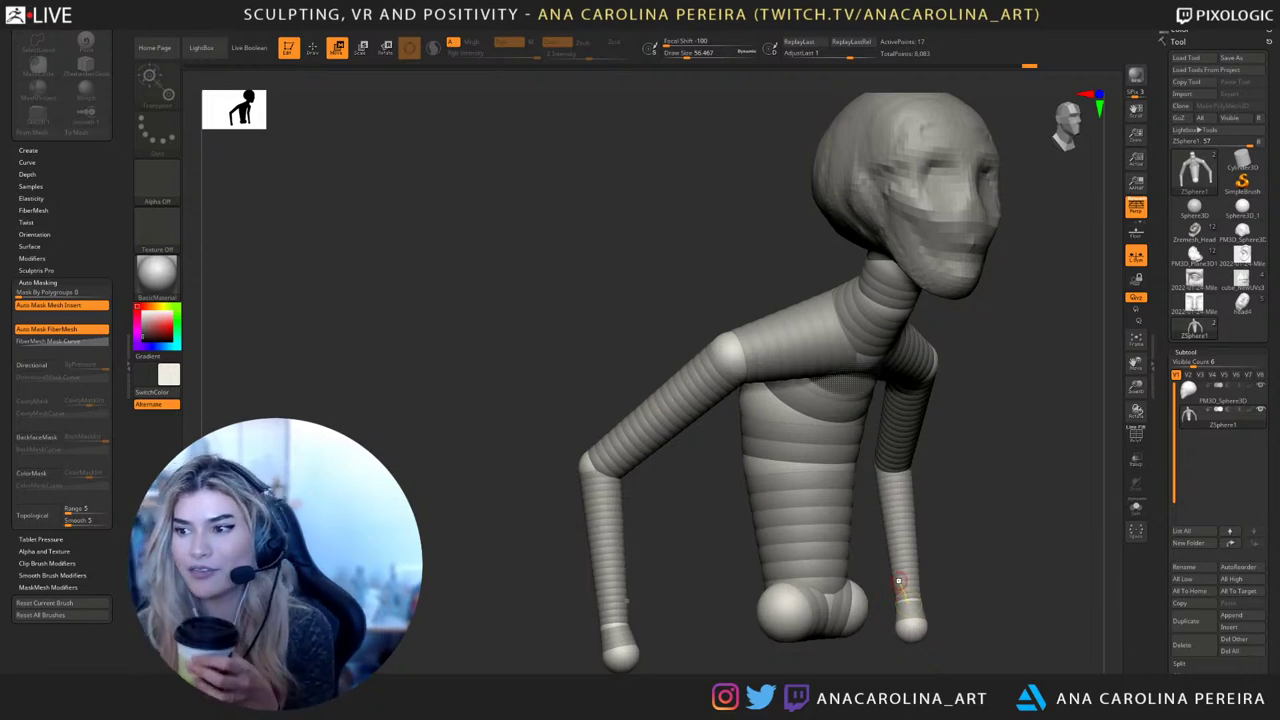
# Preview the body as adaptive skin and examine its arms and torso from different angles
pyautogui.moveTo(898, 580)
pyautogui.mouseDown()
pyautogui.moveTo(880, 490)
pyautogui.moveTo(883, 524)
pyautogui.mouseUp()
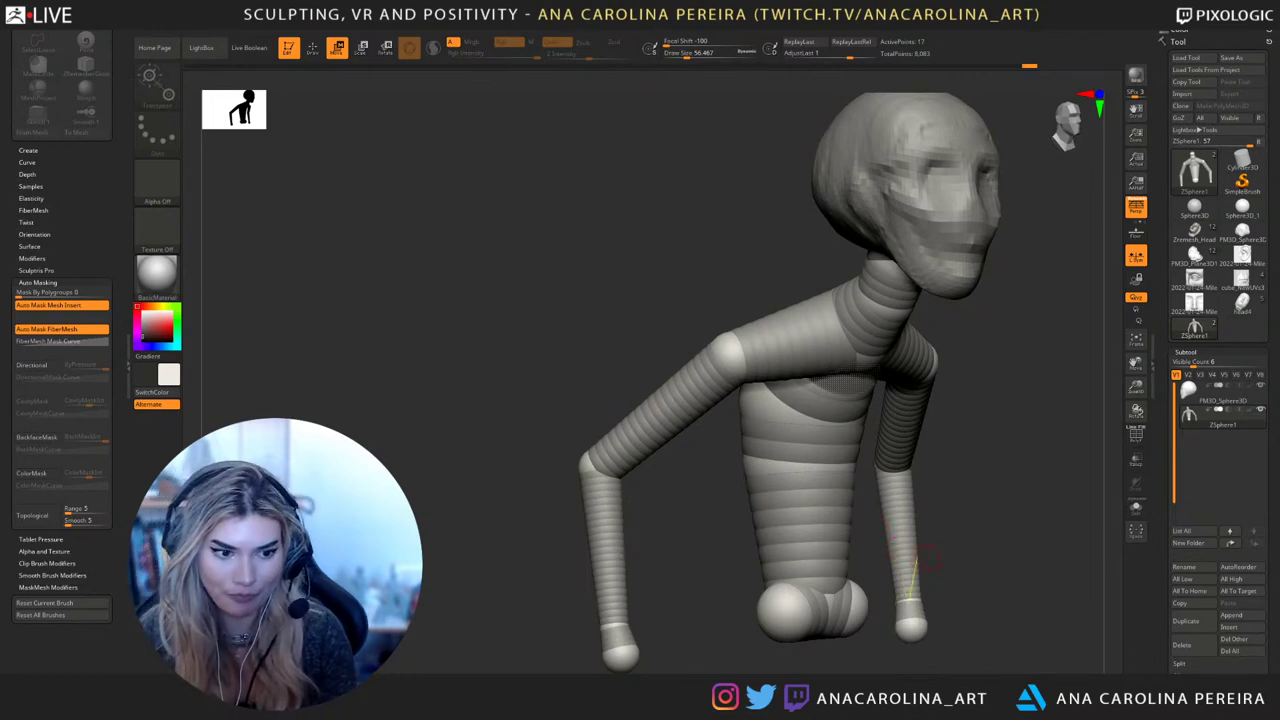
pyautogui.moveTo(1007, 553)
pyautogui.mouseDown()
pyautogui.moveTo(962, 340)
pyautogui.moveTo(880, 440)
pyautogui.mouseUp()
pyautogui.press('a')
pyautogui.moveTo(775, 440); pyautogui.dragTo(920, 520)
pyautogui.press('a')
# Make the head the active subtool and switch to the Move brush
pyautogui.keyDown('alt'); pyautogui.click(760, 270); pyautogui.keyUp('alt')
pyautogui.moveTo(880, 350); pyautogui.dragTo(1000, 350)
pyautogui.moveTo(751, 271); pyautogui.dragTo(714, 321)
pyautogui.moveTo(960, 350)
pyautogui.keyDown('shift'); pyautogui.mouseDown()
pyautogui.moveTo(880, 350)
pyautogui.moveTo(891, 323)
pyautogui.moveTo(855, 330)
pyautogui.mouseUp(); pyautogui.keyUp('shift')
pyautogui.press('b')
pyautogui.press('m')
pyautogui.press('v')
# Return to the ZSphere body subtool and enlarge the draw size to about 280
pyautogui.press('space')
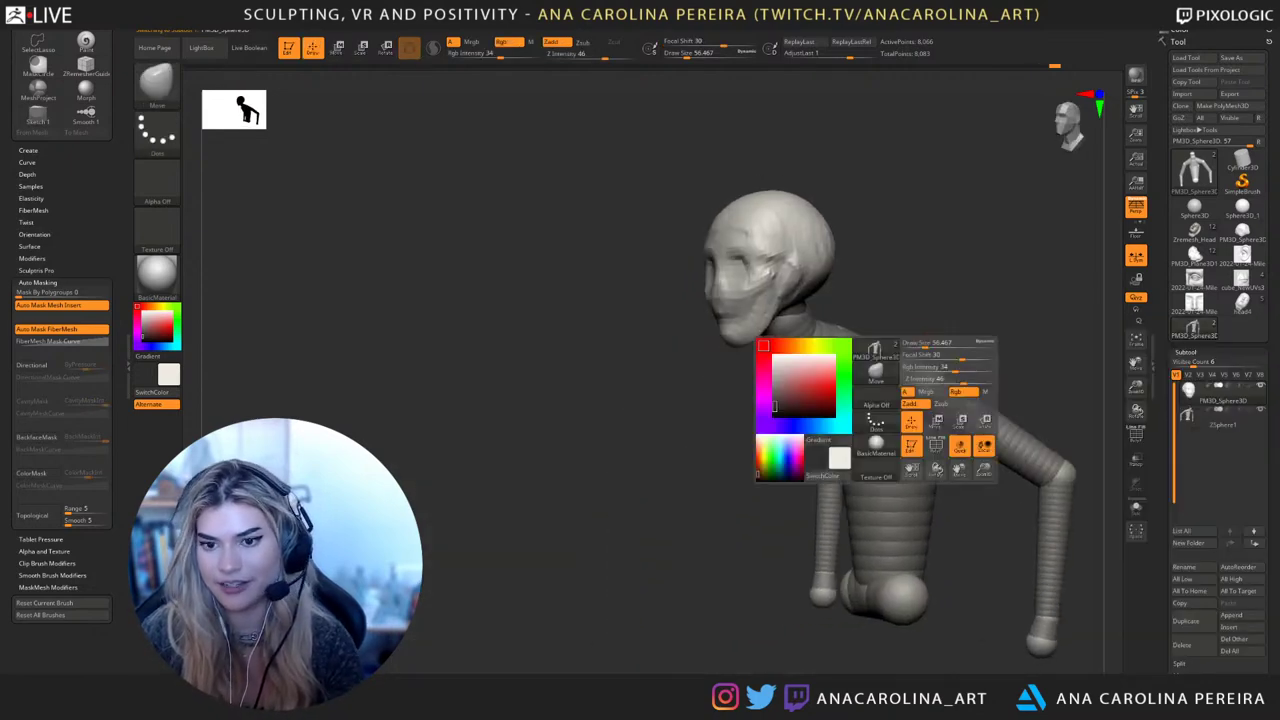
pyautogui.keyDown('alt'); pyautogui.click(914, 404); pyautogui.keyUp('alt')
pyautogui.keyDown('alt'); pyautogui.moveTo(1022, 375); pyautogui.dragTo(955, 318); pyautogui.keyUp('alt')
pyautogui.moveTo(955, 318); pyautogui.dragTo(1010, 345)
pyautogui.press('space')
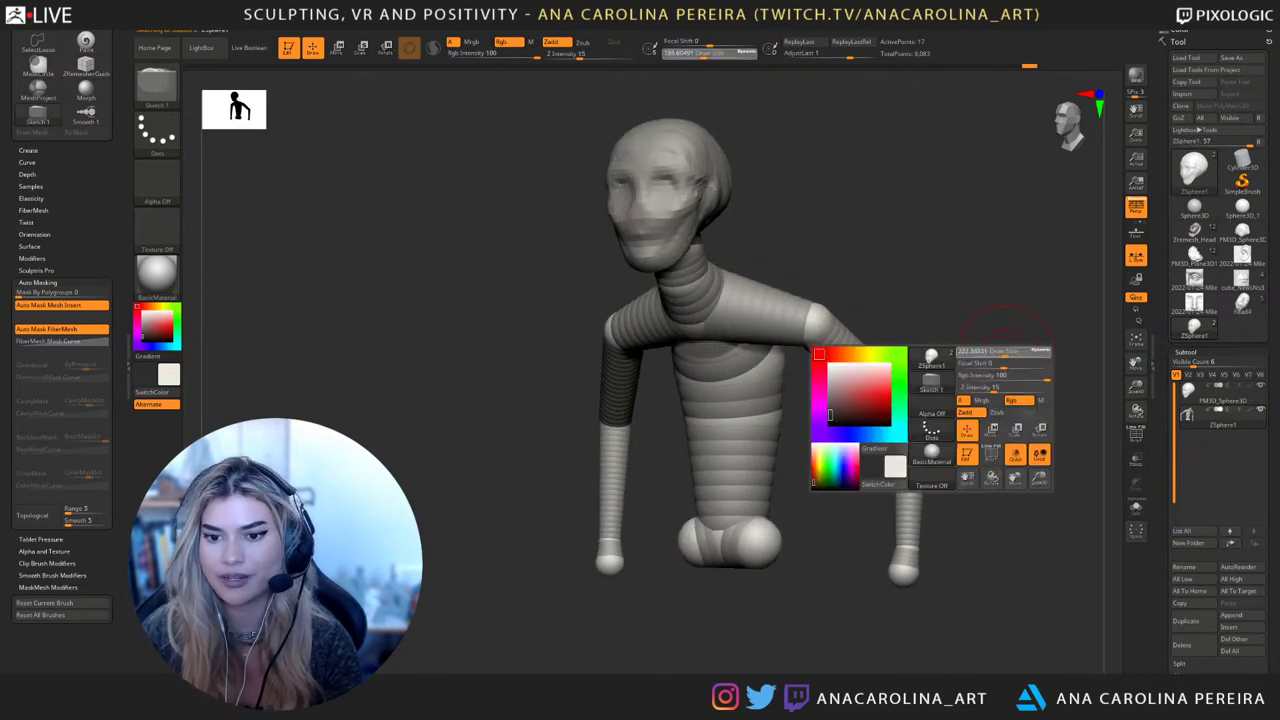
# Examine the body from several angles and open its Adaptive Skin settings
pyautogui.moveTo(1268, 545); pyautogui.dragTo(1268, 383)
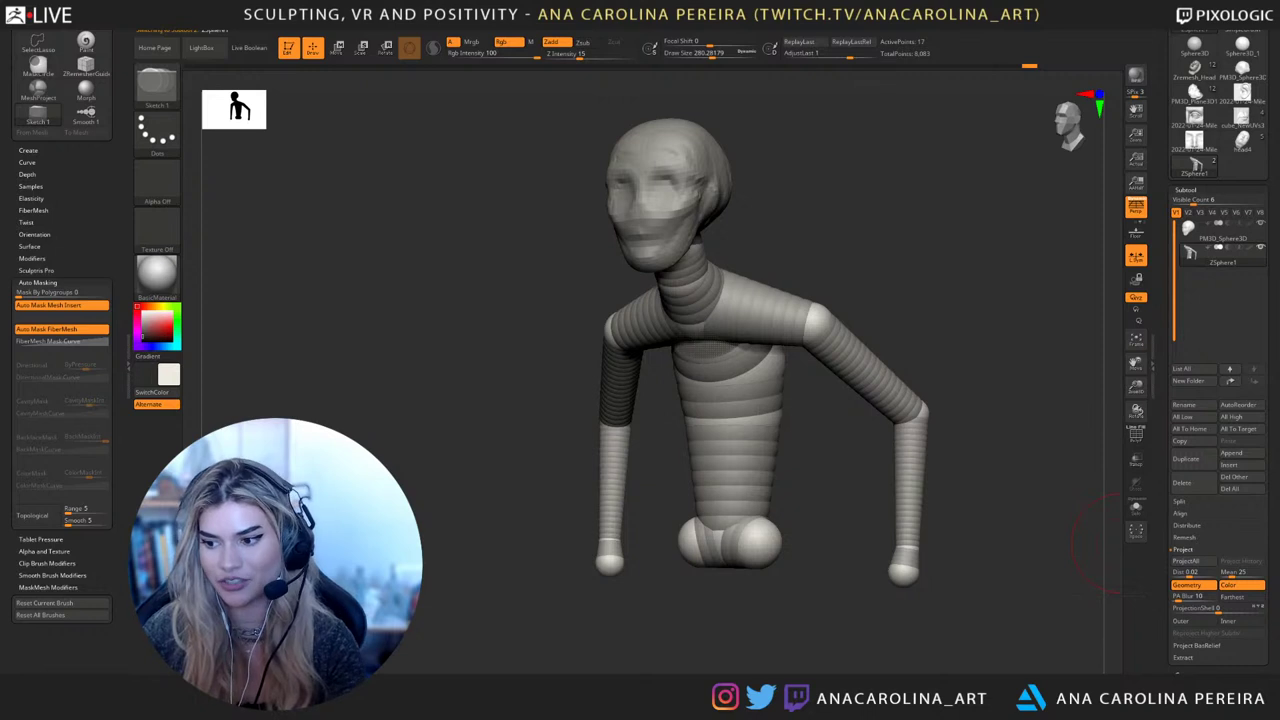
pyautogui.moveTo(1166, 664); pyautogui.dragTo(1166, 538)
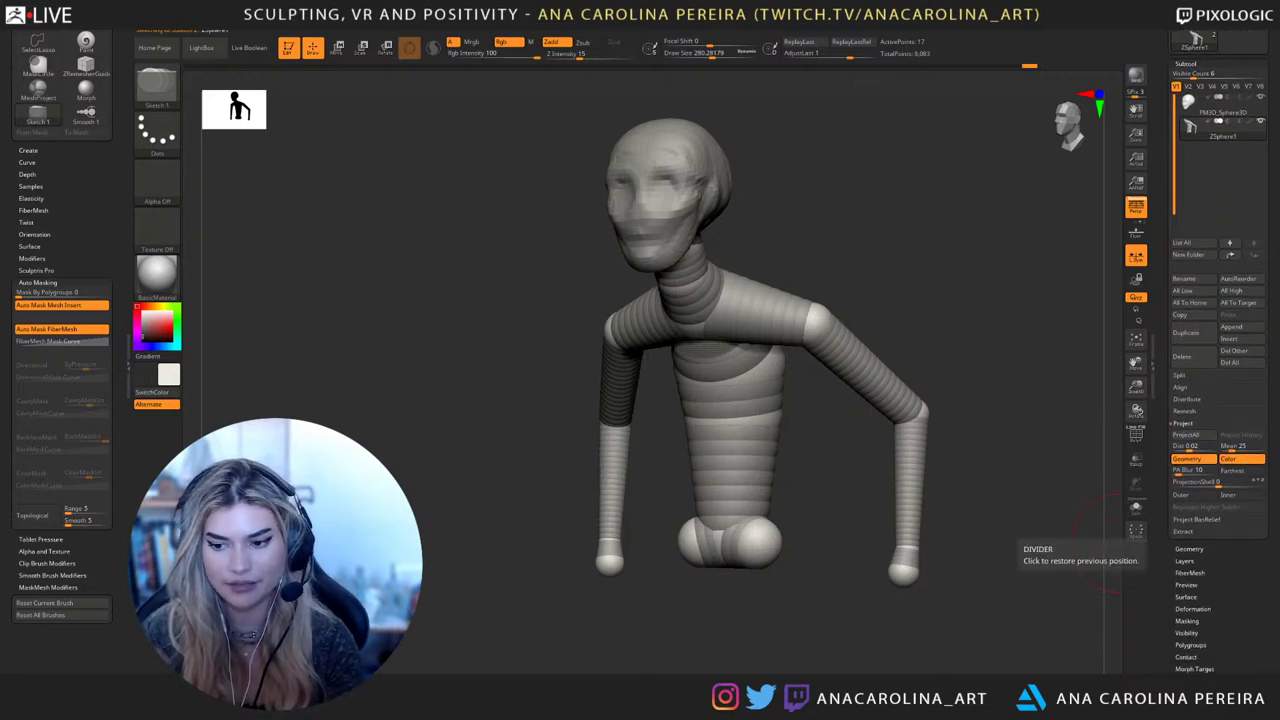
pyautogui.scroll(-4, 1150, 548)
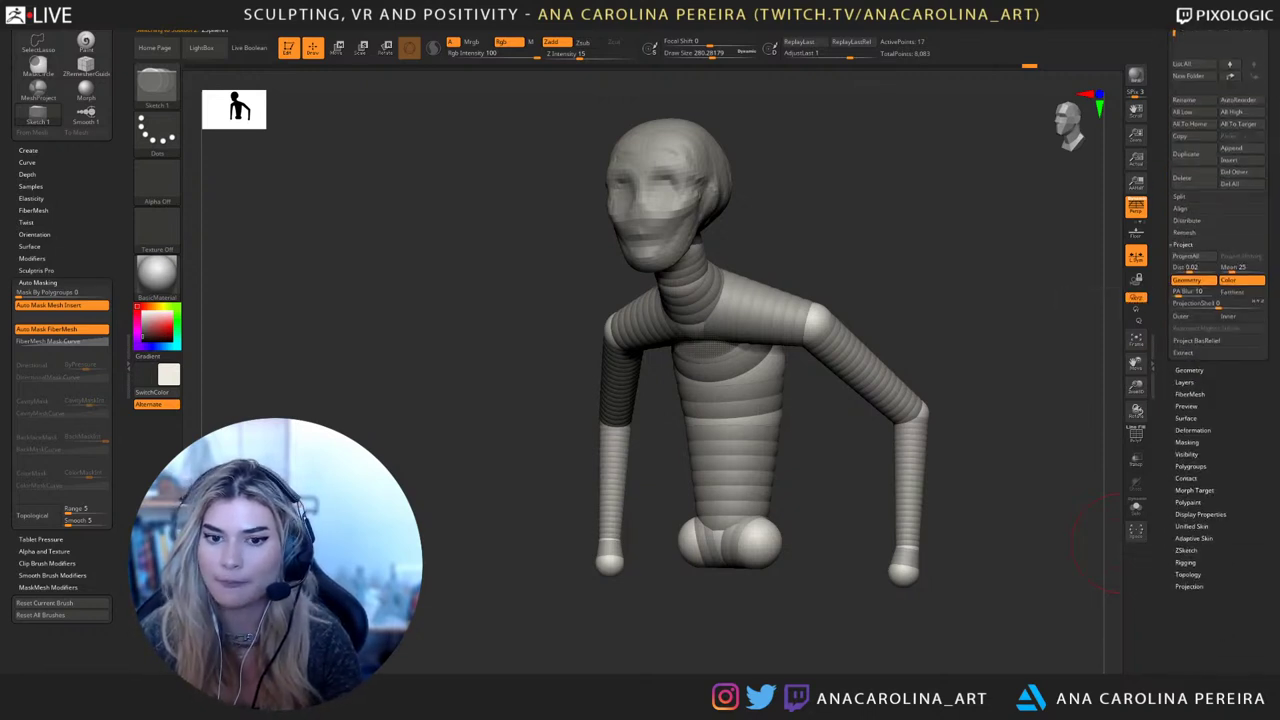
pyautogui.moveTo(1030, 280); pyautogui.dragTo(1000, 385)
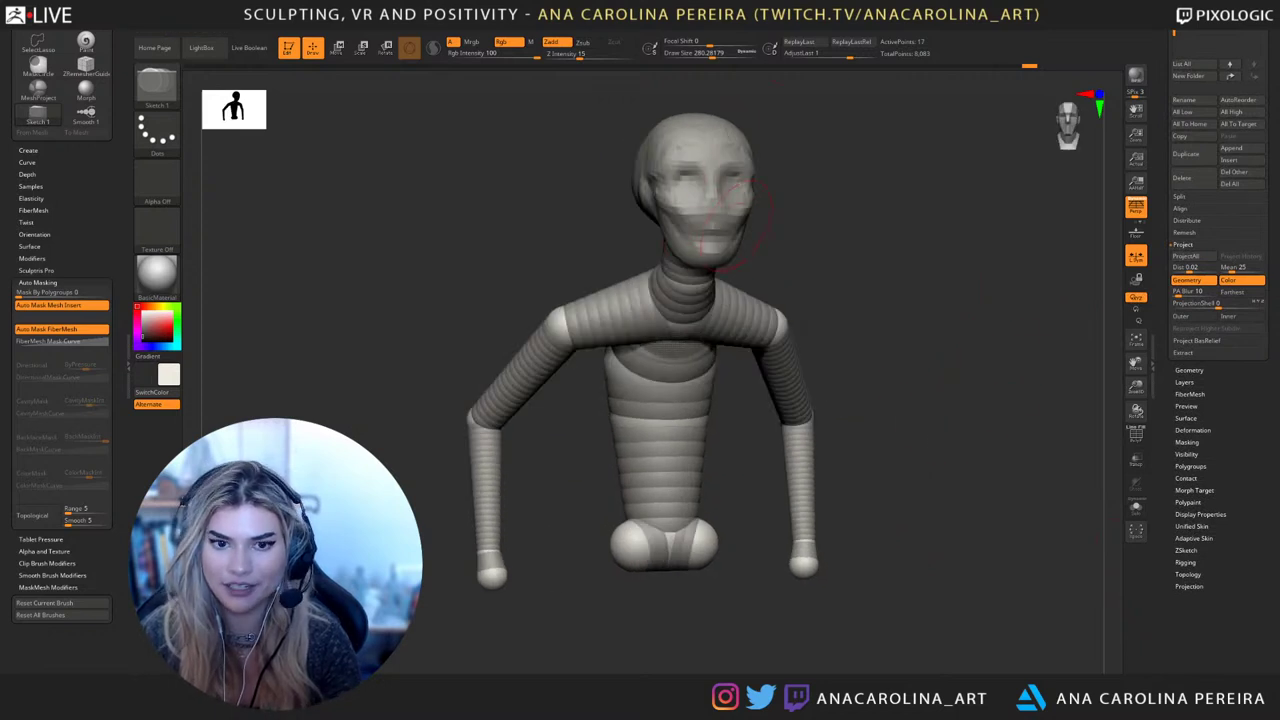
pyautogui.moveTo(865, 300); pyautogui.dragTo(940, 290)
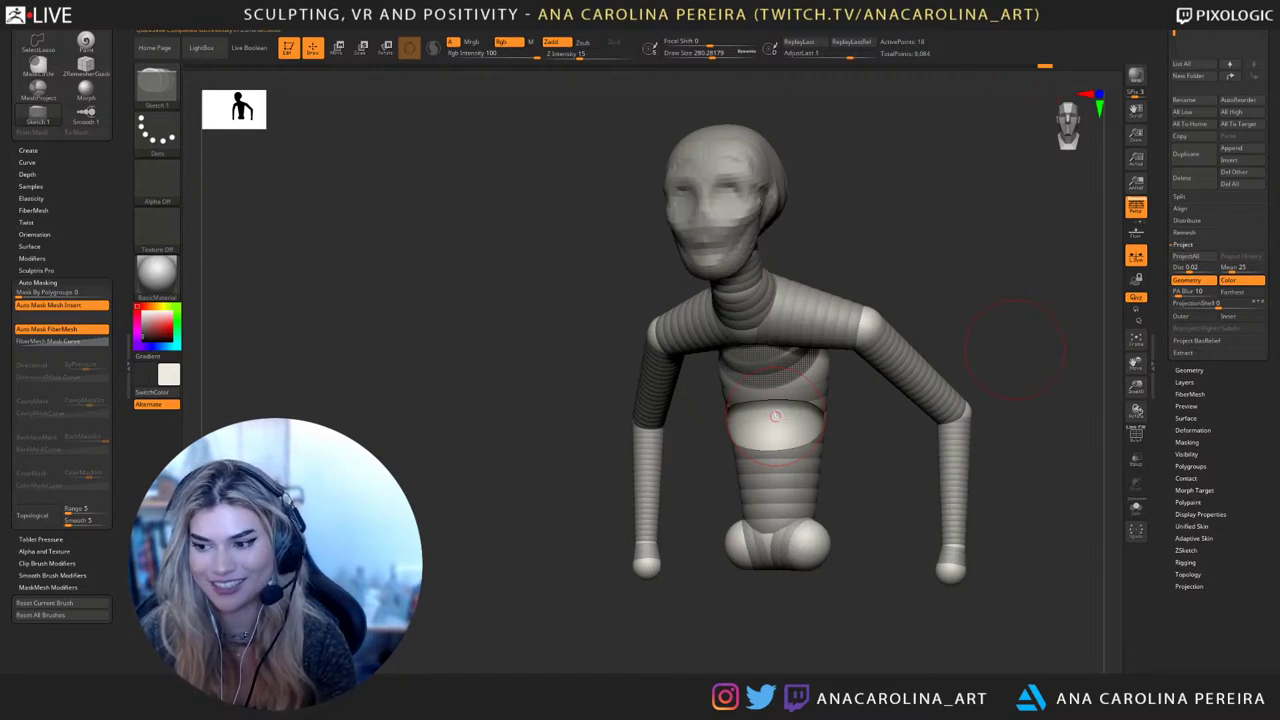
pyautogui.moveTo(1015, 345); pyautogui.dragTo(972, 350)
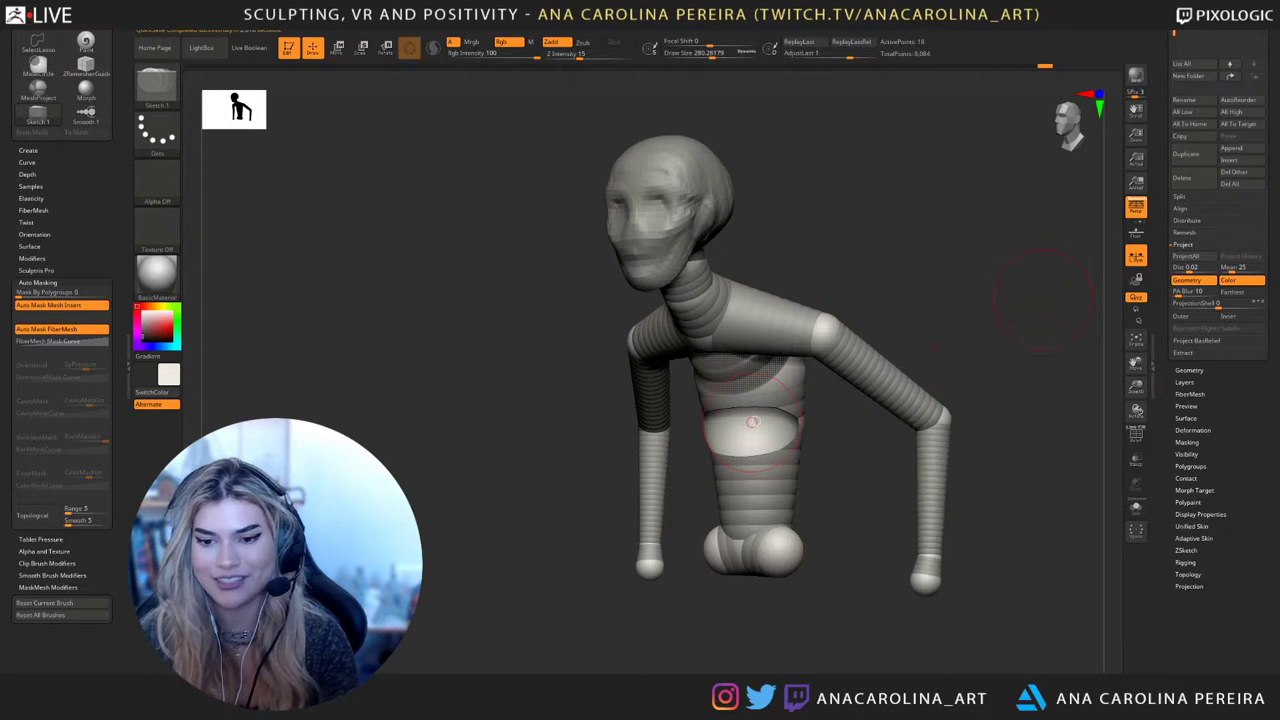
pyautogui.moveTo(1035, 450); pyautogui.dragTo(985, 490)
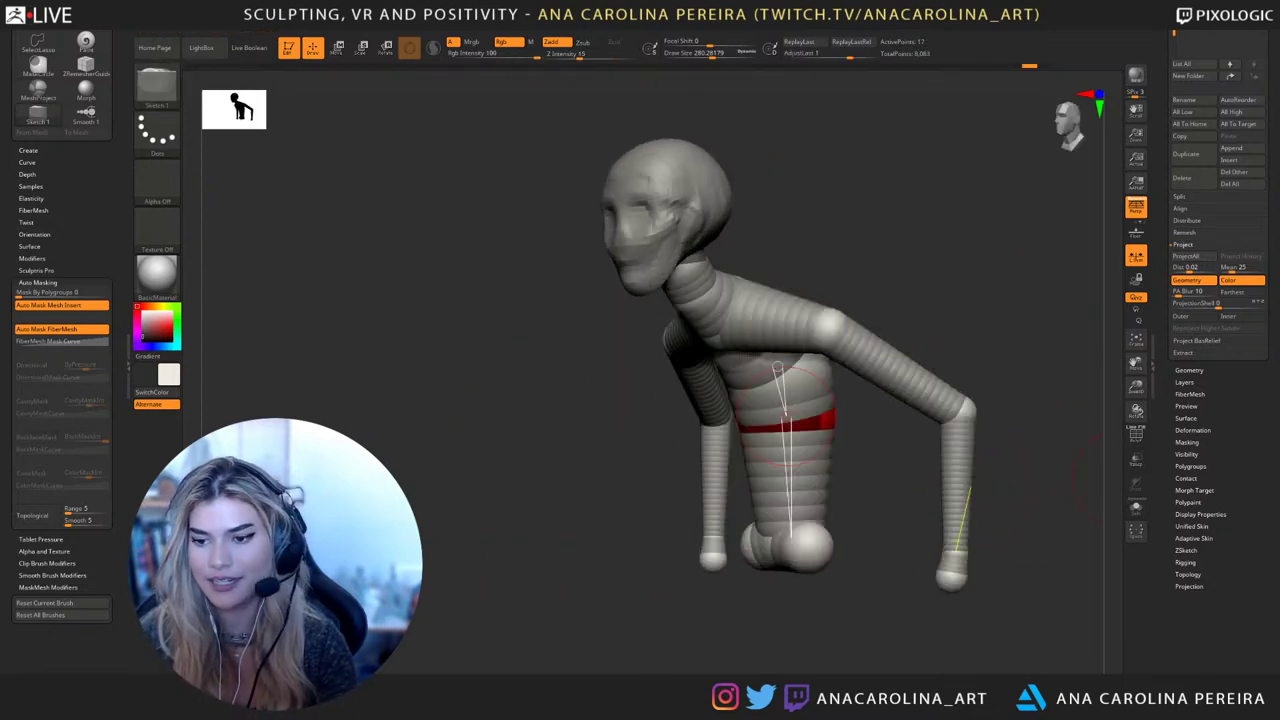
pyautogui.click(1200, 514)
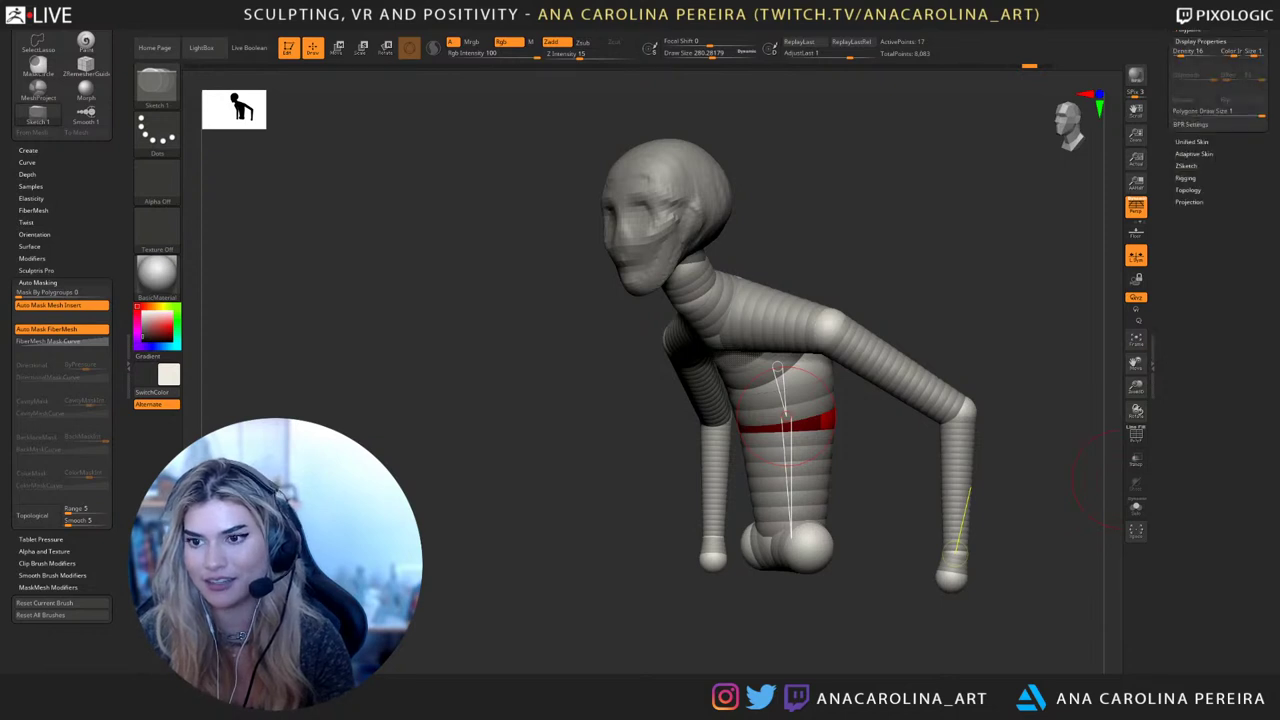
pyautogui.moveTo(1200, 514); pyautogui.dragTo(1200, 587)
pyautogui.moveTo(1200, 136); pyautogui.dragTo(1200, 188)
pyautogui.click(1193, 279)
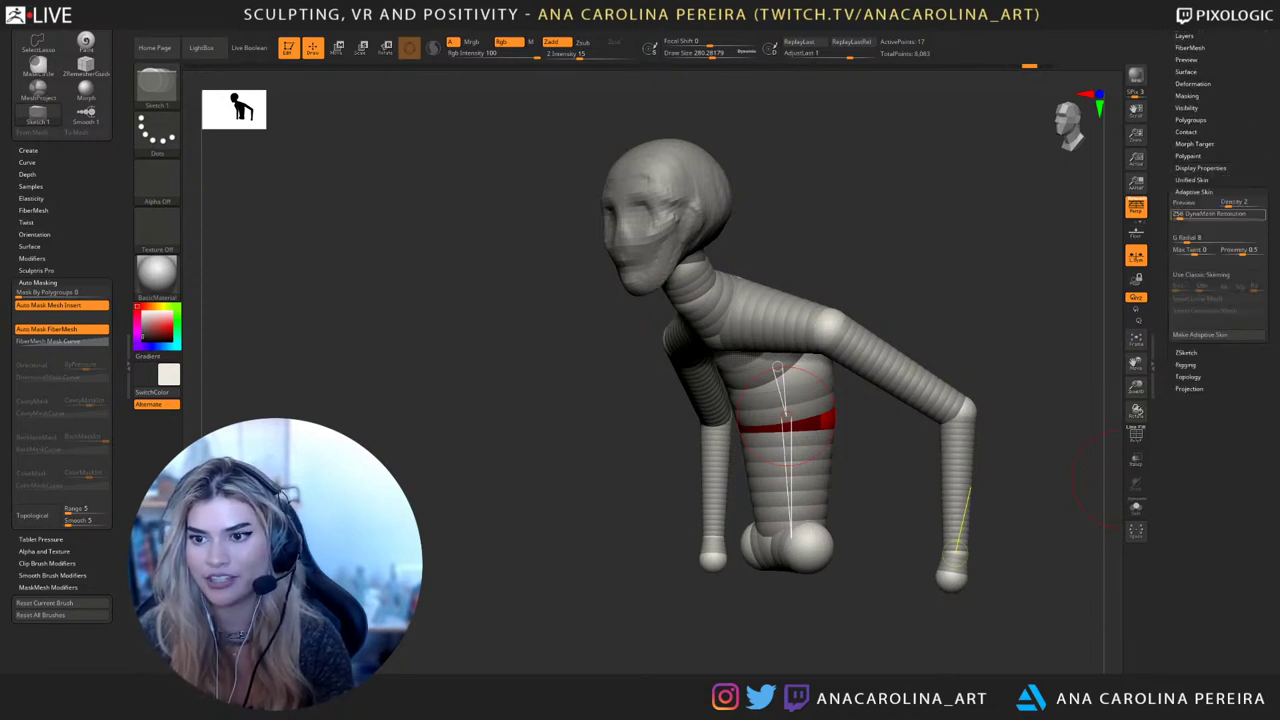
# Compare the body's skin preview with its ZSpheres, and make an adaptive skin mesh with density 2
pyautogui.press('a')
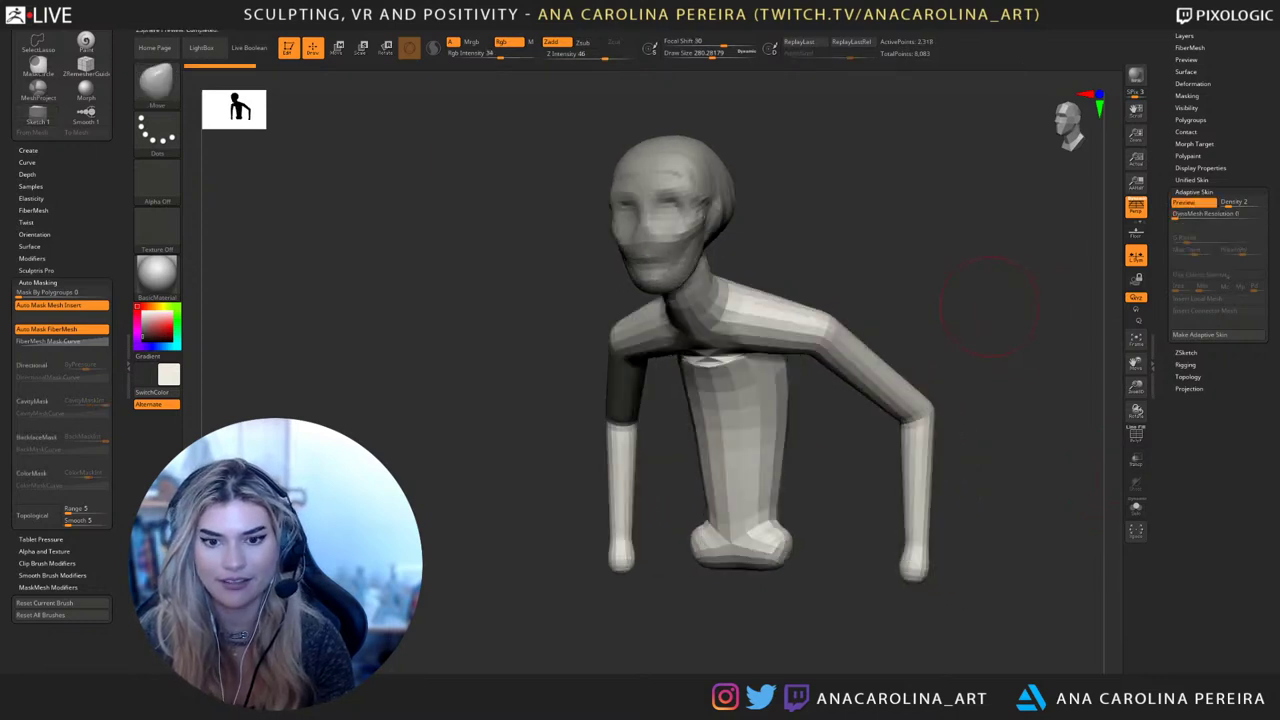
pyautogui.press('a')
pyautogui.press('a')
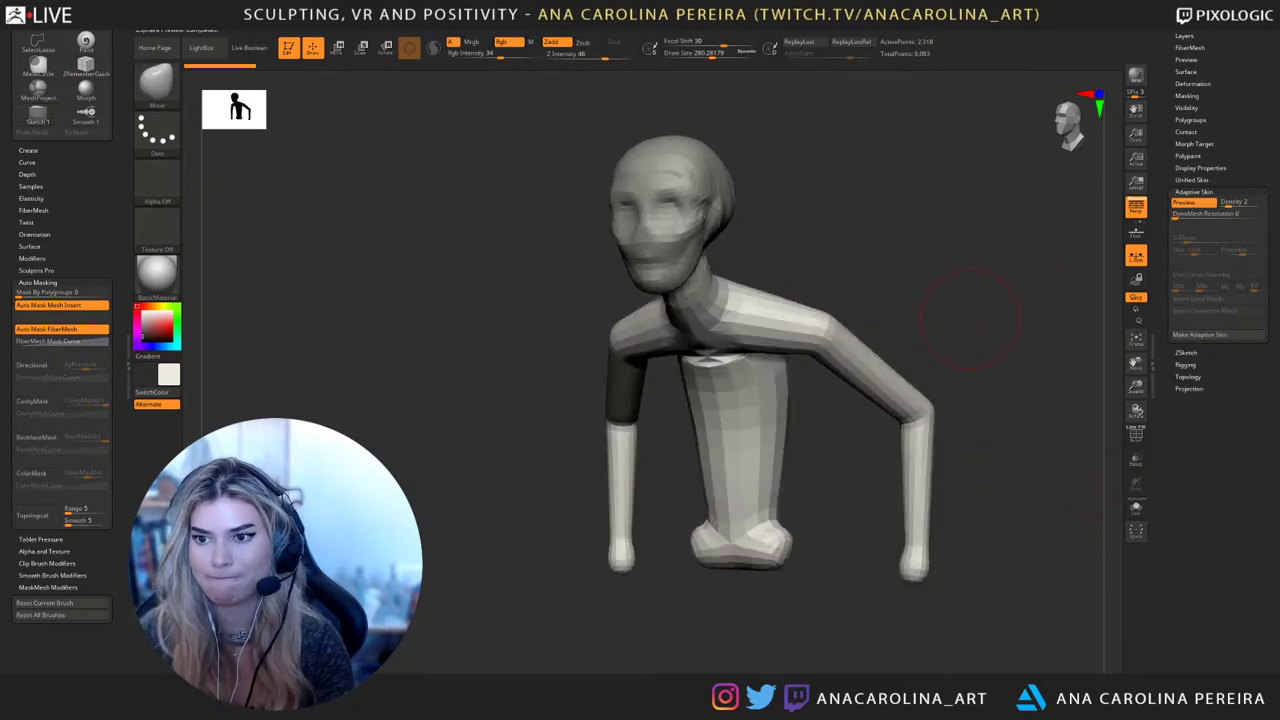
pyautogui.press('a')
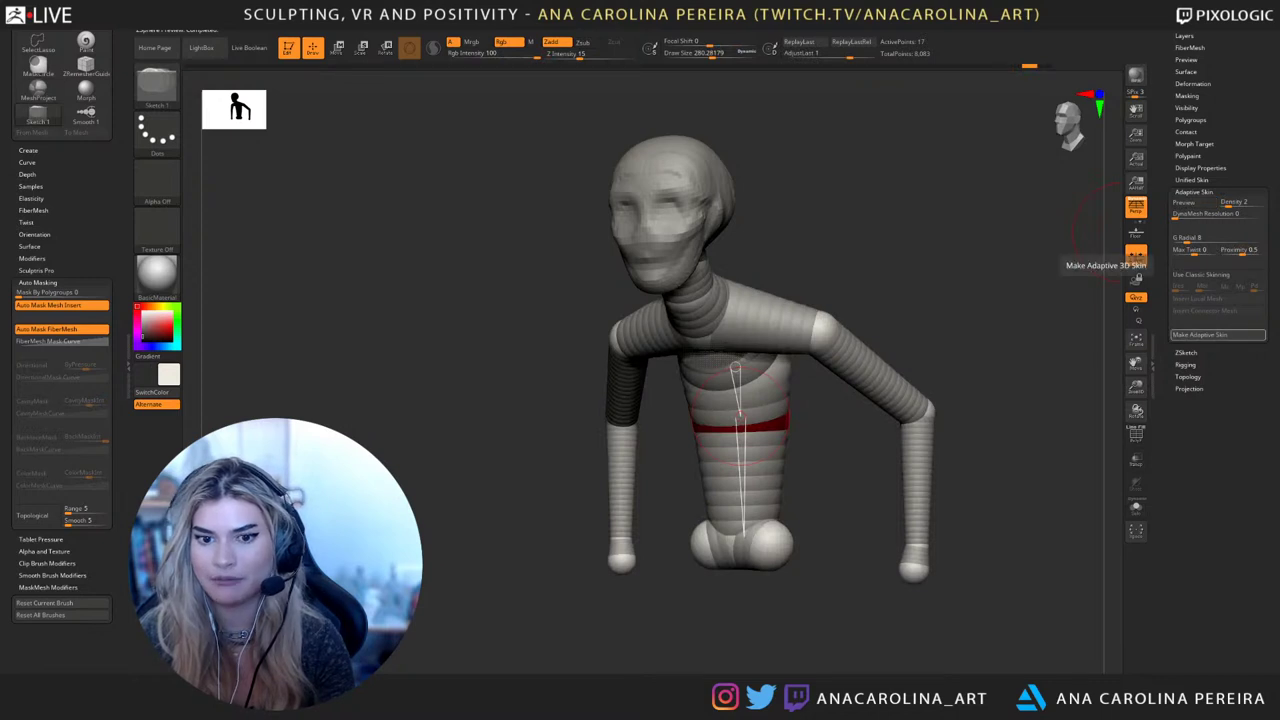
# Inspect the generated skin mesh as a separate tool and switch back to the ZSphere tool
pyautogui.moveTo(1238, 130); pyautogui.dragTo(1238, 372)
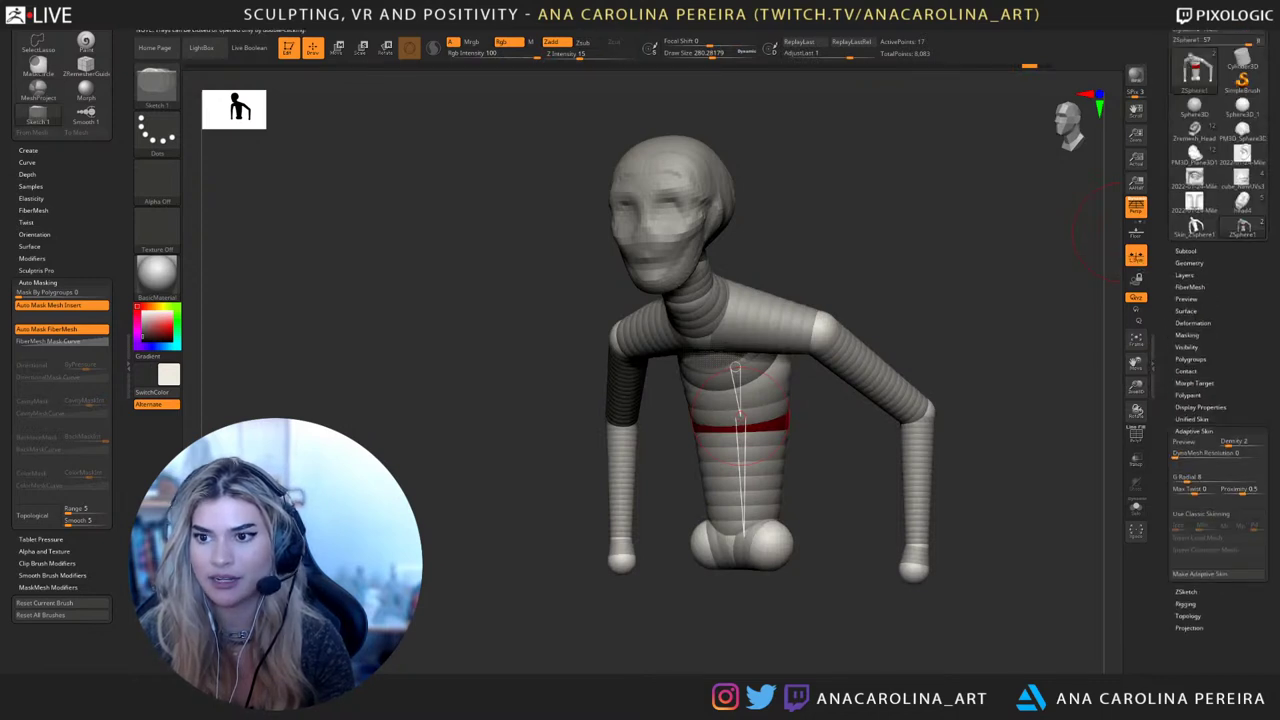
pyautogui.click(1195, 227)
pyautogui.moveTo(985, 350); pyautogui.dragTo(976, 387)
pyautogui.click(1243, 227)
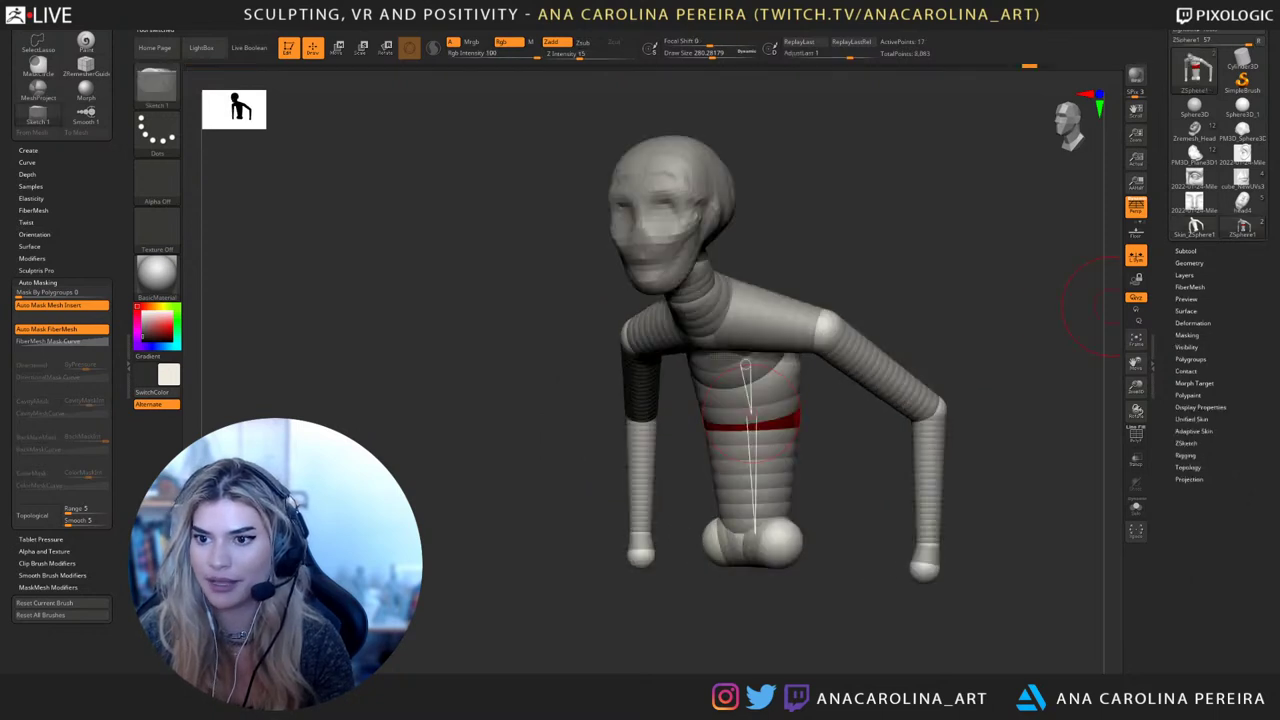
# Append the generated skin mesh as a new subtool alongside the head and ZSphere body
pyautogui.click(1186, 251)
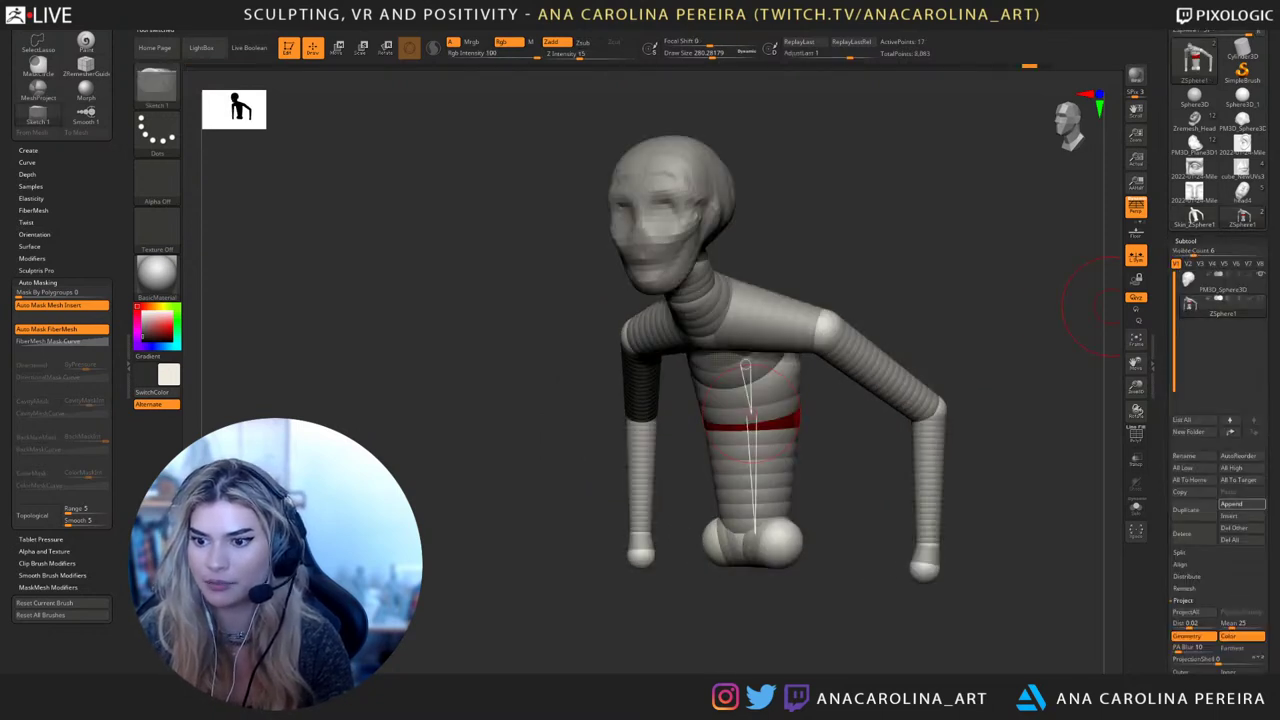
pyautogui.click(1231, 504)
pyautogui.click(1041, 578)
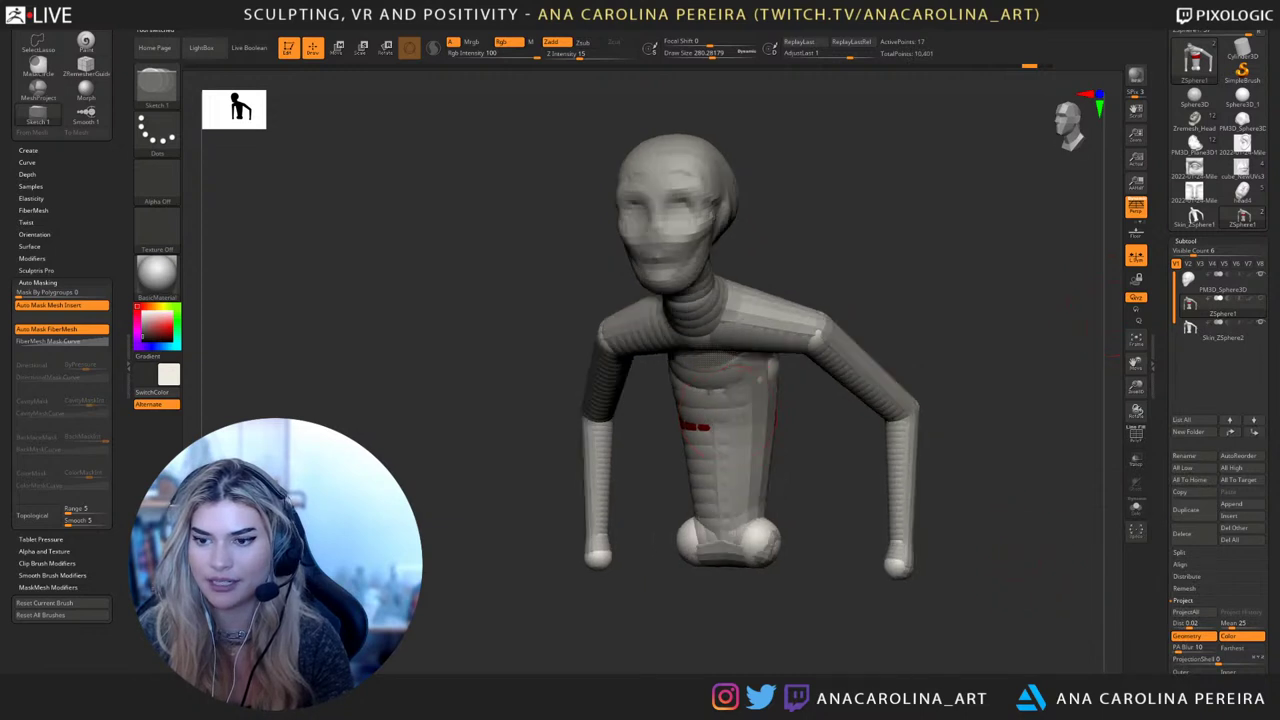
# Select the appended skin mesh subtool and hide the ZSphere body, keeping the head visible
pyautogui.moveTo(1080, 372); pyautogui.dragTo(1052, 368)
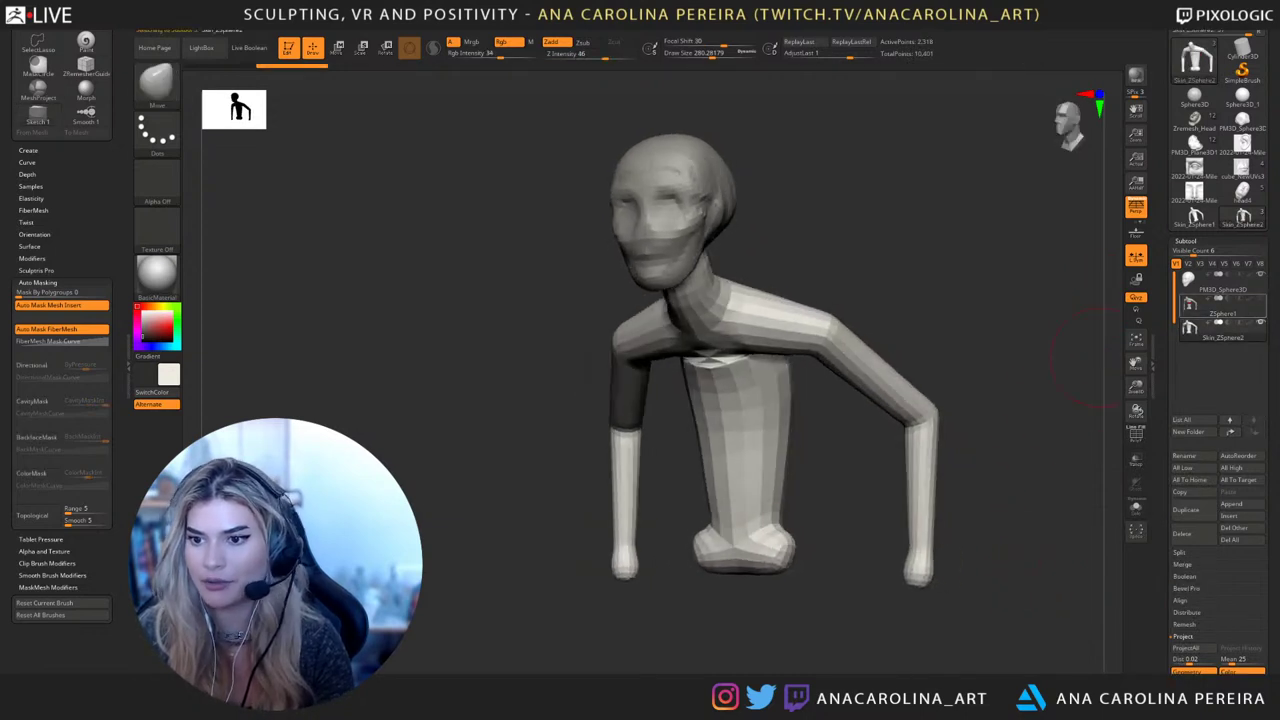
pyautogui.moveTo(1222, 308)
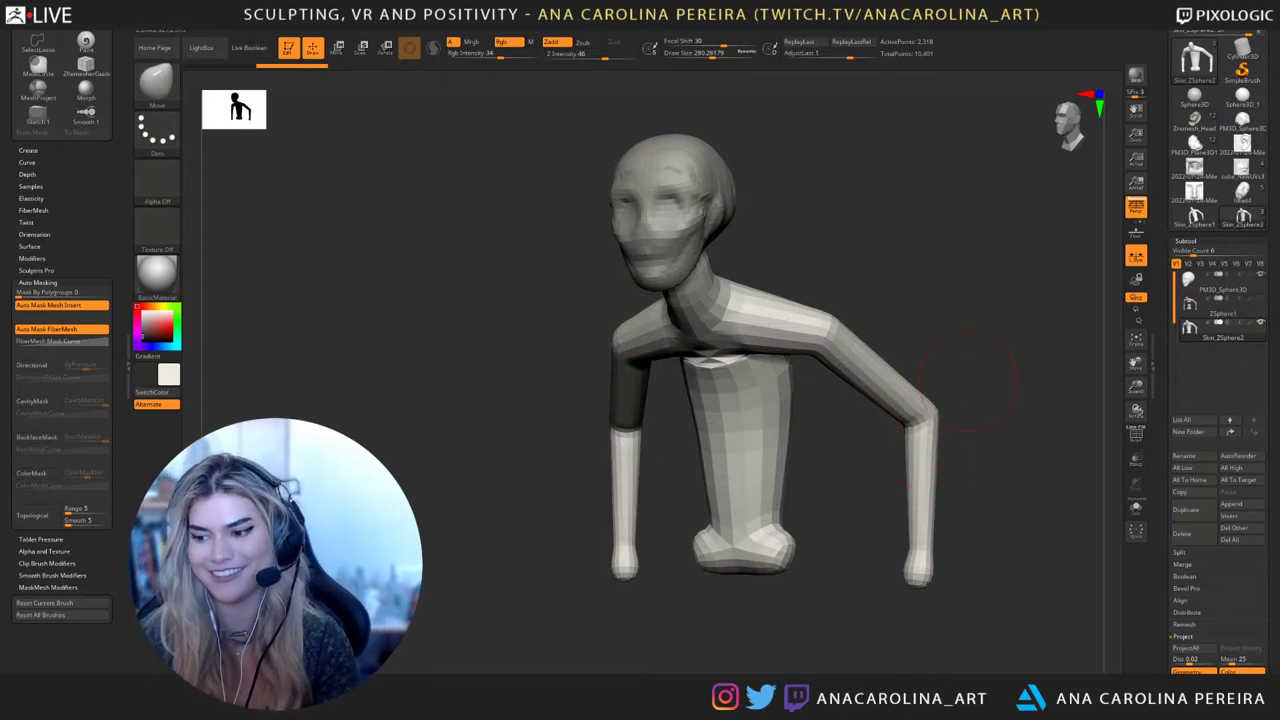
pyautogui.moveTo(948, 330)
pyautogui.mouseDown()
pyautogui.moveTo(1010, 330)
pyautogui.moveTo(958, 322)
pyautogui.moveTo(978, 328)
pyautogui.mouseUp()
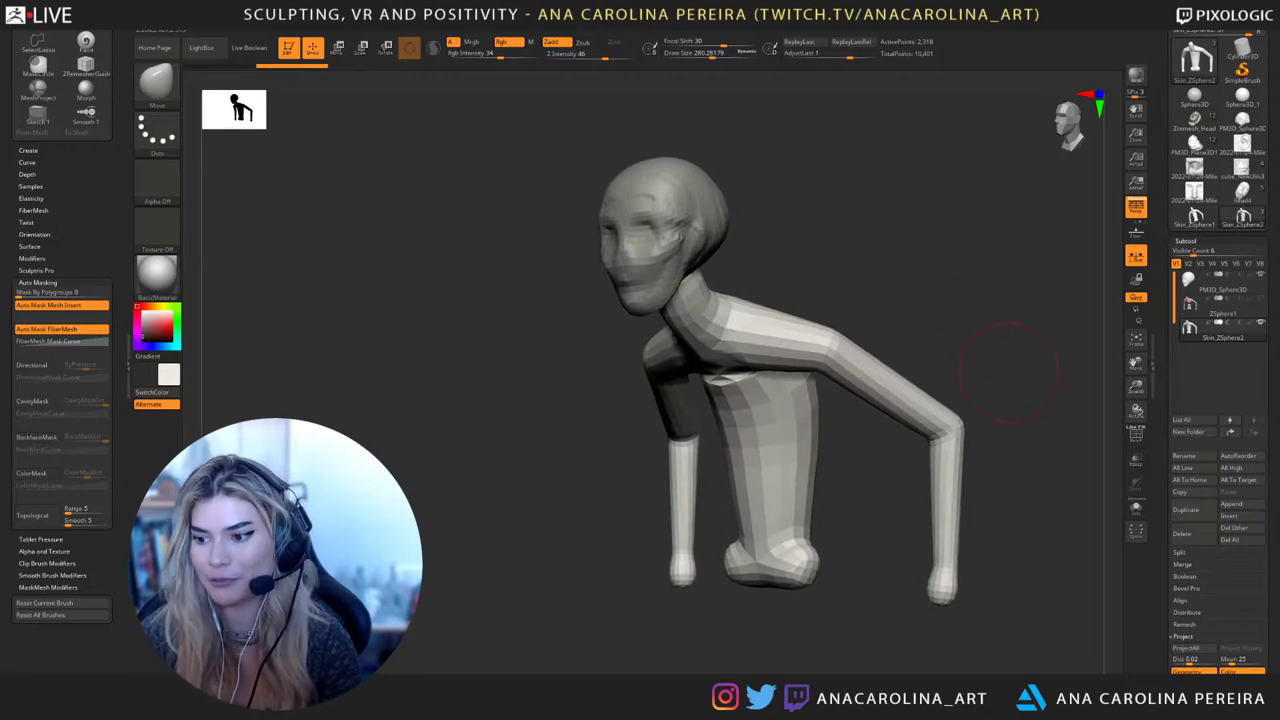
pyautogui.moveTo(1009, 372); pyautogui.dragTo(1030, 375)
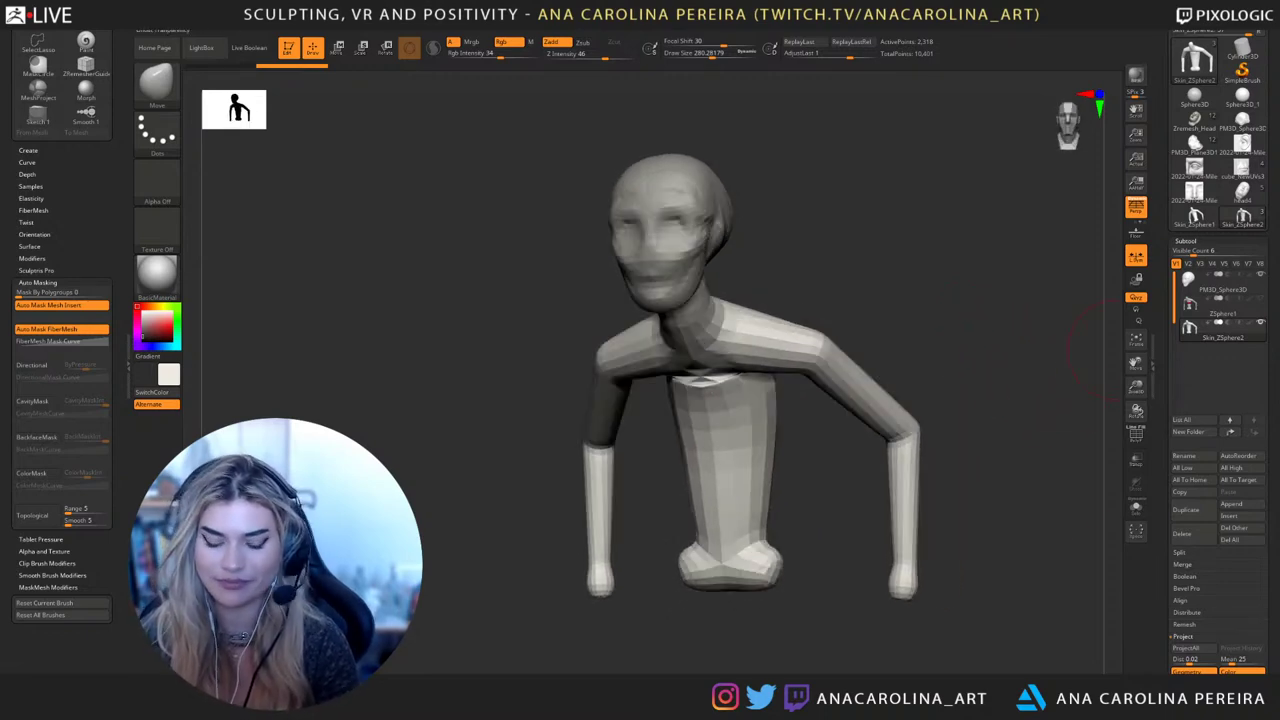
# Reshape the upper chest, torso sides, neck base and upper back of the skin mesh with the Move brush, smoothing in places
pyautogui.press('b')
pyautogui.press('m')
pyautogui.press('v')
pyautogui.moveTo(990, 465); pyautogui.dragTo(1056, 461)
pyautogui.moveTo(706, 380)
pyautogui.mouseDown()
pyautogui.moveTo(704, 364)
pyautogui.moveTo(676, 418)
pyautogui.mouseUp()
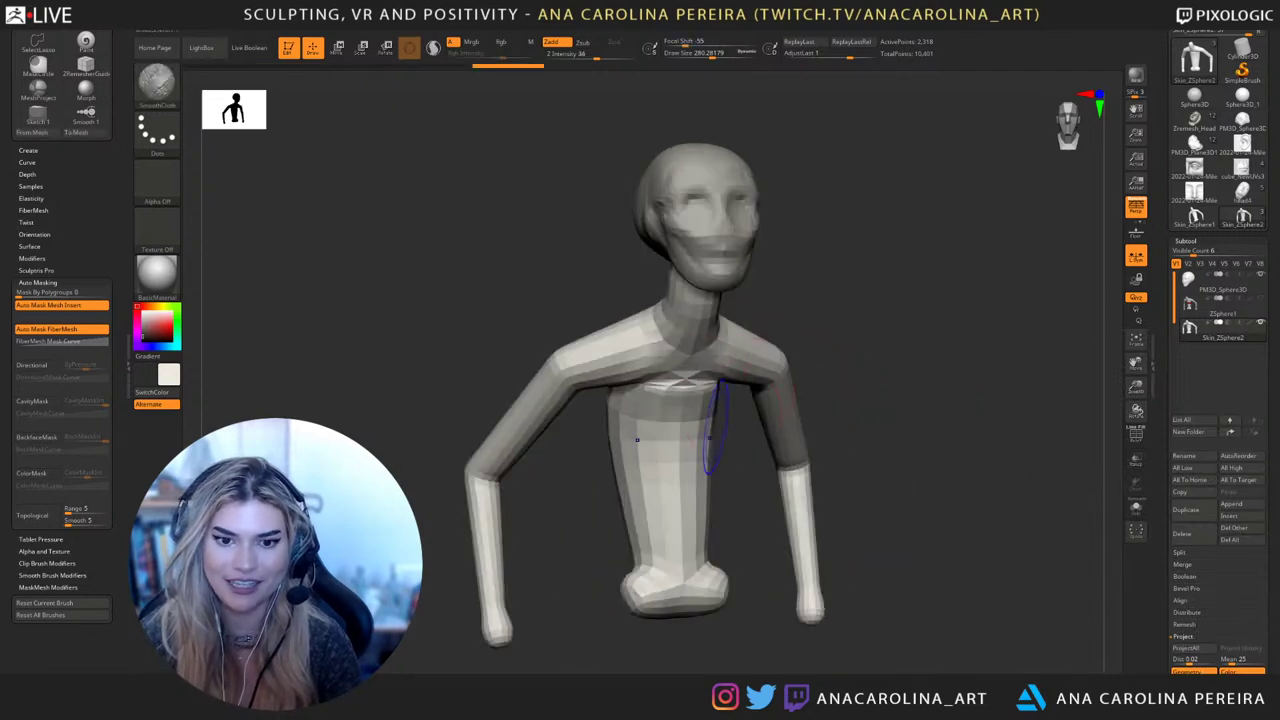
pyautogui.moveTo(950, 450); pyautogui.dragTo(868, 450)
pyautogui.moveTo(724, 412); pyautogui.dragTo(732, 400)
pyautogui.moveTo(806, 444)
pyautogui.mouseDown()
pyautogui.moveTo(802, 424)
pyautogui.moveTo(766, 424)
pyautogui.mouseUp()
pyautogui.moveTo(846, 340); pyautogui.dragTo(780, 342)
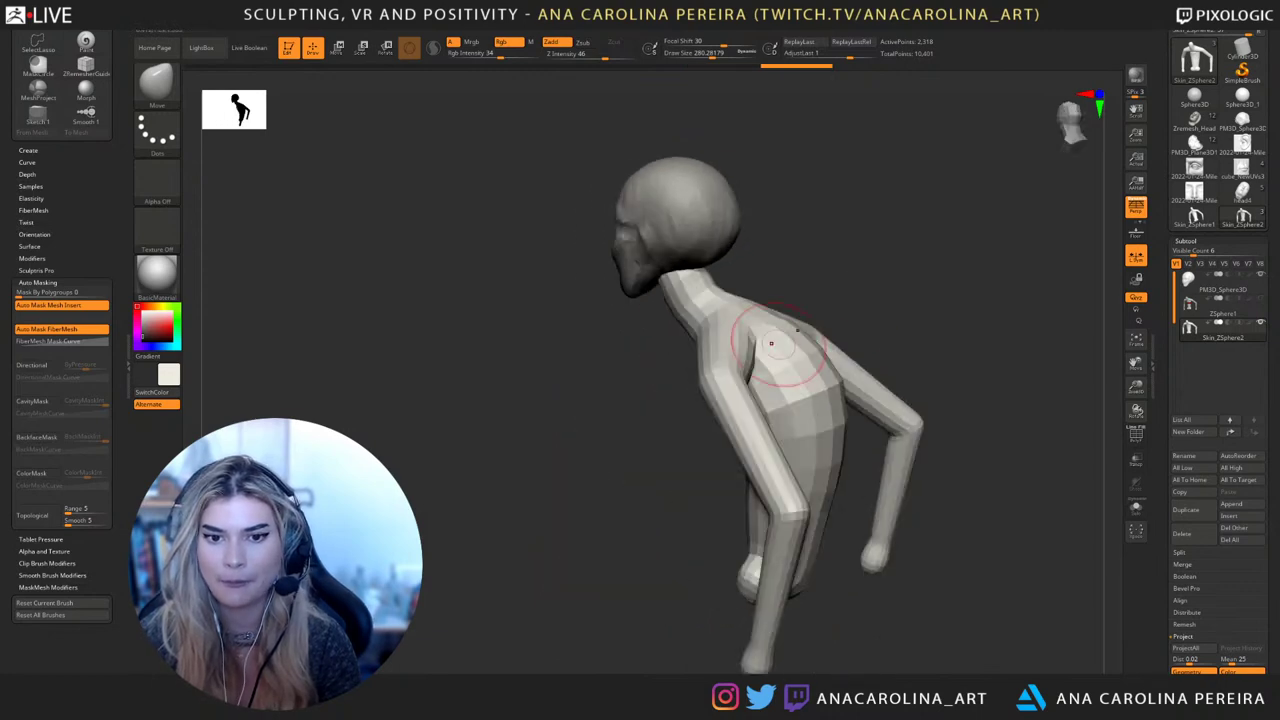
pyautogui.moveTo(746, 264); pyautogui.dragTo(772, 258)
pyautogui.keyDown('shift'); pyautogui.moveTo(744, 322); pyautogui.dragTo(737, 331); pyautogui.keyUp('shift')
pyautogui.moveTo(866, 340); pyautogui.dragTo(830, 344)
# Set the Move brush's draw size to about 331 and adjust and smooth the upper back, undoing an unwanted stroke
pyautogui.press('space')
pyautogui.moveTo(802, 292); pyautogui.dragTo(812, 292)
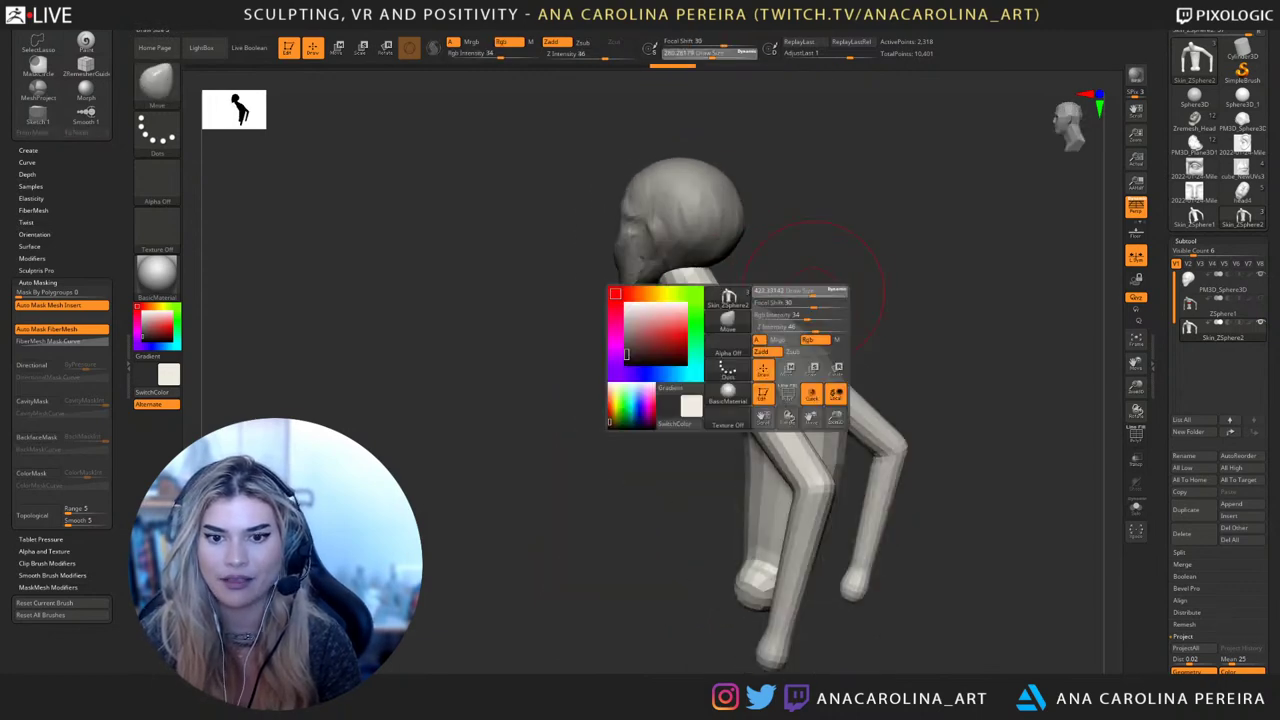
pyautogui.moveTo(880, 330); pyautogui.dragTo(770, 350)
pyautogui.press('space')
pyautogui.moveTo(796, 333); pyautogui.dragTo(814, 356)
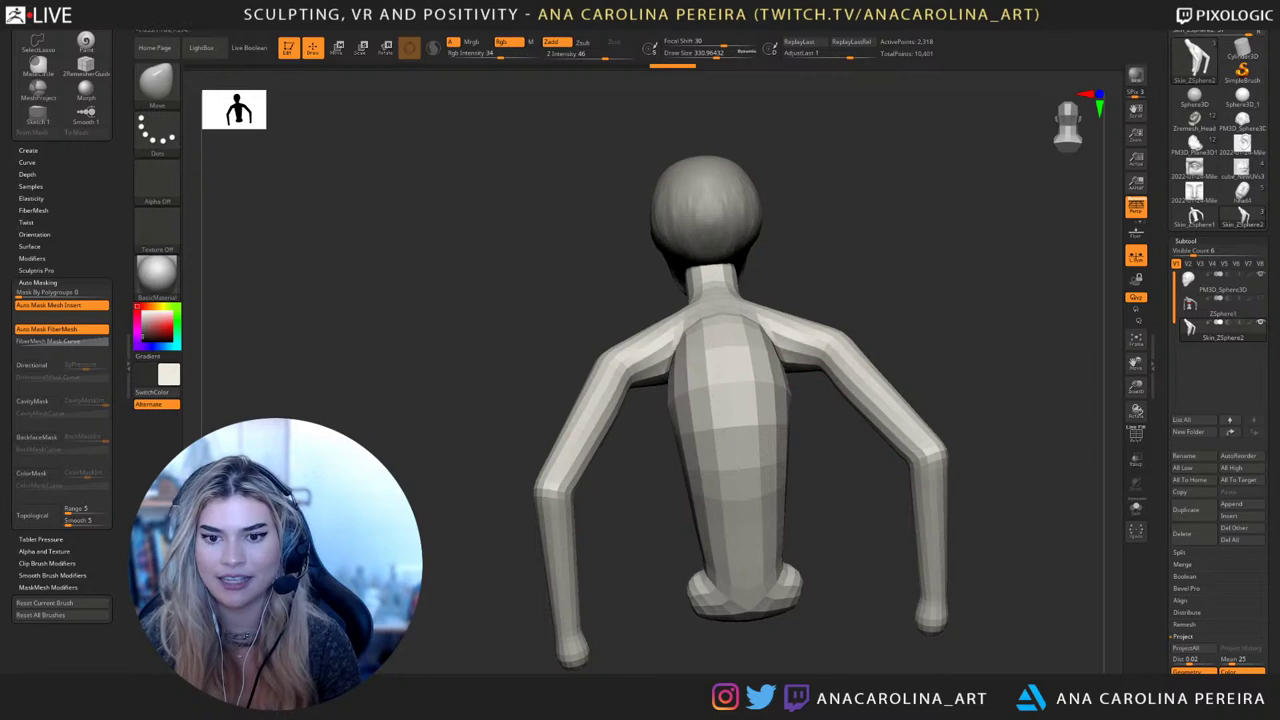
pyautogui.hotkey('ctrl', 'z')
pyautogui.moveTo(816, 362); pyautogui.dragTo(846, 354, button='right')
pyautogui.keyDown('shift'); pyautogui.moveTo(792, 362); pyautogui.dragTo(782, 372); pyautogui.keyUp('shift')
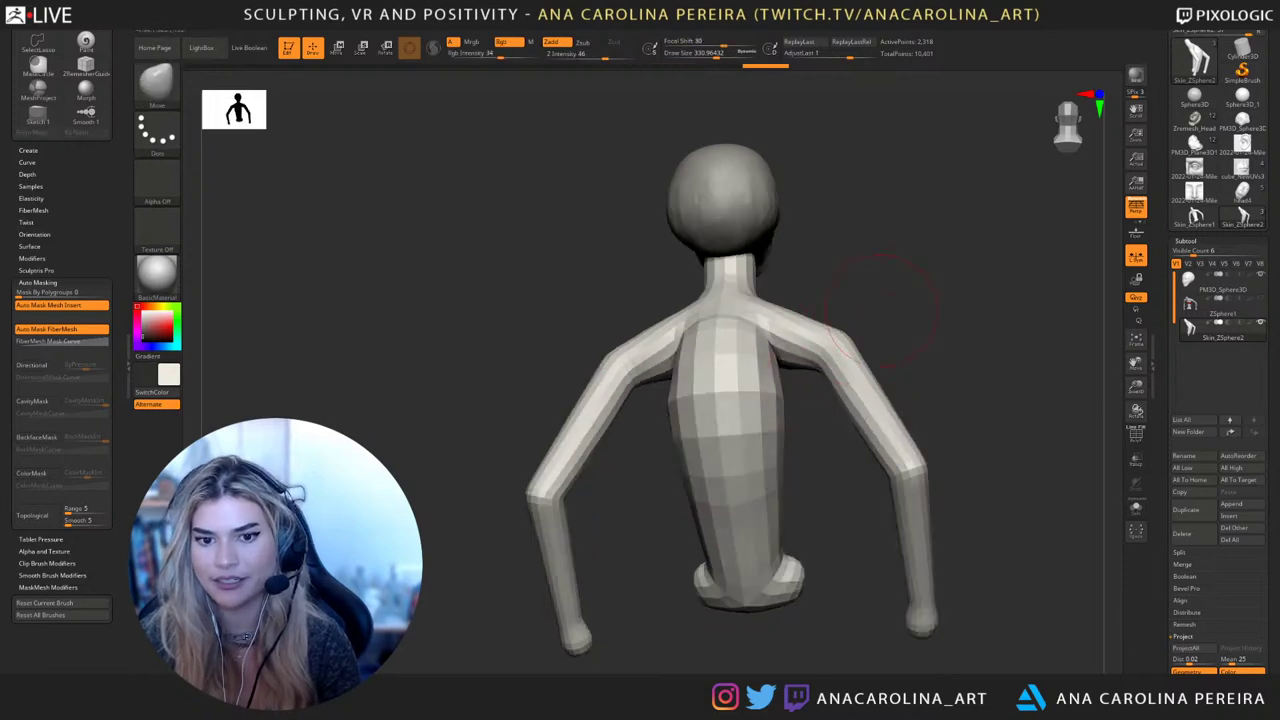
# Reshape the sides of the ribcage from behind with the Move brush and check the torso from the front
pyautogui.moveTo(866, 272); pyautogui.dragTo(896, 272)
pyautogui.moveTo(674, 375); pyautogui.dragTo(664, 362)
pyautogui.moveTo(668, 385); pyautogui.dragTo(664, 416)
pyautogui.moveTo(672, 428); pyautogui.dragTo(674, 451)
pyautogui.keyDown('shift'); pyautogui.moveTo(677, 515); pyautogui.dragTo(922, 485); pyautogui.keyUp('shift')
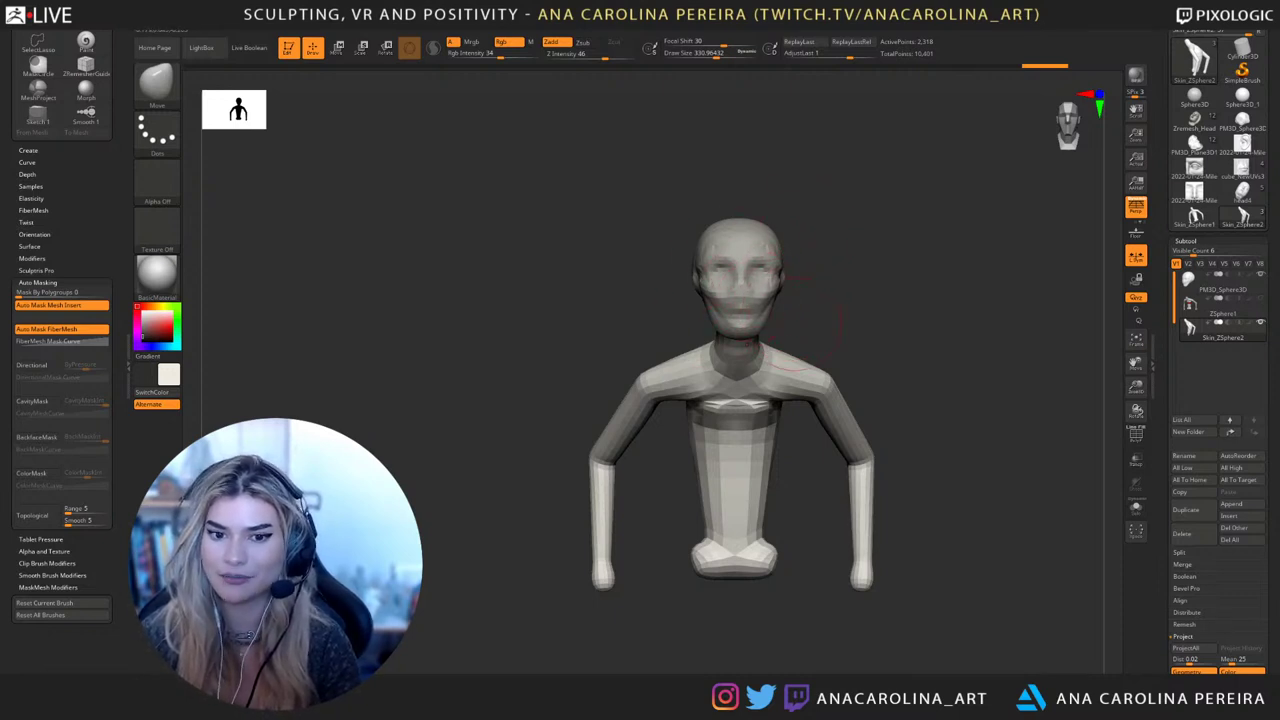
pyautogui.keyDown('alt'); pyautogui.moveTo(855, 318); pyautogui.dragTo(820, 352); pyautogui.keyUp('alt')
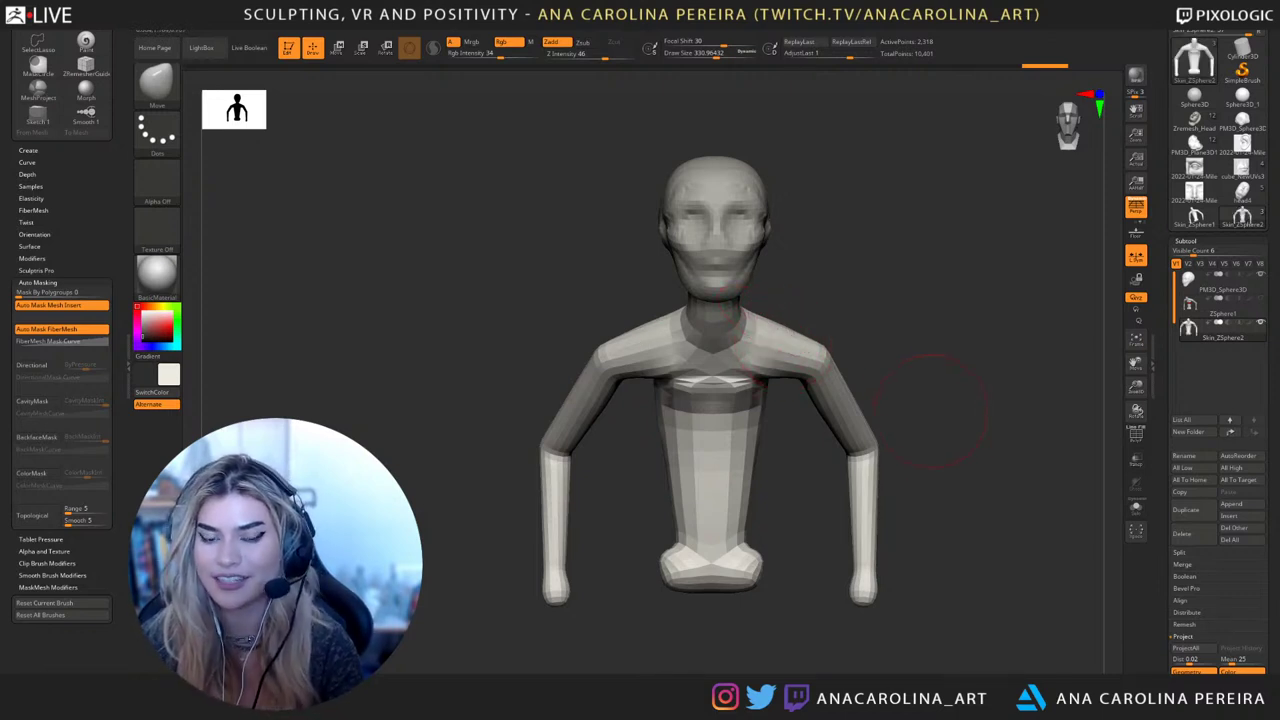
pyautogui.moveTo(940, 390); pyautogui.dragTo(985, 410)
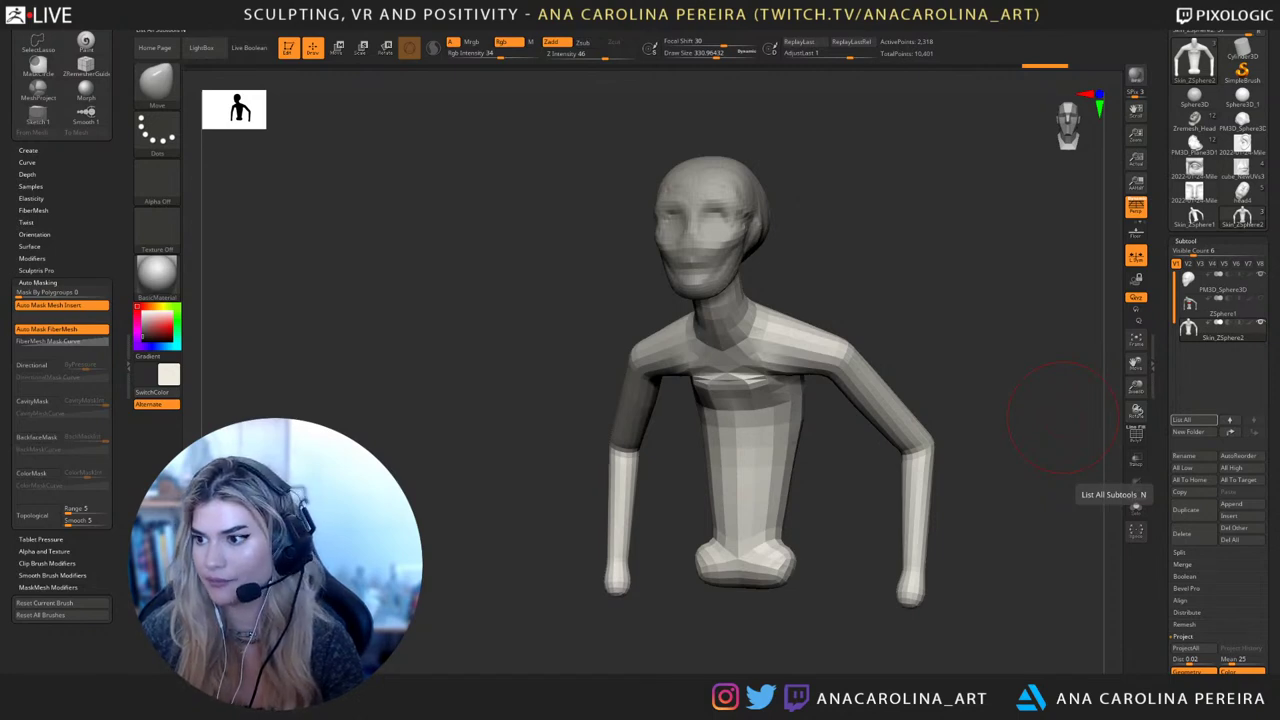
# Switch to Photoshop and look through the layer stack of the veiled bust render, including its masks, effects, geometry and lights groups
pyautogui.hotkey('alt', 'Tab')
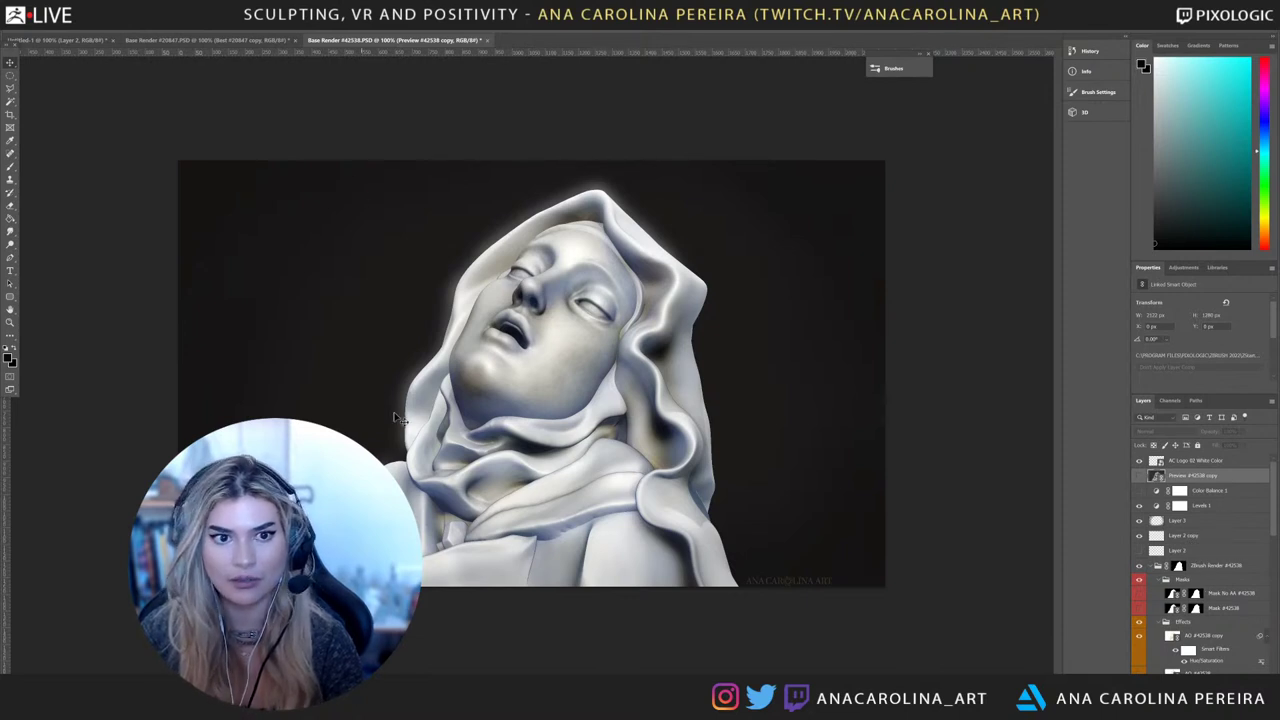
pyautogui.scroll(-2, 1195, 515)
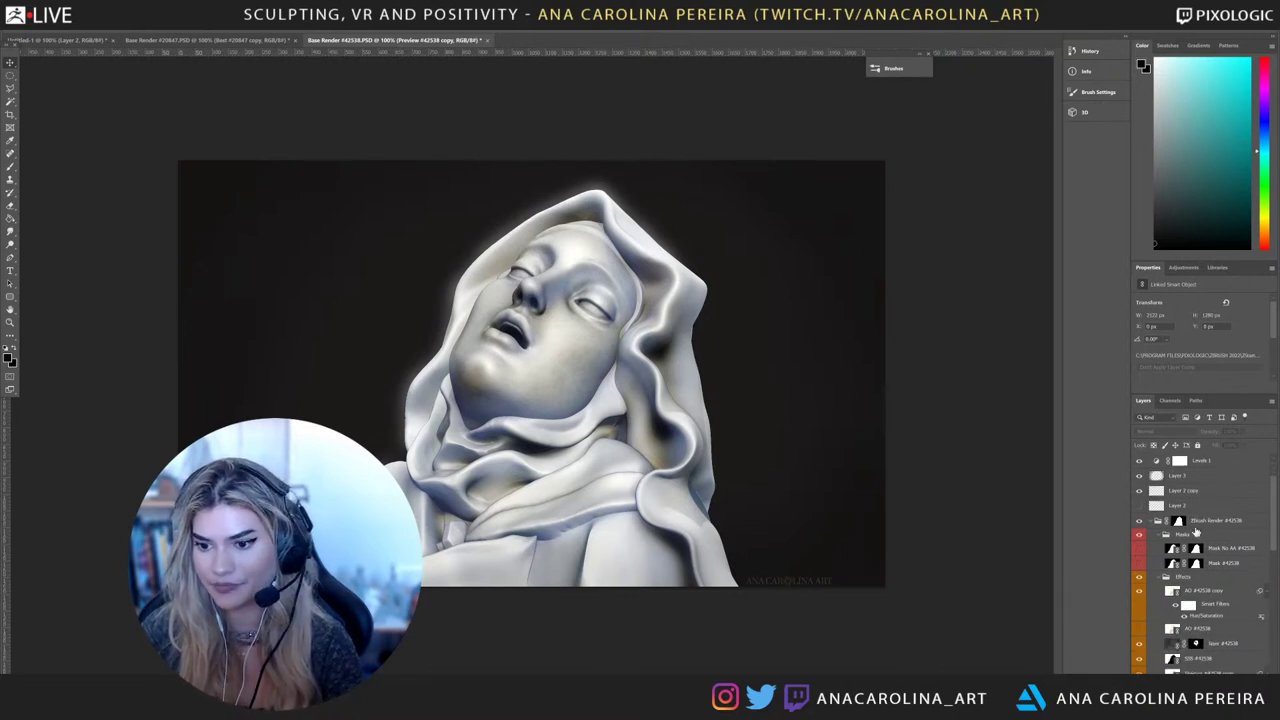
pyautogui.scroll(-4, 1212, 648)
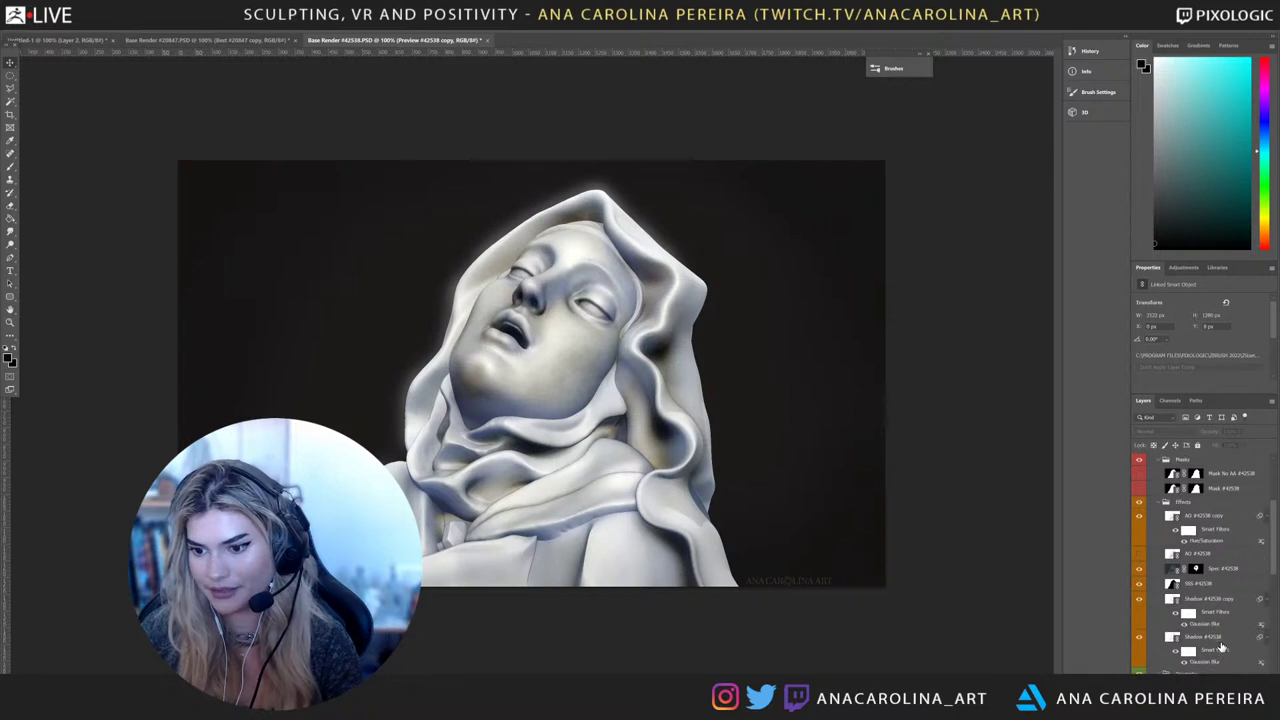
pyautogui.scroll(-2, 1221, 647)
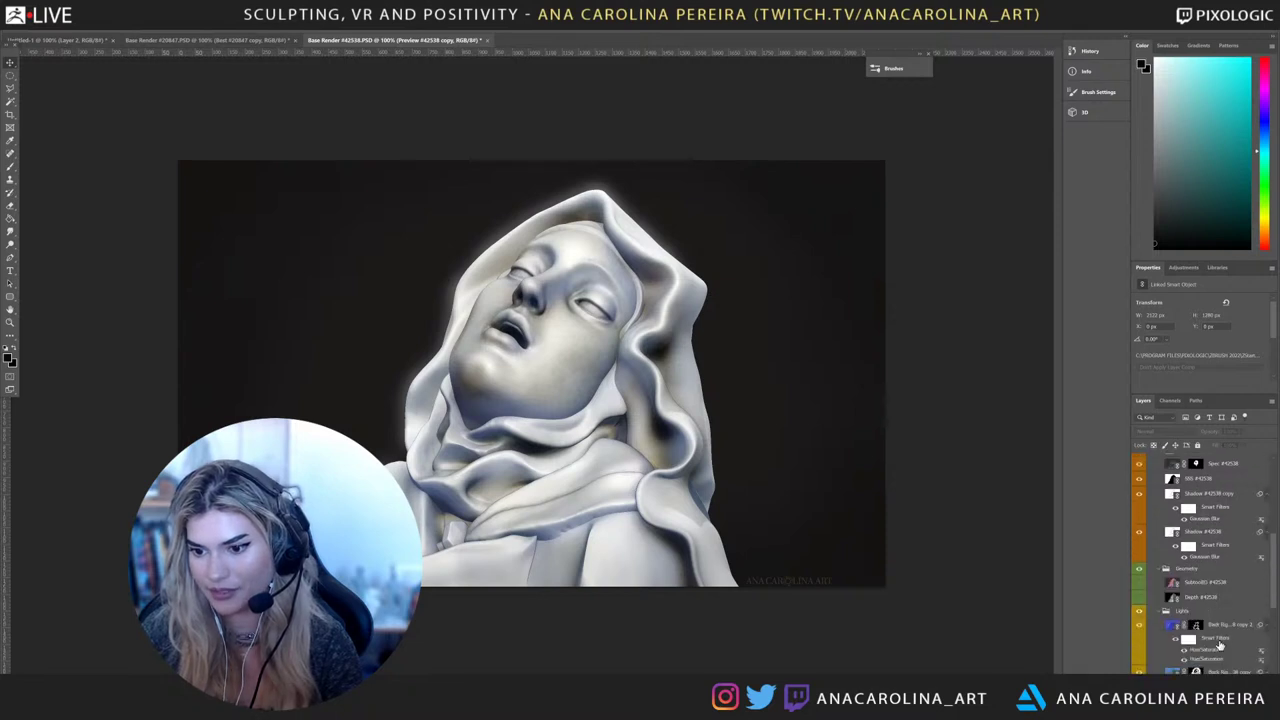
pyautogui.click(1138, 599)
pyautogui.moveTo(1208, 600); pyautogui.dragTo(1214, 460)
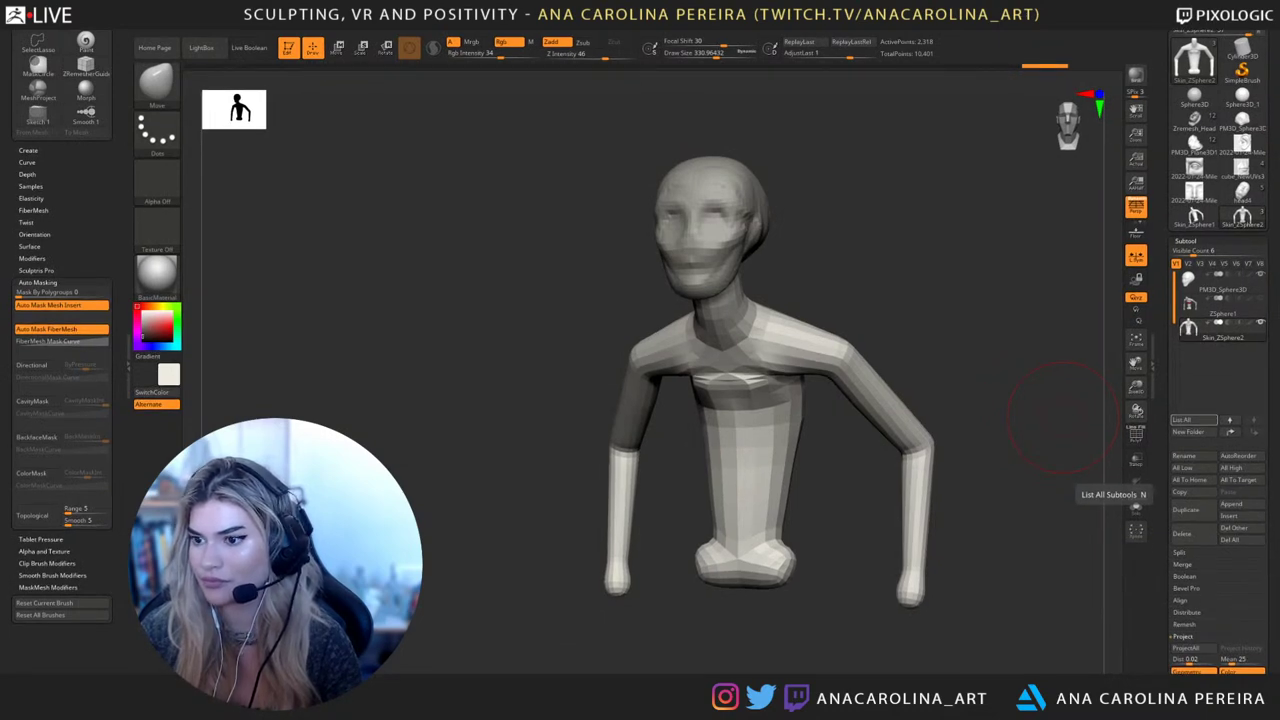
# Return to ZBrush, select the ClayBuildup brush with draw size about 268, and add clay to the upper chest near the shoulder
pyautogui.moveTo(1063, 415); pyautogui.dragTo(825, 635)
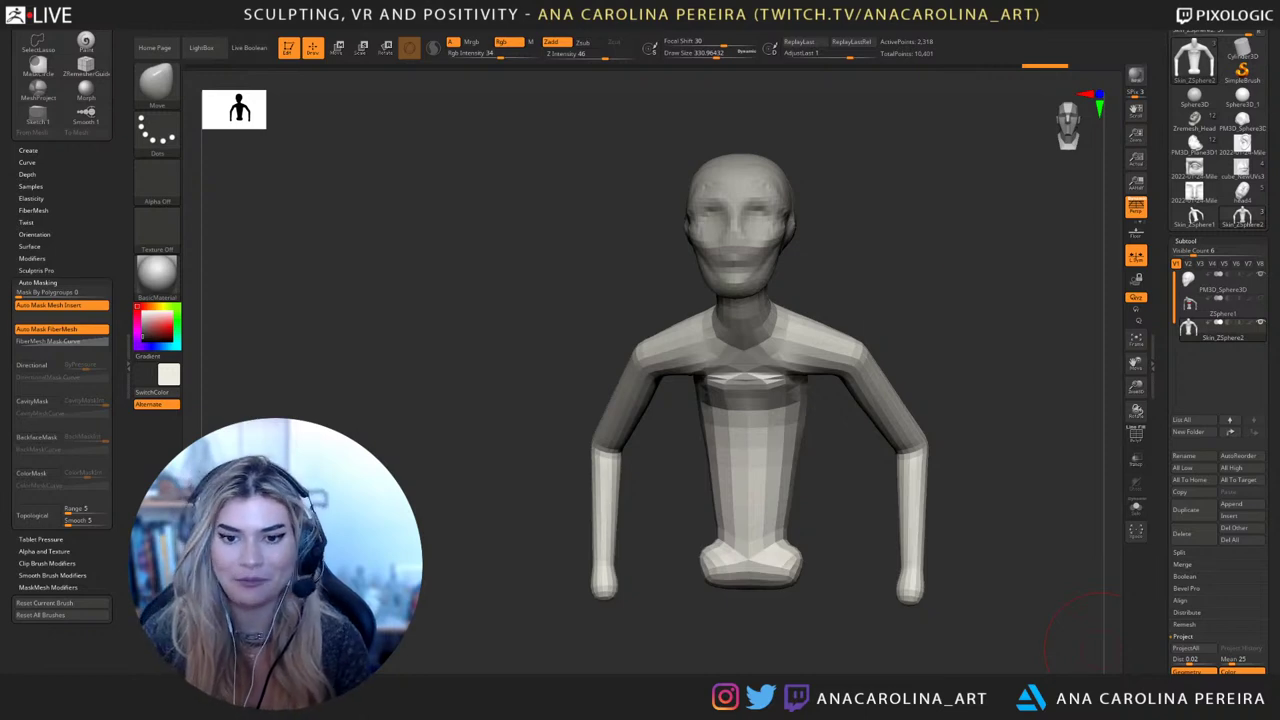
pyautogui.moveTo(1098, 647); pyautogui.dragTo(1000, 620)
pyautogui.press('b')
pyautogui.press('c')
pyautogui.press('b')
pyautogui.press('space')
pyautogui.click(927, 304)
pyautogui.moveTo(925, 330)
pyautogui.mouseDown()
pyautogui.moveTo(960, 330)
pyautogui.moveTo(925, 304)
pyautogui.mouseUp()
pyautogui.moveTo(925, 304); pyautogui.dragTo(912, 300)
pyautogui.moveTo(787, 360); pyautogui.dragTo(828, 366)
pyautogui.moveTo(884, 300); pyautogui.dragTo(900, 262)
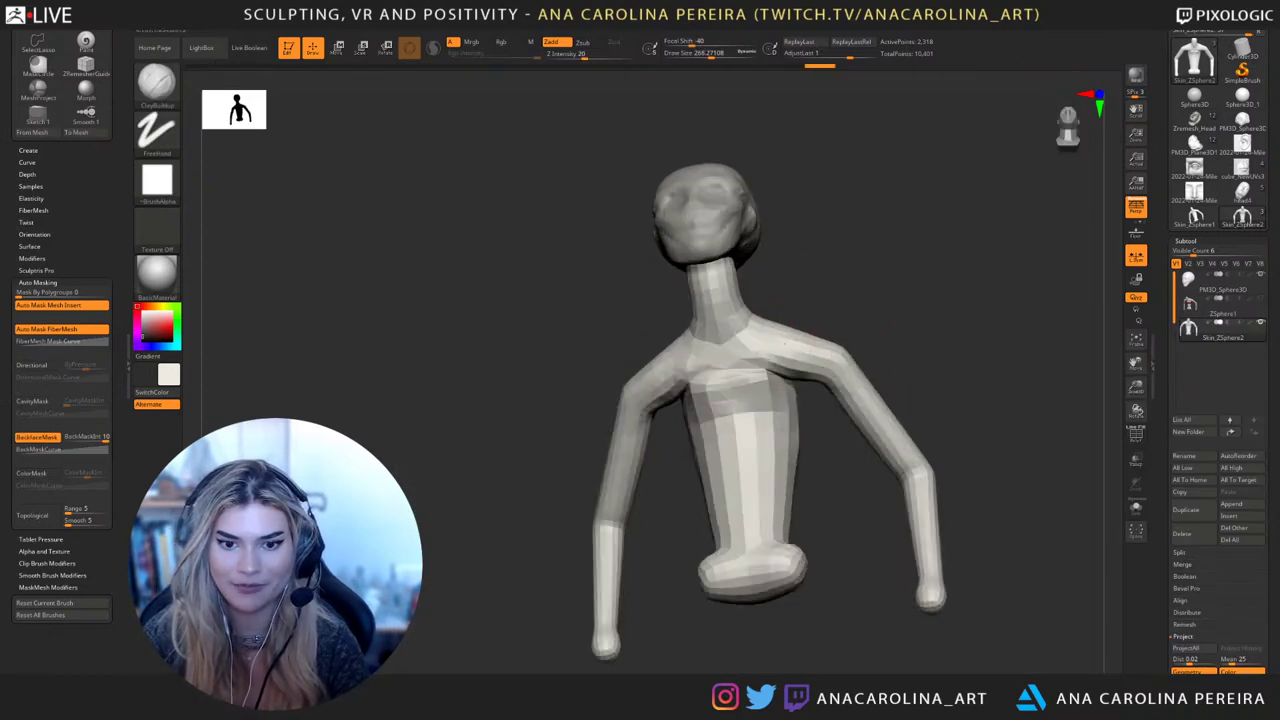
# Build up the ribcage, abdomen and pelvis of the skin mesh with ClayBuildup, and smooth the torso between strokes
pyautogui.moveTo(785, 345)
pyautogui.mouseDown()
pyautogui.moveTo(752, 420)
pyautogui.moveTo(796, 380)
pyautogui.moveTo(790, 462)
pyautogui.mouseUp()
pyautogui.moveTo(868, 470); pyautogui.dragTo(945, 455)
pyautogui.moveTo(722, 462)
pyautogui.mouseDown()
pyautogui.moveTo(735, 400)
pyautogui.moveTo(723, 466)
pyautogui.mouseUp()
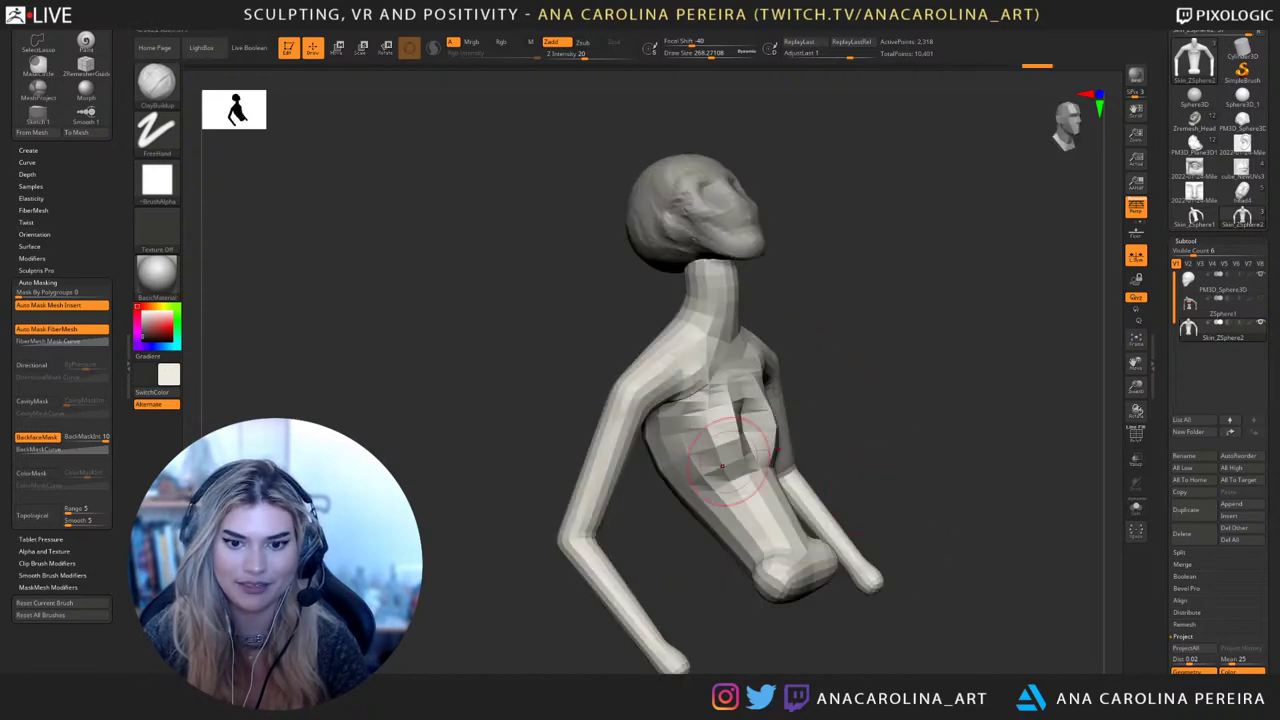
pyautogui.moveTo(925, 460); pyautogui.dragTo(826, 445)
pyautogui.moveTo(745, 430)
pyautogui.keyDown('shift'); pyautogui.mouseDown()
pyautogui.moveTo(785, 425)
pyautogui.moveTo(724, 442)
pyautogui.moveTo(742, 482)
pyautogui.moveTo(808, 490)
pyautogui.moveTo(785, 540)
pyautogui.mouseUp(); pyautogui.keyUp('shift')
pyautogui.moveTo(935, 515); pyautogui.dragTo(870, 508)
pyautogui.moveTo(822, 545)
pyautogui.mouseDown()
pyautogui.moveTo(843, 531)
pyautogui.moveTo(812, 554)
pyautogui.mouseUp()
pyautogui.moveTo(935, 555)
pyautogui.mouseDown()
pyautogui.moveTo(790, 560)
pyautogui.moveTo(857, 586)
pyautogui.moveTo(800, 550)
pyautogui.moveTo(829, 557)
pyautogui.mouseUp()
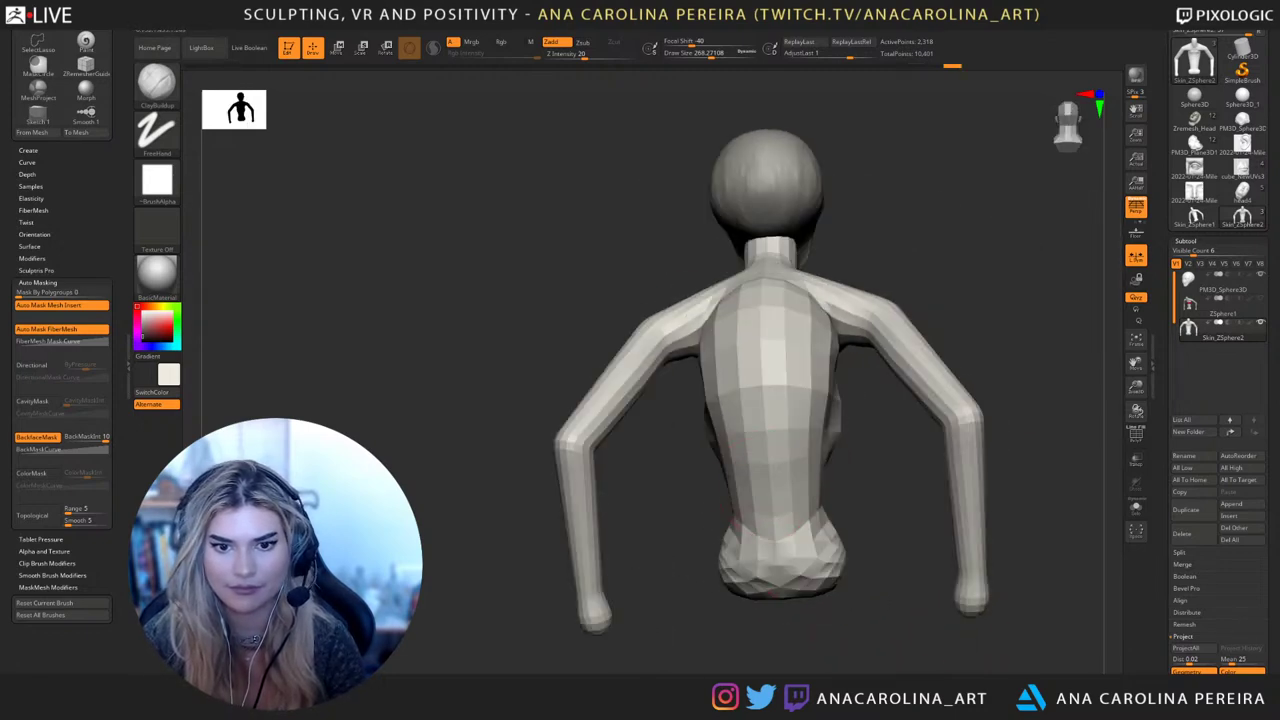
# Add ClayBuildup strokes to the back of the shoulders, the shoulder fronts and the chest
pyautogui.moveTo(708, 332); pyautogui.dragTo(688, 308)
pyautogui.moveTo(600, 275)
pyautogui.mouseDown()
pyautogui.moveTo(737, 280)
pyautogui.moveTo(803, 232)
pyautogui.moveTo(862, 250)
pyautogui.mouseUp()
pyautogui.moveTo(742, 338); pyautogui.dragTo(773, 328)
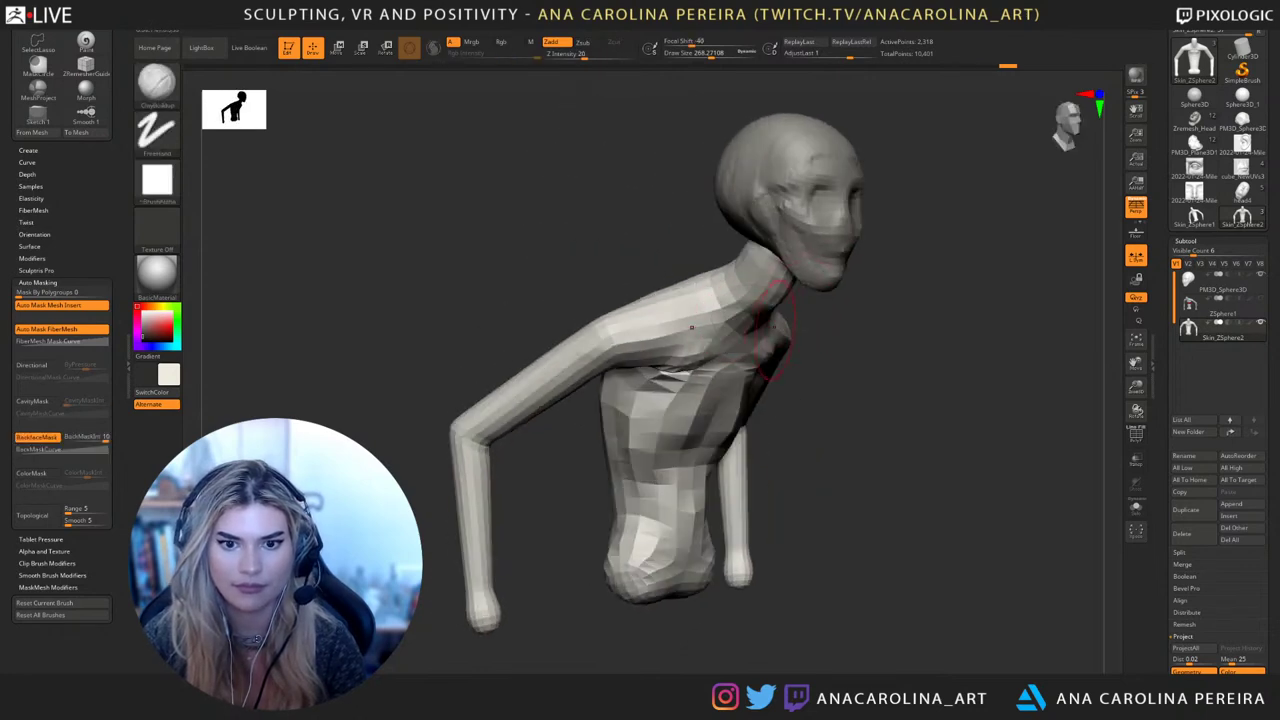
pyautogui.moveTo(915, 300); pyautogui.dragTo(855, 290)
pyautogui.moveTo(790, 348)
pyautogui.mouseDown()
pyautogui.moveTo(808, 362)
pyautogui.moveTo(800, 375)
pyautogui.mouseUp()
# Examine the low-poly geometry of the upper chest up close and the whole body from the front and side
pyautogui.moveTo(945, 290)
pyautogui.mouseDown()
pyautogui.moveTo(910, 265)
pyautogui.moveTo(945, 248)
pyautogui.moveTo(903, 290)
pyautogui.moveTo(908, 380)
pyautogui.mouseUp()
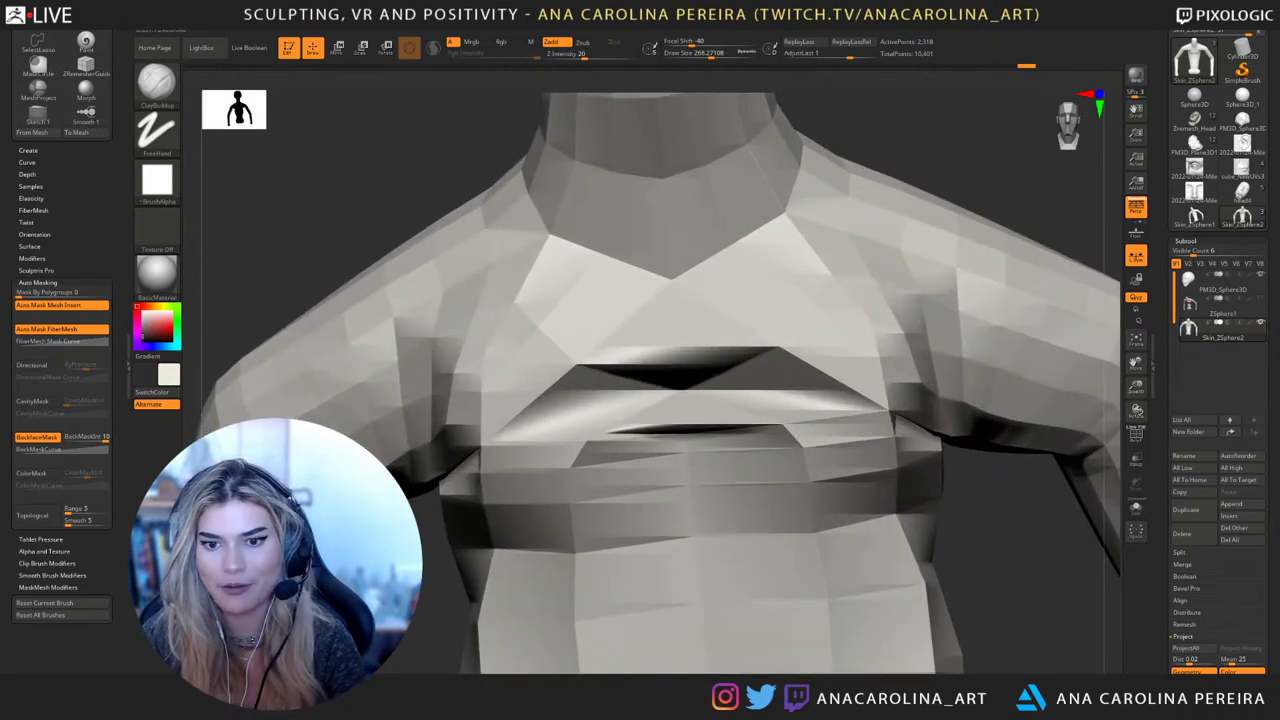
pyautogui.moveTo(985, 560)
pyautogui.mouseDown()
pyautogui.moveTo(1085, 565)
pyautogui.moveTo(1025, 585)
pyautogui.mouseUp()
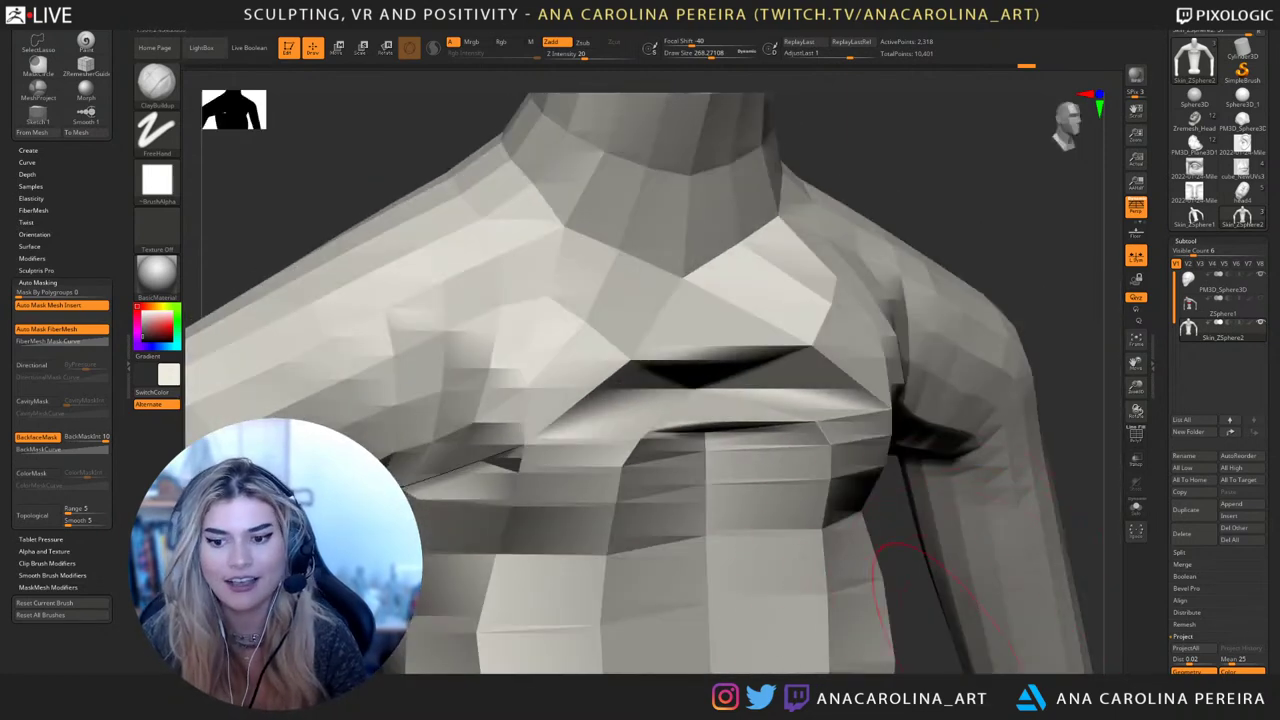
pyautogui.keyDown('alt'); pyautogui.moveTo(955, 638); pyautogui.dragTo(994, 497); pyautogui.keyUp('alt')
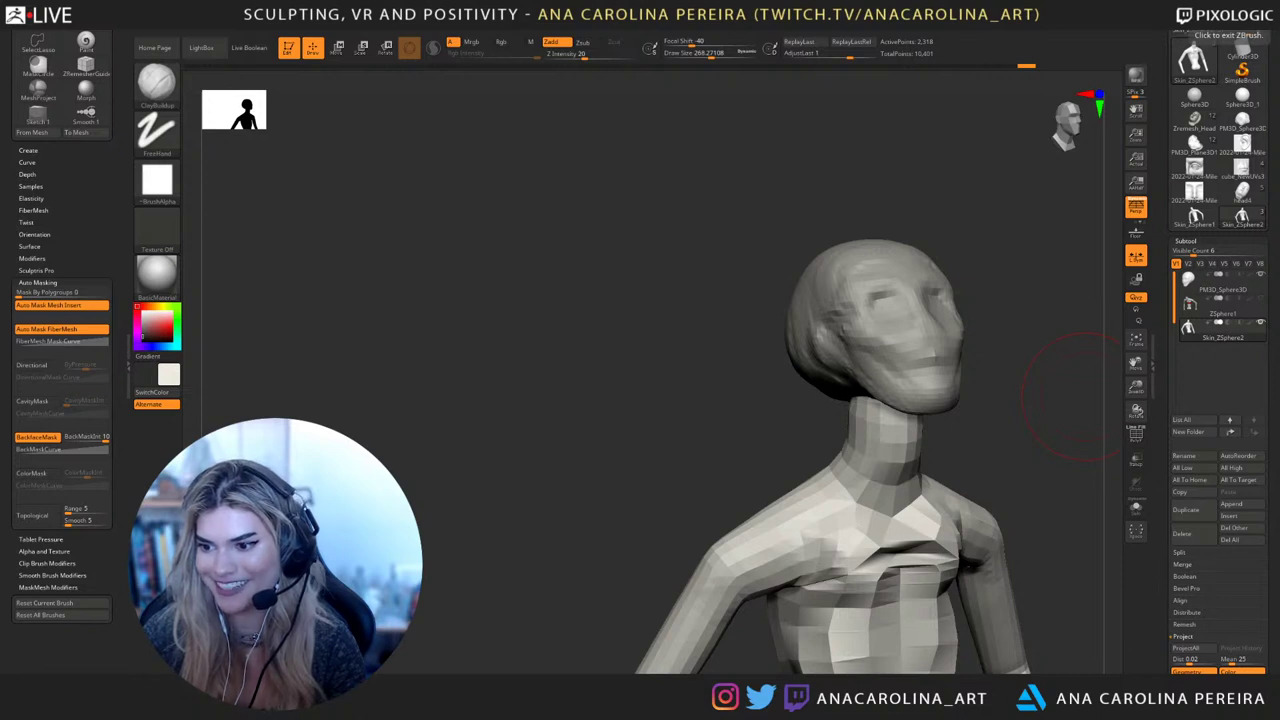
pyautogui.moveTo(1068, 395); pyautogui.dragTo(1030, 480)
pyautogui.moveTo(962, 364)
pyautogui.keyDown('alt'); pyautogui.mouseDown()
pyautogui.moveTo(905, 315)
pyautogui.moveTo(868, 345)
pyautogui.moveTo(877, 248)
pyautogui.mouseUp(); pyautogui.keyUp('alt')
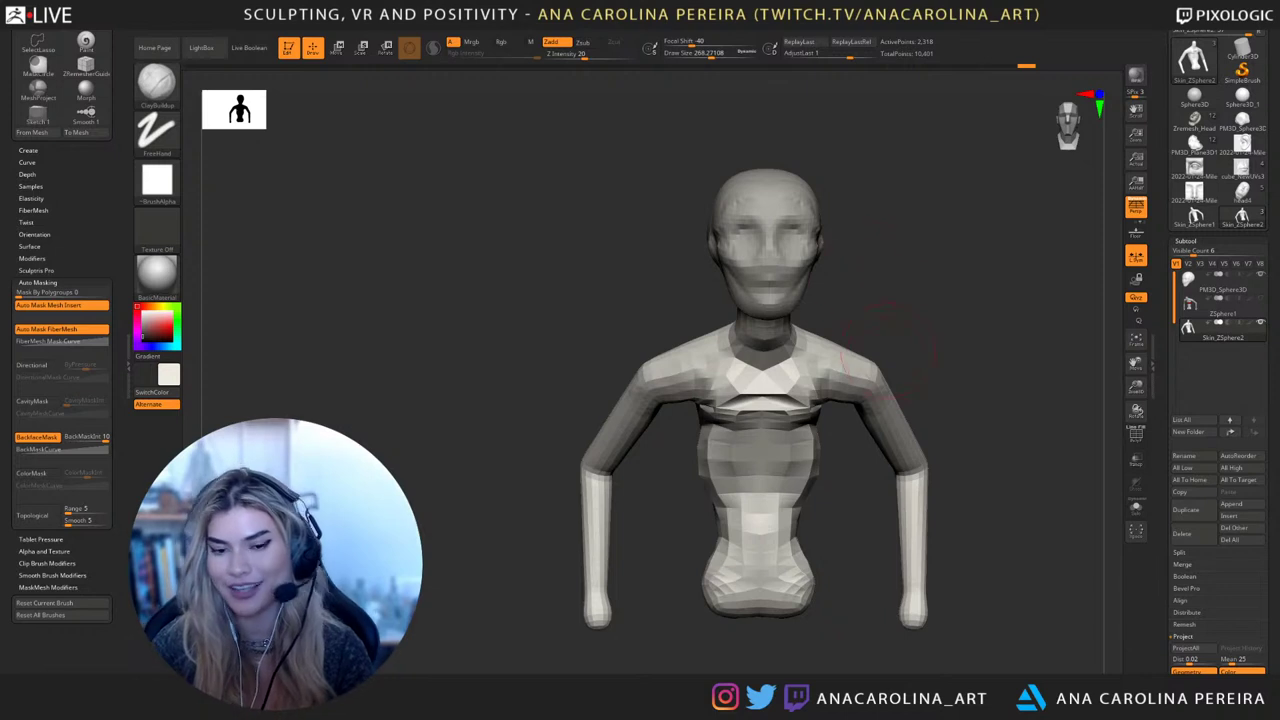
pyautogui.moveTo(885, 355); pyautogui.dragTo(1105, 420)
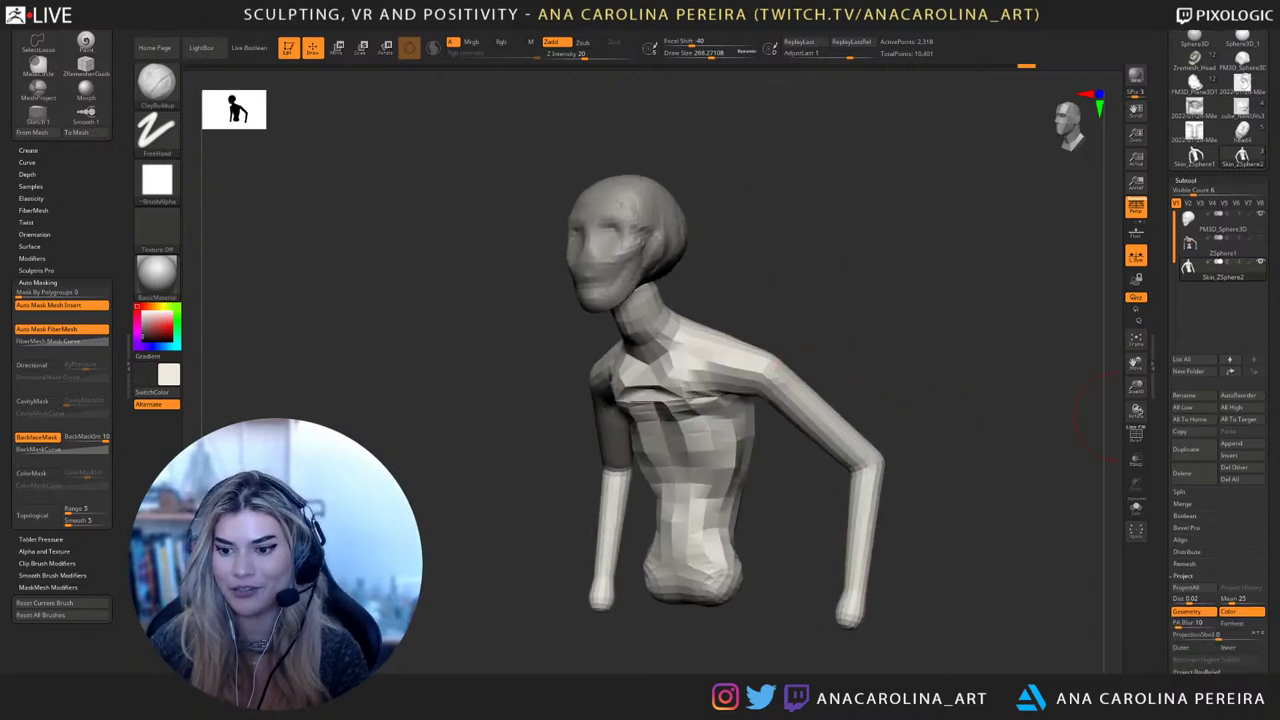
# Delete the skin mesh's lower subdivision levels and convert it to a DynaMesh with resolution 48
pyautogui.moveTo(1245, 530); pyautogui.dragTo(1245, 476)
pyautogui.click(1188, 645)
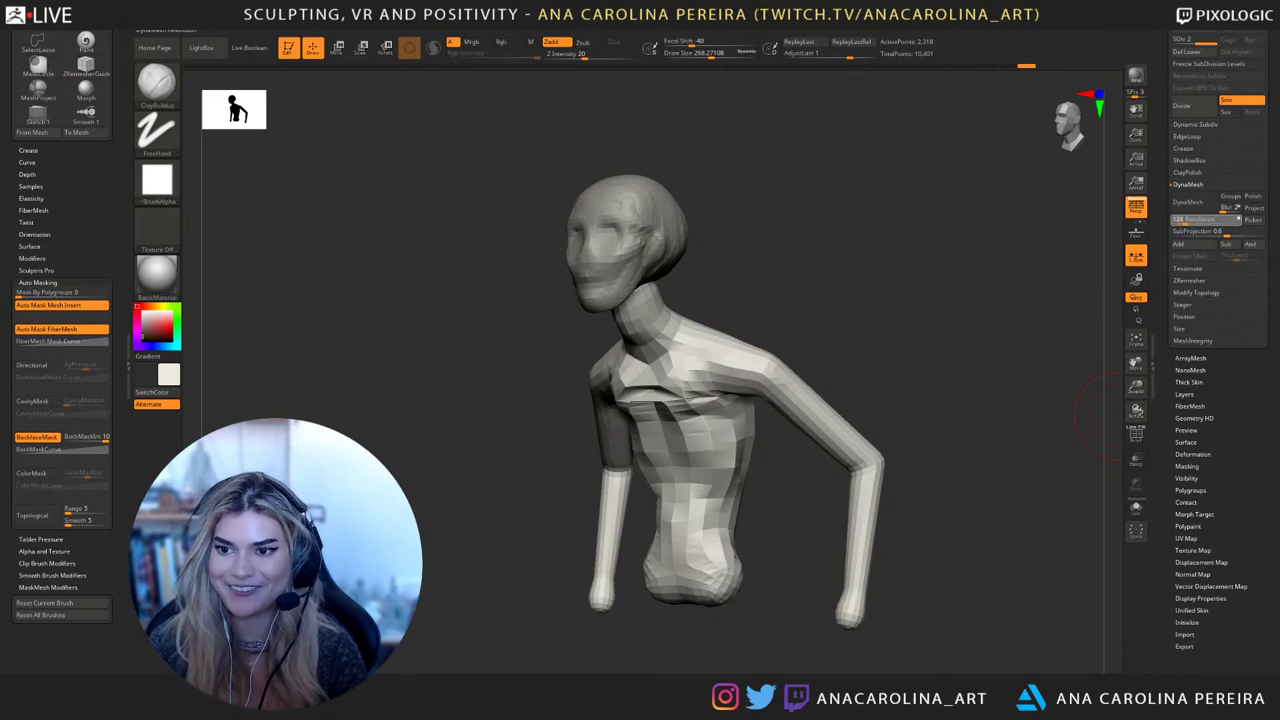
pyautogui.moveTo(1185, 220); pyautogui.dragTo(1179, 220)
pyautogui.click(1187, 202)
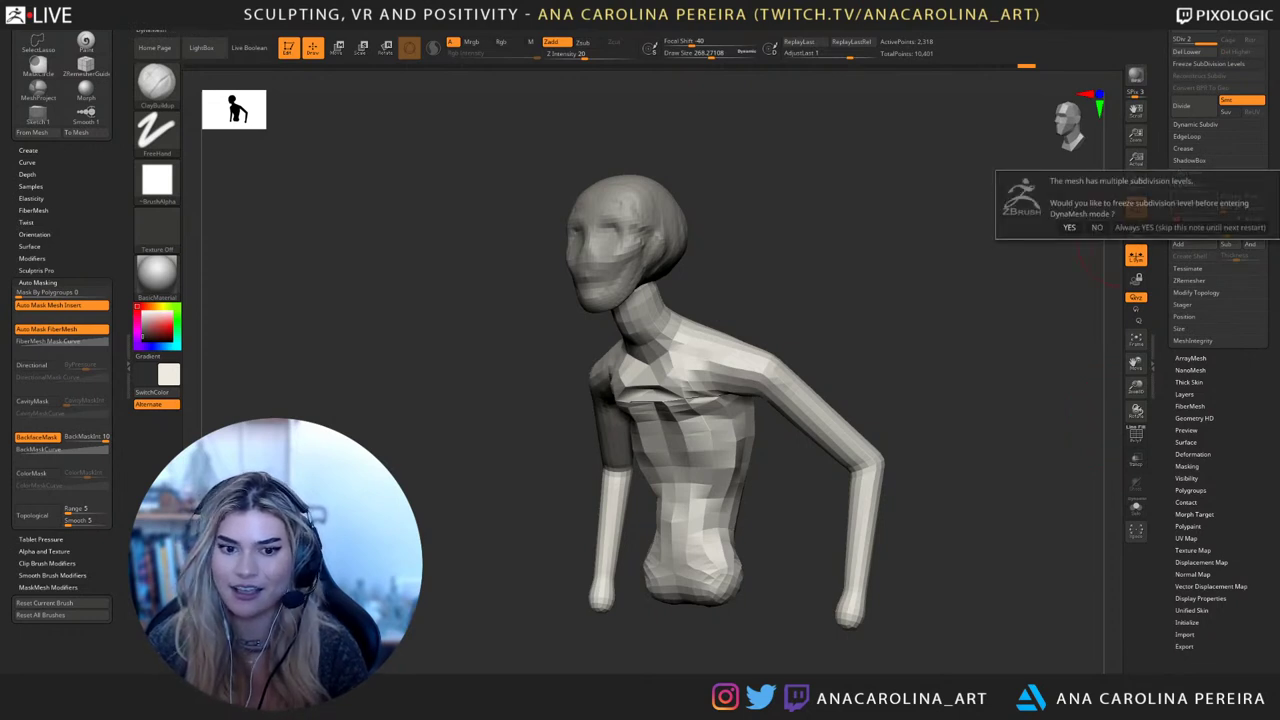
pyautogui.click(1069, 227)
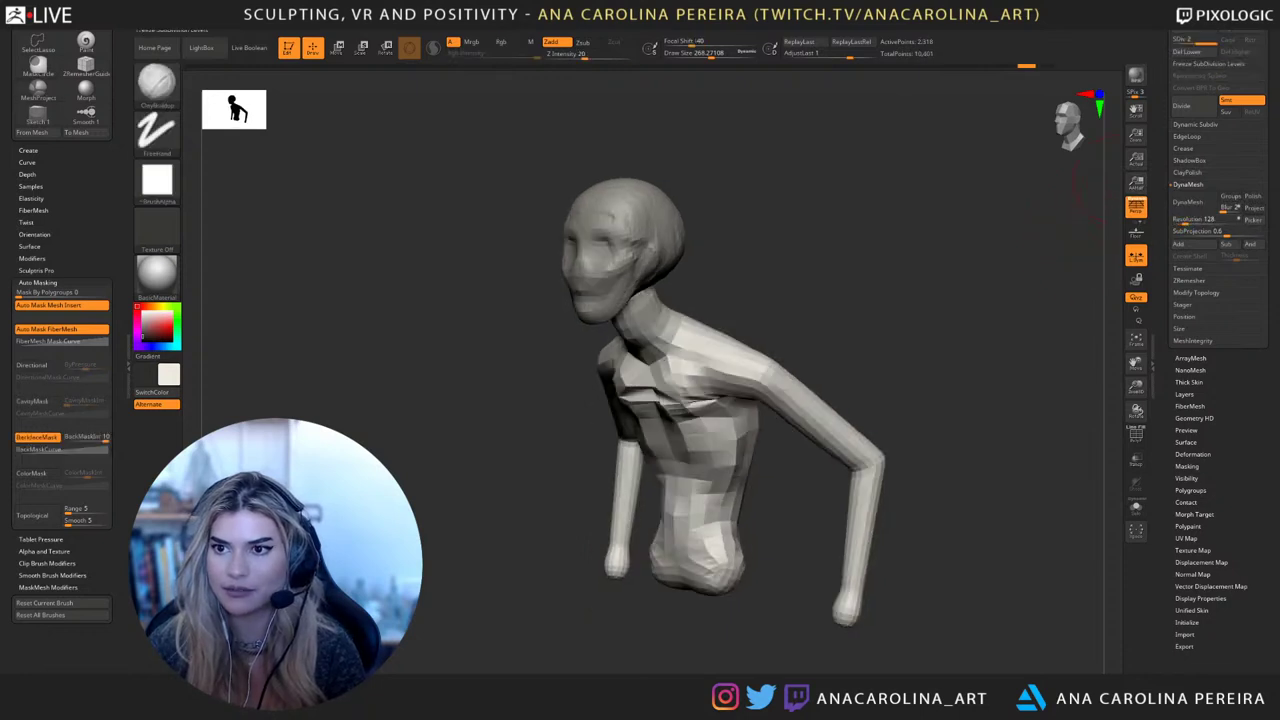
pyautogui.click(1187, 52)
pyautogui.moveTo(1020, 275); pyautogui.dragTo(1078, 285)
pyautogui.click(1185, 220)
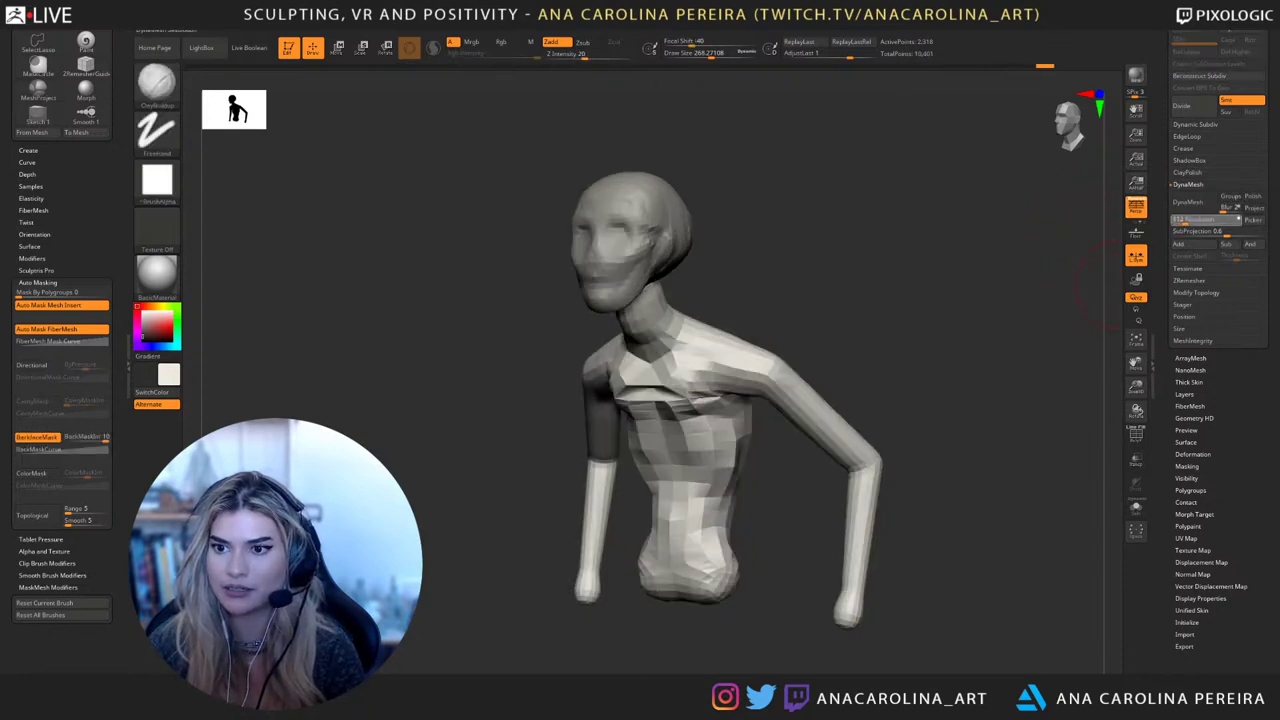
pyautogui.click(1189, 203)
# Smooth the chest, neck and shoulders of the DynaMesh body, enlarging the draw size to about 437
pyautogui.moveTo(925, 302); pyautogui.dragTo(1005, 315)
pyautogui.press('shift')
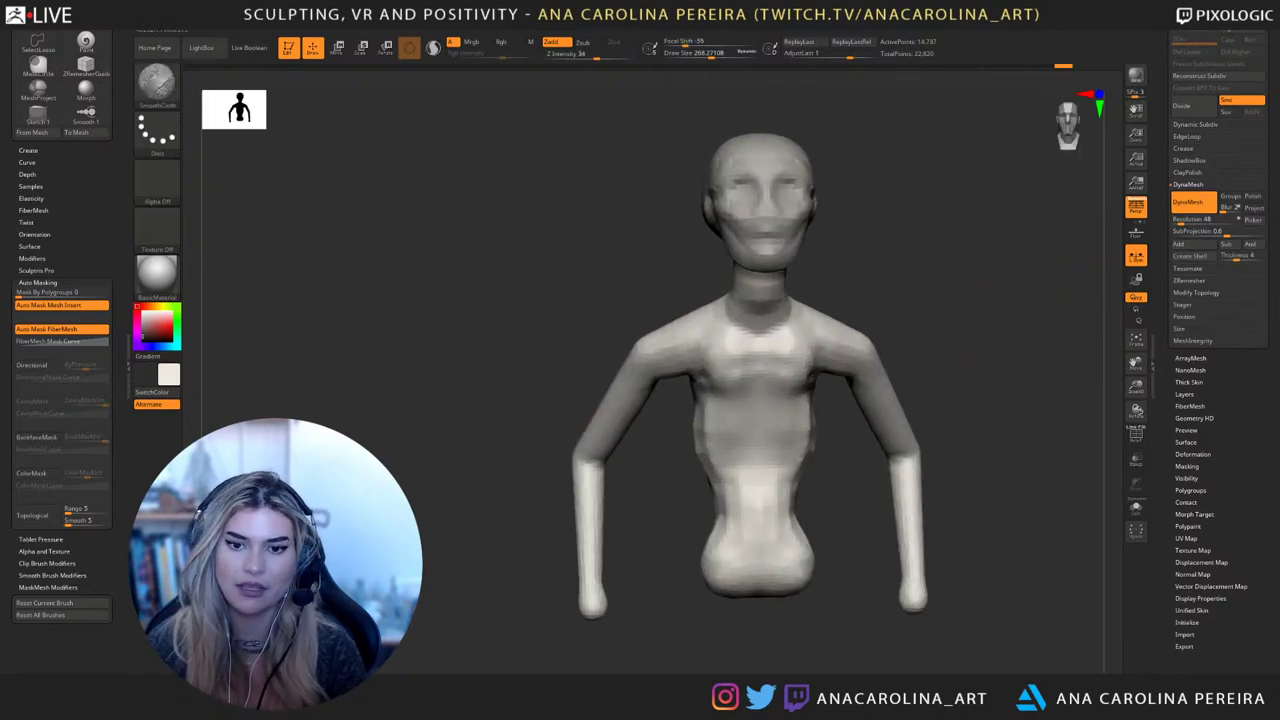
pyautogui.keyDown('shift'); pyautogui.moveTo(760, 336); pyautogui.dragTo(771, 305); pyautogui.keyUp('shift')
pyautogui.moveTo(965, 290); pyautogui.dragTo(918, 284)
pyautogui.press('space')
pyautogui.moveTo(870, 338); pyautogui.dragTo(886, 338)
pyautogui.keyDown('shift'); pyautogui.moveTo(848, 318); pyautogui.dragTo(900, 356); pyautogui.keyUp('shift')
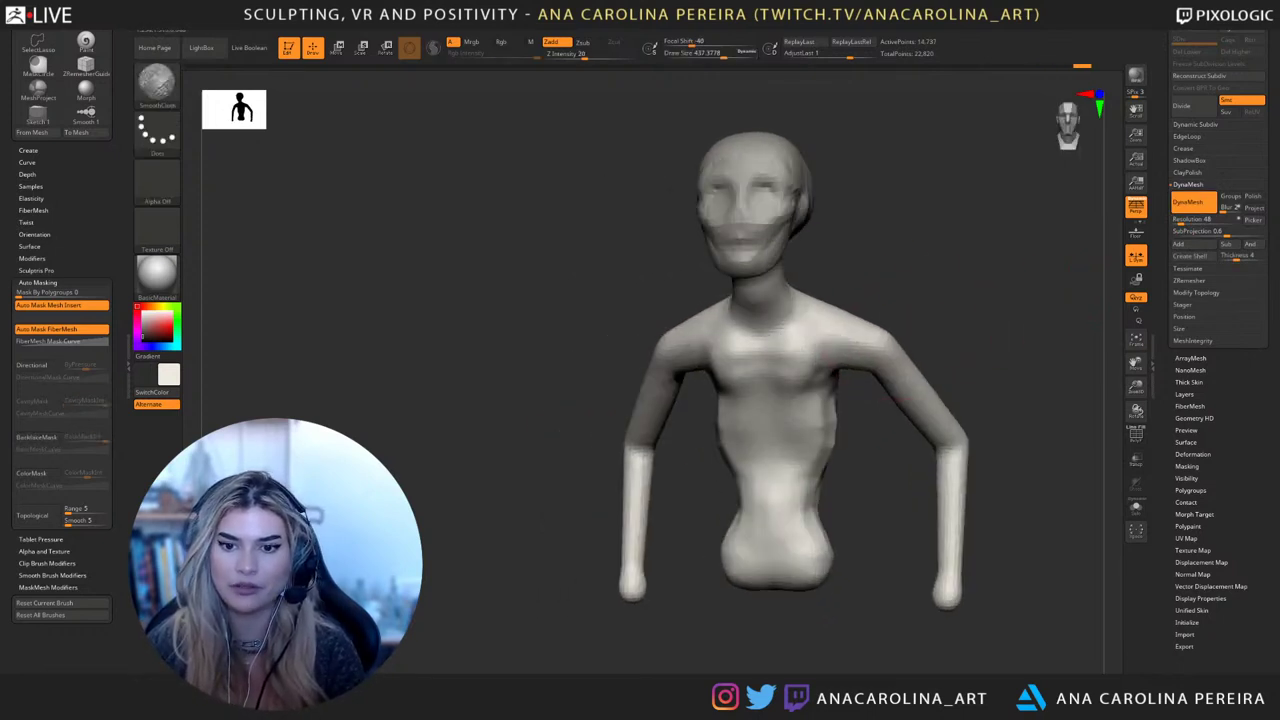
# Smooth the faceted back and pelvis of the body, and reselect the ClayBuildup brush
pyautogui.moveTo(1010, 330); pyautogui.dragTo(800, 345)
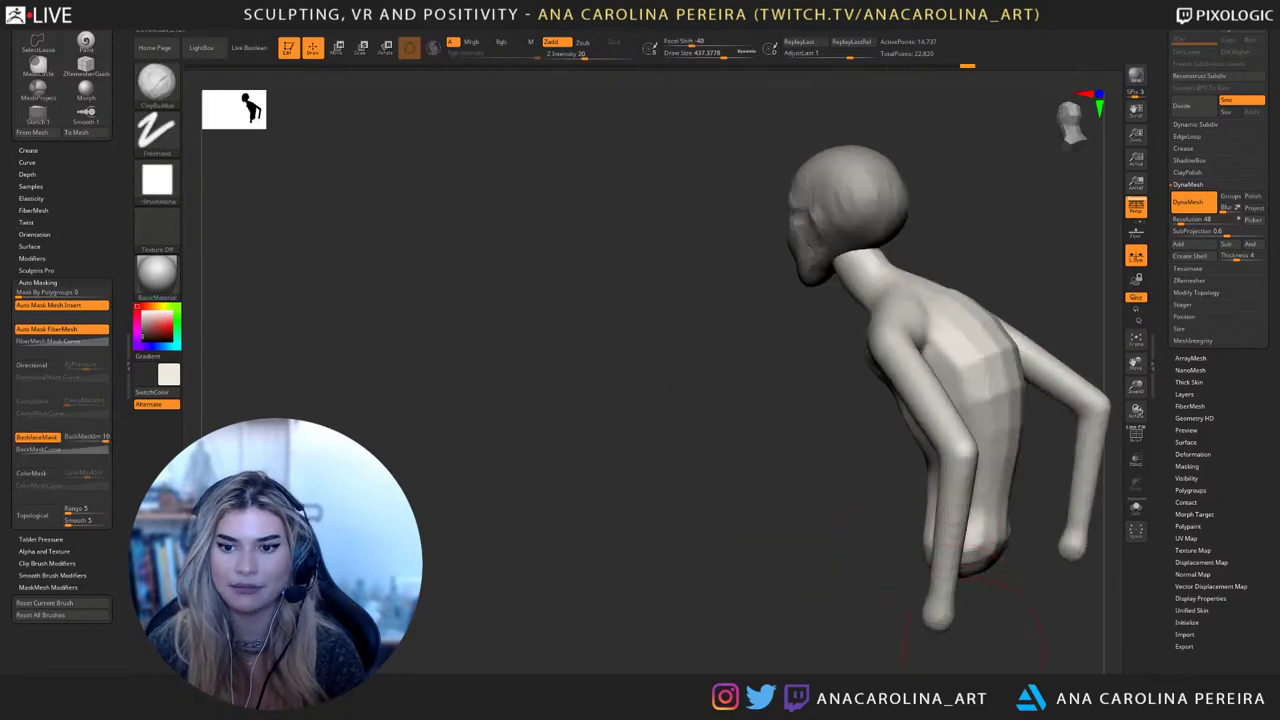
pyautogui.moveTo(720, 400); pyautogui.dragTo(527, 397)
pyautogui.press('shift')
pyautogui.keyDown('shift'); pyautogui.moveTo(770, 514); pyautogui.dragTo(768, 555); pyautogui.keyUp('shift')
pyautogui.moveTo(700, 612)
pyautogui.mouseDown()
pyautogui.moveTo(790, 598)
pyautogui.moveTo(740, 588)
pyautogui.mouseUp()
pyautogui.press('b')
pyautogui.press('c')
pyautogui.press('b')
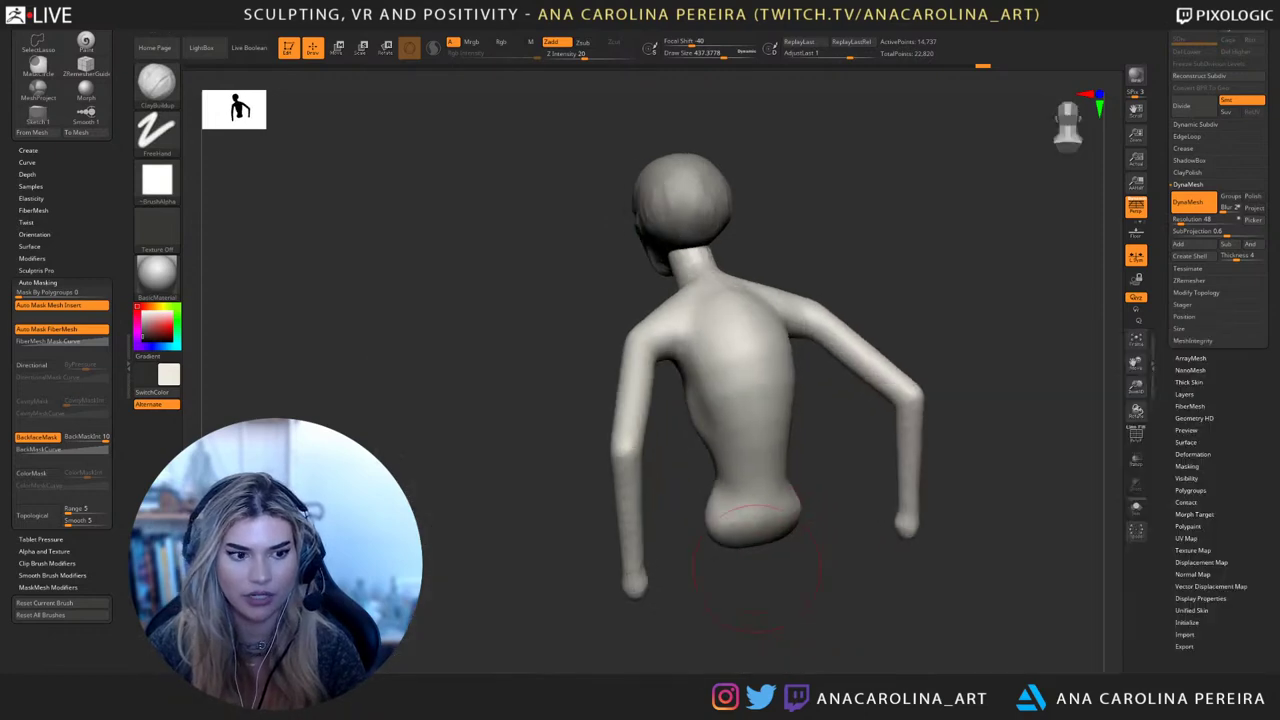
# Build up the upper back, nape and shoulder blades with ClayBuildup at a draw size of about 309
pyautogui.press('space')
pyautogui.moveTo(722, 318); pyautogui.dragTo(714, 318)
pyautogui.moveTo(840, 220); pyautogui.dragTo(800, 240)
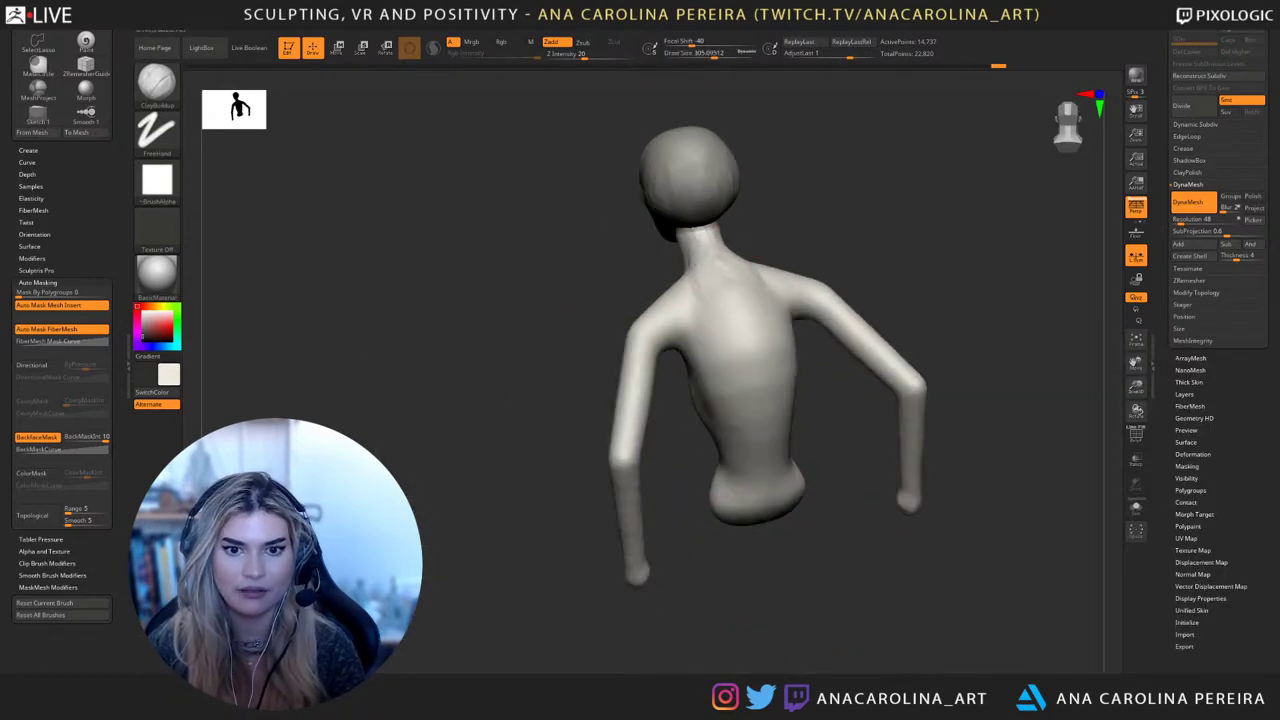
pyautogui.moveTo(702, 245)
pyautogui.mouseDown()
pyautogui.moveTo(676, 302)
pyautogui.moveTo(700, 318)
pyautogui.mouseUp()
pyautogui.moveTo(870, 245)
pyautogui.mouseDown()
pyautogui.moveTo(790, 262)
pyautogui.moveTo(750, 312)
pyautogui.mouseUp()
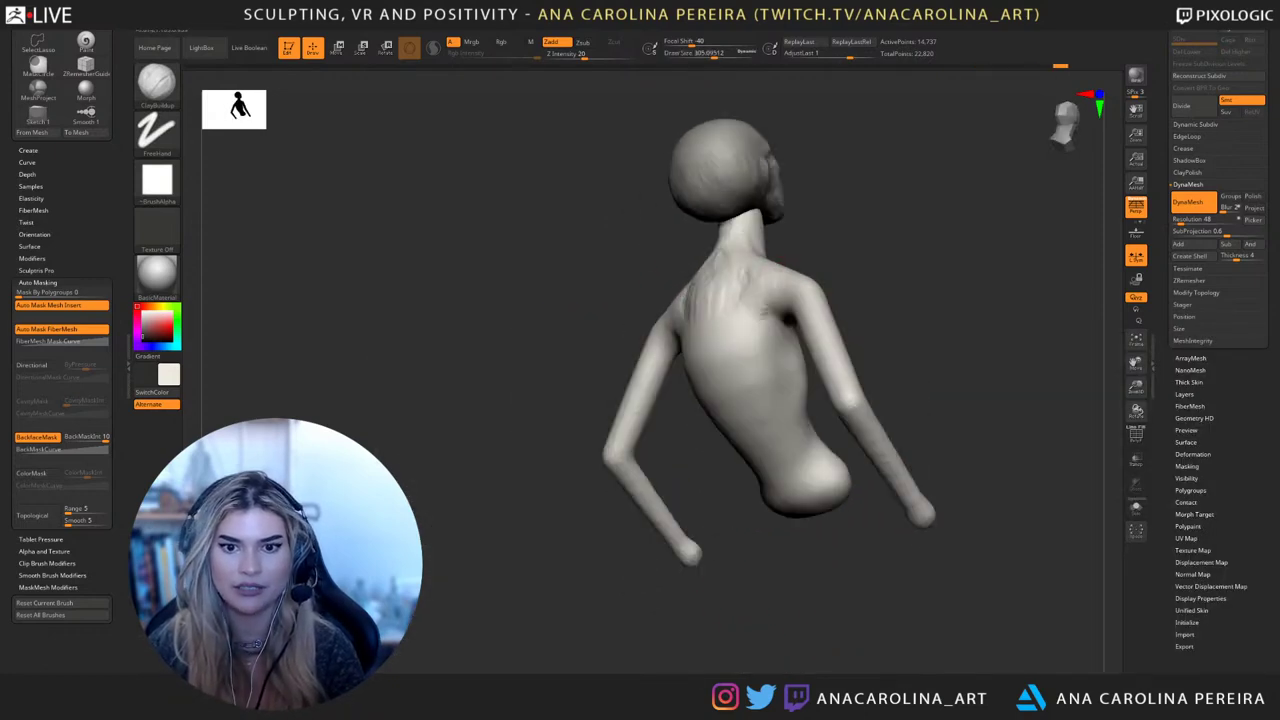
pyautogui.moveTo(748, 262); pyautogui.dragTo(736, 298)
pyautogui.moveTo(860, 250); pyautogui.dragTo(935, 240)
pyautogui.moveTo(752, 282); pyautogui.dragTo(778, 325)
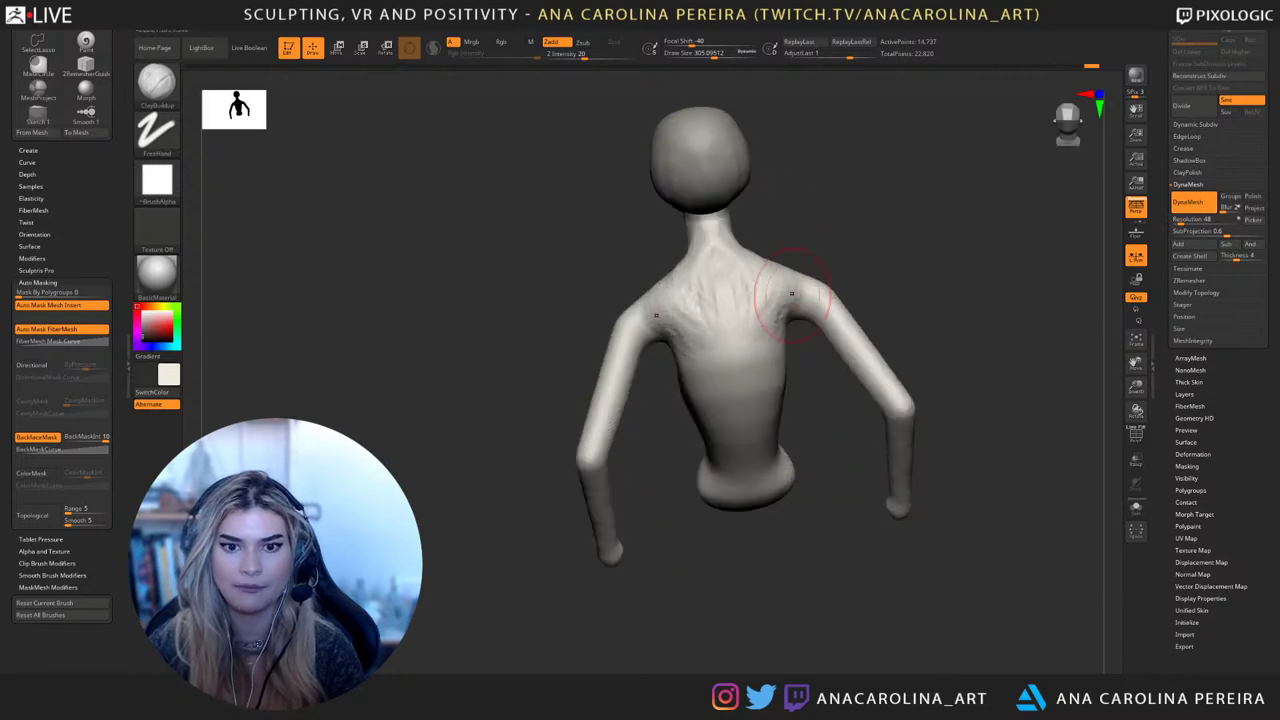
pyautogui.moveTo(750, 278); pyautogui.dragTo(784, 326)
# Build up the chest and front of the neck with ClayBuildup, reducing the draw size to about 182
pyautogui.moveTo(840, 250)
pyautogui.mouseDown()
pyautogui.moveTo(895, 277)
pyautogui.moveTo(950, 262)
pyautogui.moveTo(1000, 268)
pyautogui.mouseUp()
pyautogui.moveTo(733, 457); pyautogui.dragTo(770, 455)
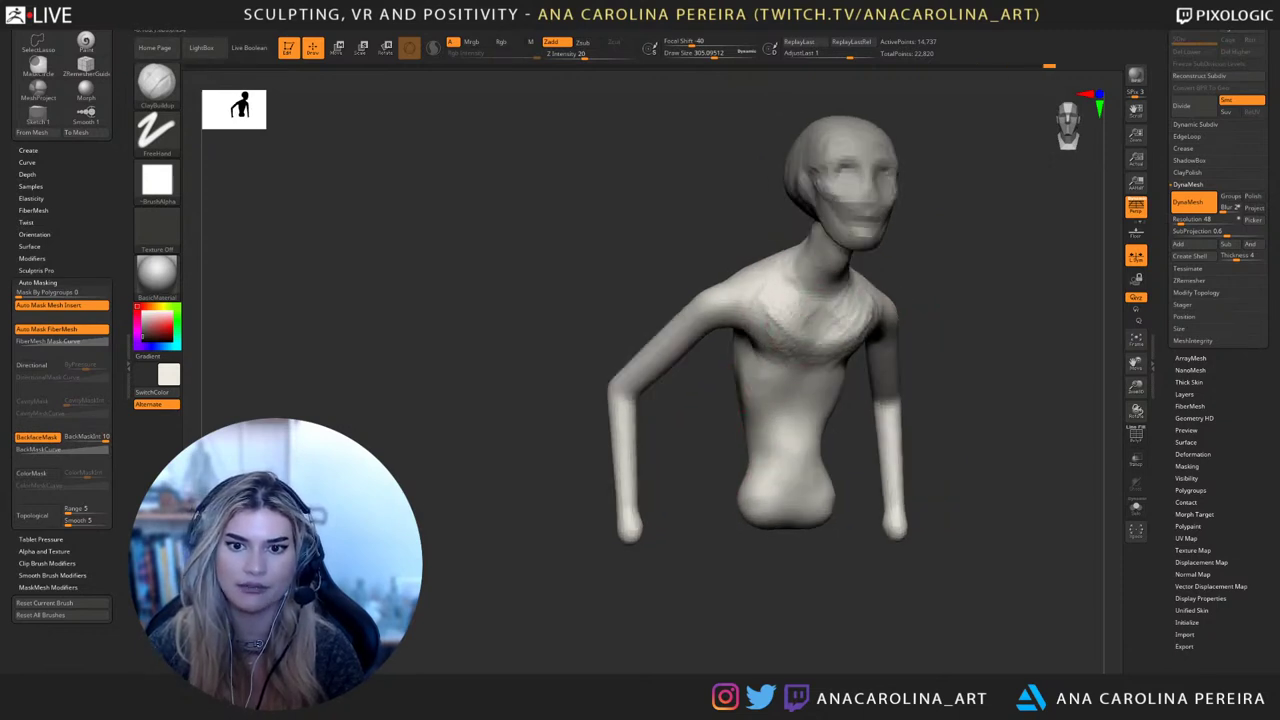
pyautogui.moveTo(770, 455)
pyautogui.mouseDown()
pyautogui.moveTo(865, 455)
pyautogui.moveTo(800, 455)
pyautogui.mouseUp()
pyautogui.press('s')
pyautogui.moveTo(775, 348); pyautogui.dragTo(763, 348)
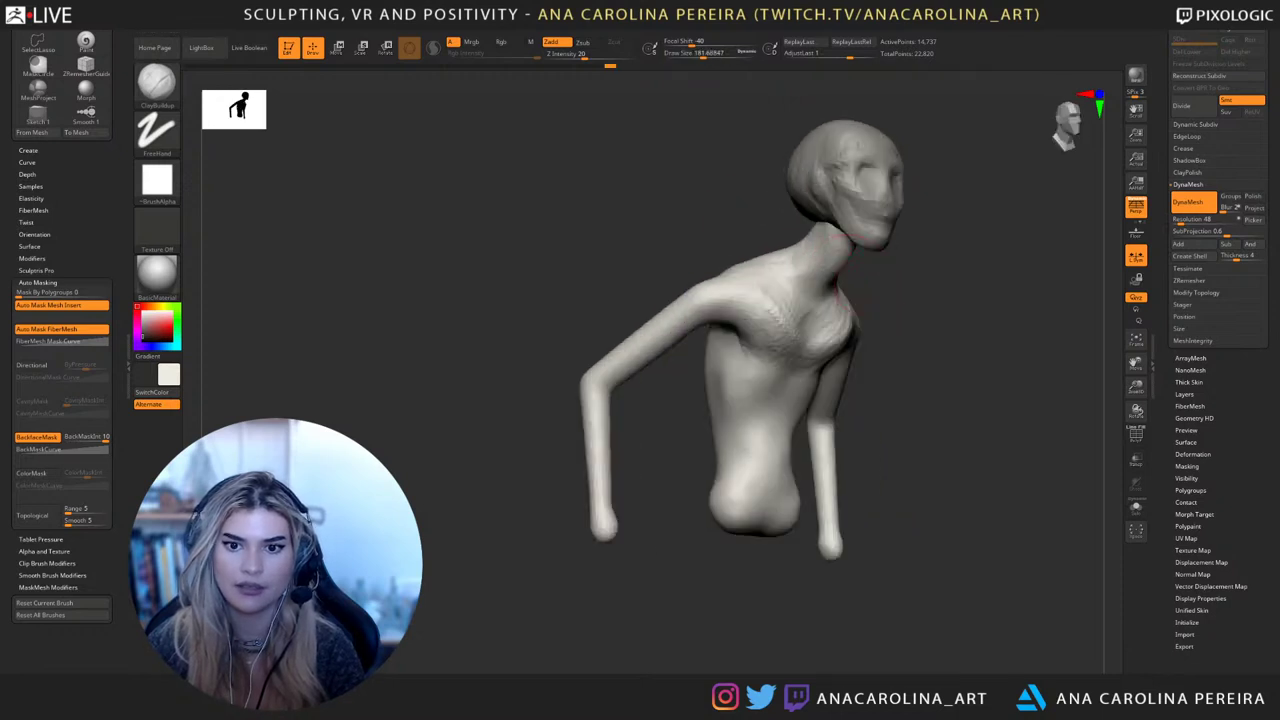
pyautogui.moveTo(790, 455); pyautogui.dragTo(740, 455)
pyautogui.moveTo(900, 258)
pyautogui.mouseDown()
pyautogui.moveTo(845, 262)
pyautogui.moveTo(795, 300)
pyautogui.moveTo(740, 300)
pyautogui.mouseUp()
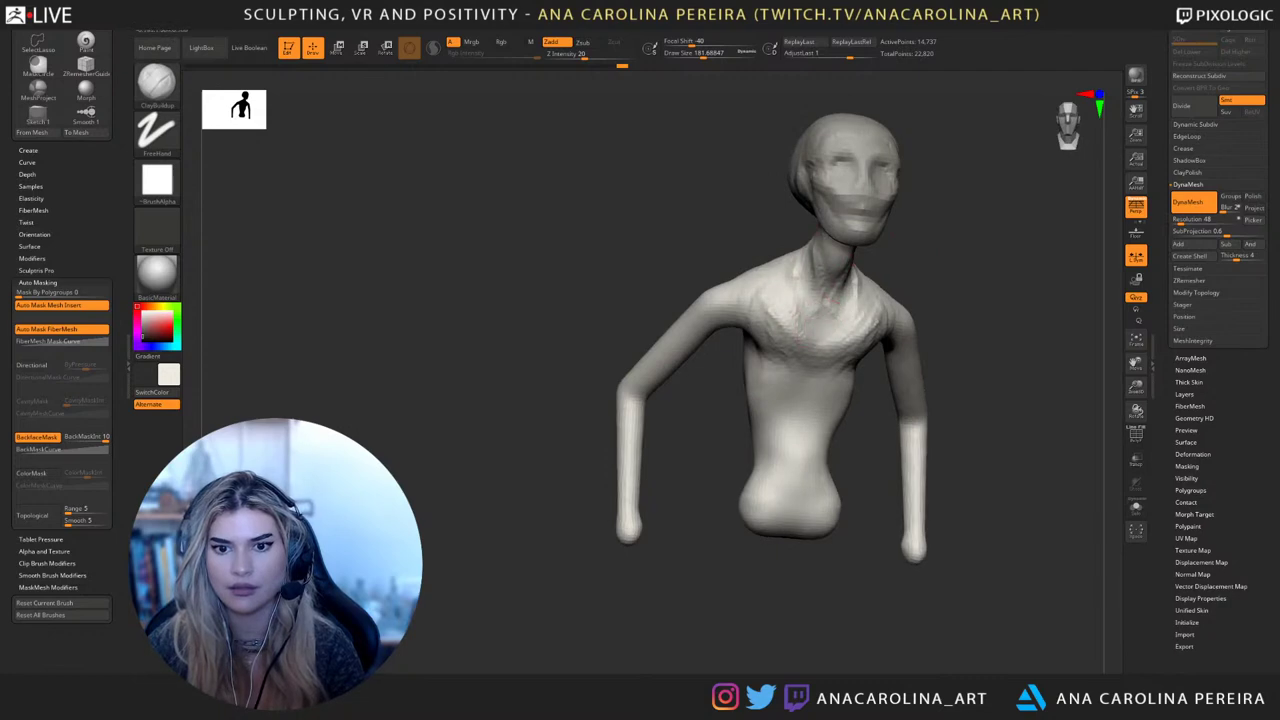
# Remesh the body's DynaMesh and set up the DamStandard brush with a draw size of about 415
pyautogui.moveTo(955, 285)
pyautogui.mouseDown()
pyautogui.moveTo(900, 280)
pyautogui.moveTo(946, 255)
pyautogui.moveTo(898, 274)
pyautogui.mouseUp()
pyautogui.press('b')
pyautogui.press('d')
pyautogui.press('s')
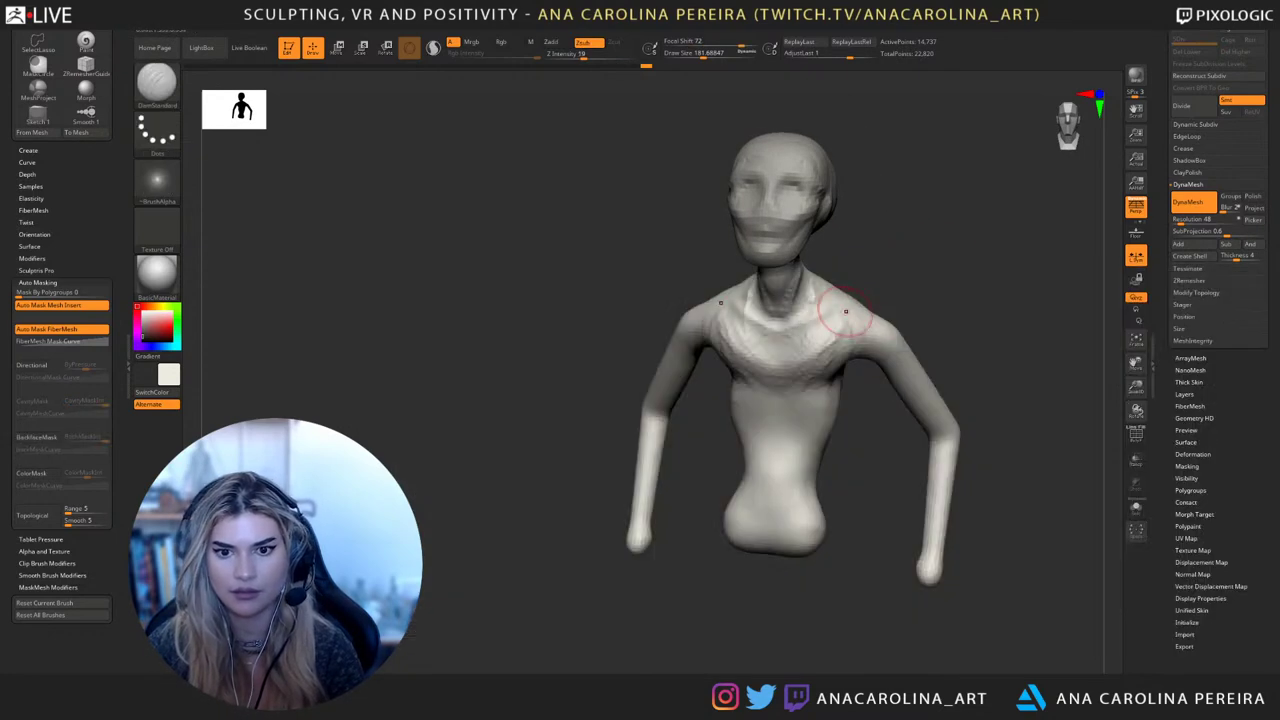
pyautogui.press('space')
pyautogui.keyDown('ctrl'); pyautogui.moveTo(903, 278); pyautogui.dragTo(940, 250); pyautogui.keyUp('ctrl')
pyautogui.press('space')
pyautogui.moveTo(945, 262)
pyautogui.mouseDown()
pyautogui.moveTo(905, 264)
pyautogui.moveTo(923, 262)
pyautogui.mouseUp()
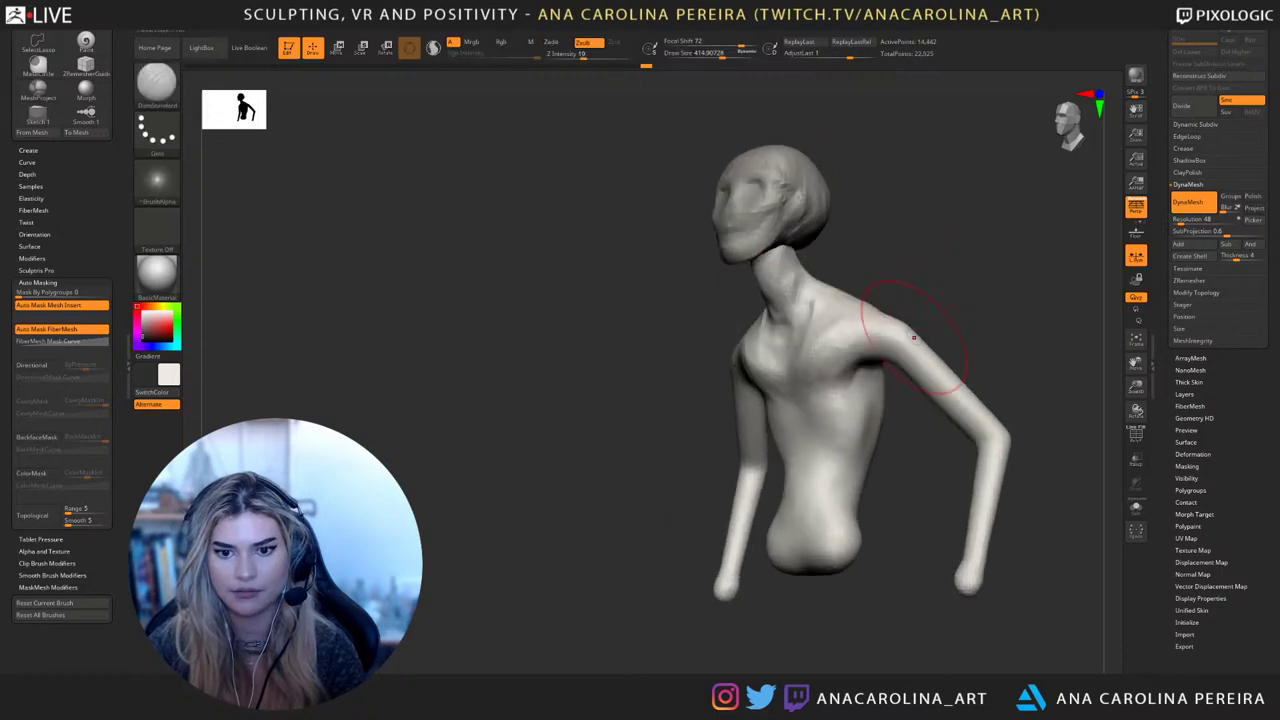
# Carve the torso's midline from below the chest to the pelvis and define the abdomen with DamStandard
pyautogui.moveTo(888, 435); pyautogui.dragTo(948, 448)
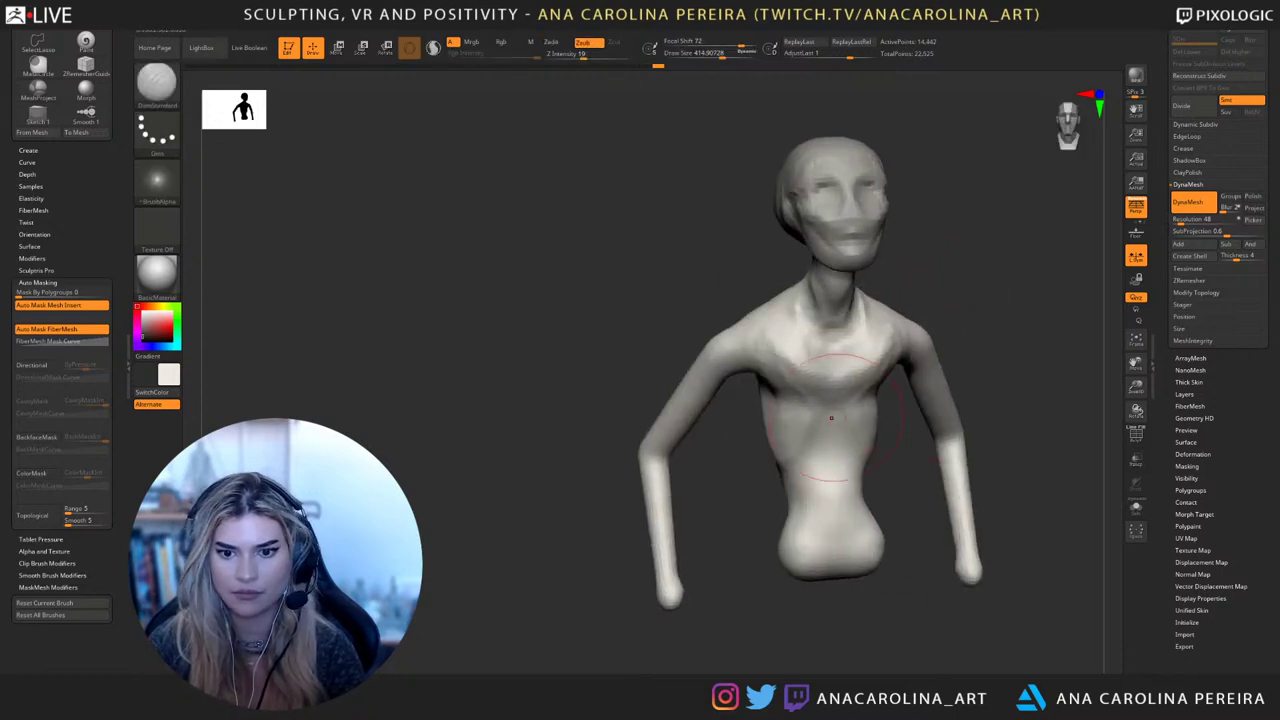
pyautogui.moveTo(838, 565); pyautogui.dragTo(800, 384)
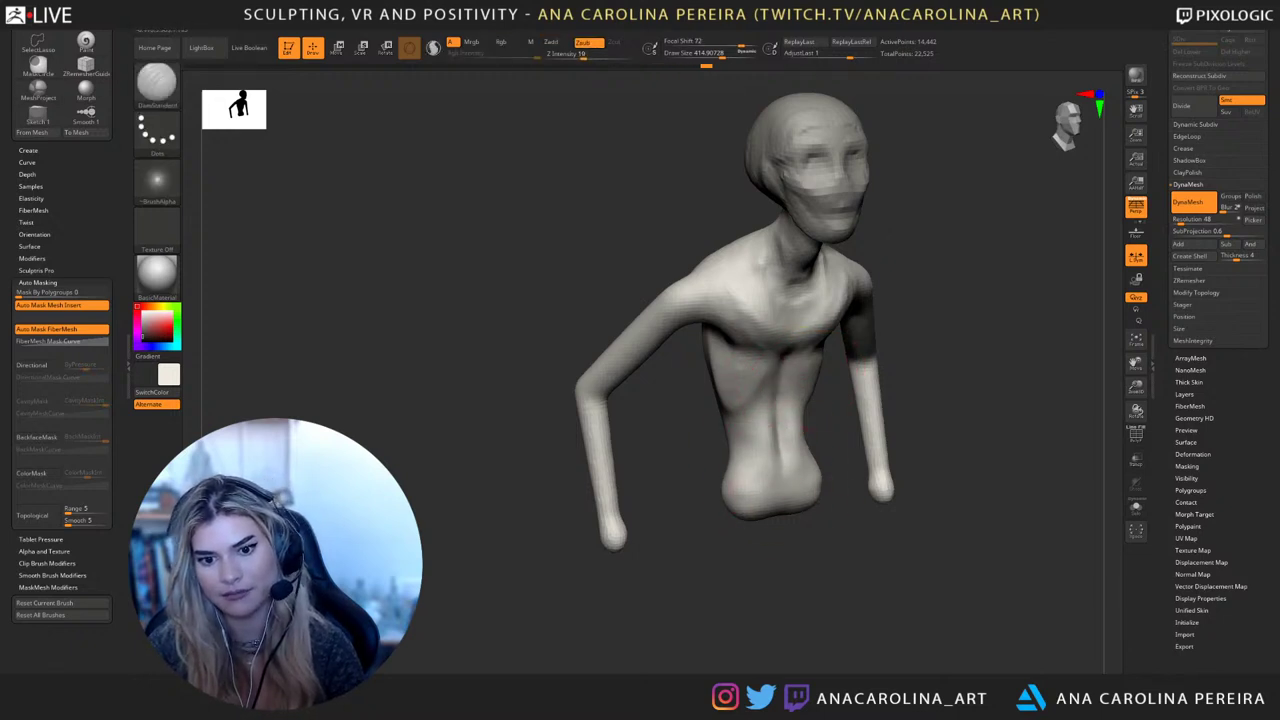
pyautogui.moveTo(808, 430); pyautogui.dragTo(806, 500)
pyautogui.moveTo(880, 552); pyautogui.dragTo(815, 550)
pyautogui.moveTo(824, 440); pyautogui.dragTo(808, 498)
pyautogui.moveTo(890, 545); pyautogui.dragTo(810, 545)
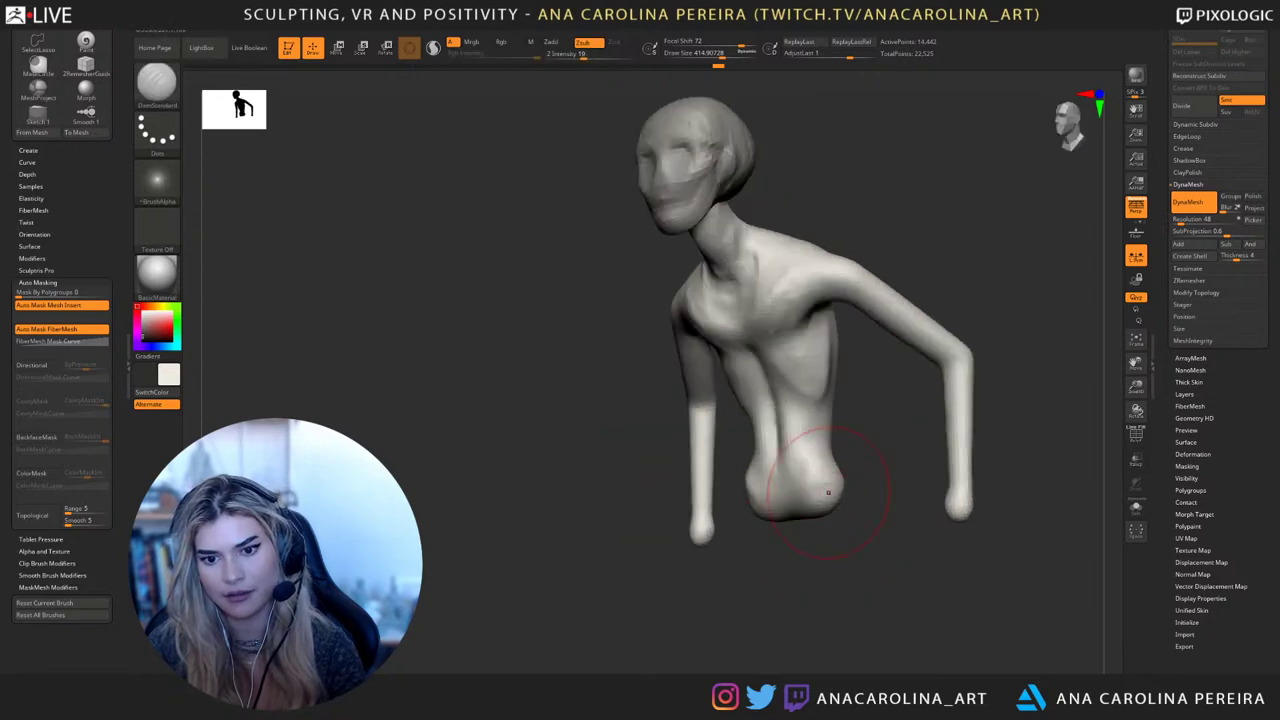
# Define the pelvis, lower back and spine area with DamStandard strokes
pyautogui.moveTo(828, 492)
pyautogui.mouseDown()
pyautogui.moveTo(829, 471)
pyautogui.moveTo(829, 505)
pyautogui.moveTo(870, 480)
pyautogui.mouseUp()
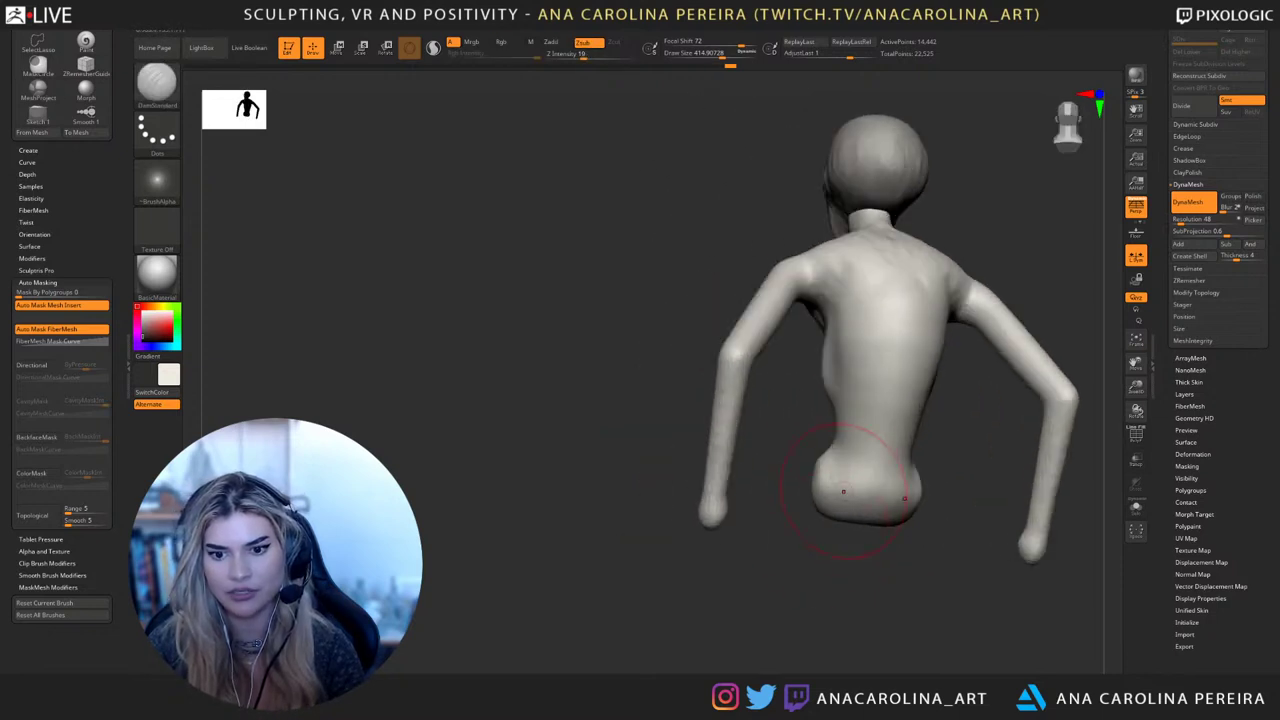
pyautogui.moveTo(885, 540)
pyautogui.mouseDown()
pyautogui.moveTo(795, 515)
pyautogui.moveTo(855, 490)
pyautogui.mouseUp()
pyautogui.moveTo(862, 378)
pyautogui.mouseDown()
pyautogui.moveTo(871, 400)
pyautogui.moveTo(897, 343)
pyautogui.moveTo(889, 362)
pyautogui.mouseUp()
pyautogui.moveTo(960, 560)
pyautogui.mouseDown()
pyautogui.moveTo(735, 560)
pyautogui.moveTo(860, 568)
pyautogui.moveTo(965, 610)
pyautogui.moveTo(985, 635)
pyautogui.mouseUp()
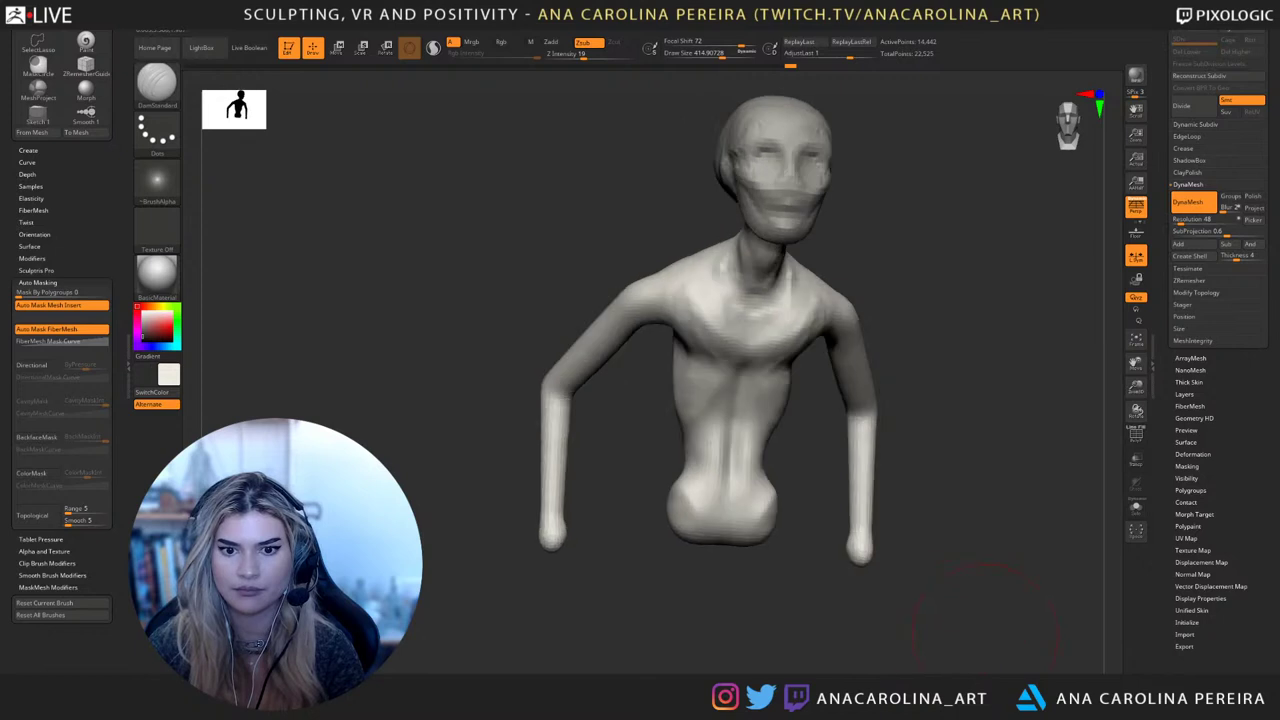
pyautogui.moveTo(843, 517); pyautogui.dragTo(960, 520)
# Carve the underside of the chest, the armpits and the shoulder creases with DamStandard at draw sizes of about 299 and 386
pyautogui.press('space')
pyautogui.moveTo(755, 291); pyautogui.dragTo(762, 303)
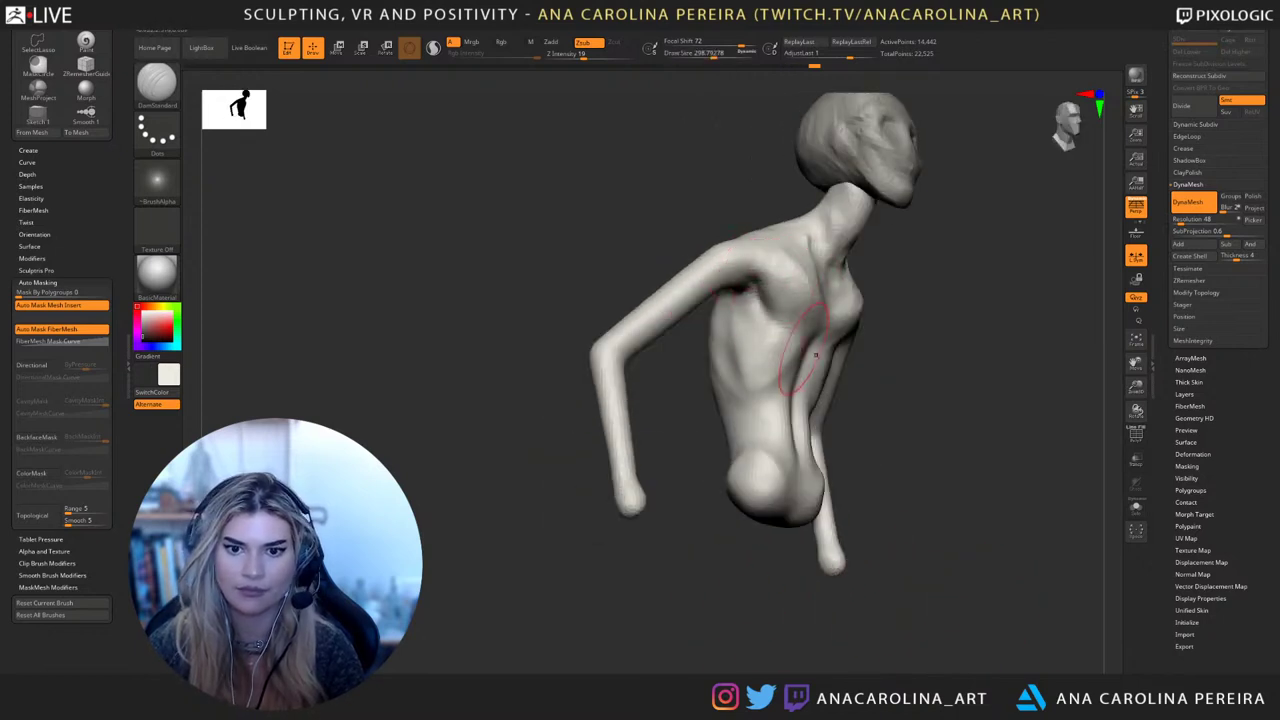
pyautogui.moveTo(829, 343); pyautogui.dragTo(875, 353)
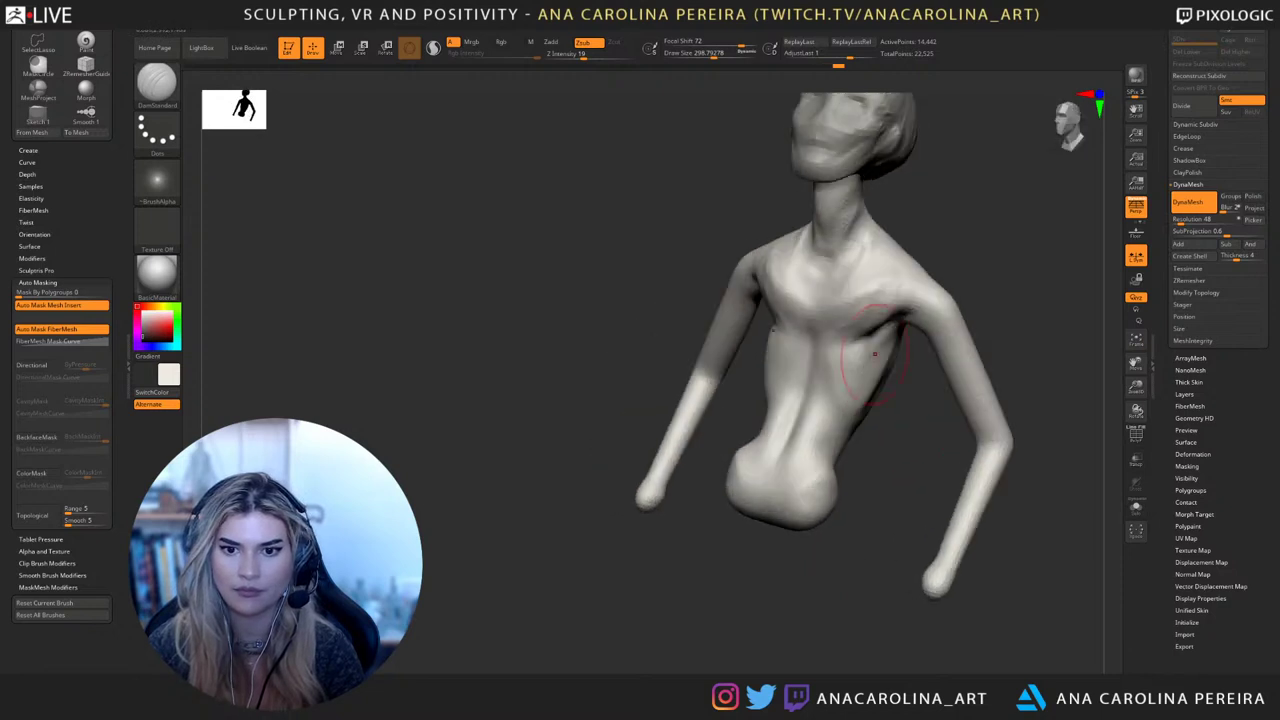
pyautogui.moveTo(890, 302)
pyautogui.mouseDown()
pyautogui.moveTo(895, 312)
pyautogui.moveTo(883, 277)
pyautogui.mouseUp()
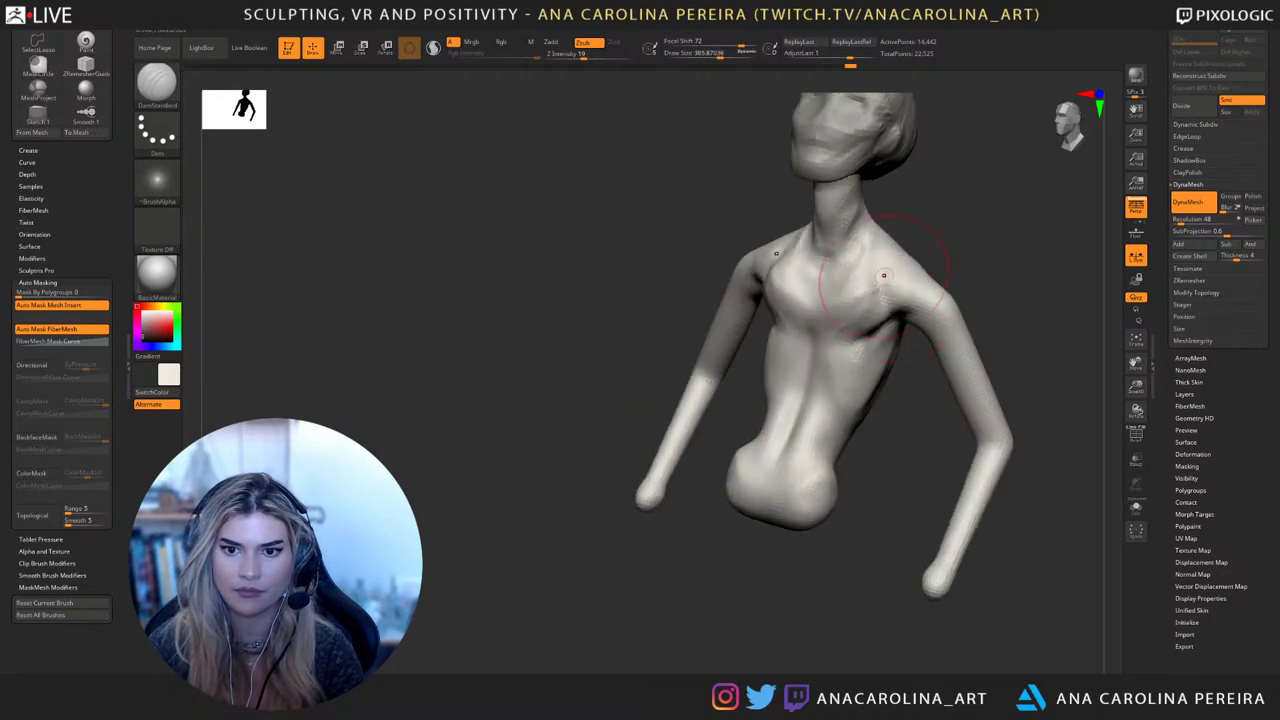
pyautogui.moveTo(1010, 215); pyautogui.dragTo(898, 256)
pyautogui.moveTo(978, 240)
pyautogui.mouseDown()
pyautogui.moveTo(820, 250)
pyautogui.moveTo(880, 310)
pyautogui.mouseUp()
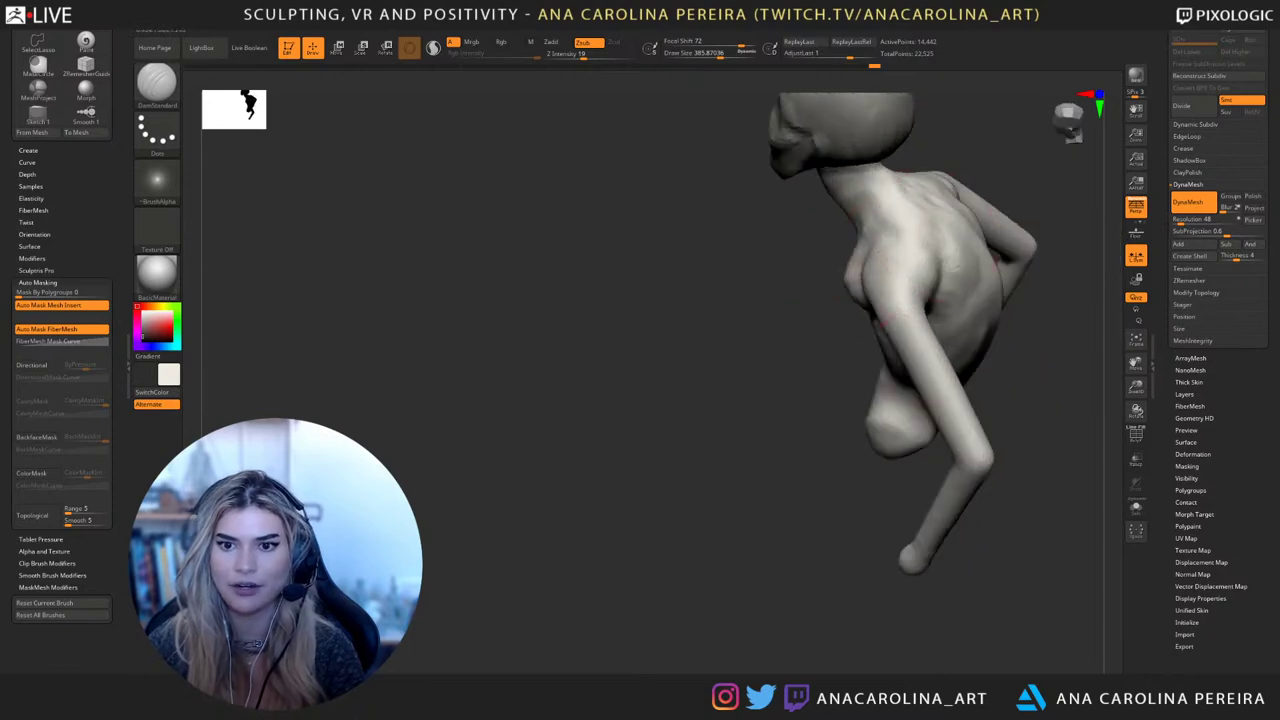
pyautogui.moveTo(778, 335); pyautogui.dragTo(939, 260)
# Reshape the tops of the shoulders with the Move brush at a draw size of about 257
pyautogui.press('b')
pyautogui.press('m')
pyautogui.press('v')
pyautogui.press('space')
pyautogui.moveTo(960, 325)
pyautogui.mouseDown()
pyautogui.moveTo(868, 344)
pyautogui.moveTo(965, 245)
pyautogui.mouseUp()
pyautogui.press('space')
pyautogui.moveTo(676, 278); pyautogui.dragTo(684, 280)
pyautogui.press('space')
pyautogui.moveTo(677, 214)
pyautogui.mouseDown()
pyautogui.moveTo(718, 243)
pyautogui.moveTo(780, 256)
pyautogui.moveTo(716, 256)
pyautogui.mouseUp()
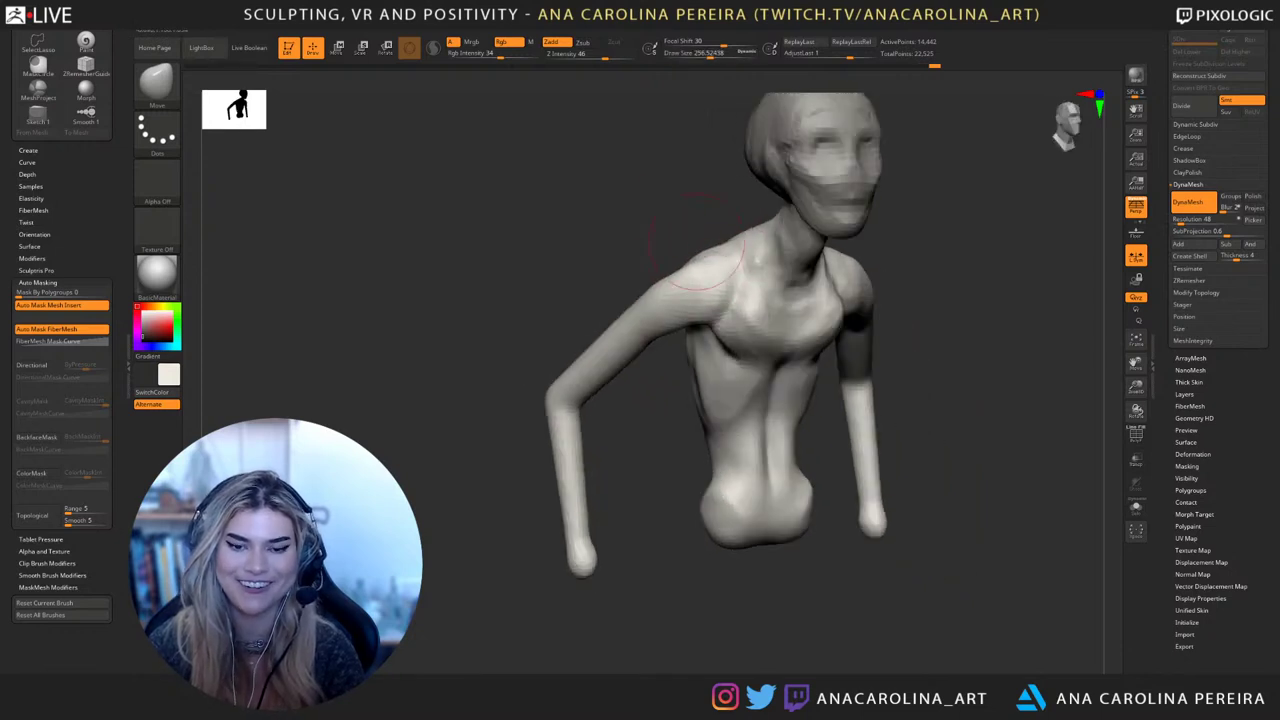
# Refine the contours of the shoulders and upper arms with the Move brush at a draw size of about 209
pyautogui.moveTo(572, 296); pyautogui.dragTo(622, 304)
pyautogui.press('space')
pyautogui.moveTo(694, 237); pyautogui.dragTo(688, 237)
pyautogui.moveTo(703, 287); pyautogui.dragTo(688, 297)
pyautogui.keyDown('shift'); pyautogui.moveTo(876, 338); pyautogui.dragTo(906, 345); pyautogui.keyUp('shift')
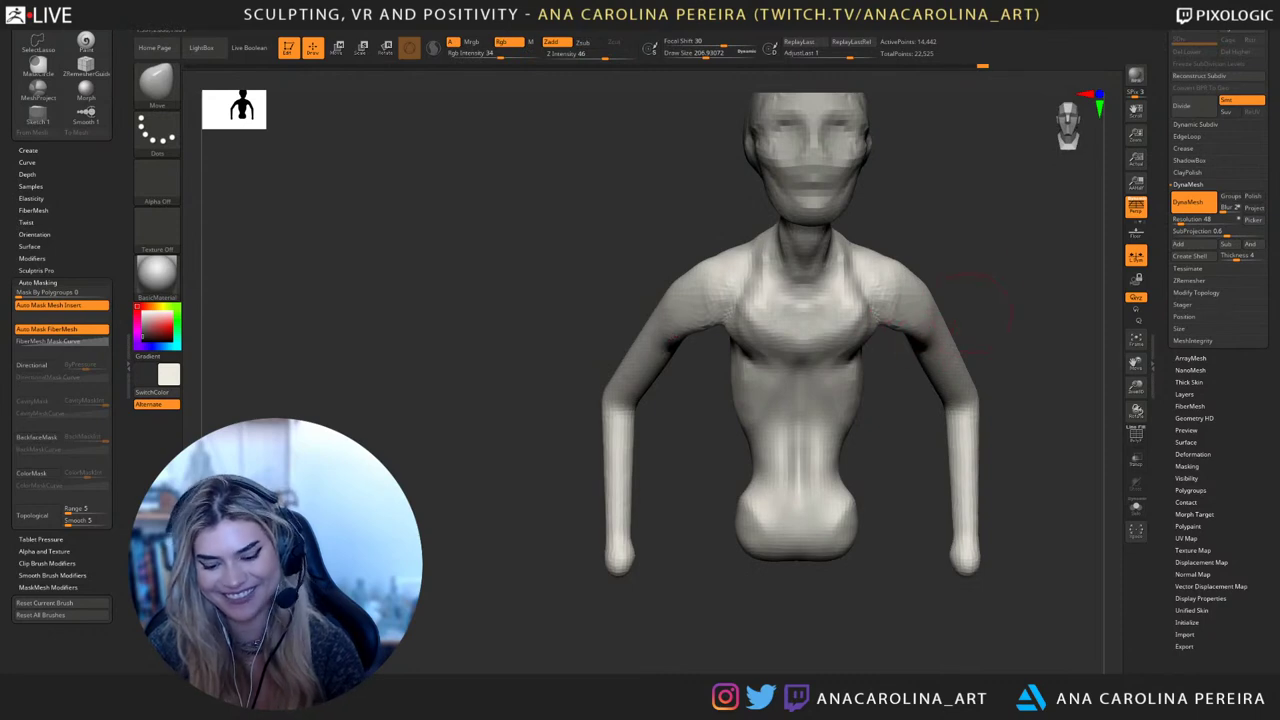
# Build up the deltoids around the front, side and back of the shoulders with ClayBuildup
pyautogui.press('b')
pyautogui.press('c')
pyautogui.press('b')
pyautogui.moveTo(980, 316); pyautogui.dragTo(922, 314)
pyautogui.moveTo(892, 288)
pyautogui.mouseDown()
pyautogui.moveTo(902, 300)
pyautogui.moveTo(880, 296)
pyautogui.moveTo(926, 316)
pyautogui.moveTo(955, 292)
pyautogui.mouseUp()
pyautogui.moveTo(1005, 257); pyautogui.dragTo(925, 285)
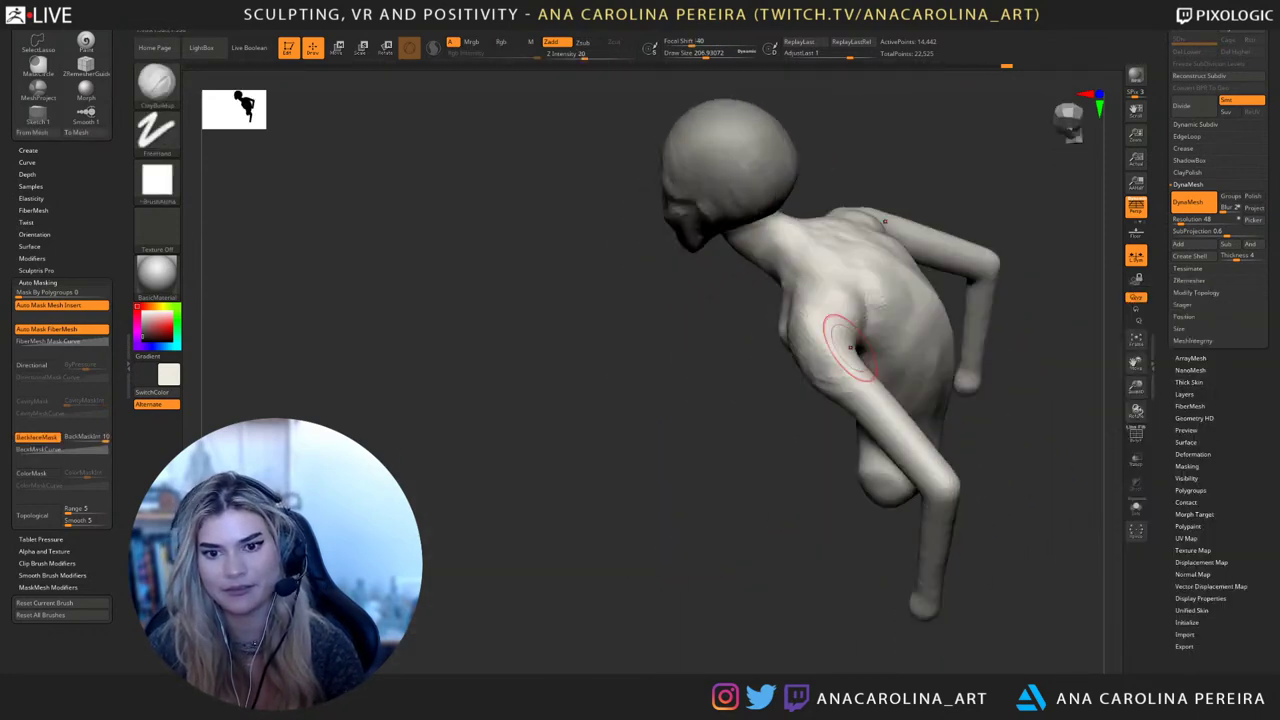
pyautogui.moveTo(857, 346)
pyautogui.mouseDown()
pyautogui.moveTo(824, 322)
pyautogui.moveTo(871, 400)
pyautogui.mouseUp()
pyautogui.moveTo(955, 405)
pyautogui.mouseDown()
pyautogui.moveTo(876, 342)
pyautogui.moveTo(836, 344)
pyautogui.moveTo(826, 364)
pyautogui.moveTo(828, 310)
pyautogui.moveTo(808, 354)
pyautogui.mouseUp()
pyautogui.moveTo(752, 396)
pyautogui.mouseDown()
pyautogui.moveTo(868, 292)
pyautogui.moveTo(896, 286)
pyautogui.mouseUp()
pyautogui.moveTo(575, 274); pyautogui.dragTo(636, 268)
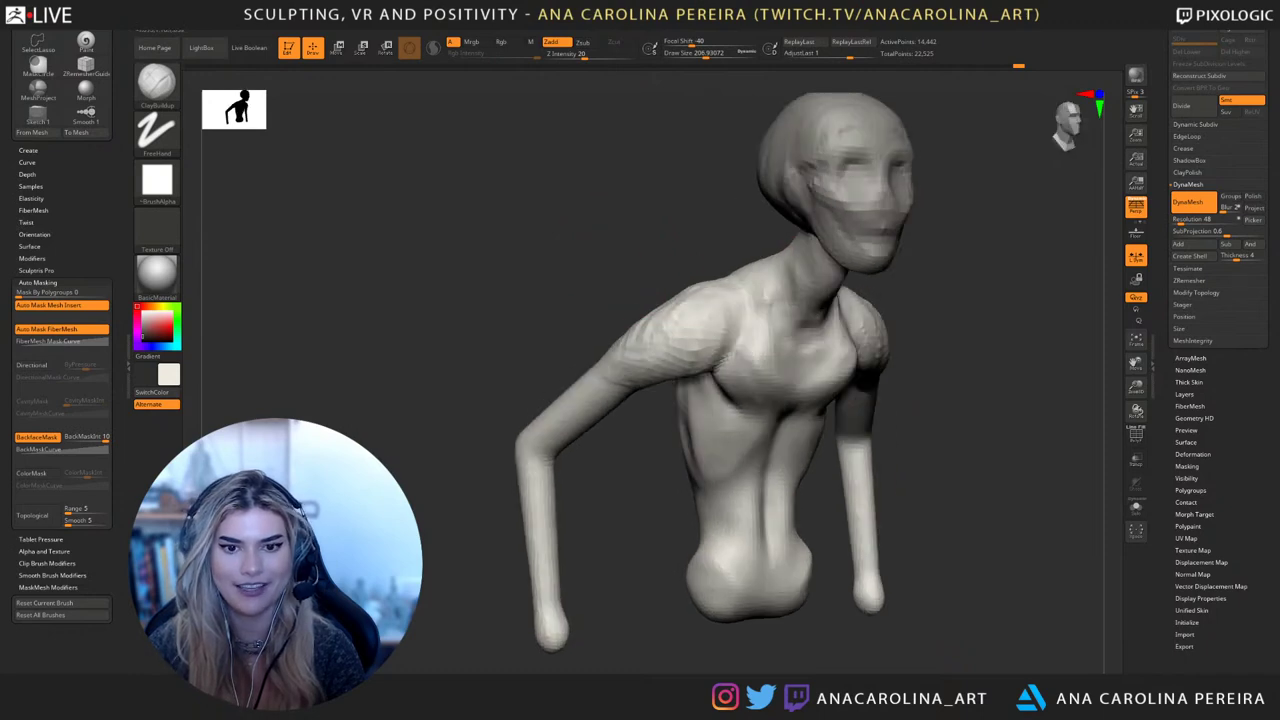
# Add volume to the rear shoulders and upper back with ClayBuildup at a draw size of about 228
pyautogui.press('space')
pyautogui.moveTo(707, 246); pyautogui.dragTo(754, 287)
pyautogui.moveTo(790, 275); pyautogui.dragTo(802, 320)
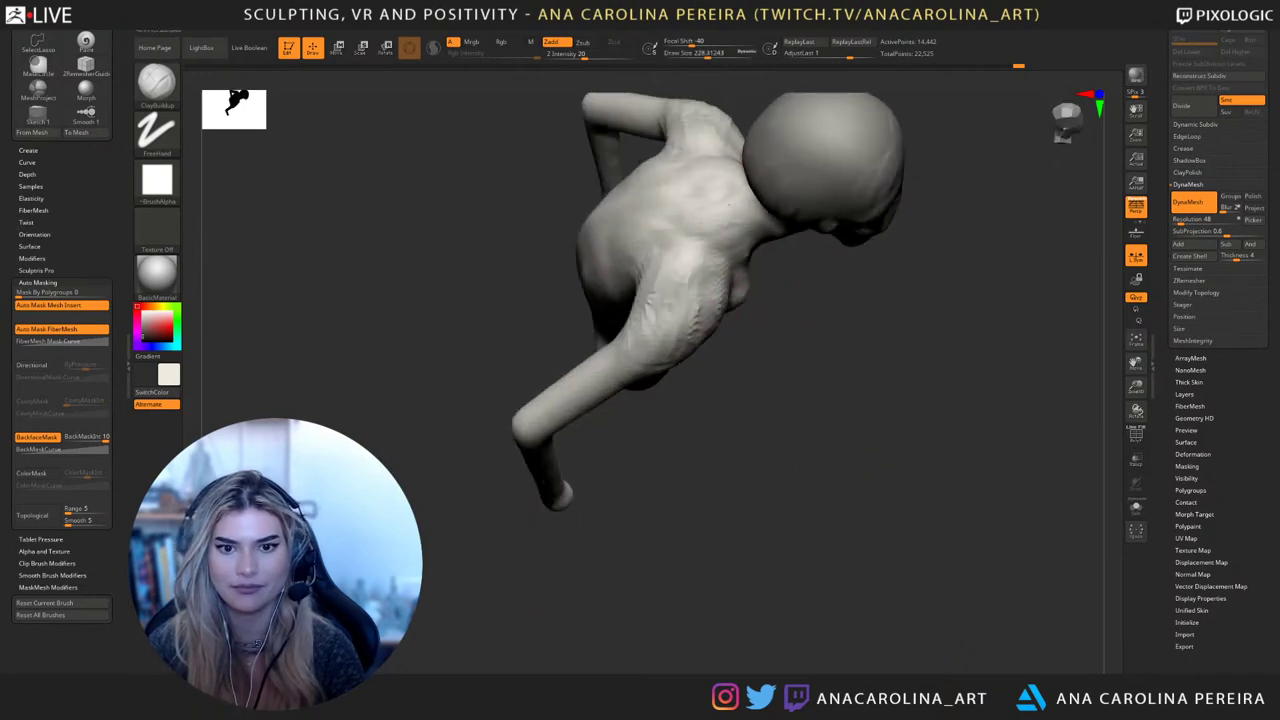
pyautogui.moveTo(680, 205); pyautogui.dragTo(640, 265)
pyautogui.moveTo(1070, 650)
pyautogui.mouseDown()
pyautogui.moveTo(1038, 608)
pyautogui.moveTo(1014, 605)
pyautogui.mouseUp()
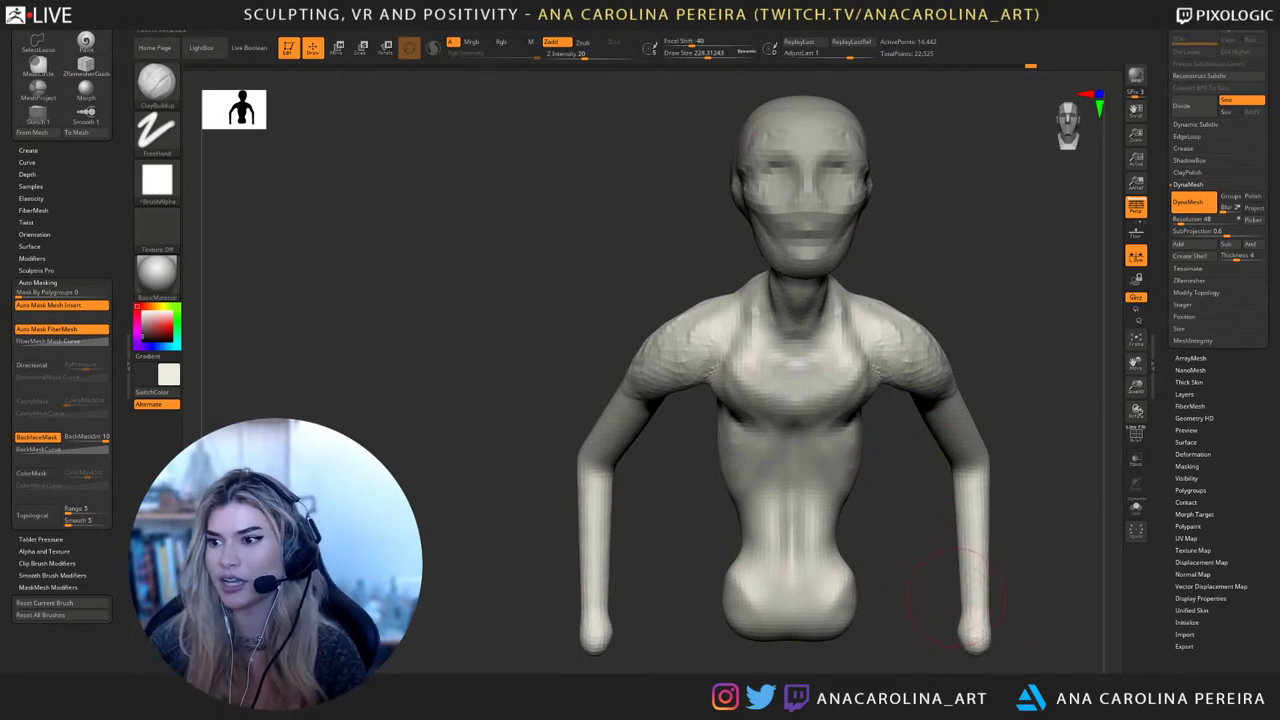
pyautogui.moveTo(1060, 632)
pyautogui.mouseDown()
pyautogui.moveTo(1018, 624)
pyautogui.moveTo(1008, 584)
pyautogui.moveTo(975, 578)
pyautogui.mouseUp()
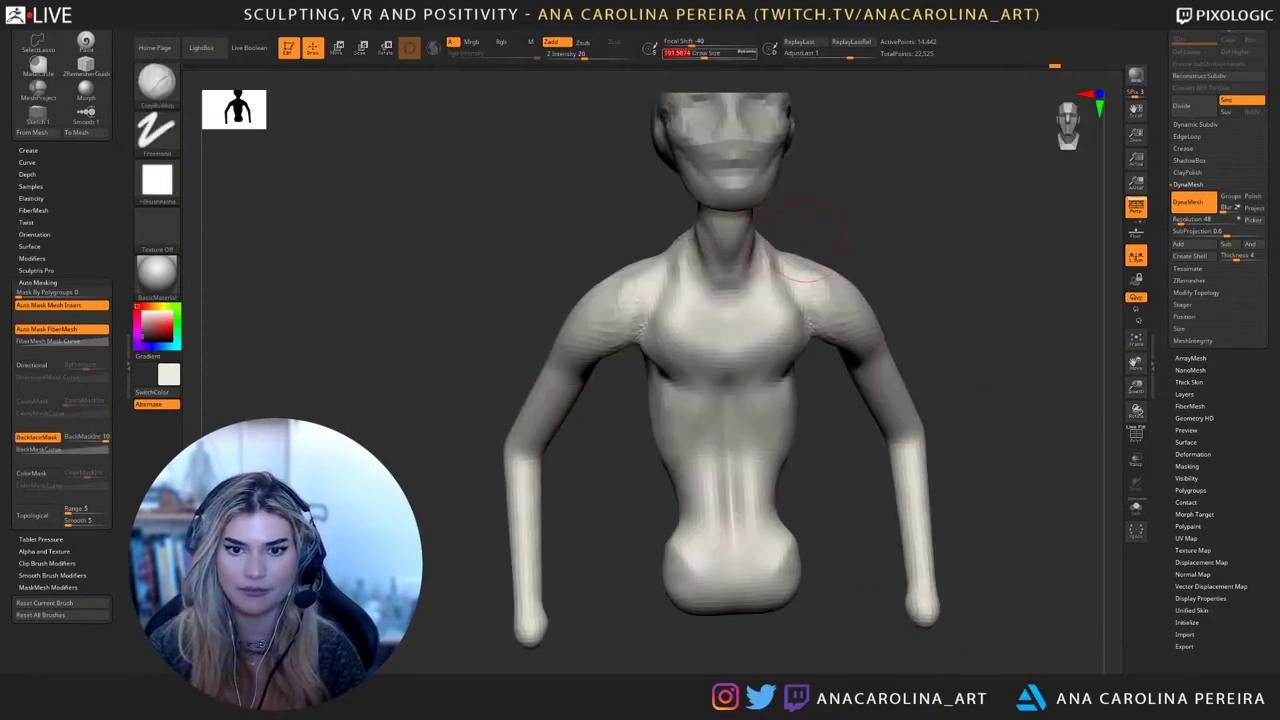
# Build up the collarbone and neck base with ClayBuildup at draw sizes of about 124 and 182, and smooth the chest
pyautogui.moveTo(766, 274); pyautogui.dragTo(808, 257, button='right')
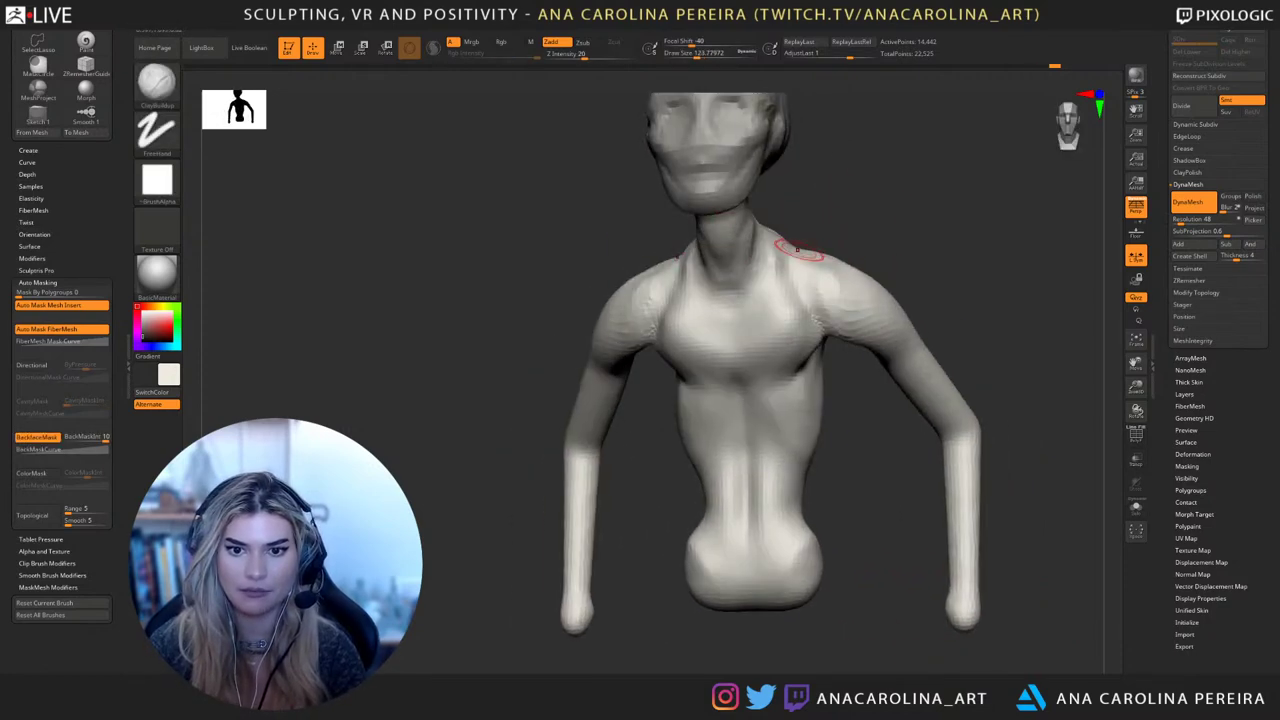
pyautogui.moveTo(780, 254)
pyautogui.mouseDown()
pyautogui.moveTo(770, 276)
pyautogui.moveTo(804, 282)
pyautogui.mouseUp()
pyautogui.moveTo(850, 288); pyautogui.dragTo(735, 292, button='right')
pyautogui.press('space')
pyautogui.moveTo(792, 238)
pyautogui.mouseDown()
pyautogui.moveTo(806, 238)
pyautogui.moveTo(750, 272)
pyautogui.mouseUp()
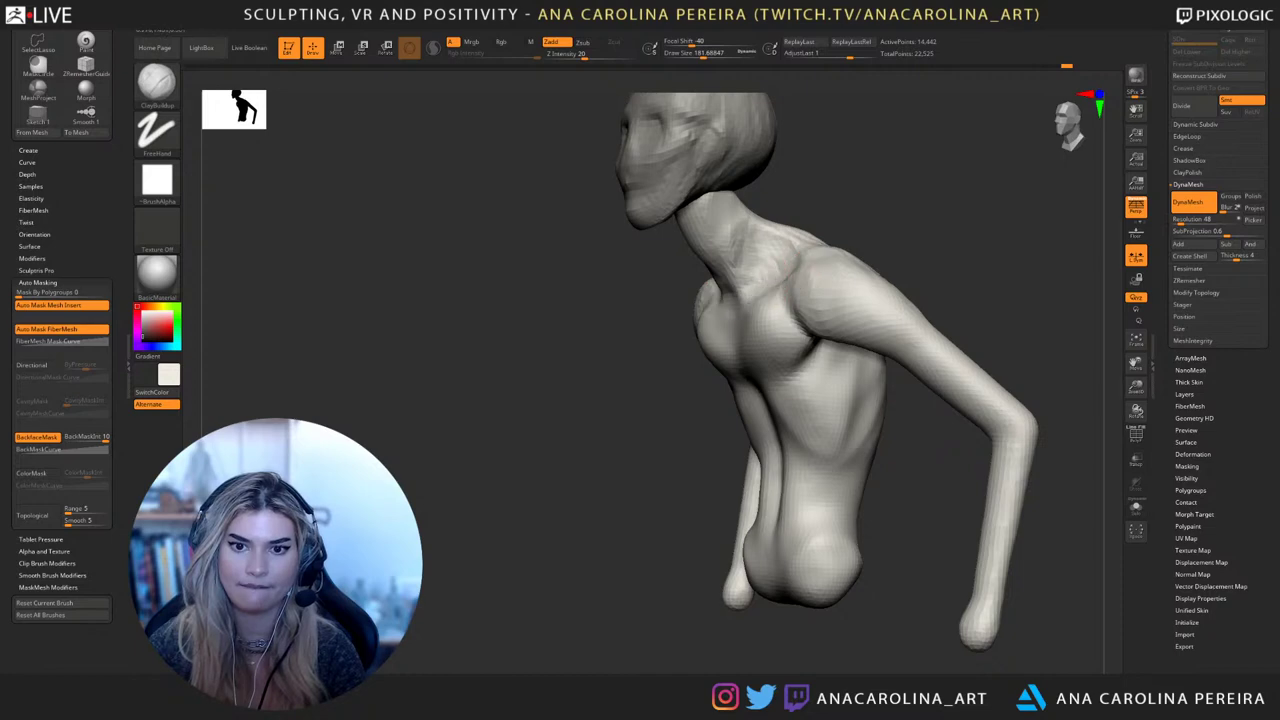
pyautogui.moveTo(770, 285); pyautogui.dragTo(670, 334, button='right')
pyautogui.moveTo(668, 336)
pyautogui.mouseDown()
pyautogui.moveTo(686, 346)
pyautogui.moveTo(696, 324)
pyautogui.moveTo(668, 358)
pyautogui.mouseUp()
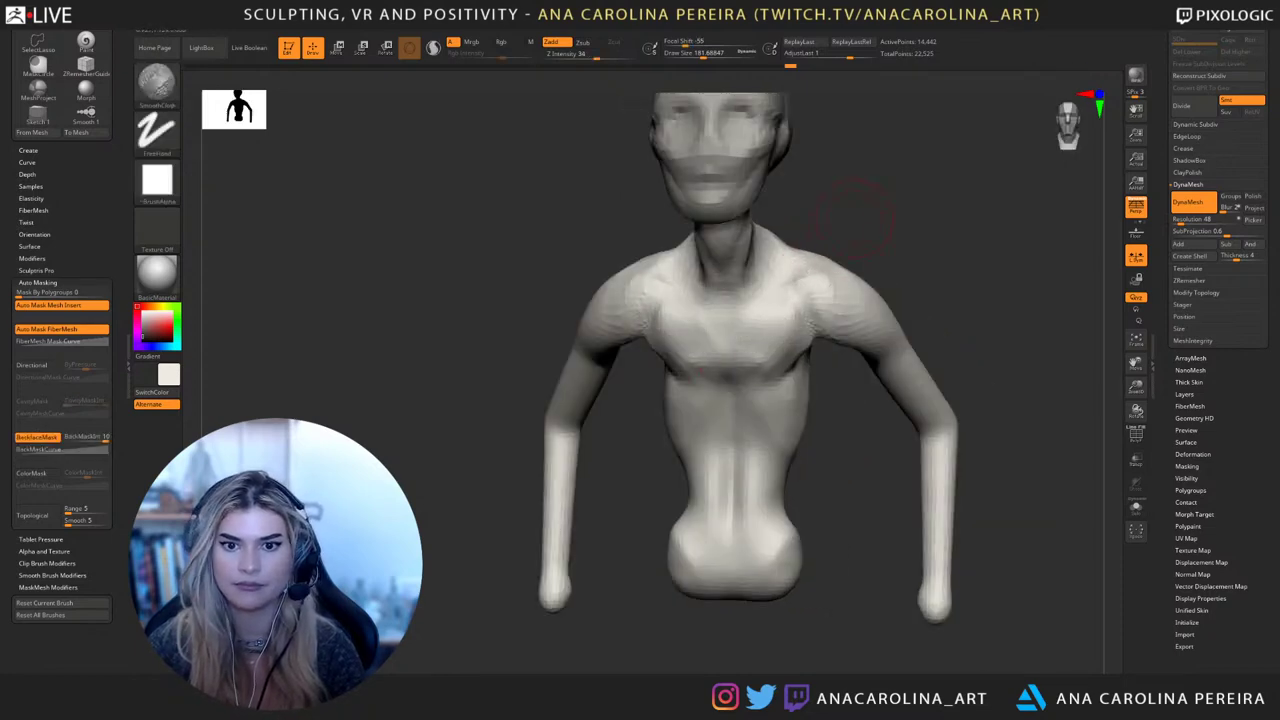
# Build up the trapezius, side of the neck and rear shoulders with ClayBuildup at a draw size of about 217
pyautogui.moveTo(870, 205); pyautogui.dragTo(800, 222, button='right')
pyautogui.press('space')
pyautogui.moveTo(816, 218); pyautogui.dragTo(823, 218)
pyautogui.moveTo(815, 180); pyautogui.dragTo(790, 225, button='right')
pyautogui.moveTo(790, 225)
pyautogui.mouseDown()
pyautogui.moveTo(815, 240)
pyautogui.moveTo(855, 230)
pyautogui.mouseUp()
pyautogui.moveTo(850, 190); pyautogui.dragTo(868, 152, button='right')
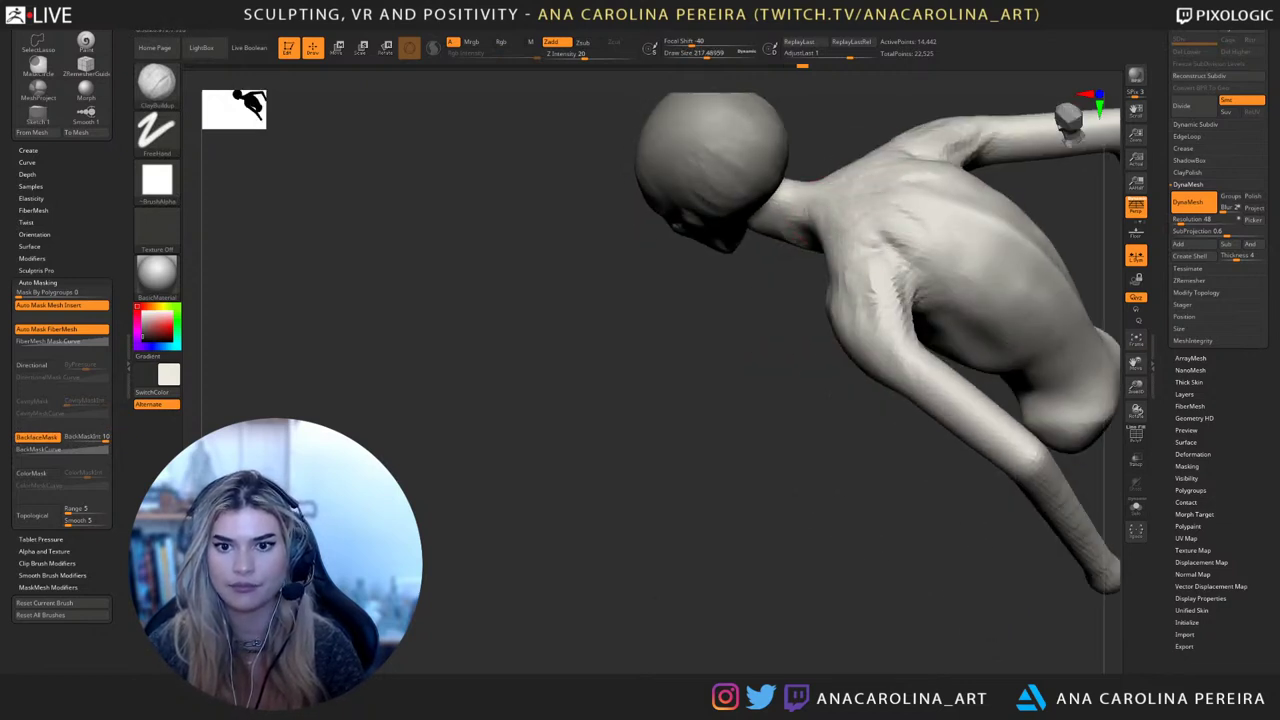
pyautogui.moveTo(850, 240)
pyautogui.mouseDown()
pyautogui.moveTo(908, 243)
pyautogui.moveTo(848, 235)
pyautogui.moveTo(897, 226)
pyautogui.moveTo(846, 244)
pyautogui.moveTo(868, 240)
pyautogui.moveTo(840, 218)
pyautogui.mouseUp()
pyautogui.moveTo(840, 218)
pyautogui.mouseDown(button='right')
pyautogui.moveTo(985, 190)
pyautogui.moveTo(1030, 215)
pyautogui.mouseUp(button='right')
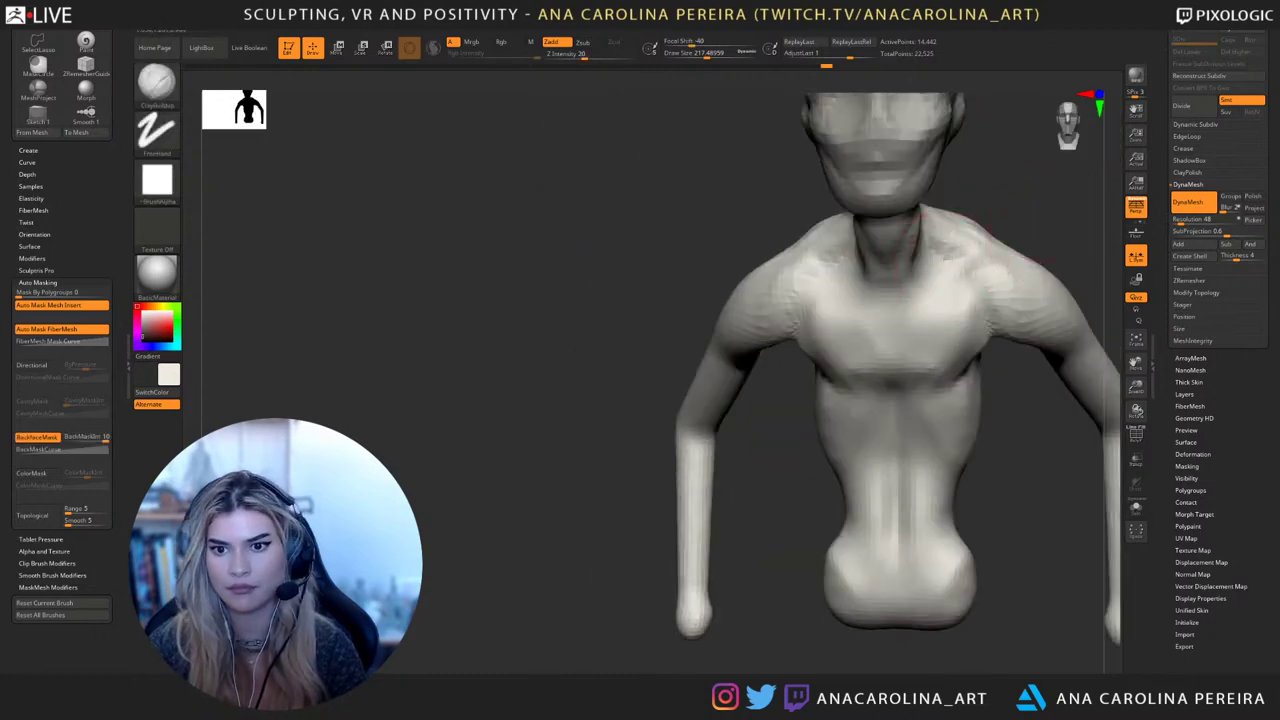
# Carve the collarbones and the notch at the neck base with DamStandard at a draw size of about 251
pyautogui.moveTo(660, 230); pyautogui.dragTo(800, 220, button='right')
pyautogui.press('b')
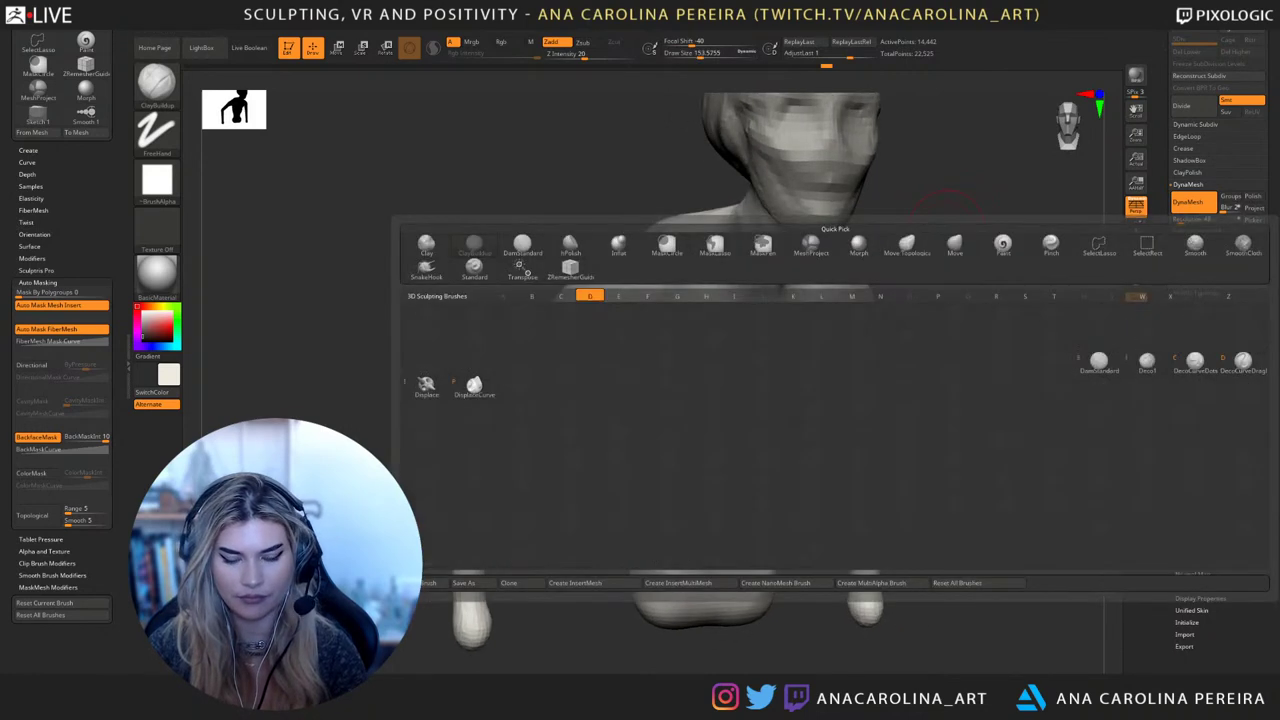
pyautogui.press('s')
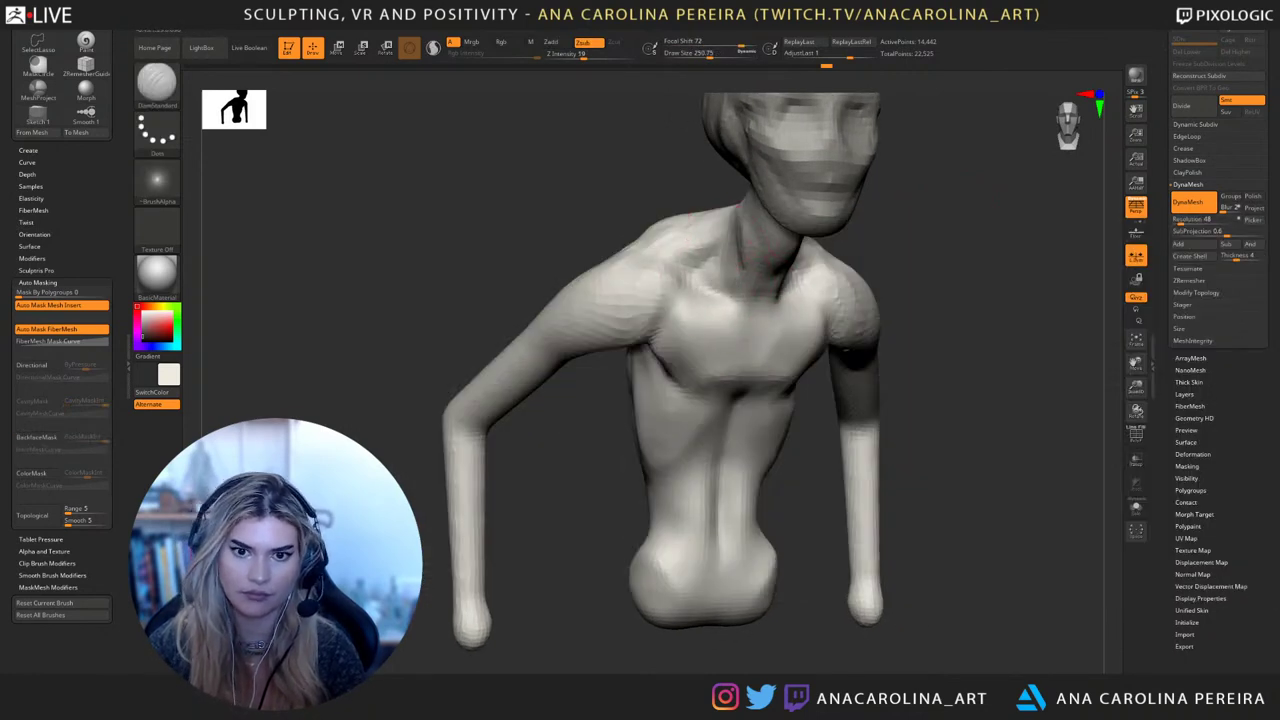
pyautogui.moveTo(728, 246); pyautogui.dragTo(736, 292)
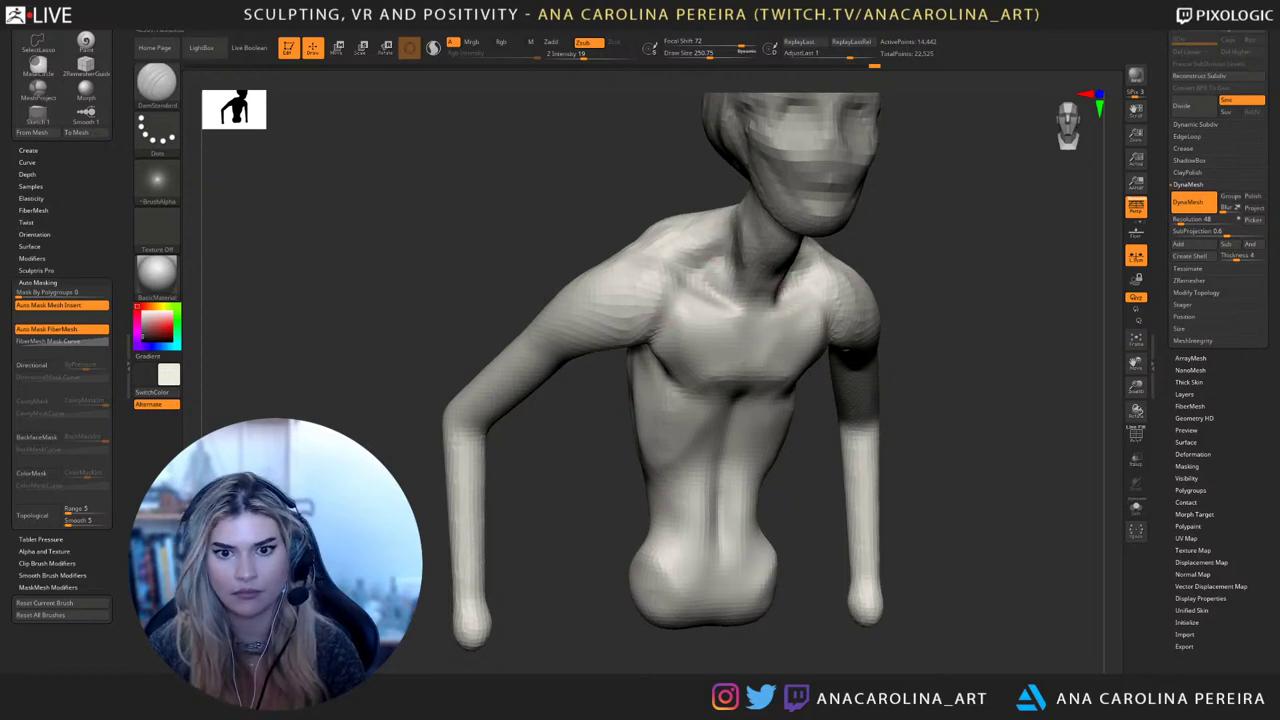
pyautogui.moveTo(740, 302); pyautogui.dragTo(760, 320)
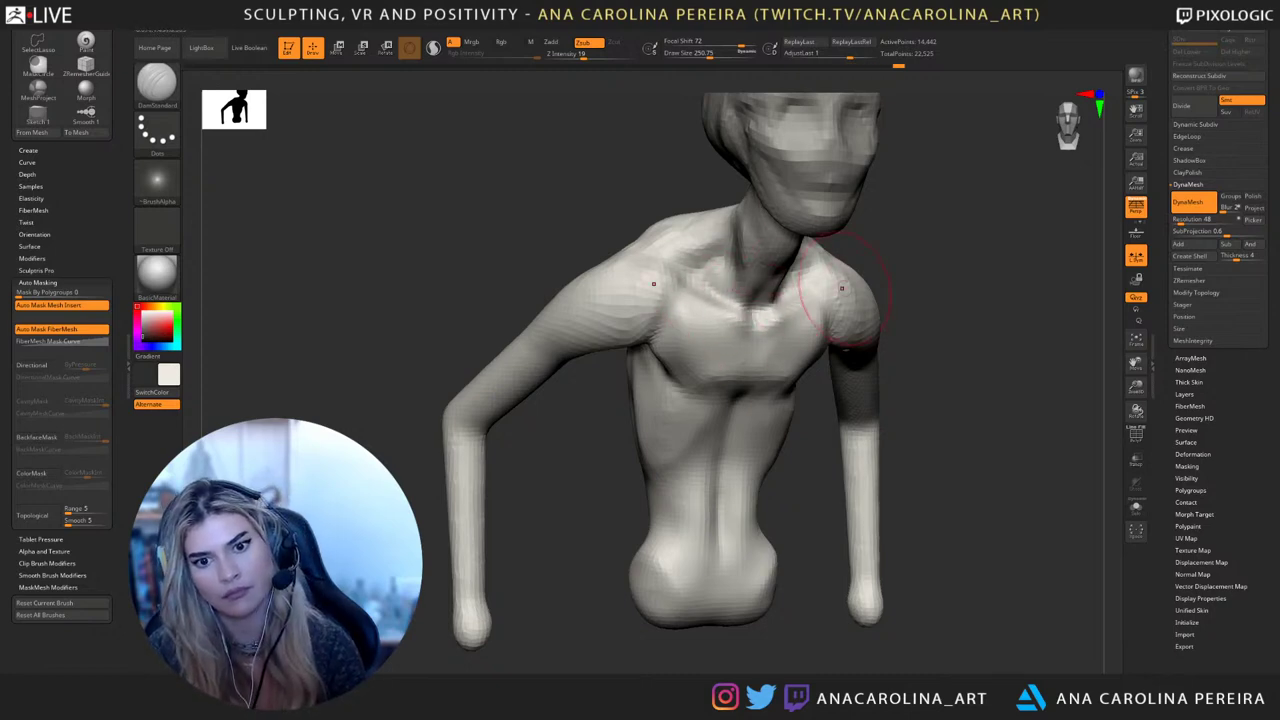
pyautogui.moveTo(930, 292); pyautogui.dragTo(800, 315)
pyautogui.moveTo(742, 256)
pyautogui.mouseDown()
pyautogui.moveTo(766, 322)
pyautogui.moveTo(844, 316)
pyautogui.moveTo(826, 311)
pyautogui.mouseUp()
# Switch back to ClayBuildup and sculpt the chest muscles below the collarbones toward the armpits
pyautogui.press('b')
pyautogui.press('c')
pyautogui.press('b')
pyautogui.press('space')
pyautogui.moveTo(930, 262); pyautogui.dragTo(1020, 268)
pyautogui.moveTo(697, 322)
pyautogui.mouseDown()
pyautogui.moveTo(728, 320)
pyautogui.moveTo(688, 364)
pyautogui.moveTo(706, 340)
pyautogui.moveTo(672, 322)
pyautogui.moveTo(674, 368)
pyautogui.moveTo(664, 362)
pyautogui.mouseUp()
# Build up the rib cage and sides of the torso with ClayBuildup at a draw size of about 212
pyautogui.press('space')
pyautogui.press(']')
pyautogui.moveTo(600, 430); pyautogui.dragTo(640, 432)
pyautogui.moveTo(990, 410); pyautogui.dragTo(925, 408)
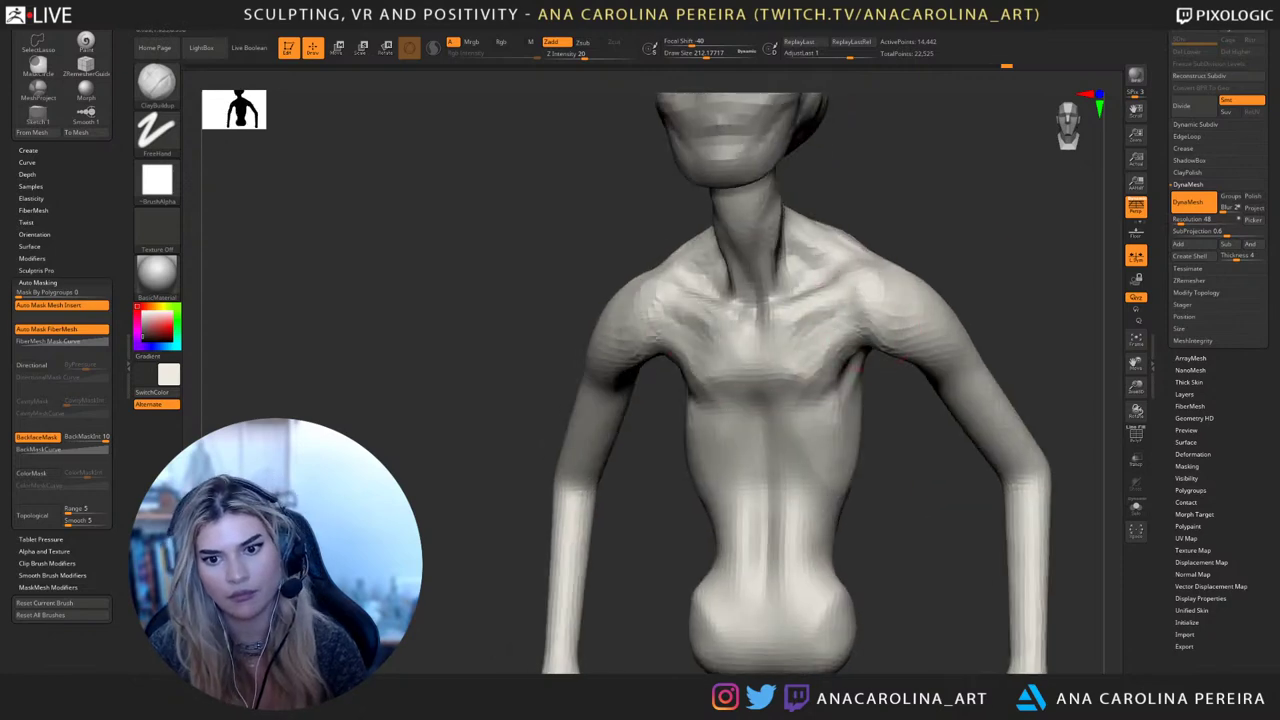
pyautogui.moveTo(782, 367)
pyautogui.mouseDown()
pyautogui.moveTo(812, 376)
pyautogui.moveTo(754, 374)
pyautogui.moveTo(750, 400)
pyautogui.moveTo(779, 447)
pyautogui.moveTo(808, 452)
pyautogui.moveTo(794, 462)
pyautogui.mouseUp()
pyautogui.moveTo(935, 426)
pyautogui.mouseDown()
pyautogui.moveTo(868, 424)
pyautogui.moveTo(902, 464)
pyautogui.mouseUp()
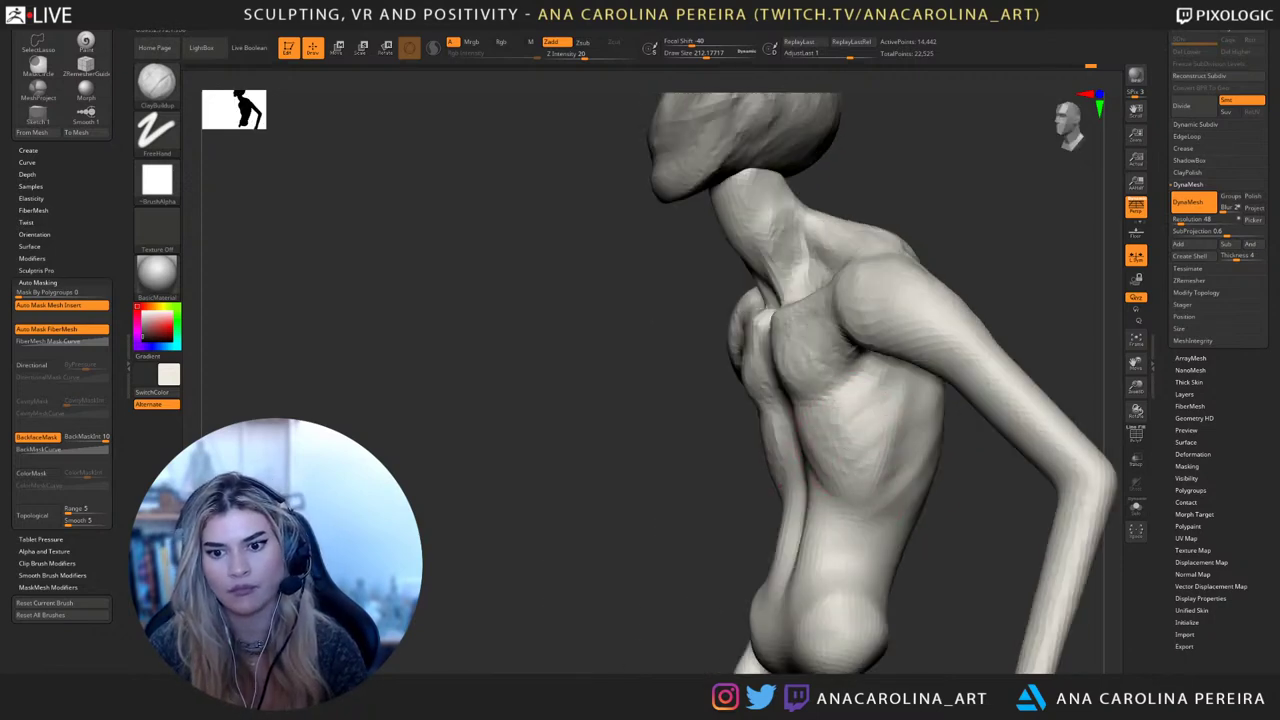
# Examine the torso, shoulder and neck forms from the back, three-quarter and front views
pyautogui.moveTo(990, 505); pyautogui.dragTo(925, 530)
pyautogui.moveTo(1004, 634); pyautogui.dragTo(967, 567)
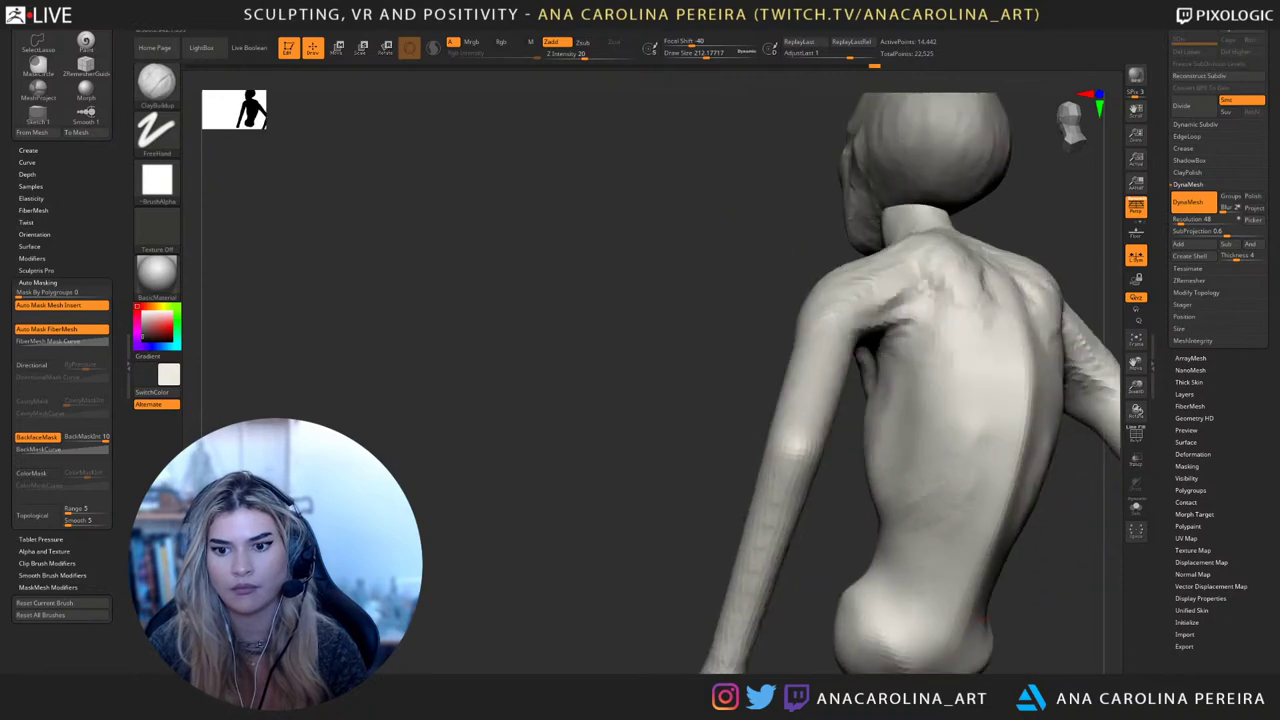
pyautogui.moveTo(958, 349); pyautogui.dragTo(908, 349)
pyautogui.moveTo(950, 600)
pyautogui.mouseDown()
pyautogui.moveTo(1040, 610)
pyautogui.moveTo(1020, 540)
pyautogui.mouseUp()
pyautogui.moveTo(1015, 612)
pyautogui.mouseDown()
pyautogui.moveTo(1030, 615)
pyautogui.moveTo(950, 613)
pyautogui.mouseUp()
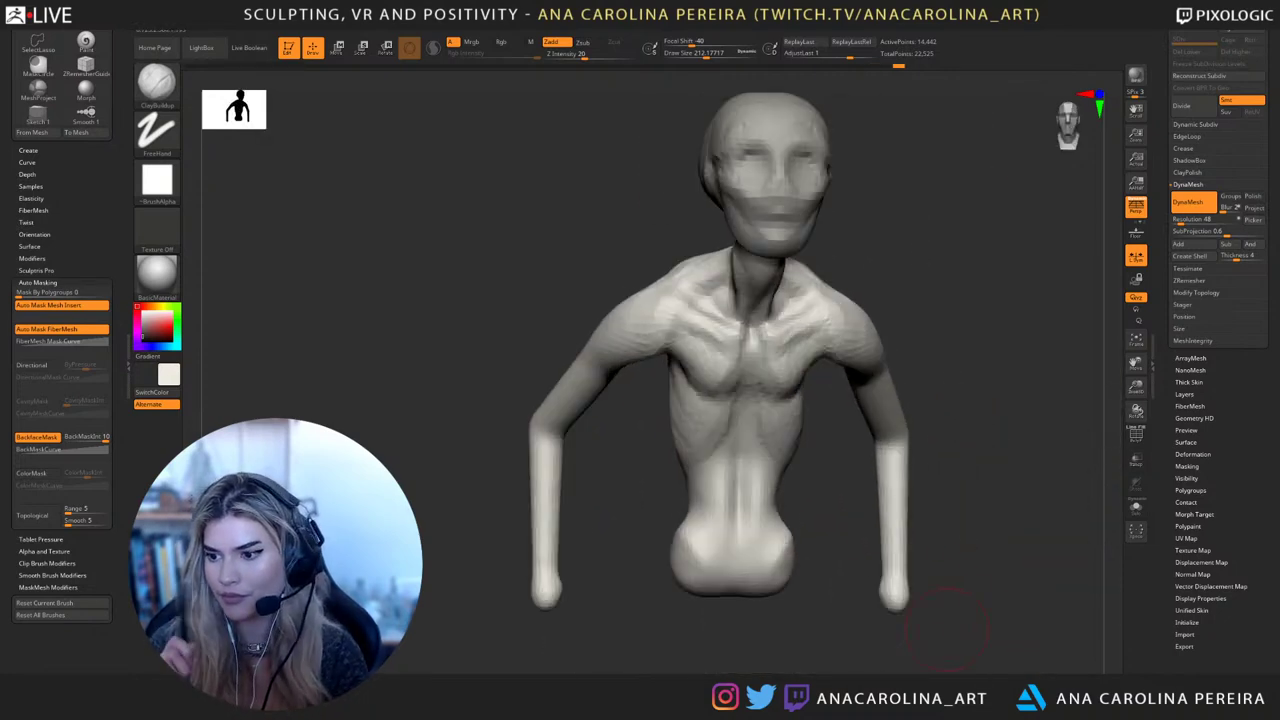
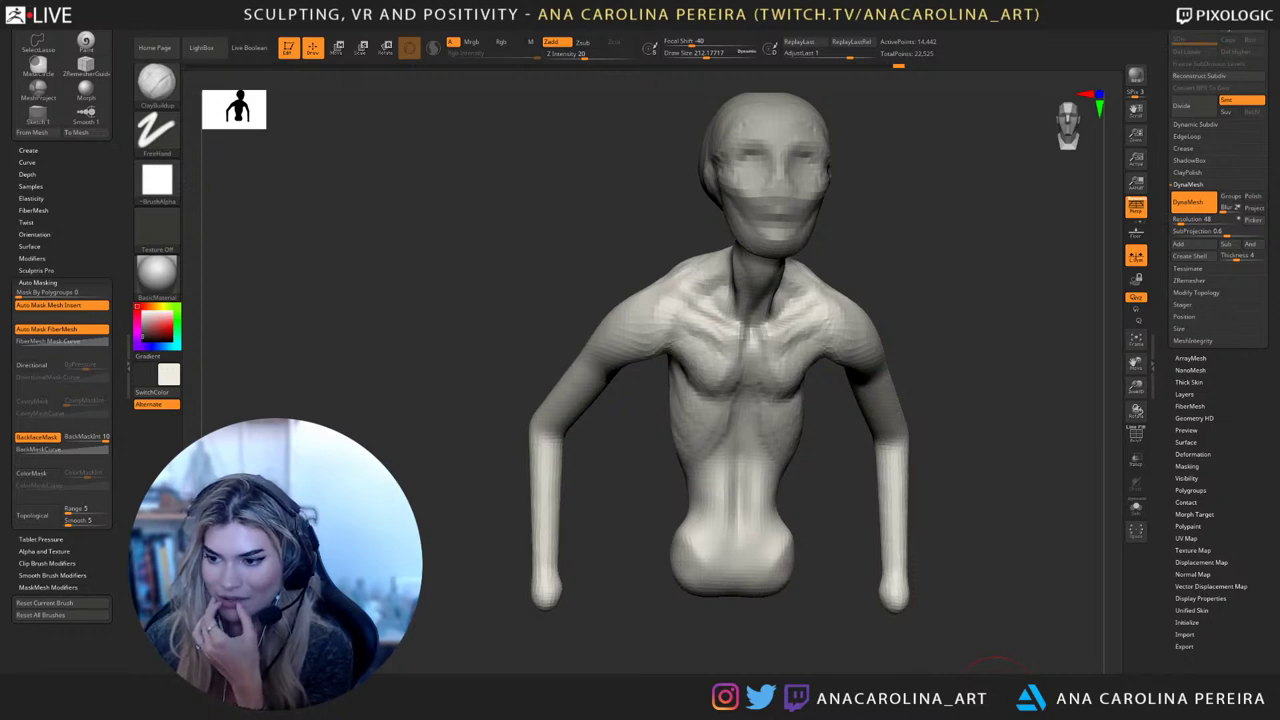
pyautogui.moveTo(995, 665); pyautogui.dragTo(1025, 540)
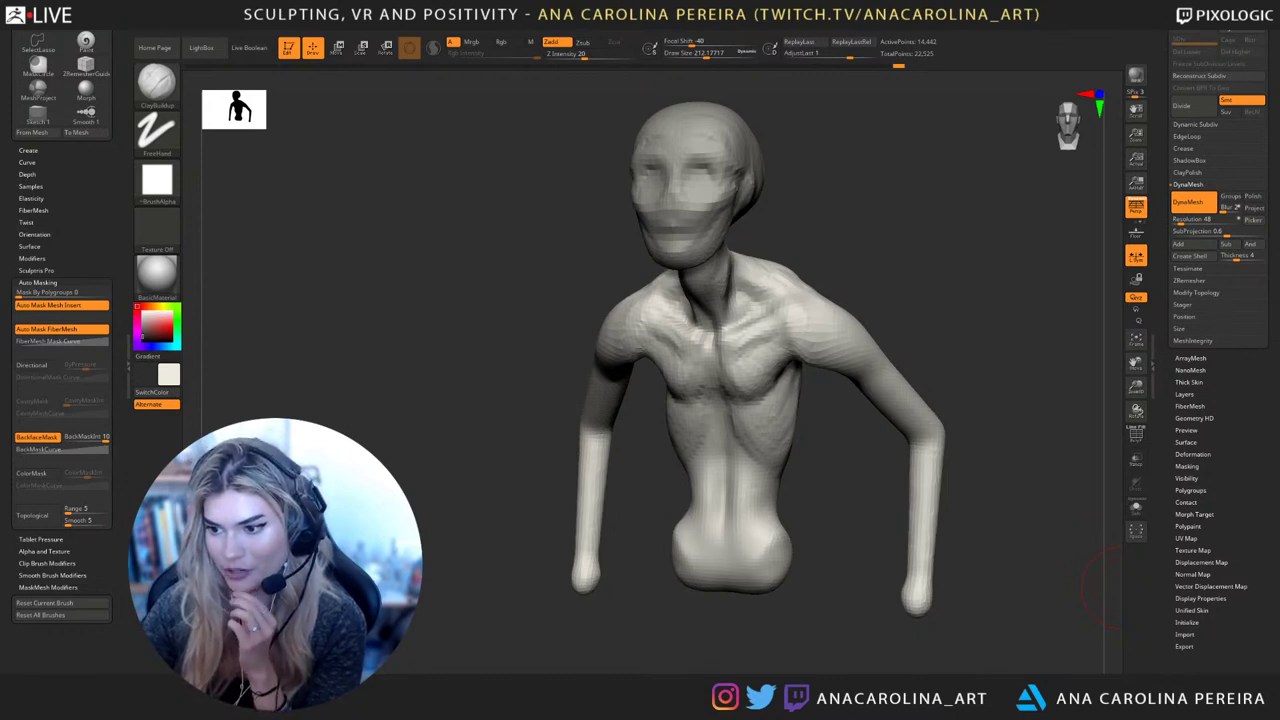
pyautogui.keyDown('shift'); pyautogui.moveTo(1112, 588); pyautogui.dragTo(1039, 552); pyautogui.keyUp('shift')
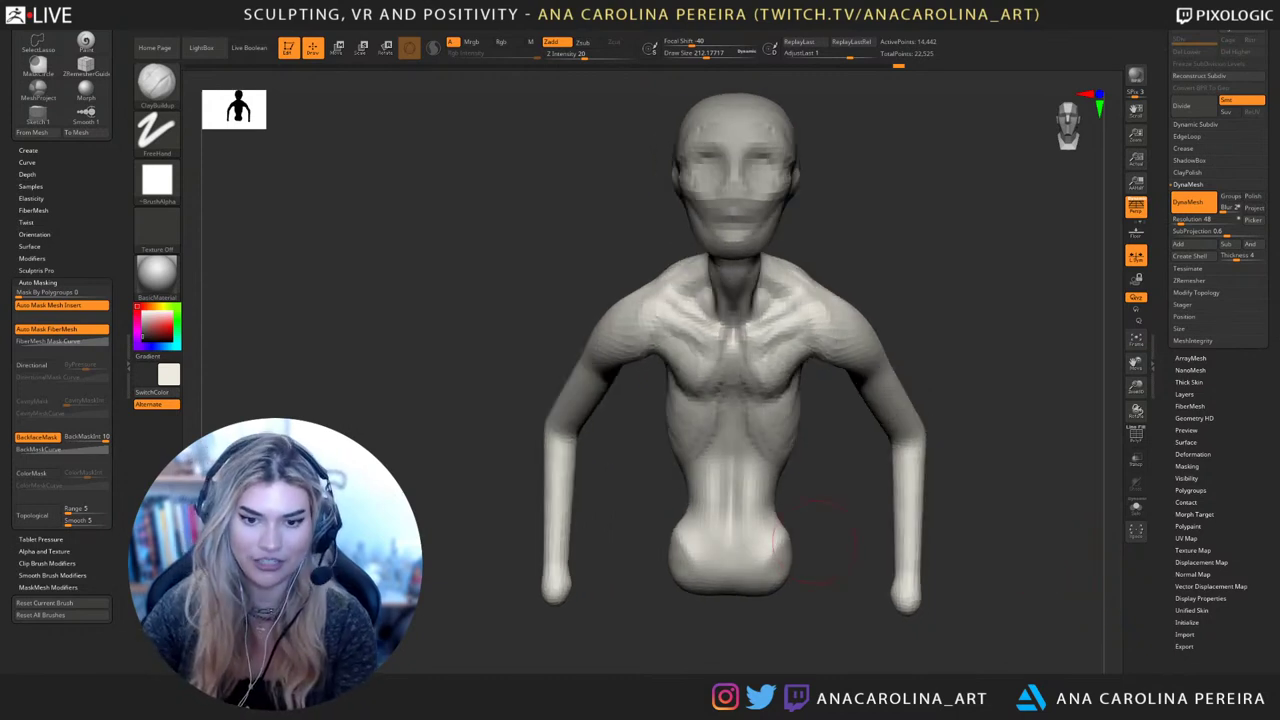
pyautogui.moveTo(815, 542)
pyautogui.mouseDown()
pyautogui.moveTo(950, 525)
pyautogui.moveTo(850, 500)
pyautogui.mouseUp()
# Switch to the Move brush and push in the sides of the rib cage and belly at draw sizes of about 293 and 223
pyautogui.press('b')
pyautogui.press('m')
pyautogui.press('v')
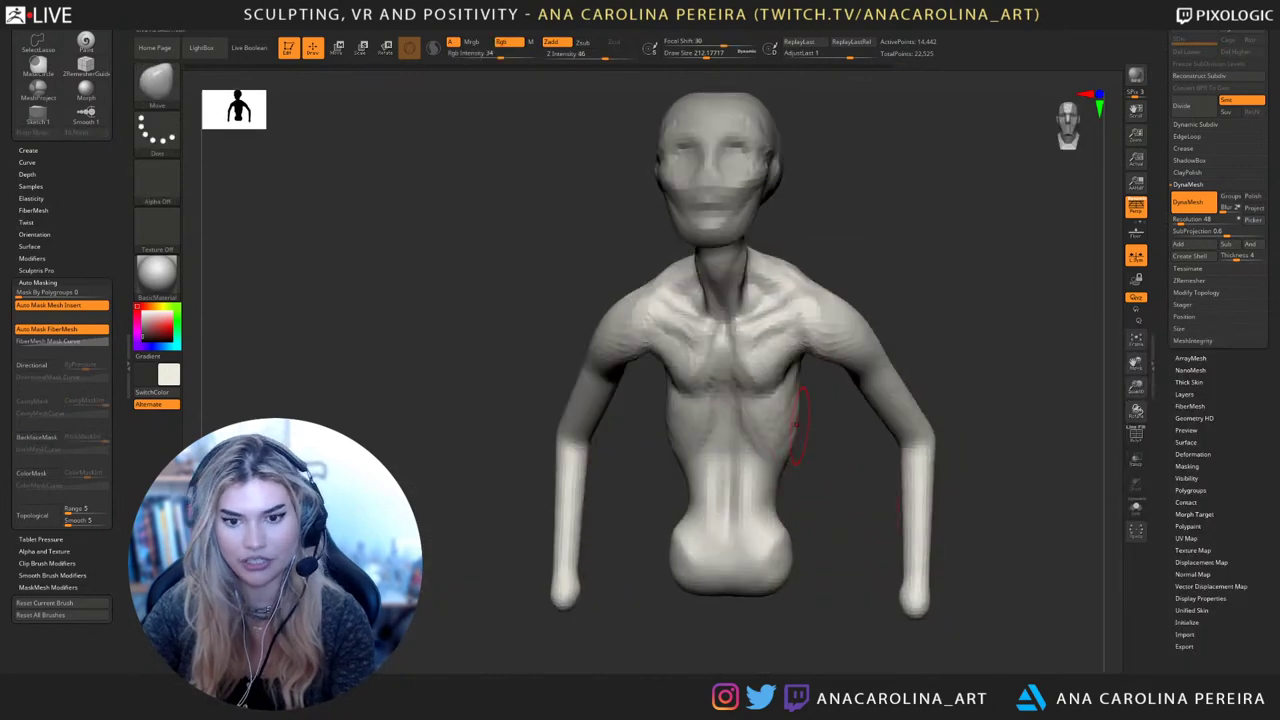
pyautogui.moveTo(796, 424); pyautogui.dragTo(785, 421)
pyautogui.moveTo(706, 55); pyautogui.dragTo(713, 55)
pyautogui.moveTo(792, 424); pyautogui.dragTo(777, 428)
pyautogui.moveTo(632, 535); pyautogui.dragTo(795, 552)
pyautogui.press('space')
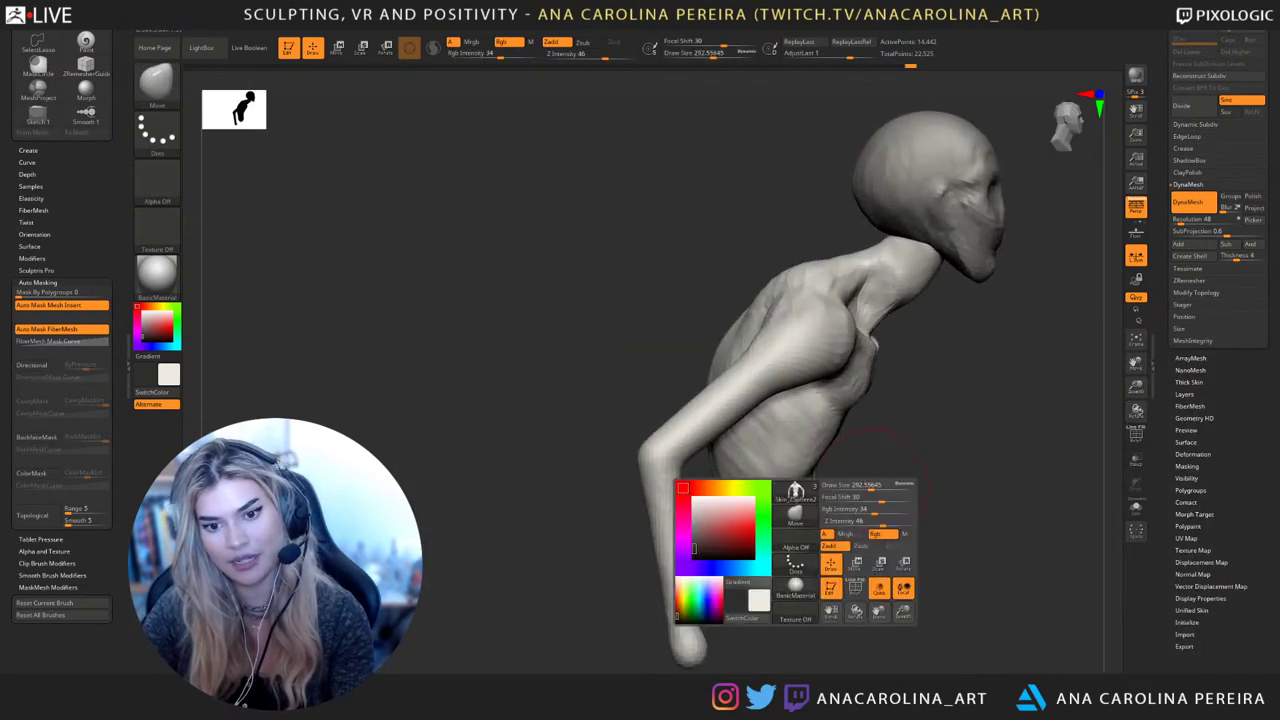
pyautogui.moveTo(873, 486); pyautogui.dragTo(866, 486)
pyautogui.moveTo(880, 486)
pyautogui.mouseDown()
pyautogui.moveTo(888, 462)
pyautogui.moveTo(804, 463)
pyautogui.moveTo(800, 478)
pyautogui.mouseUp()
pyautogui.moveTo(960, 460); pyautogui.dragTo(850, 462)
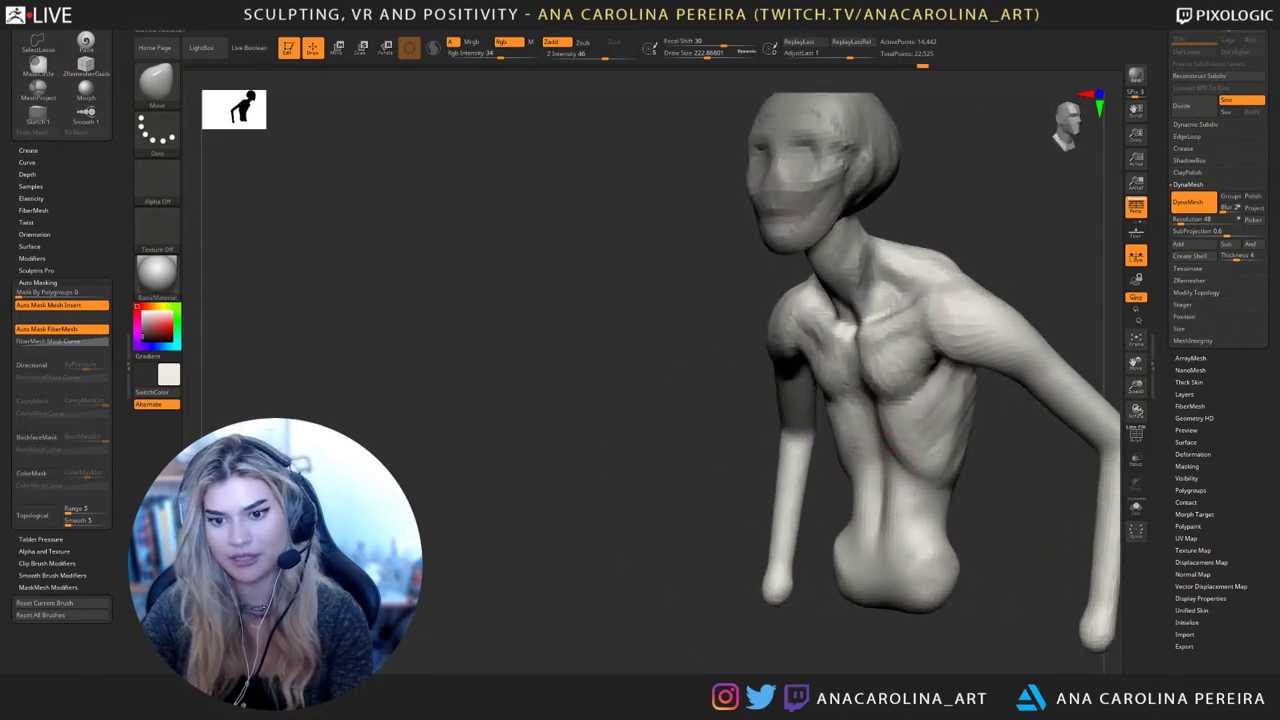
# Carve the arch of the lower rib cage with DamStandard at a draw size of about 282
pyautogui.keyDown('alt'); pyautogui.moveTo(1000, 520); pyautogui.dragTo(948, 503); pyautogui.keyUp('alt')
pyautogui.press('b')
pyautogui.press('d')
pyautogui.press('s')
pyautogui.press('space')
pyautogui.moveTo(887, 458); pyautogui.dragTo(892, 458)
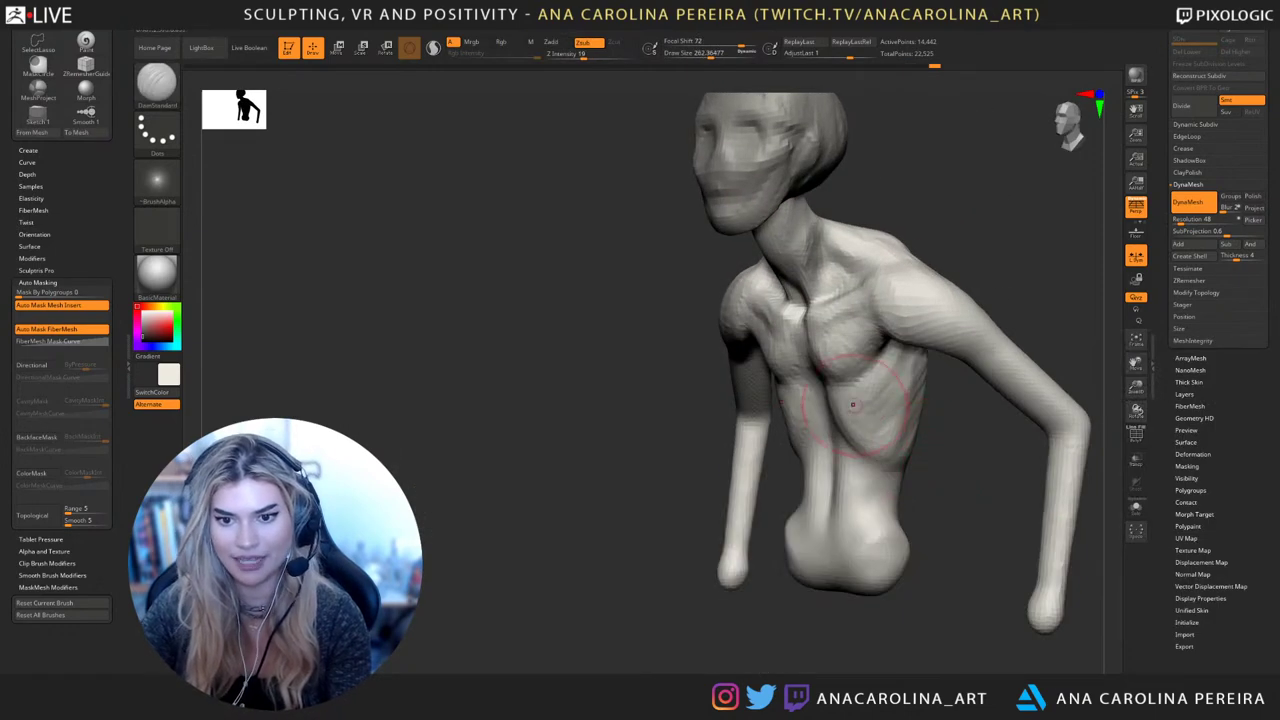
pyautogui.press('space')
pyautogui.moveTo(785, 430); pyautogui.dragTo(834, 436, button='right')
# Switch to ClayBuildup and build up the lower ribs below the chest at draw sizes of about 140 to 197
pyautogui.press('b')
pyautogui.press('m')
pyautogui.press('p')
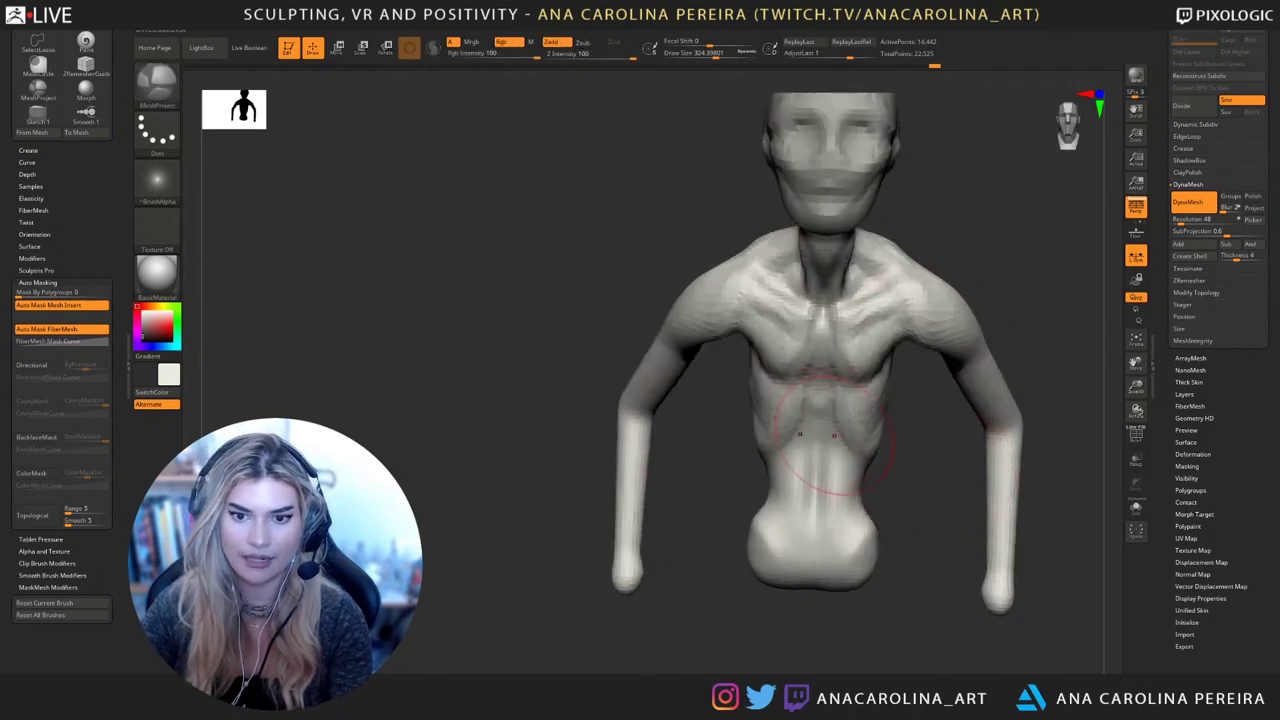
pyautogui.press('b')
pyautogui.press('c')
pyautogui.press('b')
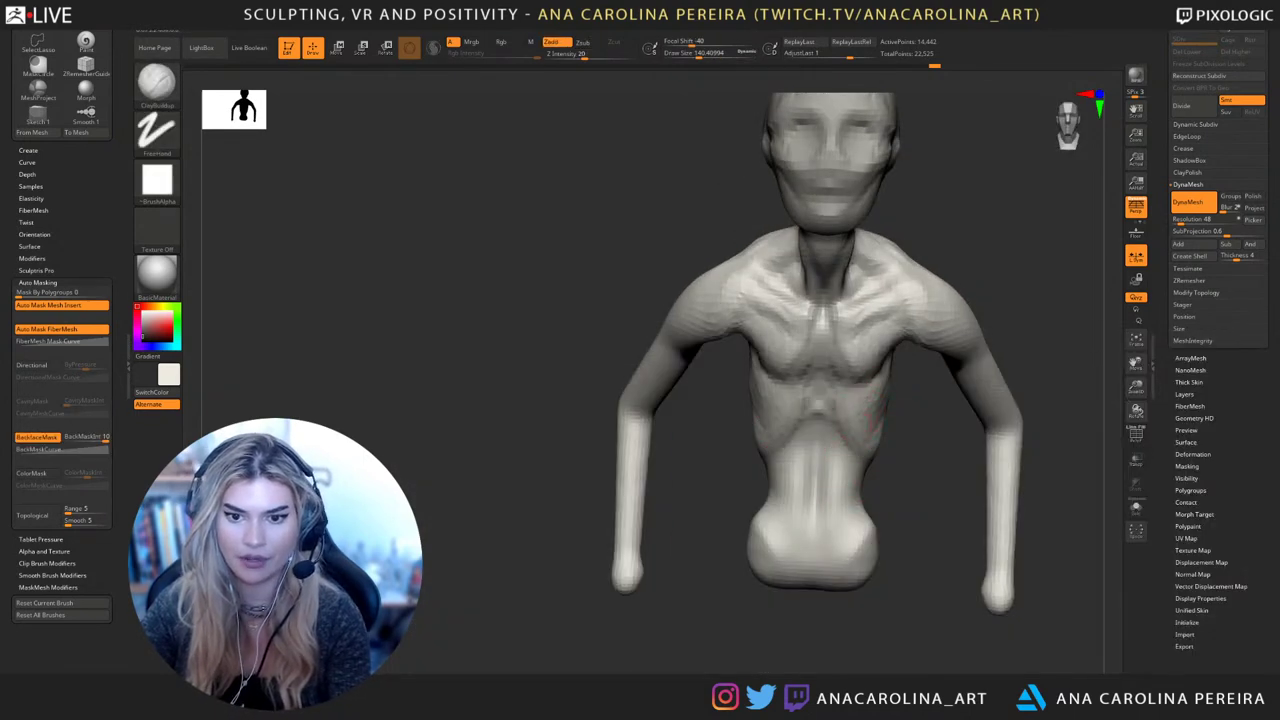
pyautogui.moveTo(918, 447); pyautogui.dragTo(900, 420)
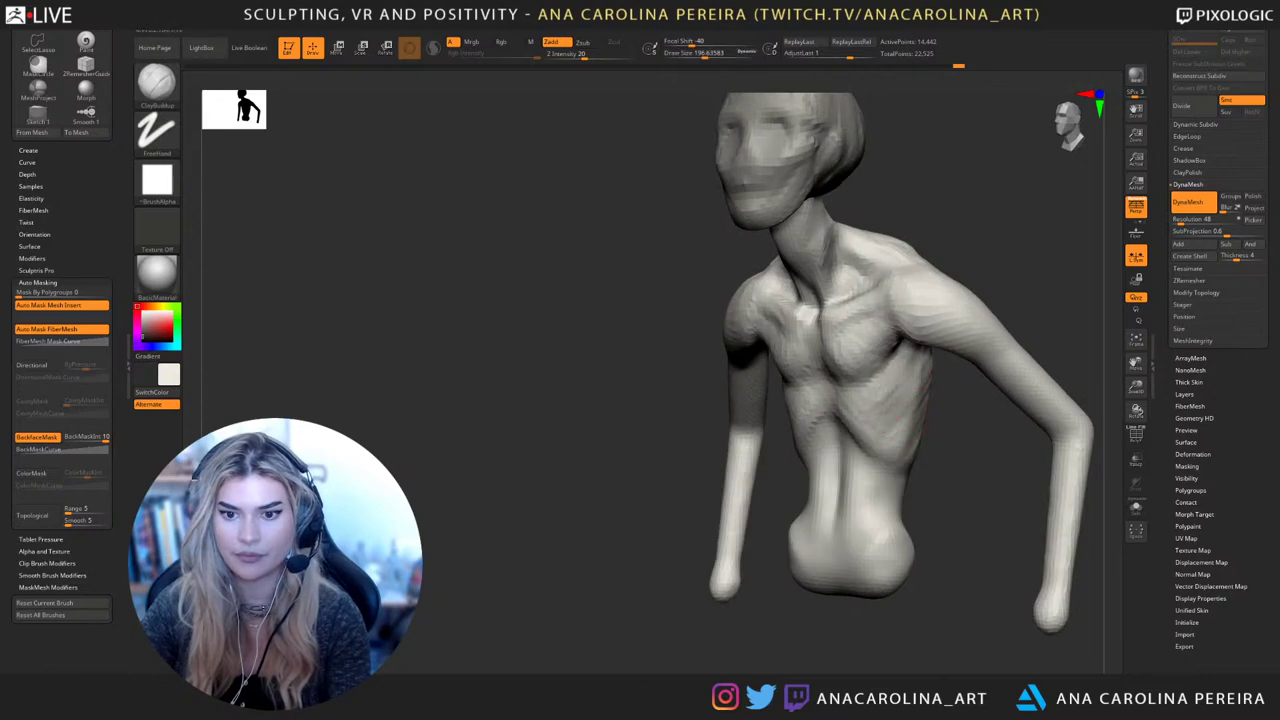
pyautogui.moveTo(907, 377)
pyautogui.mouseDown(button='right')
pyautogui.moveTo(826, 426)
pyautogui.moveTo(850, 466)
pyautogui.moveTo(880, 470)
pyautogui.moveTo(700, 455)
pyautogui.moveTo(912, 342)
pyautogui.moveTo(880, 328)
pyautogui.mouseUp(button='right')
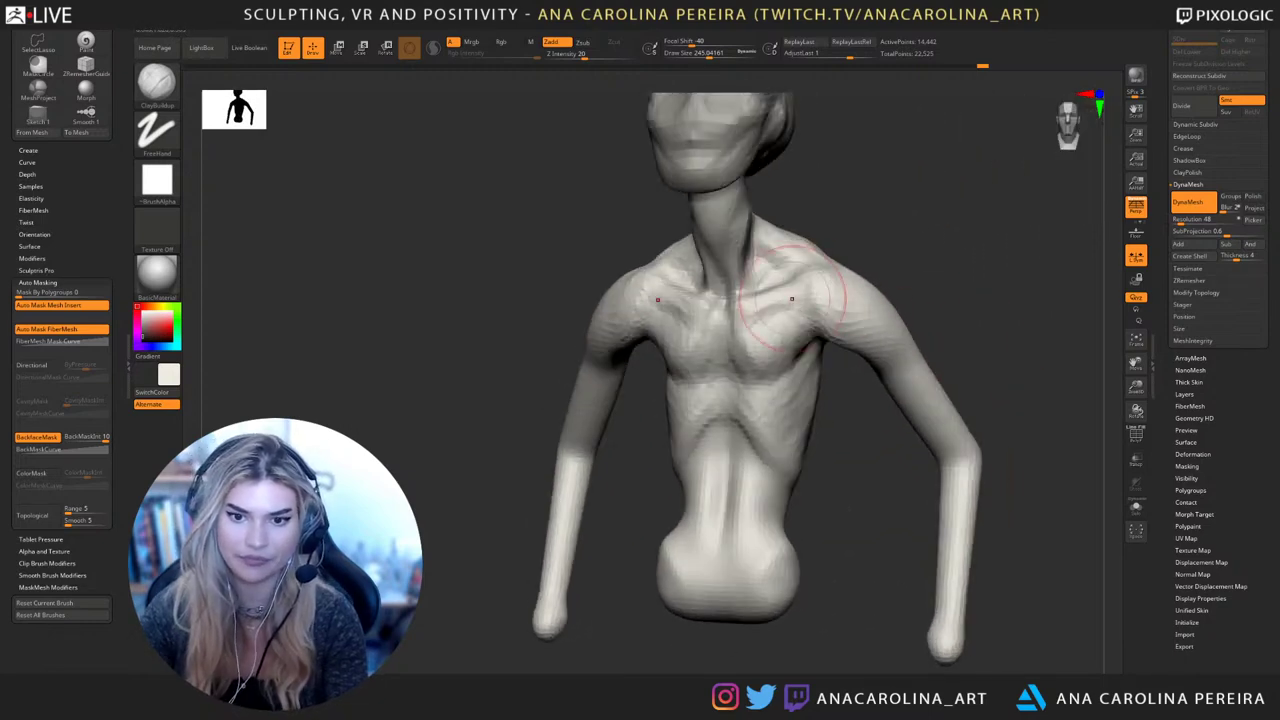
# Sculpt the outer chest, front shoulders and armpits with ClayBuildup at draw sizes of about 245 and 177
pyautogui.moveTo(794, 300); pyautogui.dragTo(836, 310)
pyautogui.moveTo(836, 310); pyautogui.dragTo(854, 272, button='right')
pyautogui.moveTo(910, 345); pyautogui.dragTo(860, 345, button='right')
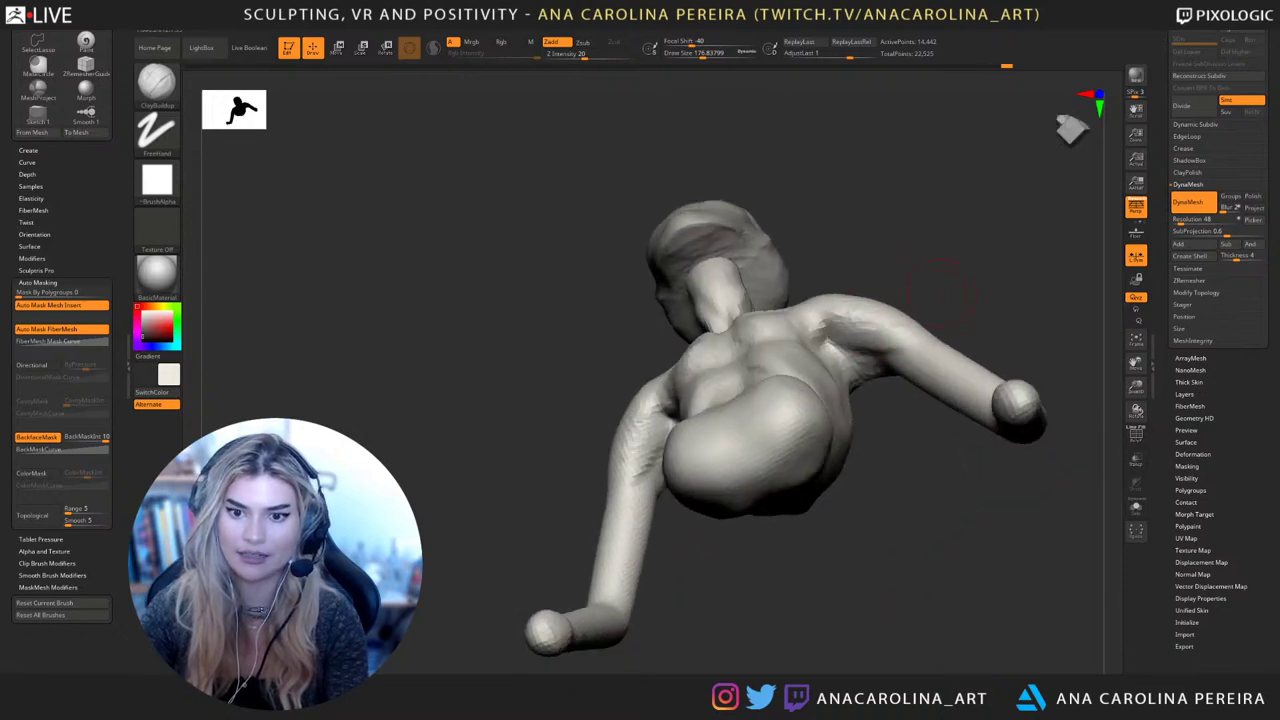
pyautogui.moveTo(880, 300)
pyautogui.mouseDown(button='right')
pyautogui.moveTo(900, 345)
pyautogui.moveTo(855, 346)
pyautogui.moveTo(886, 371)
pyautogui.moveTo(914, 300)
pyautogui.moveTo(955, 325)
pyautogui.mouseUp(button='right')
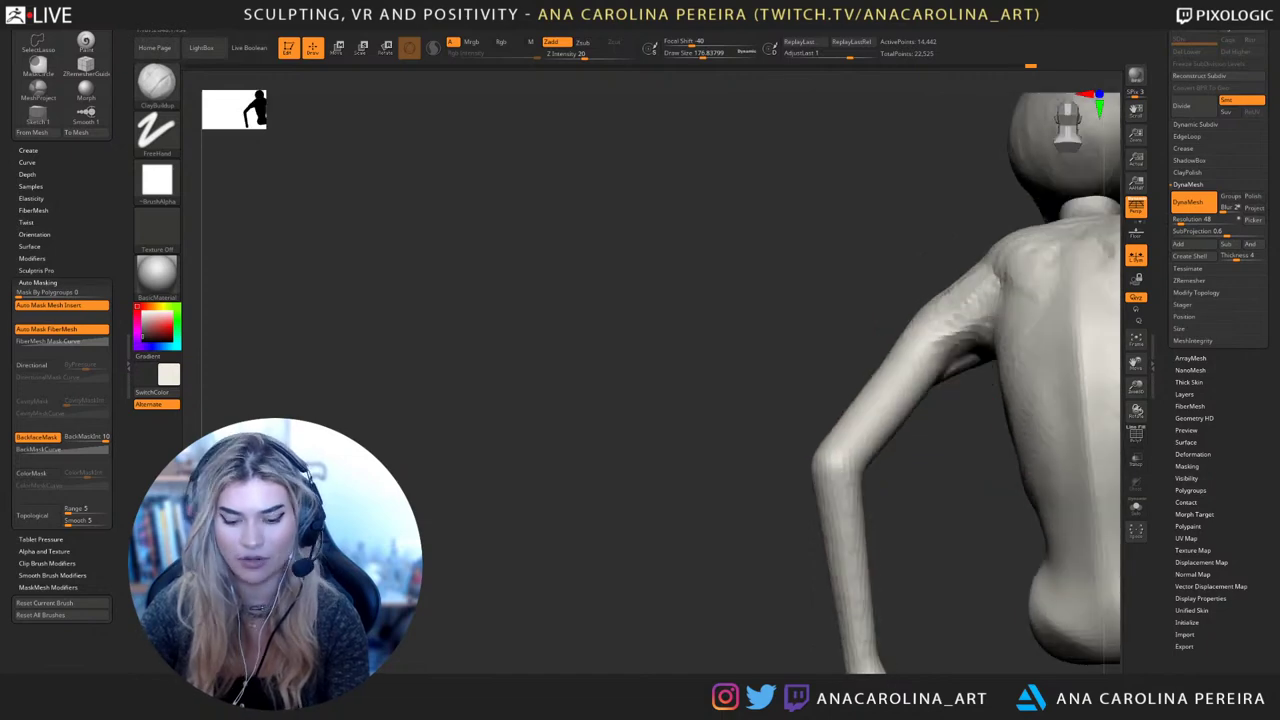
# Remesh the body with DynaMesh and mask both arms up to the shoulders with a lasso from the back view
pyautogui.press('b')
pyautogui.press('m')
pyautogui.press('v')
pyautogui.moveTo(954, 490)
pyautogui.mouseDown(button='right')
pyautogui.moveTo(901, 430)
pyautogui.moveTo(843, 491)
pyautogui.moveTo(713, 549)
pyautogui.mouseUp(button='right')
pyautogui.moveTo(601, 553)
pyautogui.keyDown('ctrl'); pyautogui.mouseDown()
pyautogui.moveTo(729, 434)
pyautogui.moveTo(750, 322)
pyautogui.mouseUp(); pyautogui.keyUp('ctrl')
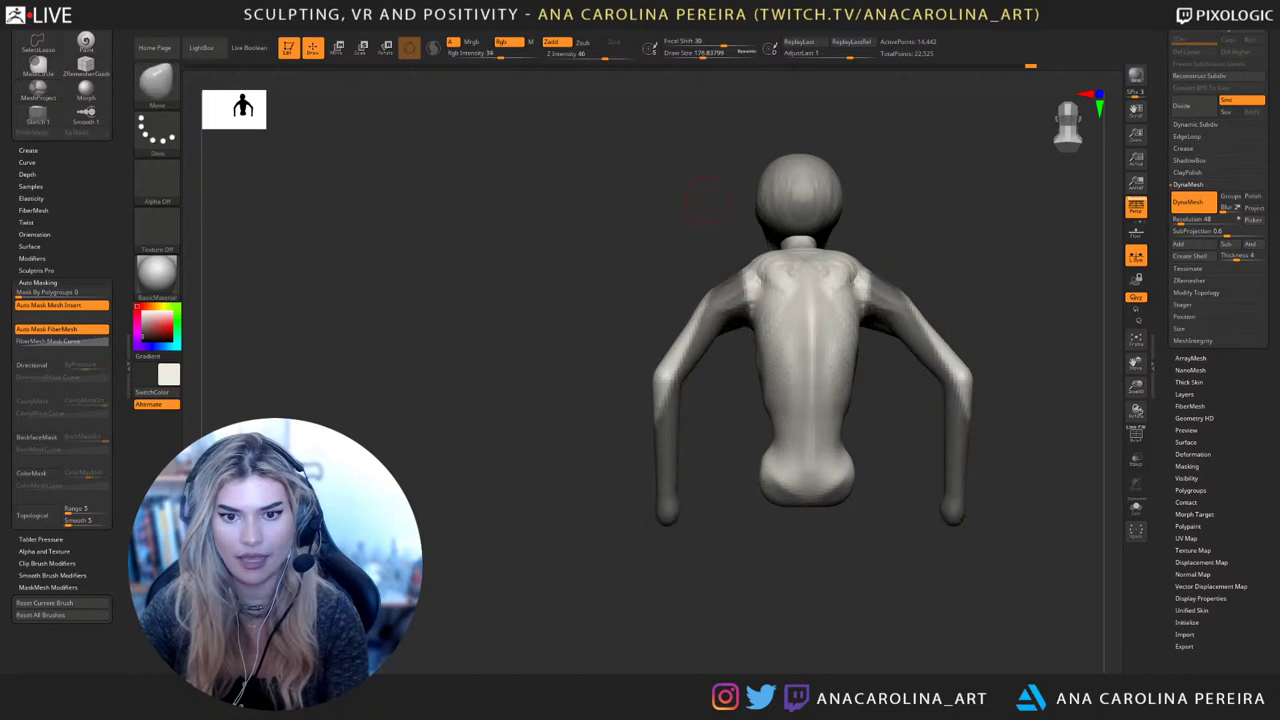
pyautogui.keyDown('ctrl'); pyautogui.click(710, 212); pyautogui.keyUp('ctrl')
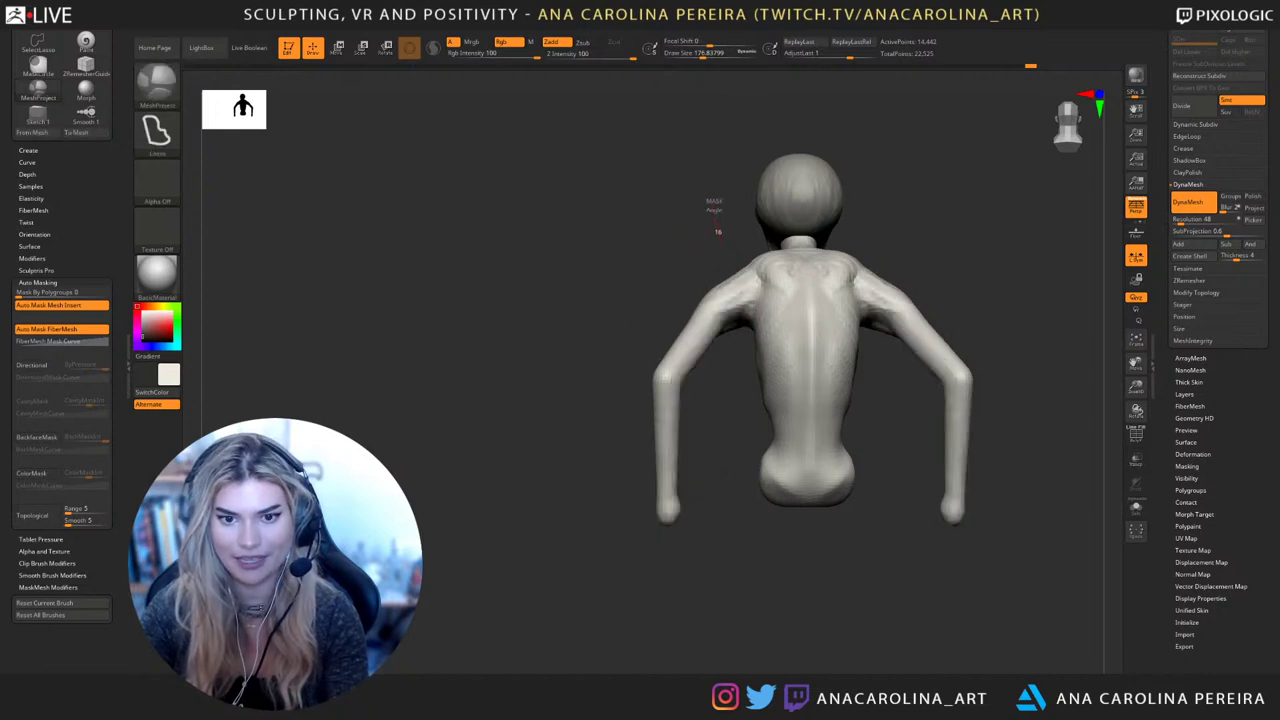
pyautogui.moveTo(728, 222)
pyautogui.keyDown('ctrl'); pyautogui.mouseDown()
pyautogui.moveTo(736, 370)
pyautogui.moveTo(545, 553)
pyautogui.moveTo(690, 228)
pyautogui.mouseUp(); pyautogui.keyUp('ctrl')
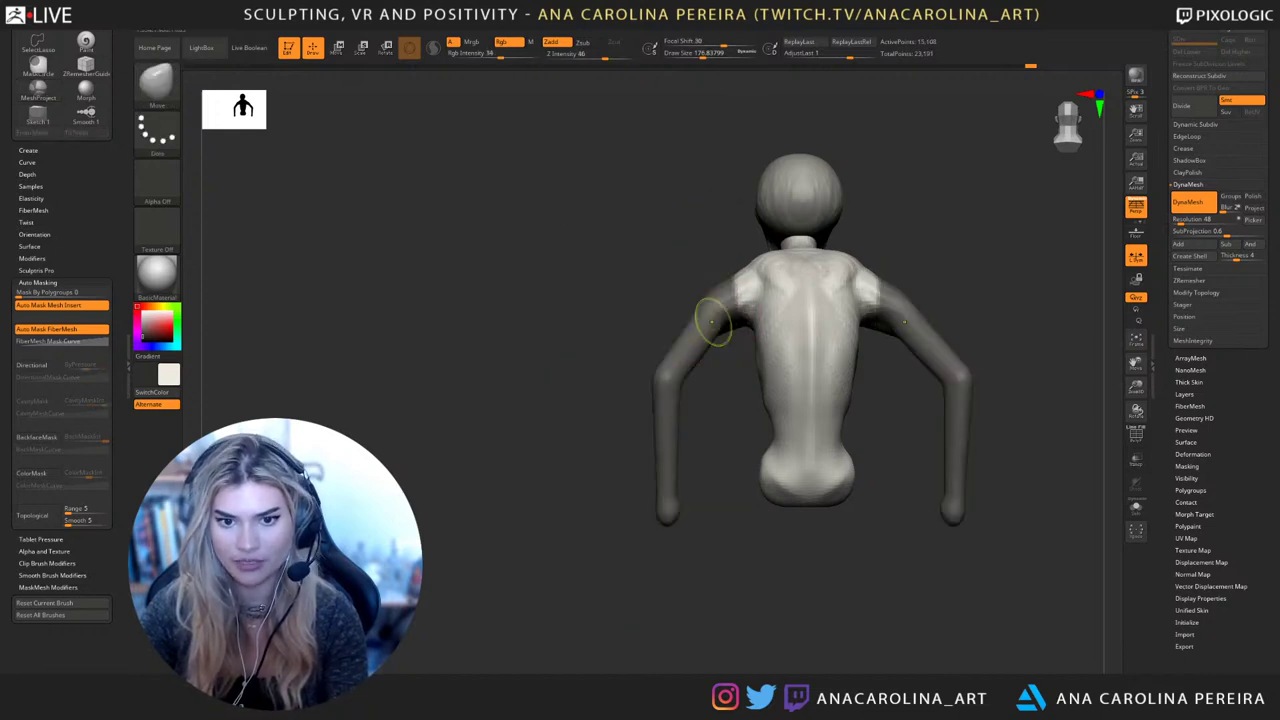
# Blur the arm mask and invert it so that only the arms stay editable
pyautogui.keyDown('ctrl'); pyautogui.click(715, 322); pyautogui.keyUp('ctrl')
pyautogui.keyDown('ctrl'); pyautogui.click(715, 322); pyautogui.keyUp('ctrl')
pyautogui.keyDown('ctrl'); pyautogui.click(732, 396); pyautogui.keyUp('ctrl')
pyautogui.keyDown('alt'); pyautogui.moveTo(732, 396); pyautogui.dragTo(685, 457, button='right'); pyautogui.keyUp('alt')
# Try adjusting the unmasked arms with the transform gizmo centred on the head, and undo the changes
pyautogui.press('w')
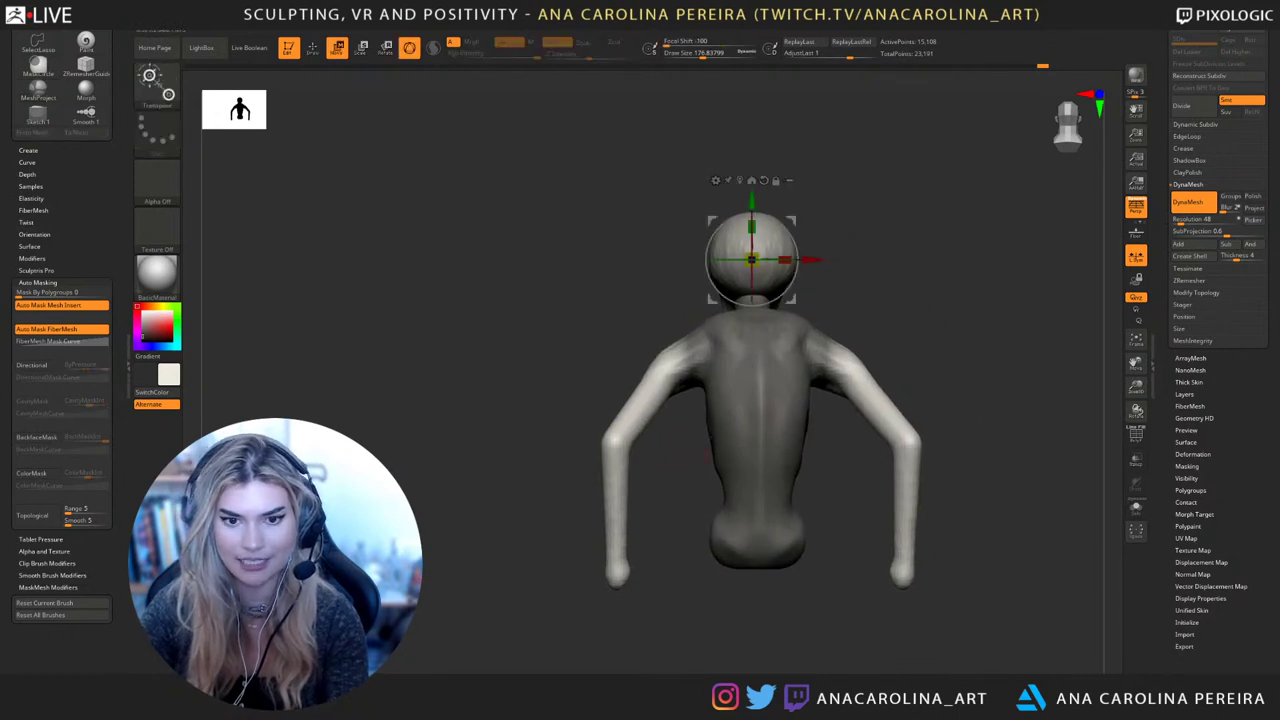
pyautogui.moveTo(712, 300); pyautogui.dragTo(724, 296)
pyautogui.hotkey('ctrl', 'z')
pyautogui.hotkey('ctrl', 'z')
pyautogui.moveTo(690, 400); pyautogui.dragTo(946, 384, button='right')
pyautogui.hotkey('ctrl', 'z')
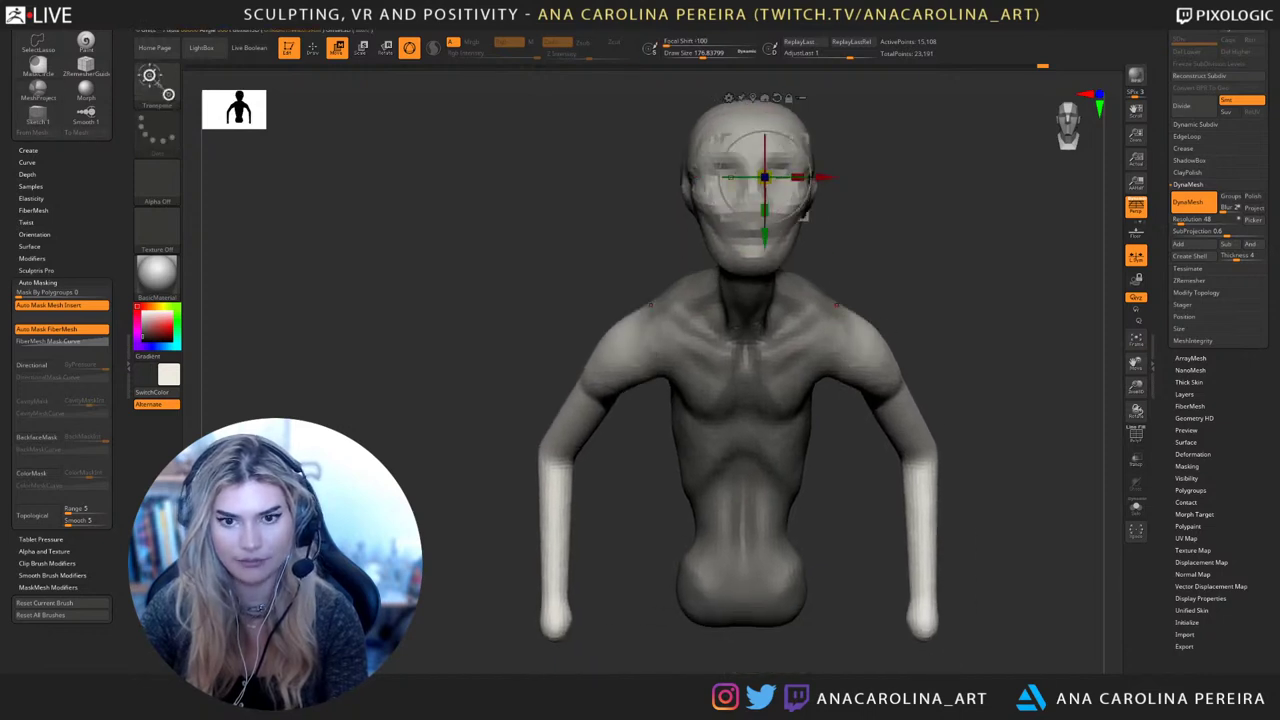
pyautogui.moveTo(808, 214); pyautogui.dragTo(804, 216)
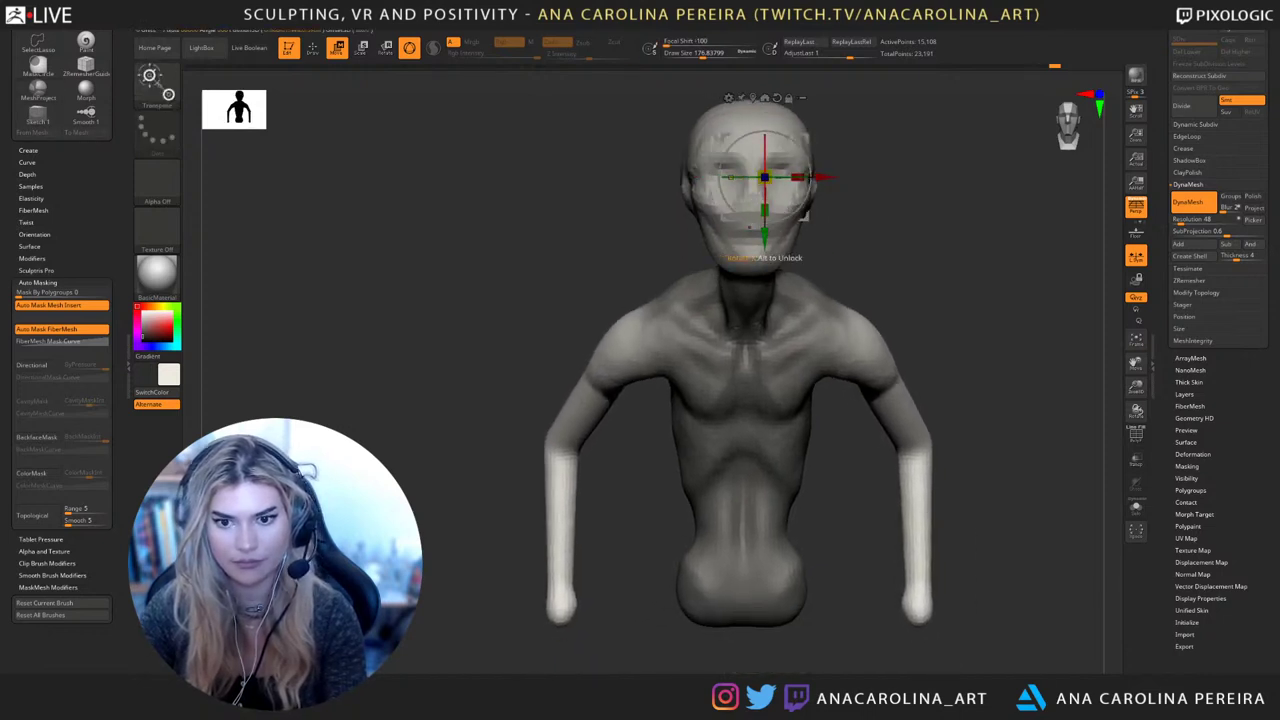
pyautogui.hotkey('ctrl', 'z')
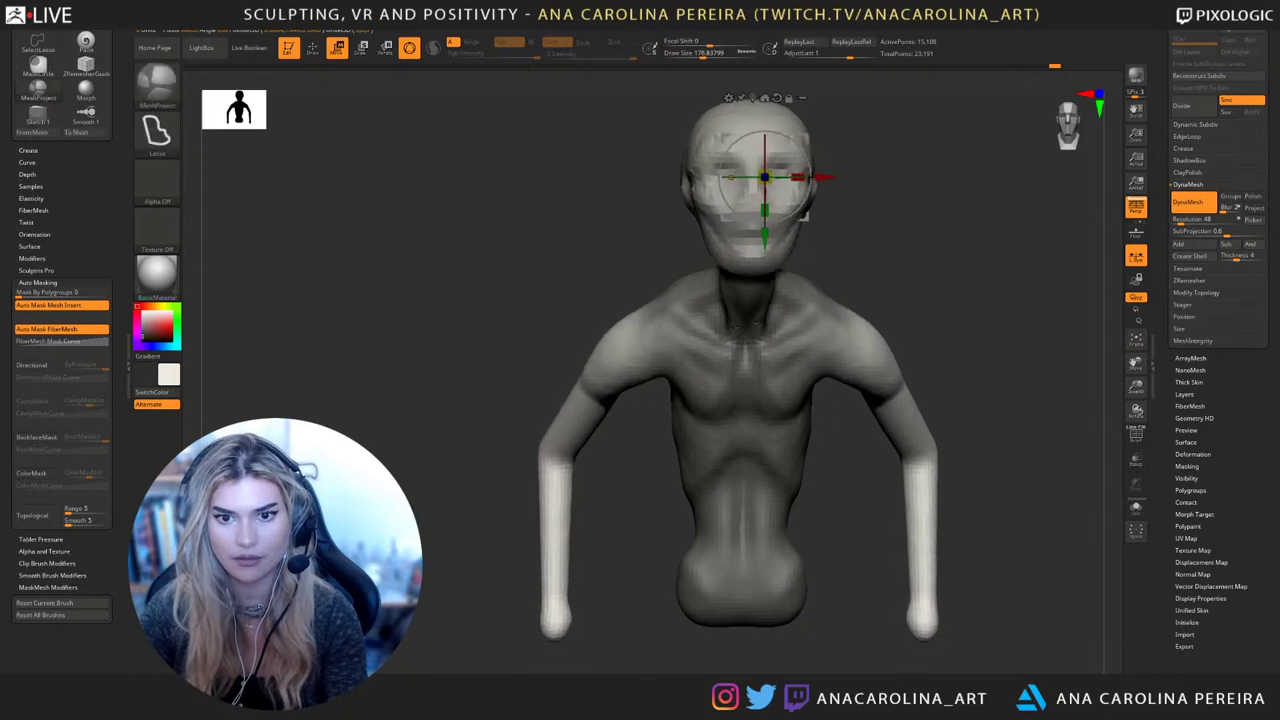
# Place the gizmo on the upper arm, shift both arms inward toward the torso and clear the mask
pyautogui.click(893, 390)
pyautogui.moveTo(893, 390); pyautogui.dragTo(874, 380)
pyautogui.moveTo(1030, 430); pyautogui.dragTo(910, 415)
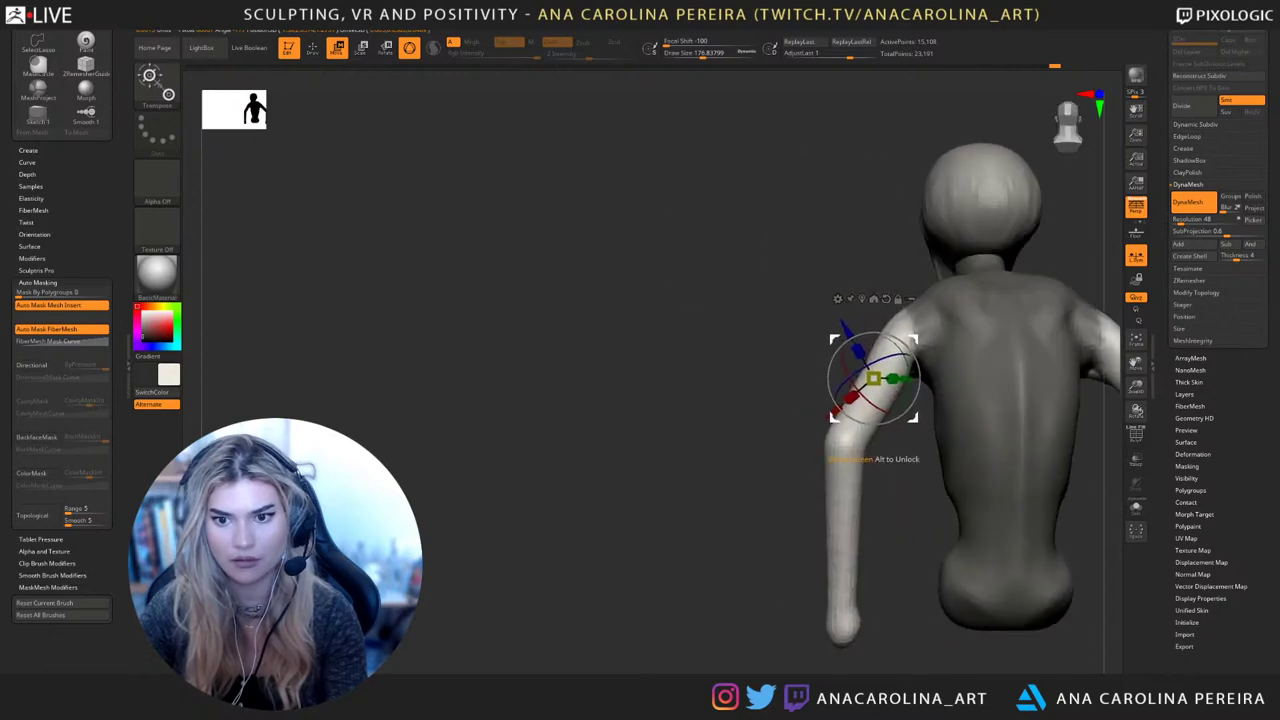
pyautogui.moveTo(780, 400); pyautogui.dragTo(560, 362)
pyautogui.press('b')
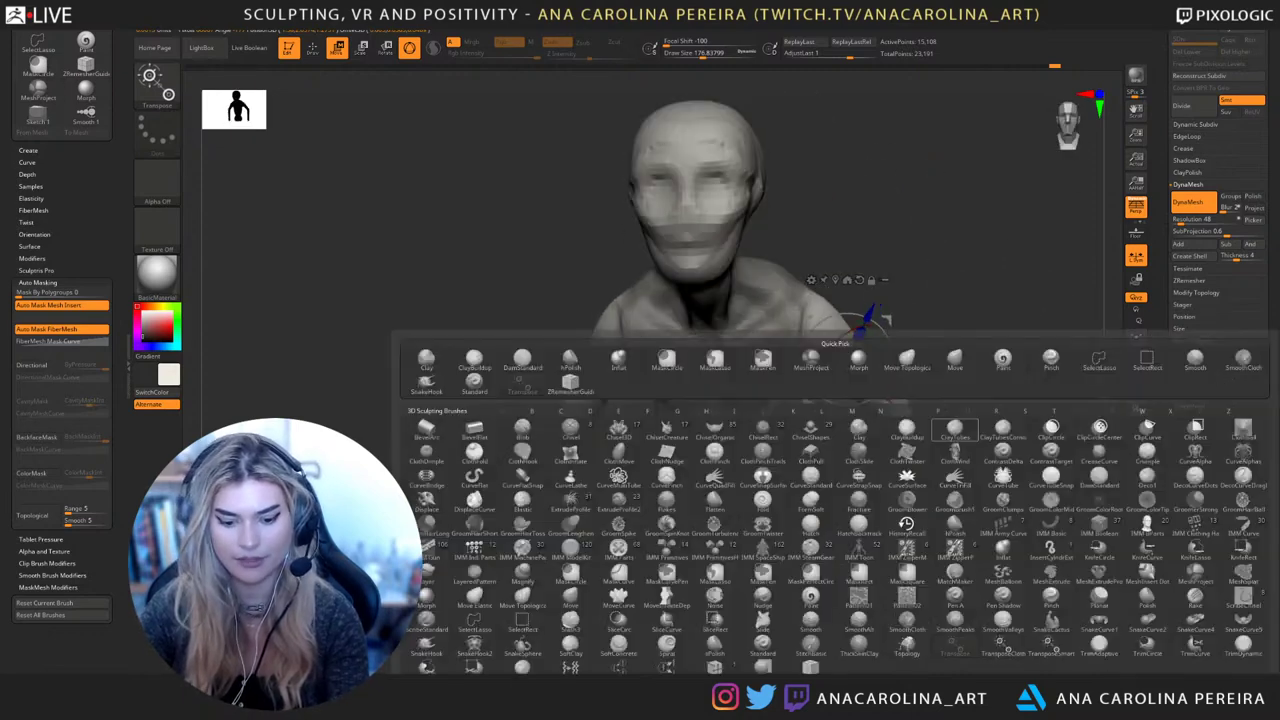
pyautogui.press('m')
pyautogui.press('v')
pyautogui.moveTo(1018, 384)
pyautogui.mouseDown()
pyautogui.moveTo(975, 352)
pyautogui.moveTo(990, 350)
pyautogui.mouseUp()
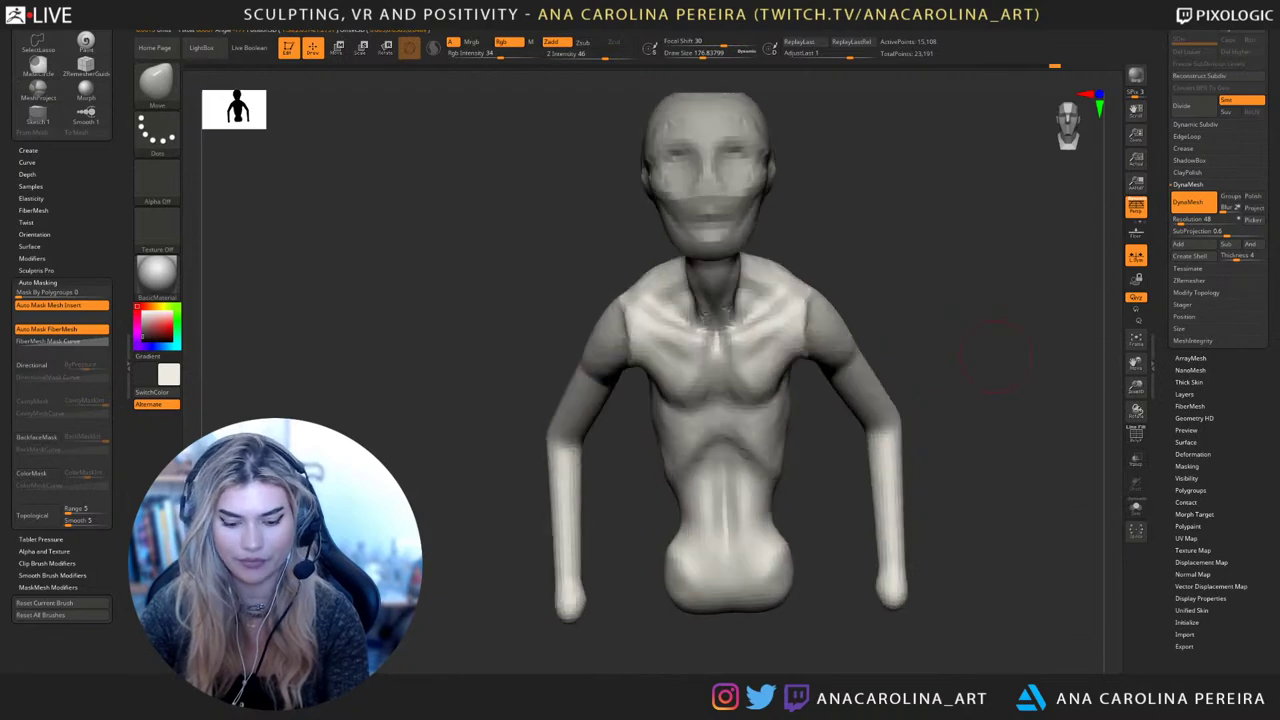
# Build up the deltoids where the arms join the shoulders with ClayBuildup, enlarging the draw size to about 245
pyautogui.press('b')
pyautogui.press('c')
pyautogui.press('b')
pyautogui.moveTo(815, 297); pyautogui.dragTo(823, 341)
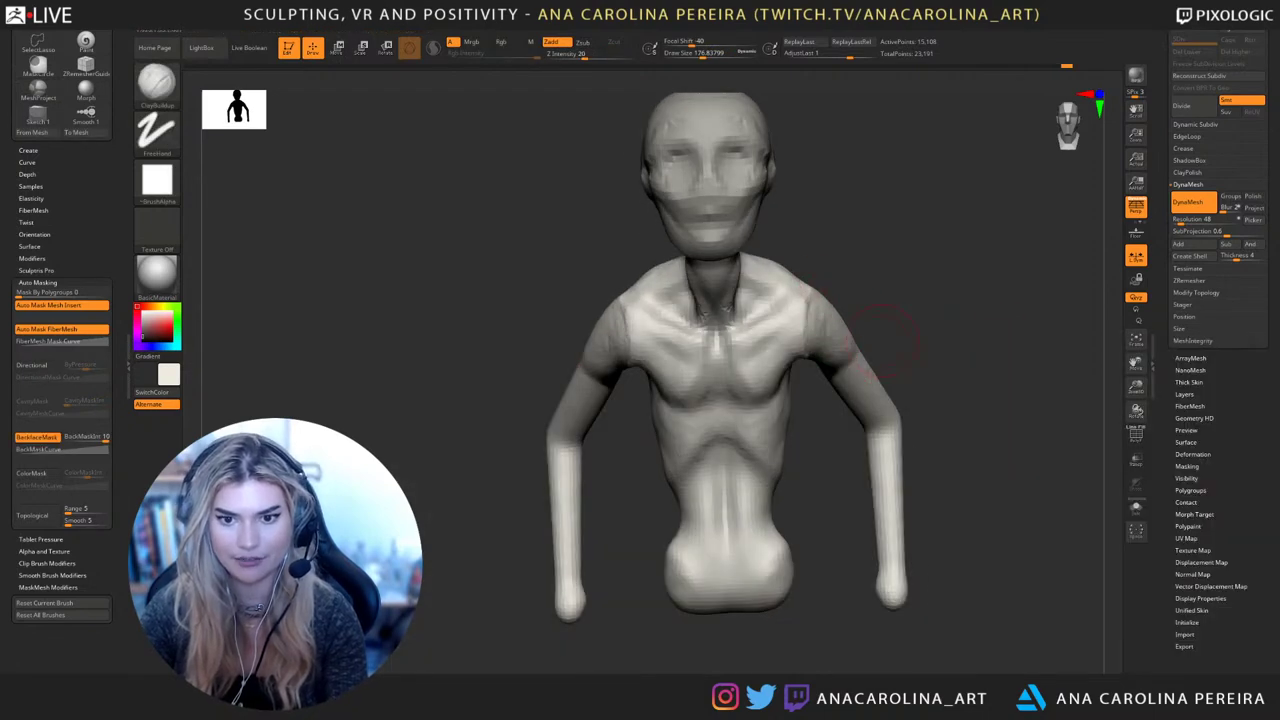
pyautogui.press(']')
pyautogui.moveTo(908, 328)
pyautogui.mouseDown()
pyautogui.moveTo(918, 277)
pyautogui.moveTo(885, 265)
pyautogui.mouseUp()
pyautogui.moveTo(834, 362)
pyautogui.mouseDown()
pyautogui.moveTo(818, 318)
pyautogui.moveTo(832, 338)
pyautogui.mouseUp()
pyautogui.keyDown('shift'); pyautogui.moveTo(888, 262); pyautogui.dragTo(878, 284); pyautogui.keyUp('shift')
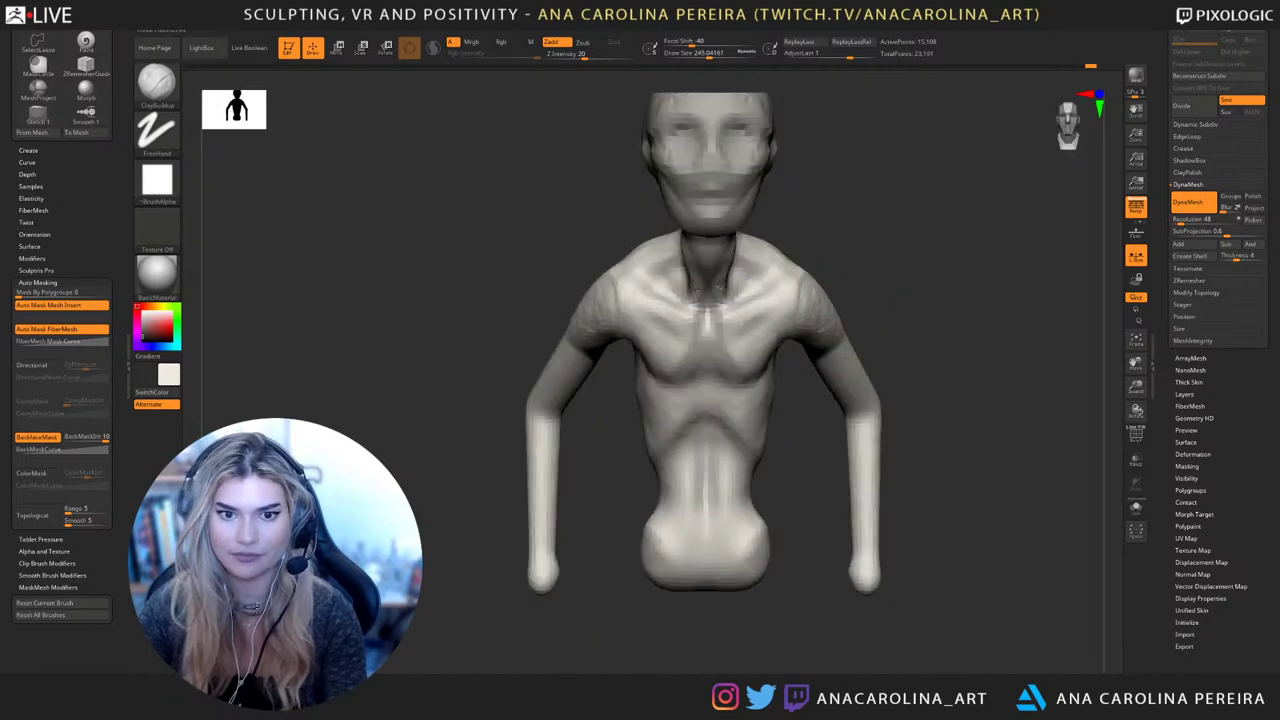
pyautogui.moveTo(880, 330)
pyautogui.mouseDown()
pyautogui.moveTo(958, 362)
pyautogui.moveTo(960, 316)
pyautogui.moveTo(915, 312)
pyautogui.moveTo(909, 342)
pyautogui.moveTo(899, 317)
pyautogui.mouseUp()
# Fill out the sternum and inner chest with ClayBuildup at draw sizes of about 197 and 212
pyautogui.moveTo(706, 397); pyautogui.dragTo(752, 384, button='right')
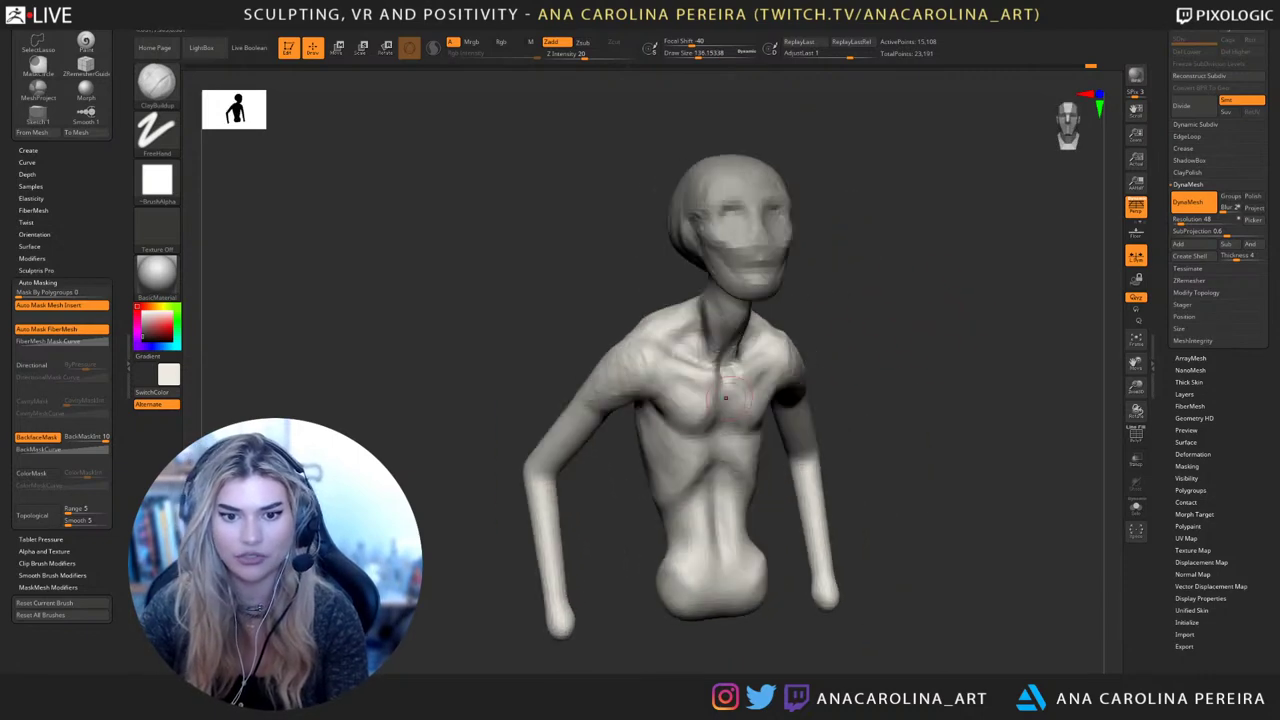
pyautogui.press(']')
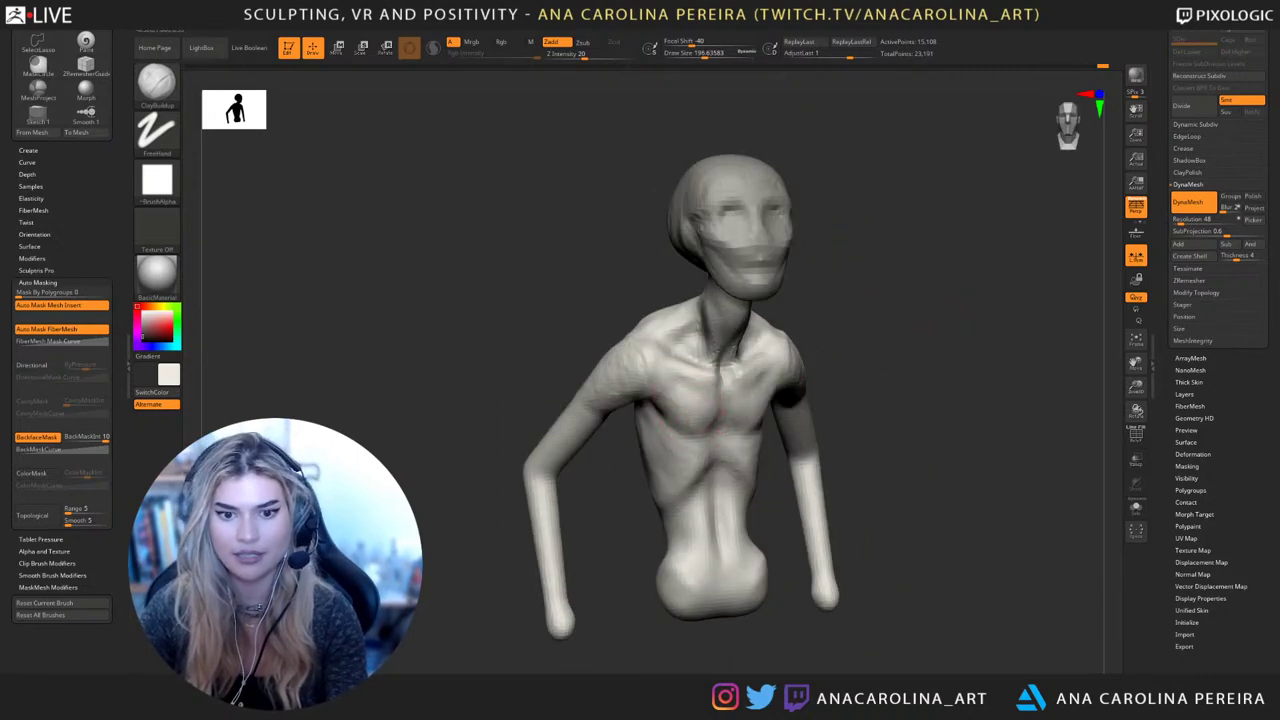
pyautogui.moveTo(748, 432)
pyautogui.mouseDown()
pyautogui.moveTo(822, 392)
pyautogui.moveTo(702, 406)
pyautogui.mouseUp()
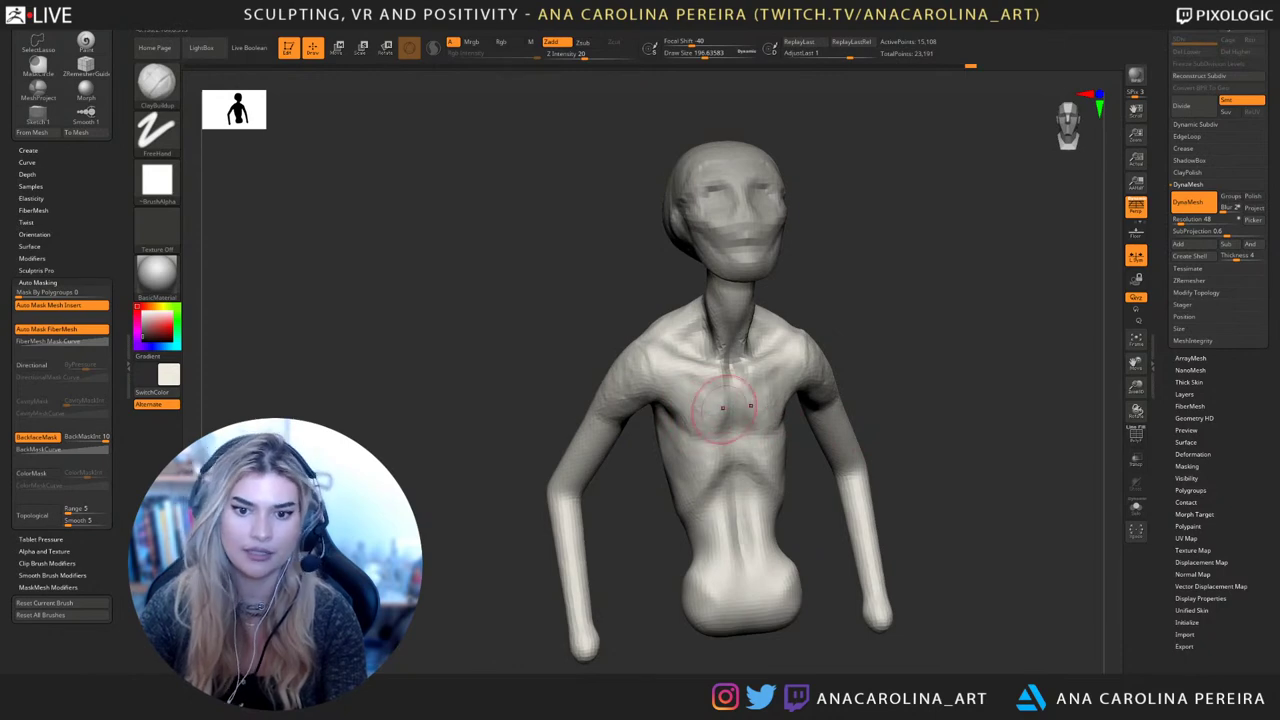
pyautogui.moveTo(723, 408); pyautogui.dragTo(678, 408, button='right')
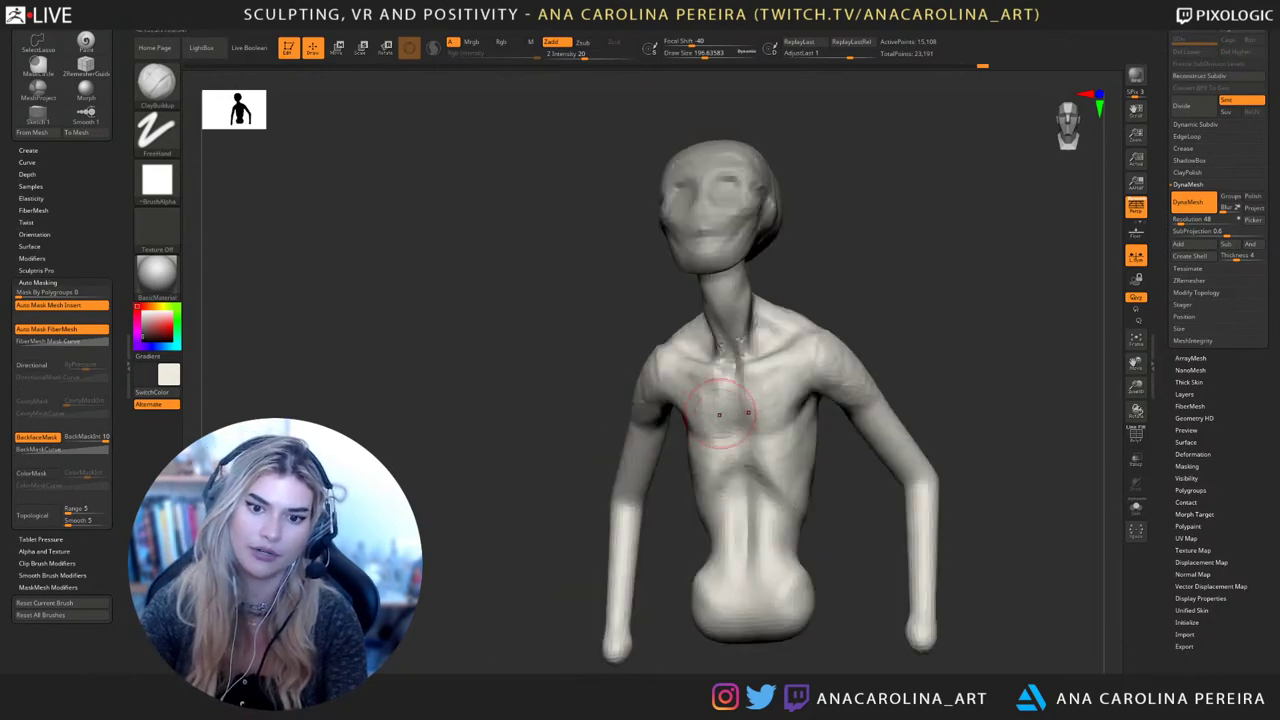
pyautogui.moveTo(788, 384)
pyautogui.mouseDown(button='right')
pyautogui.moveTo(862, 400)
pyautogui.moveTo(828, 440)
pyautogui.mouseUp(button='right')
pyautogui.press('space')
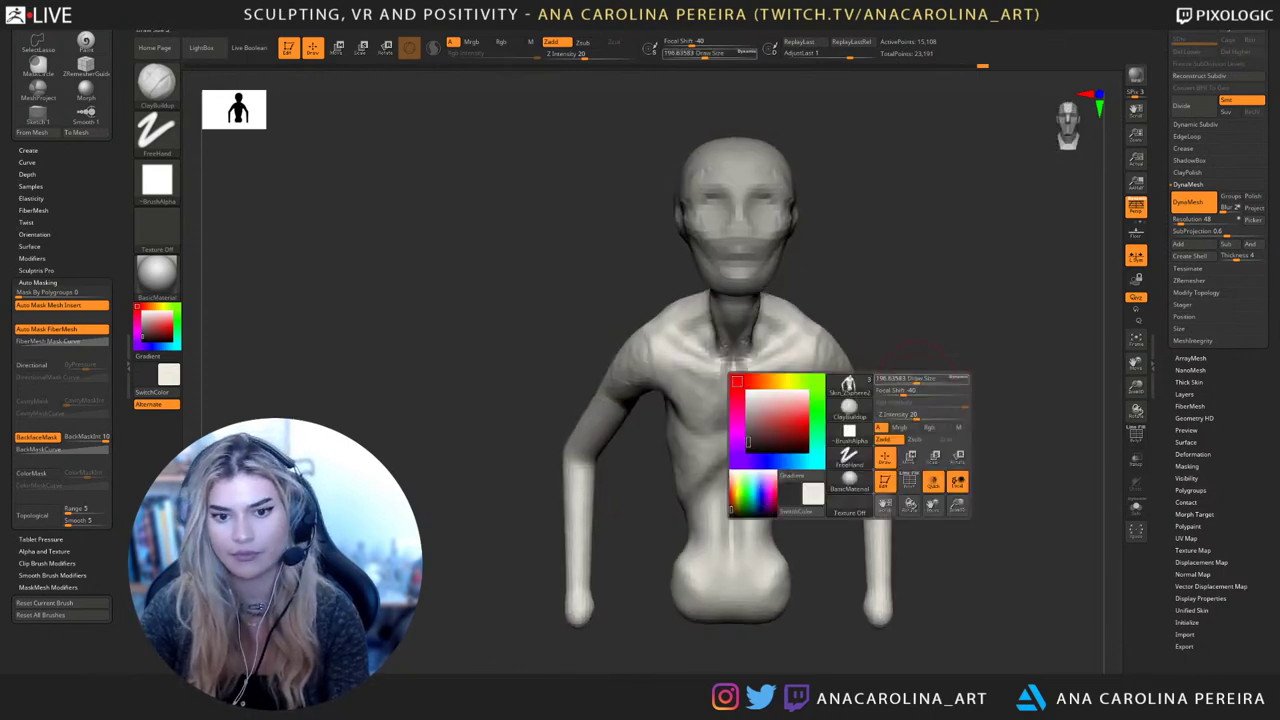
pyautogui.click(918, 387)
pyautogui.moveTo(905, 385)
pyautogui.mouseDown(button='right')
pyautogui.moveTo(947, 368)
pyautogui.moveTo(857, 437)
pyautogui.mouseUp(button='right')
pyautogui.press('space')
pyautogui.click(925, 382)
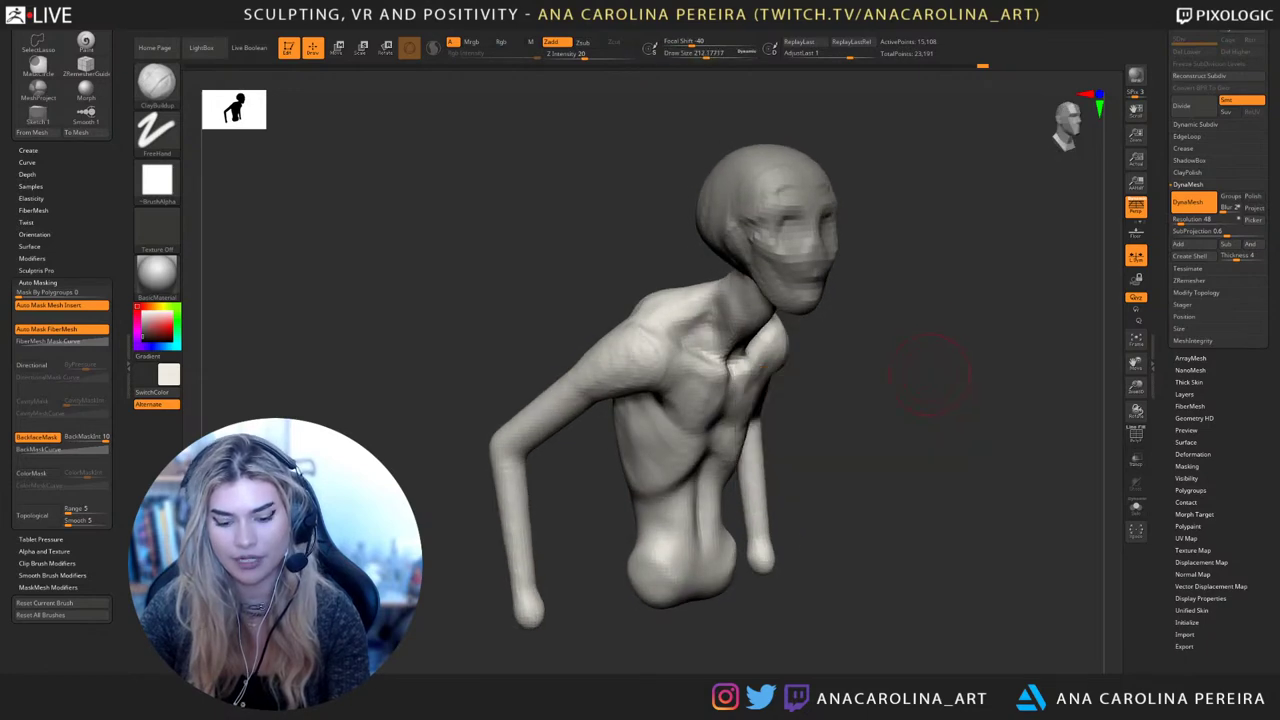
# Reshape the shoulders beside the neck using the Move brush at a draw size of about 251
pyautogui.press('b')
pyautogui.press('m')
pyautogui.press('v')
pyautogui.moveTo(985, 350); pyautogui.dragTo(908, 368, button='right')
pyautogui.press('b')
pyautogui.press('m')
pyautogui.press('v')
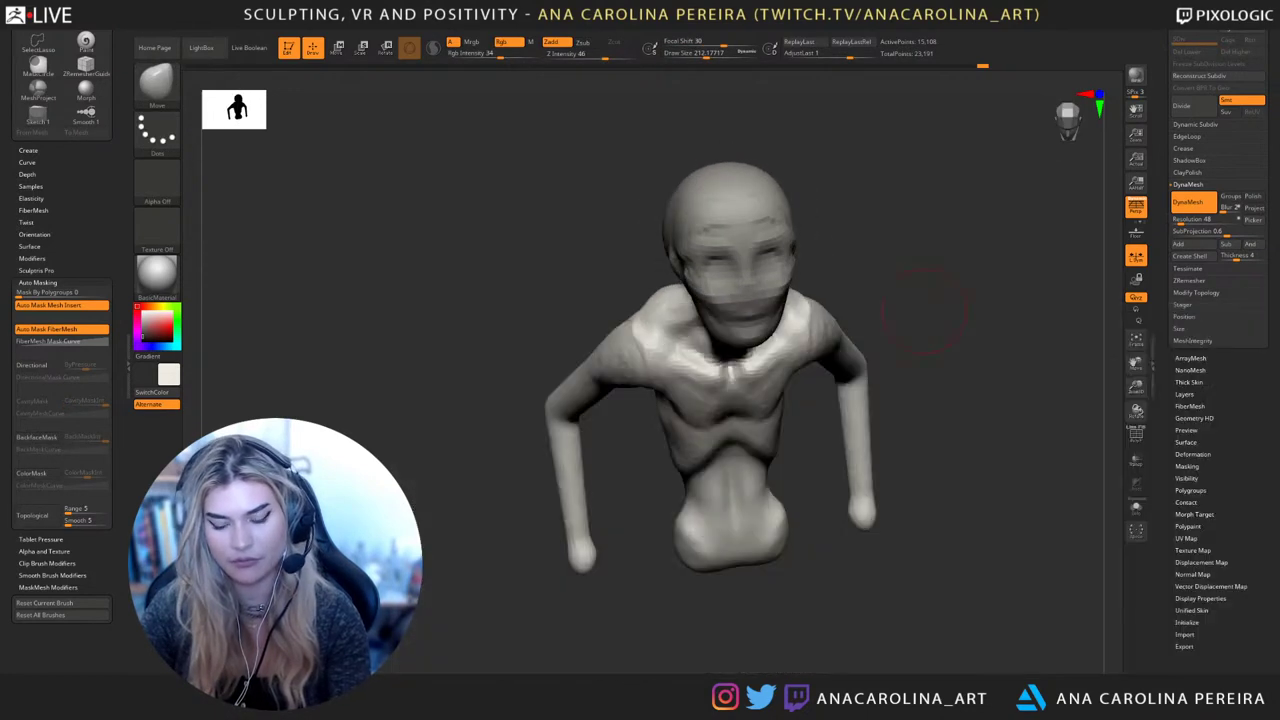
pyautogui.press('space')
pyautogui.click(866, 334)
pyautogui.moveTo(840, 345)
pyautogui.mouseDown(button='right')
pyautogui.moveTo(794, 399)
pyautogui.moveTo(747, 424)
pyautogui.mouseUp(button='right')
pyautogui.press('space')
pyautogui.click(823, 358)
pyautogui.moveTo(806, 362); pyautogui.dragTo(800, 347)
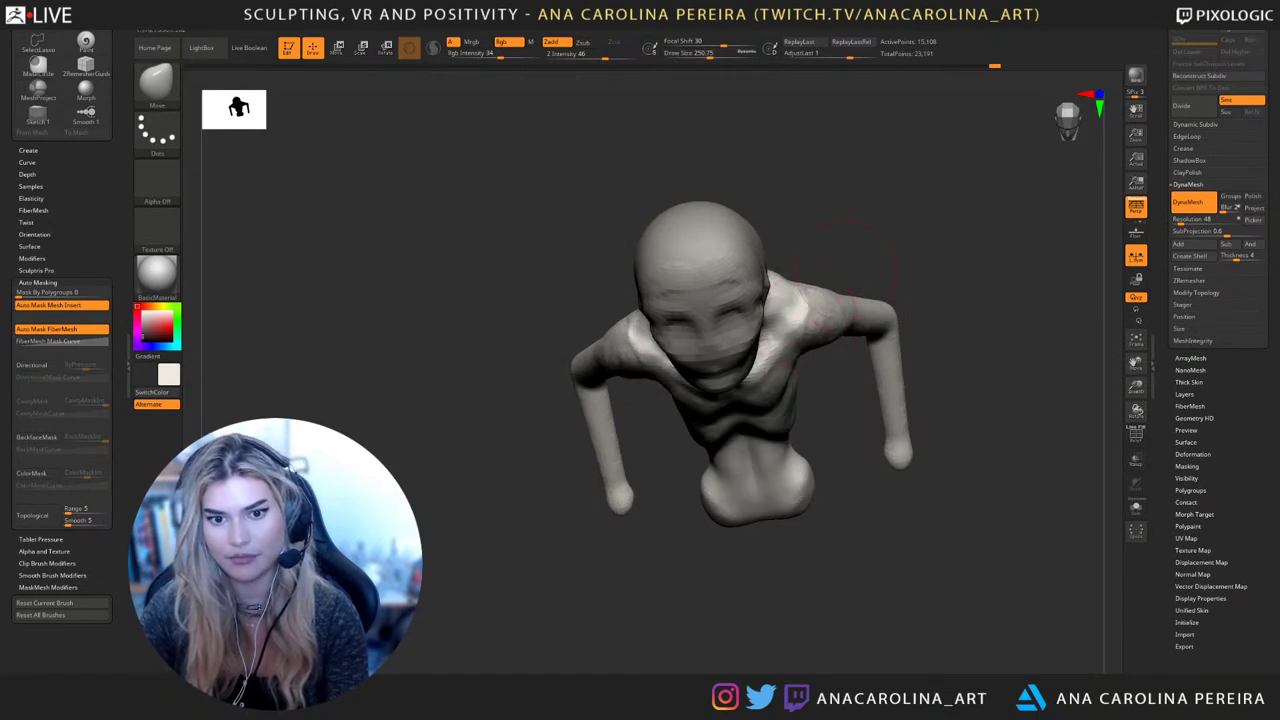
# Adjust the sternum and chest contour in profile with the Move brush at a draw size of about 167
pyautogui.moveTo(812, 372); pyautogui.dragTo(800, 310, button='right')
pyautogui.moveTo(764, 366); pyautogui.dragTo(832, 381, button='right')
pyautogui.press('space')
pyautogui.click(897, 317)
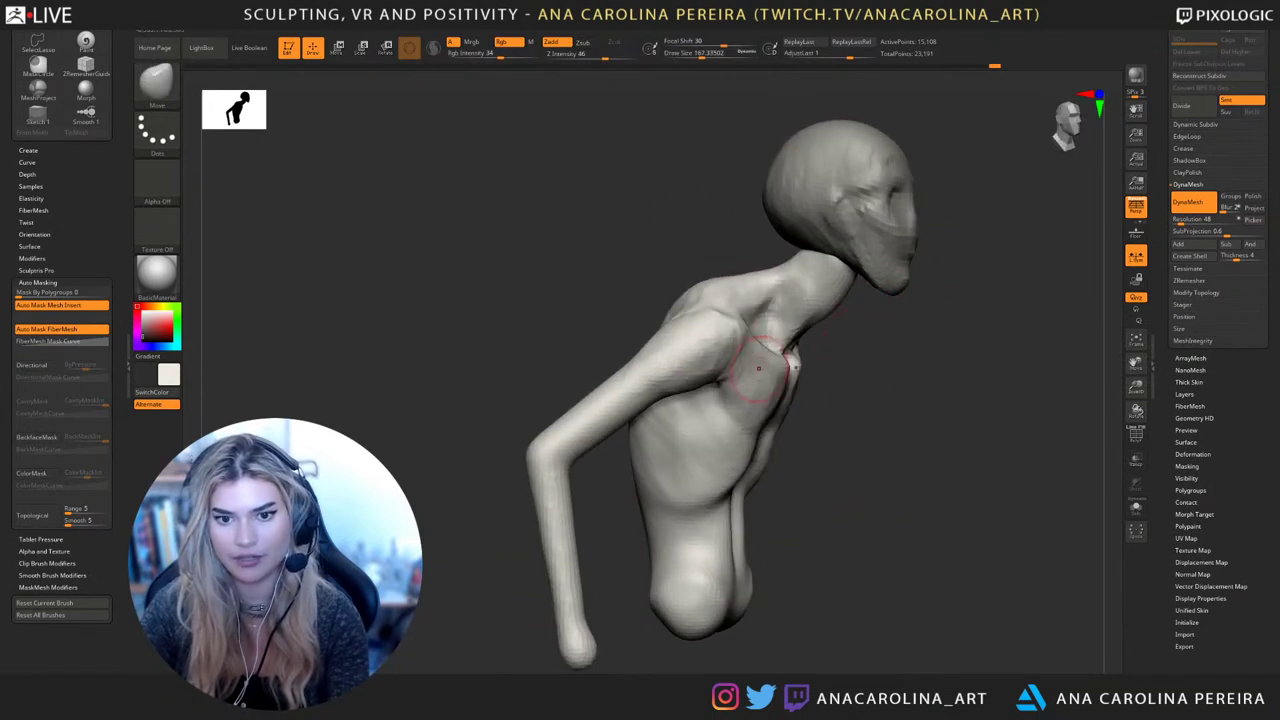
pyautogui.moveTo(837, 399); pyautogui.dragTo(834, 374)
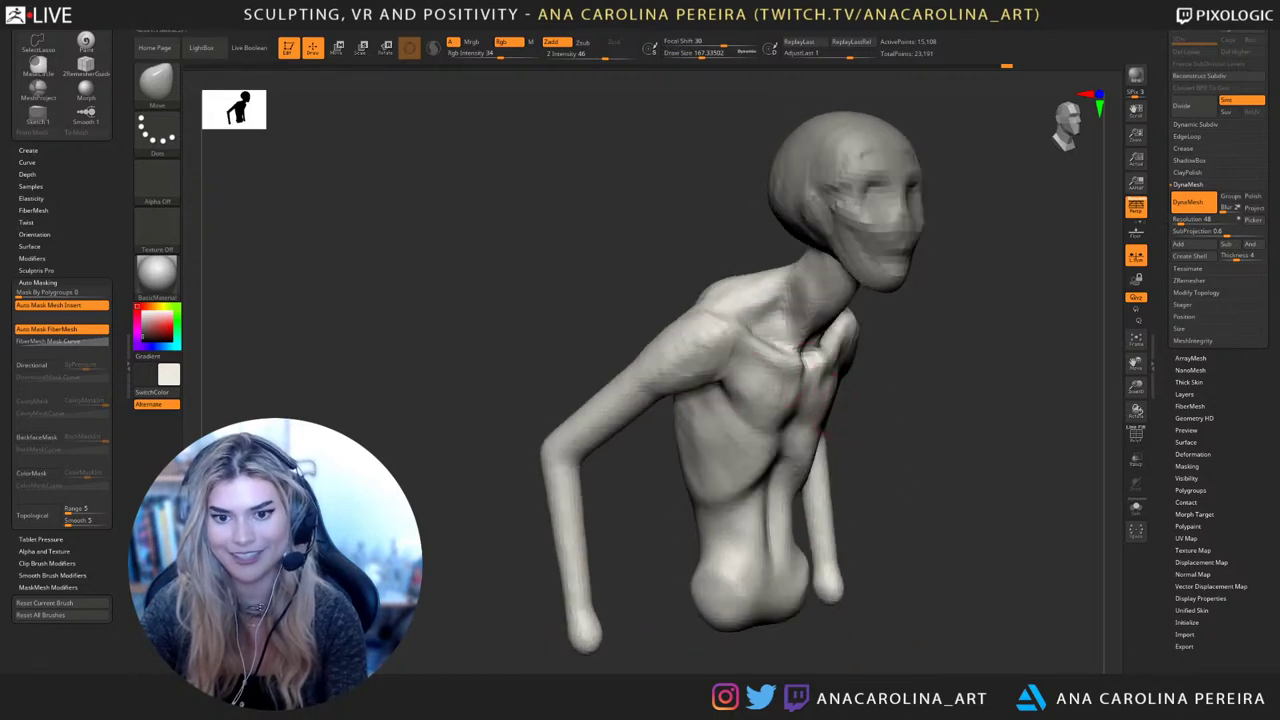
# Reshape the trapezius slope and the back of the shoulders with the Move brush at draw sizes of about 217 and 268
pyautogui.moveTo(880, 395); pyautogui.dragTo(826, 404, button='right')
pyautogui.keyDown('alt'); pyautogui.moveTo(882, 341); pyautogui.dragTo(817, 354, button='right'); pyautogui.keyUp('alt')
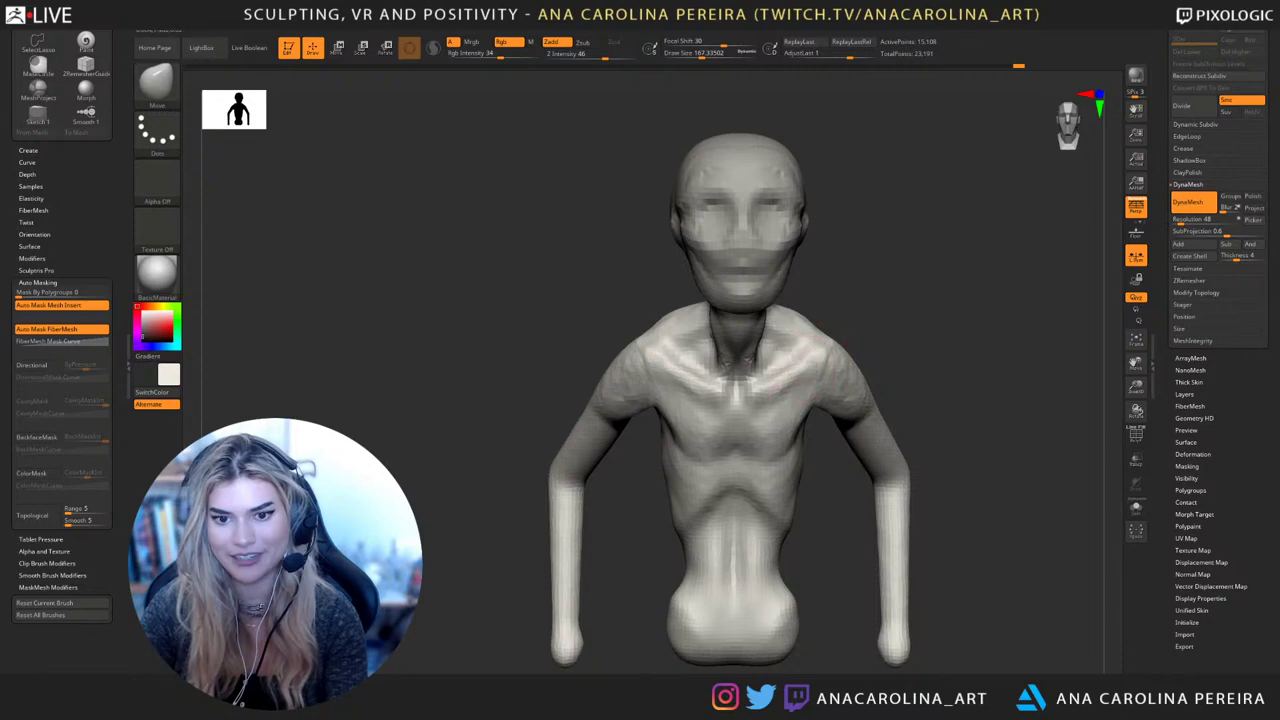
pyautogui.press(']')
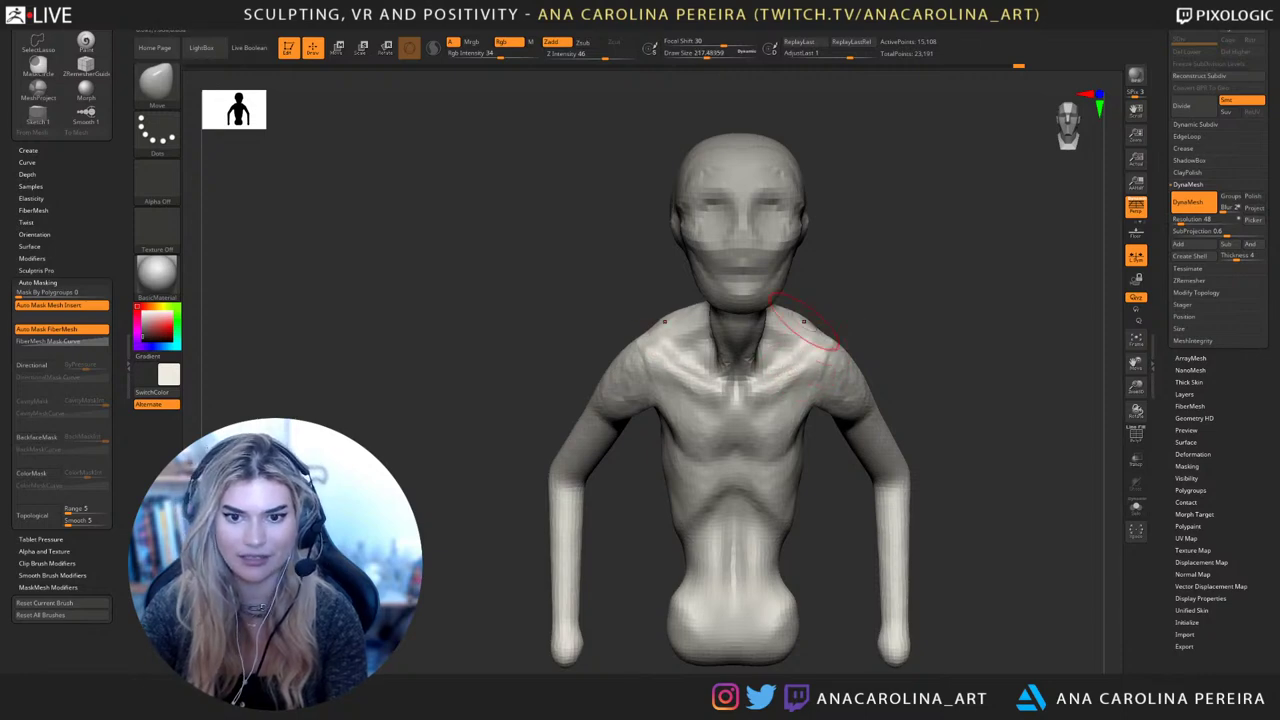
pyautogui.moveTo(804, 321)
pyautogui.mouseDown(button='right')
pyautogui.moveTo(740, 328)
pyautogui.moveTo(775, 326)
pyautogui.mouseUp(button='right')
pyautogui.keyDown('shift'); pyautogui.moveTo(748, 331); pyautogui.dragTo(752, 308); pyautogui.keyUp('shift')
pyautogui.moveTo(790, 330)
pyautogui.mouseDown(button='right')
pyautogui.moveTo(725, 335)
pyautogui.moveTo(752, 342)
pyautogui.mouseUp(button='right')
pyautogui.press(']')
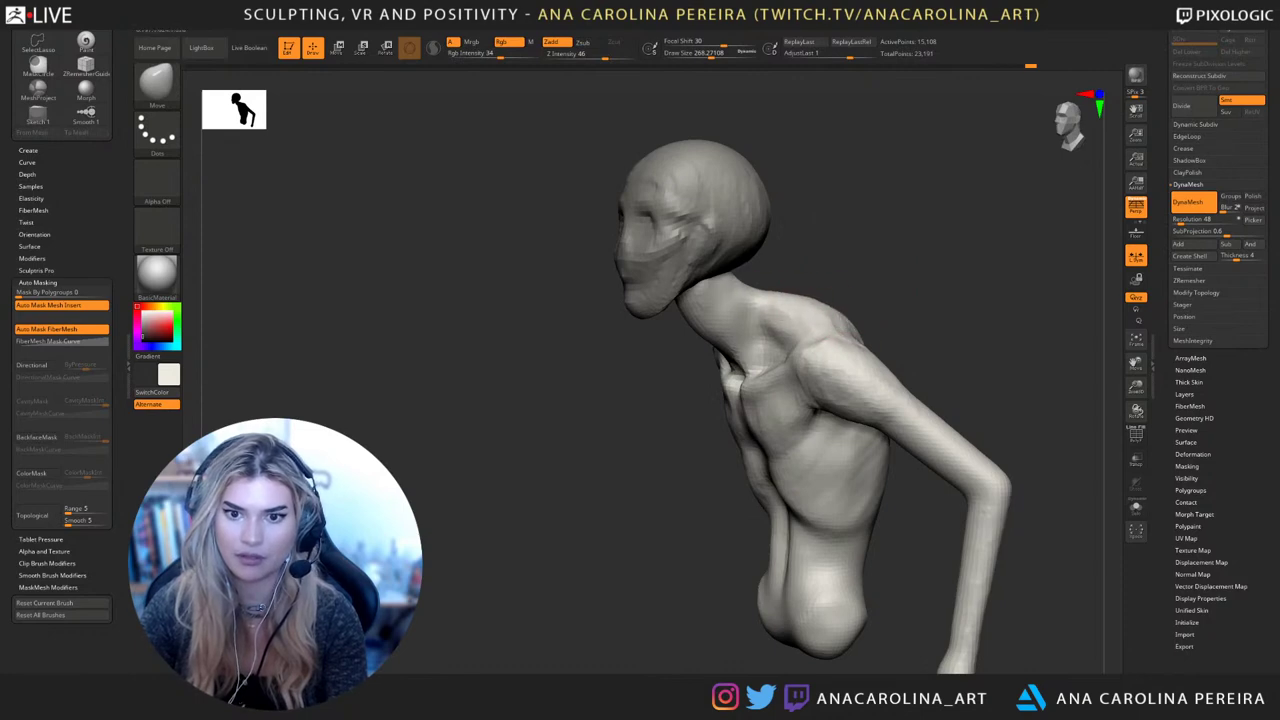
pyautogui.moveTo(904, 302); pyautogui.dragTo(868, 322, button='right')
pyautogui.moveTo(872, 351); pyautogui.dragTo(864, 340)
pyautogui.moveTo(880, 325)
pyautogui.mouseDown(button='right')
pyautogui.moveTo(940, 305)
pyautogui.moveTo(918, 263)
pyautogui.moveTo(1016, 256)
pyautogui.moveTo(986, 236)
pyautogui.mouseUp(button='right')
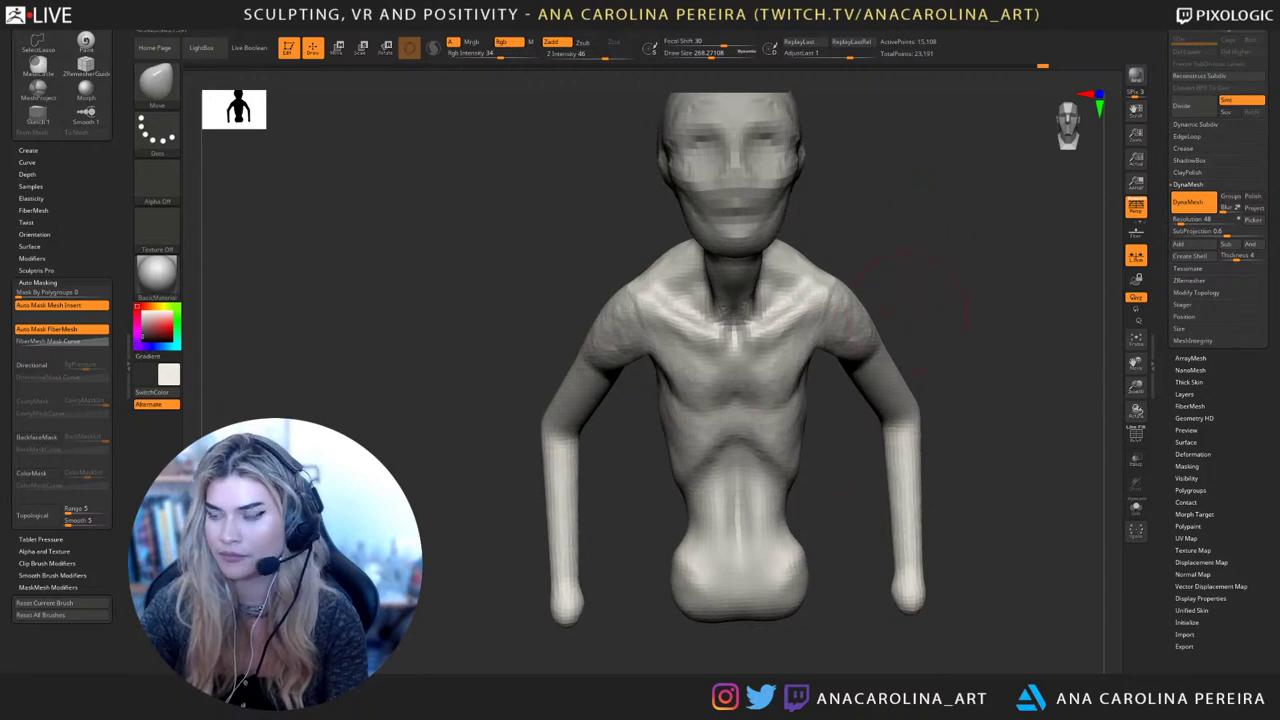
# Nudge the outer contour of the hips inward with the Move brush at a draw size of about 223
pyautogui.press('space')
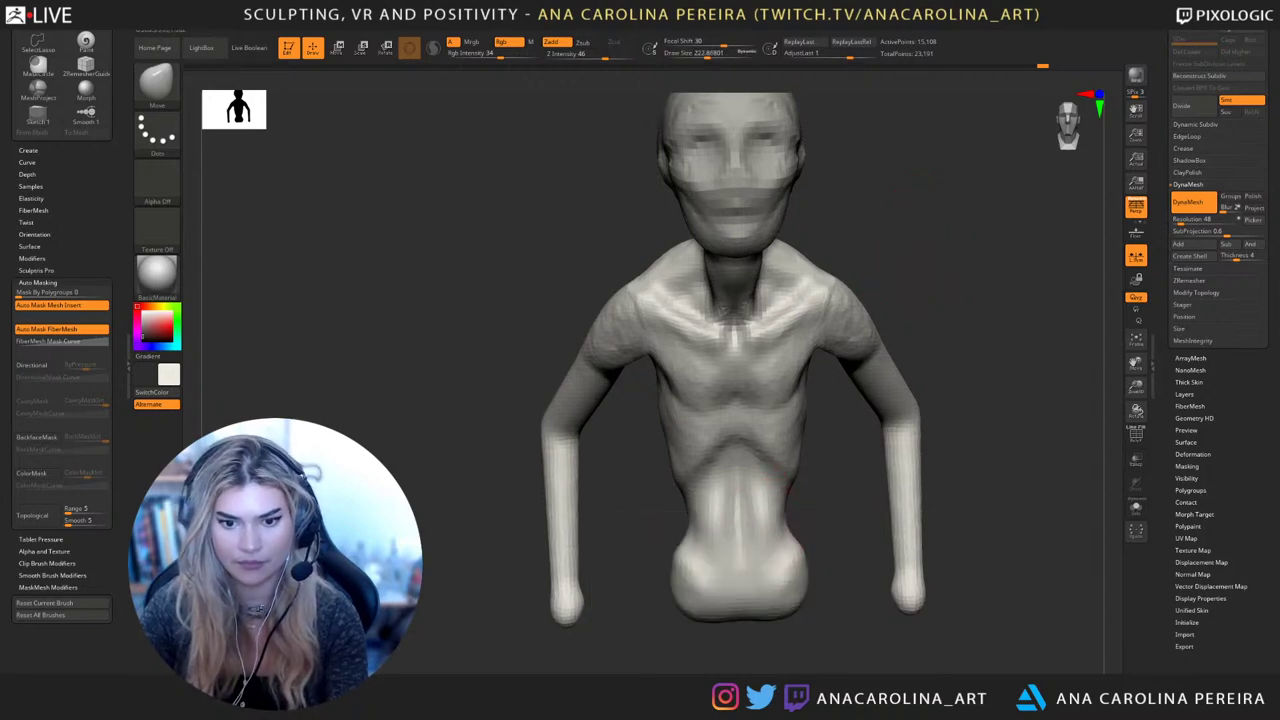
pyautogui.moveTo(794, 592); pyautogui.dragTo(785, 588)
pyautogui.moveTo(785, 612)
pyautogui.mouseDown(button='right')
pyautogui.moveTo(842, 630)
pyautogui.moveTo(787, 620)
pyautogui.mouseUp(button='right')
# Build up clay across the front and sides of the pelvis with ClayBuildup and smooth the strokes
pyautogui.press('b')
pyautogui.press('c')
pyautogui.press('b')
pyautogui.moveTo(742, 548); pyautogui.dragTo(786, 574)
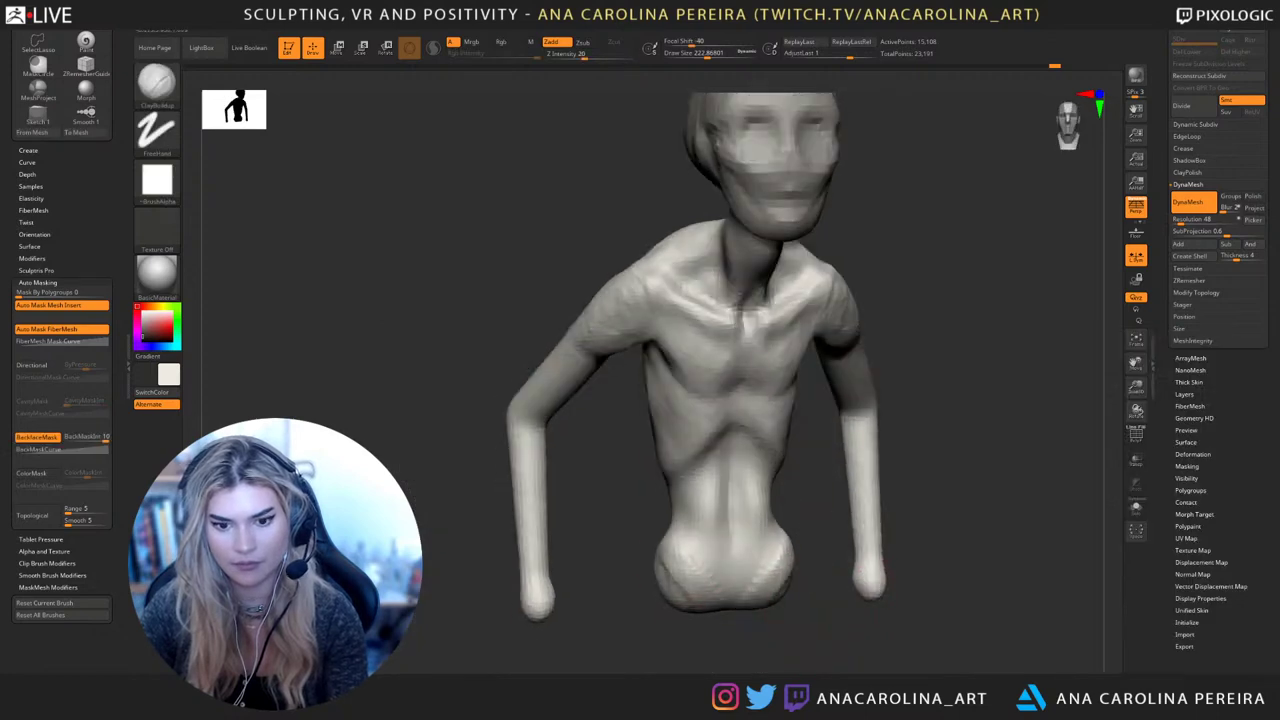
pyautogui.moveTo(682, 598); pyautogui.dragTo(762, 578)
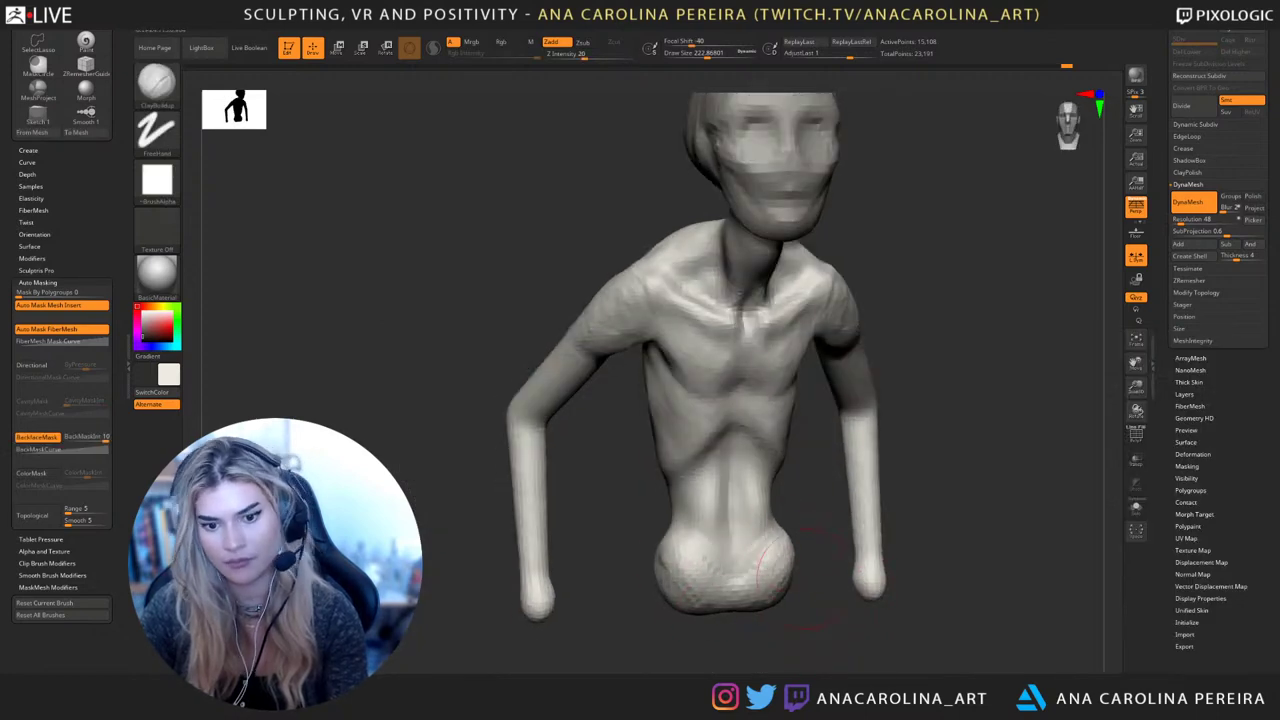
pyautogui.keyDown('shift'); pyautogui.moveTo(766, 572); pyautogui.dragTo(728, 572, button='right'); pyautogui.keyUp('shift')
pyautogui.moveTo(805, 625); pyautogui.dragTo(827, 645, button='right')
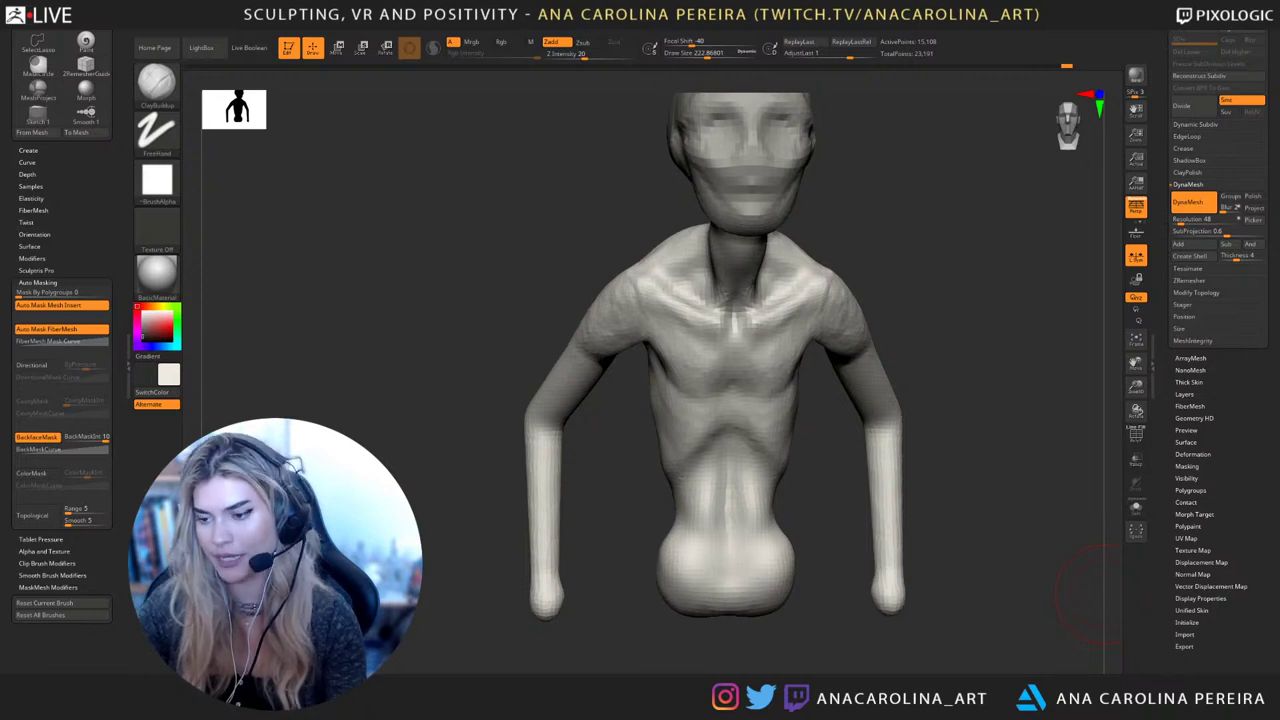
pyautogui.moveTo(1057, 550); pyautogui.dragTo(1045, 540)
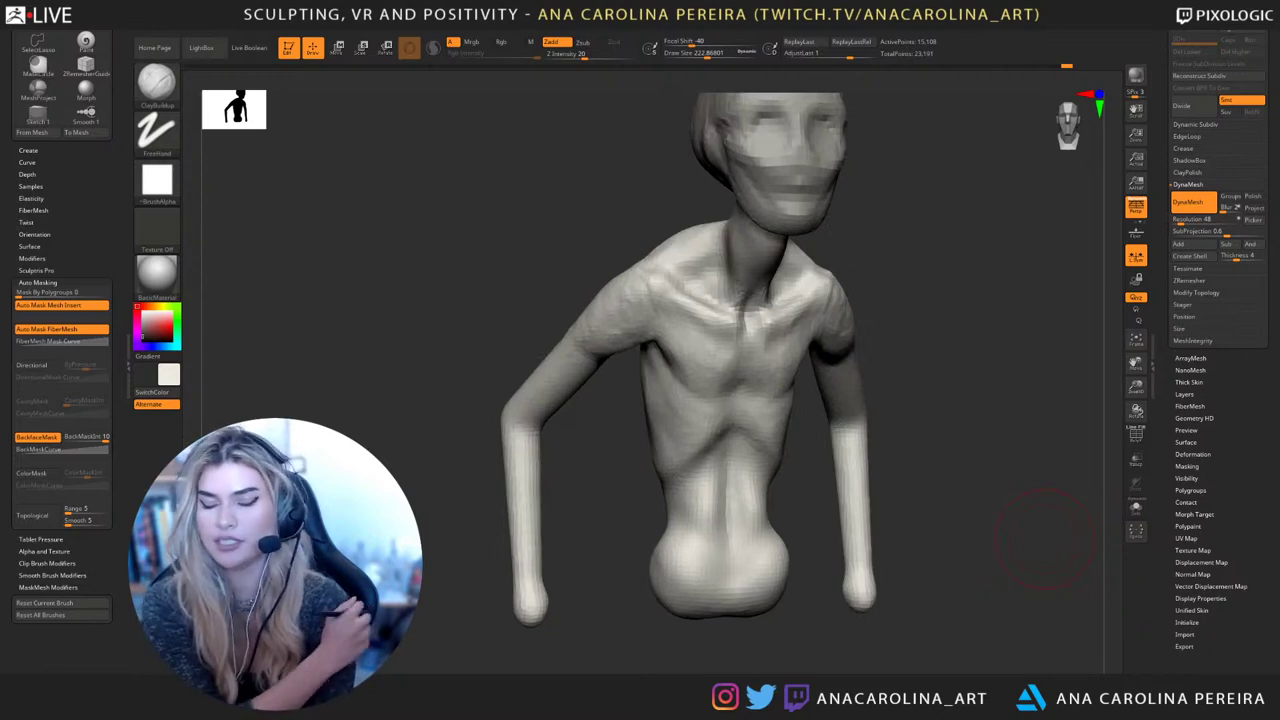
pyautogui.moveTo(1045, 540); pyautogui.dragTo(970, 490)
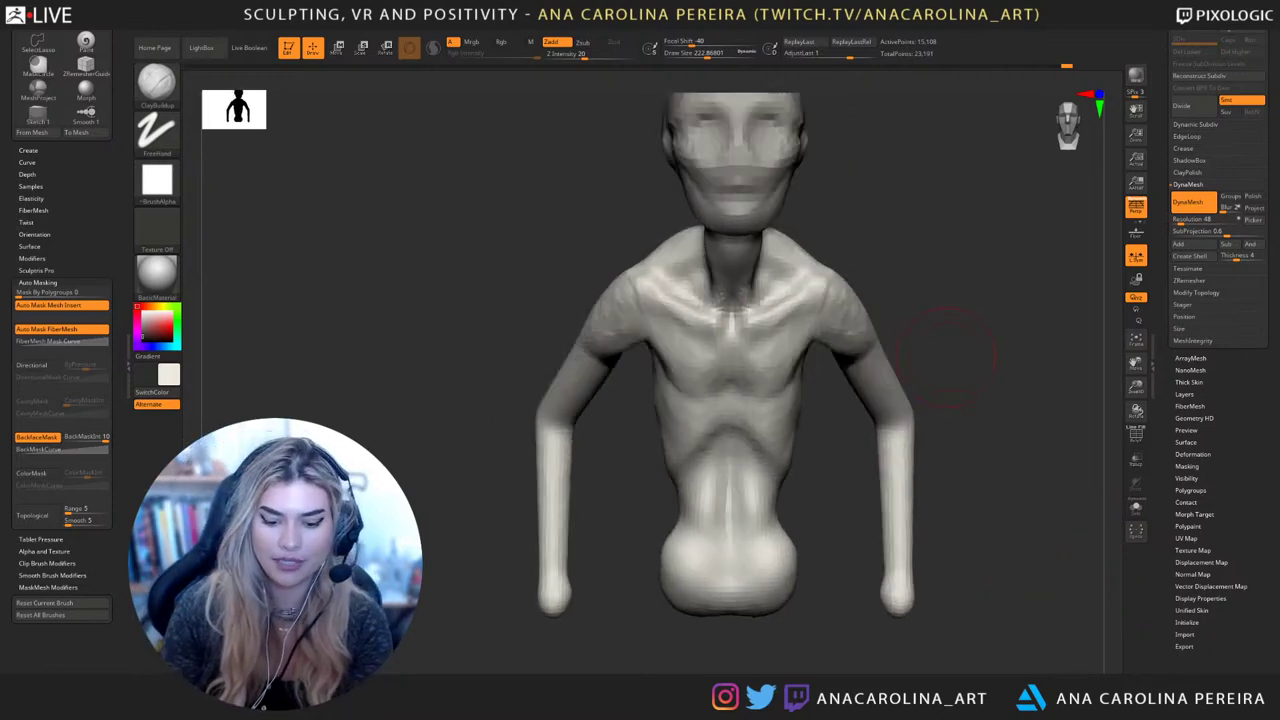
# Build up the back of the shoulders and upper arms with ClayBuildup at draw sizes of about 167 and 212
pyautogui.press('b')
pyautogui.moveTo(950, 322)
pyautogui.mouseDown()
pyautogui.moveTo(937, 306)
pyautogui.moveTo(960, 240)
pyautogui.moveTo(985, 225)
pyautogui.mouseUp()
pyautogui.press('[')
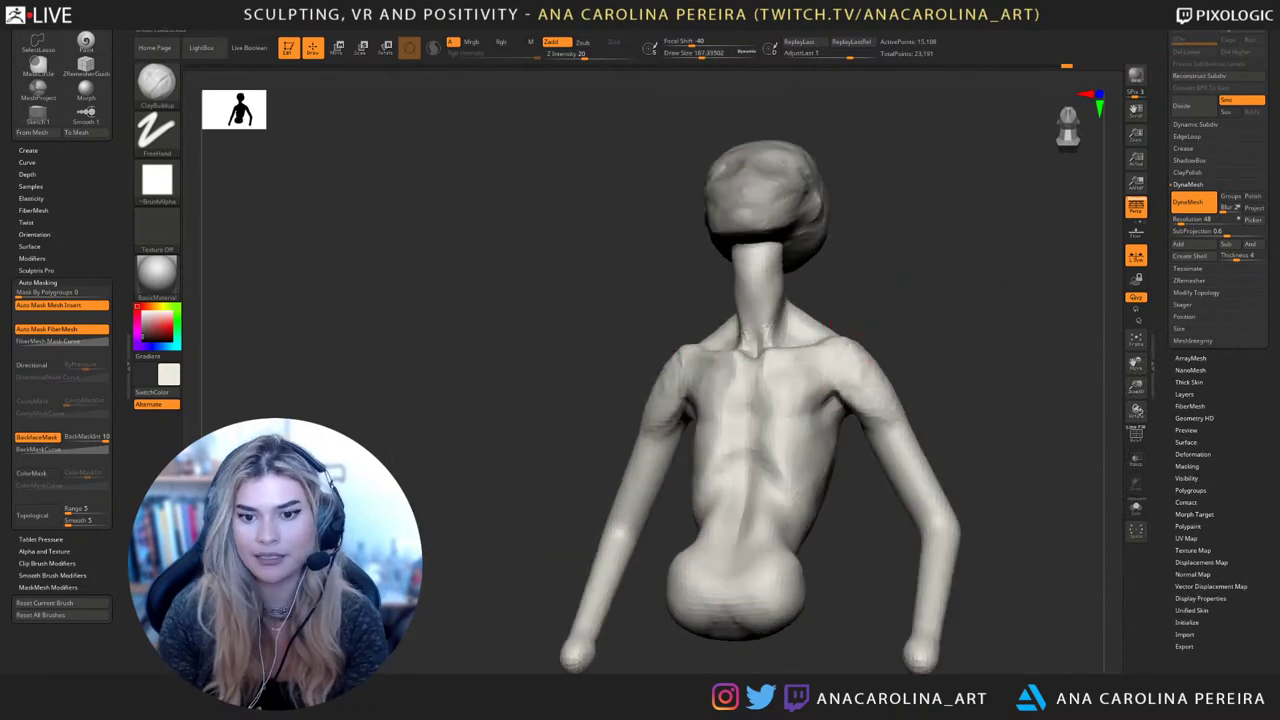
pyautogui.moveTo(898, 390)
pyautogui.mouseDown()
pyautogui.moveTo(880, 426)
pyautogui.moveTo(935, 422)
pyautogui.moveTo(910, 397)
pyautogui.moveTo(852, 406)
pyautogui.moveTo(857, 423)
pyautogui.moveTo(880, 357)
pyautogui.mouseUp()
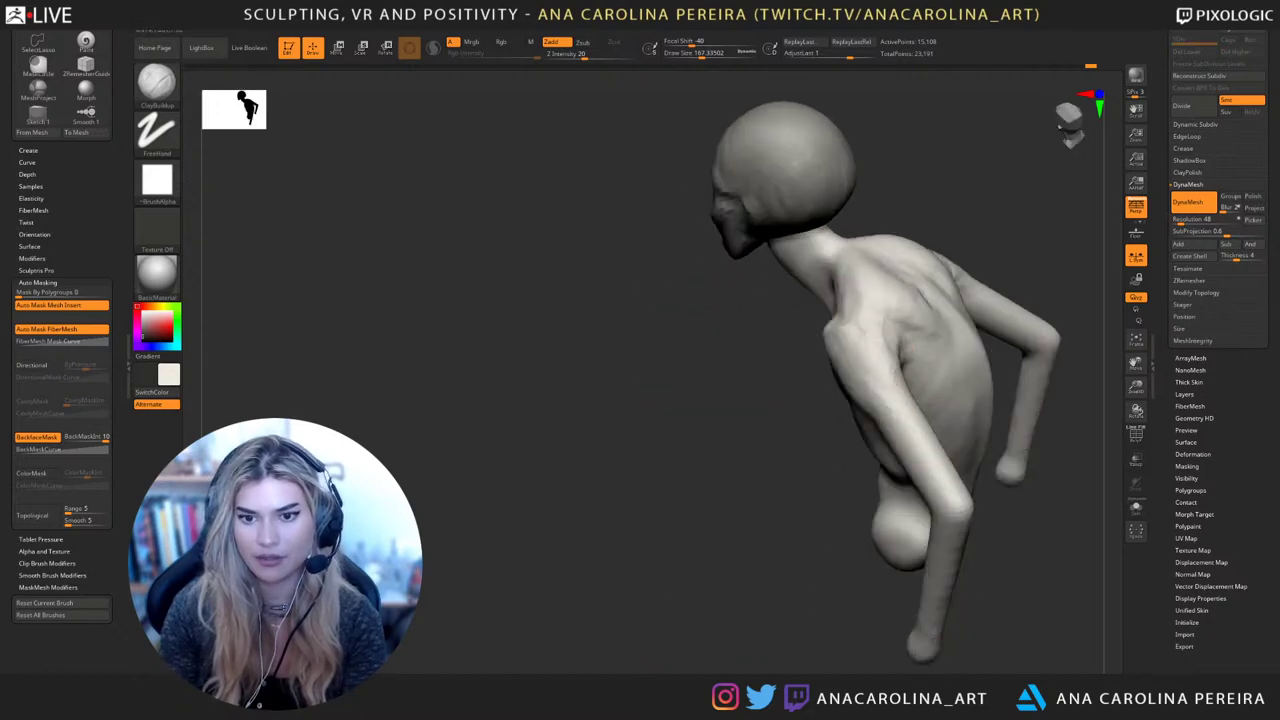
pyautogui.moveTo(985, 290); pyautogui.dragTo(940, 262, button='right')
pyautogui.press('space')
pyautogui.moveTo(925, 280); pyautogui.dragTo(902, 346)
pyautogui.moveTo(881, 350); pyautogui.dragTo(880, 394, button='right')
# Remesh the body with DynaMesh at the current resolution
pyautogui.keyDown('ctrl'); pyautogui.moveTo(730, 500); pyautogui.dragTo(763, 534); pyautogui.keyUp('ctrl')
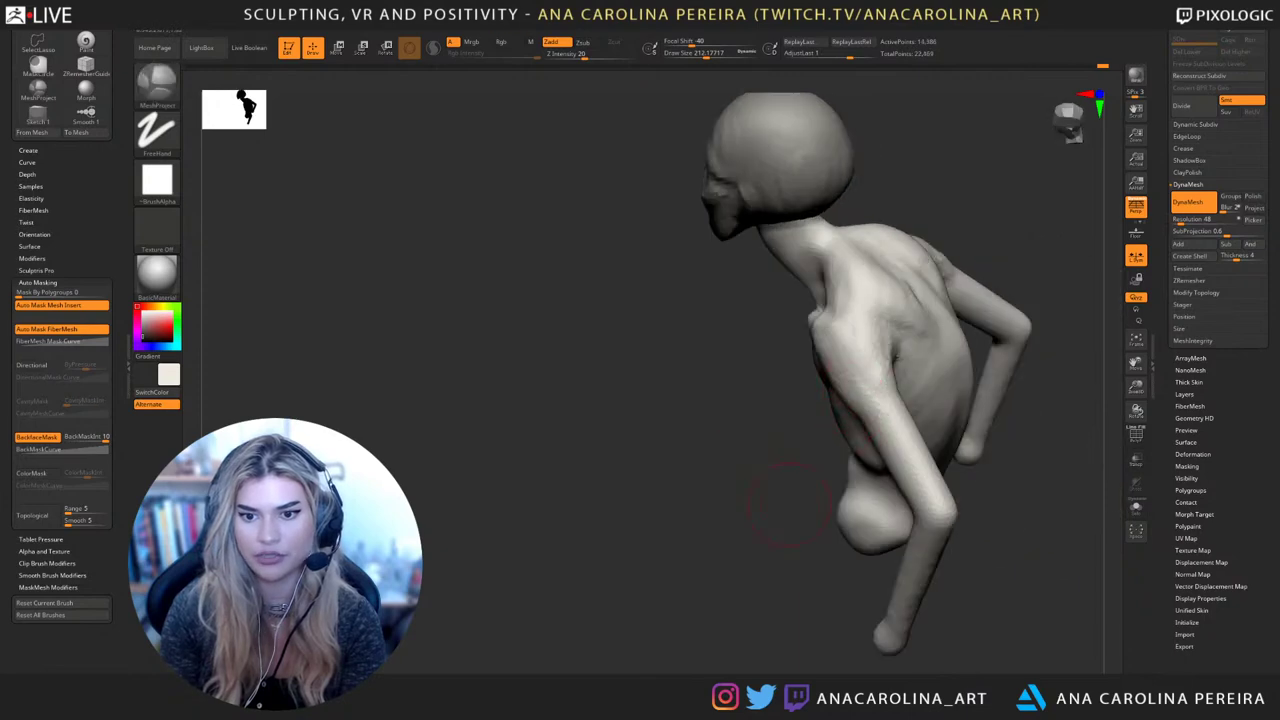
pyautogui.moveTo(763, 534); pyautogui.dragTo(850, 380, button='right')
pyautogui.keyDown('alt'); pyautogui.moveTo(975, 312); pyautogui.dragTo(920, 283, button='right'); pyautogui.keyUp('alt')
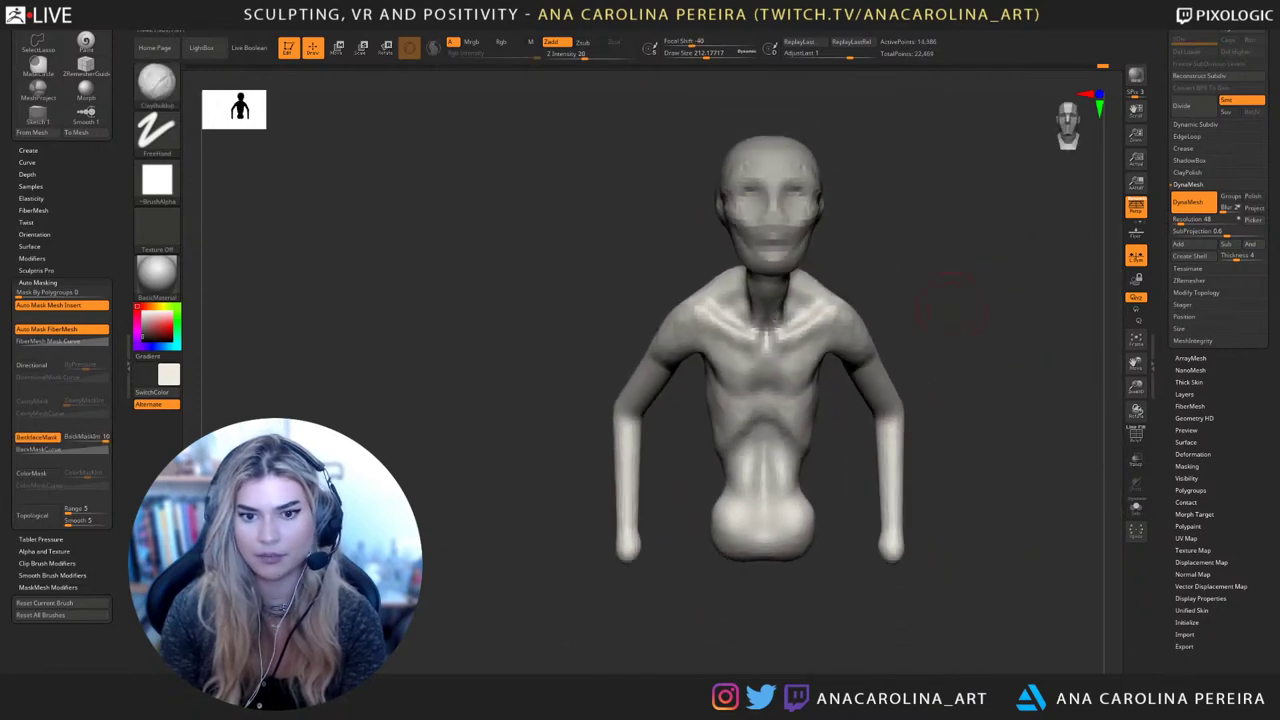
# Try carving the hollow at the base of the neck with ClayBuildup, and undo the recent strokes
pyautogui.press('space')
pyautogui.moveTo(800, 370); pyautogui.dragTo(788, 324, button='right')
pyautogui.press('space')
pyautogui.moveTo(791, 308)
pyautogui.keyDown('alt'); pyautogui.mouseDown()
pyautogui.moveTo(790, 320)
pyautogui.moveTo(790, 300)
pyautogui.moveTo(774, 299)
pyautogui.mouseUp(); pyautogui.keyUp('alt')
pyautogui.hotkey('ctrl', 'z')
pyautogui.hotkey('ctrl', 'z')
pyautogui.hotkey('ctrl', 'z')
pyautogui.hotkey('ctrl', 'z')
pyautogui.hotkey('ctrl', 'z')
pyautogui.hotkey('ctrl', 'z')
pyautogui.hotkey('ctrl', 'z')
pyautogui.hotkey('ctrl', 'z')
pyautogui.hotkey('ctrl', 'z')
pyautogui.hotkey('ctrl', 'z')
pyautogui.hotkey('ctrl', 'z')
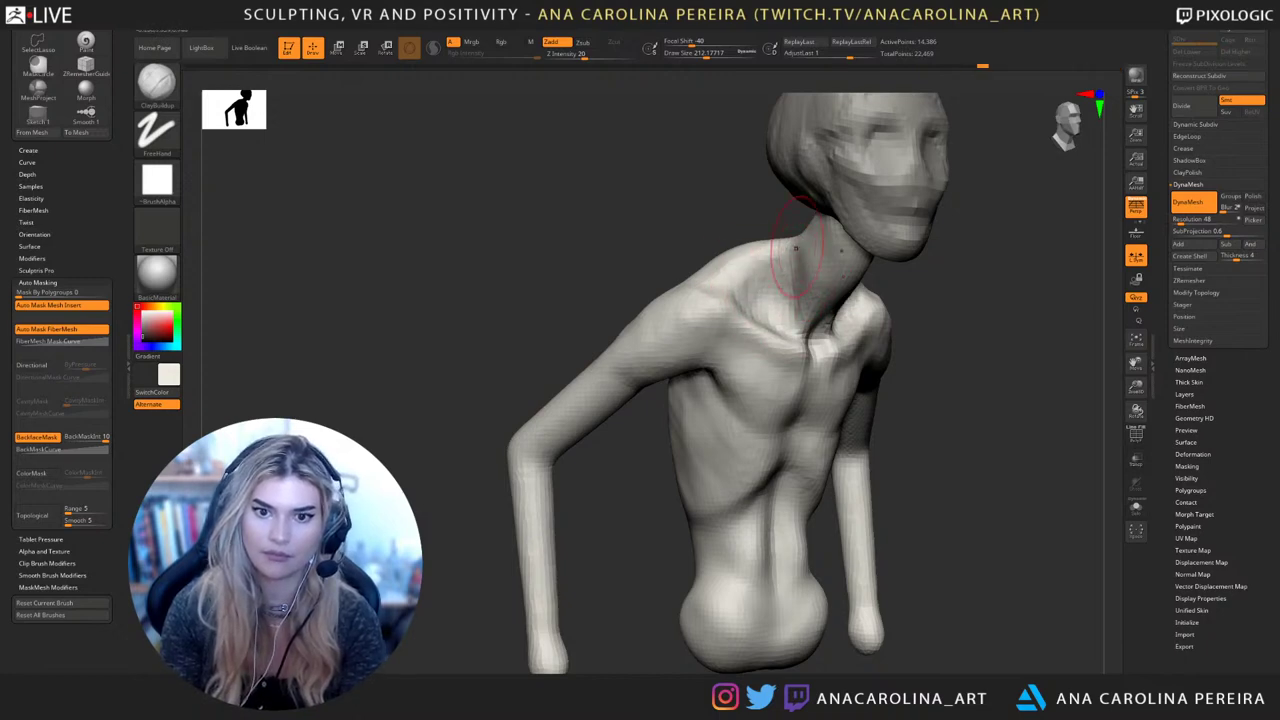
# Build up the long neck muscles running down to the collarbones with ClayBuildup at a draw size of about 94
pyautogui.moveTo(1020, 232); pyautogui.dragTo(905, 290)
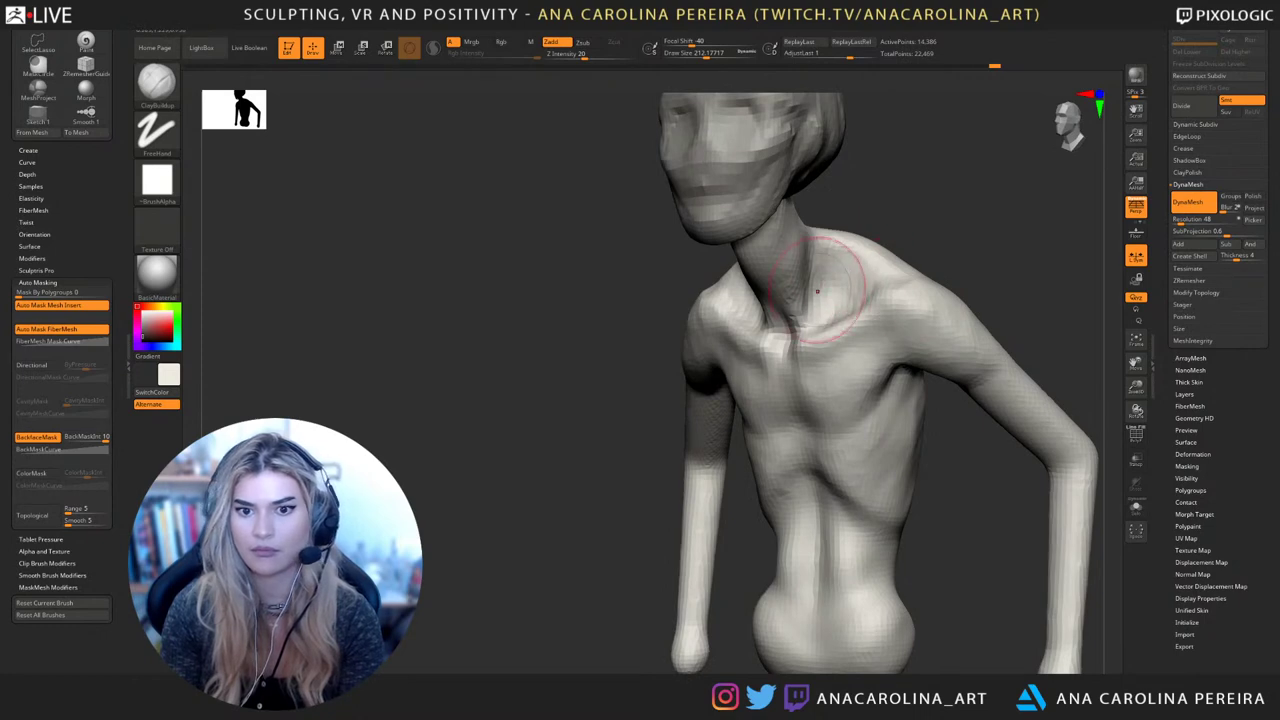
pyautogui.press('space')
pyautogui.moveTo(820, 273); pyautogui.dragTo(808, 273)
pyautogui.press('space')
pyautogui.moveTo(860, 212)
pyautogui.mouseDown()
pyautogui.moveTo(905, 213)
pyautogui.moveTo(873, 214)
pyautogui.mouseUp()
pyautogui.moveTo(873, 216); pyautogui.dragTo(926, 240)
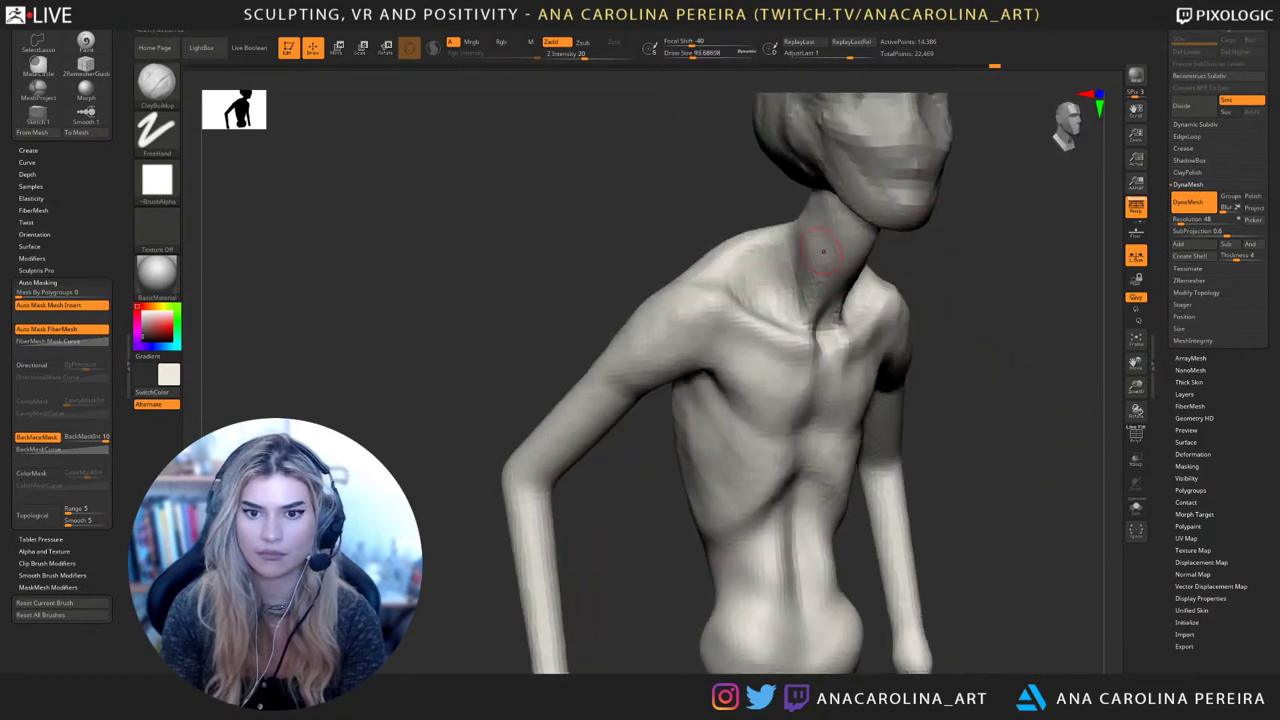
pyautogui.moveTo(830, 245)
pyautogui.mouseDown()
pyautogui.moveTo(820, 308)
pyautogui.moveTo(816, 284)
pyautogui.moveTo(836, 270)
pyautogui.moveTo(826, 290)
pyautogui.mouseUp()
pyautogui.moveTo(828, 220)
pyautogui.mouseDown()
pyautogui.moveTo(815, 243)
pyautogui.moveTo(817, 212)
pyautogui.moveTo(824, 246)
pyautogui.mouseUp()
# Refine the neck muscle ridge with ClayBuildup, adjusting the draw size to about 124 and 120
pyautogui.press('space')
pyautogui.keyDown('alt'); pyautogui.moveTo(931, 300); pyautogui.dragTo(938, 240); pyautogui.keyUp('alt')
pyautogui.moveTo(1000, 240); pyautogui.dragTo(941, 220)
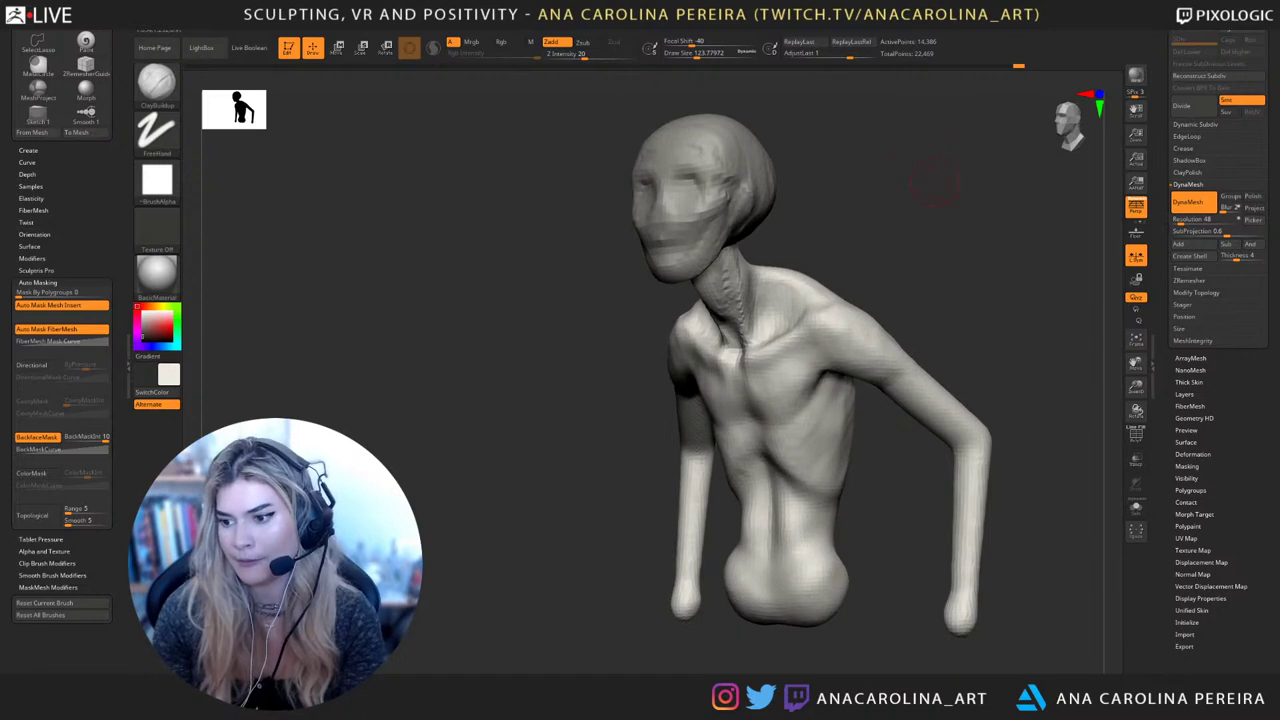
pyautogui.moveTo(933, 183); pyautogui.dragTo(922, 172, button='right')
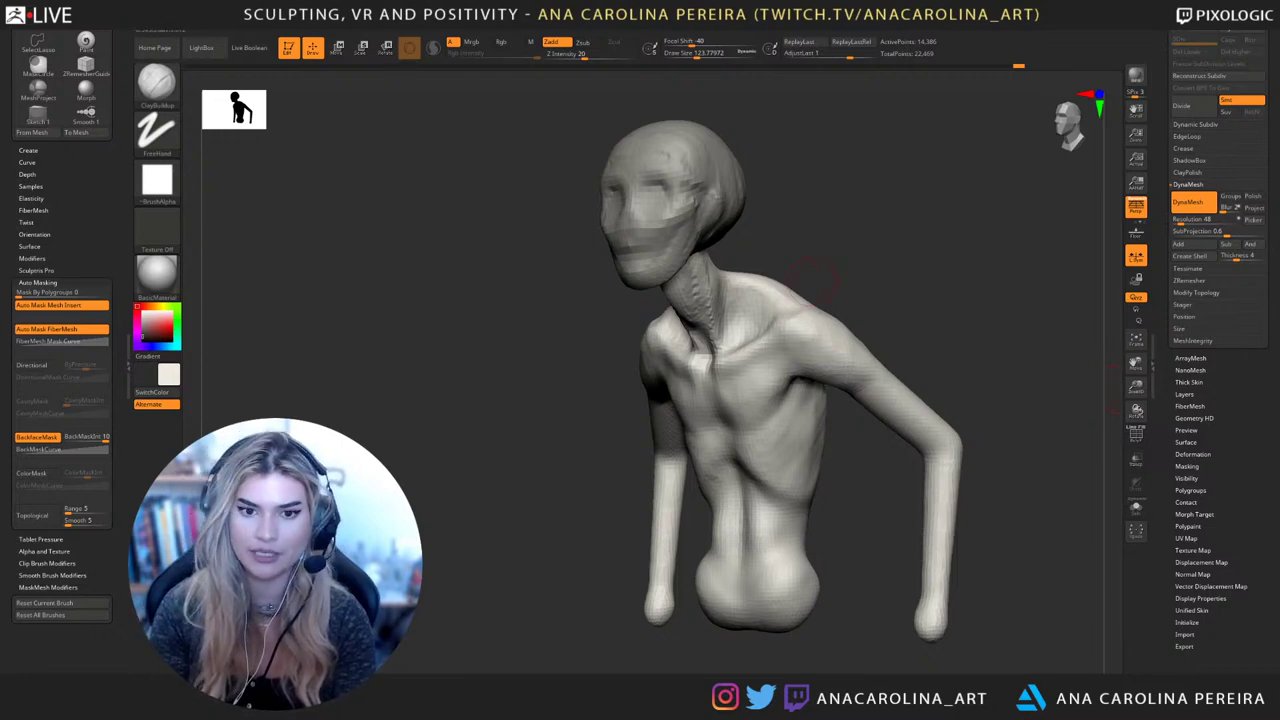
pyautogui.moveTo(778, 262)
pyautogui.mouseDown()
pyautogui.moveTo(863, 252)
pyautogui.moveTo(811, 267)
pyautogui.moveTo(705, 238)
pyautogui.mouseUp()
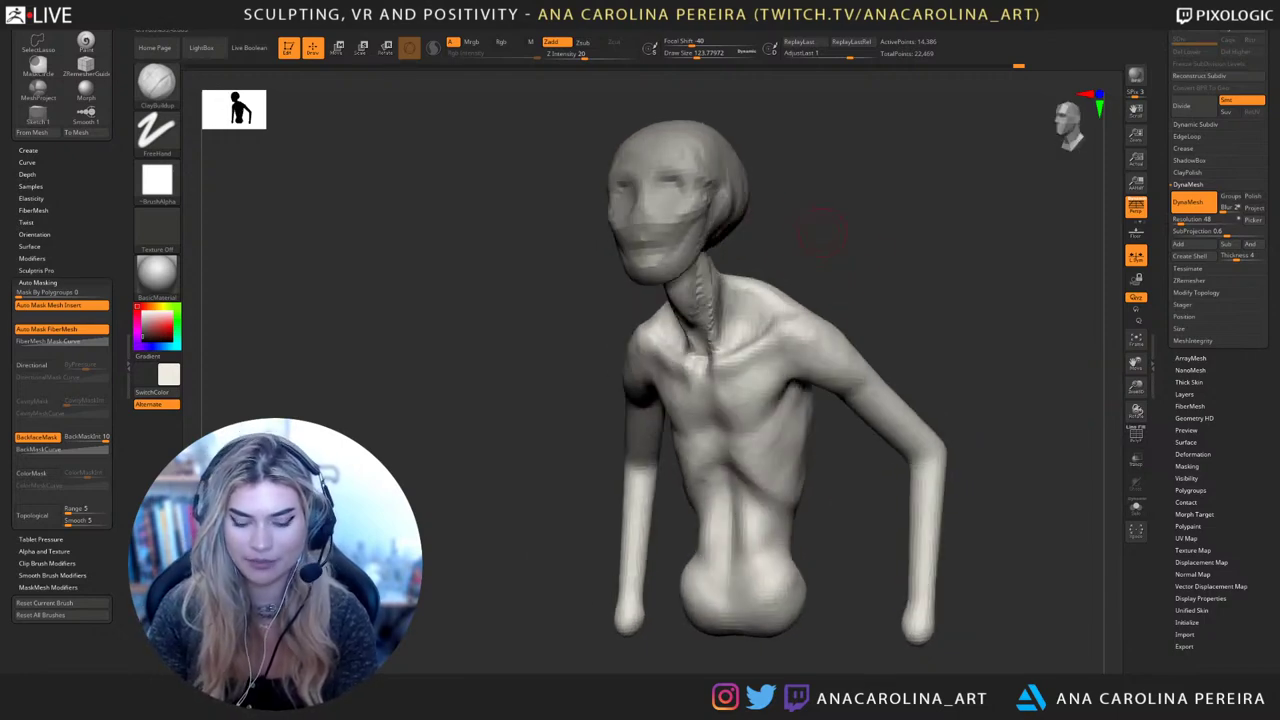
pyautogui.press('space')
pyautogui.moveTo(735, 307); pyautogui.dragTo(731, 307)
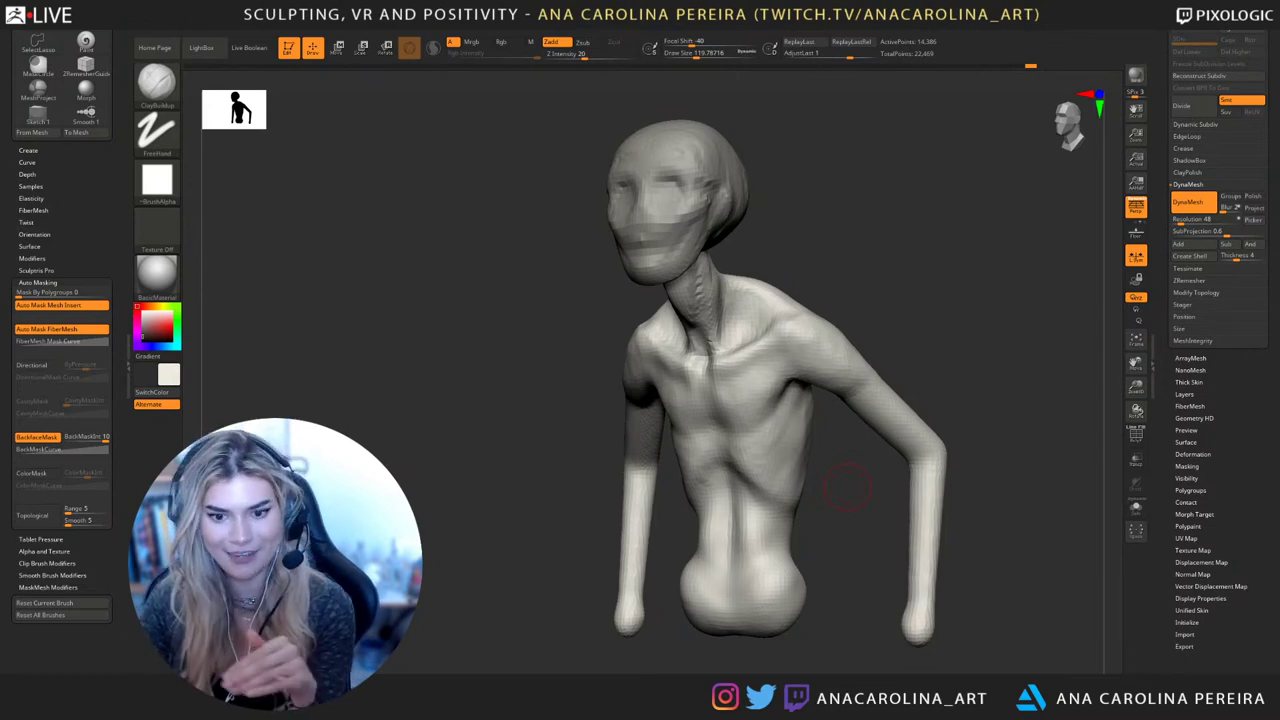
pyautogui.moveTo(848, 487); pyautogui.dragTo(925, 488)
pyautogui.moveTo(937, 243); pyautogui.dragTo(921, 214)
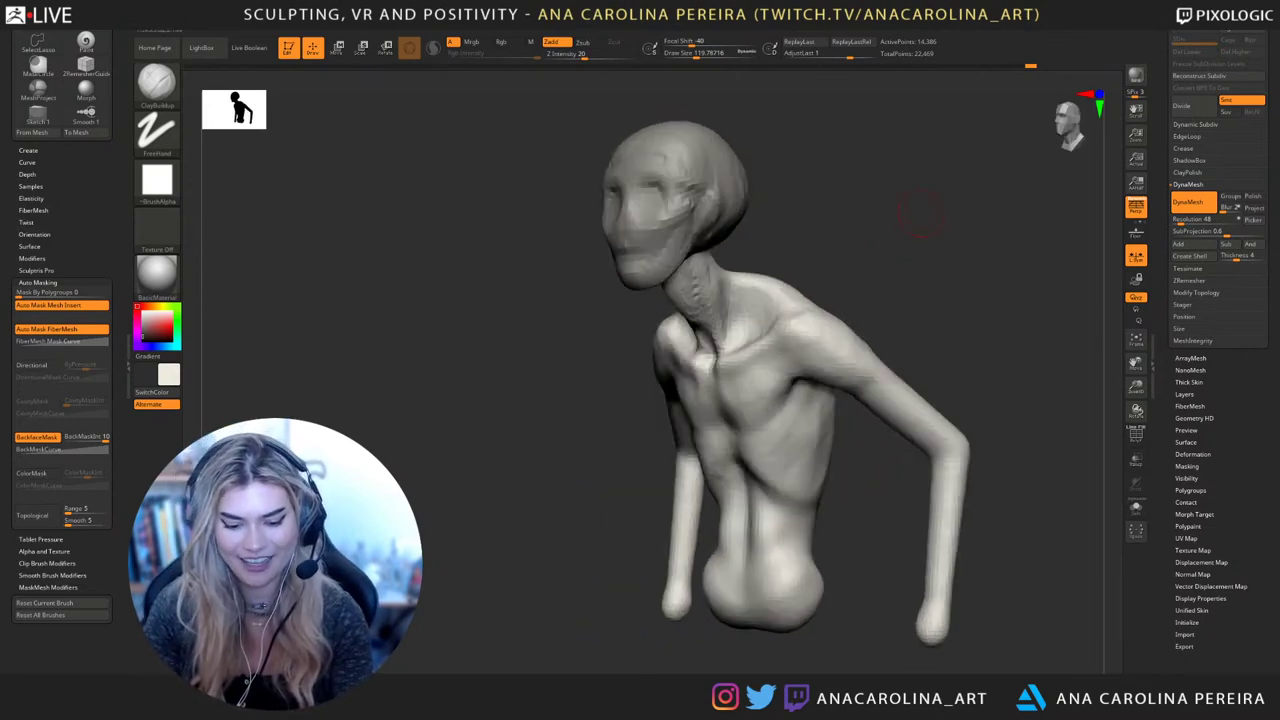
# Slim and reshape the upper arms toward the elbows with the Move brush, adjusting its draw size
pyautogui.press('b')
pyautogui.press('m')
pyautogui.press('v')
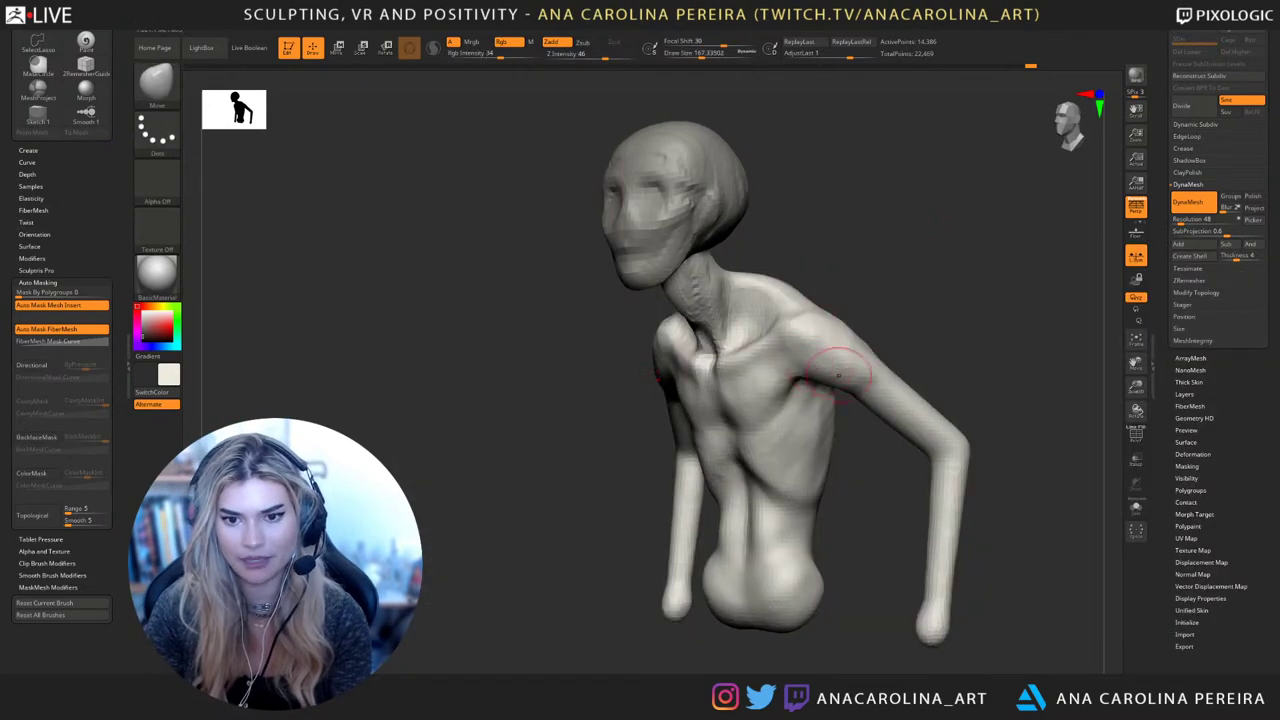
pyautogui.moveTo(888, 360); pyautogui.dragTo(925, 362)
pyautogui.press('s')
pyautogui.moveTo(845, 419); pyautogui.dragTo(852, 419)
pyautogui.moveTo(900, 345)
pyautogui.mouseDown()
pyautogui.moveTo(930, 365)
pyautogui.moveTo(916, 412)
pyautogui.moveTo(900, 371)
pyautogui.moveTo(890, 385)
pyautogui.moveTo(920, 395)
pyautogui.moveTo(957, 368)
pyautogui.moveTo(945, 342)
pyautogui.moveTo(909, 372)
pyautogui.moveTo(952, 428)
pyautogui.mouseUp()
pyautogui.press('b')
pyautogui.press('m')
pyautogui.press('v')
pyautogui.press('space')
# Thin the forearms toward the wrists with the Pinch brush at a draw size of about 318, undoing the last stroke
pyautogui.press('b')
pyautogui.press('p')
pyautogui.press('i')
pyautogui.press('[')
pyautogui.moveTo(1010, 385); pyautogui.dragTo(1095, 388)
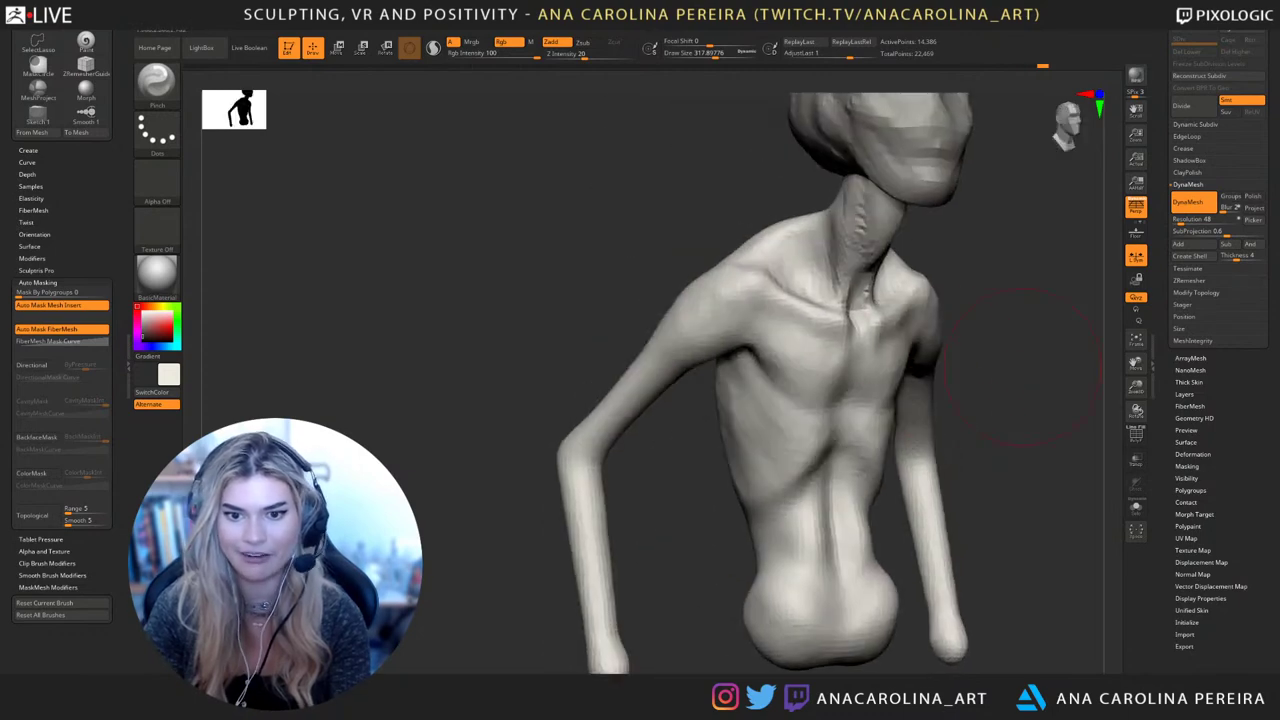
pyautogui.moveTo(520, 510)
pyautogui.keyDown('alt'); pyautogui.mouseDown()
pyautogui.moveTo(494, 452)
pyautogui.moveTo(527, 394)
pyautogui.mouseUp(); pyautogui.keyUp('alt')
pyautogui.moveTo(606, 445); pyautogui.dragTo(616, 522)
pyautogui.moveTo(606, 468); pyautogui.dragTo(620, 523)
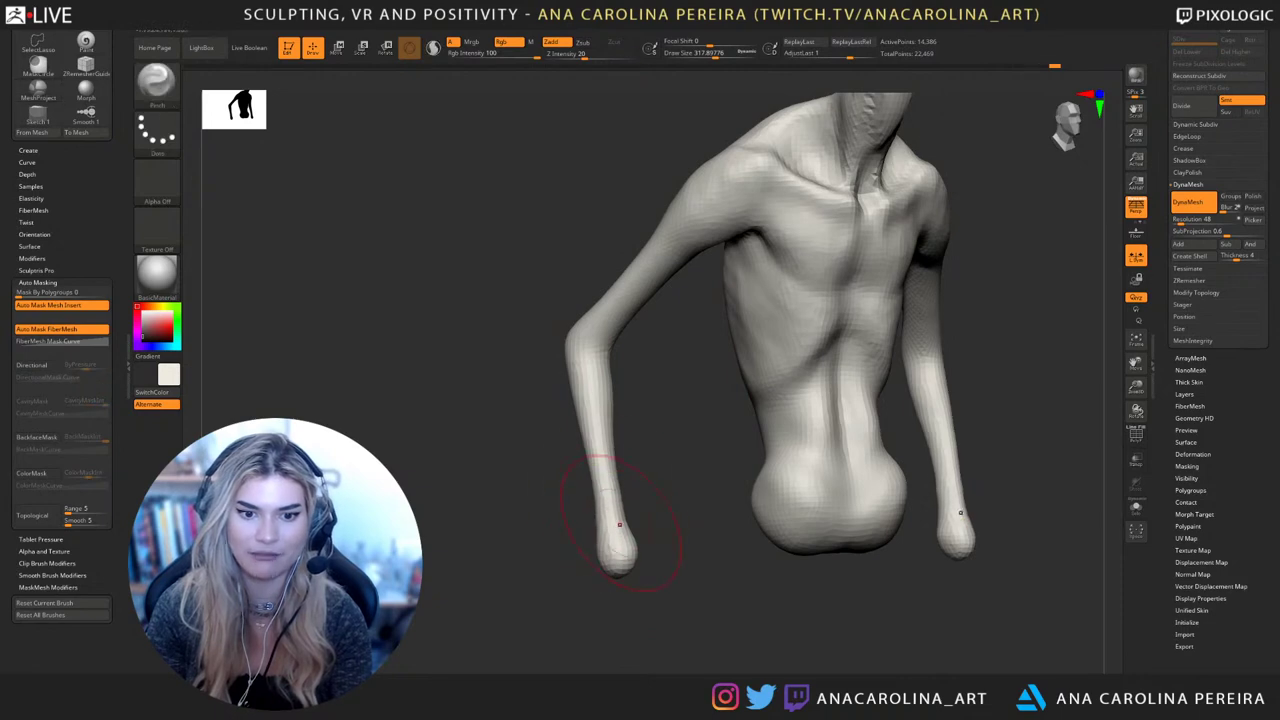
pyautogui.moveTo(588, 368); pyautogui.dragTo(608, 434)
pyautogui.hotkey('ctrl', 'z')
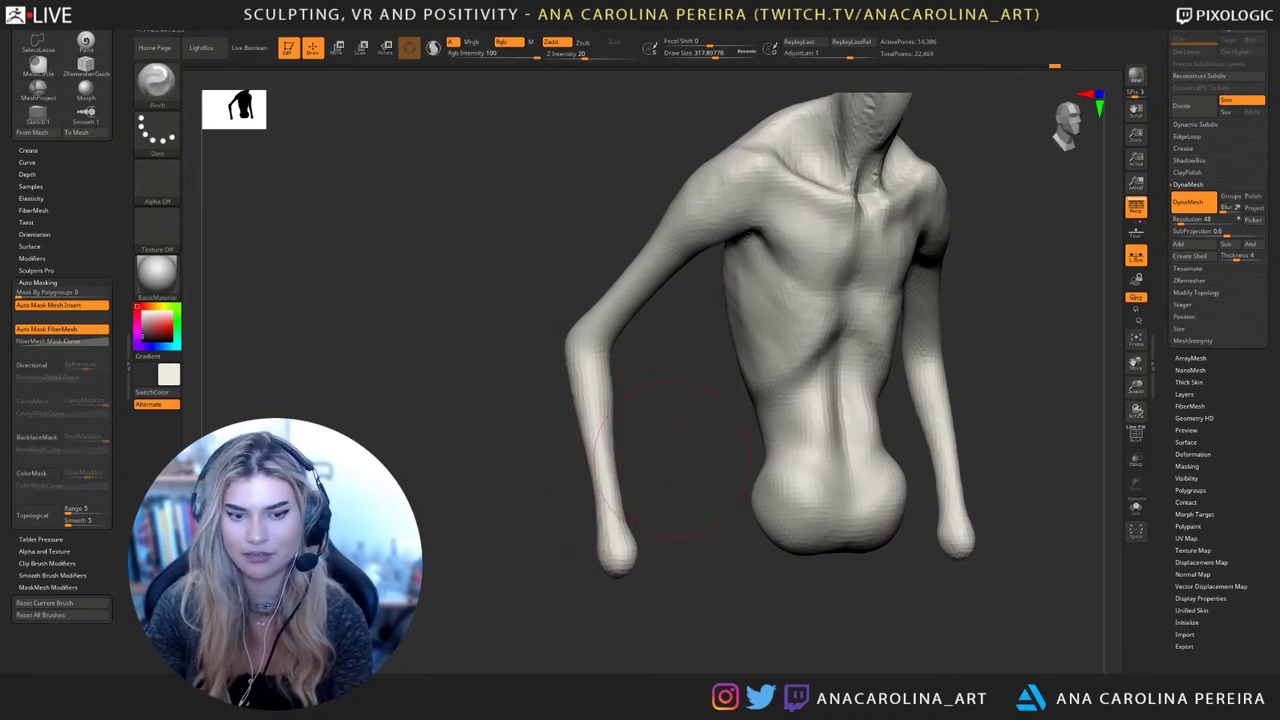
# Adjust the sides of the lower rib cage with the Move brush at a draw size of about 202
pyautogui.moveTo(1085, 340)
pyautogui.keyDown('shift'); pyautogui.mouseDown()
pyautogui.moveTo(1035, 335)
pyautogui.moveTo(1014, 371)
pyautogui.moveTo(980, 290)
pyautogui.mouseUp(); pyautogui.keyUp('shift')
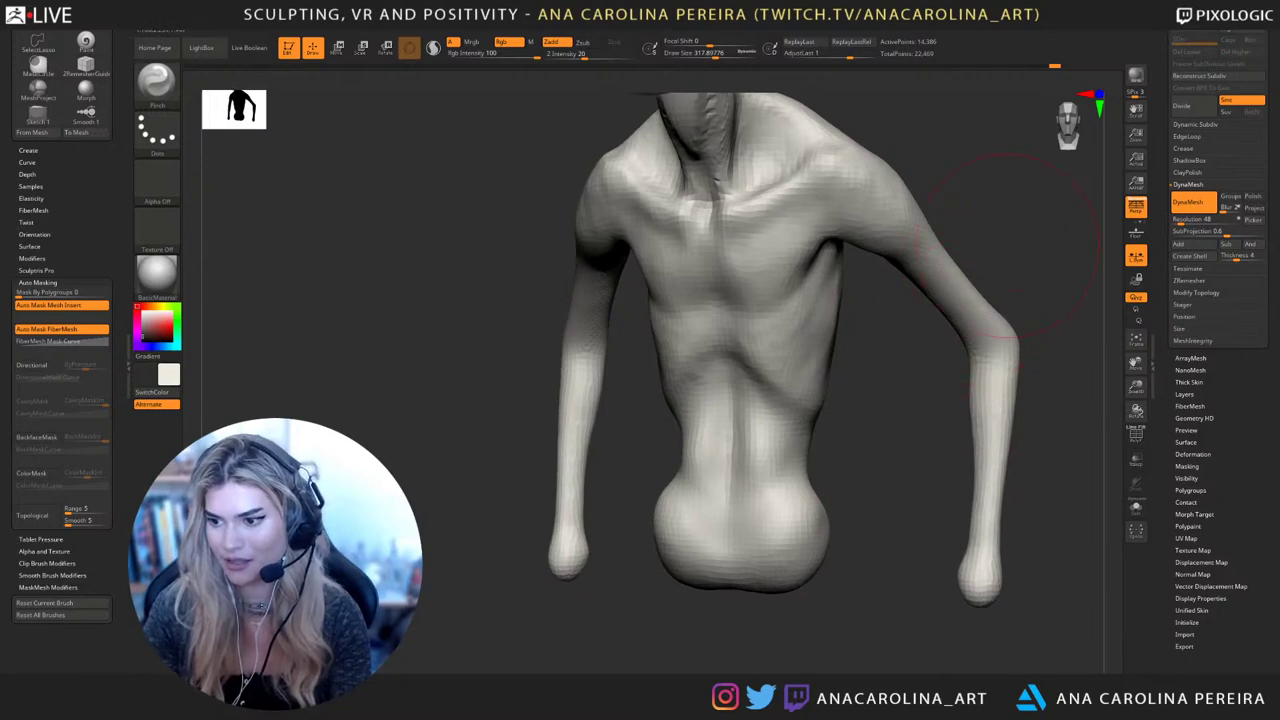
pyautogui.moveTo(986, 463); pyautogui.dragTo(1030, 525)
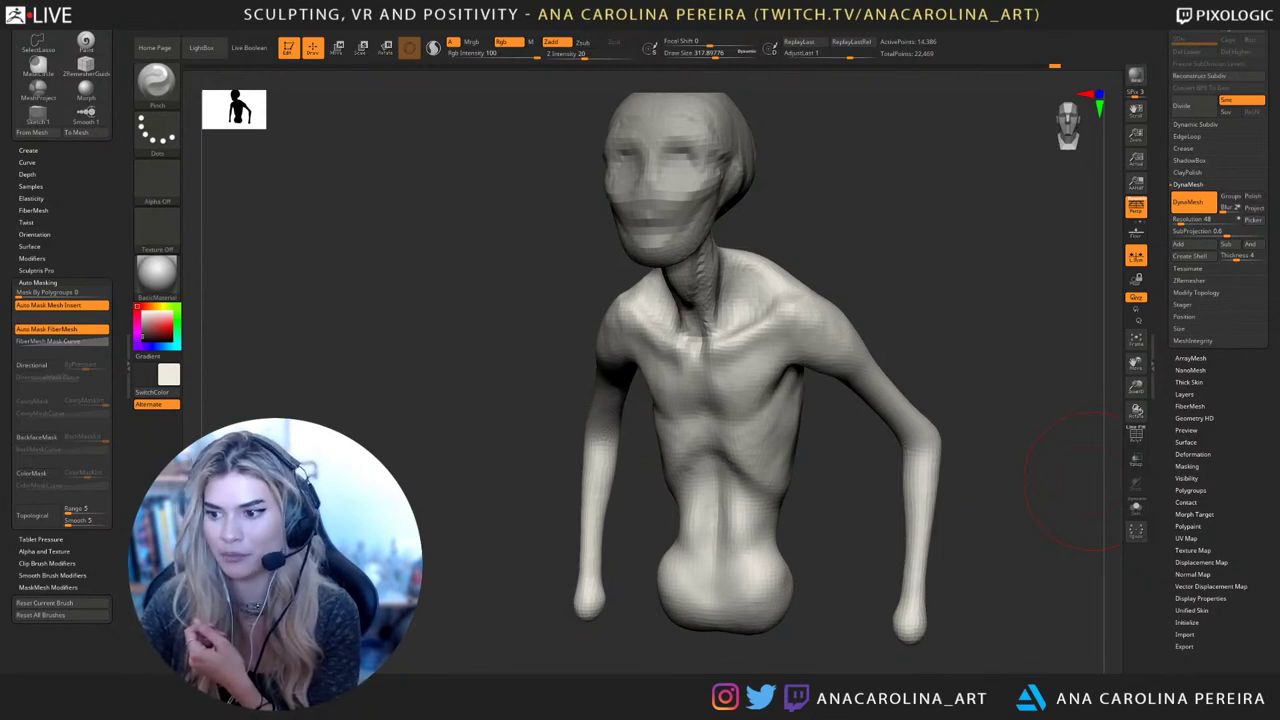
pyautogui.moveTo(1065, 480)
pyautogui.keyDown('shift'); pyautogui.mouseDown()
pyautogui.moveTo(985, 325)
pyautogui.moveTo(1002, 345)
pyautogui.mouseUp(); pyautogui.keyUp('shift')
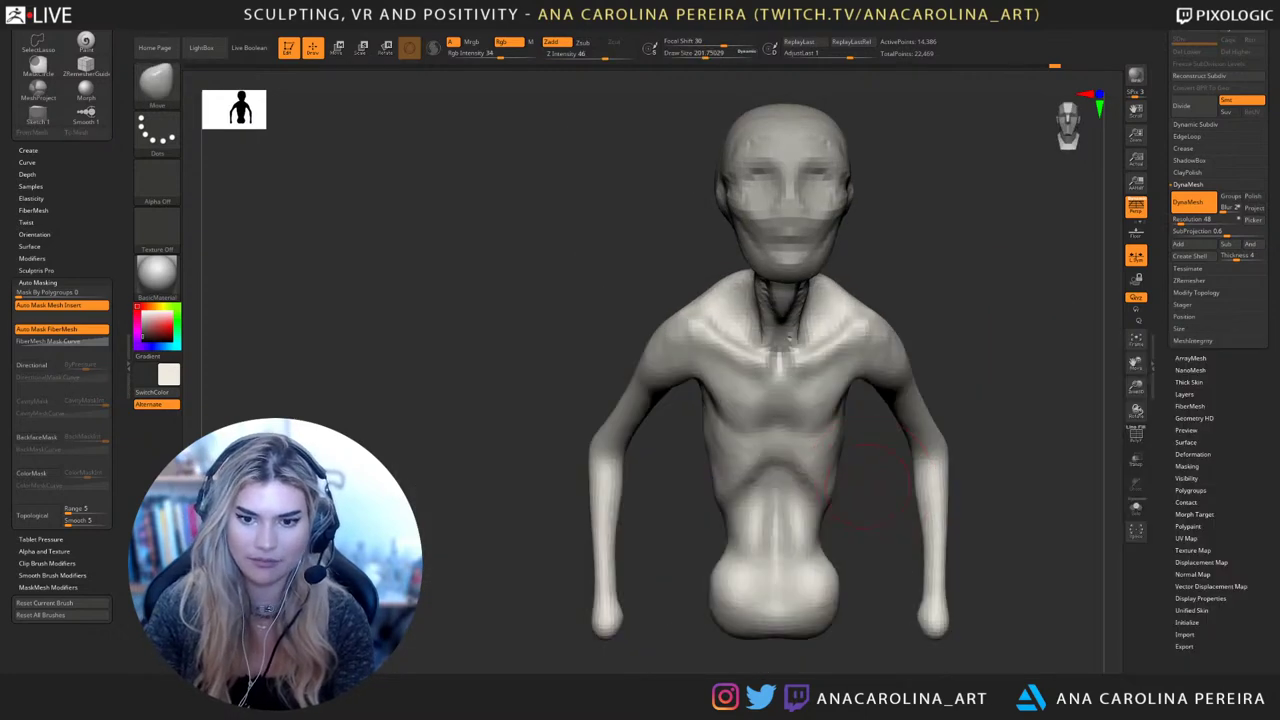
pyautogui.moveTo(866, 481); pyautogui.dragTo(829, 460)
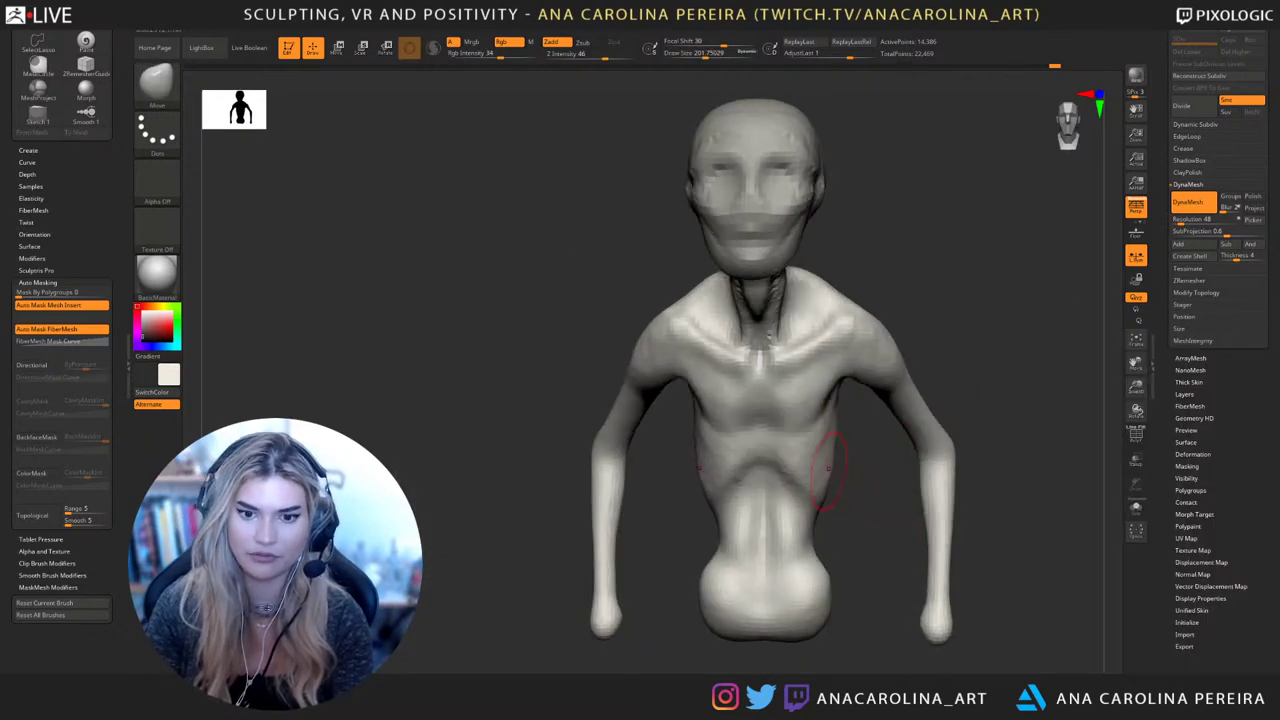
# Reshape the waist and the front of the pelvis with the Move brush at a draw size of about 257
pyautogui.moveTo(905, 470)
pyautogui.mouseDown()
pyautogui.moveTo(820, 483)
pyautogui.moveTo(905, 488)
pyautogui.moveTo(845, 488)
pyautogui.moveTo(792, 510)
pyautogui.mouseUp()
pyautogui.press('space')
pyautogui.moveTo(868, 525); pyautogui.dragTo(873, 524)
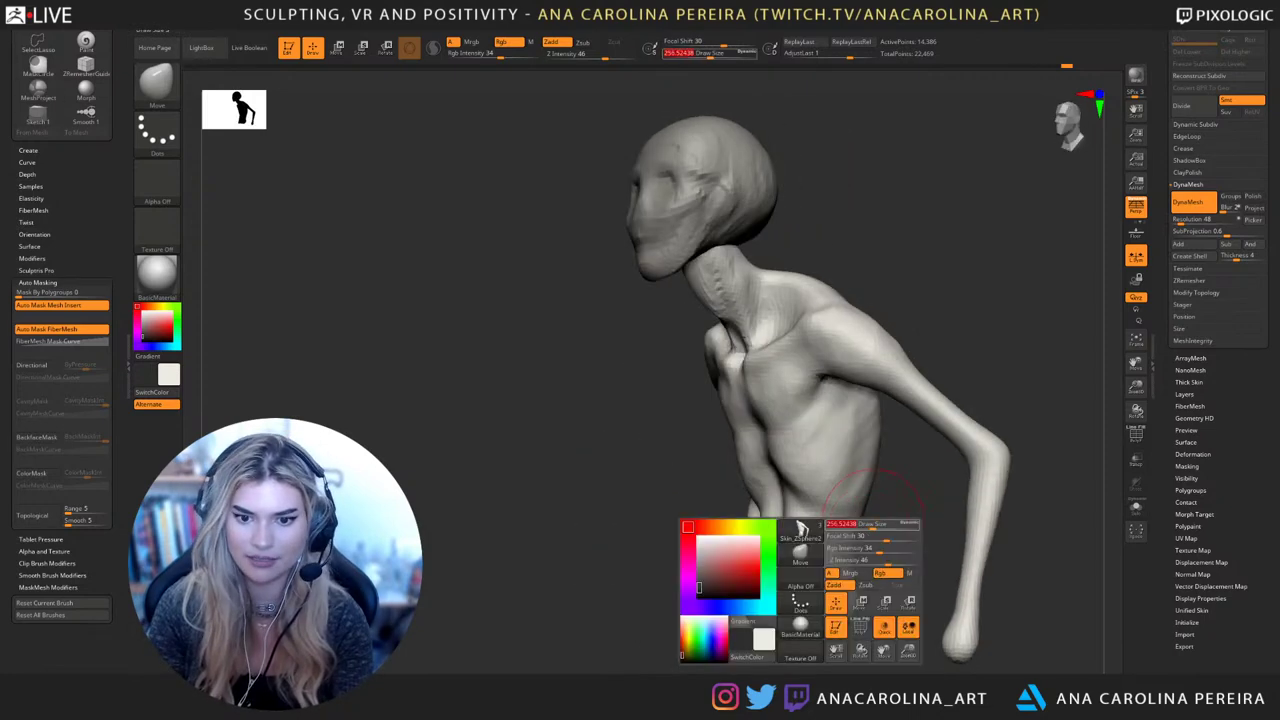
pyautogui.moveTo(808, 552)
pyautogui.mouseDown()
pyautogui.moveTo(784, 548)
pyautogui.moveTo(776, 515)
pyautogui.moveTo(778, 556)
pyautogui.moveTo(920, 562)
pyautogui.moveTo(792, 574)
pyautogui.mouseUp()
pyautogui.moveTo(925, 560); pyautogui.dragTo(845, 555)
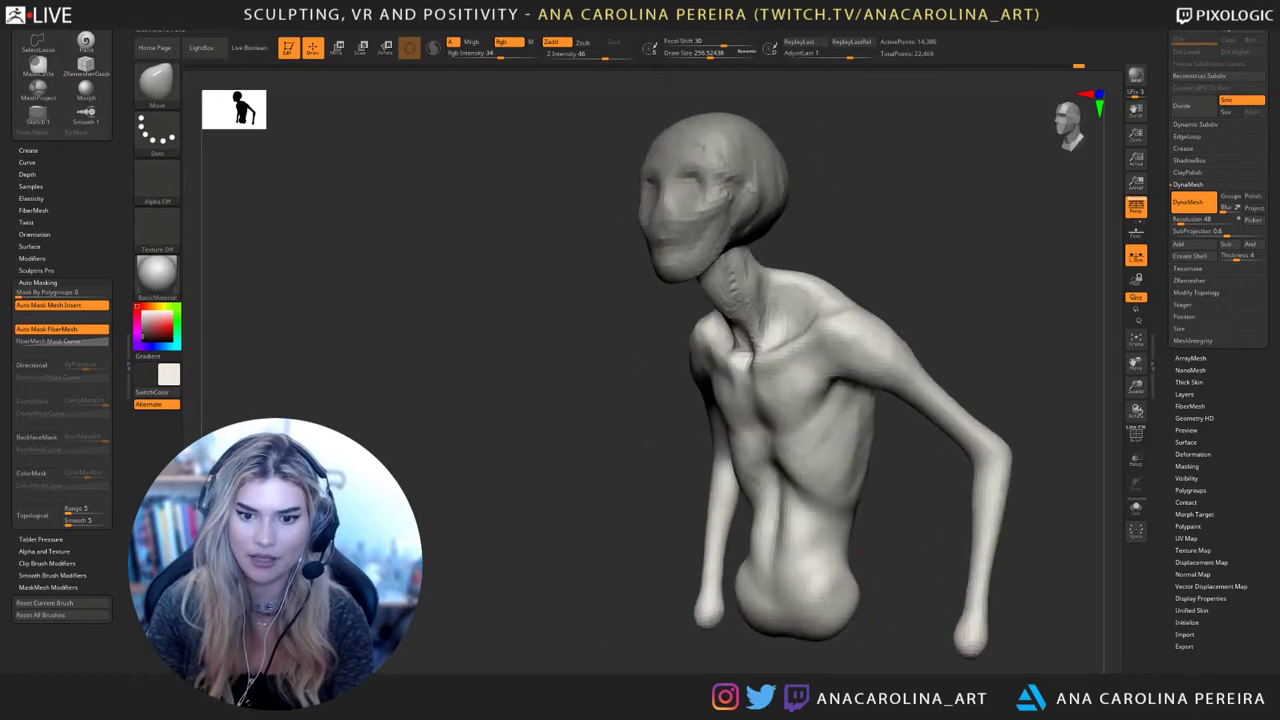
pyautogui.moveTo(822, 609); pyautogui.dragTo(829, 628)
pyautogui.moveTo(915, 606)
pyautogui.mouseDown()
pyautogui.moveTo(848, 609)
pyautogui.moveTo(816, 521)
pyautogui.mouseUp()
# Adjust the hips and buttocks with the Move brush at a draw size of about 311
pyautogui.press('e')
pyautogui.press('q')
pyautogui.press('space')
pyautogui.moveTo(868, 558)
pyautogui.mouseDown()
pyautogui.moveTo(795, 556)
pyautogui.moveTo(864, 530)
pyautogui.mouseUp()
pyautogui.moveTo(925, 570)
pyautogui.mouseDown()
pyautogui.moveTo(871, 568)
pyautogui.moveTo(891, 600)
pyautogui.moveTo(905, 558)
pyautogui.moveTo(892, 528)
pyautogui.mouseUp()
pyautogui.moveTo(880, 585)
pyautogui.mouseDown()
pyautogui.moveTo(880, 525)
pyautogui.moveTo(864, 509)
pyautogui.mouseUp()
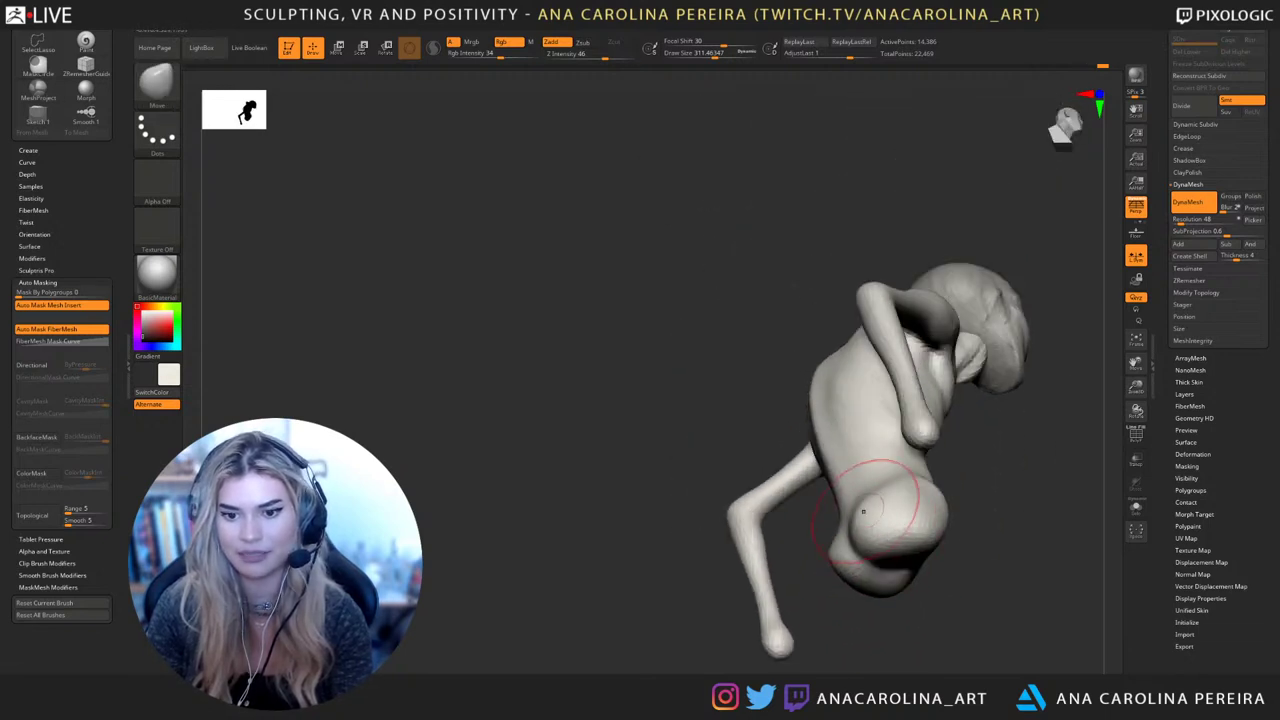
pyautogui.moveTo(878, 562)
pyautogui.mouseDown()
pyautogui.moveTo(904, 606)
pyautogui.moveTo(956, 611)
pyautogui.moveTo(857, 529)
pyautogui.moveTo(820, 540)
pyautogui.mouseUp()
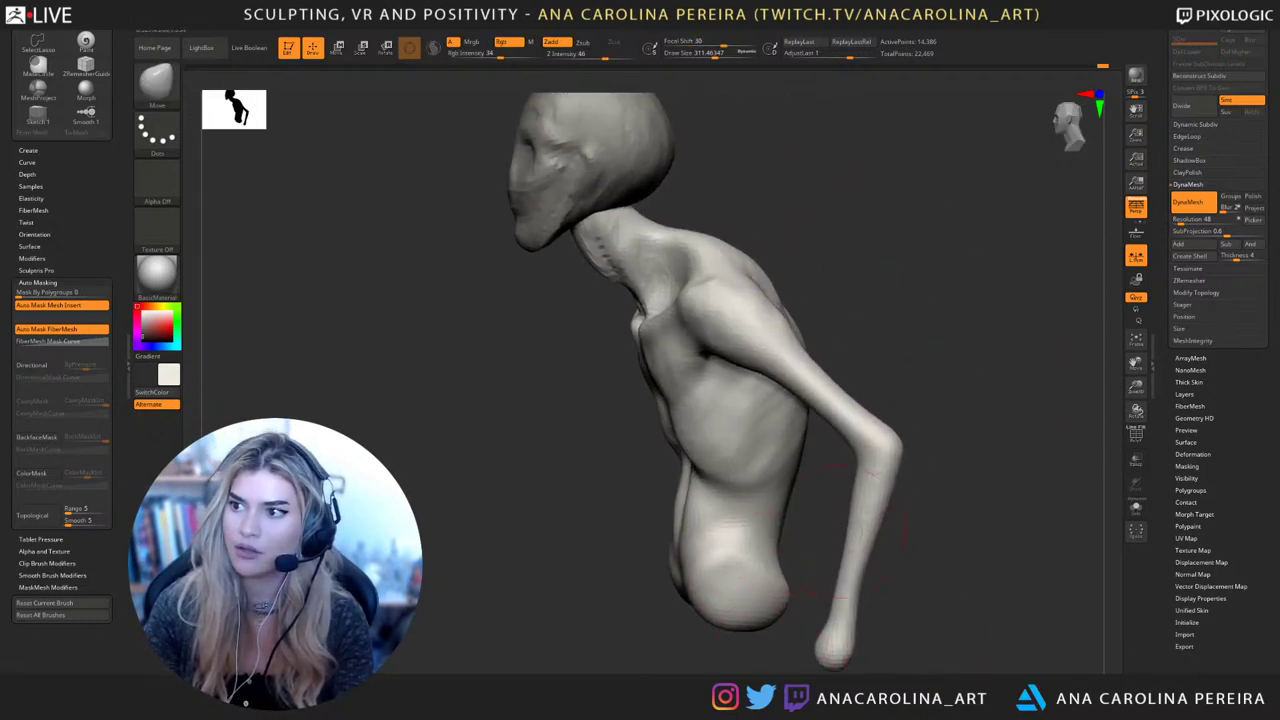
# Deepen the armpit creases with the DamStandard brush, adjusting its draw size to about 182 and 223
pyautogui.moveTo(950, 612)
pyautogui.keyDown('alt'); pyautogui.mouseDown()
pyautogui.moveTo(945, 563)
pyautogui.moveTo(866, 560)
pyautogui.moveTo(868, 594)
pyautogui.moveTo(800, 600)
pyautogui.moveTo(878, 610)
pyautogui.moveTo(740, 600)
pyautogui.moveTo(690, 578)
pyautogui.moveTo(765, 558)
pyautogui.mouseUp(); pyautogui.keyUp('alt')
pyautogui.moveTo(850, 545)
pyautogui.mouseDown()
pyautogui.moveTo(863, 480)
pyautogui.moveTo(845, 482)
pyautogui.moveTo(898, 398)
pyautogui.moveTo(935, 372)
pyautogui.moveTo(865, 385)
pyautogui.moveTo(835, 335)
pyautogui.mouseUp()
pyautogui.press('b')
pyautogui.press('d')
pyautogui.press('s')
pyautogui.press('[')
pyautogui.press('[')
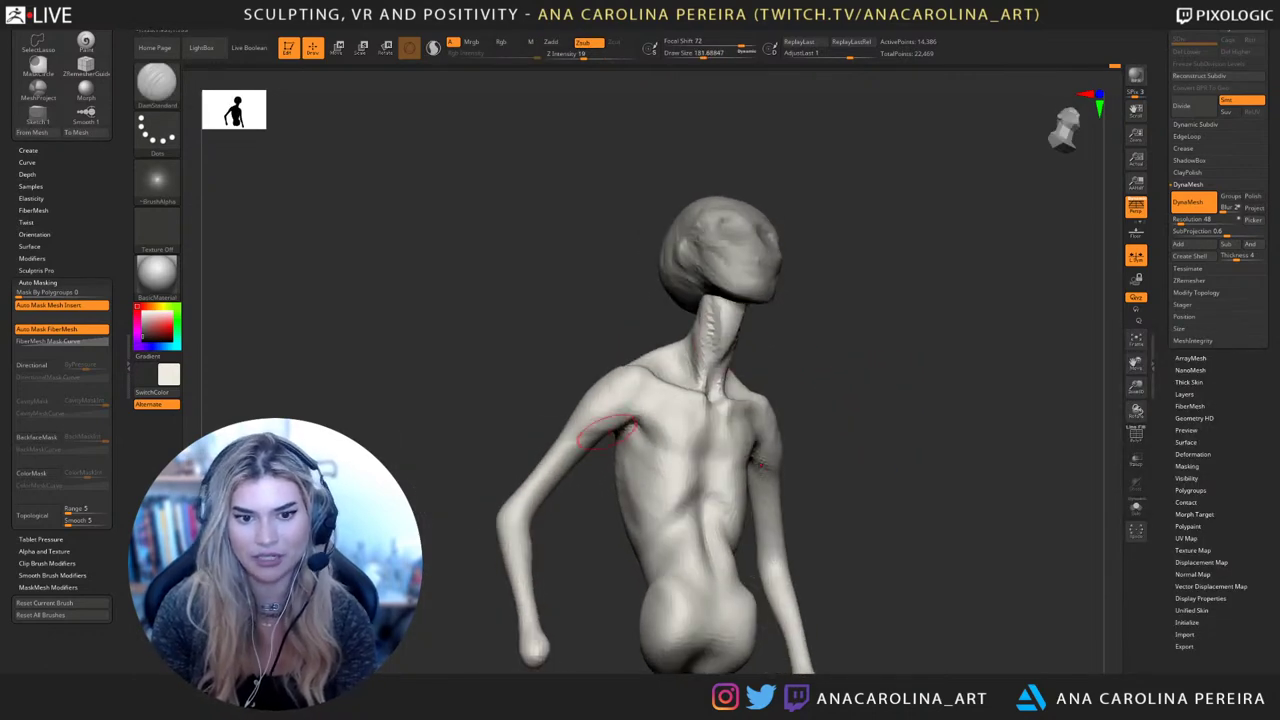
pyautogui.moveTo(595, 425); pyautogui.dragTo(802, 458)
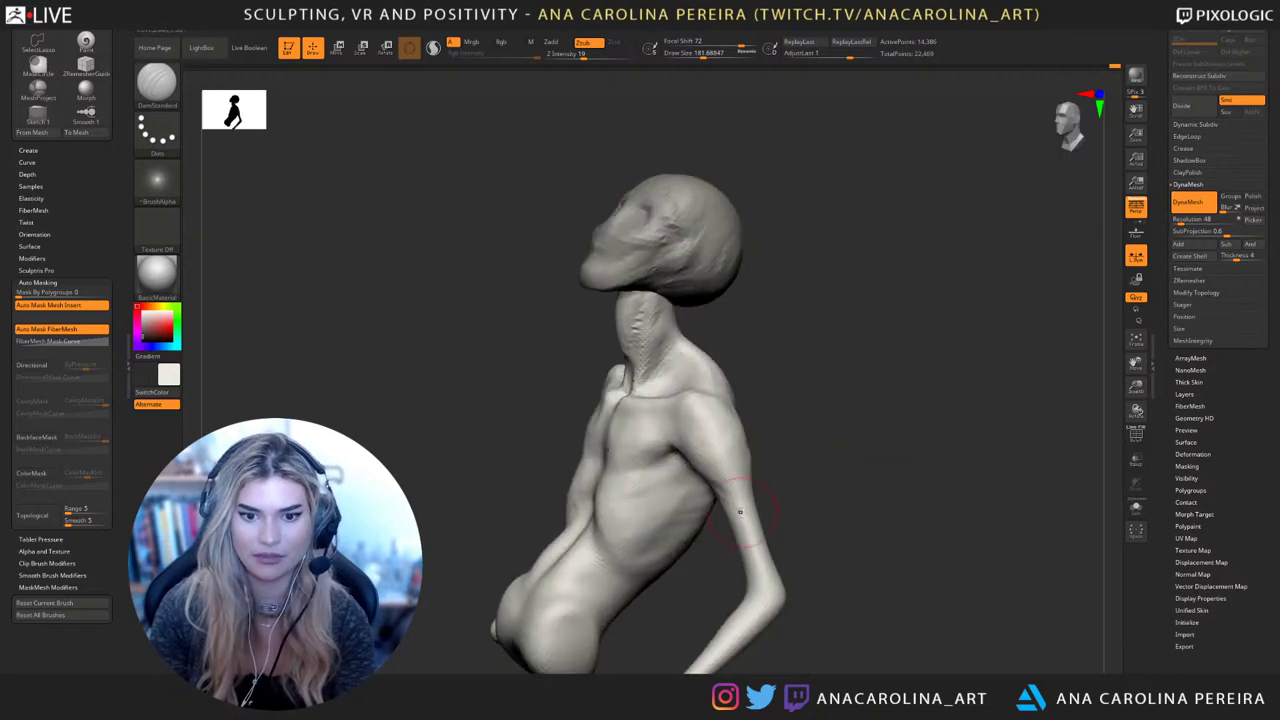
pyautogui.moveTo(870, 480)
pyautogui.mouseDown()
pyautogui.moveTo(785, 472)
pyautogui.moveTo(829, 386)
pyautogui.mouseUp()
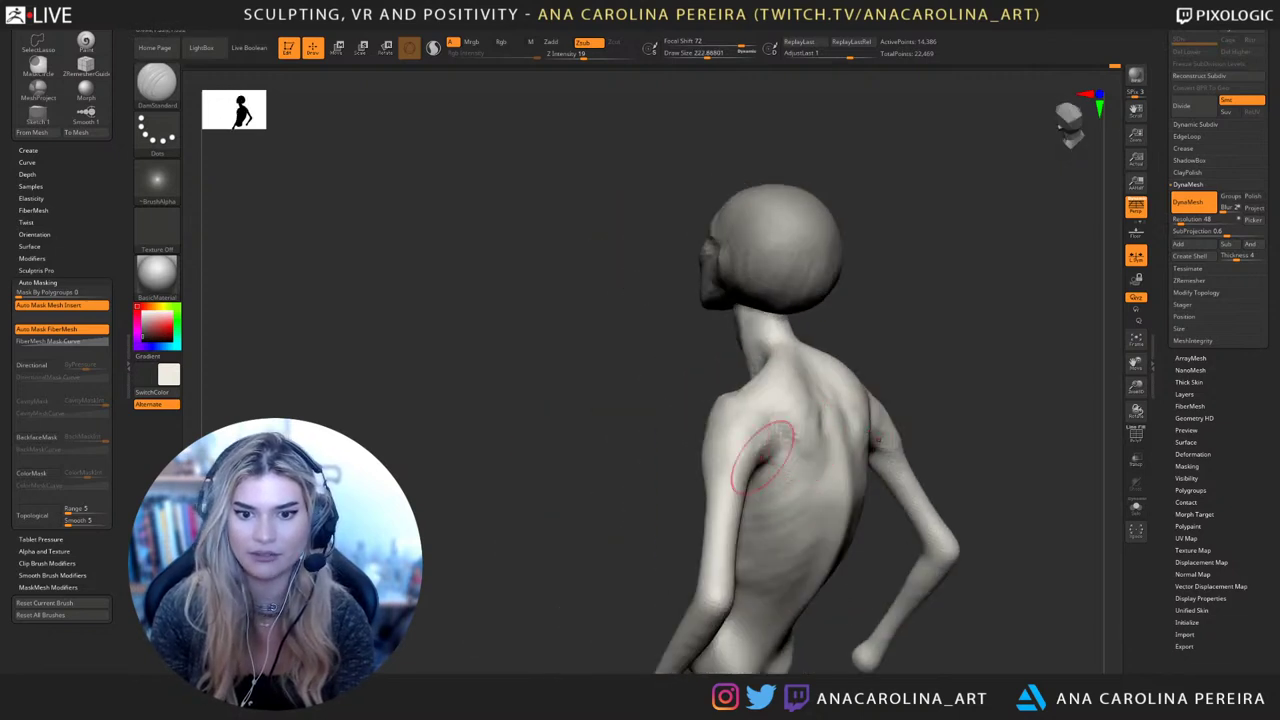
# Carve long grooves along the forearms with DamStandard at a draw size of about 223, and set the draw size to about 331
pyautogui.moveTo(610, 480)
pyautogui.mouseDown()
pyautogui.moveTo(890, 465)
pyautogui.moveTo(955, 430)
pyautogui.moveTo(955, 485)
pyautogui.mouseUp()
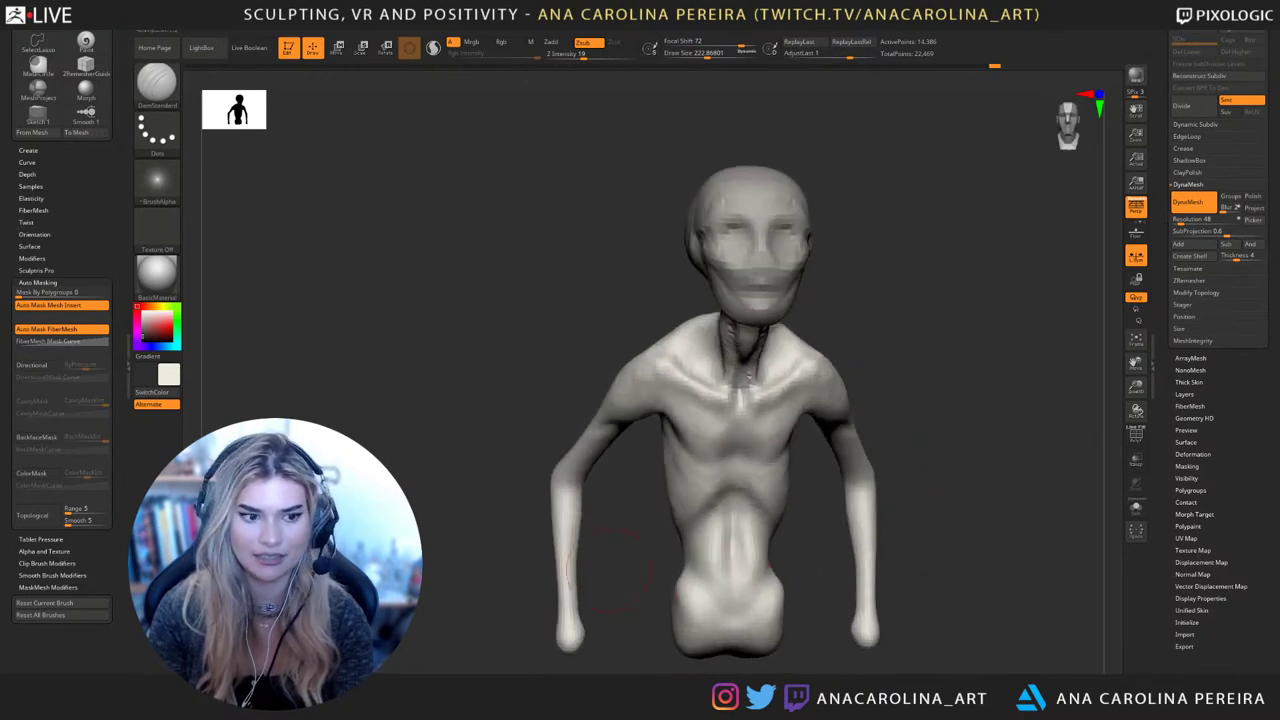
pyautogui.keyDown('alt'); pyautogui.moveTo(625, 580); pyautogui.dragTo(648, 541); pyautogui.keyUp('alt')
pyautogui.moveTo(597, 462)
pyautogui.mouseDown()
pyautogui.moveTo(601, 514)
pyautogui.moveTo(744, 540)
pyautogui.mouseUp()
pyautogui.moveTo(842, 474)
pyautogui.mouseDown()
pyautogui.moveTo(847, 528)
pyautogui.moveTo(878, 530)
pyautogui.moveTo(870, 400)
pyautogui.moveTo(869, 433)
pyautogui.mouseUp()
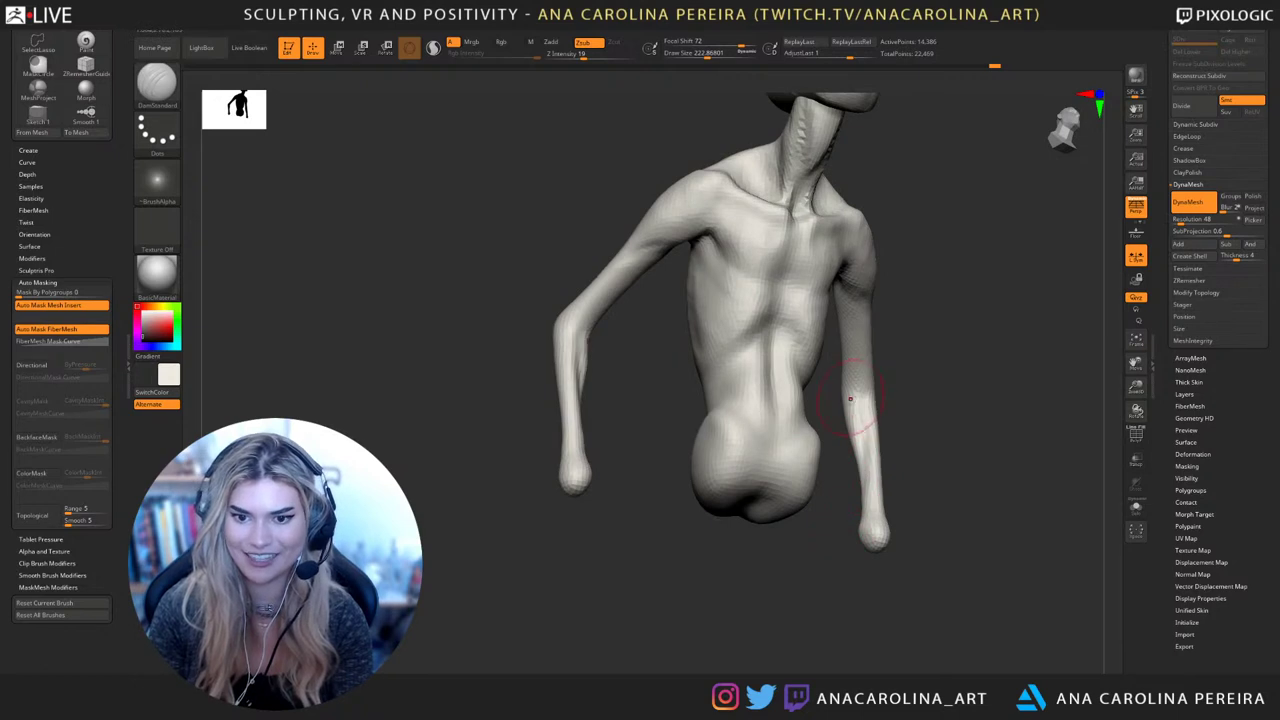
pyautogui.moveTo(836, 355); pyautogui.dragTo(802, 362)
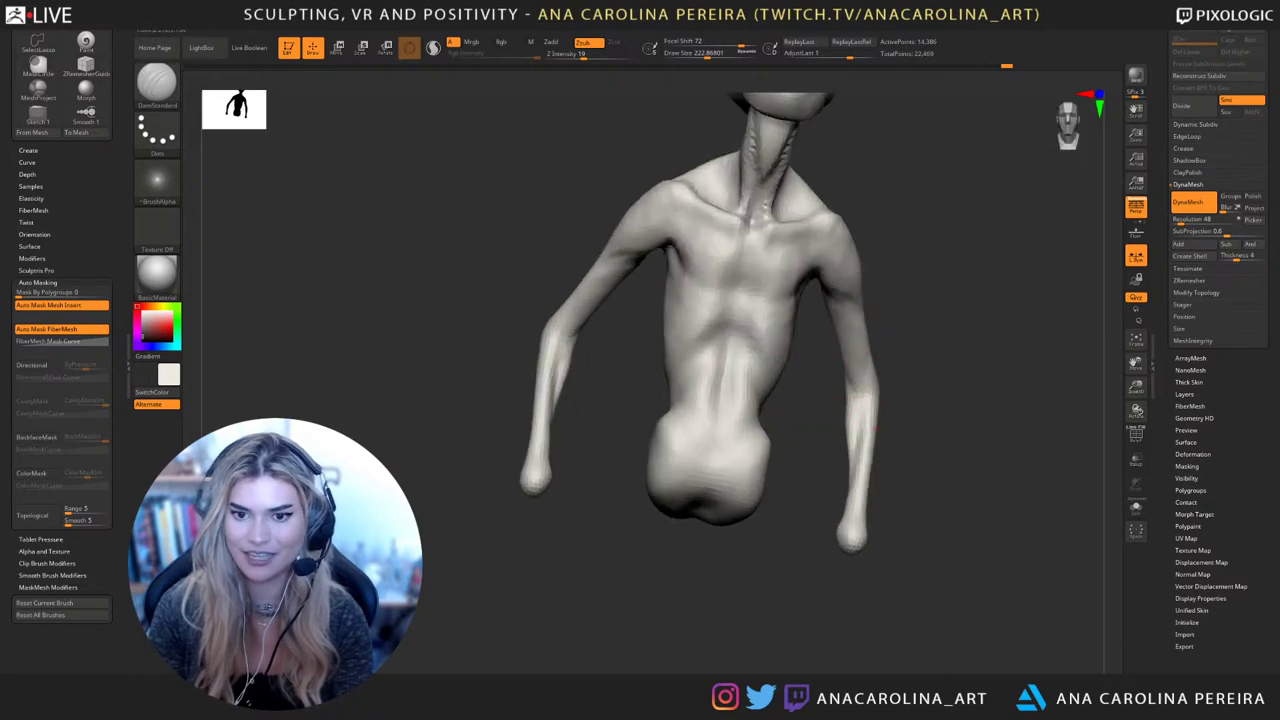
pyautogui.moveTo(858, 424); pyautogui.dragTo(838, 437)
pyautogui.press('space')
pyautogui.moveTo(907, 372)
pyautogui.mouseDown()
pyautogui.moveTo(880, 352)
pyautogui.moveTo(870, 366)
pyautogui.moveTo(872, 350)
pyautogui.mouseUp()
pyautogui.moveTo(928, 352)
pyautogui.mouseDown()
pyautogui.moveTo(955, 365)
pyautogui.moveTo(960, 393)
pyautogui.moveTo(925, 395)
pyautogui.moveTo(970, 405)
pyautogui.mouseUp()
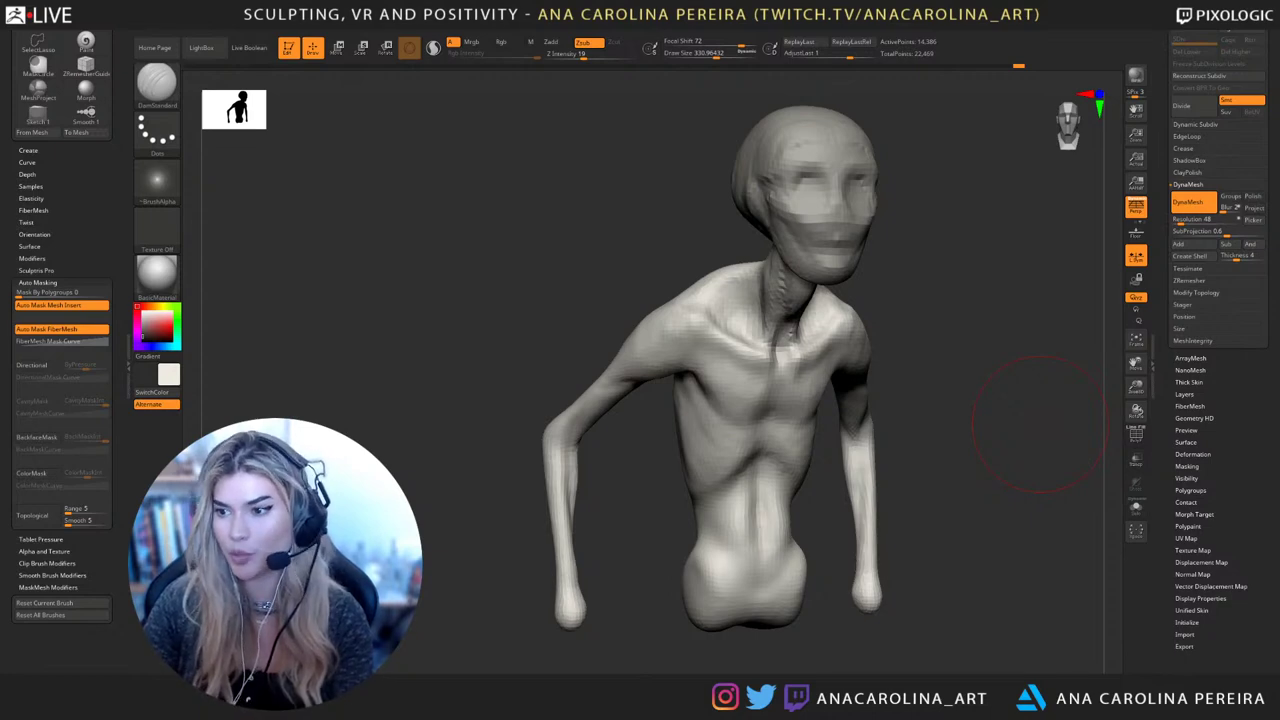
pyautogui.moveTo(1076, 498)
pyautogui.mouseDown()
pyautogui.moveTo(1042, 496)
pyautogui.moveTo(1111, 494)
pyautogui.mouseUp()
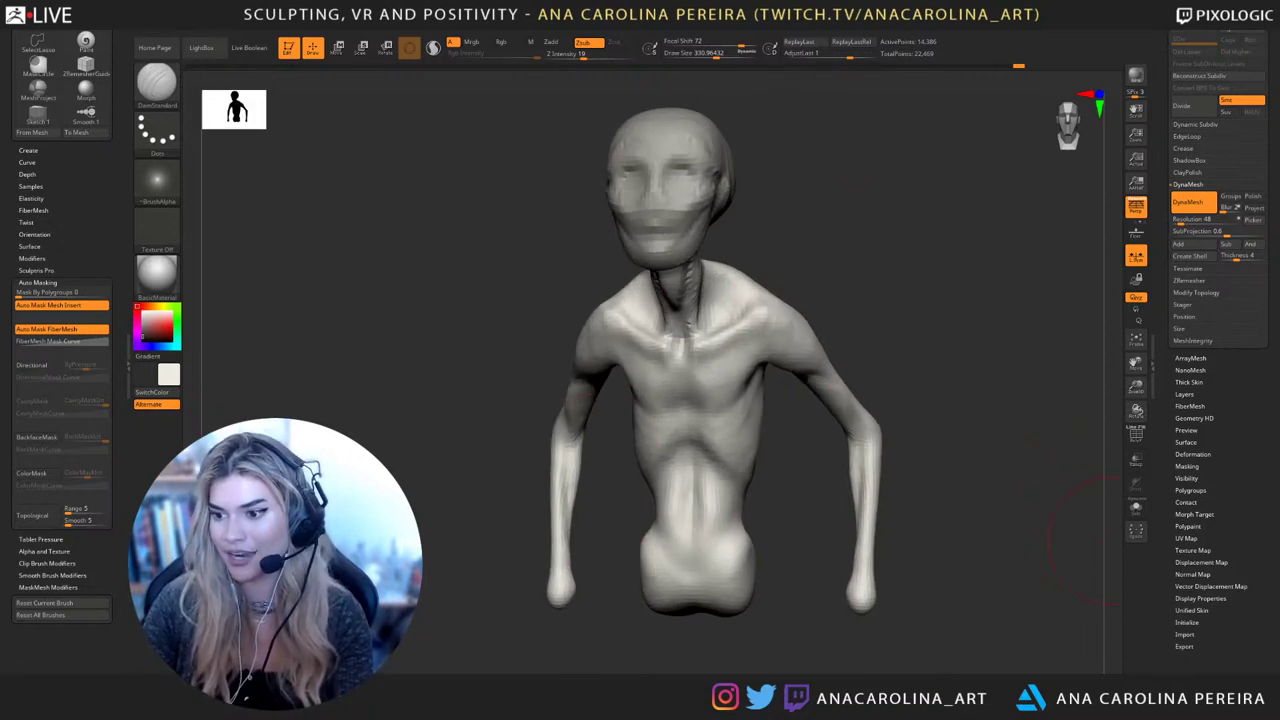
pyautogui.moveTo(1119, 556); pyautogui.dragTo(1090, 559)
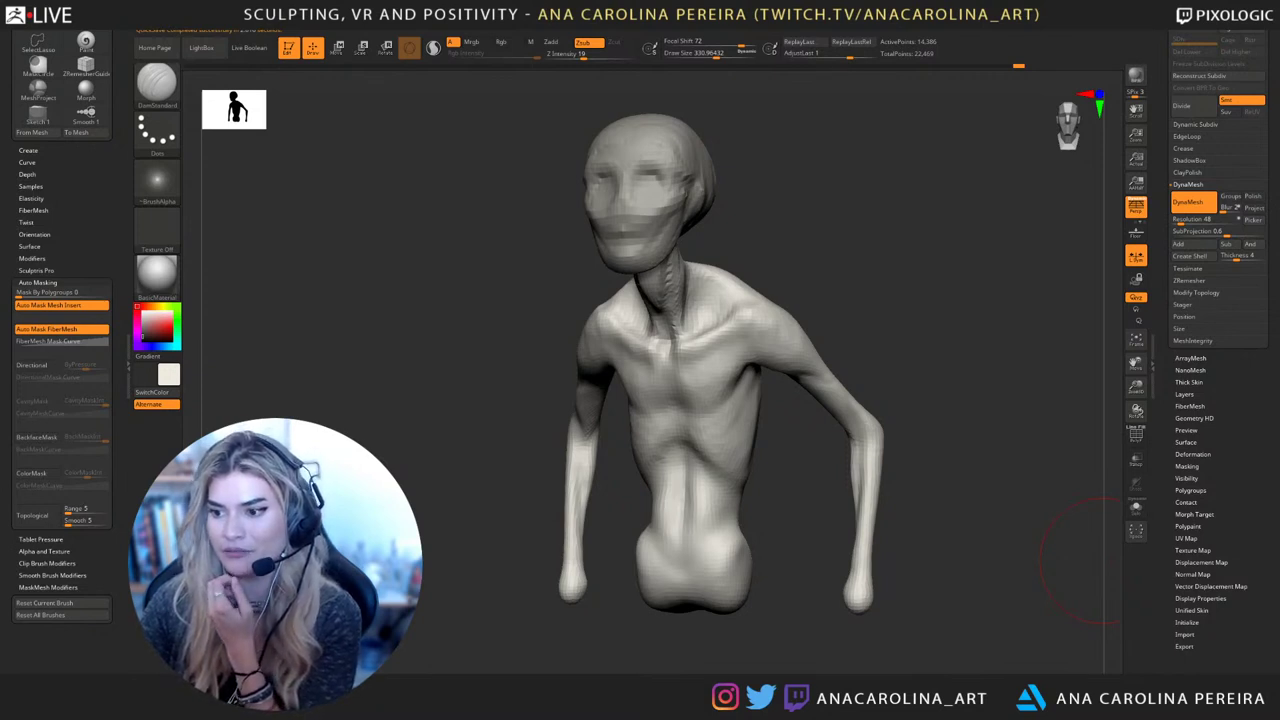
pyautogui.moveTo(1085, 560); pyautogui.dragTo(1065, 535)
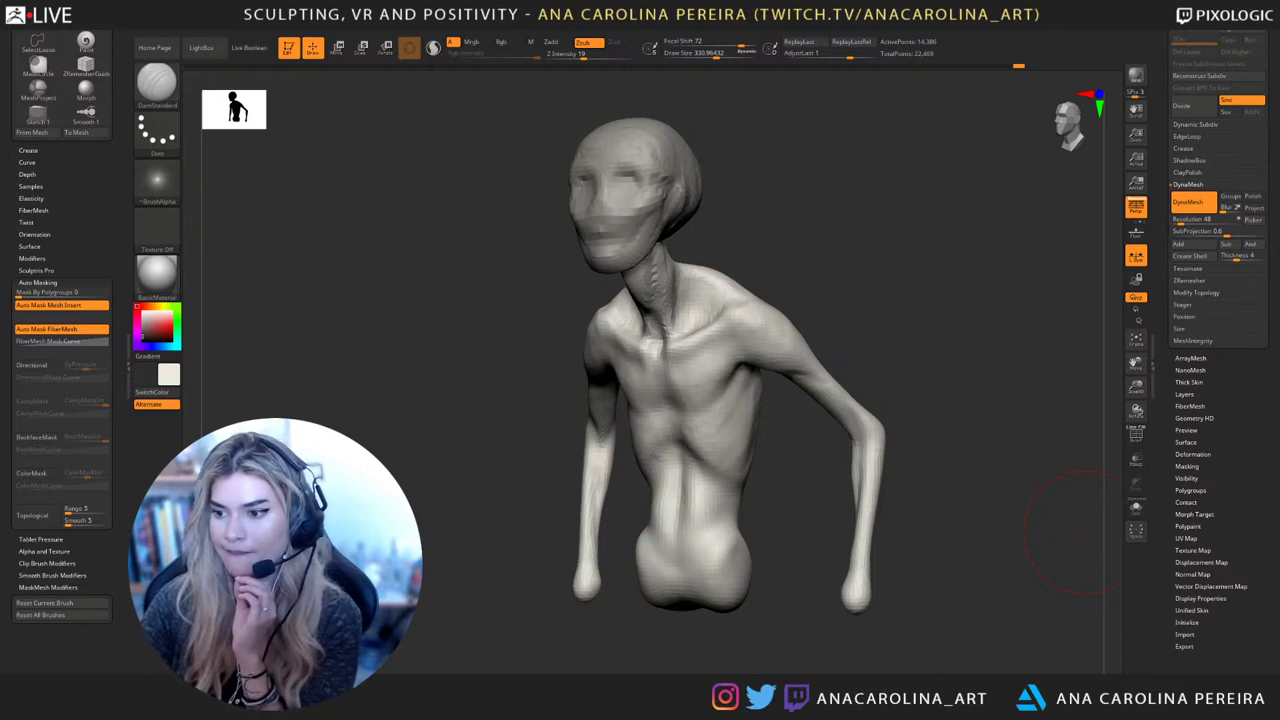
pyautogui.moveTo(1065, 532); pyautogui.dragTo(988, 570)
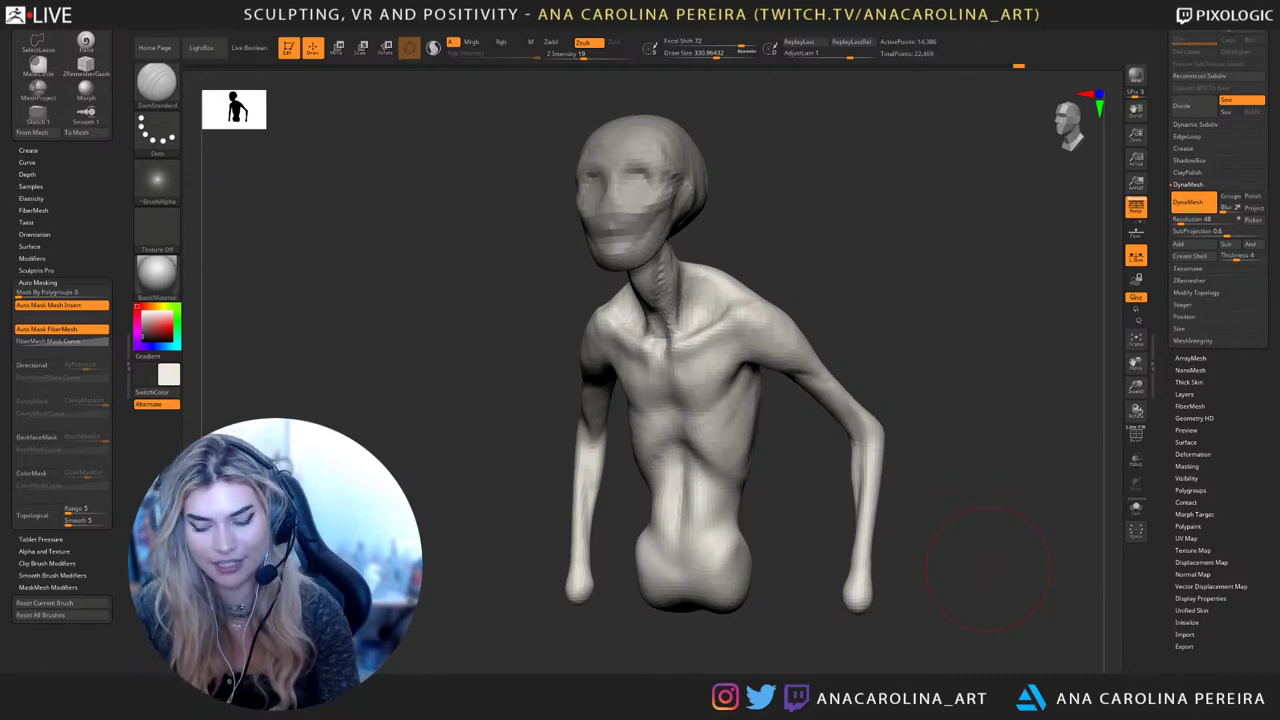
pyautogui.moveTo(988, 570); pyautogui.dragTo(955, 552)
# Reshape the hand stubs and wrists with the Move brush, using a draw size of about 140
pyautogui.press('b')
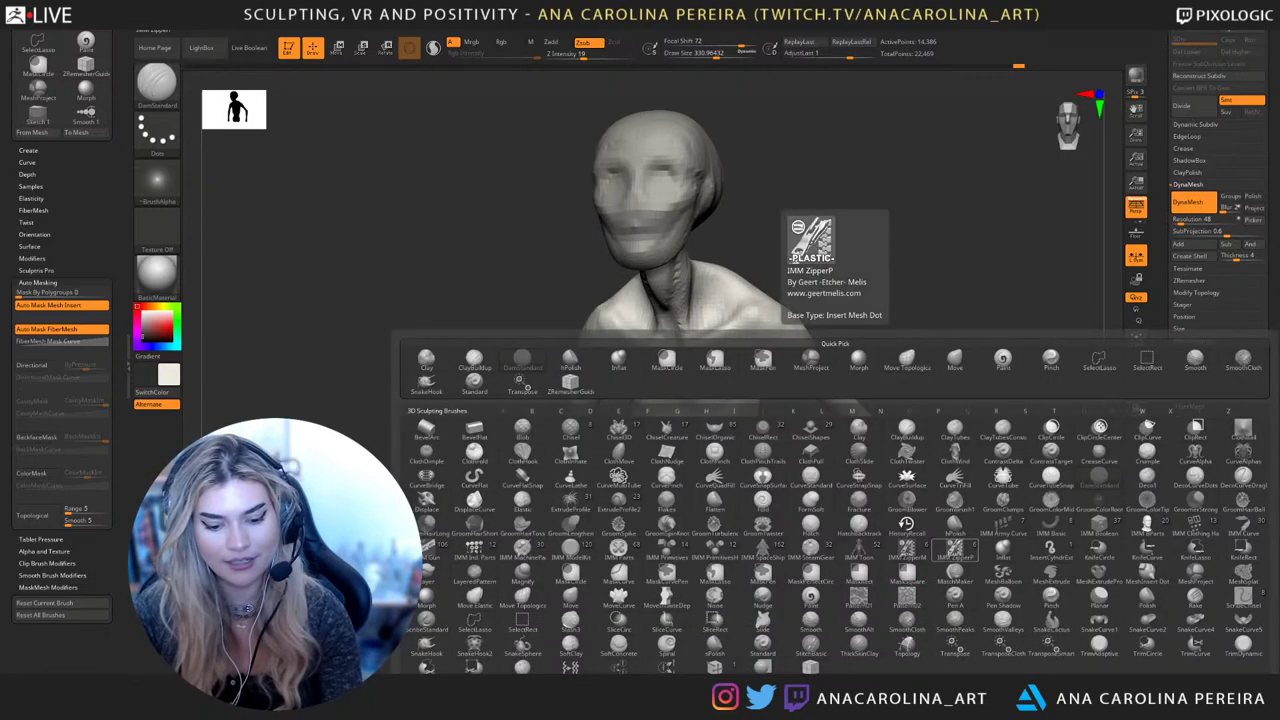
pyautogui.press('m')
pyautogui.press('v')
pyautogui.rightClick(943, 532)
pyautogui.moveTo(930, 538)
pyautogui.mouseDown(button='right')
pyautogui.moveTo(945, 532)
pyautogui.moveTo(934, 460)
pyautogui.mouseUp(button='right')
pyautogui.press('s')
pyautogui.moveTo(863, 524); pyautogui.dragTo(858, 524)
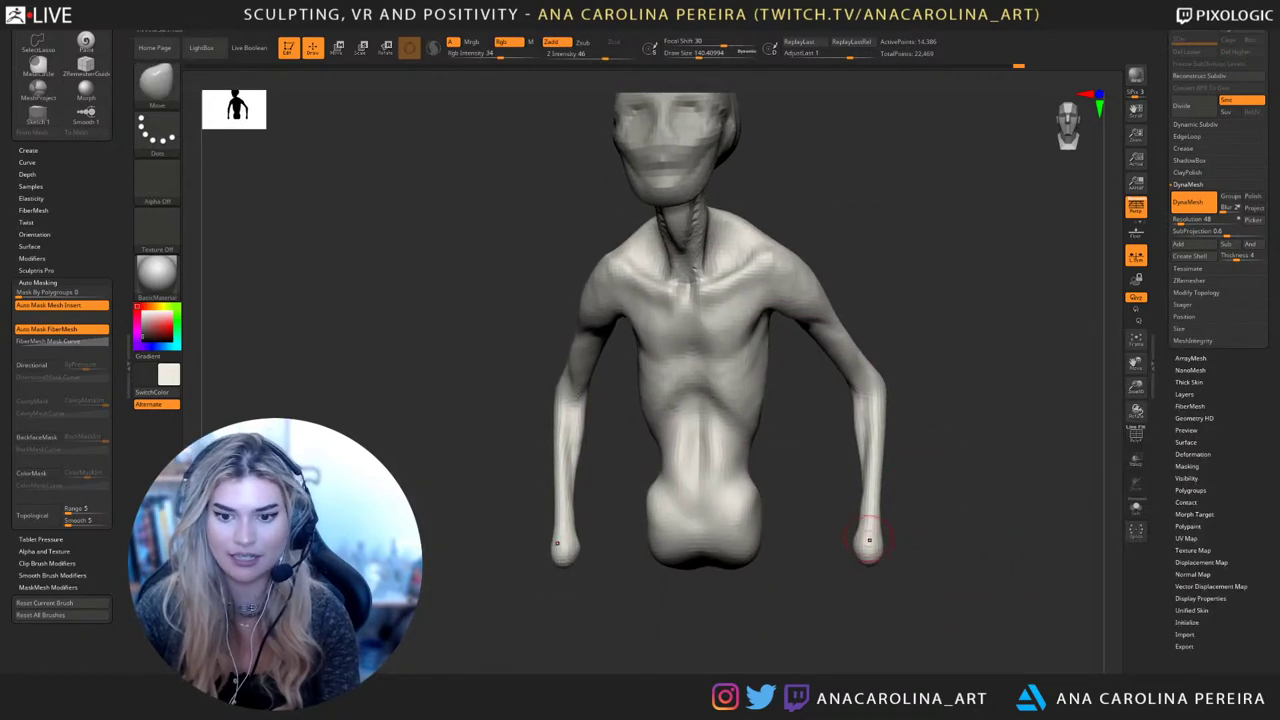
pyautogui.keyDown('shift'); pyautogui.moveTo(905, 535); pyautogui.dragTo(890, 560, button='right'); pyautogui.keyUp('shift')
pyautogui.press('s')
pyautogui.moveTo(813, 596); pyautogui.dragTo(808, 596)
pyautogui.moveTo(866, 526); pyautogui.dragTo(868, 530)
pyautogui.moveTo(905, 534); pyautogui.dragTo(883, 545, button='right')
pyautogui.moveTo(863, 524); pyautogui.dragTo(874, 540)
# Try reshaping the upper forearms with the Move brush at a draw size of about 217, undoing the stroke
pyautogui.press('s')
pyautogui.moveTo(955, 482); pyautogui.dragTo(913, 470, button='right')
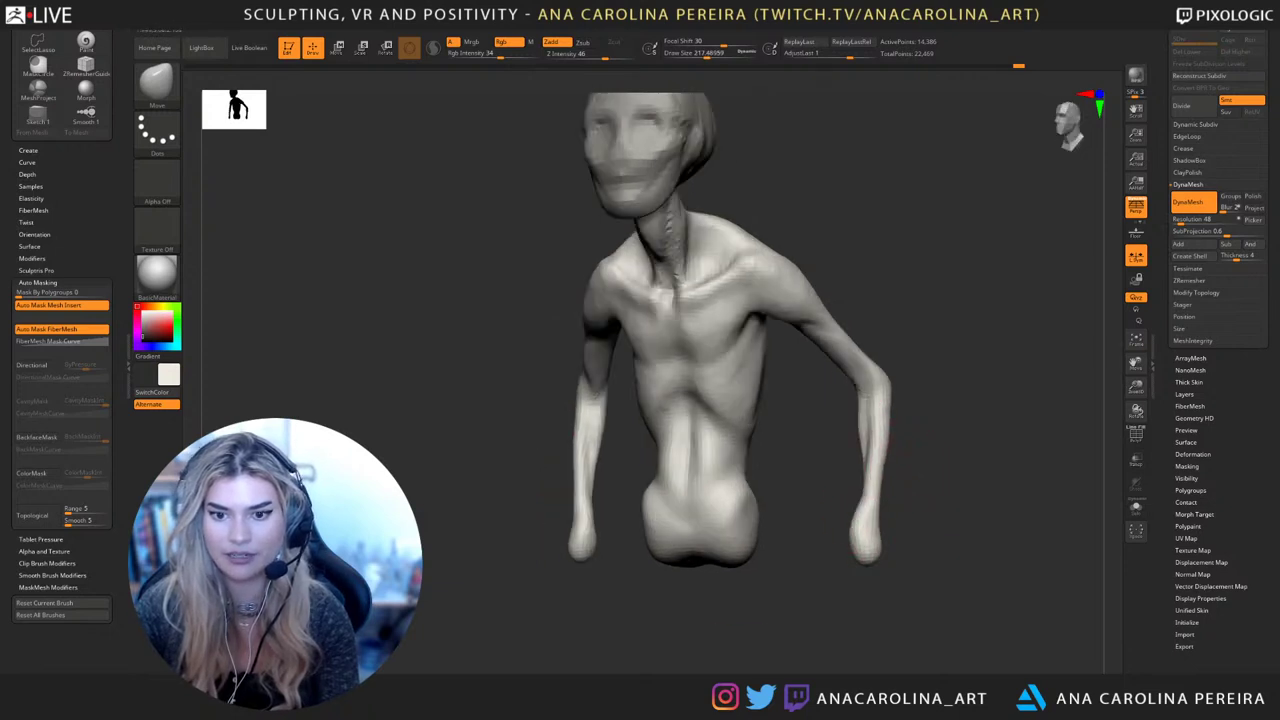
pyautogui.moveTo(884, 424); pyautogui.dragTo(888, 418)
pyautogui.hotkey('ctrl', 'z')
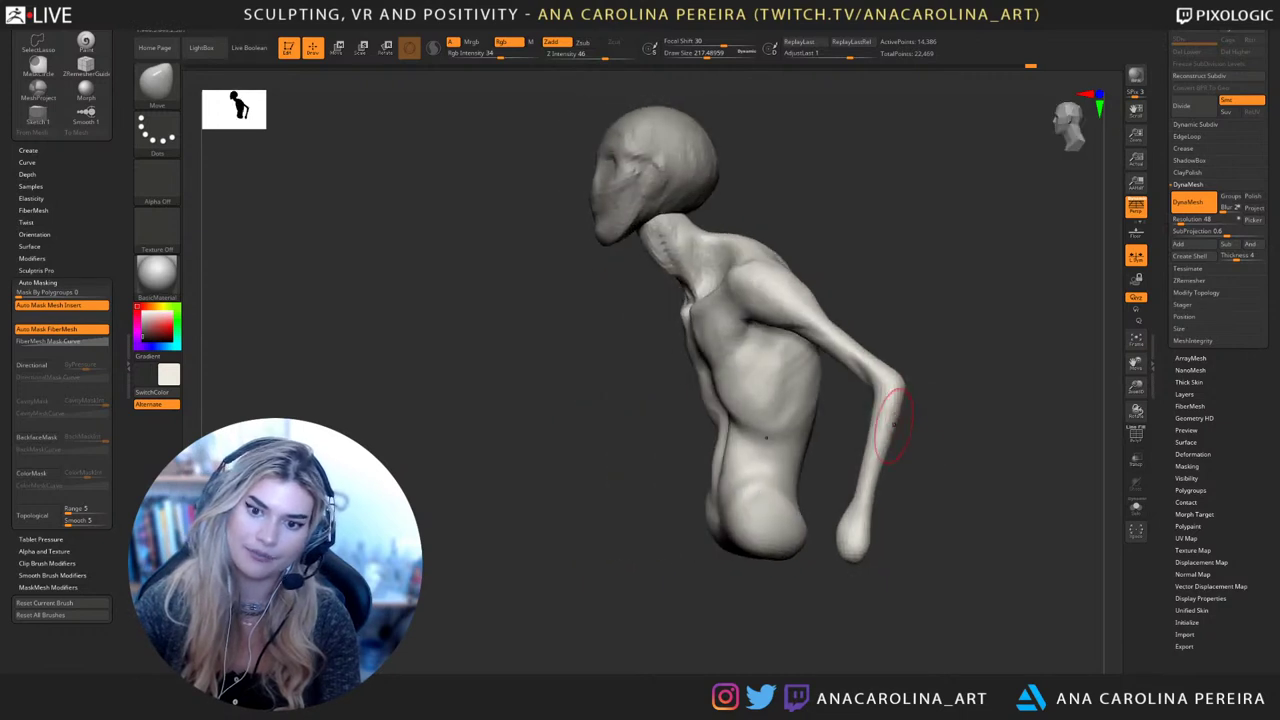
pyautogui.moveTo(892, 436)
pyautogui.mouseDown()
pyautogui.moveTo(686, 396)
pyautogui.moveTo(688, 431)
pyautogui.mouseUp()
# Adjust the armpits and the inner edge of the upper arms with small Move brush strokes, changing the draw size as needed
pyautogui.press('space')
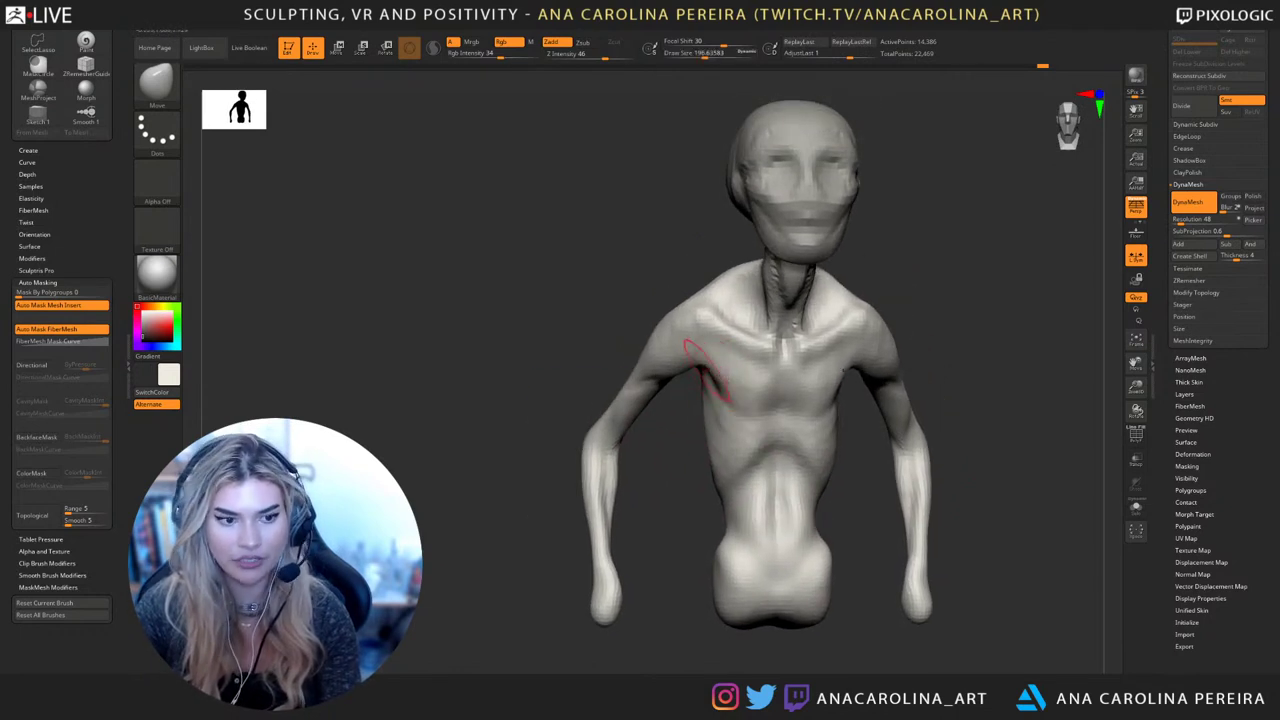
pyautogui.press('space')
pyautogui.click(680, 369)
pyautogui.moveTo(680, 369)
pyautogui.mouseDown()
pyautogui.moveTo(674, 360)
pyautogui.moveTo(706, 357)
pyautogui.moveTo(705, 346)
pyautogui.mouseUp()
pyautogui.press('space')
pyautogui.click(708, 364)
pyautogui.press('space')
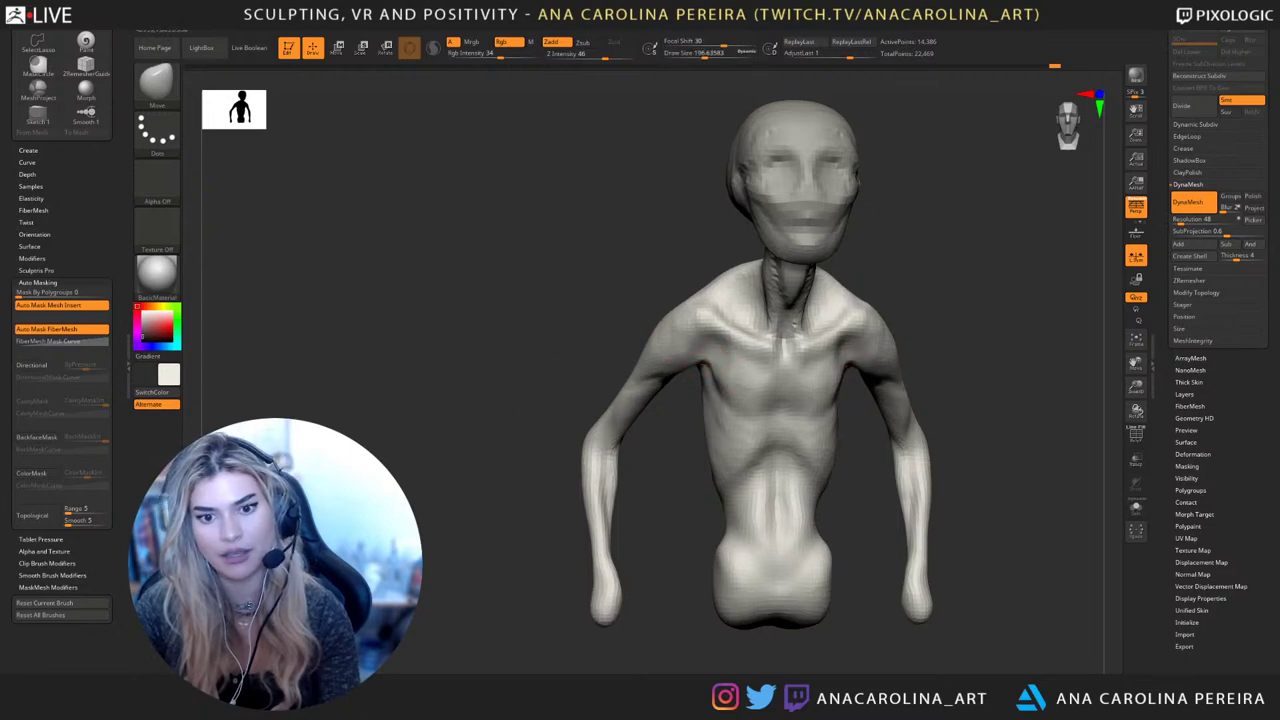
pyautogui.press('space')
pyautogui.moveTo(692, 372); pyautogui.dragTo(683, 367)
# Build up the shoulder and the back of the upper arm with ClayBuildup at a draw size of about 182
pyautogui.moveTo(965, 318)
pyautogui.mouseDown()
pyautogui.moveTo(1034, 306)
pyautogui.moveTo(944, 264)
pyautogui.mouseUp()
pyautogui.press('b')
pyautogui.press('c')
pyautogui.press('b')
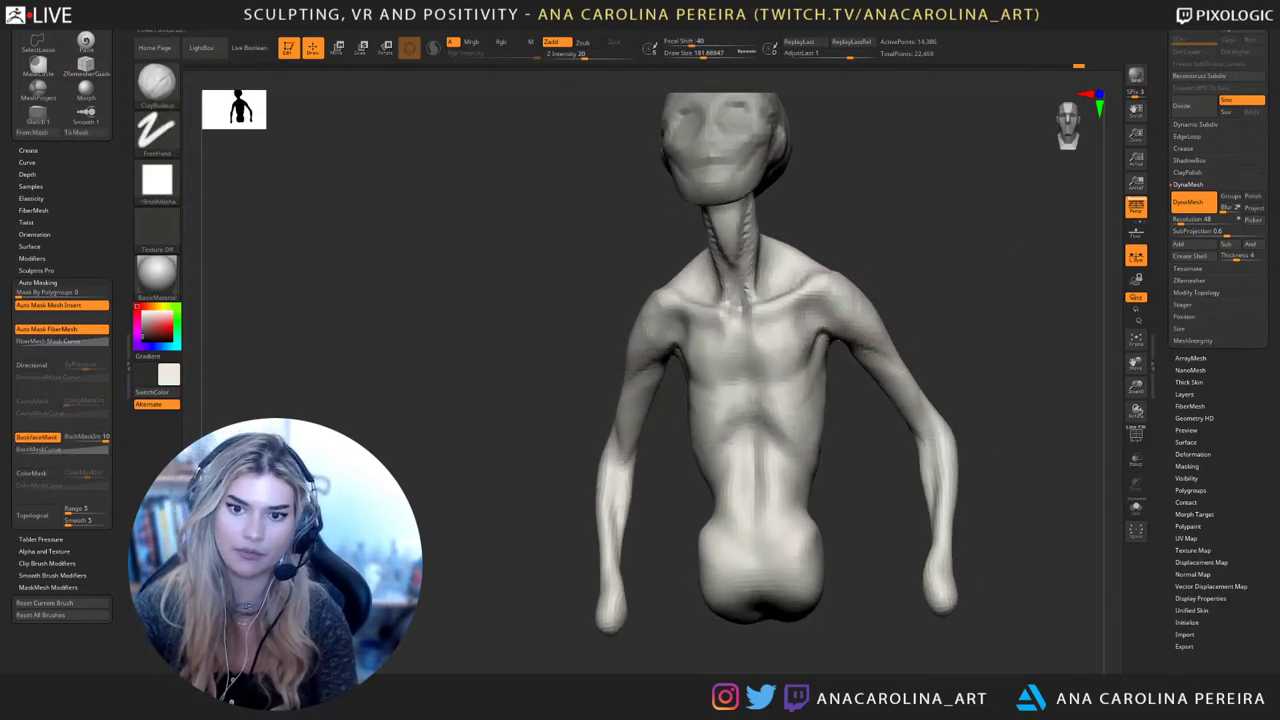
pyautogui.moveTo(862, 310); pyautogui.dragTo(847, 303)
pyautogui.moveTo(920, 335); pyautogui.dragTo(1068, 362)
pyautogui.moveTo(956, 387)
pyautogui.mouseDown()
pyautogui.moveTo(1040, 400)
pyautogui.moveTo(925, 390)
pyautogui.mouseUp()
pyautogui.moveTo(925, 390)
pyautogui.mouseDown()
pyautogui.moveTo(965, 390)
pyautogui.moveTo(920, 385)
pyautogui.mouseUp()
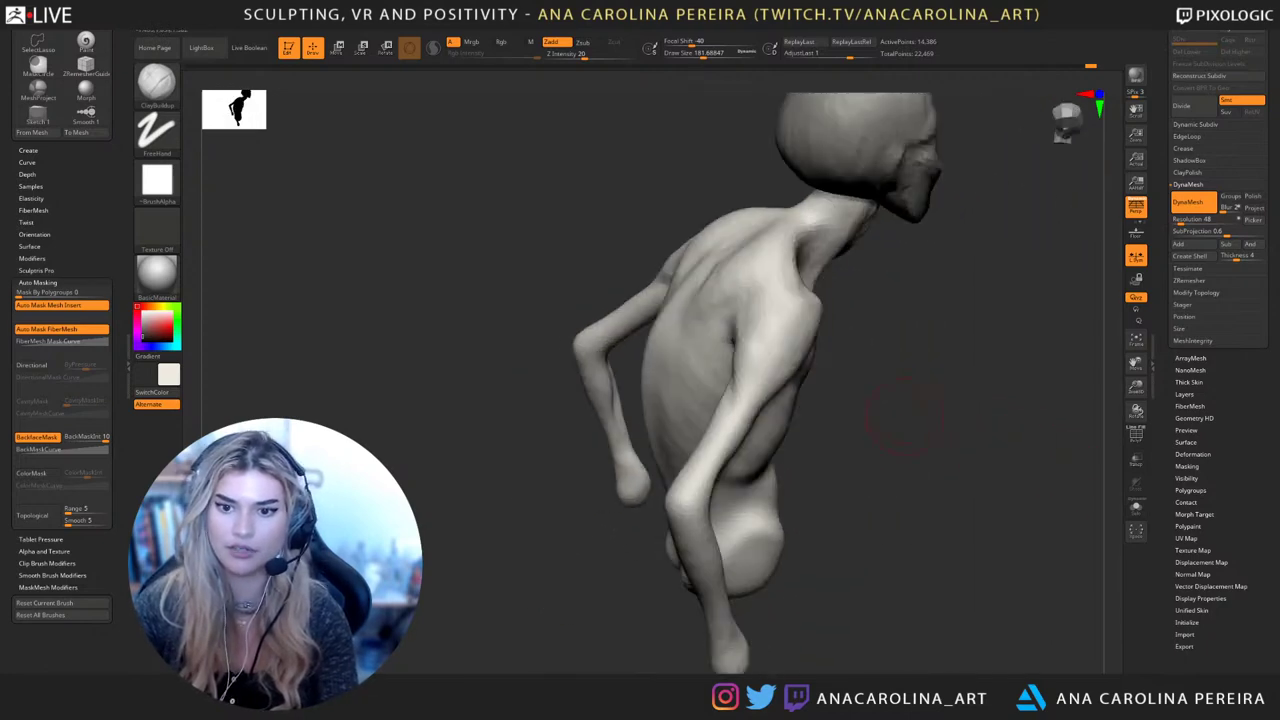
pyautogui.moveTo(737, 319); pyautogui.dragTo(770, 348)
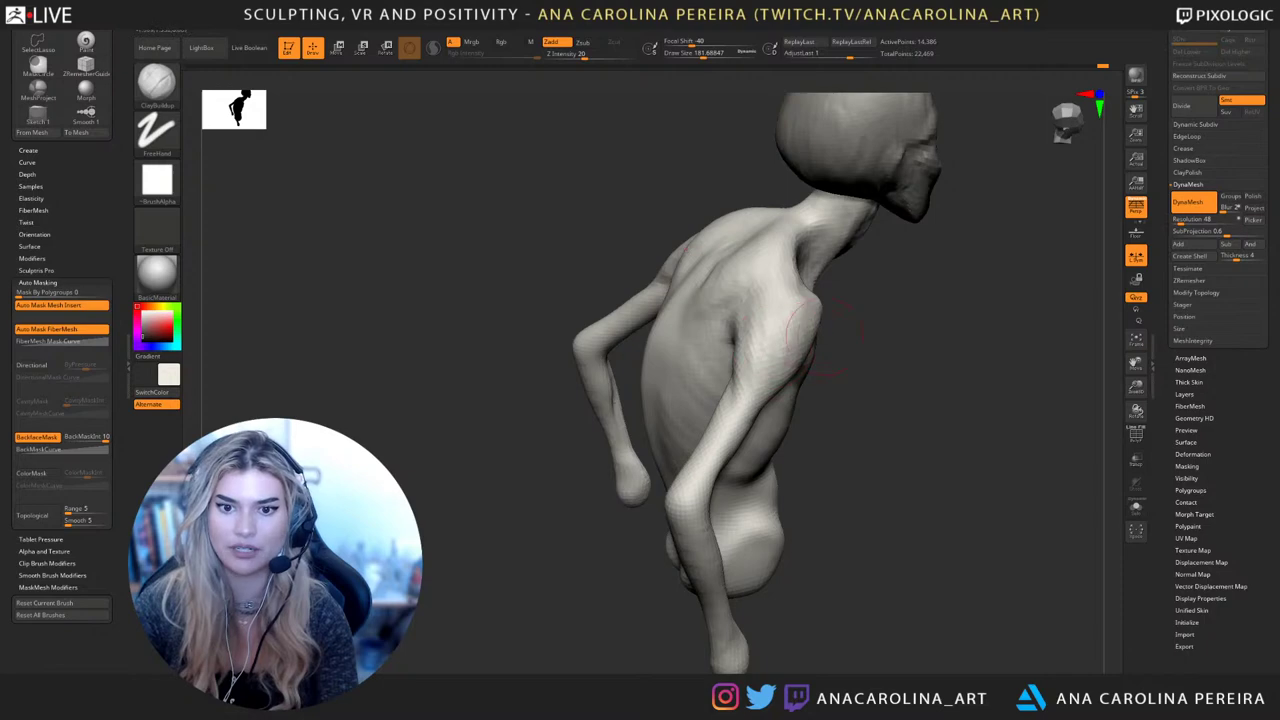
pyautogui.moveTo(965, 390); pyautogui.dragTo(880, 405)
pyautogui.moveTo(810, 292); pyautogui.dragTo(774, 290, button='right')
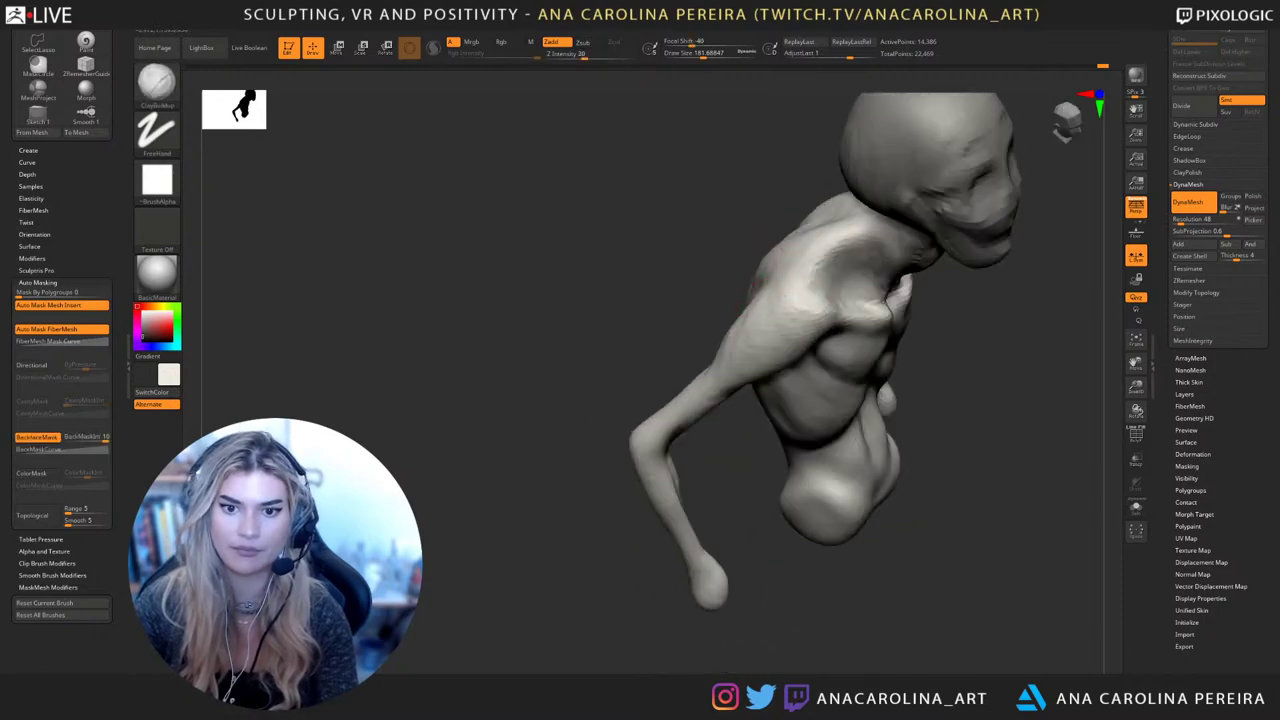
pyautogui.moveTo(803, 405)
pyautogui.mouseDown()
pyautogui.moveTo(636, 269)
pyautogui.moveTo(687, 293)
pyautogui.mouseUp()
# Define the front of the shoulders with the DamStandard brush at a draw size of about 234
pyautogui.press('b')
pyautogui.press('d')
pyautogui.press('s')
pyautogui.press('s')
pyautogui.moveTo(714, 337)
pyautogui.mouseDown(button='right')
pyautogui.moveTo(722, 352)
pyautogui.moveTo(742, 300)
pyautogui.mouseUp(button='right')
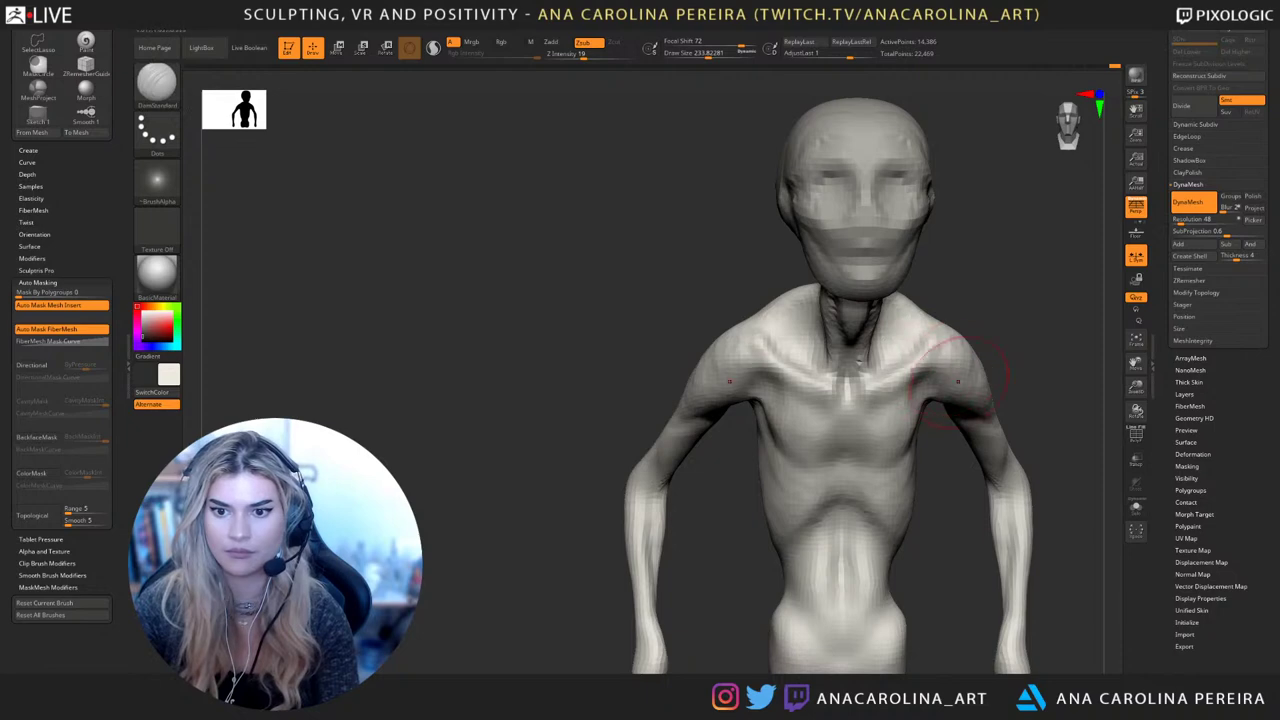
pyautogui.moveTo(990, 346)
pyautogui.mouseDown(button='right')
pyautogui.moveTo(1002, 312)
pyautogui.moveTo(968, 322)
pyautogui.mouseUp(button='right')
# Refine the armpit contours with the Move brush, reducing its draw size to about 108
pyautogui.press('b')
pyautogui.press('m')
pyautogui.press('v')
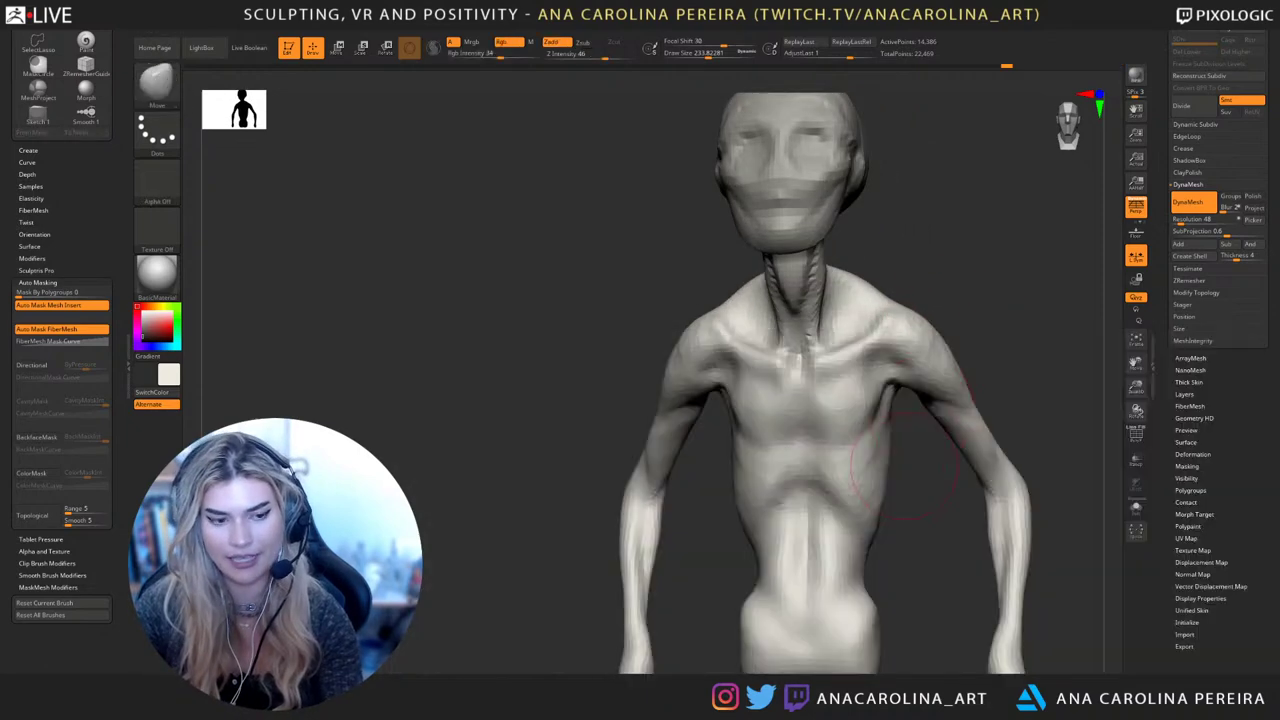
pyautogui.moveTo(932, 428); pyautogui.dragTo(921, 458, button='right')
pyautogui.press('space')
pyautogui.press('space')
pyautogui.press('space')
pyautogui.moveTo(918, 413); pyautogui.dragTo(905, 411)
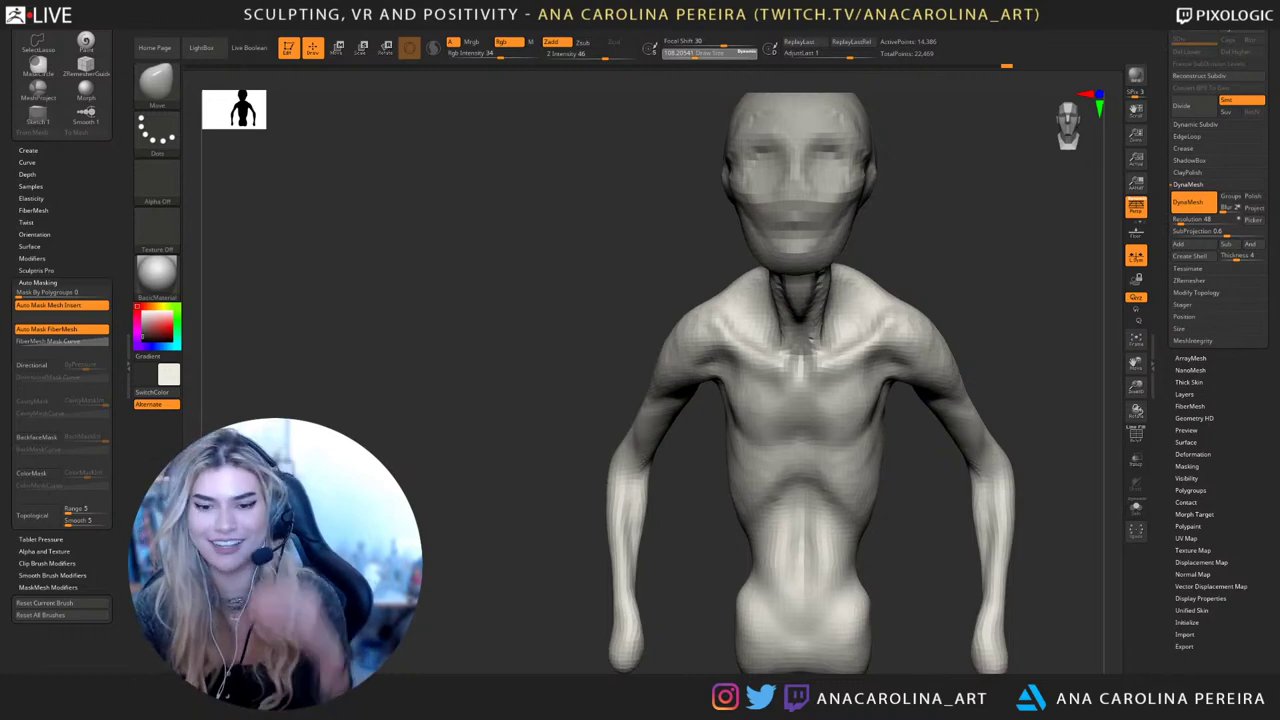
# Try pulling flaps of skin out of the armpits with the Move brush, undoing the strokes
pyautogui.moveTo(889, 374); pyautogui.dragTo(901, 398)
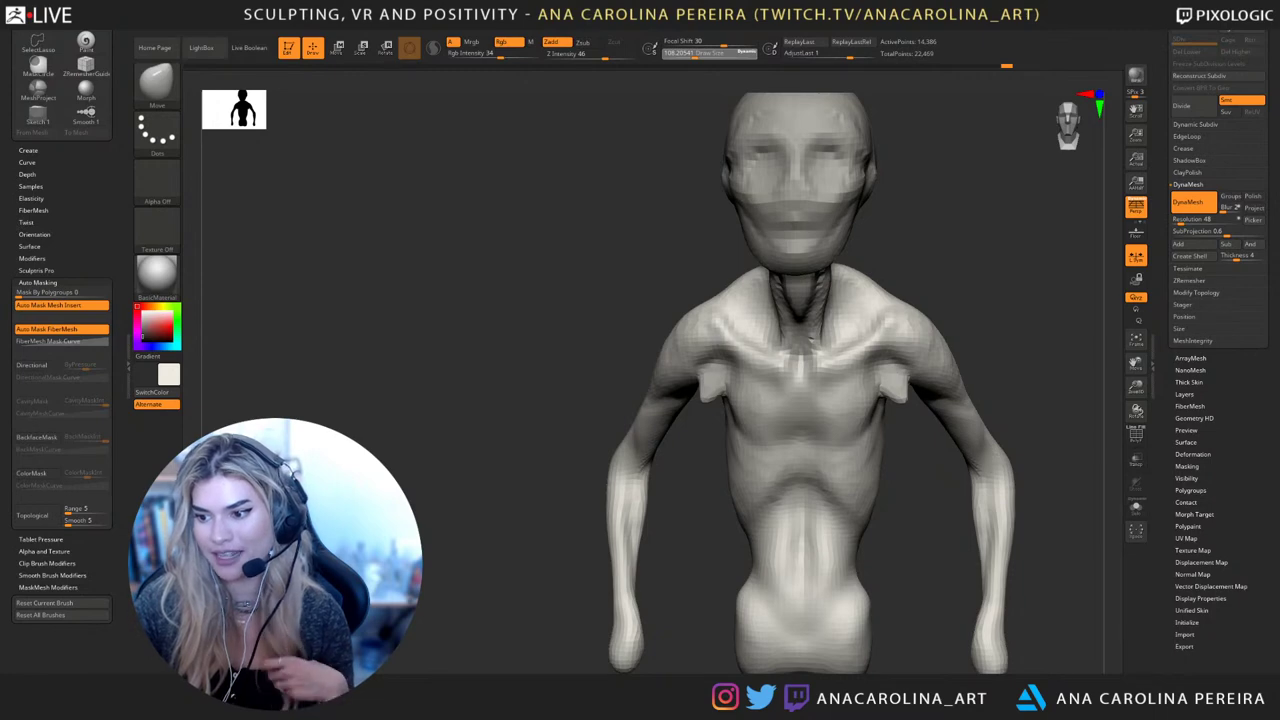
pyautogui.moveTo(708, 393); pyautogui.dragTo(674, 423)
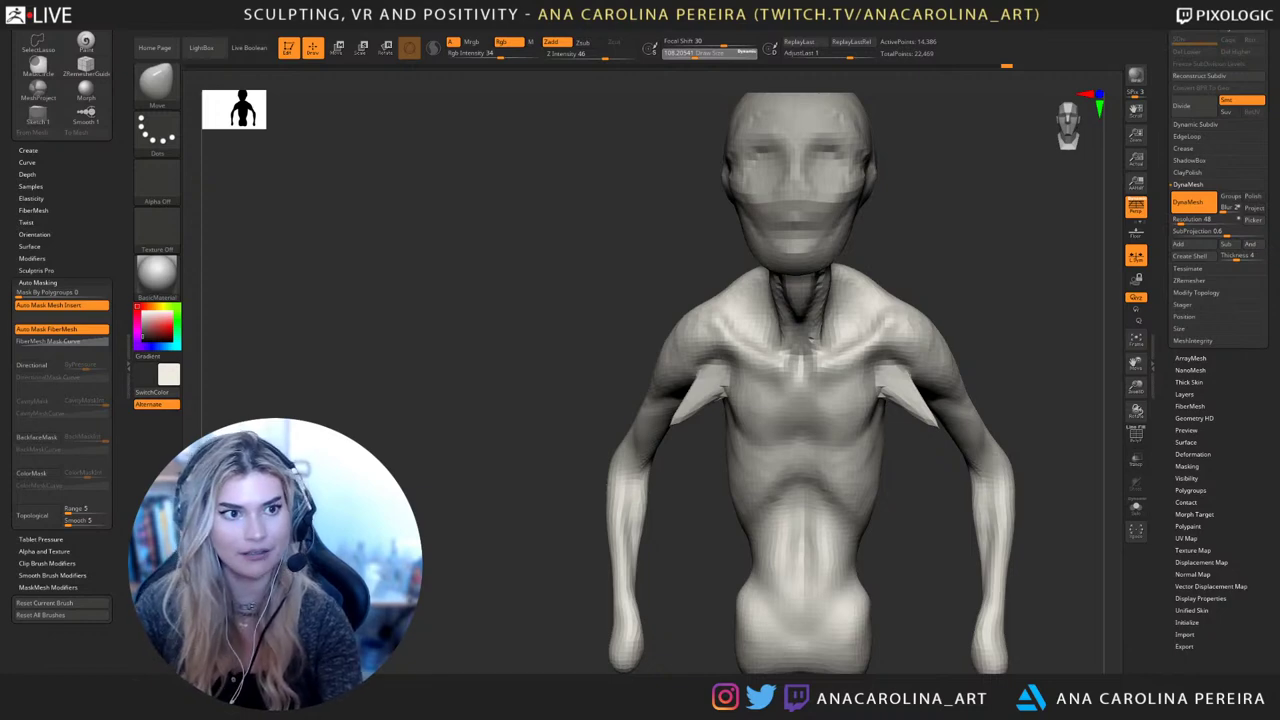
pyautogui.moveTo(679, 418); pyautogui.dragTo(694, 422)
pyautogui.hotkey('ctrl', 'z')
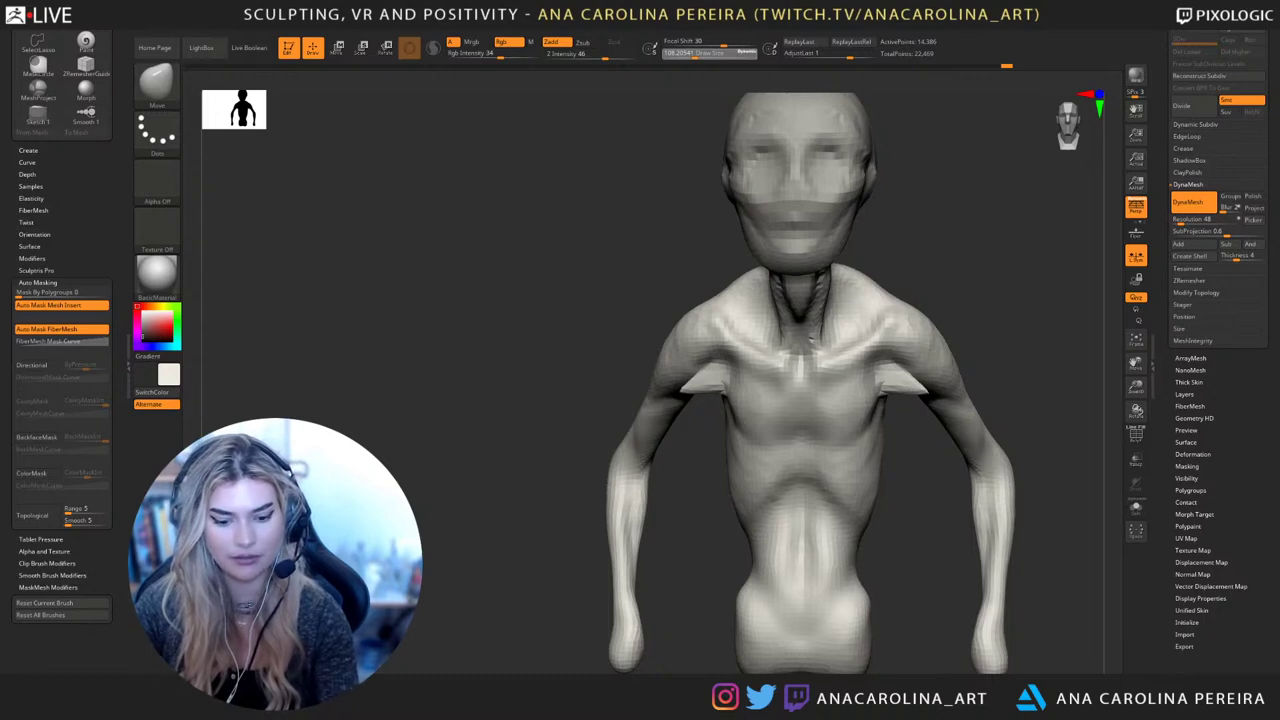
pyautogui.hotkey('ctrl', 'z')
pyautogui.hotkey('ctrl', 'z')
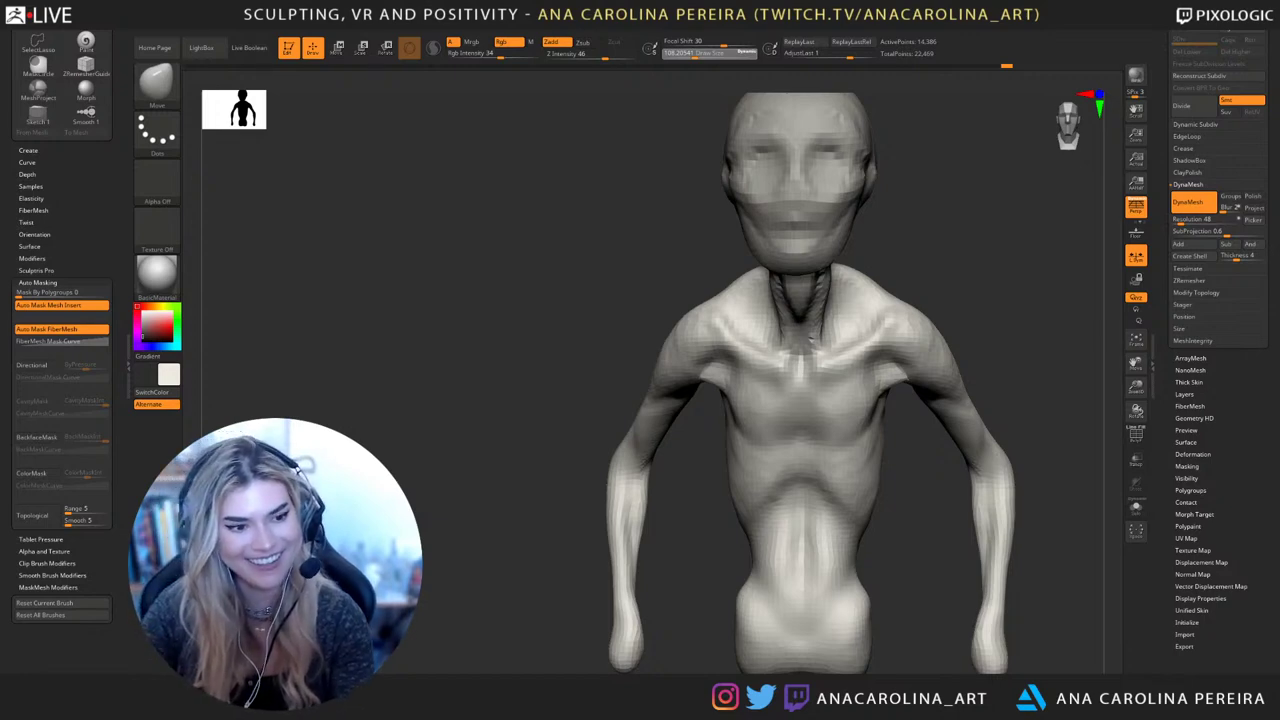
pyautogui.hotkey('ctrl', 'z')
pyautogui.hotkey('ctrl', 'z')
pyautogui.hotkey('ctrl', 'z')
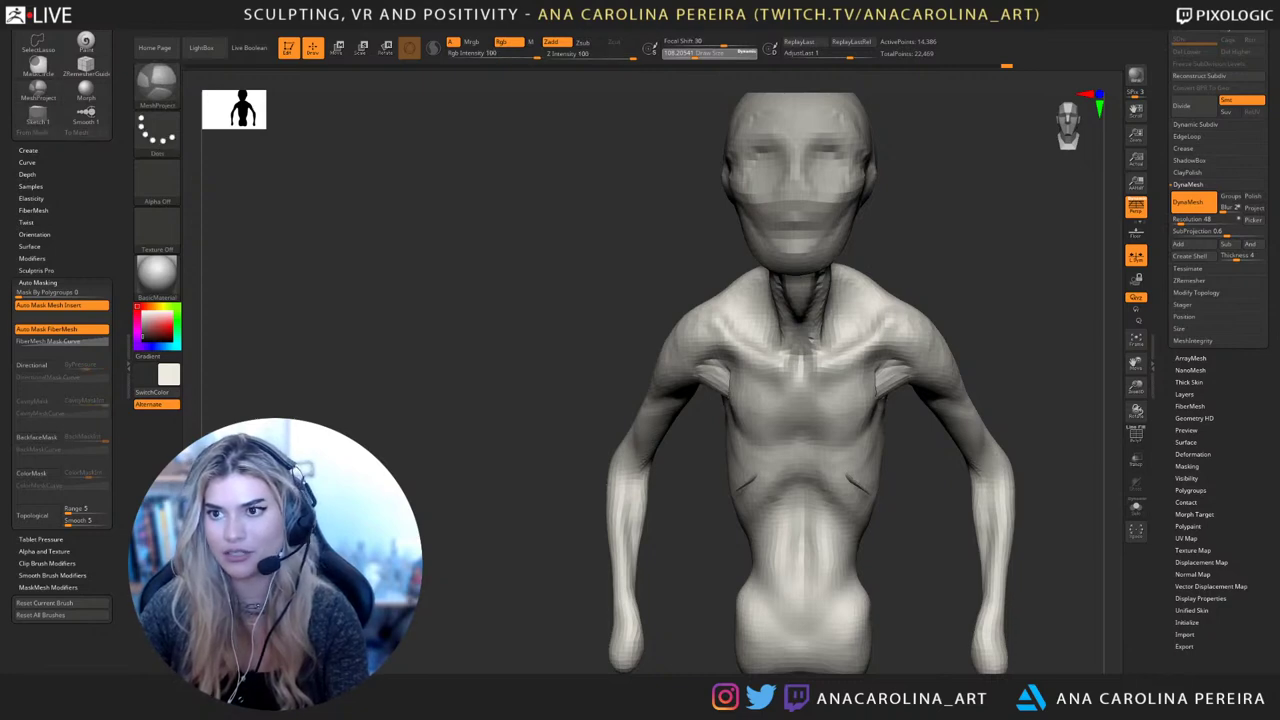
# Switch from MeshProject back to the Move brush
pyautogui.press('b')
pyautogui.press('m')
pyautogui.press('v')
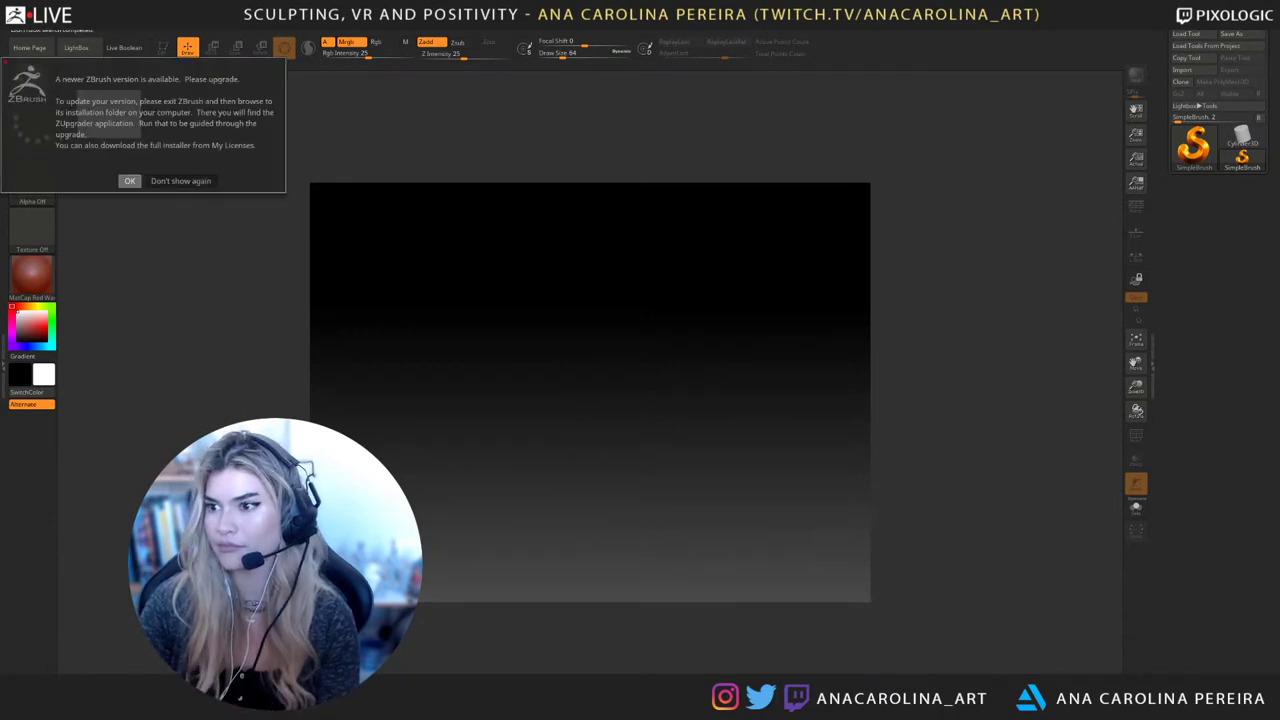
# Dismiss the newer-version upgrade notice shown at startup
pyautogui.click(130, 181)
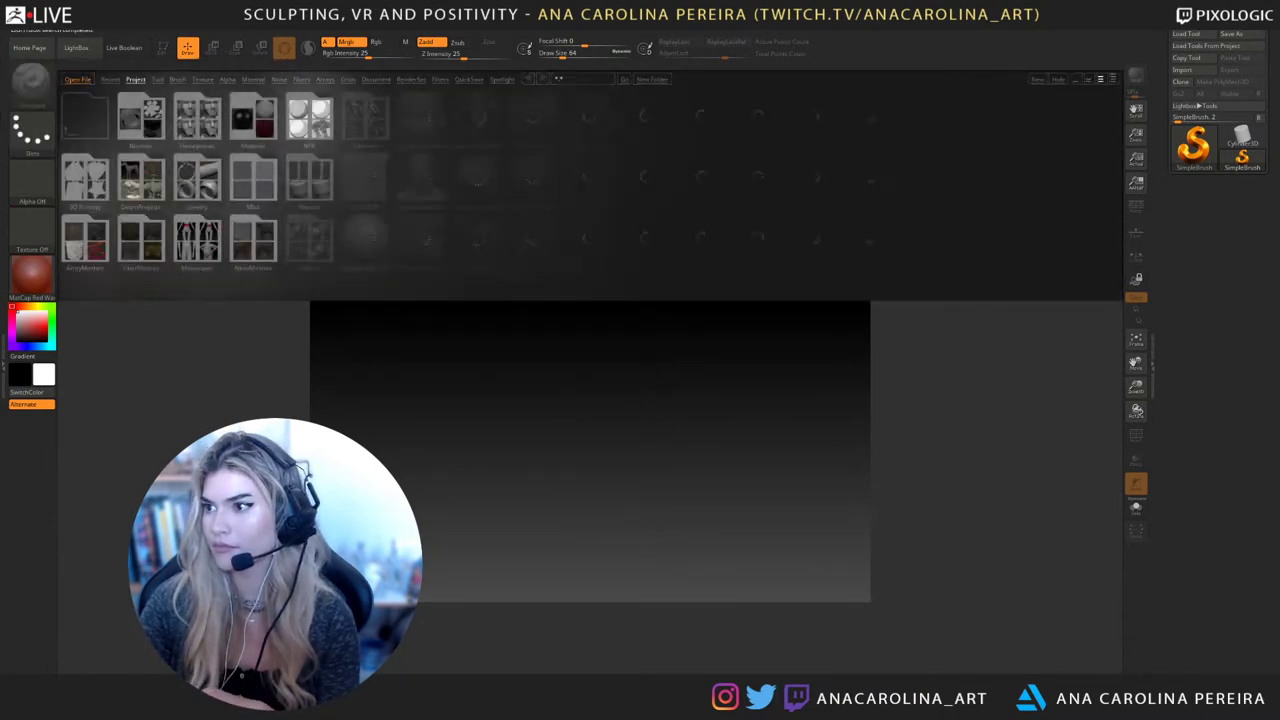
# Open the quick-saved project QS_3194.zpr and bring the program window back to full-screen size
pyautogui.click(469, 79)
pyautogui.moveTo(862, 250); pyautogui.dragTo(181, 243)
pyautogui.hscroll(8, 560, 200)
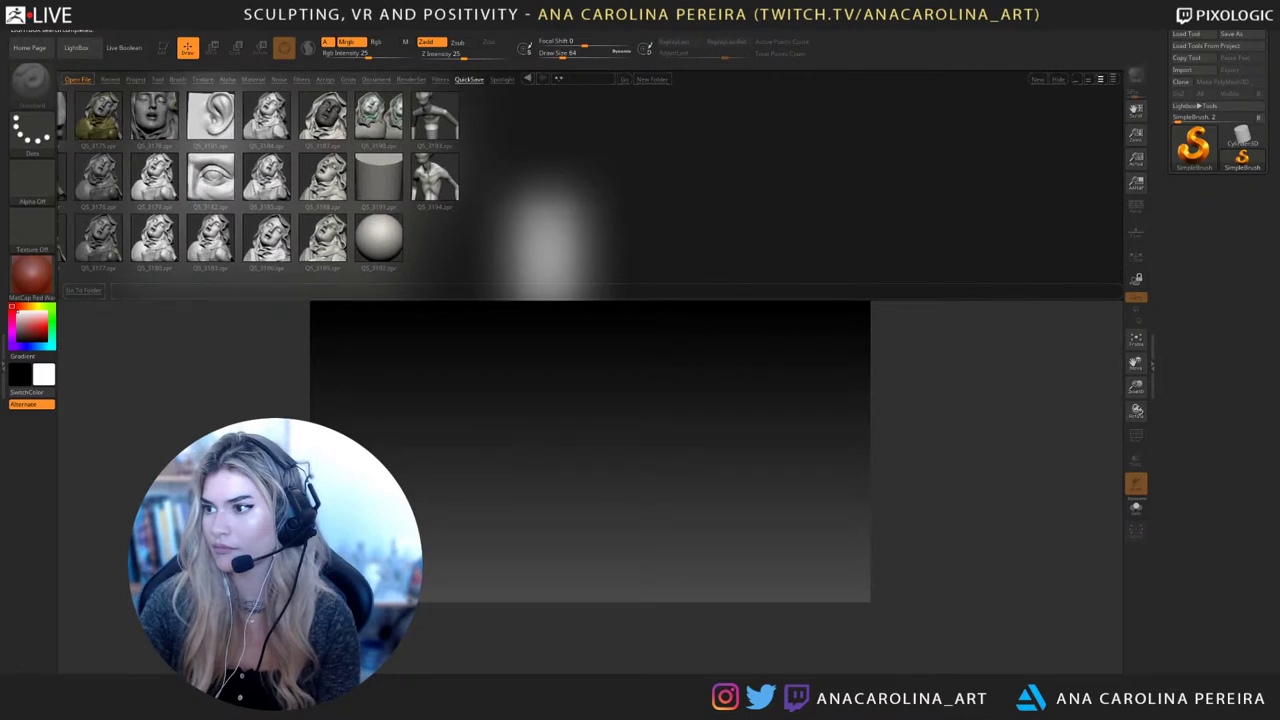
pyautogui.doubleClick(434, 176)
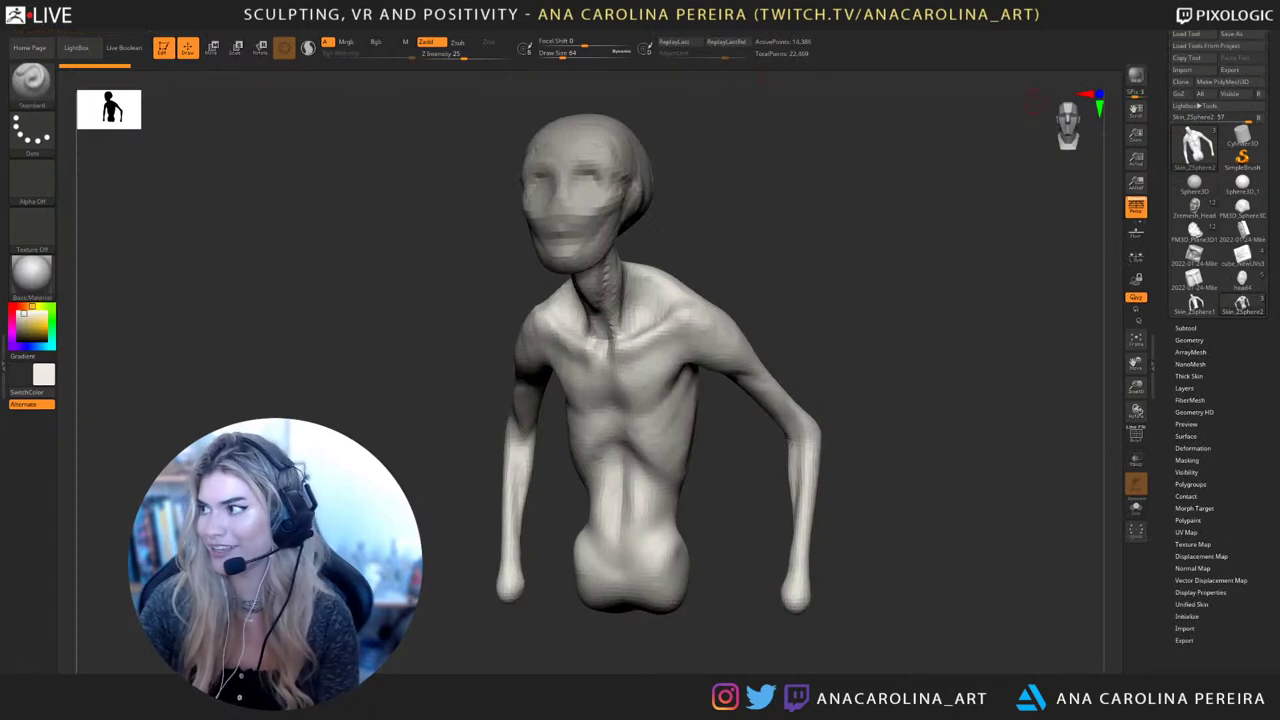
pyautogui.click(1256, 9)
pyautogui.moveTo(1279, 245); pyautogui.dragTo(950, 202)
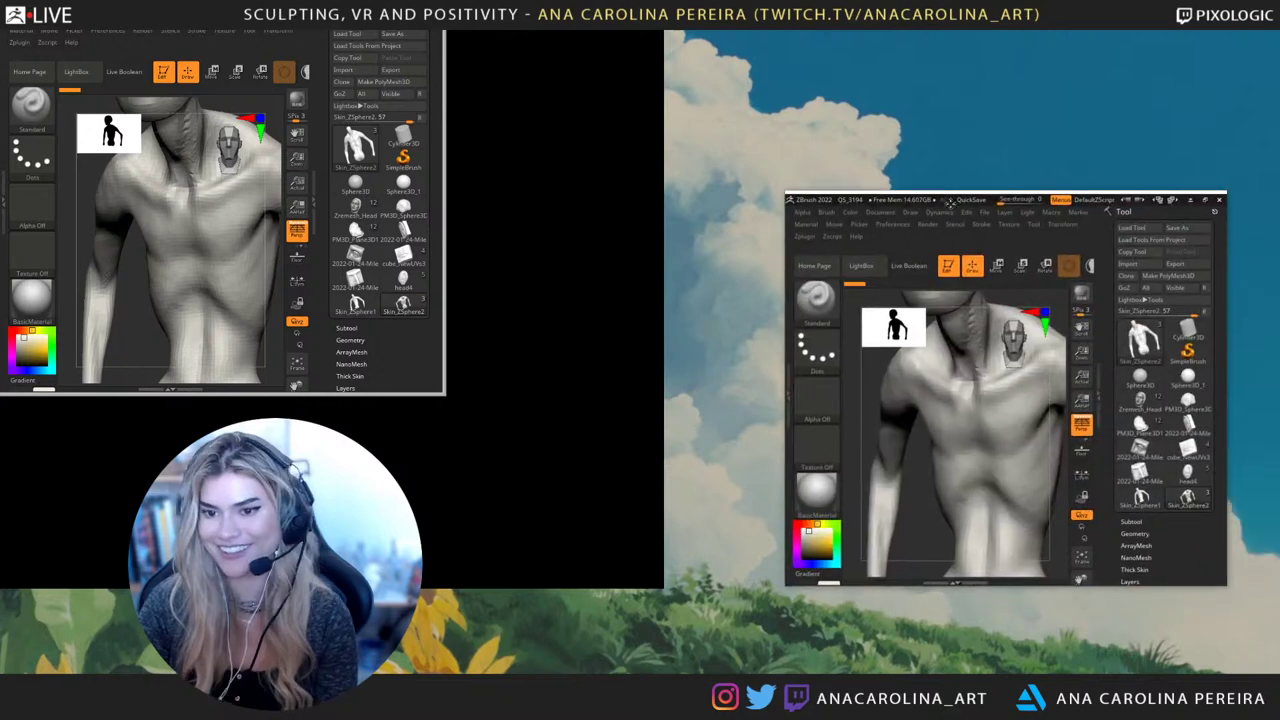
pyautogui.click(1204, 200)
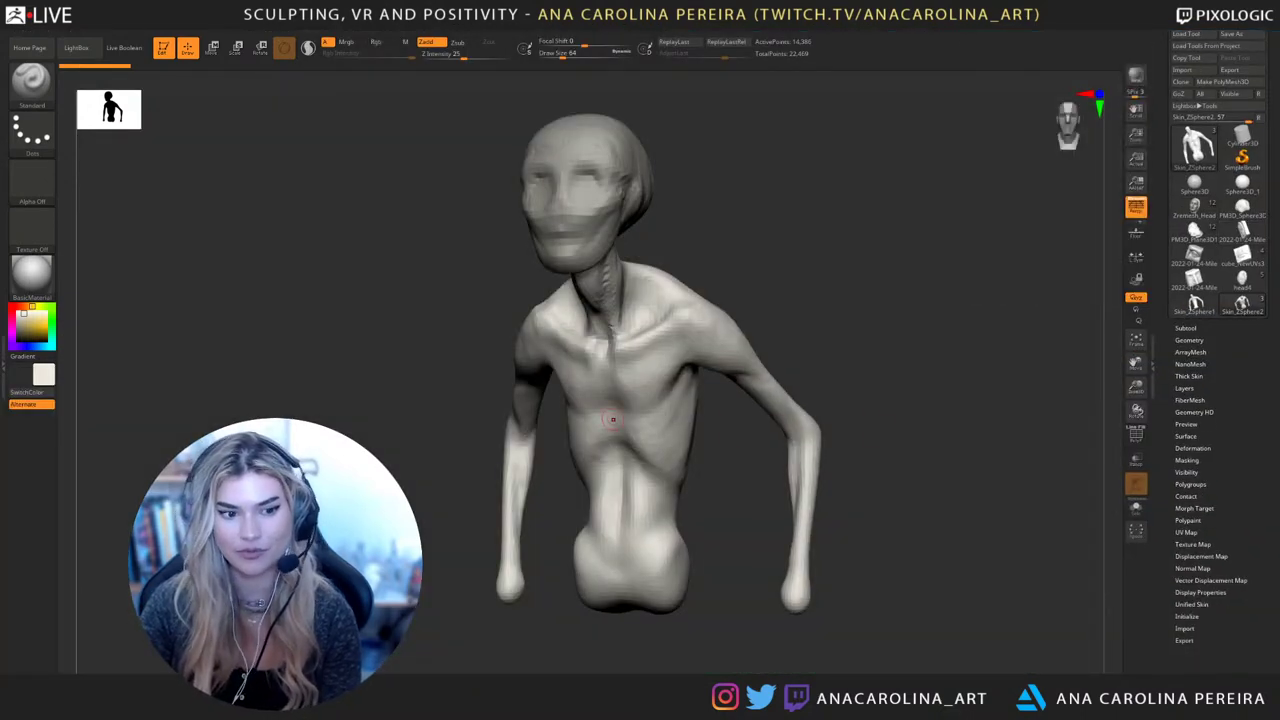
# Add volume around the shoulder and upper chest with the ClayBuildup brush
pyautogui.moveTo(884, 380); pyautogui.dragTo(1026, 377)
pyautogui.moveTo(1026, 378); pyautogui.dragTo(924, 349, button='right')
pyautogui.press('b')
pyautogui.press('c')
pyautogui.press('b')
pyautogui.moveTo(924, 349); pyautogui.dragTo(880, 362)
pyautogui.press('space')
pyautogui.moveTo(880, 363)
pyautogui.mouseDown()
pyautogui.moveTo(940, 340)
pyautogui.moveTo(872, 315)
pyautogui.moveTo(917, 300)
pyautogui.moveTo(940, 242)
pyautogui.mouseUp()
# Carve the chest with the DamStandard brush at draw size about 344, setting focal shift to 54 and Z intensity to 21
pyautogui.press('b')
pyautogui.press('d')
pyautogui.press('s')
pyautogui.moveTo(565, 392); pyautogui.dragTo(711, 390)
pyautogui.moveTo(715, 378)
pyautogui.mouseDown(button='right')
pyautogui.moveTo(845, 337)
pyautogui.moveTo(830, 352)
pyautogui.mouseUp(button='right')
pyautogui.moveTo(832, 380); pyautogui.dragTo(845, 368)
pyautogui.press('s')
pyautogui.moveTo(850, 376)
pyautogui.mouseDown()
pyautogui.moveTo(862, 376)
pyautogui.moveTo(836, 372)
pyautogui.moveTo(832, 384)
pyautogui.mouseUp()
pyautogui.moveTo(832, 383); pyautogui.dragTo(786, 391, button='right')
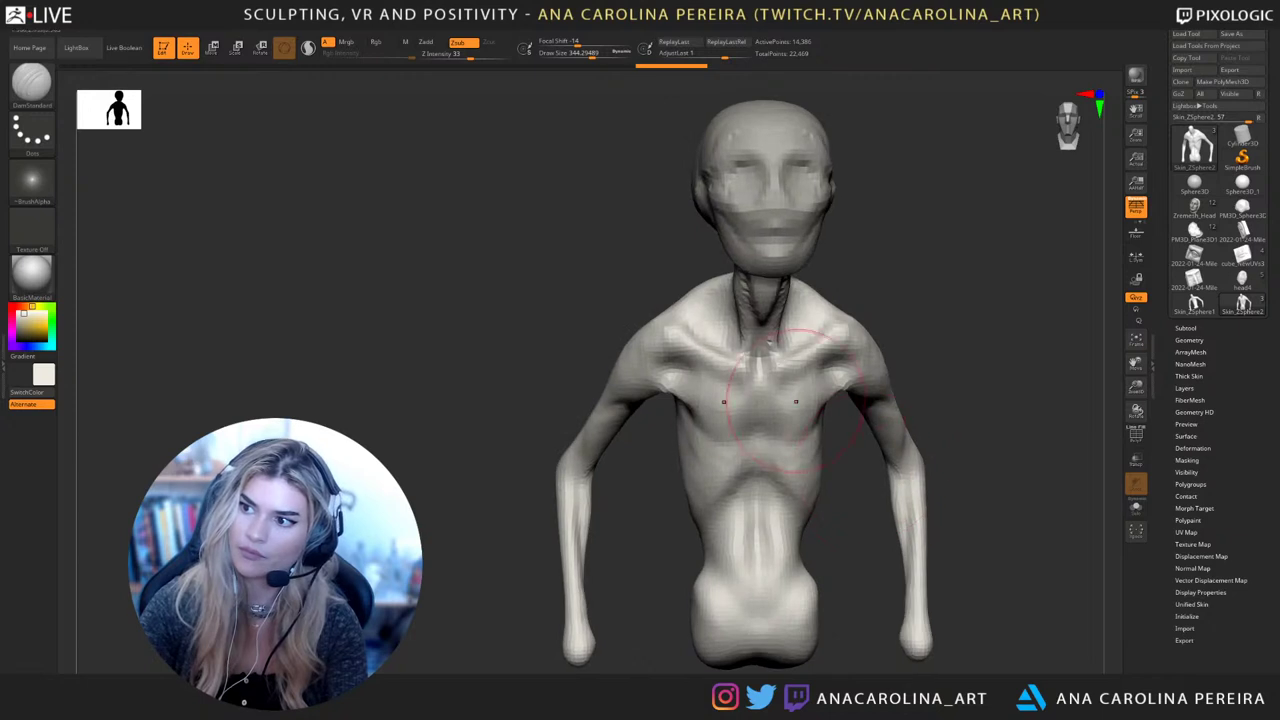
pyautogui.press('space')
pyautogui.moveTo(708, 415); pyautogui.dragTo(723, 416)
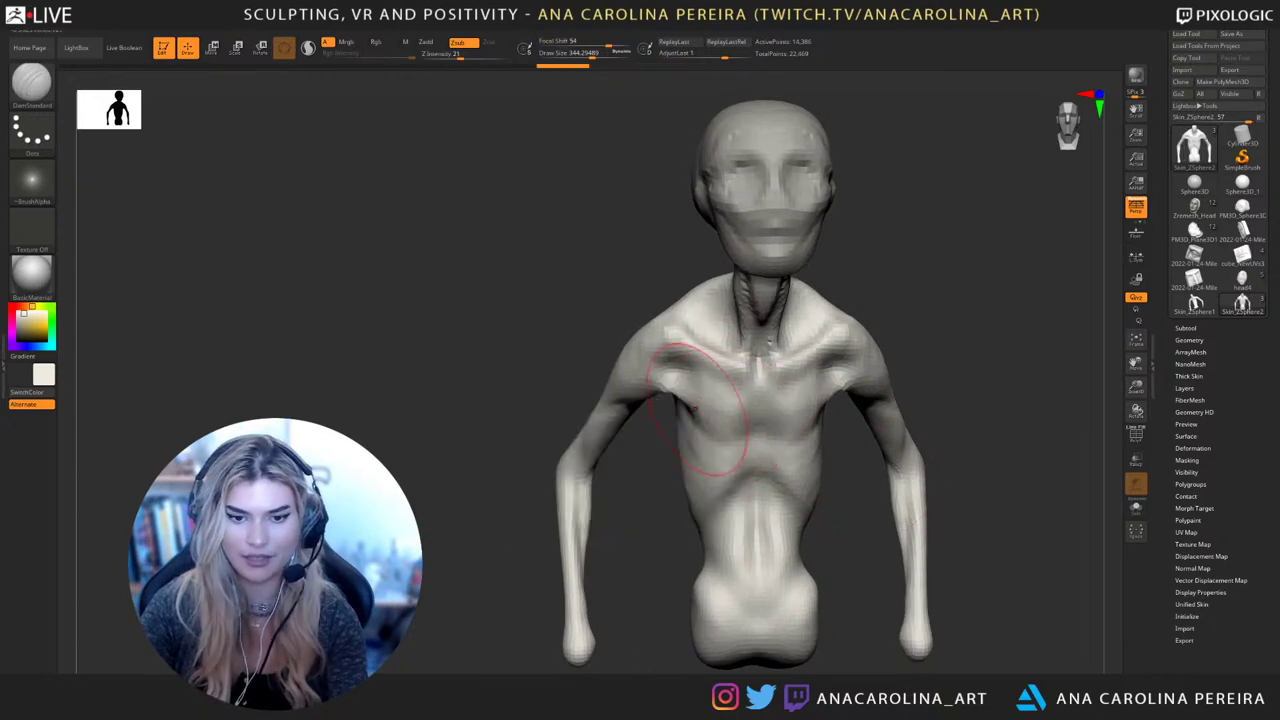
# Define the outer collarbones and shoulder edges with broad, soft DamStandard strokes
pyautogui.moveTo(925, 354)
pyautogui.mouseDown(button='right')
pyautogui.moveTo(825, 385)
pyautogui.moveTo(830, 330)
pyautogui.moveTo(886, 286)
pyautogui.mouseUp(button='right')
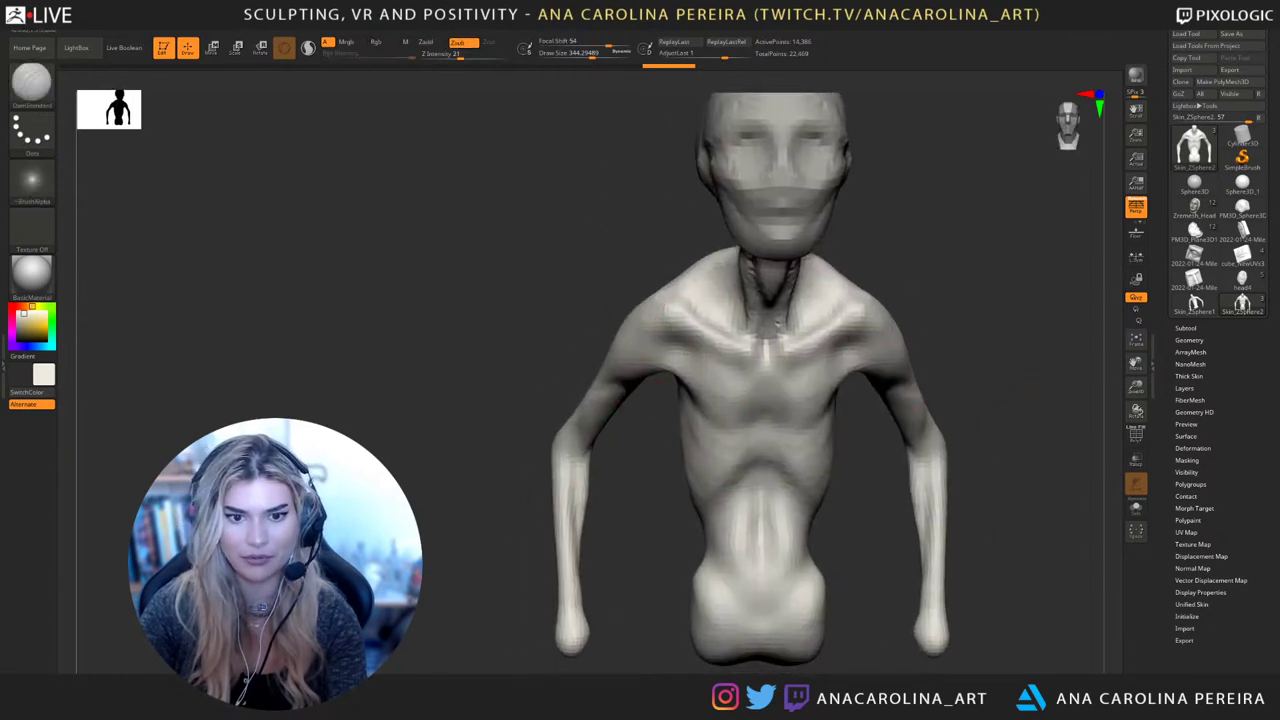
pyautogui.moveTo(668, 350)
pyautogui.mouseDown()
pyautogui.moveTo(712, 330)
pyautogui.moveTo(680, 322)
pyautogui.mouseUp()
pyautogui.moveTo(632, 318); pyautogui.dragTo(657, 334, button='right')
pyautogui.moveTo(682, 322); pyautogui.dragTo(660, 312)
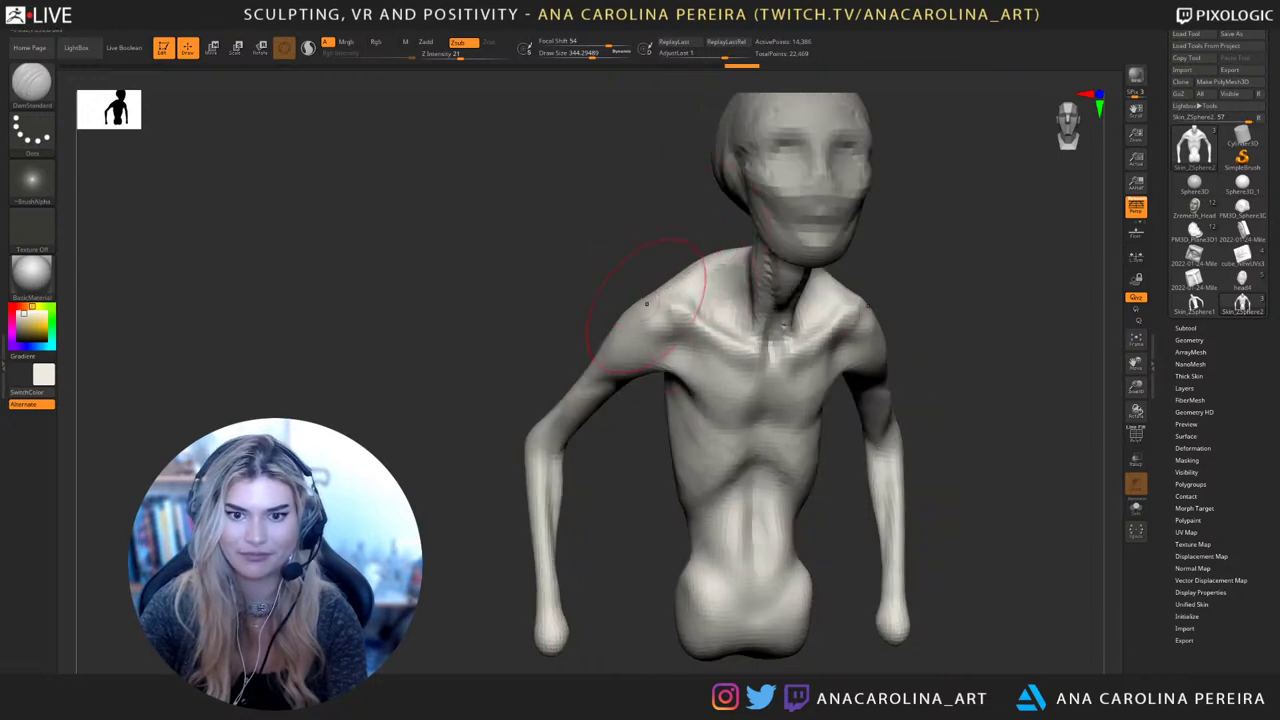
pyautogui.moveTo(955, 304); pyautogui.dragTo(905, 314, button='right')
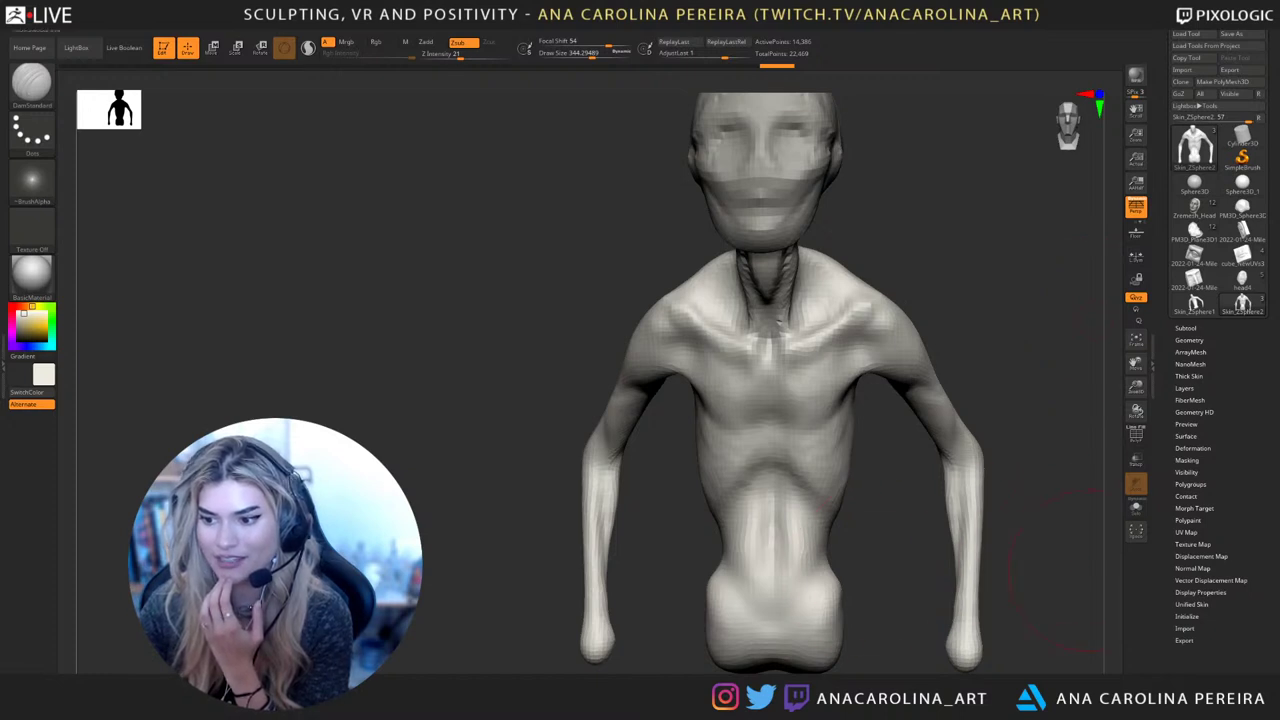
# Reshape the armpit and underside of the upper arm from below with the Move brush
pyautogui.moveTo(1090, 320); pyautogui.dragTo(1065, 555)
pyautogui.press('space')
pyautogui.moveTo(975, 325)
pyautogui.mouseDown()
pyautogui.moveTo(1010, 322)
pyautogui.moveTo(997, 317)
pyautogui.mouseUp()
pyautogui.moveTo(1005, 322)
pyautogui.mouseDown()
pyautogui.moveTo(985, 290)
pyautogui.moveTo(1005, 205)
pyautogui.moveTo(985, 225)
pyautogui.mouseUp()
pyautogui.press('b')
pyautogui.press('m')
pyautogui.press('v')
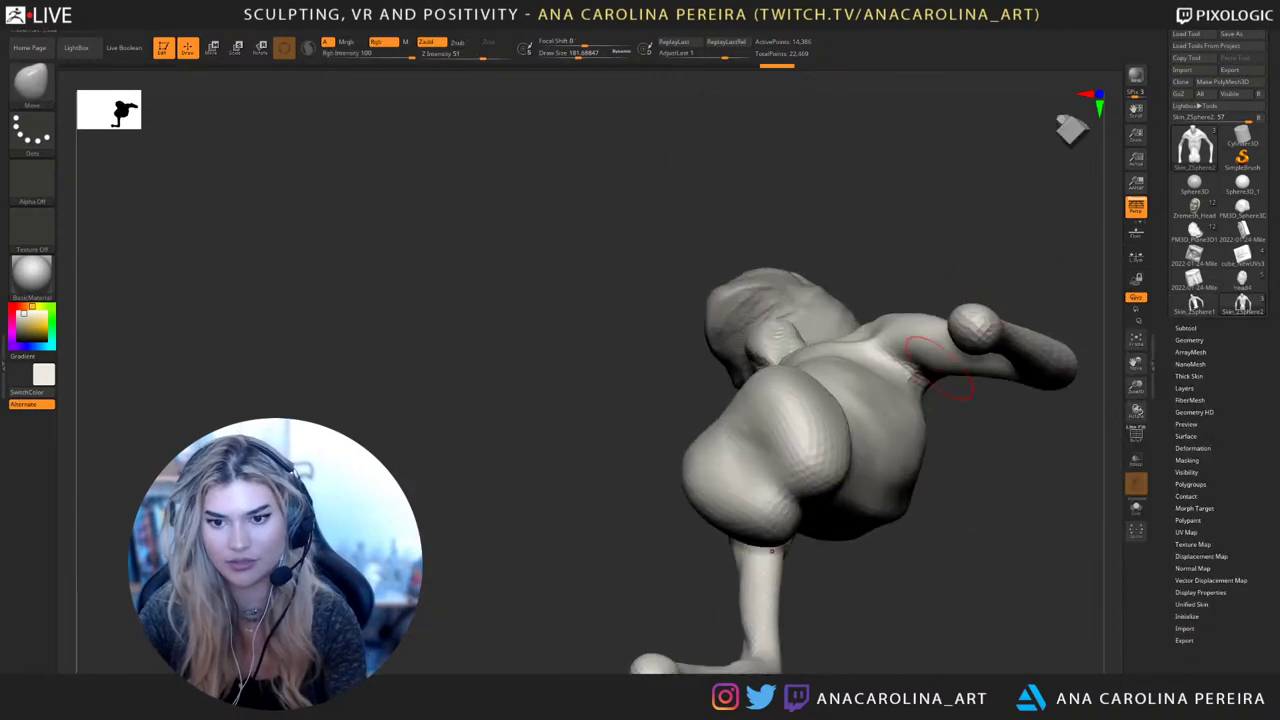
pyautogui.moveTo(914, 374); pyautogui.dragTo(884, 336)
pyautogui.moveTo(890, 342); pyautogui.dragTo(866, 330)
pyautogui.moveTo(990, 270)
pyautogui.mouseDown()
pyautogui.moveTo(985, 400)
pyautogui.moveTo(960, 430)
pyautogui.mouseUp()
pyautogui.moveTo(1000, 472); pyautogui.dragTo(985, 425)
# Tighten the rear armpit crease with the Pinch brush at draw size about 136
pyautogui.moveTo(900, 482)
pyautogui.mouseDown()
pyautogui.moveTo(1010, 475)
pyautogui.moveTo(1045, 510)
pyautogui.moveTo(690, 230)
pyautogui.mouseUp()
pyautogui.press('b')
pyautogui.press('p')
pyautogui.press('i')
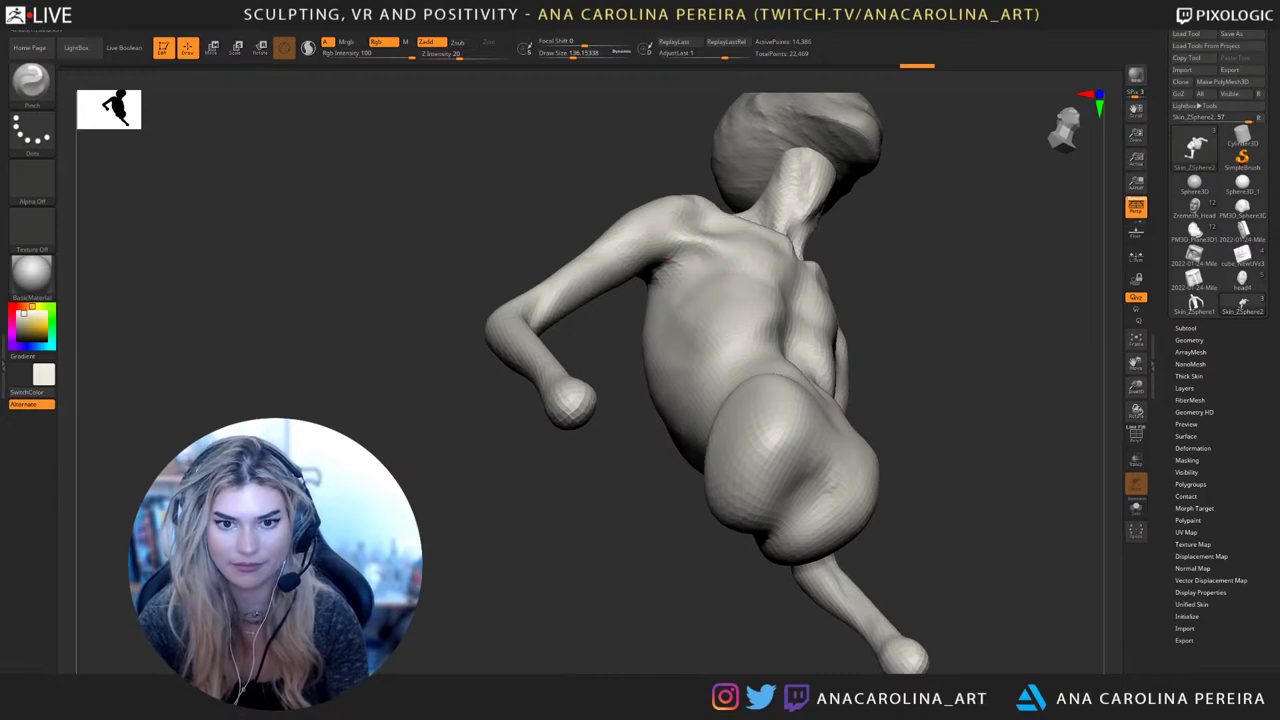
pyautogui.moveTo(830, 267)
pyautogui.mouseDown()
pyautogui.moveTo(935, 305)
pyautogui.moveTo(915, 275)
pyautogui.moveTo(1000, 322)
pyautogui.moveTo(988, 308)
pyautogui.moveTo(1008, 306)
pyautogui.mouseUp()
# Carve the armpit hollow and the crease beside the ribcage with the DamStandard brush at draw size about 239
pyautogui.press('b')
pyautogui.press('d')
pyautogui.press('s')
pyautogui.moveTo(682, 245)
pyautogui.mouseDown()
pyautogui.moveTo(744, 299)
pyautogui.moveTo(697, 339)
pyautogui.mouseUp()
pyautogui.press('s')
pyautogui.press('space')
pyautogui.moveTo(712, 335)
pyautogui.mouseDown()
pyautogui.moveTo(731, 354)
pyautogui.moveTo(724, 369)
pyautogui.mouseUp()
pyautogui.moveTo(975, 450); pyautogui.dragTo(911, 410)
pyautogui.moveTo(889, 325); pyautogui.dragTo(872, 360)
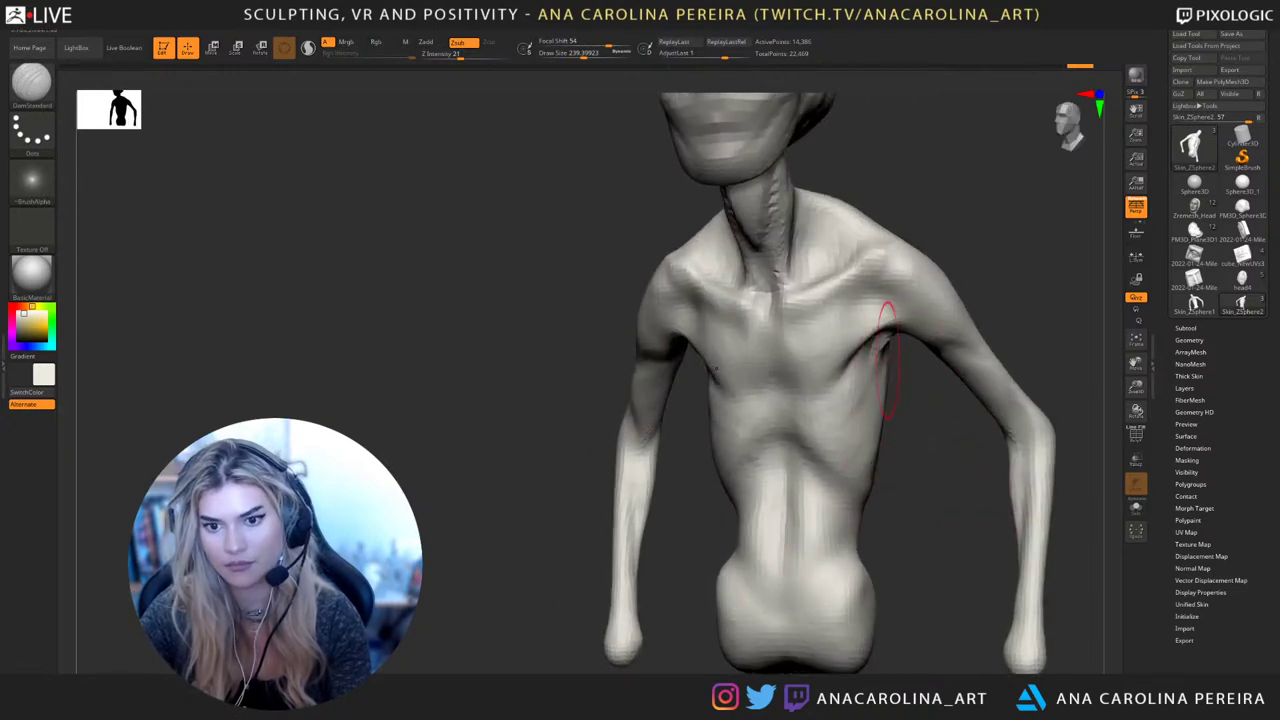
pyautogui.moveTo(930, 430)
pyautogui.mouseDown()
pyautogui.moveTo(950, 448)
pyautogui.moveTo(919, 417)
pyautogui.mouseUp()
# Try pulling the front armpit fold into shape with the Move brush at draw size about 149, undoing the strokes
pyautogui.moveTo(1030, 276)
pyautogui.keyDown('alt'); pyautogui.mouseDown()
pyautogui.moveTo(976, 292)
pyautogui.moveTo(962, 318)
pyautogui.moveTo(980, 320)
pyautogui.mouseUp(); pyautogui.keyUp('alt')
pyautogui.press('b')
pyautogui.press('m')
pyautogui.press('v')
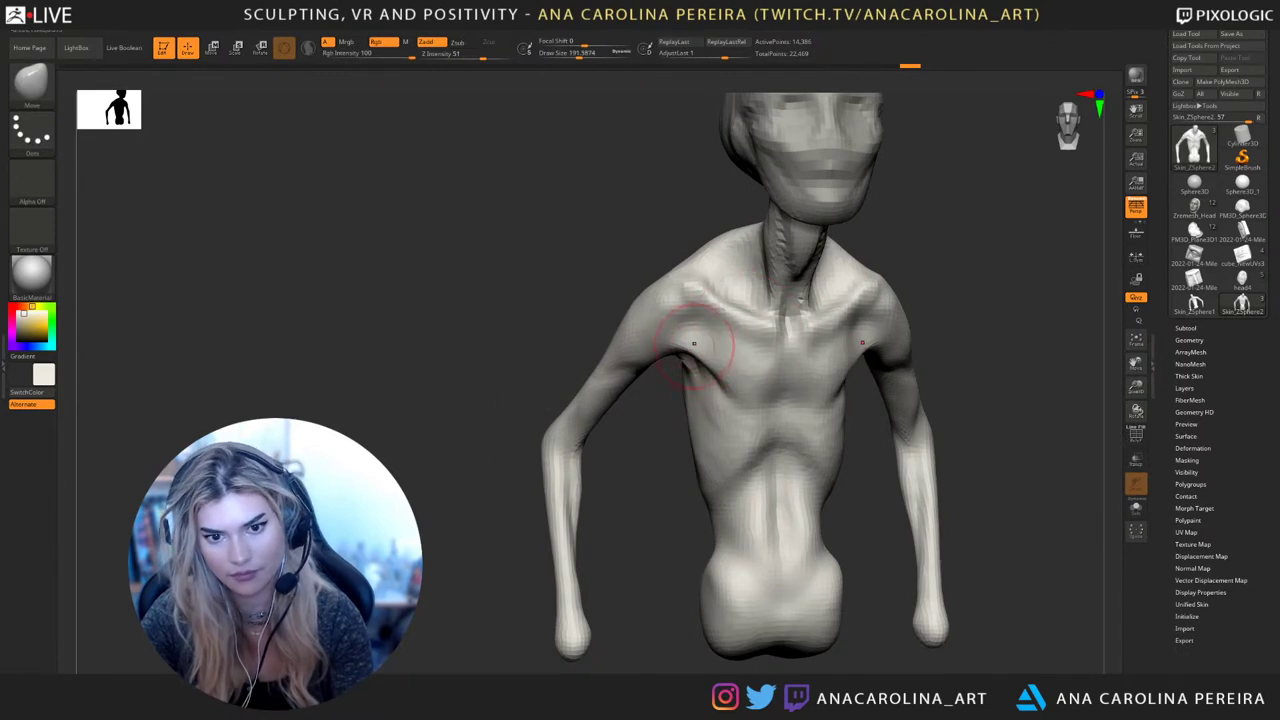
pyautogui.press('[')
pyautogui.moveTo(731, 368); pyautogui.dragTo(758, 405)
pyautogui.moveTo(697, 356); pyautogui.dragTo(706, 363)
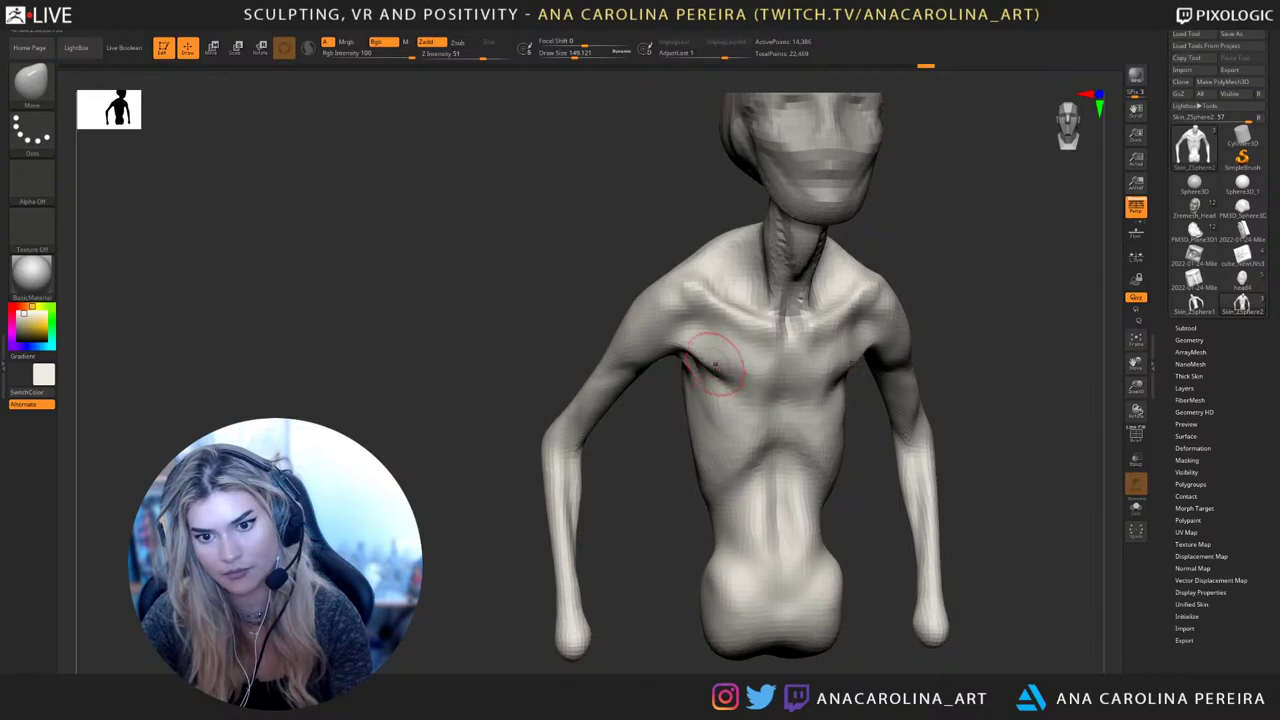
pyautogui.hotkey('ctrl', 'z')
pyautogui.hotkey('ctrl', 'z')
pyautogui.hotkey('ctrl', 'z')
pyautogui.hotkey('ctrl', 'z')
pyautogui.hotkey('ctrl', 'z')
pyautogui.hotkey('ctrl', 'z')
# Switch to the ClayBuildup brush with a draw size of about 182
pyautogui.moveTo(852, 400)
pyautogui.mouseDown()
pyautogui.moveTo(862, 414)
pyautogui.moveTo(846, 380)
pyautogui.moveTo(892, 352)
pyautogui.moveTo(840, 404)
pyautogui.mouseUp()
pyautogui.press('b')
pyautogui.press('d')
pyautogui.press('s')
pyautogui.press('b')
pyautogui.press('c')
pyautogui.press('b')
pyautogui.press('space')
pyautogui.moveTo(898, 440)
pyautogui.mouseDown()
pyautogui.moveTo(972, 450)
pyautogui.moveTo(990, 477)
pyautogui.mouseUp()
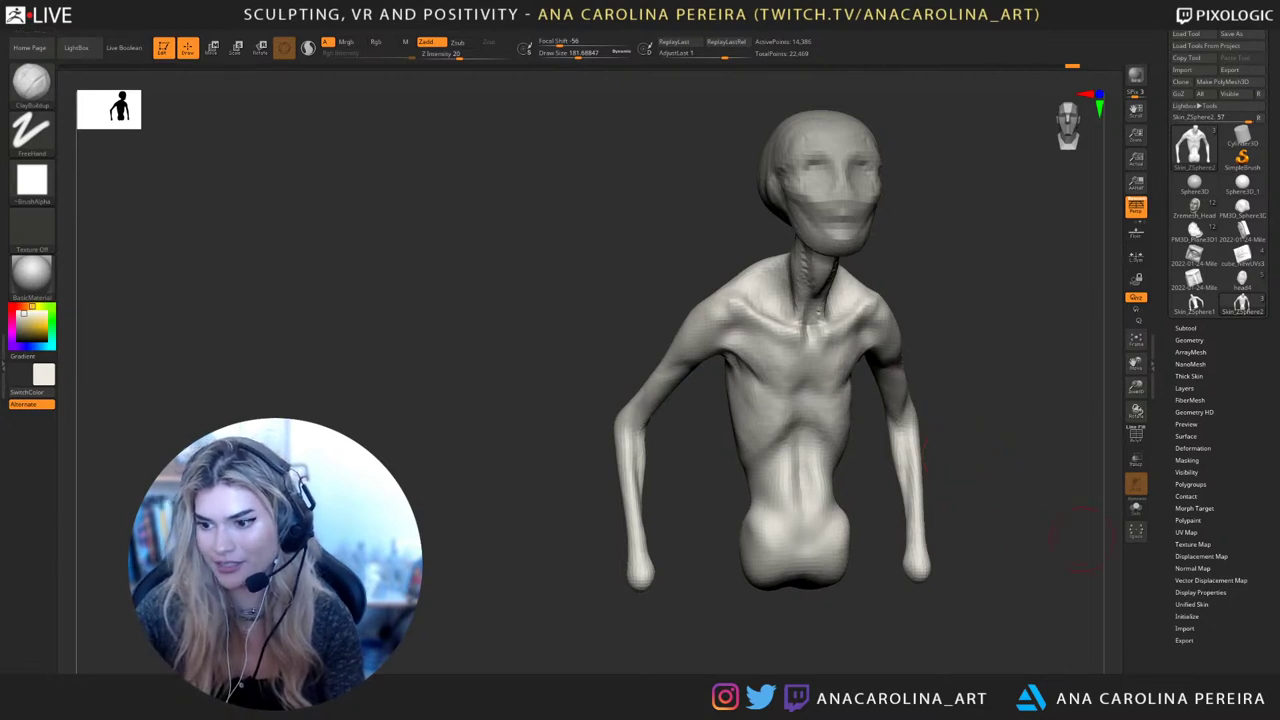
pyautogui.moveTo(985, 587)
pyautogui.mouseDown()
pyautogui.moveTo(1020, 587)
pyautogui.moveTo(930, 555)
pyautogui.mouseUp()
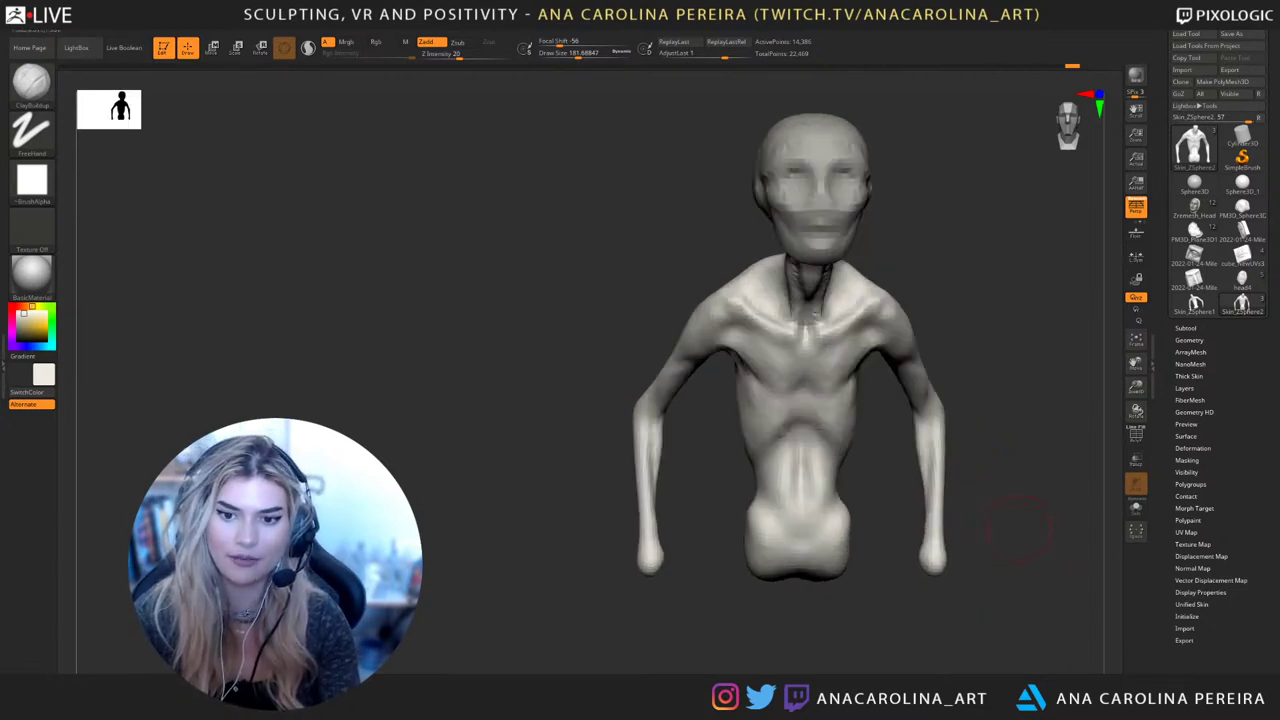
pyautogui.moveTo(1010, 550)
pyautogui.keyDown('alt'); pyautogui.mouseDown()
pyautogui.moveTo(923, 535)
pyautogui.moveTo(935, 535)
pyautogui.mouseUp(); pyautogui.keyUp('alt')
pyautogui.moveTo(935, 510)
pyautogui.mouseDown()
pyautogui.moveTo(975, 500)
pyautogui.moveTo(953, 456)
pyautogui.moveTo(926, 471)
pyautogui.mouseUp()
# Build up the lower forearms above the wrists with the ClayBuildup brush, reducing its draw size to about 108
pyautogui.press('b')
pyautogui.press('c')
pyautogui.press('b')
pyautogui.press('[')
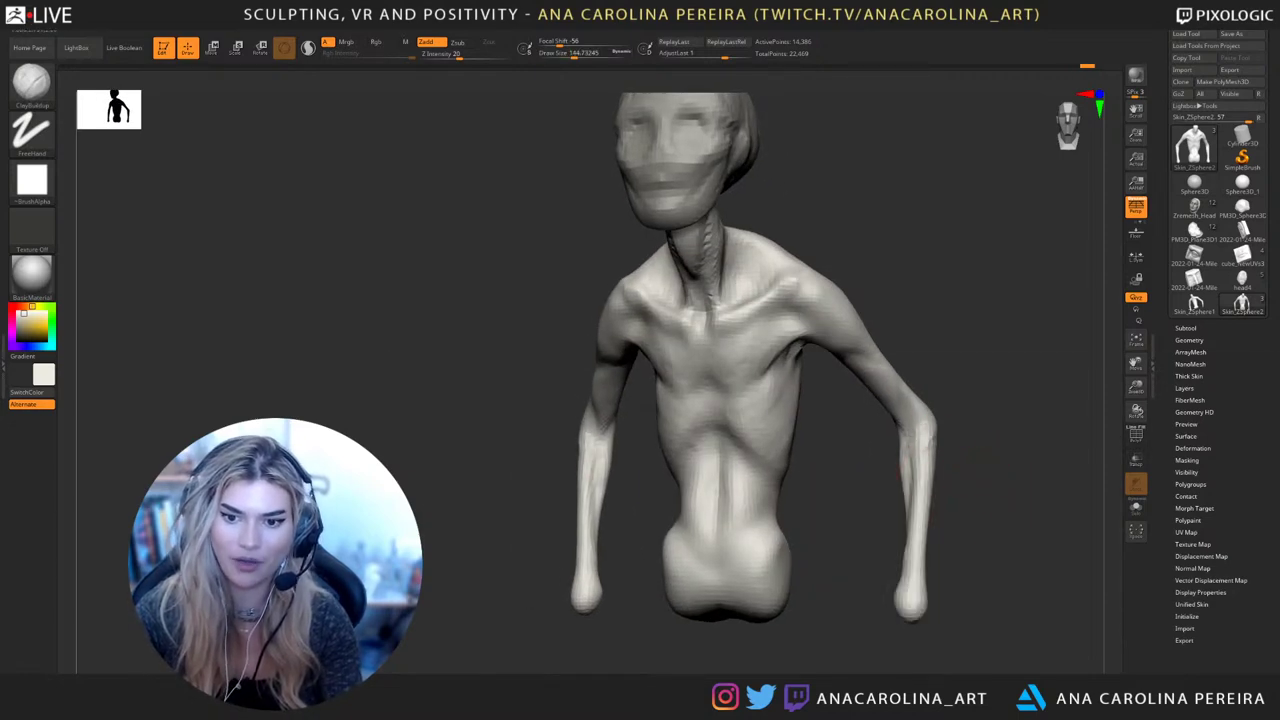
pyautogui.moveTo(1010, 460)
pyautogui.mouseDown()
pyautogui.moveTo(950, 450)
pyautogui.moveTo(905, 537)
pyautogui.mouseUp()
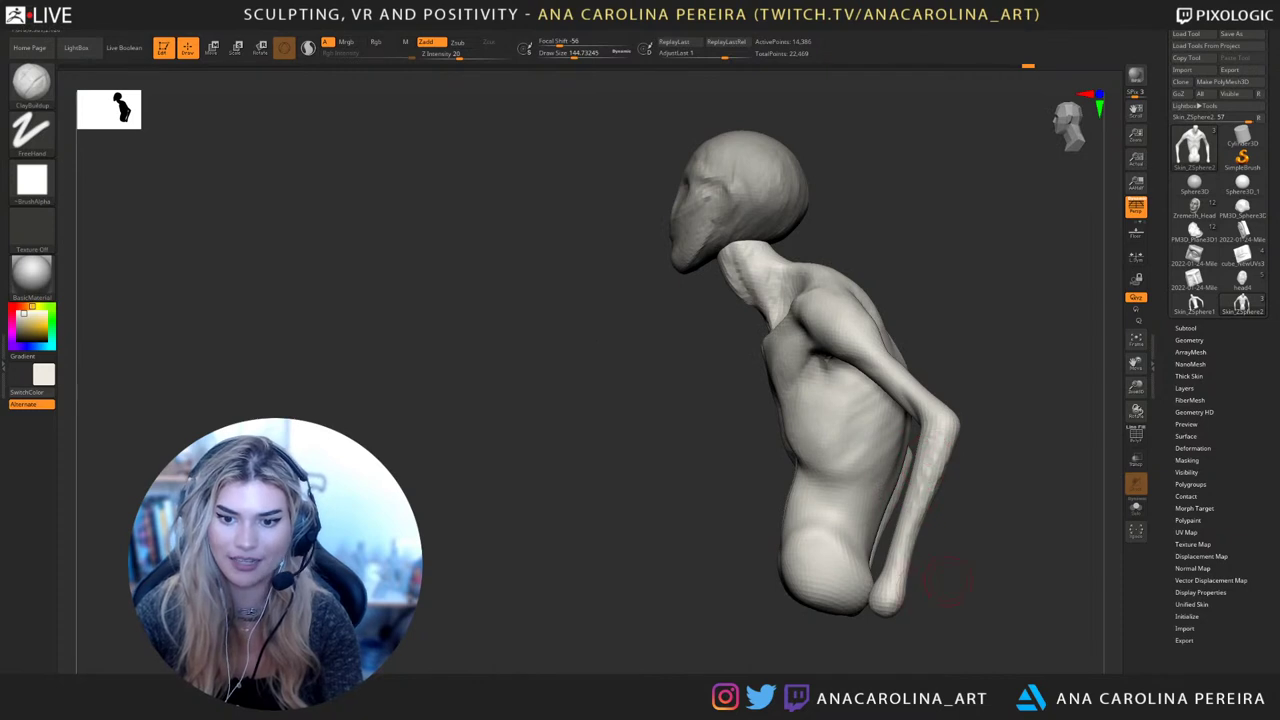
pyautogui.moveTo(948, 580); pyautogui.dragTo(1035, 550)
pyautogui.press('[')
pyautogui.moveTo(952, 529)
pyautogui.keyDown('alt'); pyautogui.mouseDown()
pyautogui.moveTo(938, 509)
pyautogui.moveTo(1010, 530)
pyautogui.mouseUp(); pyautogui.keyUp('alt')
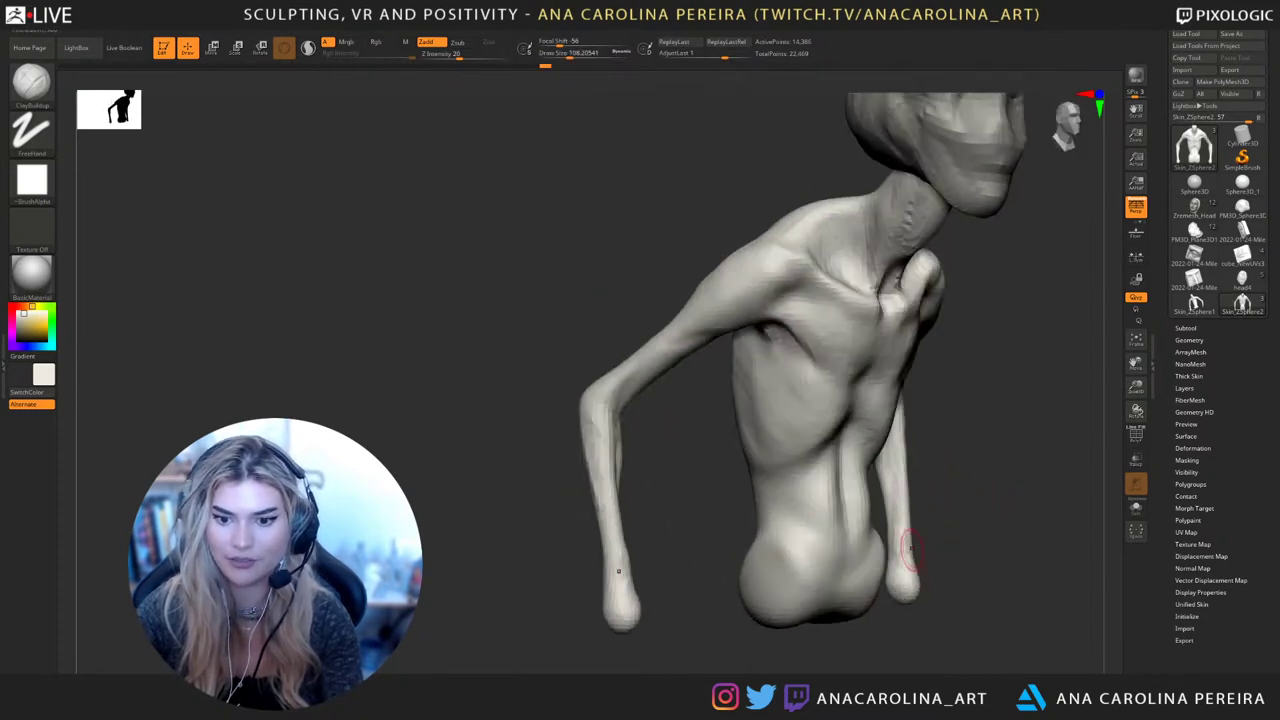
pyautogui.moveTo(909, 540)
pyautogui.mouseDown()
pyautogui.moveTo(903, 572)
pyautogui.moveTo(935, 537)
pyautogui.moveTo(903, 546)
pyautogui.mouseUp()
pyautogui.moveTo(917, 491)
pyautogui.keyDown('shift'); pyautogui.mouseDown()
pyautogui.moveTo(915, 420)
pyautogui.moveTo(912, 480)
pyautogui.moveTo(975, 452)
pyautogui.mouseUp(); pyautogui.keyUp('shift')
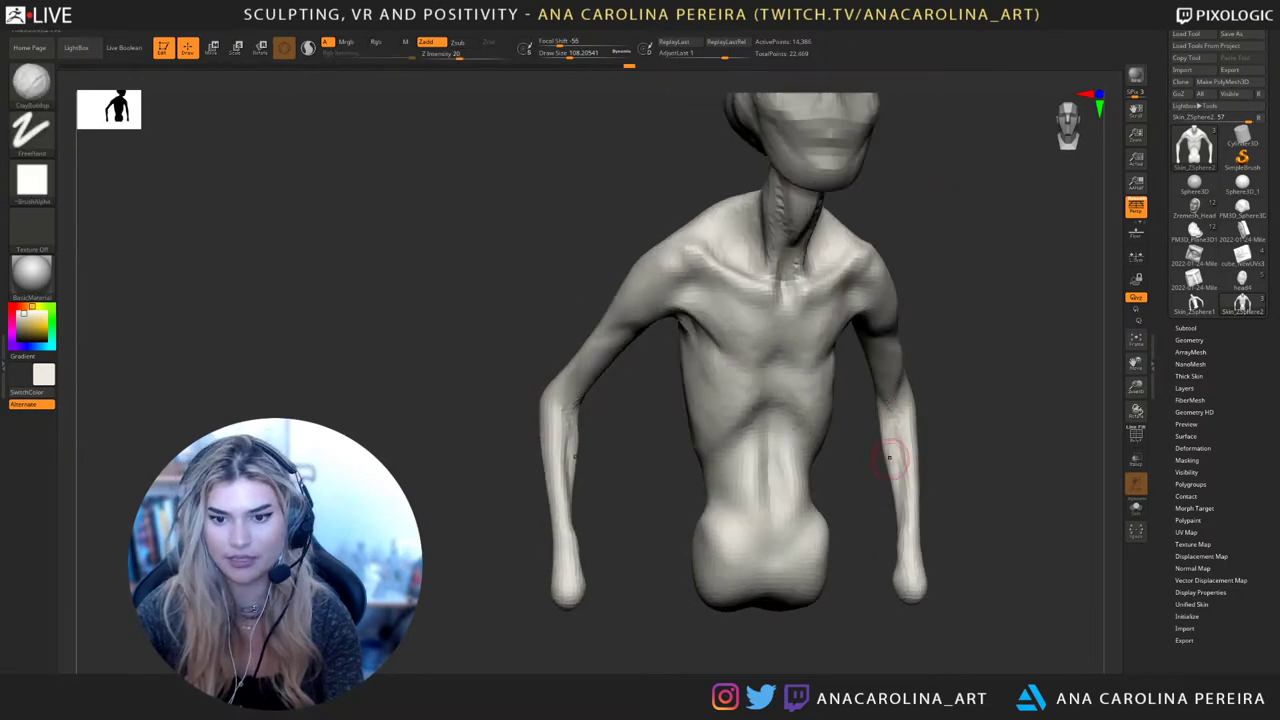
# Build up and smooth the forearms below the elbows, using a ClayBuildup draw size of about 163
pyautogui.moveTo(895, 442); pyautogui.dragTo(1003, 466)
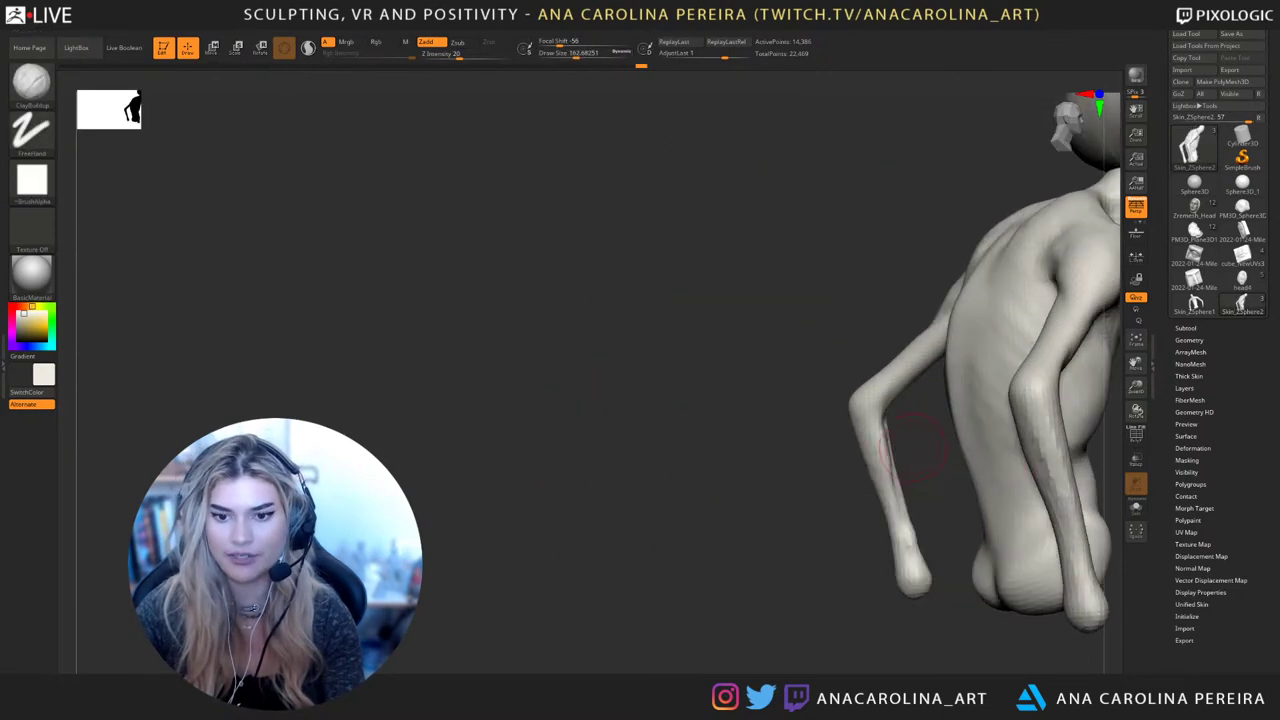
pyautogui.moveTo(901, 443)
pyautogui.mouseDown()
pyautogui.moveTo(870, 438)
pyautogui.moveTo(890, 492)
pyautogui.mouseUp()
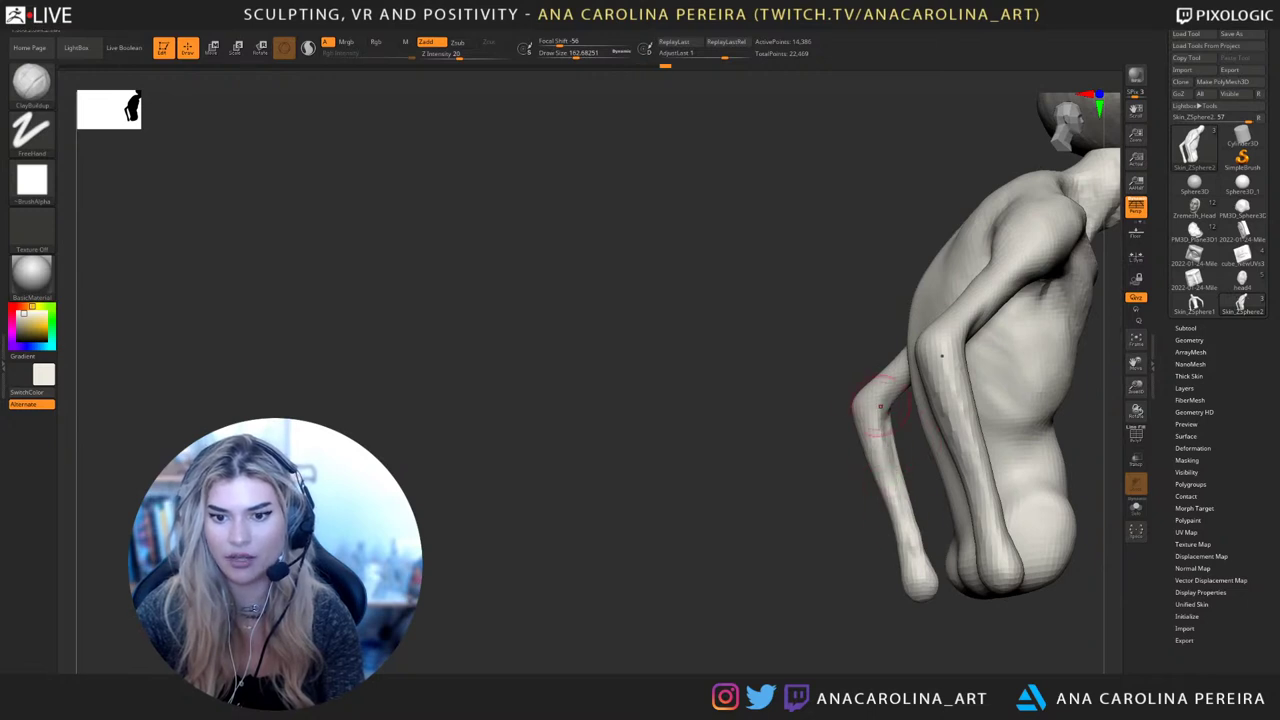
pyautogui.moveTo(886, 450)
pyautogui.keyDown('shift'); pyautogui.mouseDown()
pyautogui.moveTo(835, 450)
pyautogui.moveTo(904, 500)
pyautogui.moveTo(908, 468)
pyautogui.mouseUp(); pyautogui.keyUp('shift')
pyautogui.keyDown('alt'); pyautogui.moveTo(985, 540); pyautogui.dragTo(1002, 541); pyautogui.keyUp('alt')
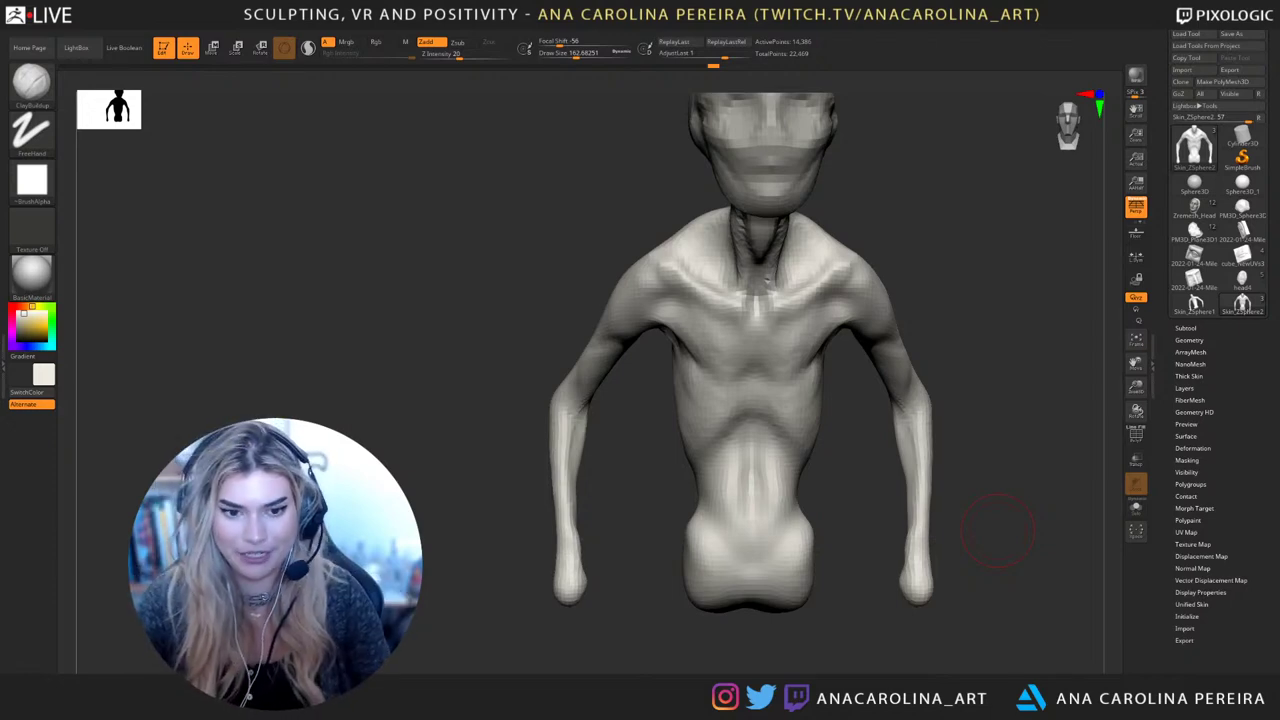
# Reshape the wrists and hand stumps with the Move brush, raising its draw size to about 145
pyautogui.press('b')
pyautogui.press('m')
pyautogui.press('v')
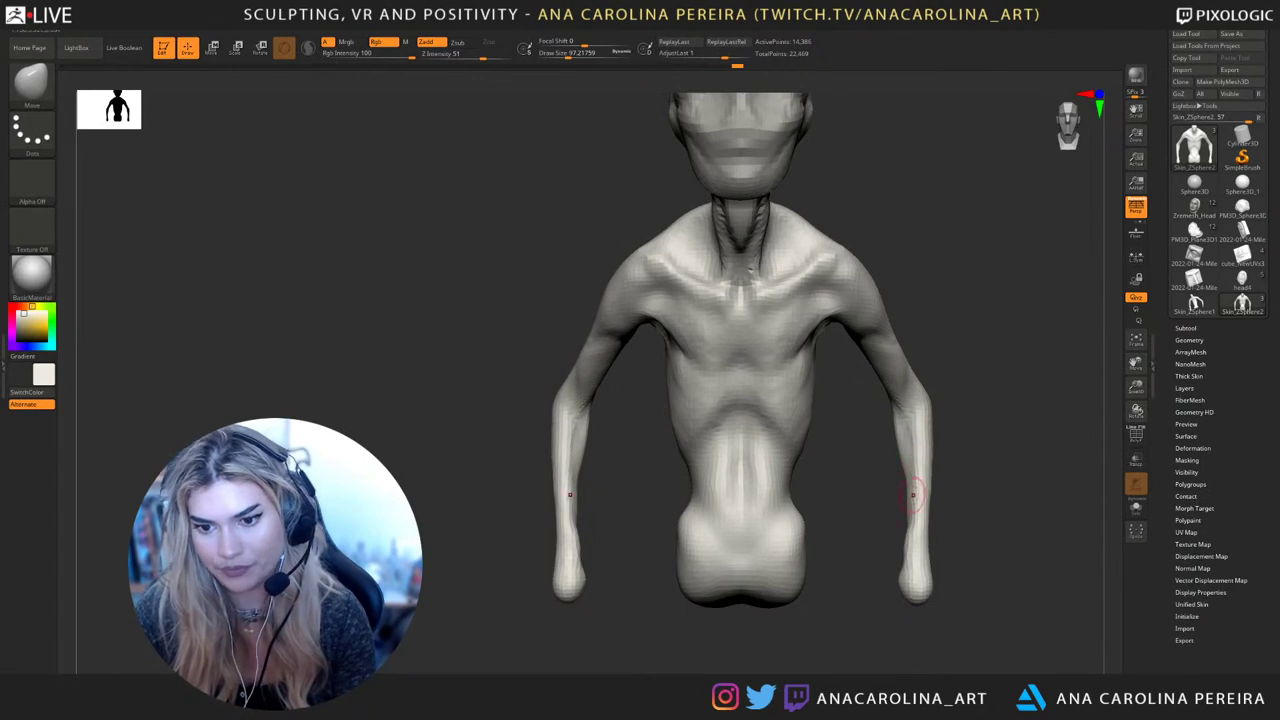
pyautogui.press('space')
pyautogui.moveTo(913, 519)
pyautogui.mouseDown()
pyautogui.moveTo(906, 543)
pyautogui.moveTo(972, 540)
pyautogui.moveTo(905, 560)
pyautogui.mouseUp()
pyautogui.press(']')
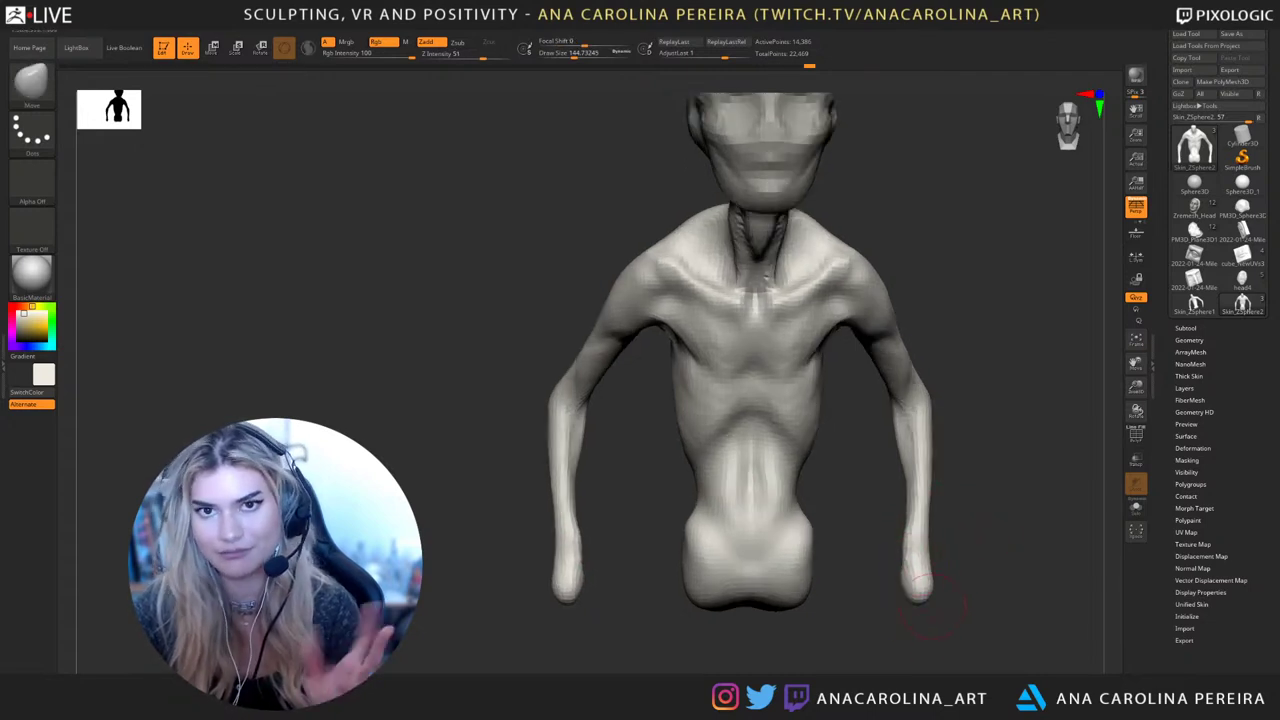
# Pinch the shoulders and upper arms thinner with the Pinch brush at draw size about 400
pyautogui.moveTo(1004, 342)
pyautogui.keyDown('alt'); pyautogui.mouseDown()
pyautogui.moveTo(888, 378)
pyautogui.moveTo(872, 396)
pyautogui.moveTo(972, 384)
pyautogui.moveTo(950, 345)
pyautogui.moveTo(922, 378)
pyautogui.mouseUp(); pyautogui.keyUp('alt')
pyautogui.press(']')
pyautogui.press('b')
pyautogui.press('p')
pyautogui.press('i')
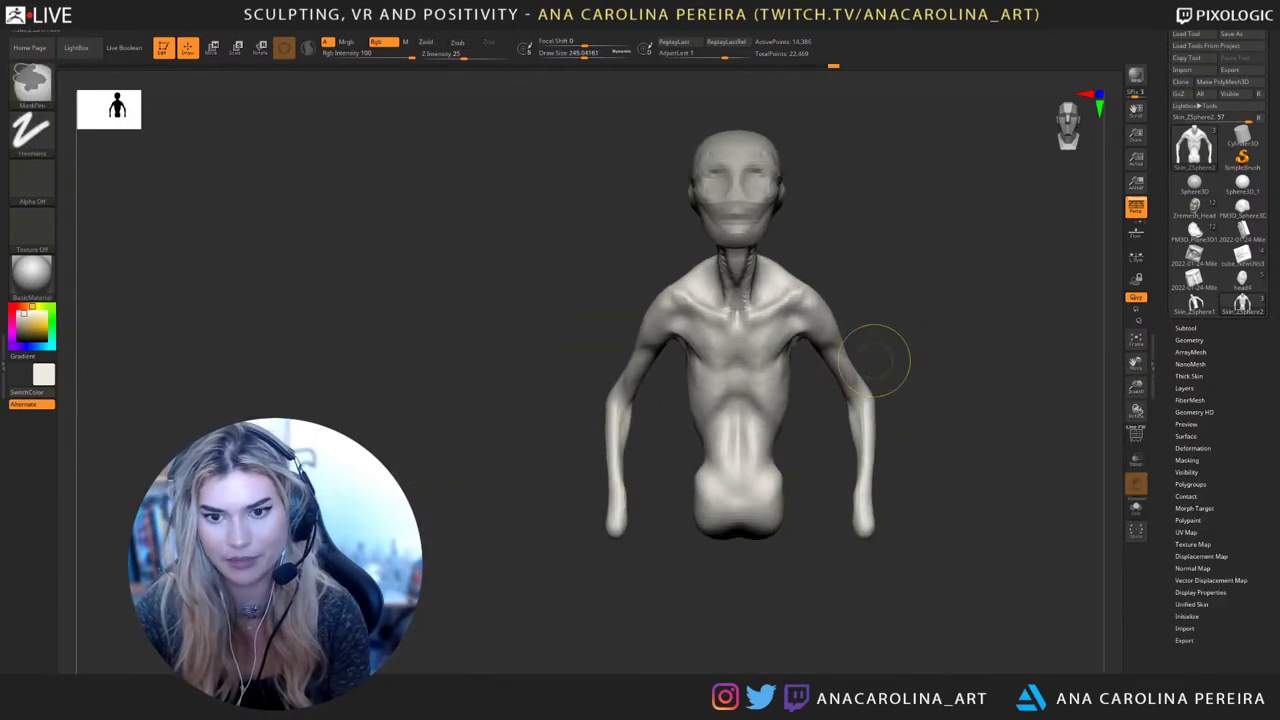
pyautogui.press(']')
pyautogui.moveTo(886, 353)
pyautogui.mouseDown()
pyautogui.moveTo(790, 350)
pyautogui.moveTo(945, 362)
pyautogui.mouseUp()
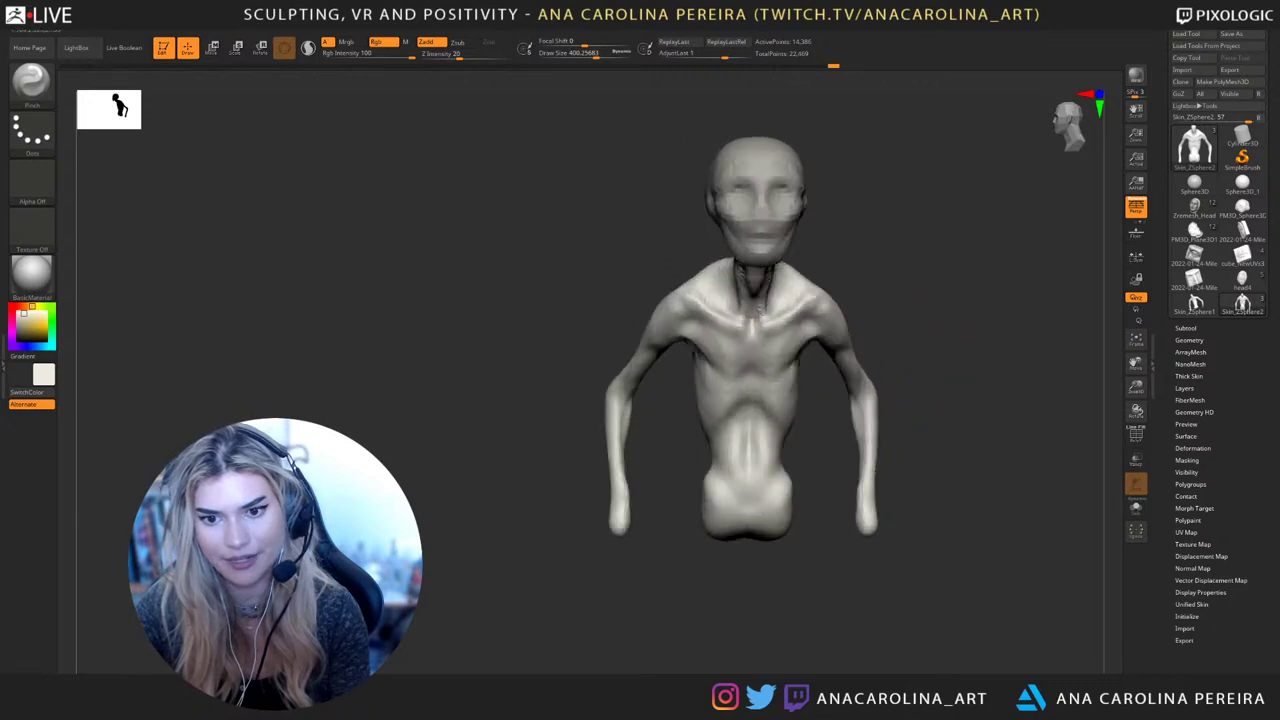
pyautogui.moveTo(840, 330); pyautogui.dragTo(818, 300)
pyautogui.moveTo(925, 358)
pyautogui.keyDown('alt'); pyautogui.mouseDown()
pyautogui.moveTo(876, 407)
pyautogui.moveTo(955, 412)
pyautogui.moveTo(929, 423)
pyautogui.mouseUp(); pyautogui.keyUp('alt')
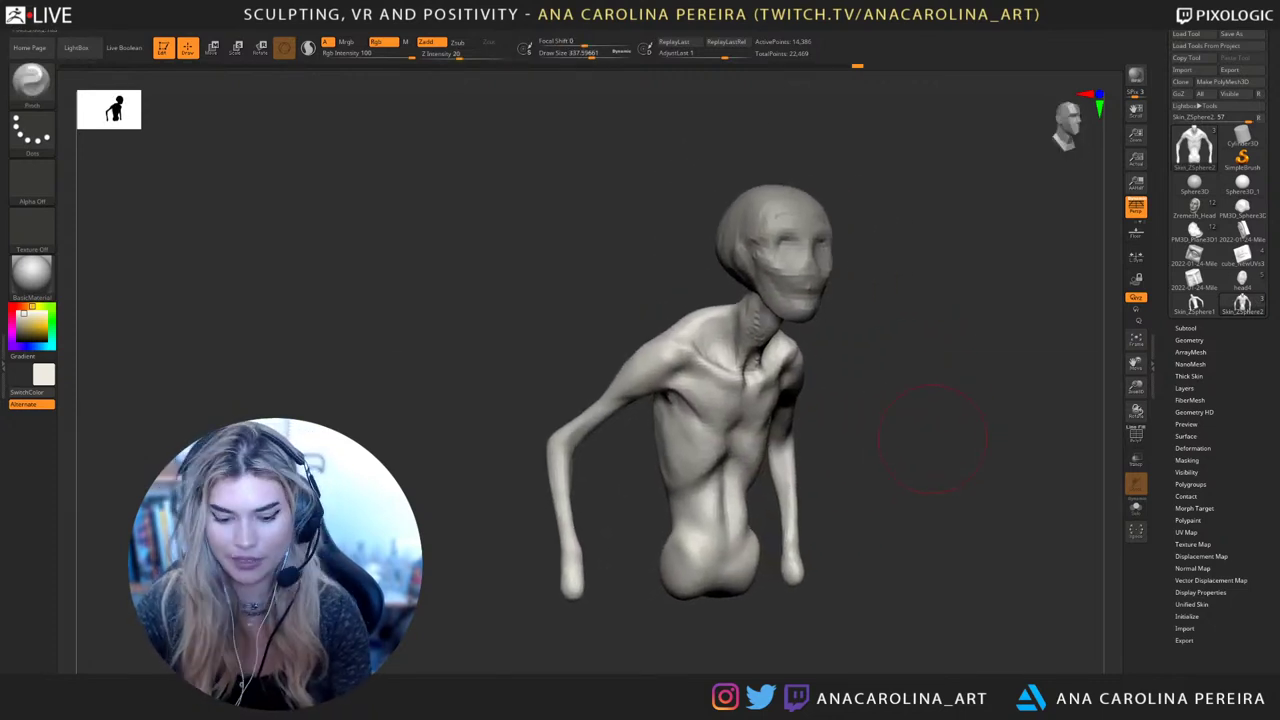
# Build up the base of the neck with the ClayBuildup brush at draw size about 234
pyautogui.press('b')
pyautogui.press('c')
pyautogui.press('b')
pyautogui.press('space')
pyautogui.moveTo(780, 512); pyautogui.dragTo(770, 512)
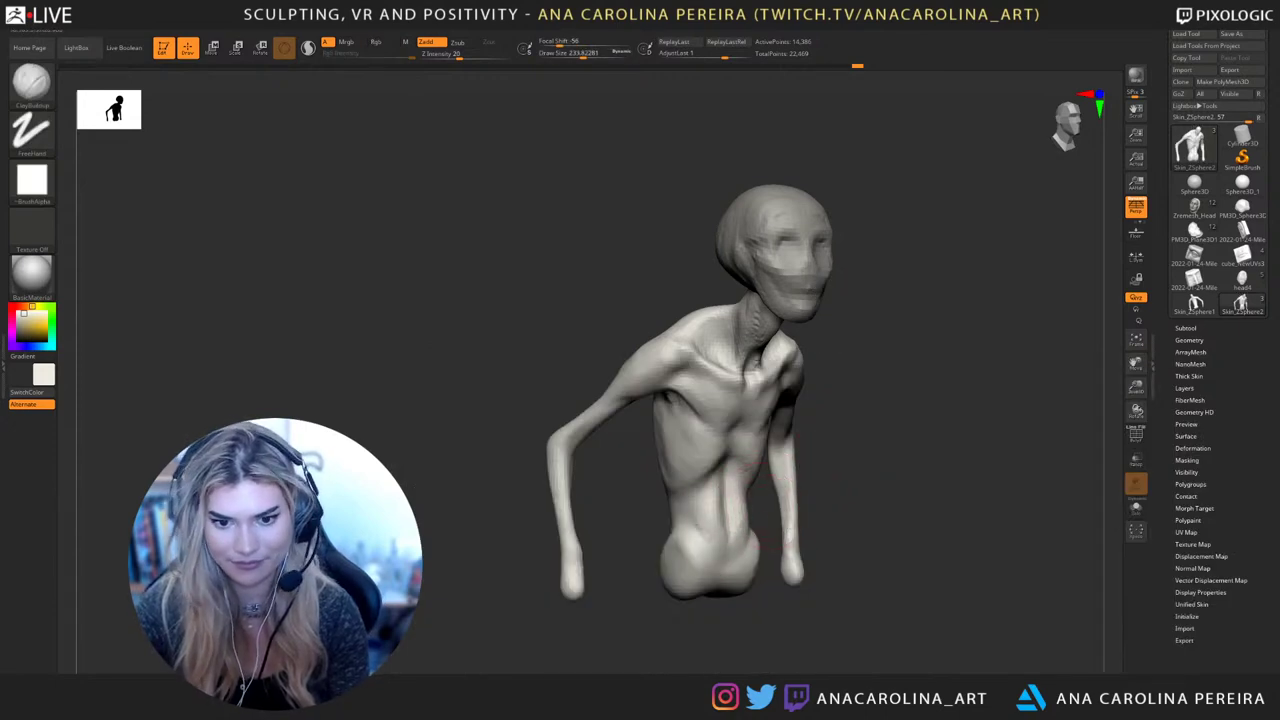
pyautogui.moveTo(740, 628)
pyautogui.mouseDown()
pyautogui.moveTo(625, 618)
pyautogui.moveTo(665, 610)
pyautogui.mouseUp()
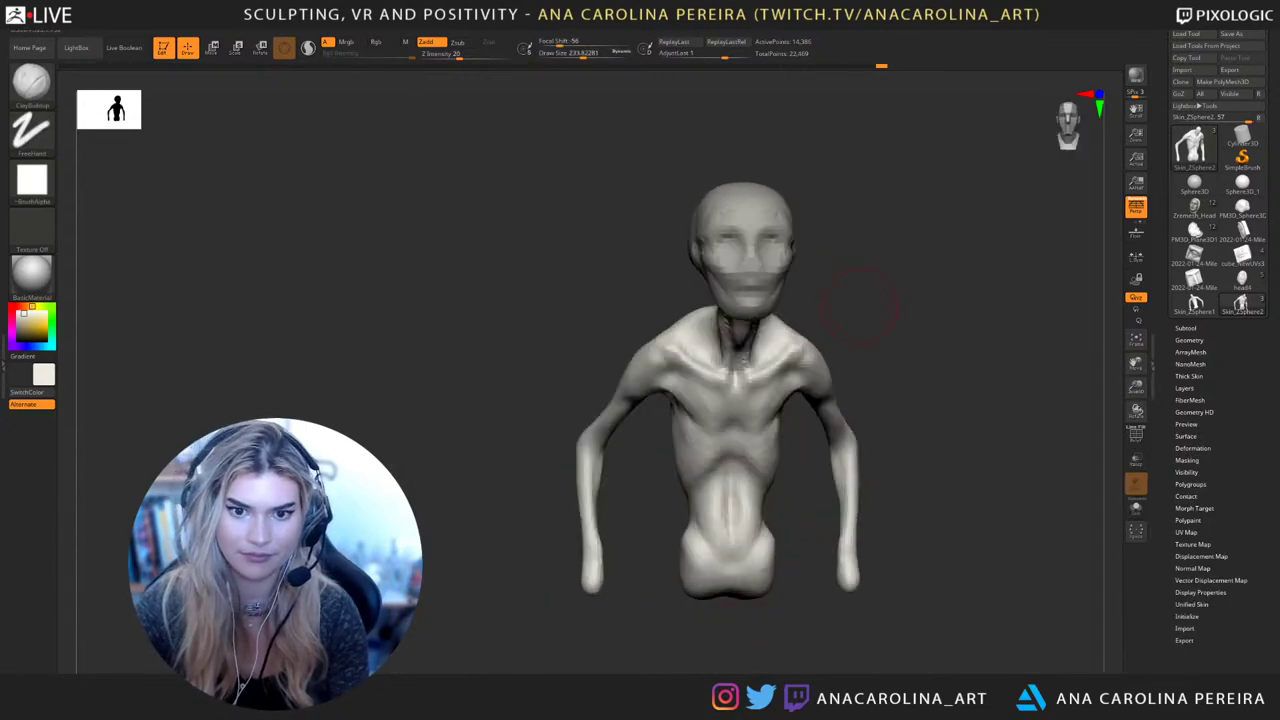
pyautogui.moveTo(857, 309); pyautogui.dragTo(815, 312)
pyautogui.moveTo(728, 355); pyautogui.dragTo(748, 332)
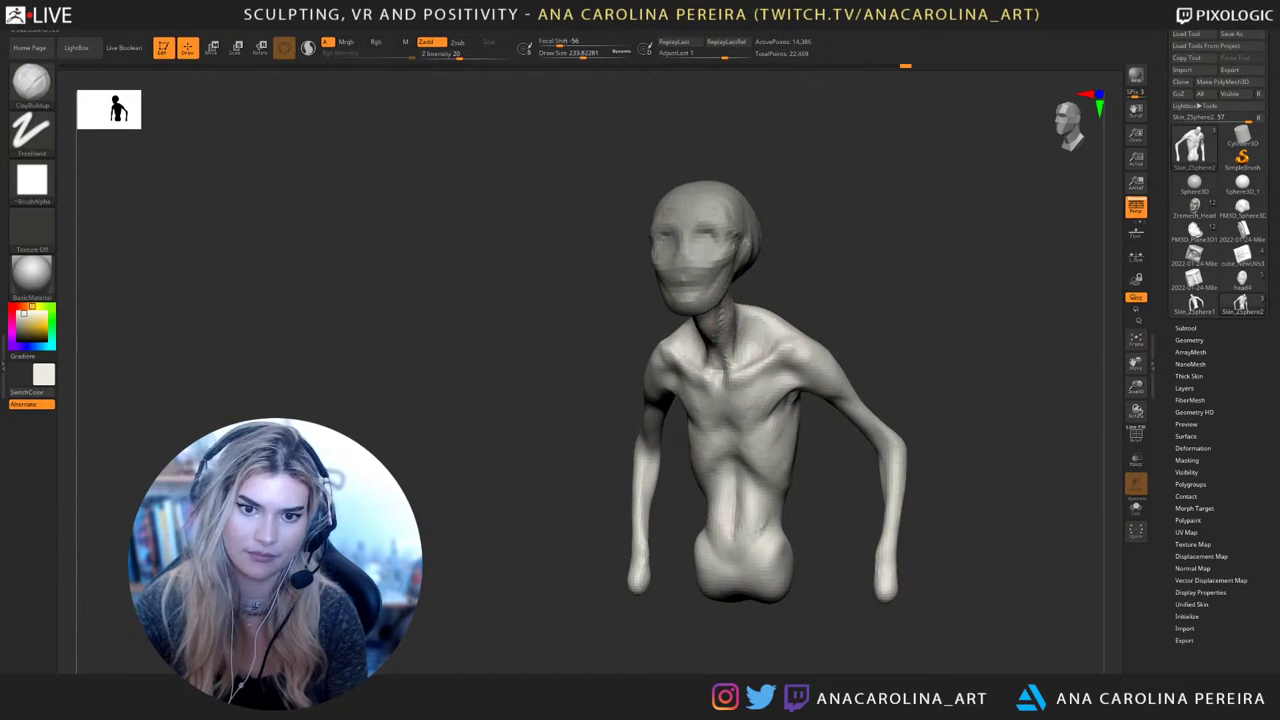
# Sculpt the slope from shoulder to neck with the ClayBuildup brush at draw size about 132
pyautogui.moveTo(900, 340); pyautogui.dragTo(965, 345)
pyautogui.moveTo(950, 300)
pyautogui.keyDown('alt'); pyautogui.mouseDown()
pyautogui.moveTo(930, 370)
pyautogui.moveTo(965, 385)
pyautogui.mouseUp(); pyautogui.keyUp('alt')
pyautogui.press('space')
pyautogui.moveTo(926, 346); pyautogui.dragTo(914, 346)
pyautogui.moveTo(795, 335)
pyautogui.mouseDown()
pyautogui.moveTo(823, 330)
pyautogui.moveTo(775, 245)
pyautogui.moveTo(770, 262)
pyautogui.mouseUp()
pyautogui.moveTo(930, 400)
pyautogui.keyDown('alt'); pyautogui.mouseDown()
pyautogui.moveTo(925, 335)
pyautogui.moveTo(830, 347)
pyautogui.mouseUp(); pyautogui.keyUp('alt')
# Sculpt the shoulder blades on the upper back with the ClayBuildup brush, enlarging its draw size to about 305
pyautogui.moveTo(967, 268); pyautogui.dragTo(1050, 289)
pyautogui.moveTo(940, 287); pyautogui.dragTo(1055, 289)
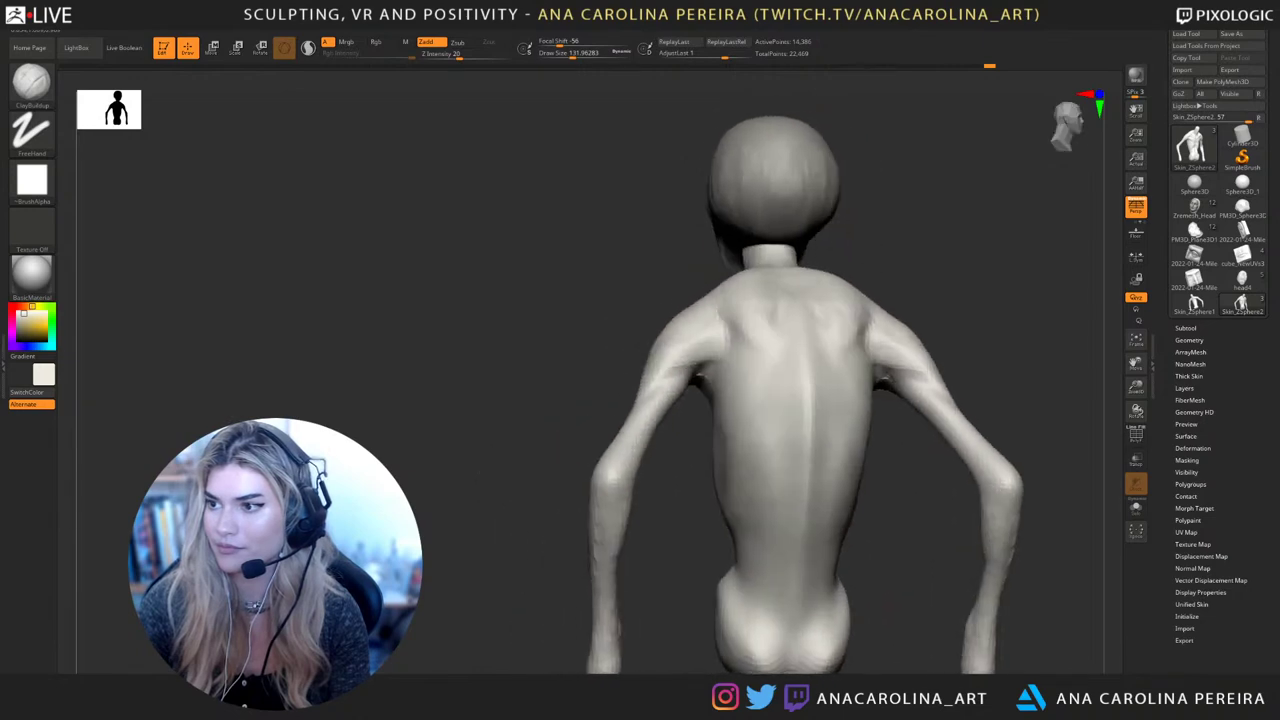
pyautogui.moveTo(880, 290)
pyautogui.mouseDown()
pyautogui.moveTo(941, 292)
pyautogui.moveTo(919, 297)
pyautogui.mouseUp()
pyautogui.press('space')
pyautogui.moveTo(742, 335); pyautogui.dragTo(754, 372)
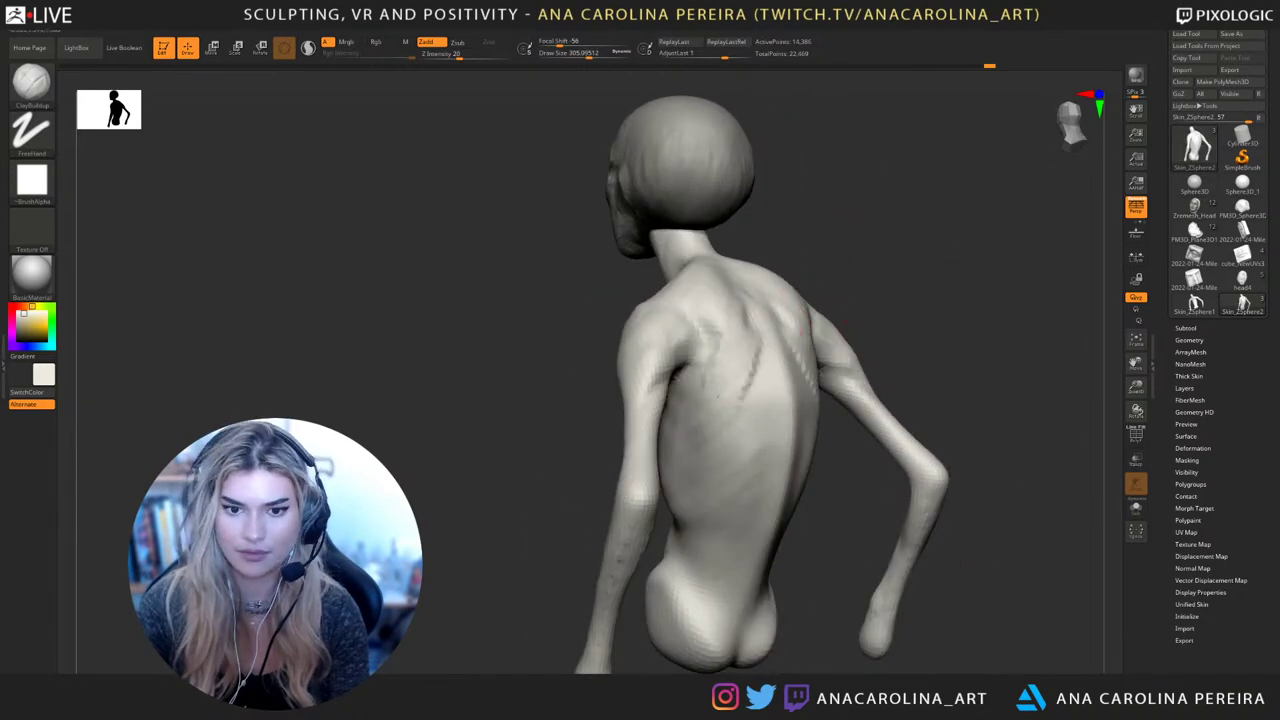
pyautogui.press('space')
pyautogui.moveTo(708, 336)
pyautogui.mouseDown()
pyautogui.moveTo(744, 424)
pyautogui.moveTo(692, 346)
pyautogui.moveTo(755, 408)
pyautogui.moveTo(734, 446)
pyautogui.mouseUp()
pyautogui.moveTo(972, 292); pyautogui.dragTo(796, 296)
pyautogui.keyDown('alt'); pyautogui.moveTo(930, 330); pyautogui.dragTo(954, 282); pyautogui.keyUp('alt')
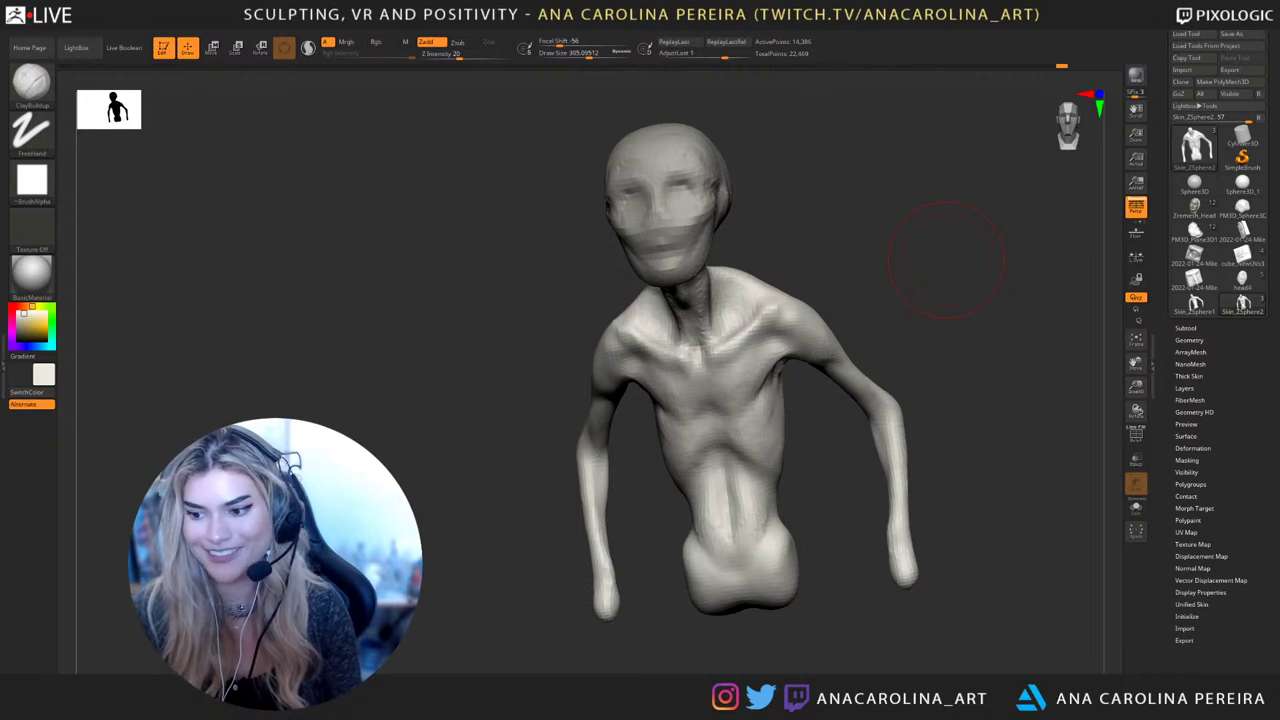
pyautogui.moveTo(858, 556)
pyautogui.keyDown('shift'); pyautogui.mouseDown()
pyautogui.moveTo(872, 590)
pyautogui.moveTo(928, 576)
pyautogui.mouseUp(); pyautogui.keyUp('shift')
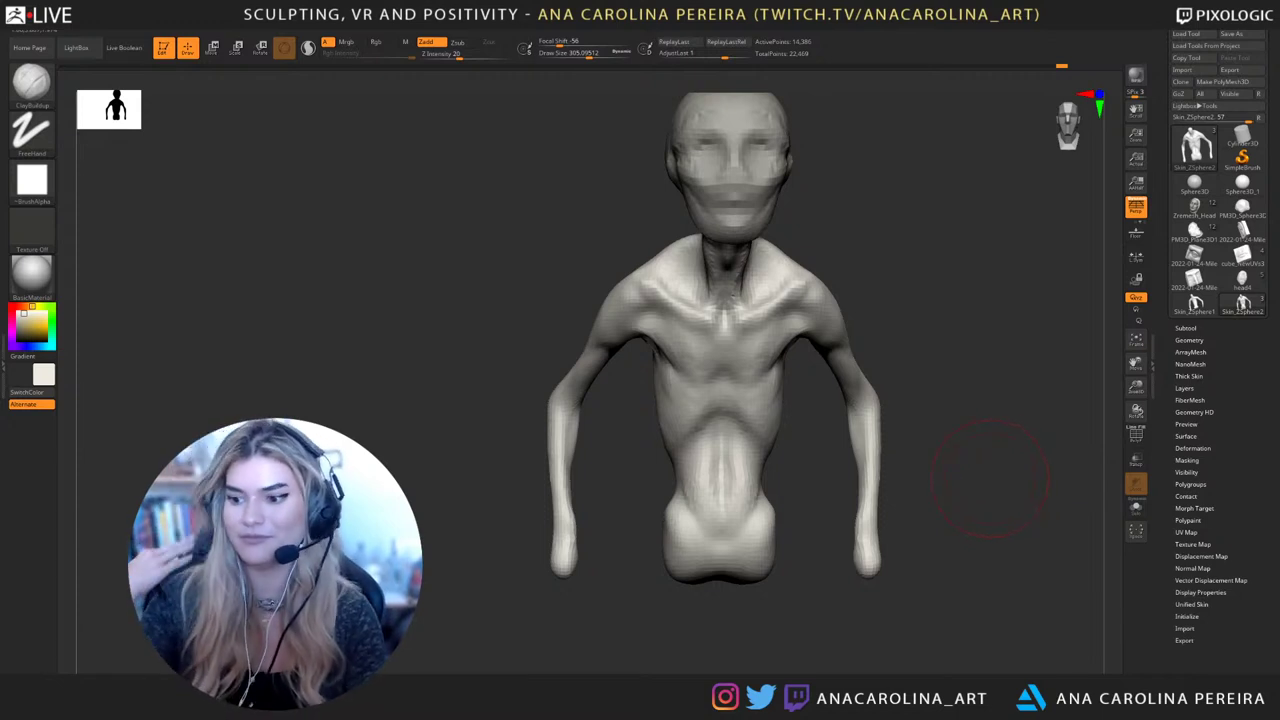
pyautogui.moveTo(930, 421); pyautogui.dragTo(896, 405)
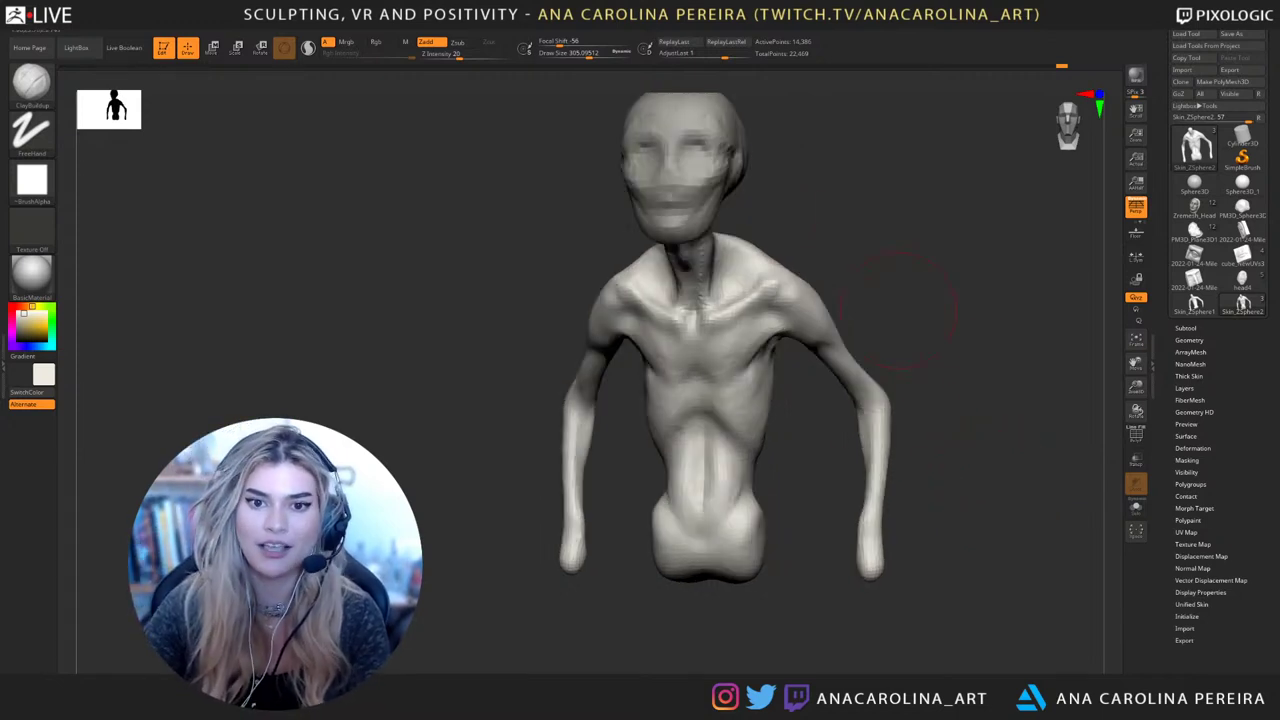
# Select the head subtool and scale it down slightly in proportion to the body
pyautogui.keyDown('alt'); pyautogui.click(716, 190); pyautogui.keyUp('alt')
pyautogui.keyDown('alt'); pyautogui.moveTo(802, 192); pyautogui.dragTo(802, 250); pyautogui.keyUp('alt')
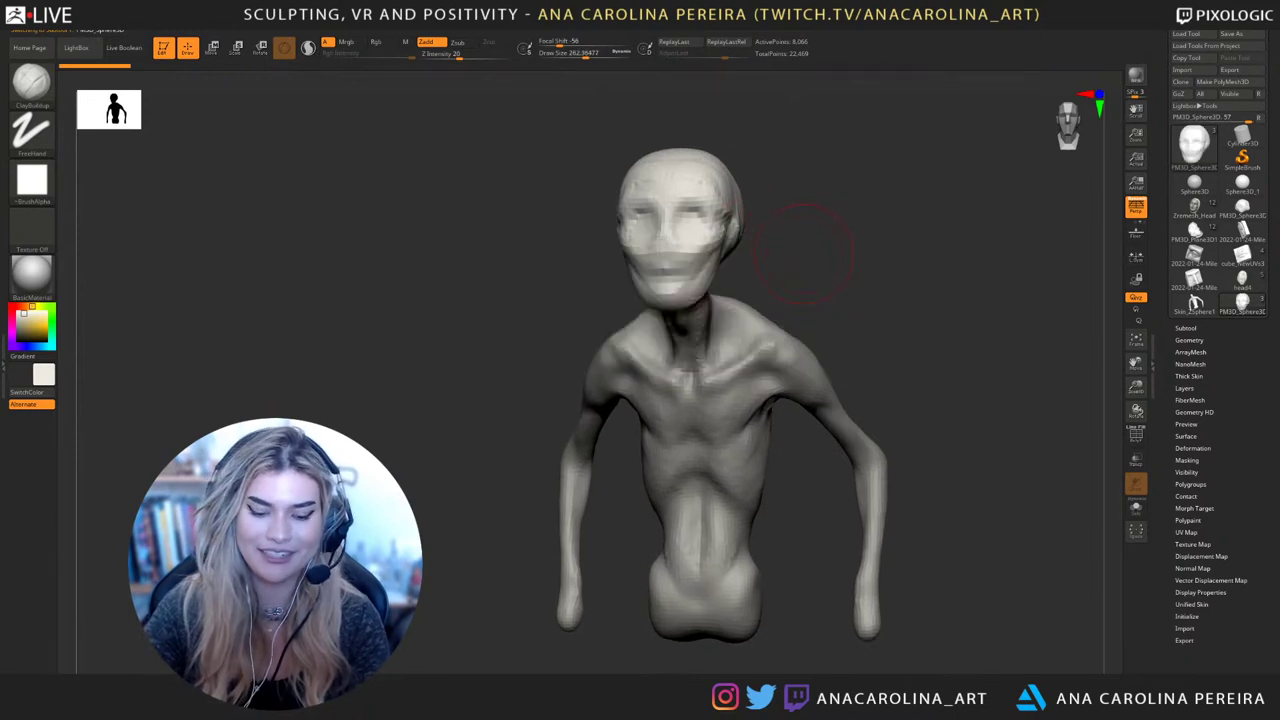
pyautogui.press('e')
pyautogui.moveTo(681, 228); pyautogui.dragTo(662, 242)
pyautogui.moveTo(806, 262); pyautogui.dragTo(650, 262)
pyautogui.moveTo(740, 255)
pyautogui.mouseDown()
pyautogui.moveTo(741, 266)
pyautogui.moveTo(747, 234)
pyautogui.moveTo(741, 271)
pyautogui.moveTo(880, 255)
pyautogui.mouseUp()
# Choose the Move brush and set its draw size to about 128
pyautogui.press('b')
pyautogui.press('m')
pyautogui.press('v')
pyautogui.keyDown('ctrl'); pyautogui.moveTo(857, 257); pyautogui.dragTo(780, 326, button='right'); pyautogui.keyUp('ctrl')
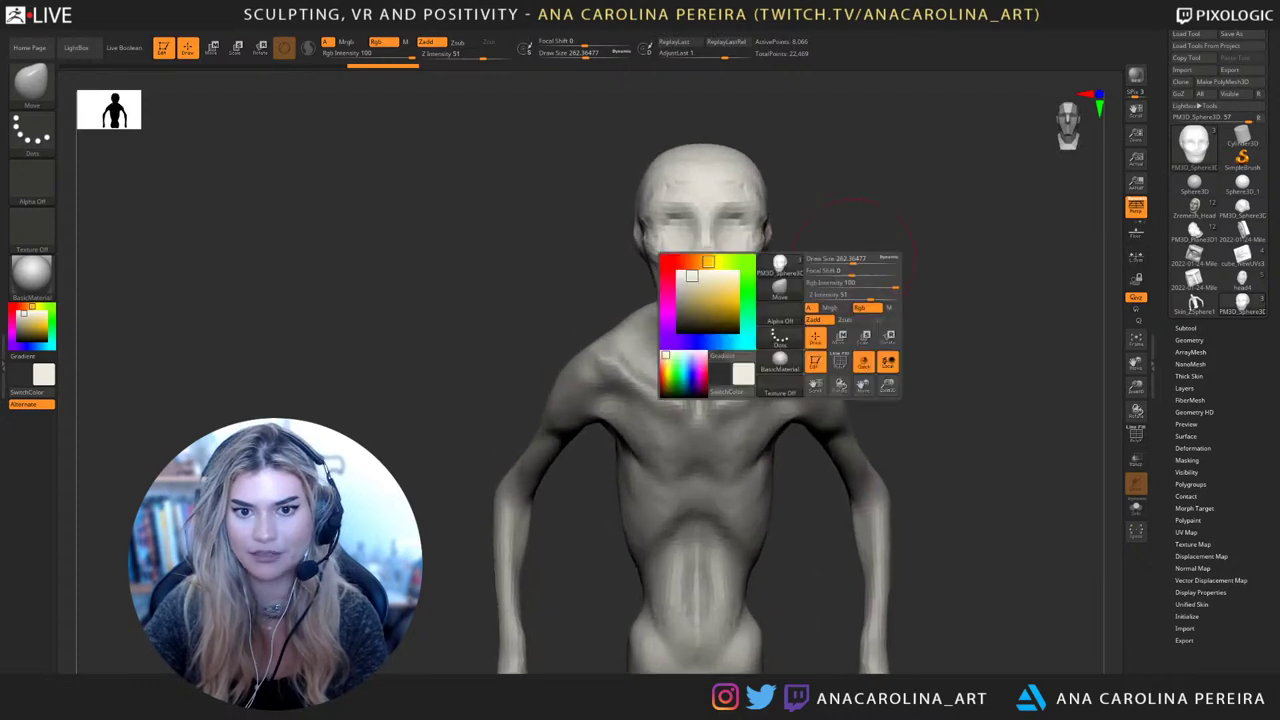
pyautogui.moveTo(855, 259); pyautogui.dragTo(840, 259)
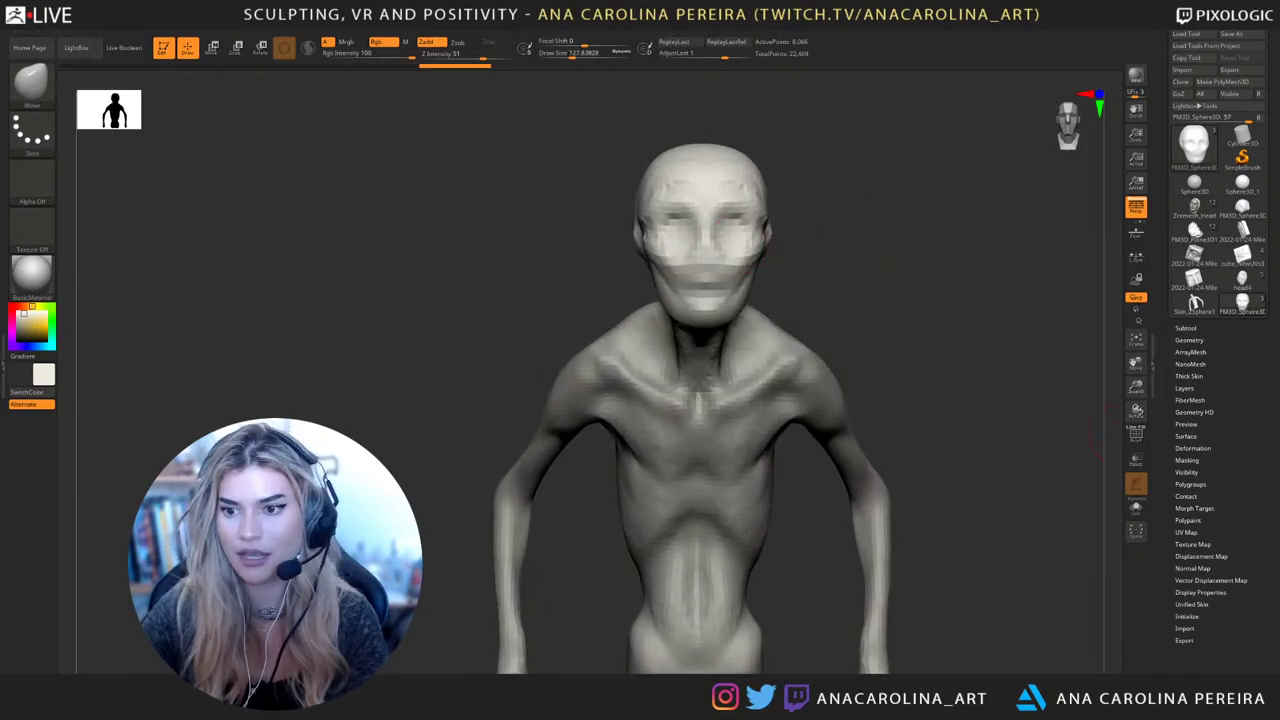
# Remesh the head with DynaMesh at a resolution of 64
pyautogui.click(1189, 340)
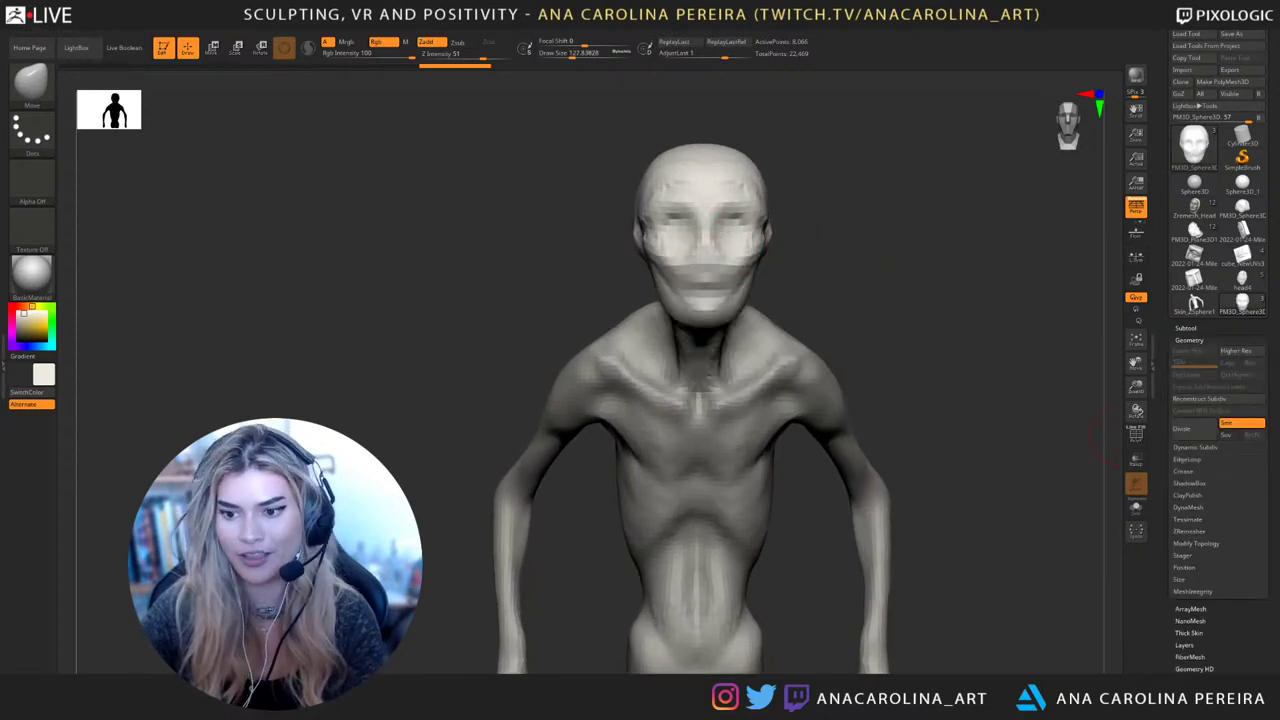
pyautogui.click(1188, 507)
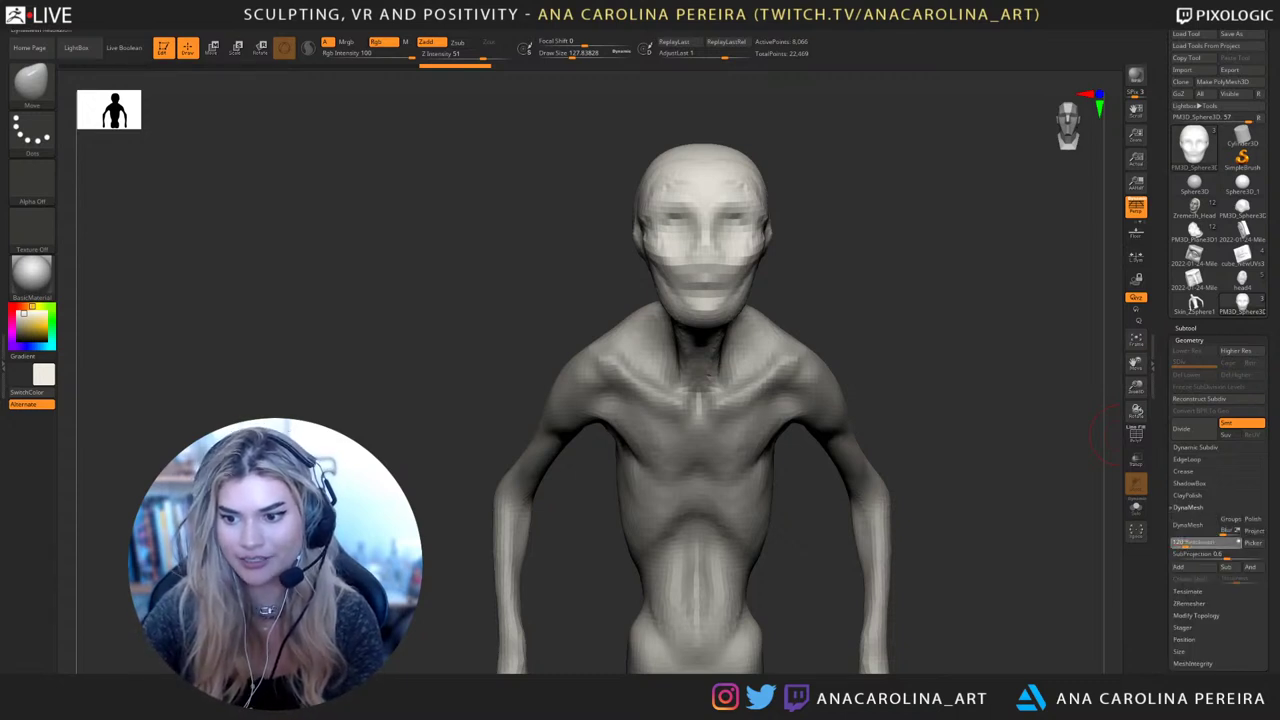
pyautogui.click(1186, 543)
pyautogui.moveTo(1186, 543); pyautogui.dragTo(1181, 543)
pyautogui.click(1181, 543)
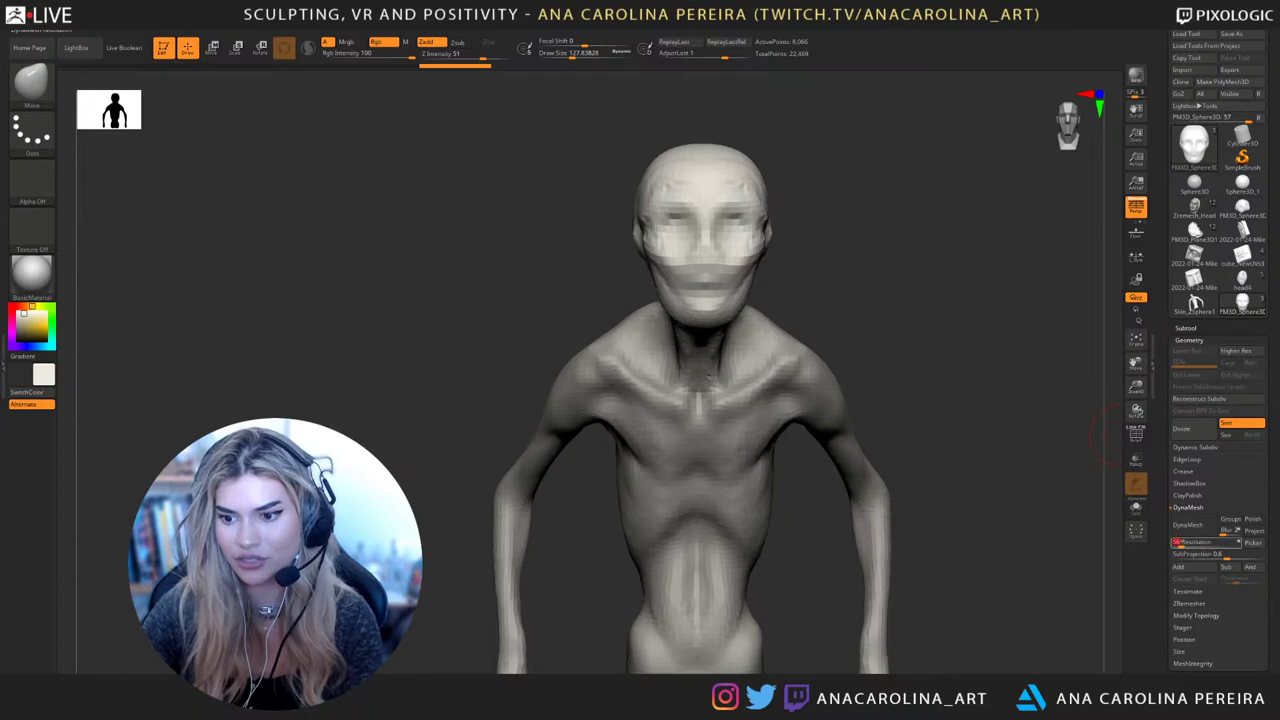
pyautogui.click(1188, 525)
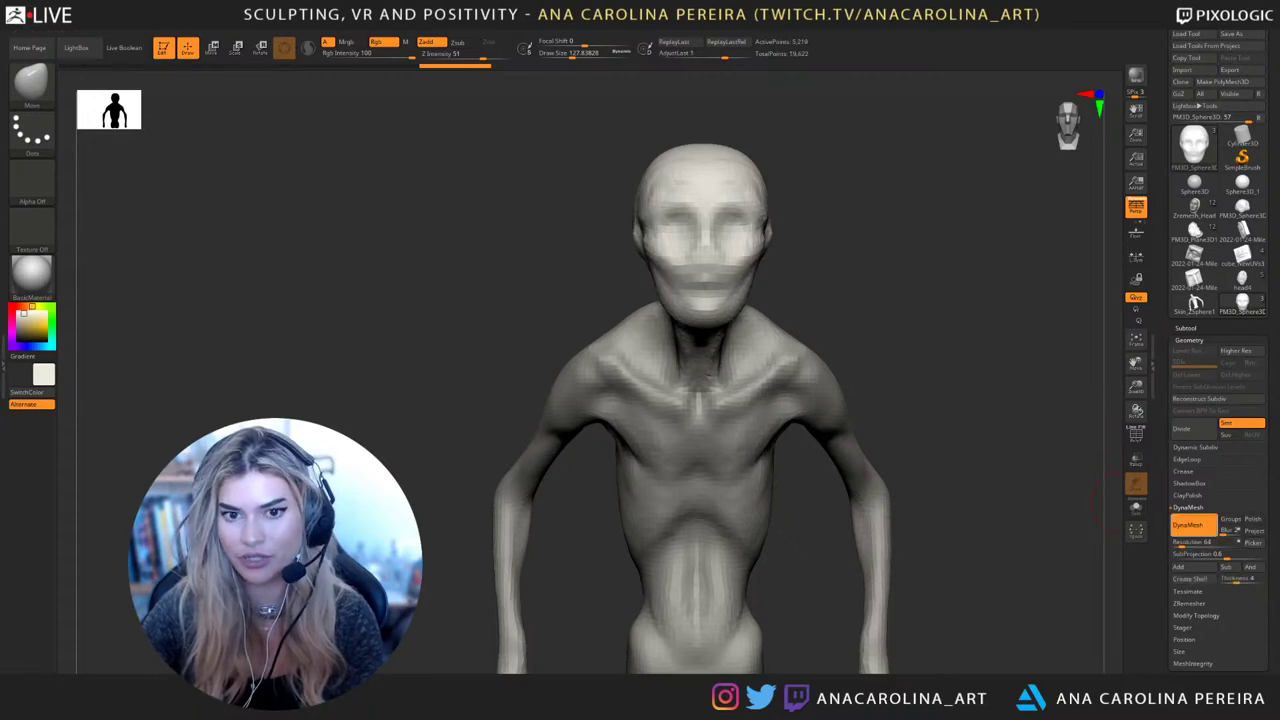
# Carve two rounded eye sockets into the face with the ClayBuildup brush at a draw size of about 80
pyautogui.moveTo(960, 432)
pyautogui.mouseDown()
pyautogui.moveTo(1030, 445)
pyautogui.moveTo(905, 405)
pyautogui.mouseUp()
pyautogui.press('b')
pyautogui.press('c')
pyautogui.press('b')
pyautogui.press('s')
pyautogui.moveTo(754, 224)
pyautogui.keyDown('alt'); pyautogui.mouseDown()
pyautogui.moveTo(780, 226)
pyautogui.moveTo(758, 243)
pyautogui.moveTo(778, 220)
pyautogui.mouseUp(); pyautogui.keyUp('alt')
pyautogui.press('s')
pyautogui.moveTo(776, 222)
pyautogui.keyDown('shift'); pyautogui.mouseDown()
pyautogui.moveTo(768, 240)
pyautogui.moveTo(782, 234)
pyautogui.moveTo(763, 239)
pyautogui.moveTo(786, 240)
pyautogui.moveTo(766, 226)
pyautogui.moveTo(703, 251)
pyautogui.moveTo(768, 248)
pyautogui.mouseUp(); pyautogui.keyUp('shift')
pyautogui.keyDown('alt'); pyautogui.moveTo(888, 322); pyautogui.dragTo(940, 344); pyautogui.keyUp('alt')
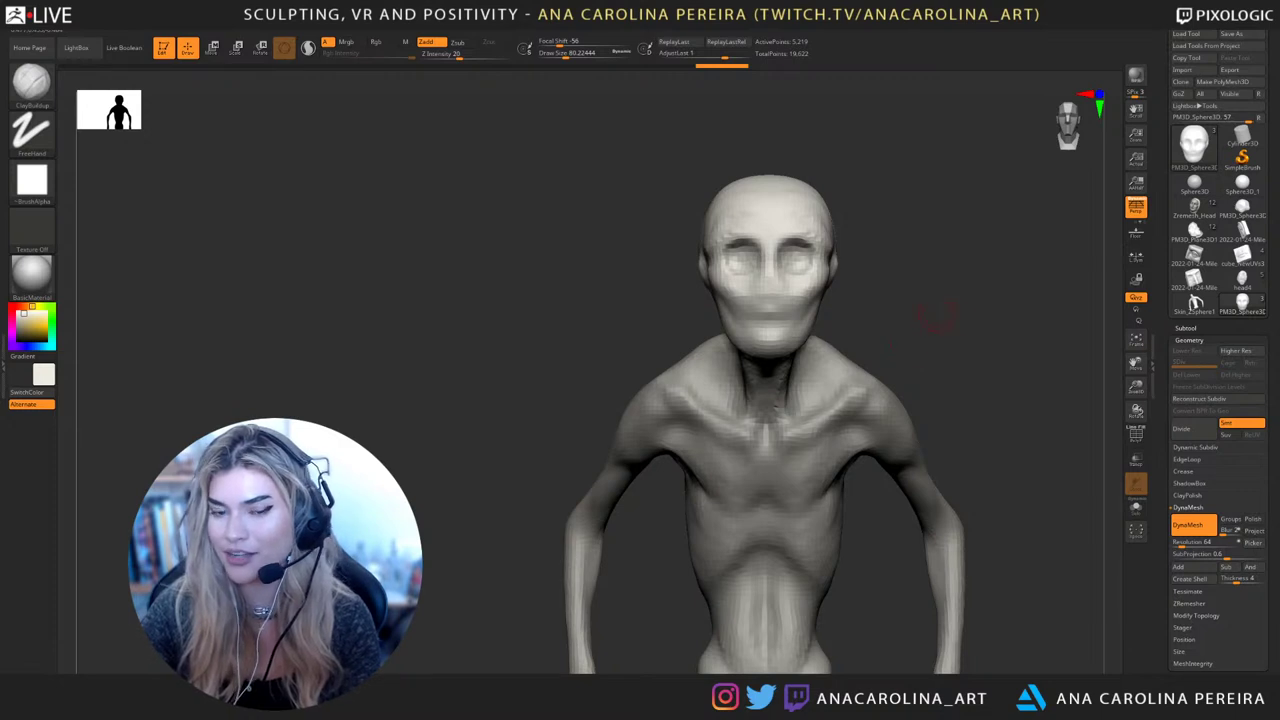
# Sculpt the brow and cheekbone areas around the eye sockets with ClayBuildup, using draw sizes of about 124 to 154
pyautogui.moveTo(937, 316); pyautogui.dragTo(867, 310)
pyautogui.moveTo(867, 310); pyautogui.dragTo(850, 302)
pyautogui.press('space')
pyautogui.moveTo(779, 319); pyautogui.dragTo(792, 319)
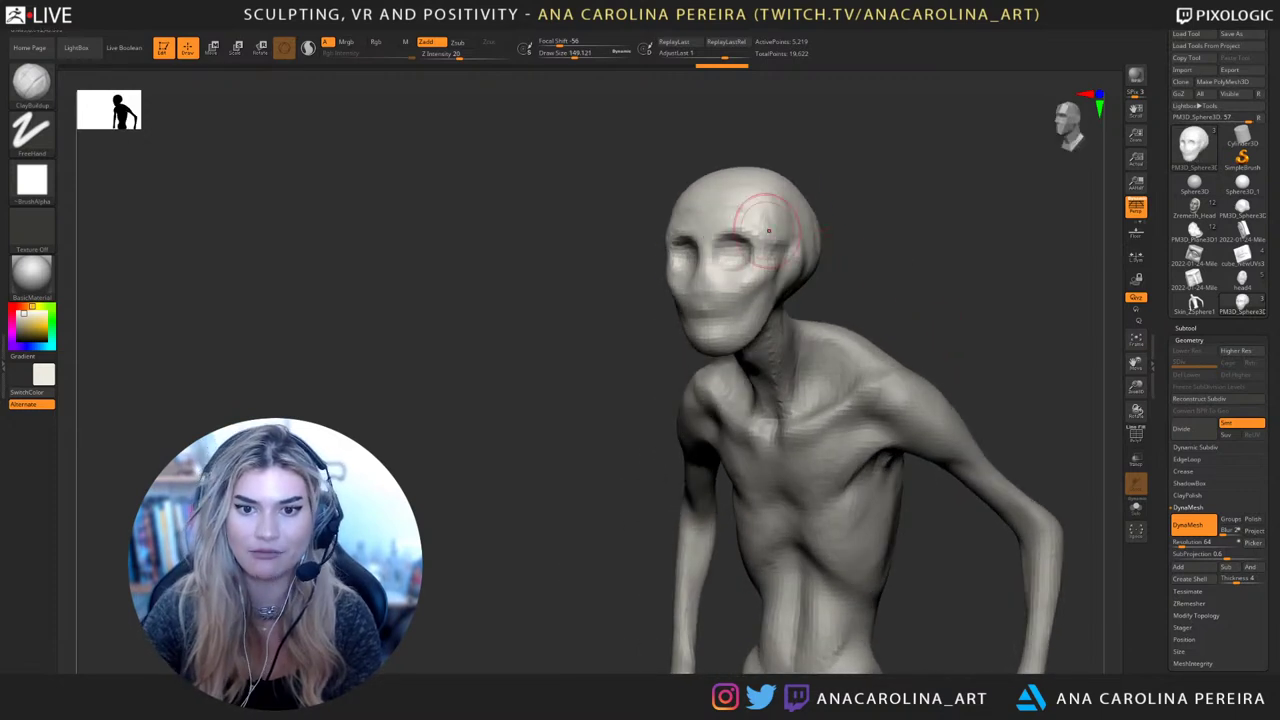
pyautogui.moveTo(769, 231)
pyautogui.mouseDown()
pyautogui.moveTo(803, 206)
pyautogui.moveTo(754, 216)
pyautogui.moveTo(770, 222)
pyautogui.moveTo(757, 201)
pyautogui.moveTo(885, 210)
pyautogui.mouseUp()
pyautogui.press('space')
pyautogui.press('space')
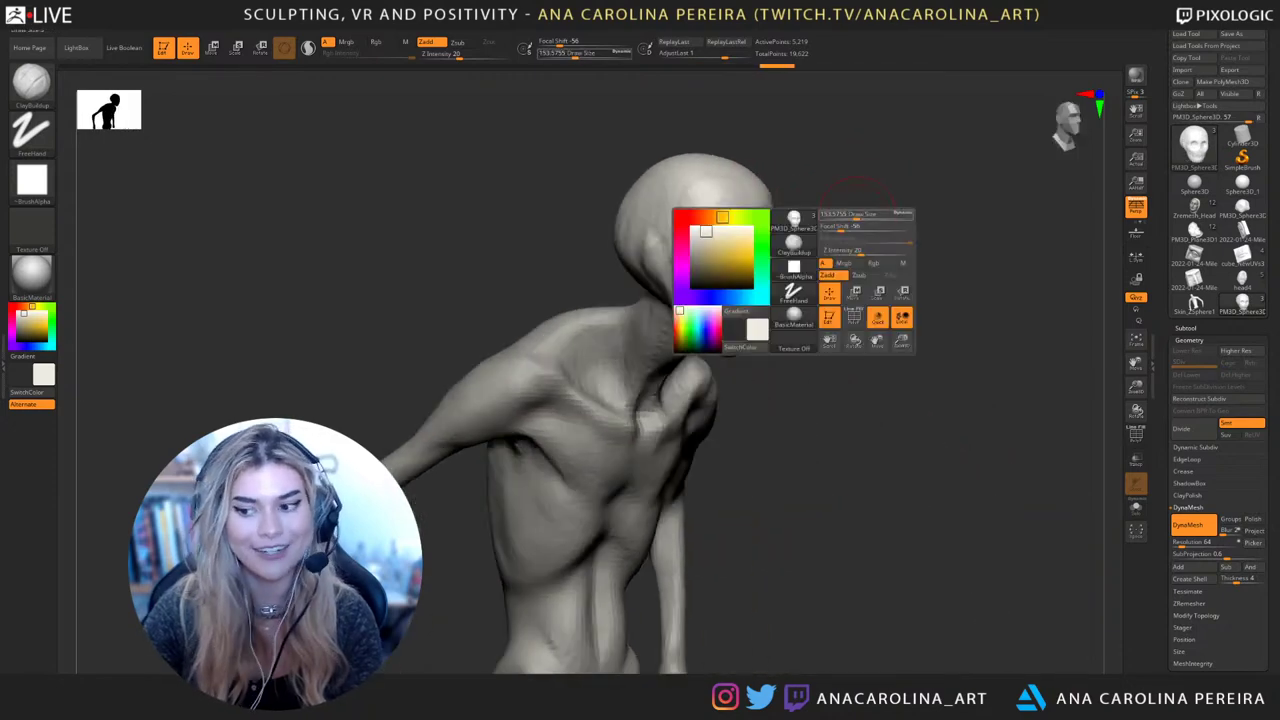
pyautogui.keyDown('alt'); pyautogui.moveTo(822, 279); pyautogui.dragTo(853, 282); pyautogui.keyUp('alt')
pyautogui.press('space')
pyautogui.moveTo(739, 241)
pyautogui.mouseDown()
pyautogui.moveTo(752, 212)
pyautogui.moveTo(780, 205)
pyautogui.mouseUp()
pyautogui.moveTo(780, 205)
pyautogui.mouseDown(button='right')
pyautogui.moveTo(900, 262)
pyautogui.moveTo(846, 262)
pyautogui.mouseUp(button='right')
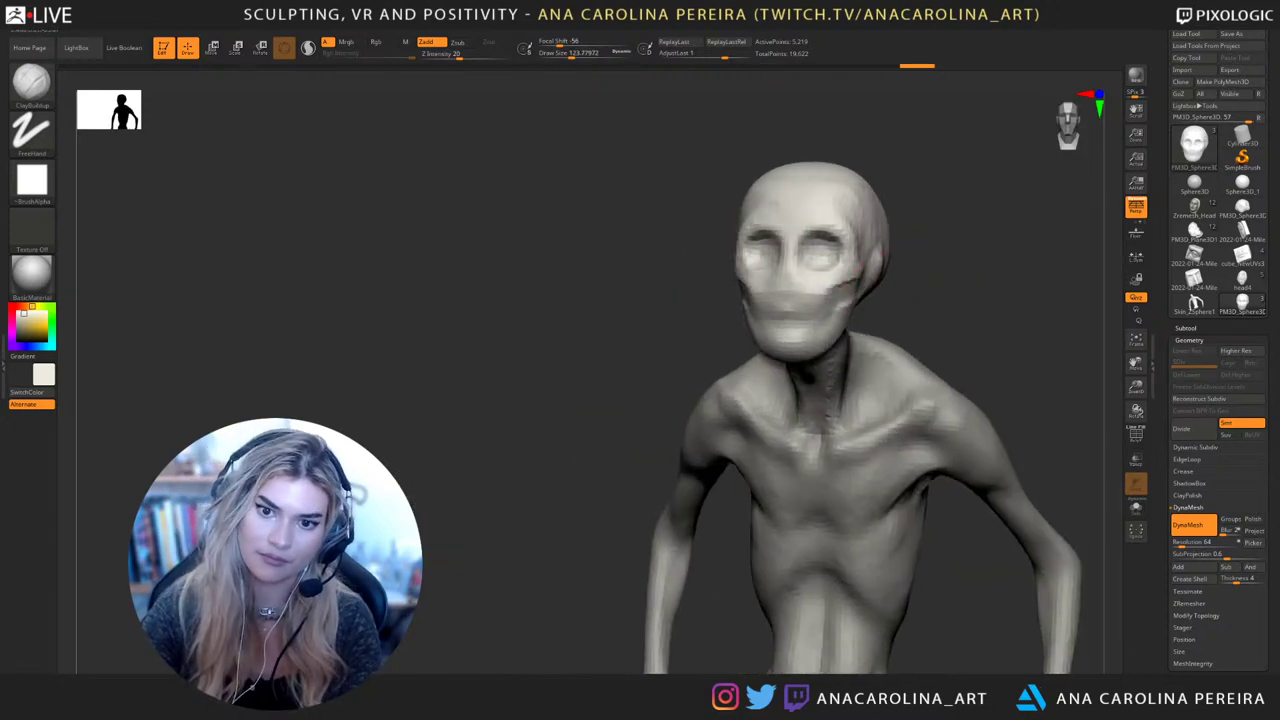
# Carve a hollow below the cheekbone and along the side of the jaw at a draw size of about 149
pyautogui.keyDown('alt'); pyautogui.moveTo(850, 282); pyautogui.dragTo(836, 312); pyautogui.keyUp('alt')
pyautogui.moveTo(940, 300); pyautogui.dragTo(862, 297, button='right')
pyautogui.moveTo(880, 265)
pyautogui.mouseDown()
pyautogui.moveTo(852, 284)
pyautogui.moveTo(872, 282)
pyautogui.mouseUp()
pyautogui.moveTo(920, 300); pyautogui.dragTo(862, 298, button='right')
pyautogui.moveTo(900, 264)
pyautogui.mouseDown()
pyautogui.moveTo(872, 292)
pyautogui.moveTo(892, 276)
pyautogui.mouseUp()
pyautogui.moveTo(920, 300); pyautogui.dragTo(880, 299, button='right')
pyautogui.moveTo(912, 260)
pyautogui.mouseDown()
pyautogui.moveTo(896, 278)
pyautogui.moveTo(916, 292)
pyautogui.mouseUp()
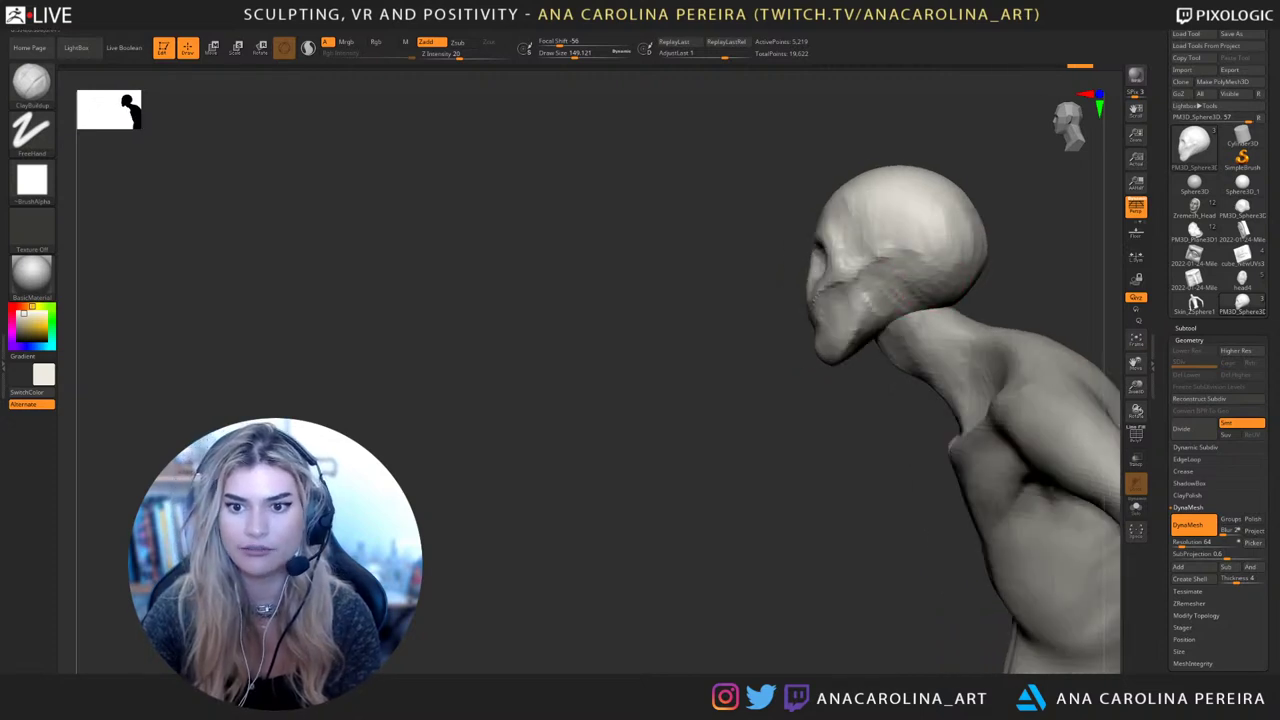
# Define the planes of the temple and cheekbone on the side of the skull
pyautogui.moveTo(900, 300); pyautogui.dragTo(990, 298, button='right')
pyautogui.moveTo(836, 204)
pyautogui.mouseDown()
pyautogui.moveTo(798, 232)
pyautogui.moveTo(838, 230)
pyautogui.mouseUp()
pyautogui.moveTo(920, 260); pyautogui.dragTo(1040, 258, button='right')
pyautogui.moveTo(725, 190); pyautogui.dragTo(716, 192)
pyautogui.moveTo(820, 205)
pyautogui.mouseDown()
pyautogui.moveTo(880, 253)
pyautogui.moveTo(746, 254)
pyautogui.moveTo(748, 288)
pyautogui.mouseUp()
# Carve the nasal cavity and sharpen the cheek and jaw forms with ClayBuildup at a draw size of about 120
pyautogui.press('s')
pyautogui.press('s')
pyautogui.press('space')
pyautogui.moveTo(743, 280)
pyautogui.mouseDown()
pyautogui.moveTo(749, 269)
pyautogui.moveTo(736, 284)
pyautogui.mouseUp()
pyautogui.press('s')
pyautogui.moveTo(808, 318); pyautogui.dragTo(803, 288, button='right')
pyautogui.press('s')
pyautogui.moveTo(800, 290)
pyautogui.mouseDown()
pyautogui.moveTo(811, 290)
pyautogui.moveTo(790, 312)
pyautogui.mouseUp()
pyautogui.moveTo(800, 290); pyautogui.dragTo(800, 325)
pyautogui.moveTo(812, 318); pyautogui.dragTo(800, 300, button='right')
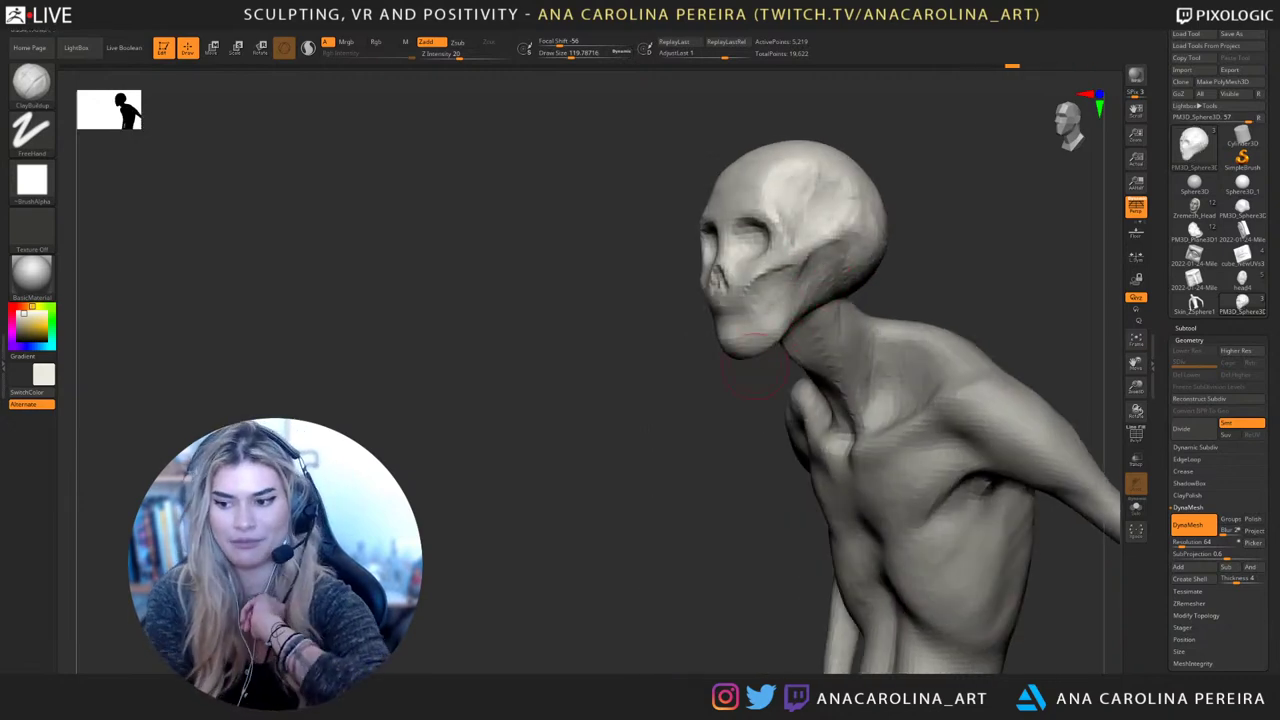
# Build up rounded eyeball forms inside both eye sockets with a smaller ClayBuildup brush, about 74 in draw size
pyautogui.moveTo(755, 370); pyautogui.dragTo(860, 323, button='right')
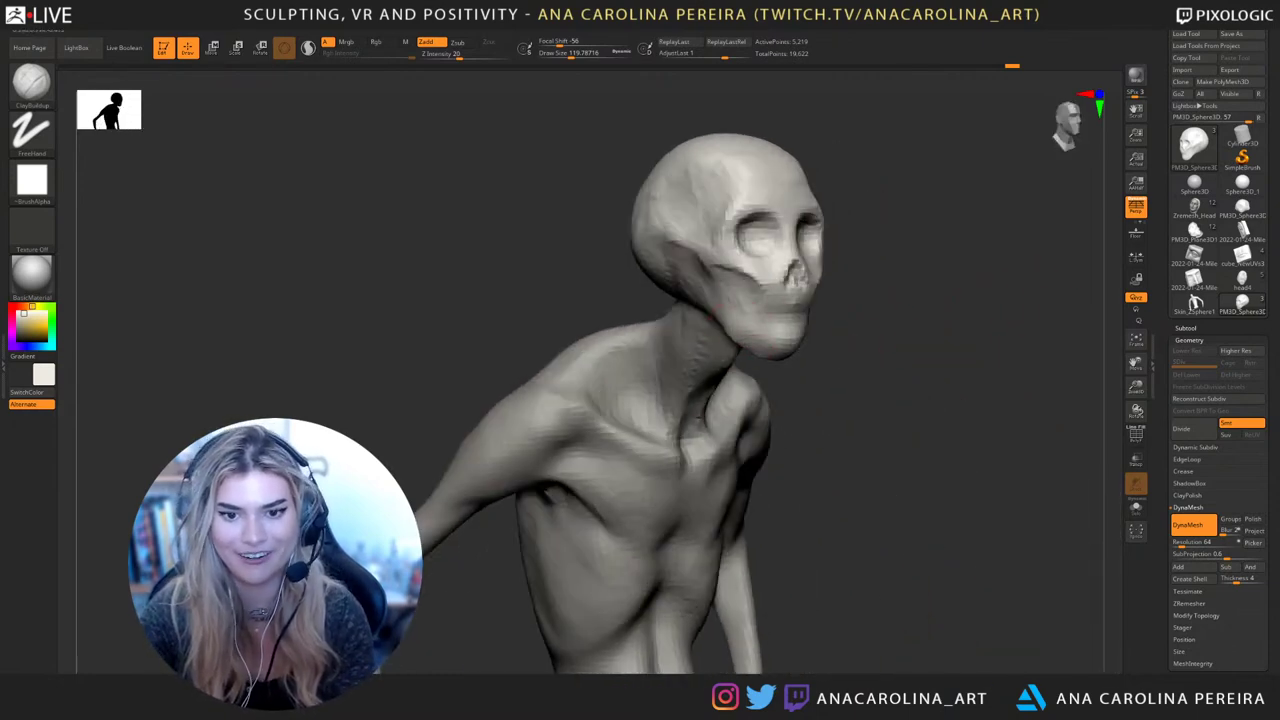
pyautogui.moveTo(775, 340); pyautogui.dragTo(830, 392, button='right')
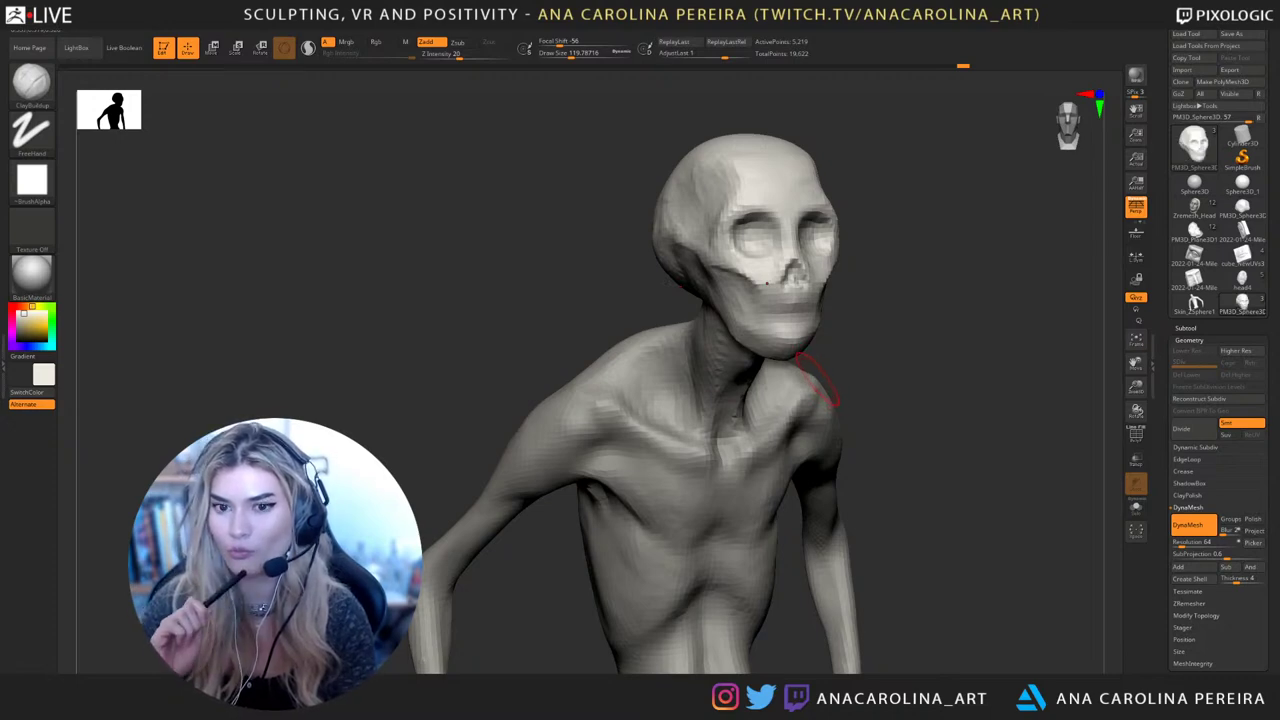
pyautogui.moveTo(815, 380); pyautogui.dragTo(835, 278, button='right')
pyautogui.press('space')
pyautogui.moveTo(753, 249)
pyautogui.mouseDown()
pyautogui.moveTo(746, 236)
pyautogui.moveTo(746, 256)
pyautogui.mouseUp()
pyautogui.moveTo(815, 322)
pyautogui.mouseDown(button='right')
pyautogui.moveTo(918, 328)
pyautogui.moveTo(886, 309)
pyautogui.mouseUp(button='right')
pyautogui.press('[')
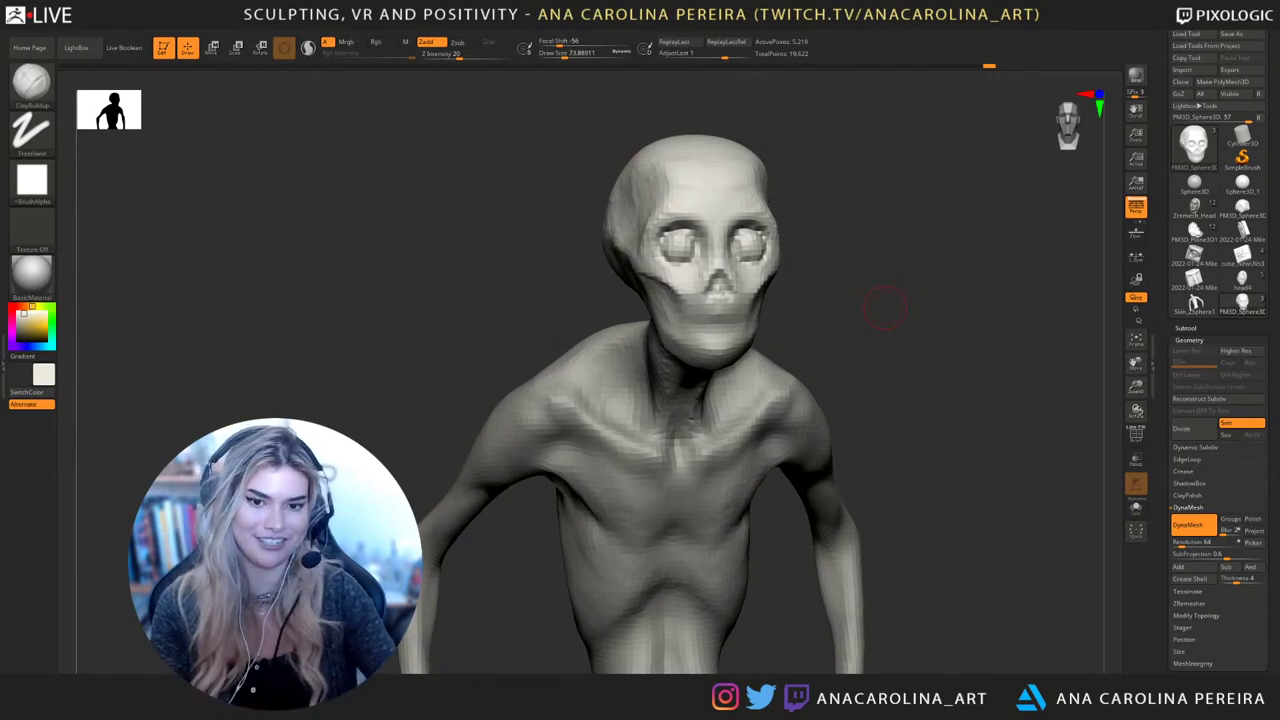
# Refine the mouth, jaw and cheek hollows of the skull with ClayBuildup at draw sizes of about 124 and 104
pyautogui.moveTo(885, 308)
pyautogui.mouseDown()
pyautogui.moveTo(868, 285)
pyautogui.moveTo(690, 270)
pyautogui.mouseUp()
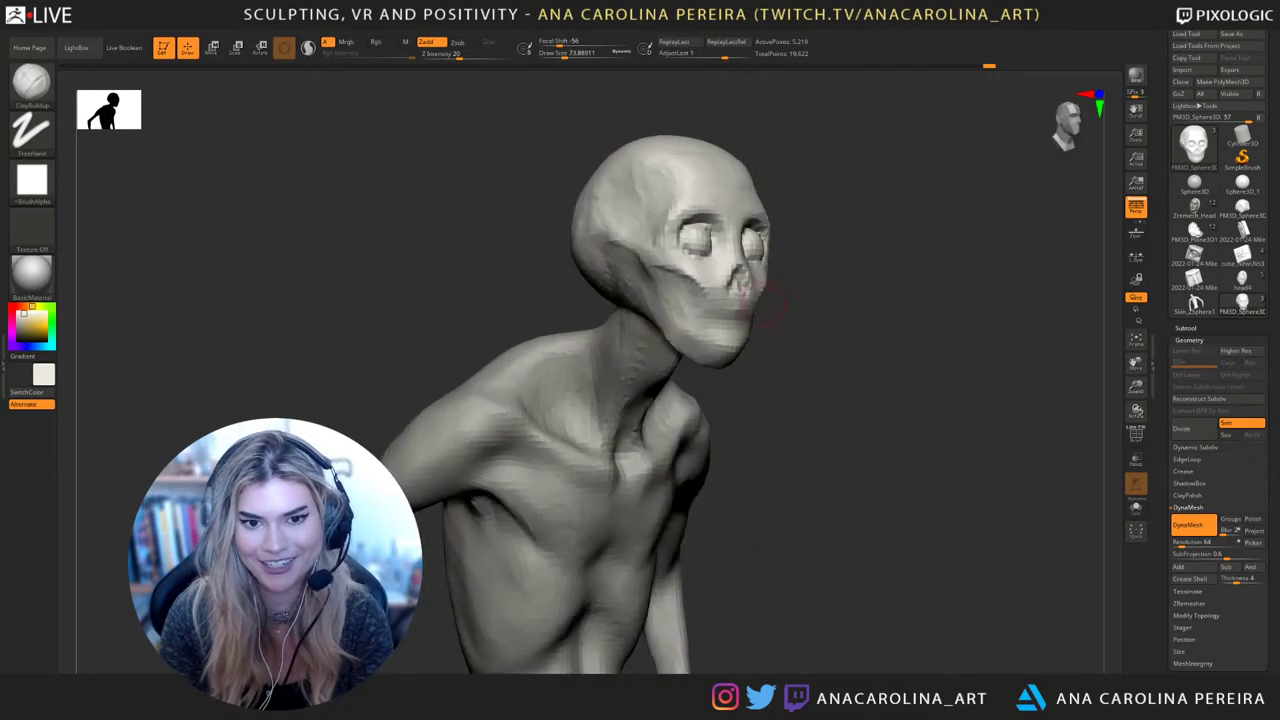
pyautogui.press('space')
pyautogui.moveTo(748, 372); pyautogui.dragTo(790, 285)
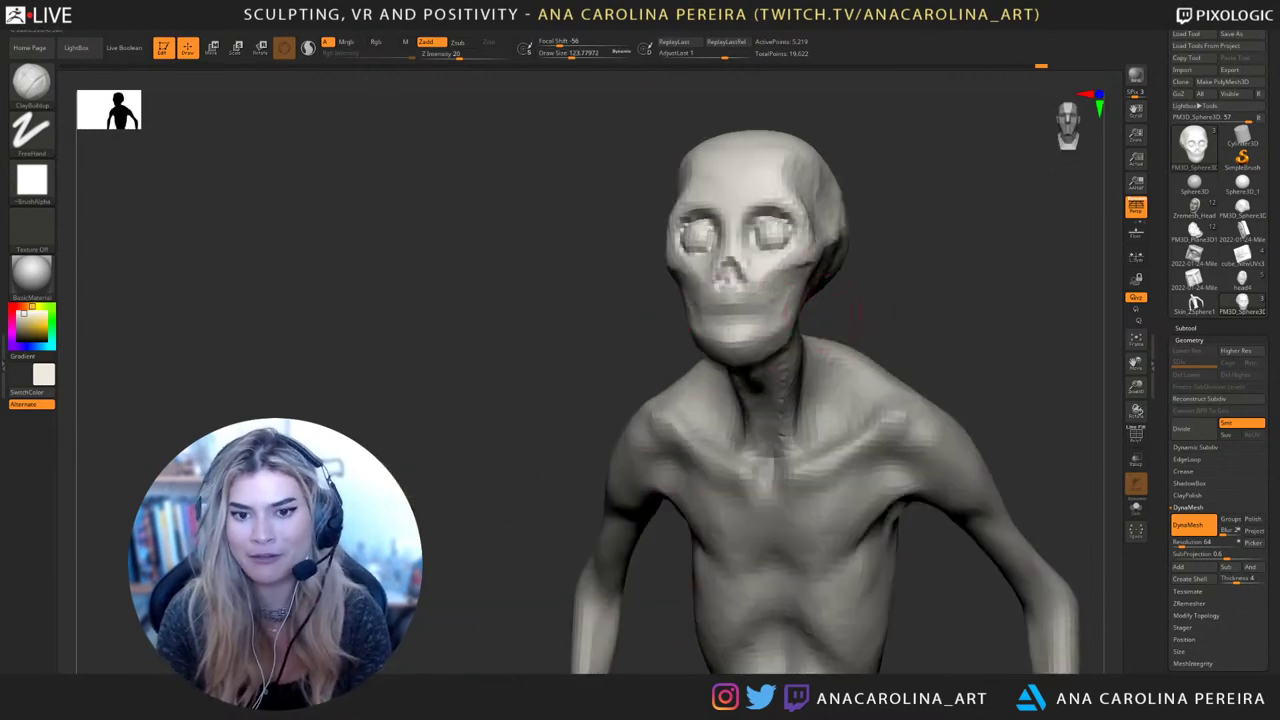
pyautogui.press('space')
pyautogui.moveTo(848, 350)
pyautogui.mouseDown()
pyautogui.moveTo(838, 325)
pyautogui.moveTo(852, 318)
pyautogui.mouseUp()
pyautogui.press(']')
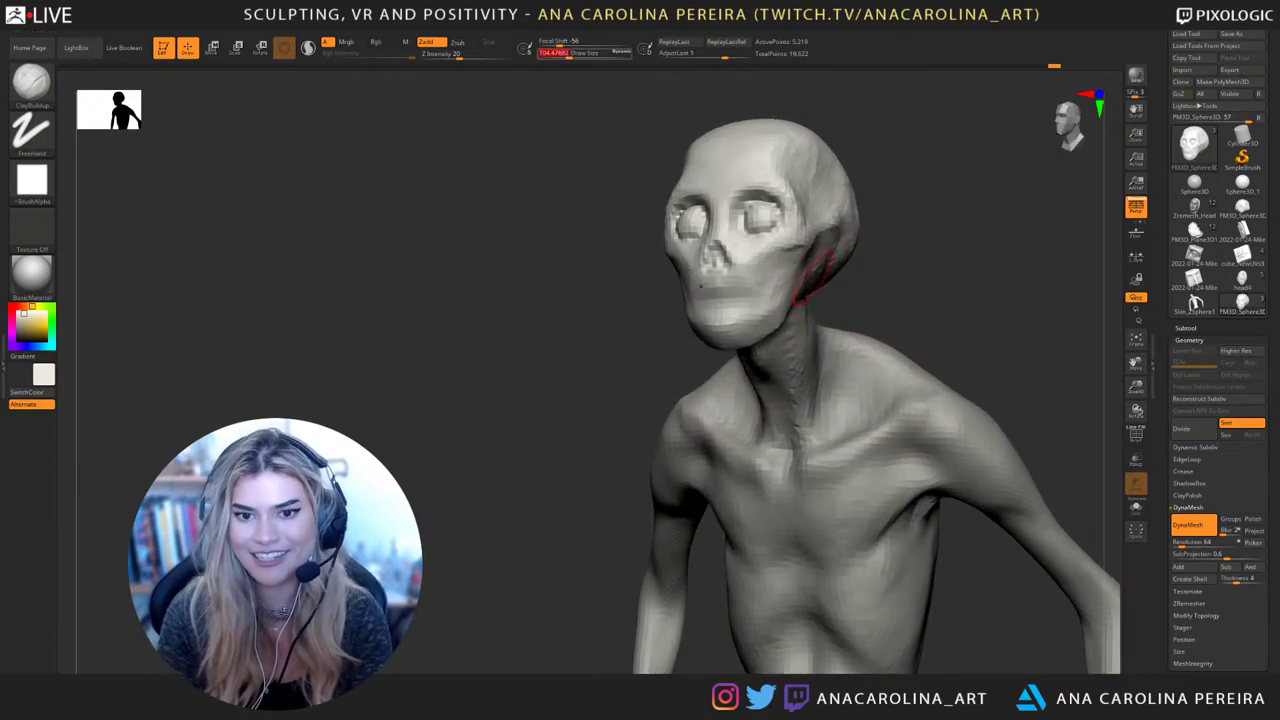
pyautogui.moveTo(813, 272); pyautogui.dragTo(800, 280)
pyautogui.moveTo(860, 318)
pyautogui.mouseDown()
pyautogui.moveTo(940, 322)
pyautogui.moveTo(940, 305)
pyautogui.mouseUp()
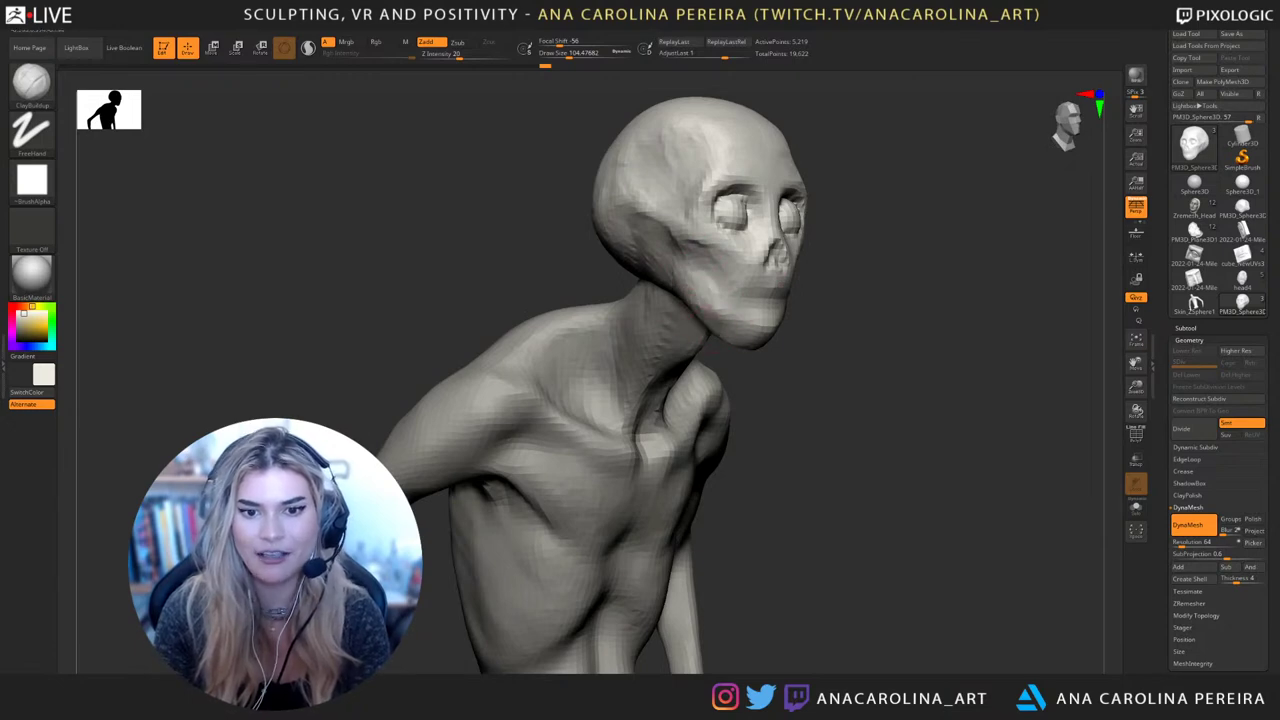
pyautogui.moveTo(1040, 300); pyautogui.dragTo(835, 283)
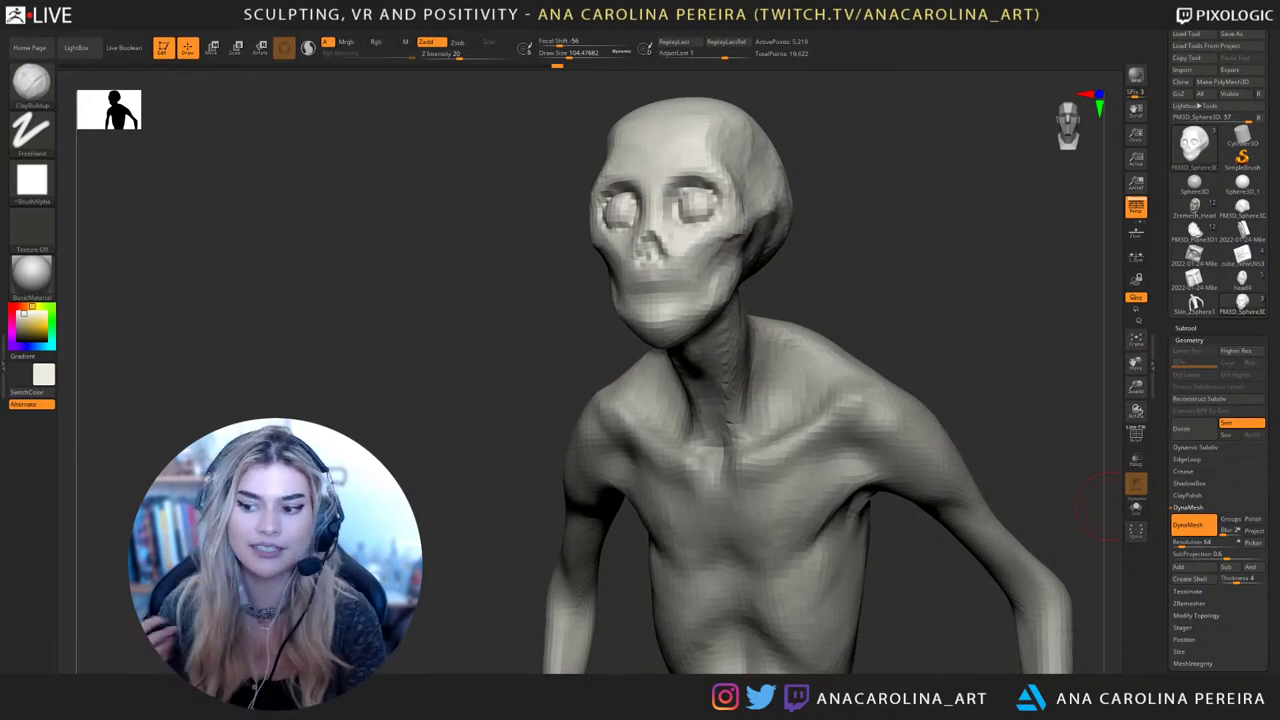
# Adjust the overall shape of the cranium and jaw with the Move brush at a draw size of about 245
pyautogui.moveTo(1093, 505); pyautogui.dragTo(830, 235)
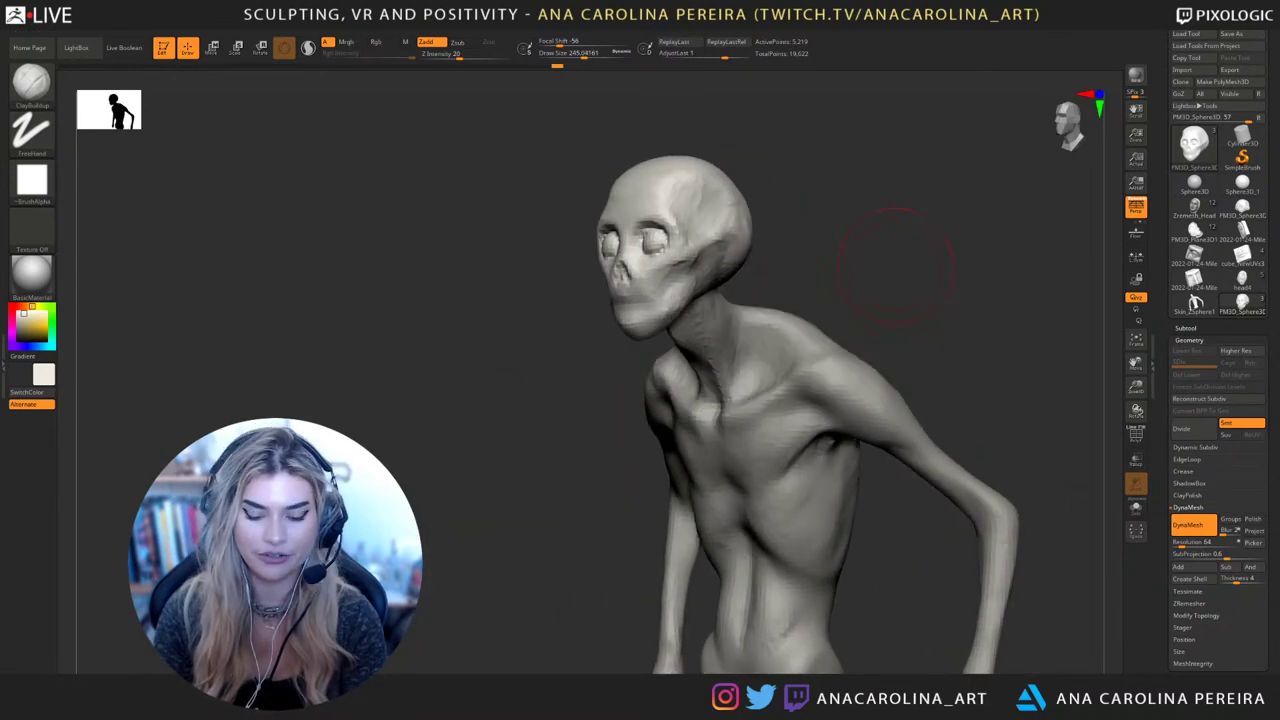
pyautogui.press('b')
pyautogui.press('m')
pyautogui.press('v')
pyautogui.moveTo(715, 238); pyautogui.dragTo(704, 228)
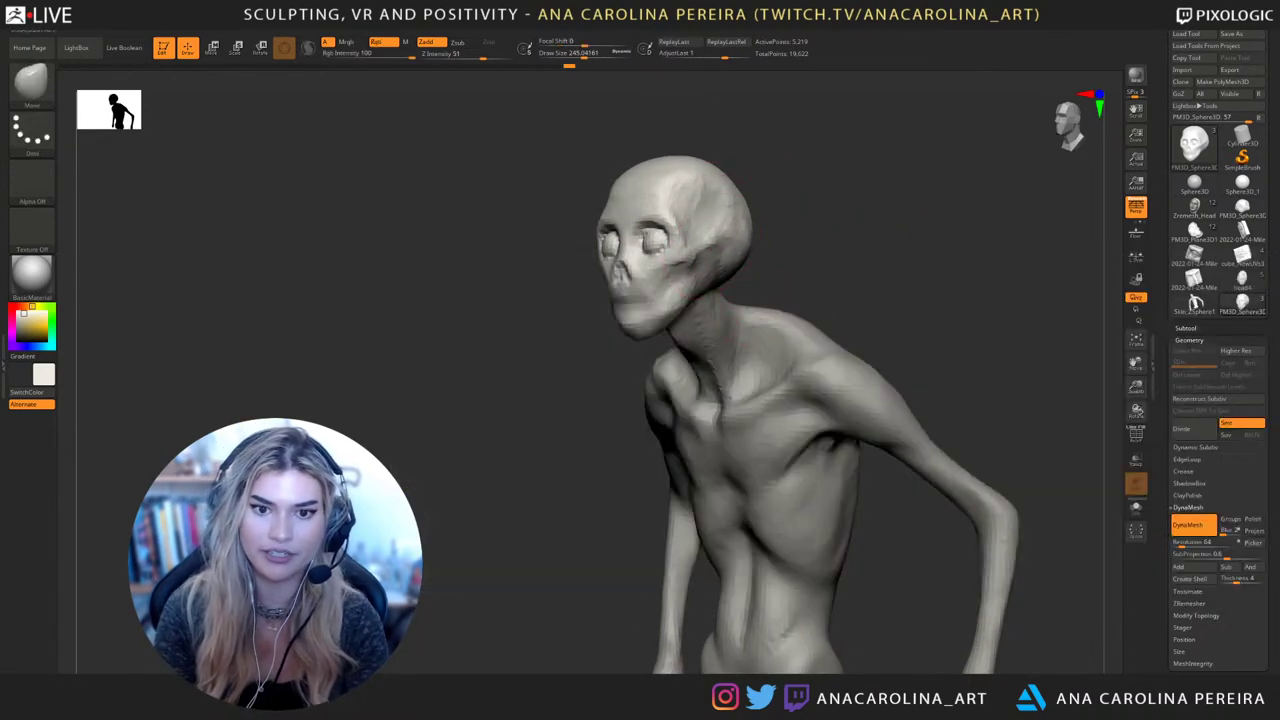
pyautogui.keyDown('shift'); pyautogui.moveTo(805, 225); pyautogui.dragTo(900, 222); pyautogui.keyUp('shift')
pyautogui.moveTo(597, 235); pyautogui.dragTo(612, 214, button='right')
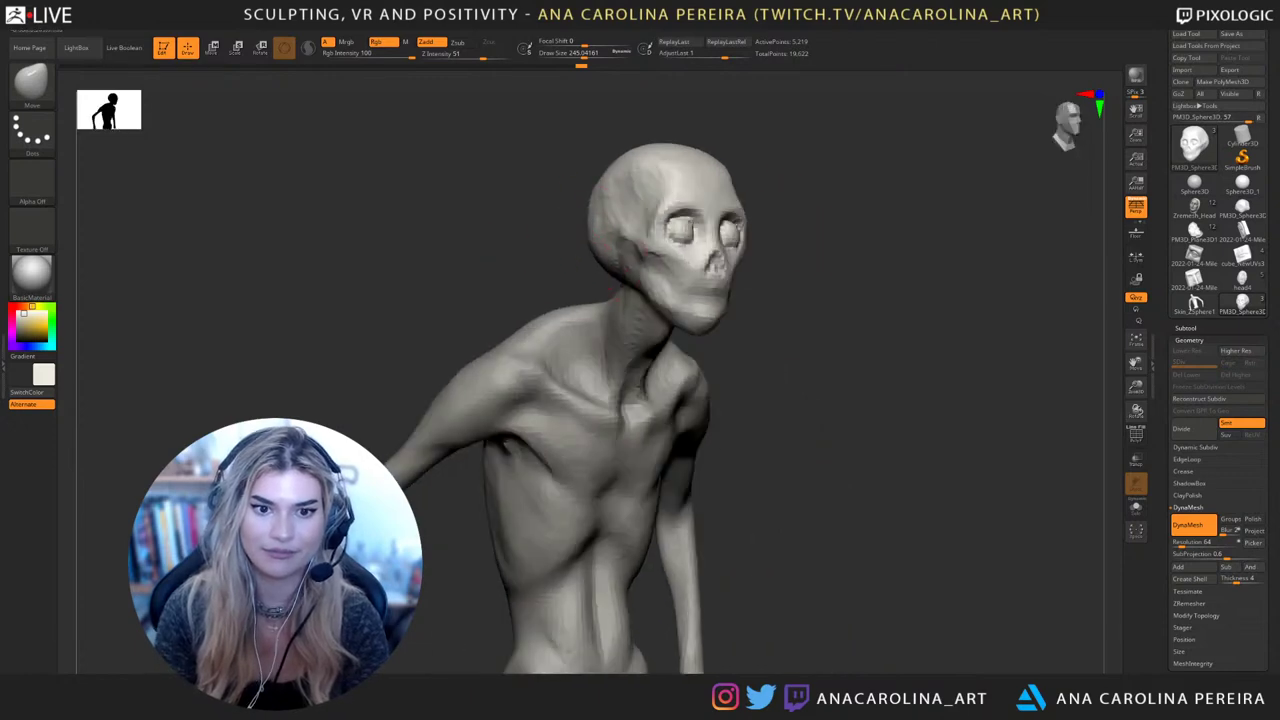
pyautogui.moveTo(560, 270); pyautogui.dragTo(571, 300, button='right')
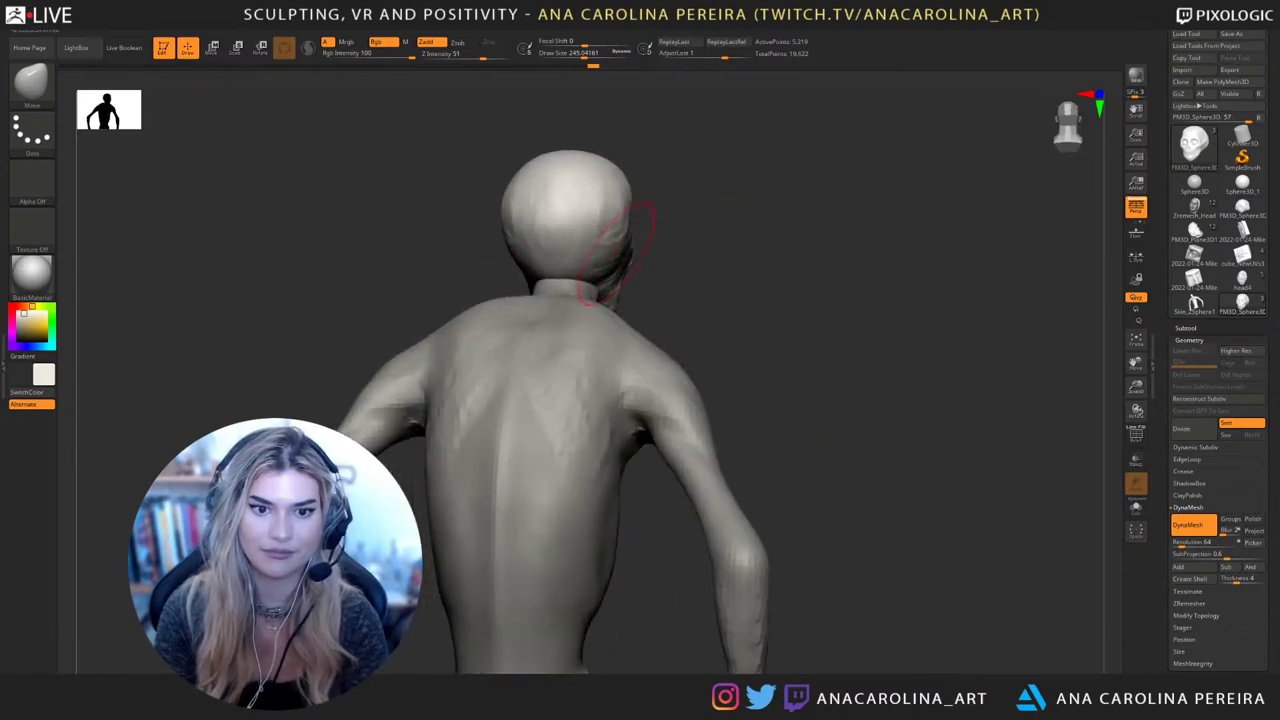
pyautogui.moveTo(643, 214)
pyautogui.mouseDown(button='right')
pyautogui.moveTo(630, 300)
pyautogui.moveTo(698, 365)
pyautogui.moveTo(945, 330)
pyautogui.moveTo(888, 346)
pyautogui.moveTo(908, 306)
pyautogui.mouseUp(button='right')
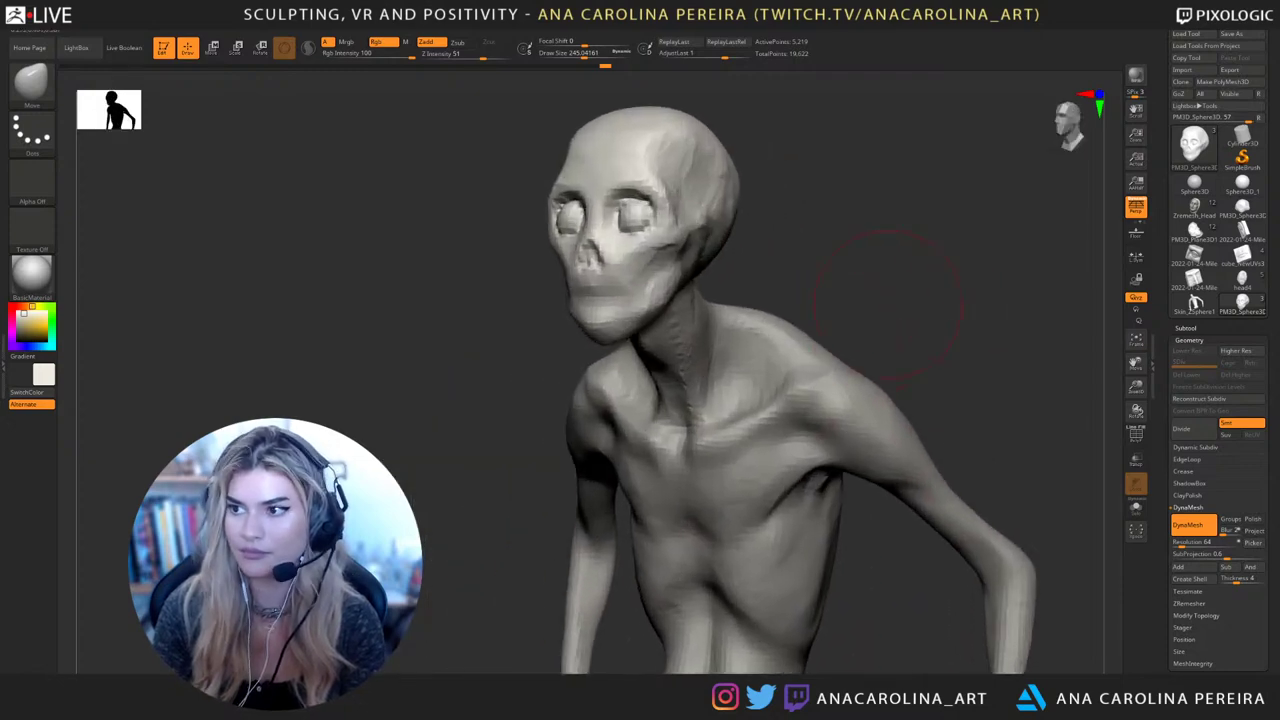
# Select the body and build up and smooth its upper arms with ClayBuildup at a draw size of about 154
pyautogui.press('space')
pyautogui.moveTo(908, 306); pyautogui.dragTo(887, 305)
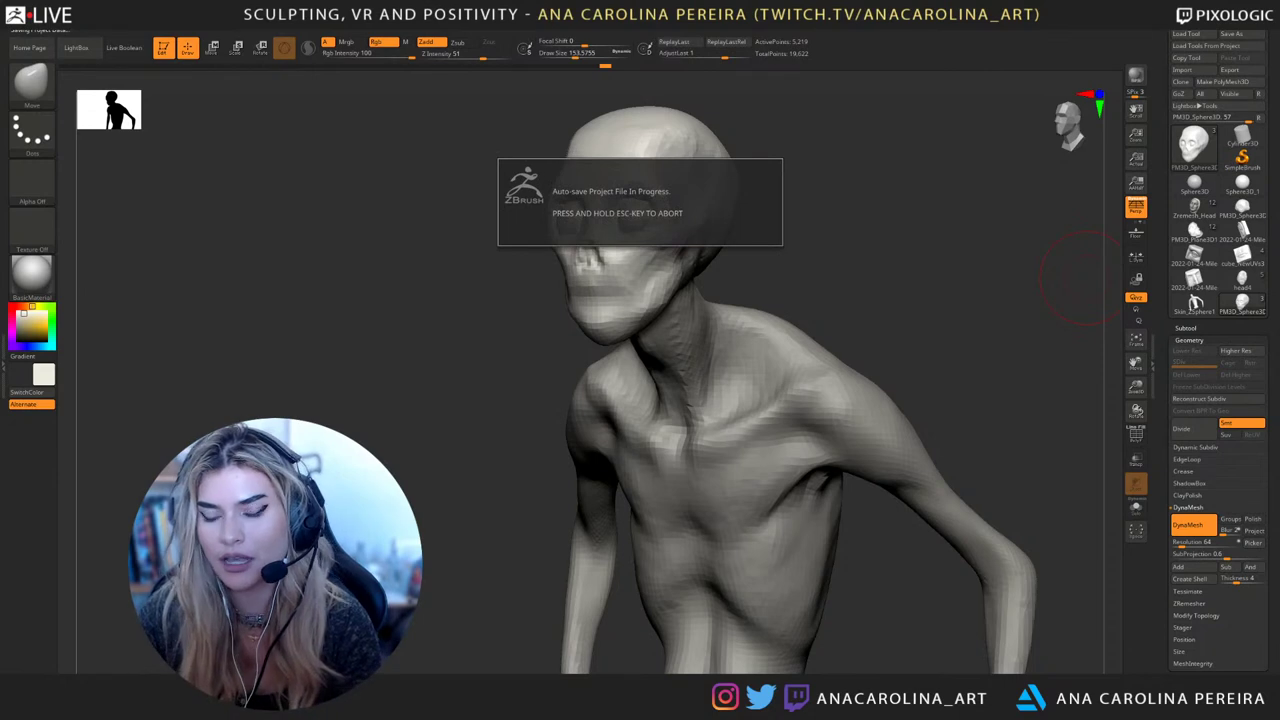
pyautogui.moveTo(1075, 275); pyautogui.dragTo(932, 355)
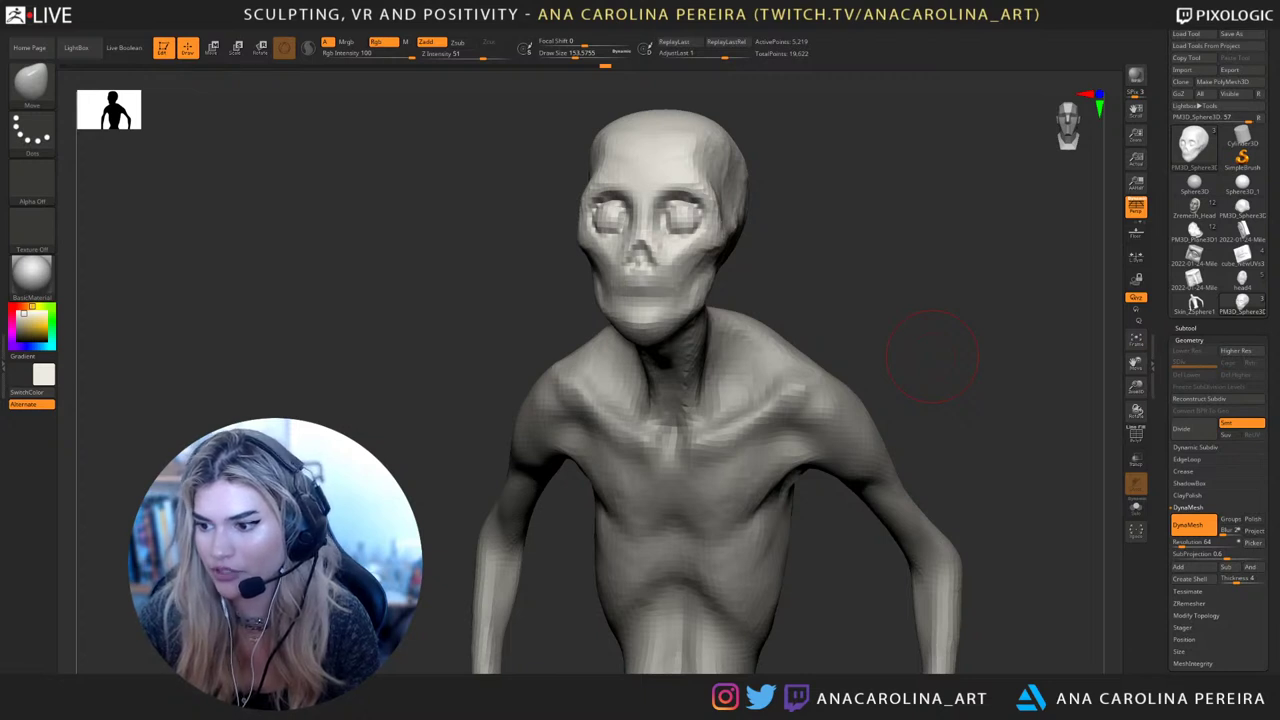
pyautogui.moveTo(932, 357); pyautogui.dragTo(1005, 545)
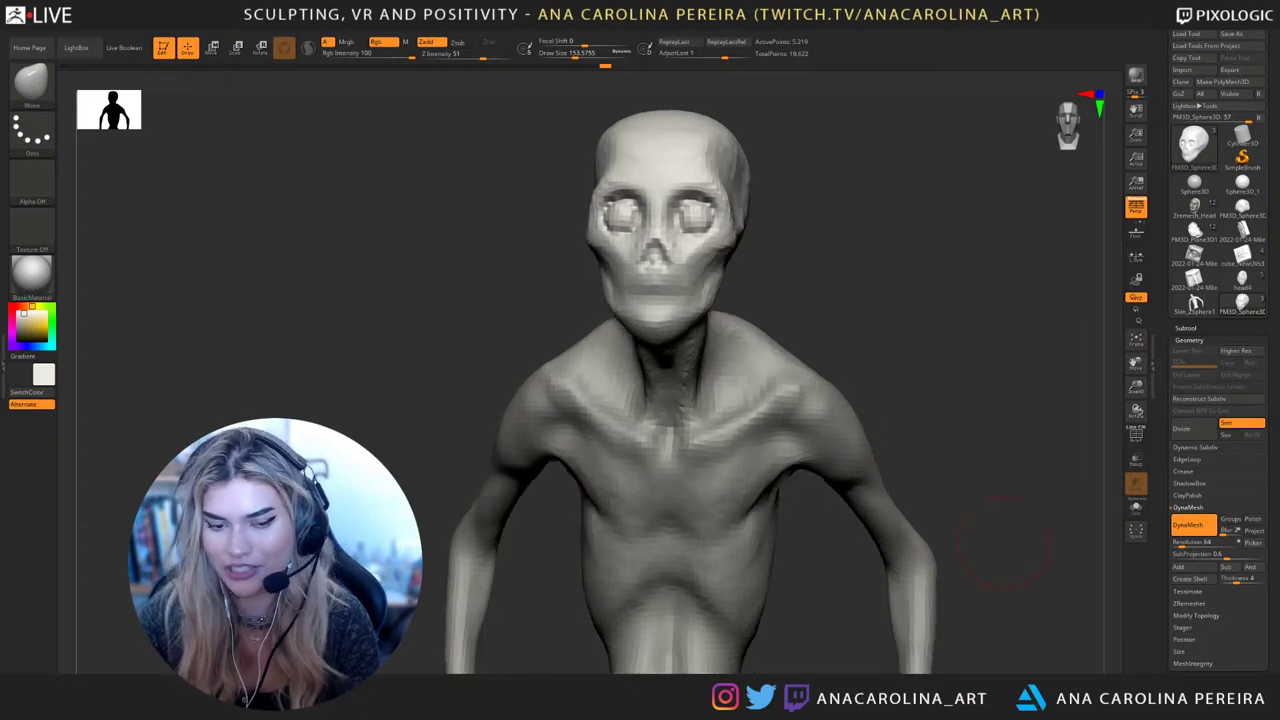
pyautogui.press('b')
pyautogui.press('c')
pyautogui.press('b')
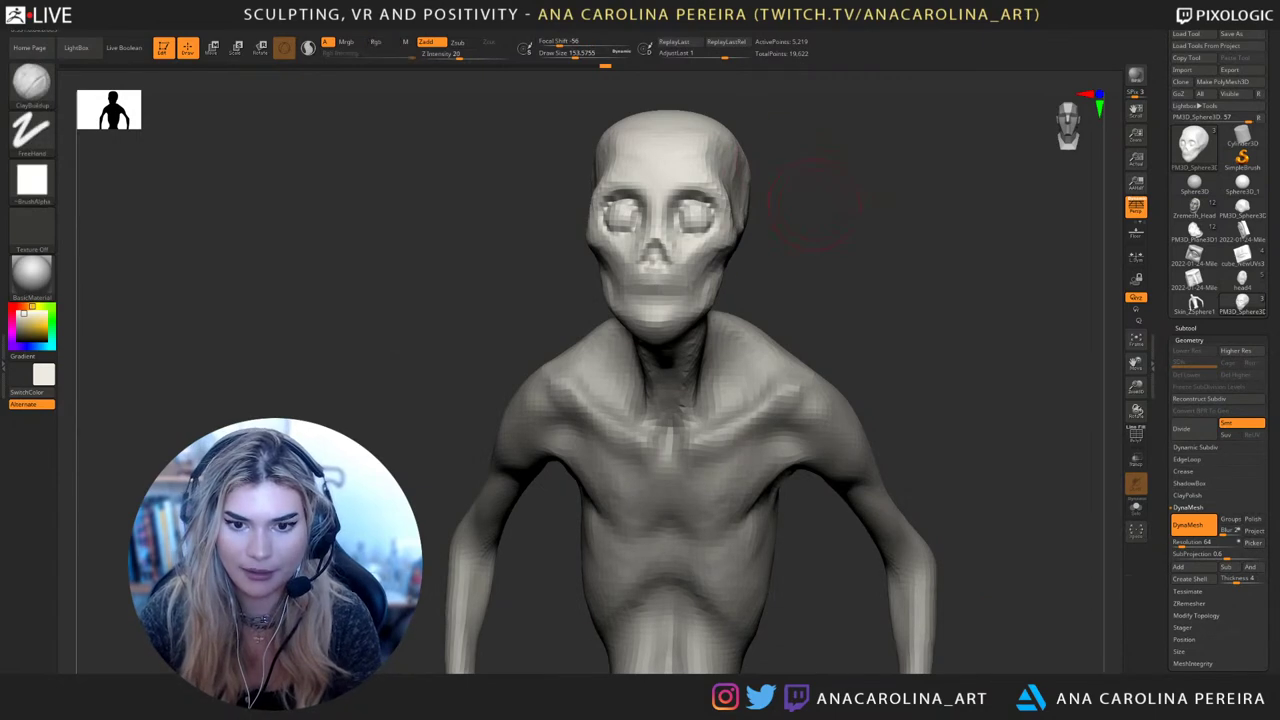
pyautogui.moveTo(852, 335)
pyautogui.keyDown('alt'); pyautogui.mouseDown()
pyautogui.moveTo(900, 271)
pyautogui.moveTo(935, 303)
pyautogui.moveTo(886, 423)
pyautogui.moveTo(935, 410)
pyautogui.mouseUp(); pyautogui.keyUp('alt')
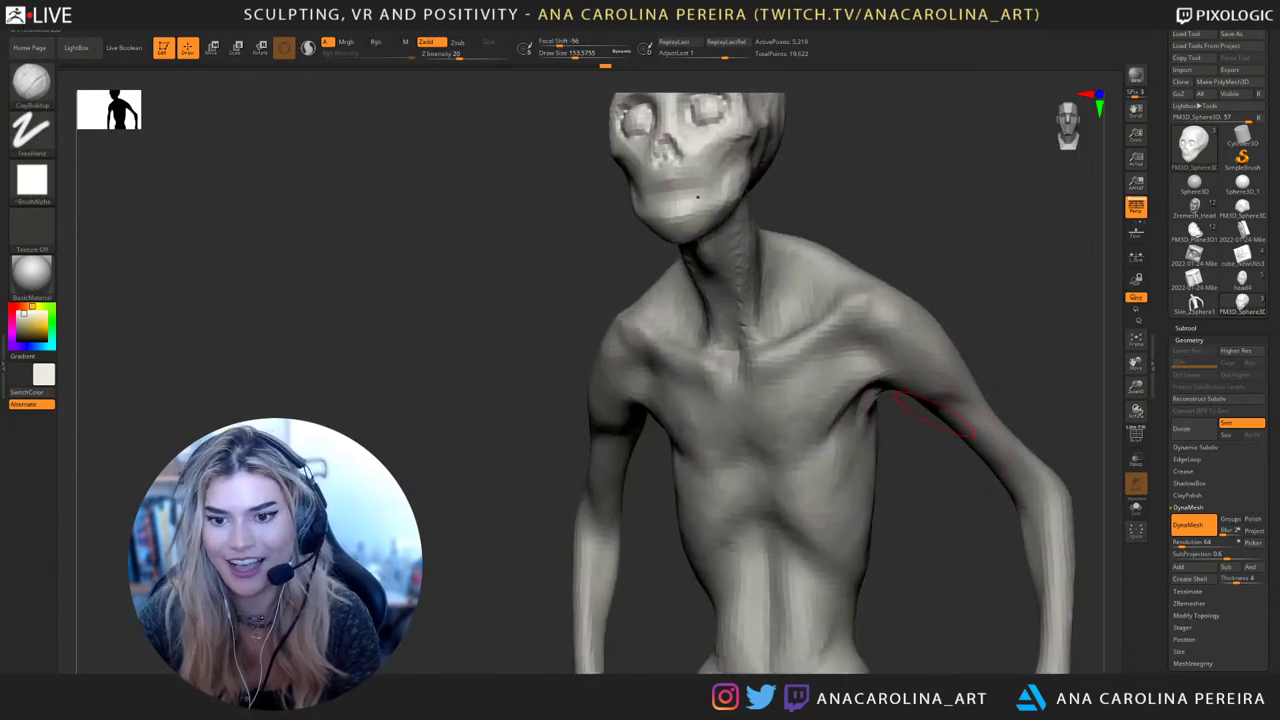
pyautogui.keyDown('alt'); pyautogui.click(932, 402); pyautogui.keyUp('alt')
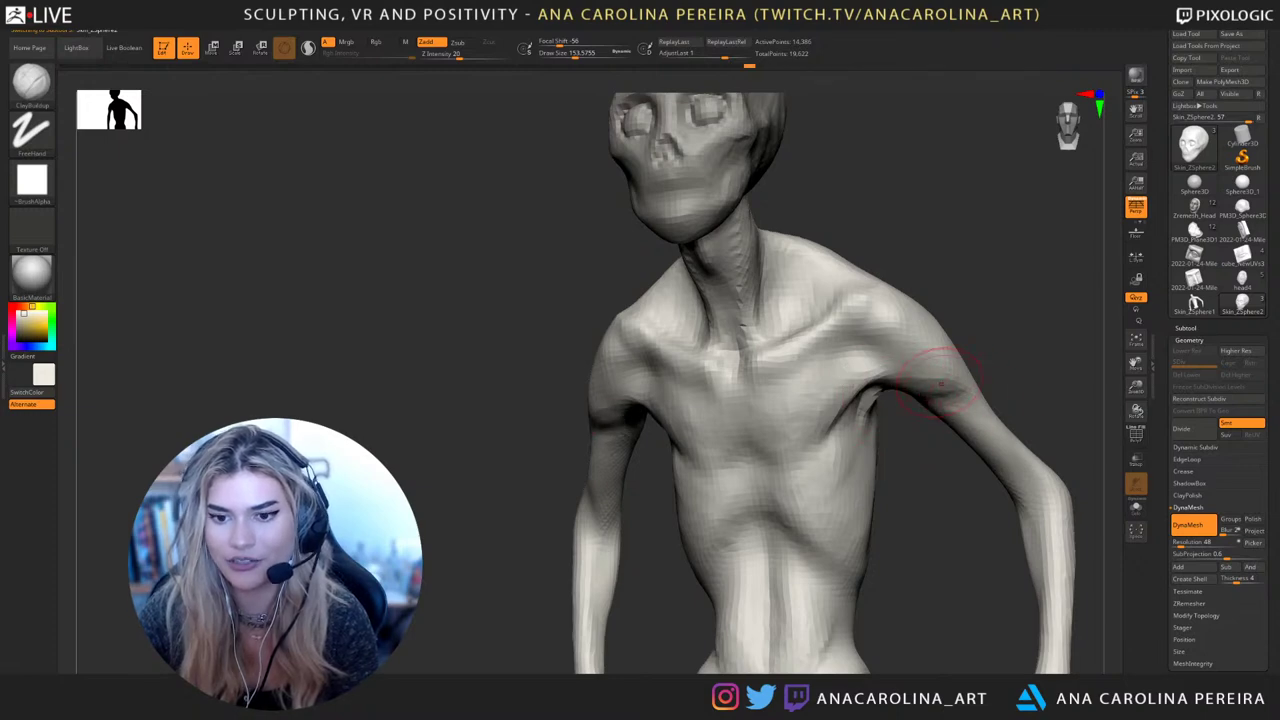
pyautogui.moveTo(950, 370)
pyautogui.mouseDown()
pyautogui.moveTo(1034, 371)
pyautogui.moveTo(925, 366)
pyautogui.moveTo(890, 371)
pyautogui.moveTo(897, 383)
pyautogui.mouseUp()
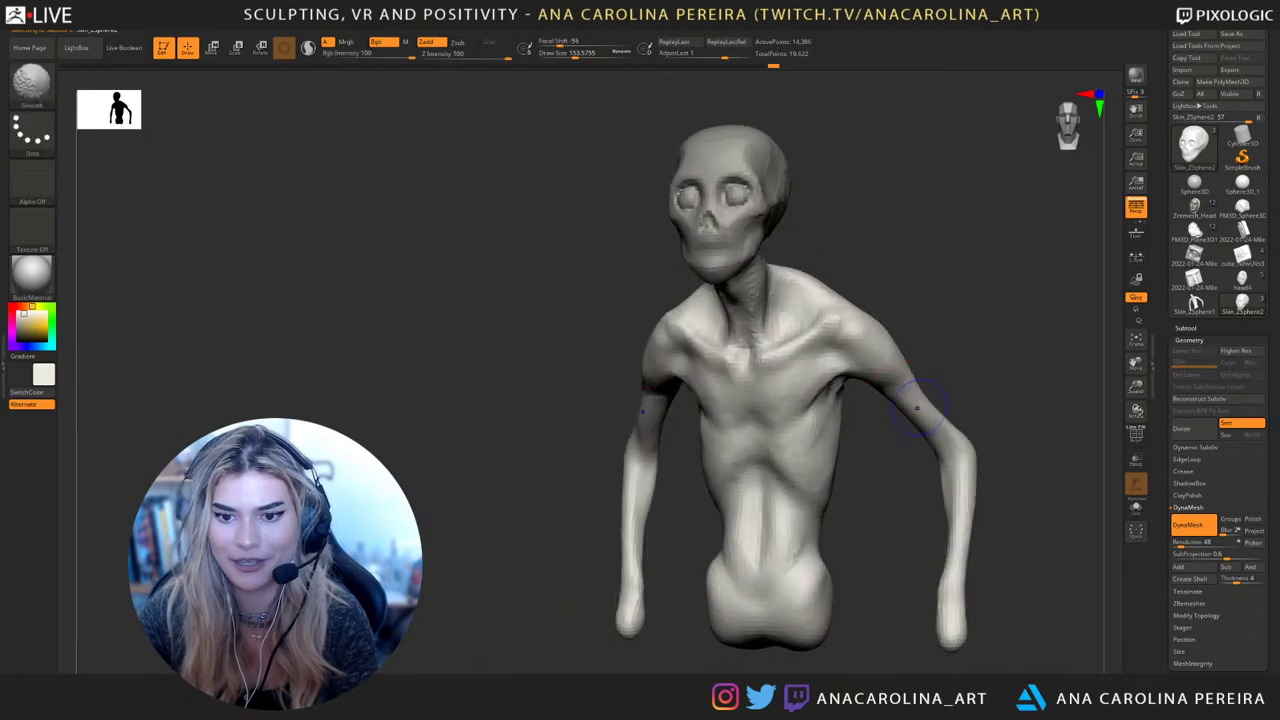
pyautogui.moveTo(938, 426); pyautogui.dragTo(957, 380)
# Select the head again and set up ClayBuildup at a draw size of about 41 for detailing the nose area
pyautogui.keyDown('alt'); pyautogui.click(806, 208); pyautogui.keyUp('alt')
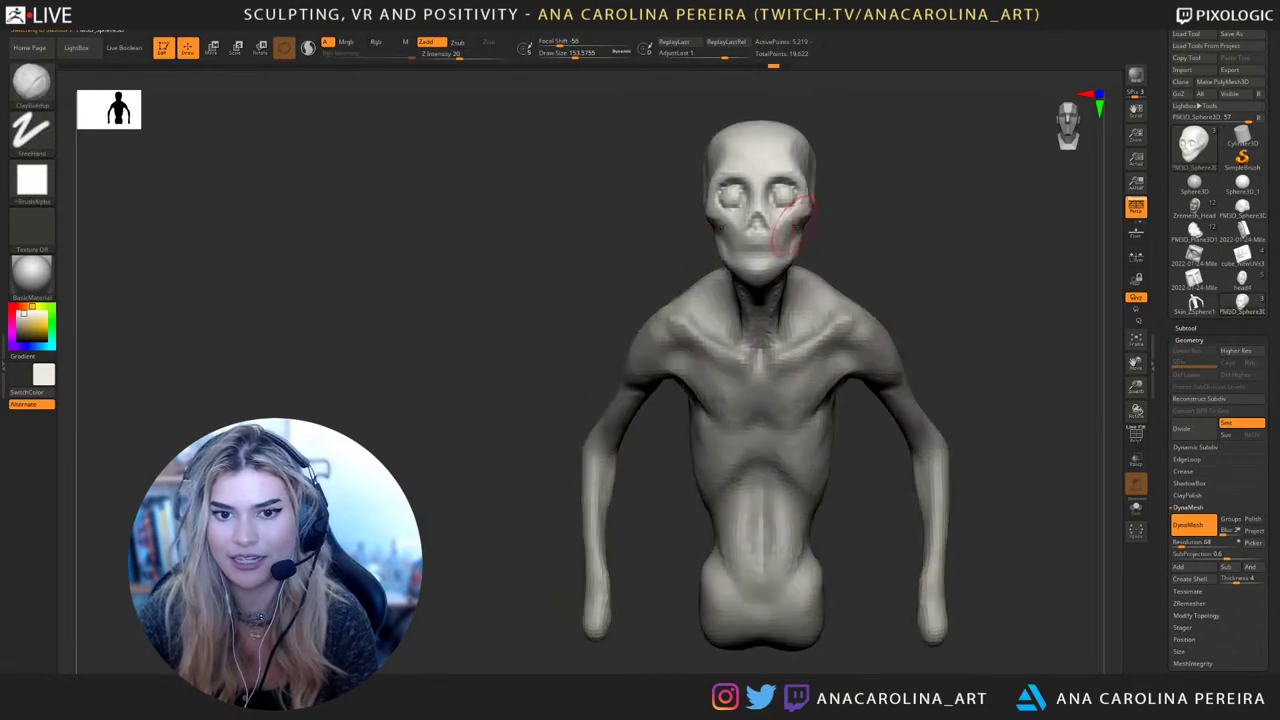
pyautogui.moveTo(866, 222)
pyautogui.keyDown('alt'); pyautogui.mouseDown()
pyautogui.moveTo(840, 294)
pyautogui.moveTo(910, 312)
pyautogui.moveTo(884, 346)
pyautogui.mouseUp(); pyautogui.keyUp('alt')
pyautogui.press('space')
pyautogui.click(889, 316)
pyautogui.press('space')
pyautogui.click(881, 346)
pyautogui.press('b')
pyautogui.press('c')
pyautogui.press('b')
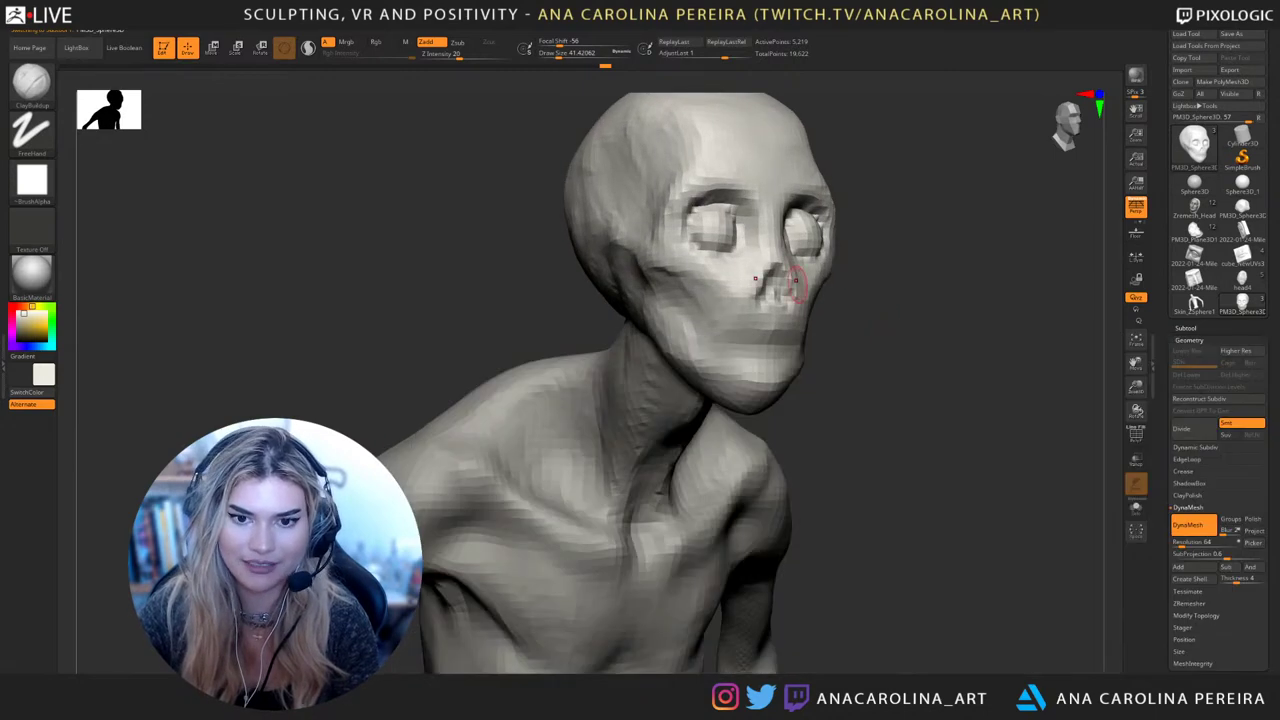
# Try masking the side of the lower face with the mask pen at a draw size of about 59
pyautogui.press('space')
pyautogui.moveTo(900, 300)
pyautogui.mouseDown()
pyautogui.moveTo(832, 318)
pyautogui.moveTo(790, 252)
pyautogui.moveTo(900, 310)
pyautogui.mouseUp()
pyautogui.click(836, 325)
pyautogui.moveTo(815, 310)
pyautogui.mouseDown()
pyautogui.moveTo(850, 335)
pyautogui.moveTo(780, 405)
pyautogui.mouseUp()
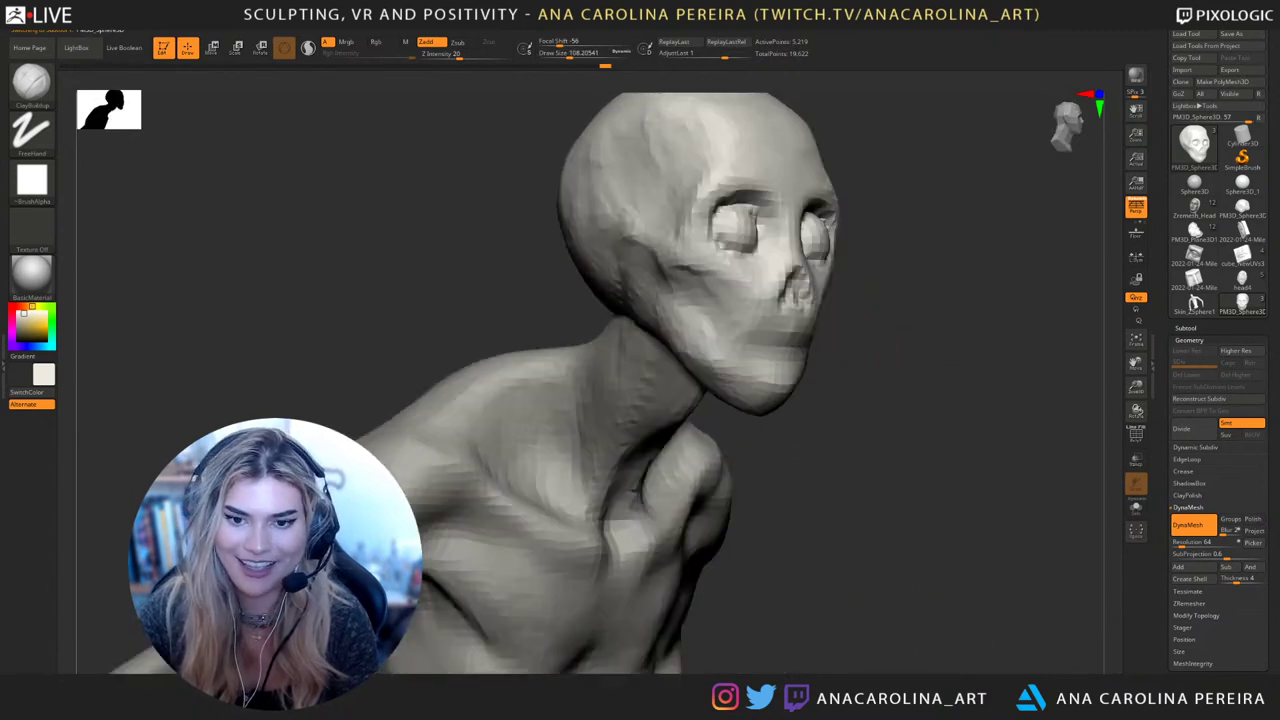
pyautogui.press('space')
pyautogui.click(776, 418)
pyautogui.moveTo(848, 343)
pyautogui.mouseDown()
pyautogui.moveTo(797, 311)
pyautogui.moveTo(752, 238)
pyautogui.mouseUp()
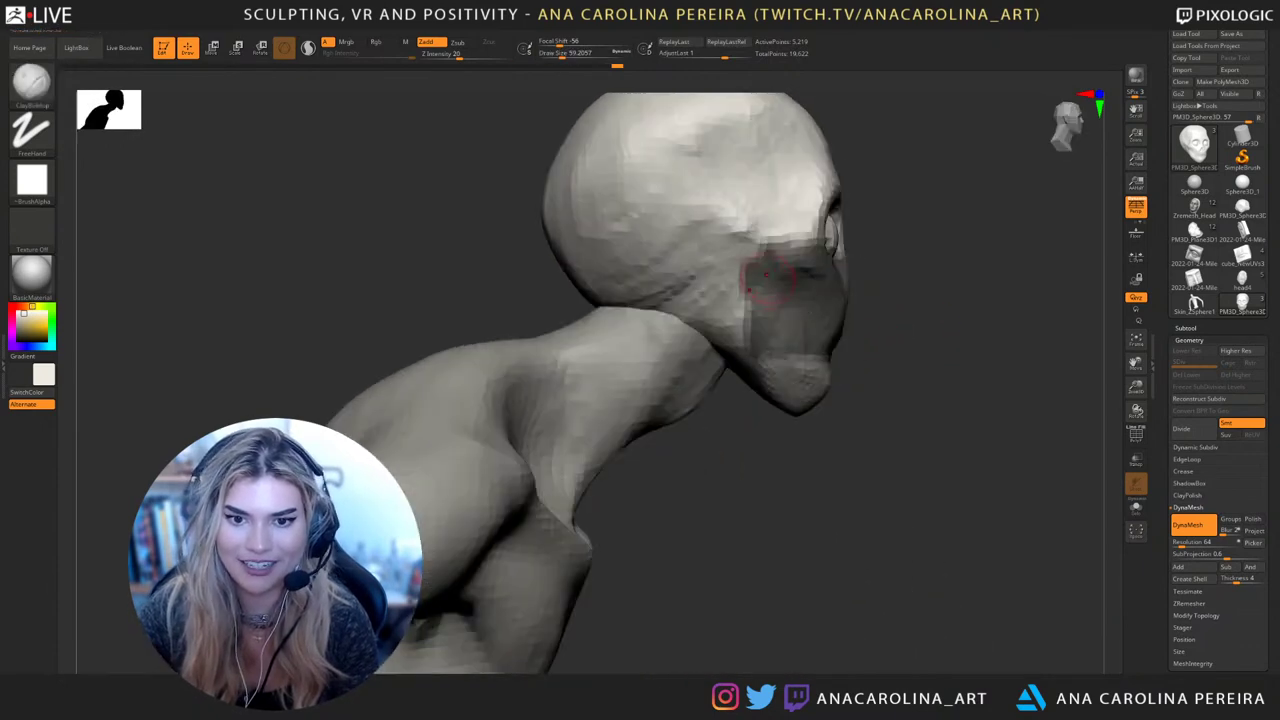
pyautogui.hotkey('ctrl', 'z')
# Mask the jaw area from the side with the MaskLasso brush and invert the mask so only the jaw stays editable
pyautogui.press('b')
pyautogui.press('m')
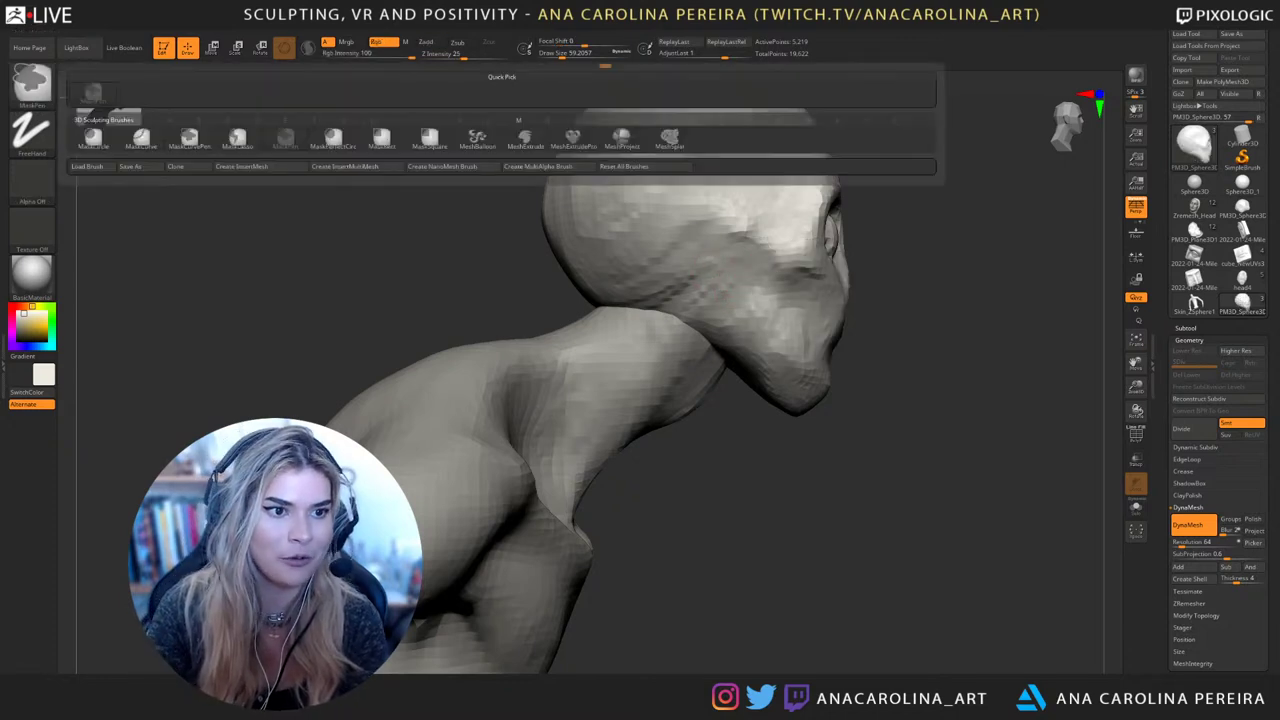
pyautogui.press('l')
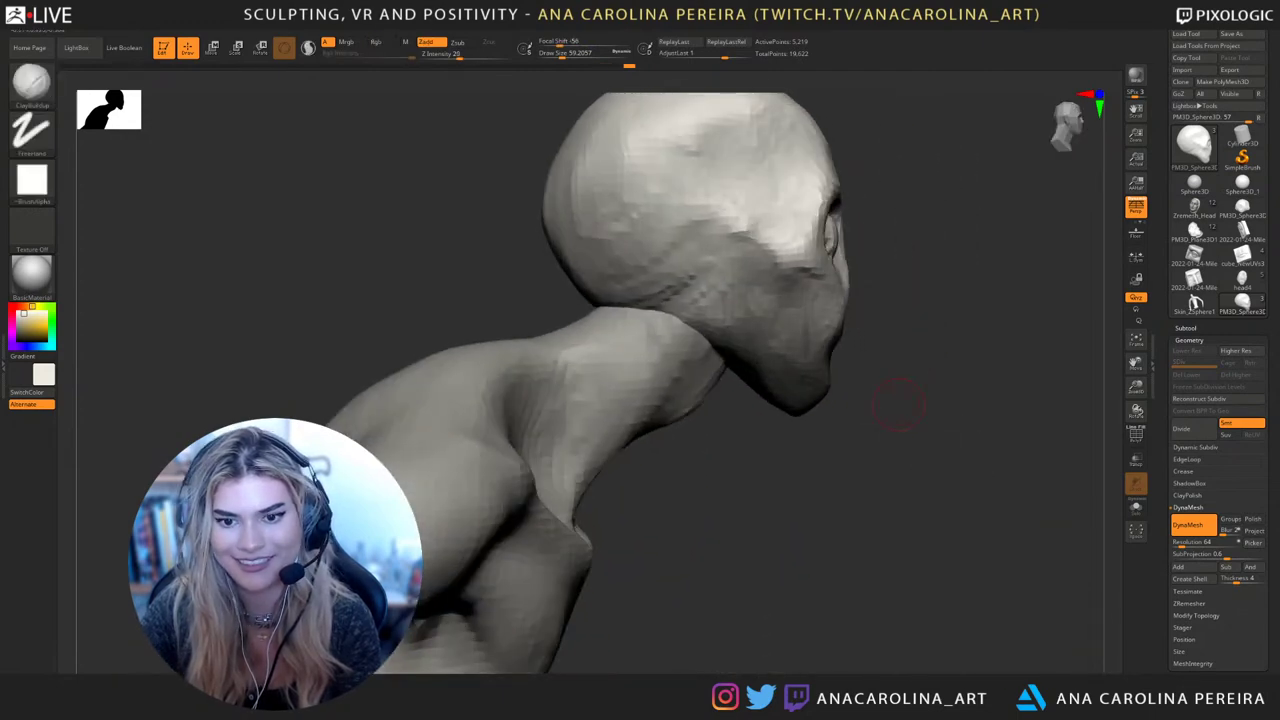
pyautogui.keyDown('ctrl'); pyautogui.click(899, 403); pyautogui.keyUp('ctrl')
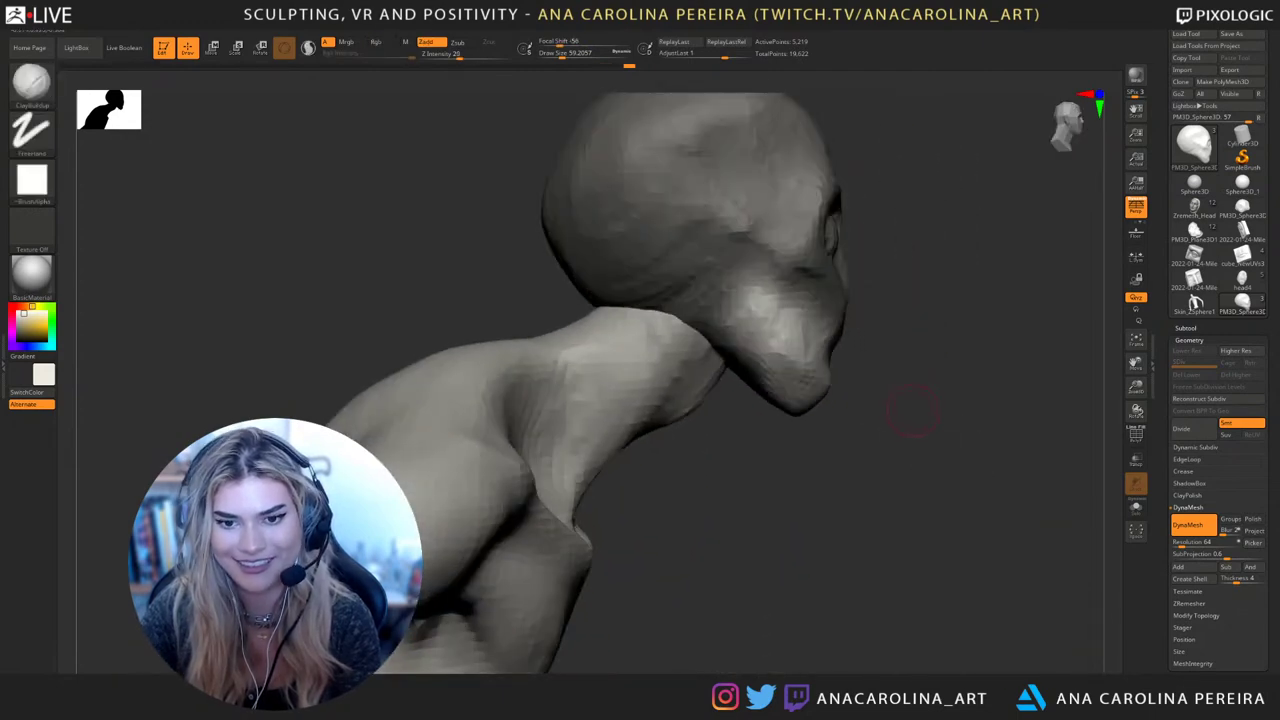
# Lengthen and enlarge the unmasked jaw with the transform gizmo, checking it from the side and front
pyautogui.press('w')
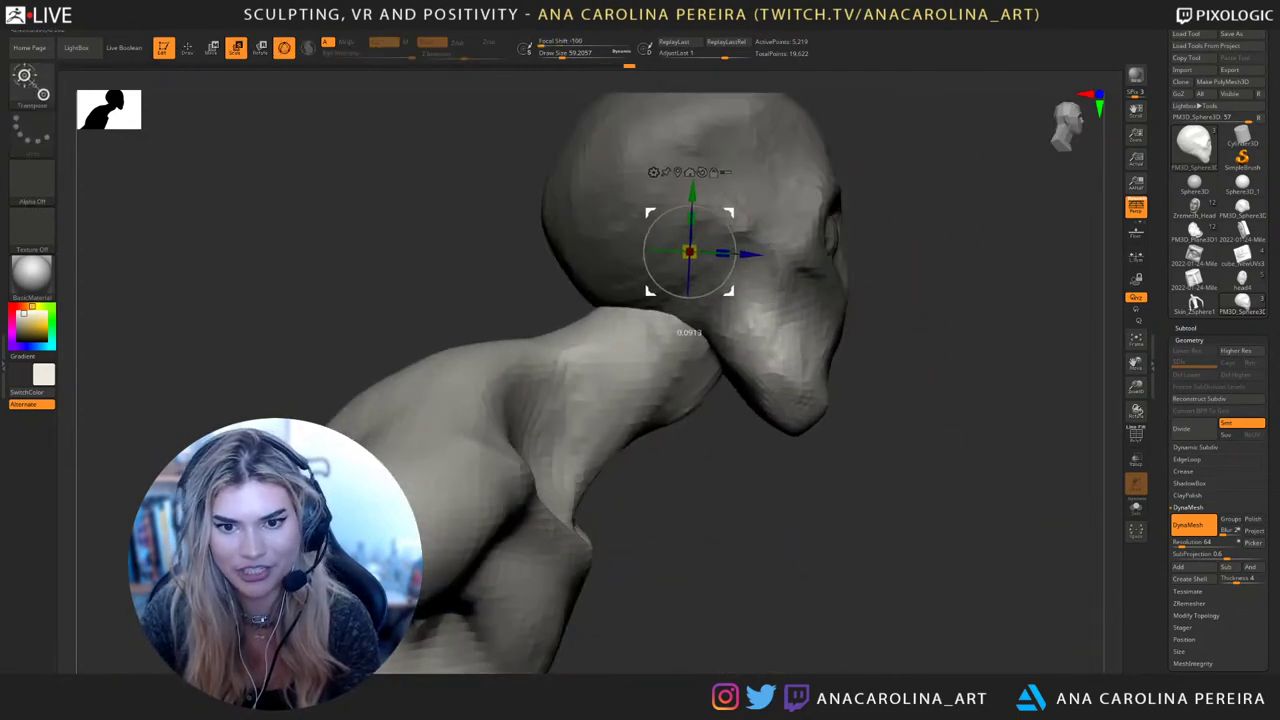
pyautogui.moveTo(980, 430); pyautogui.dragTo(630, 425)
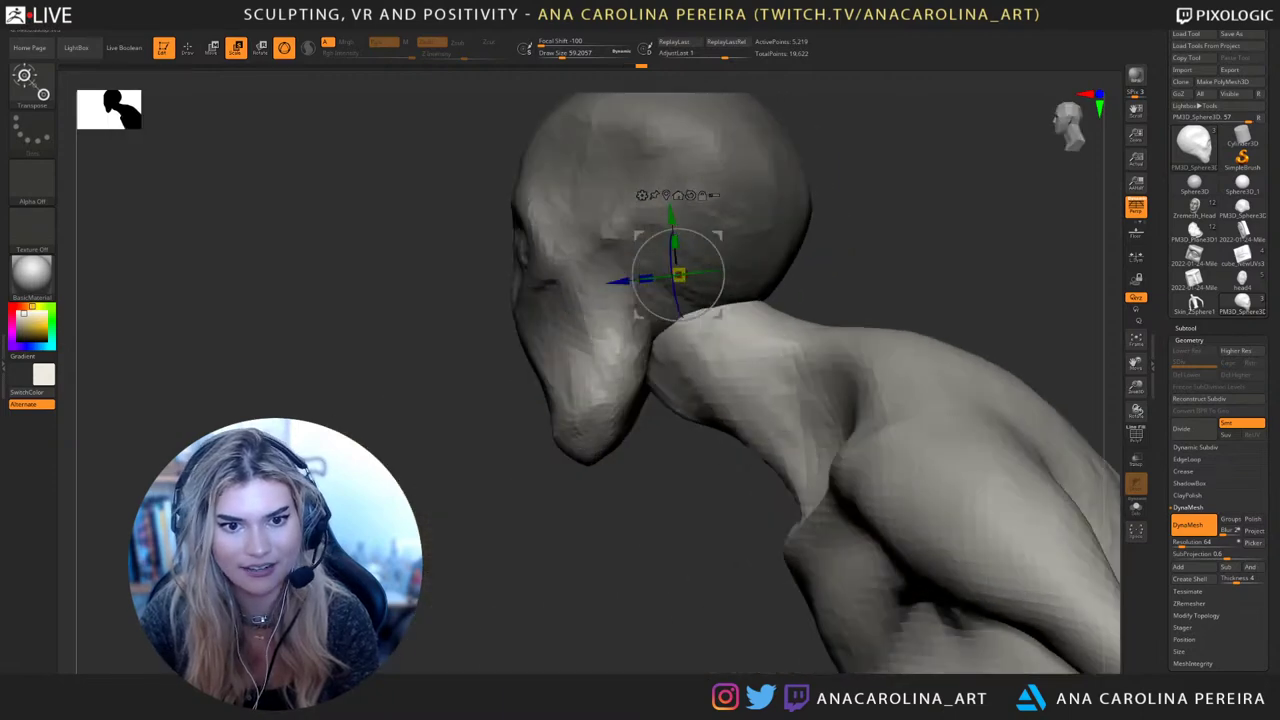
pyautogui.moveTo(721, 312)
pyautogui.mouseDown()
pyautogui.moveTo(706, 271)
pyautogui.moveTo(746, 314)
pyautogui.mouseUp()
pyautogui.moveTo(664, 280); pyautogui.dragTo(684, 278)
pyautogui.moveTo(701, 273); pyautogui.dragTo(712, 291)
pyautogui.moveTo(850, 260)
pyautogui.mouseDown()
pyautogui.moveTo(1050, 265)
pyautogui.moveTo(955, 270)
pyautogui.mouseUp()
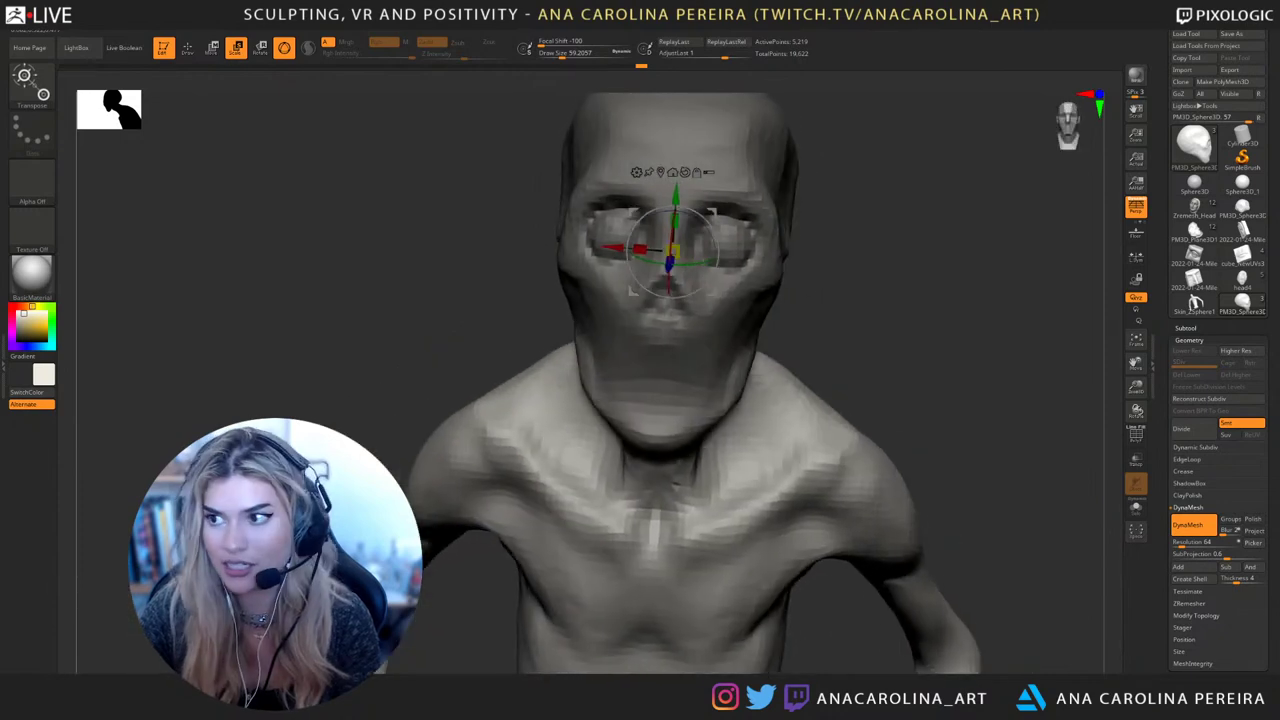
pyautogui.moveTo(945, 420)
pyautogui.keyDown('alt'); pyautogui.mouseDown()
pyautogui.moveTo(930, 310)
pyautogui.moveTo(970, 318)
pyautogui.mouseUp(); pyautogui.keyUp('alt')
pyautogui.moveTo(890, 250)
pyautogui.keyDown('alt'); pyautogui.mouseDown()
pyautogui.moveTo(886, 349)
pyautogui.moveTo(1000, 352)
pyautogui.mouseUp(); pyautogui.keyUp('alt')
pyautogui.keyDown('alt'); pyautogui.moveTo(940, 350); pyautogui.dragTo(940, 410); pyautogui.keyUp('alt')
# Try lasso-masking a wedge-shaped mouth area between the upper and lower jaw from the side
pyautogui.moveTo(778, 324)
pyautogui.keyDown('ctrl'); pyautogui.mouseDown()
pyautogui.moveTo(888, 382)
pyautogui.moveTo(818, 438)
pyautogui.mouseUp(); pyautogui.keyUp('ctrl')
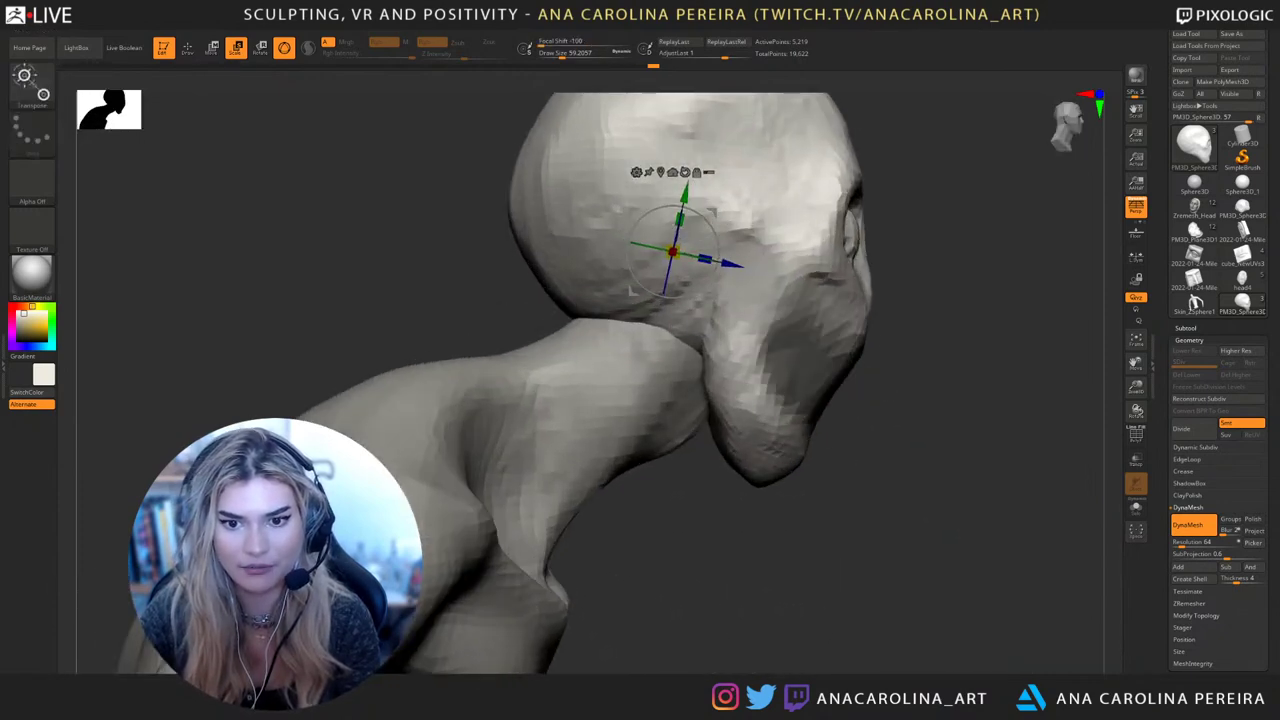
pyautogui.keyDown('ctrl'); pyautogui.click(820, 345); pyautogui.keyUp('ctrl')
pyautogui.moveTo(960, 400)
pyautogui.mouseDown()
pyautogui.moveTo(885, 400)
pyautogui.moveTo(908, 400)
pyautogui.mouseUp()
pyautogui.keyDown('ctrl'); pyautogui.moveTo(738, 266); pyautogui.dragTo(750, 266); pyautogui.keyUp('ctrl')
pyautogui.moveTo(960, 400)
pyautogui.mouseDown()
pyautogui.moveTo(825, 396)
pyautogui.moveTo(970, 400)
pyautogui.mouseUp()
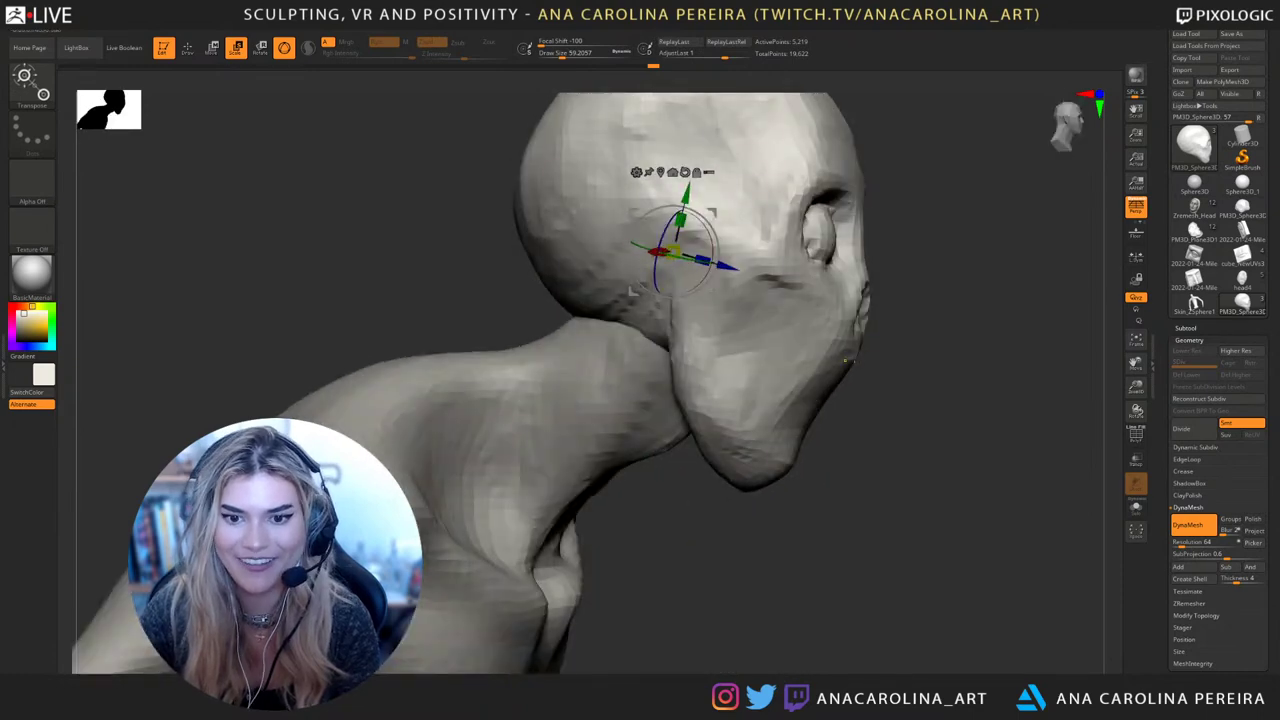
pyautogui.keyDown('ctrl'); pyautogui.moveTo(780, 307); pyautogui.dragTo(851, 376); pyautogui.keyUp('ctrl')
pyautogui.hotkey('ctrl', 'z')
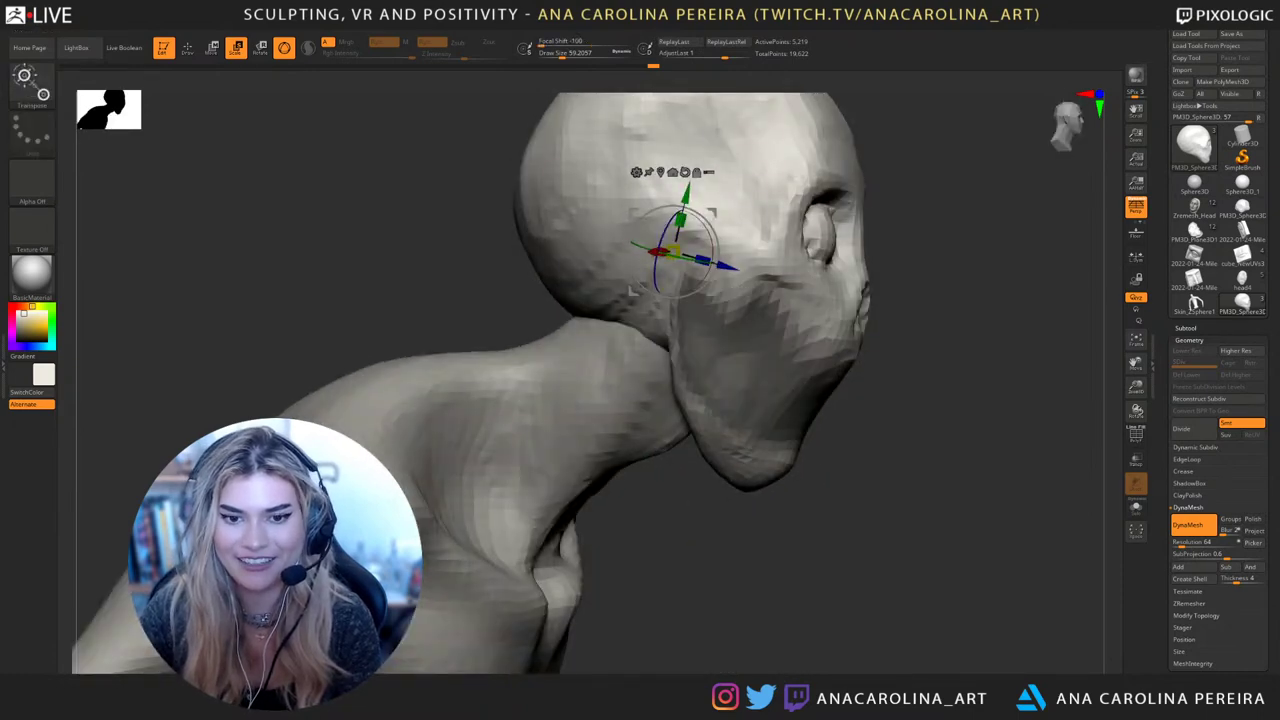
pyautogui.hotkey('ctrl', 'z')
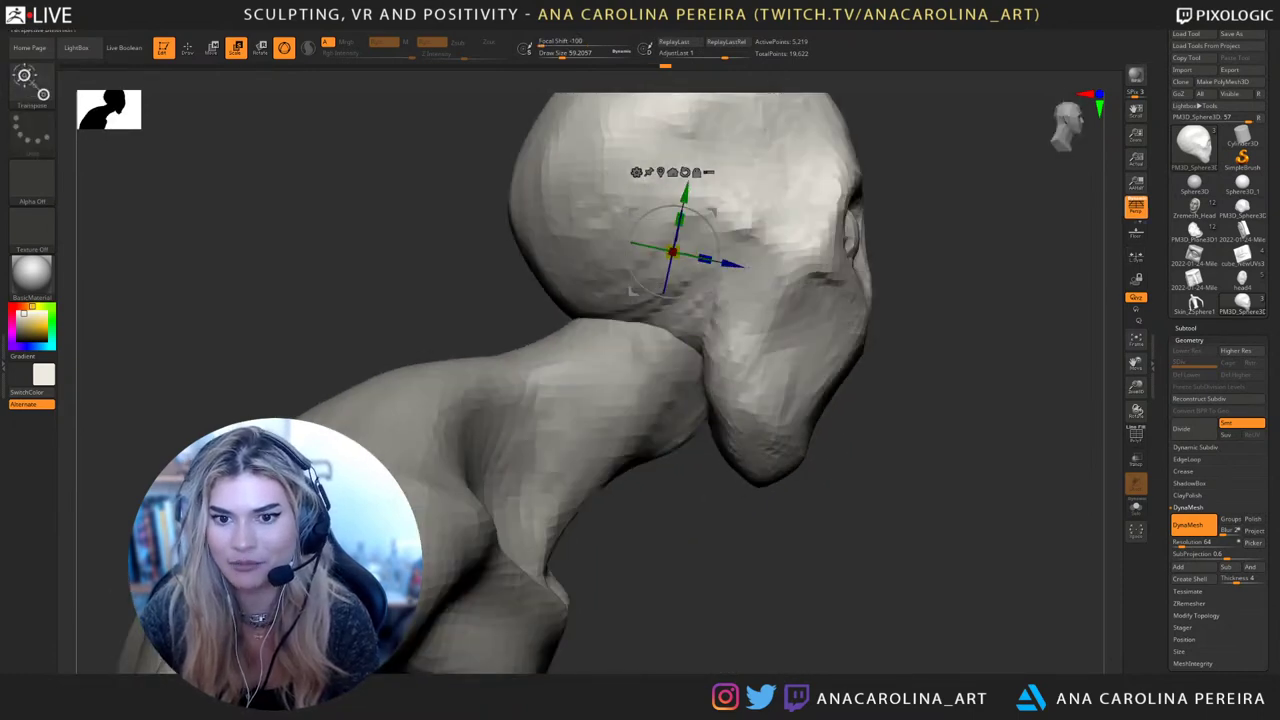
pyautogui.hotkey('ctrl', 'shift', 'z')
# Lasso-mask the mouth wedge, invert the mask and scale the mouth area inward with the gizmo to open the jaws
pyautogui.keyDown('ctrl'); pyautogui.moveTo(868, 366); pyautogui.dragTo(812, 470); pyautogui.keyUp('ctrl')
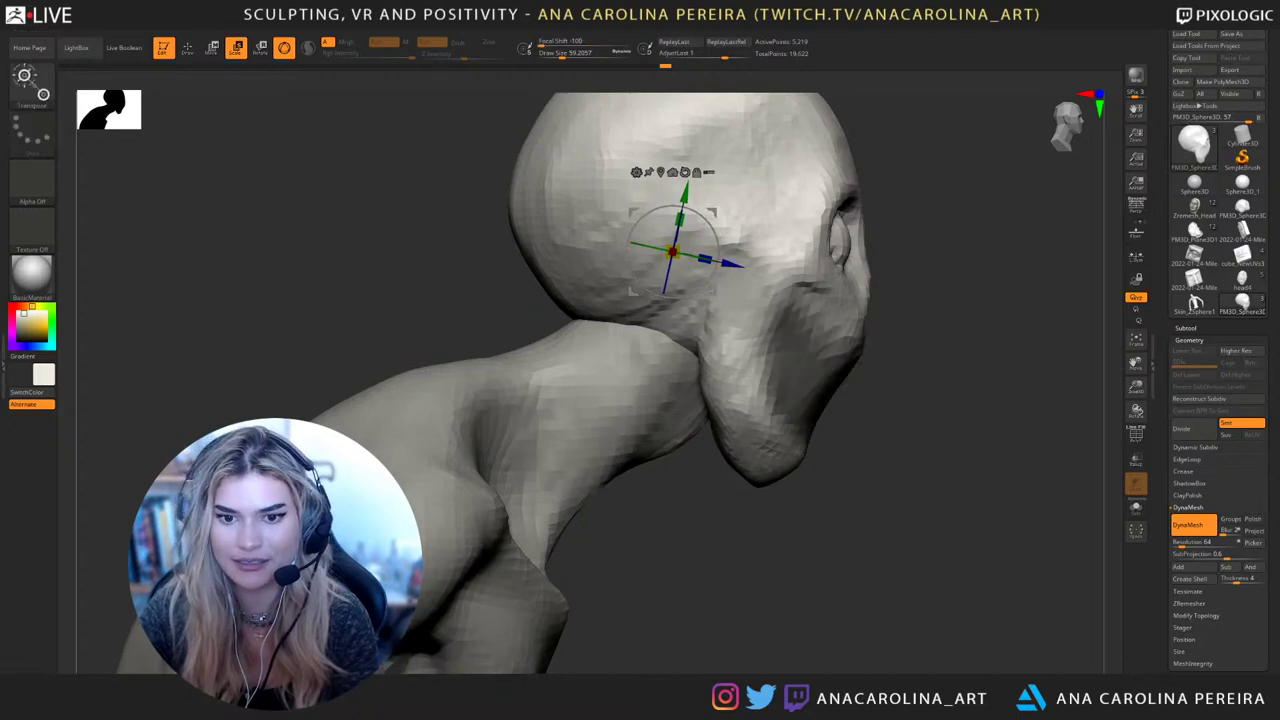
pyautogui.moveTo(980, 480); pyautogui.dragTo(775, 475)
pyautogui.keyDown('ctrl'); pyautogui.click(900, 372); pyautogui.keyUp('ctrl')
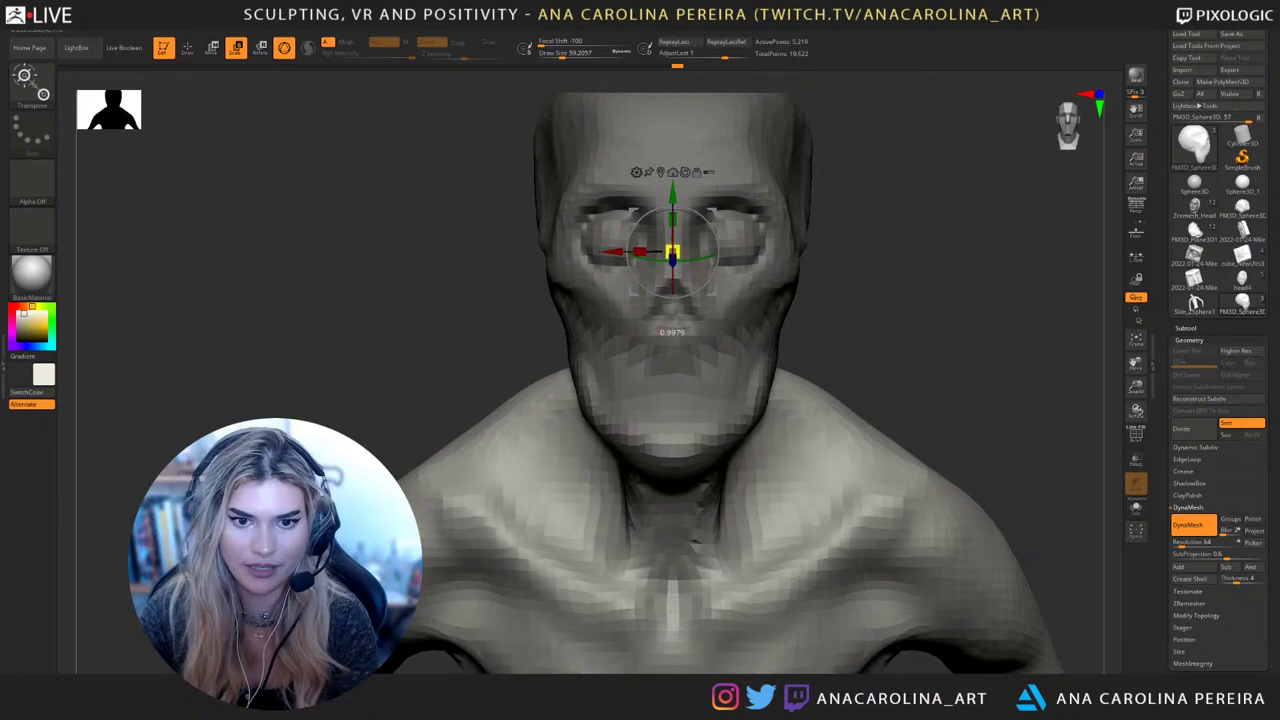
pyautogui.moveTo(672, 252); pyautogui.dragTo(652, 262)
pyautogui.moveTo(860, 470); pyautogui.dragTo(1000, 470)
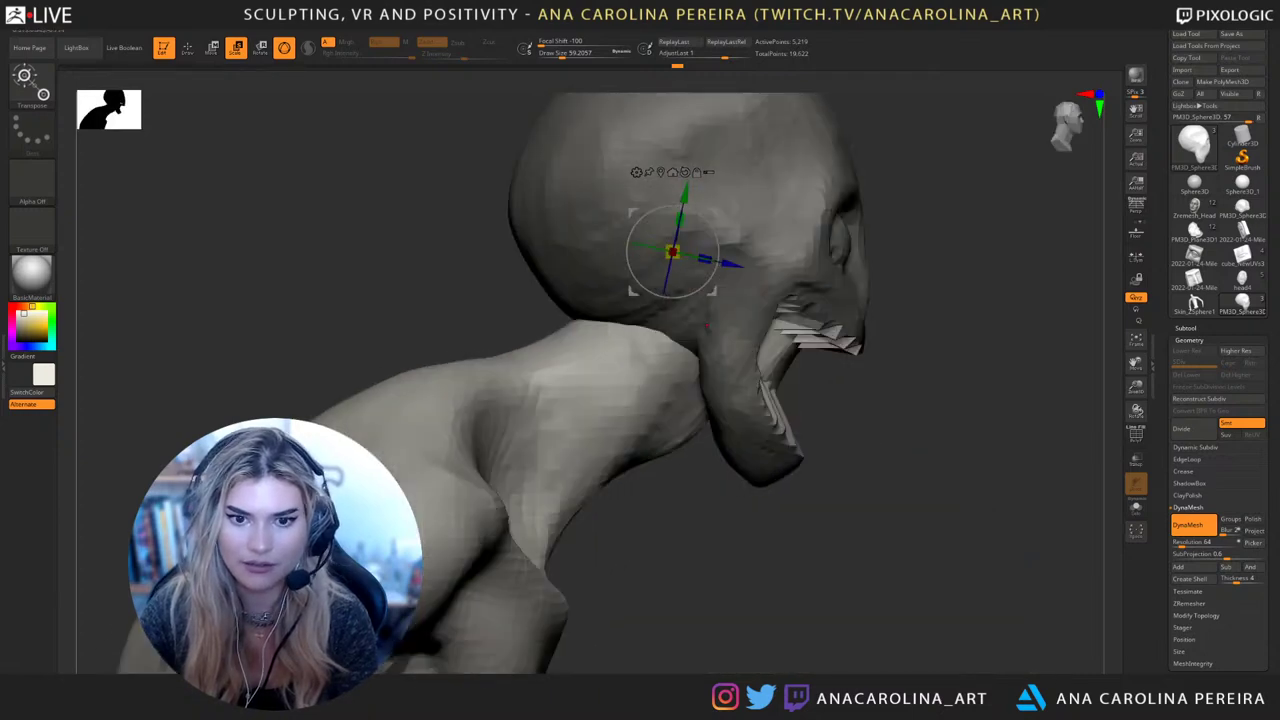
pyautogui.moveTo(712, 293); pyautogui.dragTo(711, 293)
pyautogui.moveTo(900, 470); pyautogui.dragTo(780, 472)
# Clear the mask and try the Move brush on the opened mouth at a draw size of about 197
pyautogui.press('q')
pyautogui.press('space')
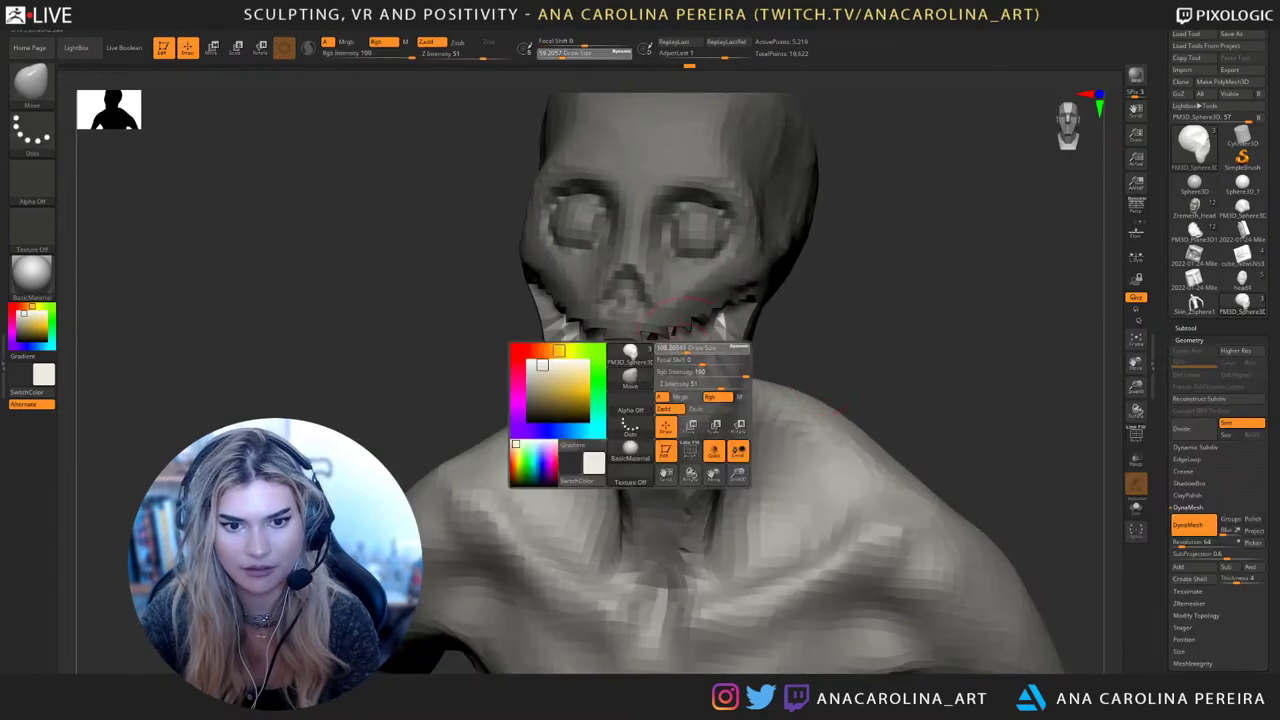
pyautogui.moveTo(860, 340)
pyautogui.keyDown('ctrl'); pyautogui.mouseDown()
pyautogui.moveTo(900, 380)
pyautogui.moveTo(850, 400)
pyautogui.moveTo(857, 329)
pyautogui.moveTo(950, 385)
pyautogui.mouseUp(); pyautogui.keyUp('ctrl')
pyautogui.press('space')
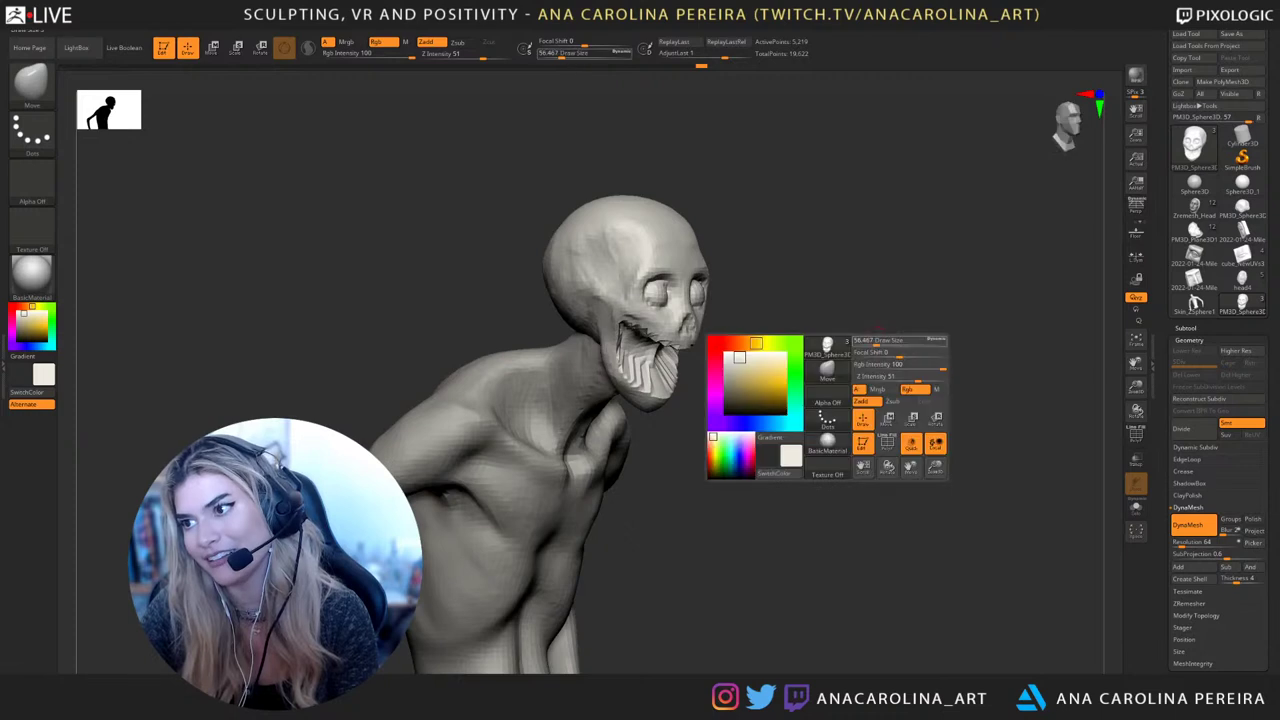
pyautogui.moveTo(840, 400); pyautogui.dragTo(809, 345)
pyautogui.moveTo(640, 352)
pyautogui.keyDown('shift'); pyautogui.mouseDown()
pyautogui.moveTo(655, 375)
pyautogui.moveTo(914, 361)
pyautogui.mouseUp(); pyautogui.keyUp('shift')
# Undo the mouth-opening edits back to the closed jaw
pyautogui.press('ctrl')
pyautogui.hotkey('ctrl', 'z')
pyautogui.hotkey('ctrl', 'z')
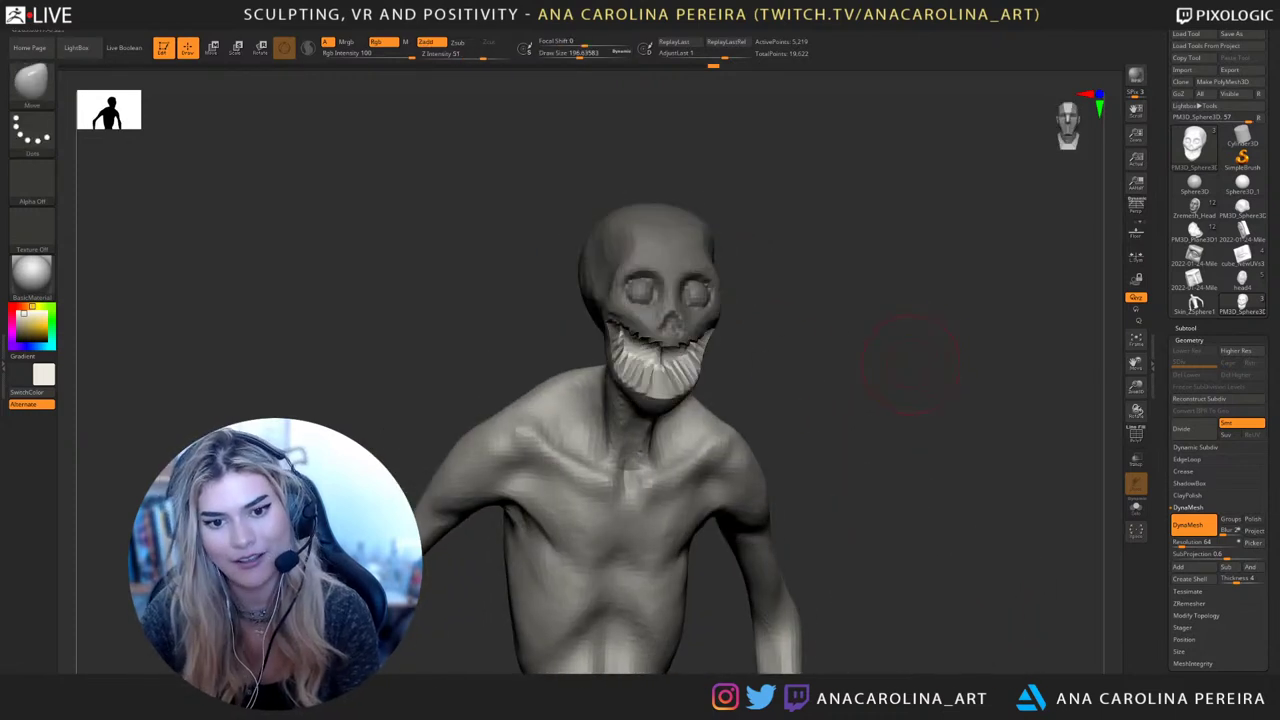
pyautogui.hotkey('ctrl', 'z')
pyautogui.press('z')
pyautogui.press('z')
pyautogui.press('z')
pyautogui.press('z')
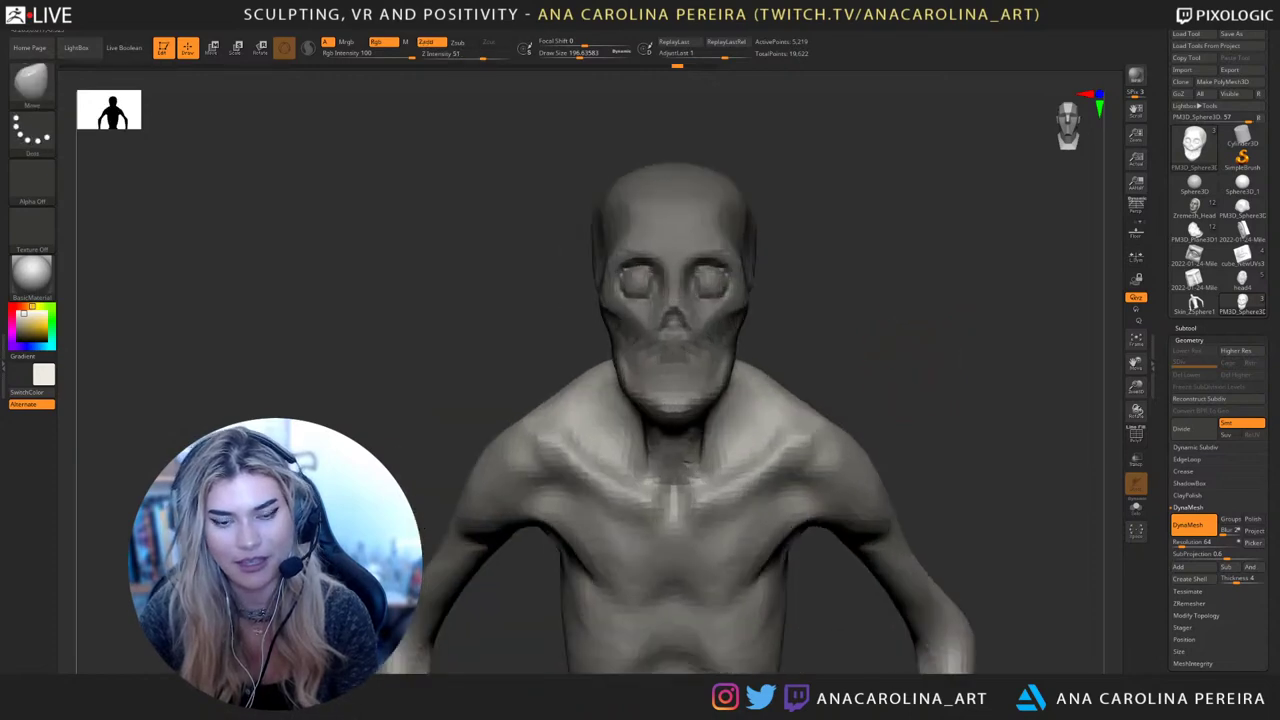
# Clear the head's mask and remesh the head with DynaMesh at resolution 64
pyautogui.moveTo(817, 225)
pyautogui.keyDown('ctrl'); pyautogui.mouseDown()
pyautogui.moveTo(643, 414)
pyautogui.moveTo(562, 395)
pyautogui.mouseUp(); pyautogui.keyUp('ctrl')
pyautogui.moveTo(930, 360)
pyautogui.mouseDown()
pyautogui.moveTo(830, 360)
pyautogui.moveTo(920, 385)
pyautogui.moveTo(1070, 362)
pyautogui.mouseUp()
pyautogui.keyDown('ctrl'); pyautogui.click(891, 392); pyautogui.keyUp('ctrl')
pyautogui.moveTo(780, 360); pyautogui.dragTo(903, 375)
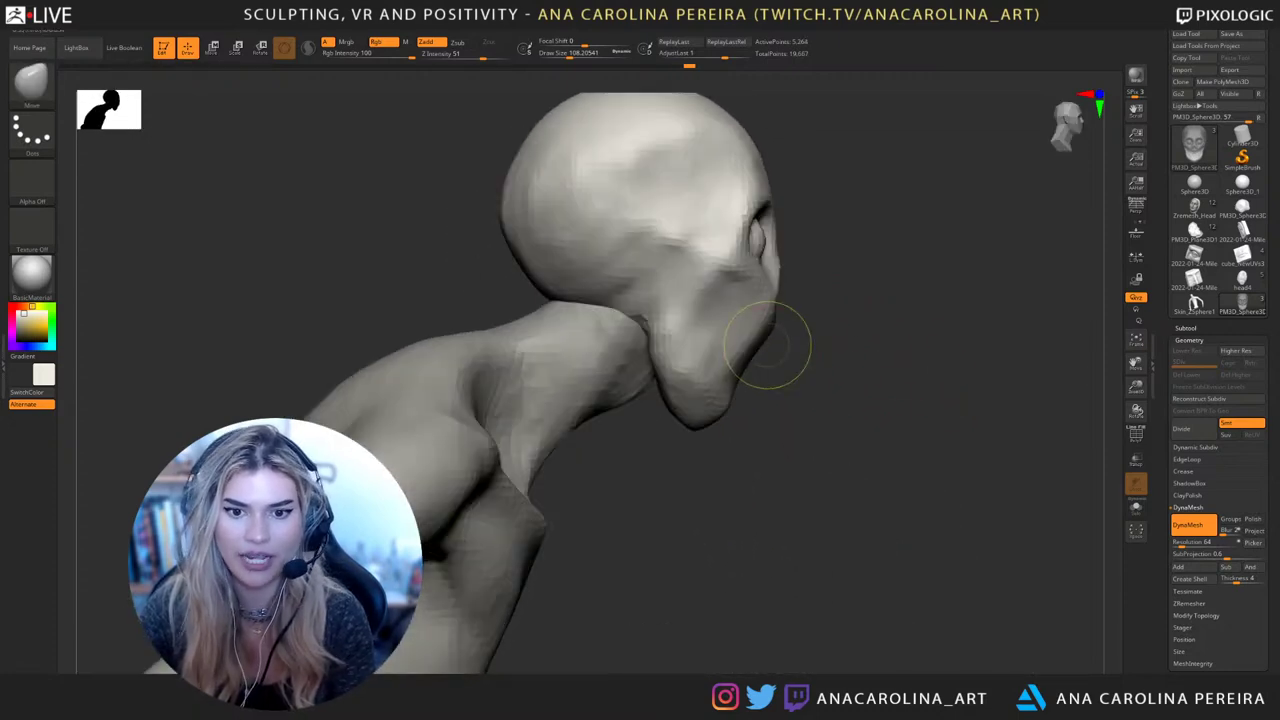
# Try lasso-masking the mouth region of the remeshed head from both sides
pyautogui.keyDown('ctrl'); pyautogui.moveTo(765, 330); pyautogui.dragTo(712, 298); pyautogui.keyUp('ctrl')
pyautogui.keyDown('ctrl'); pyautogui.moveTo(761, 413); pyautogui.dragTo(768, 398); pyautogui.keyUp('ctrl')
pyautogui.moveTo(905, 440); pyautogui.dragTo(568, 479)
pyautogui.keyDown('ctrl'); pyautogui.moveTo(718, 447); pyautogui.dragTo(693, 443); pyautogui.keyUp('ctrl')
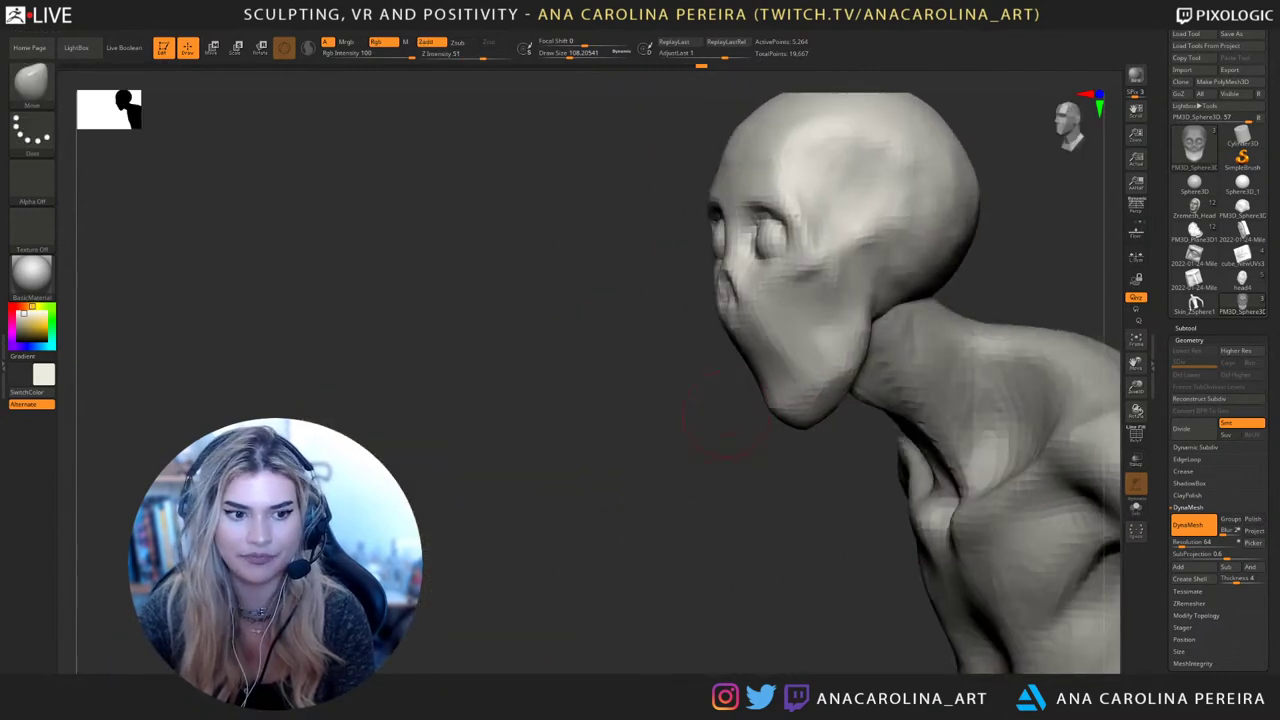
pyautogui.moveTo(712, 327)
pyautogui.keyDown('ctrl'); pyautogui.mouseDown()
pyautogui.moveTo(751, 421)
pyautogui.moveTo(775, 428)
pyautogui.moveTo(1030, 418)
pyautogui.moveTo(925, 425)
pyautogui.mouseUp(); pyautogui.keyUp('ctrl')
pyautogui.moveTo(925, 425)
pyautogui.keyDown('ctrl'); pyautogui.mouseDown()
pyautogui.moveTo(940, 445)
pyautogui.moveTo(970, 415)
pyautogui.mouseUp(); pyautogui.keyUp('ctrl')
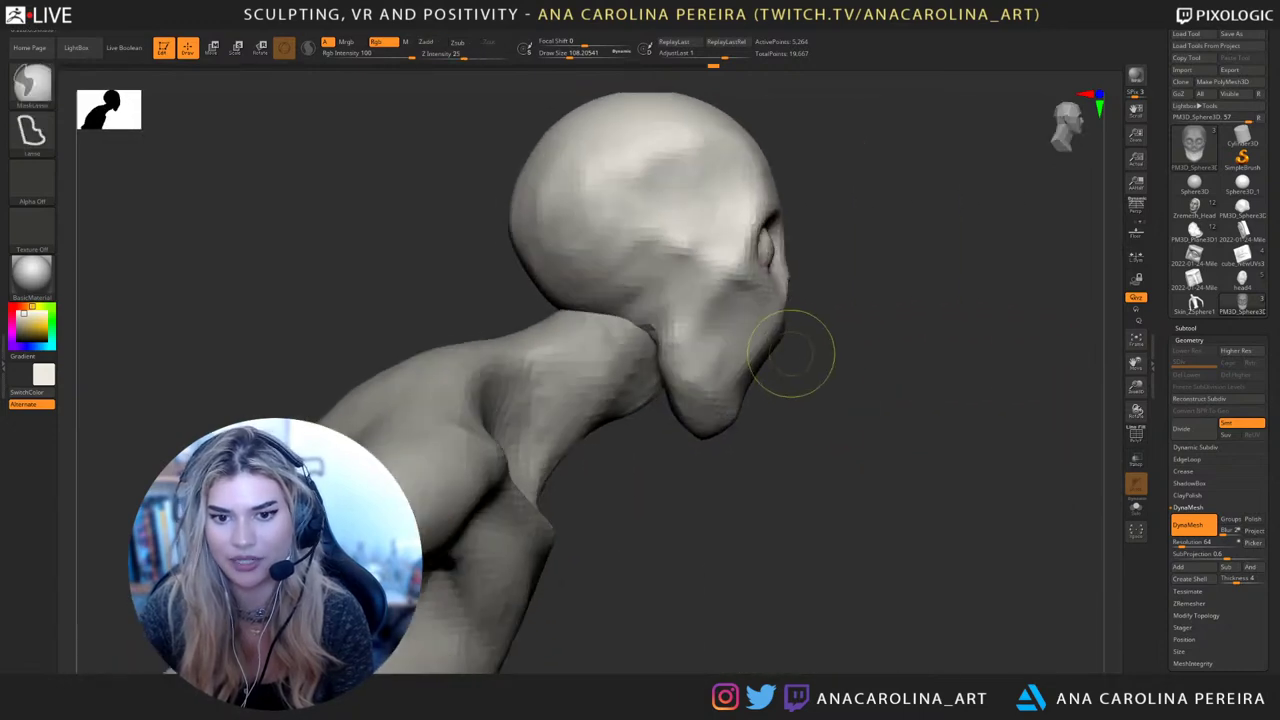
# Lasso-mask the mouth area between the jaws and invert the mask so only the mouth stays editable
pyautogui.keyDown('ctrl'); pyautogui.moveTo(783, 350); pyautogui.dragTo(718, 388); pyautogui.keyUp('ctrl')
pyautogui.moveTo(940, 400)
pyautogui.mouseDown()
pyautogui.moveTo(735, 352)
pyautogui.moveTo(915, 346)
pyautogui.moveTo(840, 270)
pyautogui.mouseUp()
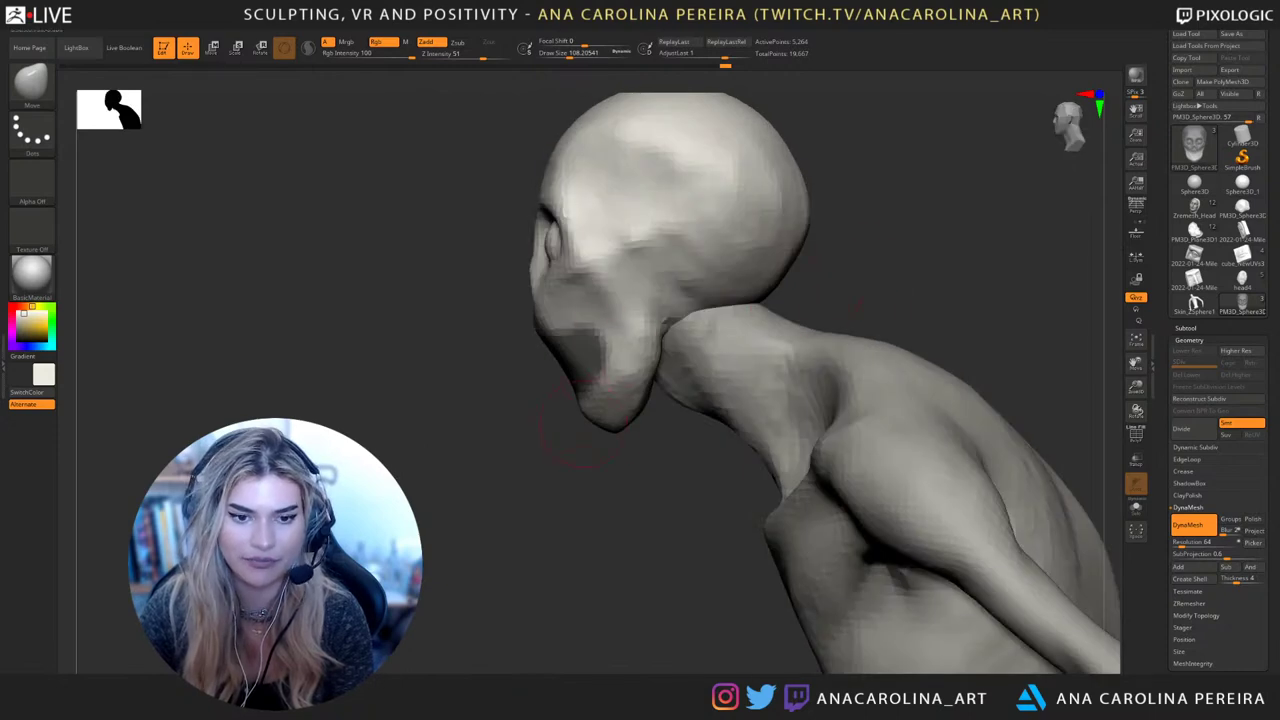
pyautogui.moveTo(583, 425); pyautogui.dragTo(535, 510)
pyautogui.keyDown('ctrl'); pyautogui.click(590, 515); pyautogui.keyUp('ctrl')
pyautogui.hotkey('ctrl', 'z')
pyautogui.keyDown('ctrl'); pyautogui.click(557, 526); pyautogui.keyUp('ctrl')
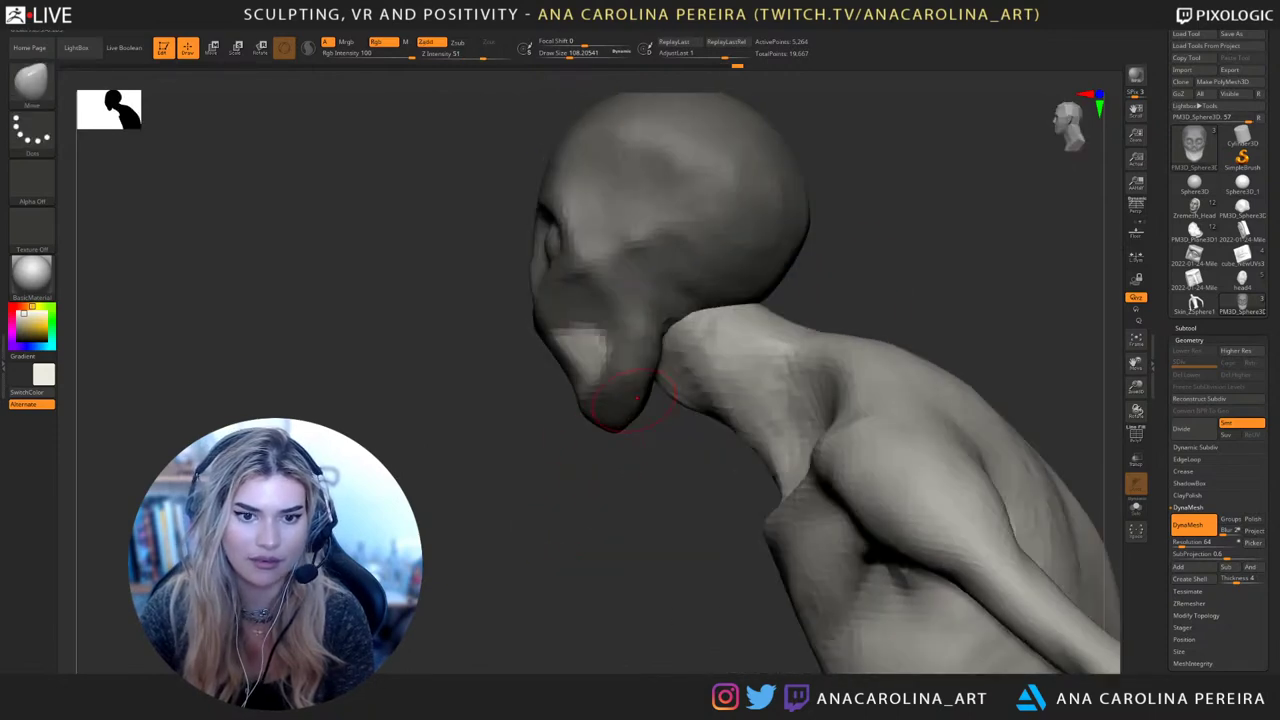
pyautogui.keyDown('ctrl'); pyautogui.moveTo(650, 388); pyautogui.dragTo(500, 262); pyautogui.keyUp('ctrl')
pyautogui.moveTo(568, 478); pyautogui.dragTo(677, 474)
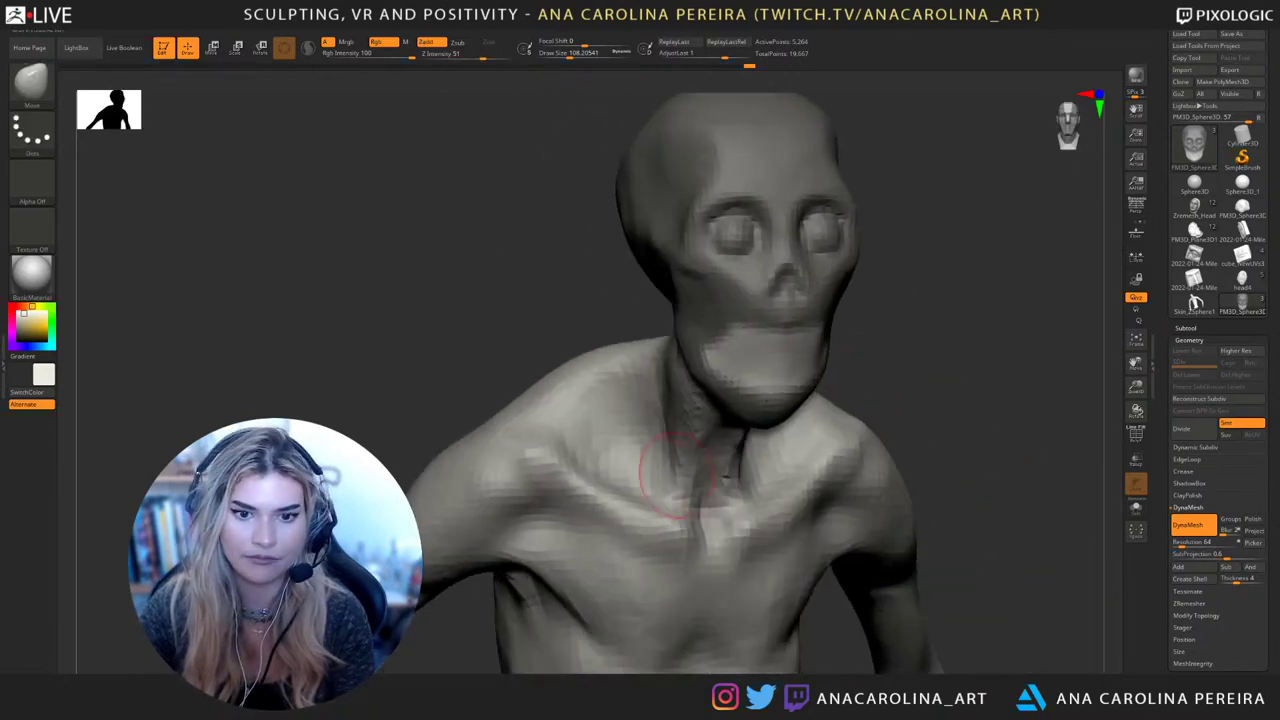
pyautogui.moveTo(872, 404); pyautogui.dragTo(948, 424)
pyautogui.keyDown('ctrl'); pyautogui.click(951, 423); pyautogui.keyUp('ctrl')
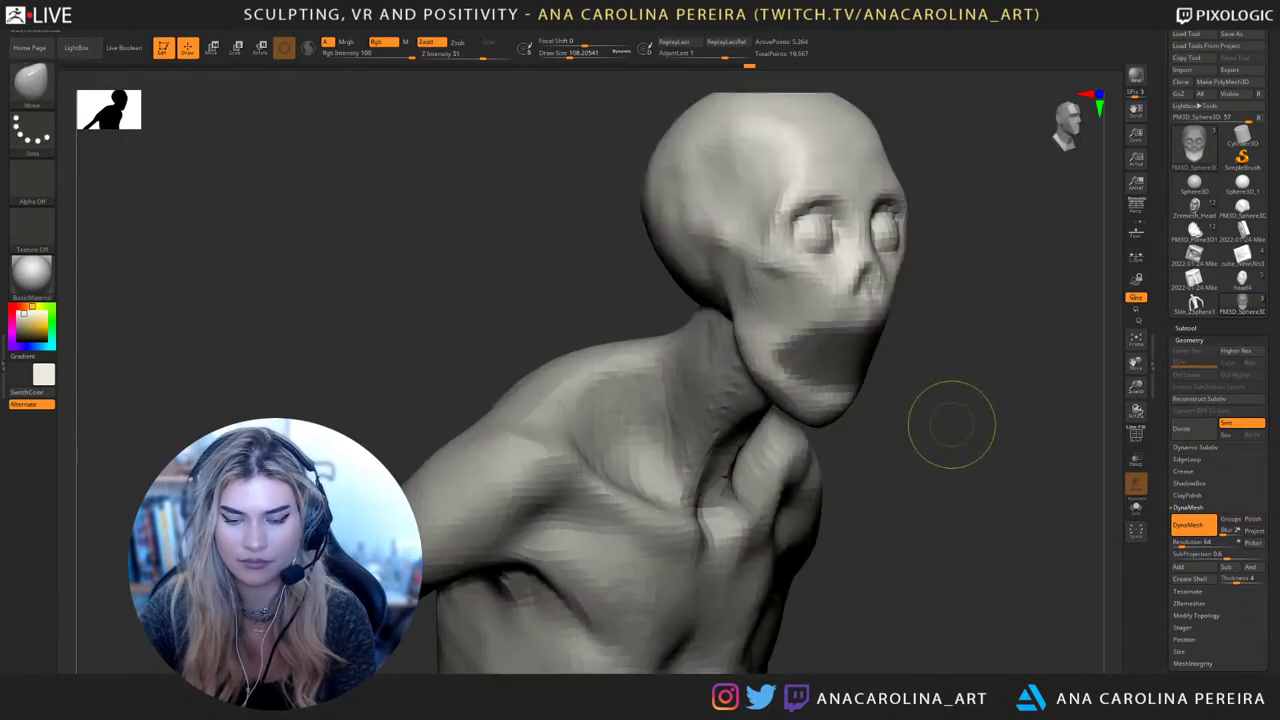
pyautogui.hotkey('ctrl', 'i')
# Push the unmasked mouth area inward with the gizmo, clear the mask and remesh the head with DynaMesh
pyautogui.press('w')
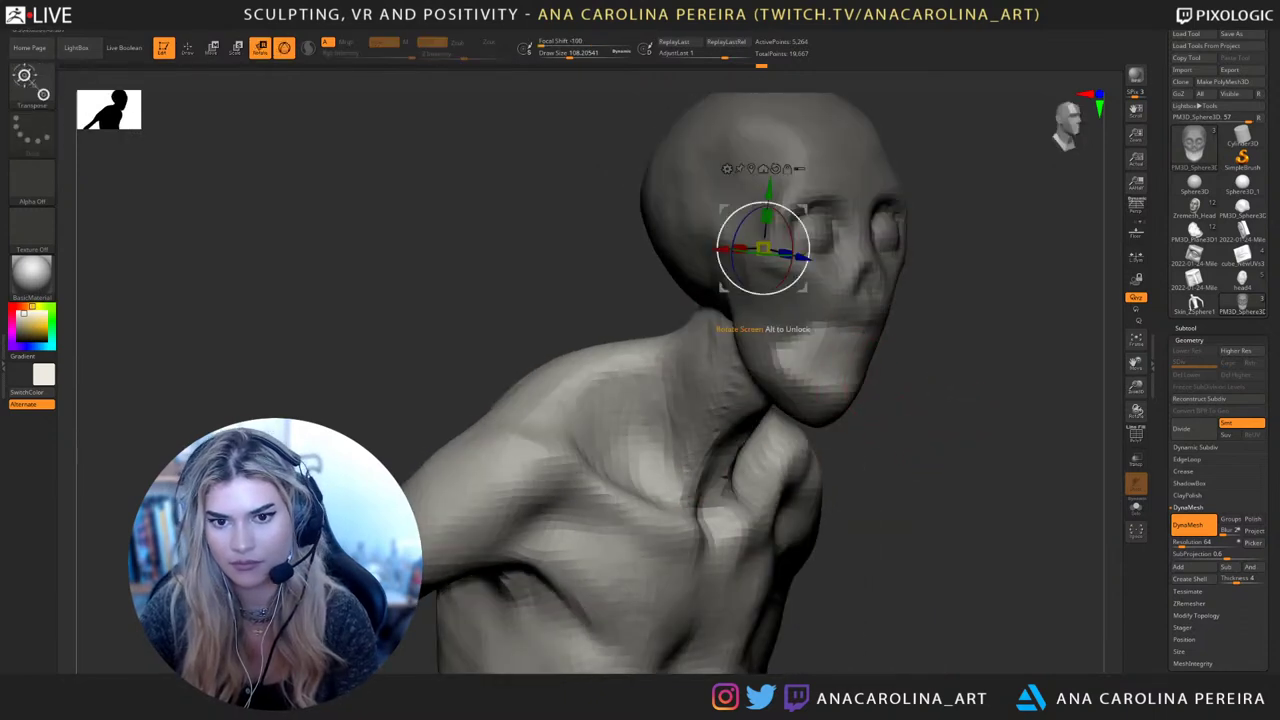
pyautogui.moveTo(804, 290); pyautogui.dragTo(795, 308)
pyautogui.moveTo(950, 330)
pyautogui.mouseDown()
pyautogui.moveTo(840, 333)
pyautogui.moveTo(802, 312)
pyautogui.mouseUp()
pyautogui.keyDown('ctrl'); pyautogui.moveTo(925, 335); pyautogui.dragTo(945, 352); pyautogui.keyUp('ctrl')
pyautogui.press('s')
pyautogui.keyDown('ctrl'); pyautogui.moveTo(945, 300); pyautogui.dragTo(975, 330); pyautogui.keyUp('ctrl')
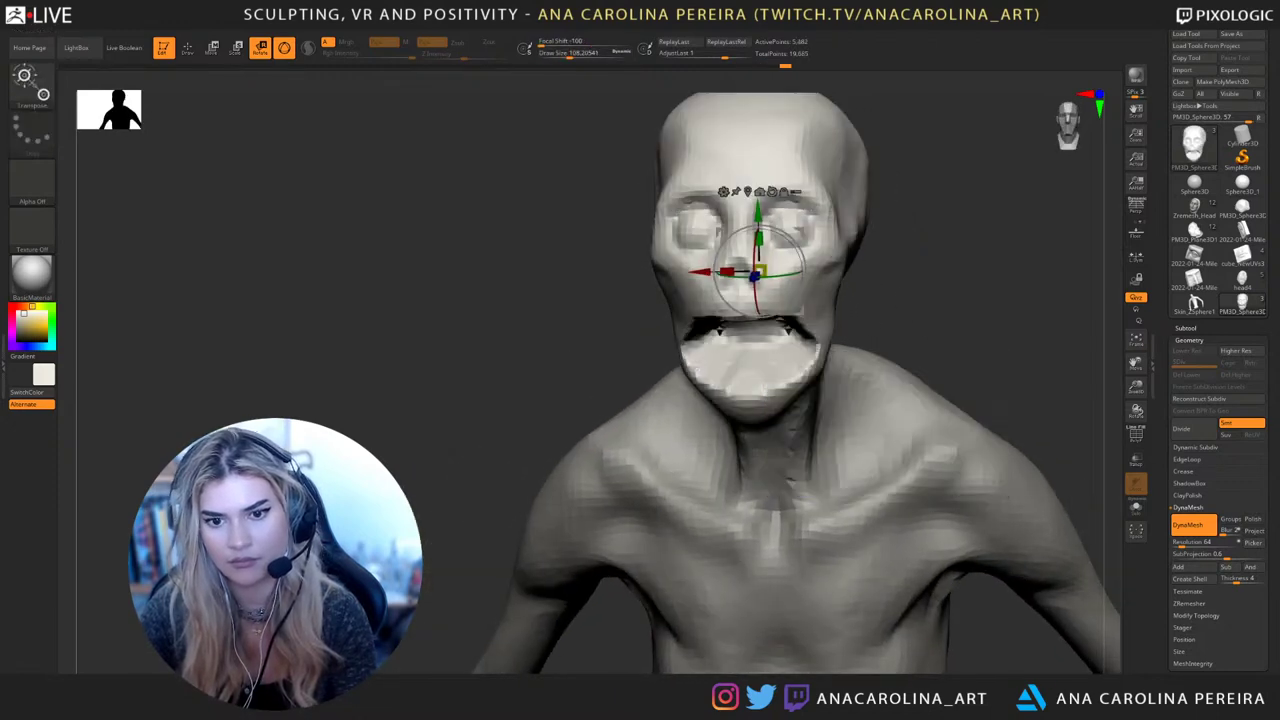
pyautogui.keyDown('alt'); pyautogui.moveTo(965, 420); pyautogui.dragTo(960, 340); pyautogui.keyUp('alt')
pyautogui.moveTo(950, 400)
pyautogui.mouseDown()
pyautogui.moveTo(1040, 405)
pyautogui.moveTo(965, 430)
pyautogui.moveTo(1030, 428)
pyautogui.mouseUp()
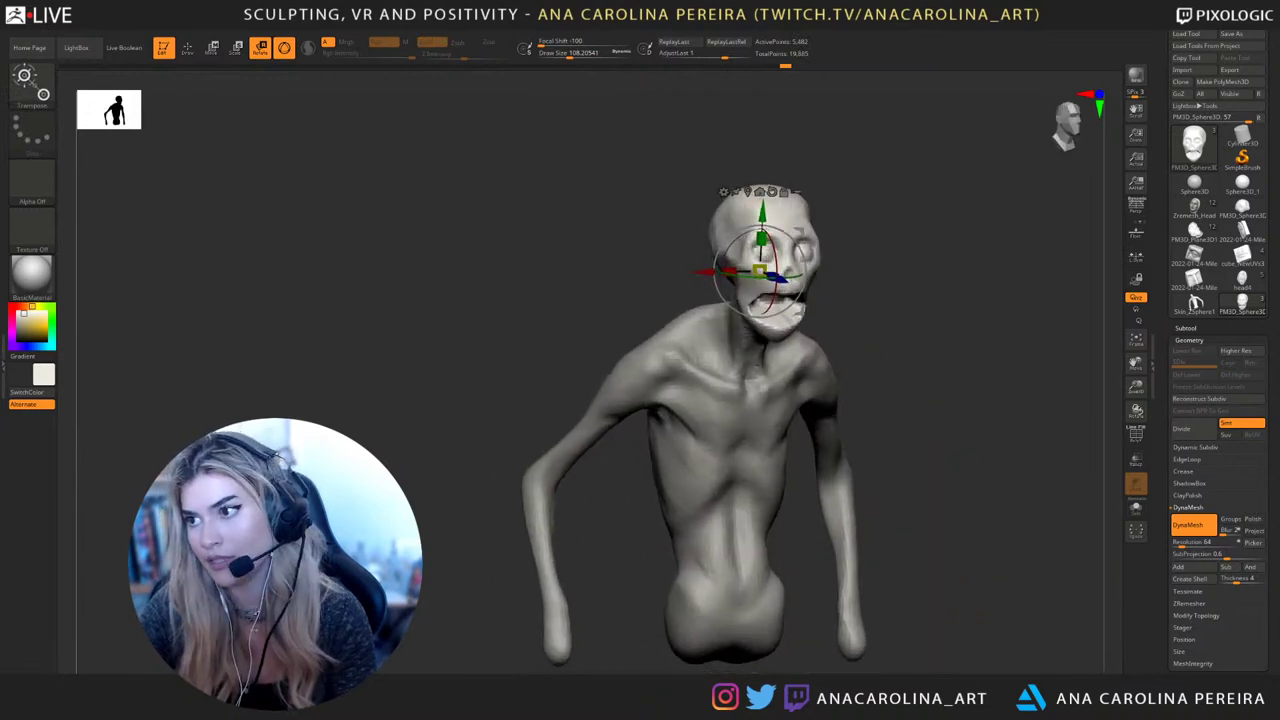
pyautogui.keyDown('alt'); pyautogui.moveTo(985, 350); pyautogui.dragTo(990, 450); pyautogui.keyUp('alt')
# Undo the remeshed mouth cavity and its masking to restore the closed mouth
pyautogui.hotkey('ctrl', 'z')
pyautogui.hotkey('ctrl', 'z')
pyautogui.hotkey('ctrl', 'z')
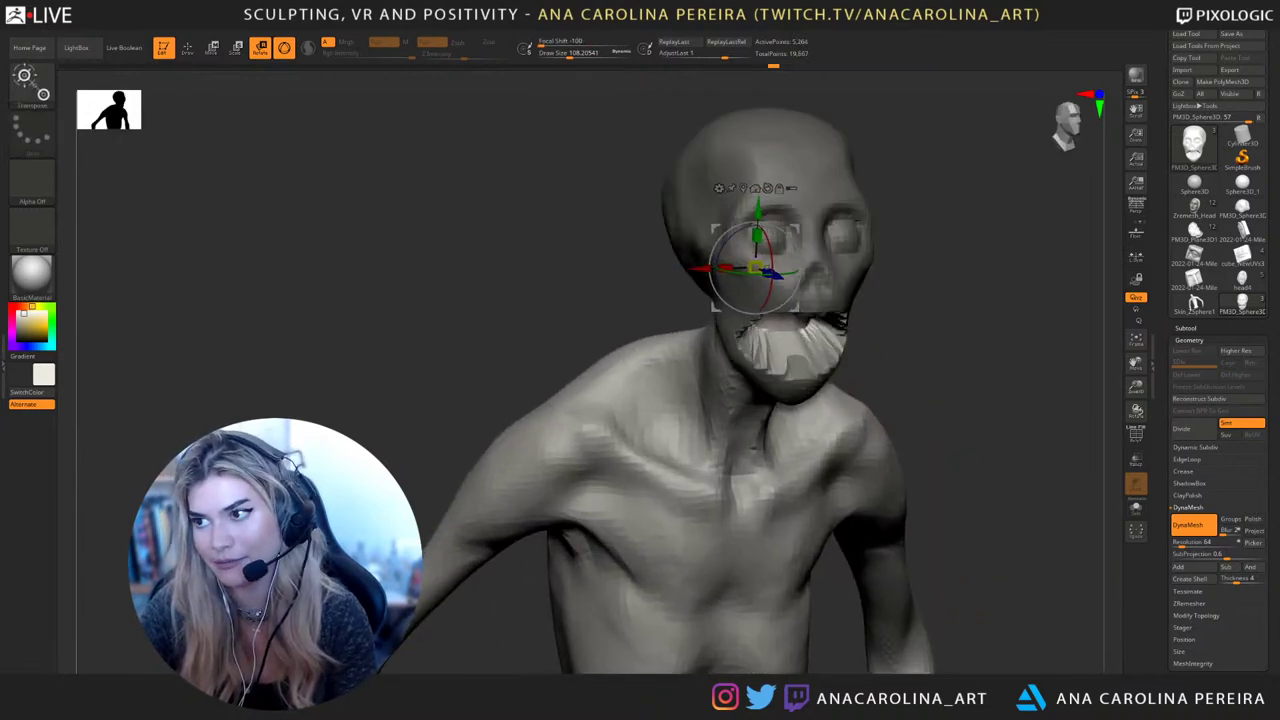
pyautogui.hotkey('ctrl', 'z')
pyautogui.hotkey('ctrl', 'z')
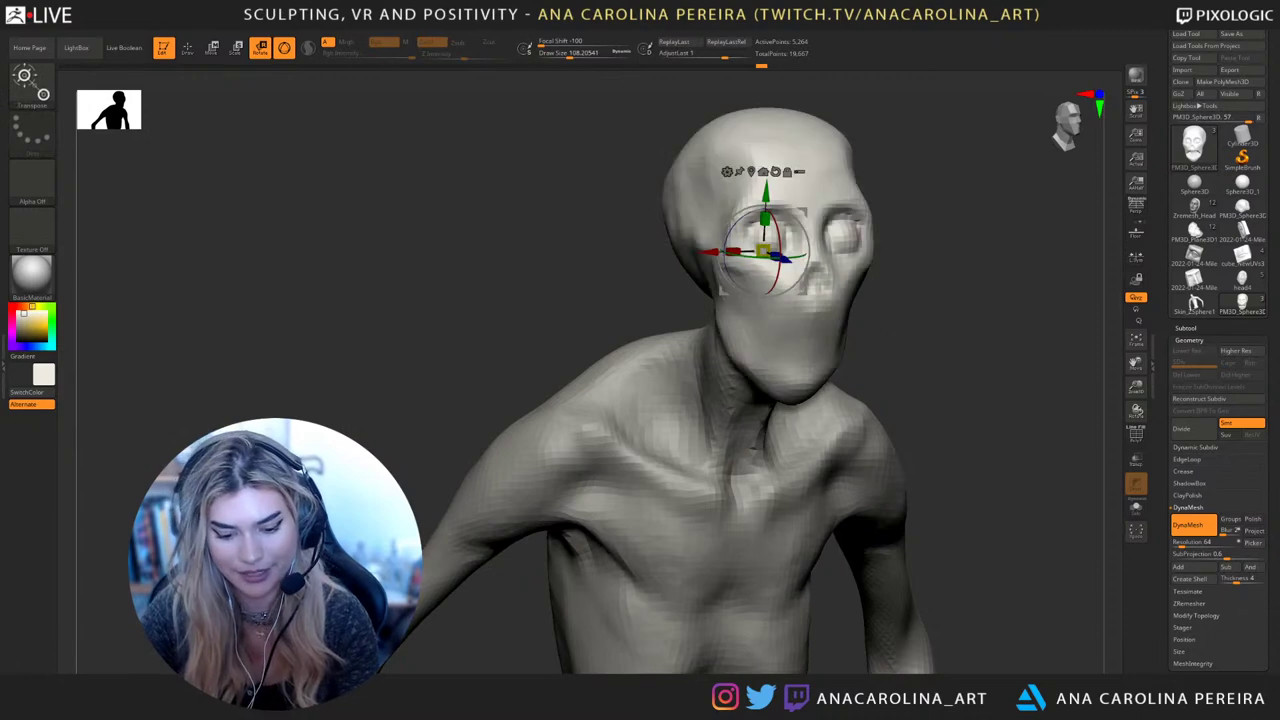
# Switch to ClayBuildup at a draw size of about 80 and change the masking brush from lasso to MaskPen
pyautogui.press('q')
pyautogui.press('b')
pyautogui.press('c')
pyautogui.press('b')
pyautogui.press('space')
pyautogui.moveTo(975, 330); pyautogui.dragTo(936, 332)
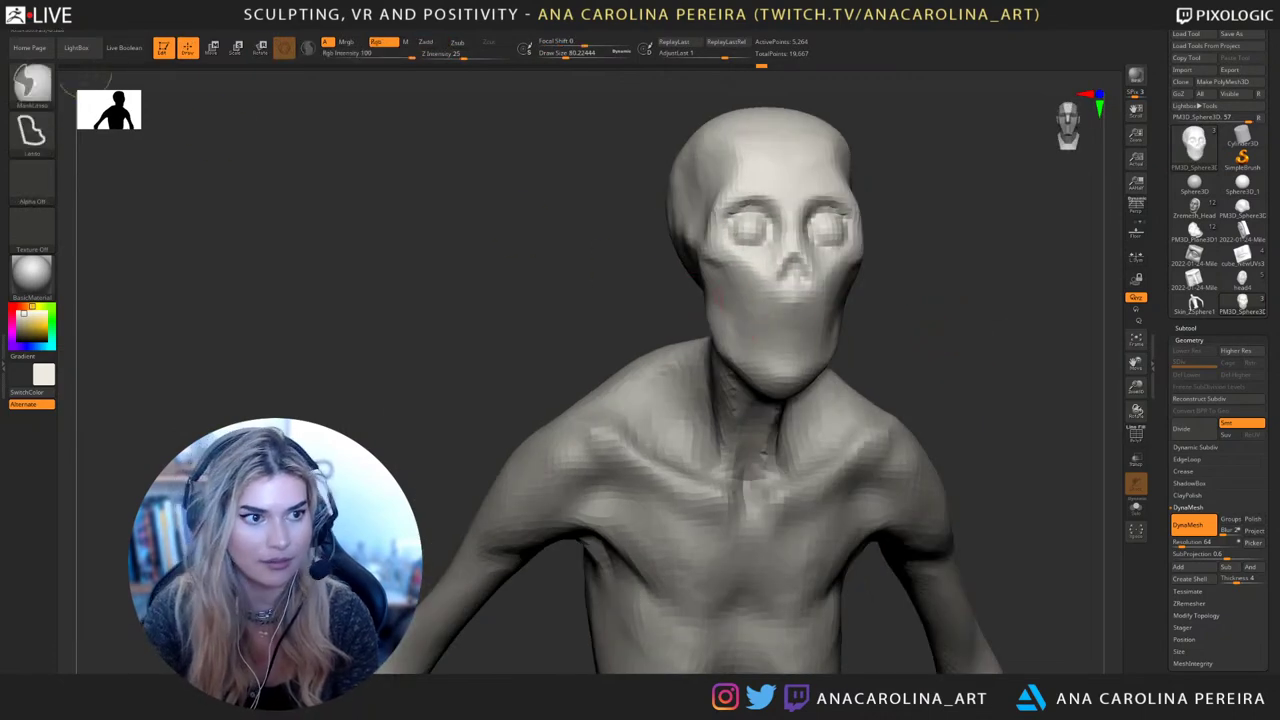
pyautogui.keyDown('ctrl'); pyautogui.click(36, 86); pyautogui.keyUp('ctrl')
pyautogui.keyDown('ctrl'); pyautogui.click(141, 94); pyautogui.keyUp('ctrl')
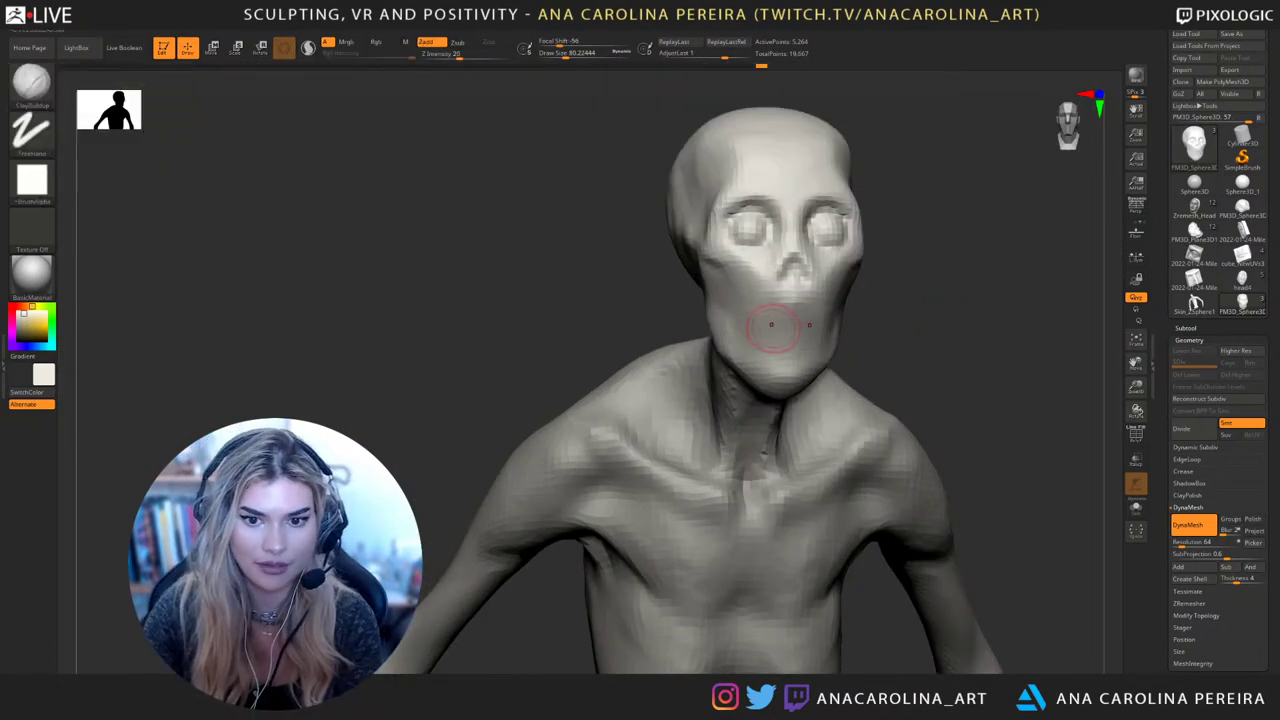
# Paint a mask over the mouth opening with MaskPen at a draw size of about 54, widening it toward both cheeks
pyautogui.press('space')
pyautogui.moveTo(772, 329); pyautogui.dragTo(766, 332)
pyautogui.press('ctrl')
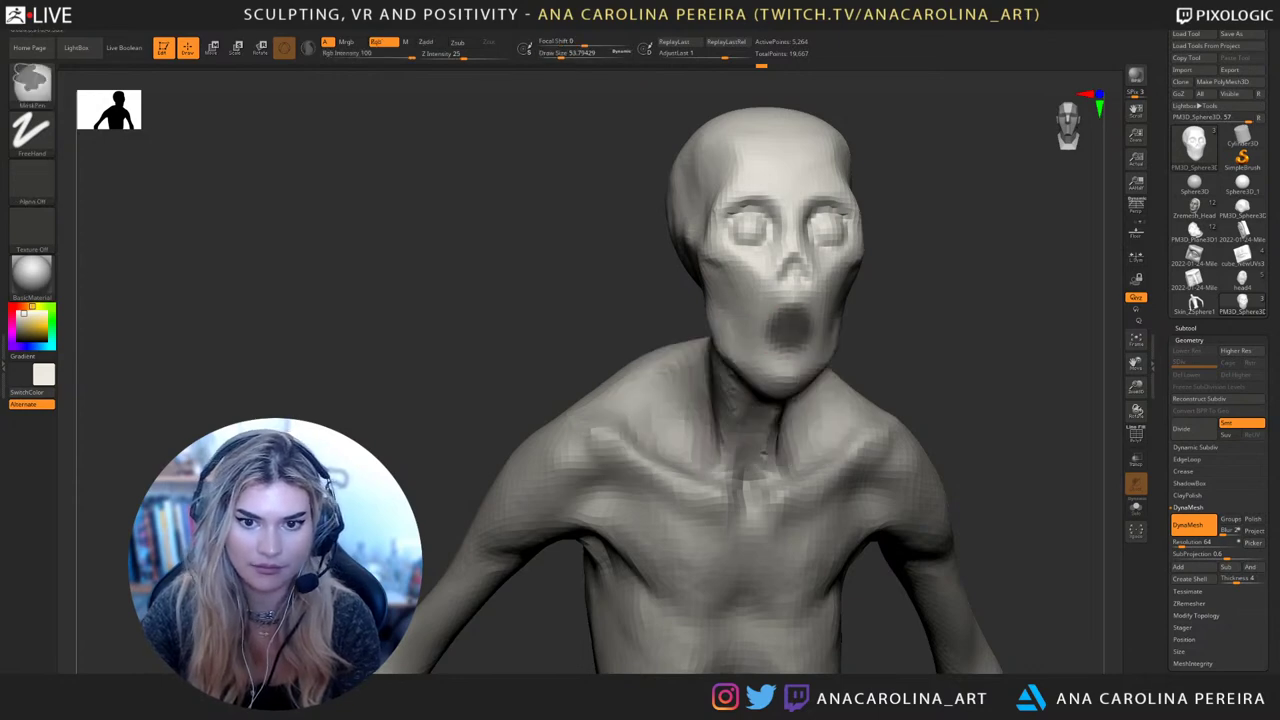
pyautogui.moveTo(640, 340); pyautogui.dragTo(525, 350)
pyautogui.keyDown('ctrl'); pyautogui.moveTo(540, 370); pyautogui.dragTo(590, 430); pyautogui.keyUp('ctrl')
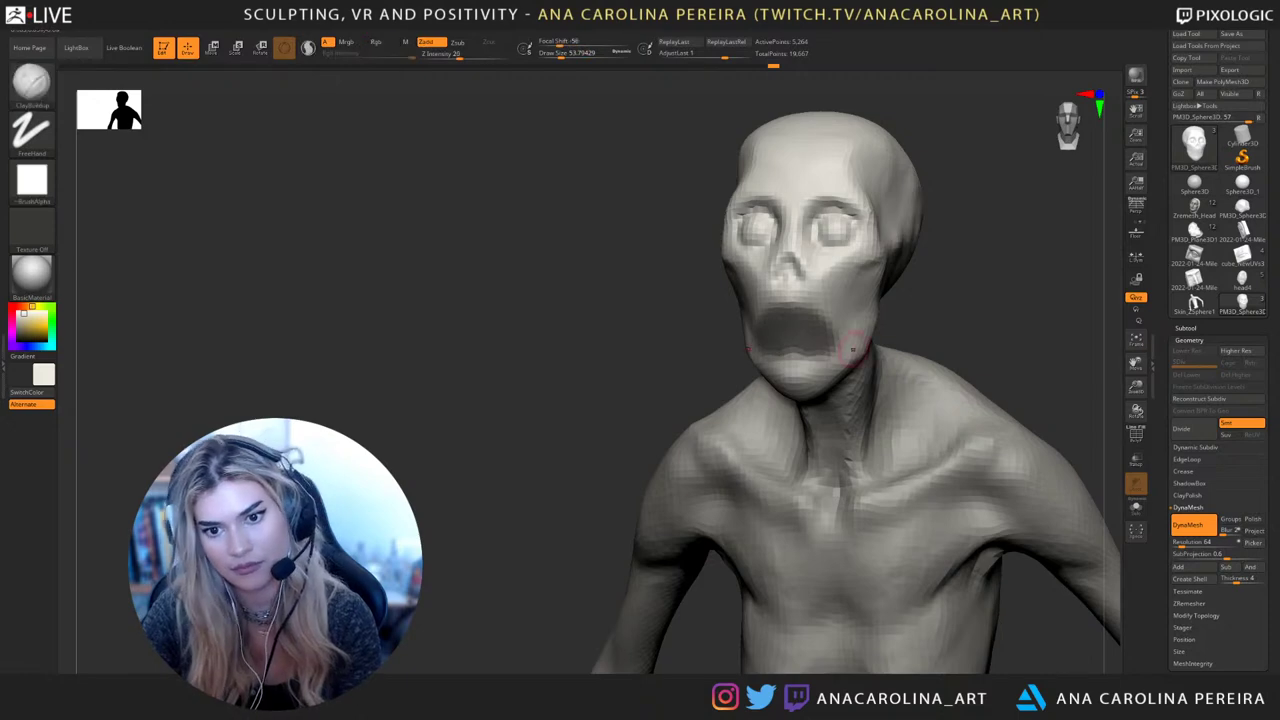
# Use the scale gizmo to sink the mouth area inward, opening a cavity between the jaws
pyautogui.moveTo(806, 320)
pyautogui.mouseDown()
pyautogui.moveTo(966, 360)
pyautogui.moveTo(910, 352)
pyautogui.mouseUp()
pyautogui.press('e')
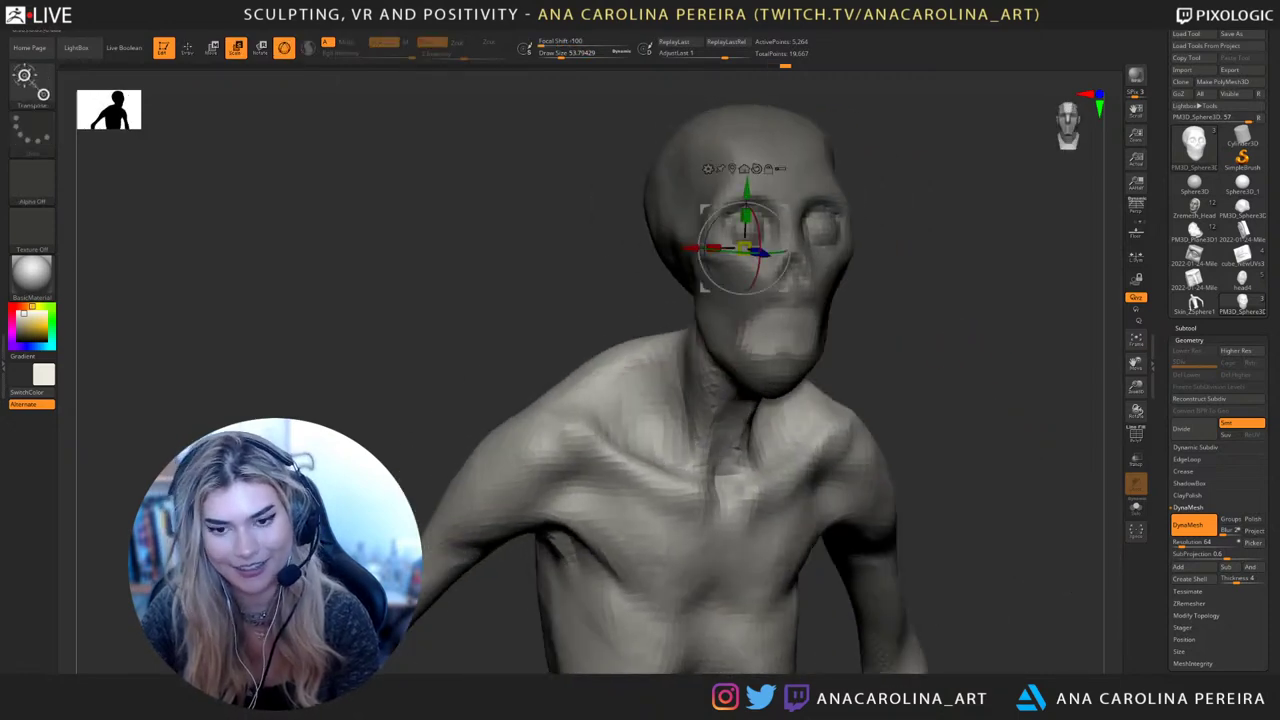
pyautogui.press('space')
pyautogui.moveTo(744, 248)
pyautogui.mouseDown()
pyautogui.moveTo(762, 244)
pyautogui.moveTo(734, 251)
pyautogui.mouseUp()
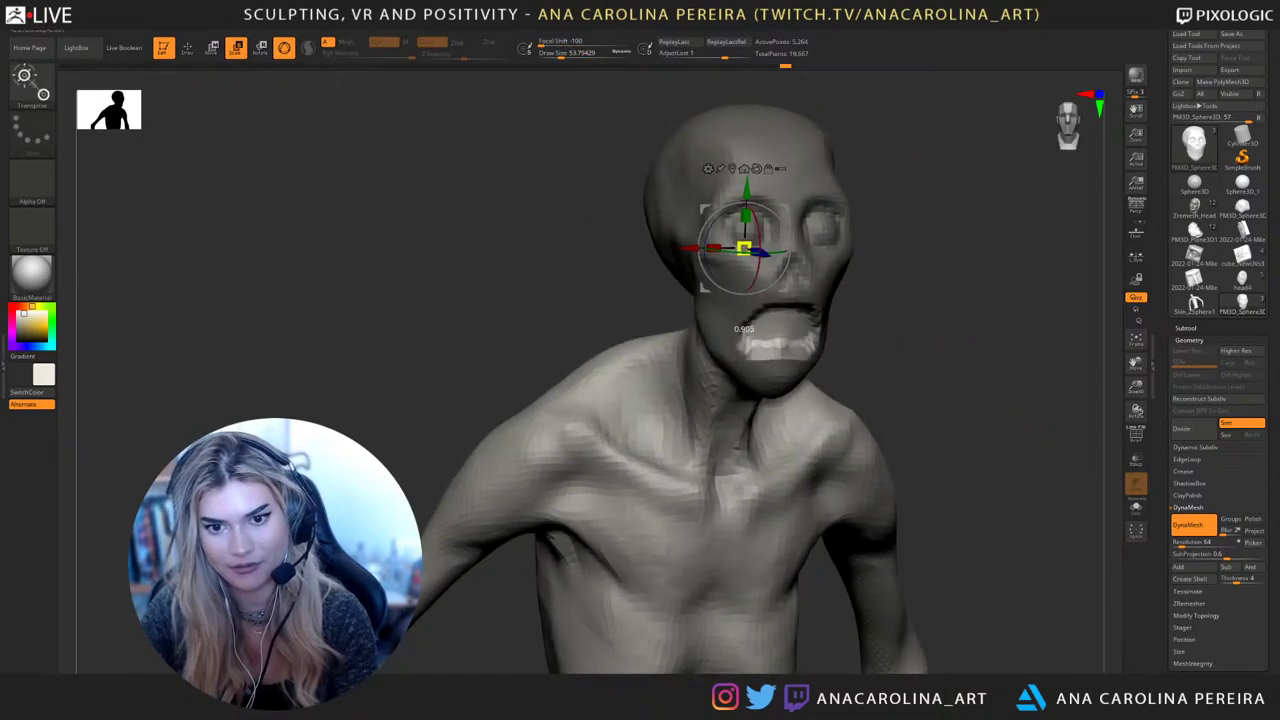
pyautogui.moveTo(793, 284); pyautogui.dragTo(793, 292)
pyautogui.moveTo(744, 256); pyautogui.dragTo(774, 252)
pyautogui.moveTo(744, 345); pyautogui.dragTo(744, 343)
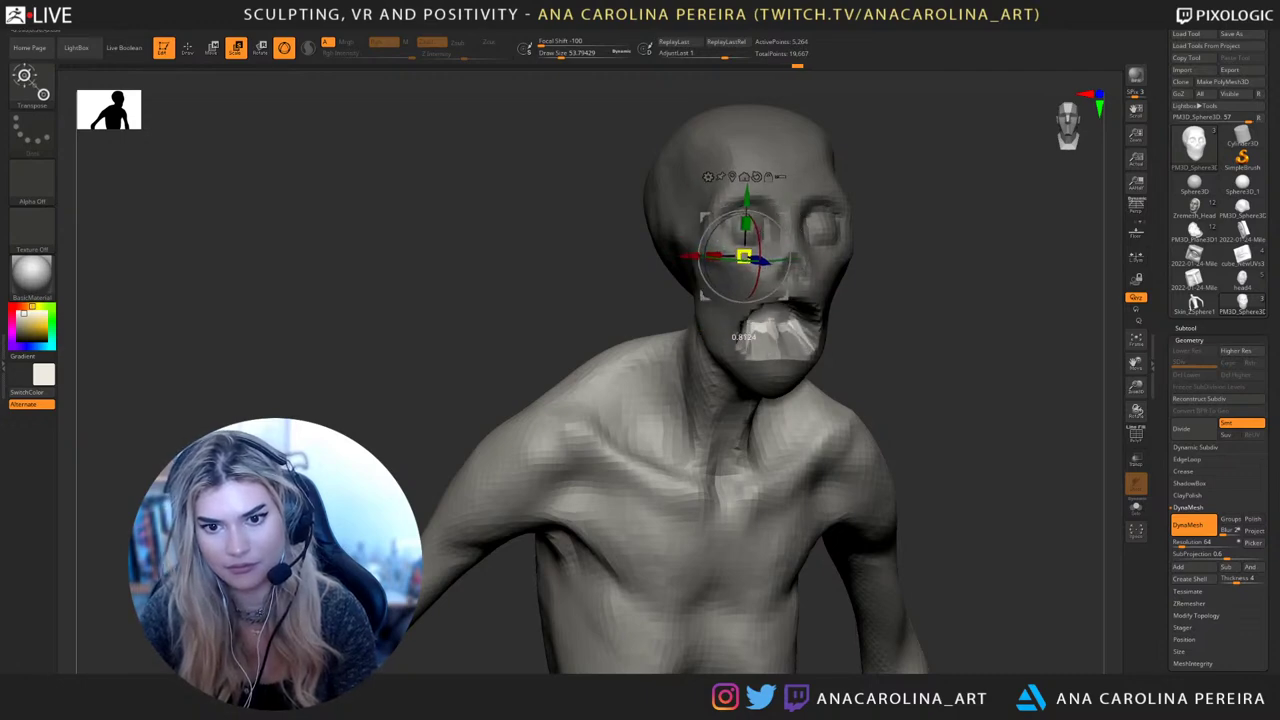
pyautogui.moveTo(1005, 285); pyautogui.dragTo(800, 296)
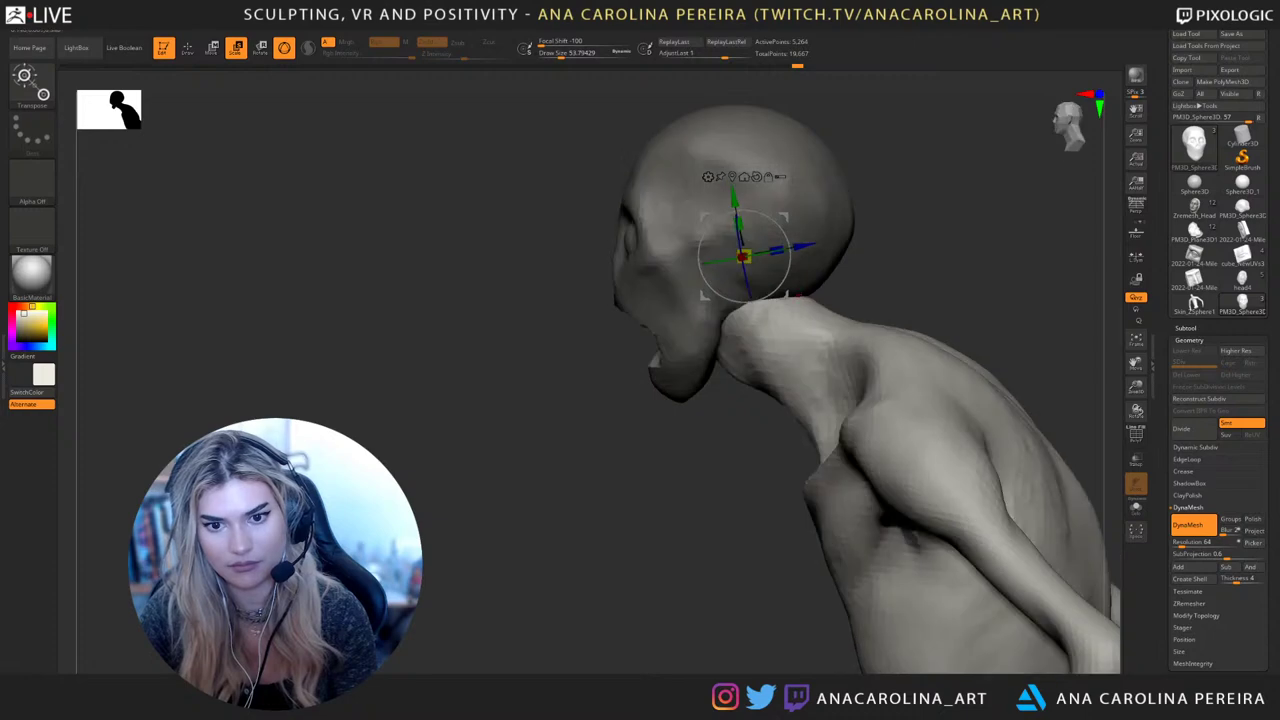
pyautogui.moveTo(590, 288); pyautogui.dragTo(794, 262)
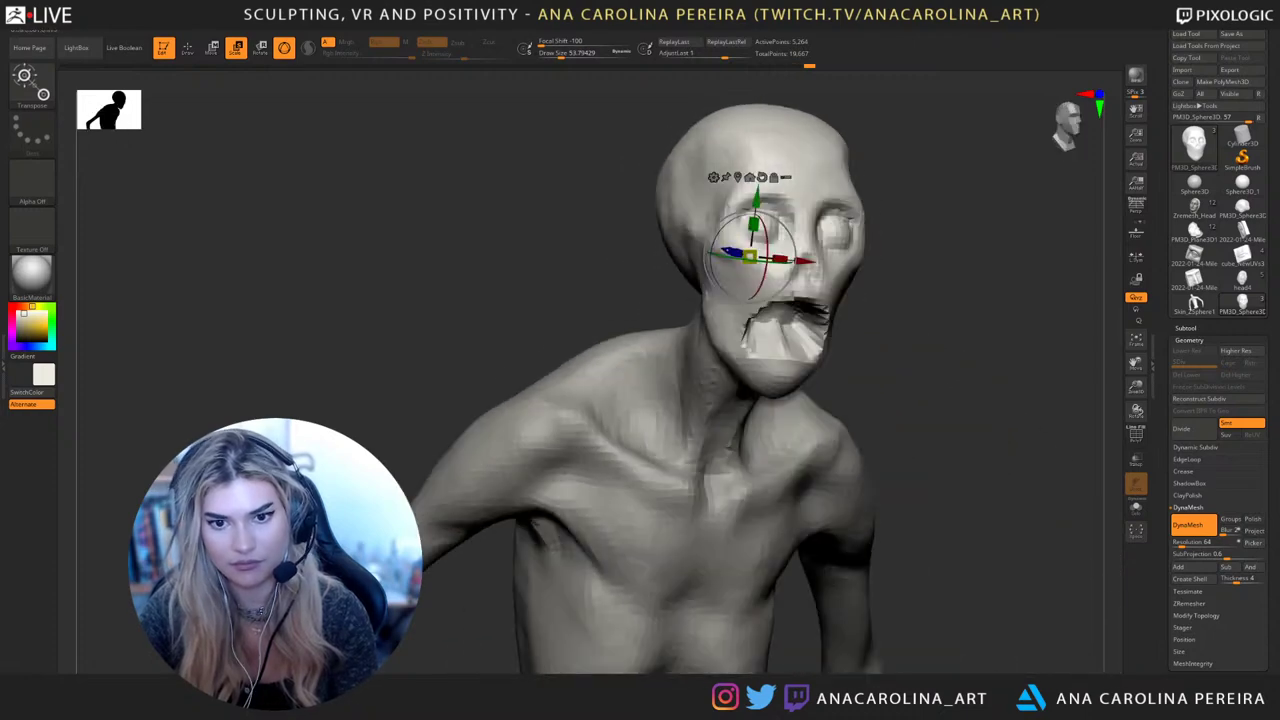
# Switch to the Move brush and enlarge its draw size to about 145
pyautogui.press('b')
pyautogui.press('m')
pyautogui.press('v')
pyautogui.moveTo(986, 320)
pyautogui.mouseDown()
pyautogui.moveTo(935, 322)
pyautogui.moveTo(915, 260)
pyautogui.moveTo(1006, 86)
pyautogui.mouseUp()
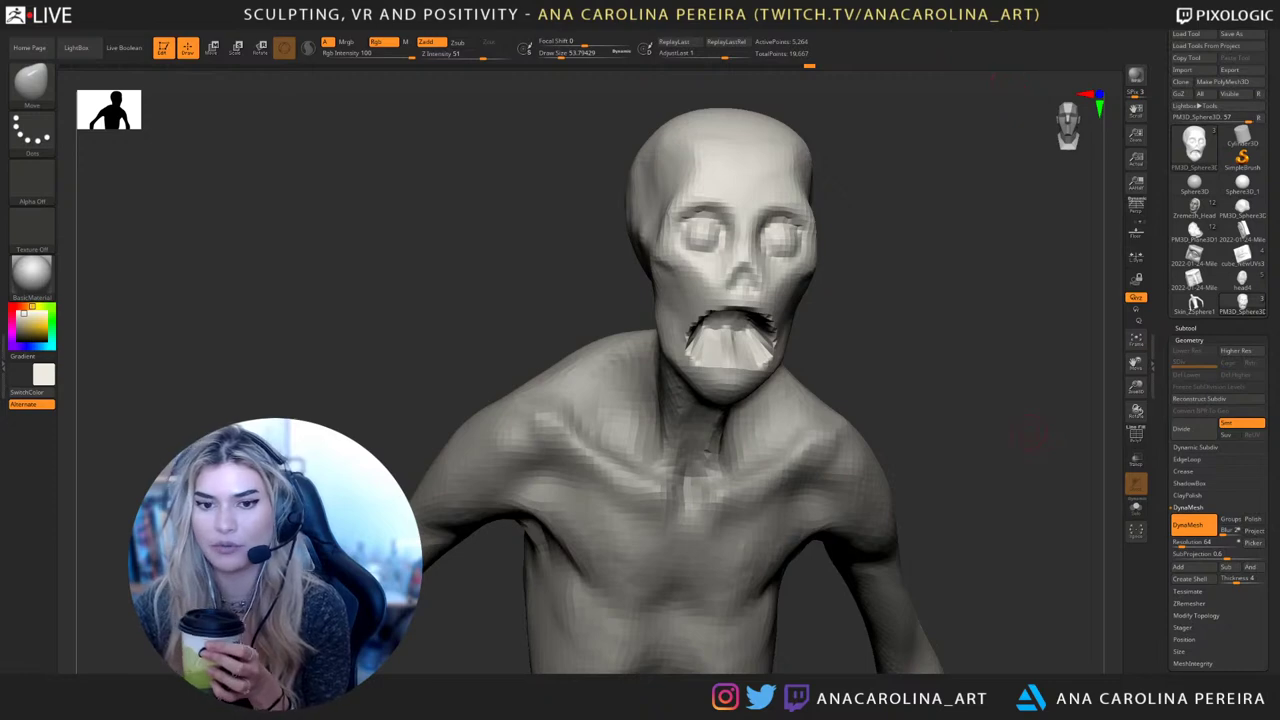
pyautogui.moveTo(1032, 432); pyautogui.dragTo(1028, 431)
pyautogui.press('b')
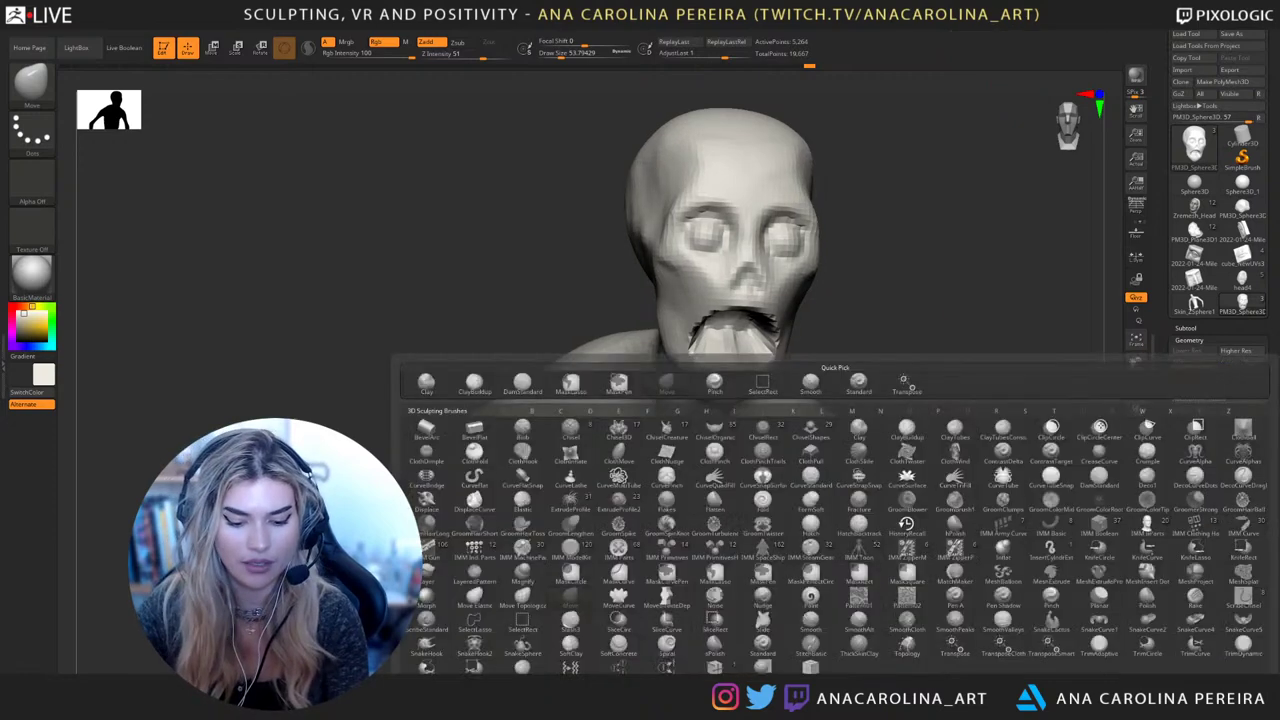
pyautogui.press('m')
pyautogui.press('v')
pyautogui.moveTo(955, 390); pyautogui.dragTo(946, 382)
pyautogui.press('s')
pyautogui.moveTo(899, 445); pyautogui.dragTo(925, 445)
# Smooth the stretched, jagged surface between the lower lip and the inside of the mouth
pyautogui.keyDown('shift'); pyautogui.moveTo(764, 328); pyautogui.dragTo(733, 342); pyautogui.keyUp('shift')
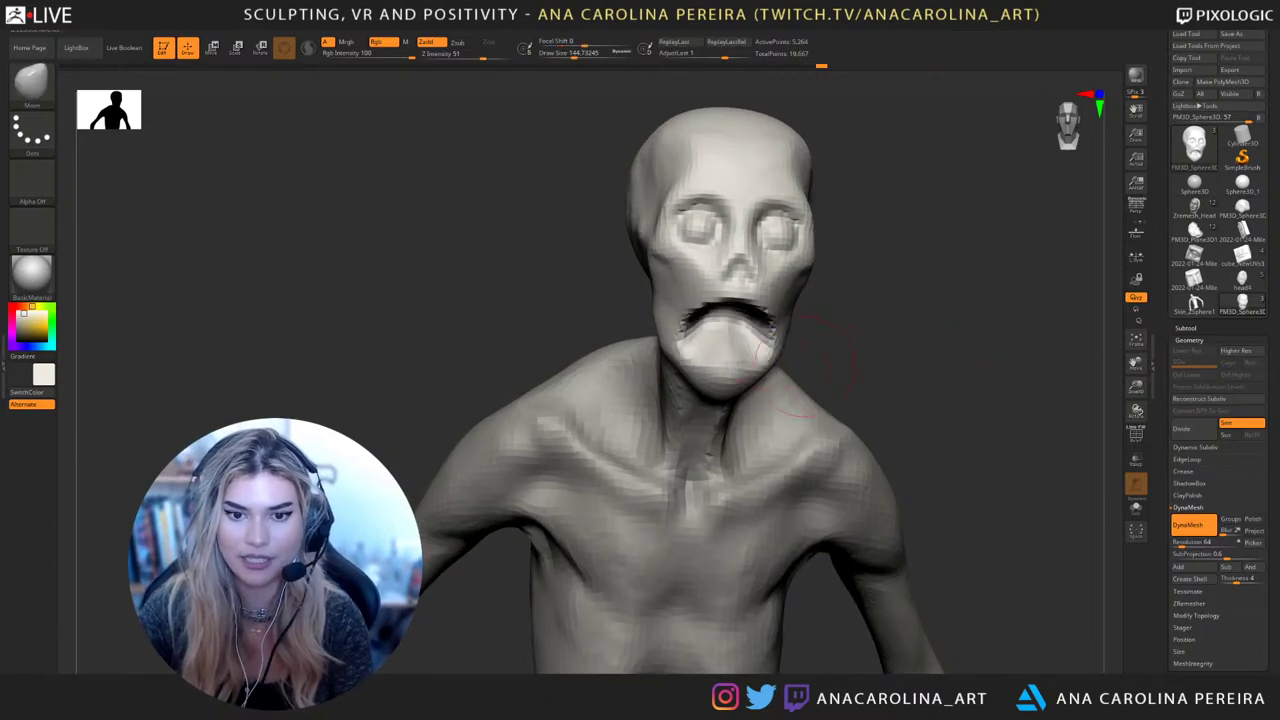
pyautogui.moveTo(900, 352); pyautogui.dragTo(838, 358)
pyautogui.keyDown('shift'); pyautogui.moveTo(755, 338); pyautogui.dragTo(727, 347); pyautogui.keyUp('shift')
pyautogui.moveTo(862, 364); pyautogui.dragTo(948, 344)
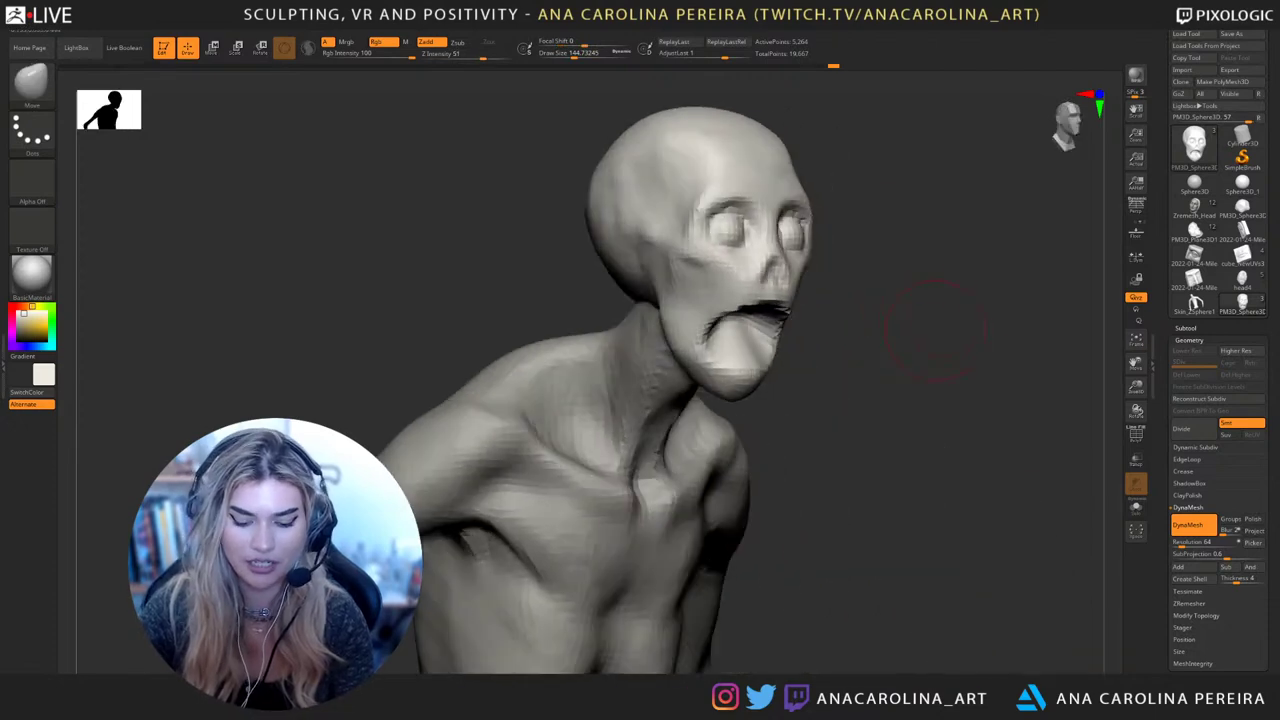
# Carve the inside of the mouth deeper with subtractive ClayBuildup strokes at a draw size of about 116
pyautogui.press('b')
pyautogui.press('c')
pyautogui.press('b')
pyautogui.moveTo(930, 290); pyautogui.dragTo(895, 310)
pyautogui.press('s')
pyautogui.moveTo(850, 375); pyautogui.dragTo(866, 375)
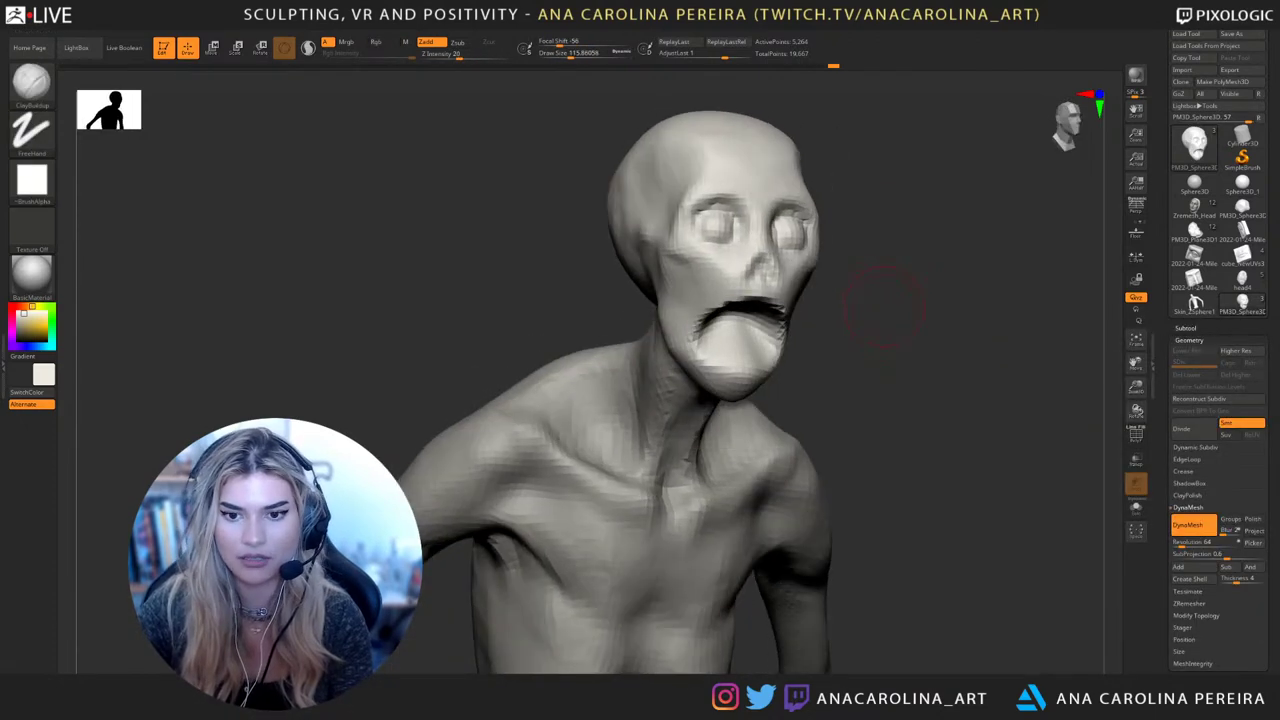
pyautogui.moveTo(872, 300); pyautogui.dragTo(825, 305)
pyautogui.keyDown('alt'); pyautogui.moveTo(742, 332); pyautogui.dragTo(745, 335); pyautogui.keyUp('alt')
pyautogui.moveTo(880, 345); pyautogui.dragTo(803, 352)
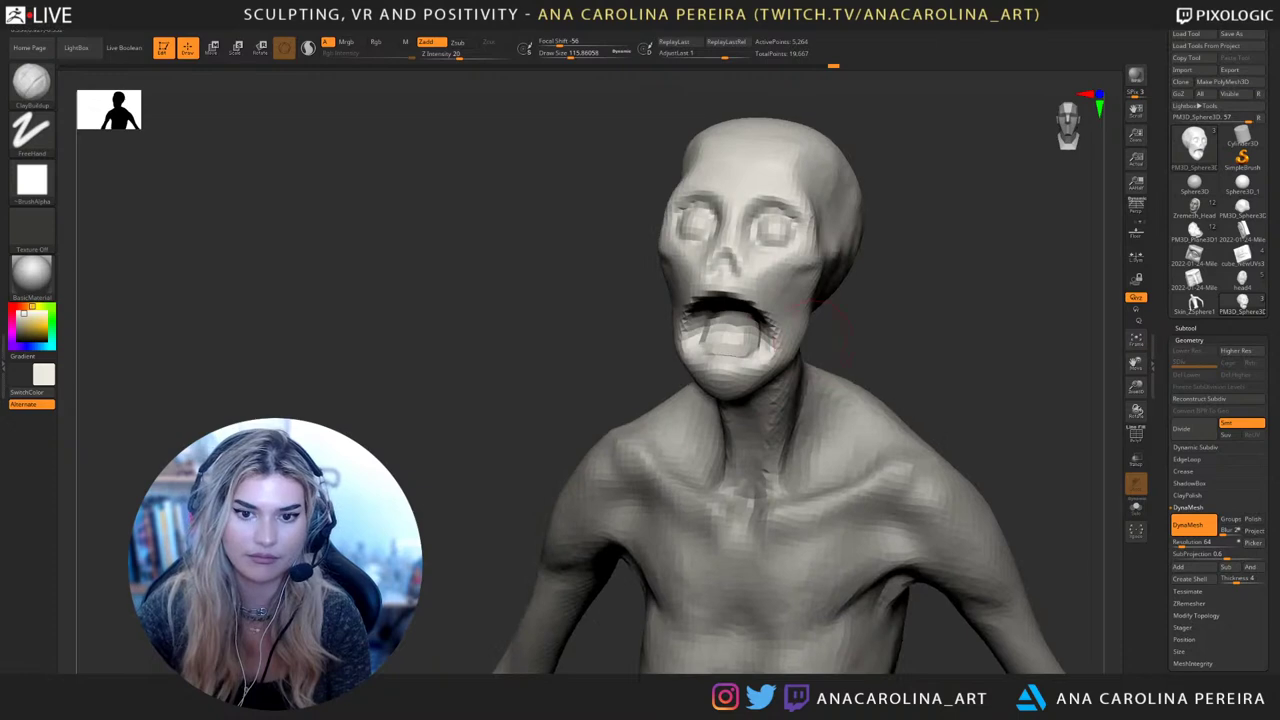
pyautogui.keyDown('alt'); pyautogui.moveTo(706, 330); pyautogui.dragTo(745, 334); pyautogui.keyUp('alt')
pyautogui.moveTo(852, 432); pyautogui.dragTo(905, 370)
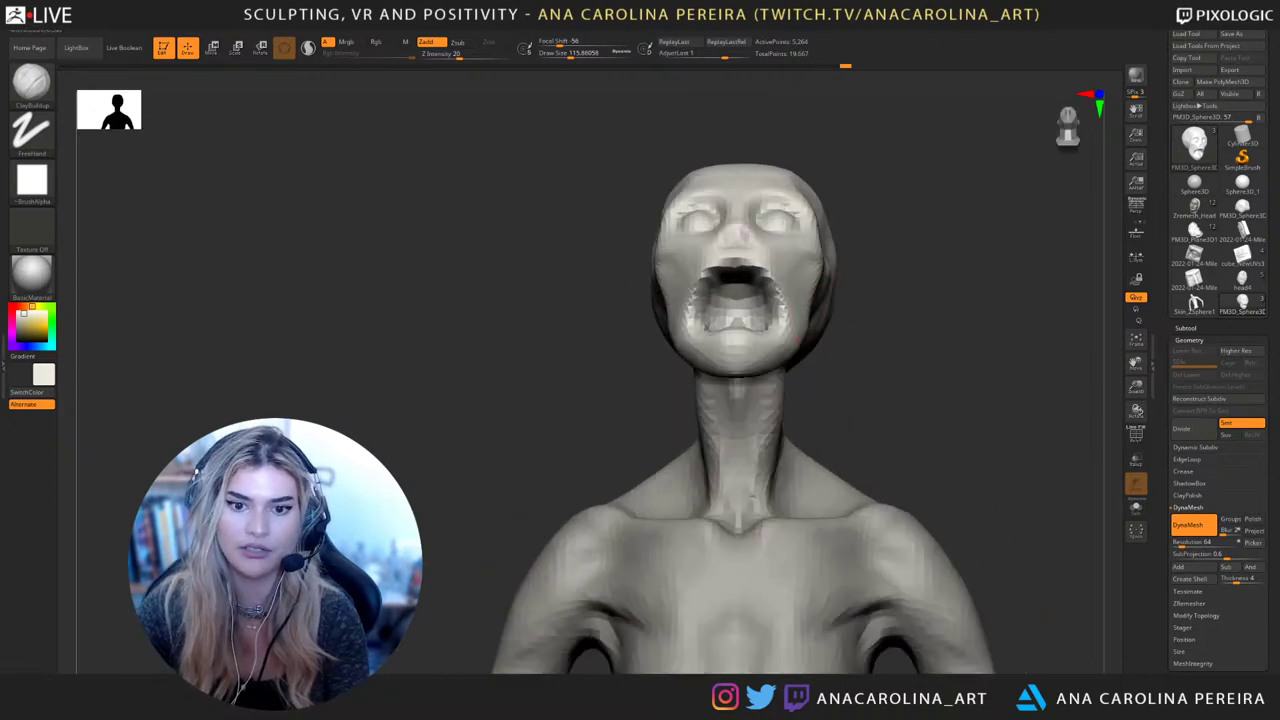
# Reshape the mouth opening and its corners with the Move brush, raising the draw size to about 94
pyautogui.moveTo(845, 268)
pyautogui.mouseDown()
pyautogui.moveTo(884, 318)
pyautogui.moveTo(858, 336)
pyautogui.moveTo(908, 316)
pyautogui.moveTo(880, 370)
pyautogui.mouseUp()
pyautogui.moveTo(835, 302)
pyautogui.mouseDown()
pyautogui.moveTo(925, 290)
pyautogui.moveTo(898, 317)
pyautogui.moveTo(872, 312)
pyautogui.moveTo(858, 335)
pyautogui.moveTo(891, 300)
pyautogui.moveTo(895, 370)
pyautogui.moveTo(713, 298)
pyautogui.mouseUp()
pyautogui.press('b')
pyautogui.press('m')
pyautogui.press('v')
pyautogui.press('space')
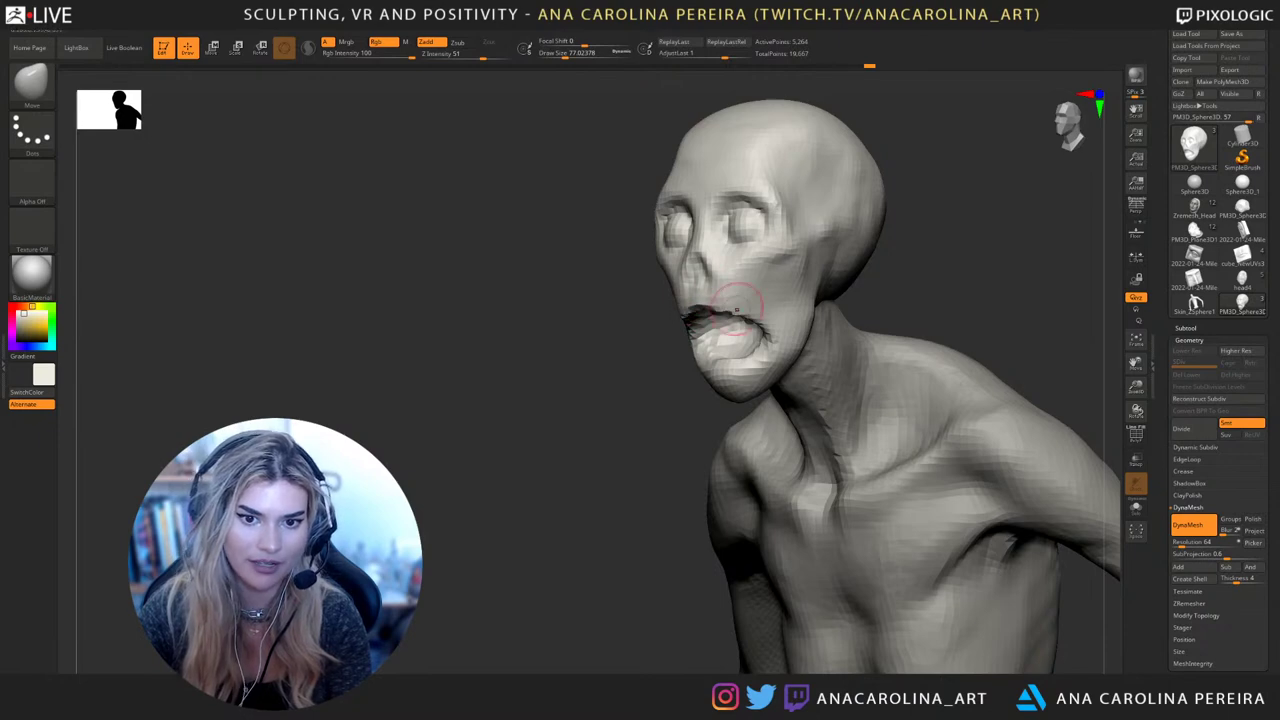
pyautogui.moveTo(600, 345); pyautogui.dragTo(875, 366)
pyautogui.press('space')
pyautogui.moveTo(928, 304); pyautogui.dragTo(936, 304)
pyautogui.moveTo(925, 315); pyautogui.dragTo(1070, 320)
pyautogui.moveTo(699, 349)
pyautogui.mouseDown()
pyautogui.moveTo(723, 346)
pyautogui.moveTo(706, 350)
pyautogui.mouseUp()
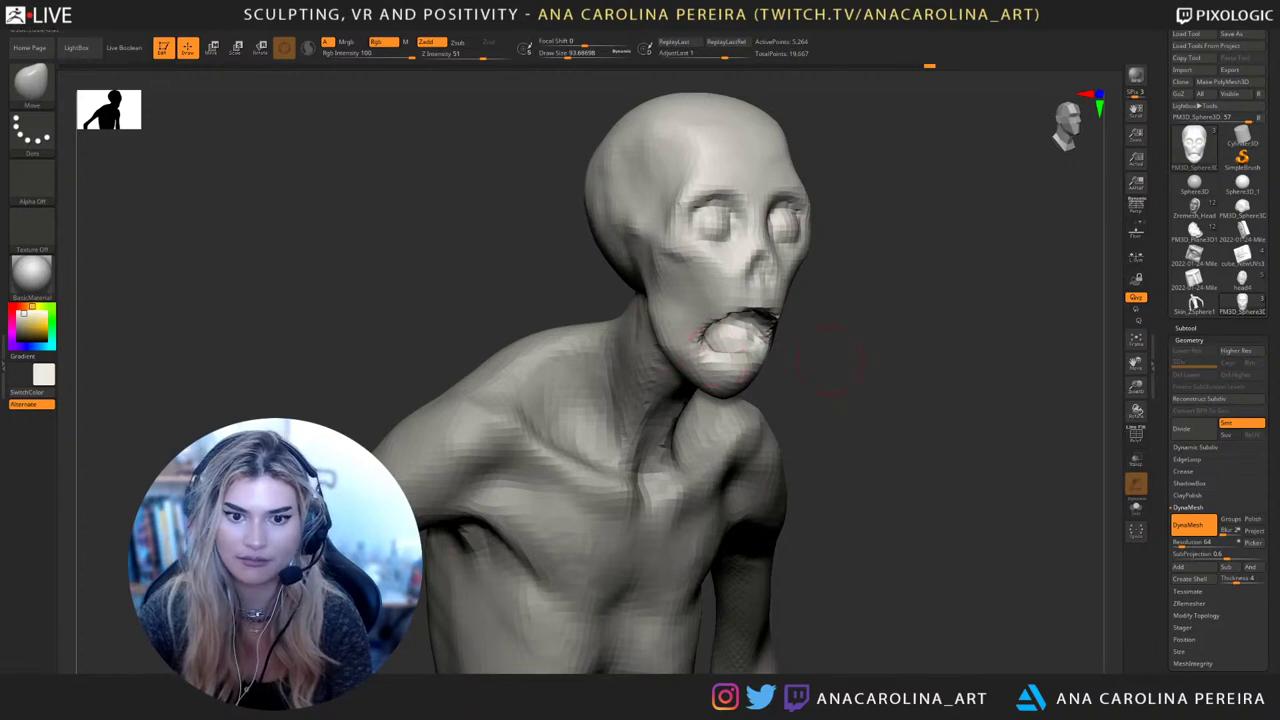
# Smooth the lower lip and refine the outline of the open jaw around the mouth
pyautogui.moveTo(860, 370)
pyautogui.keyDown('shift'); pyautogui.mouseDown()
pyautogui.moveTo(752, 377)
pyautogui.moveTo(791, 344)
pyautogui.moveTo(757, 364)
pyautogui.mouseUp(); pyautogui.keyUp('shift')
pyautogui.moveTo(868, 325); pyautogui.dragTo(780, 325)
pyautogui.moveTo(793, 322); pyautogui.dragTo(788, 317)
pyautogui.moveTo(868, 290); pyautogui.dragTo(925, 278)
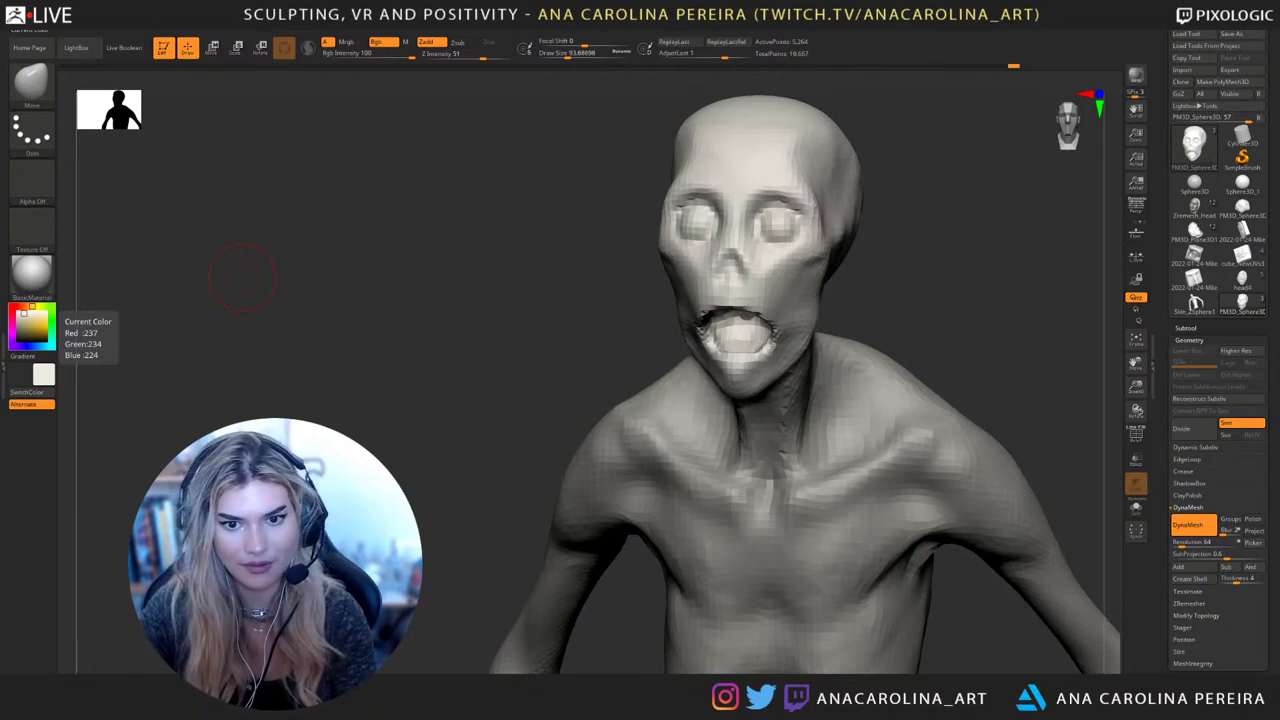
# Enlarge the Move brush to a draw size of about 197
pyautogui.press('b')
pyautogui.moveTo(928, 286)
pyautogui.mouseDown()
pyautogui.moveTo(868, 290)
pyautogui.moveTo(960, 275)
pyautogui.mouseUp()
pyautogui.press('m')
pyautogui.press('v')
pyautogui.press('space')
pyautogui.press('space')
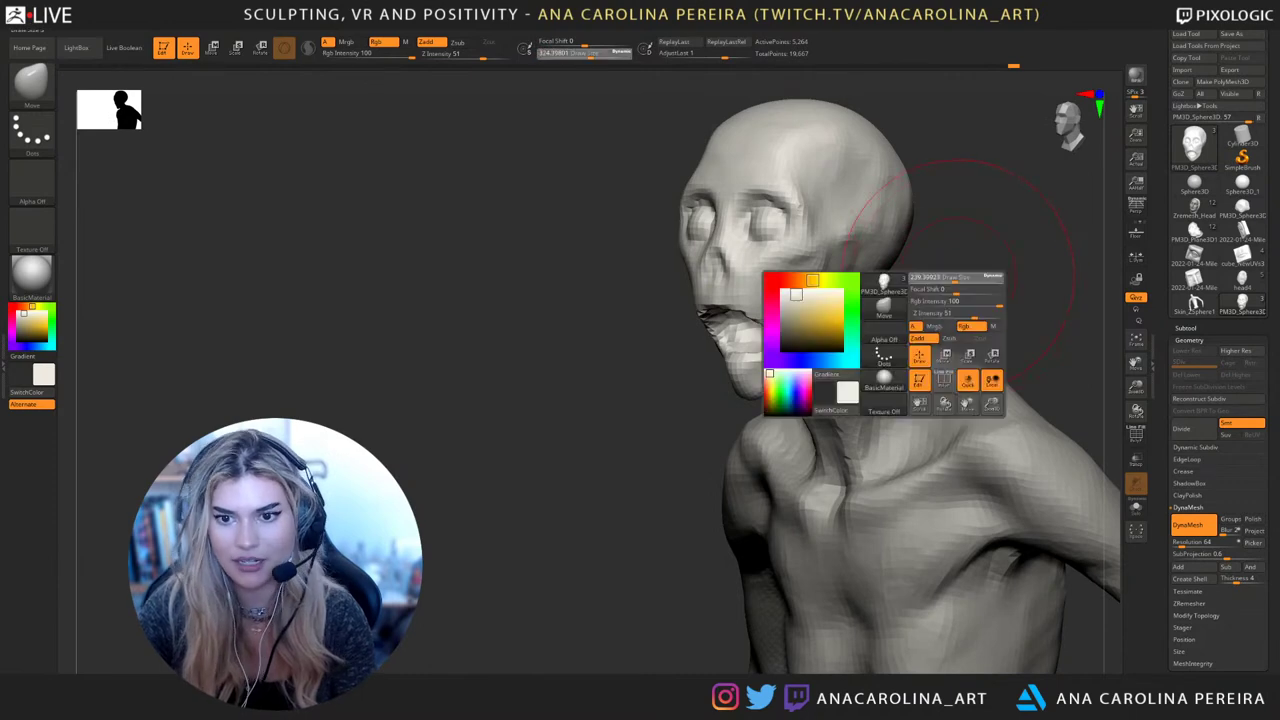
pyautogui.moveTo(960, 265)
pyautogui.mouseDown(button='right')
pyautogui.moveTo(925, 282)
pyautogui.moveTo(1008, 285)
pyautogui.mouseUp(button='right')
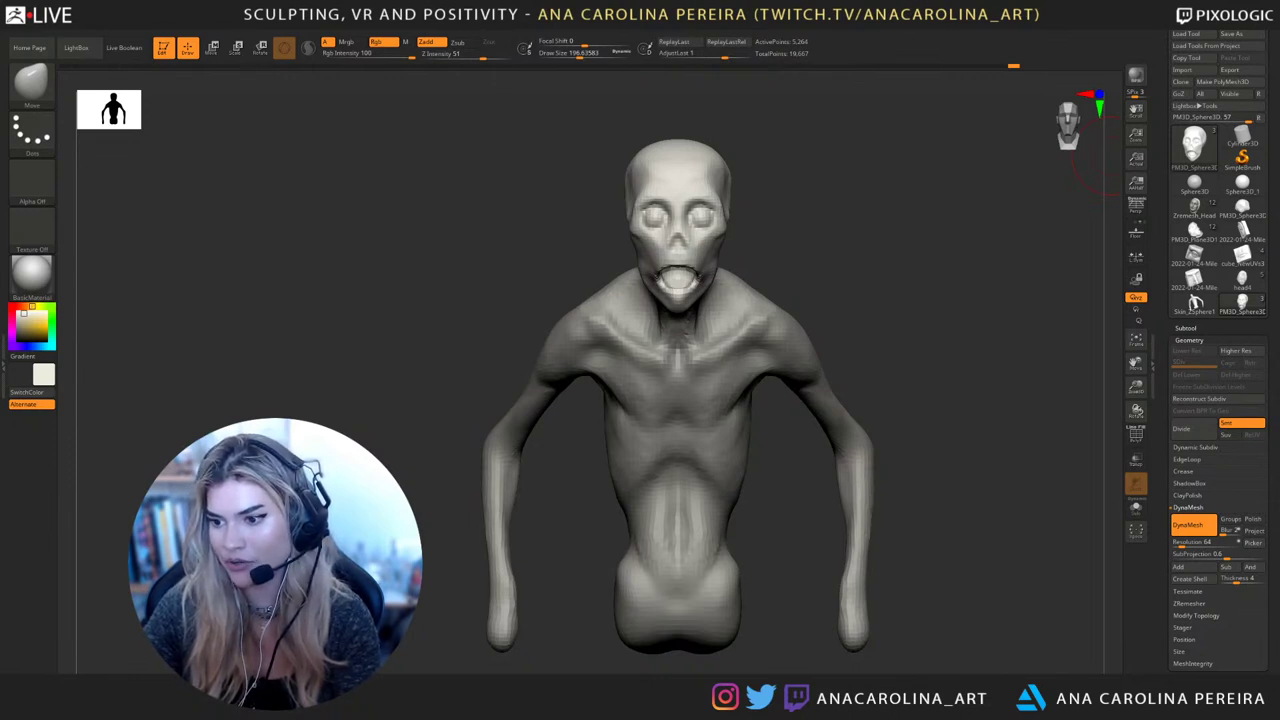
pyautogui.moveTo(1085, 168); pyautogui.dragTo(1005, 535)
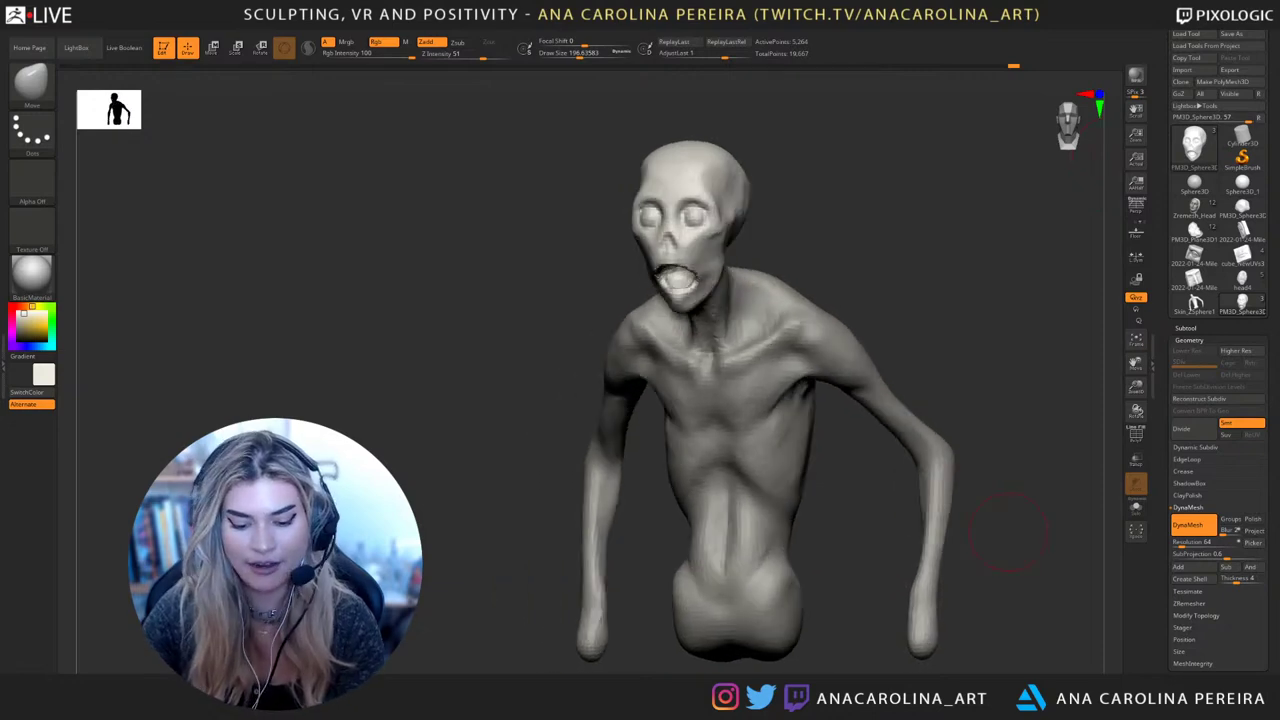
# Switch to ClayBuildup at a draw size of about 128 and work on the face around the open mouth
pyautogui.press('b')
pyautogui.press('c')
pyautogui.press('b')
pyautogui.moveTo(1029, 523); pyautogui.dragTo(1010, 515)
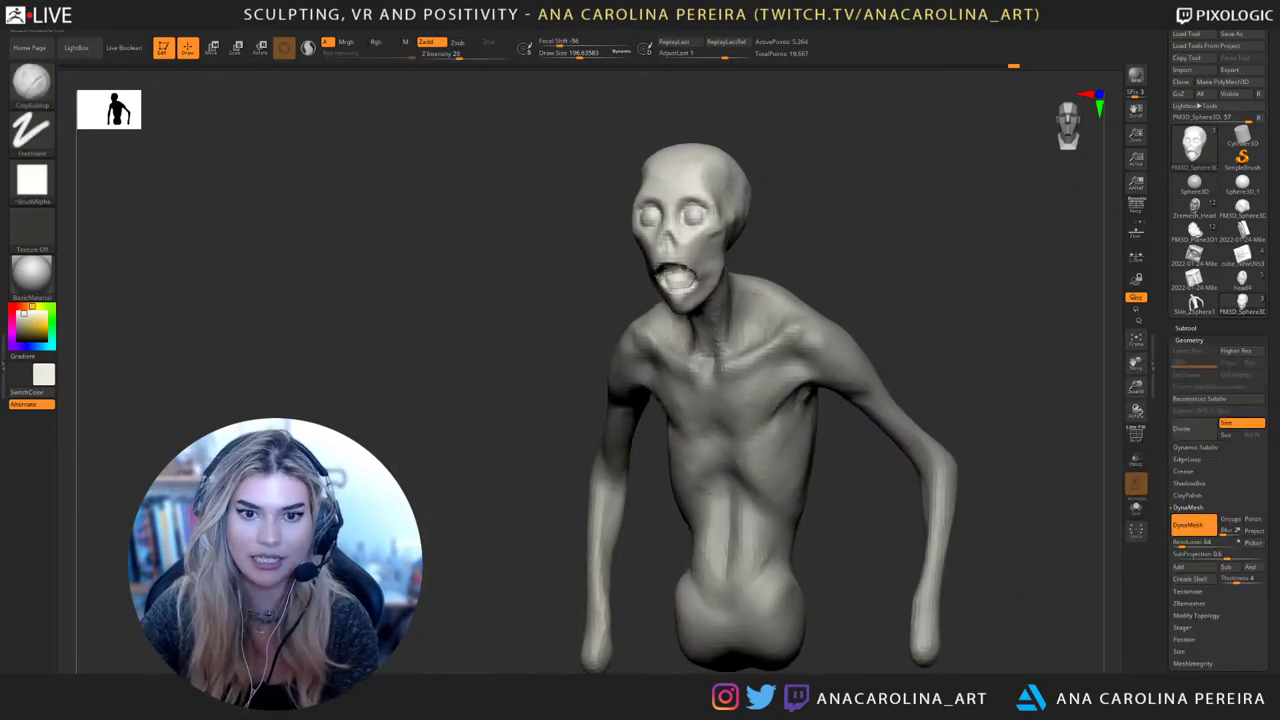
pyautogui.press('s')
pyautogui.moveTo(772, 298); pyautogui.dragTo(752, 298)
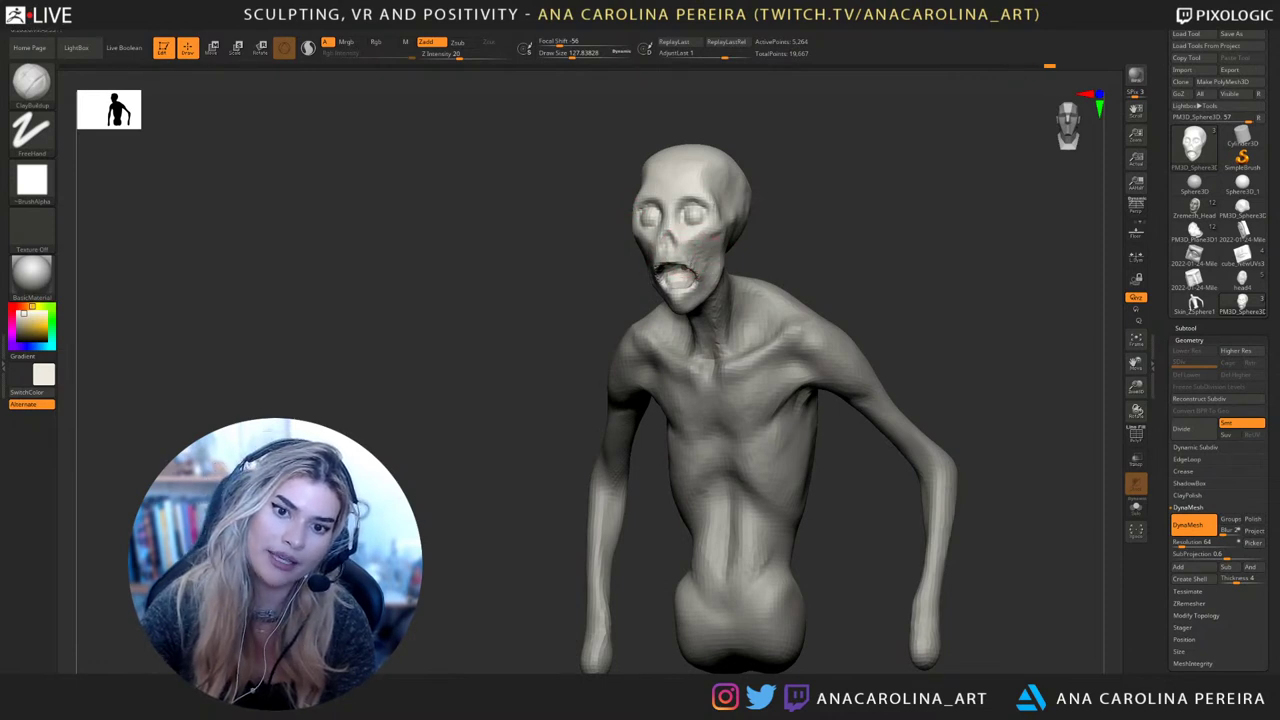
pyautogui.moveTo(880, 300); pyautogui.dragTo(1010, 300)
pyautogui.moveTo(682, 278)
pyautogui.mouseDown()
pyautogui.moveTo(661, 262)
pyautogui.moveTo(682, 279)
pyautogui.mouseUp()
# Reduce the ClayBuildup draw size to about 108 and smooth the lower edge of the mouth
pyautogui.moveTo(890, 255)
pyautogui.mouseDown()
pyautogui.moveTo(768, 248)
pyautogui.moveTo(719, 279)
pyautogui.mouseUp()
pyautogui.press('space')
pyautogui.moveTo(860, 285); pyautogui.dragTo(876, 276)
pyautogui.keyDown('shift'); pyautogui.moveTo(692, 286); pyautogui.dragTo(684, 276); pyautogui.keyUp('shift')
pyautogui.moveTo(850, 285); pyautogui.dragTo(972, 290)
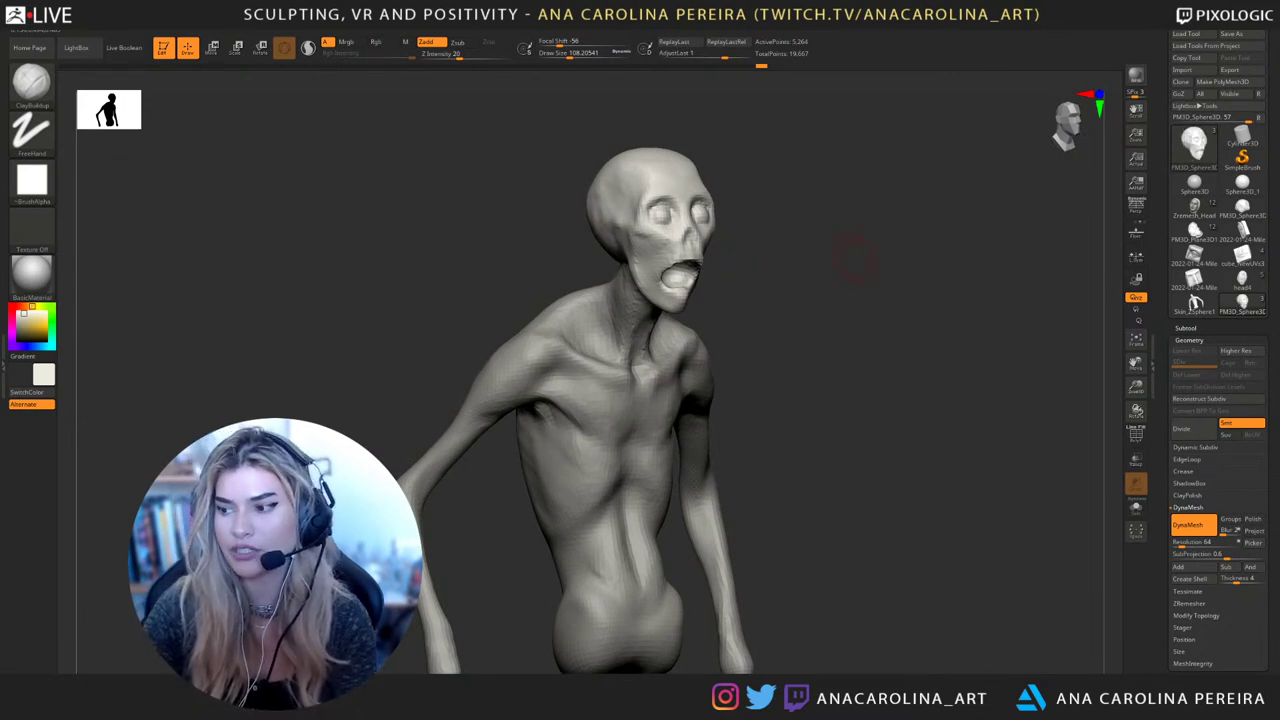
# Build up the rim of the mouth and the adjoining cheek with ClayBuildup at a draw size of about 71
pyautogui.moveTo(855, 258); pyautogui.dragTo(745, 252)
pyautogui.moveTo(855, 215)
pyautogui.keyDown('alt'); pyautogui.mouseDown()
pyautogui.moveTo(866, 240)
pyautogui.moveTo(851, 236)
pyautogui.mouseUp(); pyautogui.keyUp('alt')
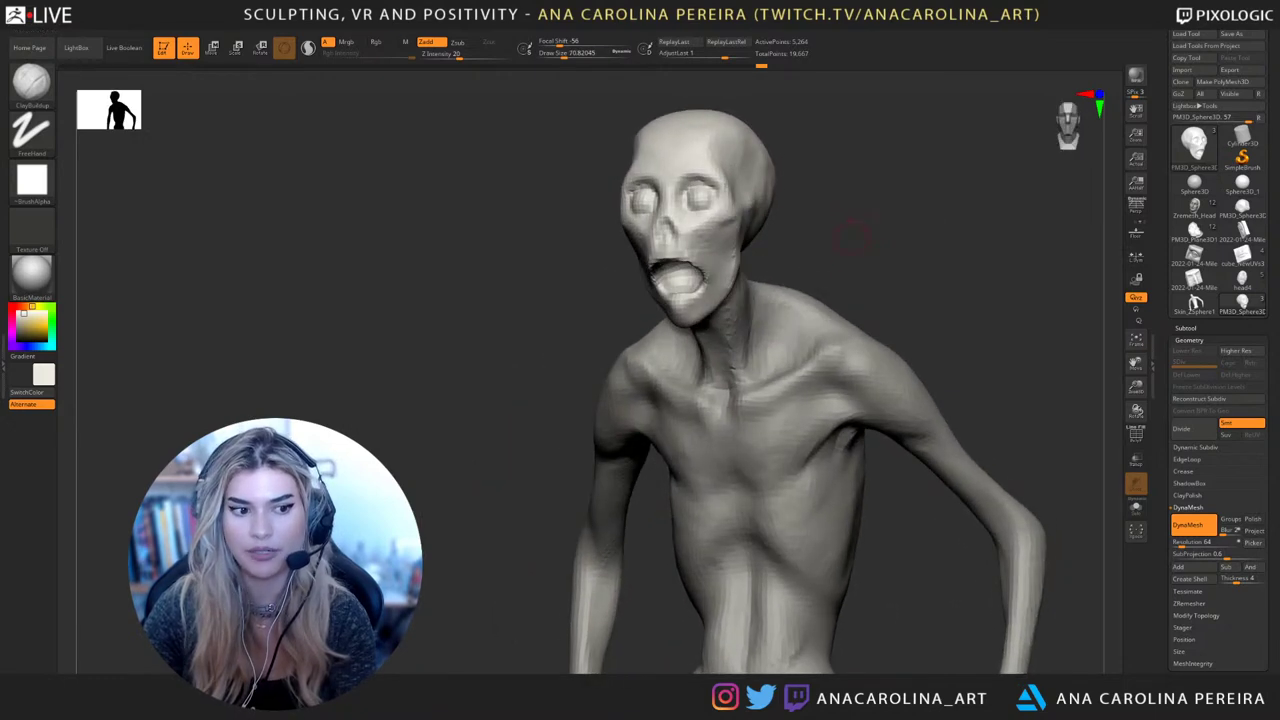
pyautogui.moveTo(851, 237)
pyautogui.mouseDown(button='right')
pyautogui.moveTo(833, 256)
pyautogui.moveTo(687, 305)
pyautogui.moveTo(787, 293)
pyautogui.moveTo(739, 242)
pyautogui.mouseUp(button='right')
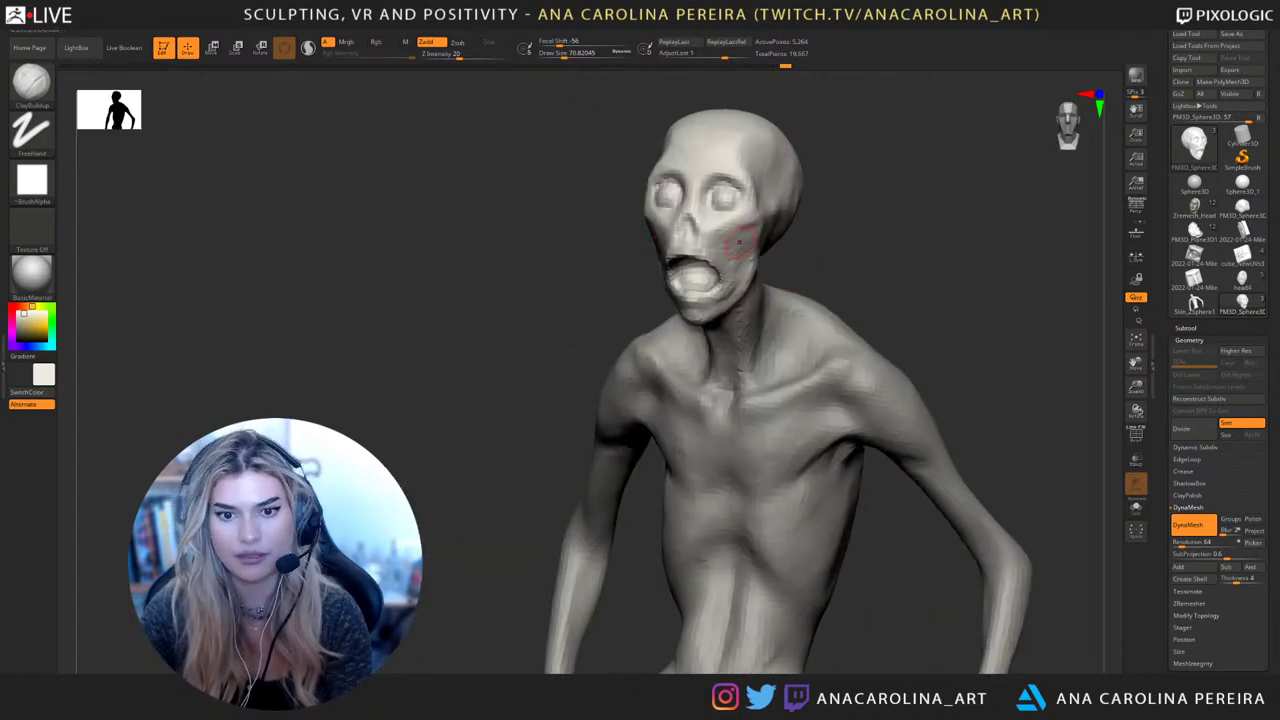
pyautogui.moveTo(712, 292); pyautogui.dragTo(658, 266, button='right')
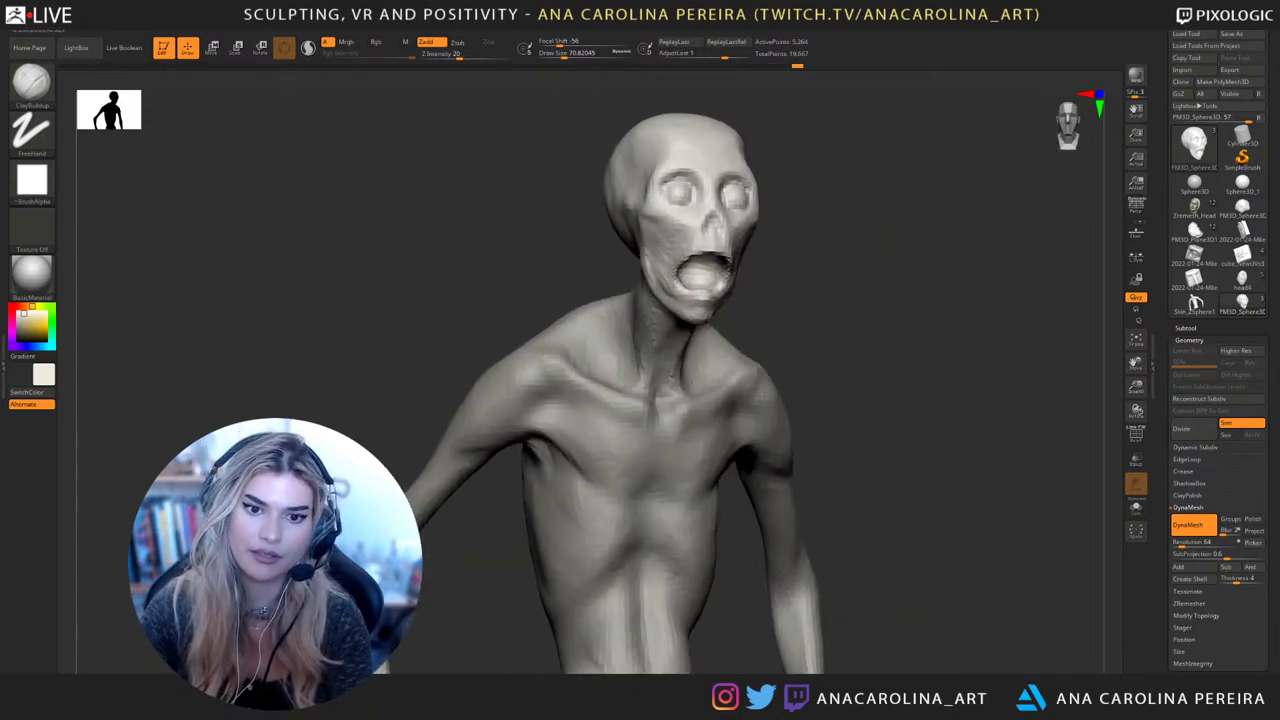
pyautogui.moveTo(673, 265)
pyautogui.mouseDown()
pyautogui.moveTo(676, 241)
pyautogui.moveTo(675, 254)
pyautogui.mouseUp()
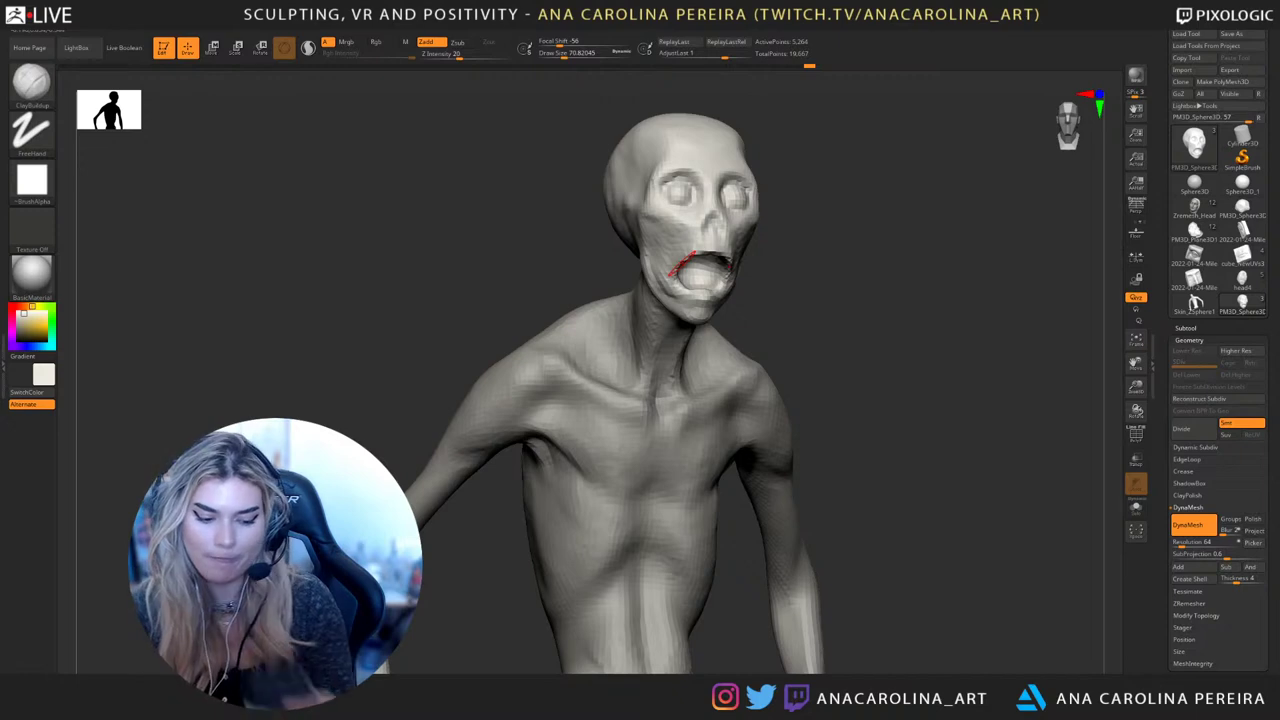
# Sculpt the hollow cheek and jaw side with ClayBuildup at a draw size of about 108
pyautogui.moveTo(871, 328); pyautogui.dragTo(790, 320)
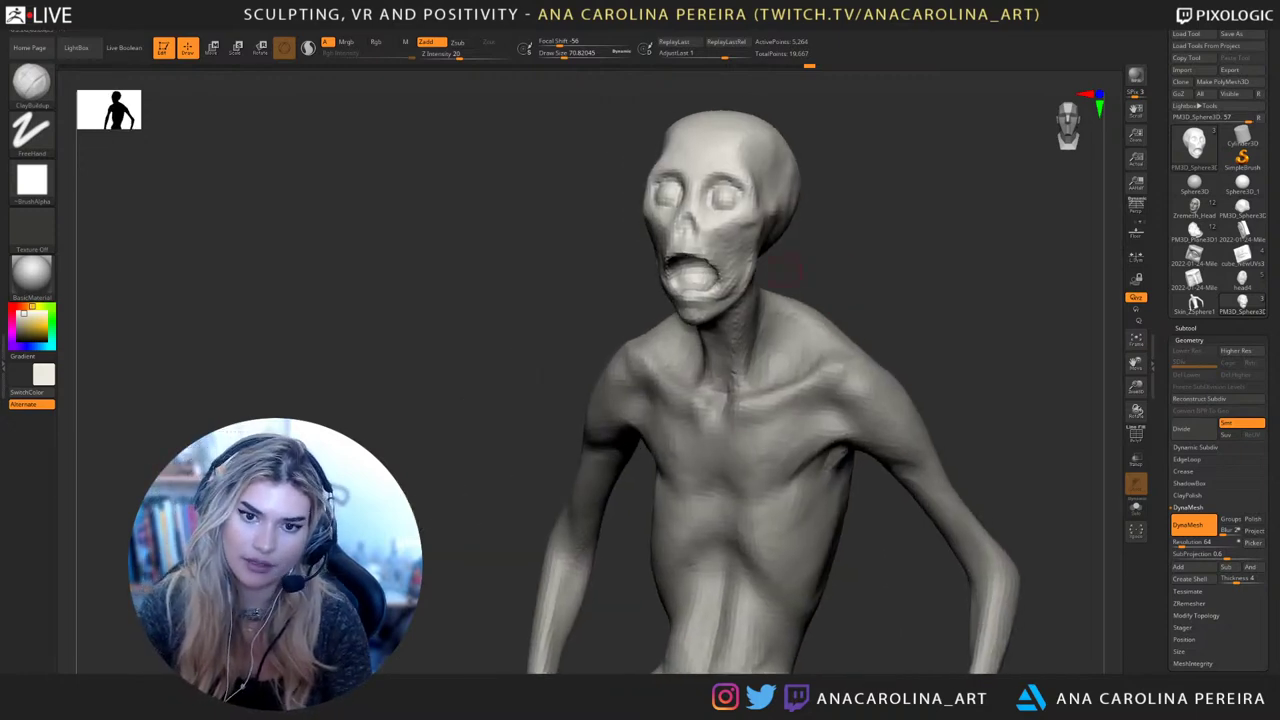
pyautogui.press('space')
pyautogui.moveTo(735, 286); pyautogui.dragTo(750, 246)
pyautogui.moveTo(796, 325); pyautogui.dragTo(862, 345)
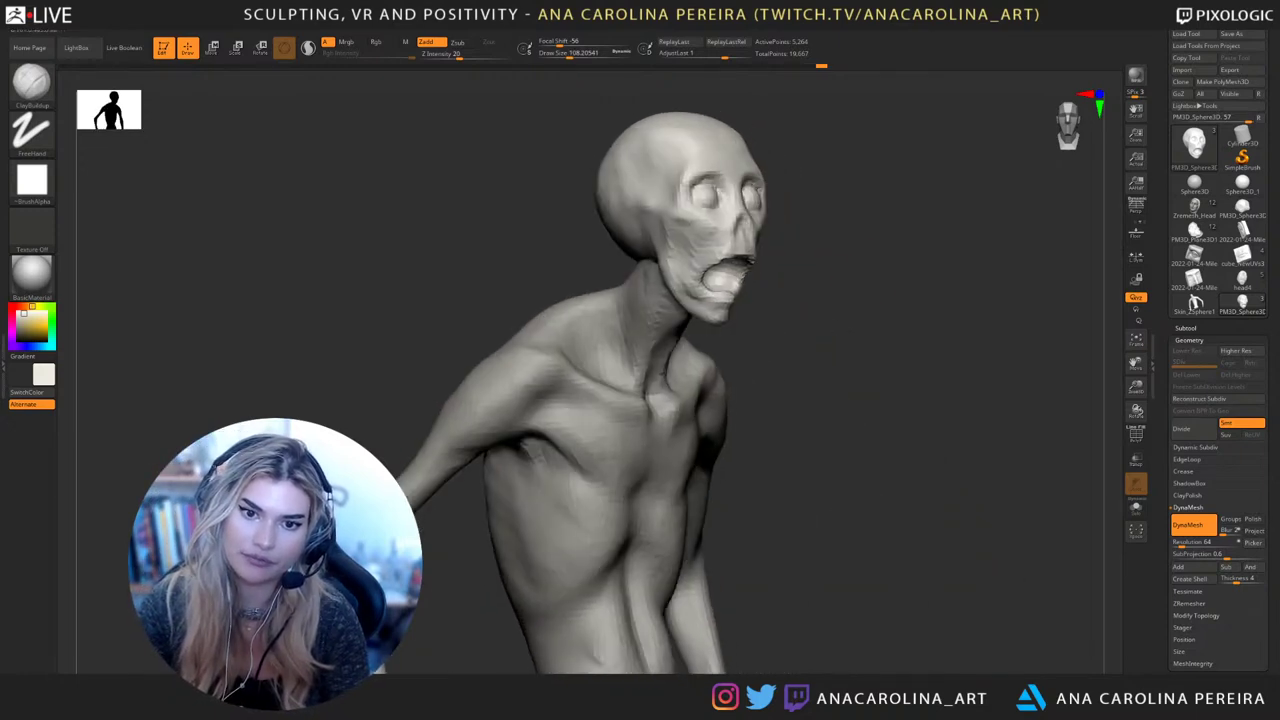
pyautogui.moveTo(668, 288); pyautogui.dragTo(680, 288, button='right')
# Adjust the jaw and cheek contour with the Move brush, varying the draw size between about 158 and 83
pyautogui.press('b')
pyautogui.press('m')
pyautogui.press('v')
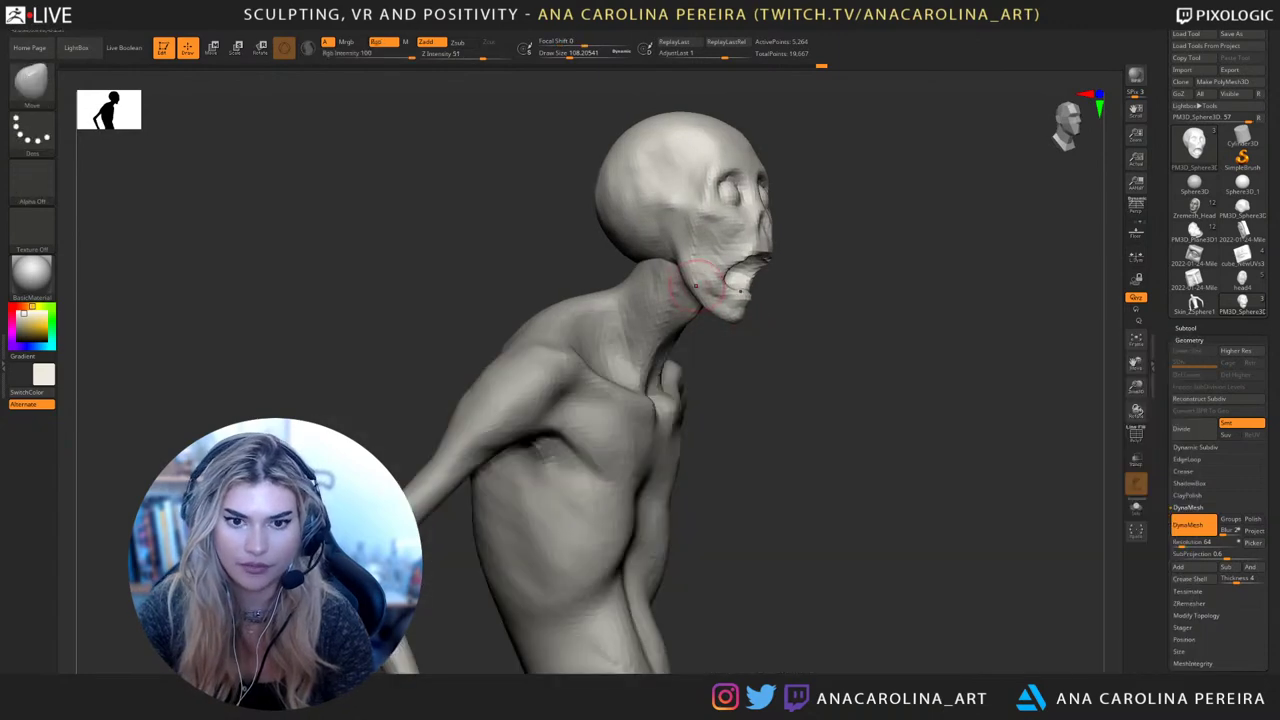
pyautogui.moveTo(685, 285)
pyautogui.keyDown('shift'); pyautogui.mouseDown(button='right')
pyautogui.moveTo(705, 345)
pyautogui.moveTo(668, 350)
pyautogui.mouseUp(button='right'); pyautogui.keyUp('shift')
pyautogui.press(']')
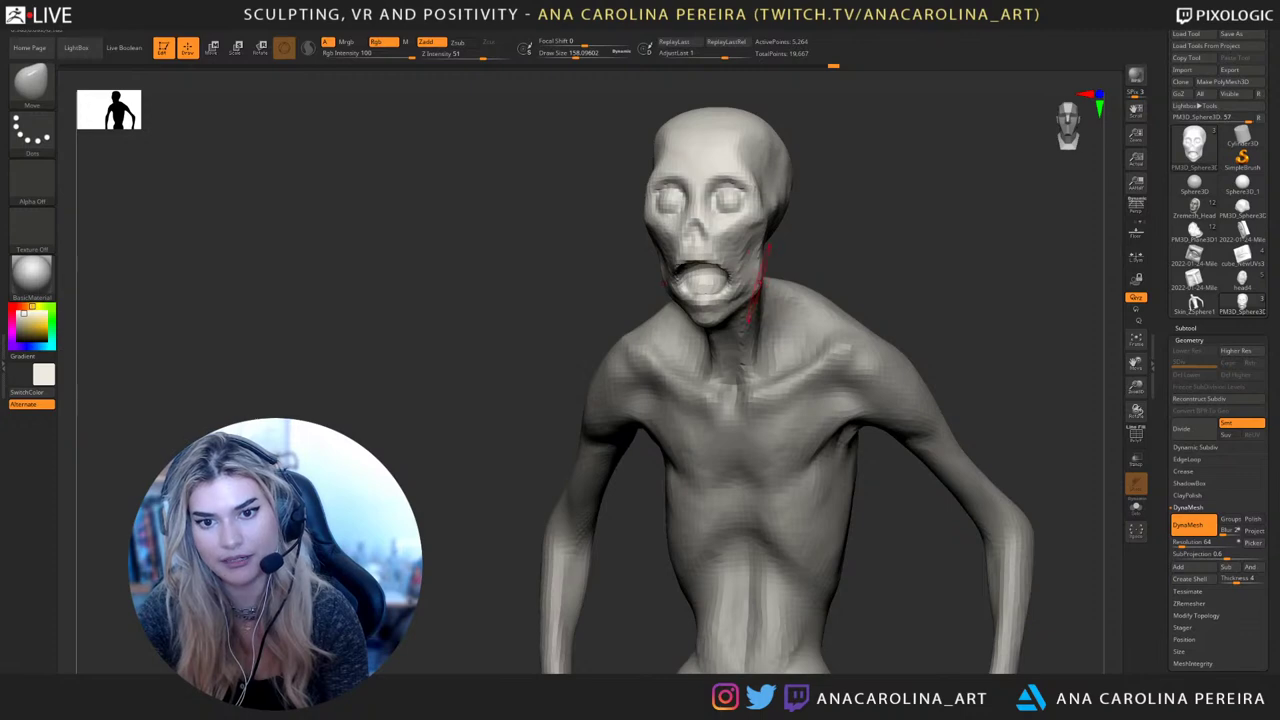
pyautogui.moveTo(762, 282); pyautogui.dragTo(754, 278)
pyautogui.moveTo(772, 285); pyautogui.dragTo(784, 285, button='right')
pyautogui.press('[')
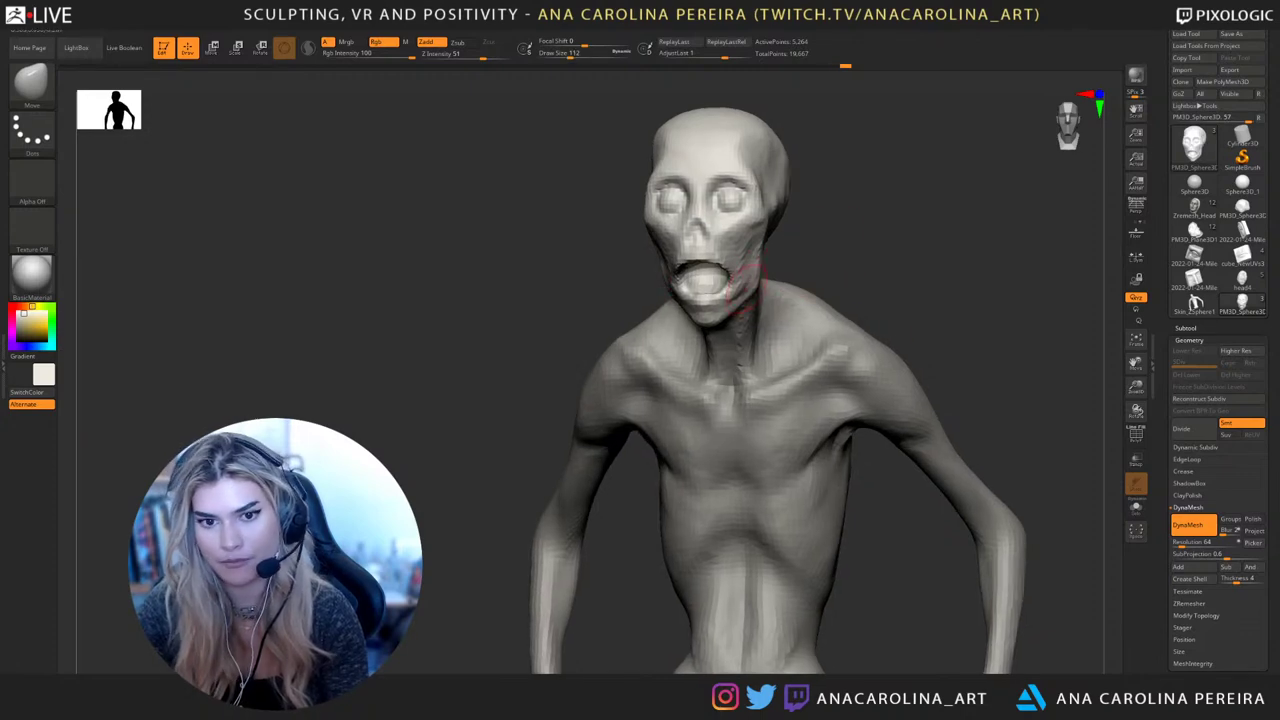
pyautogui.moveTo(750, 280); pyautogui.dragTo(743, 273)
pyautogui.moveTo(748, 262)
pyautogui.mouseDown(button='right')
pyautogui.moveTo(741, 236)
pyautogui.moveTo(700, 238)
pyautogui.moveTo(758, 246)
pyautogui.moveTo(733, 263)
pyautogui.moveTo(912, 214)
pyautogui.mouseUp(button='right')
pyautogui.press('shift')
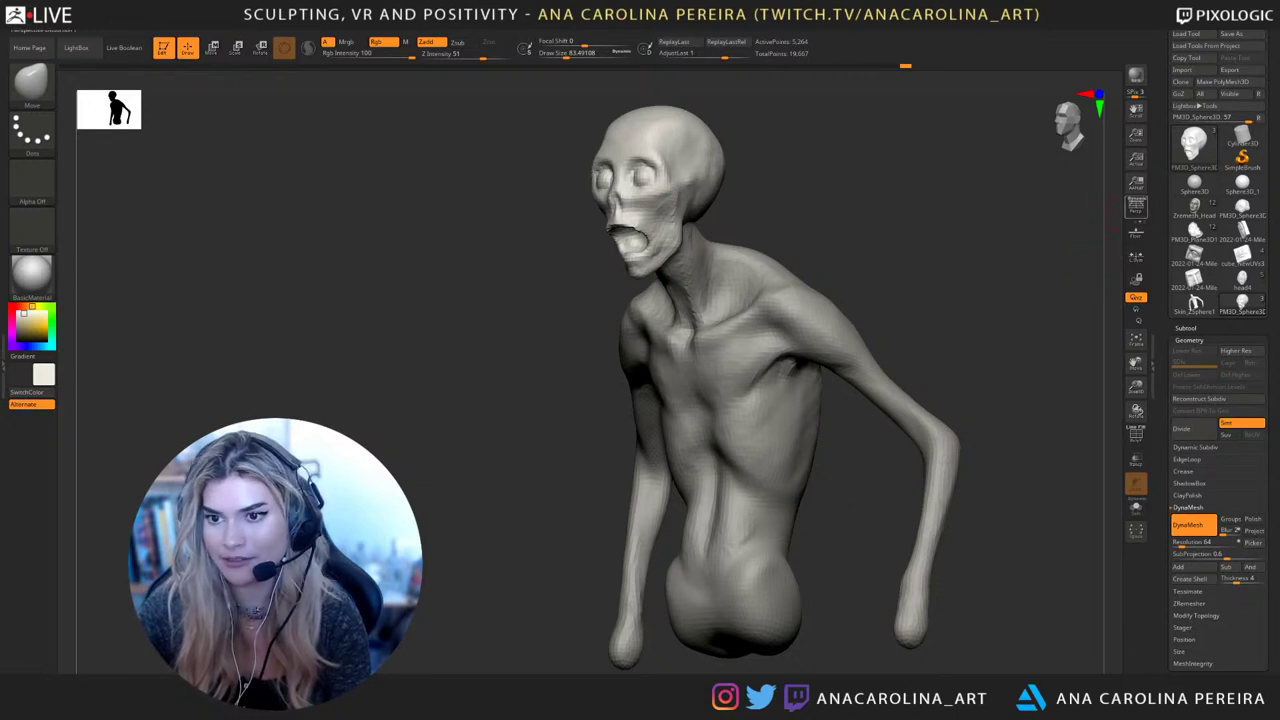
# Turn on perspective for the viewport and open the camera's focal length and field of view settings
pyautogui.click(1136, 207)
pyautogui.moveTo(1020, 250)
pyautogui.mouseDown()
pyautogui.moveTo(1080, 255)
pyautogui.moveTo(1045, 255)
pyautogui.mouseUp()
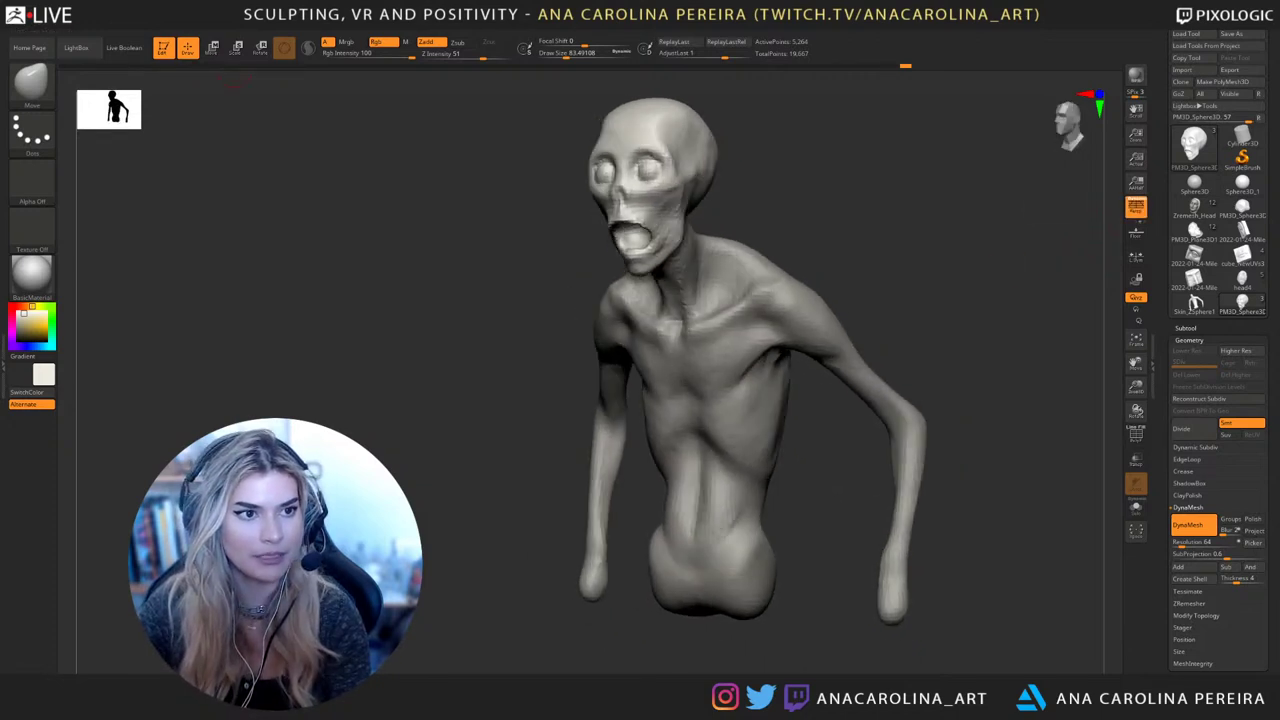
pyautogui.click(134, 22)
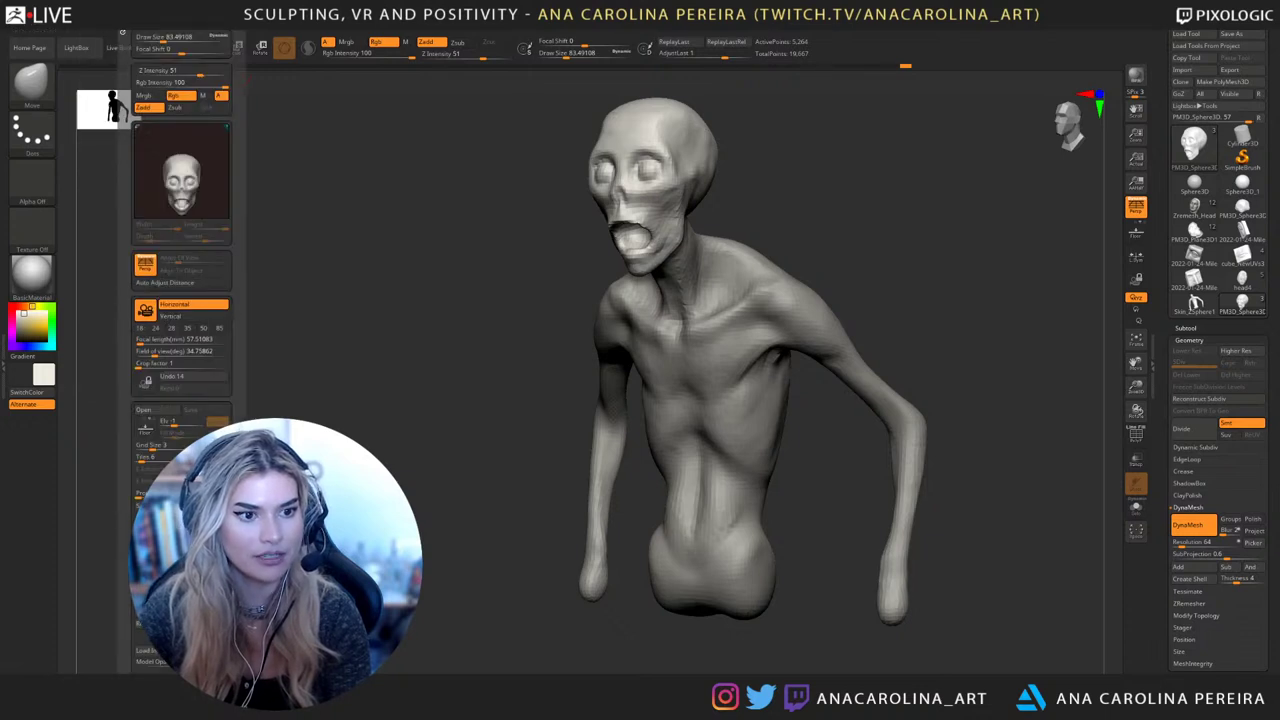
pyautogui.moveTo(238, 320); pyautogui.dragTo(238, 178)
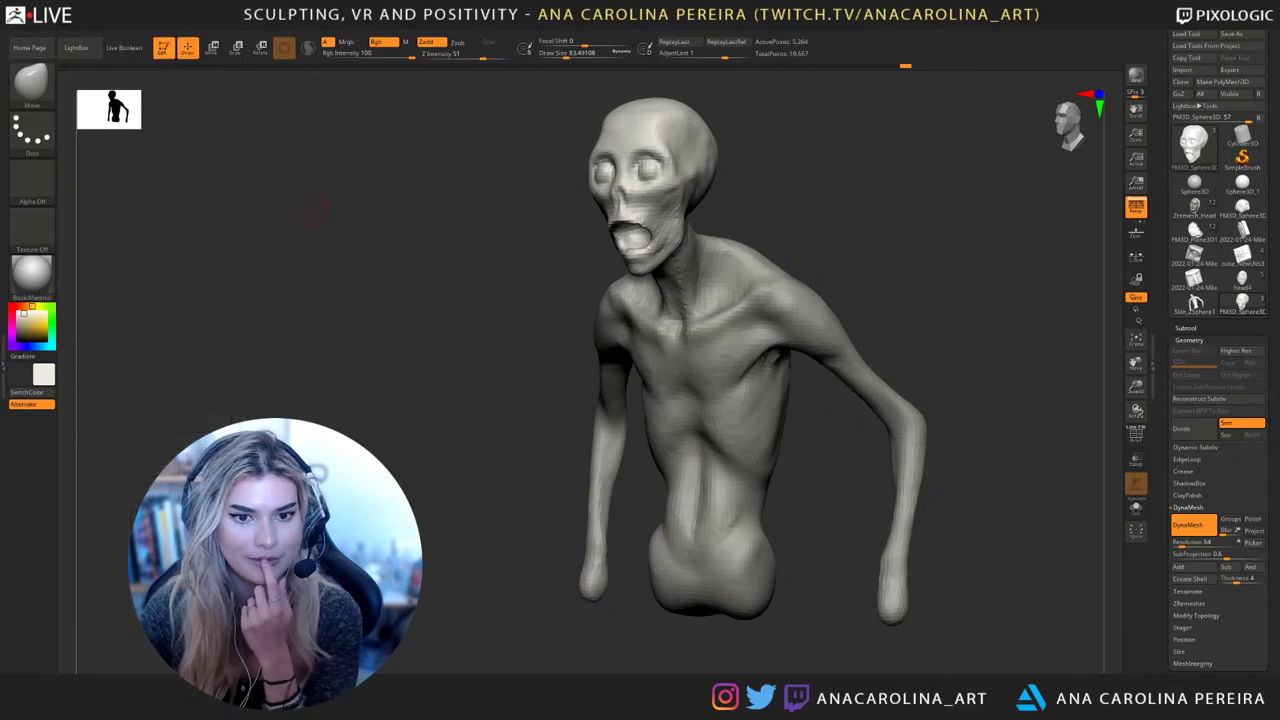
pyautogui.moveTo(990, 190)
pyautogui.mouseDown()
pyautogui.moveTo(922, 194)
pyautogui.moveTo(991, 277)
pyautogui.moveTo(972, 295)
pyautogui.mouseUp()
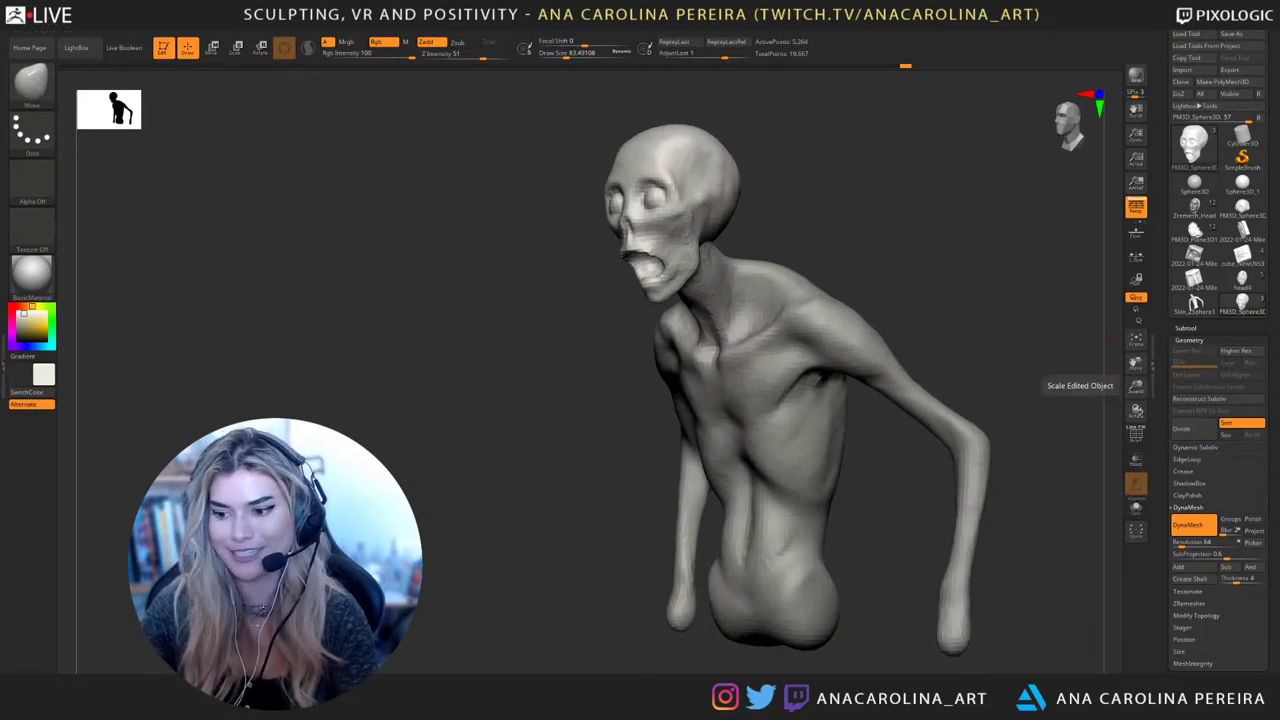
# Reshape the head from the front with the Move brush at a draw size of 112
pyautogui.moveTo(1085, 390); pyautogui.dragTo(999, 372)
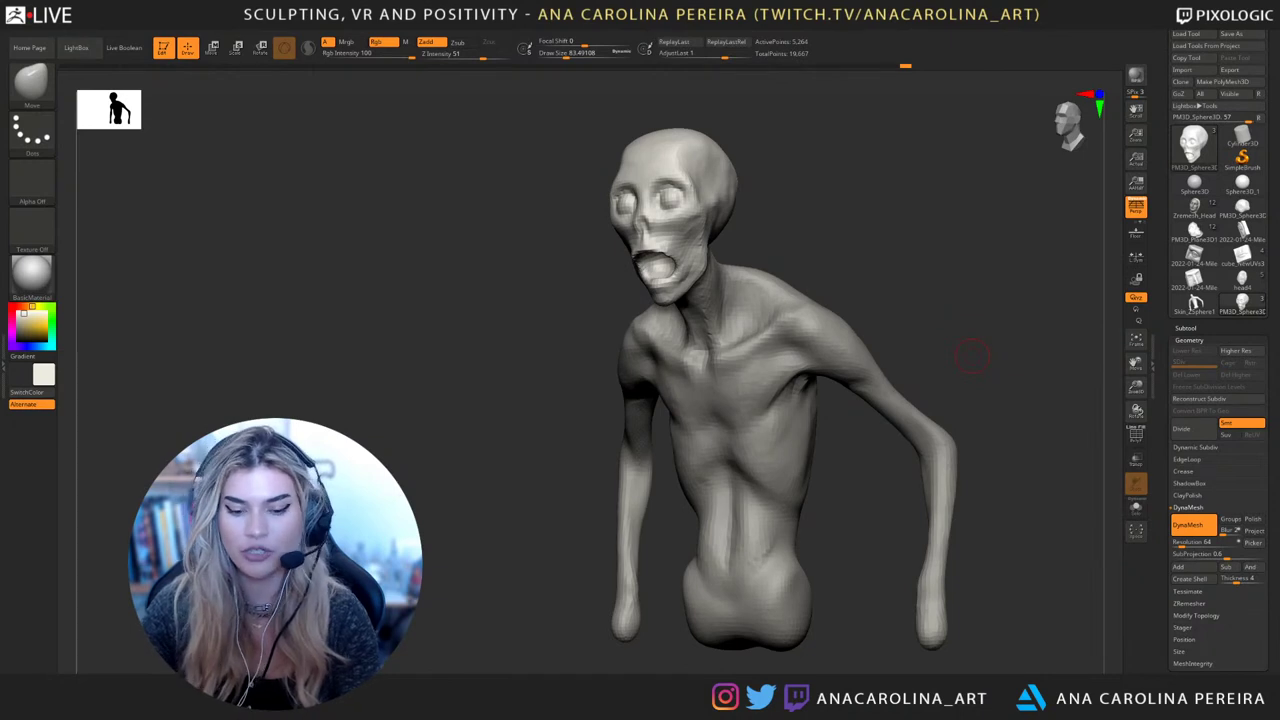
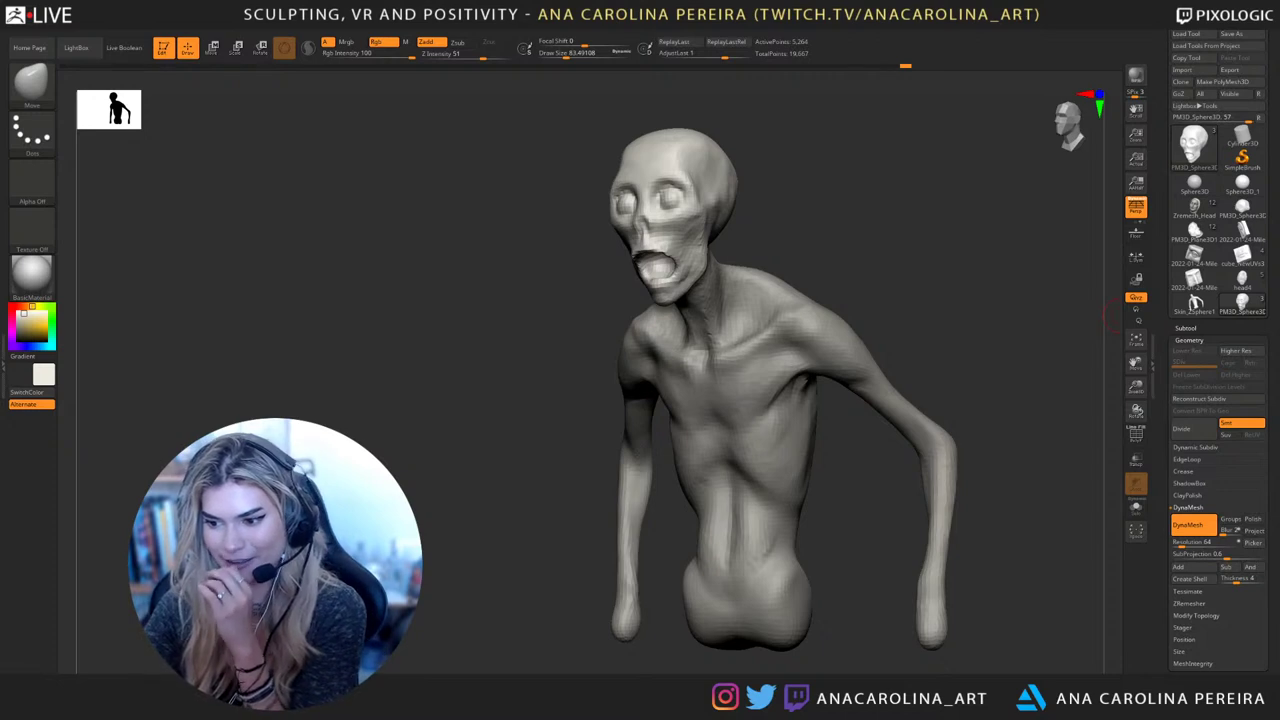
pyautogui.moveTo(1120, 316); pyautogui.dragTo(1086, 588)
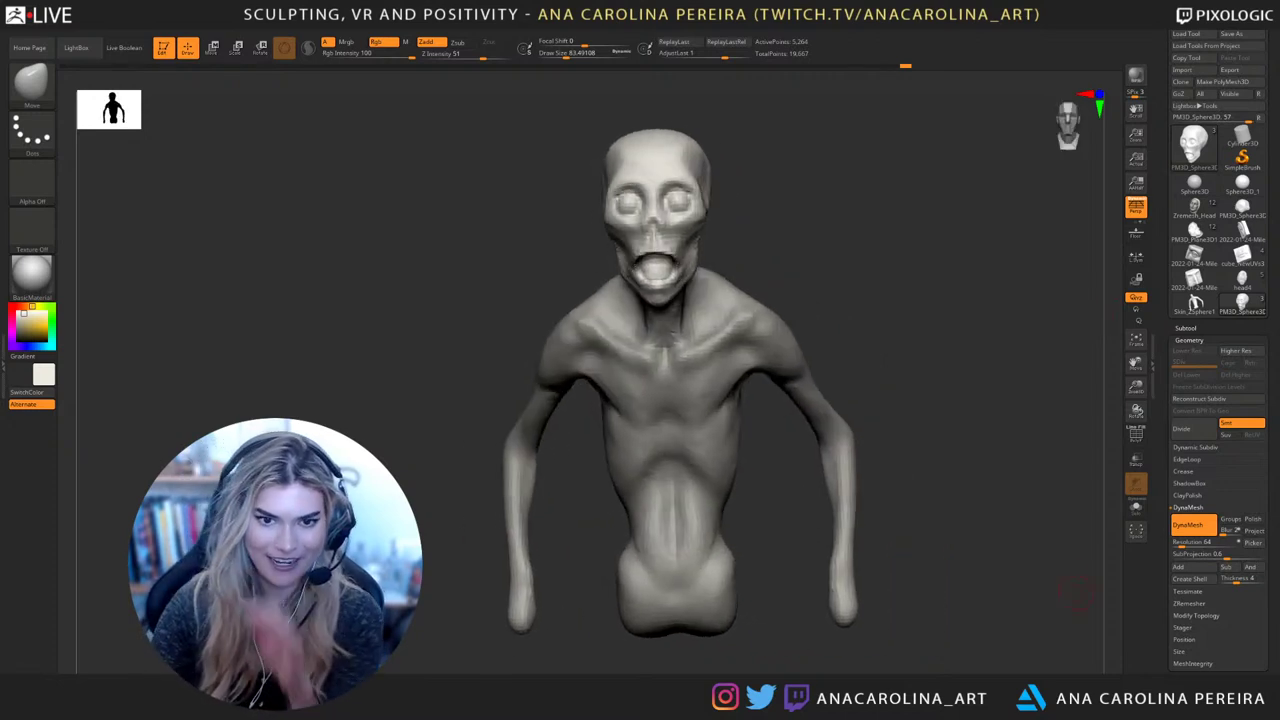
pyautogui.moveTo(897, 193)
pyautogui.mouseDown()
pyautogui.moveTo(918, 196)
pyautogui.moveTo(920, 272)
pyautogui.moveTo(808, 250)
pyautogui.moveTo(654, 260)
pyautogui.moveTo(652, 273)
pyautogui.moveTo(950, 295)
pyautogui.moveTo(735, 285)
pyautogui.mouseUp()
pyautogui.press(']')
pyautogui.press('b')
pyautogui.press('m')
pyautogui.press('v')
pyautogui.moveTo(815, 375)
pyautogui.keyDown('alt'); pyautogui.mouseDown()
pyautogui.moveTo(820, 262)
pyautogui.moveTo(832, 338)
pyautogui.moveTo(912, 365)
pyautogui.mouseUp(); pyautogui.keyUp('alt')
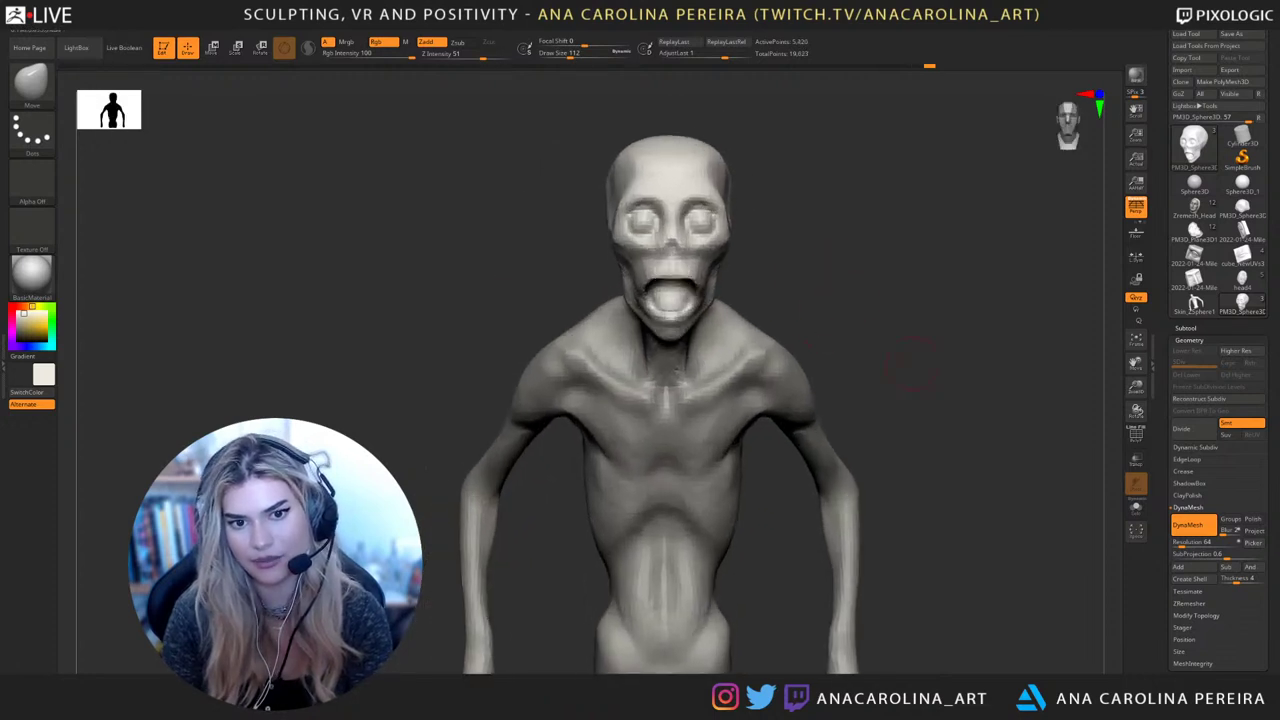
# Remesh the head at a DynaMesh resolution of 88 and add clay around the nose and cheek with ClayBuildup
pyautogui.moveTo(1181, 544); pyautogui.dragTo(1186, 544)
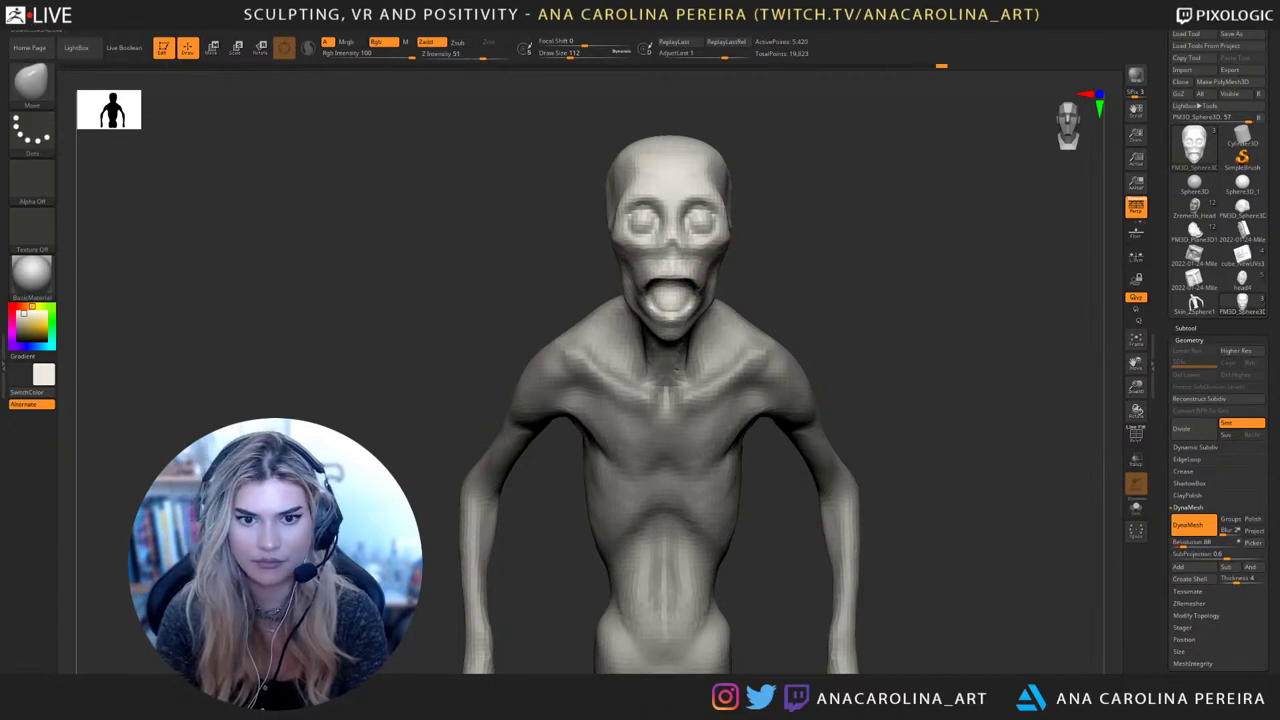
pyautogui.moveTo(780, 289)
pyautogui.mouseDown()
pyautogui.moveTo(876, 300)
pyautogui.moveTo(750, 300)
pyautogui.moveTo(762, 300)
pyautogui.moveTo(768, 268)
pyautogui.moveTo(700, 257)
pyautogui.mouseUp()
pyautogui.press('b')
pyautogui.press('c')
pyautogui.press('b')
pyautogui.moveTo(815, 255); pyautogui.dragTo(857, 243)
pyautogui.moveTo(708, 256); pyautogui.dragTo(716, 290)
pyautogui.moveTo(808, 271); pyautogui.dragTo(850, 270)
# Build up the upper lip and side of the mouth with ClayBuildup at a draw size of about 97
pyautogui.press('s')
pyautogui.moveTo(812, 267); pyautogui.dragTo(806, 268)
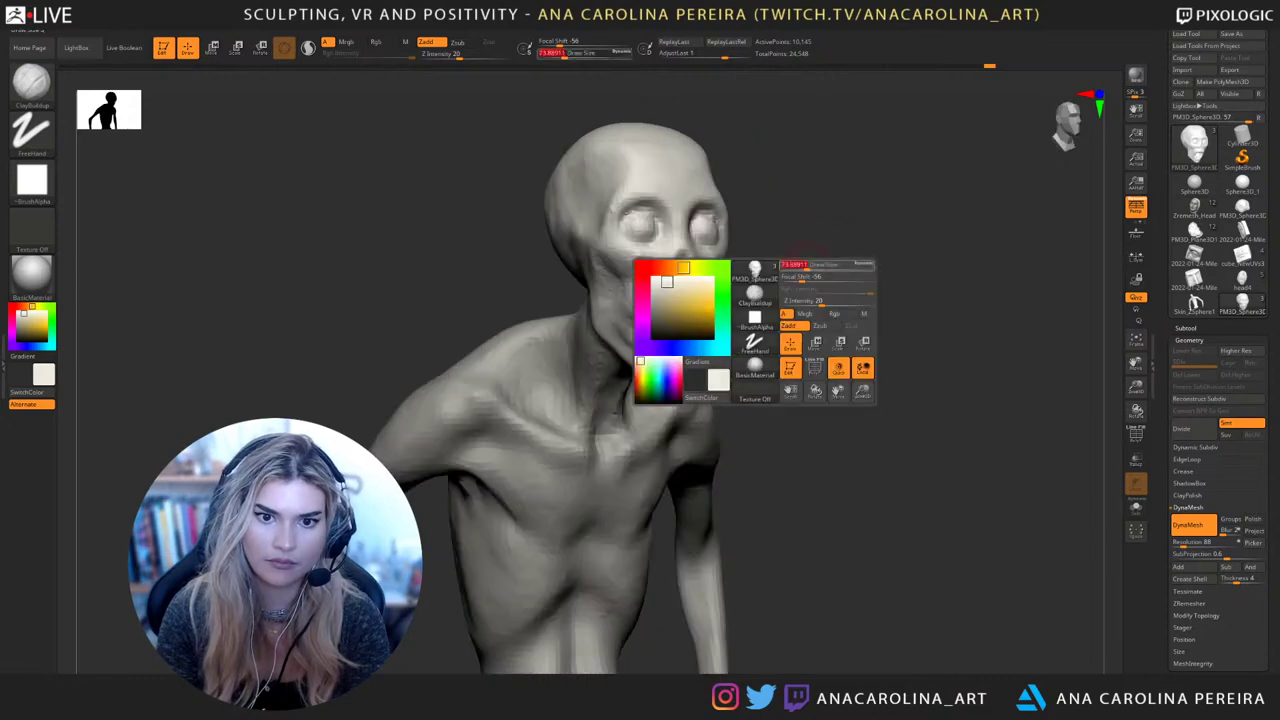
pyautogui.press('space')
pyautogui.moveTo(665, 277); pyautogui.dragTo(755, 294)
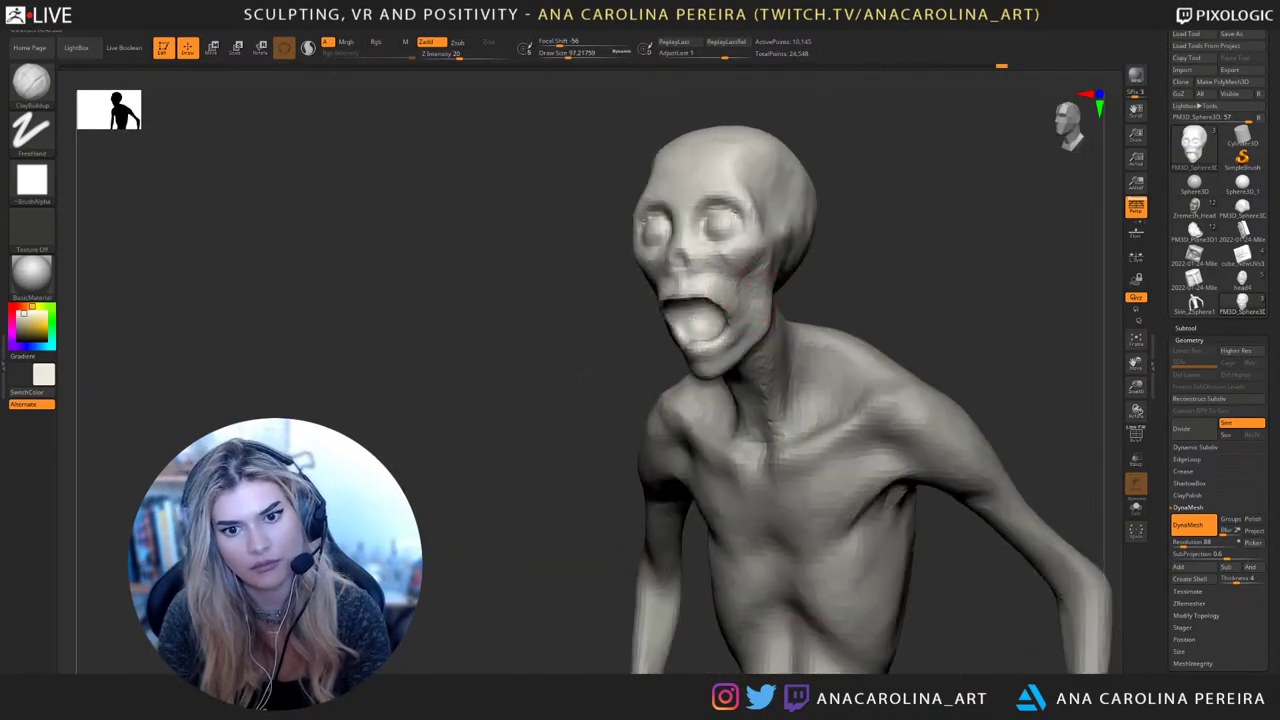
# Adjust the upper edge of the open mouth with the Move brush at a draw size of about 97
pyautogui.press('b')
pyautogui.press('m')
pyautogui.press('v')
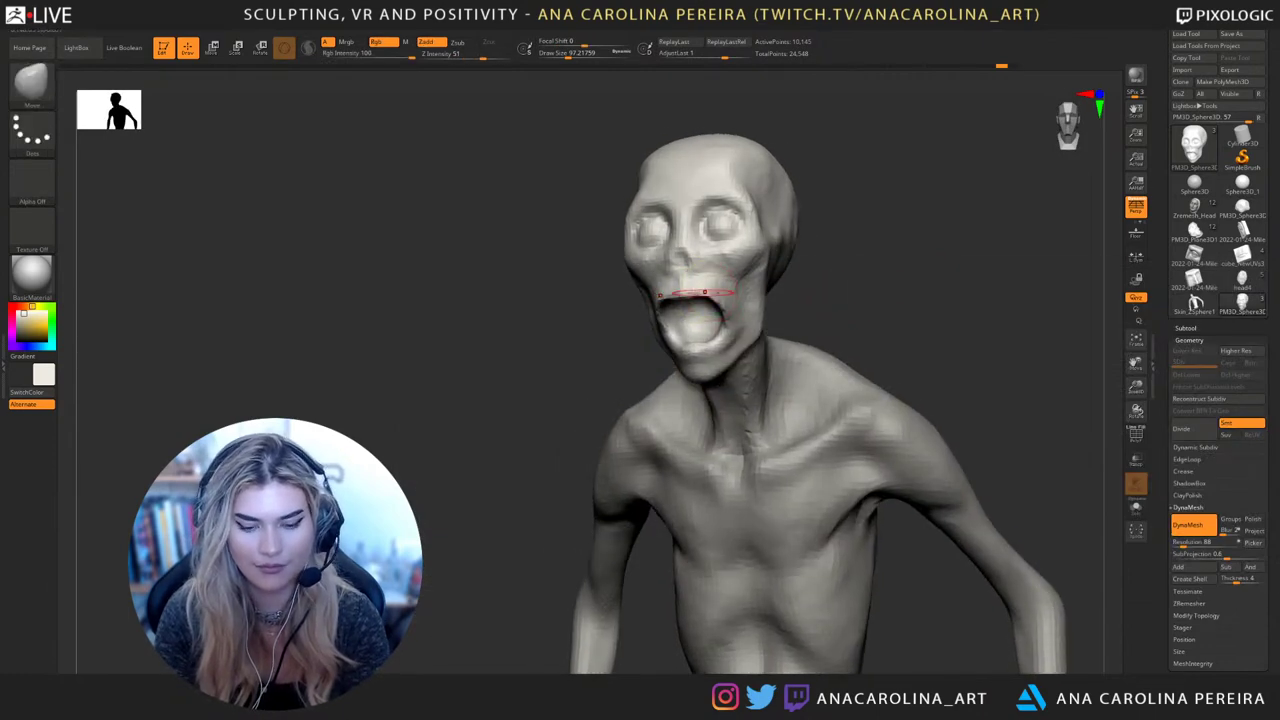
pyautogui.moveTo(708, 293)
pyautogui.mouseDown()
pyautogui.moveTo(850, 306)
pyautogui.moveTo(909, 350)
pyautogui.moveTo(975, 345)
pyautogui.moveTo(920, 335)
pyautogui.moveTo(960, 300)
pyautogui.moveTo(968, 330)
pyautogui.mouseUp()
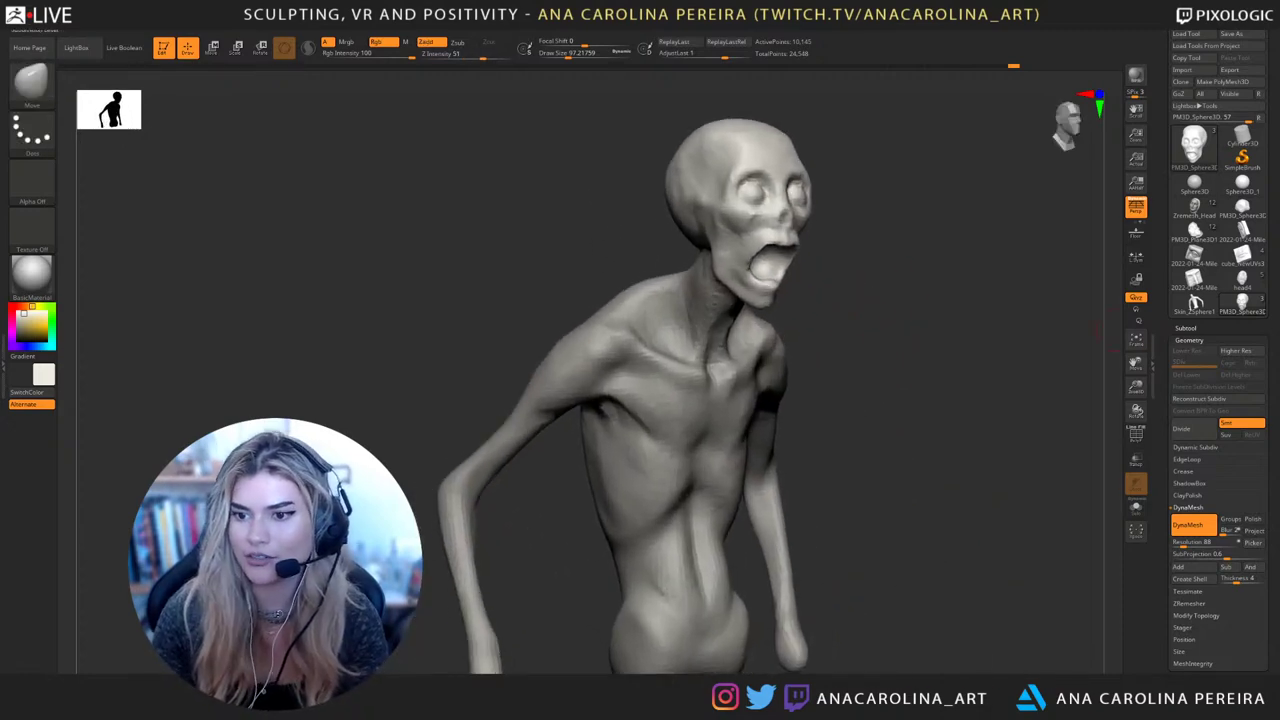
# Load the Zremesh_Head tool and make its PM3D_Cylinder3D1 teeth subtool active
pyautogui.click(1186, 328)
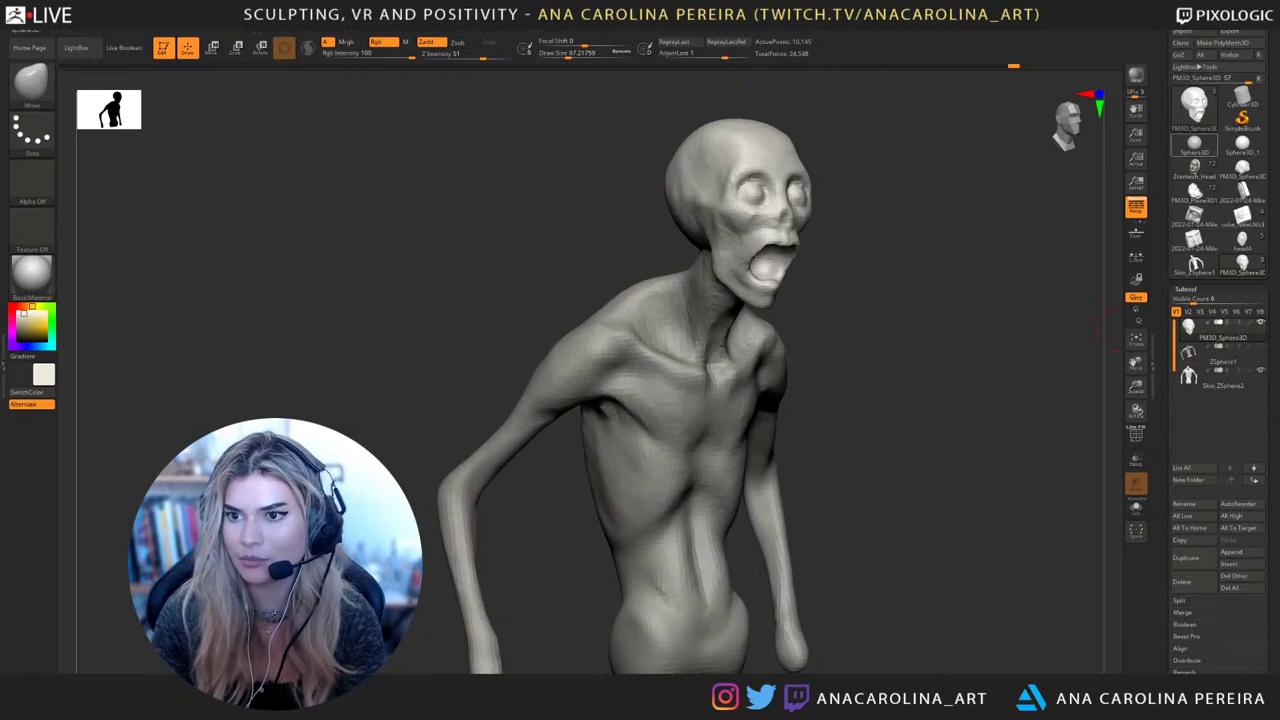
pyautogui.moveTo(1194, 168)
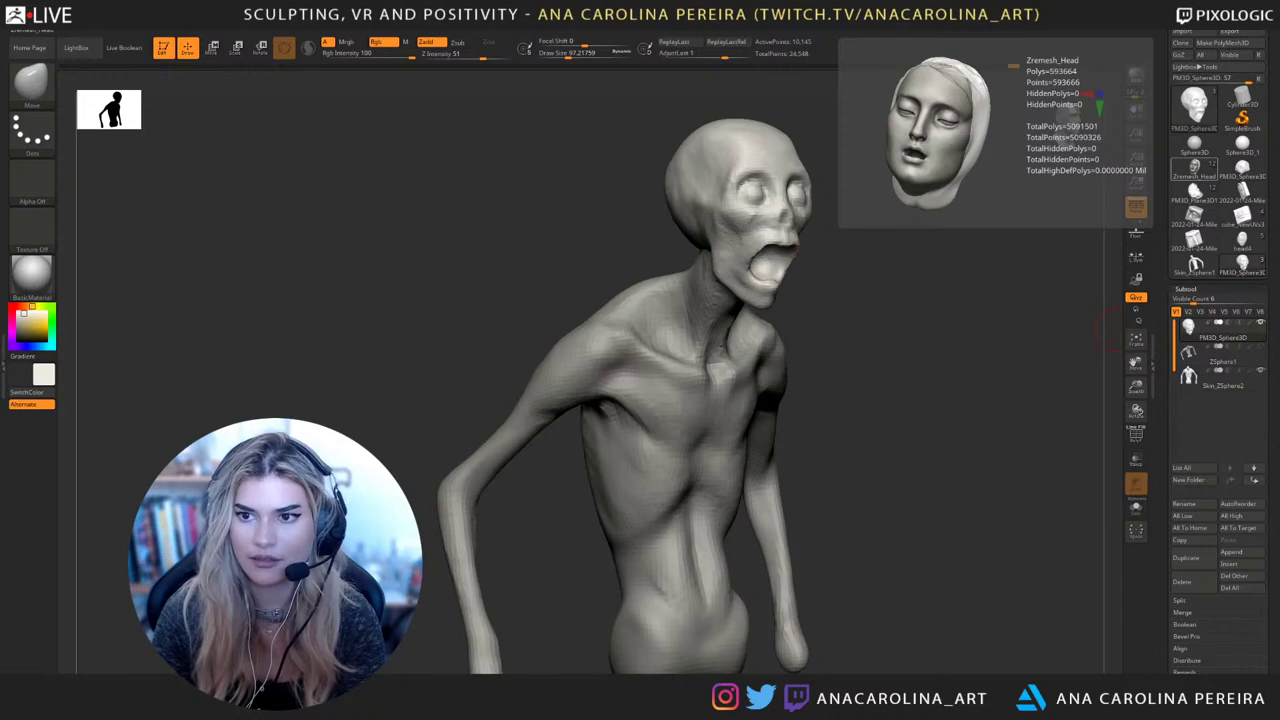
pyautogui.click(1194, 168)
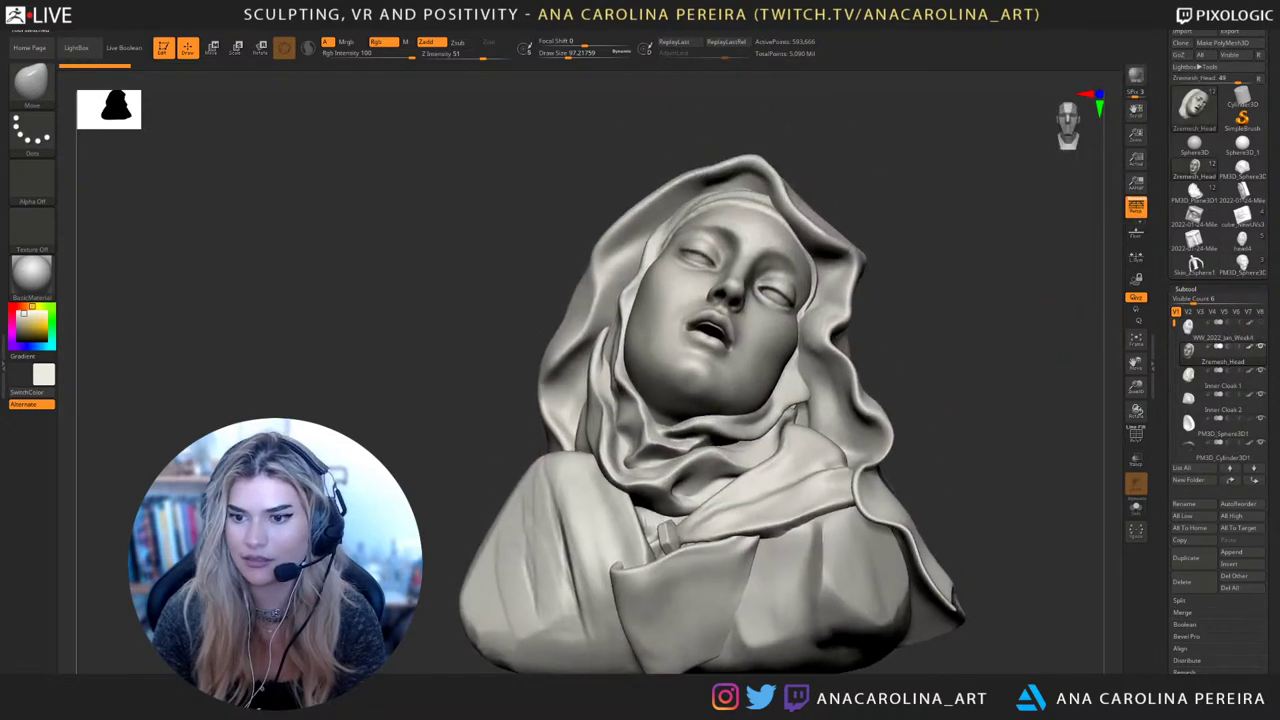
pyautogui.moveTo(1174, 323); pyautogui.dragTo(1174, 359)
pyautogui.click(1206, 379)
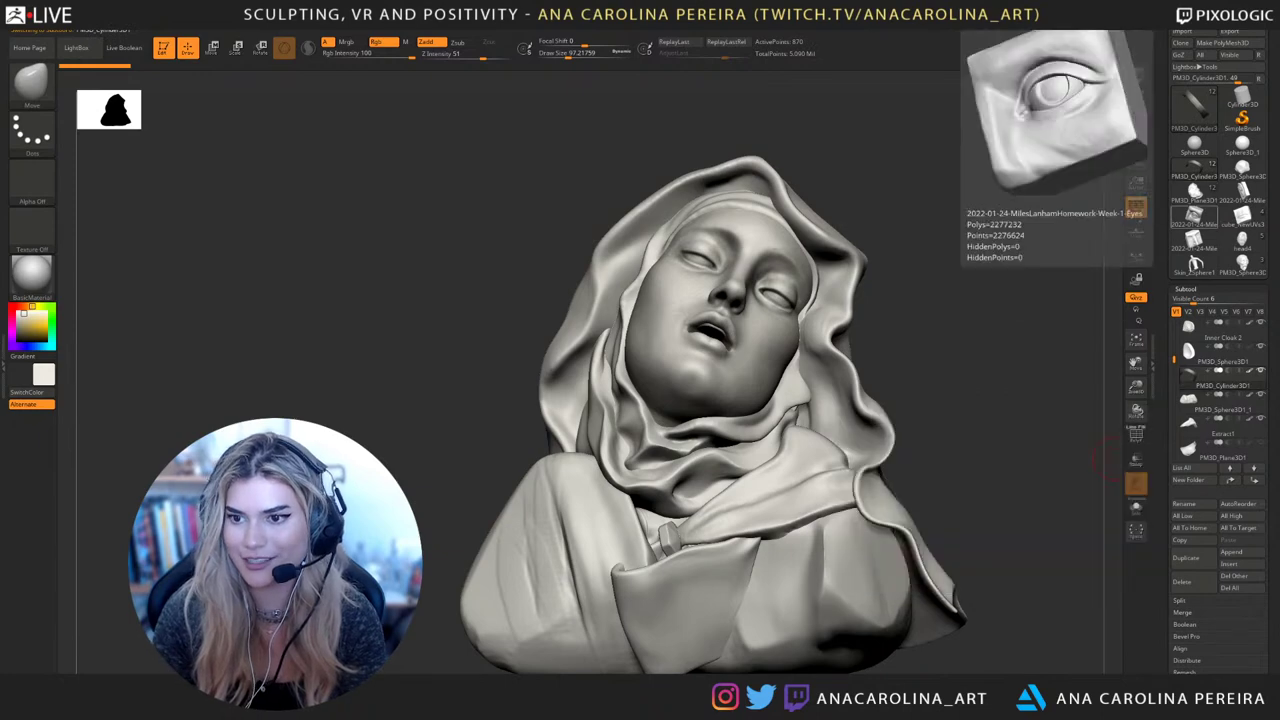
# Return to the skeletal character and append the PM3D_Cylinder3D1 teeth mesh as a subtool
pyautogui.click(1242, 262)
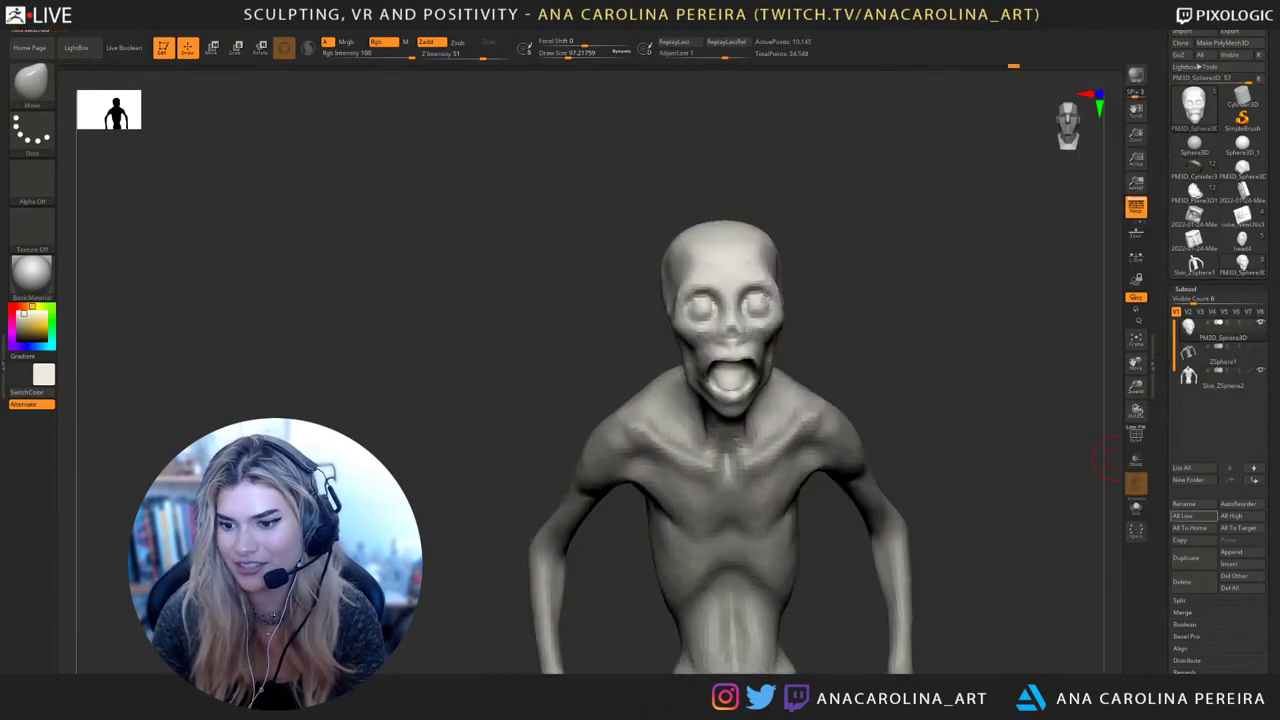
pyautogui.click(1232, 552)
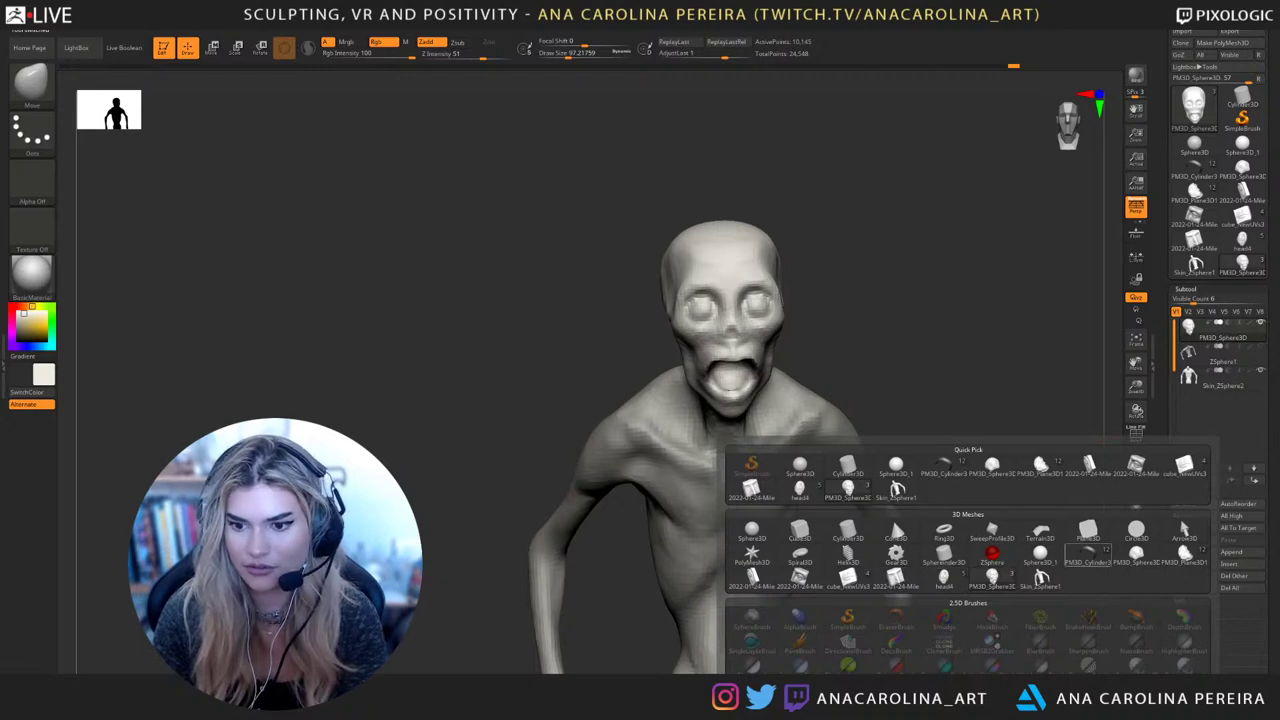
pyautogui.click(1088, 555)
pyautogui.moveTo(1074, 538)
pyautogui.keyDown('shift'); pyautogui.mouseDown()
pyautogui.moveTo(1048, 528)
pyautogui.moveTo(1042, 600)
pyautogui.mouseUp(); pyautogui.keyUp('shift')
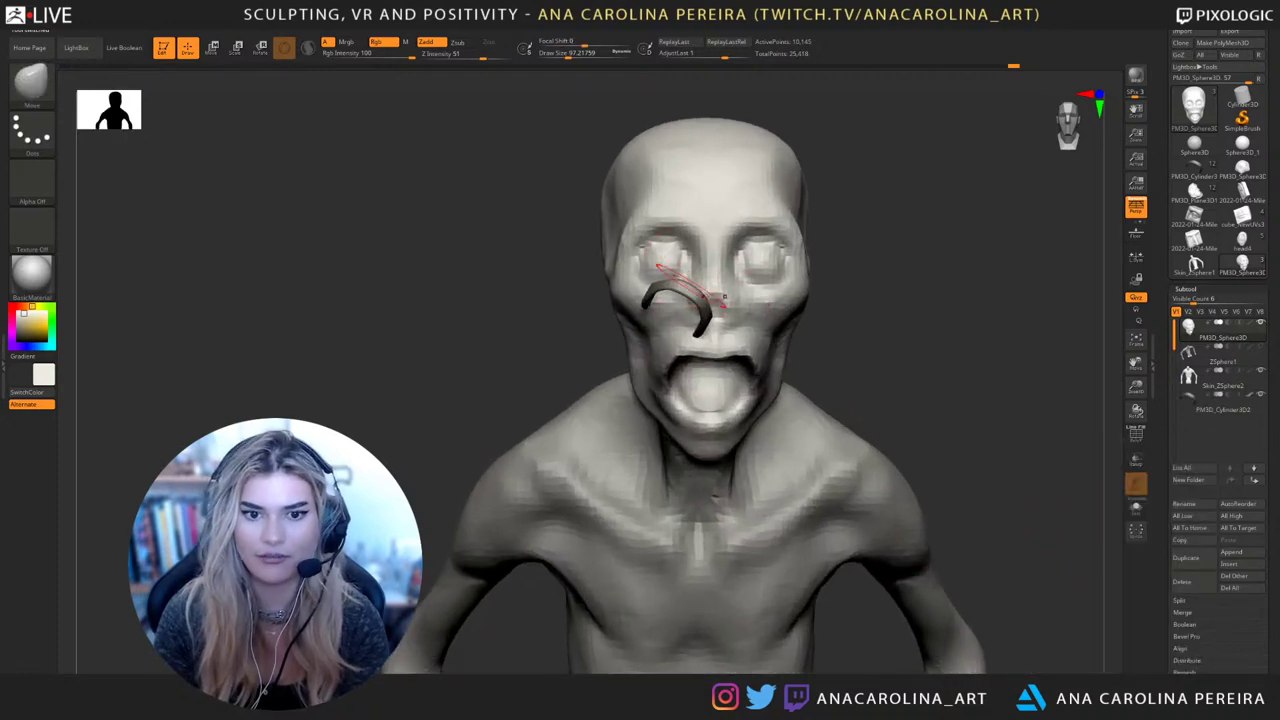
# Select the appended teeth mesh and move it with the transform gizmo down to the character's upper mouth
pyautogui.keyDown('alt'); pyautogui.click(680, 287); pyautogui.keyUp('alt')
pyautogui.press('e')
pyautogui.moveTo(687, 244); pyautogui.dragTo(726, 309)
pyautogui.moveTo(960, 430); pyautogui.dragTo(1080, 420)
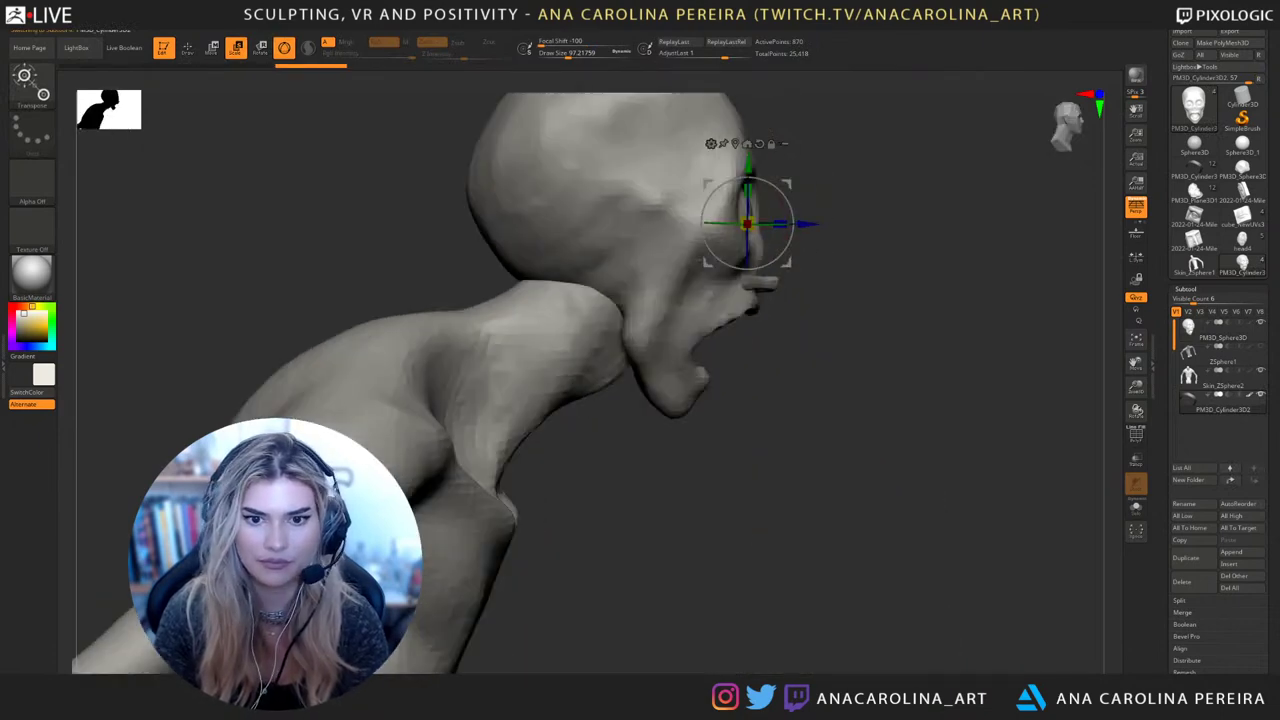
pyautogui.moveTo(789, 261); pyautogui.dragTo(757, 293)
pyautogui.moveTo(1000, 420); pyautogui.dragTo(870, 420)
pyautogui.moveTo(754, 292); pyautogui.dragTo(755, 358)
# Fit the teeth inside the upper jaw, correcting their depth and placement from the side and front views
pyautogui.moveTo(960, 420); pyautogui.dragTo(1090, 420)
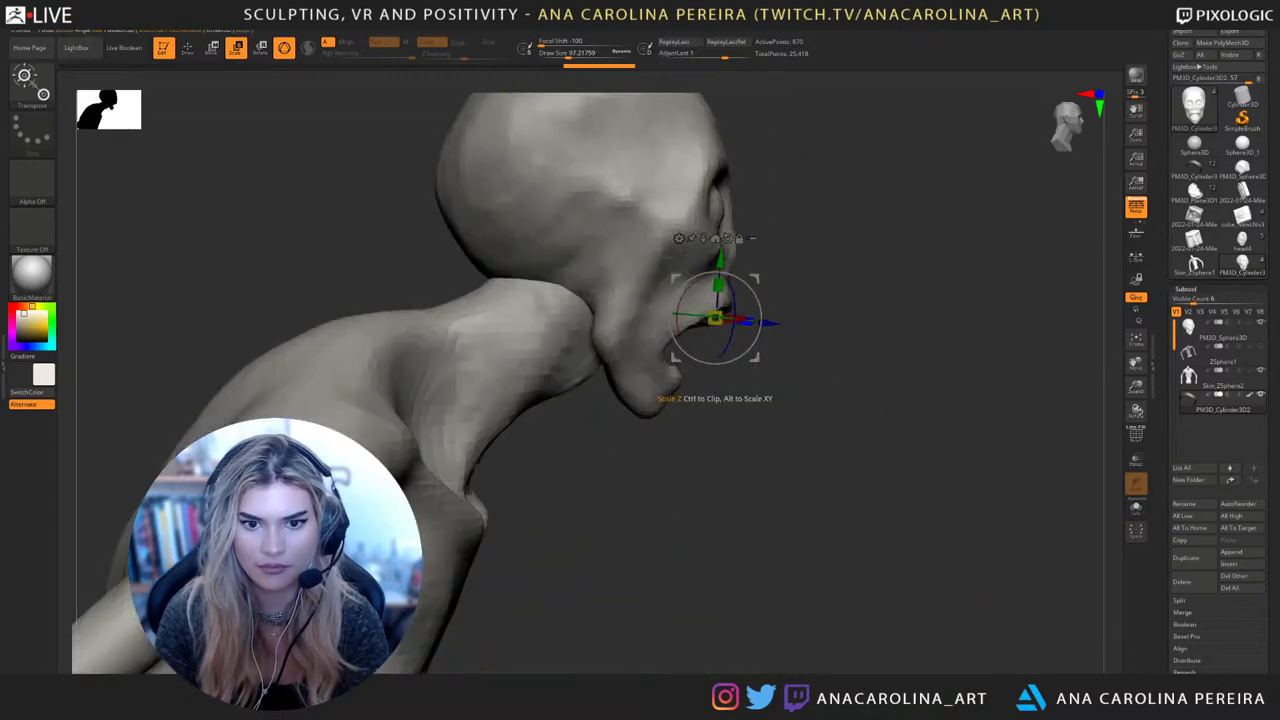
pyautogui.moveTo(757, 357); pyautogui.dragTo(760, 358)
pyautogui.moveTo(1000, 430); pyautogui.dragTo(905, 430)
pyautogui.moveTo(905, 520); pyautogui.dragTo(1030, 480)
pyautogui.moveTo(762, 357); pyautogui.dragTo(748, 357)
pyautogui.moveTo(1030, 480); pyautogui.dragTo(930, 480)
# Assign SmoothCloth as the smoothing brush and skip its note until the next restart
pyautogui.press('b')
pyautogui.press('s')
pyautogui.press('c')
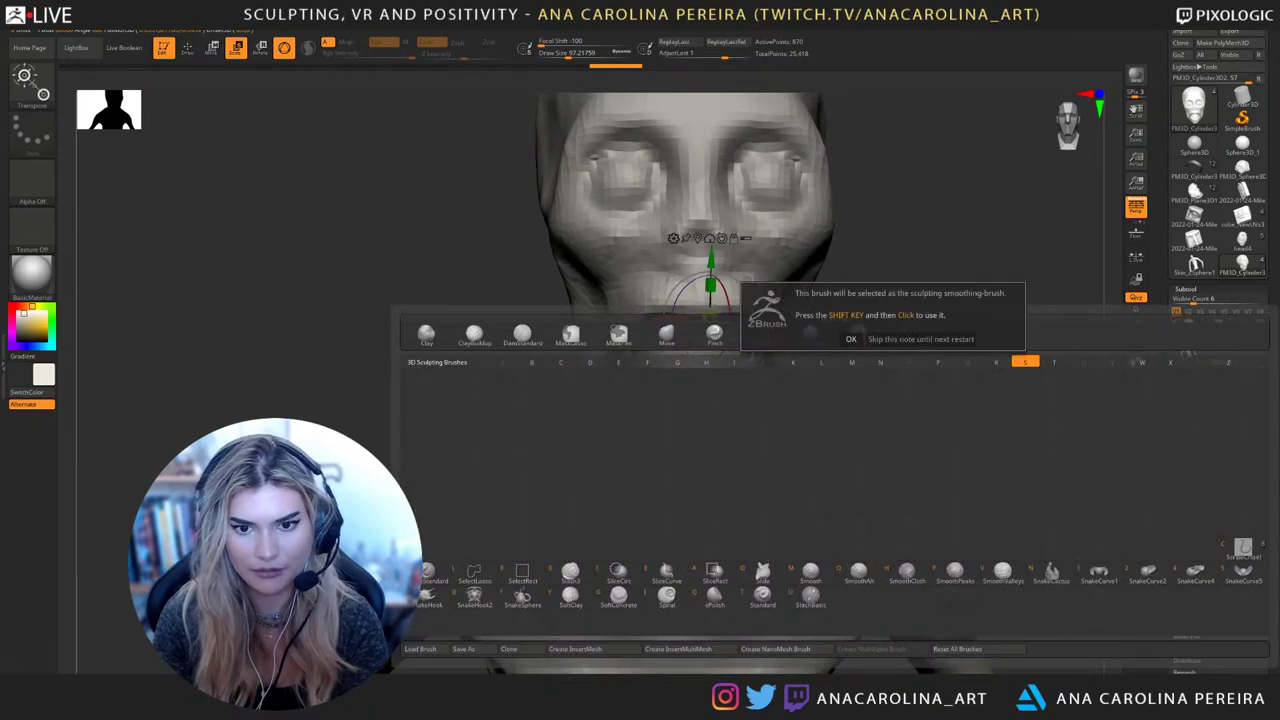
pyautogui.click(920, 338)
# Pull the upper teeth into shape along the mouth with the SnakeHook brush at a draw size of about 25
pyautogui.press('b')
pyautogui.press('s')
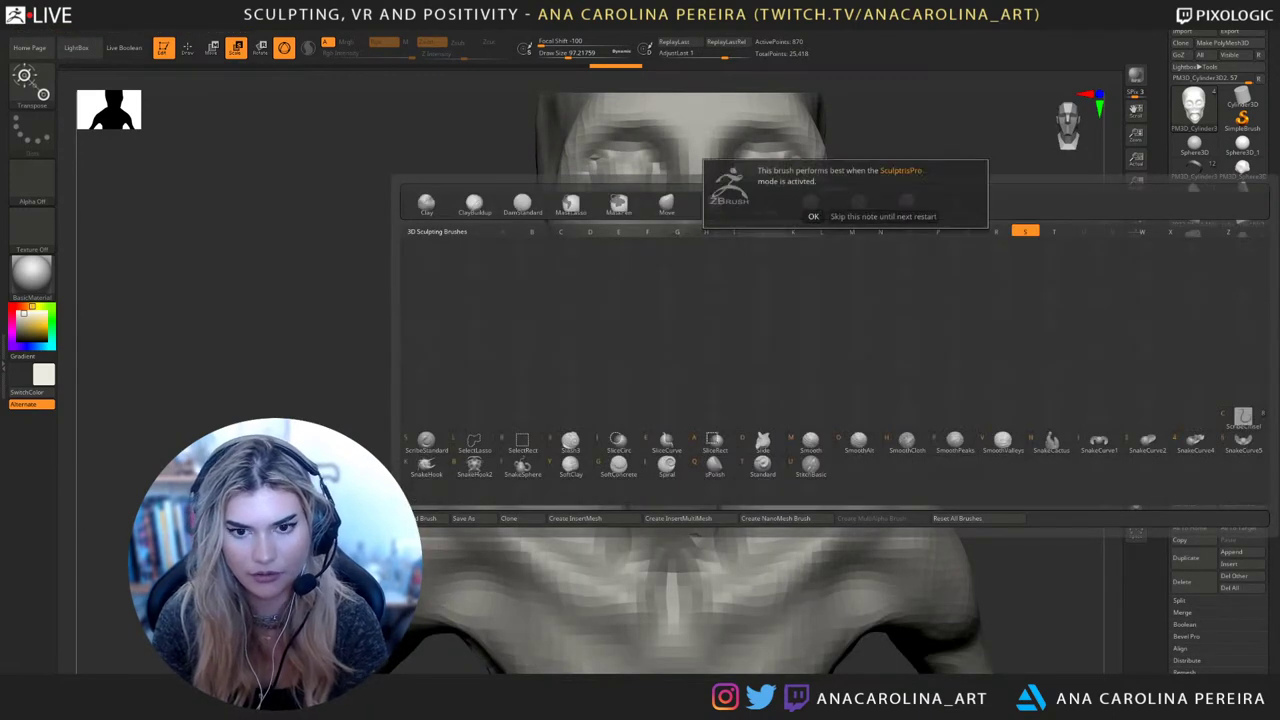
pyautogui.press('h')
pyautogui.press('space')
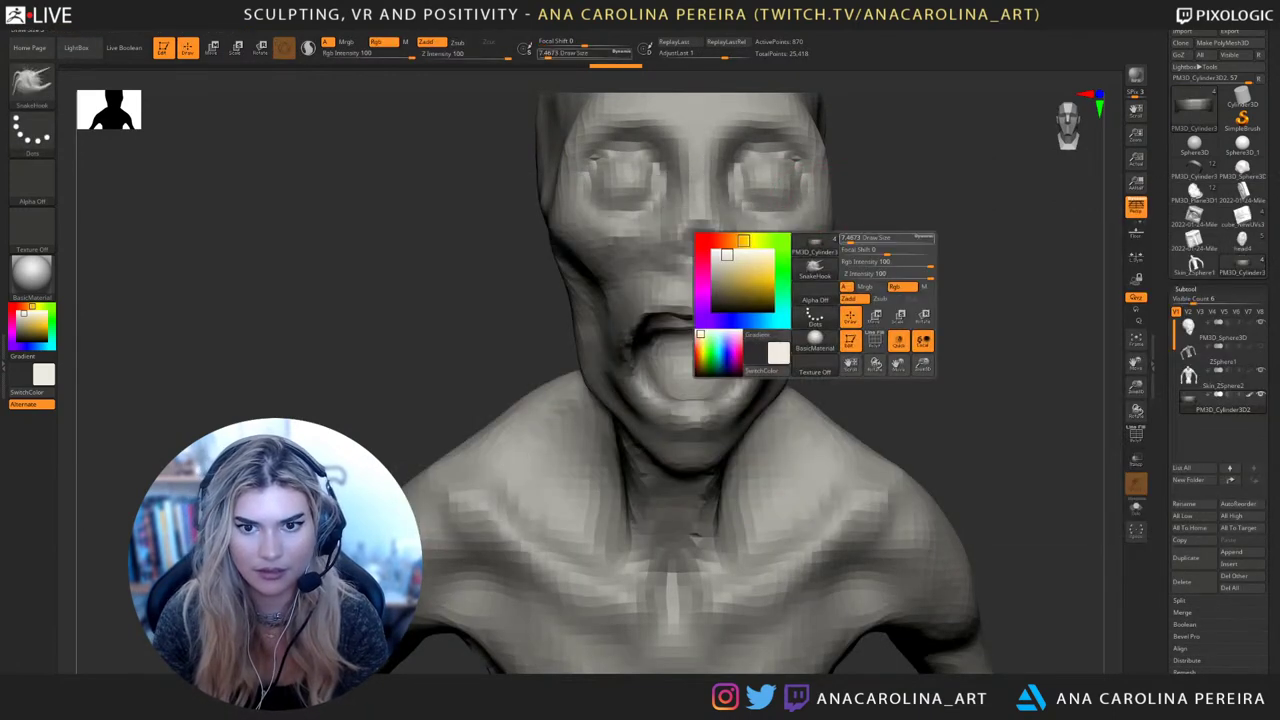
pyautogui.moveTo(885, 235)
pyautogui.mouseDown()
pyautogui.moveTo(728, 318)
pyautogui.moveTo(729, 336)
pyautogui.mouseUp()
pyautogui.press('space')
pyautogui.moveTo(880, 335)
pyautogui.mouseDown()
pyautogui.moveTo(775, 337)
pyautogui.moveTo(768, 350)
pyautogui.mouseUp()
pyautogui.moveTo(700, 345); pyautogui.dragTo(745, 360, button='right')
pyautogui.moveTo(743, 356); pyautogui.dragTo(747, 365)
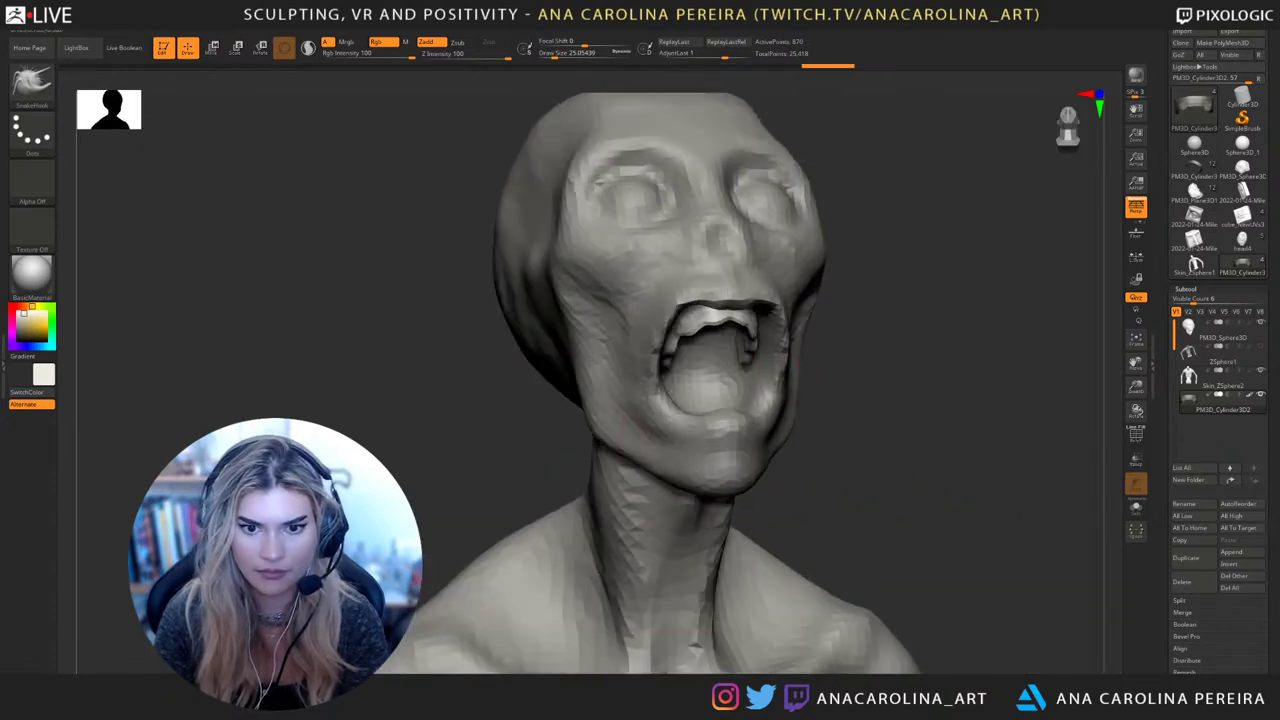
# Reshape the dental arch from below with the Move brush at a draw size of about 251
pyautogui.moveTo(864, 347); pyautogui.dragTo(950, 240)
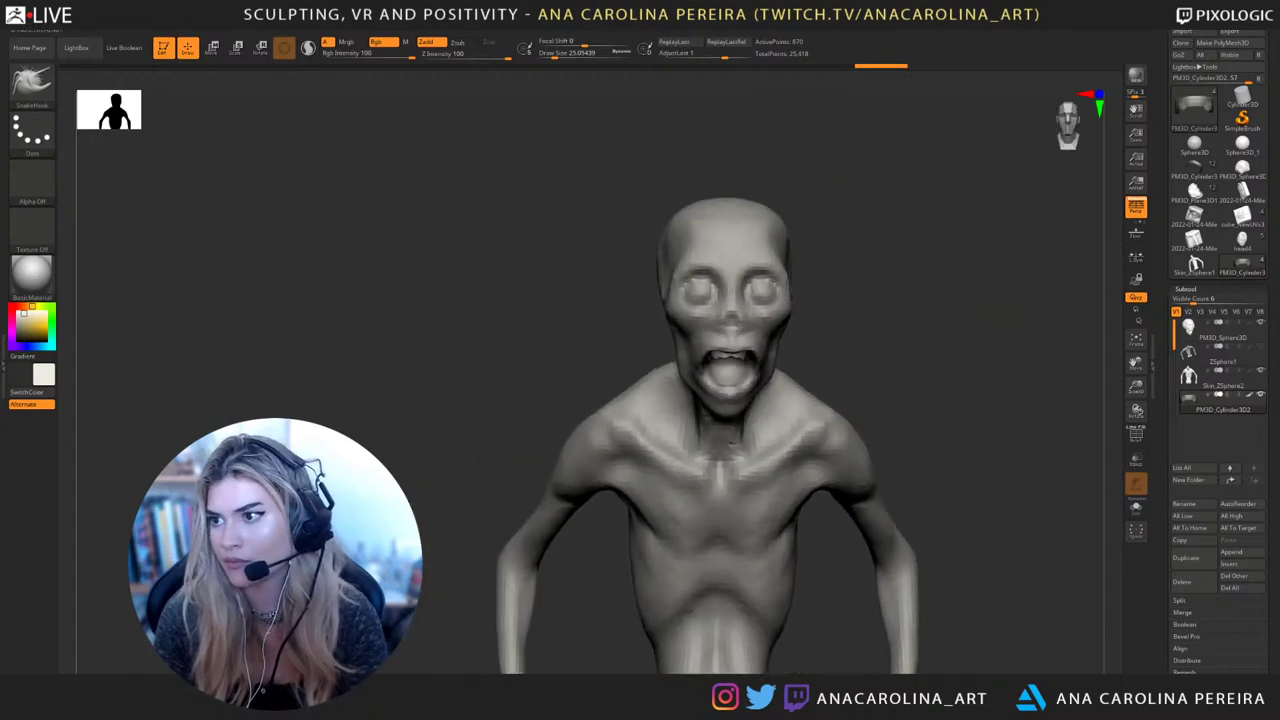
pyautogui.moveTo(870, 285); pyautogui.dragTo(908, 221)
pyautogui.press('e')
pyautogui.press('b')
pyautogui.press('m')
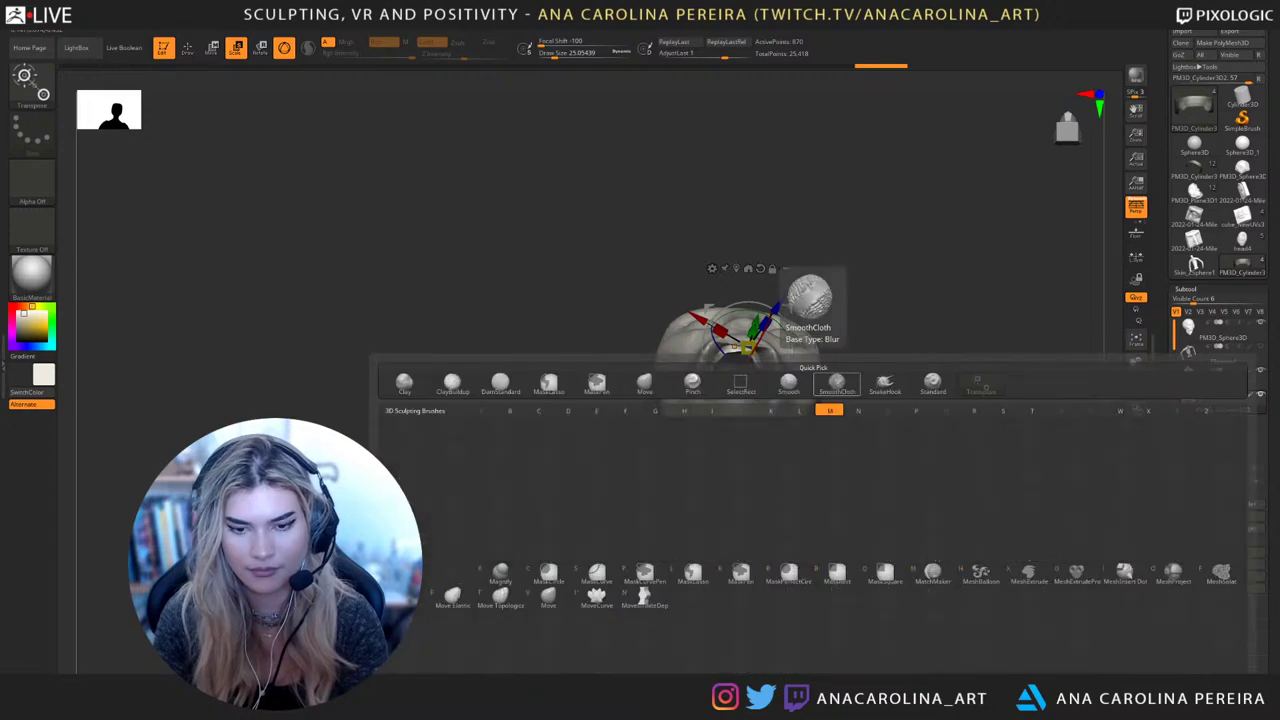
pyautogui.press('v')
pyautogui.press('space')
pyautogui.moveTo(840, 384); pyautogui.dragTo(862, 384)
pyautogui.moveTo(780, 376)
pyautogui.mouseDown()
pyautogui.moveTo(791, 380)
pyautogui.moveTo(764, 386)
pyautogui.mouseUp()
pyautogui.moveTo(925, 300)
pyautogui.mouseDown()
pyautogui.moveTo(940, 365)
pyautogui.moveTo(1115, 437)
pyautogui.mouseUp()
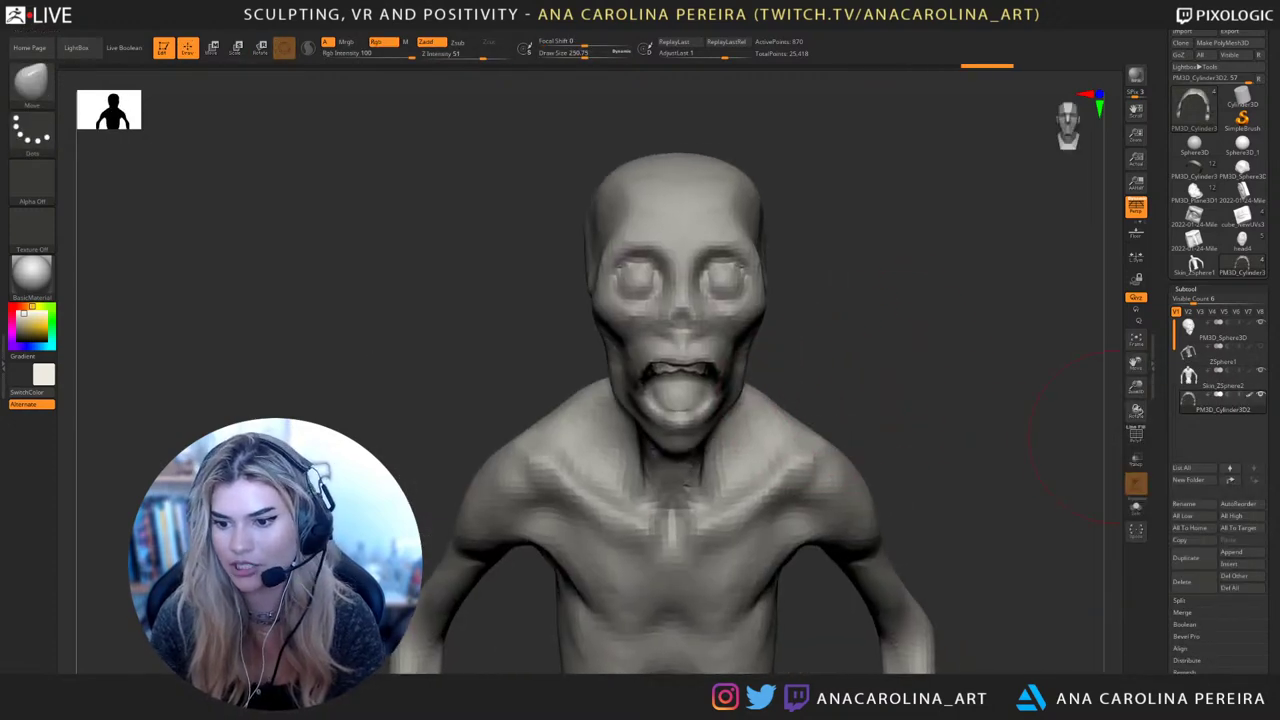
# Duplicate the upper teeth subtool and mirror the copy vertically with the Mirror deformation
pyautogui.scroll(-3, 1220, 400)
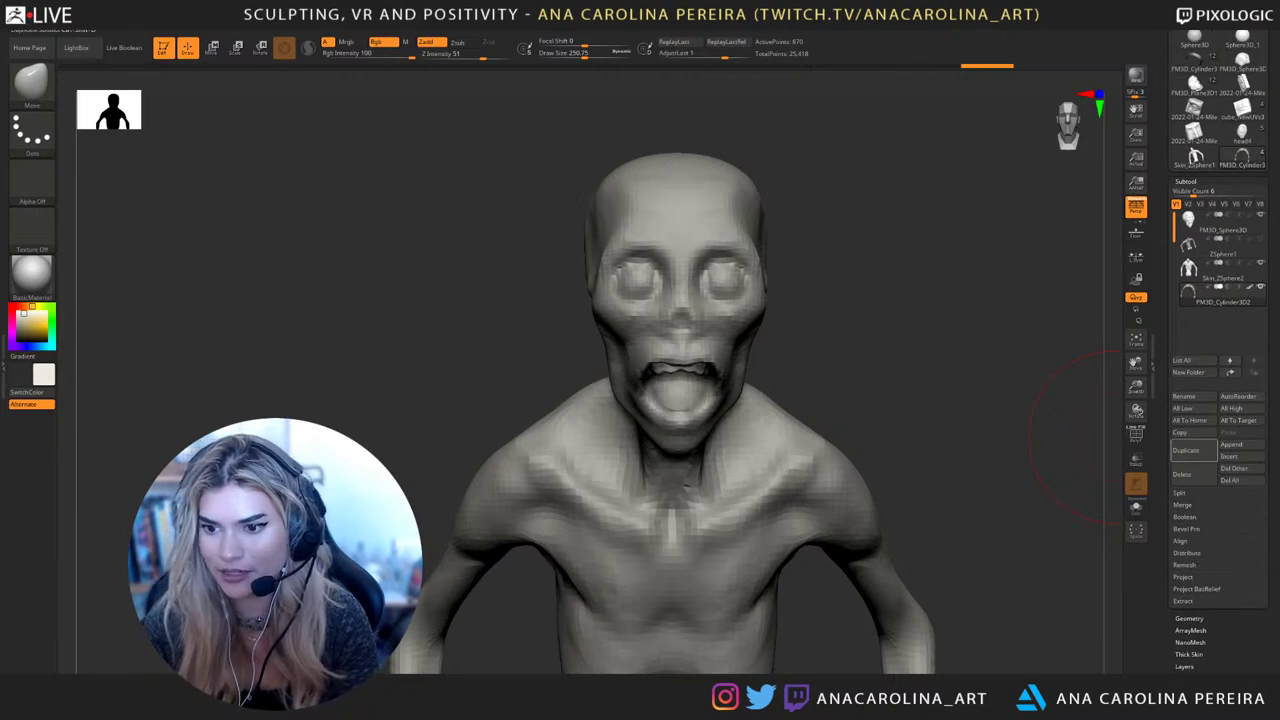
pyautogui.click(1188, 450)
pyautogui.scroll(-3, 1220, 400)
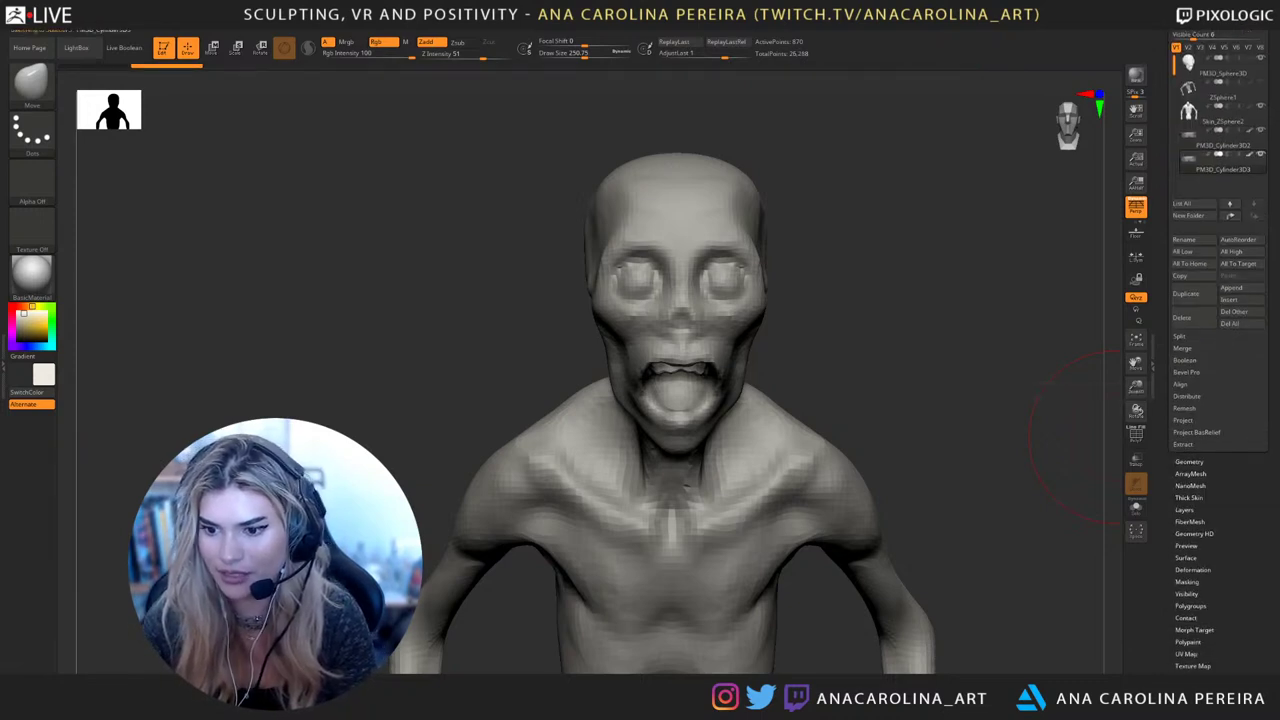
pyautogui.click(1192, 569)
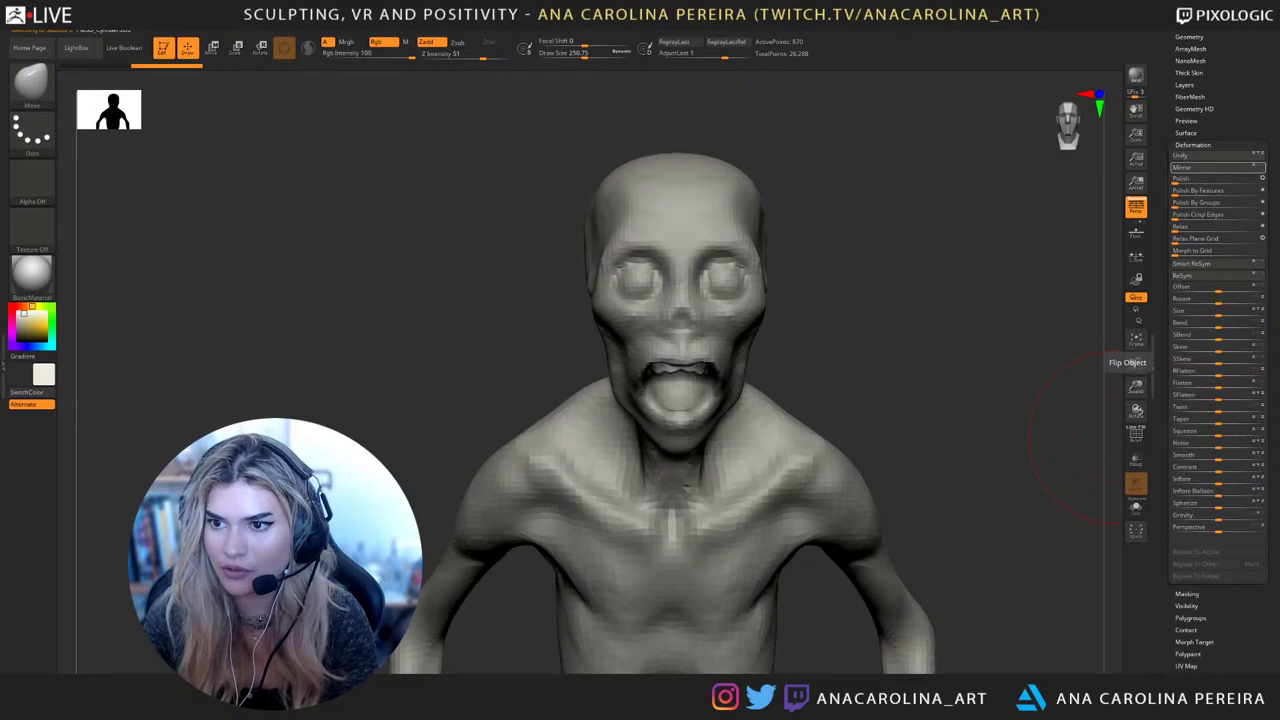
pyautogui.click(1258, 166)
pyautogui.click(1210, 167)
# Move the mirrored teeth from above the head down to the lower jaw with the transform gizmo
pyautogui.moveTo(1060, 400); pyautogui.dragTo(1100, 480)
pyautogui.keyDown('alt'); pyautogui.moveTo(1000, 300); pyautogui.dragTo(1008, 394); pyautogui.keyUp('alt')
pyautogui.moveTo(700, 208)
pyautogui.mouseDown()
pyautogui.moveTo(790, 238)
pyautogui.moveTo(867, 188)
pyautogui.mouseUp()
pyautogui.press('w')
pyautogui.click(745, 348)
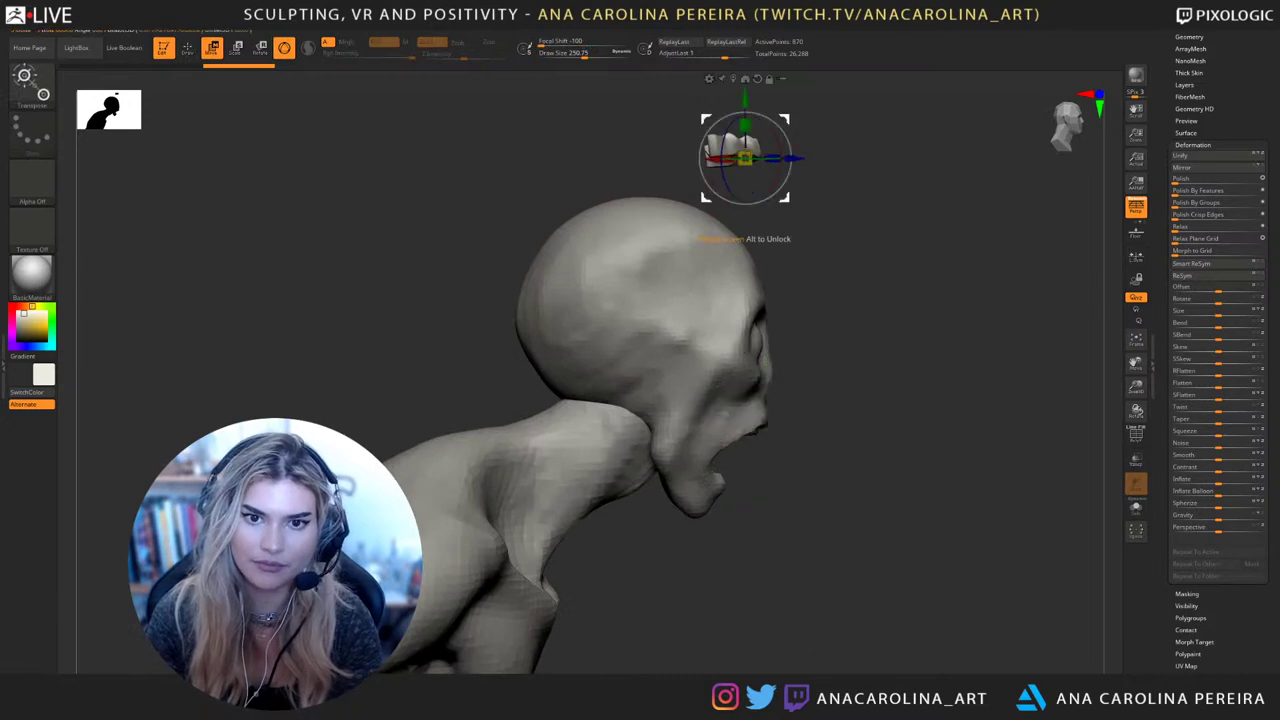
pyautogui.moveTo(706, 198); pyautogui.dragTo(684, 514)
pyautogui.moveTo(880, 500); pyautogui.dragTo(694, 475)
pyautogui.moveTo(880, 500); pyautogui.dragTo(1040, 500)
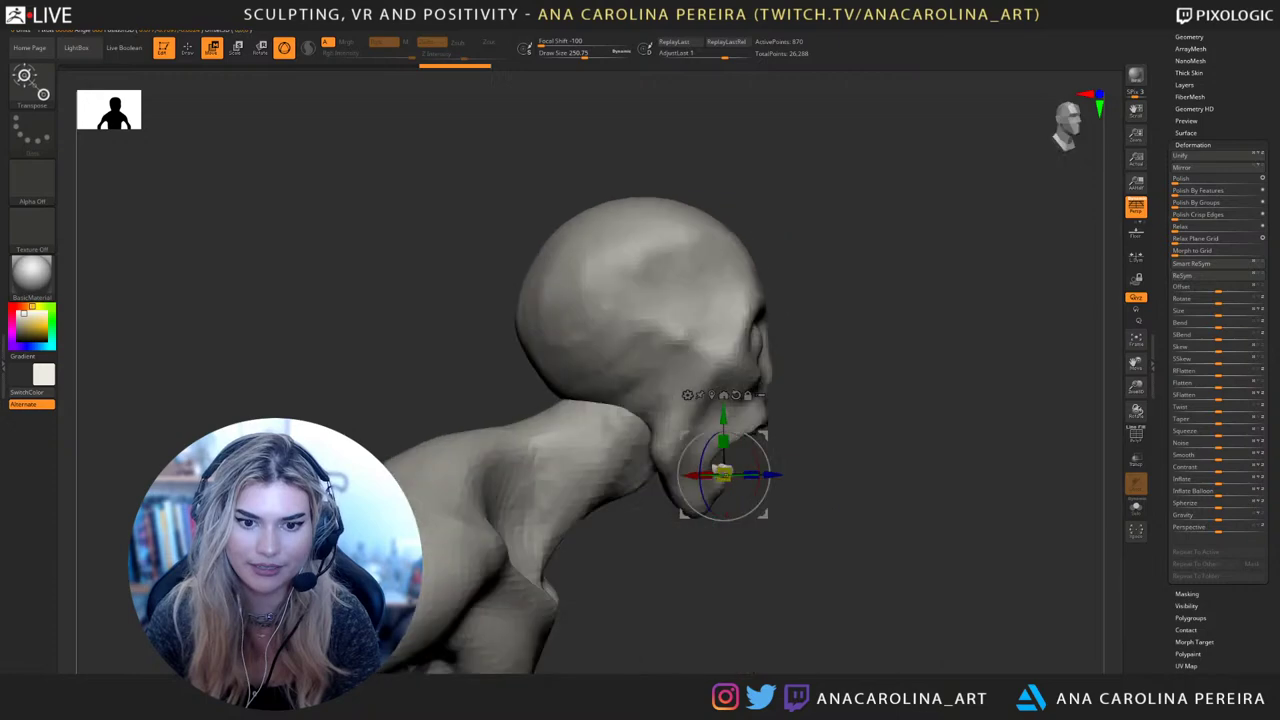
# Scale and position the lower teeth inside the lower jaw with the transform gizmo, aligning them from the side and front
pyautogui.keyDown('alt'); pyautogui.moveTo(900, 480); pyautogui.dragTo(900, 560); pyautogui.keyUp('alt')
pyautogui.moveTo(768, 464); pyautogui.dragTo(690, 477)
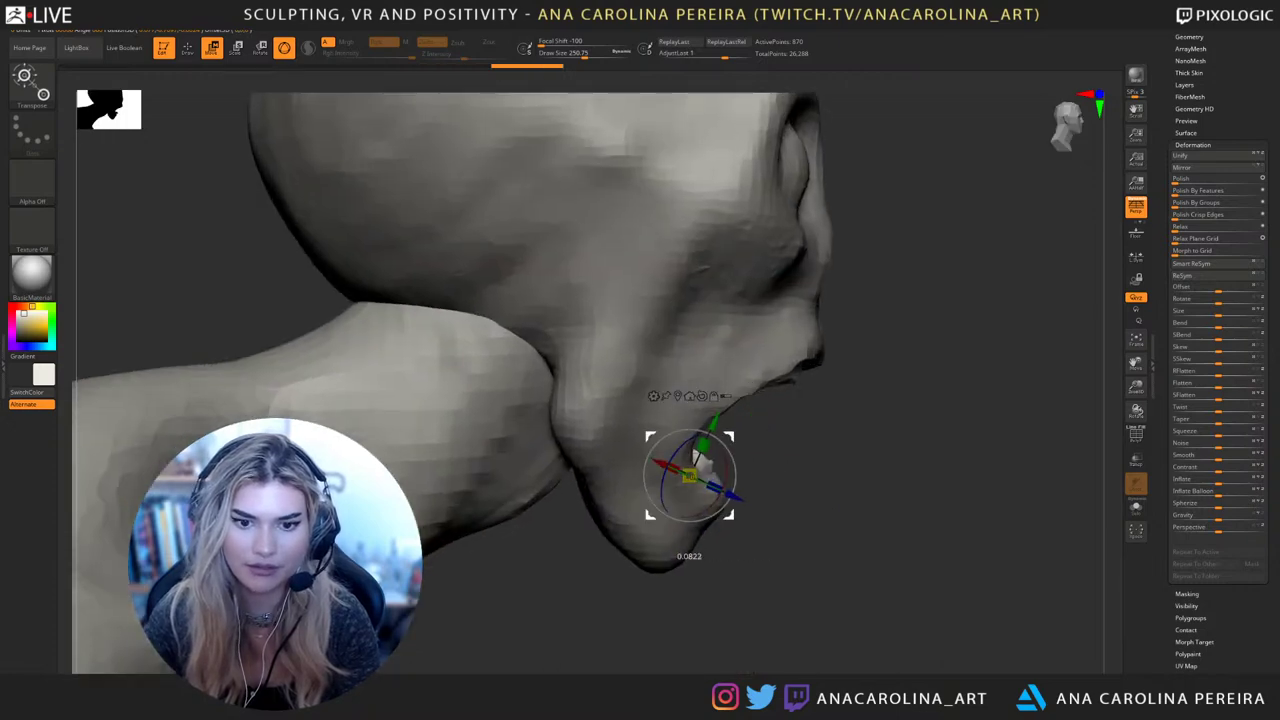
pyautogui.keyDown('shift'); pyautogui.moveTo(940, 480); pyautogui.dragTo(790, 480); pyautogui.keyUp('shift')
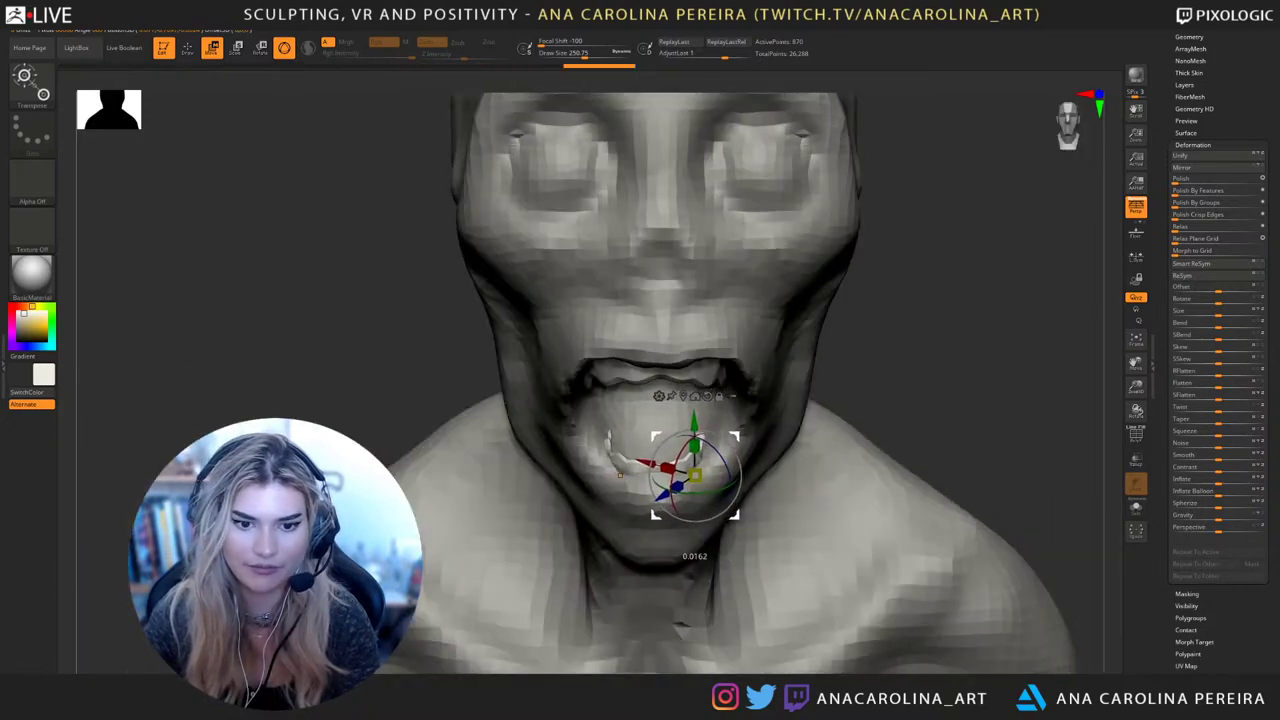
pyautogui.moveTo(735, 436); pyautogui.dragTo(729, 439)
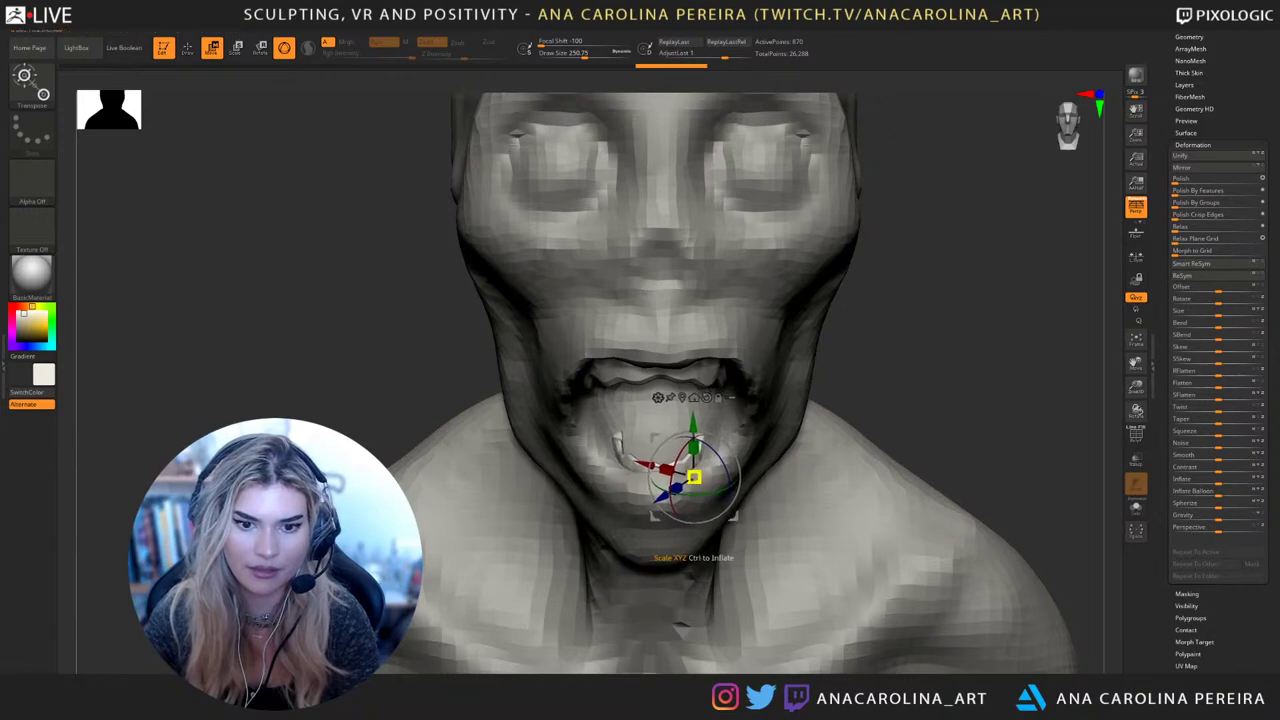
pyautogui.moveTo(667, 469); pyautogui.dragTo(651, 466)
pyautogui.moveTo(746, 435); pyautogui.dragTo(744, 432)
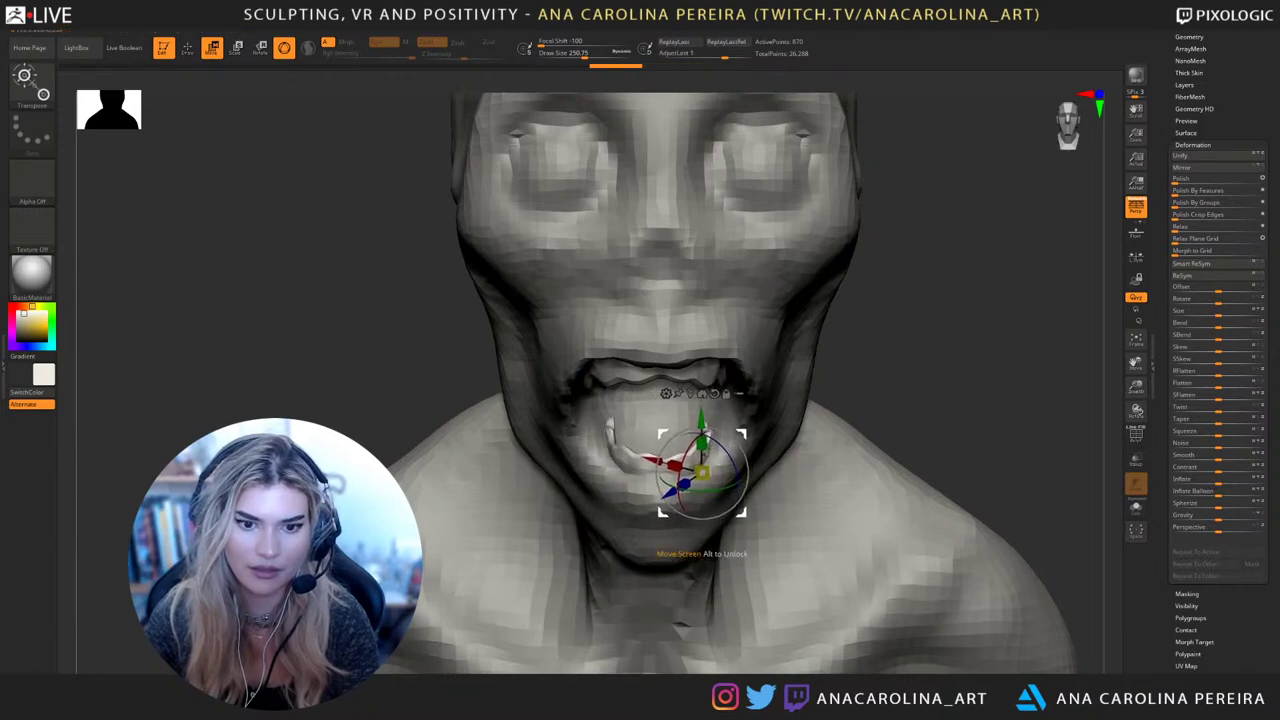
pyautogui.moveTo(860, 490); pyautogui.dragTo(1040, 492)
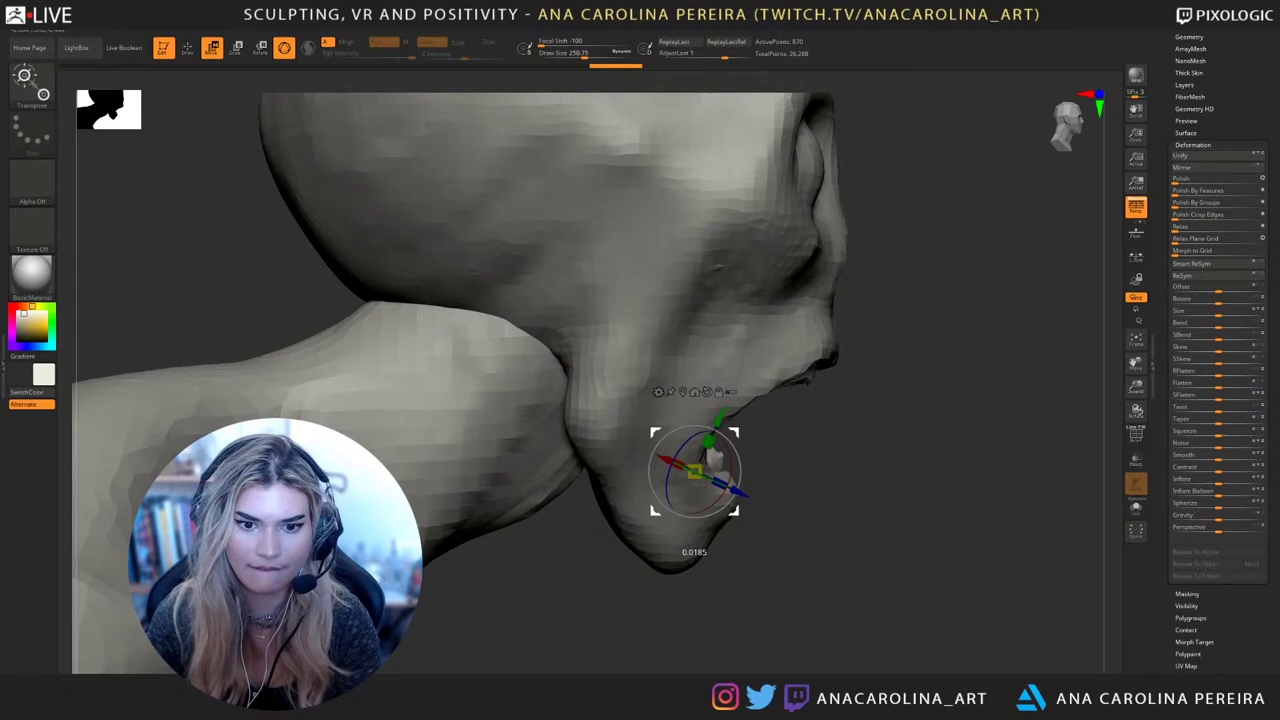
pyautogui.moveTo(738, 432); pyautogui.dragTo(737, 434)
# Make the head the active subtool and check how the teeth sit in the open mouth from several angles
pyautogui.moveTo(940, 490)
pyautogui.mouseDown()
pyautogui.moveTo(770, 490)
pyautogui.moveTo(960, 370)
pyautogui.moveTo(930, 440)
pyautogui.mouseUp()
pyautogui.press('b')
pyautogui.press('m')
pyautogui.press('v')
pyautogui.moveTo(860, 320); pyautogui.dragTo(765, 295)
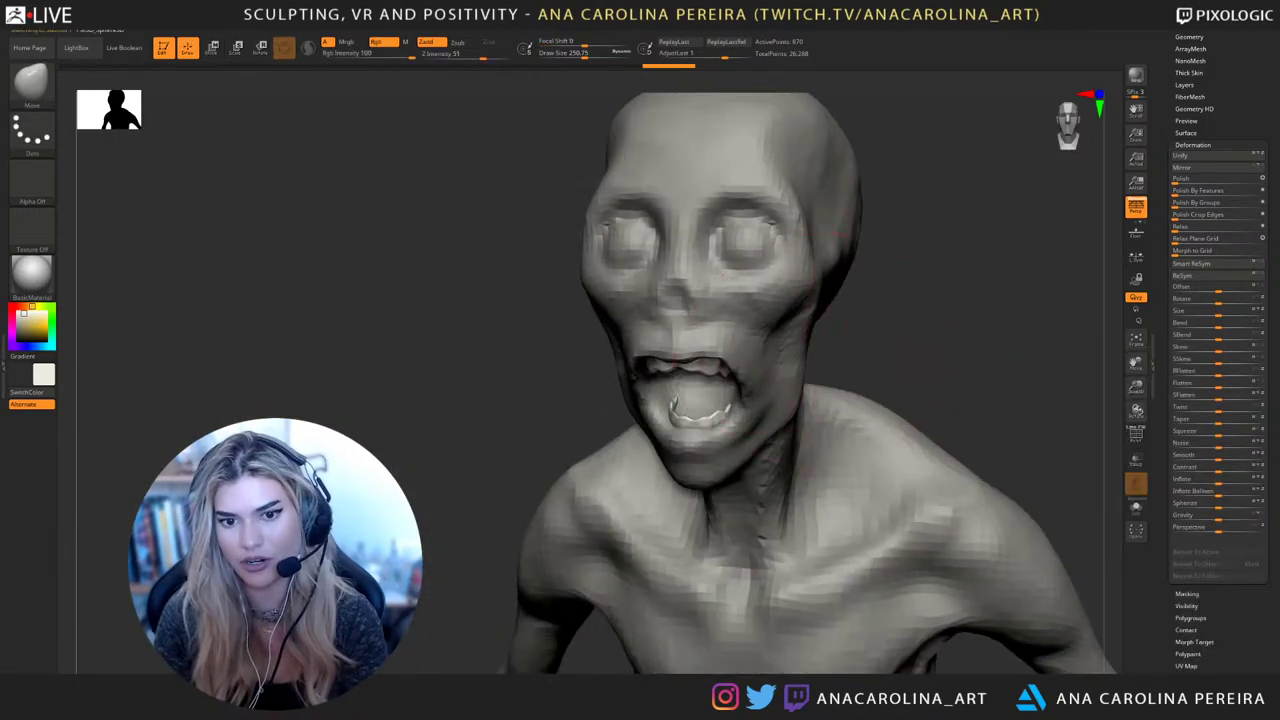
pyautogui.keyDown('alt'); pyautogui.click(722, 273); pyautogui.keyUp('alt')
pyautogui.moveTo(950, 330)
pyautogui.mouseDown()
pyautogui.moveTo(775, 320)
pyautogui.moveTo(950, 325)
pyautogui.mouseUp()
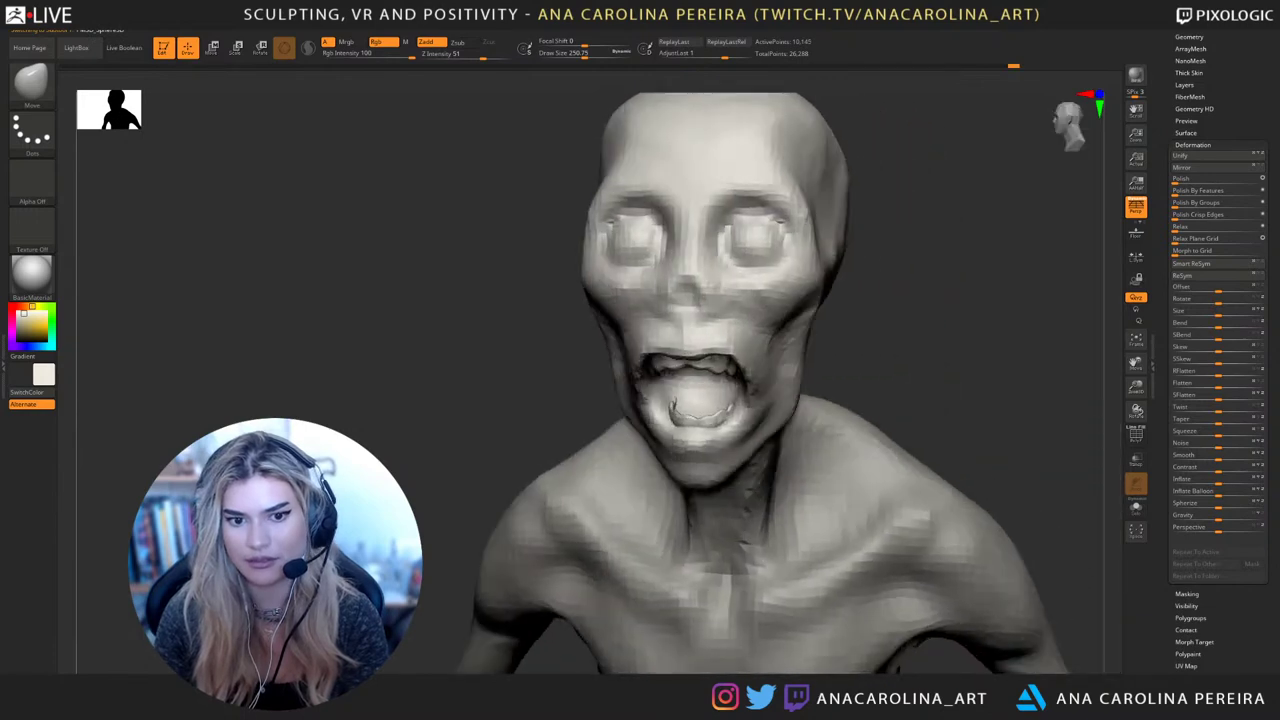
pyautogui.moveTo(735, 430); pyautogui.dragTo(800, 430, button='right')
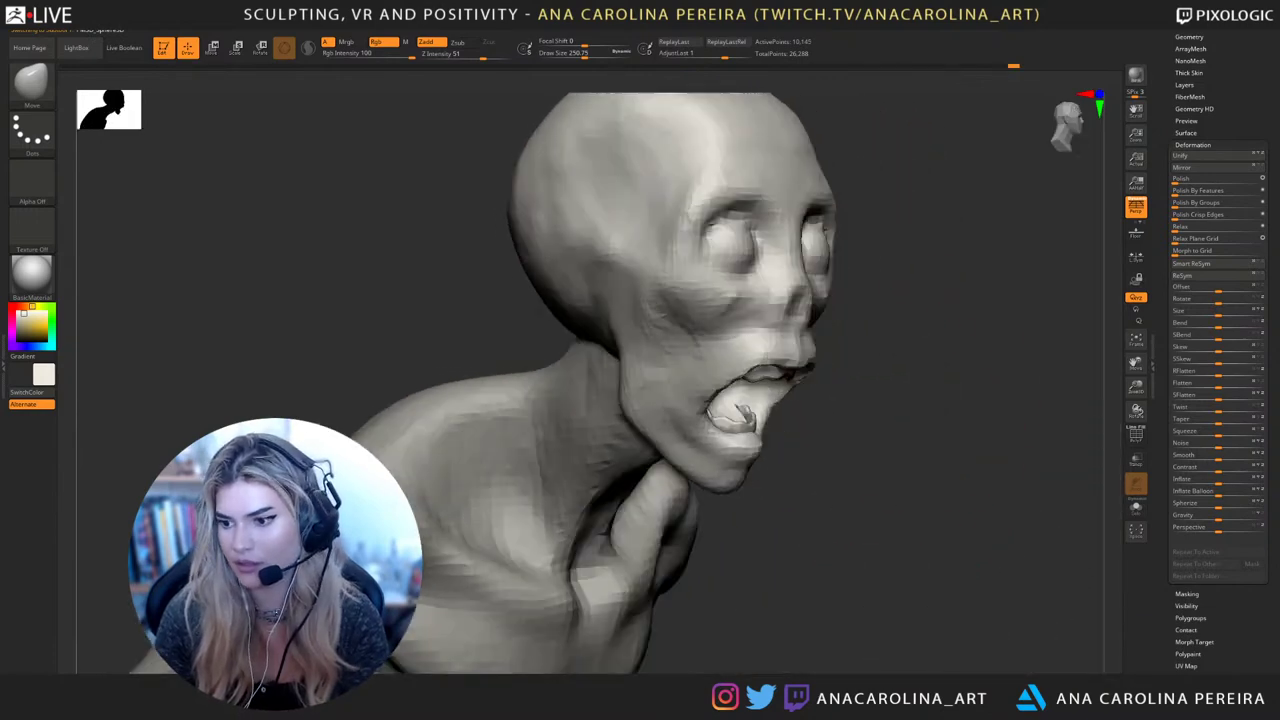
pyautogui.moveTo(930, 425)
pyautogui.mouseDown(button='right')
pyautogui.moveTo(890, 415)
pyautogui.moveTo(912, 312)
pyautogui.mouseUp(button='right')
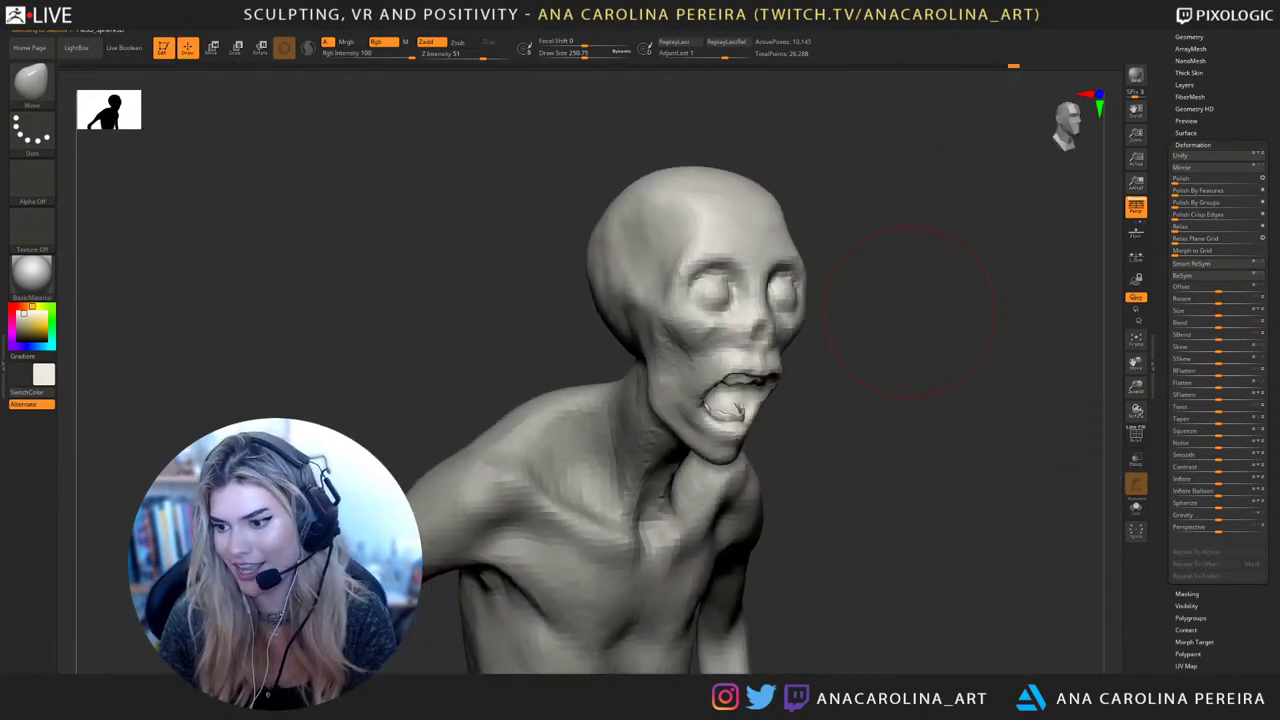
pyautogui.moveTo(823, 298)
pyautogui.mouseDown(button='right')
pyautogui.moveTo(918, 423)
pyautogui.moveTo(935, 419)
pyautogui.mouseUp(button='right')
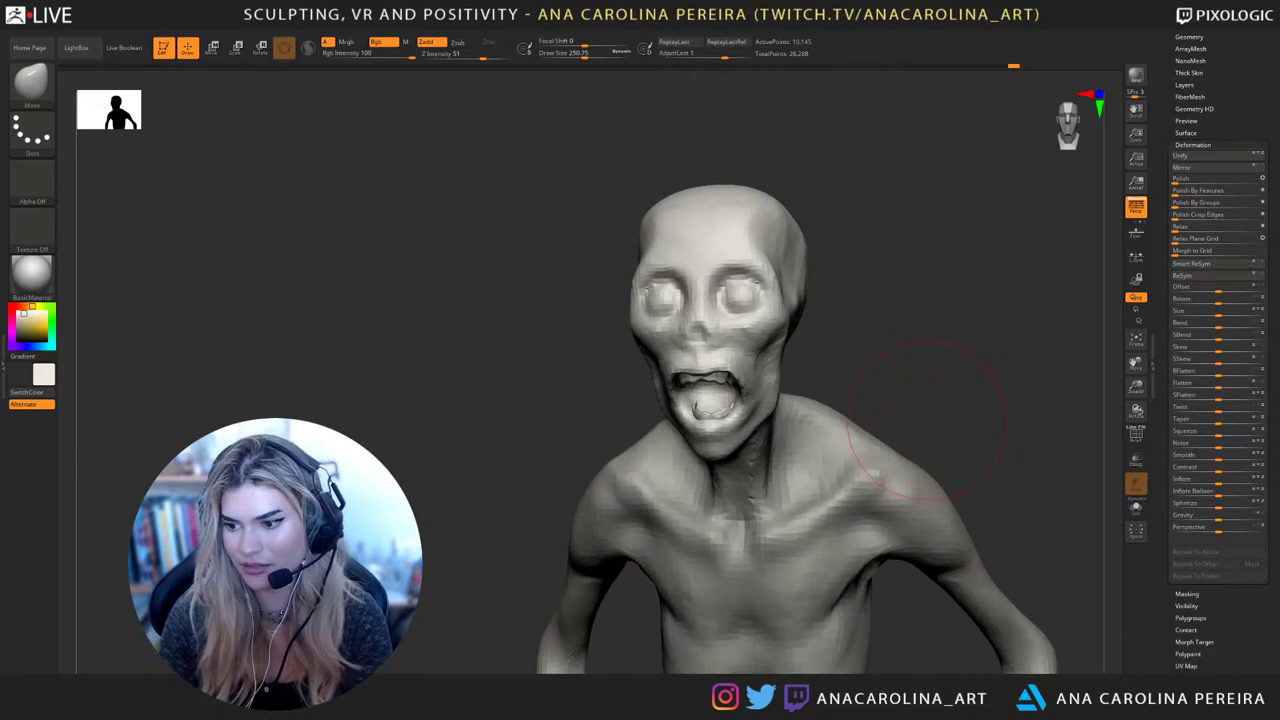
pyautogui.moveTo(917, 410); pyautogui.dragTo(912, 360, button='right')
pyautogui.press('w')
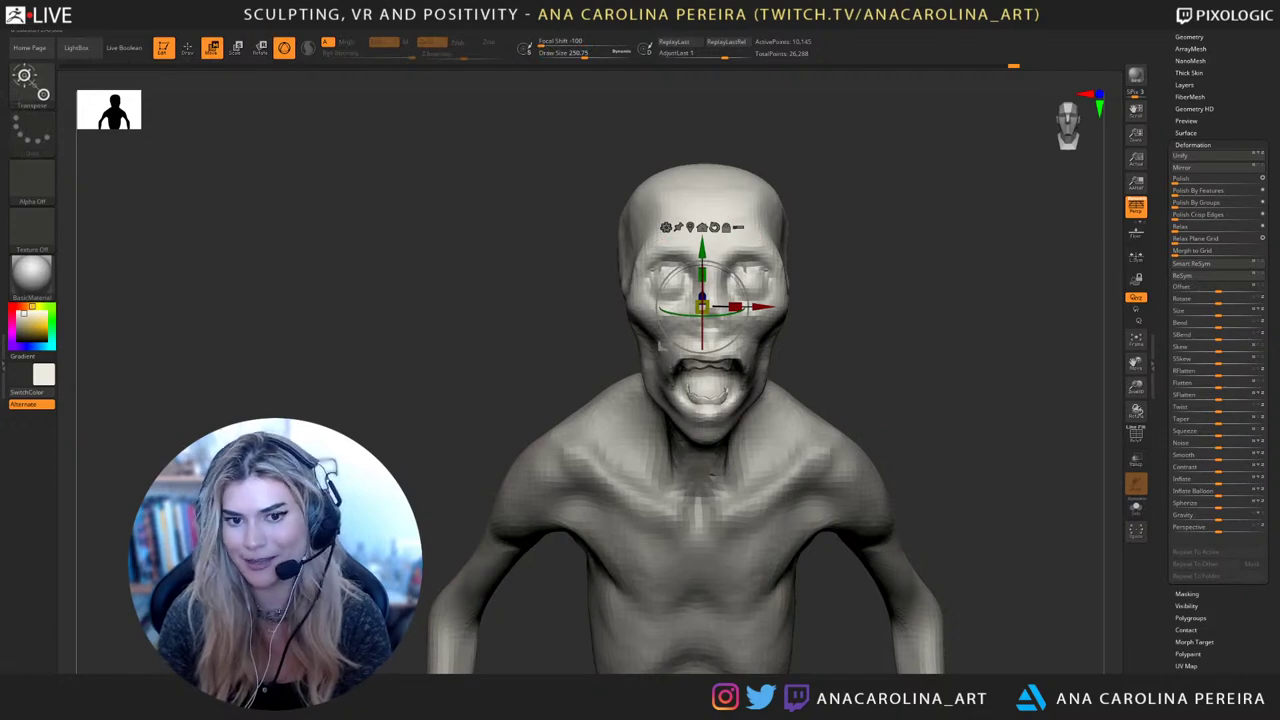
pyautogui.moveTo(912, 380); pyautogui.dragTo(836, 385, button='right')
# Reshape the jaw and mouth area with the Move brush at draw sizes of about 136 and 108
pyautogui.press('b')
pyautogui.press('m')
pyautogui.press('v')
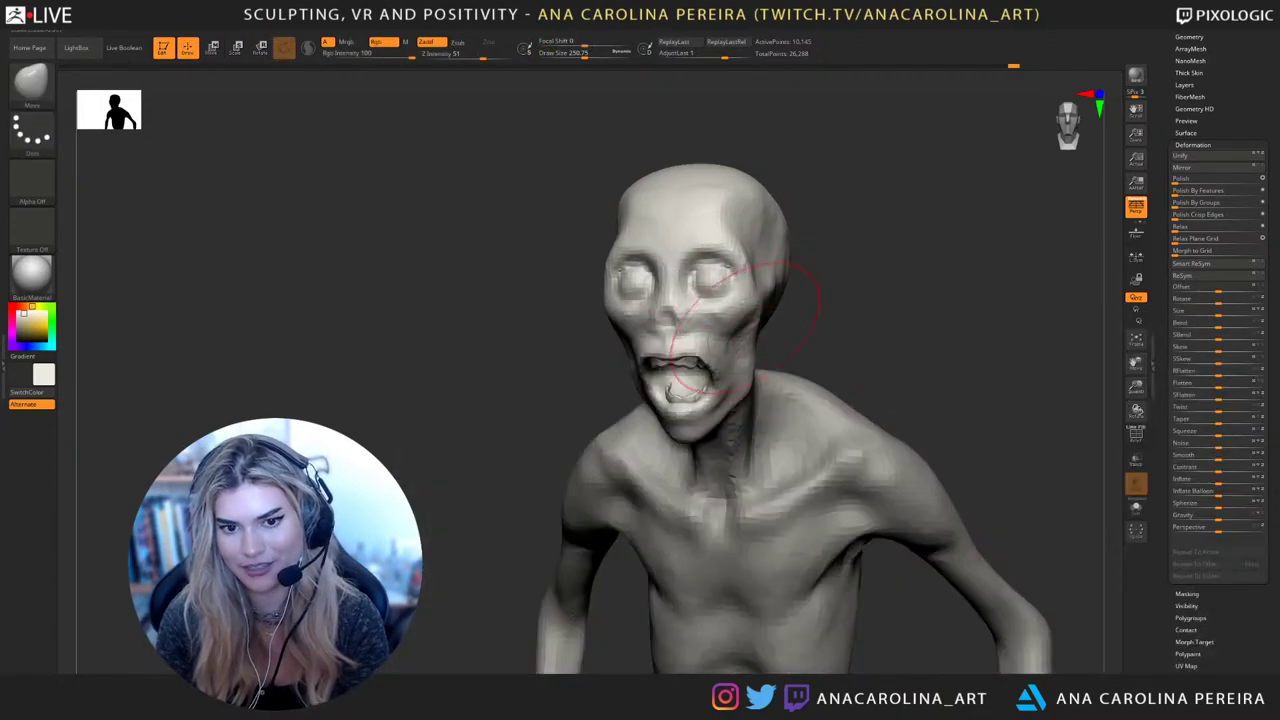
pyautogui.press('space')
pyautogui.click(755, 334)
pyautogui.moveTo(808, 347)
pyautogui.mouseDown()
pyautogui.moveTo(761, 337)
pyautogui.moveTo(752, 362)
pyautogui.moveTo(840, 372)
pyautogui.mouseUp()
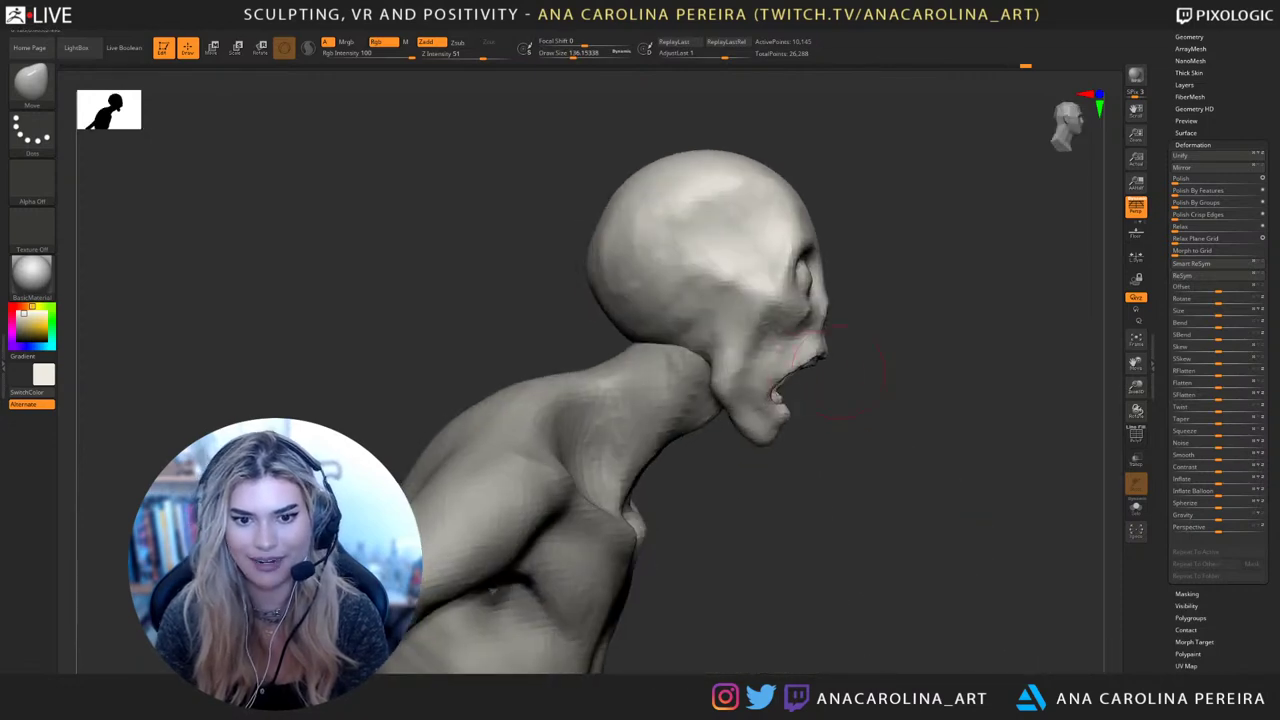
pyautogui.moveTo(718, 390)
pyautogui.mouseDown()
pyautogui.moveTo(729, 388)
pyautogui.moveTo(740, 426)
pyautogui.moveTo(734, 448)
pyautogui.moveTo(792, 470)
pyautogui.mouseUp()
pyautogui.press('s')
pyautogui.press('s')
pyautogui.moveTo(738, 440); pyautogui.dragTo(770, 448, button='right')
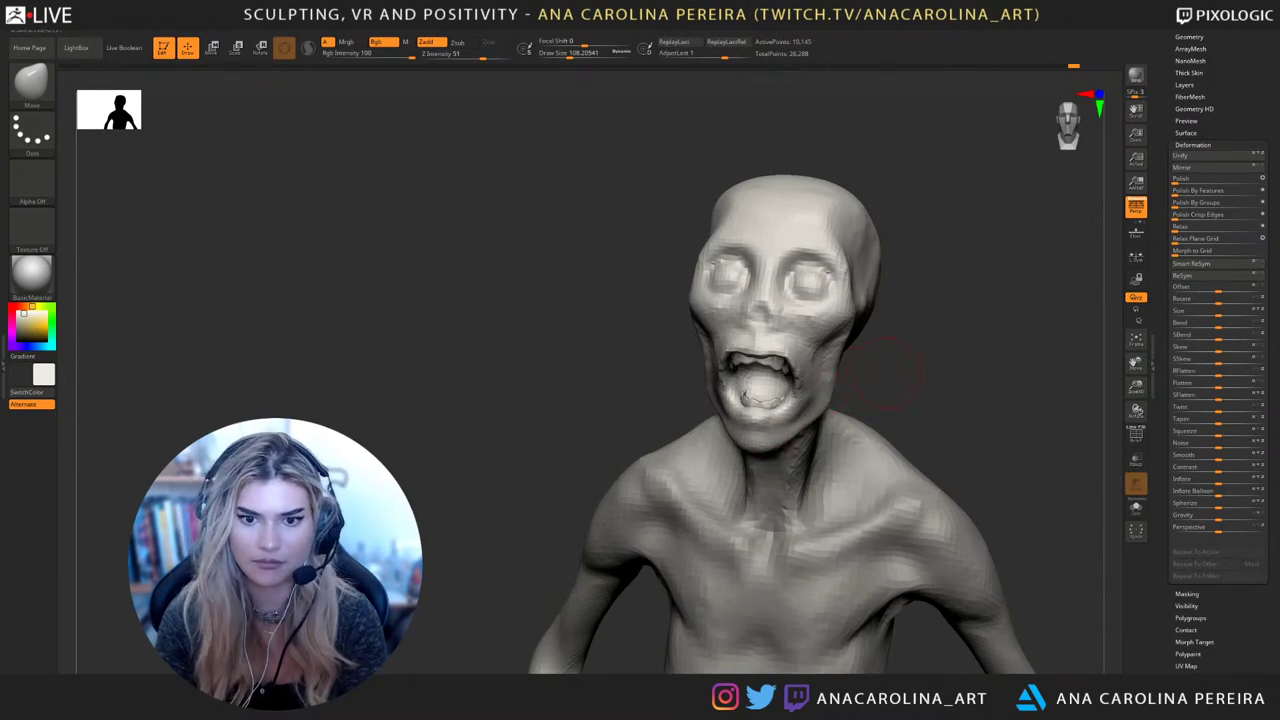
# Refine the lips around the open mouth with the Move brush at draw sizes of about 49 and 68
pyautogui.moveTo(885, 371); pyautogui.dragTo(877, 401, button='right')
pyautogui.moveTo(830, 335); pyautogui.dragTo(905, 340, button='right')
pyautogui.press('space')
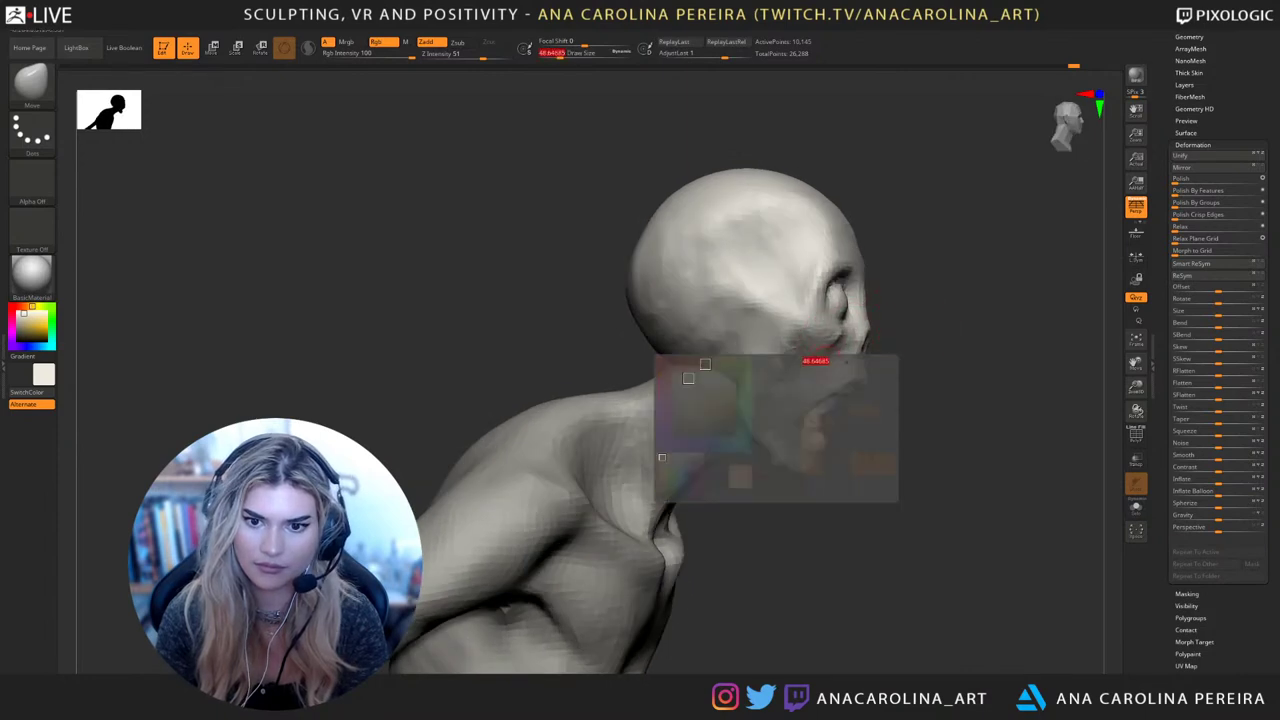
pyautogui.moveTo(822, 362); pyautogui.dragTo(812, 357)
pyautogui.press('space')
pyautogui.moveTo(863, 360)
pyautogui.keyDown('shift'); pyautogui.mouseDown(button='right')
pyautogui.moveTo(780, 358)
pyautogui.moveTo(965, 350)
pyautogui.moveTo(871, 362)
pyautogui.mouseUp(button='right'); pyautogui.keyUp('shift')
pyautogui.press('space')
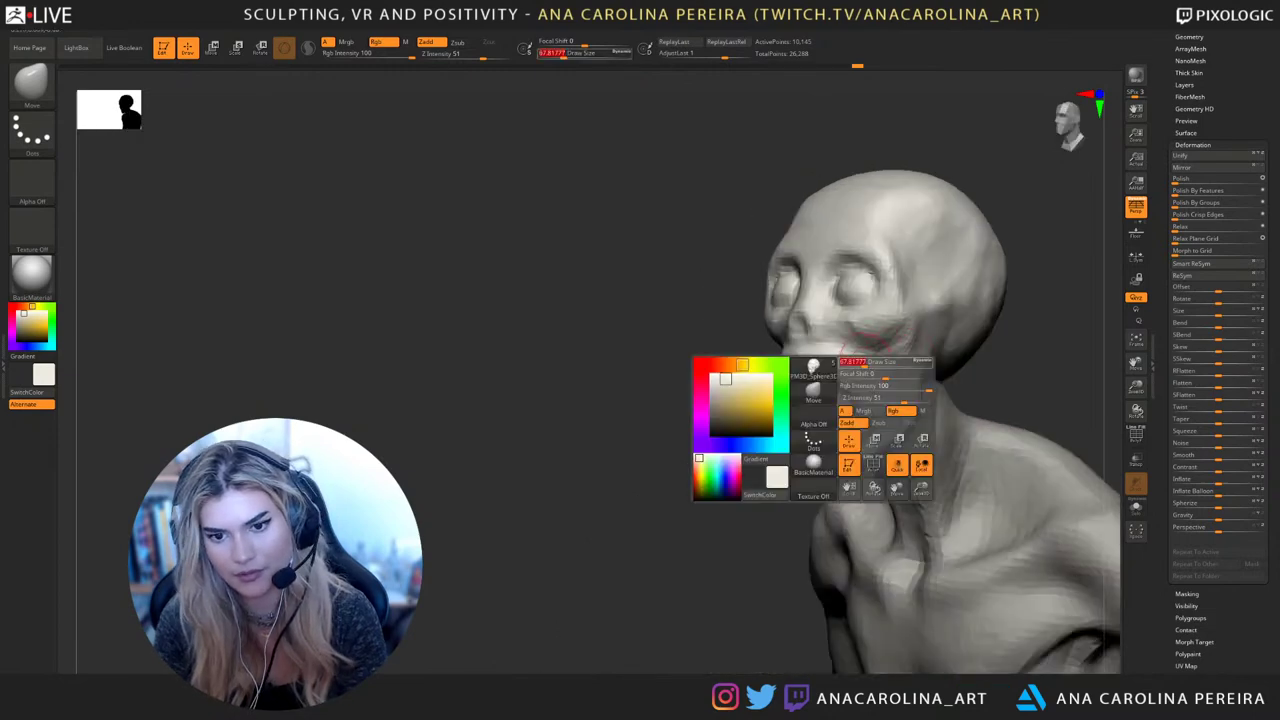
pyautogui.moveTo(871, 362); pyautogui.dragTo(864, 362)
pyautogui.keyDown('alt'); pyautogui.moveTo(864, 362); pyautogui.dragTo(788, 378, button='right'); pyautogui.keyUp('alt')
# Carve a crease along the upper lip with the DamStandard brush at a draw size of about 68
pyautogui.press('b')
pyautogui.press('d')
pyautogui.press('s')
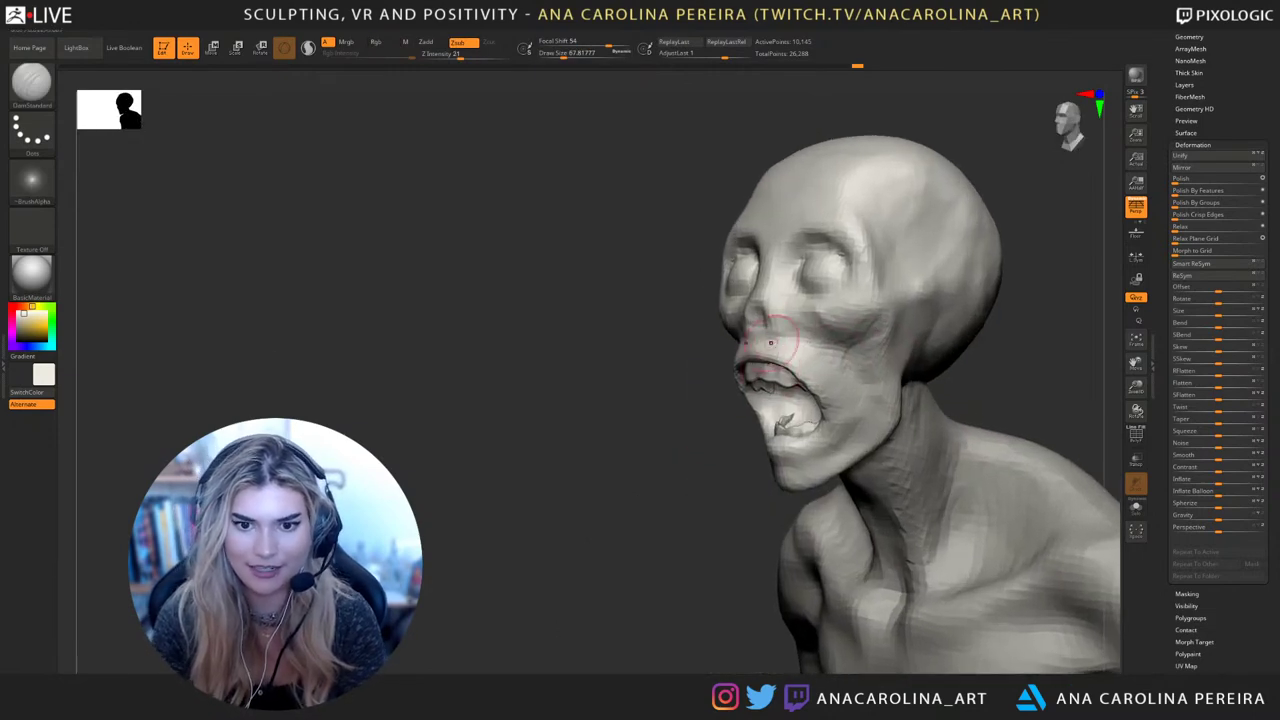
pyautogui.moveTo(760, 357); pyautogui.dragTo(797, 368)
pyautogui.moveTo(815, 388); pyautogui.dragTo(750, 352, button='right')
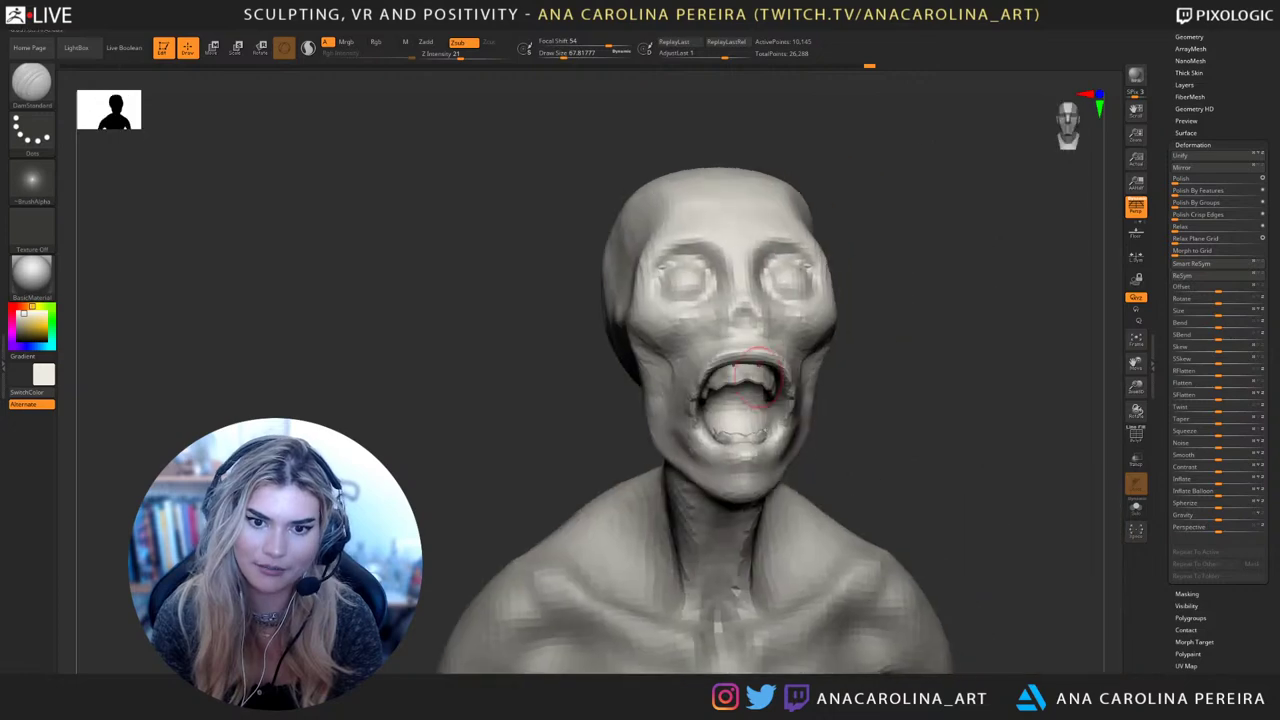
# Build up volume along the inside of the upper lip with the ClayBuildup brush at a draw size of about 33
pyautogui.press('b')
pyautogui.press('c')
pyautogui.press('b')
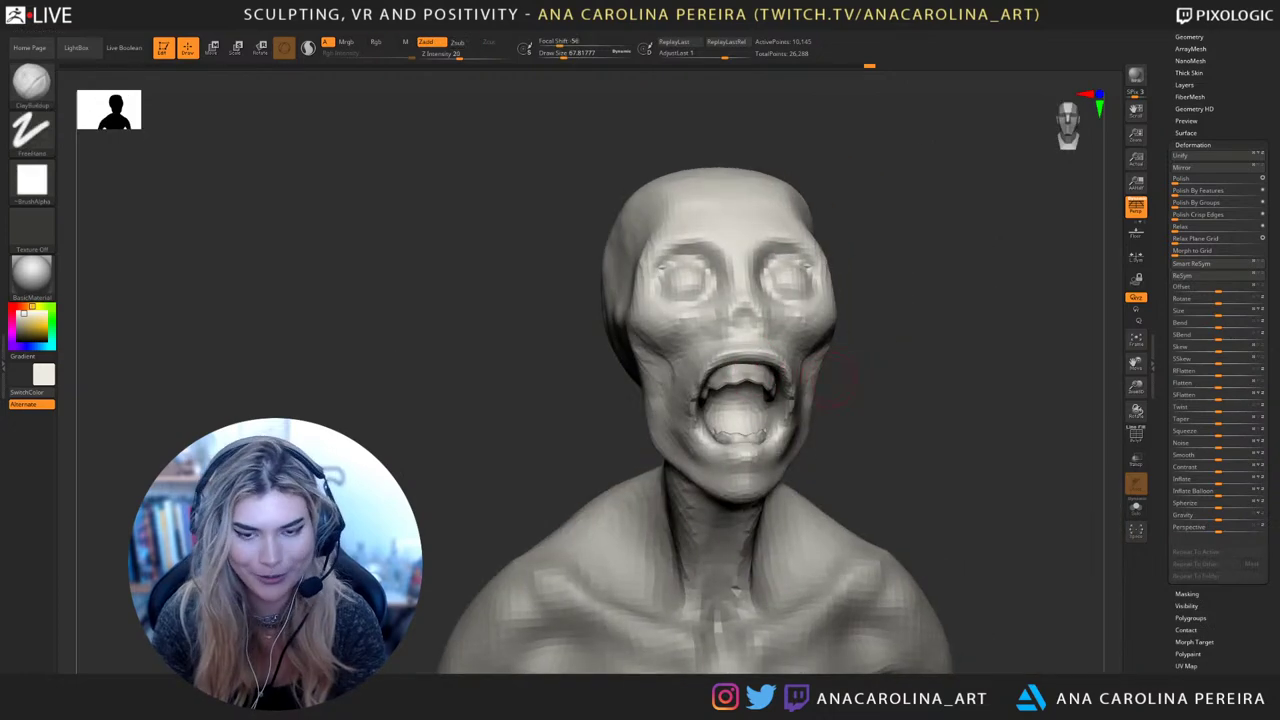
pyautogui.press('space')
pyautogui.moveTo(829, 386); pyautogui.dragTo(820, 386)
pyautogui.moveTo(850, 390); pyautogui.dragTo(832, 388, button='right')
pyautogui.moveTo(748, 361); pyautogui.dragTo(767, 372)
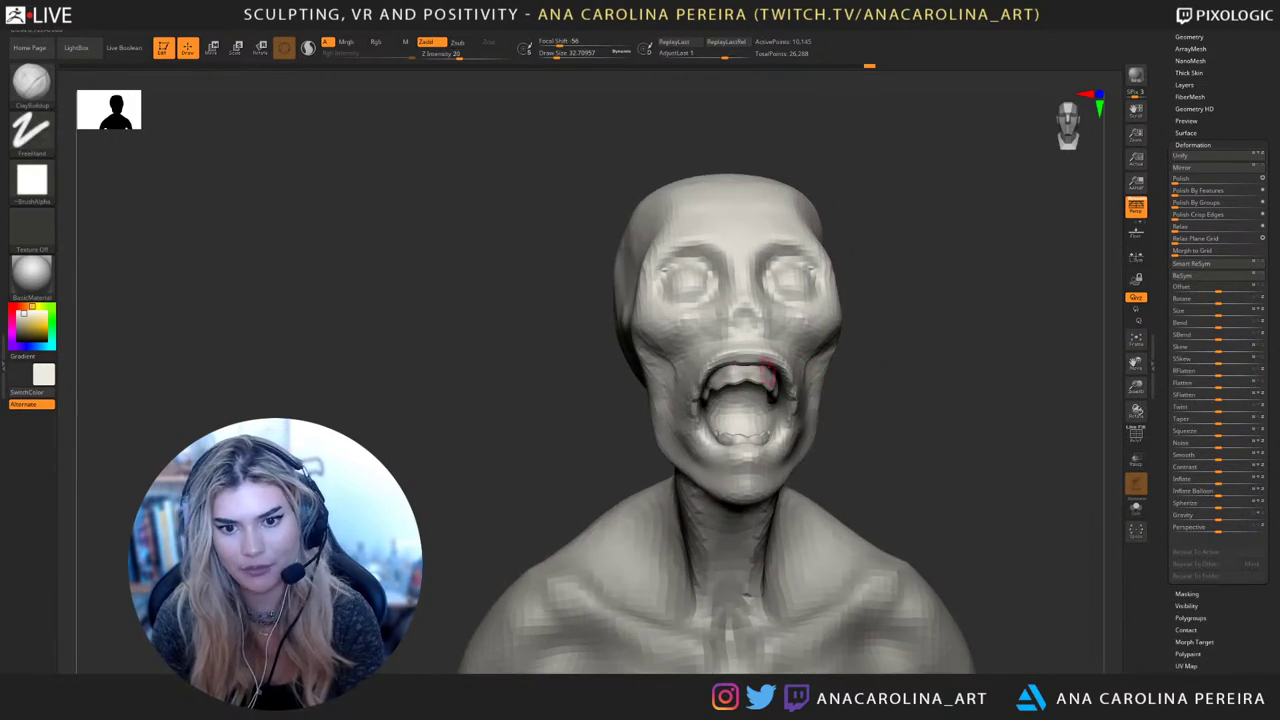
pyautogui.moveTo(1010, 390)
pyautogui.mouseDown(button='right')
pyautogui.moveTo(943, 386)
pyautogui.moveTo(990, 392)
pyautogui.mouseUp(button='right')
# Define the lower lip and mouth corners with the DamStandard brush, starting at a draw size of about 46
pyautogui.press('b')
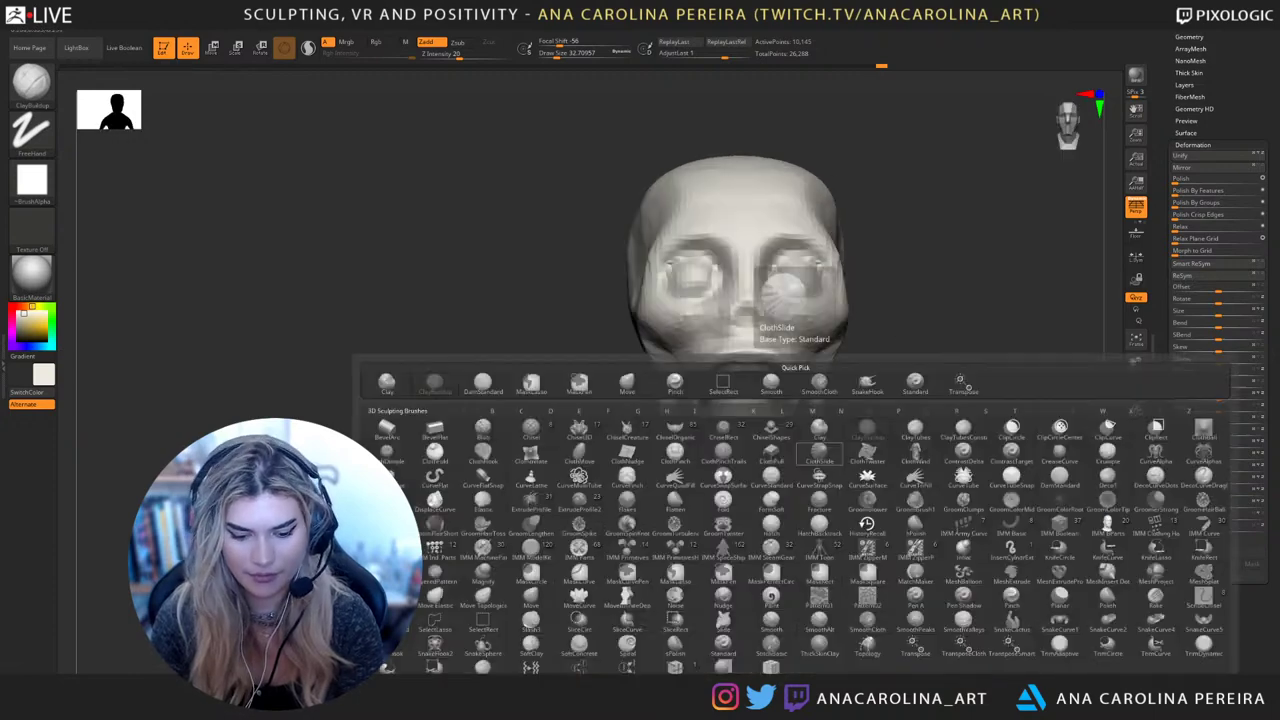
pyautogui.press('d')
pyautogui.press('s')
pyautogui.press('space')
pyautogui.moveTo(789, 440)
pyautogui.mouseDown()
pyautogui.moveTo(755, 455)
pyautogui.moveTo(786, 413)
pyautogui.mouseUp()
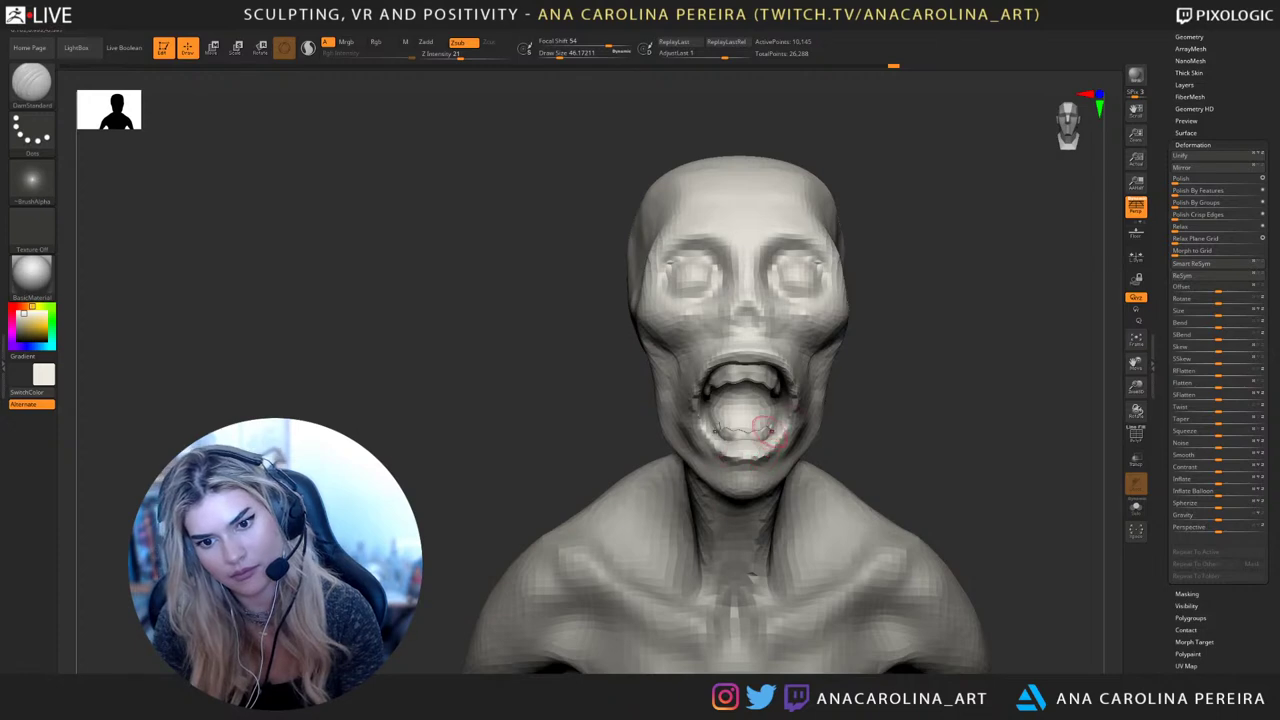
pyautogui.moveTo(815, 420); pyautogui.dragTo(778, 405, button='right')
pyautogui.moveTo(778, 405)
pyautogui.mouseDown()
pyautogui.moveTo(768, 439)
pyautogui.moveTo(761, 424)
pyautogui.mouseUp()
pyautogui.moveTo(800, 436); pyautogui.dragTo(744, 450, button='right')
pyautogui.moveTo(758, 468); pyautogui.dragTo(830, 427)
pyautogui.rightClick(822, 424)
pyautogui.moveTo(840, 340)
pyautogui.mouseDown(button='right')
pyautogui.moveTo(886, 390)
pyautogui.moveTo(826, 333)
pyautogui.moveTo(818, 346)
pyautogui.mouseUp(button='right')
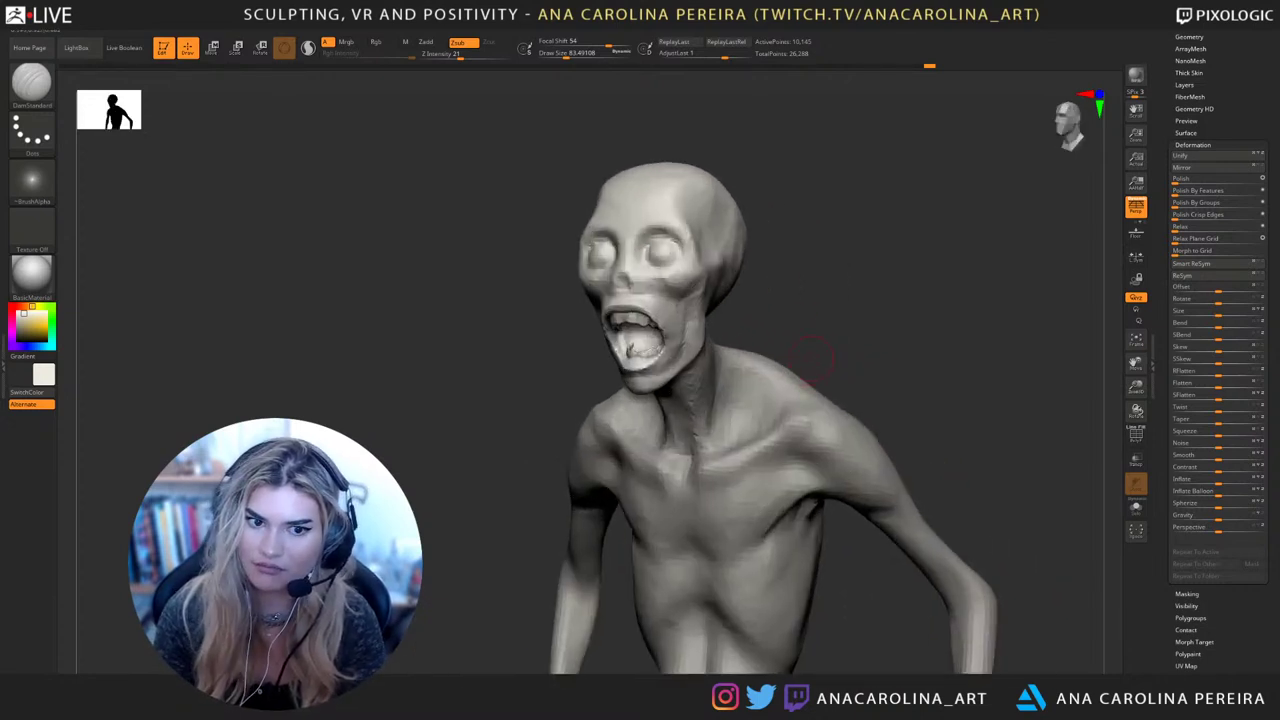
# Carve the side of the skull behind the jaw hinge with the DamStandard brush at a draw size of about 167
pyautogui.moveTo(810, 358)
pyautogui.keyDown('alt'); pyautogui.mouseDown(button='right')
pyautogui.moveTo(832, 371)
pyautogui.moveTo(788, 310)
pyautogui.mouseUp(button='right'); pyautogui.keyUp('alt')
pyautogui.press(']')
pyautogui.moveTo(757, 311)
pyautogui.mouseDown()
pyautogui.moveTo(767, 293)
pyautogui.moveTo(757, 312)
pyautogui.mouseUp()
pyautogui.moveTo(765, 305); pyautogui.dragTo(900, 322, button='right')
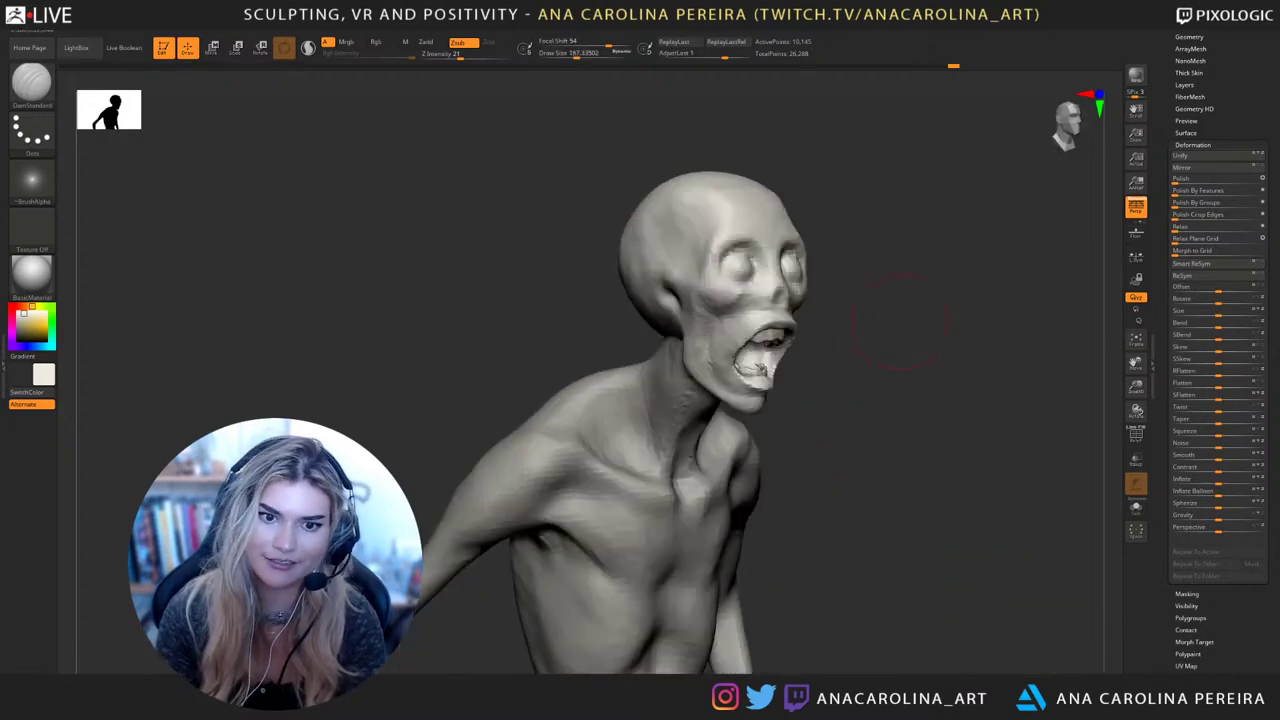
pyautogui.moveTo(657, 300); pyautogui.dragTo(660, 305)
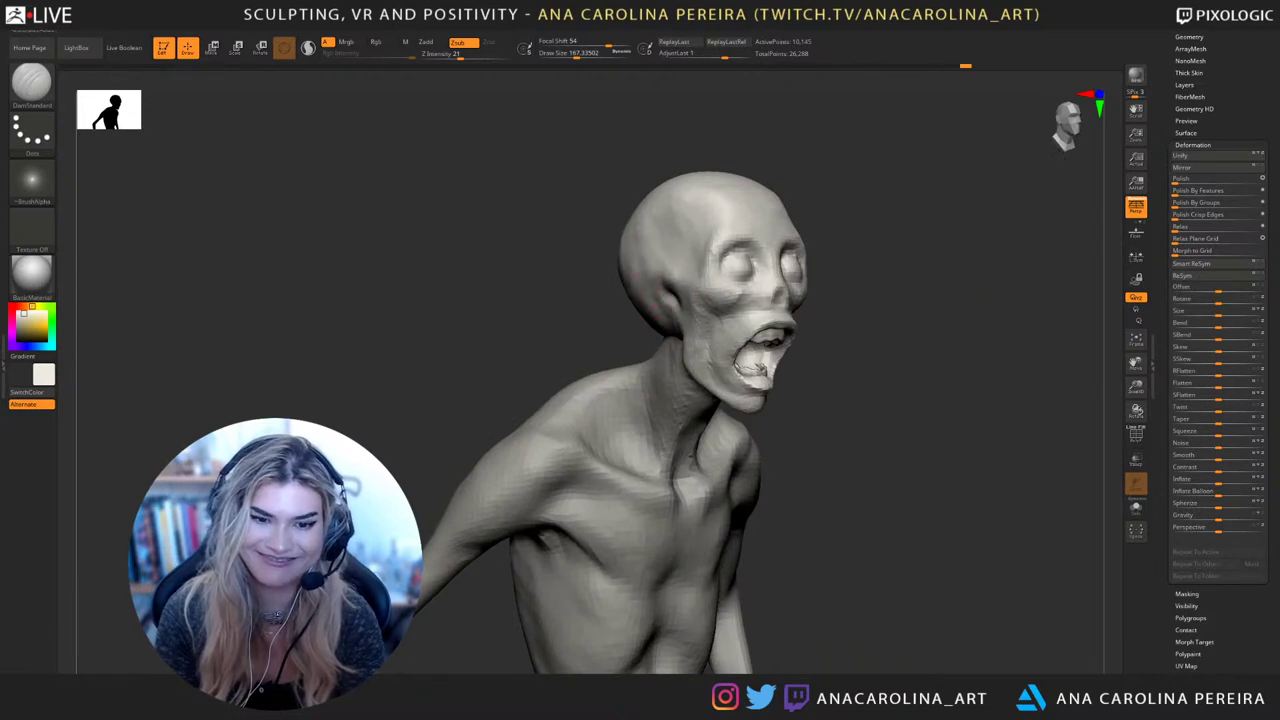
pyautogui.moveTo(925, 262); pyautogui.dragTo(828, 240, button='right')
# Push in the temples and sides of the skull with the Move brush at a draw size of about 197
pyautogui.press('space')
pyautogui.moveTo(824, 226); pyautogui.dragTo(829, 226)
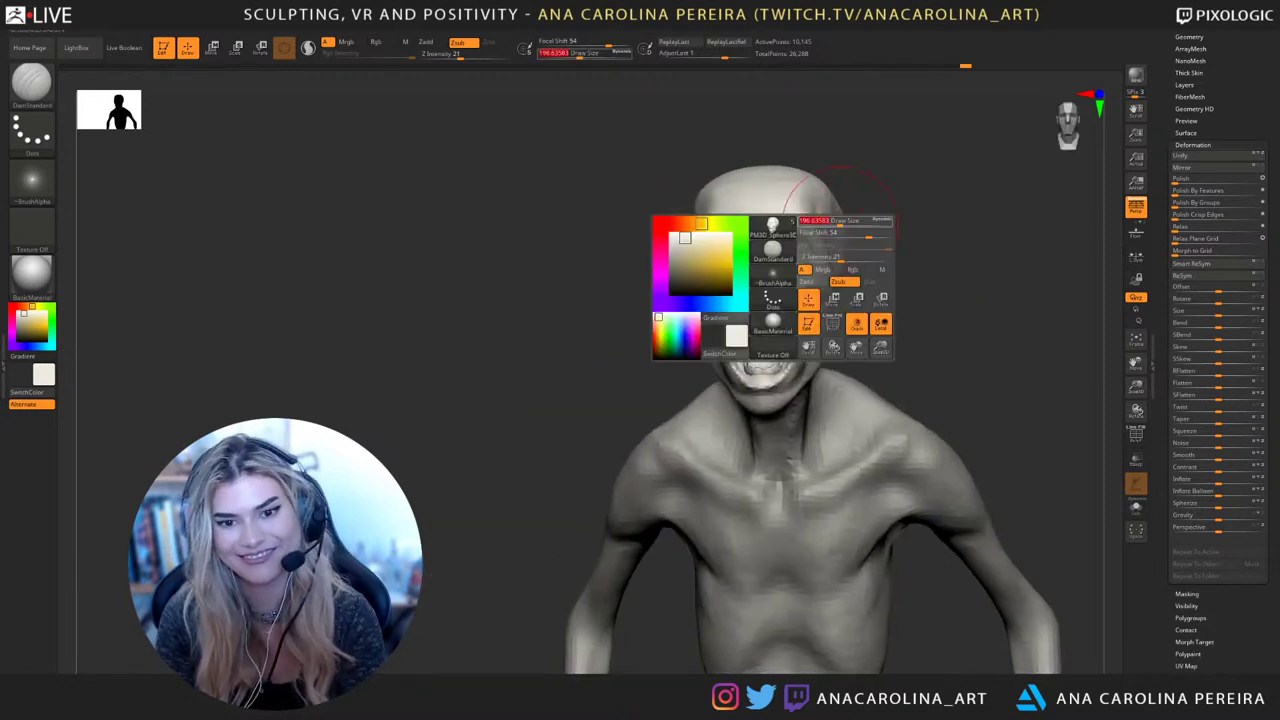
pyautogui.moveTo(880, 215)
pyautogui.mouseDown(button='right')
pyautogui.moveTo(900, 190)
pyautogui.moveTo(828, 257)
pyautogui.moveTo(786, 262)
pyautogui.mouseUp(button='right')
pyautogui.press('b')
pyautogui.press('m')
pyautogui.press('v')
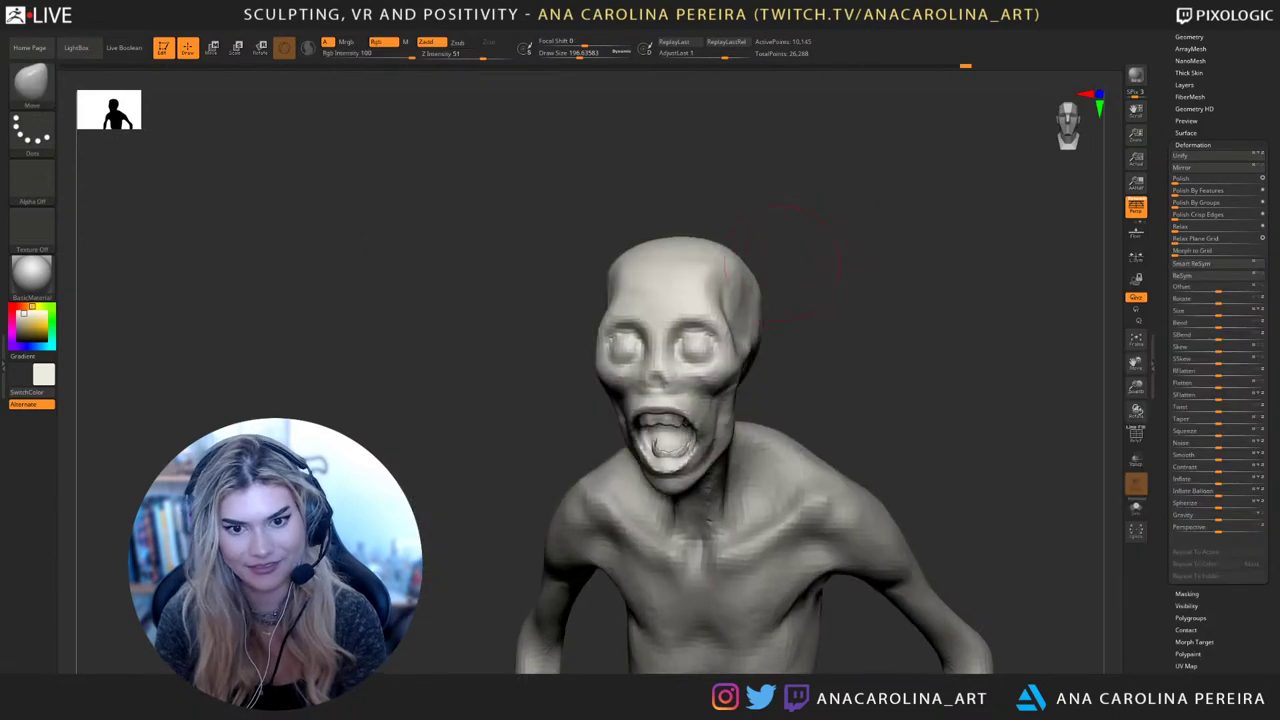
pyautogui.moveTo(735, 280); pyautogui.dragTo(704, 276)
pyautogui.moveTo(840, 290); pyautogui.dragTo(808, 292, button='right')
pyautogui.moveTo(796, 292); pyautogui.dragTo(784, 292)
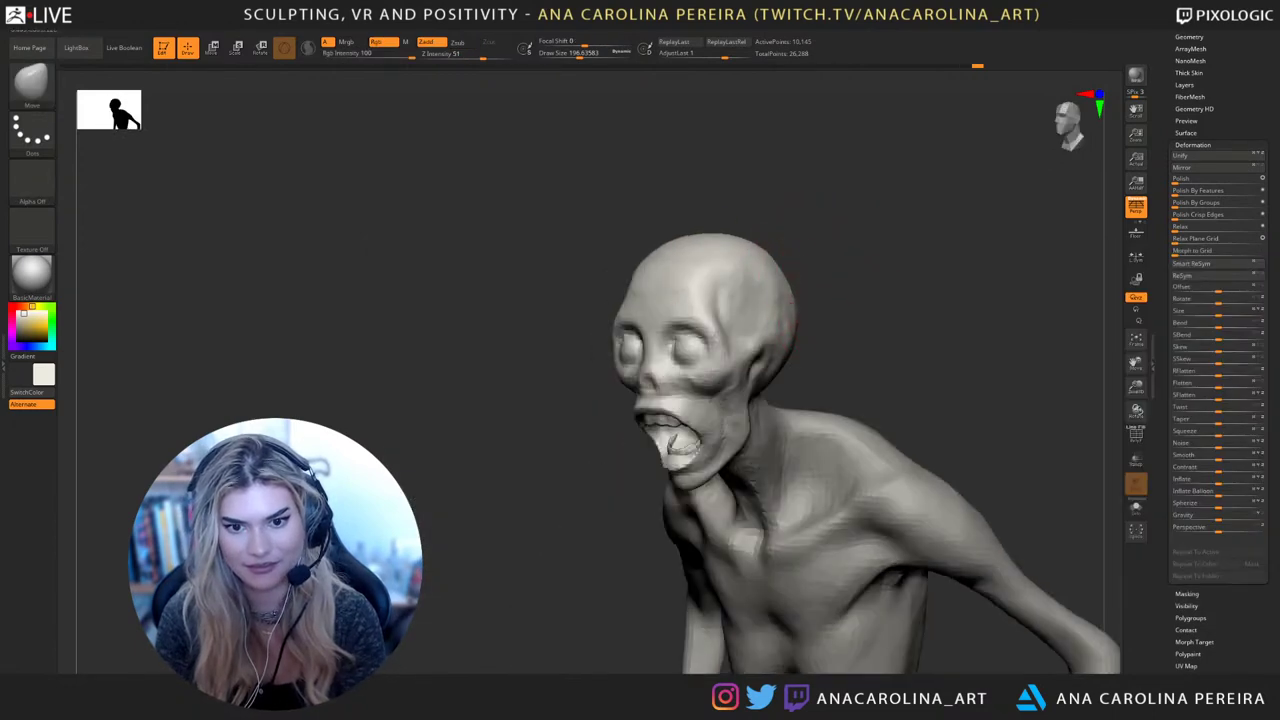
# Smooth the forehead and the back of the skull at a draw size of about 234
pyautogui.moveTo(870, 262)
pyautogui.mouseDown(button='right')
pyautogui.moveTo(808, 243)
pyautogui.moveTo(770, 277)
pyautogui.mouseUp(button='right')
pyautogui.press(']')
pyautogui.keyDown('shift'); pyautogui.moveTo(718, 264); pyautogui.dragTo(724, 280); pyautogui.keyUp('shift')
pyautogui.moveTo(770, 272); pyautogui.dragTo(828, 268, button='right')
pyautogui.moveTo(660, 284); pyautogui.dragTo(756, 283, button='right')
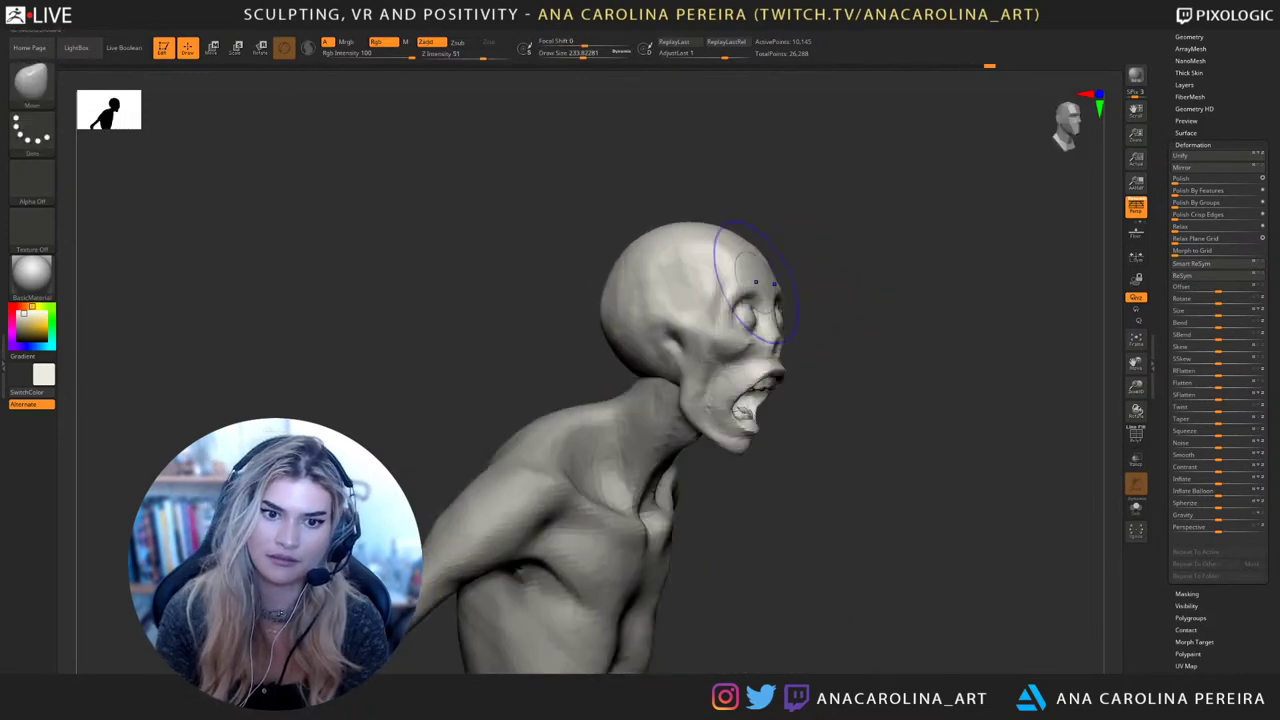
pyautogui.press('space')
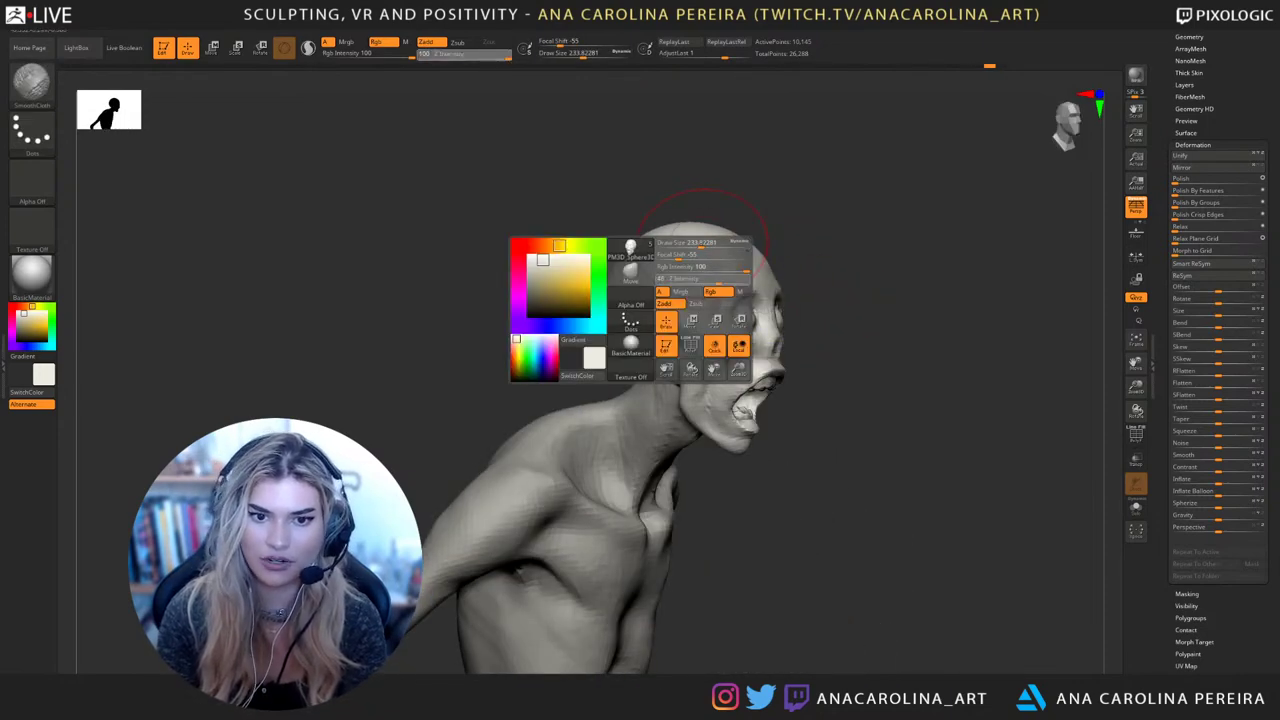
pyautogui.moveTo(608, 426); pyautogui.dragTo(660, 260, button='right')
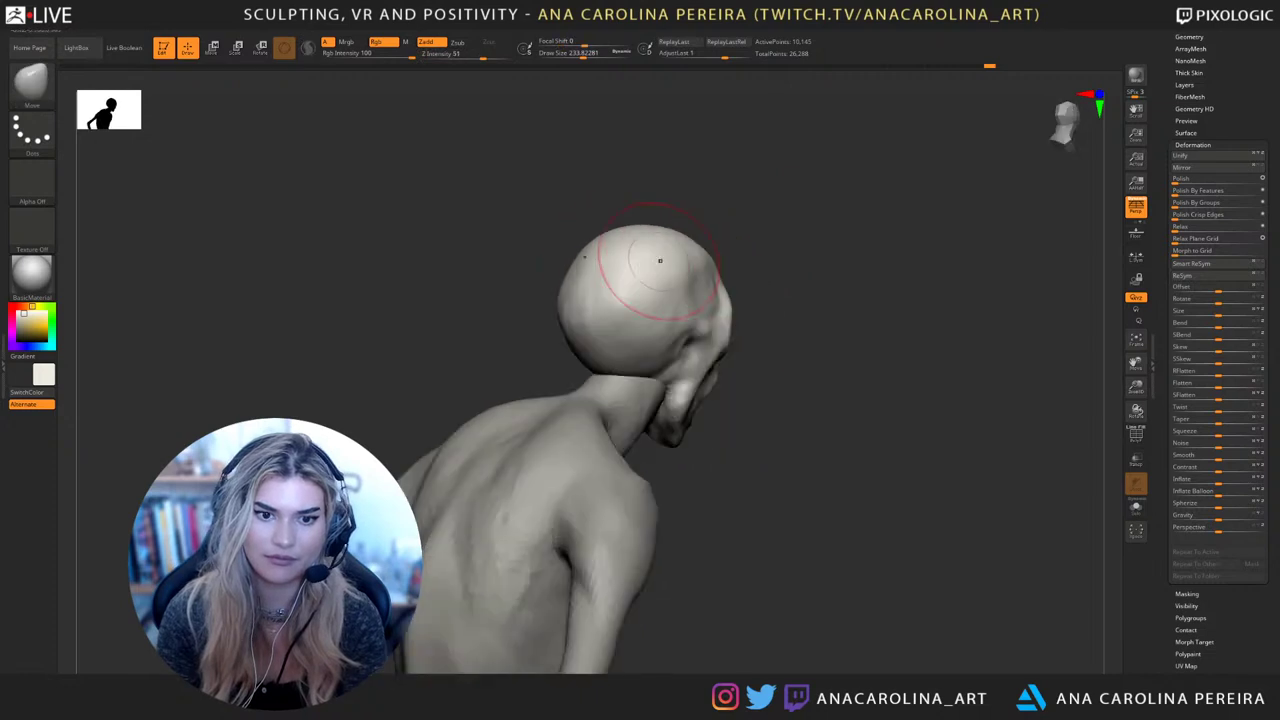
pyautogui.keyDown('shift'); pyautogui.moveTo(660, 260); pyautogui.dragTo(642, 282); pyautogui.keyUp('shift')
# Set the Move brush draw size to about 154 and make the body the active subtool
pyautogui.moveTo(770, 262)
pyautogui.mouseDown(button='right')
pyautogui.moveTo(595, 270)
pyautogui.moveTo(593, 235)
pyautogui.mouseUp(button='right')
pyautogui.moveTo(593, 235)
pyautogui.keyDown('alt'); pyautogui.mouseDown(button='right')
pyautogui.moveTo(661, 165)
pyautogui.moveTo(897, 243)
pyautogui.mouseUp(button='right'); pyautogui.keyUp('alt')
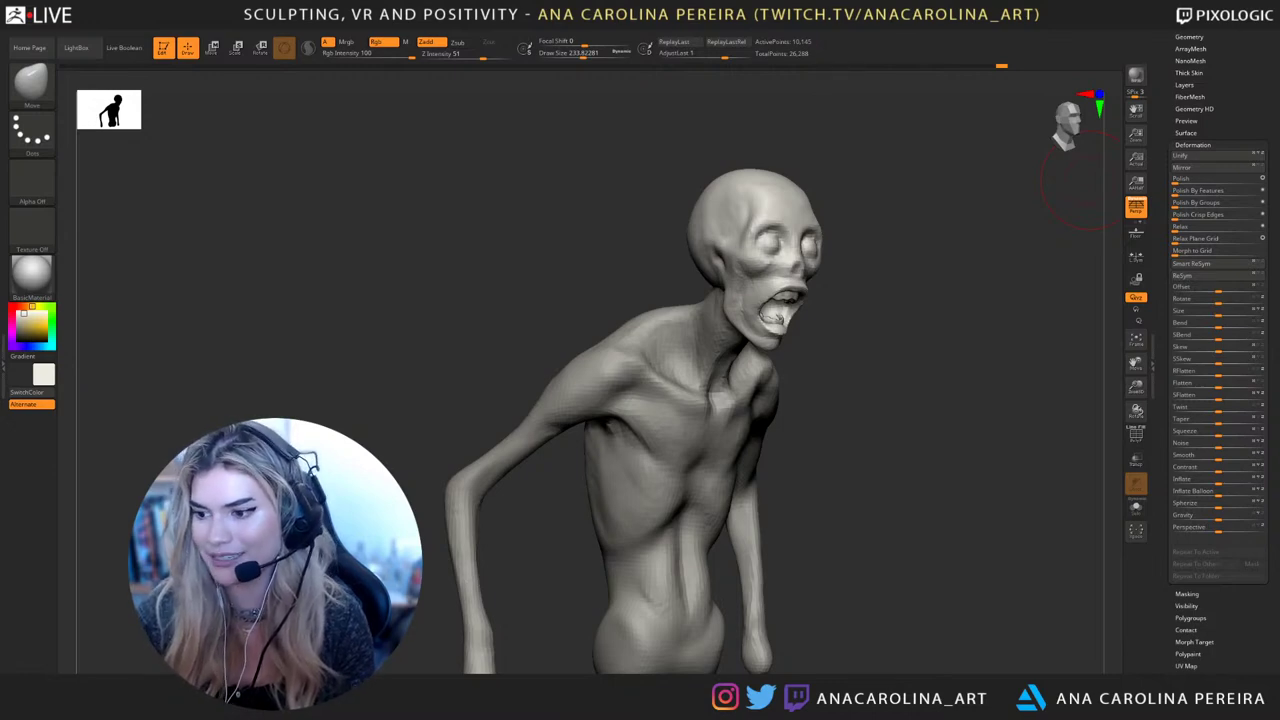
pyautogui.moveTo(1090, 180); pyautogui.dragTo(1018, 190)
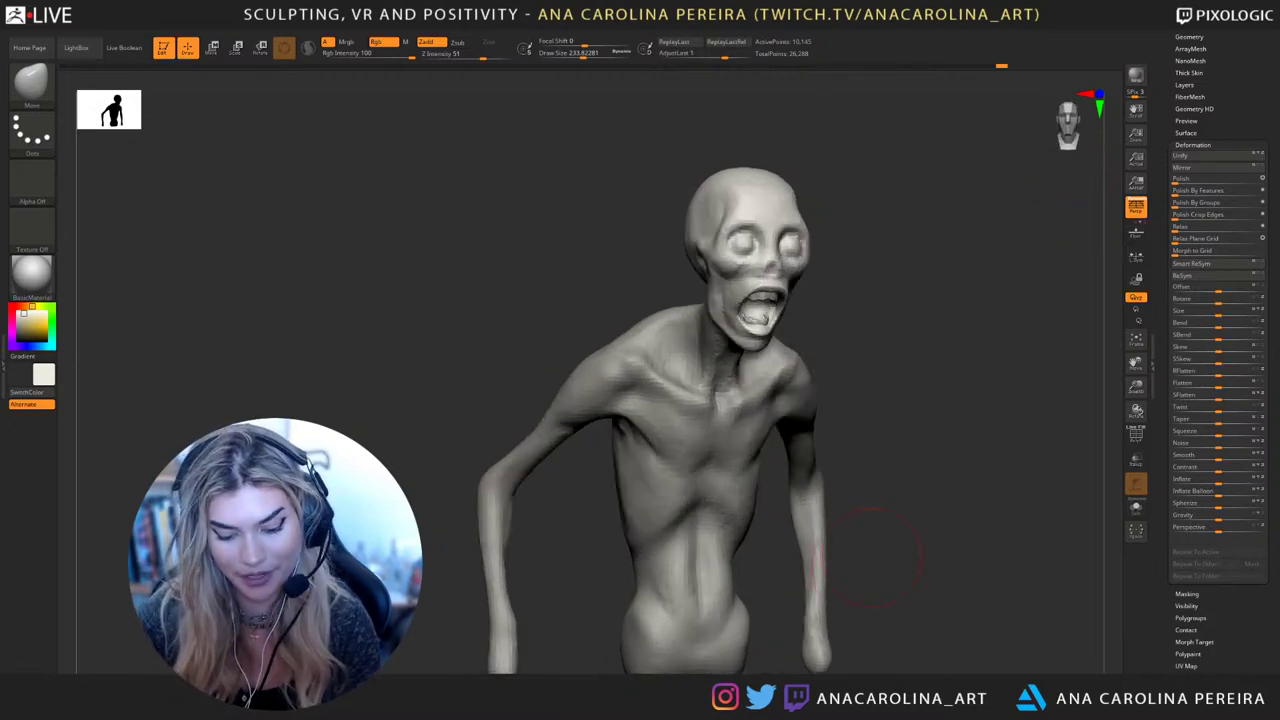
pyautogui.moveTo(858, 328); pyautogui.dragTo(945, 335)
pyautogui.press('space')
pyautogui.moveTo(914, 346); pyautogui.dragTo(840, 348)
pyautogui.keyDown('alt'); pyautogui.click(670, 400); pyautogui.keyUp('alt')
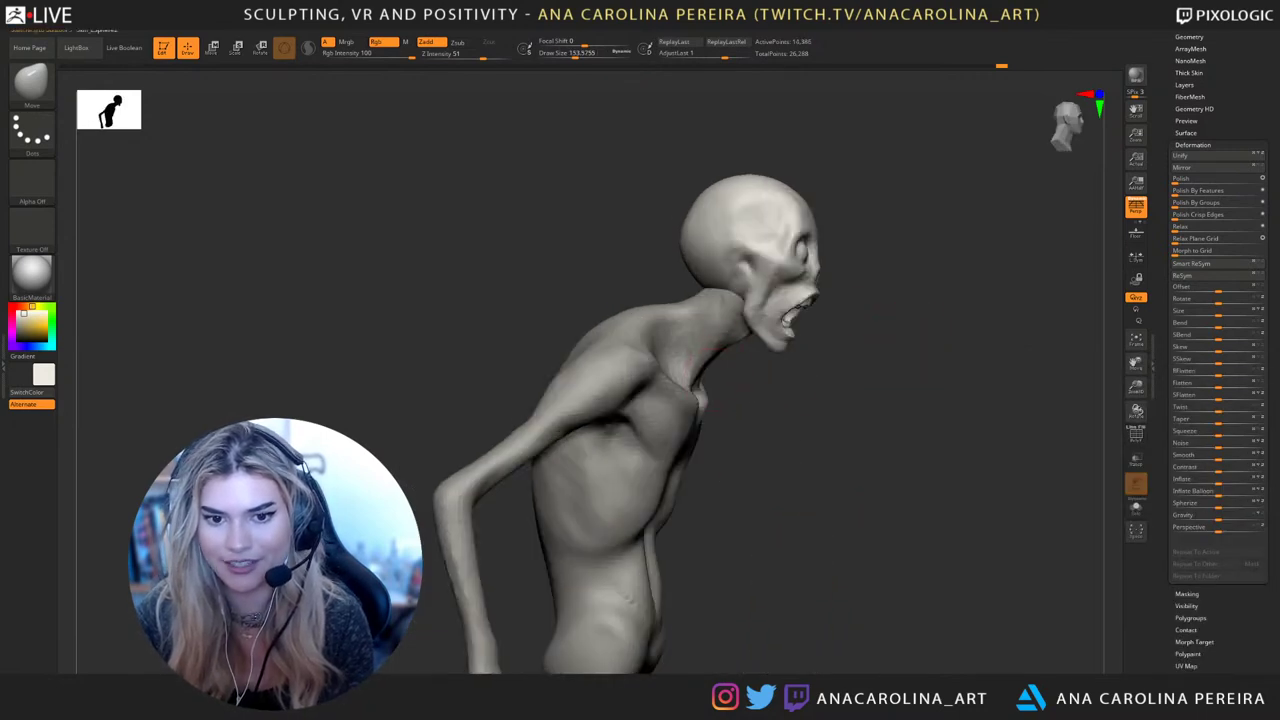
# Reshape the side of the neck below the jaw with the Move brush at a draw size of about 177
pyautogui.press('space')
pyautogui.moveTo(664, 406); pyautogui.dragTo(668, 406)
pyautogui.press('b')
pyautogui.moveTo(763, 396)
pyautogui.mouseDown()
pyautogui.moveTo(726, 364)
pyautogui.moveTo(770, 372)
pyautogui.mouseUp()
pyautogui.press('m')
pyautogui.press('v')
pyautogui.moveTo(900, 372); pyautogui.dragTo(800, 368)
pyautogui.moveTo(774, 330); pyautogui.dragTo(770, 336)
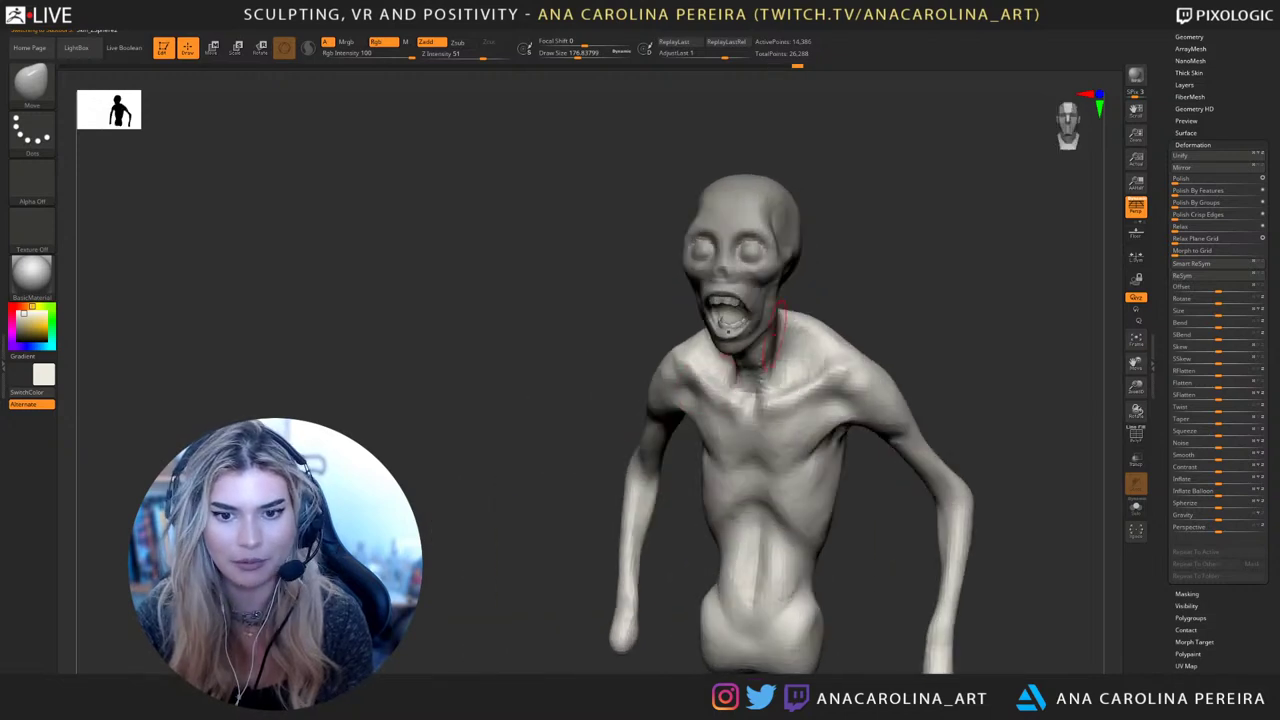
# Reshape the side and base of the neck with the Move brush at a draw size of about 136
pyautogui.moveTo(880, 345); pyautogui.dragTo(826, 347)
pyautogui.press('space')
pyautogui.moveTo(846, 308); pyautogui.dragTo(884, 372)
pyautogui.moveTo(925, 318); pyautogui.dragTo(832, 320)
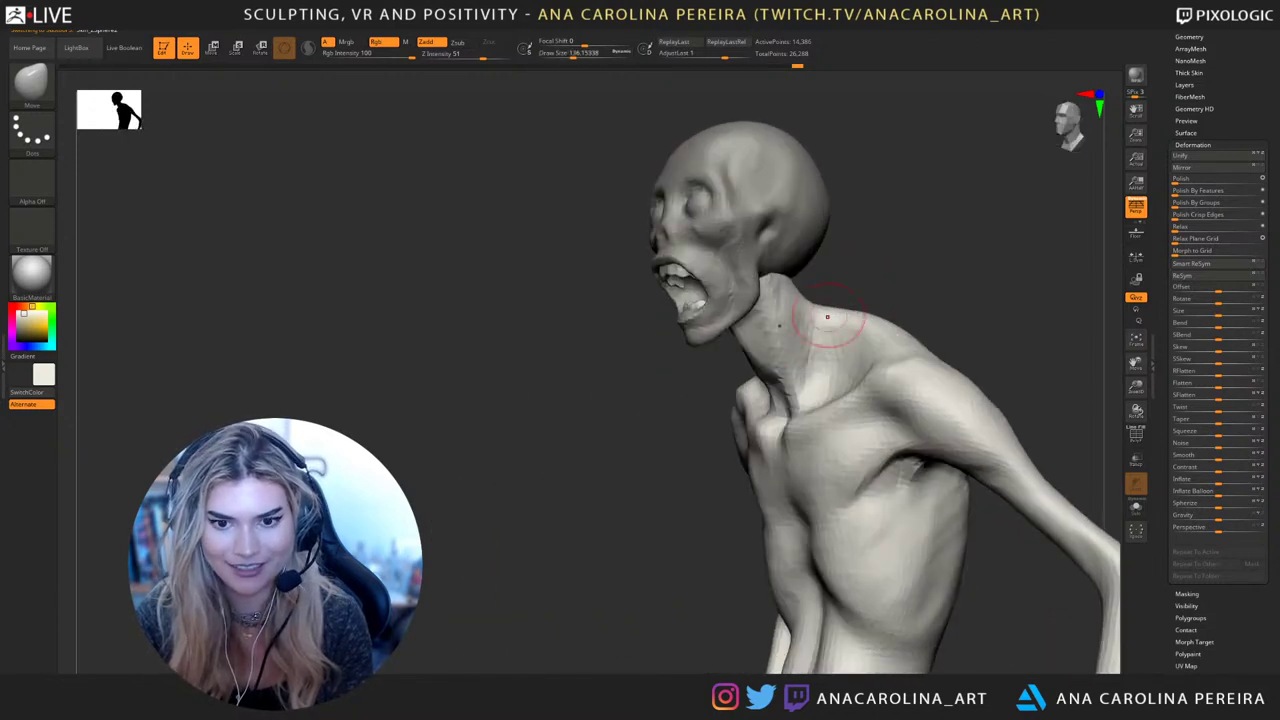
pyautogui.moveTo(780, 366); pyautogui.dragTo(774, 370)
pyautogui.moveTo(892, 322)
pyautogui.mouseDown()
pyautogui.moveTo(732, 357)
pyautogui.moveTo(762, 360)
pyautogui.mouseUp()
pyautogui.moveTo(778, 372); pyautogui.dragTo(770, 374)
pyautogui.moveTo(868, 284); pyautogui.dragTo(940, 235)
pyautogui.moveTo(900, 300); pyautogui.dragTo(948, 304)
pyautogui.moveTo(876, 323); pyautogui.dragTo(880, 315)
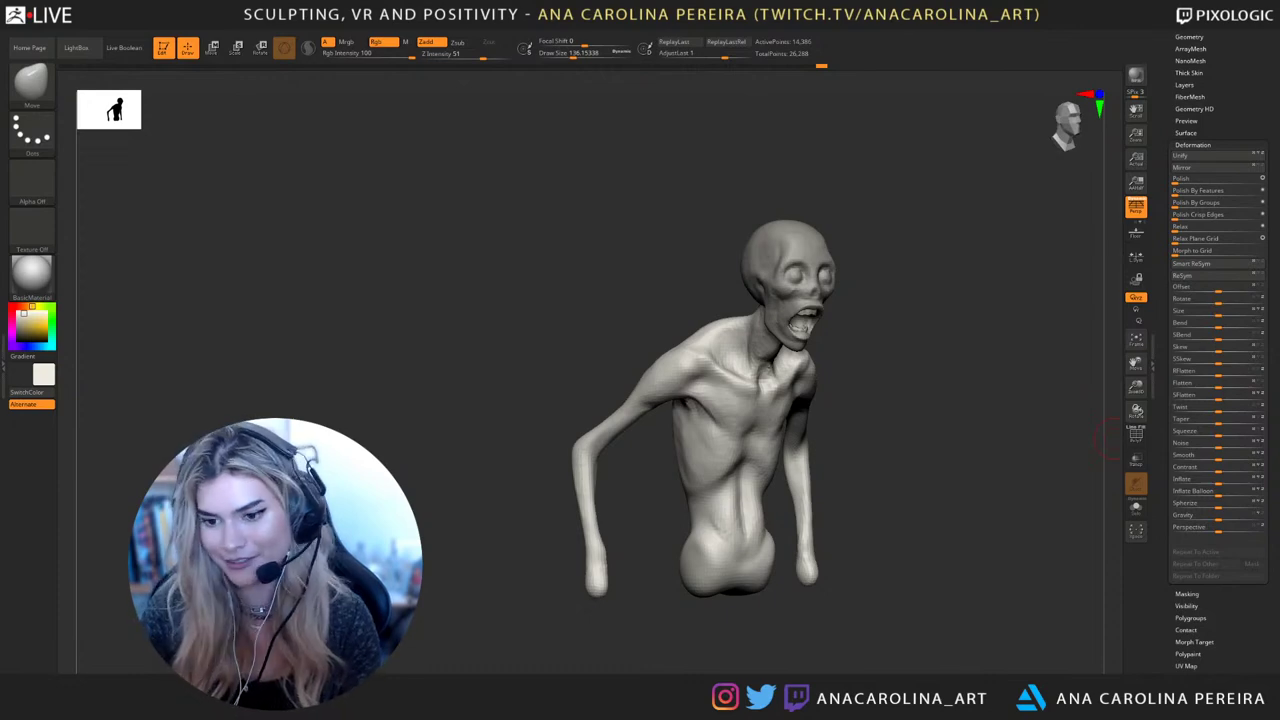
# Build up the muscle along the front of the neck with the ClayBuildup brush at a draw size of about 120
pyautogui.moveTo(884, 380)
pyautogui.mouseDown()
pyautogui.moveTo(908, 386)
pyautogui.moveTo(912, 440)
pyautogui.mouseUp()
pyautogui.moveTo(980, 330)
pyautogui.mouseDown()
pyautogui.moveTo(912, 328)
pyautogui.moveTo(928, 308)
pyautogui.moveTo(918, 312)
pyautogui.mouseUp()
pyautogui.press('b')
pyautogui.press('c')
pyautogui.press('b')
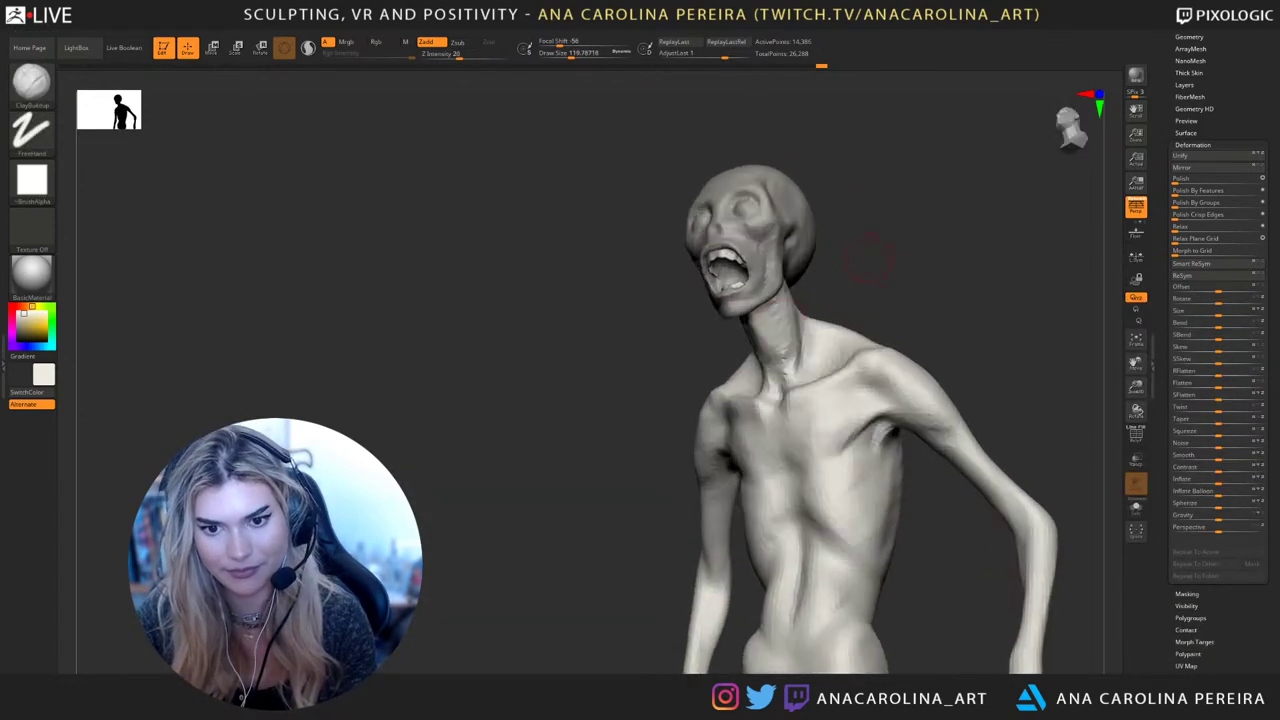
pyautogui.moveTo(778, 350); pyautogui.dragTo(772, 357)
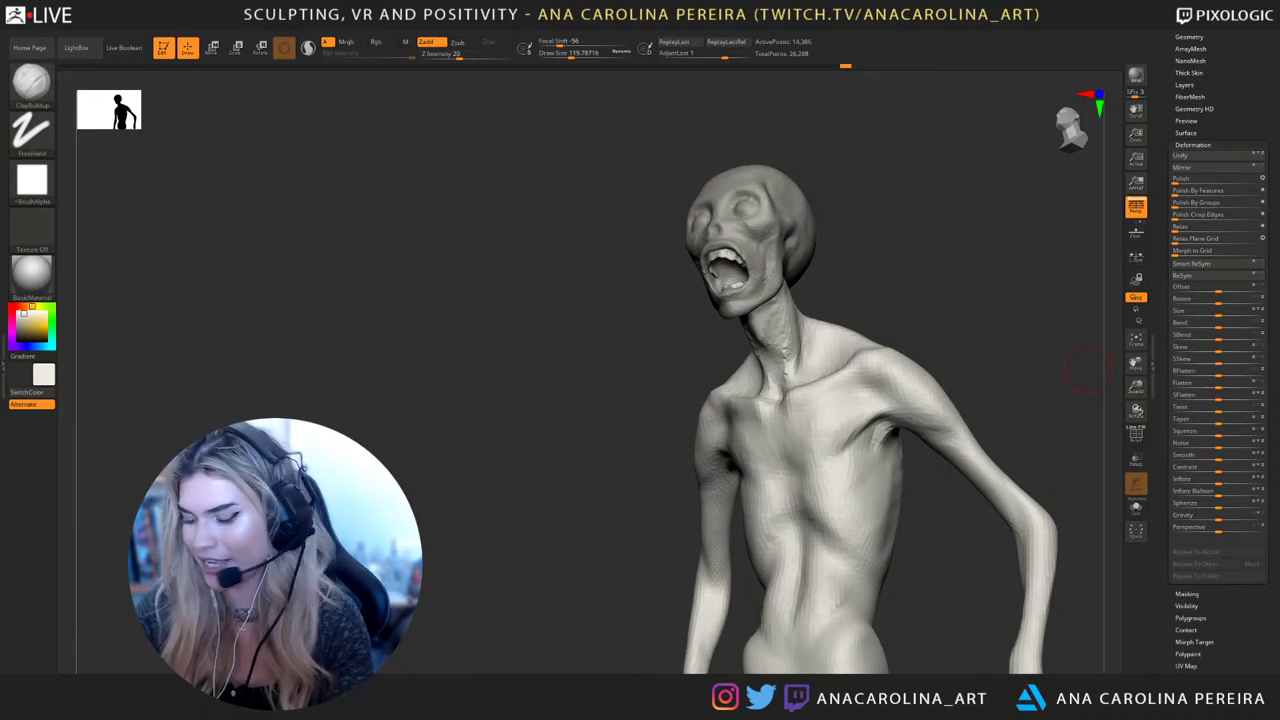
# Fill out the side of the neck and the throat with ClayBuildup, raising the draw size to about 154
pyautogui.keyDown('shift'); pyautogui.moveTo(1085, 370); pyautogui.dragTo(1003, 437); pyautogui.keyUp('shift')
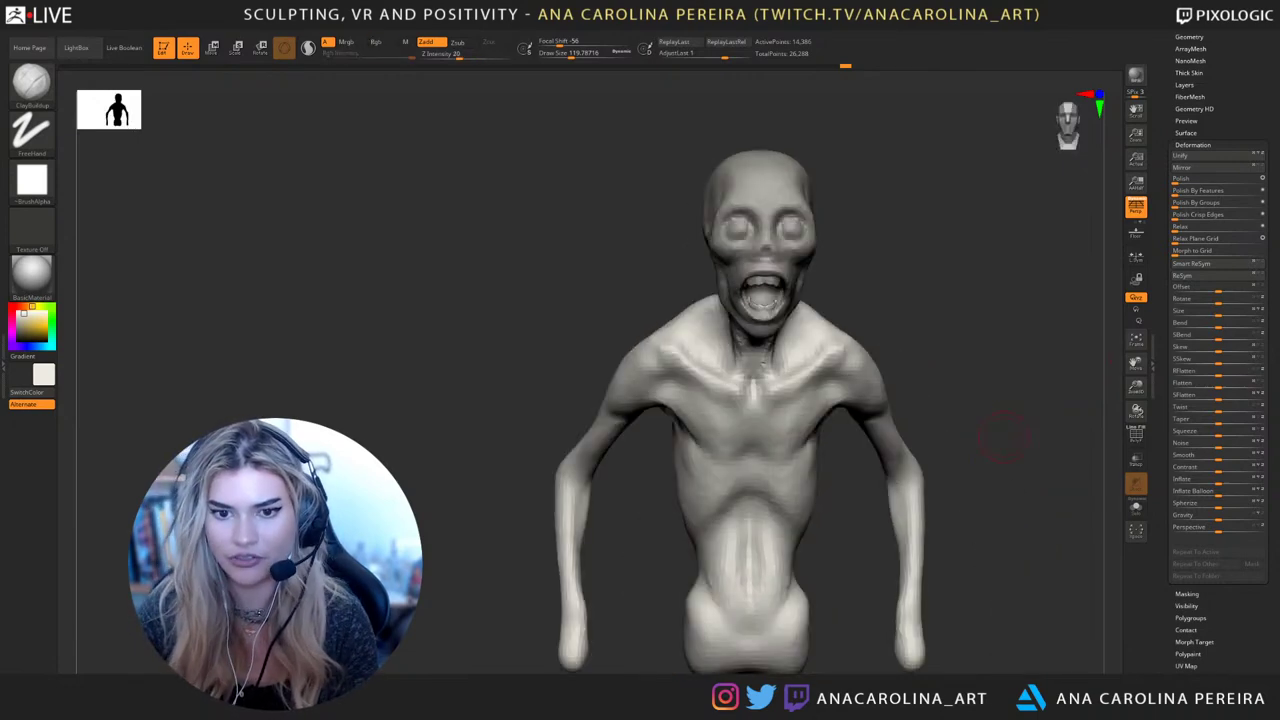
pyautogui.moveTo(907, 292); pyautogui.dragTo(990, 294)
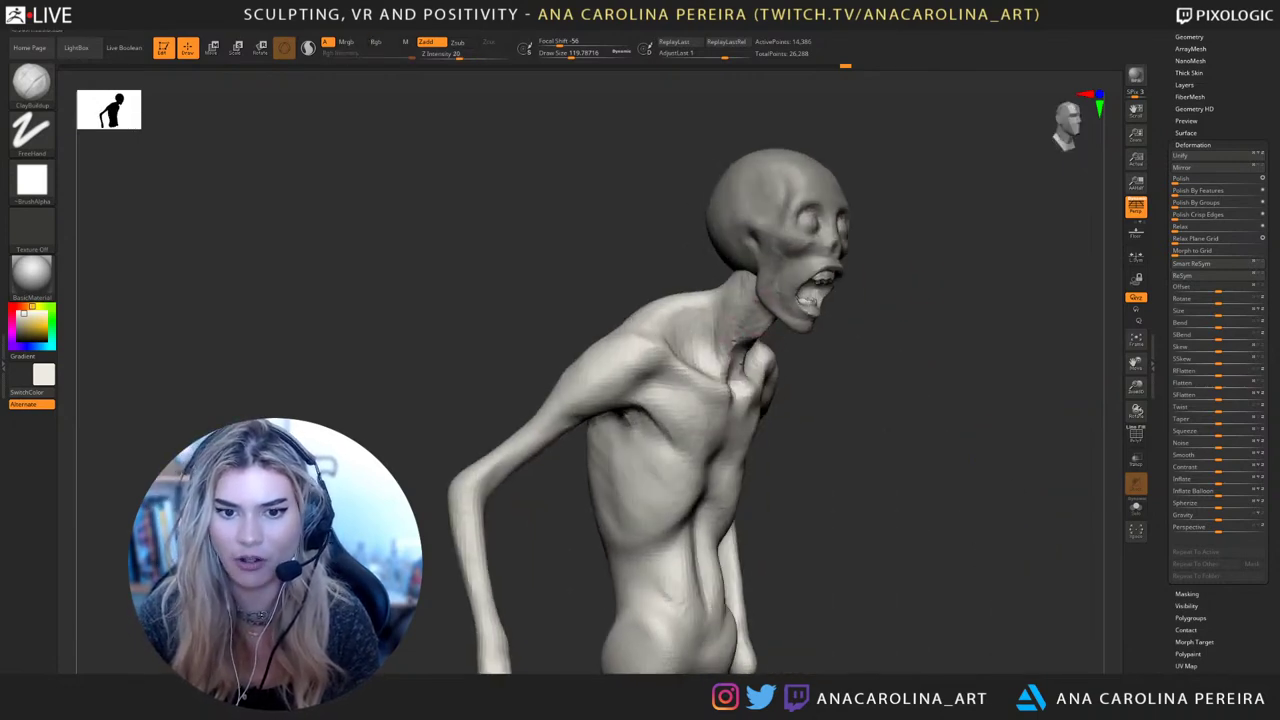
pyautogui.moveTo(738, 338)
pyautogui.mouseDown()
pyautogui.moveTo(732, 366)
pyautogui.moveTo(746, 320)
pyautogui.mouseUp()
pyautogui.moveTo(825, 325)
pyautogui.mouseDown()
pyautogui.moveTo(772, 320)
pyautogui.moveTo(730, 250)
pyautogui.moveTo(723, 314)
pyautogui.moveTo(738, 350)
pyautogui.mouseUp()
pyautogui.moveTo(713, 294); pyautogui.dragTo(724, 312)
pyautogui.moveTo(835, 300)
pyautogui.mouseDown()
pyautogui.moveTo(785, 305)
pyautogui.moveTo(843, 309)
pyautogui.mouseUp()
pyautogui.keyDown('alt'); pyautogui.moveTo(814, 357); pyautogui.dragTo(876, 350); pyautogui.keyUp('alt')
pyautogui.moveTo(765, 298)
pyautogui.mouseDown()
pyautogui.moveTo(762, 368)
pyautogui.moveTo(780, 360)
pyautogui.mouseUp()
pyautogui.moveTo(985, 350); pyautogui.dragTo(942, 341)
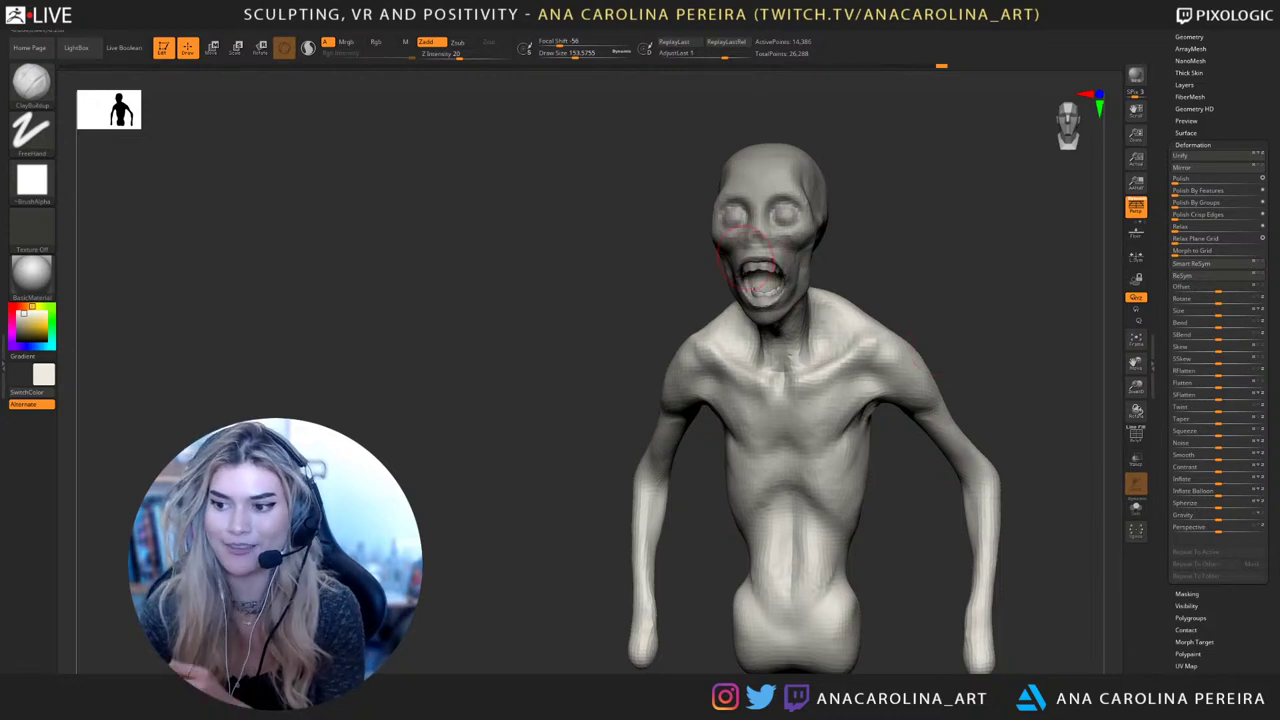
# Build up the back of the shoulders with ClayBuildup at a draw size of about 202
pyautogui.moveTo(938, 368)
pyautogui.keyDown('shift'); pyautogui.mouseDown()
pyautogui.moveTo(962, 350)
pyautogui.moveTo(950, 325)
pyautogui.moveTo(922, 343)
pyautogui.moveTo(829, 357)
pyautogui.mouseUp(); pyautogui.keyUp('shift')
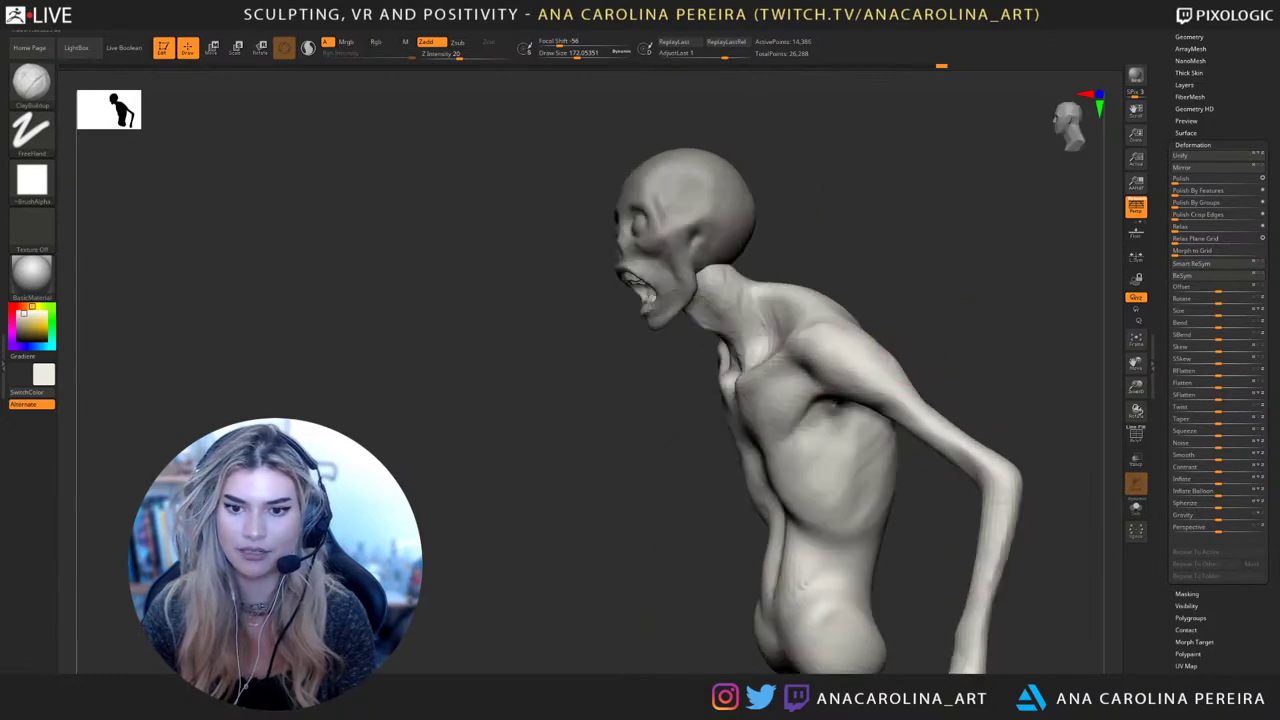
pyautogui.moveTo(862, 366)
pyautogui.mouseDown(button='right')
pyautogui.moveTo(910, 343)
pyautogui.moveTo(880, 329)
pyautogui.moveTo(700, 462)
pyautogui.mouseUp(button='right')
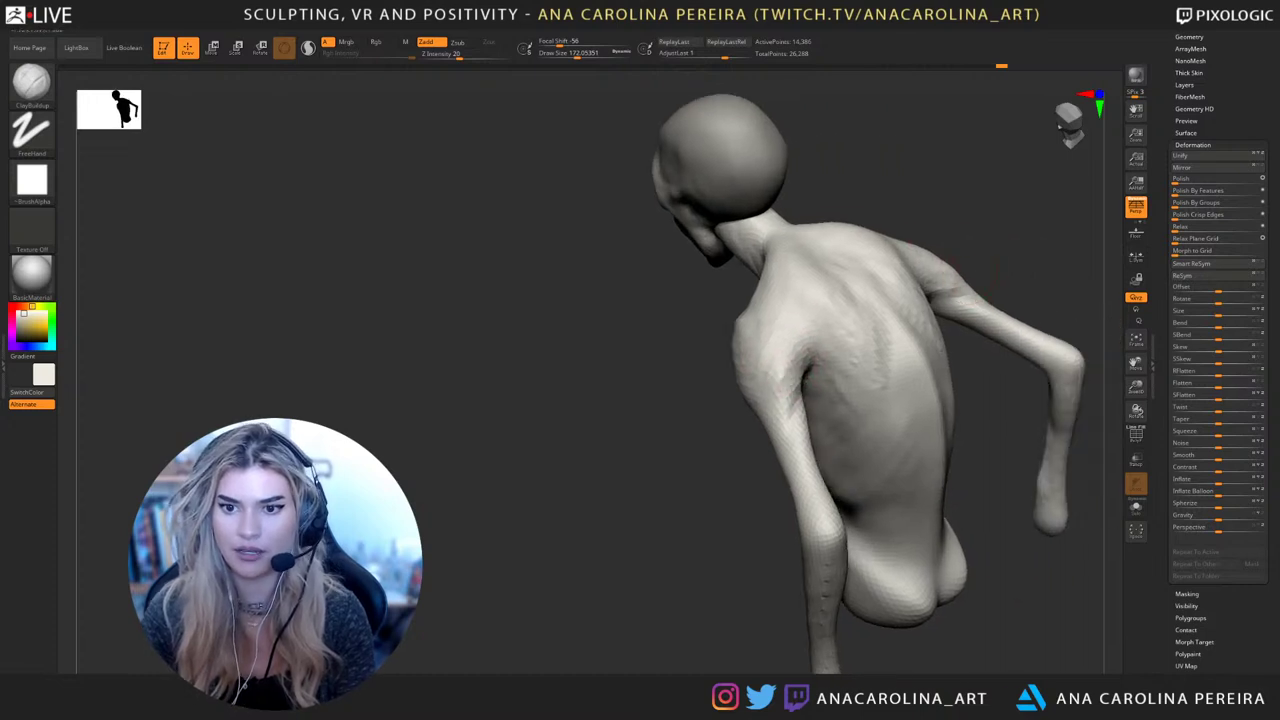
pyautogui.moveTo(985, 264)
pyautogui.mouseDown()
pyautogui.moveTo(932, 284)
pyautogui.moveTo(957, 271)
pyautogui.moveTo(946, 292)
pyautogui.mouseUp()
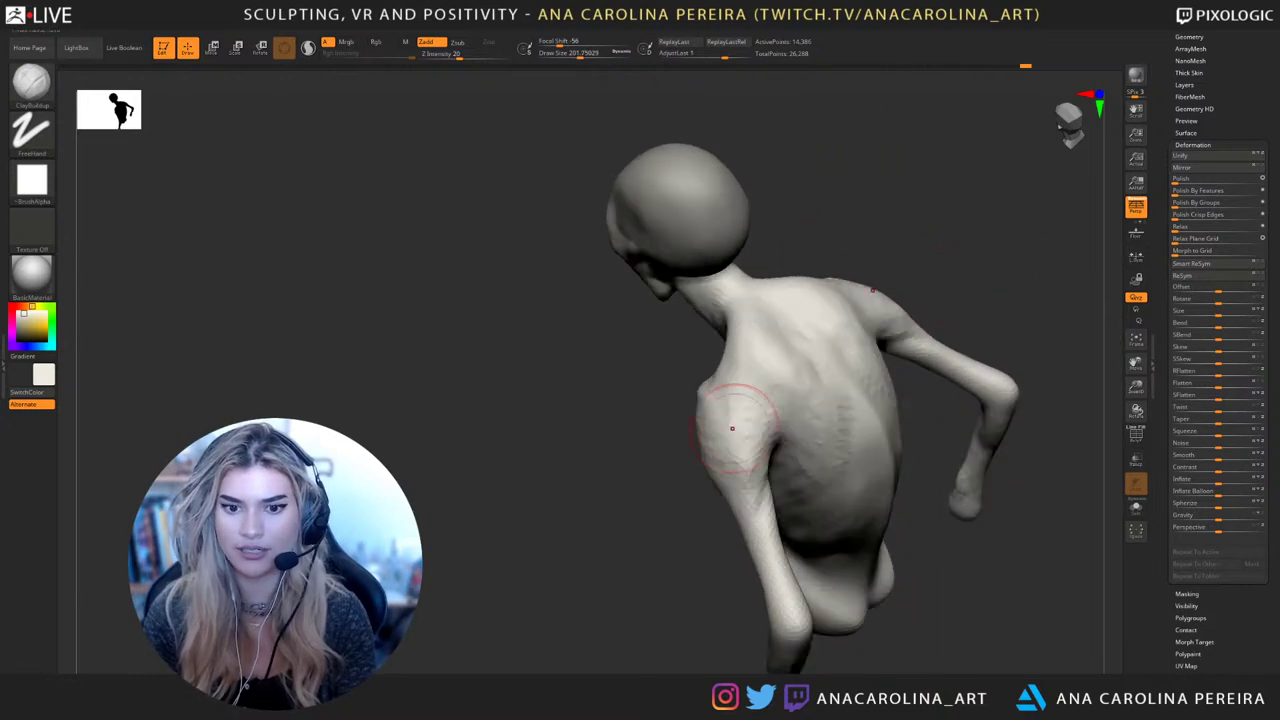
pyautogui.moveTo(734, 426); pyautogui.dragTo(736, 442)
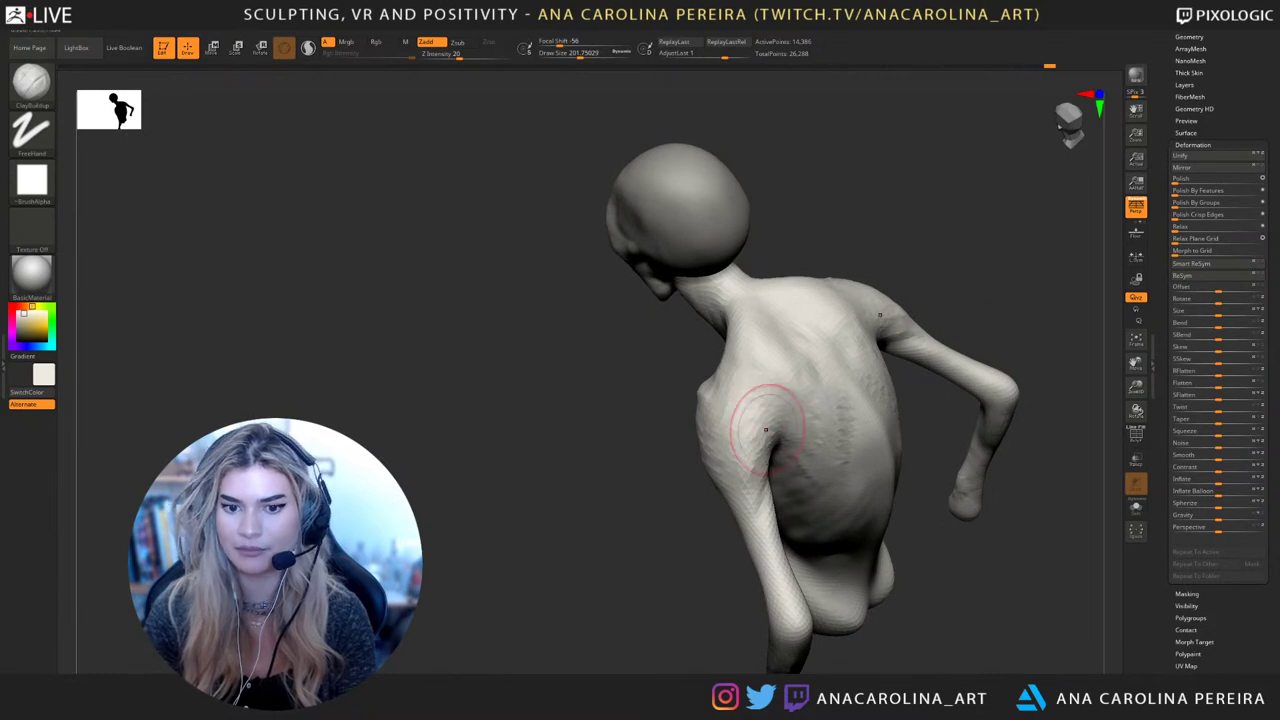
pyautogui.moveTo(560, 590); pyautogui.dragTo(750, 520)
pyautogui.moveTo(590, 570)
pyautogui.mouseDown()
pyautogui.moveTo(720, 560)
pyautogui.moveTo(762, 590)
pyautogui.moveTo(644, 628)
pyautogui.moveTo(650, 662)
pyautogui.mouseUp()
pyautogui.keyDown('shift'); pyautogui.moveTo(834, 269); pyautogui.dragTo(923, 357); pyautogui.keyUp('shift')
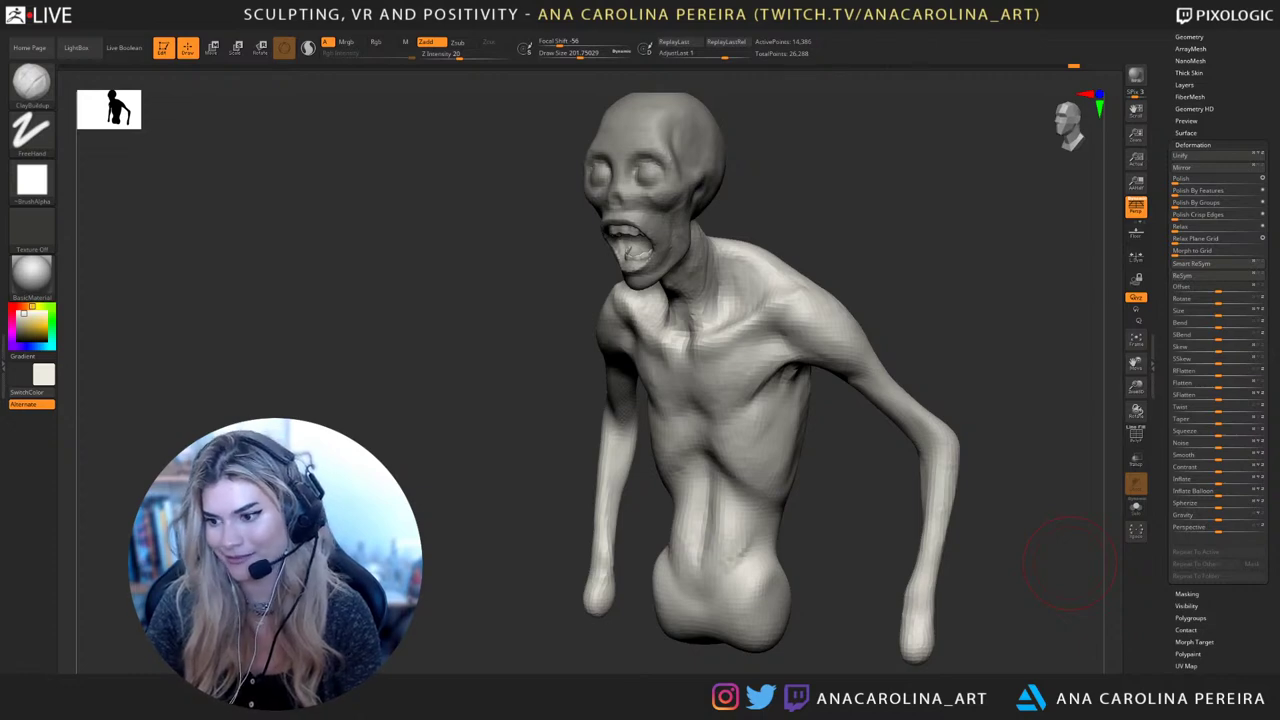
# Adjust the form around the shoulder and upper chest with the Move brush at a draw size of about 172
pyautogui.moveTo(1066, 563); pyautogui.dragTo(1080, 598)
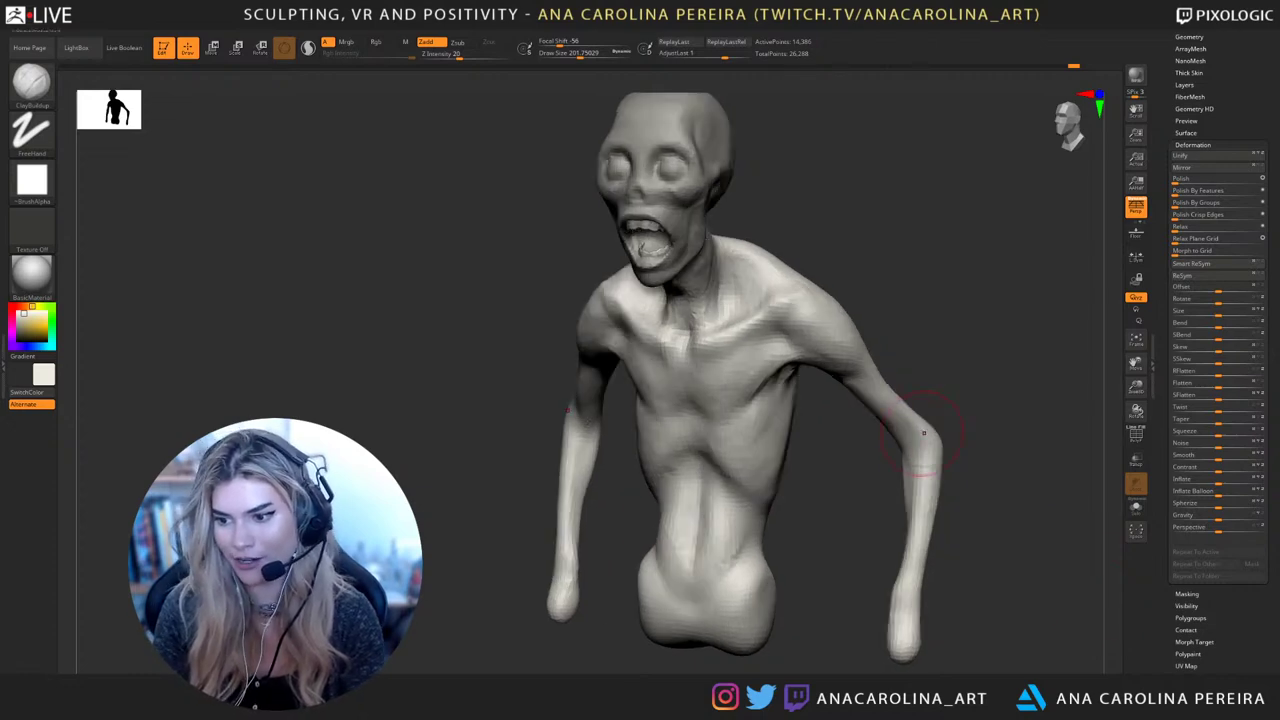
pyautogui.moveTo(965, 445)
pyautogui.keyDown('shift'); pyautogui.mouseDown()
pyautogui.moveTo(1010, 436)
pyautogui.moveTo(974, 500)
pyautogui.moveTo(985, 468)
pyautogui.mouseUp(); pyautogui.keyUp('shift')
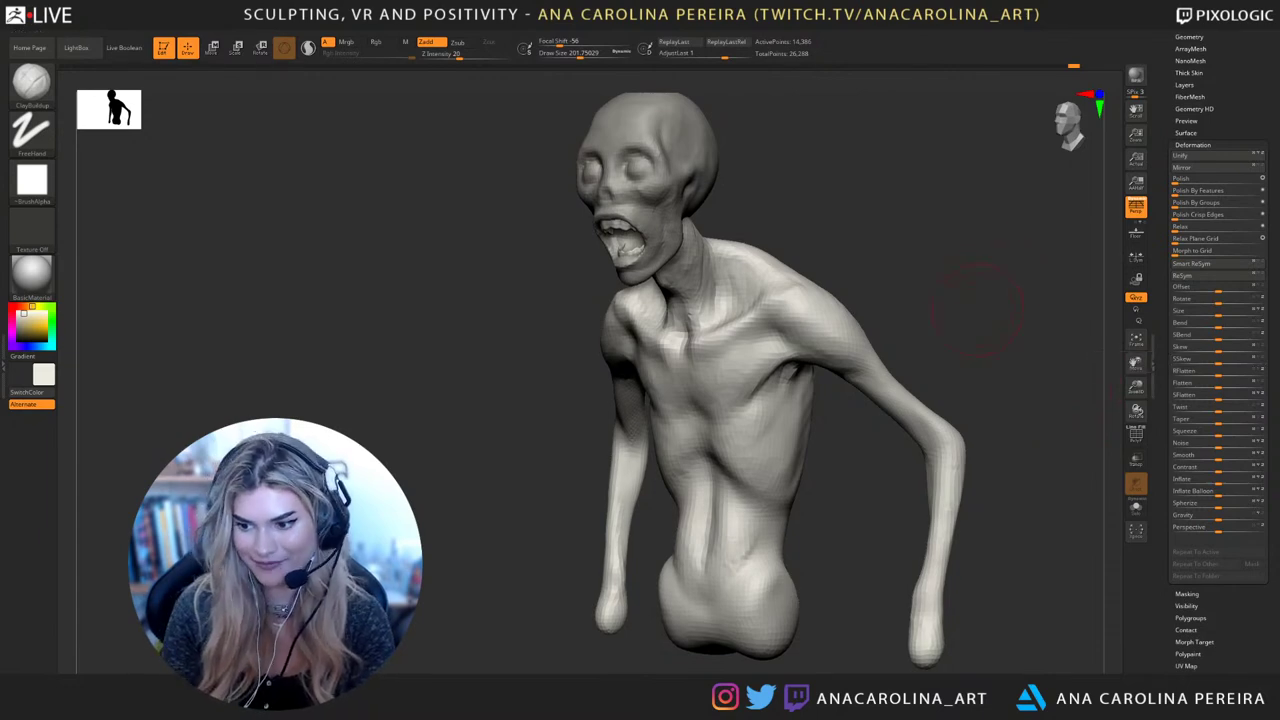
pyautogui.moveTo(1020, 330)
pyautogui.mouseDown()
pyautogui.moveTo(986, 286)
pyautogui.moveTo(940, 300)
pyautogui.moveTo(985, 312)
pyautogui.moveTo(1000, 300)
pyautogui.moveTo(944, 238)
pyautogui.moveTo(930, 200)
pyautogui.moveTo(930, 270)
pyautogui.moveTo(900, 205)
pyautogui.mouseUp()
pyautogui.press('b')
pyautogui.press('m')
pyautogui.press('v')
pyautogui.moveTo(810, 320); pyautogui.dragTo(800, 357)
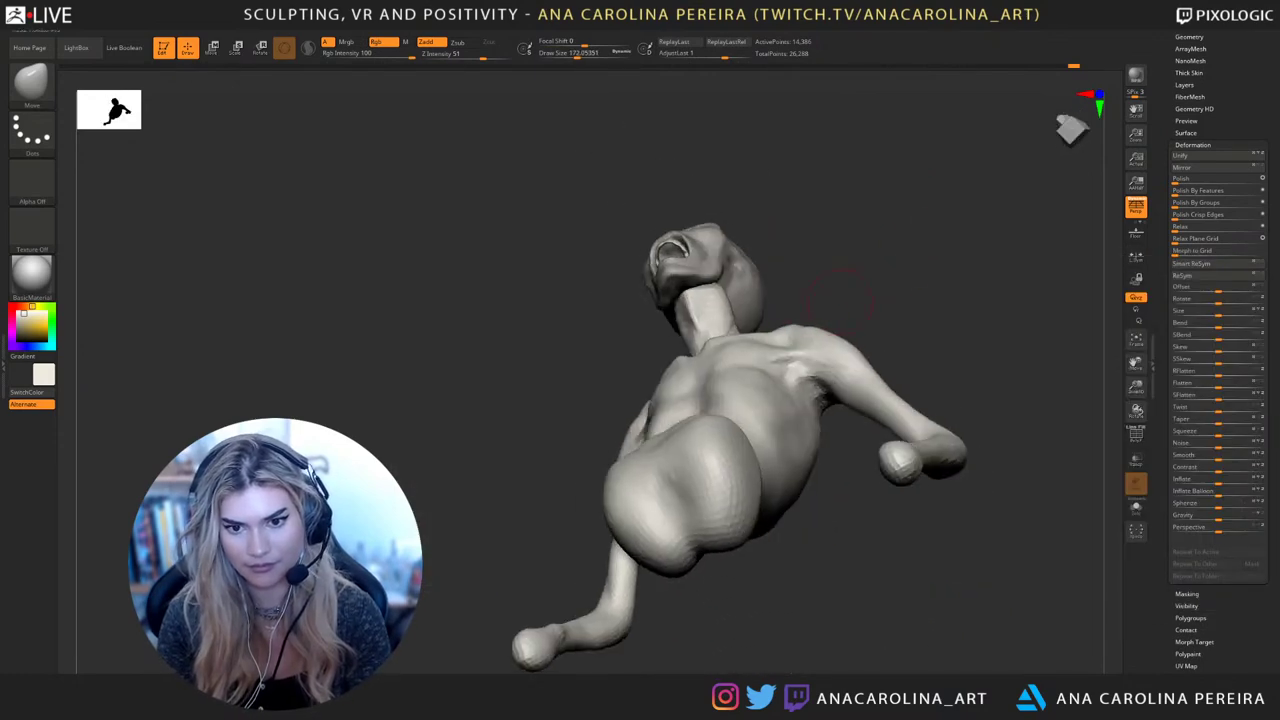
pyautogui.keyDown('alt'); pyautogui.click(842, 366); pyautogui.keyUp('alt')
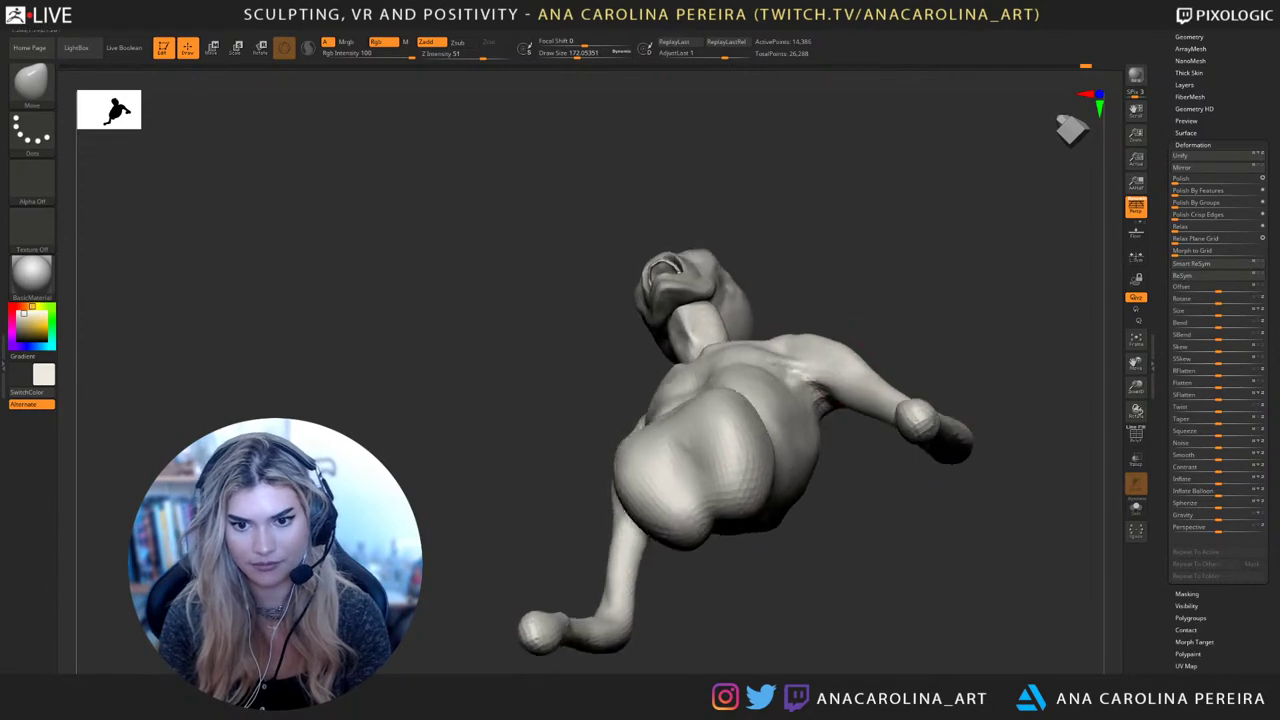
# Carve the armpit crease where the upper arm meets the torso with the DamStandard brush
pyautogui.press('b')
pyautogui.press('d')
pyautogui.press('s')
pyautogui.moveTo(928, 290); pyautogui.dragTo(984, 347)
pyautogui.moveTo(840, 392)
pyautogui.mouseDown()
pyautogui.moveTo(808, 376)
pyautogui.moveTo(832, 390)
pyautogui.mouseUp()
pyautogui.moveTo(940, 310); pyautogui.dragTo(925, 205)
pyautogui.moveTo(848, 388)
pyautogui.mouseDown()
pyautogui.moveTo(847, 364)
pyautogui.moveTo(869, 364)
pyautogui.moveTo(852, 390)
pyautogui.moveTo(835, 384)
pyautogui.moveTo(900, 387)
pyautogui.moveTo(875, 470)
pyautogui.moveTo(884, 560)
pyautogui.mouseUp()
pyautogui.moveTo(872, 500)
pyautogui.mouseDown()
pyautogui.moveTo(925, 420)
pyautogui.moveTo(965, 424)
pyautogui.mouseUp()
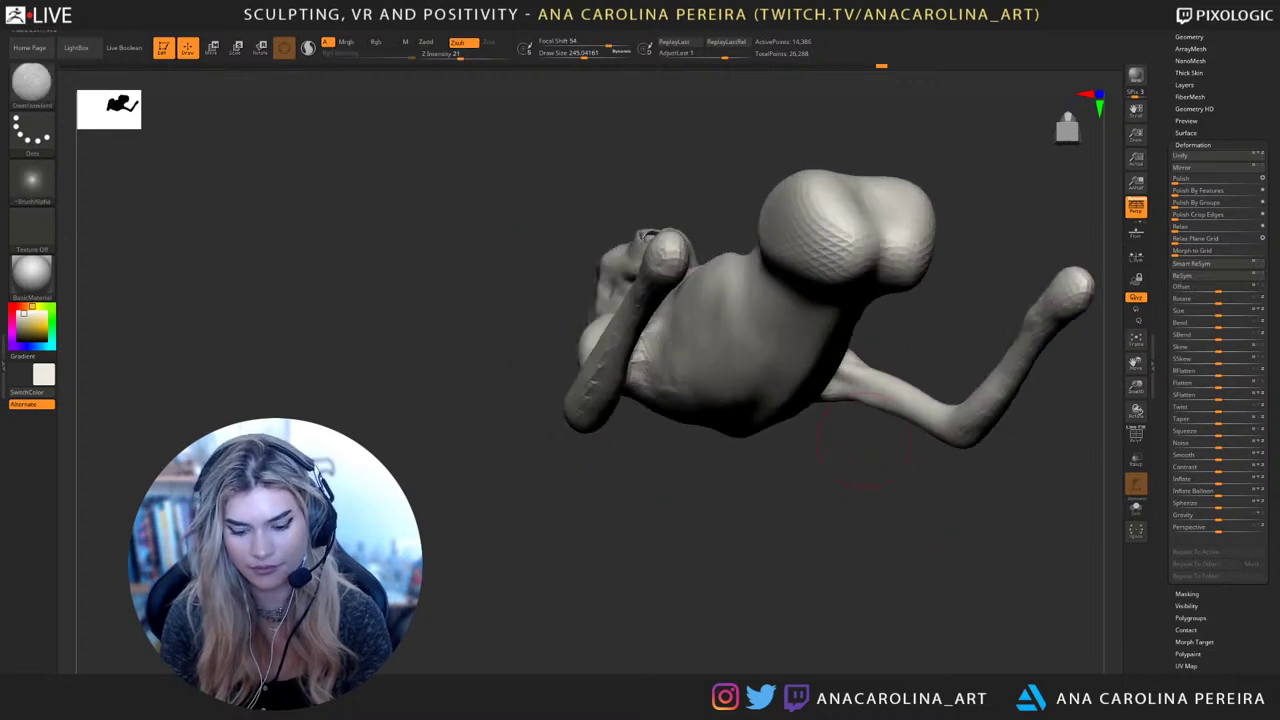
# Reshape the upper arm near the armpit with the Move brush, reducing the draw size to about 149
pyautogui.press('b')
pyautogui.press('m')
pyautogui.press('v')
pyautogui.moveTo(865, 480); pyautogui.dragTo(872, 458)
pyautogui.moveTo(872, 400)
pyautogui.mouseDown()
pyautogui.moveTo(945, 440)
pyautogui.moveTo(950, 380)
pyautogui.moveTo(892, 436)
pyautogui.moveTo(884, 370)
pyautogui.moveTo(897, 403)
pyautogui.moveTo(900, 322)
pyautogui.moveTo(914, 410)
pyautogui.mouseUp()
pyautogui.press('space')
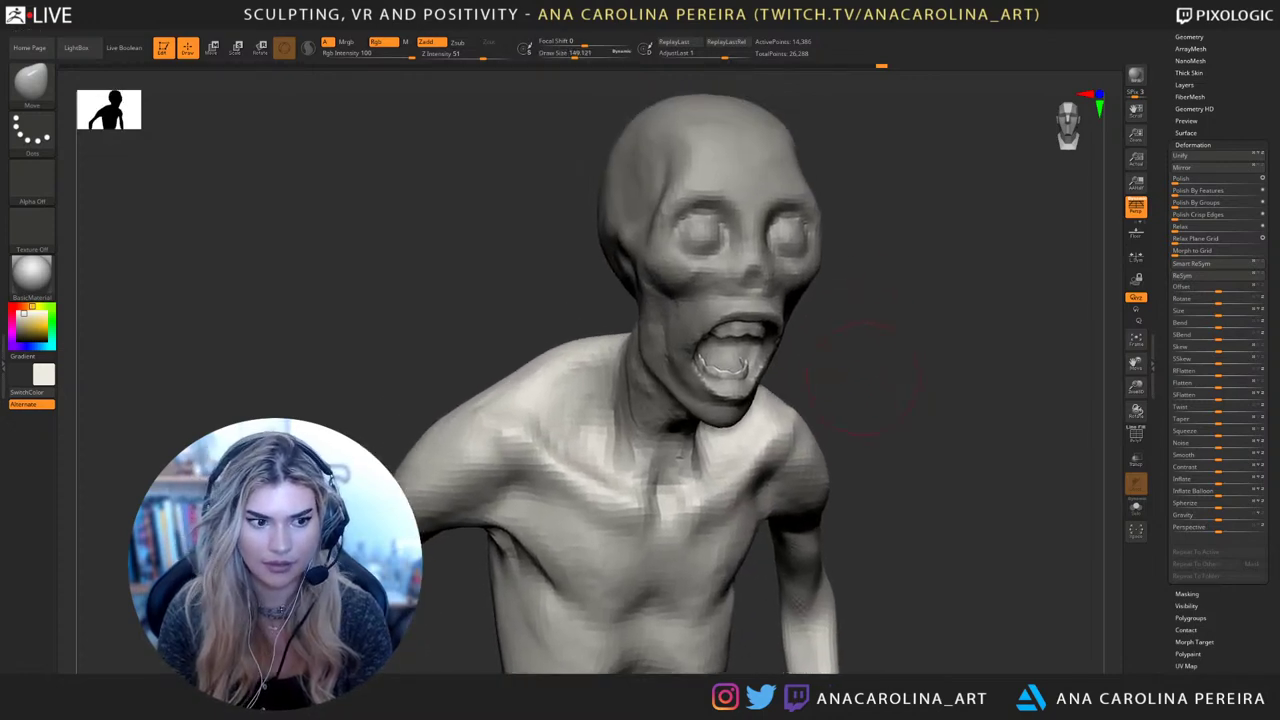
# Make the head the active subtool and set the ClayBuildup brush to a draw size of about 46
pyautogui.press('b')
pyautogui.press('c')
pyautogui.press('b')
pyautogui.press('space')
pyautogui.press('space')
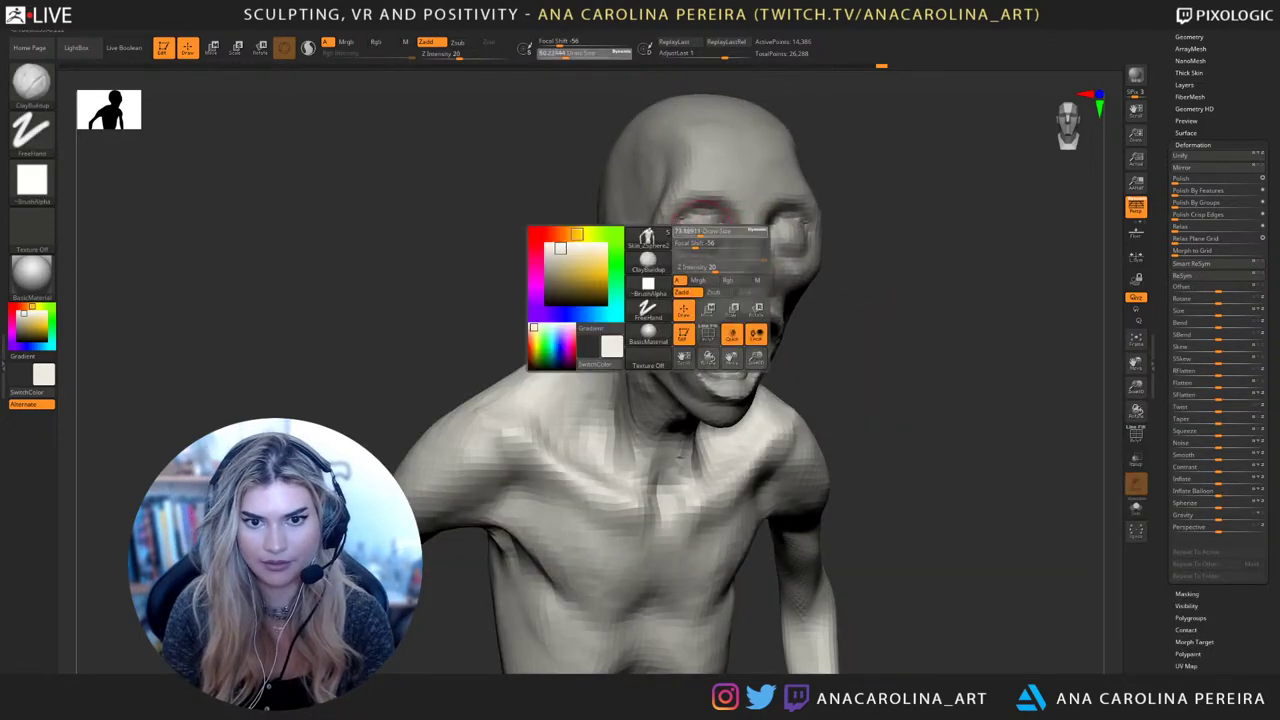
pyautogui.moveTo(684, 226)
pyautogui.mouseDown()
pyautogui.moveTo(717, 224)
pyautogui.moveTo(692, 245)
pyautogui.moveTo(712, 248)
pyautogui.moveTo(704, 237)
pyautogui.mouseUp()
pyautogui.press('space')
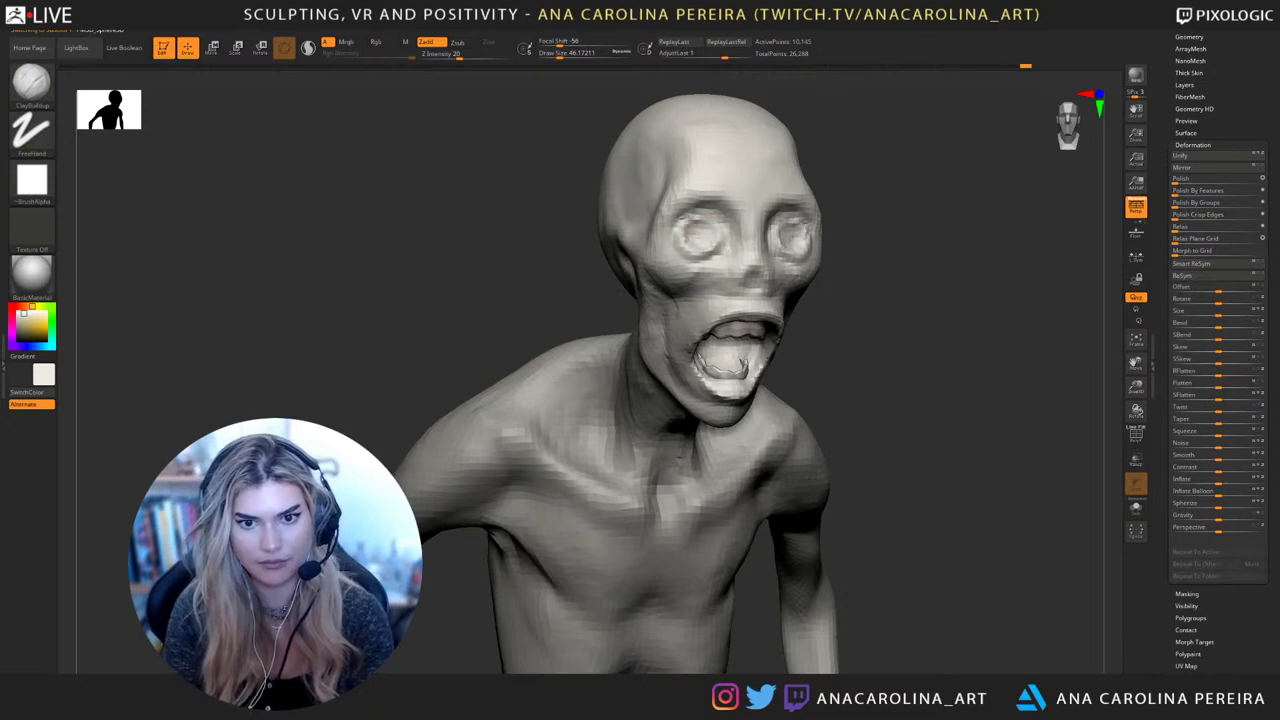
# Try to sculpt round irises onto both eyes with ClayBuildup at a draw size of about 33
pyautogui.press('[')
pyautogui.click(694, 222)
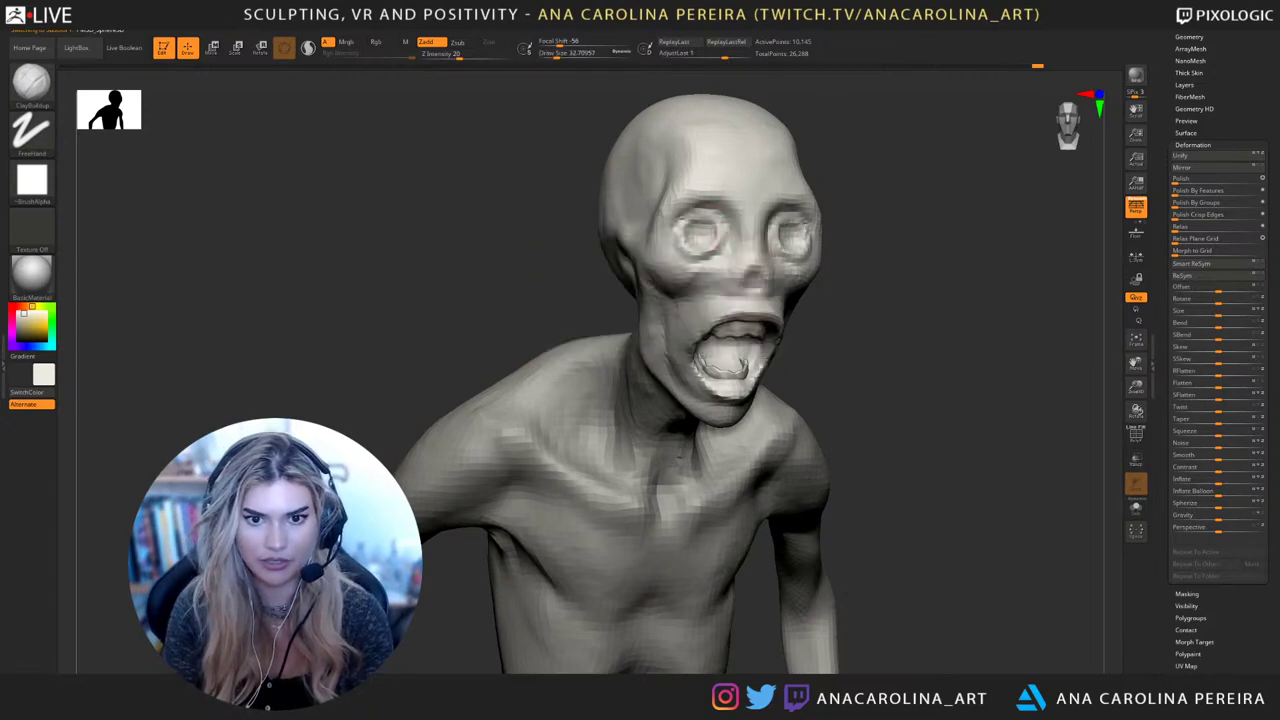
pyautogui.moveTo(708, 220); pyautogui.dragTo(696, 244)
pyautogui.moveTo(920, 263)
pyautogui.keyDown('alt'); pyautogui.mouseDown()
pyautogui.moveTo(912, 190)
pyautogui.moveTo(850, 190)
pyautogui.mouseUp(); pyautogui.keyUp('alt')
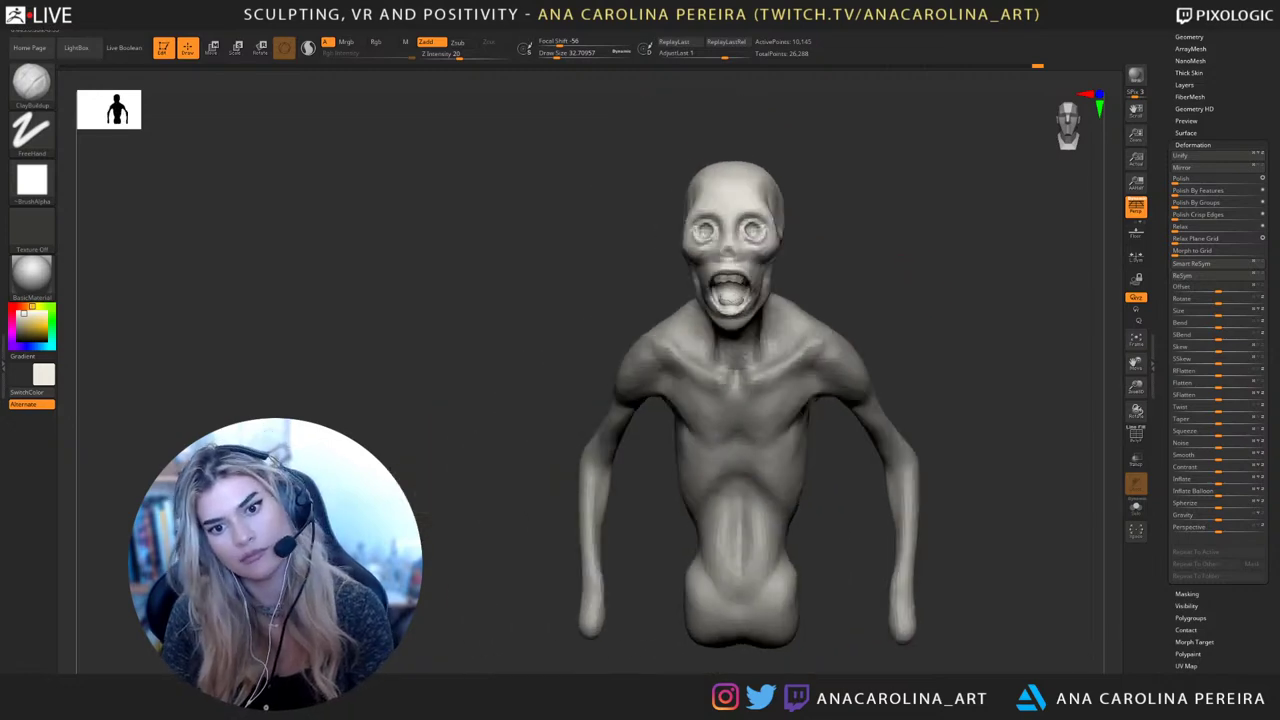
pyautogui.moveTo(902, 226)
pyautogui.keyDown('alt'); pyautogui.mouseDown()
pyautogui.moveTo(902, 306)
pyautogui.moveTo(866, 282)
pyautogui.mouseUp(); pyautogui.keyUp('alt')
pyautogui.press('s')
pyautogui.hotkey('ctrl', 'z')
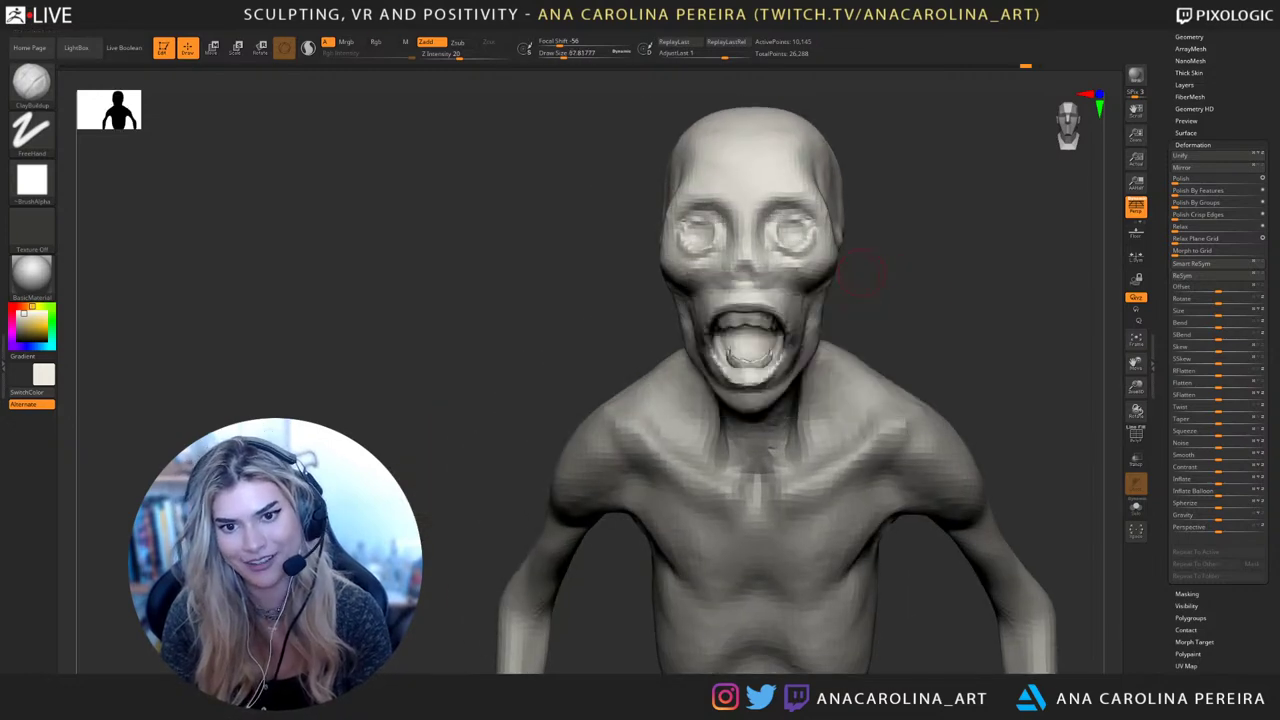
# Insert a sphere over each eye symmetrically with the IMM Primitives brush
pyautogui.moveTo(1270, 186); pyautogui.dragTo(1270, 285)
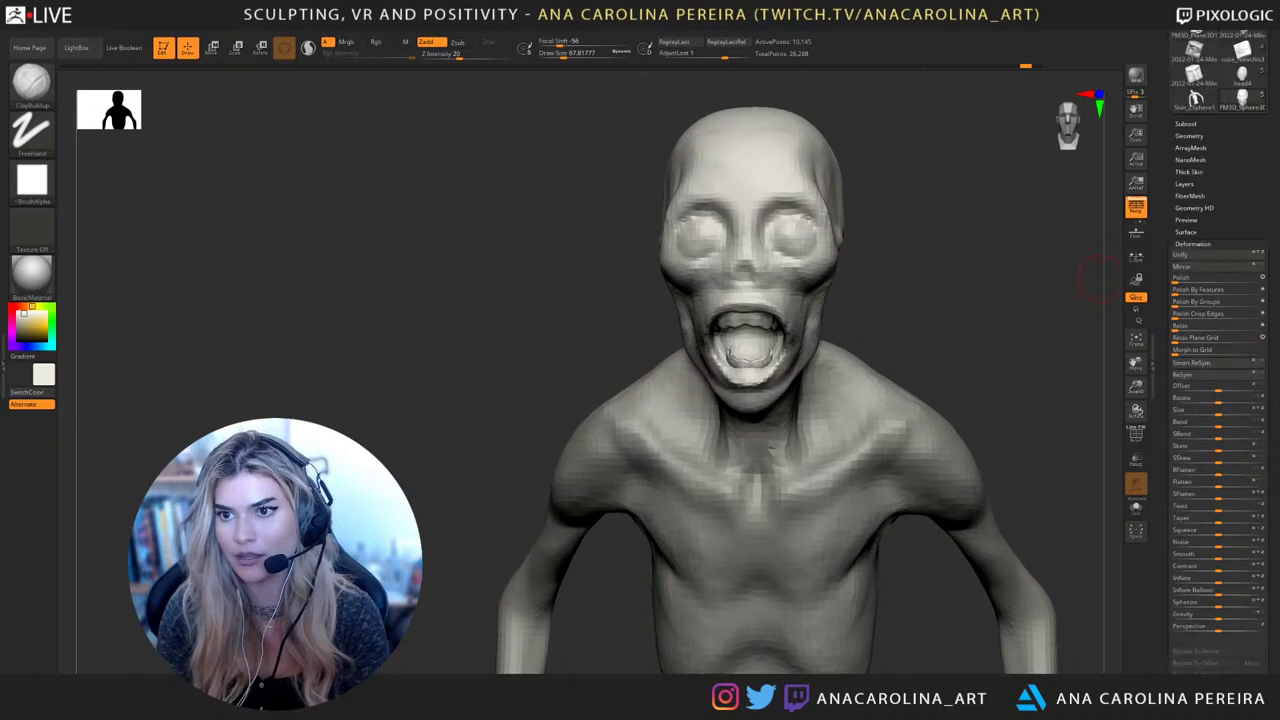
pyautogui.press('b')
pyautogui.press('i')
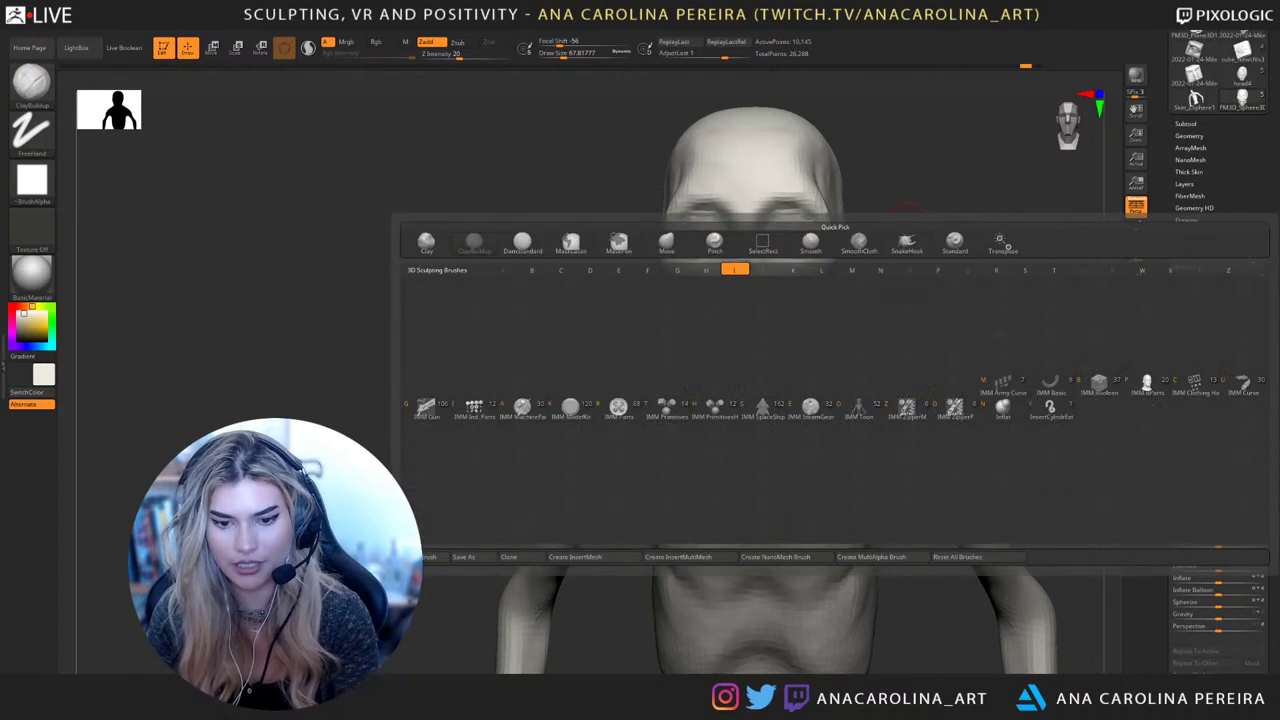
pyautogui.click(668, 408)
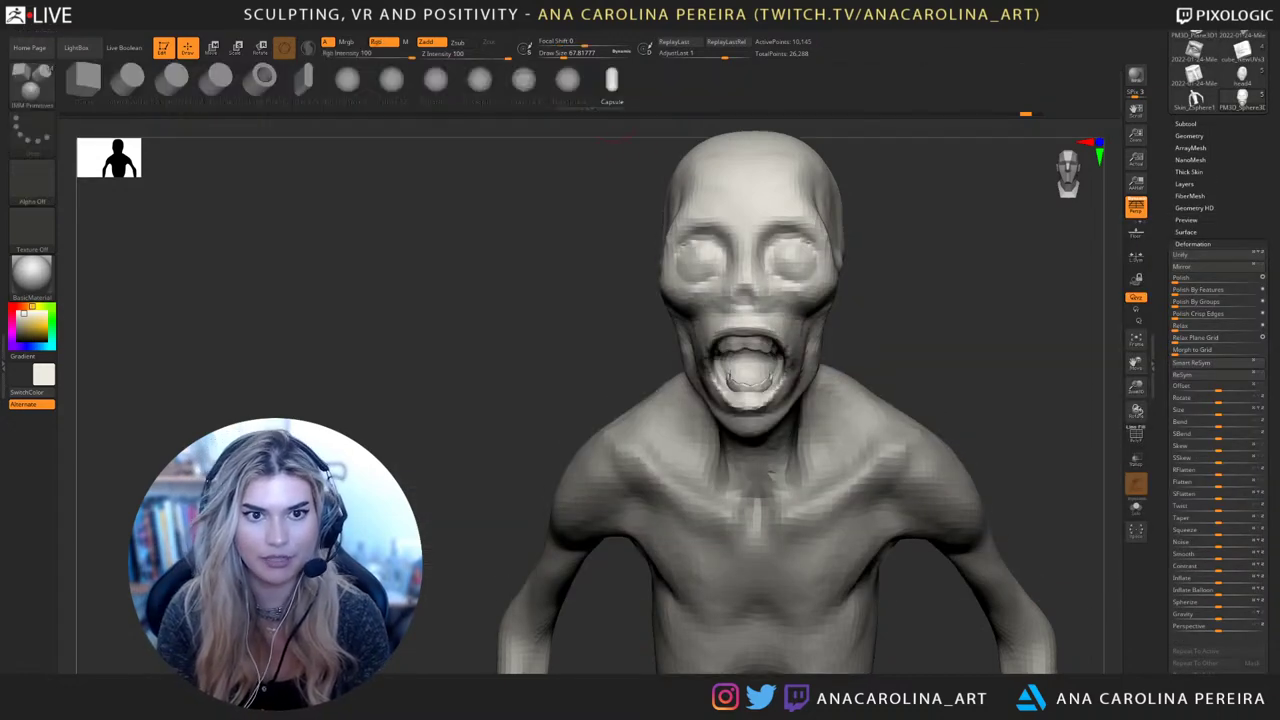
pyautogui.click(348, 80)
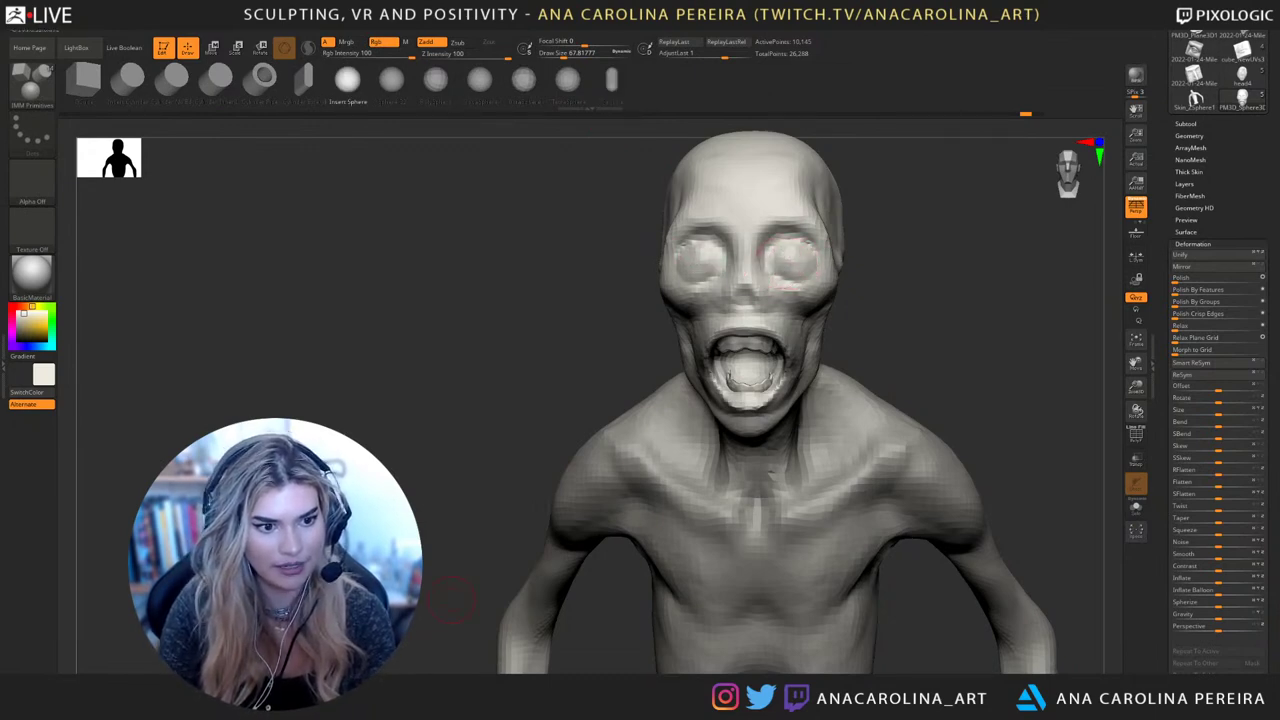
pyautogui.moveTo(451, 600); pyautogui.dragTo(530, 560)
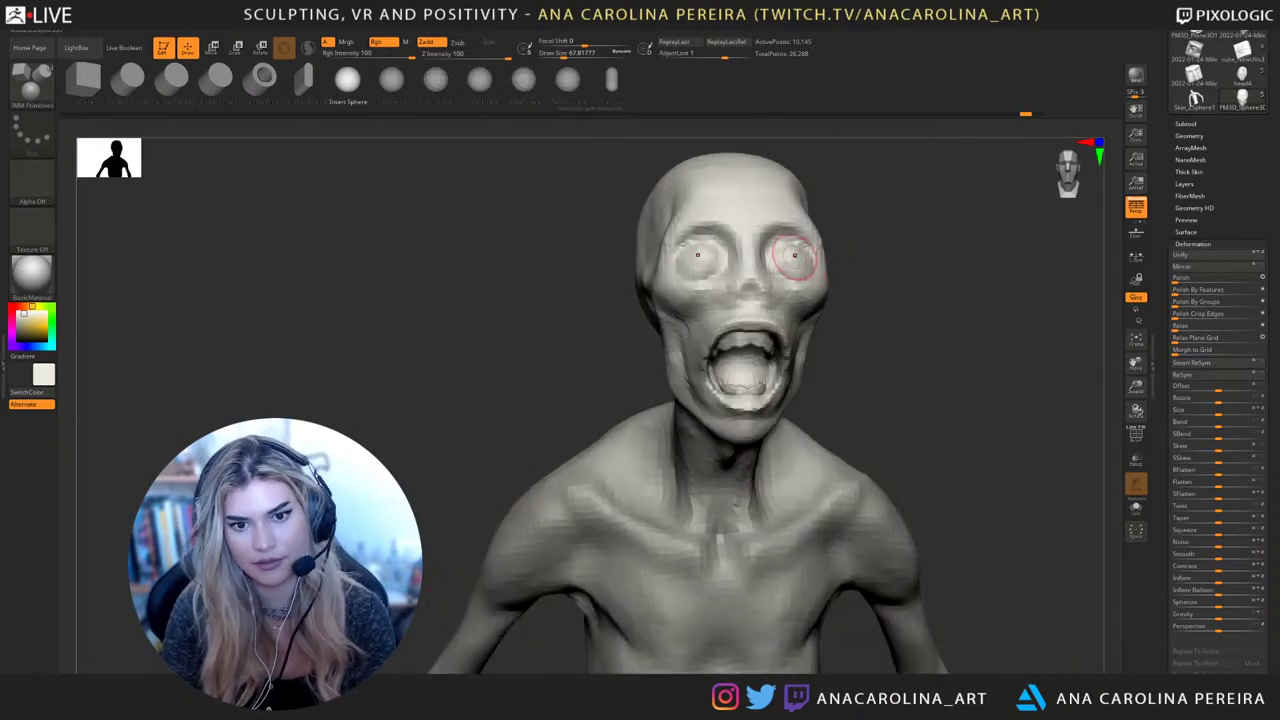
pyautogui.moveTo(801, 257); pyautogui.dragTo(826, 276)
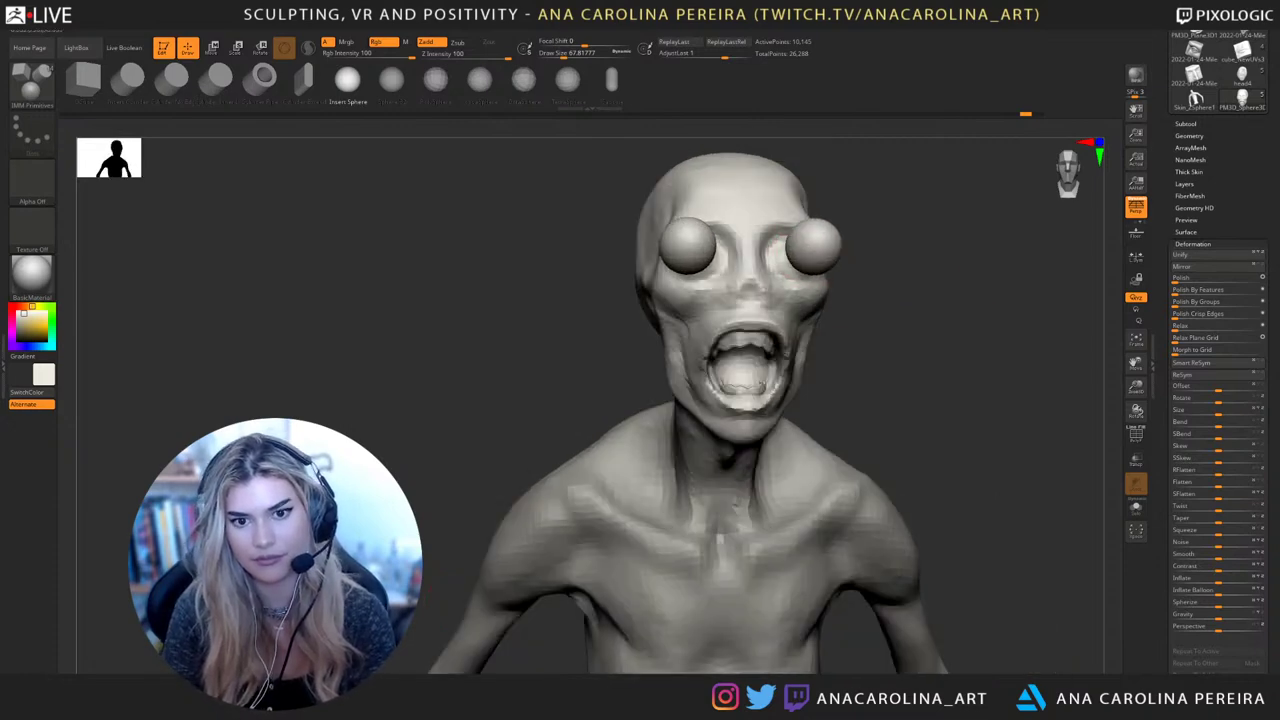
# Move the inserted eye spheres back into the sockets and closer together
pyautogui.press('w')
pyautogui.moveTo(910, 345); pyautogui.dragTo(1035, 352)
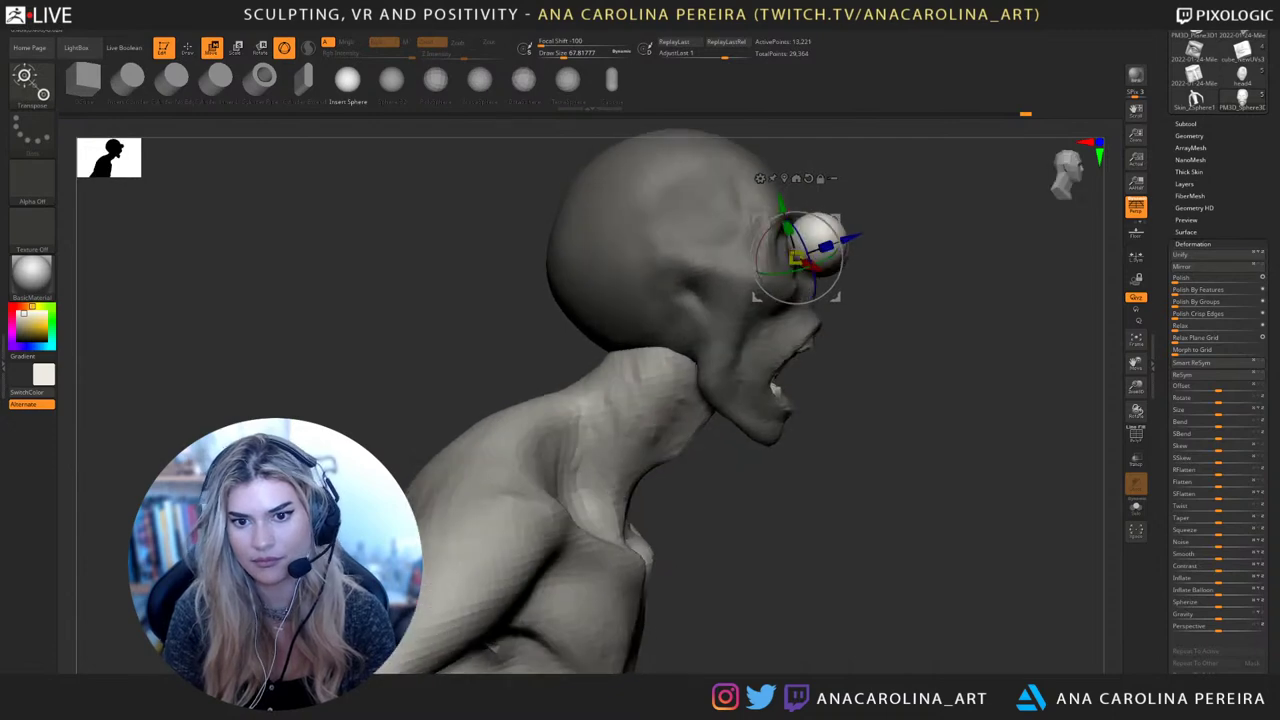
pyautogui.moveTo(852, 238); pyautogui.dragTo(811, 248)
pyautogui.moveTo(960, 350); pyautogui.dragTo(850, 350)
pyautogui.moveTo(712, 283); pyautogui.dragTo(687, 282)
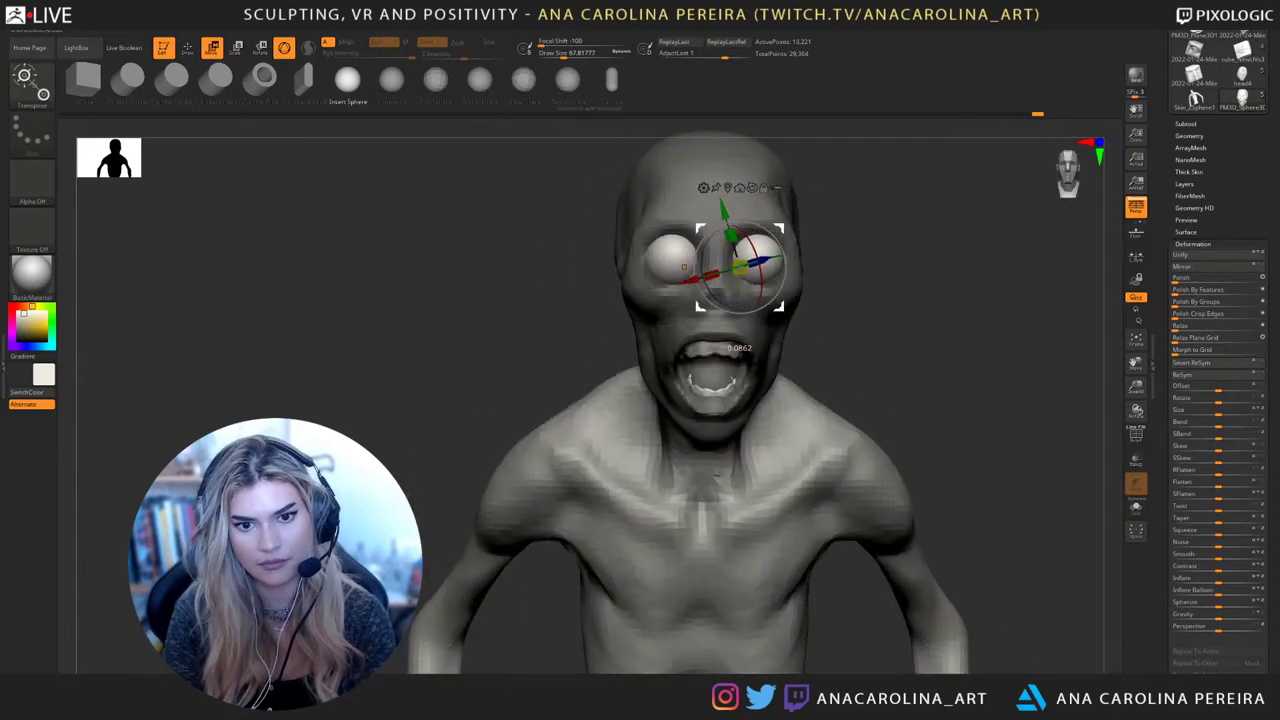
# Fine-tune the placement of the eyeballs within the sockets in front and side views
pyautogui.moveTo(781, 307); pyautogui.dragTo(784, 309)
pyautogui.moveTo(880, 350); pyautogui.dragTo(1005, 350)
pyautogui.moveTo(783, 311); pyautogui.dragTo(776, 311)
pyautogui.moveTo(960, 350); pyautogui.dragTo(805, 350)
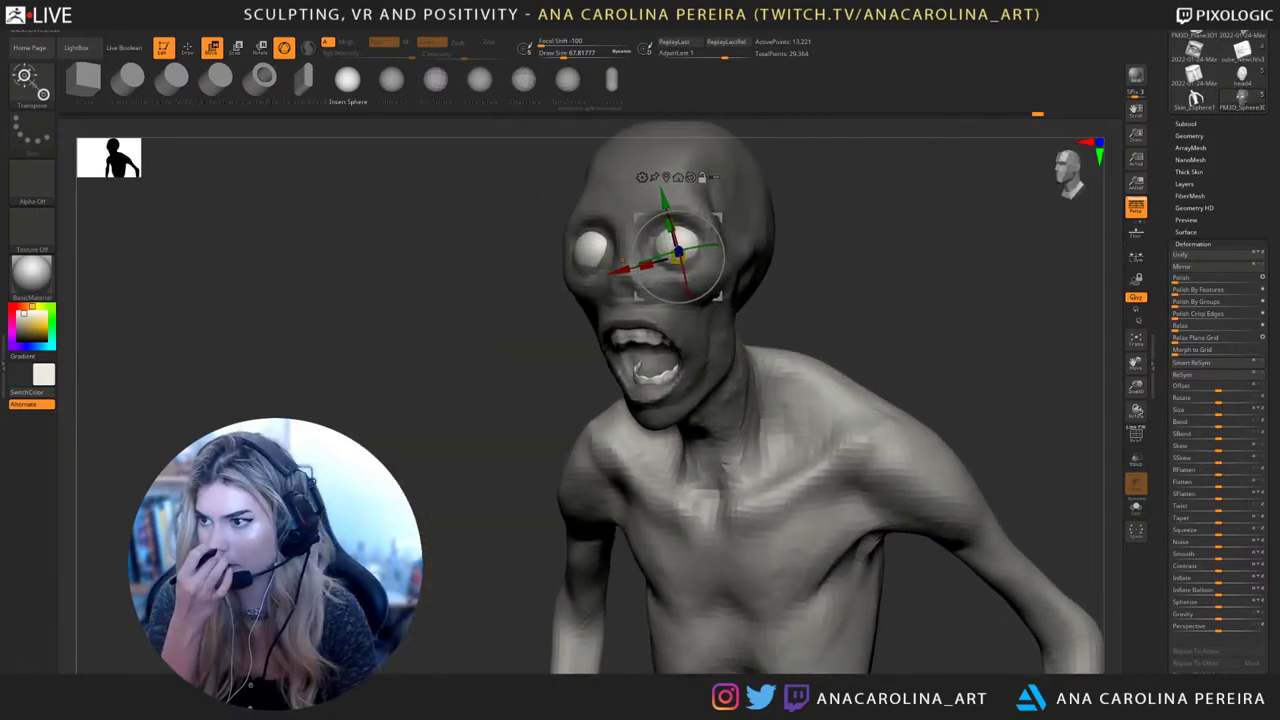
pyautogui.keyDown('shift'); pyautogui.moveTo(805, 350); pyautogui.dragTo(850, 350); pyautogui.keyUp('shift')
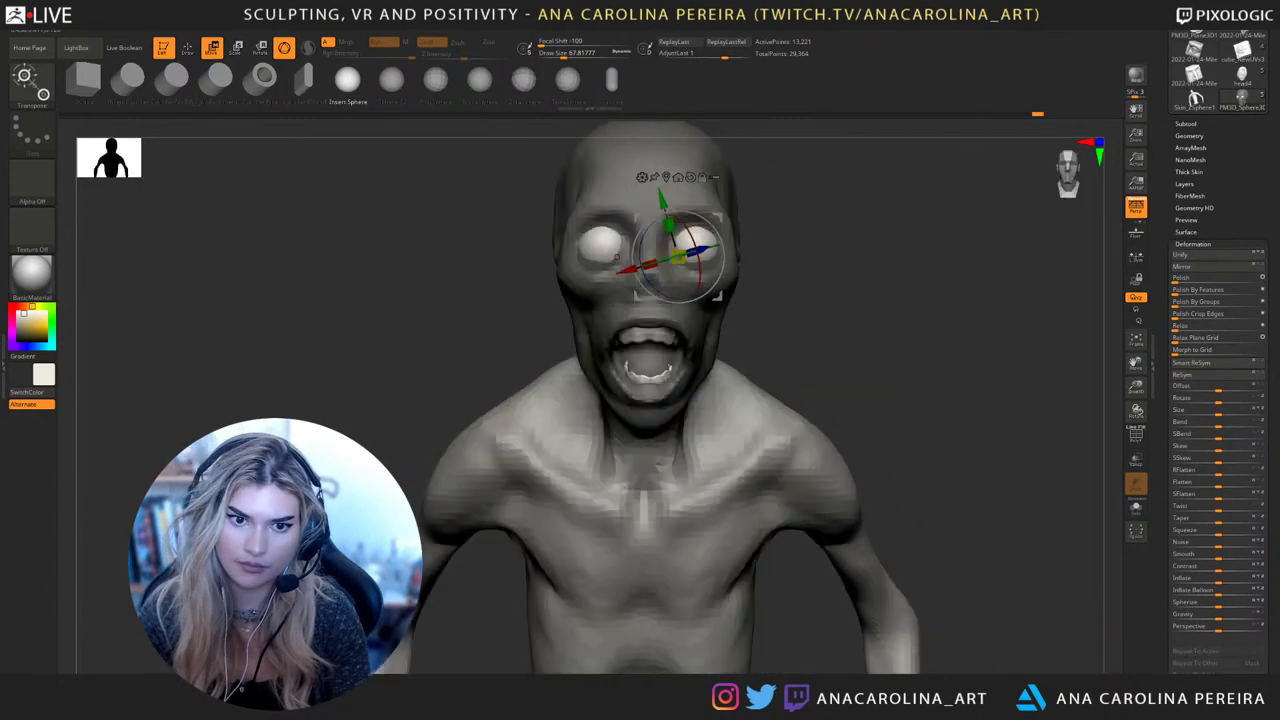
pyautogui.moveTo(717, 297); pyautogui.dragTo(716, 298)
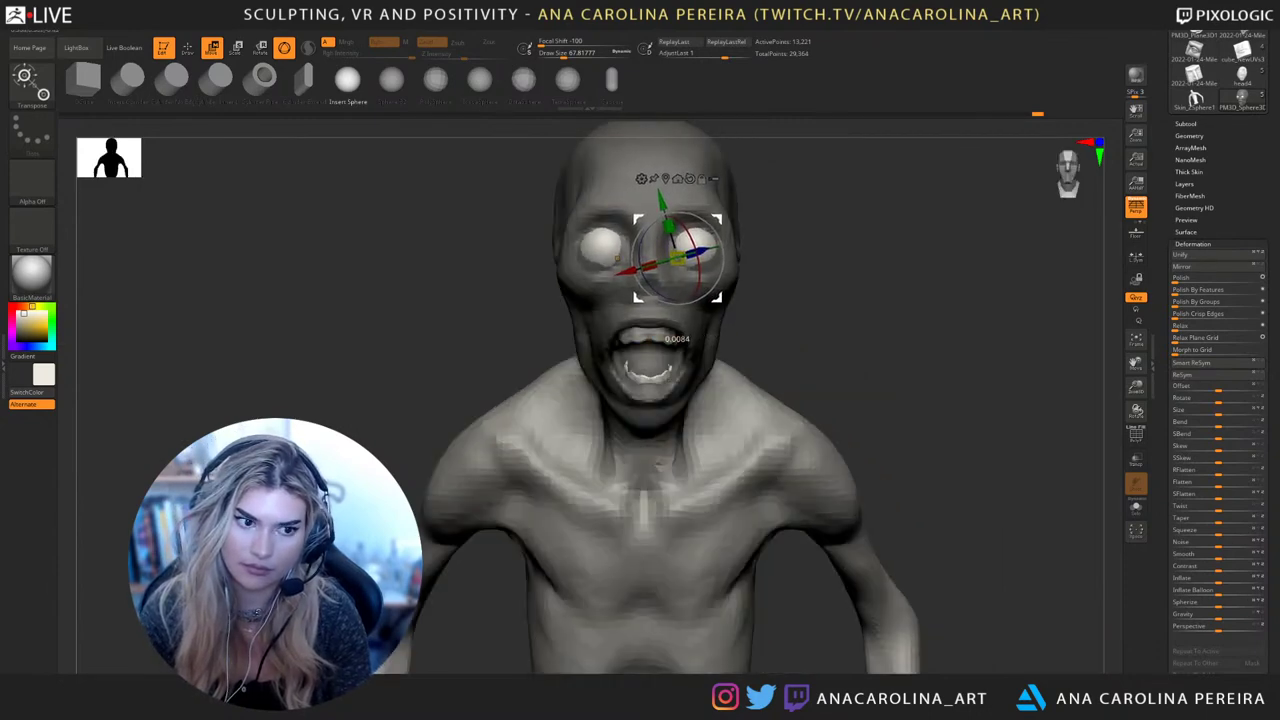
pyautogui.keyDown('alt'); pyautogui.moveTo(850, 400); pyautogui.dragTo(950, 354); pyautogui.keyUp('alt')
pyautogui.keyDown('alt'); pyautogui.moveTo(850, 350); pyautogui.dragTo(850, 400); pyautogui.keyUp('alt')
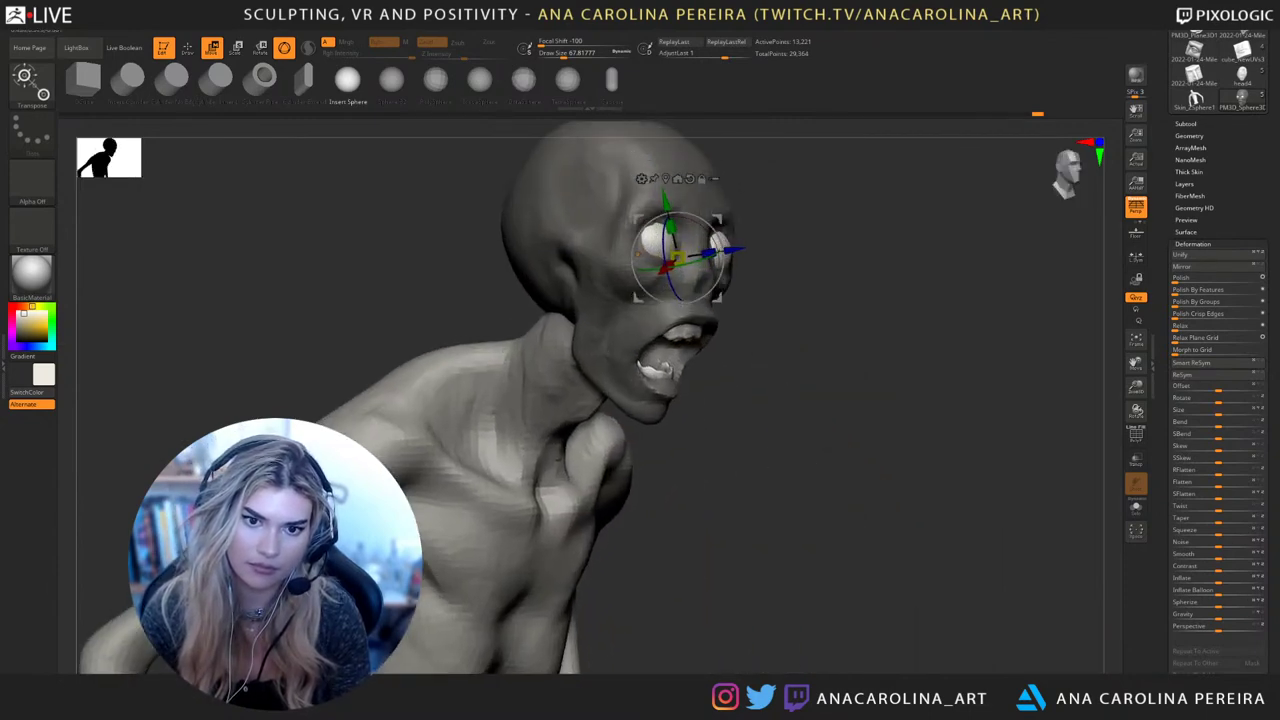
# Split the unmasked eyeball spheres off the head into their own subtool
pyautogui.moveTo(950, 354); pyautogui.dragTo(860, 354)
pyautogui.moveTo(678, 258)
pyautogui.mouseDown()
pyautogui.moveTo(690, 257)
pyautogui.moveTo(678, 258)
pyautogui.mouseUp()
pyautogui.moveTo(717, 220); pyautogui.dragTo(717, 220)
pyautogui.moveTo(870, 354)
pyautogui.mouseDown()
pyautogui.moveTo(985, 354)
pyautogui.moveTo(850, 354)
pyautogui.mouseUp()
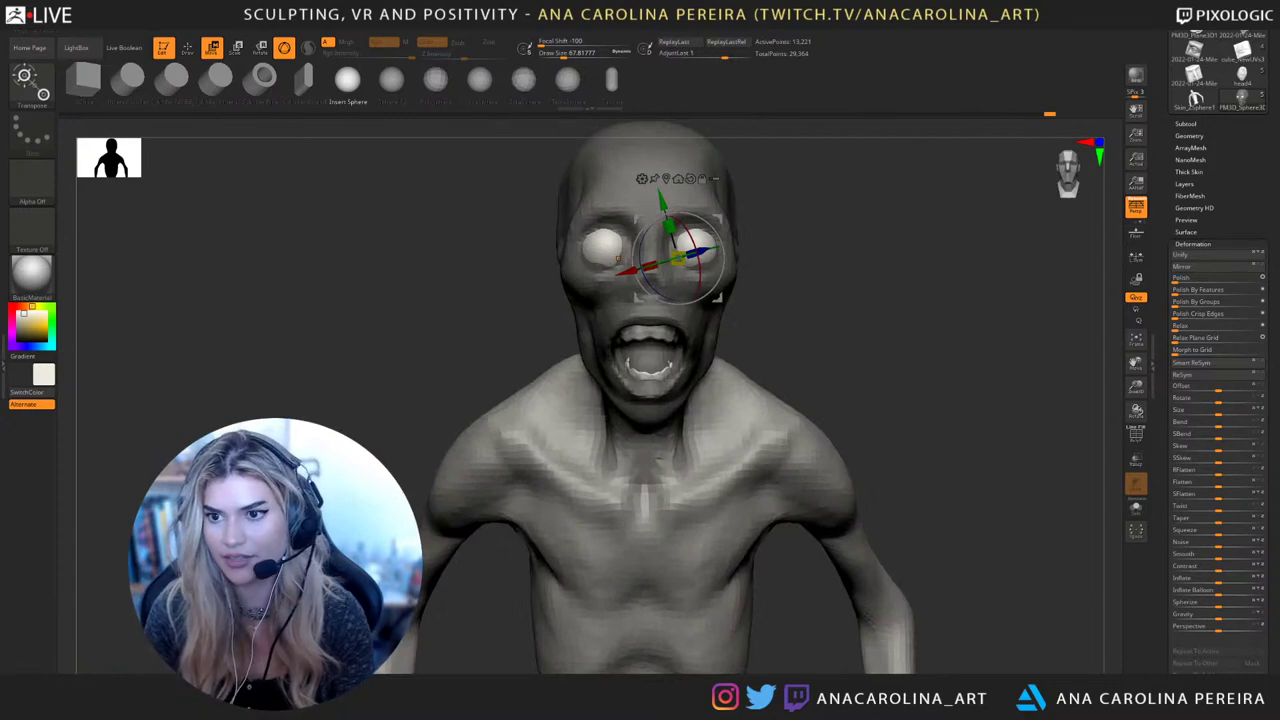
pyautogui.click(1186, 124)
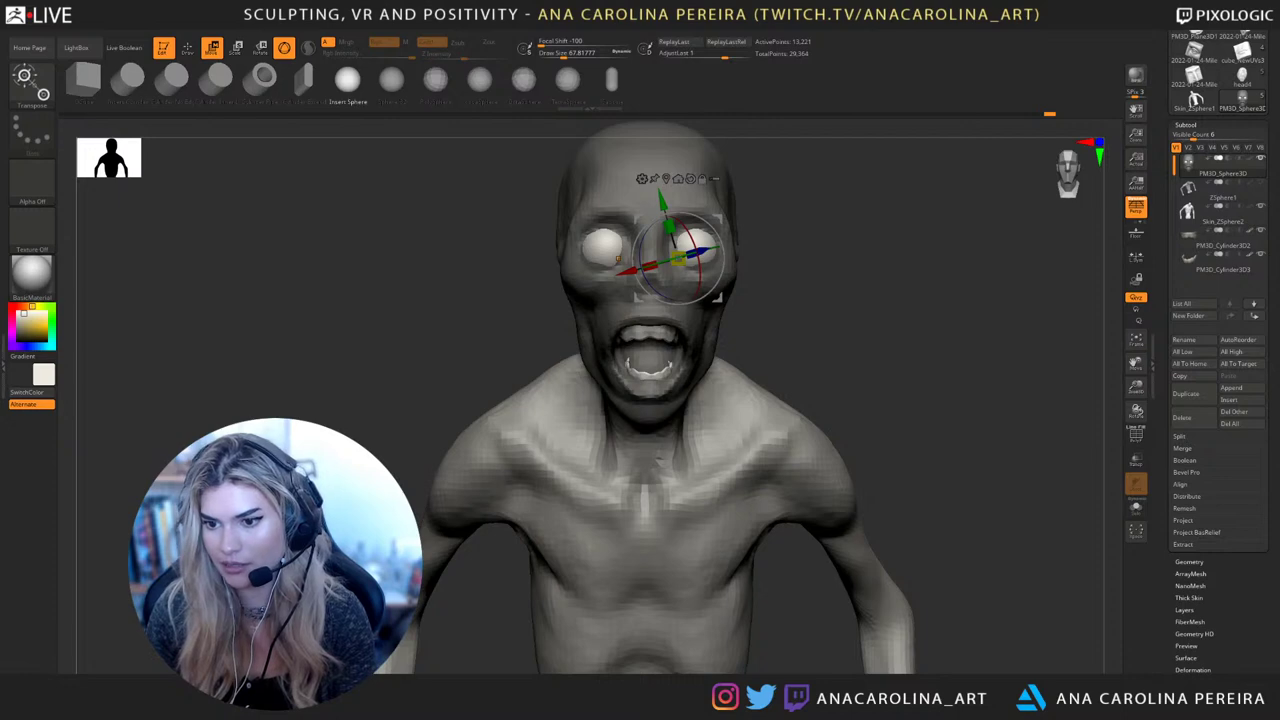
pyautogui.click(1180, 436)
pyautogui.click(1205, 483)
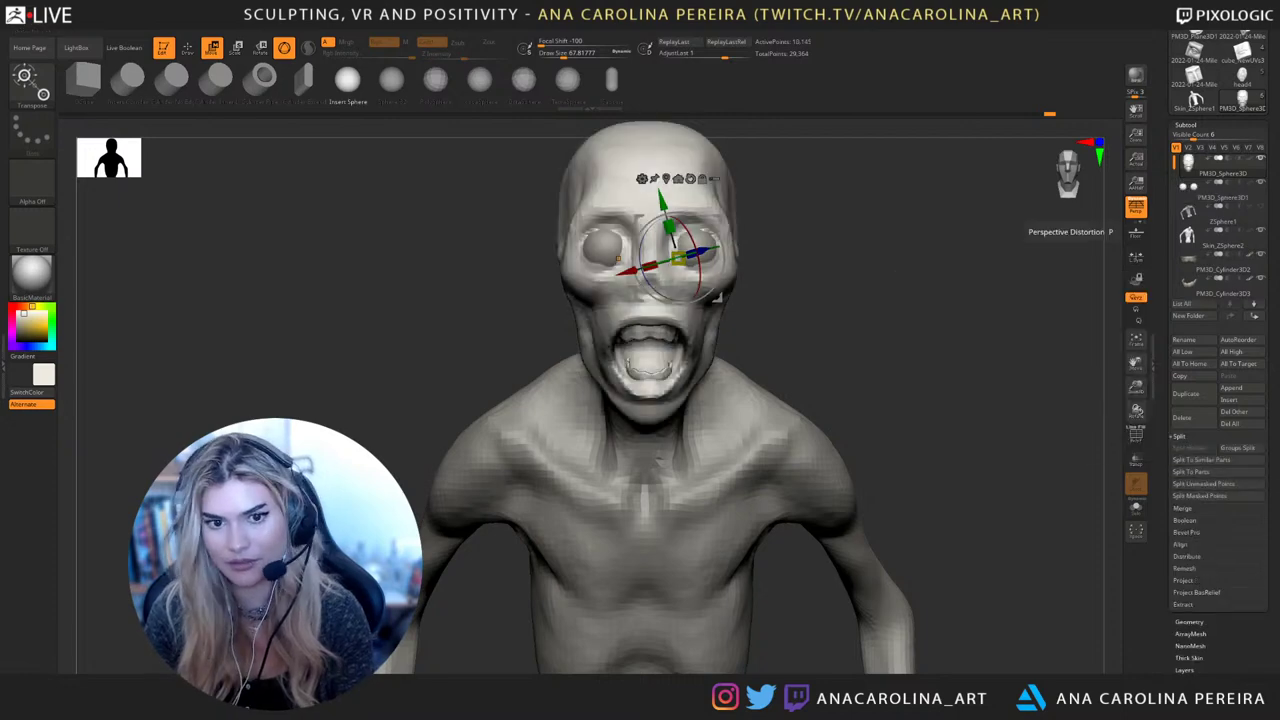
# Try to pull the head's form around the eye sockets with the SnakeHook brush and undo the strokes
pyautogui.moveTo(860, 300)
pyautogui.mouseDown()
pyautogui.moveTo(960, 305)
pyautogui.moveTo(840, 300)
pyautogui.moveTo(870, 300)
pyautogui.moveTo(805, 330)
pyautogui.moveTo(810, 280)
pyautogui.mouseUp()
pyautogui.keyDown('alt'); pyautogui.click(660, 370); pyautogui.keyUp('alt')
pyautogui.press('b')
pyautogui.press('m')
pyautogui.press('v')
pyautogui.keyDown('alt'); pyautogui.click(655, 180); pyautogui.keyUp('alt')
pyautogui.press('b')
pyautogui.press('s')
pyautogui.press('h')
pyautogui.moveTo(708, 196); pyautogui.dragTo(705, 240)
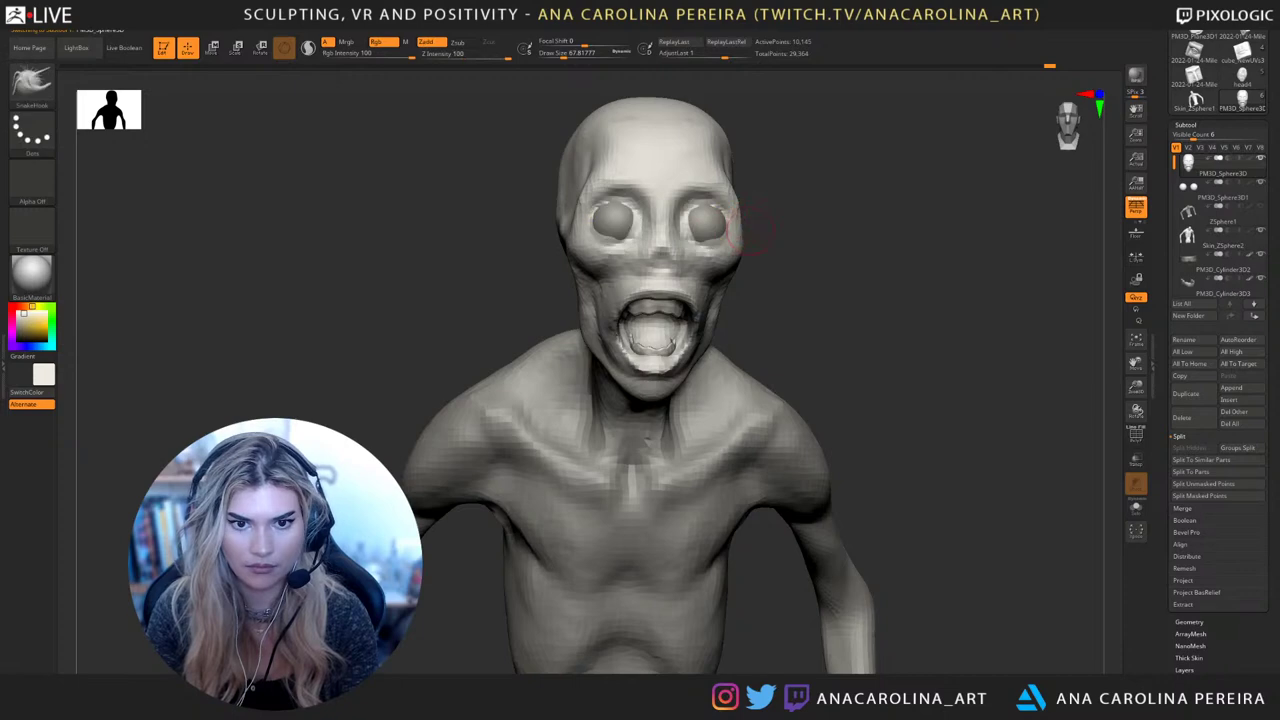
pyautogui.keyDown('alt'); pyautogui.moveTo(802, 236); pyautogui.dragTo(830, 272); pyautogui.keyUp('alt')
pyautogui.moveTo(746, 266); pyautogui.dragTo(858, 269)
pyautogui.hotkey('ctrl', 'z')
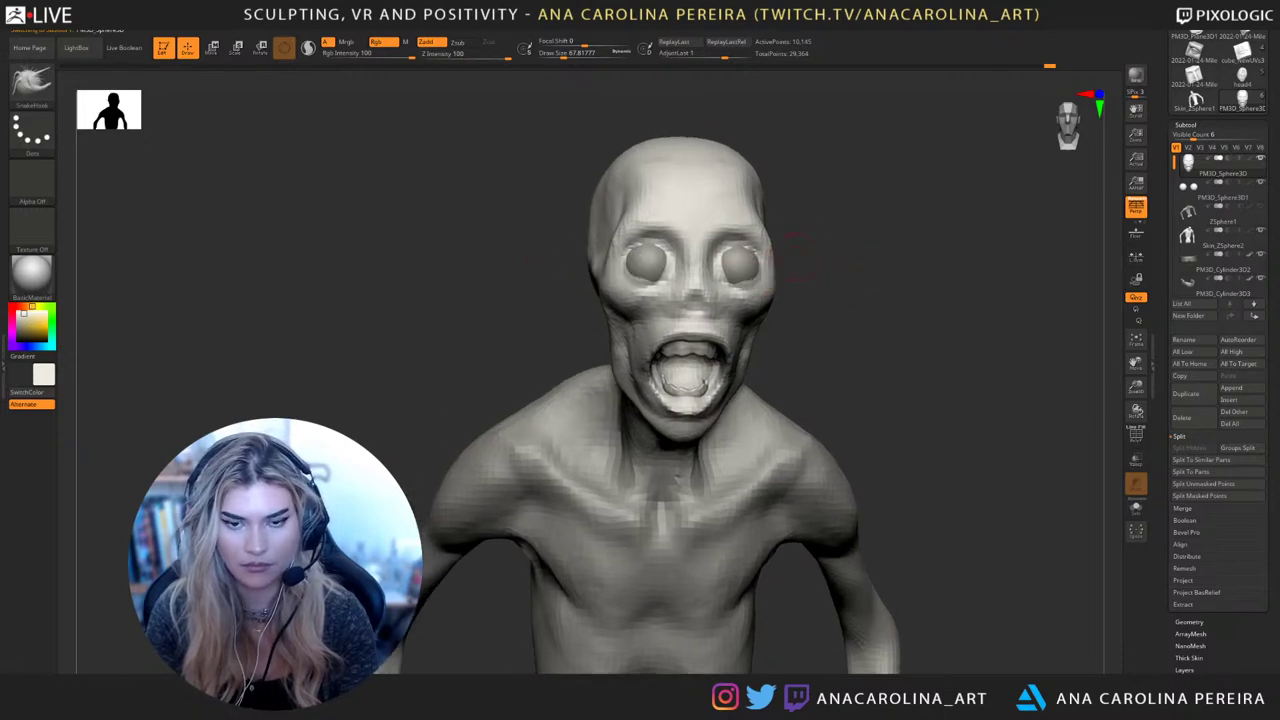
pyautogui.press('space')
pyautogui.hotkey('ctrl', 'z')
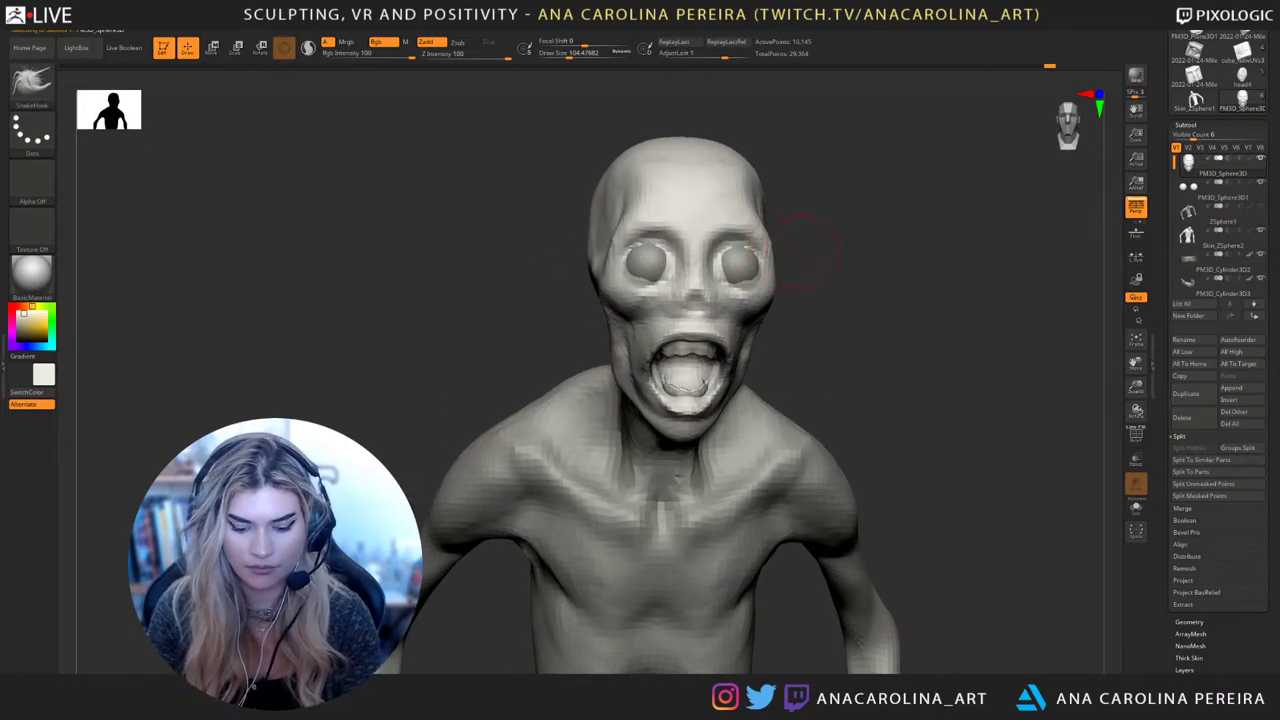
# Build up the eyelid area around both eyeballs with ClayBuildup at a draw size of about 46
pyautogui.press('b')
pyautogui.press('c')
pyautogui.press('b')
pyautogui.press('space')
pyautogui.moveTo(793, 254)
pyautogui.mouseDown()
pyautogui.moveTo(670, 250)
pyautogui.moveTo(785, 265)
pyautogui.mouseUp()
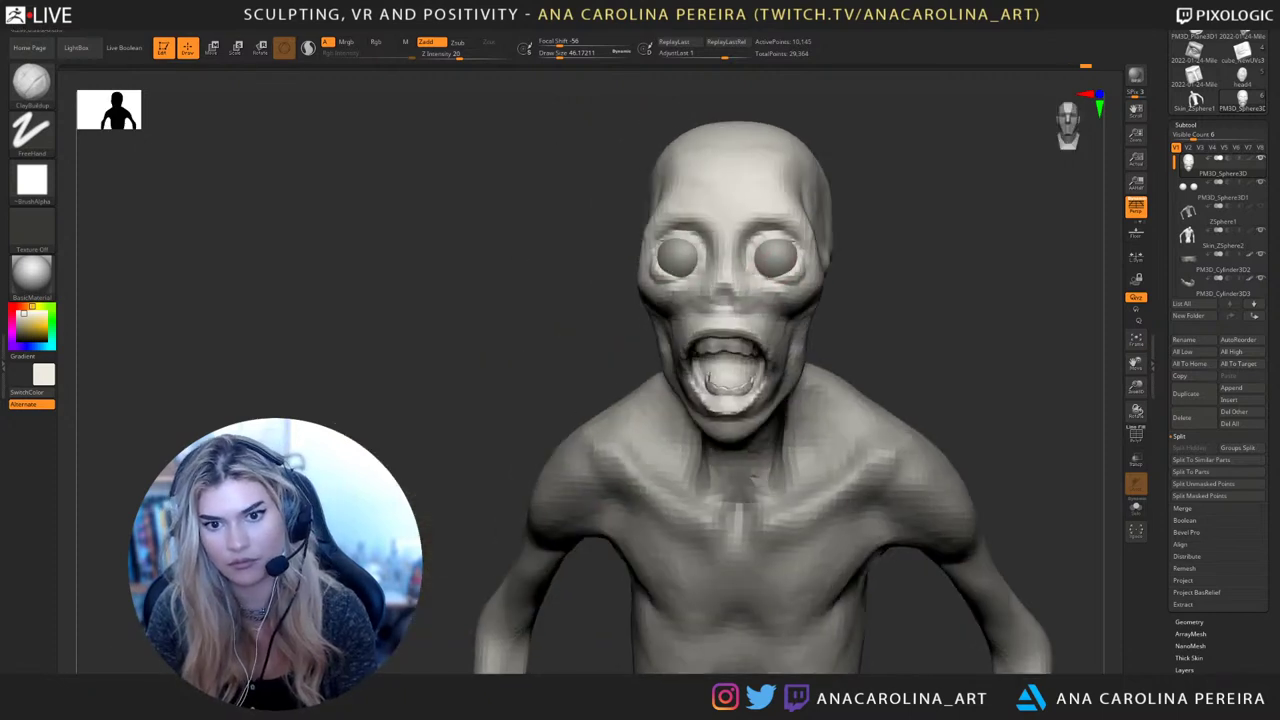
pyautogui.moveTo(758, 250)
pyautogui.mouseDown()
pyautogui.moveTo(758, 272)
pyautogui.moveTo(785, 288)
pyautogui.mouseUp()
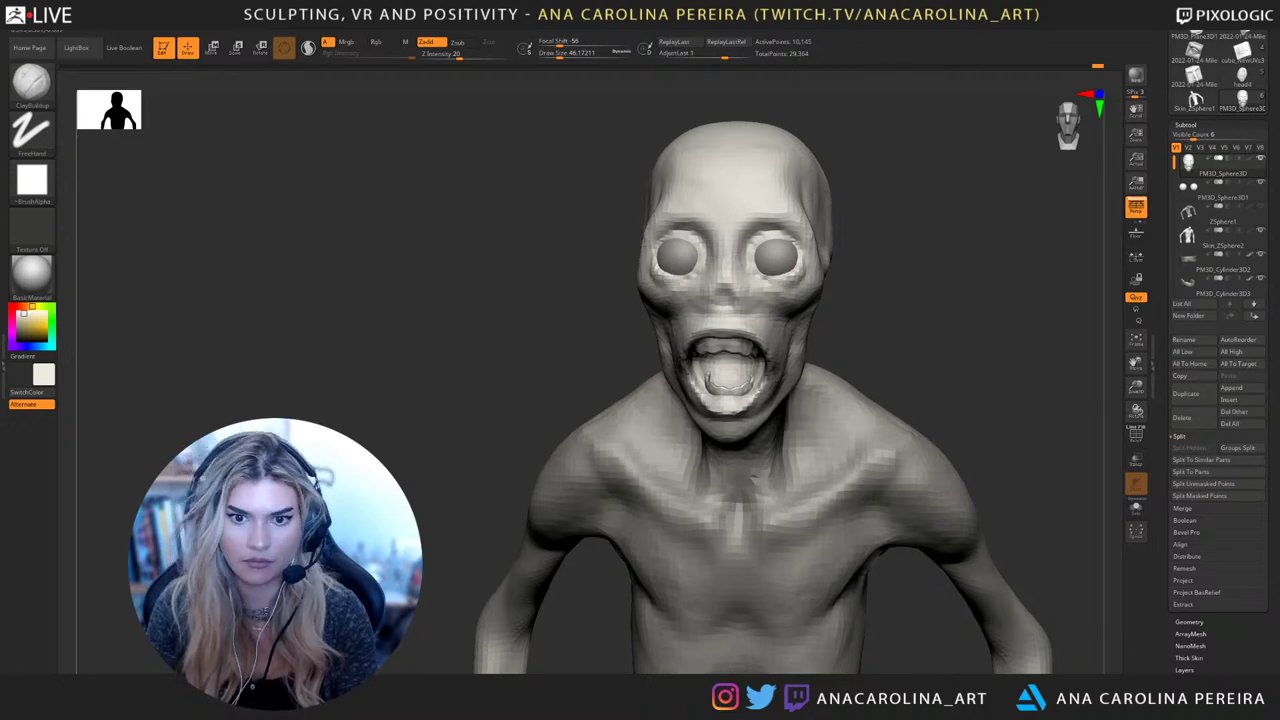
pyautogui.moveTo(775, 270); pyautogui.dragTo(840, 264, button='right')
pyautogui.moveTo(840, 263); pyautogui.dragTo(695, 260)
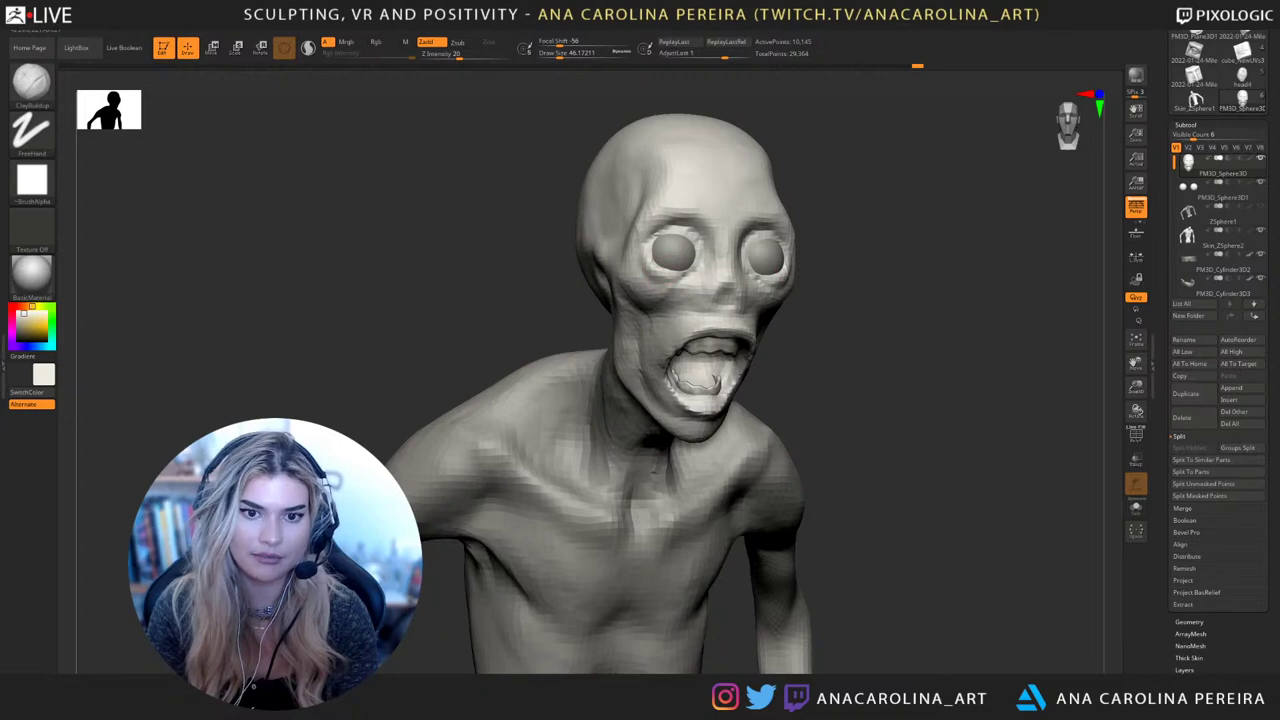
# Make the head the active subtool and touch up the brow between the eyes with ClayBuildup at a draw size of about 68
pyautogui.moveTo(900, 250); pyautogui.dragTo(797, 243)
pyautogui.keyDown('alt'); pyautogui.click(779, 251); pyautogui.keyUp('alt')
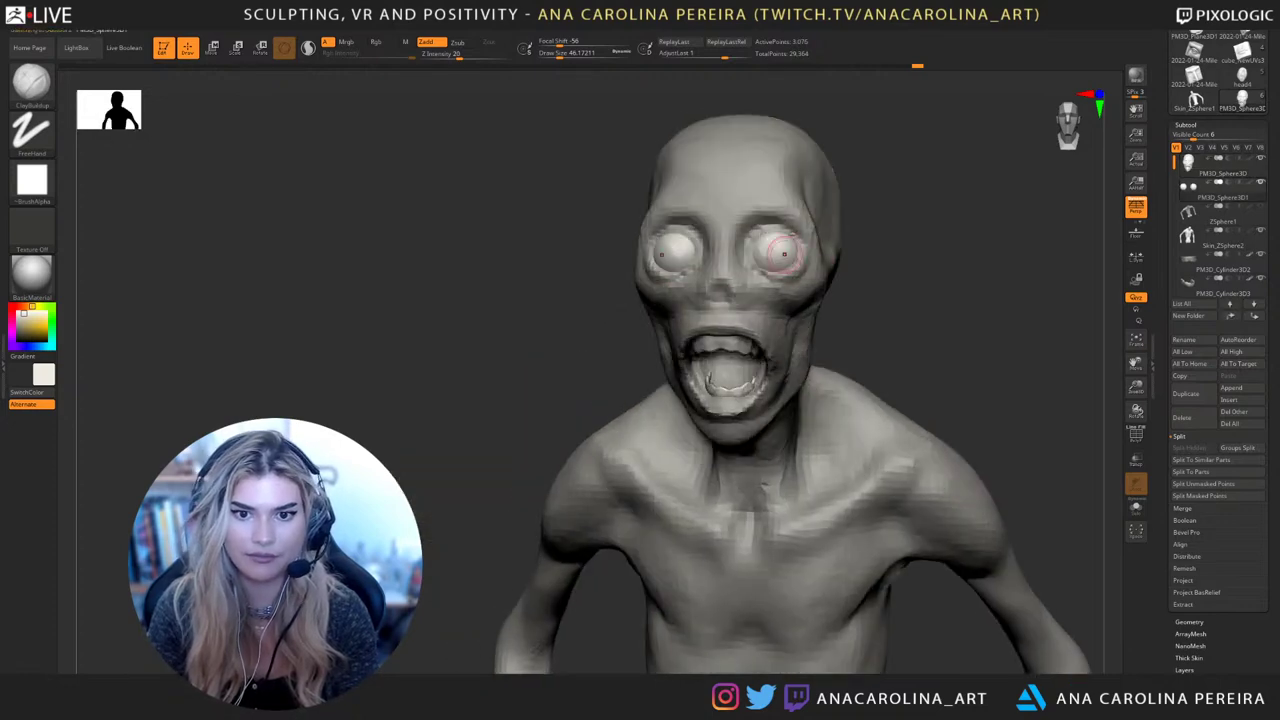
pyautogui.moveTo(900, 270); pyautogui.dragTo(852, 294)
pyautogui.keyDown('alt'); pyautogui.click(803, 298); pyautogui.keyUp('alt')
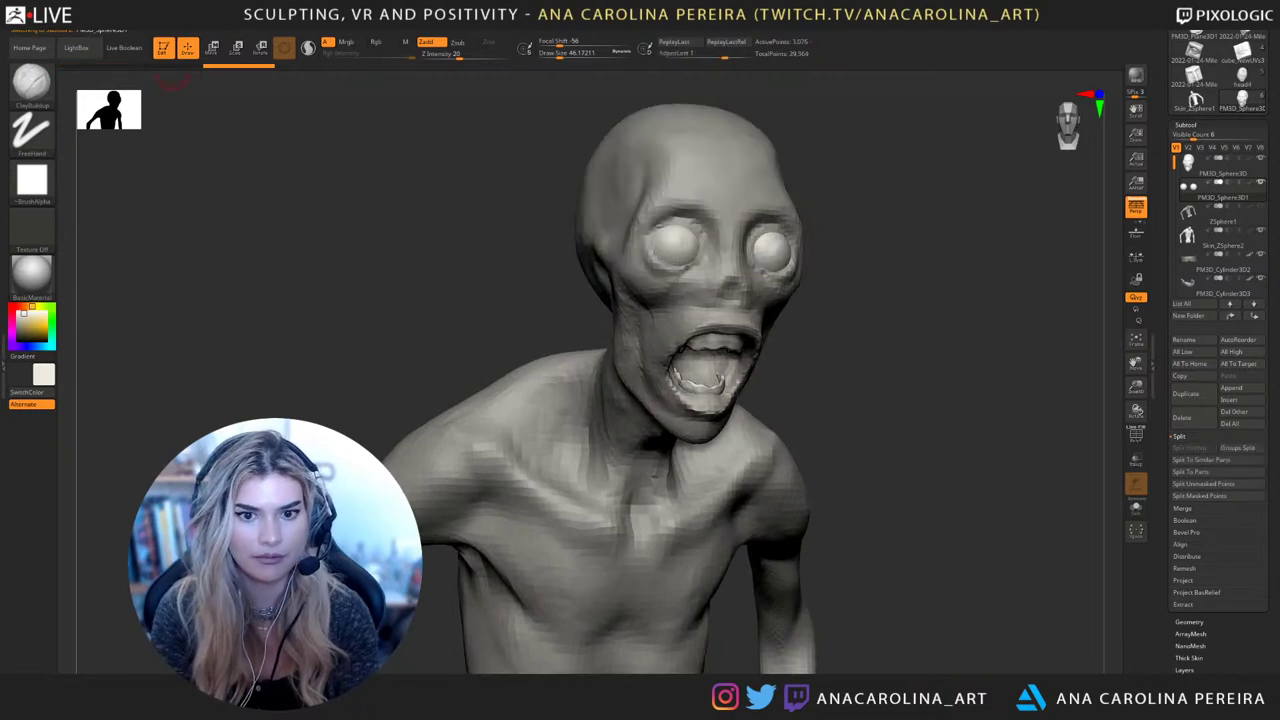
pyautogui.moveTo(932, 233); pyautogui.dragTo(894, 237)
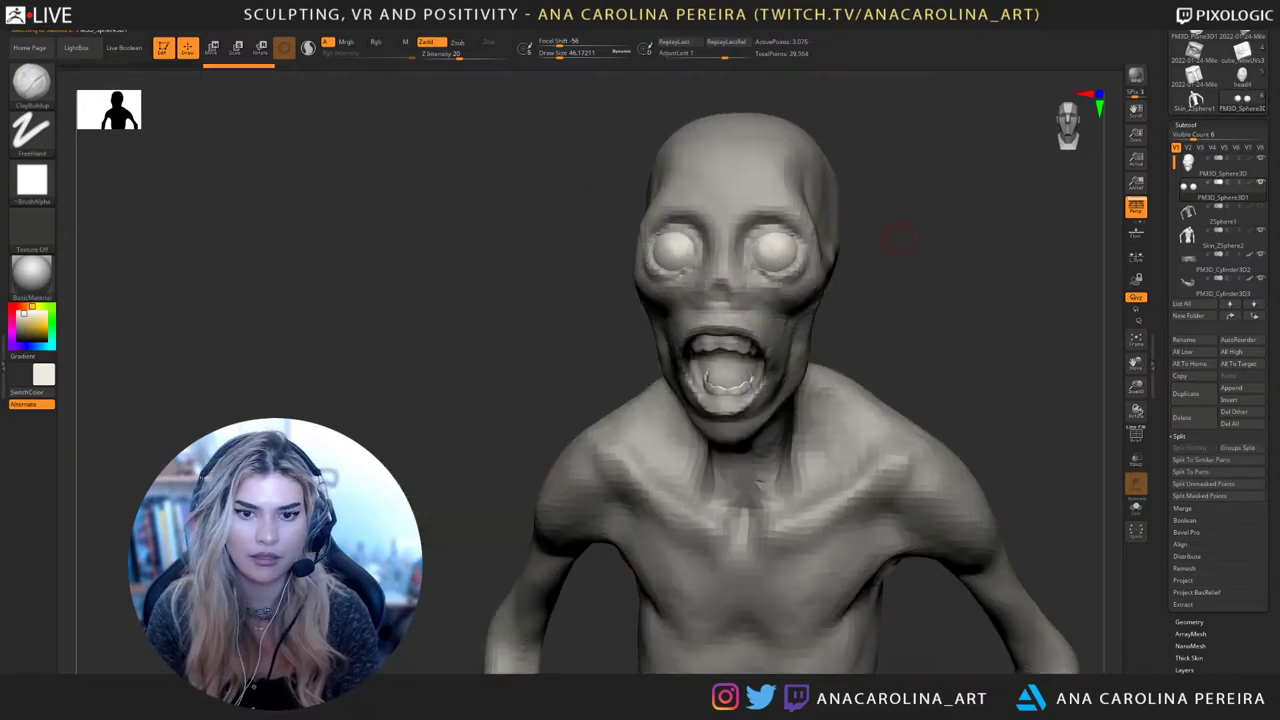
pyautogui.keyDown('alt'); pyautogui.click(817, 289); pyautogui.keyUp('alt')
pyautogui.moveTo(834, 316)
pyautogui.mouseDown()
pyautogui.moveTo(877, 323)
pyautogui.moveTo(874, 340)
pyautogui.mouseUp()
pyautogui.press('space')
pyautogui.moveTo(702, 213)
pyautogui.mouseDown()
pyautogui.moveTo(702, 238)
pyautogui.moveTo(706, 219)
pyautogui.mouseUp()
pyautogui.moveTo(872, 215)
pyautogui.keyDown('alt'); pyautogui.mouseDown()
pyautogui.moveTo(868, 170)
pyautogui.moveTo(838, 187)
pyautogui.moveTo(842, 228)
pyautogui.mouseUp(); pyautogui.keyUp('alt')
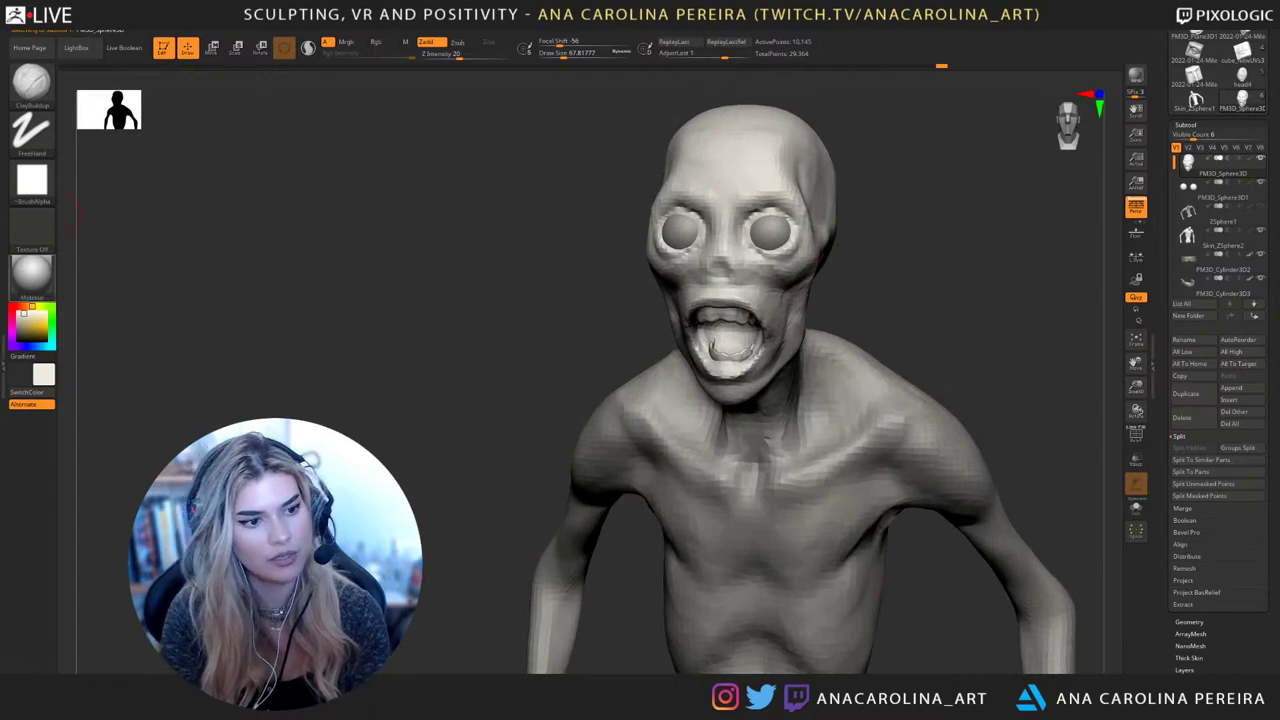
# Preview the figure in a glossy grey and a brownish material, and return to the light grey one
pyautogui.click(32, 277)
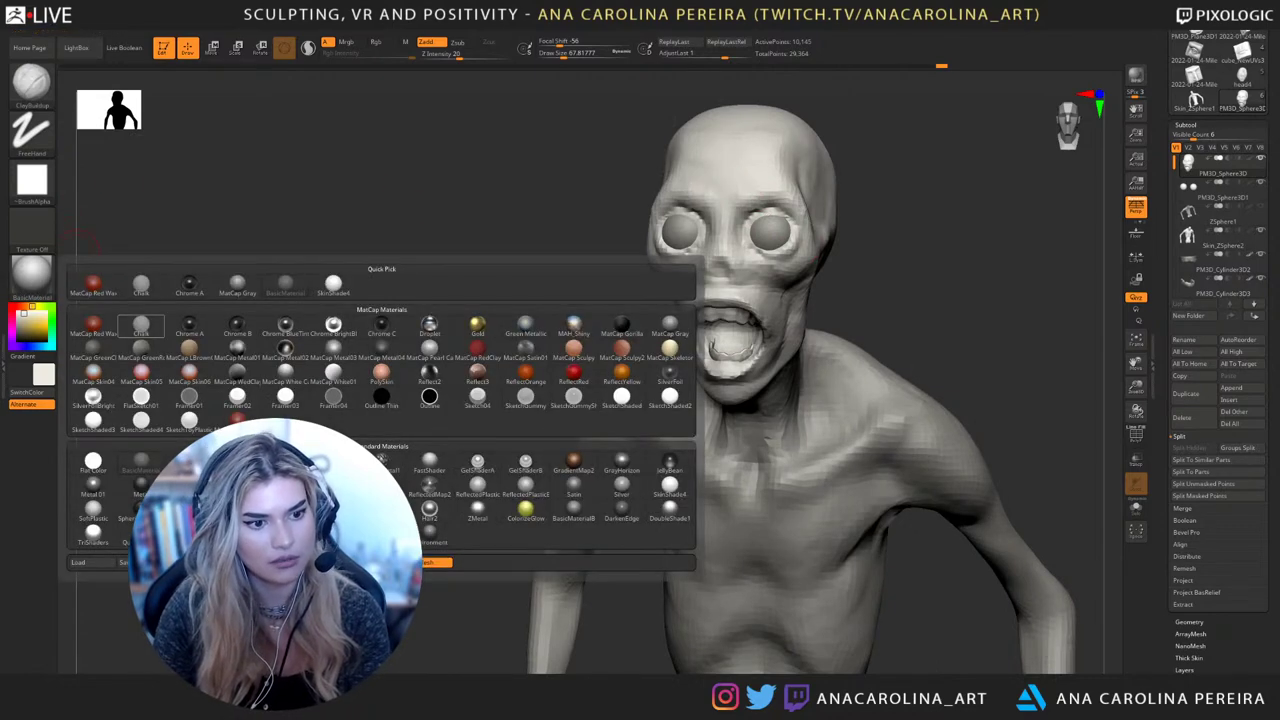
pyautogui.click(285, 463)
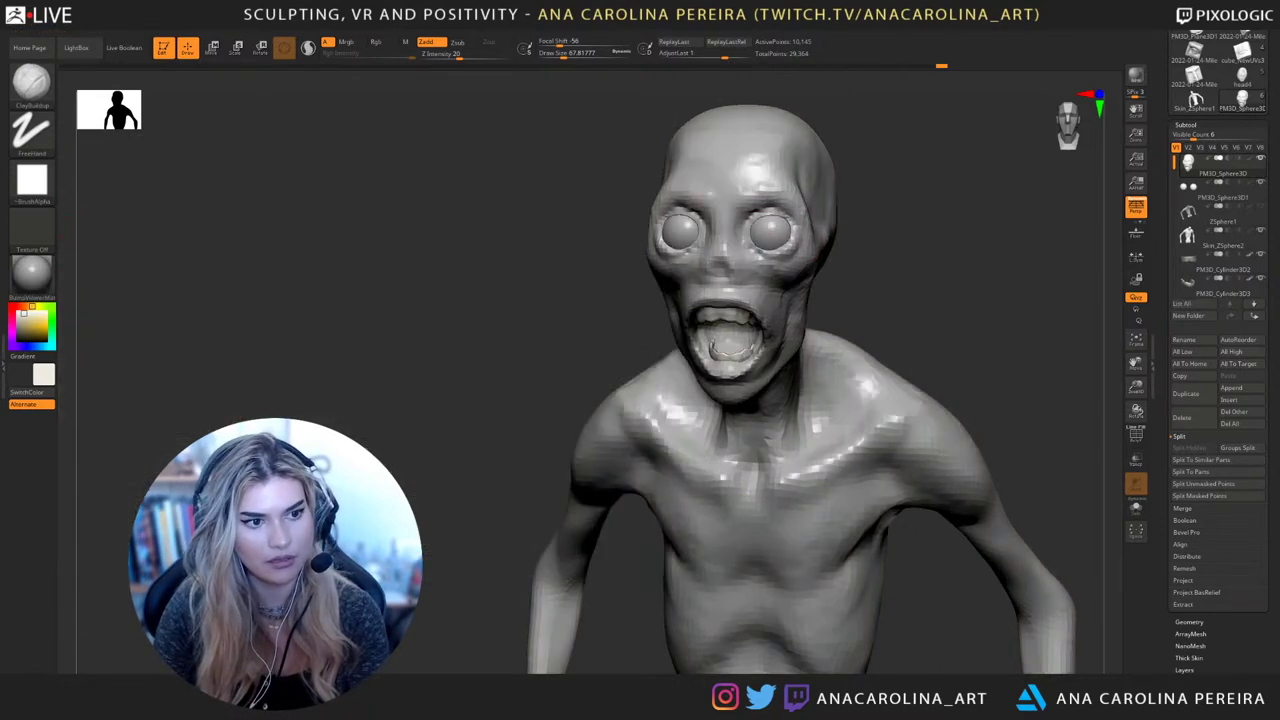
pyautogui.click(31, 272)
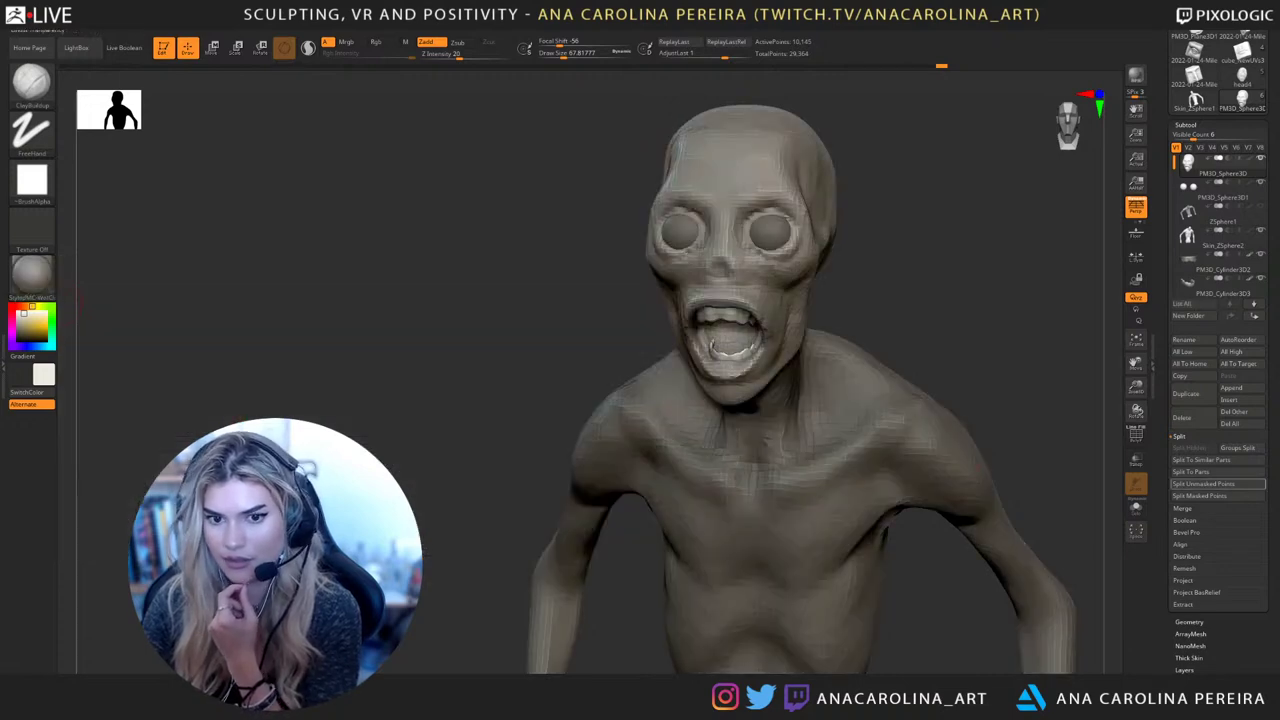
pyautogui.moveTo(915, 430); pyautogui.dragTo(1050, 432)
pyautogui.keyDown('alt'); pyautogui.moveTo(997, 326); pyautogui.dragTo(960, 200); pyautogui.keyUp('alt')
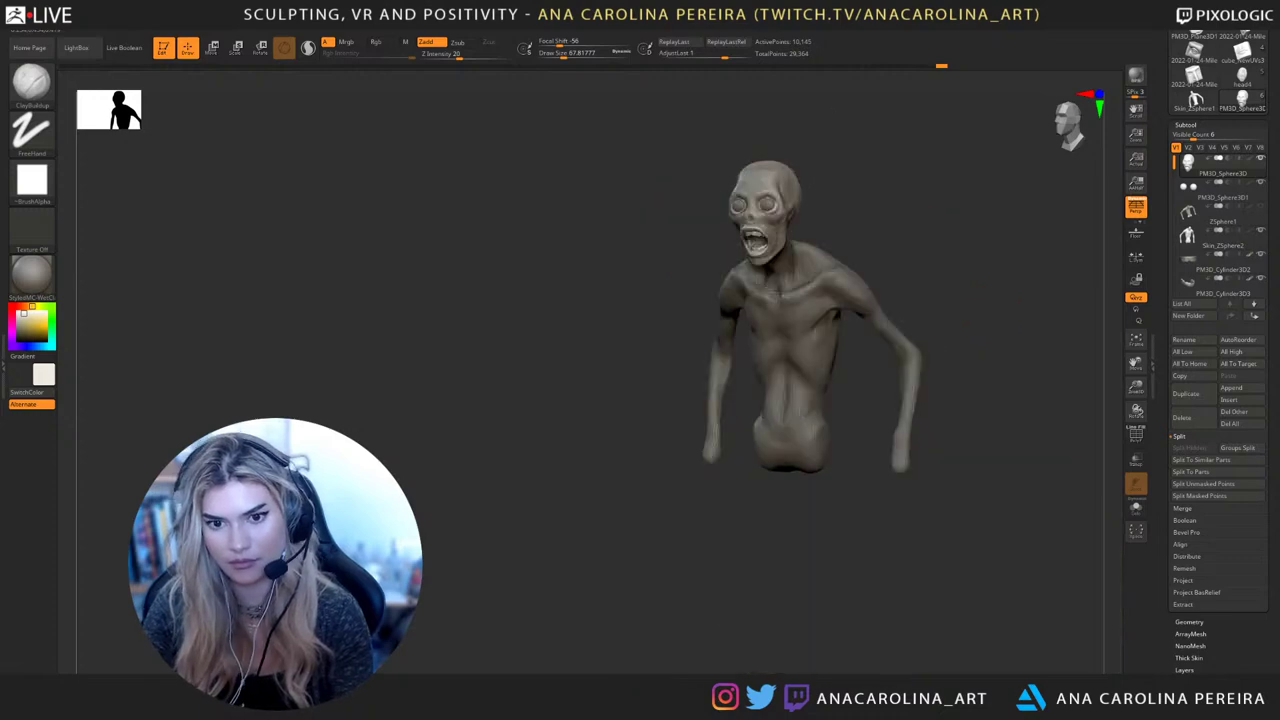
pyautogui.moveTo(900, 262); pyautogui.dragTo(947, 326)
pyautogui.keyDown('alt'); pyautogui.moveTo(1021, 291); pyautogui.dragTo(951, 291); pyautogui.keyUp('alt')
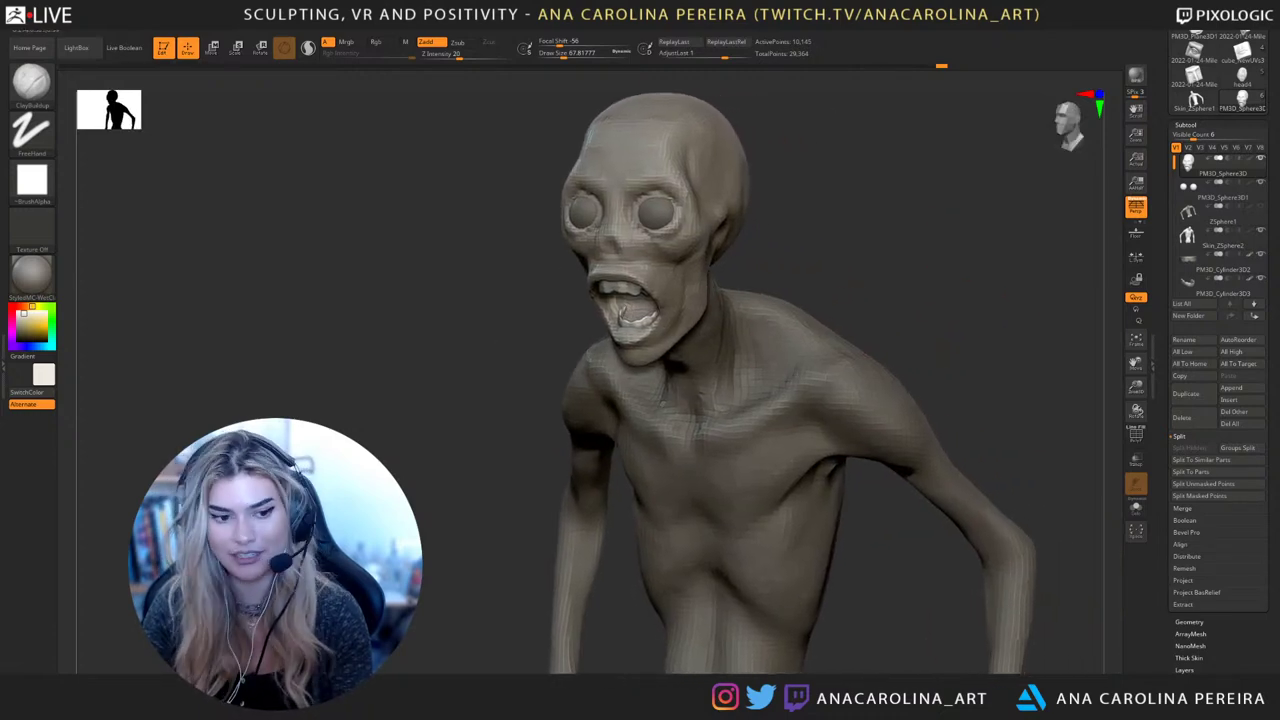
pyautogui.moveTo(510, 358)
pyautogui.mouseDown()
pyautogui.moveTo(575, 356)
pyautogui.moveTo(505, 365)
pyautogui.mouseUp()
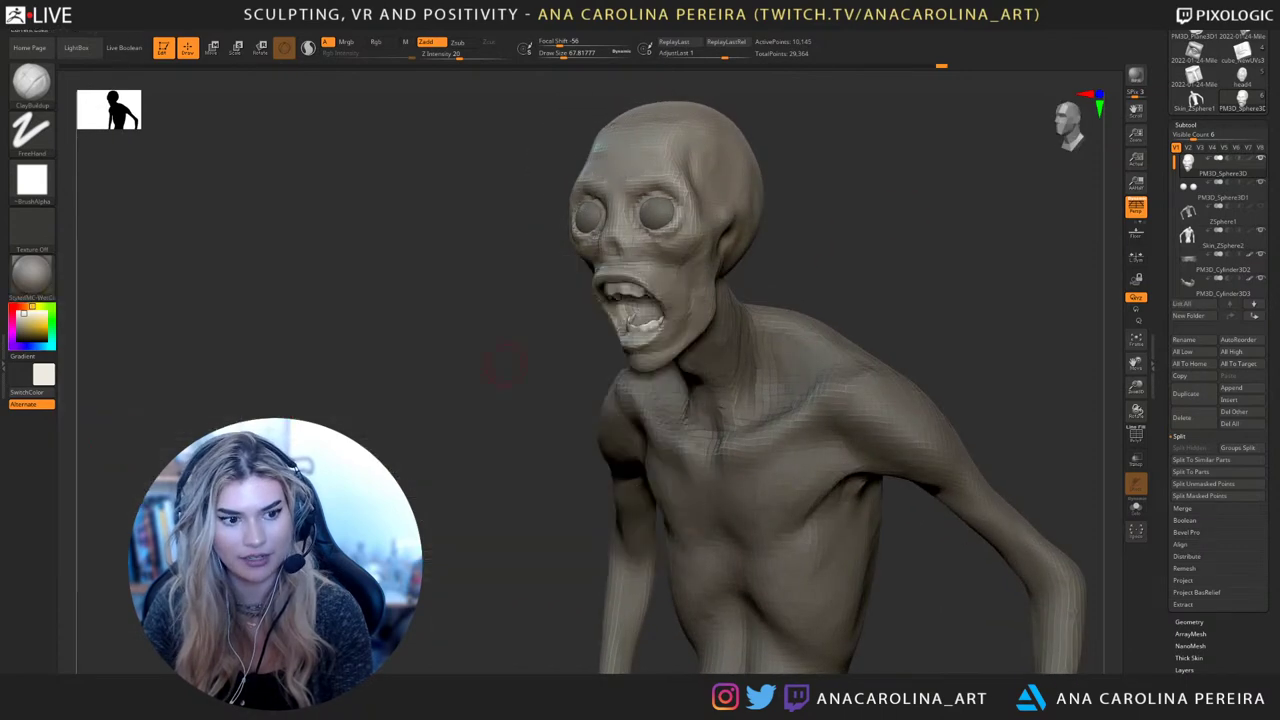
pyautogui.click(31, 272)
pyautogui.click(76, 372)
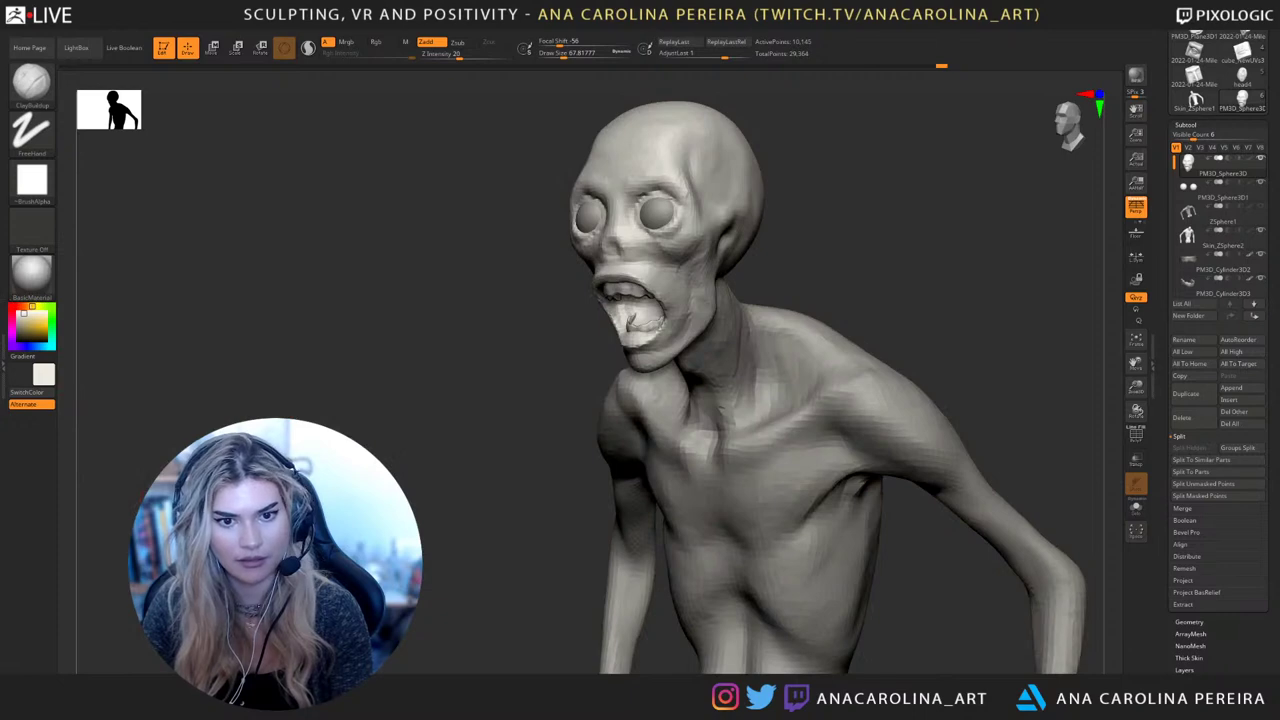
# Examine the face, neck and torso from front, three-quarter and side views
pyautogui.moveTo(795, 280); pyautogui.dragTo(1085, 325)
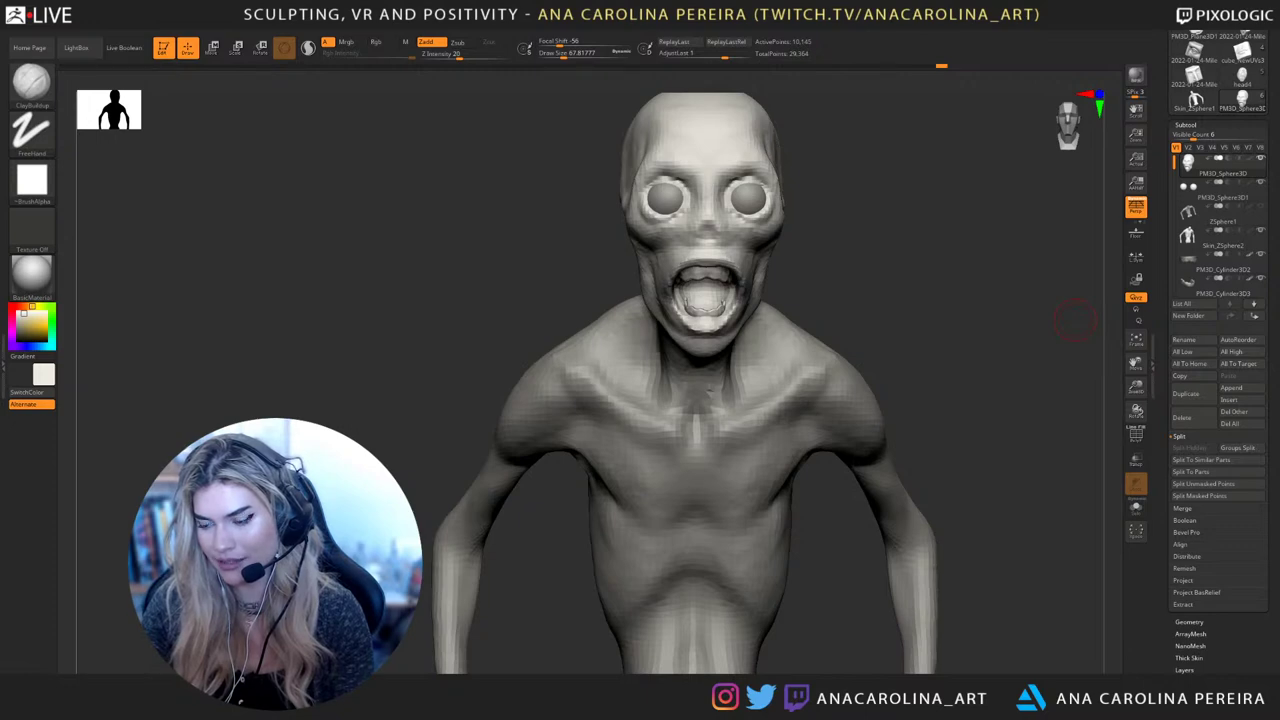
pyautogui.moveTo(1075, 320); pyautogui.dragTo(1062, 330)
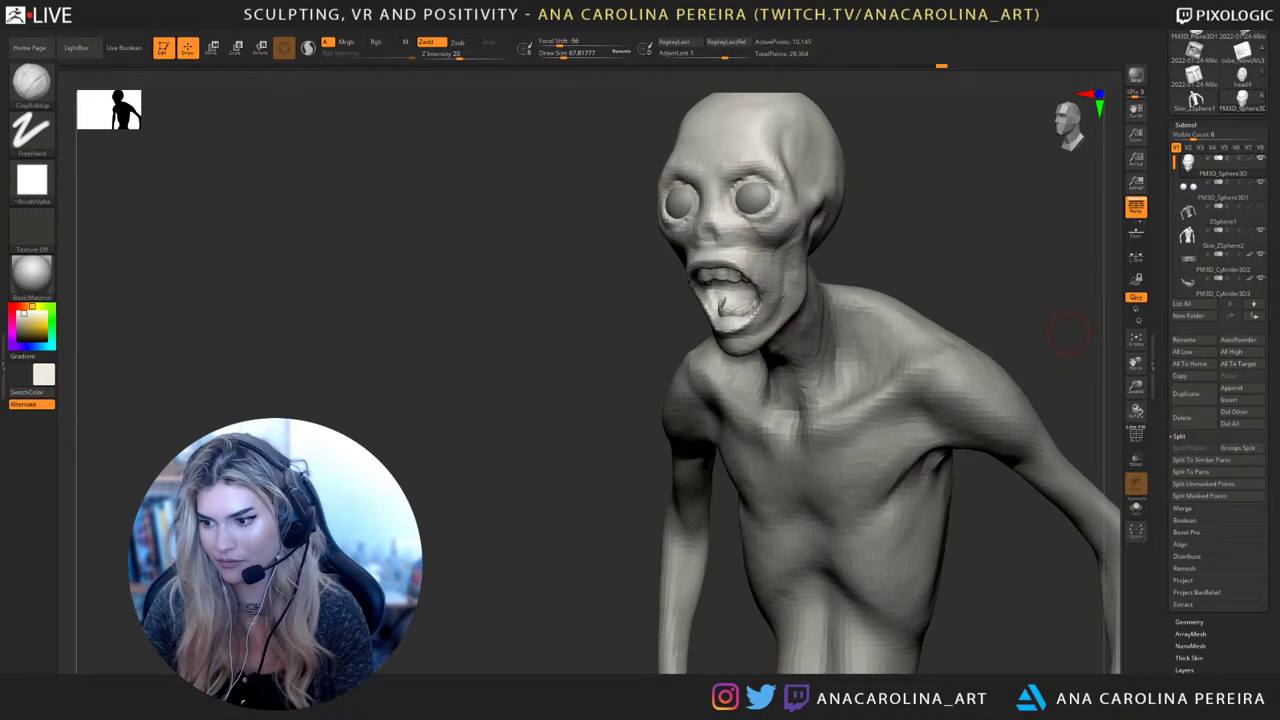
pyautogui.keyDown('alt'); pyautogui.moveTo(1072, 335); pyautogui.dragTo(984, 337); pyautogui.keyUp('alt')
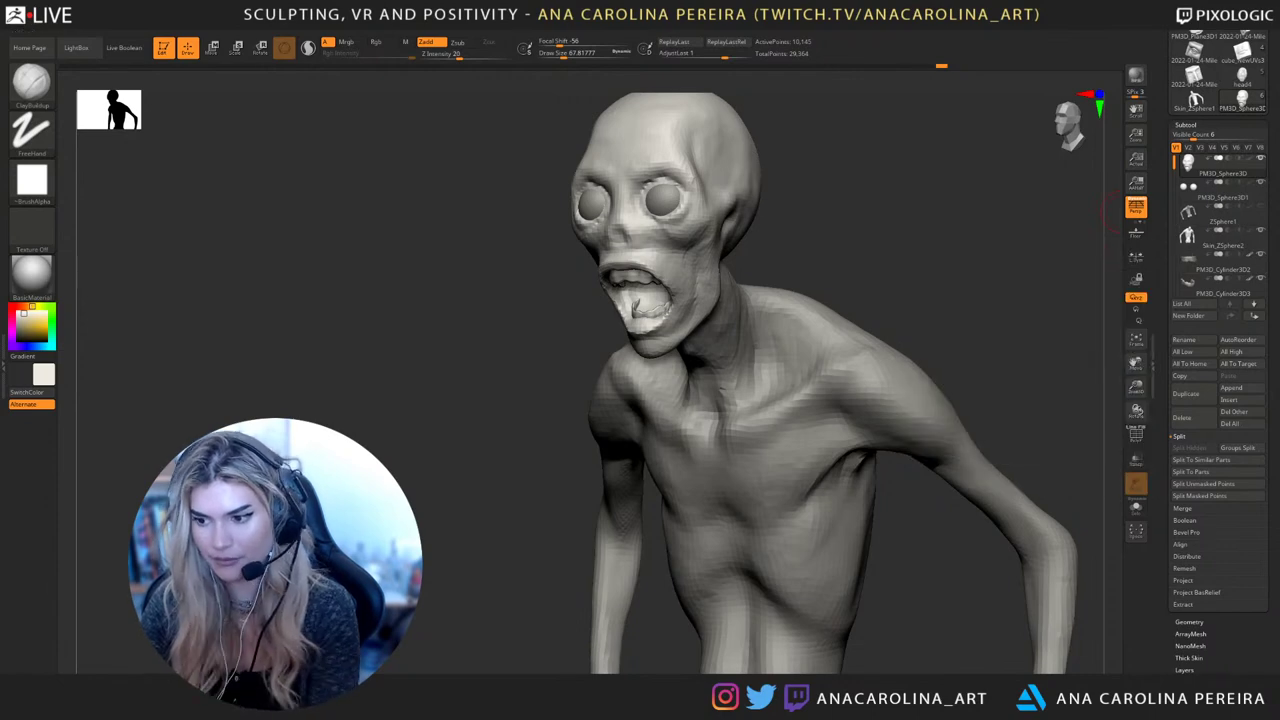
pyautogui.moveTo(930, 362); pyautogui.dragTo(940, 355)
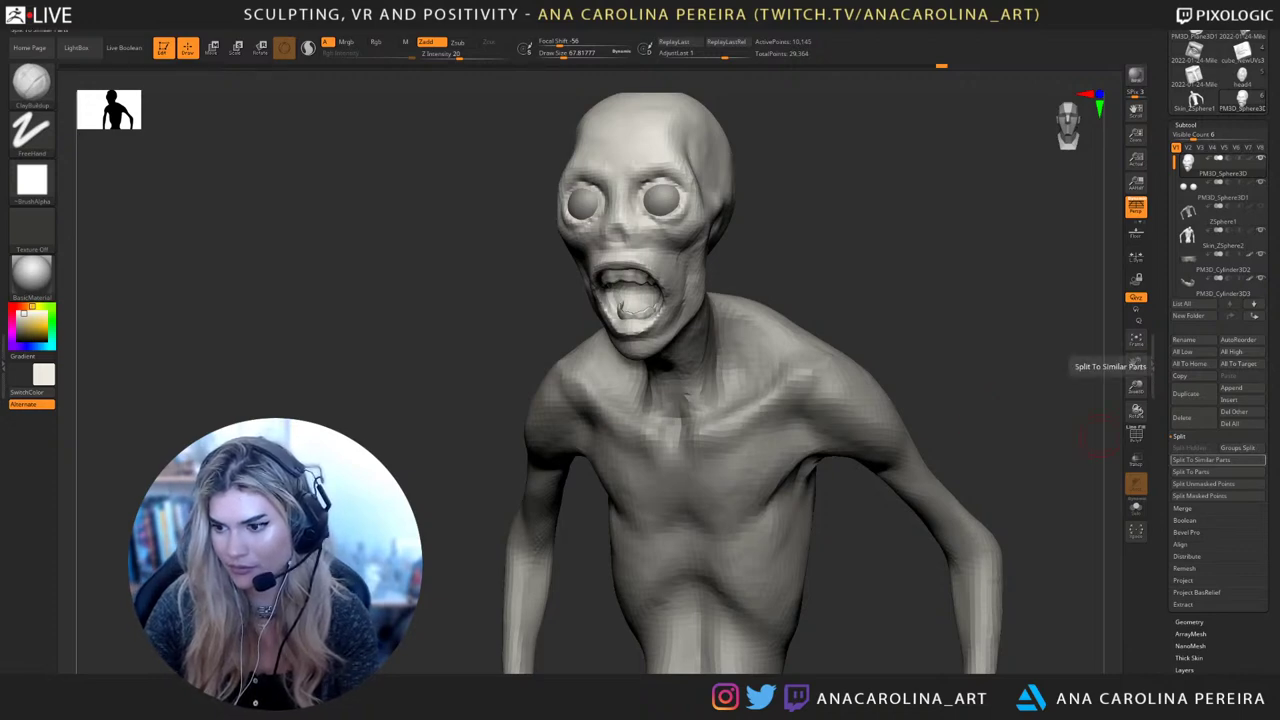
pyautogui.moveTo(1098, 436); pyautogui.dragTo(950, 435)
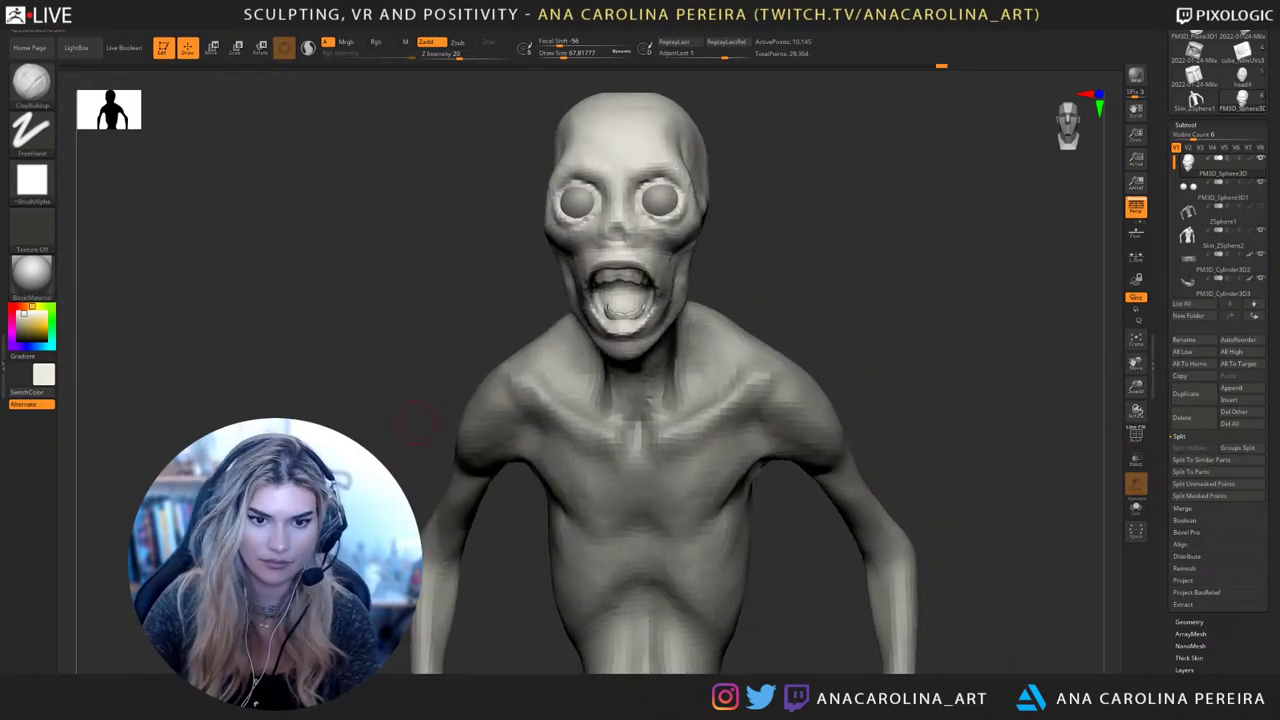
pyautogui.moveTo(417, 422); pyautogui.dragTo(940, 210)
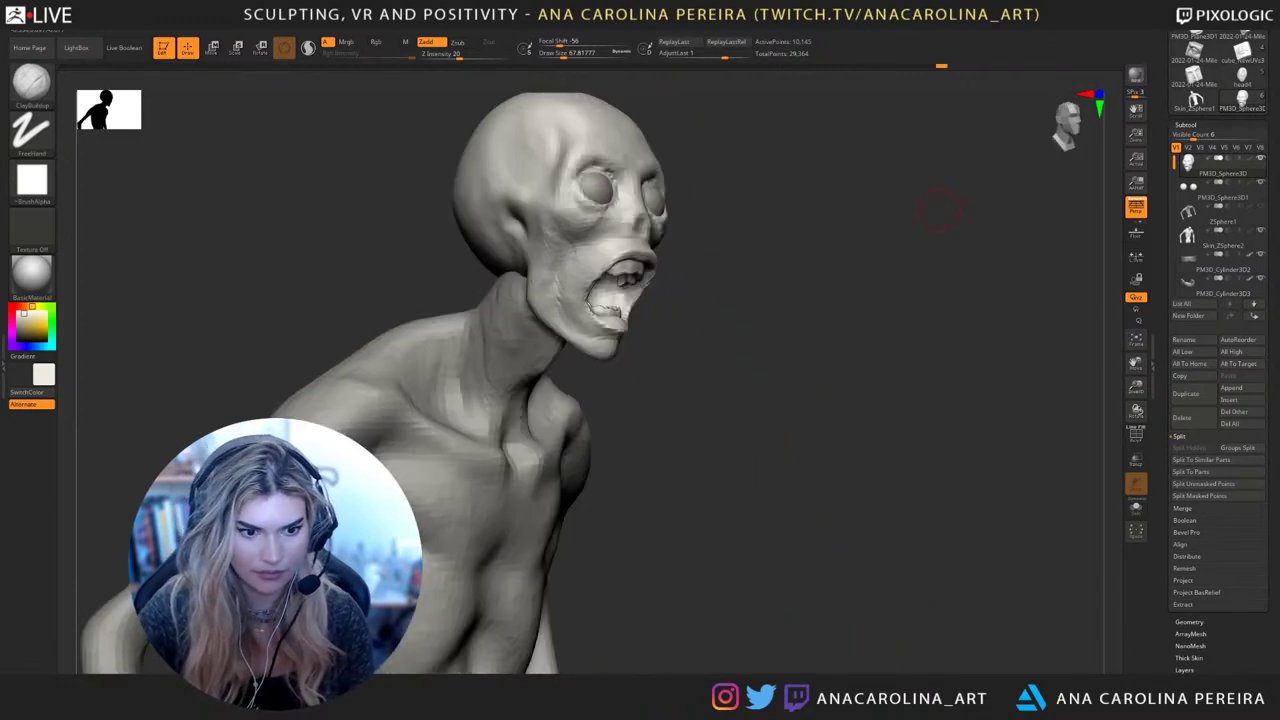
pyautogui.moveTo(860, 407)
pyautogui.mouseDown()
pyautogui.moveTo(910, 253)
pyautogui.moveTo(880, 280)
pyautogui.mouseUp()
# Reshape the cheek beside the upper lip symmetrically with the Move brush at a draw size of about 90
pyautogui.press('b')
pyautogui.press('m')
pyautogui.press('v')
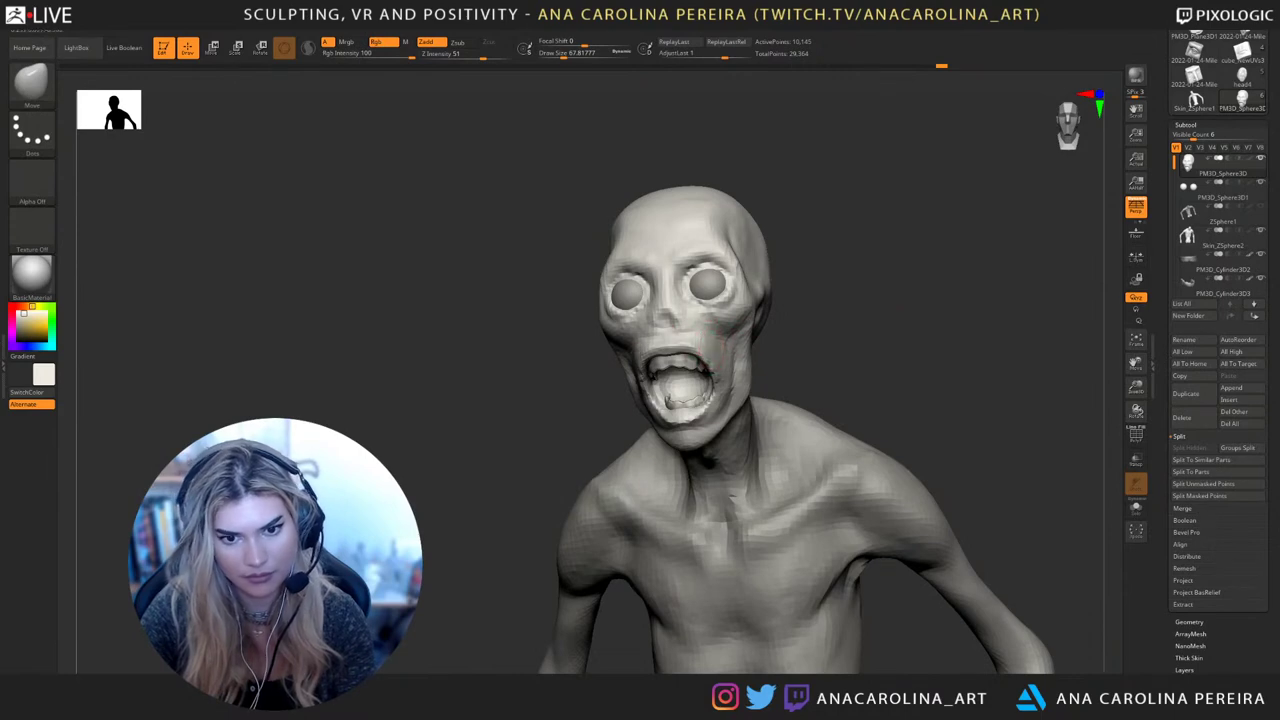
pyautogui.moveTo(790, 360)
pyautogui.mouseDown()
pyautogui.moveTo(872, 370)
pyautogui.moveTo(790, 362)
pyautogui.mouseUp()
pyautogui.press('space')
pyautogui.moveTo(730, 325); pyautogui.dragTo(742, 325)
# Refine the mouth corners and lower cheeks with the Move brush from several angles, reducing the draw size to about 62
pyautogui.moveTo(870, 350)
pyautogui.mouseDown()
pyautogui.moveTo(840, 356)
pyautogui.moveTo(880, 320)
pyautogui.moveTo(876, 288)
pyautogui.mouseUp()
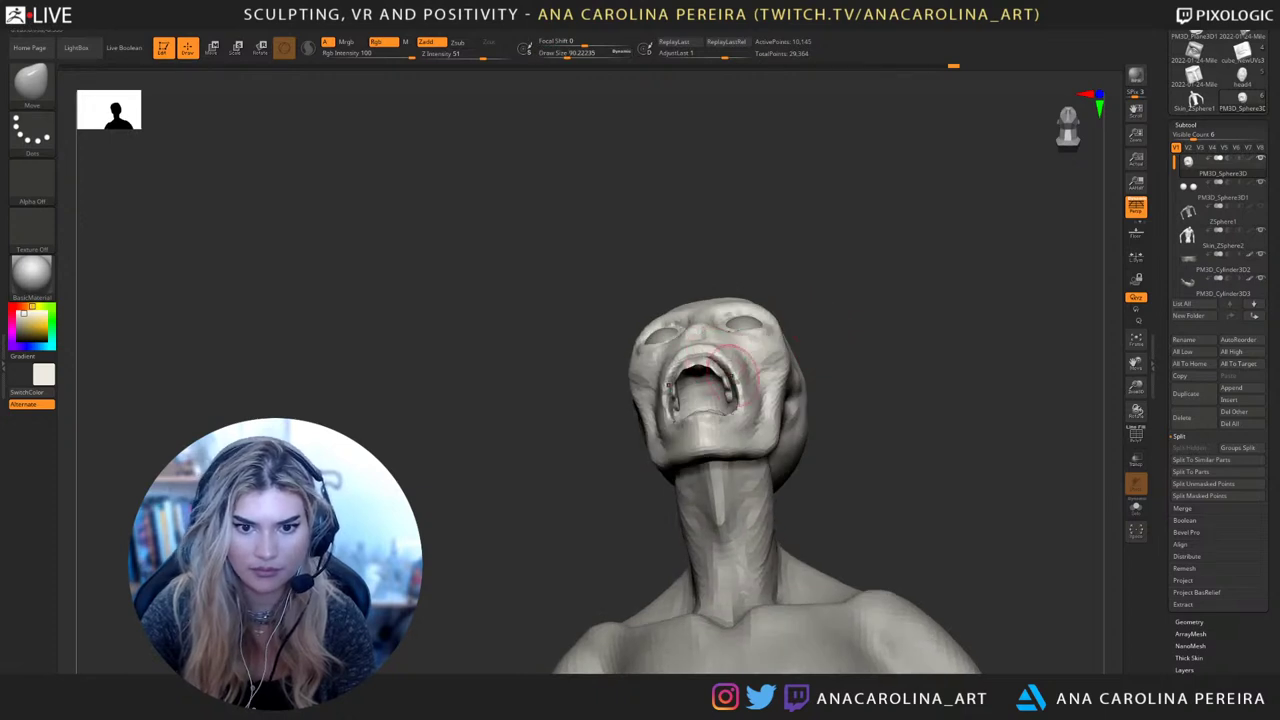
pyautogui.moveTo(838, 370); pyautogui.dragTo(706, 350, button='right')
pyautogui.moveTo(785, 348); pyautogui.dragTo(760, 356)
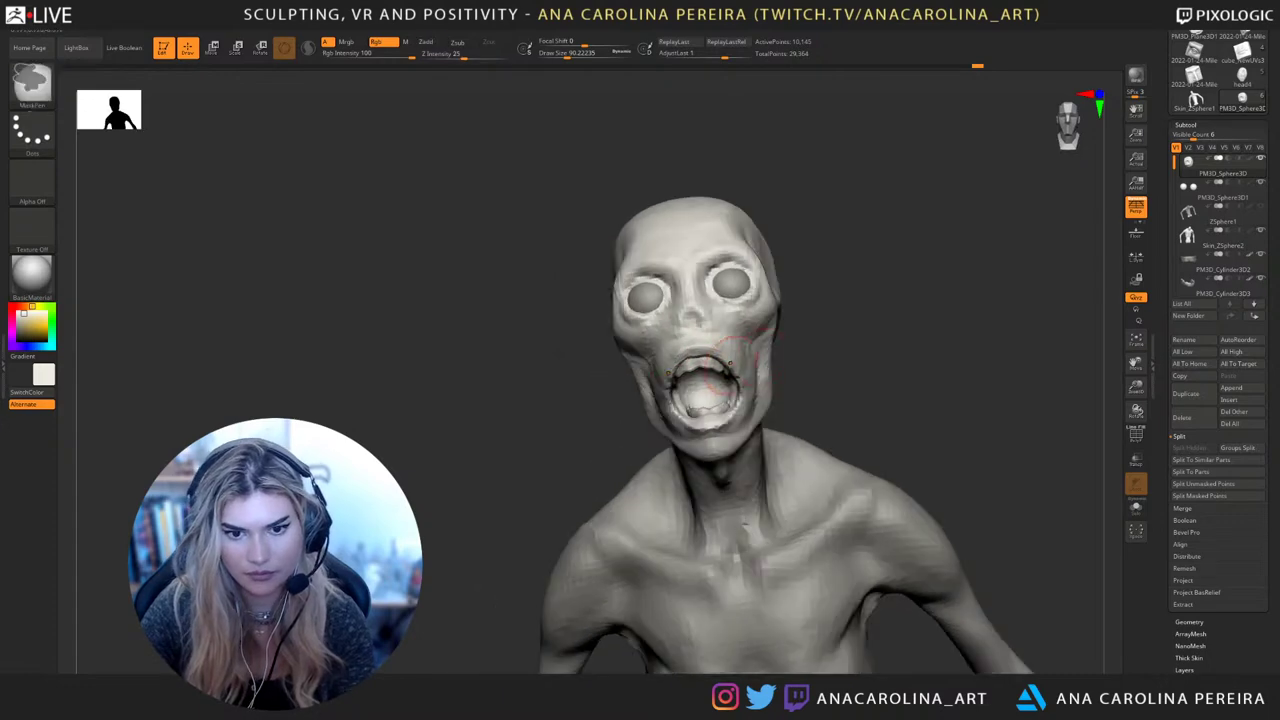
pyautogui.moveTo(795, 370)
pyautogui.mouseDown(button='right')
pyautogui.moveTo(740, 360)
pyautogui.moveTo(760, 396)
pyautogui.moveTo(815, 390)
pyautogui.moveTo(740, 405)
pyautogui.mouseUp(button='right')
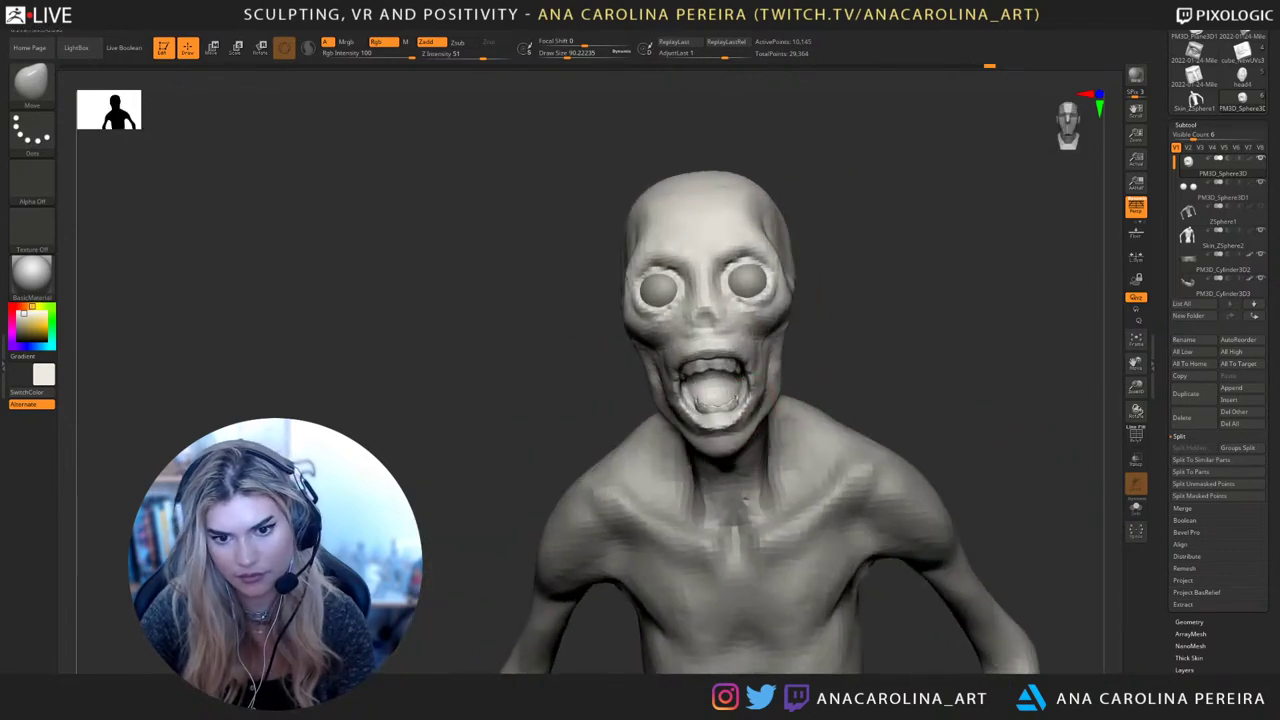
pyautogui.moveTo(830, 372)
pyautogui.mouseDown(button='right')
pyautogui.moveTo(790, 405)
pyautogui.moveTo(738, 411)
pyautogui.moveTo(775, 420)
pyautogui.moveTo(862, 380)
pyautogui.mouseUp(button='right')
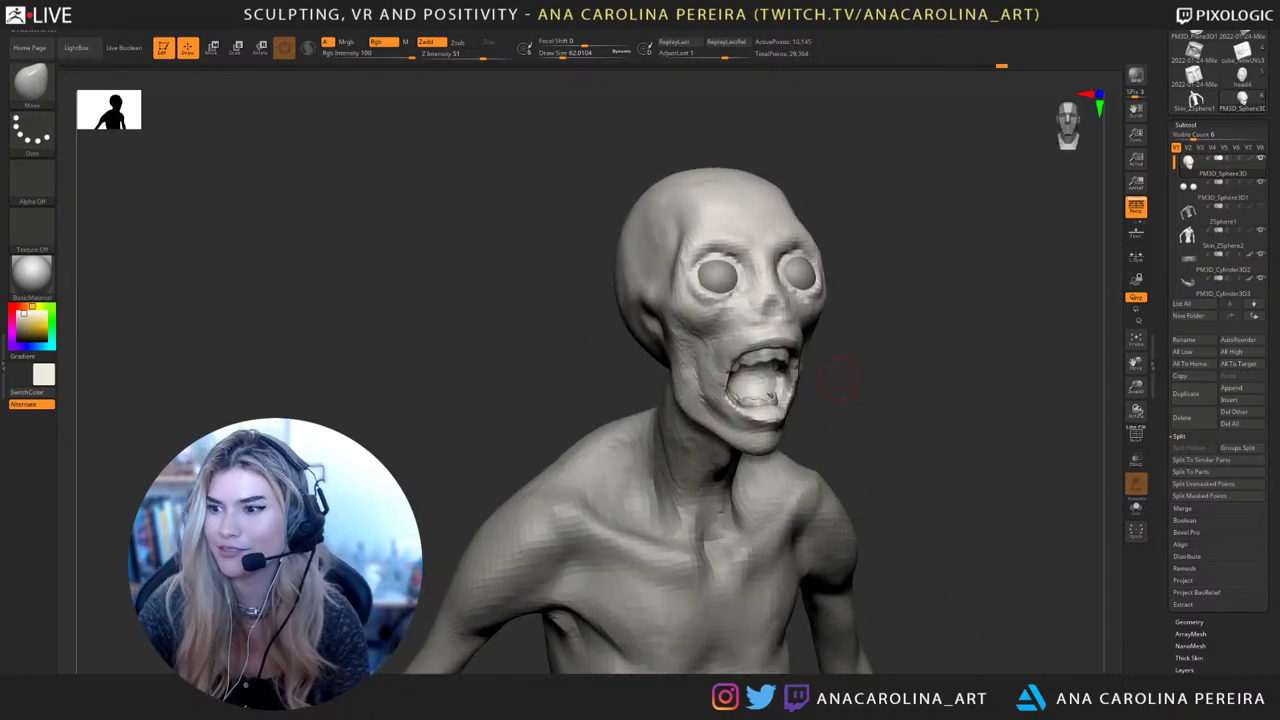
pyautogui.moveTo(896, 452)
pyautogui.mouseDown(button='right')
pyautogui.moveTo(857, 340)
pyautogui.moveTo(815, 328)
pyautogui.mouseUp(button='right')
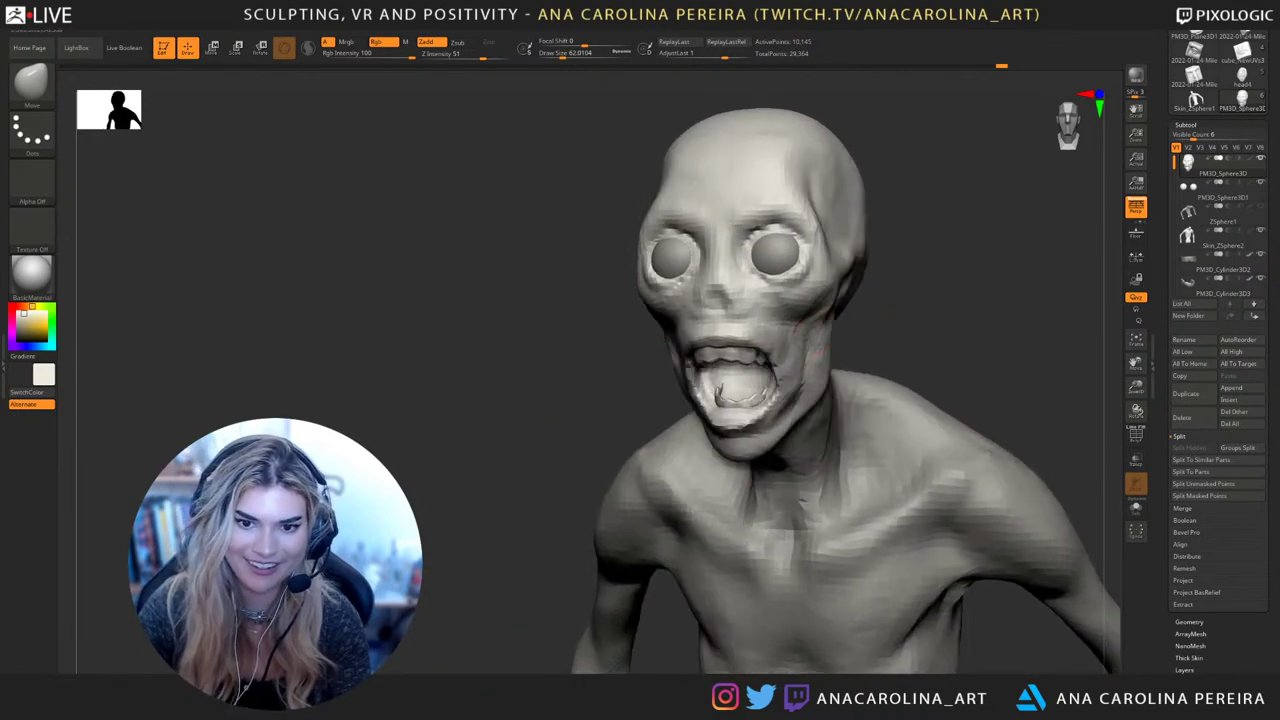
pyautogui.moveTo(920, 365); pyautogui.dragTo(857, 350, button='right')
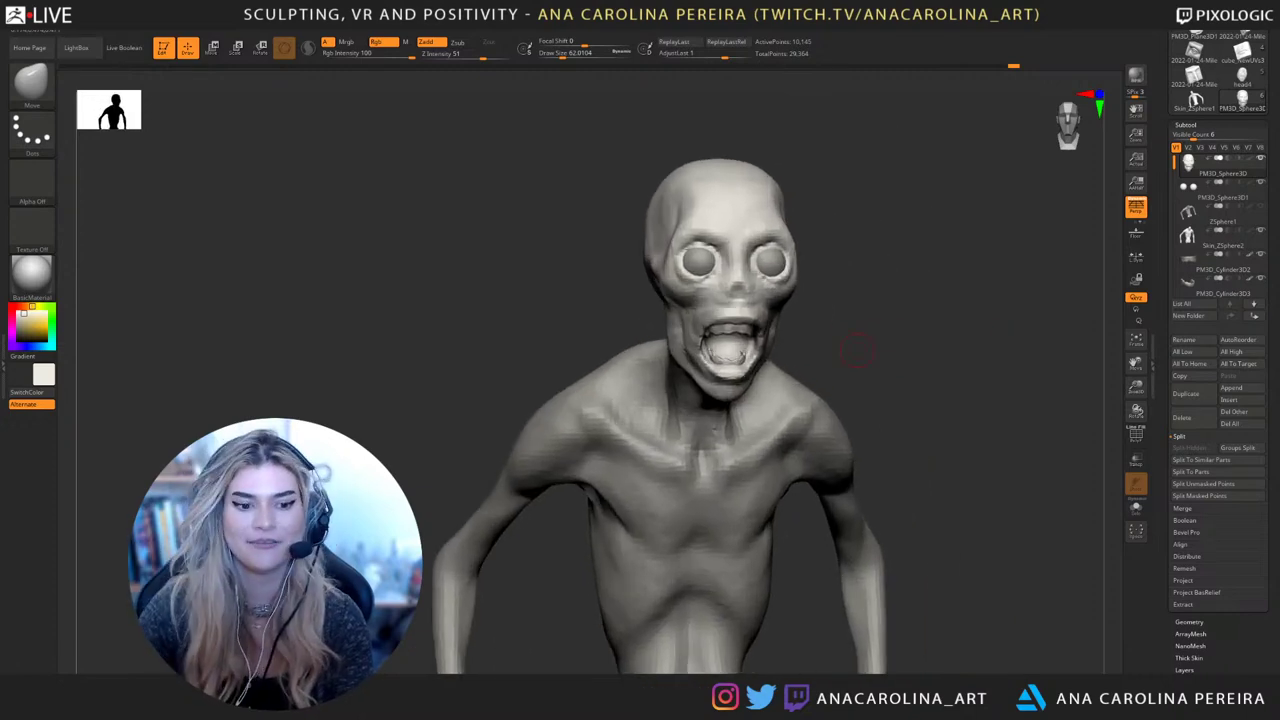
# Carve creases into both cheeks beside the mouth with the DamStandard brush at a draw size of about 101
pyautogui.moveTo(888, 278); pyautogui.dragTo(818, 296, button='right')
pyautogui.press('b')
pyautogui.press('d')
pyautogui.press('s')
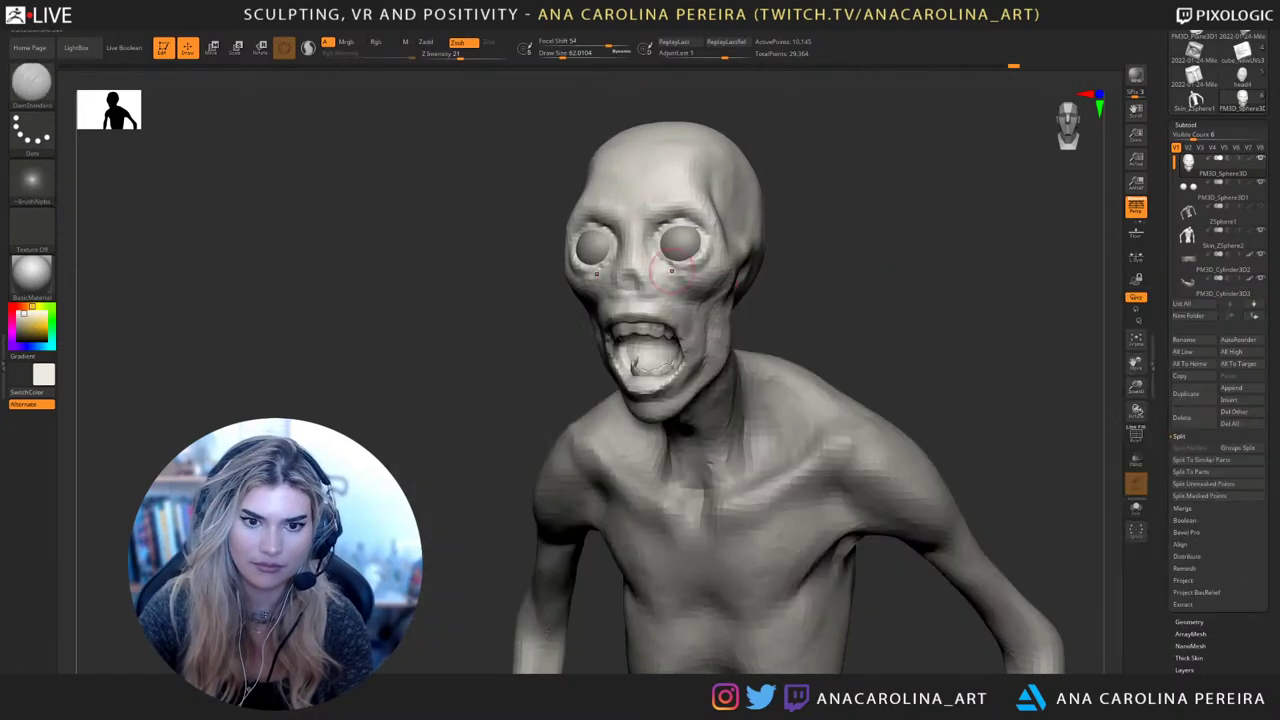
pyautogui.press('s')
pyautogui.press('s')
pyautogui.moveTo(685, 309); pyautogui.dragTo(694, 315)
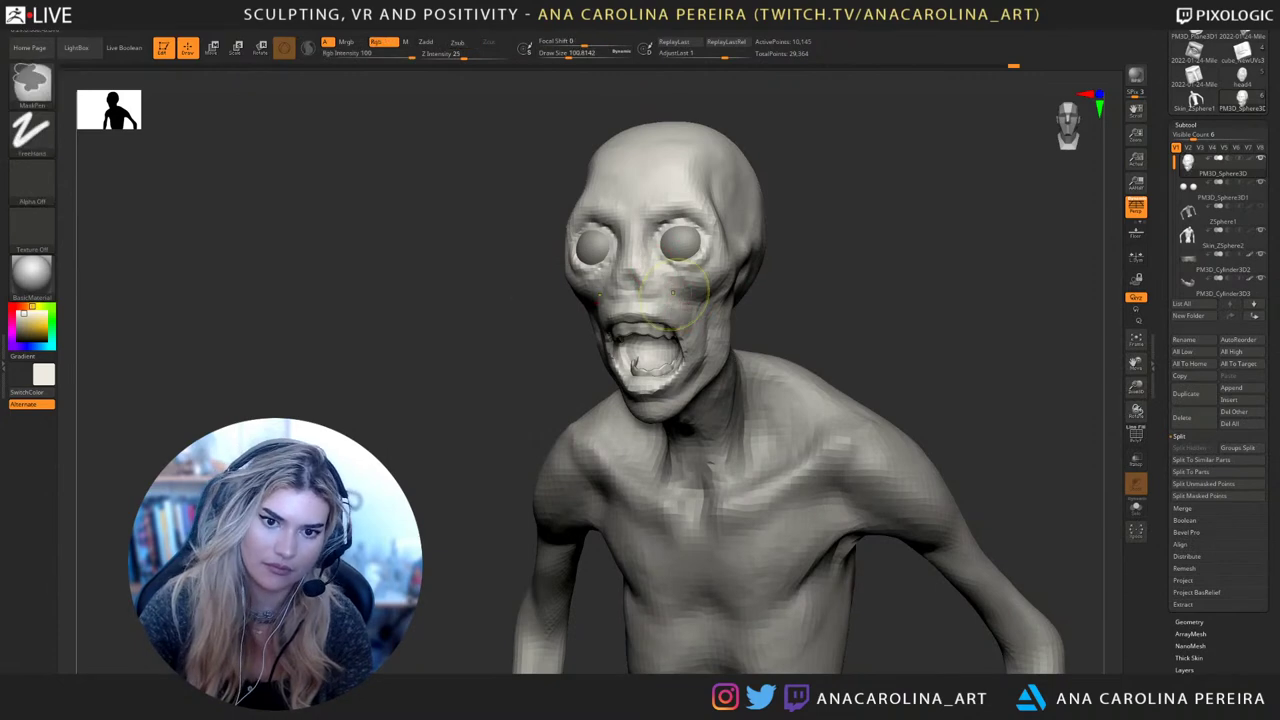
pyautogui.moveTo(707, 355)
pyautogui.mouseDown(button='right')
pyautogui.moveTo(806, 298)
pyautogui.moveTo(878, 288)
pyautogui.mouseUp(button='right')
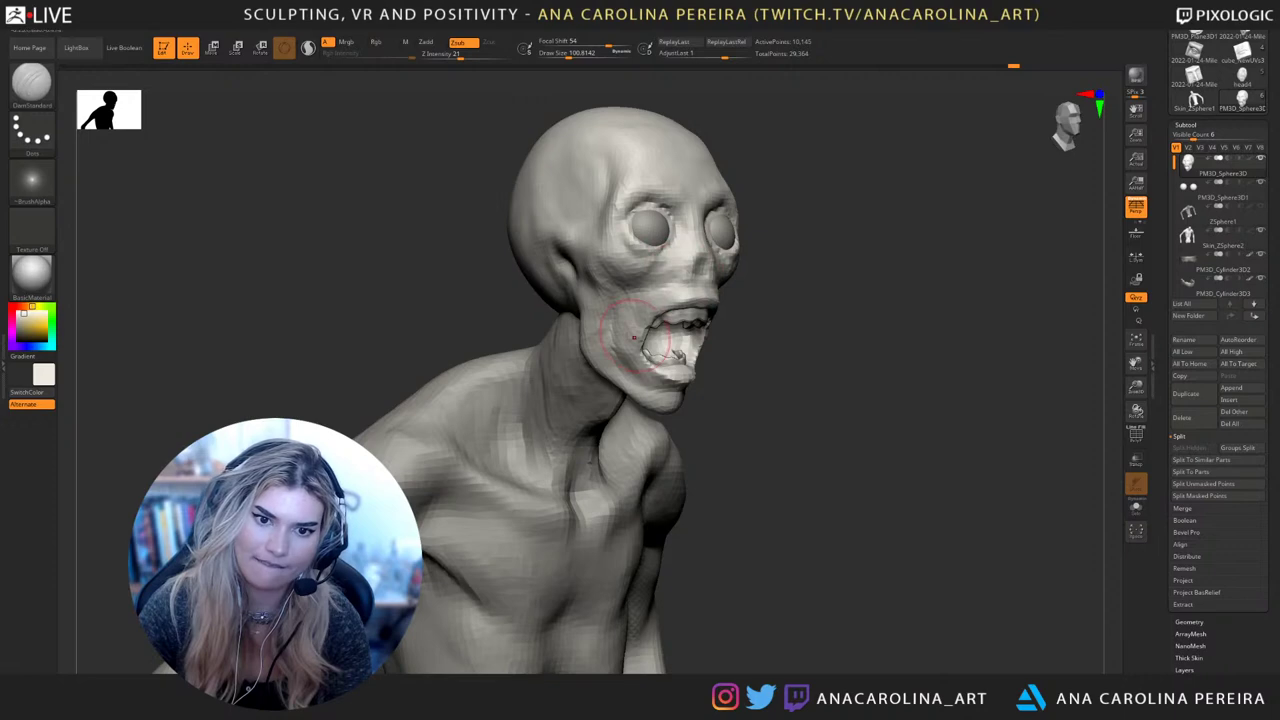
pyautogui.moveTo(672, 288); pyautogui.dragTo(847, 293, button='right')
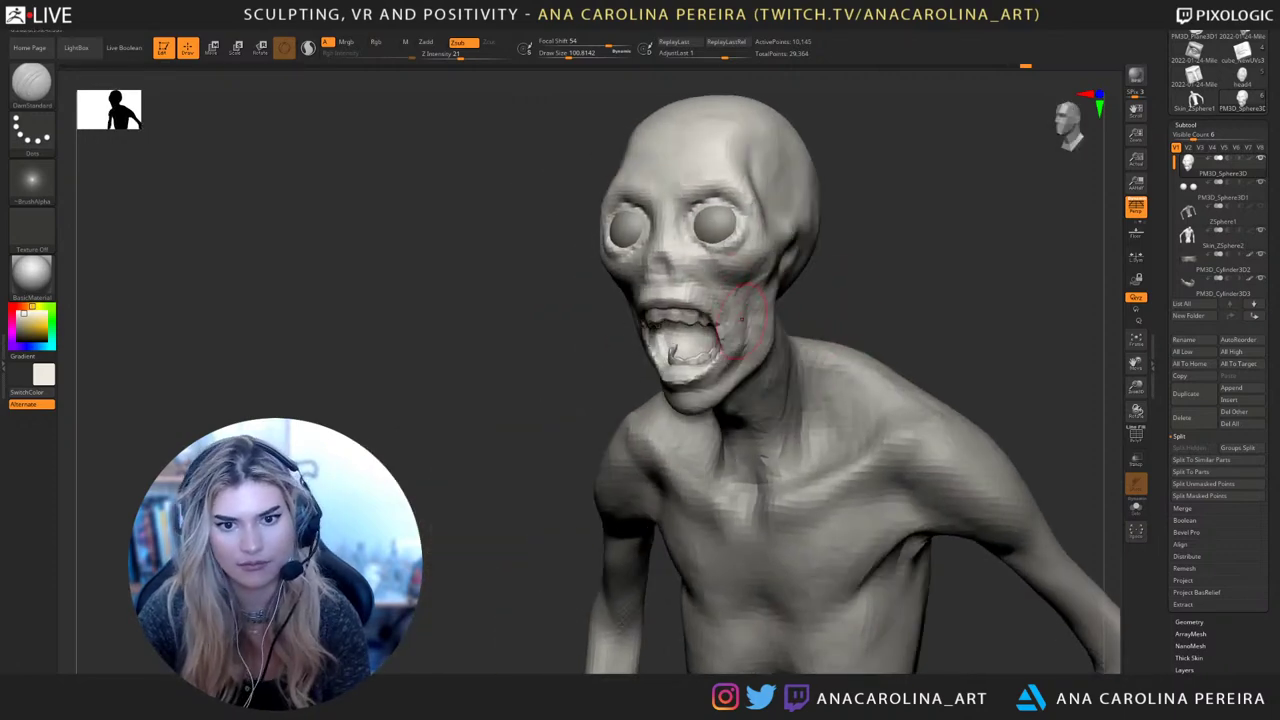
# Carve finer creases under the nose and around the eyes with DamStandard at a draw size of about 56
pyautogui.press('space')
pyautogui.moveTo(686, 264); pyautogui.dragTo(676, 256)
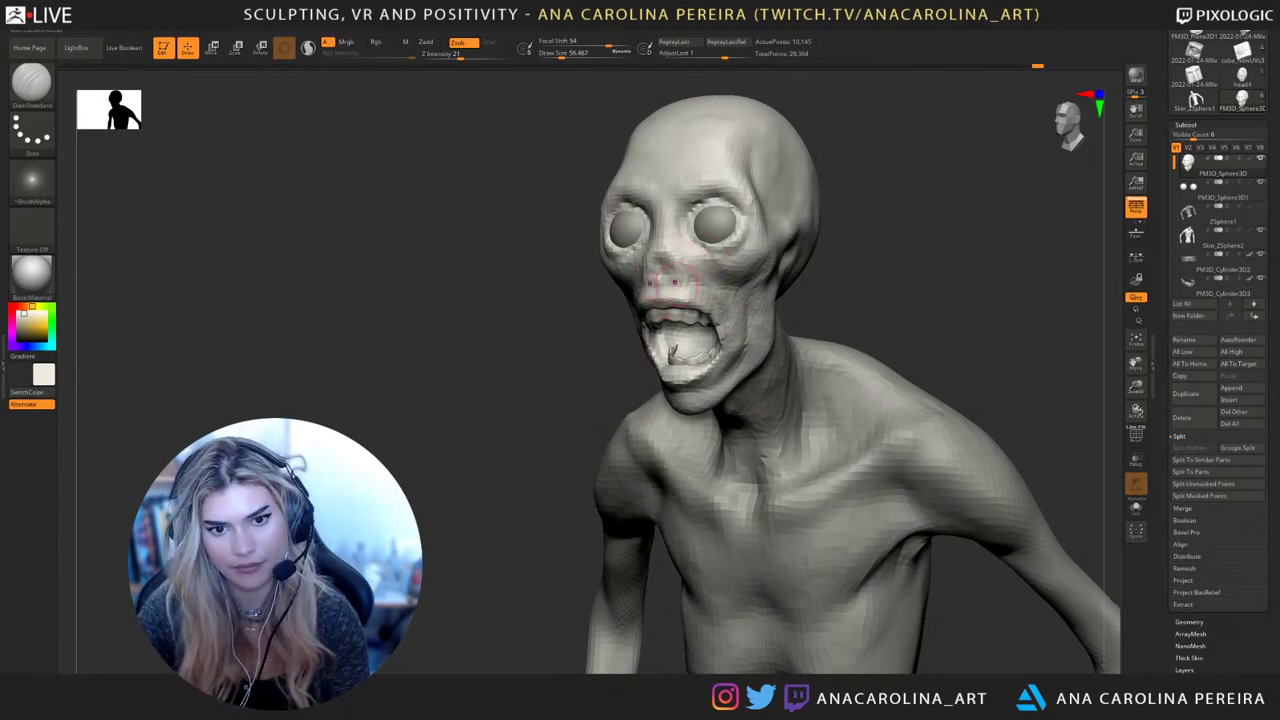
pyautogui.moveTo(673, 283)
pyautogui.mouseDown(button='right')
pyautogui.moveTo(878, 305)
pyautogui.moveTo(880, 345)
pyautogui.moveTo(830, 343)
pyautogui.mouseUp(button='right')
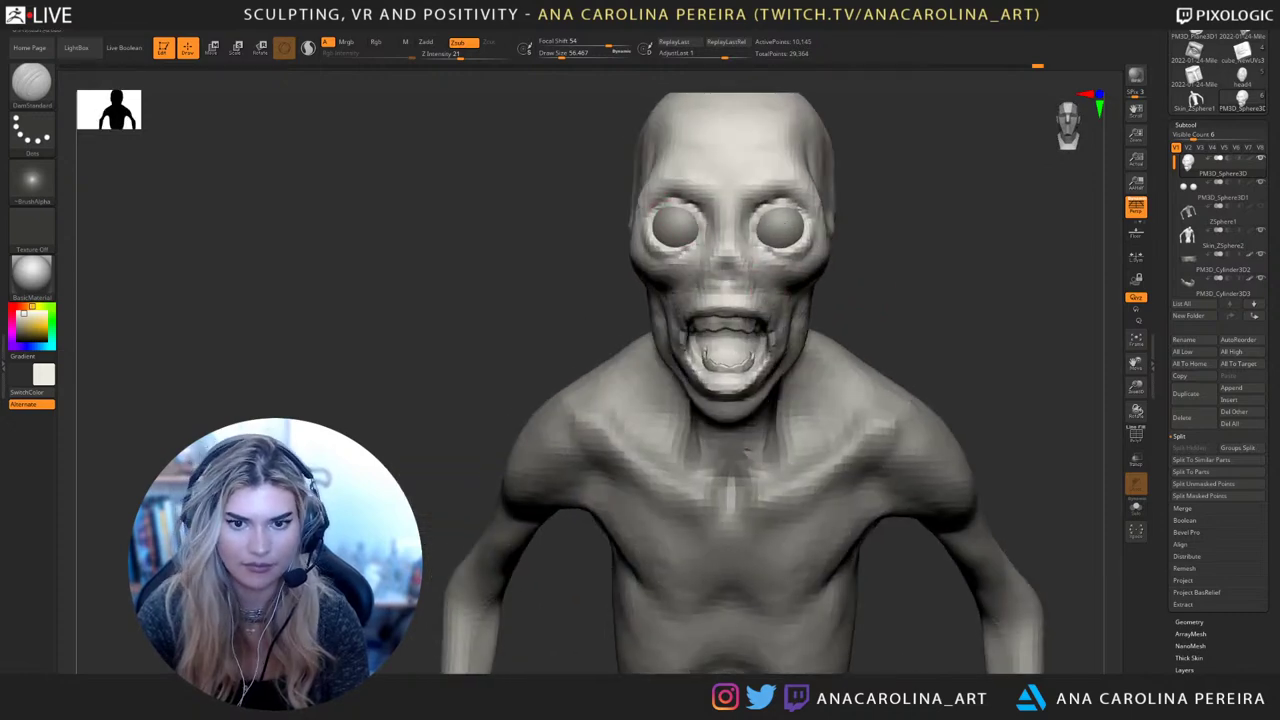
pyautogui.moveTo(680, 242); pyautogui.dragTo(712, 256)
pyautogui.moveTo(685, 265)
pyautogui.mouseDown(button='right')
pyautogui.moveTo(810, 293)
pyautogui.moveTo(813, 275)
pyautogui.mouseUp(button='right')
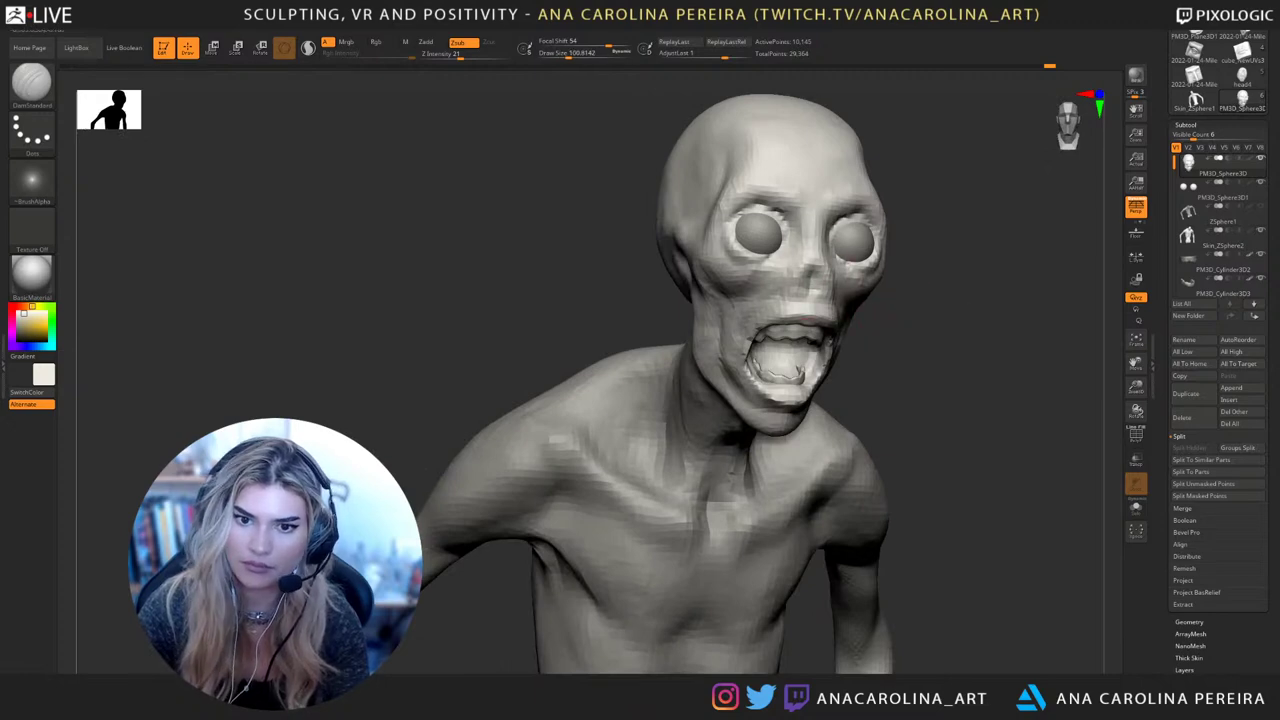
# Refine the shape of the nose with the Move brush at a draw size of about 71, checking it from several angles
pyautogui.press('b')
pyautogui.press('m')
pyautogui.press('v')
pyautogui.press('space')
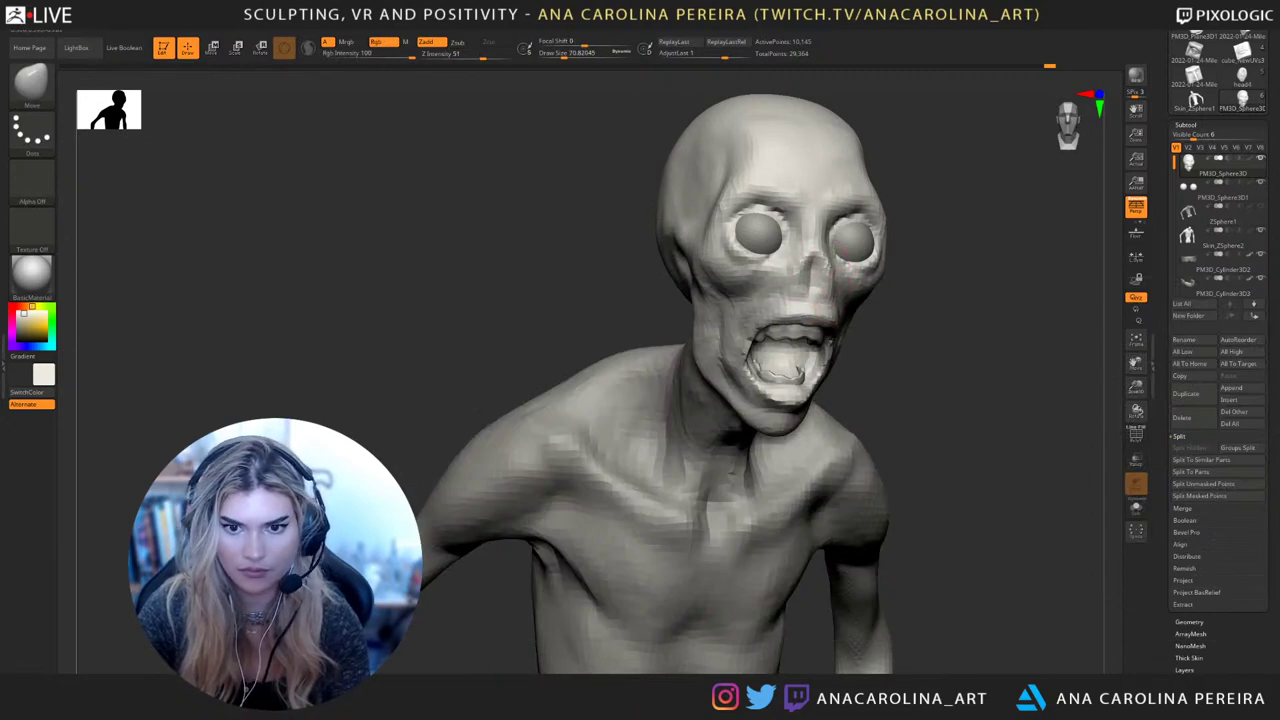
pyautogui.moveTo(811, 288); pyautogui.dragTo(618, 355, button='right')
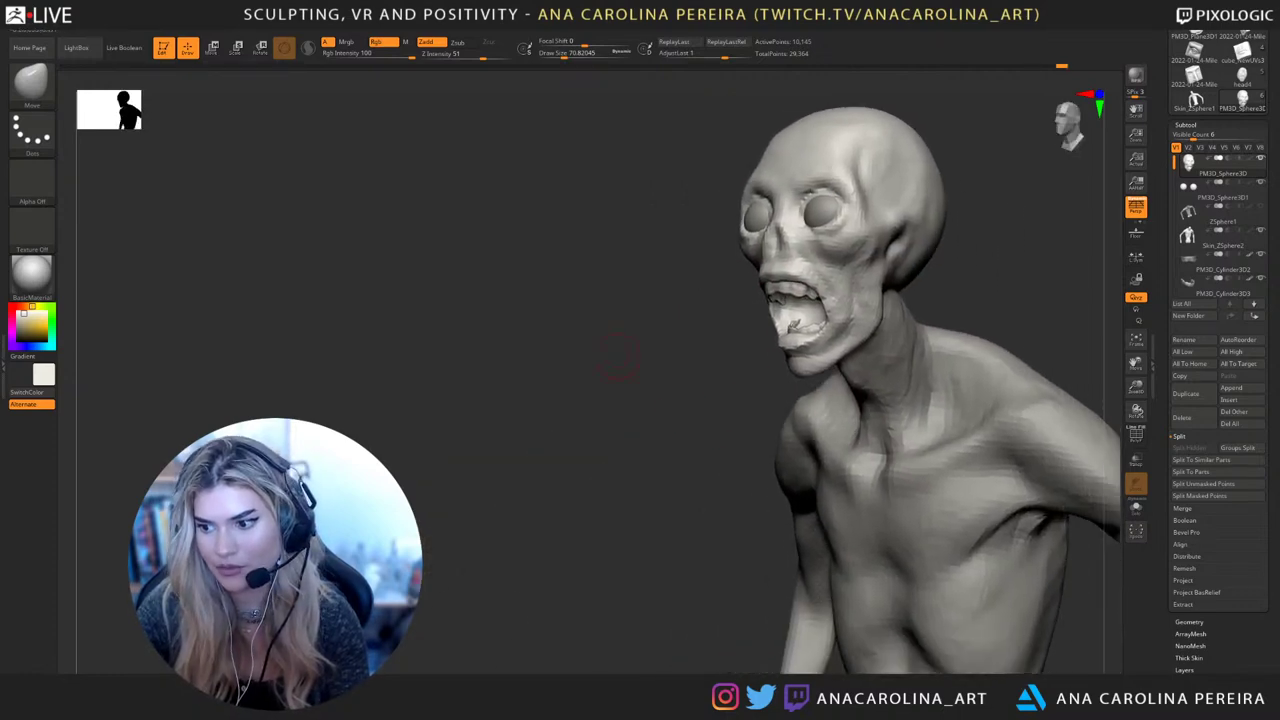
pyautogui.moveTo(662, 316); pyautogui.dragTo(985, 340, button='right')
pyautogui.moveTo(985, 340)
pyautogui.keyDown('alt'); pyautogui.mouseDown(button='right')
pyautogui.moveTo(940, 345)
pyautogui.moveTo(980, 365)
pyautogui.moveTo(932, 337)
pyautogui.mouseUp(button='right'); pyautogui.keyUp('alt')
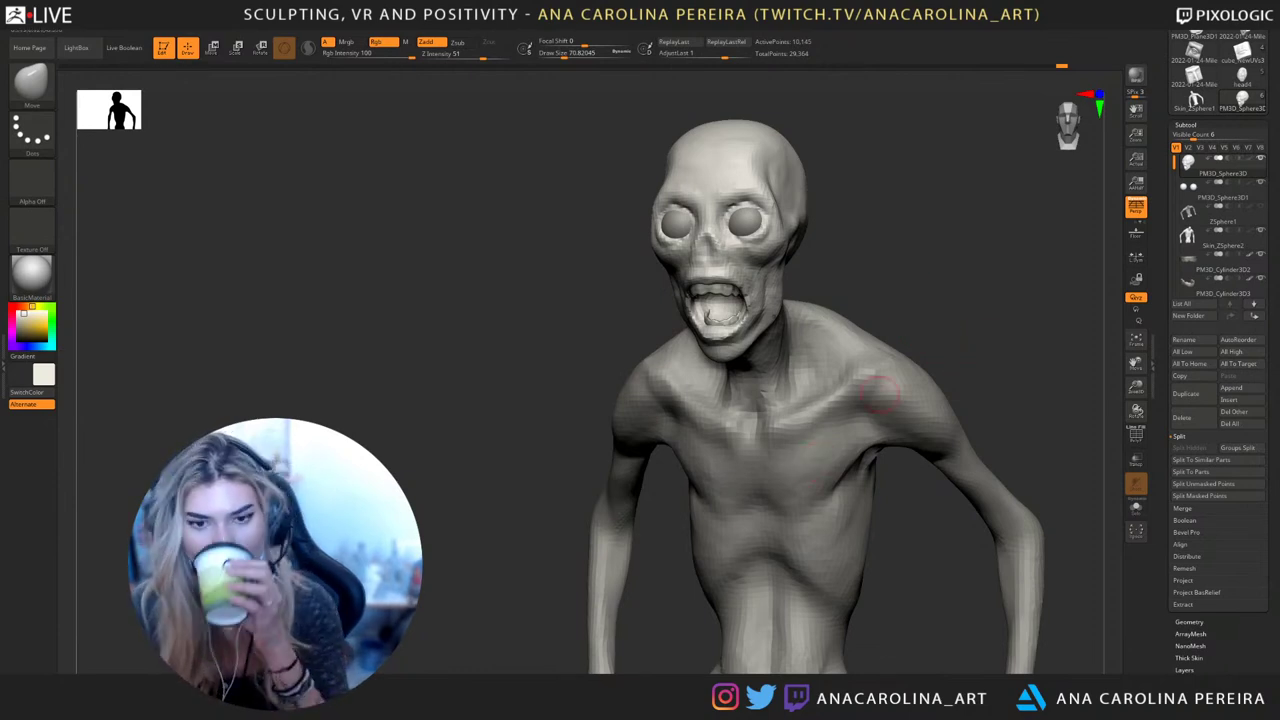
# Build up the temples and cheekbones with the ClayBuildup brush at a draw size of about 101
pyautogui.moveTo(860, 240)
pyautogui.mouseDown(button='right')
pyautogui.moveTo(903, 238)
pyautogui.moveTo(868, 240)
pyautogui.mouseUp(button='right')
pyautogui.press('b')
pyautogui.press('c')
pyautogui.press('b')
pyautogui.press('s')
pyautogui.moveTo(771, 183)
pyautogui.mouseDown()
pyautogui.moveTo(803, 196)
pyautogui.moveTo(782, 182)
pyautogui.mouseUp()
pyautogui.press('s')
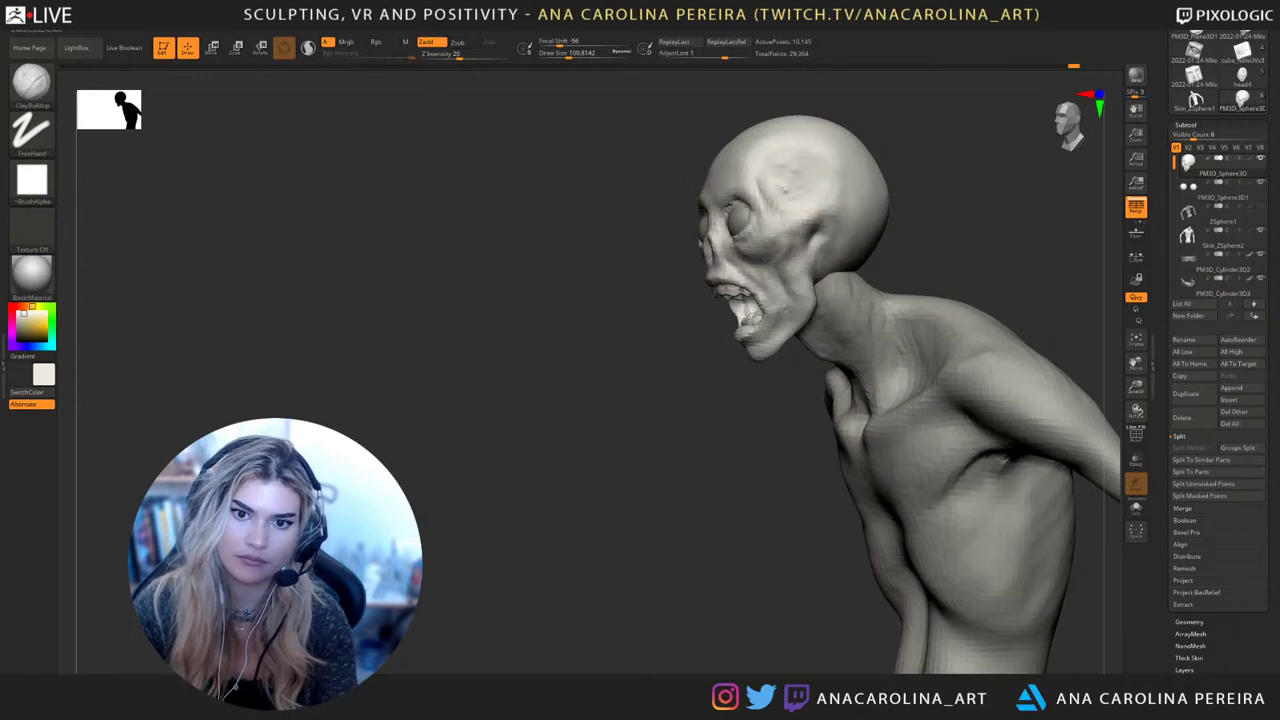
pyautogui.moveTo(777, 236)
pyautogui.mouseDown()
pyautogui.moveTo(810, 215)
pyautogui.moveTo(806, 280)
pyautogui.mouseUp()
pyautogui.moveTo(880, 255); pyautogui.dragTo(925, 238)
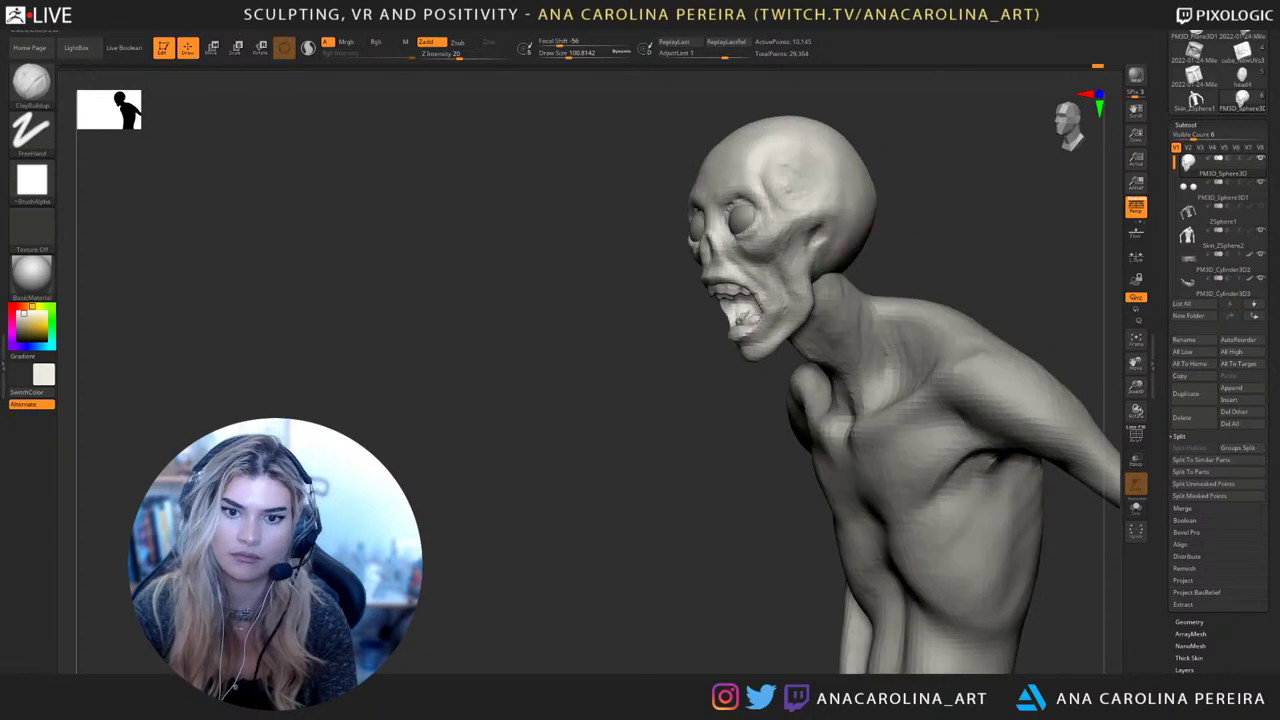
# Smooth the jaw and lower cheek at a draw size of about 149, checking the figure from both sides
pyautogui.moveTo(868, 275)
pyautogui.mouseDown()
pyautogui.moveTo(915, 243)
pyautogui.moveTo(930, 262)
pyautogui.moveTo(904, 280)
pyautogui.moveTo(885, 252)
pyautogui.moveTo(934, 248)
pyautogui.moveTo(888, 242)
pyautogui.moveTo(892, 272)
pyautogui.mouseUp()
pyautogui.moveTo(892, 272); pyautogui.dragTo(928, 252)
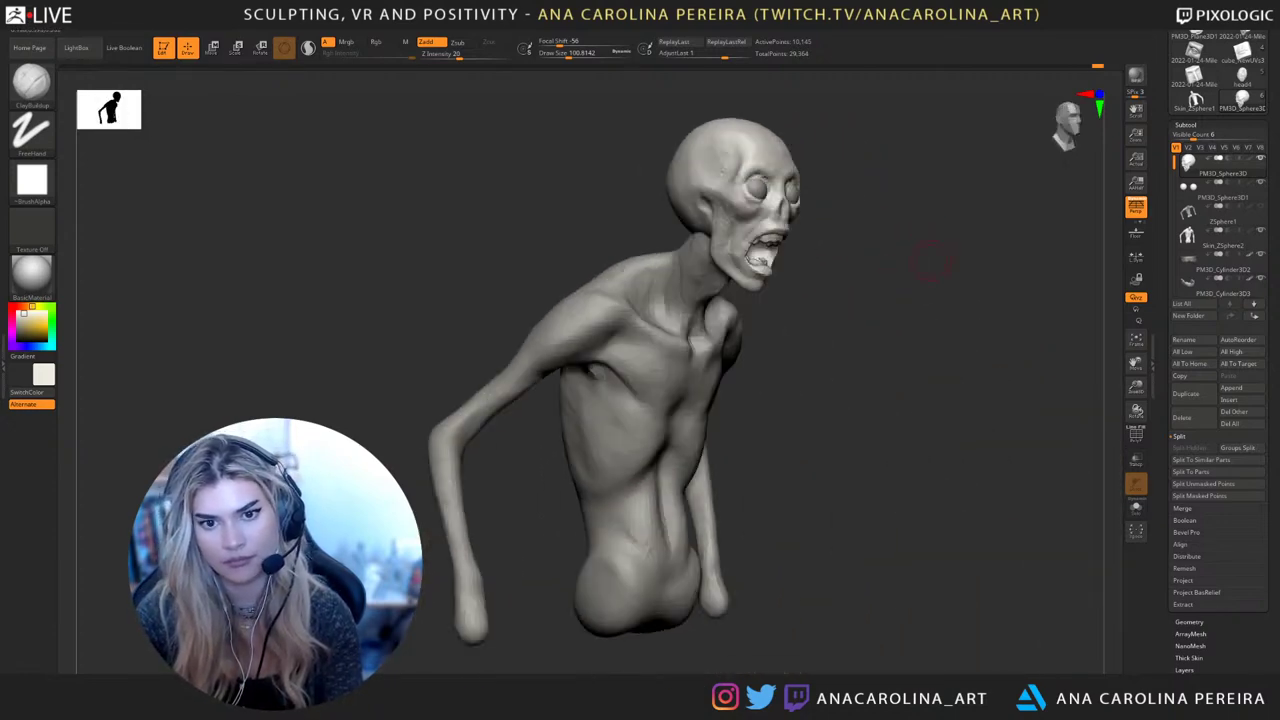
pyautogui.press('shift')
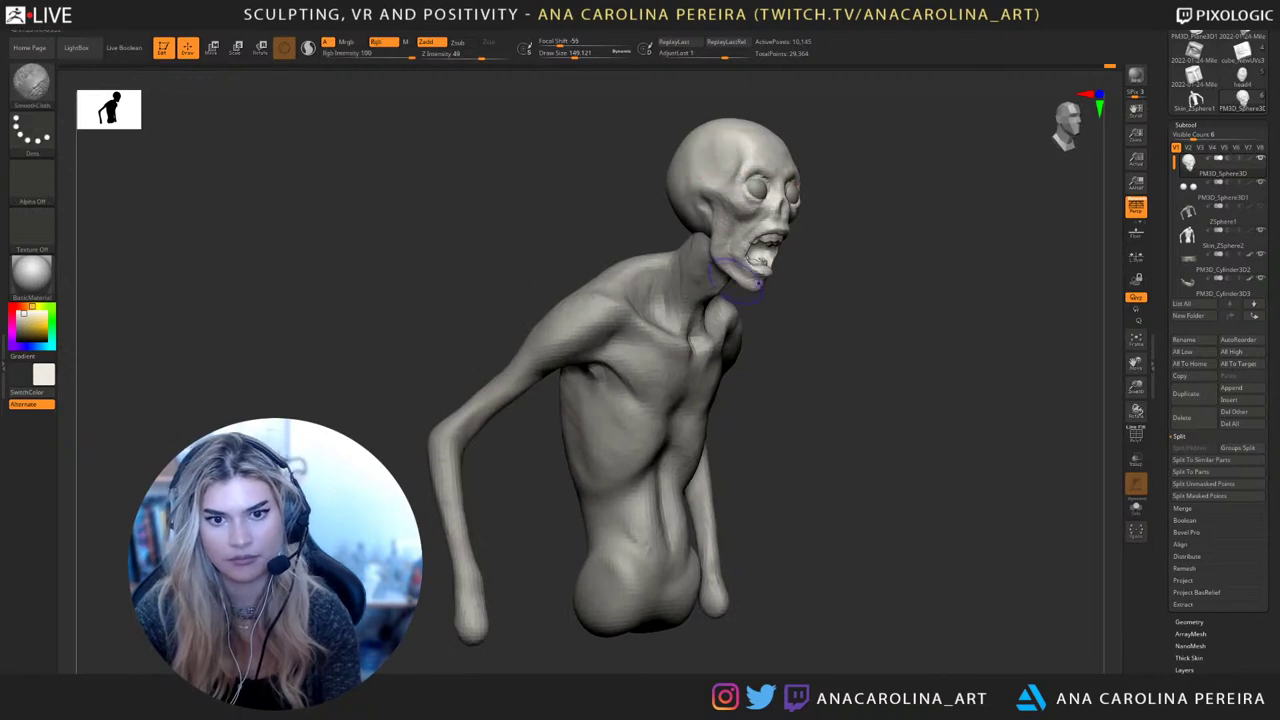
pyautogui.moveTo(808, 360); pyautogui.dragTo(768, 296)
pyautogui.moveTo(860, 243)
pyautogui.keyDown('alt'); pyautogui.mouseDown()
pyautogui.moveTo(820, 300)
pyautogui.moveTo(945, 305)
pyautogui.mouseUp(); pyautogui.keyUp('alt')
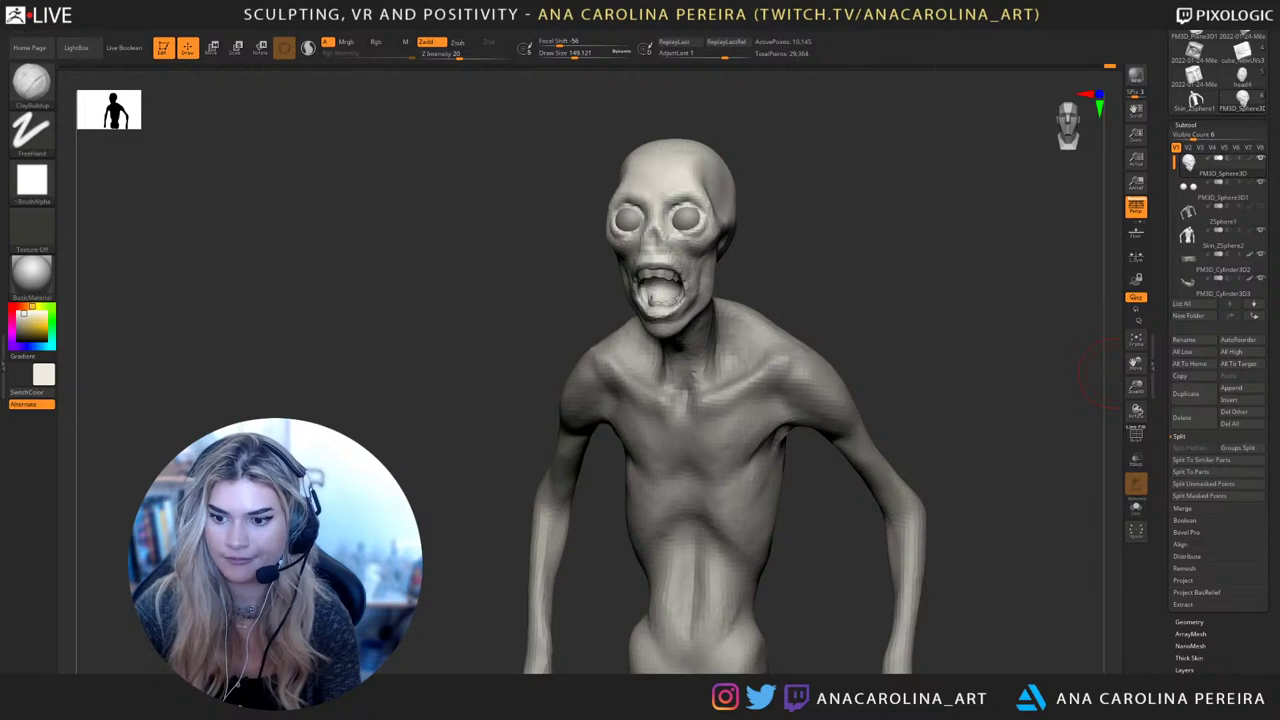
# Remesh the head with DynaMesh at a resolution of 112
pyautogui.click(1189, 622)
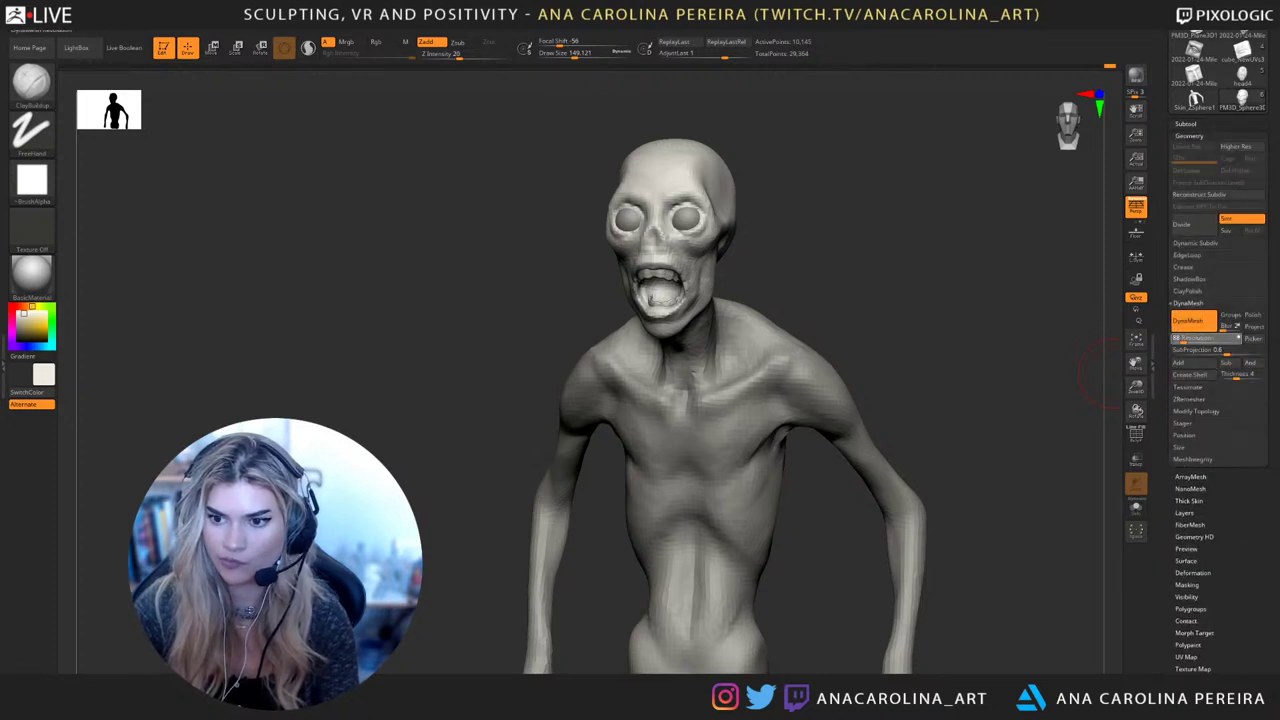
pyautogui.keyDown('ctrl'); pyautogui.moveTo(1010, 400); pyautogui.dragTo(1045, 440); pyautogui.keyUp('ctrl')
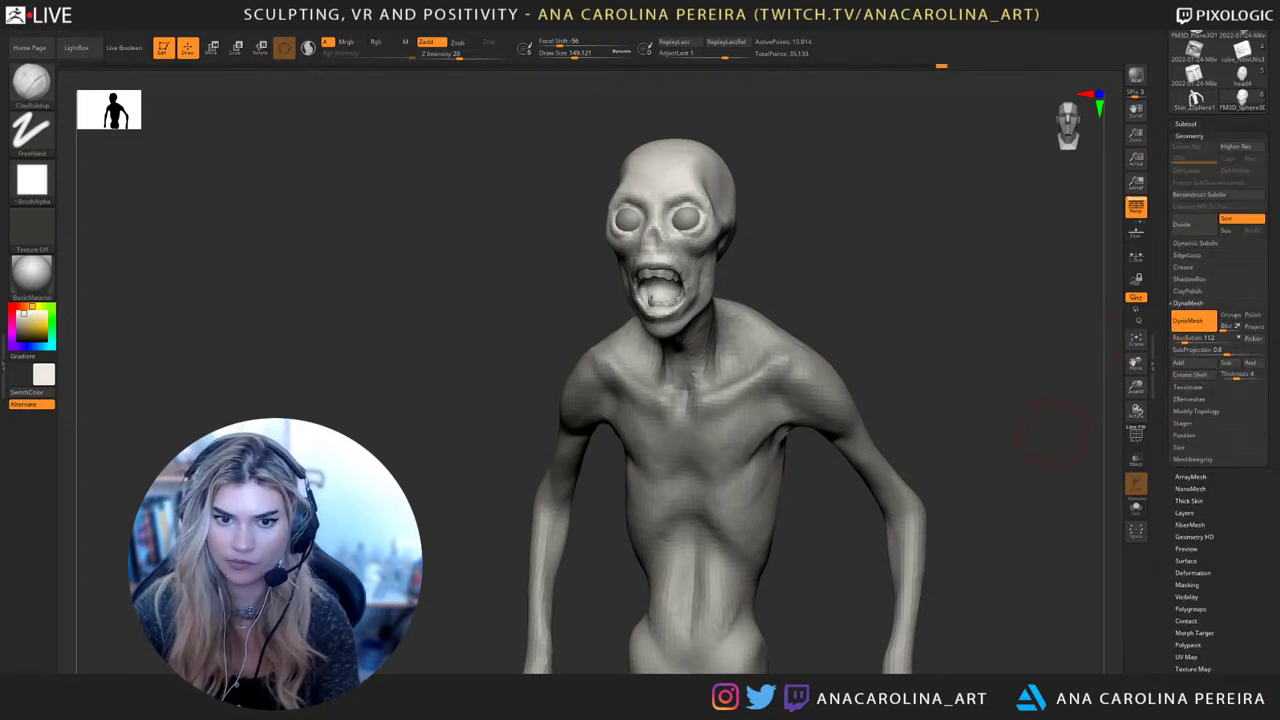
pyautogui.moveTo(960, 400); pyautogui.dragTo(1030, 405)
# Work the surface around the eyes with the ClayBuildup brush at a draw size of about 56
pyautogui.keyDown('alt'); pyautogui.moveTo(1000, 350); pyautogui.dragTo(1010, 450); pyautogui.keyUp('alt')
pyautogui.moveTo(915, 258)
pyautogui.keyDown('alt'); pyautogui.mouseDown()
pyautogui.moveTo(910, 338)
pyautogui.moveTo(897, 330)
pyautogui.mouseUp(); pyautogui.keyUp('alt')
pyautogui.press('b')
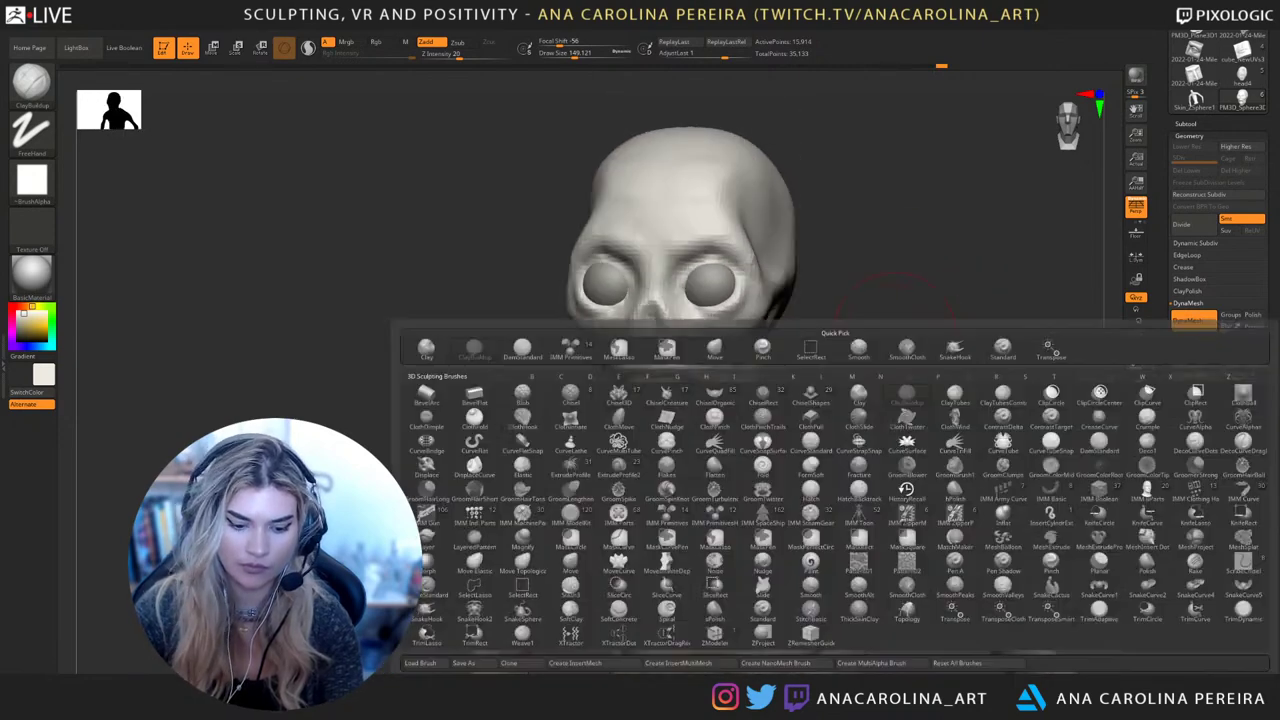
pyautogui.press('c')
pyautogui.press('b')
pyautogui.press('space')
pyautogui.moveTo(824, 275); pyautogui.dragTo(809, 275)
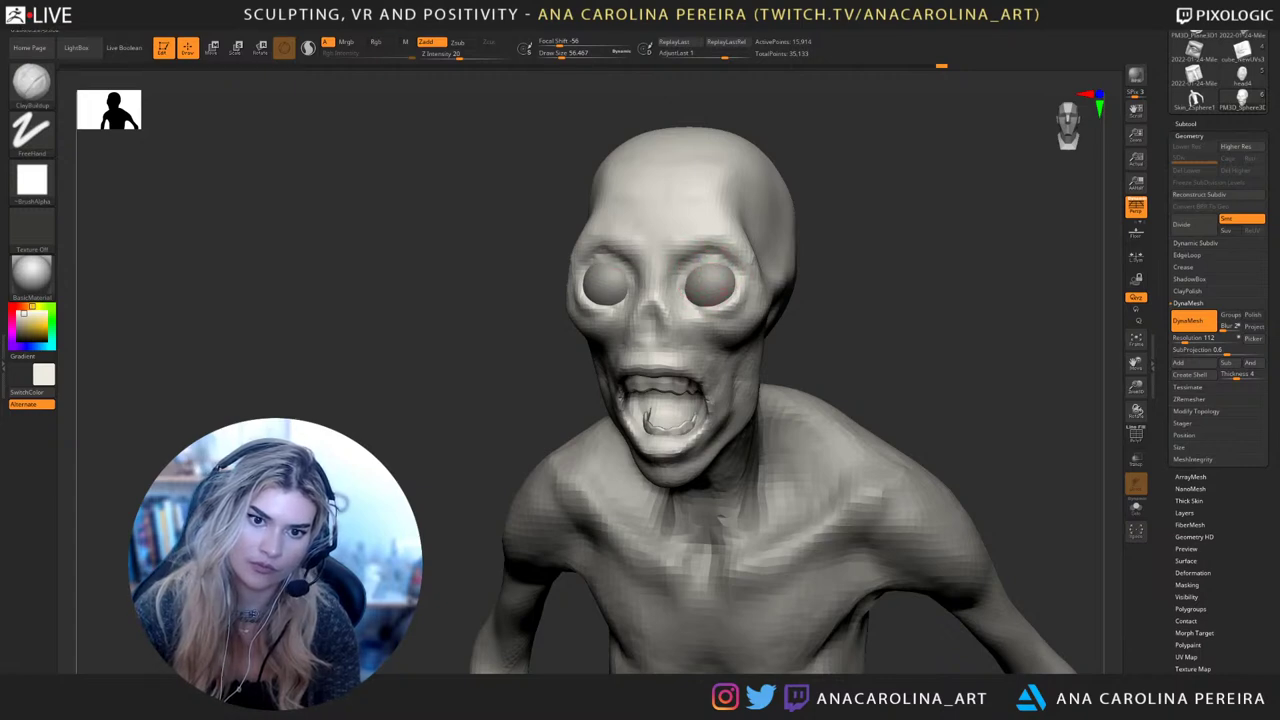
pyautogui.keyDown('alt'); pyautogui.click(709, 286); pyautogui.keyUp('alt')
# Build up the eyelids and outer eye corners with ClayBuildup at a draw size of about 44
pyautogui.press('space')
pyautogui.moveTo(696, 325); pyautogui.dragTo(722, 330)
pyautogui.moveTo(822, 340)
pyautogui.mouseDown()
pyautogui.moveTo(735, 313)
pyautogui.moveTo(750, 290)
pyautogui.moveTo(722, 262)
pyautogui.mouseUp()
pyautogui.press('space')
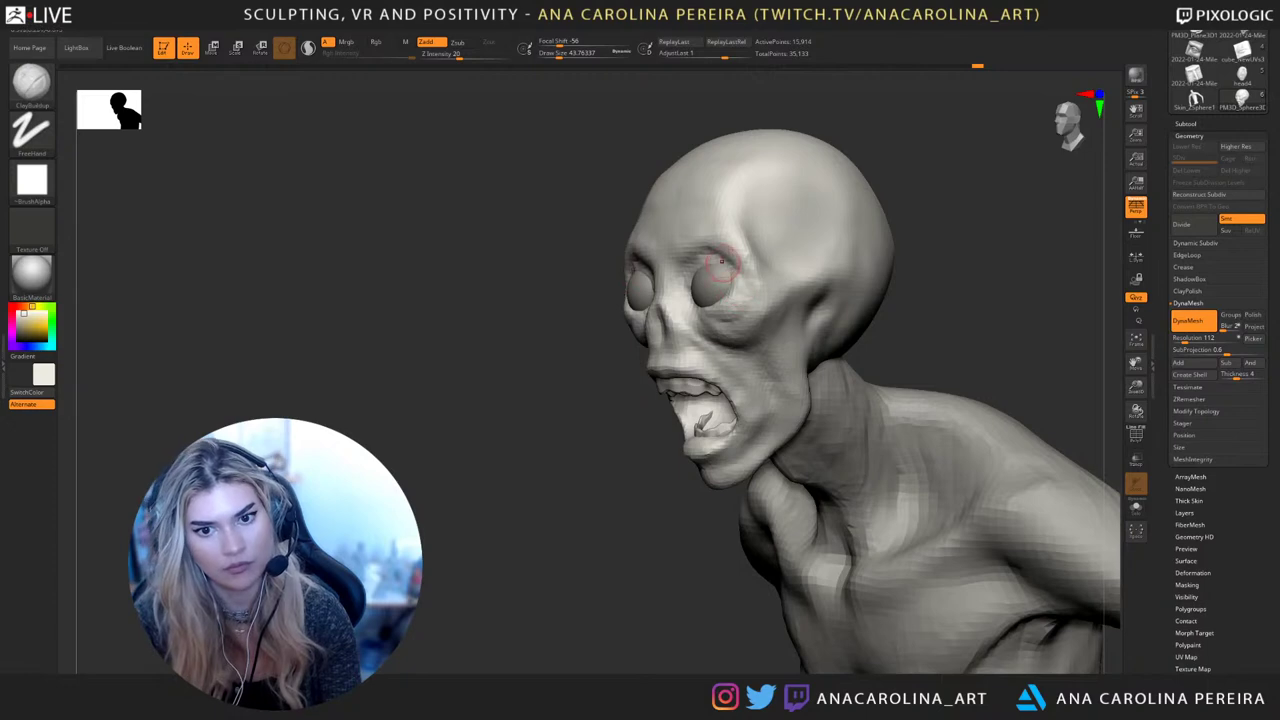
pyautogui.moveTo(560, 298); pyautogui.dragTo(865, 315)
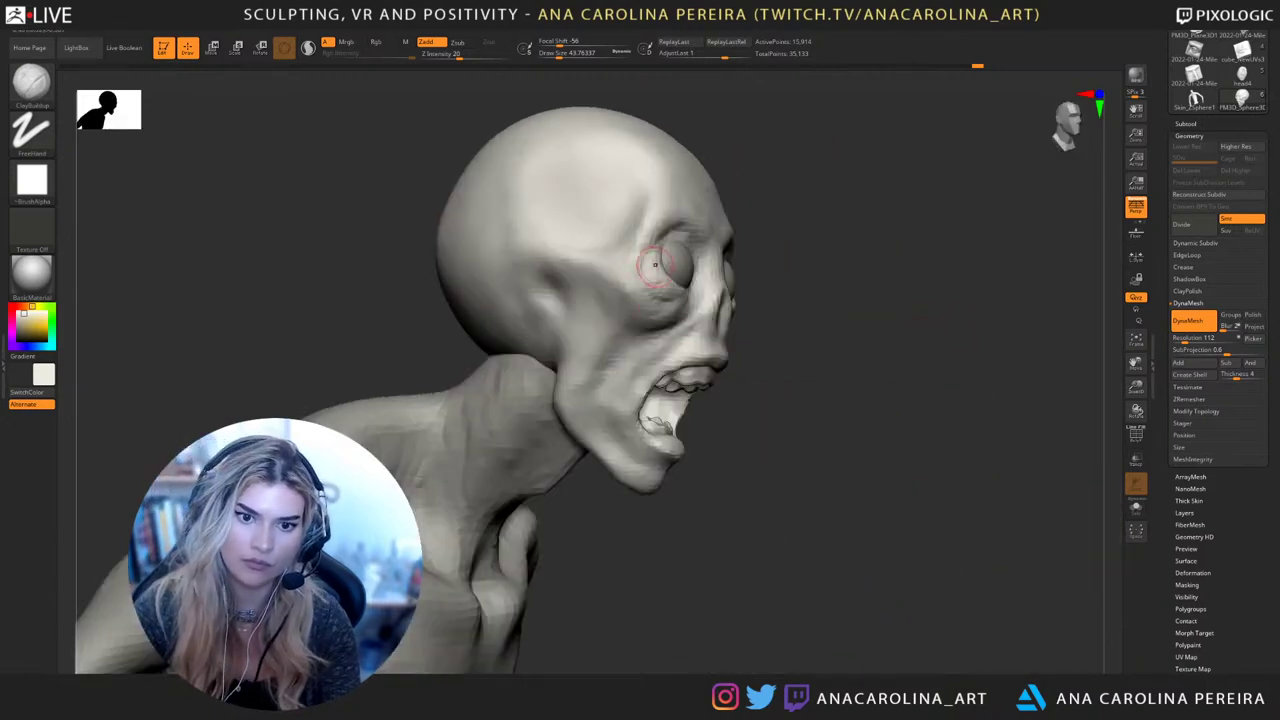
pyautogui.moveTo(655, 264)
pyautogui.mouseDown()
pyautogui.moveTo(602, 322)
pyautogui.moveTo(662, 303)
pyautogui.mouseUp()
pyautogui.moveTo(1040, 420)
pyautogui.mouseDown()
pyautogui.moveTo(886, 400)
pyautogui.moveTo(850, 440)
pyautogui.mouseUp()
pyautogui.moveTo(770, 480); pyautogui.dragTo(752, 548)
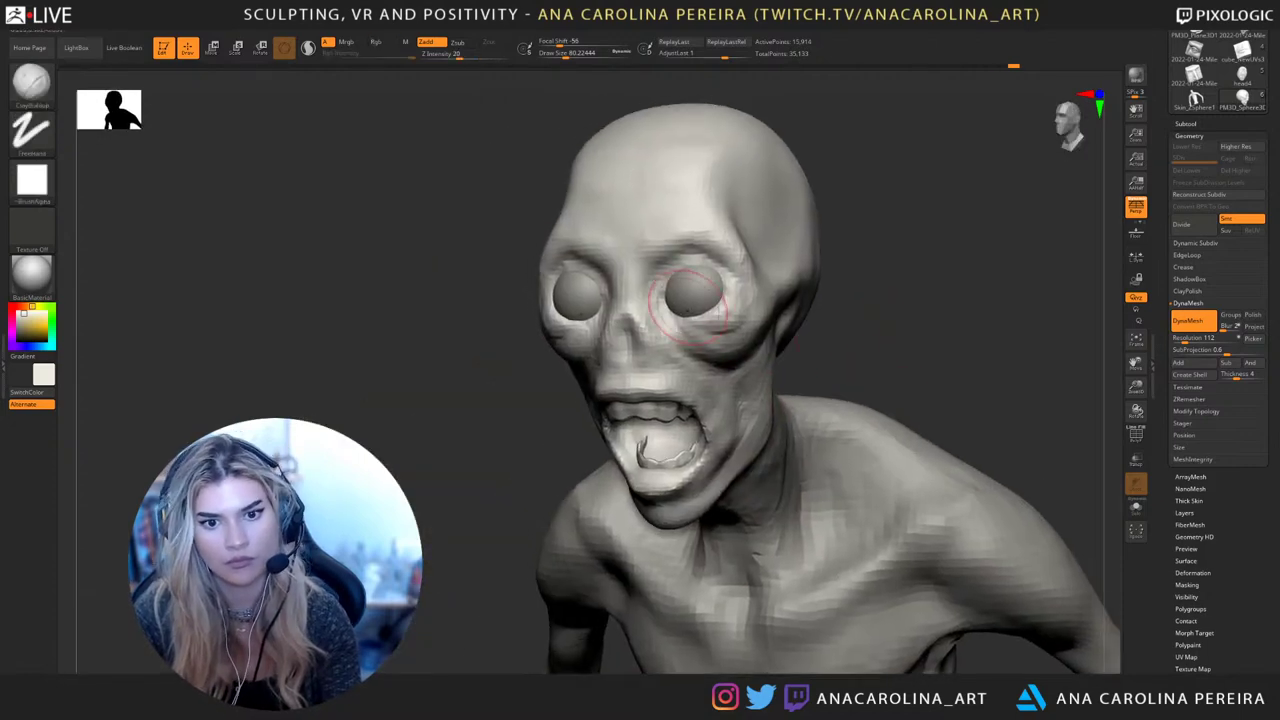
# Pull the lower eyelids and the bags beneath them into shape with the Move brush at a draw size of about 44
pyautogui.press('b')
pyautogui.press('m')
pyautogui.press('v')
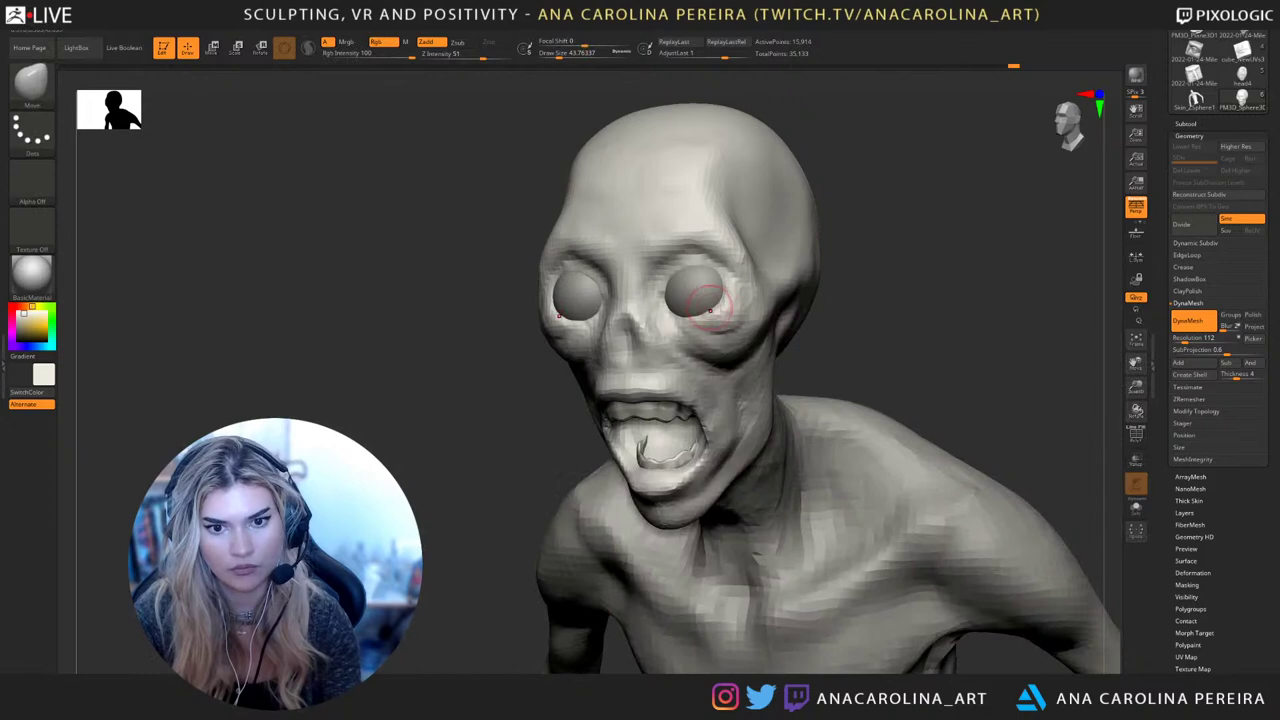
pyautogui.moveTo(815, 290)
pyautogui.mouseDown()
pyautogui.moveTo(832, 292)
pyautogui.moveTo(838, 260)
pyautogui.mouseUp()
pyautogui.moveTo(693, 316); pyautogui.dragTo(696, 307)
pyautogui.moveTo(775, 287); pyautogui.dragTo(862, 355)
pyautogui.moveTo(647, 356); pyautogui.dragTo(653, 349)
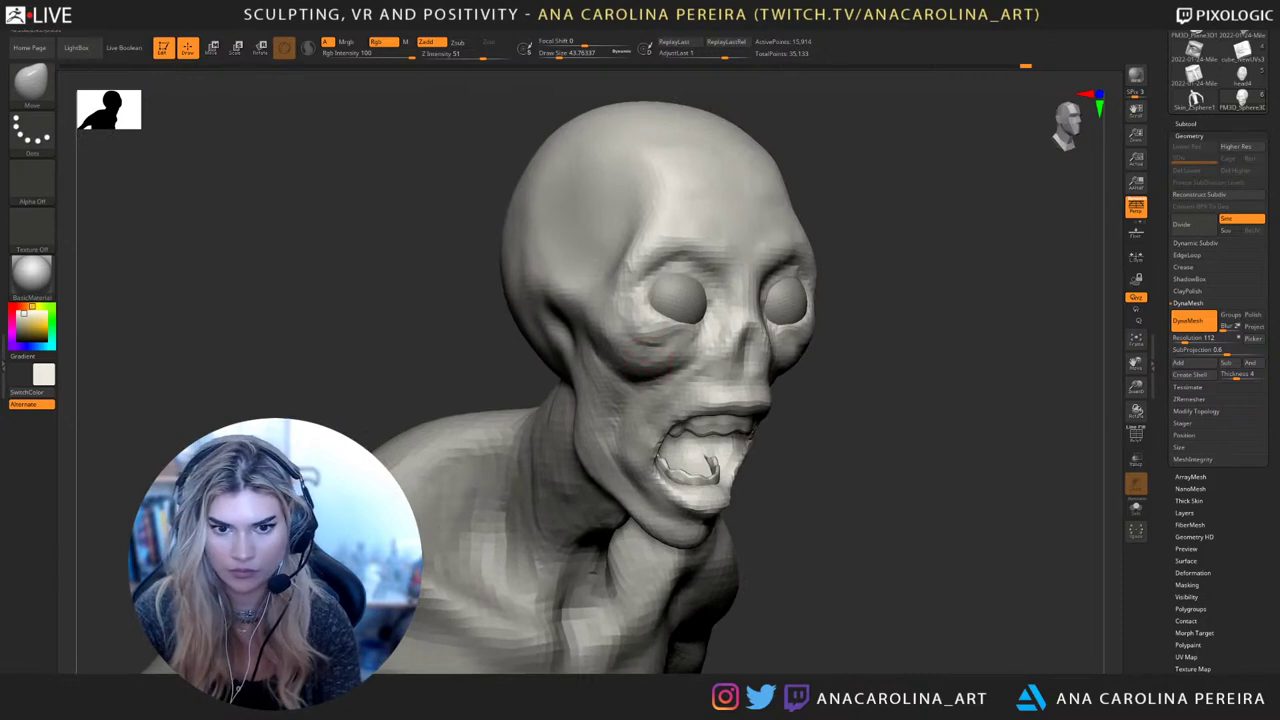
# Carve creases around the eyelids and eye corners with DamStandard, raising the draw size from about 44 to about 65
pyautogui.press('b')
pyautogui.press('d')
pyautogui.press('s')
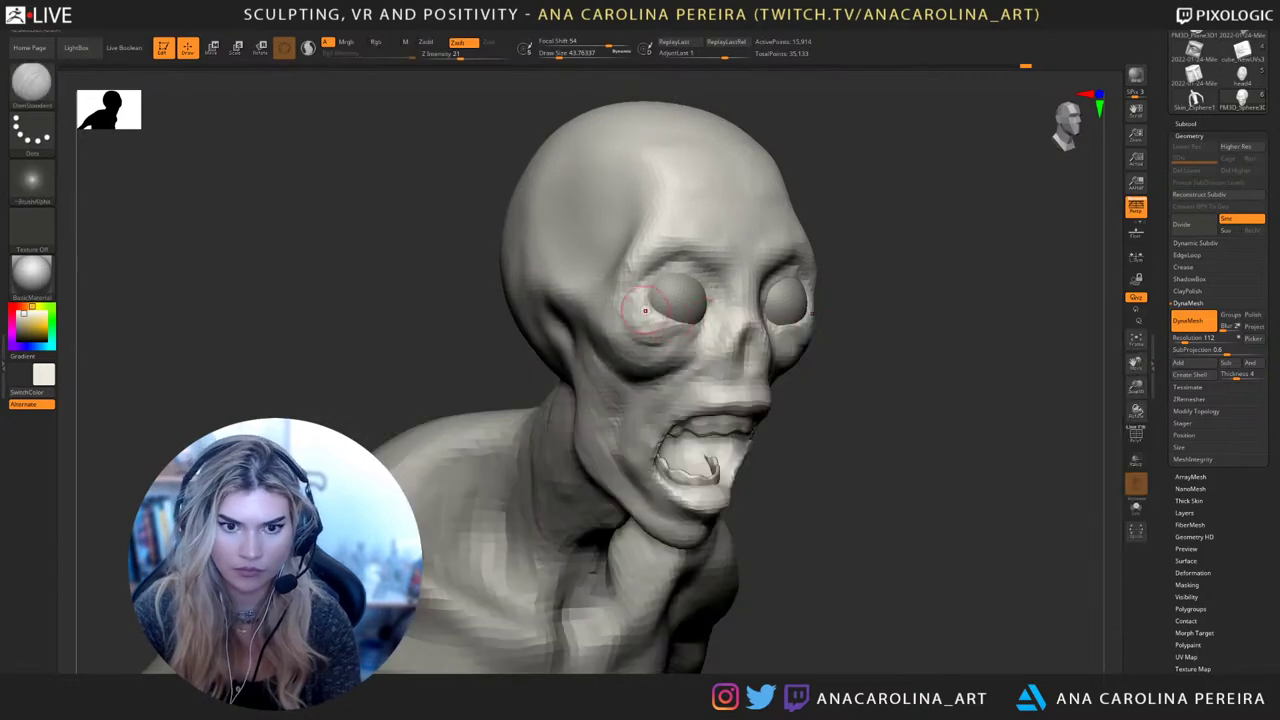
pyautogui.moveTo(750, 307); pyautogui.dragTo(630, 300, button='right')
pyautogui.moveTo(858, 304); pyautogui.dragTo(812, 318)
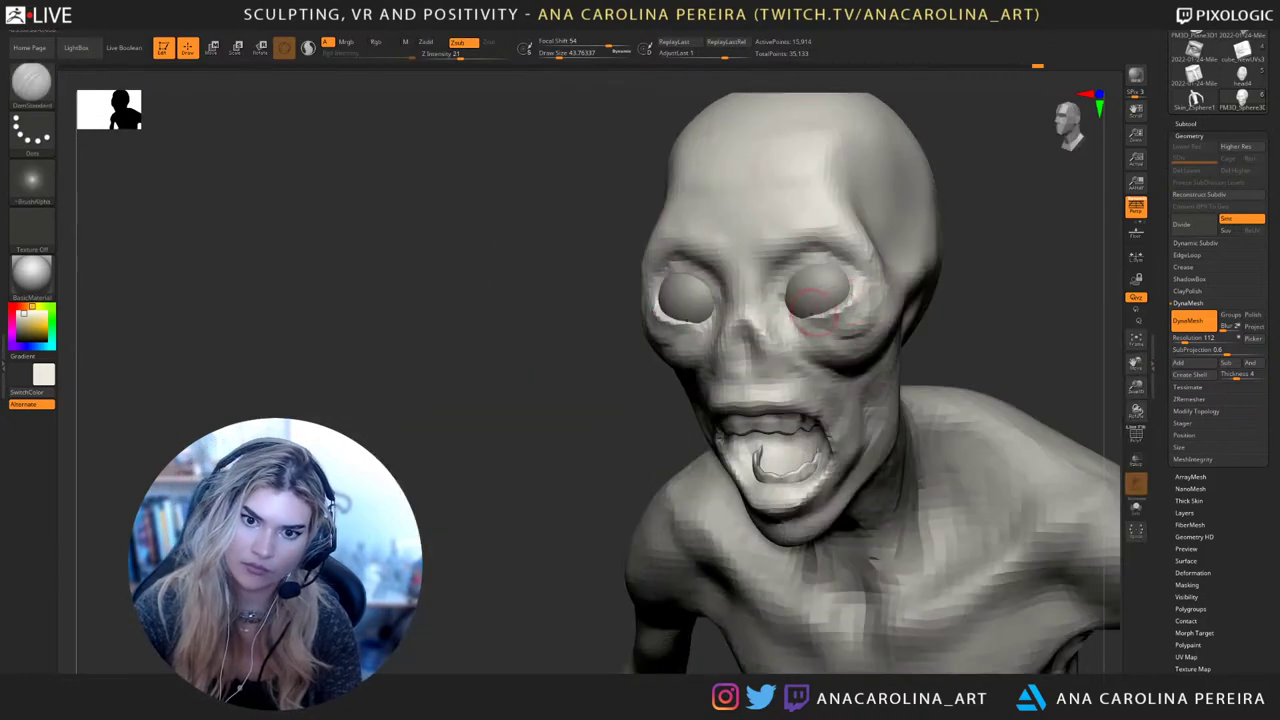
pyautogui.moveTo(920, 318); pyautogui.dragTo(967, 291, button='right')
pyautogui.moveTo(965, 290)
pyautogui.mouseDown()
pyautogui.moveTo(951, 266)
pyautogui.moveTo(977, 267)
pyautogui.mouseUp()
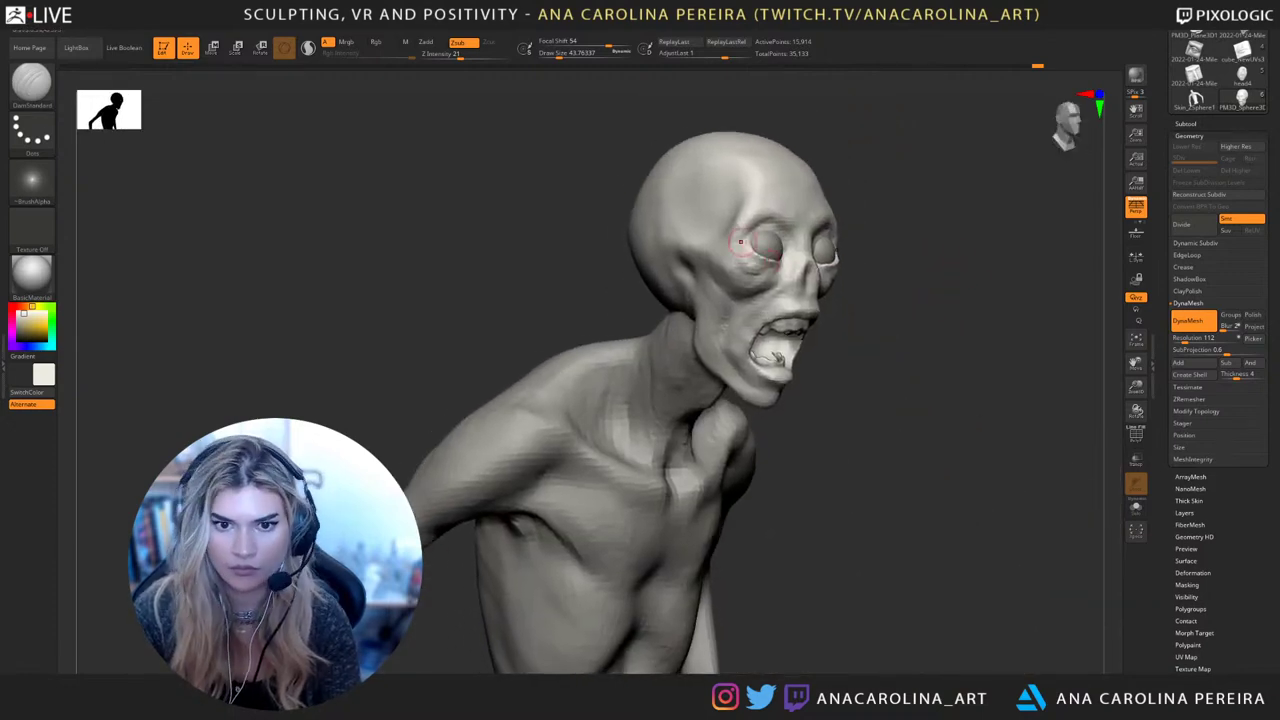
pyautogui.press('space')
pyautogui.moveTo(737, 258); pyautogui.dragTo(760, 212)
pyautogui.moveTo(940, 245); pyautogui.dragTo(864, 260)
# Build up the brow ridge above the eyes with ClayBuildup at a draw size of about 65 and smooth it
pyautogui.press('c')
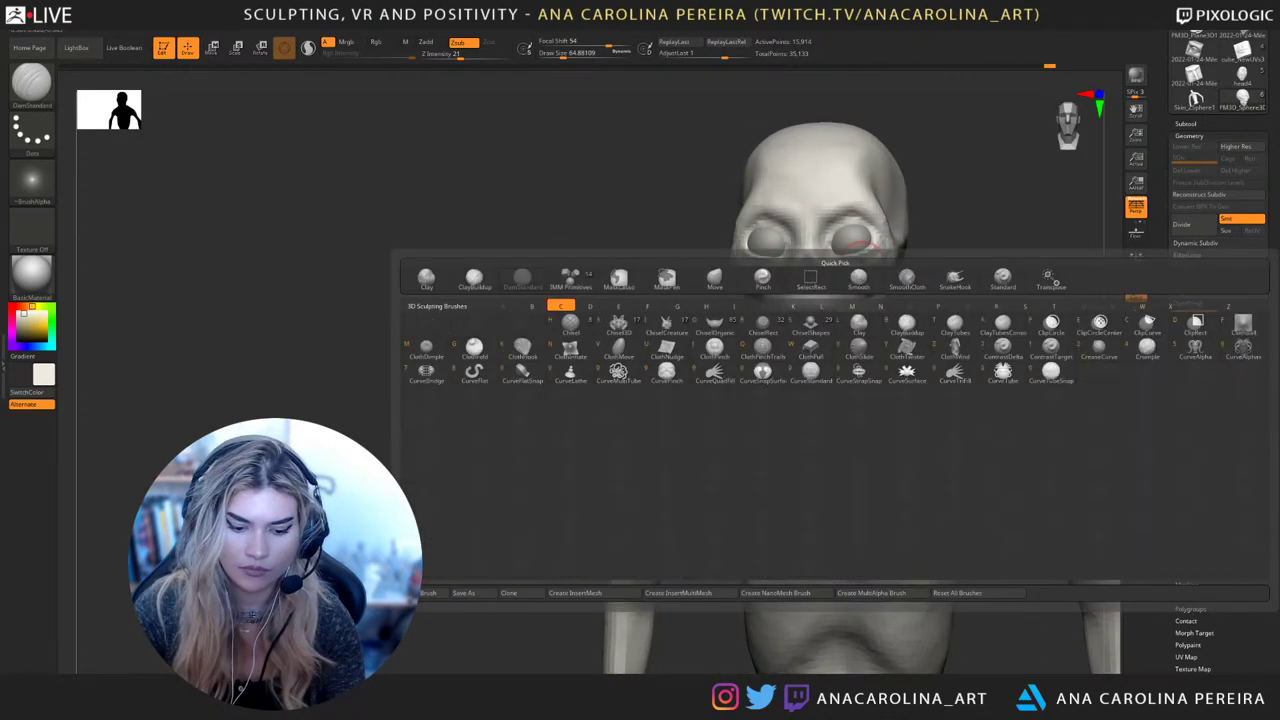
pyautogui.press('b')
pyautogui.moveTo(870, 185)
pyautogui.mouseDown()
pyautogui.moveTo(879, 218)
pyautogui.moveTo(978, 218)
pyautogui.moveTo(948, 220)
pyautogui.mouseUp()
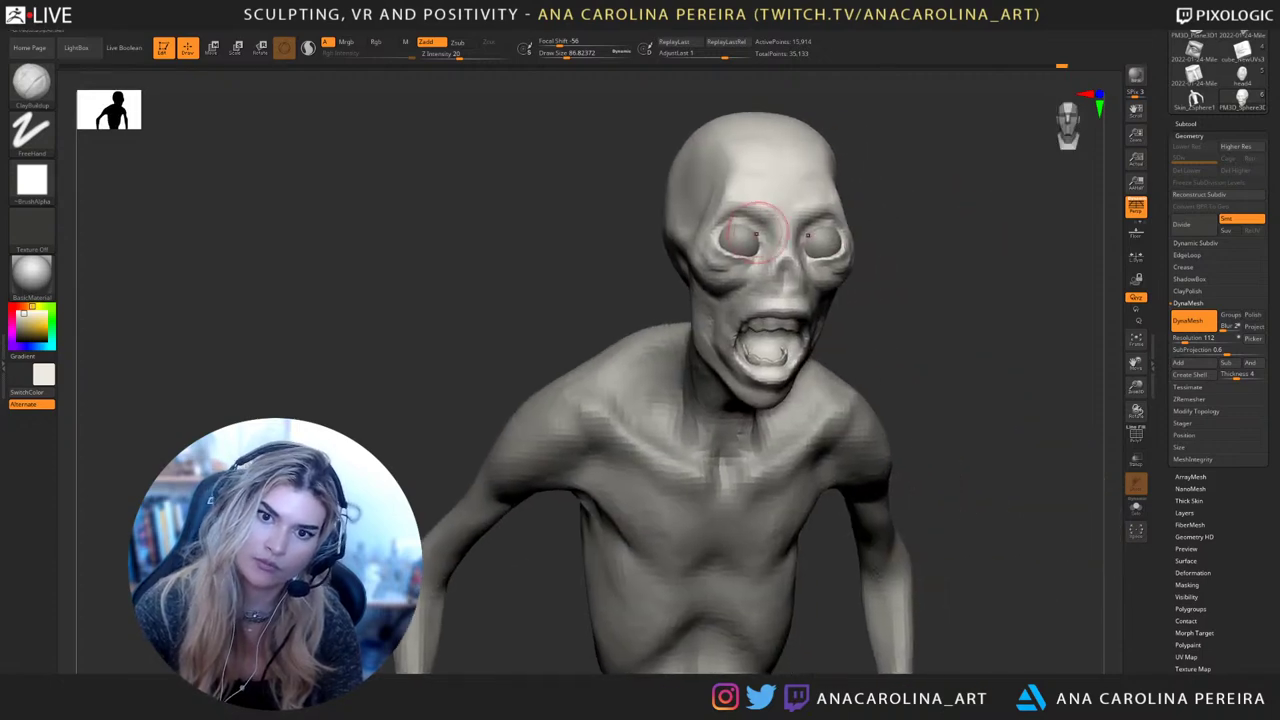
pyautogui.press('space')
pyautogui.moveTo(701, 270); pyautogui.dragTo(695, 270)
pyautogui.moveTo(774, 214); pyautogui.dragTo(742, 212)
pyautogui.moveTo(890, 193); pyautogui.dragTo(835, 195)
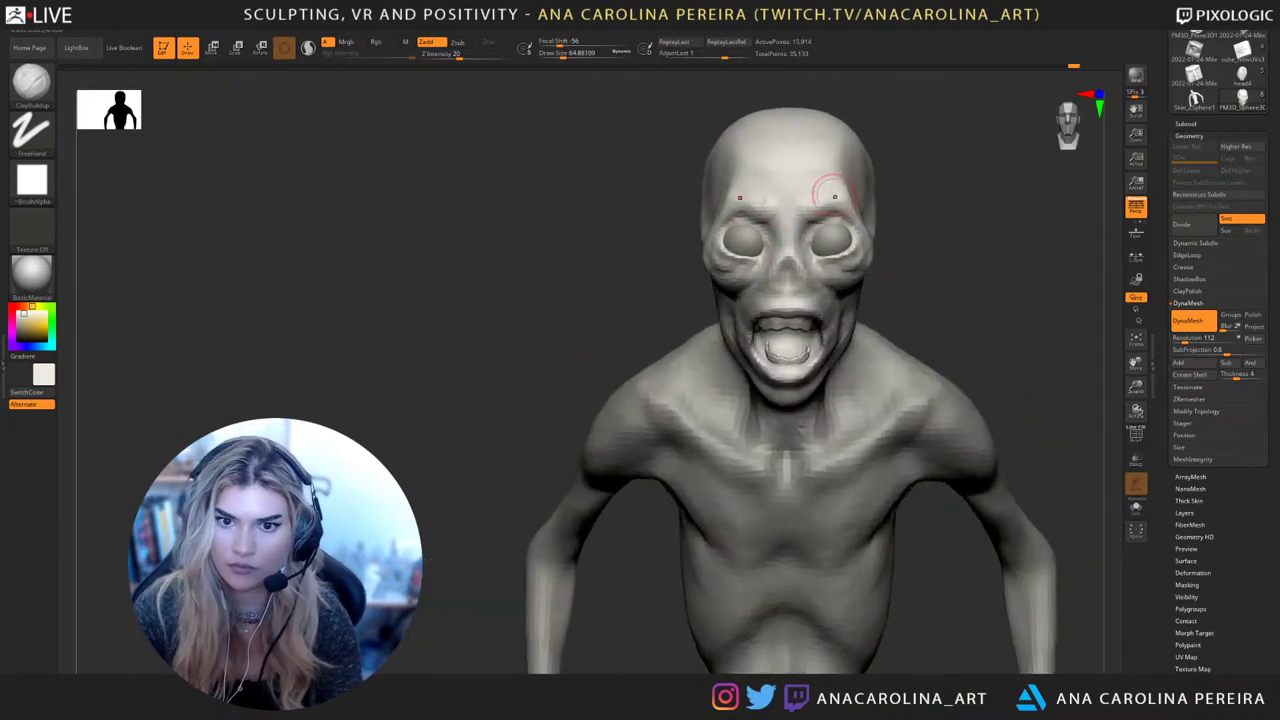
pyautogui.moveTo(819, 192); pyautogui.dragTo(760, 205, button='right')
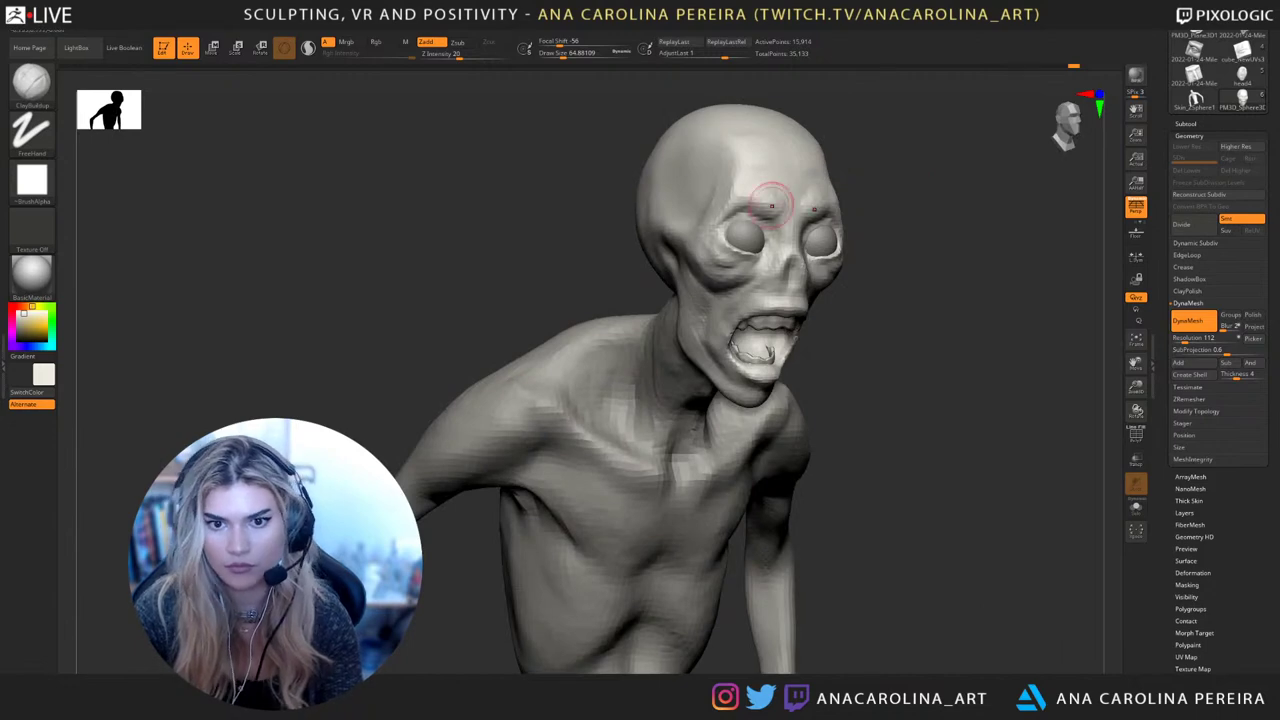
pyautogui.moveTo(770, 196)
pyautogui.keyDown('shift'); pyautogui.mouseDown()
pyautogui.moveTo(780, 212)
pyautogui.moveTo(768, 211)
pyautogui.mouseUp(); pyautogui.keyUp('shift')
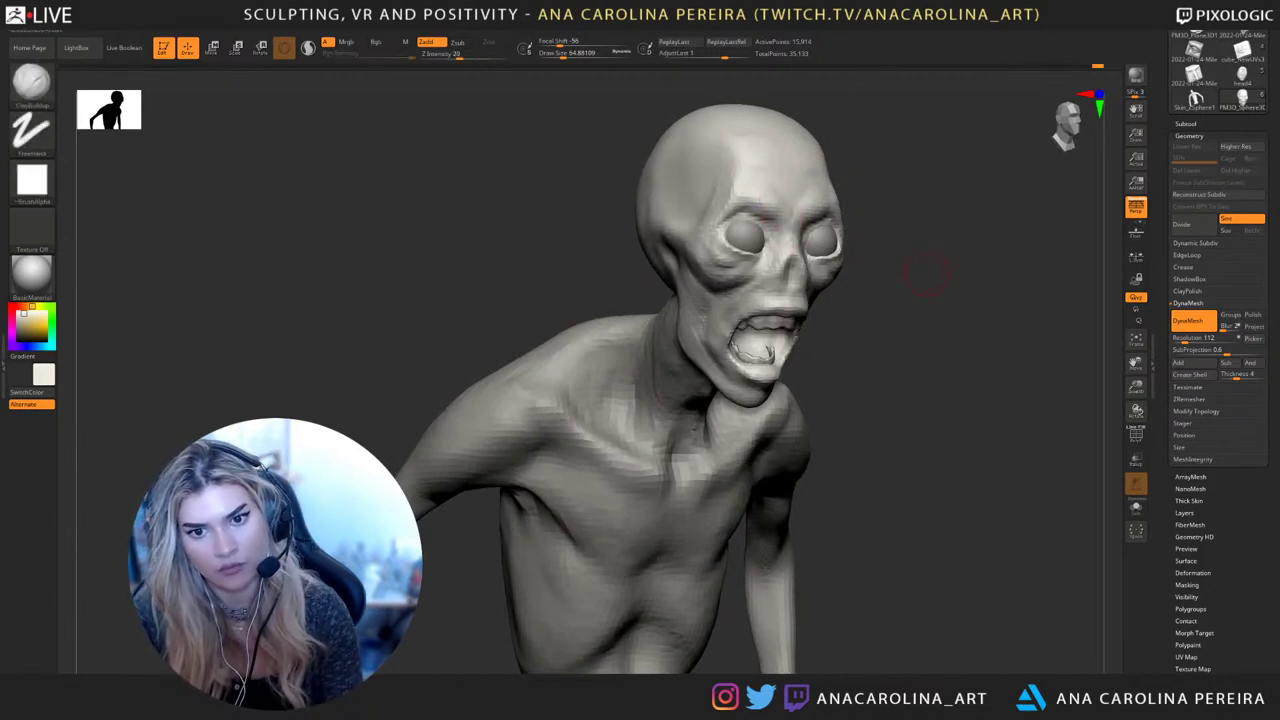
# Build up the bridge of the nose with ClayBuildup at a draw size of about 48 and reshape the nose with Move
pyautogui.moveTo(927, 272); pyautogui.dragTo(805, 240, button='right')
pyautogui.press('space')
pyautogui.moveTo(811, 252); pyautogui.dragTo(803, 253)
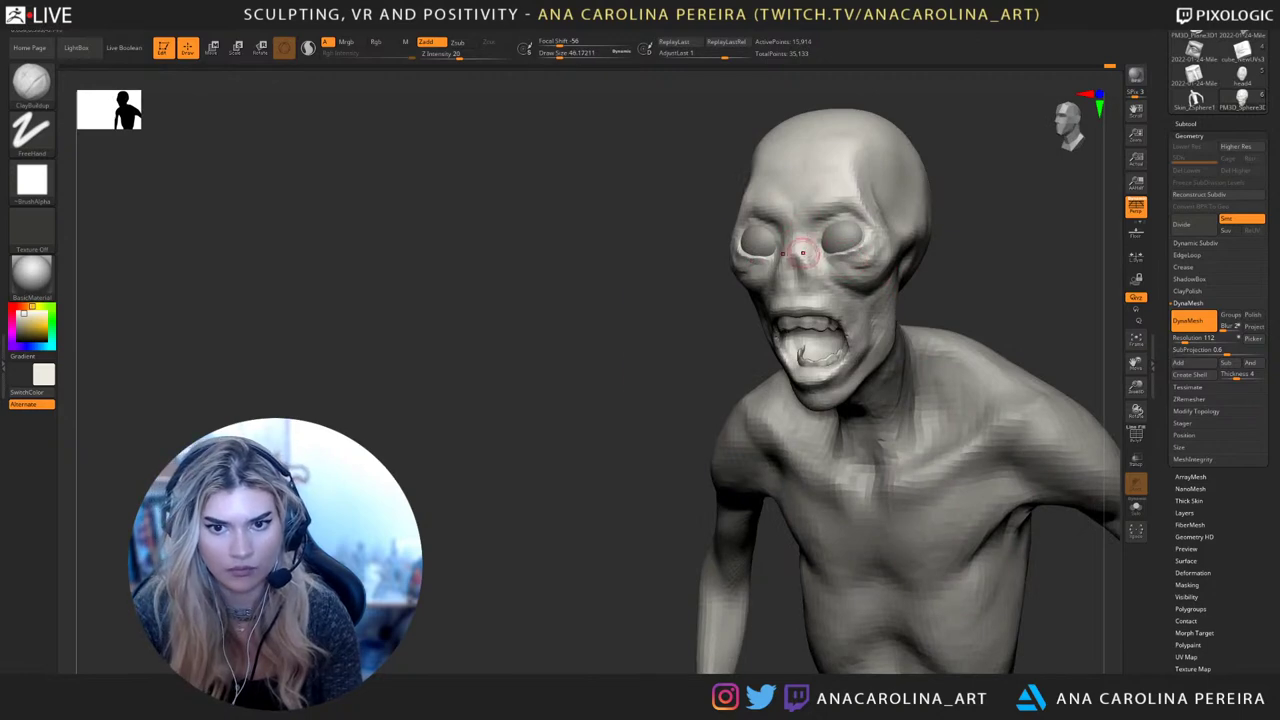
pyautogui.press('b')
pyautogui.press('m')
pyautogui.press('v')
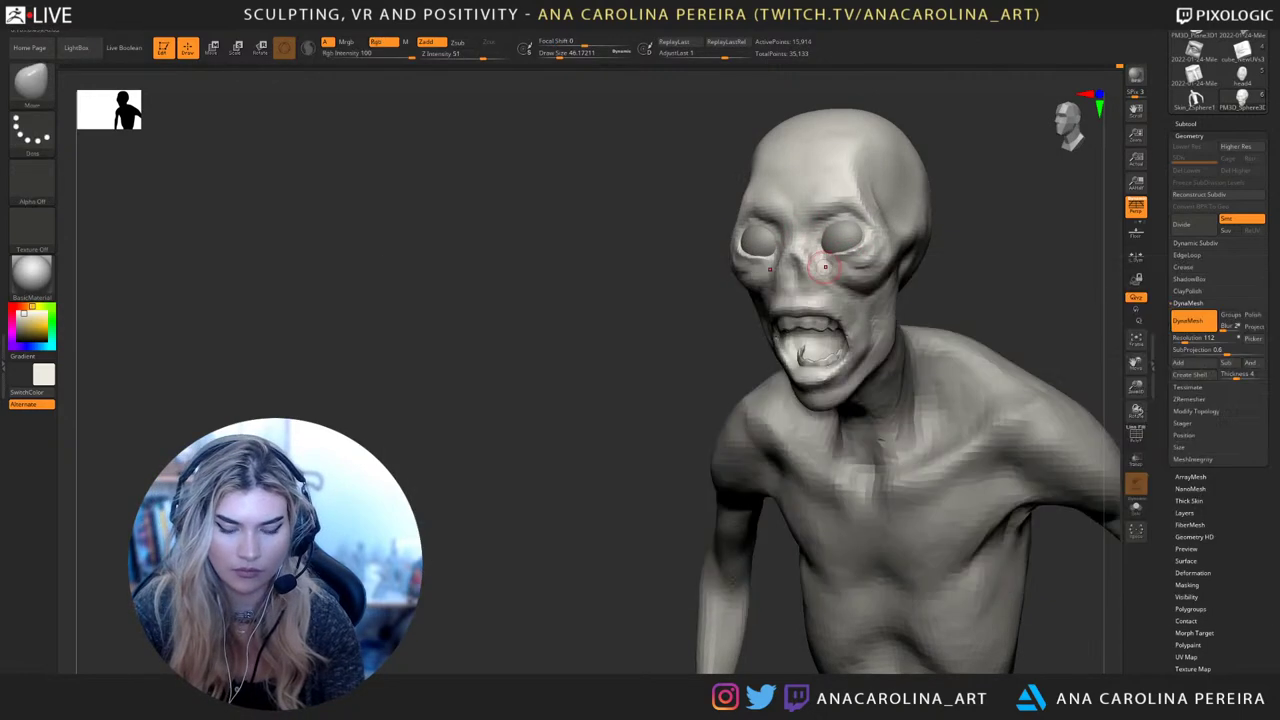
pyautogui.moveTo(797, 254); pyautogui.dragTo(804, 284)
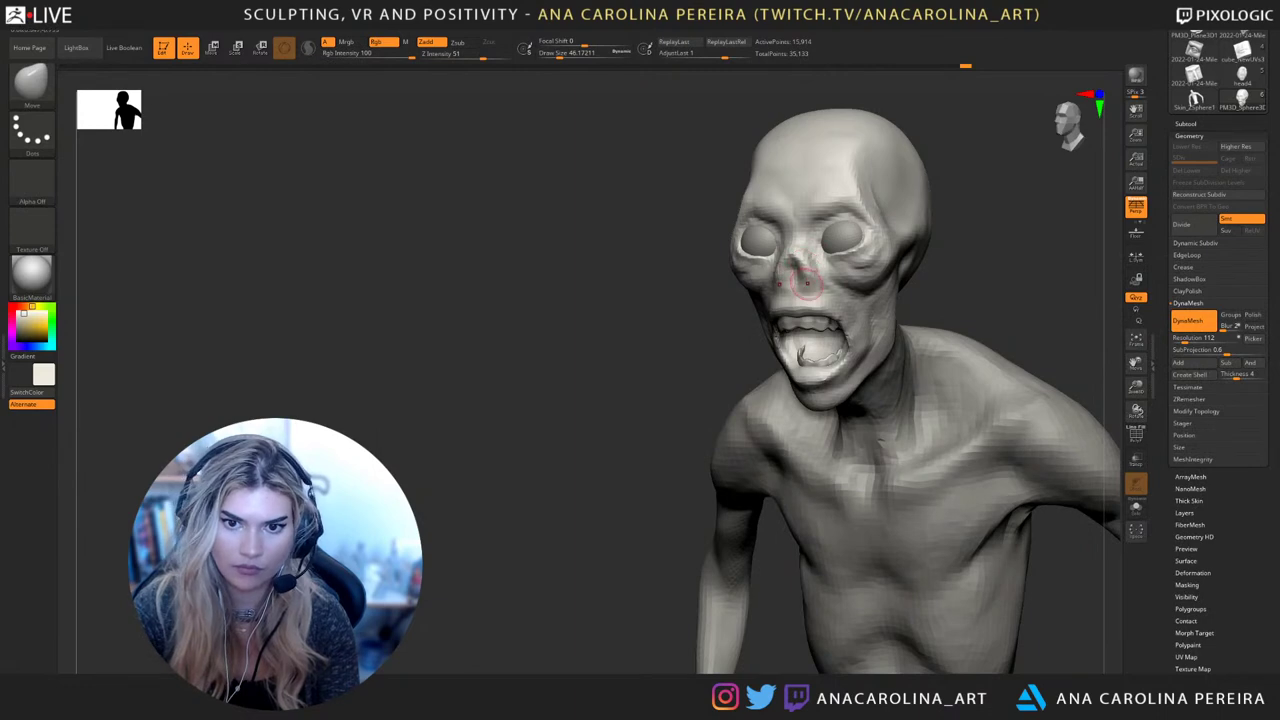
# Reshape the nose and the area above the upper lip with the Move brush, raising the draw size to about 65
pyautogui.moveTo(838, 294)
pyautogui.mouseDown(button='right')
pyautogui.moveTo(1003, 300)
pyautogui.moveTo(855, 287)
pyautogui.moveTo(935, 300)
pyautogui.moveTo(790, 397)
pyautogui.mouseUp(button='right')
pyautogui.press('b')
pyautogui.press('p')
pyautogui.press('i')
pyautogui.press('b')
pyautogui.press('m')
pyautogui.press('v')
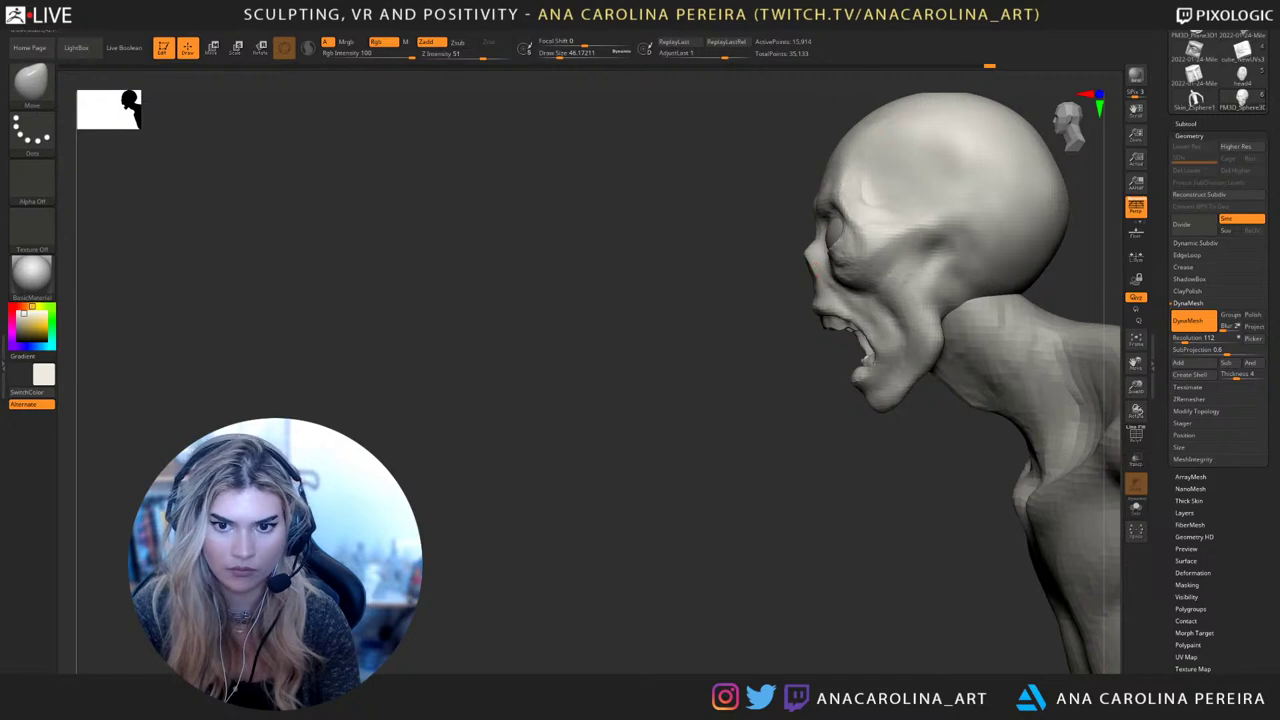
pyautogui.moveTo(700, 370); pyautogui.dragTo(800, 378, button='right')
pyautogui.press('space')
pyautogui.moveTo(835, 328); pyautogui.dragTo(845, 328)
pyautogui.moveTo(800, 320)
pyautogui.mouseDown(button='right')
pyautogui.moveTo(828, 300)
pyautogui.moveTo(828, 280)
pyautogui.moveTo(795, 288)
pyautogui.mouseUp(button='right')
pyautogui.moveTo(880, 288)
pyautogui.mouseDown(button='right')
pyautogui.moveTo(830, 282)
pyautogui.moveTo(788, 308)
pyautogui.moveTo(806, 318)
pyautogui.moveTo(885, 306)
pyautogui.moveTo(890, 278)
pyautogui.mouseUp(button='right')
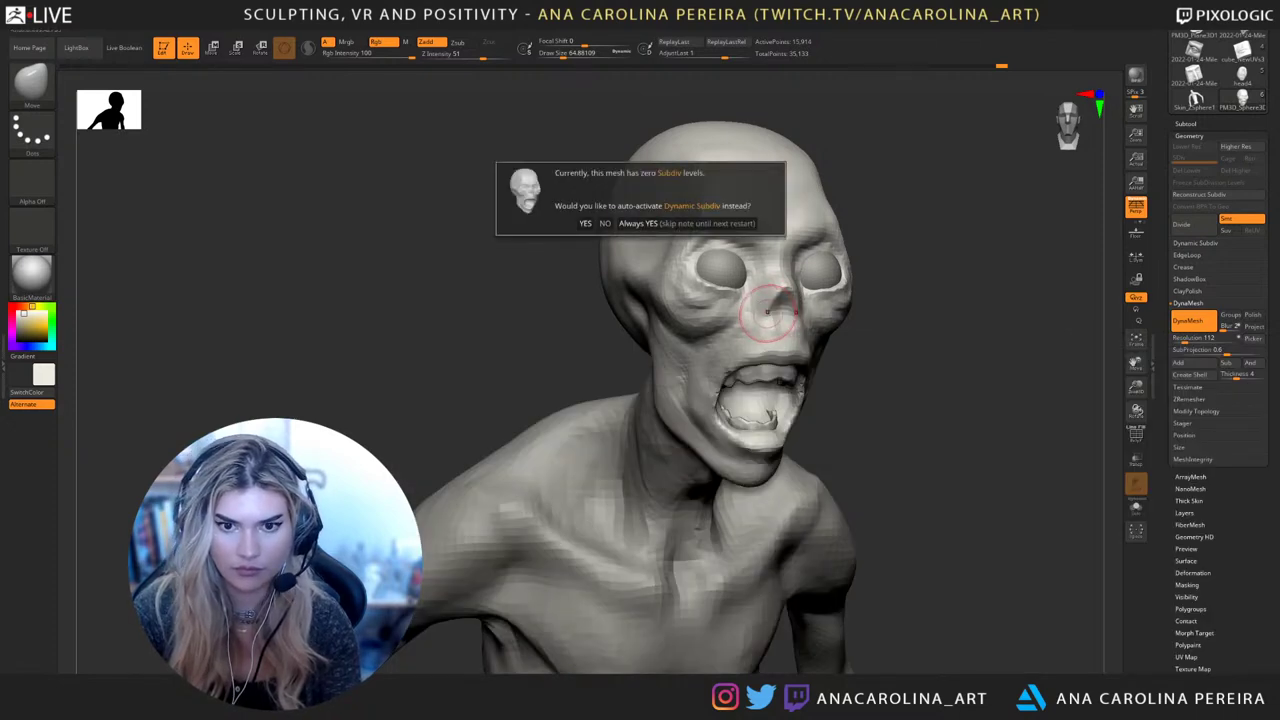
# Carve the nostrils and the creases beneath the nose with DamStandard at a draw size of about 65
pyautogui.press('b')
pyautogui.press('d')
pyautogui.press('s')
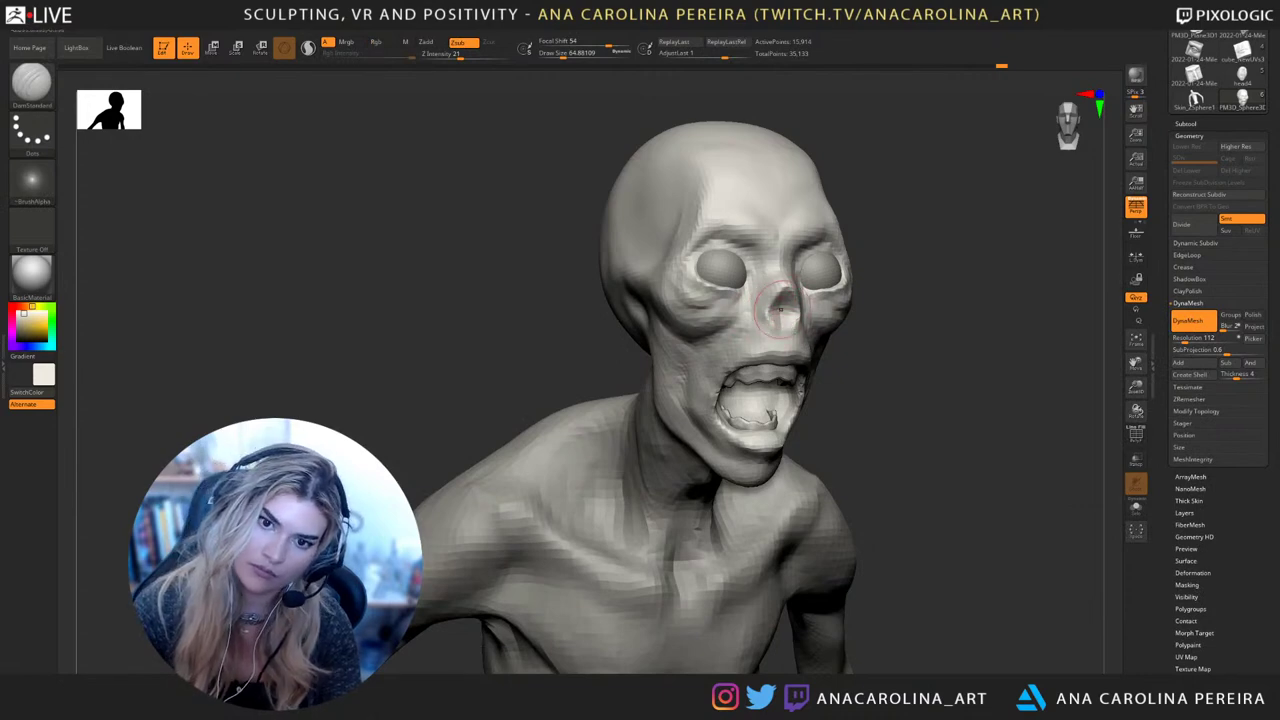
pyautogui.moveTo(776, 334); pyautogui.dragTo(788, 325)
pyautogui.moveTo(788, 325); pyautogui.dragTo(688, 328, button='right')
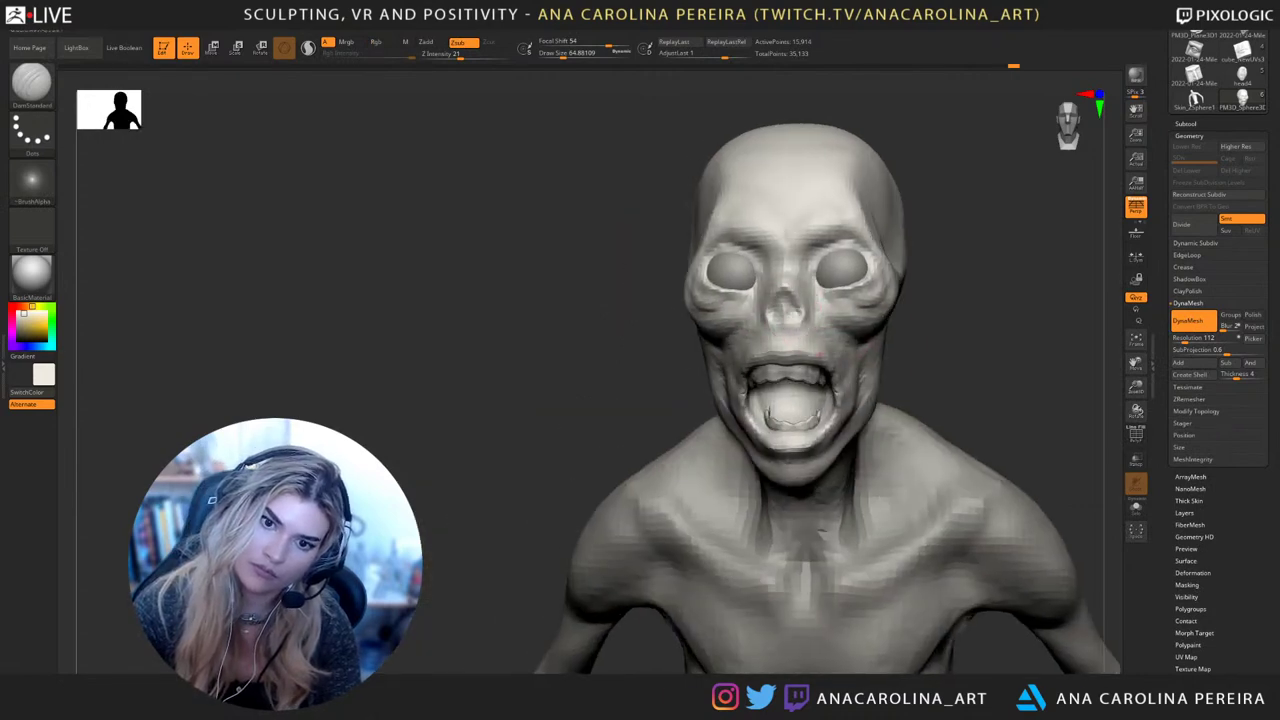
pyautogui.moveTo(798, 328)
pyautogui.mouseDown()
pyautogui.moveTo(790, 303)
pyautogui.moveTo(799, 324)
pyautogui.mouseUp()
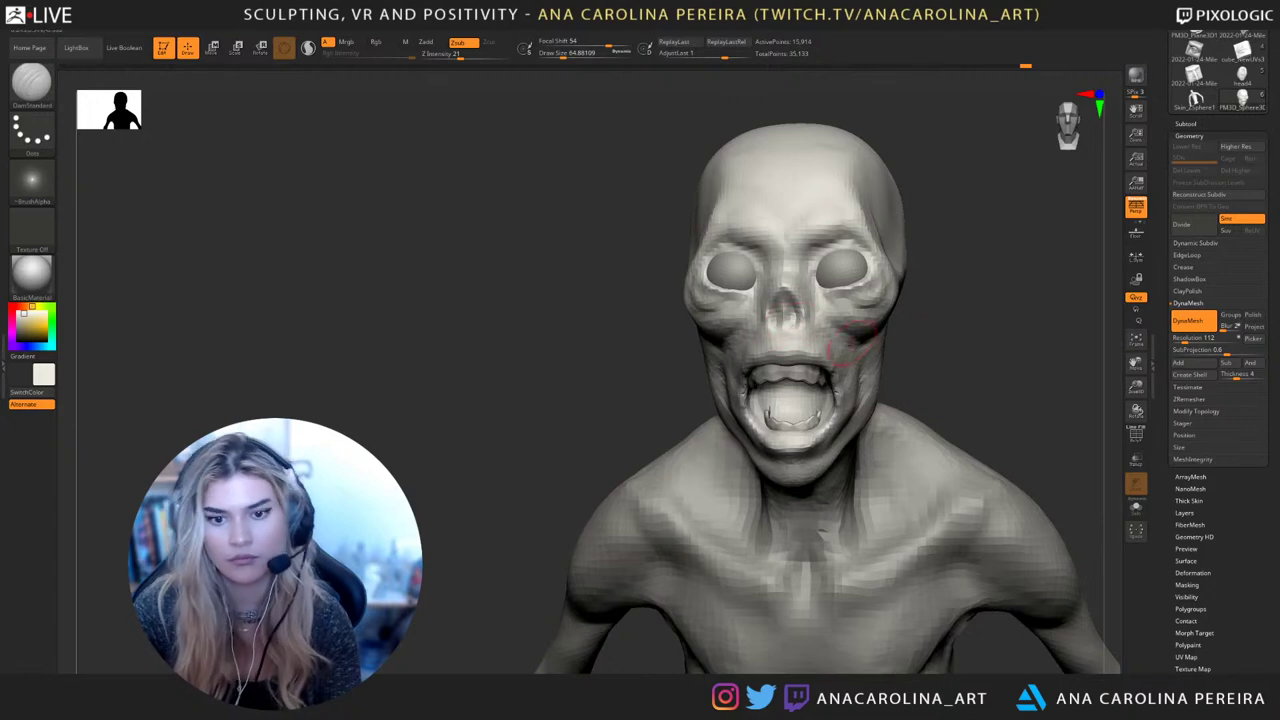
pyautogui.moveTo(848, 343)
pyautogui.mouseDown(button='right')
pyautogui.moveTo(790, 333)
pyautogui.moveTo(856, 284)
pyautogui.moveTo(893, 232)
pyautogui.mouseUp(button='right')
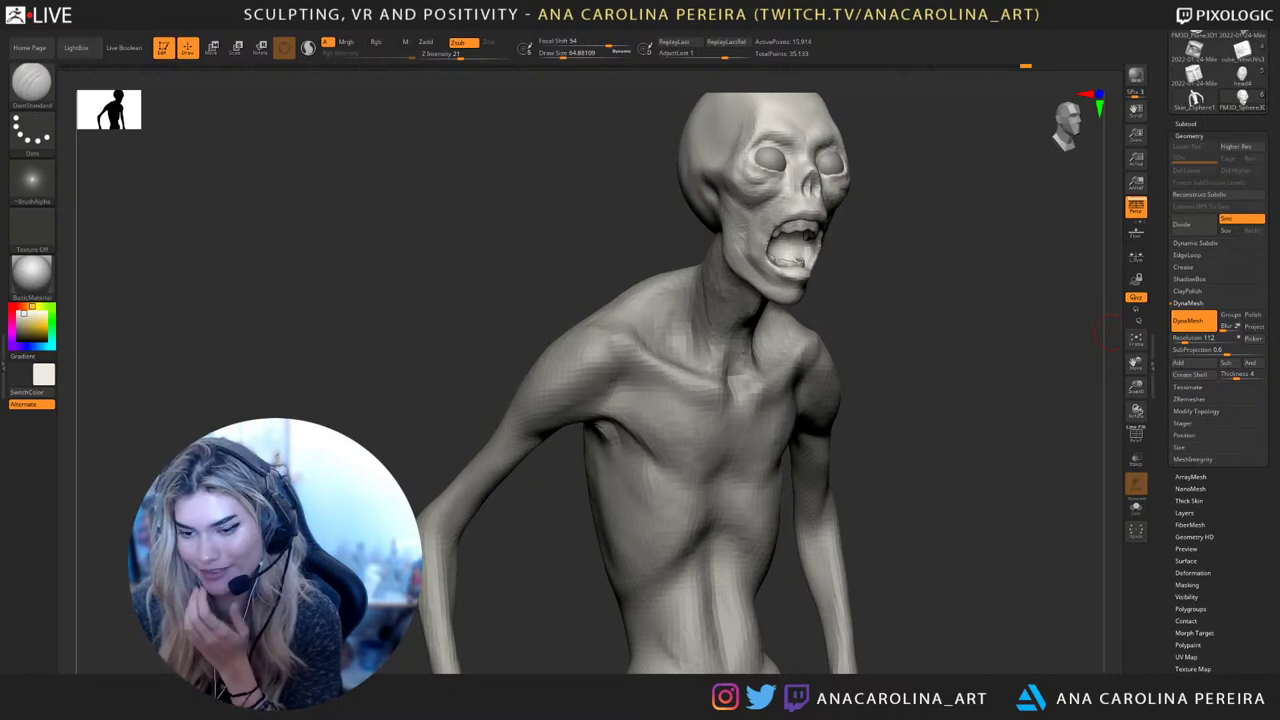
# Adjust the cheeks beside the mouth with the Move brush at a draw size of about 80 and undo the last change
pyautogui.moveTo(1108, 334)
pyautogui.mouseDown()
pyautogui.moveTo(1020, 577)
pyautogui.moveTo(884, 512)
pyautogui.moveTo(965, 400)
pyautogui.moveTo(865, 460)
pyautogui.moveTo(879, 259)
pyautogui.moveTo(737, 254)
pyautogui.moveTo(744, 274)
pyautogui.moveTo(712, 308)
pyautogui.mouseUp()
pyautogui.press('b')
pyautogui.press('m')
pyautogui.press('v')
pyautogui.press('s')
pyautogui.press('s')
pyautogui.moveTo(800, 318)
pyautogui.mouseDown()
pyautogui.moveTo(895, 326)
pyautogui.moveTo(762, 307)
pyautogui.mouseUp()
pyautogui.press('s')
pyautogui.moveTo(731, 306)
pyautogui.mouseDown()
pyautogui.moveTo(717, 304)
pyautogui.moveTo(820, 345)
pyautogui.mouseUp()
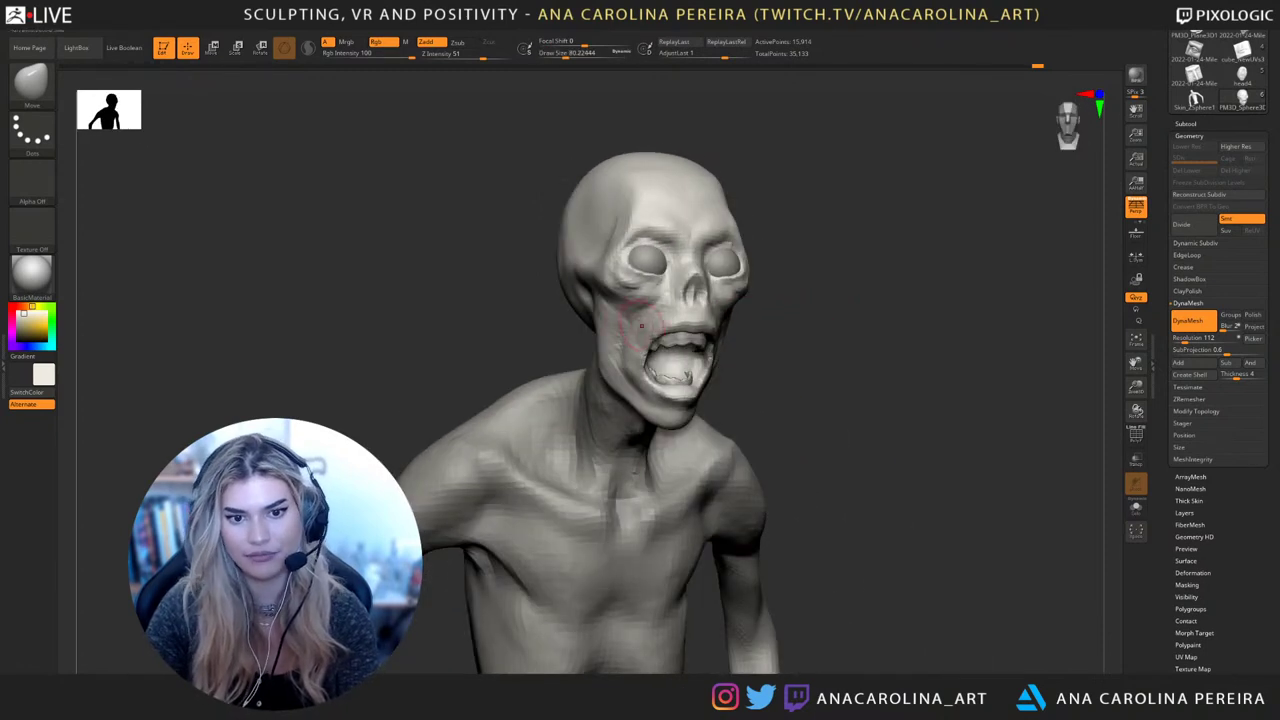
pyautogui.moveTo(640, 335); pyautogui.dragTo(752, 350)
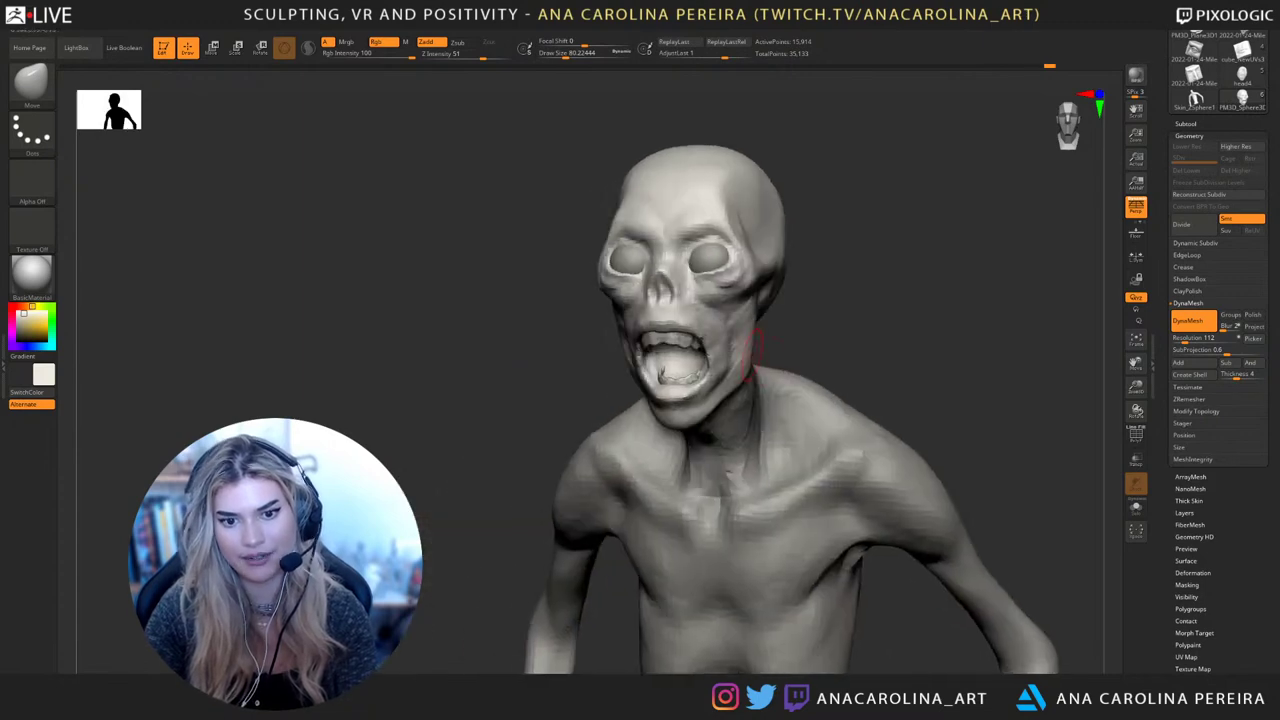
pyautogui.moveTo(715, 352)
pyautogui.mouseDown(button='right')
pyautogui.moveTo(826, 368)
pyautogui.moveTo(742, 345)
pyautogui.mouseUp(button='right')
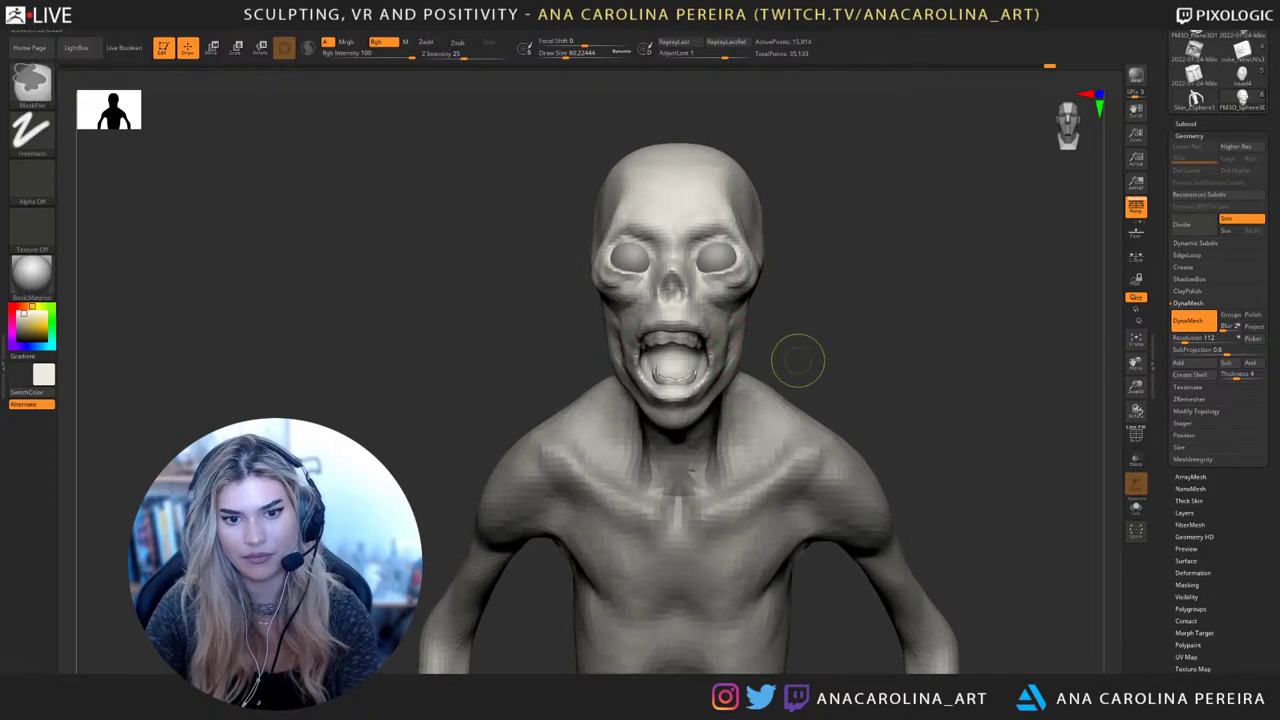
pyautogui.hotkey('ctrl', 'z')
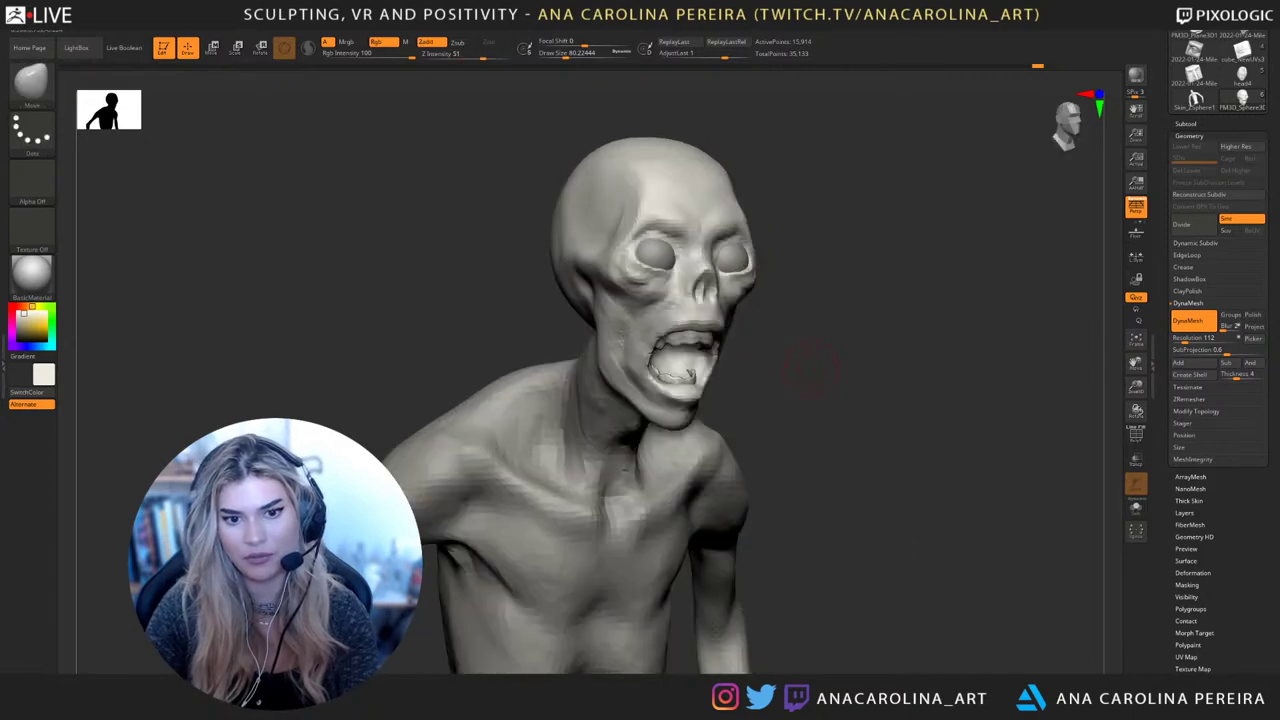
# Pull the jawline and chin into shape in profile with the Move brush at a draw size of about 80
pyautogui.moveTo(817, 368)
pyautogui.mouseDown(button='right')
pyautogui.moveTo(794, 371)
pyautogui.moveTo(789, 388)
pyautogui.moveTo(812, 320)
pyautogui.mouseUp(button='right')
pyautogui.moveTo(812, 319)
pyautogui.mouseDown()
pyautogui.moveTo(805, 334)
pyautogui.moveTo(815, 330)
pyautogui.moveTo(750, 326)
pyautogui.moveTo(806, 359)
pyautogui.mouseUp()
pyautogui.press('space')
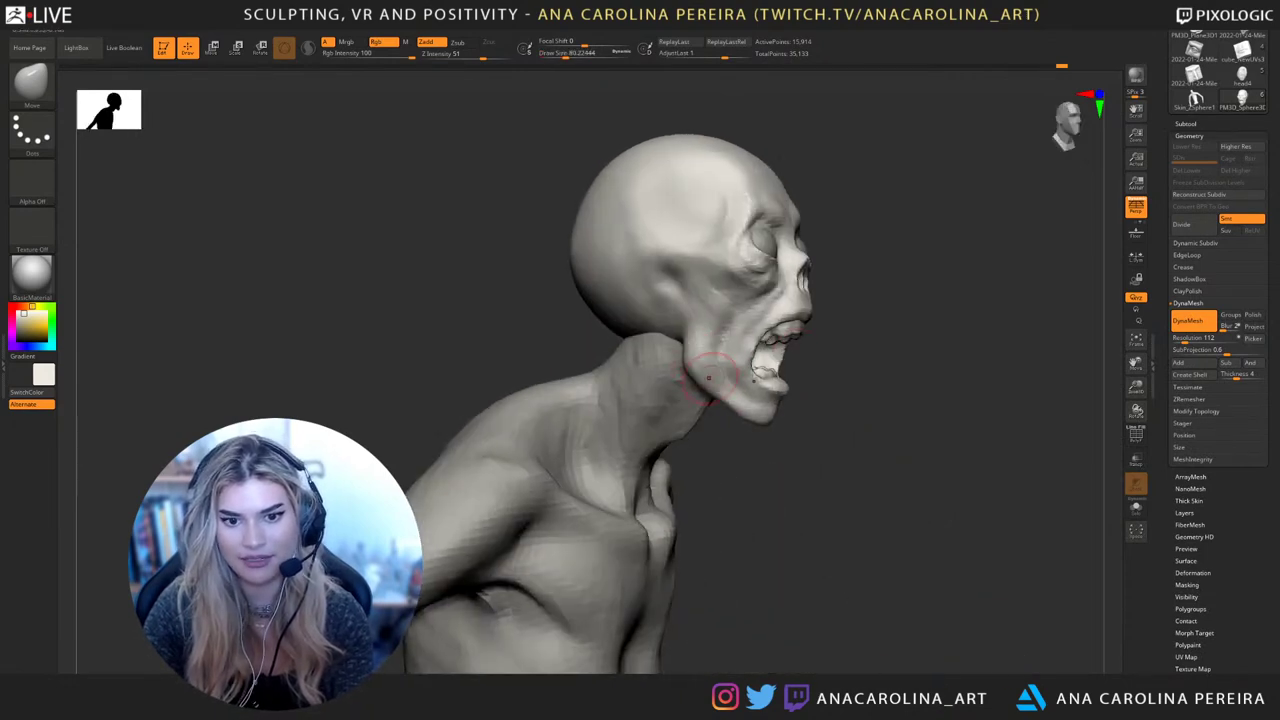
pyautogui.moveTo(748, 412); pyautogui.dragTo(718, 410)
pyautogui.moveTo(716, 402); pyautogui.dragTo(645, 392, button='right')
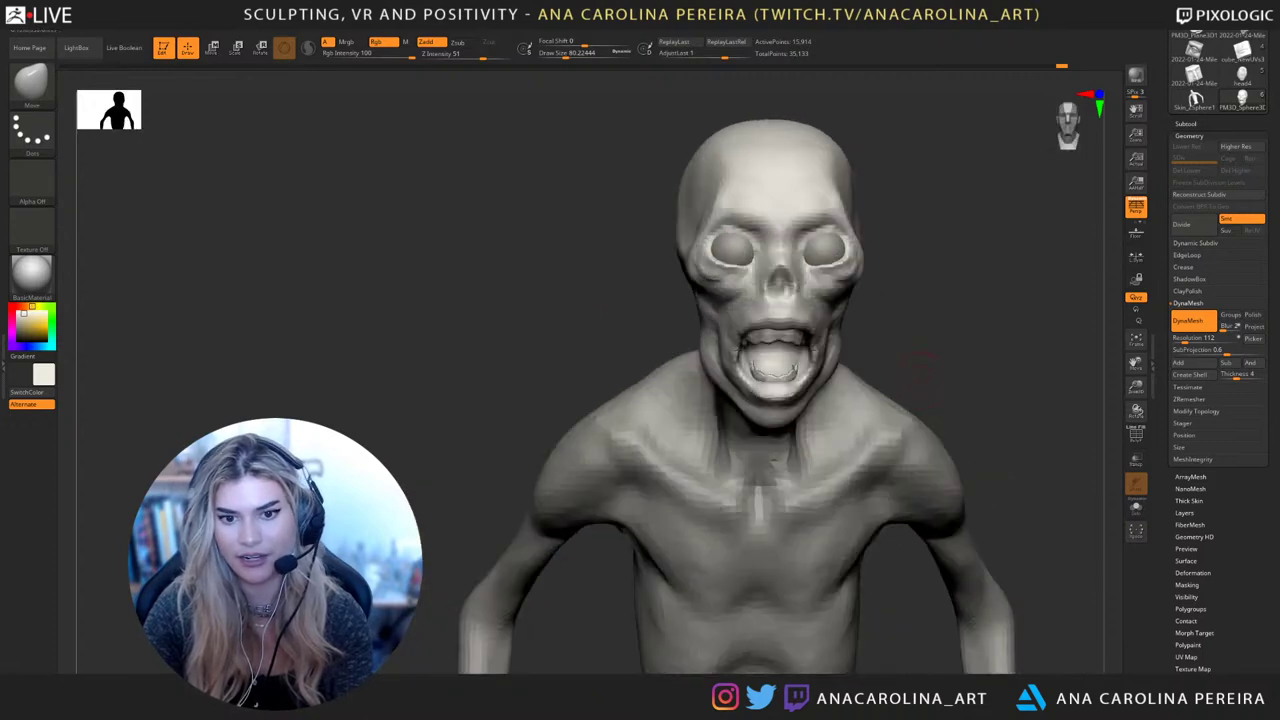
# Refine the width and corner of the jaw with the Move brush at a draw size of about 90
pyautogui.press(']')
pyautogui.press('space')
pyautogui.moveTo(790, 413); pyautogui.dragTo(784, 413)
pyautogui.moveTo(850, 405); pyautogui.dragTo(795, 400, button='right')
pyautogui.press('space')
pyautogui.moveTo(806, 398); pyautogui.dragTo(800, 398)
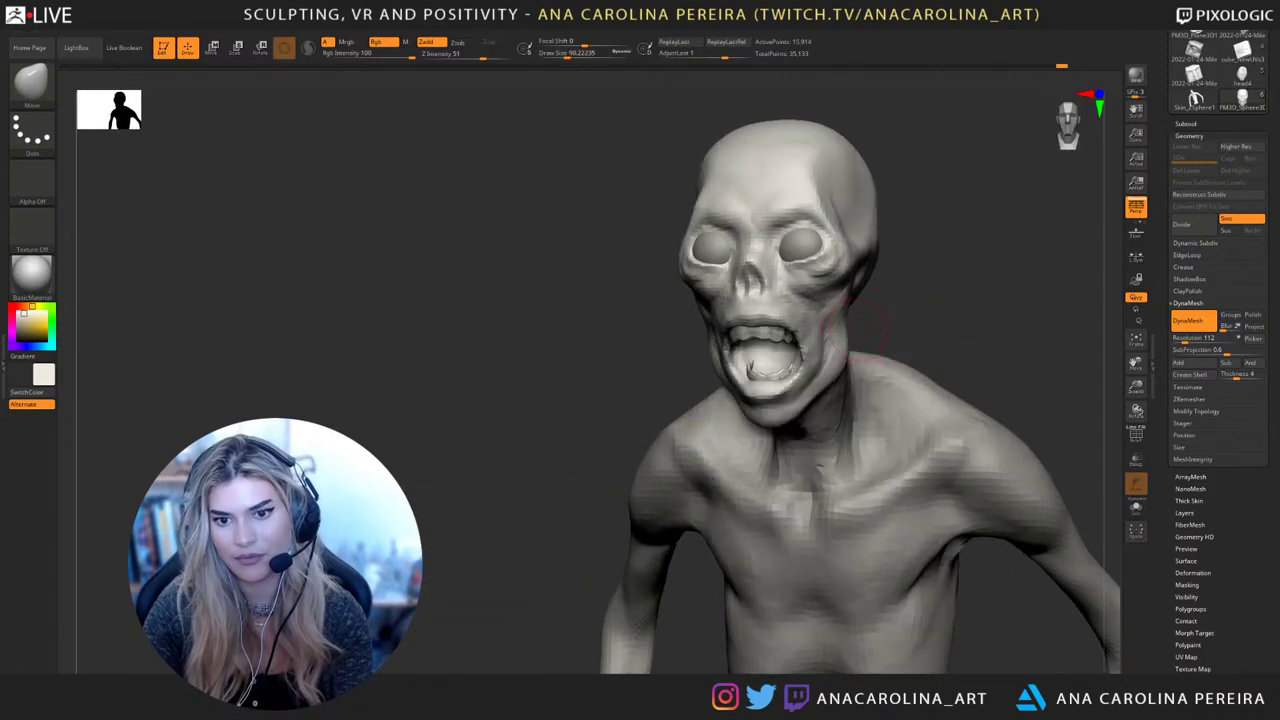
pyautogui.moveTo(806, 360)
pyautogui.mouseDown(button='right')
pyautogui.moveTo(864, 356)
pyautogui.moveTo(908, 326)
pyautogui.moveTo(975, 330)
pyautogui.mouseUp(button='right')
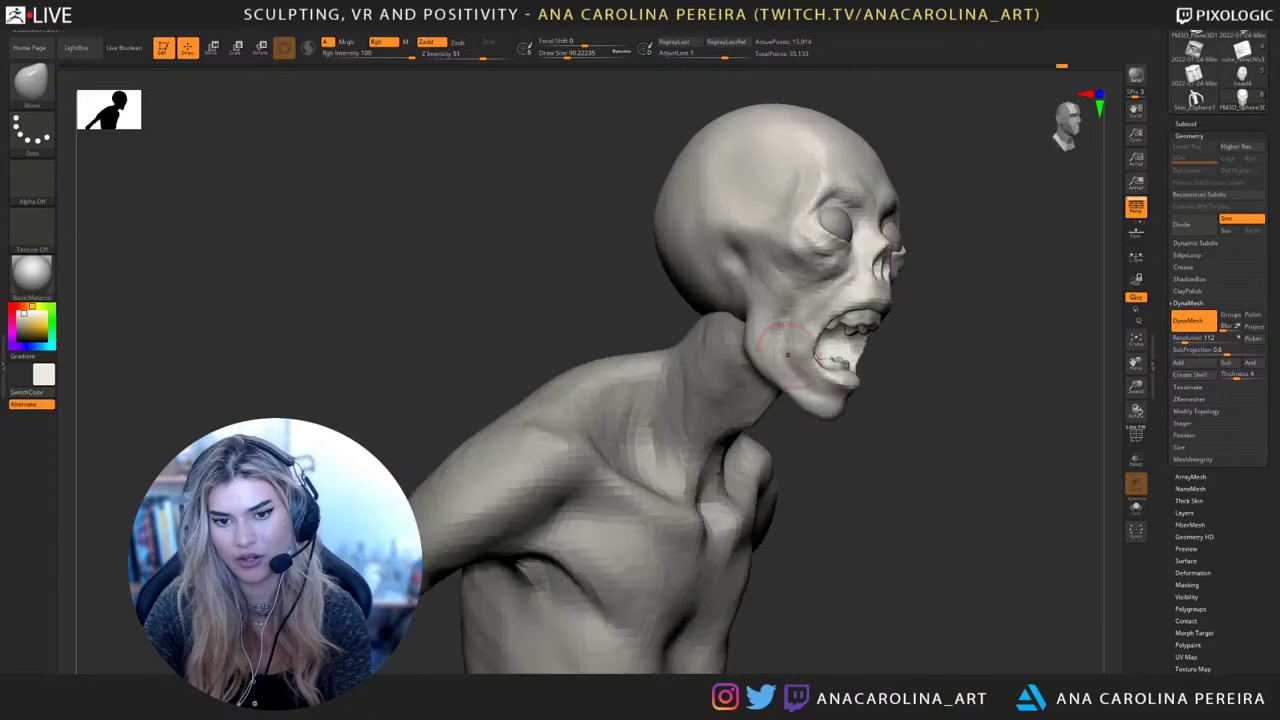
pyautogui.moveTo(764, 374)
pyautogui.mouseDown(button='right')
pyautogui.moveTo(640, 372)
pyautogui.moveTo(655, 372)
pyautogui.mouseUp(button='right')
pyautogui.moveTo(800, 400)
pyautogui.keyDown('ctrl'); pyautogui.mouseDown(button='right')
pyautogui.moveTo(797, 340)
pyautogui.moveTo(700, 311)
pyautogui.mouseUp(button='right'); pyautogui.keyUp('ctrl')
pyautogui.keyDown('ctrl'); pyautogui.moveTo(850, 320); pyautogui.dragTo(852, 365, button='right'); pyautogui.keyUp('ctrl')
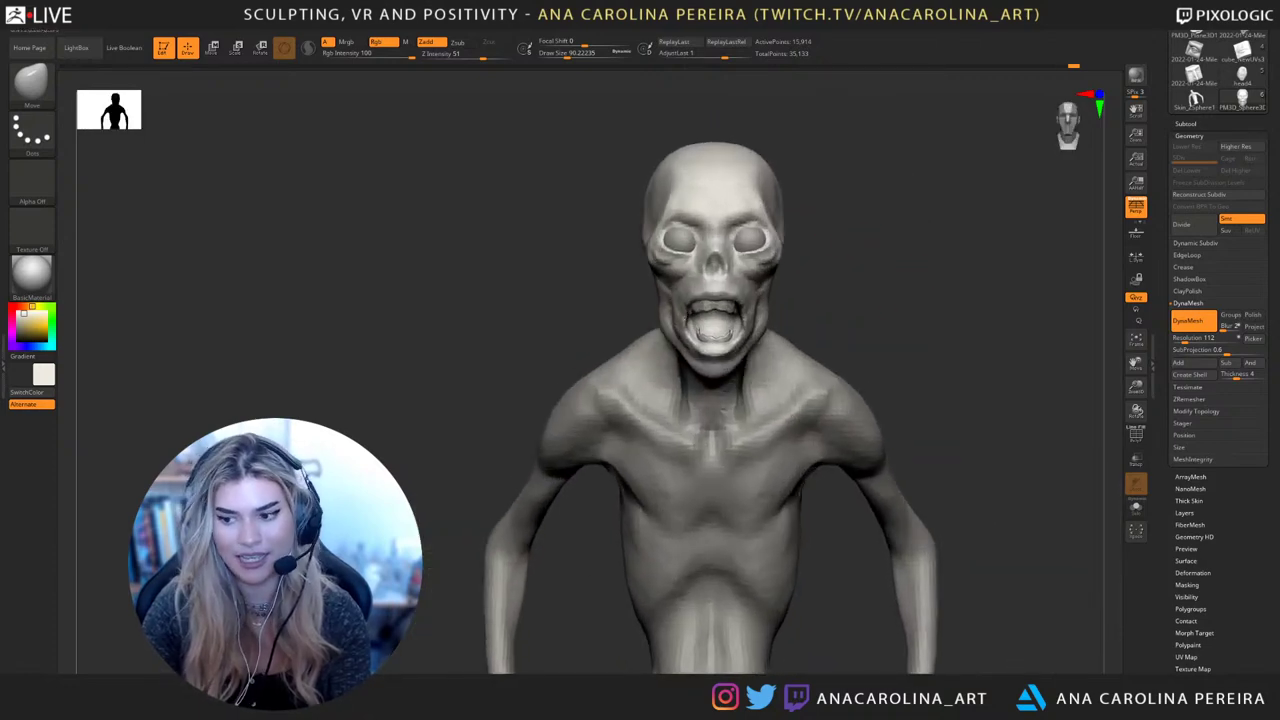
# Reshape the side and back of the skull with the Move brush, raising the draw size to about 202
pyautogui.moveTo(880, 300); pyautogui.dragTo(780, 270, button='right')
pyautogui.moveTo(830, 235)
pyautogui.keyDown('ctrl'); pyautogui.mouseDown(button='right')
pyautogui.moveTo(835, 280)
pyautogui.moveTo(905, 265)
pyautogui.moveTo(832, 258)
pyautogui.mouseUp(button='right'); pyautogui.keyUp('ctrl')
pyautogui.moveTo(751, 252); pyautogui.dragTo(718, 264, button='right')
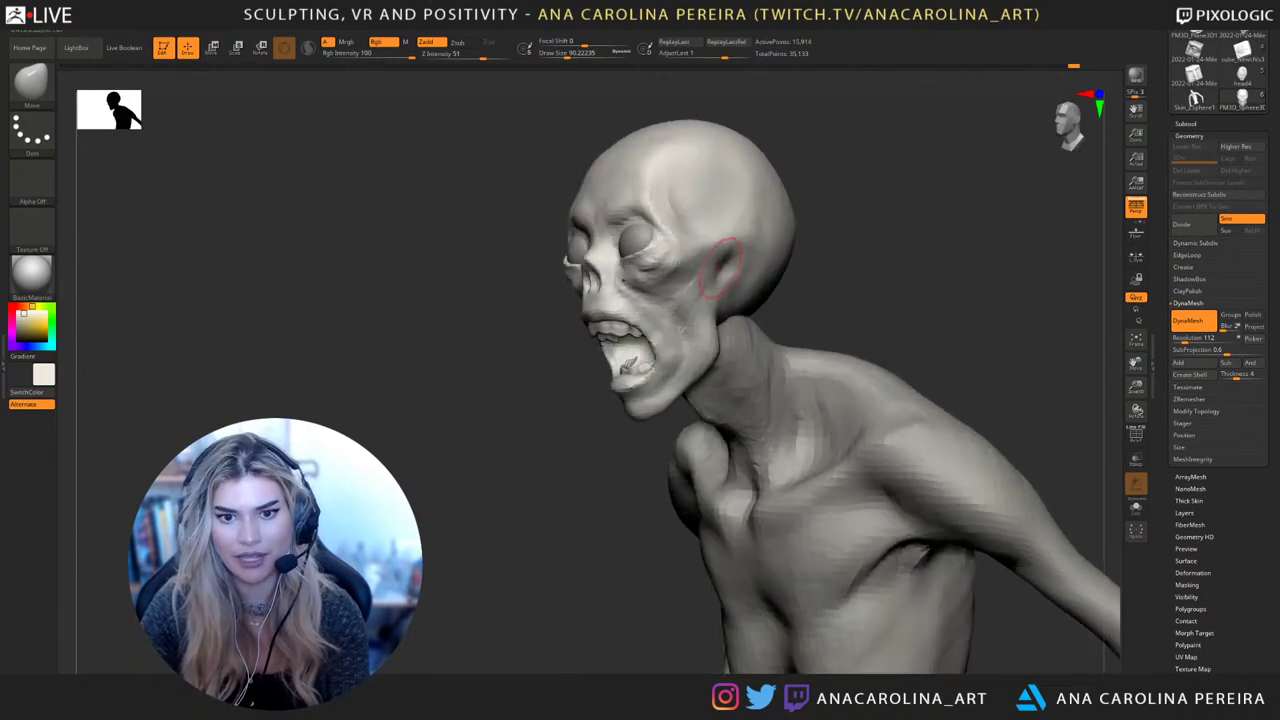
pyautogui.moveTo(845, 285); pyautogui.dragTo(772, 292, button='right')
pyautogui.press('space')
pyautogui.moveTo(772, 292)
pyautogui.mouseDown()
pyautogui.moveTo(748, 312)
pyautogui.moveTo(788, 317)
pyautogui.moveTo(779, 305)
pyautogui.moveTo(797, 301)
pyautogui.mouseUp()
pyautogui.press('space')
pyautogui.moveTo(800, 302); pyautogui.dragTo(930, 308, button='right')
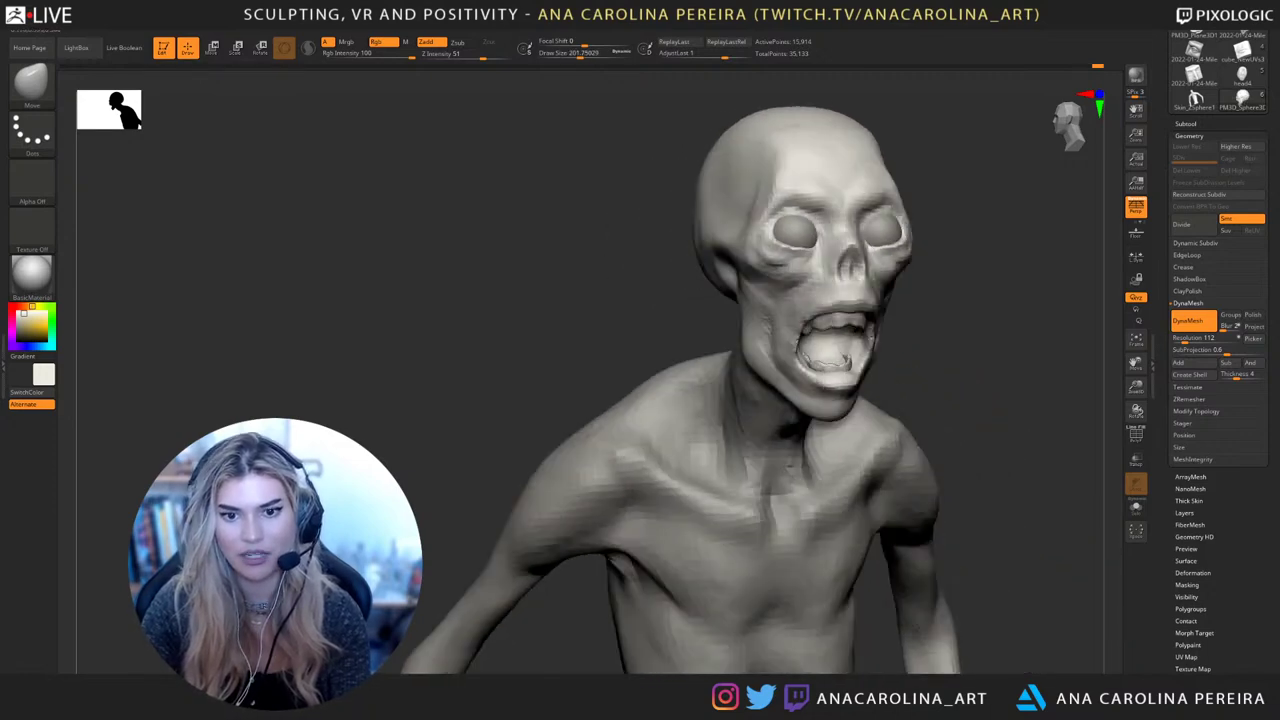
pyautogui.moveTo(930, 308)
pyautogui.mouseDown()
pyautogui.moveTo(1035, 314)
pyautogui.moveTo(897, 332)
pyautogui.moveTo(862, 308)
pyautogui.moveTo(795, 308)
pyautogui.mouseUp()
# Build up the forehead and temples with ClayBuildup at a draw size of about 116, reduced to about 108
pyautogui.press('b')
pyautogui.press('c')
pyautogui.press('b')
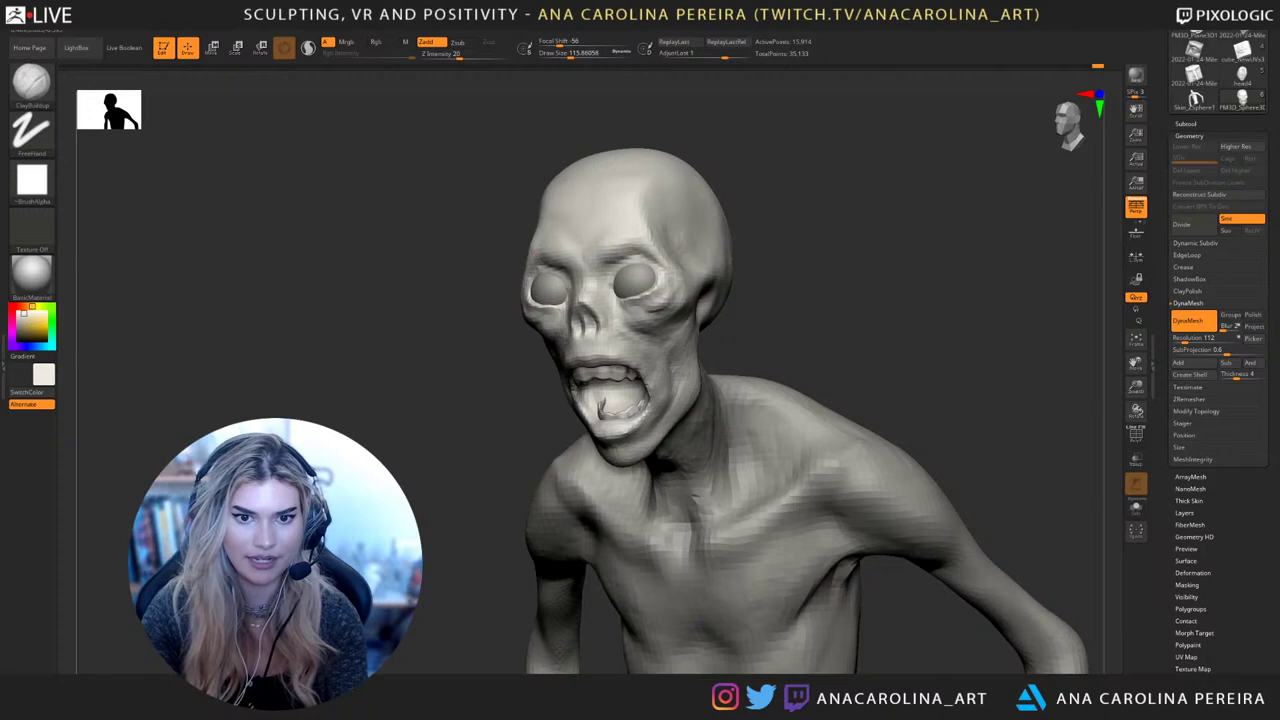
pyautogui.moveTo(770, 240); pyautogui.dragTo(900, 252, button='right')
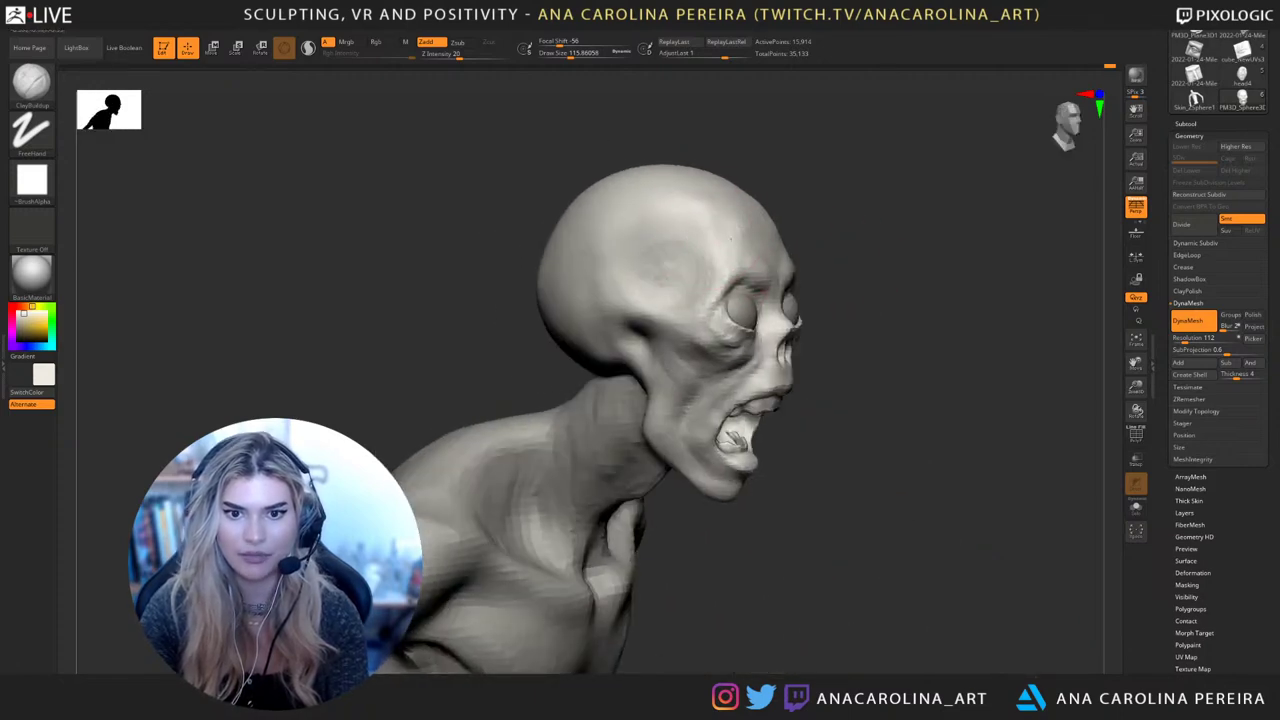
pyautogui.moveTo(1020, 230)
pyautogui.mouseDown()
pyautogui.moveTo(908, 206)
pyautogui.moveTo(860, 225)
pyautogui.mouseUp()
pyautogui.moveTo(850, 240)
pyautogui.mouseDown(button='right')
pyautogui.moveTo(914, 234)
pyautogui.moveTo(835, 255)
pyautogui.mouseUp(button='right')
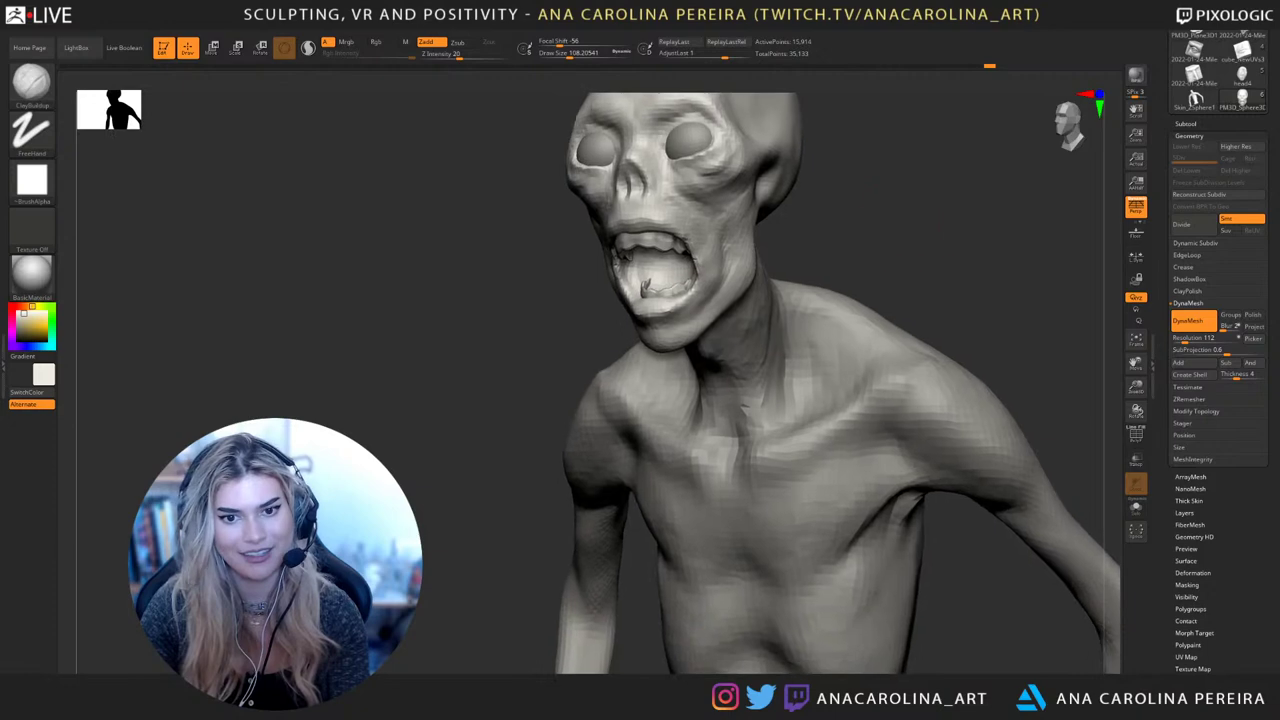
# Build up the skin around the mouth corners and along the jaw with ClayBuildup at a draw size of about 51
pyautogui.press('space')
pyautogui.moveTo(754, 280); pyautogui.dragTo(738, 278)
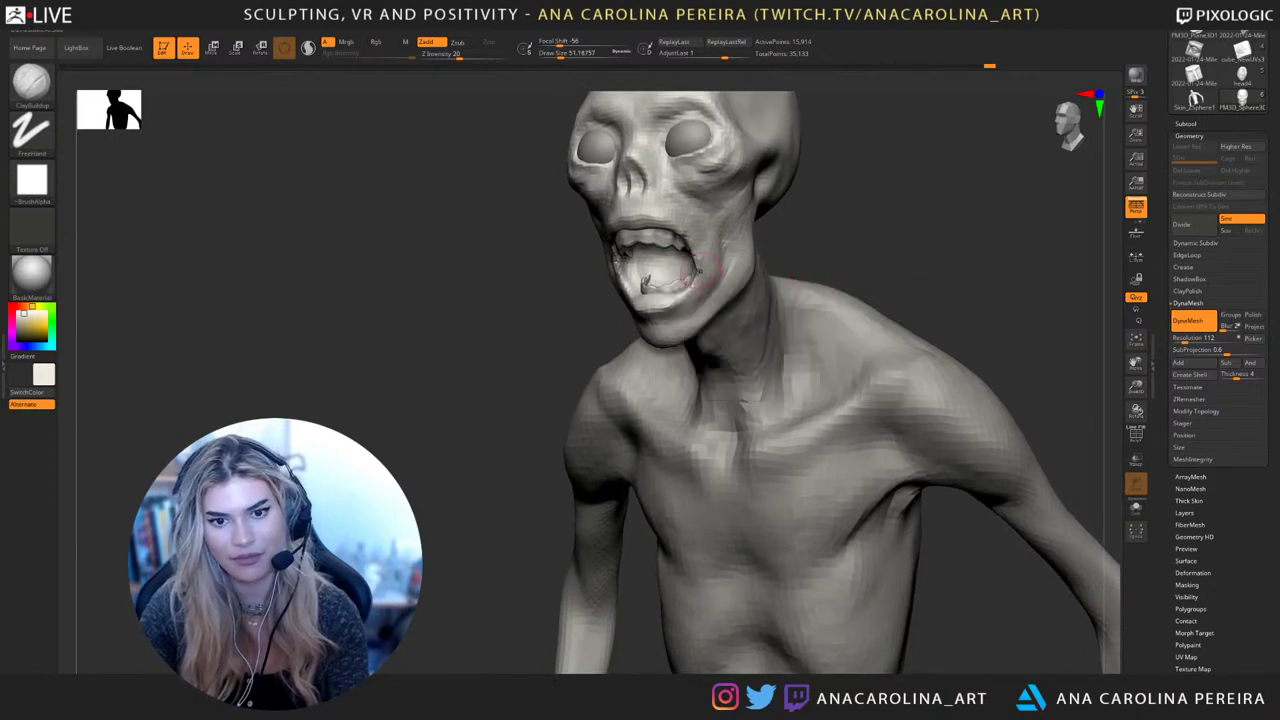
pyautogui.moveTo(798, 287); pyautogui.dragTo(735, 325, button='right')
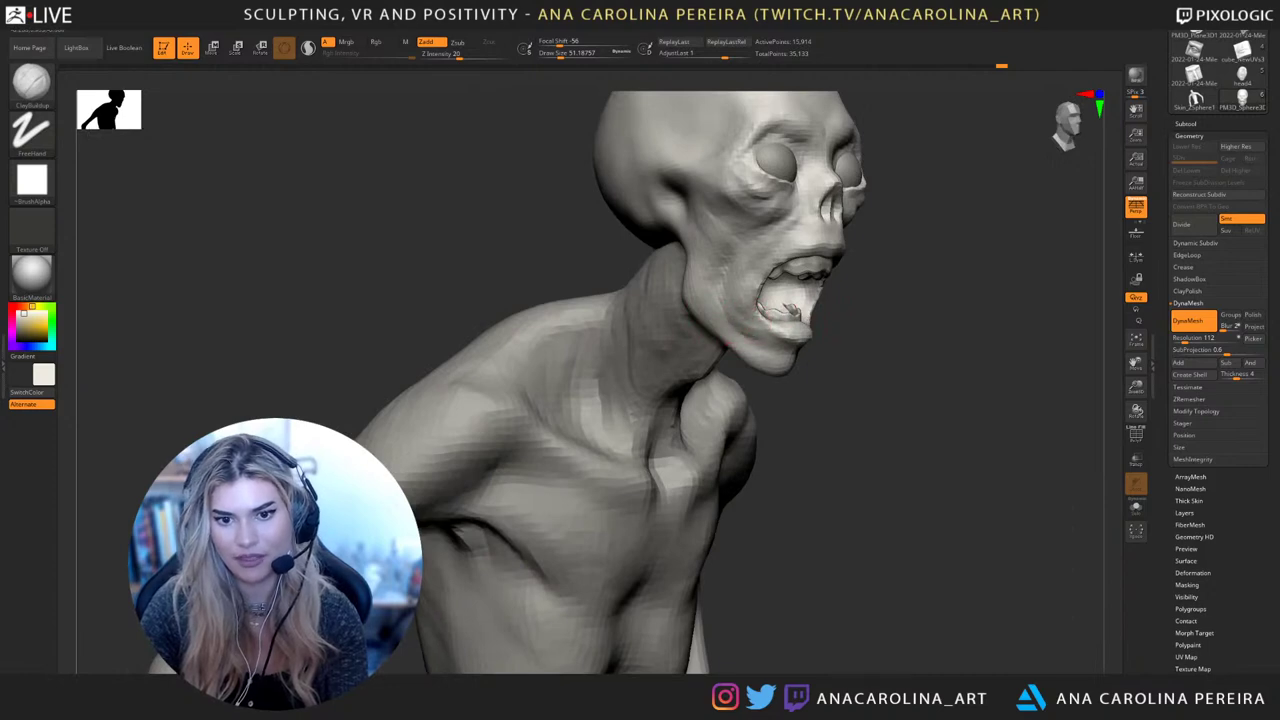
pyautogui.moveTo(820, 358)
pyautogui.mouseDown(button='right')
pyautogui.moveTo(782, 330)
pyautogui.moveTo(853, 340)
pyautogui.mouseUp(button='right')
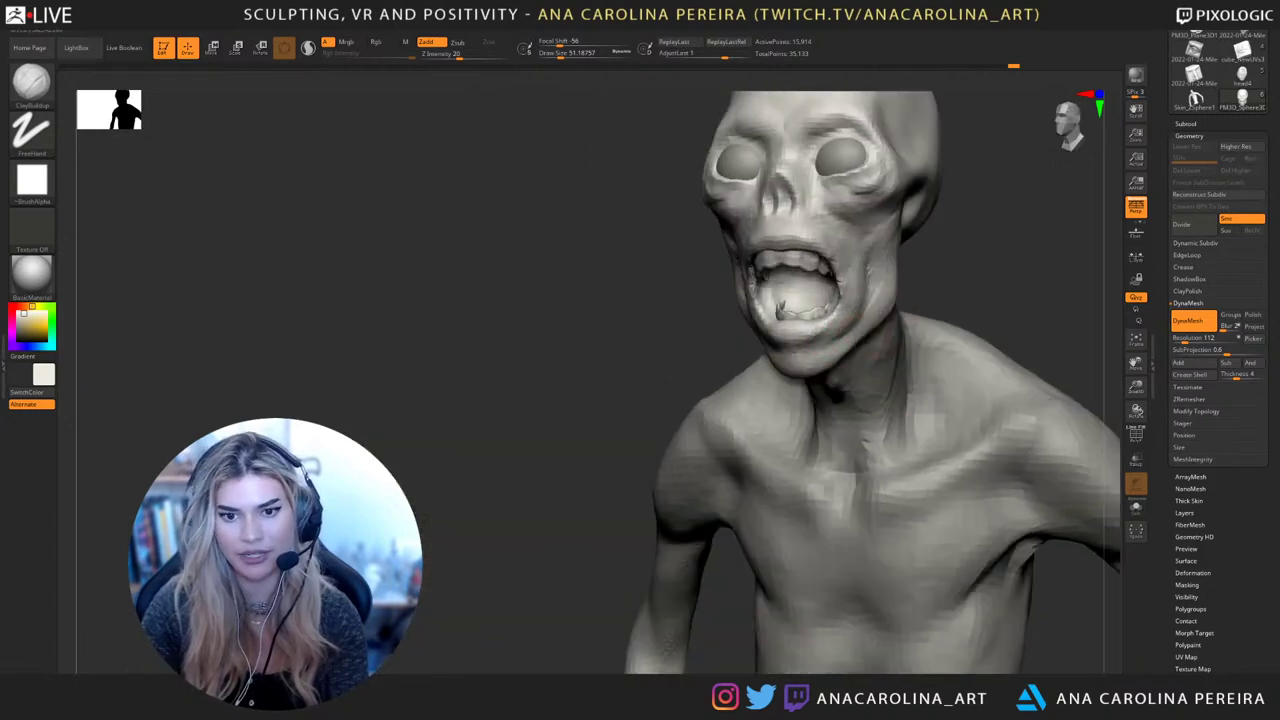
pyautogui.moveTo(880, 298)
pyautogui.mouseDown(button='right')
pyautogui.moveTo(935, 304)
pyautogui.moveTo(951, 325)
pyautogui.moveTo(960, 290)
pyautogui.moveTo(908, 296)
pyautogui.moveTo(893, 335)
pyautogui.mouseUp(button='right')
# Carve the edge beneath the jaw and the neck with DamStandard at a draw size of about 74
pyautogui.press('b')
pyautogui.press('d')
pyautogui.press('s')
pyautogui.press('space')
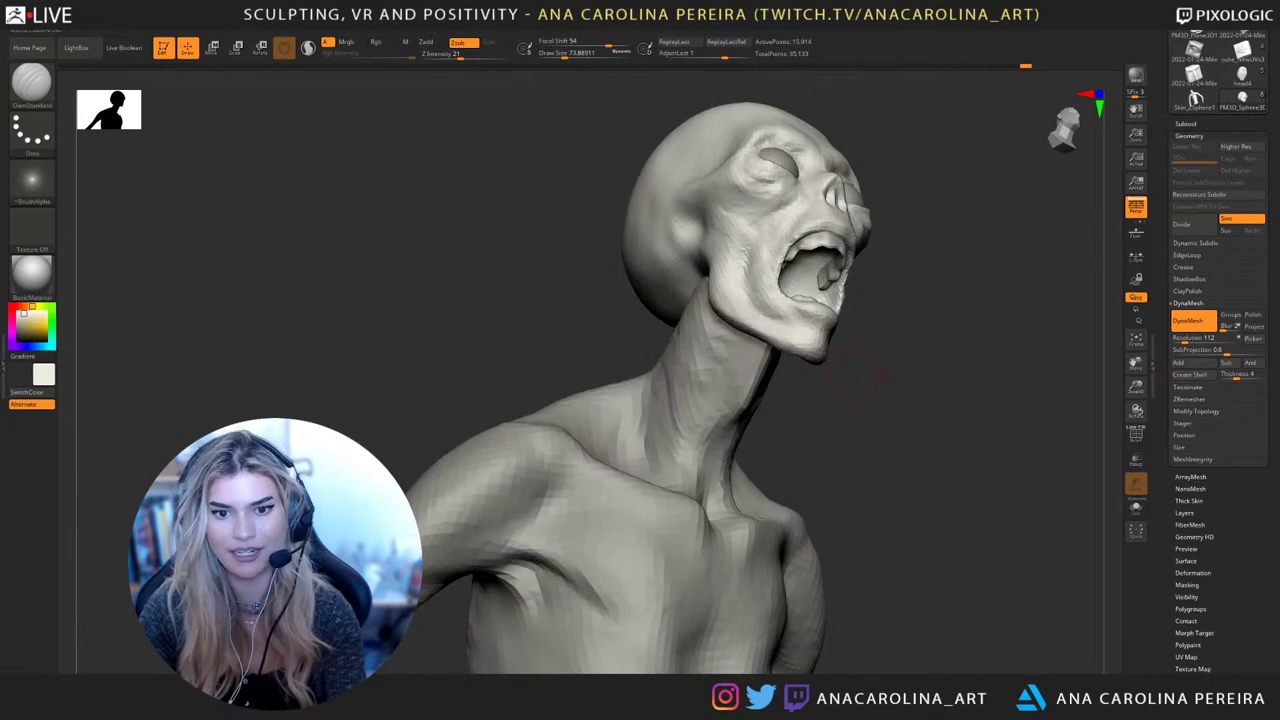
pyautogui.moveTo(852, 373); pyautogui.dragTo(770, 336, button='right')
pyautogui.moveTo(862, 378)
pyautogui.mouseDown(button='right')
pyautogui.moveTo(880, 262)
pyautogui.moveTo(850, 292)
pyautogui.mouseUp(button='right')
# Build up the underside of the chin and jaw with ClayBuildup at draw sizes of about 55 to 80 and smooth it
pyautogui.press('b')
pyautogui.press('c')
pyautogui.press('b')
pyautogui.press('space')
pyautogui.moveTo(880, 292); pyautogui.dragTo(858, 292)
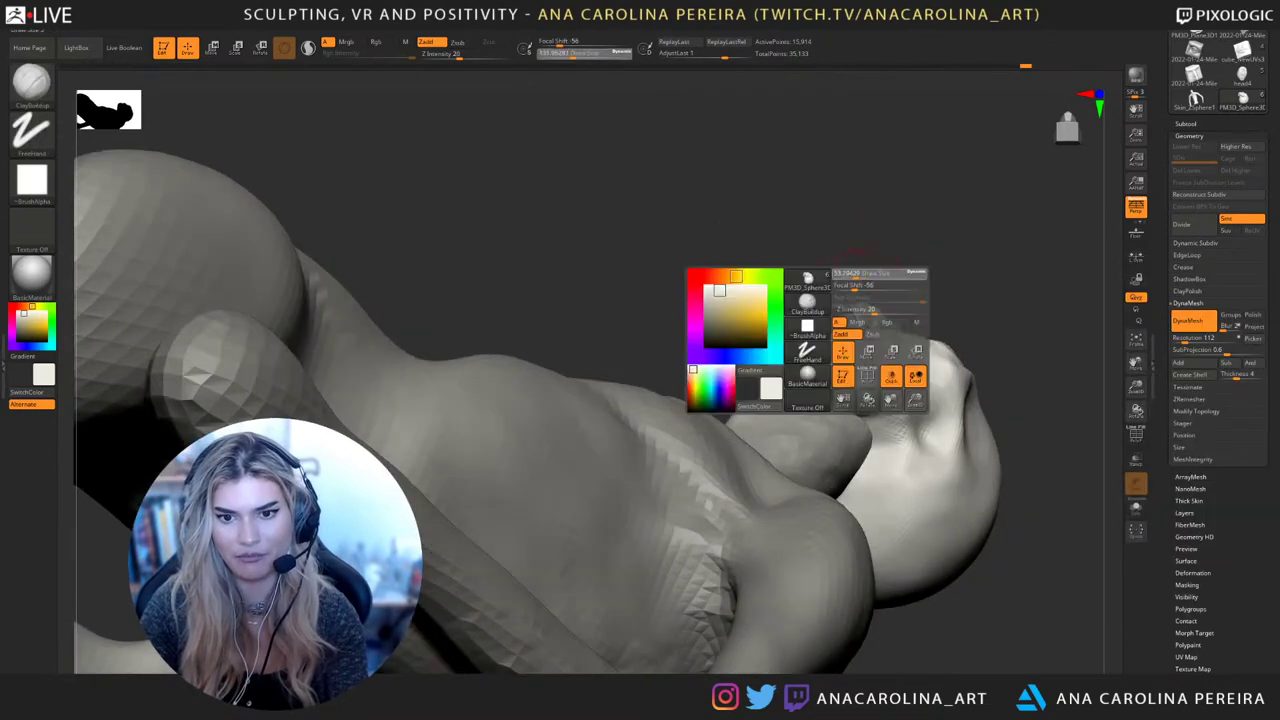
pyautogui.moveTo(850, 300)
pyautogui.mouseDown(button='right')
pyautogui.moveTo(812, 335)
pyautogui.moveTo(752, 312)
pyautogui.mouseUp(button='right')
pyautogui.press('space')
pyautogui.press(']')
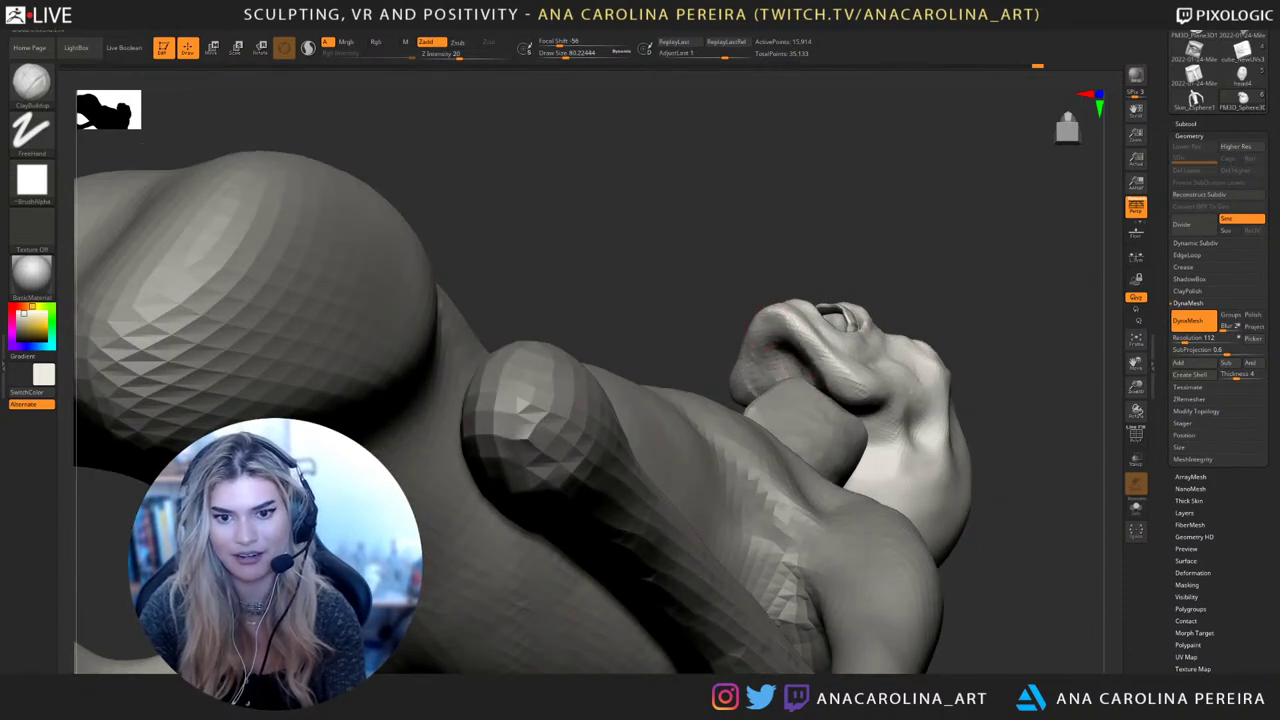
pyautogui.moveTo(776, 330)
pyautogui.mouseDown(button='right')
pyautogui.moveTo(820, 310)
pyautogui.moveTo(920, 330)
pyautogui.moveTo(885, 392)
pyautogui.mouseUp(button='right')
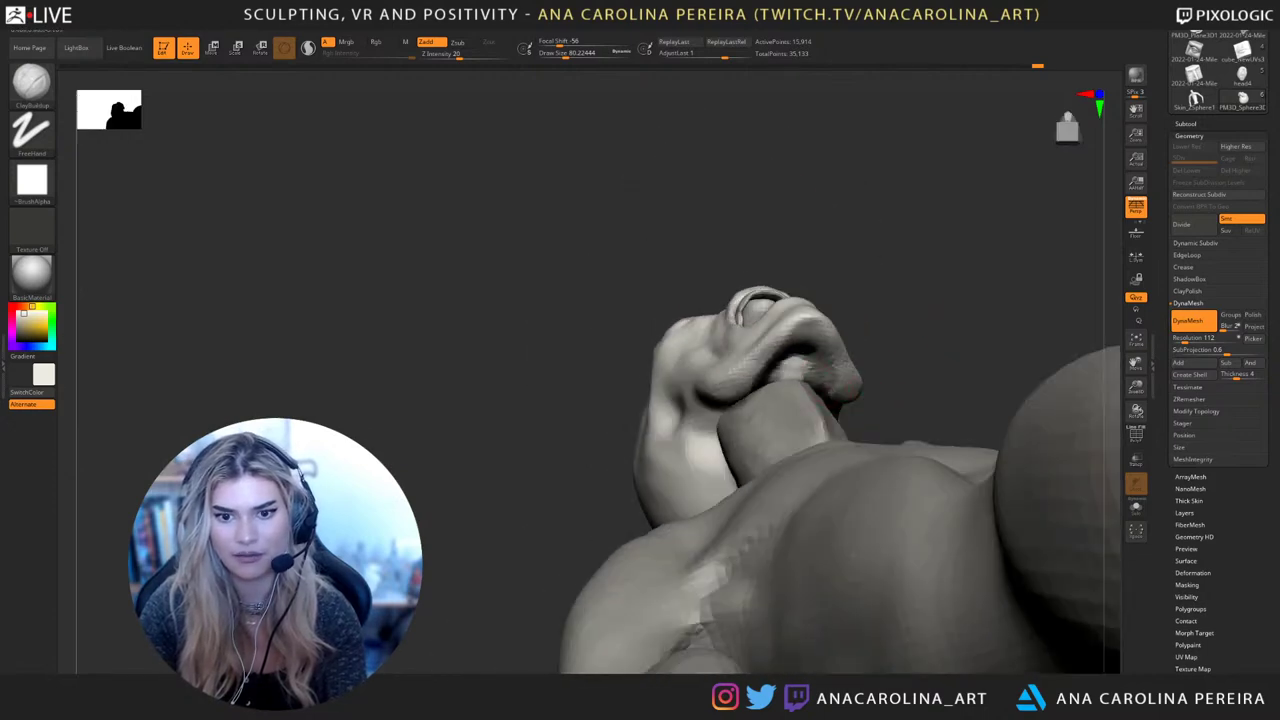
pyautogui.keyDown('shift'); pyautogui.moveTo(812, 386); pyautogui.dragTo(800, 375); pyautogui.keyUp('shift')
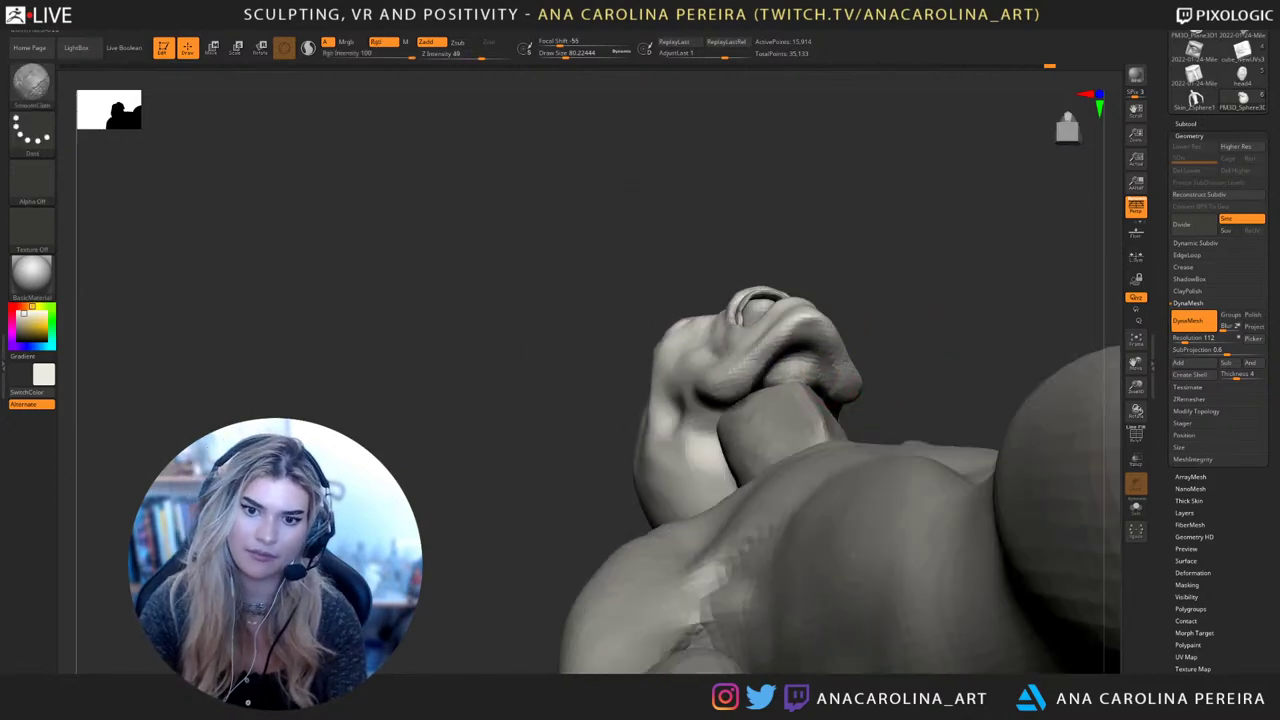
pyautogui.moveTo(800, 375)
pyautogui.mouseDown(button='right')
pyautogui.moveTo(785, 425)
pyautogui.moveTo(805, 370)
pyautogui.moveTo(805, 424)
pyautogui.moveTo(830, 370)
pyautogui.moveTo(950, 333)
pyautogui.moveTo(960, 415)
pyautogui.mouseUp(button='right')
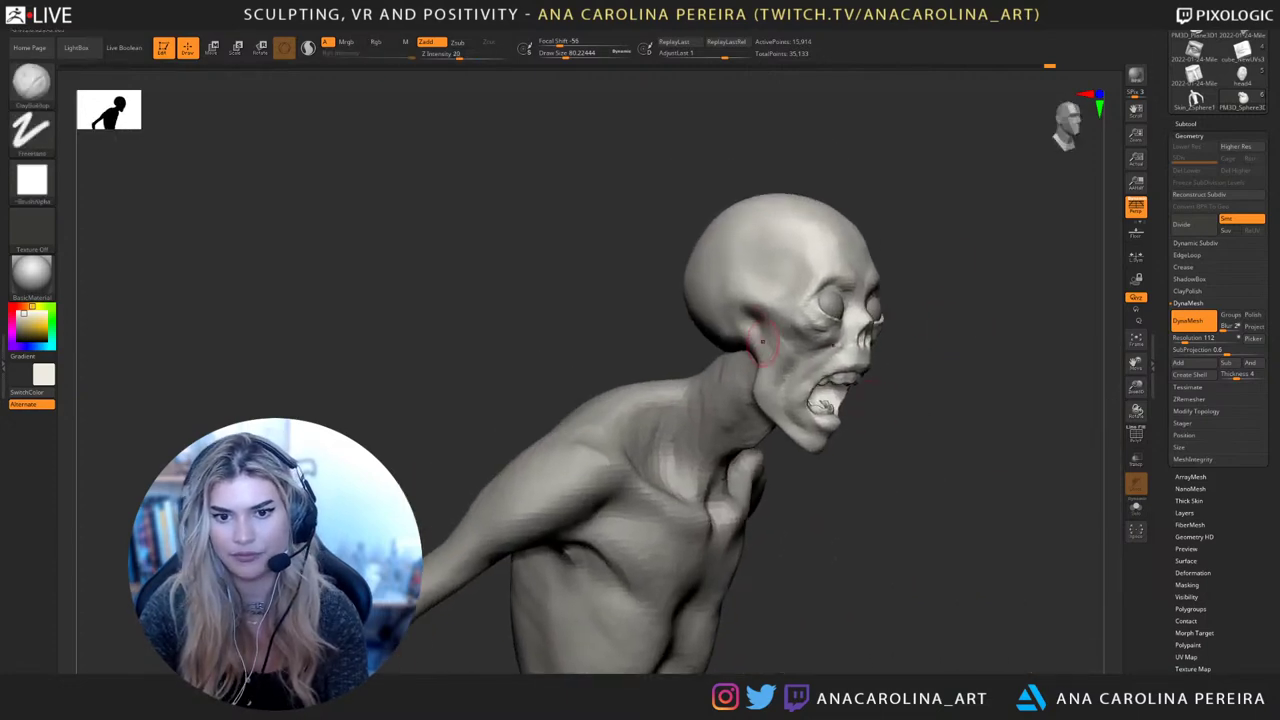
# Build up the neck below the skull and jaw with ClayBuildup at a draw size of about 262, reduced to about 167
pyautogui.press('space')
pyautogui.moveTo(700, 318); pyautogui.dragTo(714, 318)
pyautogui.press('space')
pyautogui.moveTo(684, 326); pyautogui.dragTo(704, 326, button='right')
pyautogui.press('space')
pyautogui.moveTo(704, 326); pyautogui.dragTo(716, 326)
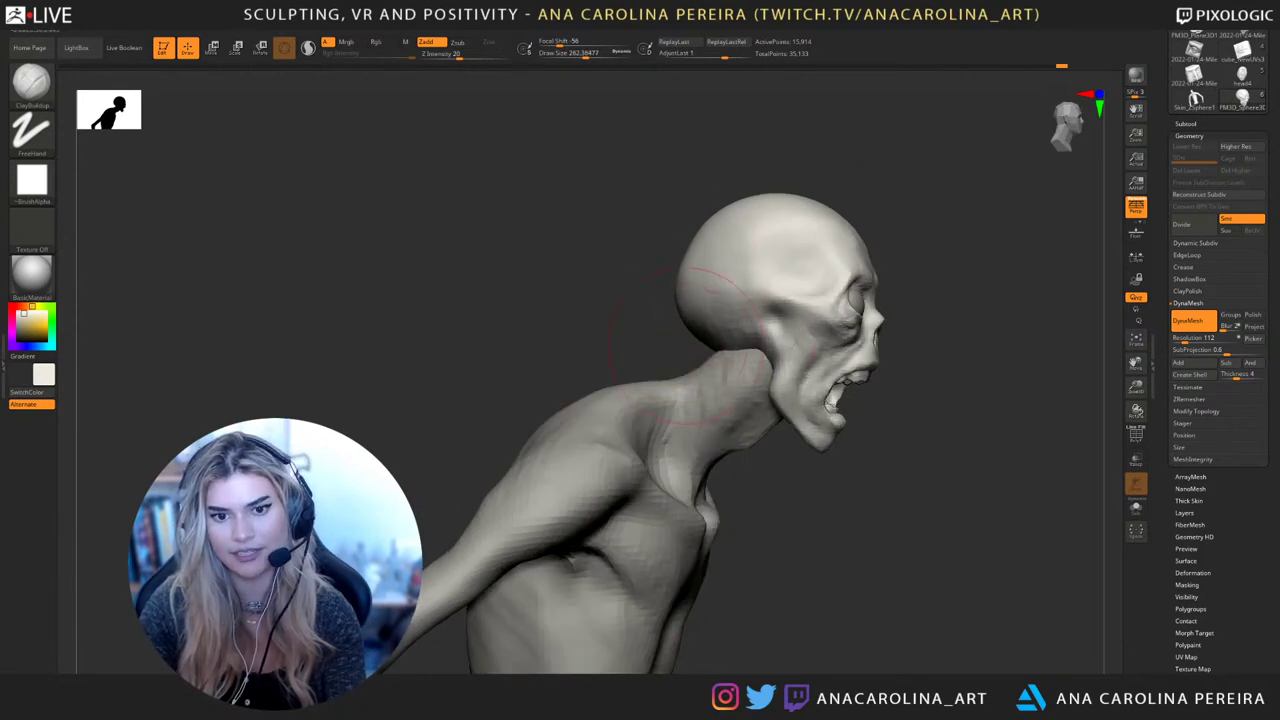
pyautogui.moveTo(688, 346); pyautogui.dragTo(745, 338, button='right')
pyautogui.moveTo(840, 390); pyautogui.dragTo(788, 388, button='right')
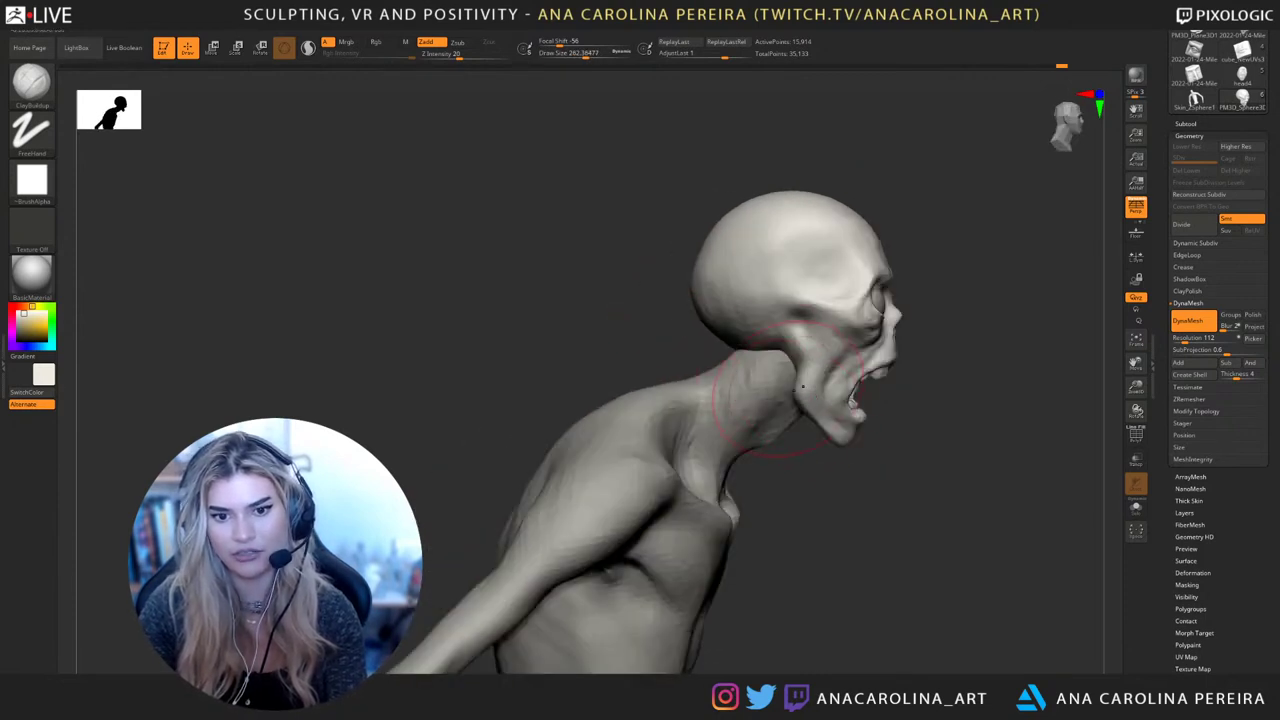
pyautogui.press('space')
pyautogui.moveTo(700, 434); pyautogui.dragTo(686, 434)
pyautogui.moveTo(900, 430)
pyautogui.mouseDown(button='right')
pyautogui.moveTo(785, 432)
pyautogui.moveTo(922, 349)
pyautogui.mouseUp(button='right')
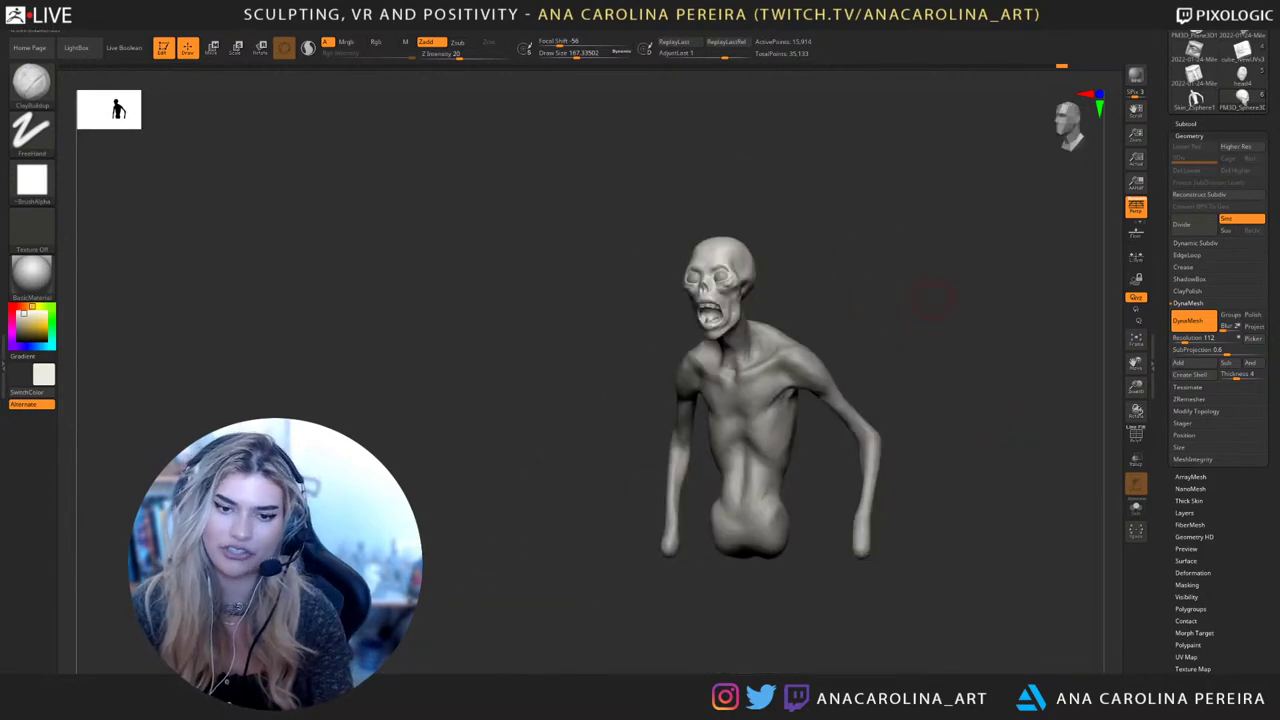
# Inspect the head, jaw, neck and shoulders from the front, three-quarter and side views
pyautogui.moveTo(938, 297)
pyautogui.mouseDown(button='right')
pyautogui.moveTo(1003, 290)
pyautogui.moveTo(1010, 435)
pyautogui.mouseUp(button='right')
pyautogui.moveTo(957, 335)
pyautogui.mouseDown(button='right')
pyautogui.moveTo(978, 342)
pyautogui.moveTo(971, 371)
pyautogui.mouseUp(button='right')
pyautogui.press('b')
pyautogui.press('m')
pyautogui.press('v')
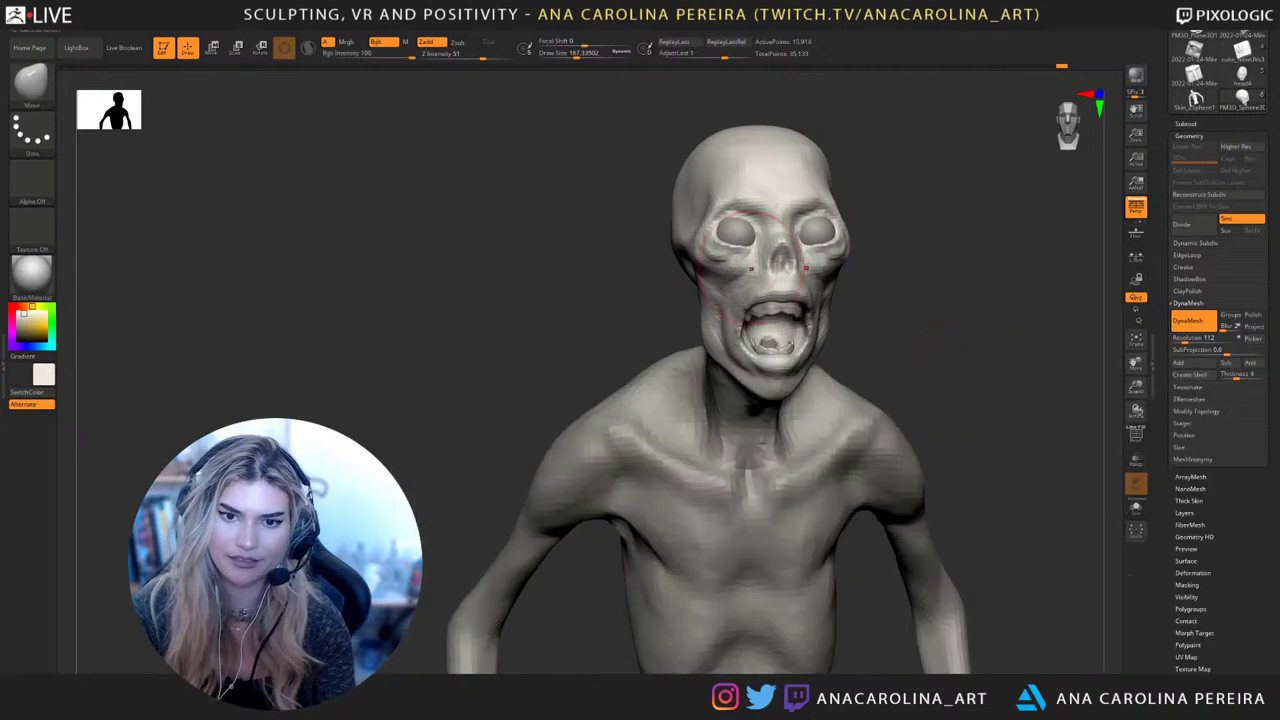
pyautogui.press('space')
pyautogui.moveTo(748, 251); pyautogui.dragTo(735, 250)
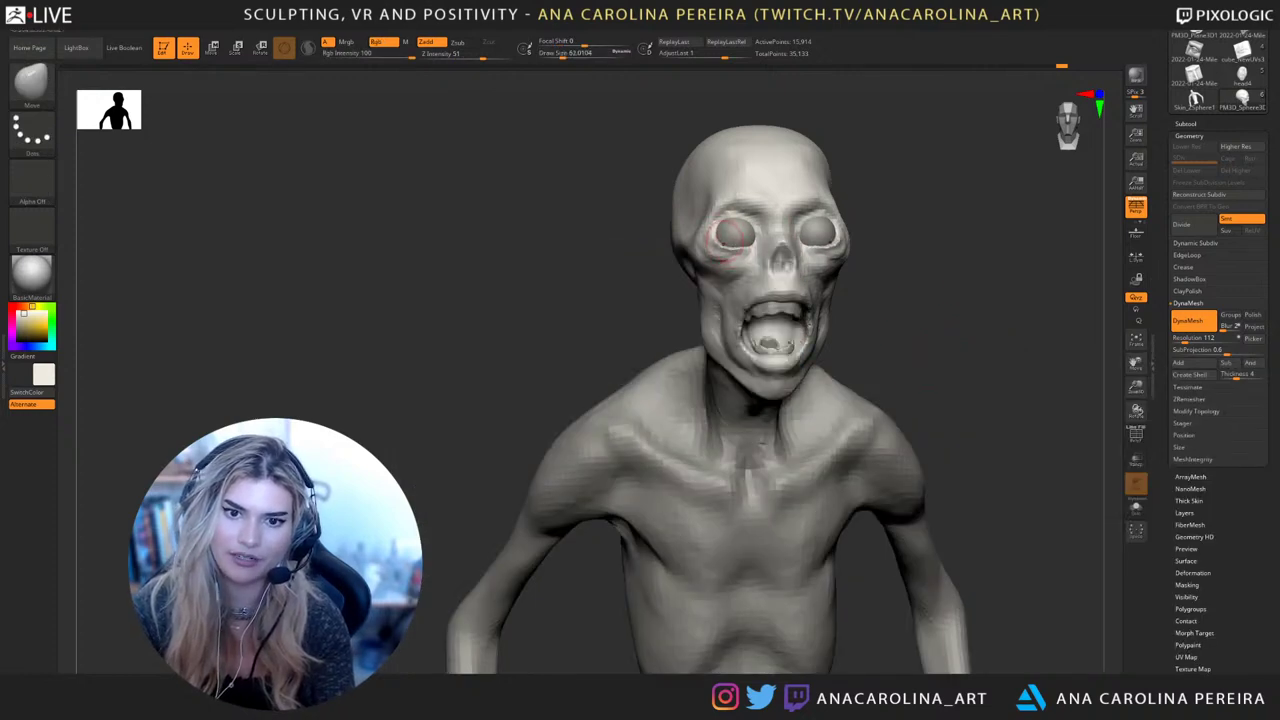
pyautogui.moveTo(726, 234); pyautogui.dragTo(840, 245, button='right')
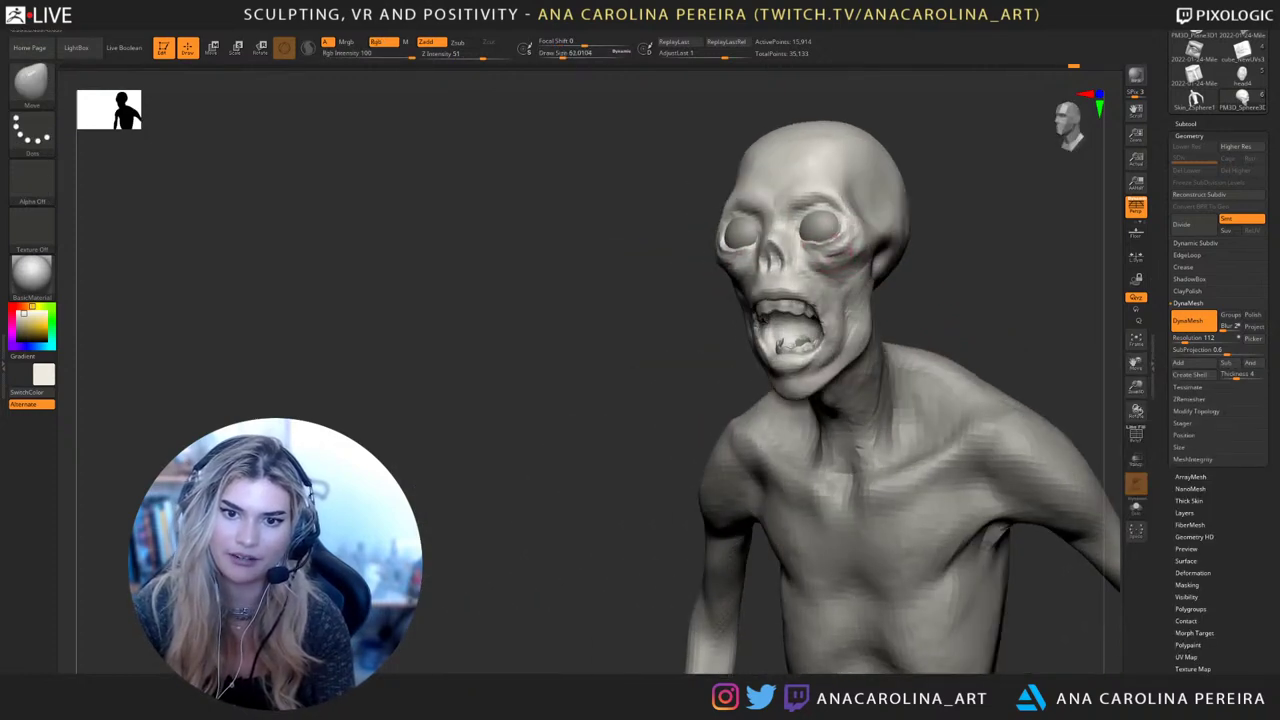
pyautogui.moveTo(912, 267); pyautogui.dragTo(976, 291, button='right')
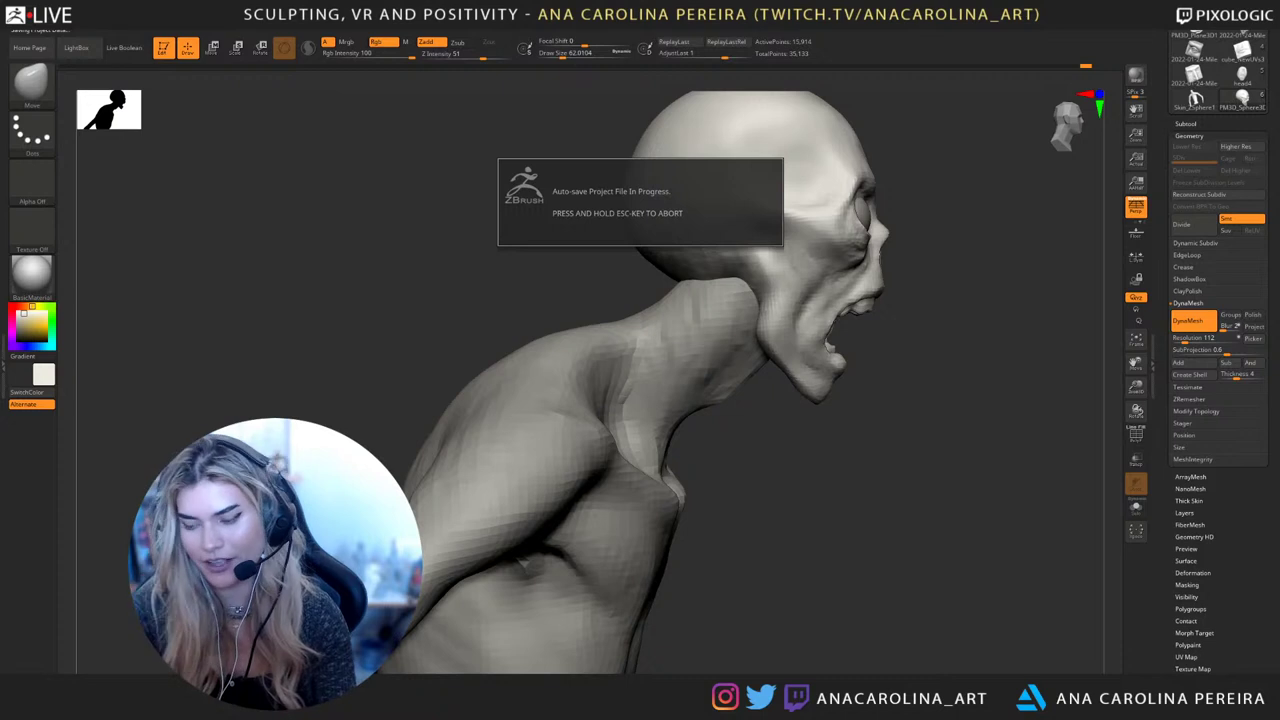
pyautogui.moveTo(868, 484); pyautogui.dragTo(828, 486, button='right')
pyautogui.moveTo(820, 408)
pyautogui.mouseDown(button='right')
pyautogui.moveTo(700, 412)
pyautogui.moveTo(700, 330)
pyautogui.moveTo(712, 332)
pyautogui.moveTo(700, 365)
pyautogui.mouseUp(button='right')
pyautogui.moveTo(902, 567)
pyautogui.keyDown('alt'); pyautogui.mouseDown(button='right')
pyautogui.moveTo(884, 515)
pyautogui.moveTo(870, 533)
pyautogui.moveTo(968, 540)
pyautogui.mouseUp(button='right'); pyautogui.keyUp('alt')
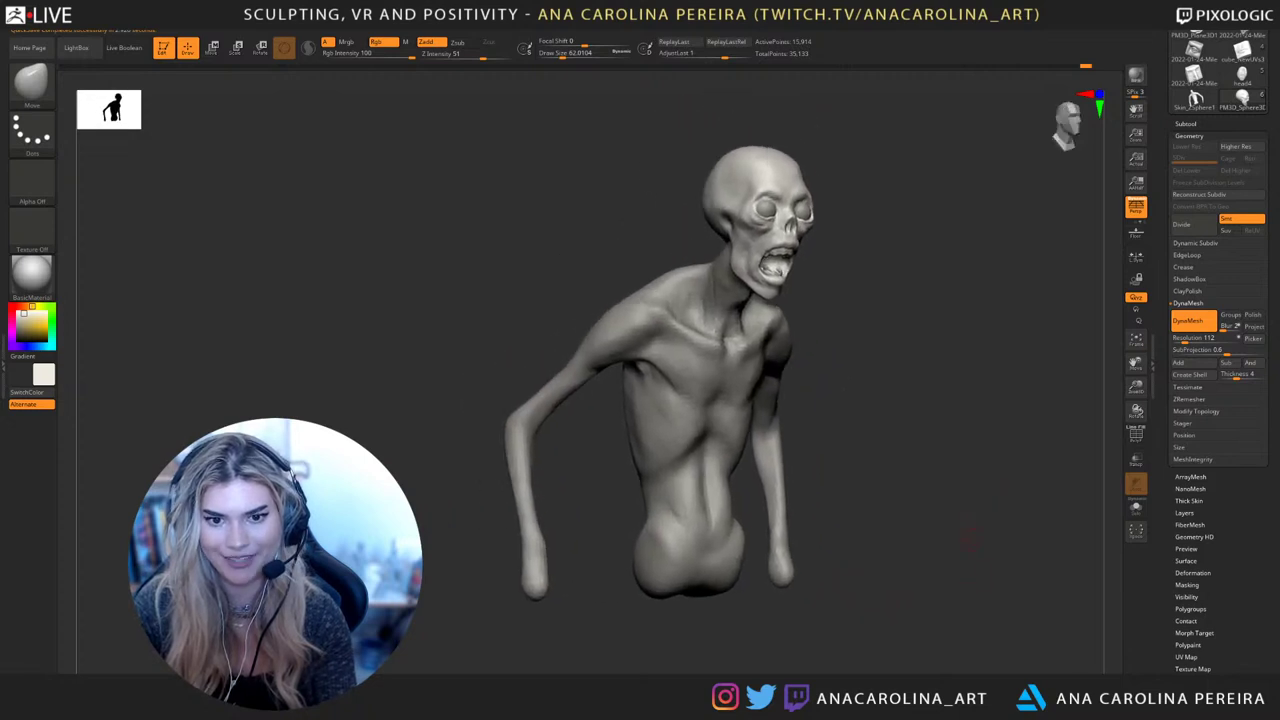
pyautogui.keyDown('alt'); pyautogui.click(733, 462); pyautogui.keyUp('alt')
pyautogui.moveTo(900, 425); pyautogui.dragTo(745, 432, button='right')
pyautogui.keyDown('alt'); pyautogui.moveTo(932, 492); pyautogui.dragTo(886, 470, button='right'); pyautogui.keyUp('alt')
pyautogui.keyDown('shift'); pyautogui.moveTo(978, 446); pyautogui.dragTo(1005, 441); pyautogui.keyUp('shift')
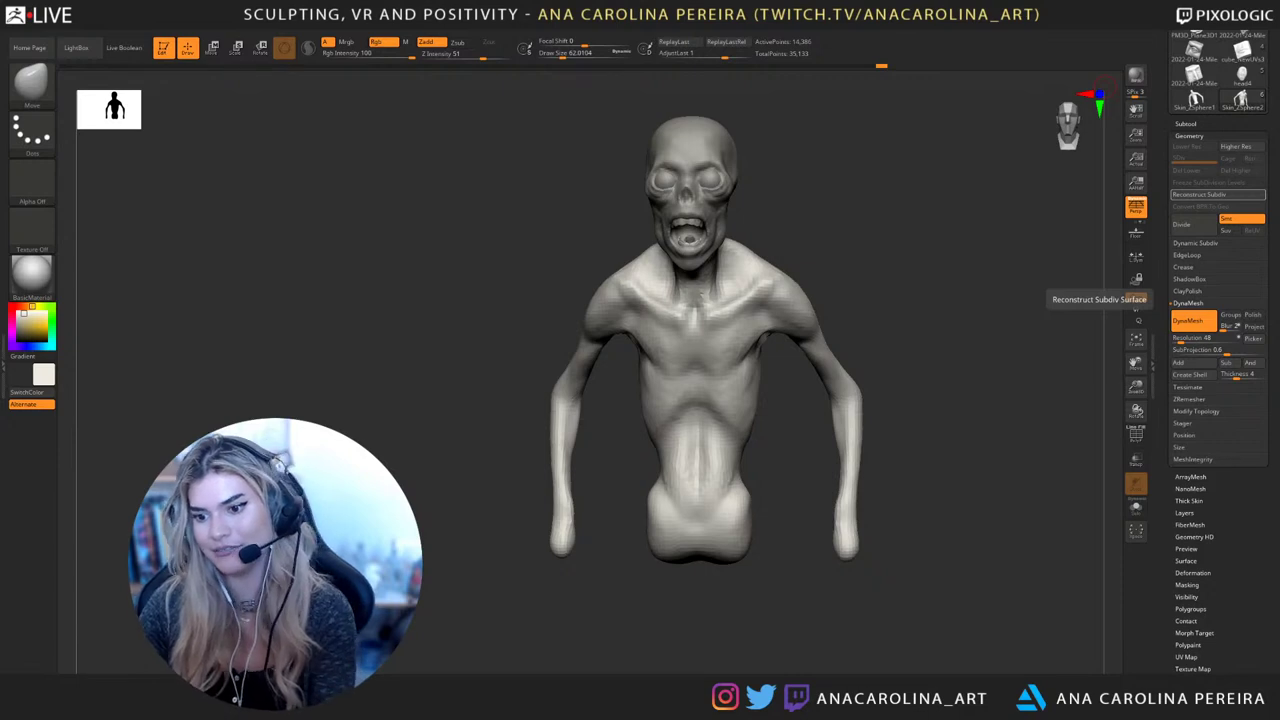
pyautogui.click(1186, 561)
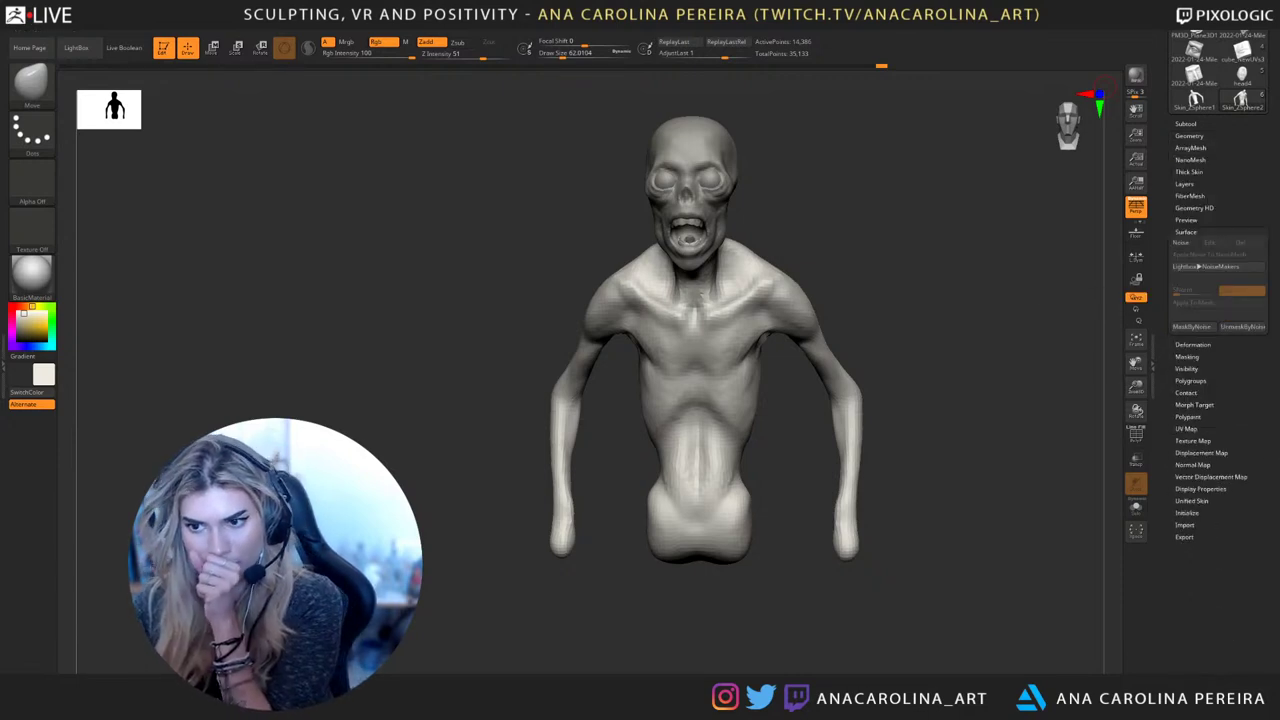
pyautogui.click(1186, 232)
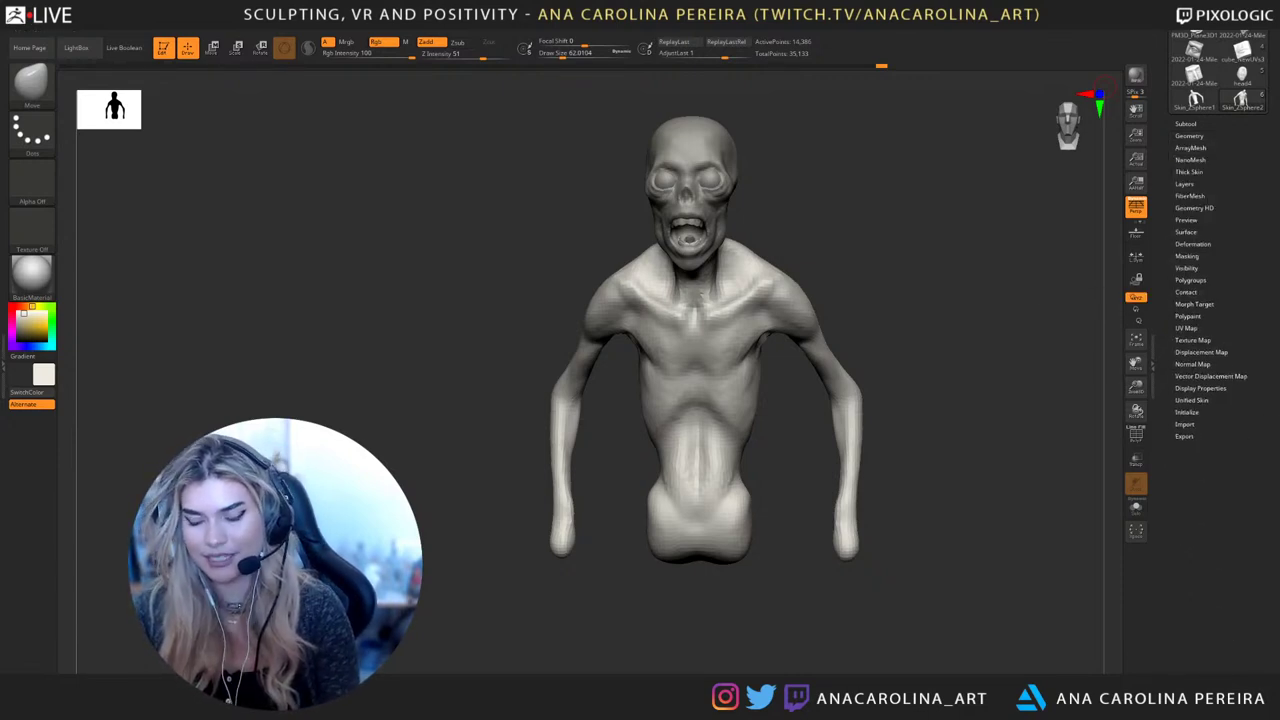
pyautogui.moveTo(924, 381); pyautogui.dragTo(885, 368)
pyautogui.moveTo(878, 196); pyautogui.dragTo(876, 281)
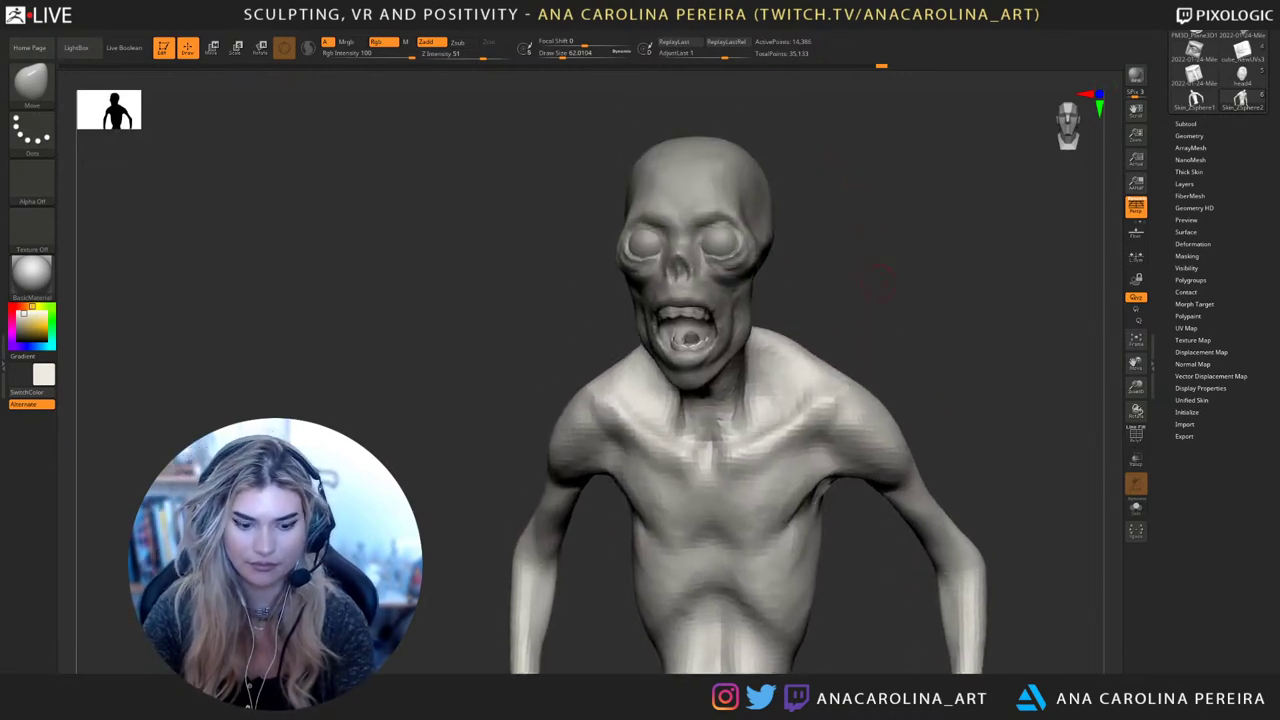
# Select the head and smooth the inside of the mouth behind the lower teeth at a draw size of about 59
pyautogui.press('b')
pyautogui.press('m')
pyautogui.press('v')
pyautogui.press('space')
pyautogui.moveTo(717, 279); pyautogui.dragTo(735, 279)
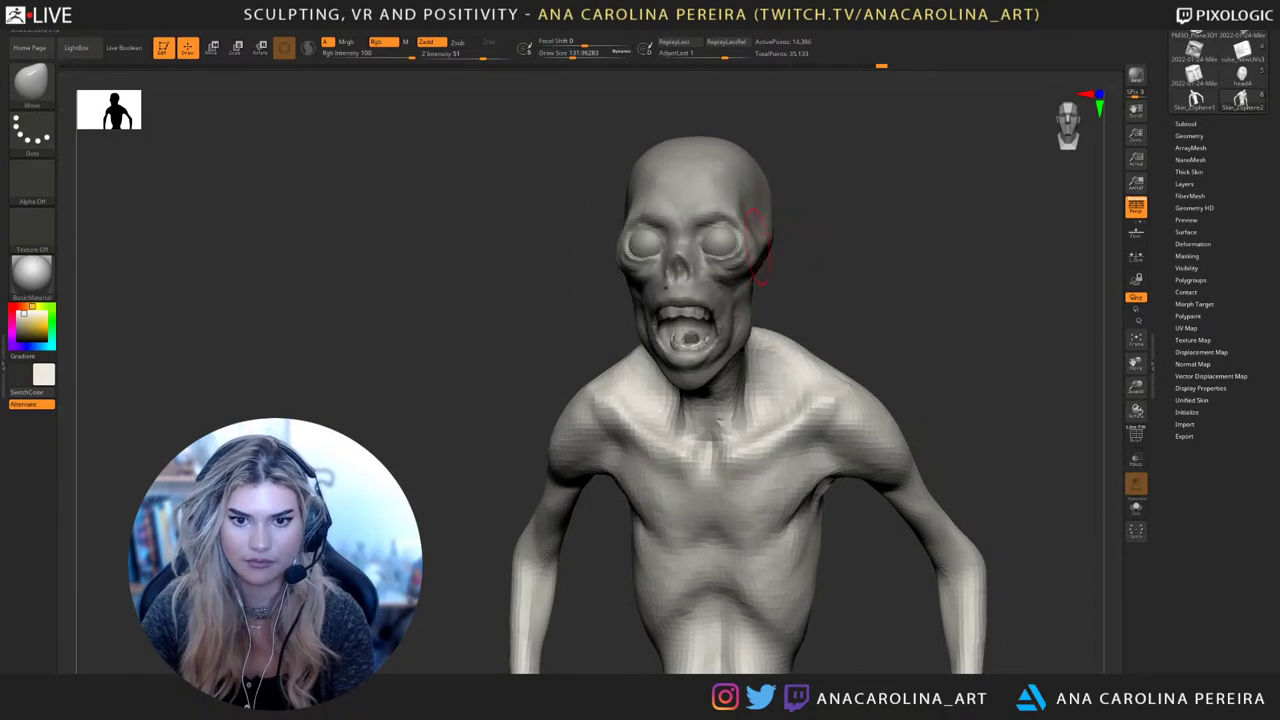
pyautogui.keyDown('alt'); pyautogui.click(759, 245); pyautogui.keyUp('alt')
pyautogui.moveTo(815, 240)
pyautogui.mouseDown()
pyautogui.moveTo(850, 238)
pyautogui.moveTo(830, 222)
pyautogui.moveTo(845, 300)
pyautogui.mouseUp()
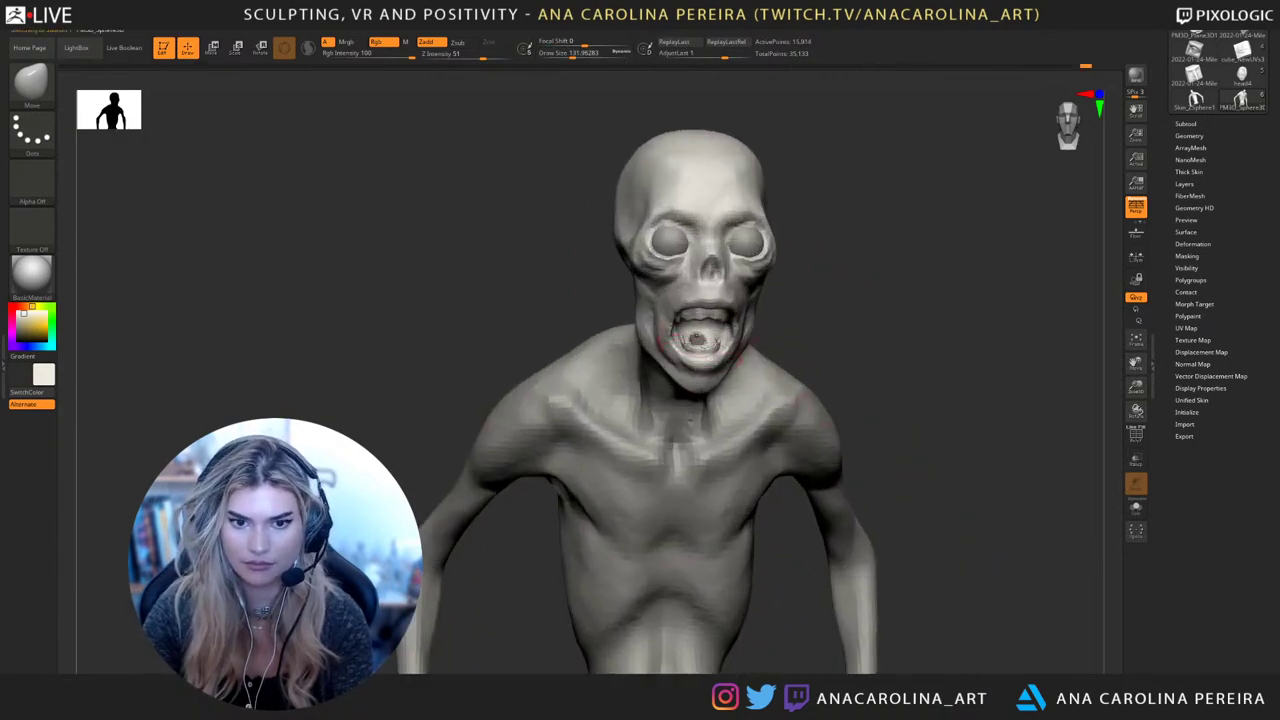
pyautogui.moveTo(850, 350)
pyautogui.mouseDown()
pyautogui.moveTo(862, 348)
pyautogui.moveTo(858, 395)
pyautogui.mouseUp()
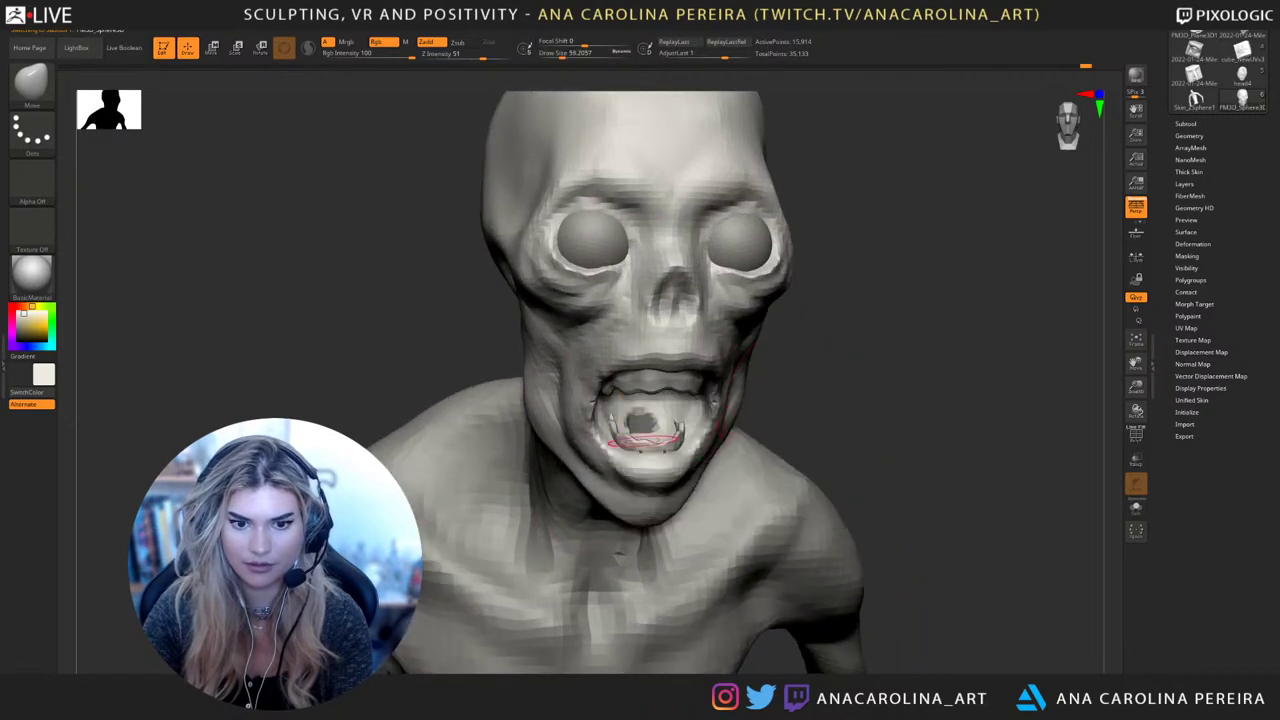
pyautogui.keyDown('shift'); pyautogui.moveTo(642, 430); pyautogui.dragTo(640, 416); pyautogui.keyUp('shift')
# Inspect the whole figure from several angles to judge the head against the torso and arms
pyautogui.moveTo(850, 370); pyautogui.dragTo(880, 365)
pyautogui.moveTo(880, 365)
pyautogui.keyDown('alt'); pyautogui.mouseDown()
pyautogui.moveTo(900, 240)
pyautogui.moveTo(811, 323)
pyautogui.moveTo(813, 285)
pyautogui.mouseUp(); pyautogui.keyUp('alt')
pyautogui.keyDown('alt'); pyautogui.moveTo(800, 475); pyautogui.dragTo(875, 302); pyautogui.keyUp('alt')
pyautogui.moveTo(875, 302); pyautogui.dragTo(815, 305)
pyautogui.moveTo(948, 378); pyautogui.dragTo(878, 371)
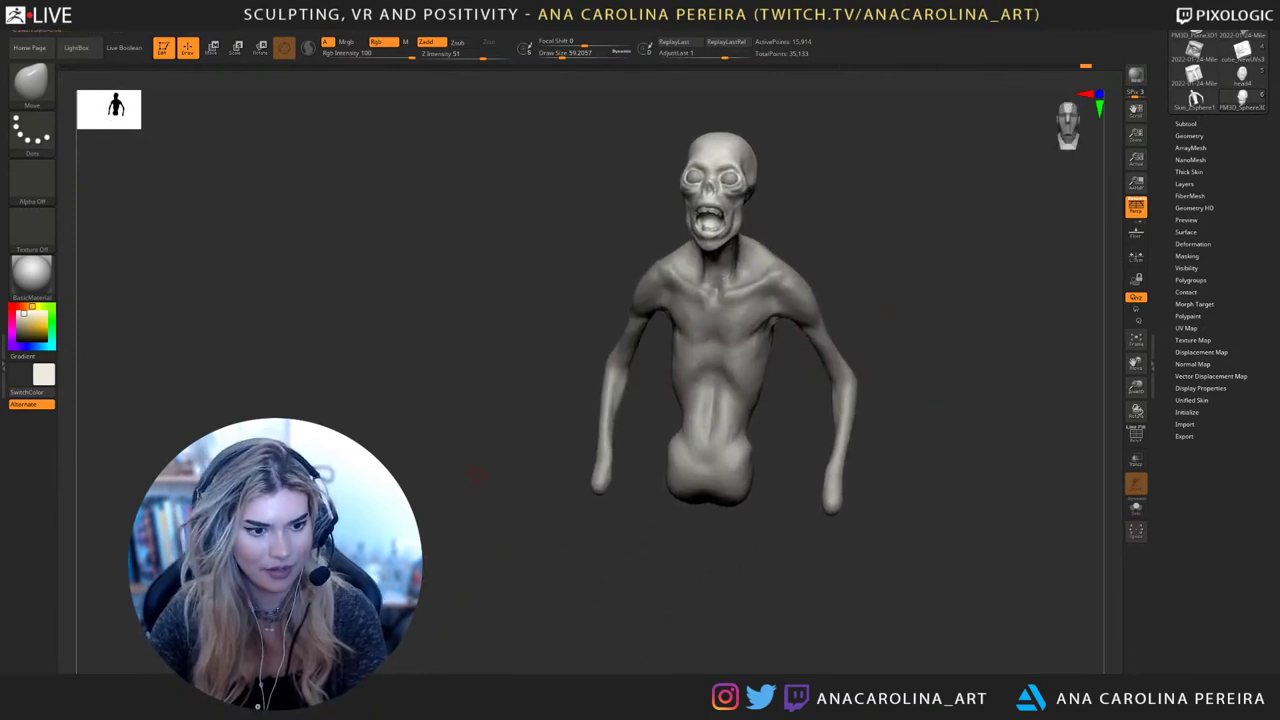
pyautogui.moveTo(477, 475)
pyautogui.mouseDown()
pyautogui.moveTo(510, 462)
pyautogui.moveTo(480, 470)
pyautogui.mouseUp()
pyautogui.moveTo(677, 560); pyautogui.dragTo(715, 550)
pyautogui.moveTo(968, 552)
pyautogui.mouseDown()
pyautogui.moveTo(915, 558)
pyautogui.moveTo(960, 528)
pyautogui.moveTo(957, 562)
pyautogui.moveTo(986, 548)
pyautogui.moveTo(994, 518)
pyautogui.mouseUp()
# Select the body and widen the ends of both arms into hand stubs with the Move brush at a draw size of about 172
pyautogui.press('b')
pyautogui.press('m')
pyautogui.press('v')
pyautogui.press('space')
pyautogui.press('space')
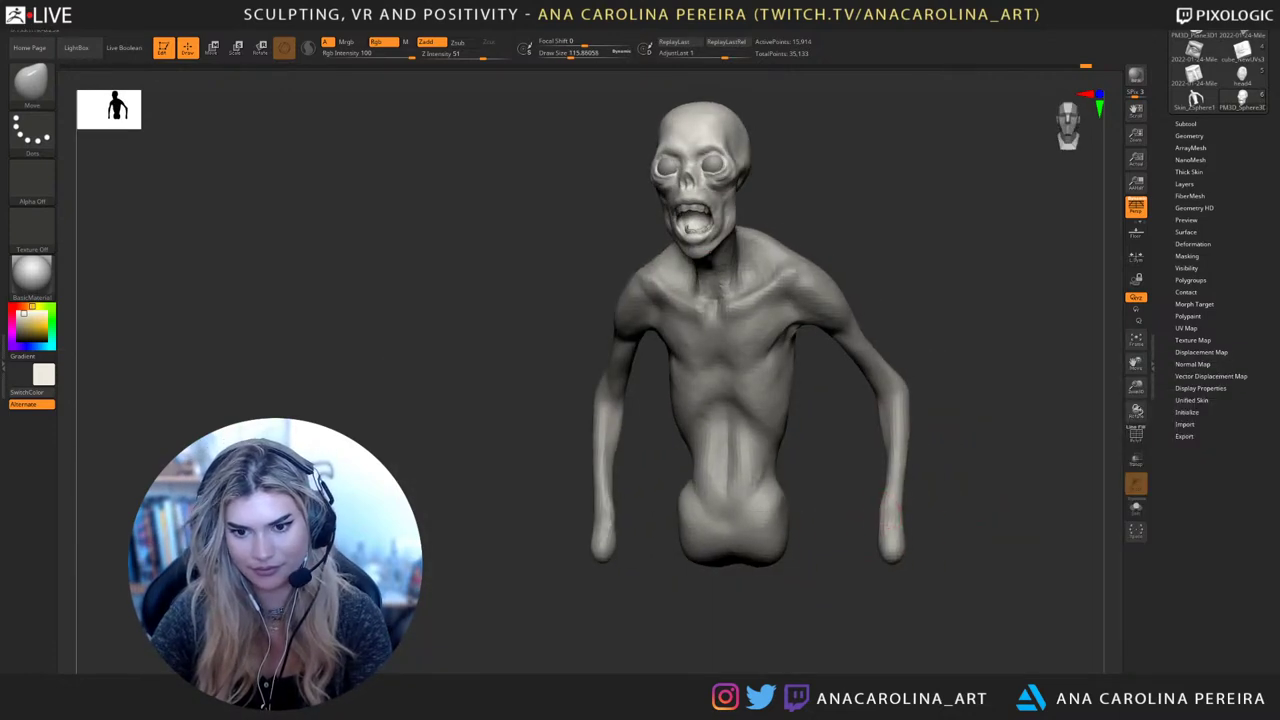
pyautogui.press('b')
pyautogui.press('m')
pyautogui.press('v')
pyautogui.press('space')
pyautogui.moveTo(914, 497); pyautogui.dragTo(921, 497)
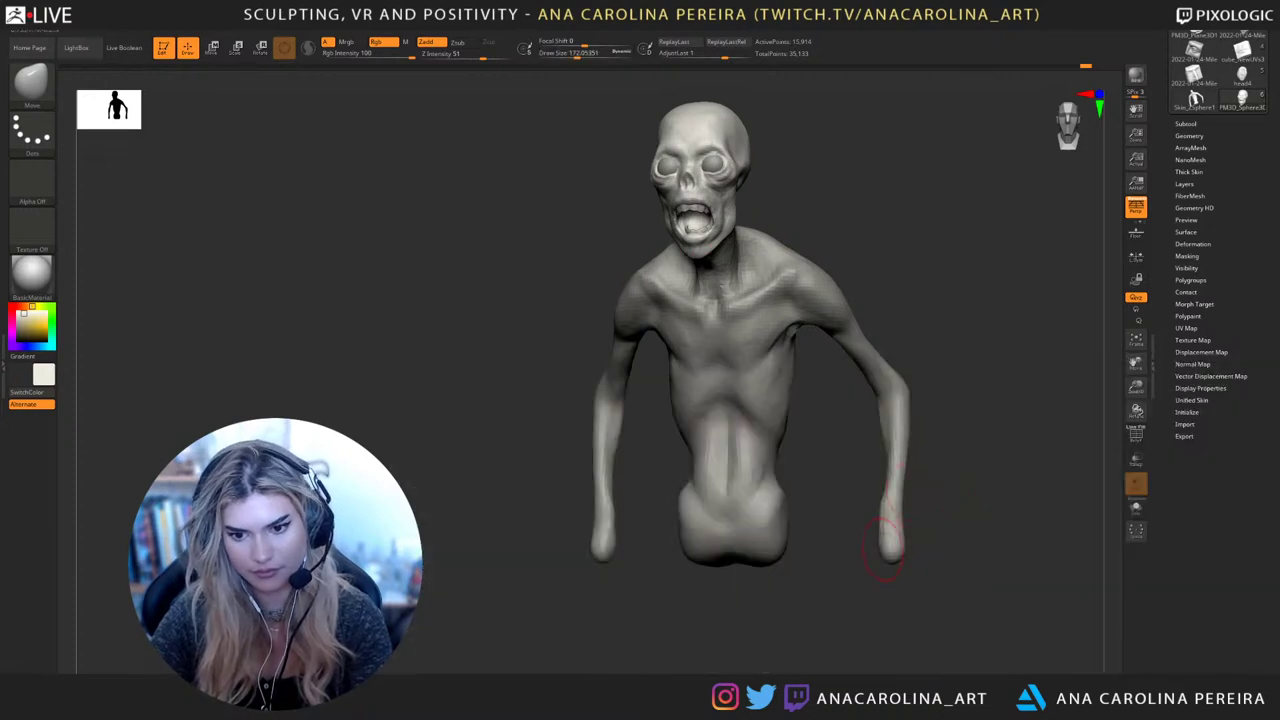
pyautogui.keyDown('alt'); pyautogui.click(892, 524); pyautogui.keyUp('alt')
pyautogui.moveTo(891, 538)
pyautogui.mouseDown()
pyautogui.moveTo(881, 549)
pyautogui.moveTo(906, 552)
pyautogui.mouseUp()
pyautogui.moveTo(898, 549); pyautogui.dragTo(805, 548)
pyautogui.moveTo(903, 545)
pyautogui.mouseDown()
pyautogui.moveTo(915, 510)
pyautogui.moveTo(908, 590)
pyautogui.moveTo(922, 588)
pyautogui.moveTo(903, 541)
pyautogui.moveTo(965, 572)
pyautogui.moveTo(1020, 545)
pyautogui.moveTo(1008, 410)
pyautogui.moveTo(870, 557)
pyautogui.moveTo(872, 574)
pyautogui.mouseUp()
pyautogui.moveTo(965, 560); pyautogui.dragTo(990, 550)
pyautogui.moveTo(880, 594); pyautogui.dragTo(873, 580)
pyautogui.moveTo(960, 560); pyautogui.dragTo(967, 648)
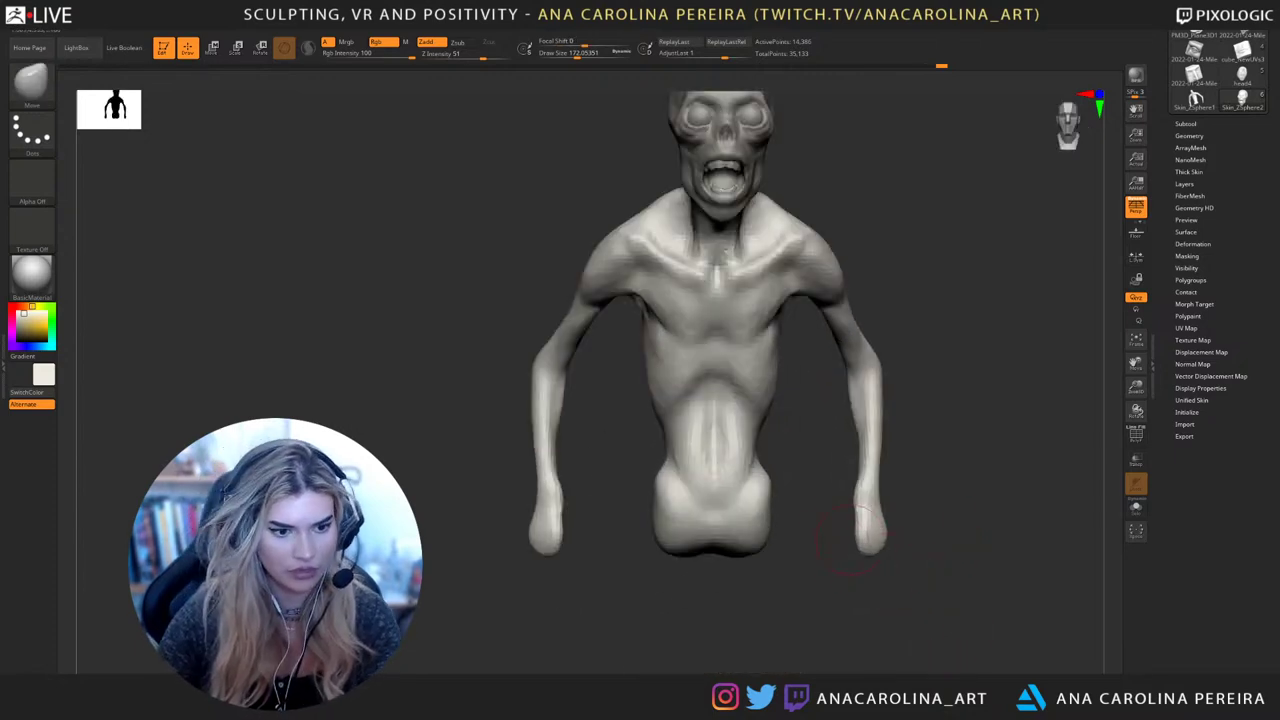
pyautogui.hotkey('shift', 'd')
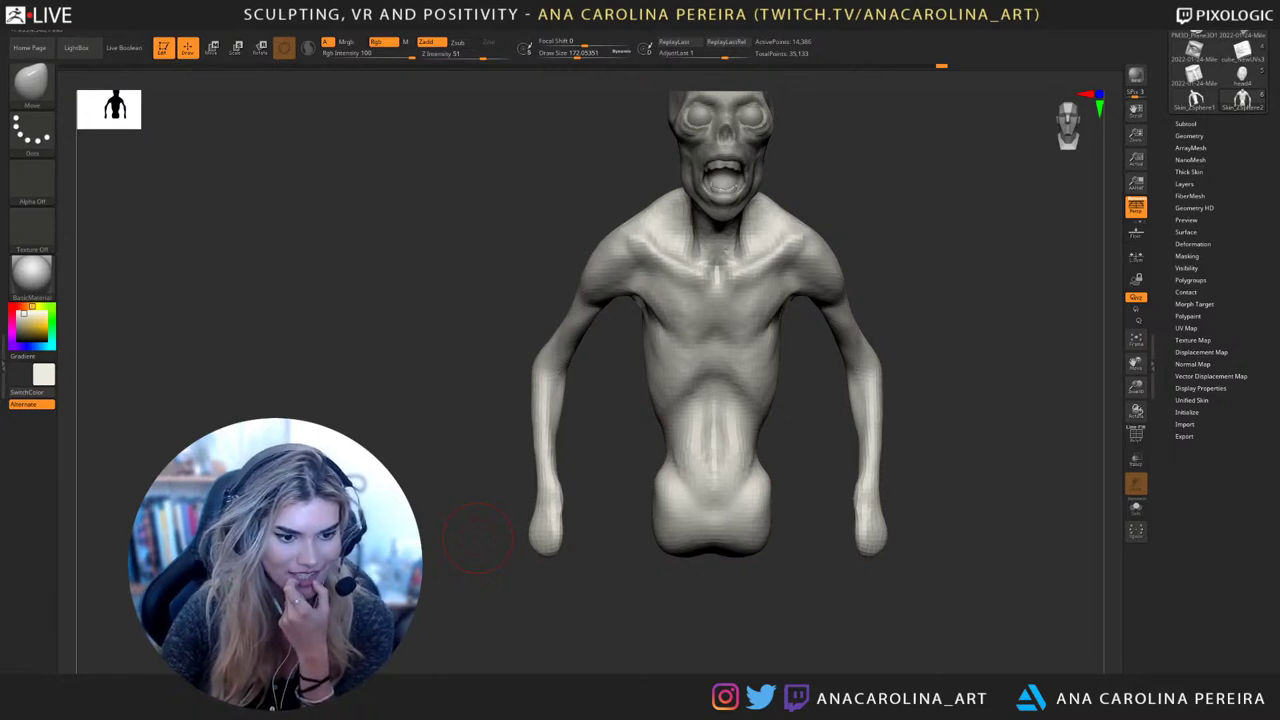
pyautogui.moveTo(478, 537); pyautogui.dragTo(640, 580)
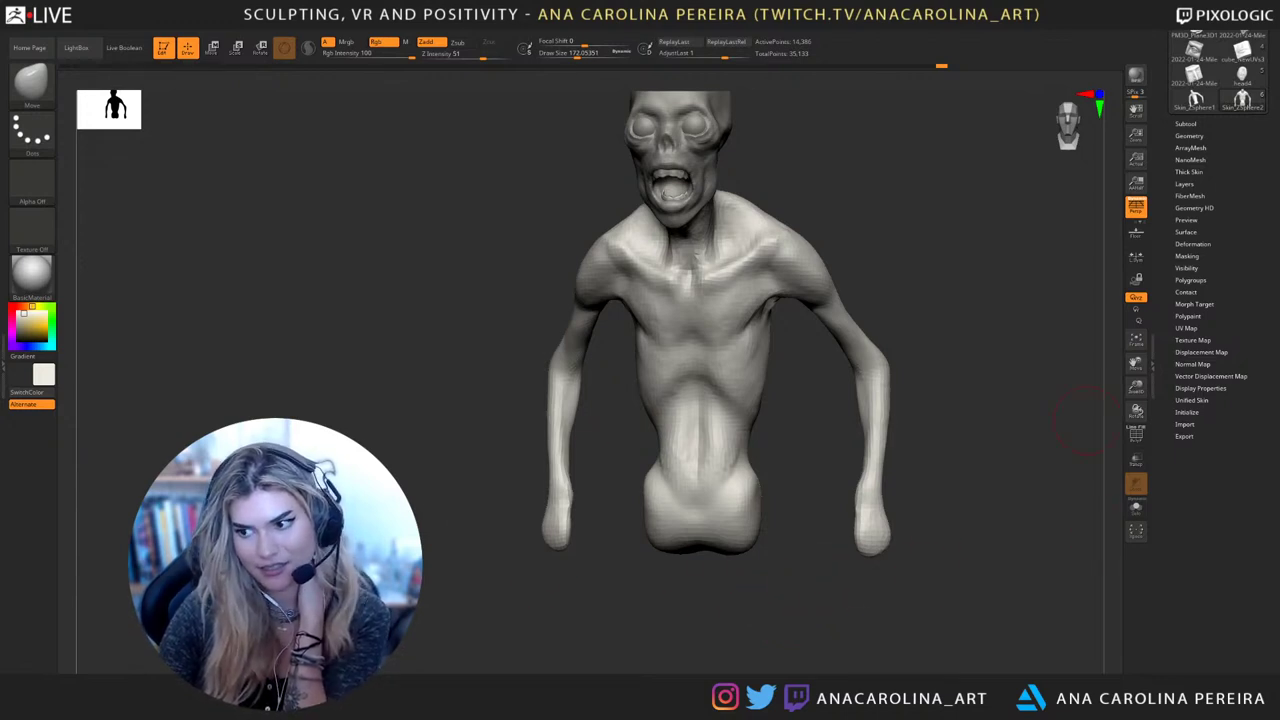
pyautogui.moveTo(1082, 422); pyautogui.dragTo(908, 605)
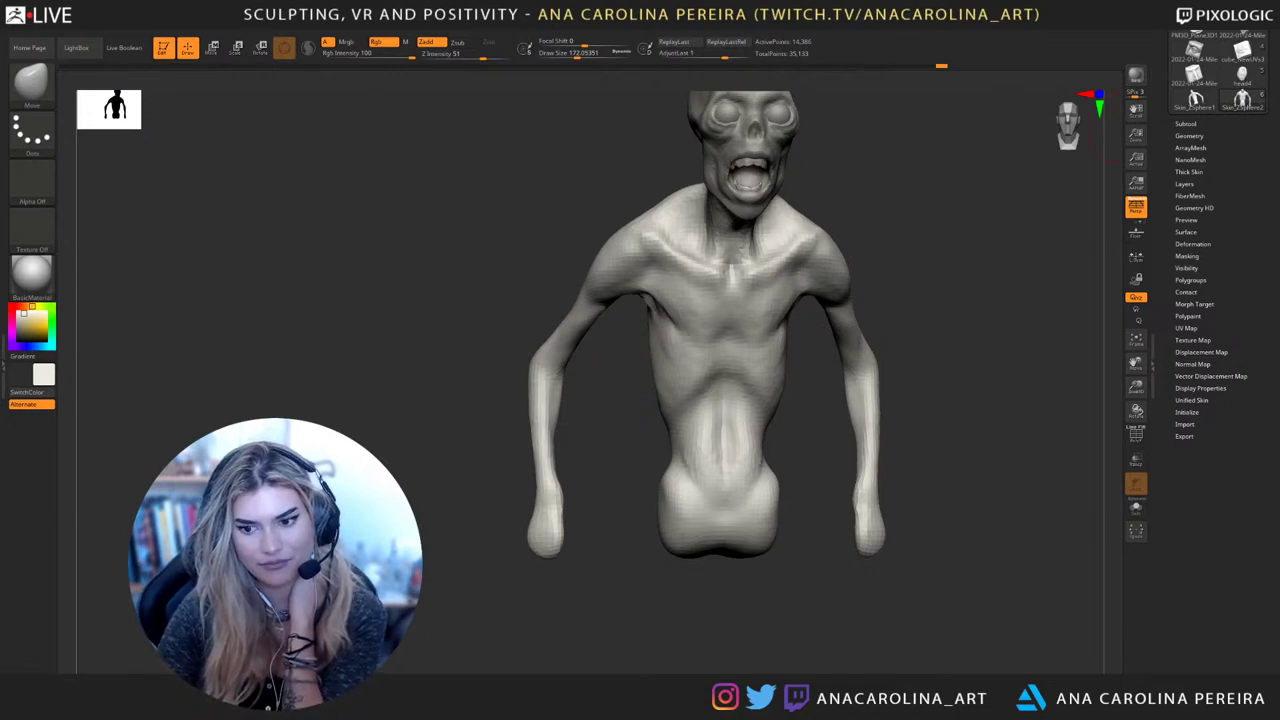
# Show the subtool list and flatten the hand stub from below with the Move brush at a draw size of about 191
pyautogui.click(1186, 125)
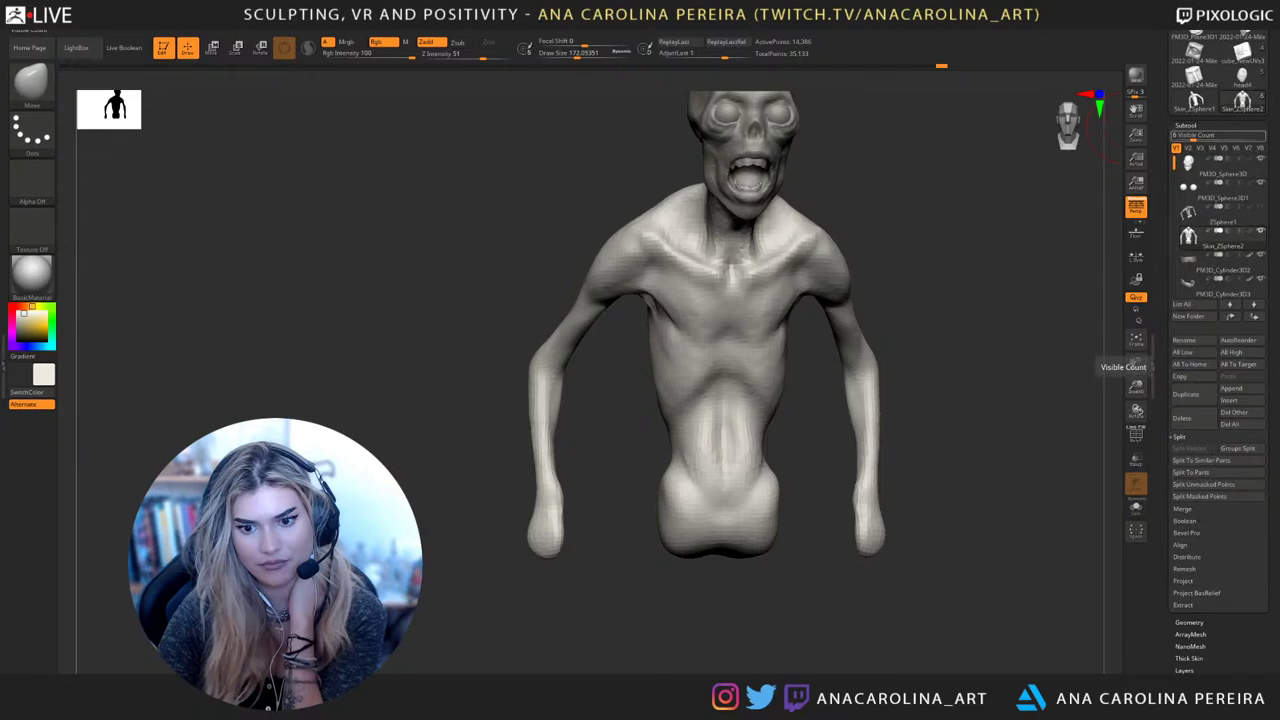
pyautogui.moveTo(1010, 400)
pyautogui.mouseDown()
pyautogui.moveTo(970, 190)
pyautogui.moveTo(960, 270)
pyautogui.mouseUp()
pyautogui.press('b')
pyautogui.press('m')
pyautogui.press('v')
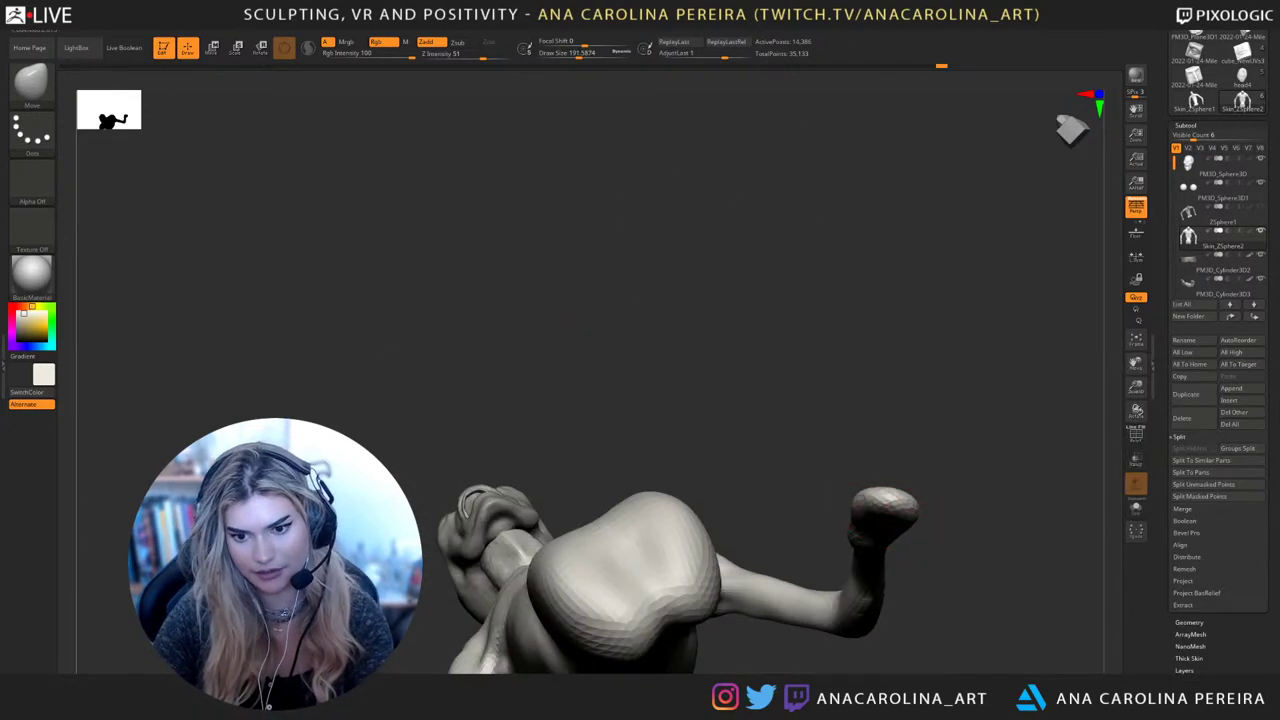
pyautogui.moveTo(908, 491); pyautogui.dragTo(930, 540)
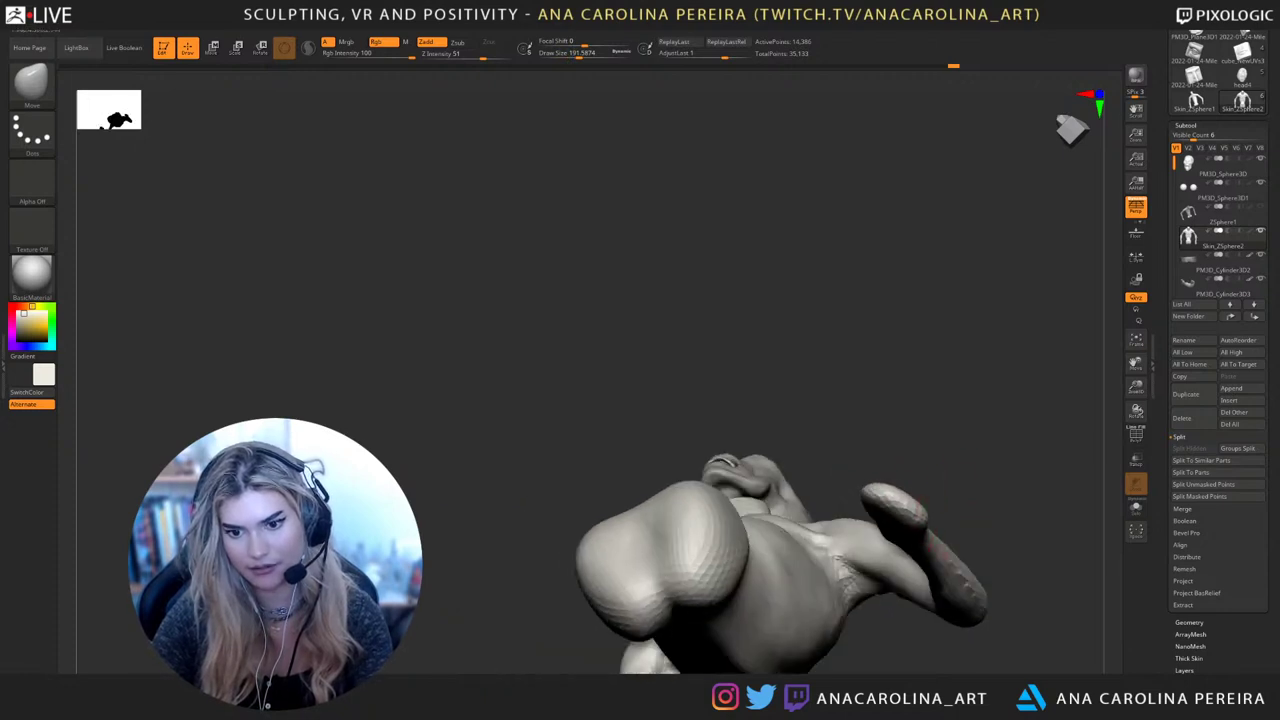
pyautogui.moveTo(935, 465)
pyautogui.mouseDown()
pyautogui.moveTo(932, 488)
pyautogui.moveTo(912, 495)
pyautogui.moveTo(892, 468)
pyautogui.moveTo(872, 491)
pyautogui.moveTo(912, 491)
pyautogui.mouseUp()
pyautogui.moveTo(832, 458)
pyautogui.mouseDown()
pyautogui.moveTo(800, 400)
pyautogui.moveTo(836, 390)
pyautogui.mouseUp()
# Carve a hollow into the palm of the hand stub with DamStandard at a draw size of about 158
pyautogui.press('b')
pyautogui.press('d')
pyautogui.press('s')
pyautogui.moveTo(880, 510); pyautogui.dragTo(912, 480)
pyautogui.press('b')
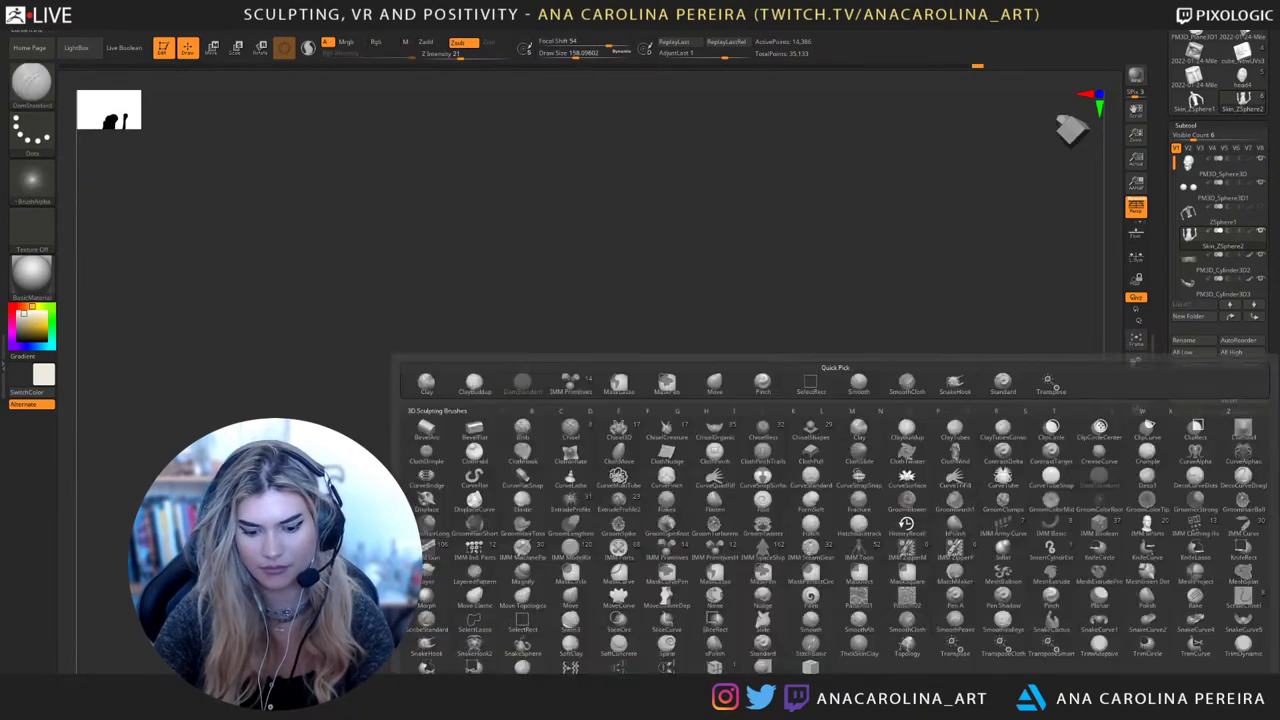
pyautogui.press('d')
pyautogui.press('s')
pyautogui.moveTo(884, 505)
pyautogui.mouseDown(button='right')
pyautogui.moveTo(896, 620)
pyautogui.moveTo(860, 490)
pyautogui.mouseUp(button='right')
pyautogui.moveTo(880, 512); pyautogui.dragTo(860, 502)
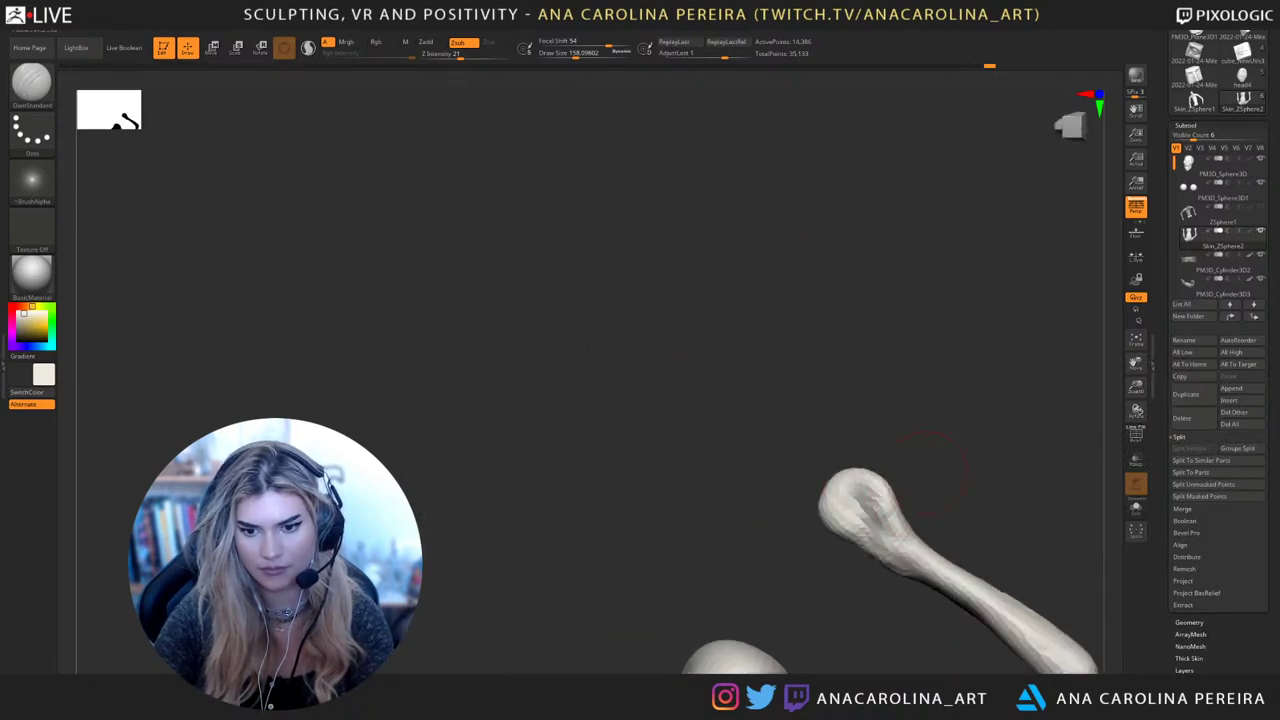
# Place a snapshot of the whole figure on the canvas beside the model and save the project
pyautogui.moveTo(957, 450); pyautogui.dragTo(938, 430)
pyautogui.moveTo(938, 337); pyautogui.dragTo(949, 446)
pyautogui.moveTo(935, 400)
pyautogui.mouseDown()
pyautogui.moveTo(990, 428)
pyautogui.moveTo(522, 306)
pyautogui.moveTo(470, 309)
pyautogui.moveTo(514, 283)
pyautogui.moveTo(890, 360)
pyautogui.mouseUp()
pyautogui.hotkey('shift', 's')
pyautogui.keyDown('alt'); pyautogui.moveTo(900, 409); pyautogui.dragTo(1020, 500); pyautogui.keyUp('alt')
pyautogui.moveTo(1020, 430); pyautogui.dragTo(1078, 193)
pyautogui.hotkey('ctrl', 's')
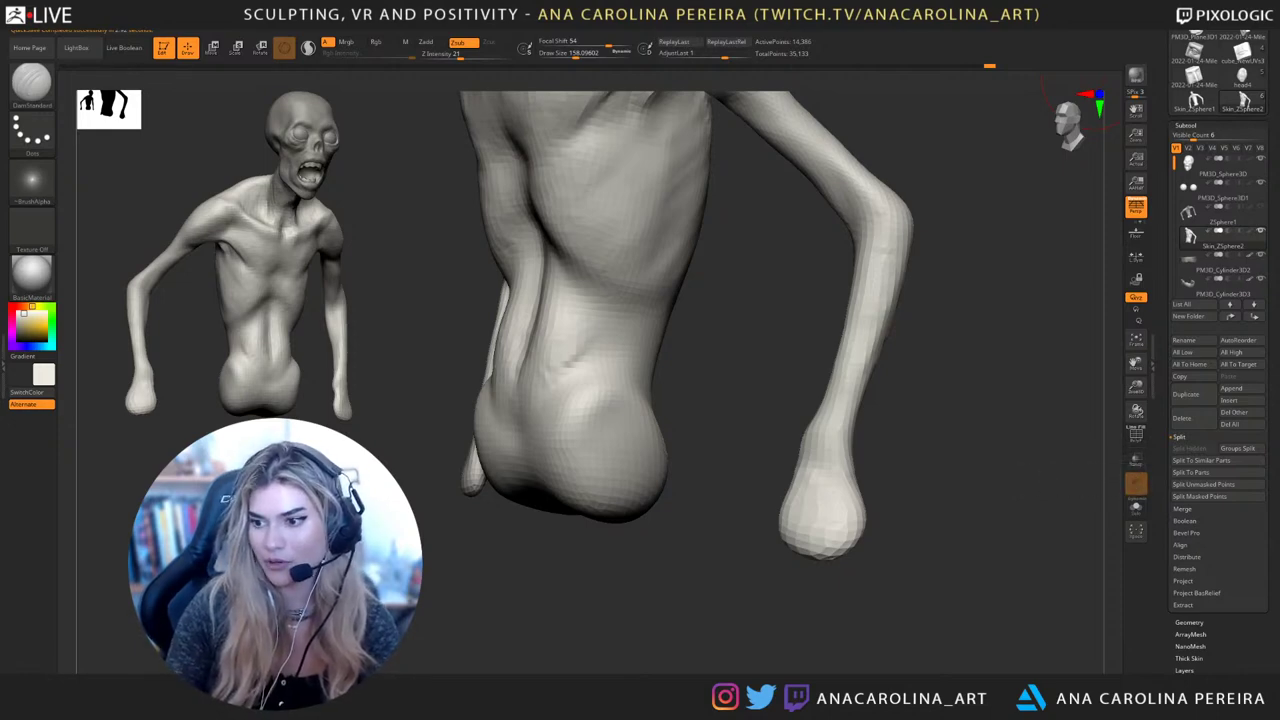
# Append a ZSphere as a new subtool, select it and move it onto the forearm
pyautogui.moveTo(1062, 622); pyautogui.dragTo(1027, 626)
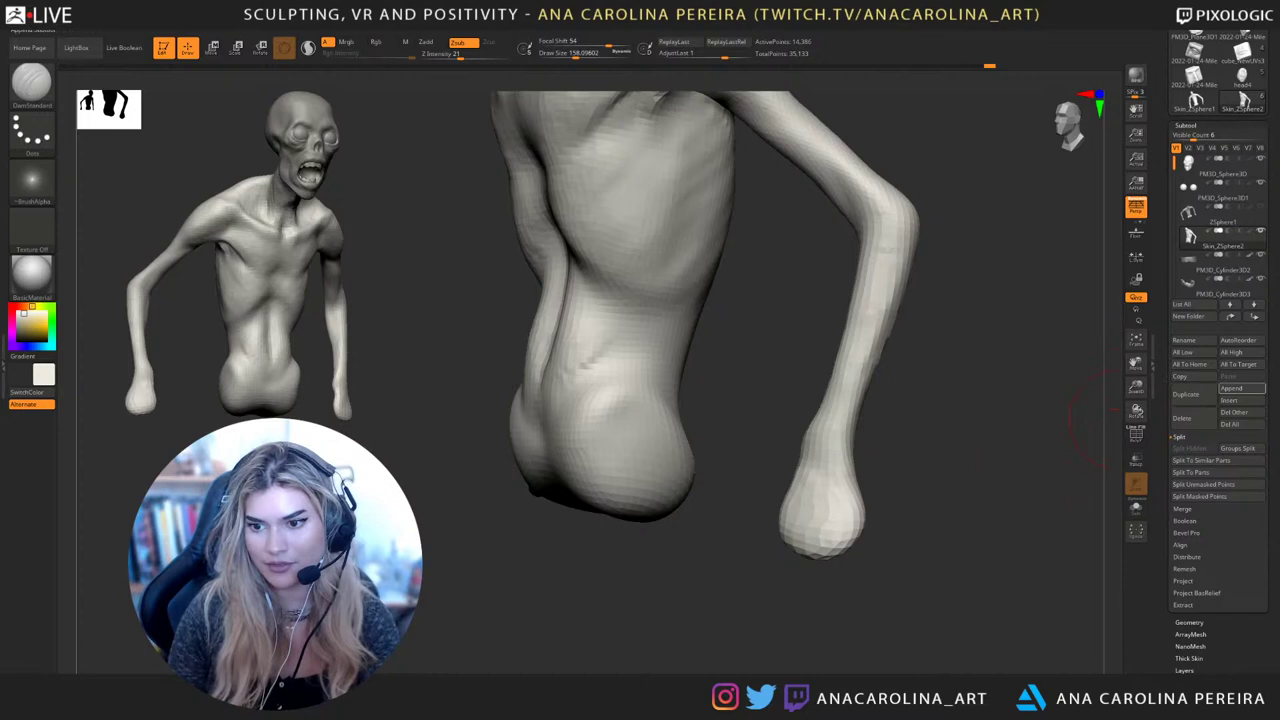
pyautogui.click(1232, 388)
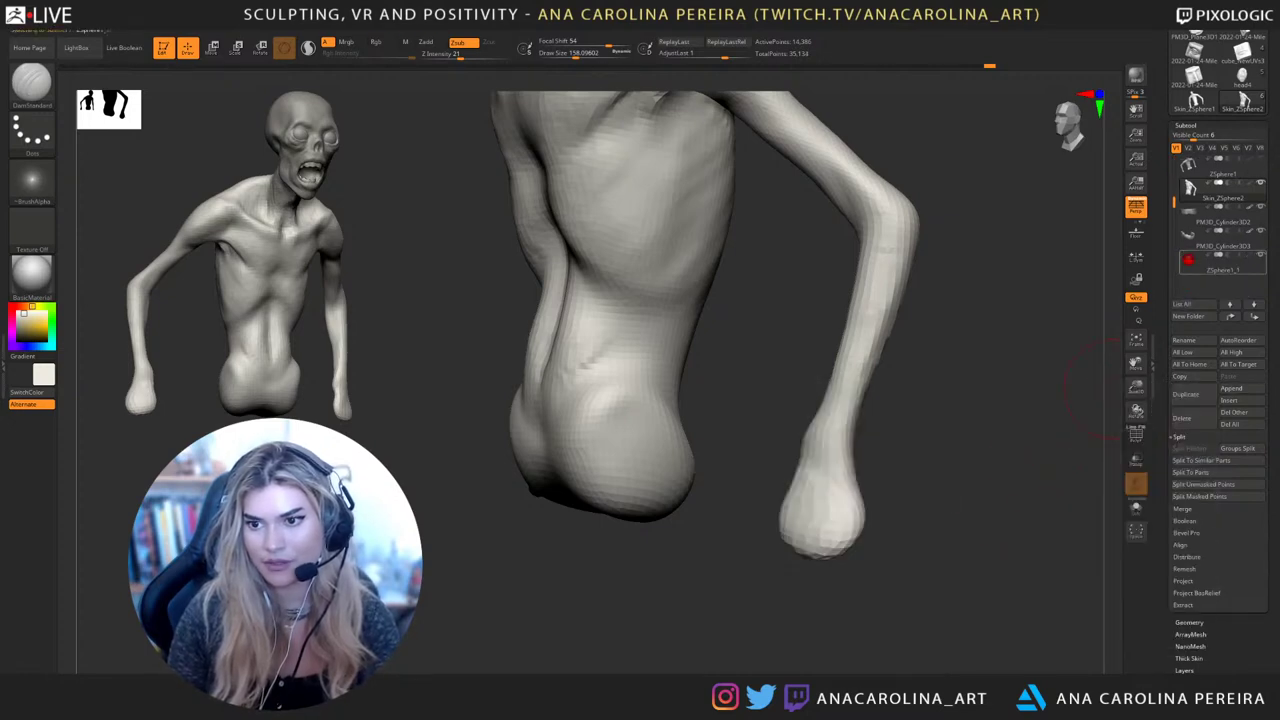
pyautogui.click(1222, 262)
pyautogui.keyDown('alt'); pyautogui.moveTo(1050, 400); pyautogui.dragTo(1010, 355); pyautogui.keyUp('alt')
pyautogui.press('w')
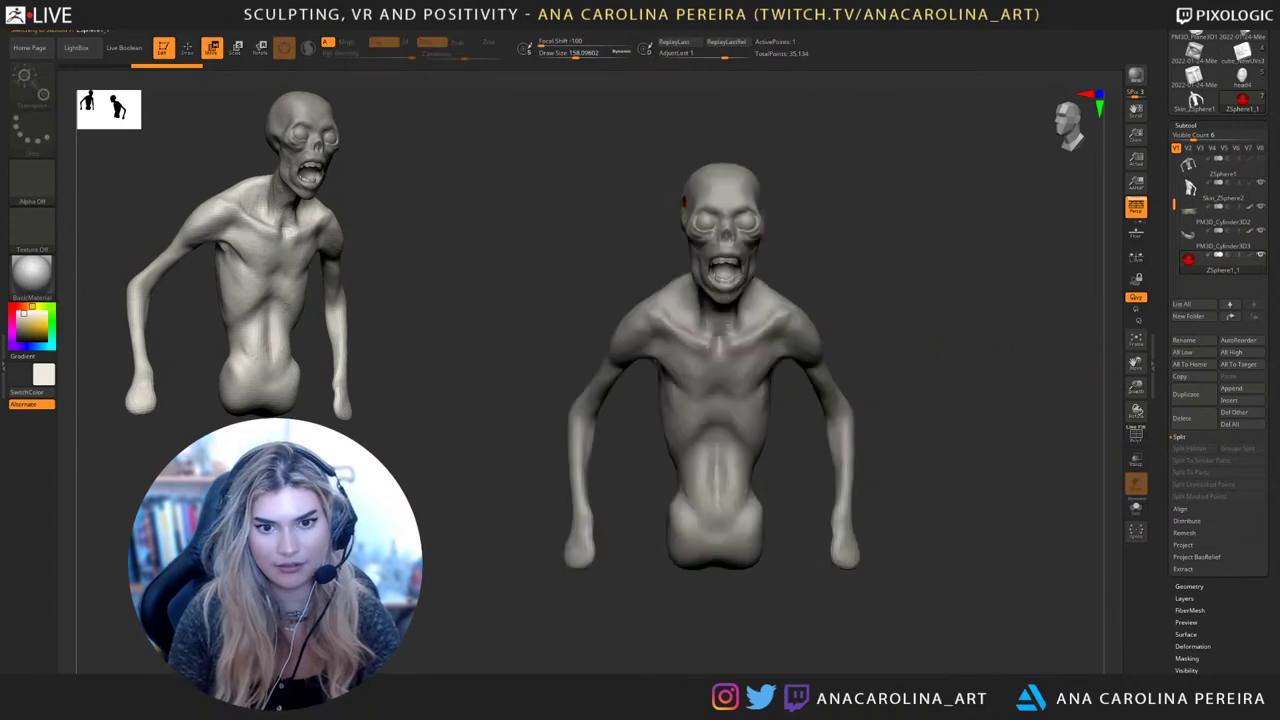
pyautogui.moveTo(727, 202); pyautogui.dragTo(850, 500)
pyautogui.keyDown('alt'); pyautogui.moveTo(970, 525); pyautogui.dragTo(830, 205); pyautogui.keyUp('alt')
# Scale the ZSphere on the forearm down to about finger thickness
pyautogui.press('e')
pyautogui.moveTo(832, 430); pyautogui.dragTo(782, 404)
pyautogui.keyDown('alt'); pyautogui.moveTo(925, 500); pyautogui.dragTo(950, 390); pyautogui.keyUp('alt')
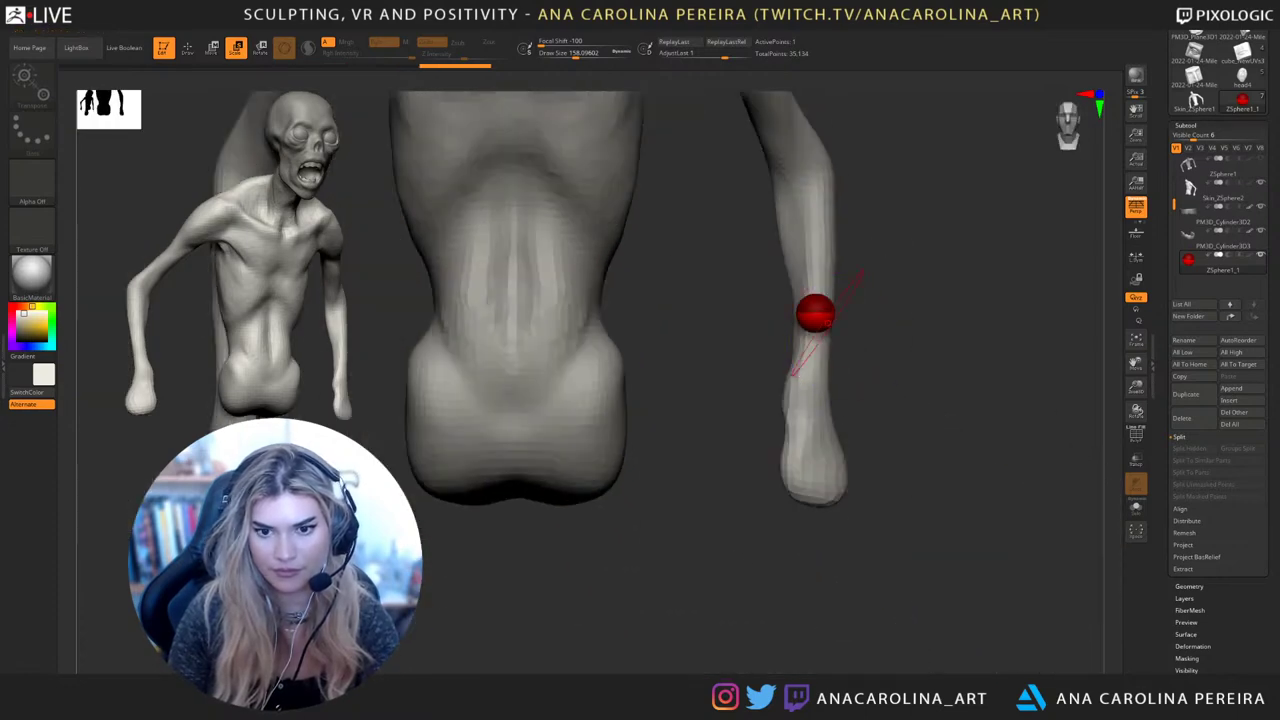
pyautogui.moveTo(828, 322); pyautogui.dragTo(800, 294)
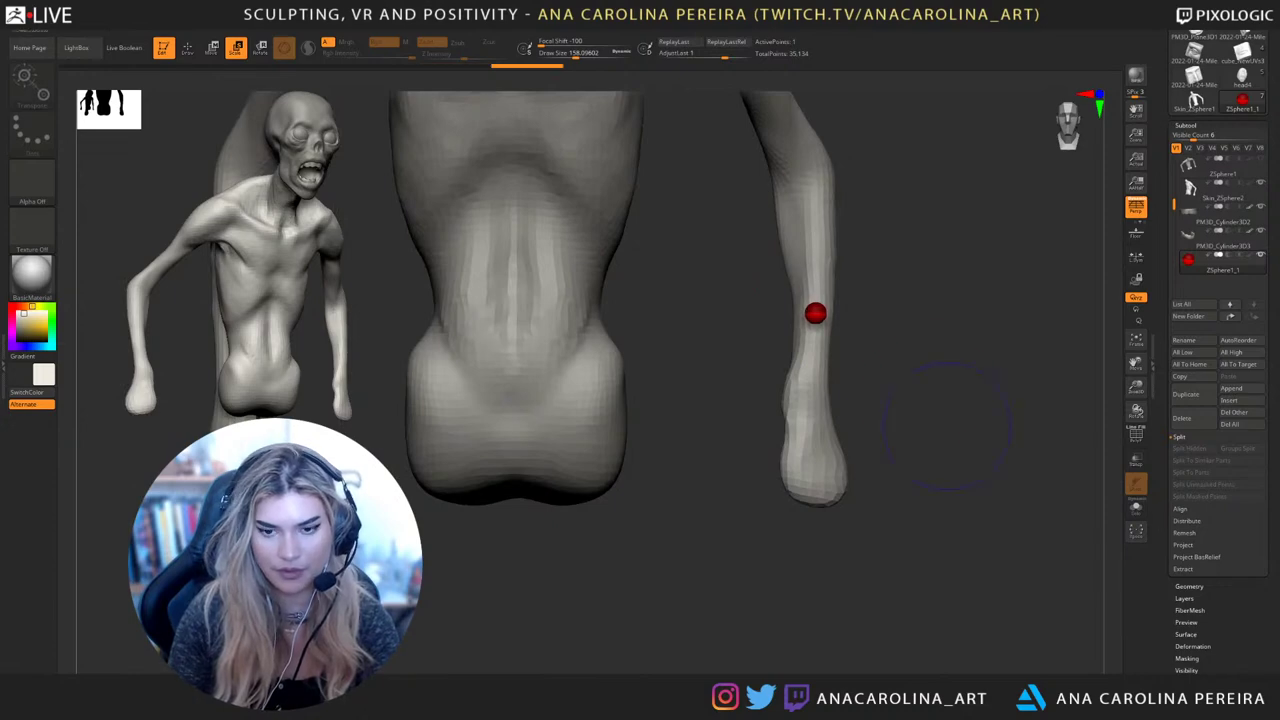
pyautogui.moveTo(948, 427); pyautogui.dragTo(800, 450)
# Move the small ZSphere to the end of the hand stub, aligning it from the side and from below
pyautogui.keyDown('alt'); pyautogui.moveTo(886, 514); pyautogui.dragTo(708, 393); pyautogui.keyUp('alt')
pyautogui.press('w')
pyautogui.moveTo(589, 240); pyautogui.dragTo(806, 360)
pyautogui.moveTo(900, 430); pyautogui.dragTo(735, 455)
pyautogui.moveTo(735, 455); pyautogui.dragTo(772, 529)
pyautogui.press('e')
pyautogui.press('w')
pyautogui.keyDown('shift'); pyautogui.moveTo(606, 438); pyautogui.dragTo(637, 421); pyautogui.keyUp('shift')
pyautogui.moveTo(580, 520); pyautogui.dragTo(810, 385)
pyautogui.moveTo(740, 432); pyautogui.dragTo(768, 340)
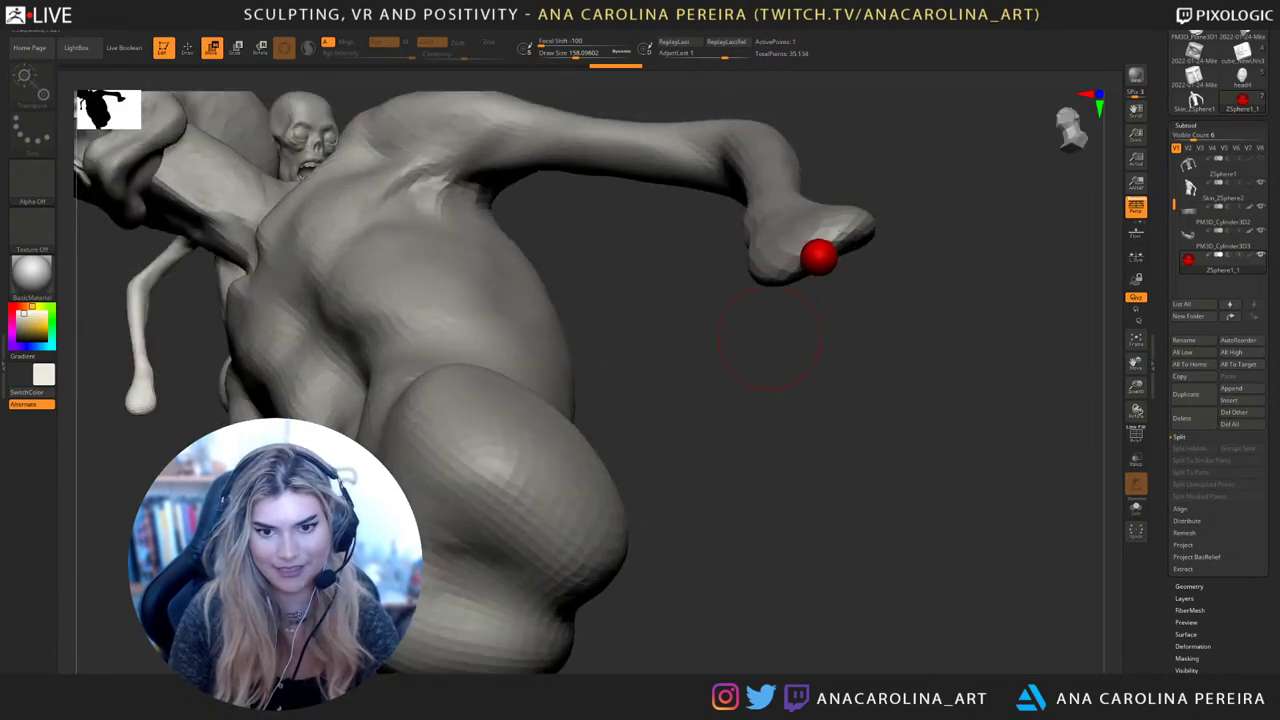
# Draw a child ZSphere out of the one at the end of the hand stub
pyautogui.press('q')
pyautogui.moveTo(820, 257); pyautogui.dragTo(823, 264)
pyautogui.moveTo(862, 334)
pyautogui.mouseDown()
pyautogui.moveTo(858, 390)
pyautogui.moveTo(915, 385)
pyautogui.moveTo(872, 345)
pyautogui.mouseUp()
pyautogui.click(827, 270)
pyautogui.press('s')
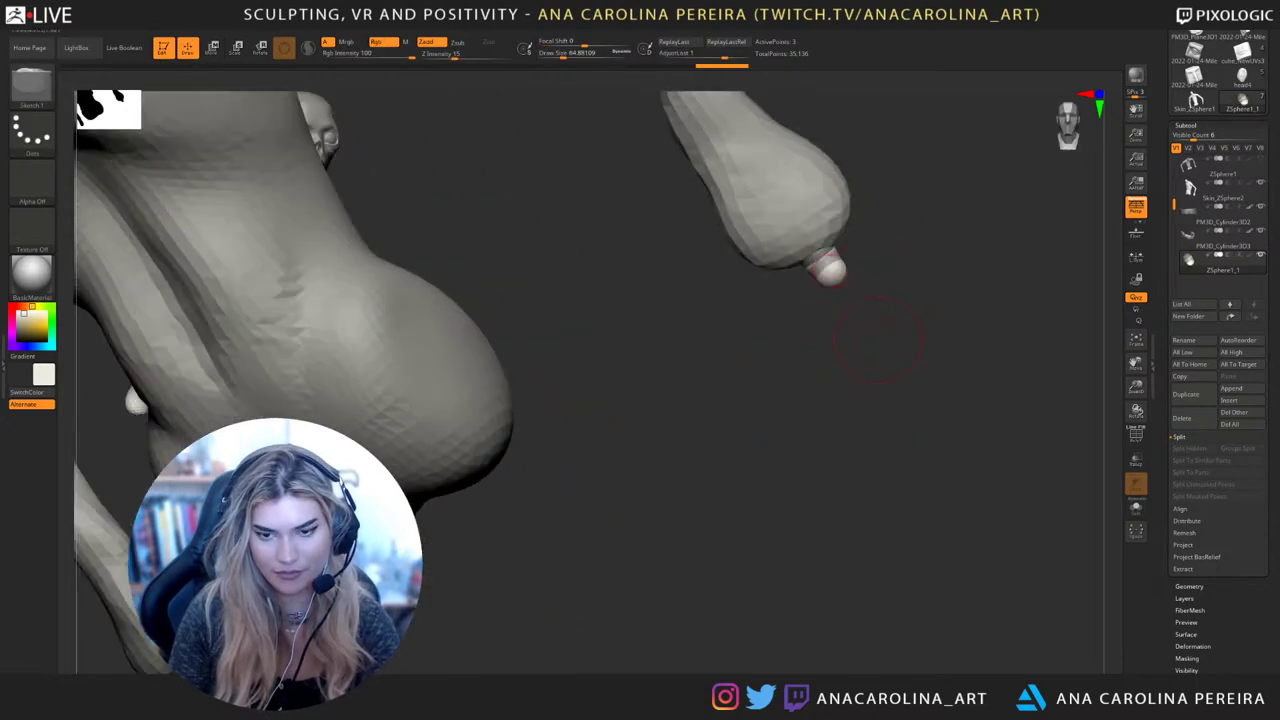
# Pull the end ZSphere away from the hand into a long, thin finger at a draw size of about 17
pyautogui.press('e')
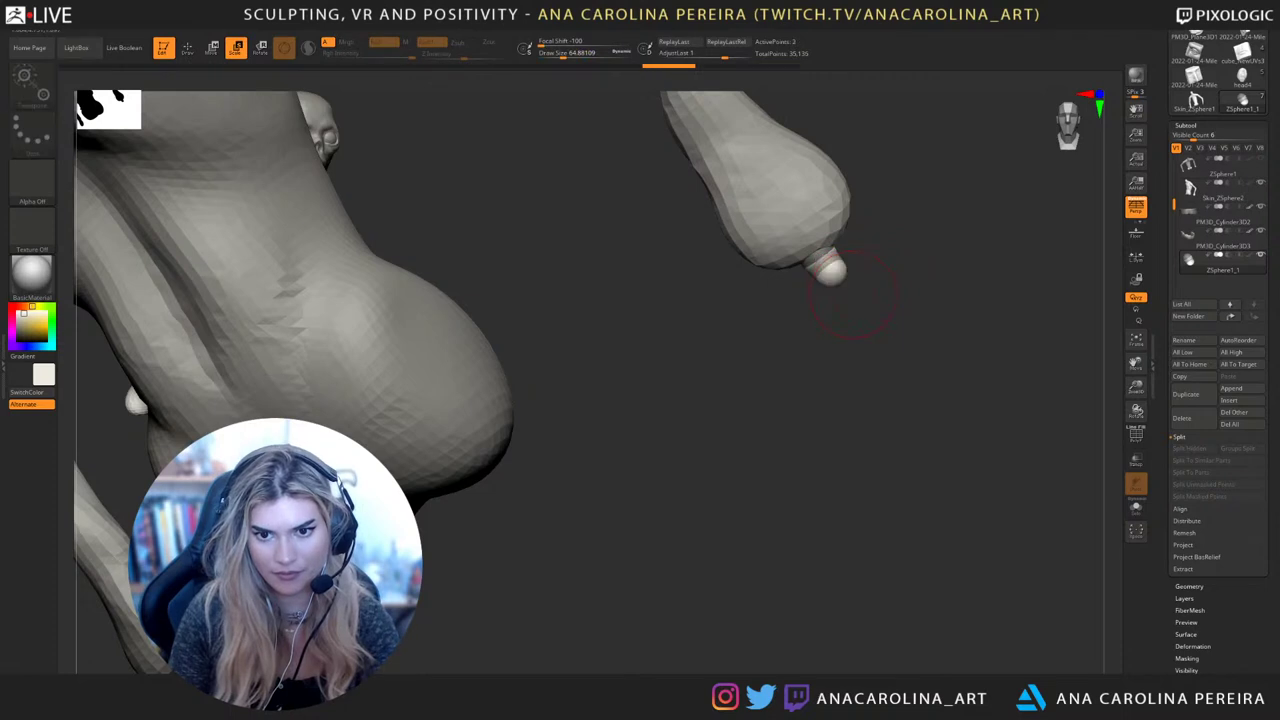
pyautogui.press('w')
pyautogui.press('space')
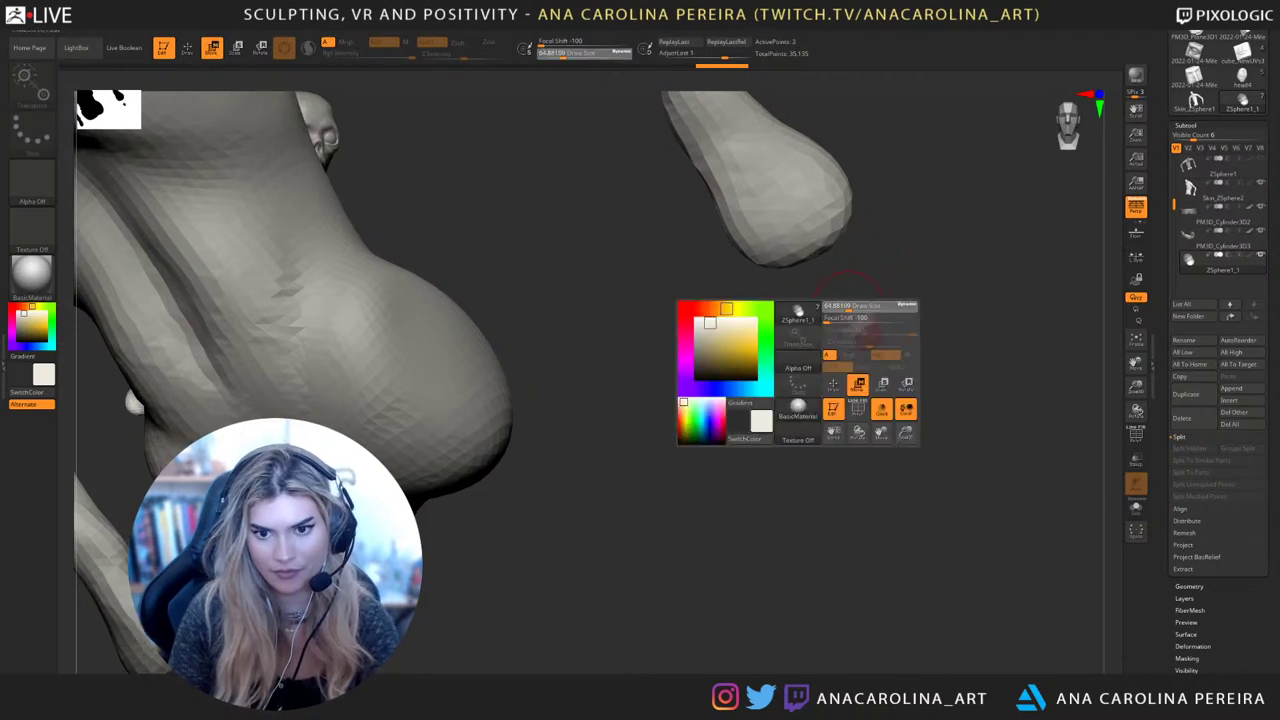
pyautogui.click(839, 307)
pyautogui.moveTo(852, 318)
pyautogui.mouseDown()
pyautogui.moveTo(813, 253)
pyautogui.moveTo(894, 366)
pyautogui.mouseUp()
pyautogui.moveTo(900, 455); pyautogui.dragTo(763, 486)
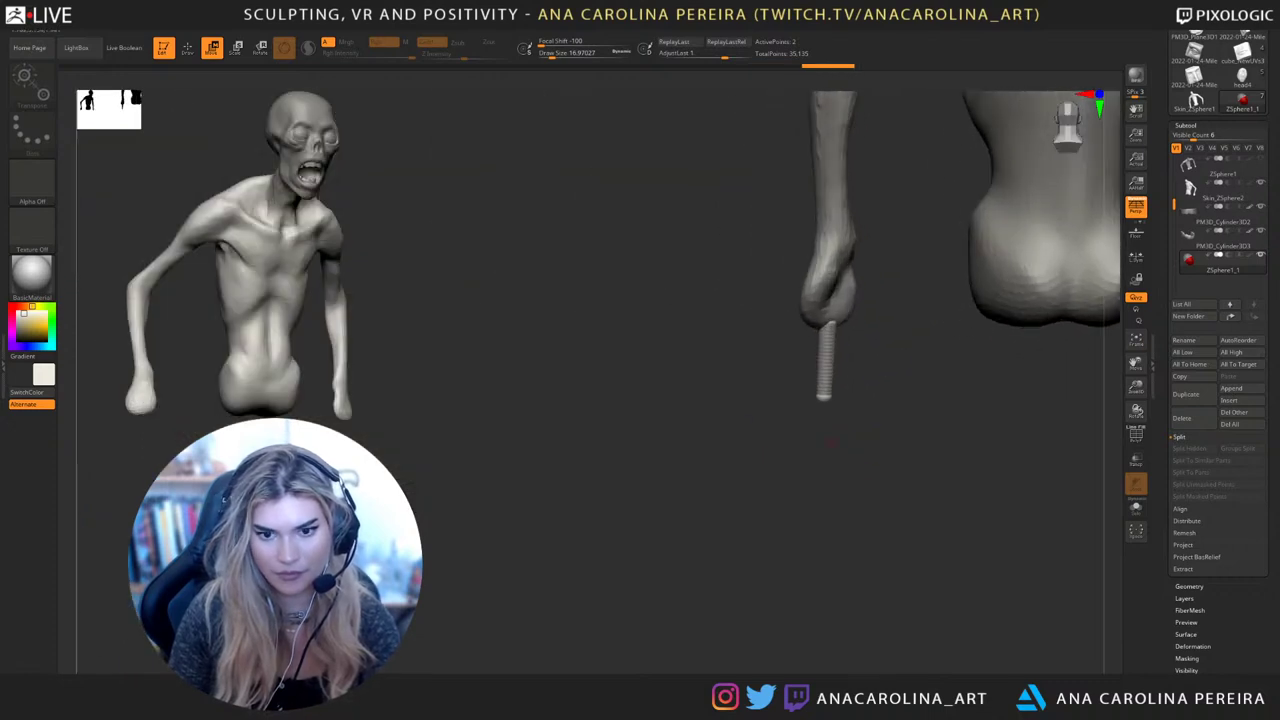
# Extend the finger's end ZSphere slightly and insert two joint ZSpheres along the finger
pyautogui.moveTo(825, 398); pyautogui.dragTo(825, 405)
pyautogui.moveTo(828, 475)
pyautogui.mouseDown()
pyautogui.moveTo(838, 448)
pyautogui.moveTo(806, 450)
pyautogui.mouseUp()
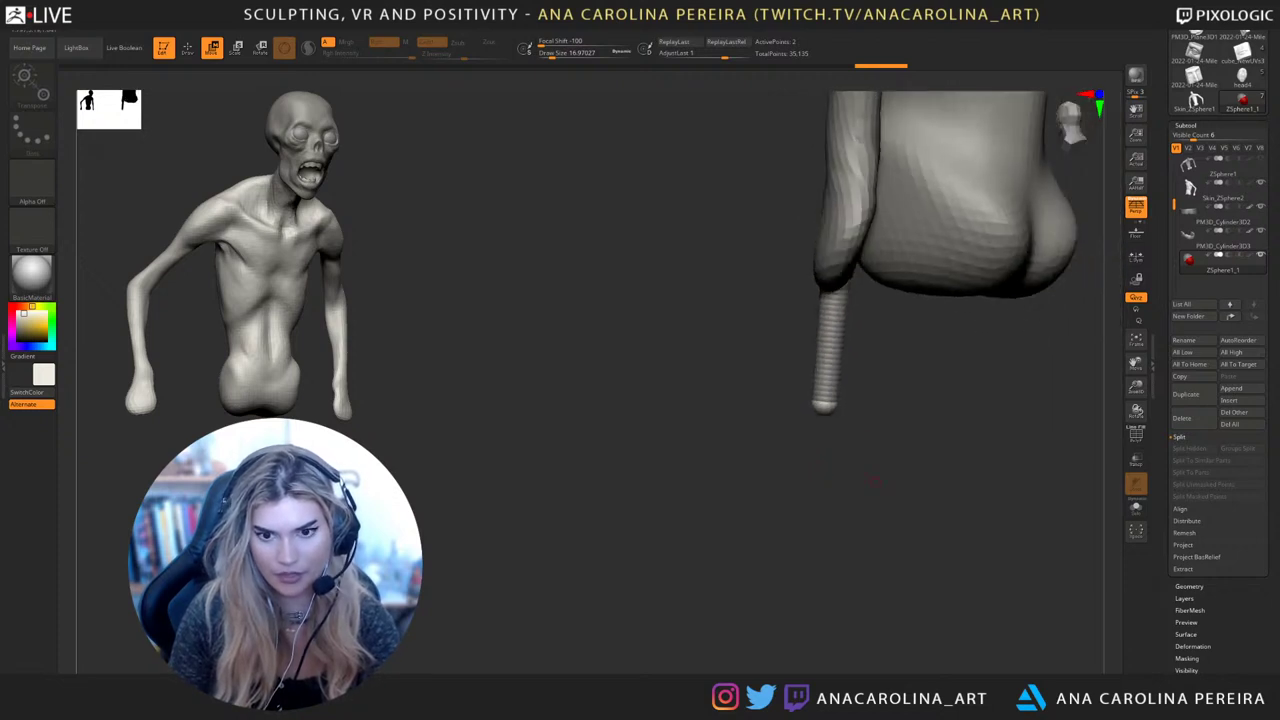
pyautogui.press('q')
pyautogui.moveTo(873, 377); pyautogui.dragTo(860, 372)
pyautogui.click(828, 318)
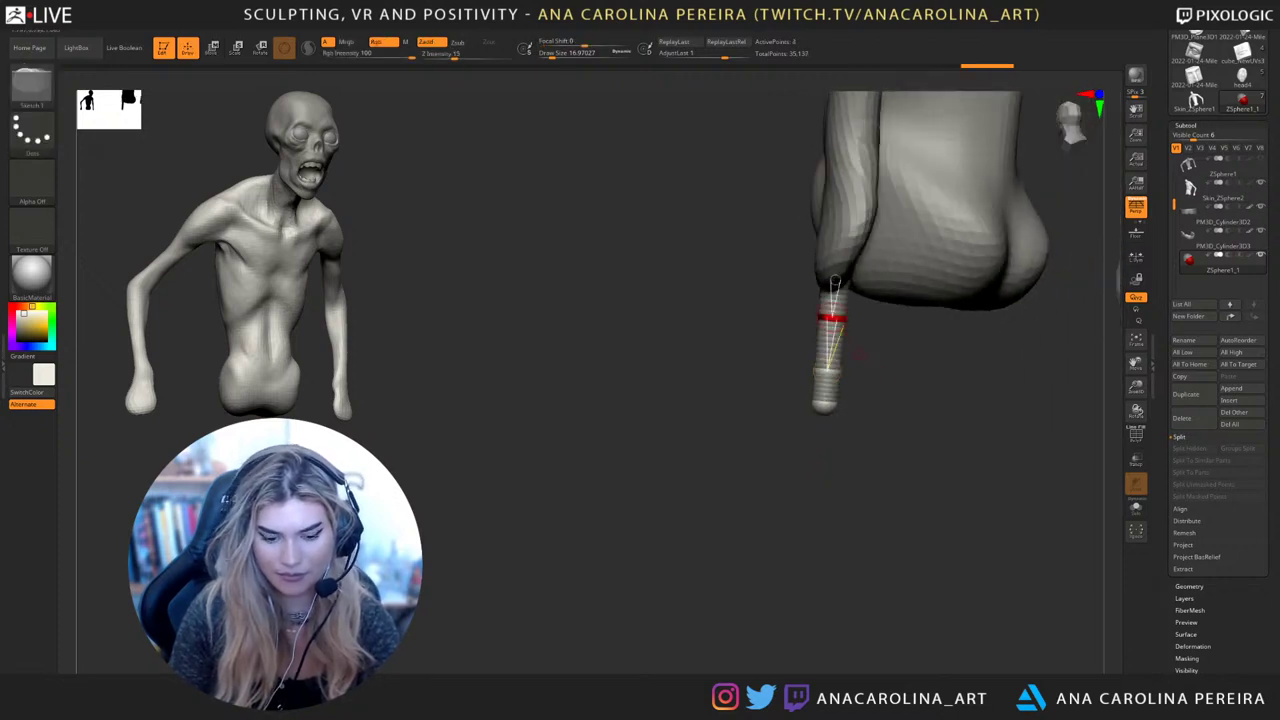
# Move the two joint ZSpheres outward so the finger bends at its knuckles, aligning them from the side and front
pyautogui.press('w')
pyautogui.moveTo(826, 318); pyautogui.dragTo(823, 319)
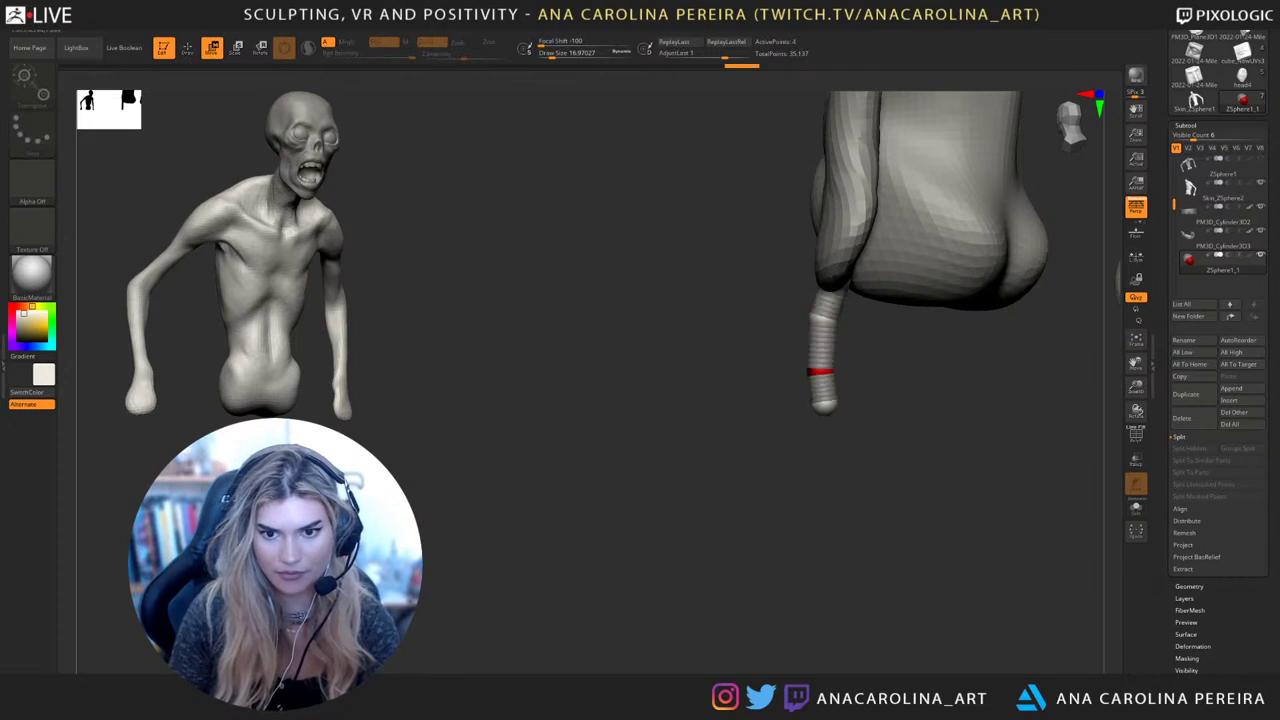
pyautogui.moveTo(825, 371); pyautogui.dragTo(815, 369)
pyautogui.moveTo(824, 318); pyautogui.dragTo(820, 319)
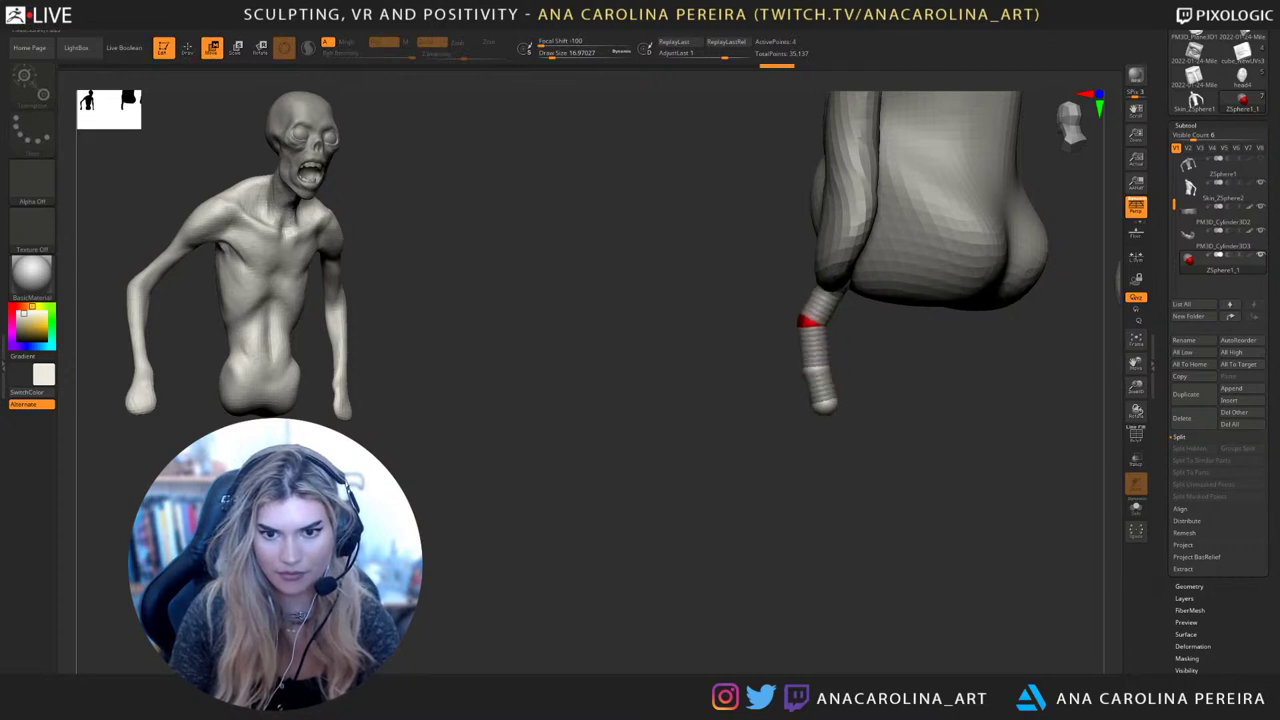
pyautogui.moveTo(814, 426); pyautogui.dragTo(886, 411)
pyautogui.moveTo(817, 320); pyautogui.dragTo(815, 321)
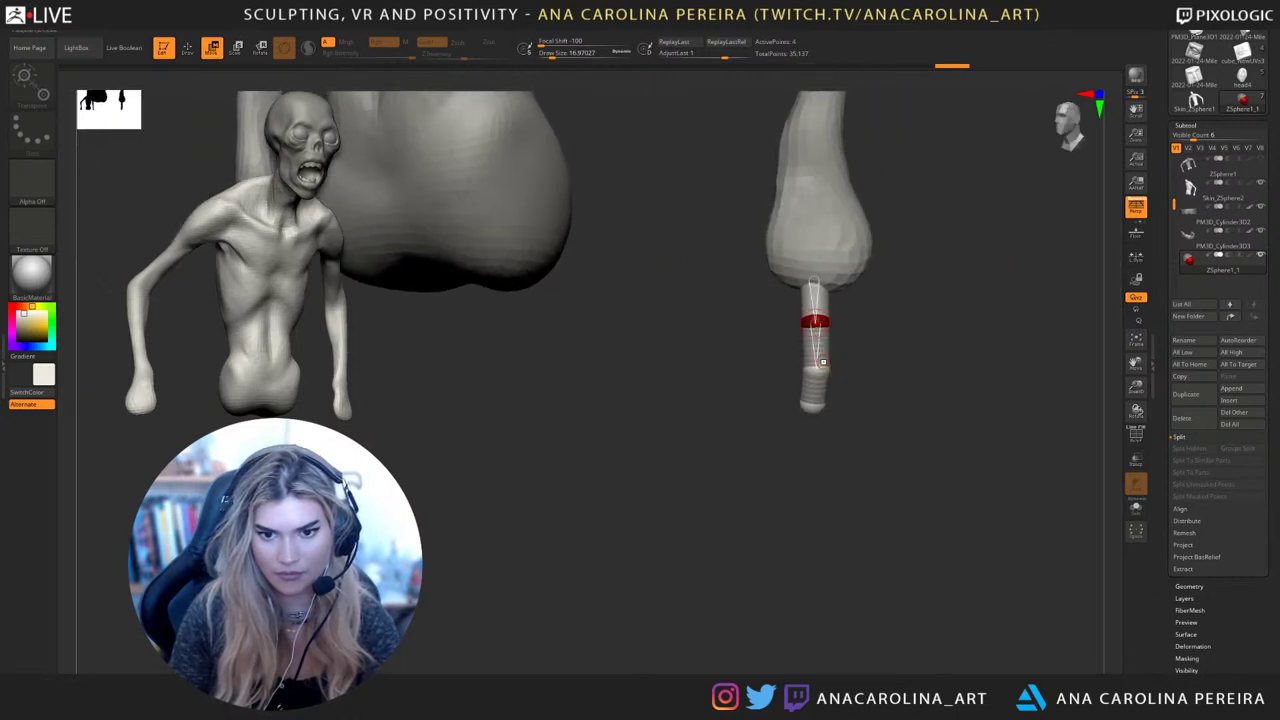
pyautogui.moveTo(880, 414)
pyautogui.mouseDown()
pyautogui.moveTo(730, 414)
pyautogui.moveTo(888, 414)
pyautogui.moveTo(880, 450)
pyautogui.moveTo(823, 490)
pyautogui.moveTo(705, 490)
pyautogui.mouseUp()
# Insert two more ZSpheres near the fingertip, scale the last segment and adjust the position of the end ZSphere
pyautogui.press('q')
pyautogui.click(766, 394)
pyautogui.moveTo(850, 404); pyautogui.dragTo(798, 401)
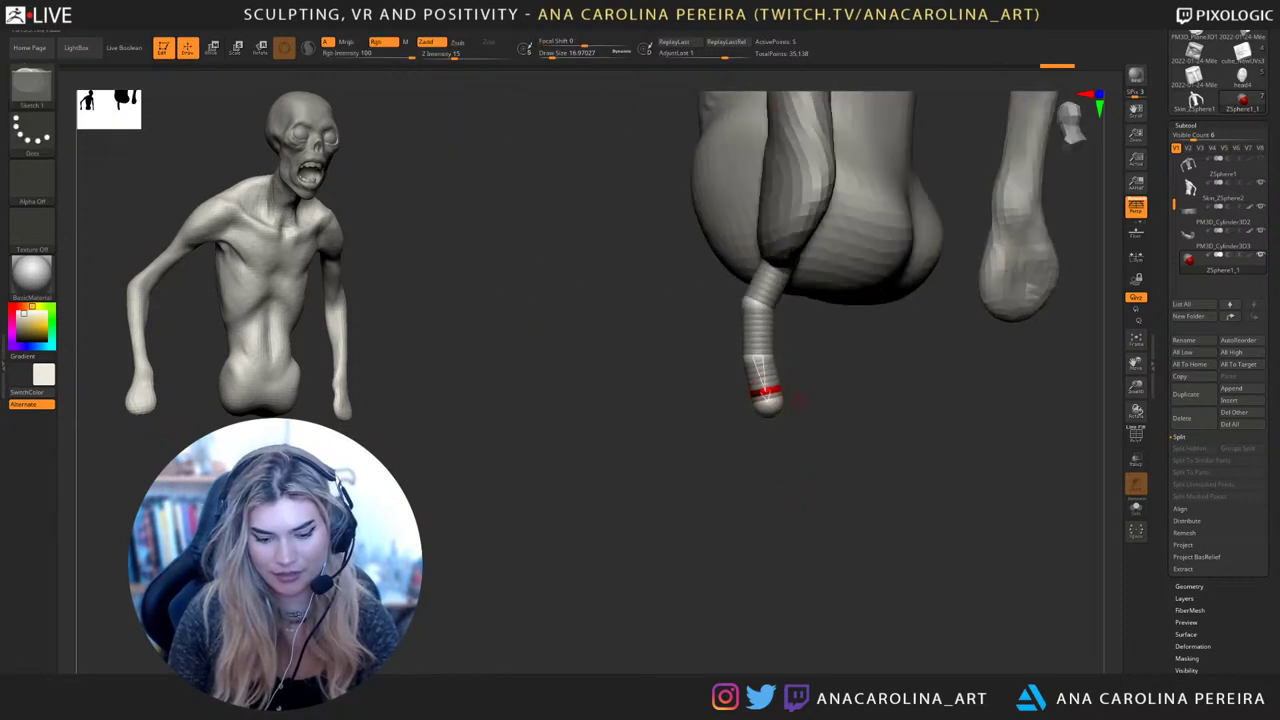
pyautogui.click(768, 382)
pyautogui.press('w')
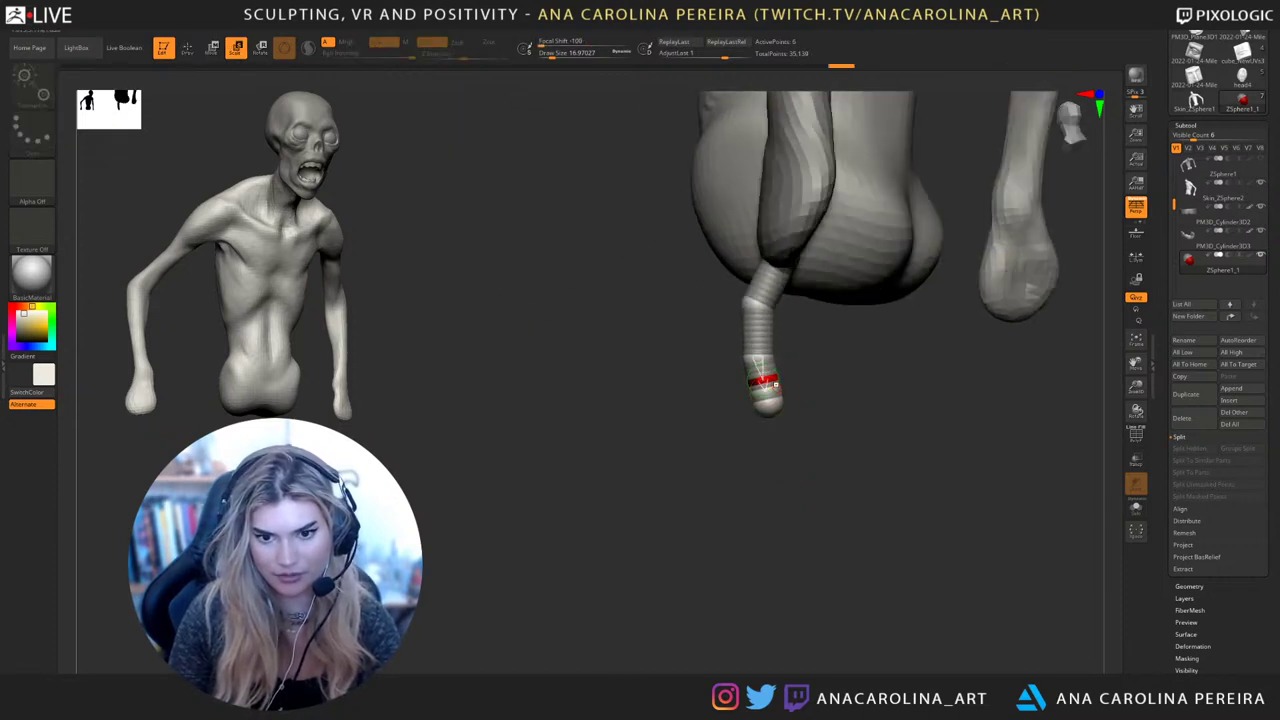
pyautogui.moveTo(765, 390); pyautogui.dragTo(772, 478)
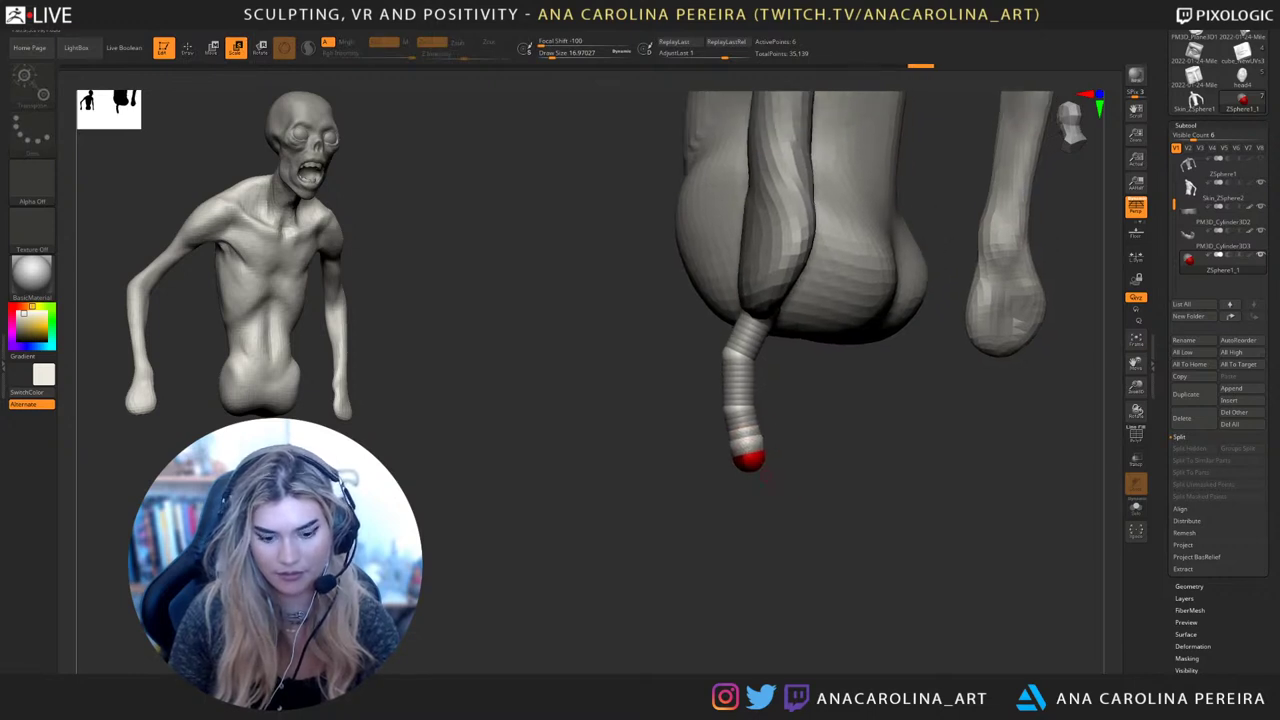
pyautogui.press('w')
pyautogui.moveTo(749, 462); pyautogui.dragTo(910, 480, button='right')
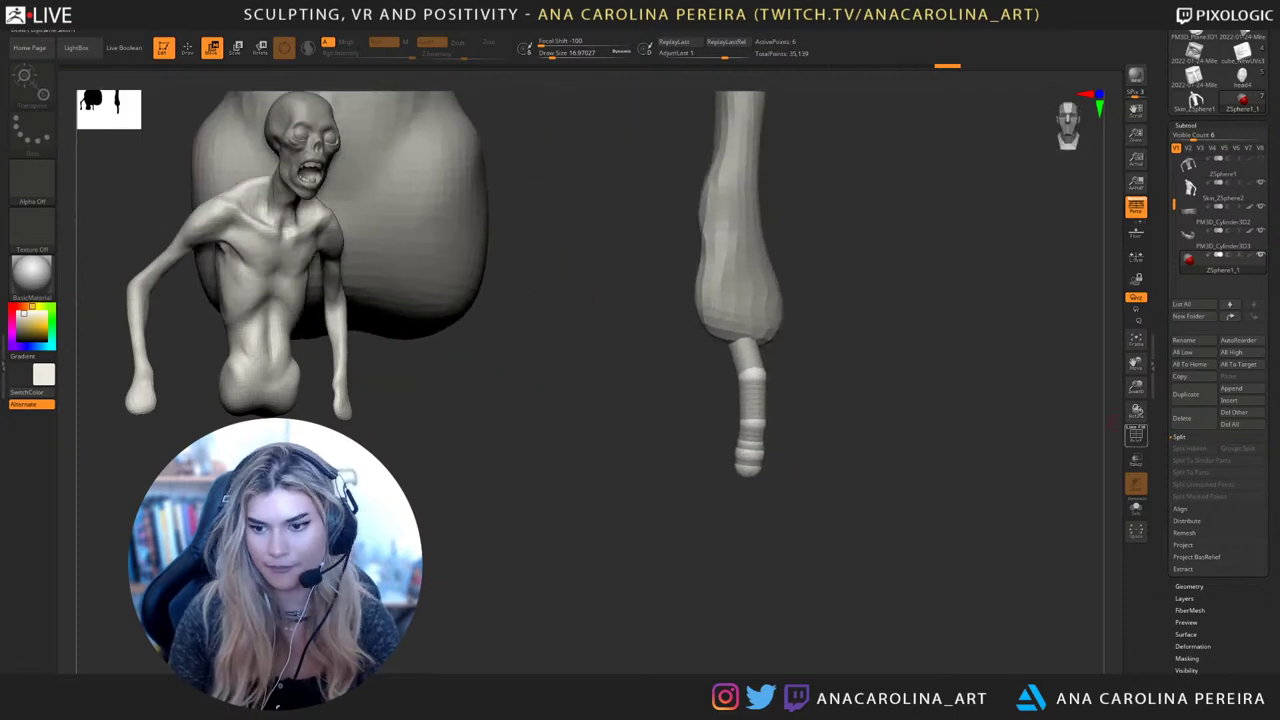
# Make an adaptive skin from the ZSphere finger at density 2
pyautogui.scroll(-3, 1205, 420)
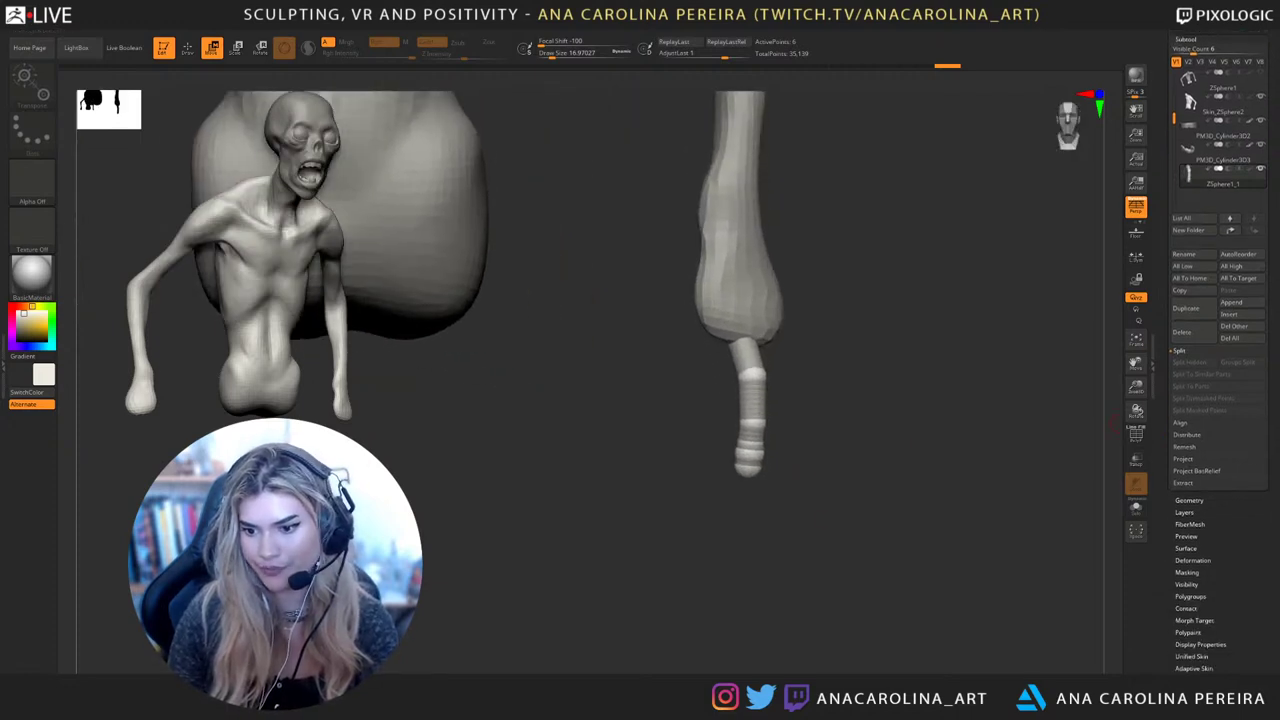
pyautogui.scroll(-3, 1215, 400)
pyautogui.click(1193, 578)
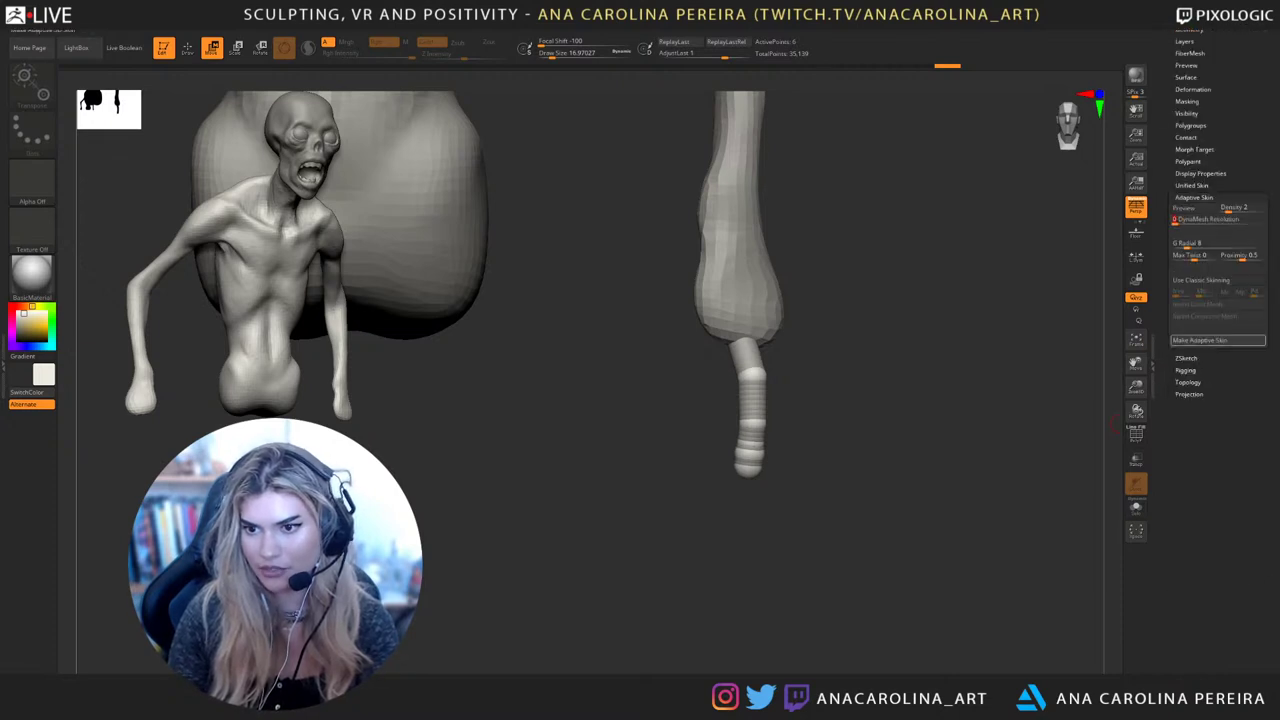
pyautogui.scroll(10, 1218, 350)
# Append the finger's generated skin mesh to the figure as a subtool and make it the active one
pyautogui.click(1186, 352)
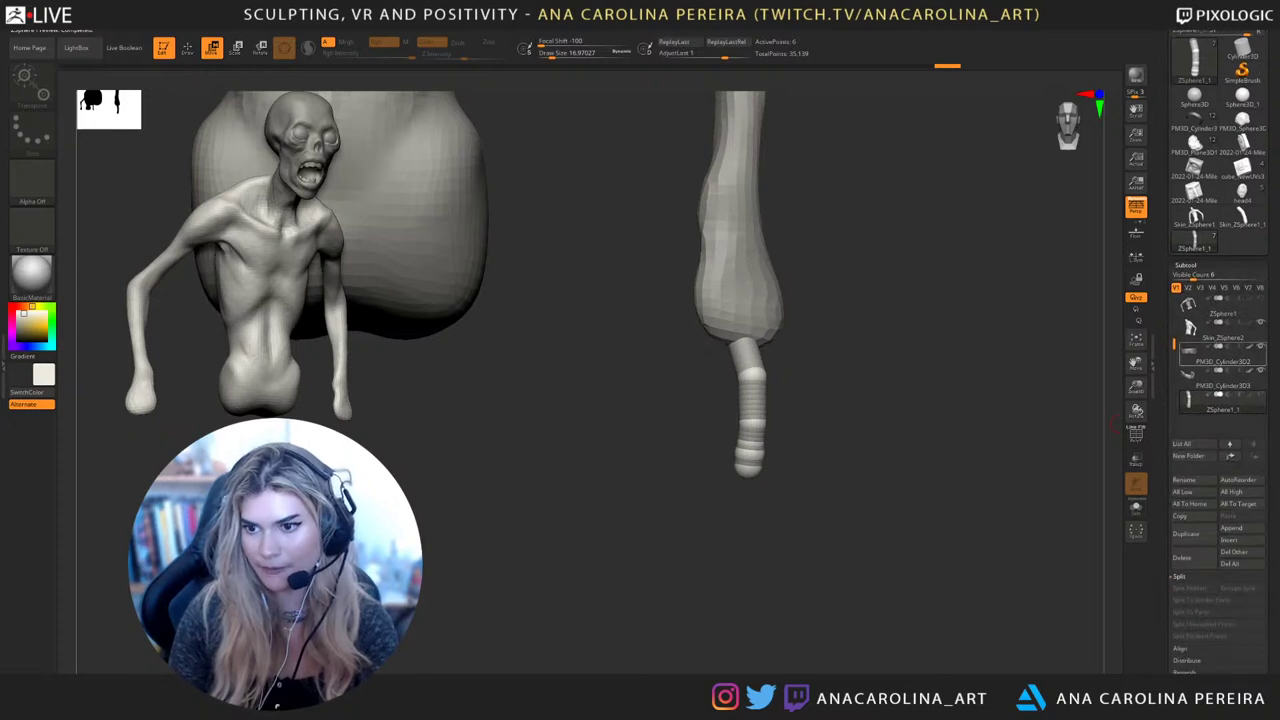
pyautogui.click(1231, 527)
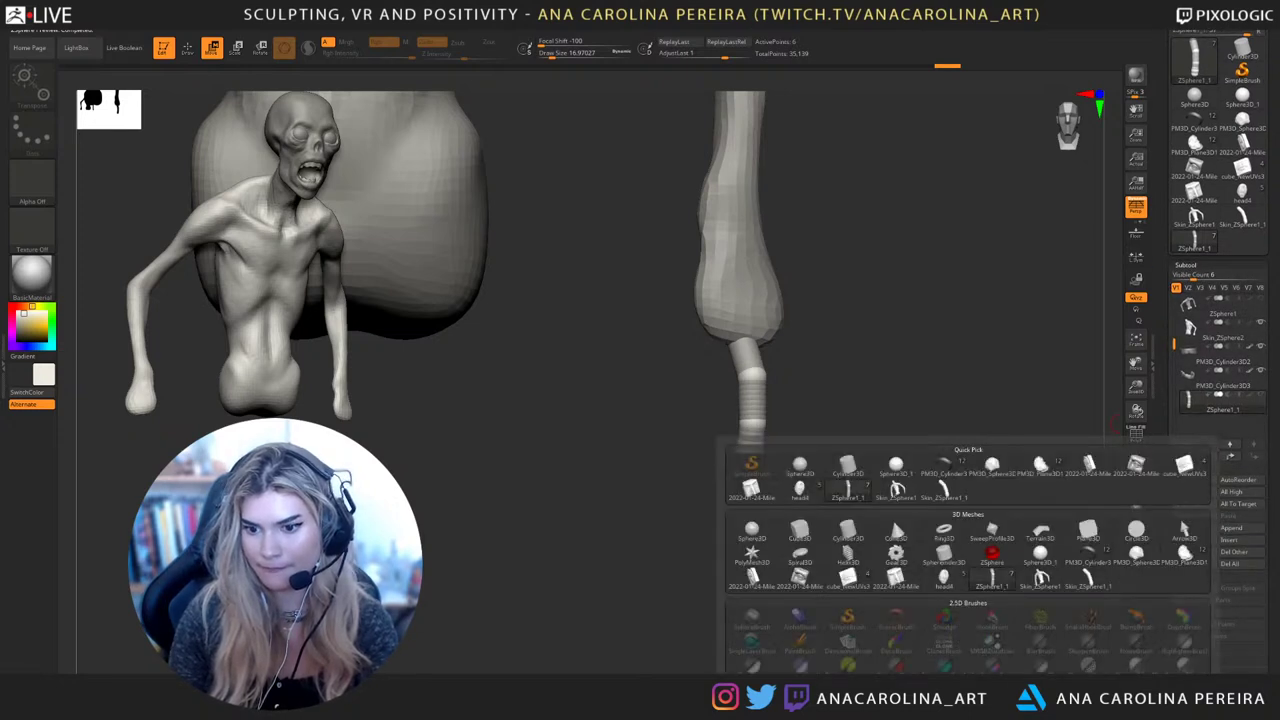
pyautogui.click(1088, 578)
pyautogui.click(1222, 427)
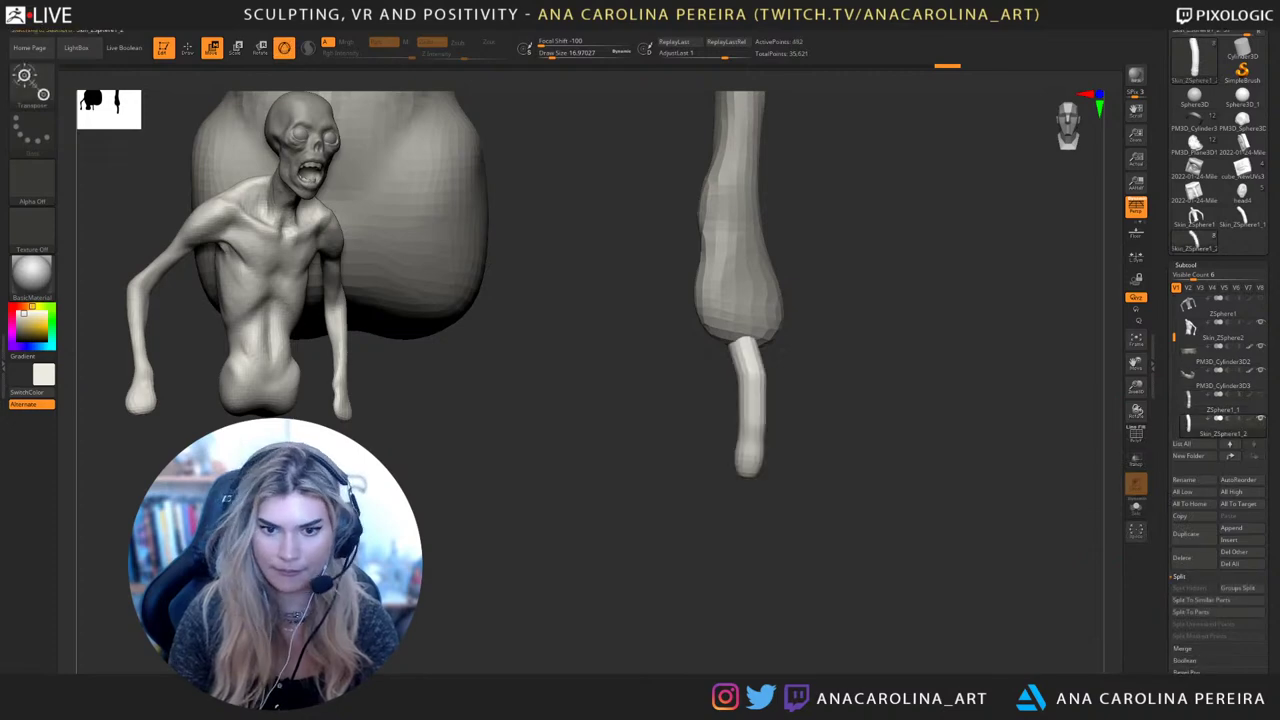
# Divide the finger mesh twice, up to subdivision level 4
pyautogui.moveTo(880, 420)
pyautogui.mouseDown()
pyautogui.moveTo(970, 425)
pyautogui.moveTo(905, 420)
pyautogui.moveTo(907, 441)
pyautogui.mouseUp()
pyautogui.press('q')
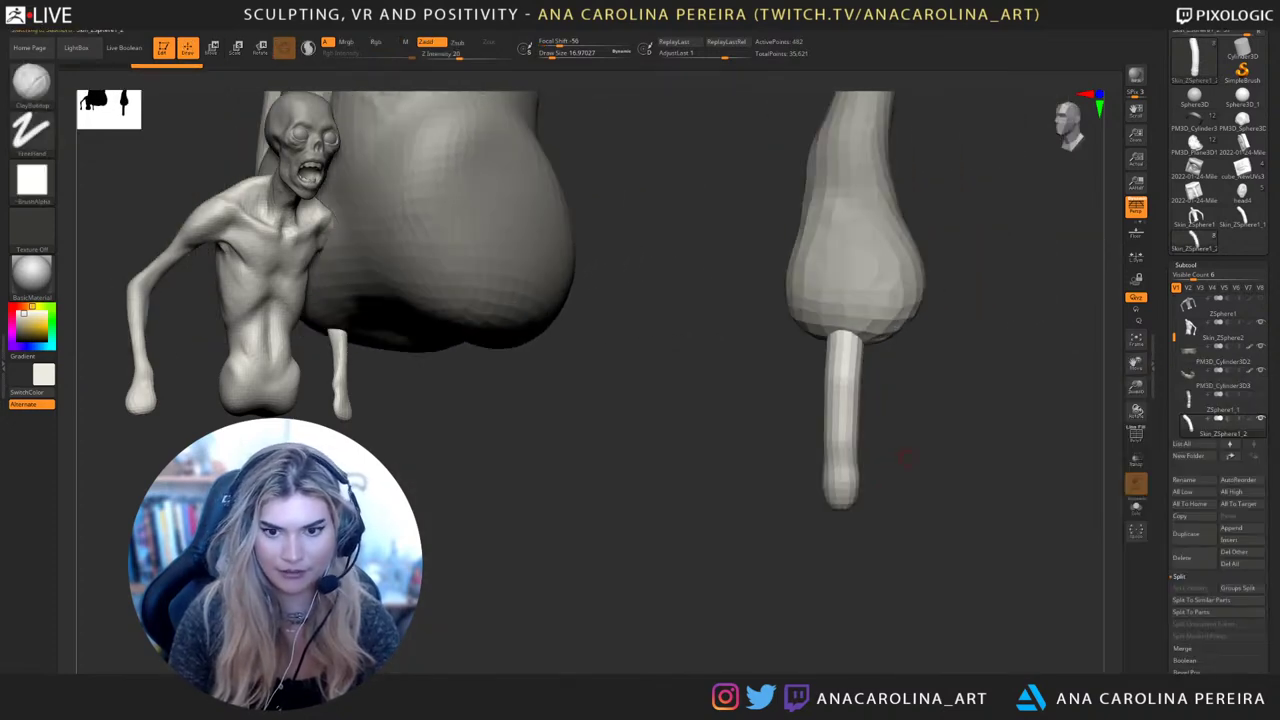
pyautogui.moveTo(1172, 560); pyautogui.dragTo(1172, 200)
pyautogui.moveTo(1172, 400); pyautogui.dragTo(1172, 422)
pyautogui.click(1189, 425)
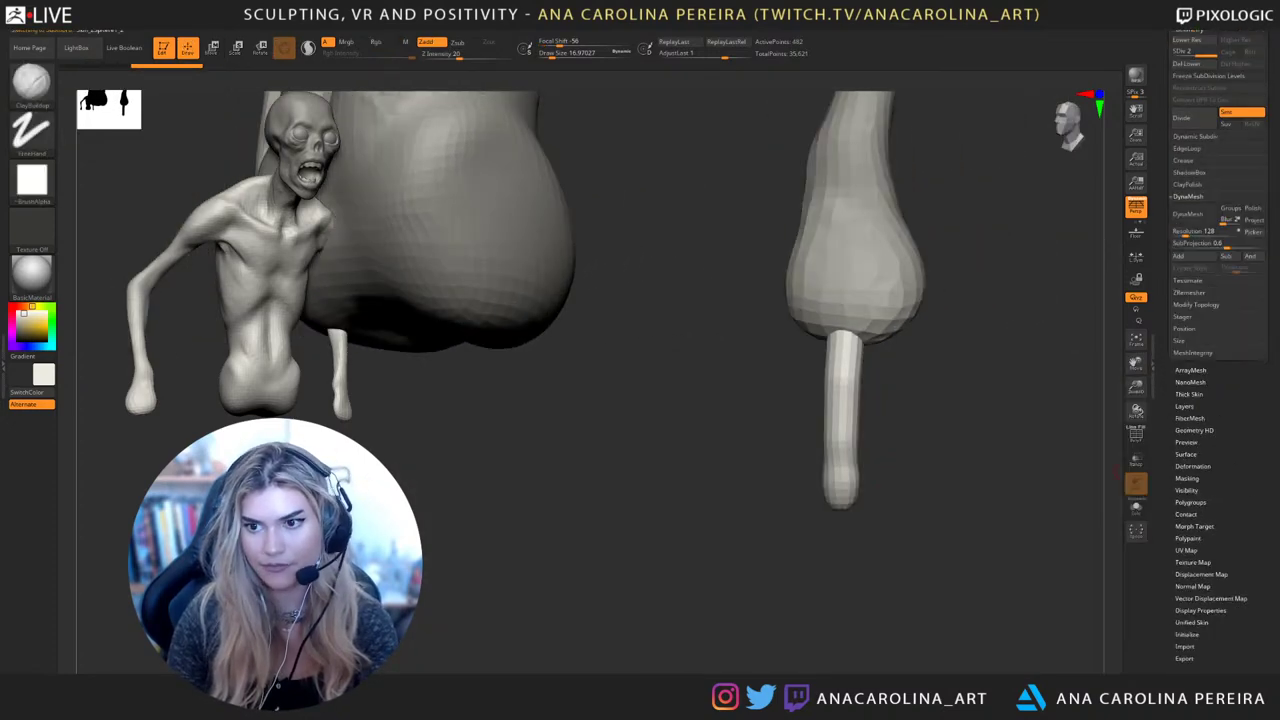
pyautogui.click(1194, 118)
pyautogui.click(1194, 118)
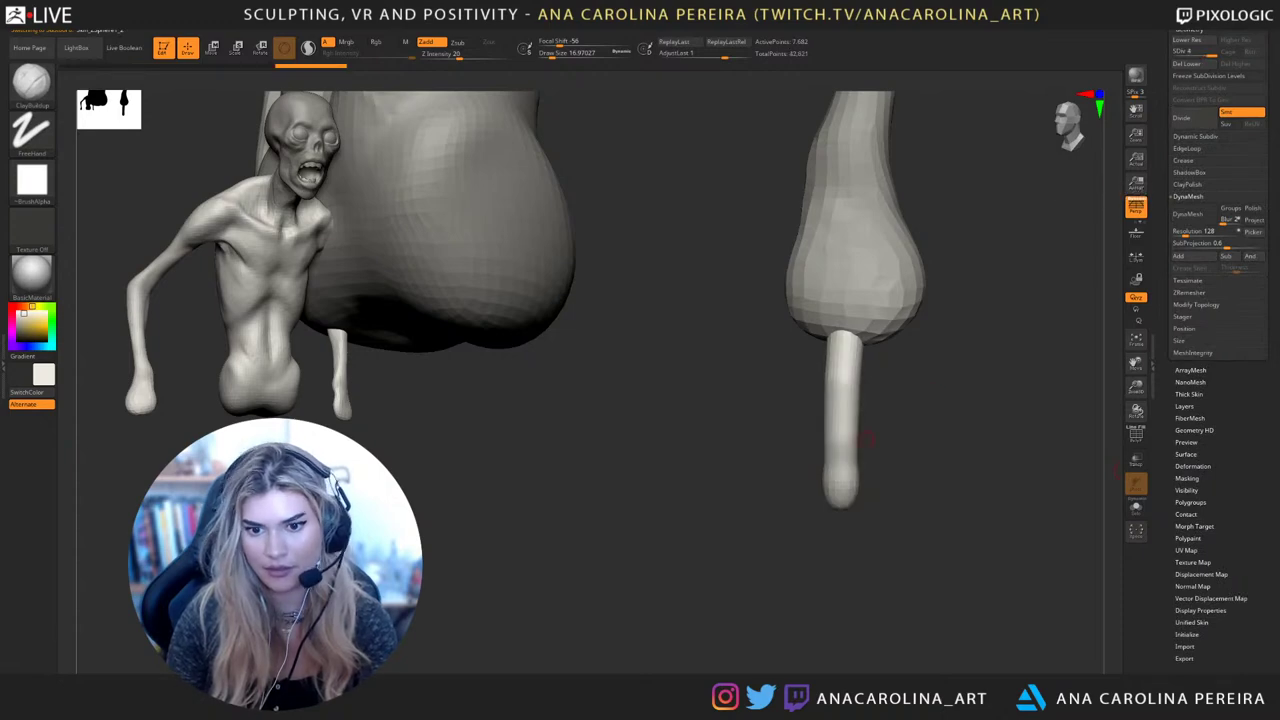
# Build up the fingertip and last joint with the ClayBuildup brush at a draw size of about 59
pyautogui.moveTo(870, 430)
pyautogui.mouseDown()
pyautogui.moveTo(888, 425)
pyautogui.moveTo(887, 408)
pyautogui.moveTo(650, 395)
pyautogui.mouseUp()
pyautogui.press('s')
pyautogui.moveTo(572, 366); pyautogui.dragTo(571, 394)
pyautogui.moveTo(660, 398); pyautogui.dragTo(790, 398)
pyautogui.moveTo(576, 372)
pyautogui.mouseDown()
pyautogui.moveTo(575, 390)
pyautogui.moveTo(635, 395)
pyautogui.mouseUp()
pyautogui.press('s')
pyautogui.moveTo(665, 397); pyautogui.dragTo(770, 398)
pyautogui.moveTo(641, 378)
pyautogui.mouseDown()
pyautogui.moveTo(649, 441)
pyautogui.moveTo(634, 440)
pyautogui.mouseUp()
pyautogui.rightClick(640, 478)
pyautogui.moveTo(634, 440)
pyautogui.mouseDown(button='right')
pyautogui.moveTo(640, 476)
pyautogui.moveTo(690, 440)
pyautogui.moveTo(669, 432)
pyautogui.mouseUp(button='right')
pyautogui.moveTo(646, 455); pyautogui.dragTo(635, 454)
pyautogui.moveTo(635, 454)
pyautogui.mouseDown(button='right')
pyautogui.moveTo(652, 463)
pyautogui.moveTo(650, 446)
pyautogui.mouseUp(button='right')
pyautogui.rightClick(650, 446)
pyautogui.moveTo(650, 446); pyautogui.dragTo(661, 442)
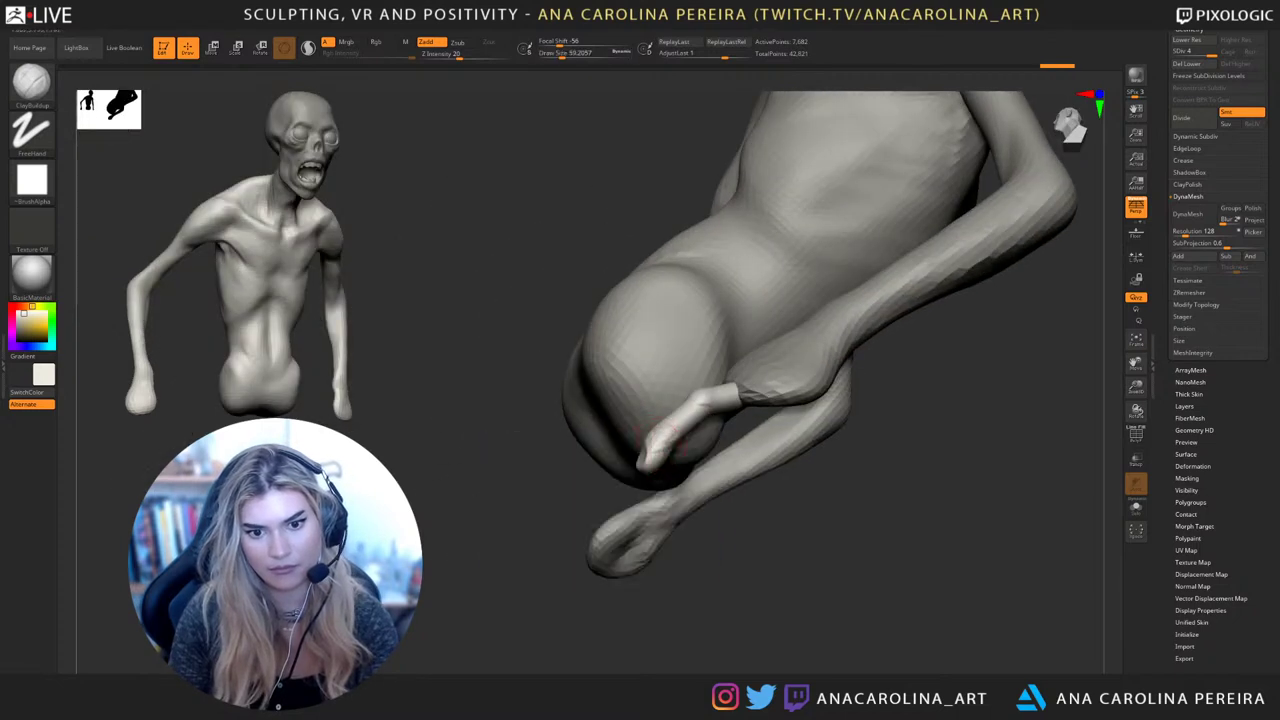
# Add clay volume around the tip pad, middle section and base of the finger's underside
pyautogui.moveTo(686, 538)
pyautogui.mouseDown()
pyautogui.moveTo(665, 420)
pyautogui.moveTo(674, 460)
pyautogui.mouseUp()
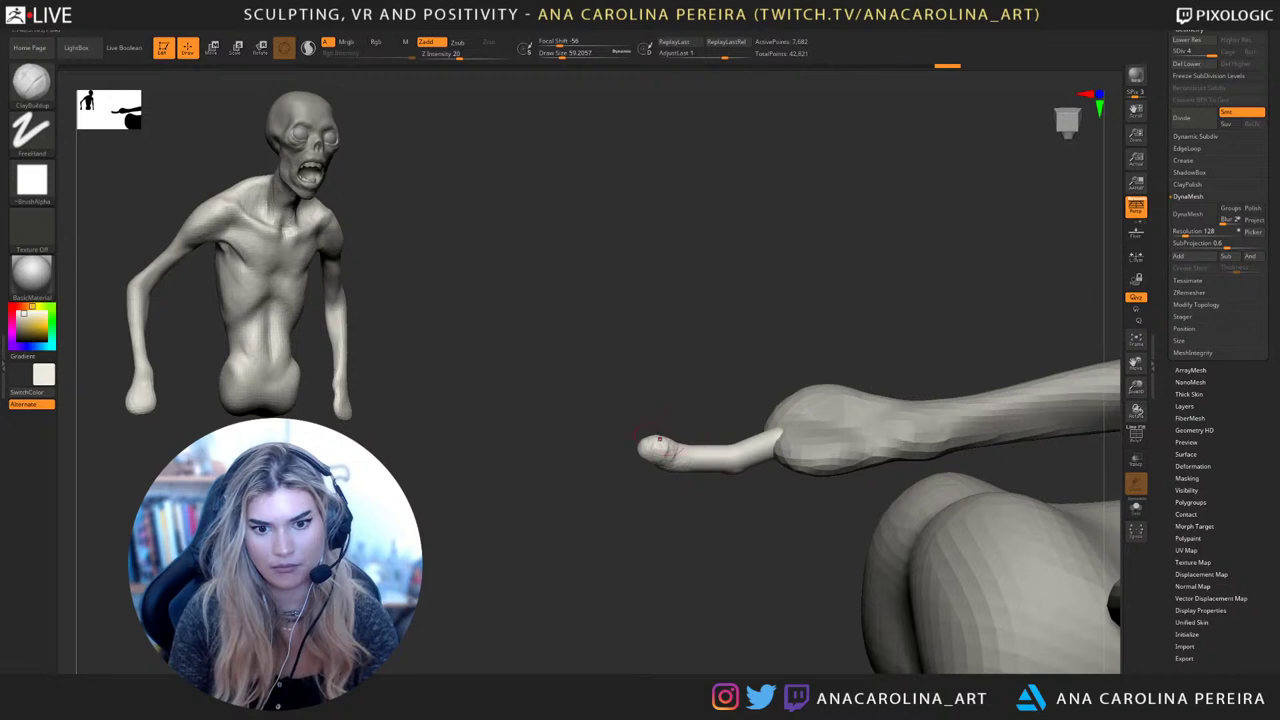
pyautogui.moveTo(680, 510)
pyautogui.mouseDown()
pyautogui.moveTo(706, 460)
pyautogui.moveTo(731, 470)
pyautogui.mouseUp()
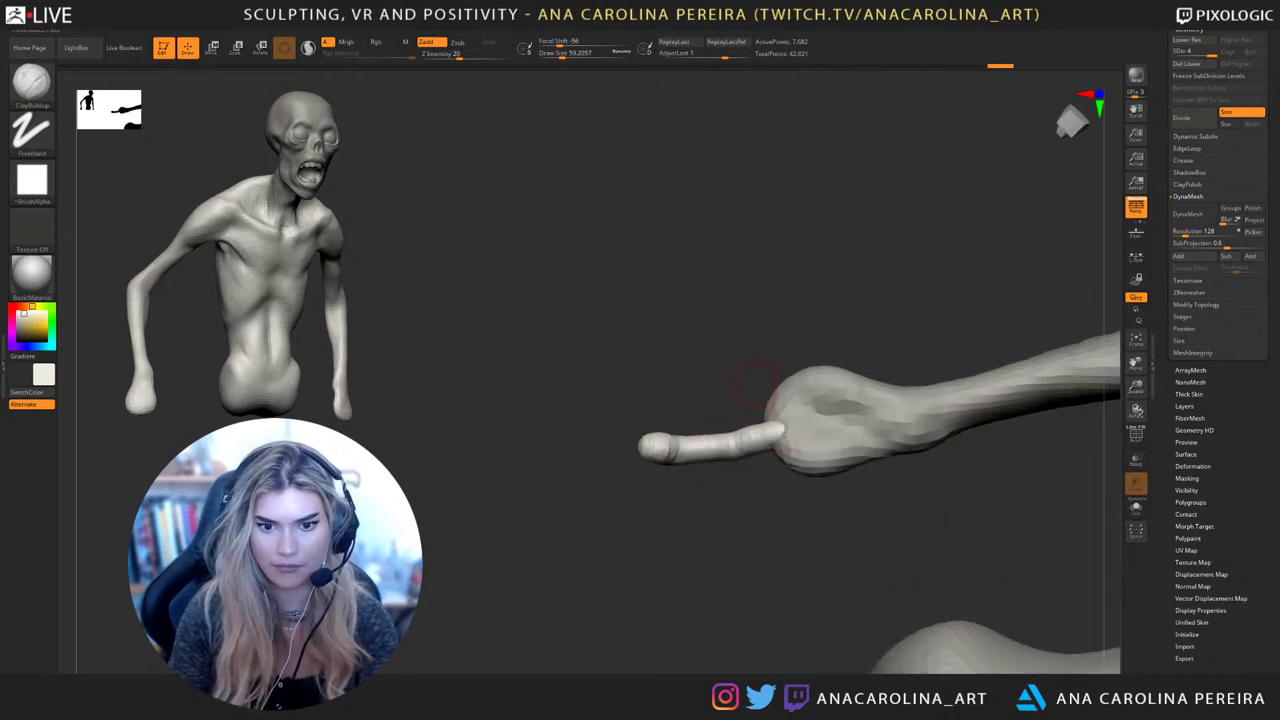
pyautogui.moveTo(757, 383); pyautogui.dragTo(758, 424)
pyautogui.moveTo(742, 474); pyautogui.dragTo(693, 397)
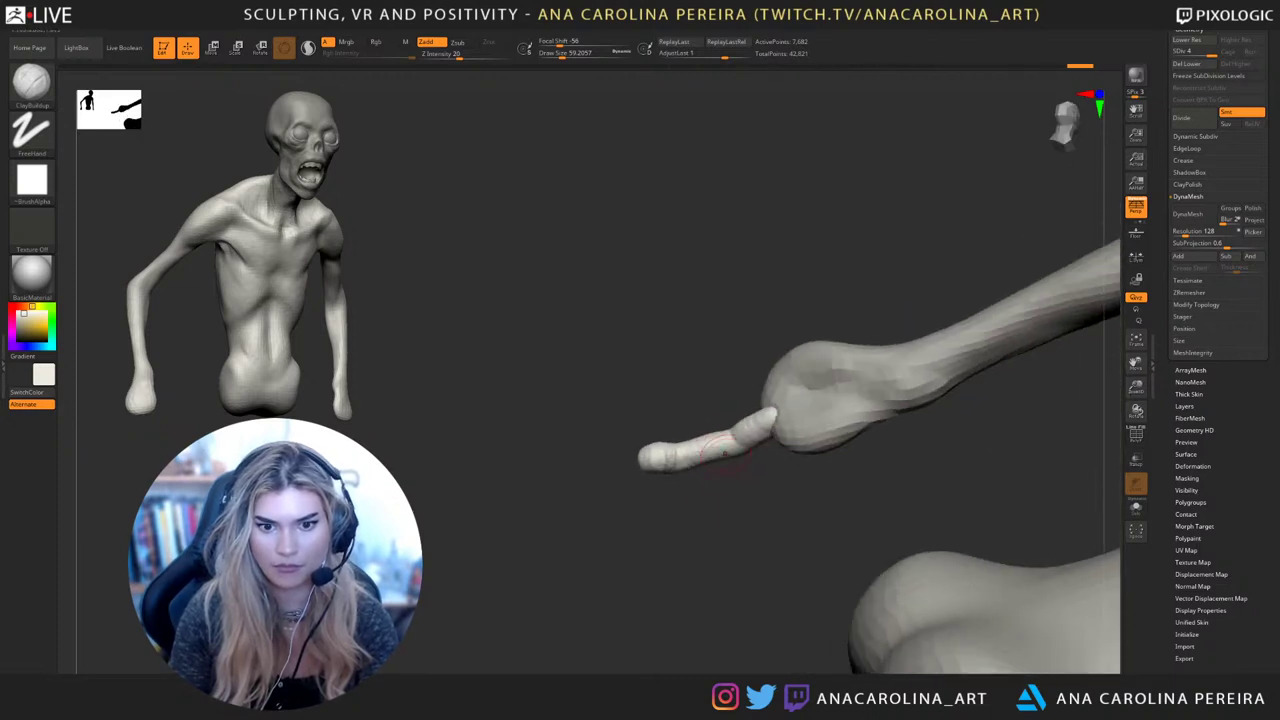
# Smooth the clay strokes along the finger's segments and knuckles on all sides
pyautogui.keyDown('shift'); pyautogui.moveTo(724, 453); pyautogui.dragTo(700, 449); pyautogui.keyUp('shift')
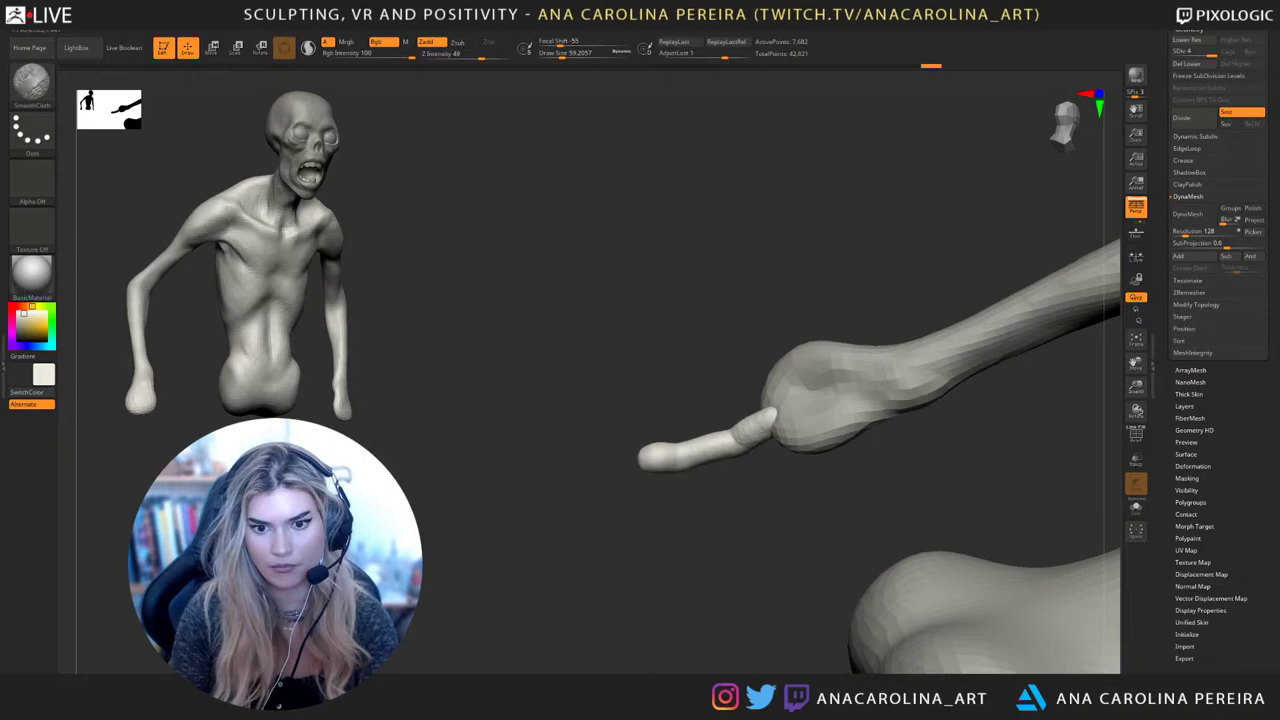
pyautogui.keyDown('shift'); pyautogui.moveTo(765, 418); pyautogui.dragTo(738, 433); pyautogui.keyUp('shift')
pyautogui.moveTo(690, 510); pyautogui.dragTo(722, 625)
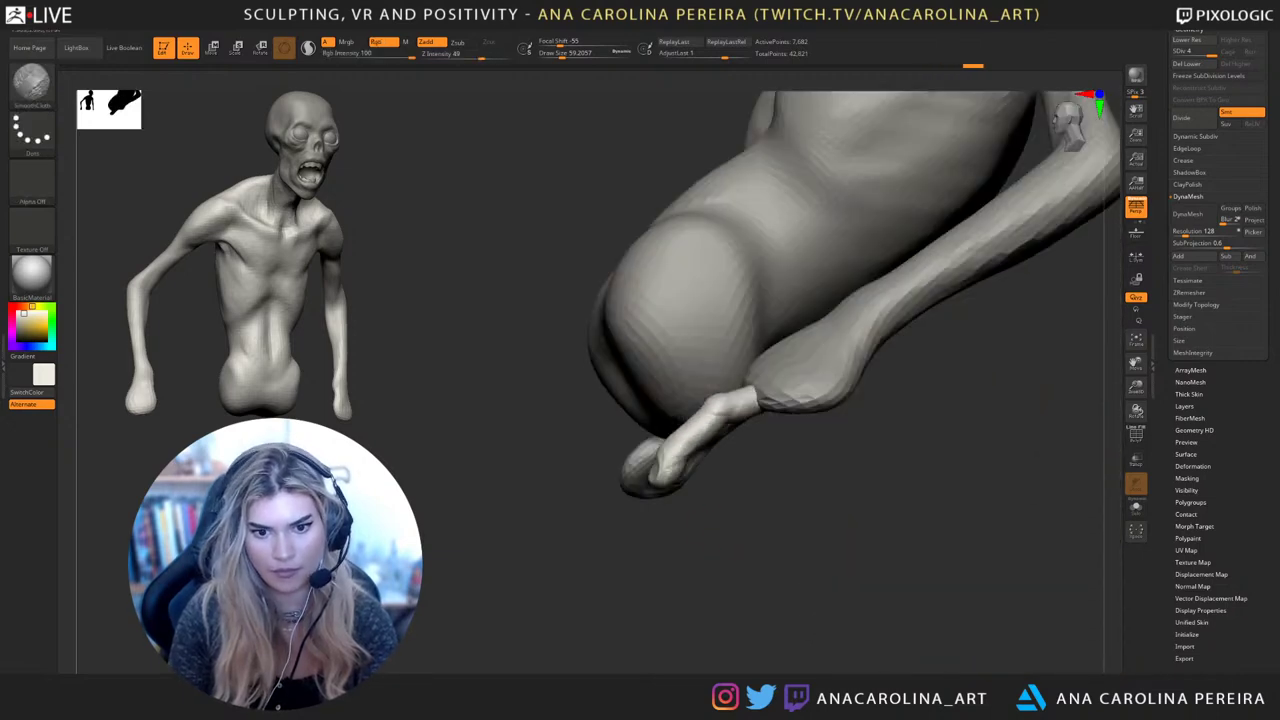
pyautogui.keyDown('shift'); pyautogui.moveTo(735, 405); pyautogui.dragTo(690, 450); pyautogui.keyUp('shift')
pyautogui.moveTo(700, 540); pyautogui.dragTo(850, 465)
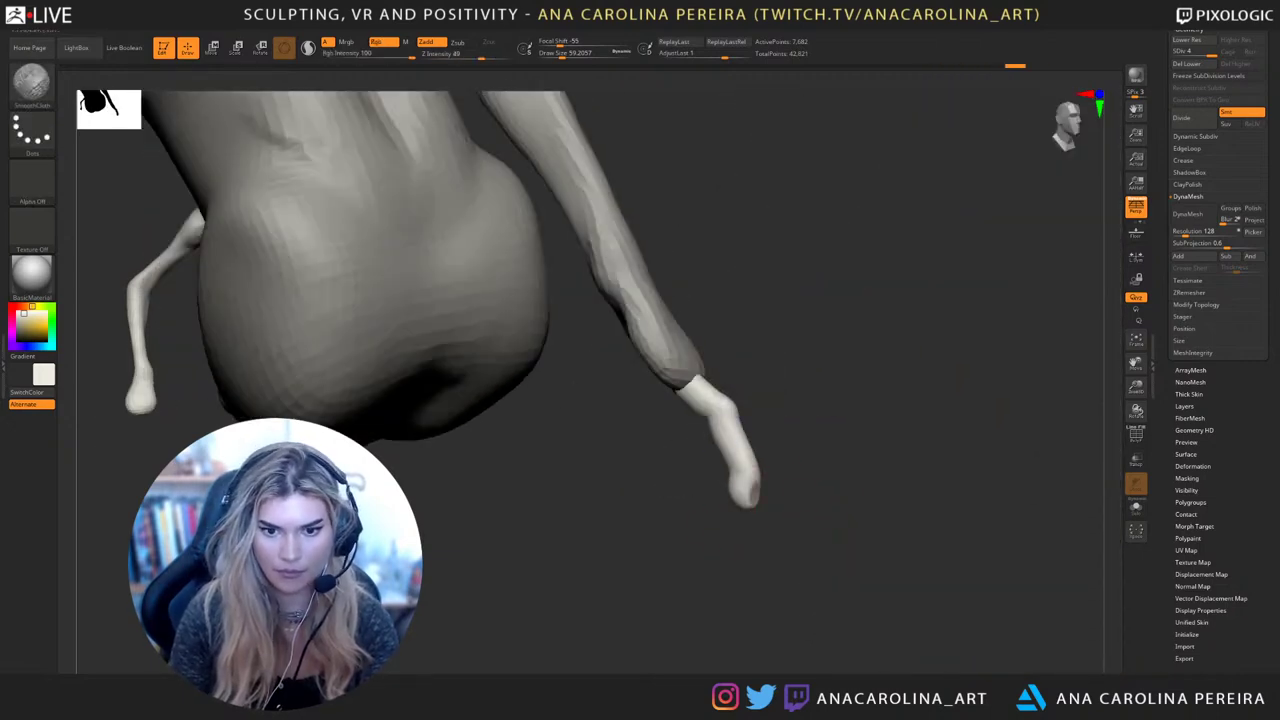
pyautogui.keyDown('shift'); pyautogui.moveTo(715, 425); pyautogui.dragTo(738, 480); pyautogui.keyUp('shift')
pyautogui.moveTo(800, 500)
pyautogui.mouseDown()
pyautogui.moveTo(740, 515)
pyautogui.moveTo(750, 465)
pyautogui.moveTo(765, 493)
pyautogui.mouseUp()
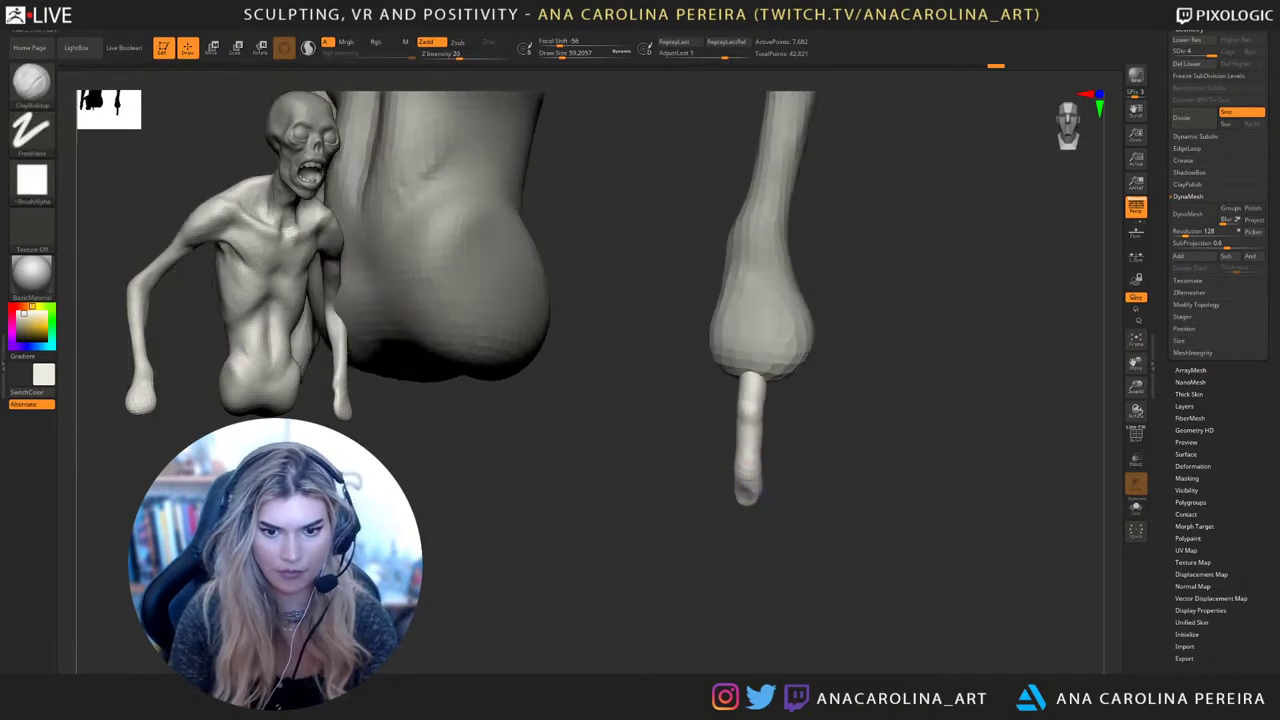
pyautogui.keyDown('shift'); pyautogui.moveTo(750, 435); pyautogui.dragTo(752, 465); pyautogui.keyUp('shift')
pyautogui.keyDown('alt'); pyautogui.moveTo(829, 415); pyautogui.dragTo(880, 437); pyautogui.keyUp('alt')
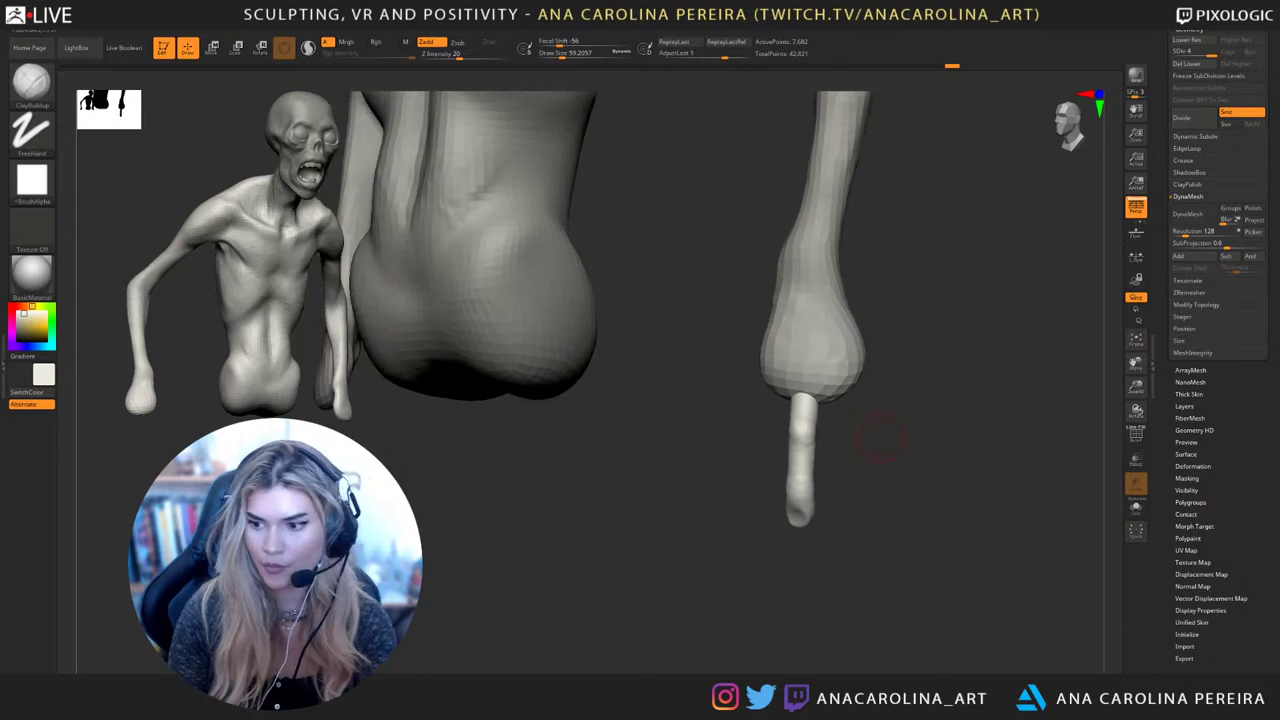
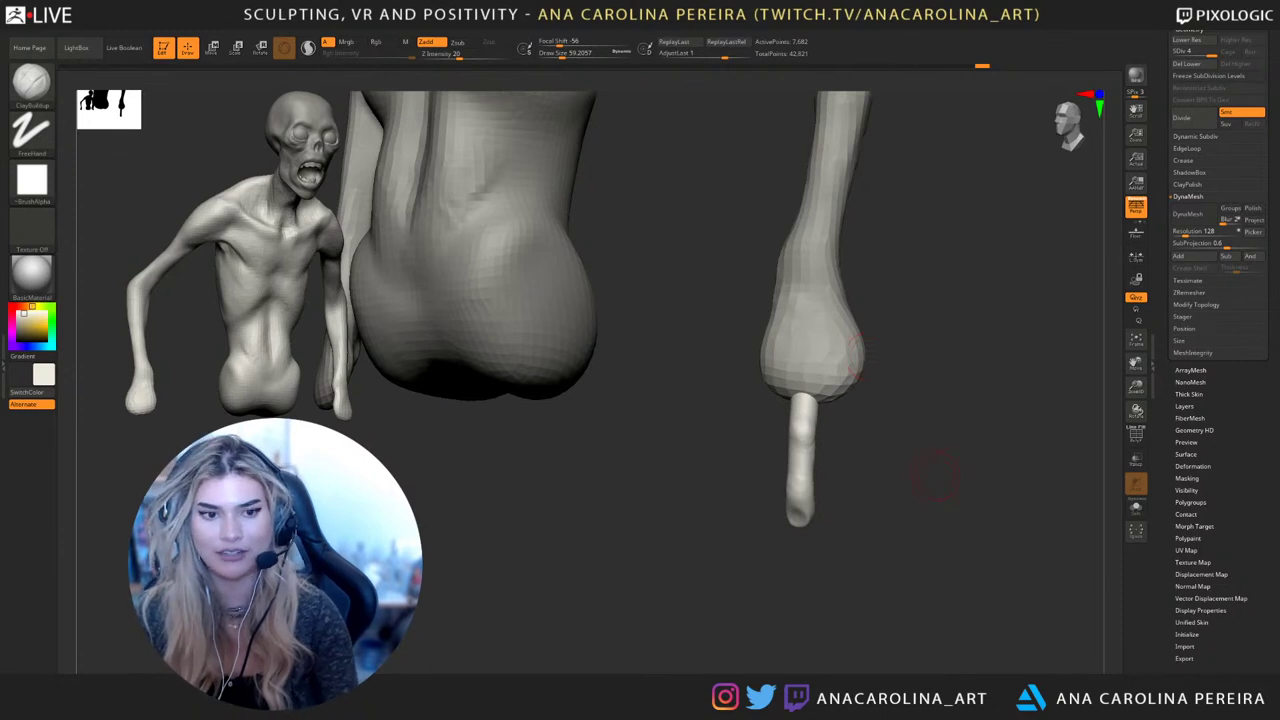
# Adjust the fingertip's shape and smooth the finger's shaft at a draw size of about 50
pyautogui.moveTo(935, 478)
pyautogui.mouseDown()
pyautogui.moveTo(909, 420)
pyautogui.moveTo(953, 522)
pyautogui.moveTo(1002, 509)
pyautogui.moveTo(880, 510)
pyautogui.moveTo(880, 600)
pyautogui.mouseUp()
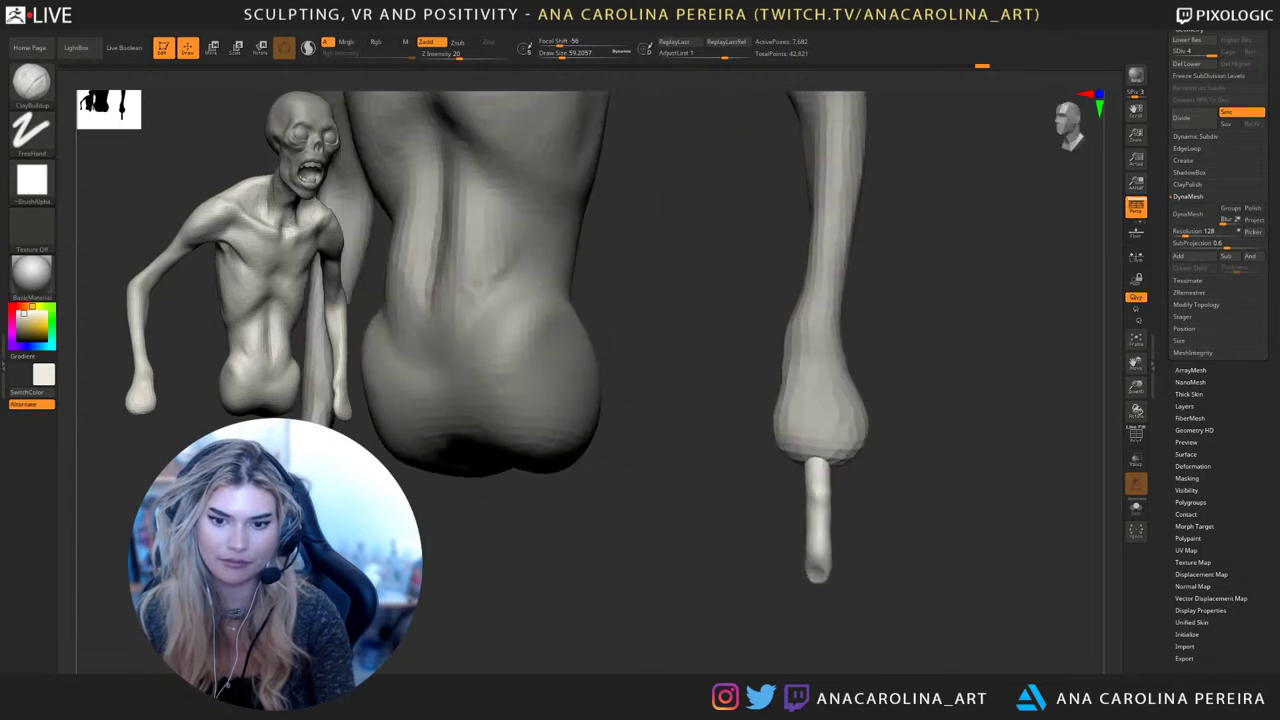
pyautogui.moveTo(950, 560)
pyautogui.mouseDown()
pyautogui.moveTo(895, 580)
pyautogui.moveTo(870, 568)
pyautogui.moveTo(885, 560)
pyautogui.moveTo(819, 547)
pyautogui.moveTo(839, 565)
pyautogui.moveTo(908, 575)
pyautogui.mouseUp()
pyautogui.press('space')
pyautogui.press('space')
pyautogui.moveTo(820, 565)
pyautogui.mouseDown()
pyautogui.moveTo(860, 560)
pyautogui.moveTo(824, 500)
pyautogui.moveTo(905, 516)
pyautogui.mouseUp()
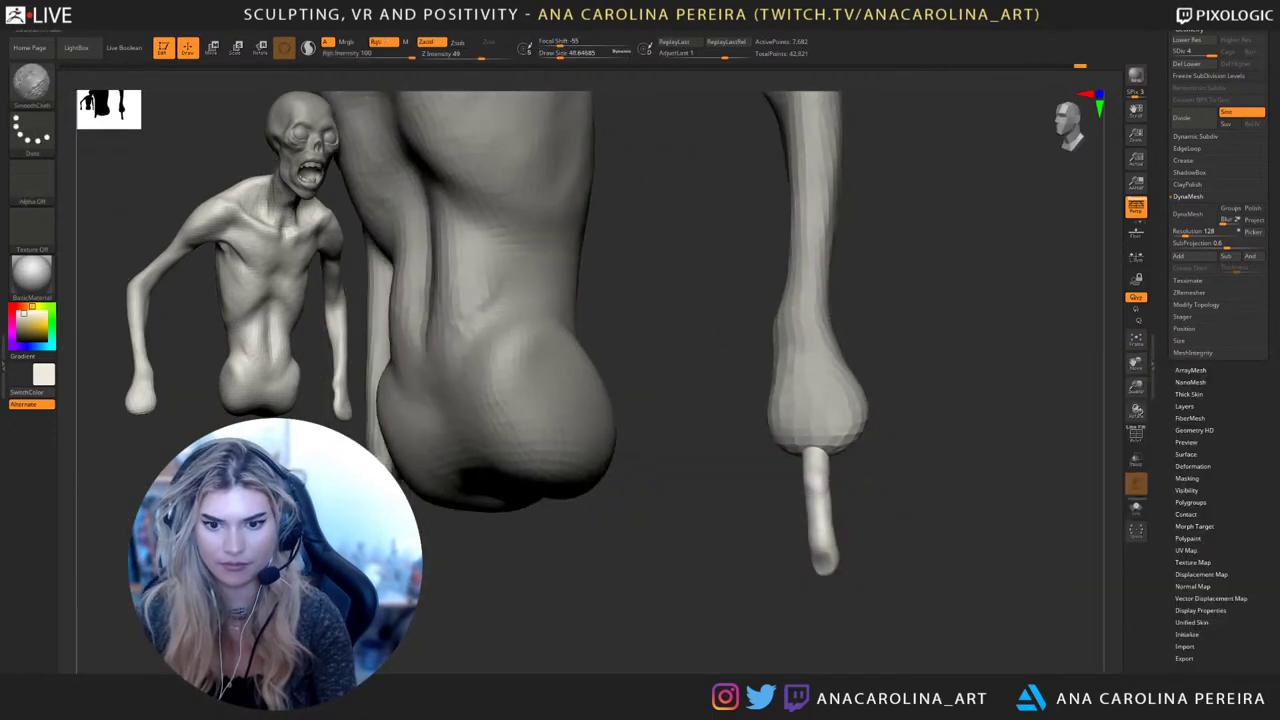
pyautogui.keyDown('shift'); pyautogui.moveTo(818, 485); pyautogui.dragTo(822, 535); pyautogui.keyUp('shift')
# Try to scale the whole finger uniformly and undo the recent changes
pyautogui.moveTo(900, 500)
pyautogui.mouseDown()
pyautogui.moveTo(872, 496)
pyautogui.moveTo(820, 520)
pyautogui.moveTo(850, 490)
pyautogui.moveTo(817, 490)
pyautogui.moveTo(834, 505)
pyautogui.moveTo(828, 540)
pyautogui.moveTo(845, 561)
pyautogui.moveTo(840, 488)
pyautogui.moveTo(835, 525)
pyautogui.moveTo(813, 535)
pyautogui.moveTo(805, 590)
pyautogui.mouseUp()
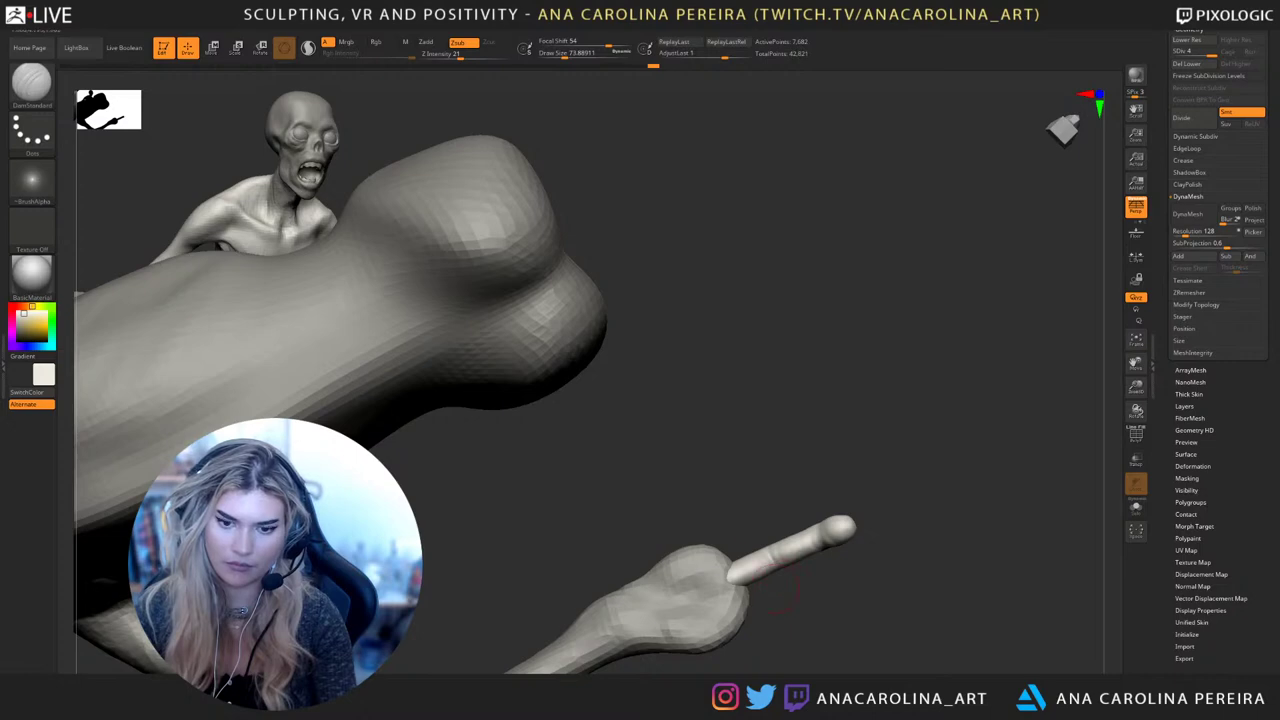
pyautogui.keyDown('shift'); pyautogui.moveTo(866, 434); pyautogui.dragTo(895, 531); pyautogui.keyUp('shift')
pyautogui.press('e')
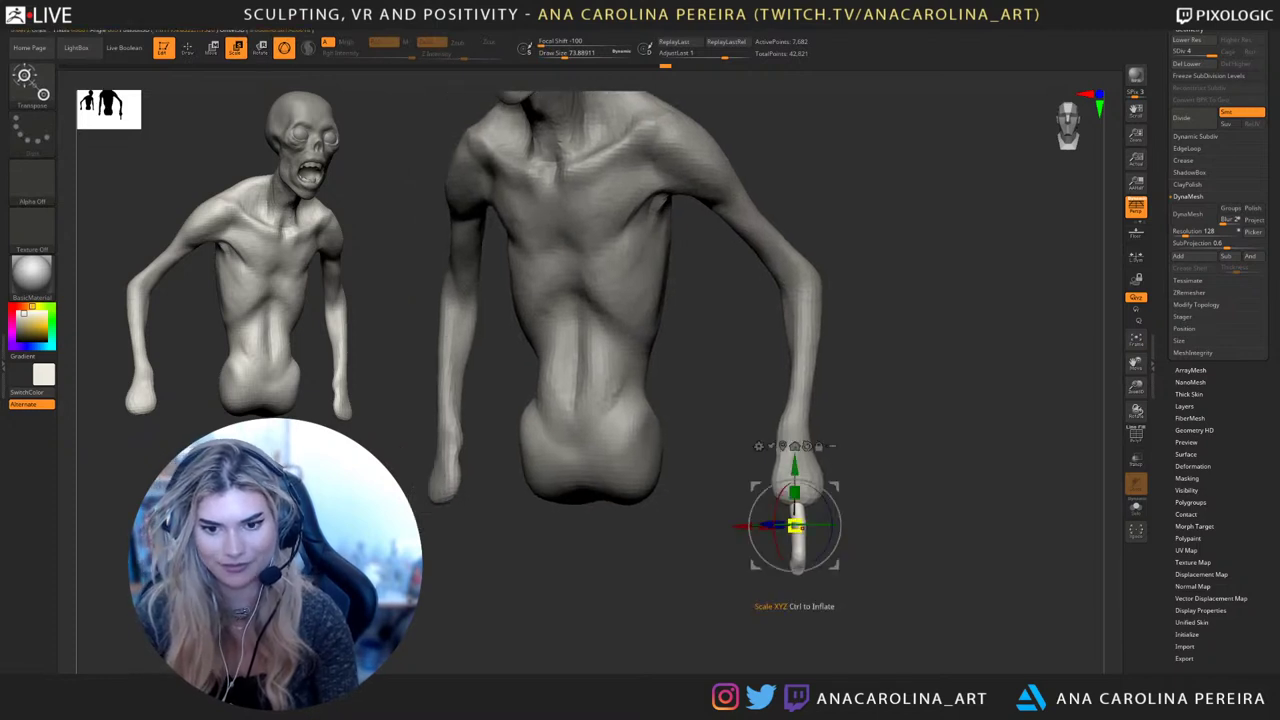
pyautogui.moveTo(797, 527)
pyautogui.mouseDown()
pyautogui.moveTo(796, 498)
pyautogui.moveTo(835, 474)
pyautogui.mouseUp()
pyautogui.hotkey('ctrl', 'z')
pyautogui.moveTo(900, 520)
pyautogui.mouseDown()
pyautogui.moveTo(790, 520)
pyautogui.moveTo(905, 526)
pyautogui.moveTo(860, 552)
pyautogui.moveTo(722, 532)
pyautogui.moveTo(772, 533)
pyautogui.mouseUp()
pyautogui.hotkey('ctrl', 'z')
pyautogui.hotkey('ctrl', 'z')
pyautogui.hotkey('ctrl', 'z')
# Switch to the Move brush at a draw size of about 172 and adjust the finger's proportions against the body
pyautogui.press('b')
pyautogui.press('m')
pyautogui.press('v')
pyautogui.press('space')
pyautogui.press('space')
pyautogui.moveTo(738, 532)
pyautogui.mouseDown()
pyautogui.moveTo(768, 531)
pyautogui.moveTo(800, 490)
pyautogui.moveTo(875, 455)
pyautogui.mouseUp()
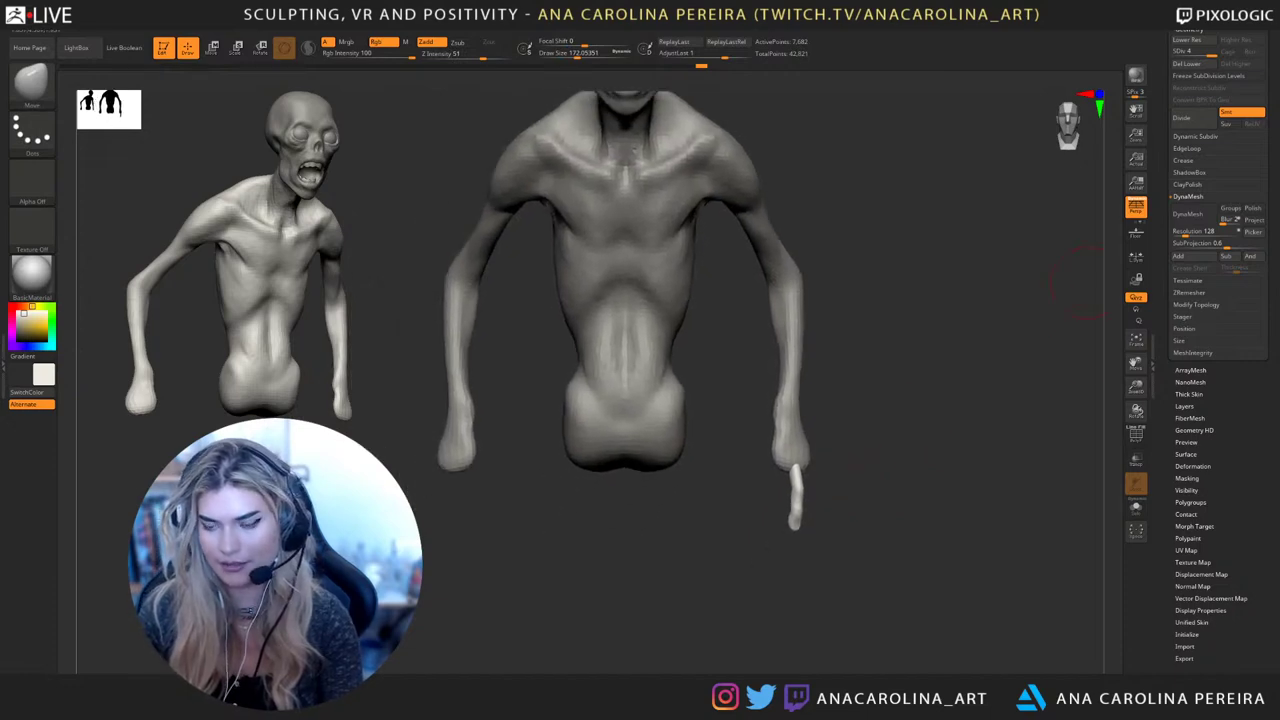
pyautogui.moveTo(1040, 530)
pyautogui.mouseDown()
pyautogui.moveTo(970, 545)
pyautogui.moveTo(967, 622)
pyautogui.moveTo(955, 607)
pyautogui.mouseUp()
# Choose the IMM Primitives brush with the sphere insert and delete the finger's lower subdivision levels
pyautogui.press('b')
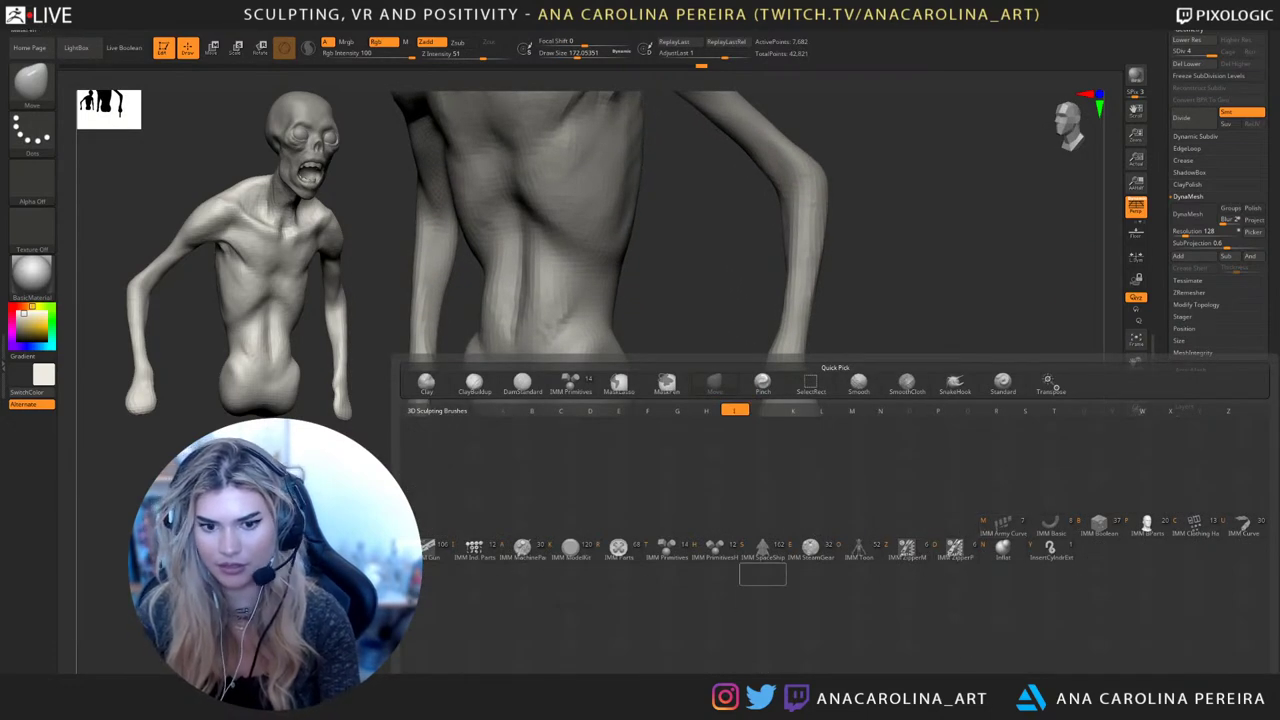
pyautogui.click(667, 549)
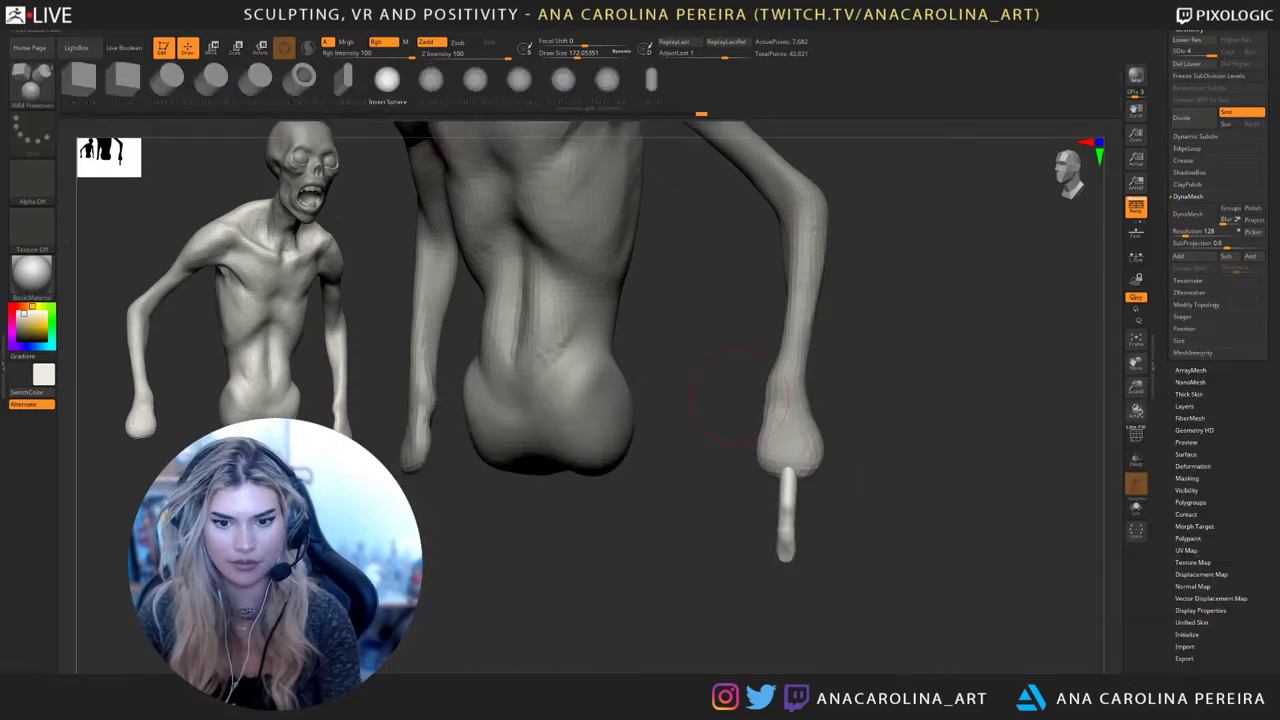
pyautogui.keyDown('alt'); pyautogui.moveTo(762, 568); pyautogui.dragTo(826, 554); pyautogui.keyUp('alt')
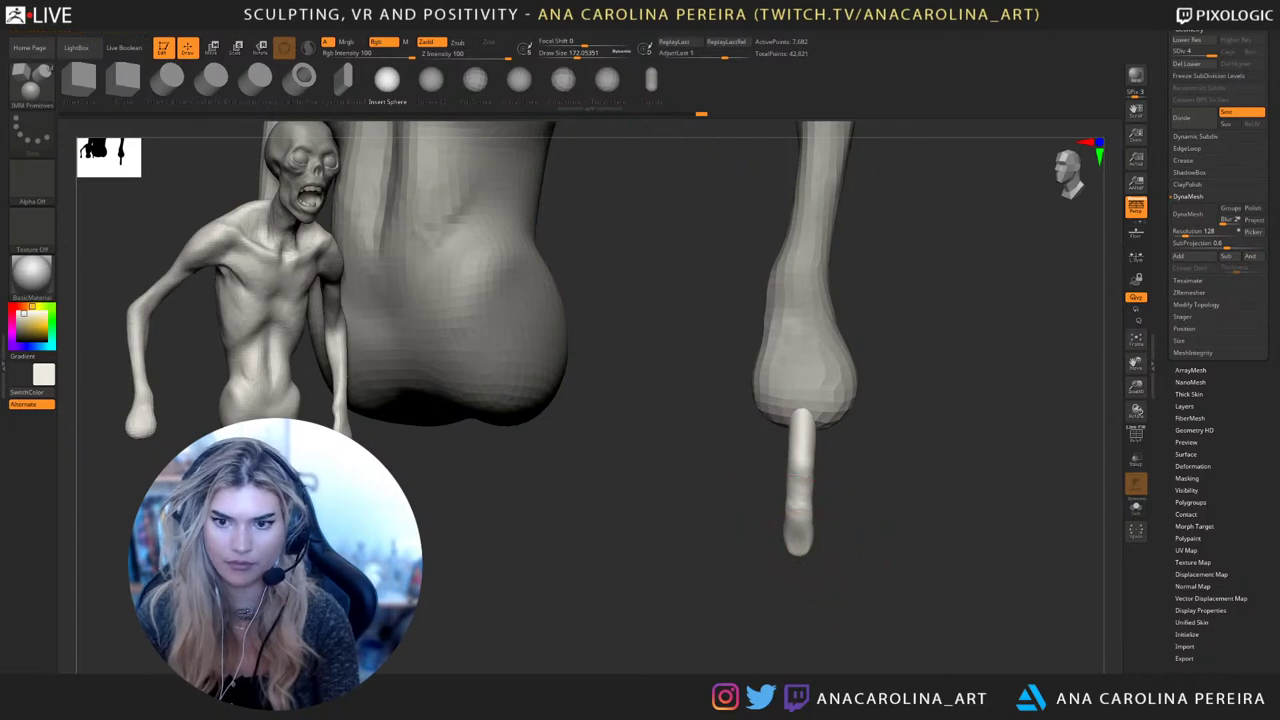
pyautogui.click(1190, 370)
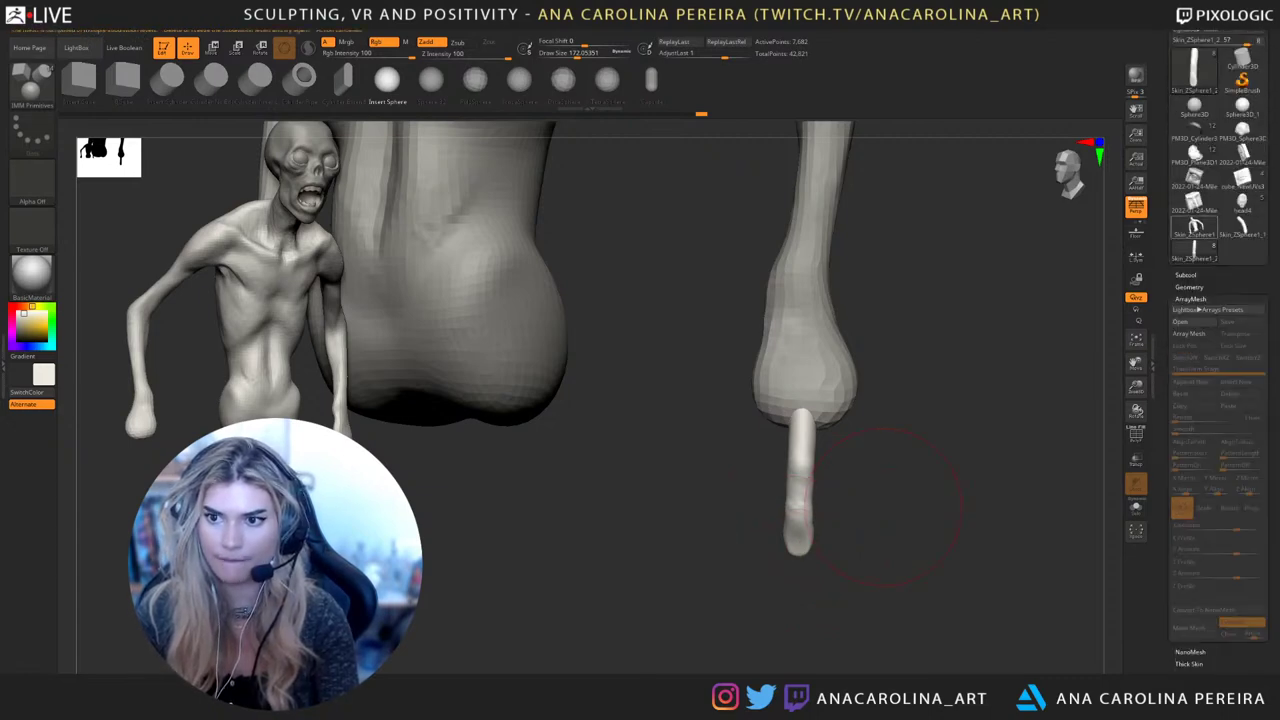
pyautogui.click(1189, 287)
pyautogui.click(1187, 322)
# Insert a small sphere at the fingertip and move it into place against the finger's end from several angles
pyautogui.moveTo(950, 515)
pyautogui.mouseDown()
pyautogui.moveTo(900, 518)
pyautogui.moveTo(965, 515)
pyautogui.mouseUp()
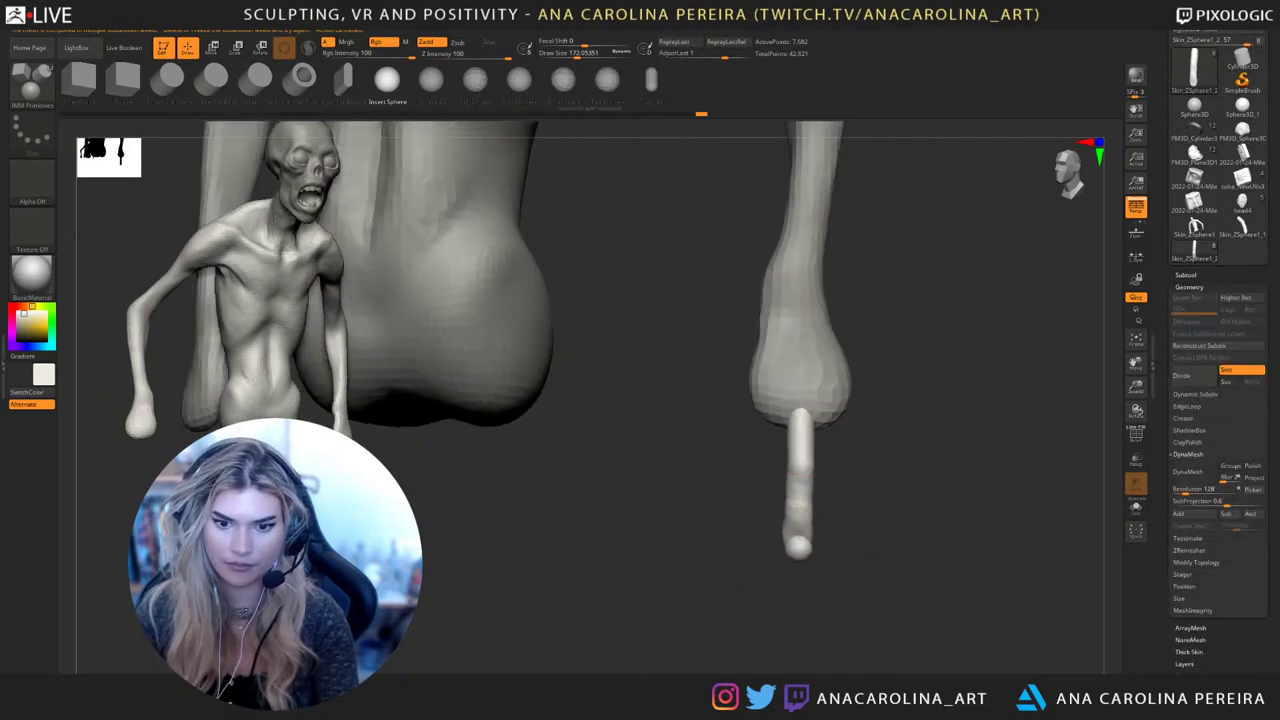
pyautogui.moveTo(798, 548); pyautogui.dragTo(1020, 570)
pyautogui.press('w')
pyautogui.moveTo(843, 556)
pyautogui.mouseDown()
pyautogui.moveTo(826, 582)
pyautogui.moveTo(838, 576)
pyautogui.mouseUp()
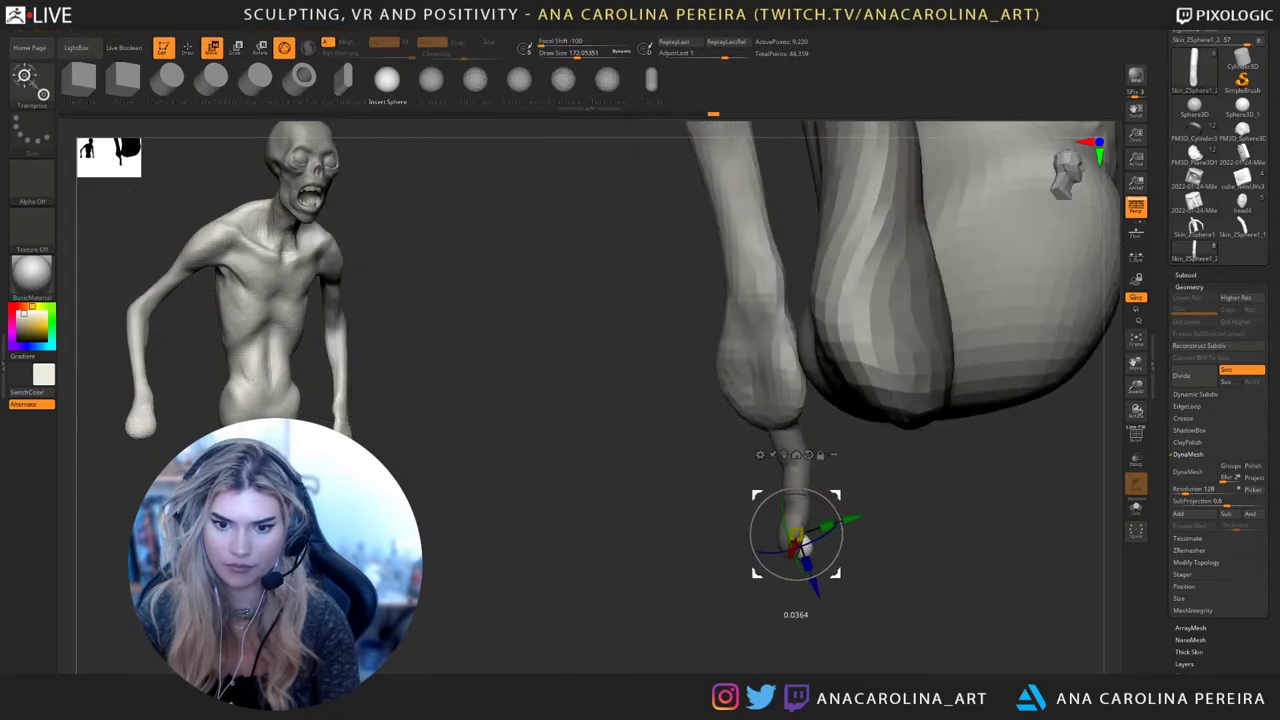
pyautogui.moveTo(930, 578); pyautogui.dragTo(975, 578)
pyautogui.moveTo(838, 576)
pyautogui.mouseDown()
pyautogui.moveTo(970, 577)
pyautogui.moveTo(837, 574)
pyautogui.mouseUp()
pyautogui.moveTo(797, 537); pyautogui.dragTo(788, 487)
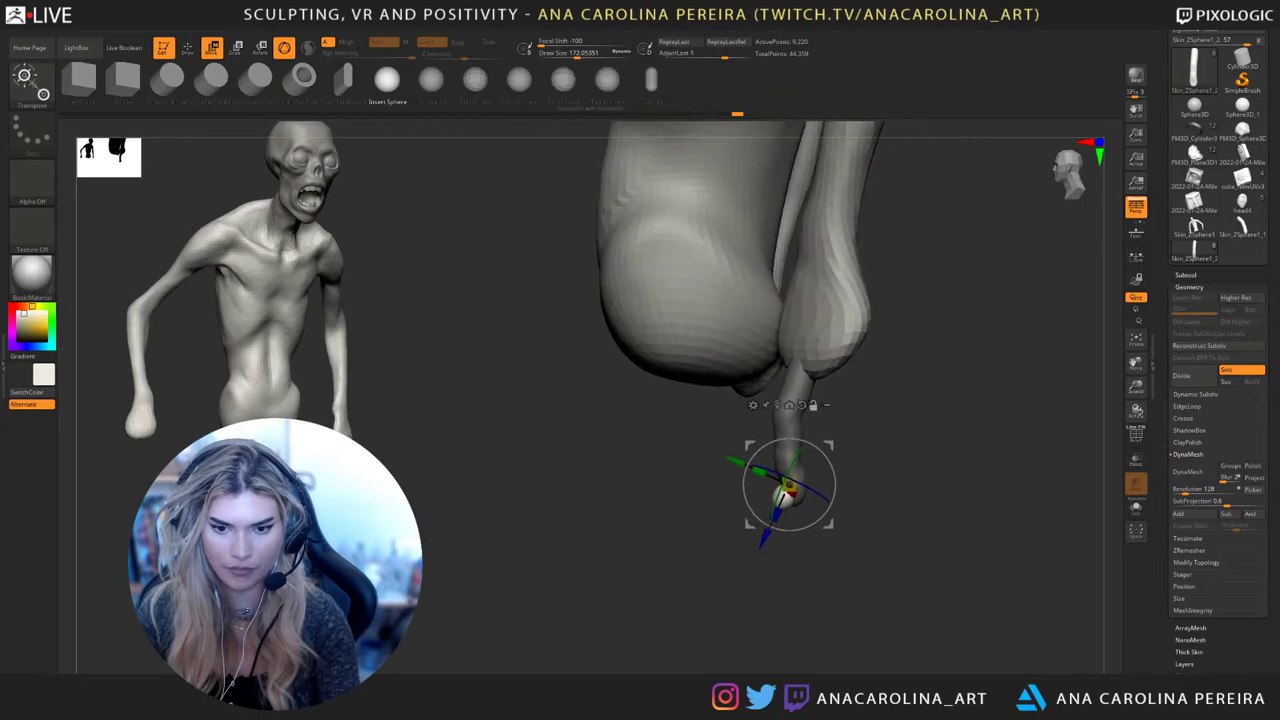
# Choose the MaskLasso brush and mask around the tip of the finger below the hand
pyautogui.keyDown('ctrl'); pyautogui.moveTo(906, 403); pyautogui.dragTo(779, 488); pyautogui.keyUp('ctrl')
pyautogui.press('b')
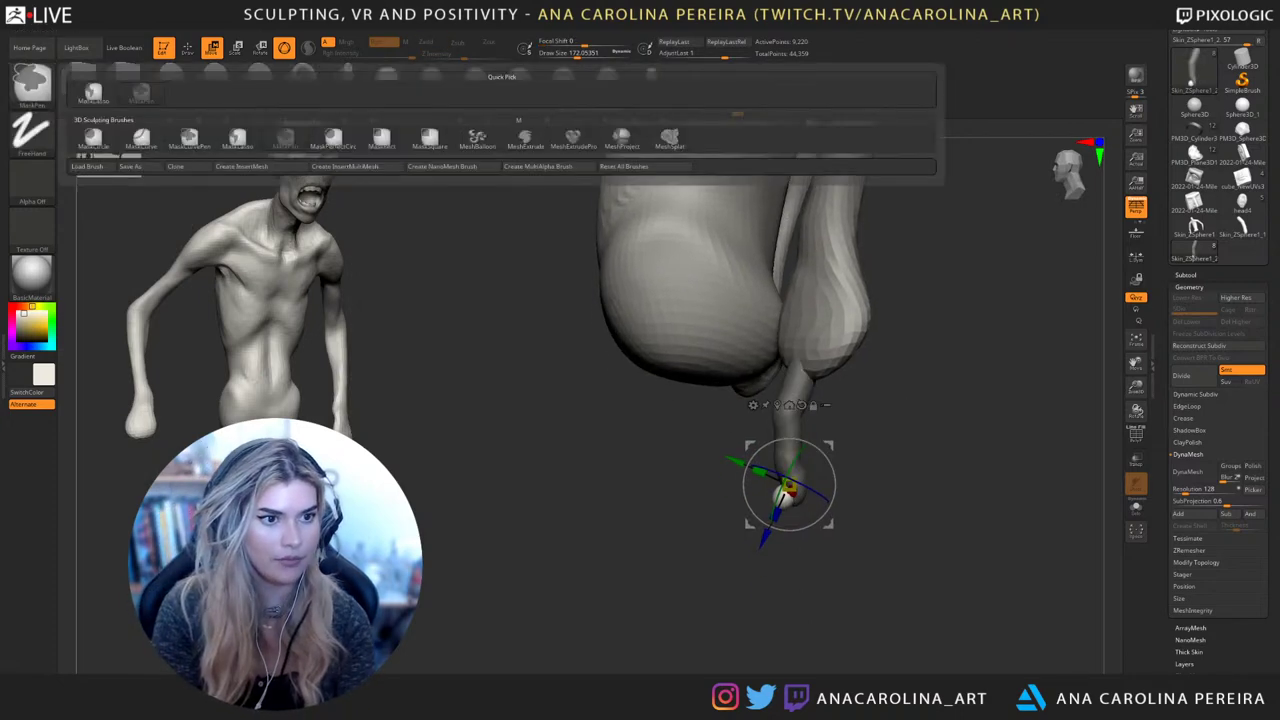
pyautogui.press('l')
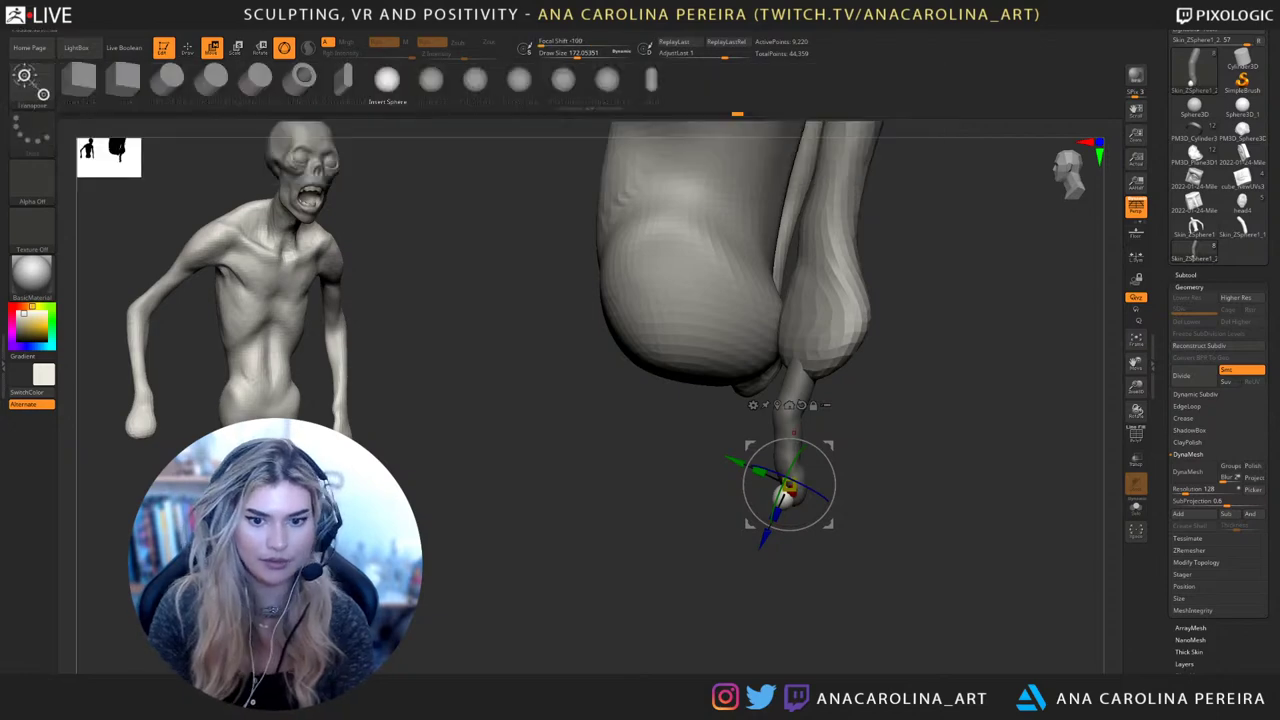
pyautogui.keyDown('ctrl'); pyautogui.moveTo(895, 413); pyautogui.dragTo(856, 448); pyautogui.keyUp('ctrl')
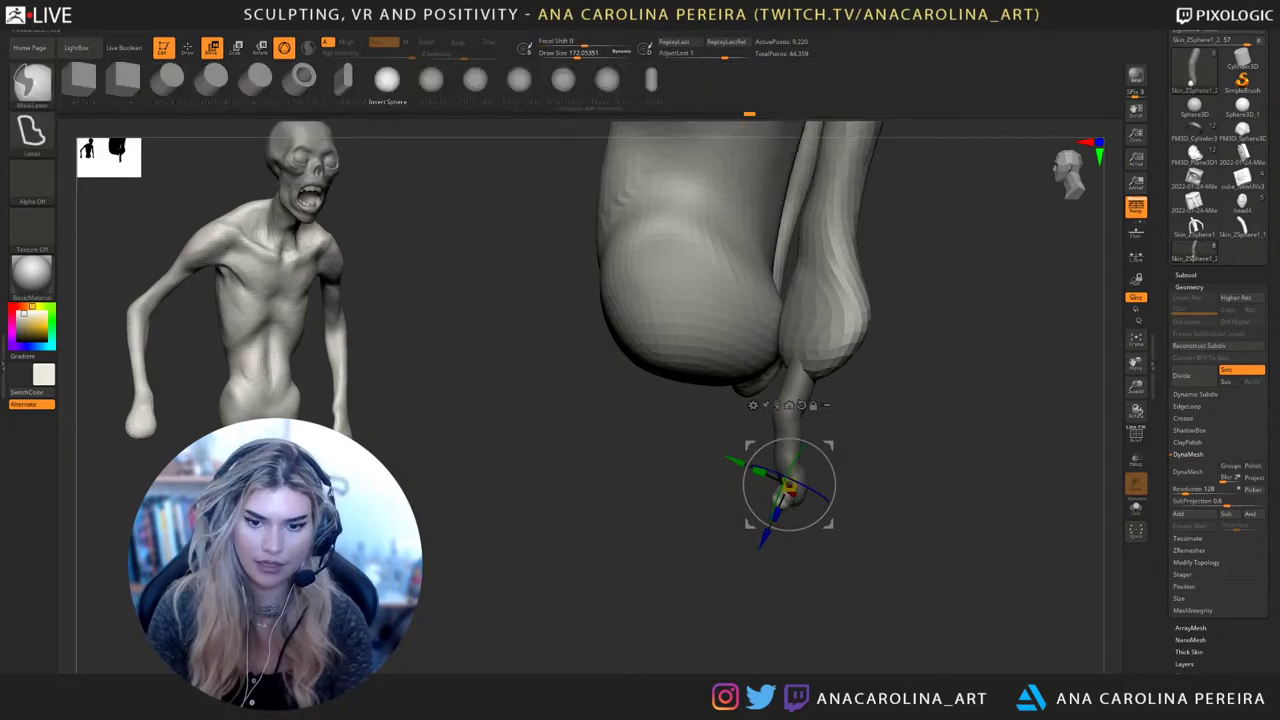
# Stretch the finger's unmasked tip downward into a long end segment
pyautogui.moveTo(790, 440)
pyautogui.keyDown('ctrl'); pyautogui.mouseDown(button='right')
pyautogui.moveTo(786, 522)
pyautogui.moveTo(825, 404)
pyautogui.mouseUp(button='right'); pyautogui.keyUp('ctrl')
pyautogui.moveTo(826, 372); pyautogui.dragTo(812, 432)
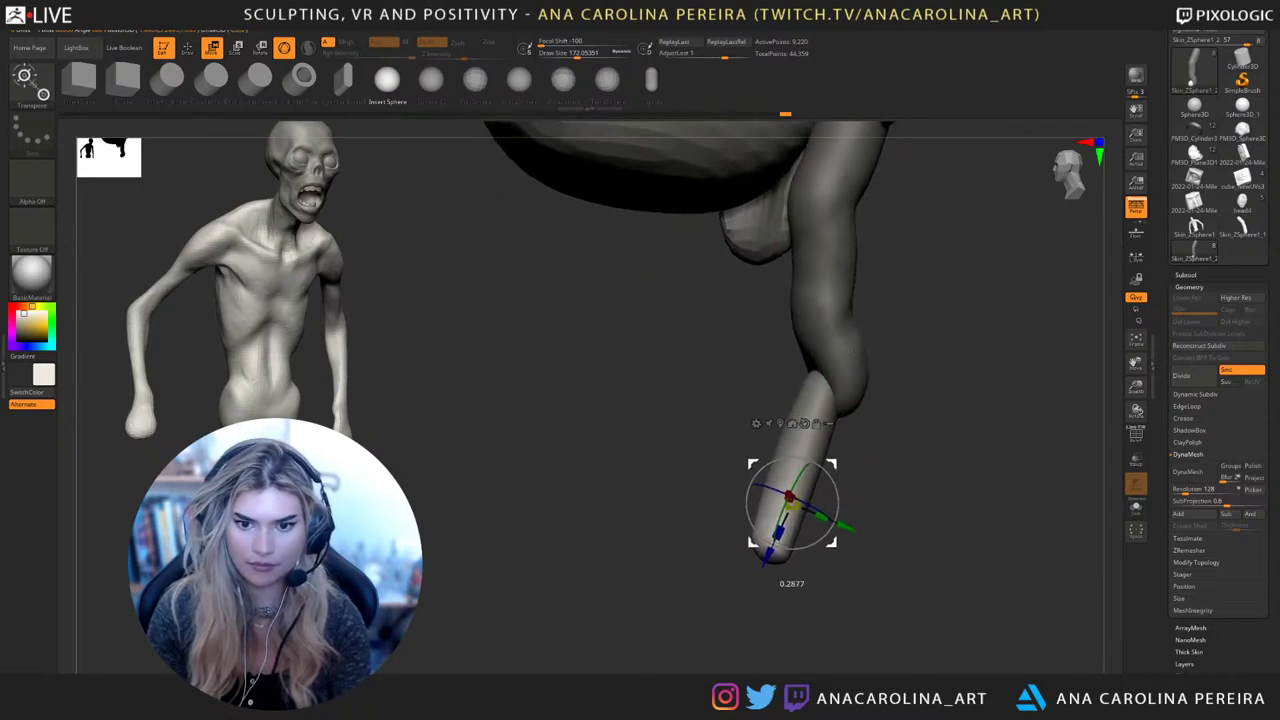
pyautogui.moveTo(774, 522); pyautogui.dragTo(774, 559)
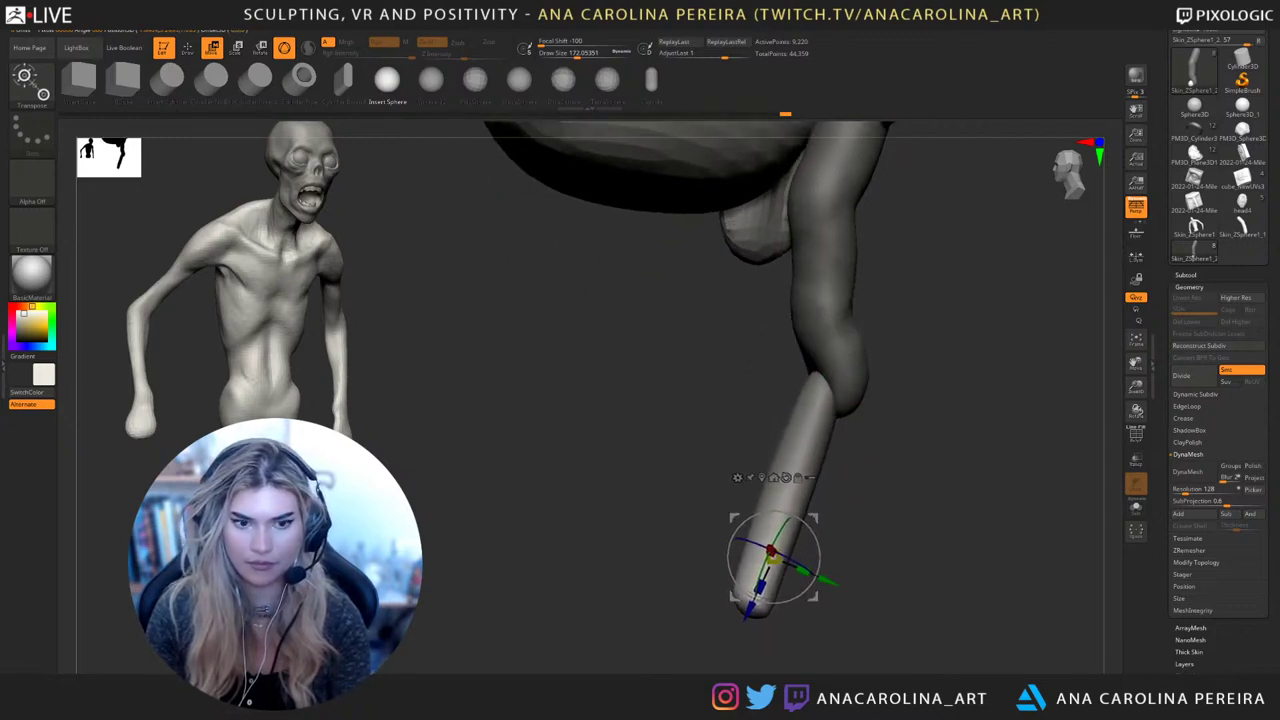
# Scale down and reposition the lower end of the finger's last segment to taper it into a pointed claw
pyautogui.keyDown('ctrl'); pyautogui.moveTo(774, 559); pyautogui.dragTo(842, 500, button='right'); pyautogui.keyUp('ctrl')
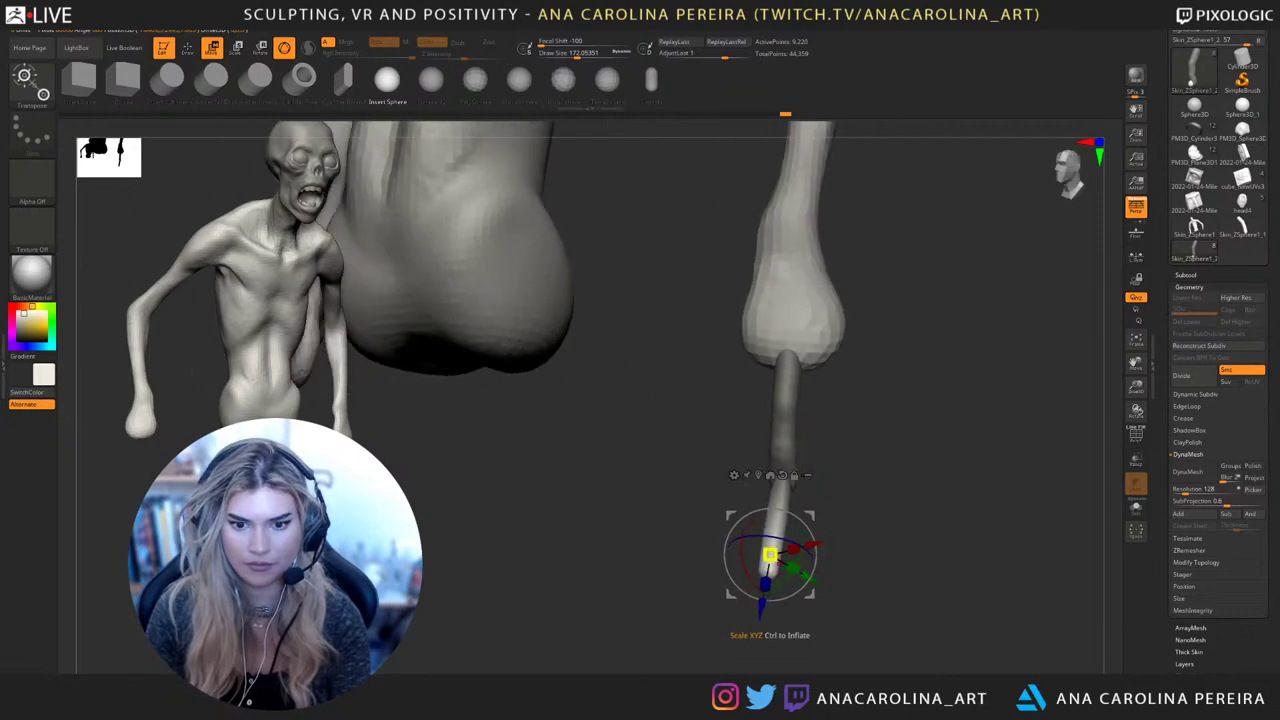
pyautogui.moveTo(770, 555); pyautogui.dragTo(764, 560)
pyautogui.moveTo(780, 545); pyautogui.dragTo(862, 530, button='right')
pyautogui.moveTo(811, 516); pyautogui.dragTo(807, 538)
pyautogui.keyDown('alt'); pyautogui.moveTo(807, 538); pyautogui.dragTo(796, 400, button='right'); pyautogui.keyUp('alt')
pyautogui.moveTo(794, 424); pyautogui.dragTo(816, 438)
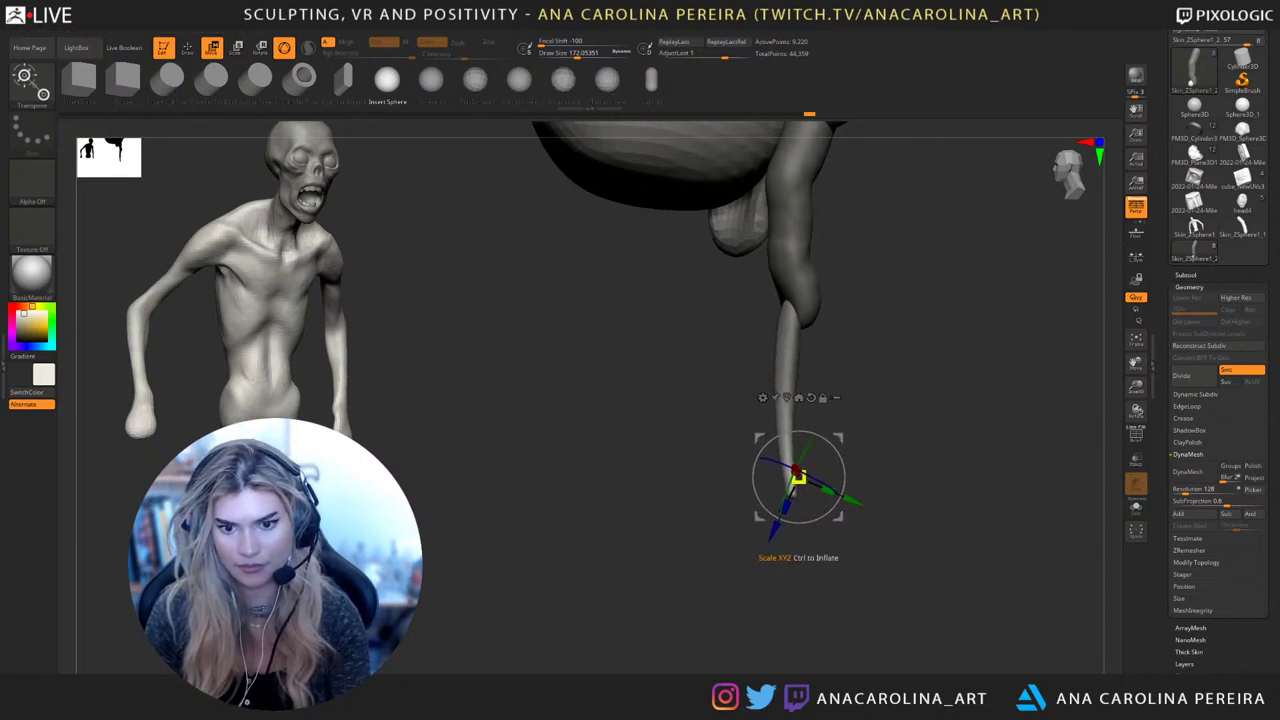
pyautogui.moveTo(799, 480); pyautogui.dragTo(712, 482, button='right')
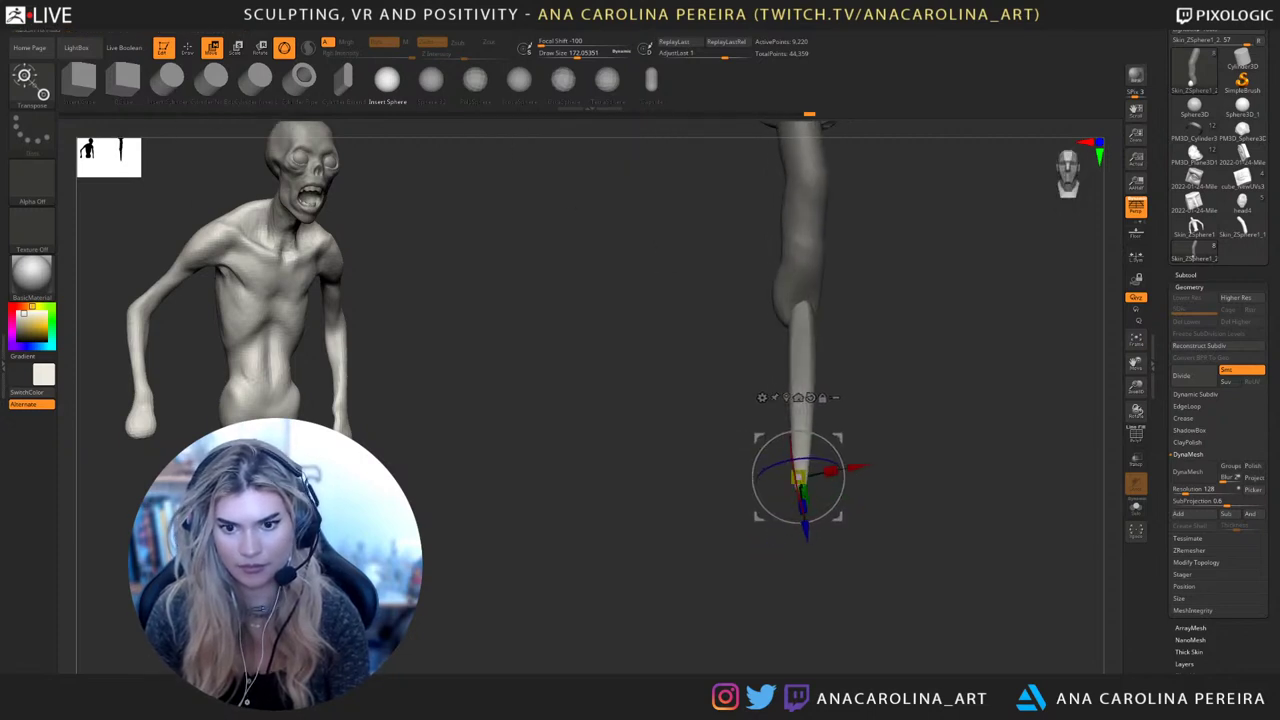
pyautogui.moveTo(800, 462)
pyautogui.mouseDown()
pyautogui.moveTo(812, 476)
pyautogui.moveTo(792, 478)
pyautogui.mouseUp()
pyautogui.moveTo(792, 478); pyautogui.dragTo(835, 485, button='right')
pyautogui.moveTo(822, 488); pyautogui.dragTo(825, 493)
# Isolate the claw and mask the rest of the finger so that only the claw can be edited
pyautogui.press('q')
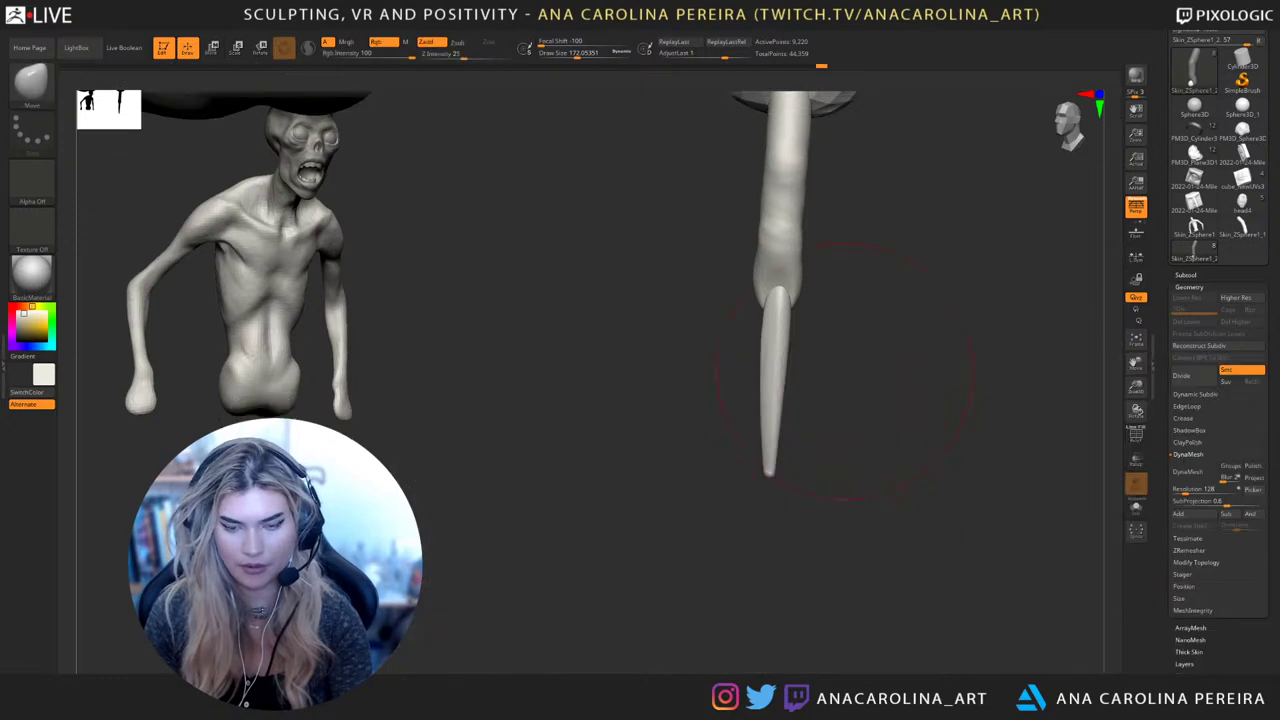
pyautogui.press('1')
pyautogui.moveTo(832, 490)
pyautogui.mouseDown(button='right')
pyautogui.moveTo(882, 486)
pyautogui.moveTo(842, 478)
pyautogui.moveTo(838, 313)
pyautogui.mouseUp(button='right')
pyautogui.moveTo(840, 315); pyautogui.dragTo(820, 500)
pyautogui.keyDown('ctrl'); pyautogui.keyDown('shift'); pyautogui.click(763, 480); pyautogui.keyUp('shift'); pyautogui.keyUp('ctrl')
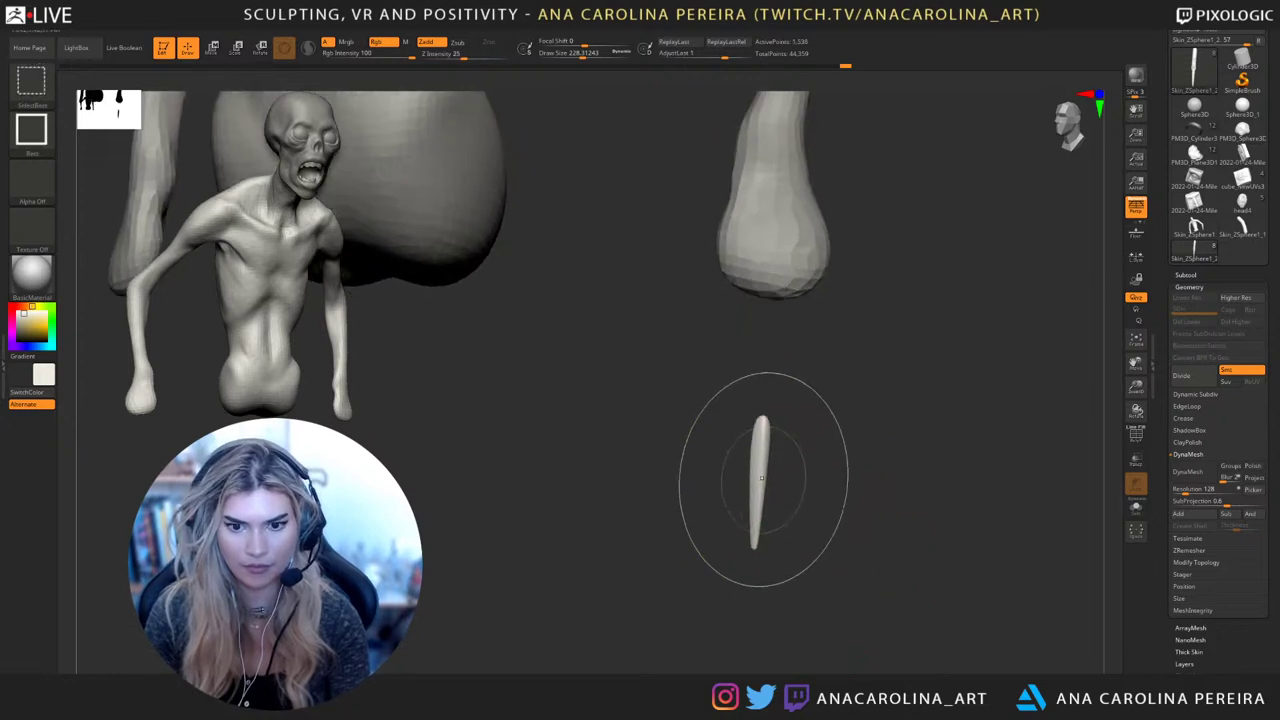
pyautogui.moveTo(822, 372)
pyautogui.keyDown('ctrl'); pyautogui.mouseDown()
pyautogui.moveTo(706, 396)
pyautogui.moveTo(714, 385)
pyautogui.mouseUp(); pyautogui.keyUp('ctrl')
pyautogui.keyDown('ctrl'); pyautogui.keyDown('shift'); pyautogui.click(829, 412); pyautogui.keyUp('shift'); pyautogui.keyUp('ctrl')
pyautogui.keyDown('ctrl'); pyautogui.click(830, 430); pyautogui.keyUp('ctrl')
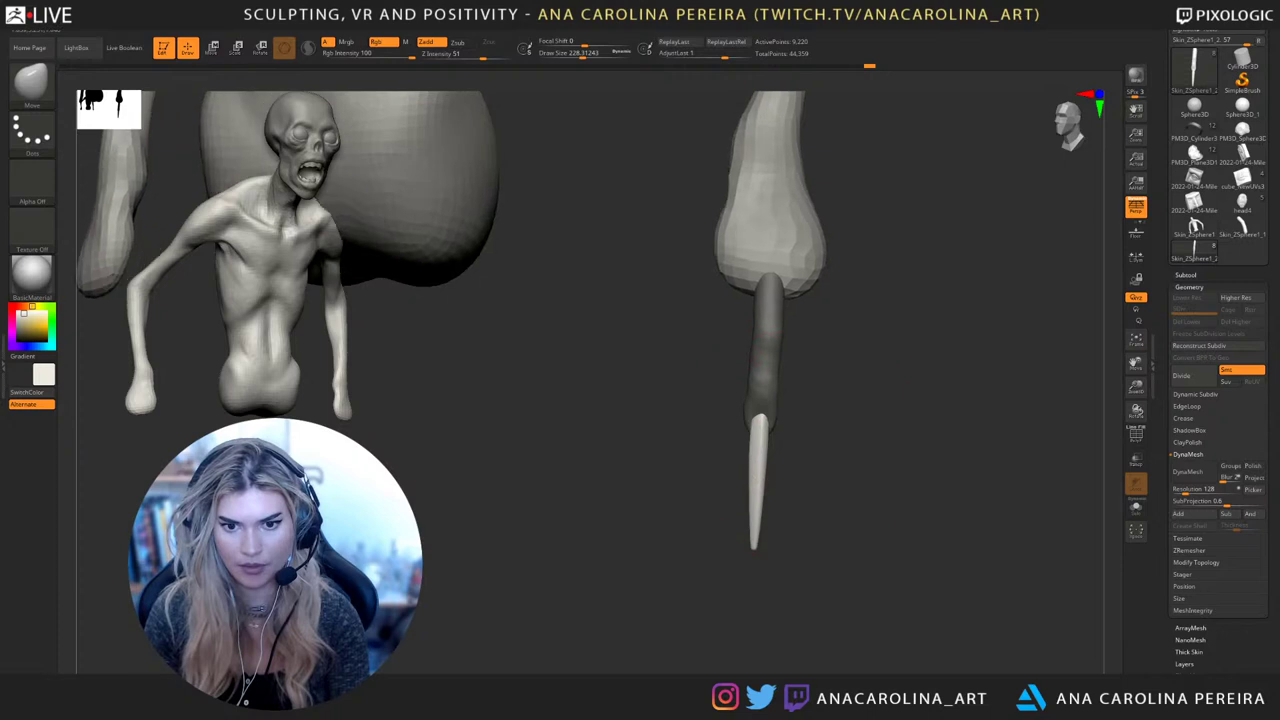
# Apply the Deformer cage to the claw and move its side points to curve the claw
pyautogui.press('w')
pyautogui.click(717, 460)
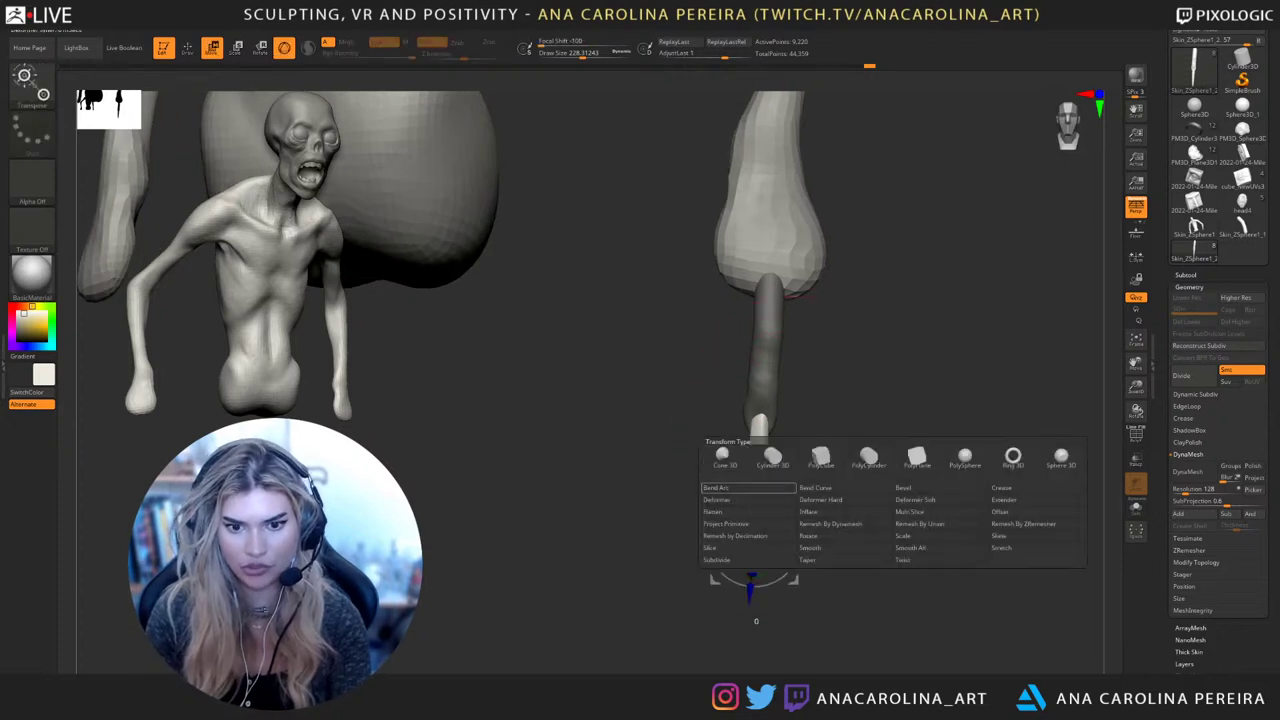
pyautogui.click(748, 500)
pyautogui.moveTo(850, 420); pyautogui.dragTo(722, 399)
pyautogui.moveTo(780, 452)
pyautogui.keyDown('ctrl'); pyautogui.mouseDown()
pyautogui.moveTo(800, 464)
pyautogui.moveTo(688, 474)
pyautogui.mouseUp(); pyautogui.keyUp('ctrl')
pyautogui.keyDown('ctrl'); pyautogui.moveTo(862, 439); pyautogui.dragTo(800, 412); pyautogui.keyUp('ctrl')
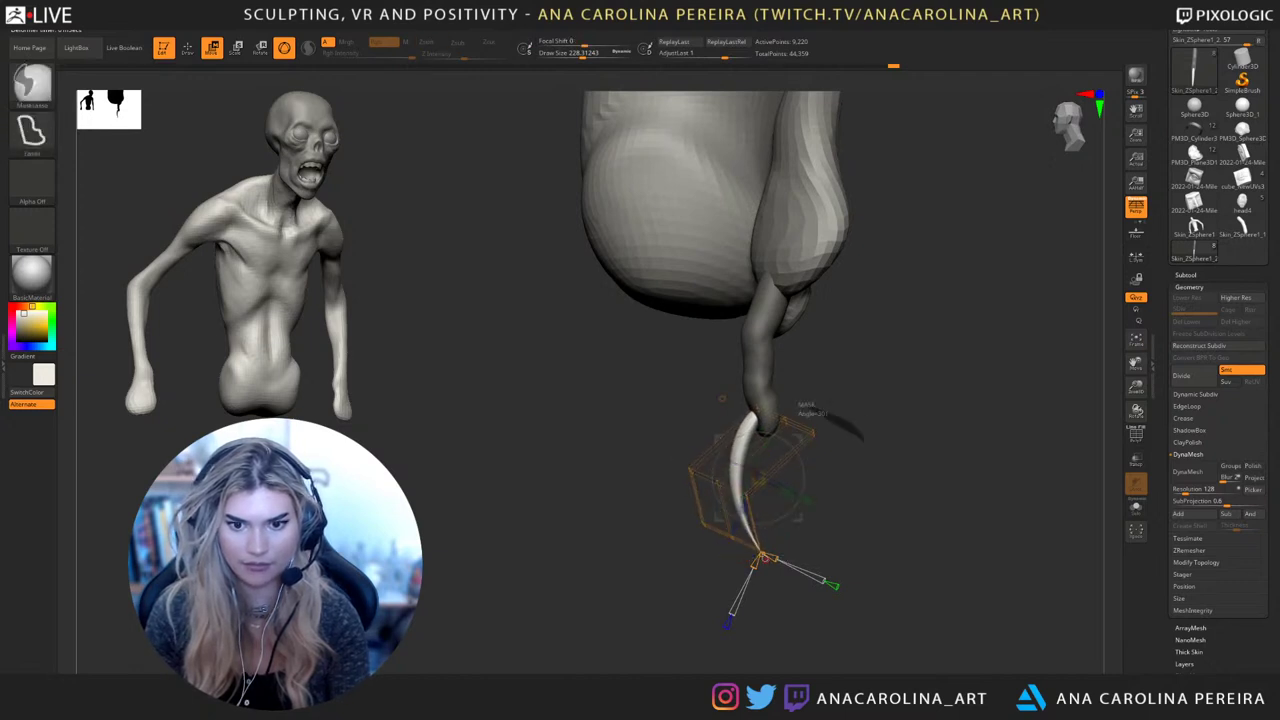
pyautogui.keyDown('ctrl'); pyautogui.click(693, 416); pyautogui.keyUp('ctrl')
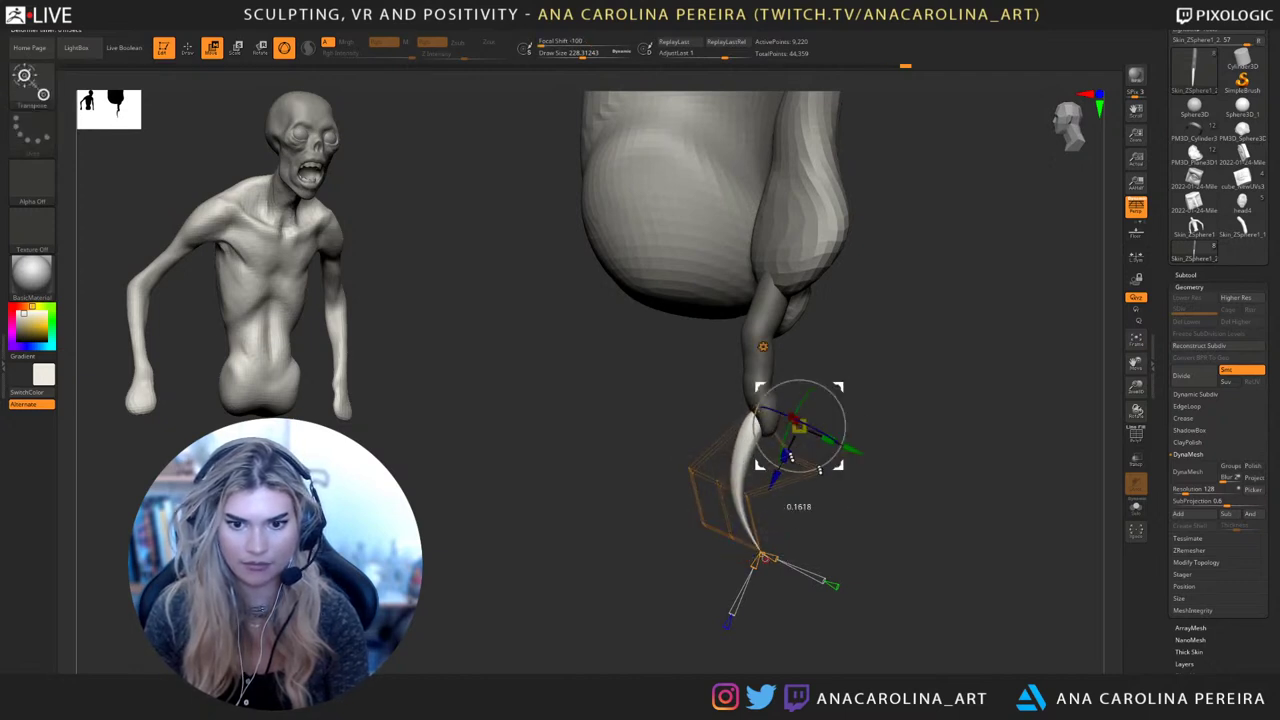
pyautogui.moveTo(560, 500); pyautogui.dragTo(698, 516)
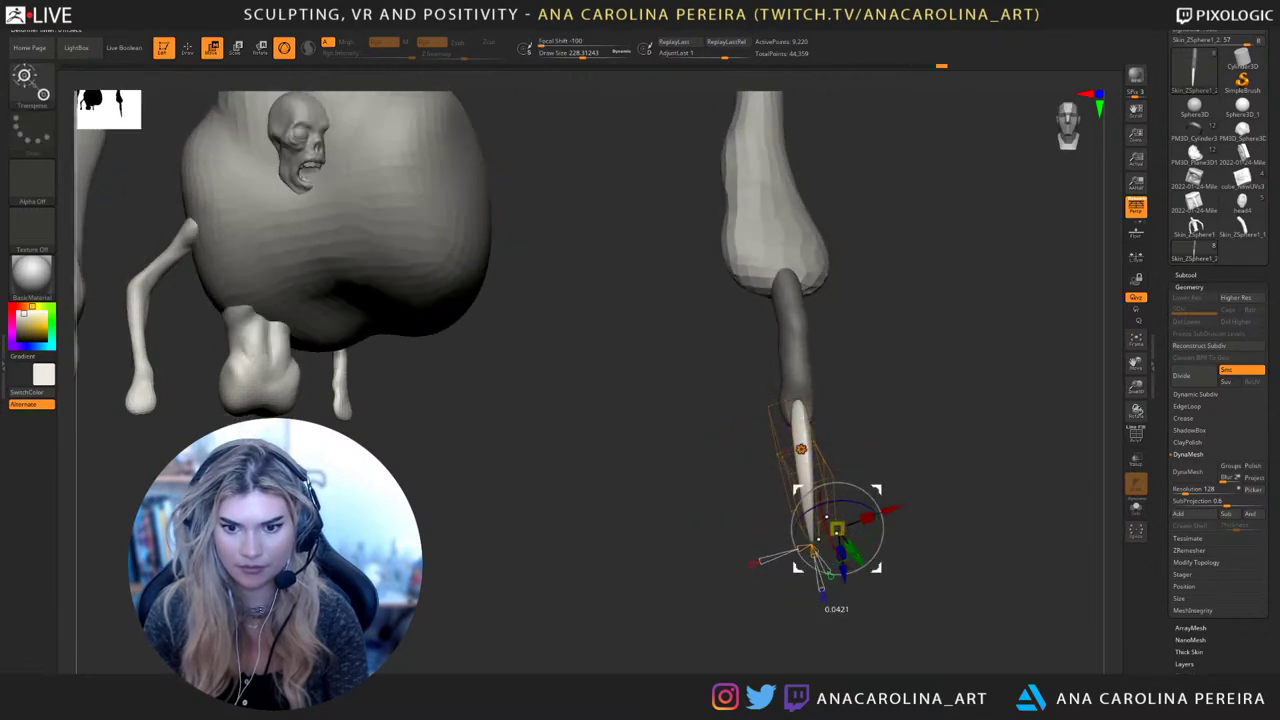
# Adjust the claw's deformer cage points in the front view to refine its width and taper
pyautogui.moveTo(838, 532); pyautogui.dragTo(840, 532)
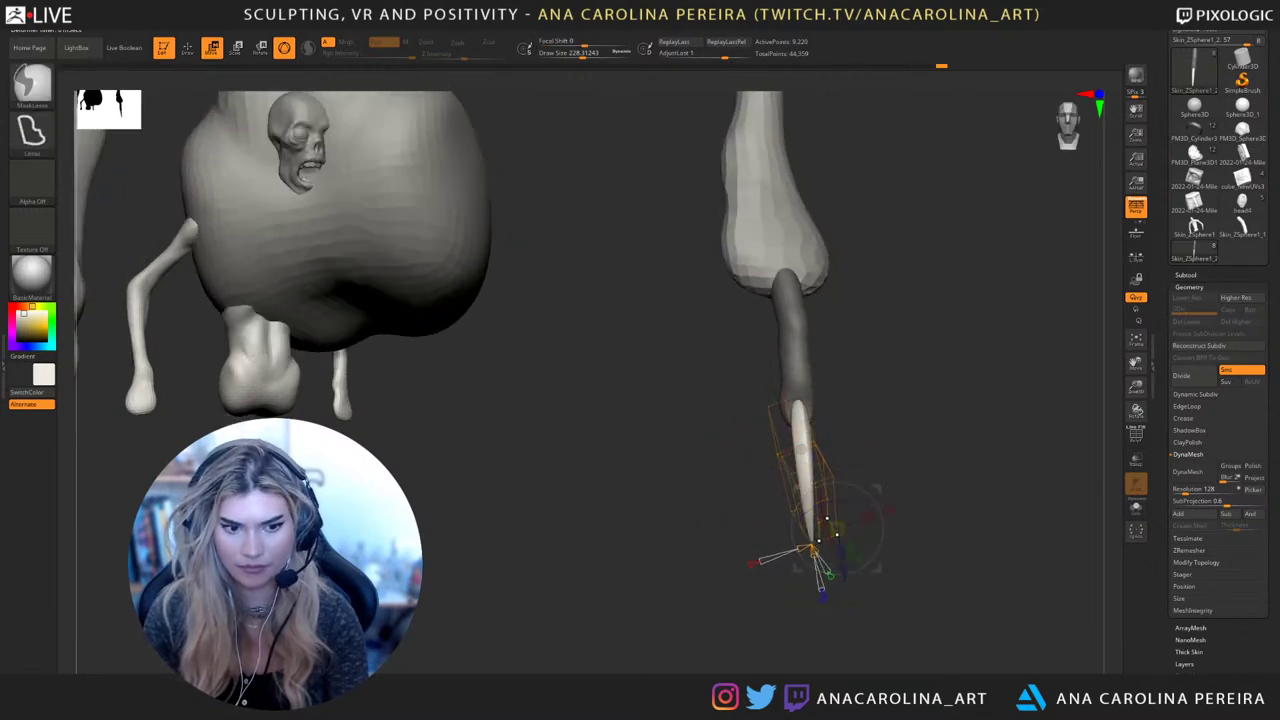
pyautogui.moveTo(600, 492)
pyautogui.mouseDown()
pyautogui.moveTo(705, 492)
pyautogui.moveTo(582, 484)
pyautogui.moveTo(620, 485)
pyautogui.mouseUp()
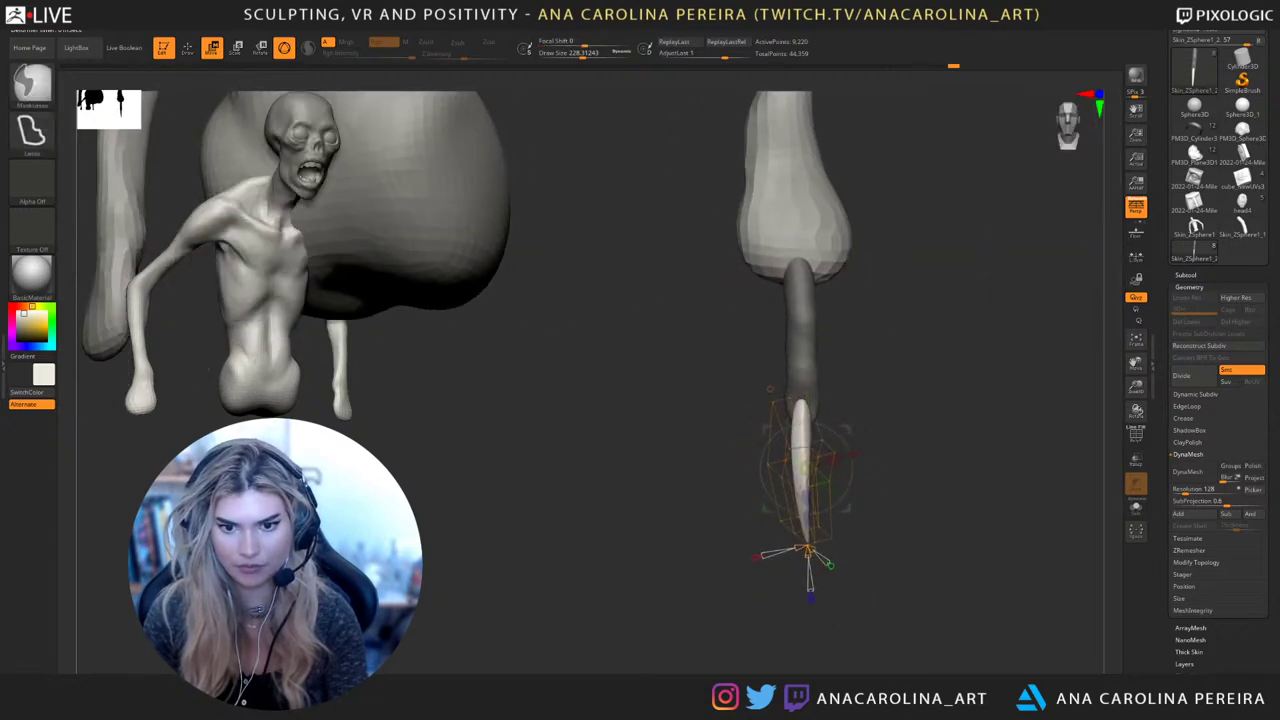
pyautogui.keyDown('ctrl'); pyautogui.moveTo(797, 424); pyautogui.dragTo(744, 320); pyautogui.keyUp('ctrl')
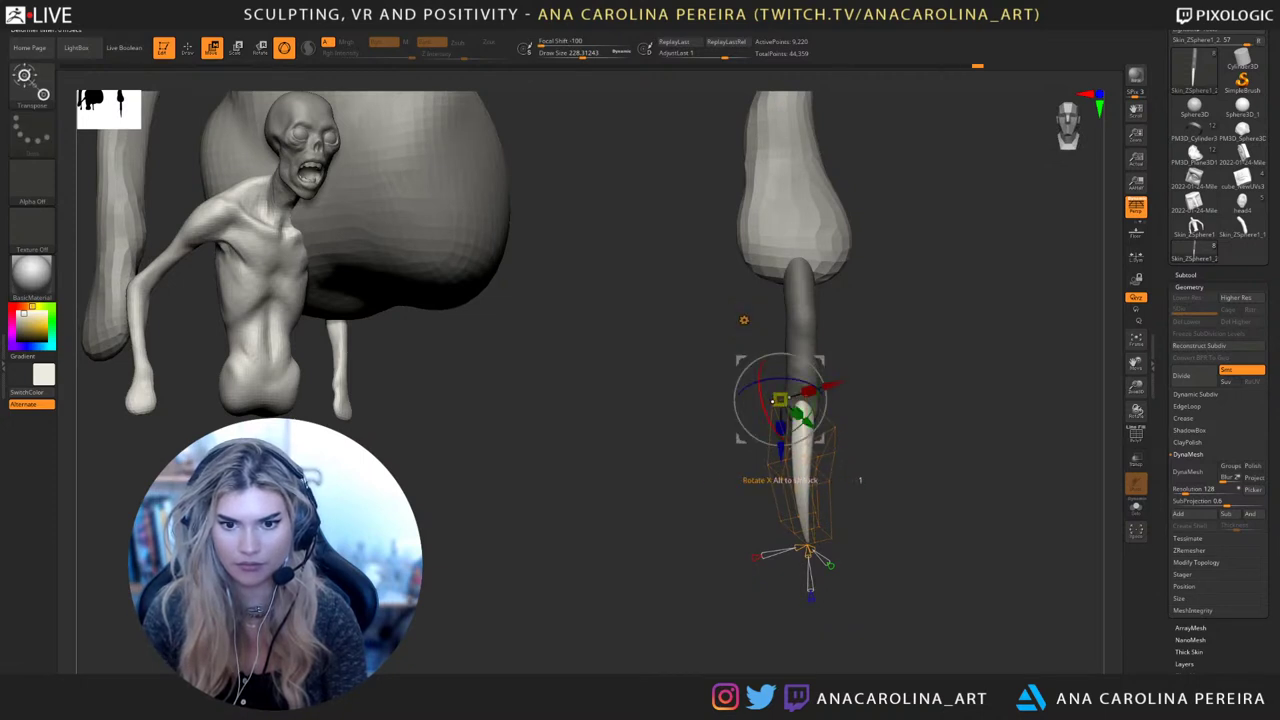
pyautogui.keyDown('ctrl'); pyautogui.click(770, 389); pyautogui.keyUp('ctrl')
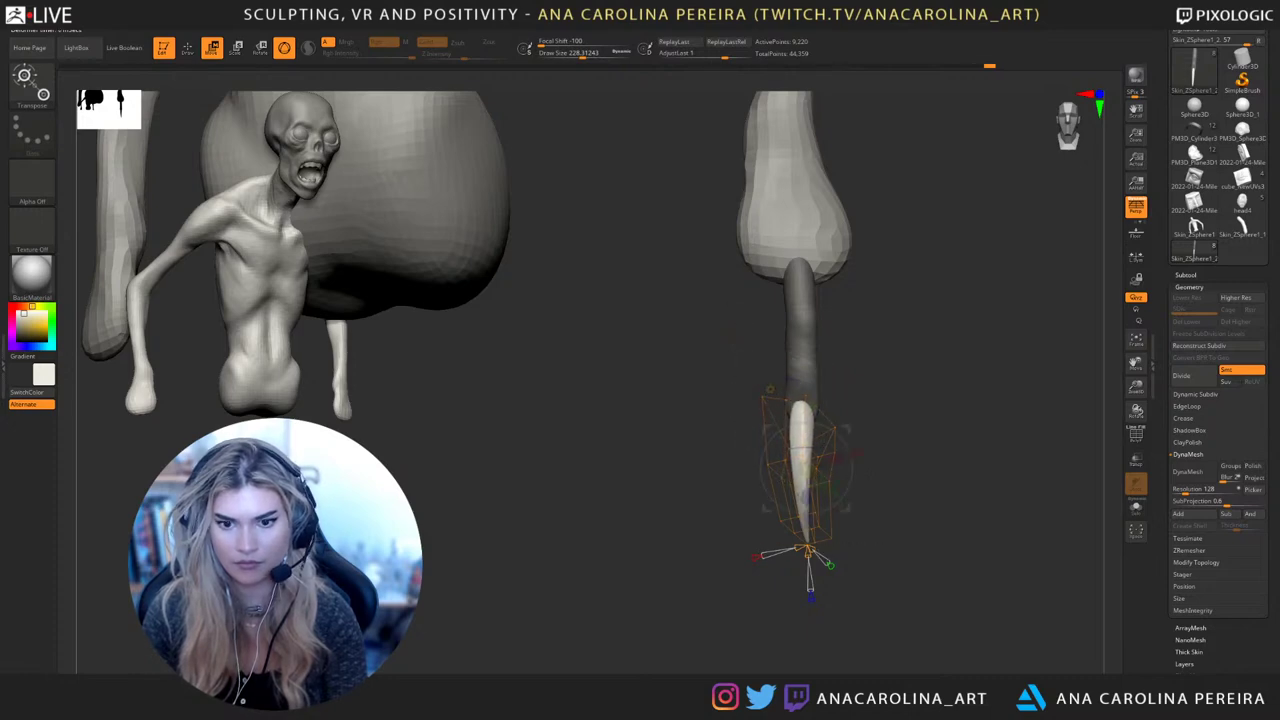
# Adjust the front cage points of the claw from the side and accept the deformation
pyautogui.moveTo(770, 389); pyautogui.dragTo(798, 388, button='right')
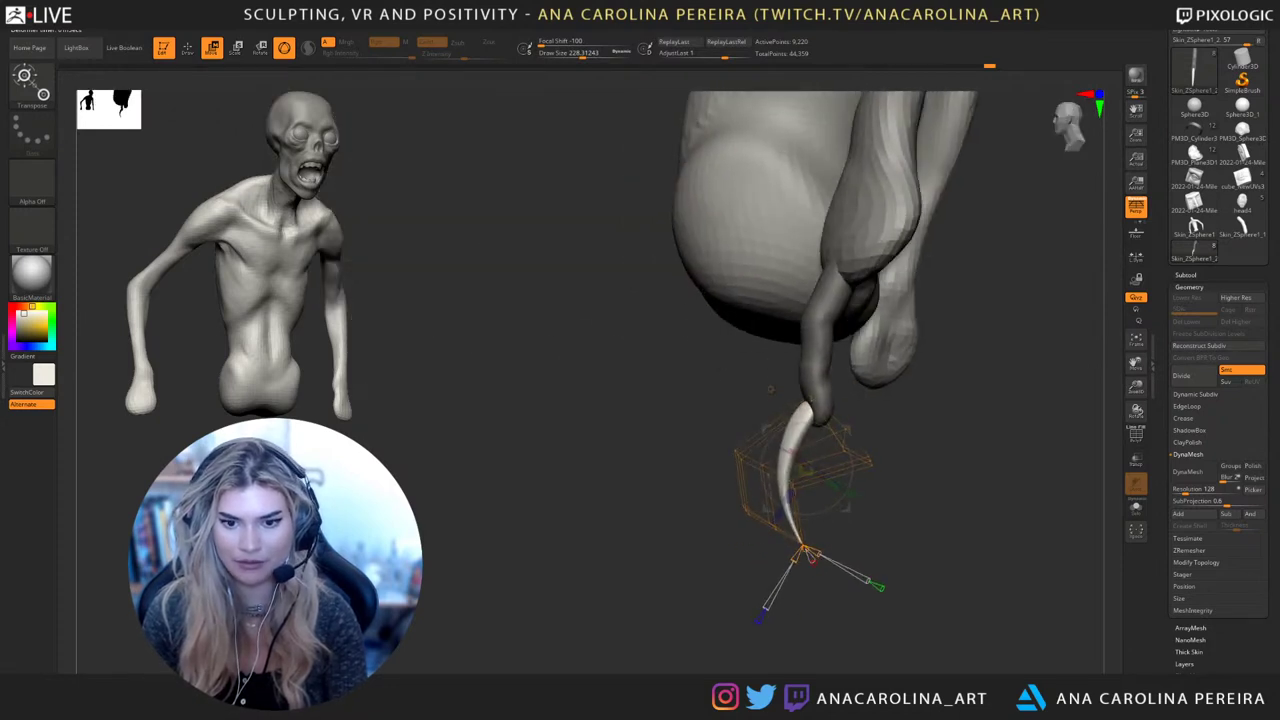
pyautogui.moveTo(722, 438)
pyautogui.keyDown('ctrl'); pyautogui.mouseDown()
pyautogui.moveTo(882, 503)
pyautogui.moveTo(688, 486)
pyautogui.mouseUp(); pyautogui.keyUp('ctrl')
pyautogui.keyDown('ctrl'); pyautogui.click(738, 455); pyautogui.keyUp('ctrl')
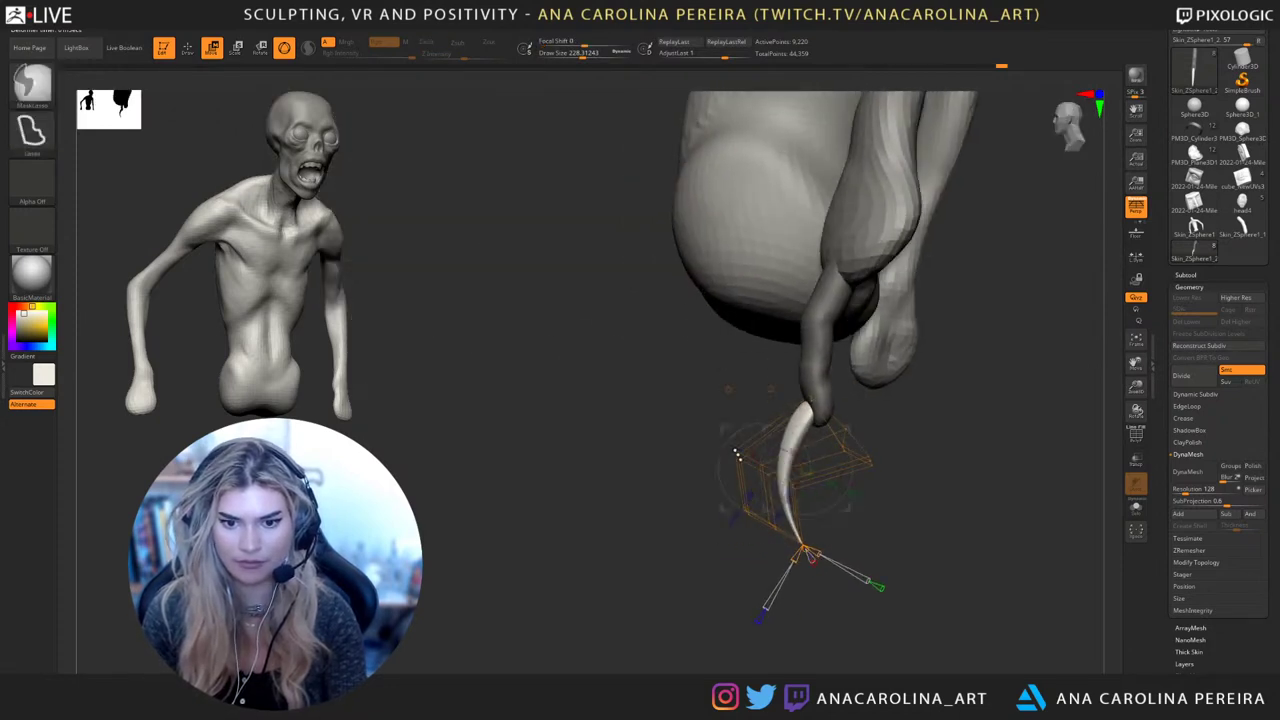
pyautogui.keyDown('ctrl'); pyautogui.moveTo(738, 448); pyautogui.dragTo(702, 470); pyautogui.keyUp('ctrl')
pyautogui.moveTo(812, 491); pyautogui.dragTo(833, 500)
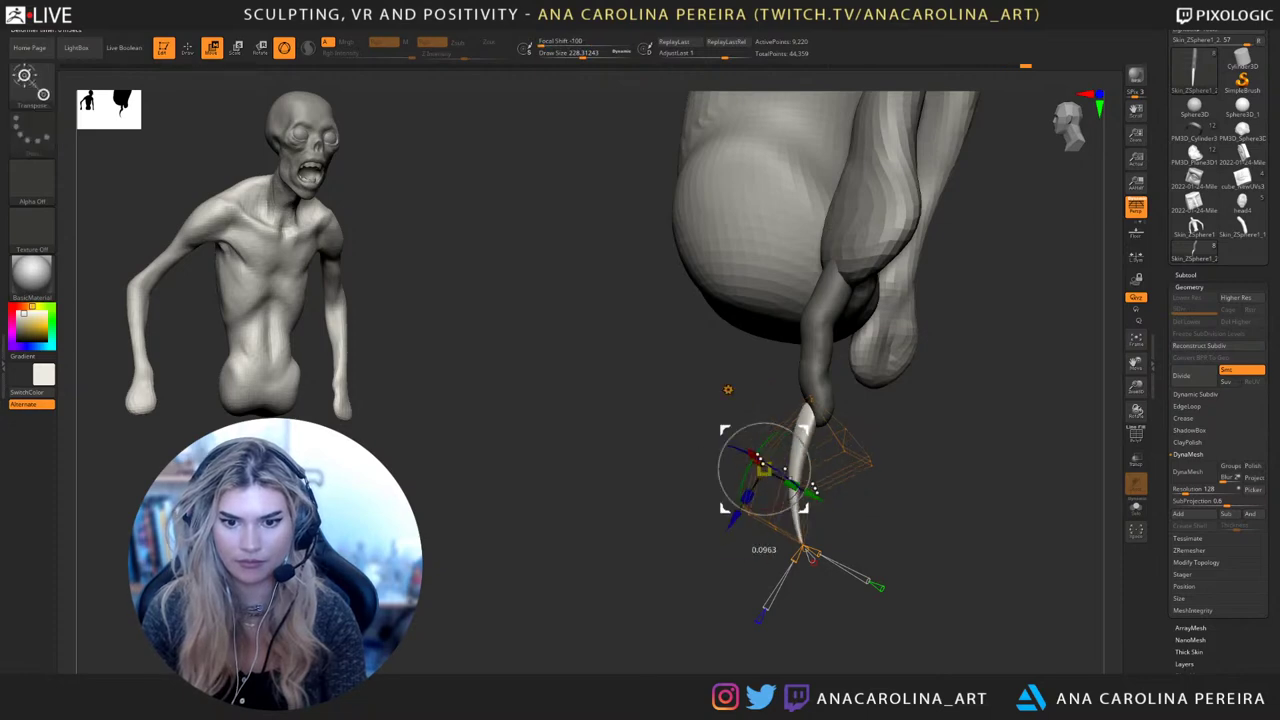
pyautogui.click(728, 389)
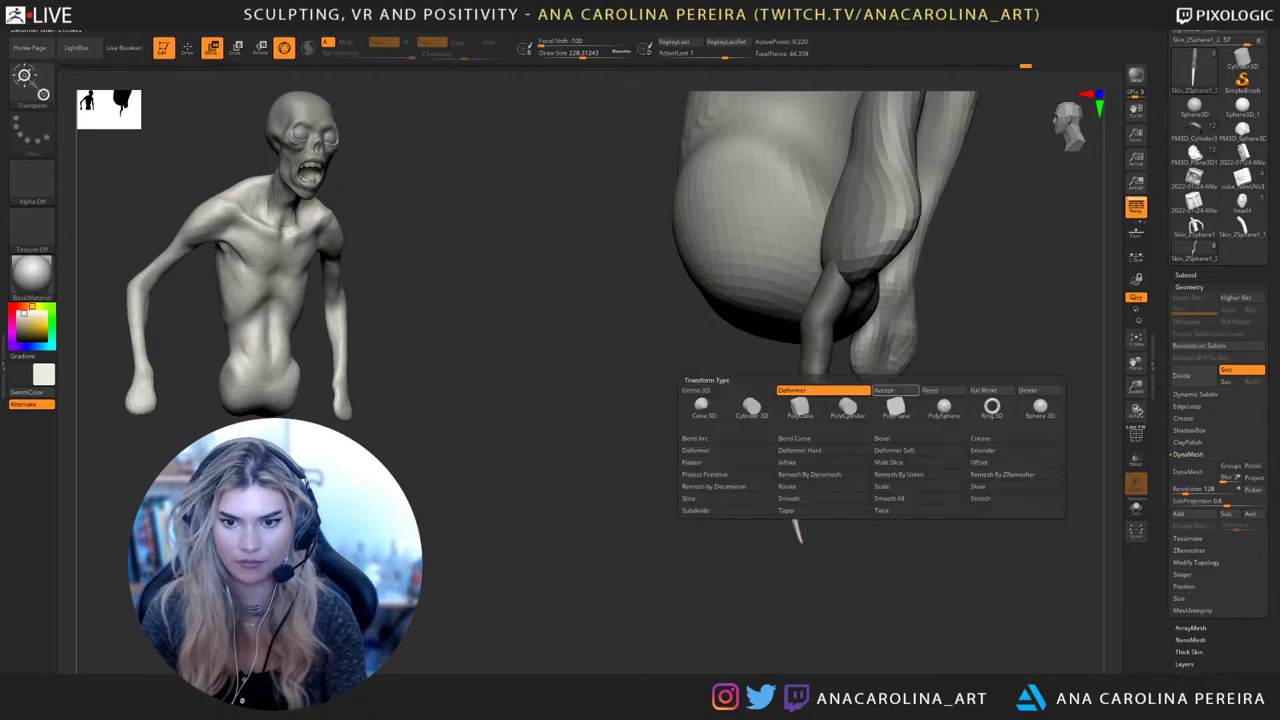
pyautogui.click(895, 391)
# Switch to the Move brush with a draw size of about 140 for shaping the finger
pyautogui.moveTo(950, 455); pyautogui.dragTo(815, 450)
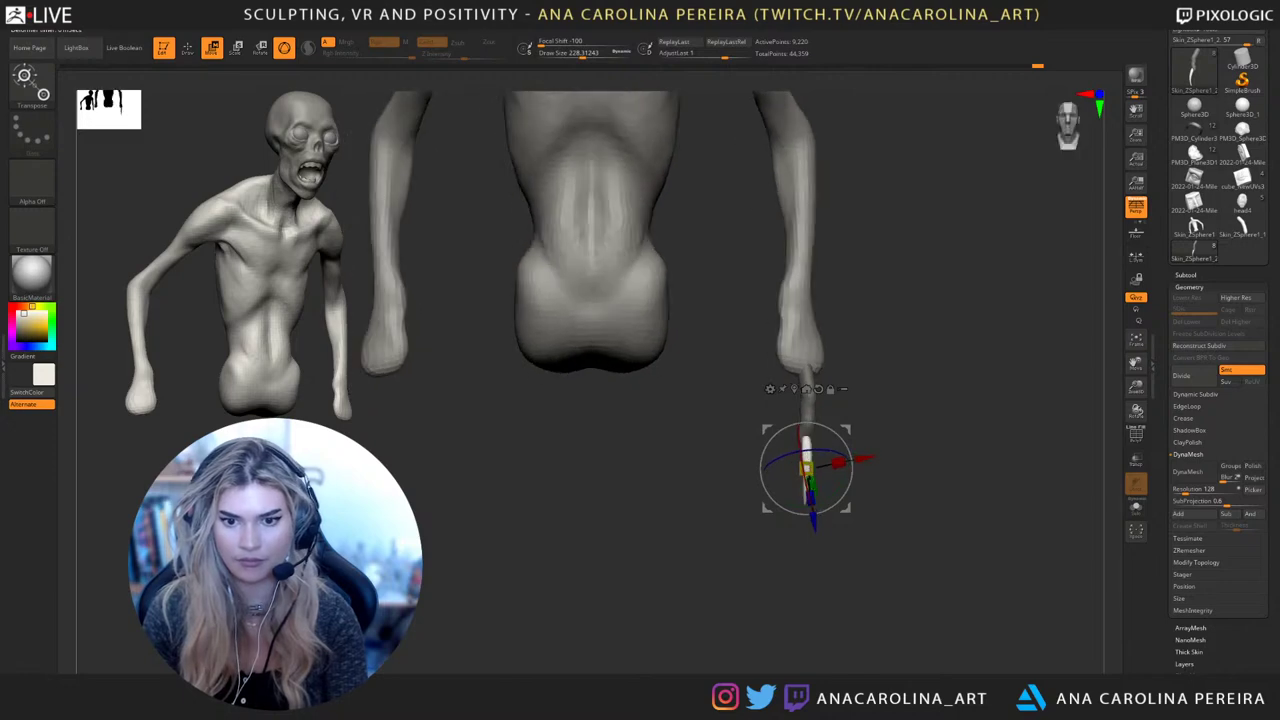
pyautogui.moveTo(950, 455)
pyautogui.mouseDown()
pyautogui.moveTo(905, 455)
pyautogui.moveTo(905, 510)
pyautogui.moveTo(934, 482)
pyautogui.mouseUp()
pyautogui.press('b')
pyautogui.press('m')
pyautogui.press('v')
pyautogui.press('s')
pyautogui.moveTo(790, 500); pyautogui.dragTo(768, 500)
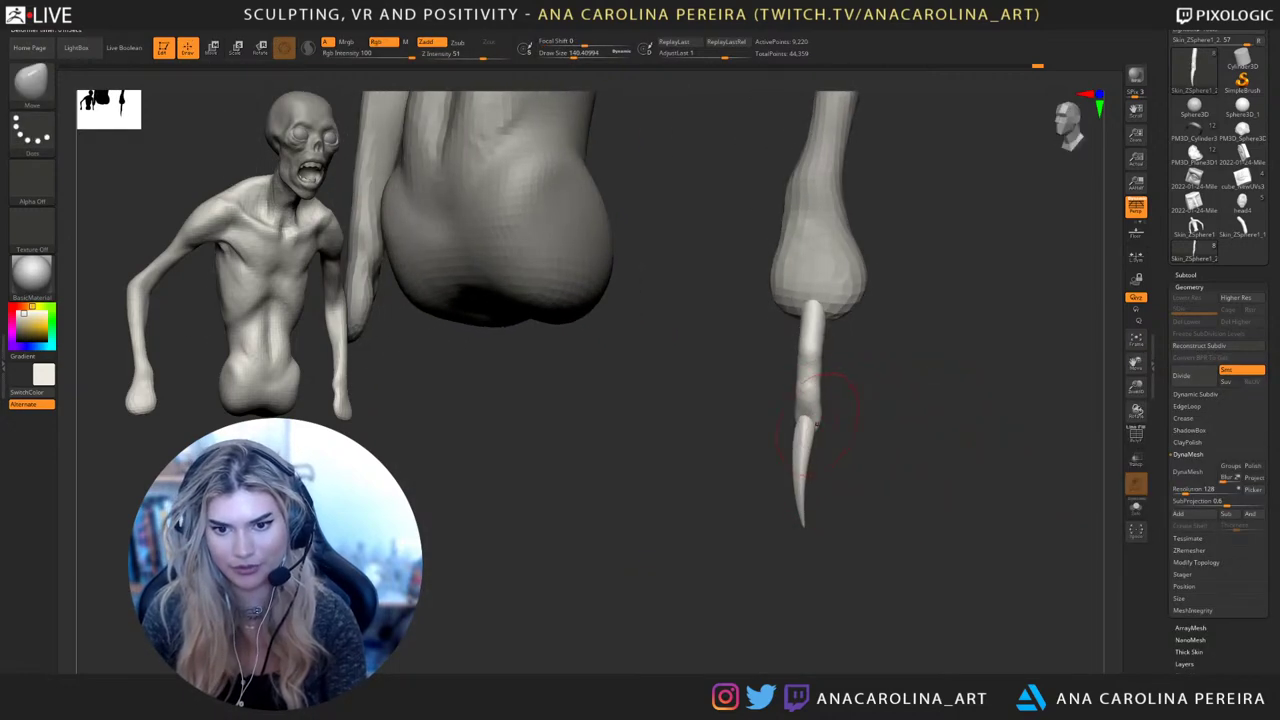
# Refine the silhouette of the finger joints and claw with the Move Topological brush
pyautogui.press('b')
pyautogui.press('m')
pyautogui.press('t')
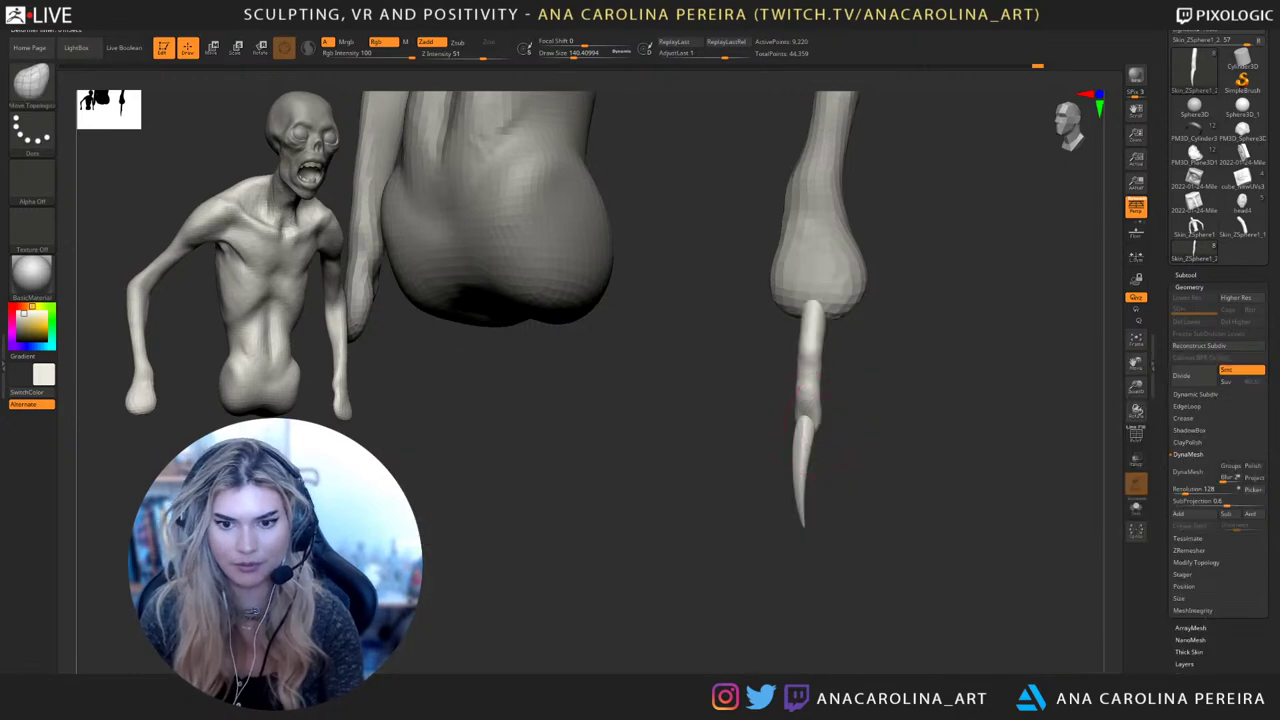
pyautogui.moveTo(900, 432); pyautogui.dragTo(850, 433)
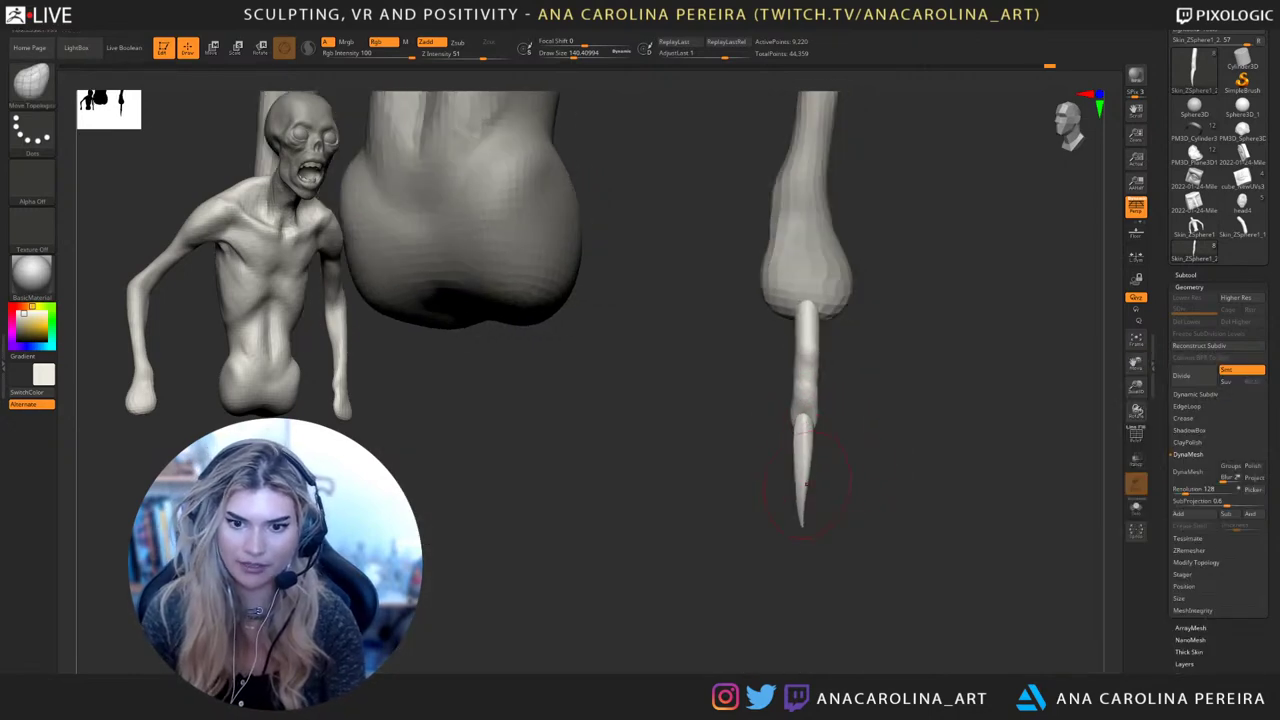
pyautogui.moveTo(868, 512); pyautogui.dragTo(896, 512)
pyautogui.moveTo(808, 500)
pyautogui.mouseDown()
pyautogui.moveTo(880, 515)
pyautogui.moveTo(835, 515)
pyautogui.mouseUp()
pyautogui.moveTo(820, 392); pyautogui.dragTo(812, 393)
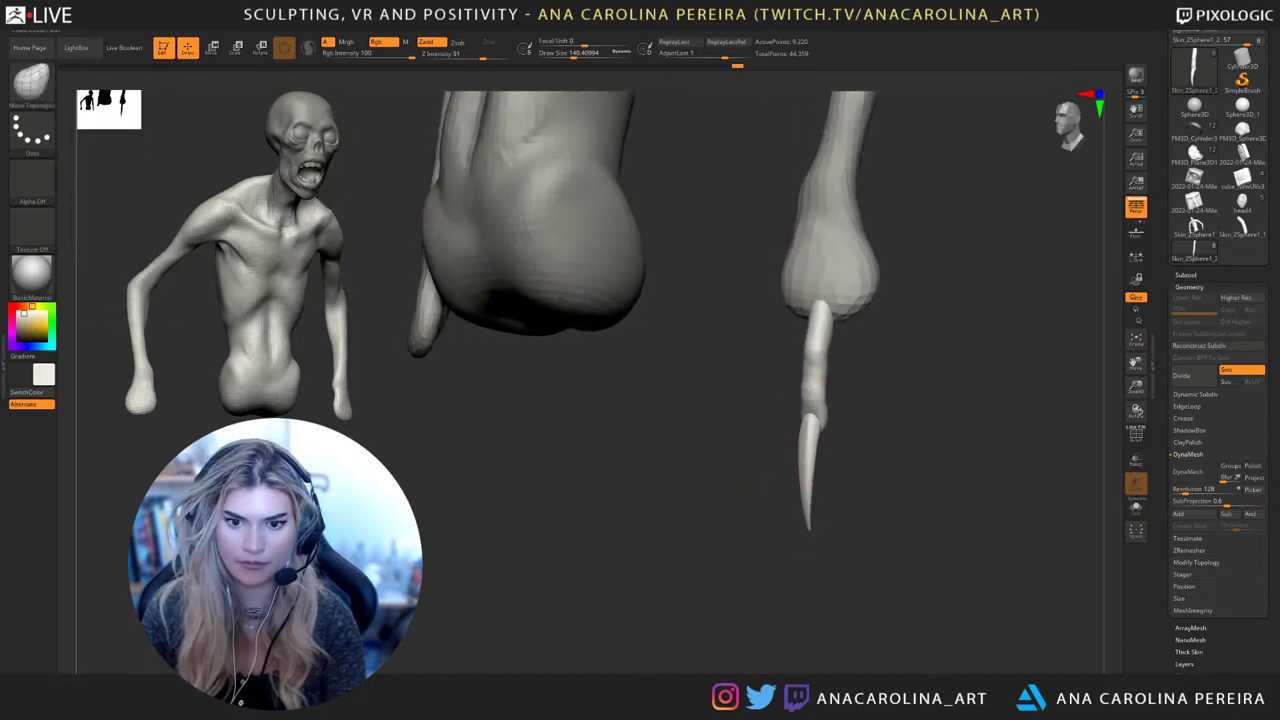
pyautogui.moveTo(870, 480); pyautogui.dragTo(905, 460)
pyautogui.moveTo(810, 475); pyautogui.dragTo(834, 450)
# Select the finger, place the transform gizmo at its base where it meets the hand, and turn on Polyframe
pyautogui.press('e')
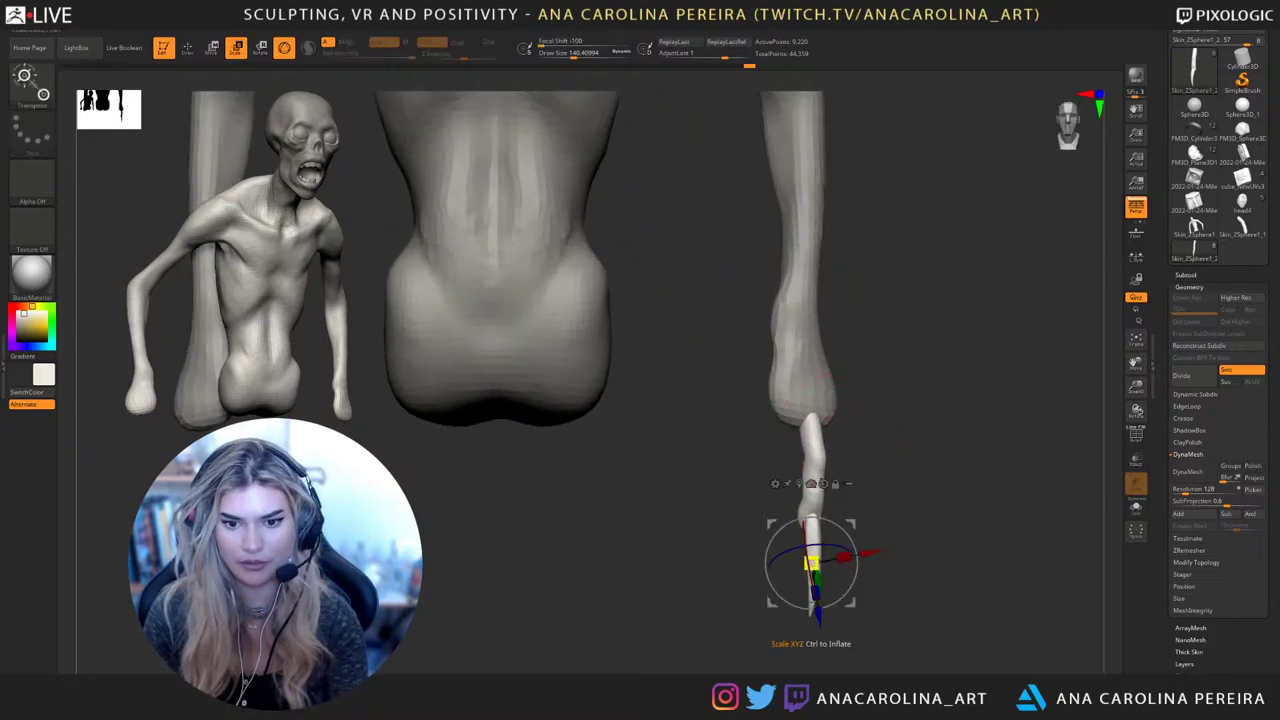
pyautogui.keyDown('alt'); pyautogui.click(824, 382); pyautogui.keyUp('alt')
pyautogui.keyDown('alt'); pyautogui.click(814, 445); pyautogui.keyUp('alt')
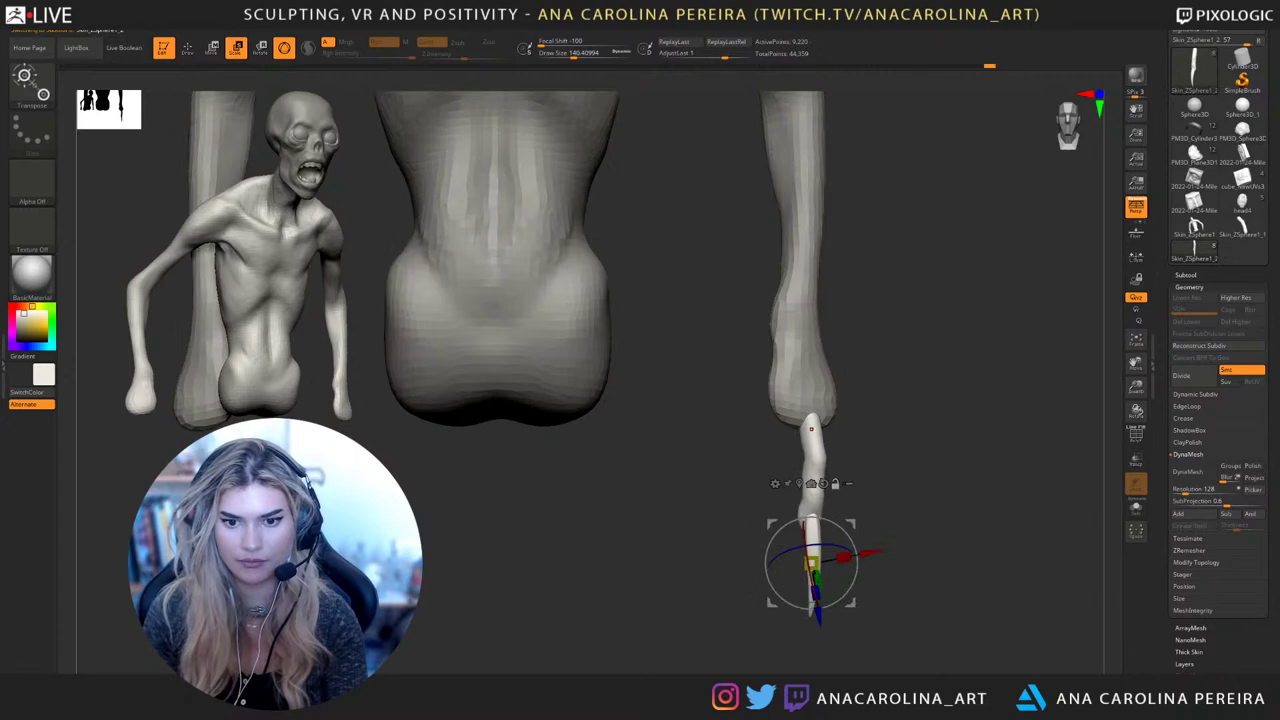
pyautogui.keyDown('alt'); pyautogui.click(813, 424); pyautogui.keyUp('alt')
pyautogui.moveTo(900, 560)
pyautogui.keyDown('alt'); pyautogui.mouseDown()
pyautogui.moveTo(900, 470)
pyautogui.moveTo(700, 475)
pyautogui.moveTo(880, 475)
pyautogui.moveTo(880, 570)
pyautogui.mouseUp(); pyautogui.keyUp('alt')
pyautogui.click(1136, 436)
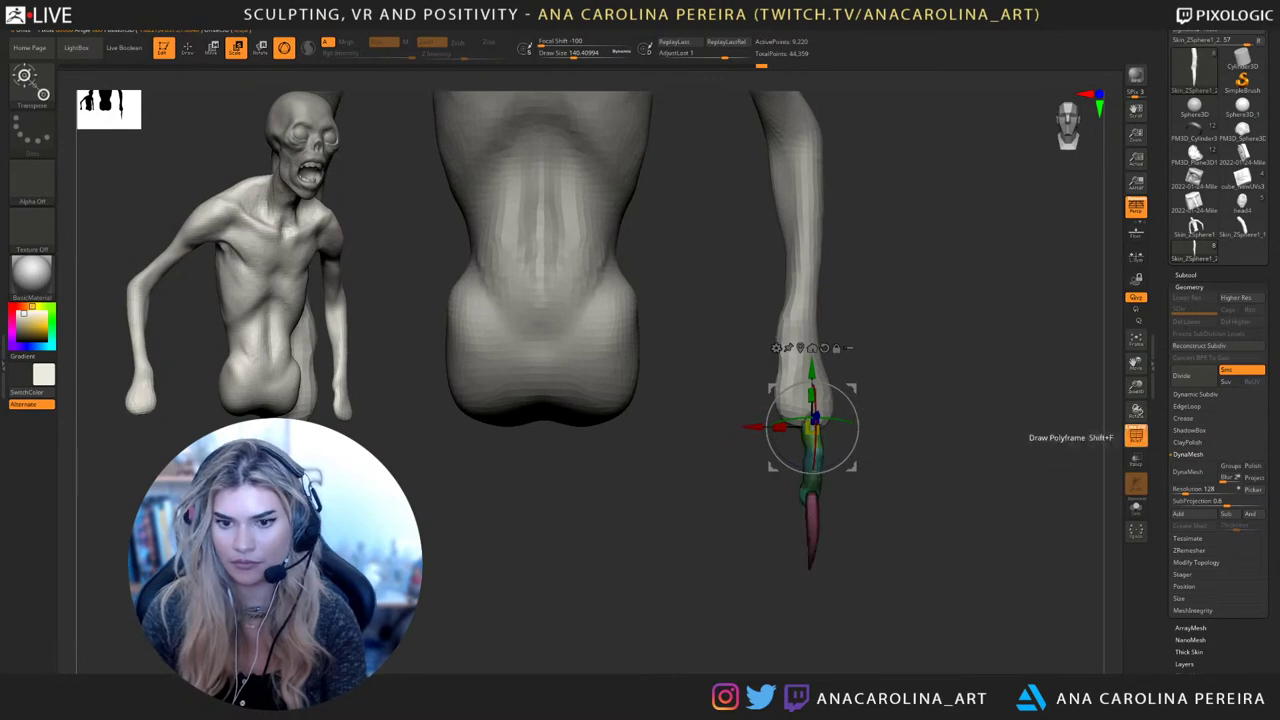
# Duplicate the clawed finger twice, placing and scaling the copies side by side along the hand
pyautogui.moveTo(920, 500); pyautogui.dragTo(964, 499)
pyautogui.moveTo(900, 560); pyautogui.dragTo(884, 466)
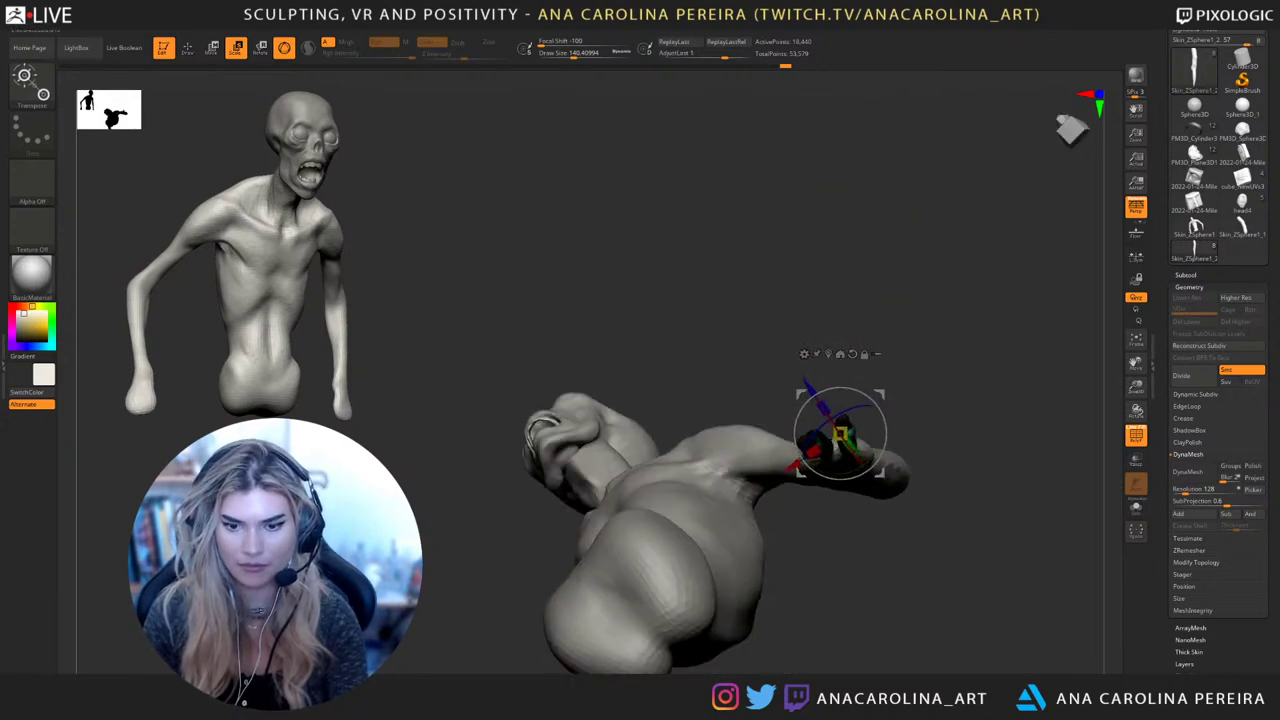
pyautogui.moveTo(843, 428); pyautogui.dragTo(845, 438)
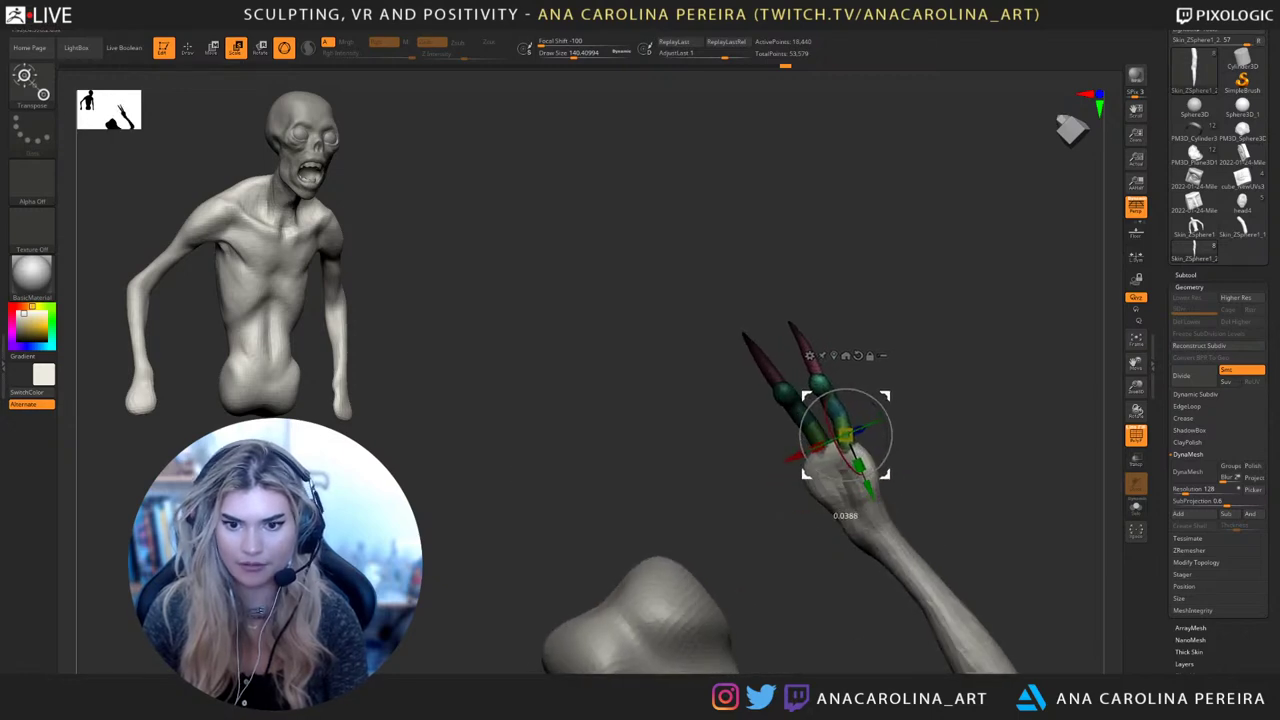
pyautogui.moveTo(960, 330); pyautogui.dragTo(952, 440)
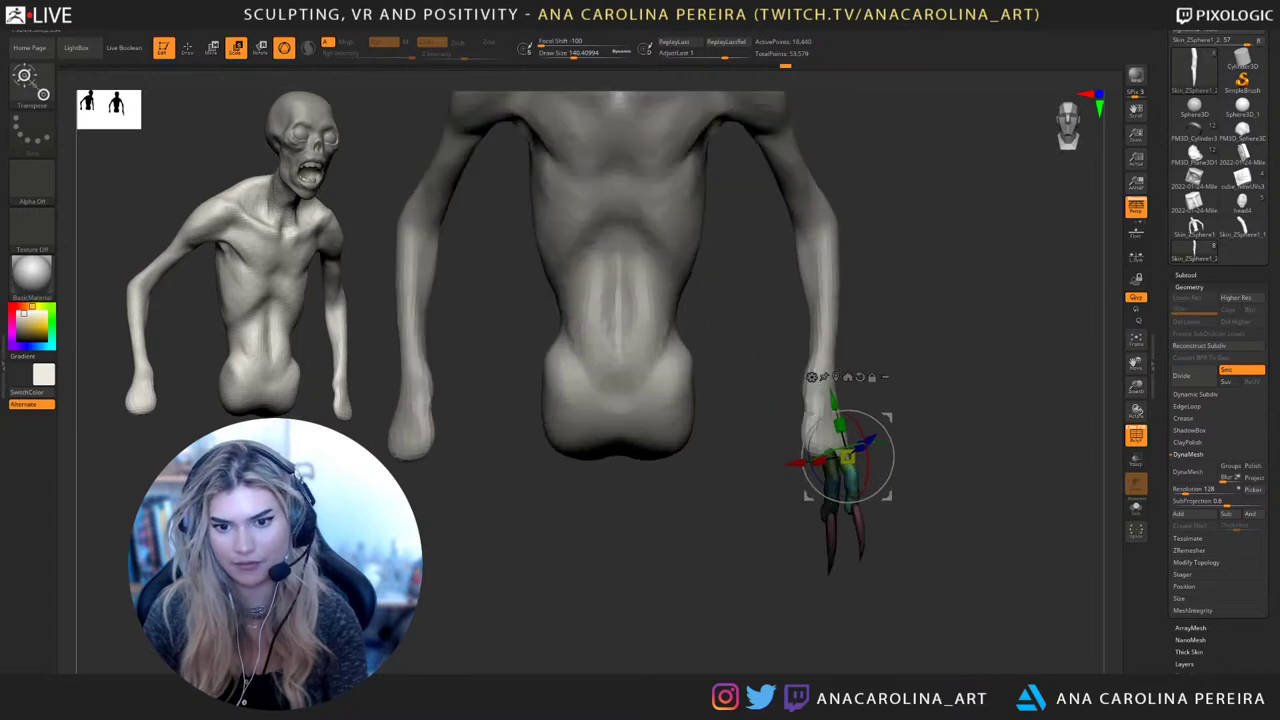
pyautogui.moveTo(845, 455); pyautogui.dragTo(848, 450)
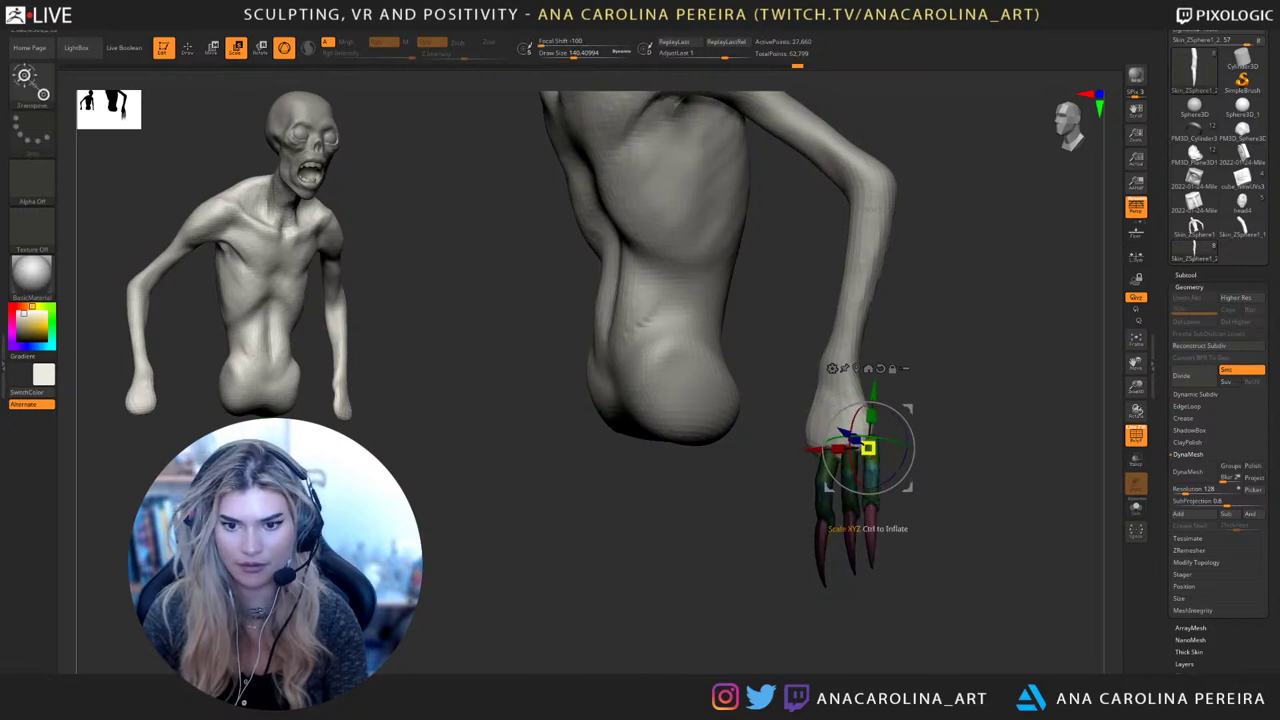
# Fit the third finger to the hand, then duplicate it as a fourth finger on the opposite edge and scale the copy
pyautogui.moveTo(960, 520); pyautogui.dragTo(950, 330)
pyautogui.moveTo(868, 446); pyautogui.dragTo(868, 448)
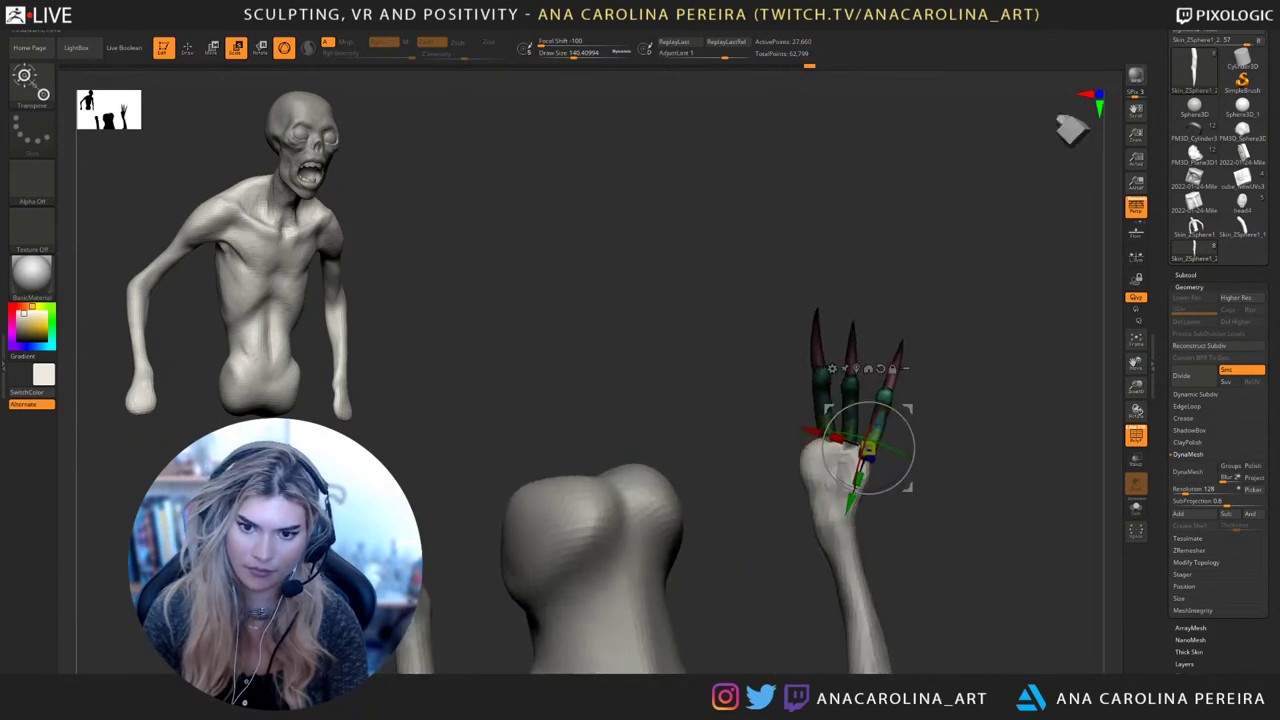
pyautogui.moveTo(950, 330); pyautogui.dragTo(880, 540)
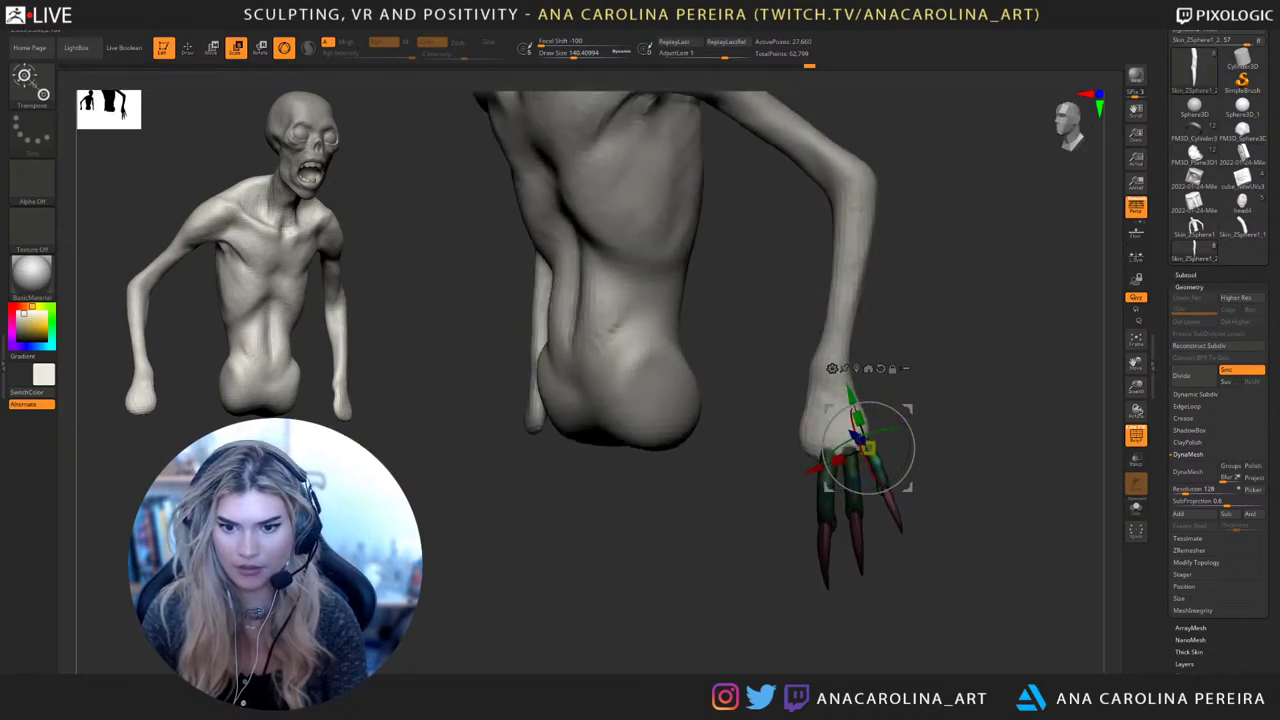
pyautogui.keyDown('ctrl'); pyautogui.moveTo(909, 488); pyautogui.dragTo(832, 508); pyautogui.keyUp('ctrl')
pyautogui.moveTo(790, 468); pyautogui.dragTo(790, 468)
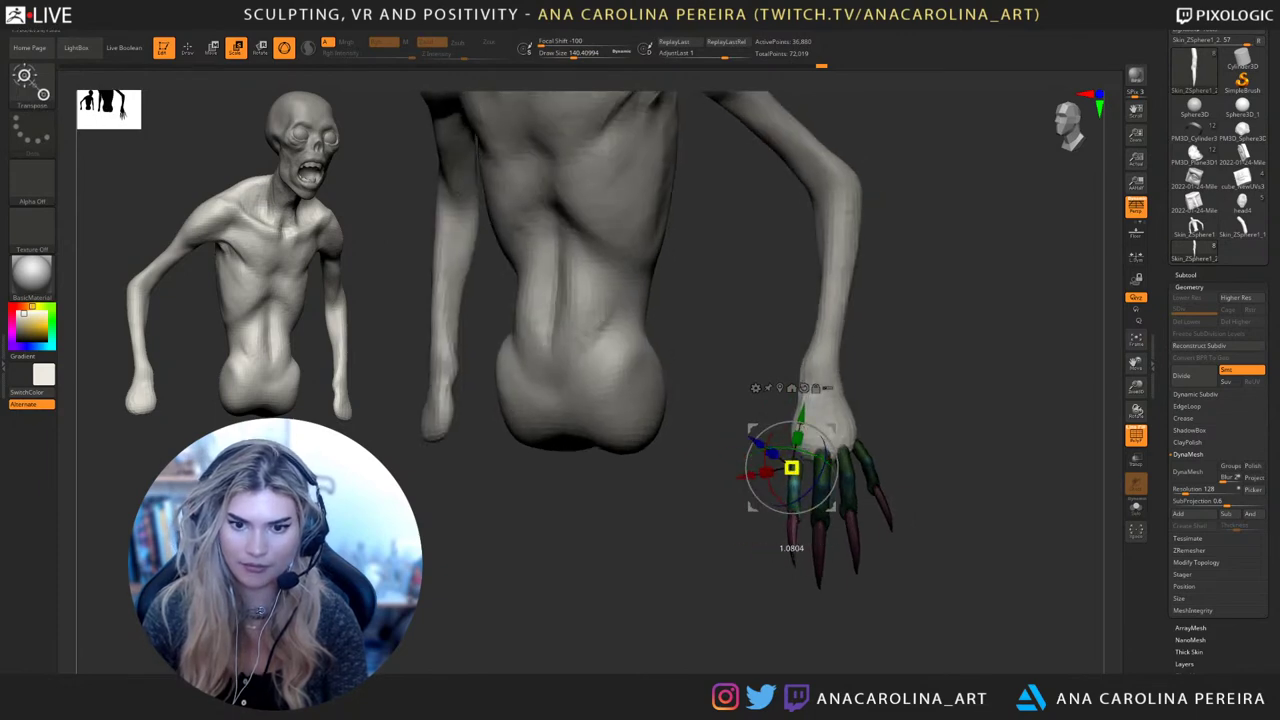
# Adjust the fourth finger's placement so its base sits against the knuckles from the front, below and side
pyautogui.moveTo(940, 560); pyautogui.dragTo(990, 395)
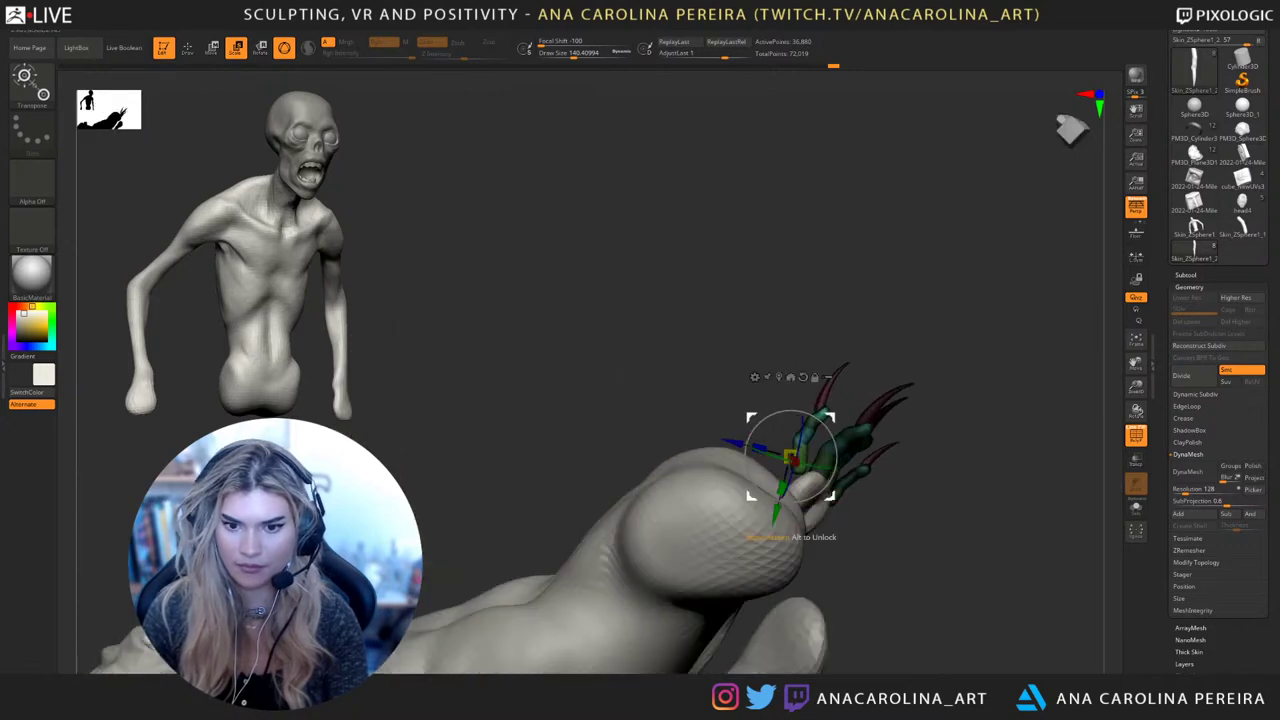
pyautogui.moveTo(792, 470); pyautogui.dragTo(793, 478)
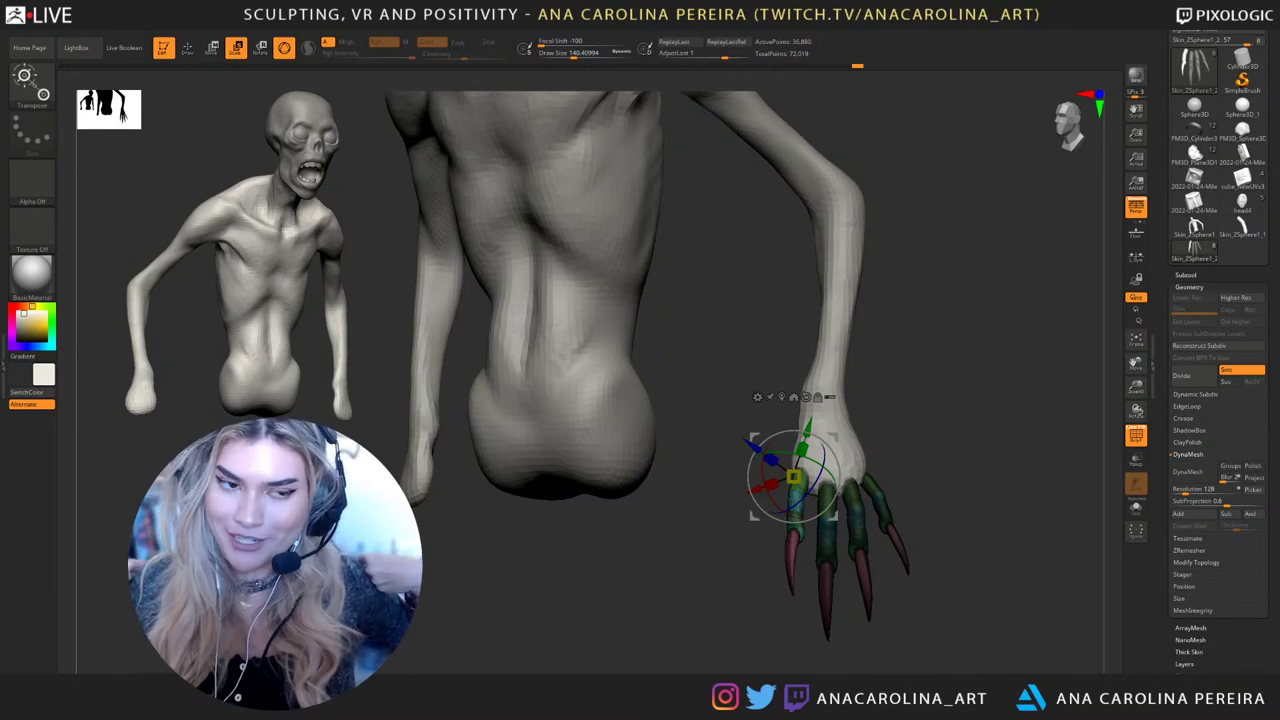
pyautogui.moveTo(940, 420); pyautogui.dragTo(1000, 420)
pyautogui.moveTo(836, 517); pyautogui.dragTo(838, 526)
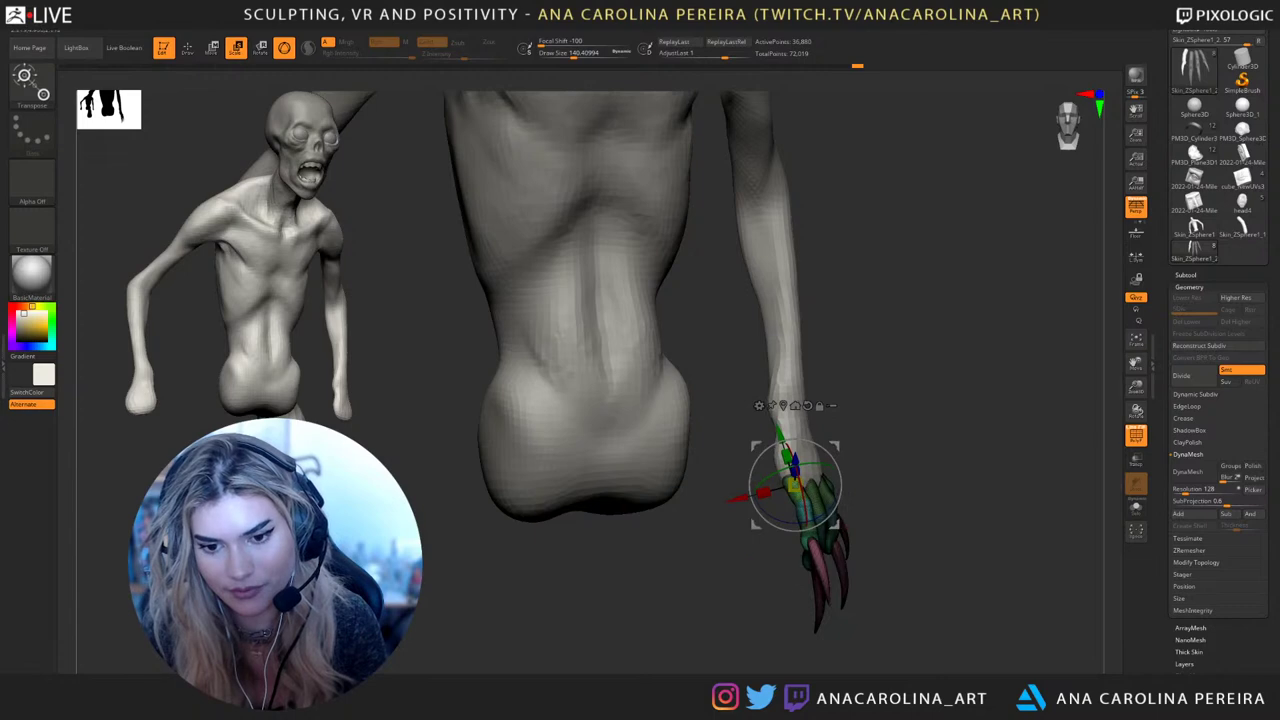
pyautogui.moveTo(1000, 420)
pyautogui.mouseDown()
pyautogui.moveTo(910, 420)
pyautogui.moveTo(985, 420)
pyautogui.mouseUp()
pyautogui.press('q')
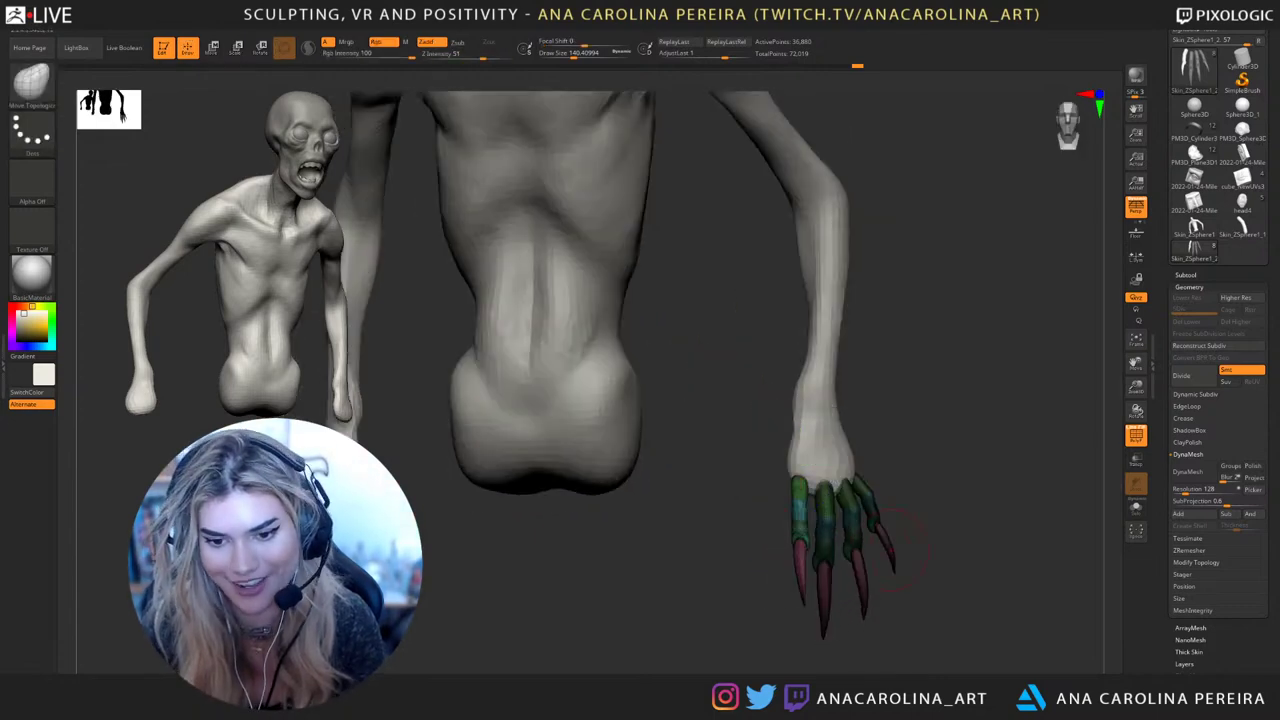
# Duplicate the finger once more beside the hand and rotate the copy outward to form the thumb
pyautogui.press('w')
pyautogui.keyDown('ctrl'); pyautogui.moveTo(838, 526); pyautogui.dragTo(812, 506); pyautogui.keyUp('ctrl')
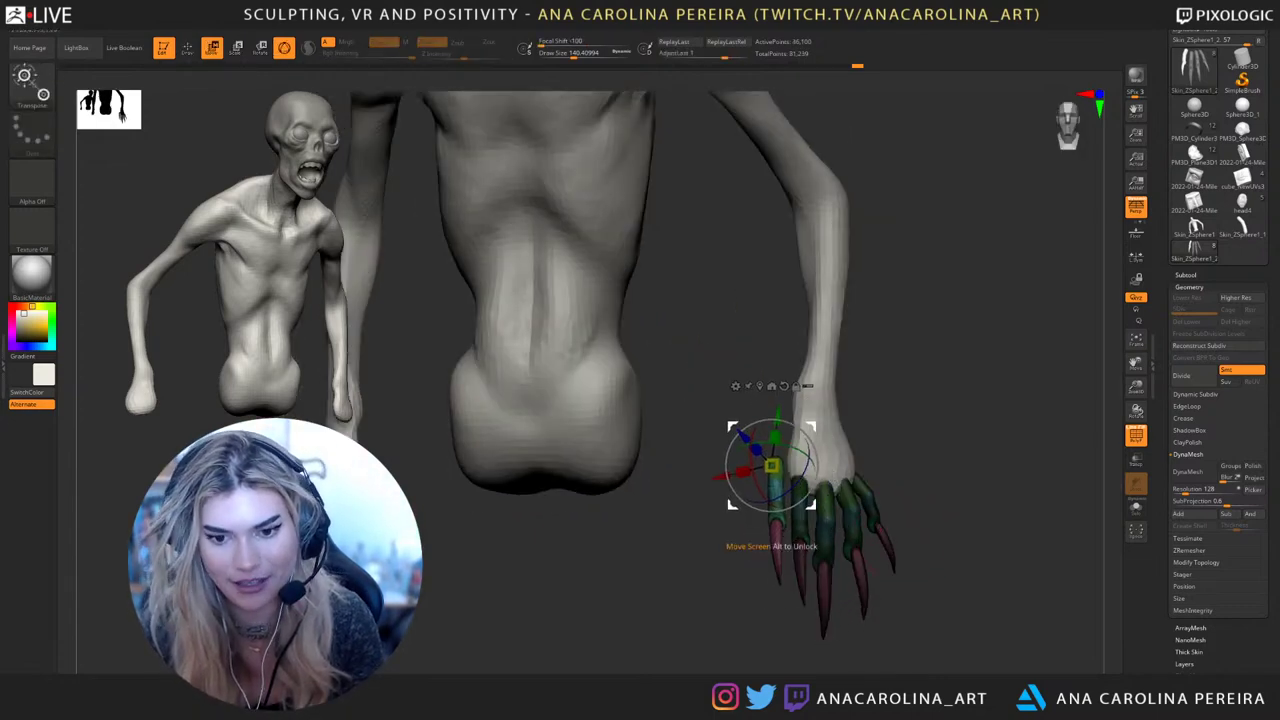
pyautogui.moveTo(817, 462); pyautogui.dragTo(816, 468)
pyautogui.moveTo(772, 540); pyautogui.dragTo(755, 548)
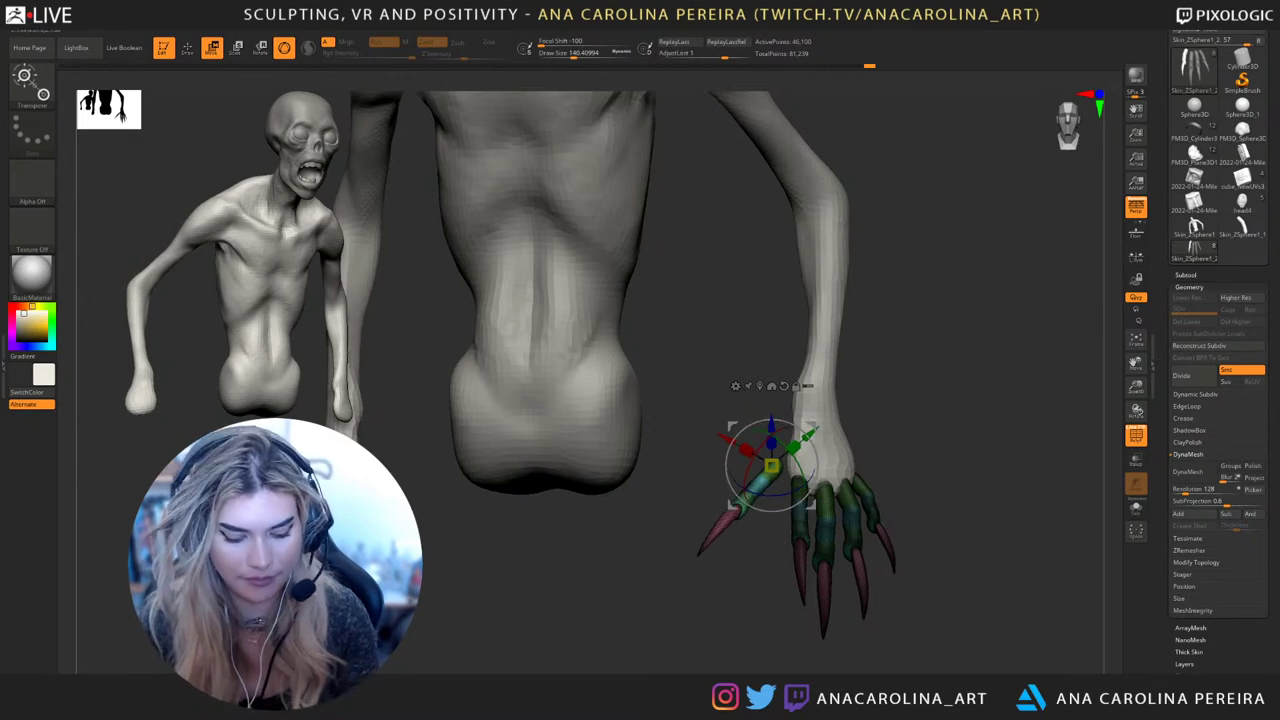
# Reposition and rotate the thumb so it attaches to the side of the palm near the wrist
pyautogui.moveTo(620, 575); pyautogui.dragTo(935, 530)
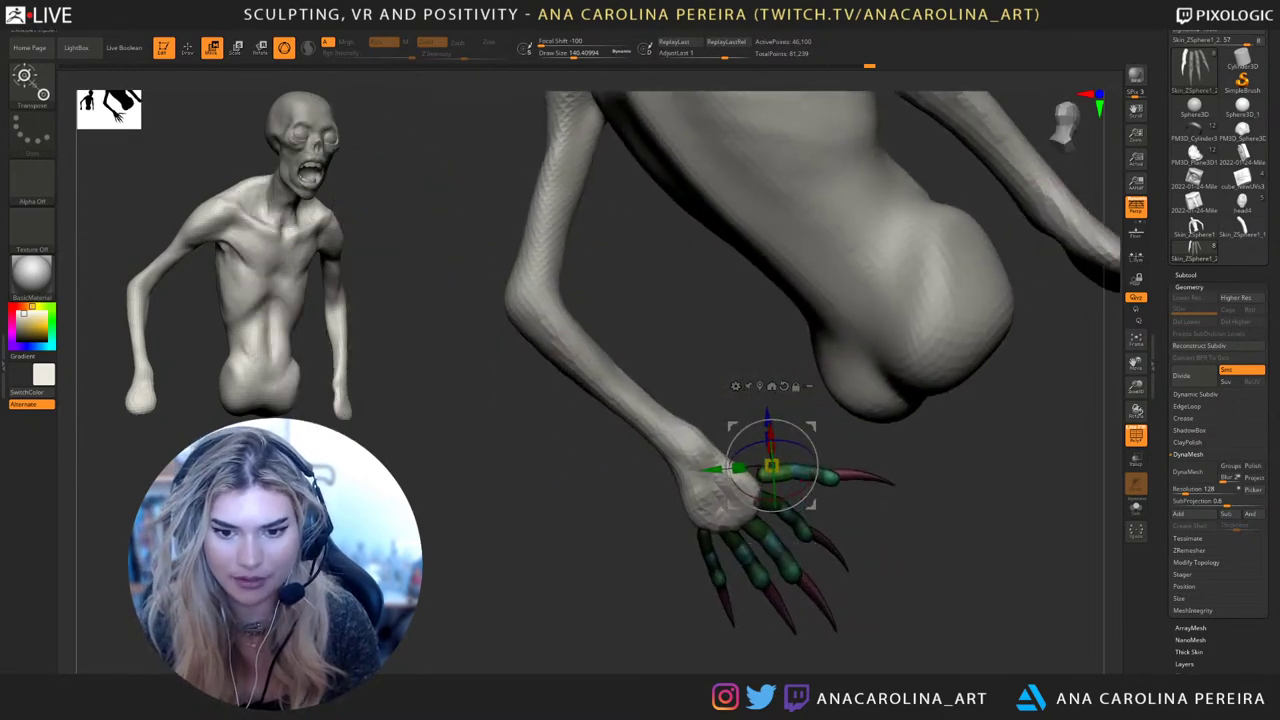
pyautogui.moveTo(799, 430); pyautogui.dragTo(774, 419)
pyautogui.moveTo(890, 540)
pyautogui.mouseDown()
pyautogui.moveTo(740, 540)
pyautogui.moveTo(890, 545)
pyautogui.mouseUp()
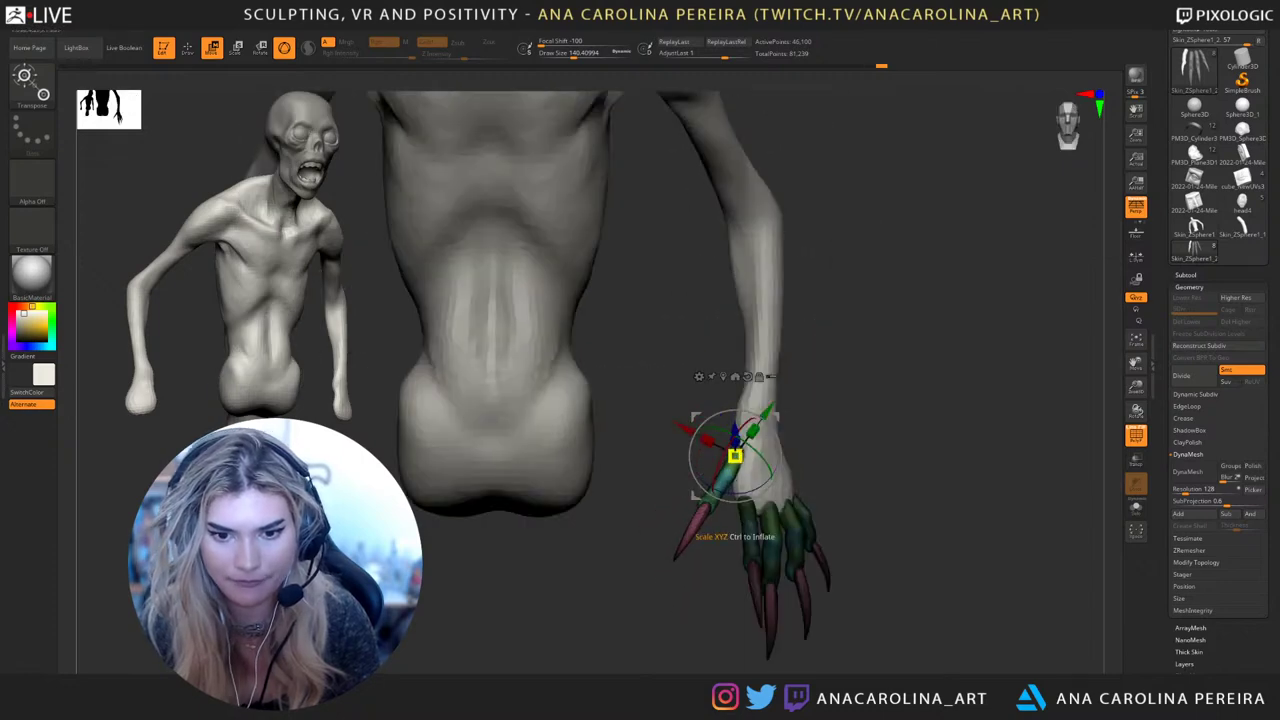
pyautogui.moveTo(880, 545); pyautogui.dragTo(1015, 500)
pyautogui.moveTo(764, 460); pyautogui.dragTo(714, 447)
pyautogui.moveTo(810, 470)
pyautogui.mouseDown()
pyautogui.moveTo(790, 465)
pyautogui.moveTo(775, 530)
pyautogui.mouseUp()
# Thicken the thumb's base segment with the Inflat brush and scaling, keeping it seated in the side of the palm
pyautogui.press('b')
pyautogui.press('i')
pyautogui.press('n')
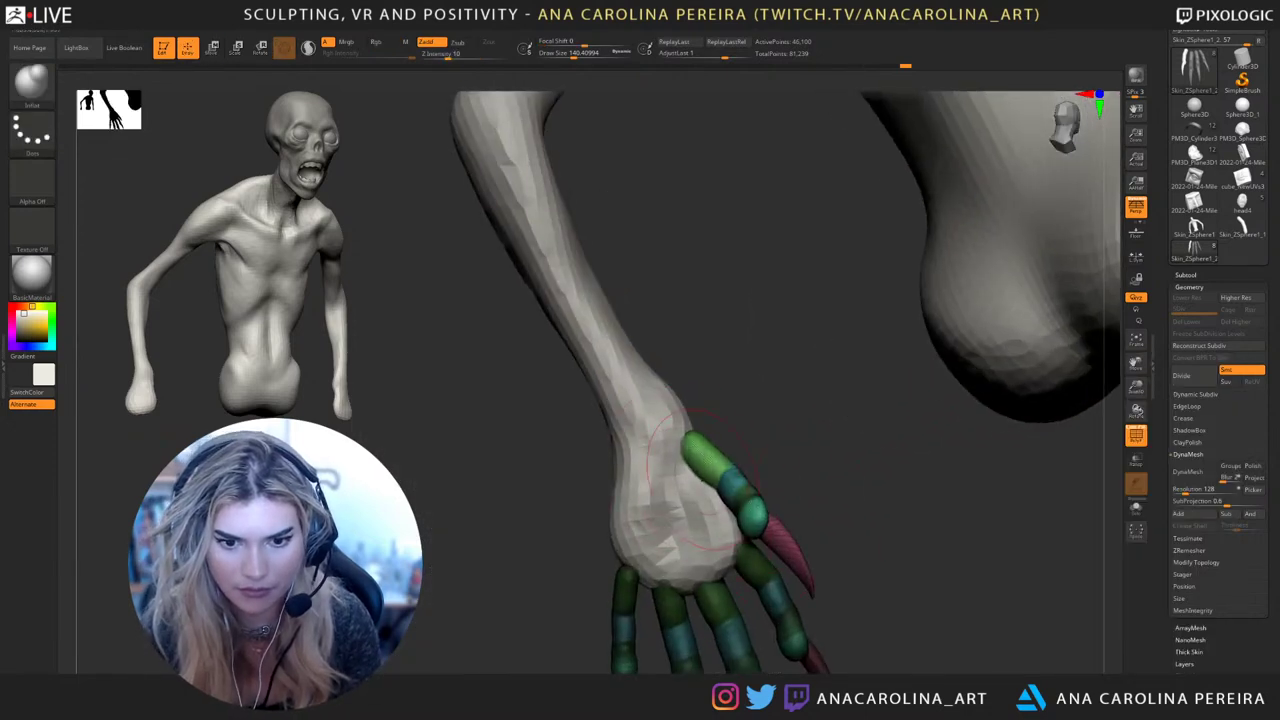
pyautogui.moveTo(772, 440); pyautogui.dragTo(930, 468)
pyautogui.press('e')
pyautogui.moveTo(692, 454); pyautogui.dragTo(684, 466)
pyautogui.moveTo(755, 432); pyautogui.dragTo(735, 462)
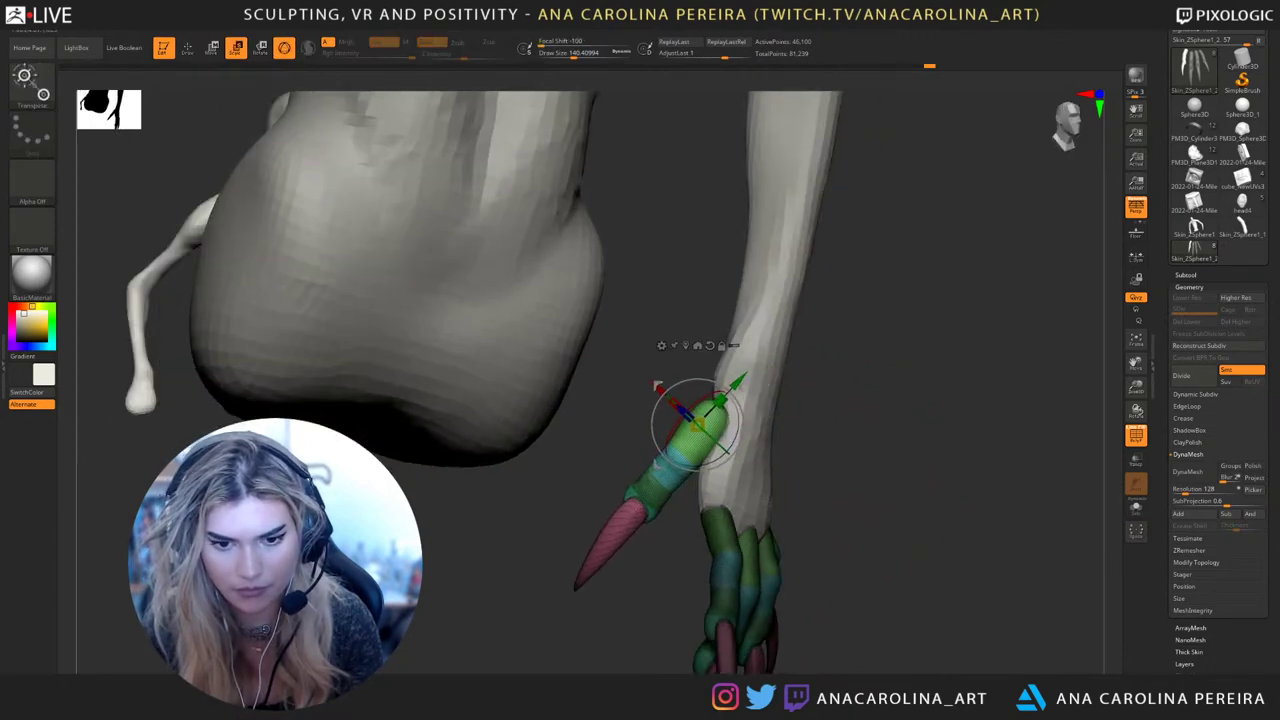
pyautogui.moveTo(880, 470); pyautogui.dragTo(1020, 468)
pyautogui.moveTo(736, 451); pyautogui.dragTo(745, 435)
pyautogui.moveTo(880, 470); pyautogui.dragTo(1000, 468)
pyautogui.moveTo(741, 463); pyautogui.dragTo(745, 466)
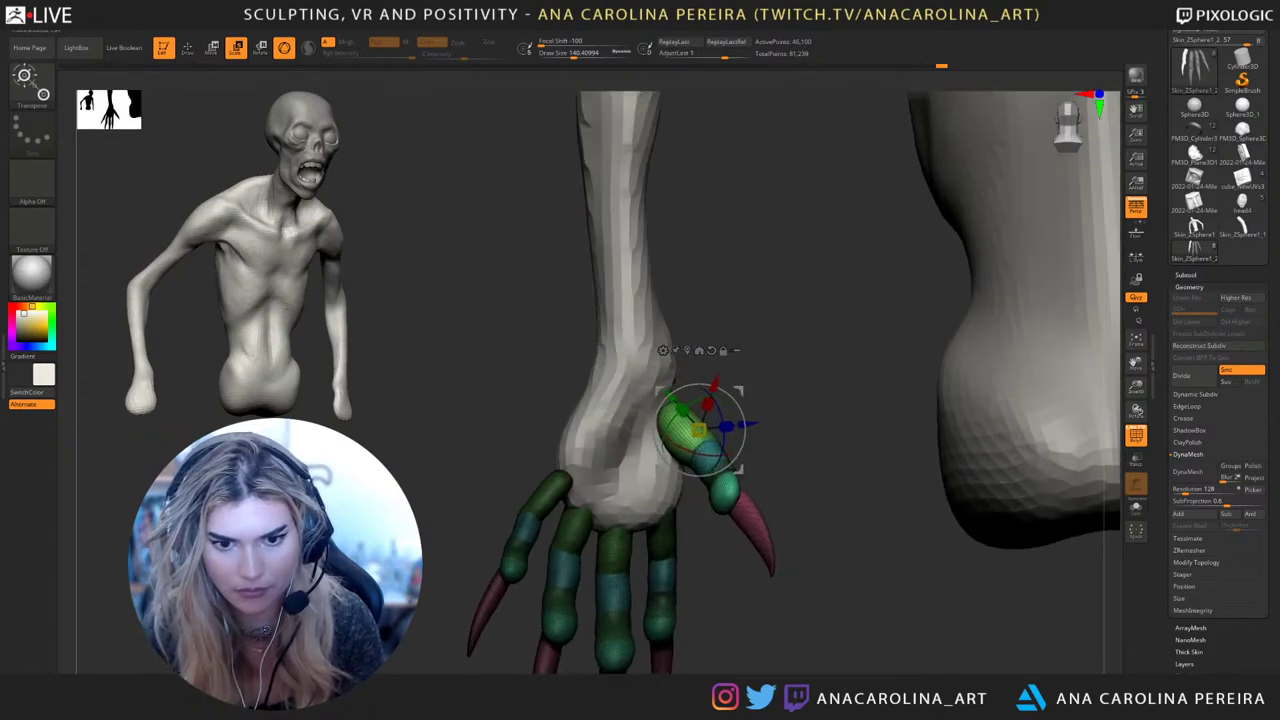
# Reshape the thumb's base and the finger bases with the Move brush at a draw size of about 87
pyautogui.moveTo(880, 470); pyautogui.dragTo(730, 470)
pyautogui.press('b')
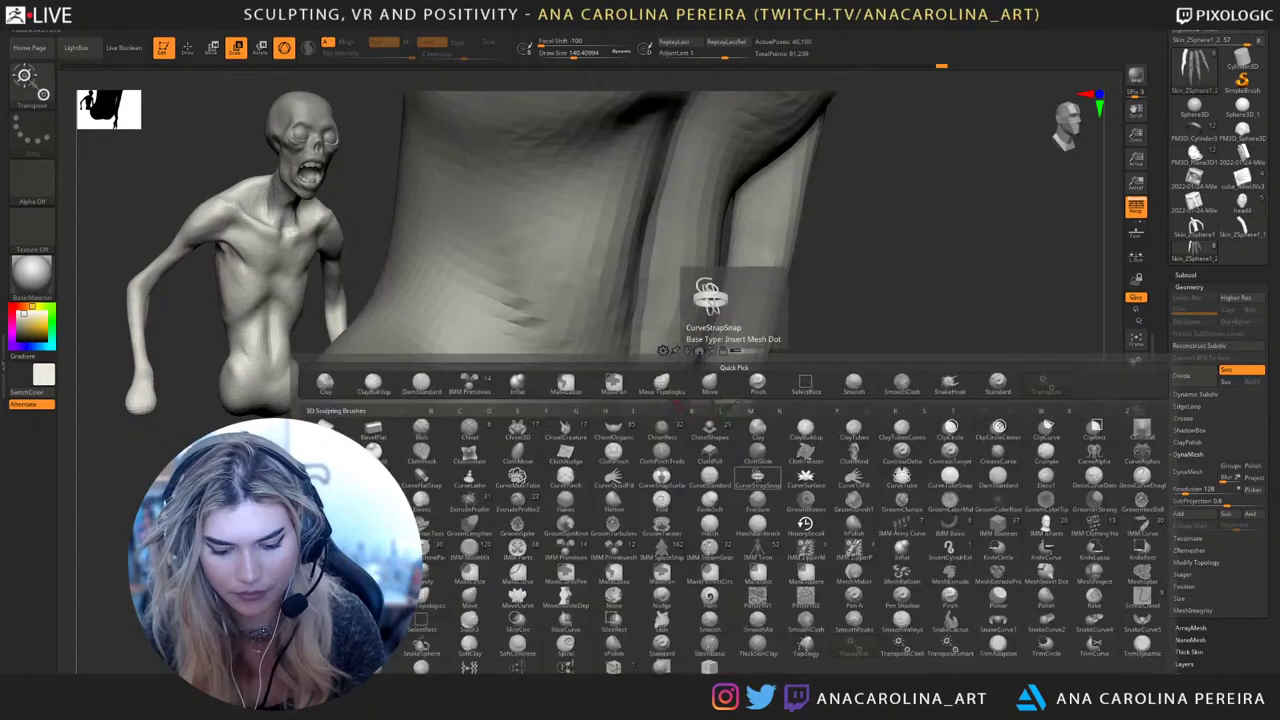
pyautogui.press('m')
pyautogui.press('v')
pyautogui.moveTo(870, 450); pyautogui.dragTo(770, 448)
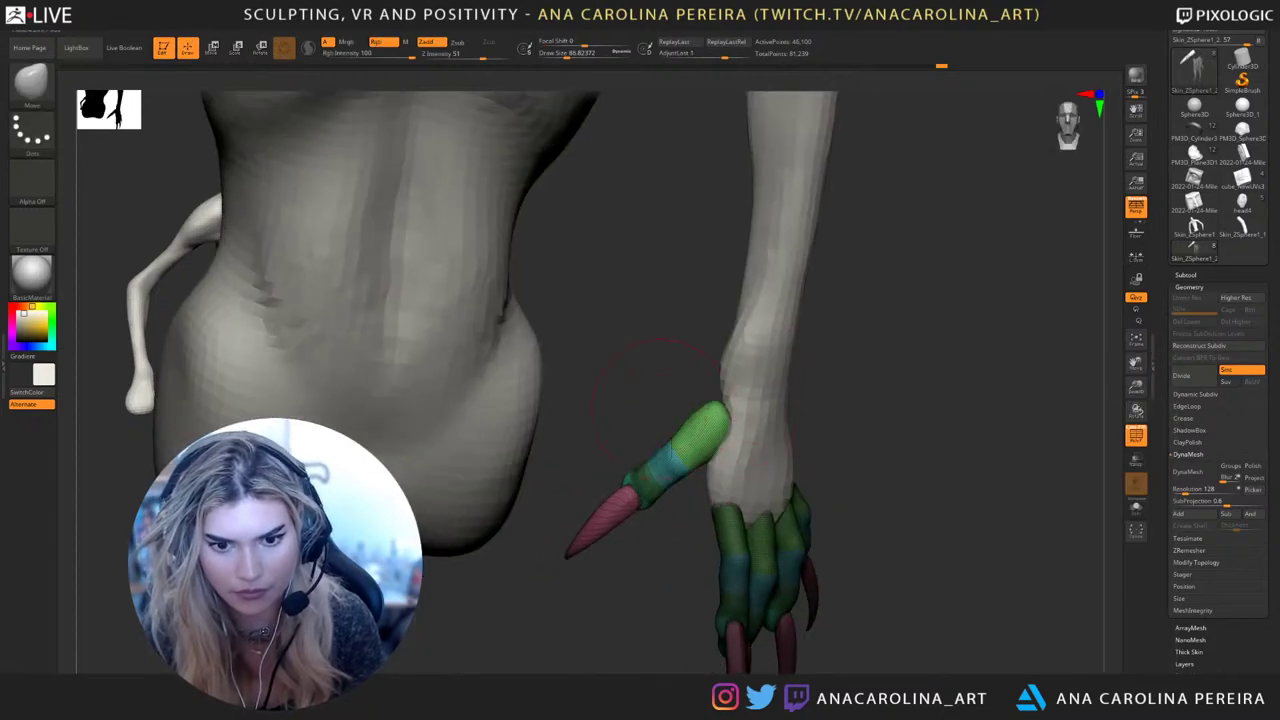
pyautogui.moveTo(655, 400); pyautogui.dragTo(465, 402)
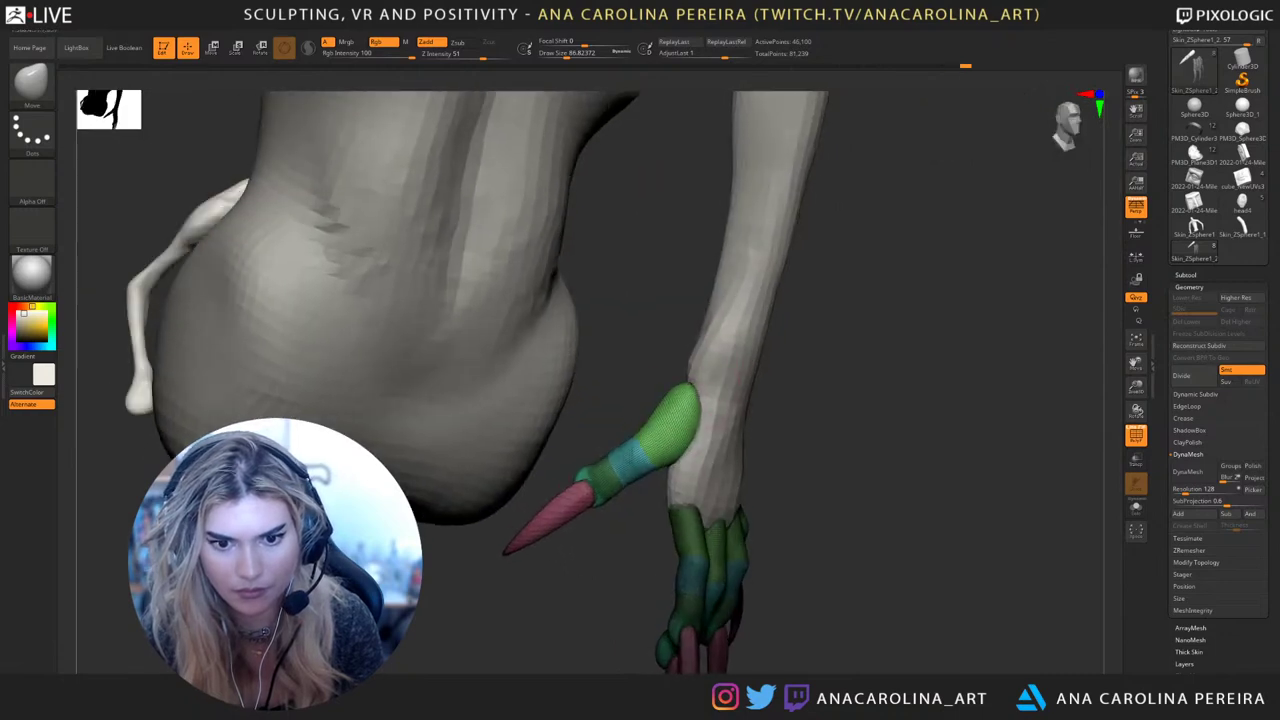
pyautogui.moveTo(780, 445); pyautogui.dragTo(700, 410)
pyautogui.moveTo(835, 425); pyautogui.dragTo(750, 437)
pyautogui.moveTo(818, 512); pyautogui.dragTo(781, 483)
pyautogui.moveTo(700, 620); pyautogui.dragTo(664, 658)
# Switch to the ClayBuildup brush with a draw size of about 74 and turn off Polyframe to view the plain hand
pyautogui.keyDown('alt'); pyautogui.moveTo(872, 450); pyautogui.dragTo(940, 385); pyautogui.keyUp('alt')
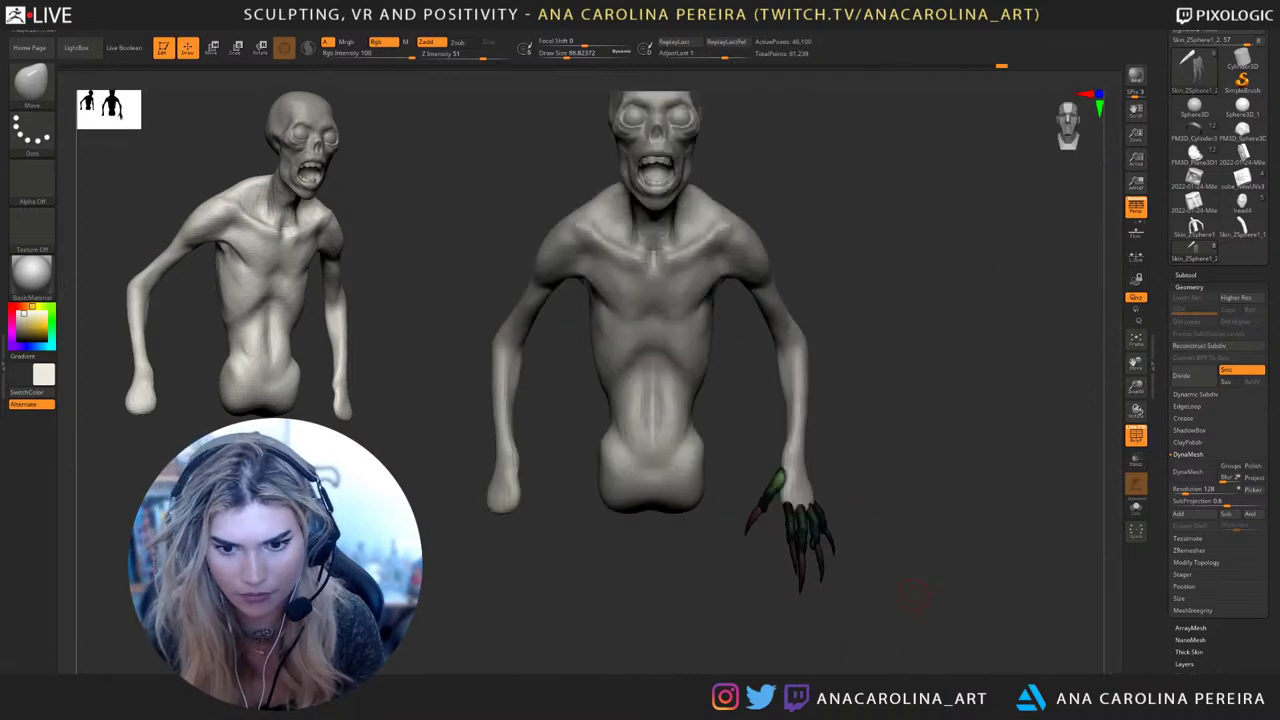
pyautogui.moveTo(897, 569)
pyautogui.keyDown('alt'); pyautogui.mouseDown()
pyautogui.moveTo(918, 524)
pyautogui.moveTo(840, 425)
pyautogui.mouseUp(); pyautogui.keyUp('alt')
pyautogui.keyDown('alt'); pyautogui.moveTo(945, 425); pyautogui.dragTo(951, 362); pyautogui.keyUp('alt')
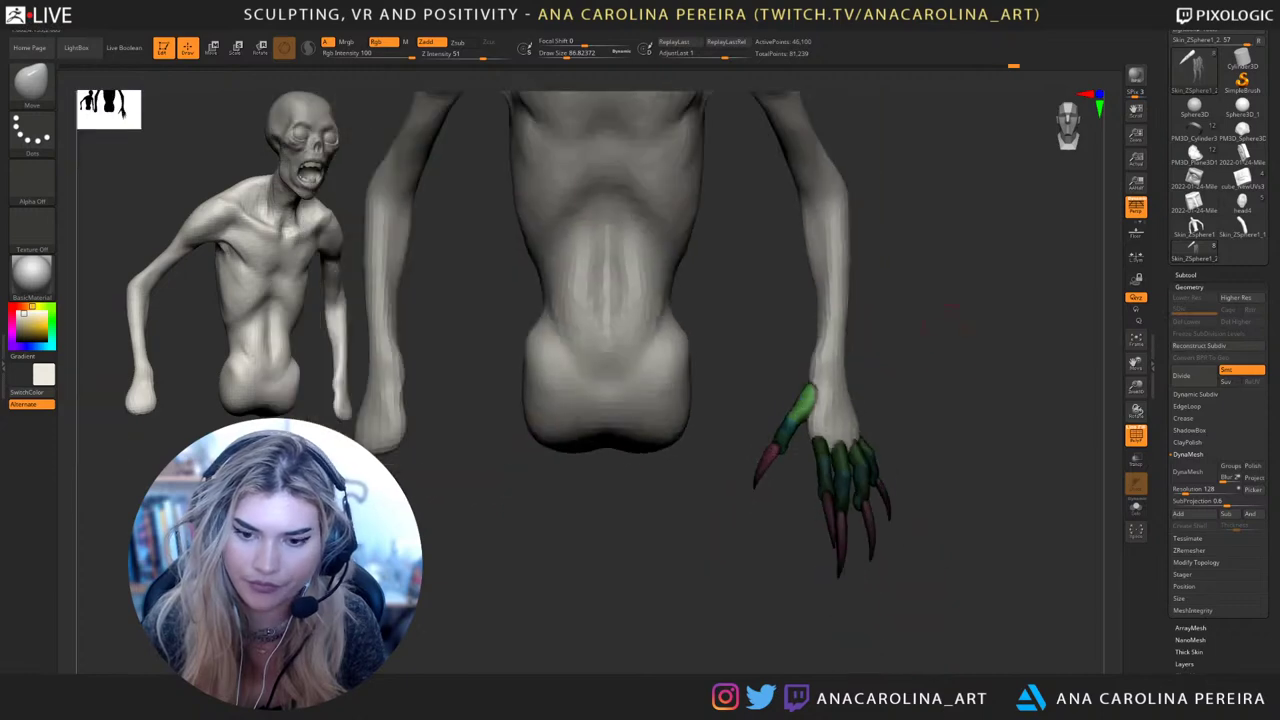
pyautogui.moveTo(1014, 523)
pyautogui.keyDown('alt'); pyautogui.mouseDown()
pyautogui.moveTo(969, 451)
pyautogui.moveTo(768, 562)
pyautogui.moveTo(826, 532)
pyautogui.moveTo(850, 500)
pyautogui.mouseUp(); pyautogui.keyUp('alt')
pyautogui.moveTo(690, 350)
pyautogui.keyDown('alt'); pyautogui.mouseDown()
pyautogui.moveTo(714, 500)
pyautogui.moveTo(775, 496)
pyautogui.moveTo(785, 470)
pyautogui.mouseUp(); pyautogui.keyUp('alt')
pyautogui.press('space')
pyautogui.moveTo(720, 518)
pyautogui.mouseDown()
pyautogui.moveTo(717, 487)
pyautogui.moveTo(760, 490)
pyautogui.mouseUp()
pyautogui.press('space')
pyautogui.press('b')
pyautogui.press('c')
pyautogui.press('b')
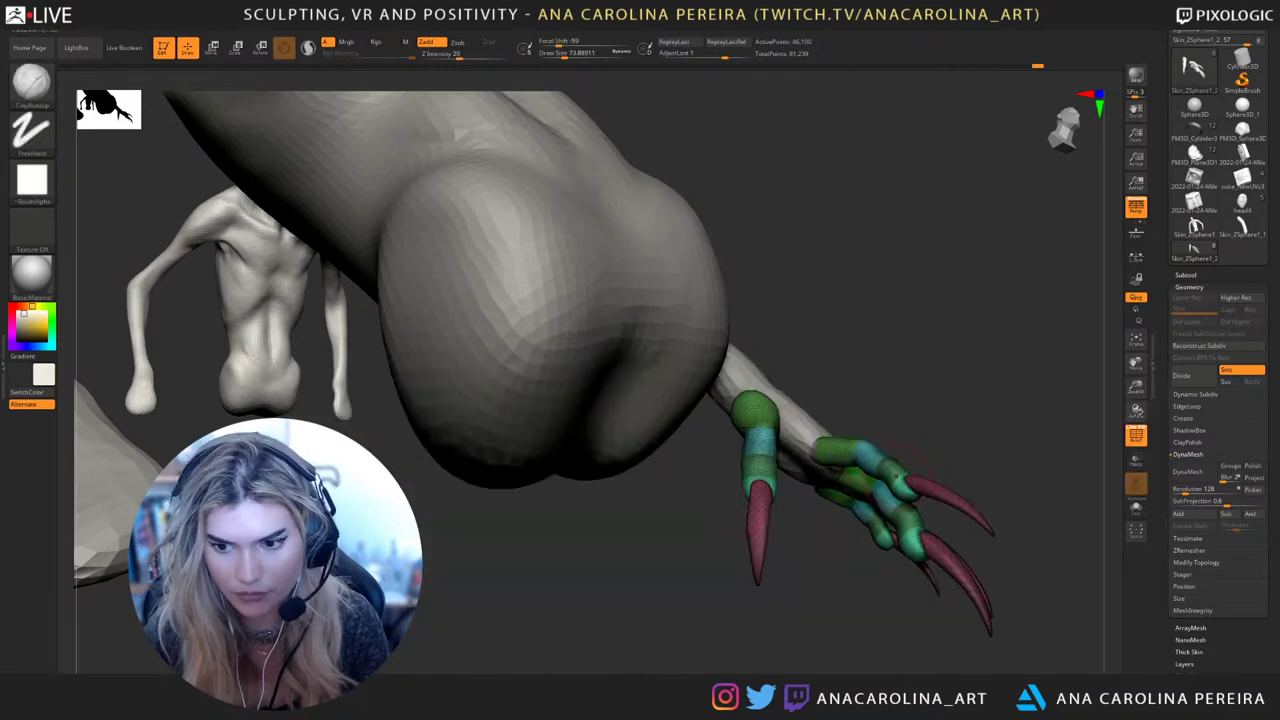
pyautogui.click(1136, 436)
pyautogui.moveTo(1050, 450); pyautogui.dragTo(800, 445)
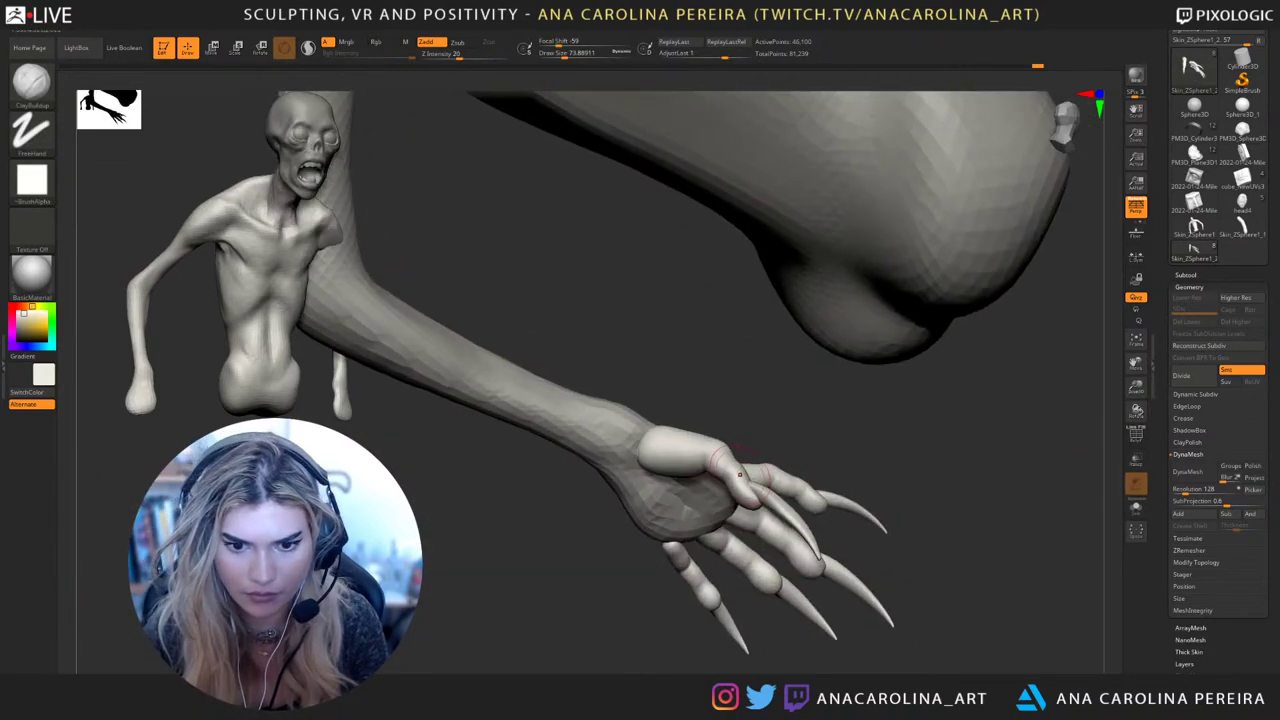
pyautogui.moveTo(743, 481); pyautogui.dragTo(775, 345)
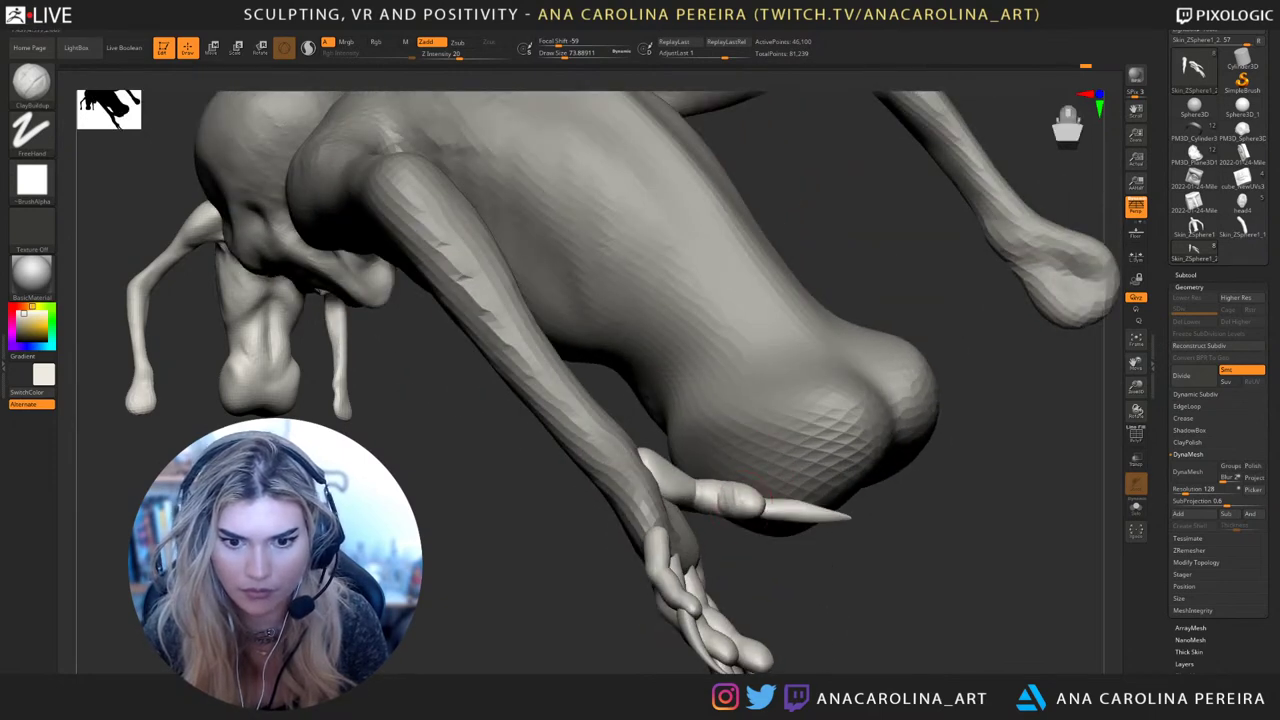
# Mask the thumb except for its claw, place the transform gizmo at the claw's base and scale the claw down
pyautogui.moveTo(770, 577)
pyautogui.mouseDown()
pyautogui.moveTo(820, 620)
pyautogui.moveTo(774, 563)
pyautogui.moveTo(845, 540)
pyautogui.mouseUp()
pyautogui.keyDown('ctrl'); pyautogui.keyDown('shift'); pyautogui.click(778, 556); pyautogui.keyUp('shift'); pyautogui.keyUp('ctrl')
pyautogui.moveTo(814, 493)
pyautogui.keyDown('ctrl'); pyautogui.mouseDown()
pyautogui.moveTo(746, 500)
pyautogui.moveTo(780, 640)
pyautogui.moveTo(790, 636)
pyautogui.mouseUp(); pyautogui.keyUp('ctrl')
pyautogui.moveTo(640, 600); pyautogui.dragTo(735, 606)
pyautogui.hotkey('ctrl', 'z')
pyautogui.moveTo(838, 500)
pyautogui.keyDown('ctrl'); pyautogui.mouseDown()
pyautogui.moveTo(795, 640)
pyautogui.moveTo(840, 597)
pyautogui.mouseUp(); pyautogui.keyUp('ctrl')
pyautogui.press('r')
pyautogui.keyDown('alt'); pyautogui.click(805, 514); pyautogui.keyUp('alt')
pyautogui.moveTo(805, 514); pyautogui.dragTo(796, 528)
pyautogui.hotkey('ctrl', 'z')
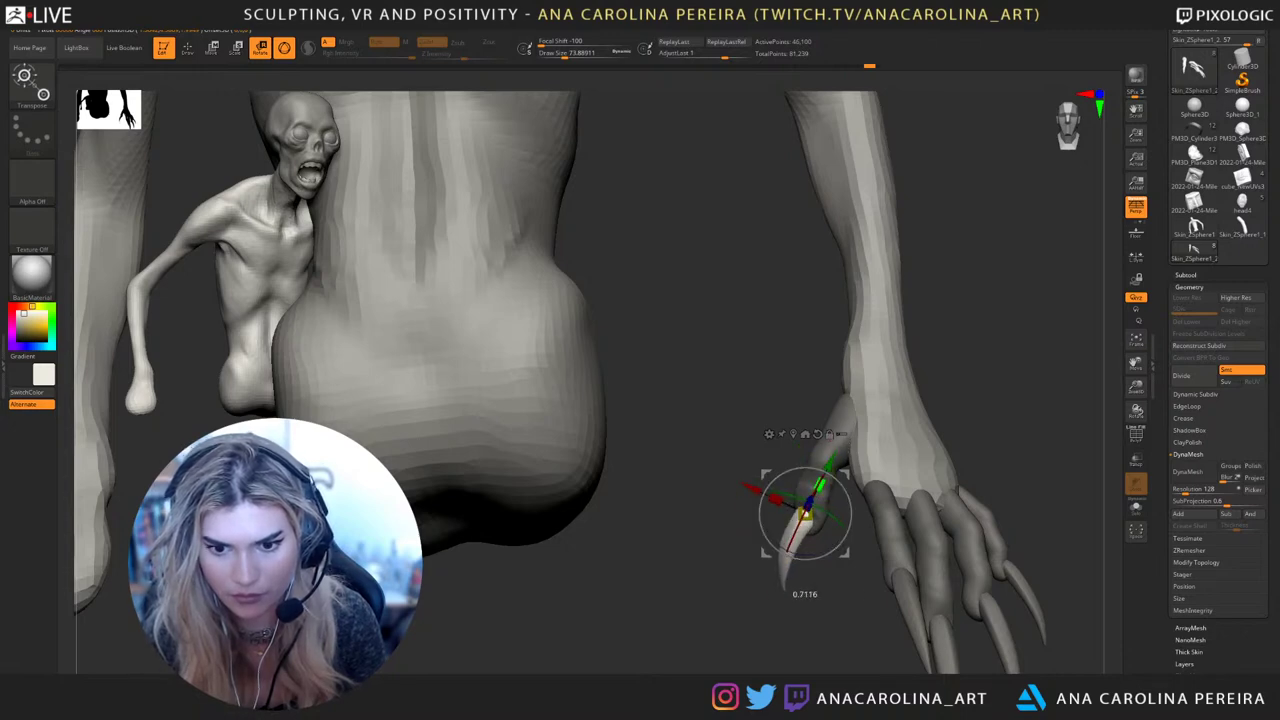
# Reshape the thumb's claw with the Move brush and smooth the transition where it meets the last joint
pyautogui.keyDown('alt'); pyautogui.moveTo(700, 630); pyautogui.dragTo(700, 500); pyautogui.keyUp('alt')
pyautogui.keyDown('alt'); pyautogui.moveTo(700, 600); pyautogui.dragTo(680, 582); pyautogui.keyUp('alt')
pyautogui.press('b')
pyautogui.press('m')
pyautogui.press('v')
pyautogui.moveTo(930, 560)
pyautogui.mouseDown()
pyautogui.moveTo(915, 562)
pyautogui.moveTo(915, 480)
pyautogui.moveTo(935, 500)
pyautogui.moveTo(900, 620)
pyautogui.mouseUp()
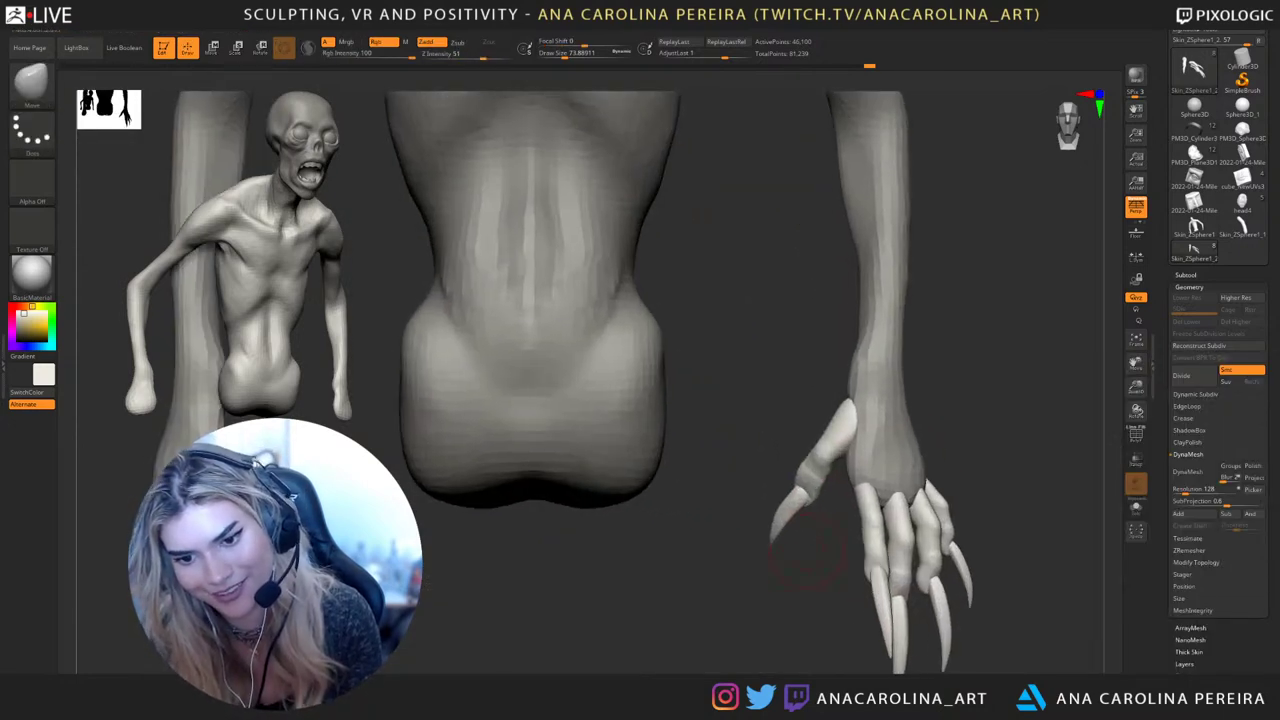
pyautogui.keyDown('shift'); pyautogui.moveTo(819, 496); pyautogui.dragTo(815, 499); pyautogui.keyUp('shift')
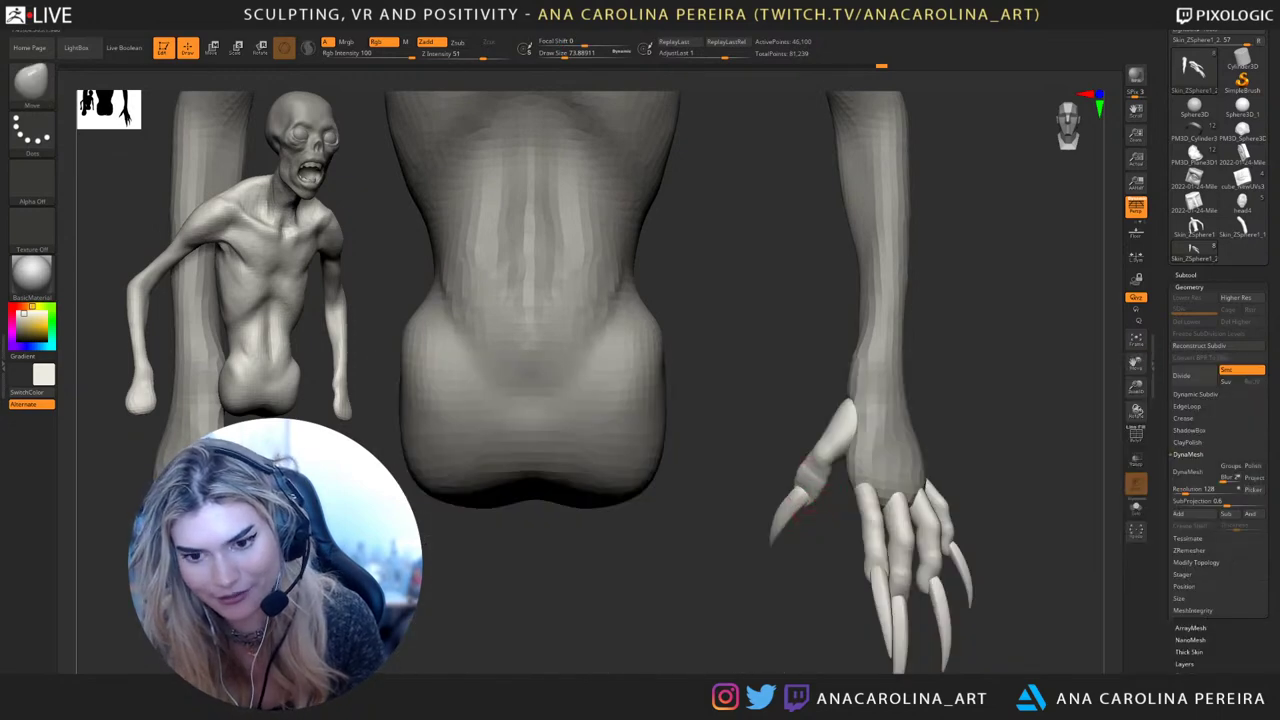
# Refine the thumb and claw silhouette from several angles with the Move brush at a draw size of about 101
pyautogui.moveTo(800, 550); pyautogui.dragTo(675, 370)
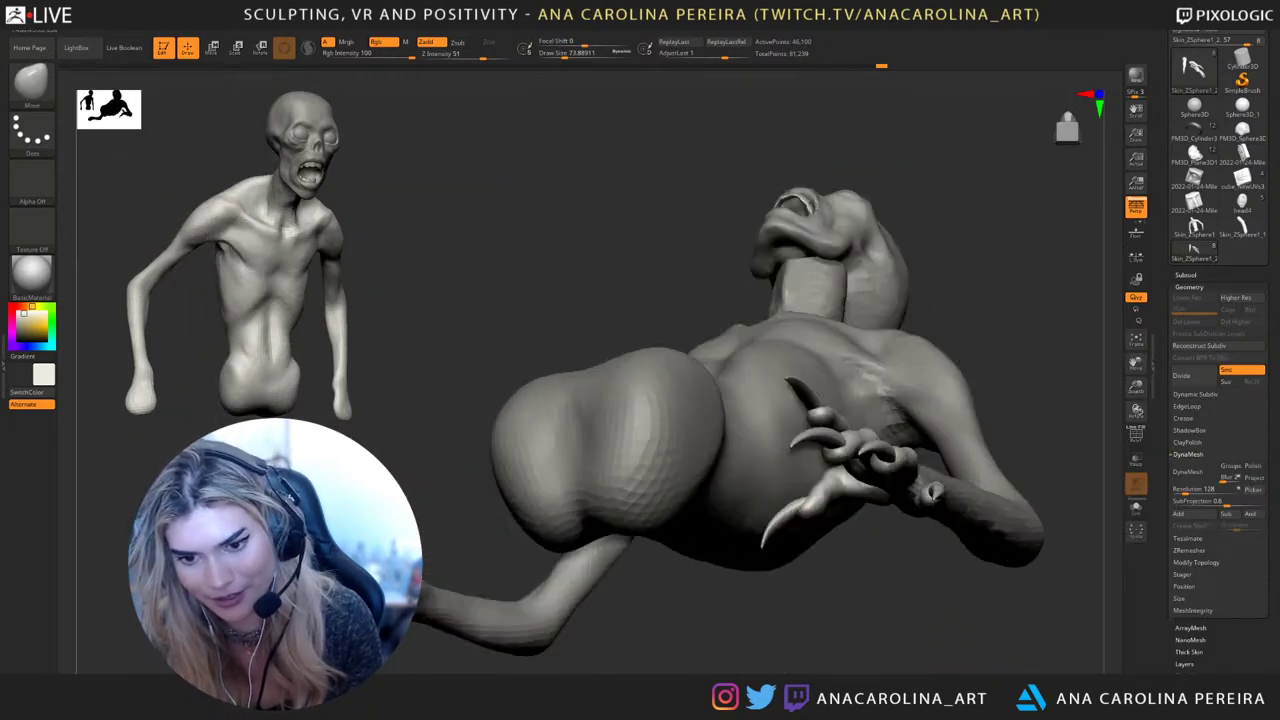
pyautogui.moveTo(789, 505)
pyautogui.mouseDown()
pyautogui.moveTo(827, 560)
pyautogui.moveTo(817, 597)
pyautogui.moveTo(840, 590)
pyautogui.moveTo(834, 550)
pyautogui.mouseUp()
pyautogui.press('space')
pyautogui.moveTo(791, 548); pyautogui.dragTo(812, 550)
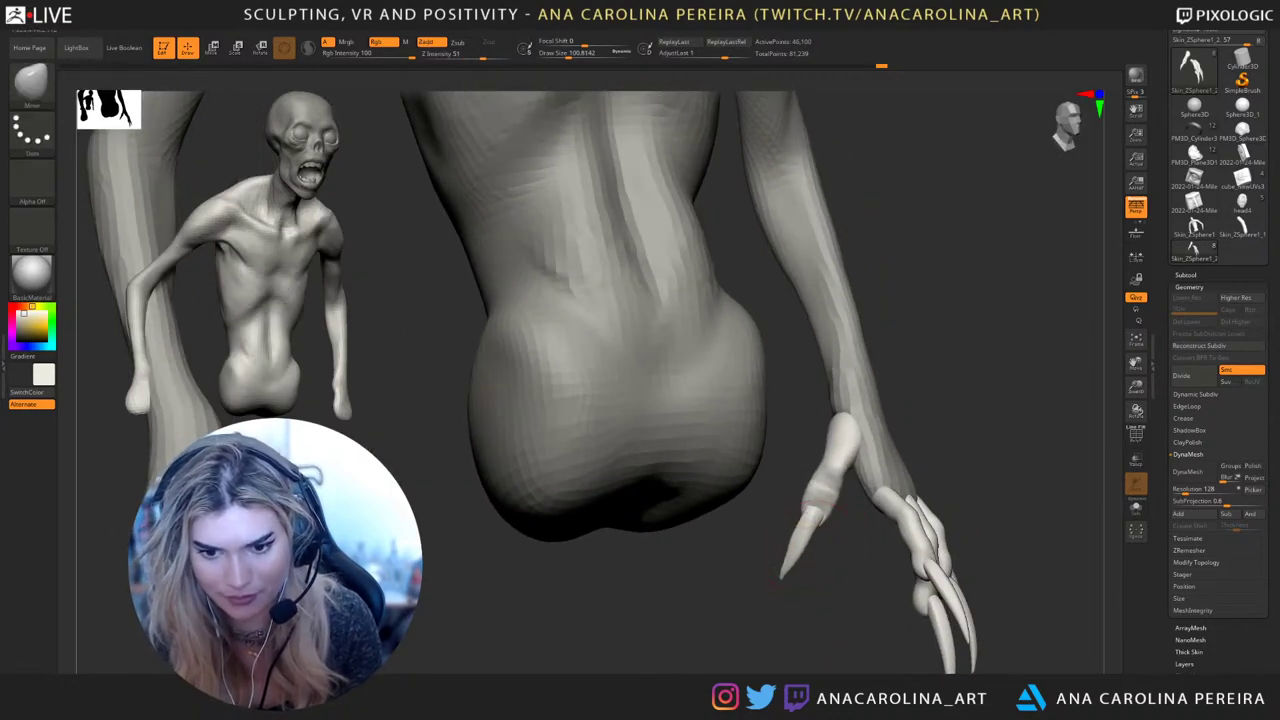
pyautogui.press('shift')
pyautogui.moveTo(840, 590)
pyautogui.mouseDown()
pyautogui.moveTo(920, 565)
pyautogui.moveTo(930, 480)
pyautogui.moveTo(950, 474)
pyautogui.moveTo(985, 415)
pyautogui.moveTo(990, 435)
pyautogui.mouseUp()
# Assign each finger its own polygroup with Auto Groups, turn on Polyframe and save the project
pyautogui.scroll(-6, 1218, 400)
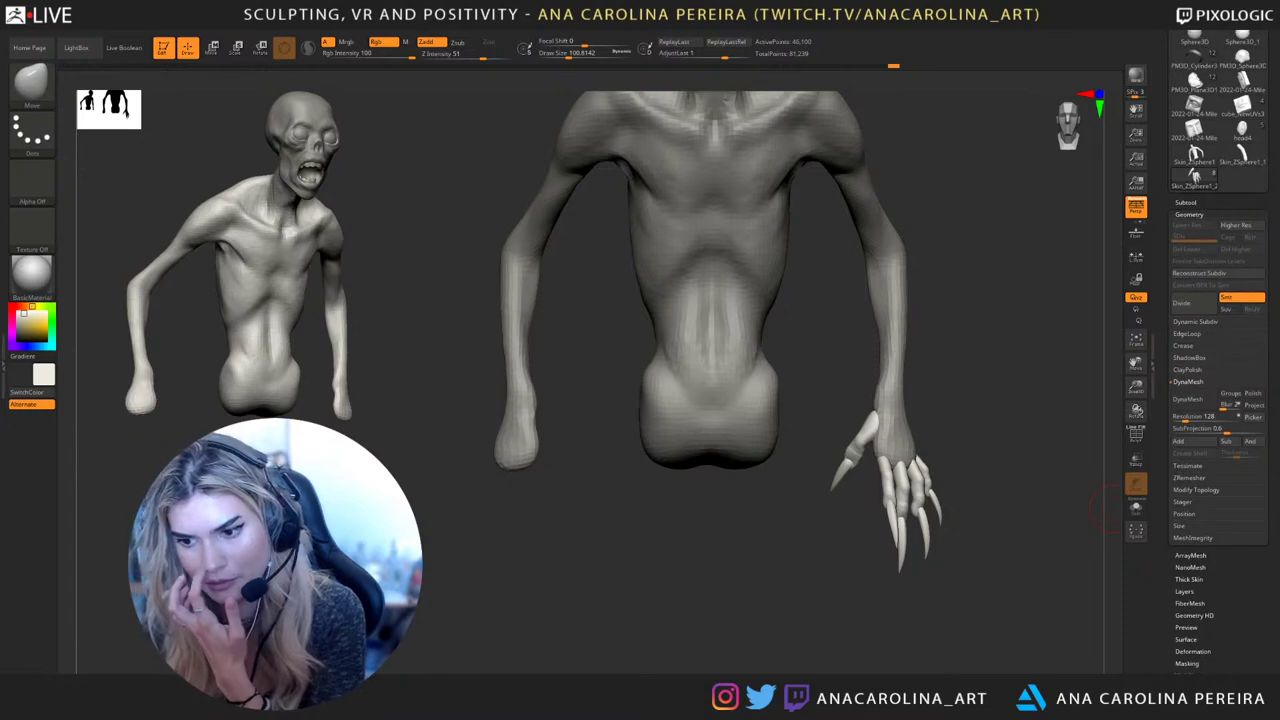
pyautogui.click(1186, 599)
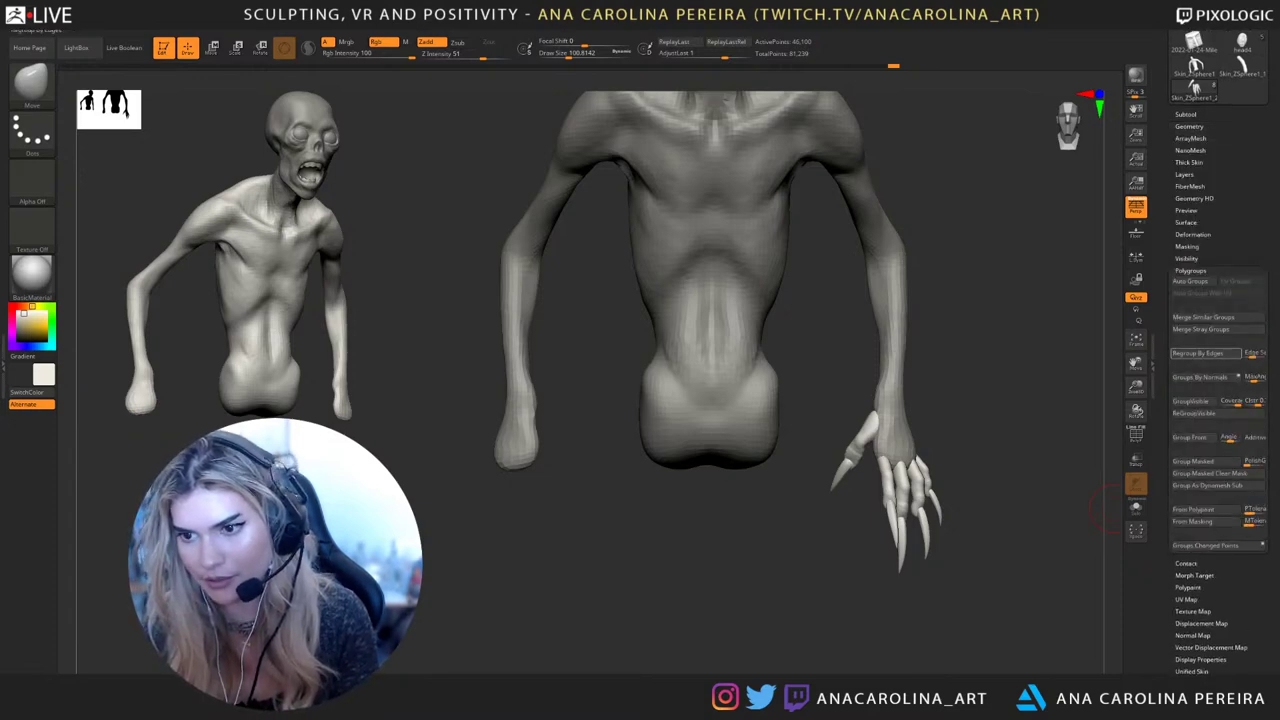
pyautogui.click(1136, 434)
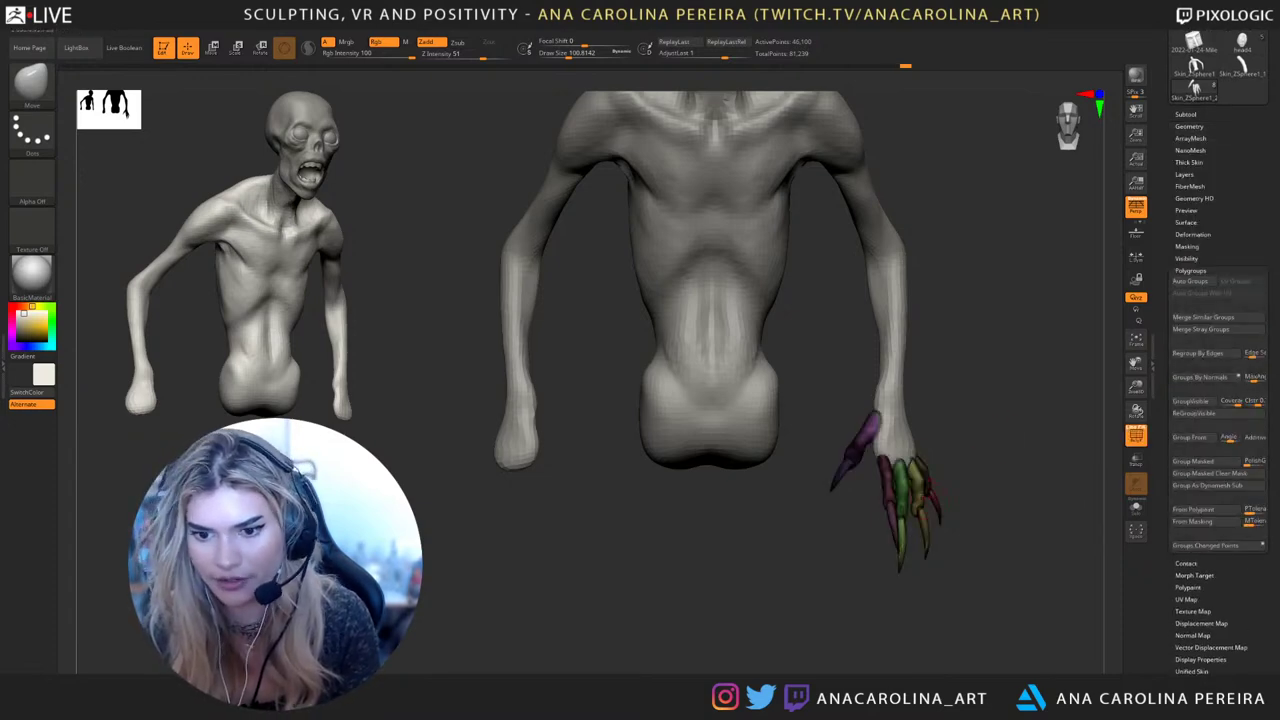
pyautogui.moveTo(970, 560); pyautogui.dragTo(930, 520)
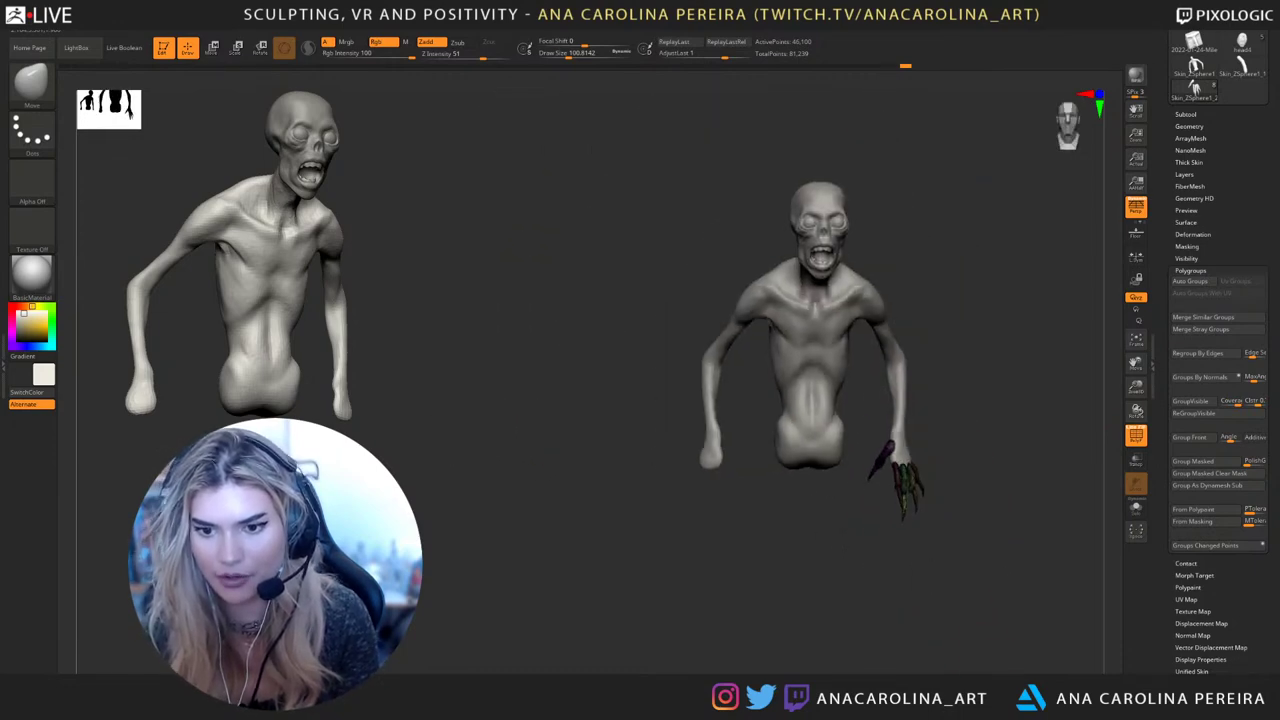
pyautogui.keyDown('alt'); pyautogui.moveTo(964, 351); pyautogui.dragTo(950, 365); pyautogui.keyUp('alt')
pyautogui.hotkey('ctrl', 's')
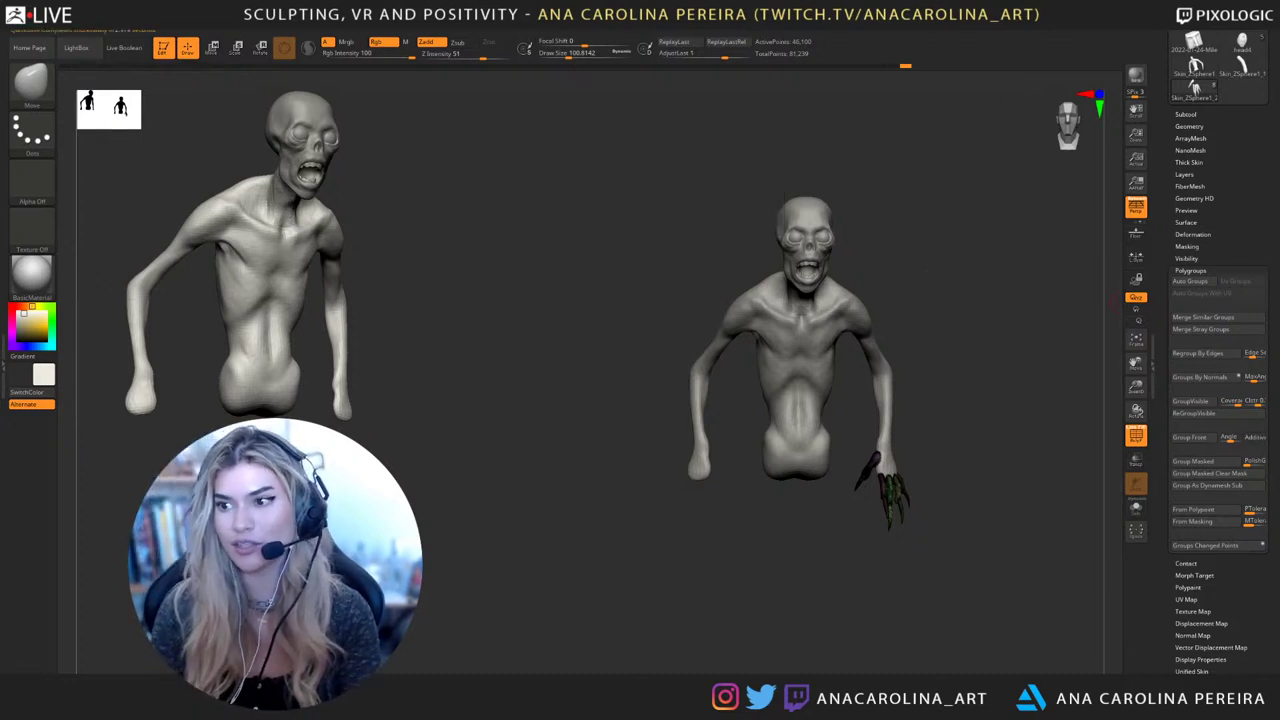
# Mirror the clawed fingers onto the creature's other hand with Mirror And Weld
pyautogui.moveTo(1271, 340); pyautogui.dragTo(1271, 356)
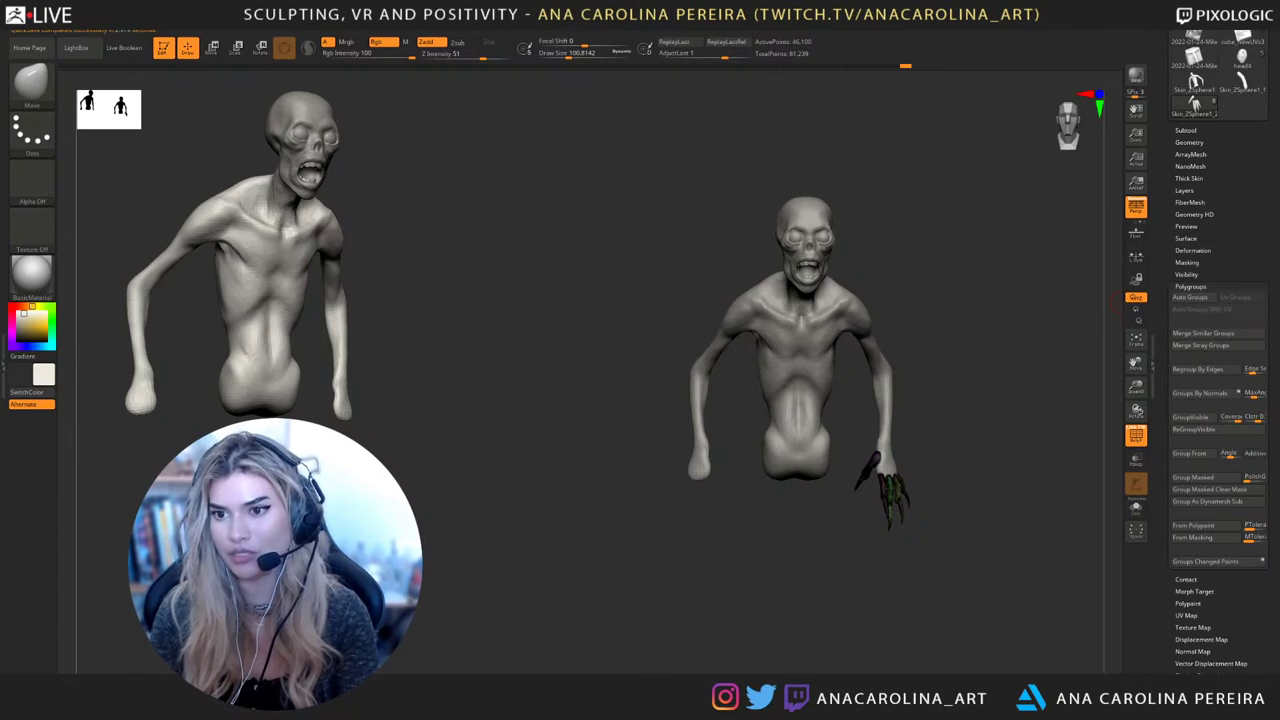
pyautogui.click(1189, 142)
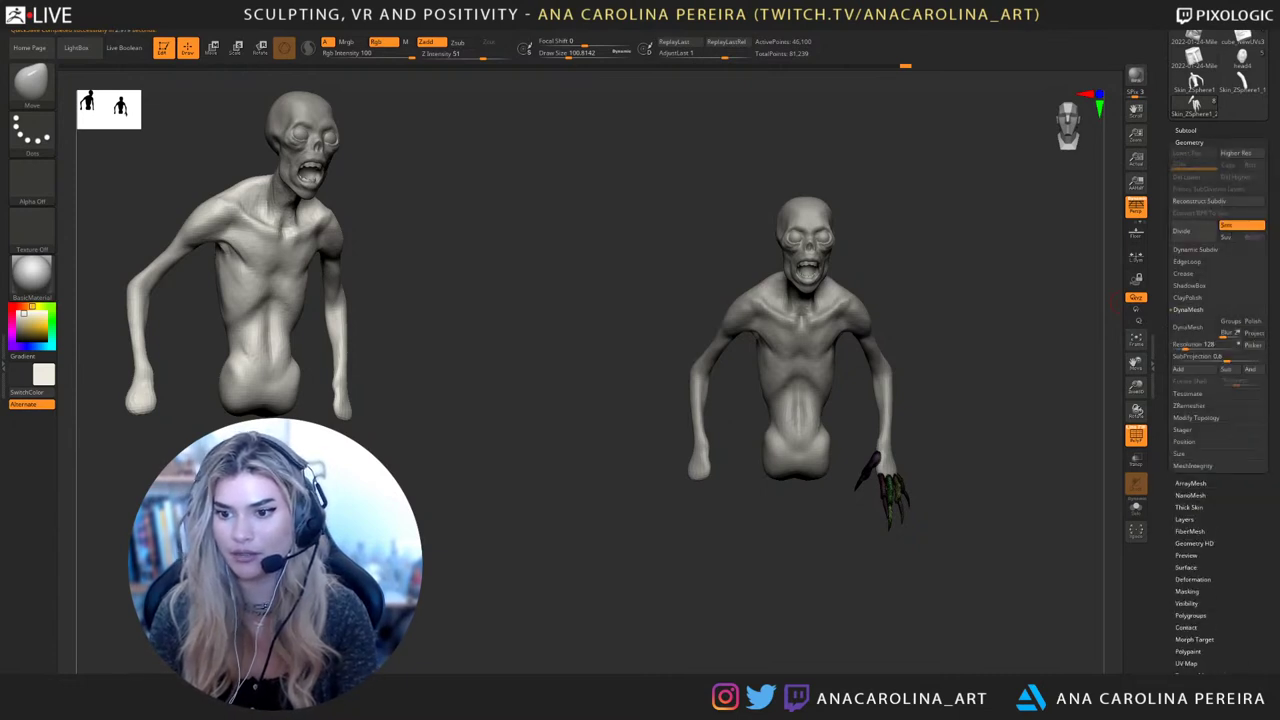
pyautogui.click(1196, 418)
pyautogui.click(1200, 381)
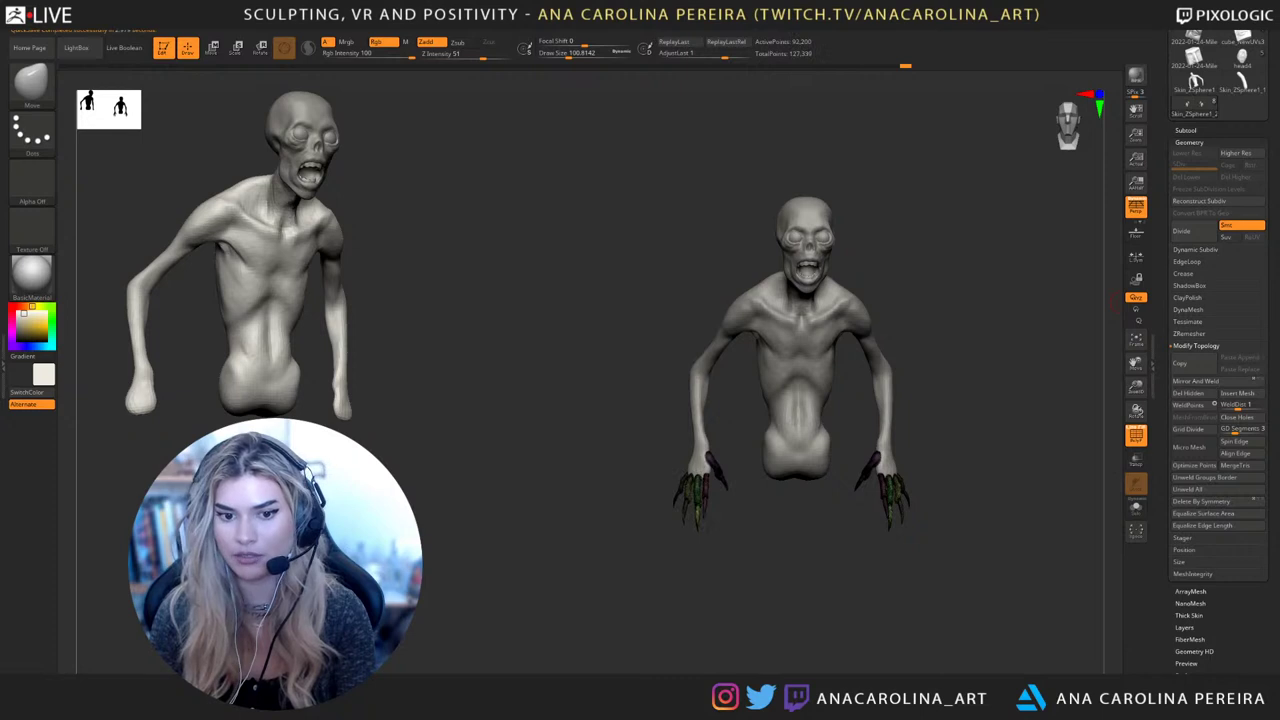
# Turn off Polyframe, set the Move brush to a draw size of about 149 and focal shift of -34, and reshape the palm
pyautogui.hotkey('shift', 'f')
pyautogui.moveTo(1040, 530); pyautogui.dragTo(895, 290)
pyautogui.moveTo(935, 490)
pyautogui.mouseDown()
pyautogui.moveTo(920, 602)
pyautogui.moveTo(872, 593)
pyautogui.mouseUp()
pyautogui.press('space')
pyautogui.moveTo(802, 538); pyautogui.dragTo(812, 538)
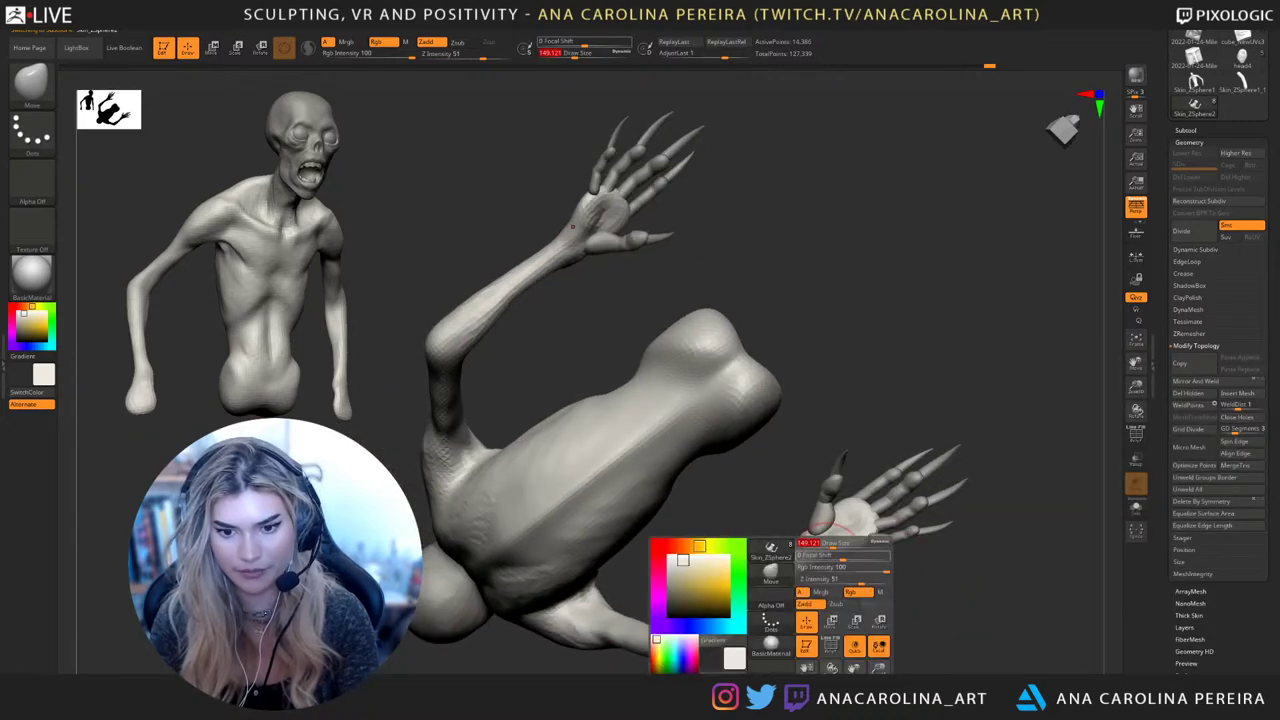
pyautogui.moveTo(800, 585); pyautogui.dragTo(722, 525)
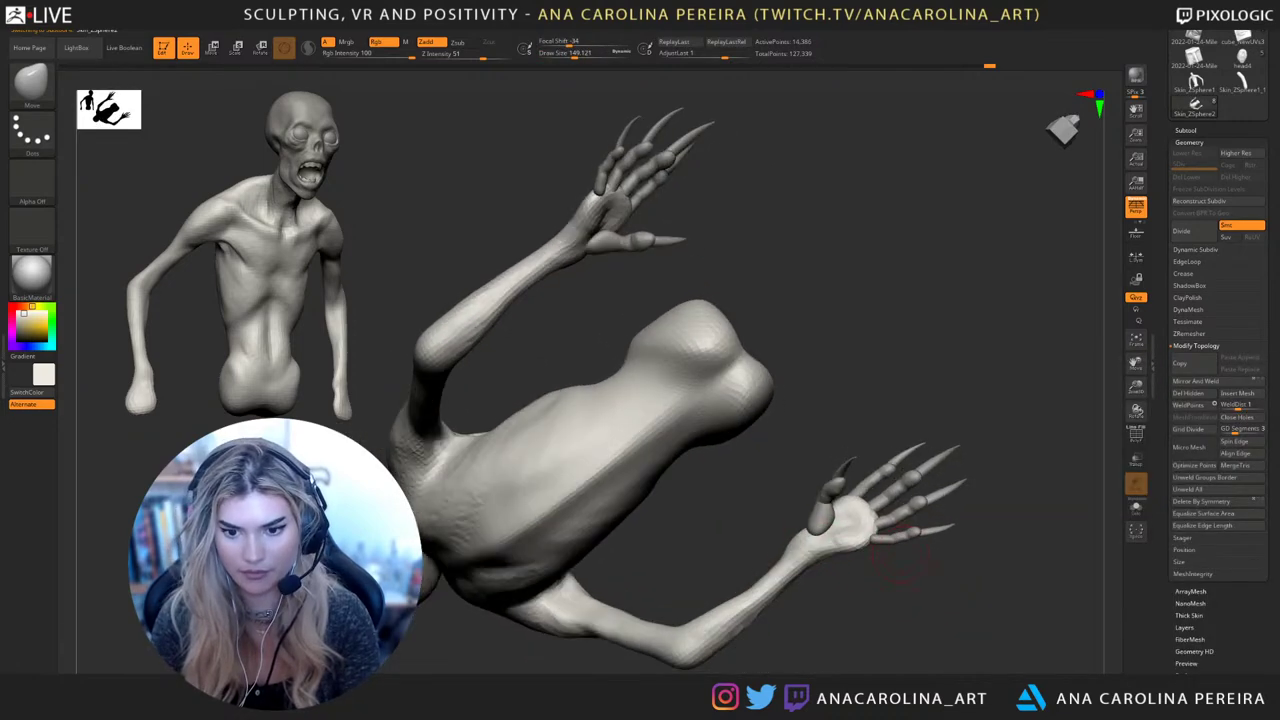
# Refine the wrist and the back of the hand with the Move brush at a draw size of about 94
pyautogui.keyDown('alt'); pyautogui.moveTo(857, 580); pyautogui.dragTo(862, 618); pyautogui.keyUp('alt')
pyautogui.press('space')
pyautogui.moveTo(922, 546)
pyautogui.mouseDown()
pyautogui.moveTo(910, 546)
pyautogui.moveTo(908, 512)
pyautogui.mouseUp()
pyautogui.moveTo(880, 420); pyautogui.dragTo(862, 435)
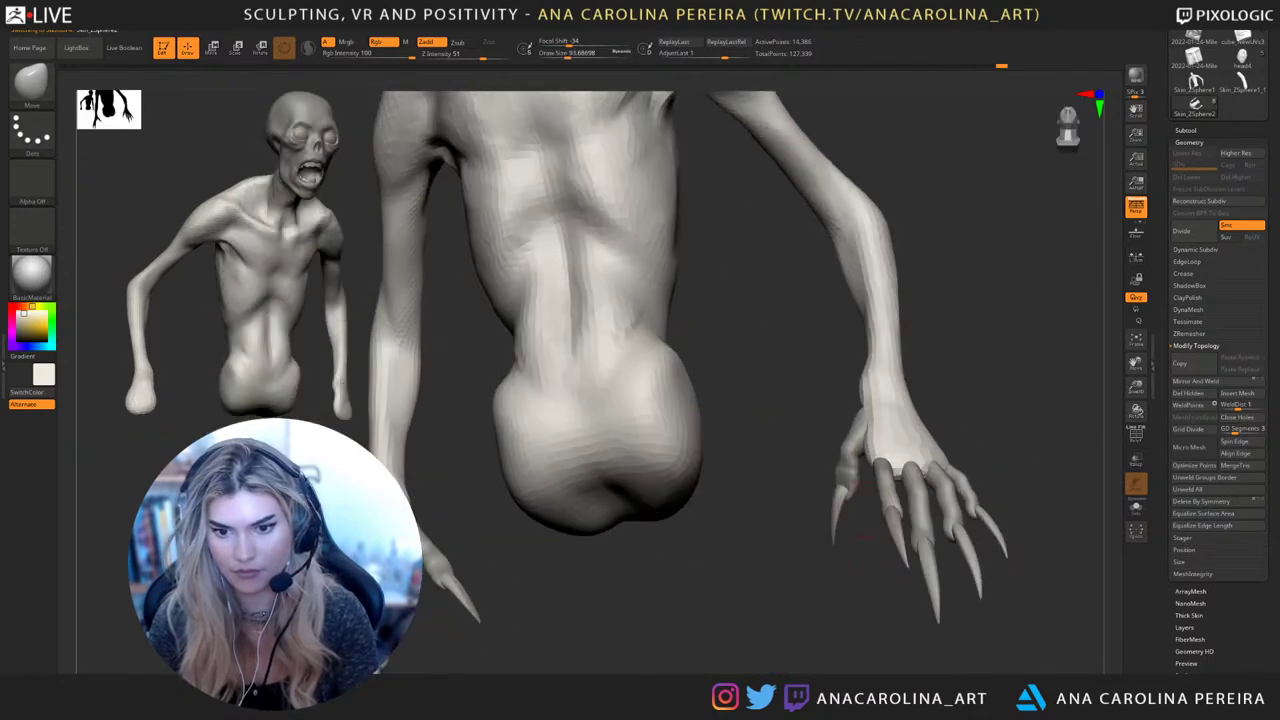
pyautogui.keyDown('shift'); pyautogui.moveTo(868, 510); pyautogui.dragTo(930, 490); pyautogui.keyUp('shift')
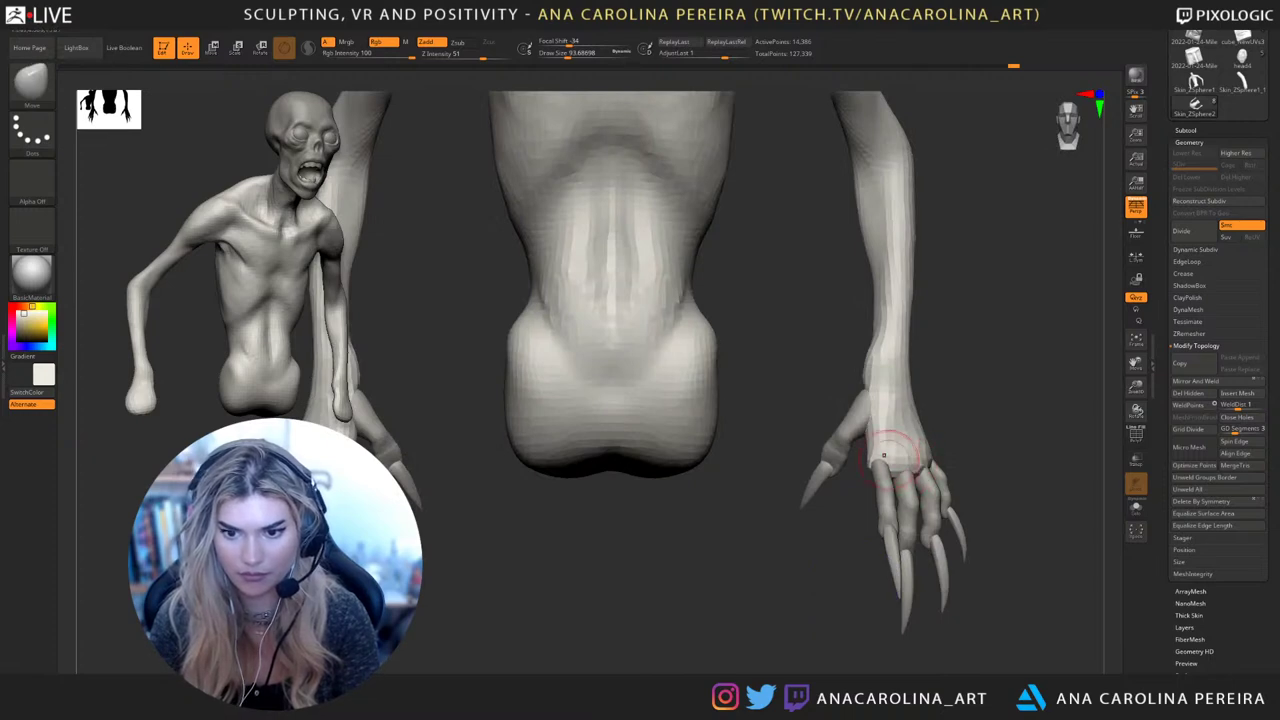
pyautogui.moveTo(1014, 428); pyautogui.dragTo(1045, 440)
pyautogui.keyDown('alt'); pyautogui.moveTo(1030, 440); pyautogui.dragTo(1020, 370); pyautogui.keyUp('alt')
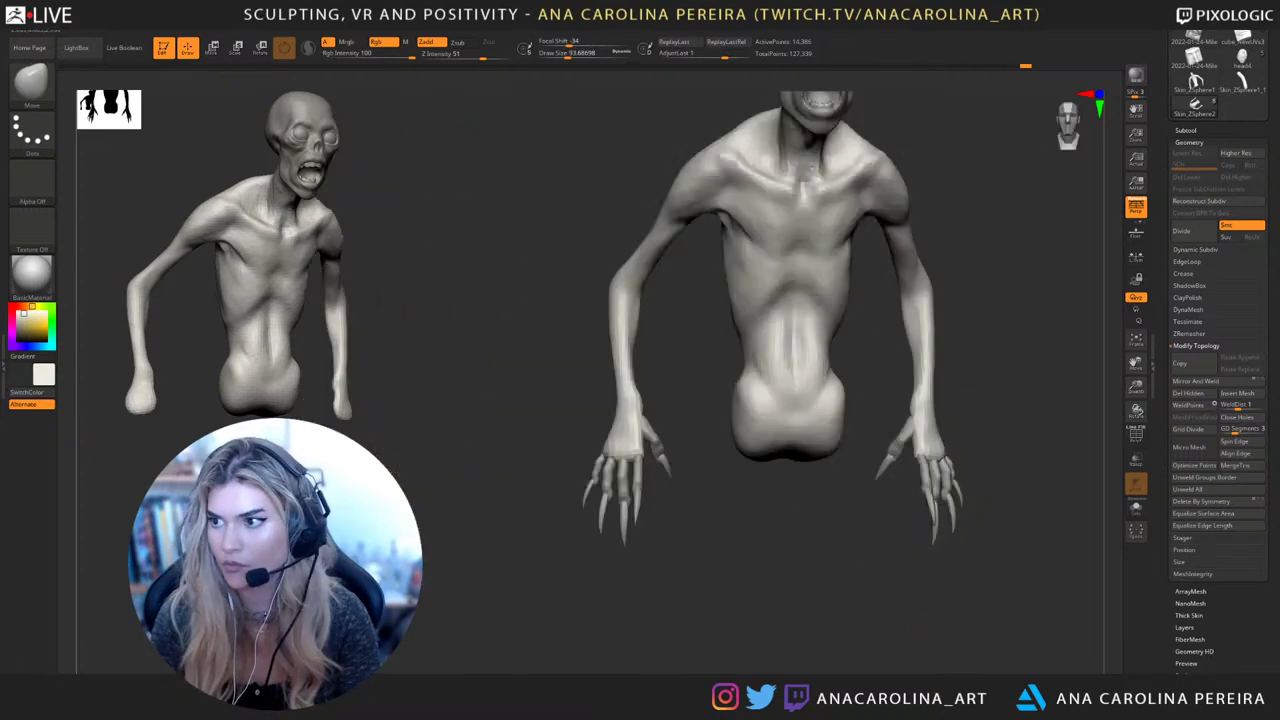
# Adjust the overall proportions of the arms with the Move brush at a draw size of about 542
pyautogui.moveTo(880, 464); pyautogui.dragTo(983, 437)
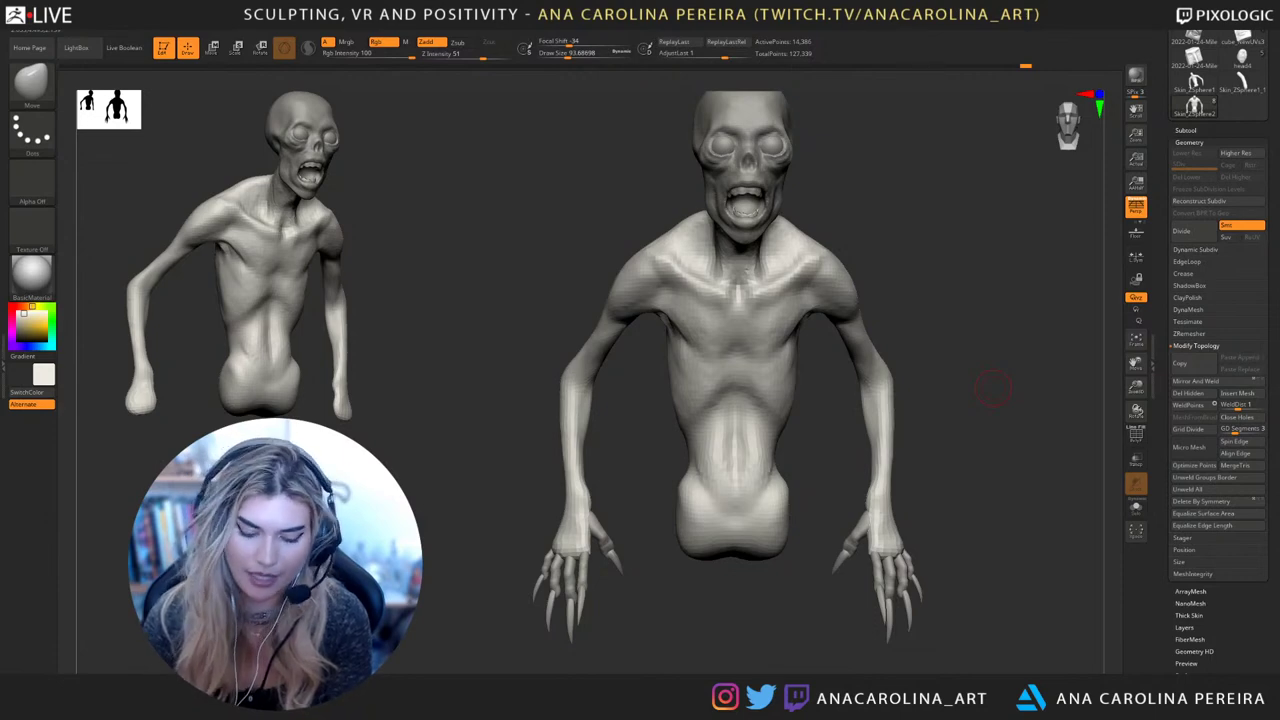
pyautogui.moveTo(932, 441)
pyautogui.mouseDown()
pyautogui.moveTo(1000, 432)
pyautogui.moveTo(945, 428)
pyautogui.mouseUp()
pyautogui.press('space')
pyautogui.press('space')
pyautogui.moveTo(950, 430); pyautogui.dragTo(978, 426)
pyautogui.moveTo(915, 387)
pyautogui.mouseDown()
pyautogui.moveTo(1015, 328)
pyautogui.moveTo(995, 455)
pyautogui.moveTo(912, 362)
pyautogui.mouseUp()
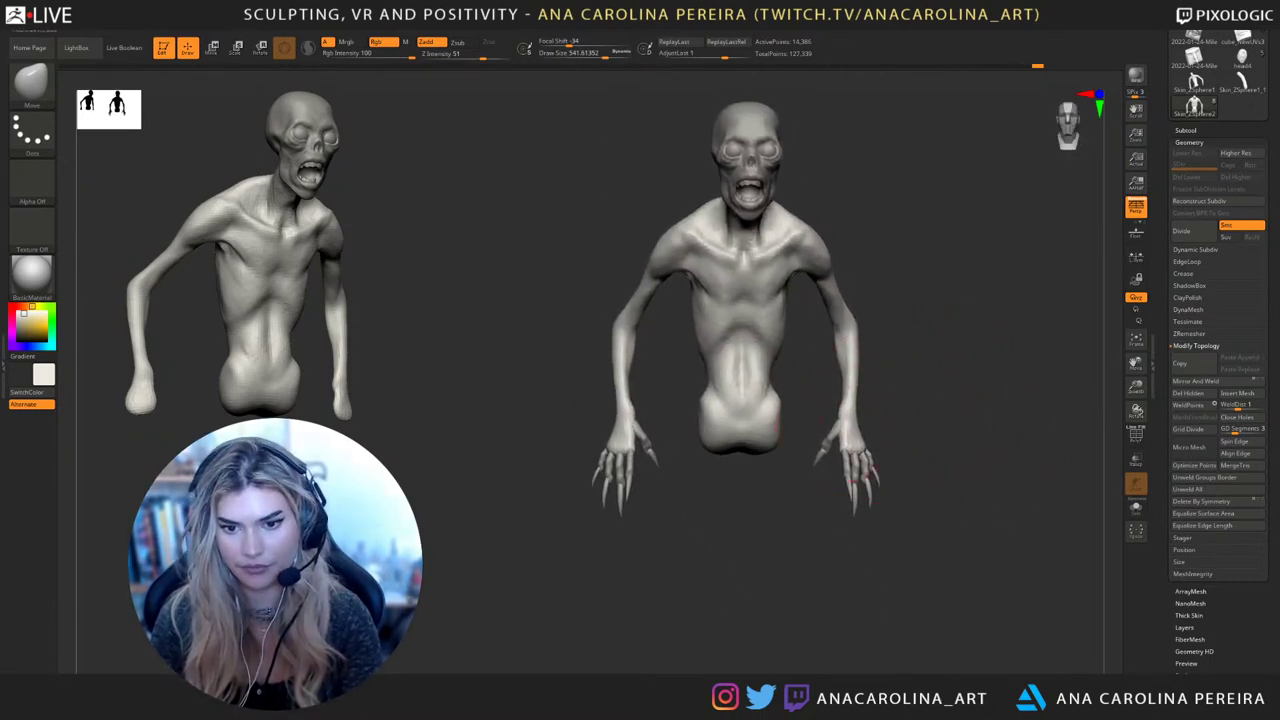
pyautogui.moveTo(920, 422); pyautogui.dragTo(930, 447)
pyautogui.moveTo(960, 370)
pyautogui.mouseDown()
pyautogui.moveTo(940, 374)
pyautogui.moveTo(947, 398)
pyautogui.moveTo(1005, 410)
pyautogui.mouseUp()
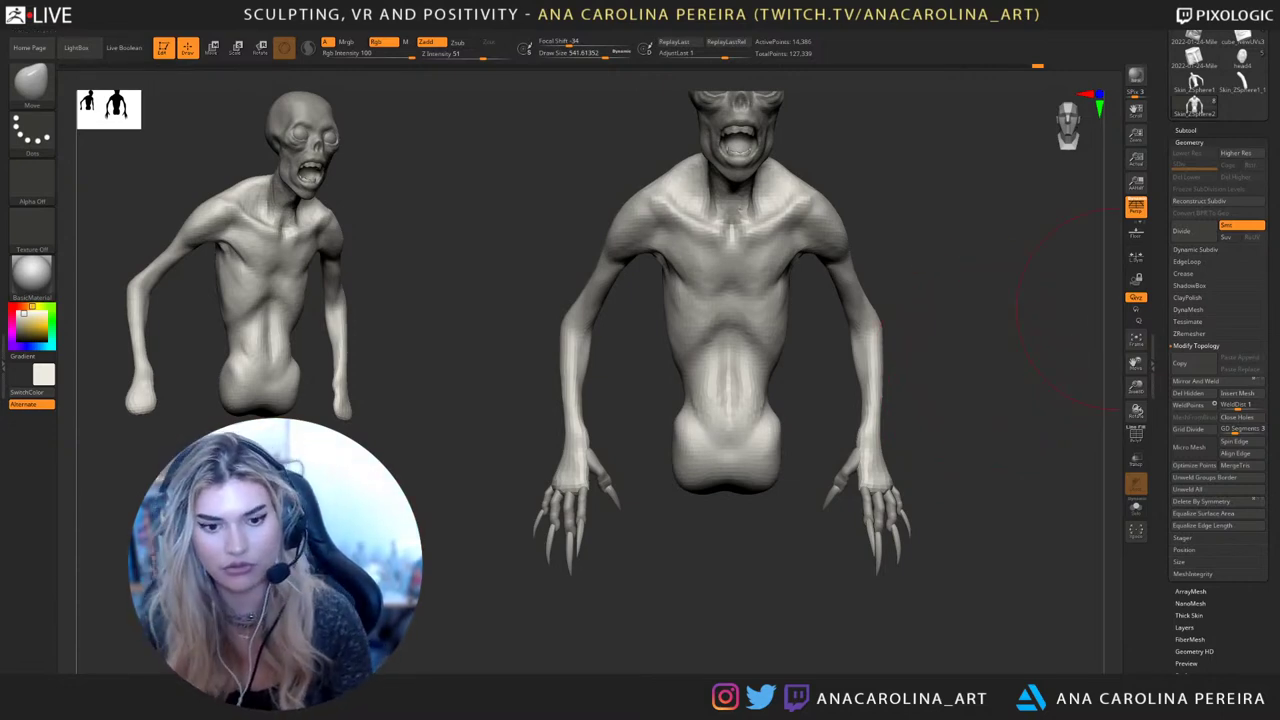
# Adjust the forearm's outline with the Move brush, reducing its draw size to about 280
pyautogui.press('space')
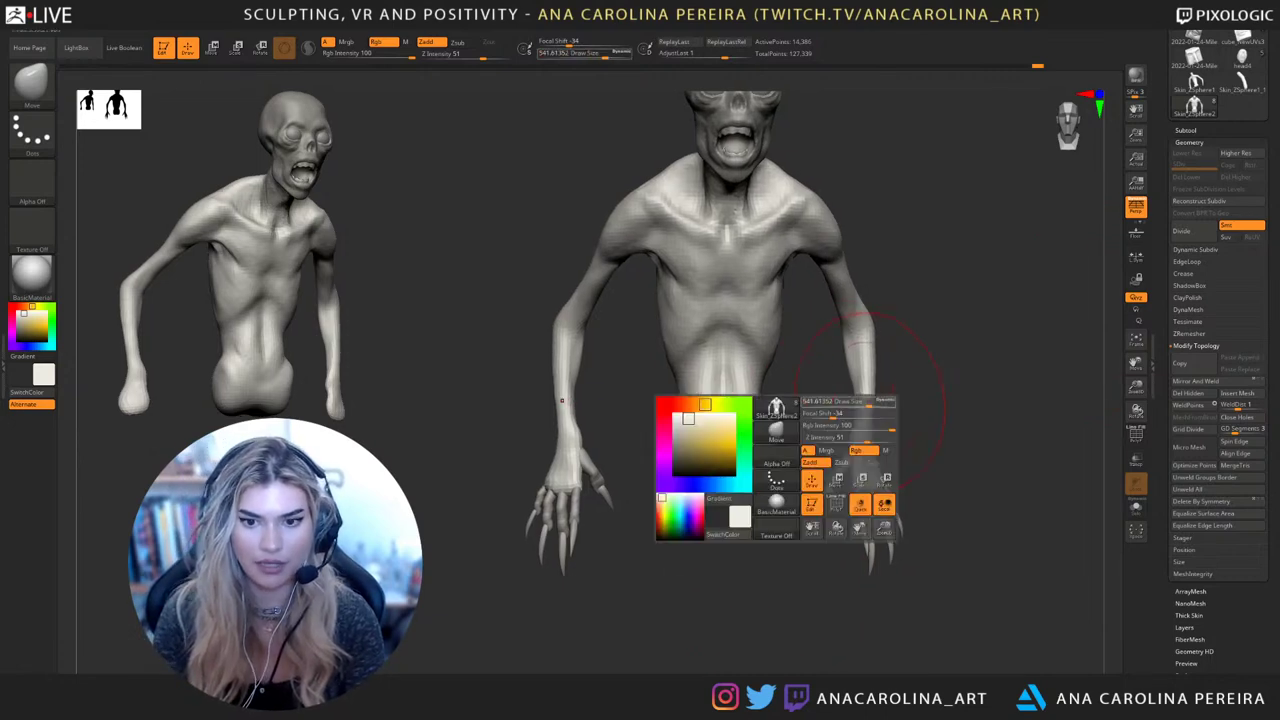
pyautogui.moveTo(868, 418); pyautogui.dragTo(859, 418)
pyautogui.moveTo(873, 388)
pyautogui.keyDown('alt'); pyautogui.mouseDown()
pyautogui.moveTo(838, 452)
pyautogui.moveTo(875, 445)
pyautogui.mouseUp(); pyautogui.keyUp('alt')
pyautogui.press('space')
pyautogui.moveTo(927, 434)
pyautogui.keyDown('alt'); pyautogui.mouseDown()
pyautogui.moveTo(903, 442)
pyautogui.moveTo(940, 435)
pyautogui.mouseUp(); pyautogui.keyUp('alt')
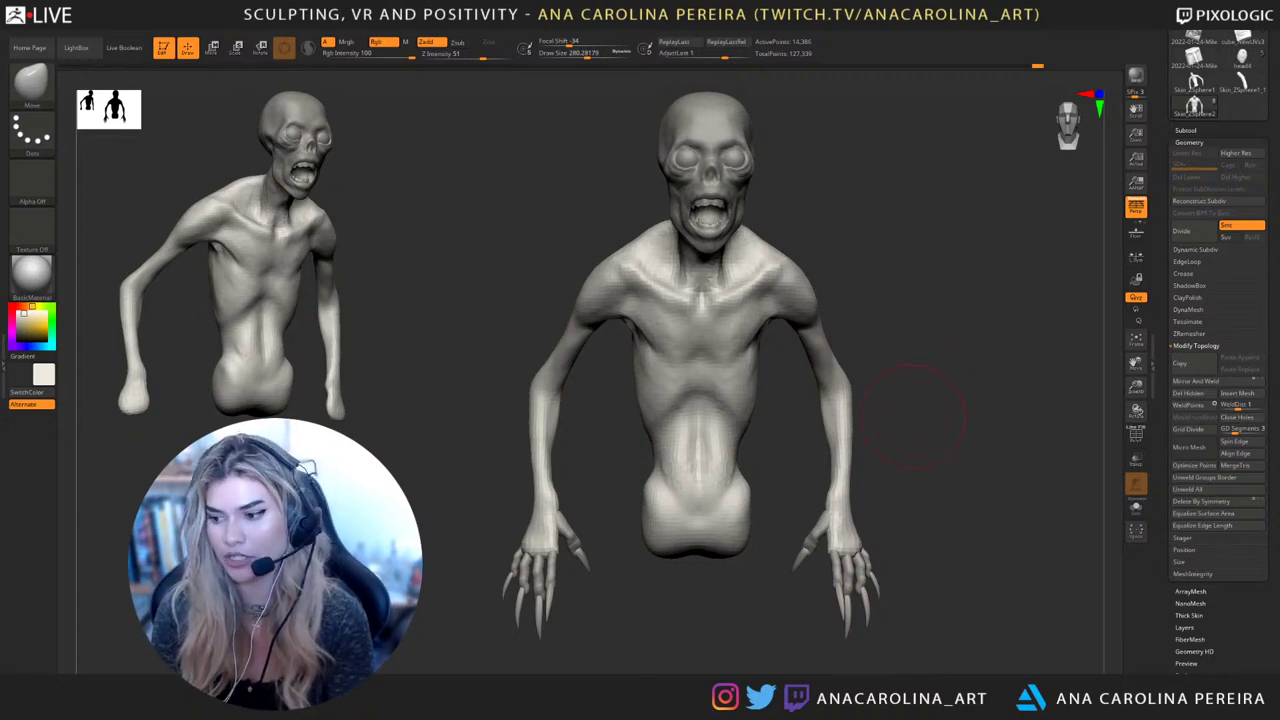
# Reshape the elbow and lower forearm with the Move brush at a draw size of about 212
pyautogui.moveTo(936, 420)
pyautogui.mouseDown(button='right')
pyautogui.moveTo(918, 410)
pyautogui.moveTo(946, 415)
pyautogui.moveTo(926, 420)
pyautogui.mouseUp(button='right')
pyautogui.press('space')
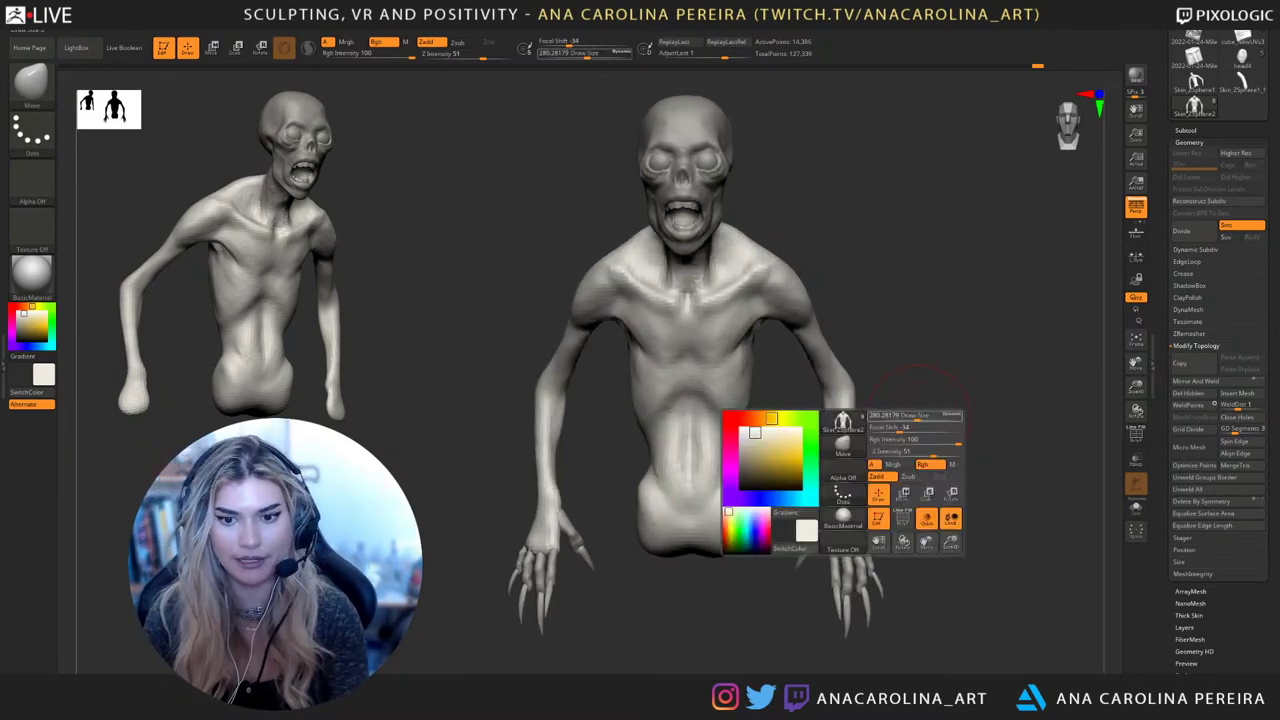
pyautogui.moveTo(896, 441); pyautogui.dragTo(890, 441)
pyautogui.moveTo(893, 441); pyautogui.dragTo(886, 440, button='right')
pyautogui.moveTo(850, 418); pyautogui.dragTo(856, 418)
pyautogui.moveTo(852, 468); pyautogui.dragTo(847, 468)
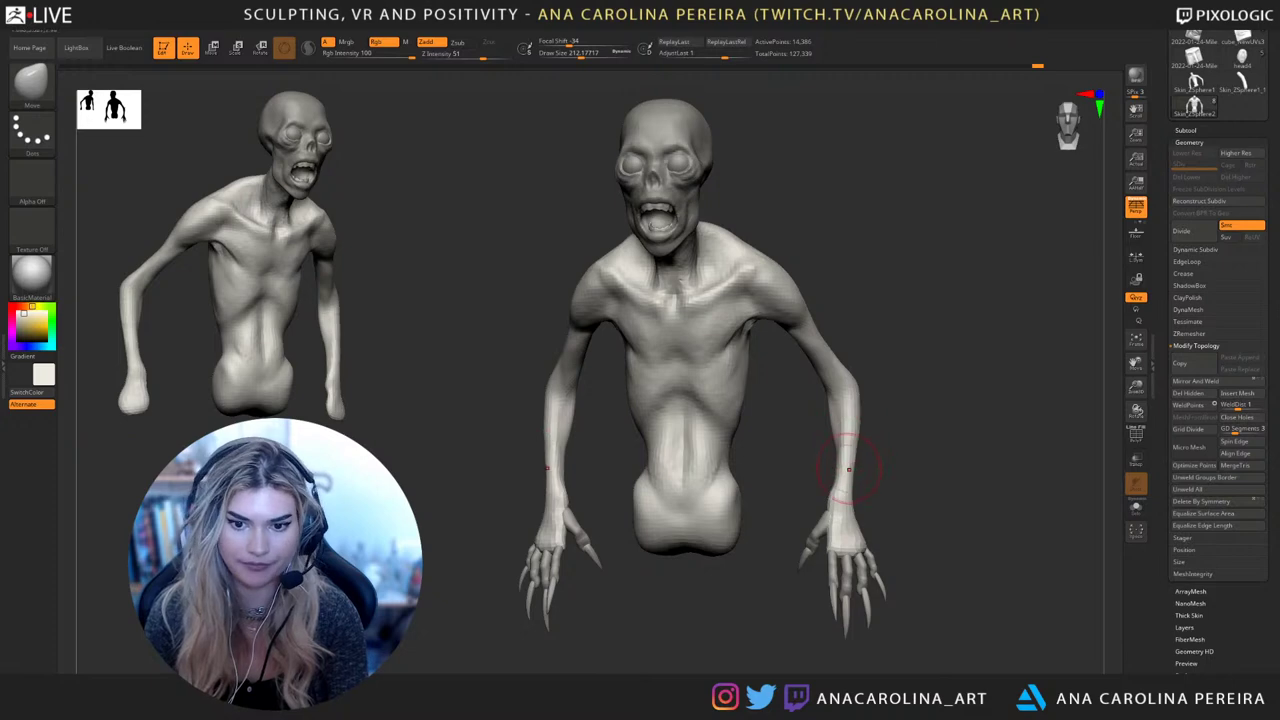
# Refine the transition from forearm to wrist from several angles with the Move brush, using draw sizes of about 120 and 104
pyautogui.keyDown('ctrl'); pyautogui.moveTo(850, 478); pyautogui.dragTo(850, 440, button='right'); pyautogui.keyUp('ctrl')
pyautogui.moveTo(892, 500)
pyautogui.mouseDown(button='right')
pyautogui.moveTo(914, 504)
pyautogui.moveTo(918, 488)
pyautogui.moveTo(912, 534)
pyautogui.mouseUp(button='right')
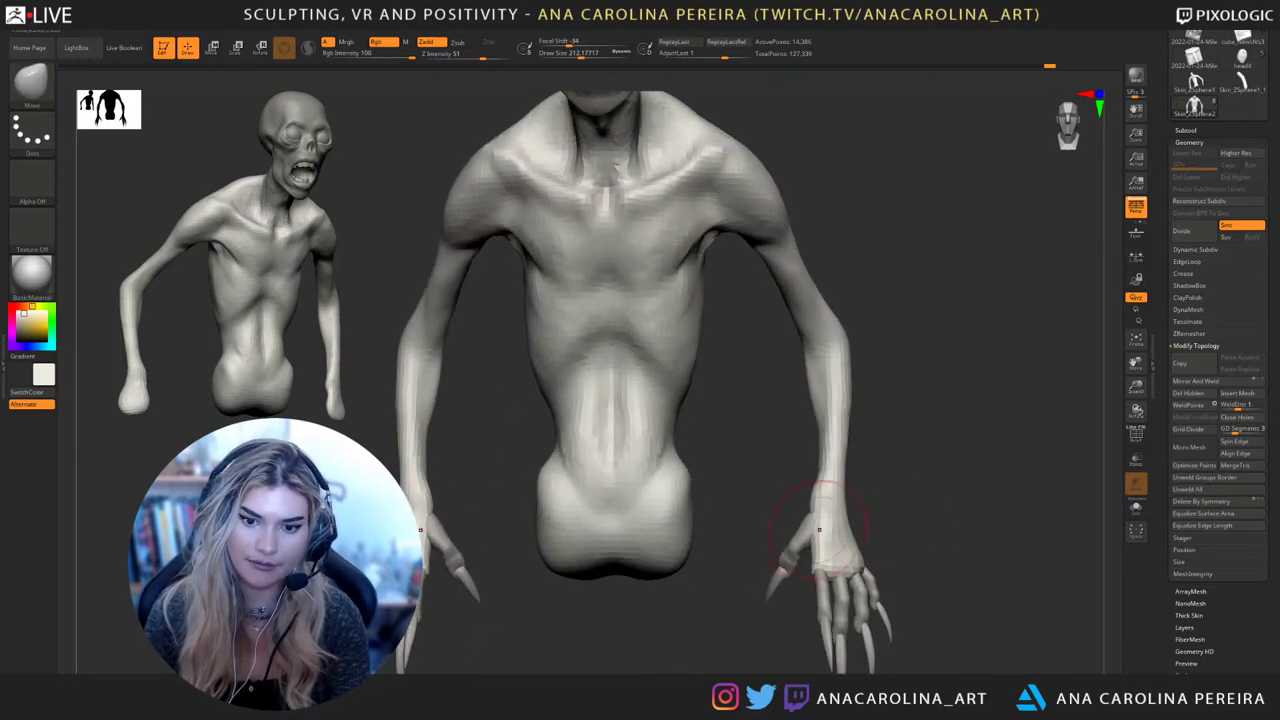
pyautogui.moveTo(818, 528)
pyautogui.mouseDown(button='right')
pyautogui.moveTo(808, 514)
pyautogui.moveTo(832, 508)
pyautogui.moveTo(806, 515)
pyautogui.mouseUp(button='right')
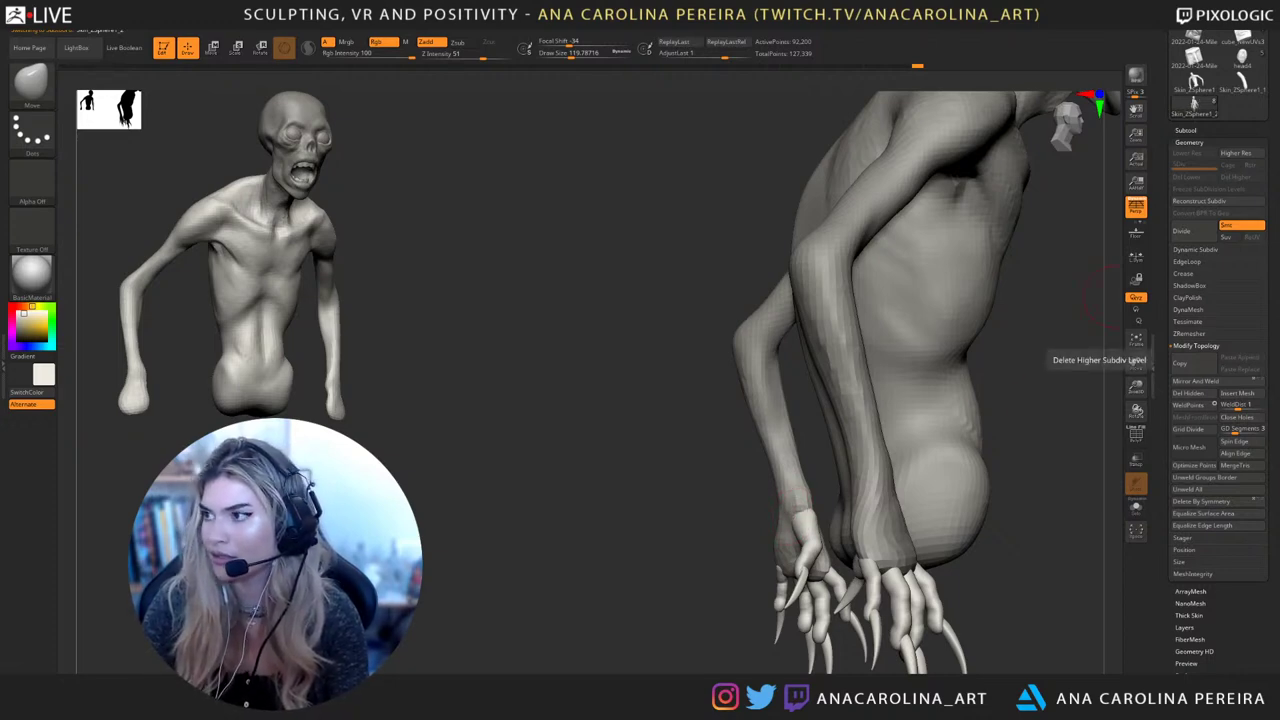
pyautogui.moveTo(1085, 580); pyautogui.dragTo(958, 590)
pyautogui.keyDown('alt'); pyautogui.moveTo(918, 407); pyautogui.dragTo(950, 380); pyautogui.keyUp('alt')
pyautogui.moveTo(950, 380); pyautogui.dragTo(880, 385)
pyautogui.moveTo(816, 496)
pyautogui.mouseDown()
pyautogui.moveTo(868, 475)
pyautogui.moveTo(850, 465)
pyautogui.moveTo(838, 474)
pyautogui.moveTo(904, 466)
pyautogui.moveTo(831, 463)
pyautogui.moveTo(835, 475)
pyautogui.mouseUp()
pyautogui.keyDown('alt'); pyautogui.click(838, 470); pyautogui.keyUp('alt')
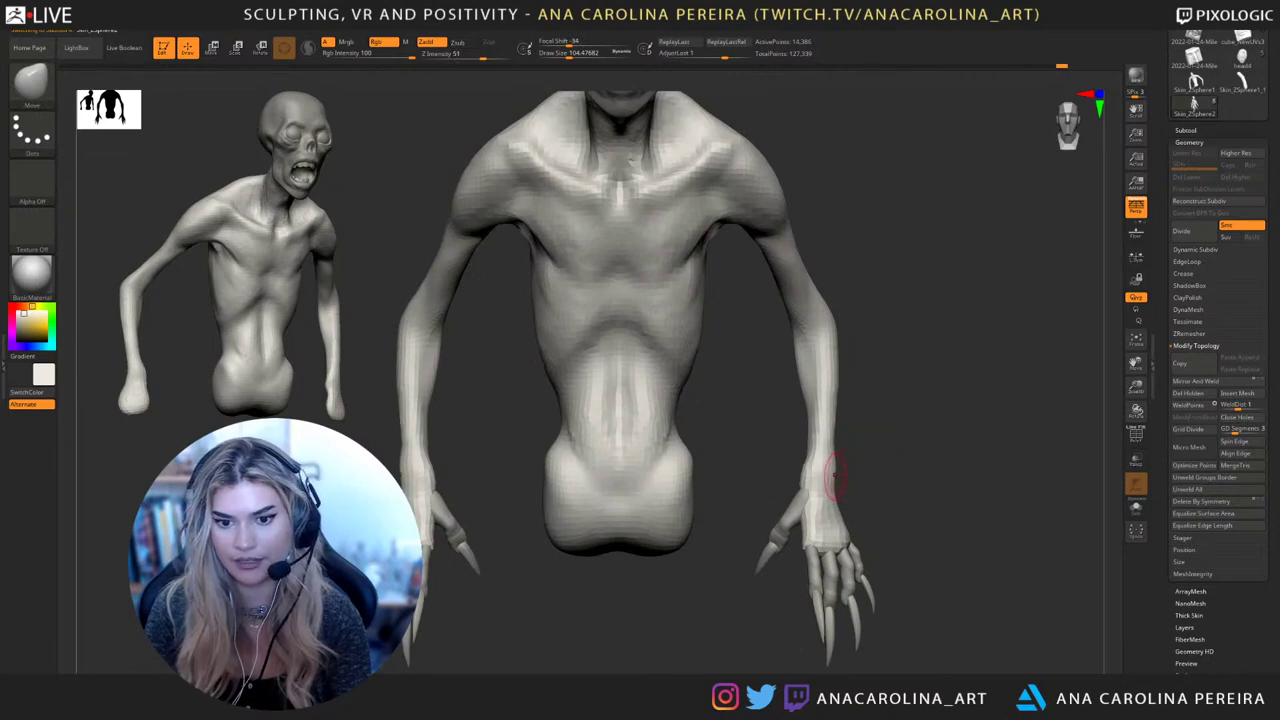
# Adjust the placement of the wrist and hand with the Move brush at a draw size of about 344
pyautogui.keyDown('alt'); pyautogui.moveTo(834, 480); pyautogui.dragTo(912, 458, button='right'); pyautogui.keyUp('alt')
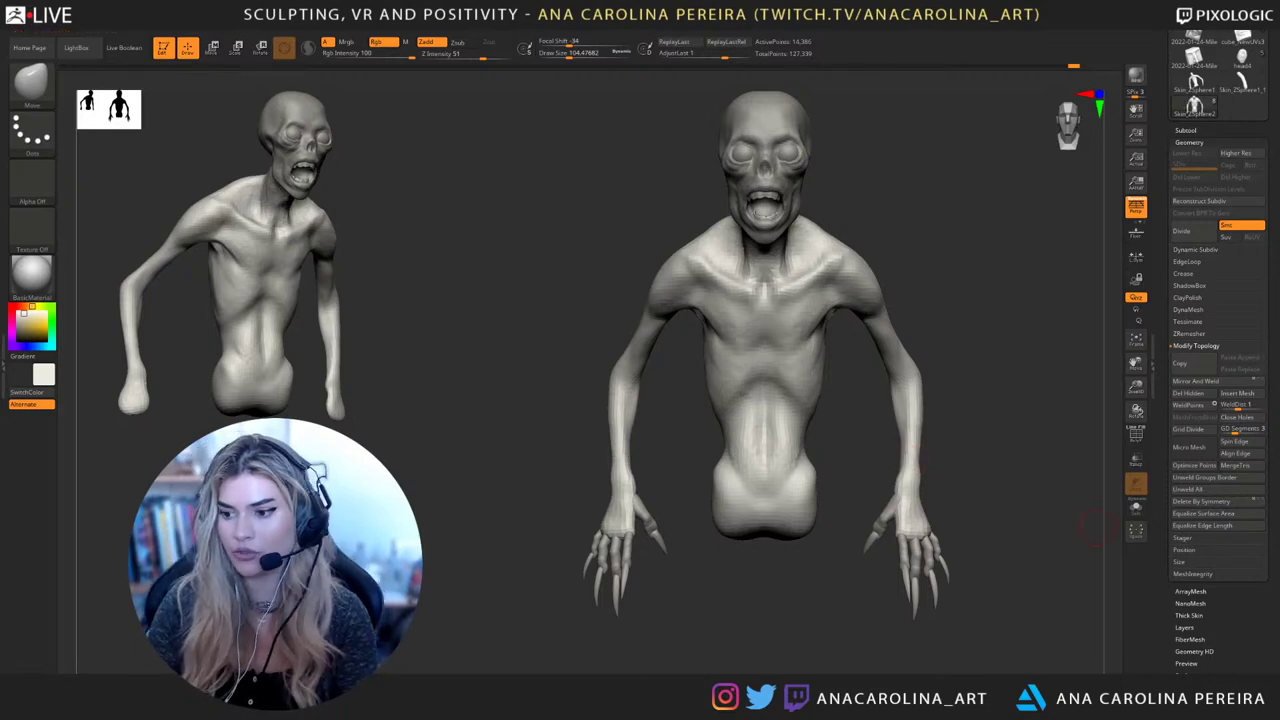
pyautogui.moveTo(1085, 580); pyautogui.dragTo(1068, 582)
pyautogui.moveTo(985, 465)
pyautogui.mouseDown()
pyautogui.moveTo(935, 468)
pyautogui.moveTo(975, 478)
pyautogui.moveTo(950, 486)
pyautogui.moveTo(975, 492)
pyautogui.moveTo(1010, 484)
pyautogui.mouseUp()
pyautogui.press(']')
pyautogui.press('space')
pyautogui.press('space')
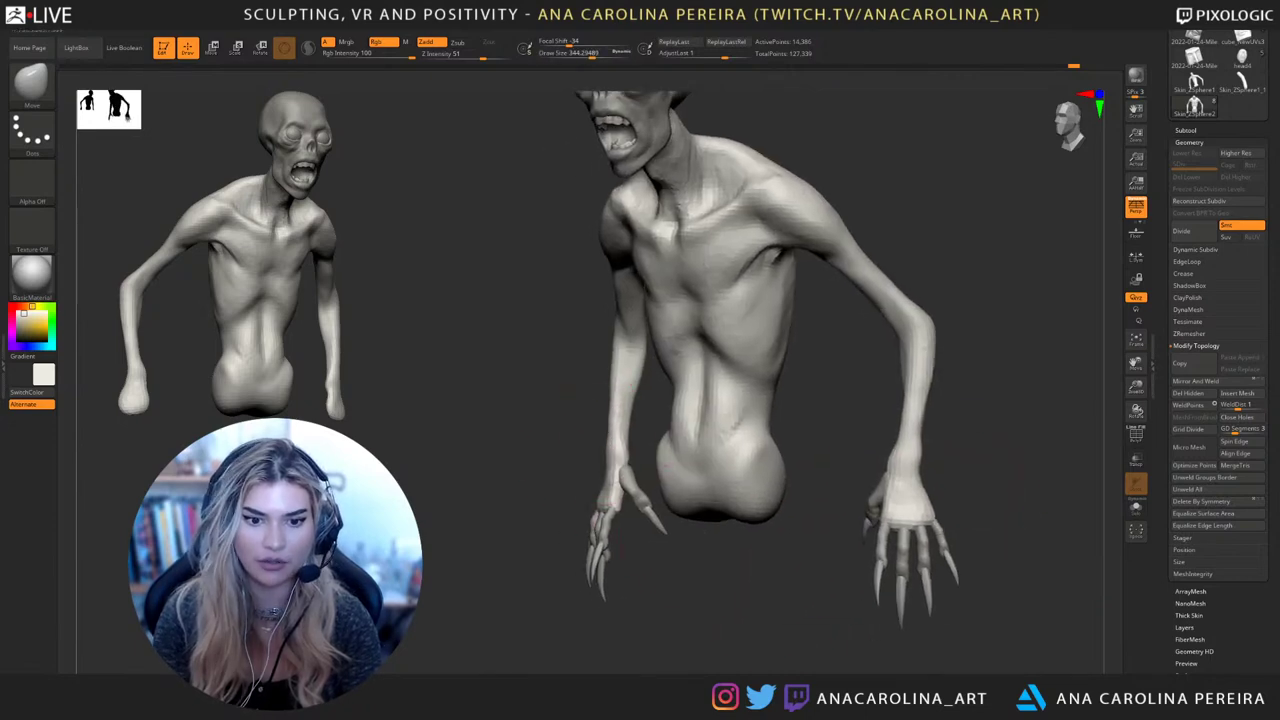
pyautogui.moveTo(616, 452)
pyautogui.mouseDown()
pyautogui.moveTo(617, 476)
pyautogui.moveTo(605, 477)
pyautogui.moveTo(615, 471)
pyautogui.mouseUp()
# Reshape the forearm from the back and side with the Move brush at draw sizes of about 177 and 202
pyautogui.press('space')
pyautogui.moveTo(545, 490)
pyautogui.mouseDown()
pyautogui.moveTo(735, 500)
pyautogui.moveTo(890, 575)
pyautogui.moveTo(865, 580)
pyautogui.mouseUp()
pyautogui.moveTo(638, 468); pyautogui.dragTo(637, 407)
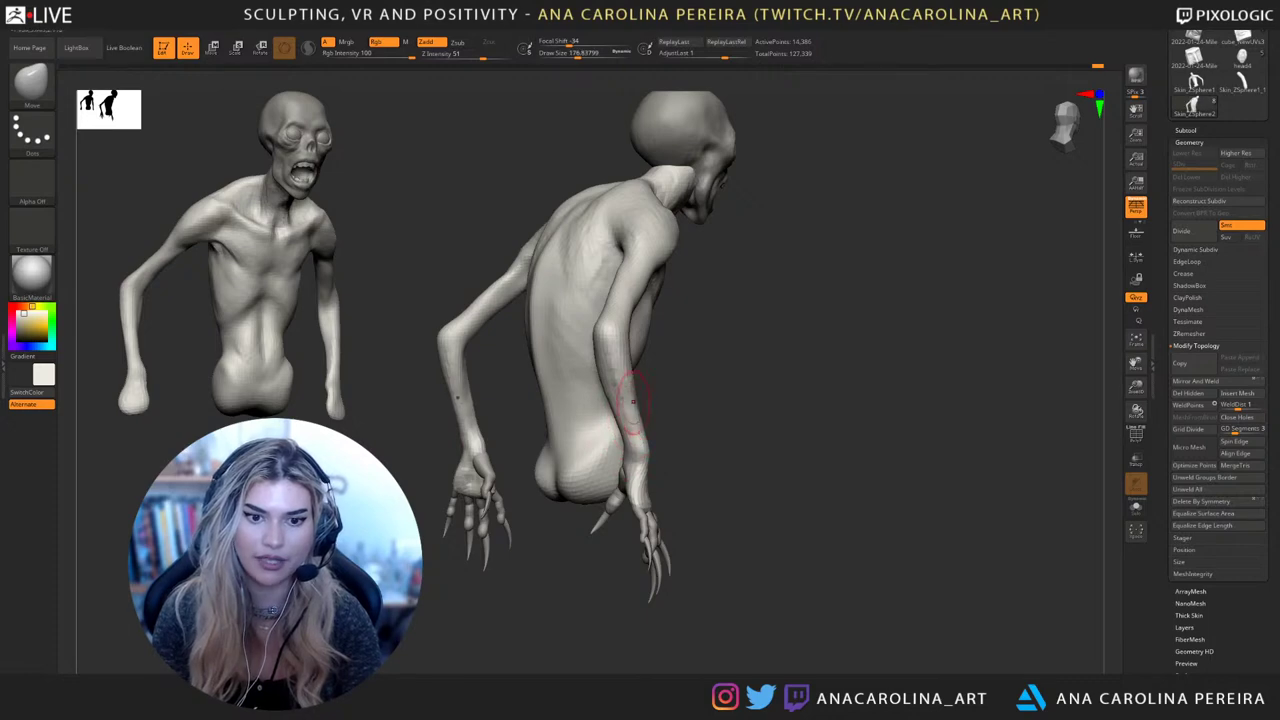
pyautogui.keyDown('alt'); pyautogui.moveTo(790, 470); pyautogui.dragTo(920, 468); pyautogui.keyUp('alt')
pyautogui.moveTo(920, 468)
pyautogui.mouseDown()
pyautogui.moveTo(825, 445)
pyautogui.moveTo(801, 453)
pyautogui.mouseUp()
pyautogui.press('space')
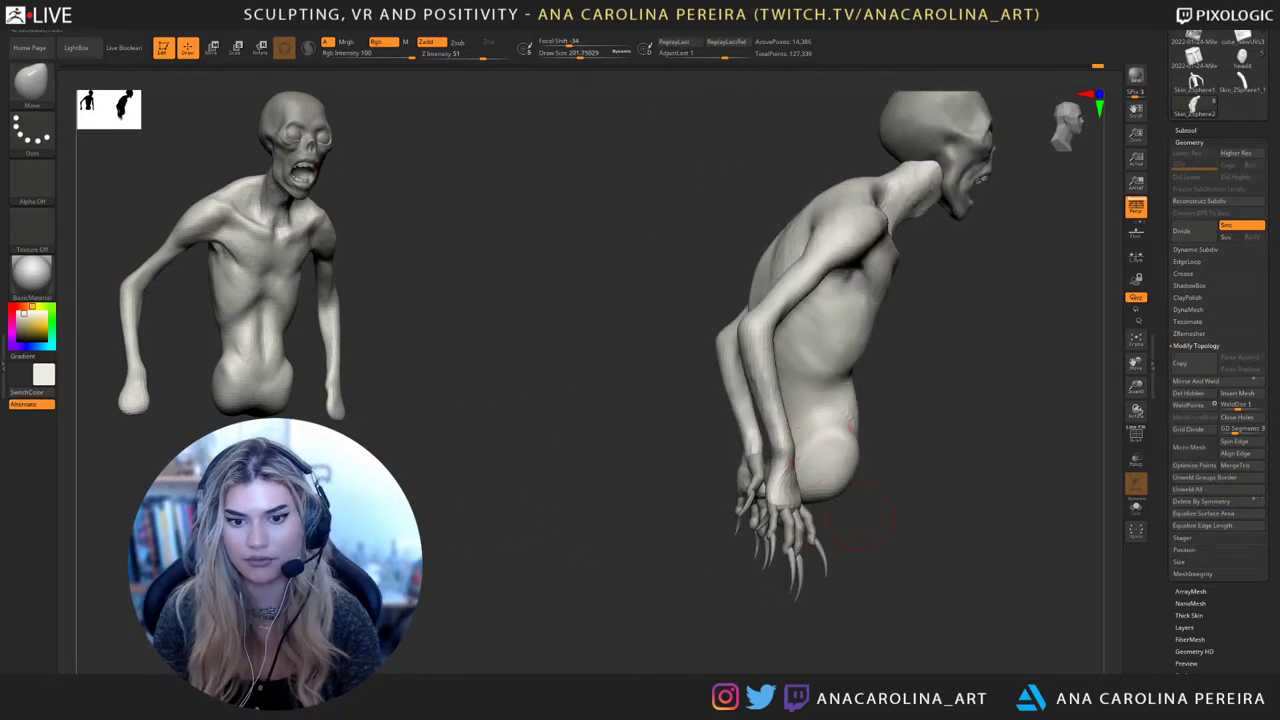
# Reshape and smooth the shoulder and collarbone area, reducing the draw size to about 120
pyautogui.moveTo(1000, 580)
pyautogui.mouseDown()
pyautogui.moveTo(764, 612)
pyautogui.moveTo(866, 565)
pyautogui.mouseUp()
pyautogui.moveTo(1010, 462)
pyautogui.keyDown('alt'); pyautogui.mouseDown()
pyautogui.moveTo(932, 562)
pyautogui.moveTo(915, 558)
pyautogui.moveTo(970, 533)
pyautogui.mouseUp(); pyautogui.keyUp('alt')
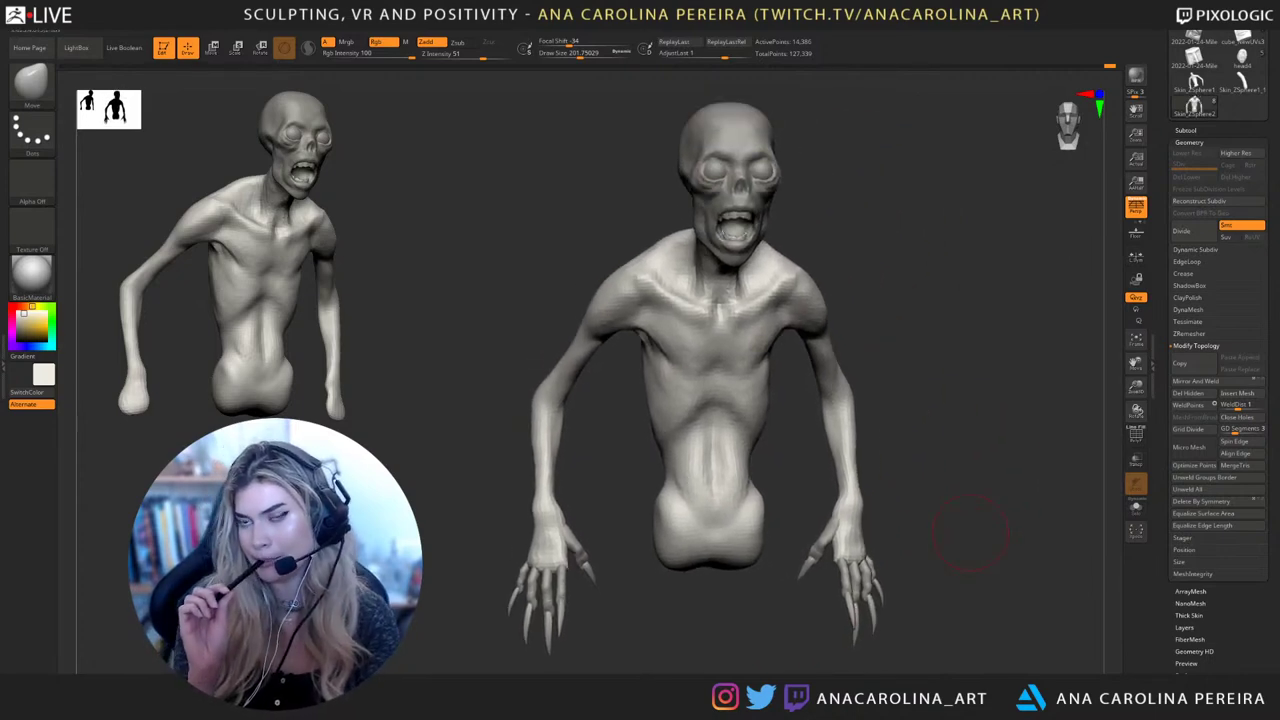
pyautogui.moveTo(952, 320)
pyautogui.mouseDown()
pyautogui.moveTo(805, 285)
pyautogui.moveTo(771, 256)
pyautogui.moveTo(782, 218)
pyautogui.mouseUp()
pyautogui.moveTo(780, 215)
pyautogui.mouseDown(button='right')
pyautogui.moveTo(833, 288)
pyautogui.moveTo(818, 262)
pyautogui.mouseUp(button='right')
pyautogui.press('shift')
pyautogui.keyDown('shift'); pyautogui.moveTo(825, 264); pyautogui.dragTo(844, 278); pyautogui.keyUp('shift')
pyautogui.moveTo(800, 280)
pyautogui.mouseDown(button='right')
pyautogui.moveTo(866, 288)
pyautogui.moveTo(800, 305)
pyautogui.mouseUp(button='right')
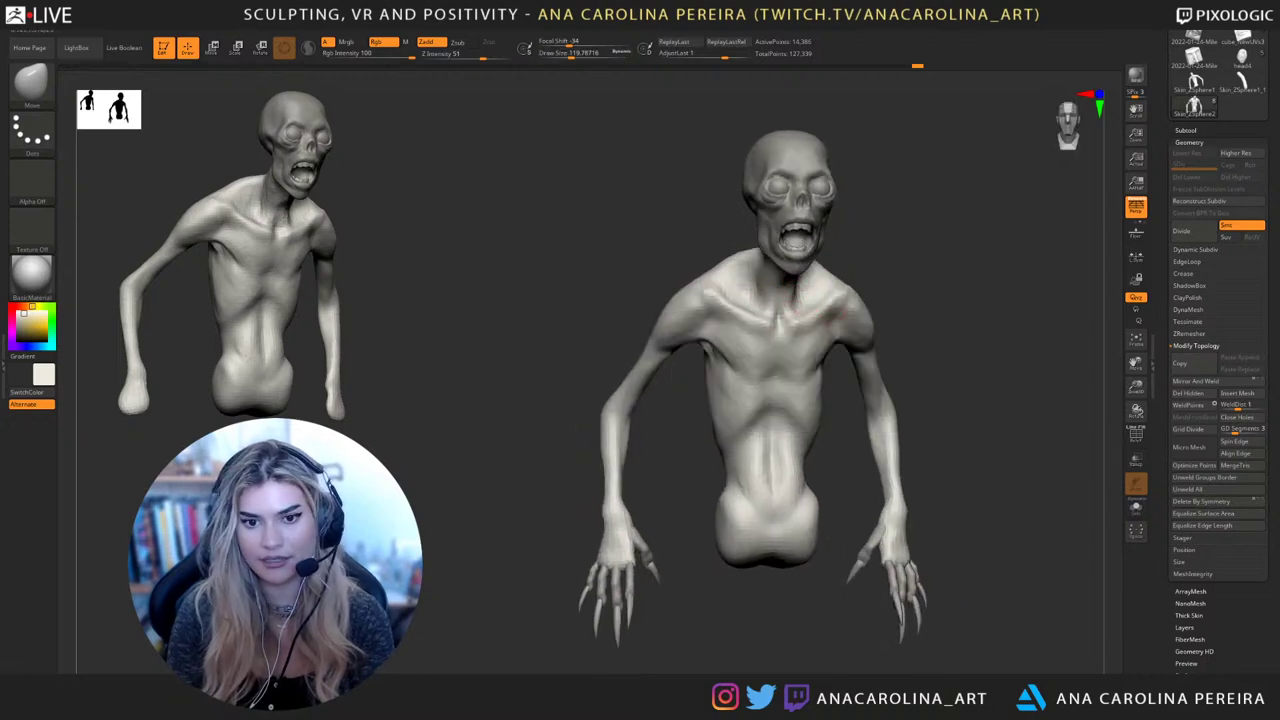
pyautogui.press('b')
pyautogui.moveTo(903, 251); pyautogui.dragTo(837, 240, button='right')
pyautogui.press('d')
pyautogui.press('s')
# Select the Move brush with a draw size of about 158 and adjust the neck and shoulder contours
pyautogui.press('b')
pyautogui.press('m')
pyautogui.press('v')
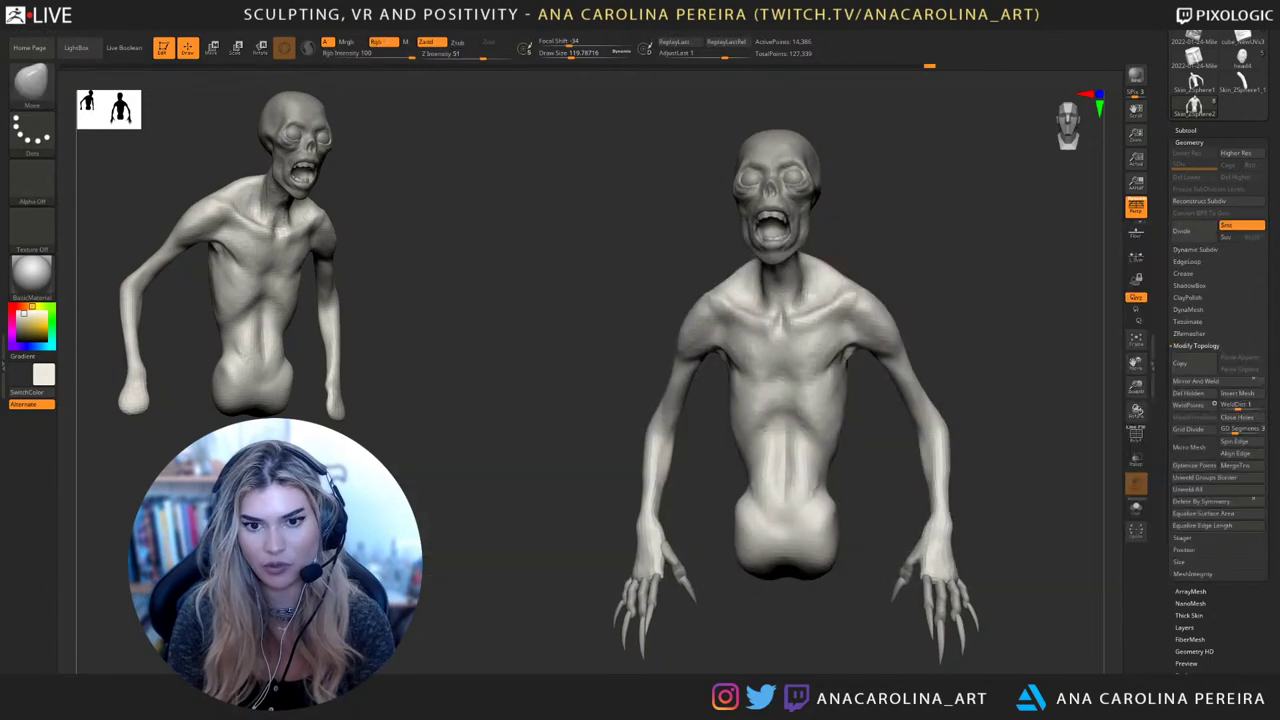
pyautogui.press('space')
pyautogui.moveTo(796, 285)
pyautogui.mouseDown(button='right')
pyautogui.moveTo(790, 245)
pyautogui.moveTo(804, 216)
pyautogui.moveTo(830, 290)
pyautogui.mouseUp(button='right')
pyautogui.moveTo(783, 363)
pyautogui.mouseDown(button='right')
pyautogui.moveTo(910, 325)
pyautogui.moveTo(868, 333)
pyautogui.mouseUp(button='right')
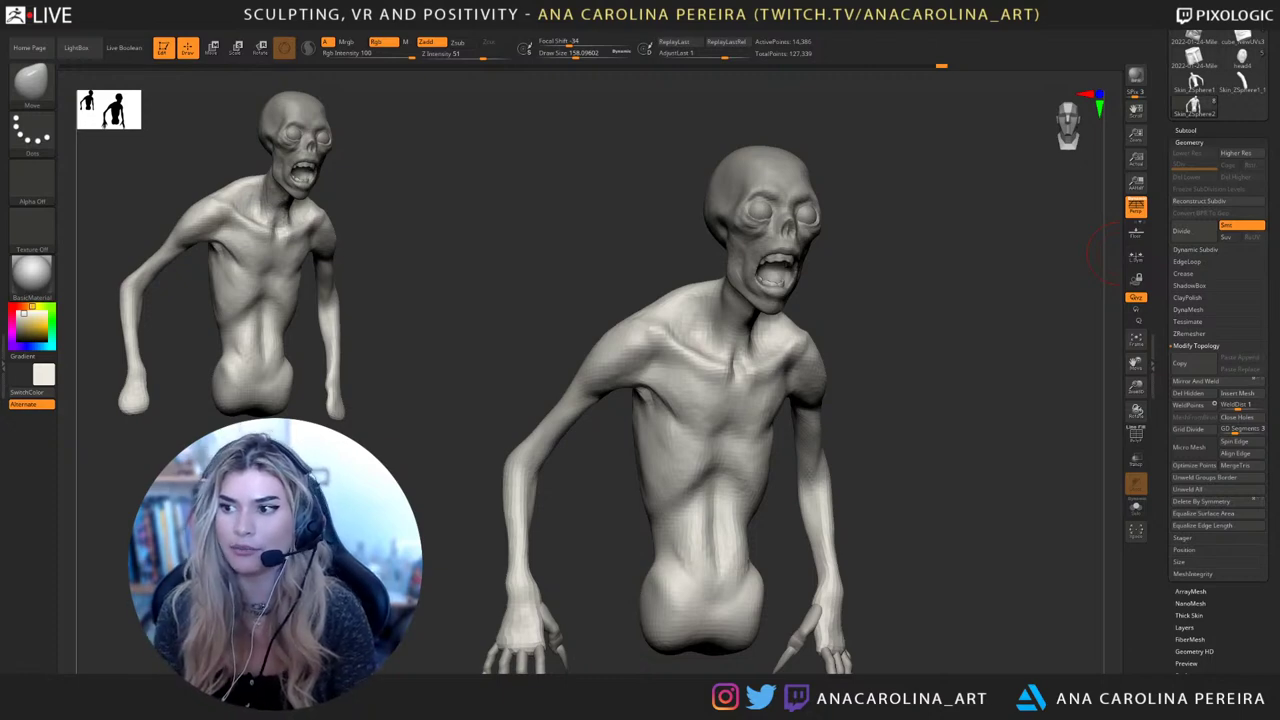
# Refine the lower arm and wrist from a three-quarter view with the Move brush at draw sizes of about 149 and 101
pyautogui.moveTo(940, 460); pyautogui.dragTo(1025, 460)
pyautogui.press('s')
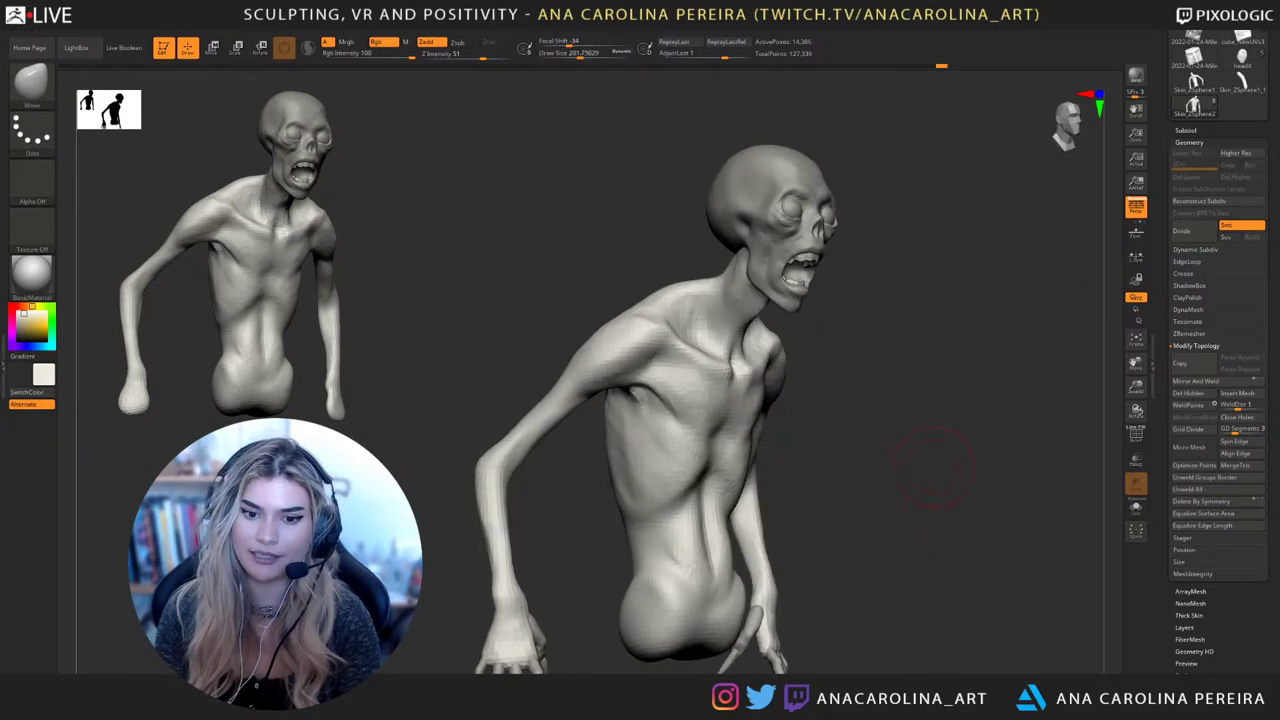
pyautogui.moveTo(904, 484)
pyautogui.keyDown('alt'); pyautogui.mouseDown()
pyautogui.moveTo(944, 440)
pyautogui.moveTo(869, 508)
pyautogui.mouseUp(); pyautogui.keyUp('alt')
pyautogui.press('s')
pyautogui.press('space')
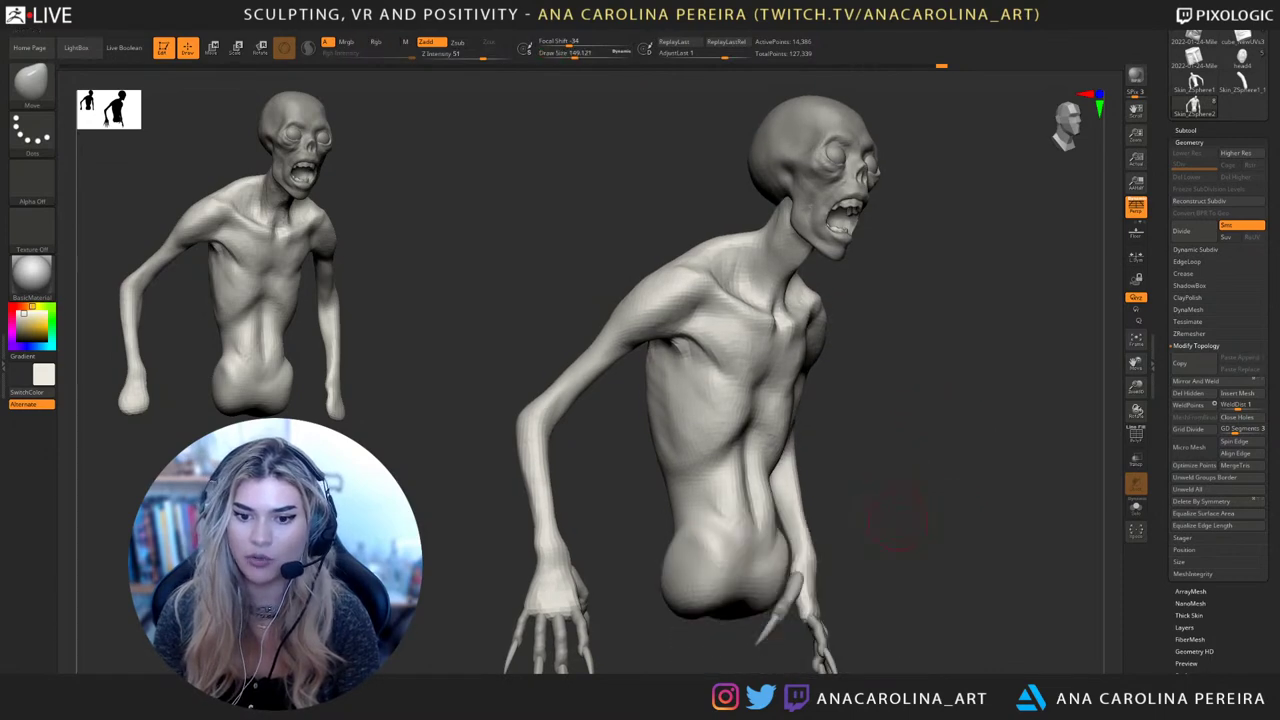
pyautogui.moveTo(872, 508)
pyautogui.mouseDown()
pyautogui.moveTo(890, 415)
pyautogui.moveTo(806, 534)
pyautogui.mouseUp()
pyautogui.moveTo(930, 545)
pyautogui.mouseDown()
pyautogui.moveTo(850, 548)
pyautogui.moveTo(795, 532)
pyautogui.moveTo(804, 502)
pyautogui.moveTo(845, 498)
pyautogui.moveTo(820, 505)
pyautogui.moveTo(891, 383)
pyautogui.moveTo(870, 545)
pyautogui.moveTo(844, 558)
pyautogui.moveTo(990, 540)
pyautogui.mouseUp()
pyautogui.moveTo(800, 545)
pyautogui.mouseDown()
pyautogui.moveTo(812, 545)
pyautogui.moveTo(790, 527)
pyautogui.moveTo(853, 506)
pyautogui.mouseUp()
pyautogui.moveTo(940, 535)
pyautogui.mouseDown()
pyautogui.moveTo(850, 535)
pyautogui.moveTo(872, 547)
pyautogui.moveTo(830, 570)
pyautogui.moveTo(825, 555)
pyautogui.moveTo(905, 542)
pyautogui.moveTo(915, 466)
pyautogui.moveTo(972, 438)
pyautogui.moveTo(985, 440)
pyautogui.moveTo(980, 487)
pyautogui.mouseUp()
pyautogui.keyDown('alt'); pyautogui.click(824, 547); pyautogui.keyUp('alt')
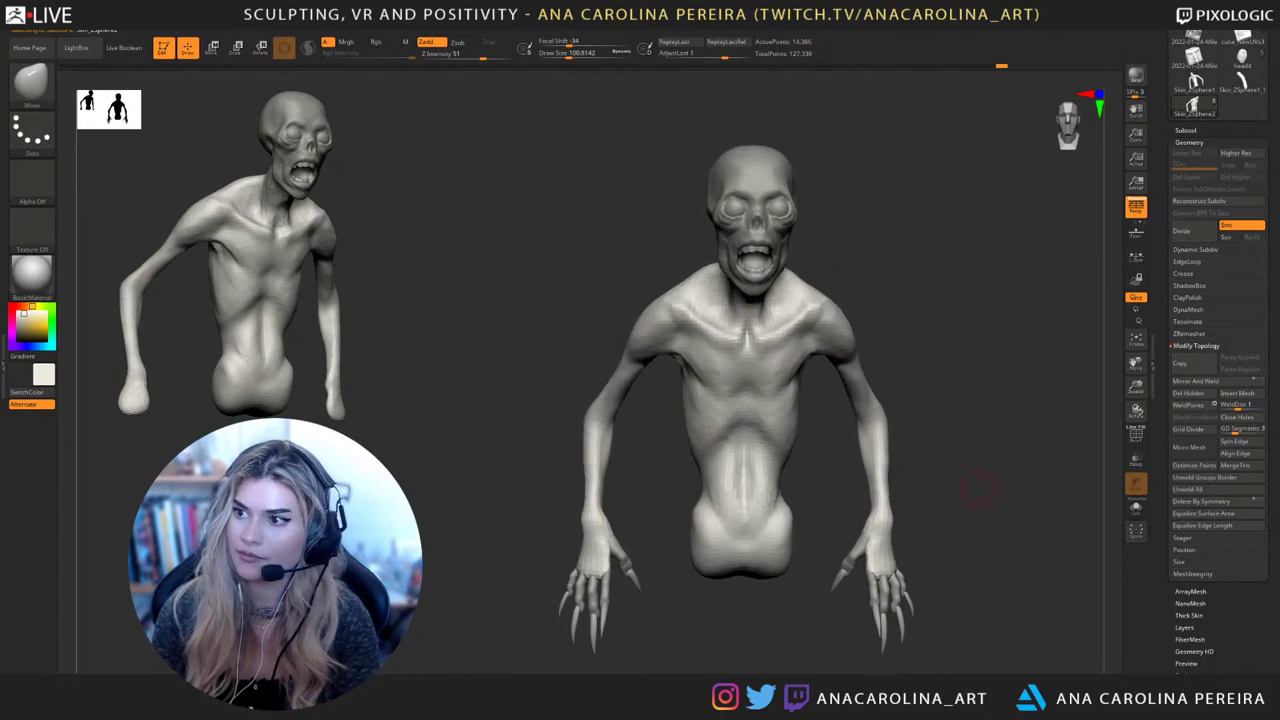
# Reshape the trapezius and shoulder line with the Move brush at a draw size of about 280
pyautogui.press('space')
pyautogui.moveTo(846, 262)
pyautogui.mouseDown()
pyautogui.moveTo(863, 262)
pyautogui.moveTo(856, 250)
pyautogui.mouseUp()
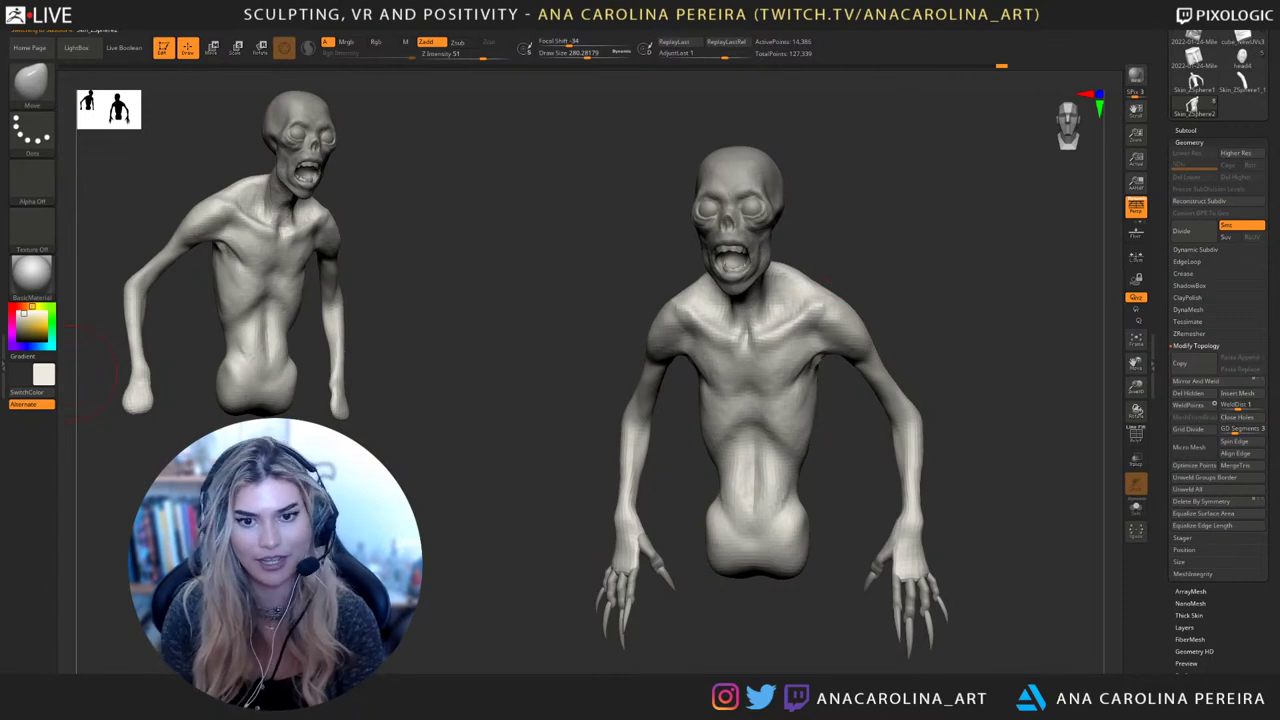
pyautogui.moveTo(905, 270)
pyautogui.mouseDown()
pyautogui.moveTo(785, 275)
pyautogui.moveTo(834, 257)
pyautogui.moveTo(798, 277)
pyautogui.mouseUp()
pyautogui.press('space')
pyautogui.press('space')
pyautogui.moveTo(850, 272); pyautogui.dragTo(1096, 284)
pyautogui.moveTo(968, 262); pyautogui.dragTo(932, 264)
# Adjust the upper torso's posture from the side with the Move brush at a draw size of about 695
pyautogui.press('space')
pyautogui.moveTo(752, 291); pyautogui.dragTo(766, 306)
pyautogui.press('space')
pyautogui.moveTo(846, 351); pyautogui.dragTo(816, 351)
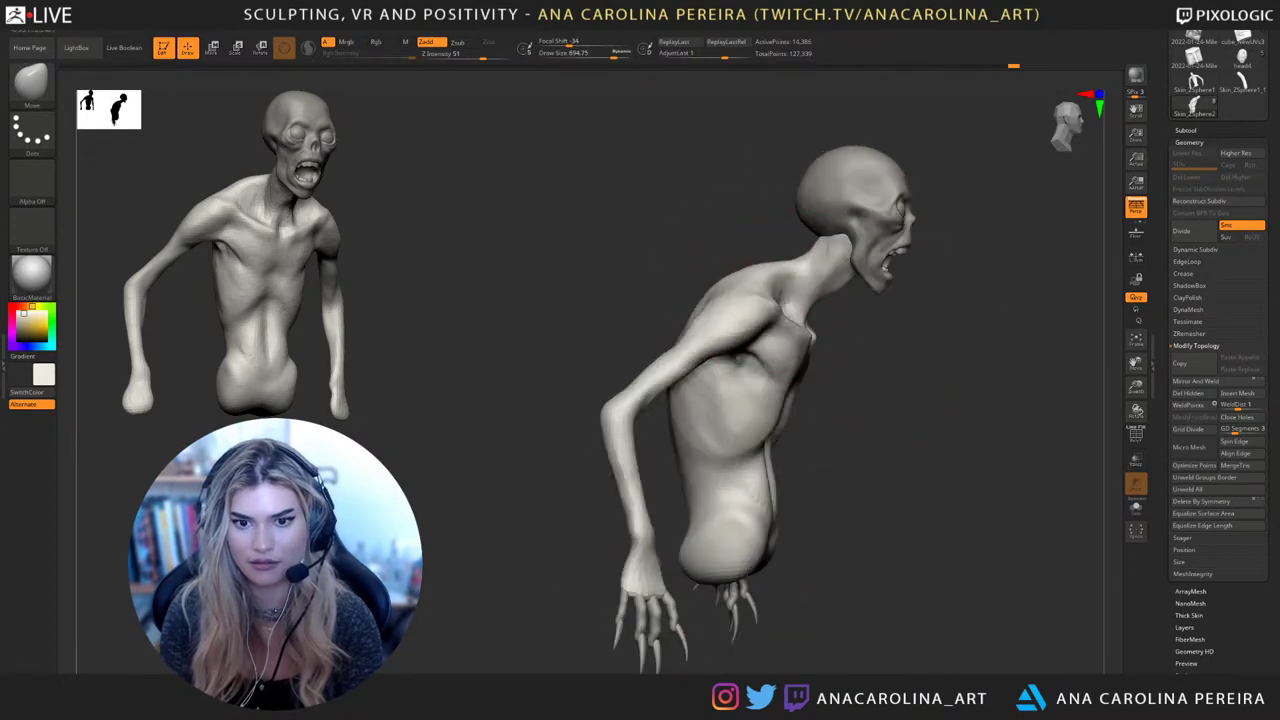
# Refine the slope between the neck and shoulder with the Move brush at a draw size of about 245
pyautogui.moveTo(925, 351)
pyautogui.mouseDown()
pyautogui.moveTo(829, 349)
pyautogui.moveTo(777, 332)
pyautogui.mouseUp()
pyautogui.press('space')
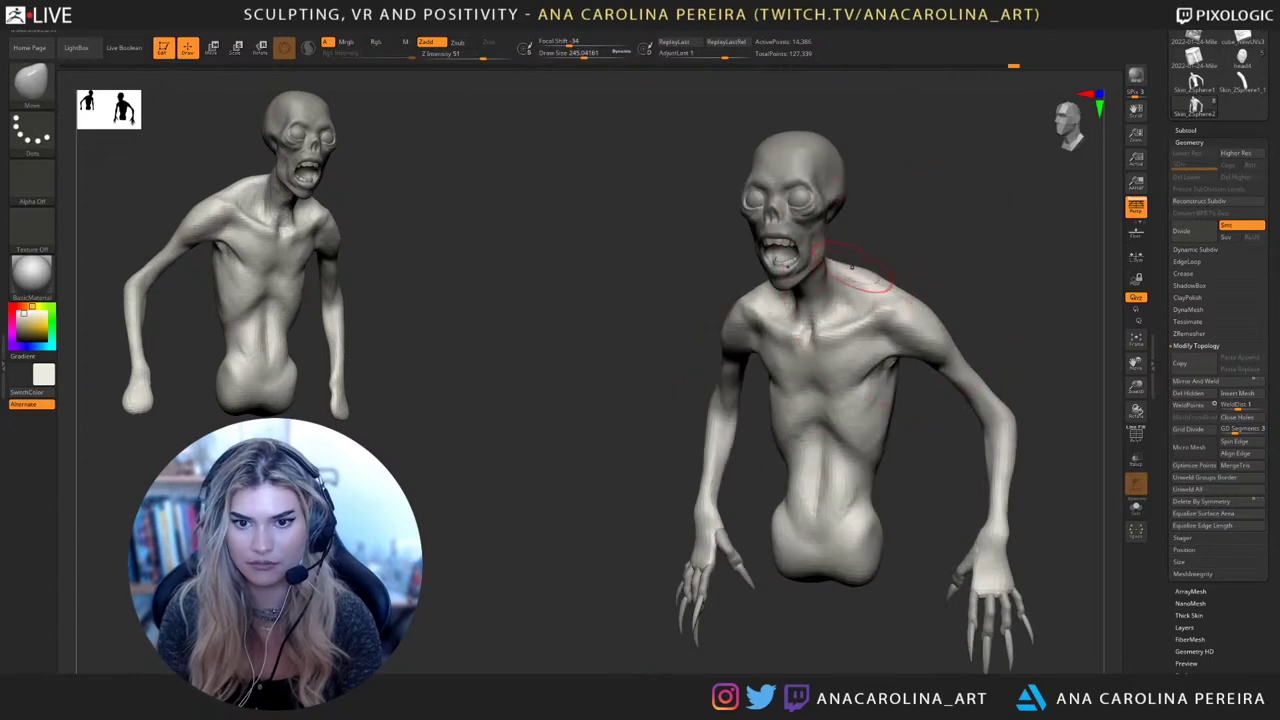
pyautogui.moveTo(852, 267); pyautogui.dragTo(868, 281)
pyautogui.moveTo(888, 236)
pyautogui.mouseDown()
pyautogui.moveTo(972, 253)
pyautogui.moveTo(945, 278)
pyautogui.mouseUp()
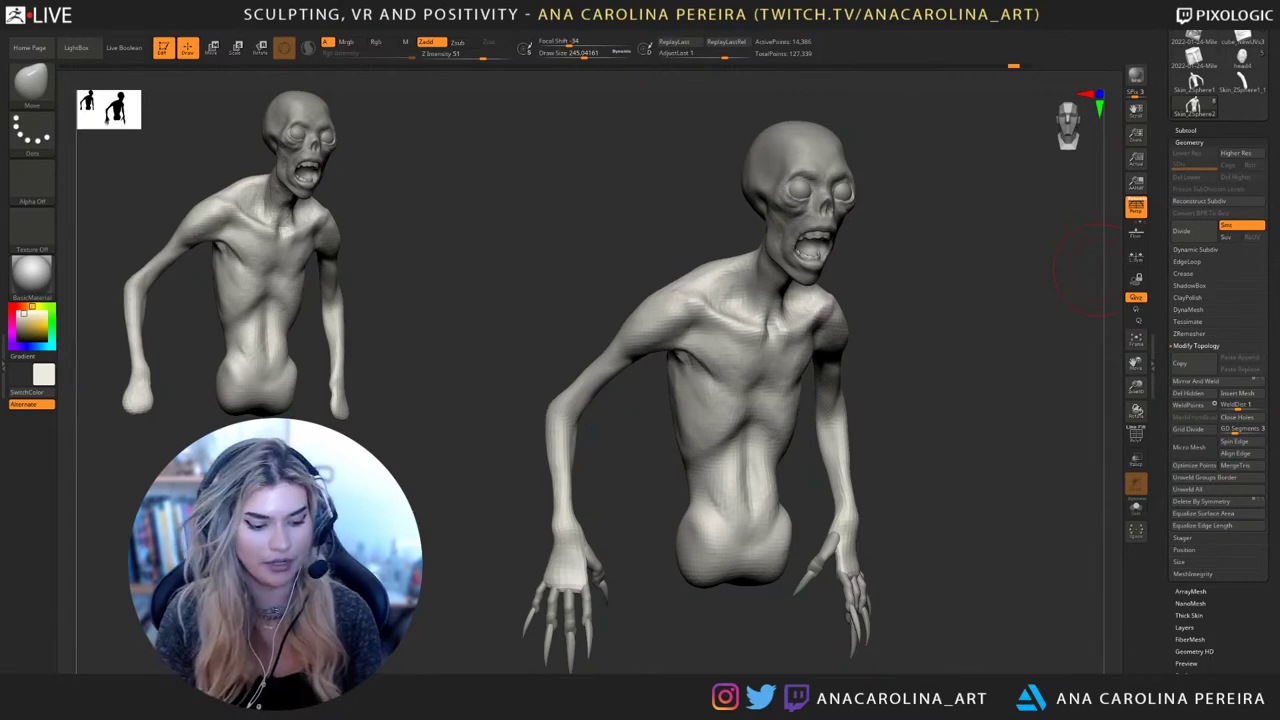
# Reselect the Move brush, set its draw size to about 136 and refine the shoulder's upper contour
pyautogui.moveTo(1085, 270); pyautogui.dragTo(905, 445)
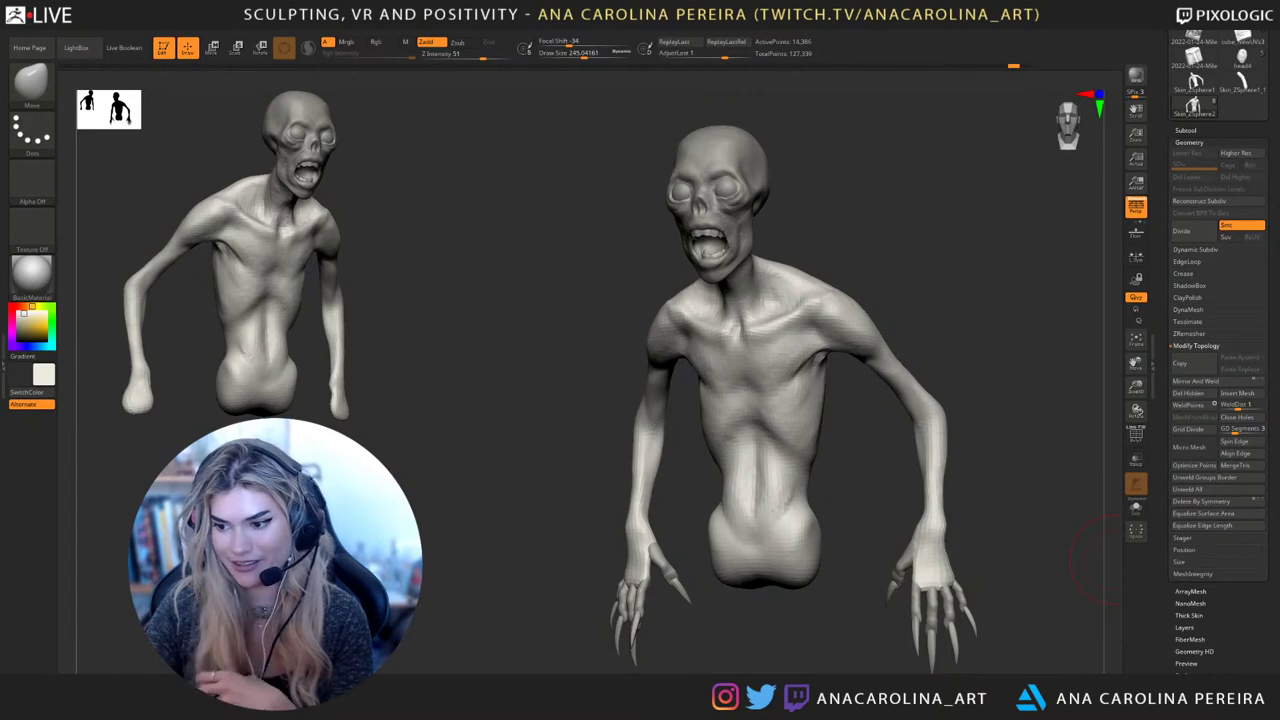
pyautogui.moveTo(1115, 560); pyautogui.dragTo(1093, 605)
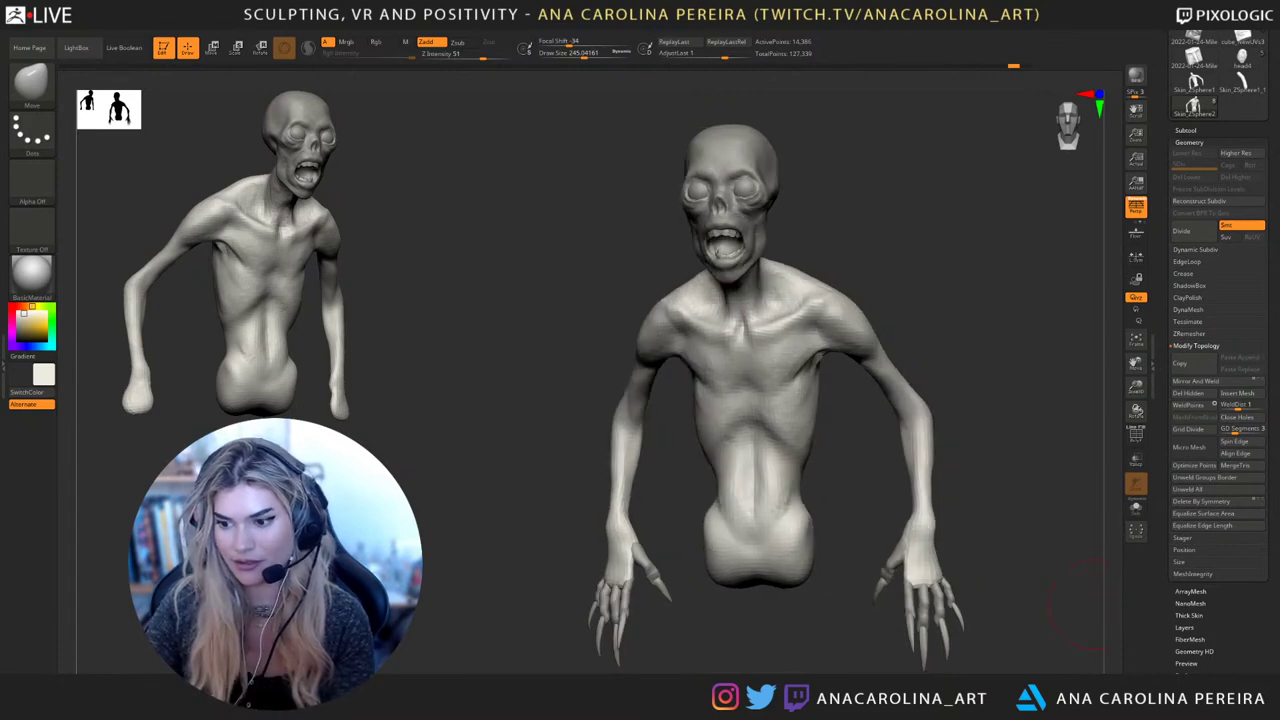
pyautogui.moveTo(1000, 315); pyautogui.dragTo(977, 405)
pyautogui.press('n')
pyautogui.moveTo(1046, 342); pyautogui.dragTo(922, 324)
pyautogui.press('b')
pyautogui.press('m')
pyautogui.press('v')
pyautogui.press('space')
pyautogui.moveTo(930, 315)
pyautogui.mouseDown()
pyautogui.moveTo(955, 295)
pyautogui.moveTo(930, 279)
pyautogui.moveTo(832, 278)
pyautogui.moveTo(812, 291)
pyautogui.mouseUp()
pyautogui.press('space')
pyautogui.press('space')
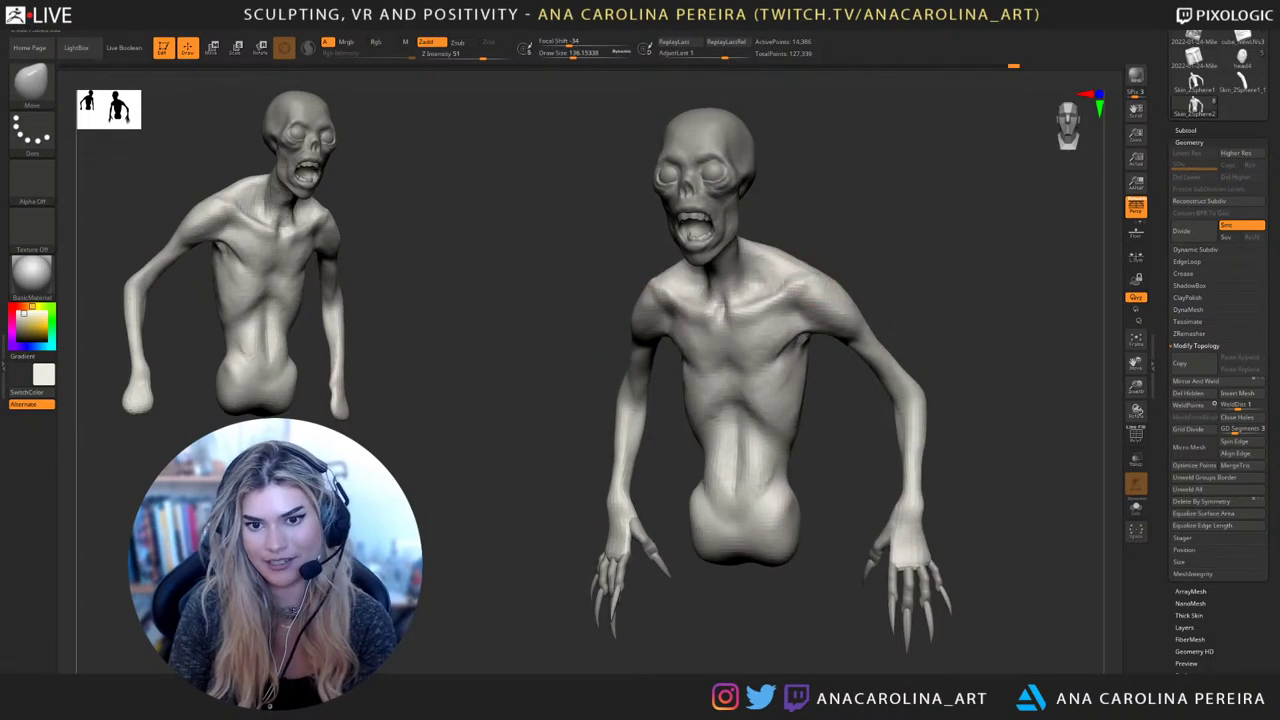
# Refine the shoulder and upper arm contour with the Move brush, enlarging its draw size to about 192
pyautogui.moveTo(872, 276)
pyautogui.mouseDown(button='right')
pyautogui.moveTo(828, 272)
pyautogui.moveTo(896, 276)
pyautogui.moveTo(858, 290)
pyautogui.mouseUp(button='right')
pyautogui.moveTo(857, 290); pyautogui.dragTo(840, 293)
pyautogui.hotkey('ctrl', 'z')
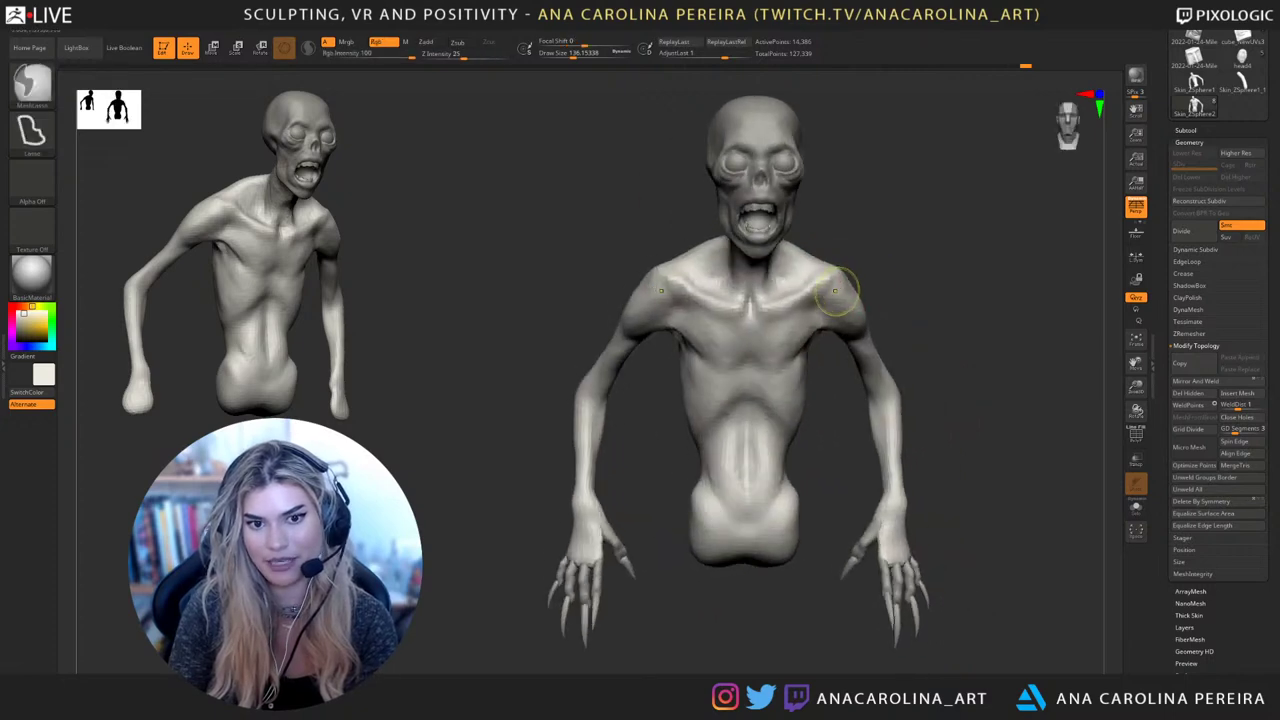
pyautogui.moveTo(892, 284); pyautogui.dragTo(849, 282, button='right')
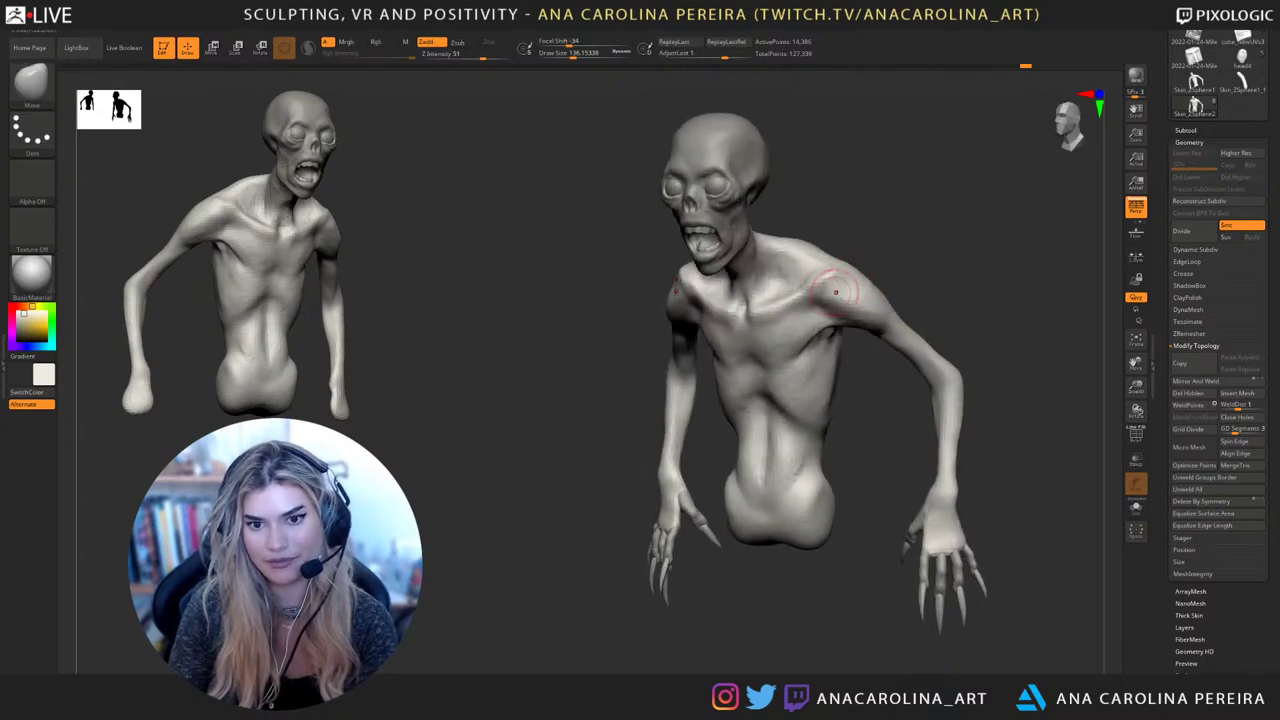
pyautogui.moveTo(835, 290); pyautogui.dragTo(884, 266)
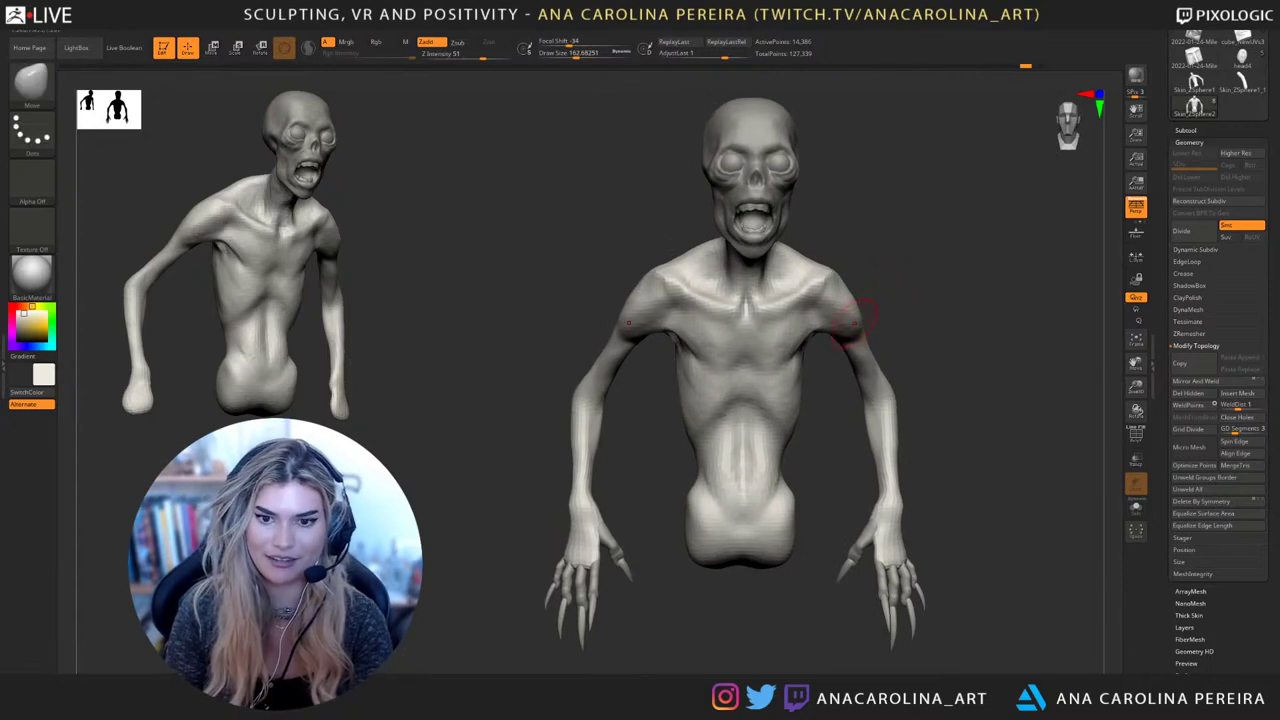
pyautogui.press('space')
pyautogui.click(860, 322)
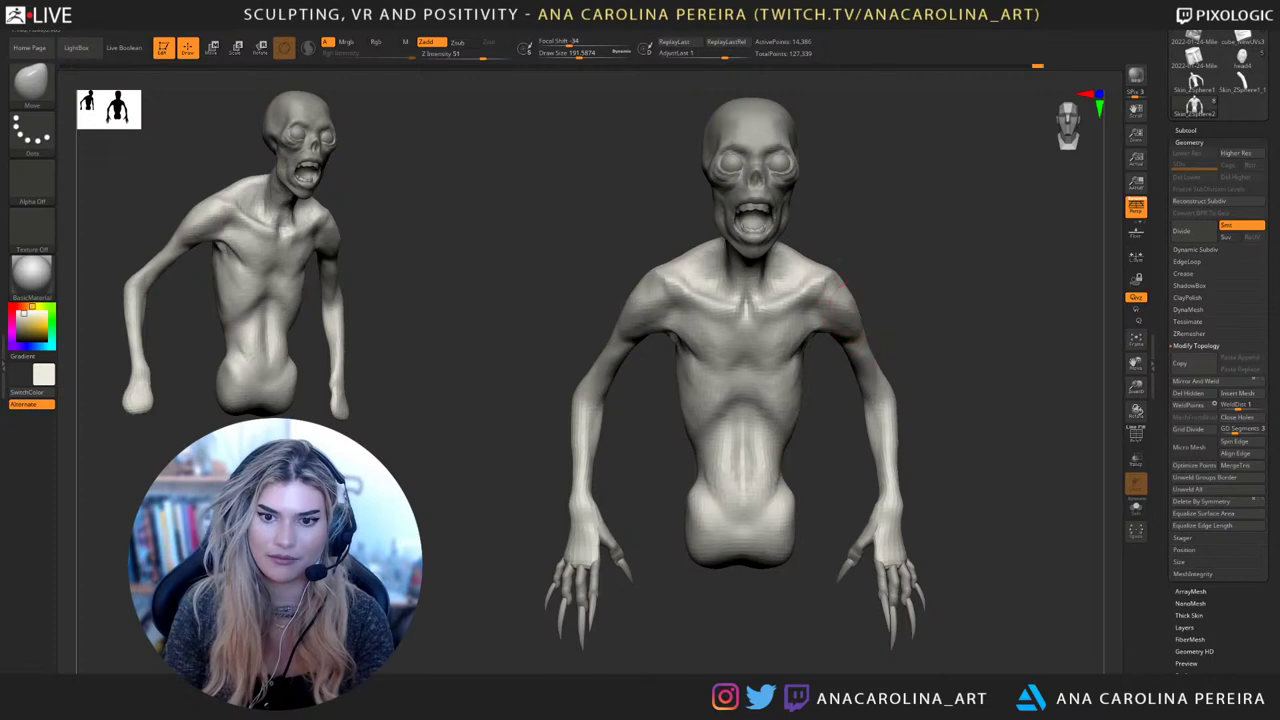
pyautogui.moveTo(1020, 300)
pyautogui.mouseDown()
pyautogui.moveTo(925, 297)
pyautogui.moveTo(886, 314)
pyautogui.moveTo(928, 300)
pyautogui.moveTo(914, 257)
pyautogui.moveTo(866, 262)
pyautogui.moveTo(893, 309)
pyautogui.moveTo(838, 302)
pyautogui.mouseUp()
# Build up and smooth the armpit where the chest meets the arm, using ClayBuildup at a draw size of about 104
pyautogui.press('b')
pyautogui.press('c')
pyautogui.press('b')
pyautogui.press('space')
pyautogui.click(872, 300)
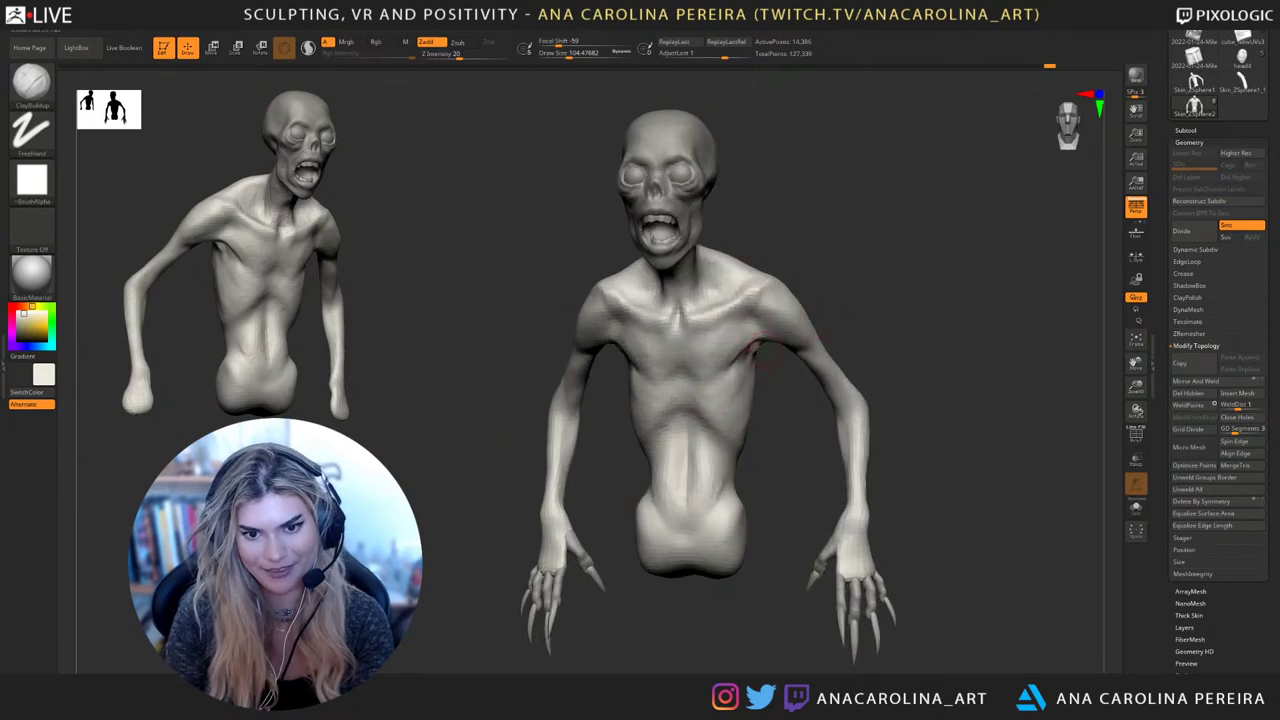
pyautogui.moveTo(760, 334)
pyautogui.mouseDown()
pyautogui.moveTo(783, 339)
pyautogui.moveTo(751, 338)
pyautogui.mouseUp()
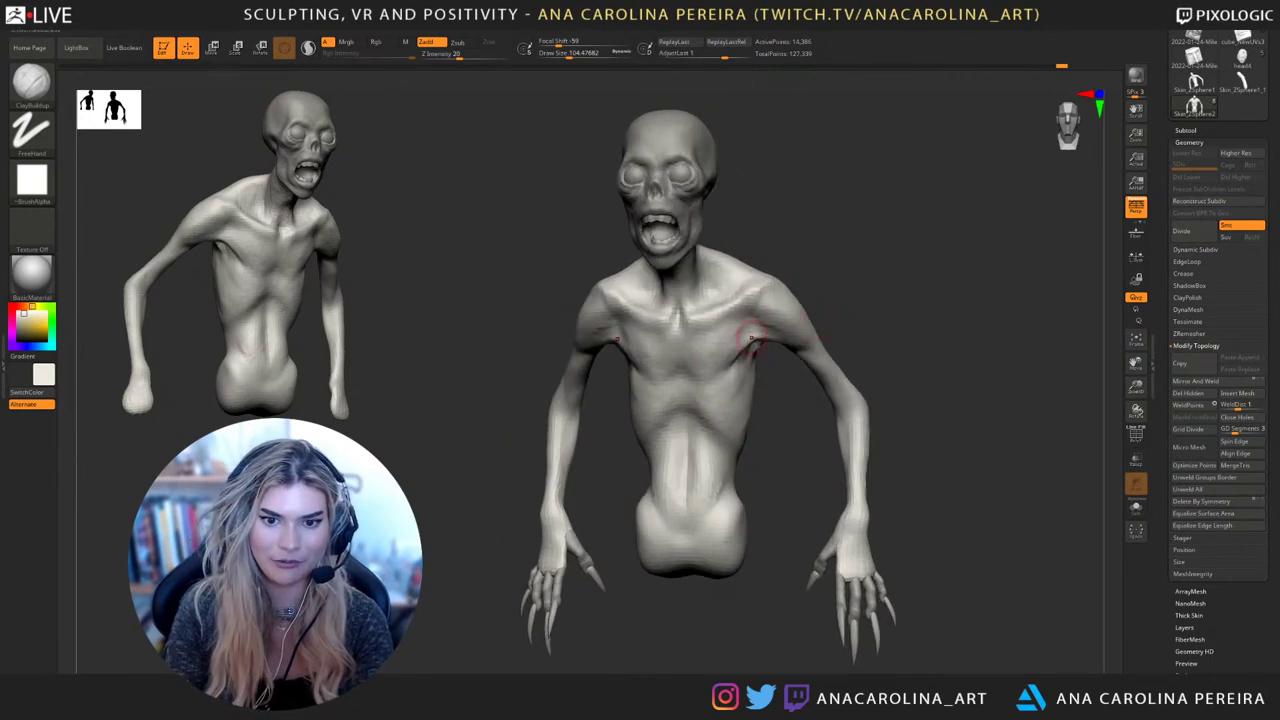
pyautogui.moveTo(782, 410)
pyautogui.mouseDown()
pyautogui.moveTo(852, 408)
pyautogui.moveTo(814, 404)
pyautogui.mouseUp()
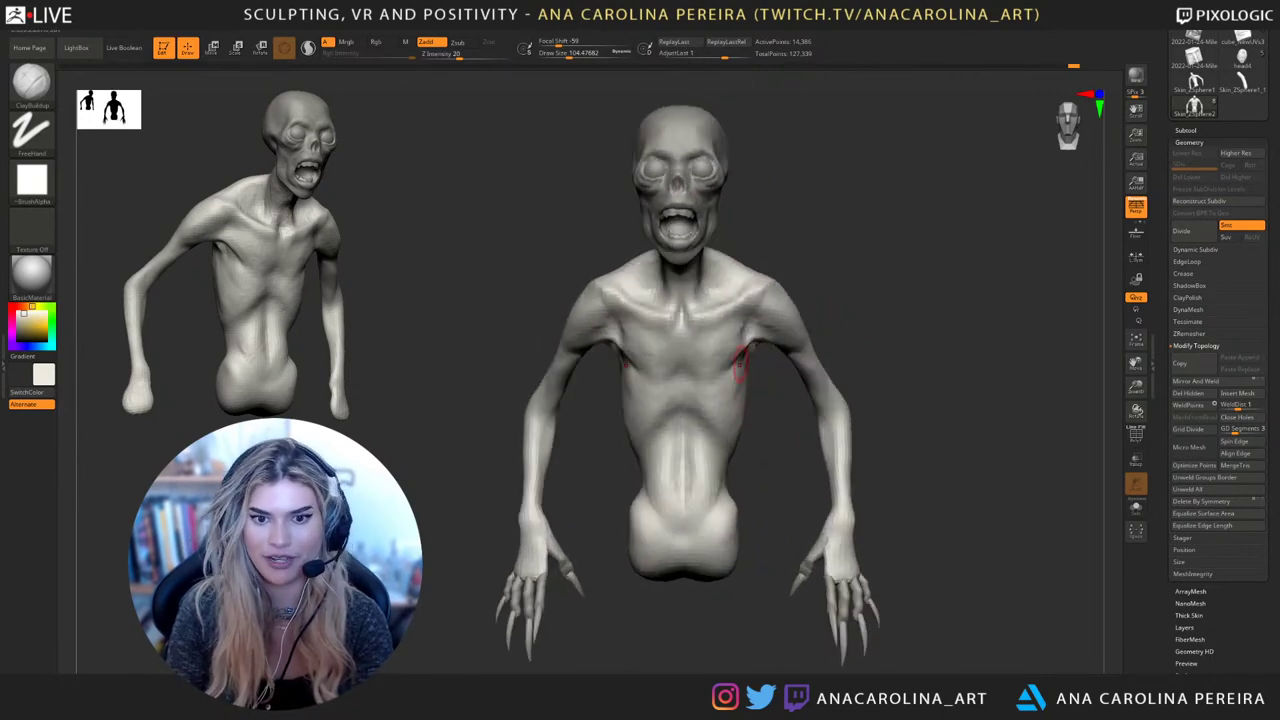
pyautogui.keyDown('shift'); pyautogui.moveTo(743, 364); pyautogui.dragTo(757, 342); pyautogui.keyUp('shift')
pyautogui.moveTo(846, 323)
pyautogui.keyDown('alt'); pyautogui.mouseDown()
pyautogui.moveTo(884, 331)
pyautogui.moveTo(914, 312)
pyautogui.mouseUp(); pyautogui.keyUp('alt')
# Carve the lower edge of the ribcage with the DamStandard brush at a draw size of about 223
pyautogui.press('b')
pyautogui.press('d')
pyautogui.press('s')
pyautogui.press('s')
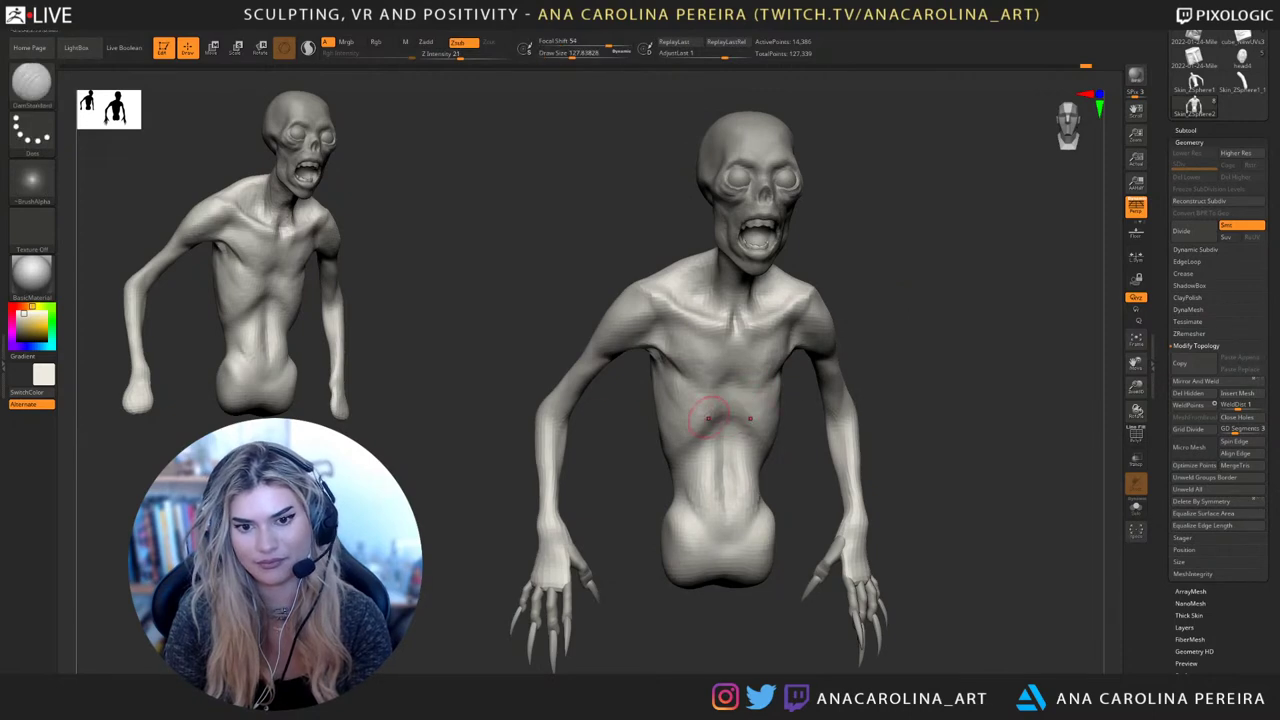
pyautogui.press('s')
pyautogui.moveTo(708, 418); pyautogui.dragTo(728, 420)
pyautogui.moveTo(866, 364)
pyautogui.mouseDown()
pyautogui.moveTo(812, 370)
pyautogui.moveTo(846, 410)
pyautogui.moveTo(892, 408)
pyautogui.mouseUp()
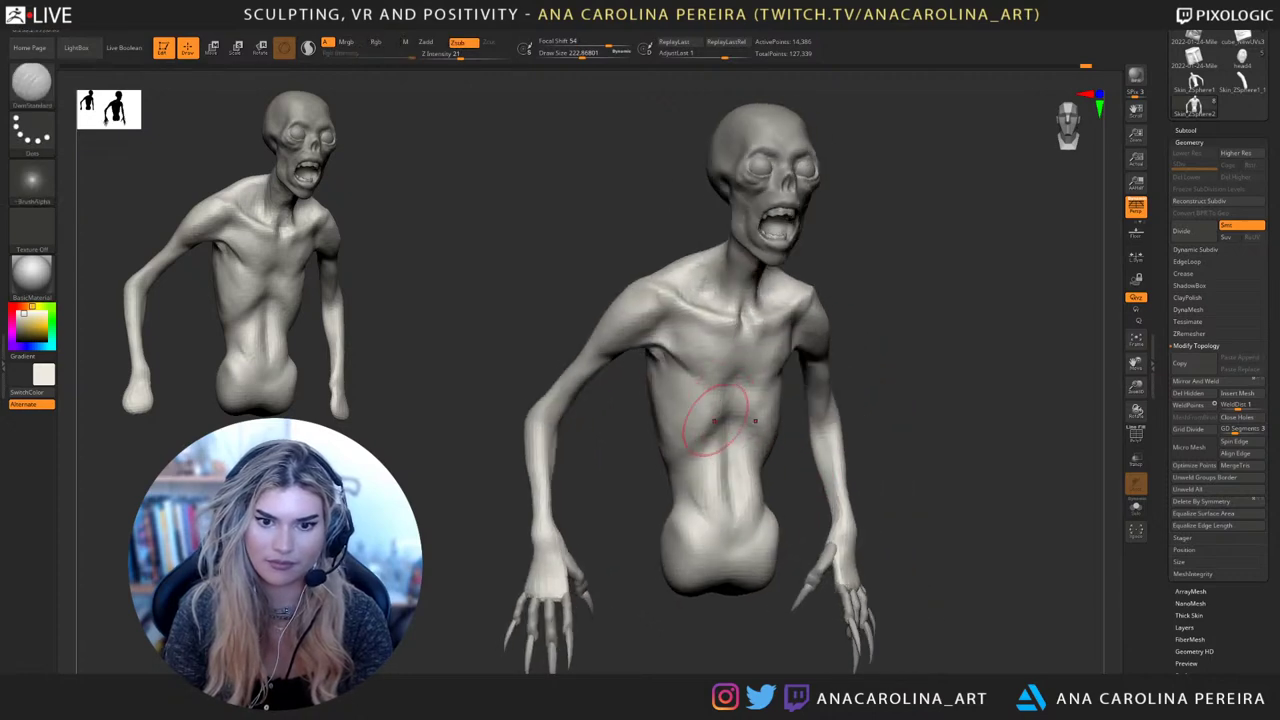
pyautogui.moveTo(714, 420)
pyautogui.mouseDown()
pyautogui.moveTo(700, 401)
pyautogui.moveTo(677, 420)
pyautogui.mouseUp()
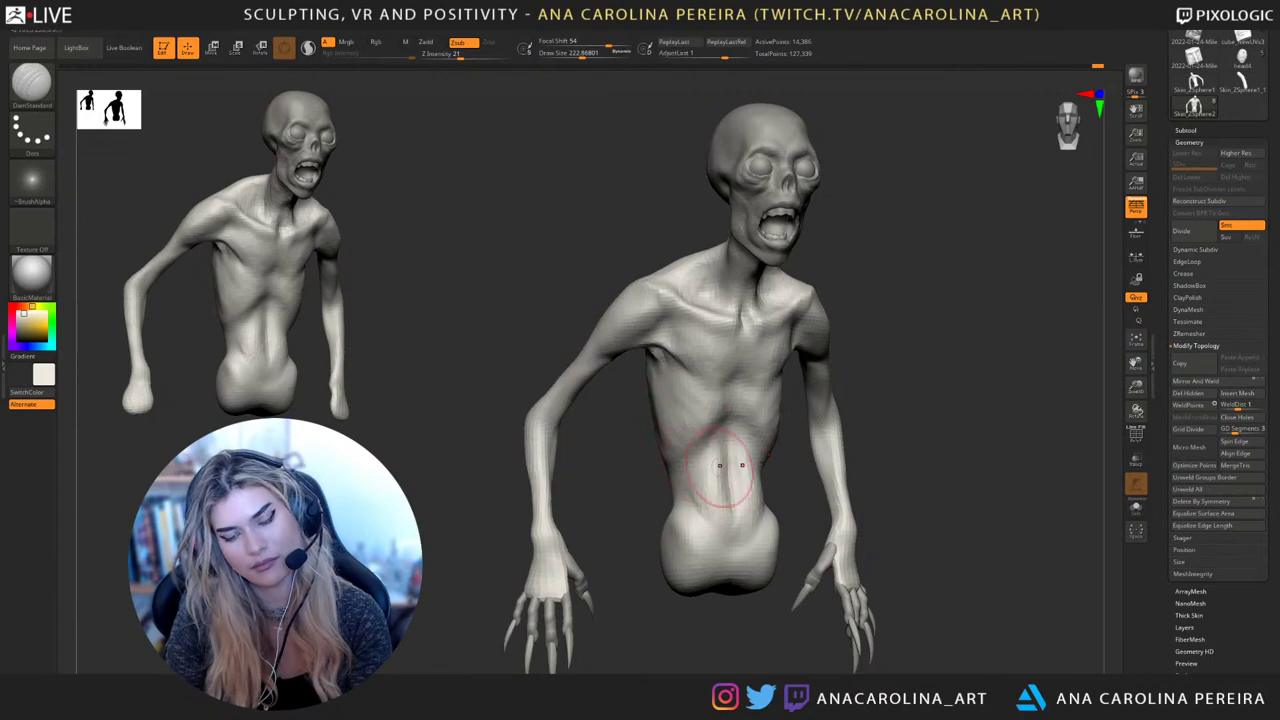
# Deepen the hollows of the abdomen and waist with the DamStandard brush at a draw size of about 280
pyautogui.moveTo(826, 470); pyautogui.dragTo(690, 472)
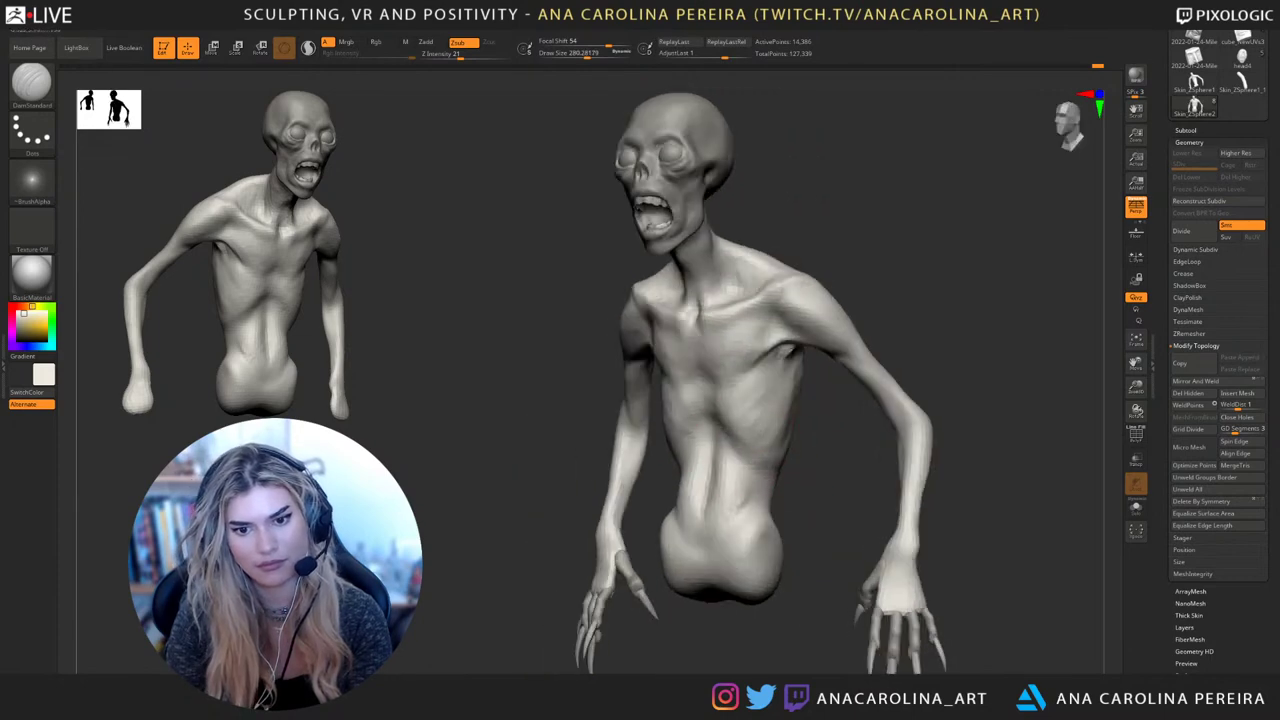
pyautogui.moveTo(780, 396)
pyautogui.mouseDown()
pyautogui.moveTo(762, 478)
pyautogui.moveTo(900, 480)
pyautogui.moveTo(822, 474)
pyautogui.moveTo(812, 503)
pyautogui.moveTo(776, 490)
pyautogui.mouseUp()
pyautogui.press('space')
pyautogui.moveTo(718, 436)
pyautogui.mouseDown()
pyautogui.moveTo(748, 460)
pyautogui.moveTo(930, 492)
pyautogui.mouseUp()
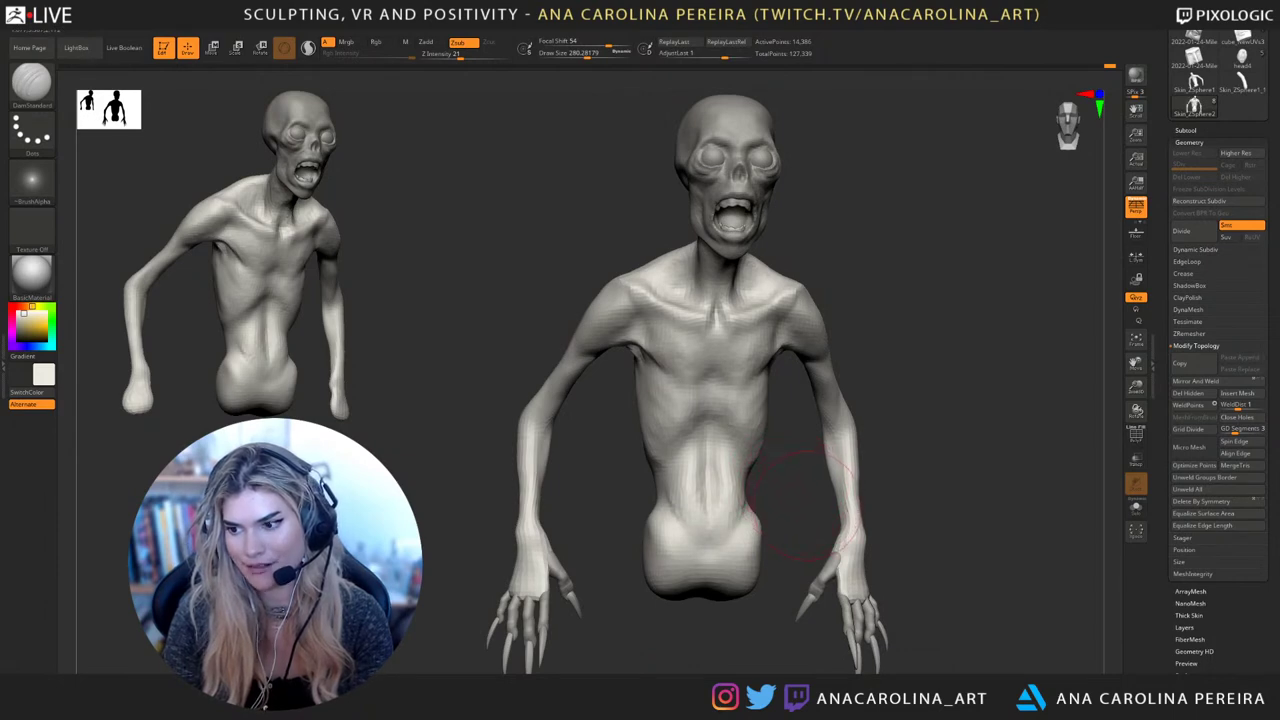
pyautogui.keyDown('alt'); pyautogui.moveTo(804, 506); pyautogui.dragTo(849, 496); pyautogui.keyUp('alt')
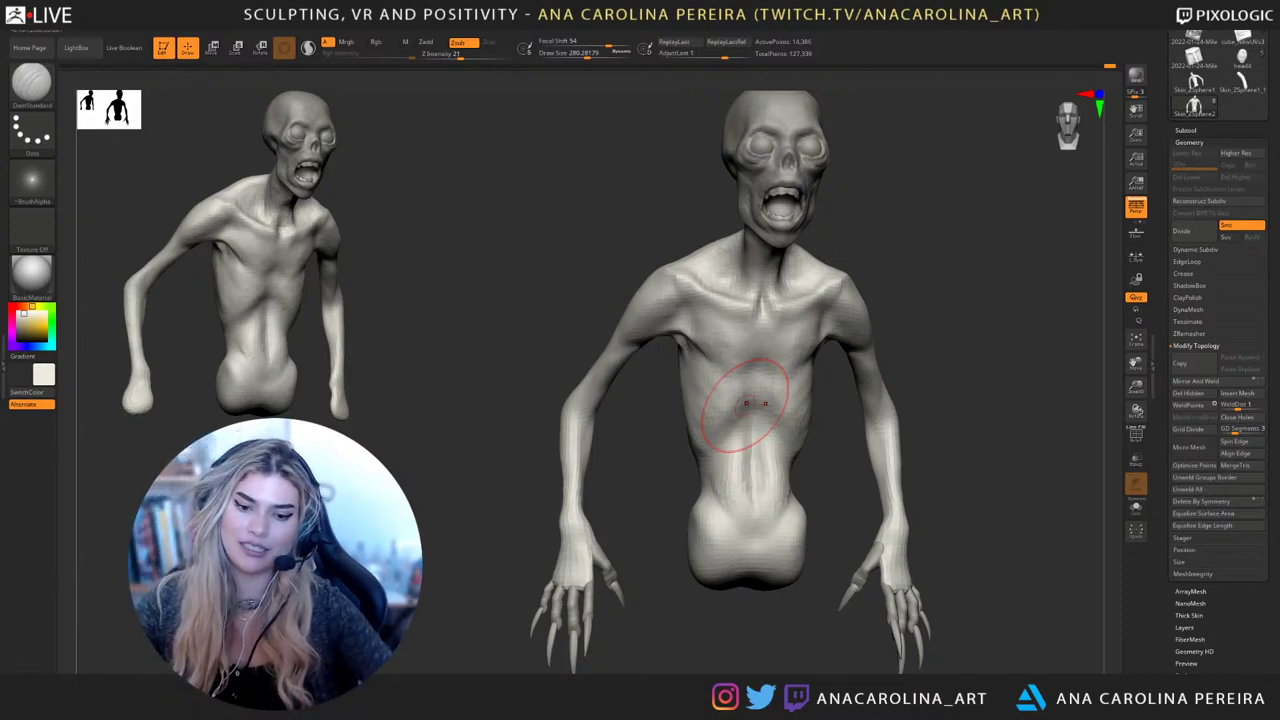
pyautogui.moveTo(960, 375)
pyautogui.mouseDown()
pyautogui.moveTo(774, 560)
pyautogui.moveTo(758, 550)
pyautogui.mouseUp()
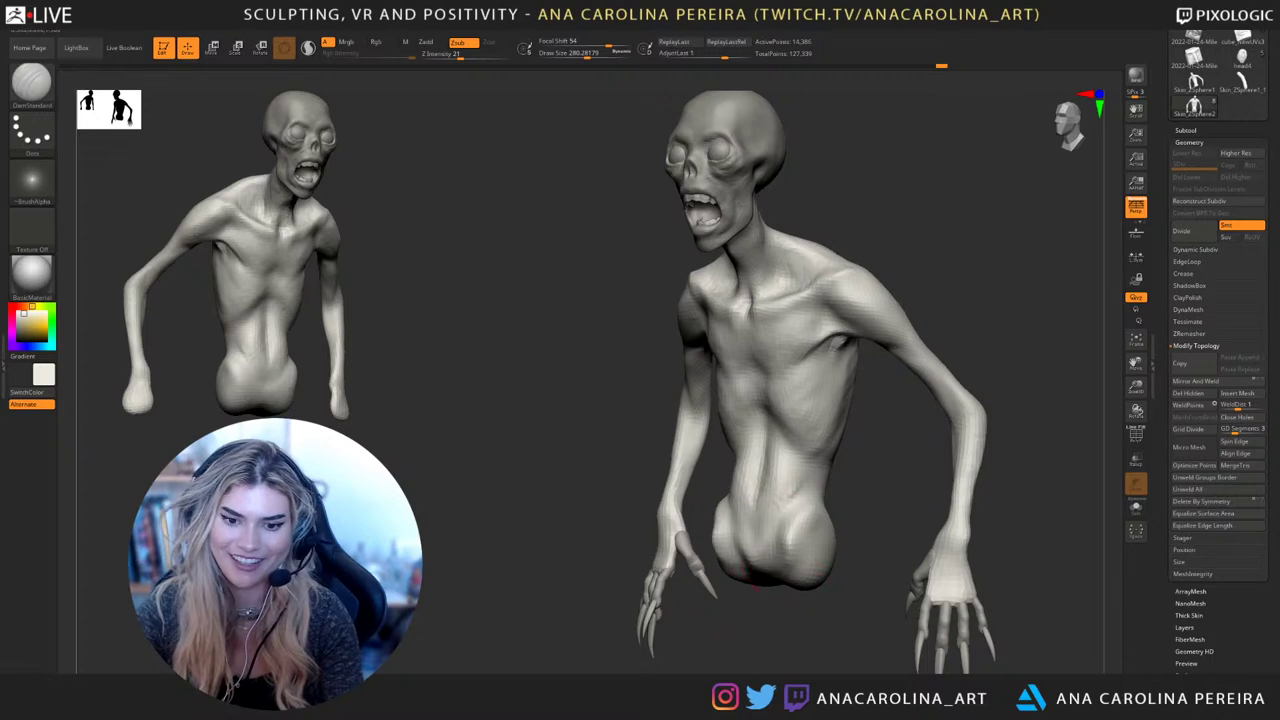
pyautogui.hotkey('ctrl', 'shift', 'z')
# Build up the front of the pelvis with ClayBuildup at a draw size of about 192 and smooth the strokes
pyautogui.press('b')
pyautogui.press('c')
pyautogui.press('b')
pyautogui.press('space')
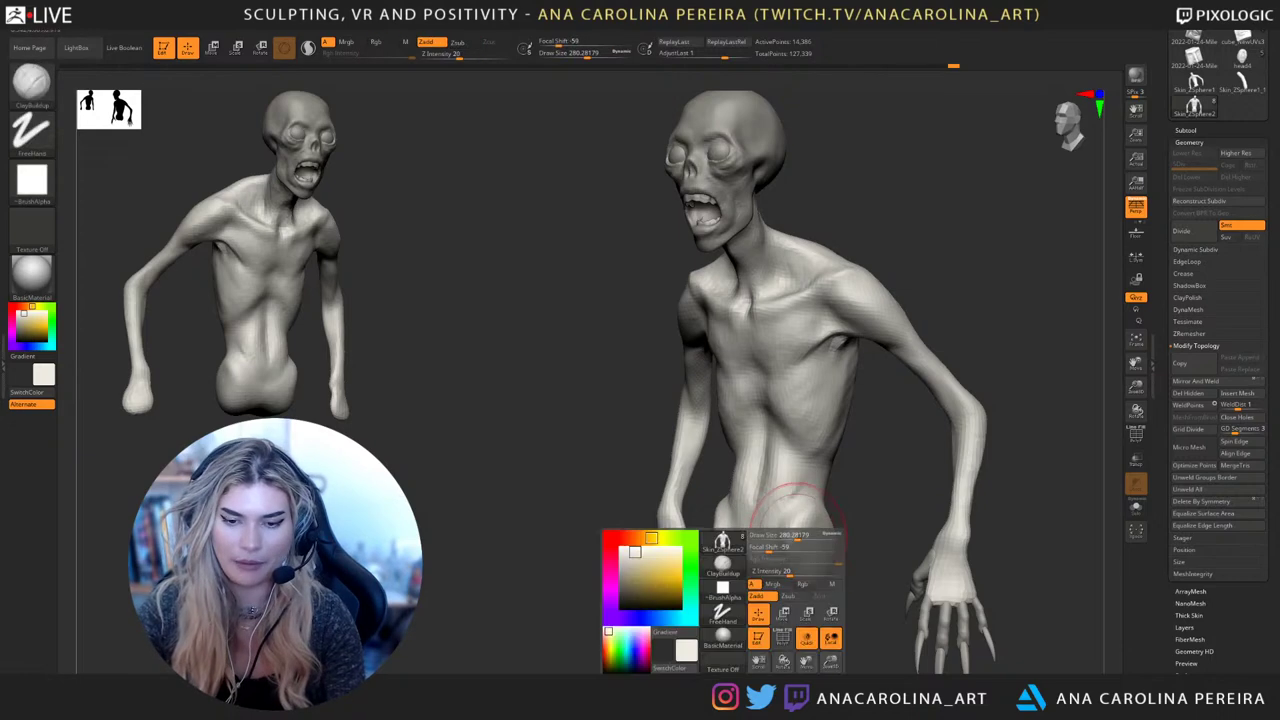
pyautogui.moveTo(796, 536)
pyautogui.mouseDown()
pyautogui.moveTo(752, 550)
pyautogui.moveTo(755, 578)
pyautogui.mouseUp()
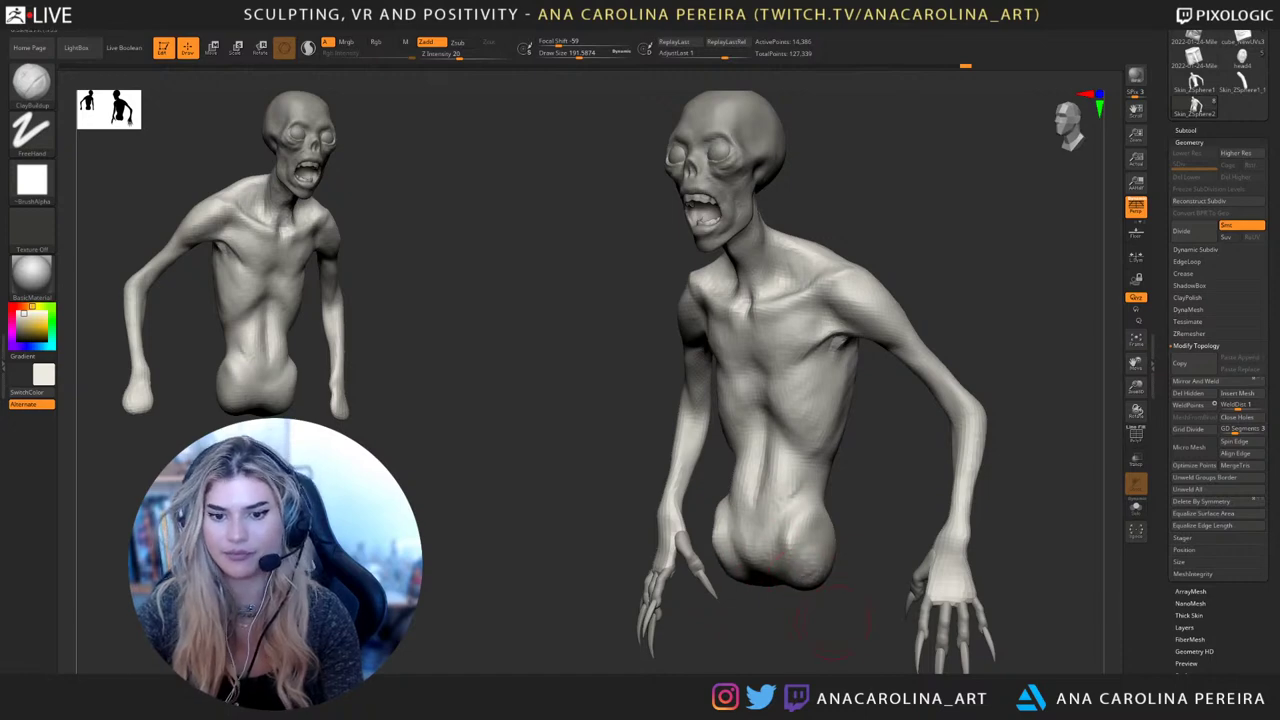
pyautogui.moveTo(808, 570)
pyautogui.mouseDown(button='right')
pyautogui.moveTo(870, 622)
pyautogui.moveTo(900, 620)
pyautogui.mouseUp(button='right')
pyautogui.keyDown('shift'); pyautogui.moveTo(750, 530); pyautogui.dragTo(762, 556); pyautogui.keyUp('shift')
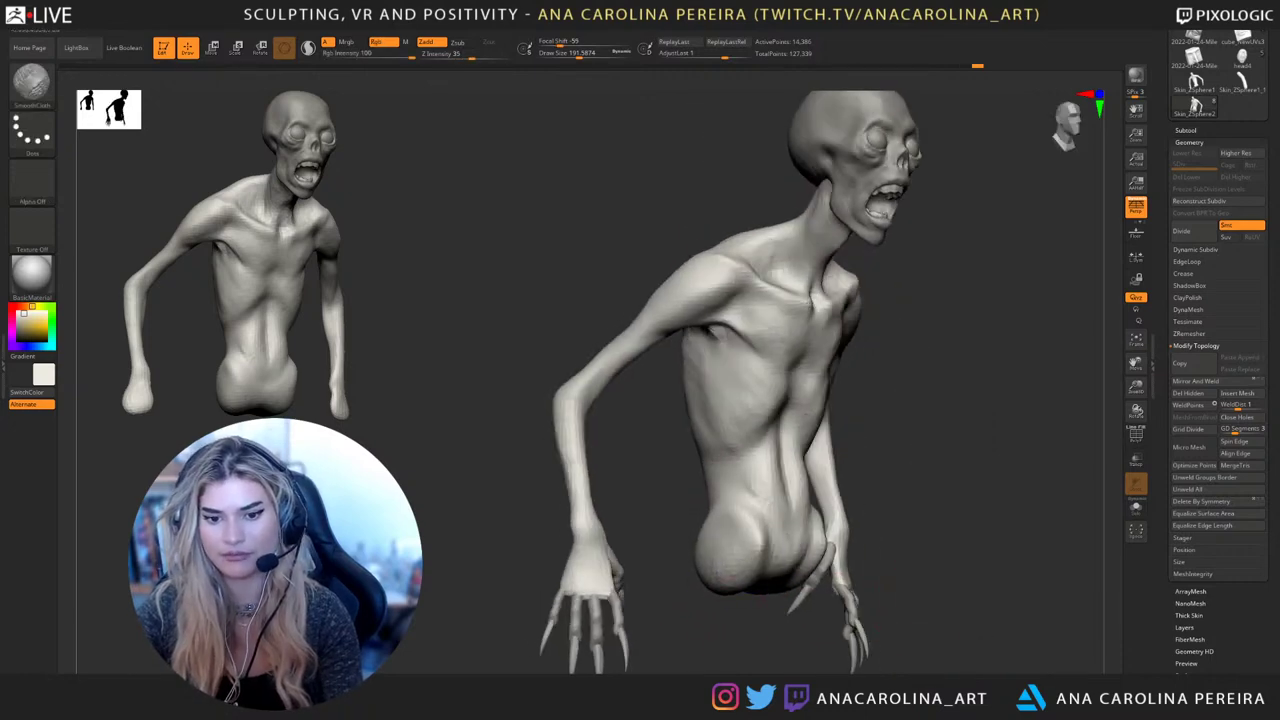
# Add volume around the side and back of the hips with ClayBuildup at a draw size of about 217, smoothing the surface
pyautogui.moveTo(815, 598); pyautogui.dragTo(862, 602, button='right')
pyautogui.press('space')
pyautogui.moveTo(704, 511); pyautogui.dragTo(712, 511)
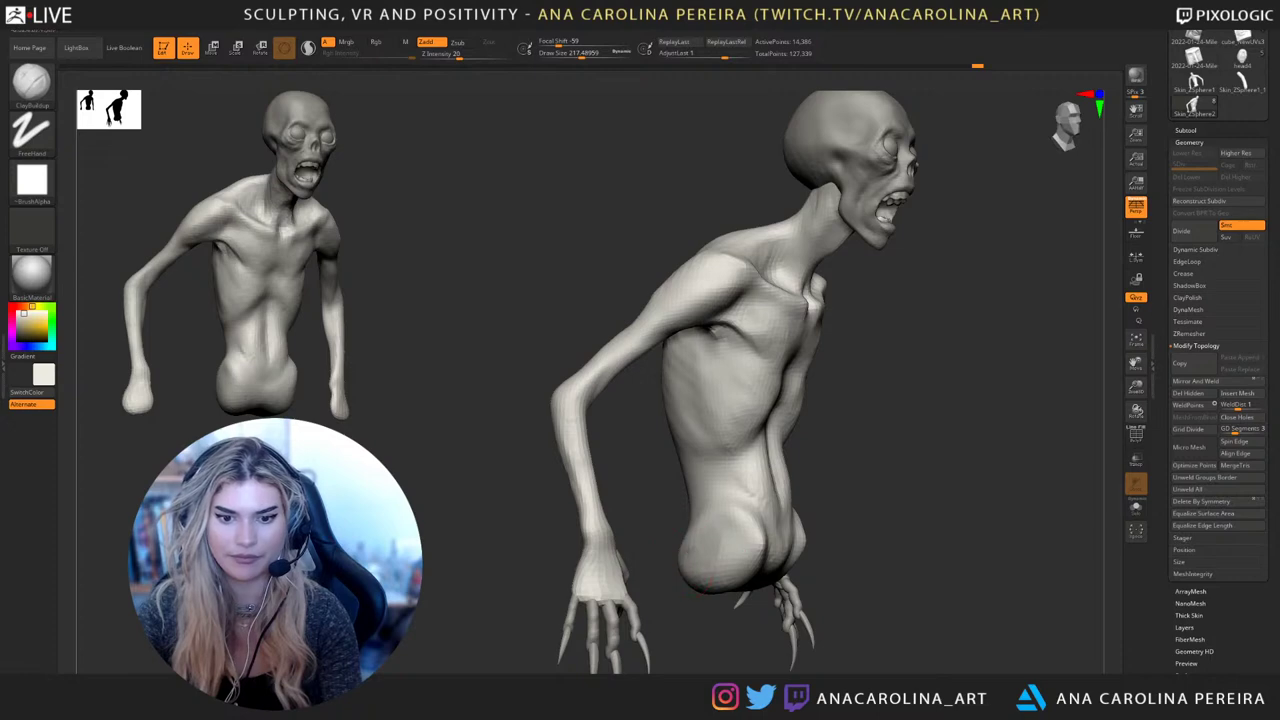
pyautogui.moveTo(690, 560)
pyautogui.mouseDown(button='right')
pyautogui.moveTo(790, 580)
pyautogui.moveTo(880, 575)
pyautogui.mouseUp(button='right')
pyautogui.moveTo(682, 530); pyautogui.dragTo(680, 560)
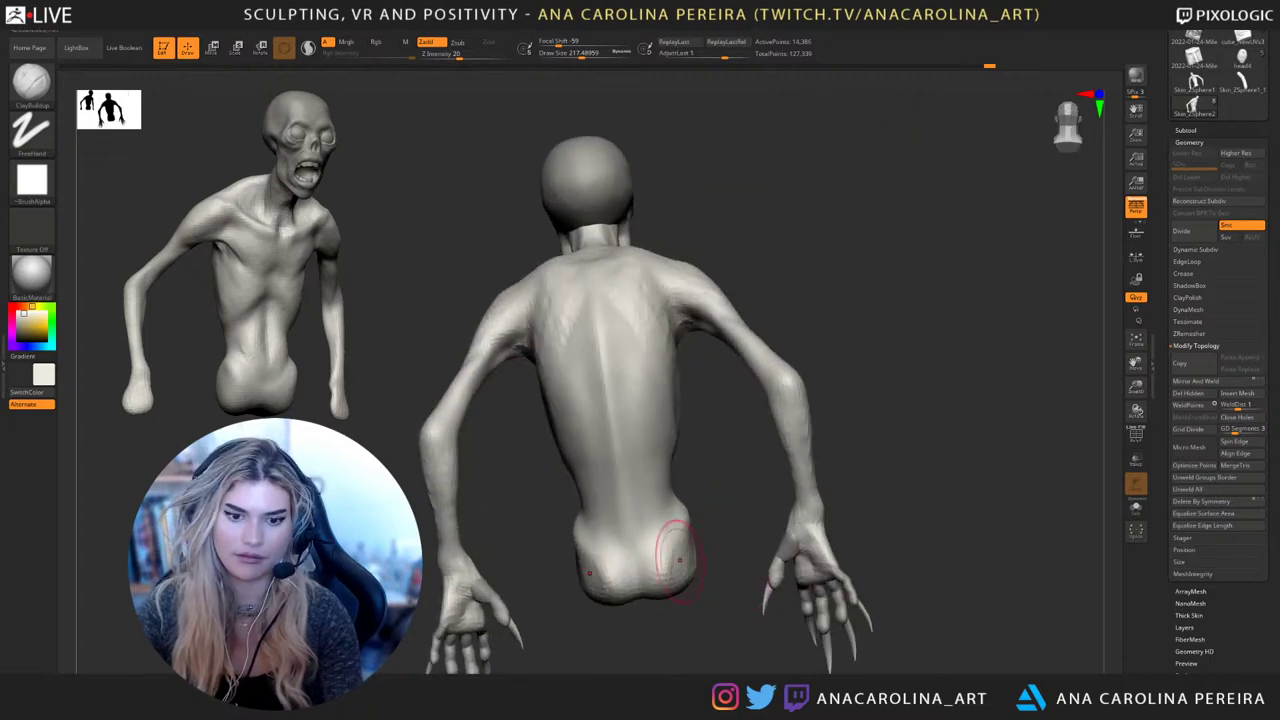
pyautogui.moveTo(678, 560); pyautogui.dragTo(688, 568, button='right')
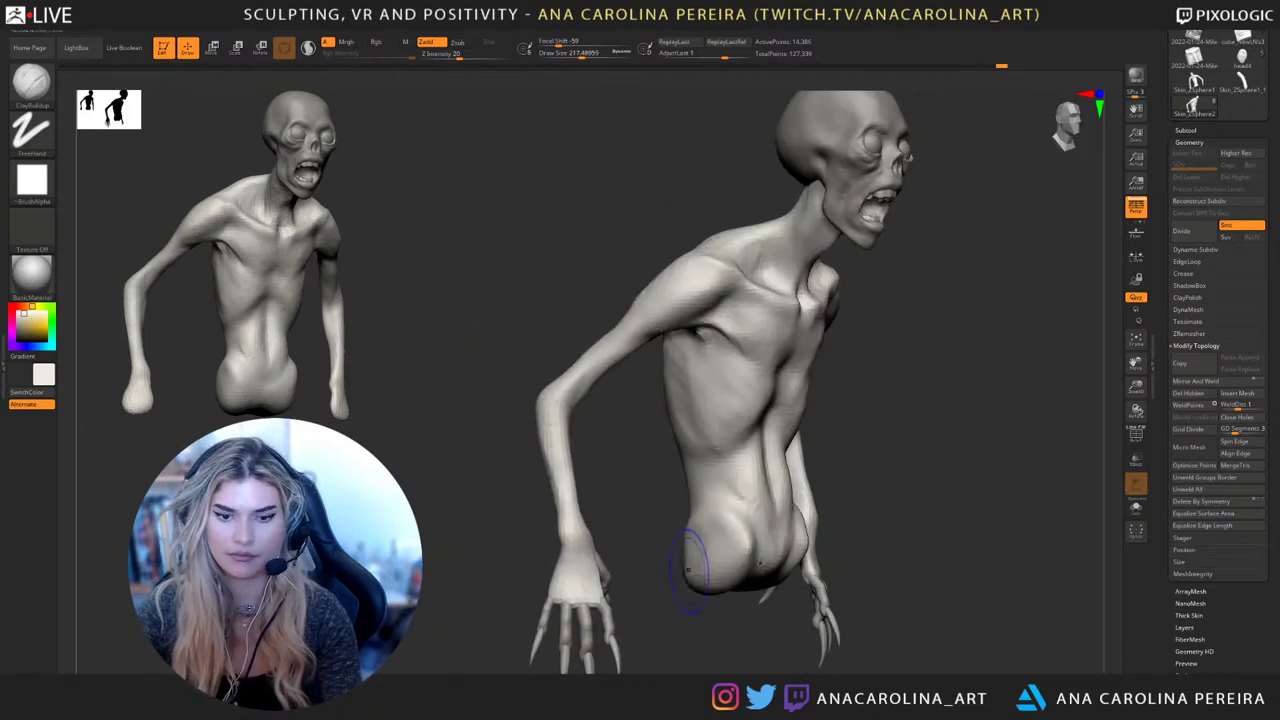
pyautogui.moveTo(697, 612)
pyautogui.mouseDown(button='right')
pyautogui.moveTo(680, 467)
pyautogui.moveTo(672, 480)
pyautogui.moveTo(720, 490)
pyautogui.moveTo(692, 472)
pyautogui.mouseUp(button='right')
pyautogui.keyDown('shift'); pyautogui.moveTo(696, 486); pyautogui.dragTo(700, 514); pyautogui.keyUp('shift')
# Fill and soften the central groove of the abdomen with the ClayBuildup brush
pyautogui.moveTo(702, 518)
pyautogui.mouseDown(button='right')
pyautogui.moveTo(634, 512)
pyautogui.moveTo(628, 498)
pyautogui.mouseUp(button='right')
pyautogui.moveTo(786, 438); pyautogui.dragTo(752, 428, button='right')
pyautogui.moveTo(752, 428); pyautogui.dragTo(737, 442)
pyautogui.moveTo(735, 440)
pyautogui.mouseDown(button='right')
pyautogui.moveTo(750, 460)
pyautogui.moveTo(684, 478)
pyautogui.moveTo(756, 478)
pyautogui.mouseUp(button='right')
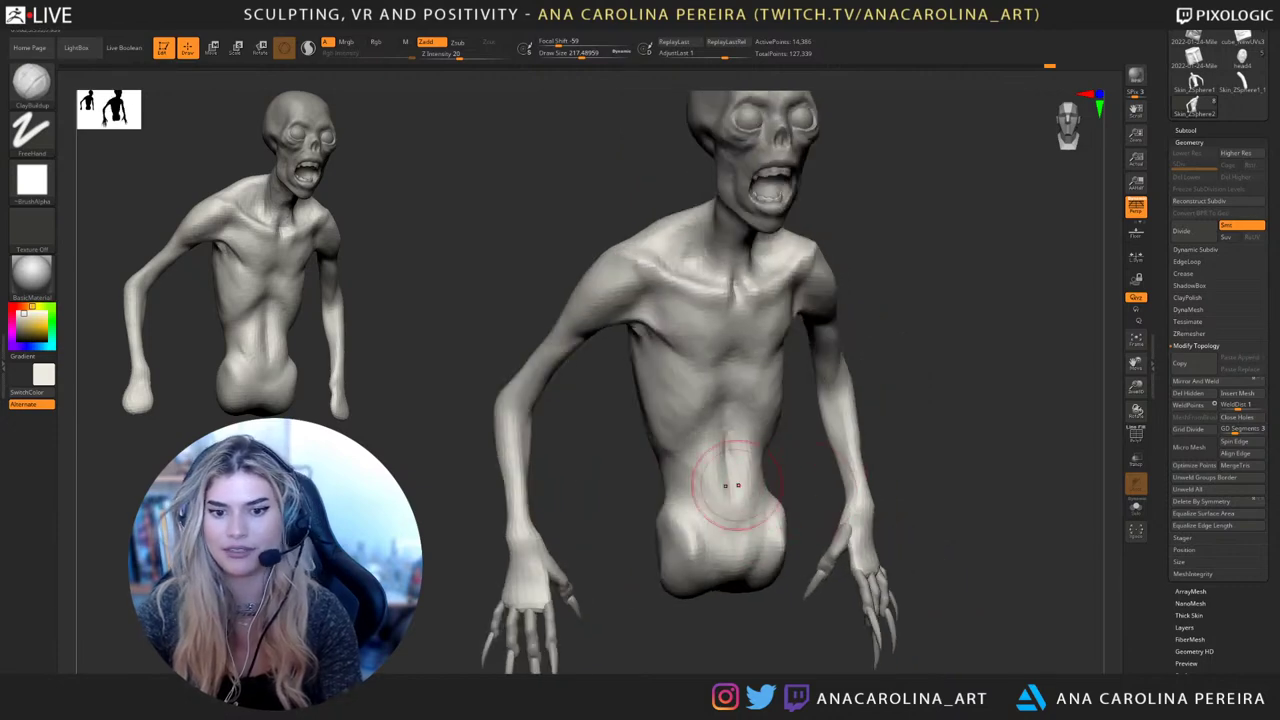
pyautogui.press('shift')
pyautogui.moveTo(880, 480)
pyautogui.mouseDown(button='right')
pyautogui.moveTo(834, 484)
pyautogui.moveTo(862, 486)
pyautogui.moveTo(818, 465)
pyautogui.mouseUp(button='right')
pyautogui.press('ctrl')
pyautogui.press('shift')
# Adjust the lower ribcage contour above the waist with the Move brush at a draw size of about 172
pyautogui.press('b')
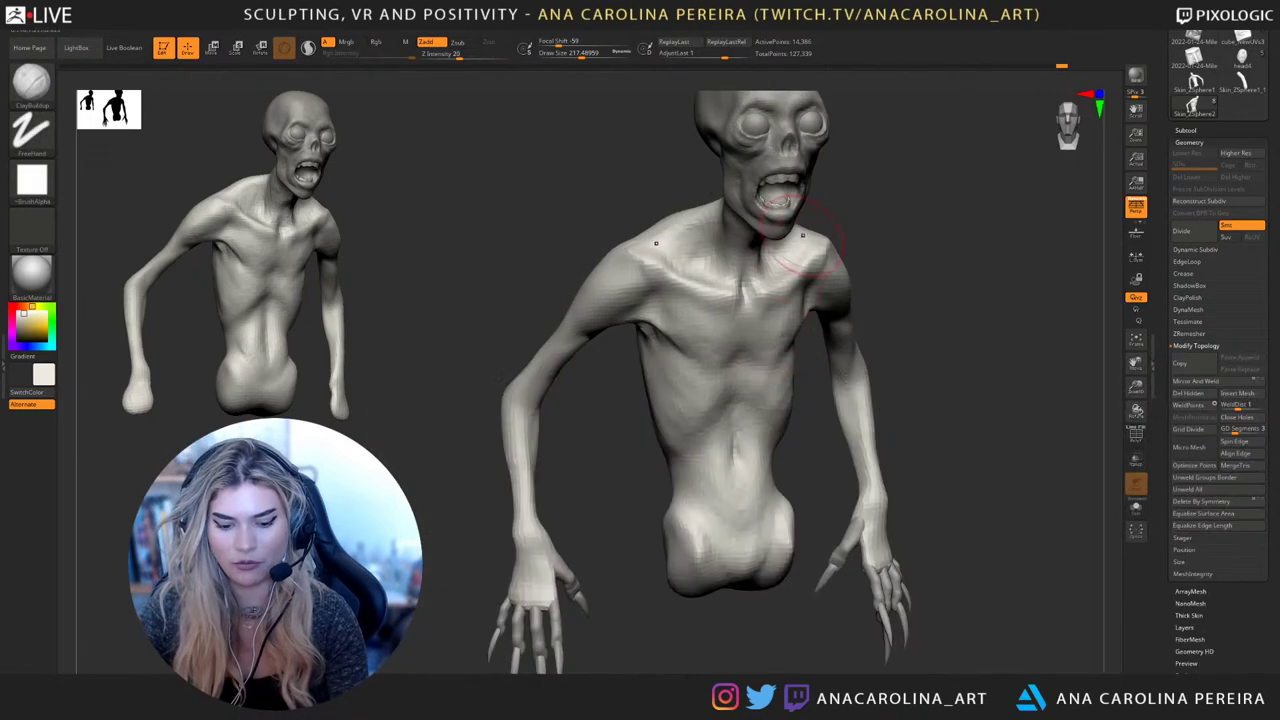
pyautogui.press('m')
pyautogui.press('v')
pyautogui.press('space')
pyautogui.moveTo(685, 429); pyautogui.dragTo(680, 429)
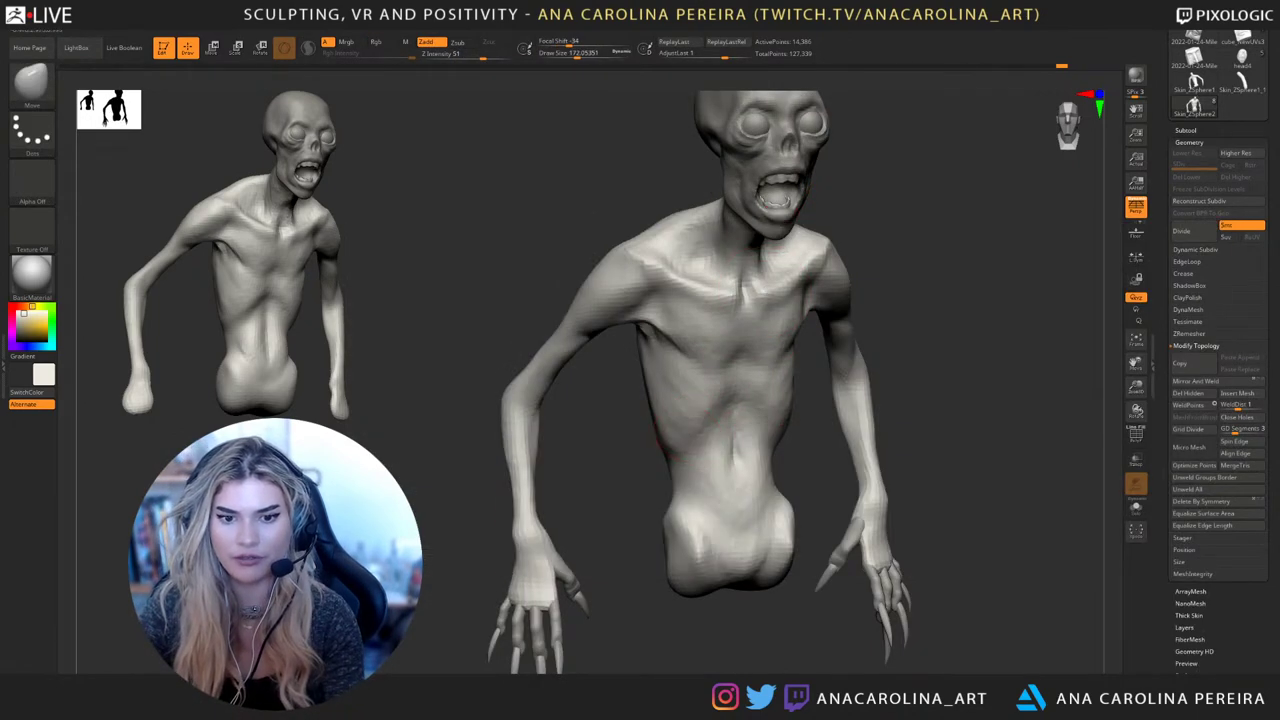
pyautogui.moveTo(865, 475); pyautogui.dragTo(808, 462, button='right')
# Enlarge the Move brush to a draw size of about 234 and narrow the waist beneath the ribcage
pyautogui.press('space')
pyautogui.moveTo(808, 432); pyautogui.dragTo(814, 432)
pyautogui.moveTo(850, 450); pyautogui.dragTo(838, 452, button='right')
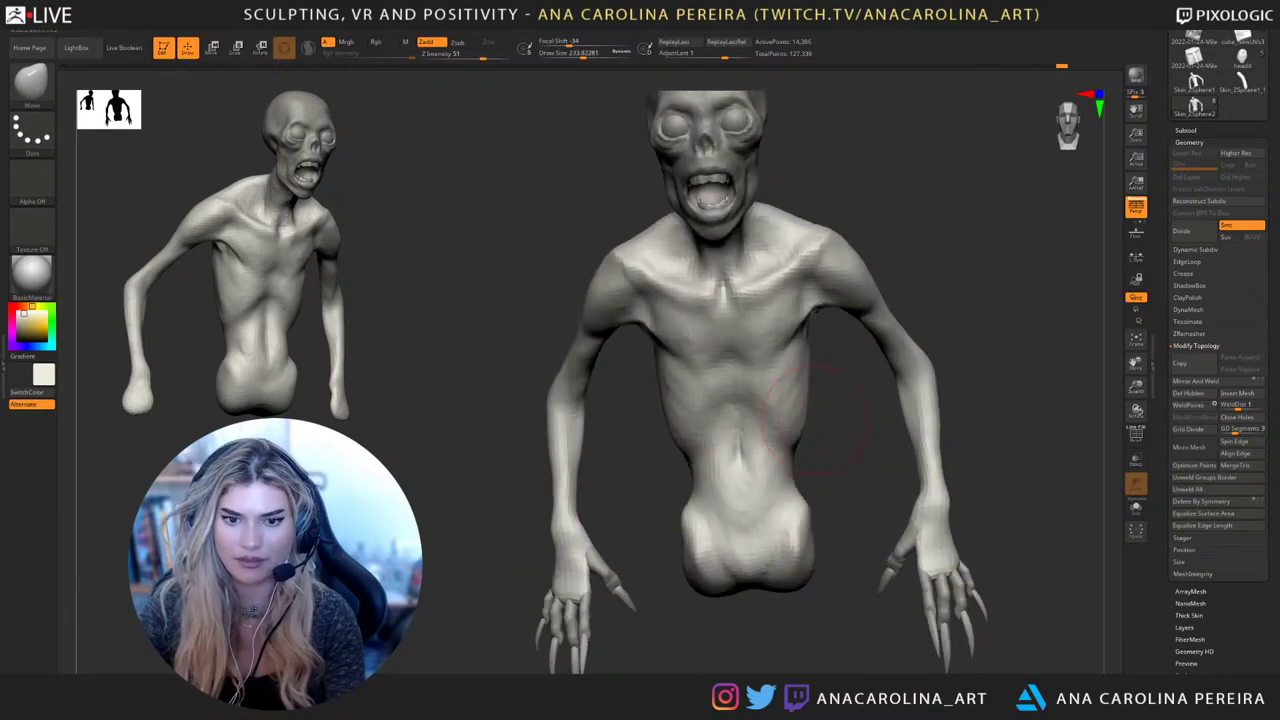
pyautogui.moveTo(803, 442); pyautogui.dragTo(794, 460)
pyautogui.moveTo(797, 396)
pyautogui.mouseDown()
pyautogui.moveTo(799, 370)
pyautogui.moveTo(800, 404)
pyautogui.mouseUp()
pyautogui.press('space')
pyautogui.moveTo(845, 425); pyautogui.dragTo(818, 428, button='right')
pyautogui.moveTo(808, 424); pyautogui.dragTo(804, 430)
pyautogui.moveTo(806, 436); pyautogui.dragTo(892, 446, button='right')
# Build up the side of the ribcage below the armpit with ClayBuildup at a draw size of about 197, smoothing the strokes
pyautogui.press('b')
pyautogui.press('c')
pyautogui.press('b')
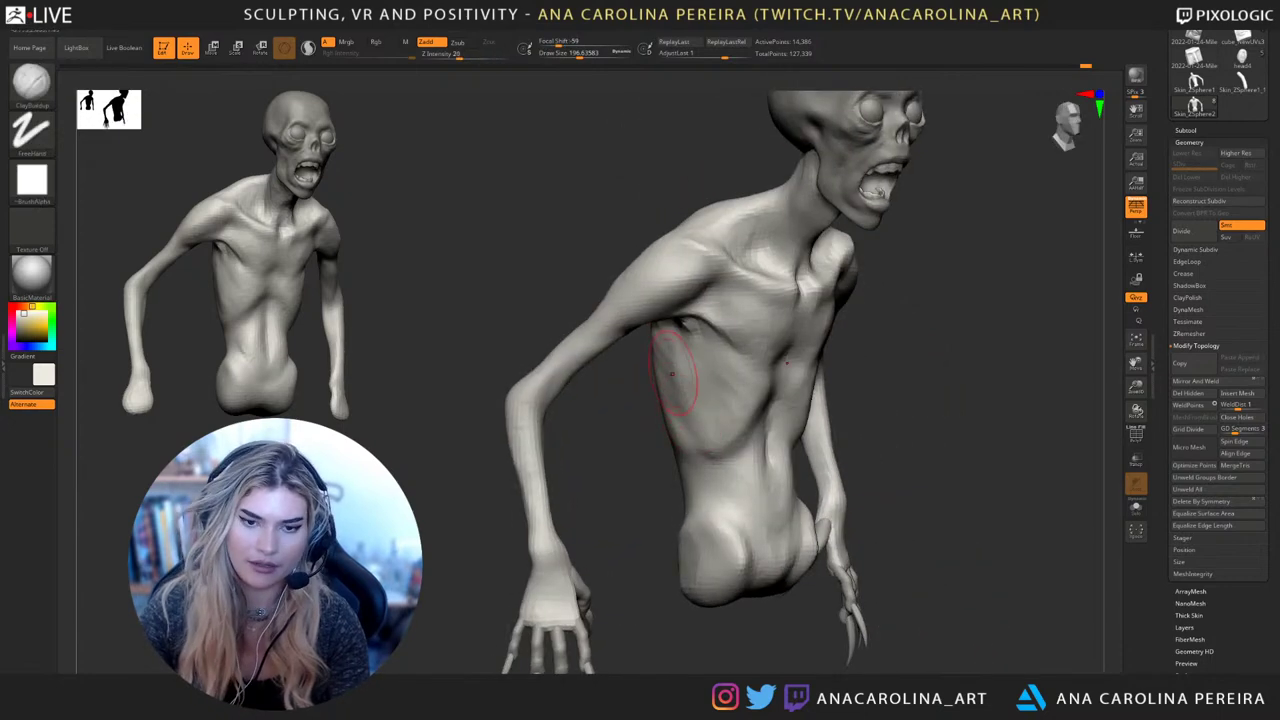
pyautogui.moveTo(676, 366)
pyautogui.mouseDown(button='right')
pyautogui.moveTo(704, 355)
pyautogui.moveTo(758, 394)
pyautogui.moveTo(774, 390)
pyautogui.mouseUp(button='right')
pyautogui.moveTo(690, 310); pyautogui.dragTo(680, 345)
pyautogui.moveTo(735, 370); pyautogui.dragTo(770, 372, button='right')
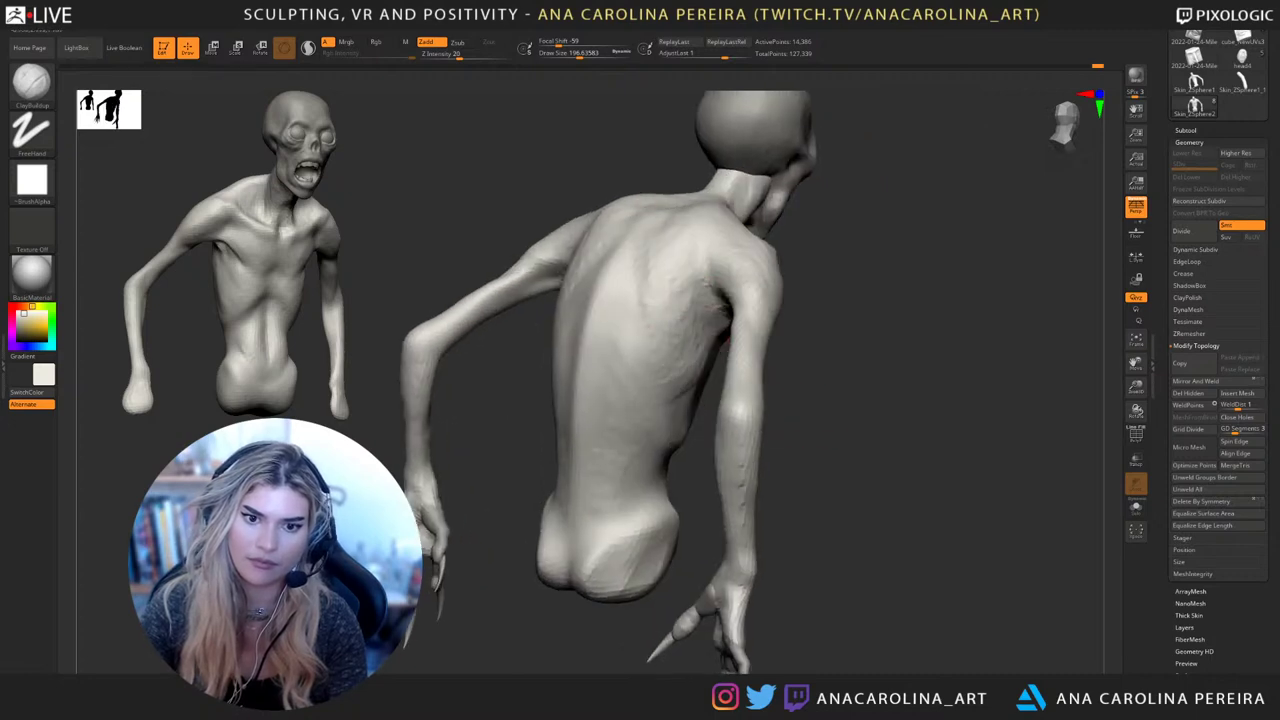
pyautogui.moveTo(801, 455)
pyautogui.mouseDown(button='right')
pyautogui.moveTo(660, 440)
pyautogui.moveTo(685, 438)
pyautogui.mouseUp(button='right')
pyautogui.moveTo(810, 420); pyautogui.dragTo(775, 415, button='right')
pyautogui.moveTo(776, 365); pyautogui.dragTo(774, 395)
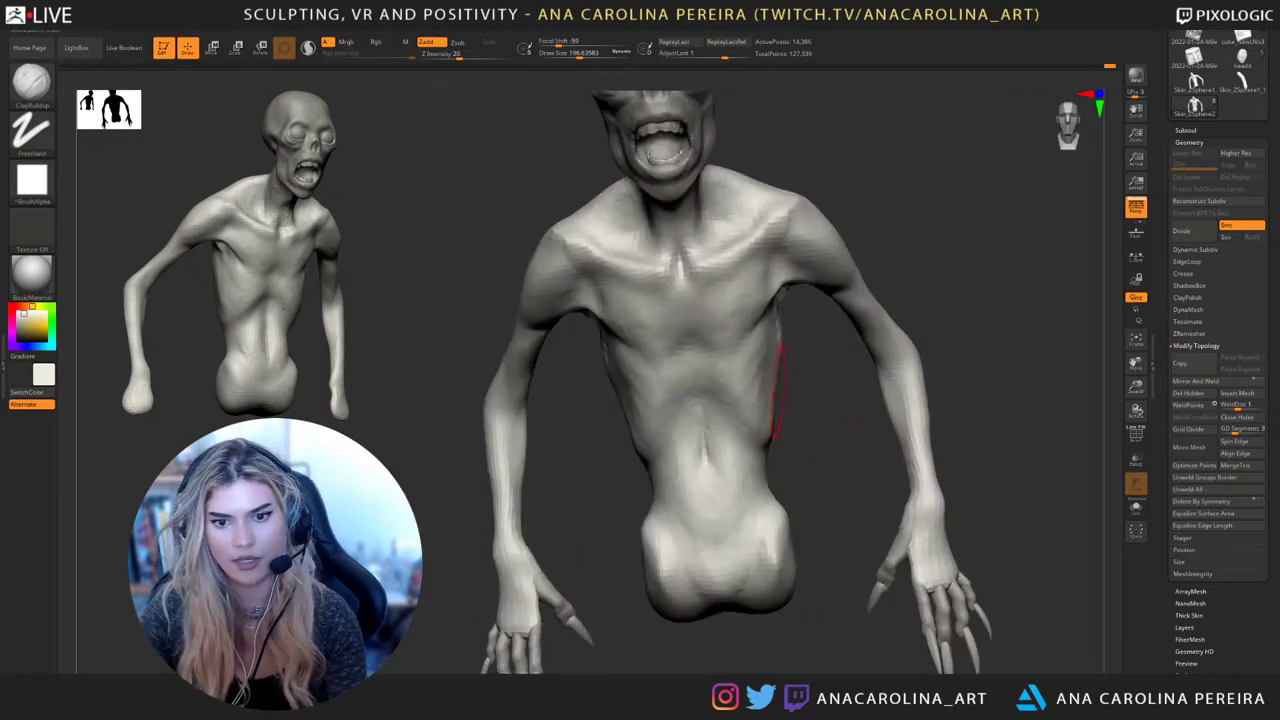
pyautogui.moveTo(774, 395); pyautogui.dragTo(710, 402, button='right')
pyautogui.moveTo(740, 375)
pyautogui.keyDown('shift'); pyautogui.mouseDown()
pyautogui.moveTo(738, 405)
pyautogui.moveTo(752, 390)
pyautogui.mouseUp(); pyautogui.keyUp('shift')
# Reshape the outer ribcage contour with the Move brush at a draw size of about 234 and smooth the torso's side
pyautogui.press('b')
pyautogui.press('m')
pyautogui.press('v')
pyautogui.rightClick(683, 459)
pyautogui.moveTo(755, 388); pyautogui.dragTo(826, 393, button='right')
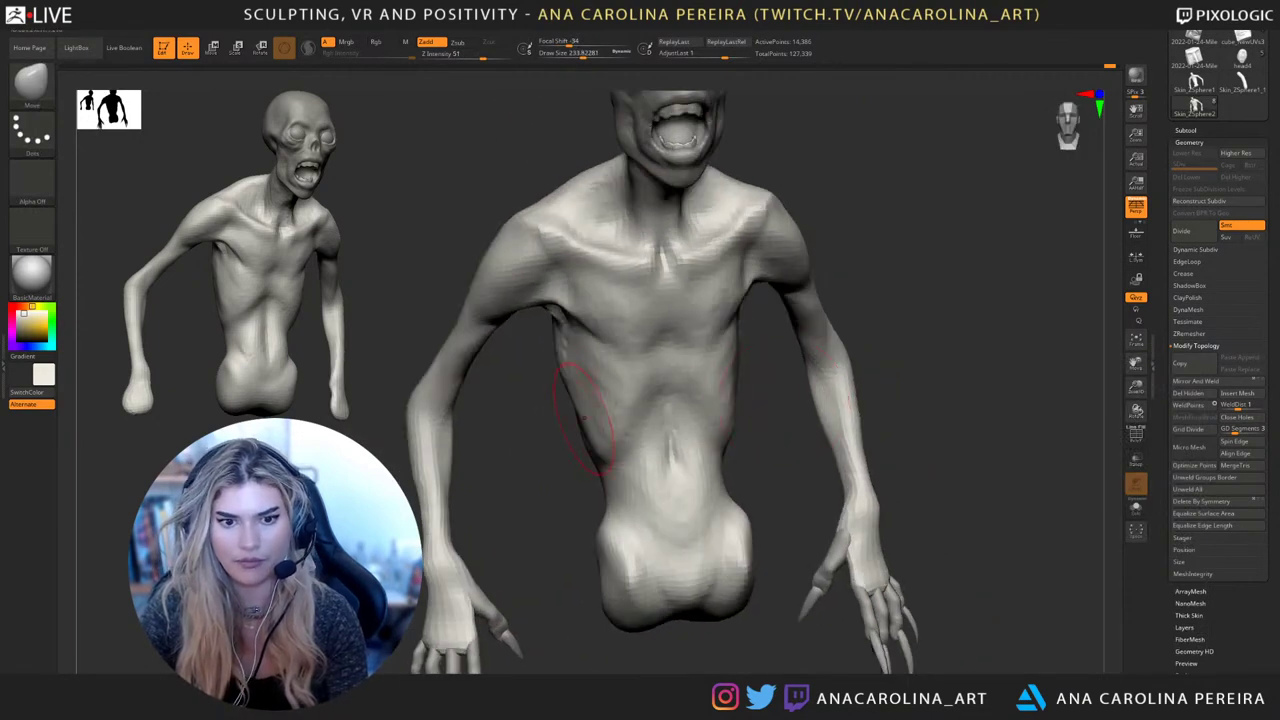
pyautogui.moveTo(580, 408); pyautogui.dragTo(588, 400)
pyautogui.moveTo(595, 390); pyautogui.dragTo(752, 360, button='right')
pyautogui.keyDown('shift'); pyautogui.moveTo(575, 368); pyautogui.dragTo(697, 377, button='right'); pyautogui.keyUp('shift')
pyautogui.keyDown('shift'); pyautogui.moveTo(697, 380); pyautogui.dragTo(688, 447); pyautogui.keyUp('shift')
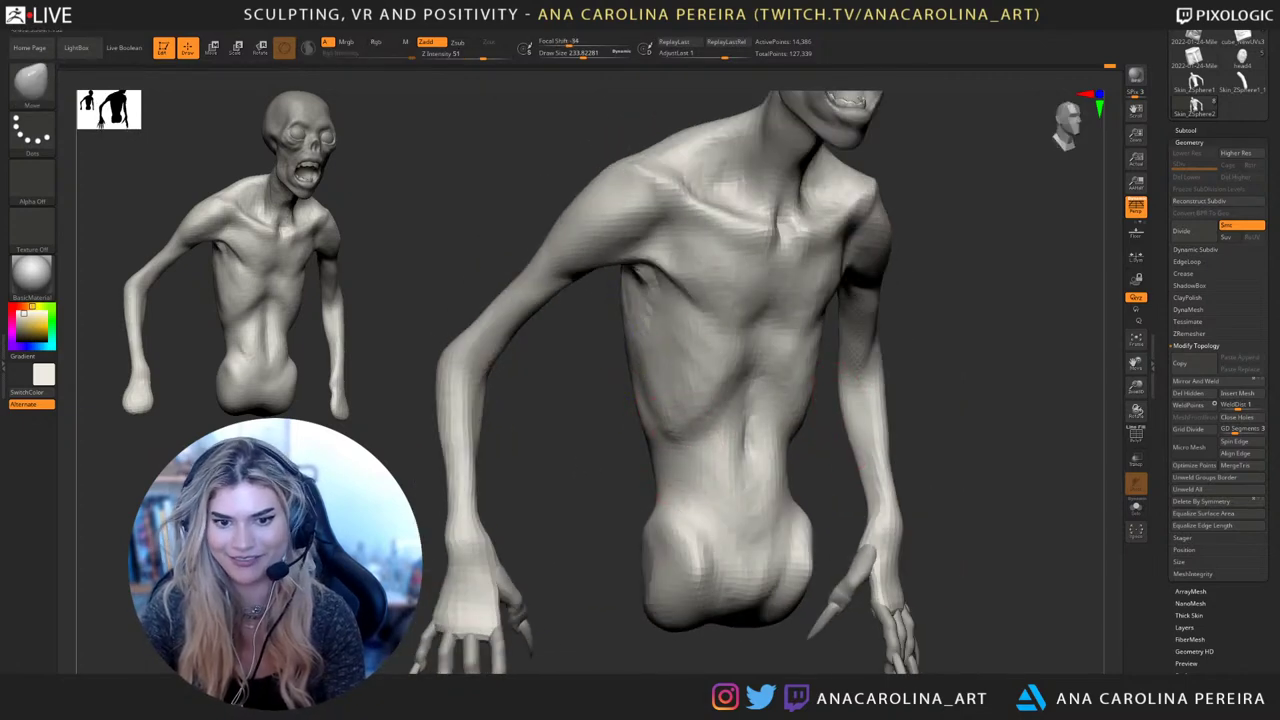
# Refine the abdomen and waist with ClayBuildup at a draw size of about 154
pyautogui.moveTo(860, 450)
pyautogui.keyDown('ctrl'); pyautogui.mouseDown(button='right')
pyautogui.moveTo(890, 368)
pyautogui.moveTo(842, 370)
pyautogui.moveTo(895, 372)
pyautogui.mouseUp(button='right'); pyautogui.keyUp('ctrl')
pyautogui.keyDown('ctrl'); pyautogui.moveTo(895, 372); pyautogui.dragTo(905, 440, button='right'); pyautogui.keyUp('ctrl')
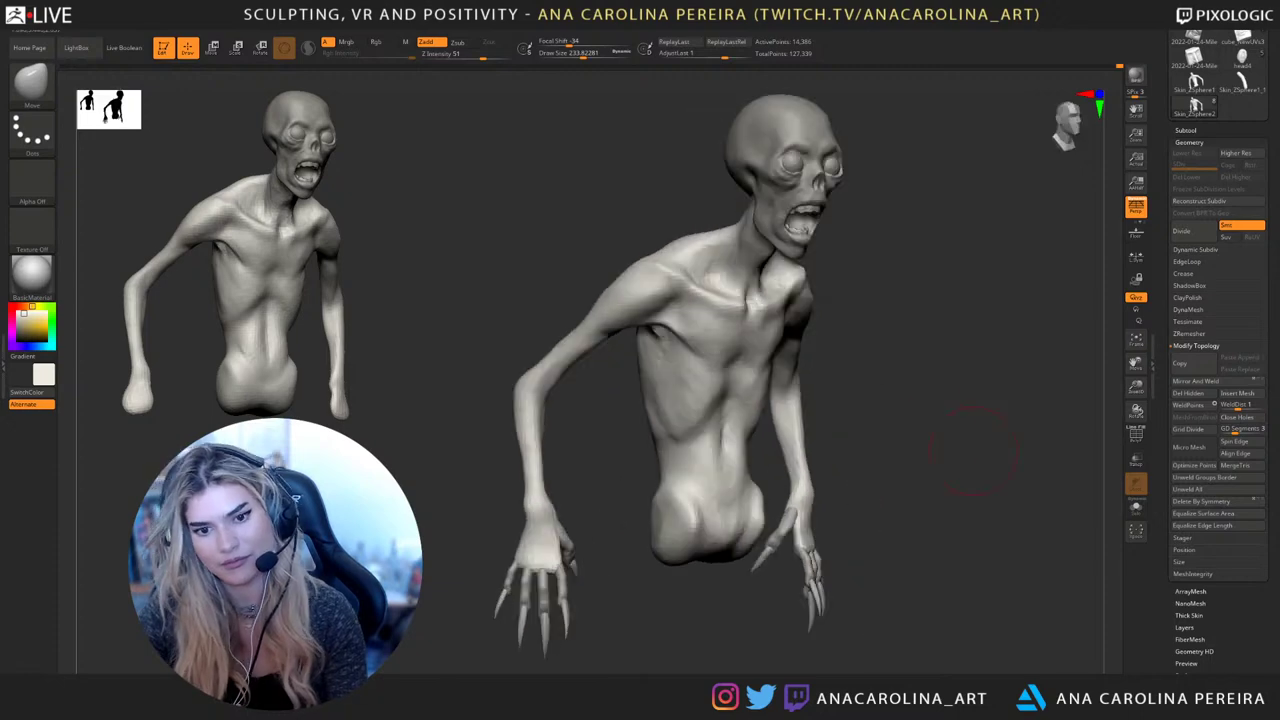
pyautogui.keyDown('ctrl'); pyautogui.moveTo(945, 390); pyautogui.dragTo(937, 430, button='right'); pyautogui.keyUp('ctrl')
pyautogui.press('b')
pyautogui.press('c')
pyautogui.press('b')
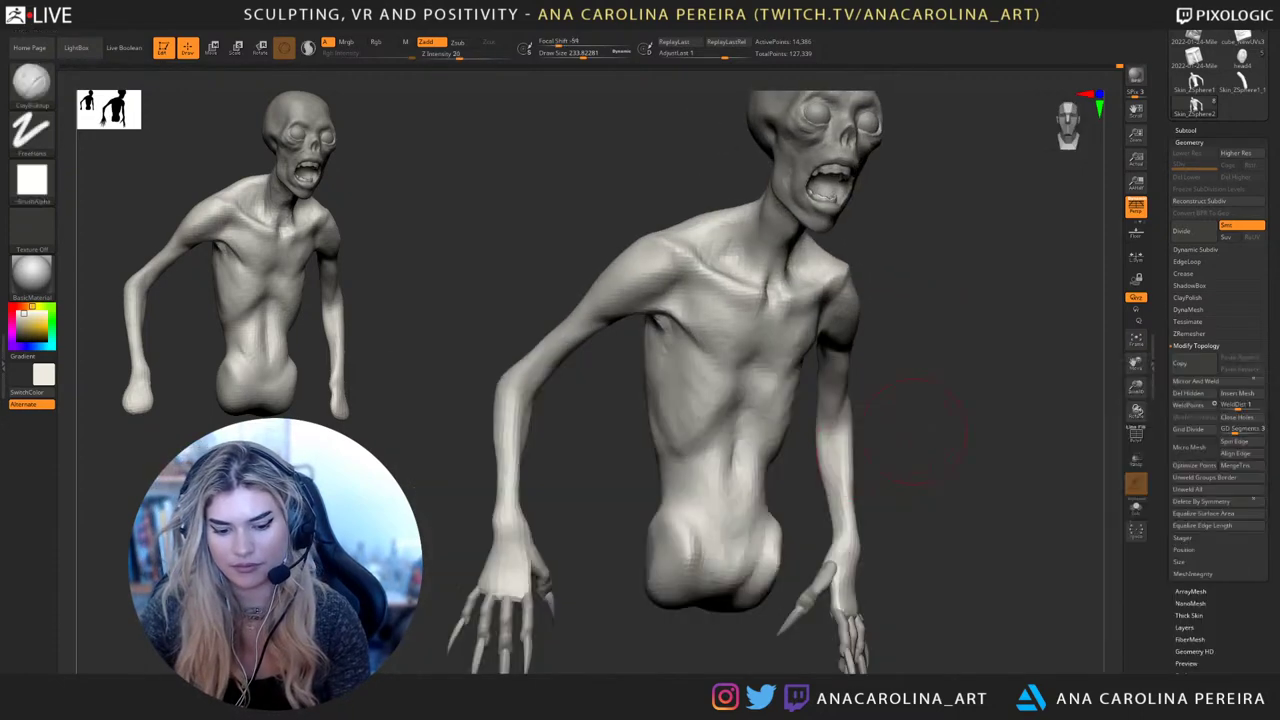
pyautogui.press('space')
pyautogui.moveTo(745, 457); pyautogui.dragTo(735, 457)
pyautogui.moveTo(800, 488); pyautogui.dragTo(772, 488)
pyautogui.moveTo(785, 470)
pyautogui.mouseDown()
pyautogui.moveTo(765, 515)
pyautogui.moveTo(790, 460)
pyautogui.mouseUp()
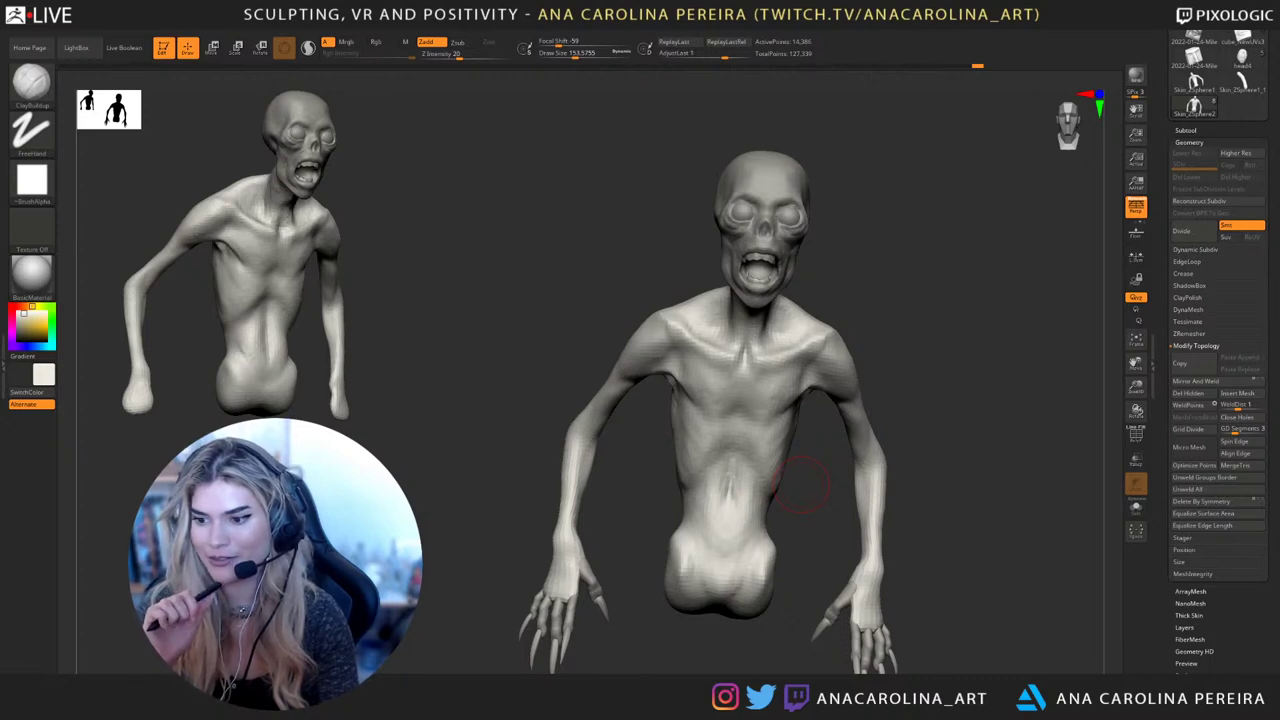
# Reshape the shoulder and armpit area with the Move brush at a draw size of about 149
pyautogui.moveTo(940, 236); pyautogui.dragTo(953, 232)
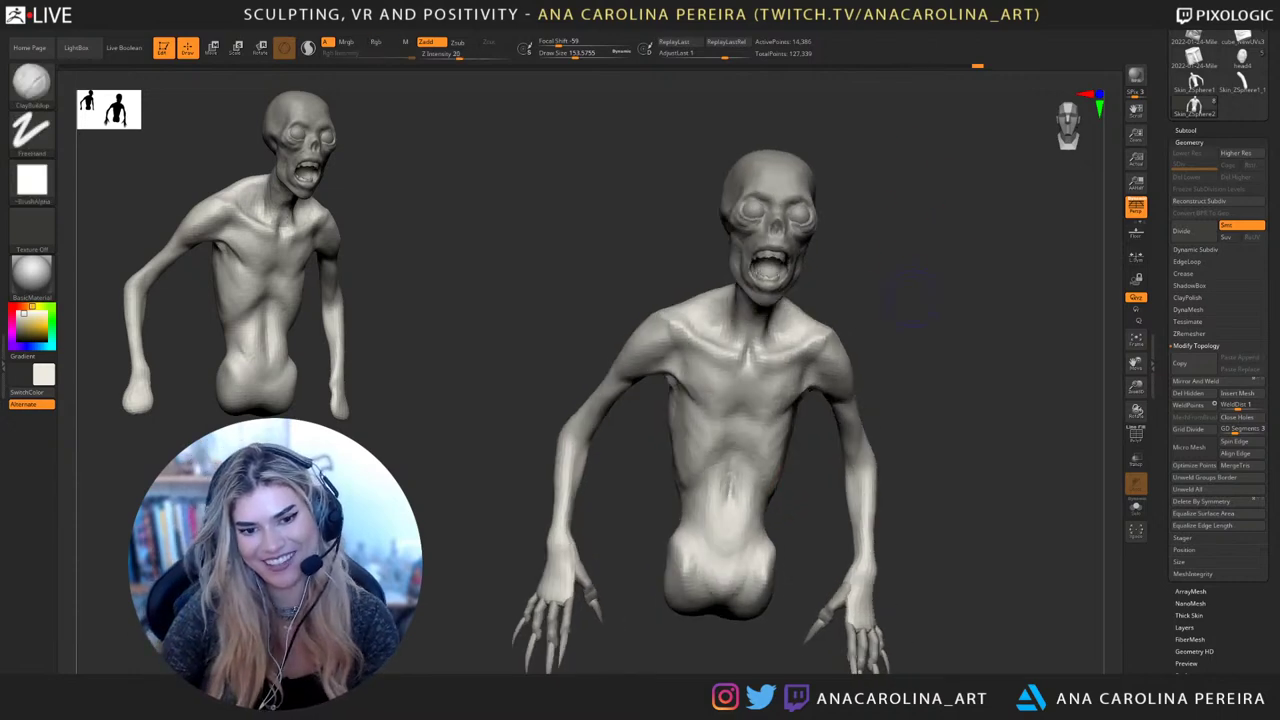
pyautogui.moveTo(930, 295)
pyautogui.keyDown('shift'); pyautogui.mouseDown()
pyautogui.moveTo(938, 280)
pyautogui.moveTo(948, 294)
pyautogui.mouseUp(); pyautogui.keyUp('shift')
pyautogui.press('b')
pyautogui.press('m')
pyautogui.press('v')
pyautogui.press('space')
pyautogui.moveTo(812, 349); pyautogui.dragTo(810, 349)
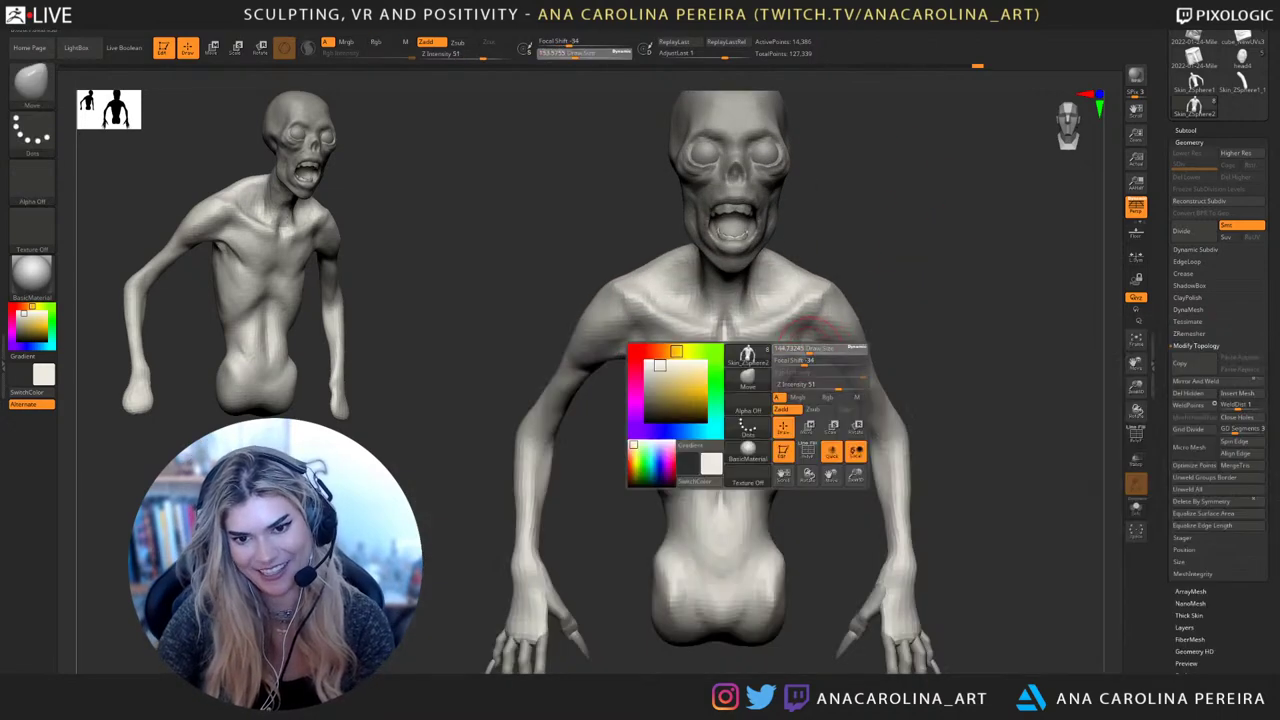
pyautogui.moveTo(848, 400)
pyautogui.mouseDown()
pyautogui.moveTo(812, 381)
pyautogui.moveTo(815, 337)
pyautogui.mouseUp()
pyautogui.press('space')
pyautogui.moveTo(940, 320); pyautogui.dragTo(842, 320)
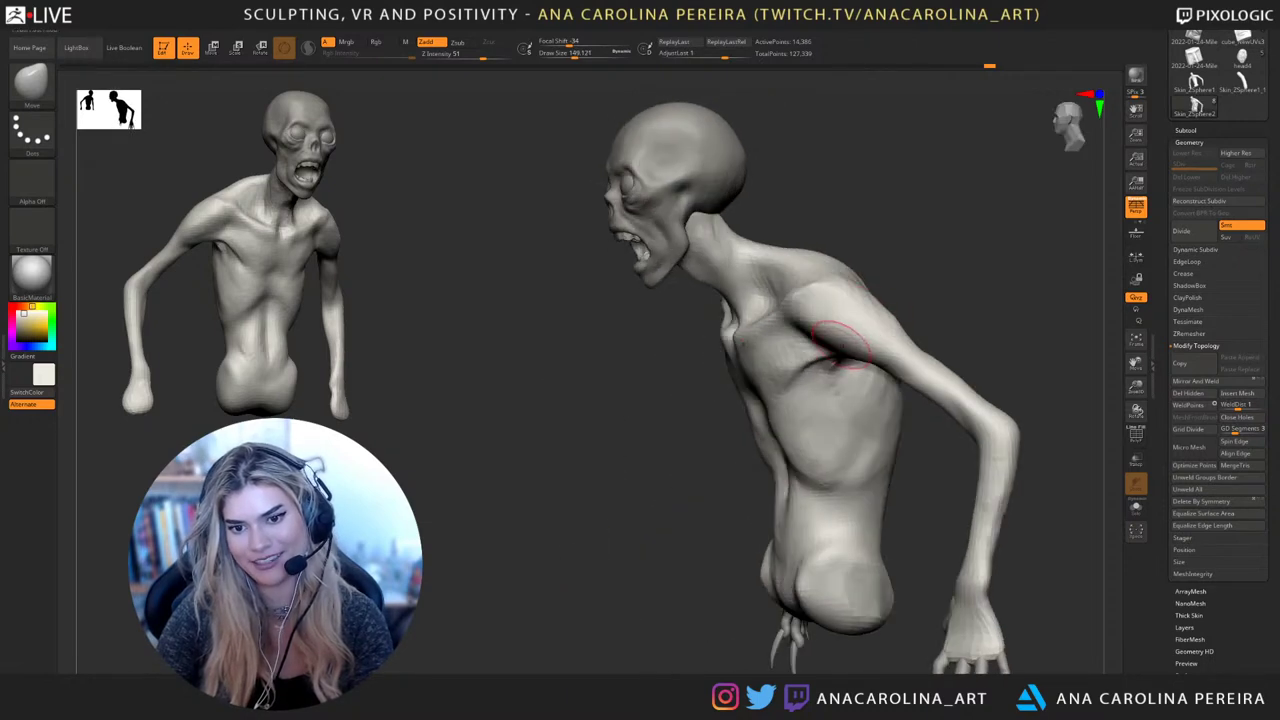
pyautogui.moveTo(920, 295); pyautogui.dragTo(975, 300)
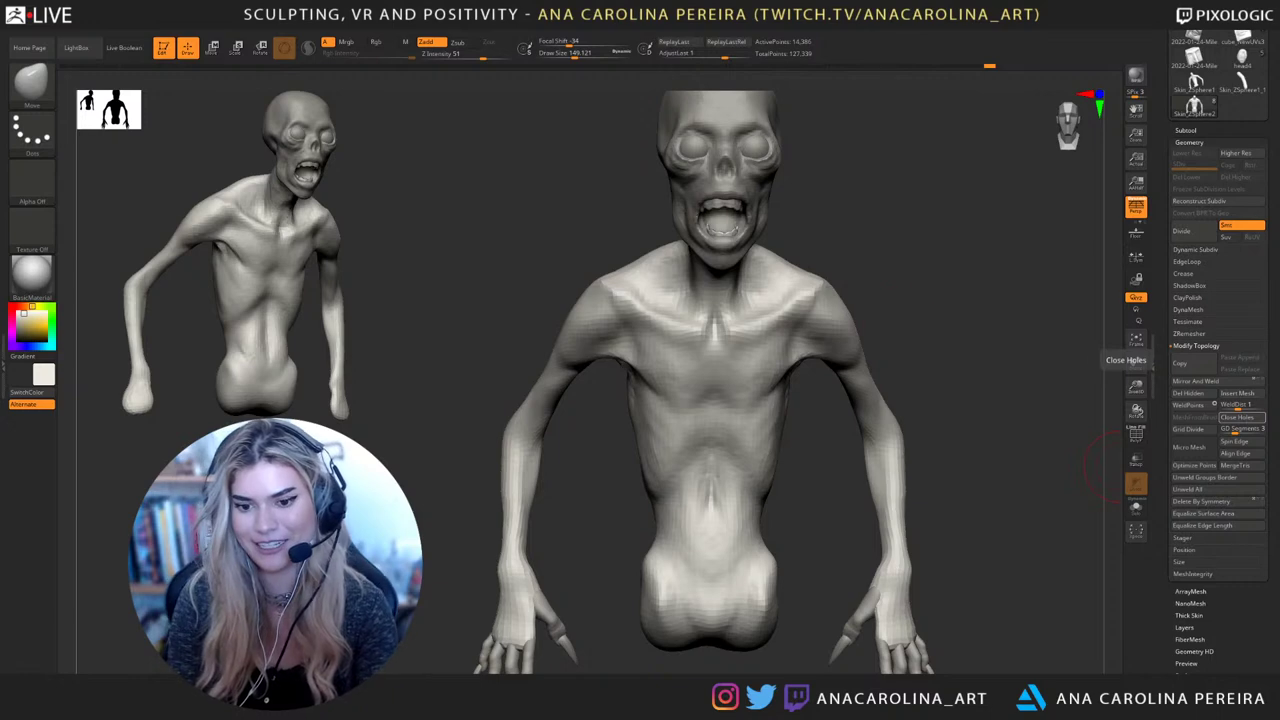
# Select the head and narrow the jaw beside the open mouth with the Move brush
pyautogui.moveTo(1040, 450); pyautogui.dragTo(740, 455)
pyautogui.moveTo(1060, 480)
pyautogui.mouseDown()
pyautogui.moveTo(1062, 637)
pyautogui.moveTo(1060, 500)
pyautogui.moveTo(880, 480)
pyautogui.moveTo(1060, 490)
pyautogui.mouseUp()
pyautogui.moveTo(960, 300); pyautogui.dragTo(1056, 292)
pyautogui.keyDown('alt'); pyautogui.moveTo(966, 190); pyautogui.dragTo(963, 300); pyautogui.keyUp('alt')
pyautogui.press('b')
pyautogui.press('m')
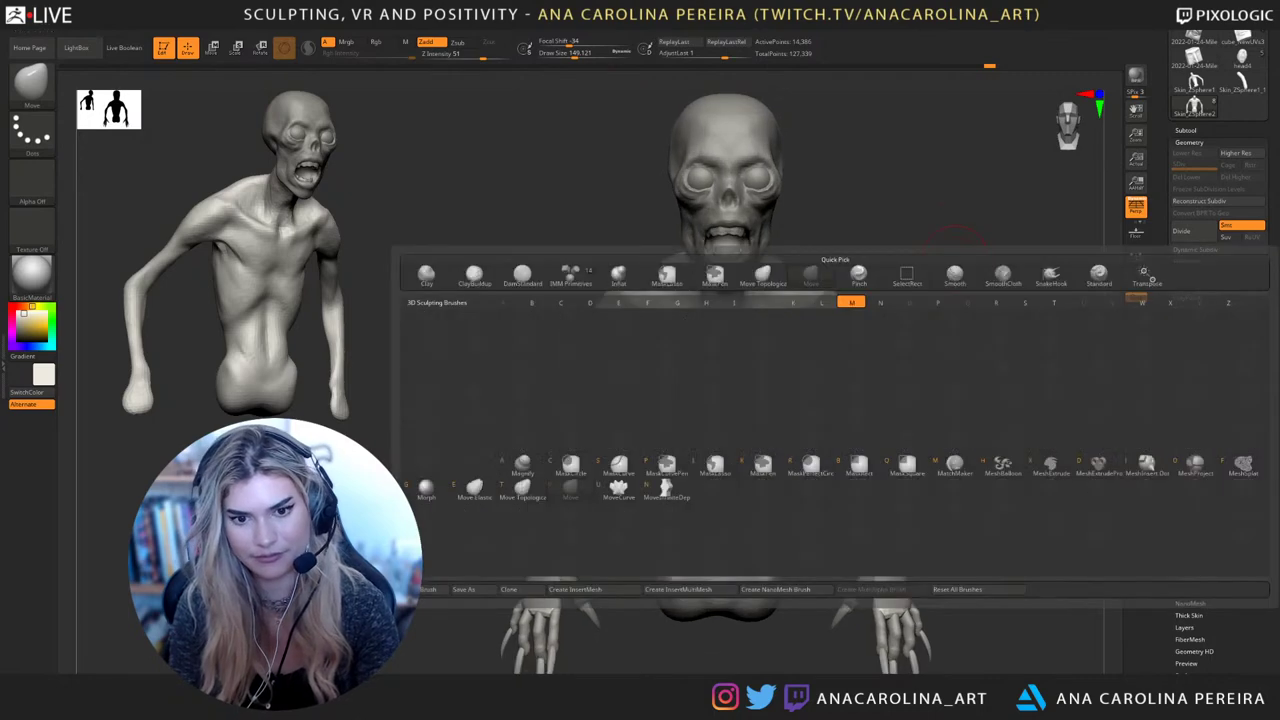
pyautogui.press('v')
pyautogui.press('b')
pyautogui.press('m')
pyautogui.press('v')
pyautogui.moveTo(902, 228)
pyautogui.mouseDown()
pyautogui.moveTo(775, 335)
pyautogui.moveTo(812, 337)
pyautogui.mouseUp()
pyautogui.press('space')
pyautogui.moveTo(888, 262)
pyautogui.keyDown('shift'); pyautogui.mouseDown()
pyautogui.moveTo(880, 228)
pyautogui.moveTo(862, 272)
pyautogui.moveTo(903, 287)
pyautogui.moveTo(880, 318)
pyautogui.moveTo(850, 305)
pyautogui.moveTo(890, 299)
pyautogui.mouseUp(); pyautogui.keyUp('shift')
pyautogui.moveTo(893, 297)
pyautogui.keyDown('ctrl'); pyautogui.mouseDown(button='right')
pyautogui.moveTo(899, 276)
pyautogui.moveTo(897, 308)
pyautogui.moveTo(794, 210)
pyautogui.moveTo(846, 196)
pyautogui.moveTo(826, 206)
pyautogui.moveTo(830, 219)
pyautogui.mouseUp(button='right'); pyautogui.keyUp('ctrl')
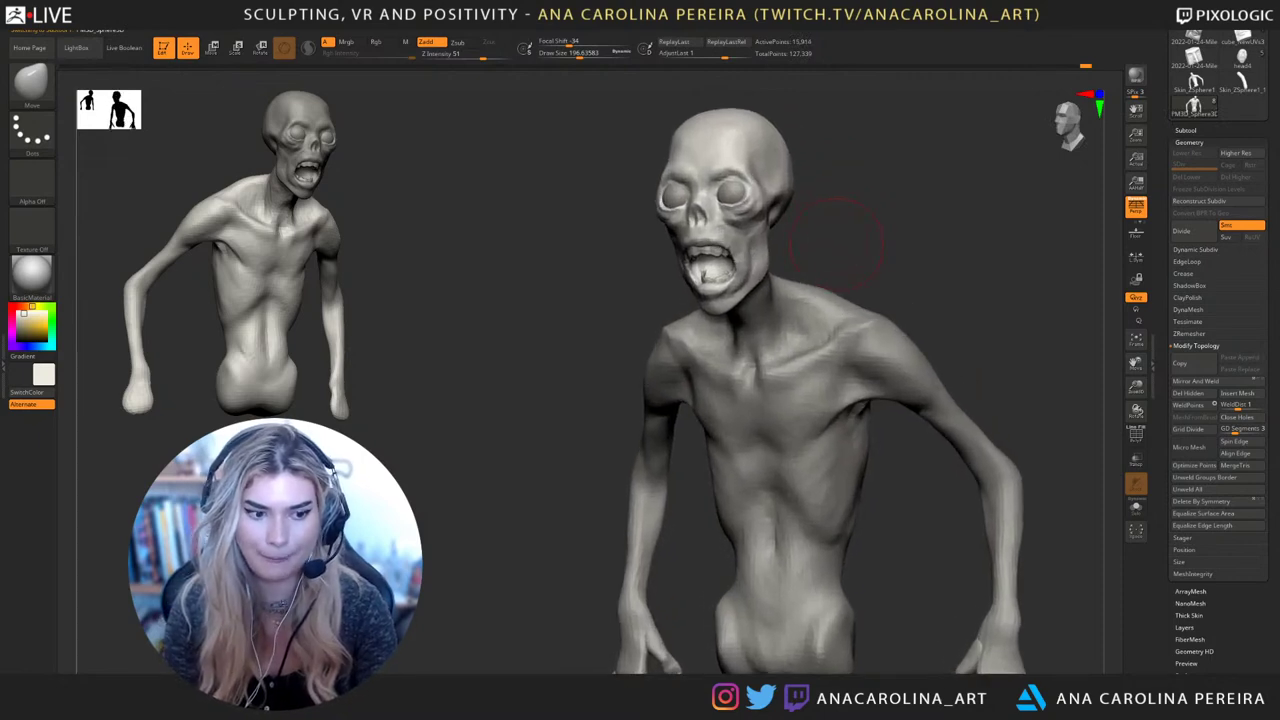
pyautogui.keyDown('shift'); pyautogui.moveTo(834, 247); pyautogui.dragTo(856, 244, button='right'); pyautogui.keyUp('shift')
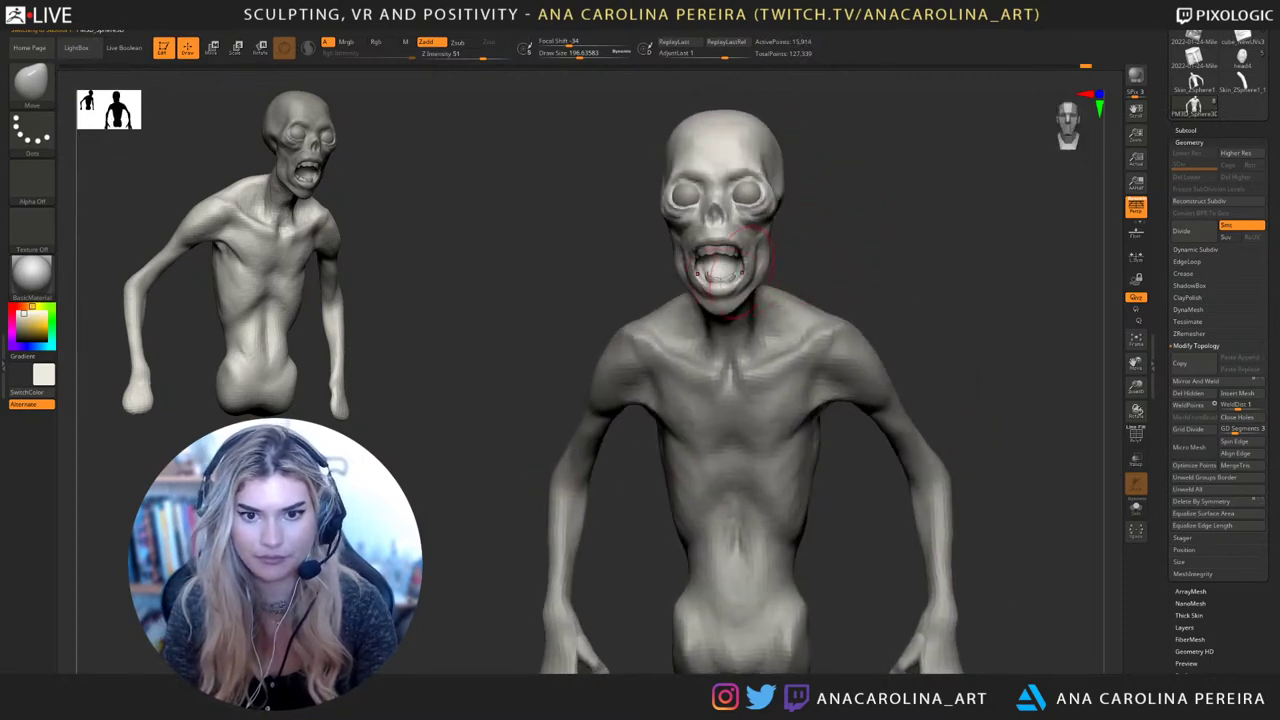
pyautogui.moveTo(754, 264); pyautogui.dragTo(724, 272)
# Reduce the Move brush's draw size to about 104 and reselect the head after picking the mouth piece
pyautogui.moveTo(796, 300); pyautogui.dragTo(748, 308, button='right')
pyautogui.press('space')
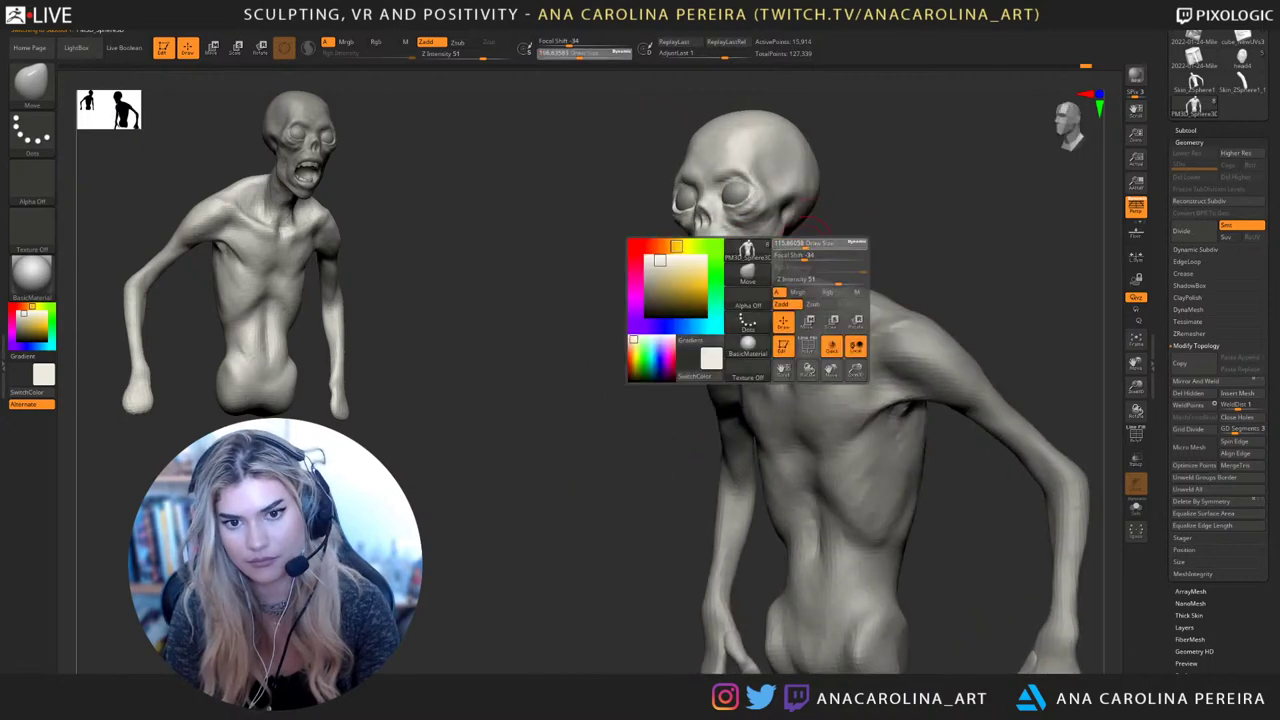
pyautogui.moveTo(814, 263); pyautogui.dragTo(804, 263)
pyautogui.keyDown('alt'); pyautogui.click(722, 254); pyautogui.keyUp('alt')
pyautogui.keyDown('shift'); pyautogui.moveTo(874, 224); pyautogui.dragTo(904, 222, button='right'); pyautogui.keyUp('shift')
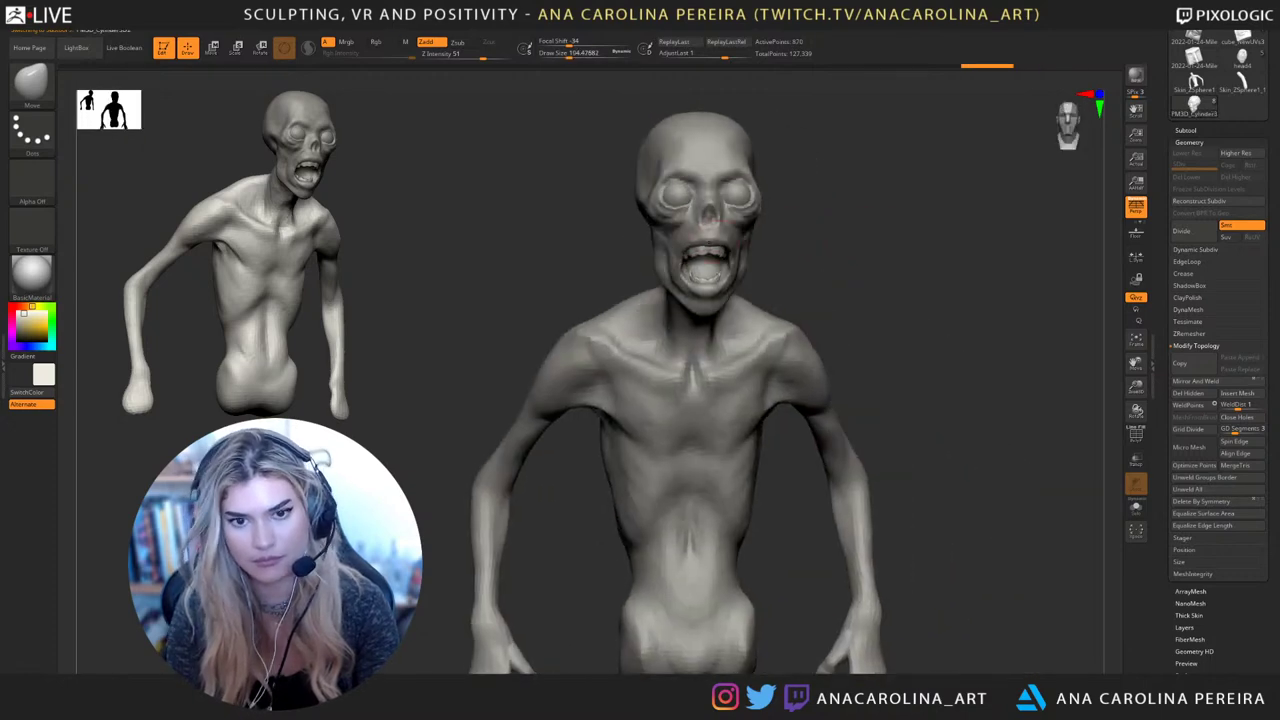
pyautogui.keyDown('alt'); pyautogui.click(738, 240); pyautogui.keyUp('alt')
# Switch to the ClayBuildup brush on the head with a draw size of about 59
pyautogui.moveTo(806, 290)
pyautogui.mouseDown(button='right')
pyautogui.moveTo(844, 286)
pyautogui.moveTo(848, 318)
pyautogui.moveTo(864, 296)
pyautogui.mouseUp(button='right')
pyautogui.moveTo(792, 344)
pyautogui.mouseDown(button='right')
pyautogui.moveTo(832, 350)
pyautogui.moveTo(772, 356)
pyautogui.moveTo(783, 357)
pyautogui.mouseUp(button='right')
pyautogui.press('b')
pyautogui.press('c')
pyautogui.press('b')
pyautogui.press('space')
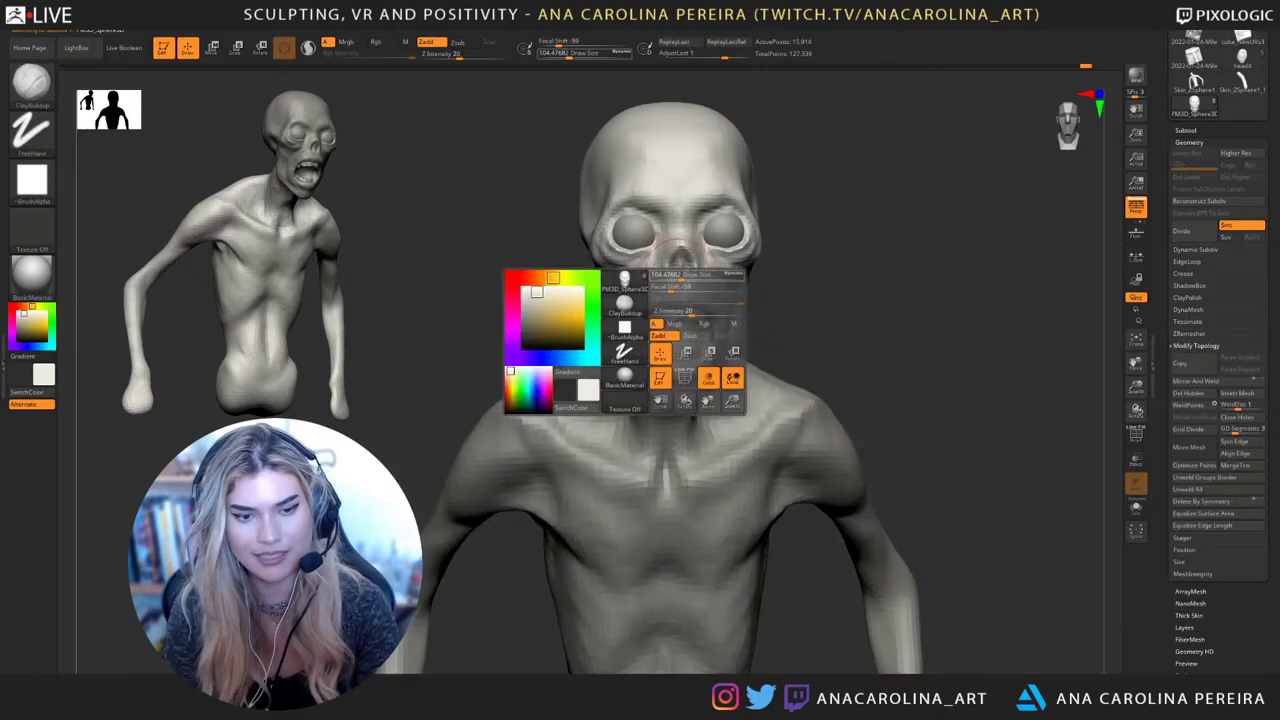
pyautogui.moveTo(683, 276); pyautogui.dragTo(621, 249)
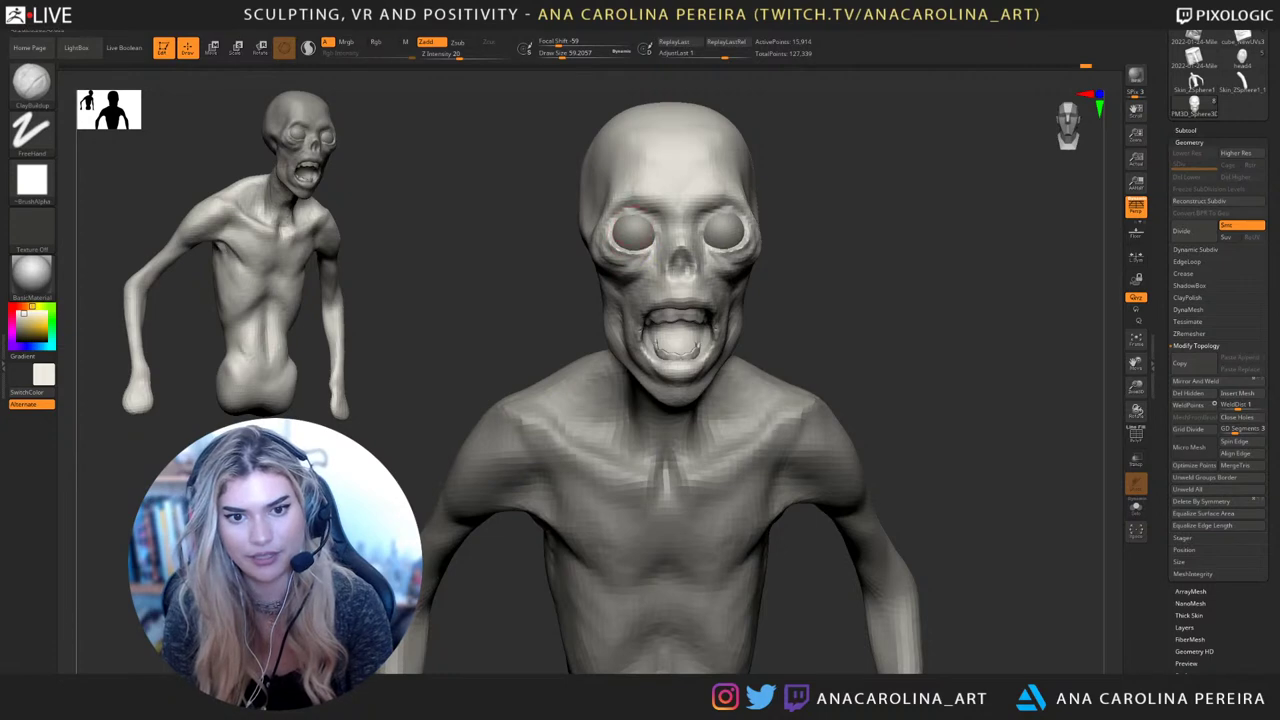
# Adjust the area around the eyes with the Move brush and enlarge its draw size to about 71
pyautogui.press('b')
pyautogui.press('m')
pyautogui.press('v')
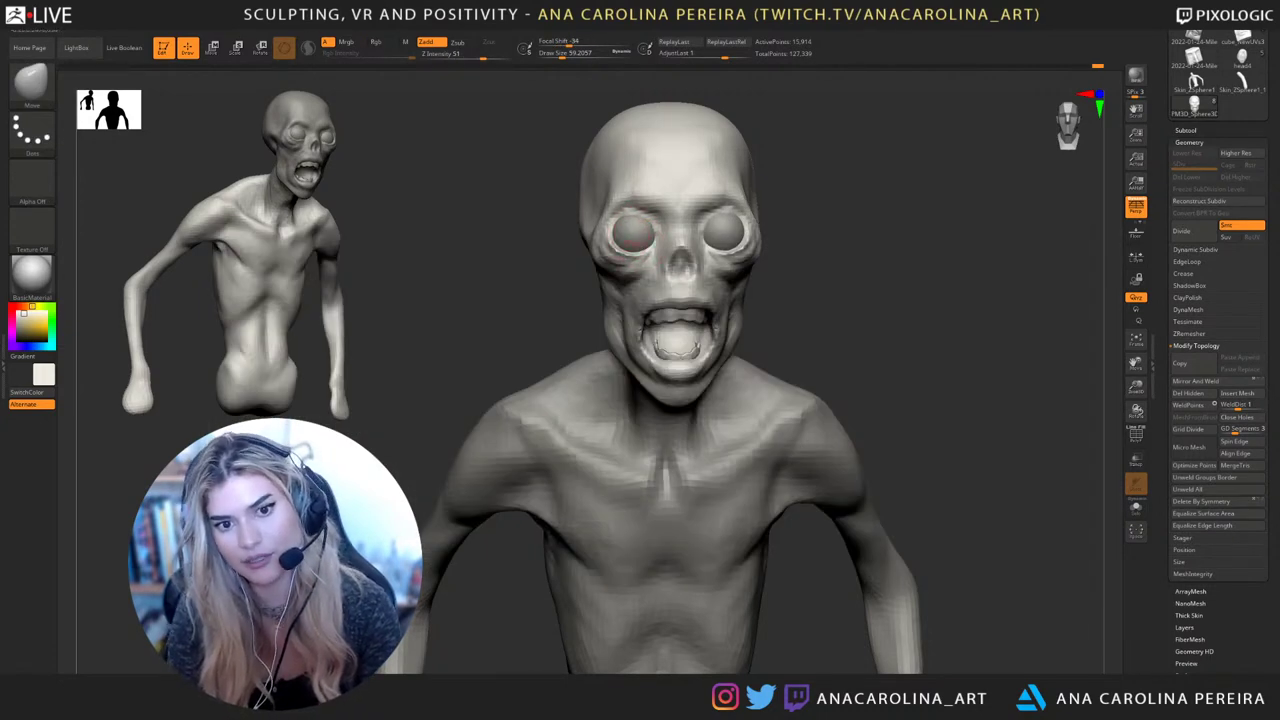
pyautogui.moveTo(628, 228); pyautogui.dragTo(632, 234)
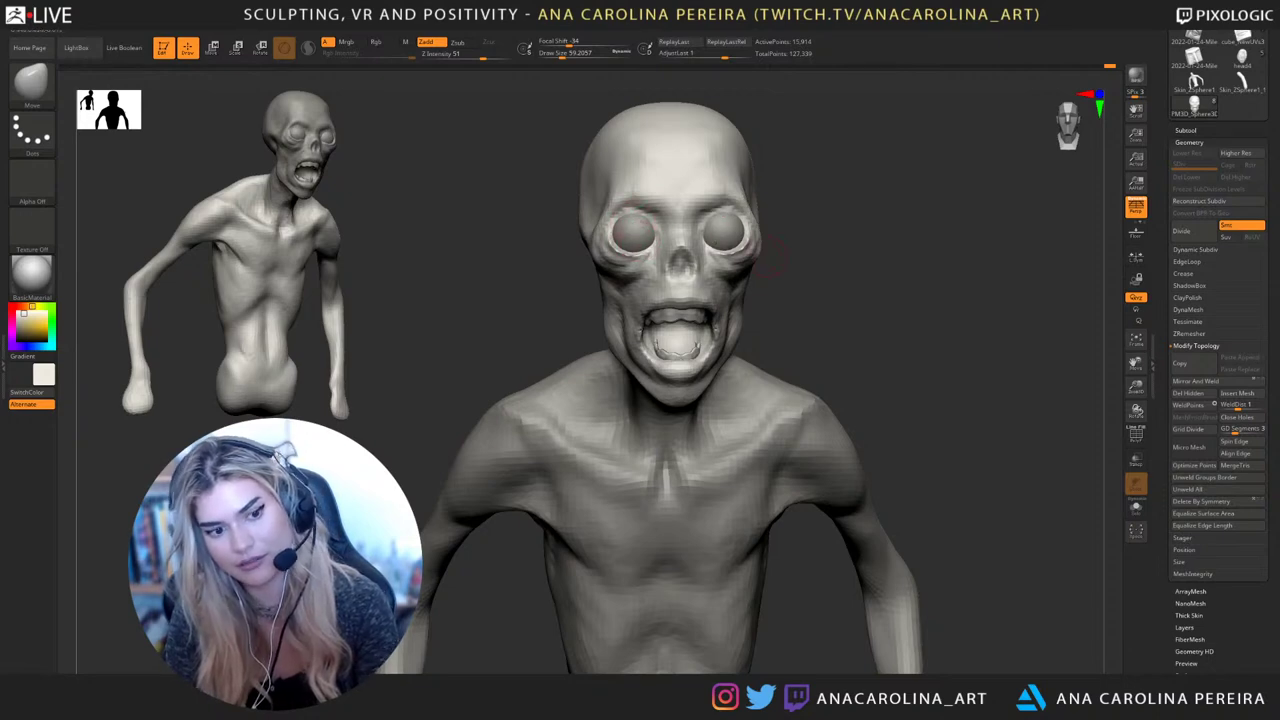
pyautogui.press('space')
pyautogui.moveTo(780, 263)
pyautogui.mouseDown()
pyautogui.moveTo(790, 268)
pyautogui.moveTo(786, 160)
pyautogui.mouseUp()
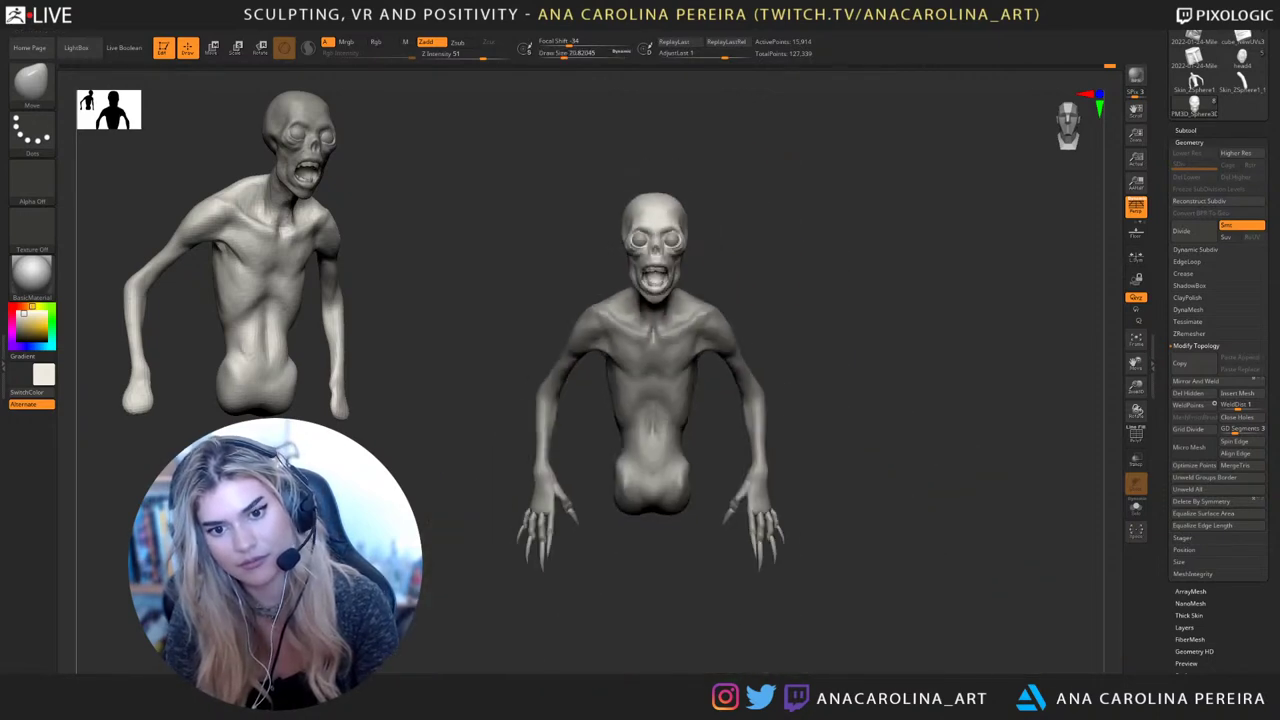
pyautogui.moveTo(860, 300)
pyautogui.mouseDown()
pyautogui.moveTo(790, 310)
pyautogui.moveTo(920, 210)
pyautogui.moveTo(875, 275)
pyautogui.moveTo(790, 285)
pyautogui.mouseUp()
pyautogui.moveTo(800, 160)
pyautogui.keyDown('alt'); pyautogui.mouseDown()
pyautogui.moveTo(808, 257)
pyautogui.moveTo(824, 257)
pyautogui.mouseUp(); pyautogui.keyUp('alt')
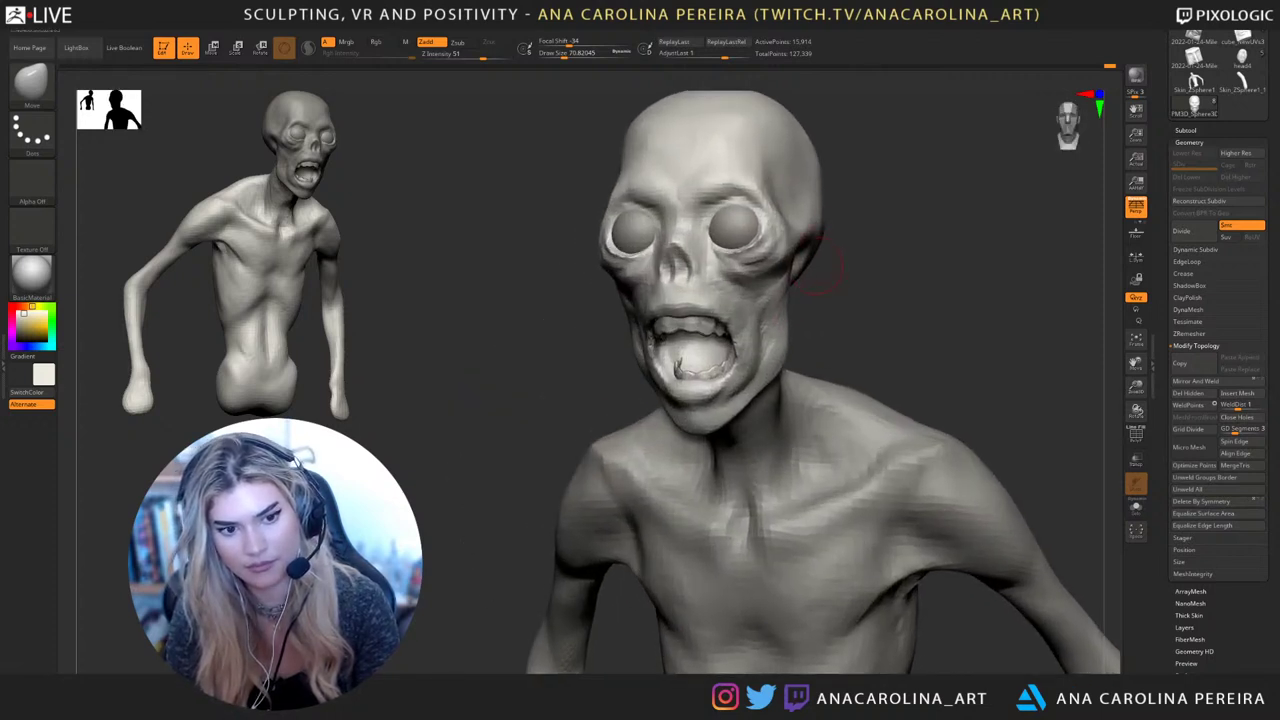
pyautogui.moveTo(850, 266)
pyautogui.mouseDown()
pyautogui.moveTo(905, 272)
pyautogui.moveTo(850, 200)
pyautogui.mouseUp()
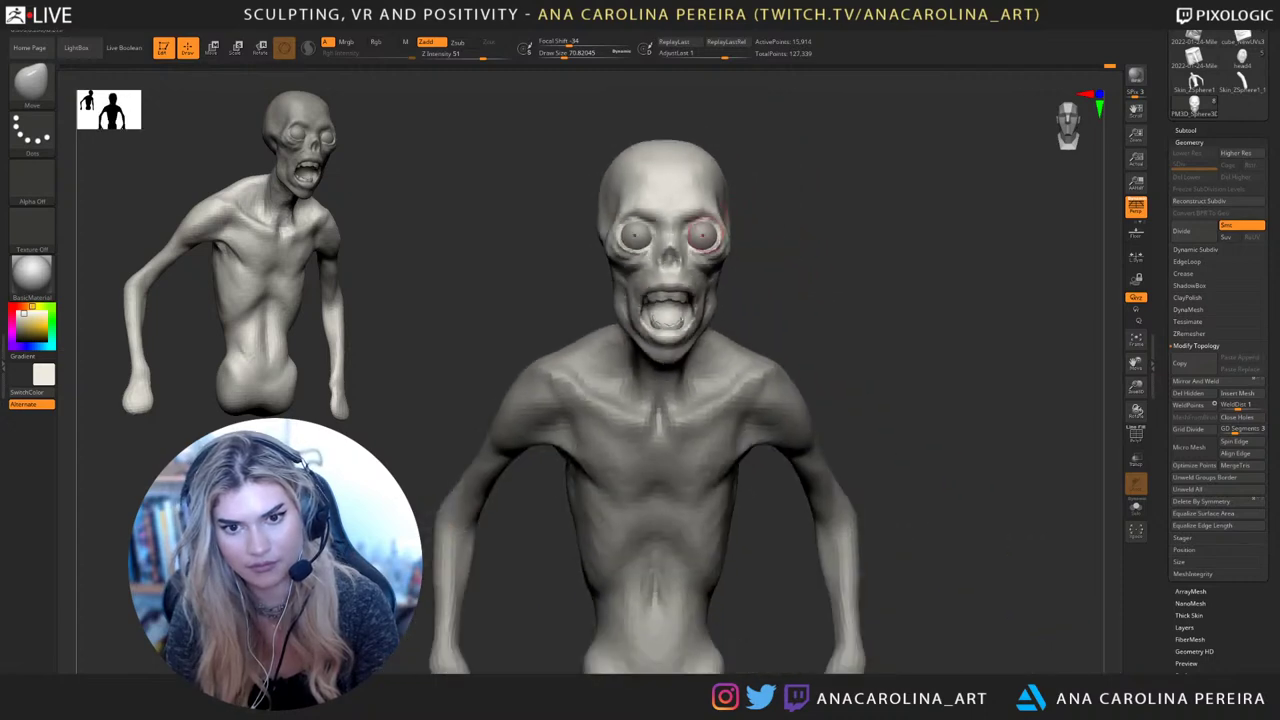
# Select the eyeballs and set up the Paint brush in material-only (M) mode with a draw size of about 274
pyautogui.keyDown('alt'); pyautogui.moveTo(768, 292); pyautogui.dragTo(832, 277); pyautogui.keyUp('alt')
pyautogui.keyDown('alt'); pyautogui.click(768, 218); pyautogui.keyUp('alt')
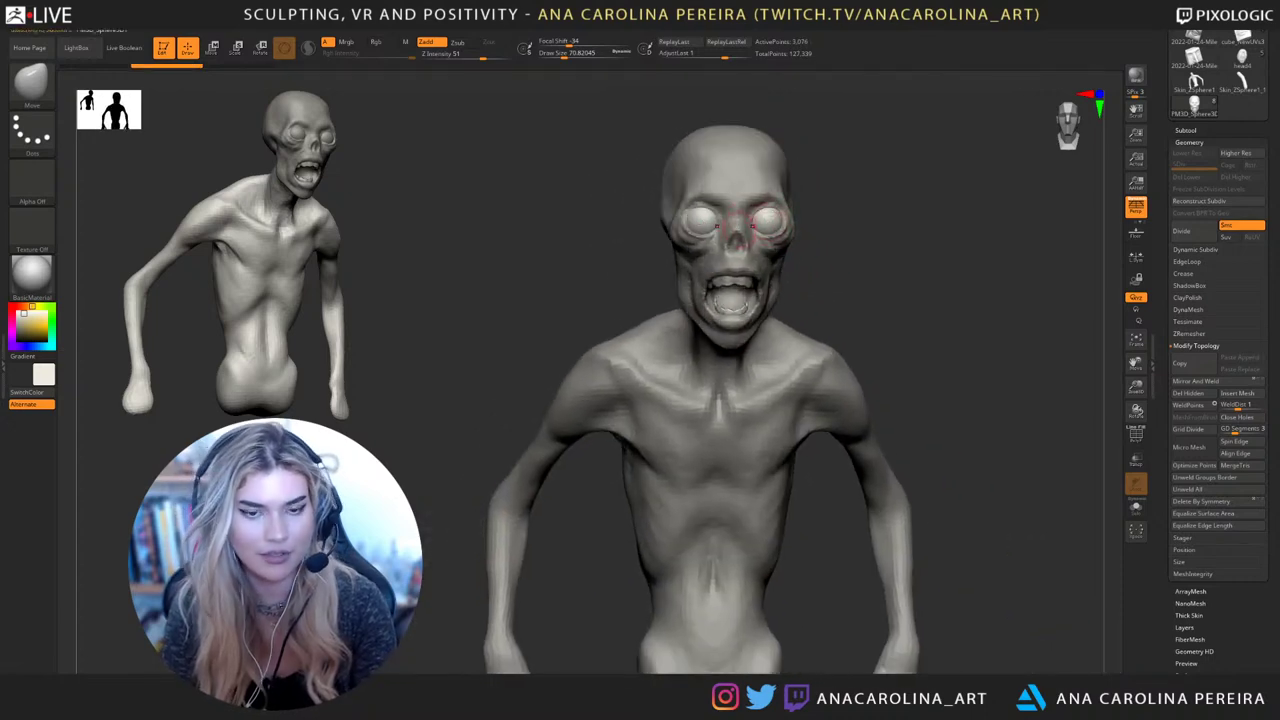
pyautogui.press('space')
pyautogui.press('b')
pyautogui.press('p')
pyautogui.press('a')
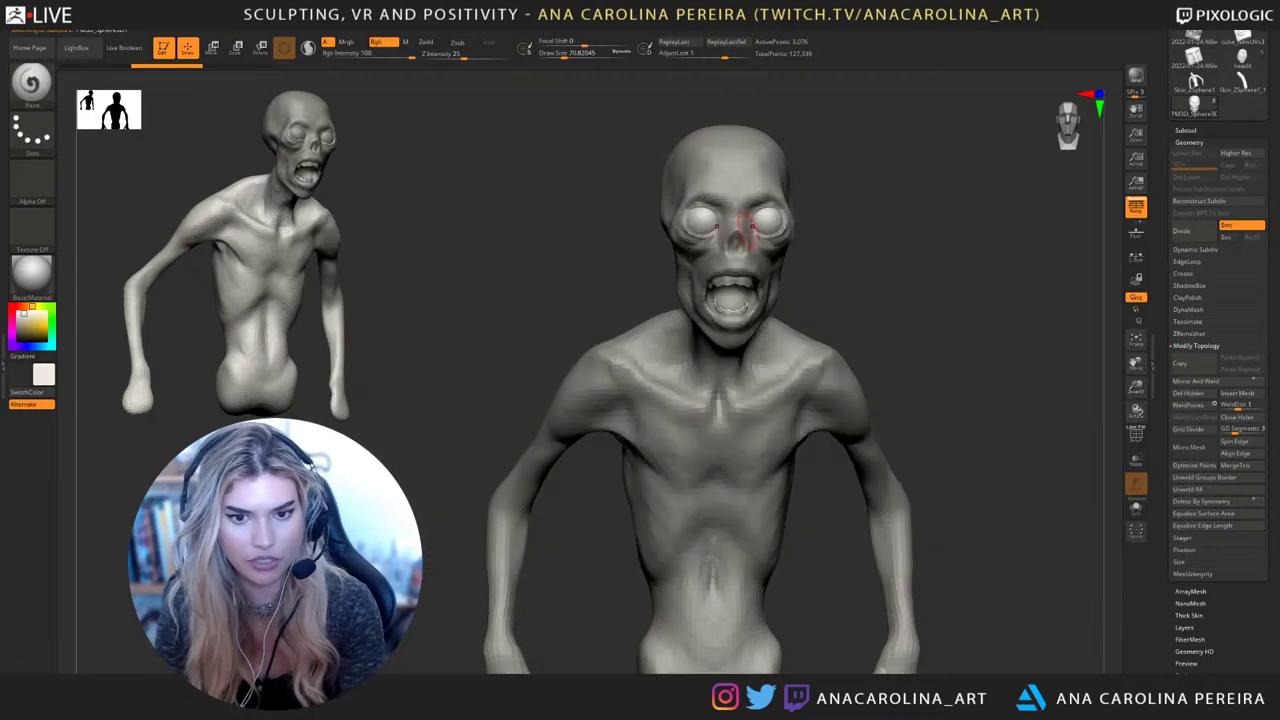
pyautogui.press('space')
pyautogui.click(807, 281)
pyautogui.press('space')
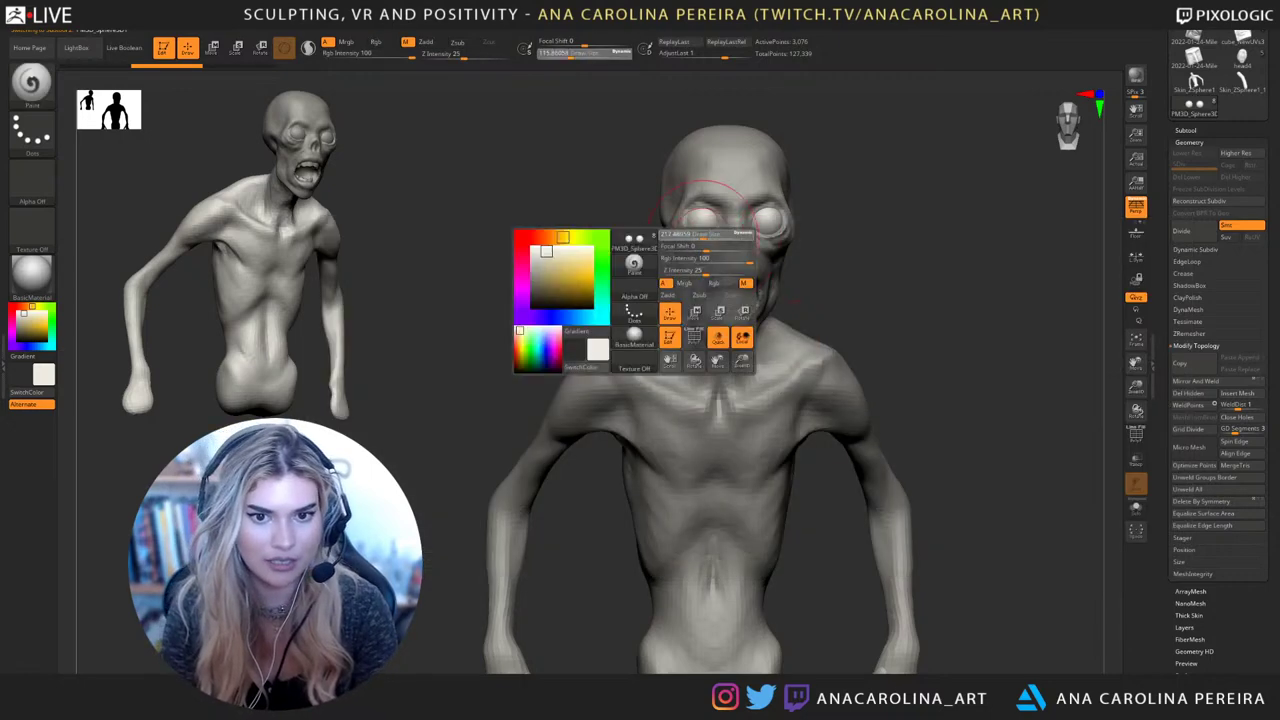
pyautogui.click(705, 235)
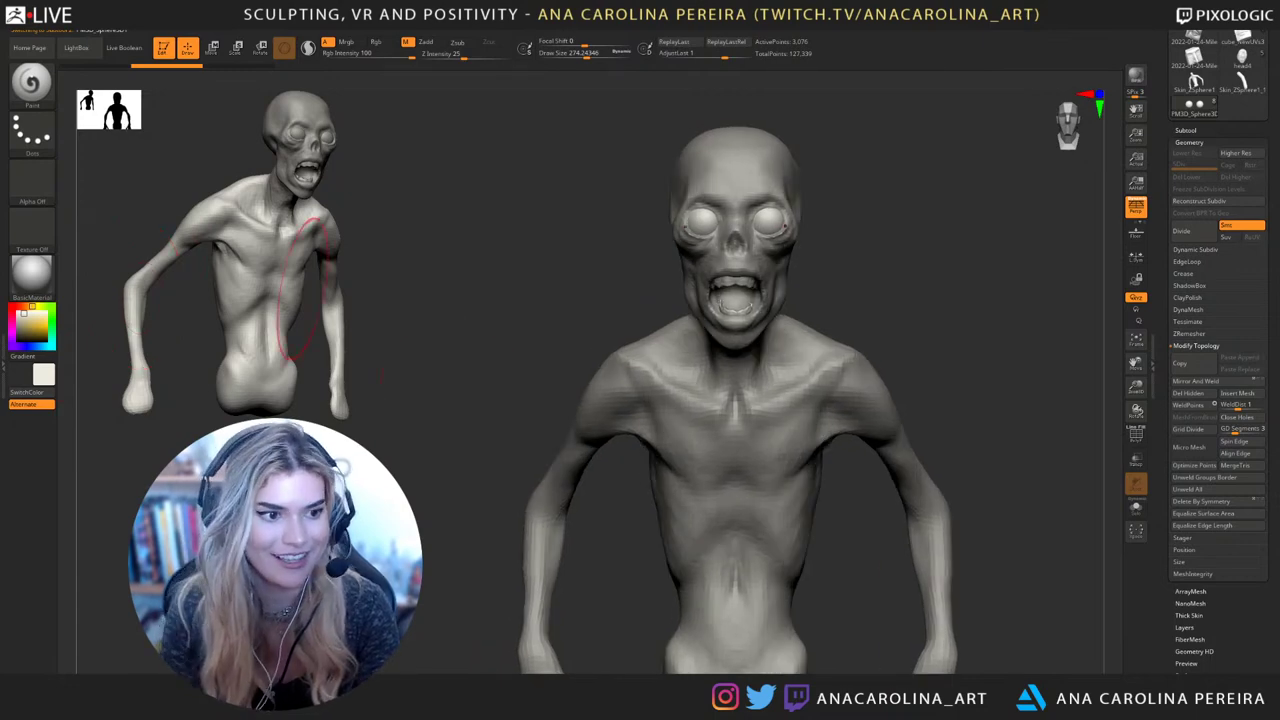
# Try the Flat Color and Chrome Bright materials on the model
pyautogui.click(31, 272)
pyautogui.click(93, 460)
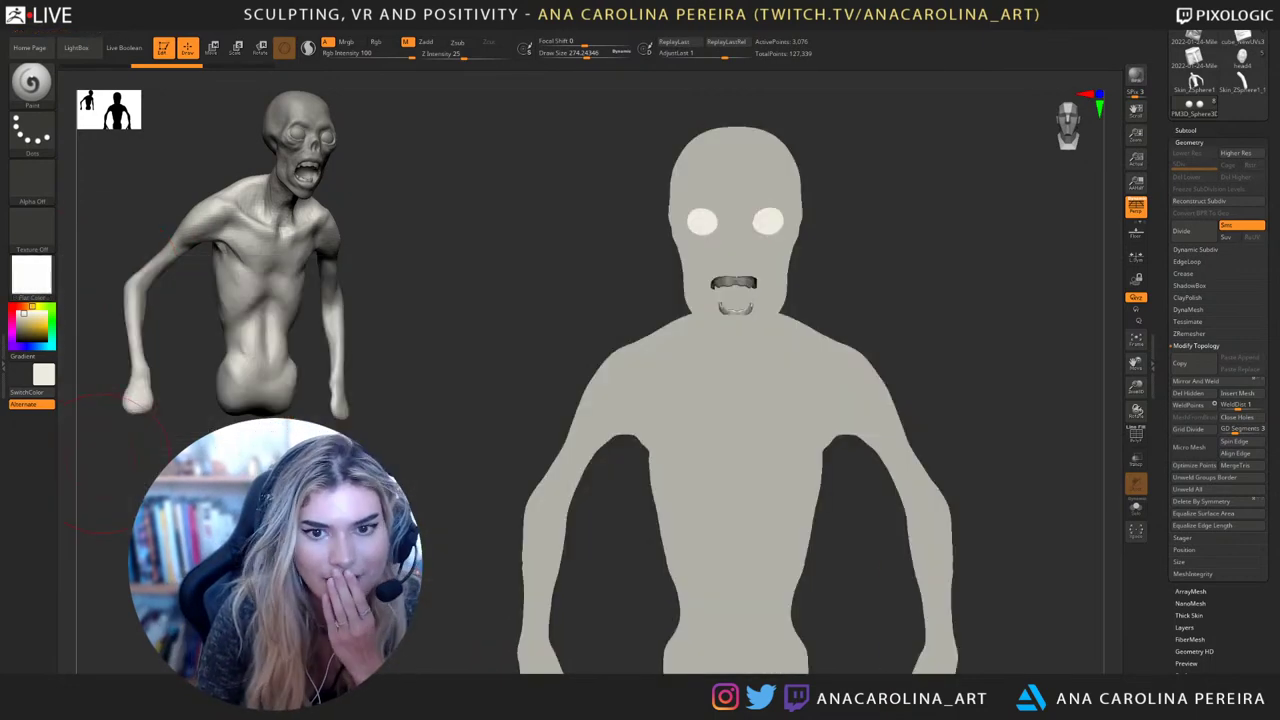
pyautogui.click(31, 272)
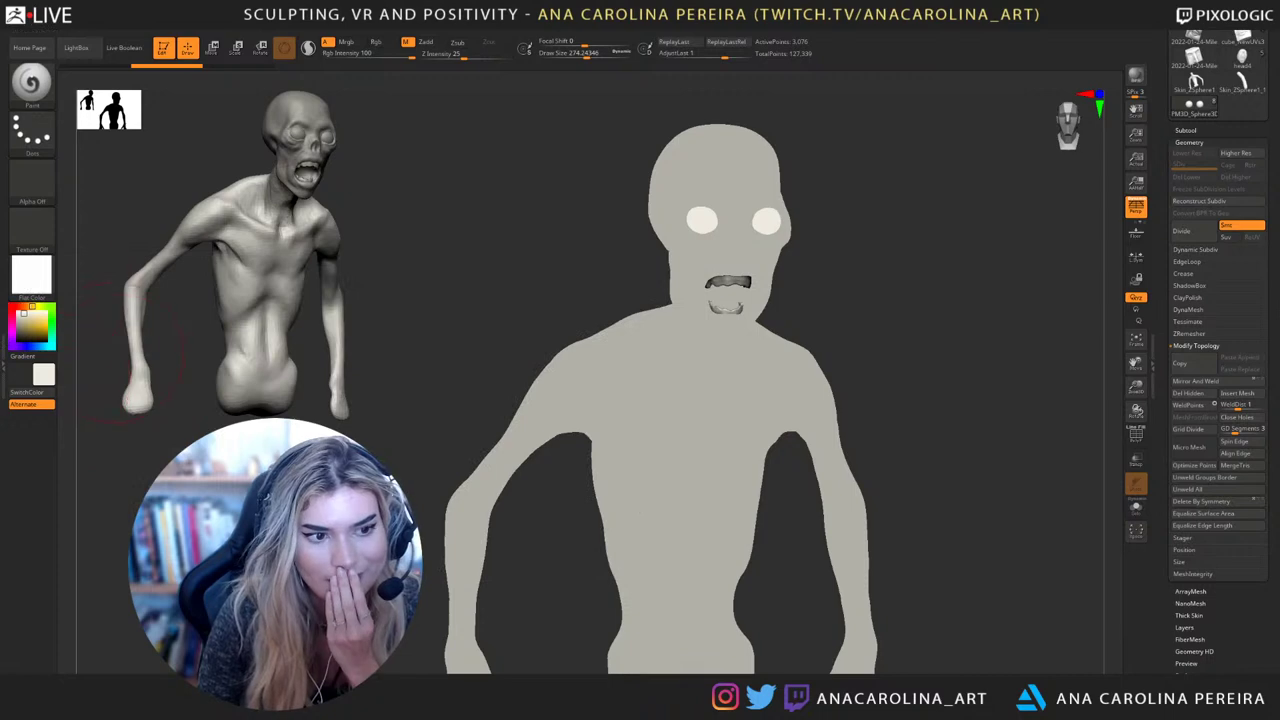
pyautogui.click(31, 272)
pyautogui.click(333, 325)
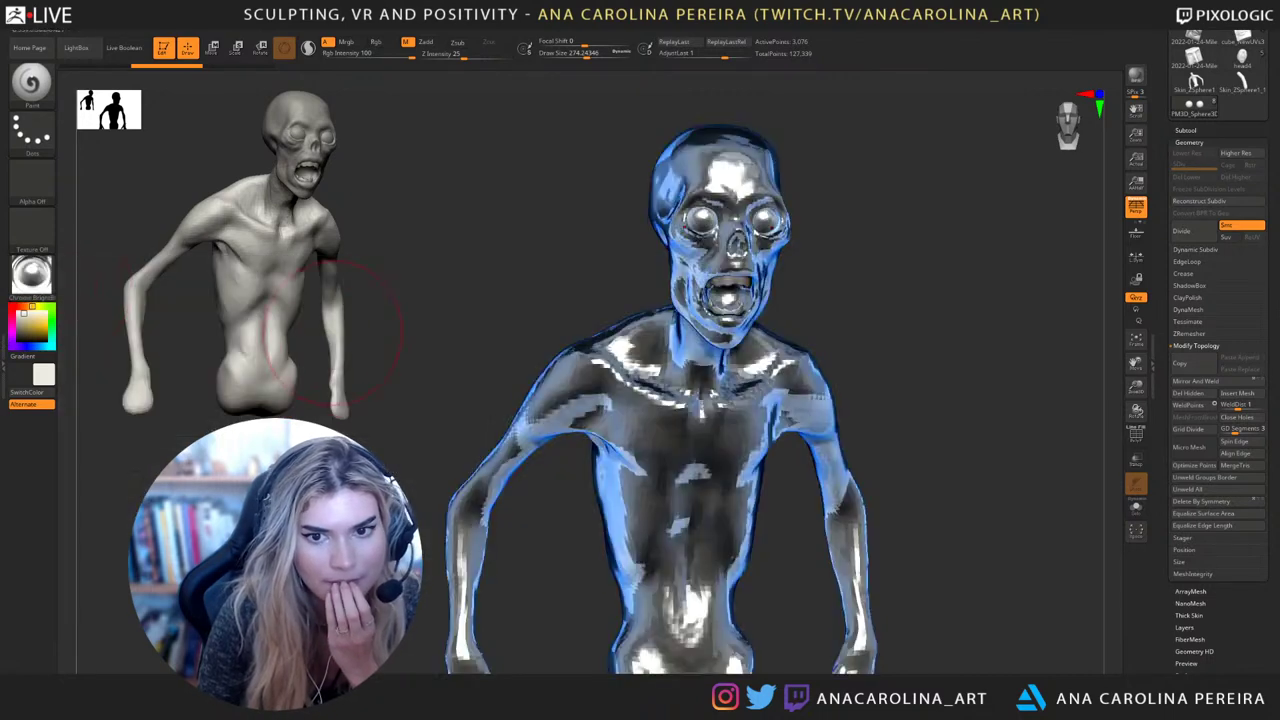
pyautogui.moveTo(172, 335); pyautogui.dragTo(97, 300)
# Try the Outline and SketchShaded materials on the model
pyautogui.click(31, 272)
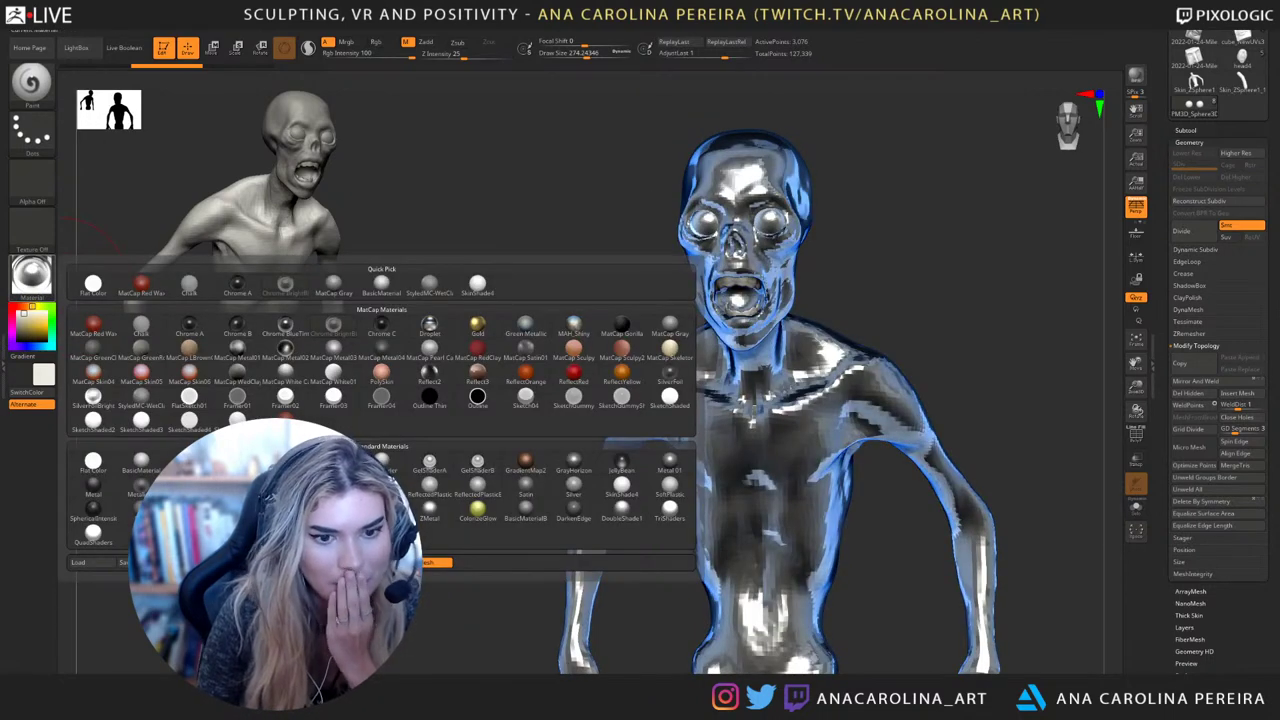
pyautogui.click(477, 397)
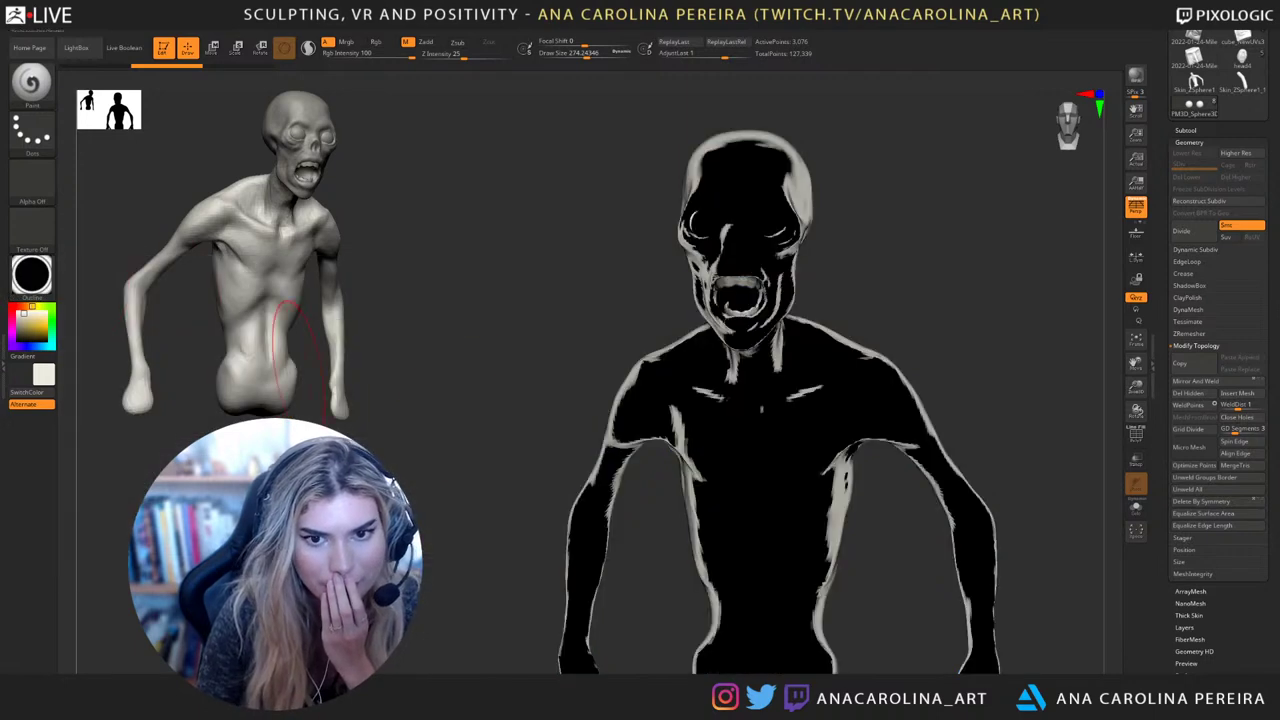
pyautogui.click(31, 272)
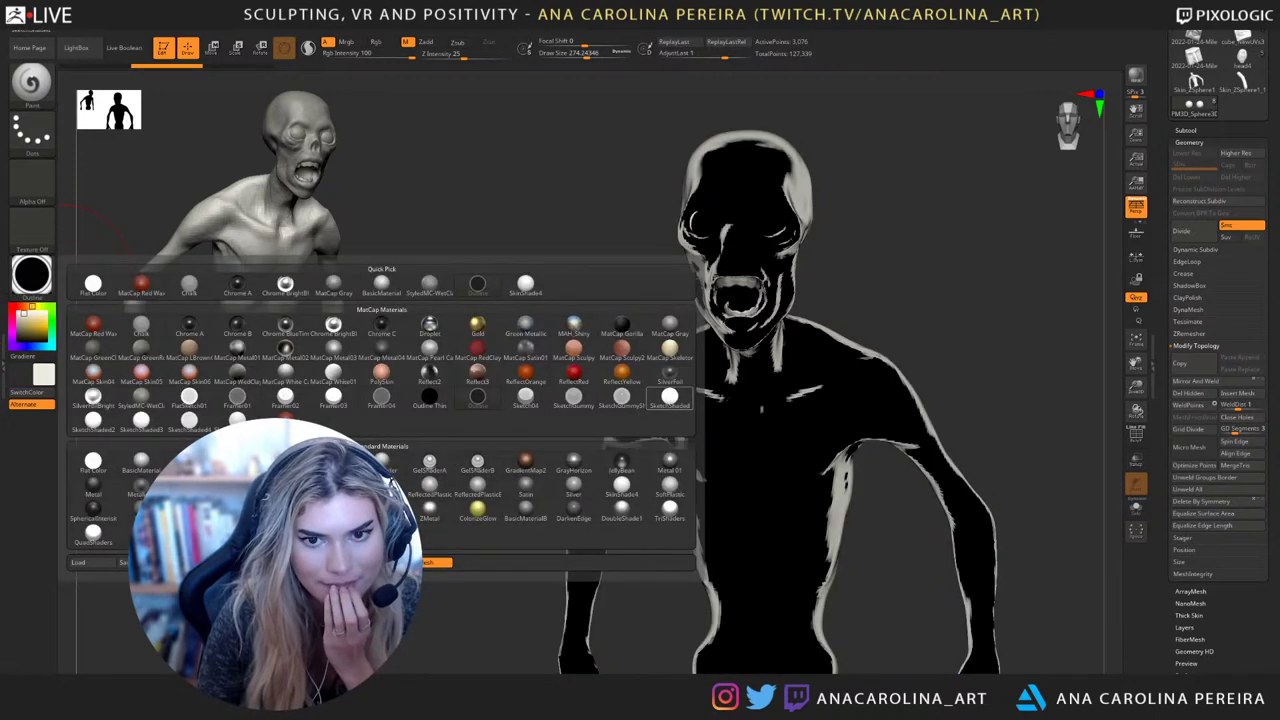
pyautogui.click(669, 397)
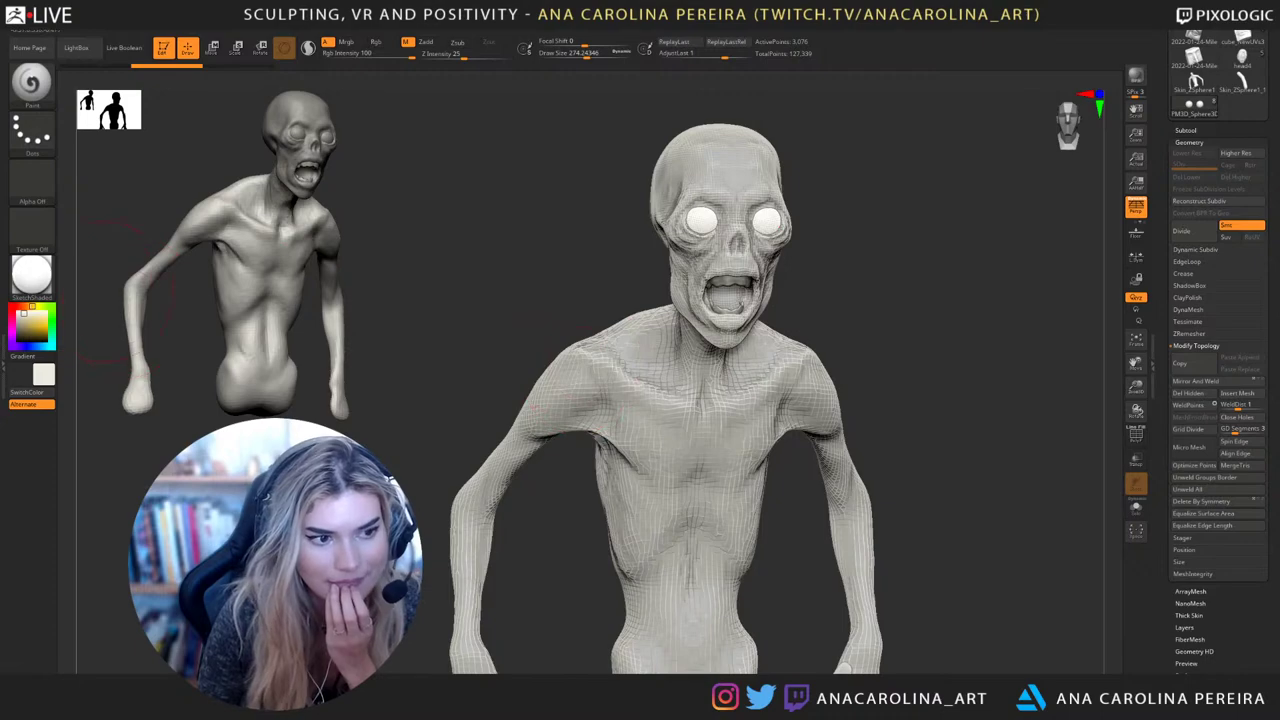
# Try the SilverFoilBright material on the model
pyautogui.click(31, 272)
pyautogui.click(93, 399)
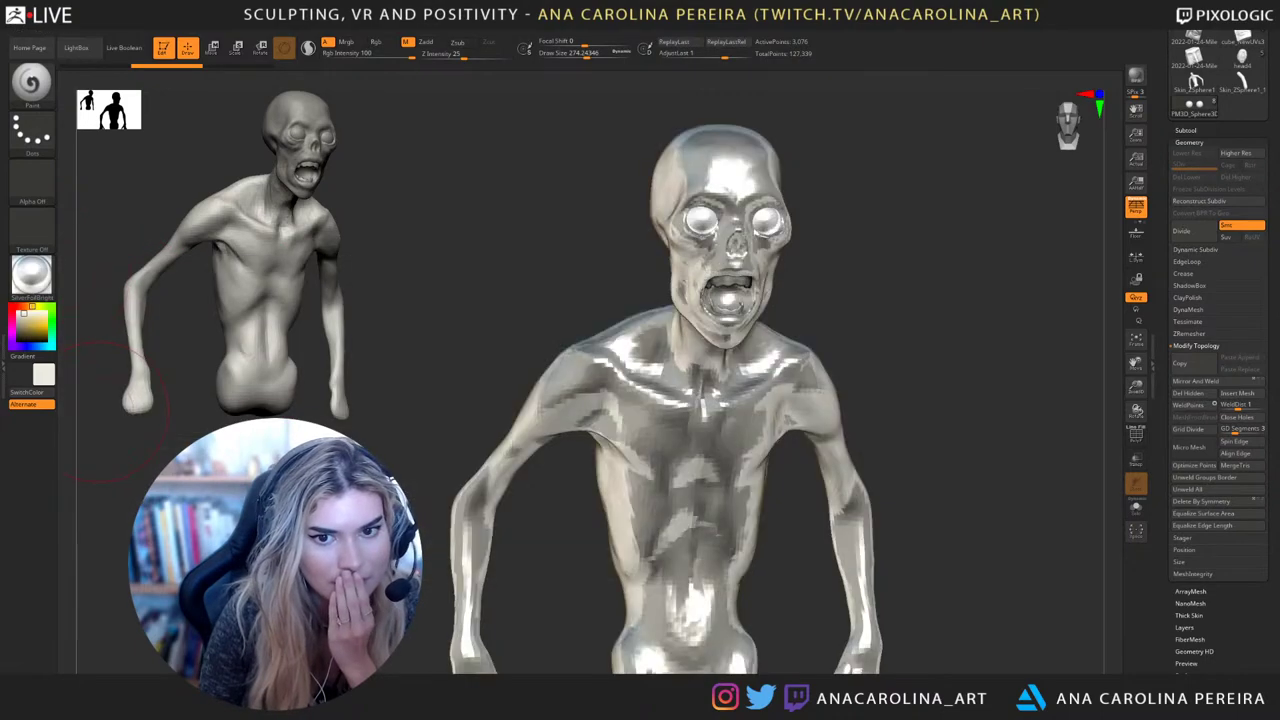
pyautogui.moveTo(560, 290); pyautogui.dragTo(530, 300)
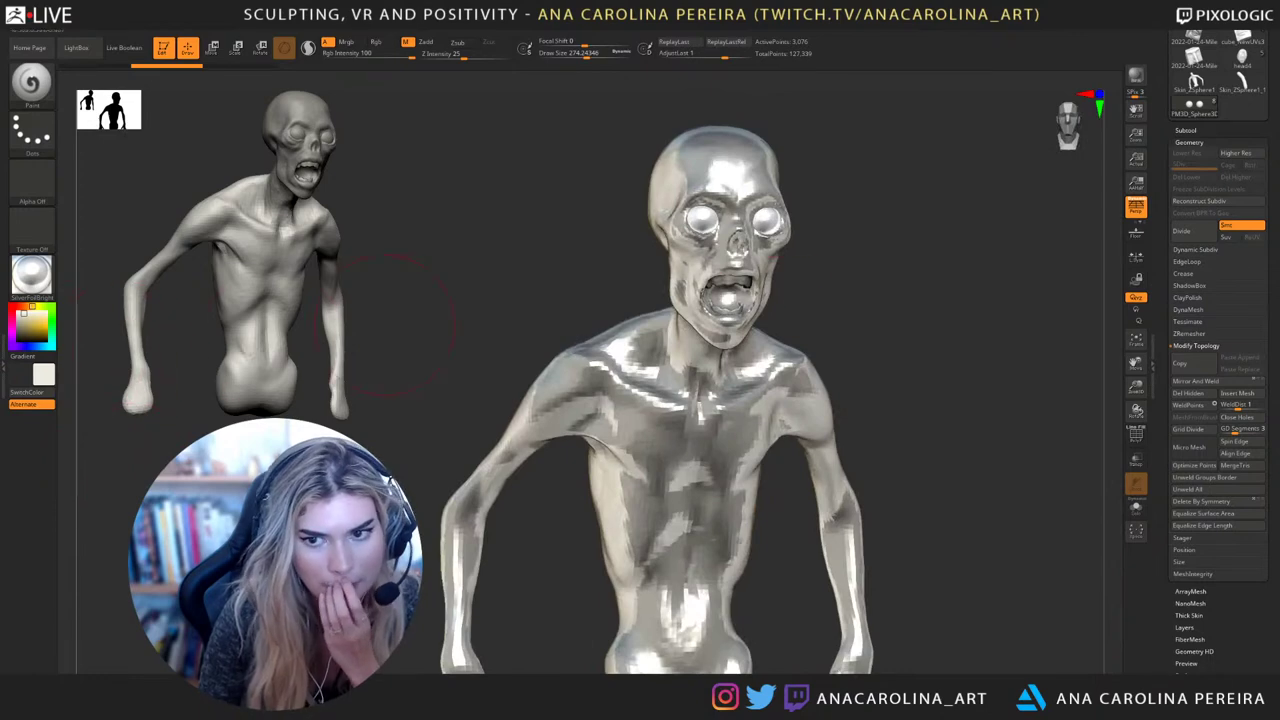
# Subdivide the eyeballs to subdivision level 3
pyautogui.click(1185, 130)
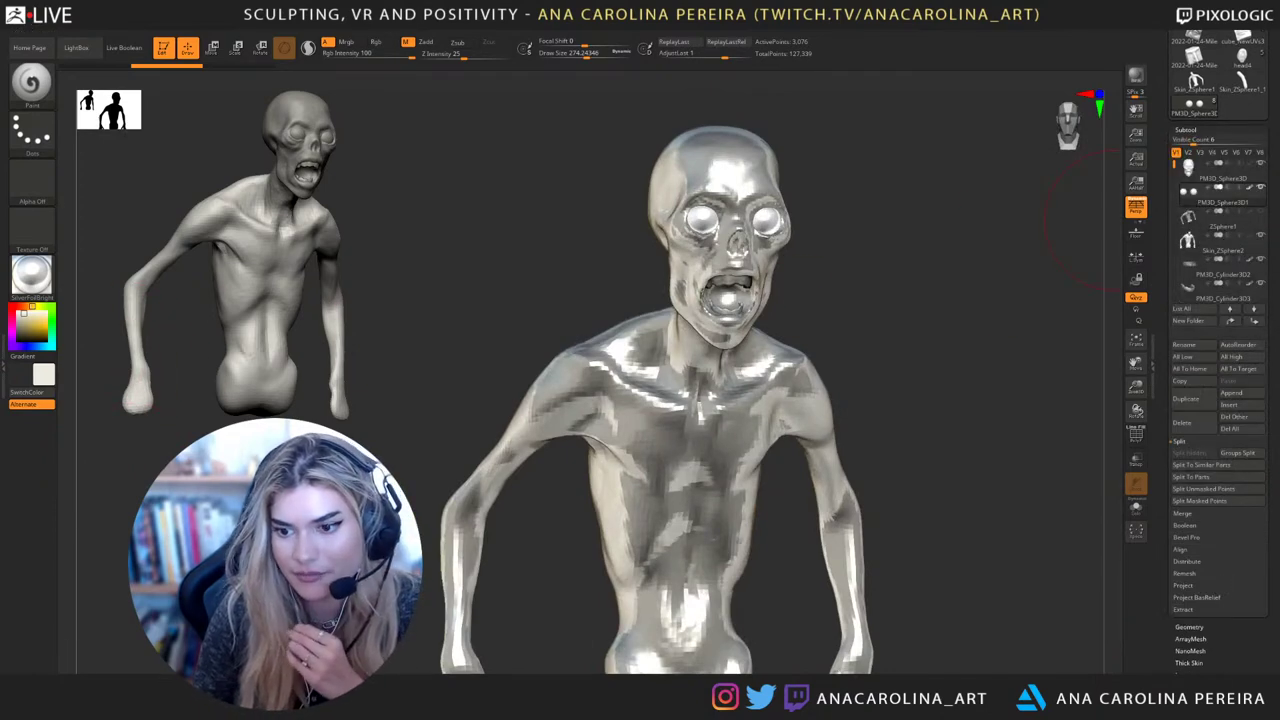
pyautogui.click(1189, 627)
pyautogui.hotkey('ctrl', 'd')
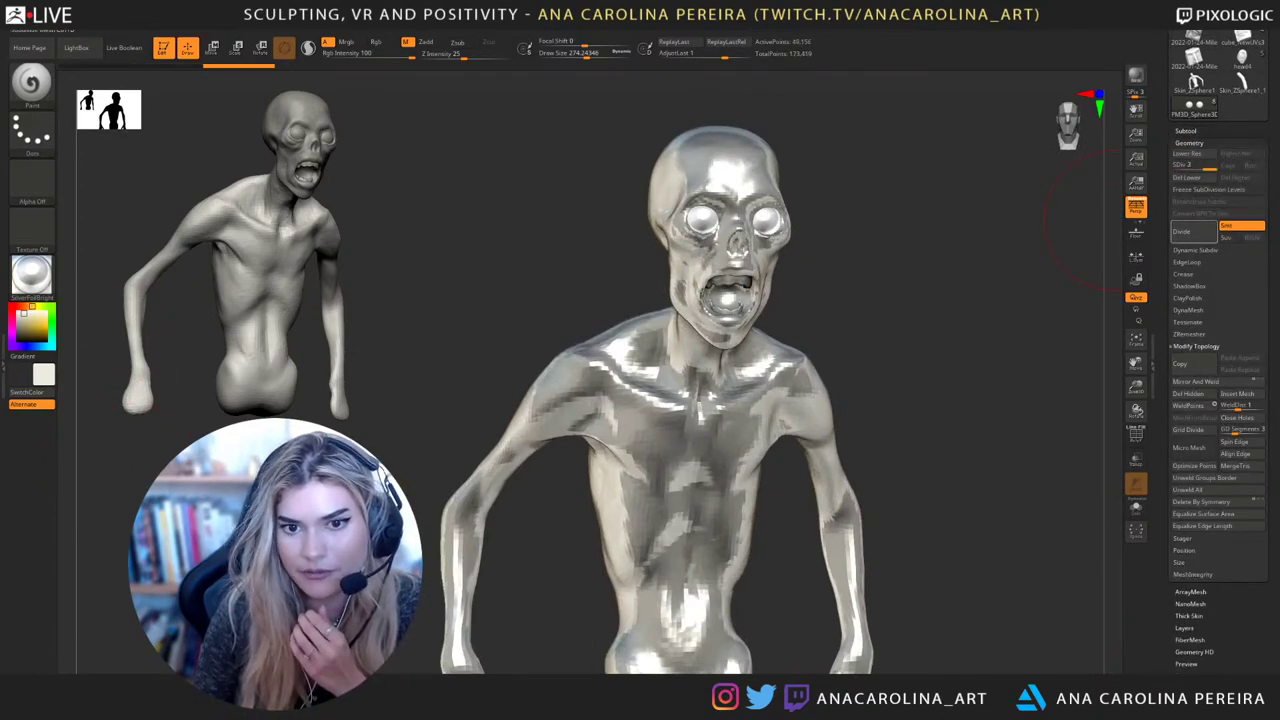
pyautogui.moveTo(1082, 215); pyautogui.dragTo(1048, 300)
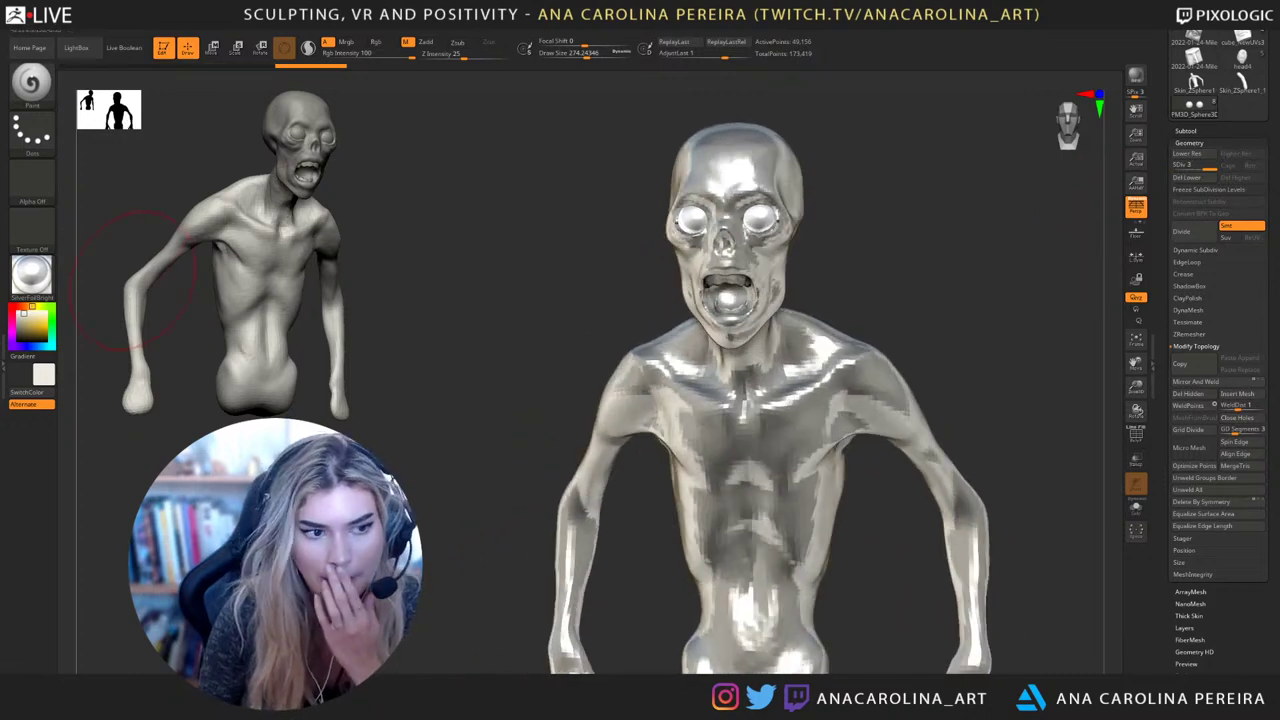
# Try a grey sketch material on the model and replace it with MatCap Gorilla
pyautogui.click(31, 274)
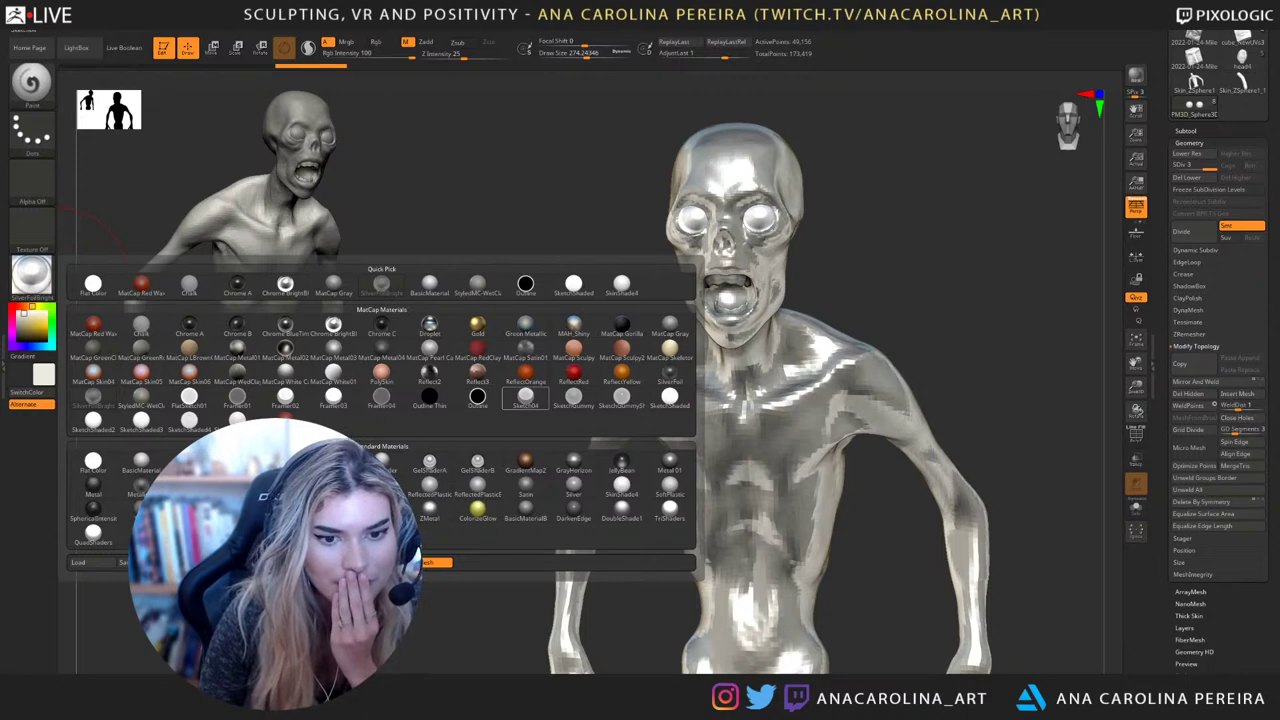
pyautogui.click(525, 398)
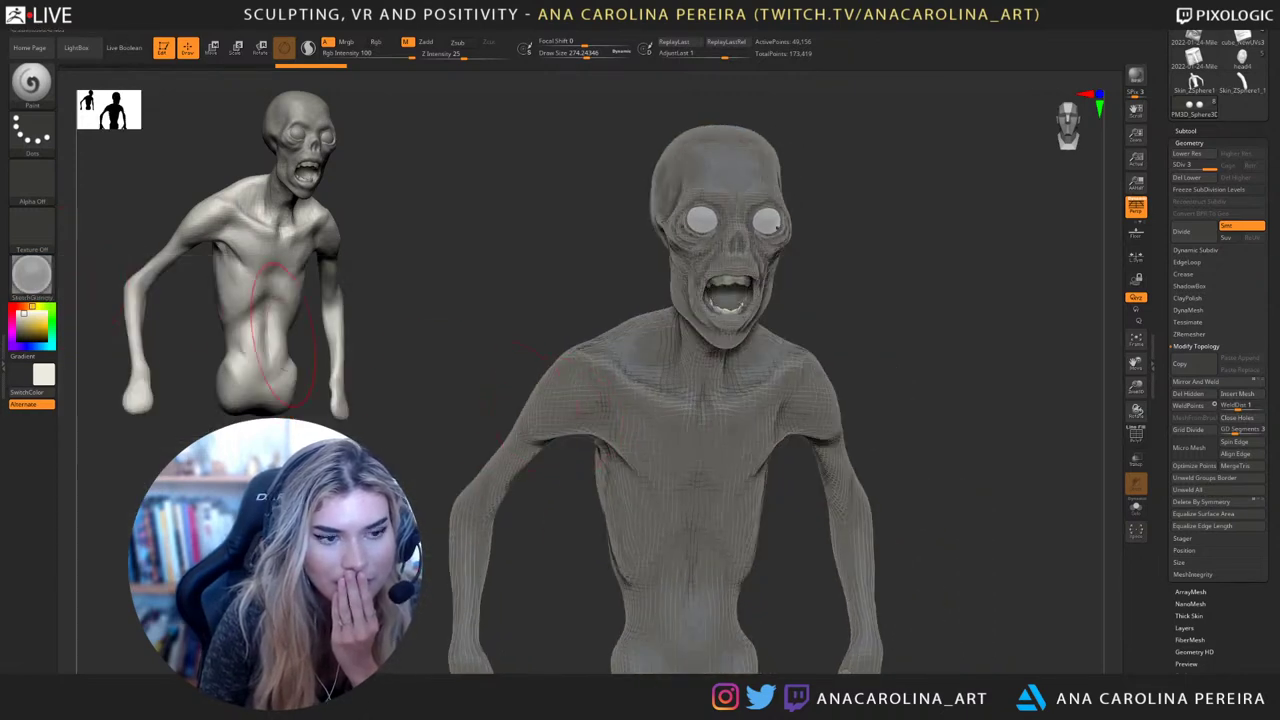
pyautogui.click(31, 274)
pyautogui.click(31, 274)
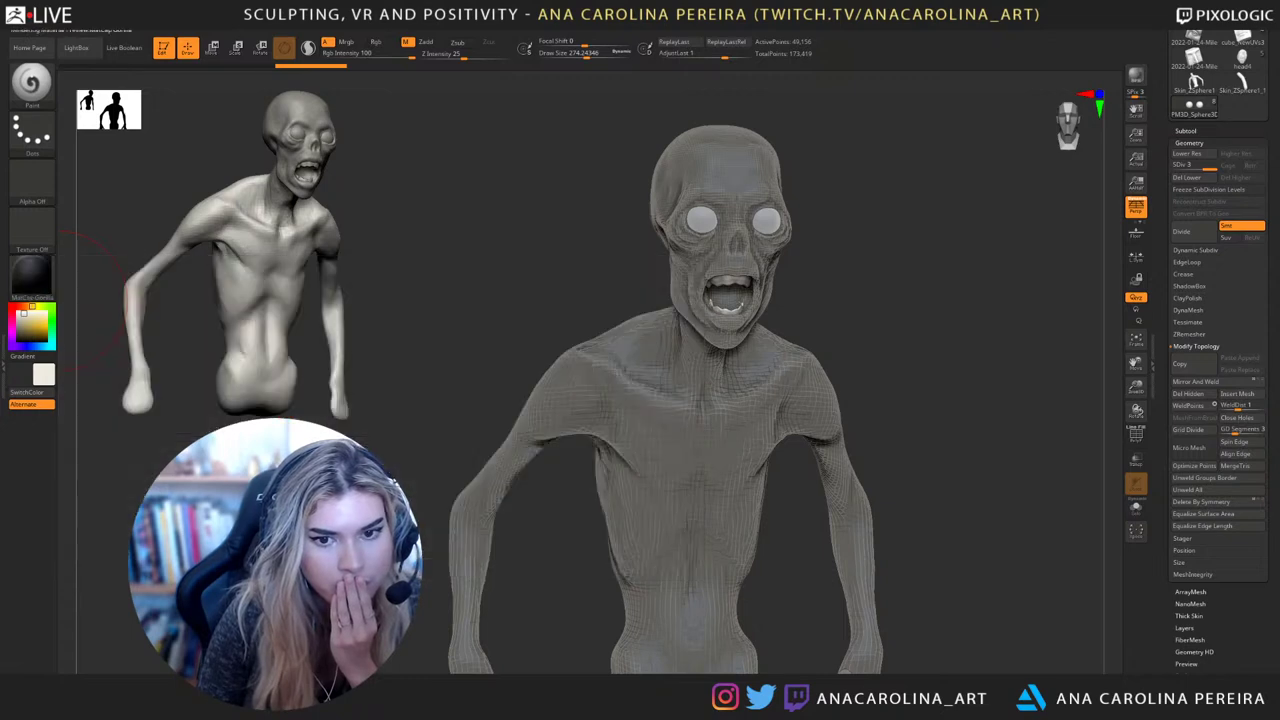
# Examine the dark MatCap Gorilla look on the creature from the front and from several three-quarter angles
pyautogui.click(622, 326)
pyautogui.moveTo(525, 324); pyautogui.dragTo(424, 300)
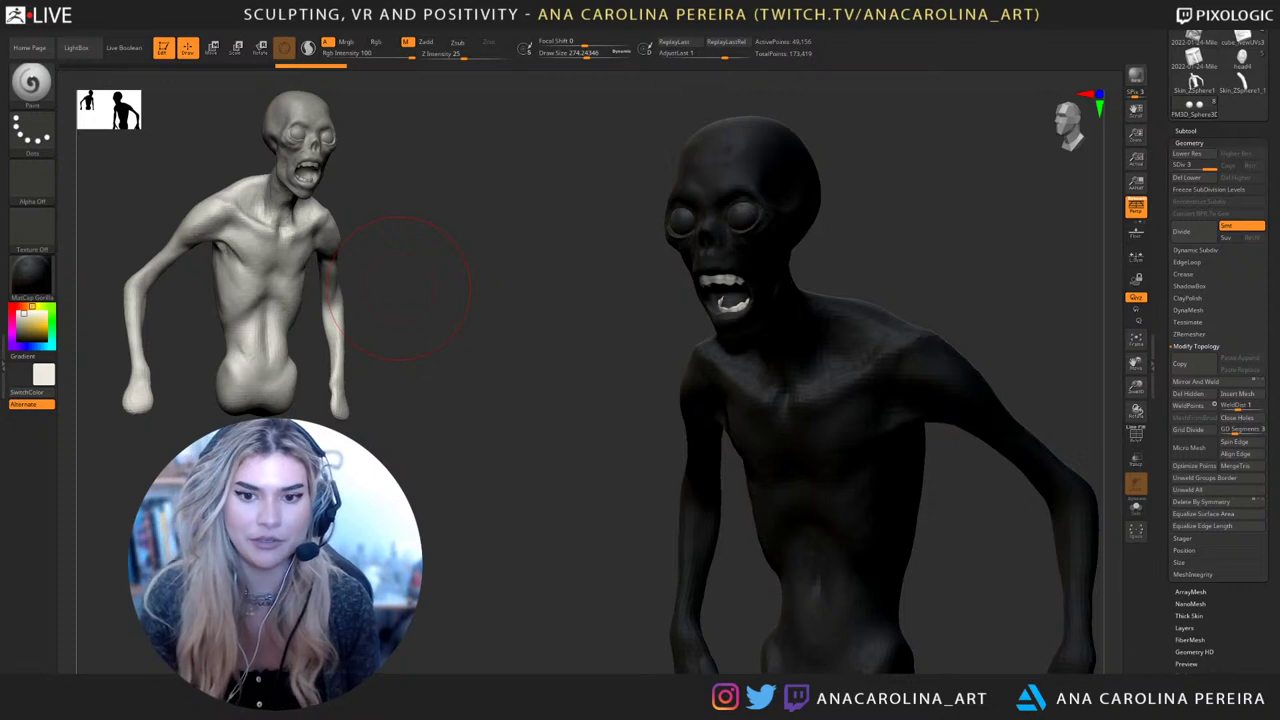
pyautogui.keyDown('alt'); pyautogui.moveTo(872, 300); pyautogui.dragTo(888, 278); pyautogui.keyUp('alt')
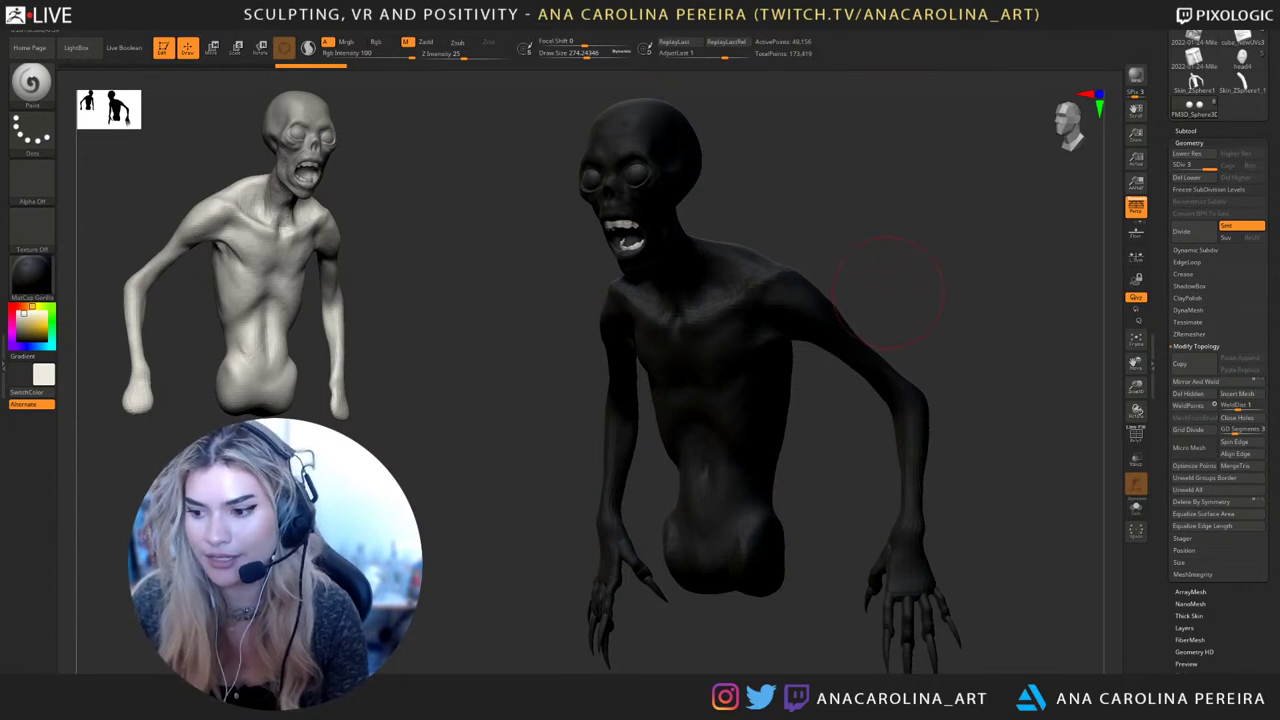
pyautogui.moveTo(897, 292)
pyautogui.mouseDown()
pyautogui.moveTo(870, 304)
pyautogui.moveTo(938, 328)
pyautogui.moveTo(890, 332)
pyautogui.moveTo(960, 340)
pyautogui.moveTo(932, 245)
pyautogui.mouseUp()
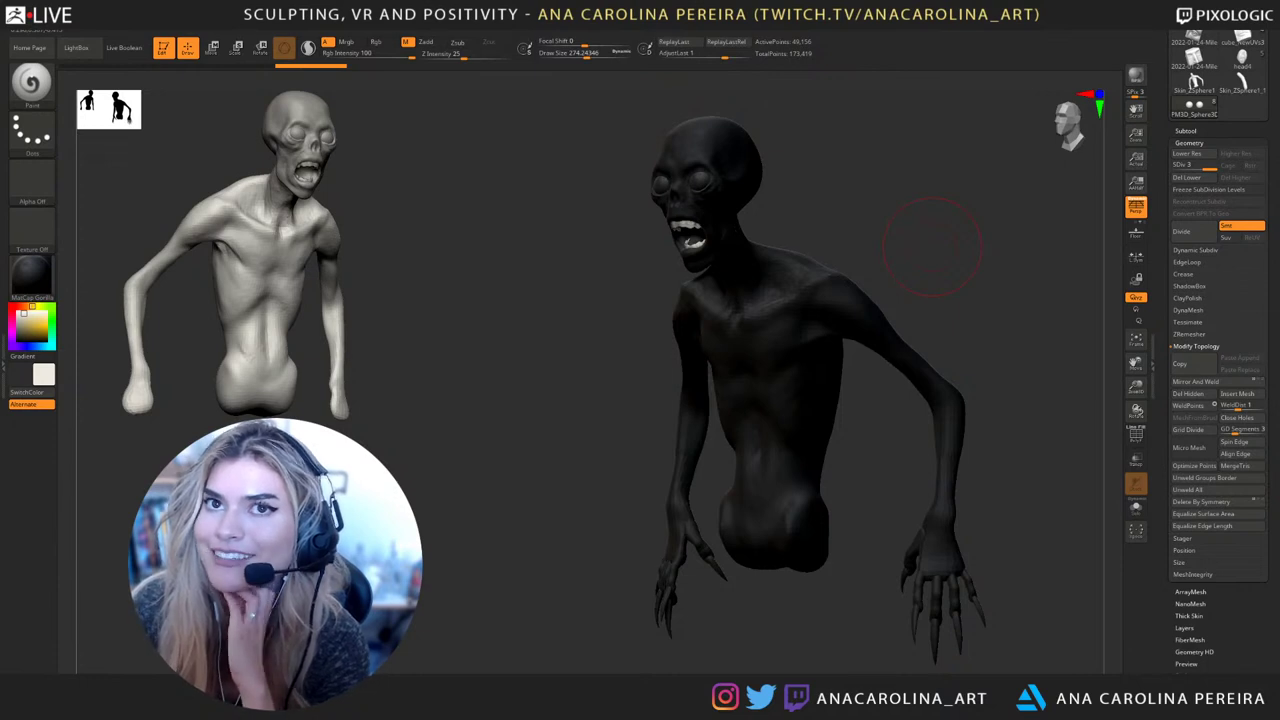
pyautogui.click(31, 272)
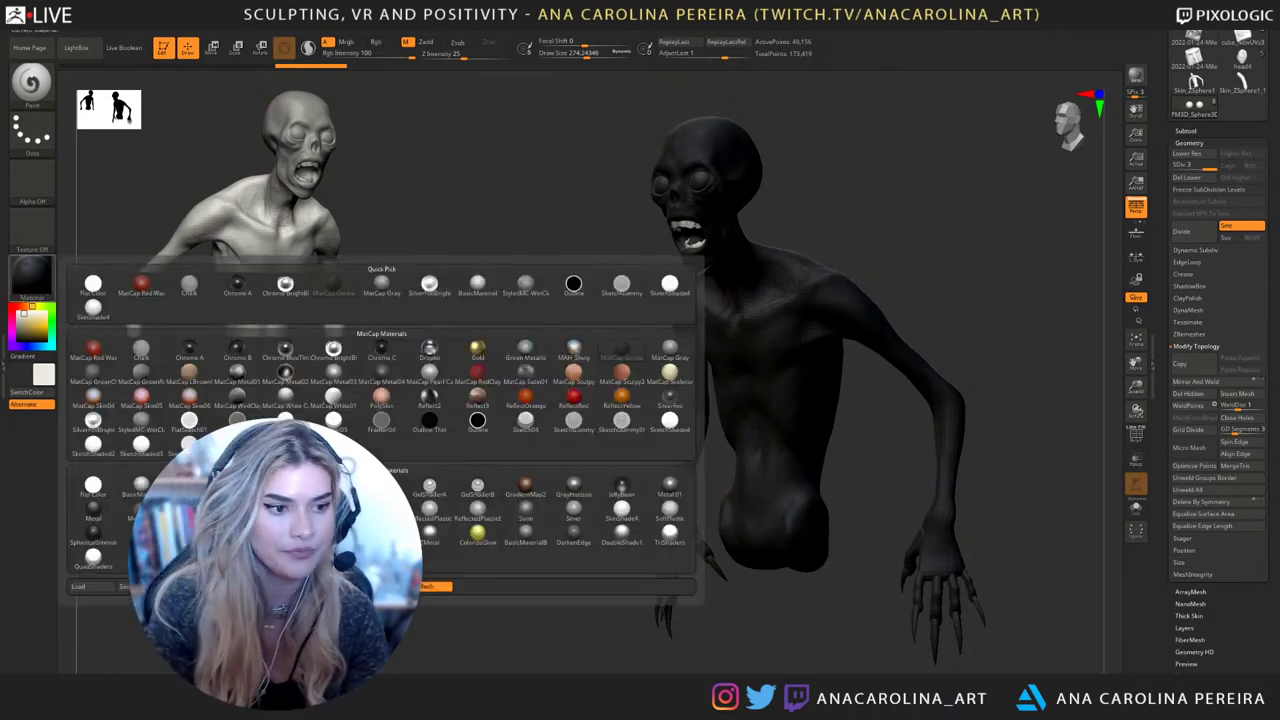
pyautogui.moveTo(530, 150)
pyautogui.mouseDown()
pyautogui.moveTo(585, 158)
pyautogui.moveTo(535, 165)
pyautogui.mouseUp()
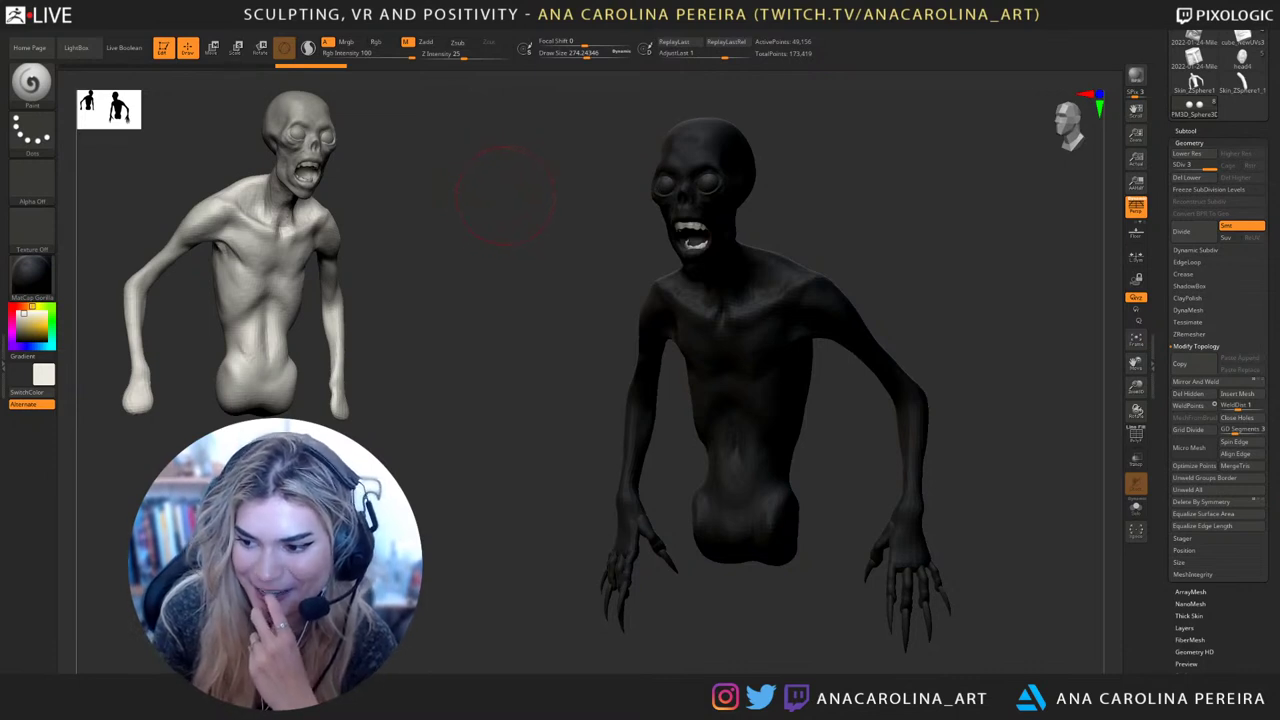
pyautogui.moveTo(500, 200); pyautogui.dragTo(1025, 310)
pyautogui.moveTo(780, 360)
pyautogui.mouseDown()
pyautogui.moveTo(705, 320)
pyautogui.moveTo(770, 280)
pyautogui.moveTo(705, 275)
pyautogui.moveTo(789, 270)
pyautogui.mouseUp()
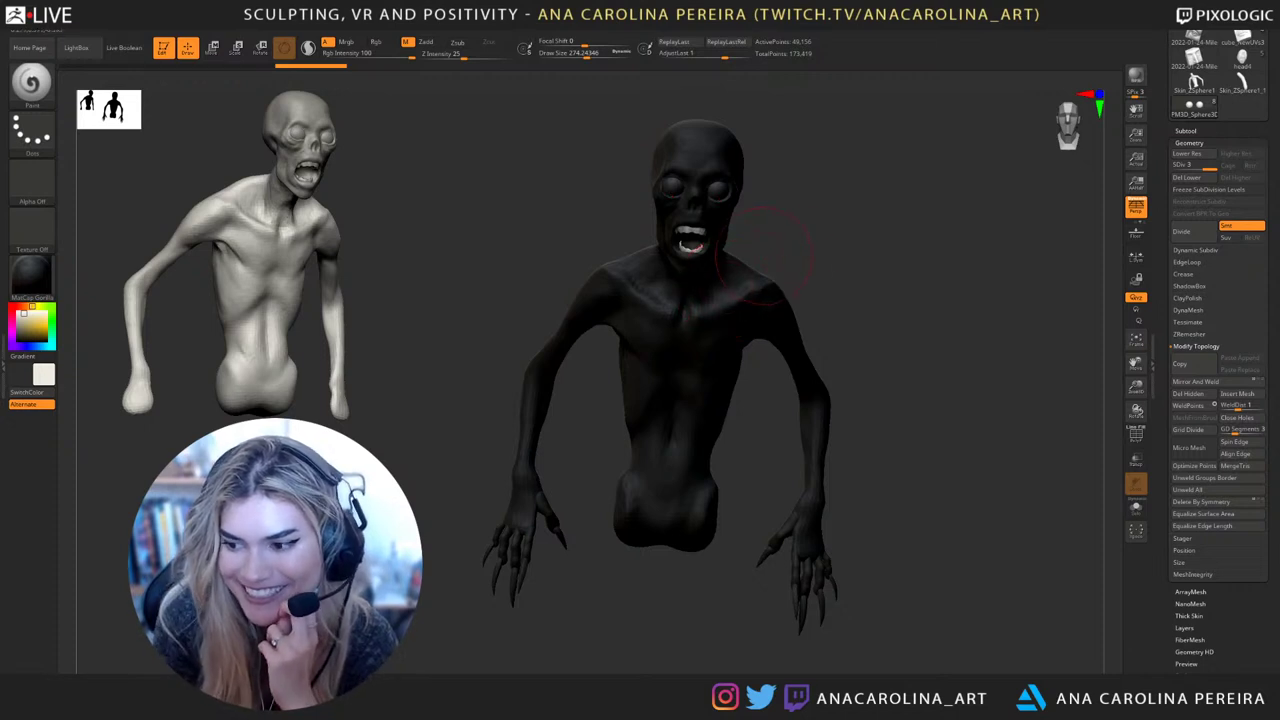
pyautogui.moveTo(820, 210); pyautogui.dragTo(730, 215)
pyautogui.moveTo(545, 245); pyautogui.dragTo(628, 270)
# Try the QuadShaders material on the creature
pyautogui.click(31, 272)
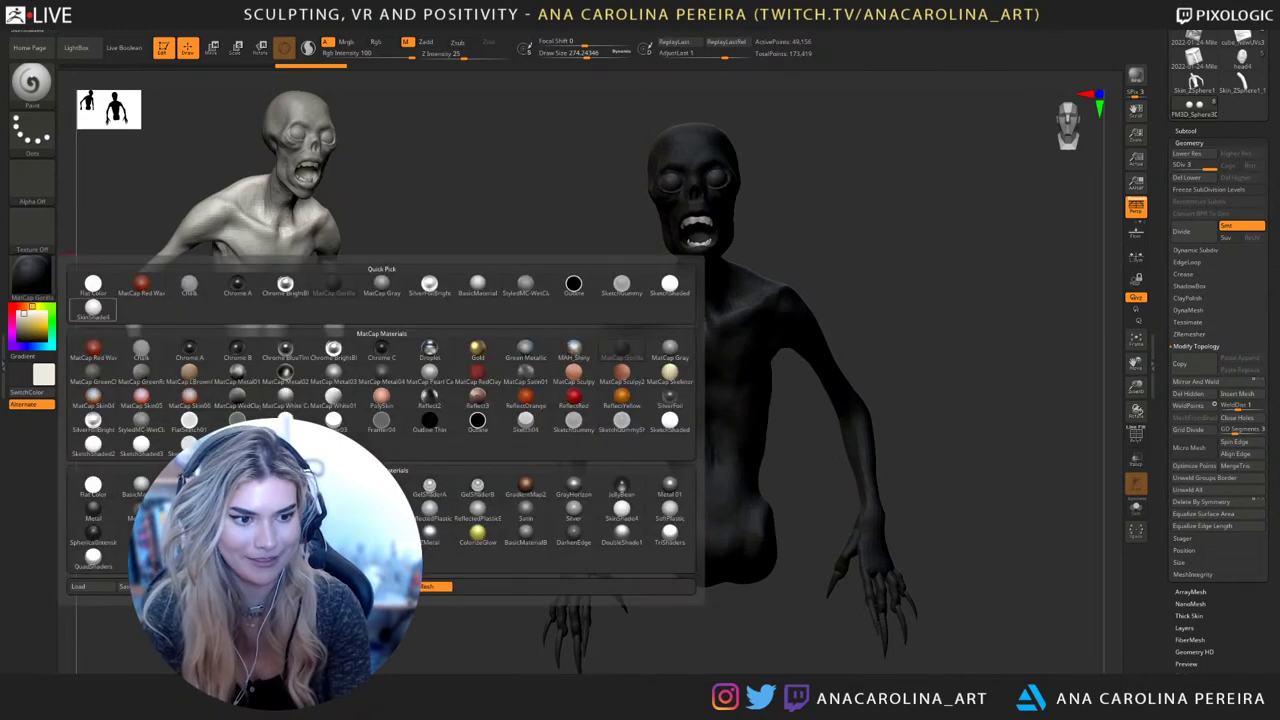
pyautogui.click(92, 556)
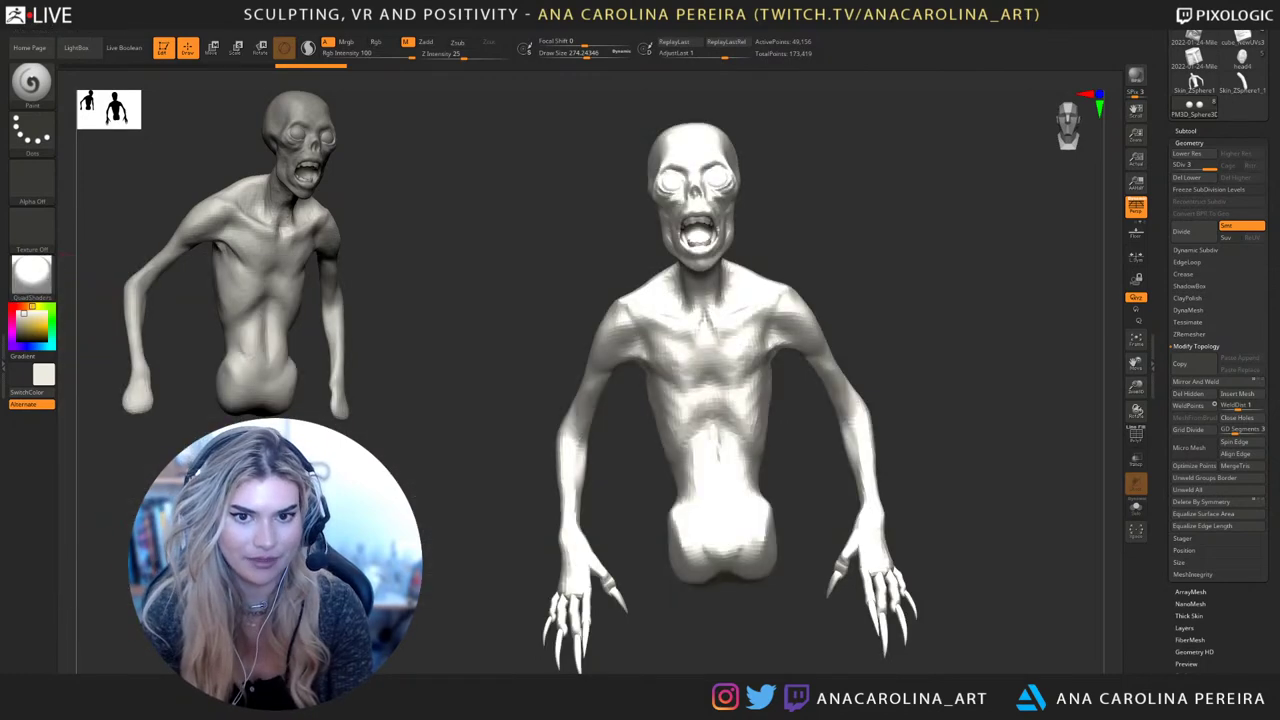
pyautogui.keyDown('alt'); pyautogui.moveTo(800, 175); pyautogui.dragTo(803, 218); pyautogui.keyUp('alt')
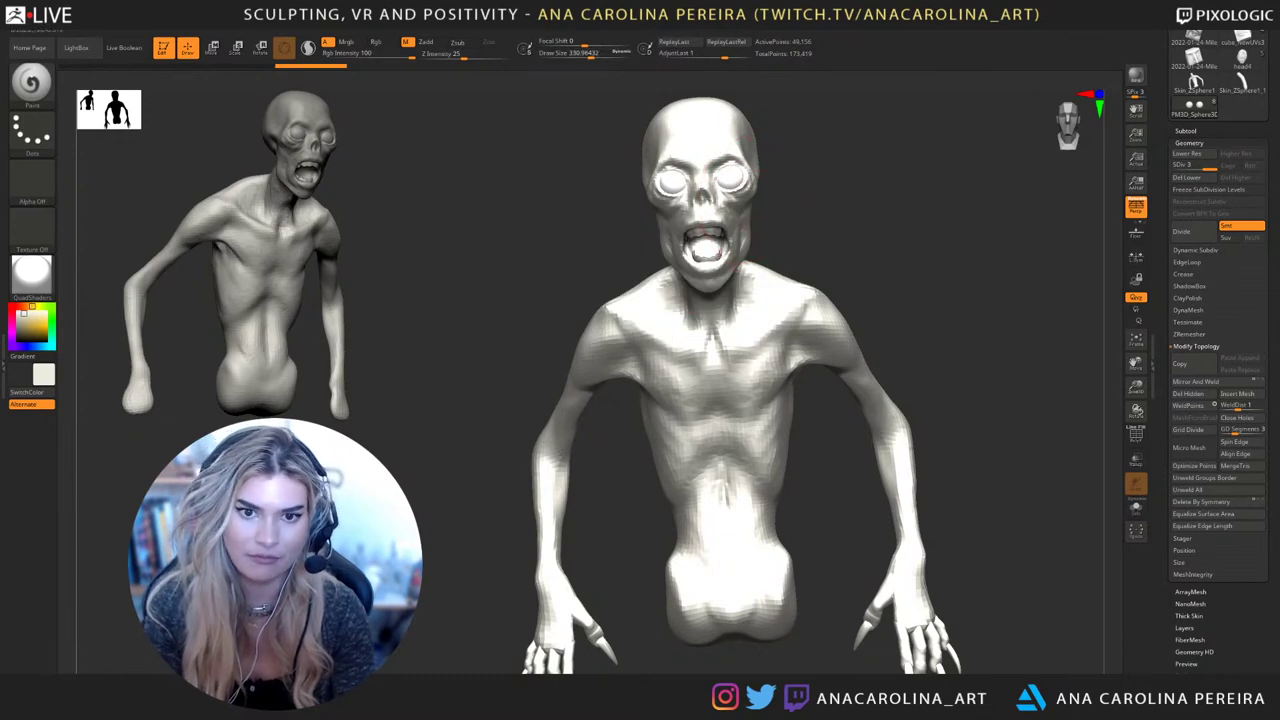
# Apply BasicMaterial to the creature and clear the leftover duplicate of the model from the canvas
pyautogui.click(31, 272)
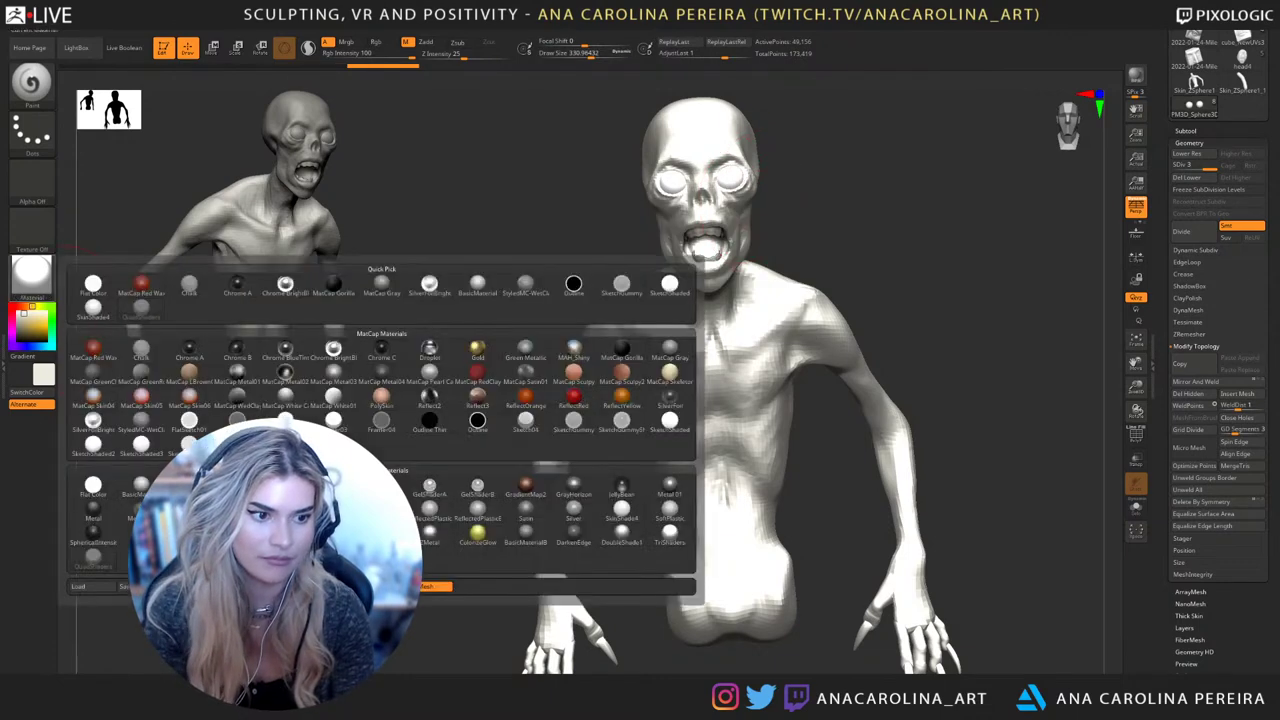
pyautogui.click(138, 487)
pyautogui.moveTo(845, 555)
pyautogui.keyDown('alt'); pyautogui.mouseDown()
pyautogui.moveTo(852, 480)
pyautogui.moveTo(925, 480)
pyautogui.moveTo(903, 478)
pyautogui.moveTo(918, 515)
pyautogui.mouseUp(); pyautogui.keyUp('alt')
pyautogui.hotkey('ctrl', 'n')
pyautogui.moveTo(934, 468)
pyautogui.mouseDown()
pyautogui.moveTo(780, 470)
pyautogui.moveTo(969, 445)
pyautogui.moveTo(885, 407)
pyautogui.mouseUp()
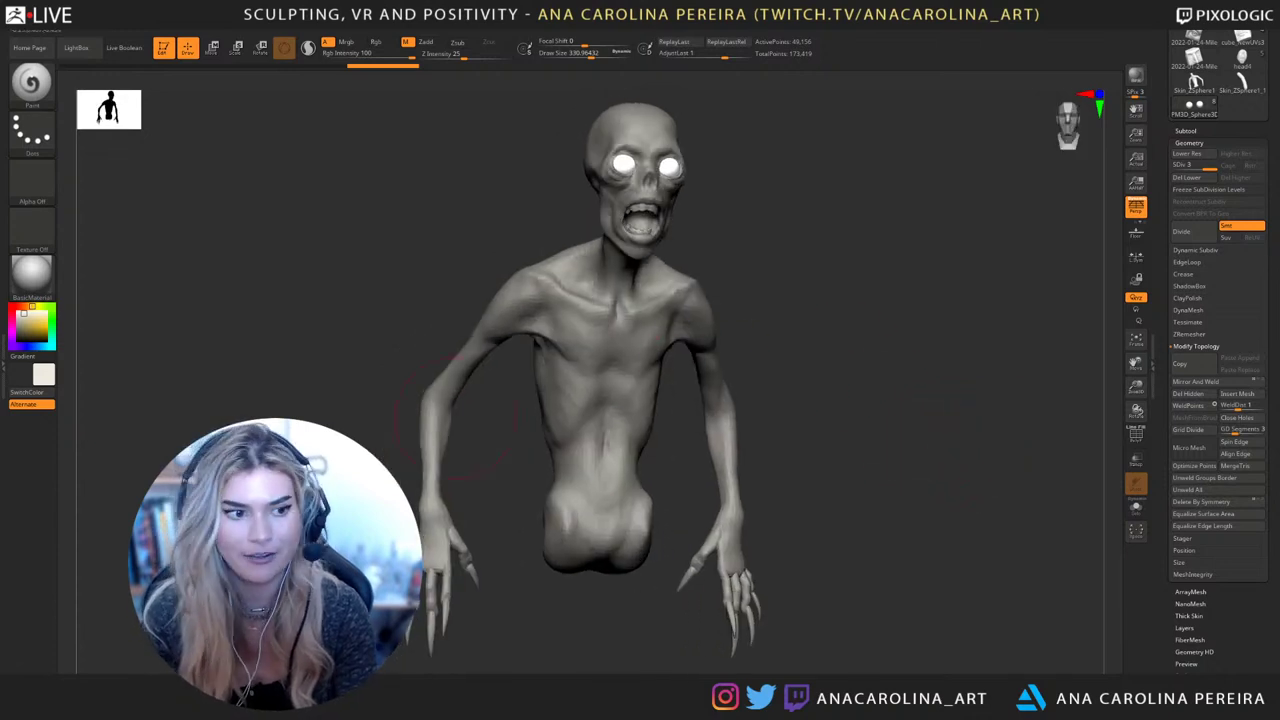
pyautogui.moveTo(925, 325)
pyautogui.mouseDown()
pyautogui.moveTo(815, 300)
pyautogui.moveTo(857, 317)
pyautogui.moveTo(850, 345)
pyautogui.mouseUp()
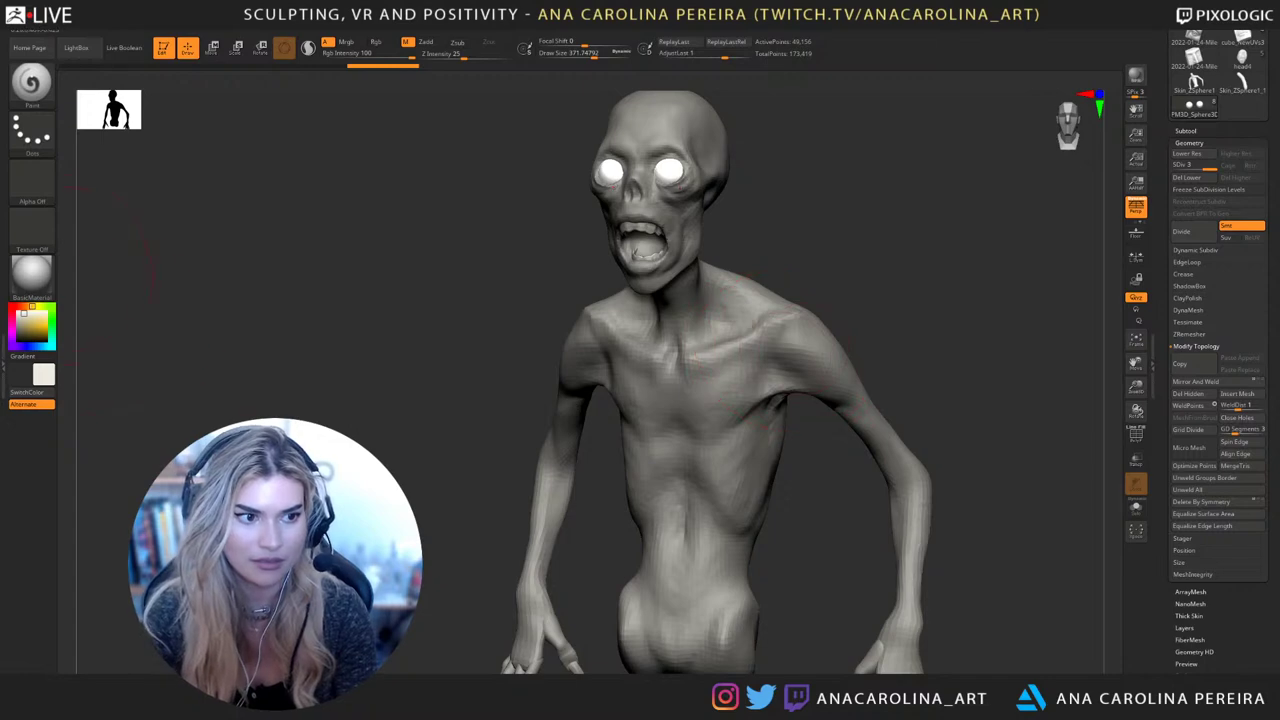
# Switch the creature to the StyledMC-WetClay material and check it at full-figure view
pyautogui.click(34, 273)
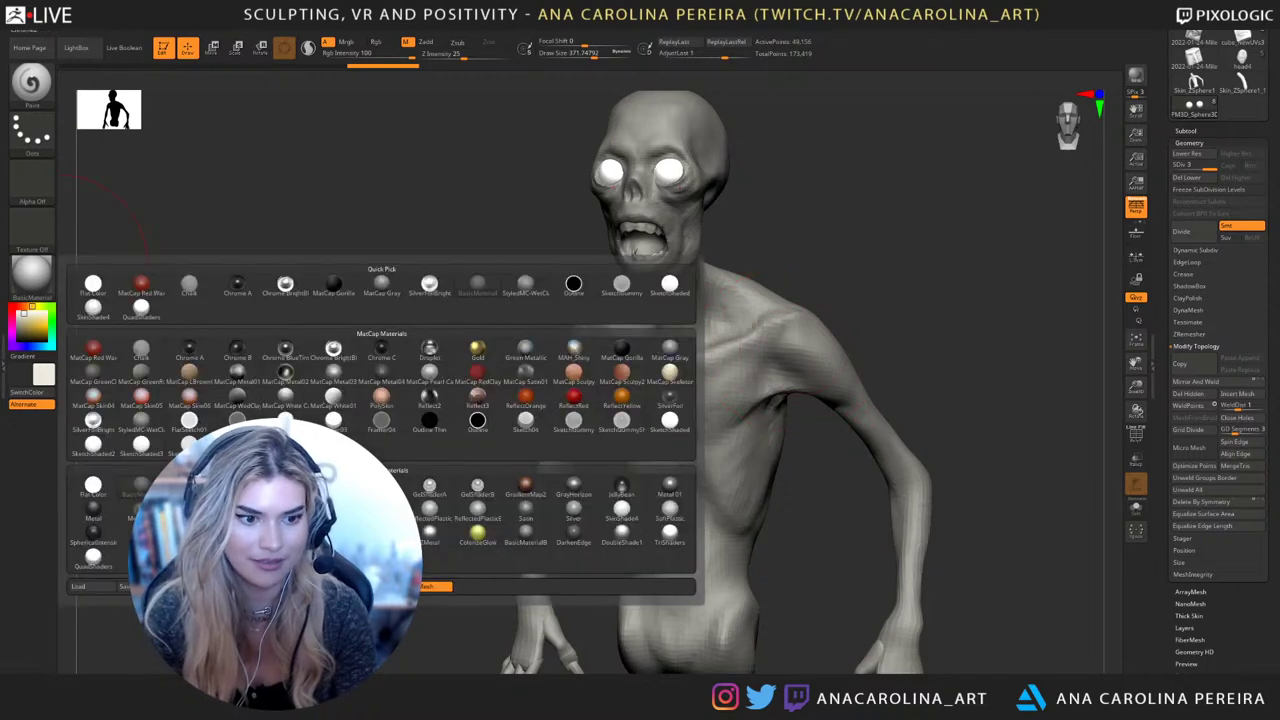
pyautogui.moveTo(189, 445)
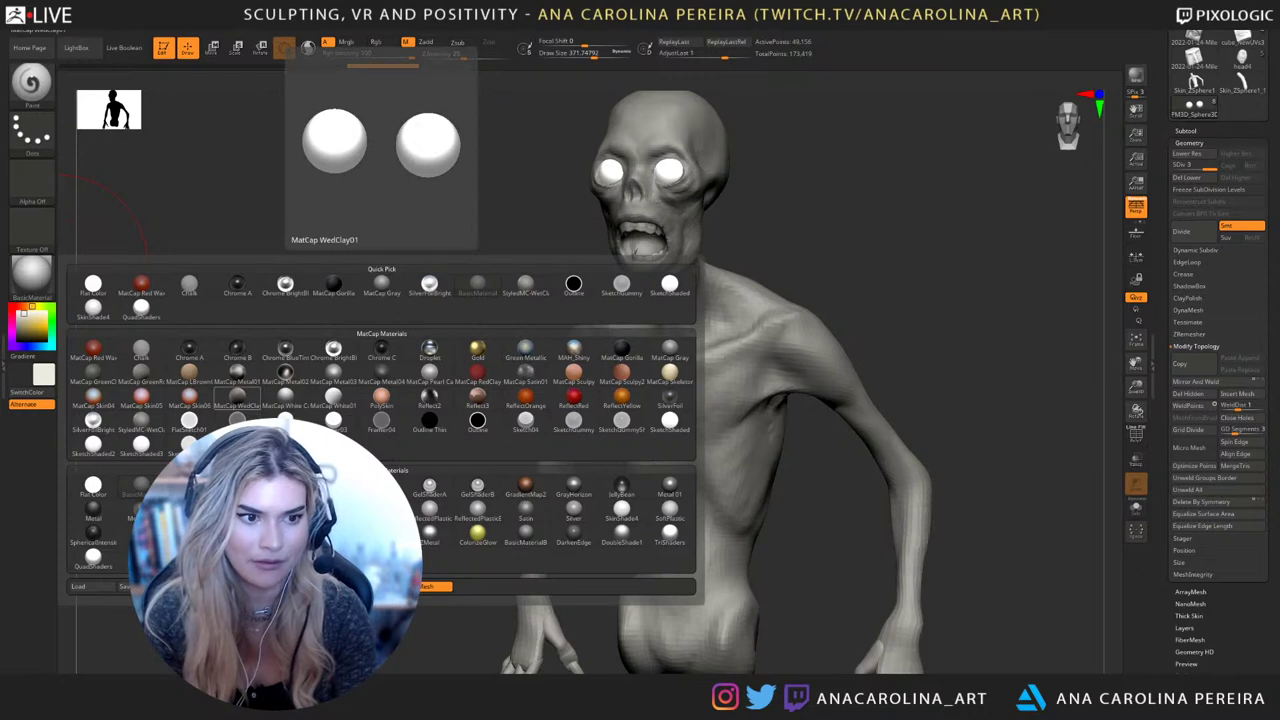
pyautogui.click(525, 286)
pyautogui.keyDown('alt'); pyautogui.moveTo(450, 370); pyautogui.dragTo(470, 288); pyautogui.keyUp('alt')
pyautogui.moveTo(340, 288); pyautogui.dragTo(315, 290)
pyautogui.keyDown('alt'); pyautogui.moveTo(315, 290); pyautogui.dragTo(315, 360); pyautogui.keyUp('alt')
pyautogui.moveTo(270, 370); pyautogui.dragTo(372, 414)
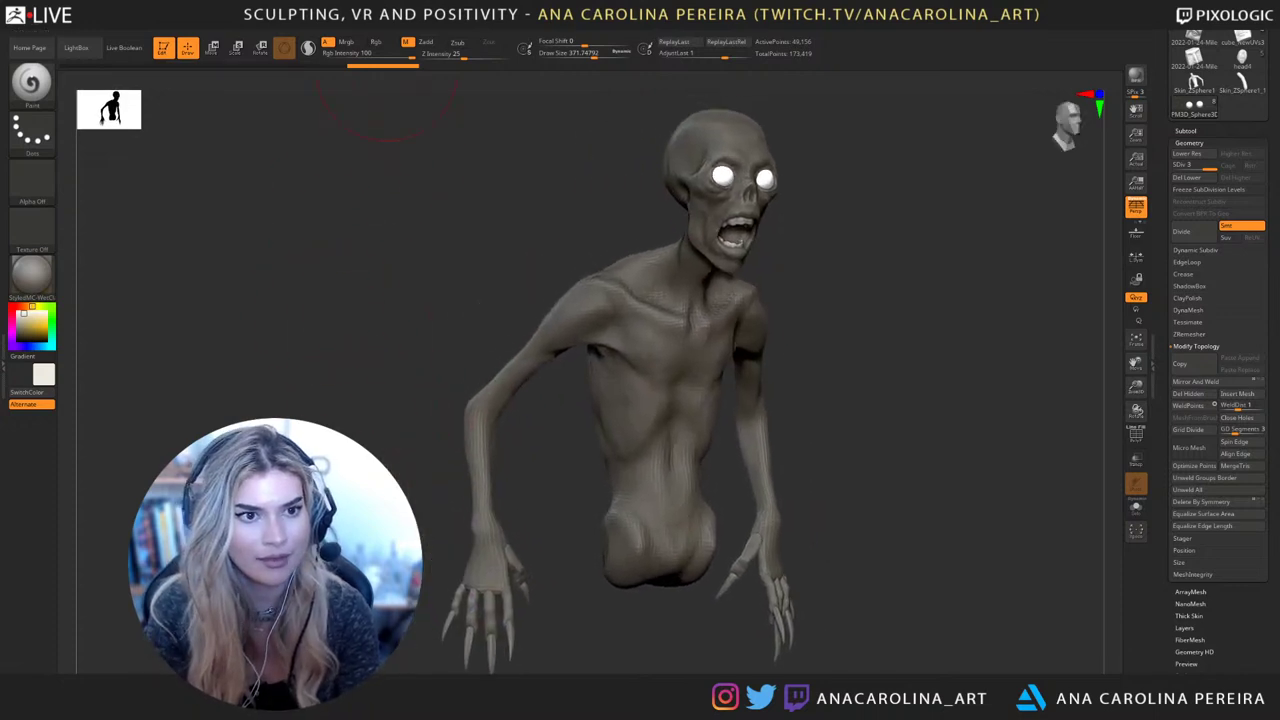
# Set the wet clay material's Intensity A to 1.6186, Intensity B to about 2.07, Monochromatic A to about 0.99 and Monochromatic B to 1
pyautogui.press('m')
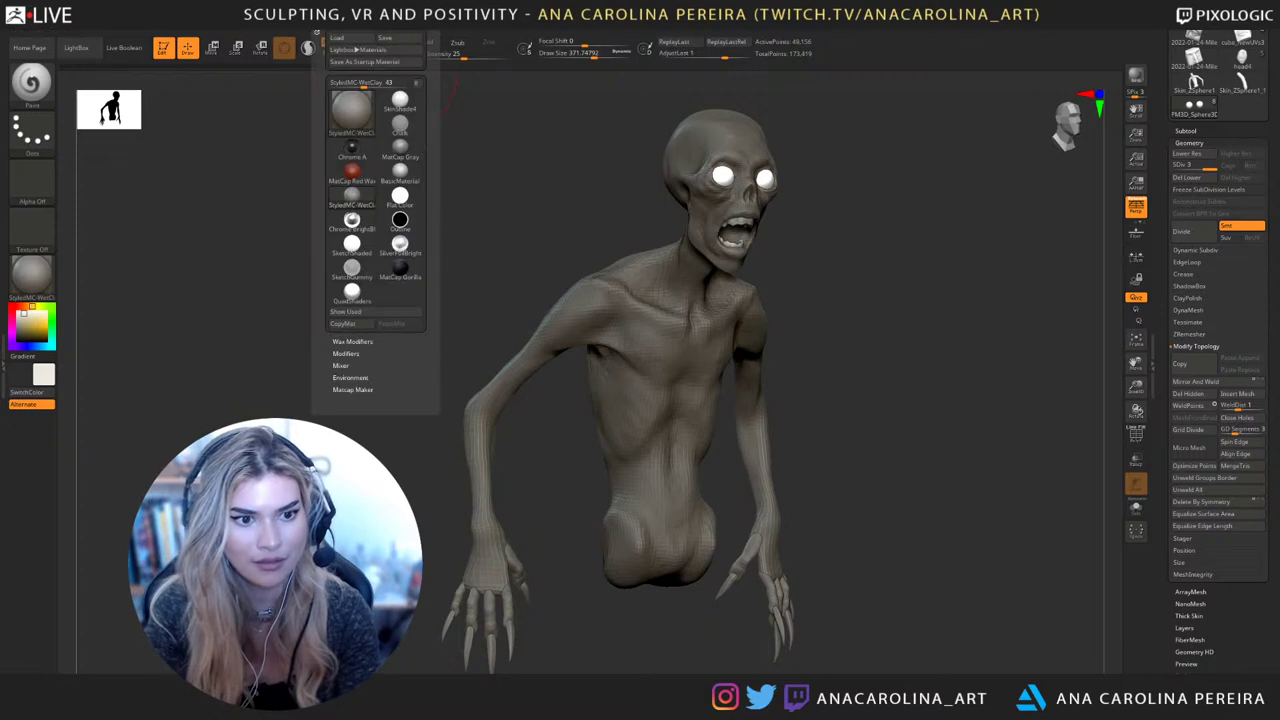
pyautogui.click(346, 353)
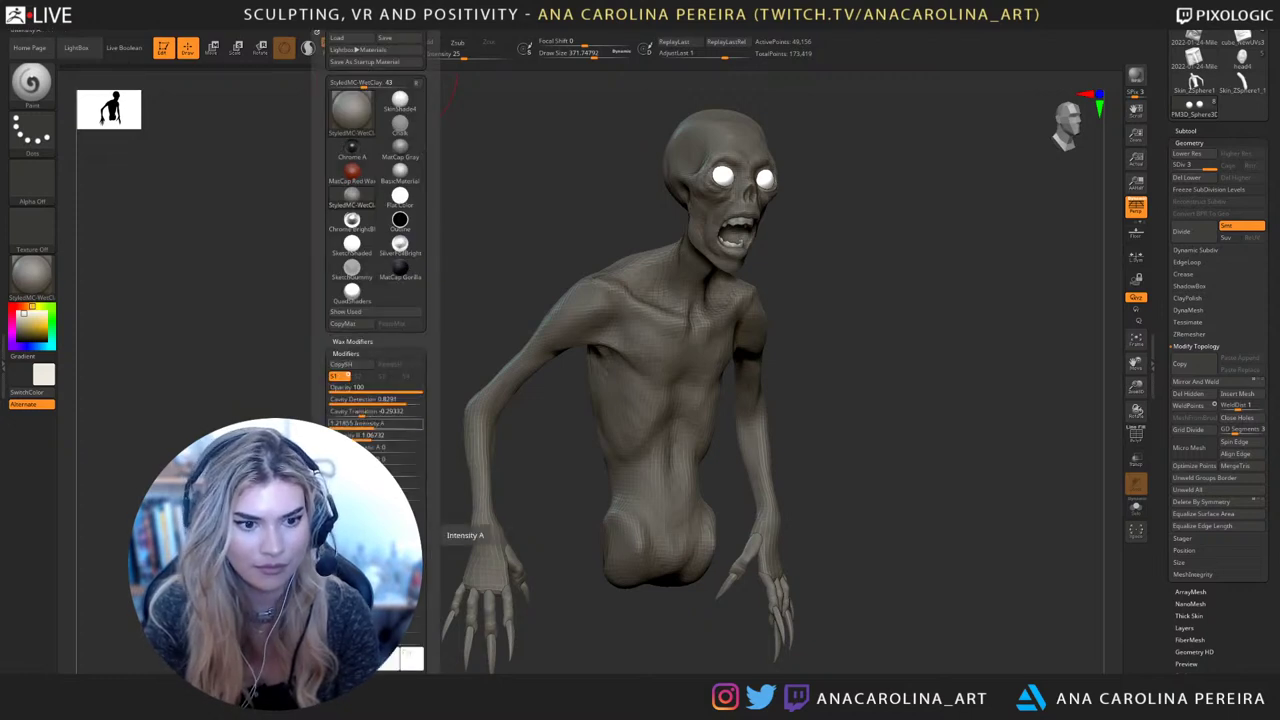
pyautogui.click(398, 436)
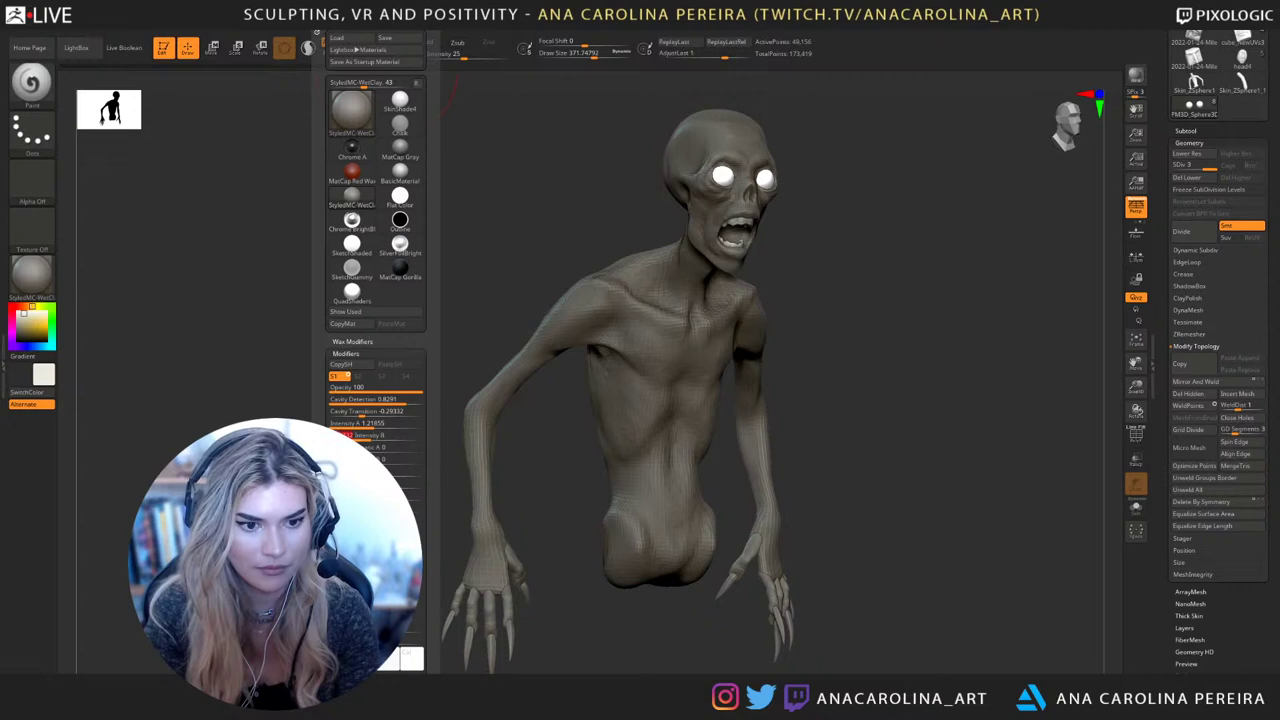
pyautogui.moveTo(424, 437)
pyautogui.mouseDown()
pyautogui.moveTo(424, 356)
pyautogui.moveTo(380, 342)
pyautogui.moveTo(422, 379)
pyautogui.mouseUp()
pyautogui.click(383, 354)
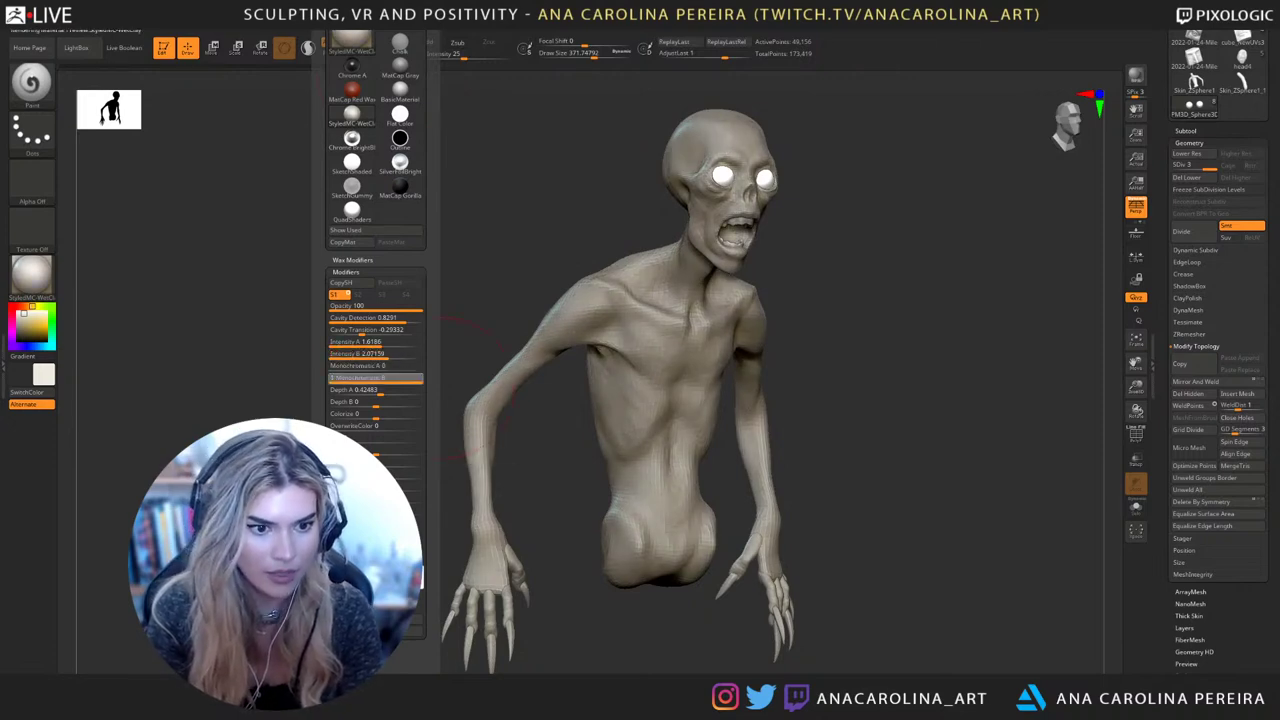
pyautogui.click(421, 367)
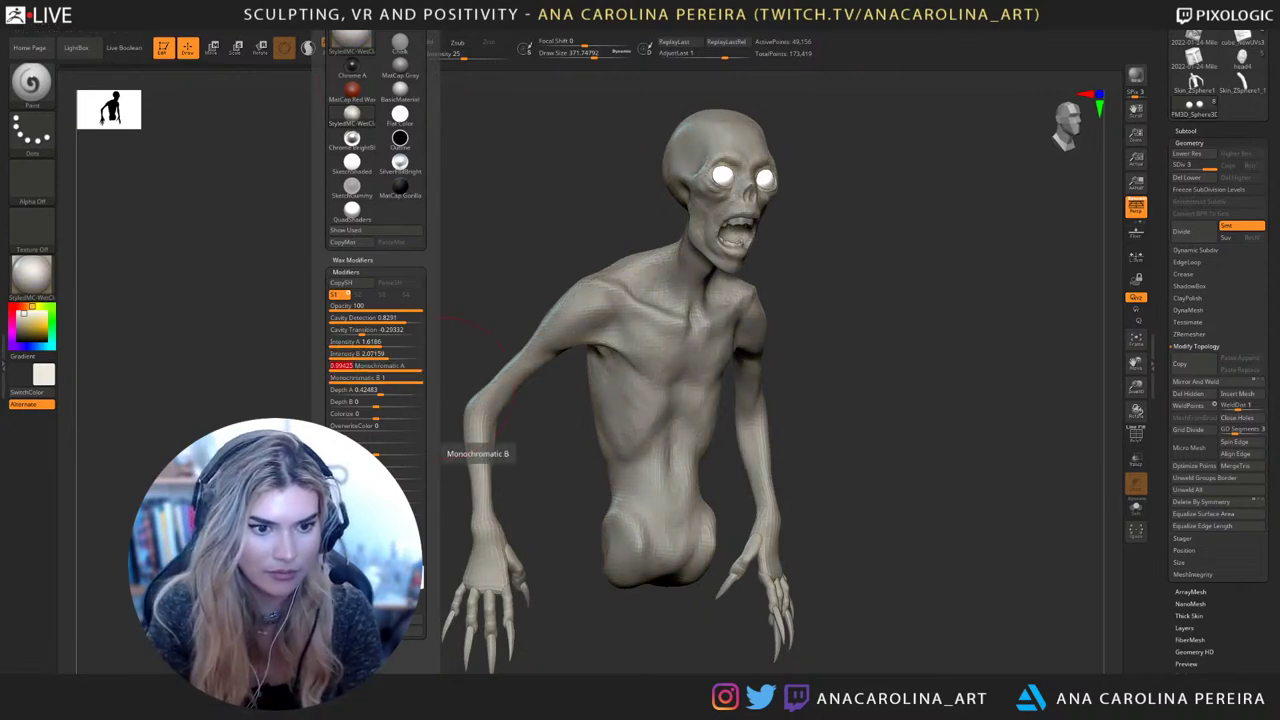
# Set the material's Saturation A to about 0.38 and save it as a CrazyColors variant of StyledMC-WetClay
pyautogui.moveTo(430, 406); pyautogui.dragTo(430, 350)
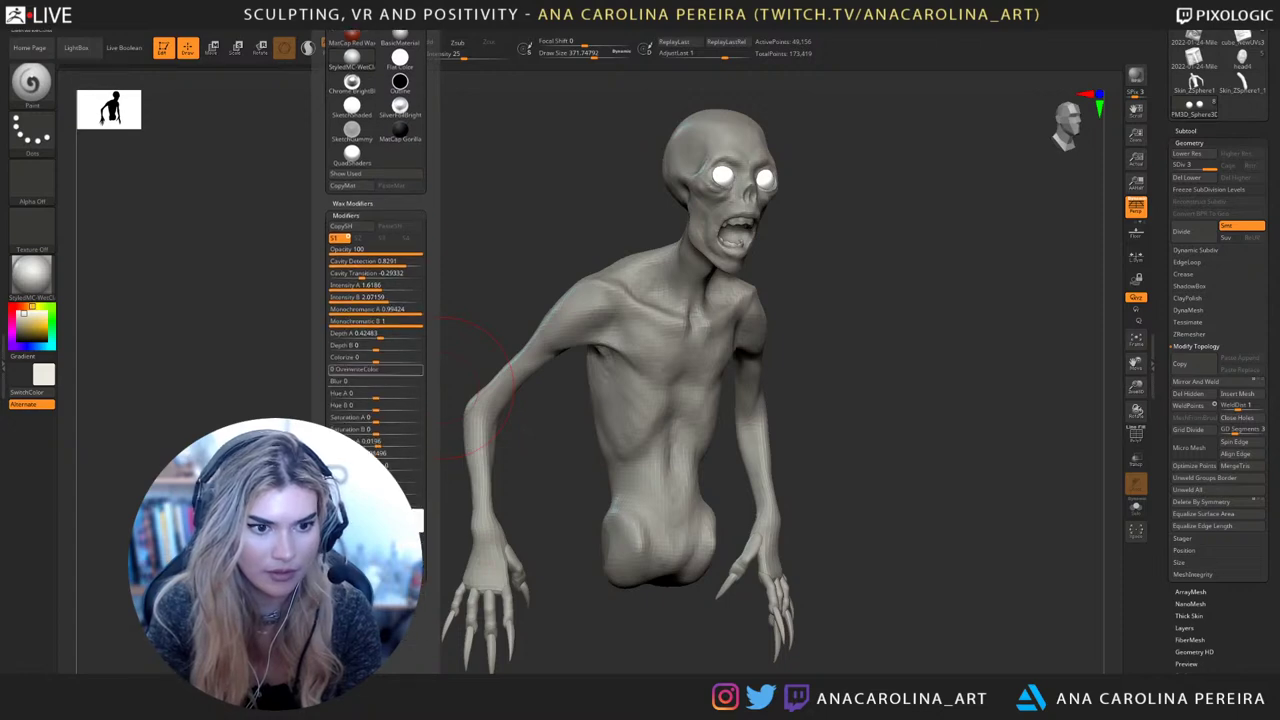
pyautogui.click(393, 418)
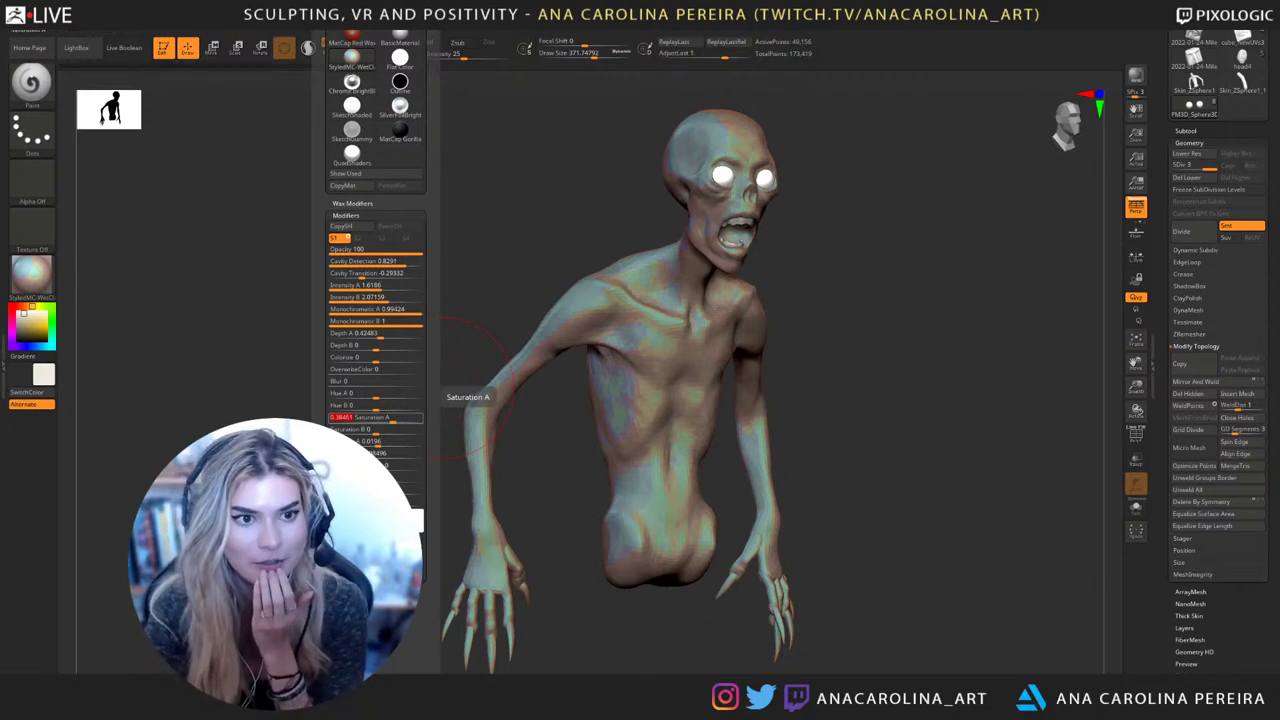
pyautogui.scroll(3, 392, 417)
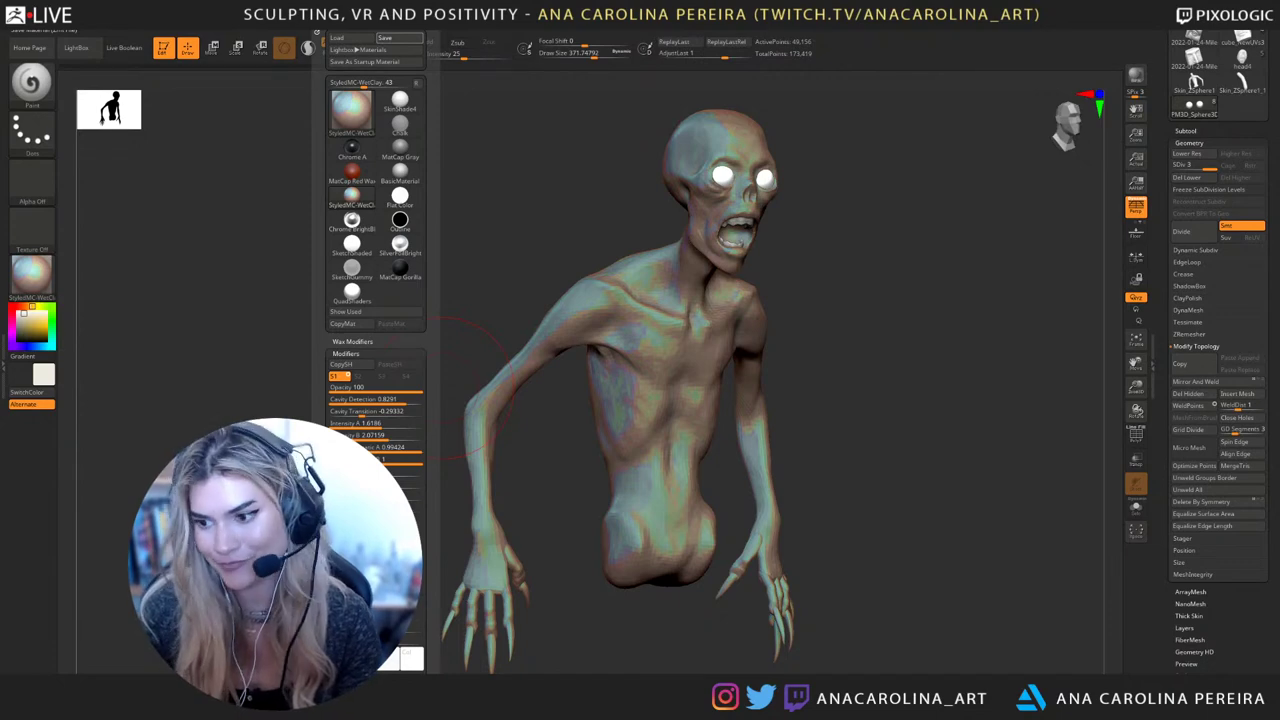
pyautogui.press('Return')
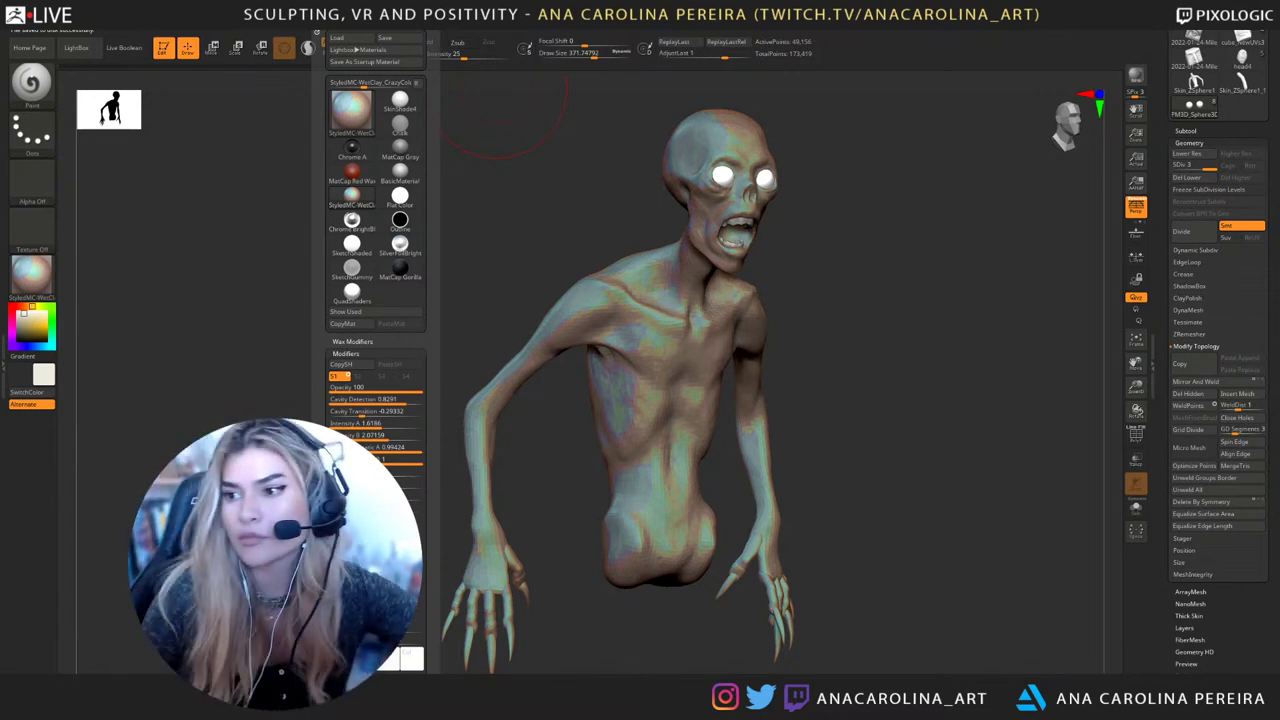
# Lower the material's Saturation A until the creature has a neutral grey tone without colour tints
pyautogui.moveTo(385, 185); pyautogui.dragTo(431, 117)
pyautogui.moveTo(376, 20)
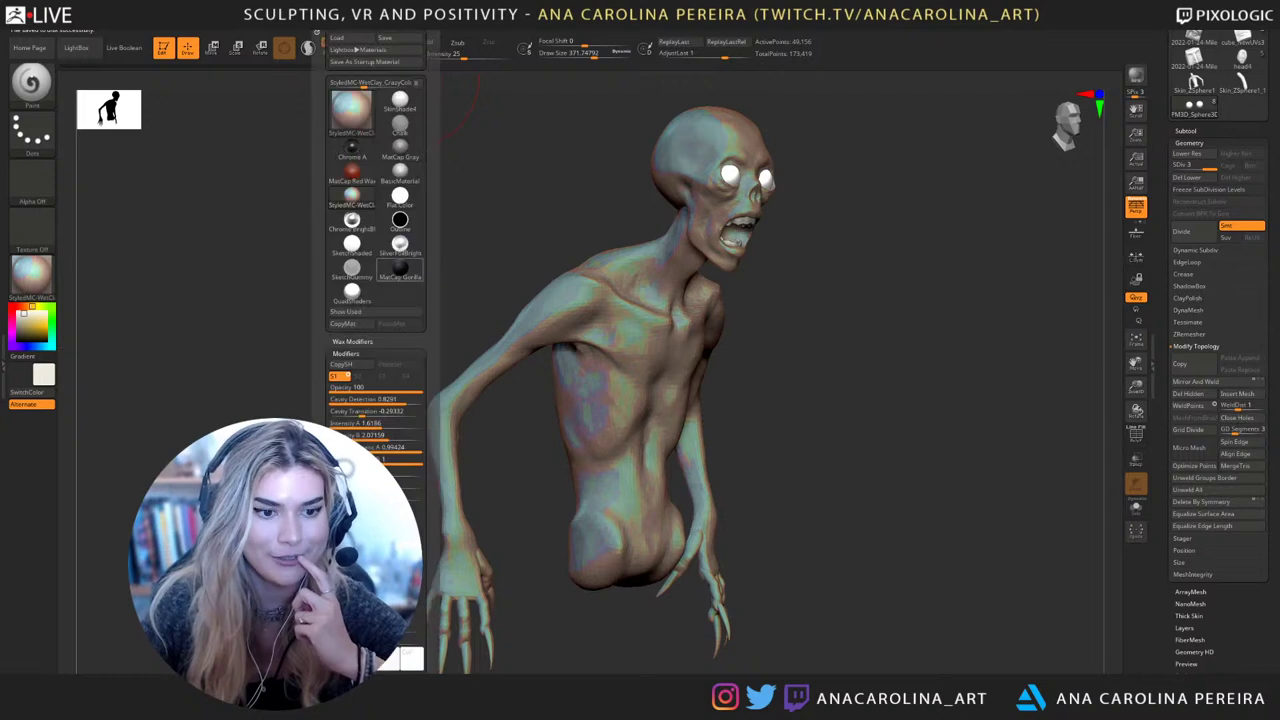
pyautogui.moveTo(424, 450); pyautogui.dragTo(424, 334)
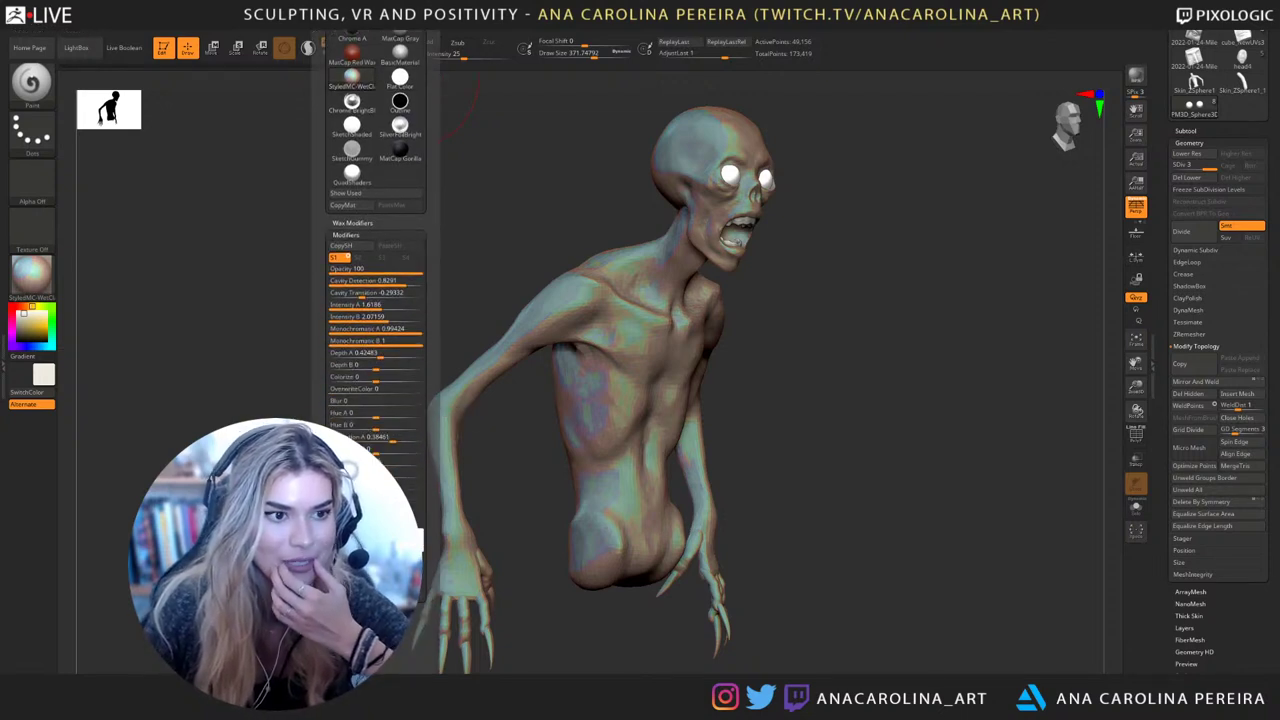
pyautogui.moveTo(424, 220); pyautogui.dragTo(424, 246)
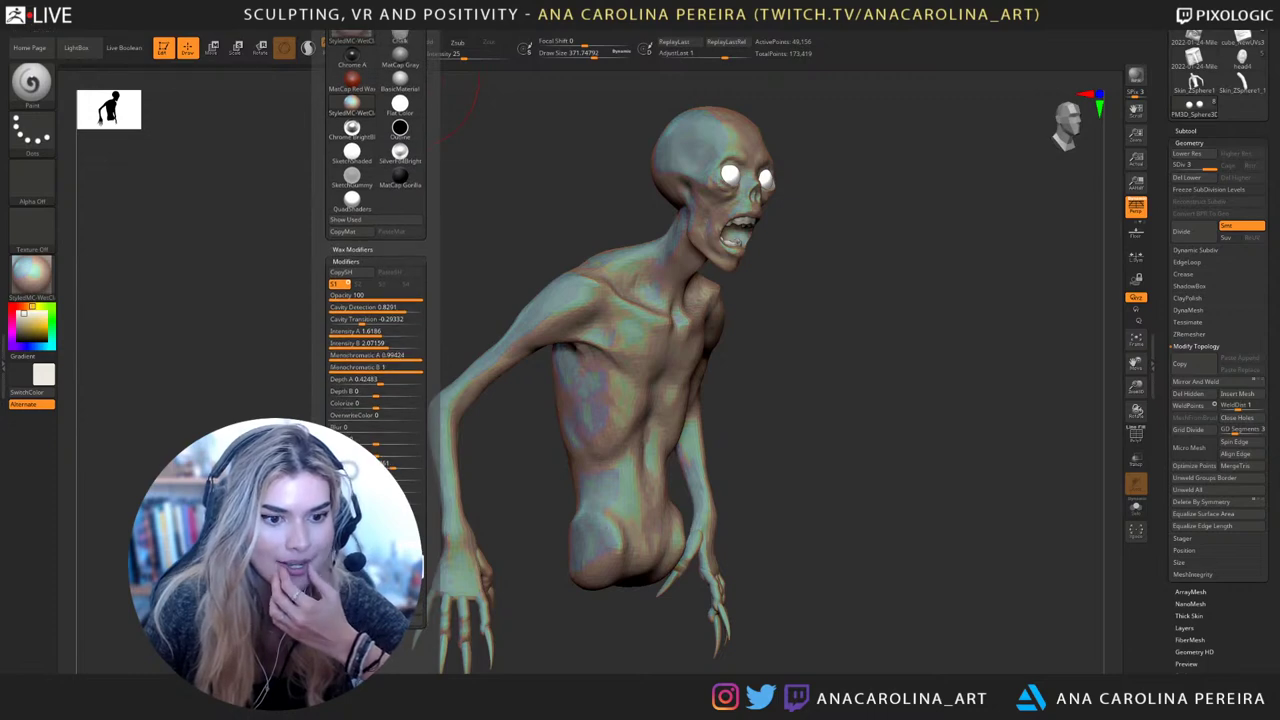
pyautogui.moveTo(390, 465); pyautogui.dragTo(338, 465)
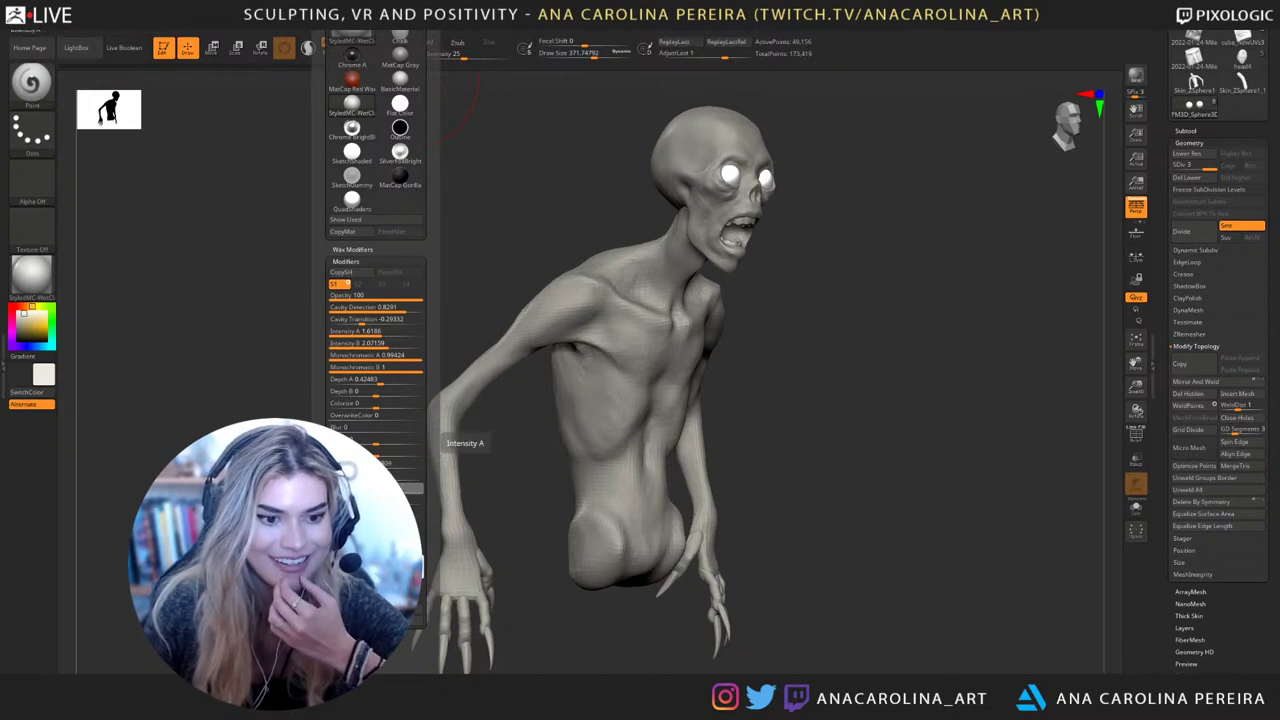
pyautogui.moveTo(376, 488); pyautogui.dragTo(370, 488)
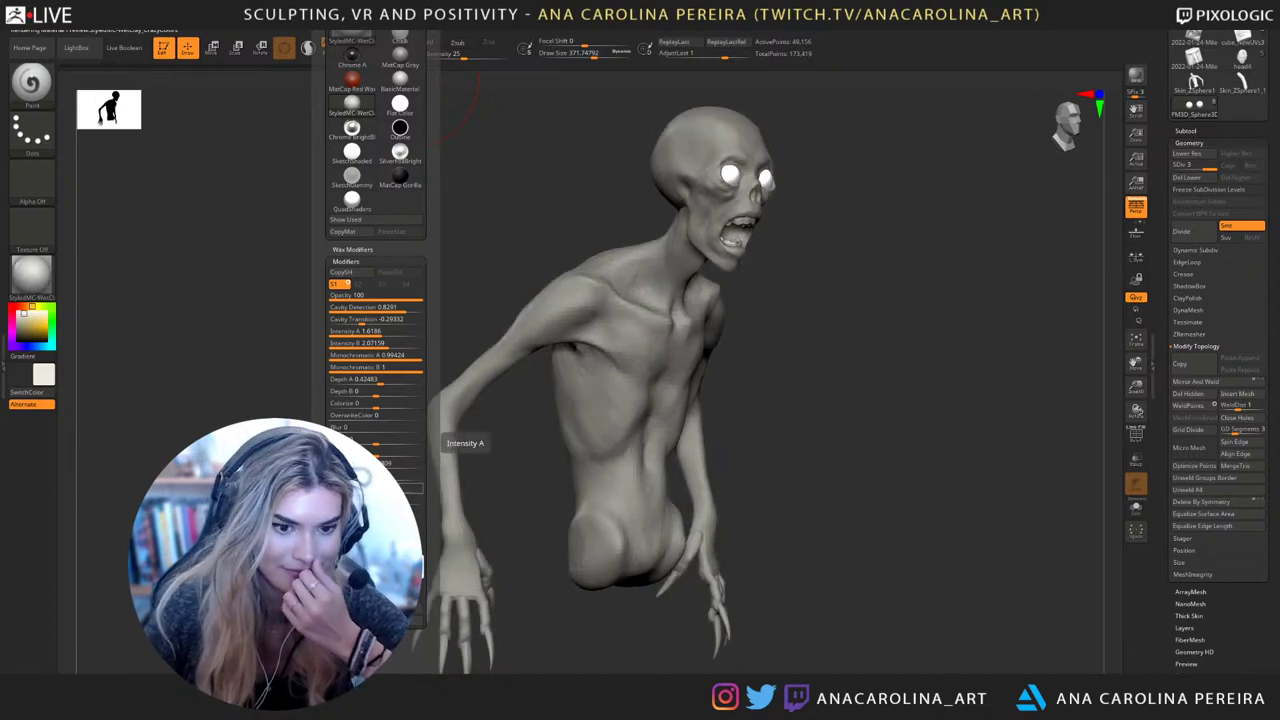
# Set the Paint brush to affect only Rgb colour and enlarge its Draw Size to about 550
pyautogui.moveTo(520, 475); pyautogui.dragTo(375, 475)
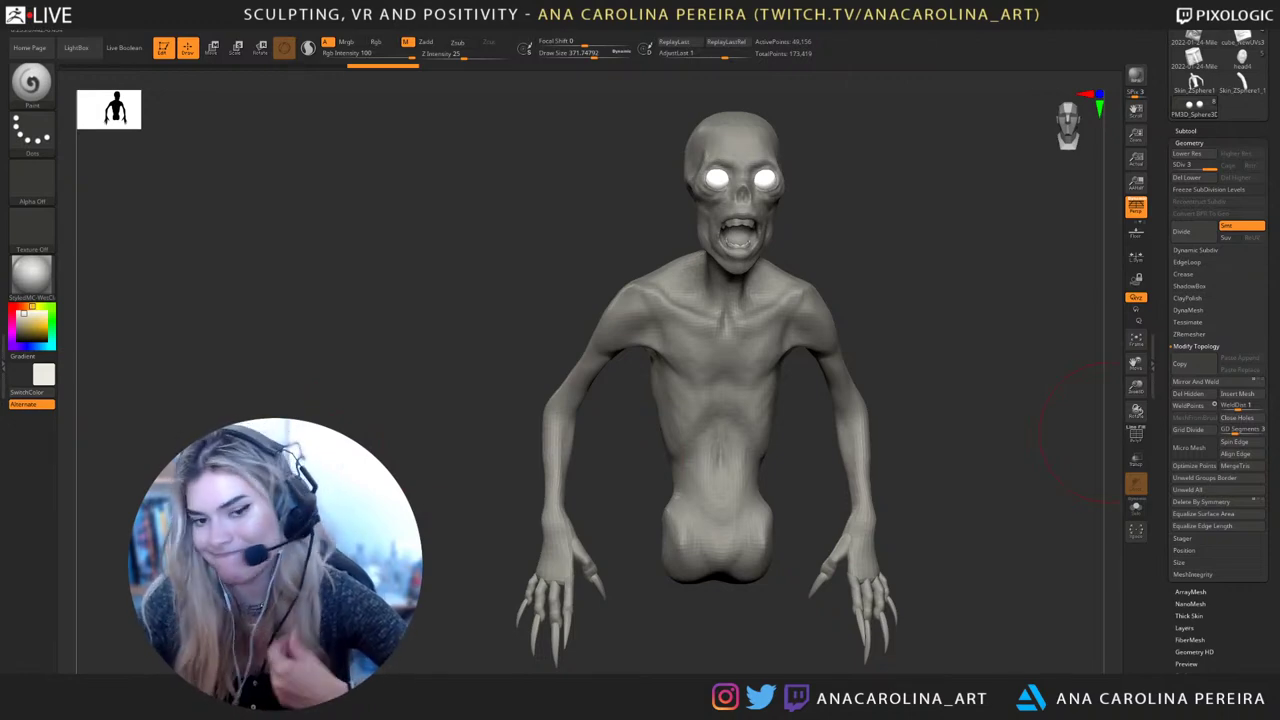
pyautogui.moveTo(1100, 440); pyautogui.dragTo(1038, 320)
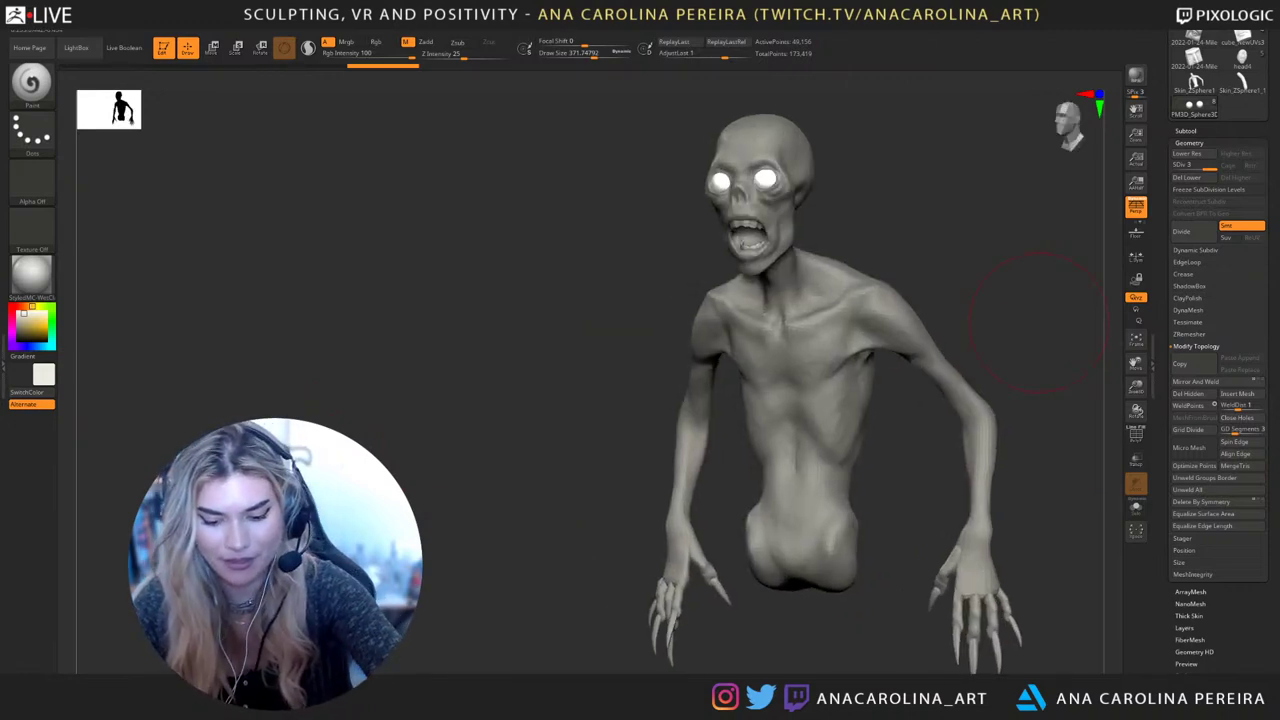
pyautogui.press('b')
pyautogui.press('Escape')
pyautogui.press('space')
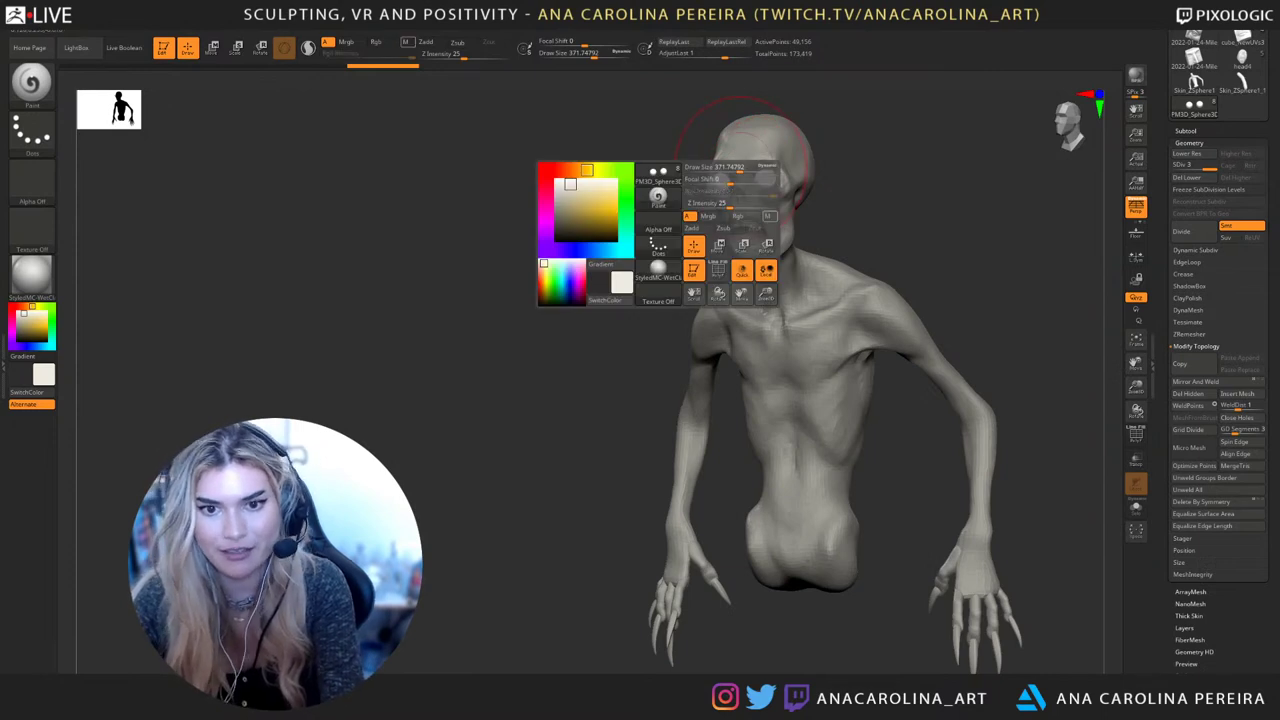
pyautogui.click(738, 216)
pyautogui.press('space')
pyautogui.click(818, 204)
pyautogui.keyDown('alt'); pyautogui.moveTo(219, 353); pyautogui.dragTo(157, 366); pyautogui.keyUp('alt')
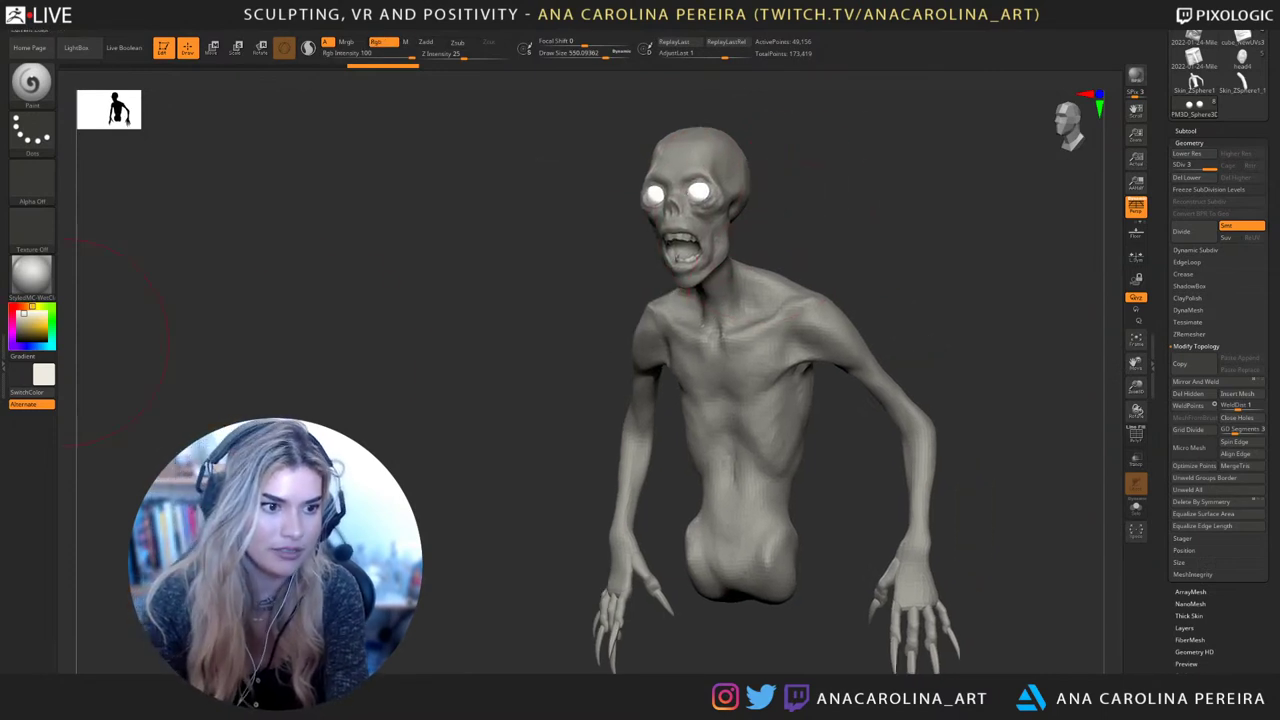
# Pick a darker, slightly yellowish grey as the current colour to tone down the creature's body
pyautogui.click(18, 320)
pyautogui.click(18, 317)
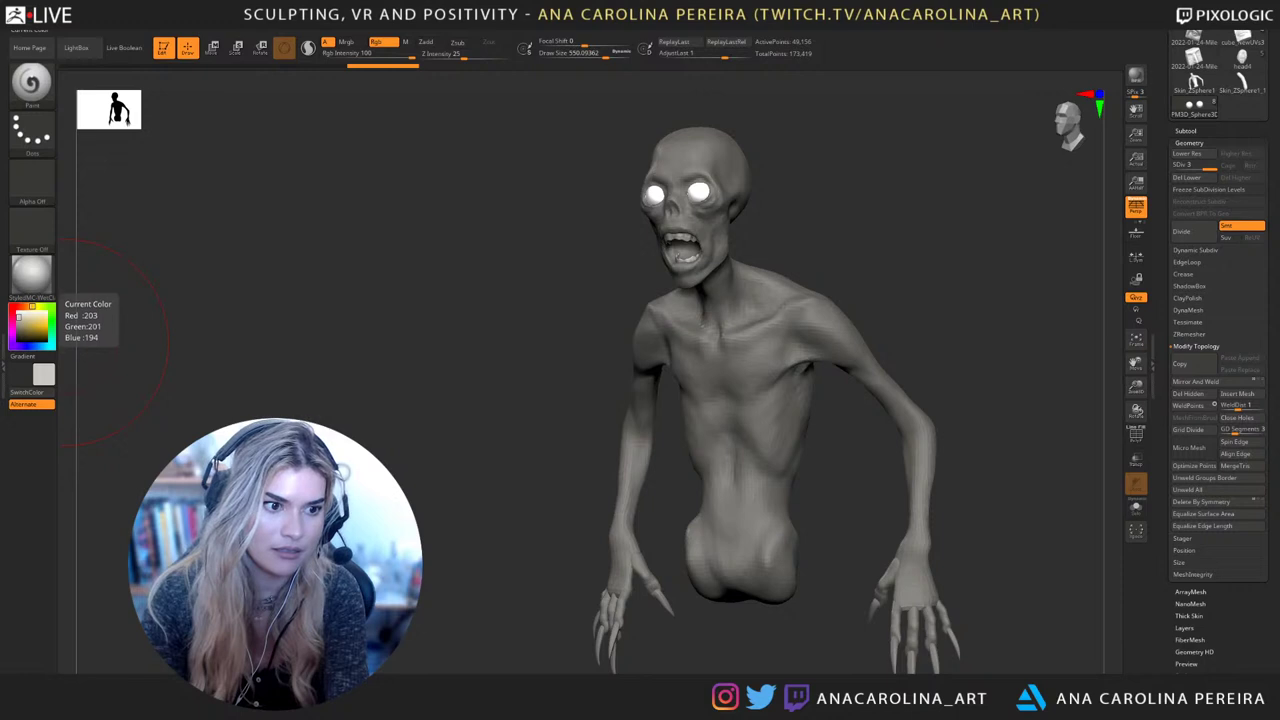
pyautogui.click(18, 313)
pyautogui.click(19, 320)
pyautogui.click(19, 317)
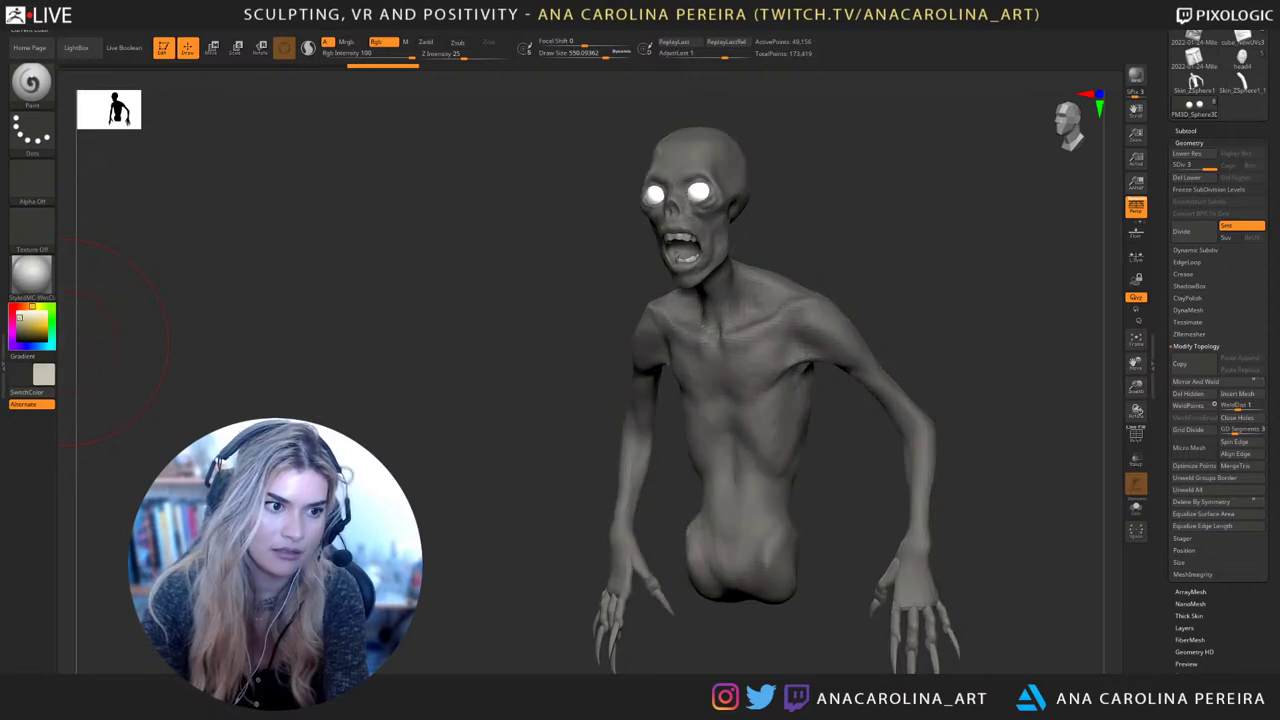
# Fill the body, head and claws with a neutral light grey, RGB 202, 202, 202
pyautogui.click(18, 317)
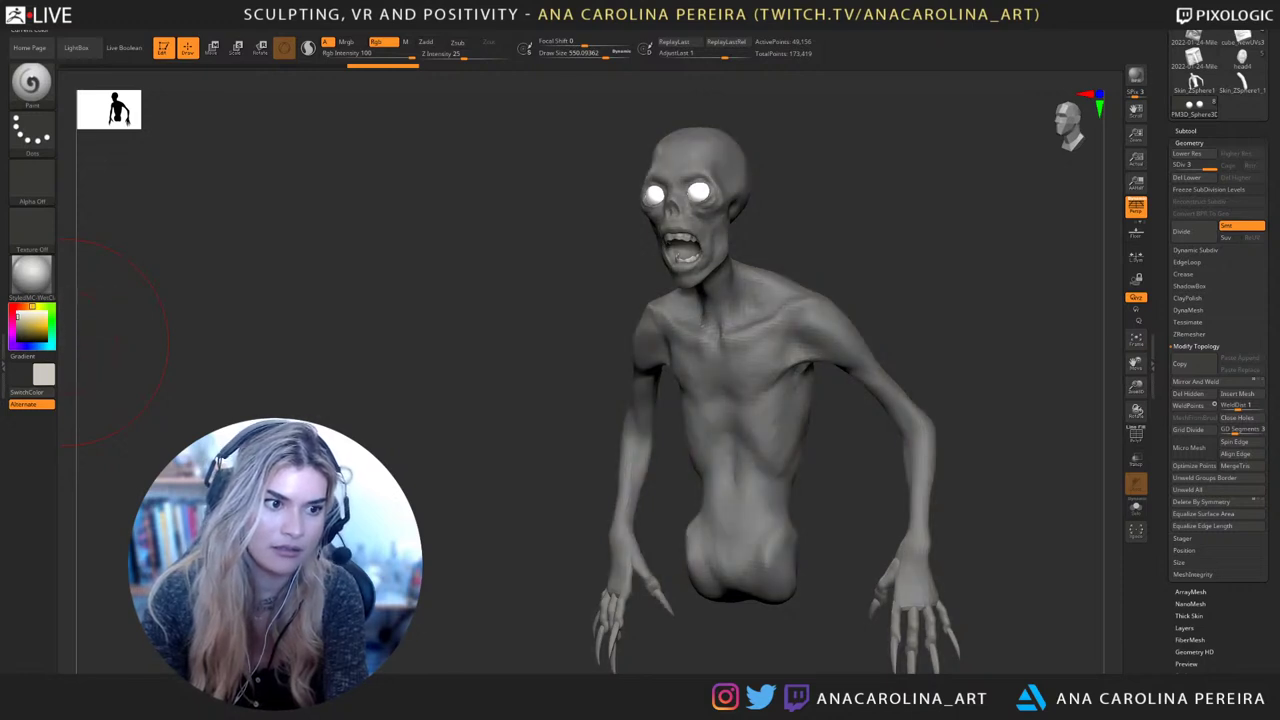
pyautogui.keyDown('alt'); pyautogui.click(788, 283); pyautogui.keyUp('alt')
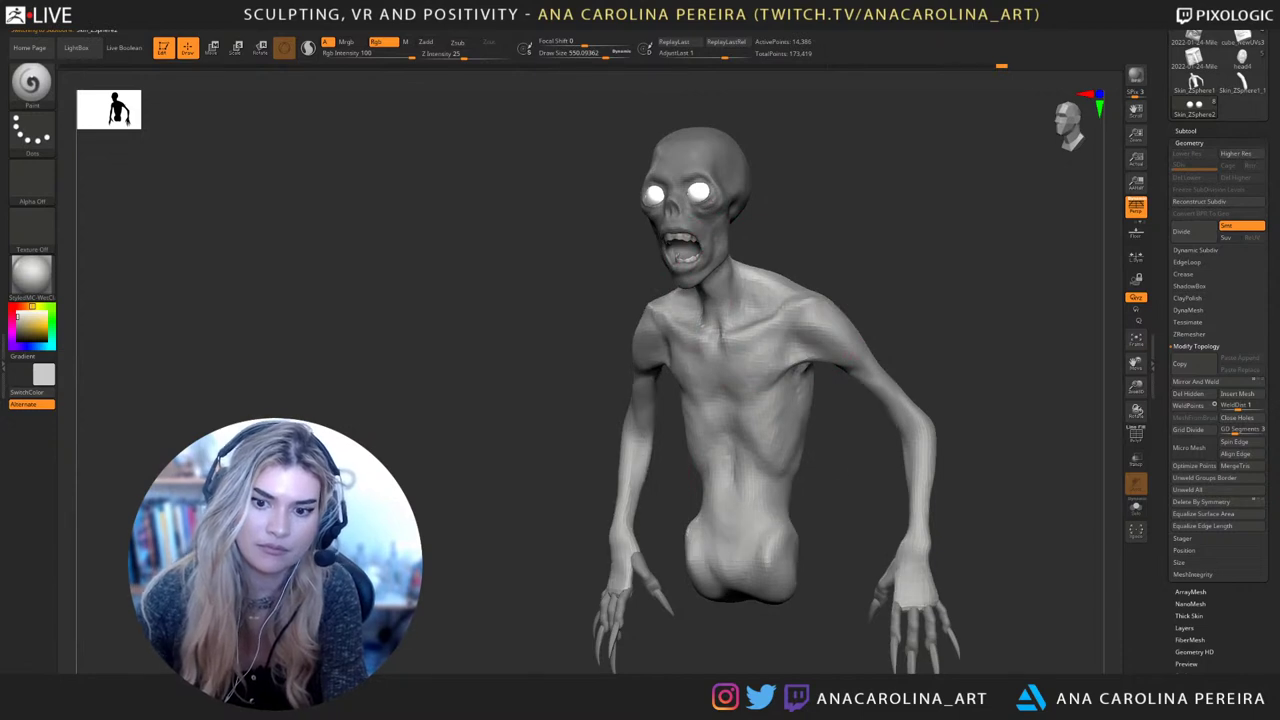
pyautogui.moveTo(872, 250); pyautogui.dragTo(806, 253)
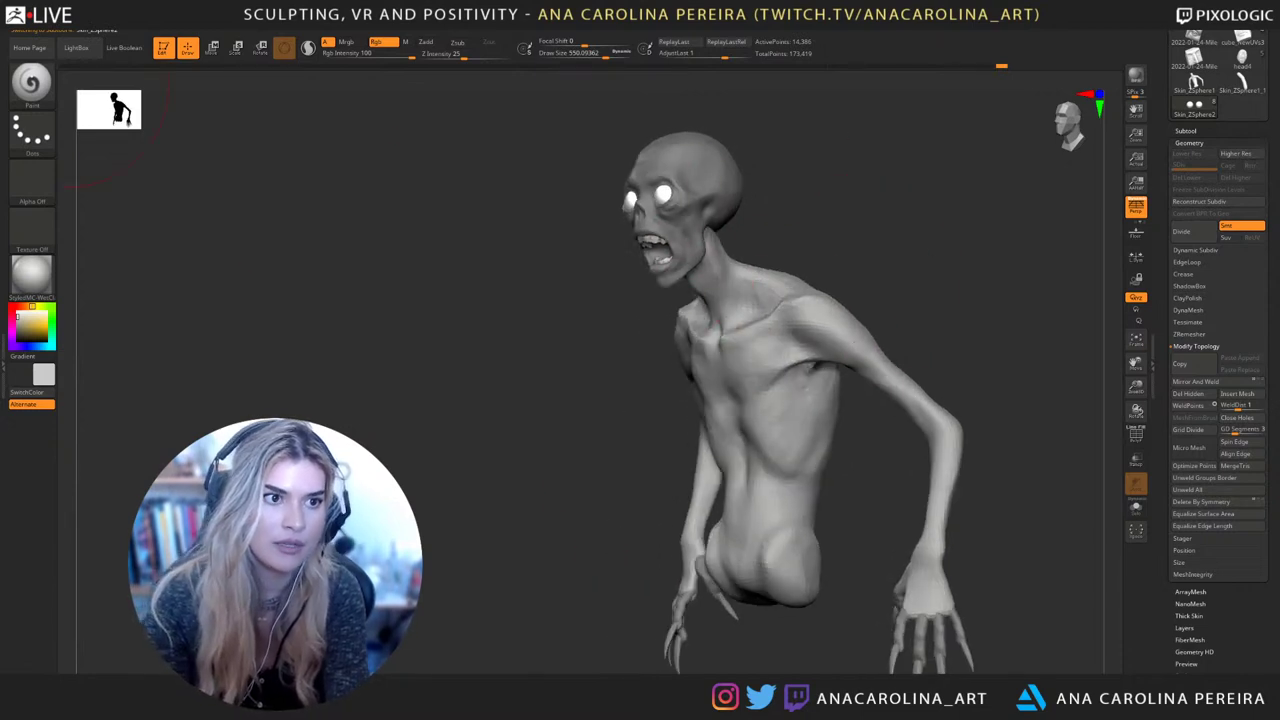
pyautogui.moveTo(66, 25)
pyautogui.click(100, 233)
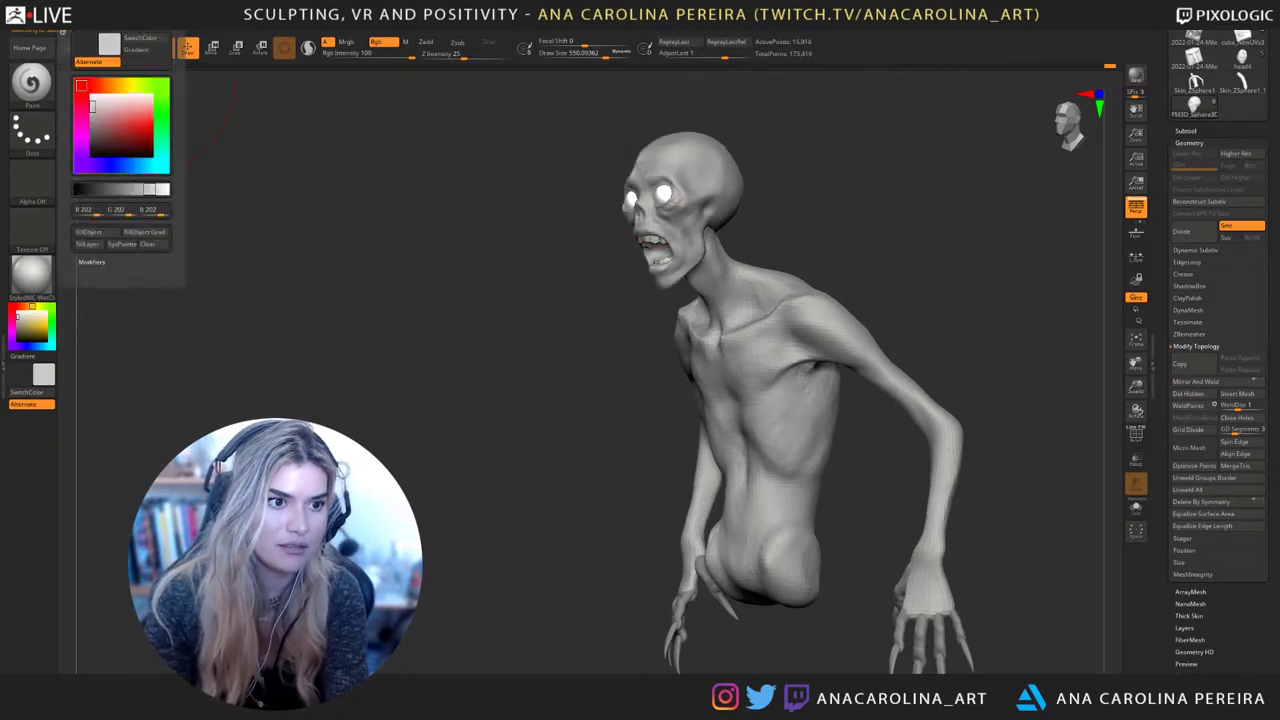
pyautogui.keyDown('alt'); pyautogui.click(921, 640); pyautogui.keyUp('alt')
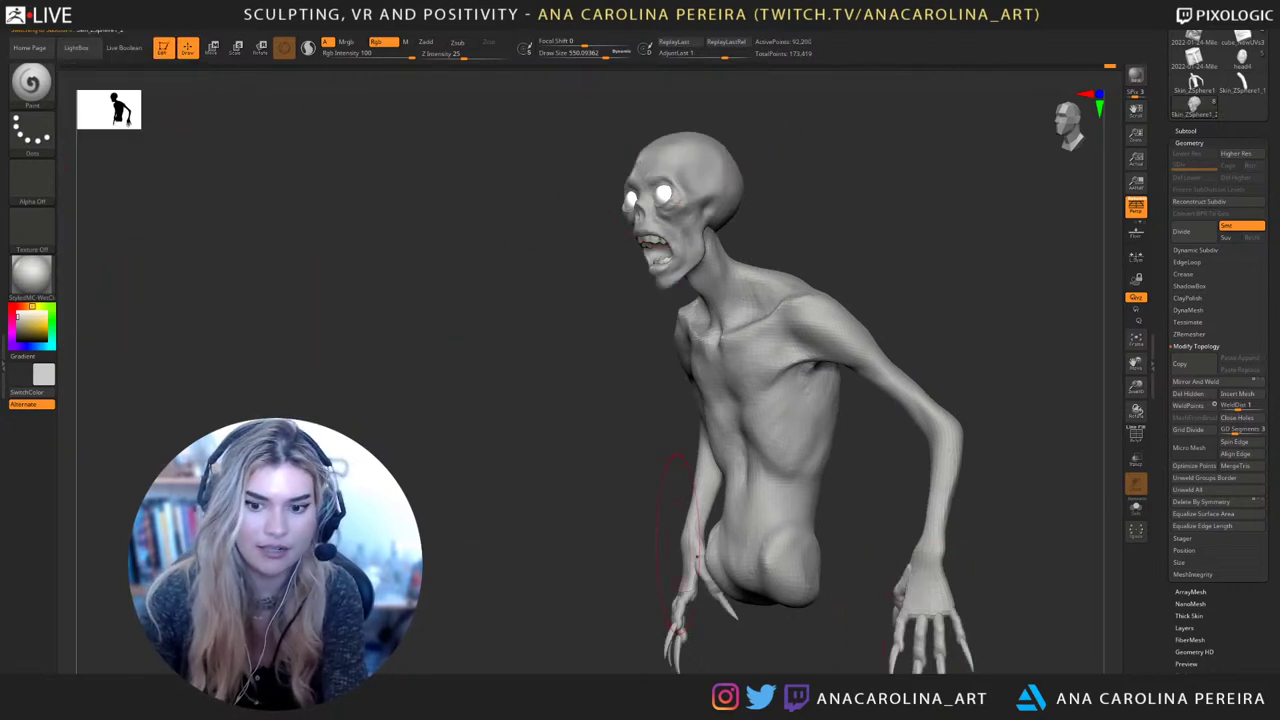
pyautogui.moveTo(68, 27)
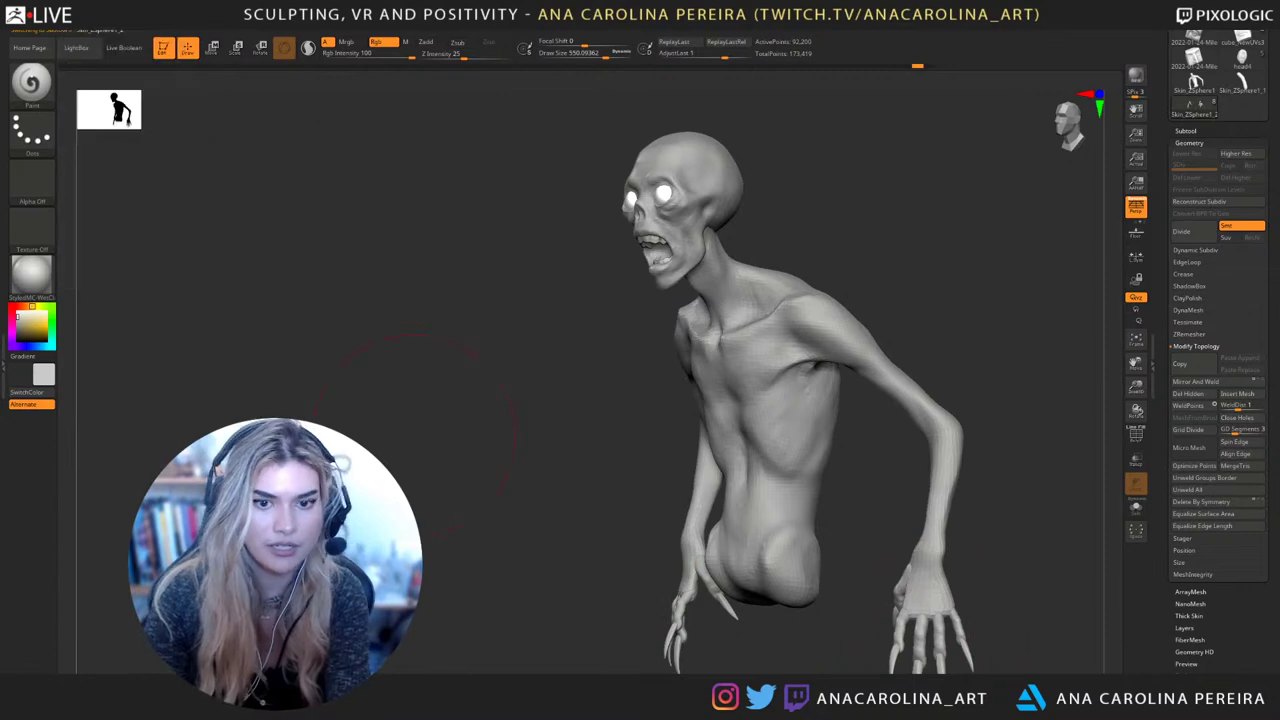
# Select the creature's upper teeth and reduce the Paint brush's Draw Size to about 268
pyautogui.moveTo(500, 400); pyautogui.dragTo(830, 430)
pyautogui.keyDown('alt'); pyautogui.moveTo(900, 400); pyautogui.dragTo(900, 460); pyautogui.keyUp('alt')
pyautogui.moveTo(827, 429); pyautogui.dragTo(840, 230)
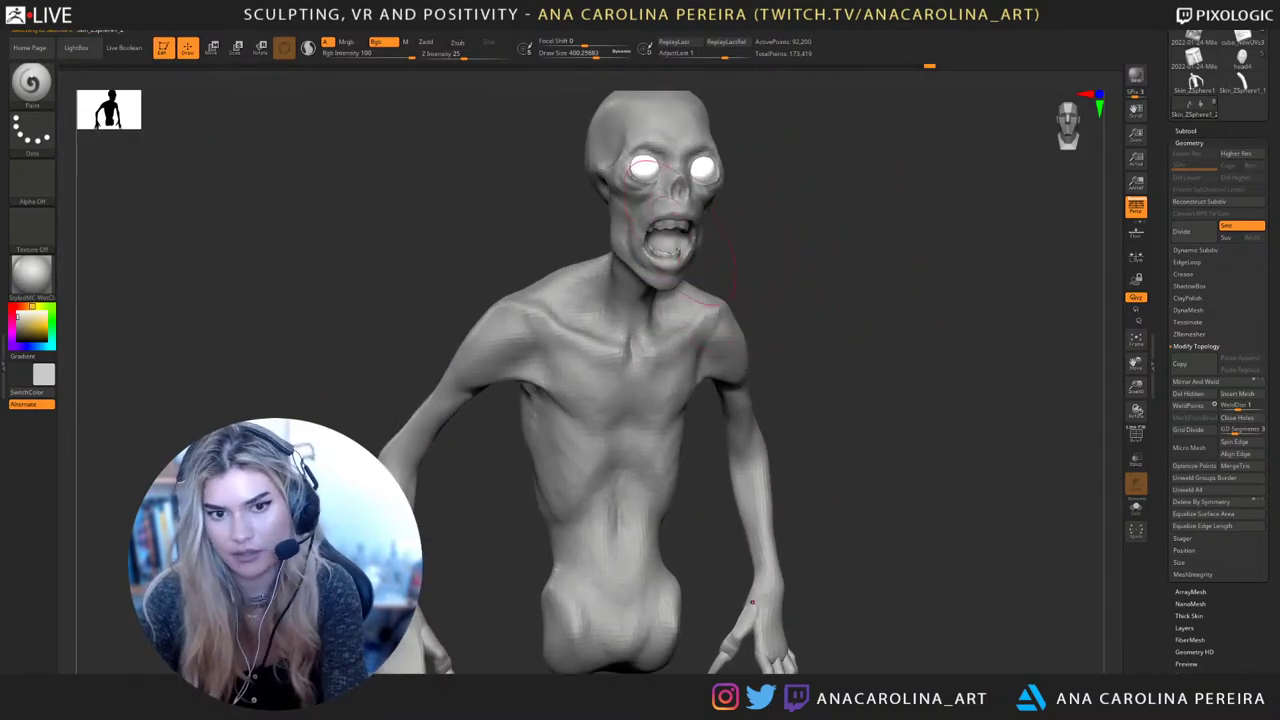
pyautogui.keyDown('alt'); pyautogui.click(680, 236); pyautogui.keyUp('alt')
pyautogui.keyDown('alt'); pyautogui.moveTo(830, 250); pyautogui.dragTo(828, 305); pyautogui.keyUp('alt')
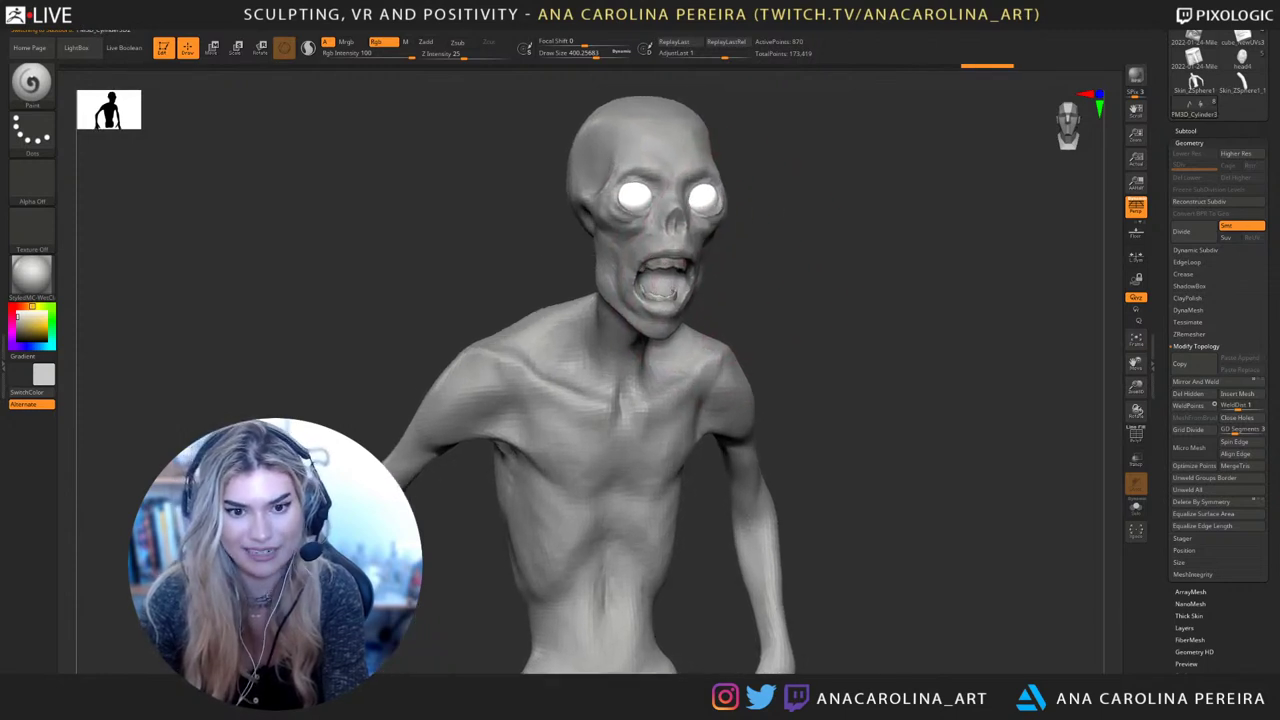
pyautogui.press('s')
pyautogui.moveTo(672, 329); pyautogui.dragTo(661, 329)
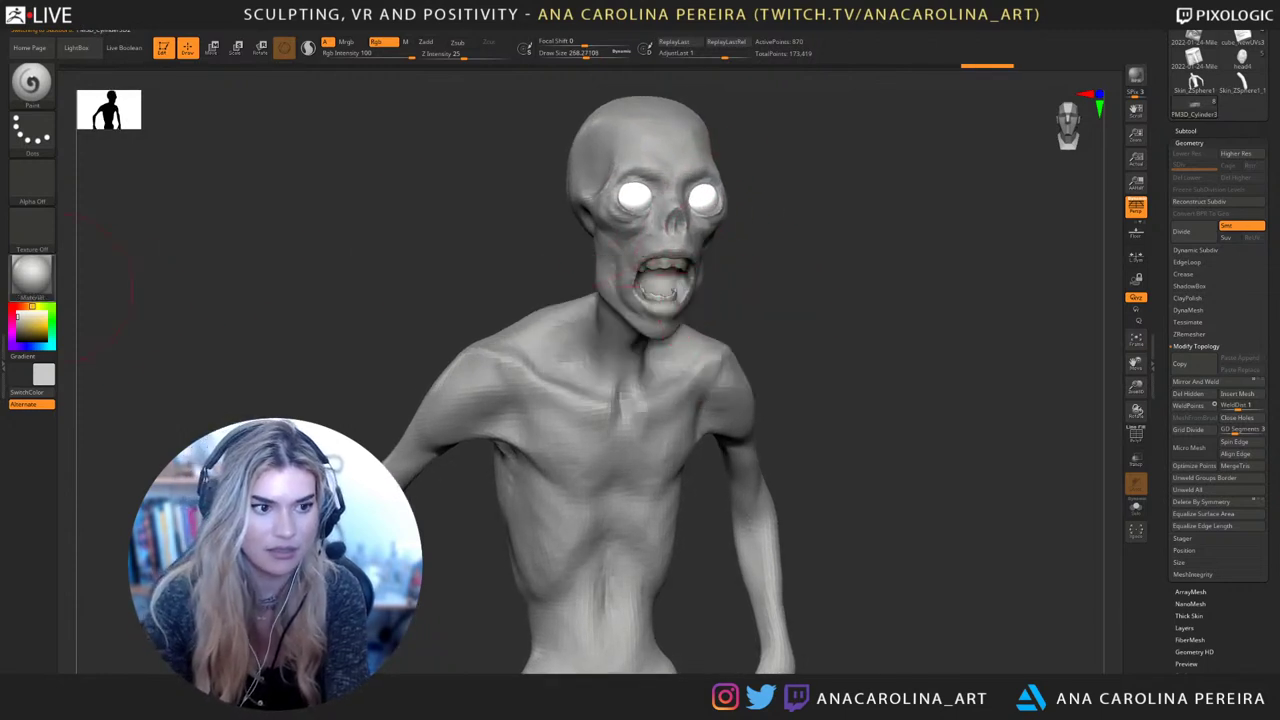
# Try filling the upper teeth with pure white and with a beige of RGB 226, 205, 175
pyautogui.moveTo(18, 315); pyautogui.dragTo(23, 313)
pyautogui.click(35, 323)
pyautogui.click(18, 314)
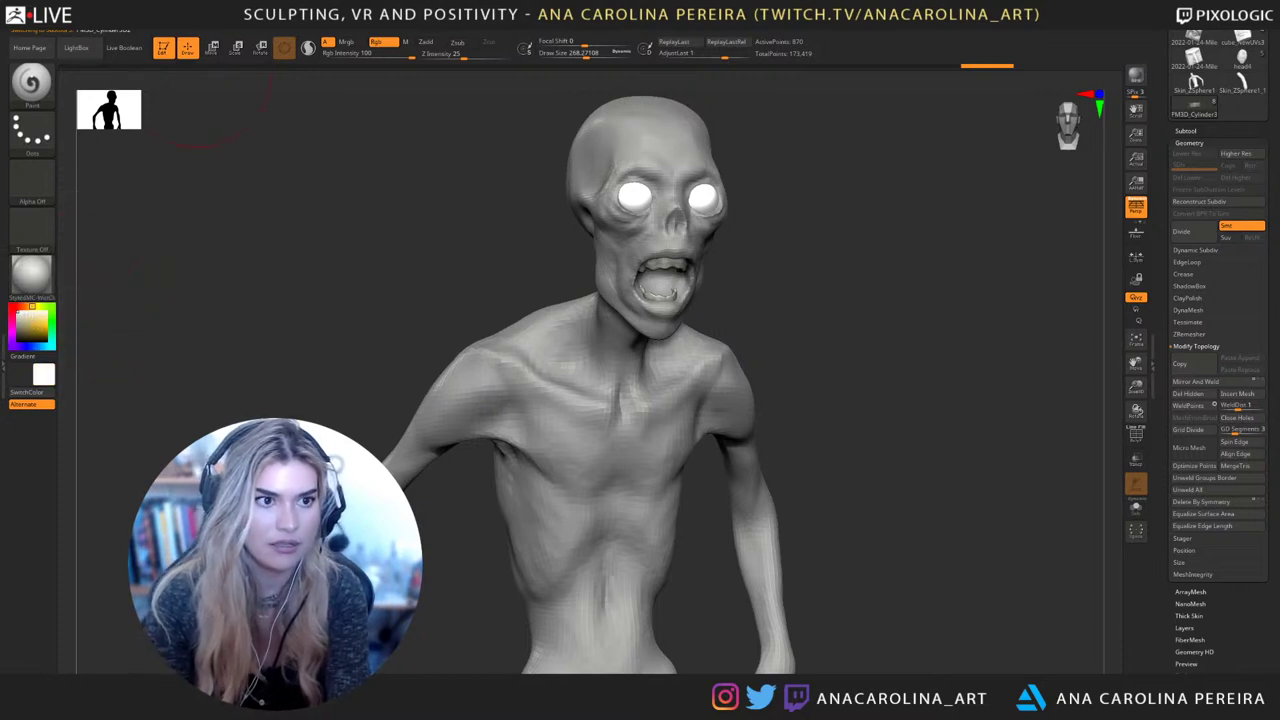
pyautogui.click(76, 22)
pyautogui.click(97, 232)
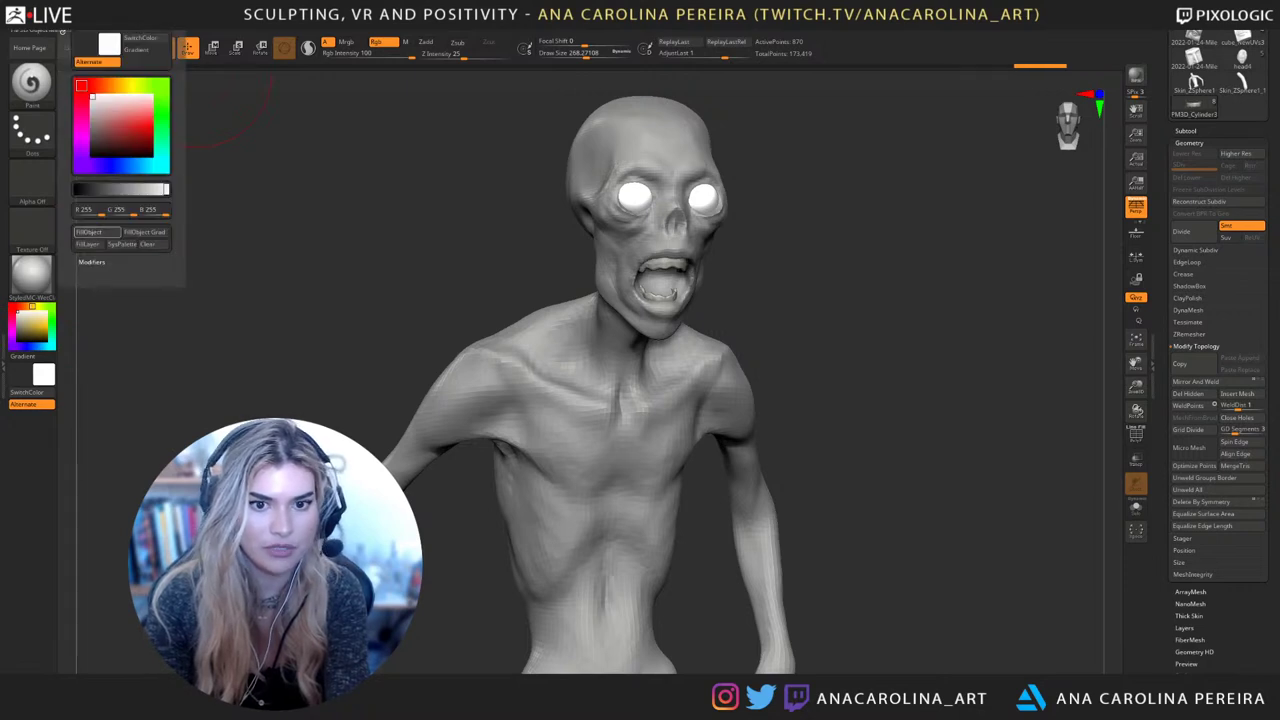
pyautogui.moveTo(112, 107)
pyautogui.mouseDown()
pyautogui.moveTo(113, 86)
pyautogui.moveTo(119, 107)
pyautogui.mouseUp()
pyautogui.click(110, 86)
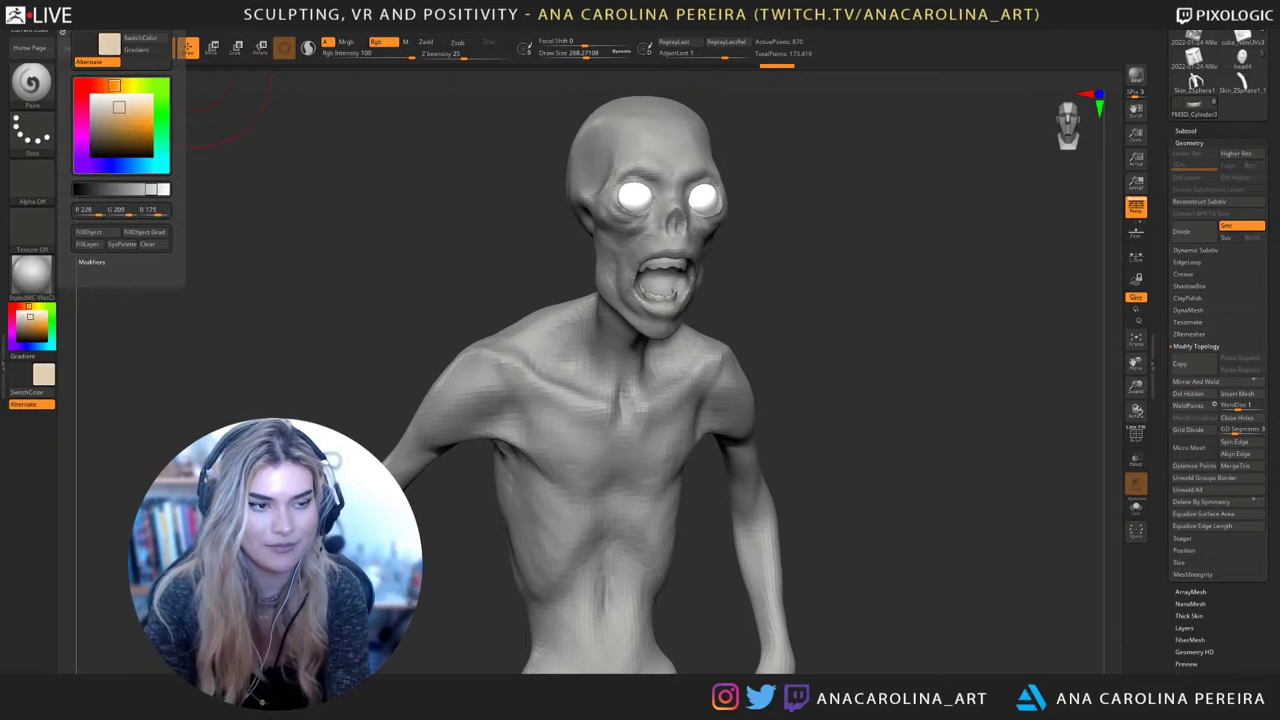
pyautogui.click(96, 232)
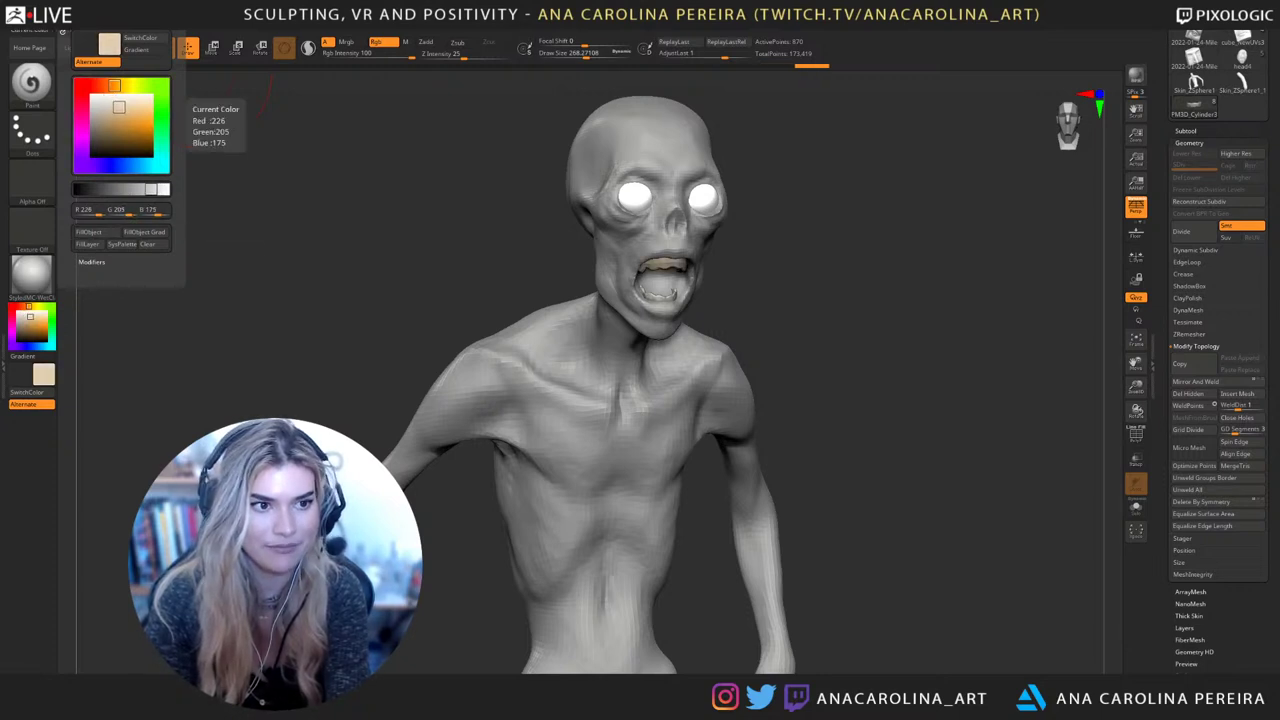
# Fill the upper and lower teeth with a pale ivory, RGB 245, 240, 217
pyautogui.click(126, 99)
pyautogui.click(96, 232)
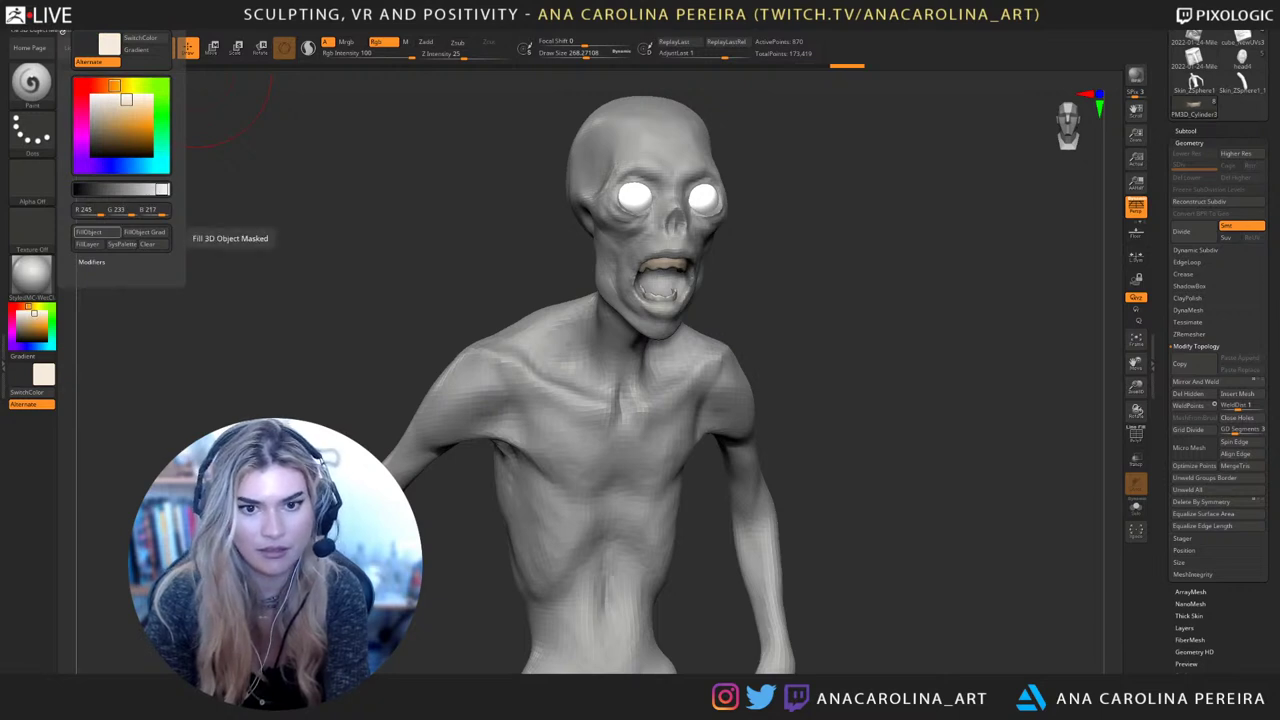
pyautogui.click(124, 86)
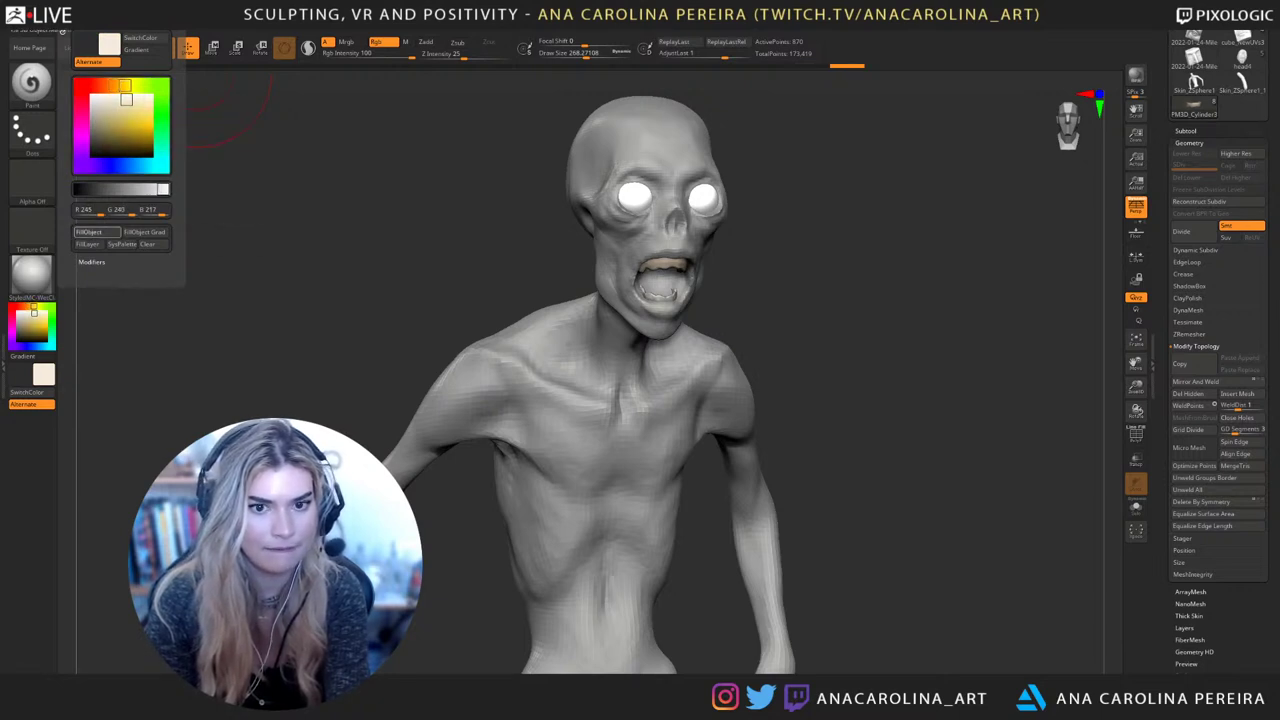
pyautogui.keyDown('alt'); pyautogui.click(656, 300); pyautogui.keyUp('alt')
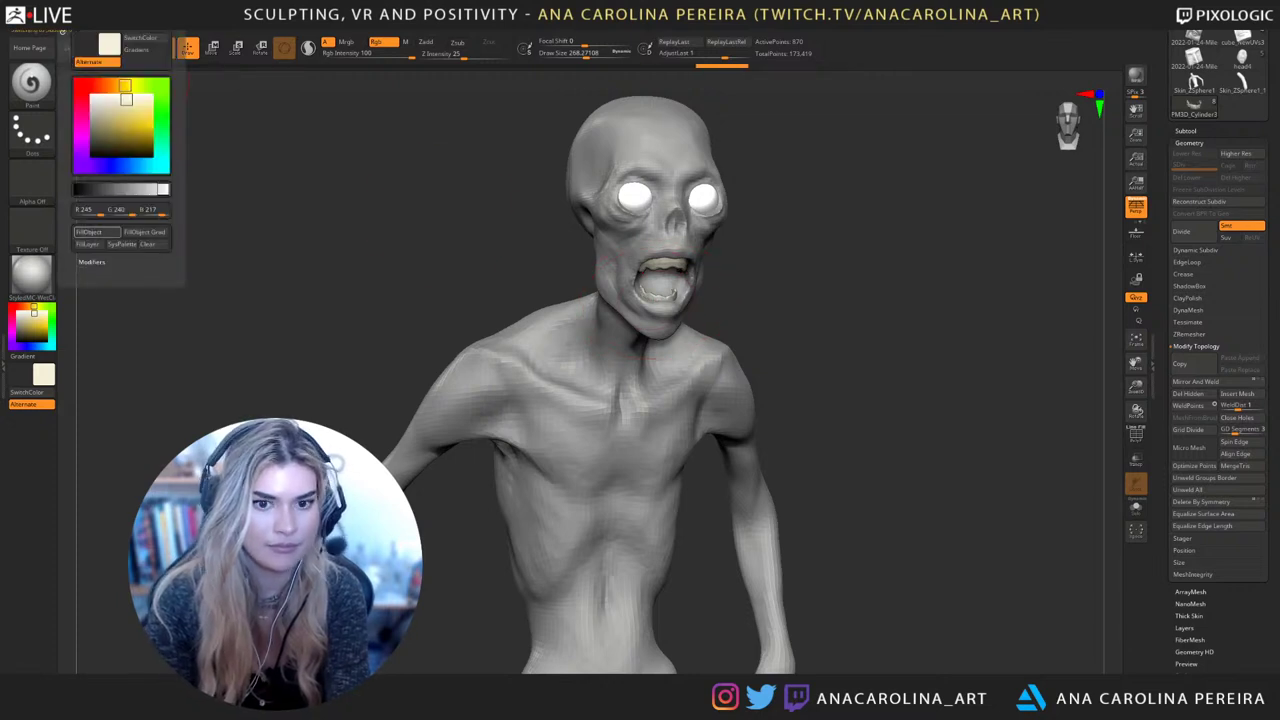
# Push the body's lower ribcage and waist toward the back with the Move brush at a Draw Size of about 611
pyautogui.keyDown('alt'); pyautogui.moveTo(815, 345); pyautogui.dragTo(870, 308); pyautogui.keyUp('alt')
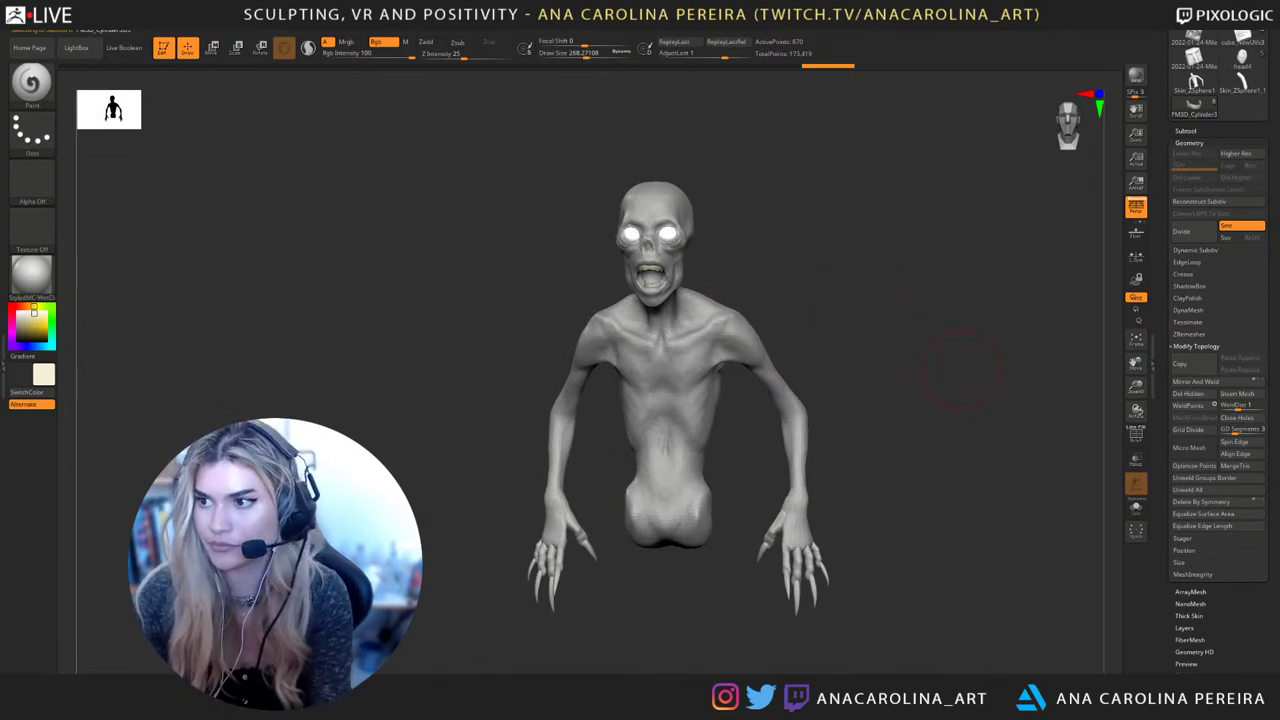
pyautogui.moveTo(962, 369); pyautogui.dragTo(894, 378)
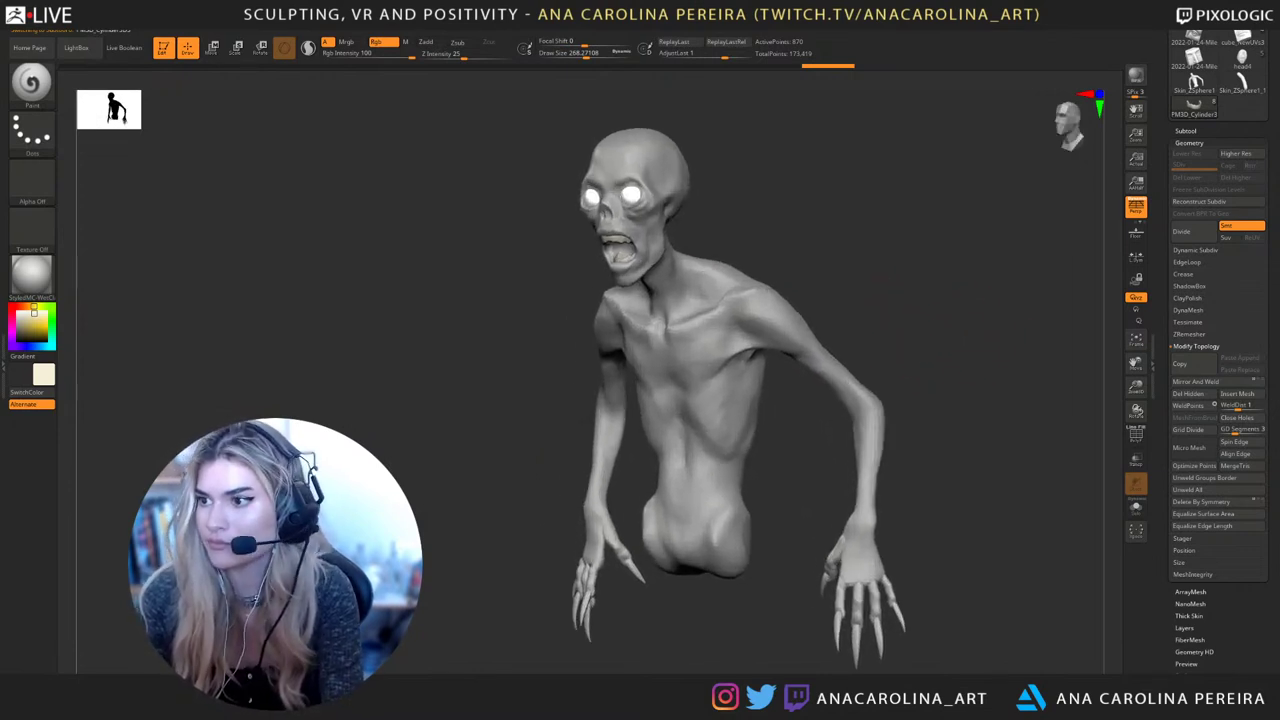
pyautogui.moveTo(872, 348); pyautogui.dragTo(990, 325, button='right')
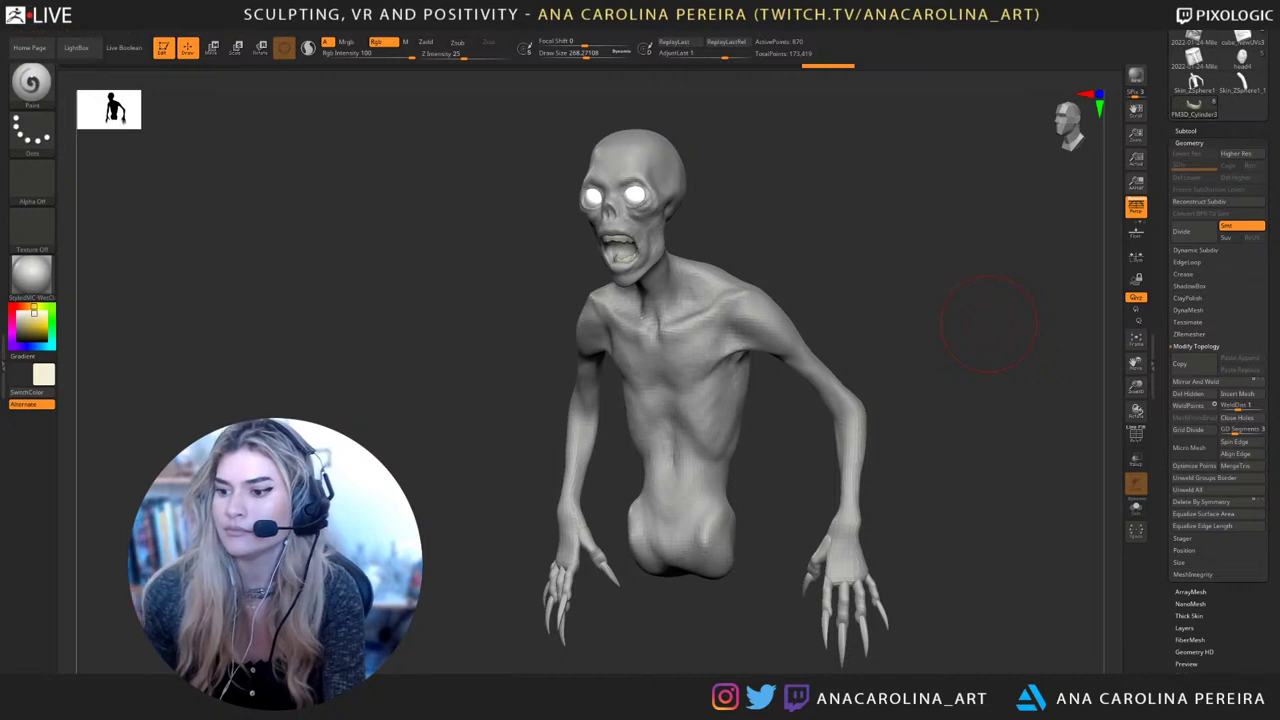
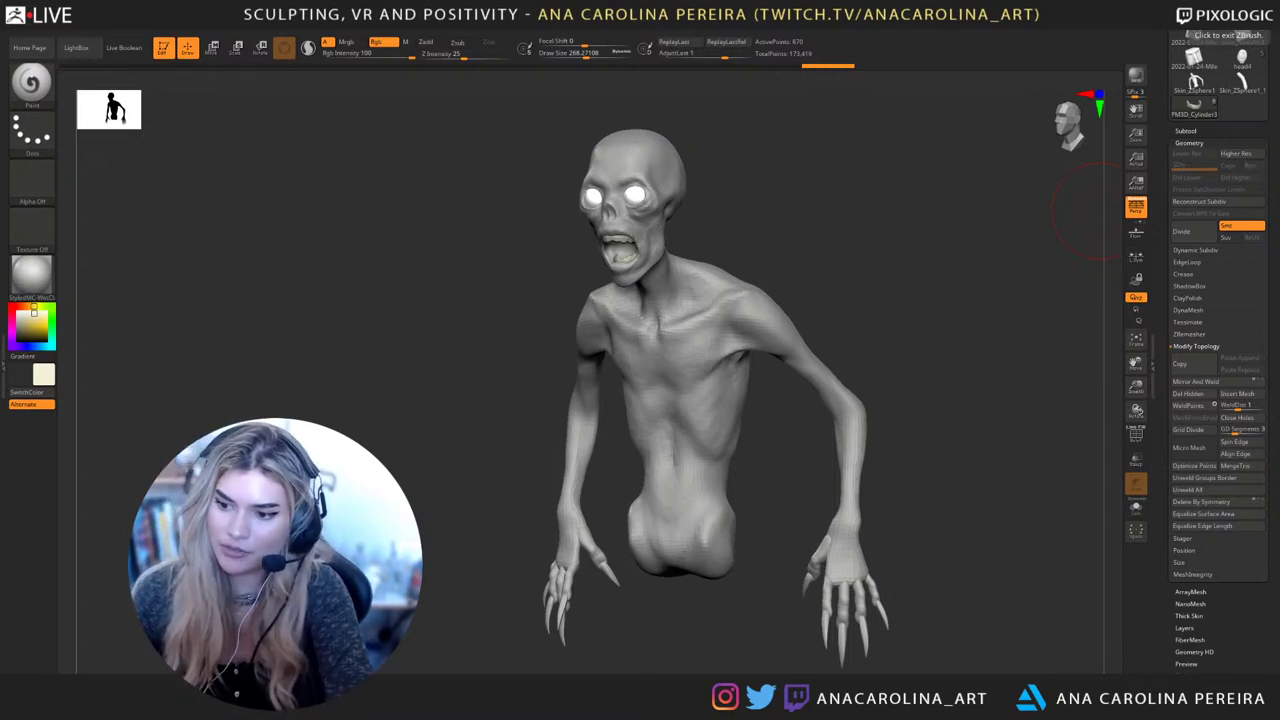
pyautogui.moveTo(1080, 210)
pyautogui.mouseDown()
pyautogui.moveTo(933, 265)
pyautogui.moveTo(957, 262)
pyautogui.mouseUp()
pyautogui.press('b')
pyautogui.press('m')
pyautogui.press('v')
pyautogui.press('space')
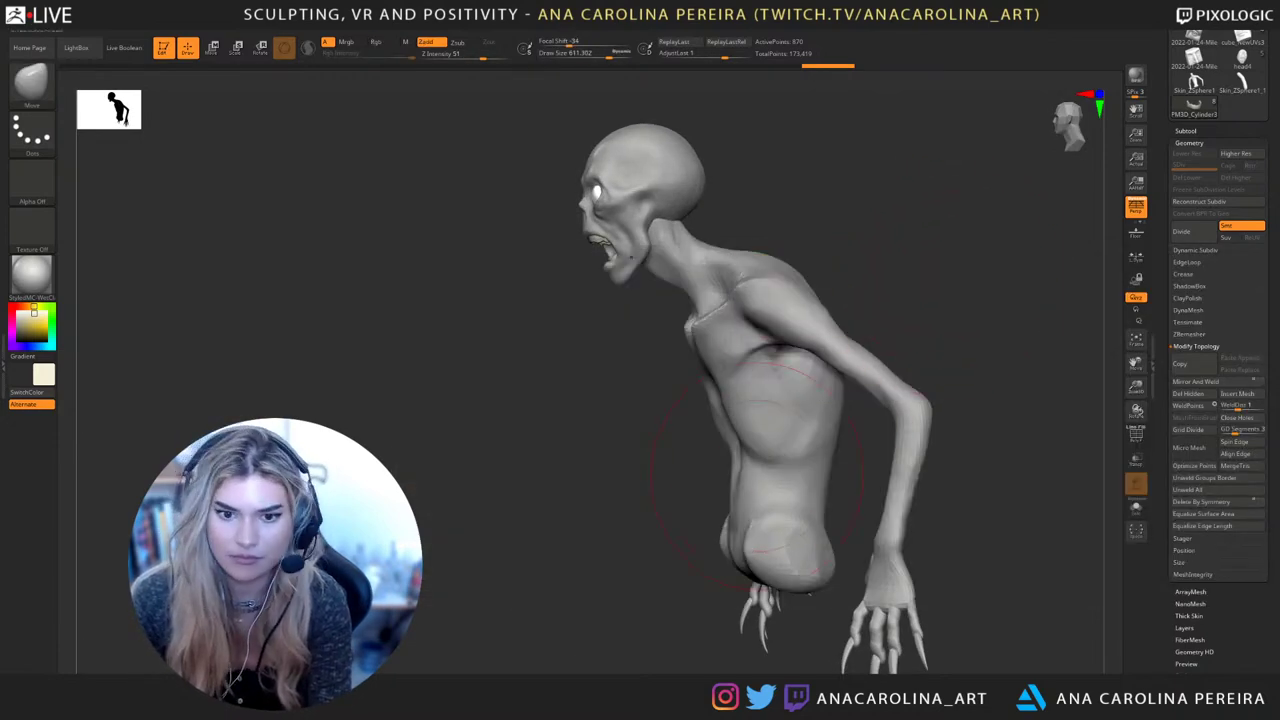
pyautogui.keyDown('alt'); pyautogui.click(772, 478); pyautogui.keyUp('alt')
pyautogui.moveTo(772, 478)
pyautogui.mouseDown()
pyautogui.moveTo(800, 466)
pyautogui.moveTo(817, 425)
pyautogui.mouseUp()
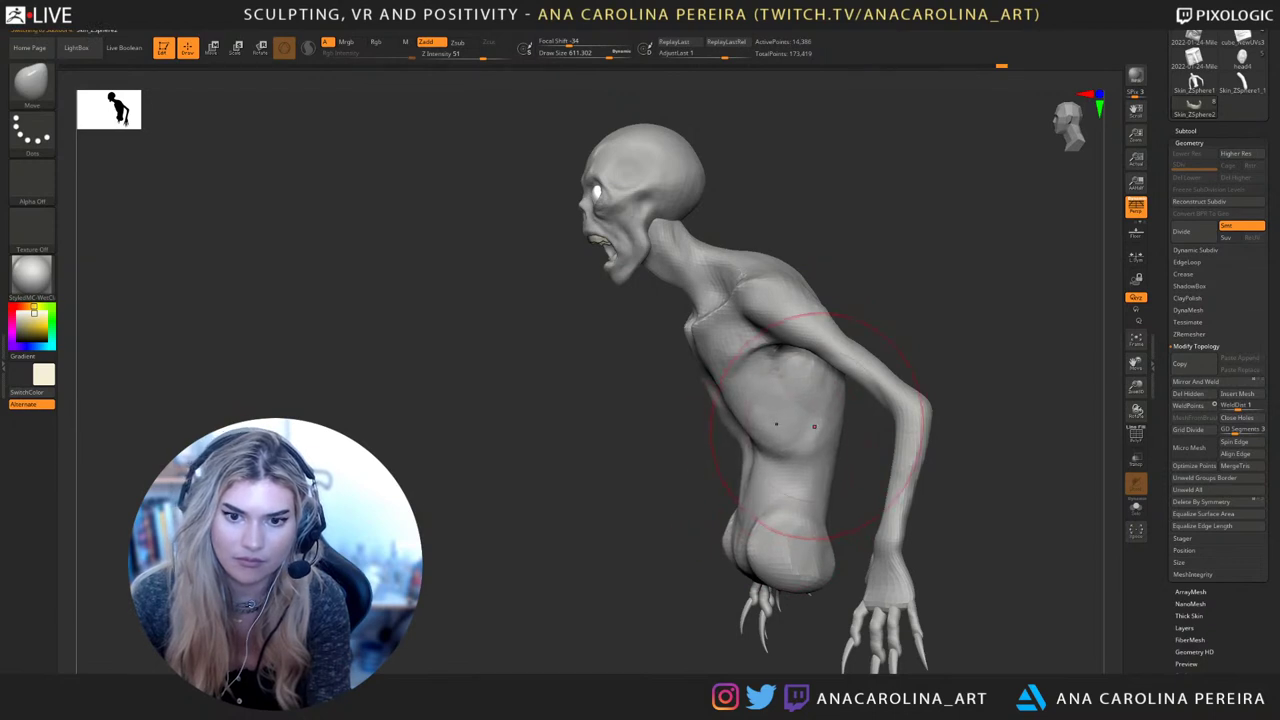
# Push the front of the chest inward with the Move brush, adjusting its Draw Size to about 575
pyautogui.moveTo(970, 410); pyautogui.dragTo(1055, 400)
pyautogui.moveTo(945, 370)
pyautogui.mouseDown()
pyautogui.moveTo(1040, 365)
pyautogui.moveTo(985, 372)
pyautogui.mouseUp()
pyautogui.keyDown('alt'); pyautogui.moveTo(985, 400); pyautogui.dragTo(965, 365); pyautogui.keyUp('alt')
pyautogui.press('space')
pyautogui.moveTo(880, 400)
pyautogui.mouseDown()
pyautogui.moveTo(862, 400)
pyautogui.moveTo(990, 380)
pyautogui.moveTo(900, 385)
pyautogui.mouseUp()
pyautogui.press('space')
pyautogui.moveTo(811, 367); pyautogui.dragTo(806, 367)
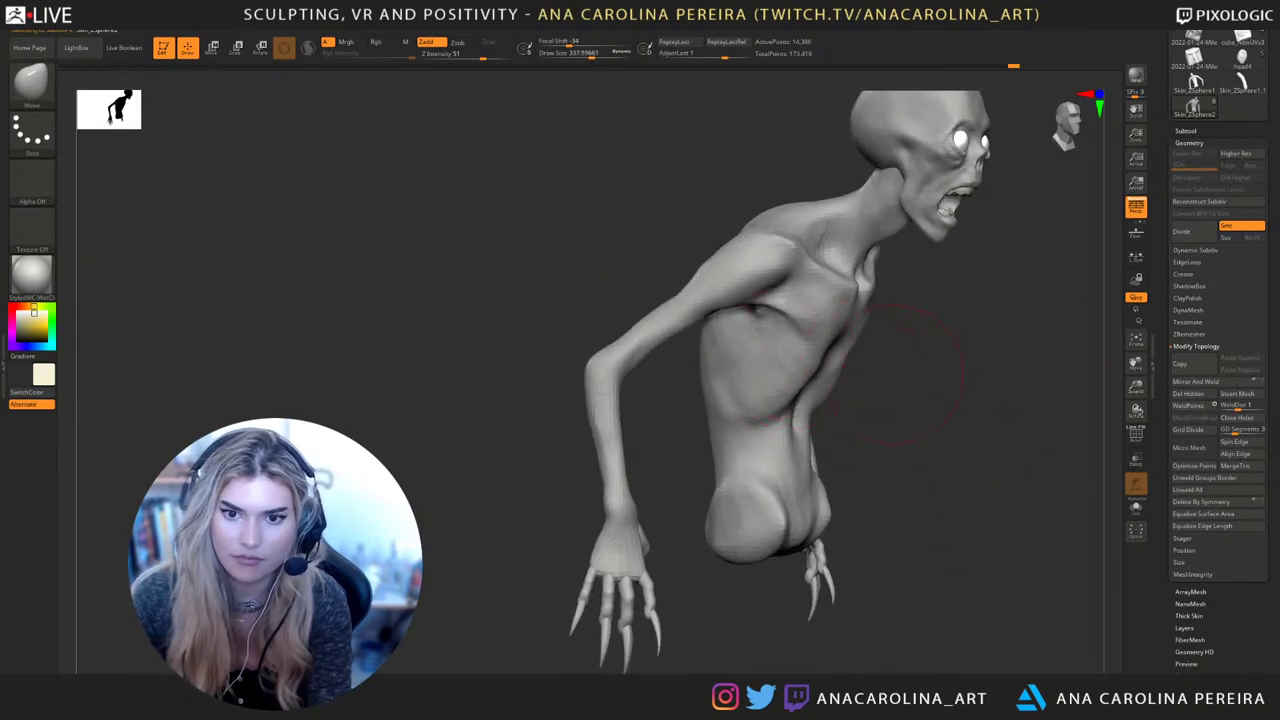
pyautogui.moveTo(900, 375); pyautogui.dragTo(960, 375)
pyautogui.press('space')
pyautogui.moveTo(914, 367); pyautogui.dragTo(932, 367)
pyautogui.moveTo(822, 330); pyautogui.dragTo(799, 322)
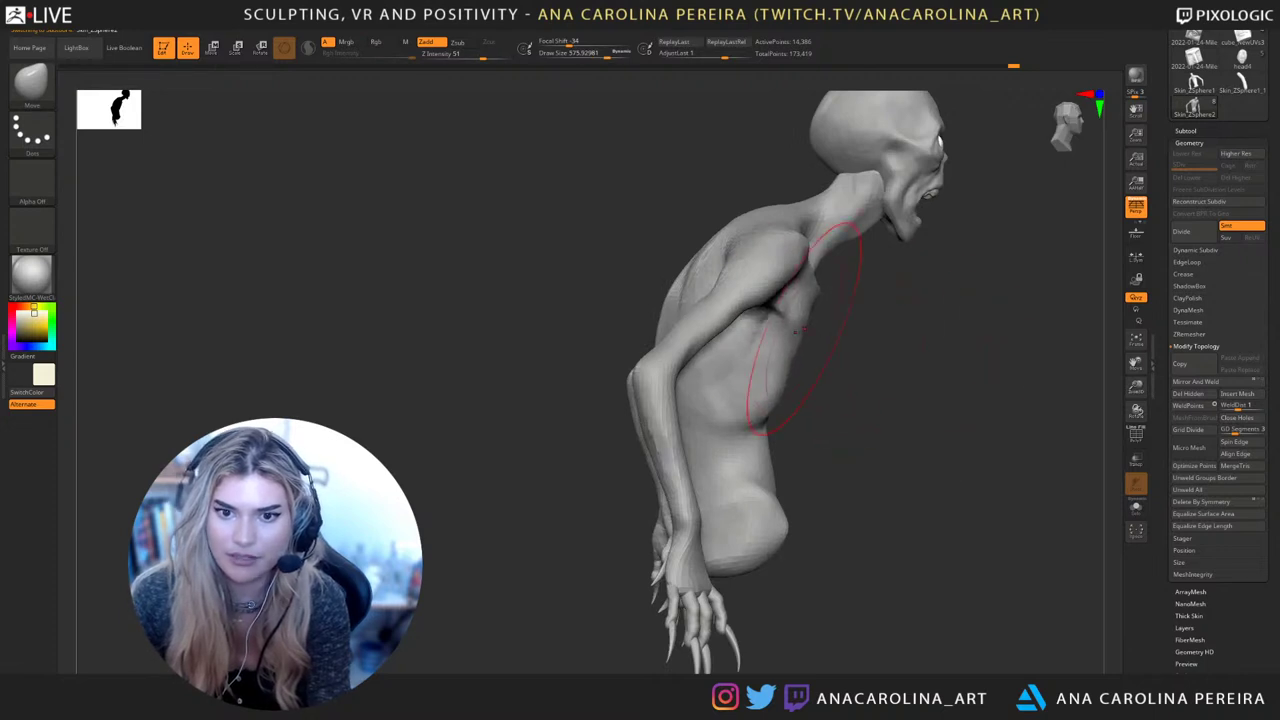
# Reshape the front silhouette of the abdomen and pelvis in side view with the Move brush
pyautogui.moveTo(965, 360); pyautogui.dragTo(915, 345)
pyautogui.keyDown('alt'); pyautogui.moveTo(990, 330); pyautogui.dragTo(890, 335); pyautogui.keyUp('alt')
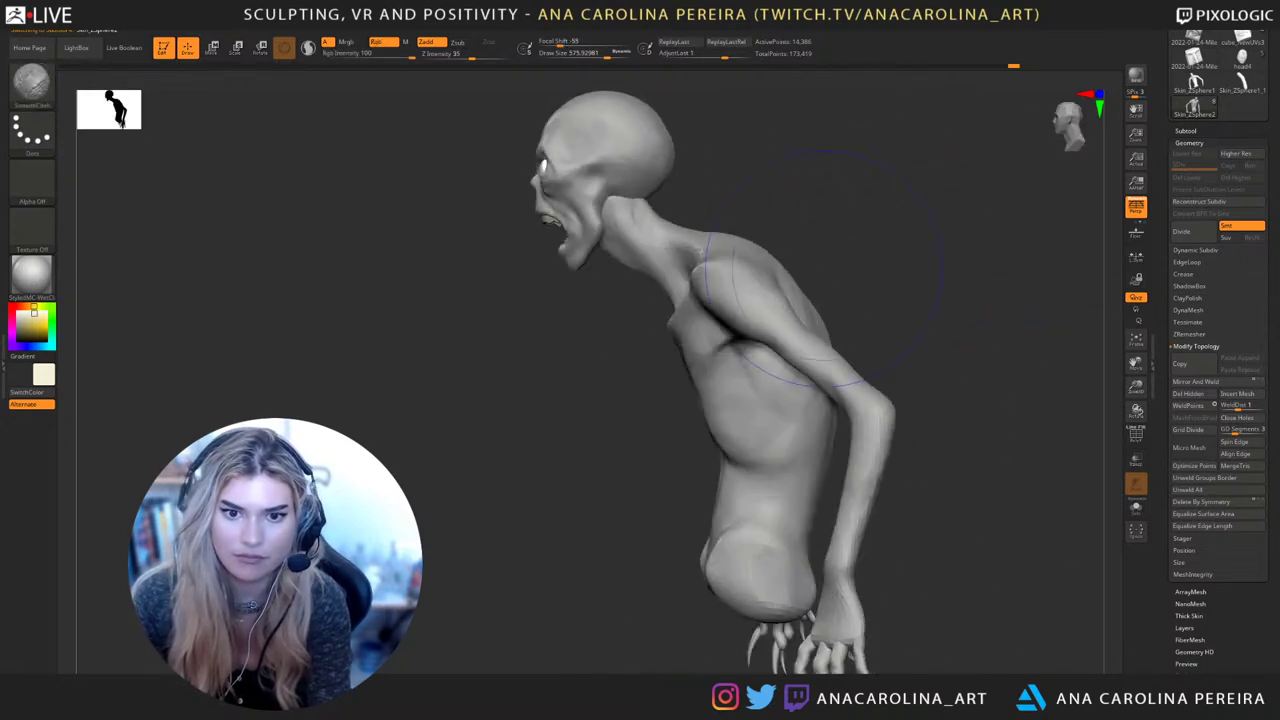
pyautogui.moveTo(724, 483); pyautogui.dragTo(734, 480)
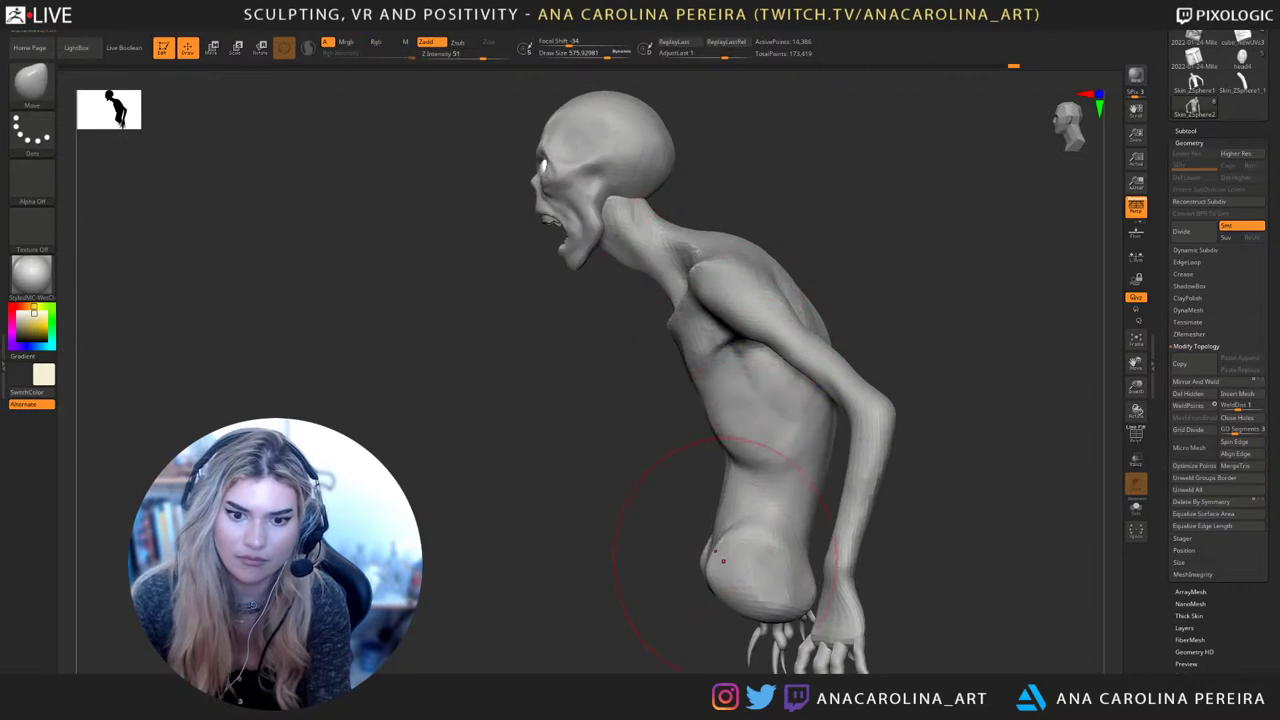
pyautogui.moveTo(709, 560); pyautogui.dragTo(703, 558)
pyautogui.moveTo(590, 558); pyautogui.dragTo(822, 563)
pyautogui.keyDown('alt'); pyautogui.moveTo(925, 570); pyautogui.dragTo(870, 480); pyautogui.keyUp('alt')
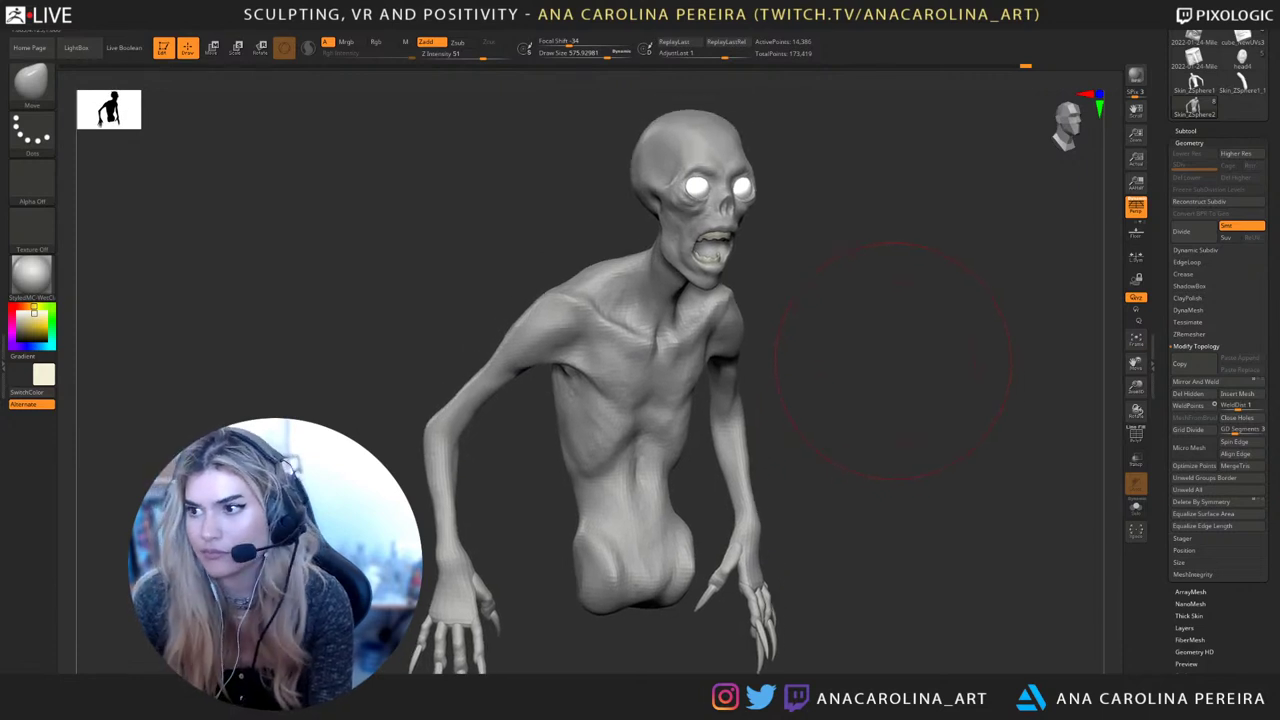
# Refine the collarbone area at the base of the neck with the Move brush at a Draw Size of about 167
pyautogui.press('space')
pyautogui.moveTo(895, 367)
pyautogui.keyDown('alt'); pyautogui.mouseDown()
pyautogui.moveTo(876, 373)
pyautogui.moveTo(748, 326)
pyautogui.mouseUp(); pyautogui.keyUp('alt')
pyautogui.press('space')
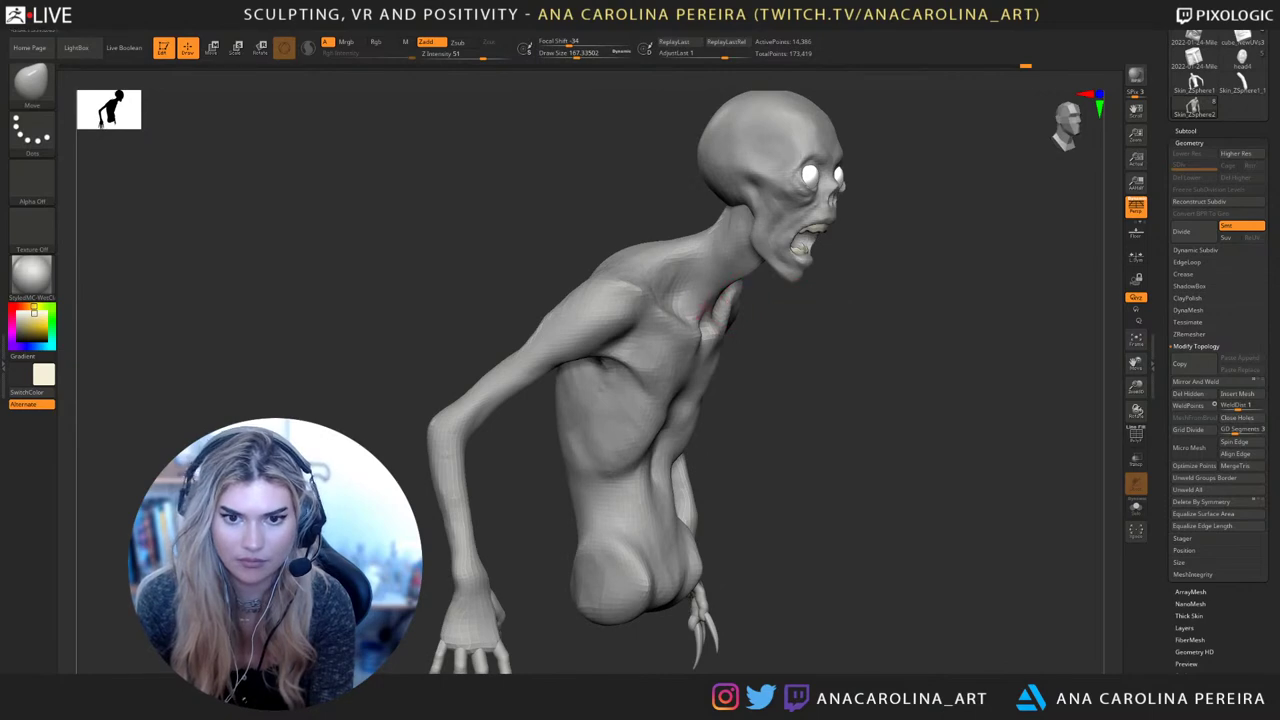
pyautogui.moveTo(805, 365)
pyautogui.mouseDown()
pyautogui.moveTo(855, 228)
pyautogui.moveTo(874, 230)
pyautogui.mouseUp()
# Carve the hollows around the collarbone and neck with the DamStandard brush at a Draw Size of about 217
pyautogui.press('b')
pyautogui.press('d')
pyautogui.press('s')
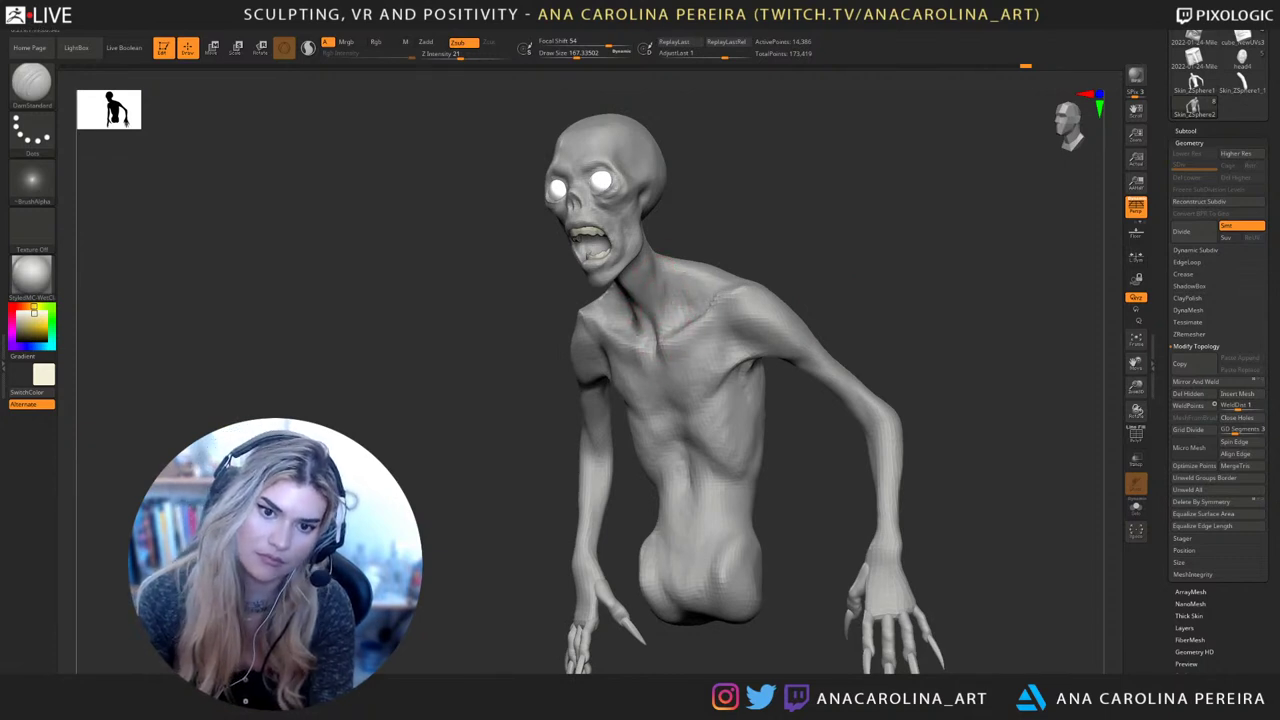
pyautogui.moveTo(760, 255)
pyautogui.mouseDown()
pyautogui.moveTo(768, 235)
pyautogui.moveTo(680, 285)
pyautogui.moveTo(712, 300)
pyautogui.moveTo(698, 308)
pyautogui.mouseUp()
pyautogui.press('space')
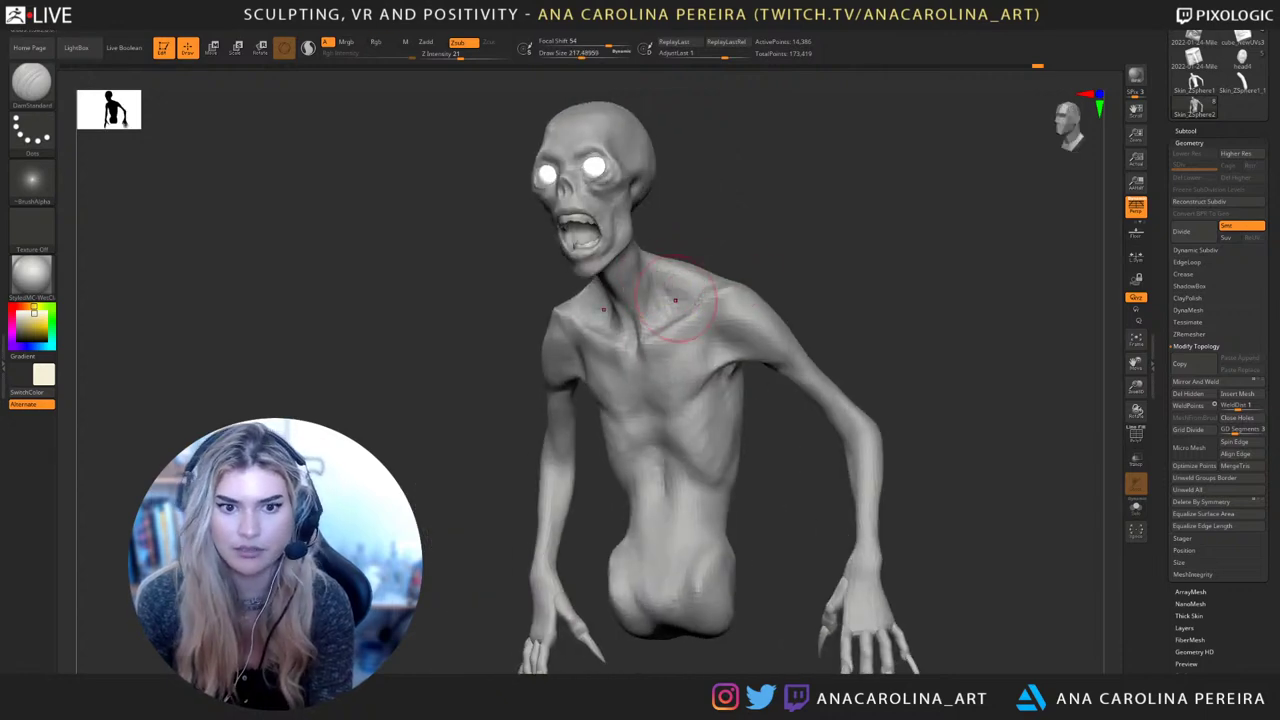
# Set the DynaMesh resolution to 88 and remesh the body
pyautogui.moveTo(716, 244)
pyautogui.mouseDown()
pyautogui.moveTo(800, 262)
pyautogui.moveTo(900, 256)
pyautogui.moveTo(825, 256)
pyautogui.moveTo(866, 240)
pyautogui.mouseUp()
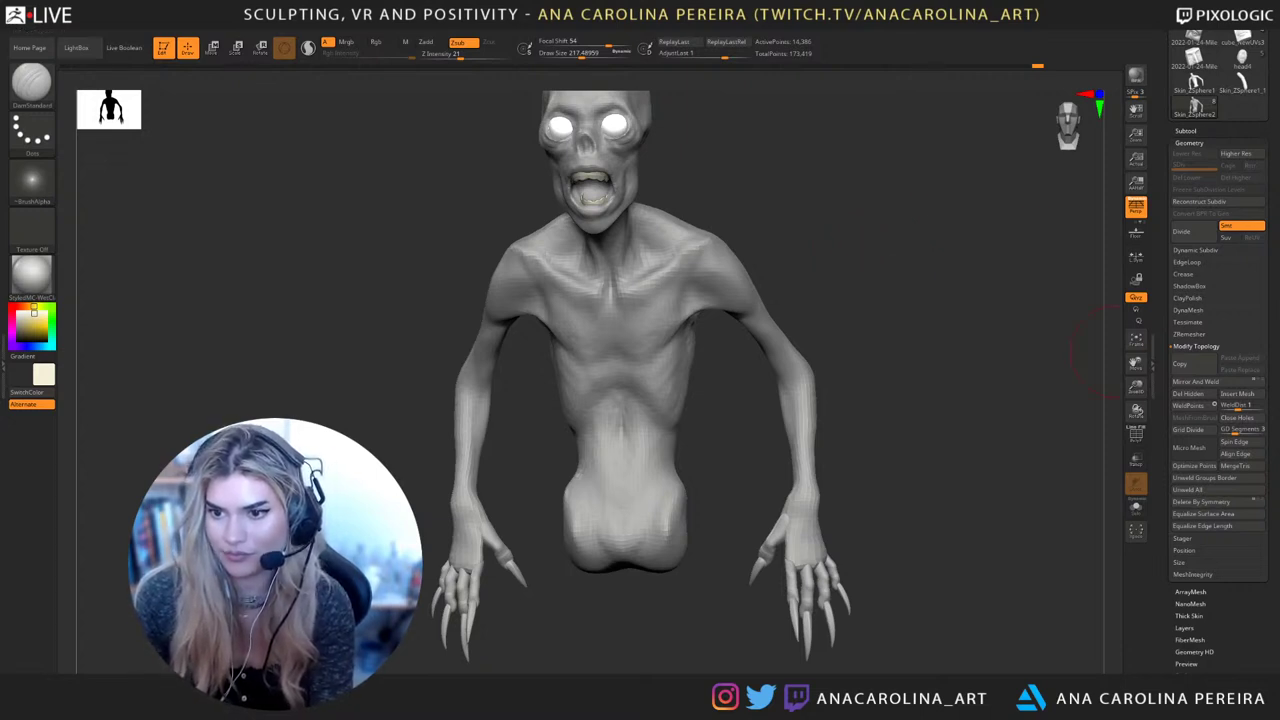
pyautogui.click(1188, 310)
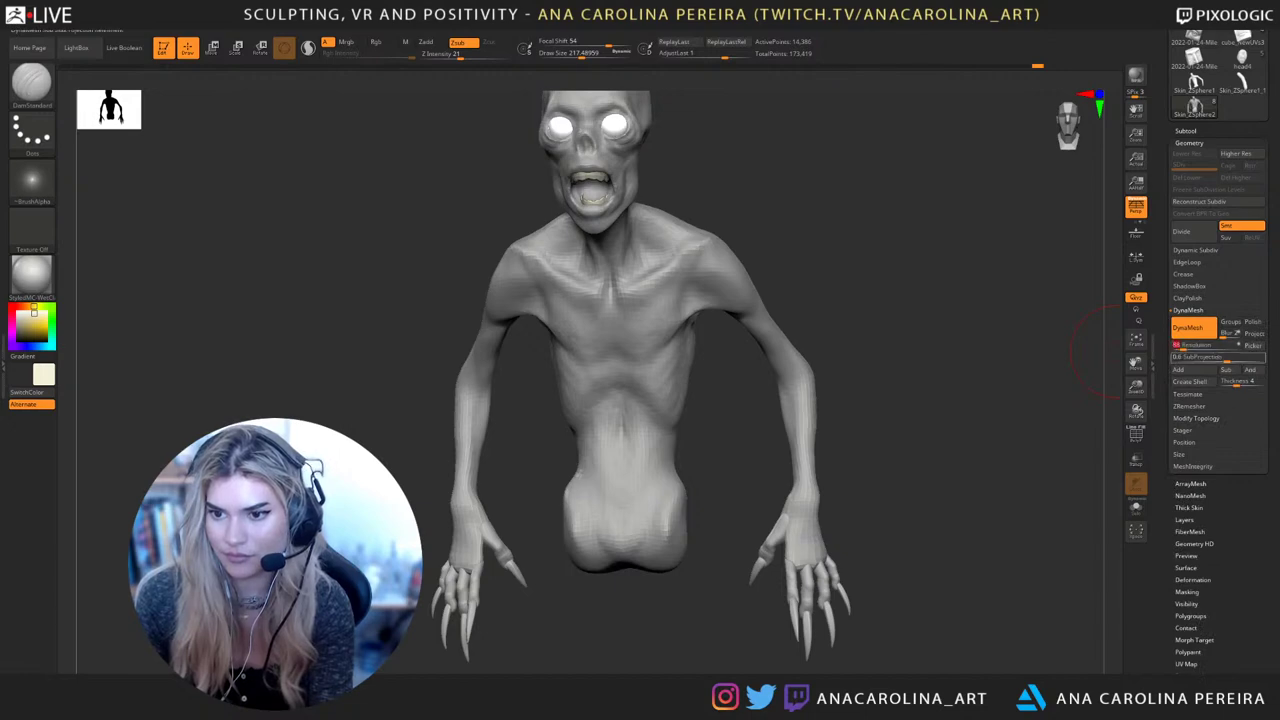
pyautogui.moveTo(1024, 467)
pyautogui.keyDown('ctrl'); pyautogui.mouseDown()
pyautogui.moveTo(1045, 495)
pyautogui.moveTo(903, 465)
pyautogui.moveTo(990, 444)
pyautogui.mouseUp(); pyautogui.keyUp('ctrl')
# Carve the creases between the chest and armpits with the DamStandard brush at a Draw Size of about 262
pyautogui.press('b')
pyautogui.press('d')
pyautogui.press('s')
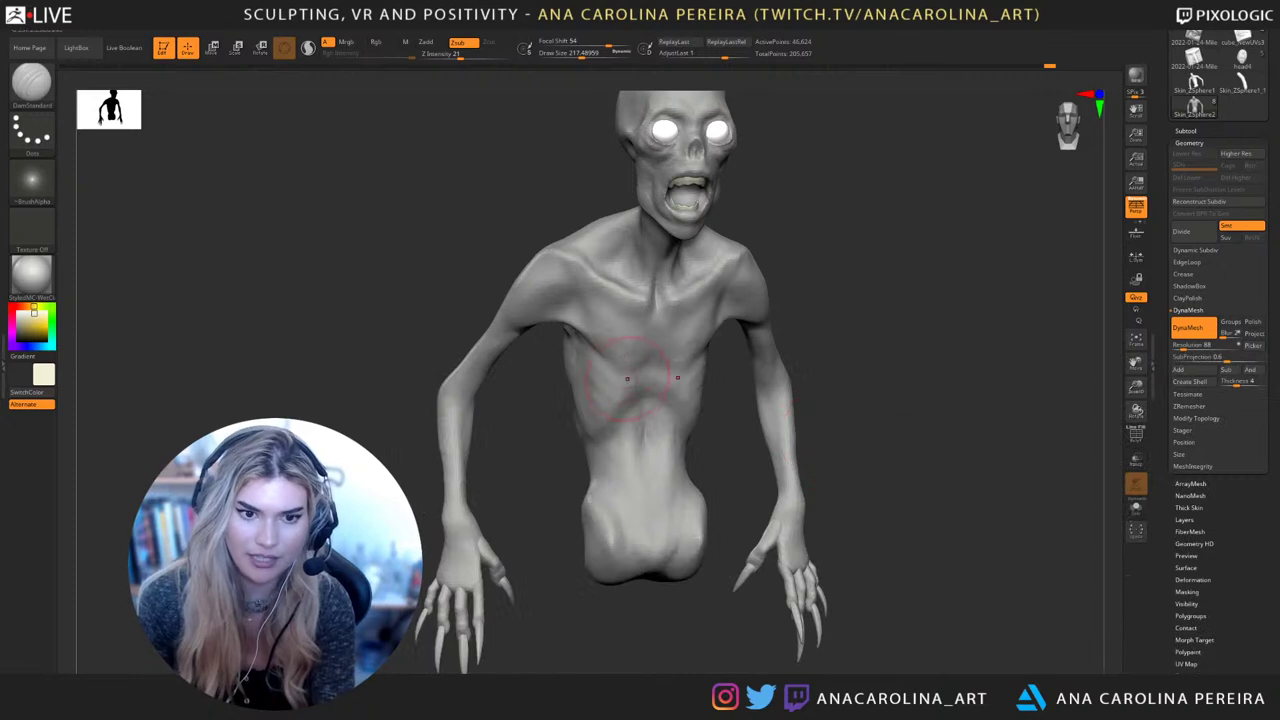
pyautogui.press('s')
pyautogui.moveTo(604, 347); pyautogui.dragTo(608, 347)
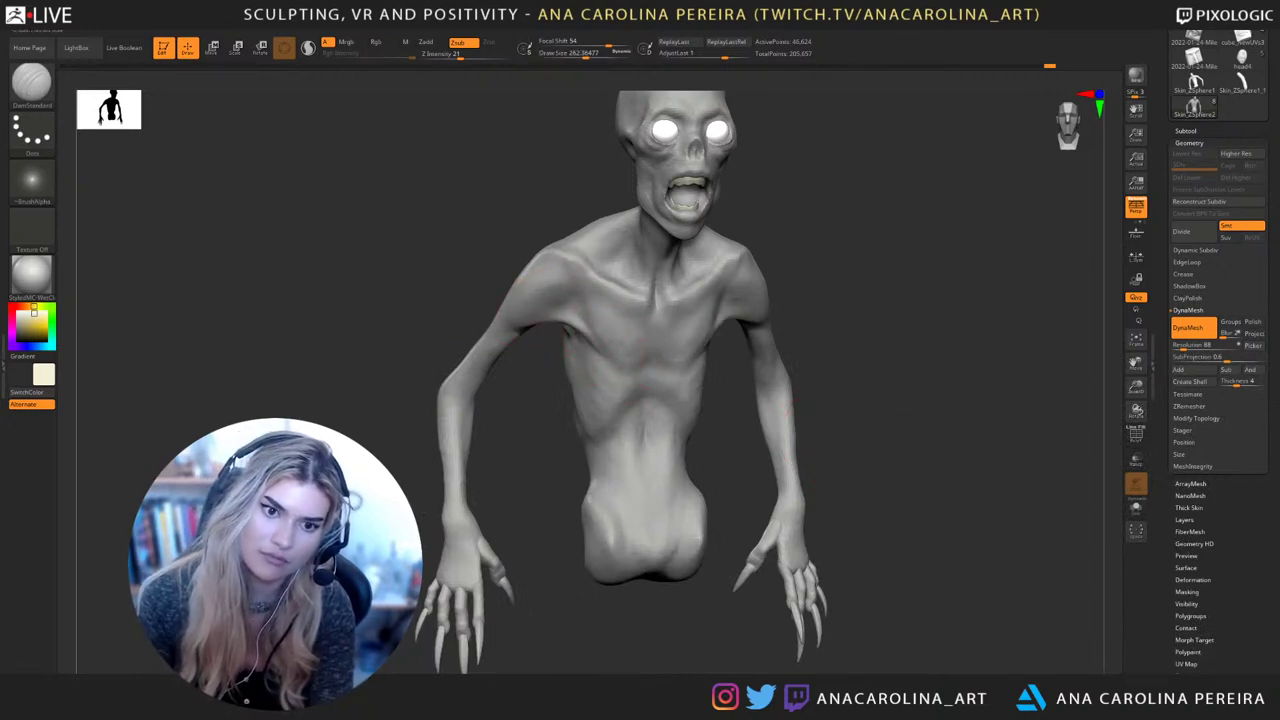
pyautogui.moveTo(885, 285)
pyautogui.mouseDown()
pyautogui.moveTo(729, 257)
pyautogui.moveTo(700, 270)
pyautogui.mouseUp()
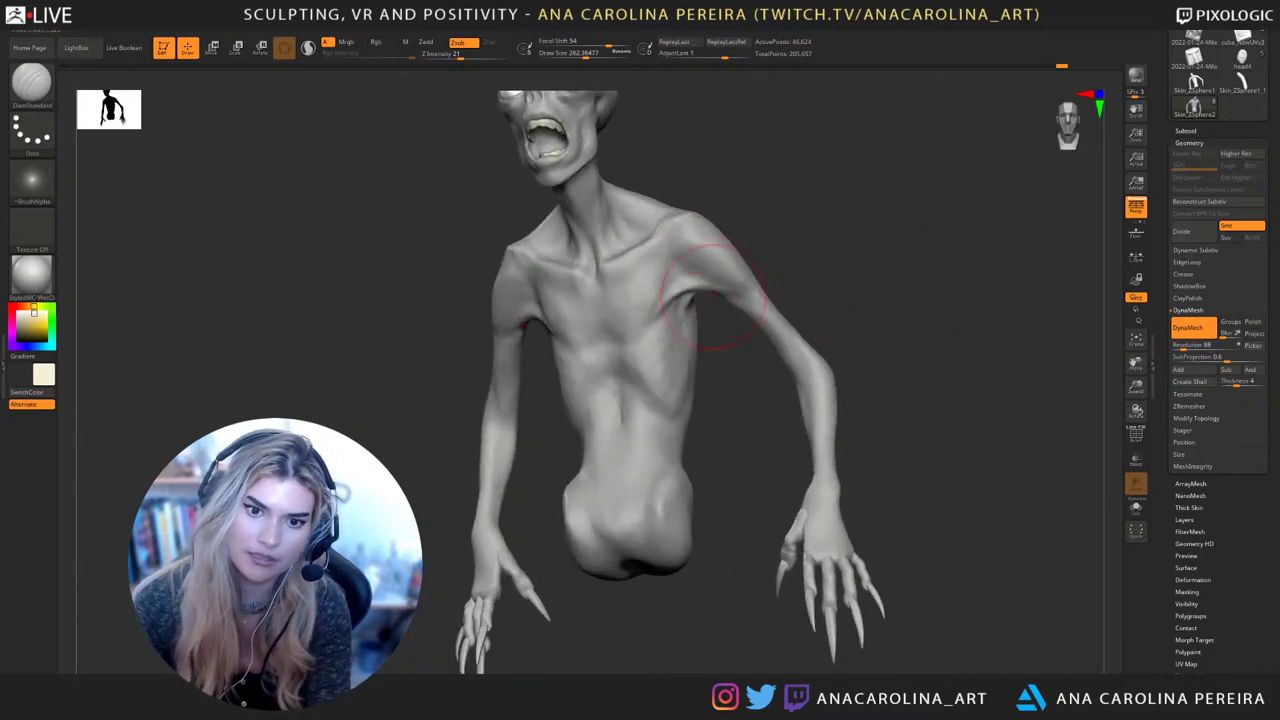
pyautogui.moveTo(790, 290); pyautogui.dragTo(845, 285)
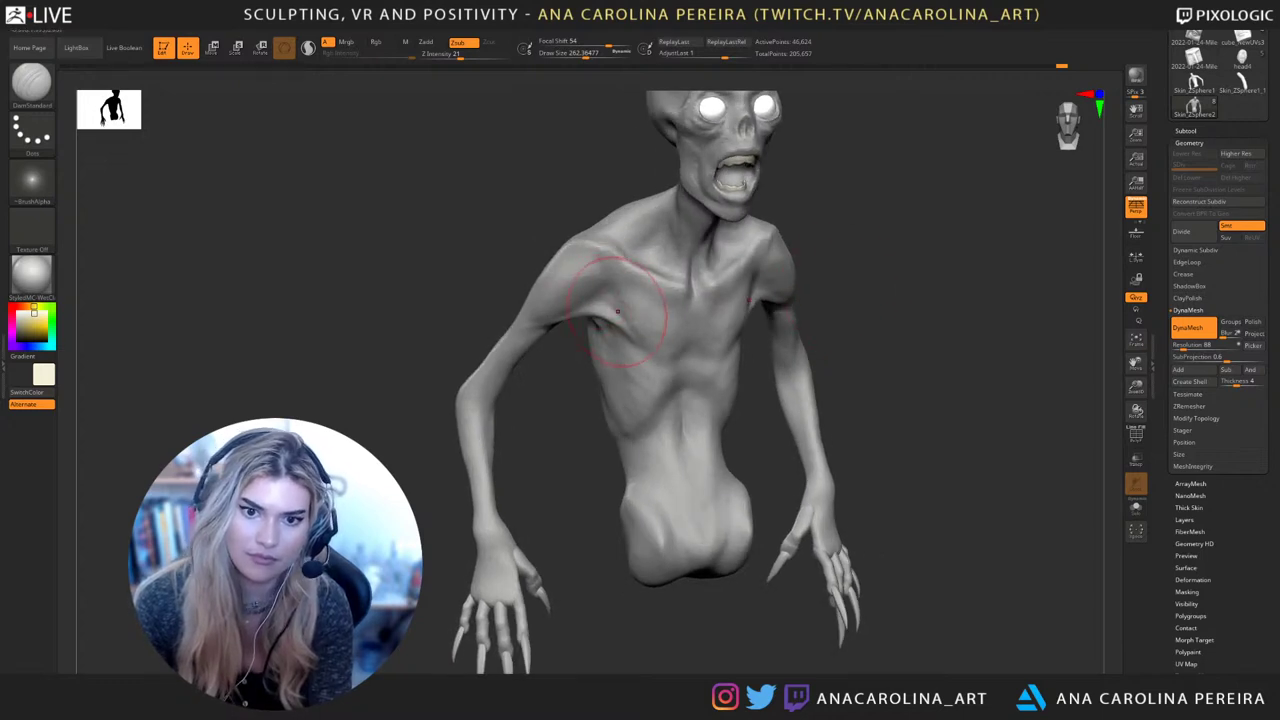
pyautogui.moveTo(599, 303); pyautogui.dragTo(607, 312)
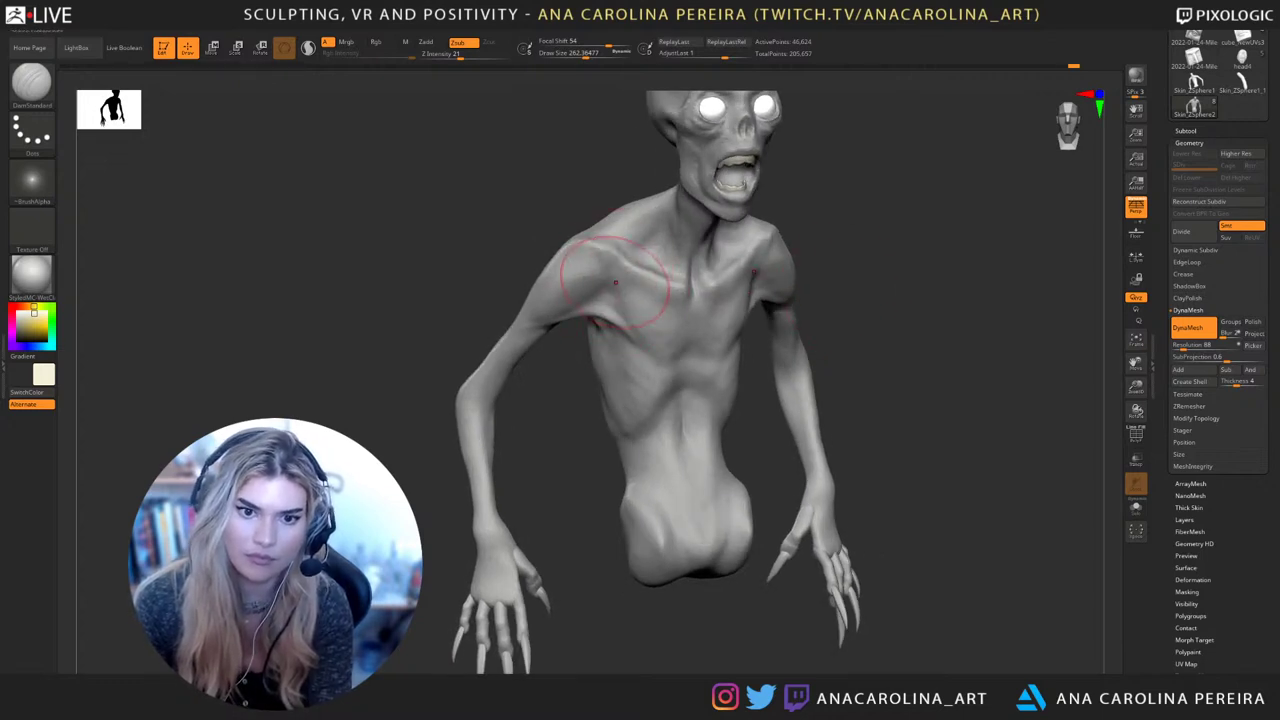
pyautogui.moveTo(890, 248)
pyautogui.mouseDown()
pyautogui.moveTo(808, 248)
pyautogui.moveTo(812, 232)
pyautogui.mouseUp()
pyautogui.press('space')
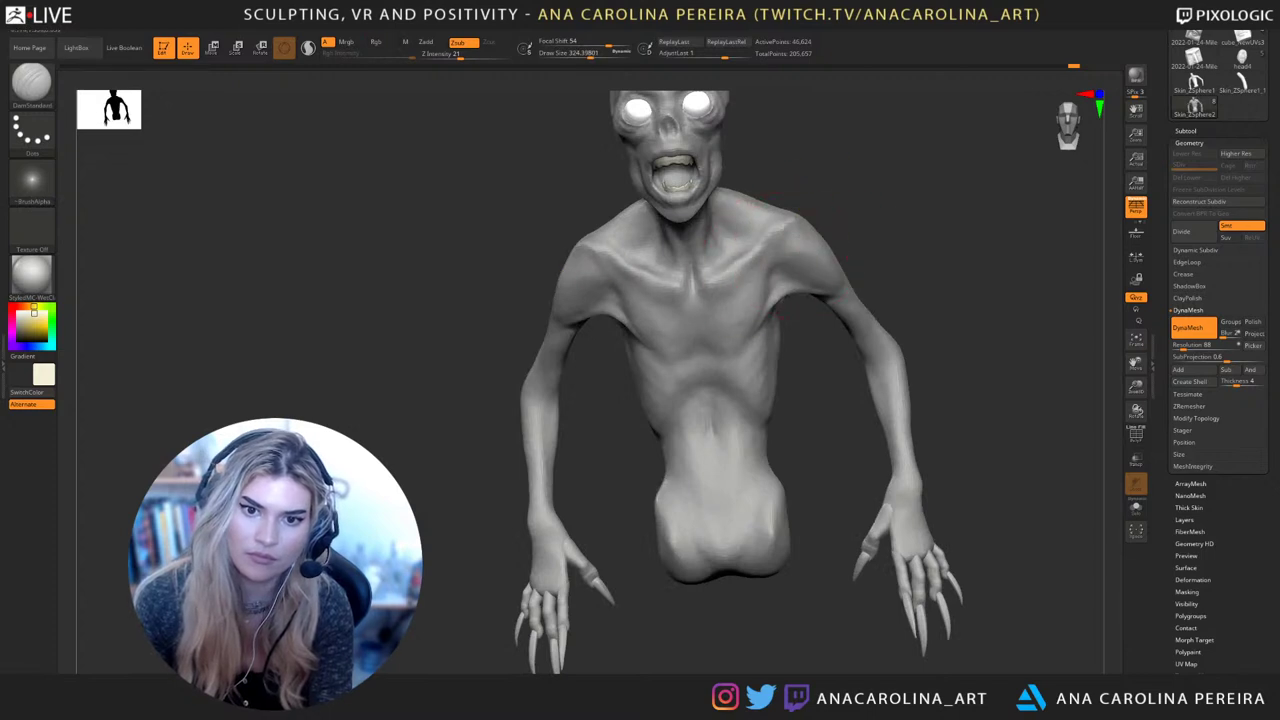
pyautogui.press('space')
pyautogui.moveTo(757, 279); pyautogui.dragTo(745, 279)
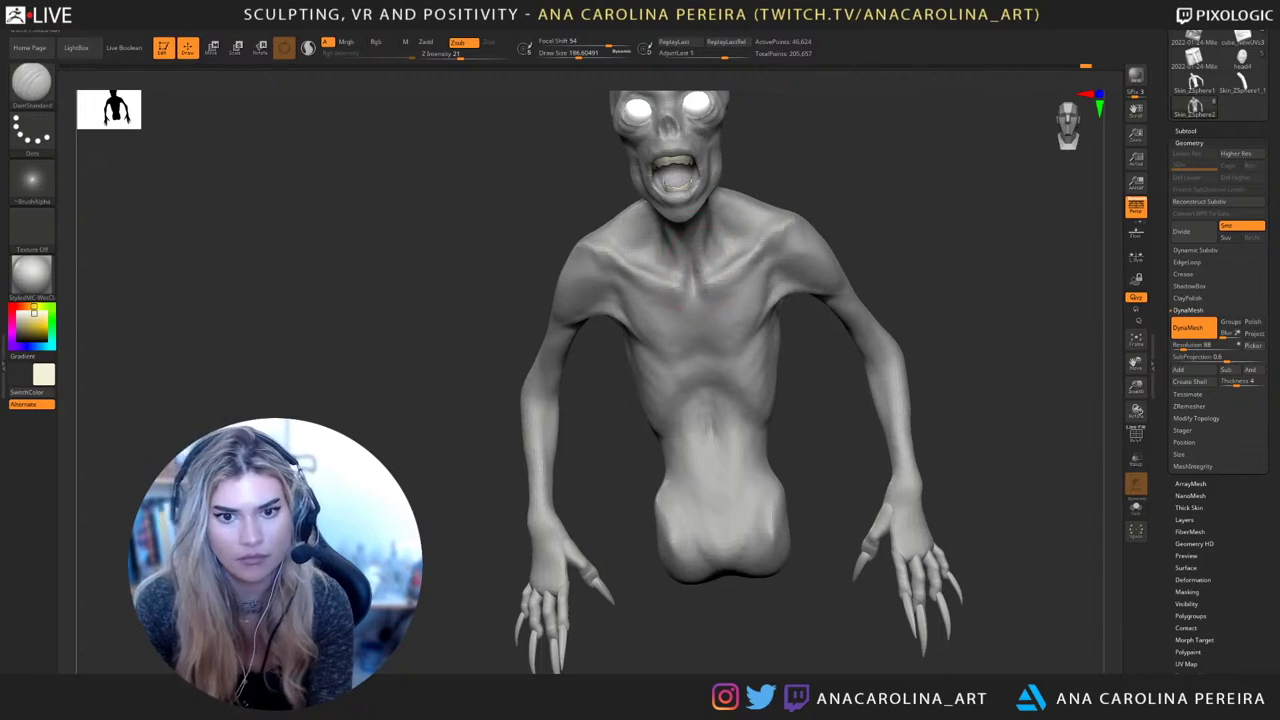
# Build up the tendons at the base of the neck with the ClayBuildup brush at a Draw Size of about 83 and smooth them
pyautogui.press('b')
pyautogui.moveTo(872, 170)
pyautogui.mouseDown()
pyautogui.moveTo(829, 171)
pyautogui.moveTo(829, 222)
pyautogui.mouseUp()
pyautogui.press('c')
pyautogui.press('b')
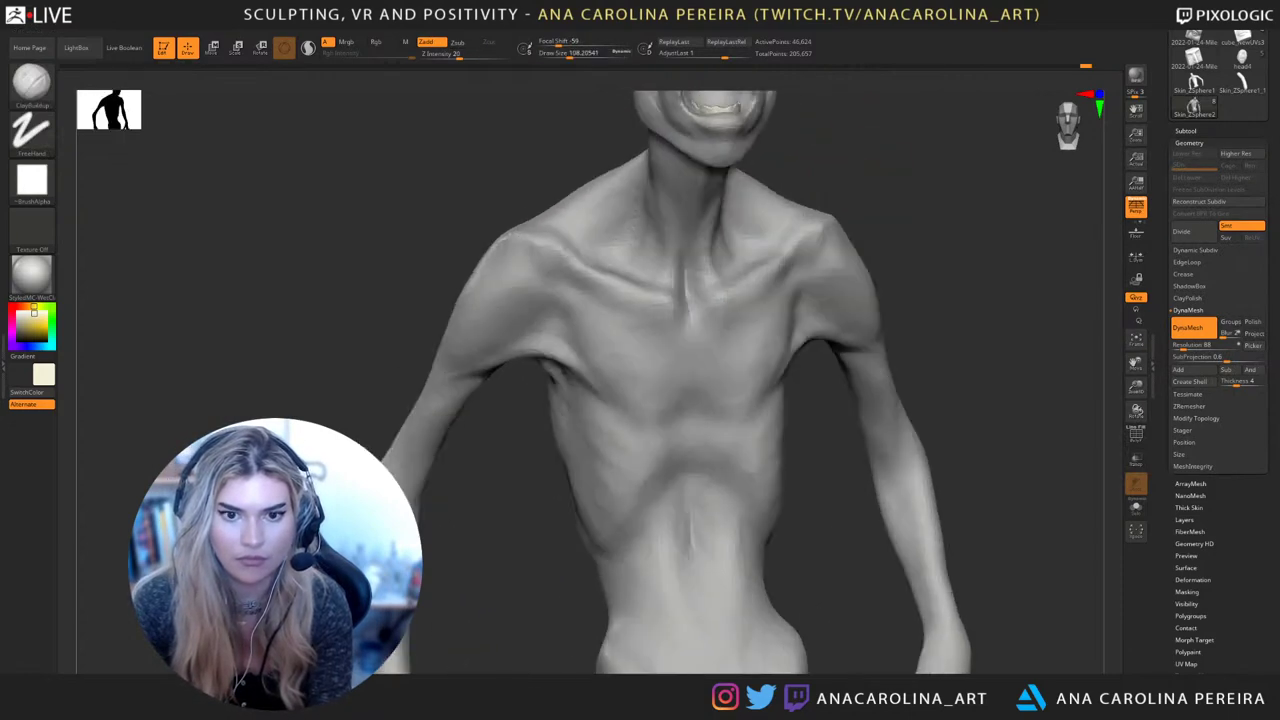
pyautogui.moveTo(910, 205); pyautogui.dragTo(945, 205)
pyautogui.press('space')
pyautogui.moveTo(697, 282)
pyautogui.mouseDown()
pyautogui.moveTo(686, 281)
pyautogui.moveTo(693, 262)
pyautogui.mouseUp()
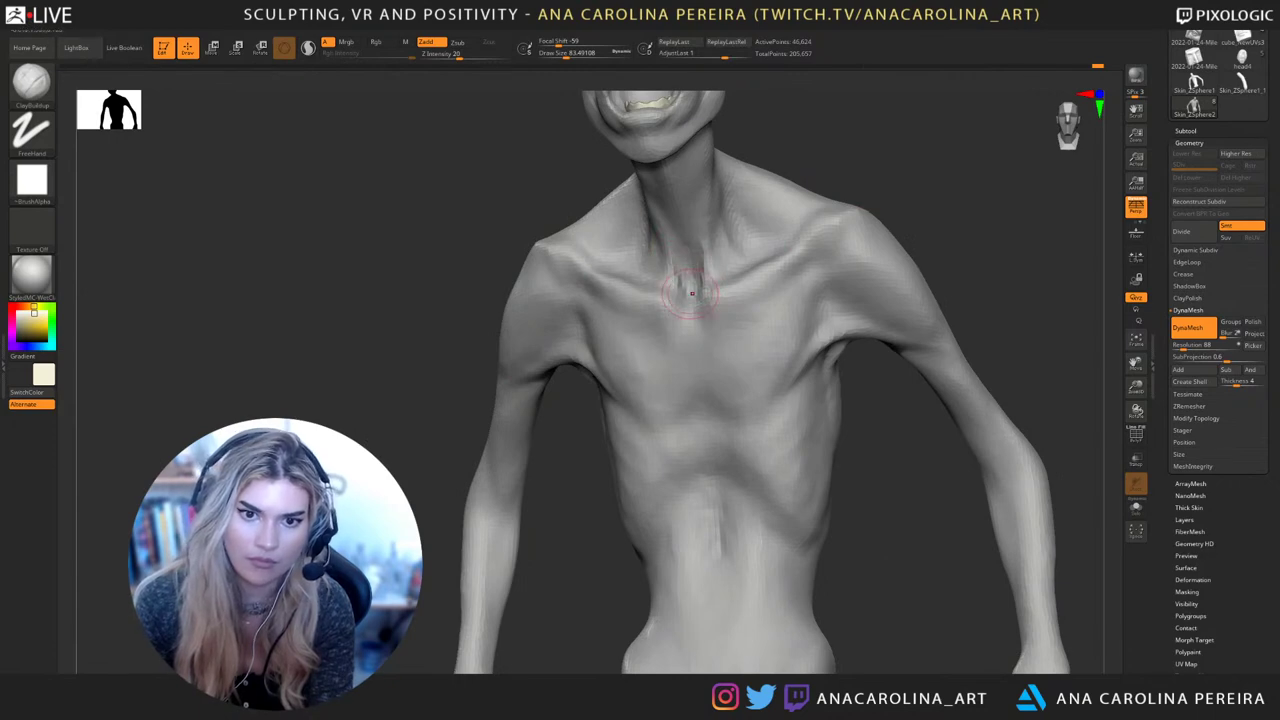
pyautogui.moveTo(656, 218); pyautogui.dragTo(670, 268)
pyautogui.moveTo(878, 176); pyautogui.dragTo(908, 178)
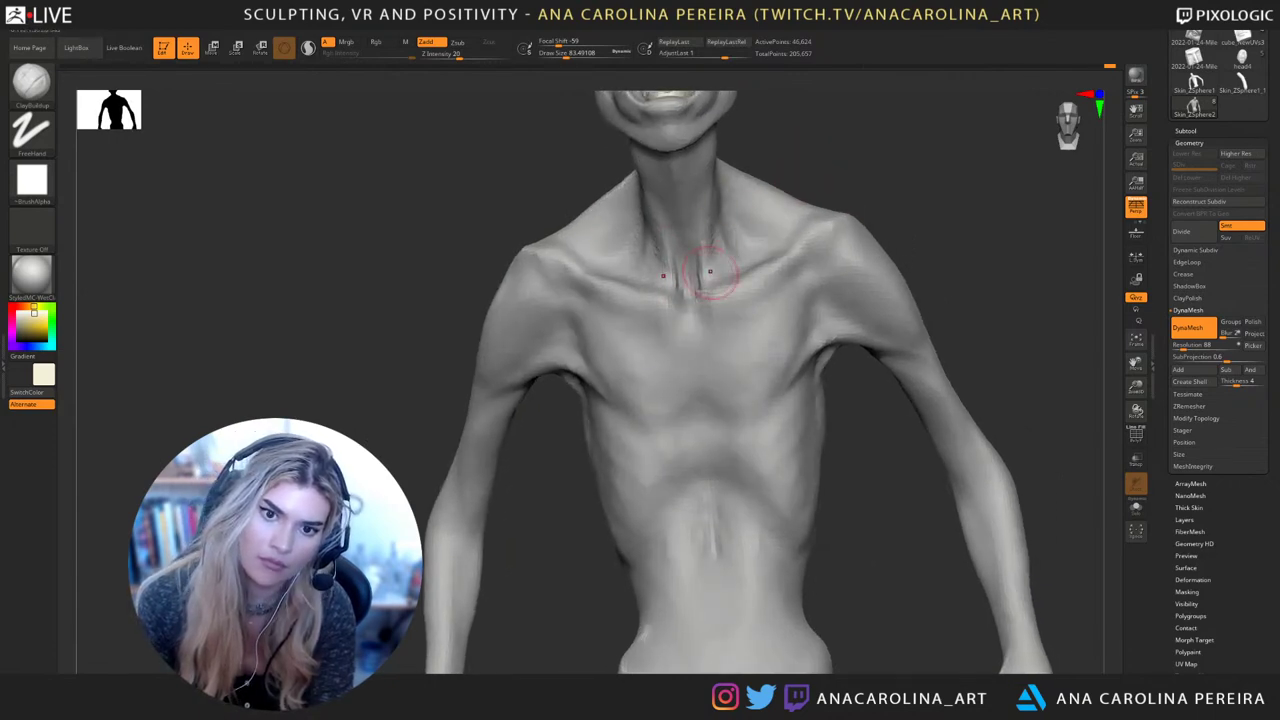
pyautogui.moveTo(734, 276)
pyautogui.mouseDown()
pyautogui.moveTo(725, 220)
pyautogui.moveTo(734, 248)
pyautogui.mouseUp()
pyautogui.moveTo(772, 165)
pyautogui.mouseDown()
pyautogui.moveTo(830, 185)
pyautogui.moveTo(800, 172)
pyautogui.mouseUp()
pyautogui.keyDown('shift'); pyautogui.moveTo(718, 272); pyautogui.dragTo(714, 208); pyautogui.keyUp('shift')
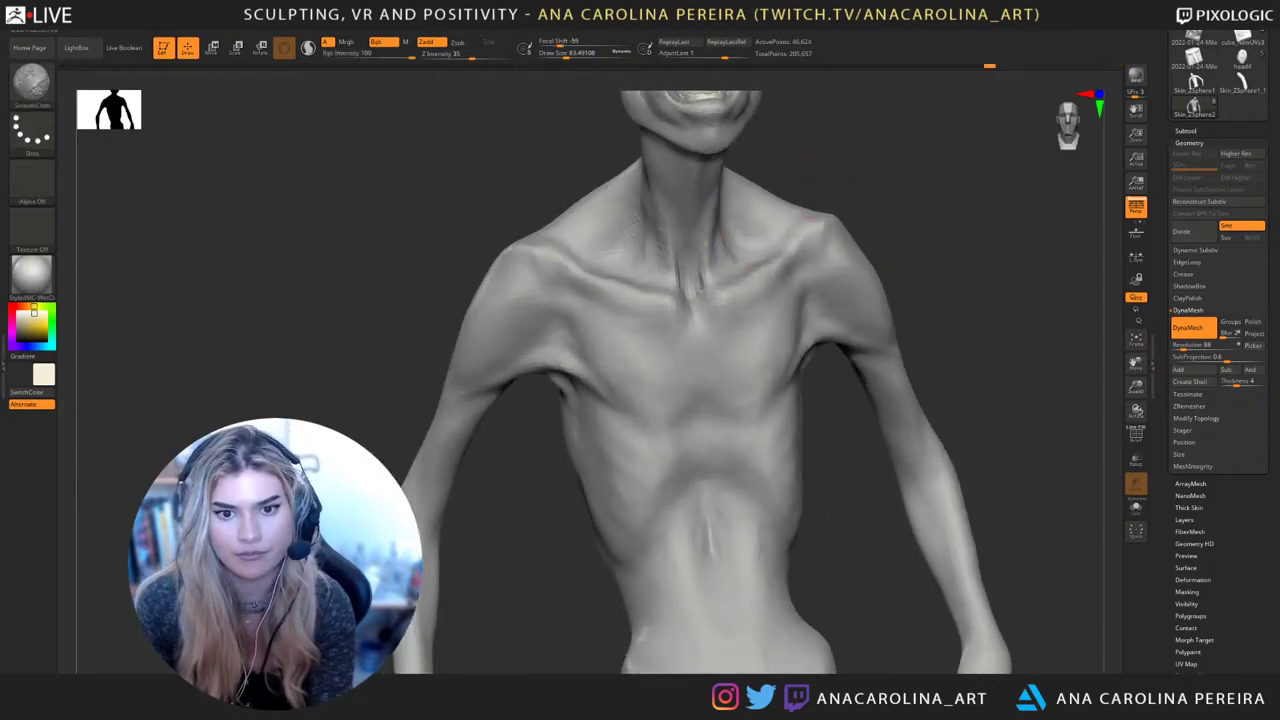
# Carve the rib grooves along the side of the ribcage with the DamStandard brush at a Draw Size of about 192
pyautogui.moveTo(880, 200)
pyautogui.keyDown('alt'); pyautogui.mouseDown()
pyautogui.moveTo(880, 140)
pyautogui.moveTo(820, 165)
pyautogui.moveTo(835, 182)
pyautogui.moveTo(895, 185)
pyautogui.mouseUp(); pyautogui.keyUp('alt')
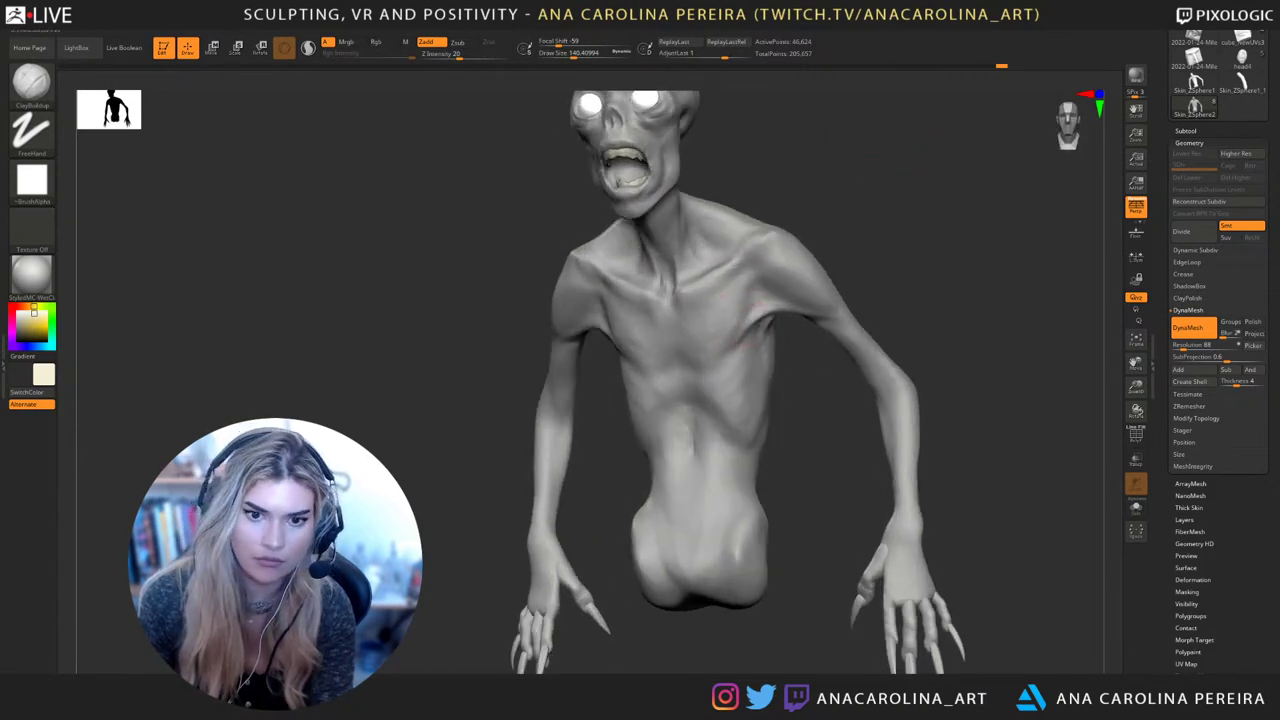
pyautogui.moveTo(840, 237); pyautogui.dragTo(790, 260)
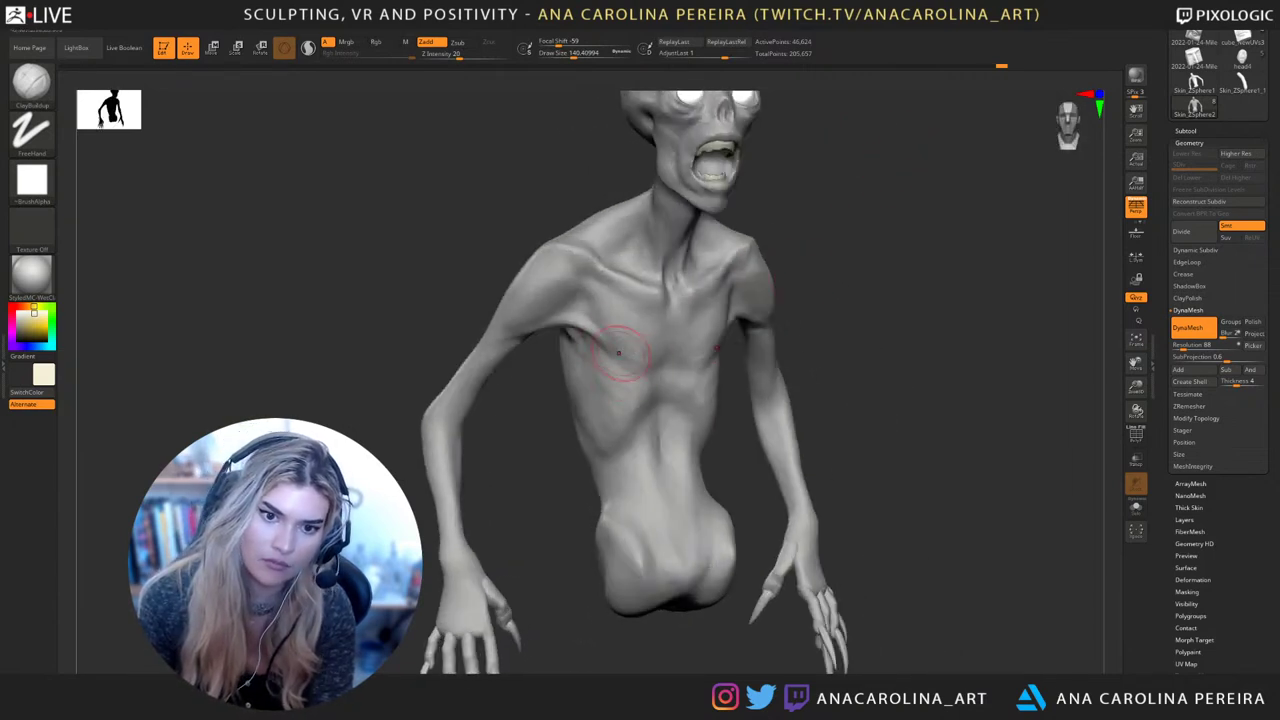
pyautogui.press('b')
pyautogui.press('d')
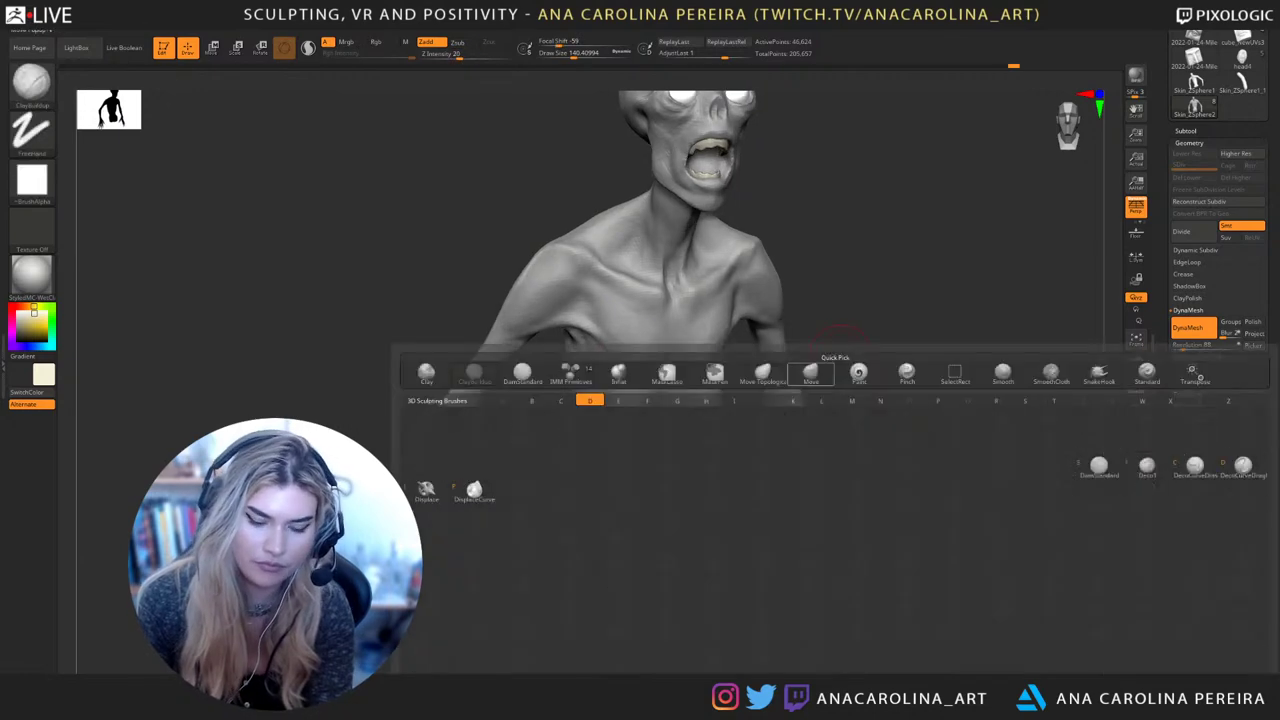
pyautogui.press('s')
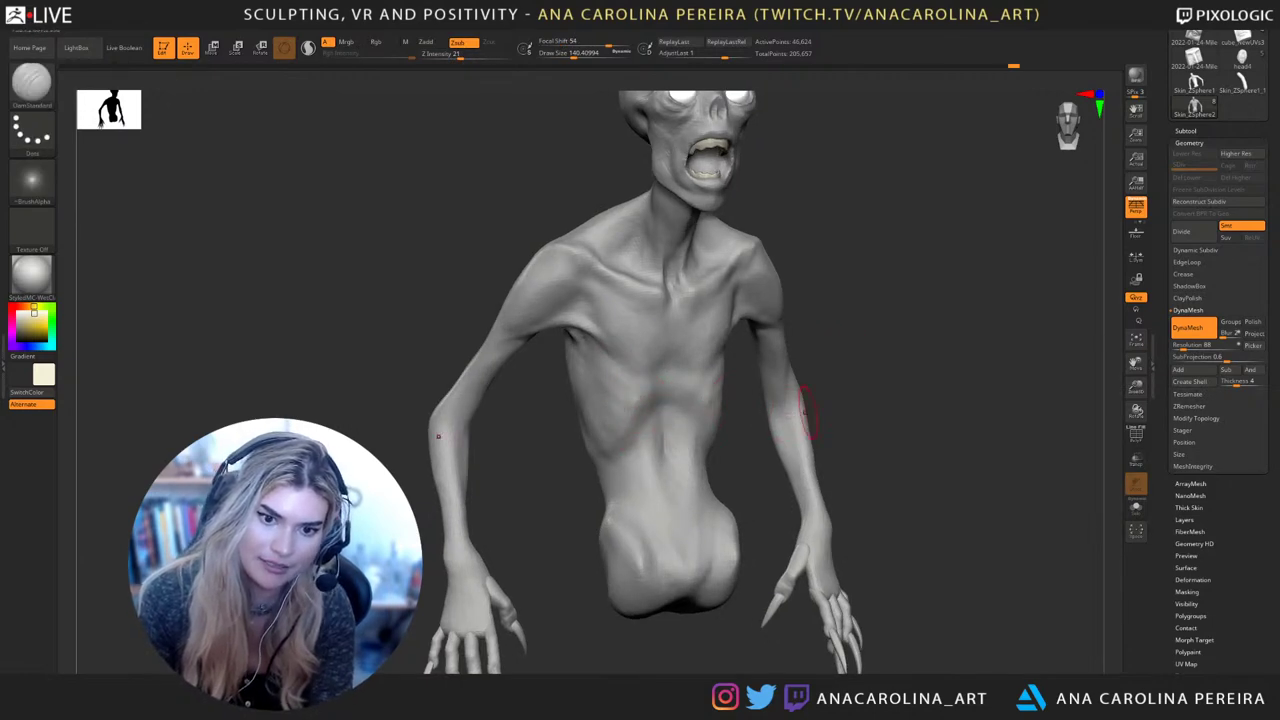
pyautogui.moveTo(862, 405); pyautogui.dragTo(905, 400)
pyautogui.press(']')
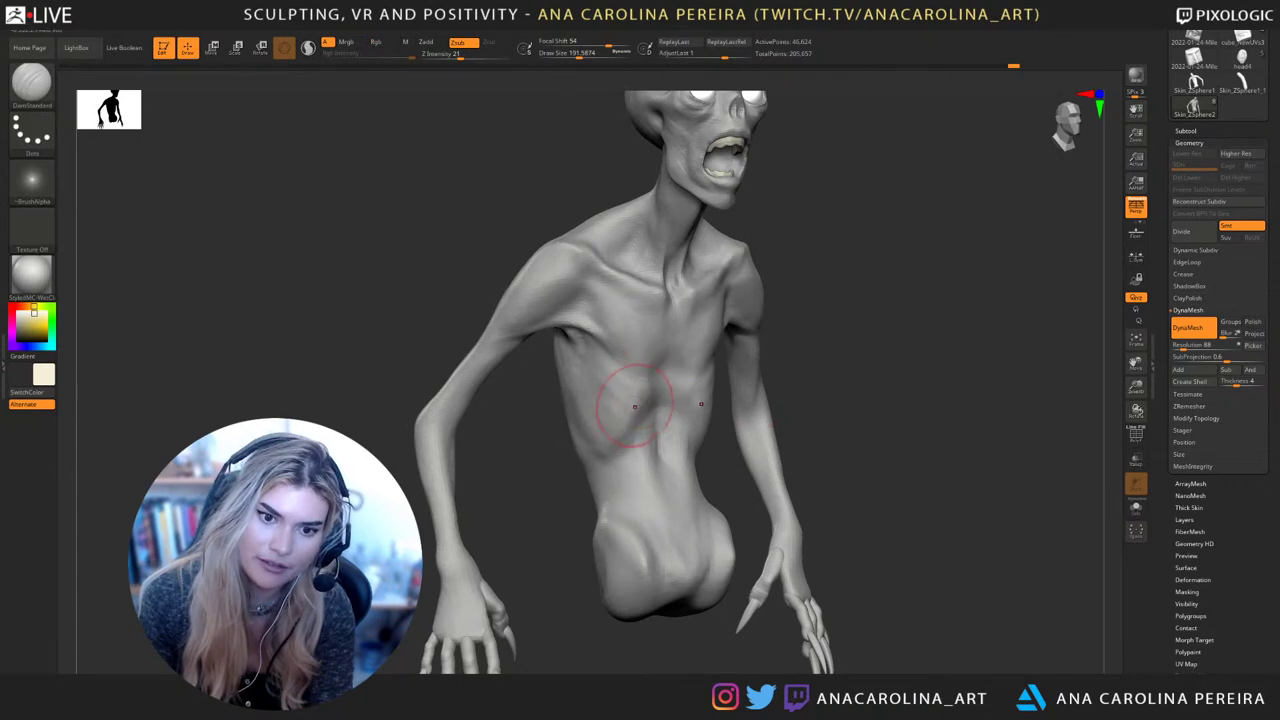
pyautogui.moveTo(607, 448)
pyautogui.mouseDown(button='right')
pyautogui.moveTo(850, 440)
pyautogui.moveTo(700, 470)
pyautogui.moveTo(755, 460)
pyautogui.mouseUp(button='right')
pyautogui.moveTo(754, 477); pyautogui.dragTo(722, 488)
pyautogui.moveTo(540, 480); pyautogui.dragTo(730, 435)
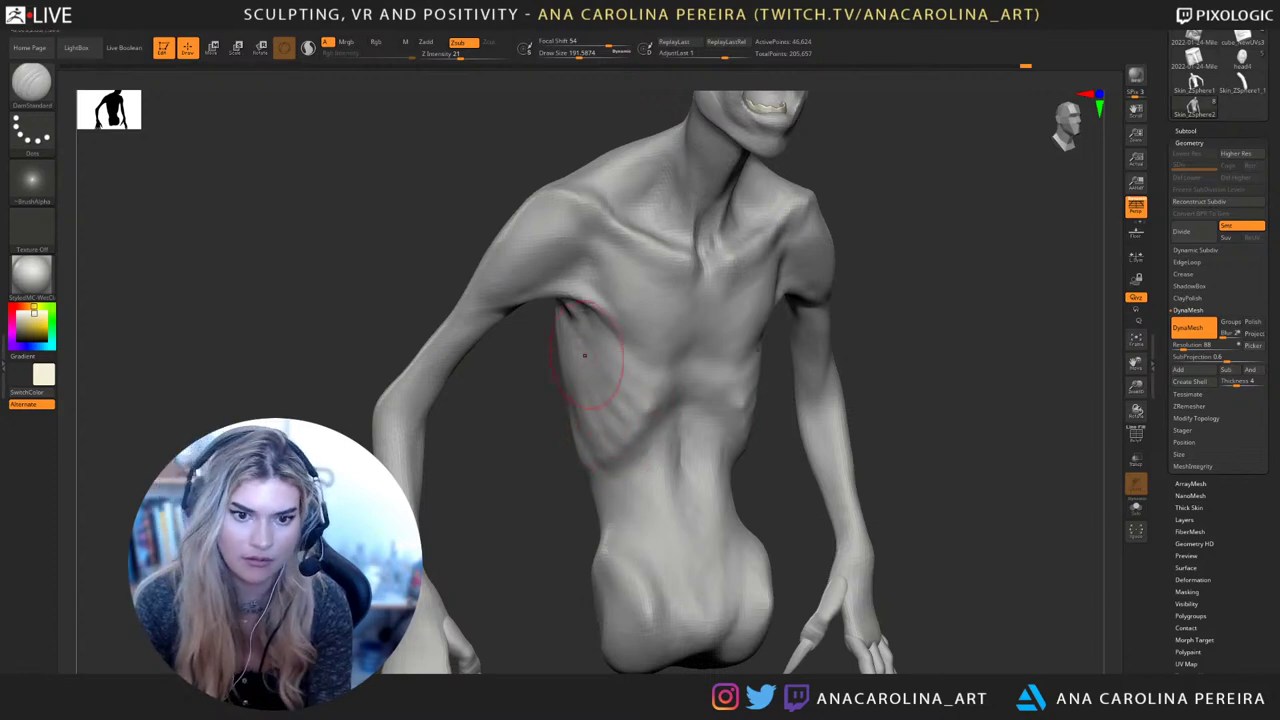
pyautogui.moveTo(631, 386); pyautogui.dragTo(674, 391)
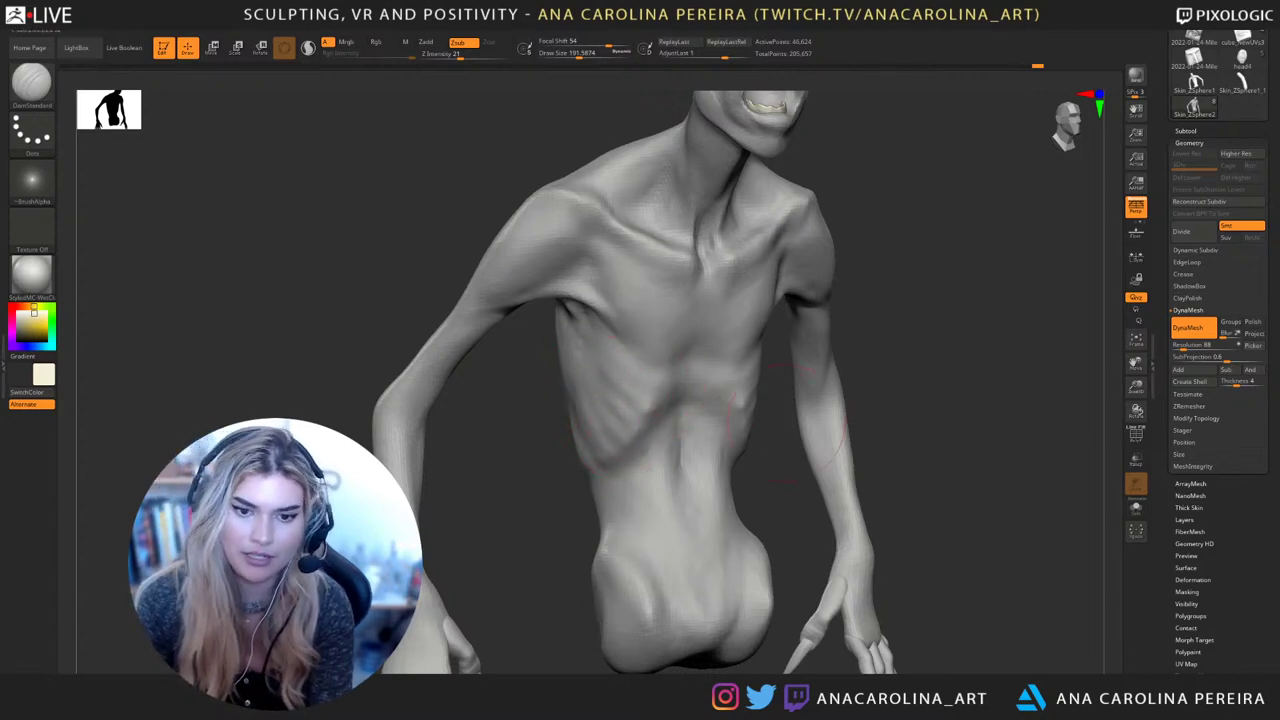
# Deepen the lower ribs and the ribcage arch above the abdomen with the DamStandard brush, raising the Draw Size to about 234
pyautogui.moveTo(880, 400); pyautogui.dragTo(750, 391)
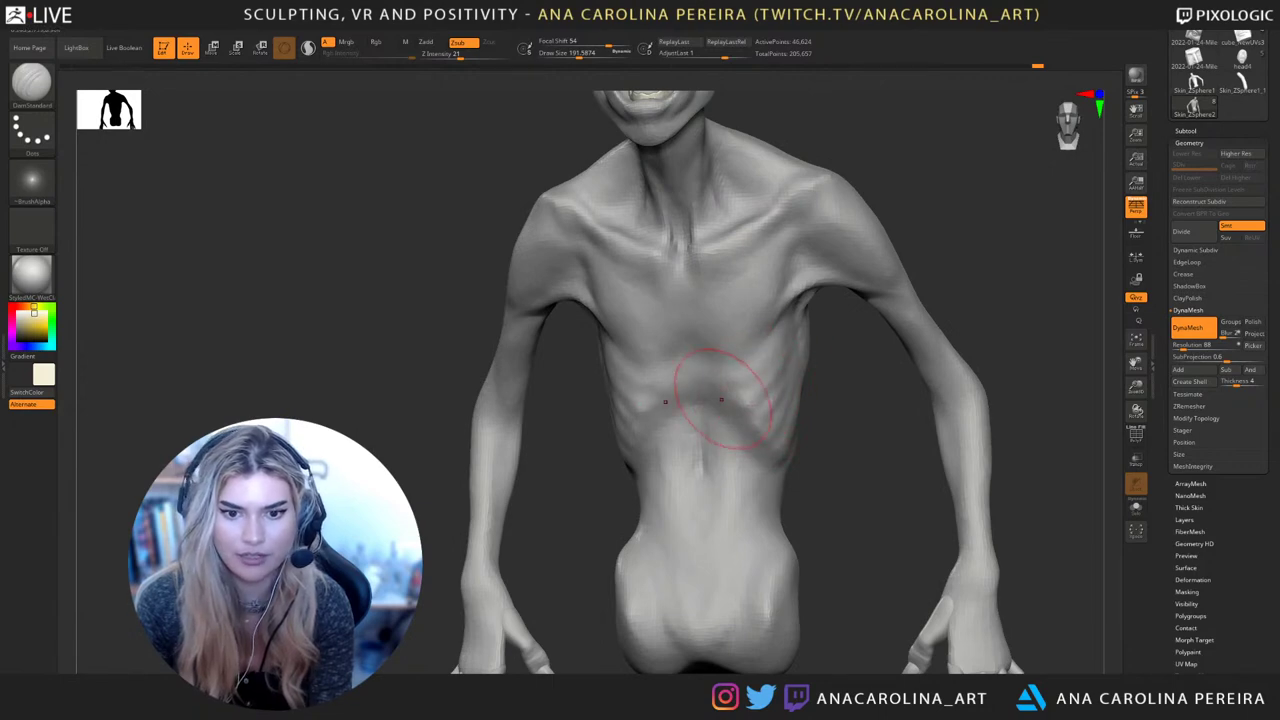
pyautogui.moveTo(822, 482); pyautogui.dragTo(874, 474)
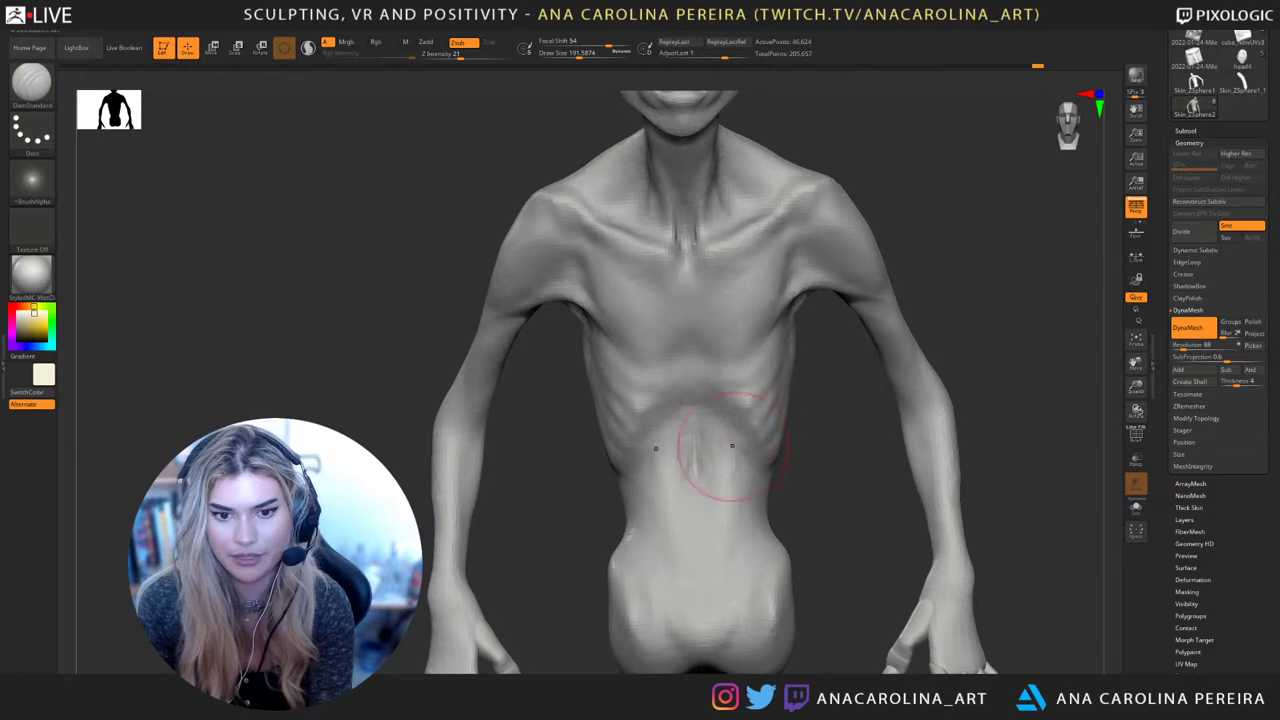
pyautogui.moveTo(714, 457); pyautogui.dragTo(748, 451, button='right')
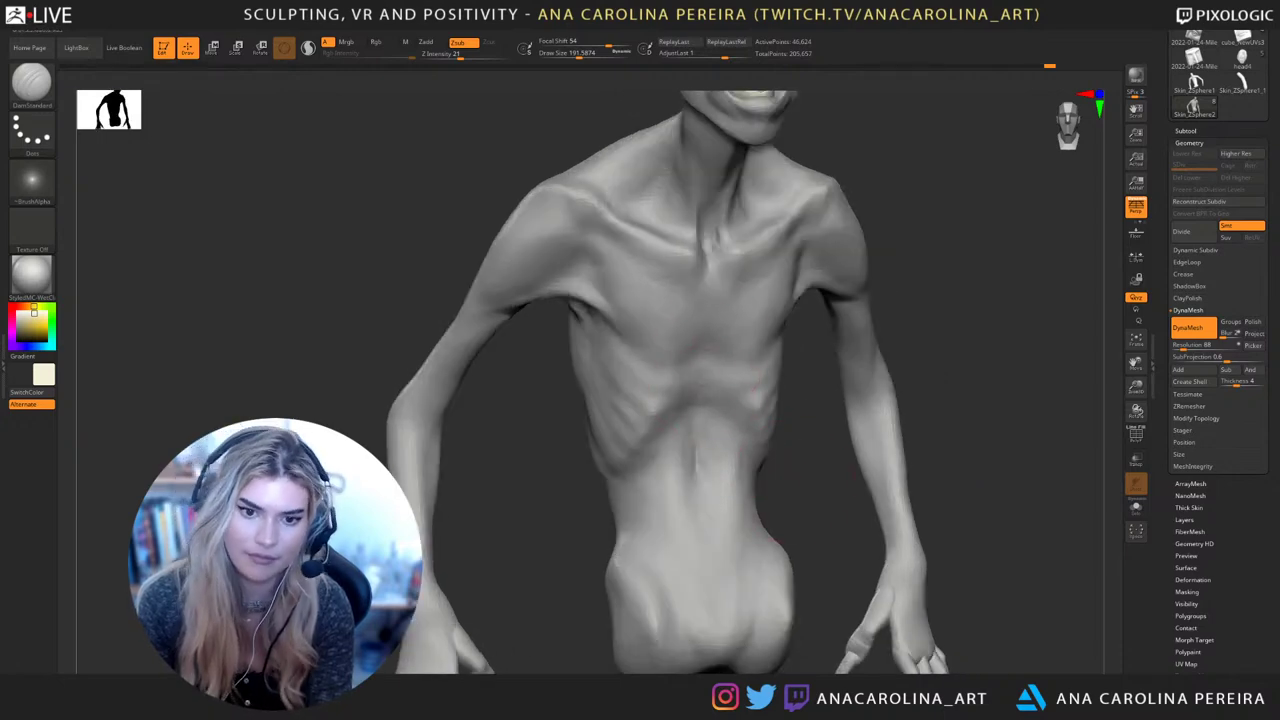
pyautogui.press('ctrl')
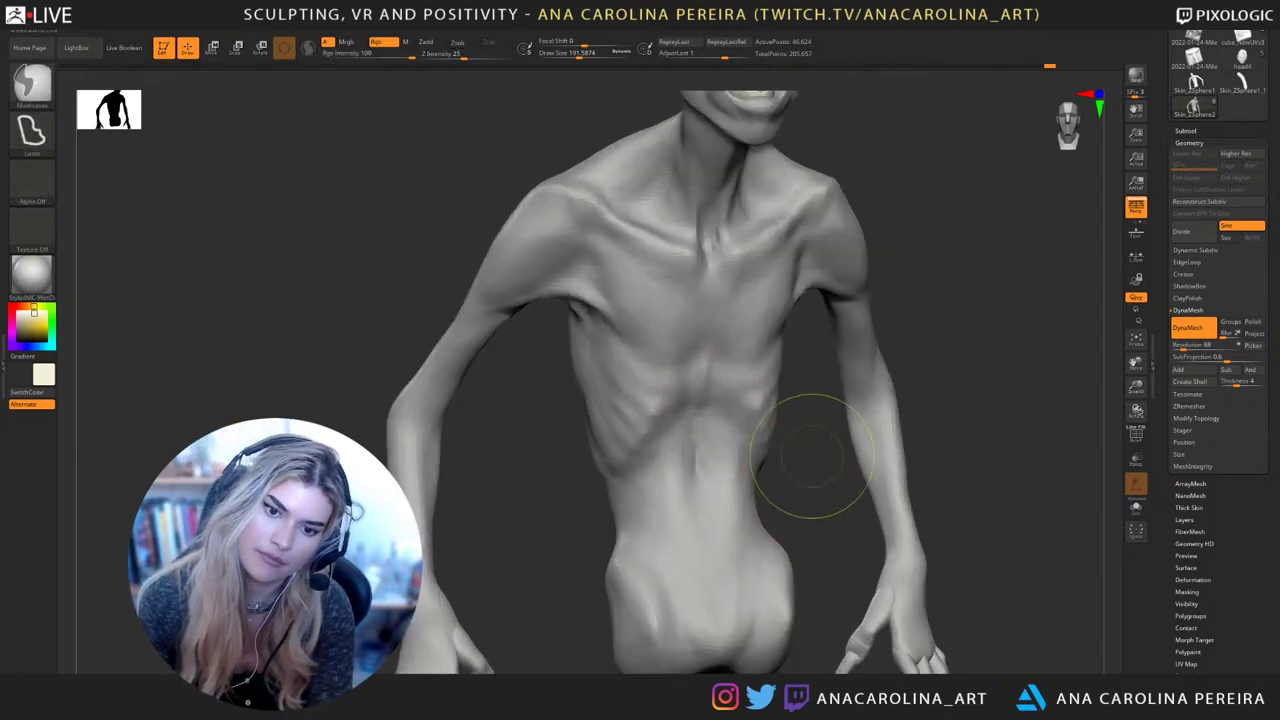
pyautogui.moveTo(700, 470); pyautogui.dragTo(664, 474, button='right')
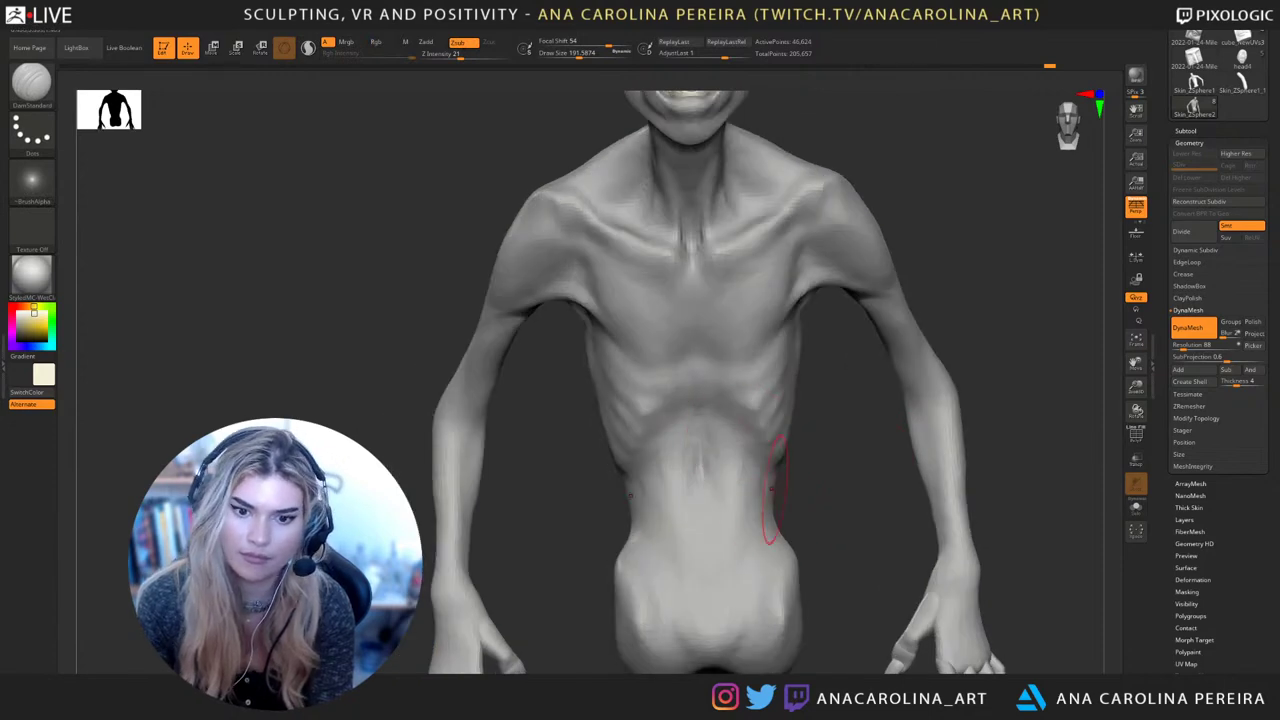
pyautogui.moveTo(868, 487); pyautogui.dragTo(815, 492, button='right')
pyautogui.press('space')
pyautogui.moveTo(812, 490); pyautogui.dragTo(819, 490)
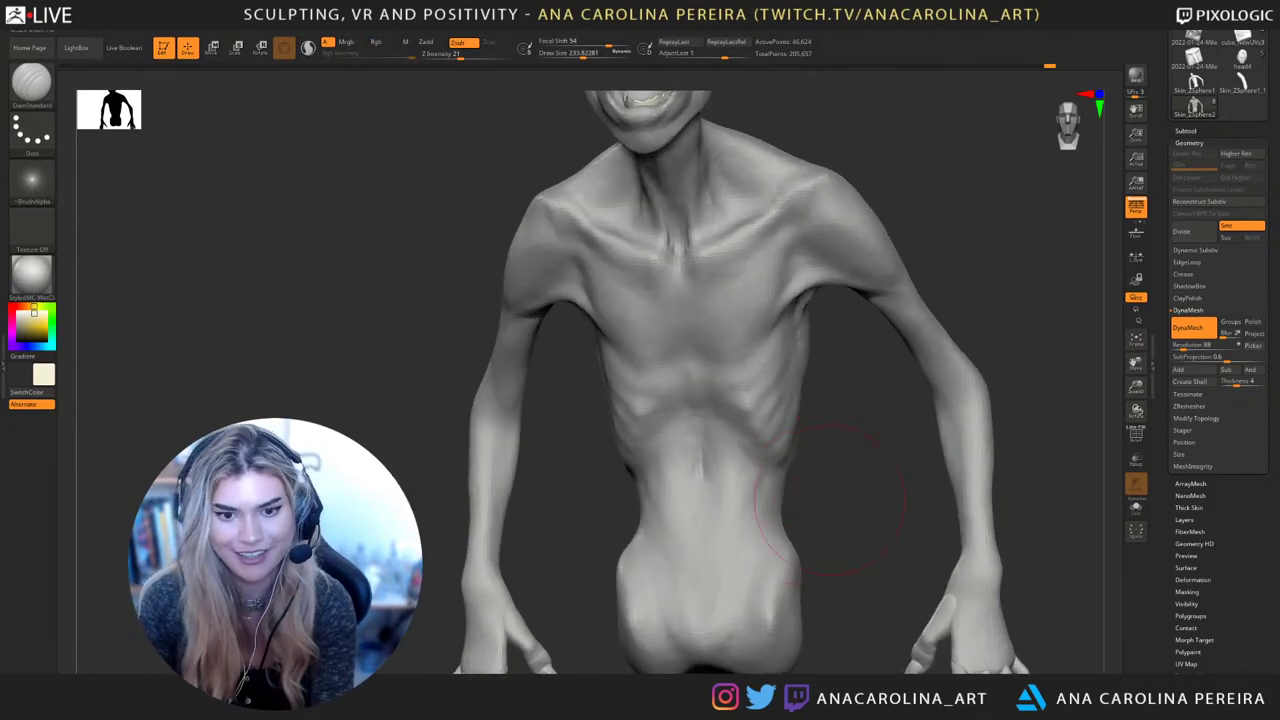
pyautogui.moveTo(830, 500); pyautogui.dragTo(786, 400, button='right')
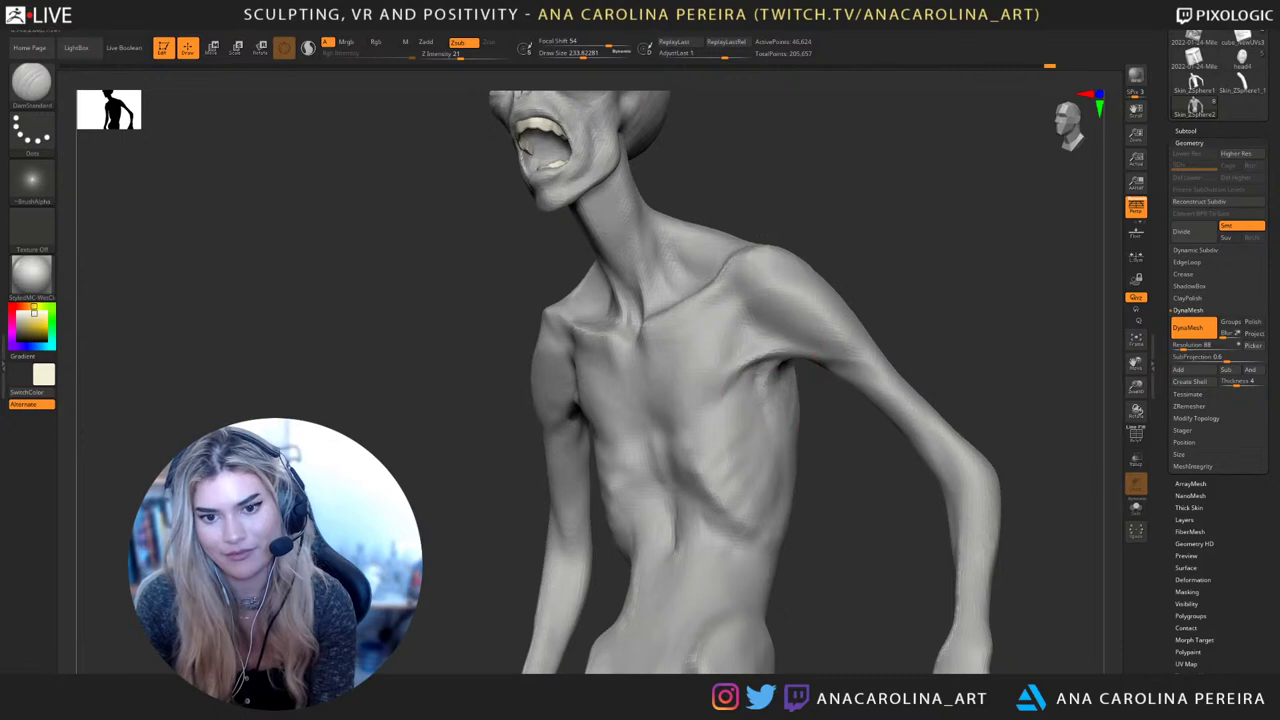
pyautogui.moveTo(800, 460); pyautogui.dragTo(850, 400, button='right')
pyautogui.moveTo(850, 490)
pyautogui.mouseDown(button='right')
pyautogui.moveTo(895, 500)
pyautogui.moveTo(850, 510)
pyautogui.moveTo(900, 470)
pyautogui.mouseUp(button='right')
pyautogui.keyDown('ctrl'); pyautogui.moveTo(900, 470); pyautogui.dragTo(905, 530, button='right'); pyautogui.keyUp('ctrl')
# Build up the upper chest and shoulder volumes with the ClayBuildup brush at a Draw Size of about 202
pyautogui.press('b')
pyautogui.press('c')
pyautogui.press('b')
pyautogui.press('space')
pyautogui.moveTo(637, 333); pyautogui.dragTo(638, 333)
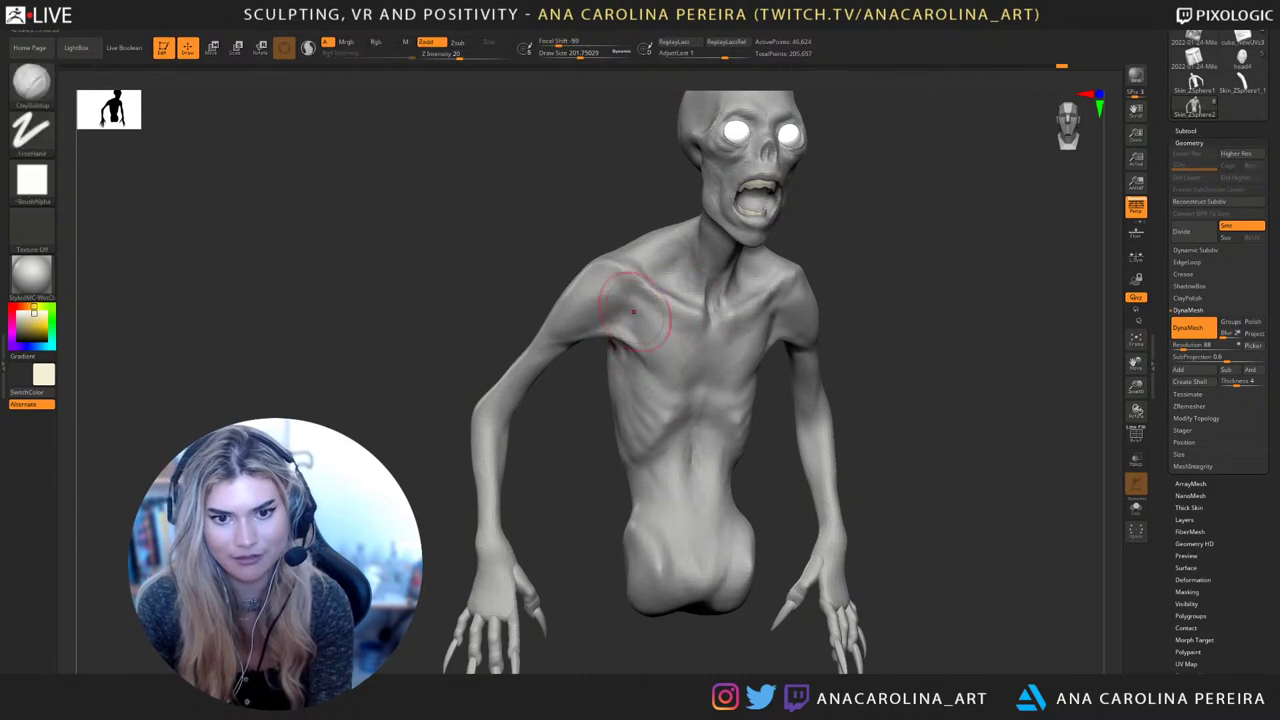
pyautogui.moveTo(750, 346); pyautogui.dragTo(812, 345, button='right')
pyautogui.press('shift')
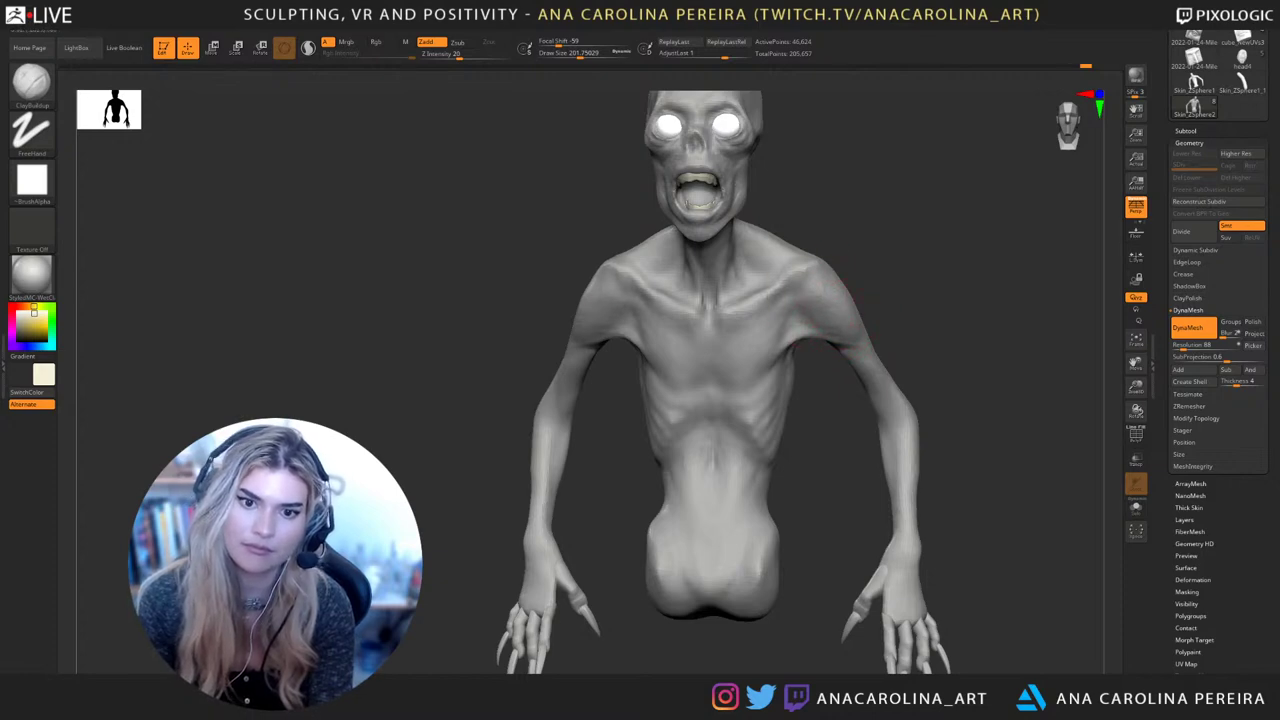
# Carve the neck hollows and the strands above the collarbones with the DamStandard brush at Draw Sizes of about 202 and 124
pyautogui.moveTo(815, 312); pyautogui.dragTo(816, 213, button='right')
pyautogui.moveTo(816, 213)
pyautogui.keyDown('alt'); pyautogui.mouseDown(button='right')
pyautogui.moveTo(840, 285)
pyautogui.moveTo(810, 326)
pyautogui.mouseUp(button='right'); pyautogui.keyUp('alt')
pyautogui.press('b')
pyautogui.press('d')
pyautogui.press('s')
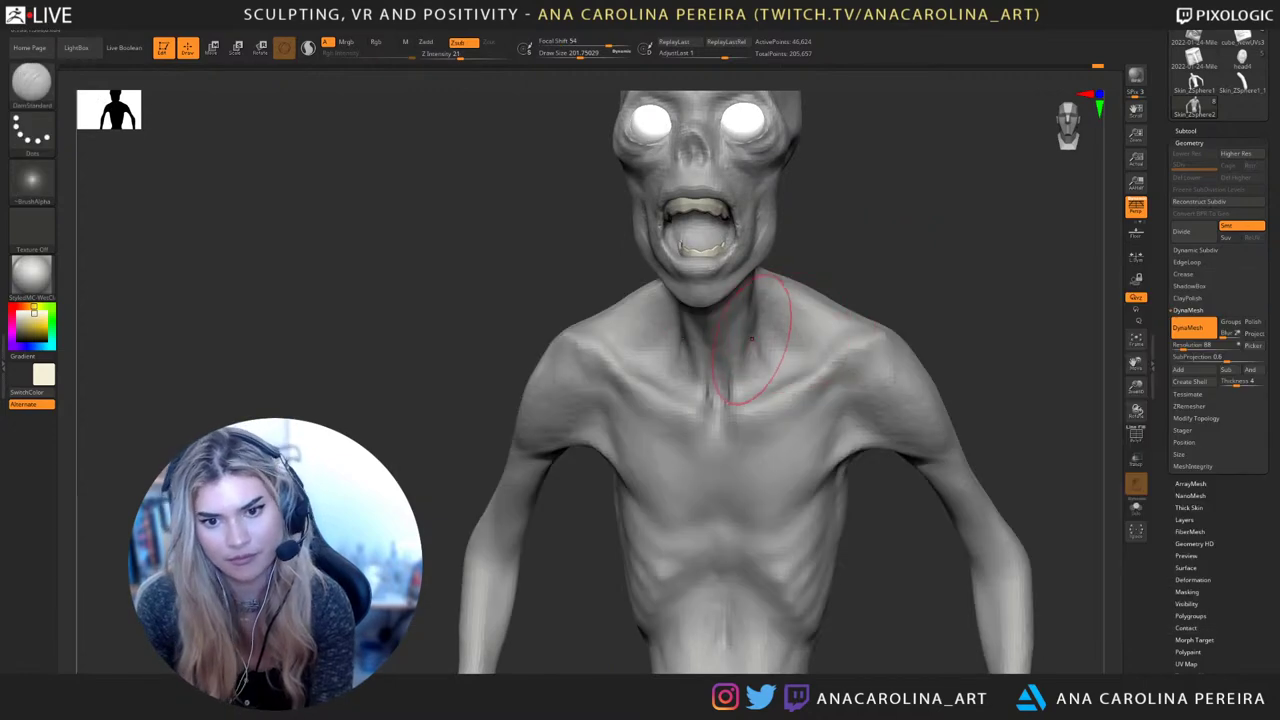
pyautogui.moveTo(829, 386)
pyautogui.mouseDown(button='right')
pyautogui.moveTo(757, 366)
pyautogui.moveTo(815, 257)
pyautogui.moveTo(842, 254)
pyautogui.mouseUp(button='right')
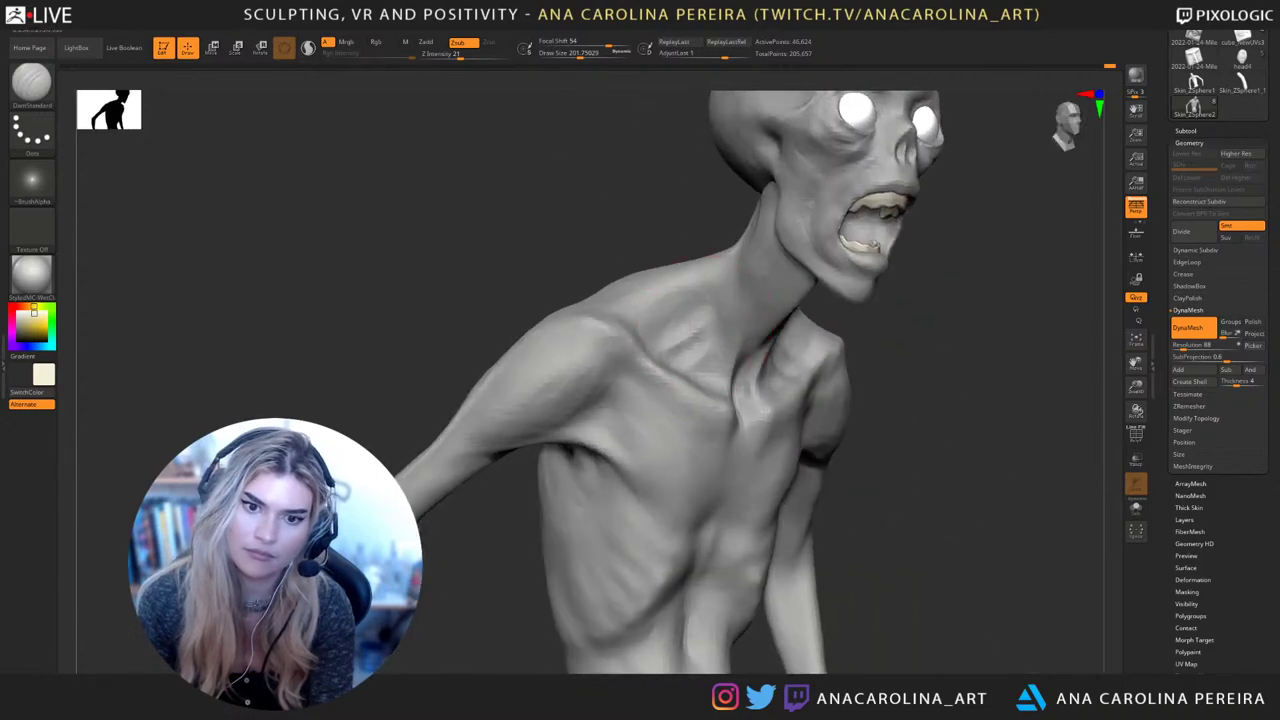
pyautogui.moveTo(780, 280)
pyautogui.mouseDown(button='right')
pyautogui.moveTo(790, 300)
pyautogui.moveTo(775, 303)
pyautogui.moveTo(892, 314)
pyautogui.moveTo(856, 304)
pyautogui.mouseUp(button='right')
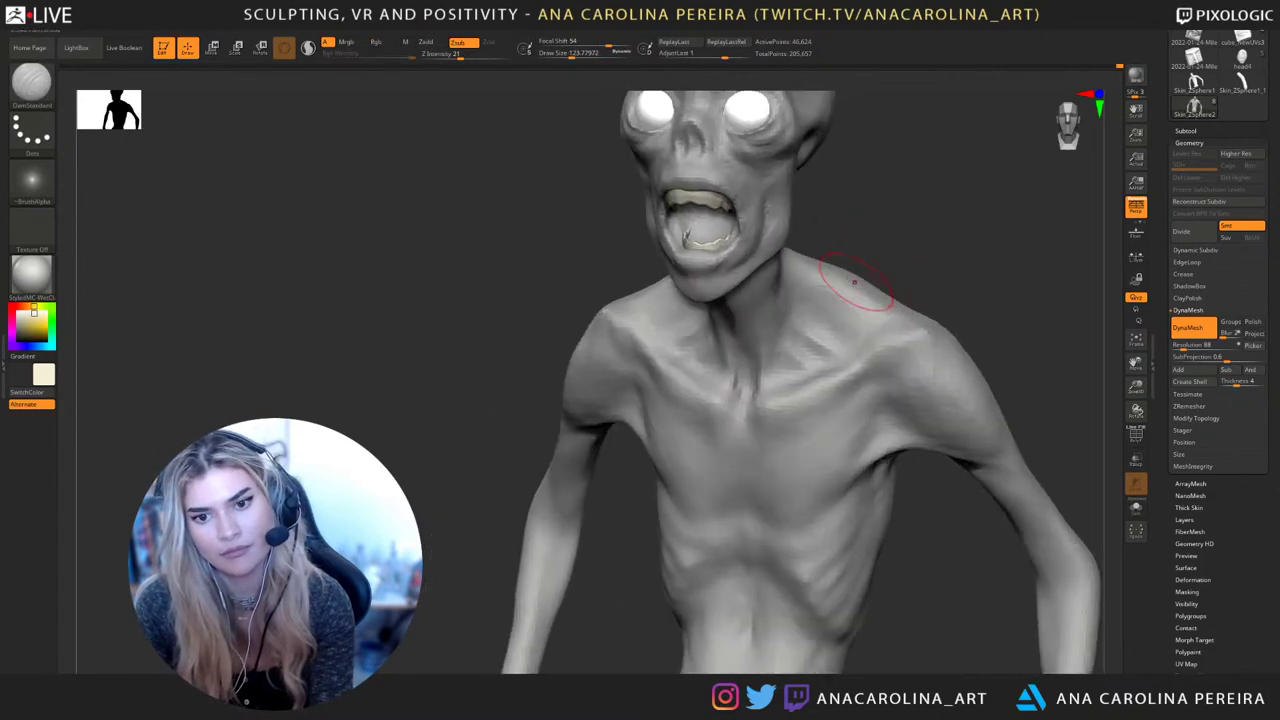
pyautogui.press('space')
pyautogui.moveTo(808, 314); pyautogui.dragTo(833, 323)
# Smooth the slope between the neck and shoulders at a Draw Size of about 167
pyautogui.keyDown('ctrl'); pyautogui.moveTo(874, 246); pyautogui.dragTo(880, 230, button='right'); pyautogui.keyUp('ctrl')
pyautogui.moveTo(880, 230); pyautogui.dragTo(908, 252, button='right')
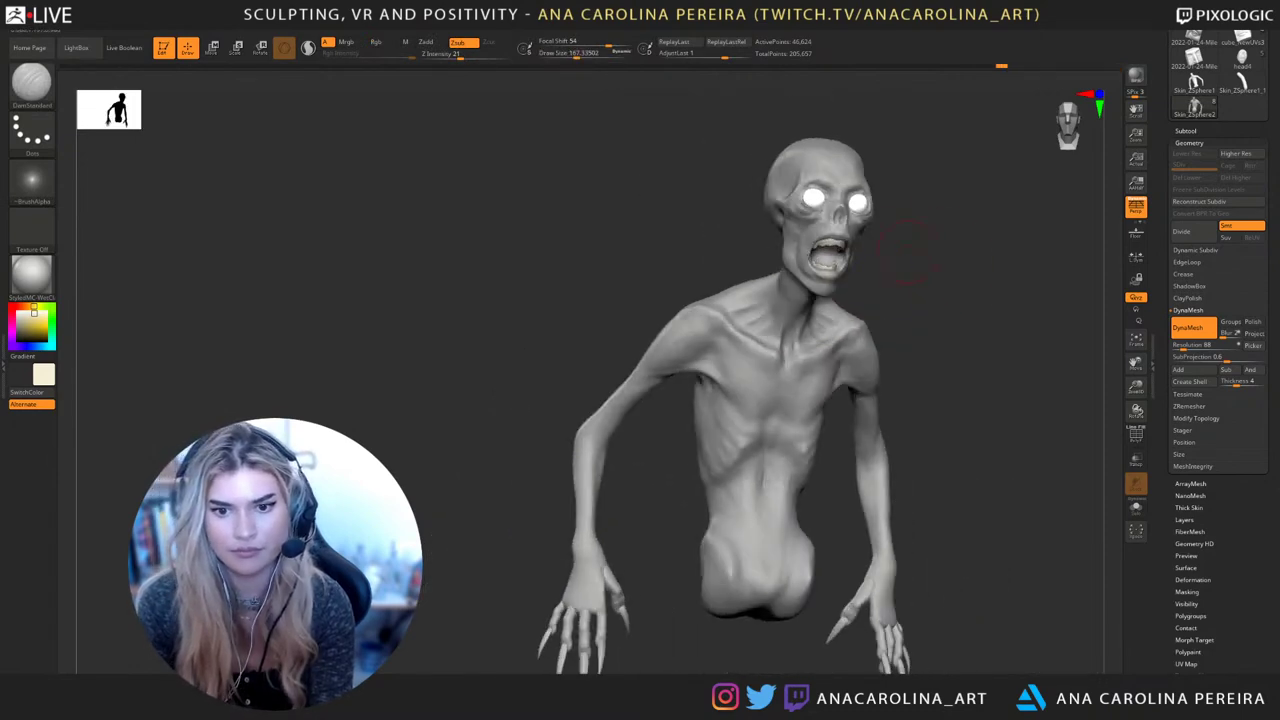
pyautogui.press('shift')
pyautogui.keyDown('shift'); pyautogui.moveTo(847, 302); pyautogui.dragTo(871, 286, button='right'); pyautogui.keyUp('shift')
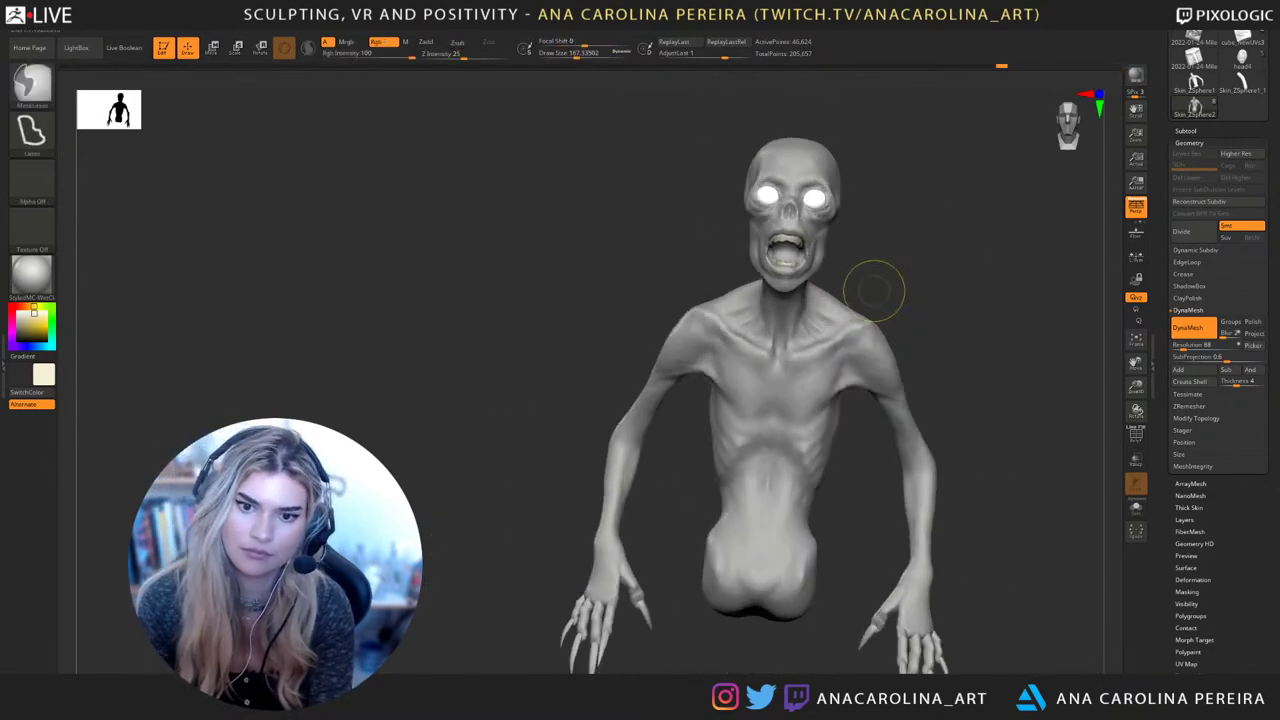
pyautogui.keyDown('shift'); pyautogui.moveTo(816, 334); pyautogui.dragTo(850, 310); pyautogui.keyUp('shift')
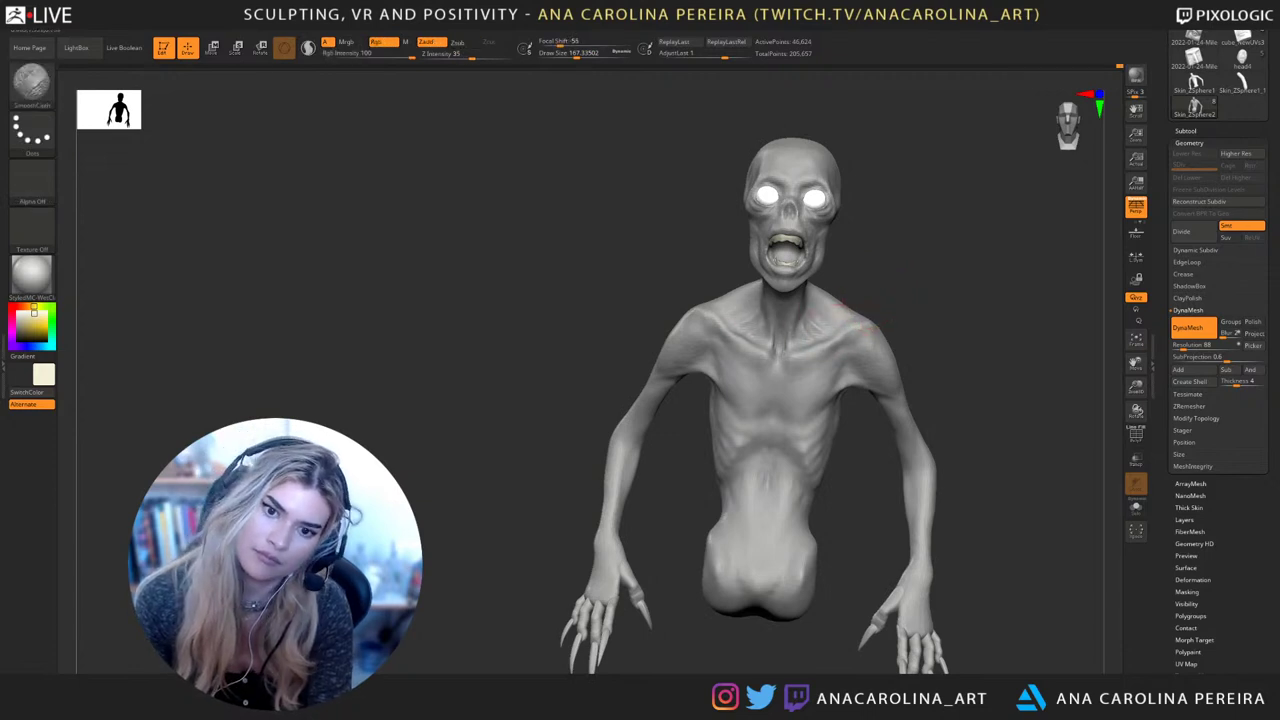
# Rework the abdomen below the ribcage with the DamStandard and ClayBuildup brushes, raising the Draw Size to about 223, and smooth it
pyautogui.moveTo(864, 302)
pyautogui.mouseDown(button='right')
pyautogui.moveTo(938, 282)
pyautogui.moveTo(938, 318)
pyautogui.moveTo(937, 244)
pyautogui.mouseUp(button='right')
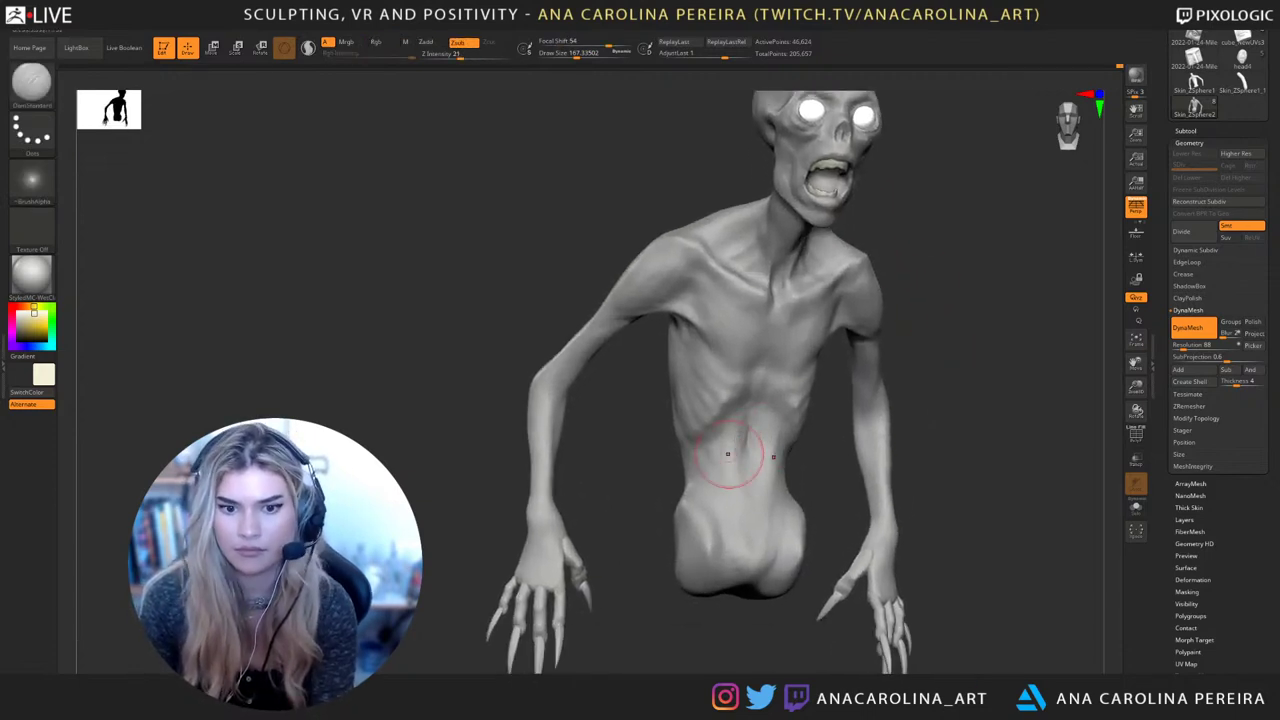
pyautogui.press('space')
pyautogui.moveTo(704, 459); pyautogui.dragTo(720, 460)
pyautogui.moveTo(751, 479)
pyautogui.mouseDown(button='right')
pyautogui.moveTo(750, 510)
pyautogui.moveTo(786, 371)
pyautogui.mouseUp(button='right')
pyautogui.press('b')
pyautogui.press('c')
pyautogui.press('b')
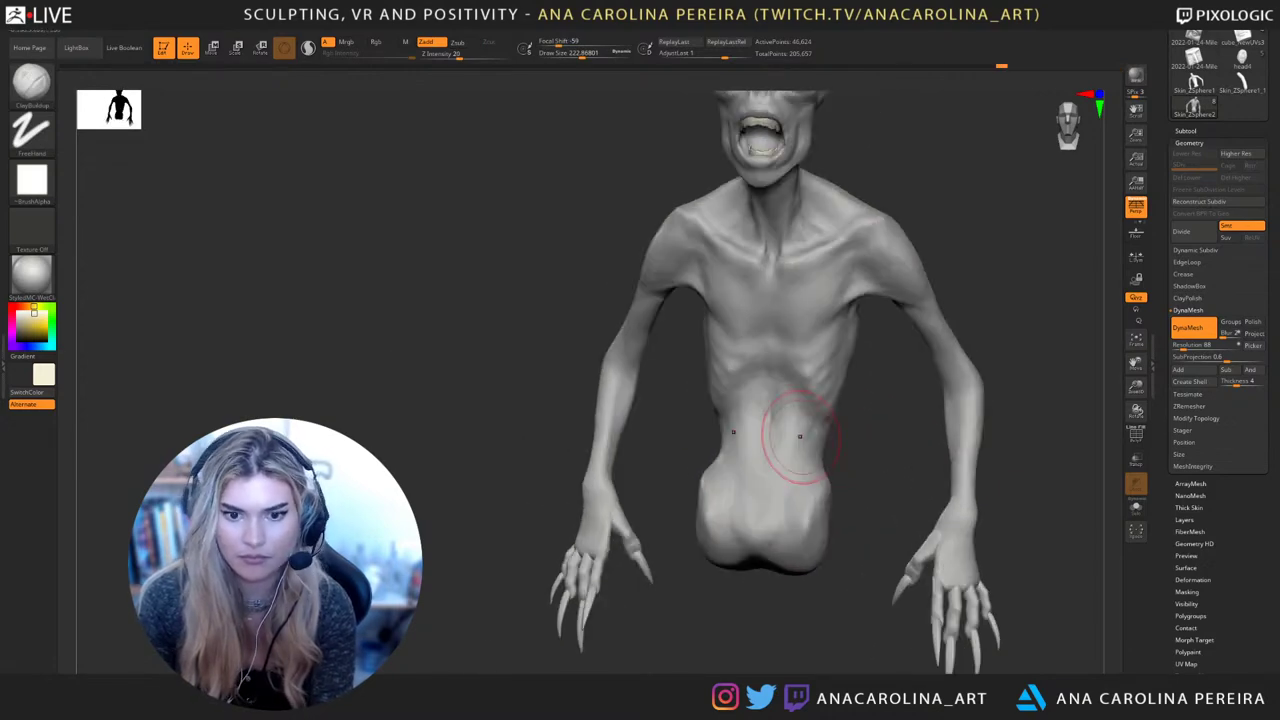
pyautogui.press('shift')
pyautogui.moveTo(810, 421)
pyautogui.keyDown('shift'); pyautogui.mouseDown()
pyautogui.moveTo(778, 418)
pyautogui.moveTo(797, 411)
pyautogui.moveTo(760, 430)
pyautogui.moveTo(767, 412)
pyautogui.mouseUp(); pyautogui.keyUp('shift')
# Build up a small navel in the middle of the abdomen with the ClayBuildup brush, reducing the Draw Size to about 35
pyautogui.press('space')
pyautogui.moveTo(789, 433); pyautogui.dragTo(818, 429, button='right')
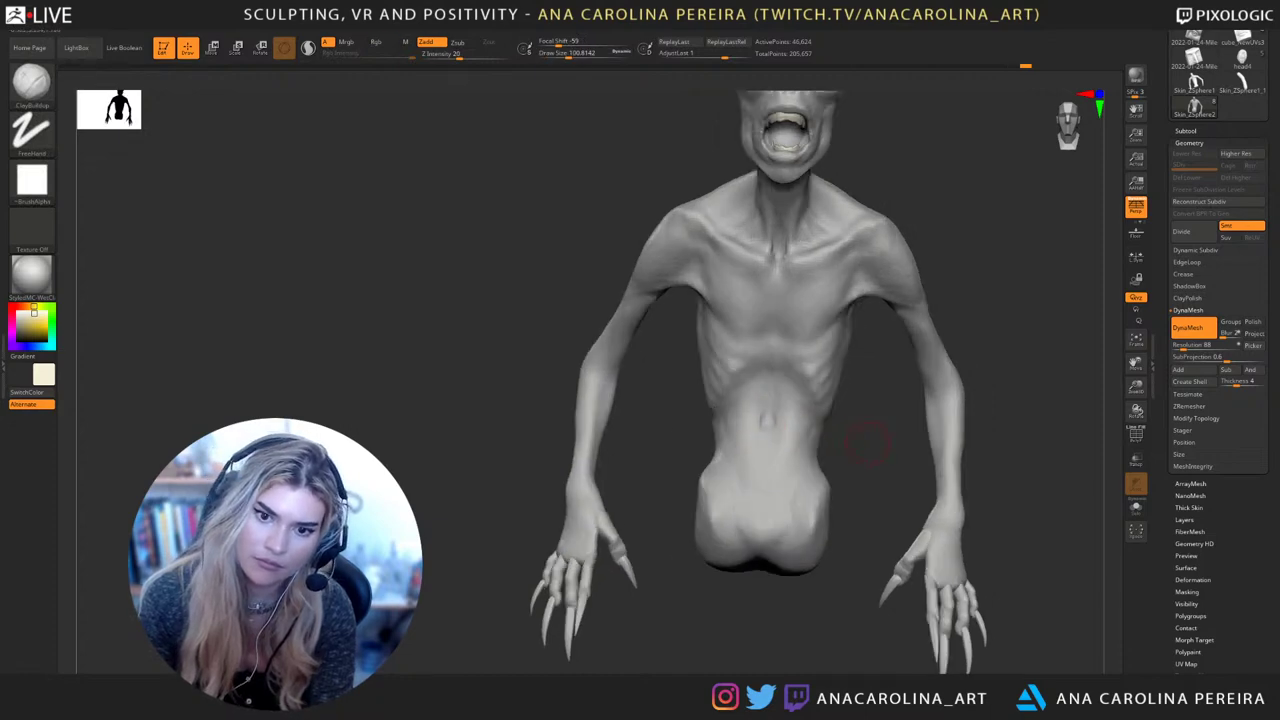
pyautogui.press('space')
pyautogui.moveTo(797, 432); pyautogui.dragTo(788, 430)
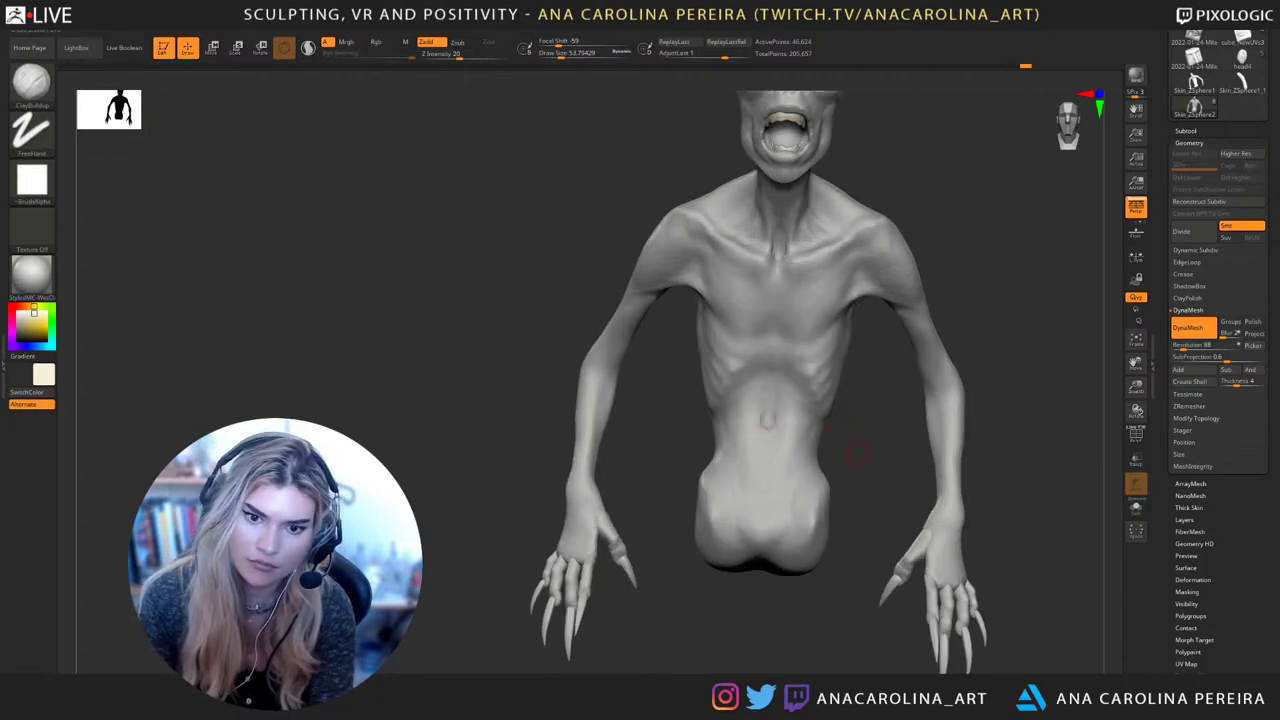
pyautogui.moveTo(858, 453); pyautogui.dragTo(768, 428, button='right')
pyautogui.press('space')
pyautogui.moveTo(772, 423); pyautogui.dragTo(767, 422)
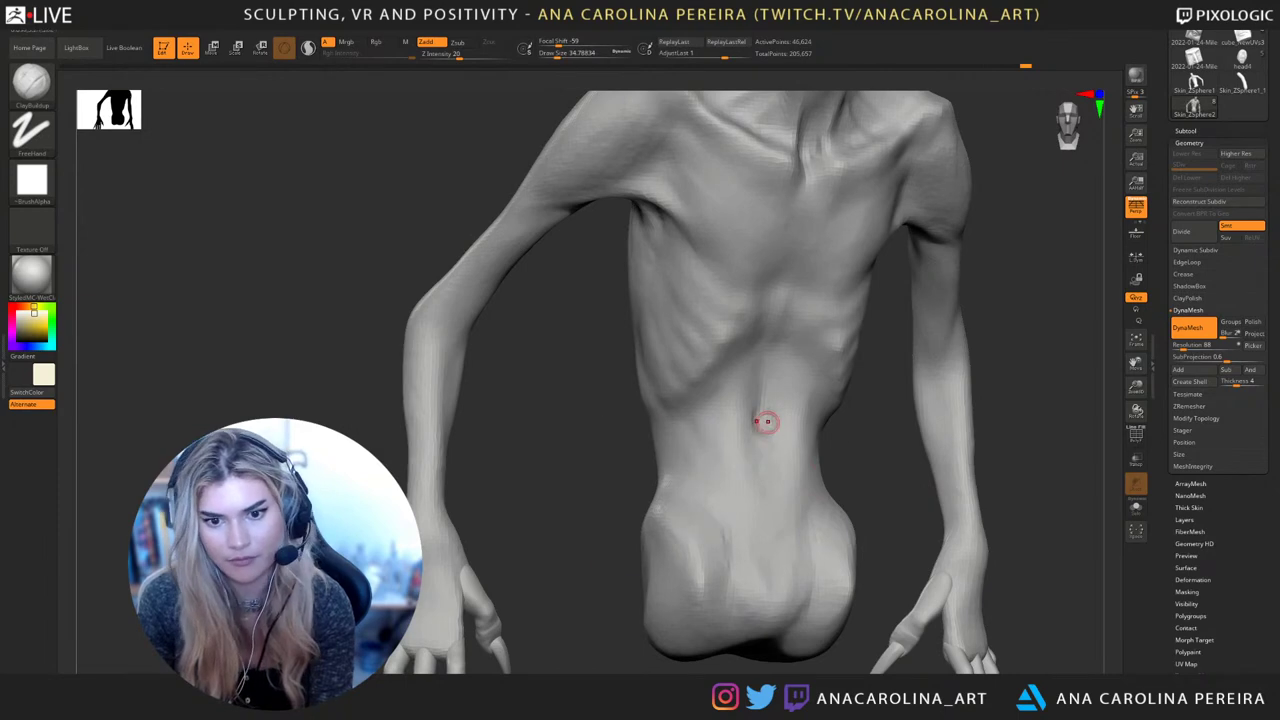
pyautogui.moveTo(838, 441); pyautogui.dragTo(766, 421, button='right')
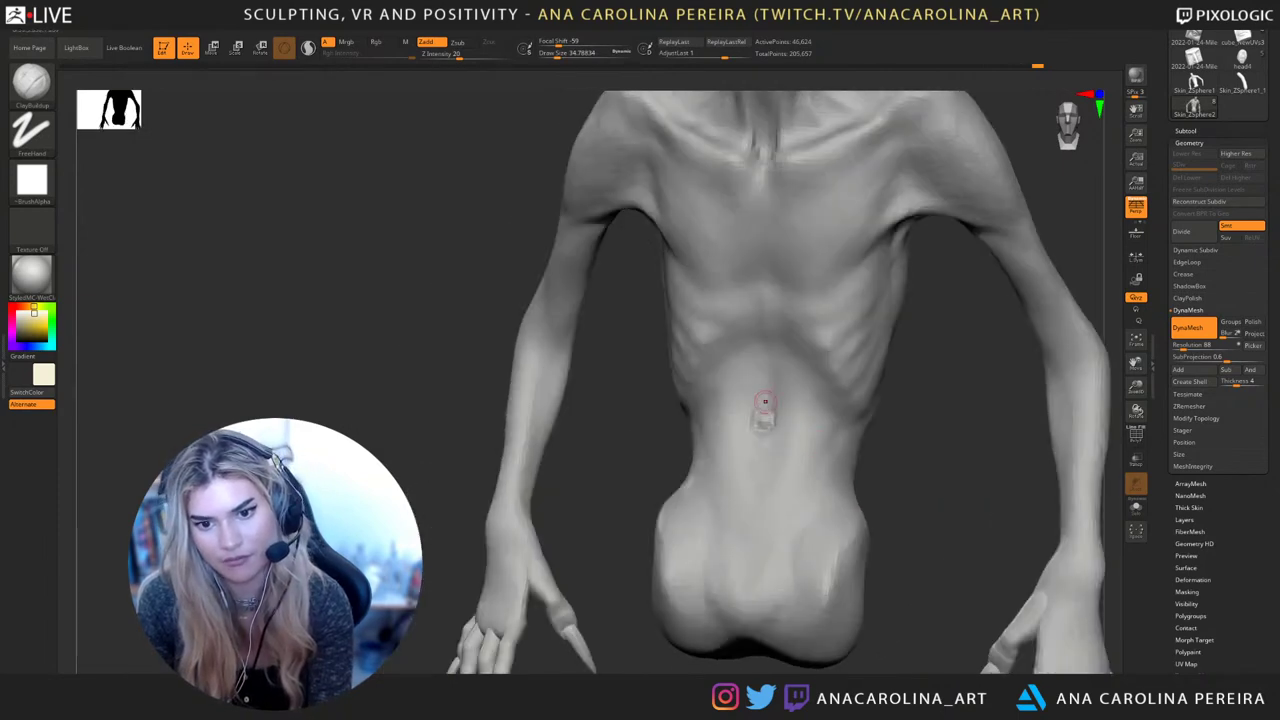
# Carve the navel with the DamStandard brush at a Draw Size of about 41 and smooth the abdomen around it at about 124
pyautogui.press('b')
pyautogui.press('d')
pyautogui.press('s')
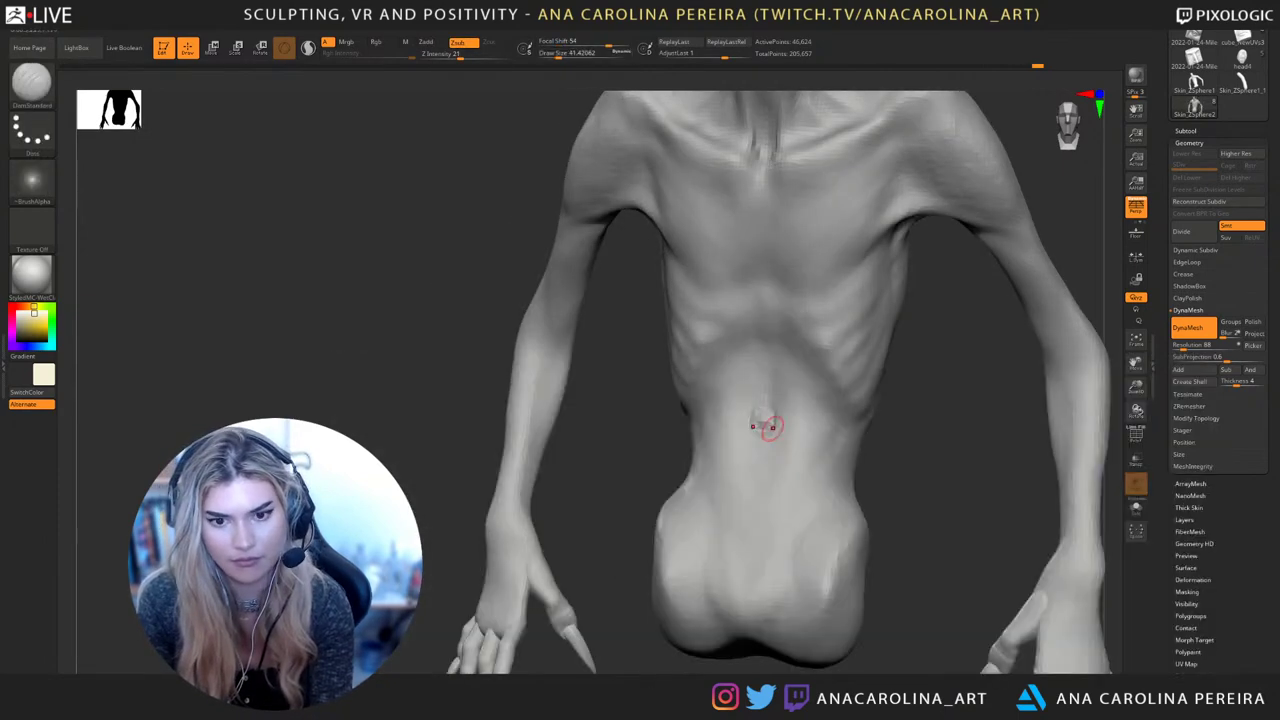
pyautogui.press('space')
pyautogui.moveTo(779, 438)
pyautogui.mouseDown()
pyautogui.moveTo(766, 407)
pyautogui.moveTo(764, 424)
pyautogui.moveTo(769, 400)
pyautogui.moveTo(777, 434)
pyautogui.moveTo(789, 416)
pyautogui.moveTo(763, 450)
pyautogui.mouseUp()
pyautogui.press('space')
pyautogui.moveTo(925, 440)
pyautogui.mouseDown()
pyautogui.moveTo(1005, 440)
pyautogui.moveTo(923, 443)
pyautogui.moveTo(963, 354)
pyautogui.mouseUp()
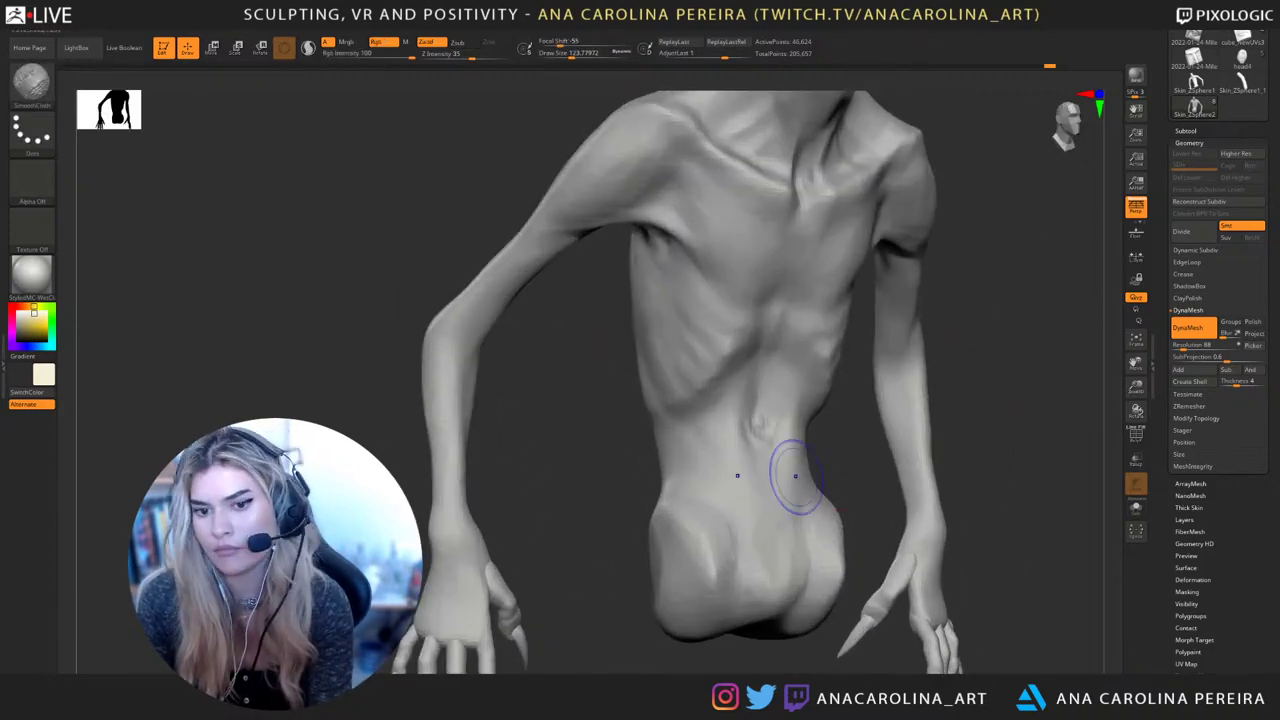
pyautogui.keyDown('shift'); pyautogui.moveTo(777, 466); pyautogui.dragTo(771, 423); pyautogui.keyUp('shift')
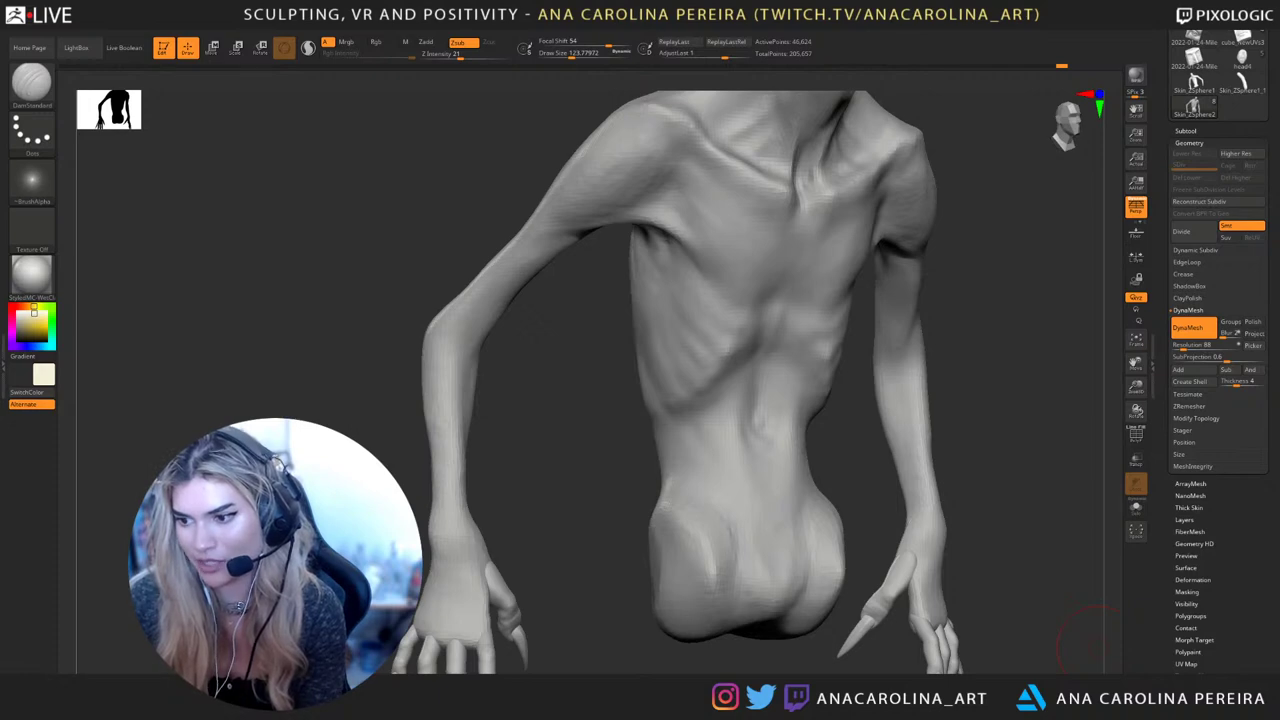
# Switch to the ClayBuildup brush and examine the proportions of the torso, arms and head
pyautogui.moveTo(973, 543)
pyautogui.mouseDown()
pyautogui.moveTo(901, 440)
pyautogui.moveTo(867, 446)
pyautogui.mouseUp()
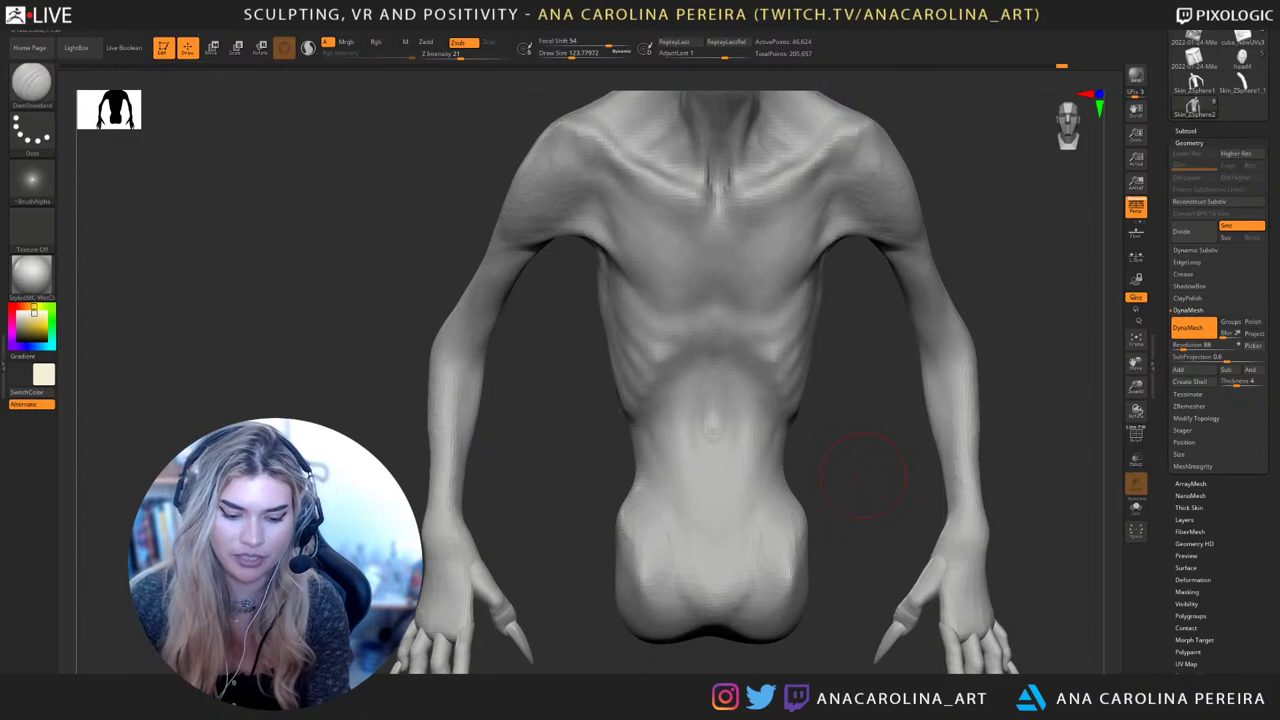
pyautogui.press('b')
pyautogui.press('c')
pyautogui.press('b')
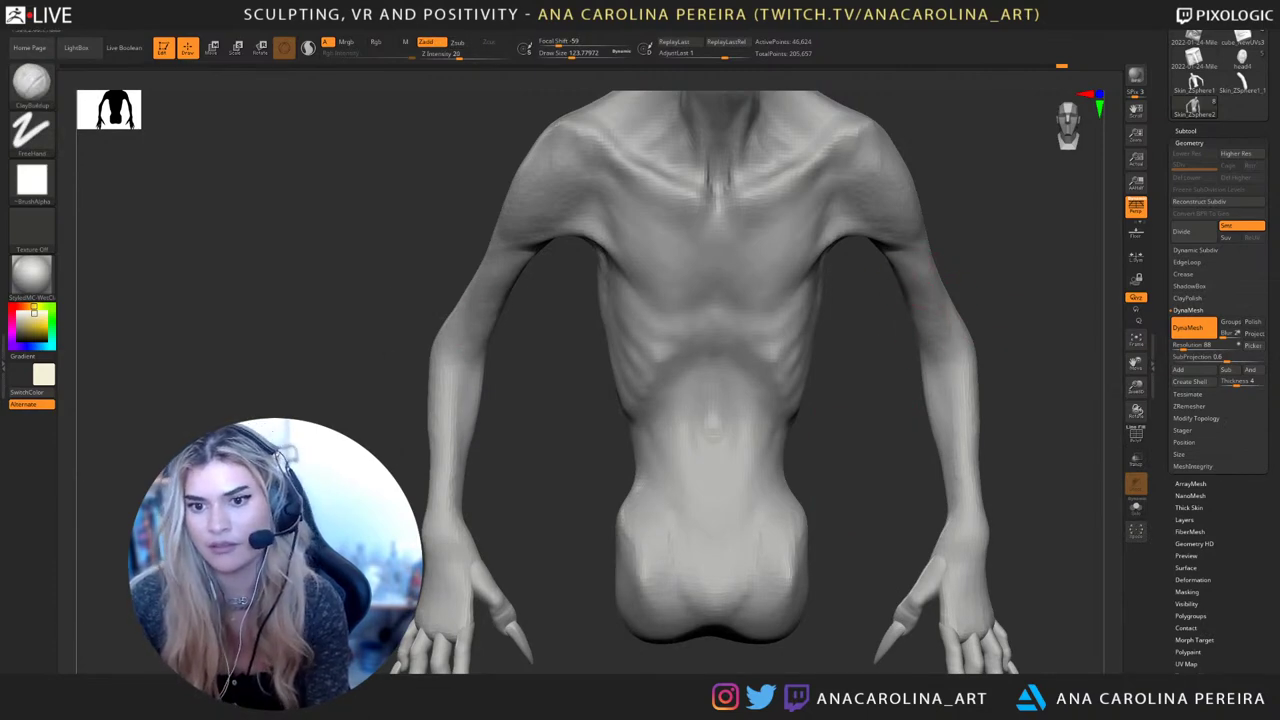
pyautogui.moveTo(940, 275)
pyautogui.mouseDown()
pyautogui.moveTo(920, 338)
pyautogui.moveTo(893, 320)
pyautogui.moveTo(893, 250)
pyautogui.mouseUp()
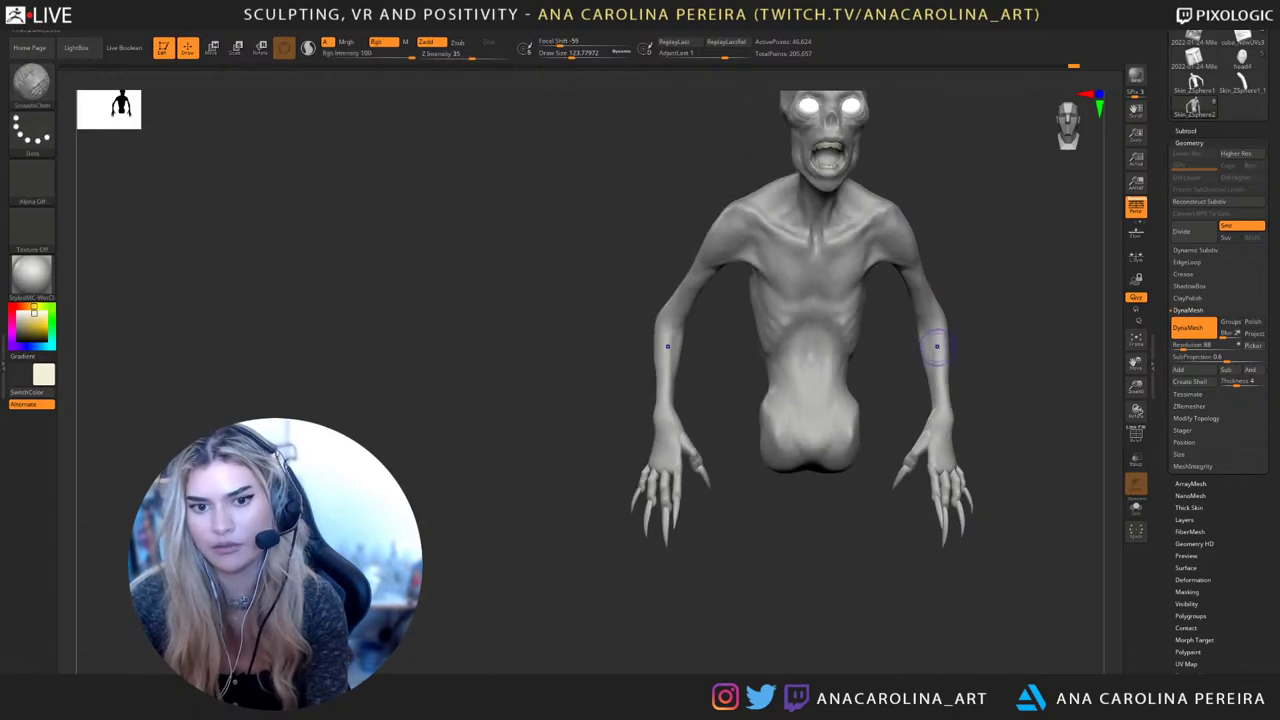
pyautogui.moveTo(972, 303)
pyautogui.keyDown('alt'); pyautogui.mouseDown()
pyautogui.moveTo(922, 318)
pyautogui.moveTo(942, 380)
pyautogui.moveTo(898, 372)
pyautogui.moveTo(884, 432)
pyautogui.moveTo(883, 414)
pyautogui.mouseUp(); pyautogui.keyUp('alt')
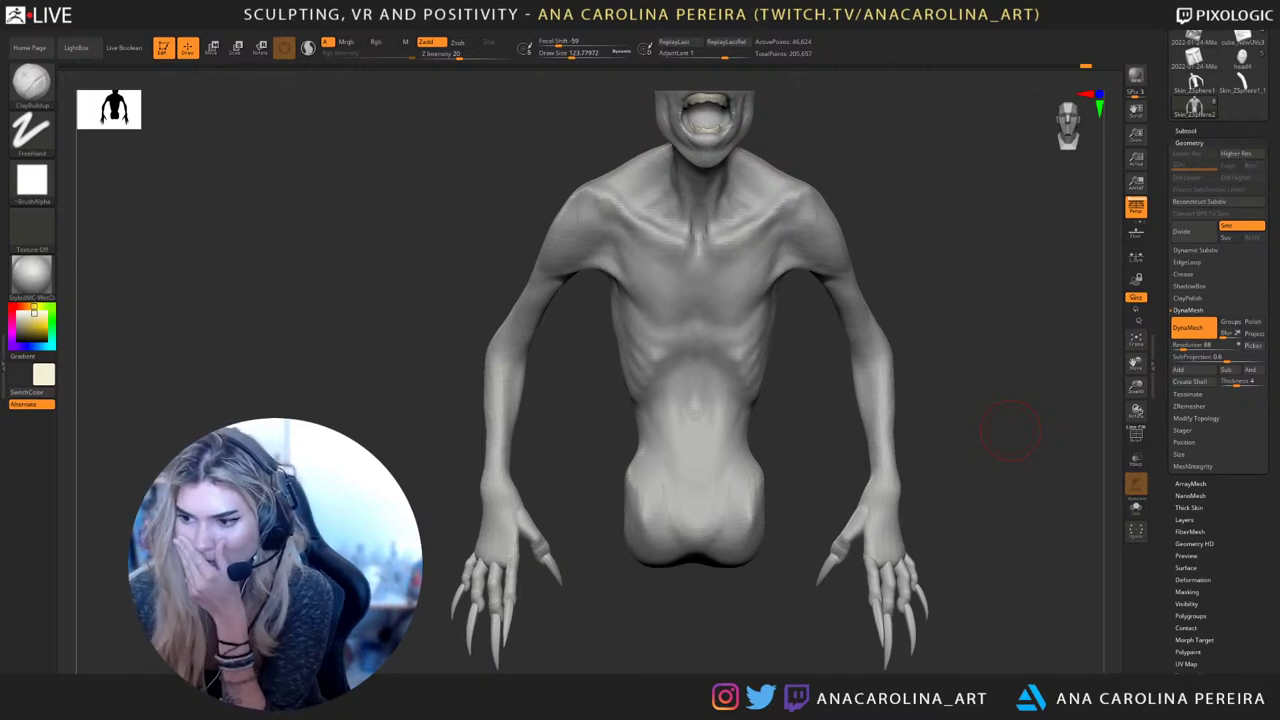
pyautogui.keyDown('alt'); pyautogui.moveTo(1010, 496); pyautogui.dragTo(1092, 626); pyautogui.keyUp('alt')
# Browse the material library and preview the TriShaders material on the creature
pyautogui.click(31, 273)
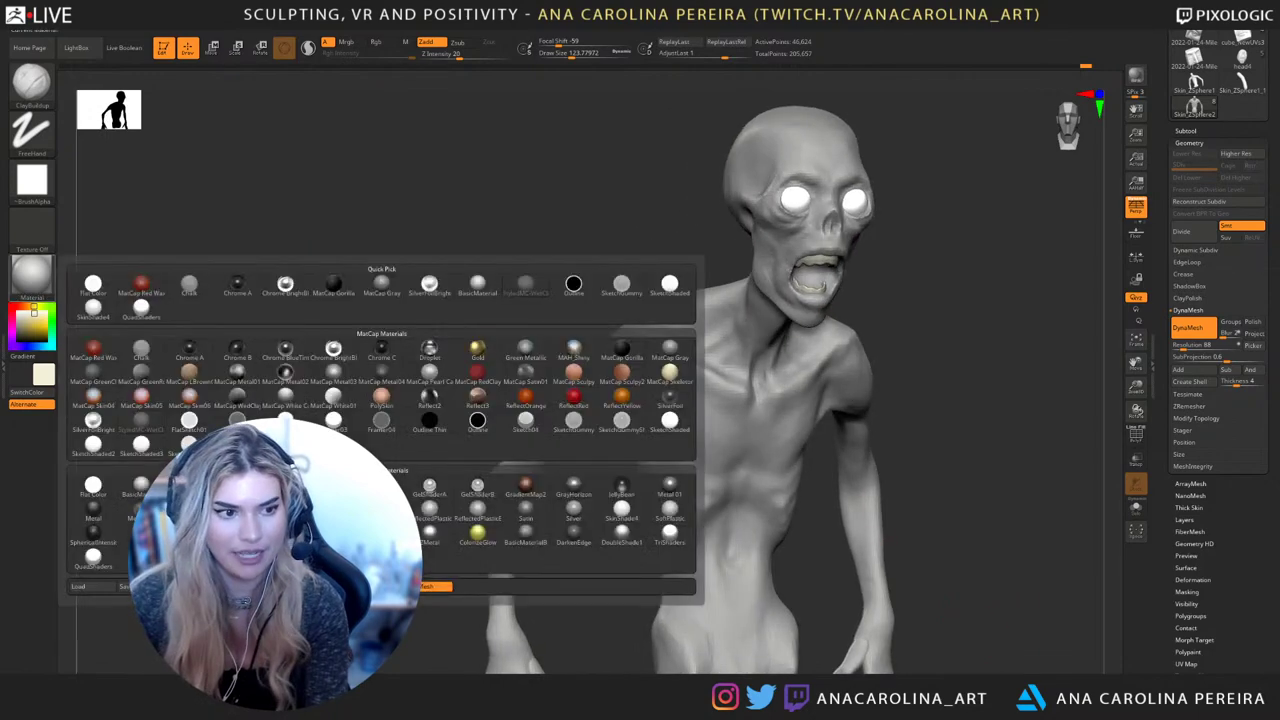
pyautogui.click(31, 273)
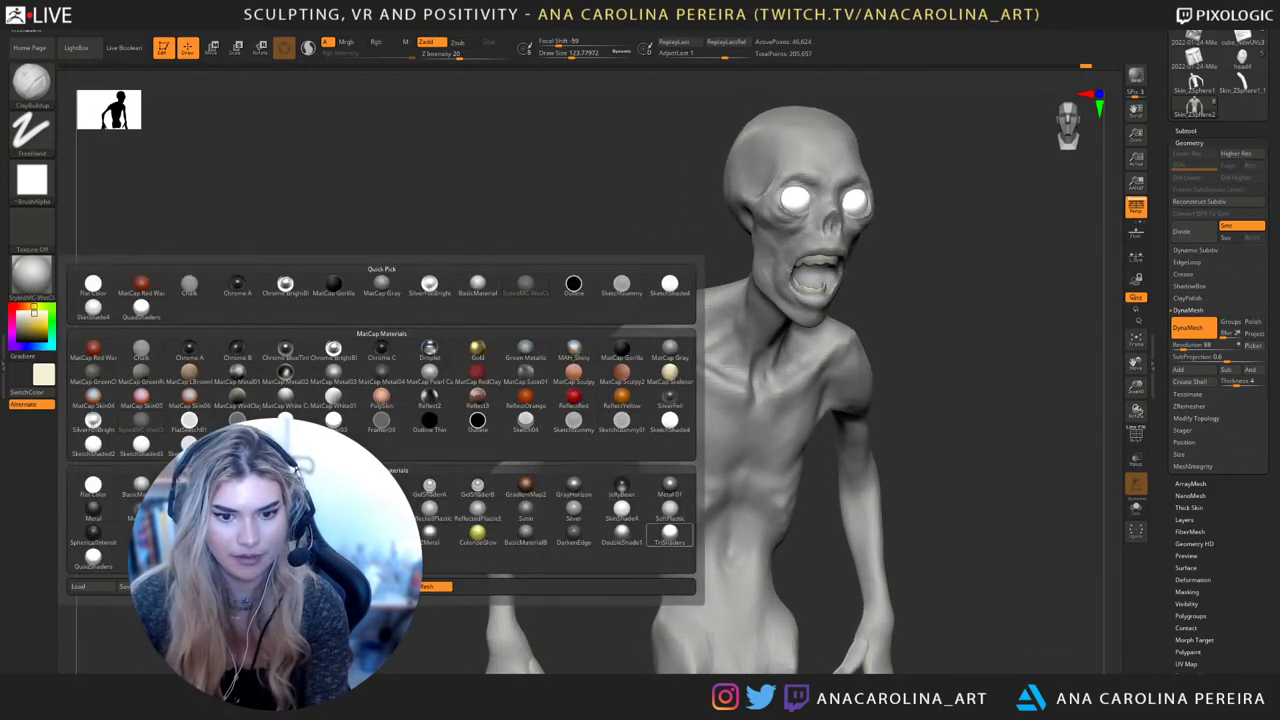
pyautogui.moveTo(669, 538)
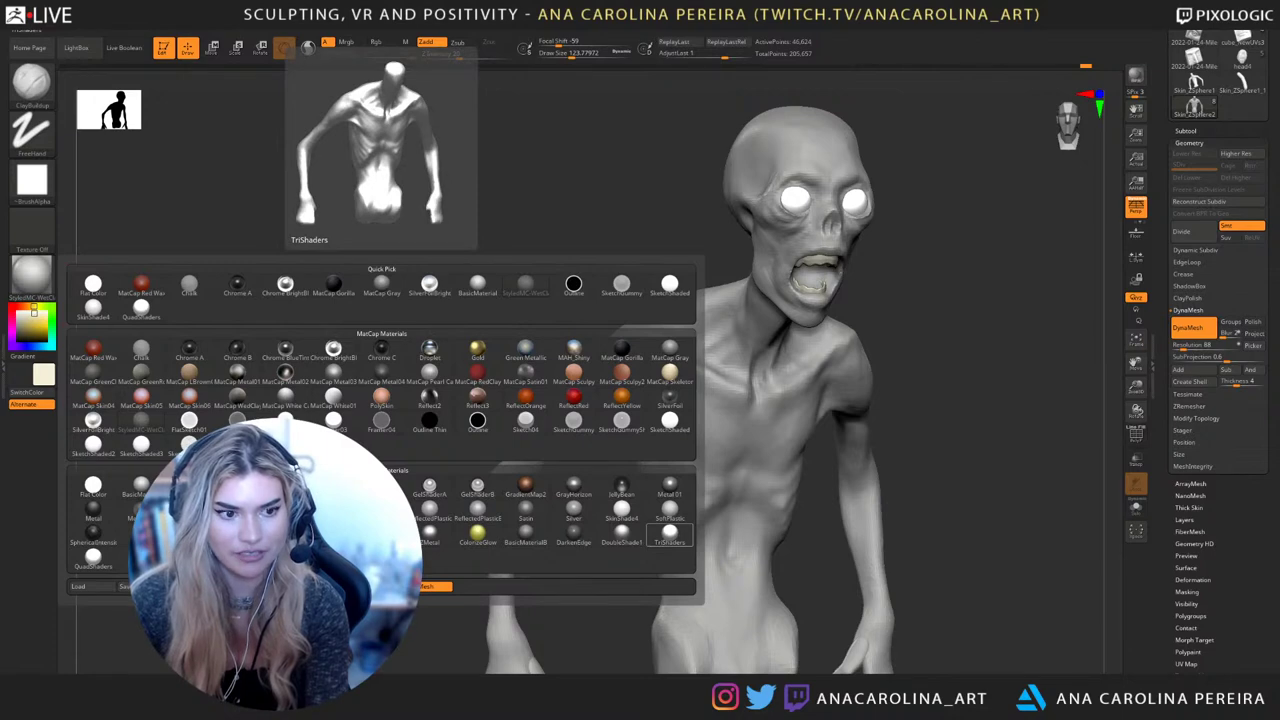
pyautogui.moveTo(1030, 446); pyautogui.dragTo(952, 440)
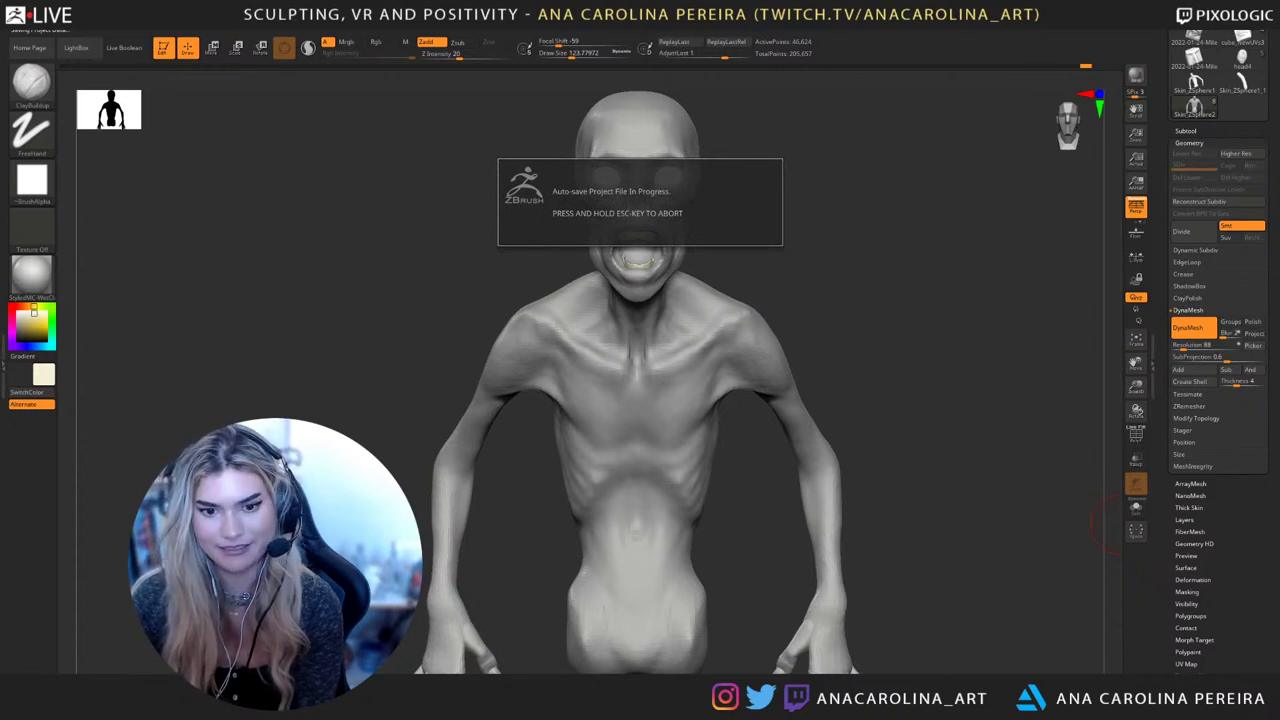
pyautogui.moveTo(1070, 515); pyautogui.dragTo(1082, 528)
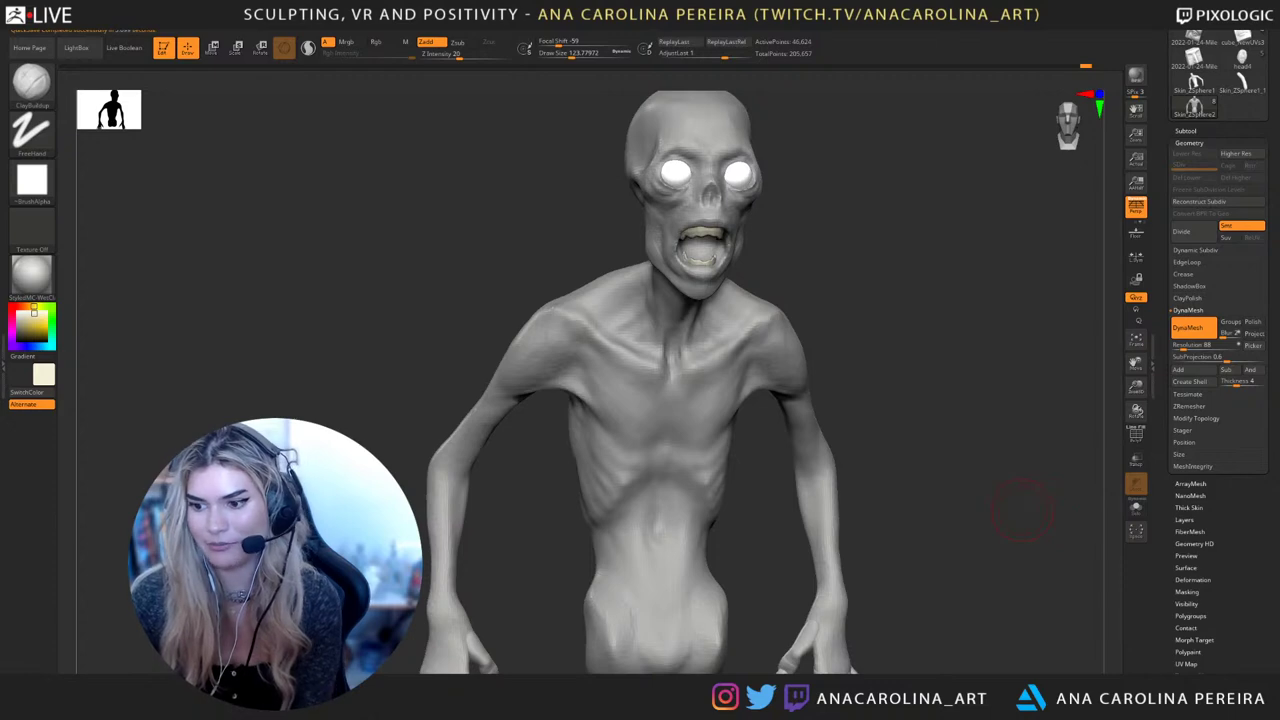
# Deepen the grooves between the ribs on both sides of the chest with the DamStandard brush at Draw Sizes of about 124 and 145
pyautogui.moveTo(876, 235)
pyautogui.mouseDown()
pyautogui.moveTo(880, 354)
pyautogui.moveTo(929, 320)
pyautogui.moveTo(912, 330)
pyautogui.mouseUp()
pyautogui.press('b')
pyautogui.press('d')
pyautogui.press('s')
pyautogui.keyDown('shift'); pyautogui.moveTo(905, 390); pyautogui.dragTo(945, 392); pyautogui.keyUp('shift')
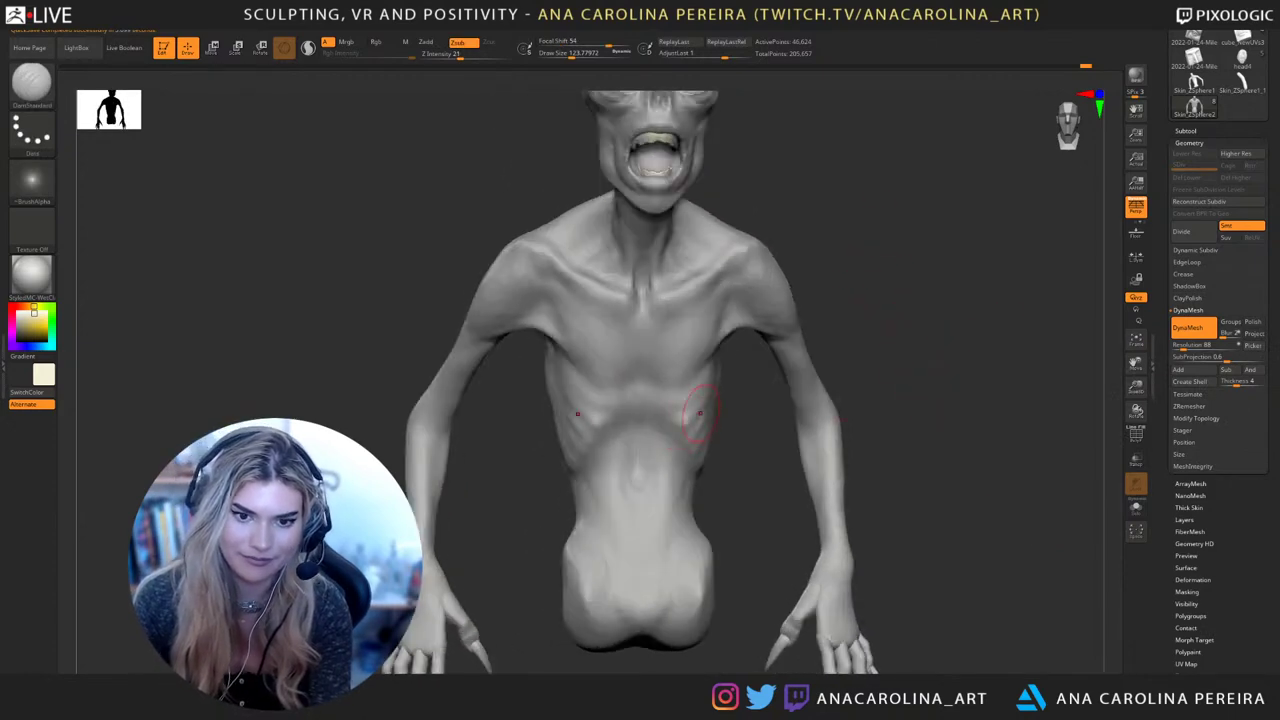
pyautogui.moveTo(772, 430); pyautogui.dragTo(746, 428)
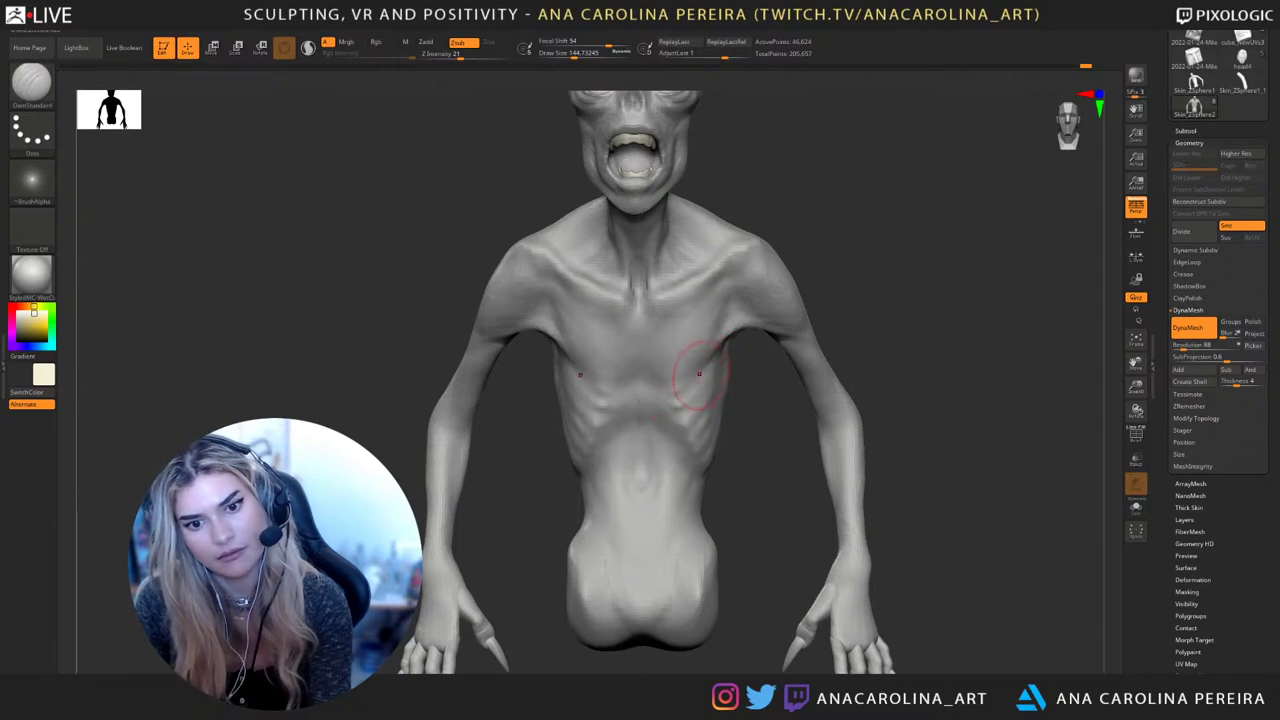
pyautogui.moveTo(657, 357); pyautogui.dragTo(715, 410, button='right')
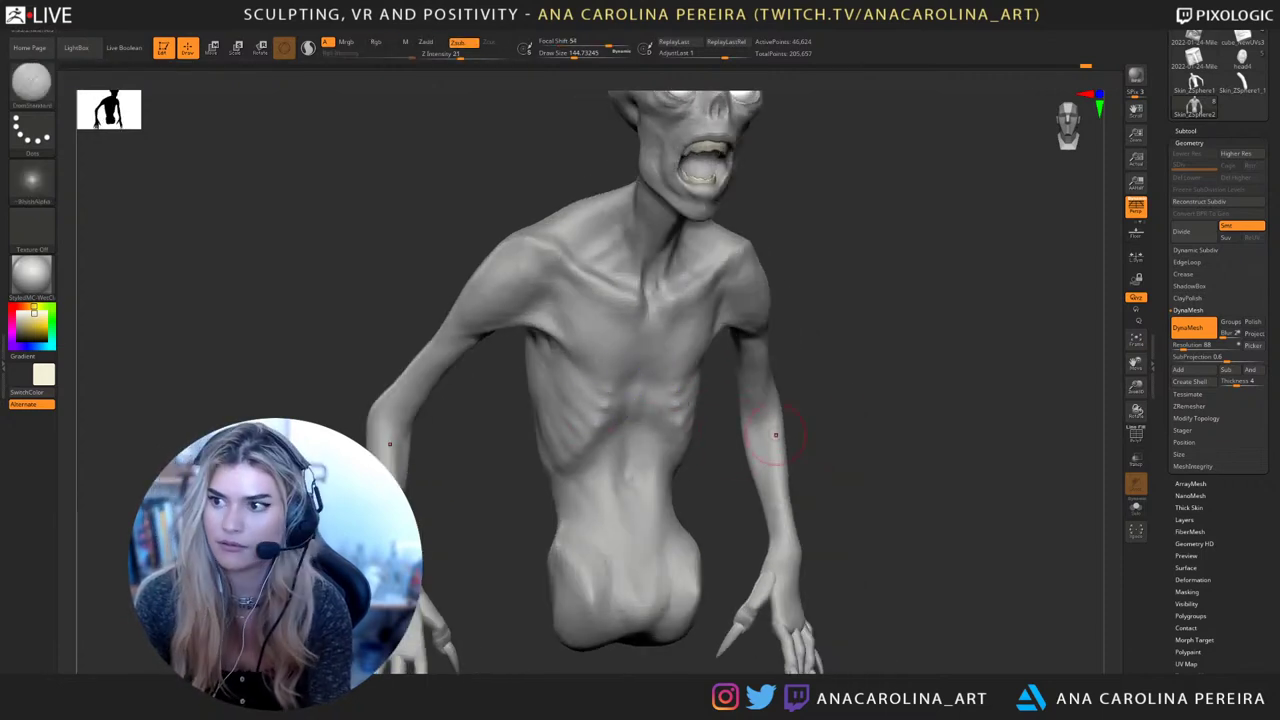
pyautogui.moveTo(600, 410)
pyautogui.mouseDown(button='right')
pyautogui.moveTo(900, 420)
pyautogui.moveTo(818, 425)
pyautogui.mouseUp(button='right')
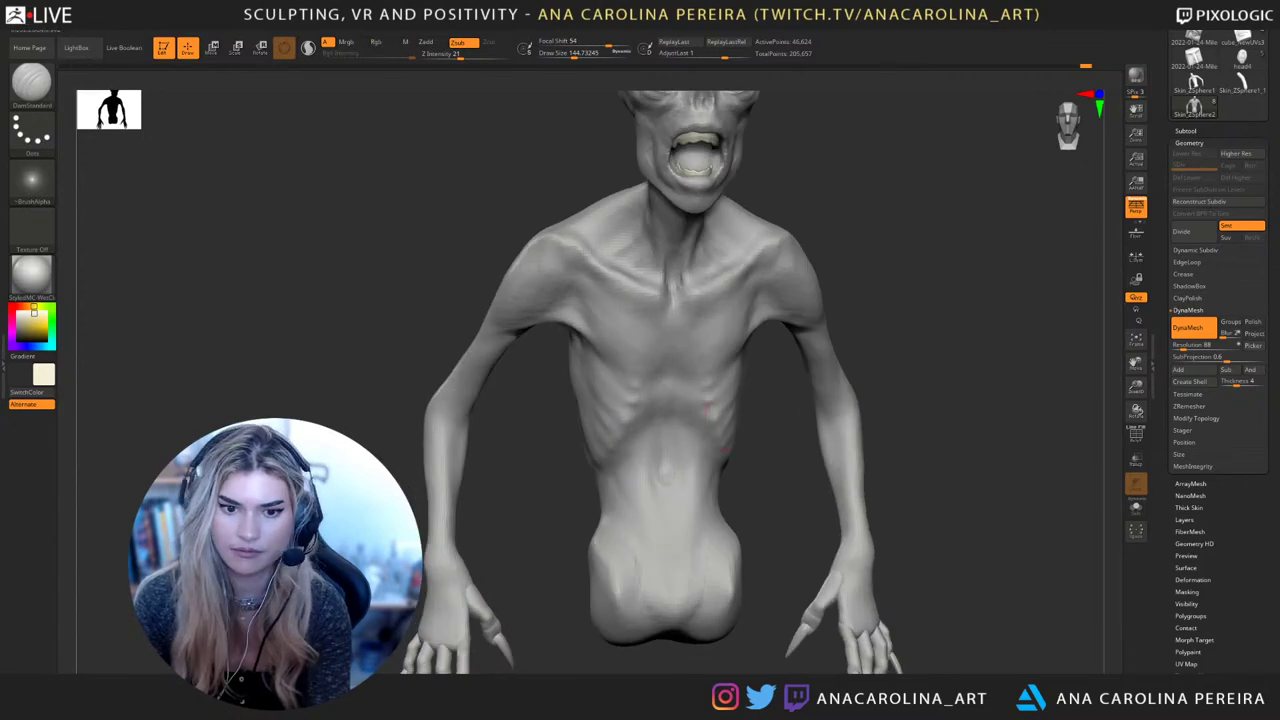
pyautogui.moveTo(725, 450); pyautogui.dragTo(652, 440, button='right')
pyautogui.moveTo(716, 370); pyautogui.dragTo(803, 426, button='right')
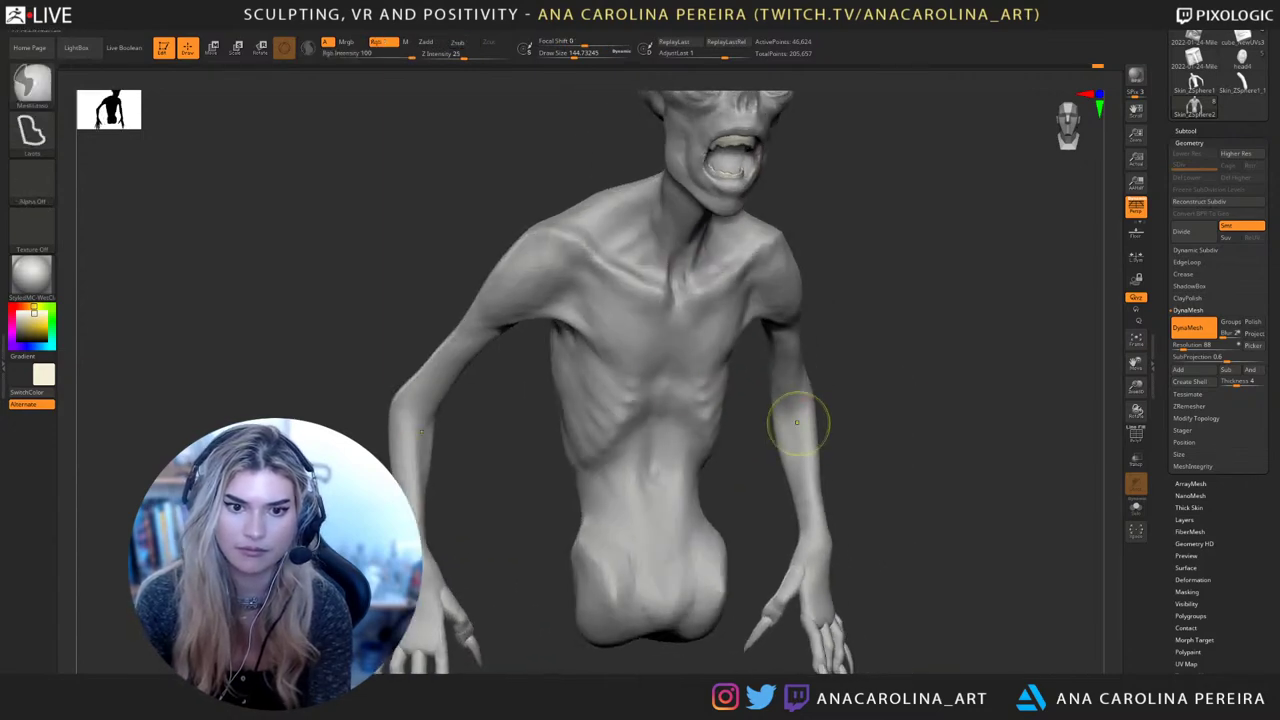
pyautogui.press(']')
pyautogui.moveTo(640, 366); pyautogui.dragTo(660, 356)
pyautogui.hotkey('ctrl', 'z')
# Build up the outer collarbones and the front of the shoulders with the ClayBuildup brush at Draw Sizes of about 136 and 87
pyautogui.moveTo(890, 340)
pyautogui.mouseDown(button='right')
pyautogui.moveTo(868, 290)
pyautogui.moveTo(826, 308)
pyautogui.moveTo(729, 286)
pyautogui.mouseUp(button='right')
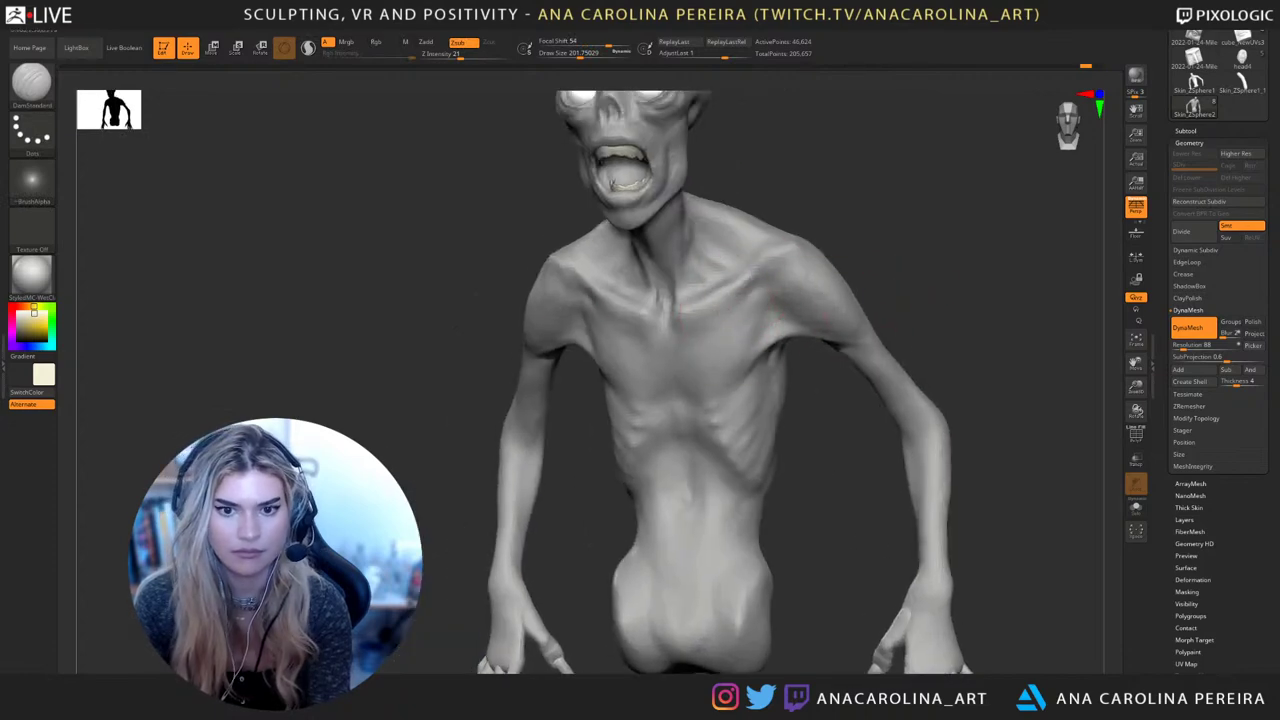
pyautogui.press('b')
pyautogui.press('c')
pyautogui.press('b')
pyautogui.press('space')
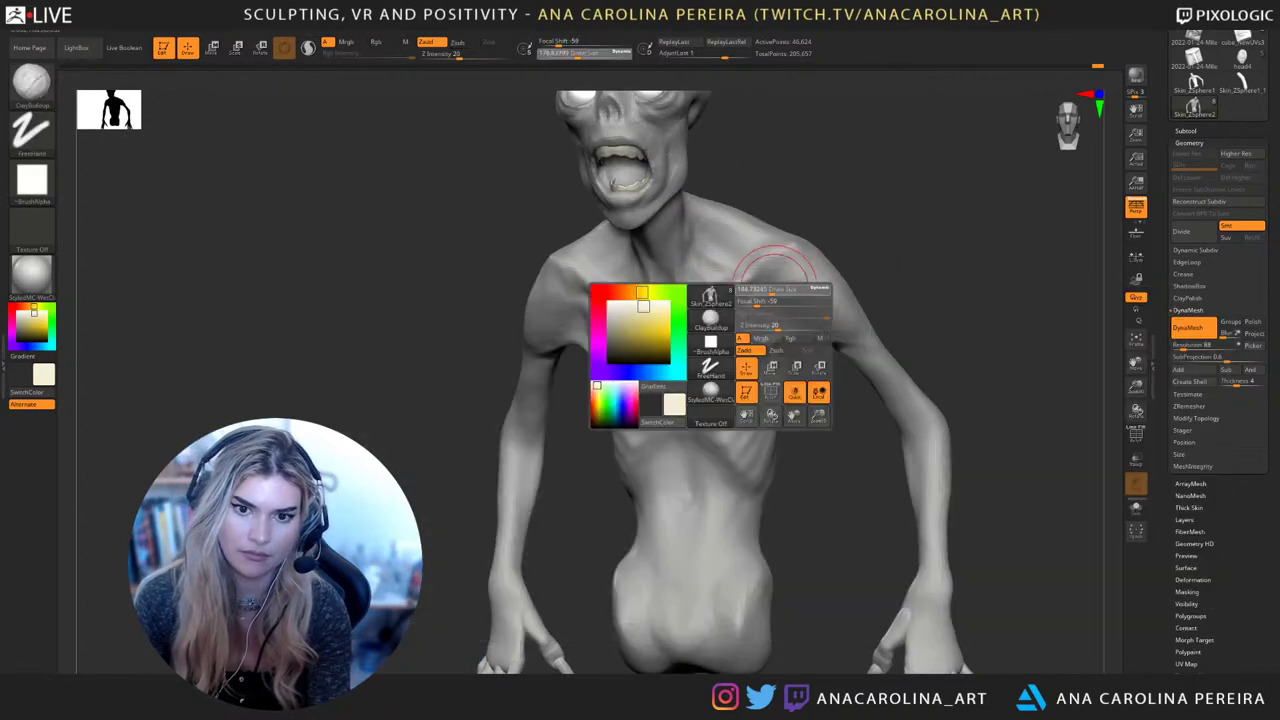
pyautogui.moveTo(757, 292); pyautogui.dragTo(826, 272, button='right')
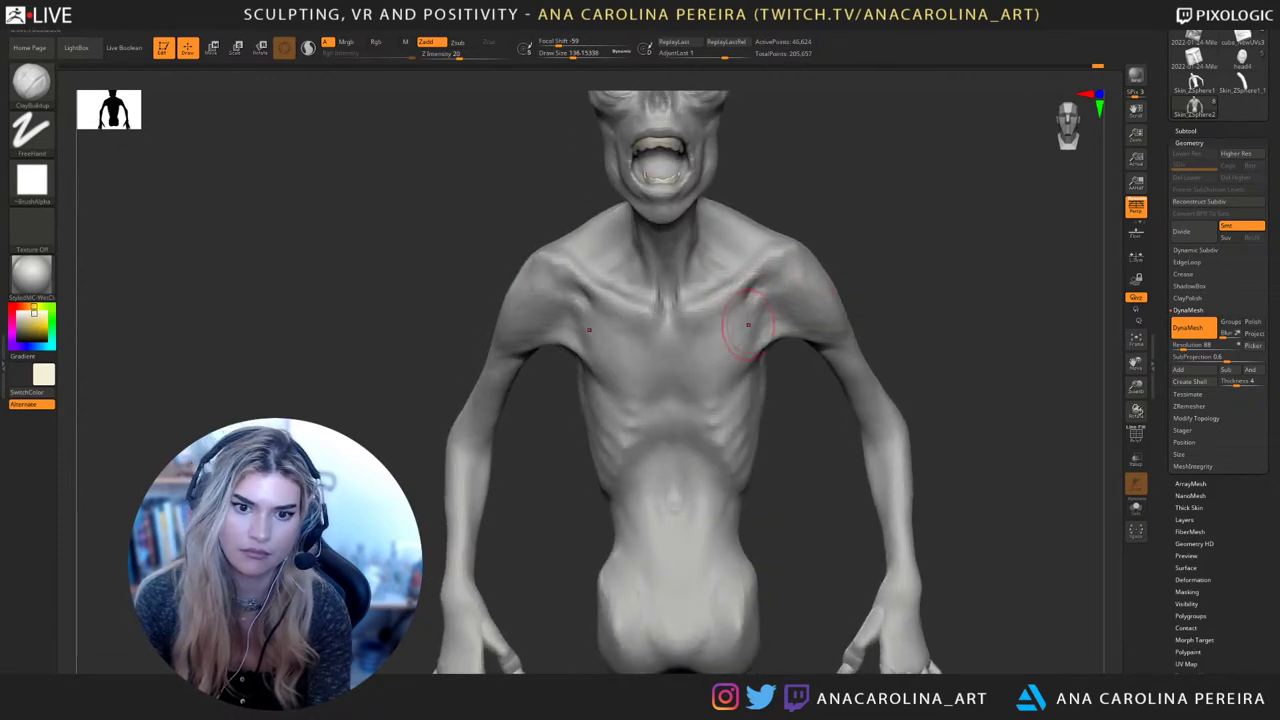
pyautogui.moveTo(737, 286)
pyautogui.mouseDown(button='right')
pyautogui.moveTo(878, 245)
pyautogui.moveTo(695, 325)
pyautogui.mouseUp(button='right')
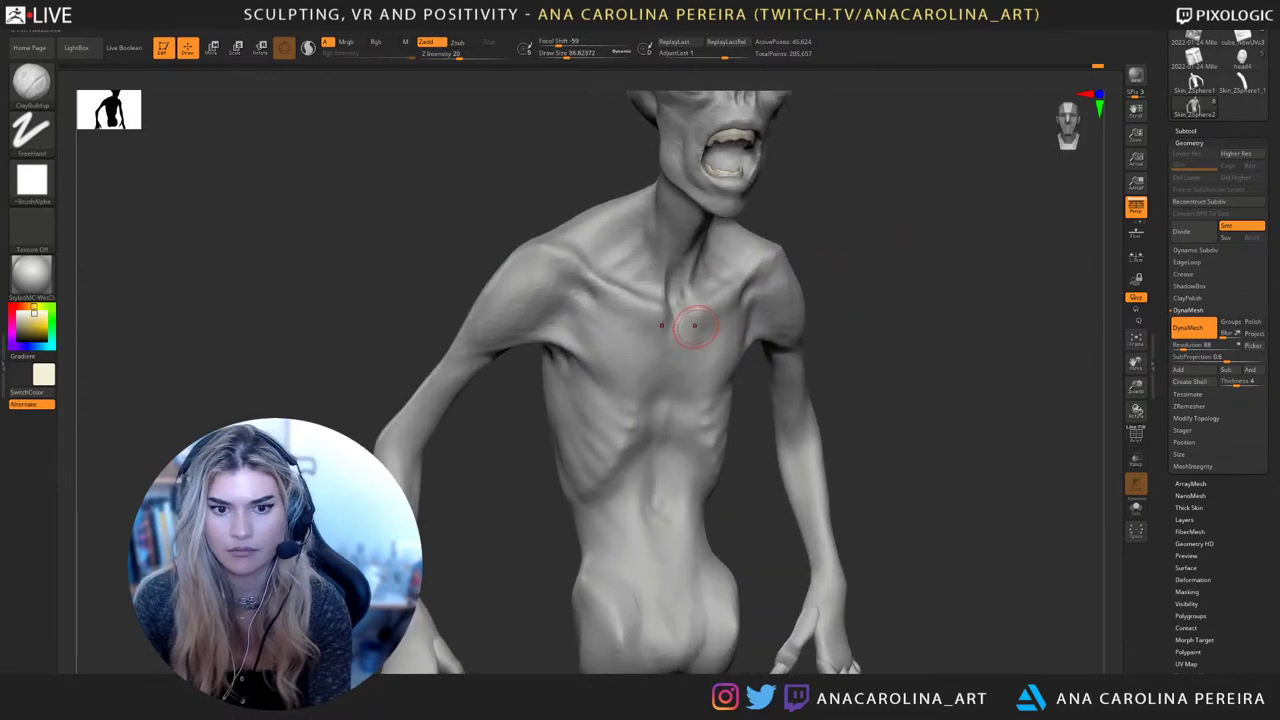
# Sharpen the inner collarbones and the hollow at the top of the breastbone with the DamStandard brush at Draw Sizes of about 108 and 145
pyautogui.press('b')
pyautogui.press('d')
pyautogui.press('s')
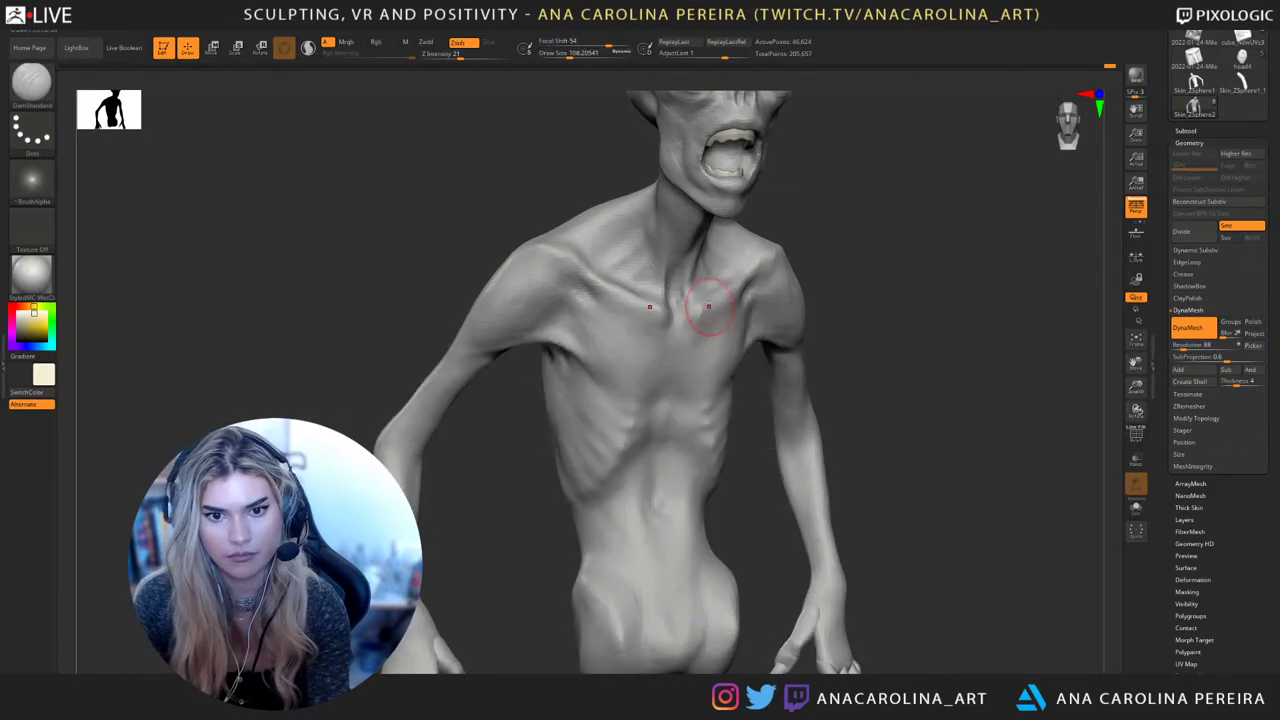
pyautogui.press('space')
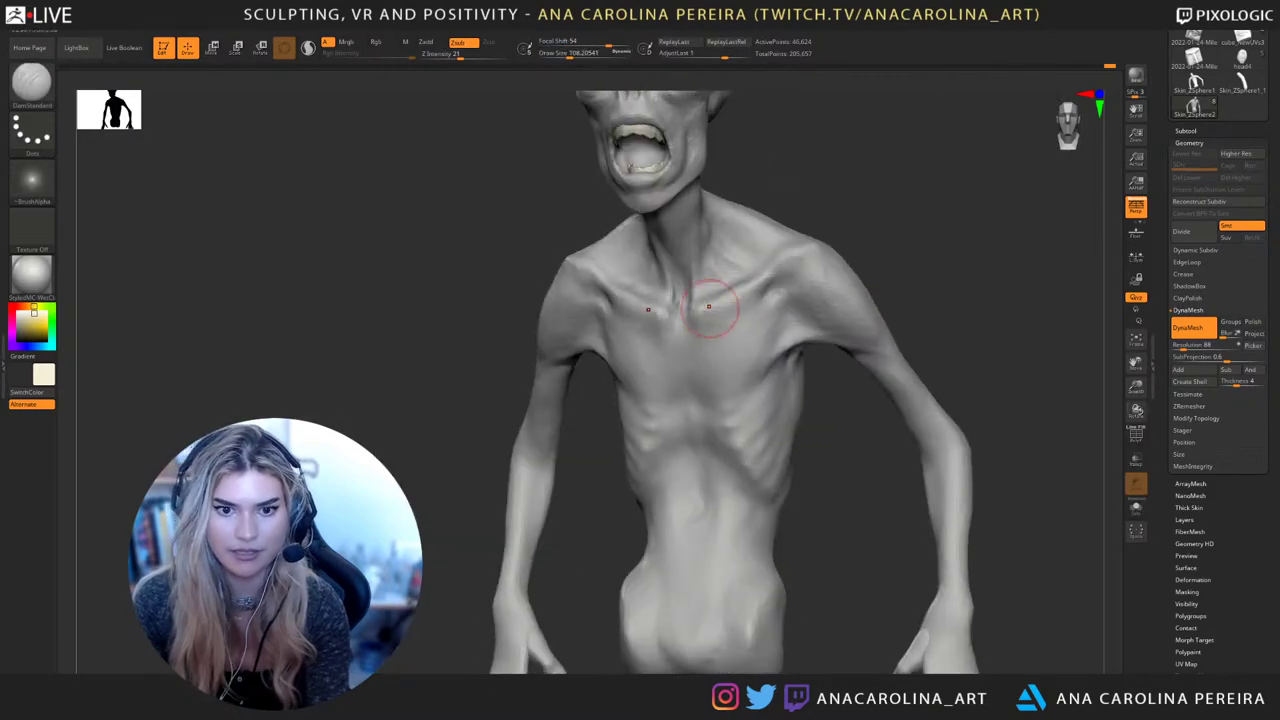
pyautogui.press('s')
pyautogui.moveTo(716, 307); pyautogui.dragTo(720, 305)
pyautogui.moveTo(693, 323); pyautogui.dragTo(776, 246, button='right')
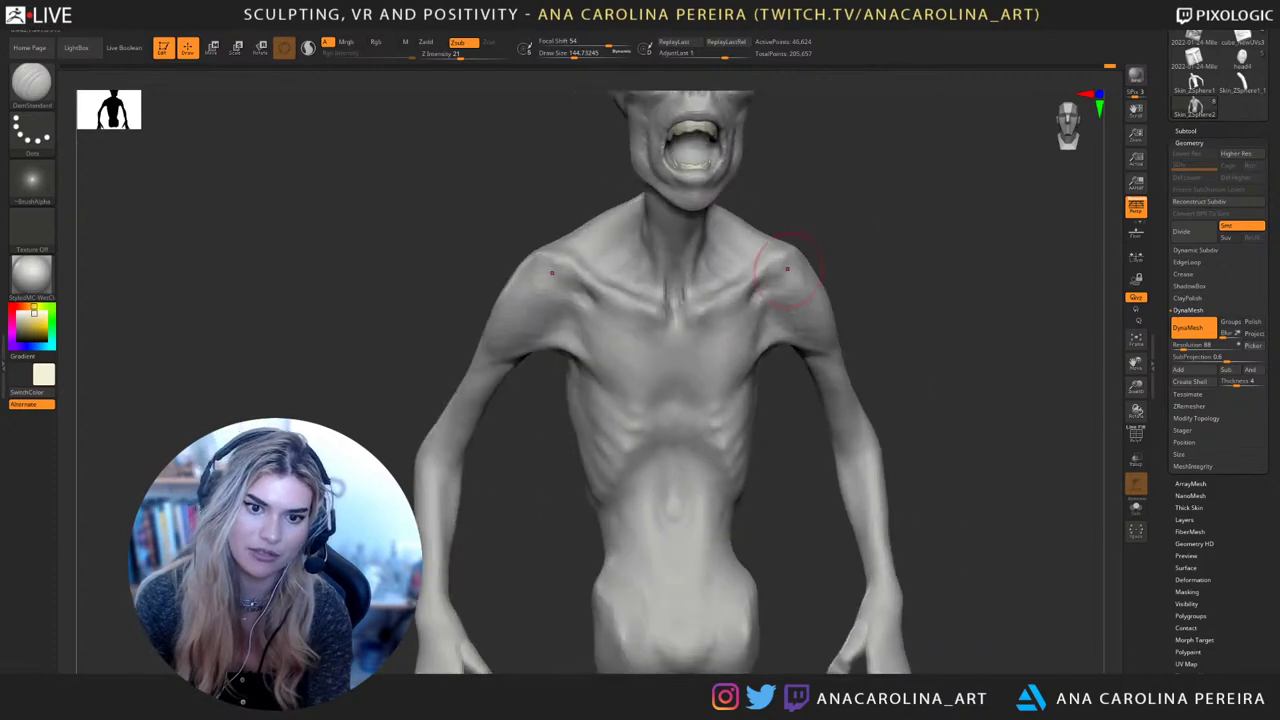
pyautogui.moveTo(667, 334); pyautogui.dragTo(680, 310)
pyautogui.moveTo(700, 305)
pyautogui.keyDown('ctrl'); pyautogui.mouseDown(button='right')
pyautogui.moveTo(838, 238)
pyautogui.moveTo(743, 305)
pyautogui.mouseUp(button='right'); pyautogui.keyUp('ctrl')
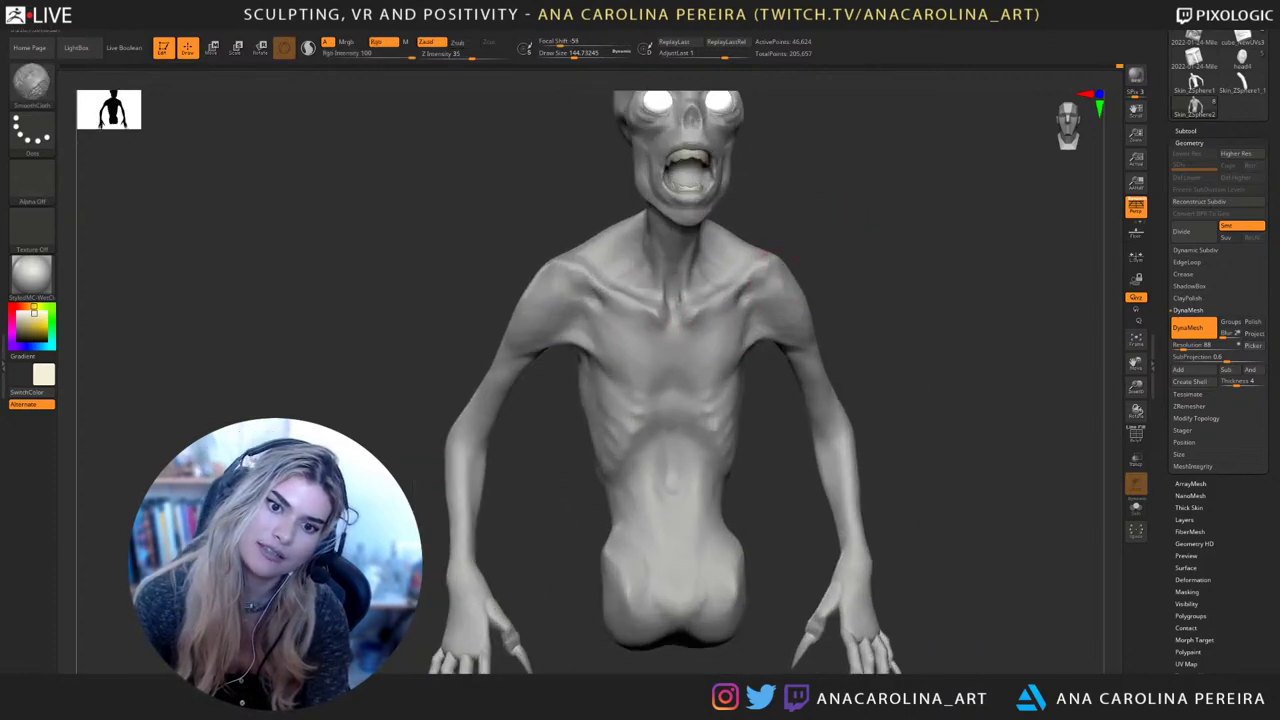
# Smooth the collarbones, the front of the shoulders and the sides of the ribcage at a Draw Size of about 145
pyautogui.keyDown('shift'); pyautogui.moveTo(706, 332); pyautogui.dragTo(752, 277); pyautogui.keyUp('shift')
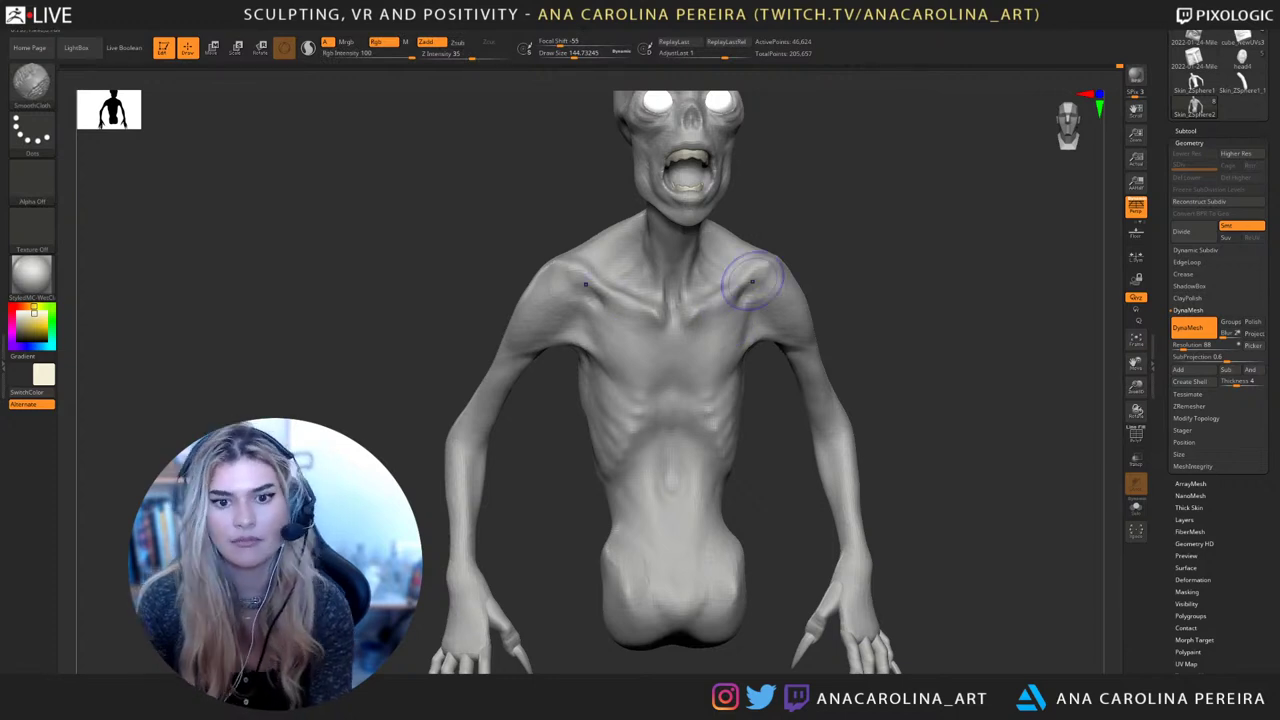
pyautogui.moveTo(760, 320)
pyautogui.keyDown('alt'); pyautogui.mouseDown(button='right')
pyautogui.moveTo(750, 300)
pyautogui.moveTo(838, 238)
pyautogui.moveTo(885, 295)
pyautogui.moveTo(805, 390)
pyautogui.mouseUp(button='right'); pyautogui.keyUp('alt')
pyautogui.moveTo(735, 385)
pyautogui.keyDown('shift'); pyautogui.mouseDown()
pyautogui.moveTo(722, 410)
pyautogui.moveTo(758, 476)
pyautogui.mouseUp(); pyautogui.keyUp('shift')
# Recarve the navel with the DamStandard brush at a Draw Size of about 90 and smooth its edges
pyautogui.moveTo(758, 476)
pyautogui.mouseDown(button='right')
pyautogui.moveTo(790, 484)
pyautogui.moveTo(791, 457)
pyautogui.mouseUp(button='right')
pyautogui.press('space')
pyautogui.moveTo(677, 457); pyautogui.dragTo(670, 455)
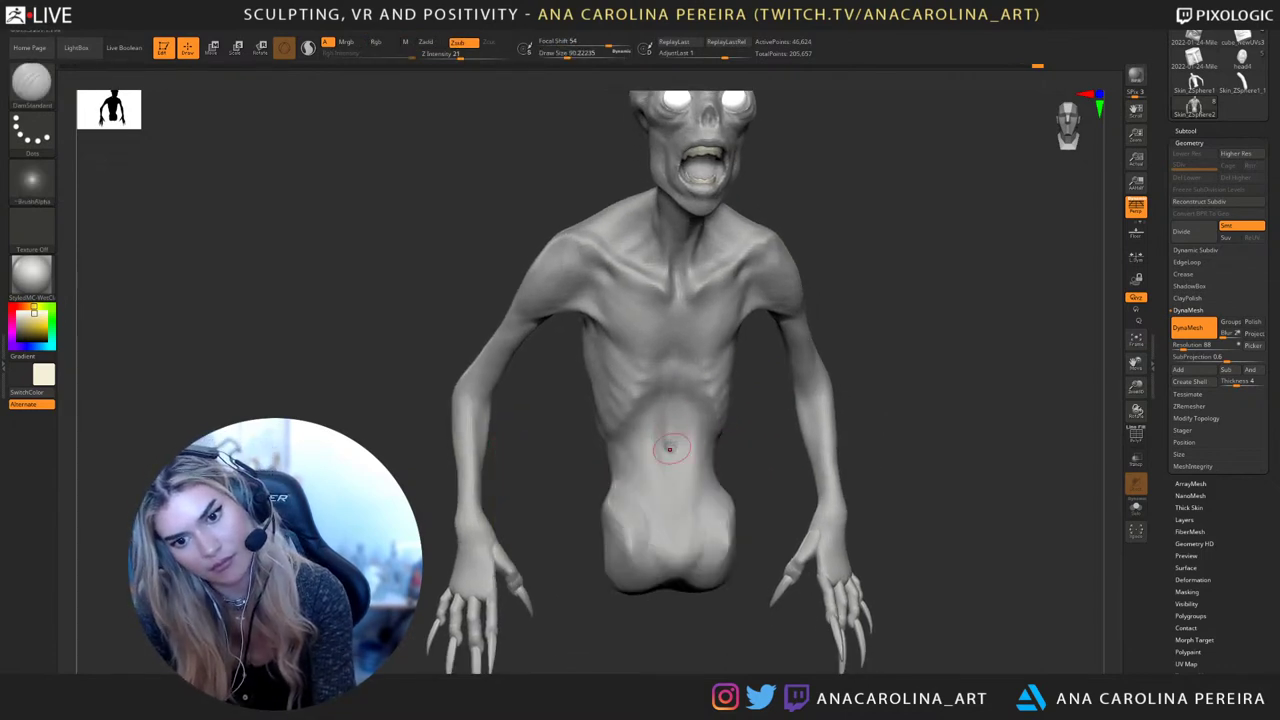
pyautogui.keyDown('shift'); pyautogui.moveTo(670, 453); pyautogui.dragTo(669, 445); pyautogui.keyUp('shift')
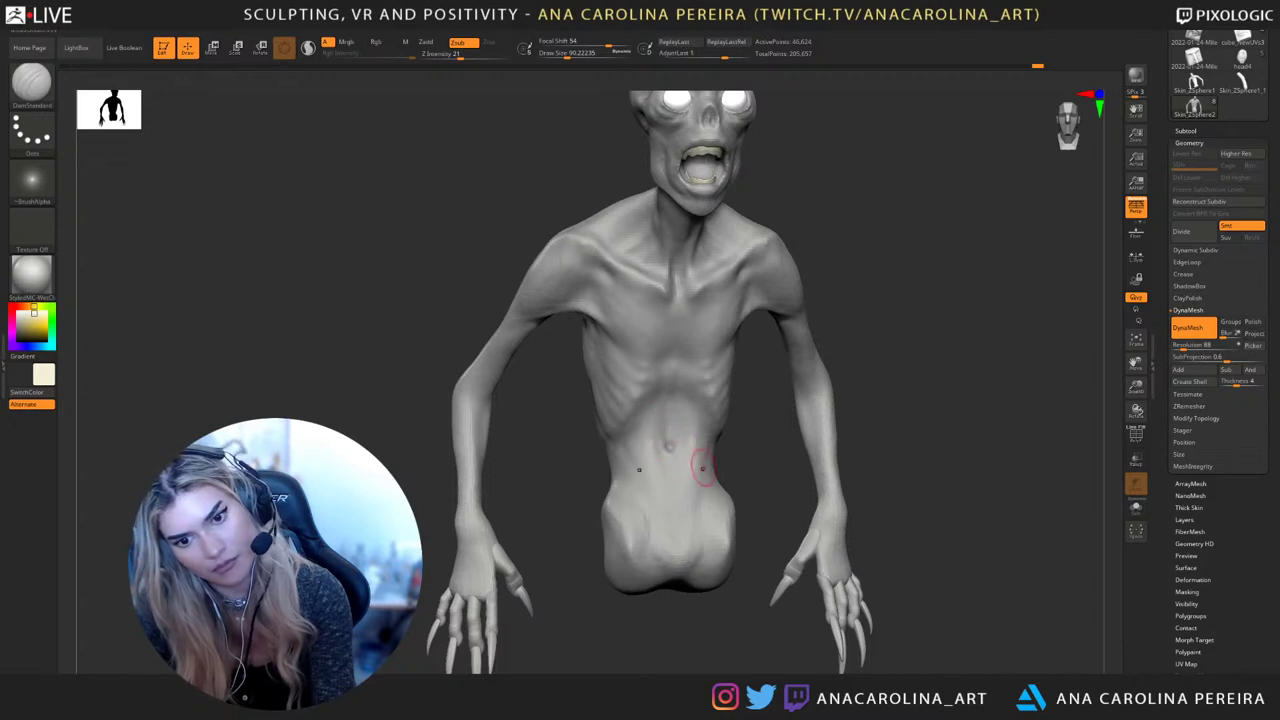
pyautogui.moveTo(703, 467)
pyautogui.mouseDown(button='right')
pyautogui.moveTo(737, 477)
pyautogui.moveTo(675, 492)
pyautogui.mouseUp(button='right')
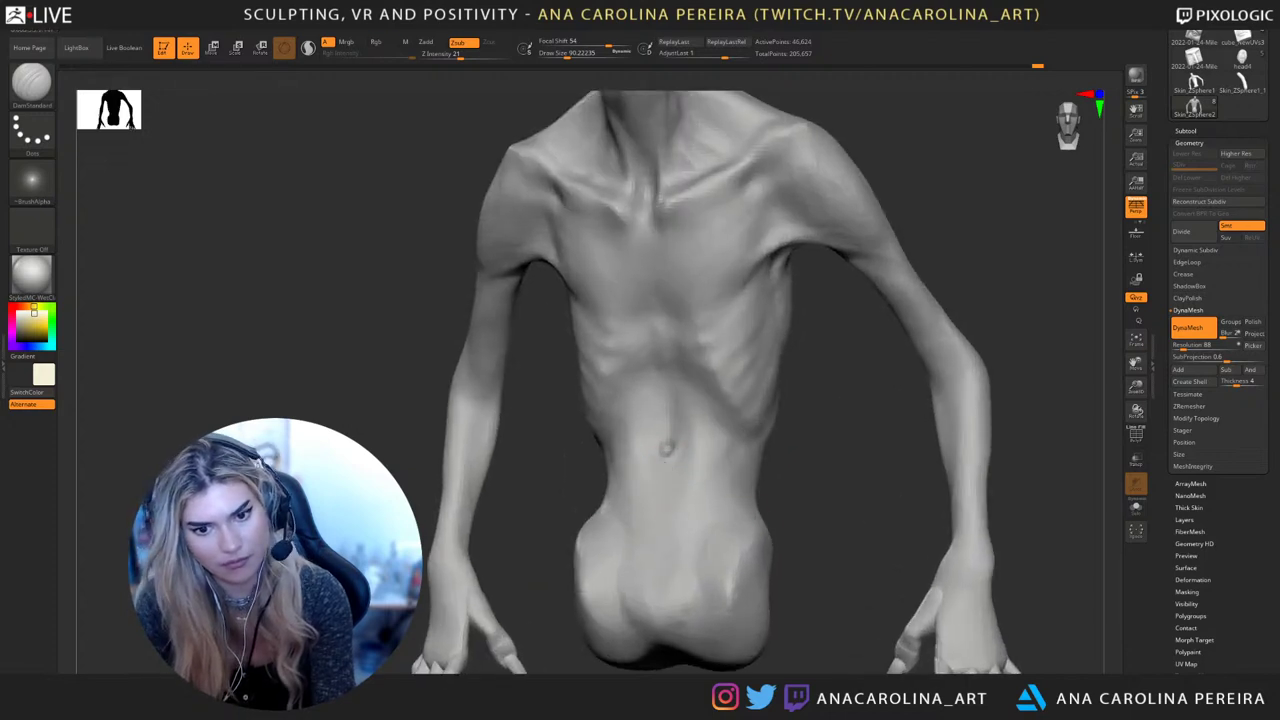
# Tighten the area around the navel with the Pinch brush and carve the lower belly creases with DamStandard at a Draw Size of about 136
pyautogui.moveTo(670, 410)
pyautogui.mouseDown(button='right')
pyautogui.moveTo(748, 466)
pyautogui.moveTo(686, 448)
pyautogui.moveTo(700, 360)
pyautogui.moveTo(770, 400)
pyautogui.mouseUp(button='right')
pyautogui.keyDown('ctrl'); pyautogui.moveTo(770, 400); pyautogui.dragTo(798, 475, button='right'); pyautogui.keyUp('ctrl')
pyautogui.press('b')
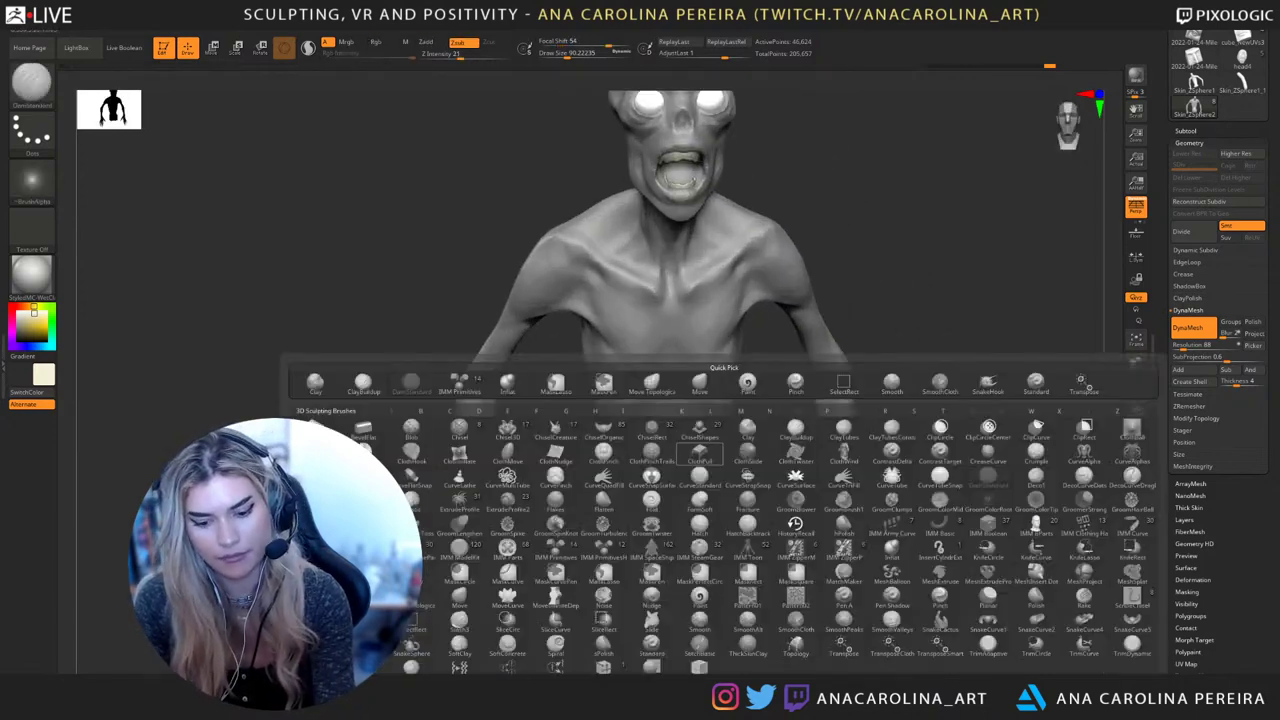
pyautogui.press('p')
pyautogui.press('i')
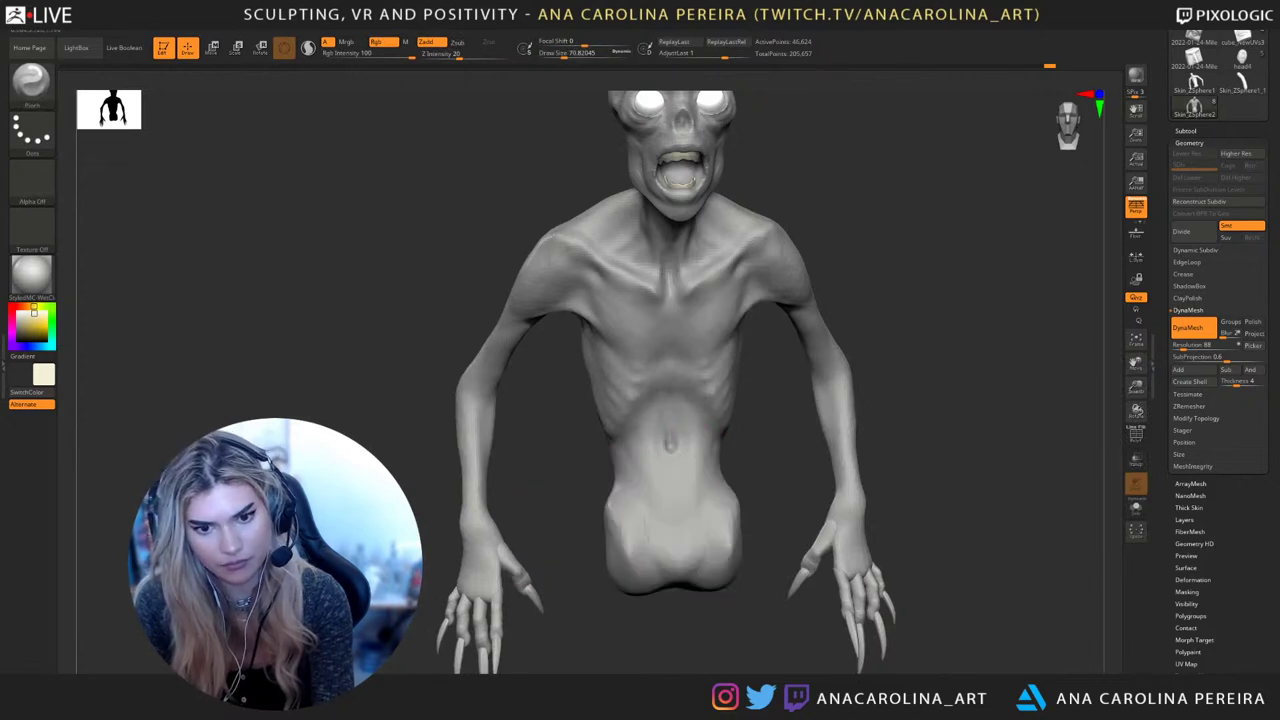
pyautogui.moveTo(732, 452); pyautogui.dragTo(798, 456, button='right')
pyautogui.press('space')
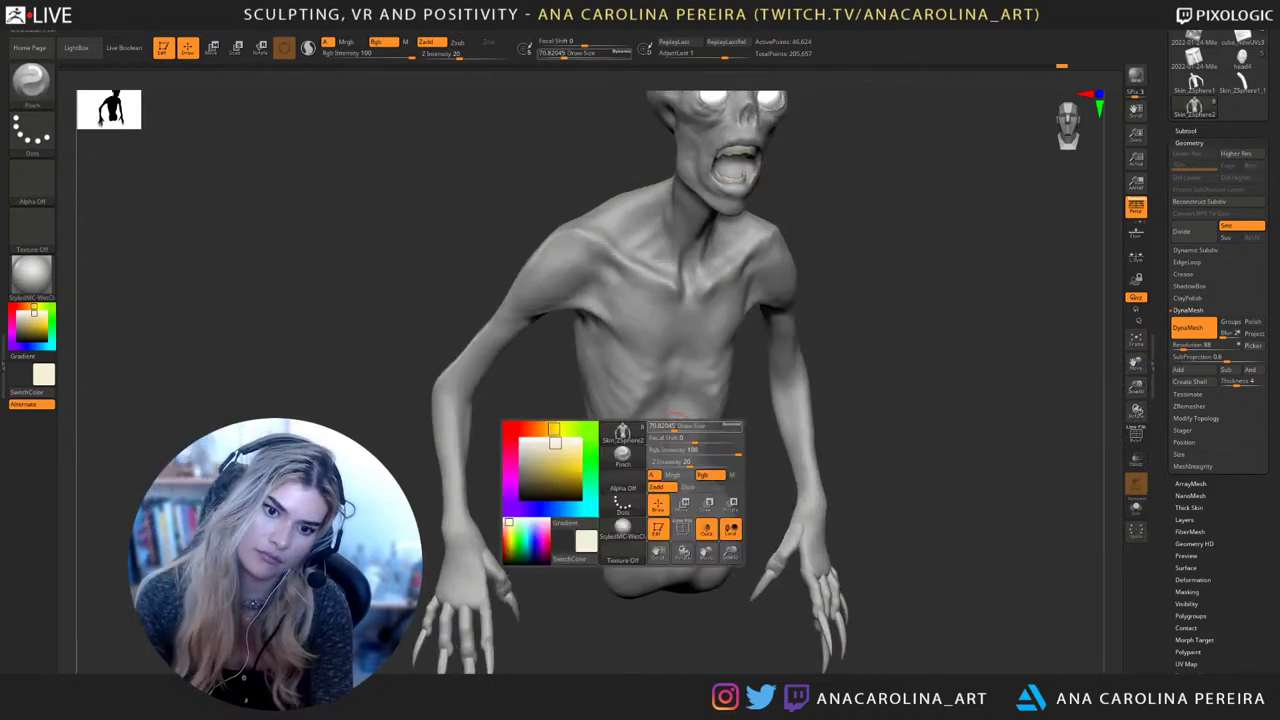
pyautogui.moveTo(680, 448); pyautogui.dragTo(686, 448)
pyautogui.moveTo(711, 440)
pyautogui.keyDown('ctrl'); pyautogui.mouseDown(button='right')
pyautogui.moveTo(752, 378)
pyautogui.moveTo(811, 386)
pyautogui.moveTo(814, 430)
pyautogui.moveTo(868, 384)
pyautogui.moveTo(835, 476)
pyautogui.mouseUp(button='right'); pyautogui.keyUp('ctrl')
pyautogui.press('b')
pyautogui.press('d')
pyautogui.press('s')
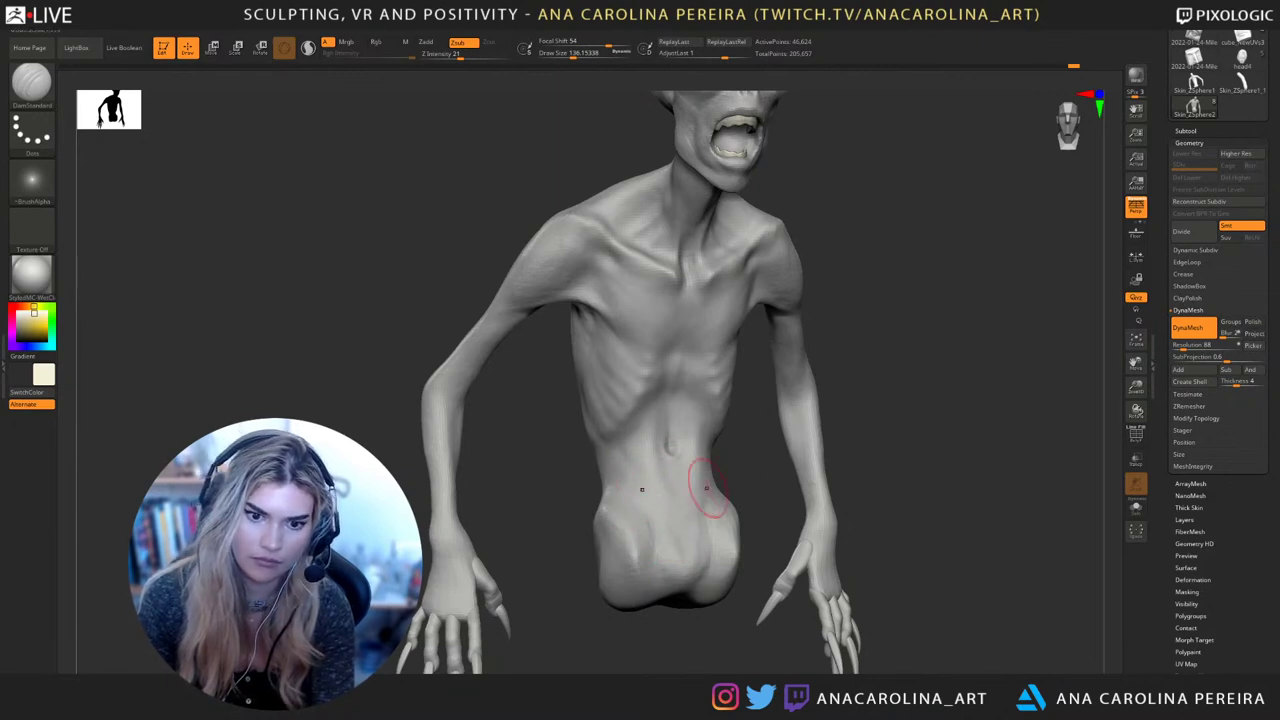
# Build up the lower abdomen between the navel and the hip bones with the ClayBuildup brush at a Draw Size of about 163
pyautogui.moveTo(634, 457)
pyautogui.mouseDown(button='right')
pyautogui.moveTo(737, 457)
pyautogui.moveTo(843, 512)
pyautogui.mouseUp(button='right')
pyautogui.press('b')
pyautogui.press('c')
pyautogui.press('b')
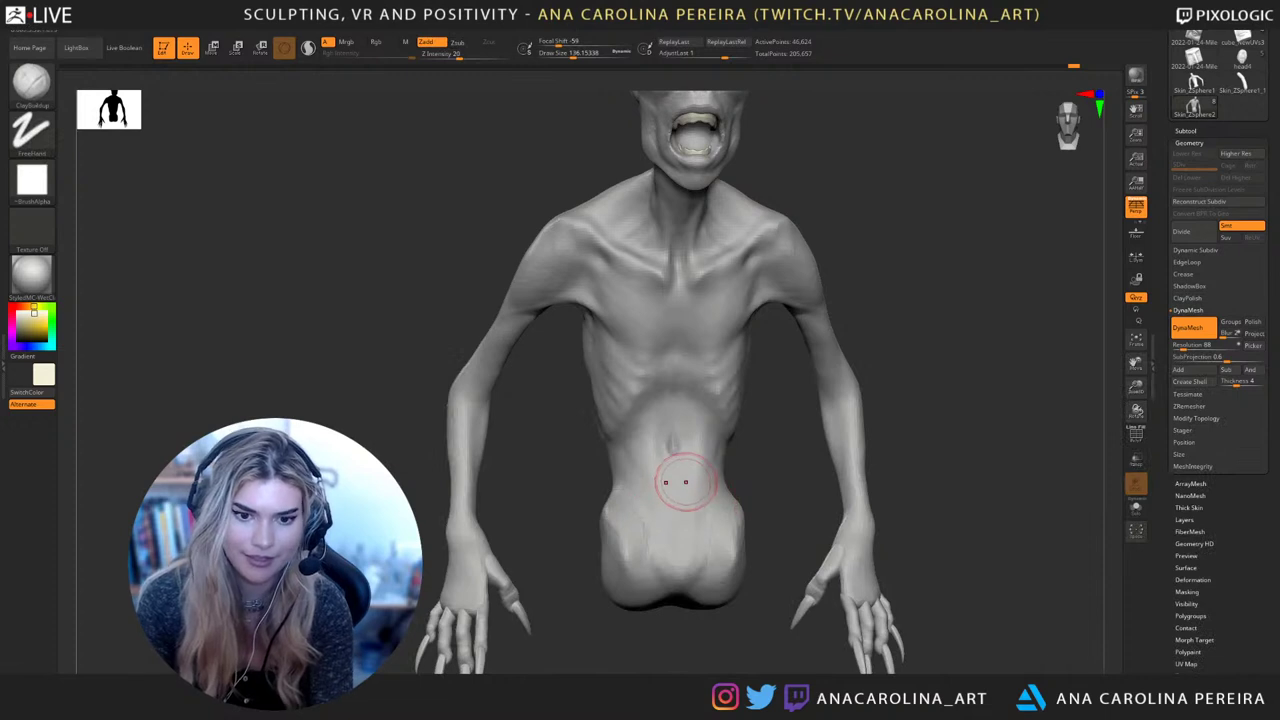
pyautogui.moveTo(755, 470); pyautogui.dragTo(785, 462, button='right')
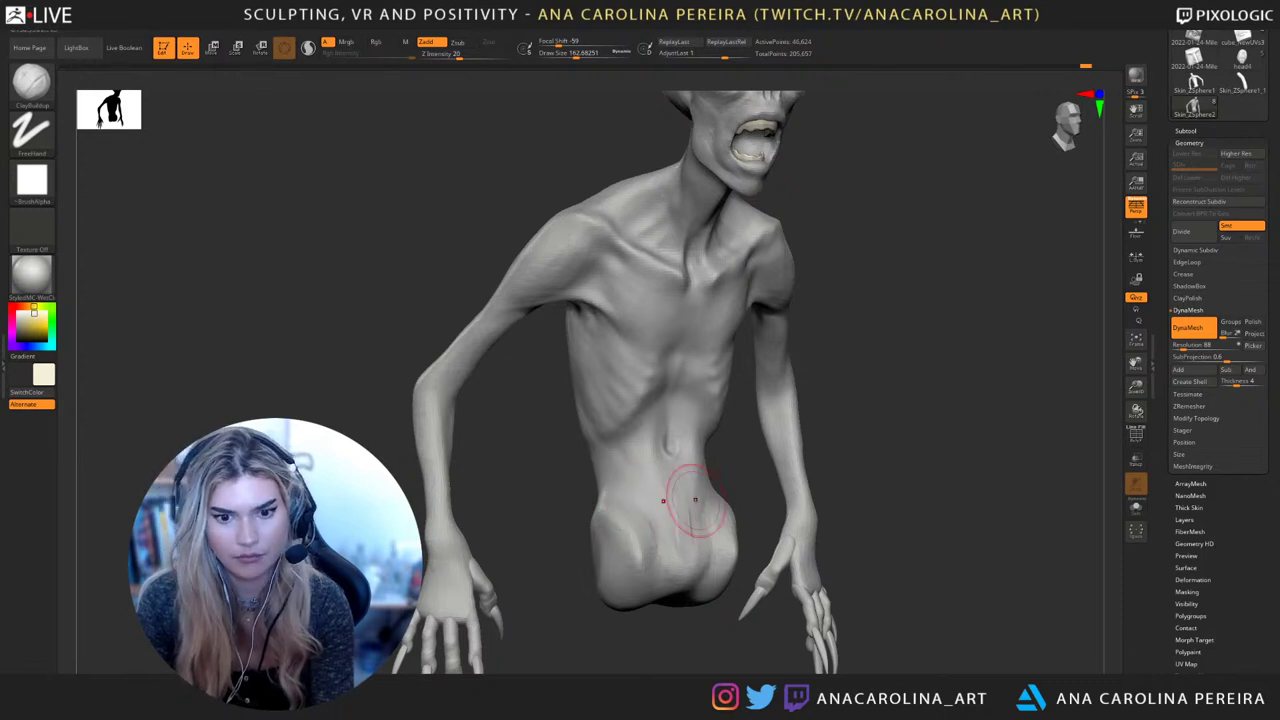
pyautogui.moveTo(695, 500)
pyautogui.mouseDown()
pyautogui.moveTo(690, 465)
pyautogui.moveTo(692, 492)
pyautogui.moveTo(692, 480)
pyautogui.mouseUp()
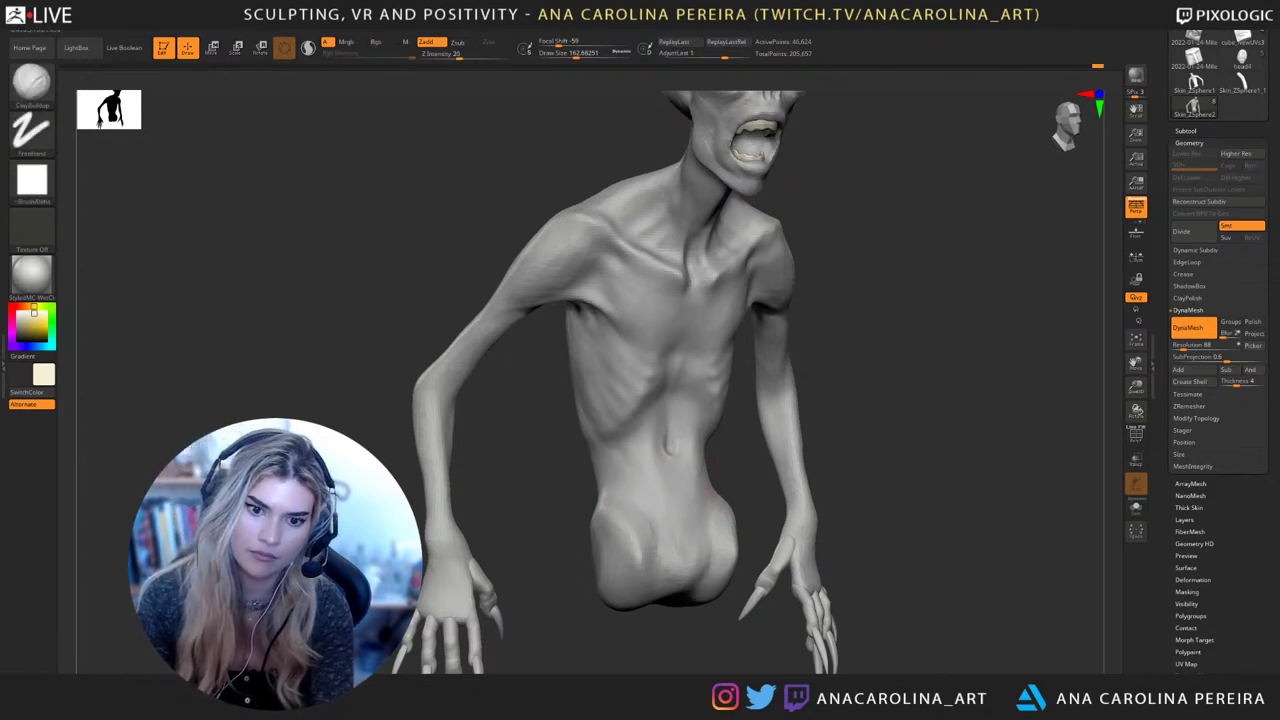
pyautogui.moveTo(712, 492); pyautogui.dragTo(715, 484, button='right')
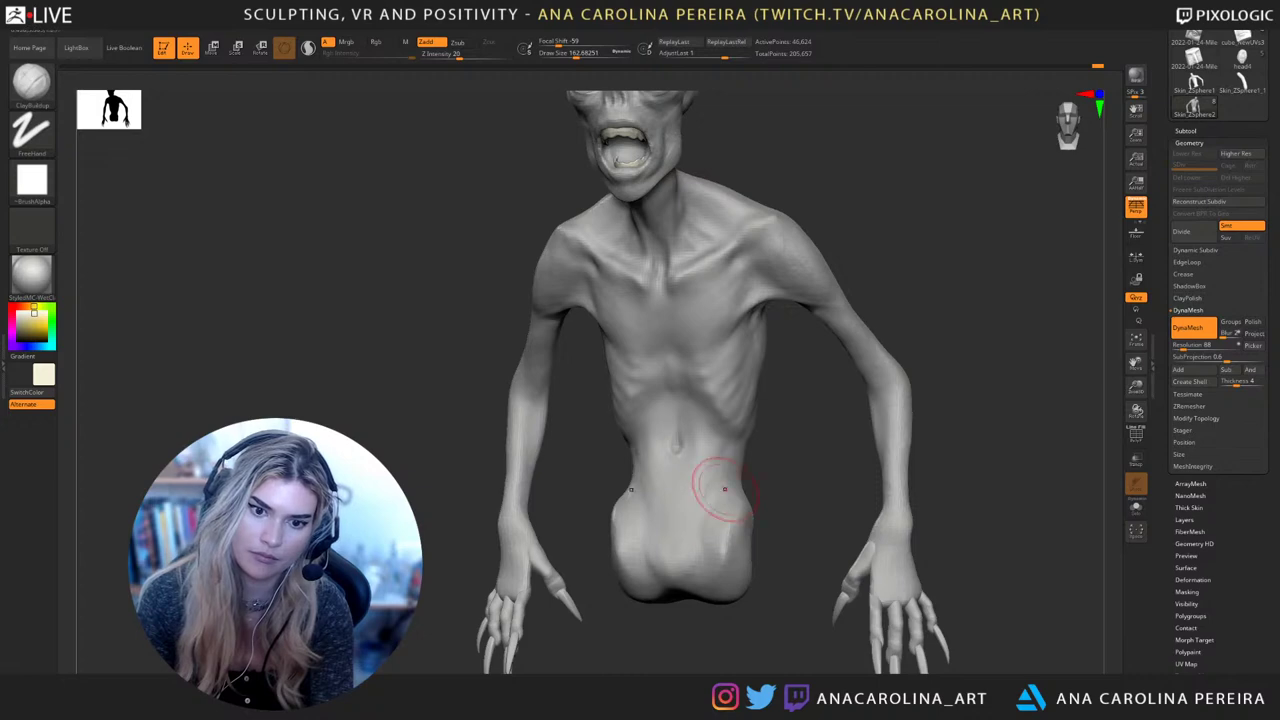
pyautogui.moveTo(709, 491); pyautogui.dragTo(680, 478, button='right')
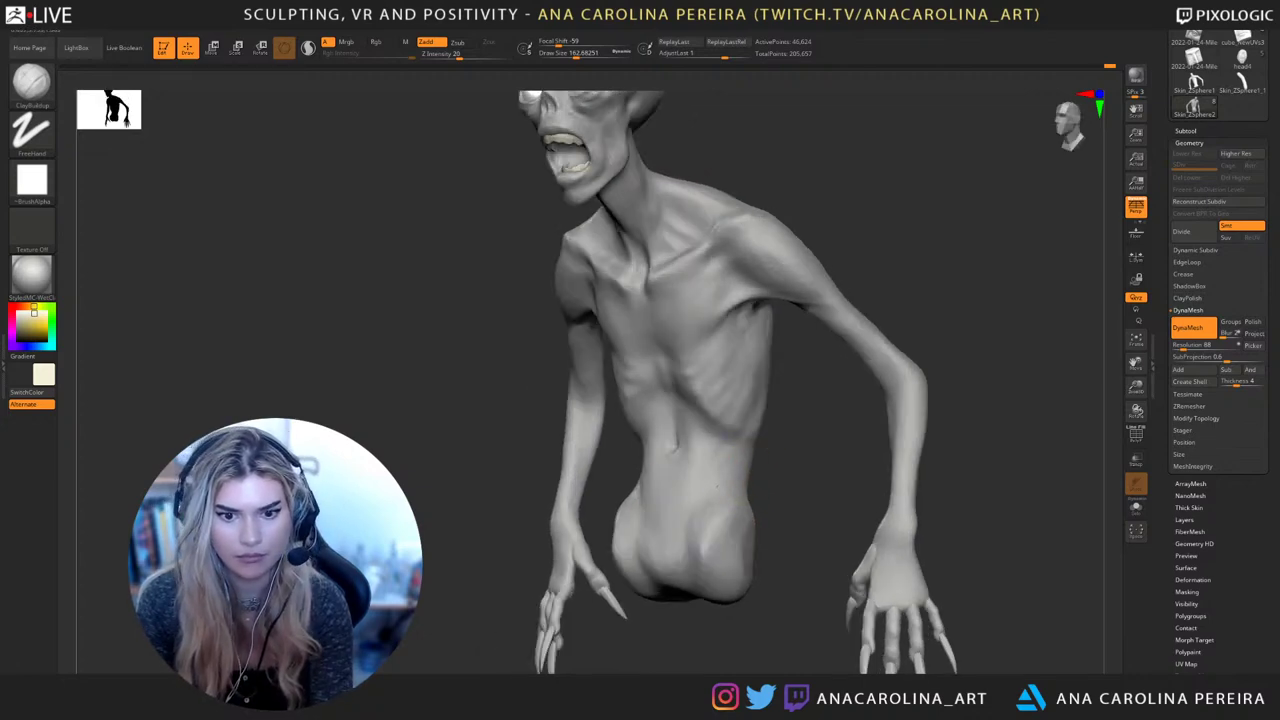
# Bulk out the front and sides of the hips with the ClayBuildup brush at Draw Sizes of about 163 and 207
pyautogui.moveTo(760, 520)
pyautogui.mouseDown(button='right')
pyautogui.moveTo(768, 540)
pyautogui.moveTo(757, 522)
pyautogui.mouseUp(button='right')
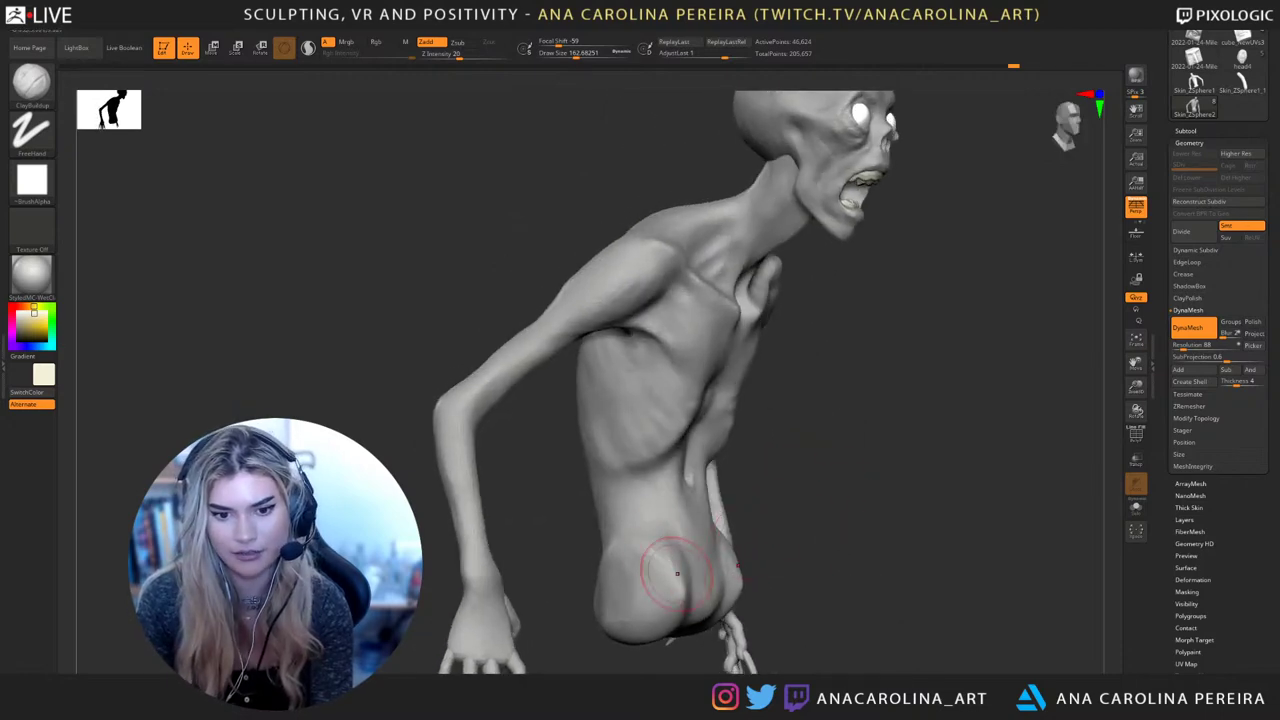
pyautogui.moveTo(680, 572)
pyautogui.mouseDown(button='right')
pyautogui.moveTo(825, 540)
pyautogui.moveTo(820, 440)
pyautogui.moveTo(900, 445)
pyautogui.moveTo(720, 450)
pyautogui.mouseUp(button='right')
pyautogui.moveTo(720, 450)
pyautogui.keyDown('ctrl'); pyautogui.mouseDown(button='right')
pyautogui.moveTo(722, 540)
pyautogui.moveTo(745, 545)
pyautogui.moveTo(748, 570)
pyautogui.mouseUp(button='right'); pyautogui.keyUp('ctrl')
pyautogui.keyDown('alt'); pyautogui.moveTo(748, 570); pyautogui.dragTo(761, 498, button='right'); pyautogui.keyUp('alt')
pyautogui.press('shift')
pyautogui.moveTo(750, 550); pyautogui.dragTo(684, 545, button='right')
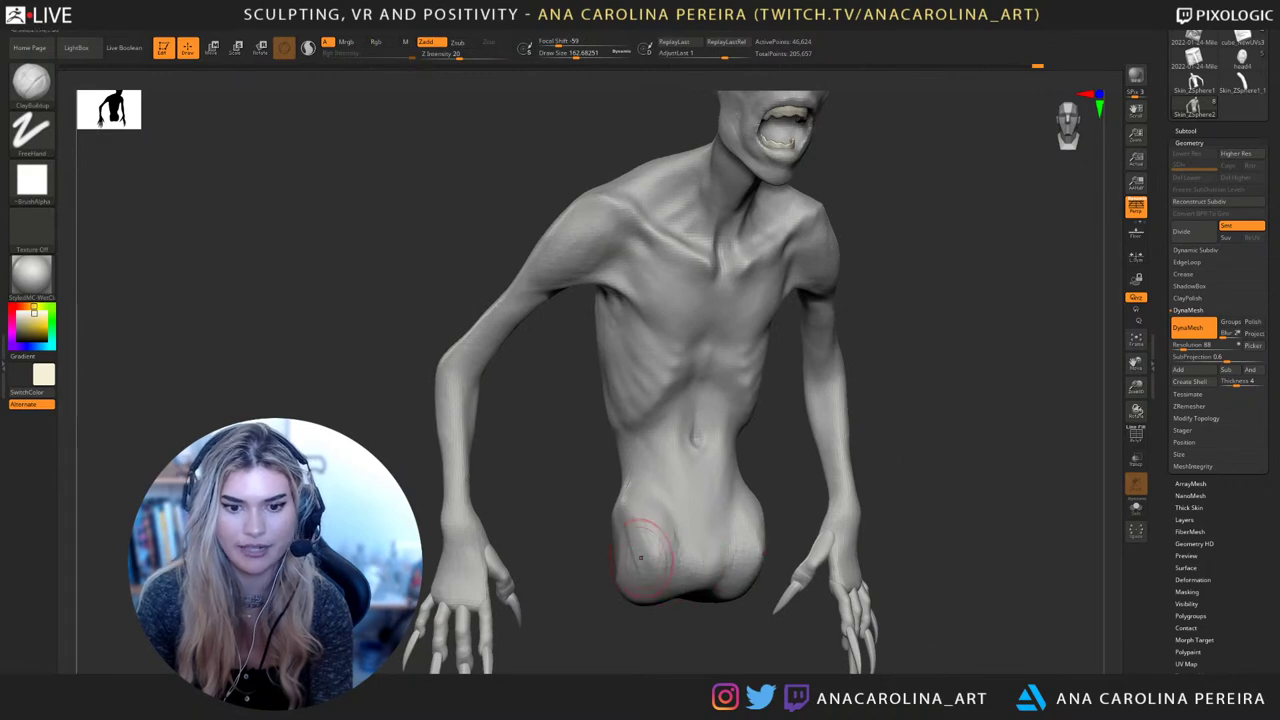
pyautogui.press('space')
pyautogui.moveTo(638, 543)
pyautogui.mouseDown()
pyautogui.moveTo(626, 537)
pyautogui.moveTo(640, 590)
pyautogui.mouseUp()
pyautogui.press('ctrl')
pyautogui.moveTo(648, 620); pyautogui.dragTo(728, 618, button='right')
pyautogui.moveTo(608, 542)
pyautogui.mouseDown()
pyautogui.moveTo(622, 572)
pyautogui.moveTo(640, 540)
pyautogui.mouseUp()
# Smooth the hips, pelvis underside and lower abdomen at a Draw Size of about 207
pyautogui.press('shift')
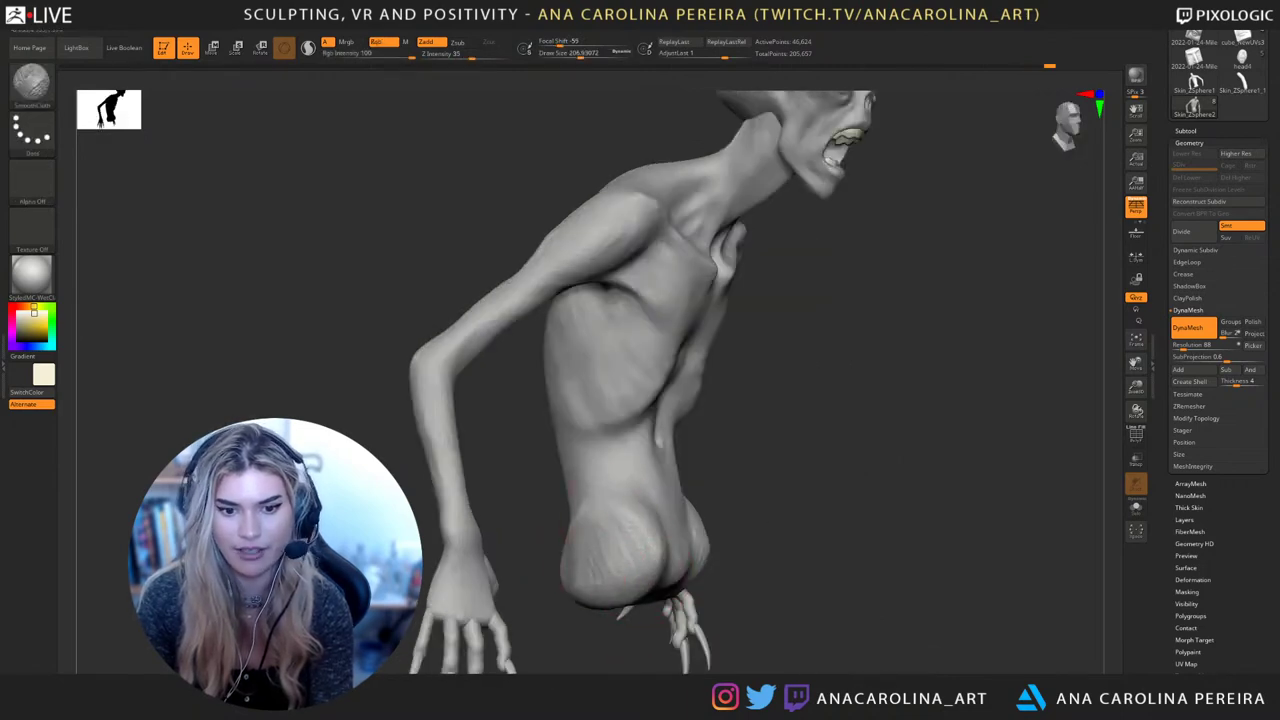
pyautogui.moveTo(740, 612); pyautogui.dragTo(662, 610, button='right')
pyautogui.moveTo(712, 520); pyautogui.dragTo(700, 560)
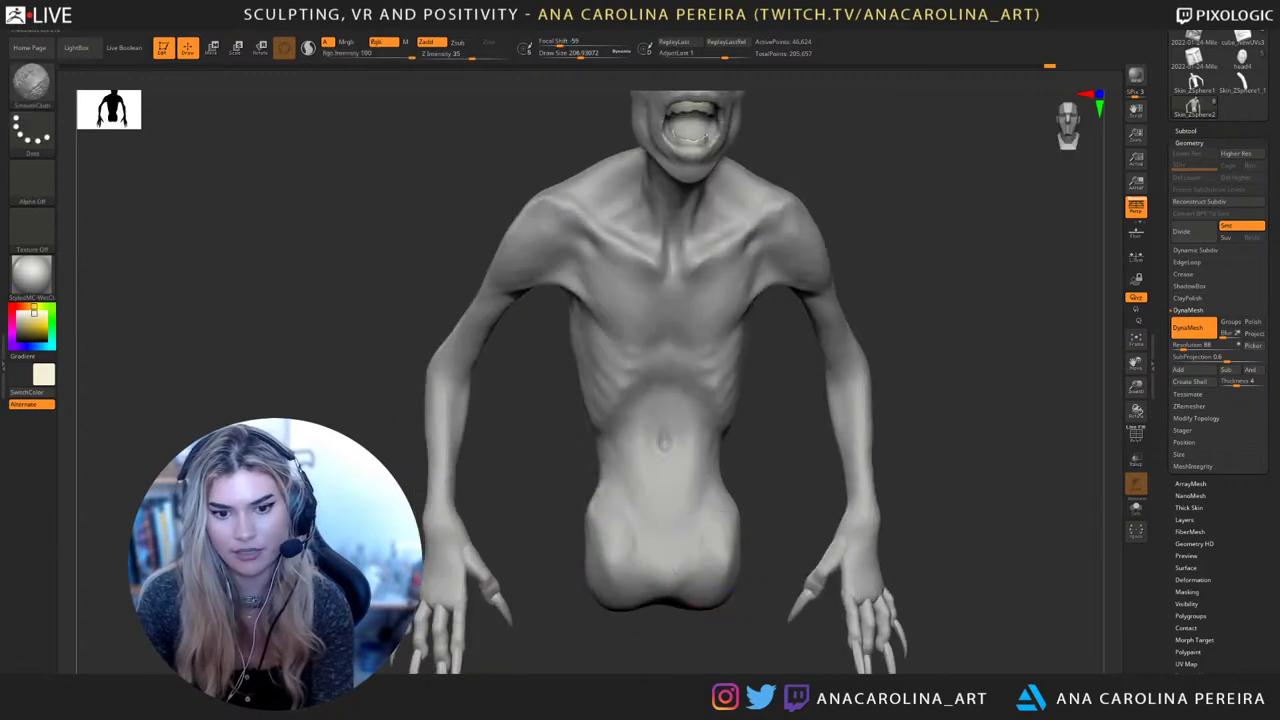
pyautogui.moveTo(742, 616); pyautogui.dragTo(693, 619, button='right')
pyautogui.keyDown('alt'); pyautogui.moveTo(788, 505); pyautogui.dragTo(722, 560, button='right'); pyautogui.keyUp('alt')
pyautogui.moveTo(790, 530); pyautogui.dragTo(738, 525, button='right')
pyautogui.moveTo(696, 500); pyautogui.dragTo(694, 550)
pyautogui.moveTo(735, 528); pyautogui.dragTo(783, 523, button='right')
# Refine the hip bones beside the lower belly with the ClayBuildup brush at a Draw Size of about 145 and smooth them
pyautogui.press('b')
pyautogui.press('space')
pyautogui.moveTo(815, 274); pyautogui.dragTo(807, 275)
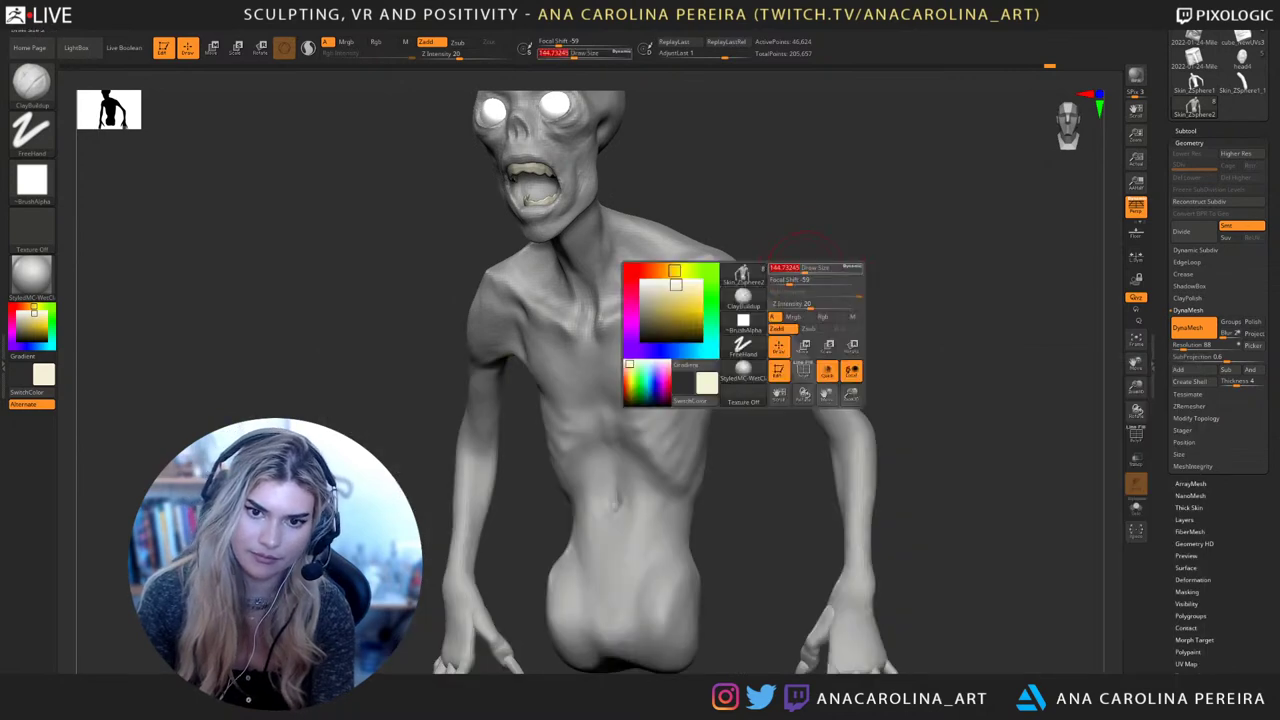
pyautogui.moveTo(712, 481); pyautogui.dragTo(743, 479, button='right')
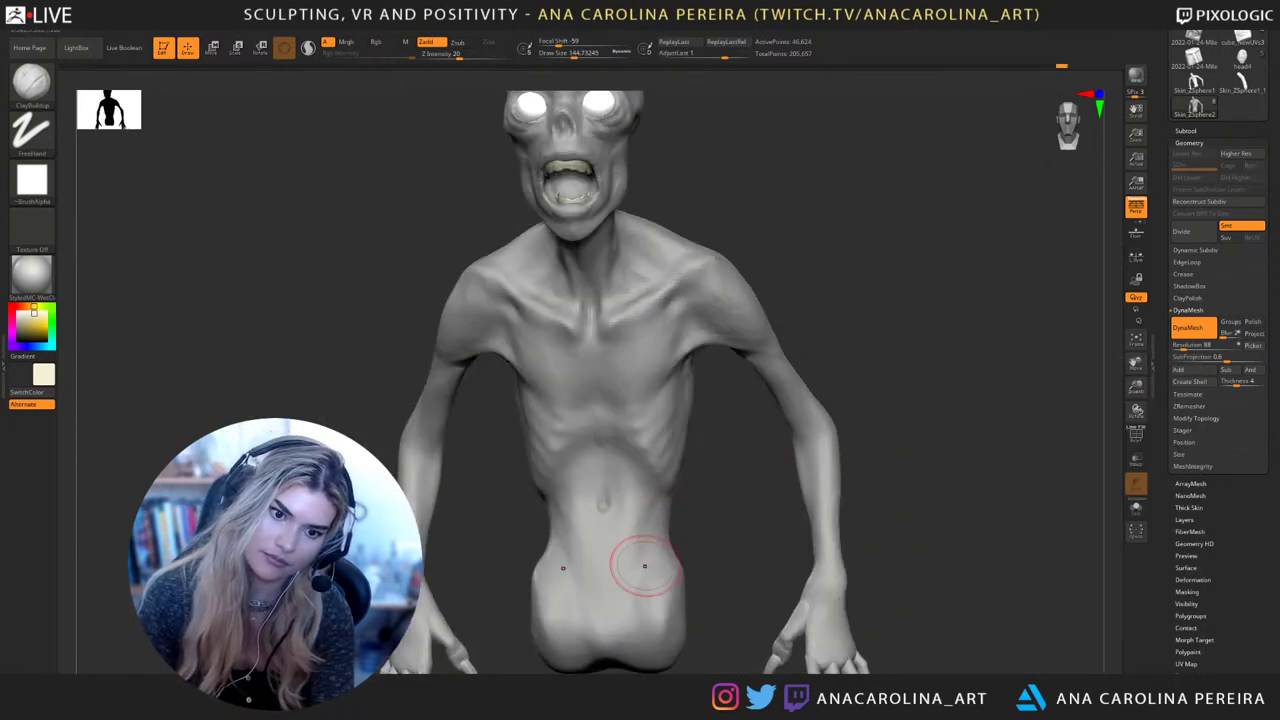
pyautogui.press('shift')
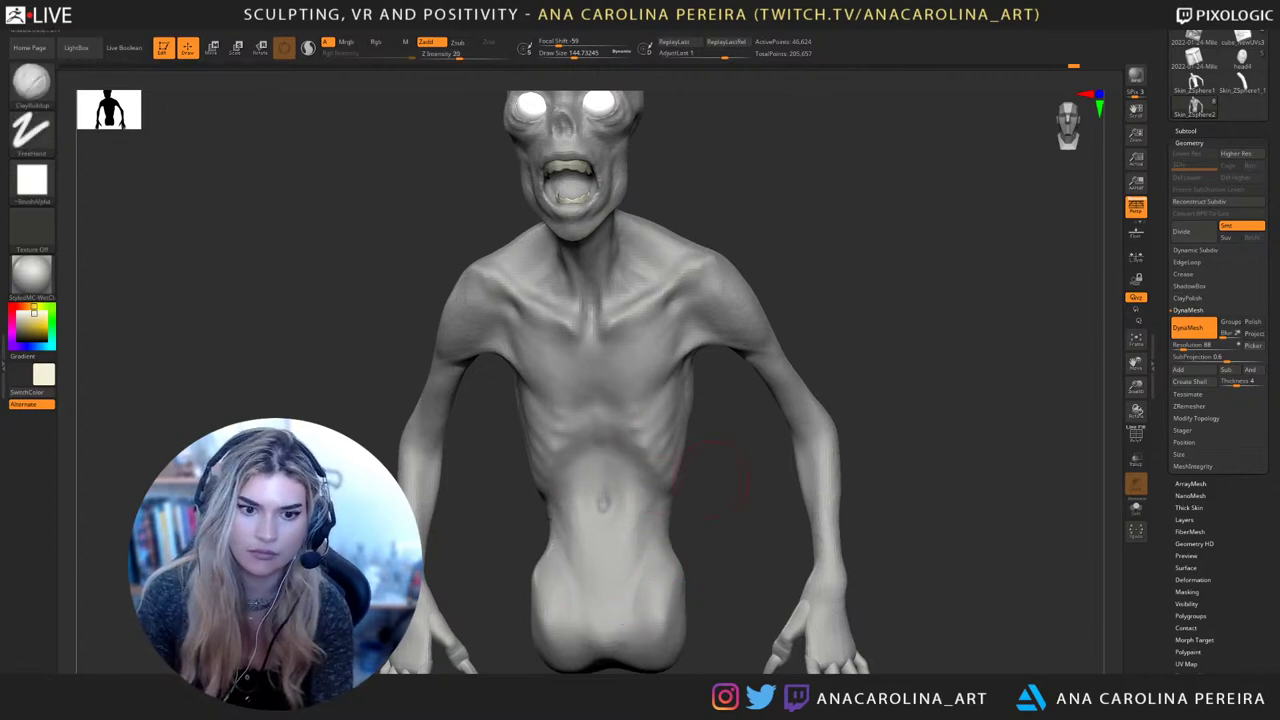
pyautogui.moveTo(704, 484)
pyautogui.mouseDown()
pyautogui.moveTo(770, 506)
pyautogui.moveTo(710, 440)
pyautogui.moveTo(722, 496)
pyautogui.mouseUp()
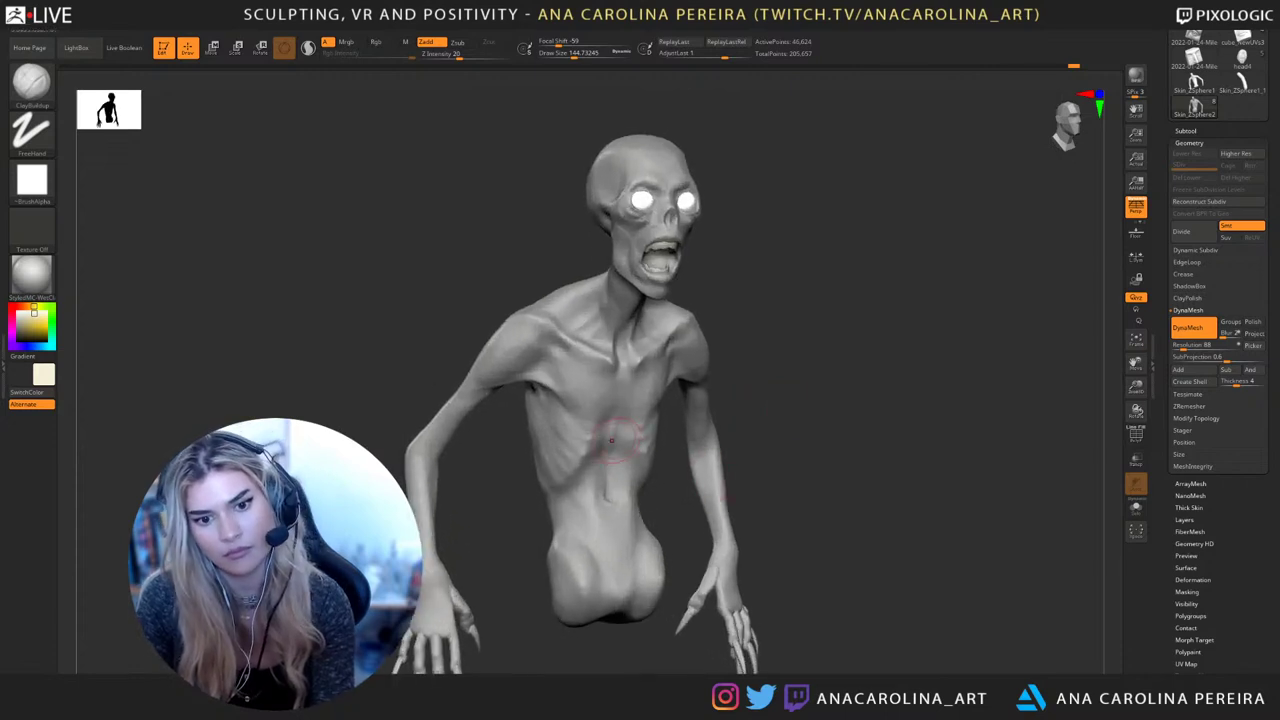
pyautogui.moveTo(609, 451); pyautogui.dragTo(618, 470)
pyautogui.keyDown('alt'); pyautogui.moveTo(804, 429); pyautogui.dragTo(849, 431); pyautogui.keyUp('alt')
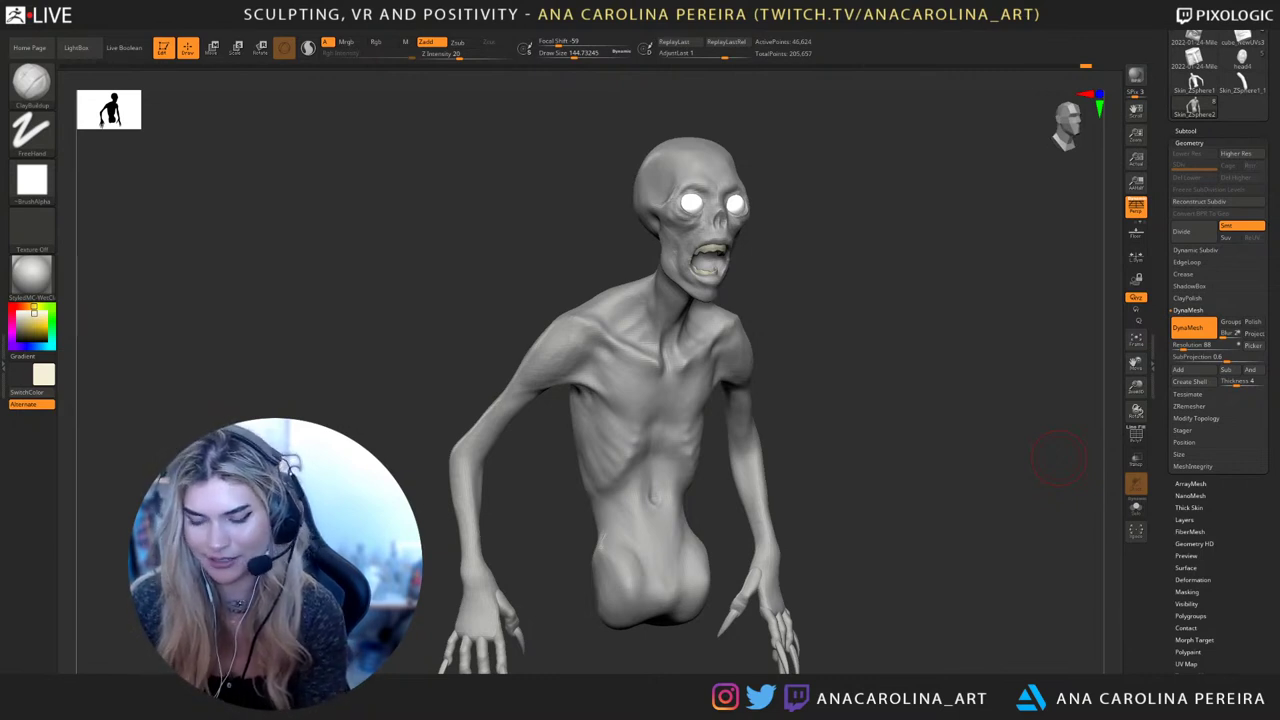
pyautogui.moveTo(1060, 458); pyautogui.dragTo(942, 536)
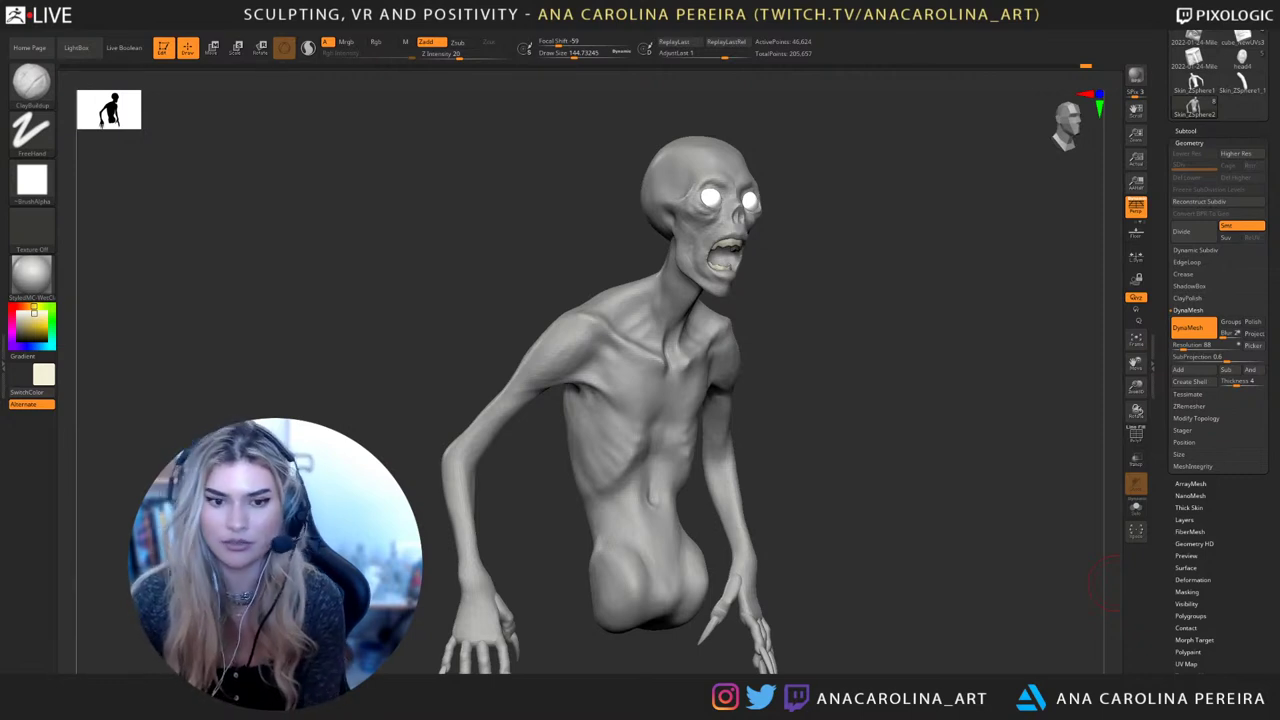
pyautogui.moveTo(1117, 584)
pyautogui.mouseDown()
pyautogui.moveTo(1030, 584)
pyautogui.moveTo(1015, 575)
pyautogui.moveTo(1010, 530)
pyautogui.moveTo(960, 535)
pyautogui.mouseUp()
# Deepen the navel and the line just above it with the DamStandard brush at a Draw Size of about 145
pyautogui.moveTo(900, 370)
pyautogui.keyDown('alt'); pyautogui.mouseDown()
pyautogui.moveTo(900, 420)
pyautogui.moveTo(935, 400)
pyautogui.moveTo(900, 260)
pyautogui.moveTo(1085, 290)
pyautogui.moveTo(935, 310)
pyautogui.moveTo(1010, 404)
pyautogui.moveTo(957, 366)
pyautogui.moveTo(960, 425)
pyautogui.mouseUp(); pyautogui.keyUp('alt')
pyautogui.press('b')
pyautogui.press('d')
pyautogui.press('s')
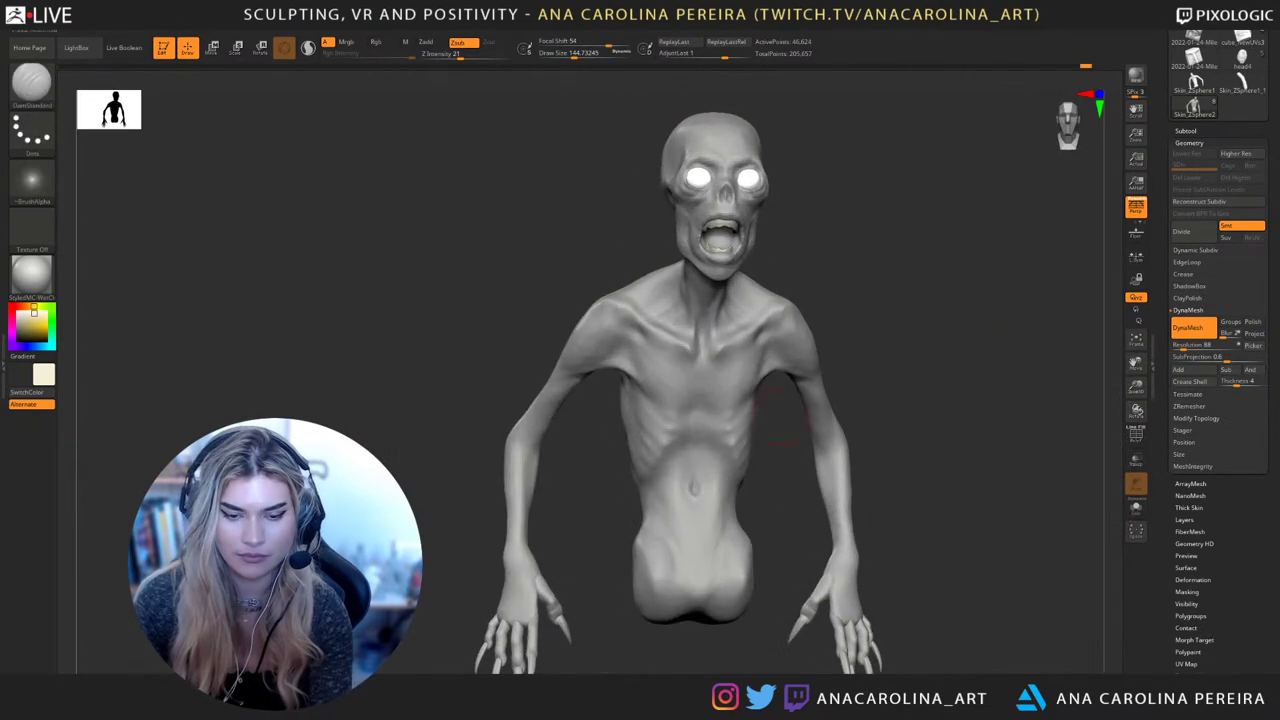
pyautogui.moveTo(696, 487); pyautogui.dragTo(695, 476)
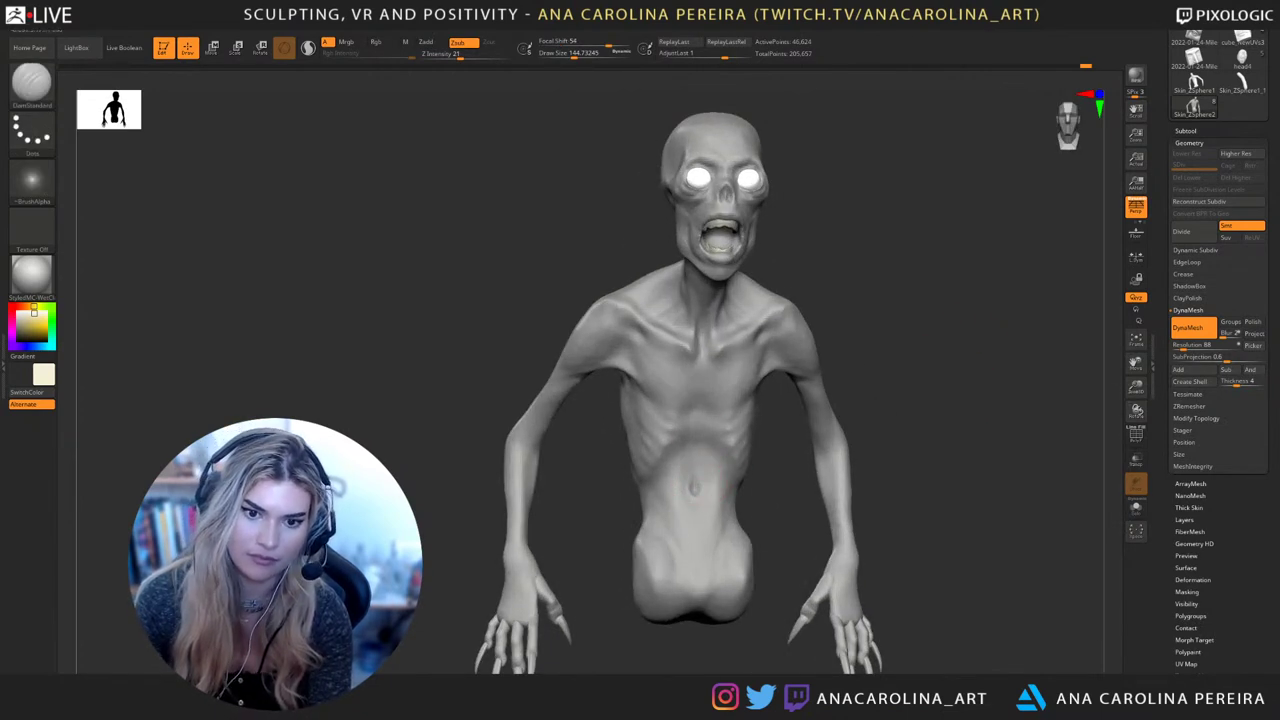
# Soften the upper arms and define the arms' bony contours with the DamStandard brush at Draw Sizes of about 274 and 187
pyautogui.moveTo(955, 475)
pyautogui.mouseDown()
pyautogui.moveTo(870, 468)
pyautogui.moveTo(912, 468)
pyautogui.mouseUp()
pyautogui.moveTo(808, 343)
pyautogui.keyDown('shift'); pyautogui.mouseDown()
pyautogui.moveTo(814, 358)
pyautogui.moveTo(772, 344)
pyautogui.mouseUp(); pyautogui.keyUp('shift')
pyautogui.press('b')
pyautogui.press('d')
pyautogui.press('s')
pyautogui.press('s')
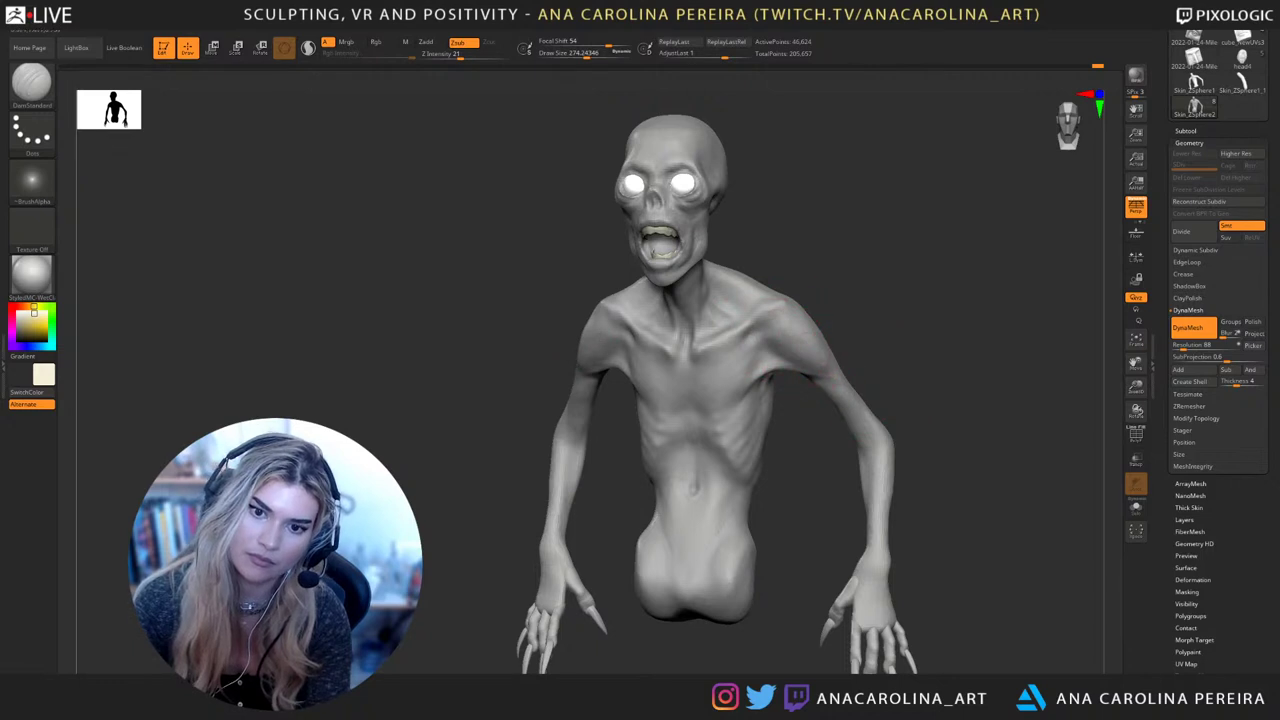
pyautogui.moveTo(945, 412); pyautogui.dragTo(886, 400)
pyautogui.moveTo(872, 322)
pyautogui.mouseDown()
pyautogui.moveTo(815, 308)
pyautogui.moveTo(855, 315)
pyautogui.mouseUp()
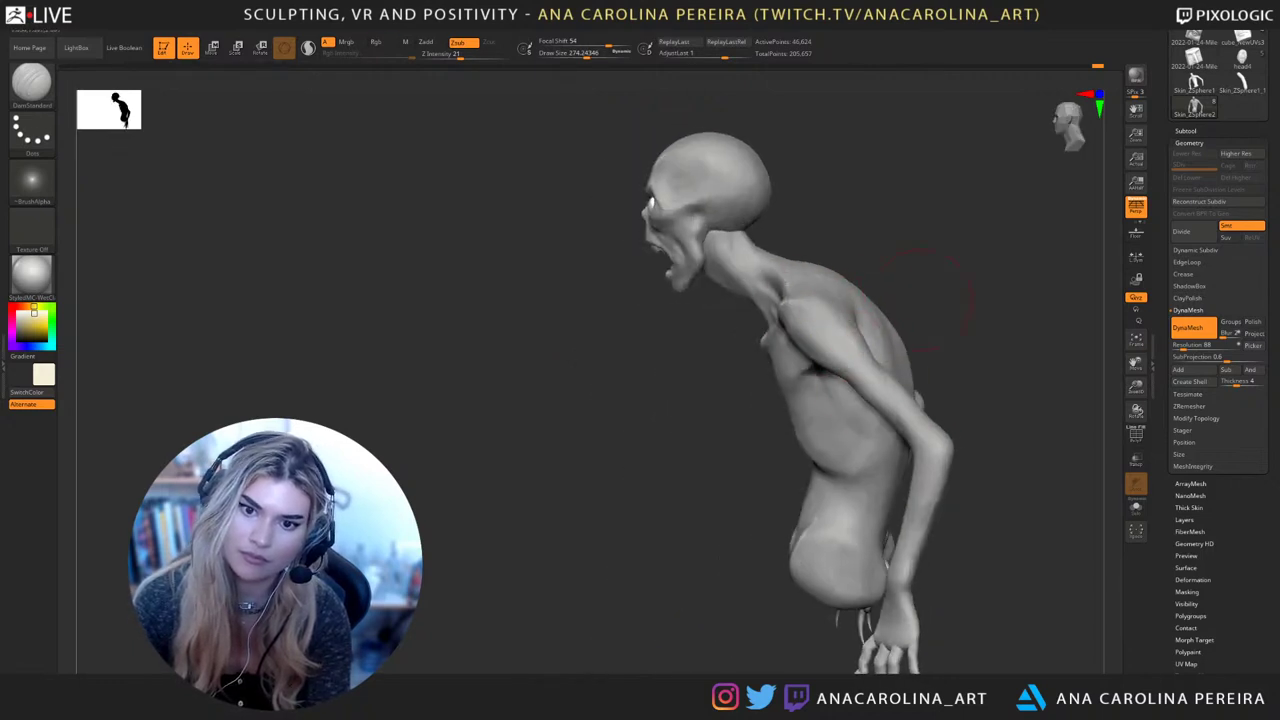
pyautogui.moveTo(928, 297)
pyautogui.mouseDown()
pyautogui.moveTo(915, 290)
pyautogui.moveTo(927, 367)
pyautogui.moveTo(965, 375)
pyautogui.mouseUp()
pyautogui.press('[')
pyautogui.moveTo(918, 434)
pyautogui.mouseDown()
pyautogui.moveTo(936, 436)
pyautogui.moveTo(881, 436)
pyautogui.mouseUp()
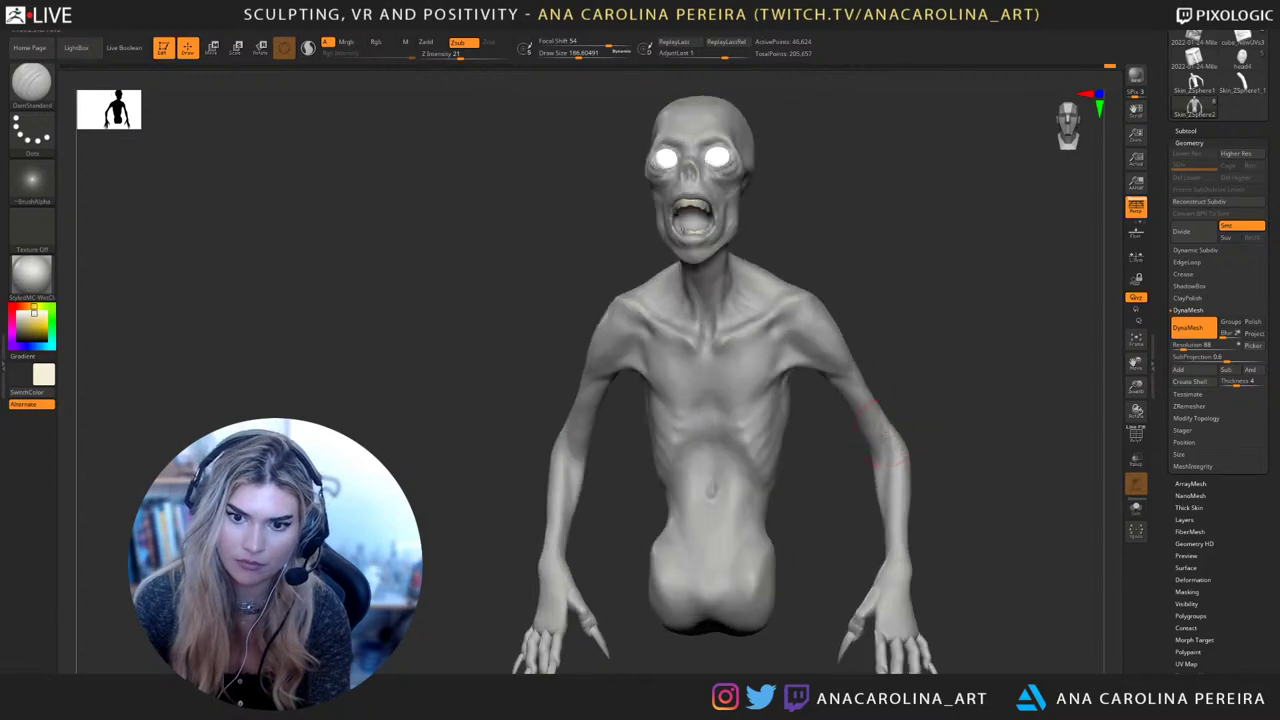
# Carve the inner side of the elbows and forearms with the DamStandard brush at a Draw Size of about 187
pyautogui.moveTo(885, 444)
pyautogui.mouseDown(button='right')
pyautogui.moveTo(912, 442)
pyautogui.moveTo(886, 477)
pyautogui.moveTo(853, 433)
pyautogui.moveTo(940, 420)
pyautogui.mouseUp(button='right')
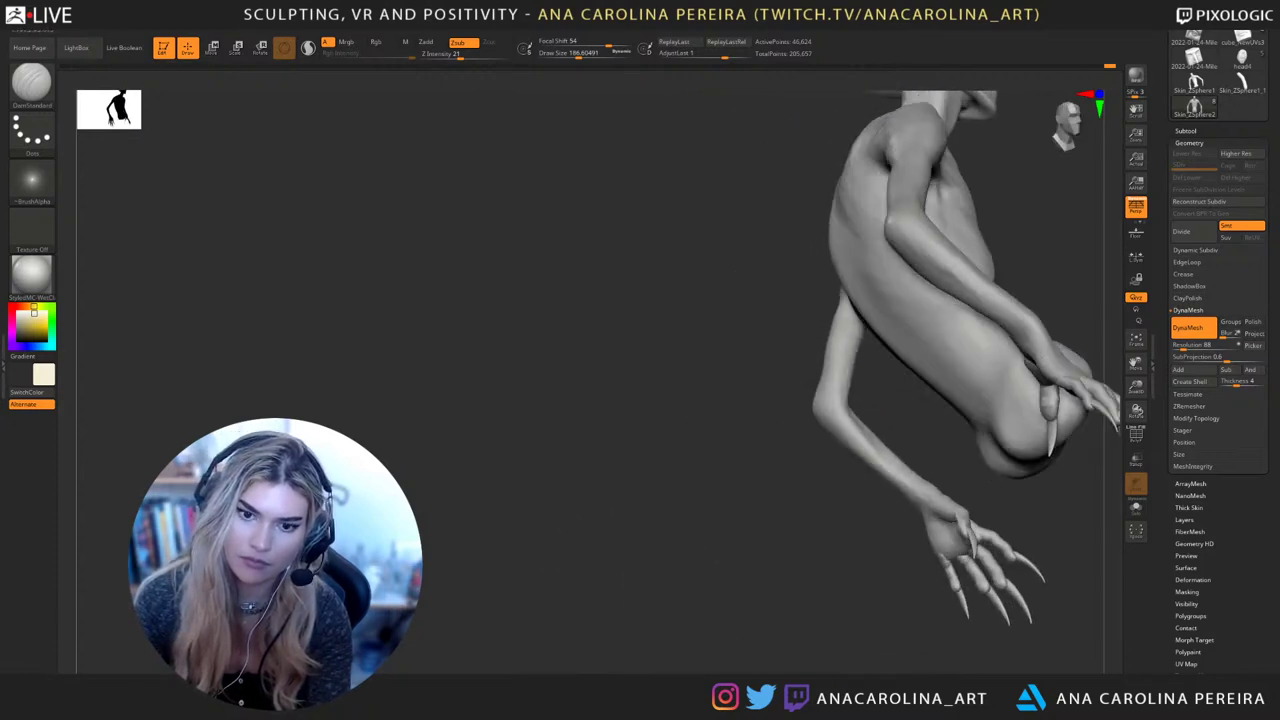
pyautogui.moveTo(800, 480); pyautogui.dragTo(850, 410)
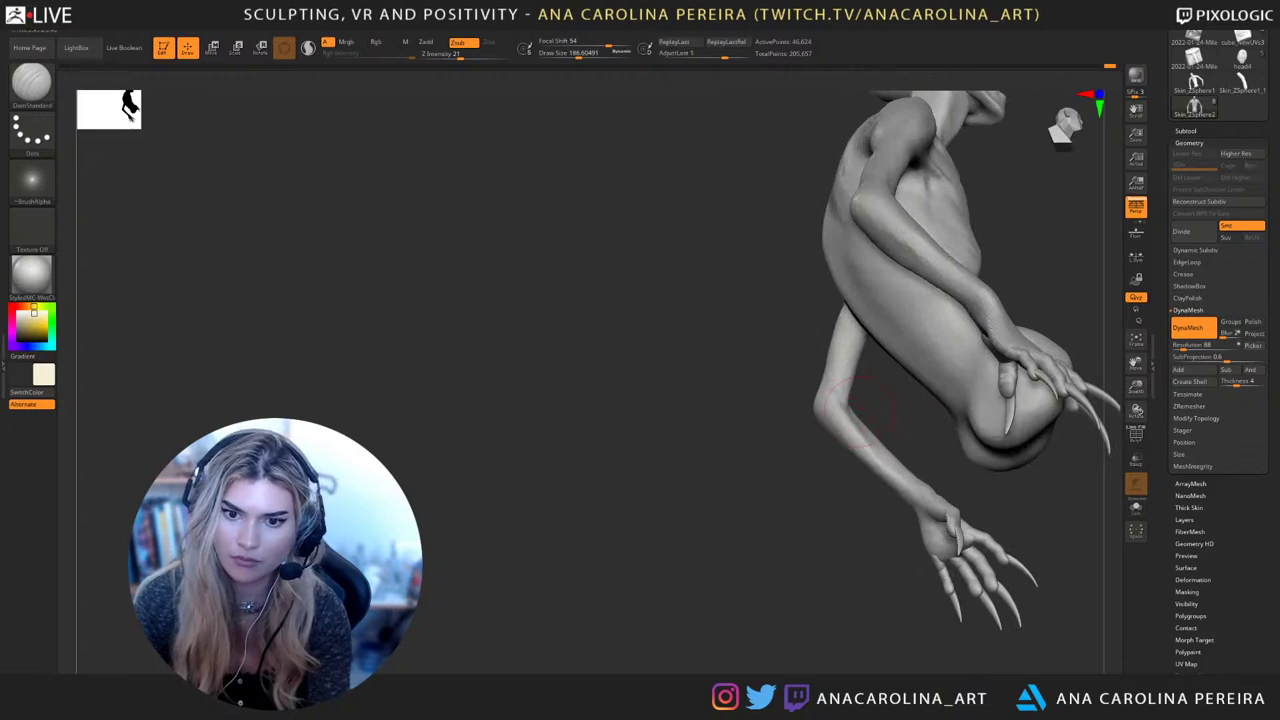
pyautogui.moveTo(888, 451); pyautogui.dragTo(905, 476)
pyautogui.moveTo(905, 495); pyautogui.dragTo(803, 548, button='right')
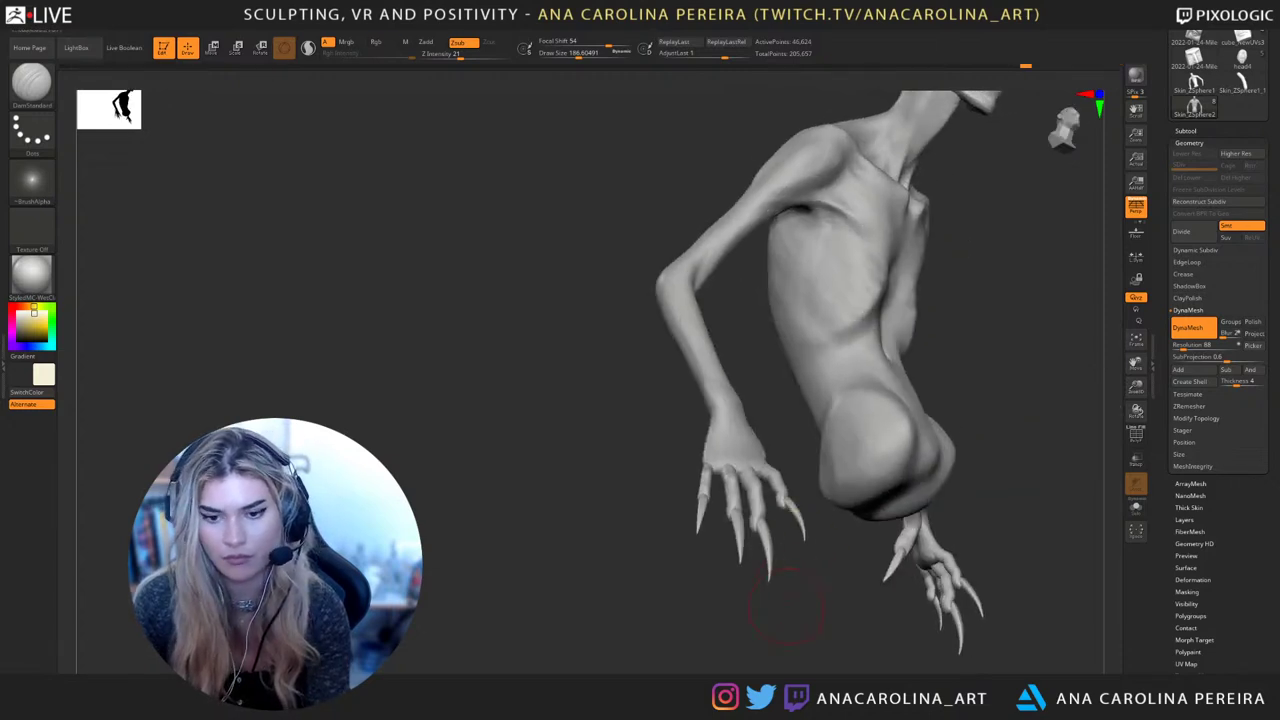
pyautogui.moveTo(786, 606)
pyautogui.mouseDown(button='right')
pyautogui.moveTo(722, 590)
pyautogui.moveTo(715, 575)
pyautogui.mouseUp(button='right')
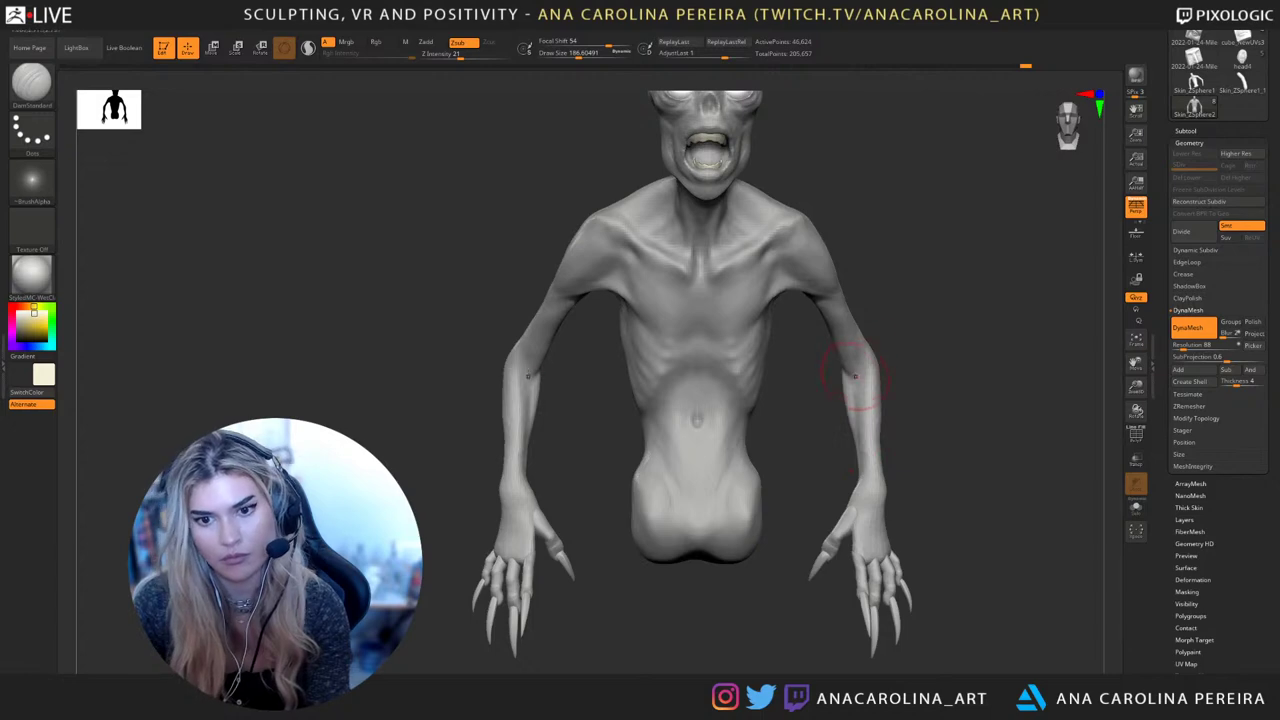
# Reshape the inner bend of the elbows with the Move brush at a Draw Size of about 187
pyautogui.press('b')
pyautogui.press('m')
pyautogui.press('v')
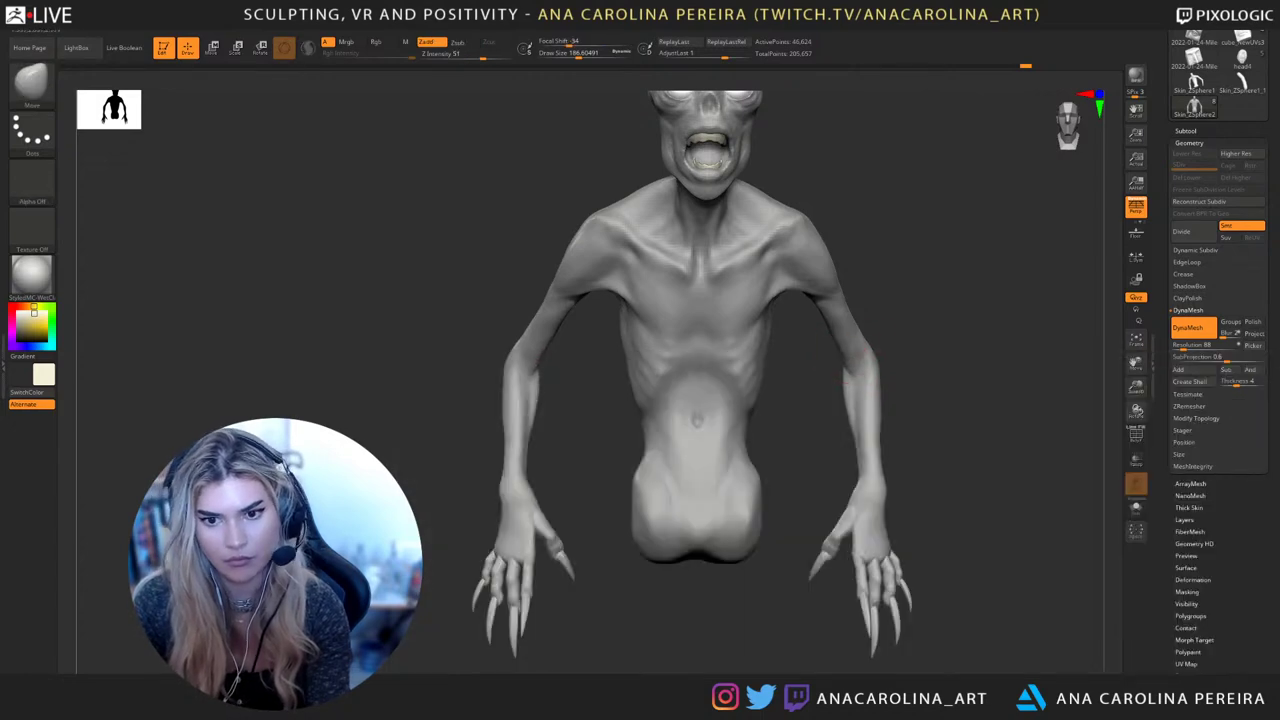
pyautogui.moveTo(843, 378); pyautogui.dragTo(862, 362)
# Sharpen the crease at the inner elbows with the DamStandard brush at a Draw Size of about 187
pyautogui.press('b')
pyautogui.press('d')
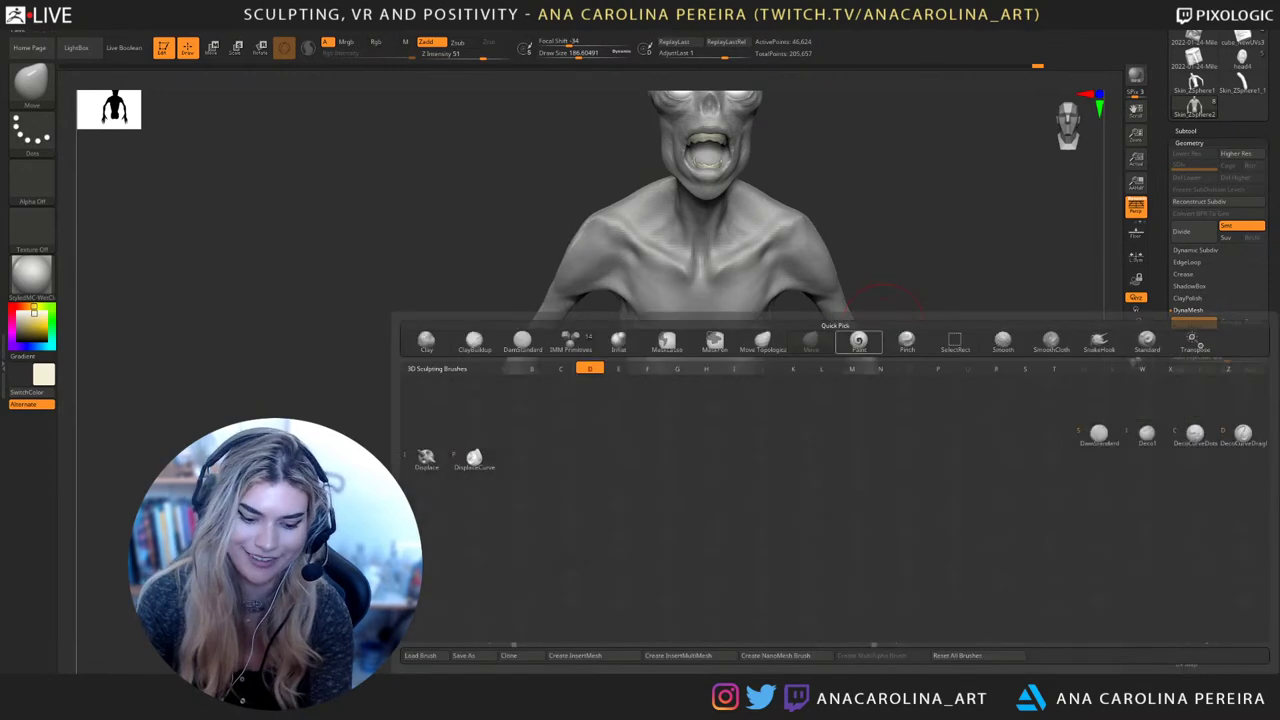
pyautogui.press('s')
pyautogui.moveTo(925, 352); pyautogui.dragTo(856, 334)
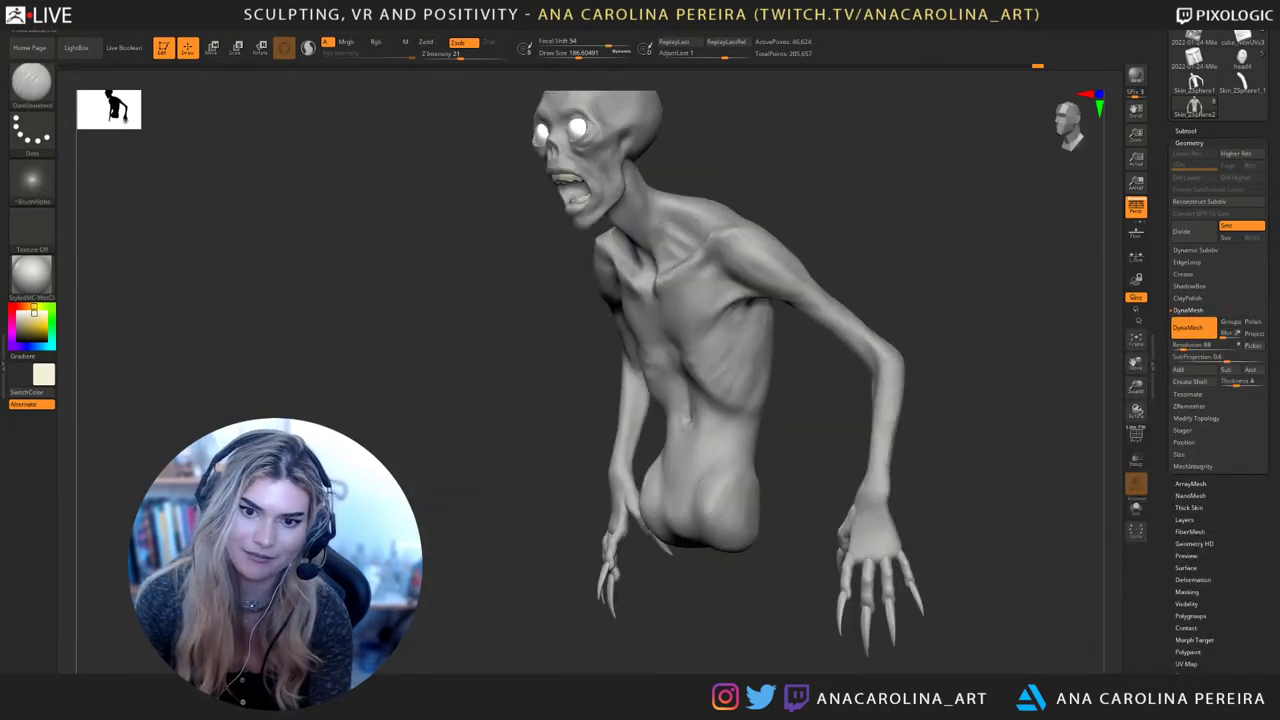
pyautogui.keyDown('shift'); pyautogui.moveTo(855, 333); pyautogui.dragTo(890, 357, button='right'); pyautogui.keyUp('shift')
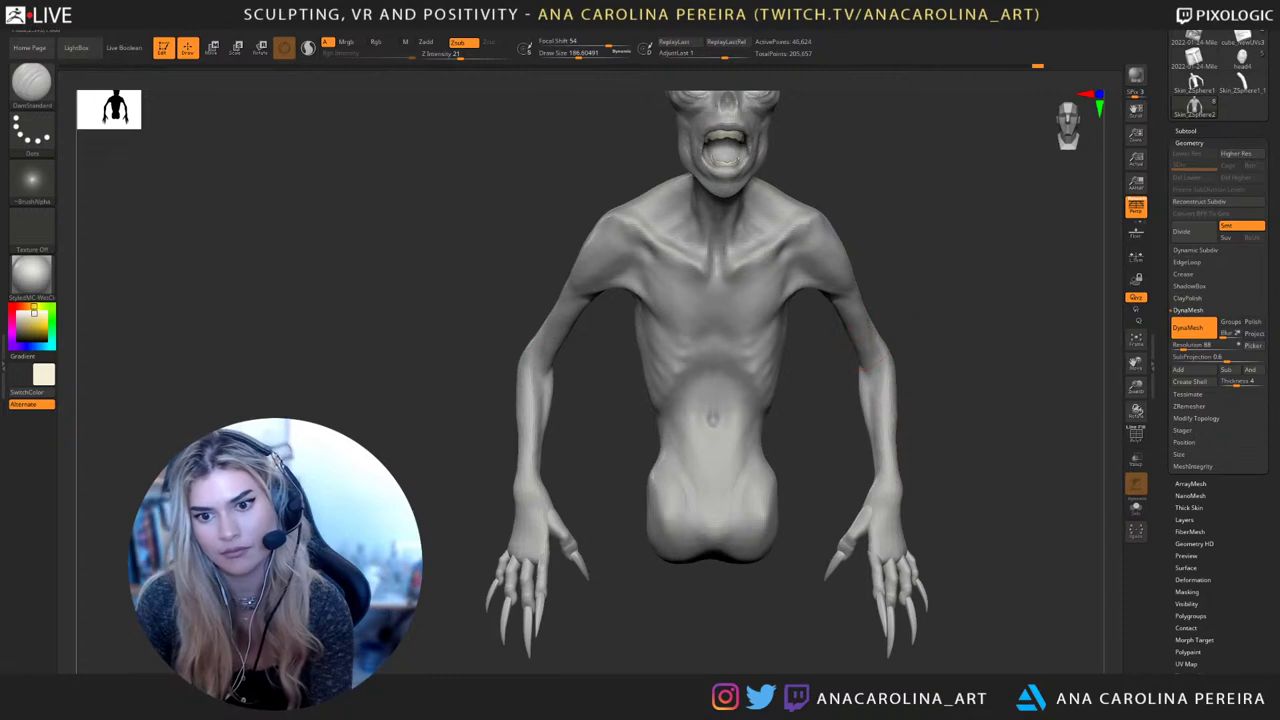
pyautogui.keyDown('alt'); pyautogui.moveTo(951, 373); pyautogui.dragTo(898, 400); pyautogui.keyUp('alt')
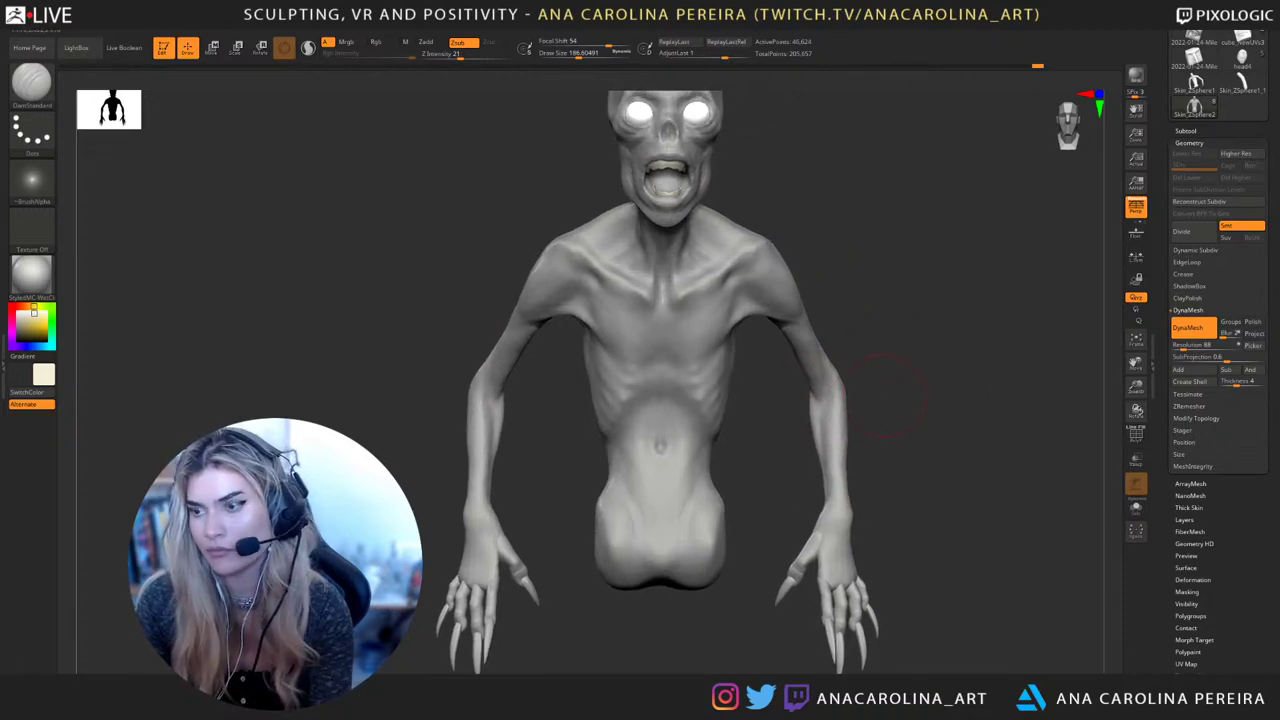
# Reshape the outer contour of the elbows and upper forearms with the Move brush at a Draw Size of about 177
pyautogui.press('b')
pyautogui.press('m')
pyautogui.press('v')
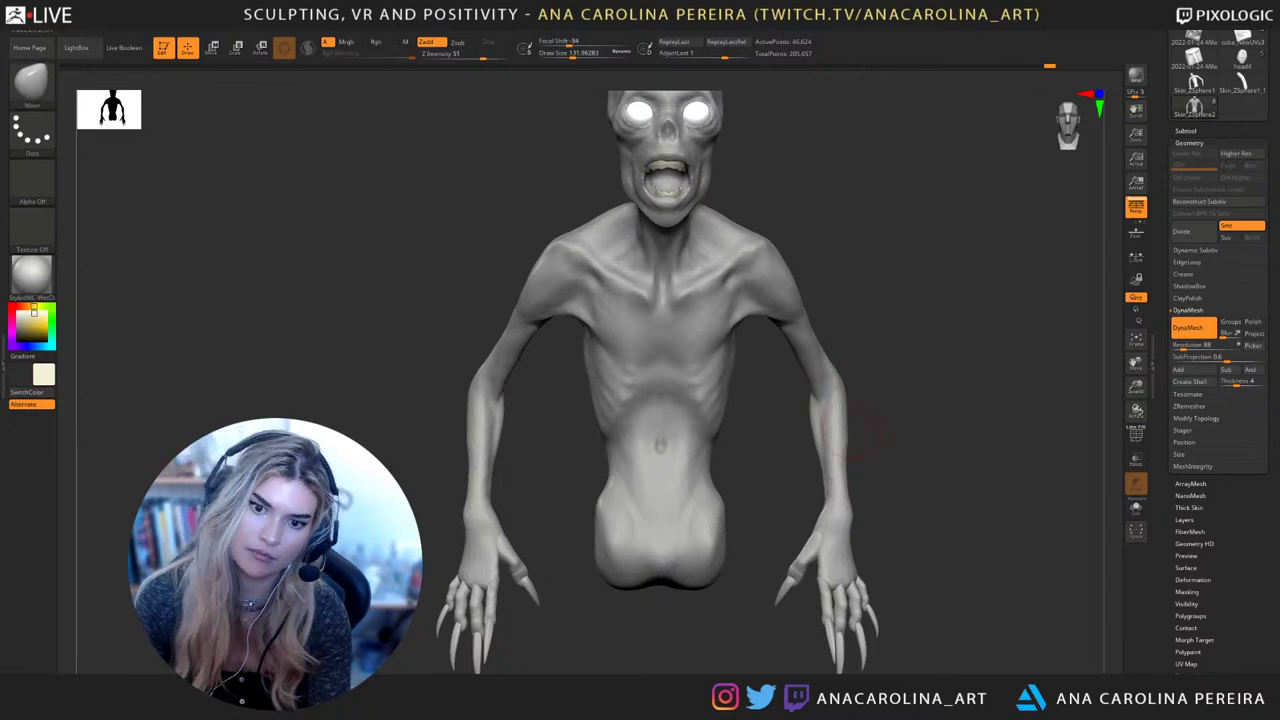
pyautogui.moveTo(925, 425)
pyautogui.mouseDown()
pyautogui.moveTo(880, 435)
pyautogui.moveTo(852, 416)
pyautogui.mouseUp()
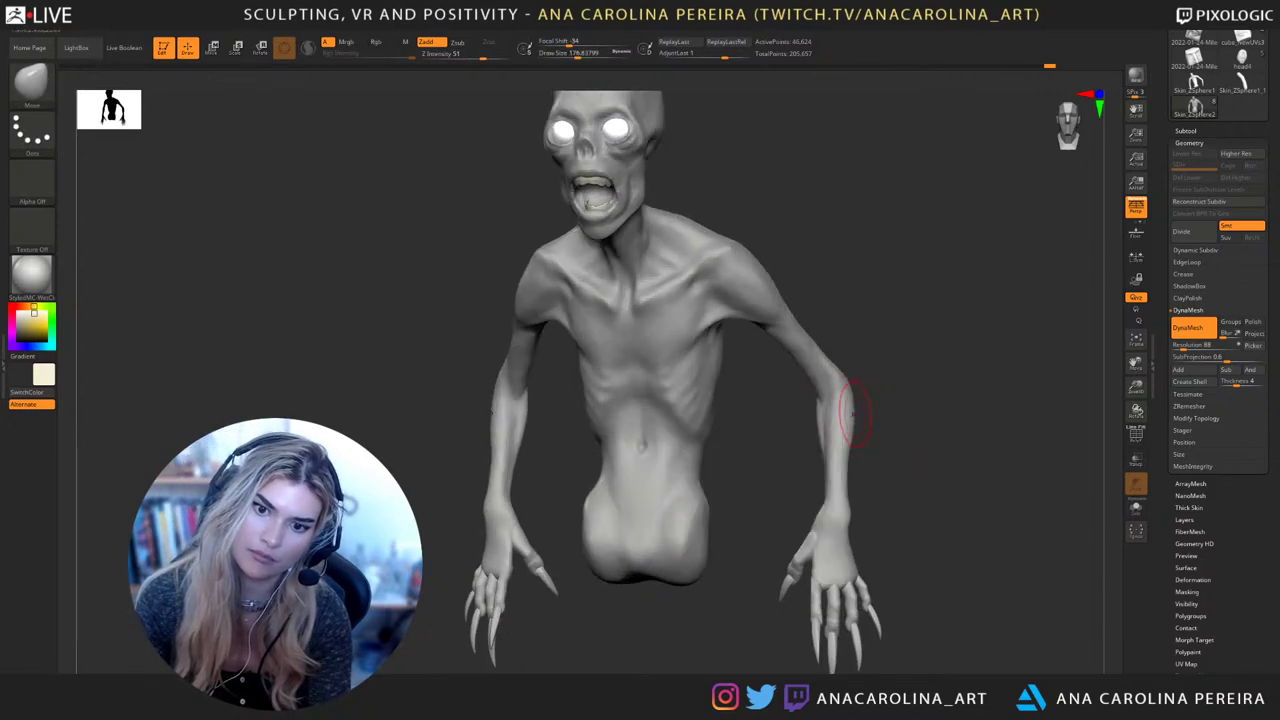
pyautogui.keyDown('shift'); pyautogui.moveTo(885, 462); pyautogui.dragTo(903, 466); pyautogui.keyUp('shift')
pyautogui.moveTo(843, 425); pyautogui.dragTo(843, 433)
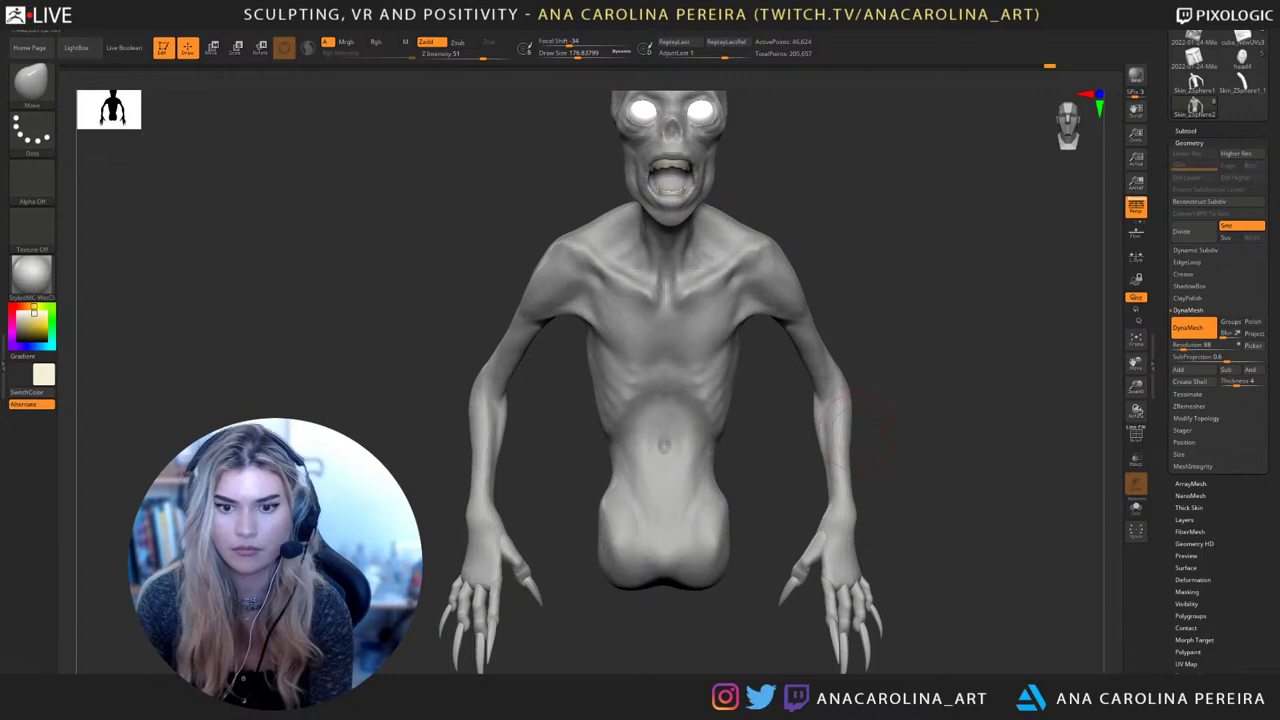
pyautogui.moveTo(890, 433)
pyautogui.keyDown('ctrl'); pyautogui.mouseDown(button='right')
pyautogui.moveTo(909, 357)
pyautogui.moveTo(937, 374)
pyautogui.moveTo(920, 386)
pyautogui.mouseUp(button='right'); pyautogui.keyUp('ctrl')
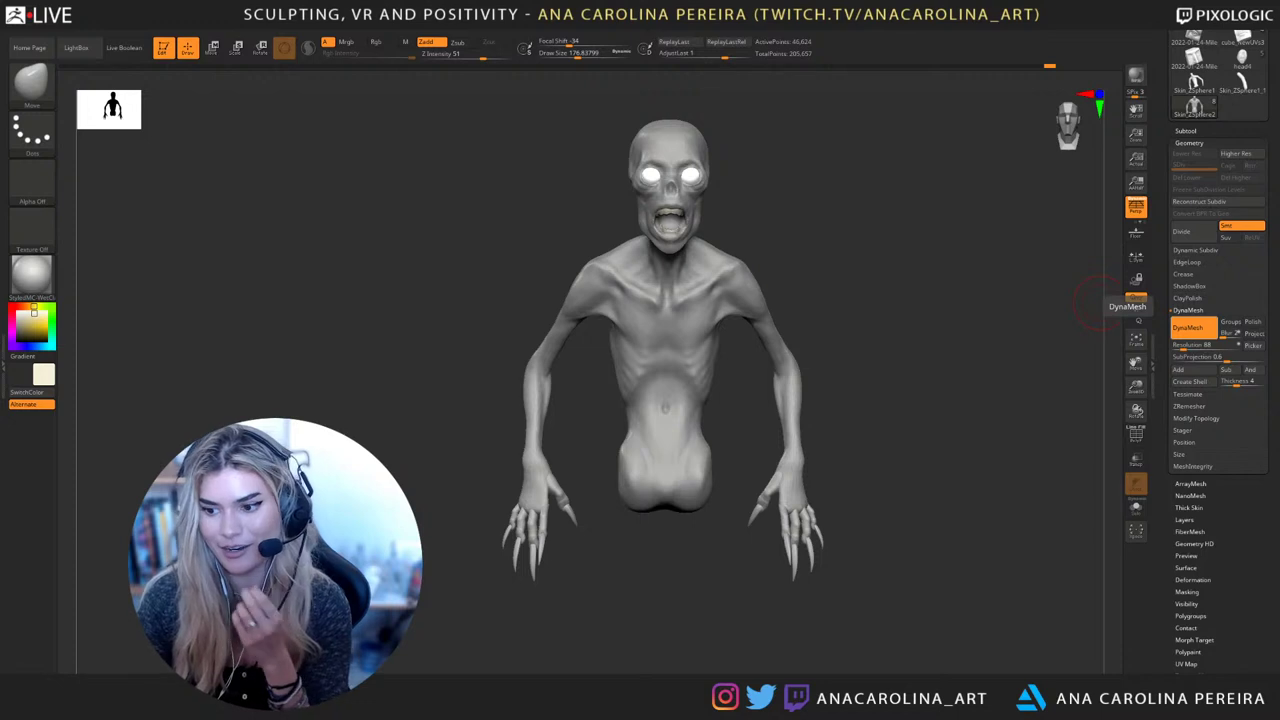
pyautogui.click(1136, 297)
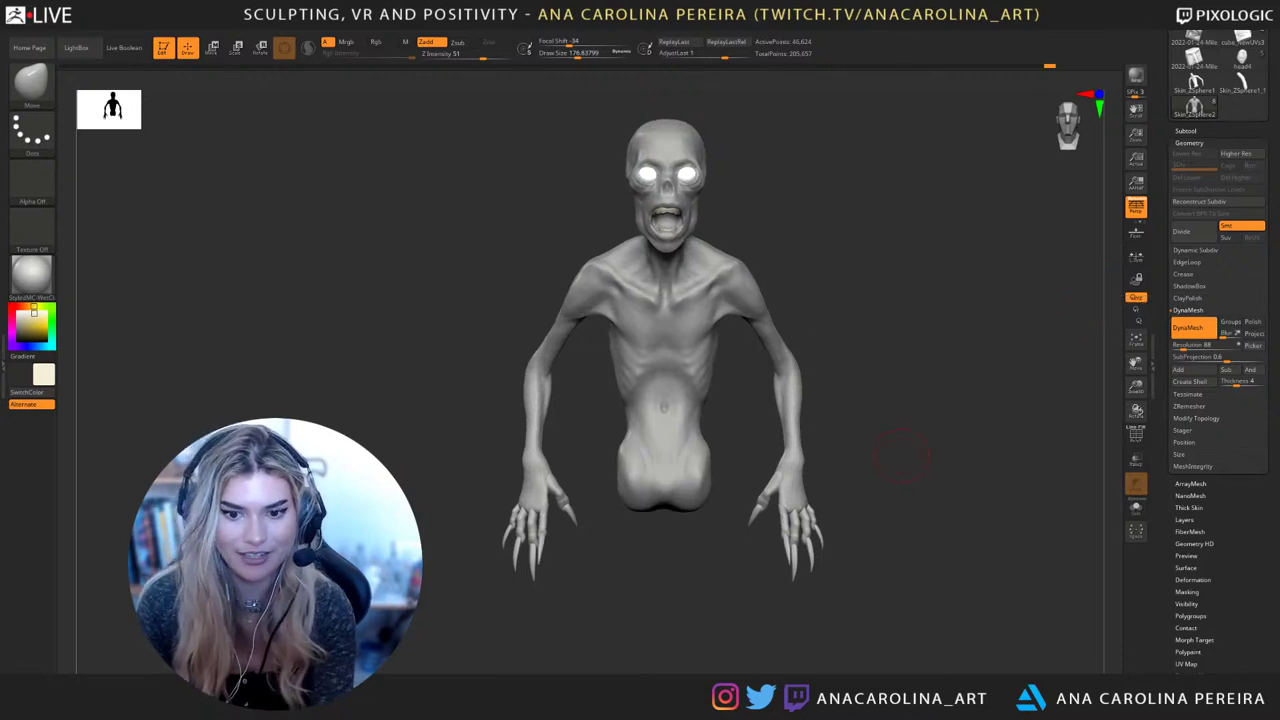
# Carve tendon grooves into the backs of the hands with the DamStandard brush at a Draw Size of about 163
pyautogui.moveTo(902, 455); pyautogui.dragTo(880, 460)
pyautogui.moveTo(880, 460)
pyautogui.keyDown('alt'); pyautogui.mouseDown()
pyautogui.moveTo(884, 558)
pyautogui.moveTo(880, 486)
pyautogui.moveTo(858, 478)
pyautogui.moveTo(854, 531)
pyautogui.mouseUp(); pyautogui.keyUp('alt')
pyautogui.press('b')
pyautogui.press('d')
pyautogui.press('s')
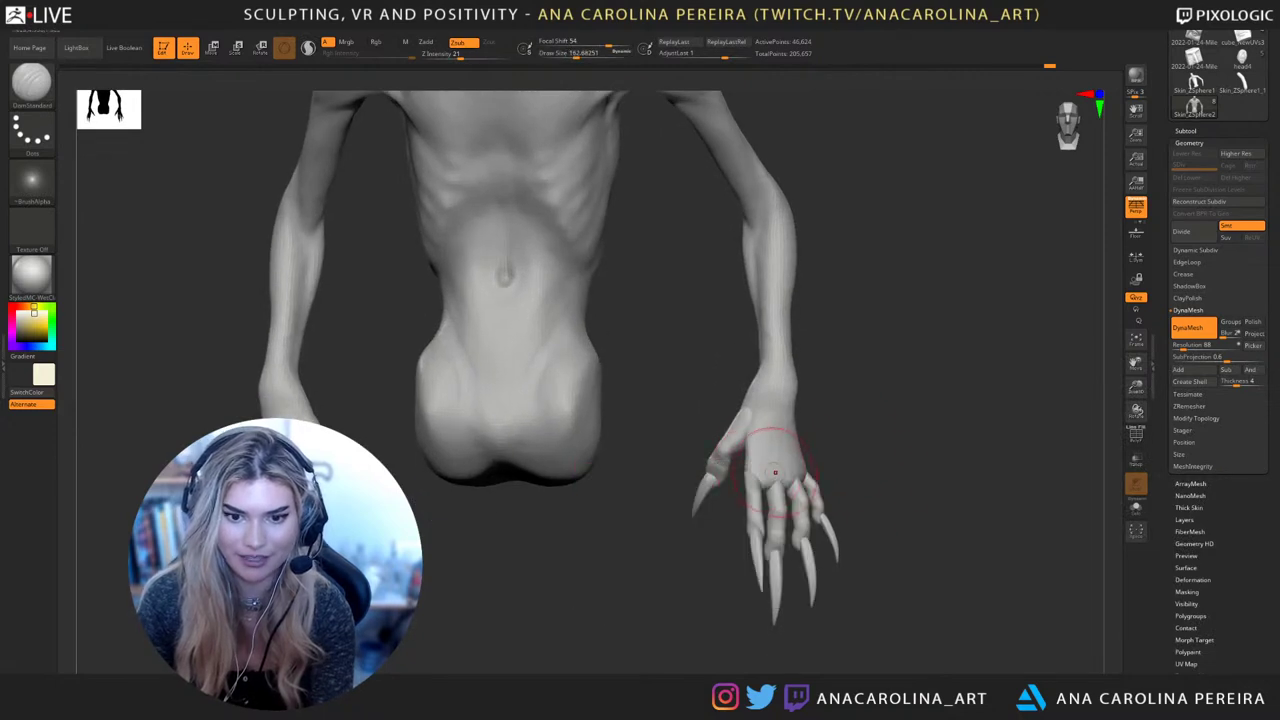
pyautogui.moveTo(775, 486); pyautogui.dragTo(771, 418)
pyautogui.moveTo(864, 430); pyautogui.dragTo(822, 440)
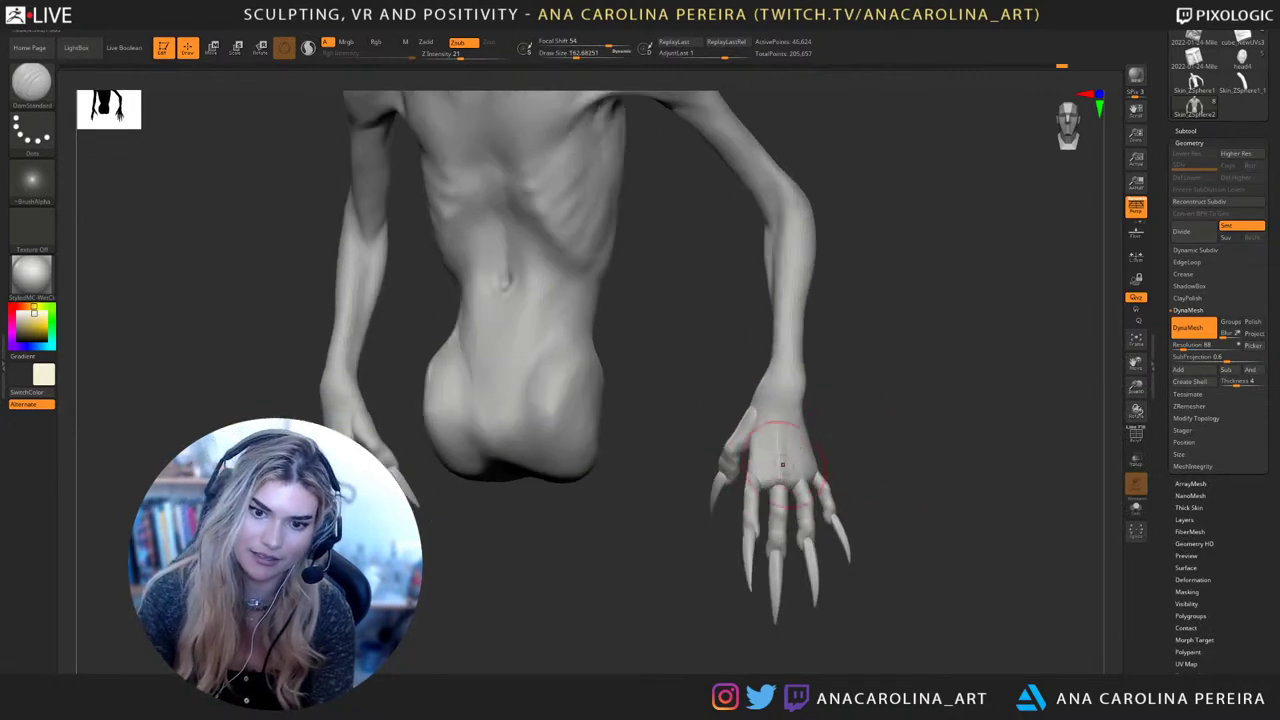
pyautogui.moveTo(782, 464); pyautogui.dragTo(808, 468, button='right')
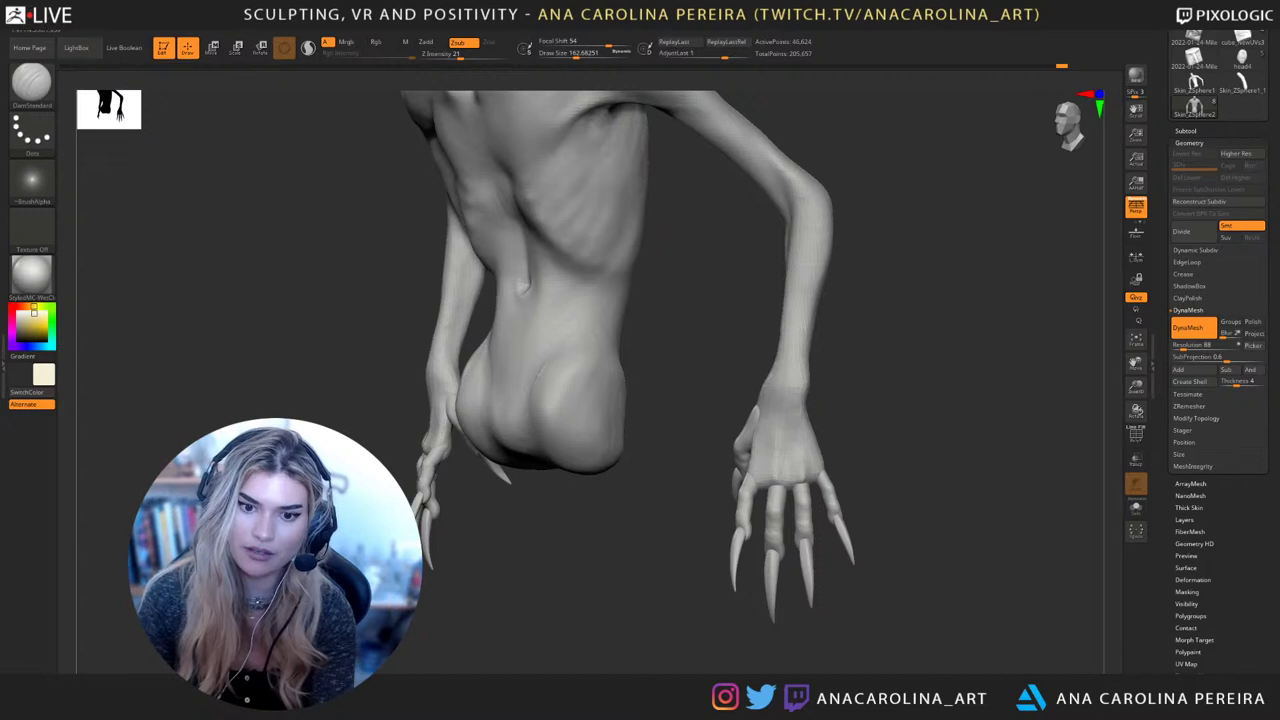
pyautogui.moveTo(771, 429)
pyautogui.mouseDown(button='right')
pyautogui.moveTo(818, 470)
pyautogui.moveTo(842, 459)
pyautogui.moveTo(873, 478)
pyautogui.mouseUp(button='right')
pyautogui.press('shift')
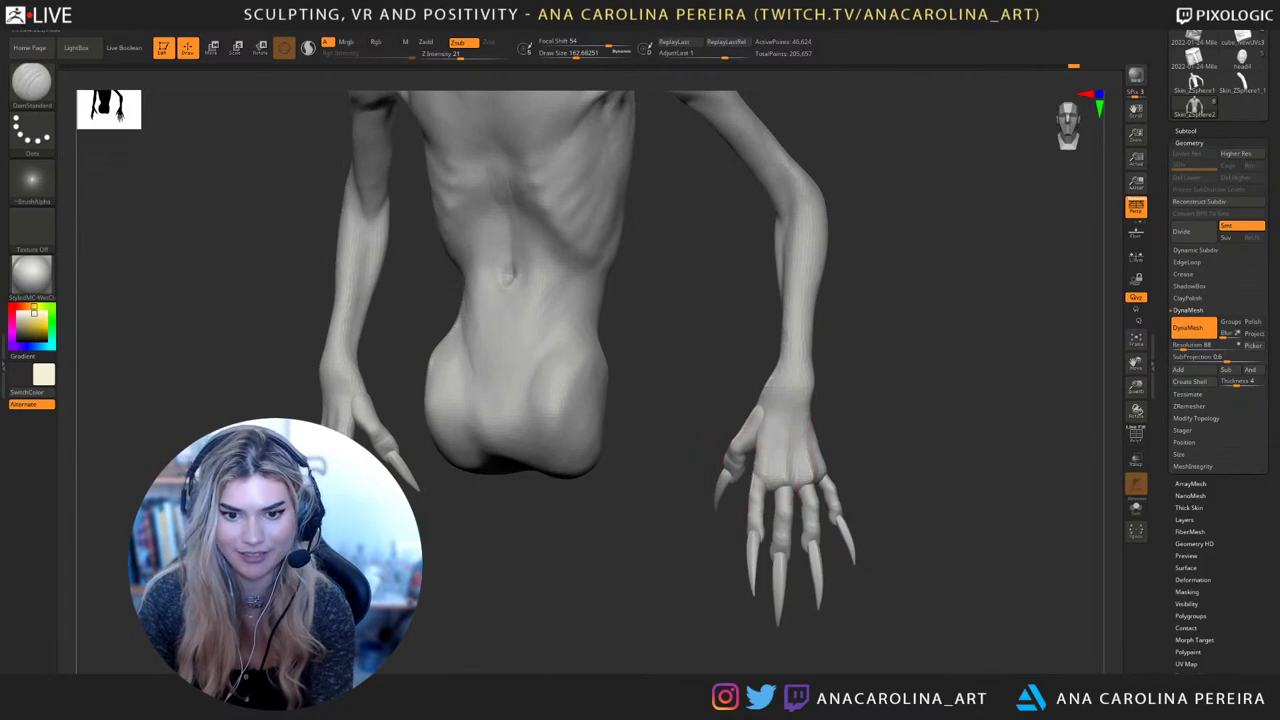
pyautogui.moveTo(778, 513)
pyautogui.mouseDown(button='right')
pyautogui.moveTo(815, 478)
pyautogui.moveTo(862, 470)
pyautogui.mouseUp(button='right')
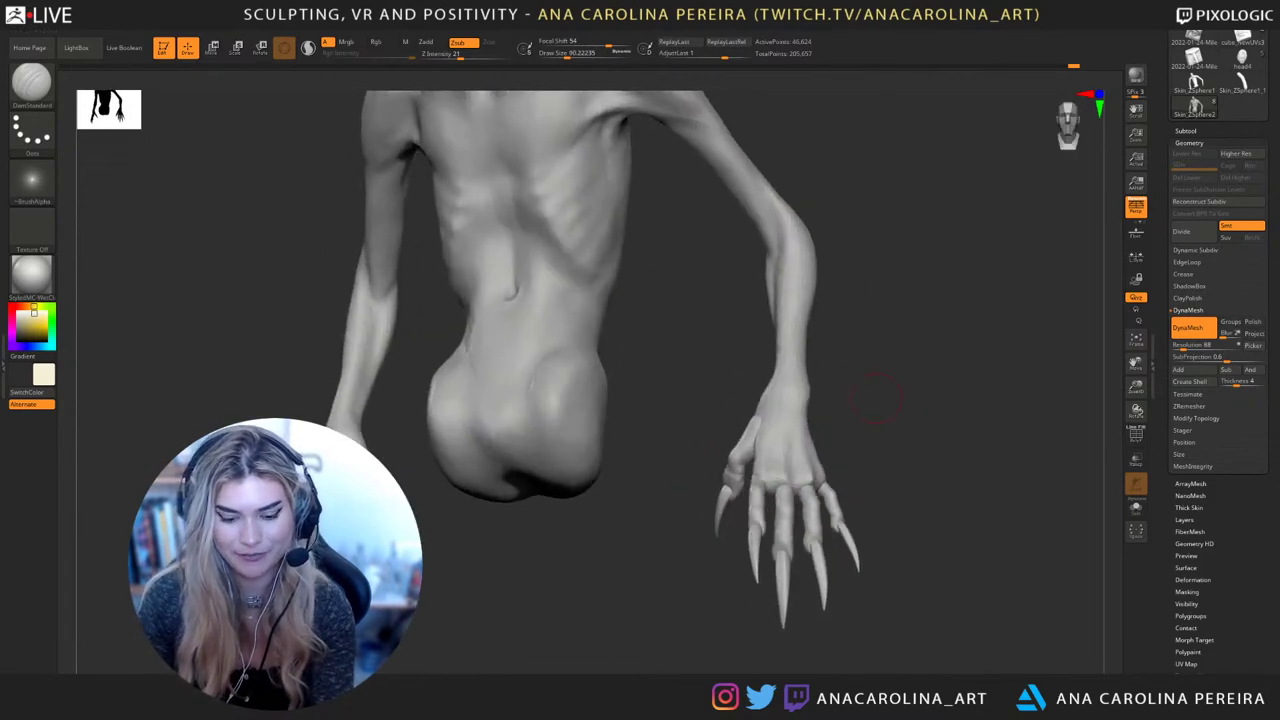
# Build up the knuckles and tendon ridges on the backs of the hands with the ClayBuildup brush at a Draw Size of about 51
pyautogui.press('b')
pyautogui.press('c')
pyautogui.press('b')
pyautogui.keyDown('ctrl'); pyautogui.moveTo(868, 390); pyautogui.dragTo(880, 418, button='right'); pyautogui.keyUp('ctrl')
pyautogui.press('space')
pyautogui.moveTo(890, 421); pyautogui.dragTo(882, 421)
pyautogui.moveTo(880, 424); pyautogui.dragTo(787, 447, button='right')
pyautogui.press('space')
pyautogui.moveTo(789, 457); pyautogui.dragTo(793, 458)
pyautogui.moveTo(784, 486)
pyautogui.mouseDown(button='right')
pyautogui.moveTo(871, 414)
pyautogui.moveTo(728, 510)
pyautogui.mouseUp(button='right')
pyautogui.press('space')
pyautogui.moveTo(728, 515); pyautogui.dragTo(738, 515)
pyautogui.moveTo(738, 515)
pyautogui.mouseDown(button='right')
pyautogui.moveTo(750, 500)
pyautogui.moveTo(822, 488)
pyautogui.mouseUp(button='right')
pyautogui.moveTo(692, 470); pyautogui.dragTo(745, 488)
pyautogui.moveTo(745, 488)
pyautogui.mouseDown(button='right')
pyautogui.moveTo(915, 470)
pyautogui.moveTo(871, 457)
pyautogui.moveTo(889, 465)
pyautogui.mouseUp(button='right')
pyautogui.press('space')
pyautogui.moveTo(889, 466); pyautogui.dragTo(880, 466)
pyautogui.moveTo(880, 466); pyautogui.dragTo(878, 468, button='right')
pyautogui.press('space')
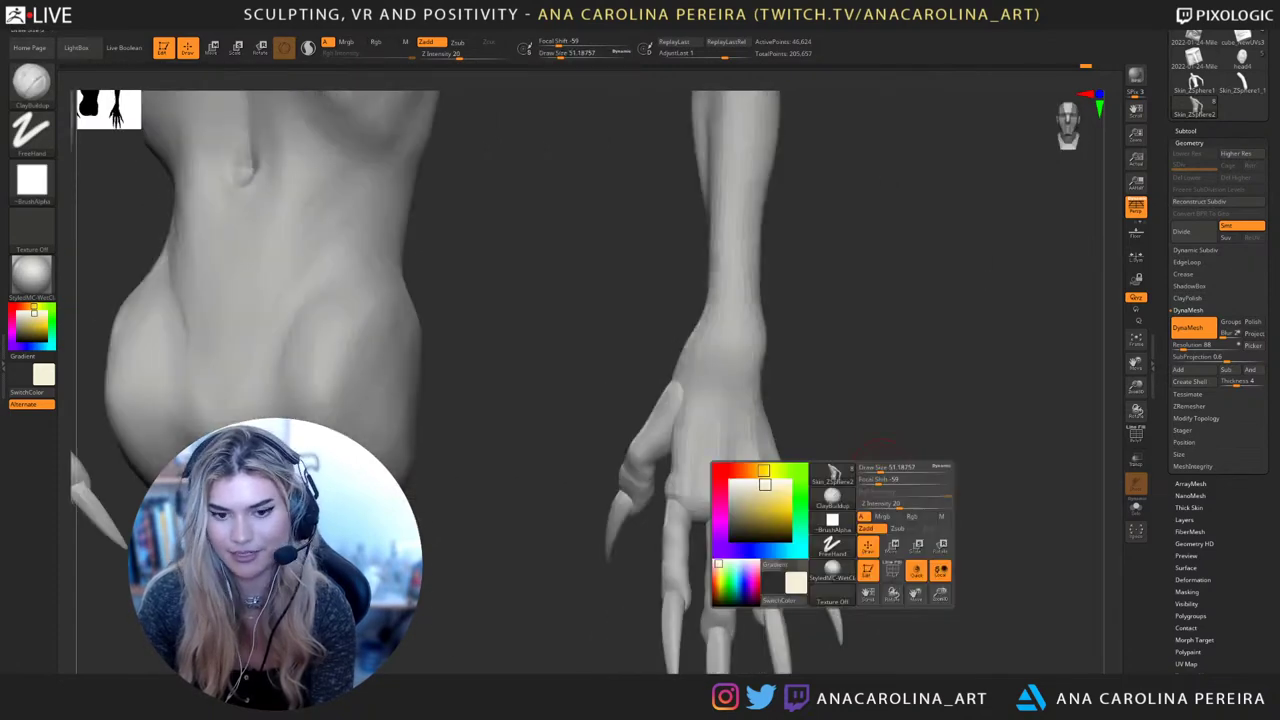
pyautogui.moveTo(880, 469); pyautogui.dragTo(878, 469)
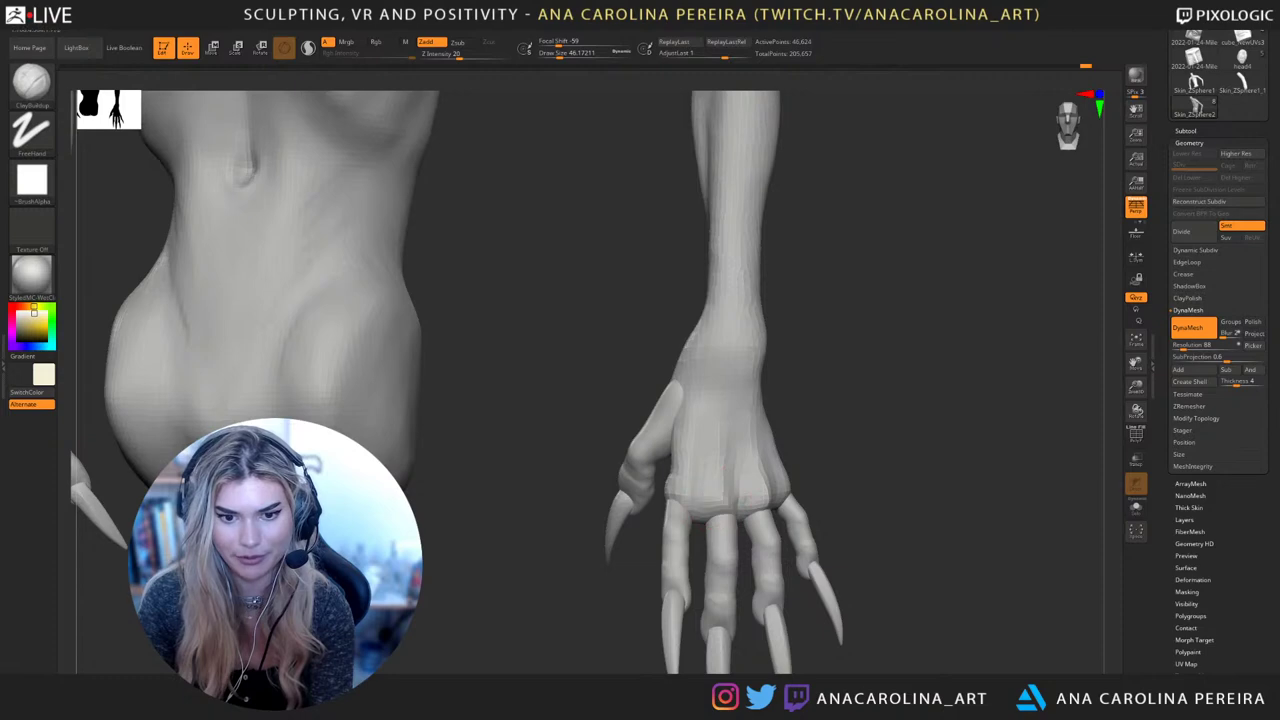
# Add volume around the wrist and thumb base with the ClayBuildup brush at a Draw Size of about 94
pyautogui.moveTo(820, 425); pyautogui.dragTo(858, 424, button='right')
pyautogui.press('space')
pyautogui.moveTo(681, 379); pyautogui.dragTo(688, 380)
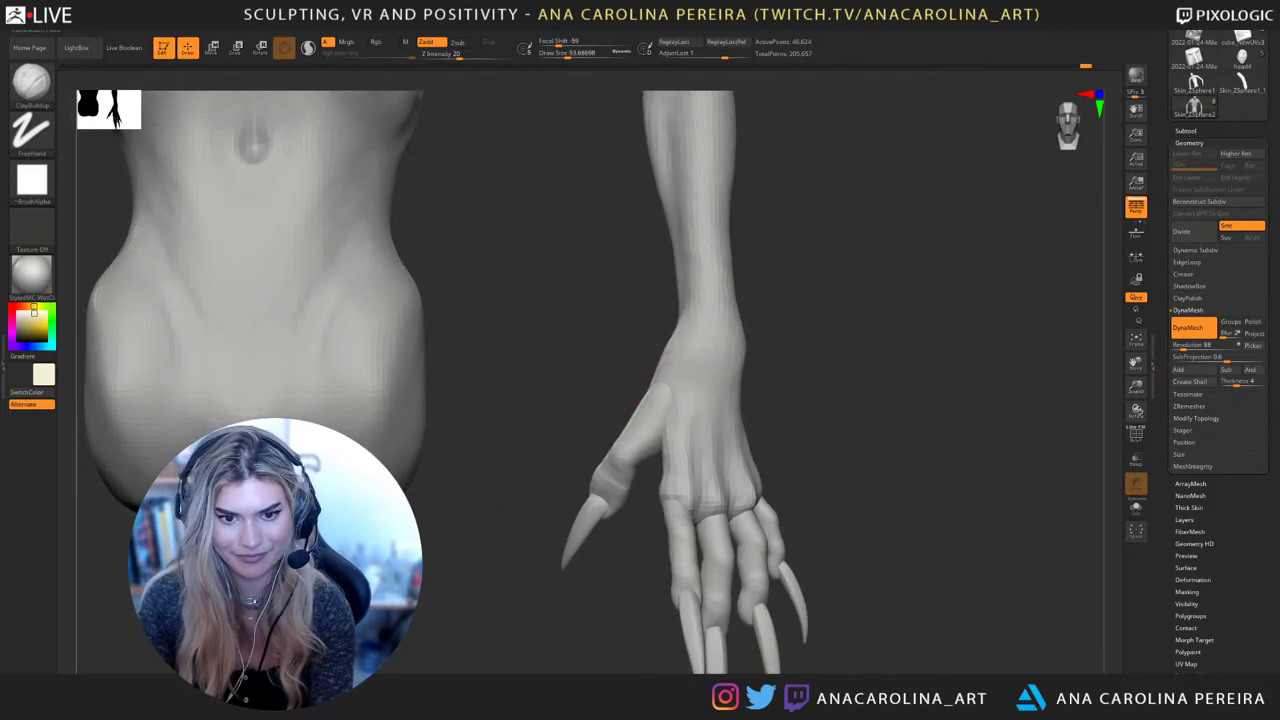
# Build up the palms below the finger bases with the ClayBuildup brush at a Draw Size of about 56
pyautogui.moveTo(822, 455); pyautogui.dragTo(778, 464, button='right')
pyautogui.press('space')
pyautogui.moveTo(741, 520); pyautogui.dragTo(735, 520)
pyautogui.moveTo(816, 462)
pyautogui.mouseDown(button='right')
pyautogui.moveTo(780, 466)
pyautogui.moveTo(792, 325)
pyautogui.moveTo(780, 308)
pyautogui.mouseUp(button='right')
pyautogui.moveTo(778, 455); pyautogui.dragTo(780, 480, button='right')
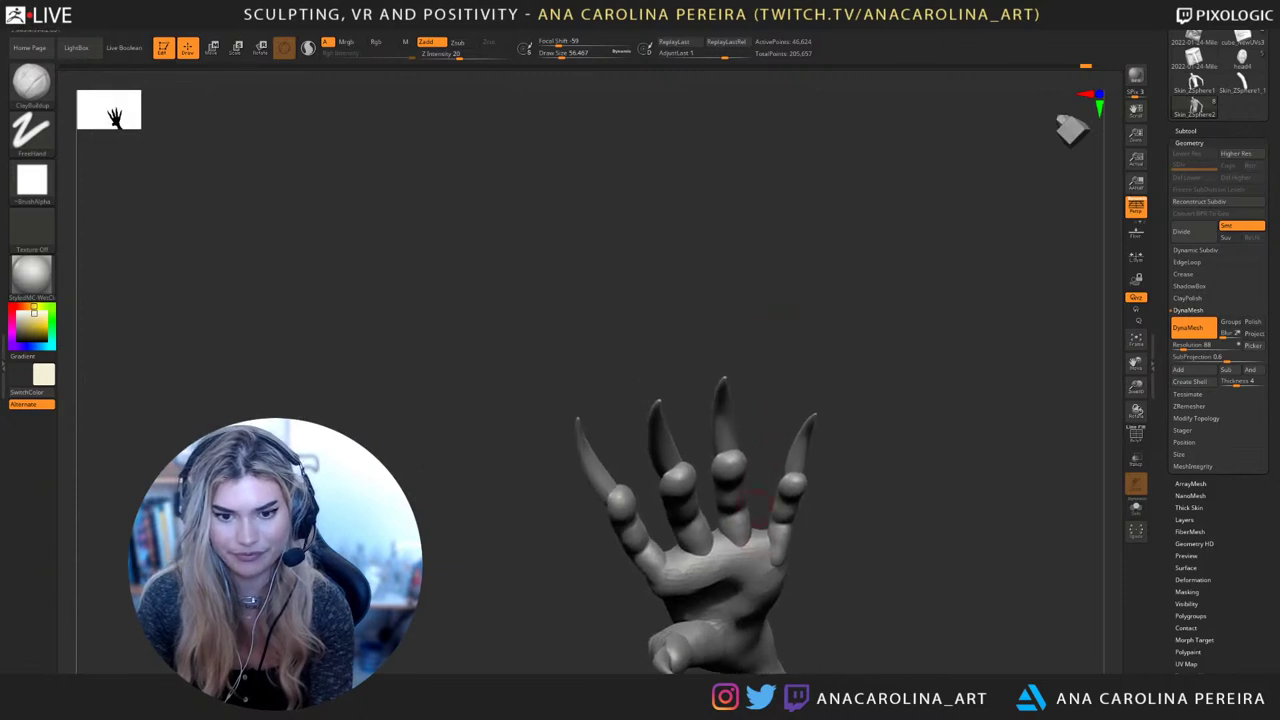
pyautogui.moveTo(752, 538)
pyautogui.mouseDown()
pyautogui.moveTo(762, 554)
pyautogui.moveTo(752, 540)
pyautogui.mouseUp()
pyautogui.moveTo(820, 510); pyautogui.dragTo(816, 465, button='right')
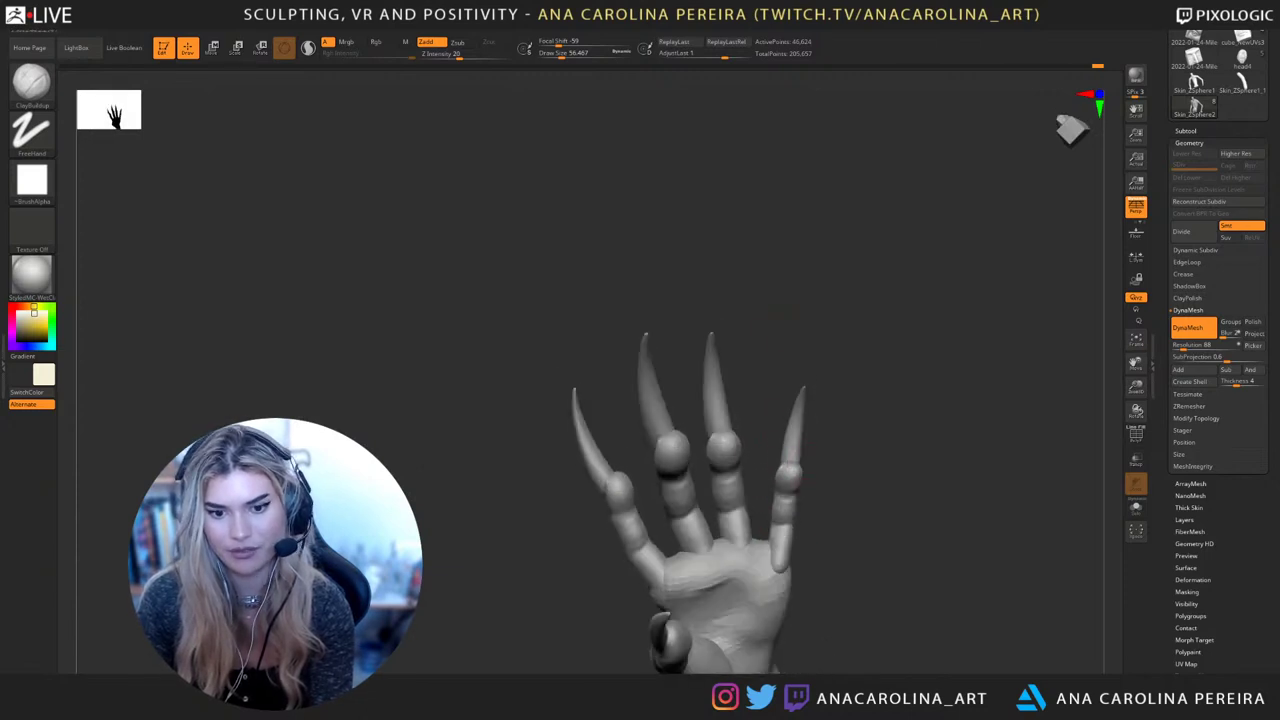
pyautogui.moveTo(747, 568); pyautogui.dragTo(751, 582)
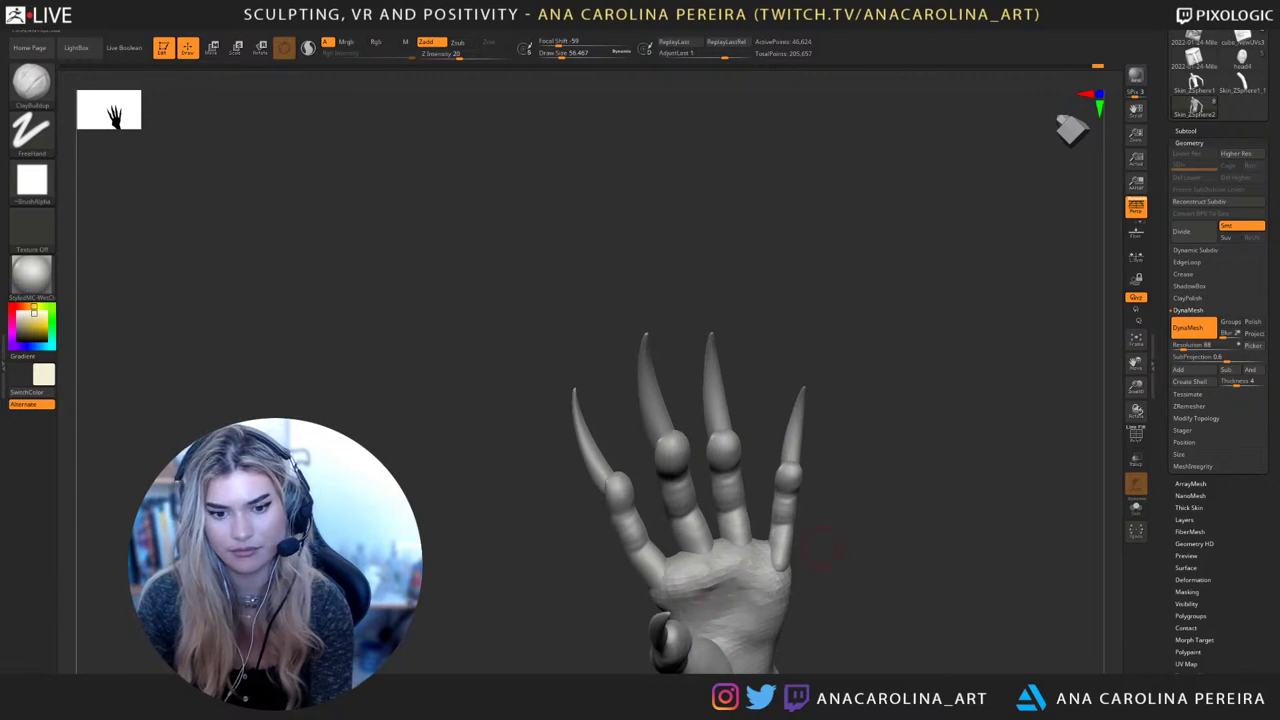
# Add volume to the heel of the palms and the wrists with the ClayBuildup brush at a Draw Size of about 128
pyautogui.keyDown('shift'); pyautogui.moveTo(822, 548); pyautogui.dragTo(820, 490, button='right'); pyautogui.keyUp('shift')
pyautogui.keyDown('ctrl'); pyautogui.moveTo(820, 490); pyautogui.dragTo(822, 545, button='right'); pyautogui.keyUp('ctrl')
pyautogui.press('space')
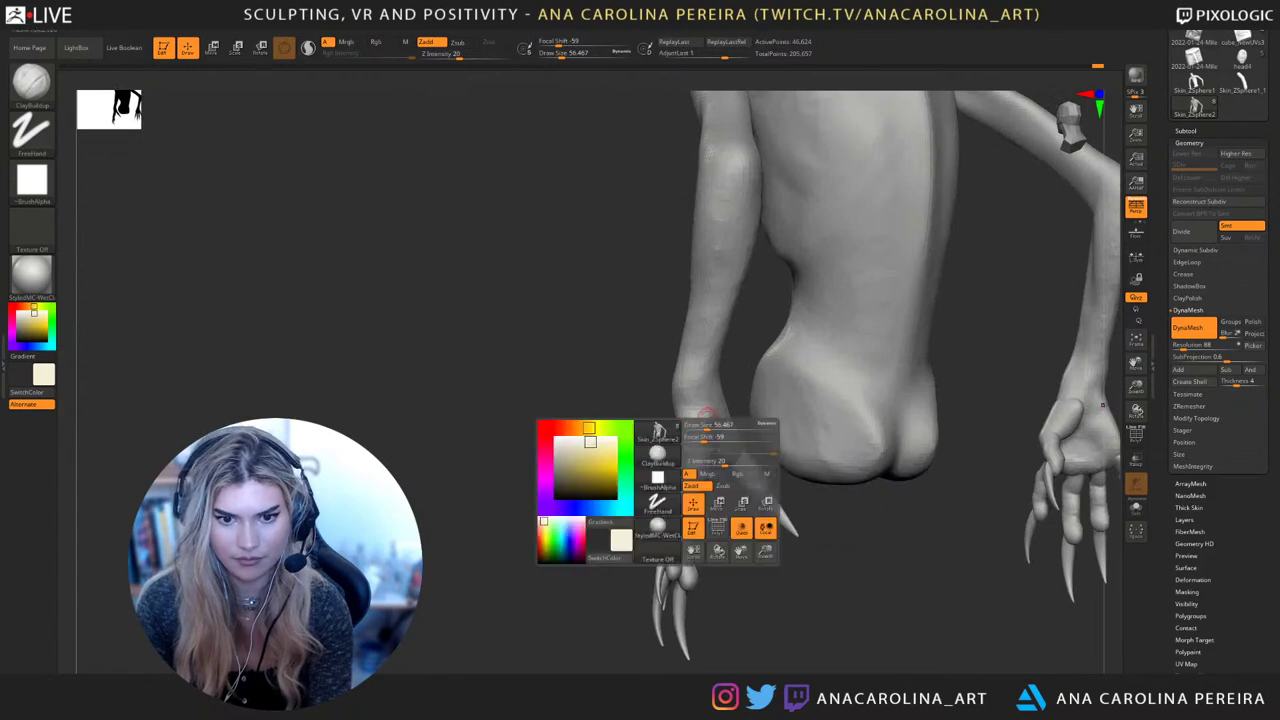
pyautogui.moveTo(706, 427); pyautogui.dragTo(718, 427)
pyautogui.keyDown('shift'); pyautogui.moveTo(715, 430); pyautogui.dragTo(649, 443, button='right'); pyautogui.keyUp('shift')
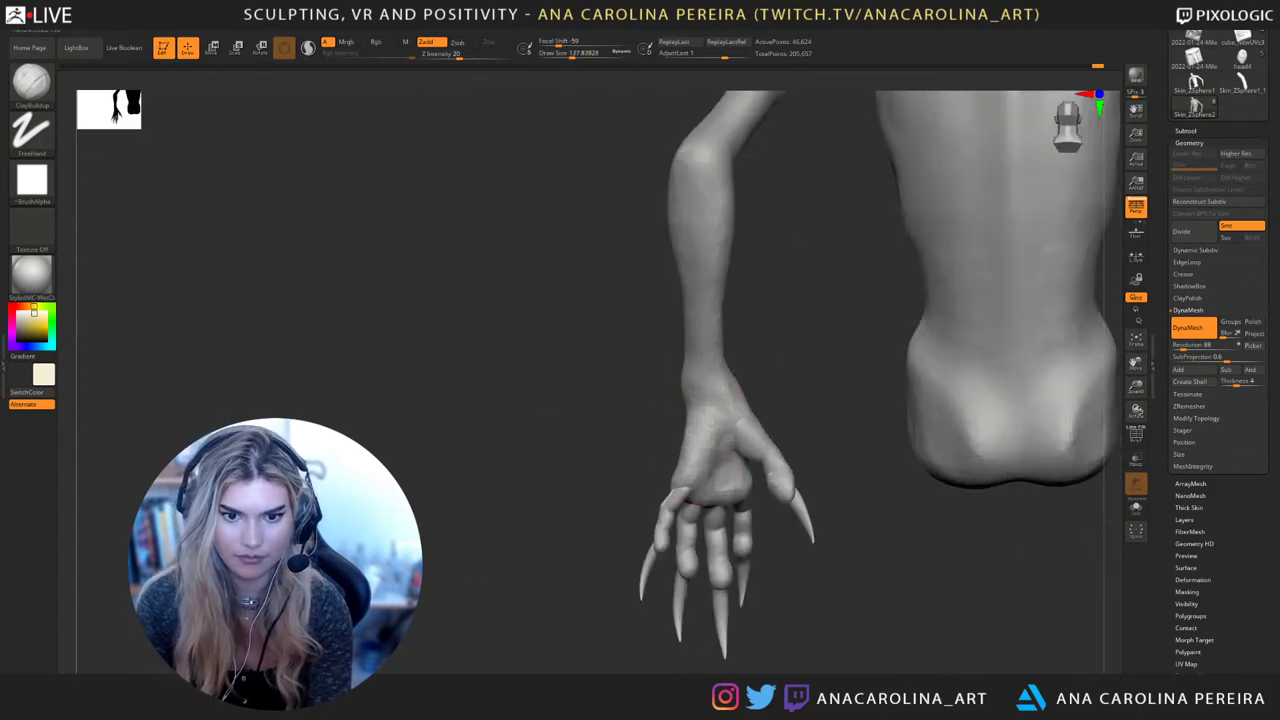
pyautogui.moveTo(716, 445); pyautogui.dragTo(708, 438)
pyautogui.moveTo(704, 438)
pyautogui.mouseDown(button='right')
pyautogui.moveTo(858, 440)
pyautogui.moveTo(766, 394)
pyautogui.moveTo(990, 480)
pyautogui.moveTo(930, 430)
pyautogui.moveTo(950, 425)
pyautogui.moveTo(988, 484)
pyautogui.moveTo(989, 550)
pyautogui.moveTo(1050, 553)
pyautogui.moveTo(982, 543)
pyautogui.mouseUp(button='right')
pyautogui.moveTo(988, 538); pyautogui.dragTo(935, 425)
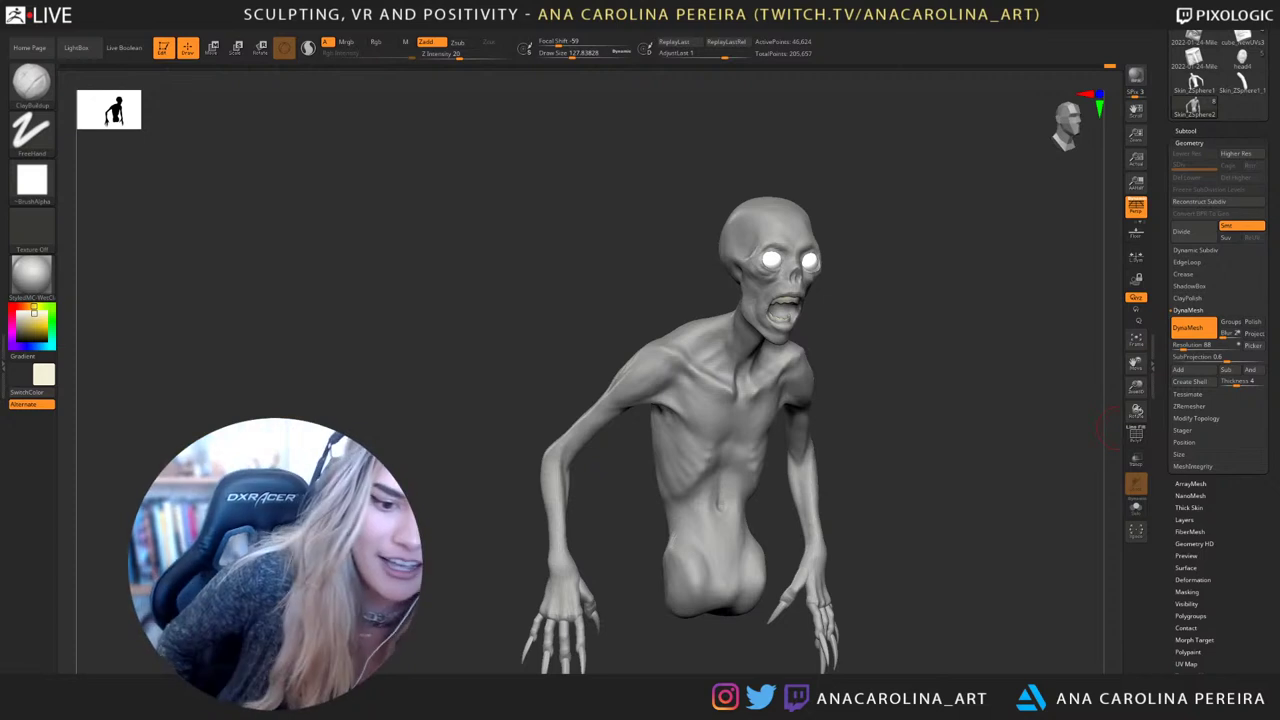
# Make the fingers and claws subtool active, isolate the index finger's claw with a mask and enlarge it from its base
pyautogui.keyDown('shift'); pyautogui.moveTo(860, 520); pyautogui.dragTo(805, 524); pyautogui.keyUp('shift')
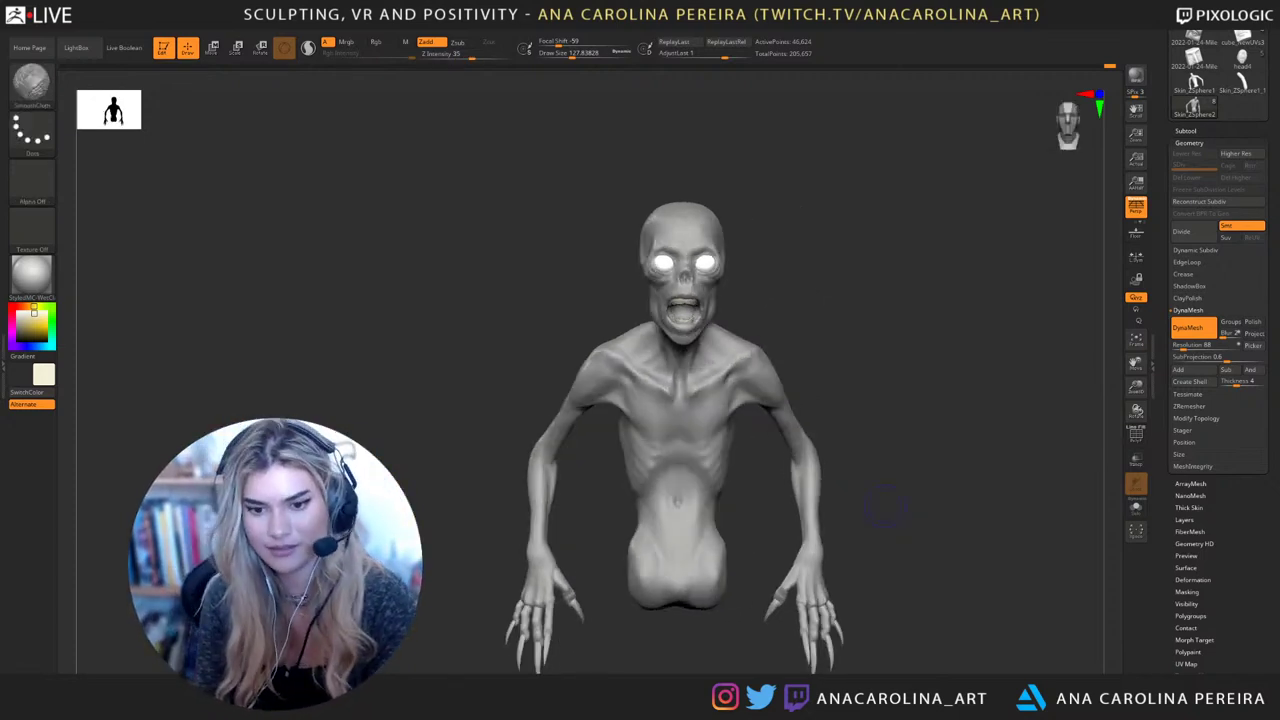
pyautogui.moveTo(897, 532)
pyautogui.keyDown('alt'); pyautogui.mouseDown()
pyautogui.moveTo(912, 481)
pyautogui.moveTo(896, 449)
pyautogui.moveTo(892, 530)
pyautogui.mouseUp(); pyautogui.keyUp('alt')
pyautogui.moveTo(900, 580)
pyautogui.keyDown('alt'); pyautogui.mouseDown()
pyautogui.moveTo(909, 509)
pyautogui.moveTo(885, 580)
pyautogui.moveTo(830, 600)
pyautogui.moveTo(830, 620)
pyautogui.mouseUp(); pyautogui.keyUp('alt')
pyautogui.press('w')
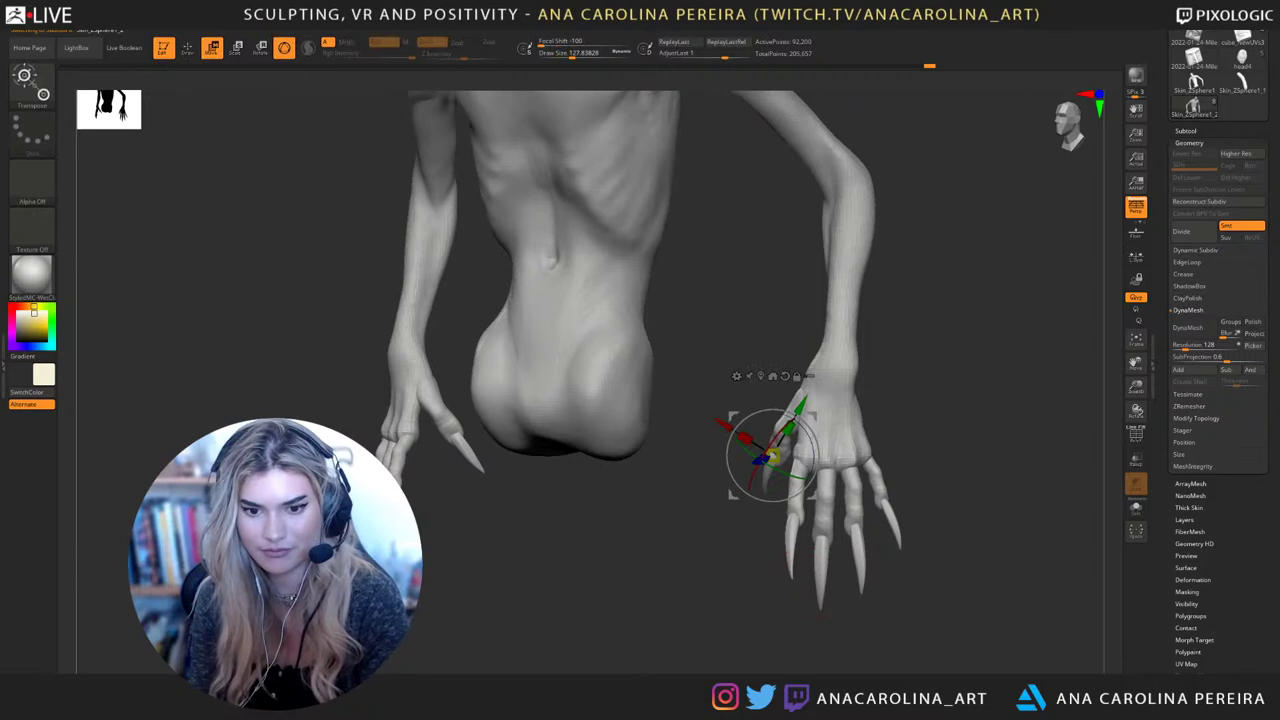
pyautogui.keyDown('ctrl'); pyautogui.click(793, 548); pyautogui.keyUp('ctrl')
pyautogui.keyDown('alt'); pyautogui.moveTo(750, 600); pyautogui.dragTo(714, 645); pyautogui.keyUp('alt')
pyautogui.keyDown('alt'); pyautogui.click(814, 552); pyautogui.keyUp('alt')
pyautogui.keyDown('alt'); pyautogui.click(760, 441); pyautogui.keyUp('alt')
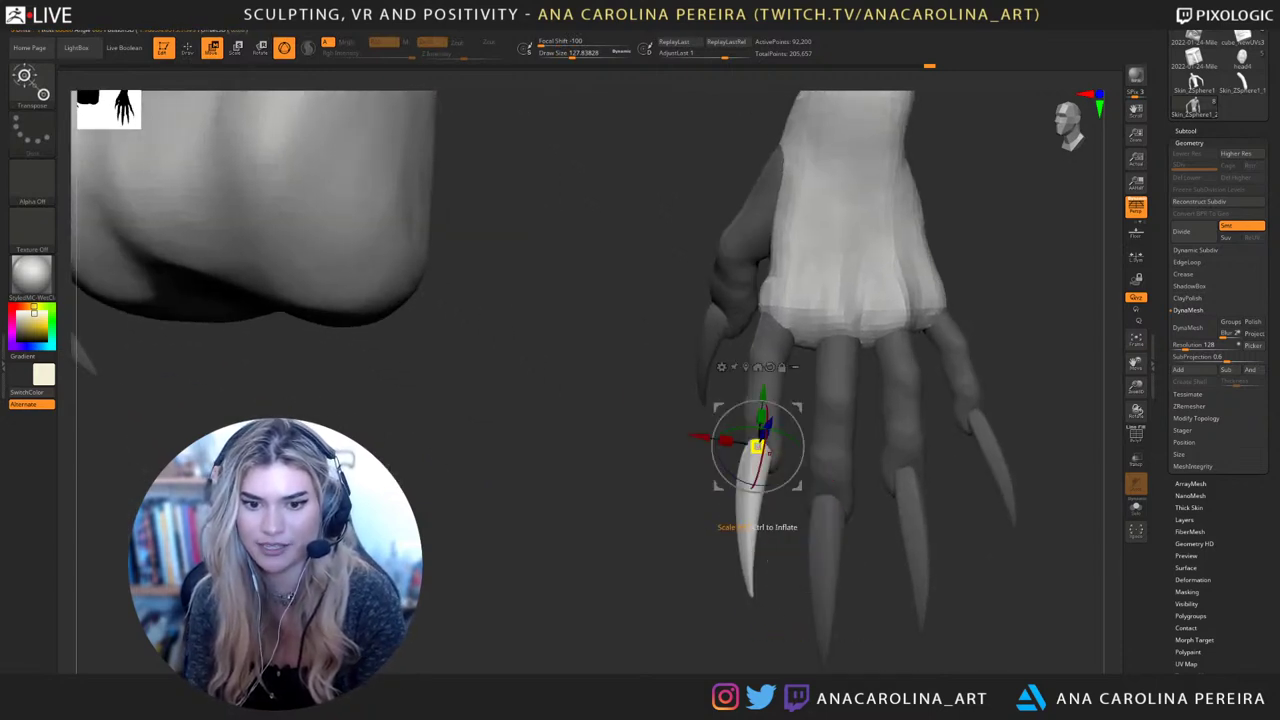
pyautogui.moveTo(767, 450)
pyautogui.mouseDown()
pyautogui.moveTo(764, 490)
pyautogui.moveTo(763, 441)
pyautogui.mouseUp()
# Isolate the middle finger's claw, enlarge it slightly from its base and clear the mask
pyautogui.keyDown('alt'); pyautogui.click(829, 512); pyautogui.keyUp('alt')
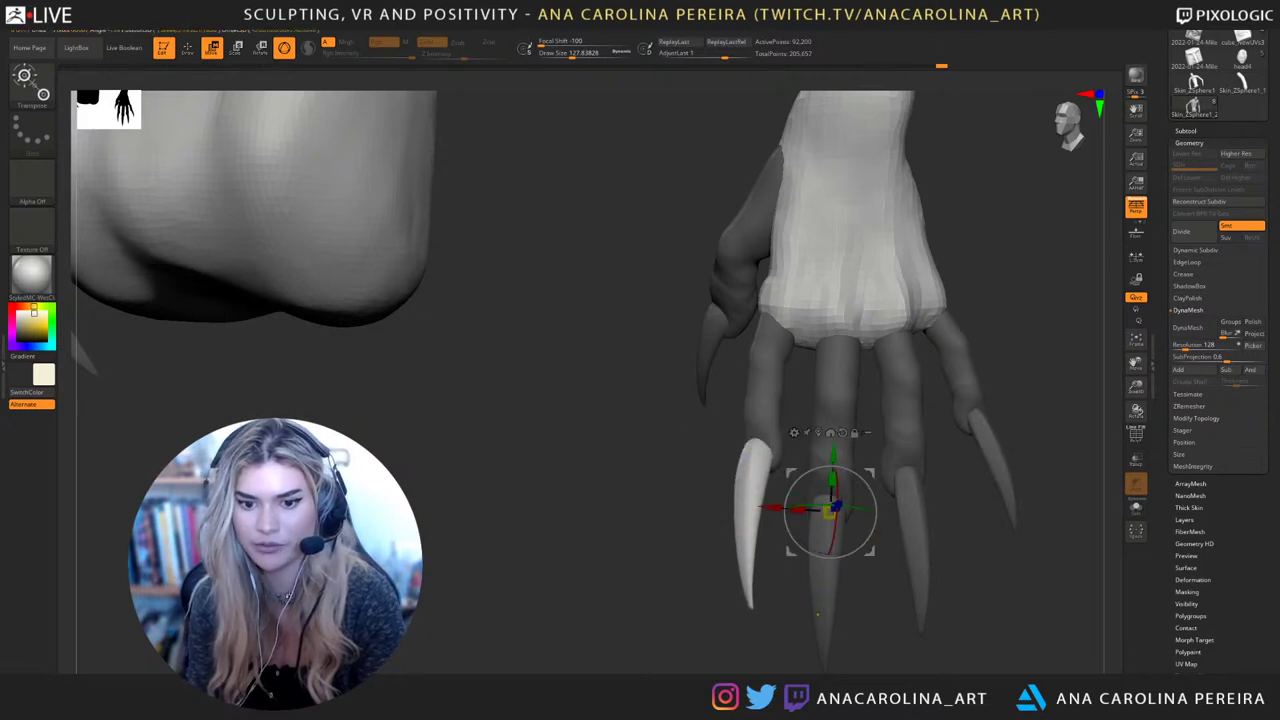
pyautogui.keyDown('ctrl'); pyautogui.click(826, 562); pyautogui.keyUp('ctrl')
pyautogui.click(836, 510)
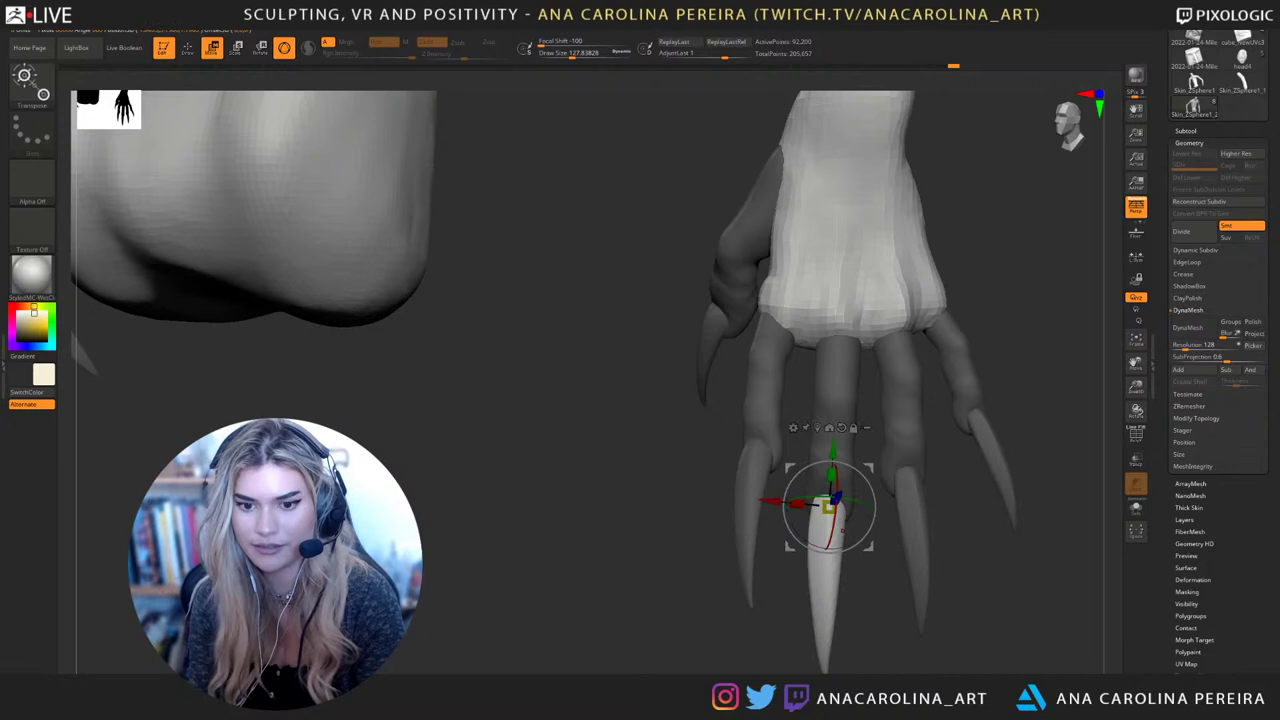
pyautogui.press('q')
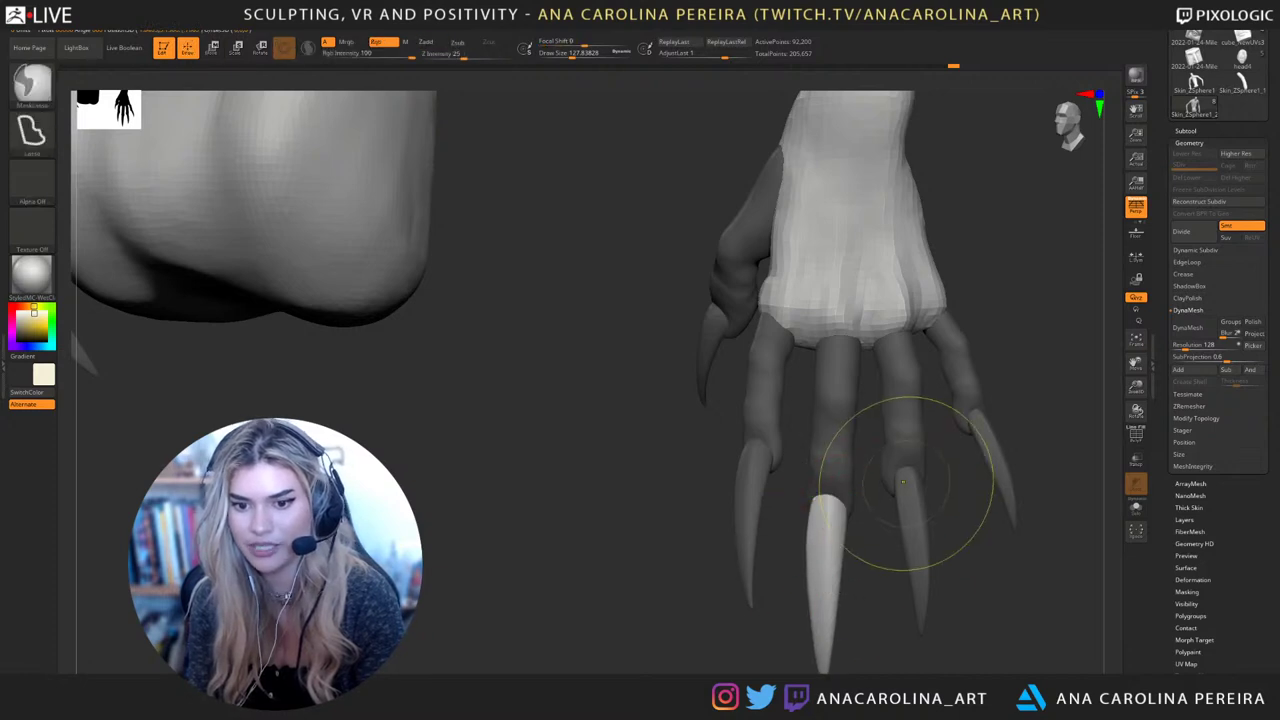
pyautogui.keyDown('ctrl'); pyautogui.moveTo(948, 512); pyautogui.dragTo(962, 536); pyautogui.keyUp('ctrl')
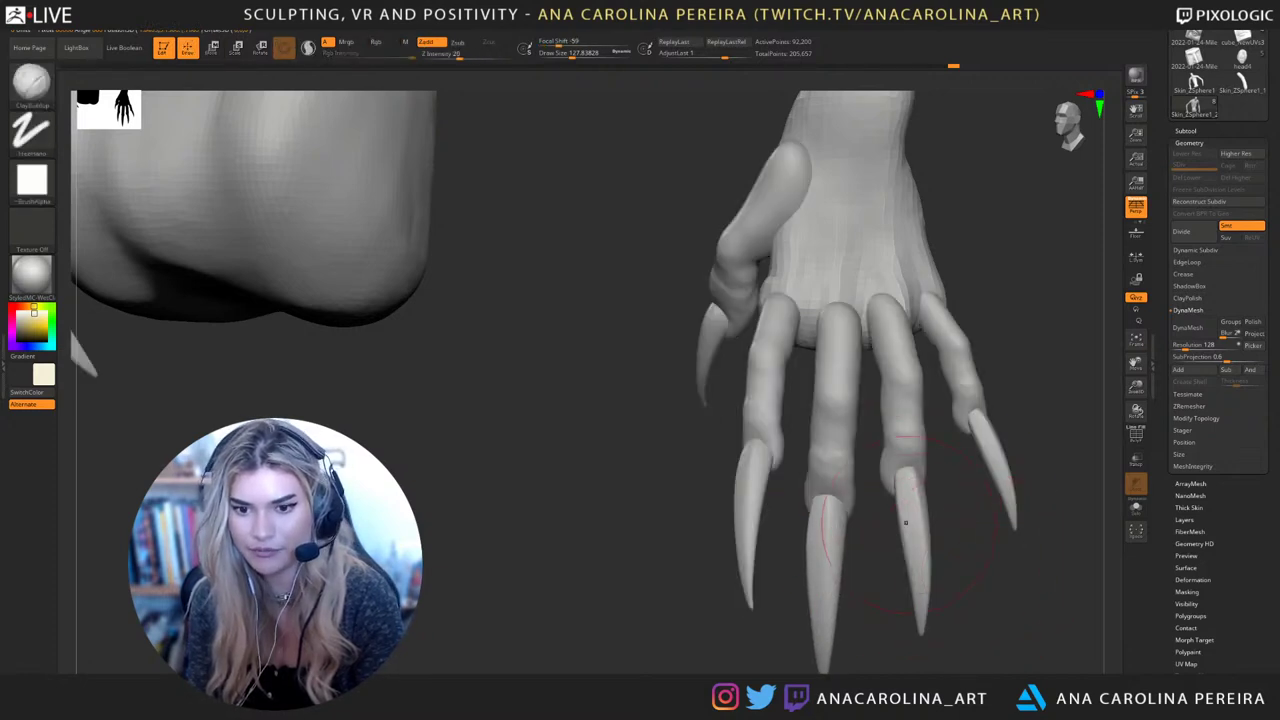
# Isolate the ring finger's claw and the little finger's claw in turn and enlarge each from its base
pyautogui.press('w')
pyautogui.keyDown('ctrl'); pyautogui.click(912, 491); pyautogui.keyUp('ctrl')
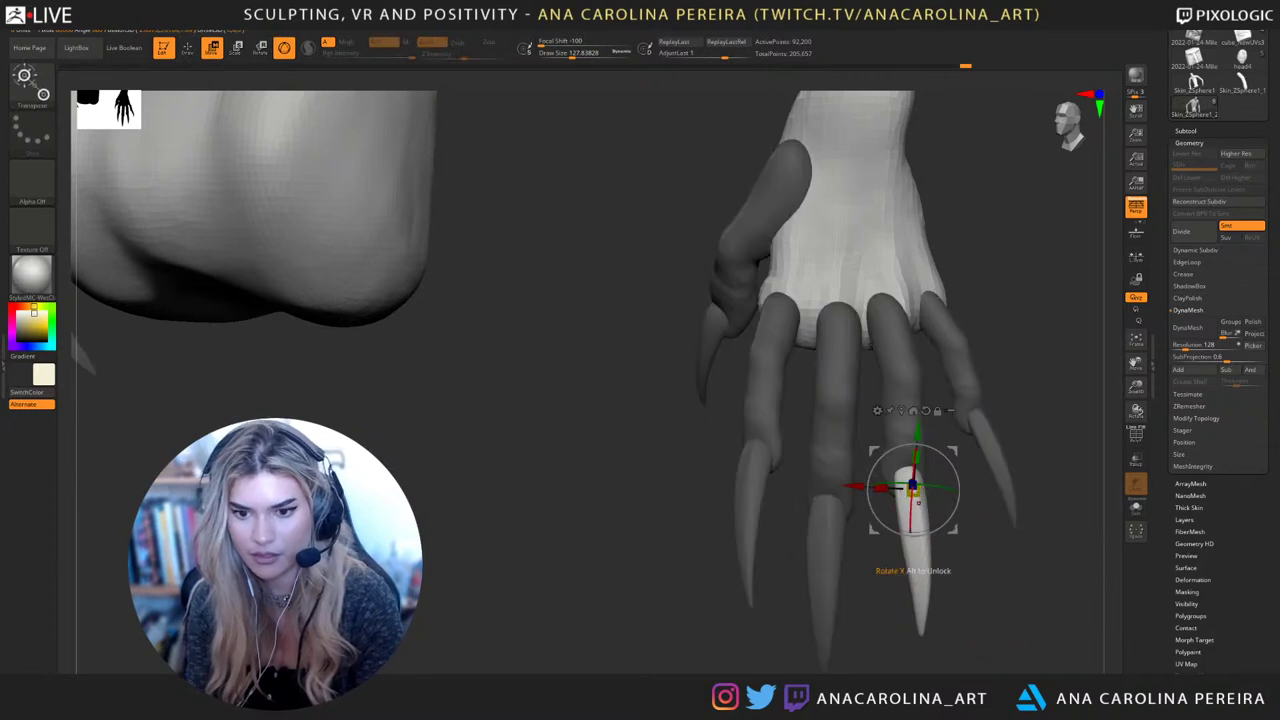
pyautogui.moveTo(913, 489); pyautogui.dragTo(916, 489)
pyautogui.keyDown('ctrl'); pyautogui.click(978, 413); pyautogui.keyUp('ctrl')
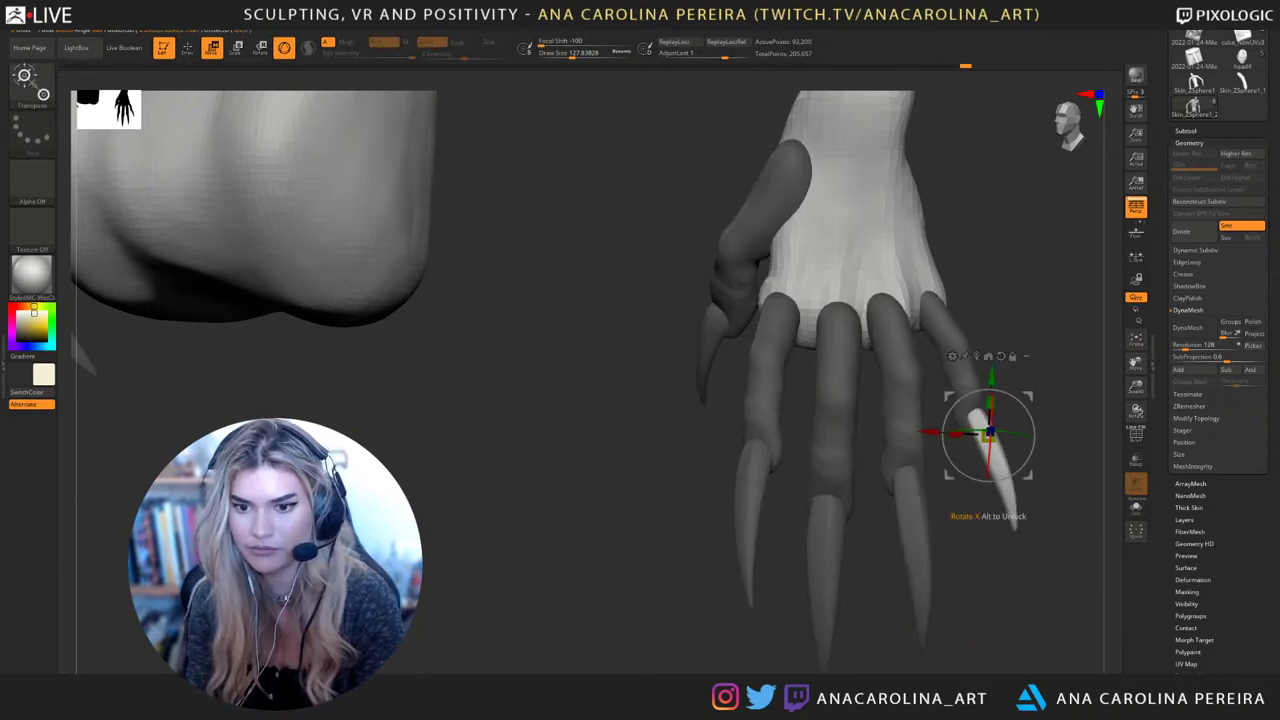
pyautogui.keyDown('alt'); pyautogui.click(974, 413); pyautogui.keyUp('alt')
pyautogui.moveTo(974, 413); pyautogui.dragTo(977, 412)
# Isolate the thumb's claw, centre the transform gizmo on its base and enlarge the claw
pyautogui.moveTo(640, 325); pyautogui.dragTo(755, 315)
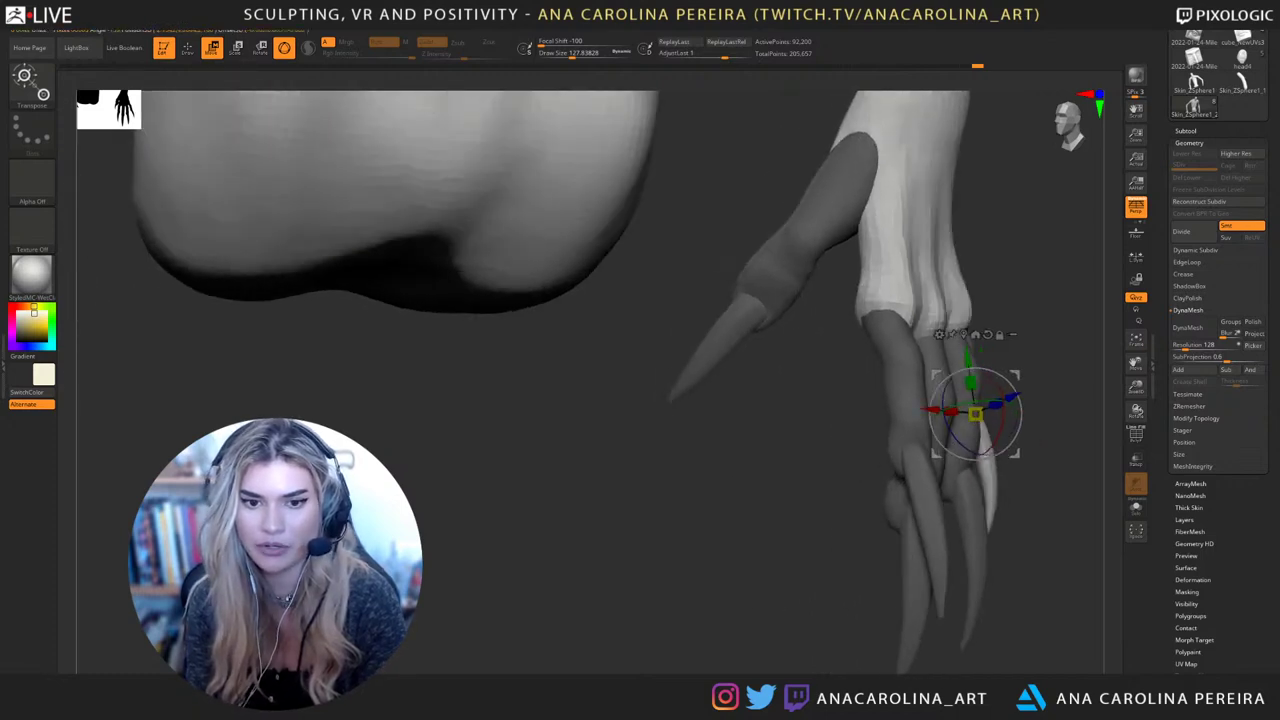
pyautogui.keyDown('ctrl'); pyautogui.click(761, 312); pyautogui.keyUp('ctrl')
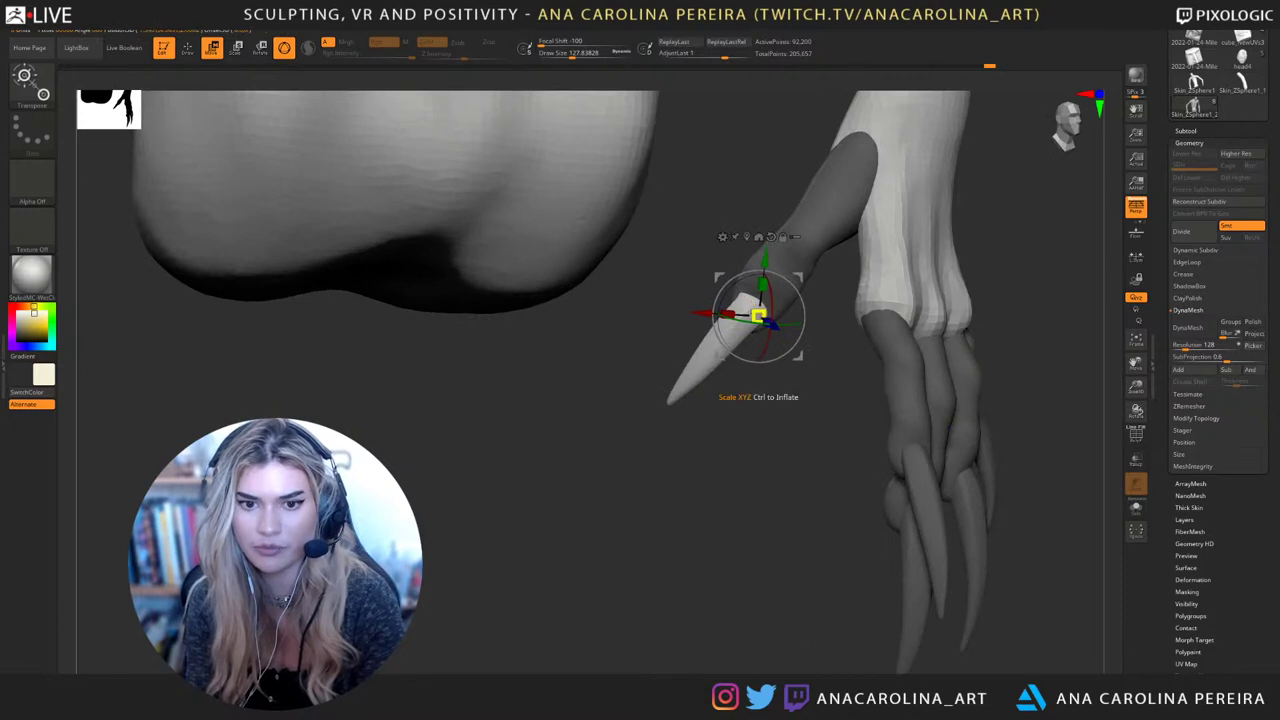
pyautogui.keyDown('alt'); pyautogui.click(678, 388); pyautogui.keyUp('alt')
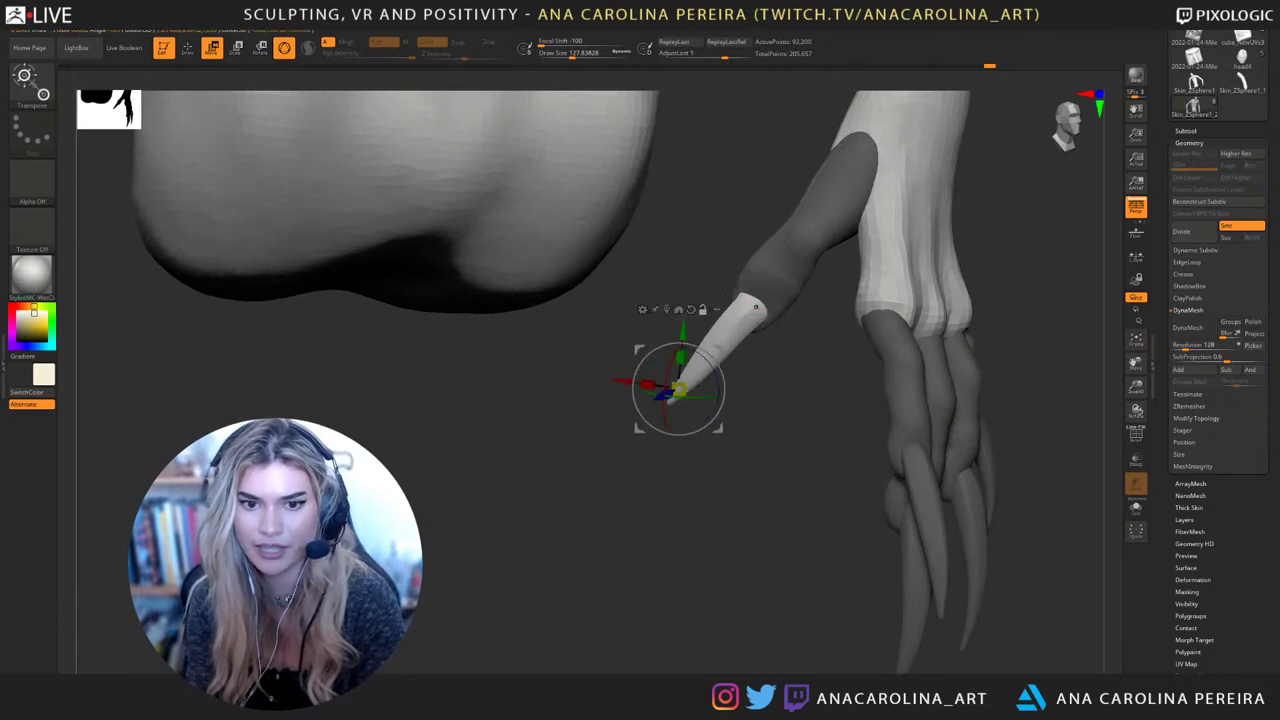
pyautogui.keyDown('alt'); pyautogui.click(754, 305); pyautogui.keyUp('alt')
pyautogui.moveTo(754, 305); pyautogui.dragTo(768, 301)
pyautogui.moveTo(768, 301); pyautogui.dragTo(690, 220, button='right')
pyautogui.moveTo(690, 220); pyautogui.dragTo(820, 272, button='right')
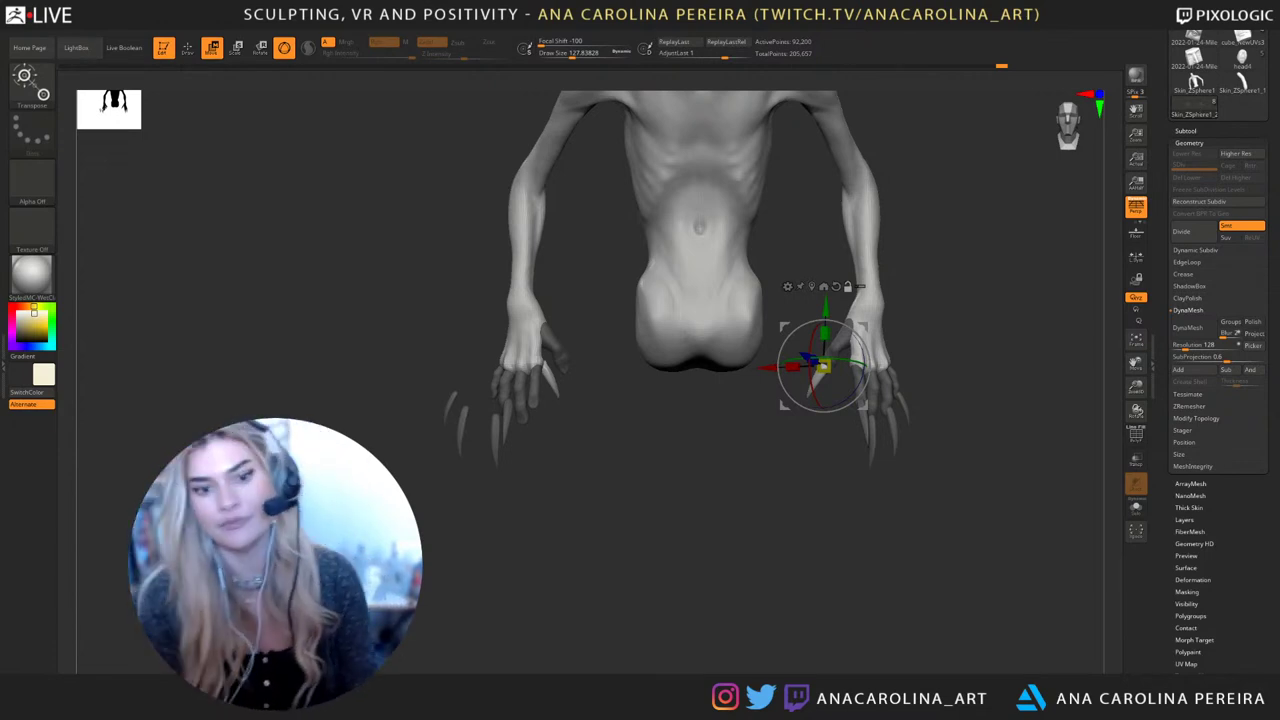
# Clear the mask, isolate the middle finger's claw again and adjust its fit on the fingertip from the claw's base
pyautogui.keyDown('ctrl'); pyautogui.moveTo(960, 520); pyautogui.dragTo(810, 556); pyautogui.keyUp('ctrl')
pyautogui.keyDown('alt'); pyautogui.click(817, 466); pyautogui.keyUp('alt')
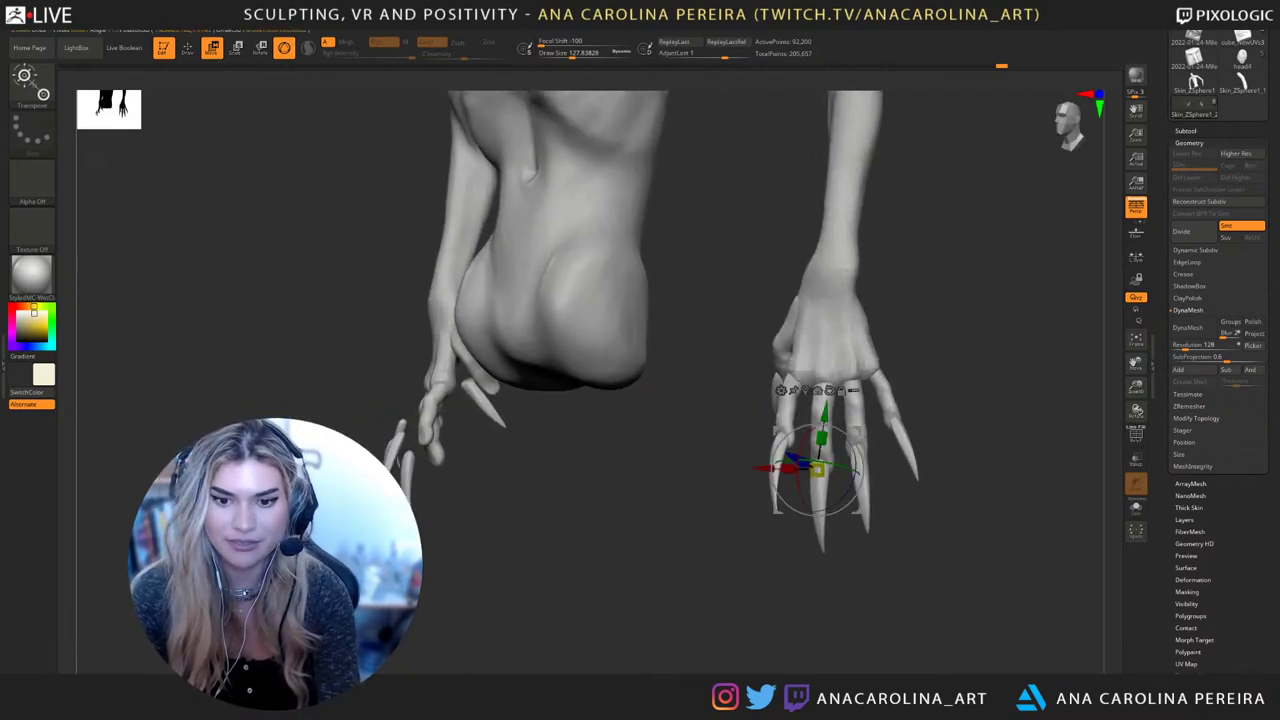
pyautogui.keyDown('ctrl'); pyautogui.click(823, 537); pyautogui.keyUp('ctrl')
pyautogui.keyDown('alt'); pyautogui.moveTo(940, 500); pyautogui.dragTo(860, 560); pyautogui.keyUp('alt')
pyautogui.keyDown('alt'); pyautogui.click(816, 409); pyautogui.keyUp('alt')
pyautogui.moveTo(817, 406); pyautogui.dragTo(817, 412)
# Isolate the index finger's claw, centre the gizmo on its base and rotate the claw to follow the finger
pyautogui.moveTo(900, 575); pyautogui.dragTo(1022, 586)
pyautogui.keyDown('alt'); pyautogui.click(758, 383); pyautogui.keyUp('alt')
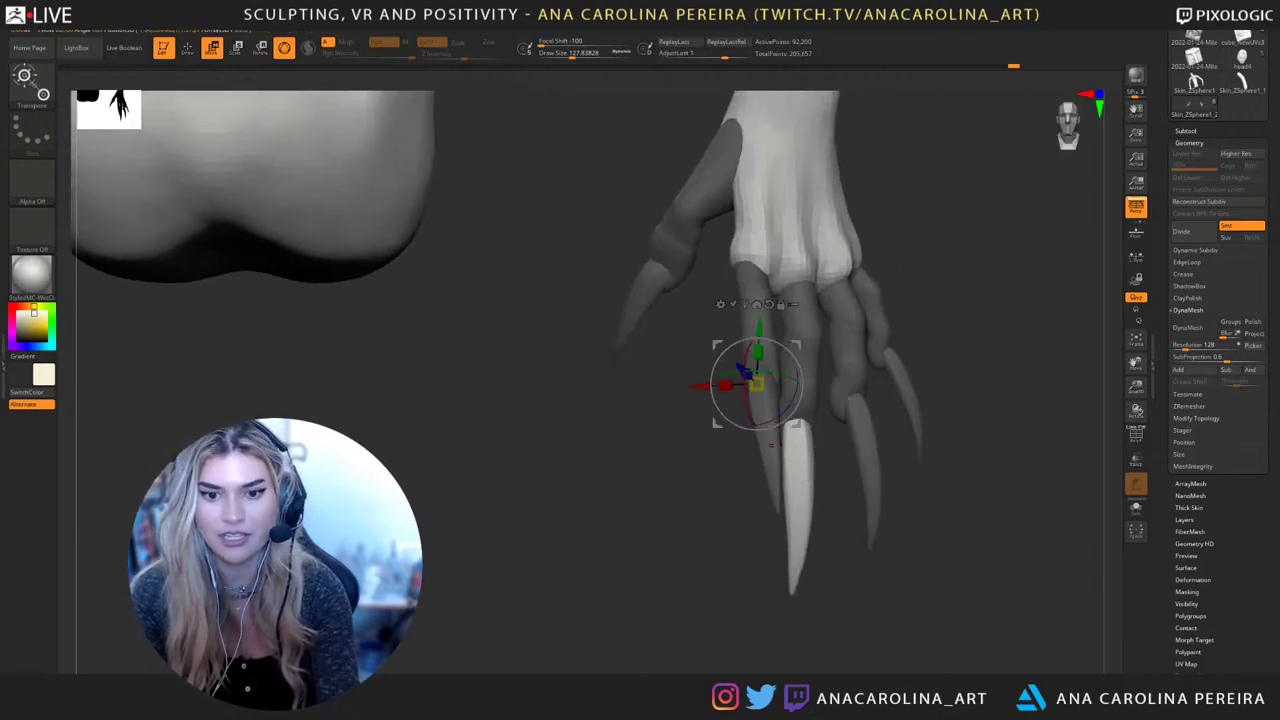
pyautogui.keyDown('ctrl'); pyautogui.click(774, 474); pyautogui.keyUp('ctrl')
pyautogui.keyDown('alt'); pyautogui.click(755, 369); pyautogui.keyUp('alt')
pyautogui.moveTo(755, 369); pyautogui.dragTo(786, 403)
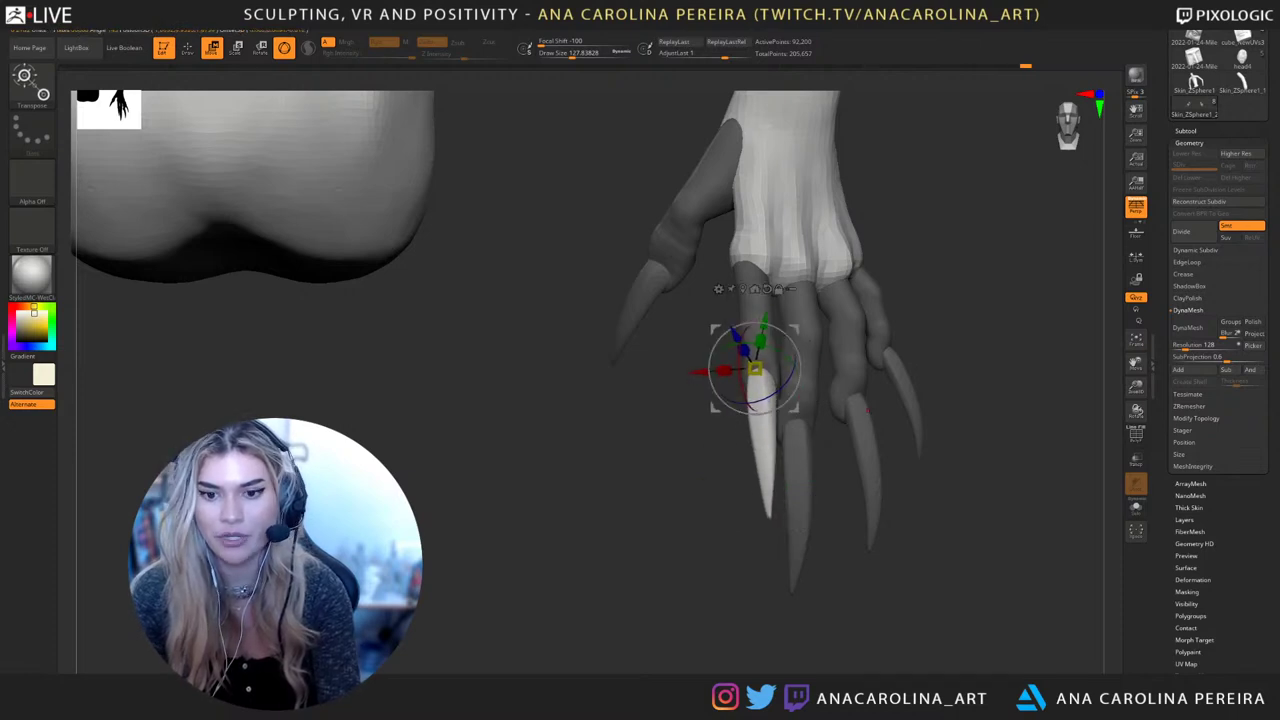
# Isolate the ring finger's claw, adjust it slightly from its base, and clear the mask after isolating the little finger's claw
pyautogui.click(867, 408)
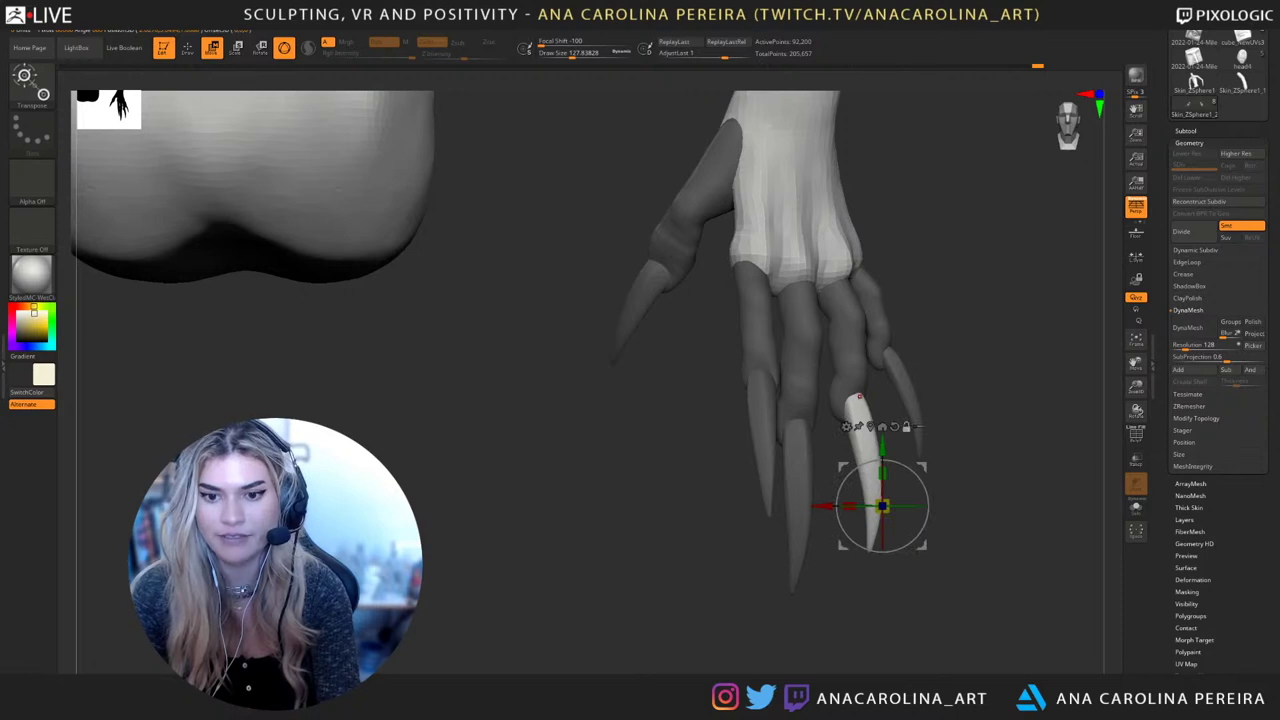
pyautogui.keyDown('alt'); pyautogui.click(859, 396); pyautogui.keyUp('alt')
pyautogui.moveTo(856, 393); pyautogui.dragTo(858, 397)
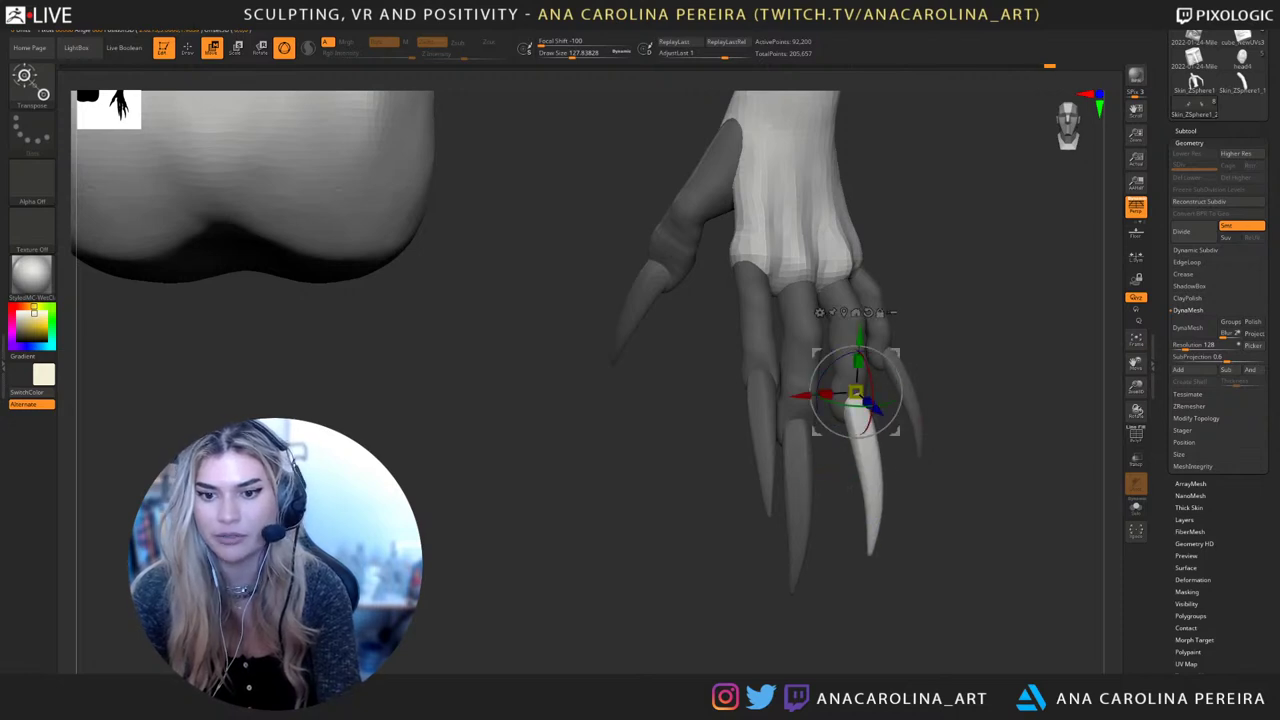
pyautogui.click(919, 417)
pyautogui.moveTo(895, 620)
pyautogui.keyDown('alt'); pyautogui.mouseDown()
pyautogui.moveTo(875, 580)
pyautogui.moveTo(818, 594)
pyautogui.mouseUp(); pyautogui.keyUp('alt')
pyautogui.moveTo(814, 588)
pyautogui.keyDown('ctrl'); pyautogui.mouseDown()
pyautogui.moveTo(842, 621)
pyautogui.moveTo(965, 595)
pyautogui.mouseUp(); pyautogui.keyUp('ctrl')
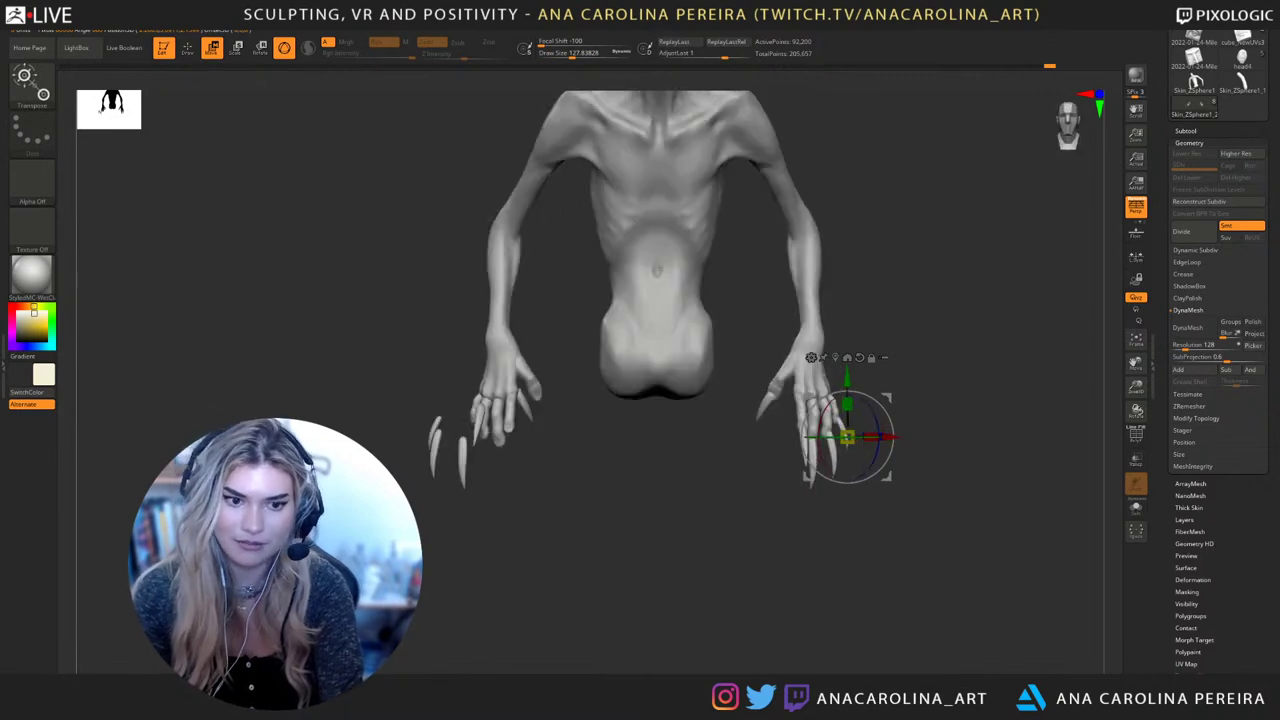
# Mirror the claw mesh to the opposite hand with the Mirror deformation and return to its Geometry options
pyautogui.moveTo(1240, 550); pyautogui.dragTo(1240, 389)
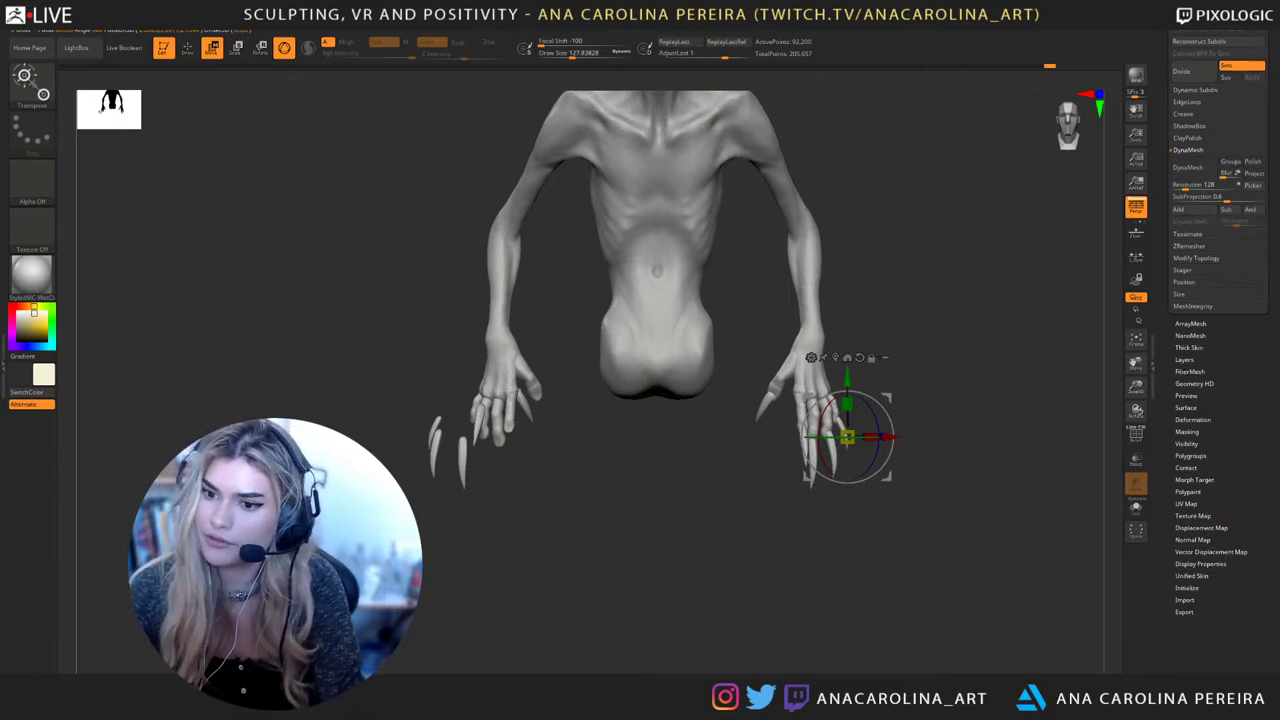
pyautogui.click(1193, 418)
pyautogui.click(1217, 148)
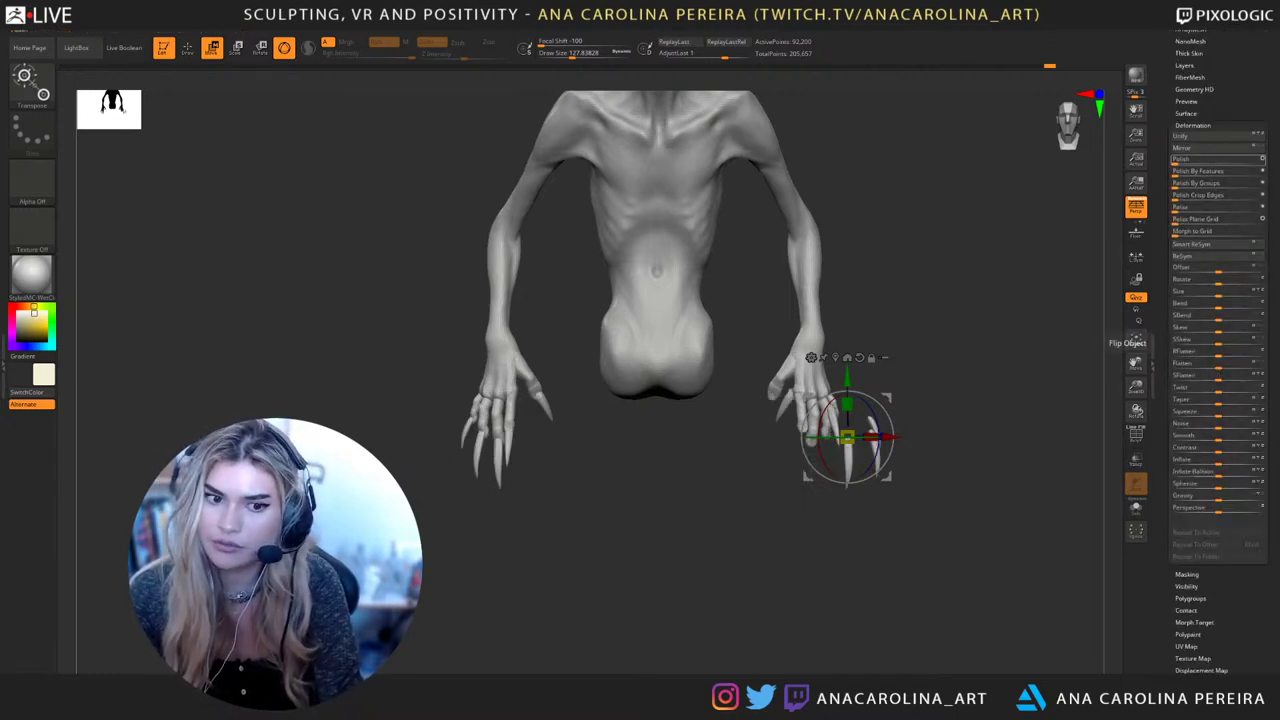
pyautogui.moveTo(1240, 185); pyautogui.dragTo(1240, 357)
pyautogui.click(1189, 189)
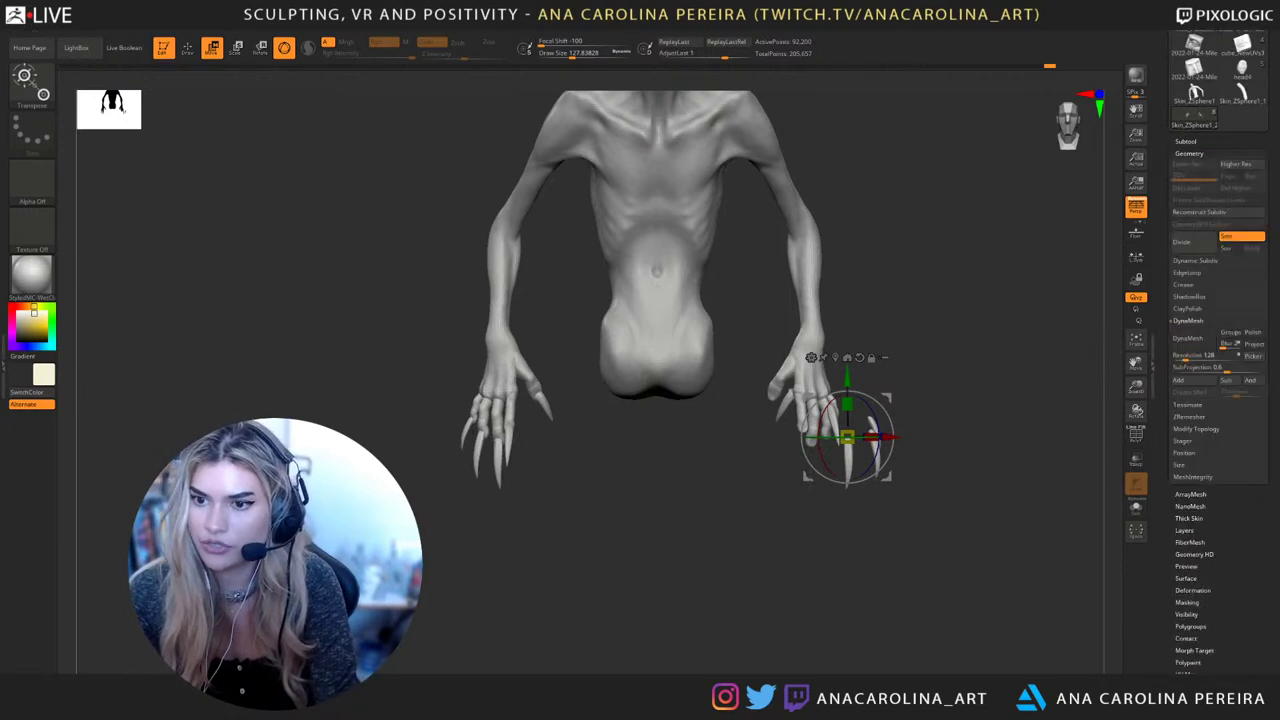
# Mirror and weld the body mesh so both hands carry matching claws, and switch to the Move brush
pyautogui.click(1196, 428)
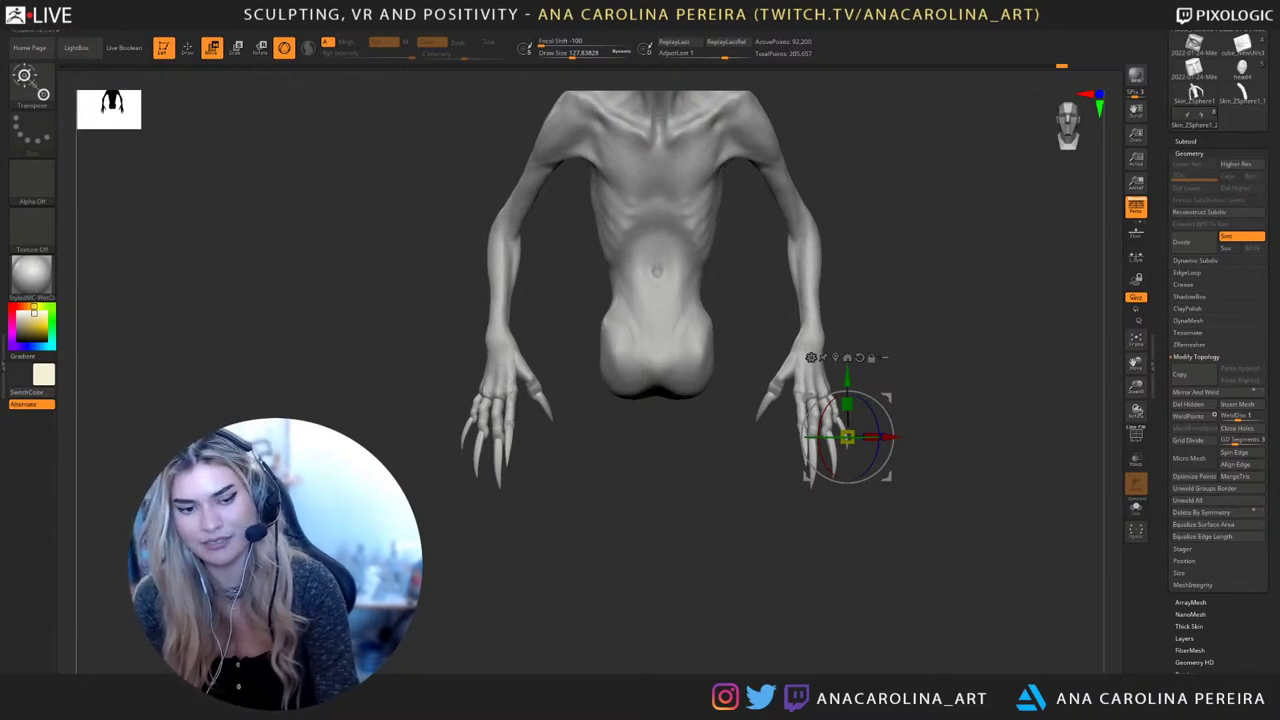
pyautogui.moveTo(729, 480)
pyautogui.keyDown('alt'); pyautogui.mouseDown()
pyautogui.moveTo(688, 523)
pyautogui.moveTo(688, 549)
pyautogui.mouseUp(); pyautogui.keyUp('alt')
pyautogui.press('b')
pyautogui.press('m')
pyautogui.press('l')
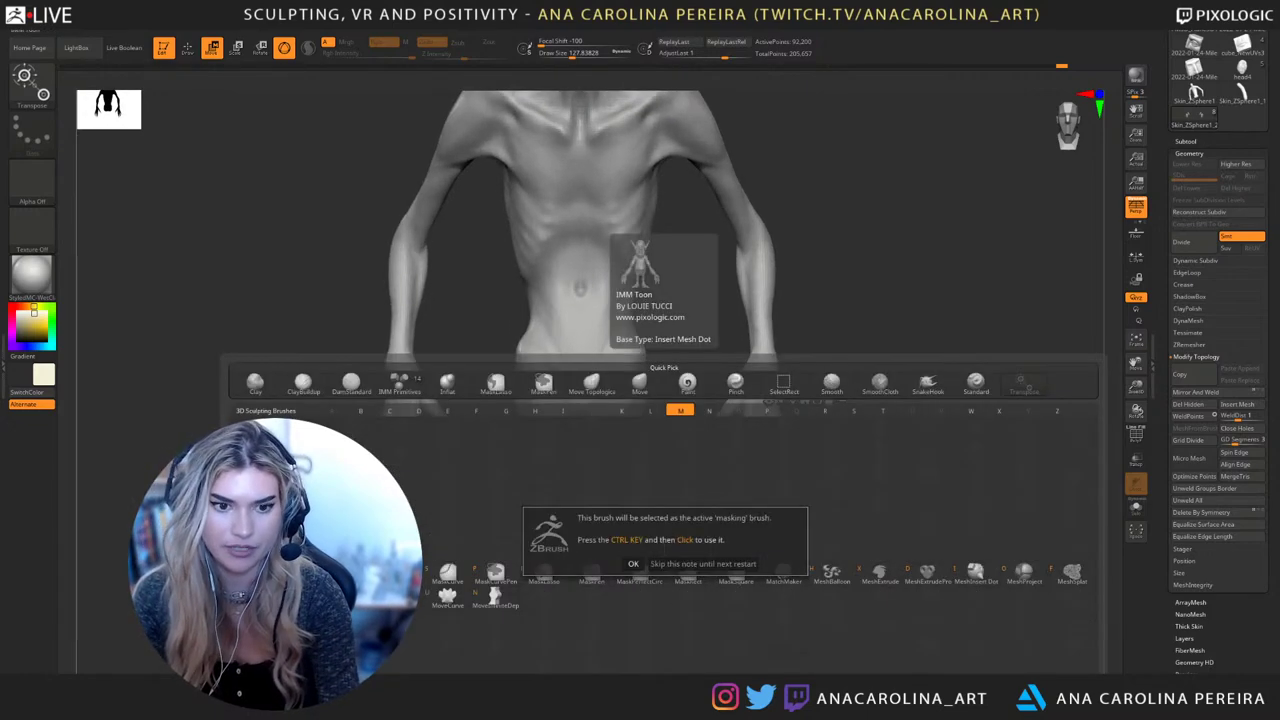
pyautogui.click(633, 564)
pyautogui.press('b')
pyautogui.press('m')
pyautogui.press('v')
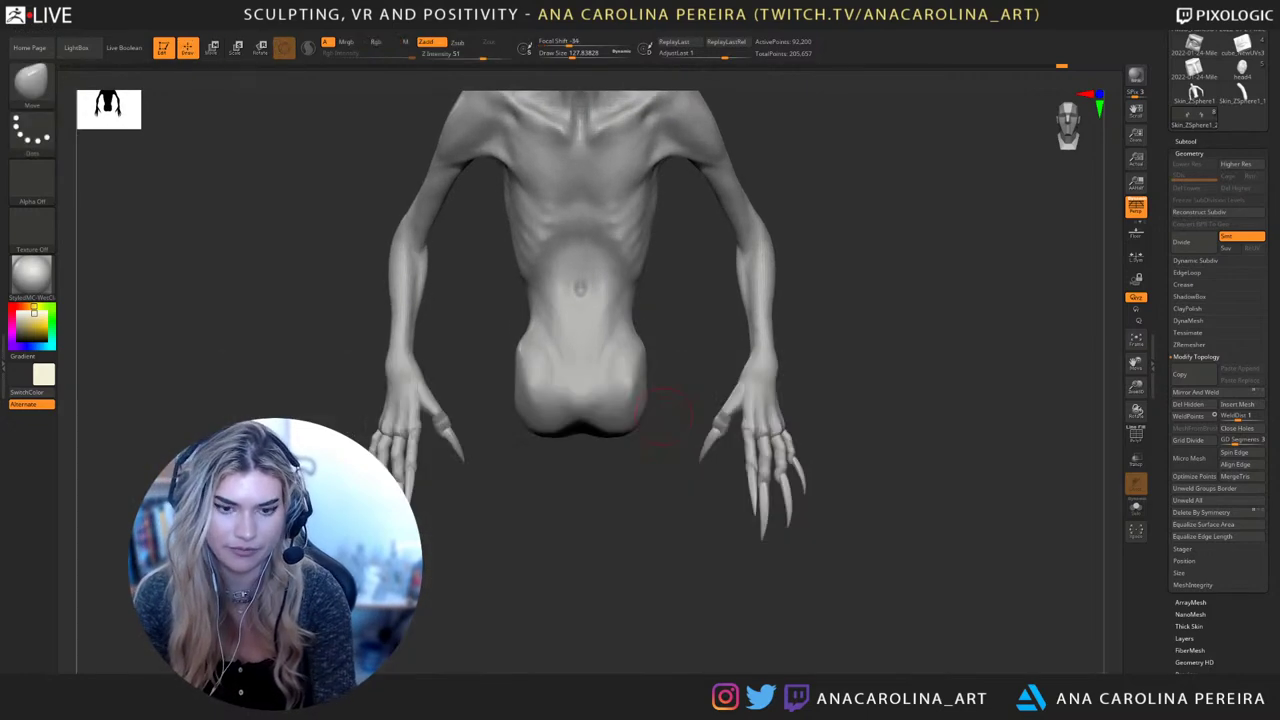
pyautogui.moveTo(663, 570)
pyautogui.keyDown('alt'); pyautogui.mouseDown()
pyautogui.moveTo(660, 545)
pyautogui.moveTo(651, 571)
pyautogui.moveTo(850, 566)
pyautogui.moveTo(682, 568)
pyautogui.moveTo(710, 588)
pyautogui.moveTo(698, 587)
pyautogui.moveTo(704, 610)
pyautogui.mouseUp(); pyautogui.keyUp('alt')
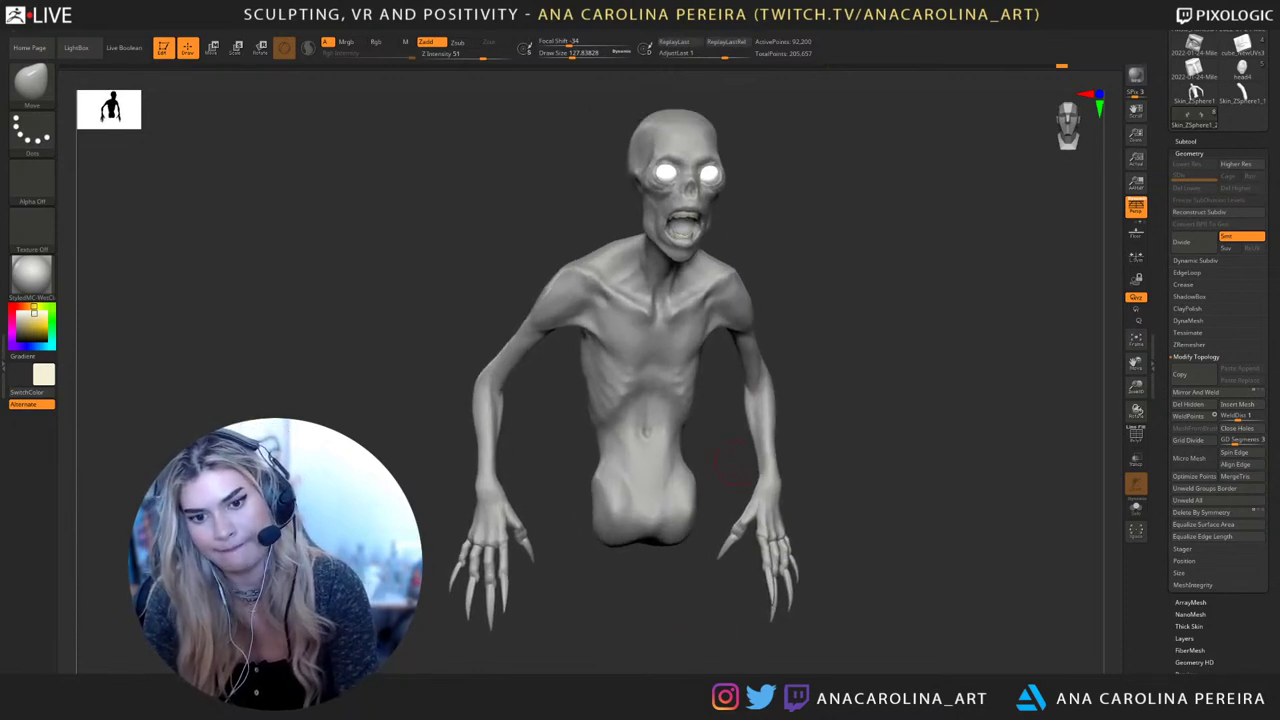
# Select the head mesh and reduce the Move brush's draw size to about 74 for work around the mouth
pyautogui.keyDown('alt'); pyautogui.click(671, 208); pyautogui.keyUp('alt')
pyautogui.moveTo(775, 215)
pyautogui.keyDown('alt'); pyautogui.mouseDown()
pyautogui.moveTo(796, 152)
pyautogui.moveTo(743, 277)
pyautogui.moveTo(745, 250)
pyautogui.mouseUp(); pyautogui.keyUp('alt')
pyautogui.moveTo(808, 223)
pyautogui.keyDown('alt'); pyautogui.mouseDown()
pyautogui.moveTo(722, 335)
pyautogui.moveTo(678, 427)
pyautogui.mouseUp(); pyautogui.keyUp('alt')
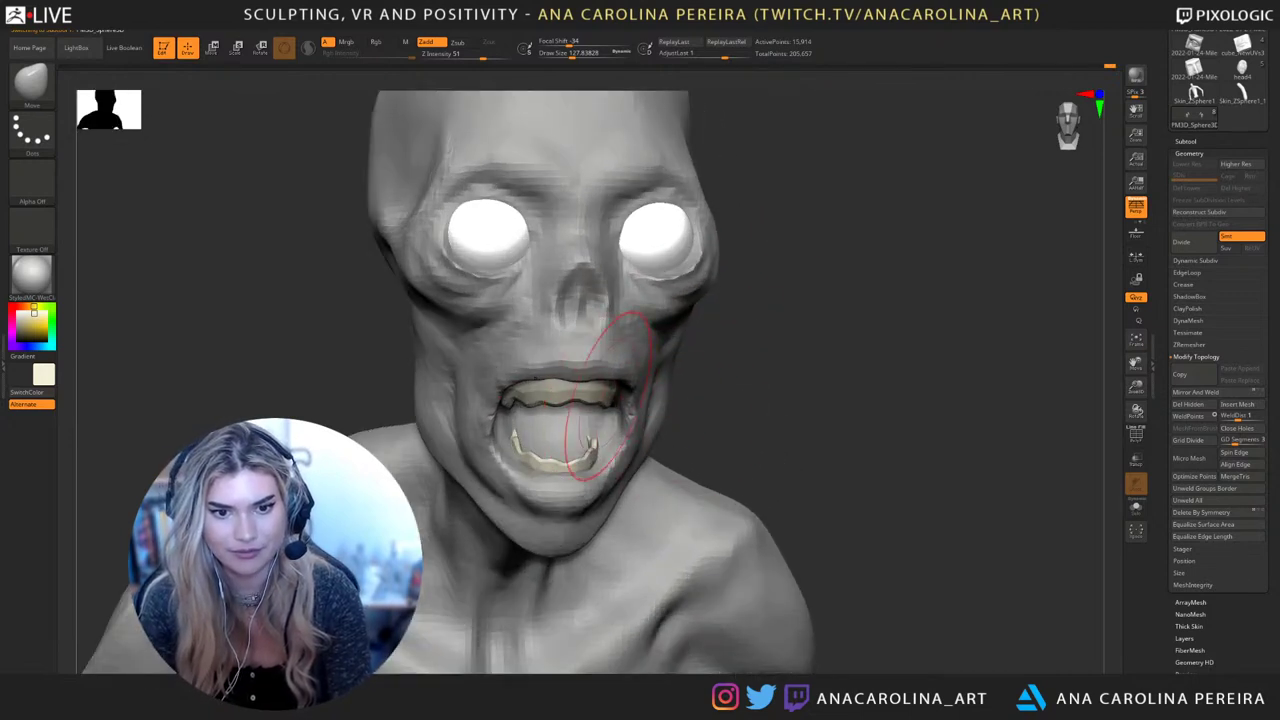
pyautogui.press('space')
pyautogui.moveTo(763, 425); pyautogui.dragTo(760, 426)
pyautogui.keyDown('alt'); pyautogui.moveTo(762, 424); pyautogui.dragTo(808, 378); pyautogui.keyUp('alt')
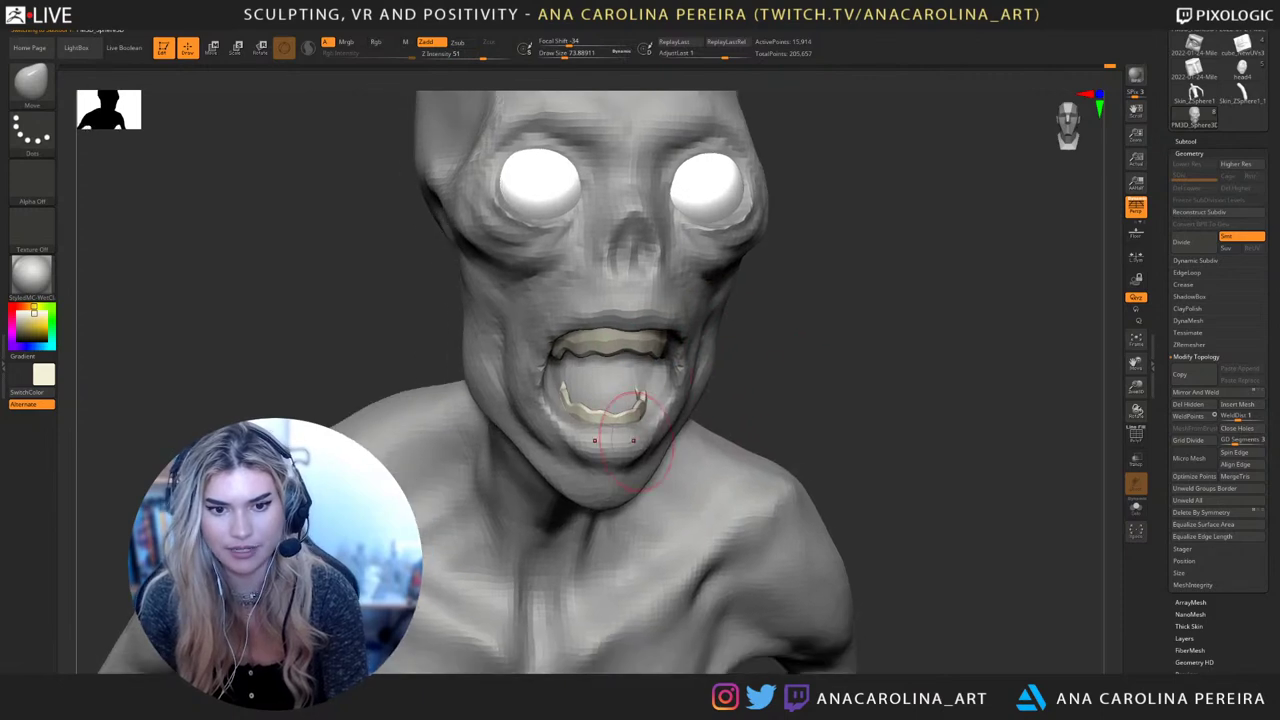
pyautogui.keyDown('alt'); pyautogui.moveTo(776, 425); pyautogui.dragTo(831, 385); pyautogui.keyUp('alt')
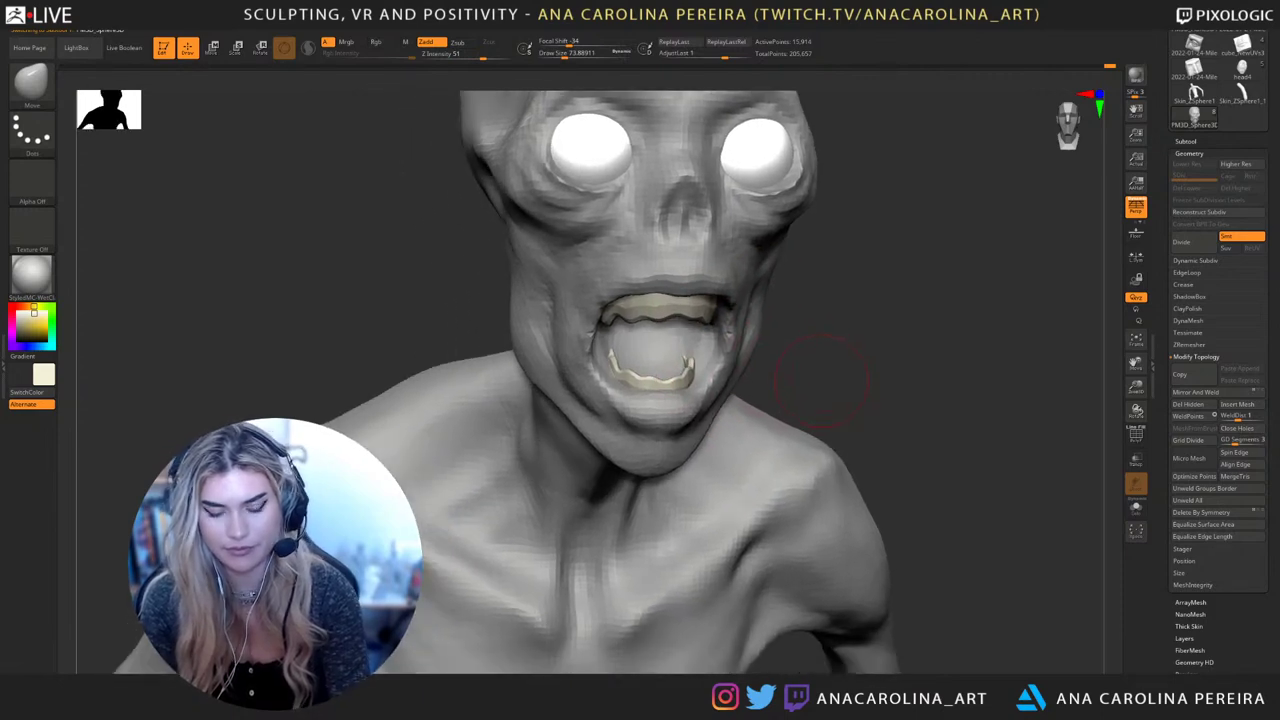
# Build up a tongue inside the open mouth with the ClayBuildup brush at a draw size of about 48
pyautogui.press('b')
pyautogui.press('c')
pyautogui.press('b')
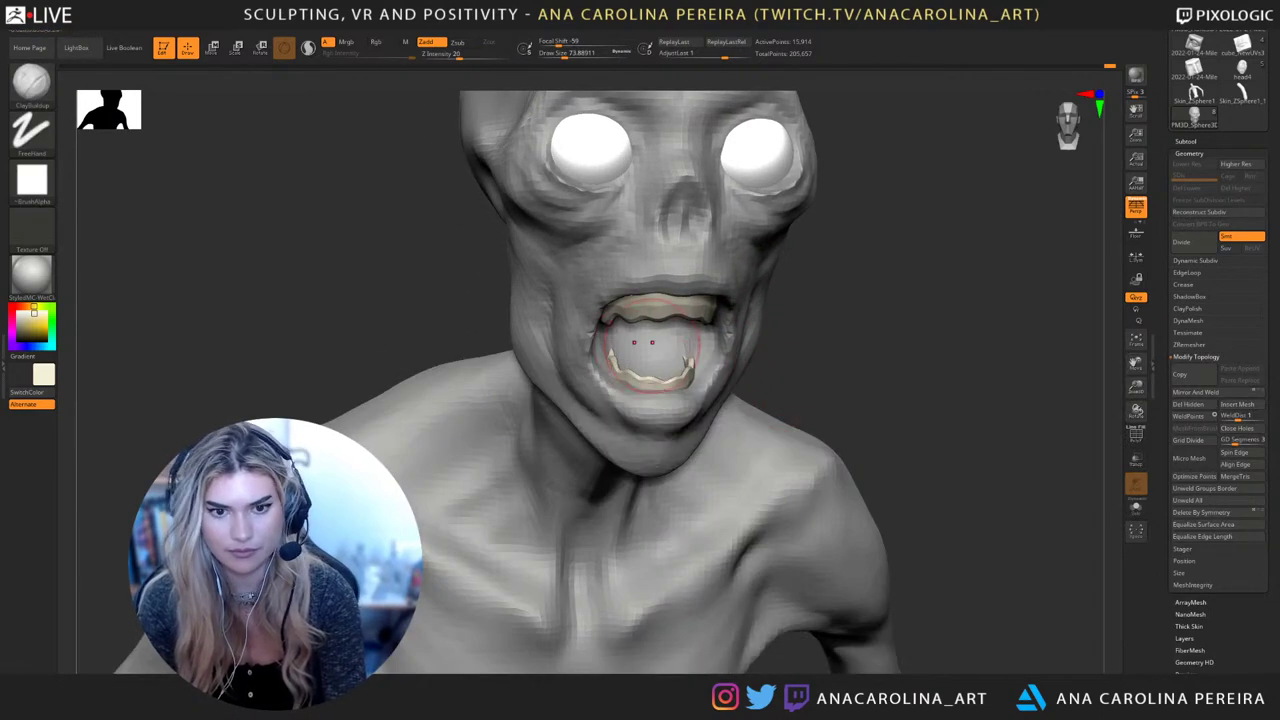
pyautogui.press('[')
pyautogui.hotkey('ctrl', 'z')
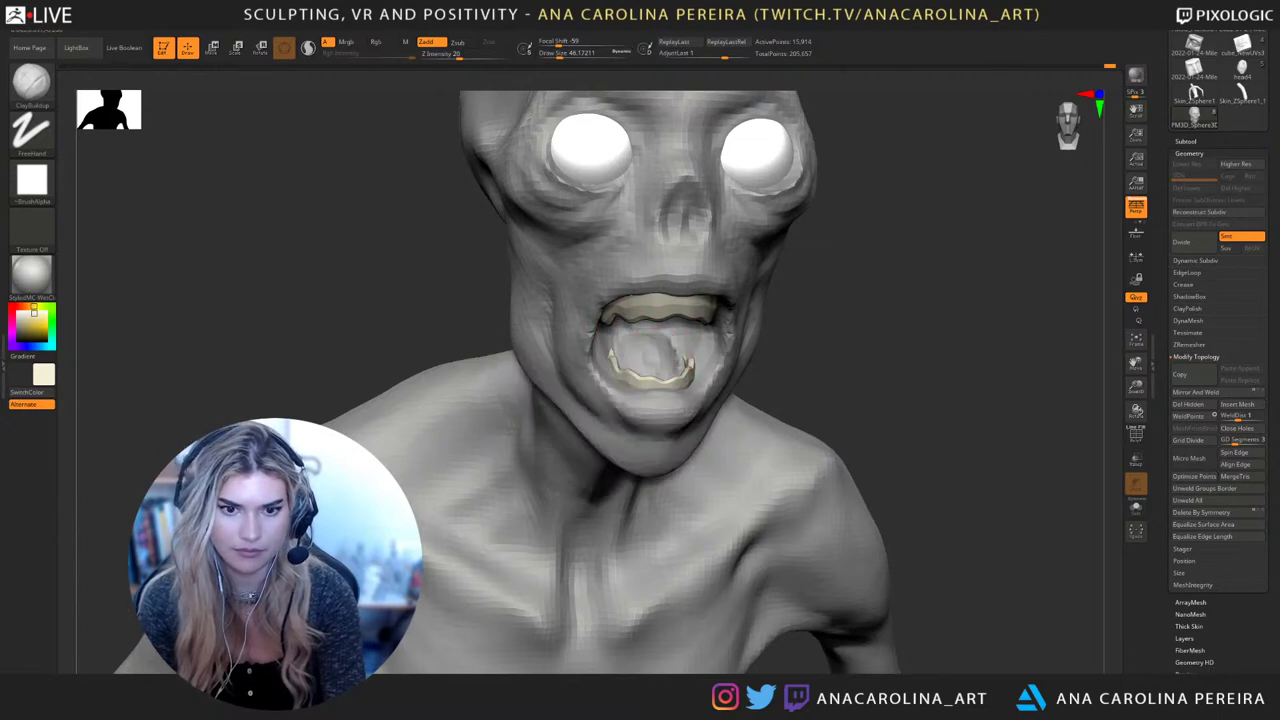
pyautogui.moveTo(450, 300); pyautogui.dragTo(310, 290)
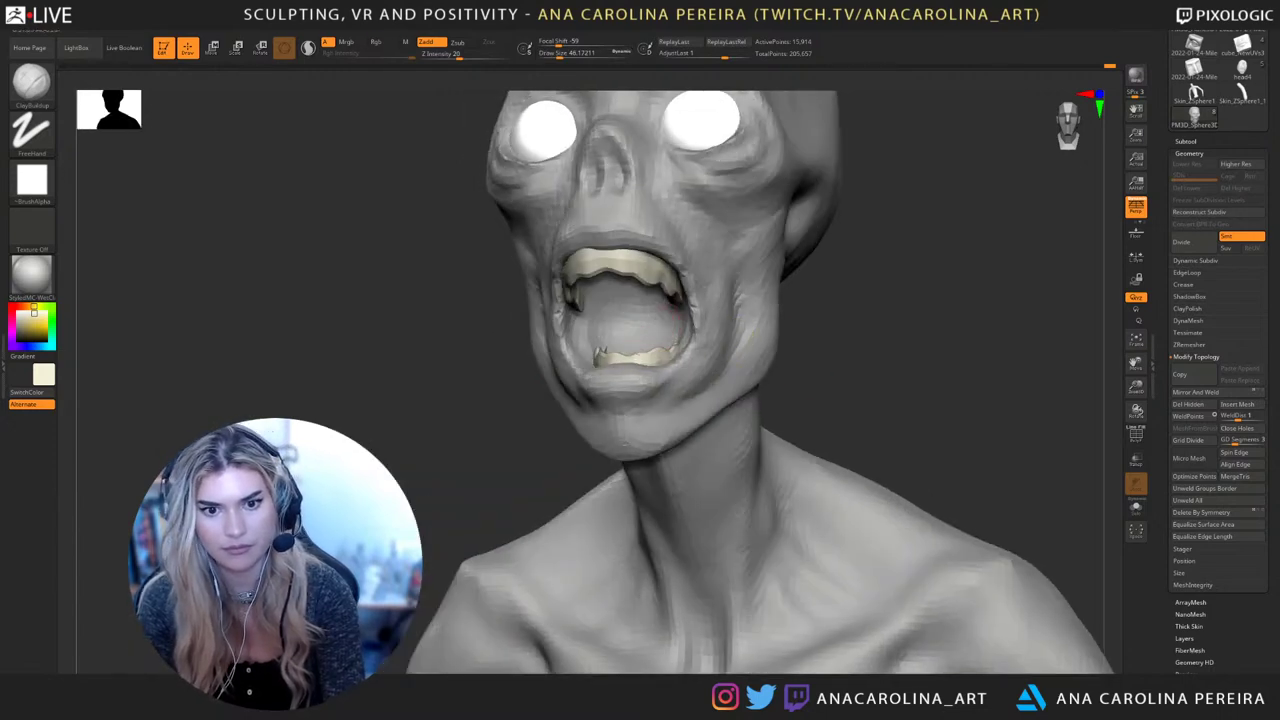
pyautogui.moveTo(400, 390); pyautogui.dragTo(480, 400)
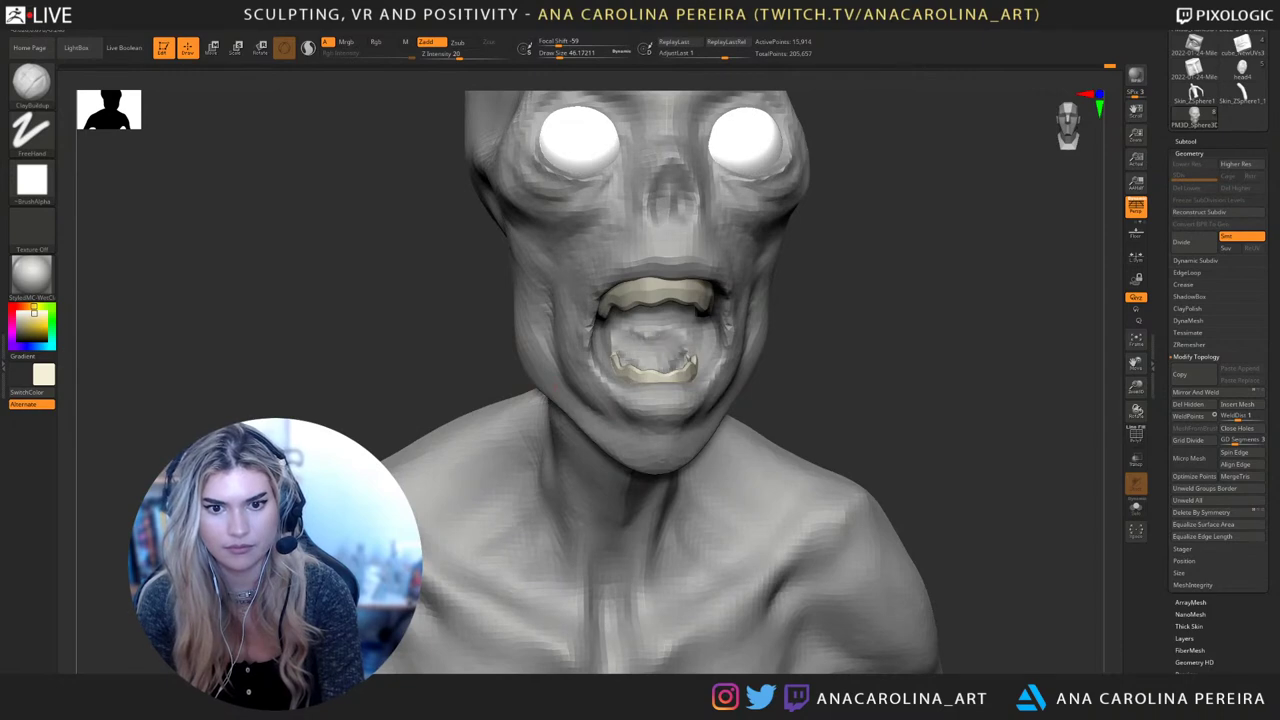
# Smooth the tongue and shape the throat cavity behind it, keeping the head mesh selected and unmasked
pyautogui.moveTo(690, 382)
pyautogui.mouseDown(button='right')
pyautogui.moveTo(705, 386)
pyautogui.moveTo(728, 352)
pyautogui.moveTo(692, 371)
pyautogui.mouseUp(button='right')
pyautogui.keyDown('shift'); pyautogui.moveTo(678, 384); pyautogui.dragTo(658, 386); pyautogui.keyUp('shift')
pyautogui.moveTo(690, 372)
pyautogui.mouseDown(button='right')
pyautogui.moveTo(790, 362)
pyautogui.moveTo(809, 289)
pyautogui.moveTo(742, 290)
pyautogui.moveTo(775, 382)
pyautogui.moveTo(782, 360)
pyautogui.moveTo(660, 330)
pyautogui.mouseUp(button='right')
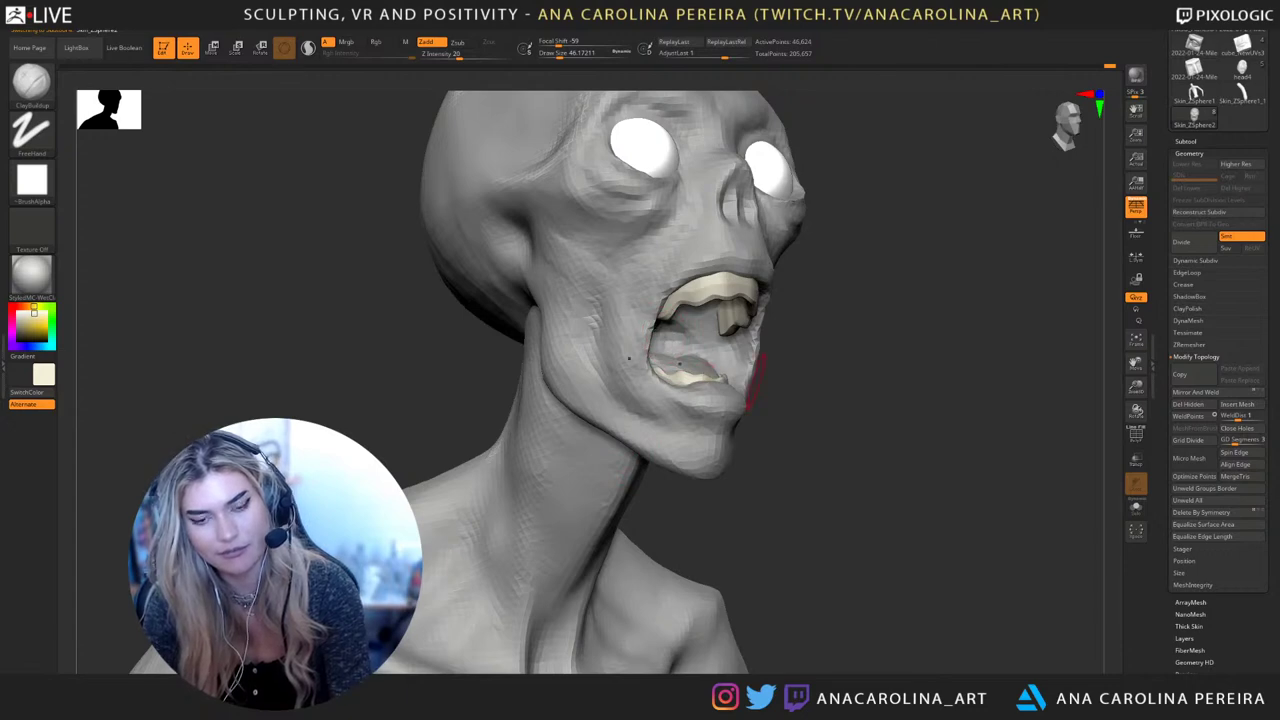
pyautogui.moveTo(756, 382); pyautogui.dragTo(690, 382, button='right')
pyautogui.keyDown('alt'); pyautogui.click(671, 380); pyautogui.keyUp('alt')
pyautogui.moveTo(792, 404)
pyautogui.mouseDown(button='right')
pyautogui.moveTo(815, 430)
pyautogui.moveTo(796, 388)
pyautogui.mouseUp(button='right')
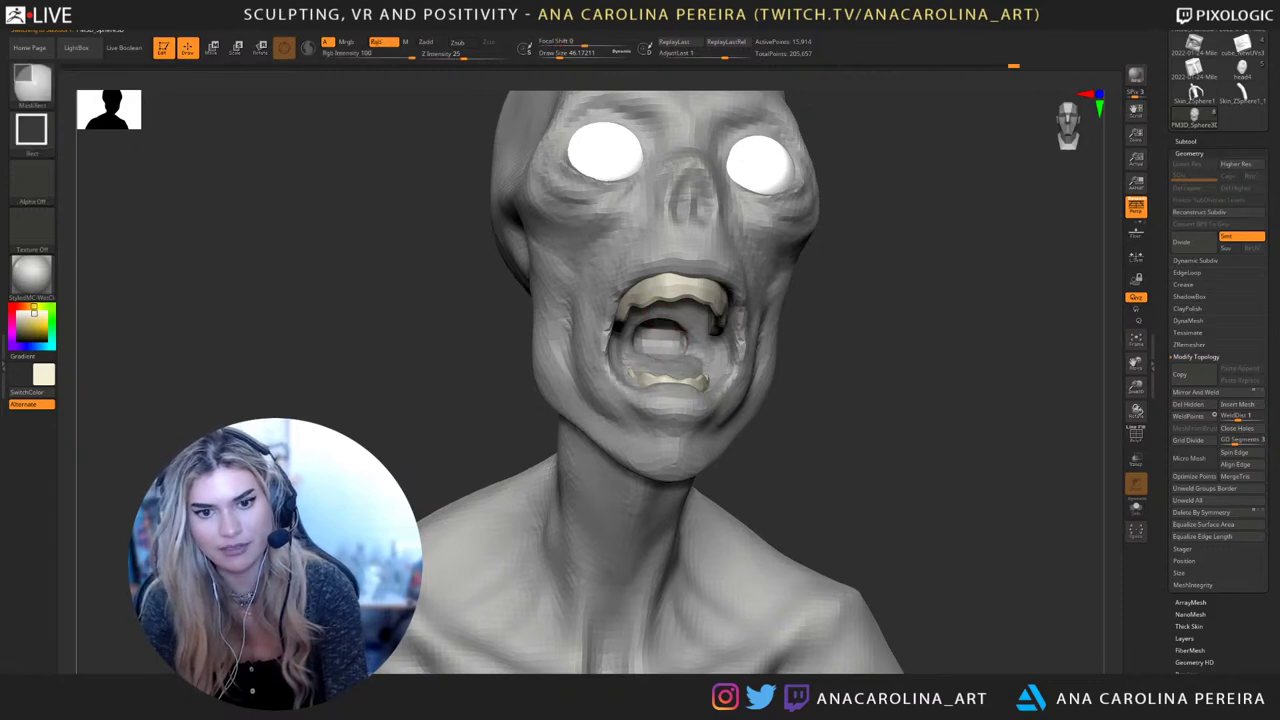
pyautogui.hotkey('ctrl', 'a')
pyautogui.moveTo(814, 361)
pyautogui.keyDown('ctrl'); pyautogui.mouseDown()
pyautogui.moveTo(794, 424)
pyautogui.moveTo(843, 418)
pyautogui.moveTo(804, 367)
pyautogui.moveTo(768, 370)
pyautogui.moveTo(790, 425)
pyautogui.mouseUp(); pyautogui.keyUp('ctrl')
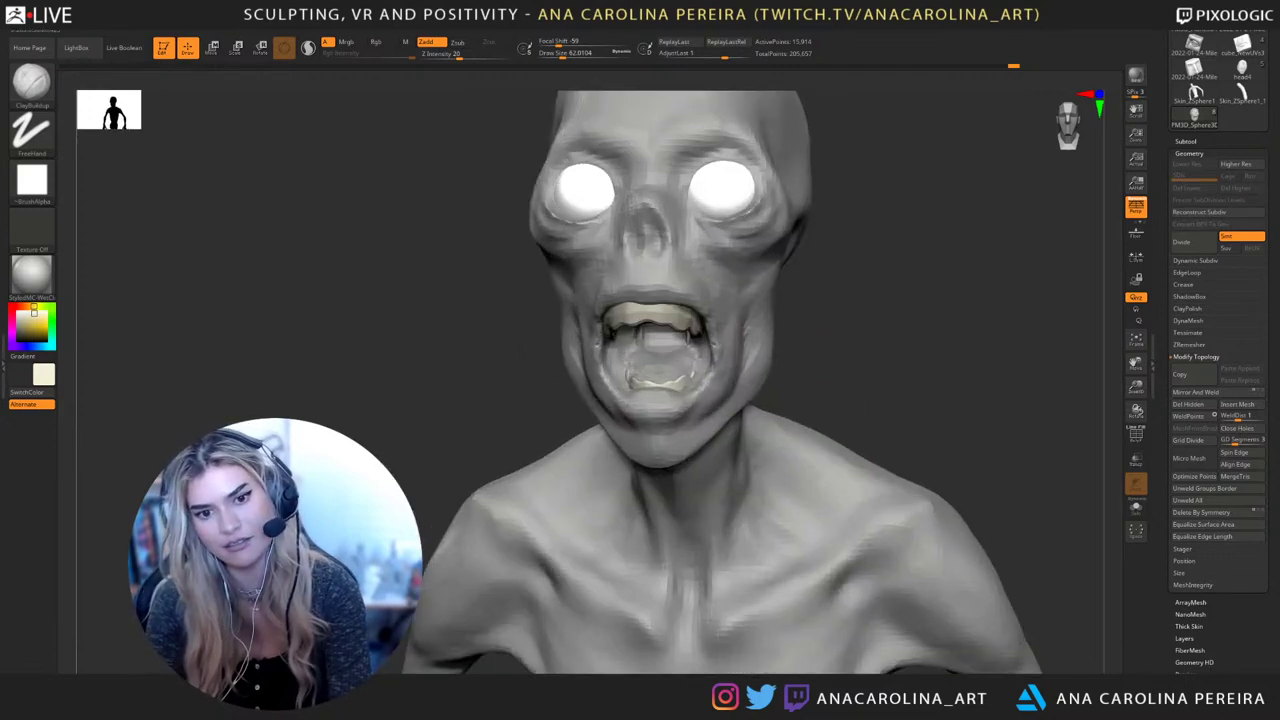
pyautogui.keyDown('alt'); pyautogui.moveTo(850, 370); pyautogui.dragTo(850, 402); pyautogui.keyUp('alt')
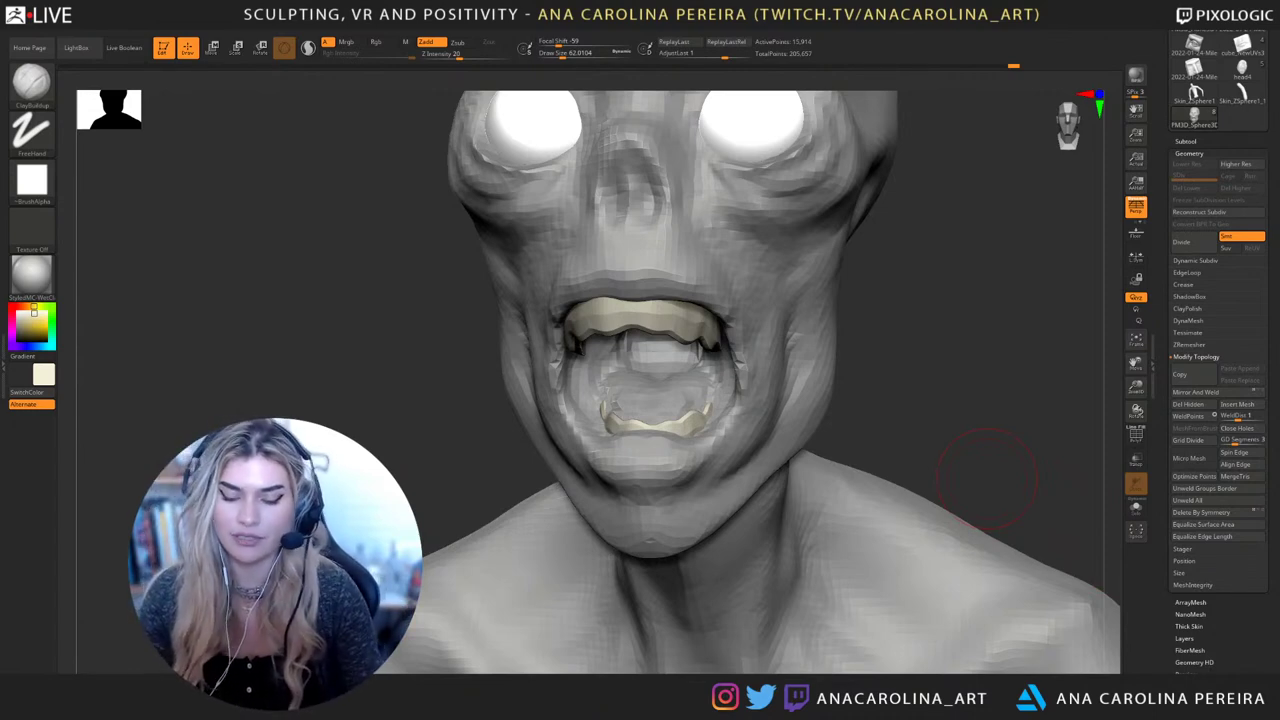
# Polish the side of the face with the hPolish brush at a draw size of about 71
pyautogui.moveTo(987, 480); pyautogui.dragTo(930, 320)
pyautogui.moveTo(930, 320)
pyautogui.keyDown('shift'); pyautogui.mouseDown()
pyautogui.moveTo(940, 334)
pyautogui.moveTo(908, 345)
pyautogui.moveTo(926, 334)
pyautogui.mouseUp(); pyautogui.keyUp('shift')
pyautogui.press('b')
pyautogui.press('h')
pyautogui.press('p')
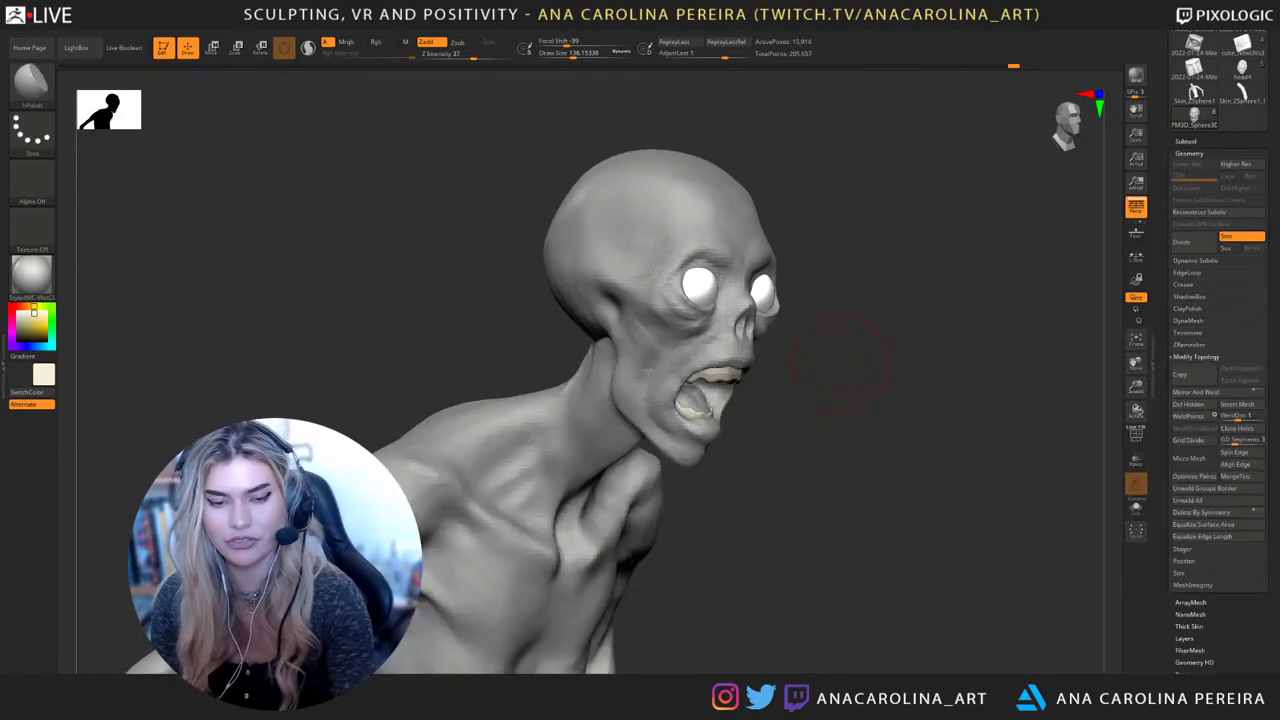
pyautogui.press('space')
pyautogui.moveTo(624, 296); pyautogui.dragTo(613, 297)
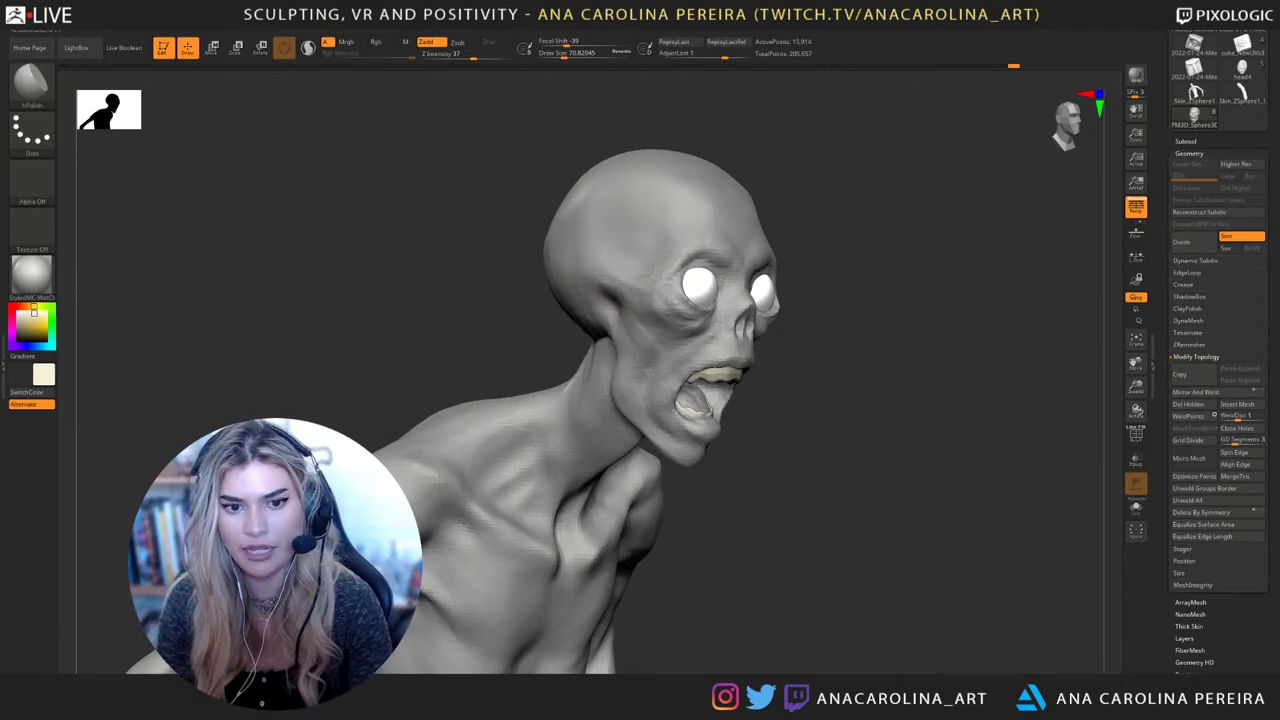
pyautogui.moveTo(940, 345); pyautogui.dragTo(835, 336)
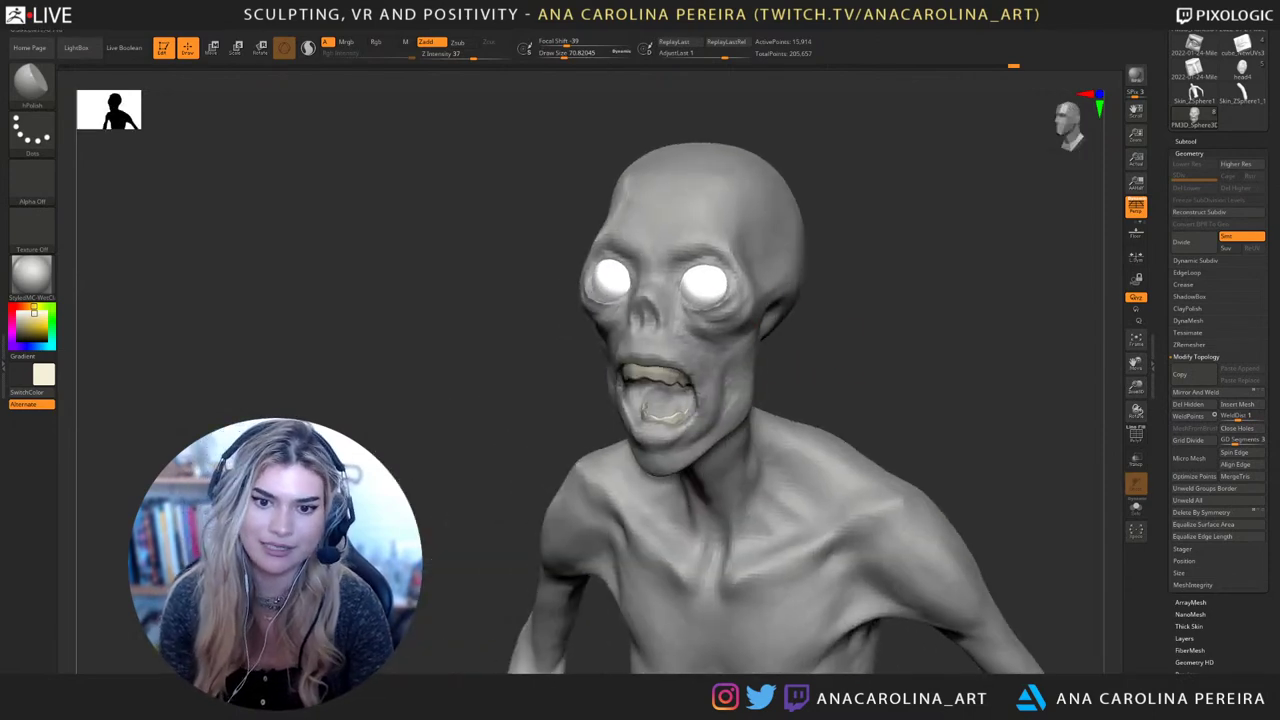
pyautogui.moveTo(740, 316); pyautogui.dragTo(700, 312, button='right')
# Shape the cheekbones and the hollows beneath them with the ClayBuildup brush, working from both sides of the face
pyautogui.press('b')
pyautogui.press('c')
pyautogui.press('b')
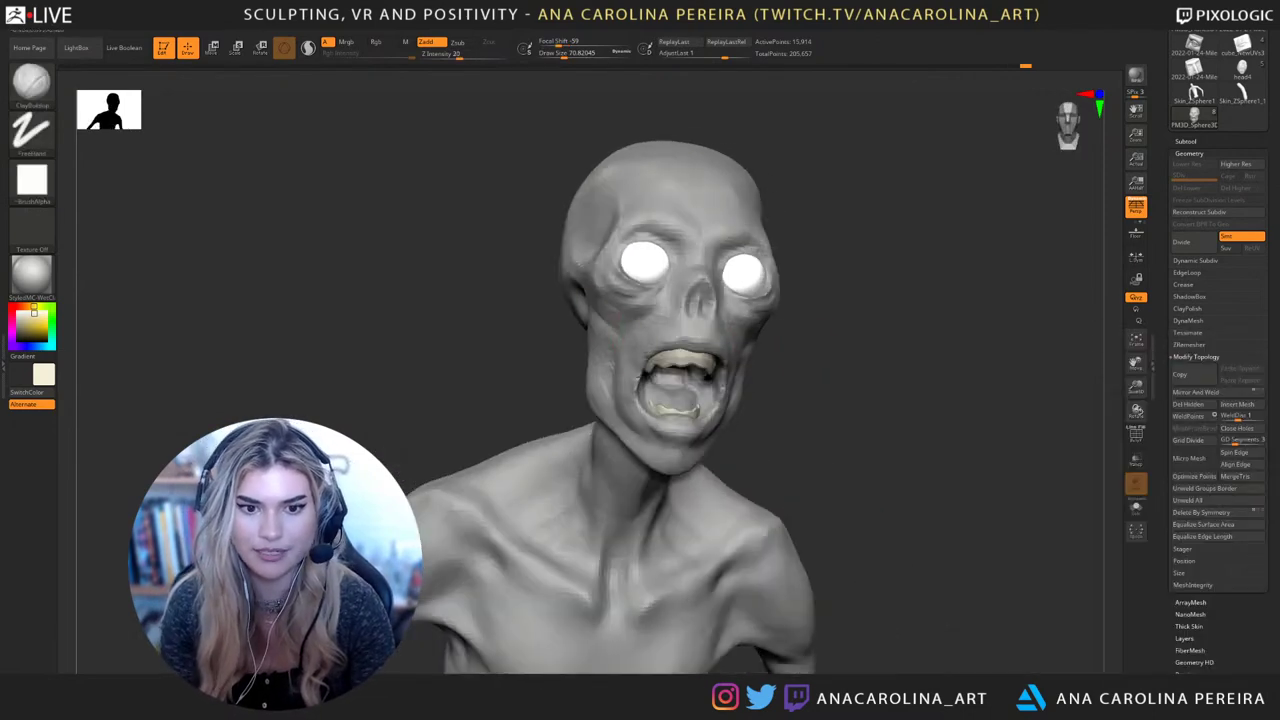
pyautogui.moveTo(612, 312)
pyautogui.mouseDown()
pyautogui.moveTo(606, 296)
pyautogui.moveTo(622, 292)
pyautogui.moveTo(600, 292)
pyautogui.moveTo(622, 304)
pyautogui.mouseUp()
pyautogui.moveTo(900, 330); pyautogui.dragTo(784, 316)
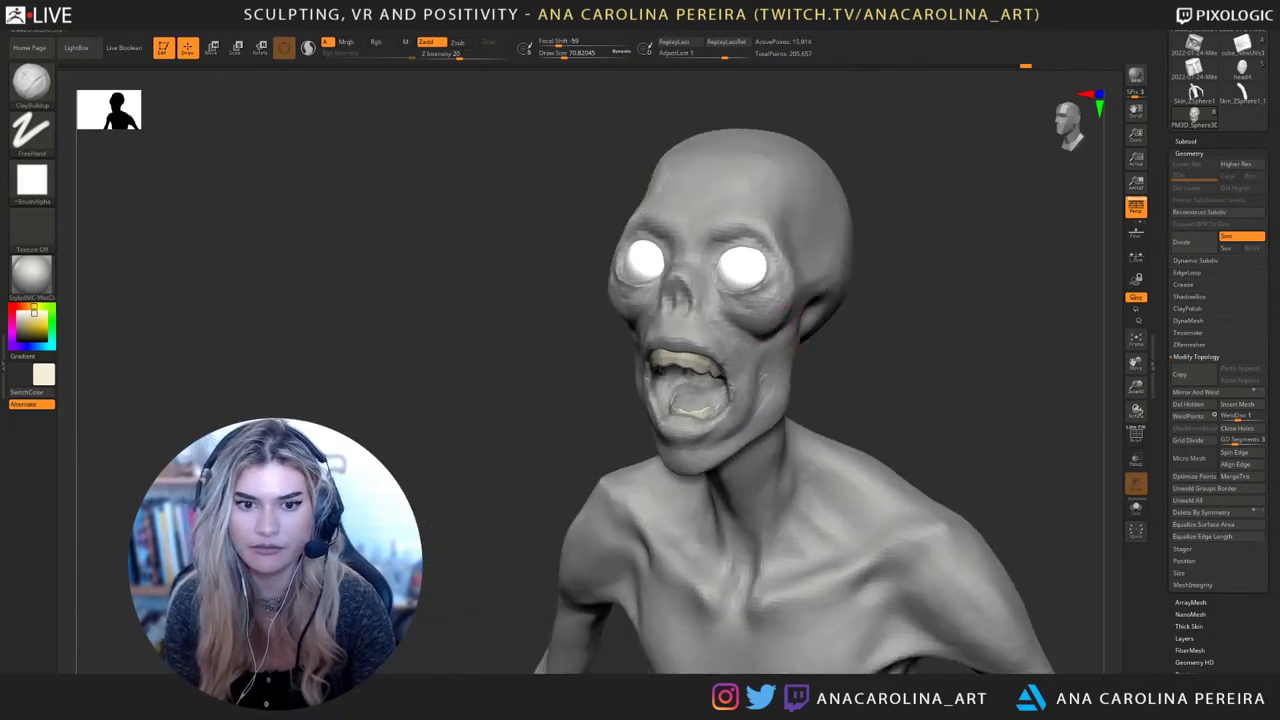
pyautogui.moveTo(860, 360)
pyautogui.mouseDown()
pyautogui.moveTo(908, 370)
pyautogui.moveTo(842, 338)
pyautogui.mouseUp()
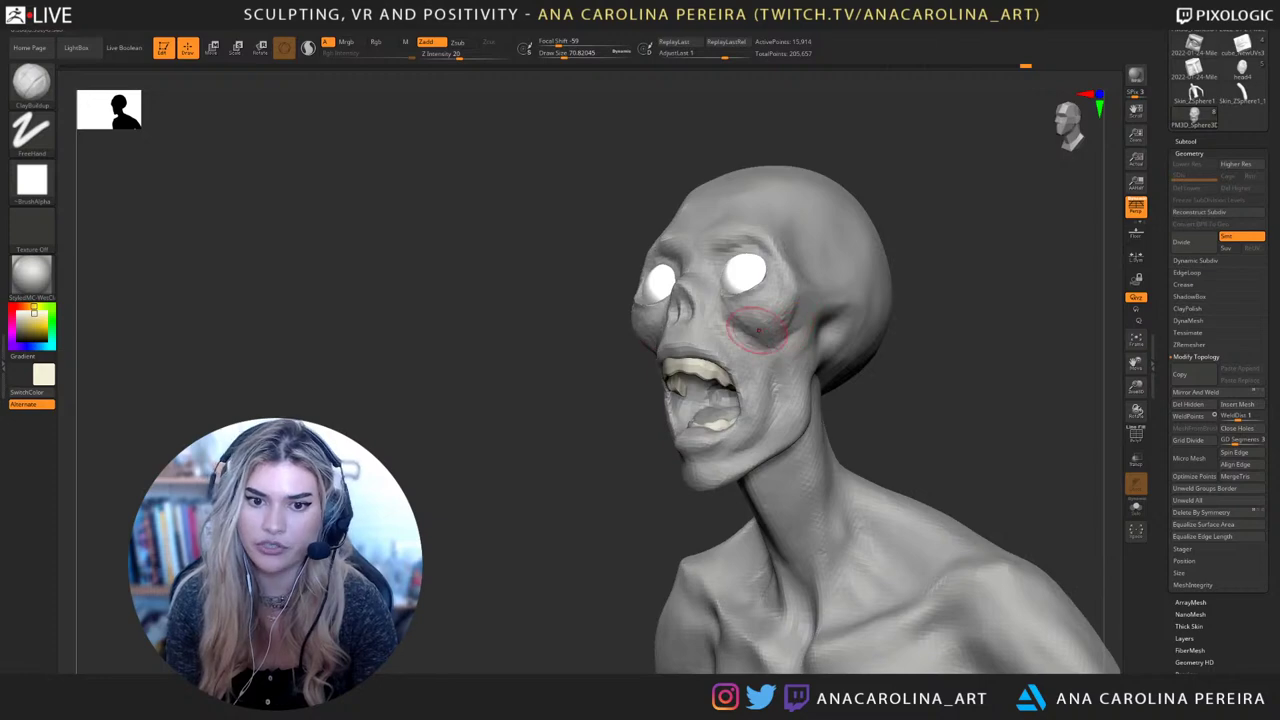
pyautogui.moveTo(758, 330); pyautogui.dragTo(758, 342)
# Build up the cheeks and the sides of the jaw with ClayBuildup, reducing the draw size to about 54
pyautogui.moveTo(900, 360); pyautogui.dragTo(958, 372)
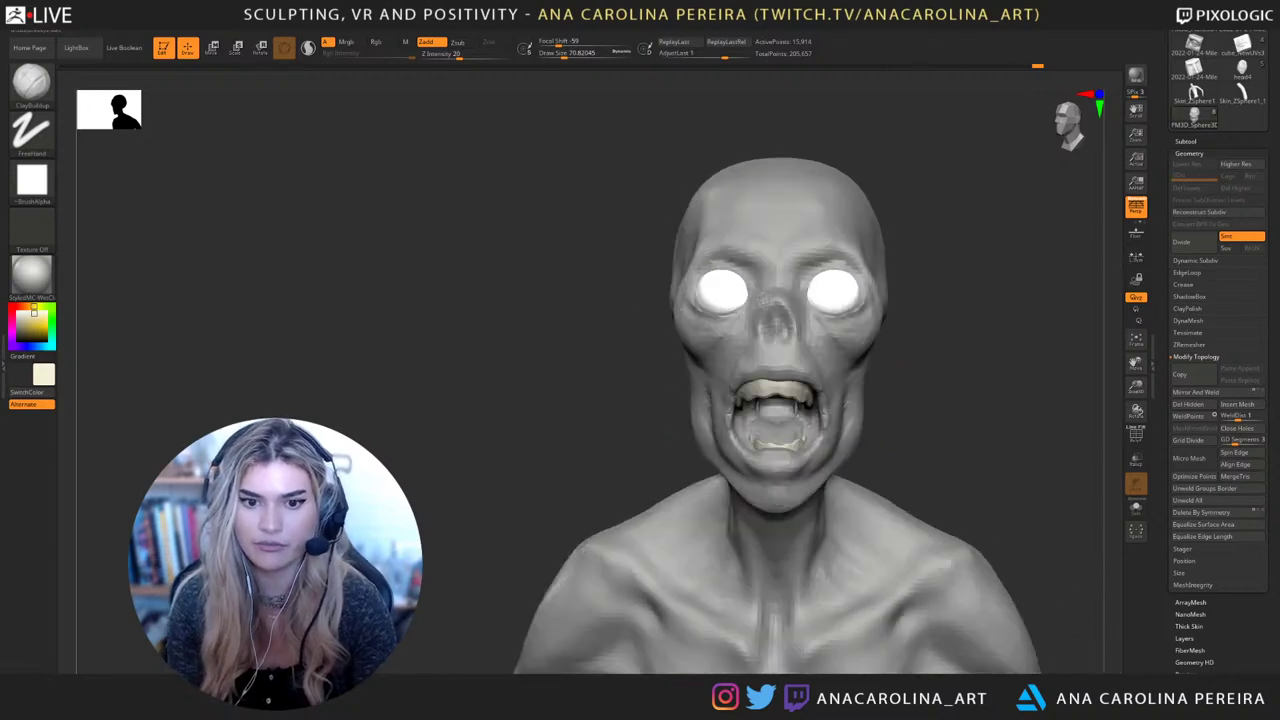
pyautogui.moveTo(670, 438); pyautogui.dragTo(820, 446)
pyautogui.moveTo(920, 460); pyautogui.dragTo(874, 448)
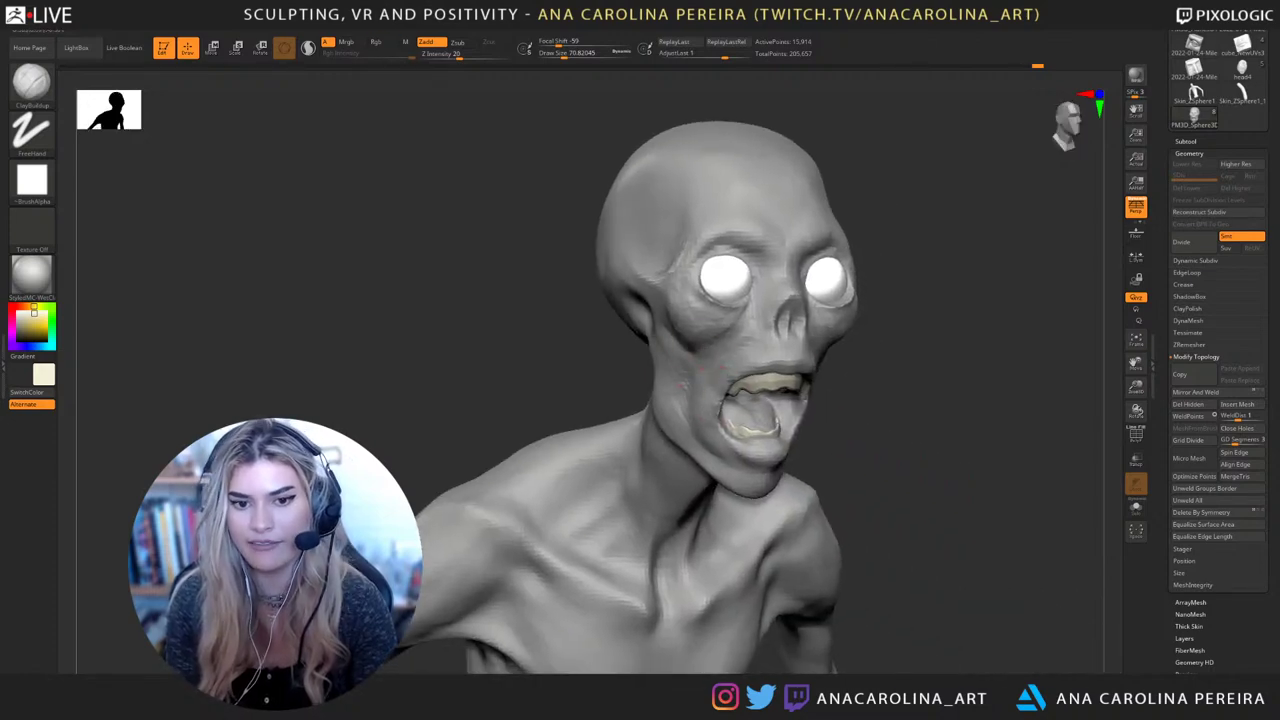
pyautogui.moveTo(700, 390)
pyautogui.mouseDown(button='right')
pyautogui.moveTo(852, 370)
pyautogui.moveTo(824, 368)
pyautogui.mouseUp(button='right')
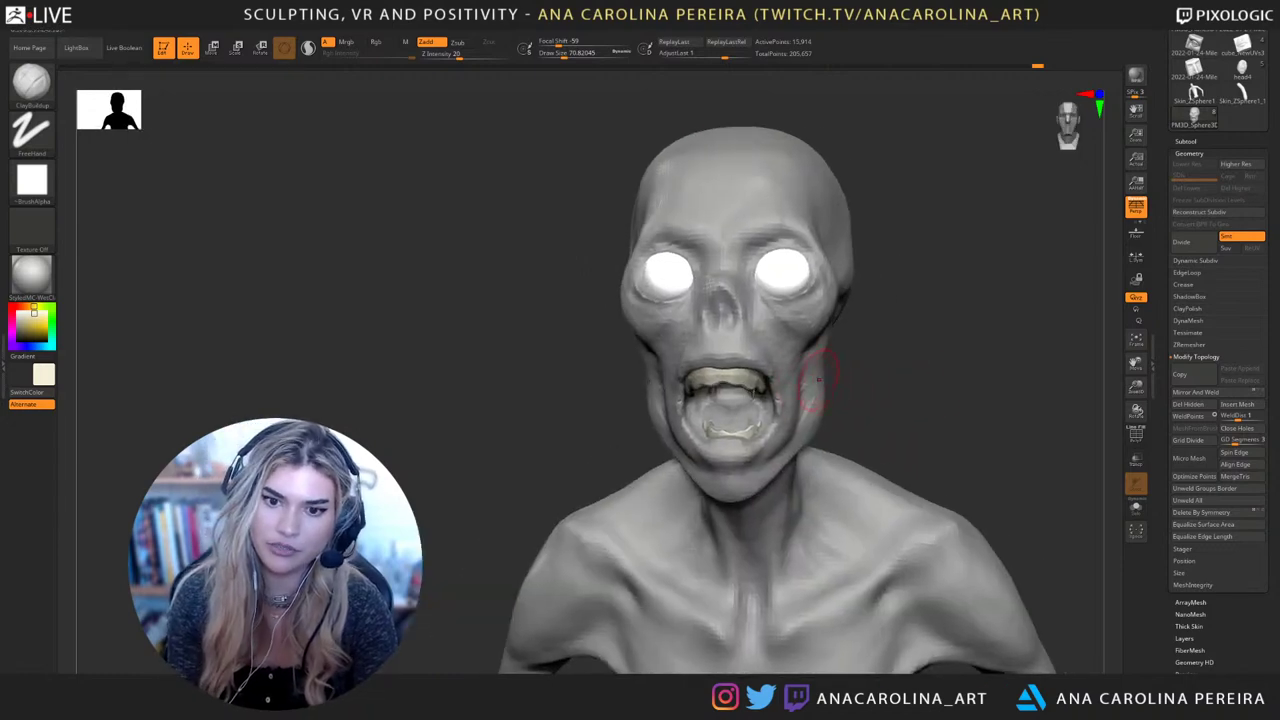
pyautogui.moveTo(852, 368)
pyautogui.mouseDown()
pyautogui.moveTo(878, 378)
pyautogui.moveTo(856, 371)
pyautogui.mouseUp()
pyautogui.press('space')
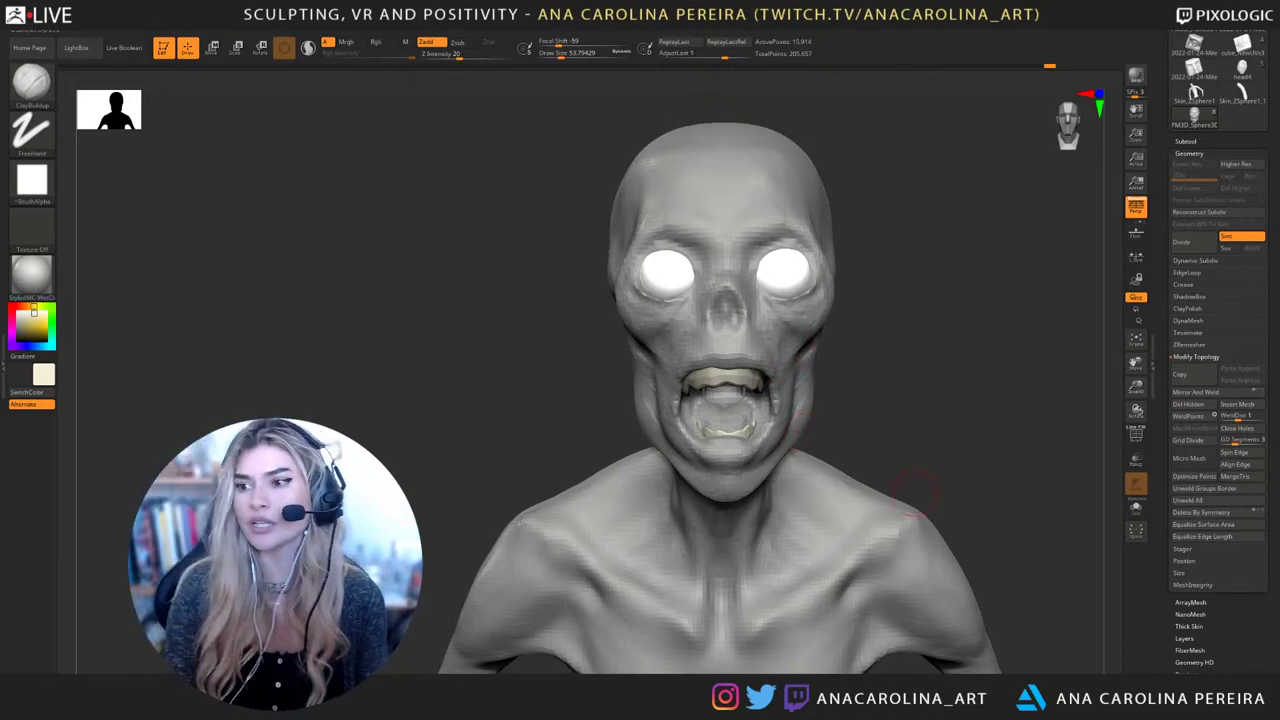
pyautogui.moveTo(912, 492)
pyautogui.mouseDown(button='right')
pyautogui.moveTo(882, 382)
pyautogui.moveTo(826, 402)
pyautogui.moveTo(940, 413)
pyautogui.mouseUp(button='right')
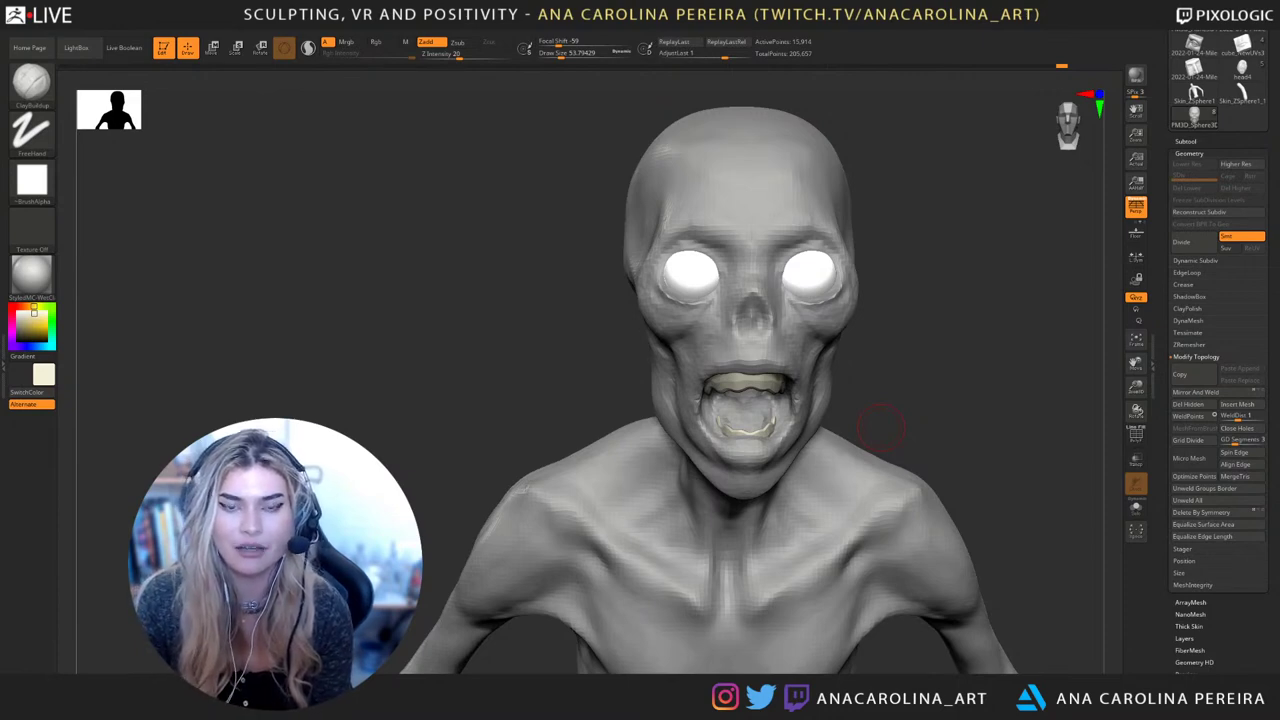
# Adjust the silhouette of the rear jaw and cheek with the Move brush at a draw size of about 90
pyautogui.moveTo(880, 428)
pyautogui.mouseDown()
pyautogui.moveTo(872, 297)
pyautogui.moveTo(872, 330)
pyautogui.moveTo(885, 328)
pyautogui.moveTo(860, 362)
pyautogui.mouseUp()
pyautogui.press('b')
pyautogui.click(858, 360)
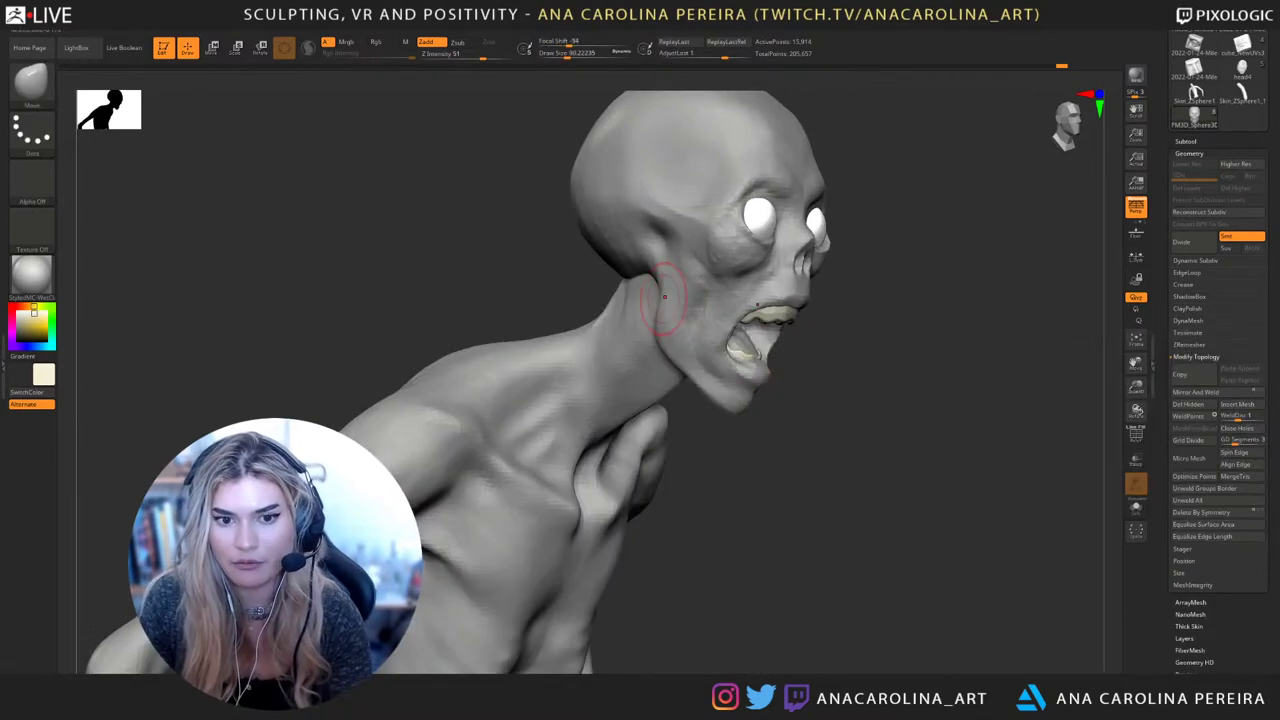
pyautogui.moveTo(1055, 338)
pyautogui.mouseDown()
pyautogui.moveTo(951, 329)
pyautogui.moveTo(862, 296)
pyautogui.mouseUp()
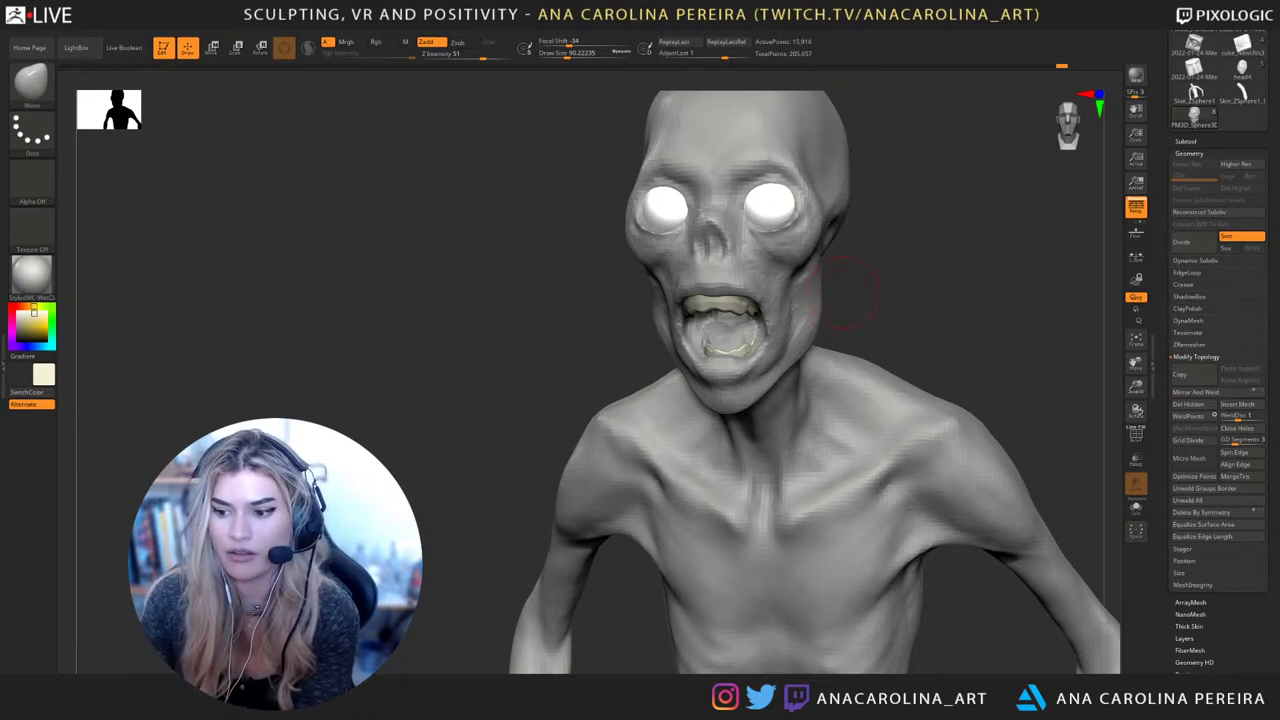
pyautogui.moveTo(846, 294)
pyautogui.mouseDown()
pyautogui.moveTo(938, 250)
pyautogui.moveTo(911, 258)
pyautogui.mouseUp()
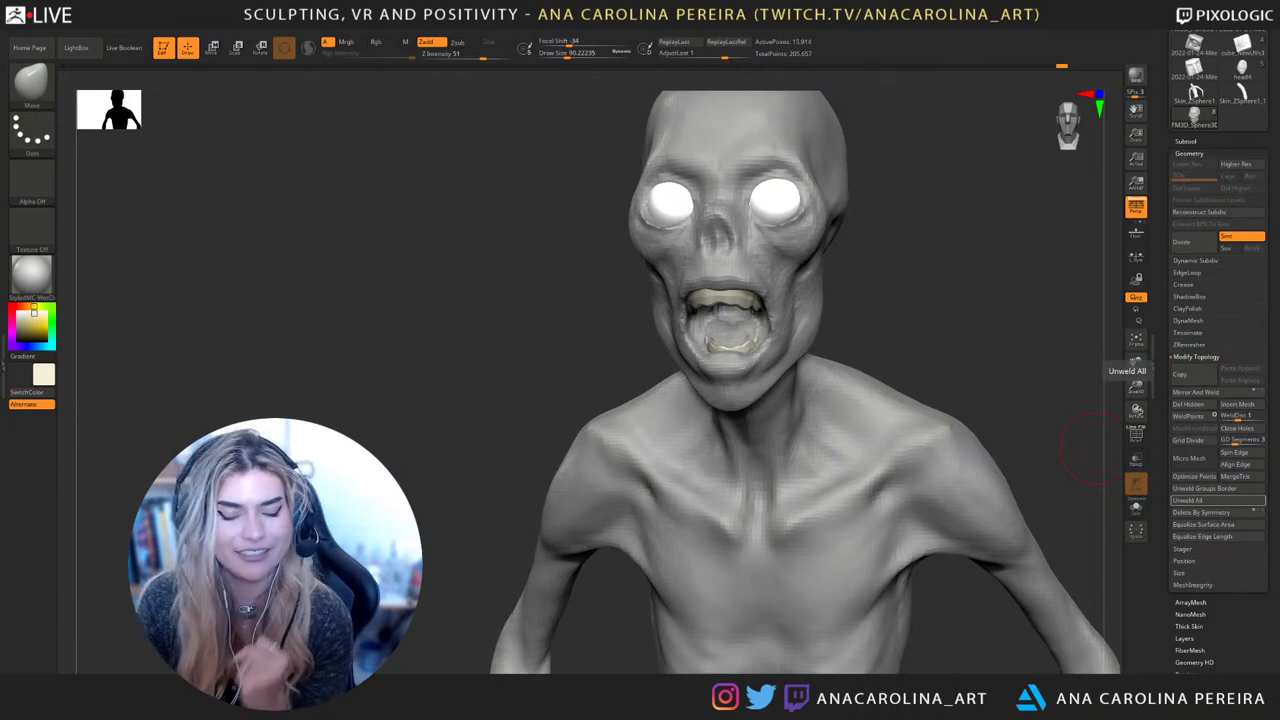
# Flatten the planes of the cheekbones with the hPolish brush, reducing its draw size from about 97 to 56
pyautogui.moveTo(1060, 430)
pyautogui.mouseDown()
pyautogui.moveTo(1020, 390)
pyautogui.moveTo(985, 300)
pyautogui.moveTo(1010, 320)
pyautogui.moveTo(960, 335)
pyautogui.mouseUp()
pyautogui.press('s')
pyautogui.click(855, 364)
pyautogui.moveTo(903, 274)
pyautogui.mouseDown()
pyautogui.moveTo(844, 222)
pyautogui.moveTo(858, 238)
pyautogui.mouseUp()
pyautogui.press('b')
pyautogui.press('h')
pyautogui.press('p')
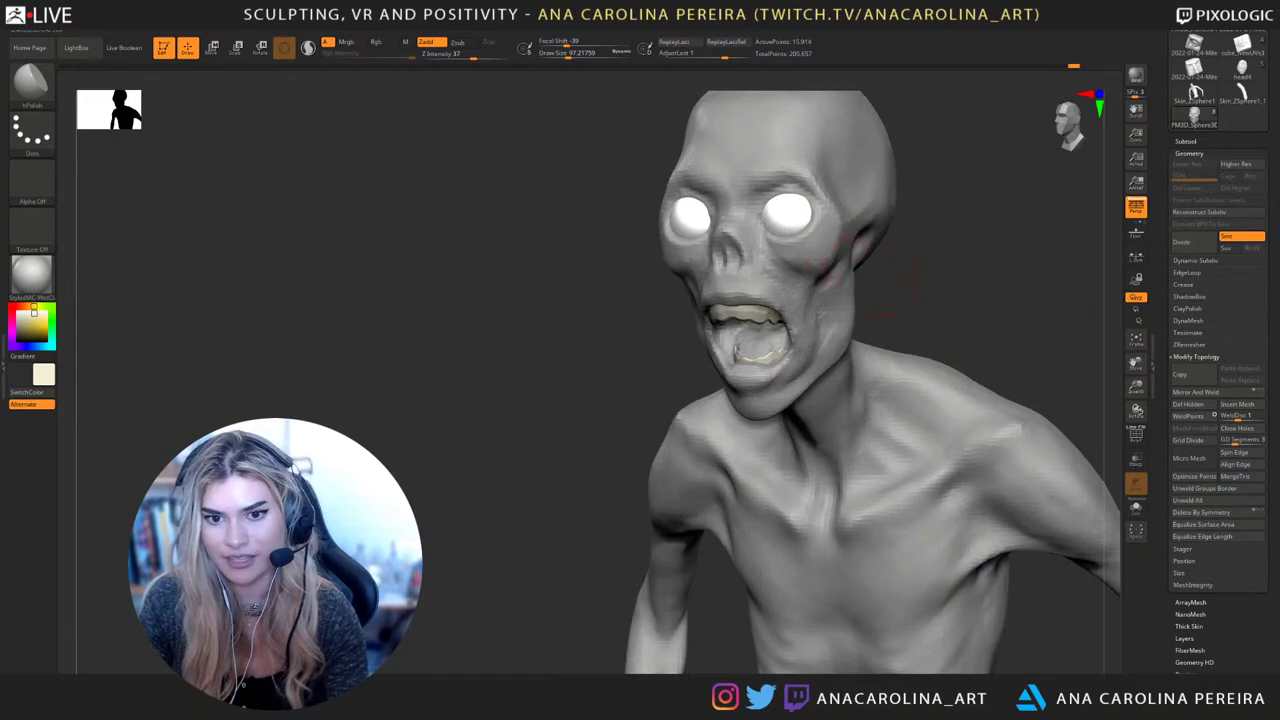
pyautogui.moveTo(911, 276); pyautogui.dragTo(850, 277)
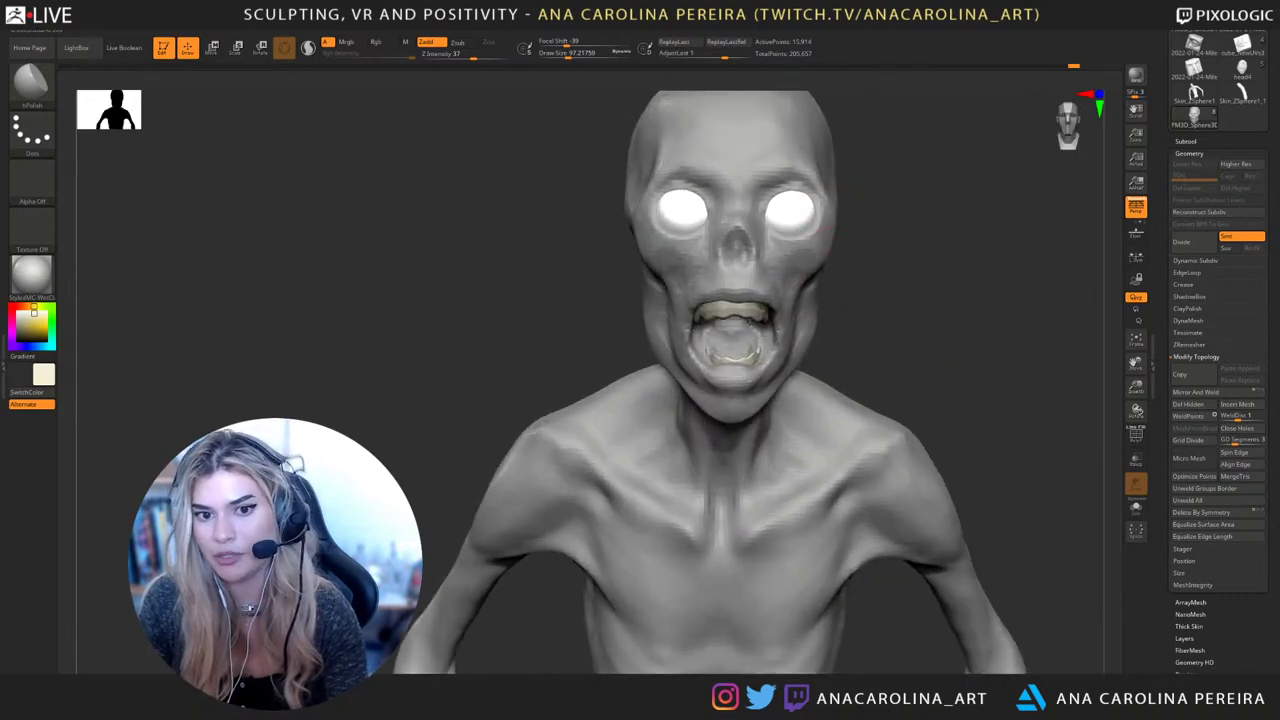
pyautogui.press('space')
pyautogui.click(849, 283)
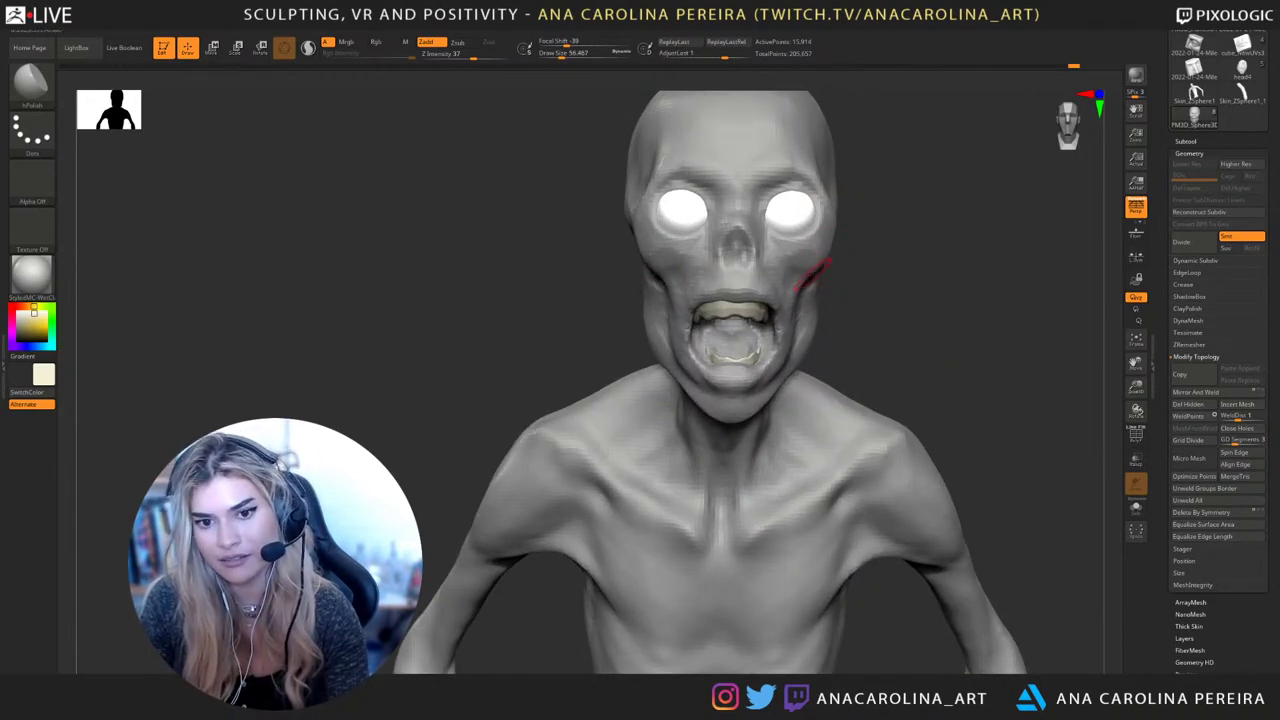
# Carve deeper creases under the cheekbones with the DamStandard brush at a draw size of about 68
pyautogui.press('b')
pyautogui.press('d')
pyautogui.press('b')
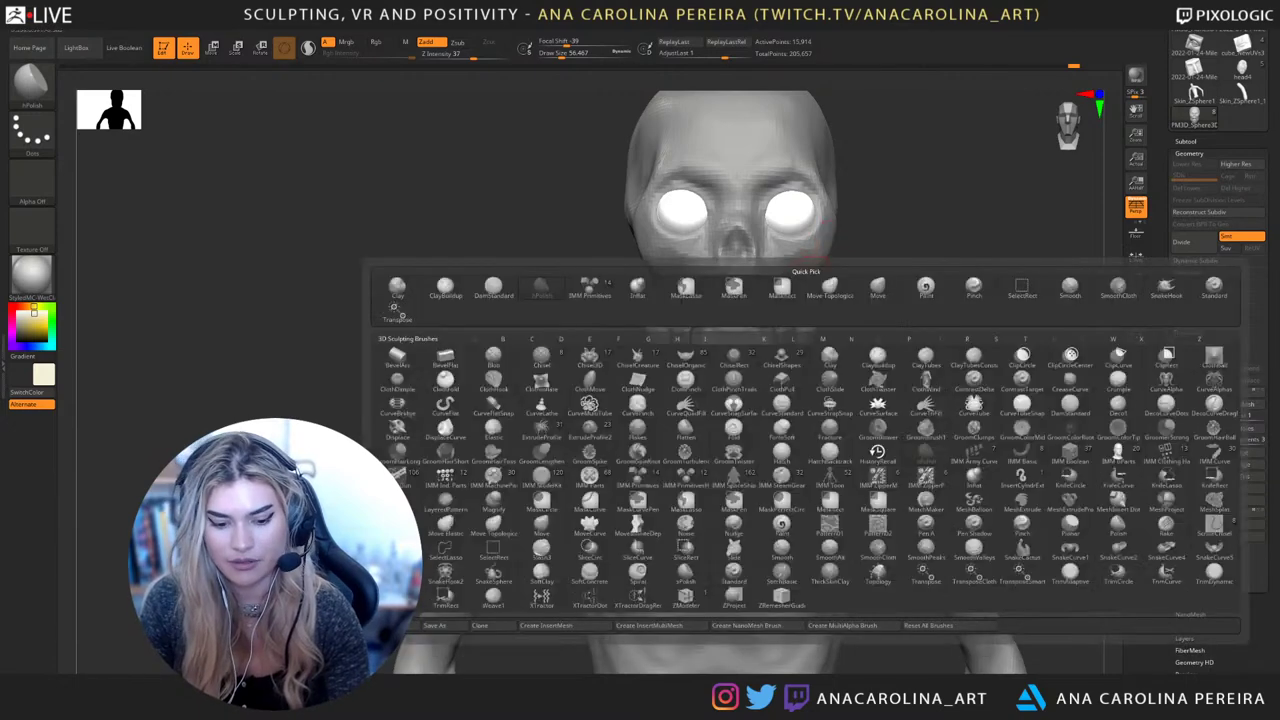
pyautogui.press('d')
pyautogui.press('s')
pyautogui.press('space')
pyautogui.click(804, 277)
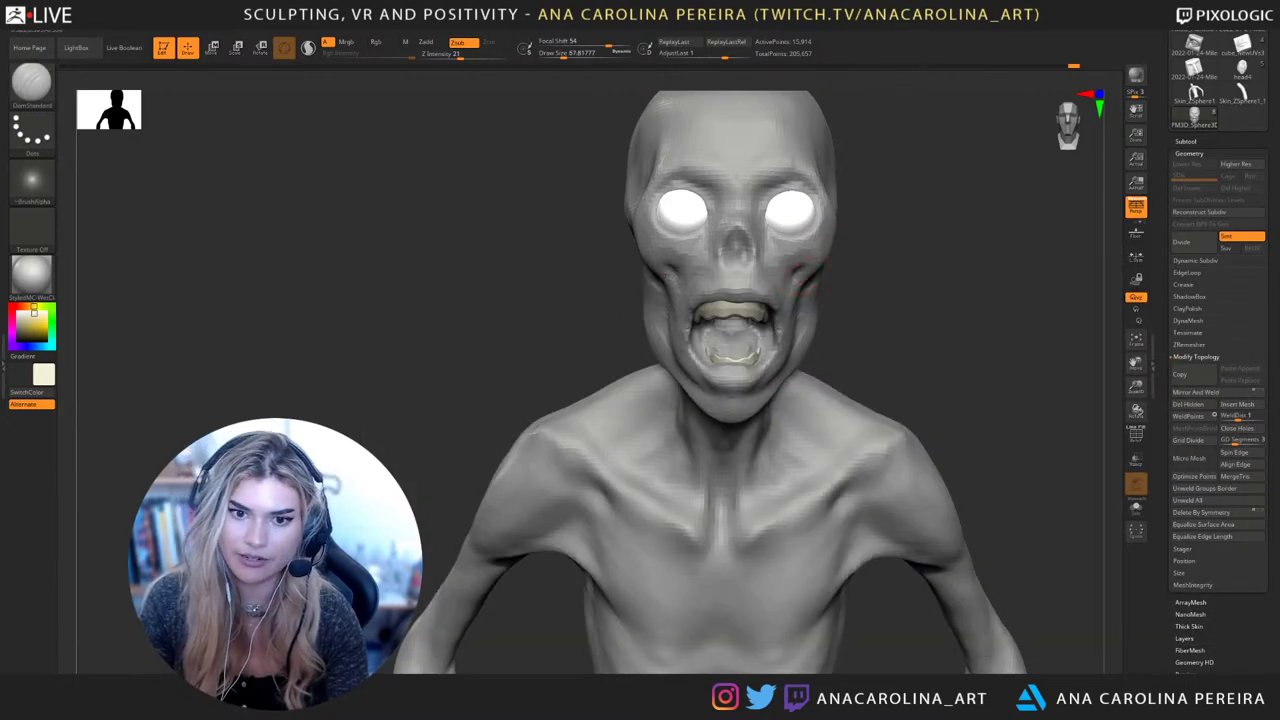
pyautogui.moveTo(874, 326)
pyautogui.keyDown('alt'); pyautogui.mouseDown()
pyautogui.moveTo(848, 351)
pyautogui.moveTo(888, 354)
pyautogui.mouseUp(); pyautogui.keyUp('alt')
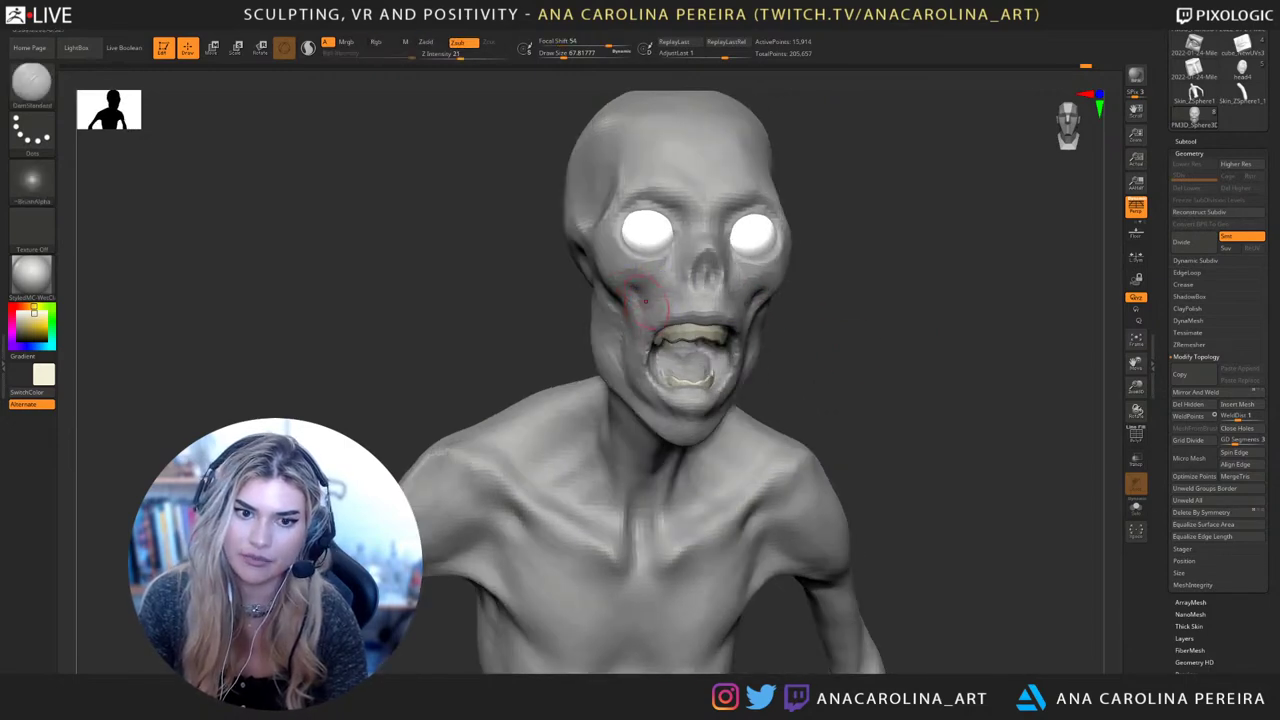
# Carve the inner eye sockets beside the nose bridge with the DamStandard brush at a draw size of about 35
pyautogui.moveTo(888, 345); pyautogui.dragTo(805, 328)
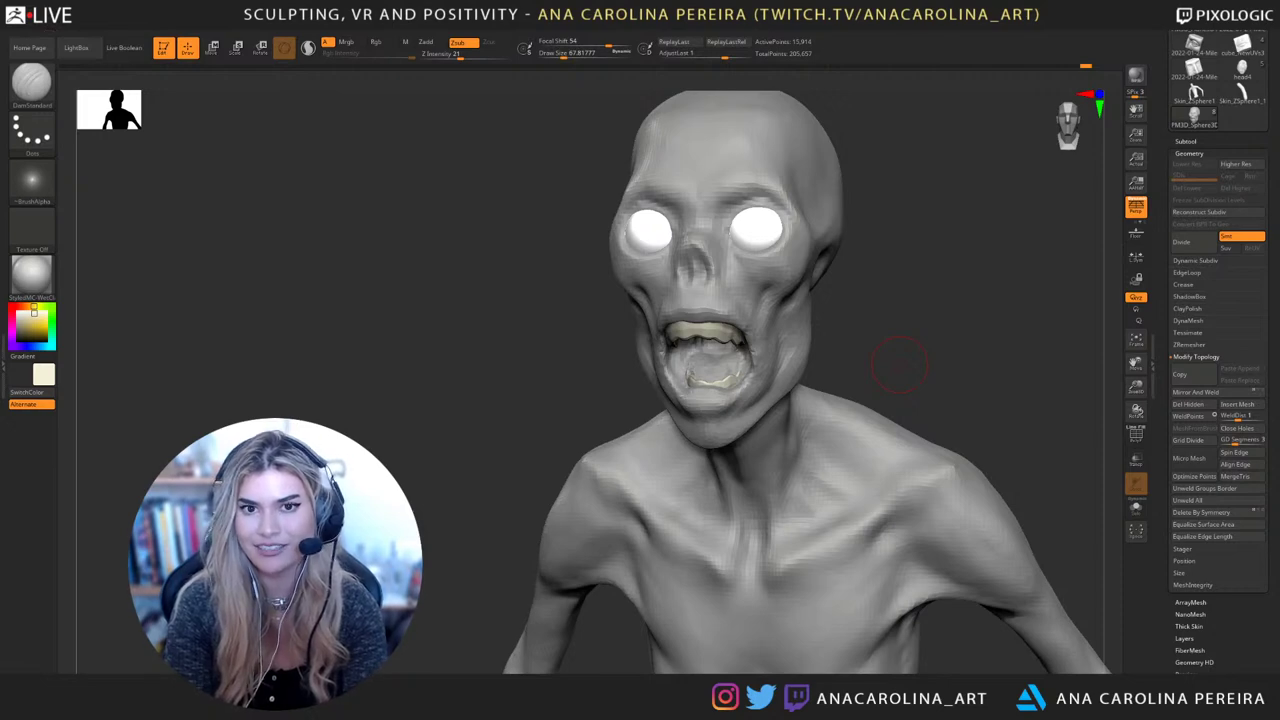
pyautogui.moveTo(875, 320)
pyautogui.mouseDown()
pyautogui.moveTo(945, 325)
pyautogui.moveTo(950, 312)
pyautogui.moveTo(860, 360)
pyautogui.moveTo(872, 378)
pyautogui.mouseUp()
pyautogui.press('b')
pyautogui.press('d')
pyautogui.press('s')
pyautogui.press('space')
pyautogui.click(680, 290)
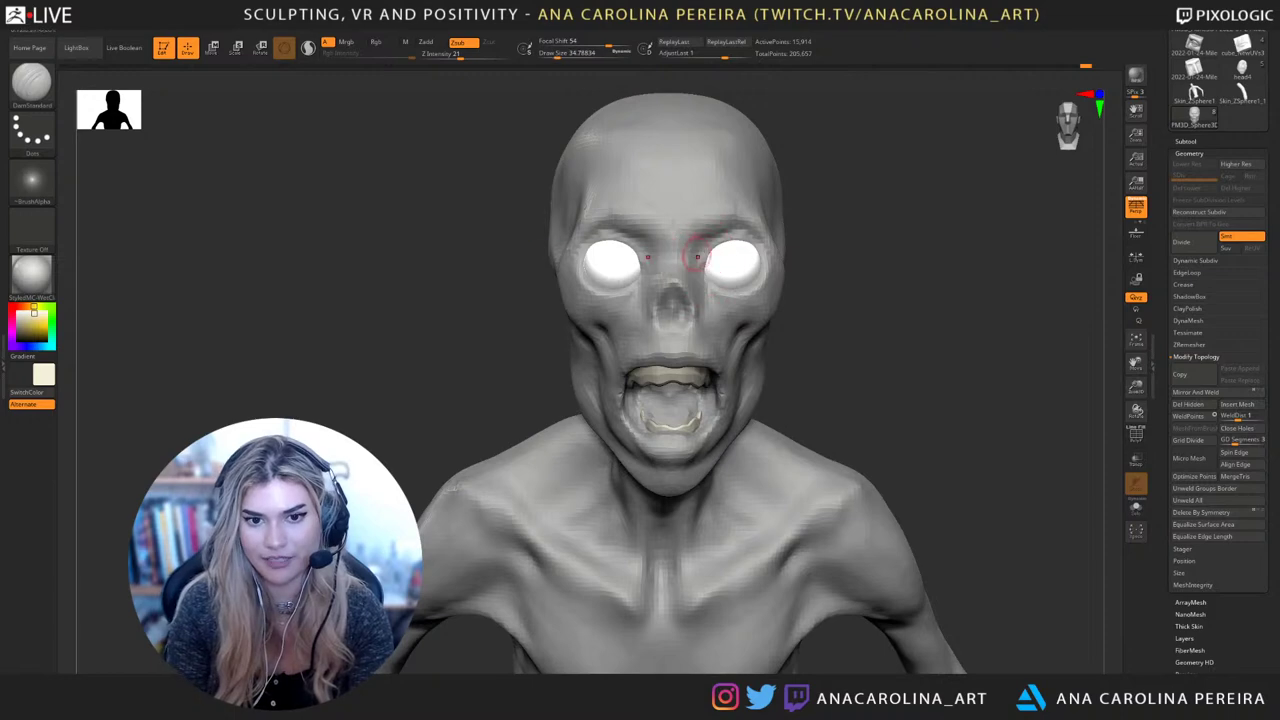
pyautogui.moveTo(706, 255); pyautogui.dragTo(700, 274)
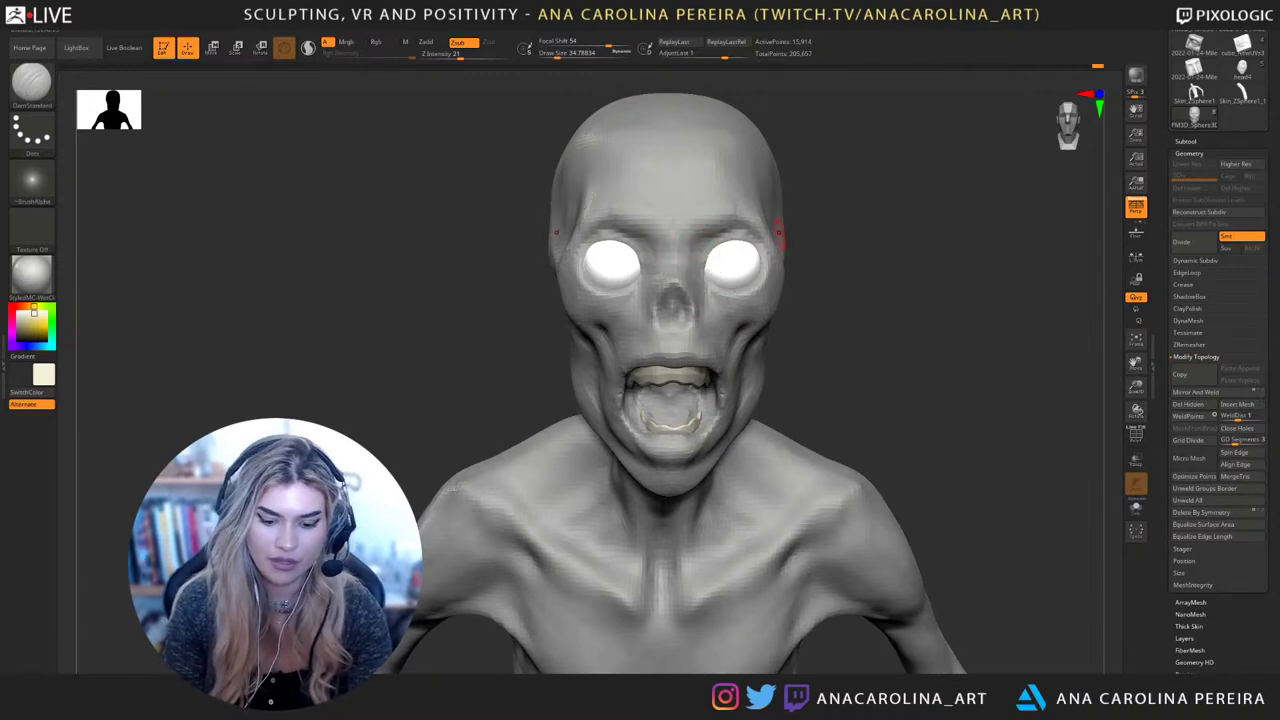
# Build up the areas beside the nose and above the upper lip with ClayBuildup at a draw size of about 35
pyautogui.press('b')
pyautogui.press('c')
pyautogui.press('b')
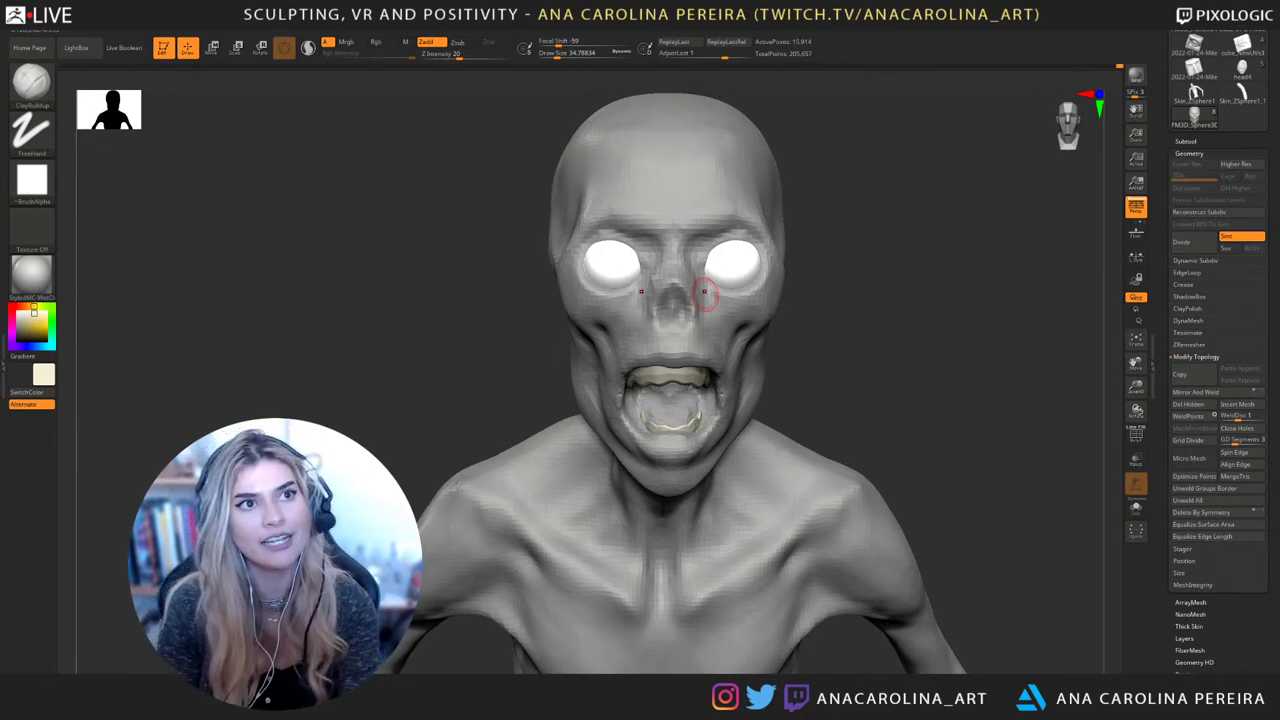
pyautogui.moveTo(818, 364); pyautogui.dragTo(760, 352)
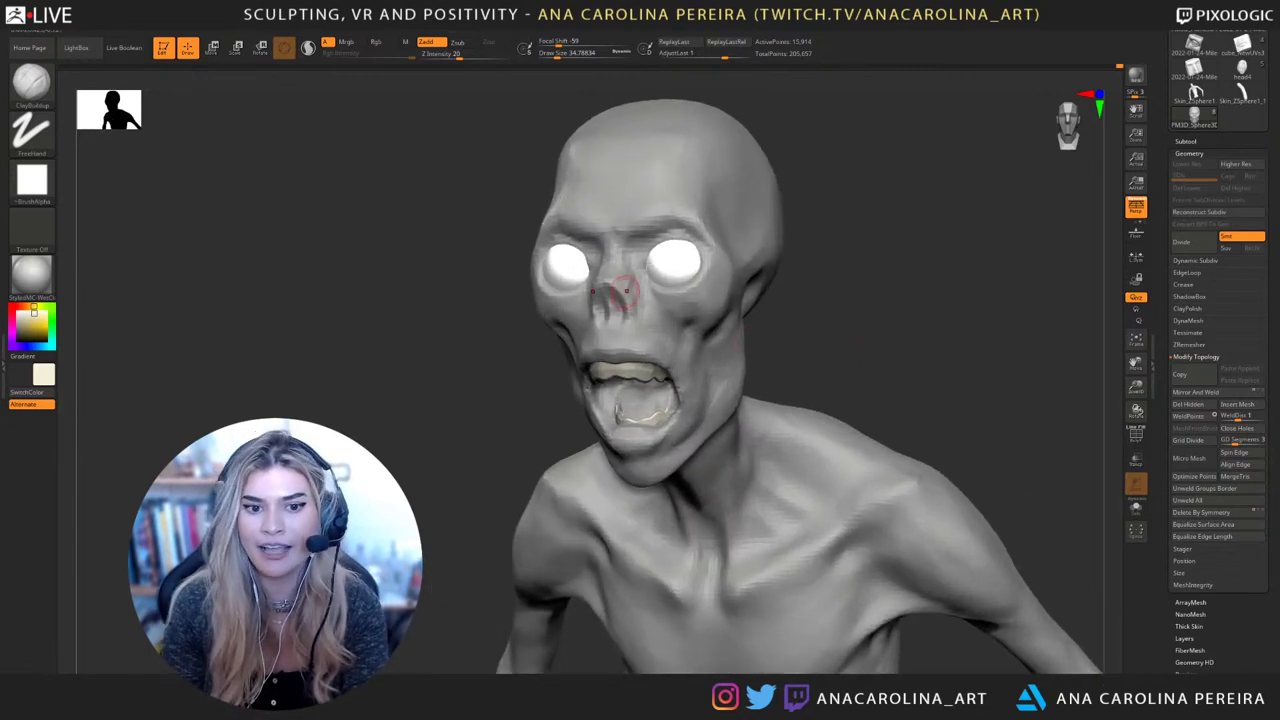
pyautogui.moveTo(642, 318); pyautogui.dragTo(648, 324)
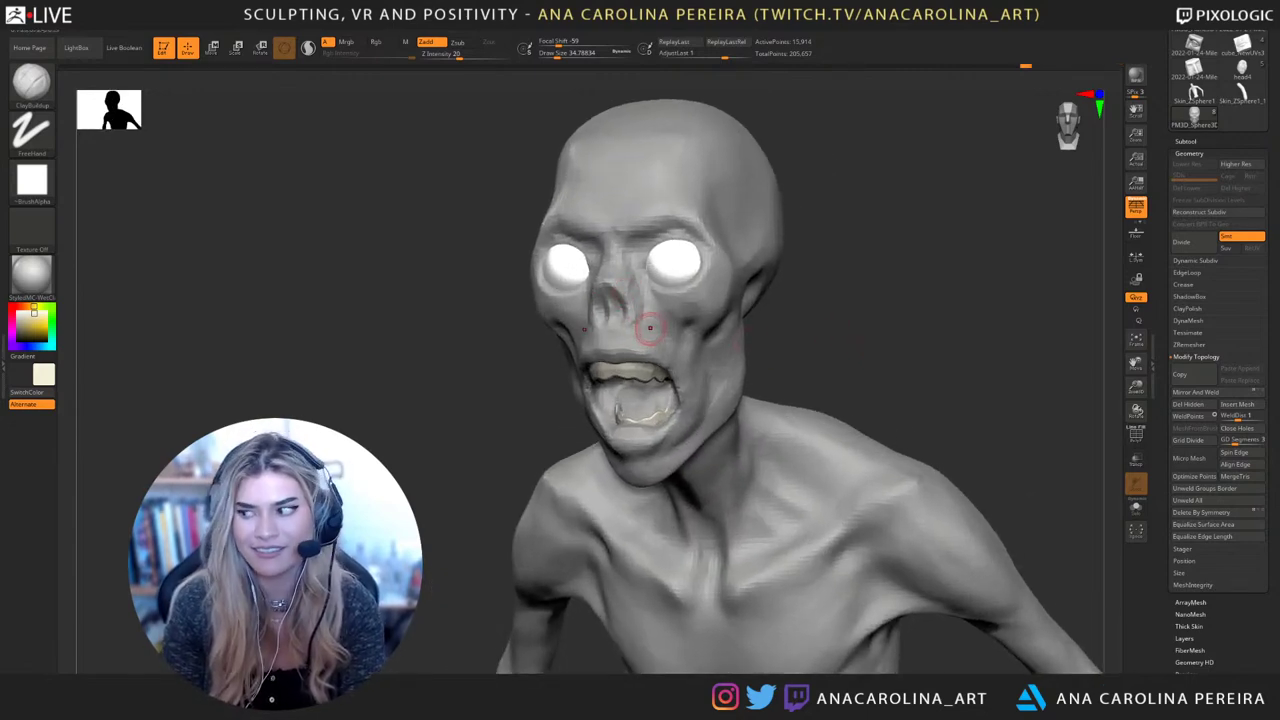
pyautogui.keyDown('shift'); pyautogui.moveTo(795, 310); pyautogui.dragTo(838, 307); pyautogui.keyUp('shift')
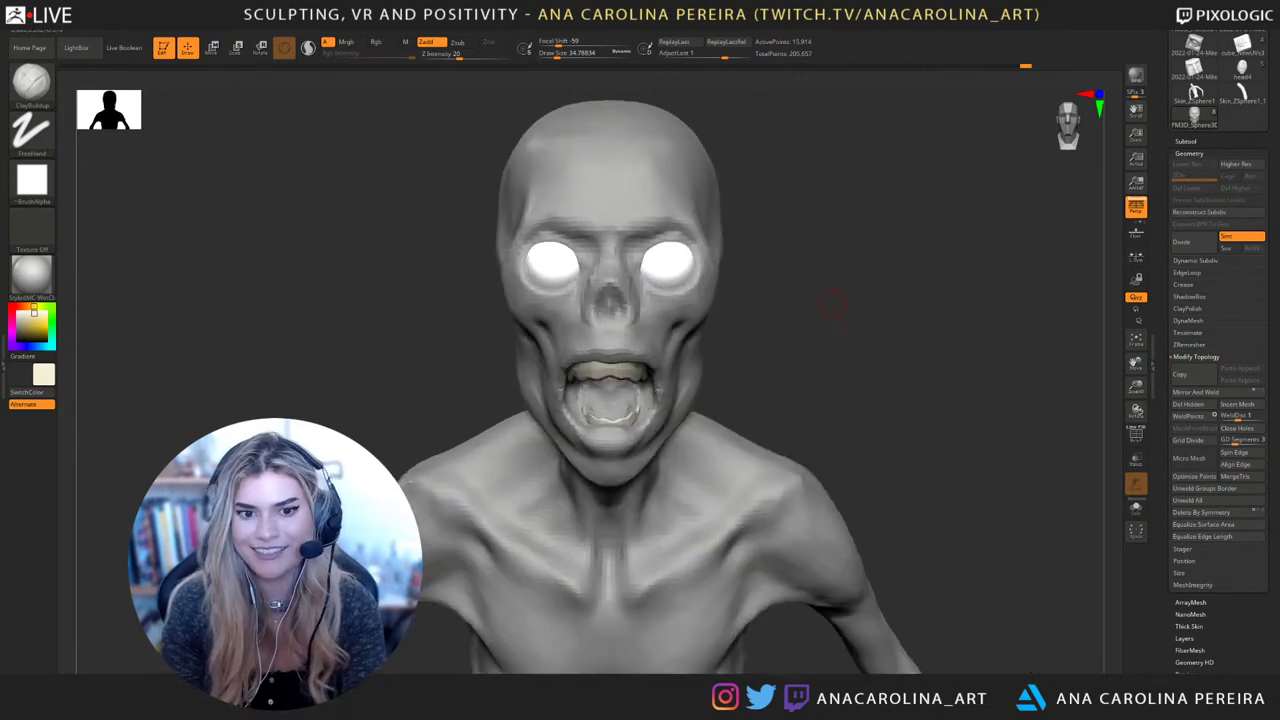
# Flatten the lower edges of the cheekbones with the hPolish brush at a draw size of about 35
pyautogui.press('b')
pyautogui.press('h')
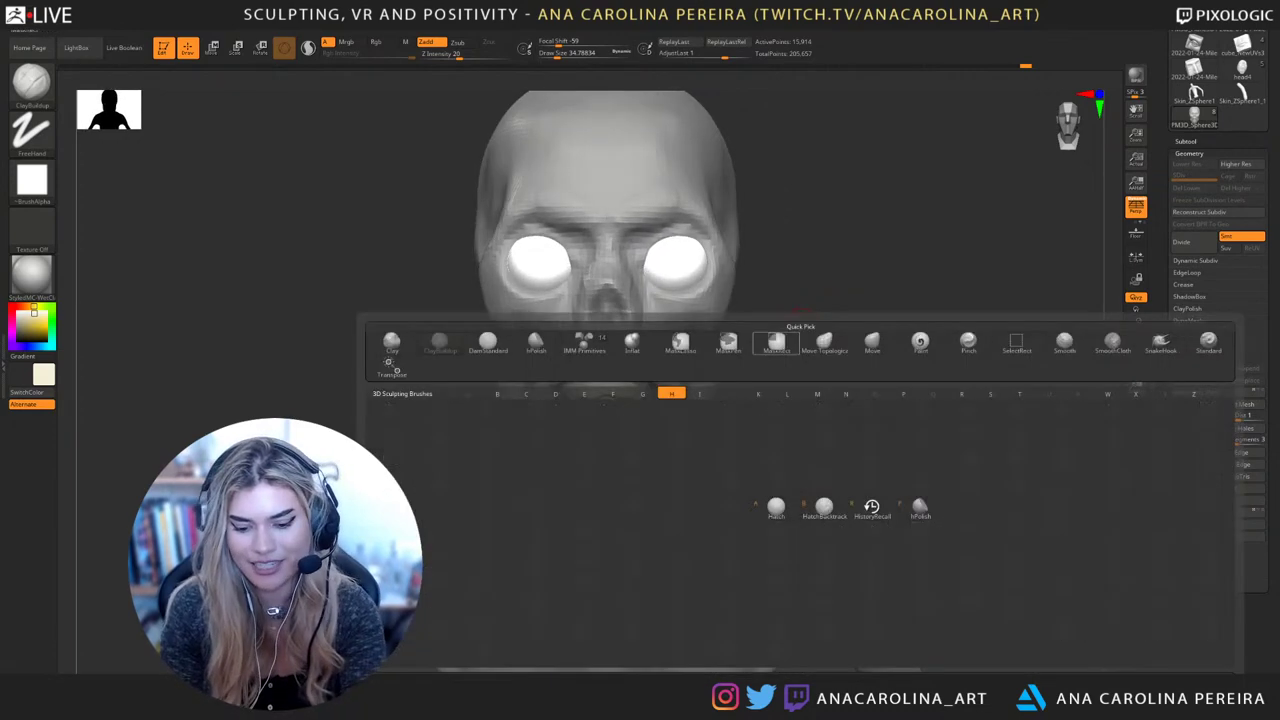
pyautogui.press('p')
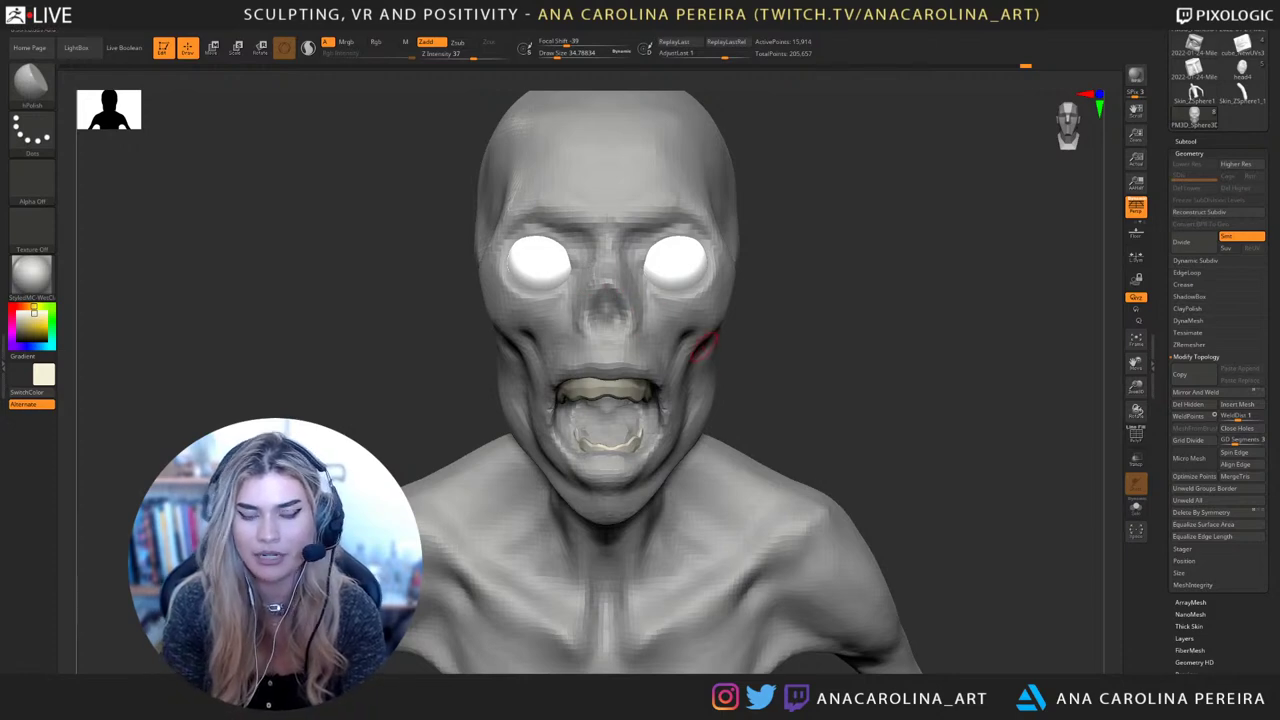
pyautogui.moveTo(704, 345); pyautogui.dragTo(789, 376)
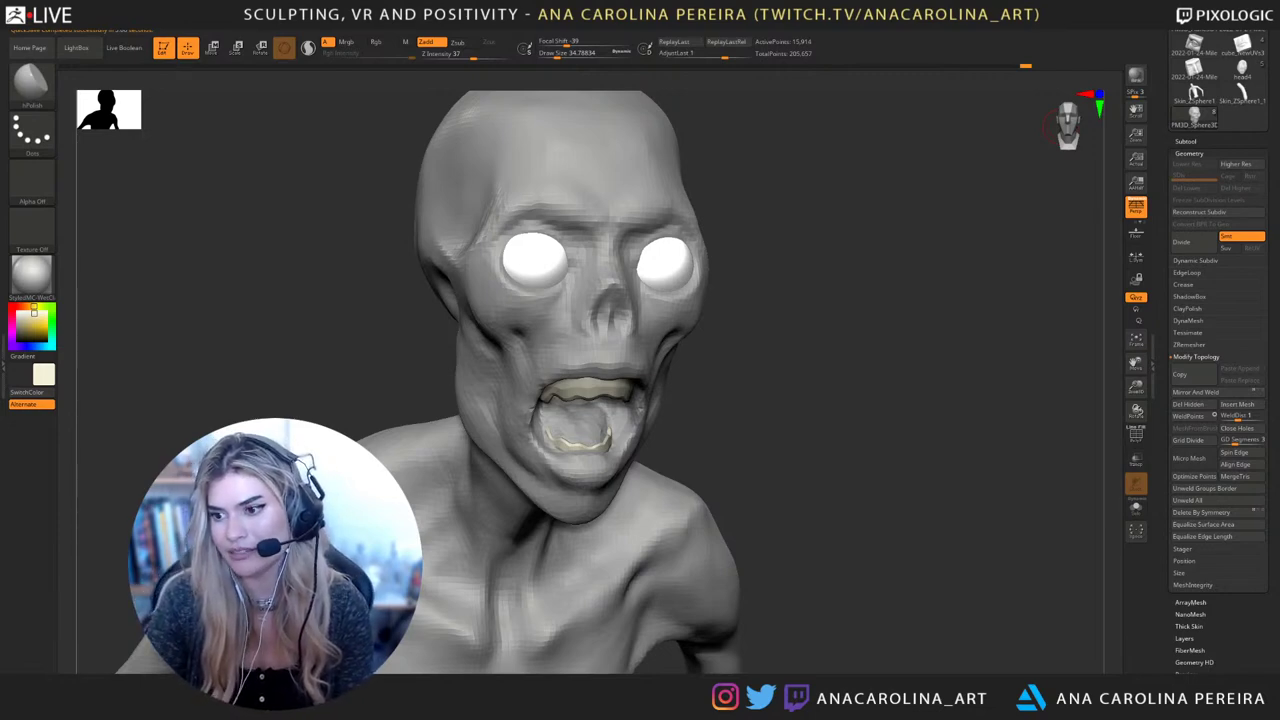
pyautogui.moveTo(1063, 125)
pyautogui.mouseDown()
pyautogui.moveTo(823, 363)
pyautogui.moveTo(850, 367)
pyautogui.mouseUp()
# Build up the cheeks beneath the cheekbones with ClayBuildup, undoing the first stroke and continuing at a smaller draw size
pyautogui.press('b')
pyautogui.press('c')
pyautogui.press('b')
pyautogui.press('space')
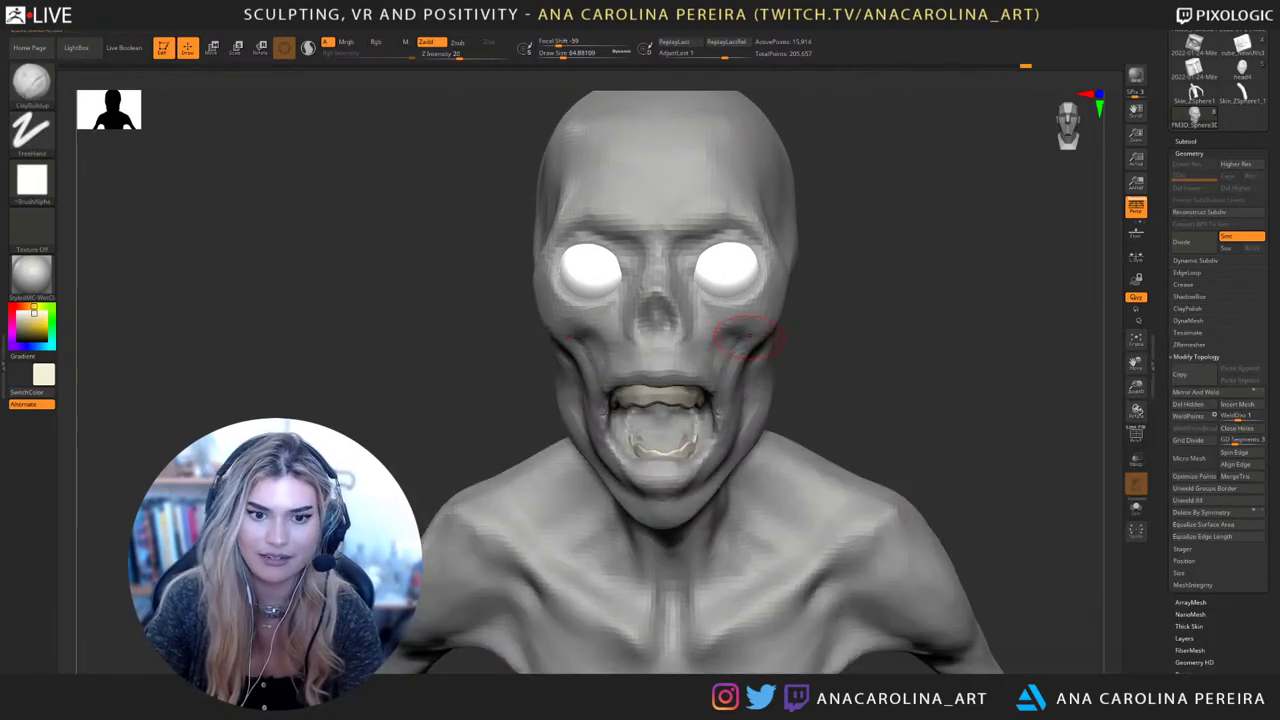
pyautogui.hotkey('ctrl', 'z')
pyautogui.press('space')
pyautogui.moveTo(759, 343); pyautogui.dragTo(754, 343)
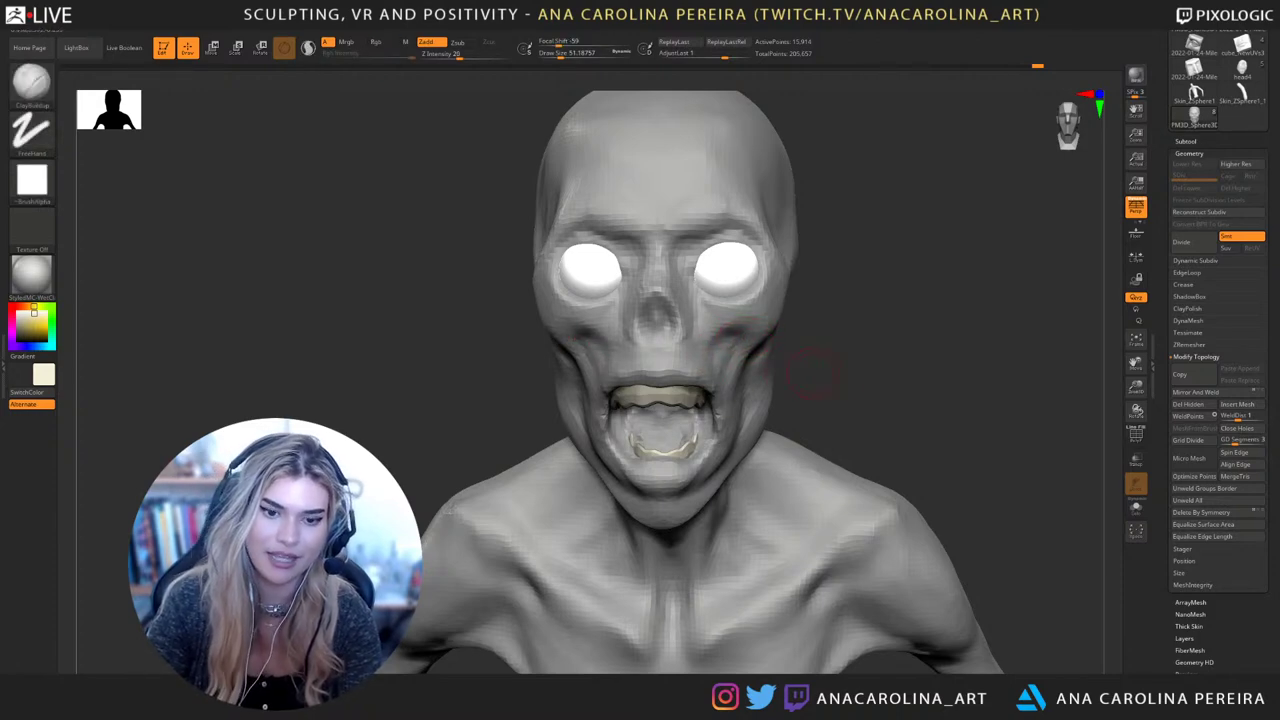
# Sculpt the nasal cavity and its inner structure with ClayBuildup, using draw sizes of about 20 and 27
pyautogui.moveTo(812, 374); pyautogui.dragTo(786, 358)
pyautogui.moveTo(794, 404); pyautogui.dragTo(837, 420)
pyautogui.press('space')
pyautogui.moveTo(686, 341); pyautogui.dragTo(679, 340)
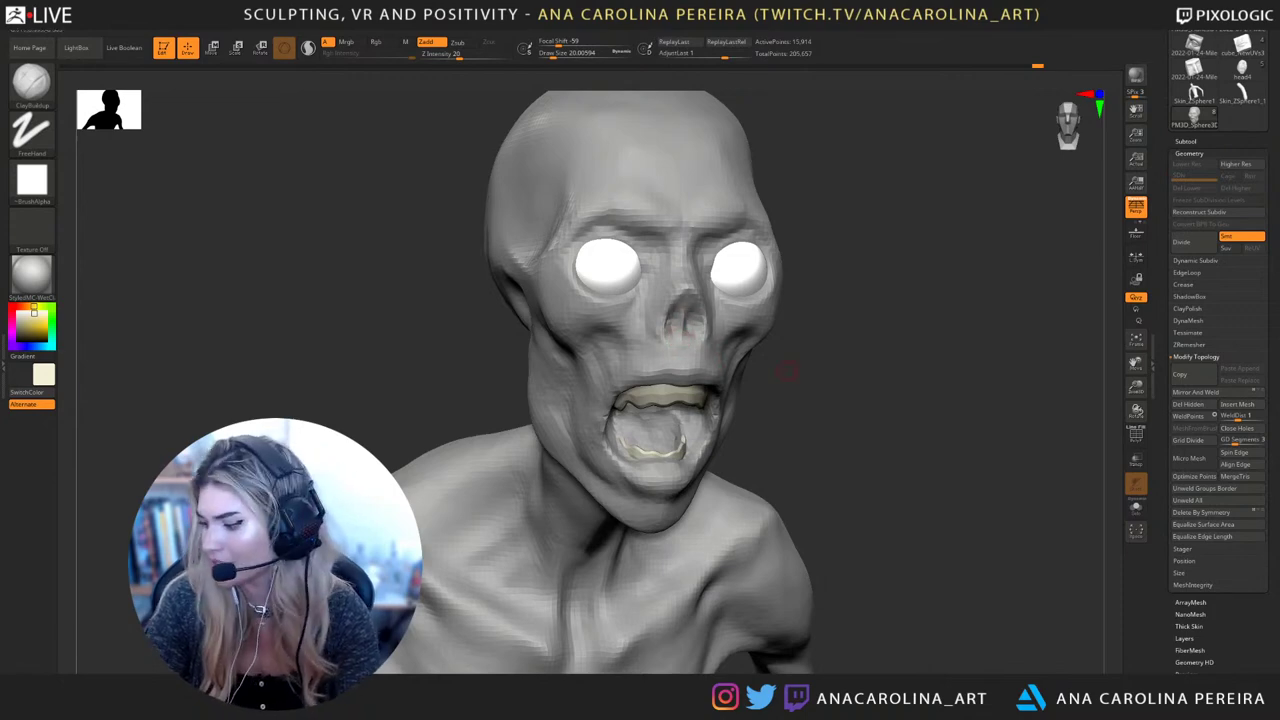
pyautogui.keyDown('shift'); pyautogui.moveTo(790, 371); pyautogui.dragTo(868, 350); pyautogui.keyUp('shift')
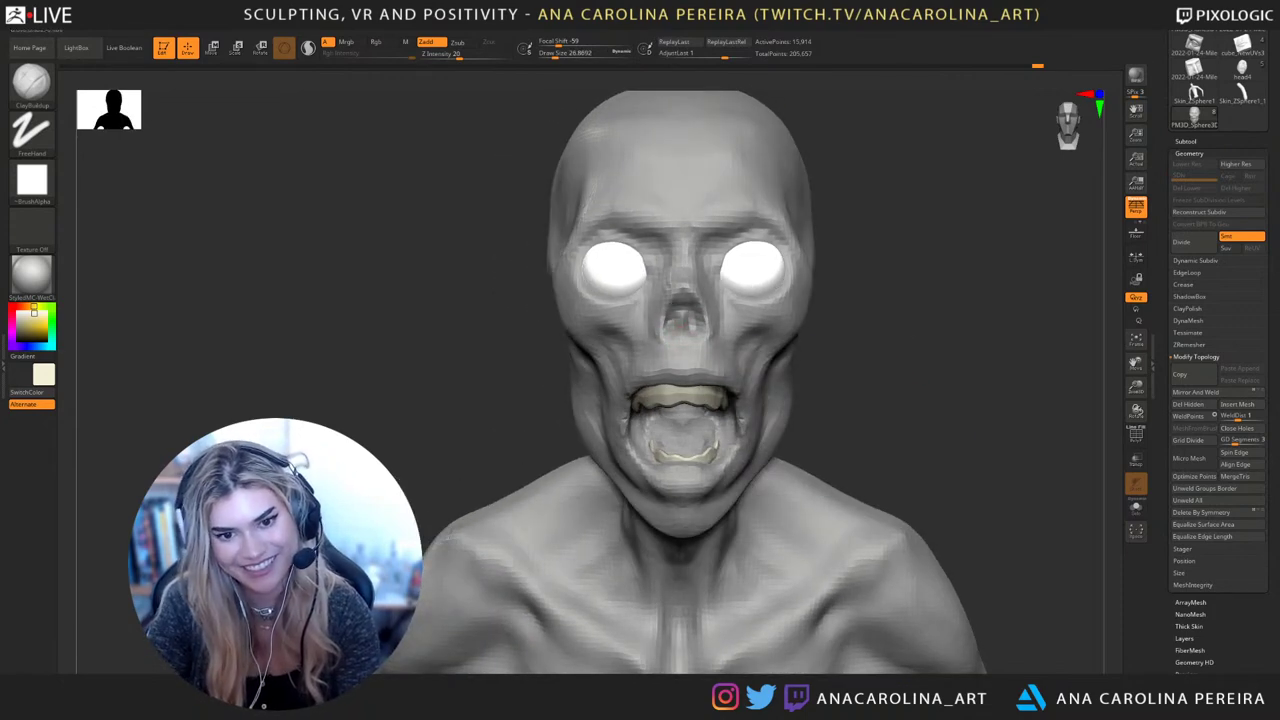
pyautogui.moveTo(691, 314); pyautogui.dragTo(698, 338)
pyautogui.moveTo(722, 340); pyautogui.dragTo(780, 346, button='right')
pyautogui.moveTo(680, 314)
pyautogui.mouseDown()
pyautogui.moveTo(685, 302)
pyautogui.moveTo(688, 312)
pyautogui.mouseUp()
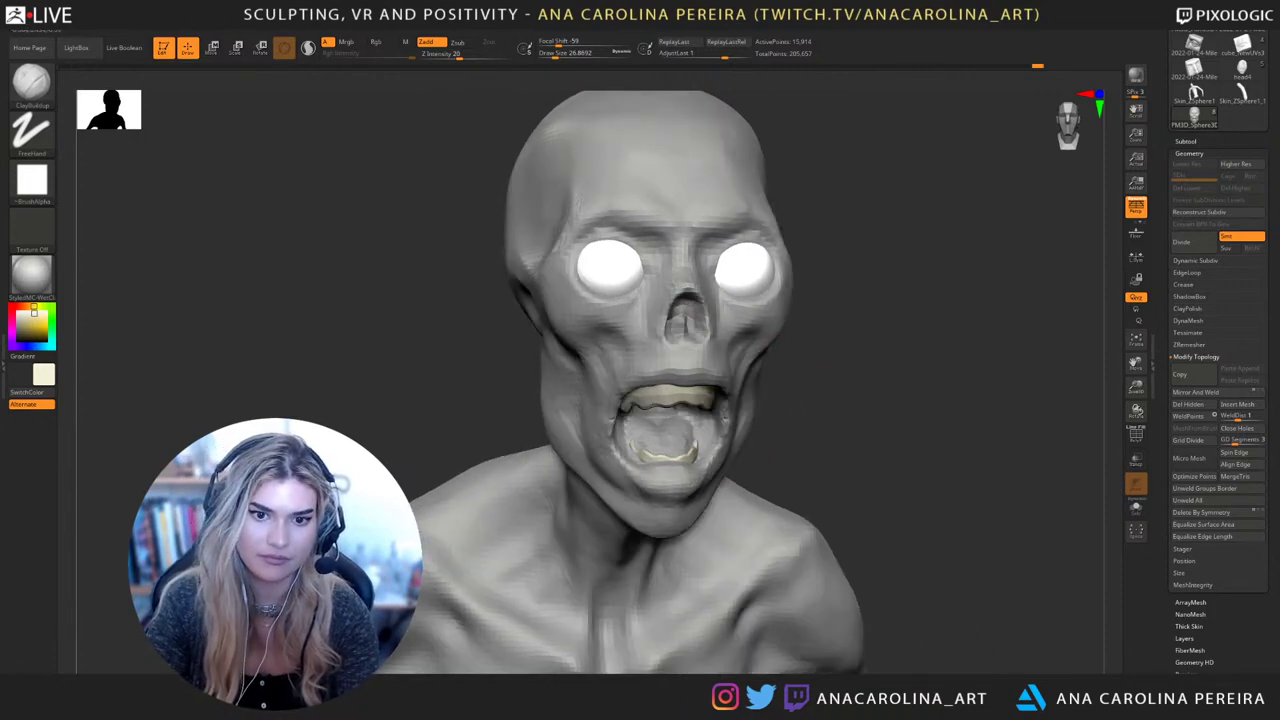
pyautogui.moveTo(690, 310); pyautogui.dragTo(652, 245, button='right')
pyautogui.moveTo(674, 300); pyautogui.dragTo(692, 328)
# Build up the chin and lower jaw around the mouth with ClayBuildup, increasing the draw size to about 65
pyautogui.moveTo(700, 320)
pyautogui.mouseDown(button='right')
pyautogui.moveTo(716, 352)
pyautogui.moveTo(765, 385)
pyautogui.mouseUp(button='right')
pyautogui.moveTo(765, 385)
pyautogui.keyDown('ctrl'); pyautogui.mouseDown(button='right')
pyautogui.moveTo(812, 215)
pyautogui.moveTo(792, 206)
pyautogui.moveTo(836, 234)
pyautogui.moveTo(846, 220)
pyautogui.moveTo(782, 230)
pyautogui.moveTo(775, 300)
pyautogui.mouseUp(button='right'); pyautogui.keyUp('ctrl')
pyautogui.press('space')
pyautogui.moveTo(824, 248); pyautogui.dragTo(832, 248)
pyautogui.moveTo(832, 262); pyautogui.dragTo(800, 266, button='right')
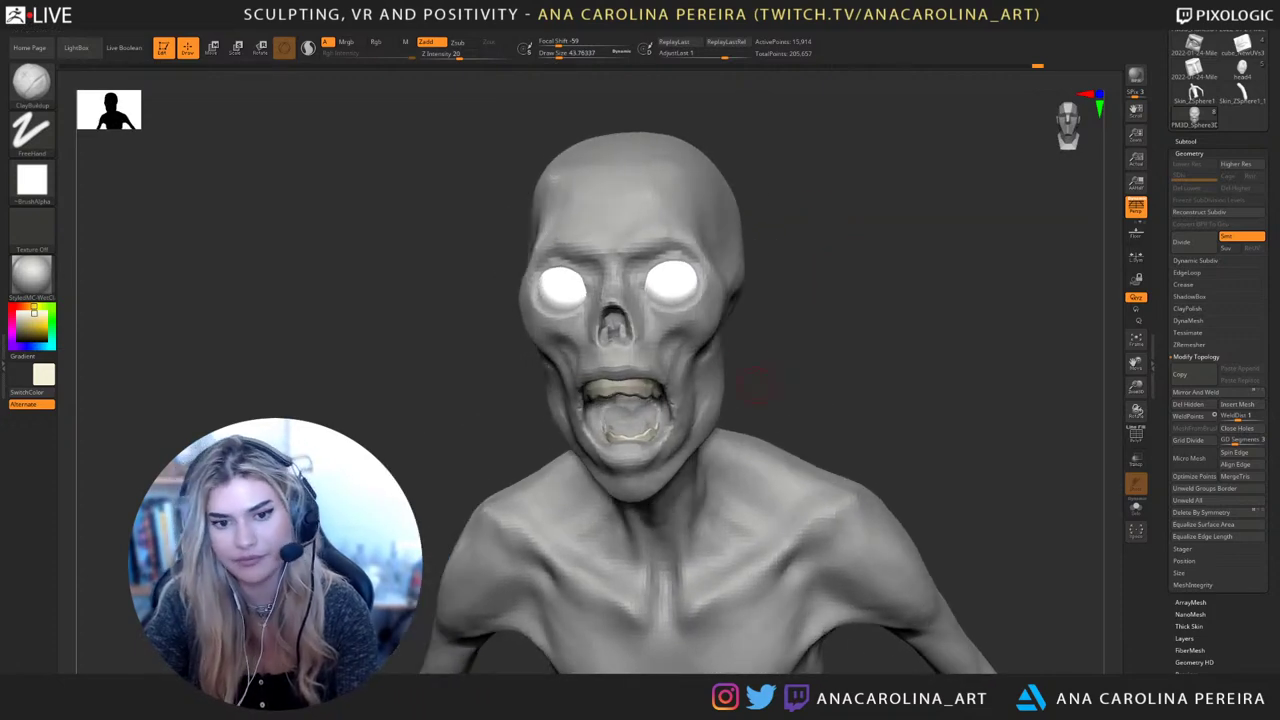
pyautogui.press('space')
pyautogui.moveTo(744, 390)
pyautogui.mouseDown()
pyautogui.moveTo(690, 418)
pyautogui.moveTo(674, 454)
pyautogui.mouseUp()
pyautogui.moveTo(770, 374)
pyautogui.mouseDown(button='right')
pyautogui.moveTo(815, 375)
pyautogui.moveTo(797, 372)
pyautogui.mouseUp(button='right')
pyautogui.keyDown('ctrl'); pyautogui.moveTo(797, 372); pyautogui.dragTo(790, 412, button='right'); pyautogui.keyUp('ctrl')
pyautogui.moveTo(664, 470); pyautogui.dragTo(640, 486)
pyautogui.moveTo(775, 440); pyautogui.dragTo(710, 448, button='right')
pyautogui.moveTo(693, 468); pyautogui.dragTo(676, 484)
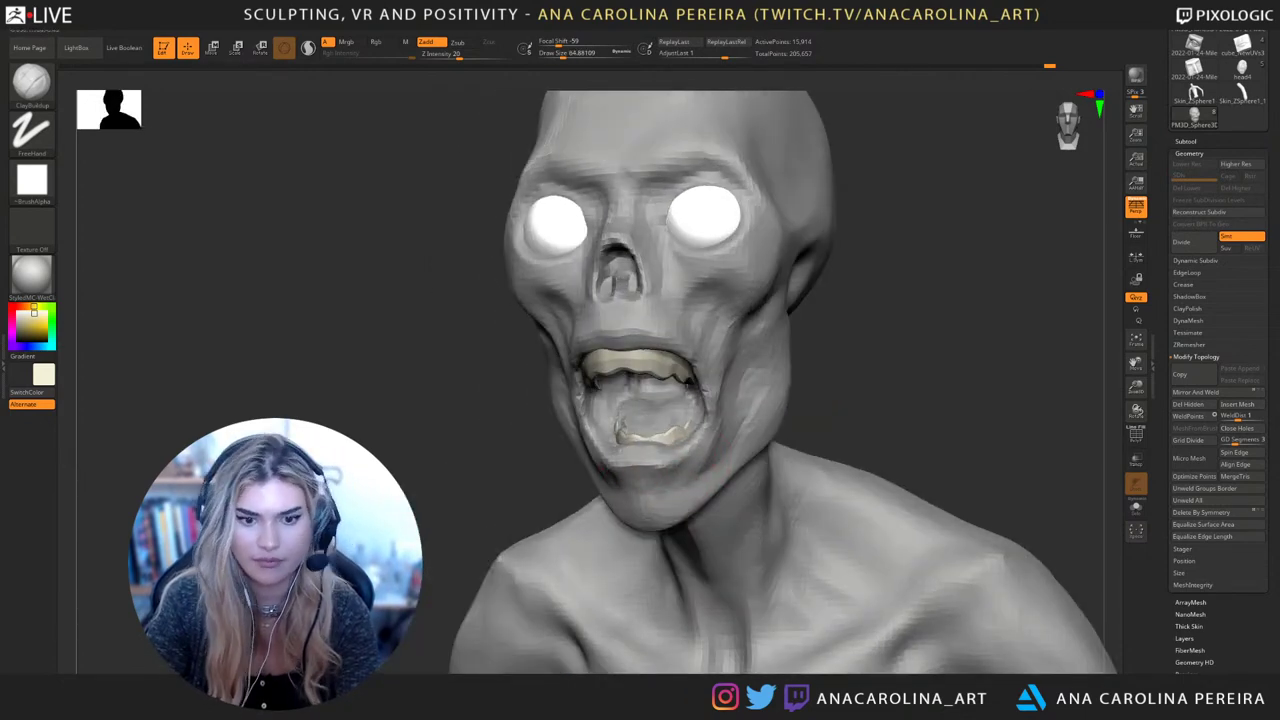
pyautogui.moveTo(790, 430); pyautogui.dragTo(838, 430, button='right')
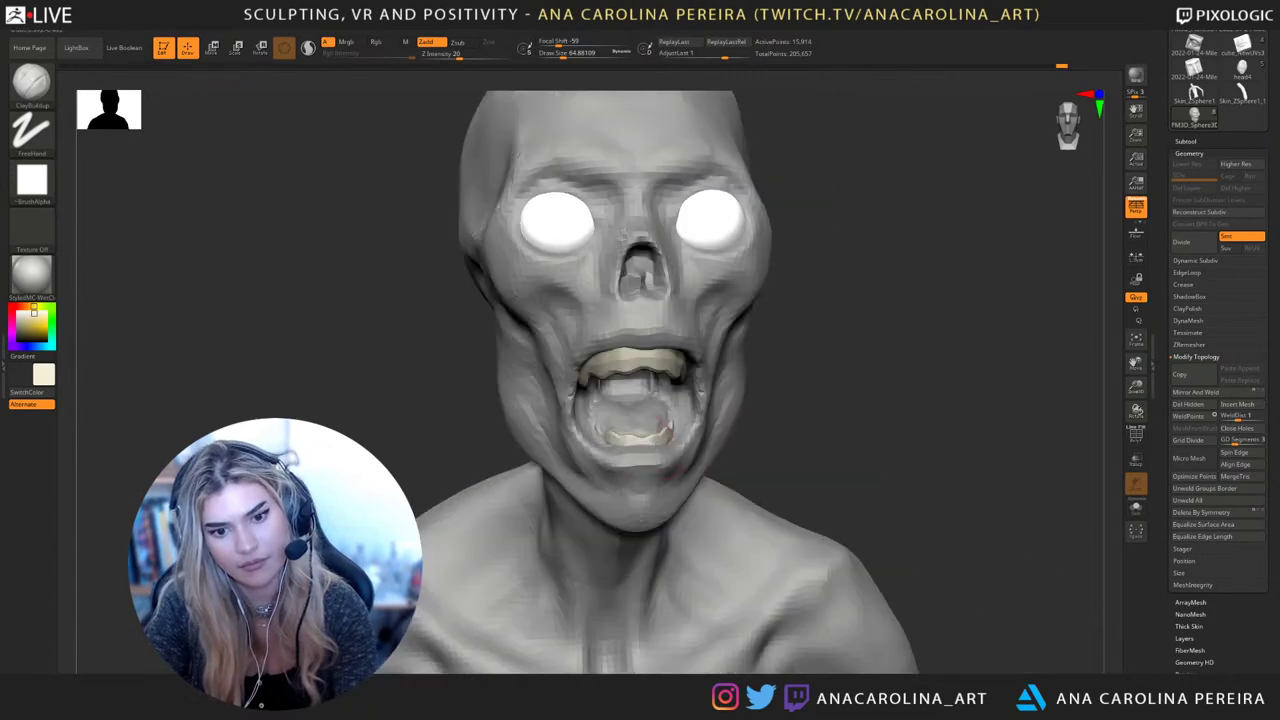
# Adjust the silhouette of the jaw and lower cheeks with the Move brush at a draw size of about 94
pyautogui.press('b')
pyautogui.press('d')
pyautogui.press('s')
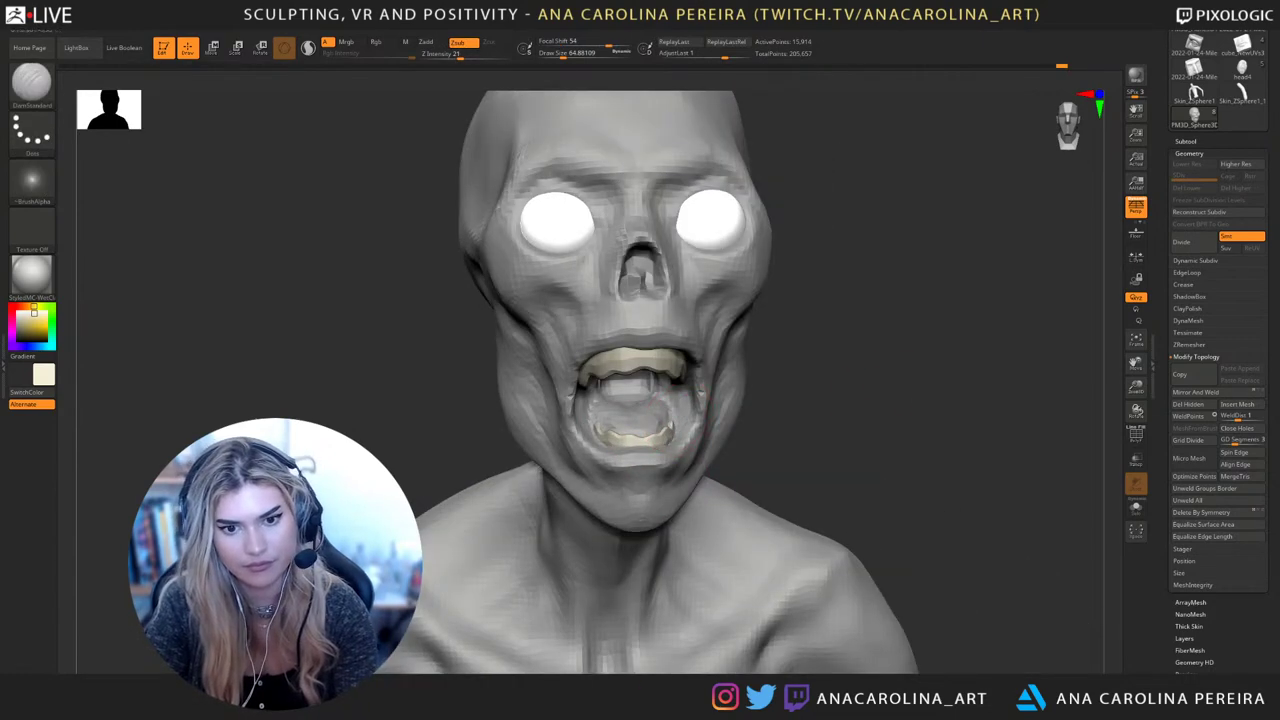
pyautogui.press('b')
pyautogui.press('m')
pyautogui.press('v')
pyautogui.moveTo(786, 443); pyautogui.dragTo(716, 434, button='right')
pyautogui.press('space')
pyautogui.moveTo(716, 434)
pyautogui.mouseDown()
pyautogui.moveTo(728, 433)
pyautogui.moveTo(714, 434)
pyautogui.mouseUp()
pyautogui.moveTo(834, 451)
pyautogui.mouseDown(button='right')
pyautogui.moveTo(898, 444)
pyautogui.moveTo(884, 437)
pyautogui.mouseUp(button='right')
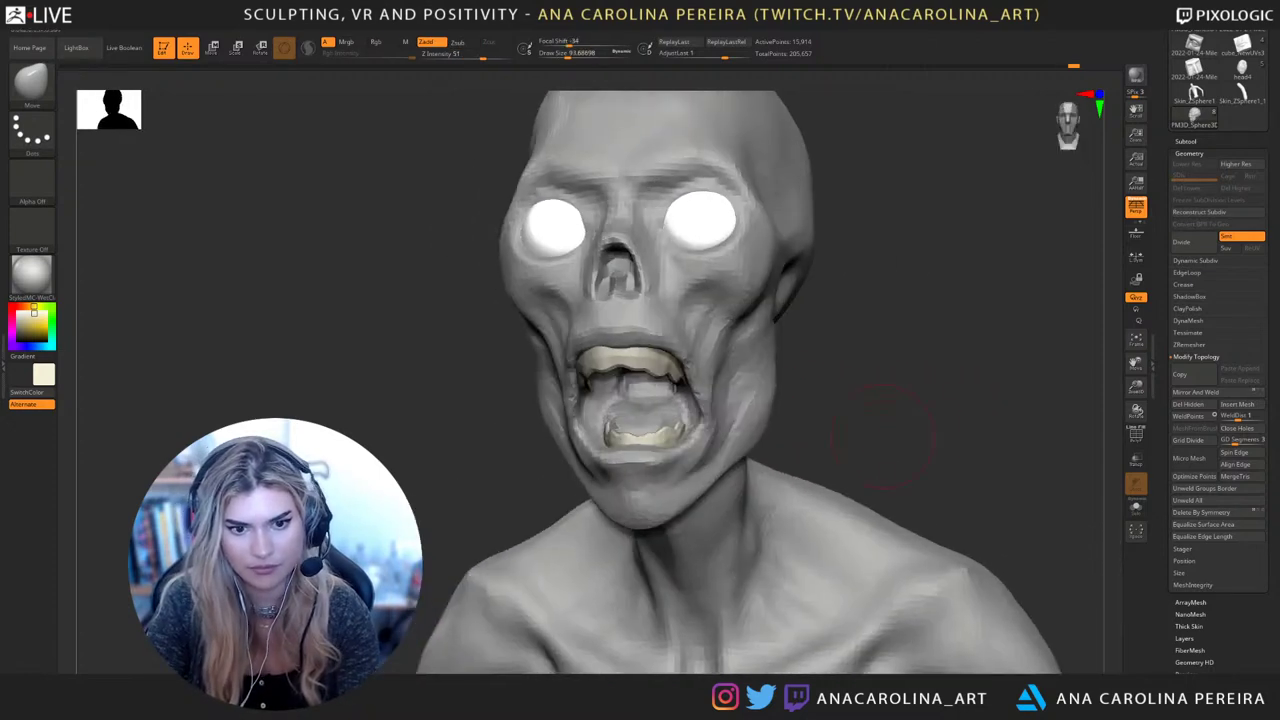
pyautogui.moveTo(757, 391); pyautogui.dragTo(790, 395)
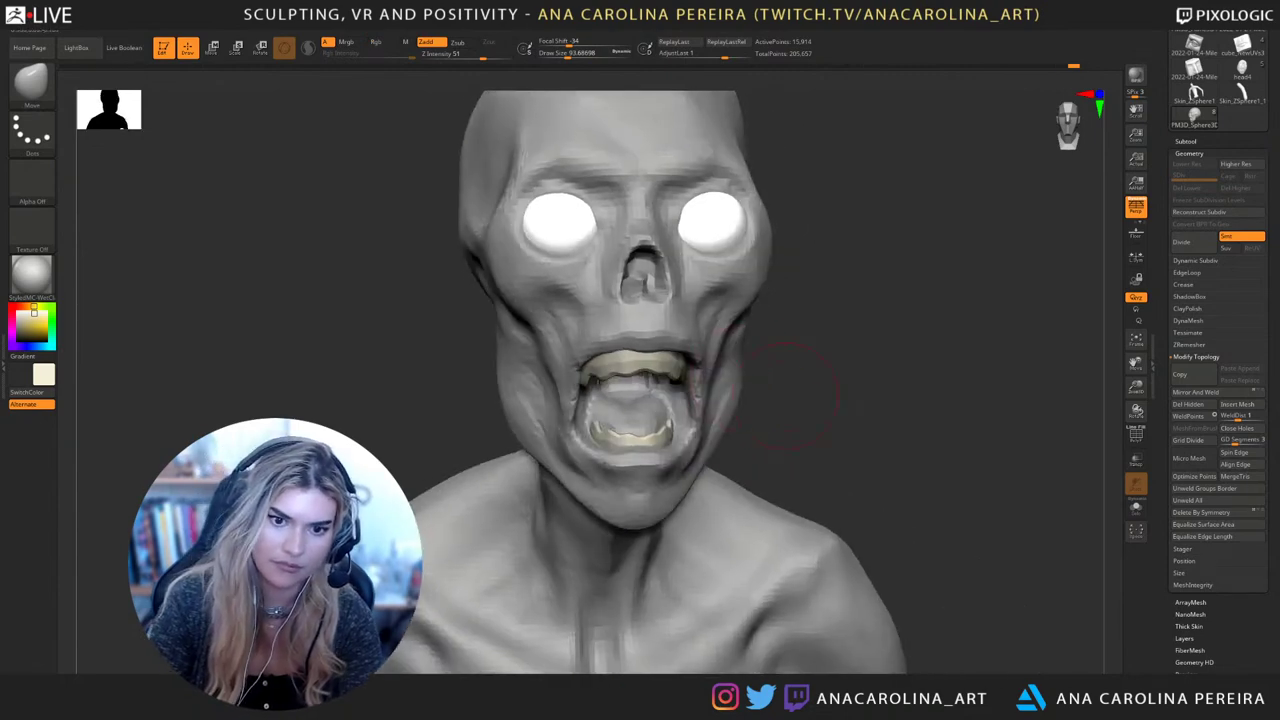
# Leave a small full-figure snapshot of the creature beside the working area, and bring the live model back to the centre of the canvas
pyautogui.moveTo(785, 395)
pyautogui.keyDown('ctrl'); pyautogui.mouseDown(button='right')
pyautogui.moveTo(790, 328)
pyautogui.moveTo(780, 382)
pyautogui.mouseUp(button='right'); pyautogui.keyUp('ctrl')
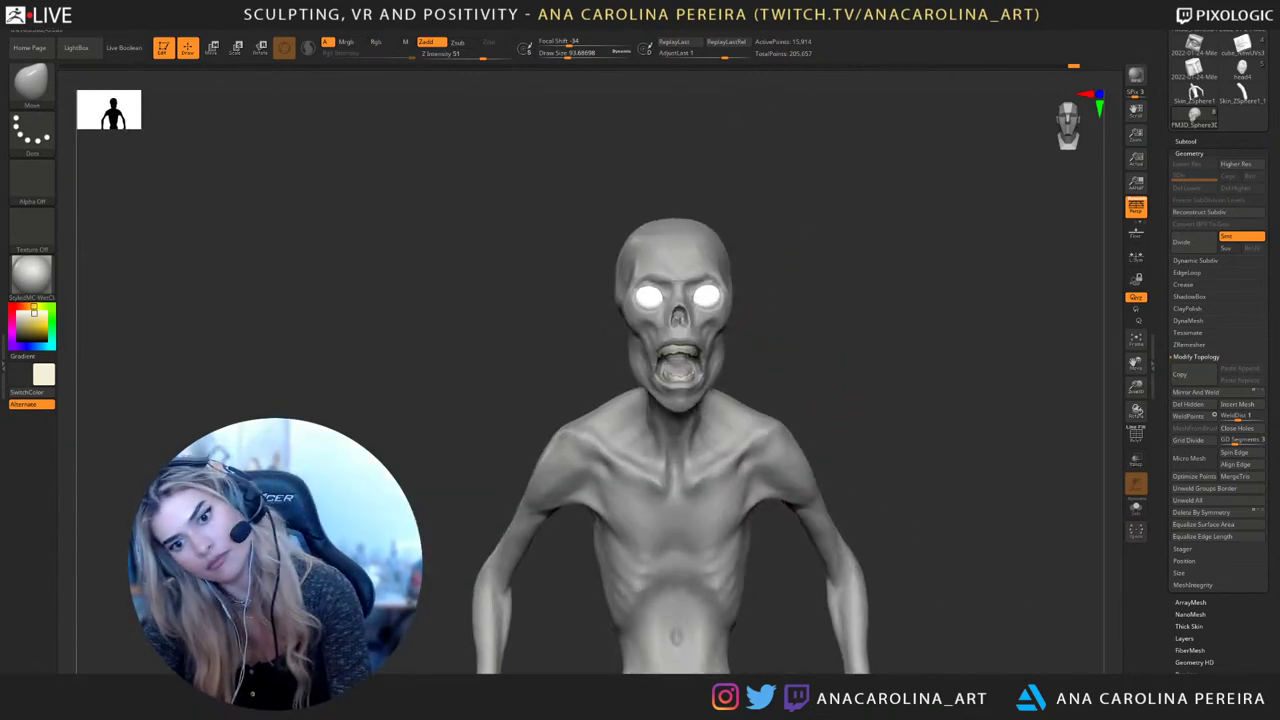
pyautogui.moveTo(805, 410)
pyautogui.keyDown('alt'); pyautogui.mouseDown()
pyautogui.moveTo(822, 382)
pyautogui.moveTo(856, 378)
pyautogui.moveTo(856, 345)
pyautogui.mouseUp(); pyautogui.keyUp('alt')
pyautogui.moveTo(847, 468)
pyautogui.keyDown('alt'); pyautogui.mouseDown()
pyautogui.moveTo(855, 357)
pyautogui.moveTo(865, 380)
pyautogui.moveTo(610, 325)
pyautogui.moveTo(608, 260)
pyautogui.mouseUp(); pyautogui.keyUp('alt')
pyautogui.keyDown('alt'); pyautogui.moveTo(735, 296); pyautogui.dragTo(582, 325); pyautogui.keyUp('alt')
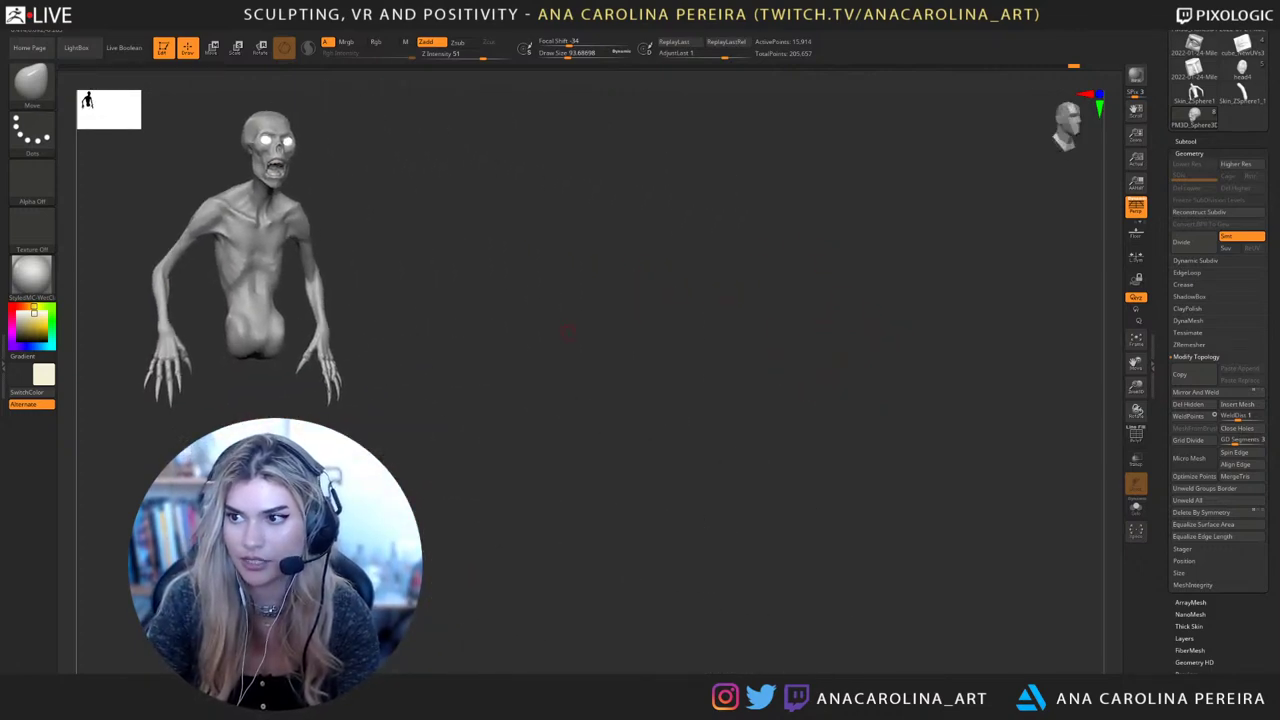
pyautogui.hotkey('shift', 's')
pyautogui.moveTo(652, 352)
pyautogui.keyDown('alt'); pyautogui.mouseDown()
pyautogui.moveTo(985, 415)
pyautogui.moveTo(923, 491)
pyautogui.mouseUp(); pyautogui.keyUp('alt')
pyautogui.keyDown('alt'); pyautogui.moveTo(770, 400); pyautogui.dragTo(950, 480); pyautogui.keyUp('alt')
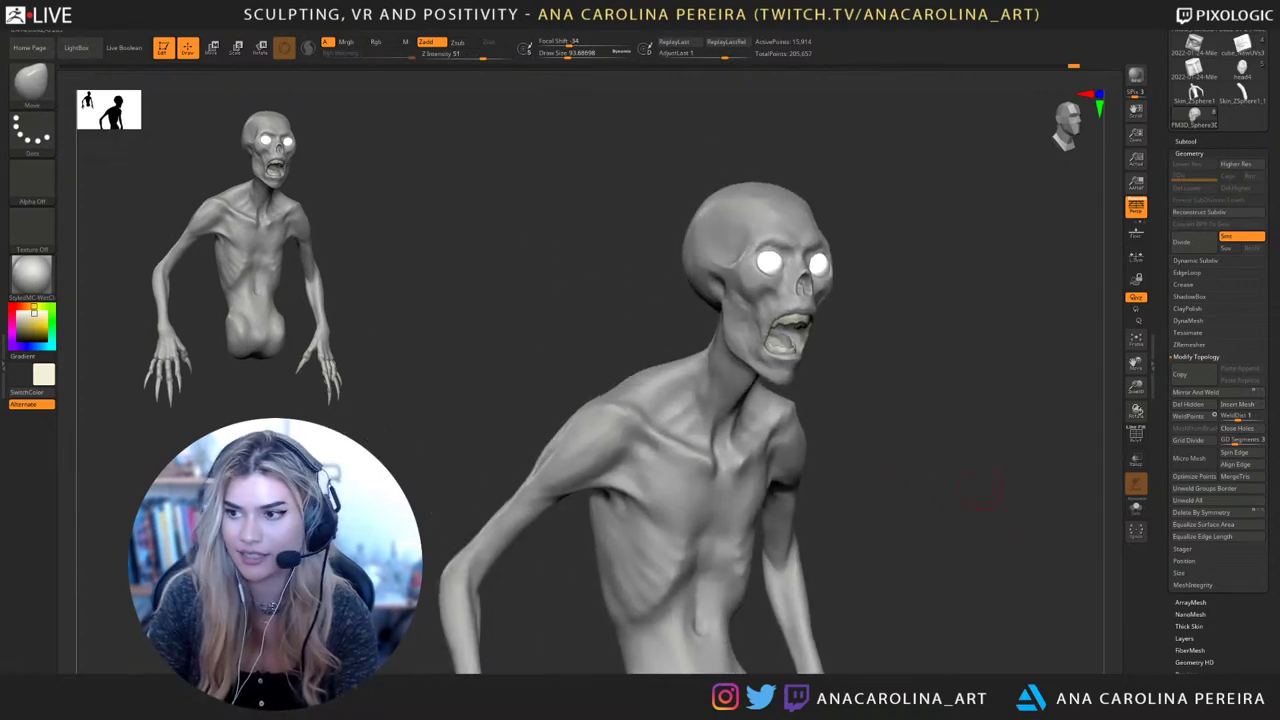
pyautogui.keyDown('alt'); pyautogui.moveTo(948, 432); pyautogui.dragTo(951, 458); pyautogui.keyUp('alt')
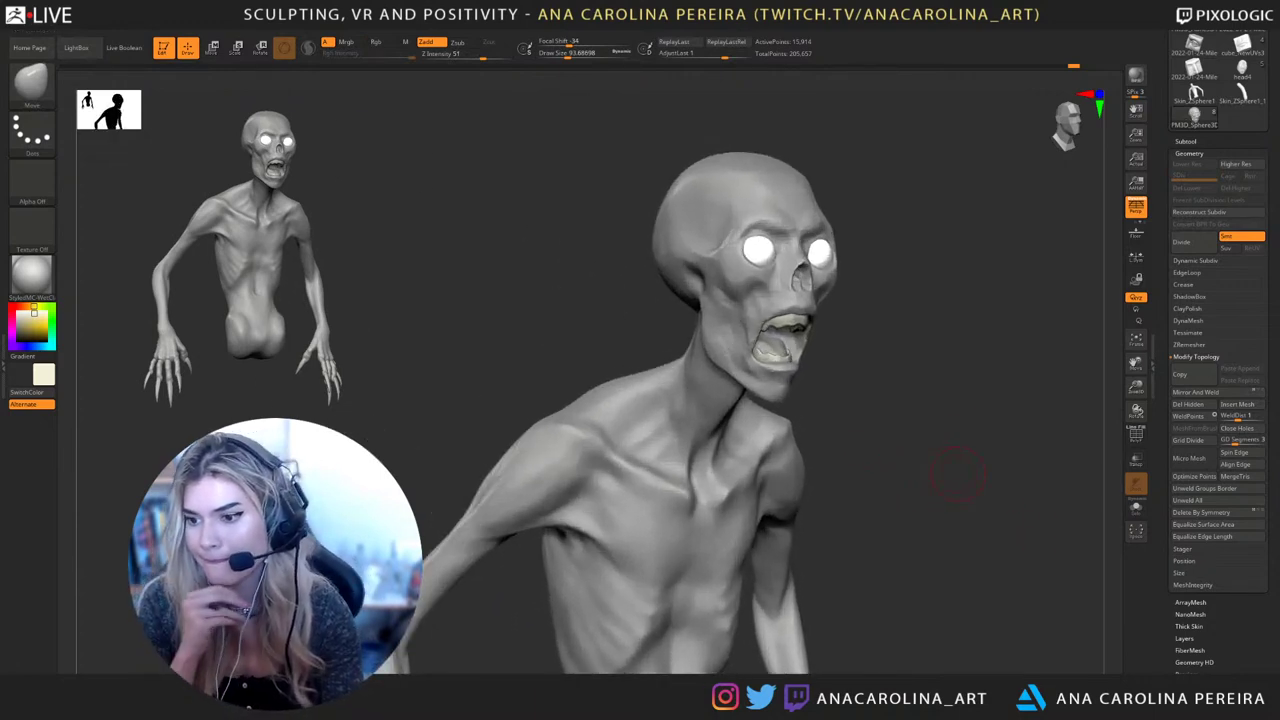
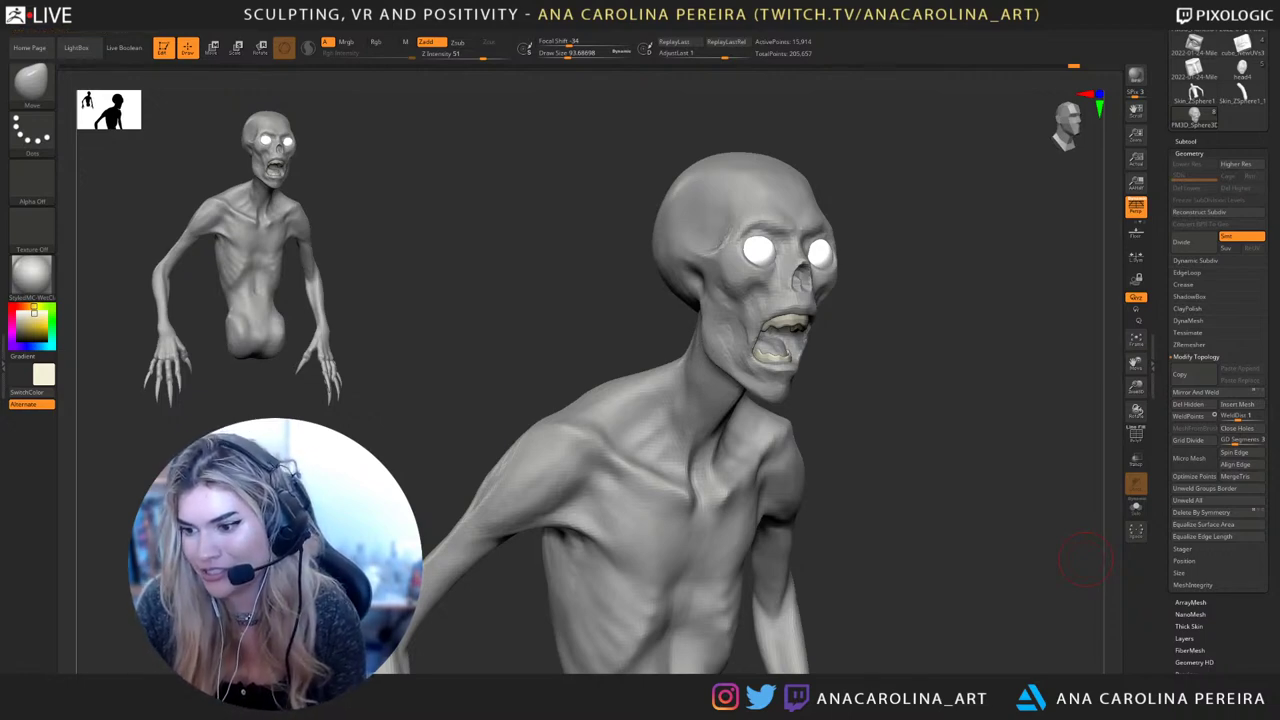
# Review the full figure's proportions from front and three-quarter angles, and reselect the body mesh
pyautogui.moveTo(1010, 585); pyautogui.dragTo(980, 593)
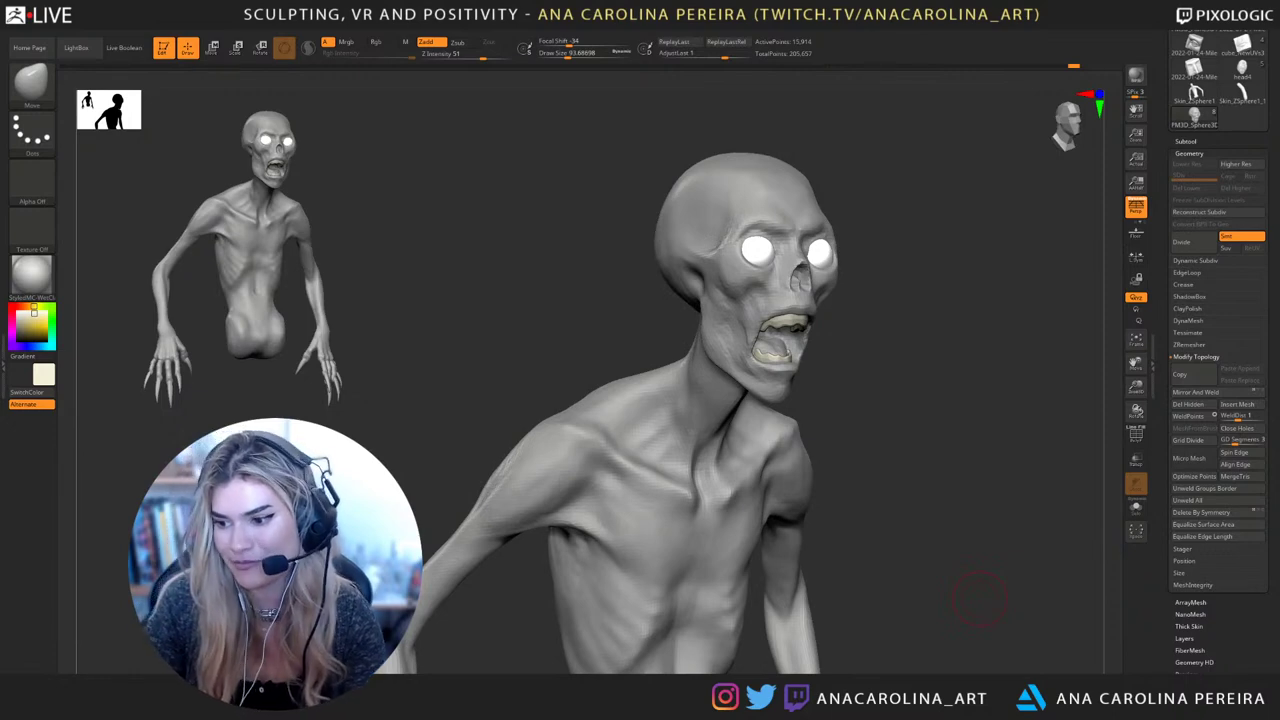
pyautogui.keyDown('alt'); pyautogui.moveTo(880, 420); pyautogui.dragTo(872, 186); pyautogui.keyUp('alt')
pyautogui.moveTo(965, 572)
pyautogui.mouseDown()
pyautogui.moveTo(680, 600)
pyautogui.moveTo(820, 635)
pyautogui.moveTo(831, 718)
pyautogui.mouseUp()
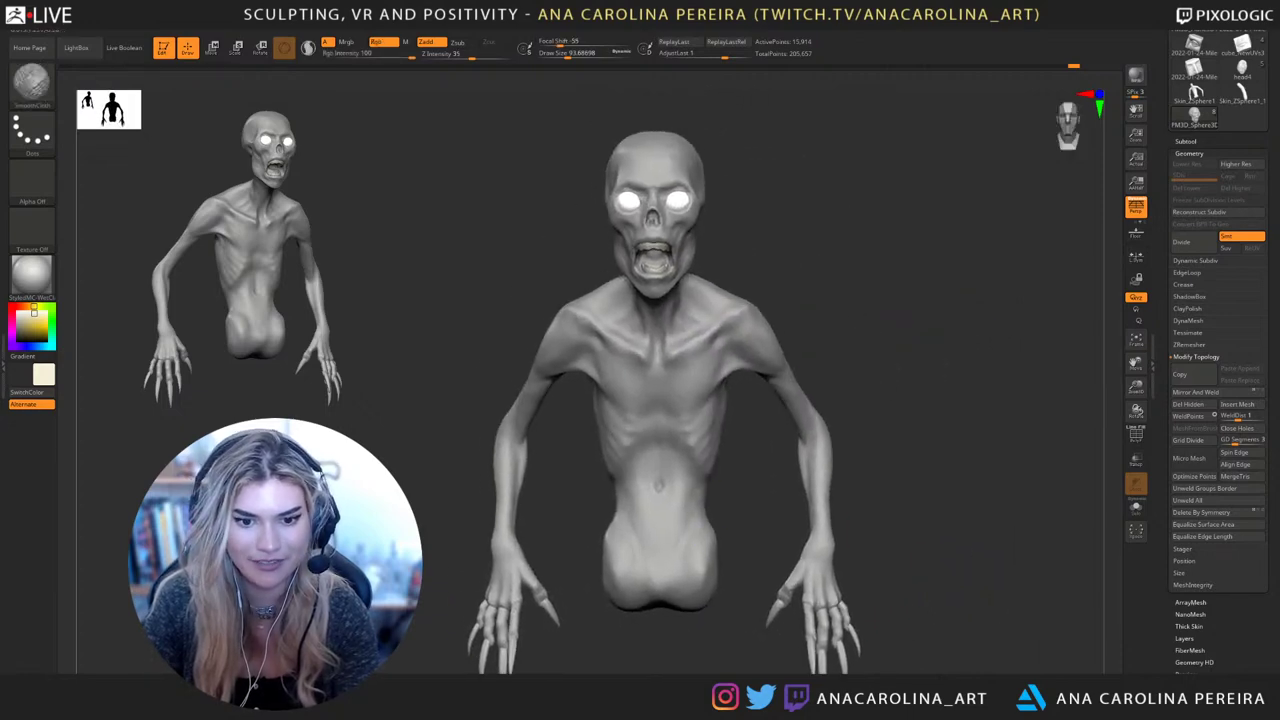
pyautogui.moveTo(693, 500)
pyautogui.mouseDown()
pyautogui.moveTo(772, 513)
pyautogui.moveTo(862, 433)
pyautogui.mouseUp()
pyautogui.keyDown('alt'); pyautogui.click(752, 298); pyautogui.keyUp('alt')
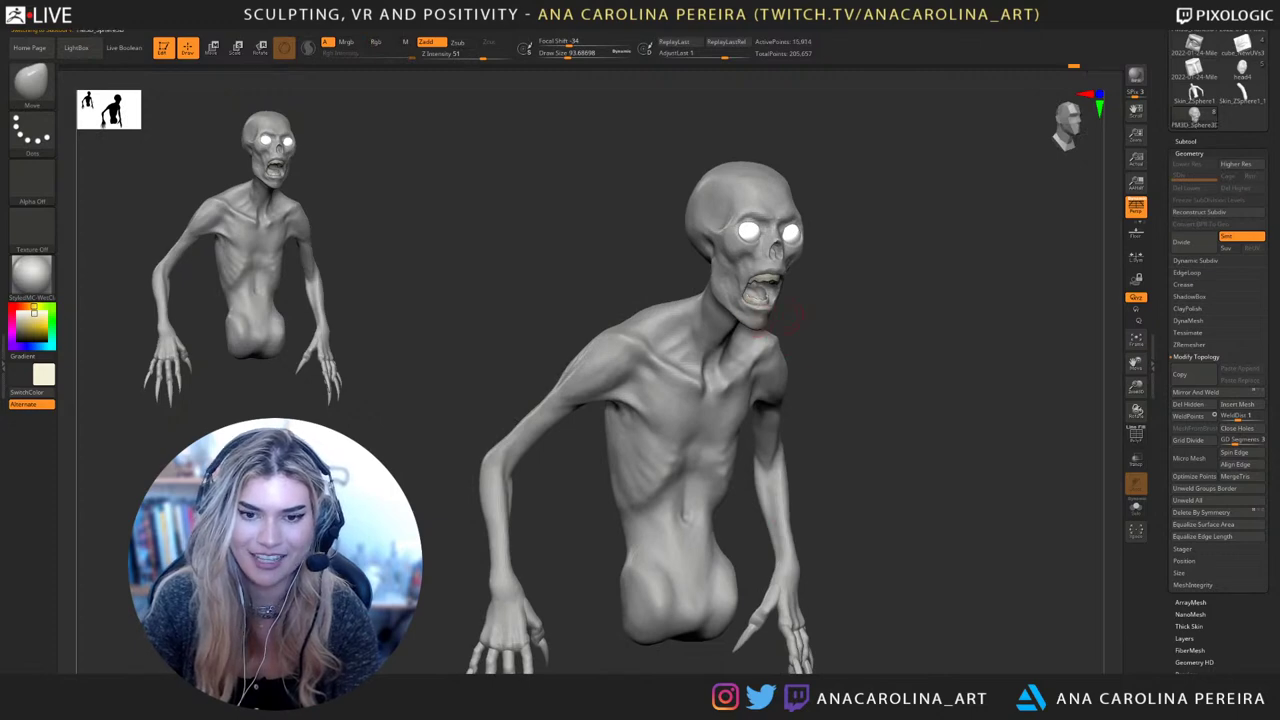
pyautogui.moveTo(935, 280); pyautogui.dragTo(790, 425)
pyautogui.moveTo(690, 340); pyautogui.dragTo(876, 334)
pyautogui.press('b')
pyautogui.press('d')
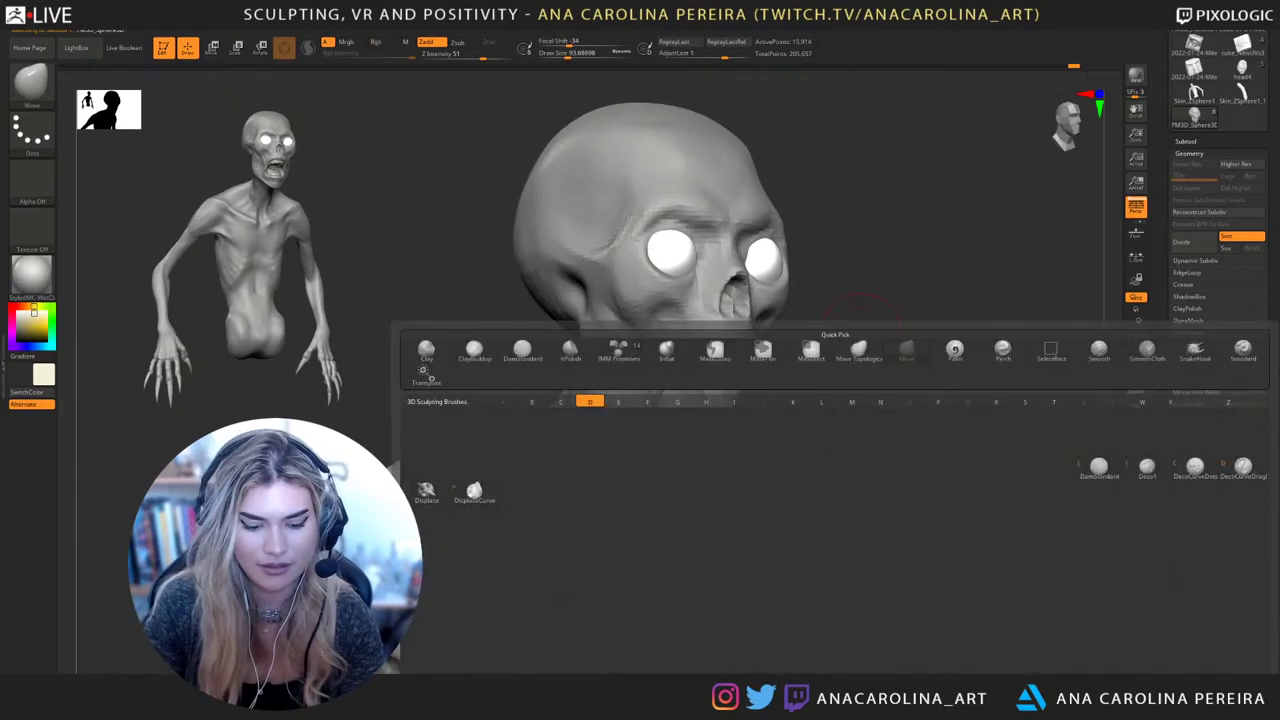
pyautogui.press('s')
pyautogui.press('space')
pyautogui.moveTo(630, 318); pyautogui.dragTo(644, 318)
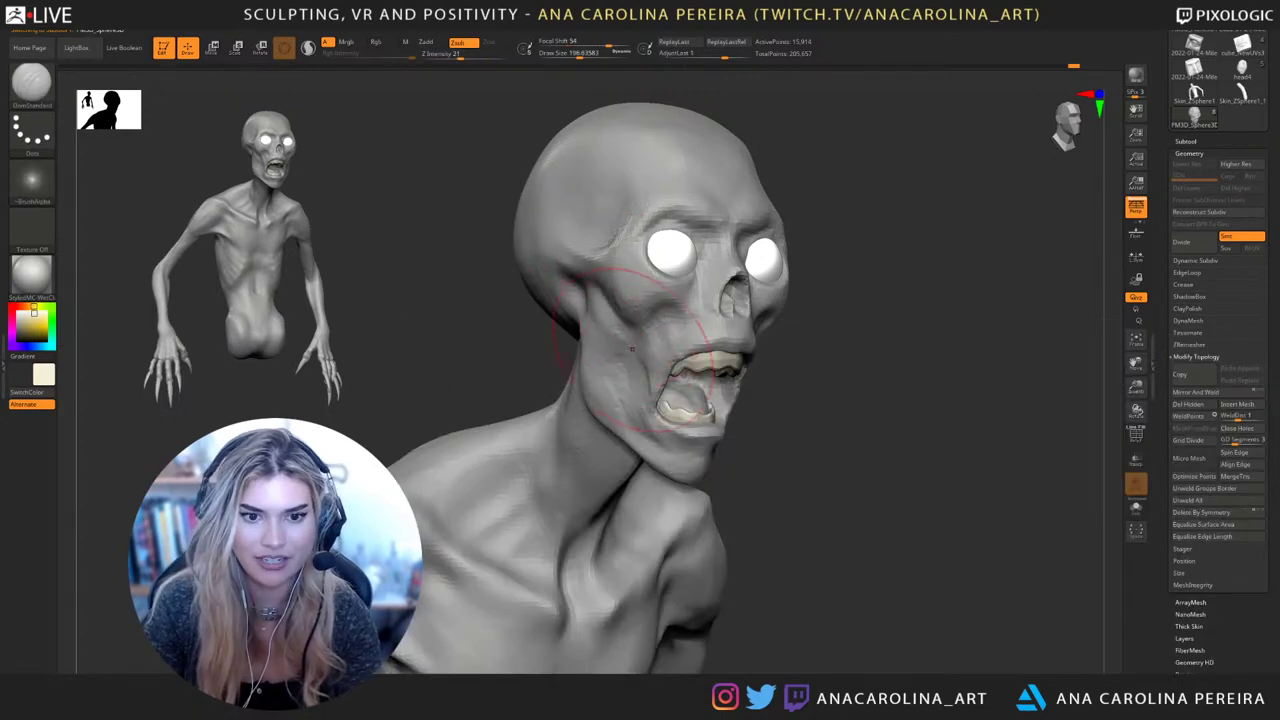
pyautogui.moveTo(942, 330)
pyautogui.mouseDown()
pyautogui.moveTo(855, 333)
pyautogui.moveTo(866, 304)
pyautogui.moveTo(571, 286)
pyautogui.mouseUp()
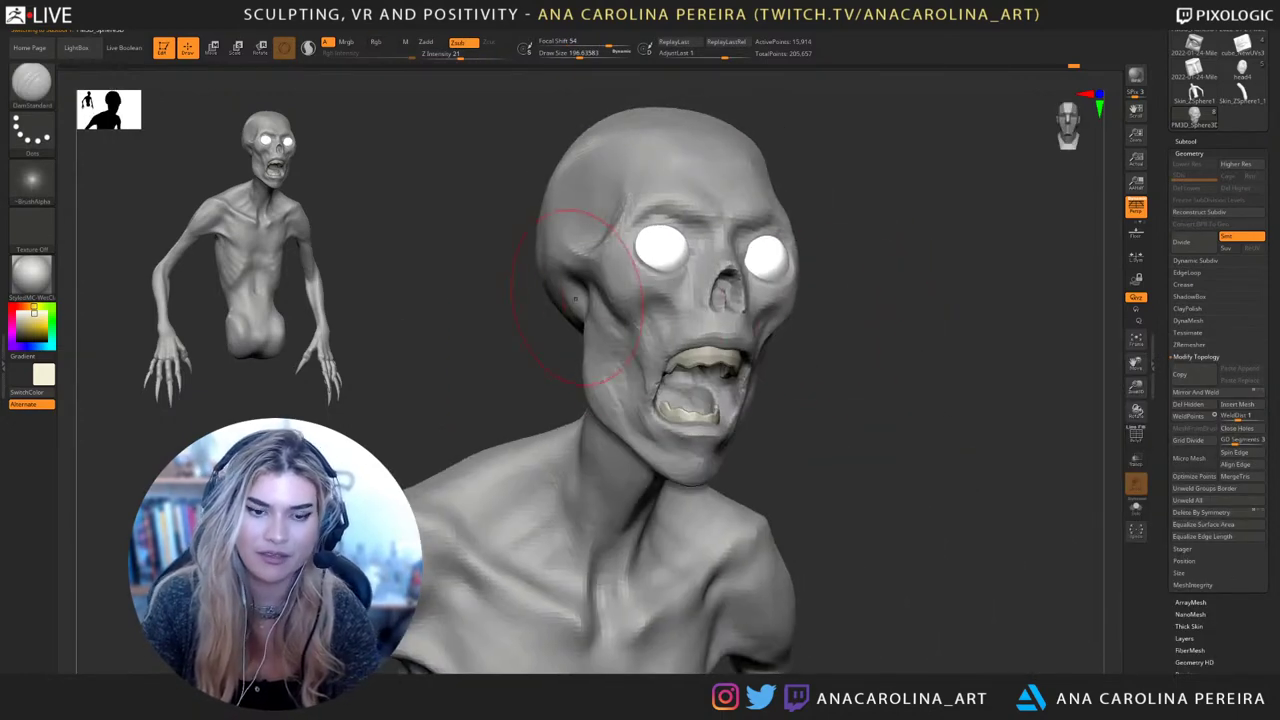
# Switch to ClayBuildup at a draw size of about 97 and review the jaw from the front and in profile
pyautogui.press('b')
pyautogui.press('c')
pyautogui.press('b')
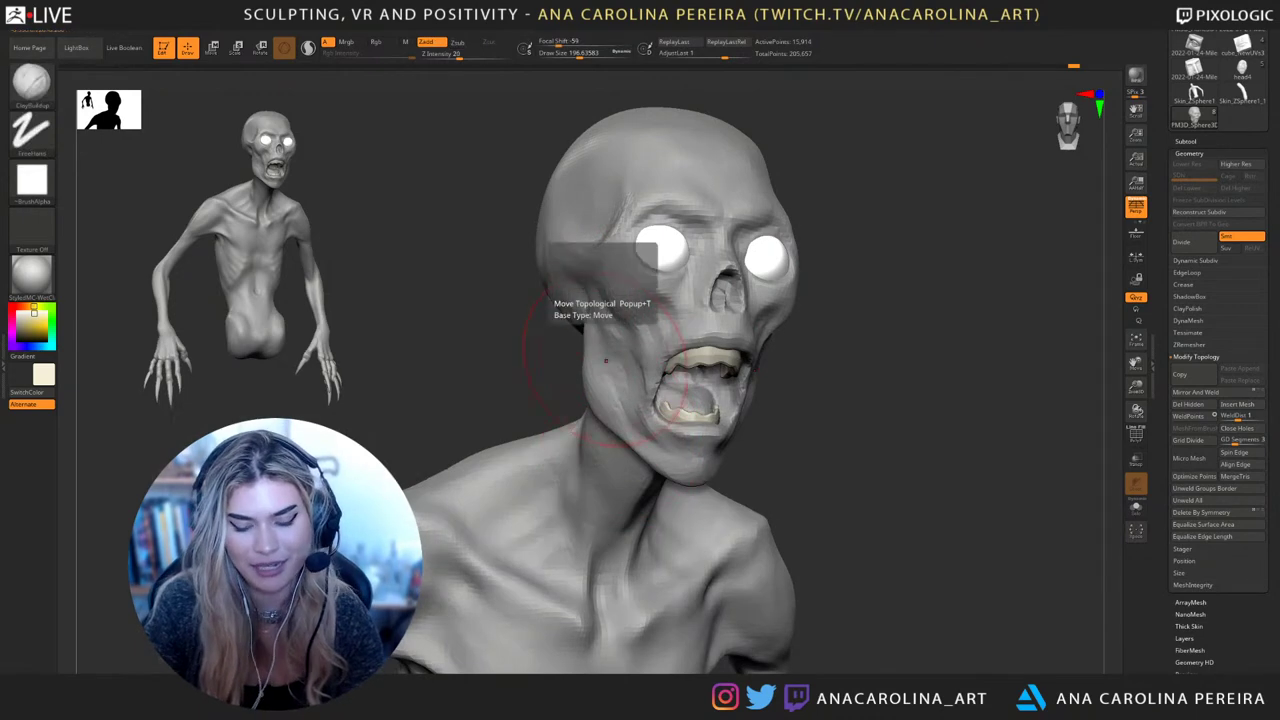
pyautogui.press('space')
pyautogui.moveTo(622, 366); pyautogui.dragTo(610, 366)
pyautogui.moveTo(880, 374); pyautogui.dragTo(812, 370)
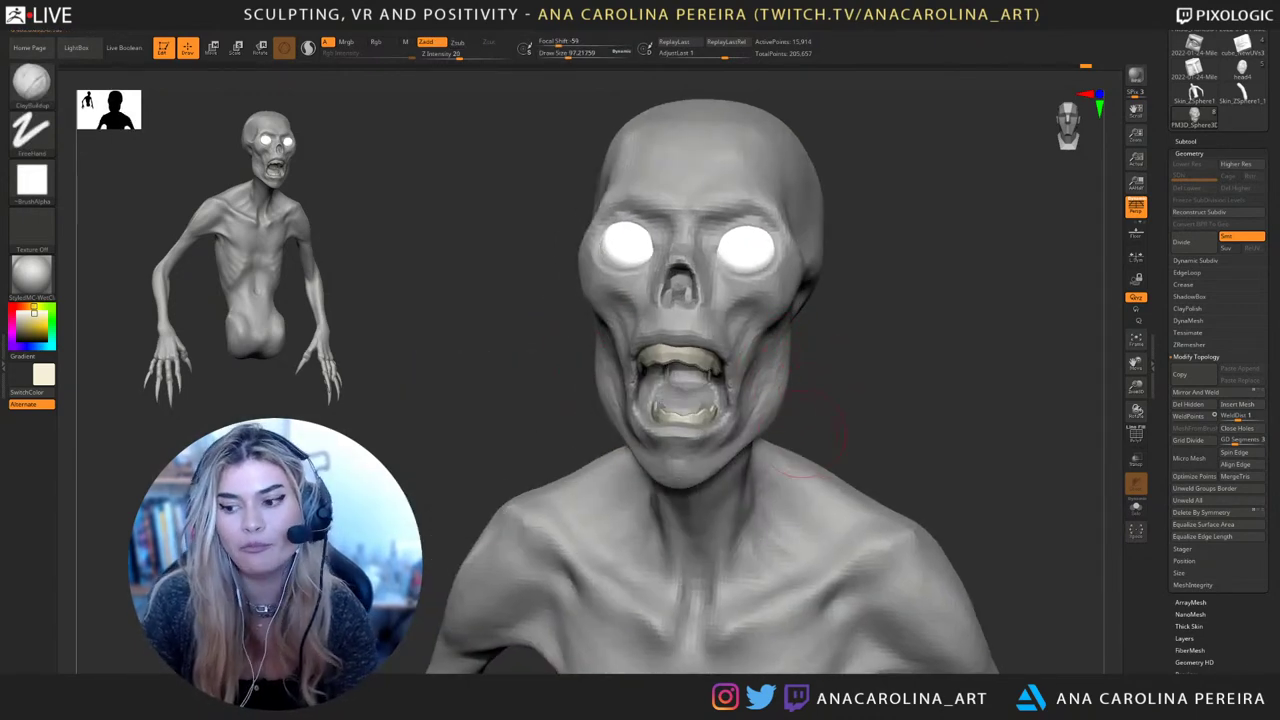
pyautogui.moveTo(900, 420)
pyautogui.mouseDown()
pyautogui.moveTo(858, 392)
pyautogui.moveTo(792, 394)
pyautogui.moveTo(820, 390)
pyautogui.mouseUp()
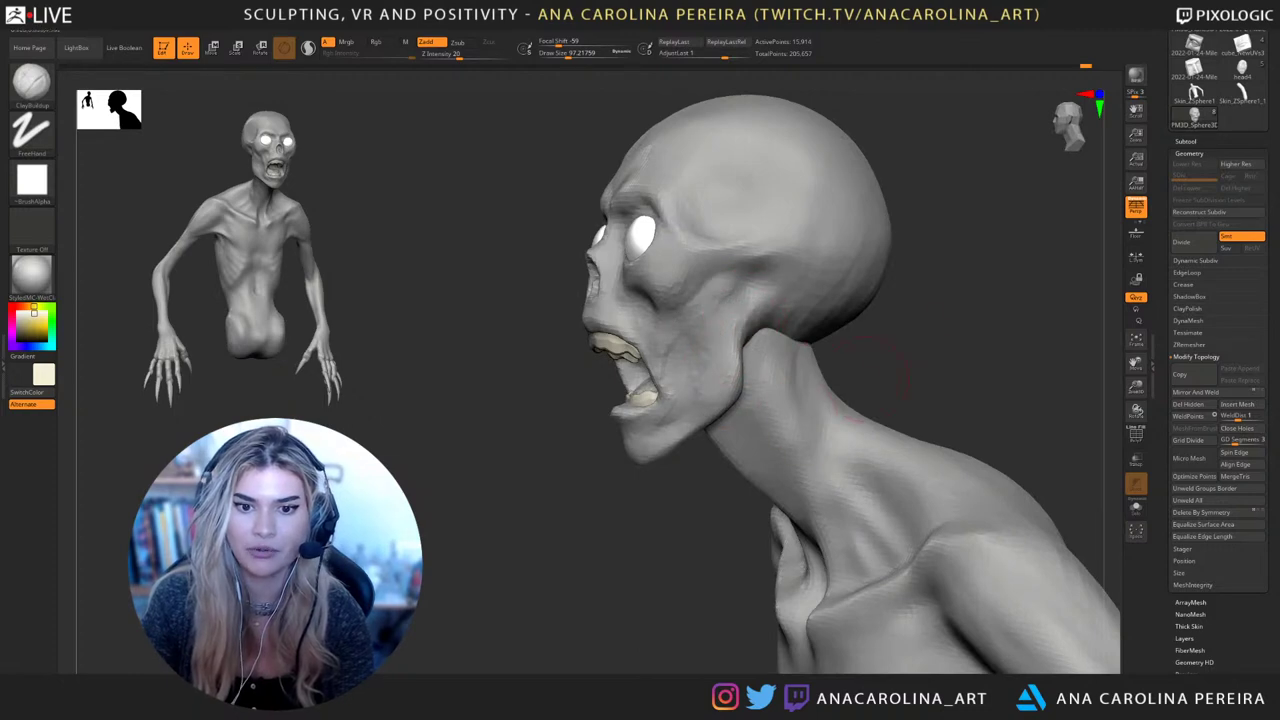
pyautogui.moveTo(903, 345); pyautogui.dragTo(985, 328)
pyautogui.moveTo(927, 411)
pyautogui.mouseDown()
pyautogui.moveTo(1030, 388)
pyautogui.moveTo(962, 392)
pyautogui.moveTo(950, 425)
pyautogui.mouseUp()
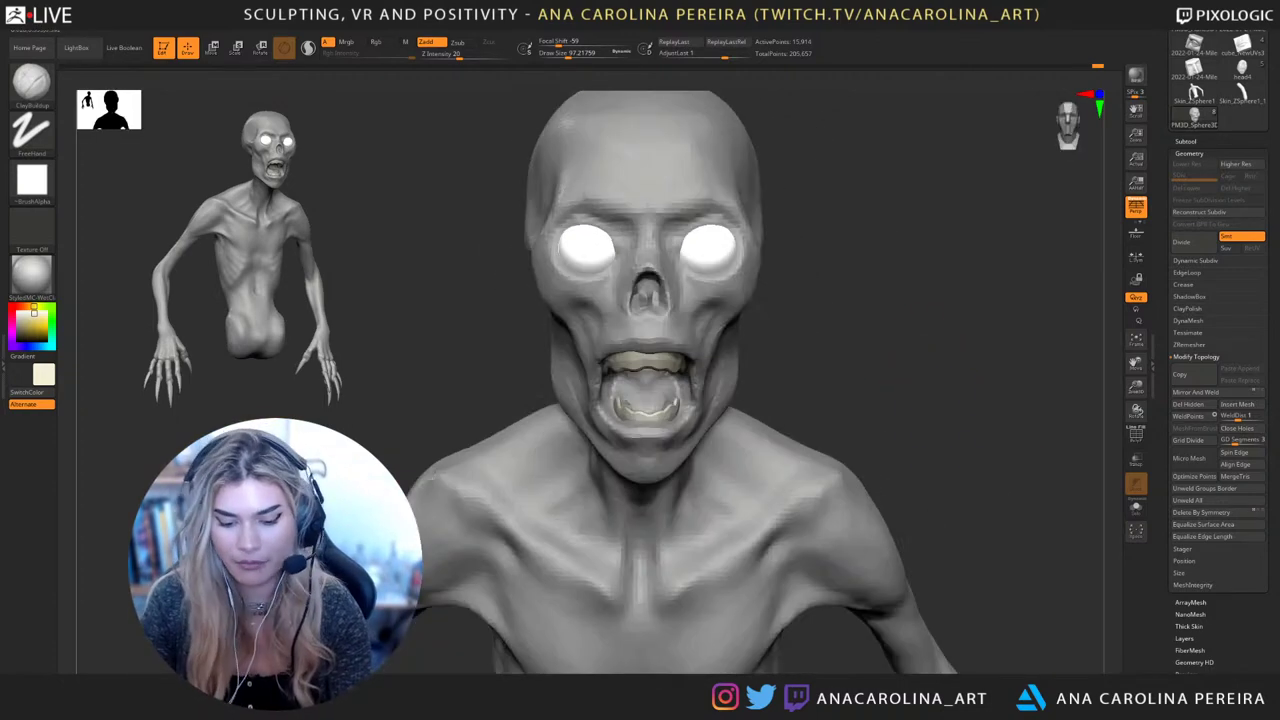
# Adjust the shape of the chin and lower jaw with the Move brush at a draw size of about 51
pyautogui.press('b')
pyautogui.press('m')
pyautogui.press('v')
pyautogui.press('space')
pyautogui.moveTo(761, 352)
pyautogui.mouseDown()
pyautogui.moveTo(736, 384)
pyautogui.moveTo(735, 366)
pyautogui.moveTo(826, 431)
pyautogui.moveTo(816, 424)
pyautogui.mouseUp()
pyautogui.press('space')
pyautogui.press('space')
pyautogui.moveTo(816, 424)
pyautogui.mouseDown()
pyautogui.moveTo(795, 340)
pyautogui.moveTo(820, 350)
pyautogui.moveTo(808, 386)
pyautogui.moveTo(822, 362)
pyautogui.mouseUp()
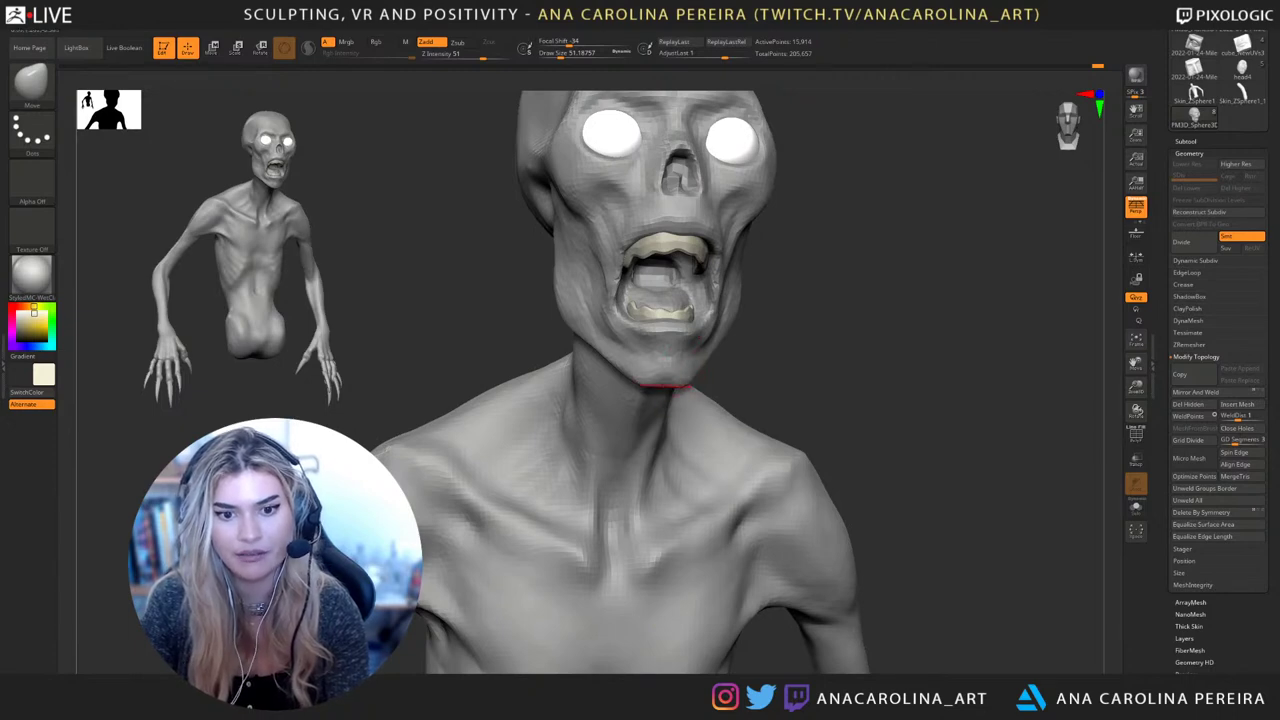
pyautogui.moveTo(830, 338); pyautogui.dragTo(792, 366)
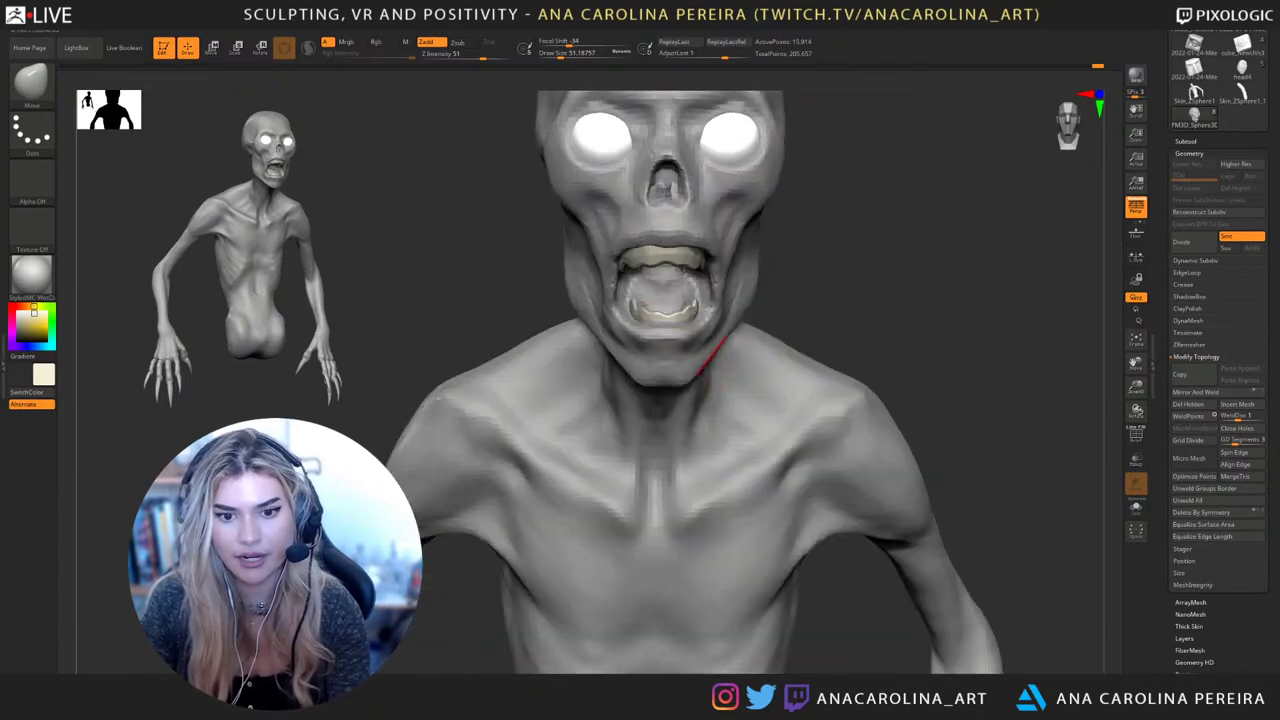
pyautogui.moveTo(842, 318)
pyautogui.mouseDown()
pyautogui.moveTo(862, 292)
pyautogui.moveTo(829, 282)
pyautogui.moveTo(822, 300)
pyautogui.moveTo(835, 297)
pyautogui.mouseUp()
# Build up the chin with ClayBuildup, increasing the draw size to about 77, and save the work
pyautogui.press('b')
pyautogui.press('c')
pyautogui.press('b')
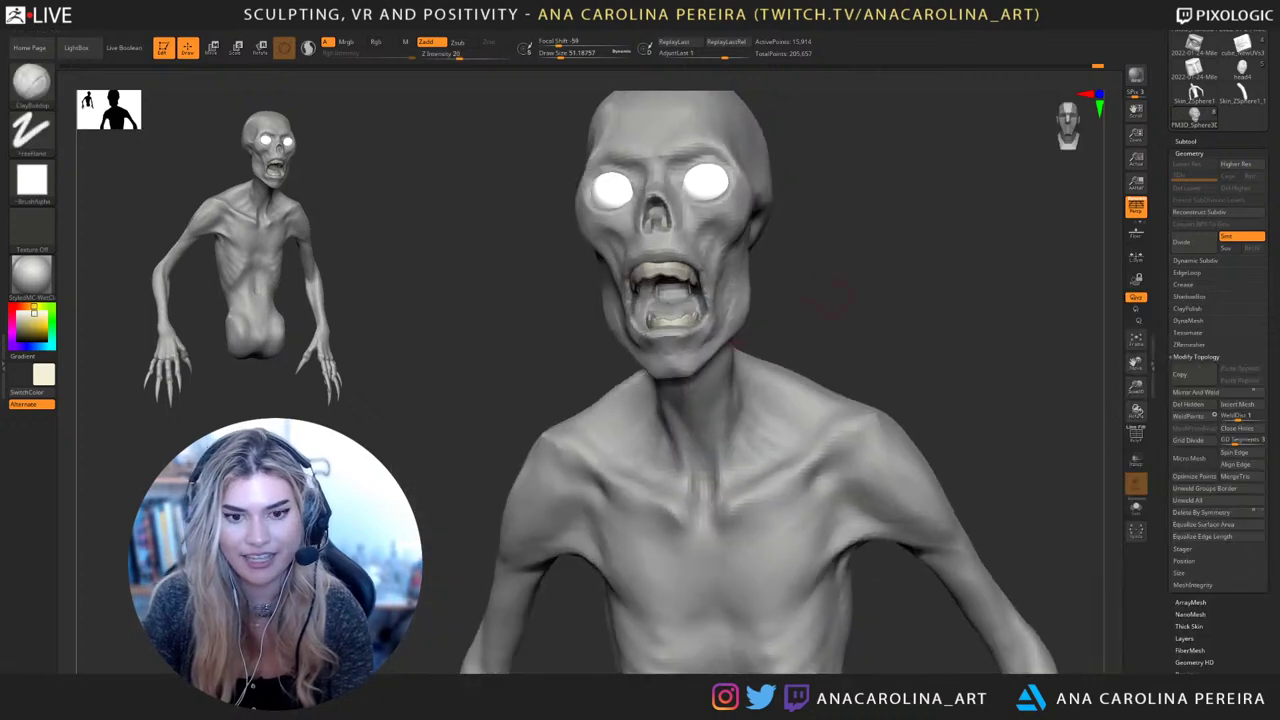
pyautogui.moveTo(654, 367); pyautogui.dragTo(688, 364)
pyautogui.moveTo(816, 298)
pyautogui.keyDown('alt'); pyautogui.mouseDown()
pyautogui.moveTo(832, 280)
pyautogui.moveTo(806, 284)
pyautogui.mouseUp(); pyautogui.keyUp('alt')
pyautogui.press('space')
pyautogui.moveTo(786, 306)
pyautogui.mouseDown()
pyautogui.moveTo(802, 306)
pyautogui.moveTo(806, 330)
pyautogui.mouseUp()
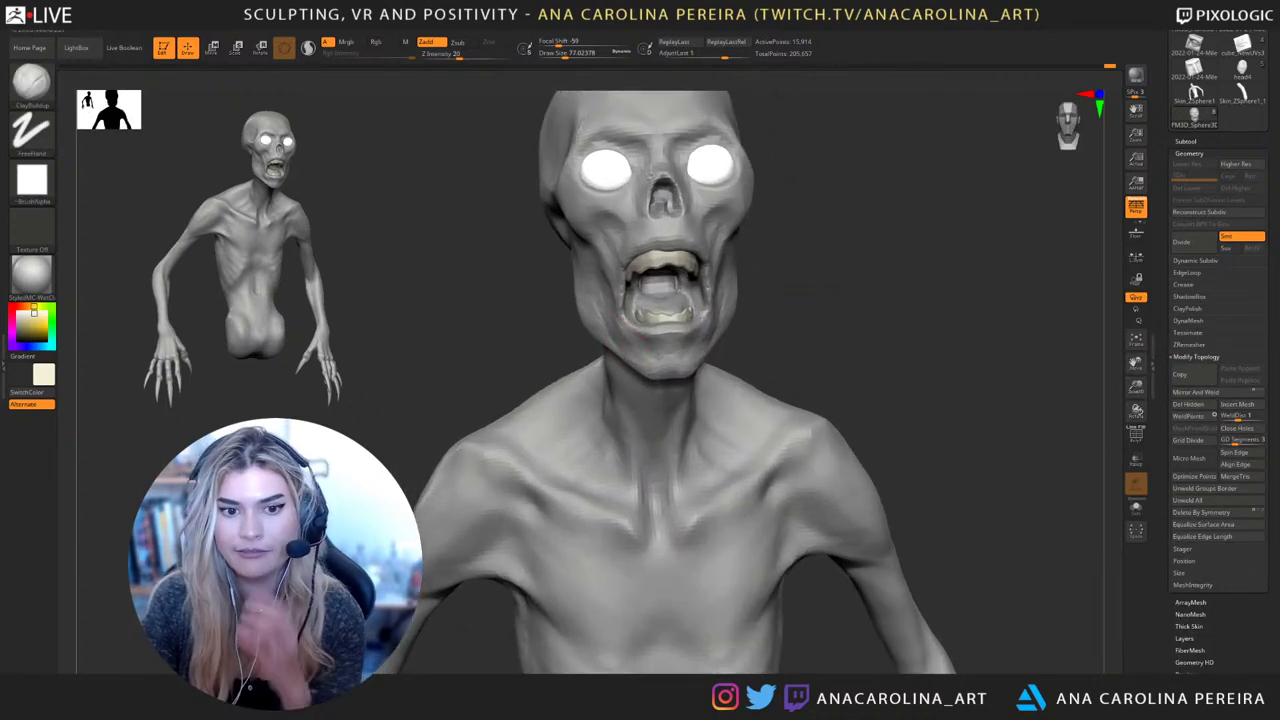
pyautogui.moveTo(804, 364)
pyautogui.mouseDown()
pyautogui.moveTo(826, 354)
pyautogui.moveTo(838, 450)
pyautogui.moveTo(842, 342)
pyautogui.mouseUp()
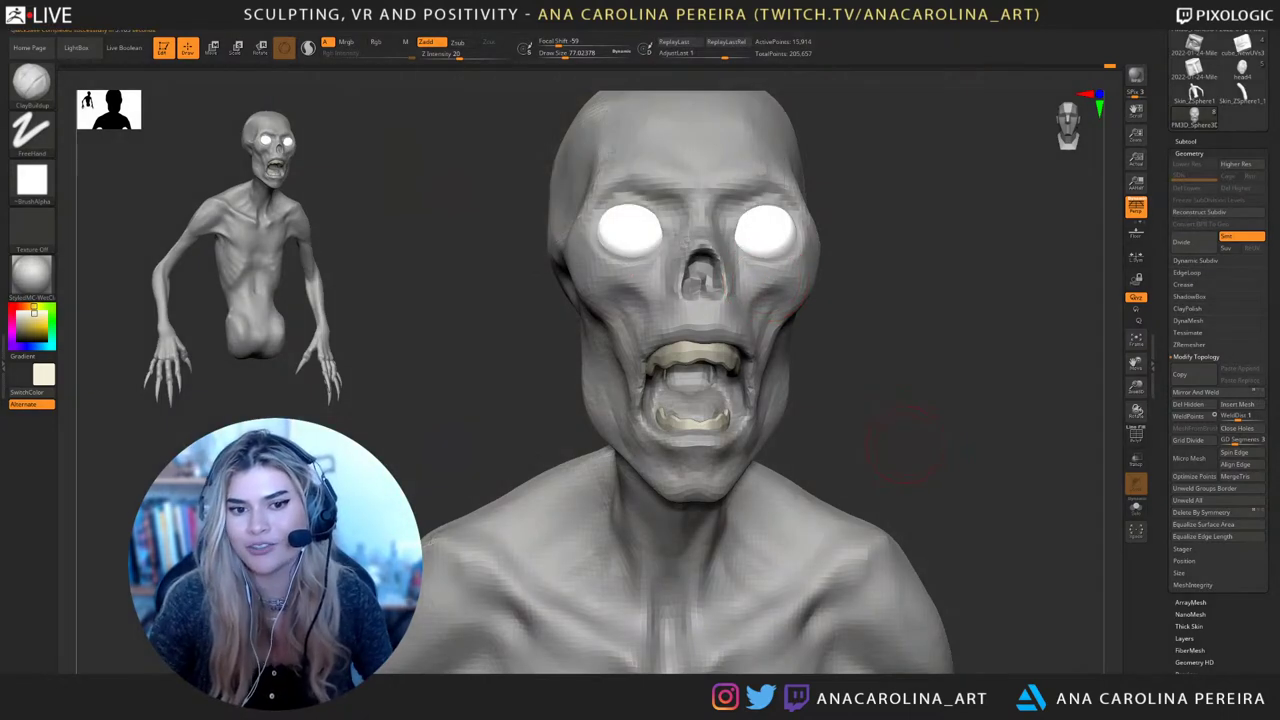
pyautogui.moveTo(862, 427)
pyautogui.mouseDown()
pyautogui.moveTo(921, 432)
pyautogui.moveTo(874, 418)
pyautogui.moveTo(863, 395)
pyautogui.mouseUp()
pyautogui.moveTo(873, 298); pyautogui.dragTo(1108, 195)
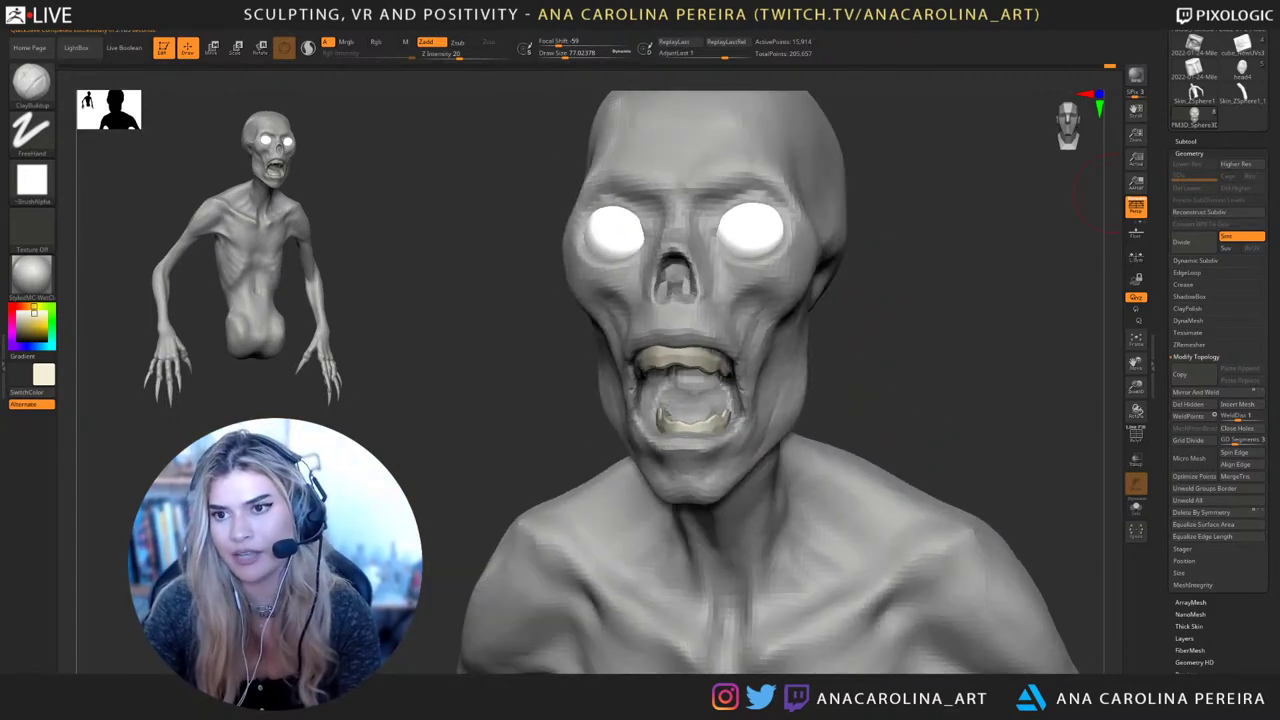
pyautogui.hotkey('ctrl', 's')
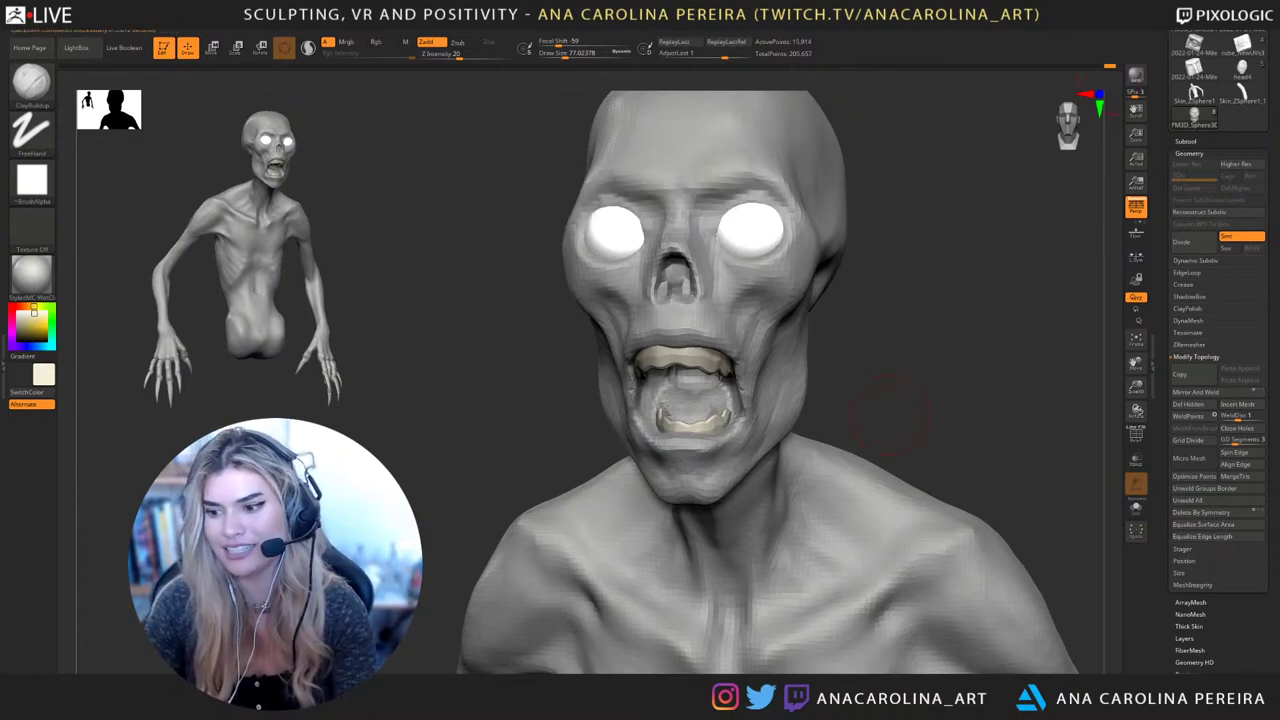
# Bring up the painted green hooded screaming bust and select its Extract5 mesh
pyautogui.scroll(5, 1215, 200)
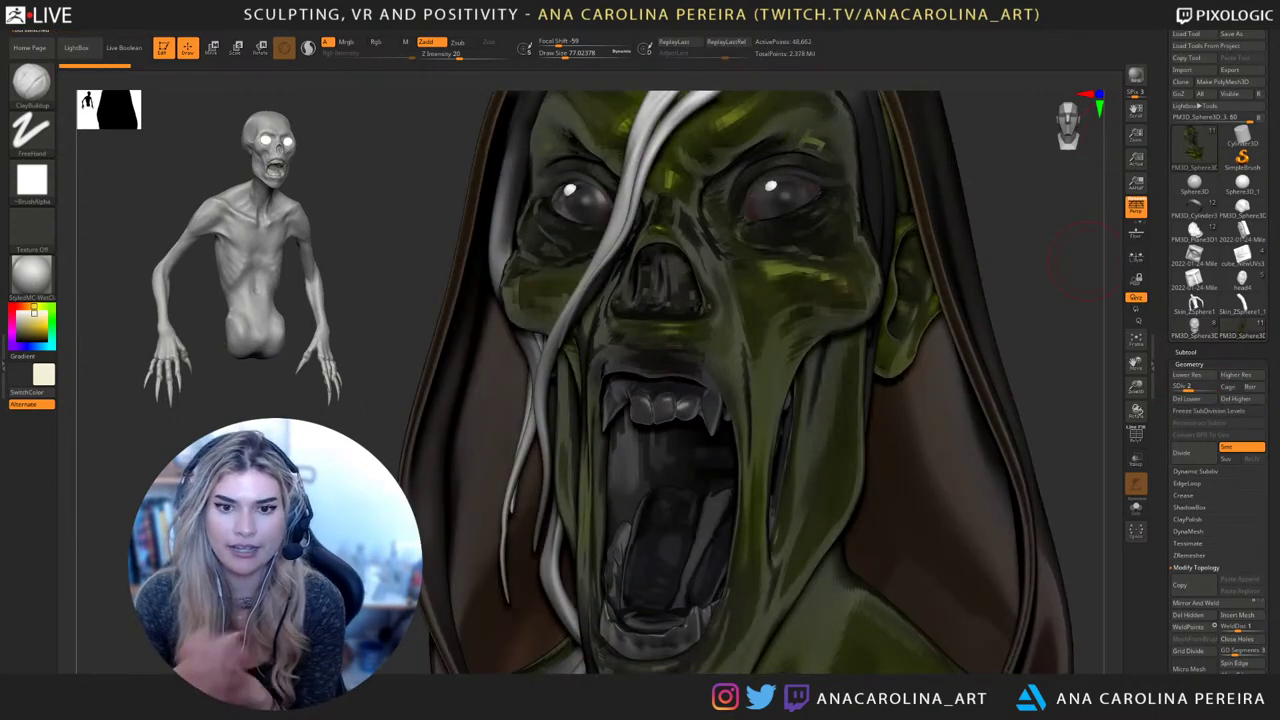
pyautogui.moveTo(110, 285); pyautogui.dragTo(160, 285)
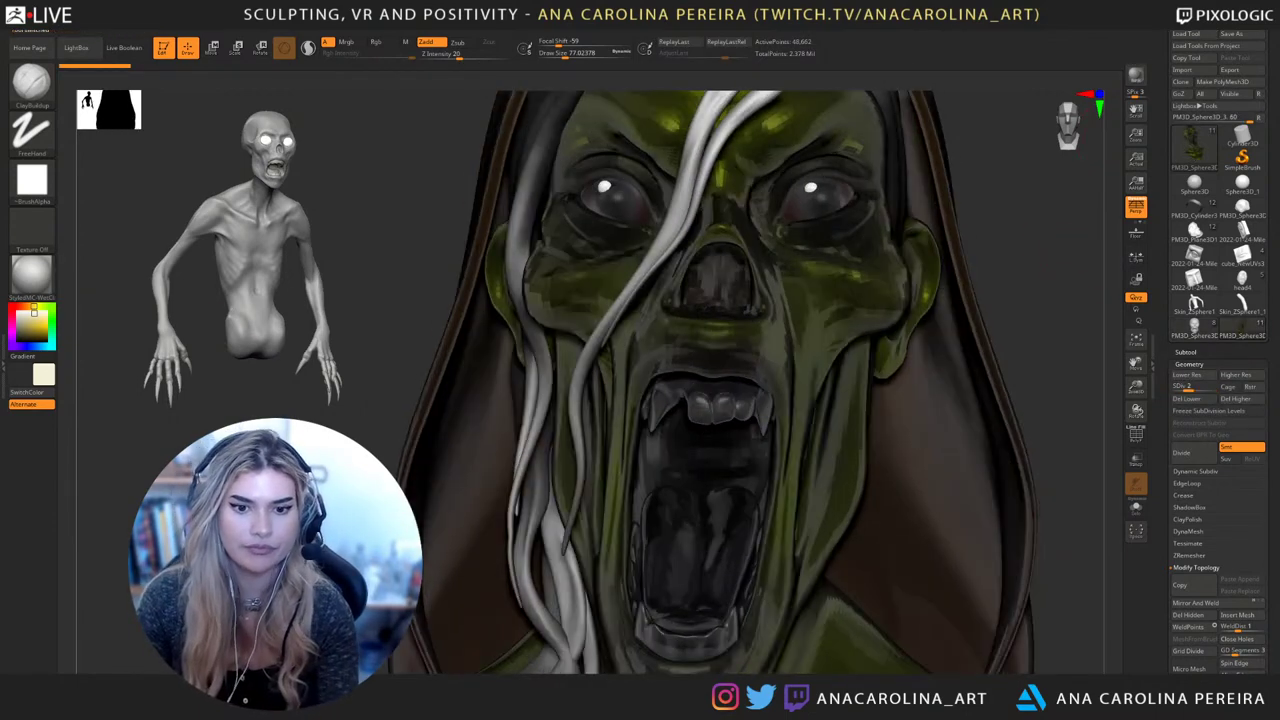
pyautogui.moveTo(430, 300); pyautogui.dragTo(450, 300)
pyautogui.keyDown('alt'); pyautogui.moveTo(450, 380); pyautogui.dragTo(470, 400); pyautogui.keyUp('alt')
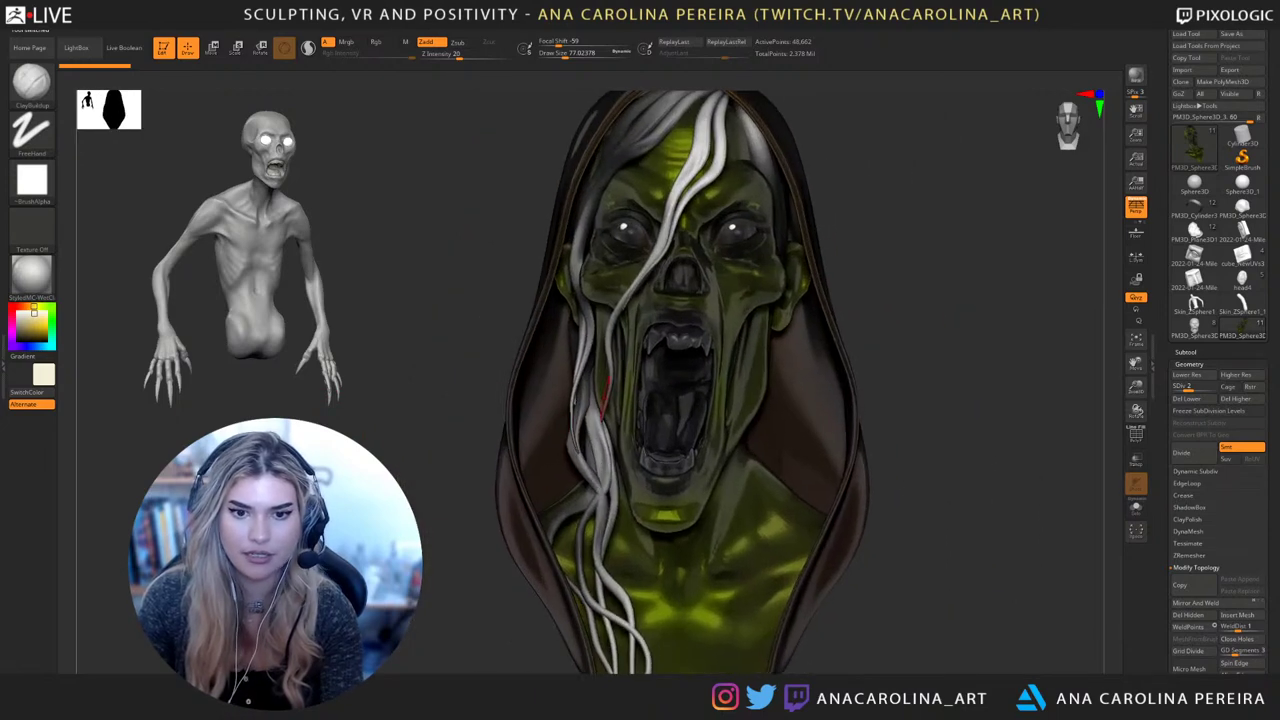
pyautogui.keyDown('alt'); pyautogui.click(817, 458); pyautogui.keyUp('alt')
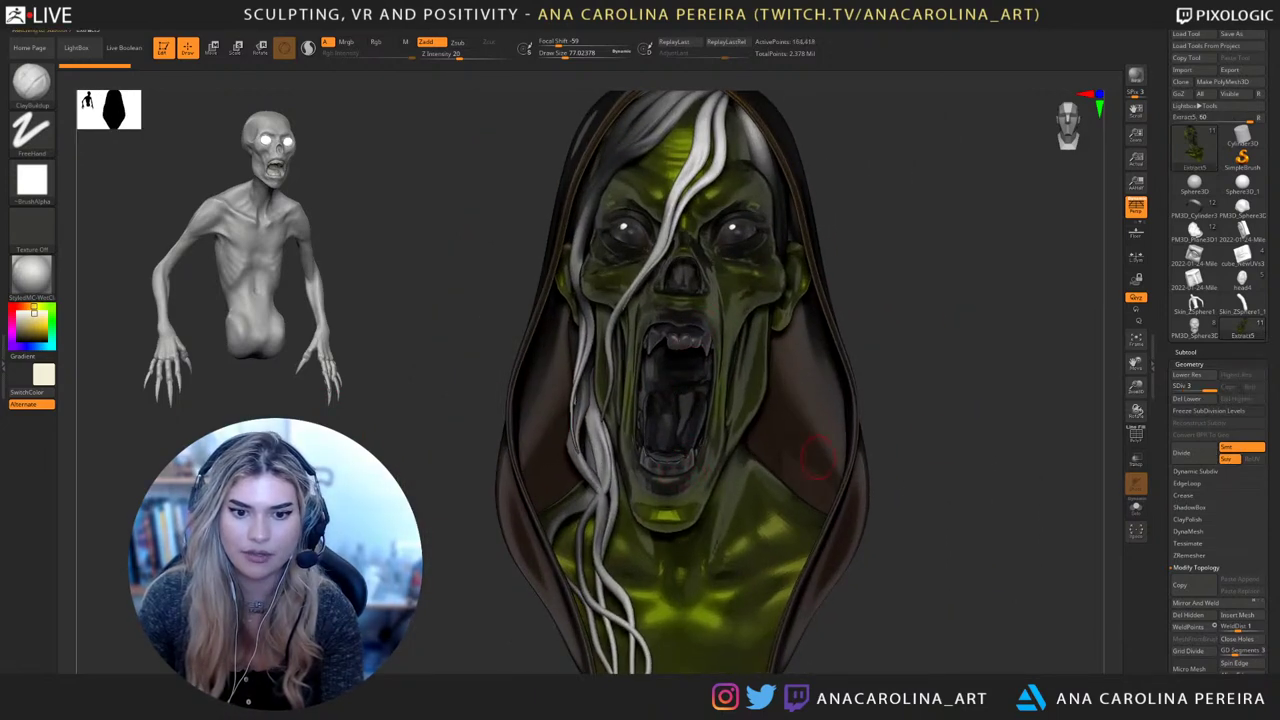
# Switch the material to BasicMaterial and select the upper teeth mesh inside the green bust's open mouth
pyautogui.moveTo(908, 440); pyautogui.dragTo(942, 437)
pyautogui.click(32, 276)
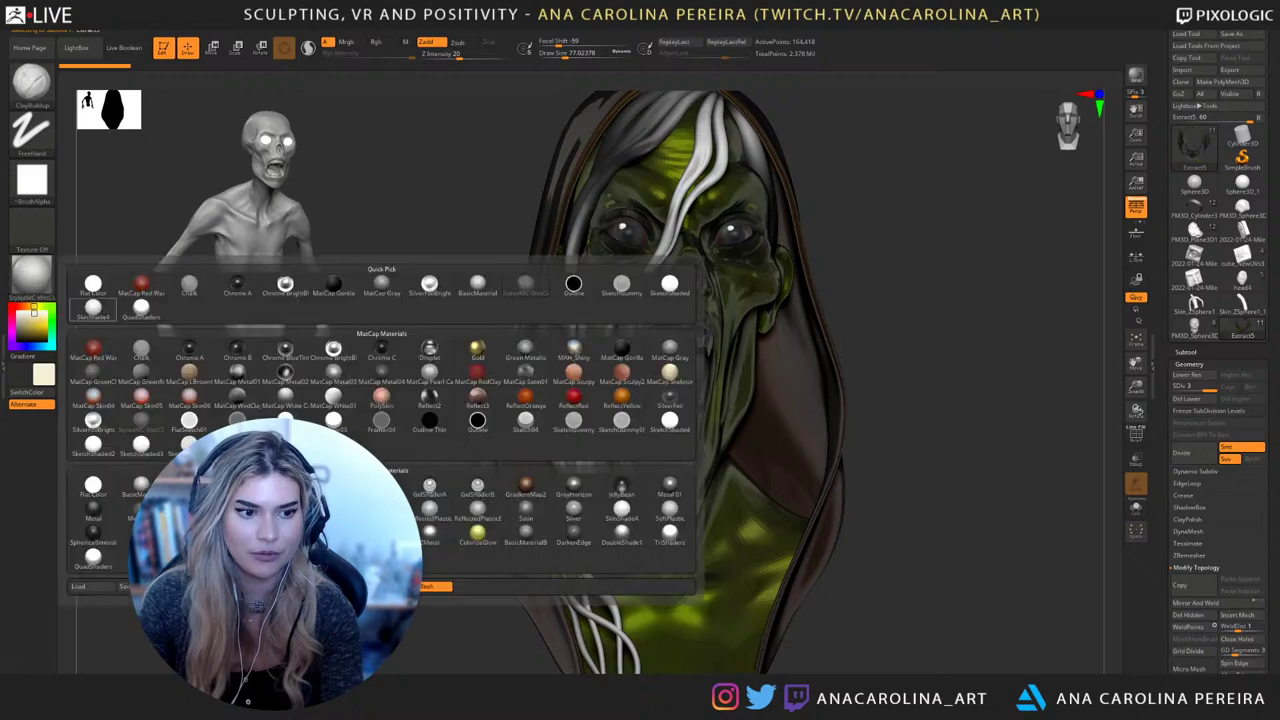
pyautogui.click(141, 487)
pyautogui.moveTo(900, 440); pyautogui.dragTo(970, 485)
pyautogui.keyDown('alt'); pyautogui.click(730, 335); pyautogui.keyUp('alt')
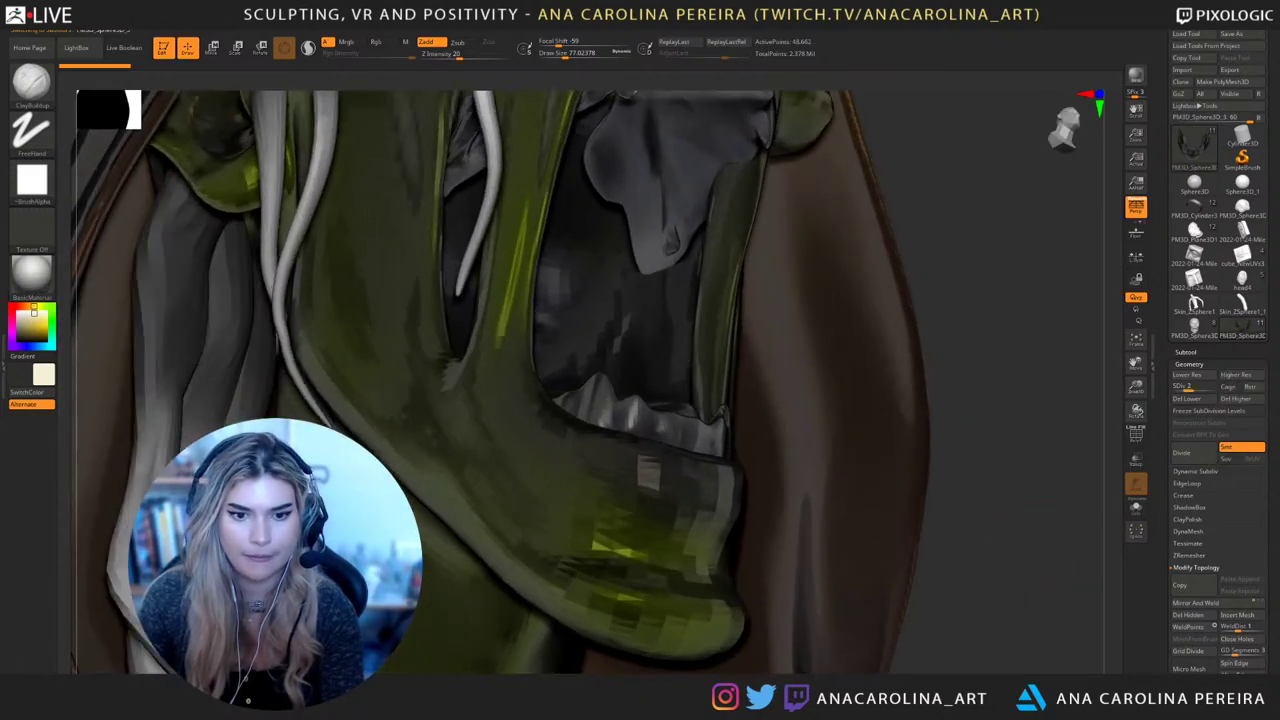
pyautogui.moveTo(985, 400); pyautogui.dragTo(855, 475)
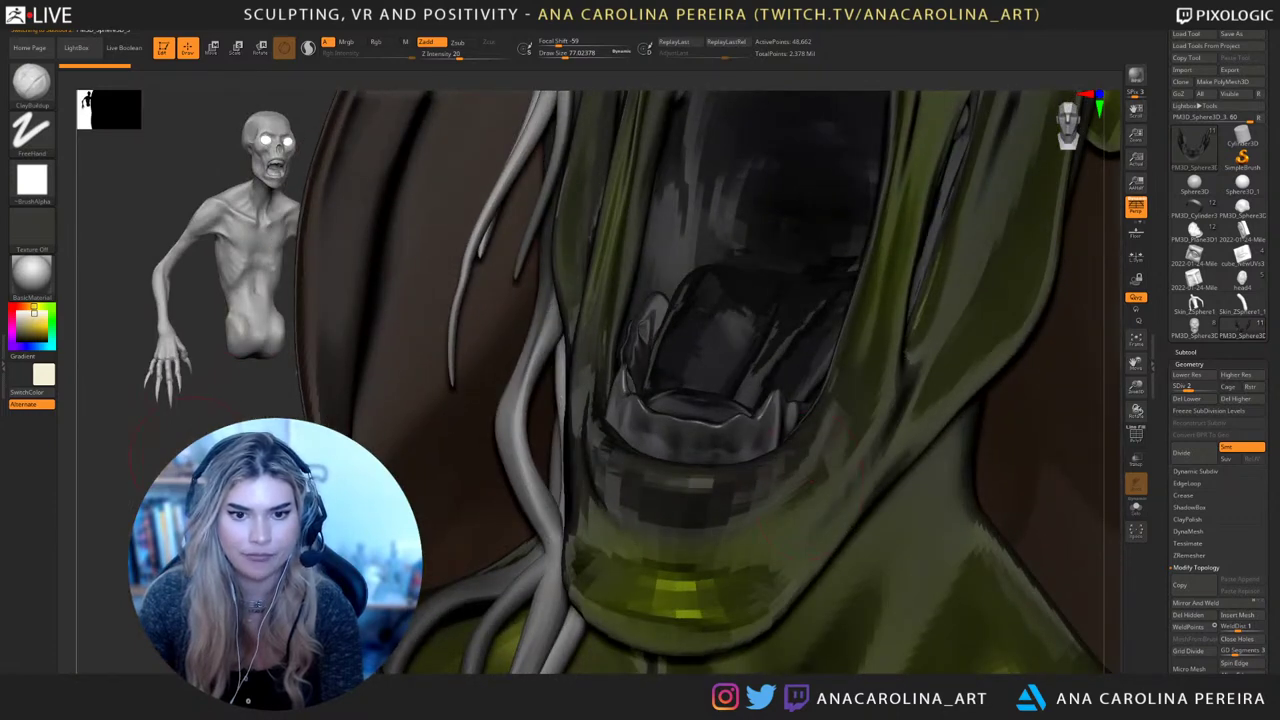
pyautogui.keyDown('alt'); pyautogui.moveTo(190, 460); pyautogui.dragTo(224, 700); pyautogui.keyUp('alt')
pyautogui.keyDown('alt'); pyautogui.click(790, 375); pyautogui.keyUp('alt')
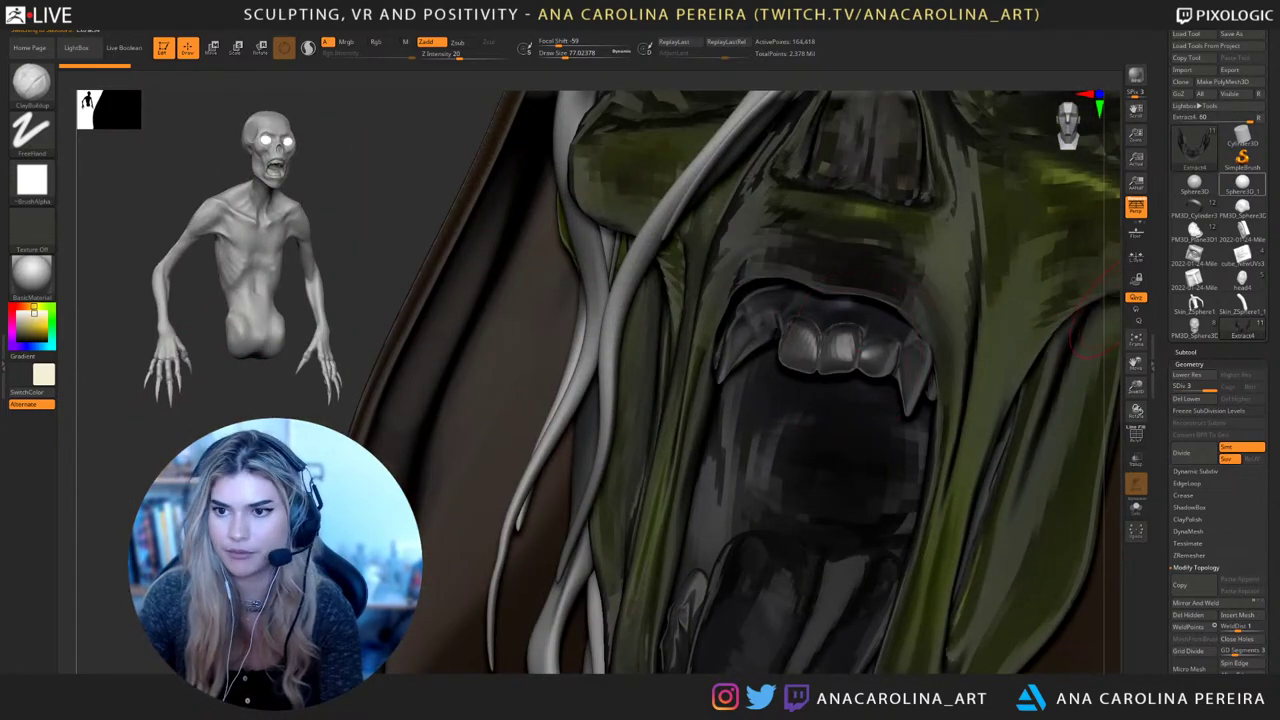
# Return to the grey creature and append the green bust's upper teeth as a new subtool, making it active
pyautogui.click(1194, 328)
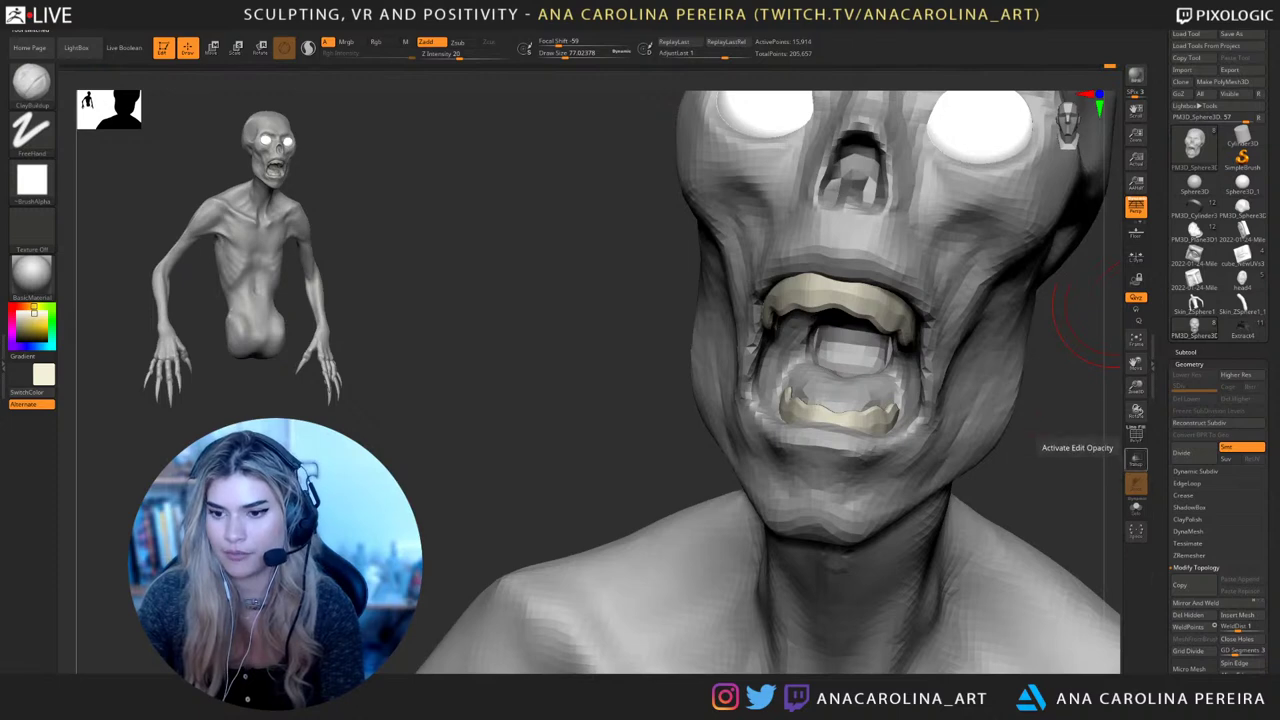
pyautogui.keyDown('shift'); pyautogui.moveTo(1092, 460); pyautogui.dragTo(1078, 455); pyautogui.keyUp('shift')
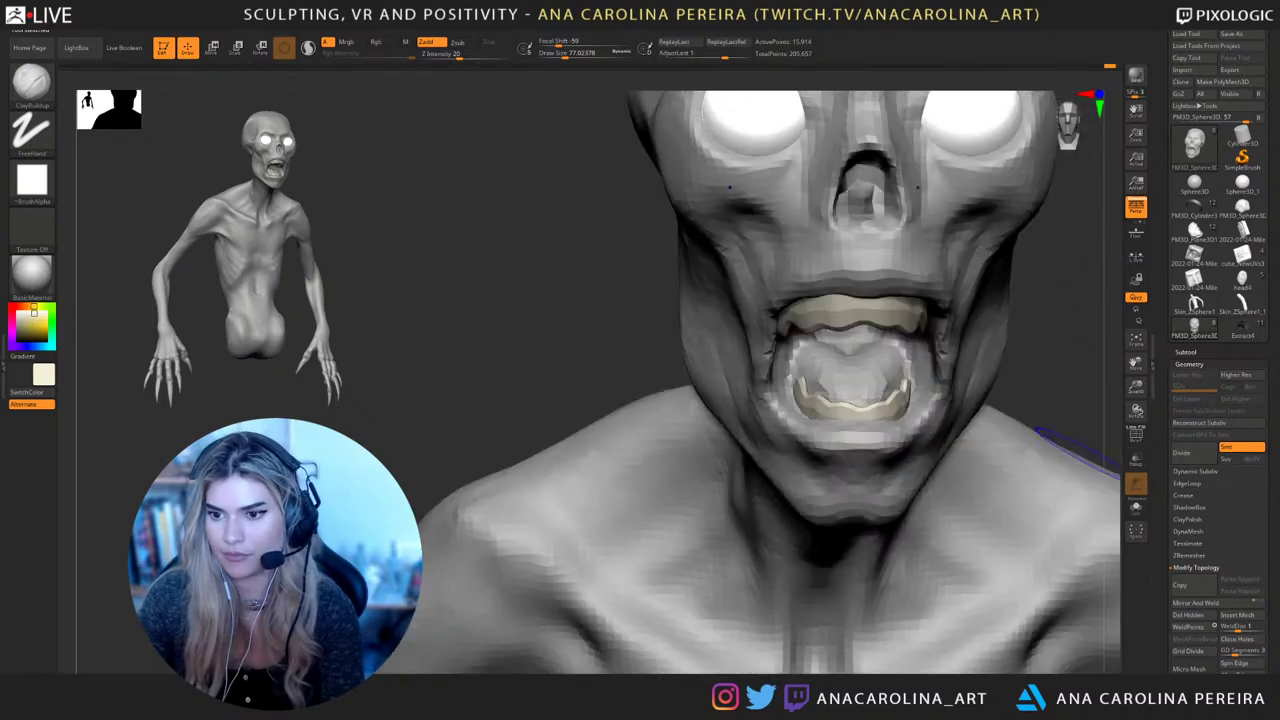
pyautogui.click(1186, 352)
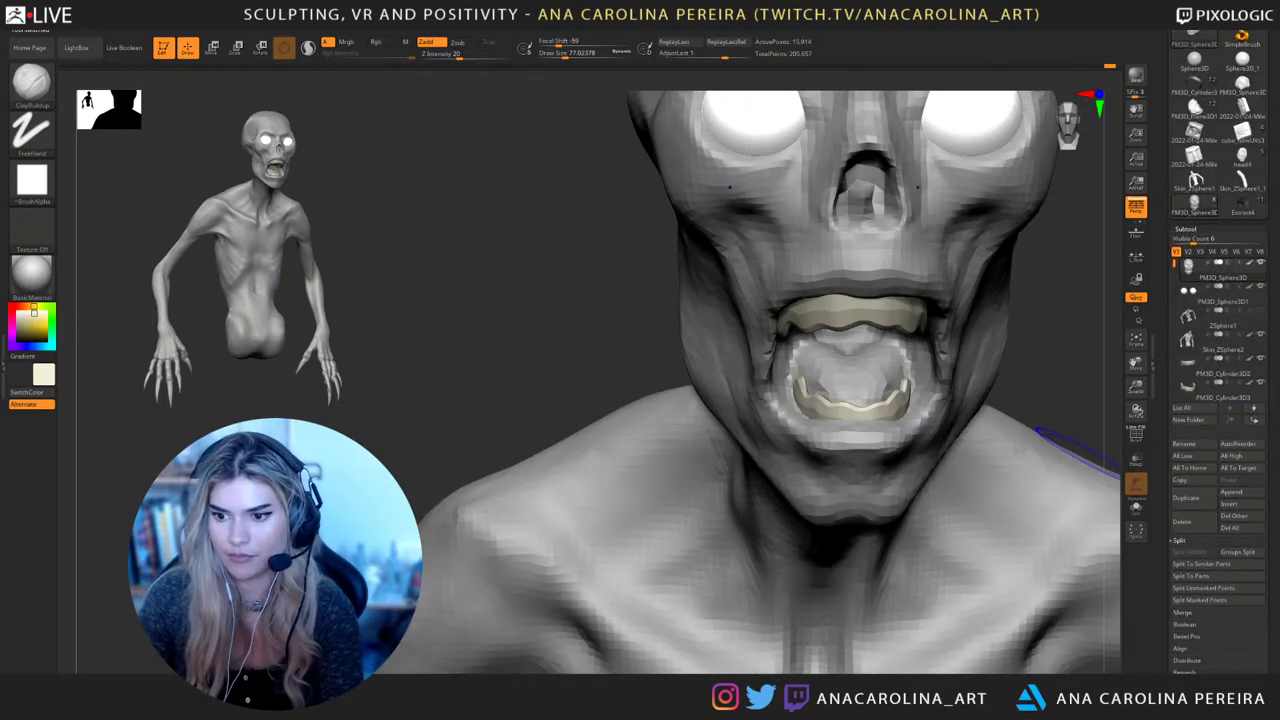
pyautogui.click(1236, 492)
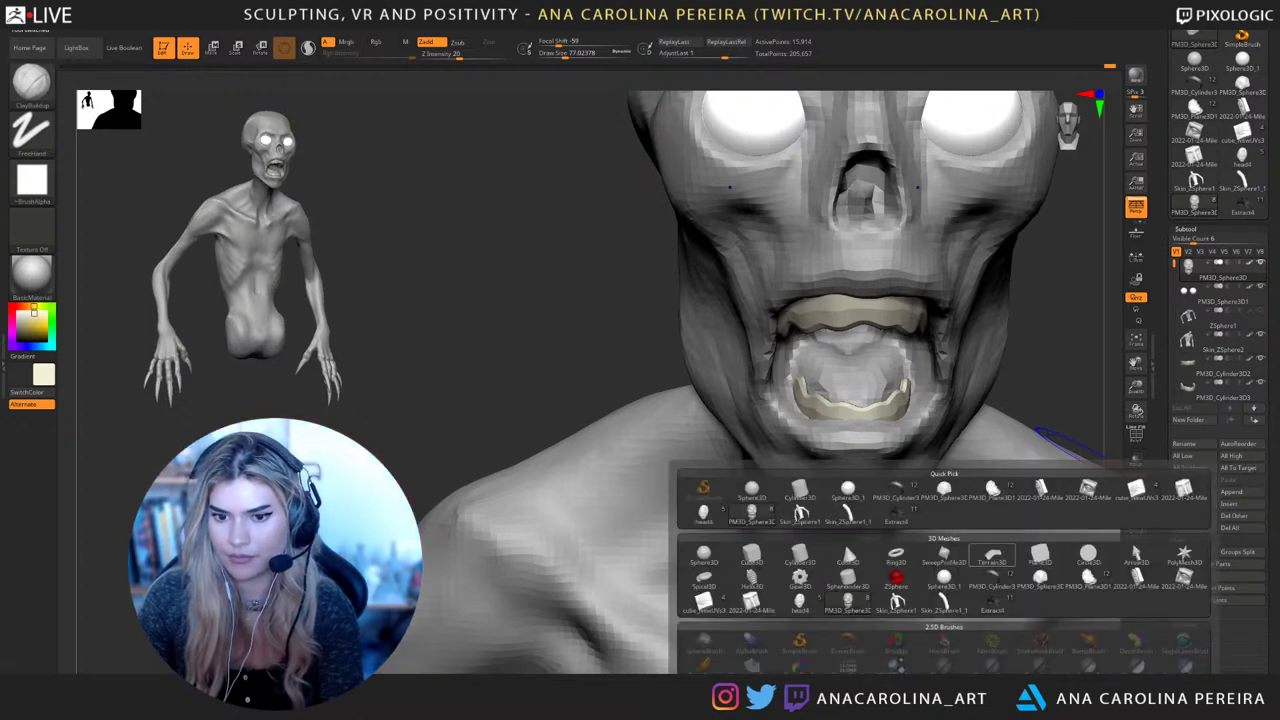
pyautogui.click(996, 603)
pyautogui.keyDown('alt'); pyautogui.moveTo(1040, 320); pyautogui.dragTo(865, 268); pyautogui.keyUp('alt')
pyautogui.keyDown('alt'); pyautogui.click(762, 342); pyautogui.keyUp('alt')
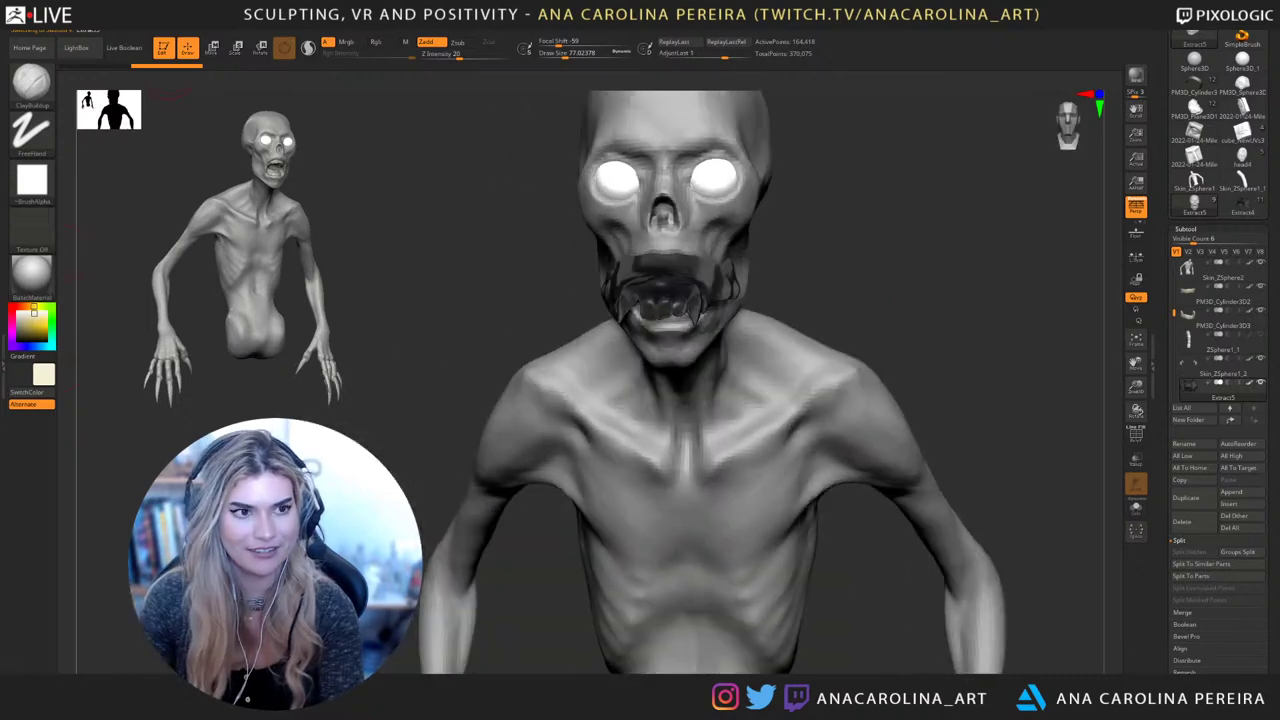
# Switch to the Paint brush and fill the appended upper teeth with a light base colour
pyautogui.press('b')
pyautogui.press('p')
pyautogui.press('i')
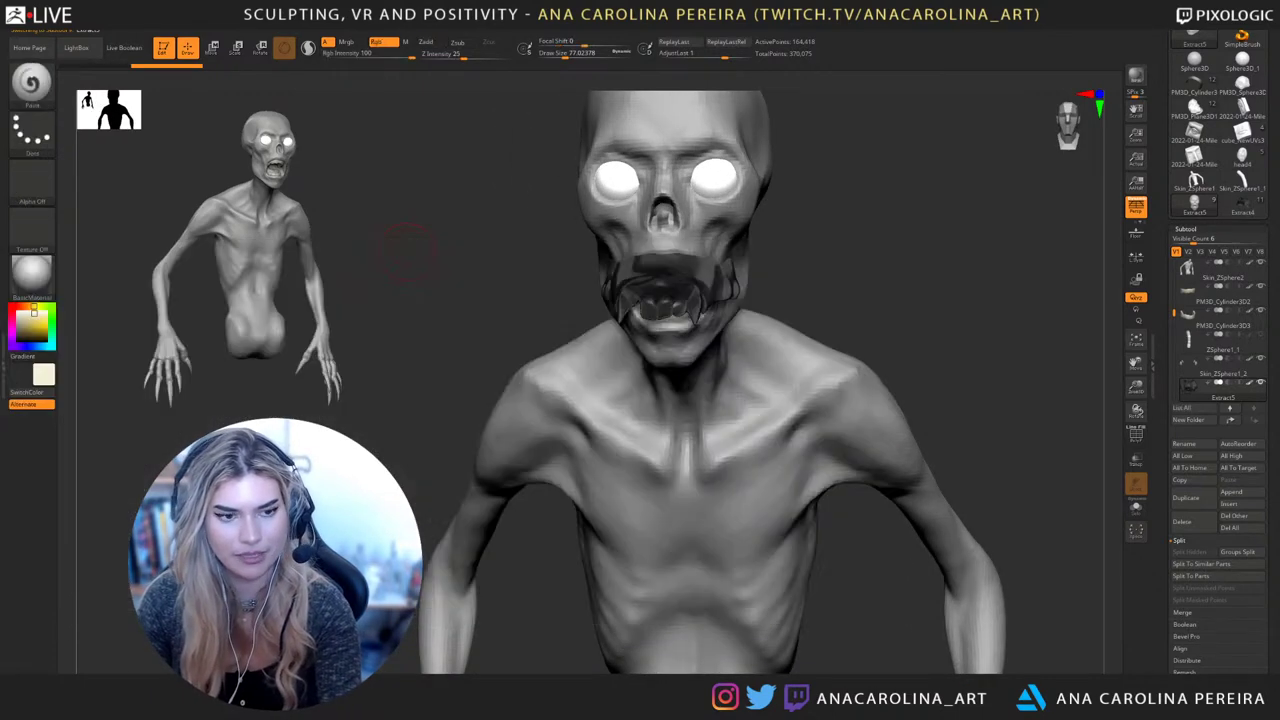
pyautogui.press('space')
pyautogui.click(456, 294)
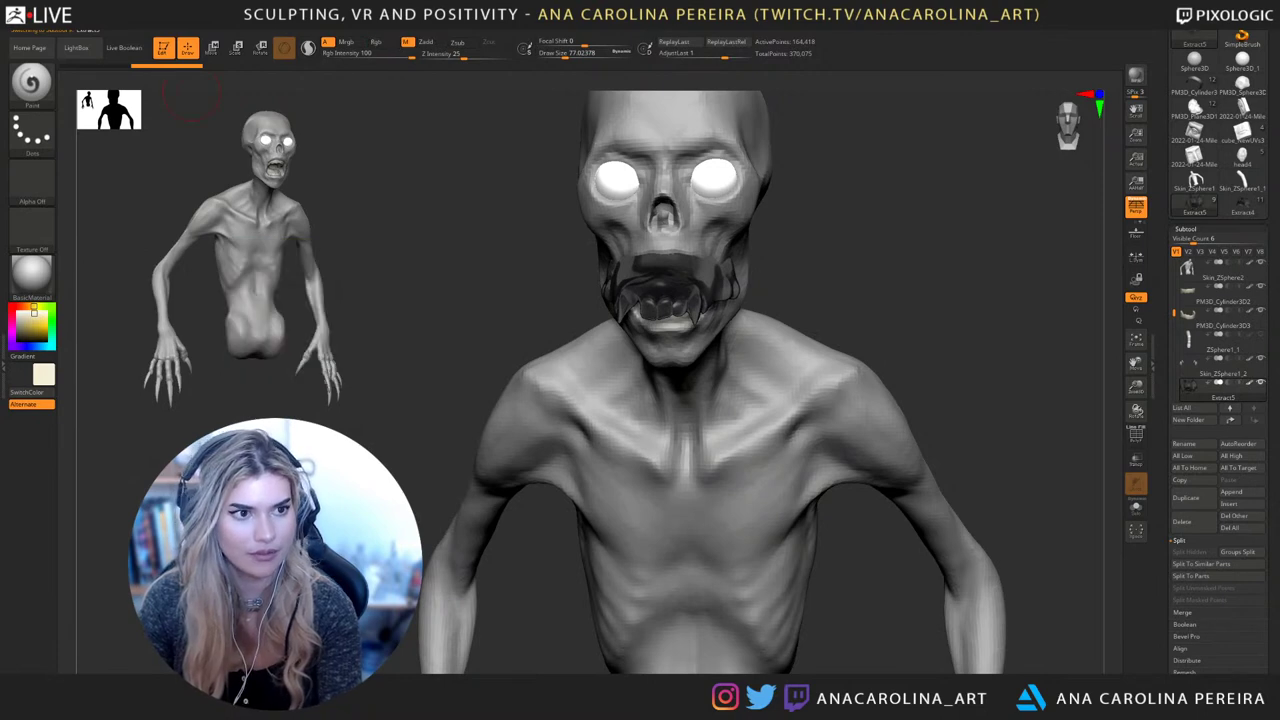
pyautogui.click(75, 26)
# Scale and position the appended upper teeth to fit inside the creature's mouth, working from side and front views
pyautogui.moveTo(830, 250); pyautogui.dragTo(790, 270)
pyautogui.keyDown('alt'); pyautogui.moveTo(888, 247); pyautogui.dragTo(815, 285); pyautogui.keyUp('alt')
pyautogui.keyDown('alt'); pyautogui.moveTo(960, 340); pyautogui.dragTo(982, 190); pyautogui.keyUp('alt')
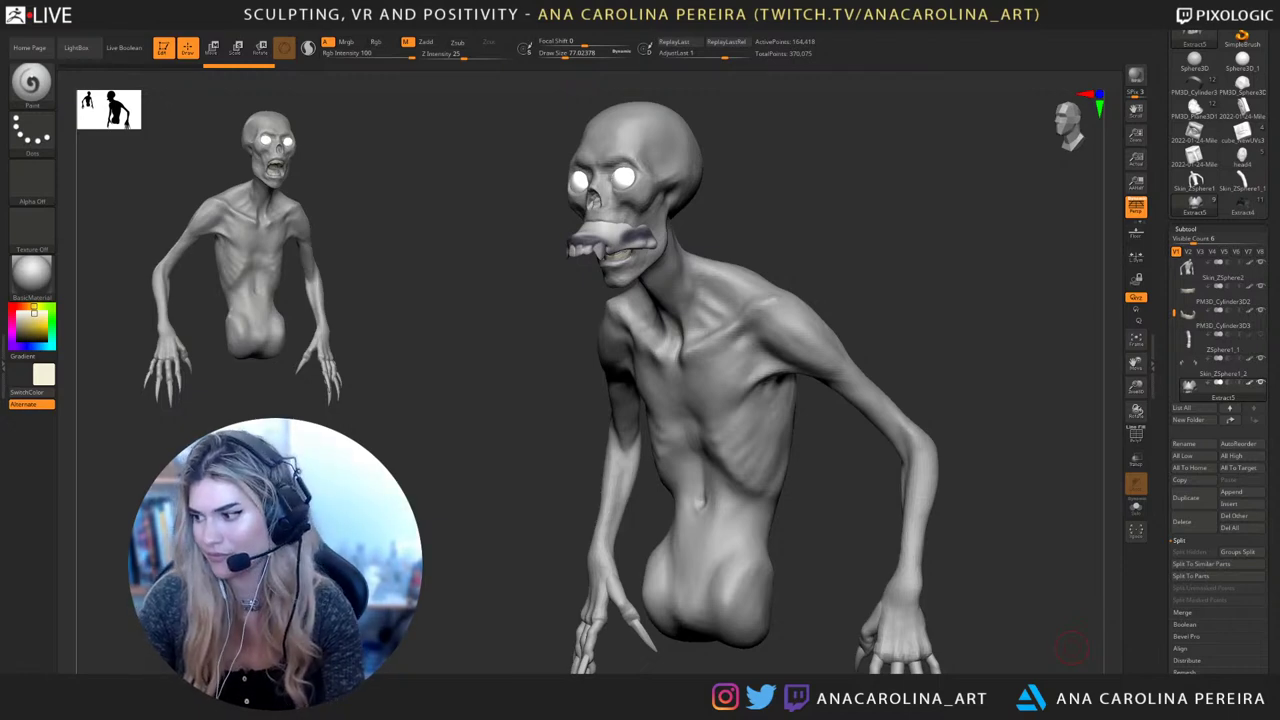
pyautogui.moveTo(1072, 648); pyautogui.dragTo(1165, 647)
pyautogui.moveTo(1095, 413)
pyautogui.mouseDown()
pyautogui.moveTo(1150, 413)
pyautogui.moveTo(1038, 413)
pyautogui.mouseUp()
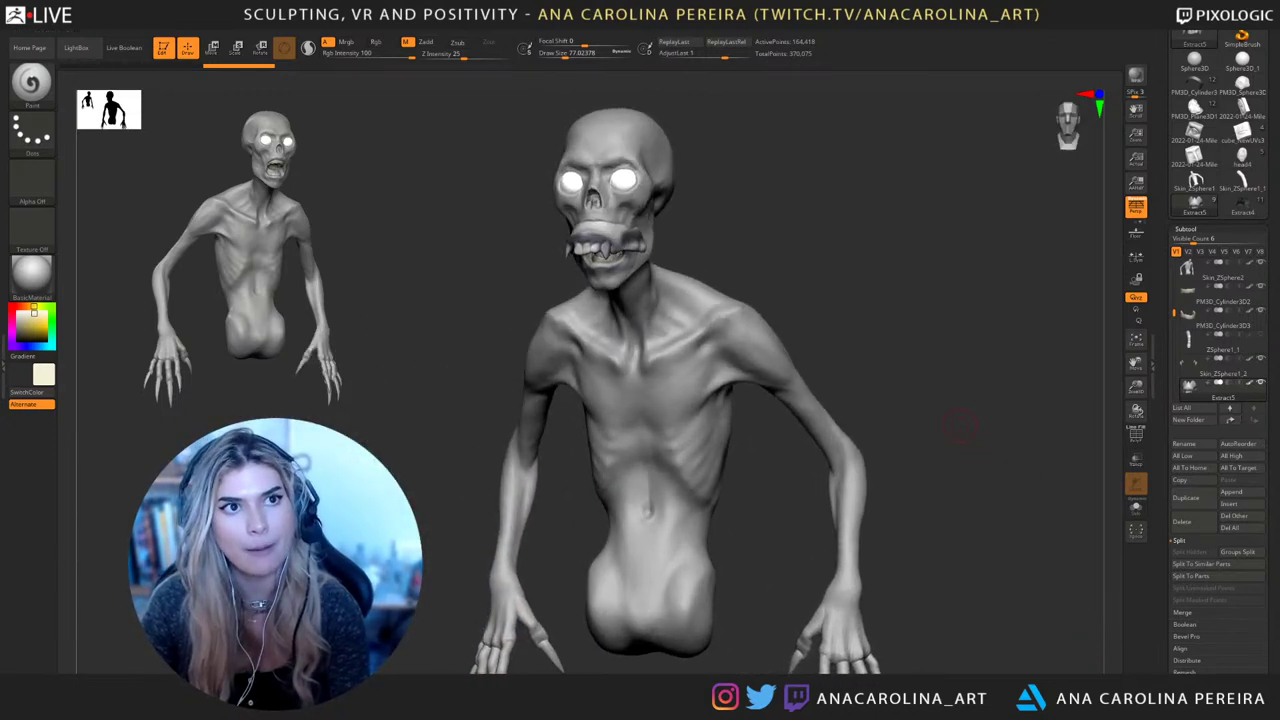
pyautogui.moveTo(930, 400); pyautogui.dragTo(950, 537)
pyautogui.press('e')
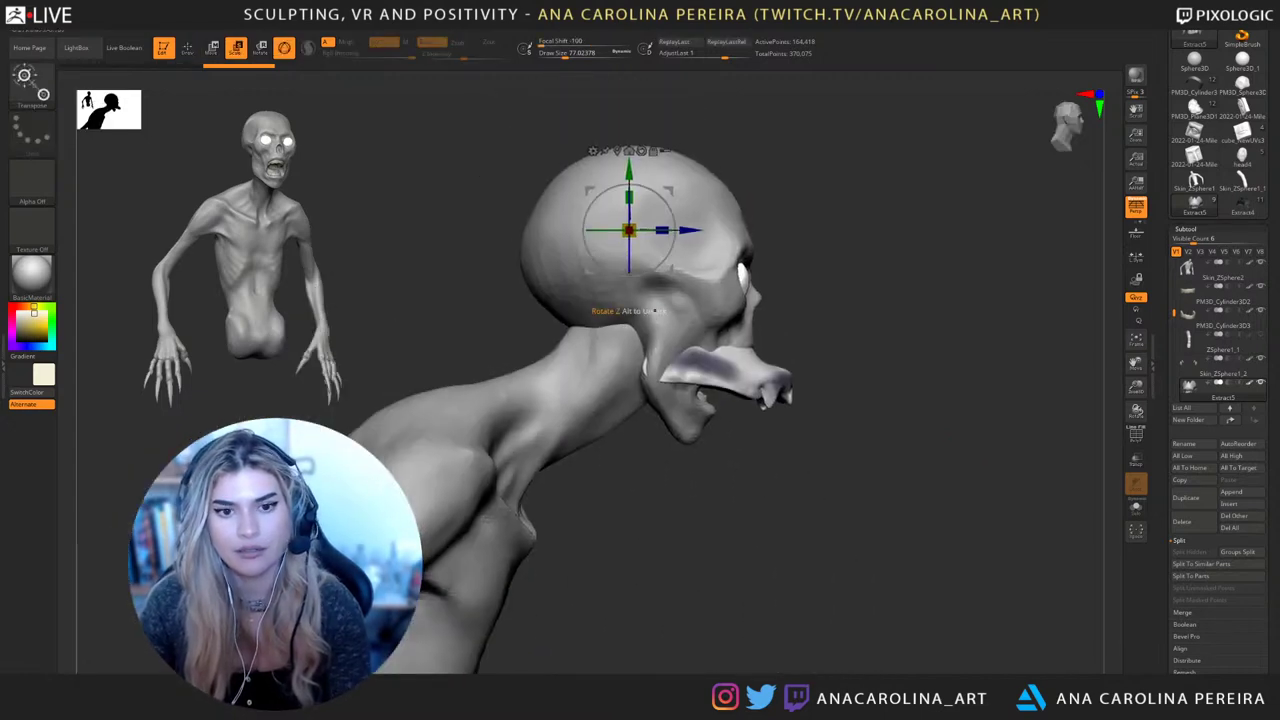
pyautogui.moveTo(629, 230); pyautogui.dragTo(587, 289)
pyautogui.moveTo(940, 410); pyautogui.dragTo(840, 412)
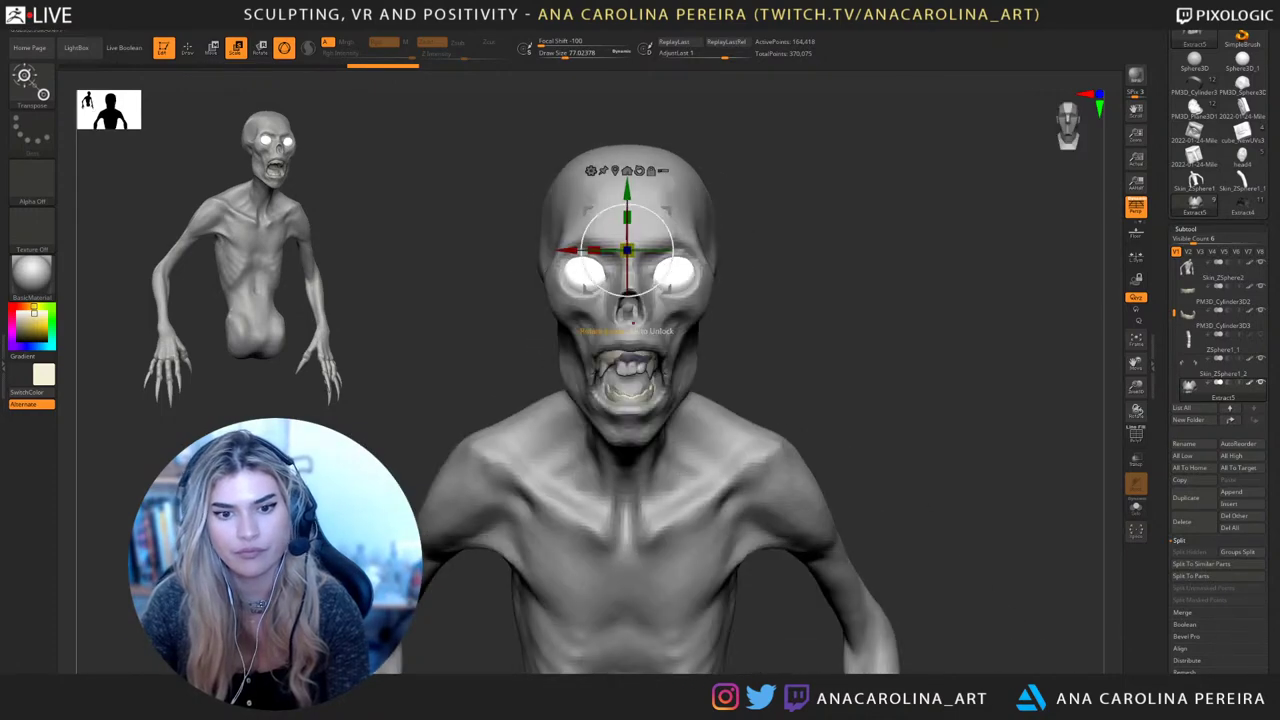
pyautogui.moveTo(627, 250); pyautogui.dragTo(630, 248)
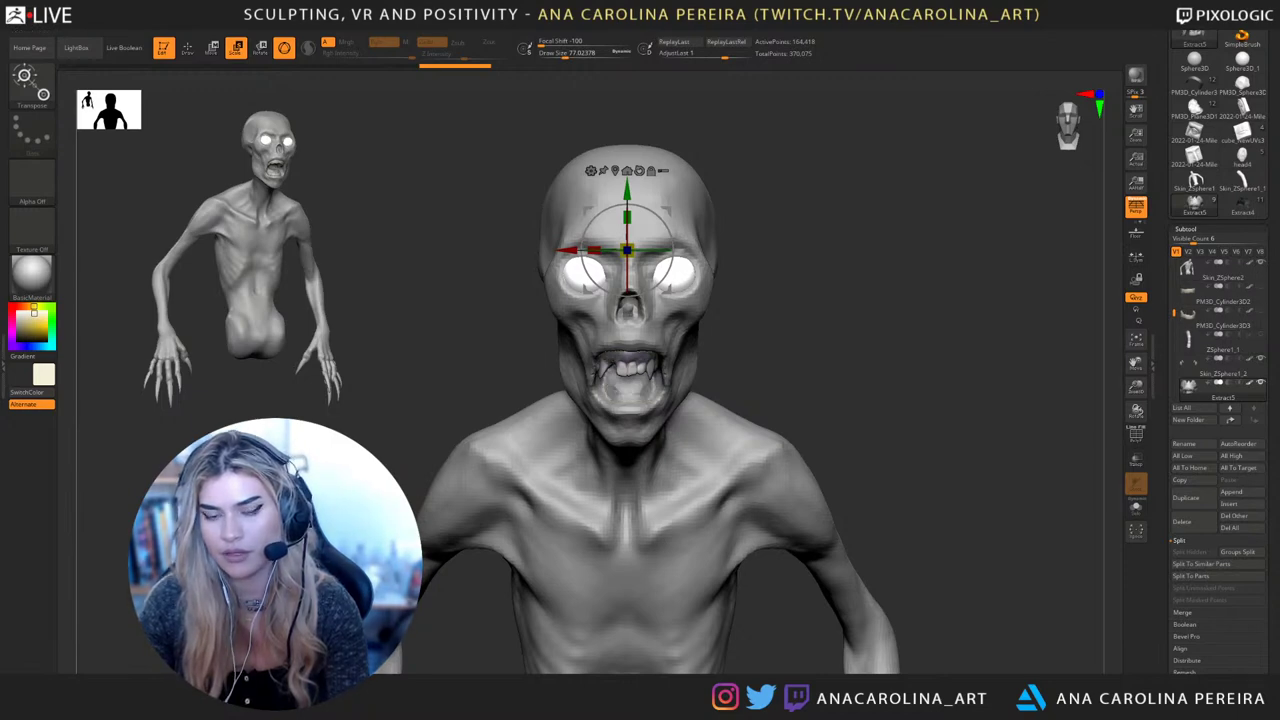
# Place the transform gizmo on the upper teeth and refine their placement inside the jaw from the side
pyautogui.moveTo(850, 411); pyautogui.dragTo(900, 480)
pyautogui.moveTo(668, 271); pyautogui.dragTo(659, 284)
pyautogui.keyDown('alt'); pyautogui.click(763, 449); pyautogui.keyUp('alt')
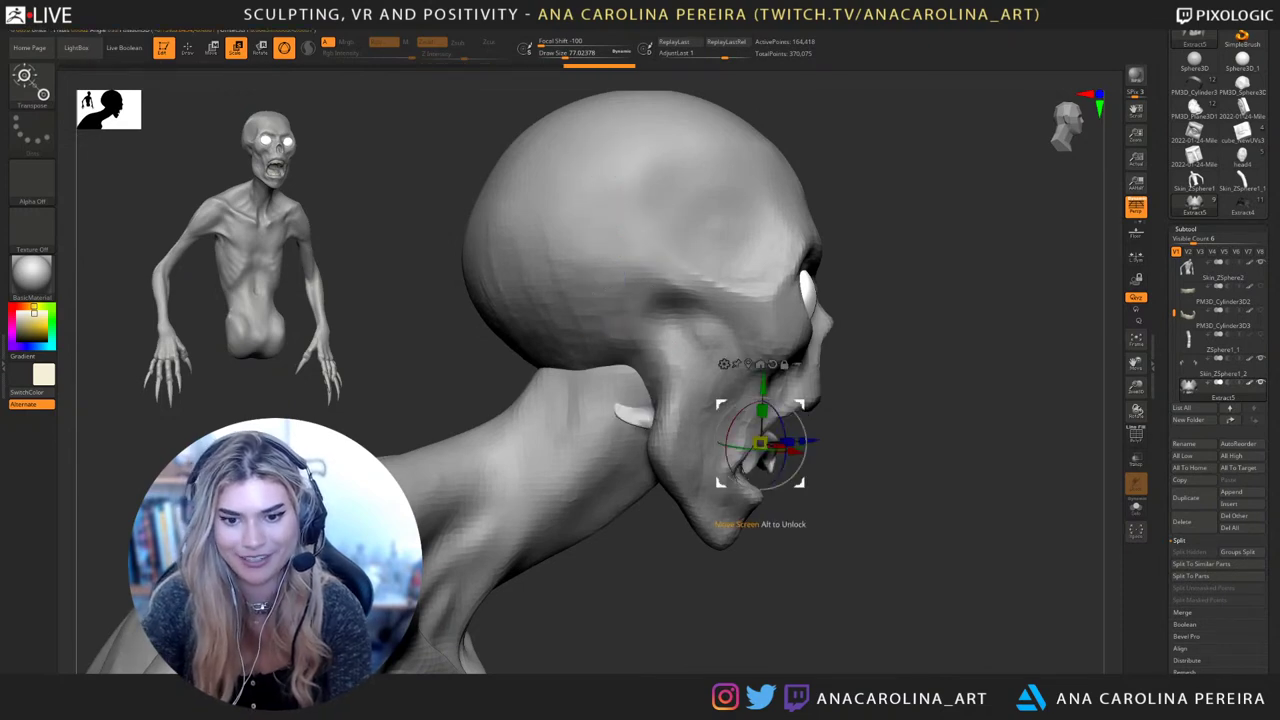
pyautogui.moveTo(805, 485); pyautogui.dragTo(829, 443)
pyautogui.moveTo(908, 450); pyautogui.dragTo(842, 444)
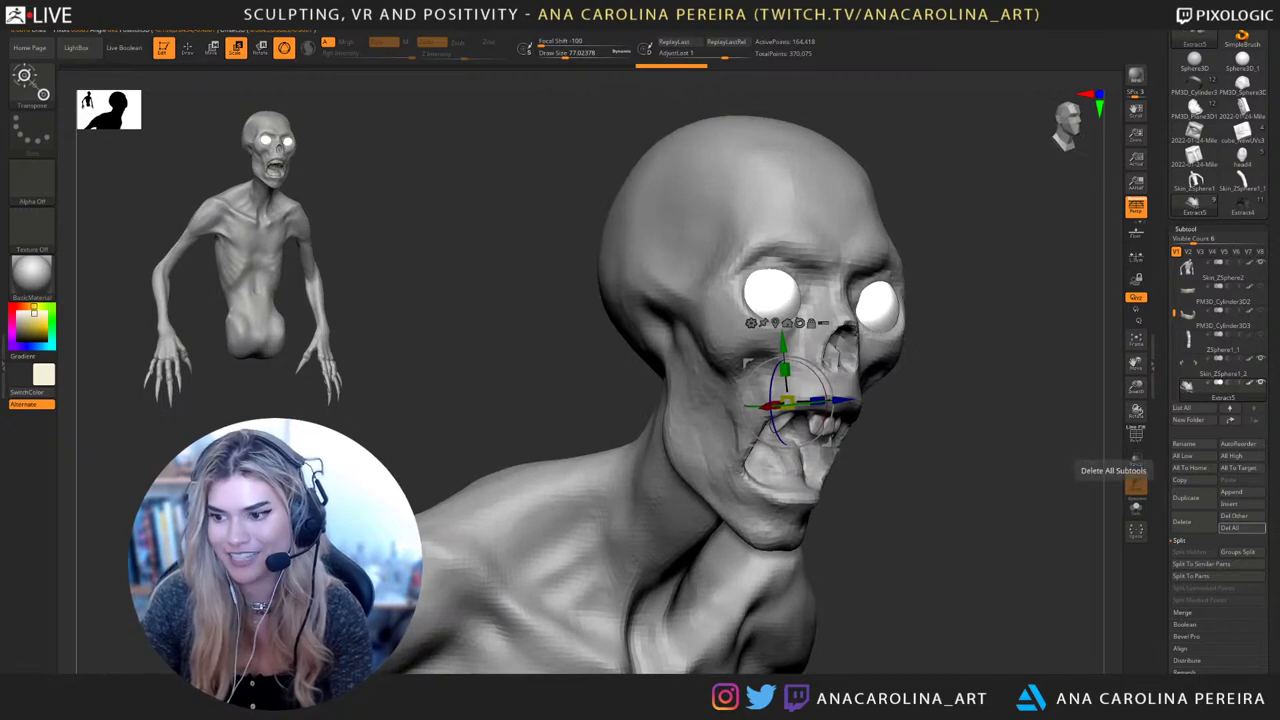
# Finish transforming the upper teeth and switch to the Move brush
pyautogui.moveTo(968, 508); pyautogui.dragTo(880, 506)
pyautogui.press('q')
pyautogui.moveTo(668, 528)
pyautogui.mouseDown()
pyautogui.moveTo(584, 492)
pyautogui.moveTo(690, 512)
pyautogui.moveTo(668, 504)
pyautogui.mouseUp()
pyautogui.press('w')
pyautogui.press('b')
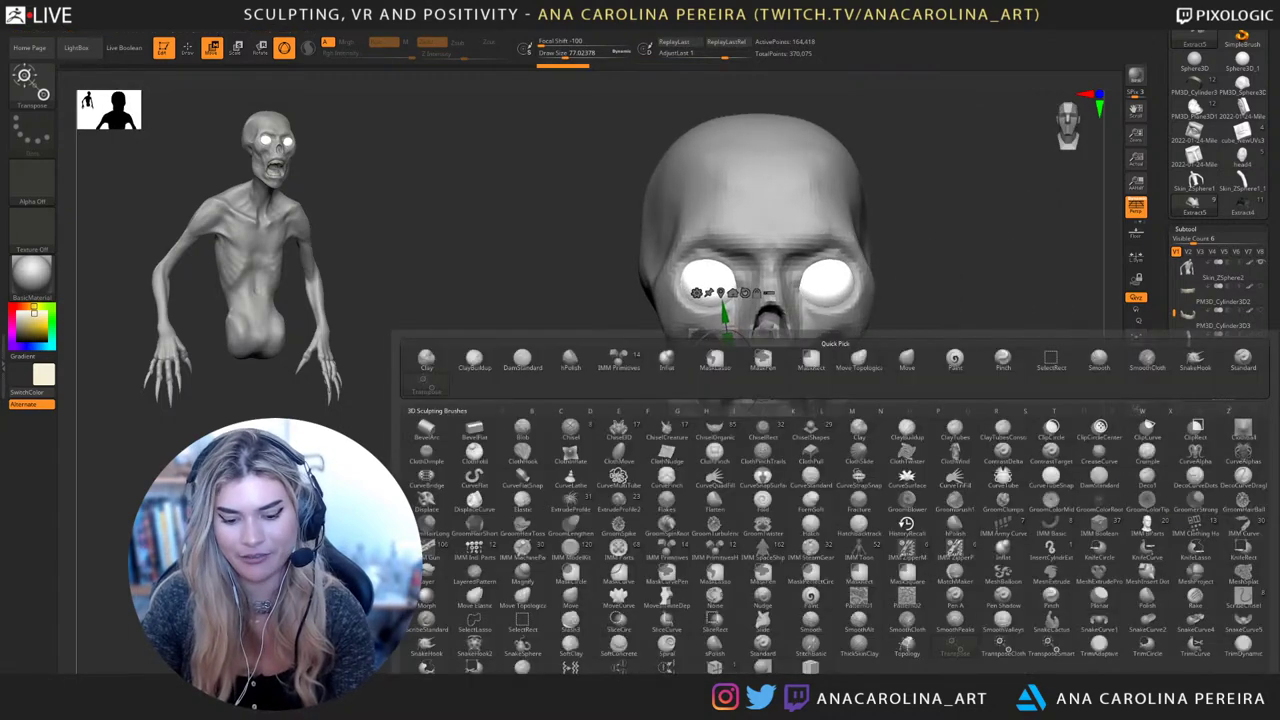
pyautogui.press('m')
pyautogui.press('v')
pyautogui.moveTo(868, 392)
pyautogui.mouseDown()
pyautogui.moveTo(925, 386)
pyautogui.moveTo(909, 384)
pyautogui.mouseUp()
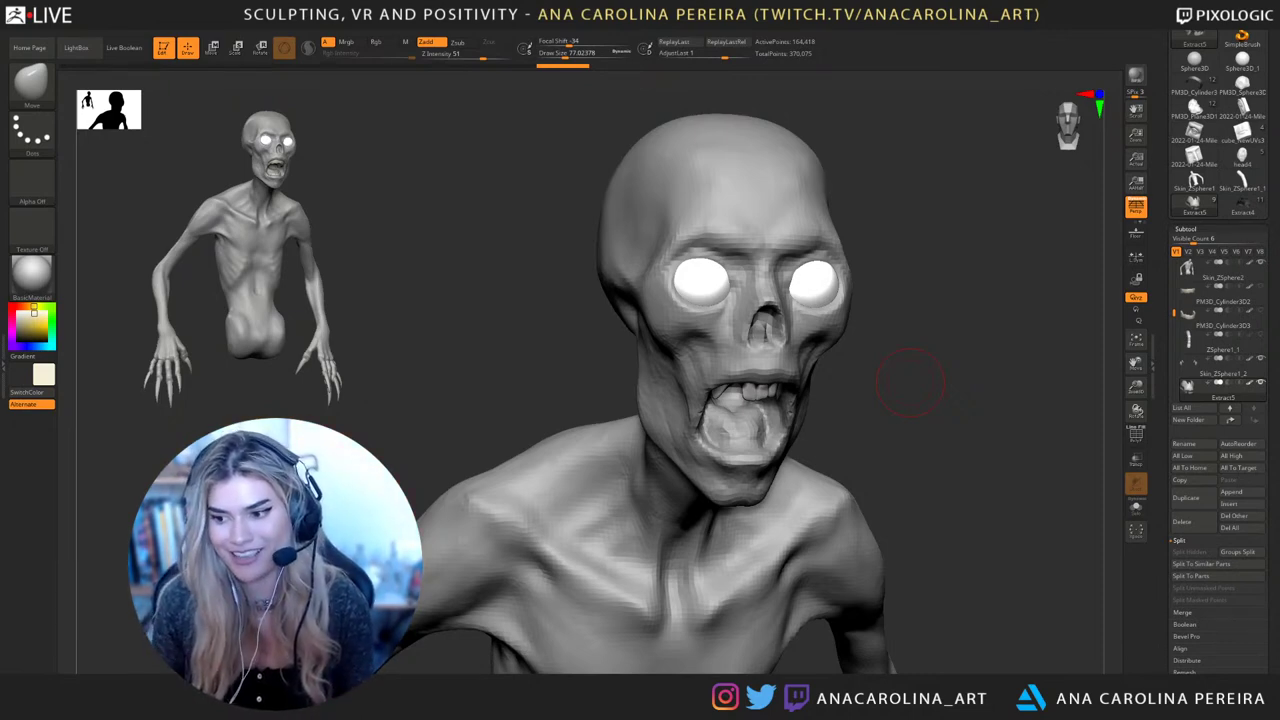
# Examine the fit of the upper teeth in the open mouth from front, three-quarter and close-up views
pyautogui.moveTo(1012, 450); pyautogui.dragTo(990, 421)
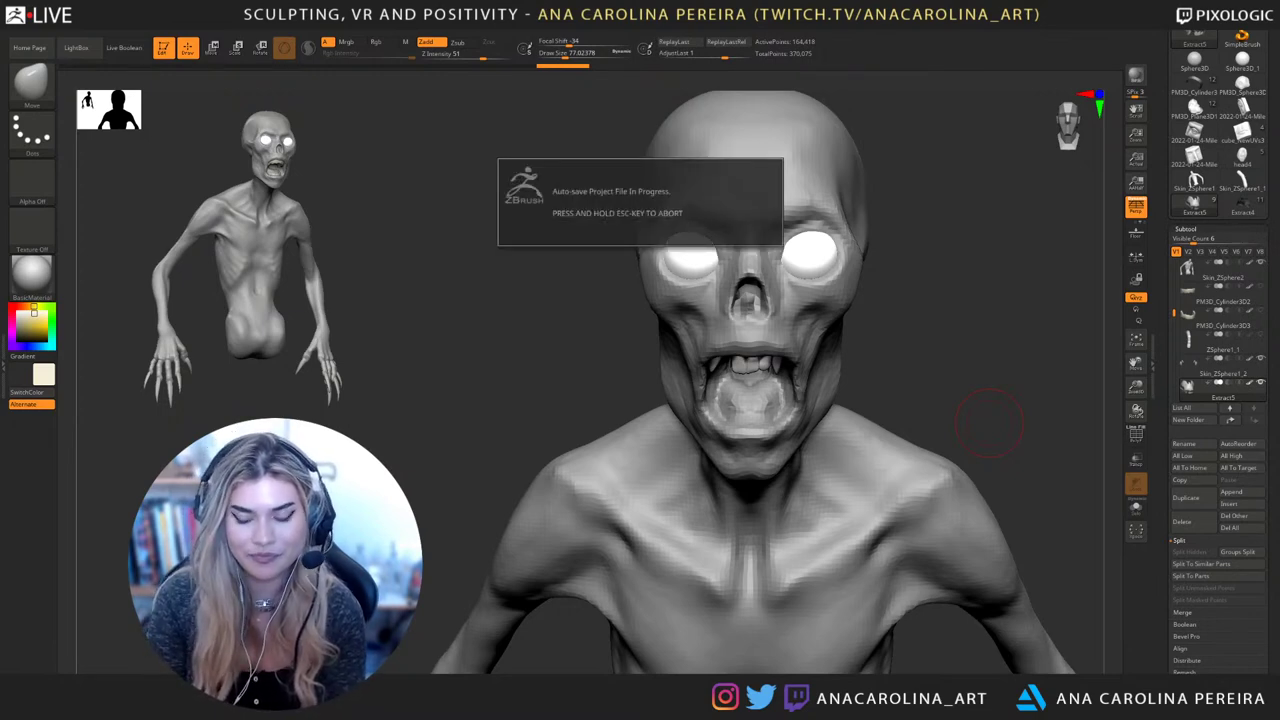
pyautogui.moveTo(1105, 232); pyautogui.dragTo(1075, 345)
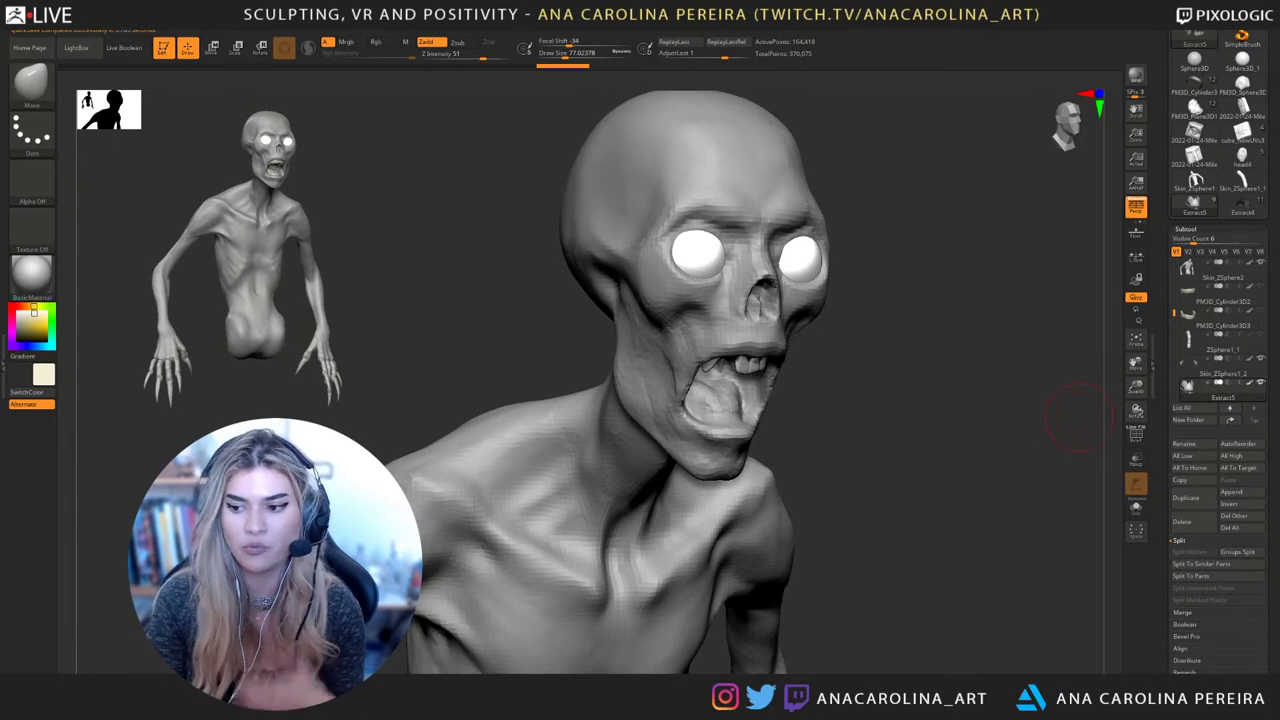
pyautogui.keyDown('shift'); pyautogui.moveTo(1078, 428); pyautogui.dragTo(1063, 418); pyautogui.keyUp('shift')
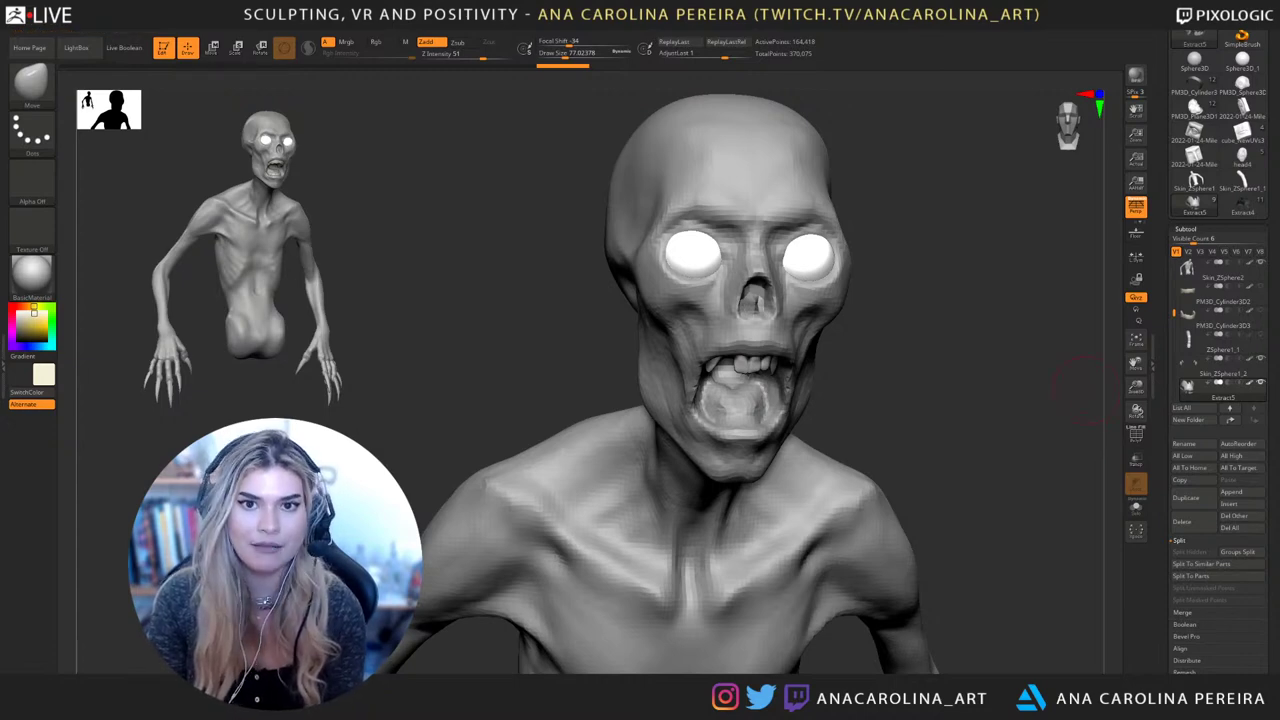
pyautogui.moveTo(1075, 410); pyautogui.dragTo(1080, 400)
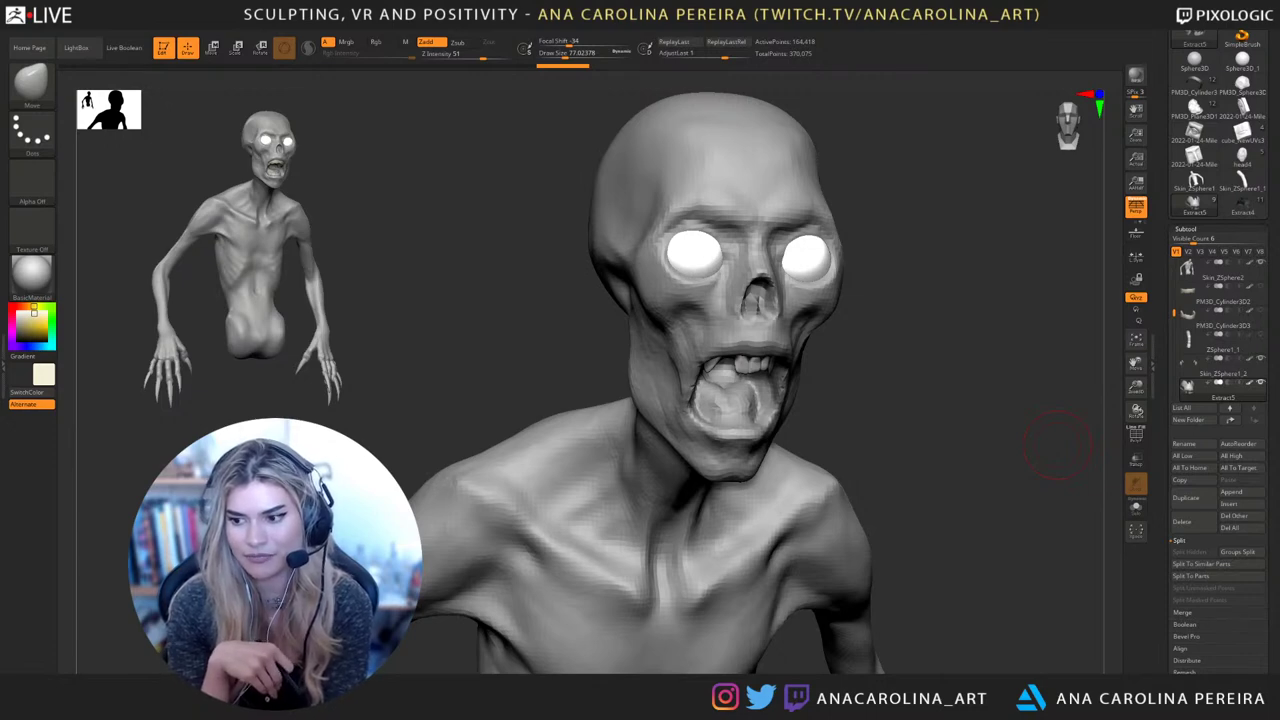
pyautogui.moveTo(1057, 445)
pyautogui.mouseDown()
pyautogui.moveTo(927, 390)
pyautogui.moveTo(936, 420)
pyautogui.moveTo(904, 412)
pyautogui.mouseUp()
pyautogui.press('space')
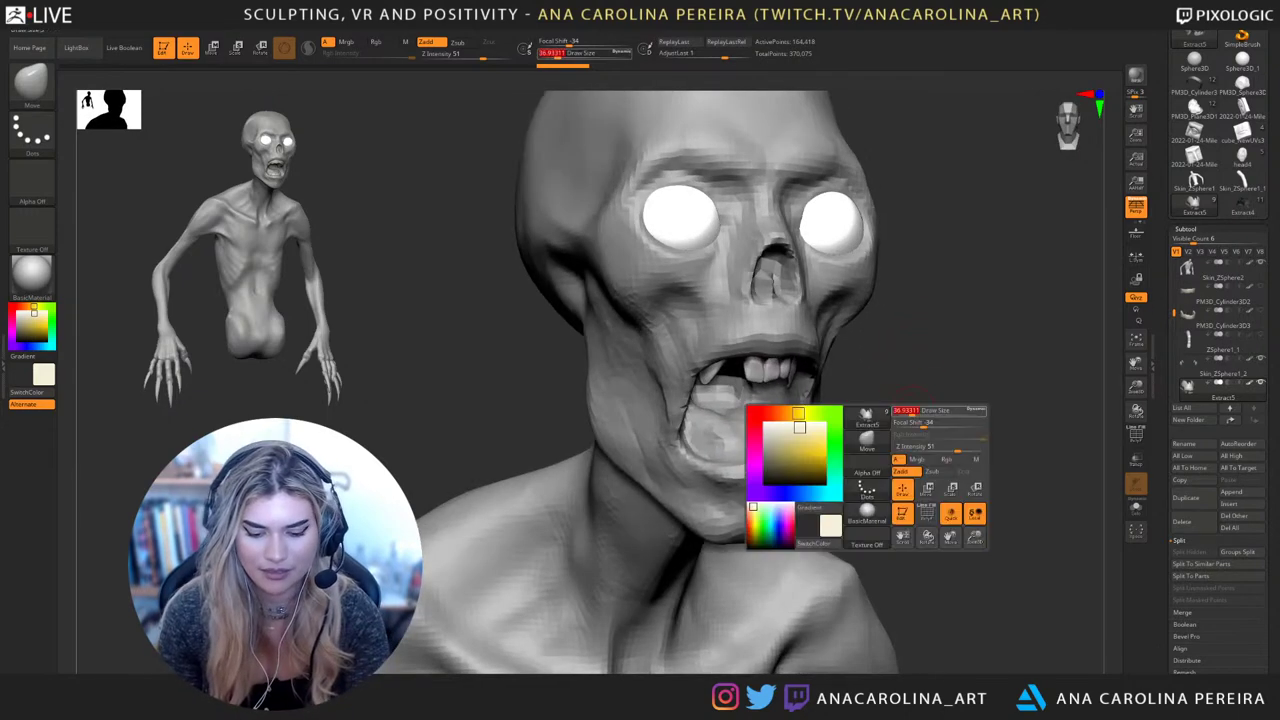
pyautogui.moveTo(985, 400)
pyautogui.mouseDown()
pyautogui.moveTo(918, 386)
pyautogui.moveTo(950, 445)
pyautogui.mouseUp()
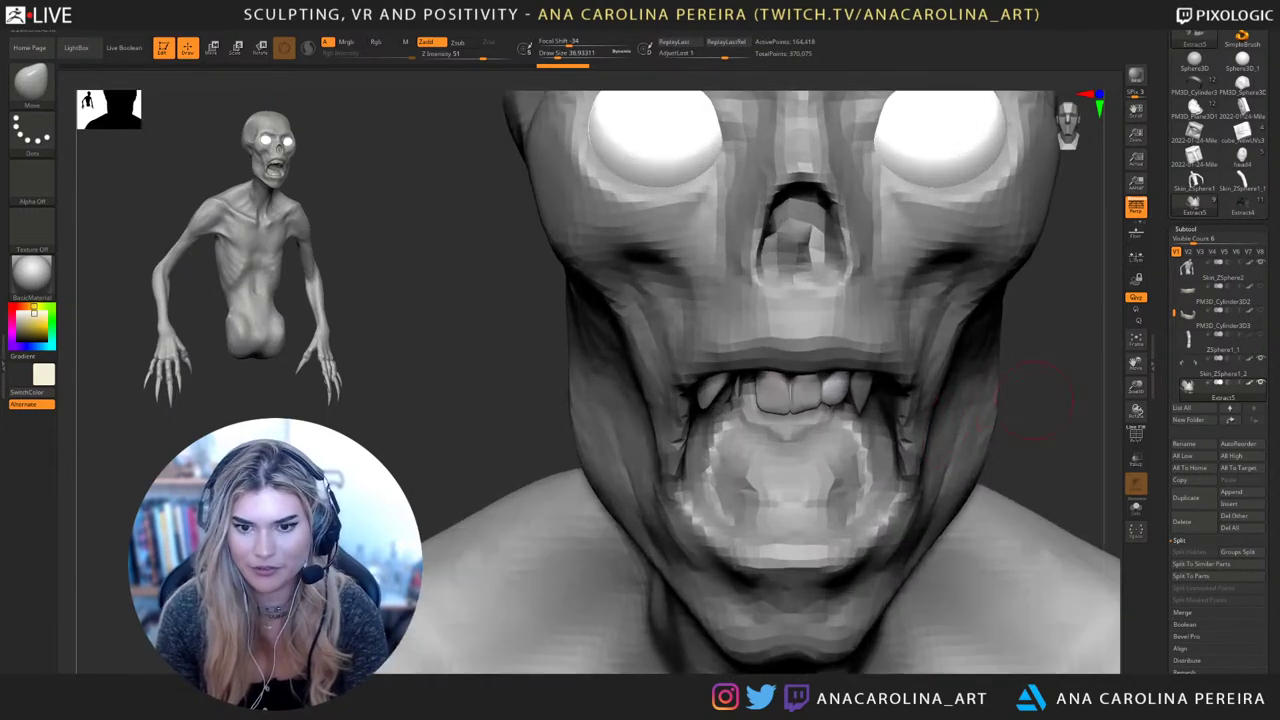
pyautogui.keyDown('alt'); pyautogui.moveTo(1040, 384); pyautogui.dragTo(920, 373); pyautogui.keyUp('alt')
# Remove the upper teeth's subdivision levels and flip them sideways with the Mirror deformation
pyautogui.moveTo(1270, 560)
pyautogui.mouseDown()
pyautogui.moveTo(1270, 99)
pyautogui.moveTo(1270, 111)
pyautogui.mouseUp()
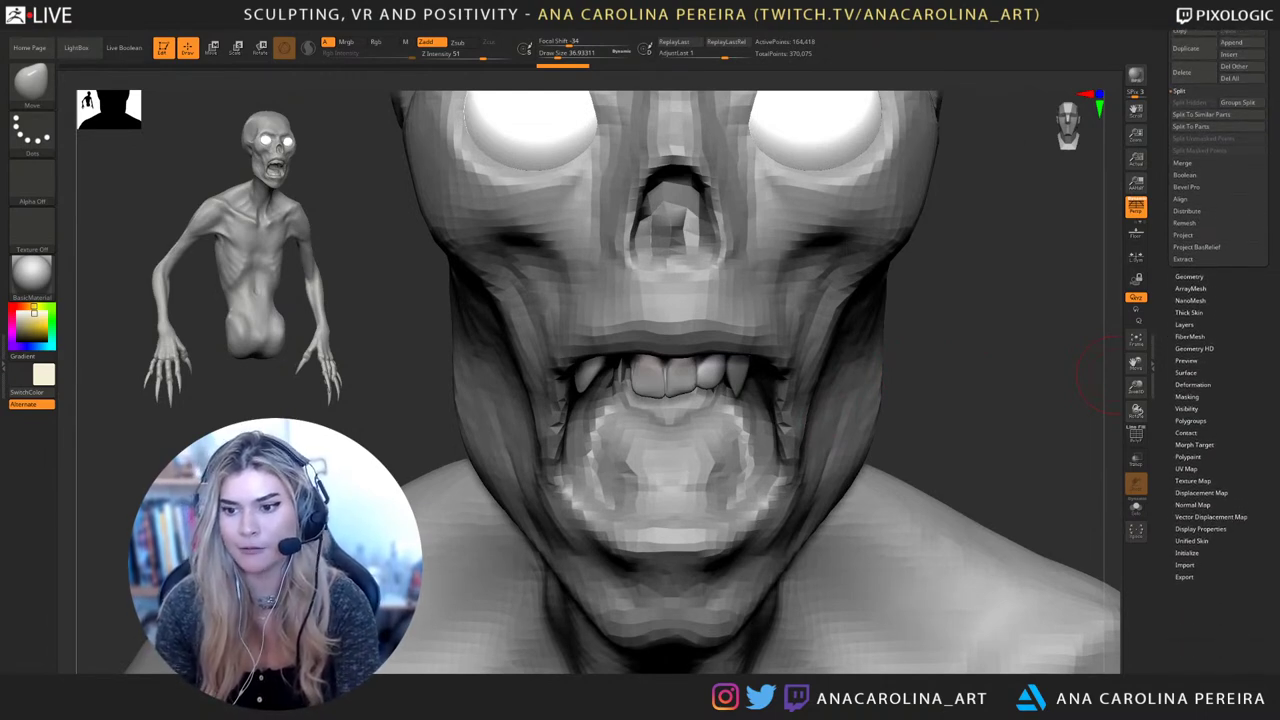
pyautogui.moveTo(1270, 111); pyautogui.dragTo(1270, 116)
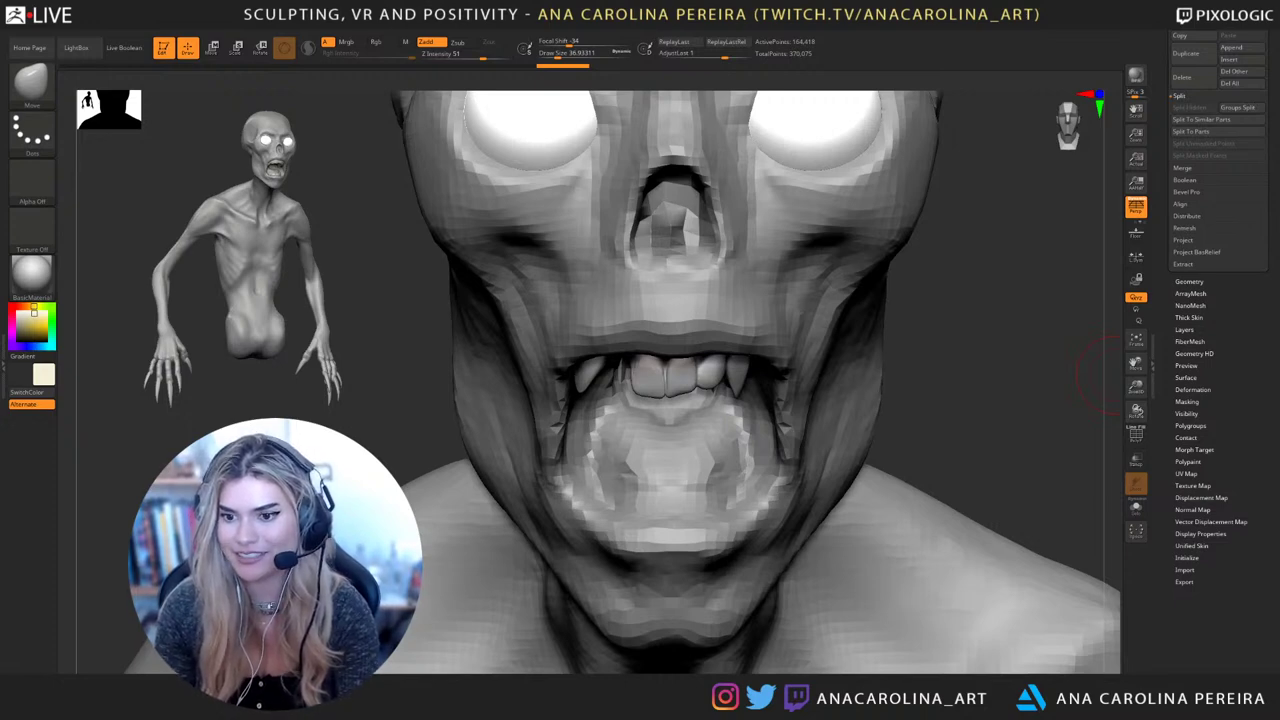
pyautogui.scroll(-2, 1218, 350)
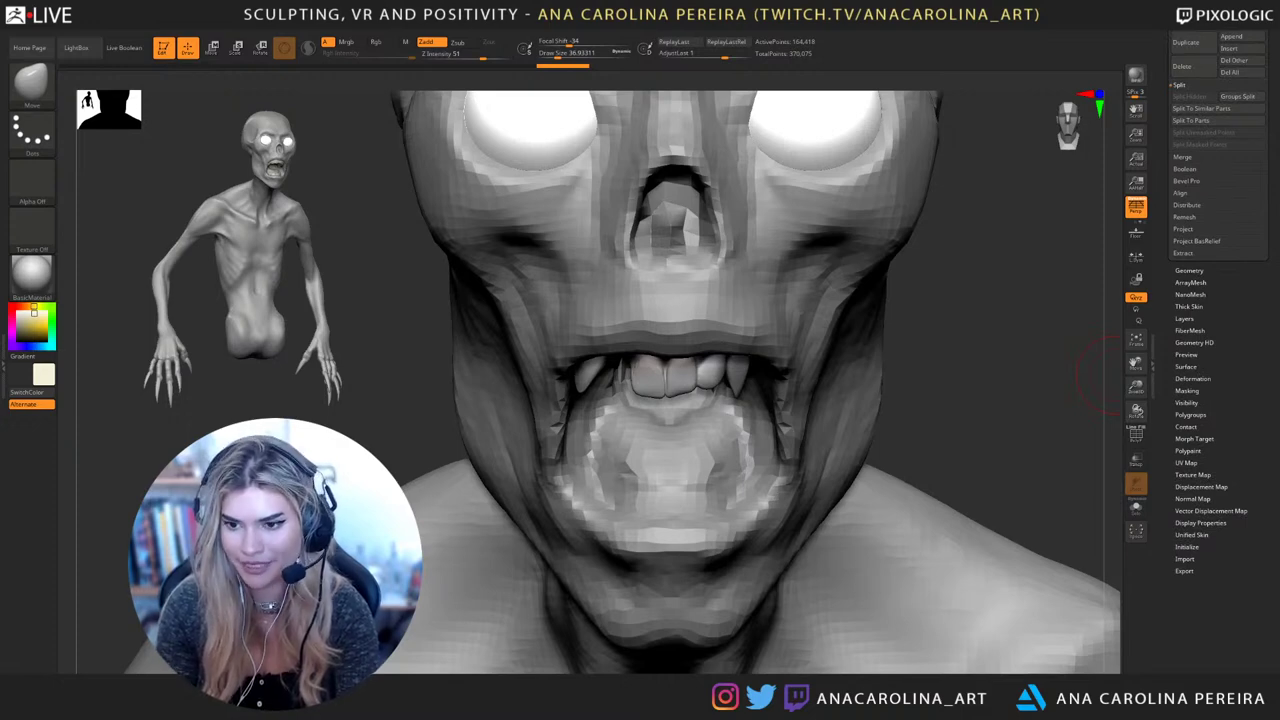
pyautogui.scroll(2, 1218, 320)
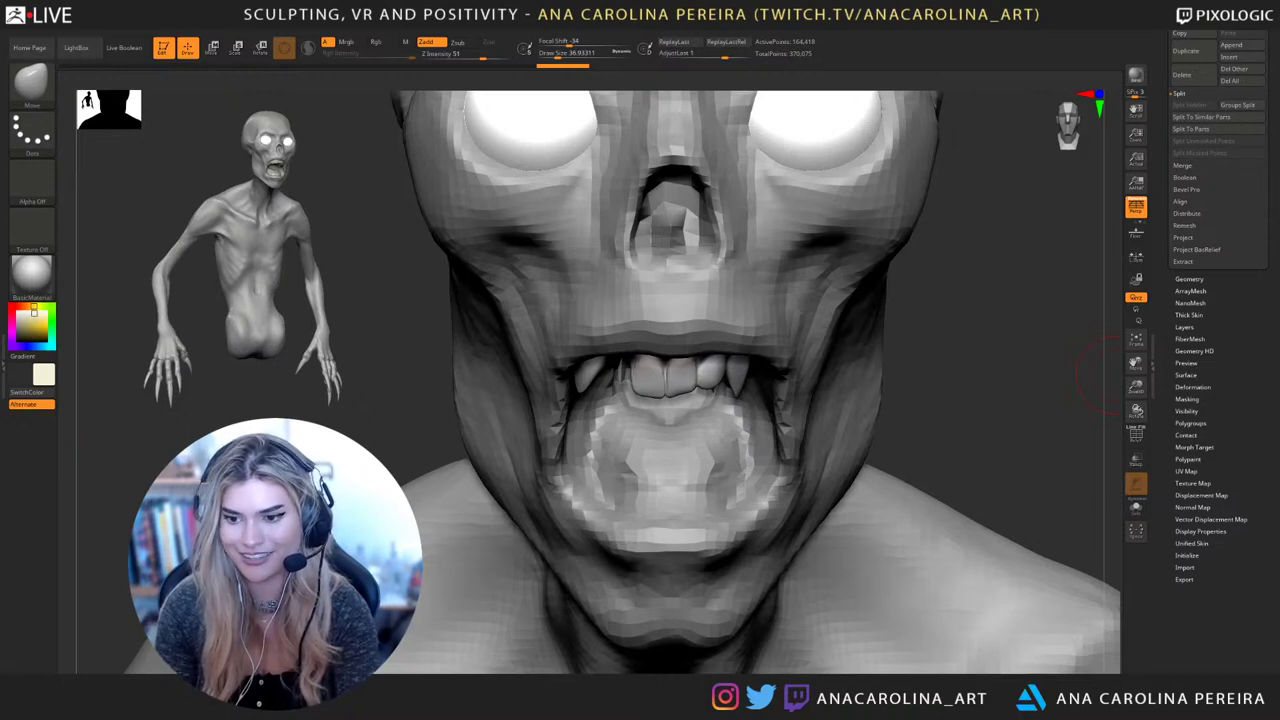
pyautogui.scroll(-4, 1218, 330)
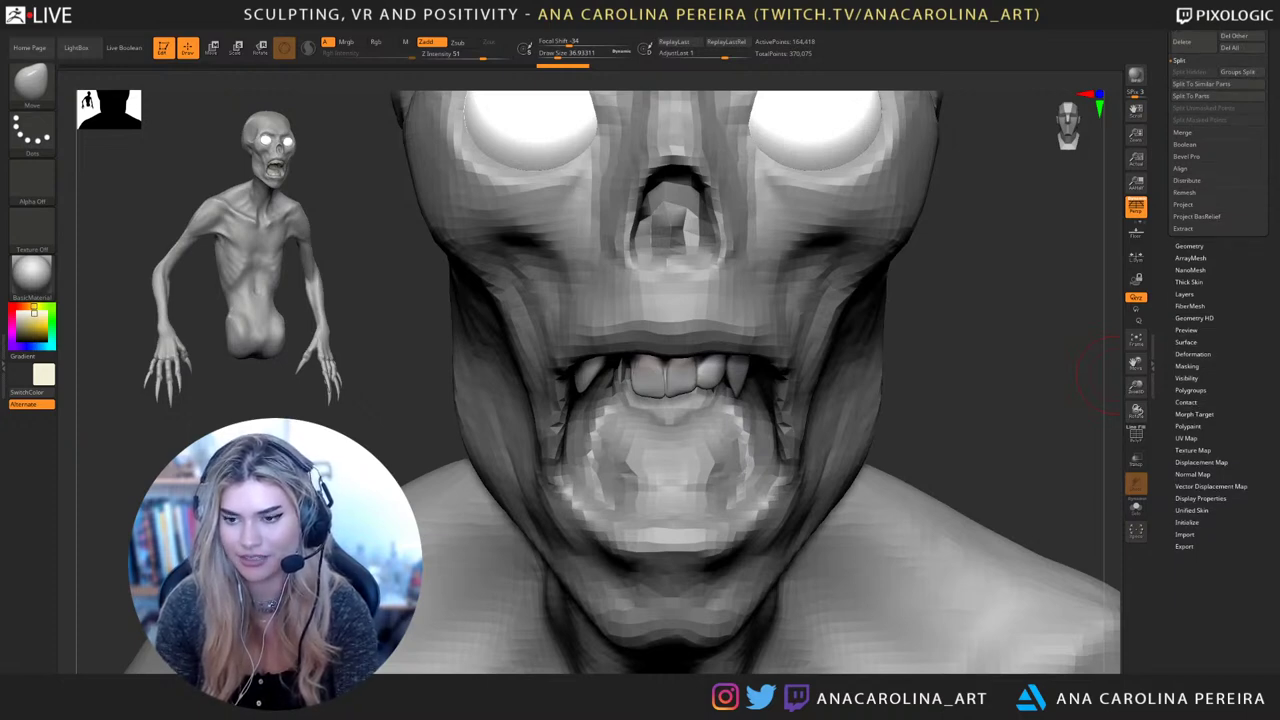
pyautogui.scroll(-2, 1218, 330)
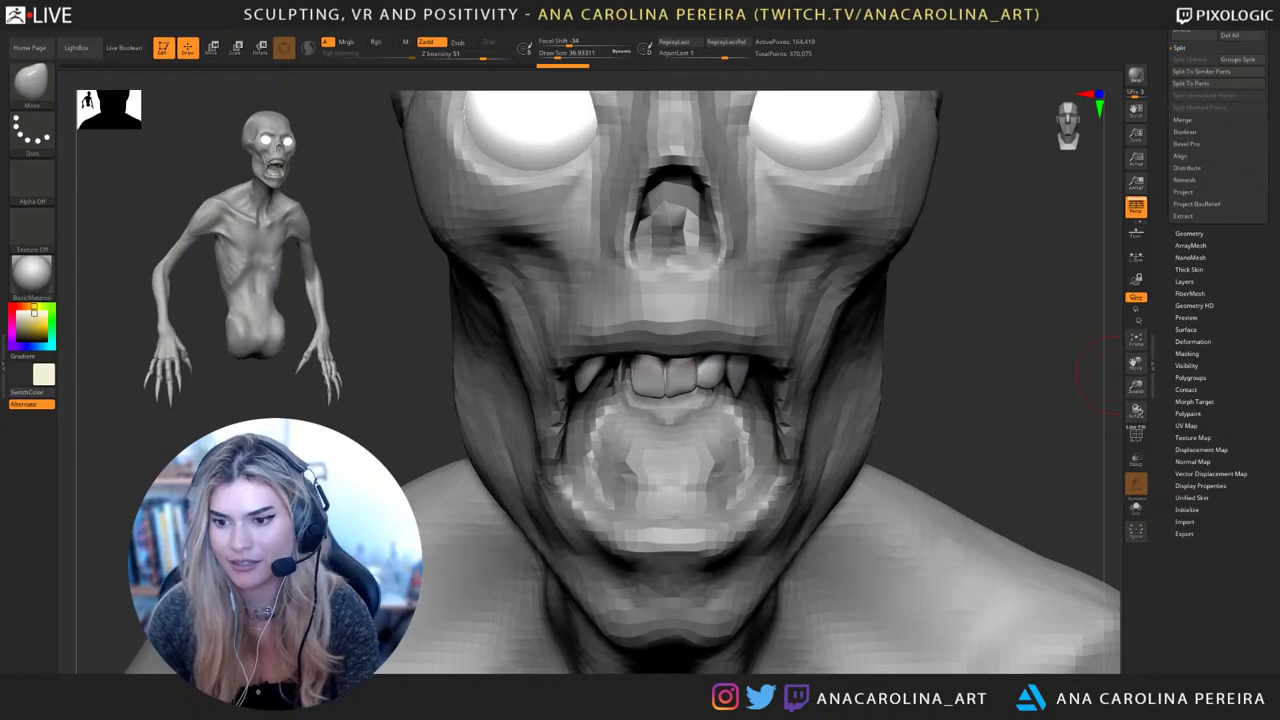
pyautogui.click(1192, 341)
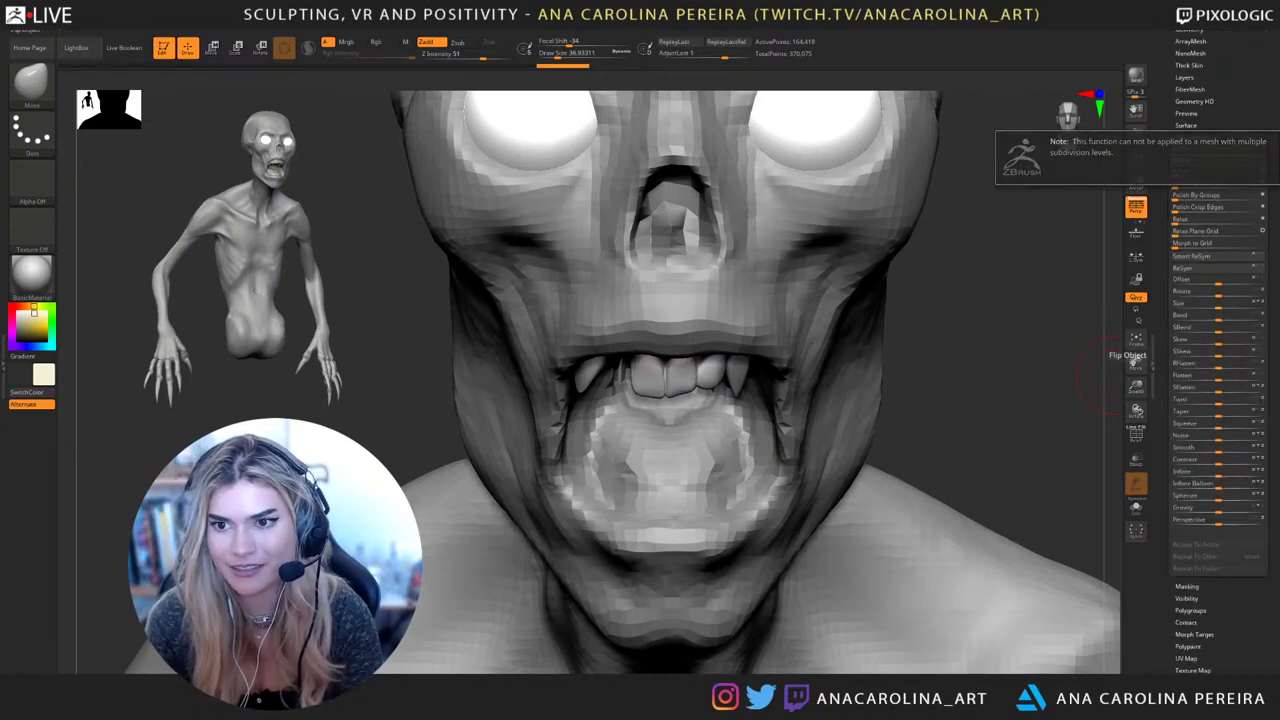
pyautogui.moveTo(1238, 126); pyautogui.dragTo(1240, 172)
pyautogui.click(1189, 62)
pyautogui.click(1193, 597)
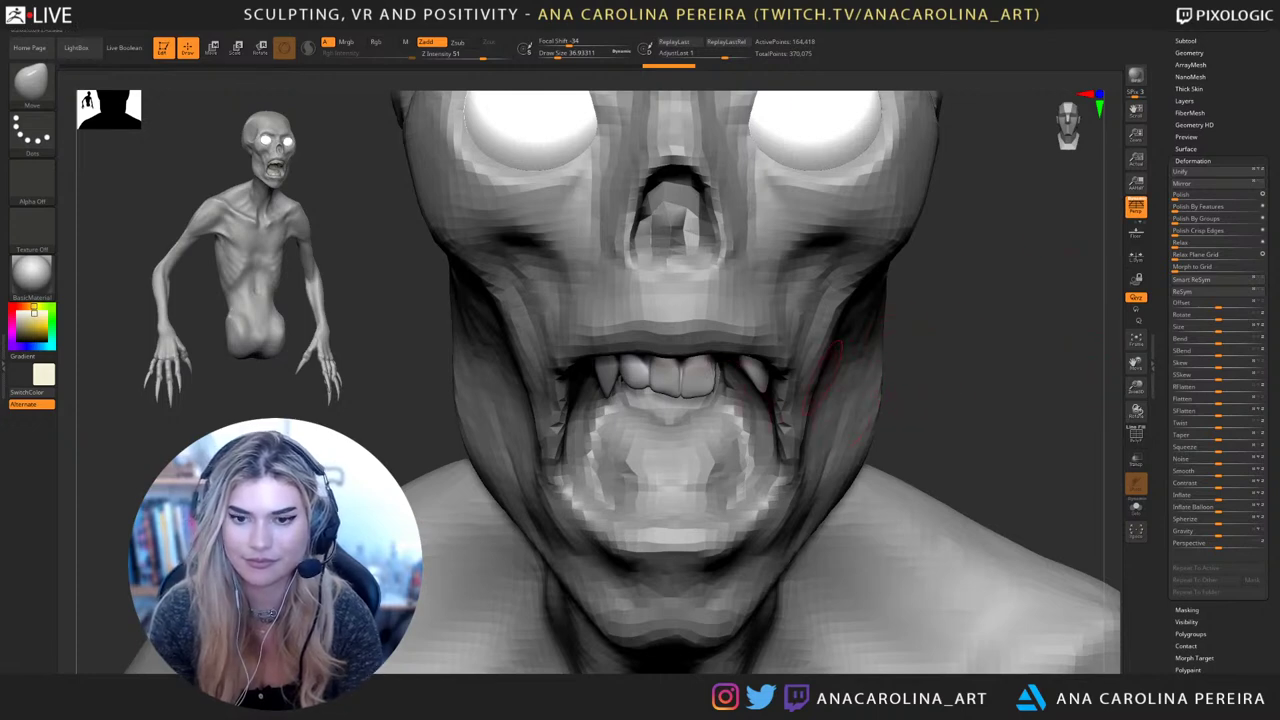
# Apply Mirror And Weld to the upper teeth so both sides of the row match
pyautogui.press('w')
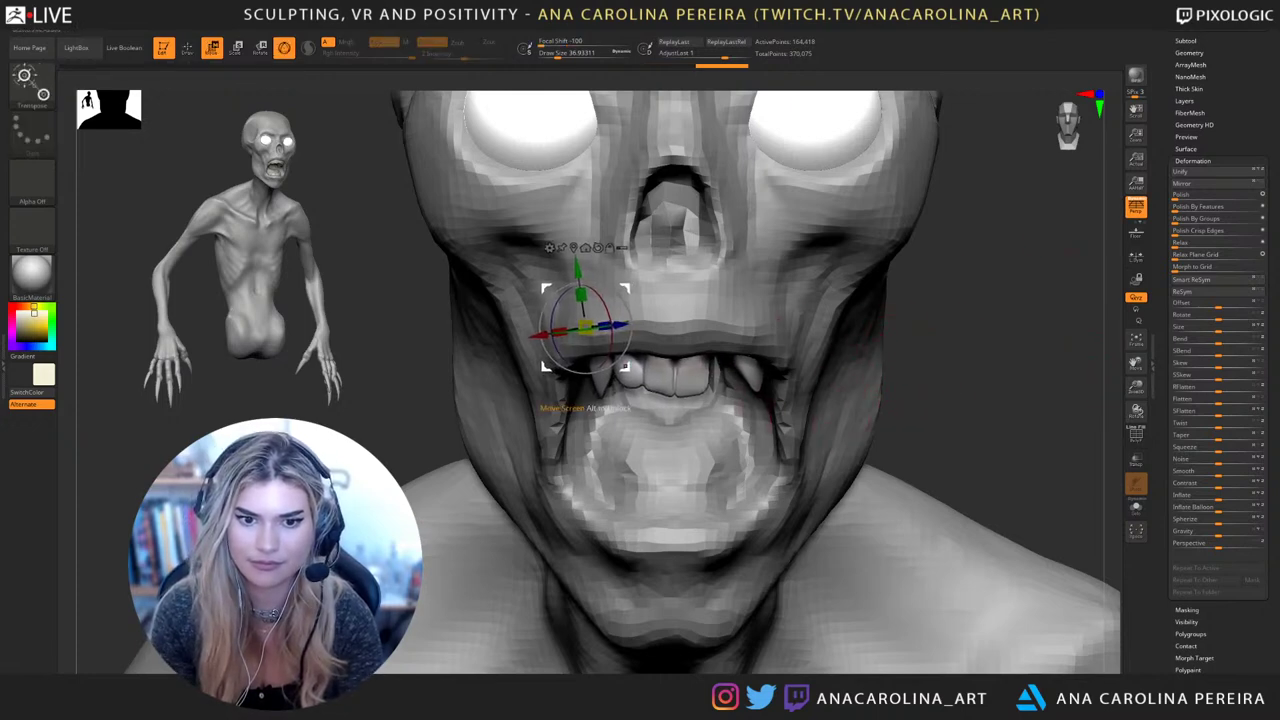
pyautogui.moveTo(626, 366); pyautogui.dragTo(624, 366)
pyautogui.moveTo(1264, 350); pyautogui.dragTo(1264, 368)
pyautogui.click(1189, 71)
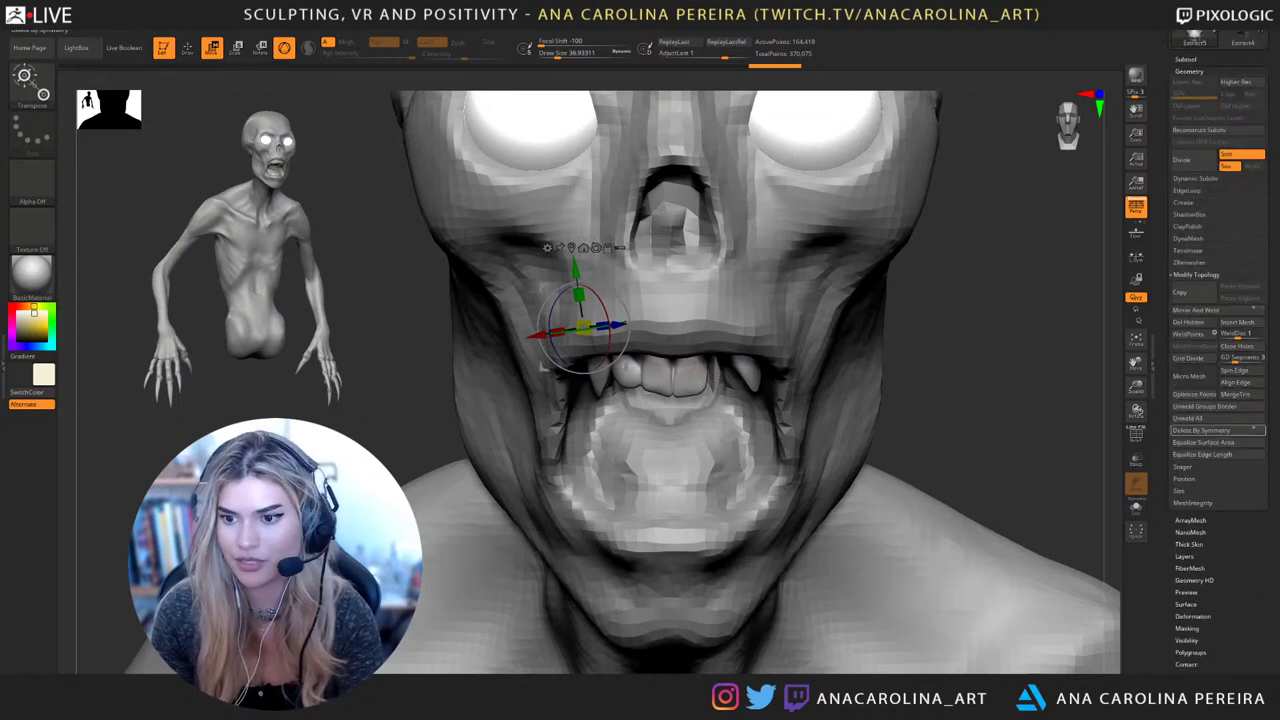
pyautogui.click(1196, 310)
pyautogui.keyDown('alt'); pyautogui.moveTo(1010, 400); pyautogui.dragTo(940, 300); pyautogui.keyUp('alt')
pyautogui.scroll(3, 586, 336)
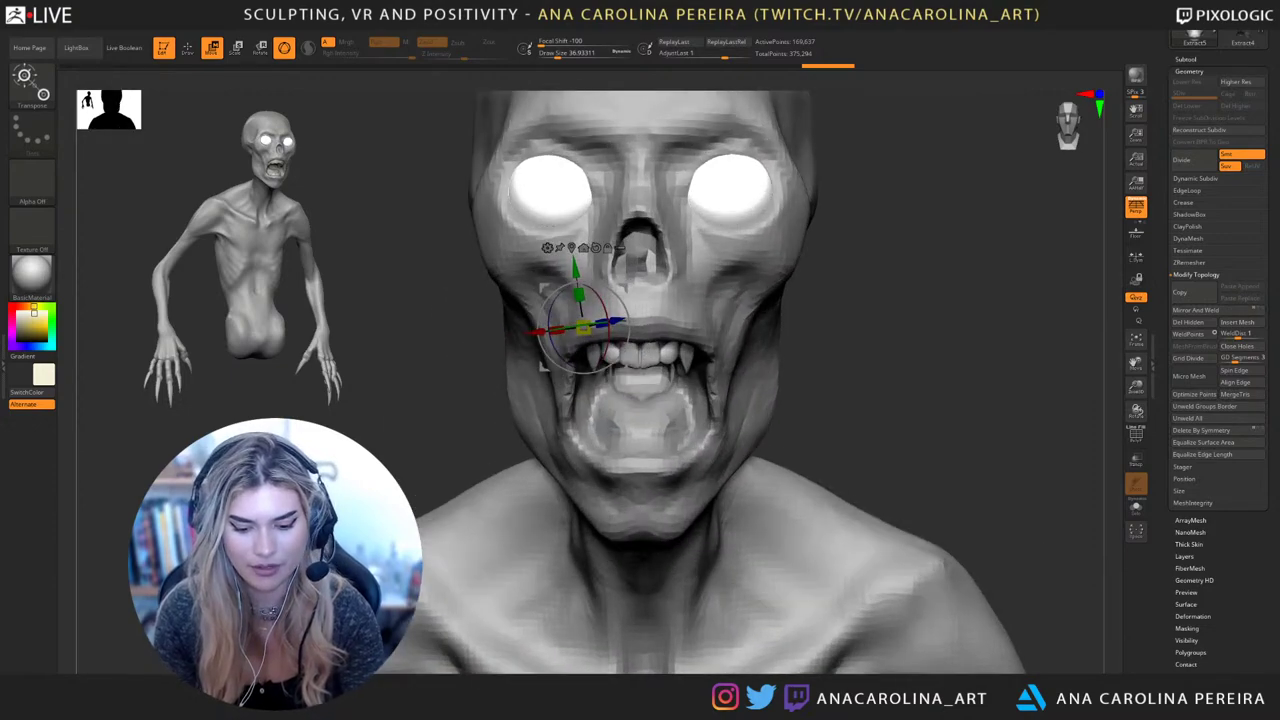
# Shorten the lower edges of the two central upper incisors using the Move brush at a small draw size
pyautogui.press('q')
pyautogui.moveTo(943, 366)
pyautogui.mouseDown()
pyautogui.moveTo(1000, 430)
pyautogui.moveTo(945, 337)
pyautogui.mouseUp()
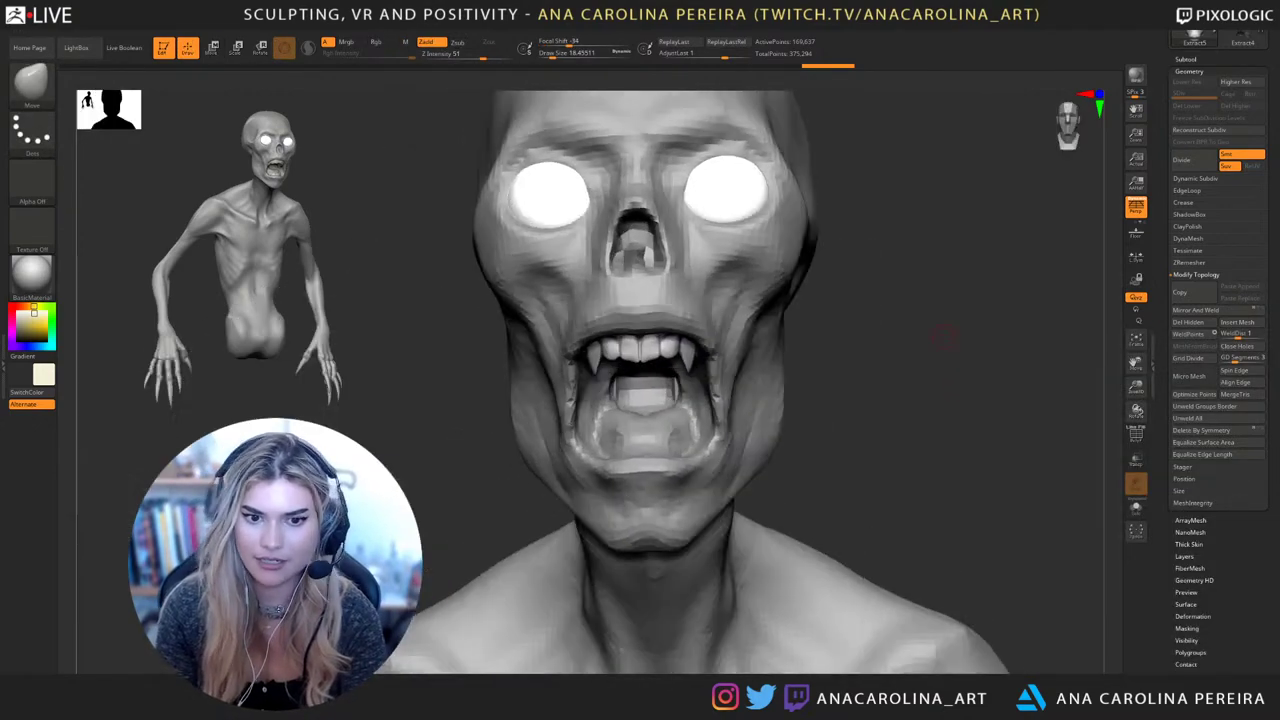
pyautogui.scroll(2, 942, 338)
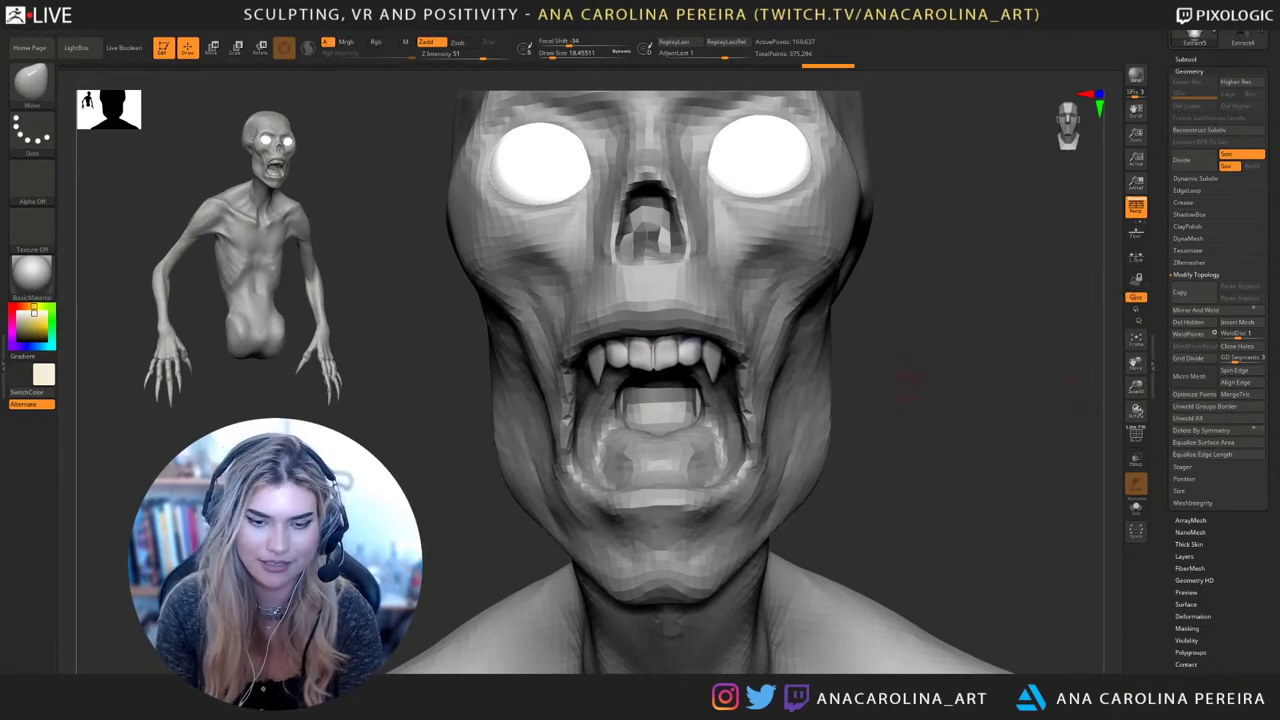
pyautogui.moveTo(918, 368); pyautogui.dragTo(968, 386)
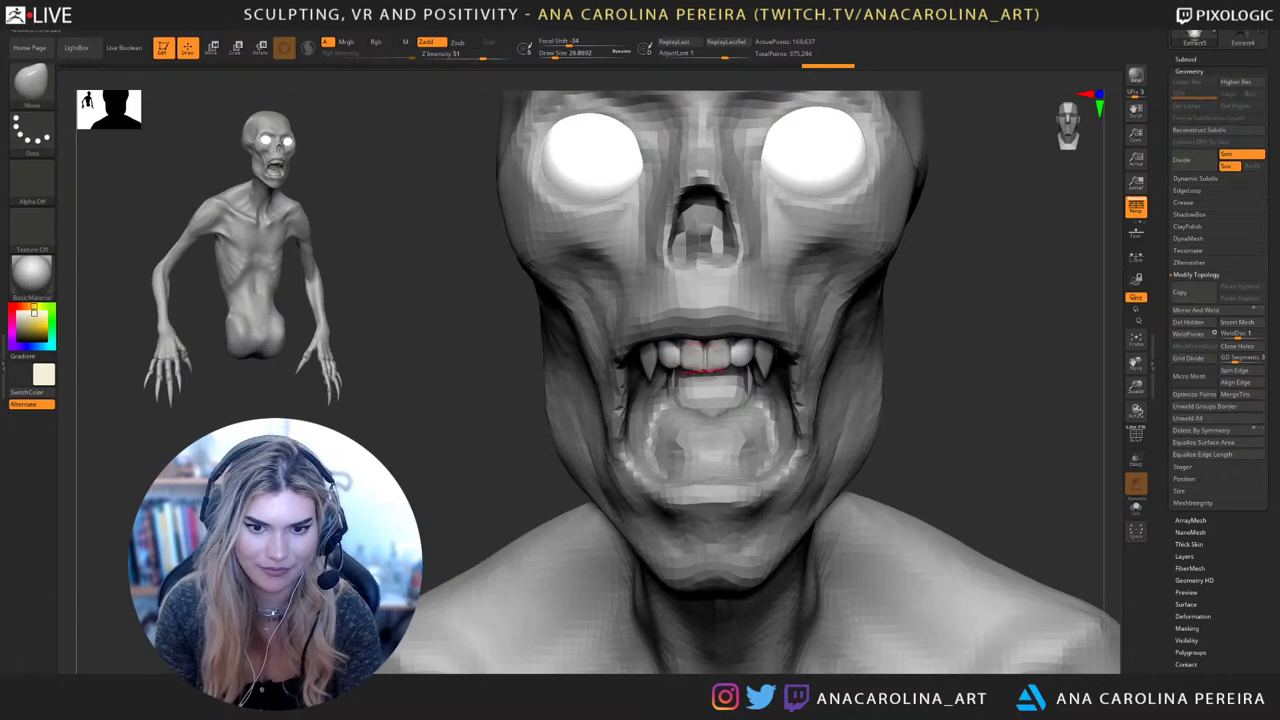
pyautogui.press('space')
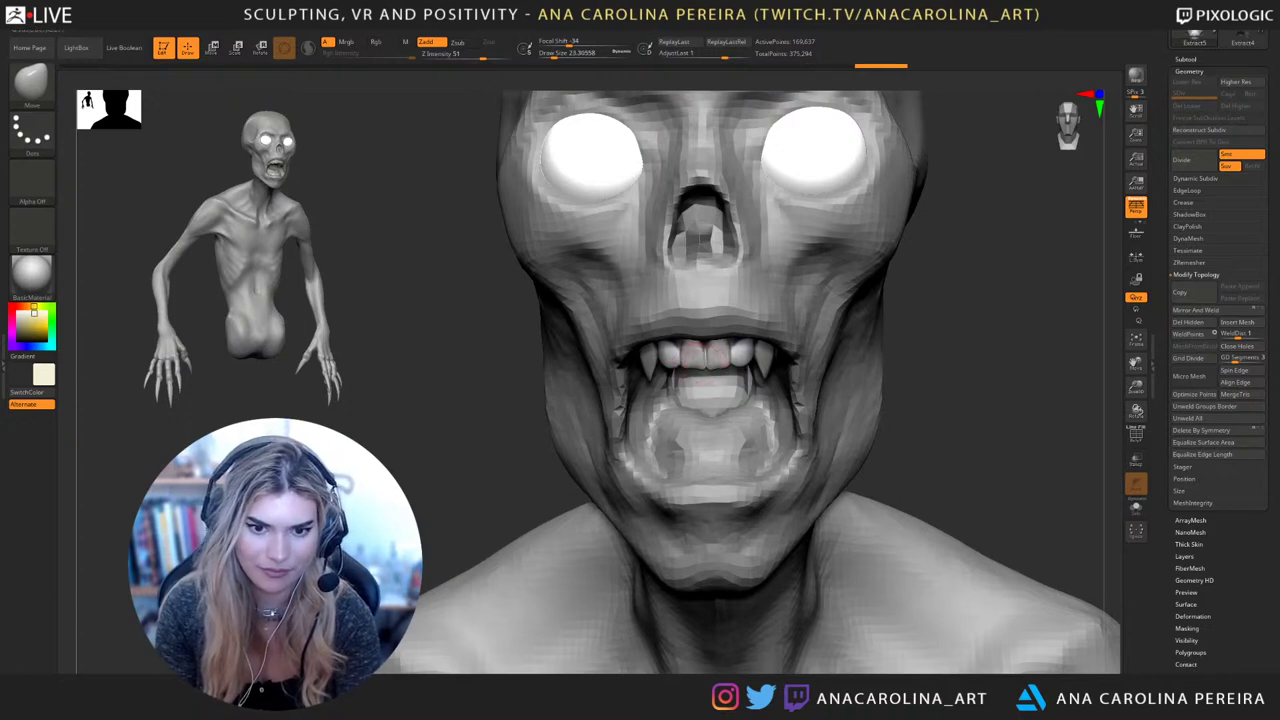
pyautogui.press('space')
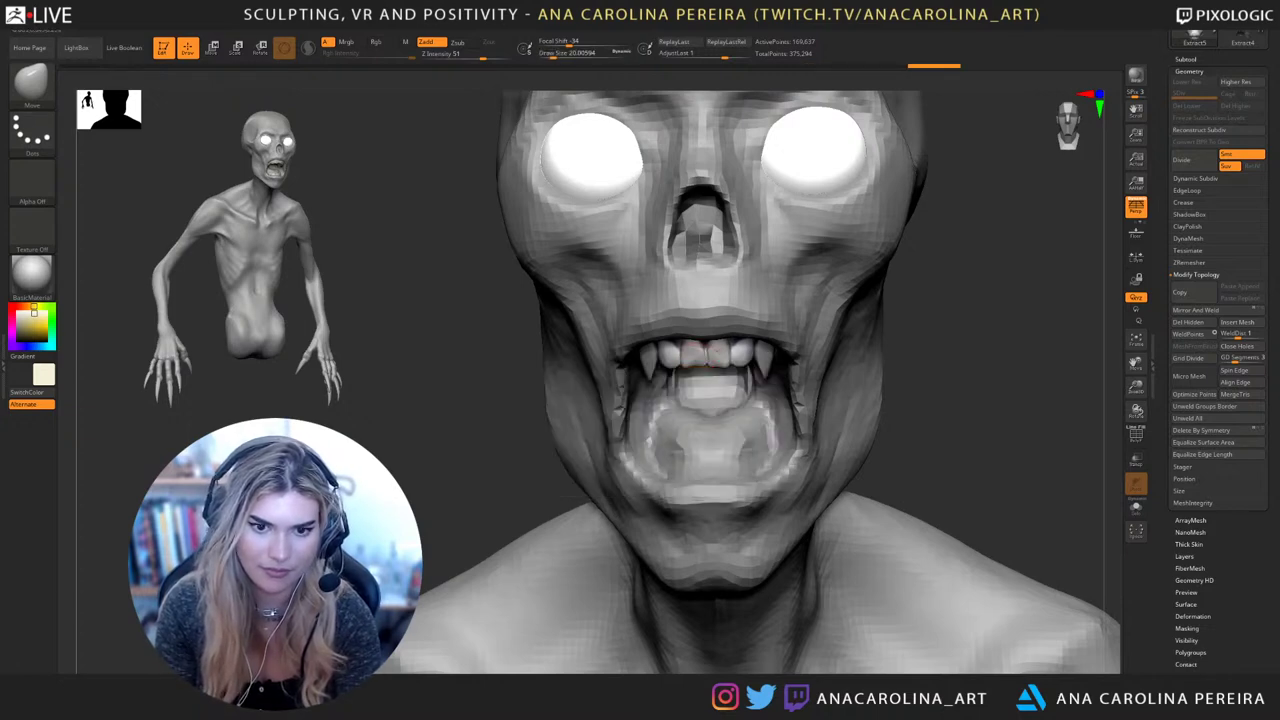
pyautogui.press('space')
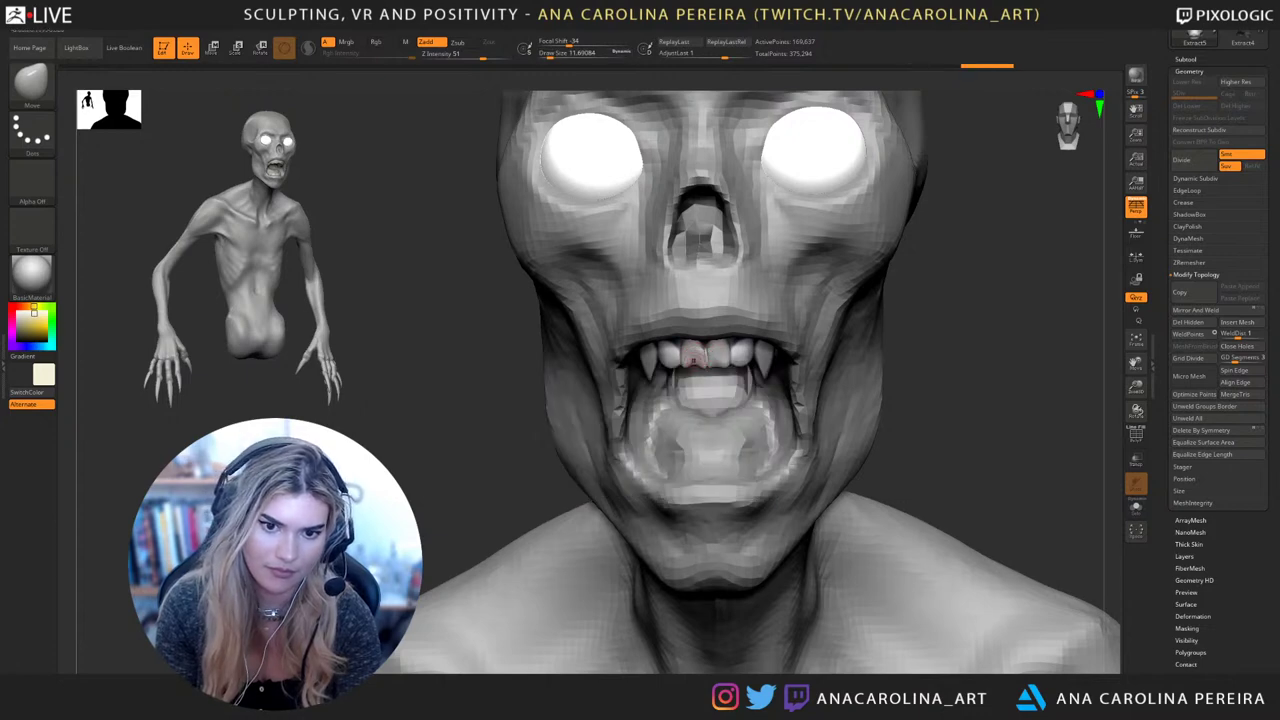
# Pull the incisor on the viewer's left down into a sharp point and adjust the neighbouring tooth edges with the Move brush
pyautogui.moveTo(693, 360)
pyautogui.mouseDown()
pyautogui.moveTo(669, 366)
pyautogui.moveTo(675, 381)
pyautogui.mouseUp()
pyautogui.press(']')
pyautogui.press('space')
pyautogui.moveTo(672, 372); pyautogui.dragTo(686, 370)
pyautogui.press('space')
pyautogui.moveTo(768, 376); pyautogui.dragTo(732, 382, button='right')
pyautogui.press('space')
pyautogui.moveTo(732, 382)
pyautogui.mouseDown()
pyautogui.moveTo(740, 358)
pyautogui.moveTo(738, 375)
pyautogui.mouseUp()
pyautogui.press('b')
pyautogui.press('d')
pyautogui.press('s')
pyautogui.press('space')
pyautogui.moveTo(735, 366); pyautogui.dragTo(750, 364, button='right')
pyautogui.hotkey('ctrl', 'z')
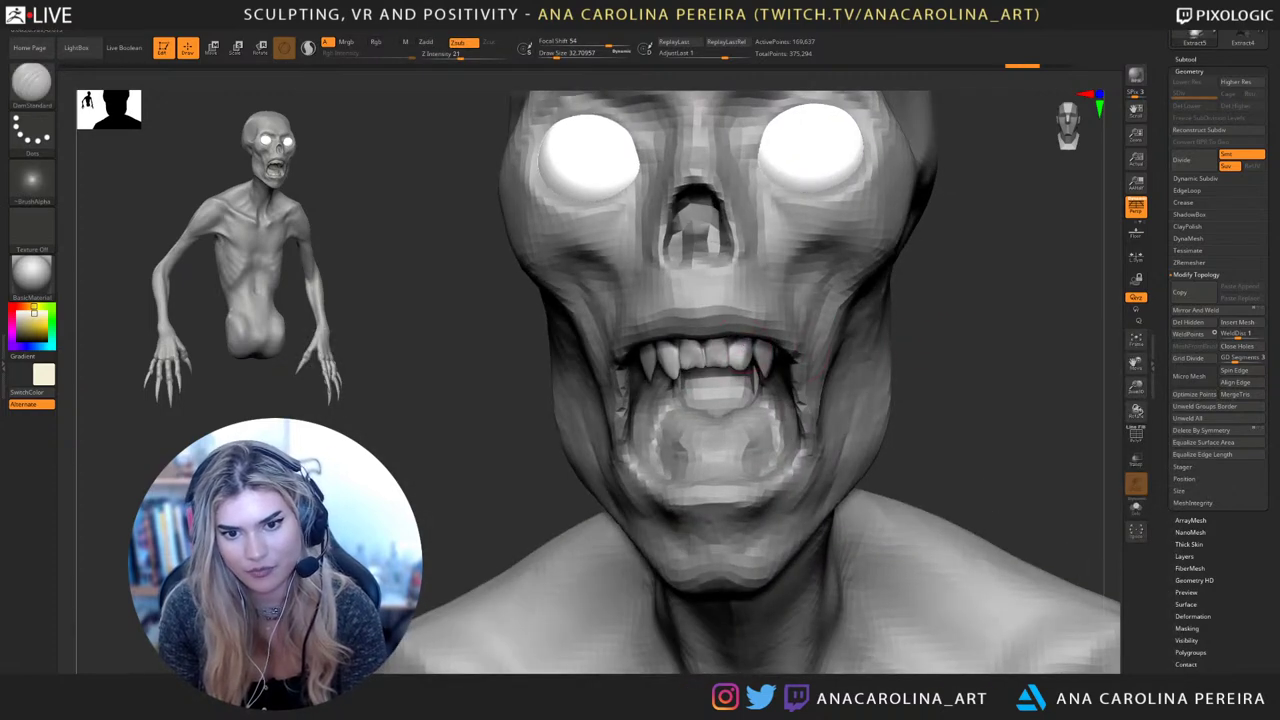
# Return to the Move brush and reshape the incisor and fang on the viewer's right, varying the draw size
pyautogui.press('b')
pyautogui.press('m')
pyautogui.press('v')
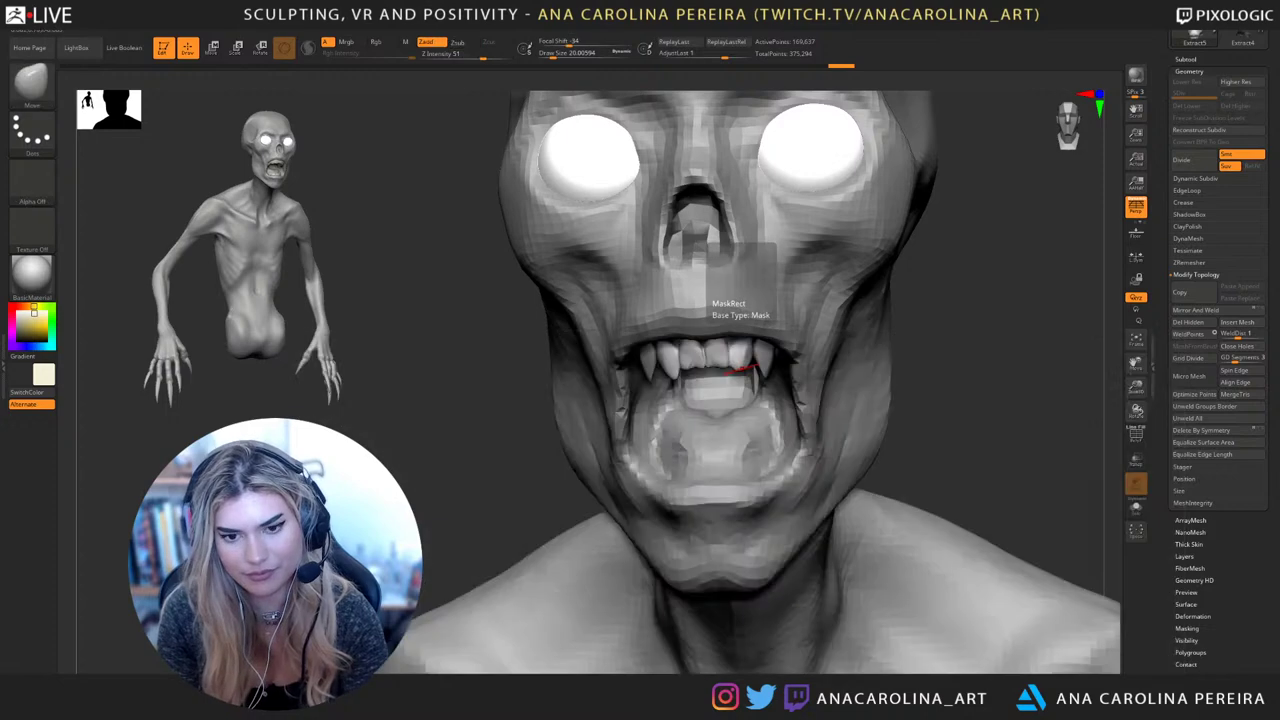
pyautogui.moveTo(745, 369); pyautogui.dragTo(746, 366)
pyautogui.moveTo(748, 367); pyautogui.dragTo(706, 368, button='right')
pyautogui.press('space')
pyautogui.moveTo(792, 370); pyautogui.dragTo(774, 362)
pyautogui.press('space')
pyautogui.press('space')
pyautogui.moveTo(776, 363); pyautogui.dragTo(820, 336, button='right')
pyautogui.moveTo(783, 363); pyautogui.dragTo(786, 367)
pyautogui.moveTo(794, 366); pyautogui.dragTo(935, 325, button='right')
# Try the Inflate brush on the upper teeth and sharpen the pointed incisor's tip with the Pinch brush
pyautogui.press('b')
pyautogui.press('i')
pyautogui.press('n')
pyautogui.press('shift')
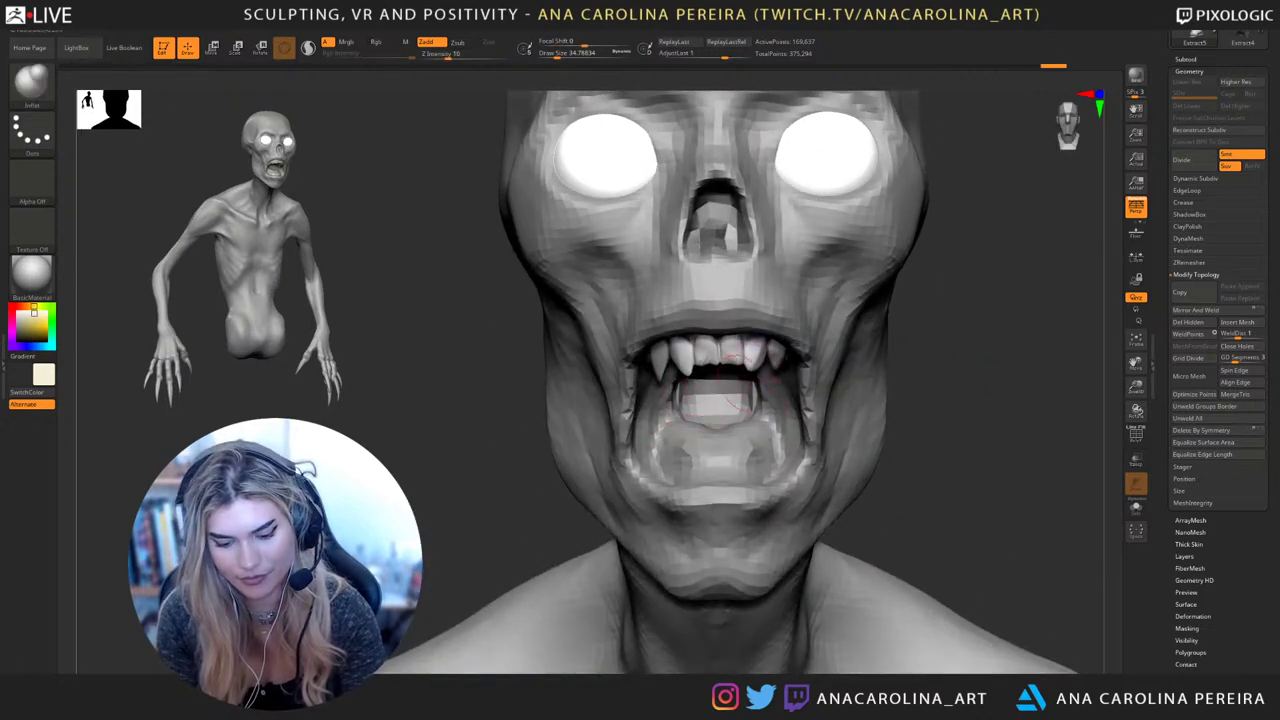
pyautogui.press('b')
pyautogui.press('p')
pyautogui.press('i')
pyautogui.press('space')
pyautogui.moveTo(750, 387); pyautogui.dragTo(742, 368)
# Reshape the front upper teeth with the Move brush from three-quarter and side views to adjust their profile
pyautogui.press('b')
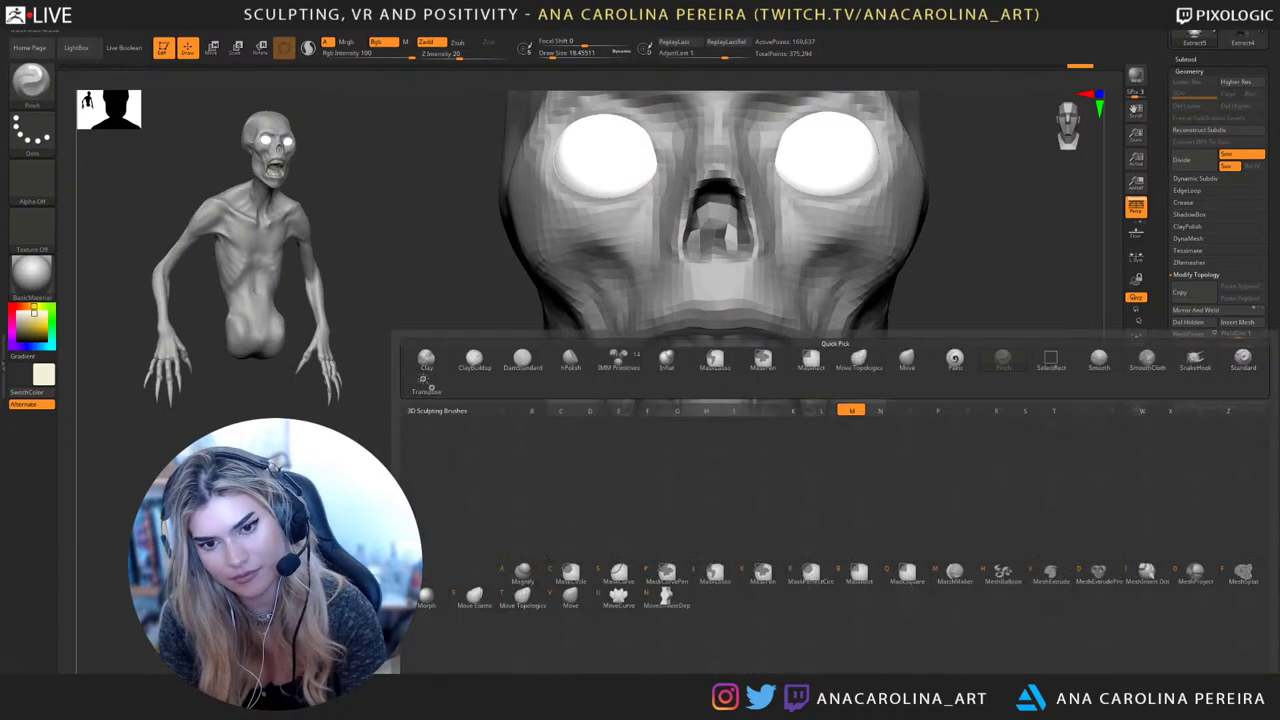
pyautogui.press('m')
pyautogui.press('v')
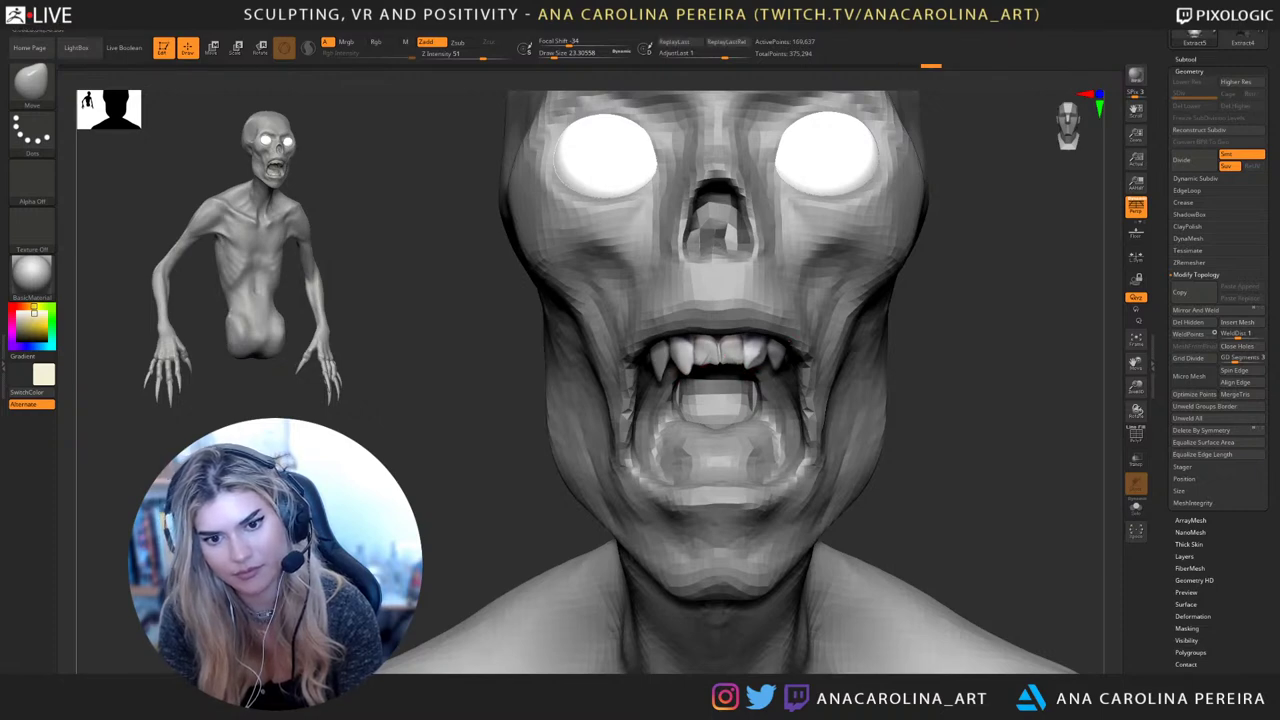
pyautogui.moveTo(950, 410)
pyautogui.mouseDown()
pyautogui.moveTo(950, 368)
pyautogui.moveTo(1020, 350)
pyautogui.mouseUp()
pyautogui.moveTo(690, 362); pyautogui.dragTo(678, 366, button='right')
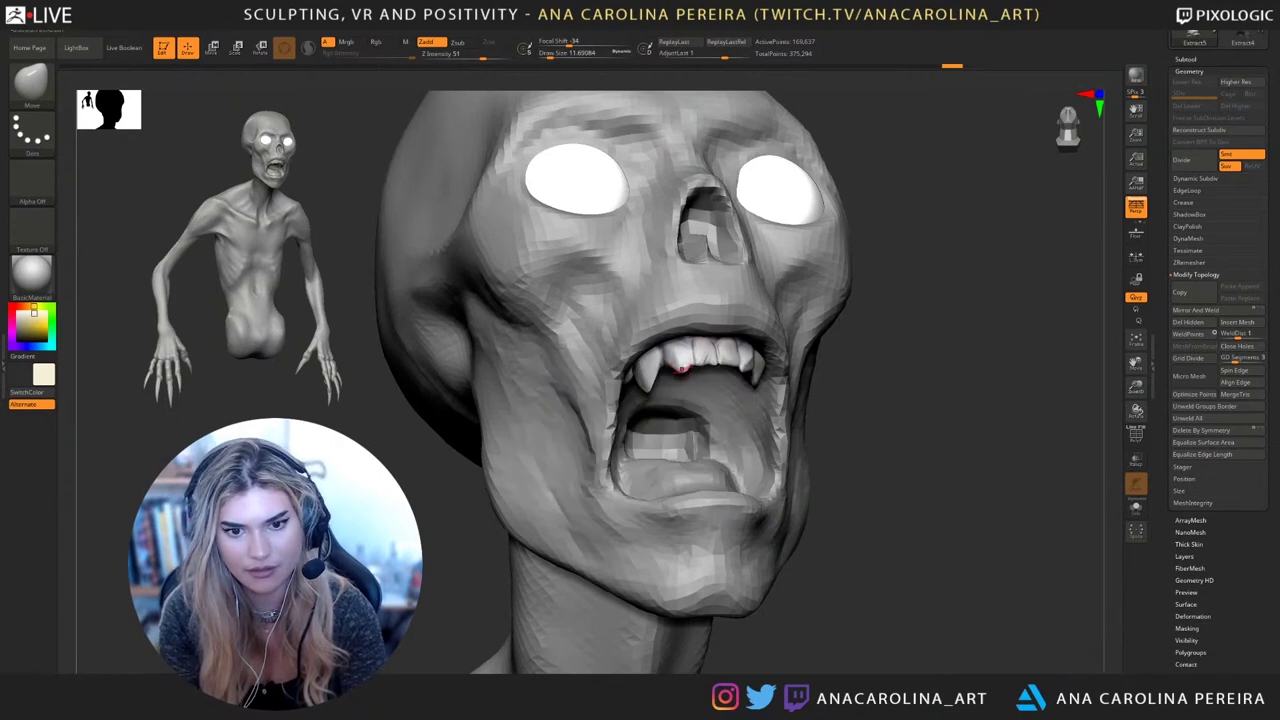
pyautogui.moveTo(940, 400)
pyautogui.mouseDown()
pyautogui.moveTo(955, 375)
pyautogui.moveTo(880, 400)
pyautogui.moveTo(1040, 400)
pyautogui.mouseUp()
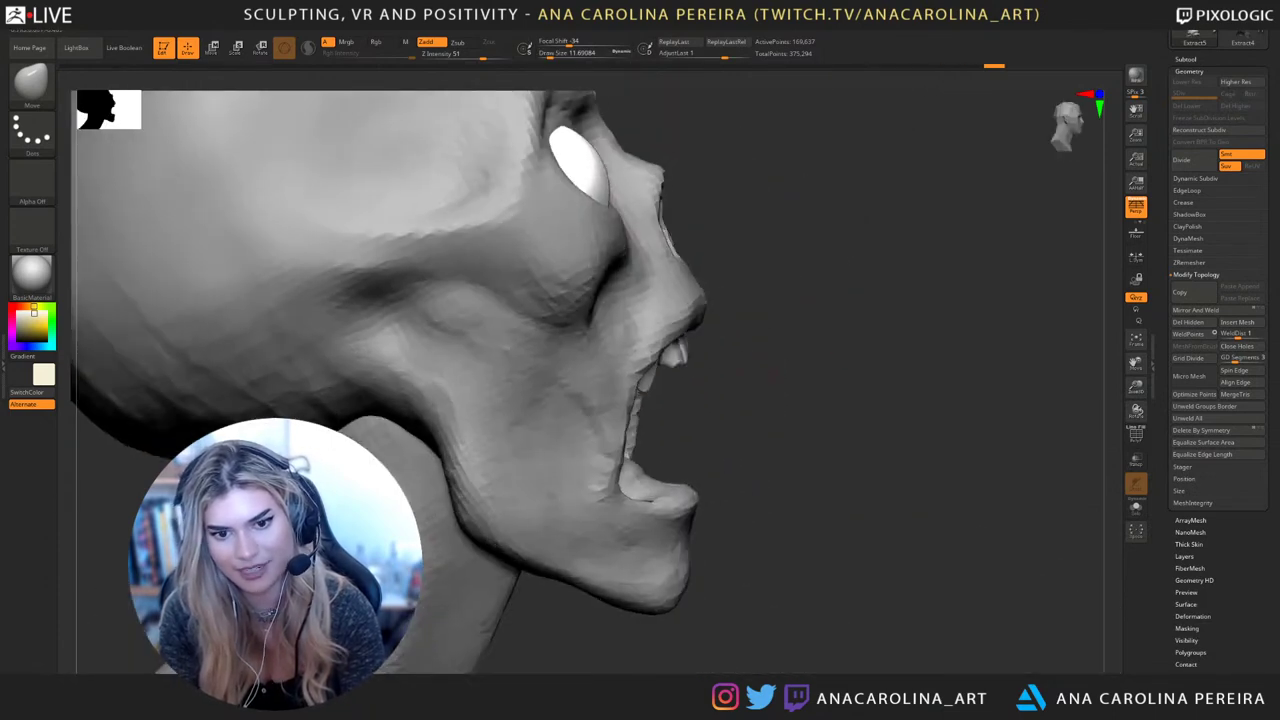
pyautogui.press('space')
pyautogui.keyDown('alt'); pyautogui.moveTo(740, 345); pyautogui.dragTo(740, 421); pyautogui.keyUp('alt')
pyautogui.press('space')
pyautogui.moveTo(776, 357); pyautogui.dragTo(770, 364)
pyautogui.moveTo(677, 370); pyautogui.dragTo(672, 366)
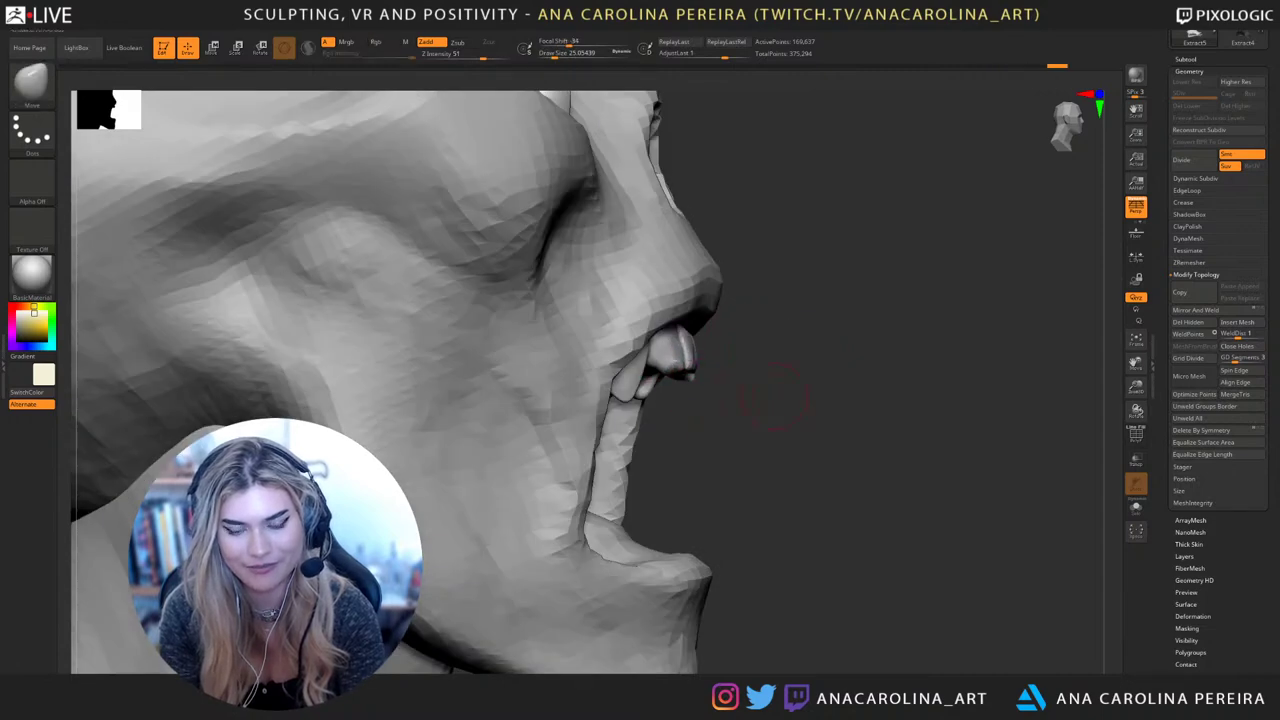
# Adjust the pointed incisor and fang on the viewer's right from a close front view with the Move brush
pyautogui.moveTo(777, 408); pyautogui.dragTo(748, 406)
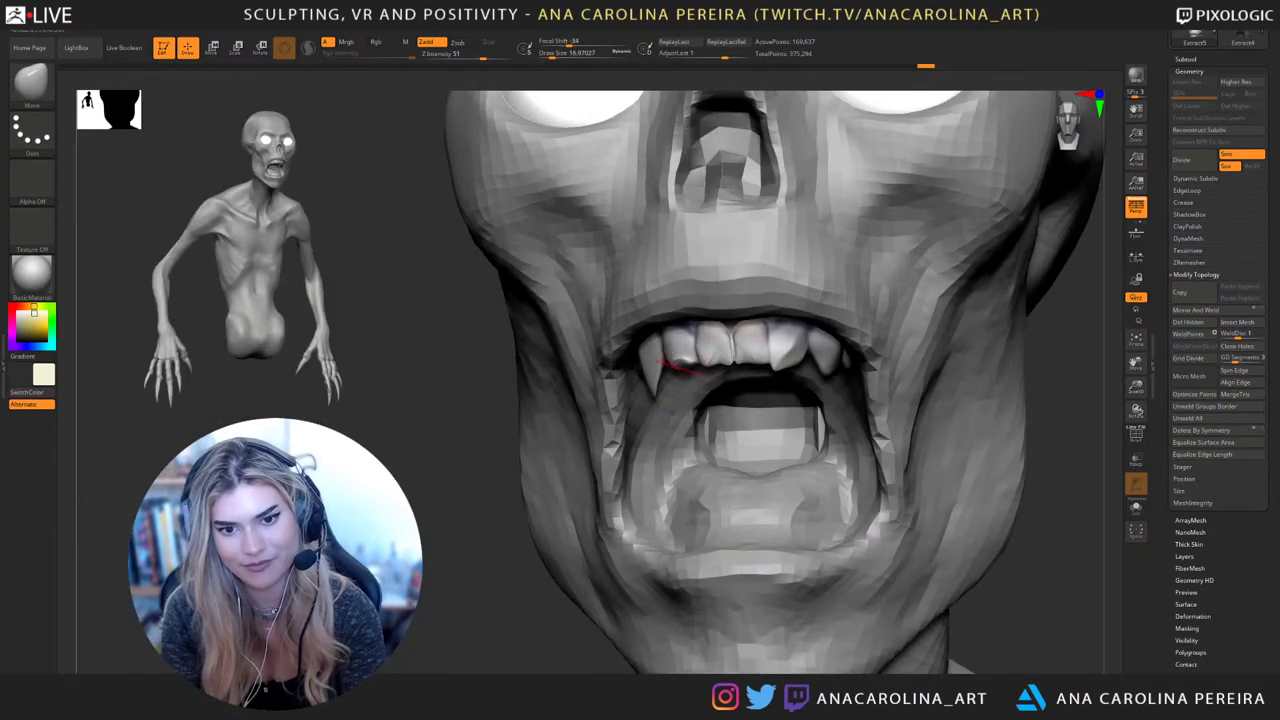
pyautogui.moveTo(510, 535); pyautogui.dragTo(617, 528)
pyautogui.press('space')
pyautogui.moveTo(792, 344); pyautogui.dragTo(816, 352)
pyautogui.press('space')
pyautogui.moveTo(801, 354); pyautogui.dragTo(791, 354)
# Switch to the ClayBuildup brush and build up the surface of the pointed upper incisor
pyautogui.press('b')
pyautogui.press('c')
pyautogui.press('b')
pyautogui.moveTo(1003, 495); pyautogui.dragTo(985, 352)
pyautogui.press('space')
pyautogui.moveTo(804, 364)
pyautogui.mouseDown()
pyautogui.moveTo(803, 350)
pyautogui.moveTo(818, 350)
pyautogui.moveTo(789, 347)
pyautogui.mouseUp()
pyautogui.moveTo(1034, 415)
pyautogui.mouseDown()
pyautogui.moveTo(1051, 553)
pyautogui.moveTo(1028, 480)
pyautogui.moveTo(965, 485)
pyautogui.mouseUp()
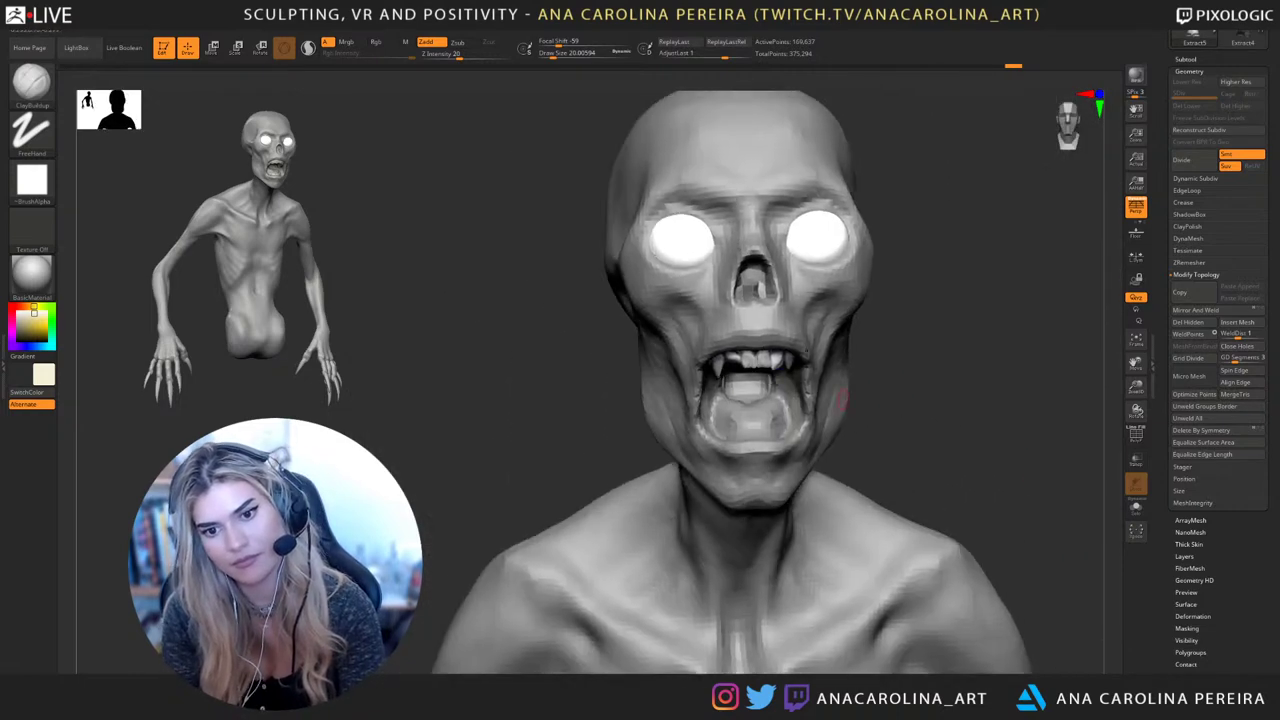
# Adjust the shape of the upper fang on the viewer's left from a close front view with the Move brush
pyautogui.keyDown('shift'); pyautogui.moveTo(806, 358); pyautogui.dragTo(796, 360); pyautogui.keyUp('shift')
pyautogui.keyDown('alt'); pyautogui.moveTo(935, 430); pyautogui.dragTo(950, 550); pyautogui.keyUp('alt')
pyautogui.press('v')
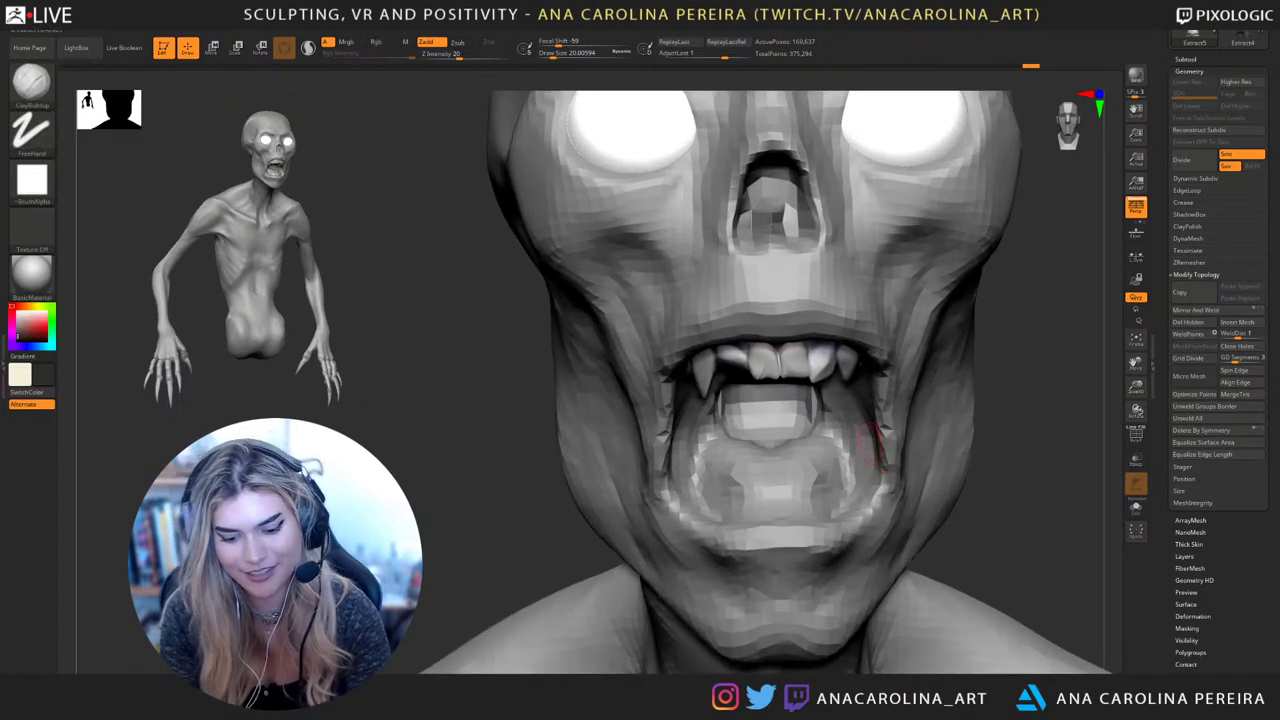
pyautogui.press('b')
pyautogui.press('m')
pyautogui.press('v')
pyautogui.press('space')
pyautogui.moveTo(724, 378)
pyautogui.mouseDown()
pyautogui.moveTo(706, 378)
pyautogui.moveTo(736, 372)
pyautogui.mouseUp()
pyautogui.moveTo(1040, 440)
pyautogui.keyDown('alt'); pyautogui.mouseDown()
pyautogui.moveTo(1030, 330)
pyautogui.moveTo(975, 345)
pyautogui.mouseUp(); pyautogui.keyUp('alt')
pyautogui.scroll(2, 953, 378)
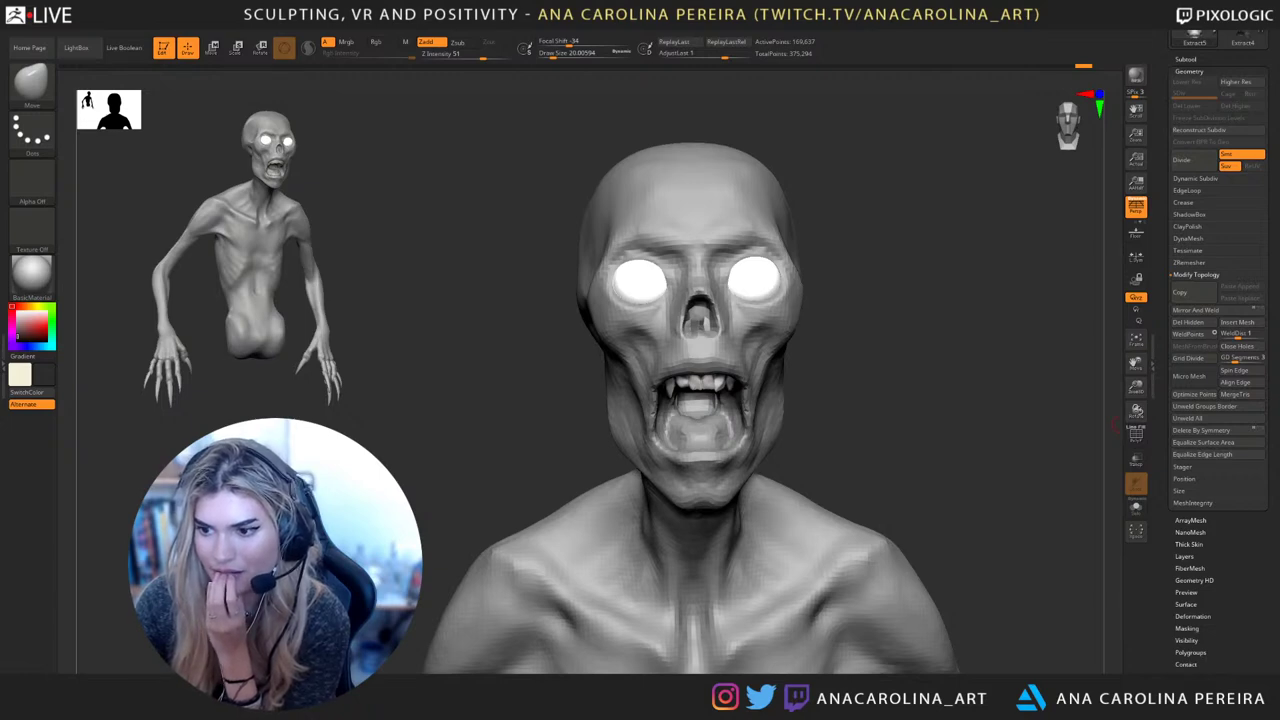
pyautogui.moveTo(848, 374); pyautogui.dragTo(884, 371)
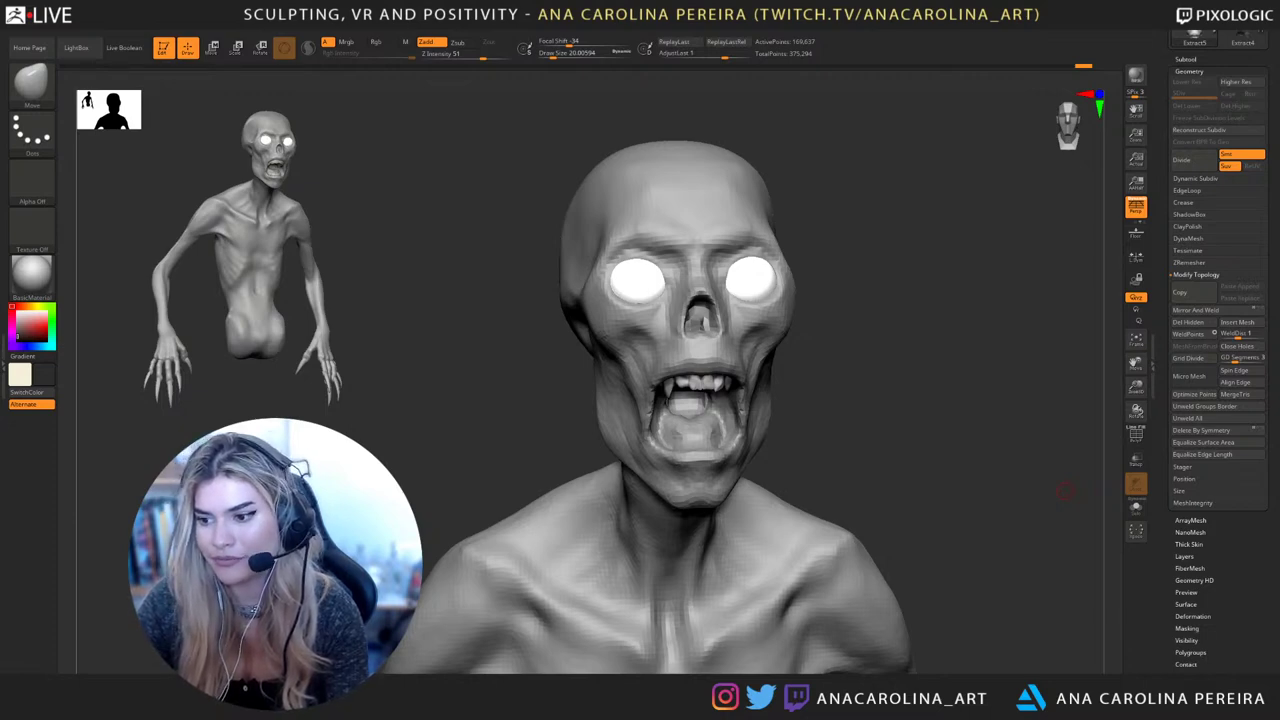
pyautogui.moveTo(1065, 490); pyautogui.dragTo(1012, 500)
pyautogui.moveTo(1010, 545)
pyautogui.keyDown('alt'); pyautogui.mouseDown()
pyautogui.moveTo(1017, 481)
pyautogui.moveTo(994, 370)
pyautogui.mouseUp(); pyautogui.keyUp('alt')
pyautogui.moveTo(990, 366)
pyautogui.mouseDown()
pyautogui.moveTo(925, 345)
pyautogui.moveTo(908, 291)
pyautogui.moveTo(912, 332)
pyautogui.mouseUp()
pyautogui.moveTo(912, 332)
pyautogui.keyDown('alt'); pyautogui.mouseDown()
pyautogui.moveTo(900, 280)
pyautogui.moveTo(940, 270)
pyautogui.moveTo(942, 370)
pyautogui.moveTo(930, 360)
pyautogui.mouseUp(); pyautogui.keyUp('alt')
pyautogui.press('b')
pyautogui.press('d')
pyautogui.press('s')
pyautogui.press('space')
pyautogui.click(915, 303)
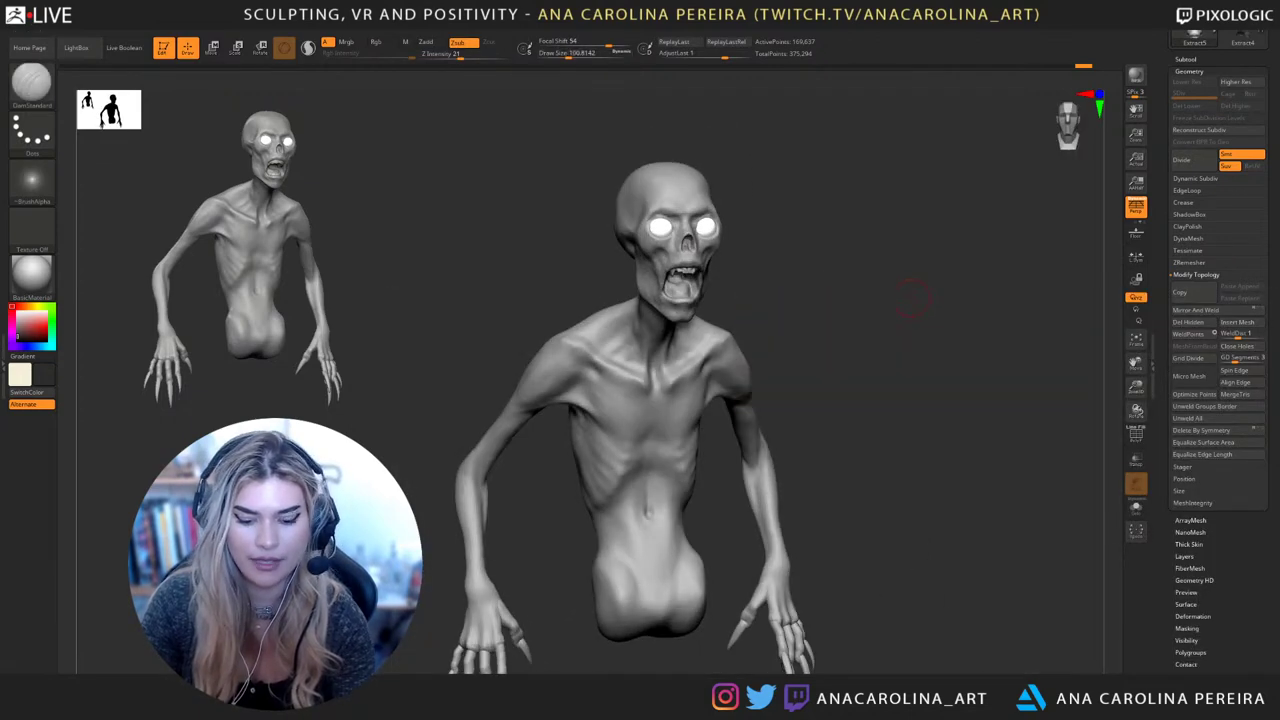
# Switch to the ClayBuildup brush, select the head and touch up the chin from below with a draw size of about 94
pyautogui.press('b')
pyautogui.press('c')
pyautogui.press('b')
pyautogui.moveTo(915, 303)
pyautogui.keyDown('alt'); pyautogui.mouseDown()
pyautogui.moveTo(890, 270)
pyautogui.moveTo(898, 304)
pyautogui.moveTo(905, 296)
pyautogui.moveTo(890, 304)
pyautogui.moveTo(854, 212)
pyautogui.mouseUp(); pyautogui.keyUp('alt')
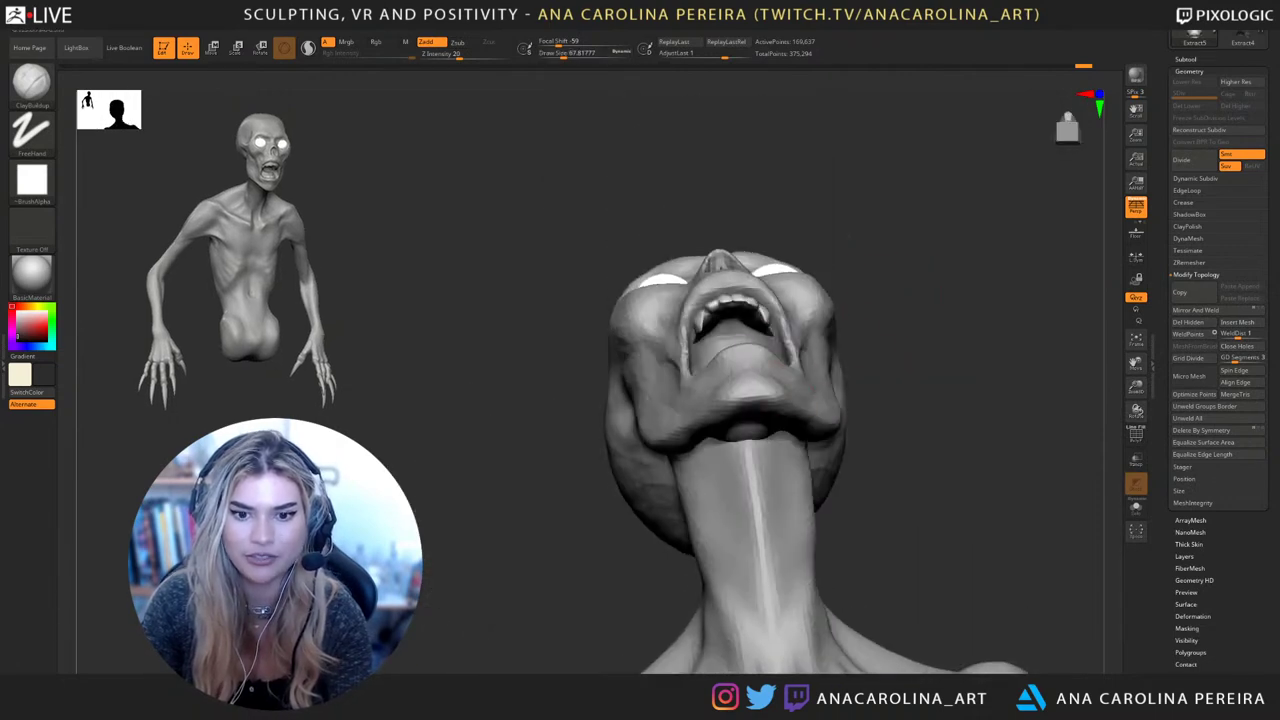
pyautogui.keyDown('alt'); pyautogui.click(762, 362); pyautogui.keyUp('alt')
pyautogui.press(']')
pyautogui.moveTo(765, 396); pyautogui.dragTo(760, 401)
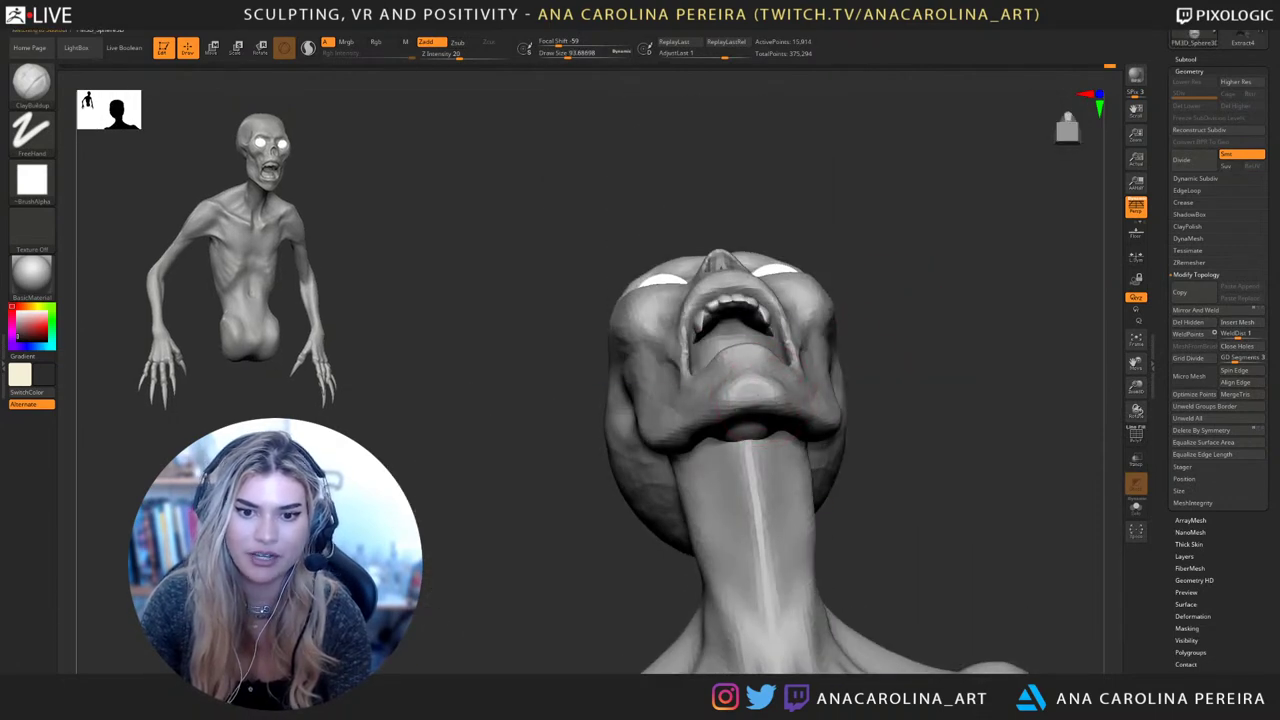
pyautogui.moveTo(810, 420); pyautogui.dragTo(886, 378, button='right')
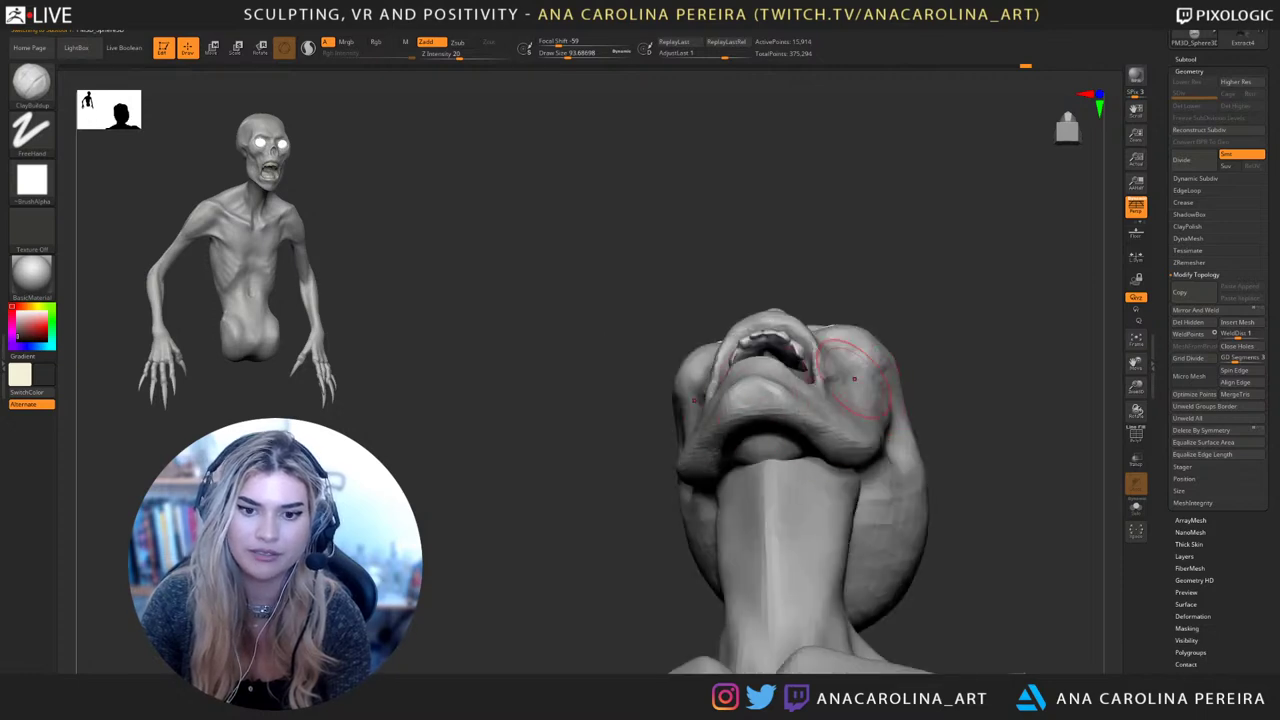
pyautogui.moveTo(940, 335); pyautogui.dragTo(951, 443)
pyautogui.keyDown('alt'); pyautogui.moveTo(925, 290); pyautogui.dragTo(938, 325); pyautogui.keyUp('alt')
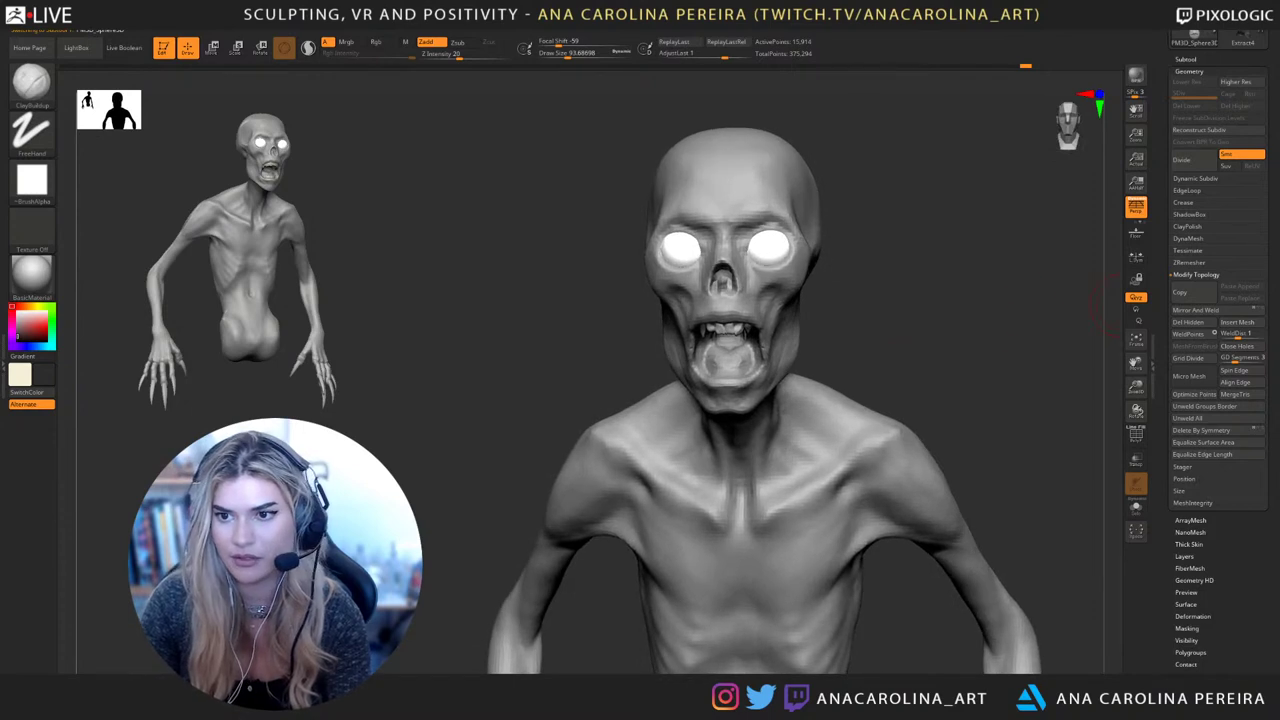
# Select the upper teeth subtool Extract5 and duplicate it
pyautogui.click(1186, 59)
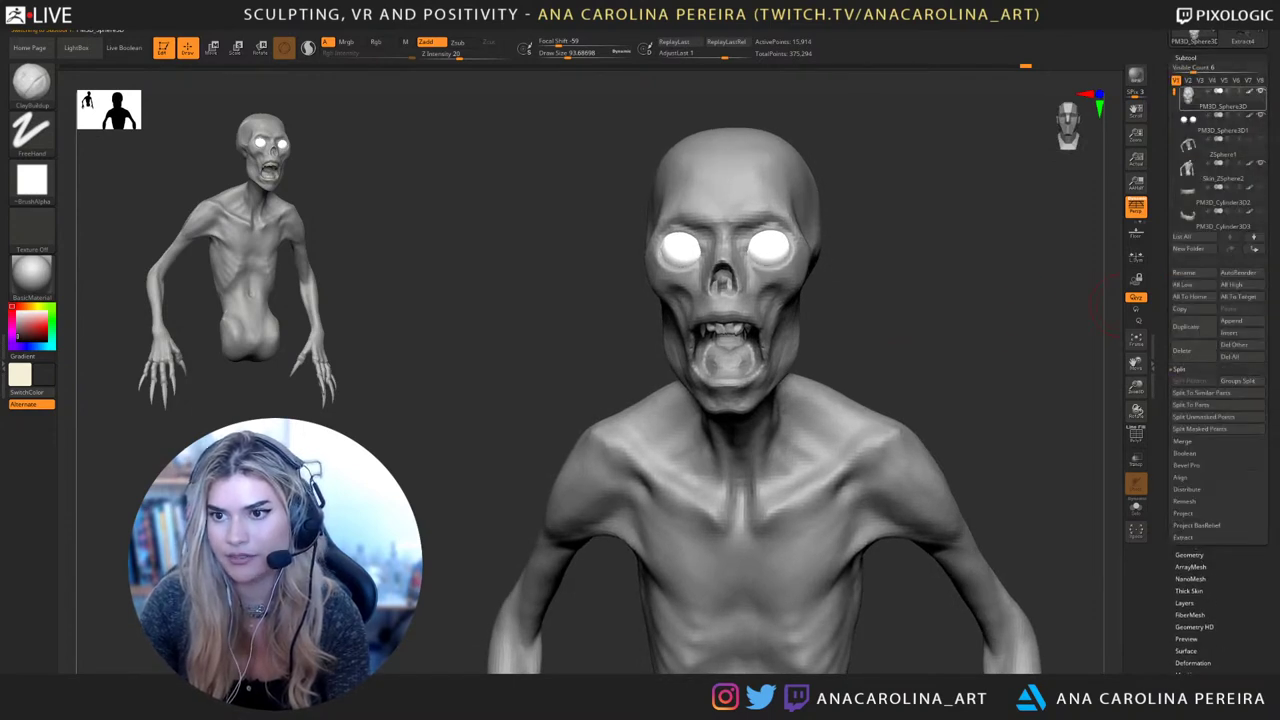
pyautogui.moveTo(1174, 97); pyautogui.dragTo(1174, 146)
pyautogui.moveTo(1200, 147)
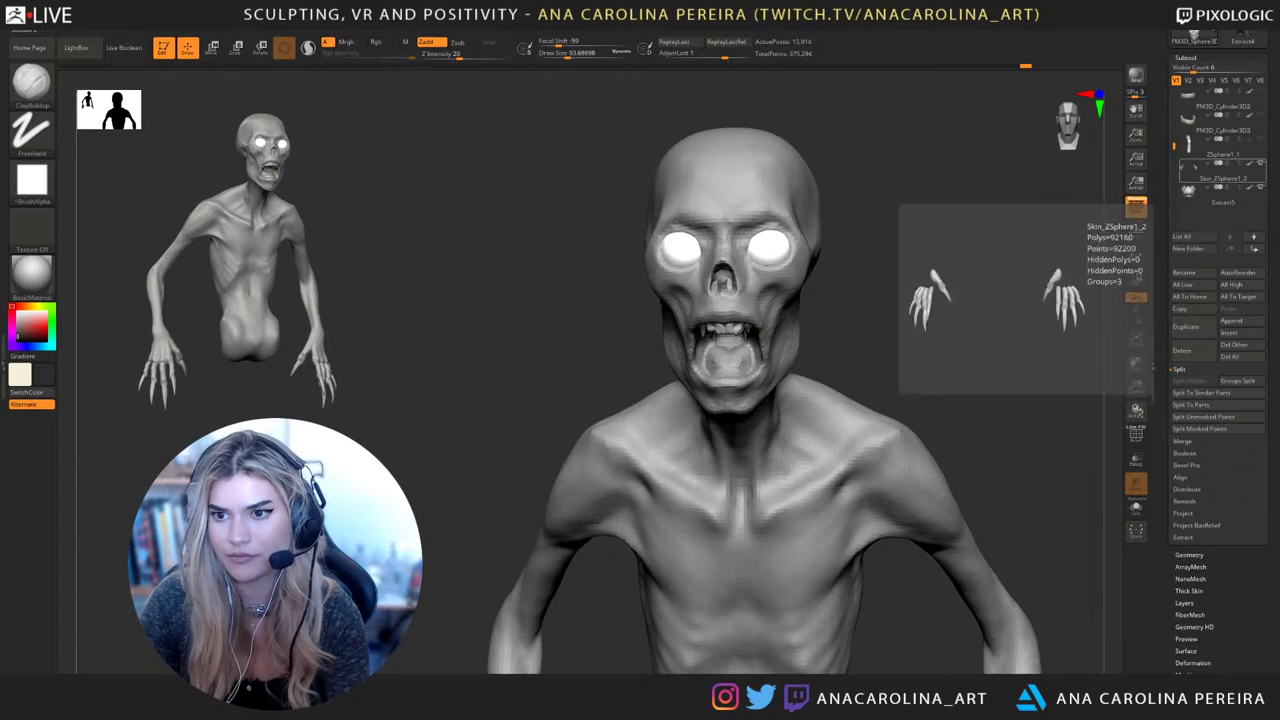
pyautogui.click(1206, 194)
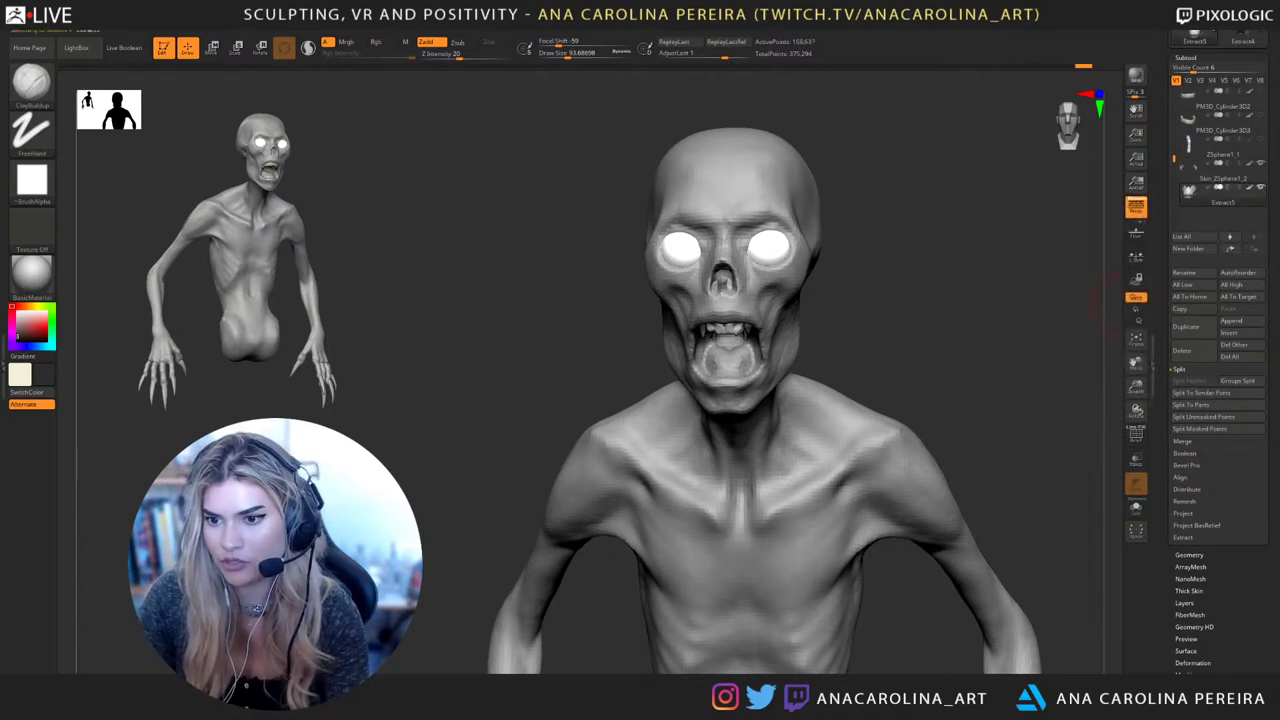
pyautogui.scroll(-2, 1195, 328)
pyautogui.scroll(-4, 1215, 330)
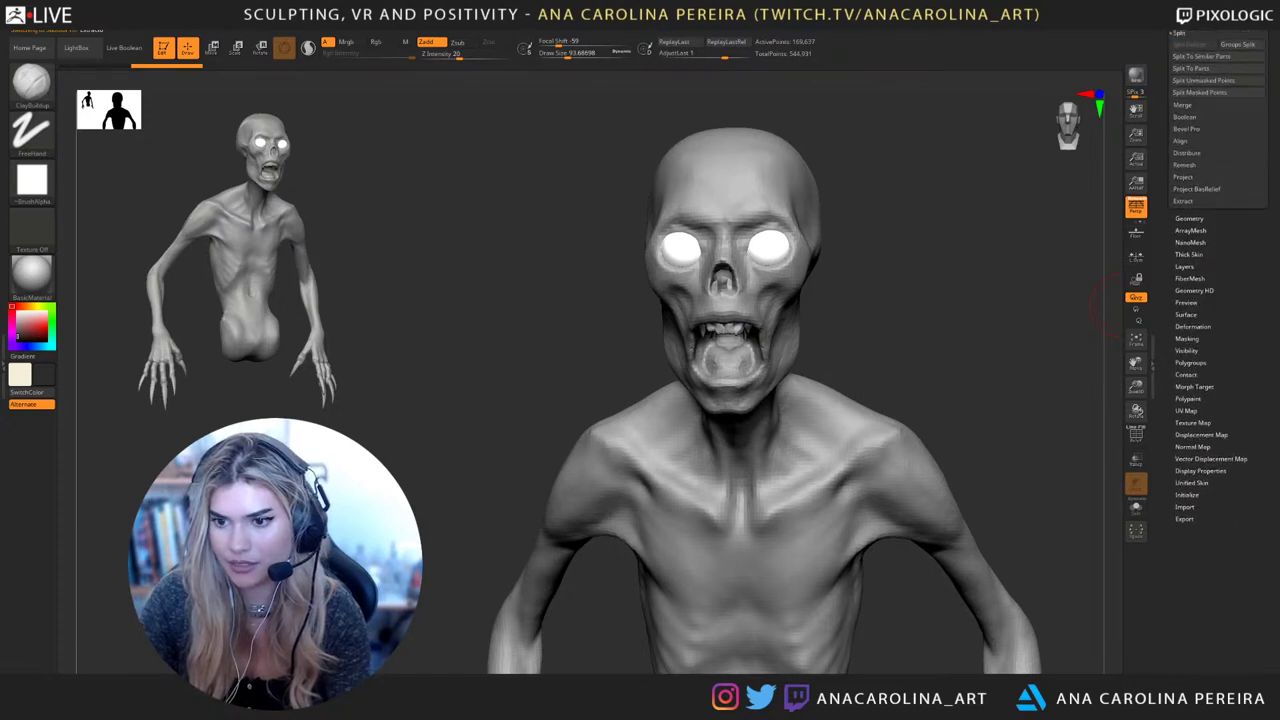
# Flip one set of the duplicated teeth upside down with the Mirror deformation on the Y axis
pyautogui.click(1192, 326)
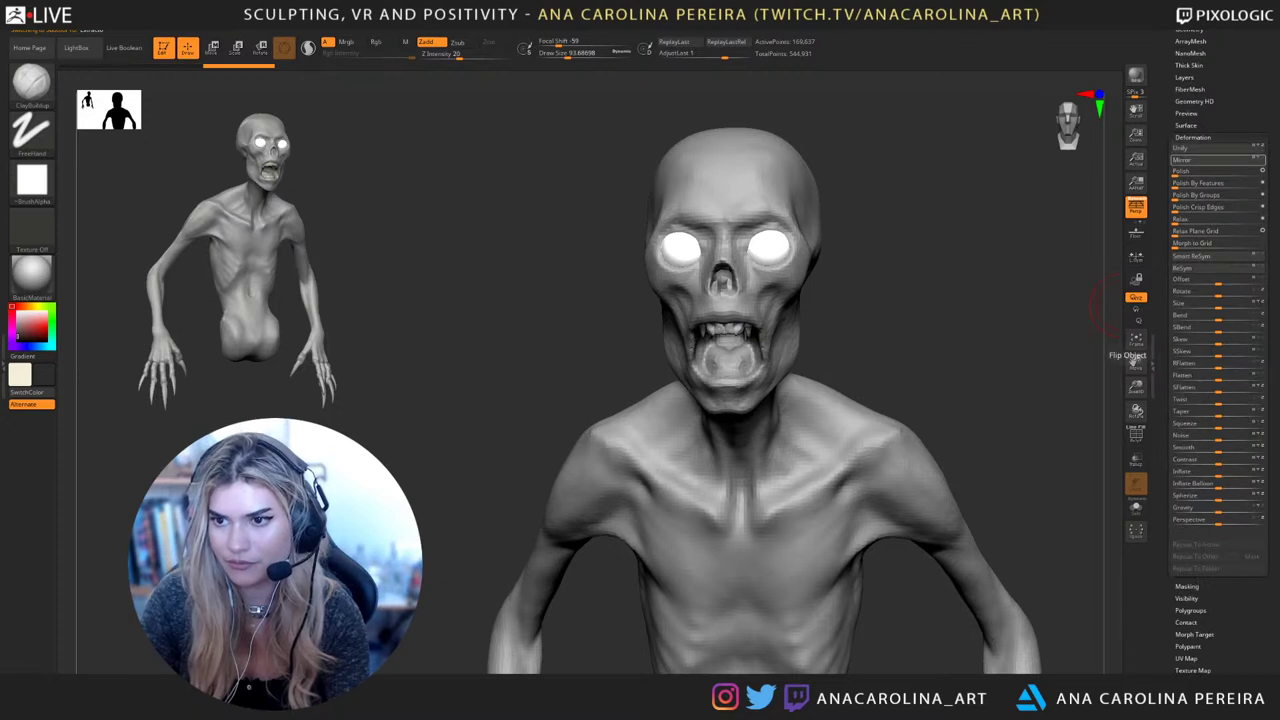
pyautogui.moveTo(1112, 304)
pyautogui.mouseDown()
pyautogui.moveTo(1104, 232)
pyautogui.moveTo(1112, 292)
pyautogui.mouseUp()
pyautogui.click(1208, 160)
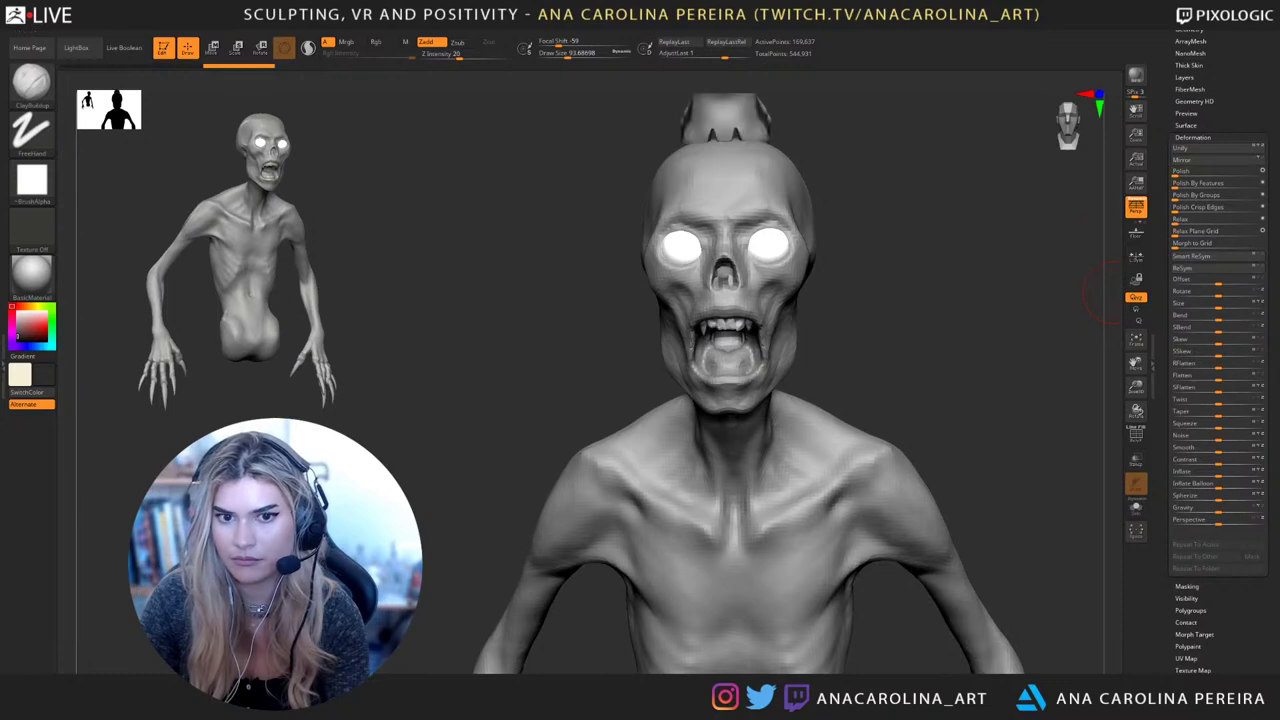
# Move the flipped teeth from above the head down to the lower jaw in side view with the transform gizmo
pyautogui.moveTo(950, 270); pyautogui.dragTo(851, 343)
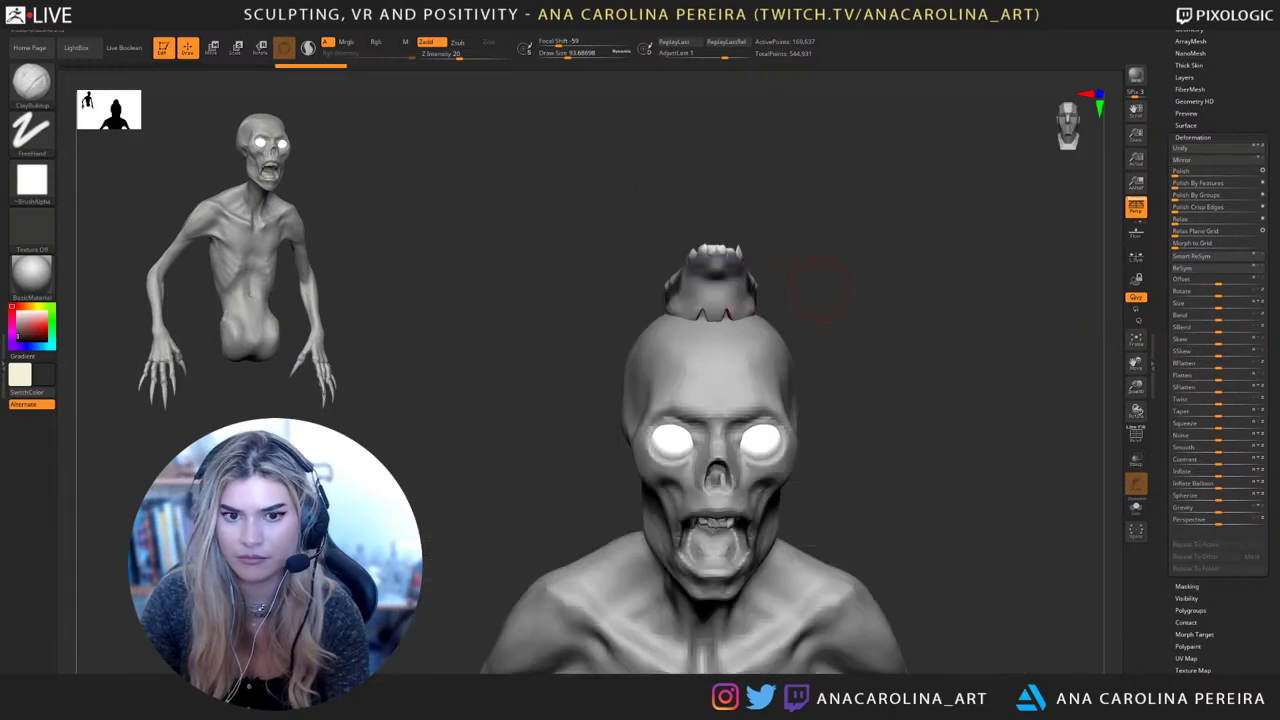
pyautogui.moveTo(814, 280); pyautogui.dragTo(860, 281)
pyautogui.press('e')
pyautogui.click(711, 273)
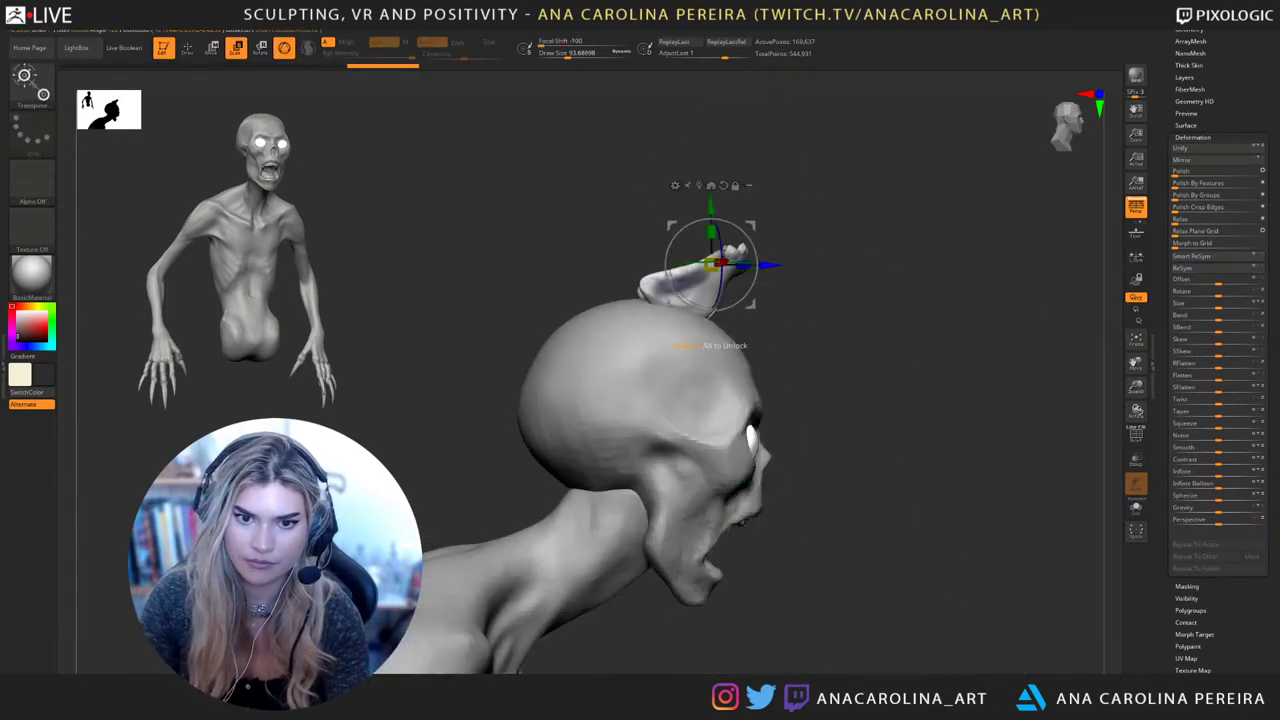
pyautogui.moveTo(740, 233); pyautogui.dragTo(729, 592)
# Scale, rotate and reposition the lower teeth with the gizmo so they sit inside the open lower jaw
pyautogui.moveTo(880, 540); pyautogui.dragTo(915, 500)
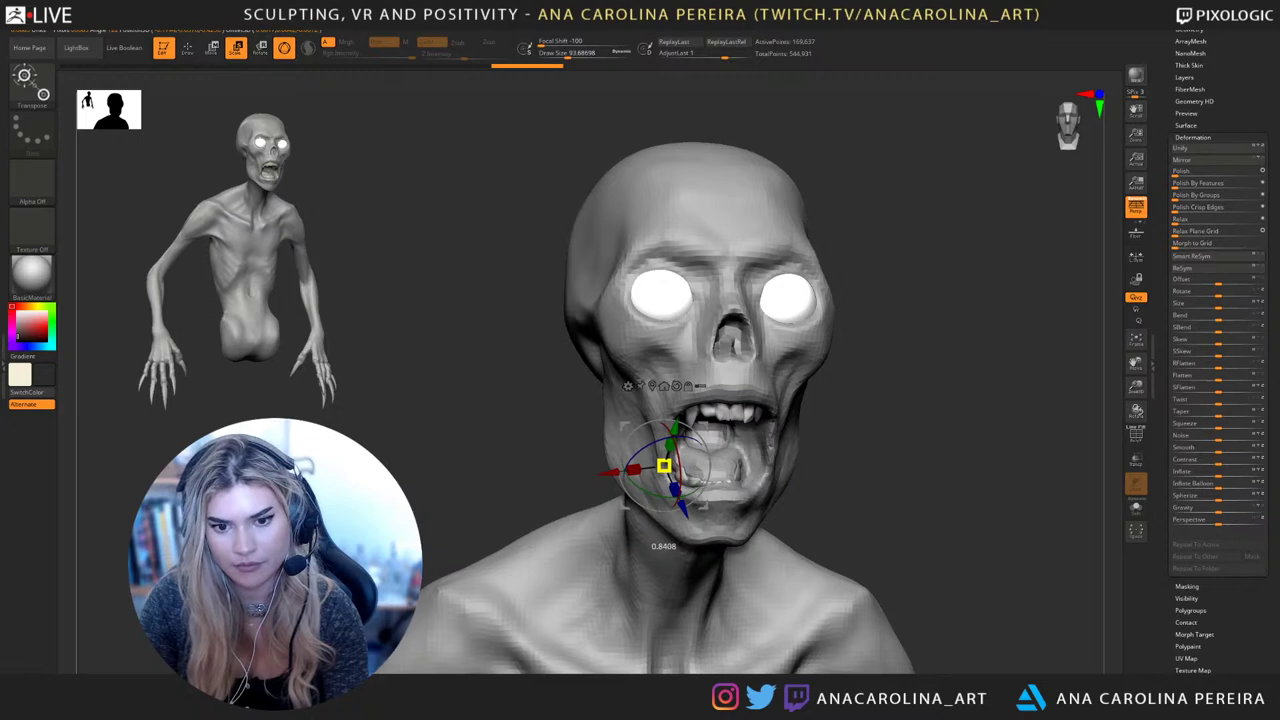
pyautogui.moveTo(664, 466); pyautogui.dragTo(672, 460)
pyautogui.moveTo(900, 480); pyautogui.dragTo(858, 512)
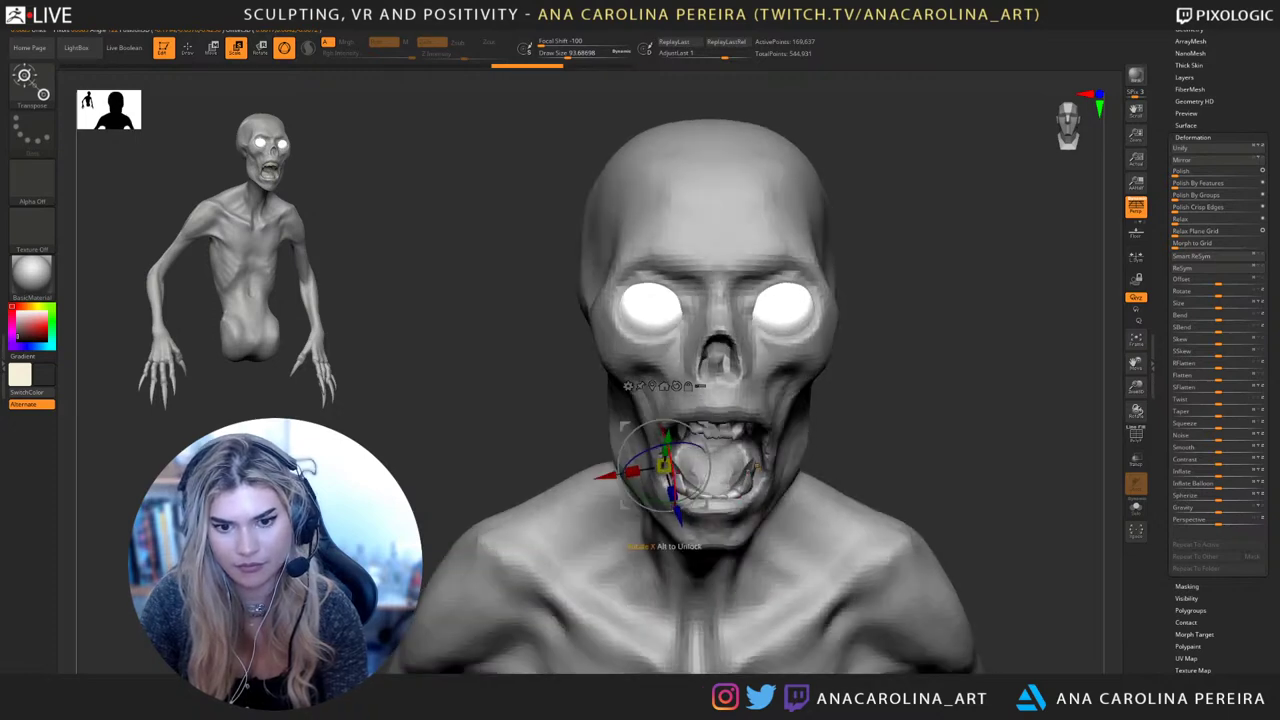
pyautogui.moveTo(664, 466); pyautogui.dragTo(658, 474)
pyautogui.moveTo(860, 500); pyautogui.dragTo(1004, 496)
pyautogui.moveTo(698, 484); pyautogui.dragTo(716, 508)
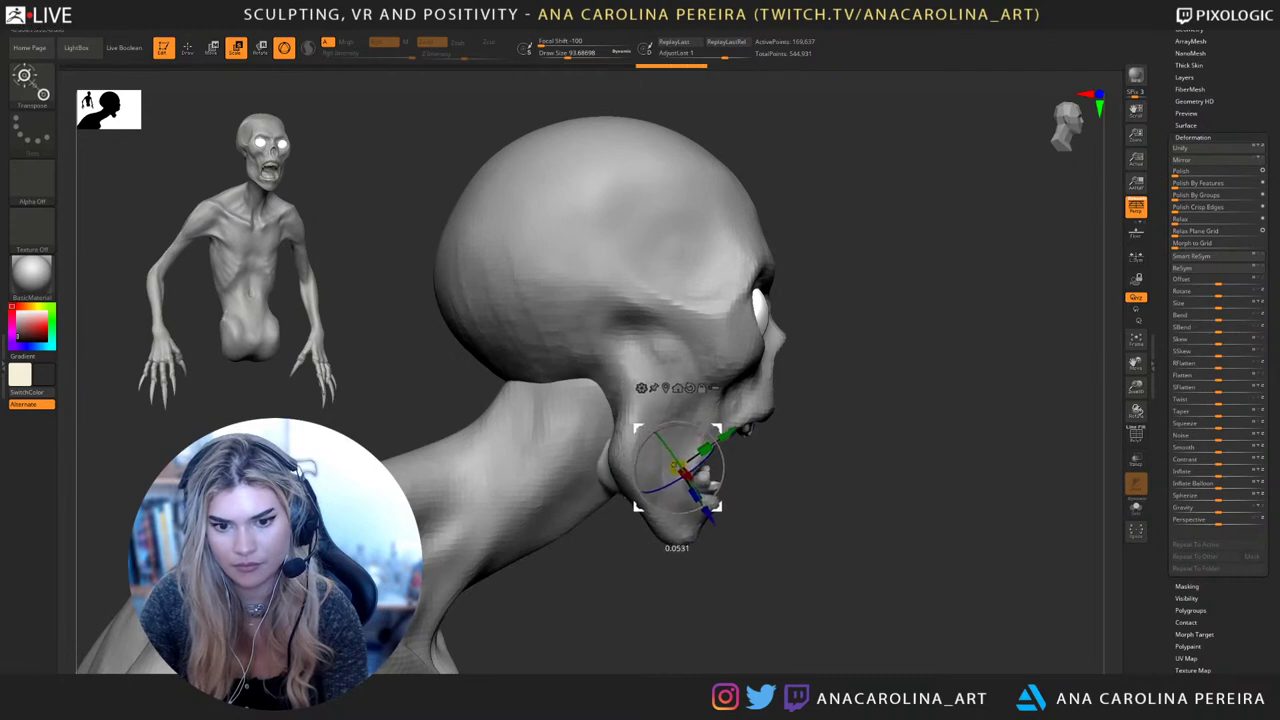
pyautogui.moveTo(860, 510); pyautogui.dragTo(700, 502)
# Switch to the Move brush, inspect the new lower teeth from side and front, and reduce the draw size to about 140
pyautogui.press('v')
pyautogui.moveTo(1040, 300); pyautogui.dragTo(940, 300)
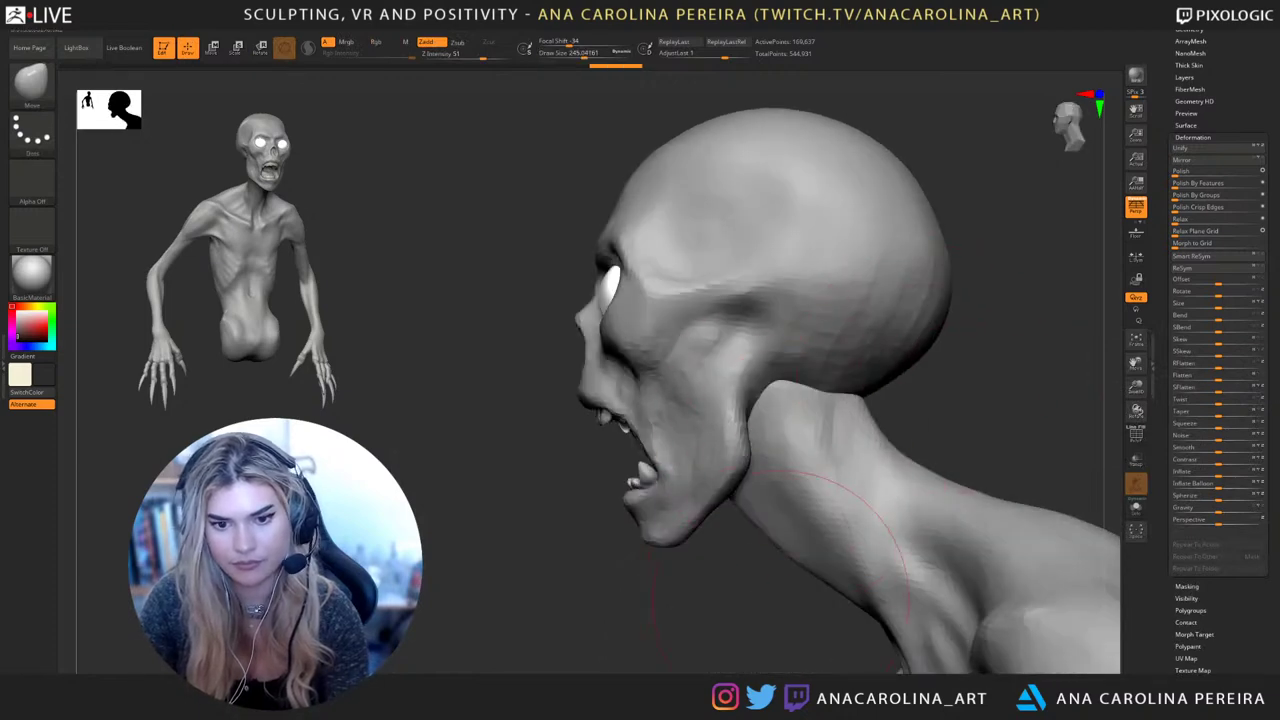
pyautogui.moveTo(780, 598); pyautogui.dragTo(915, 405)
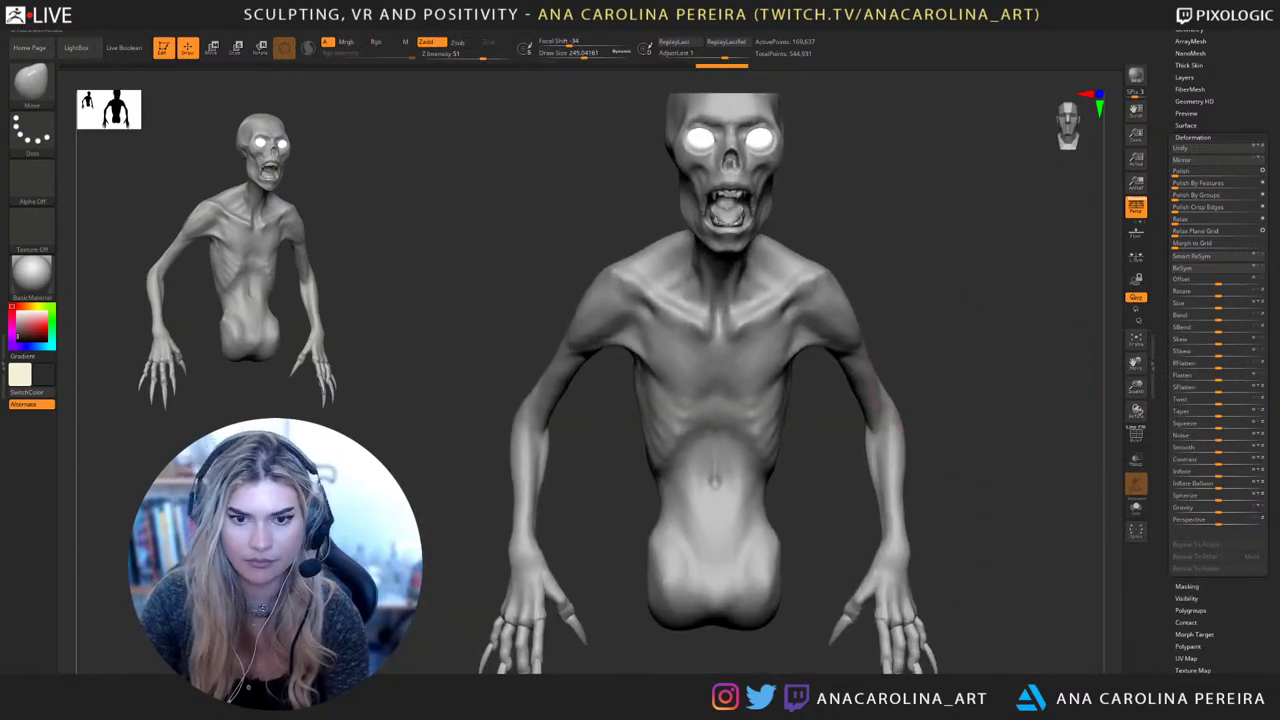
pyautogui.moveTo(950, 590); pyautogui.dragTo(920, 440)
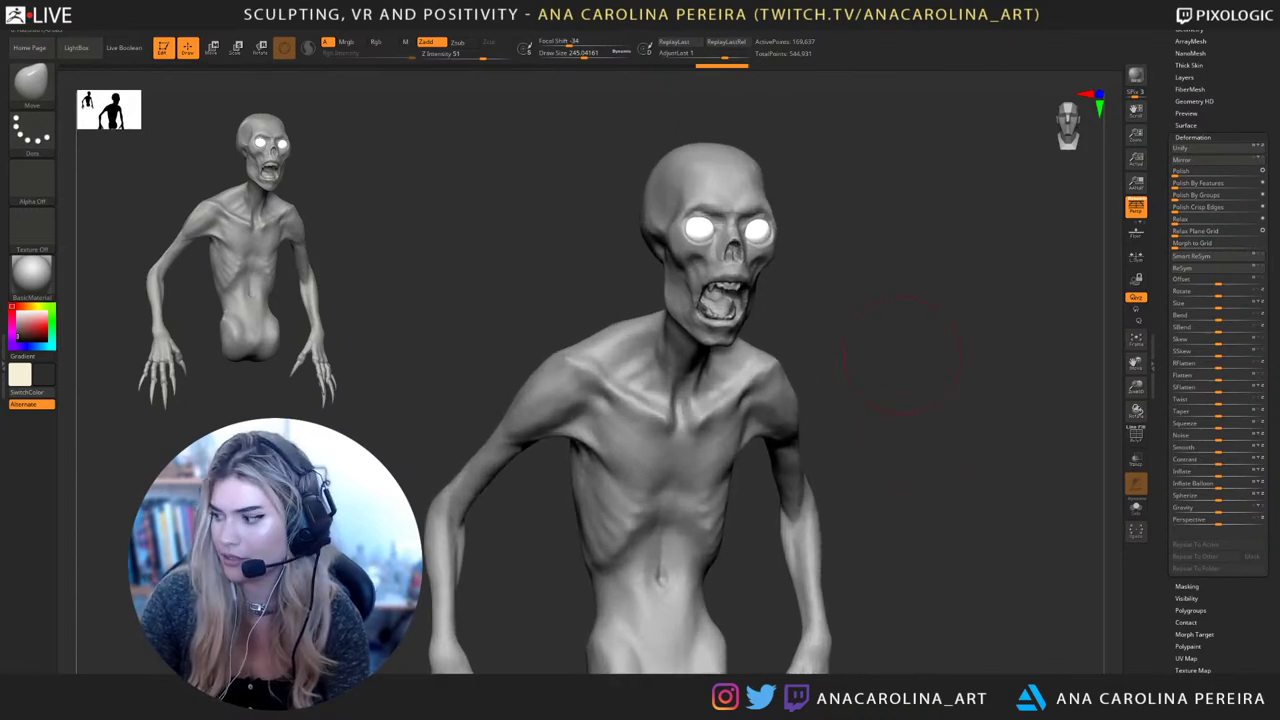
pyautogui.keyDown('alt'); pyautogui.moveTo(903, 333); pyautogui.dragTo(914, 425); pyautogui.keyUp('alt')
pyautogui.press('s')
pyautogui.moveTo(788, 432); pyautogui.dragTo(762, 432)
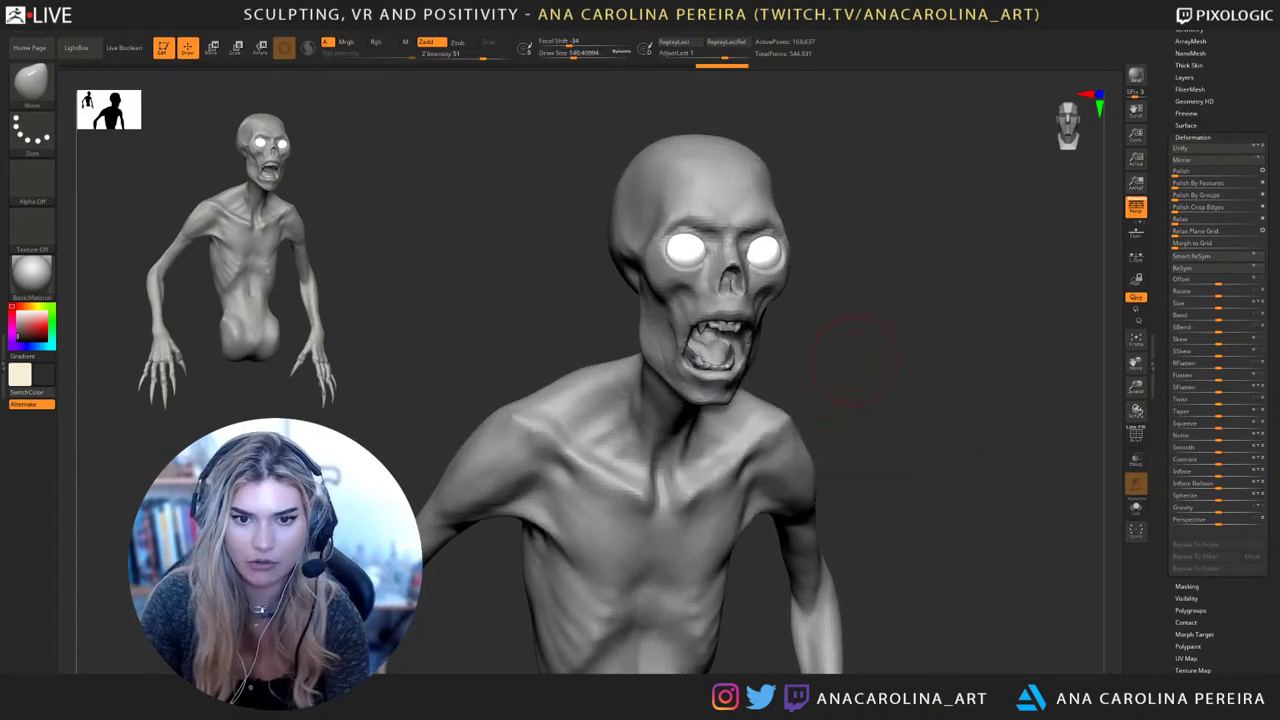
# Examine the DynaMesh resolution settings of the torso and the head
pyautogui.moveTo(965, 370)
pyautogui.mouseDown()
pyautogui.moveTo(870, 345)
pyautogui.moveTo(866, 378)
pyautogui.mouseUp()
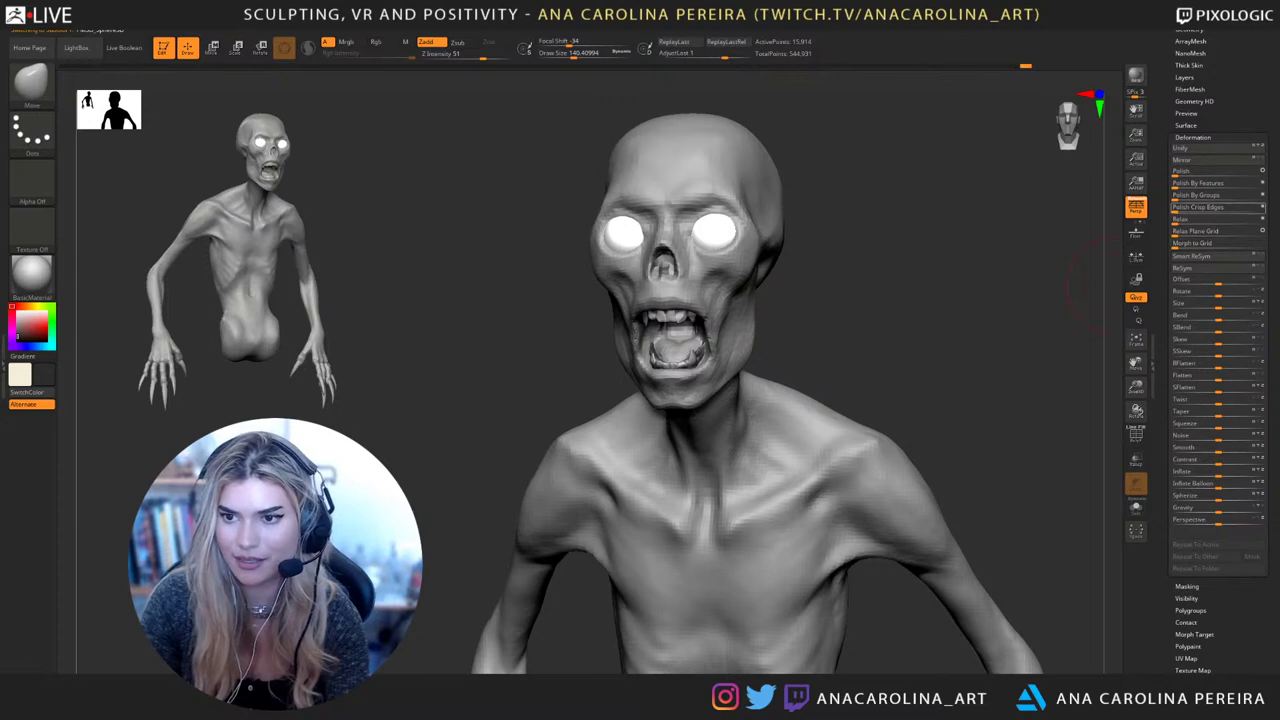
pyautogui.scroll(3, 1218, 250)
pyautogui.click(1189, 104)
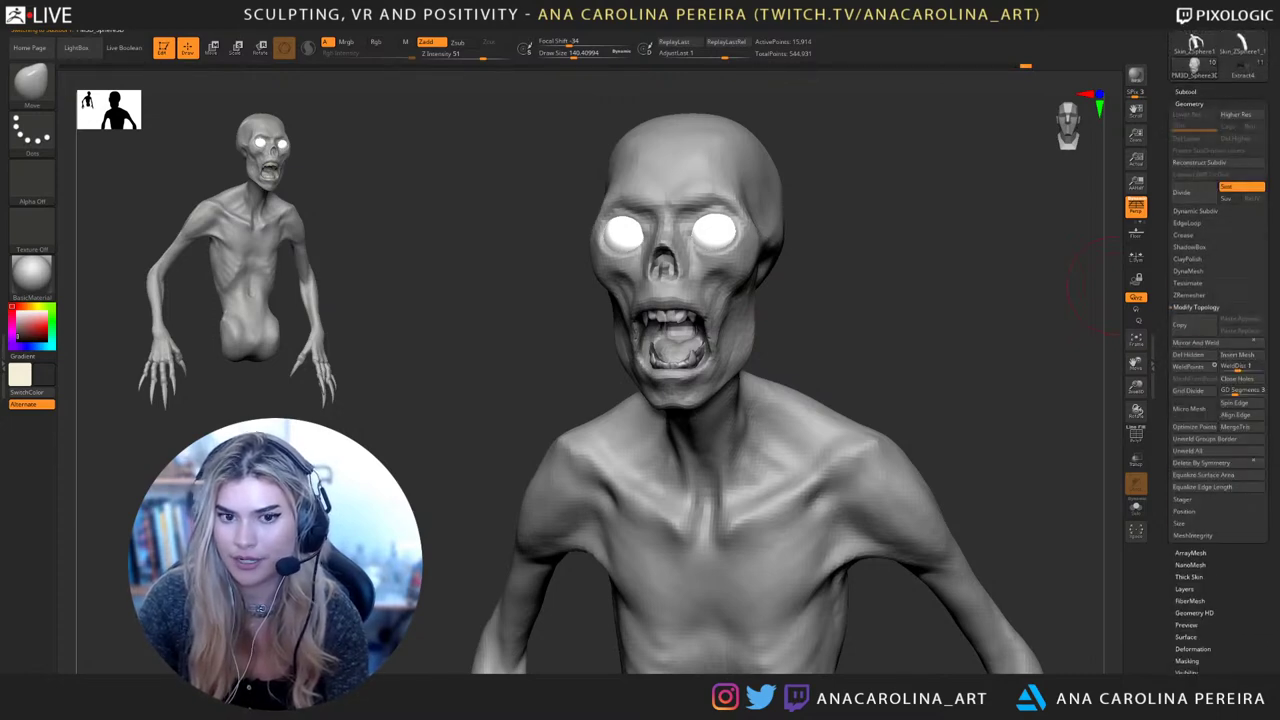
pyautogui.scroll(-1, 1218, 350)
pyautogui.keyDown('alt'); pyautogui.moveTo(1065, 525); pyautogui.dragTo(862, 358); pyautogui.keyUp('alt')
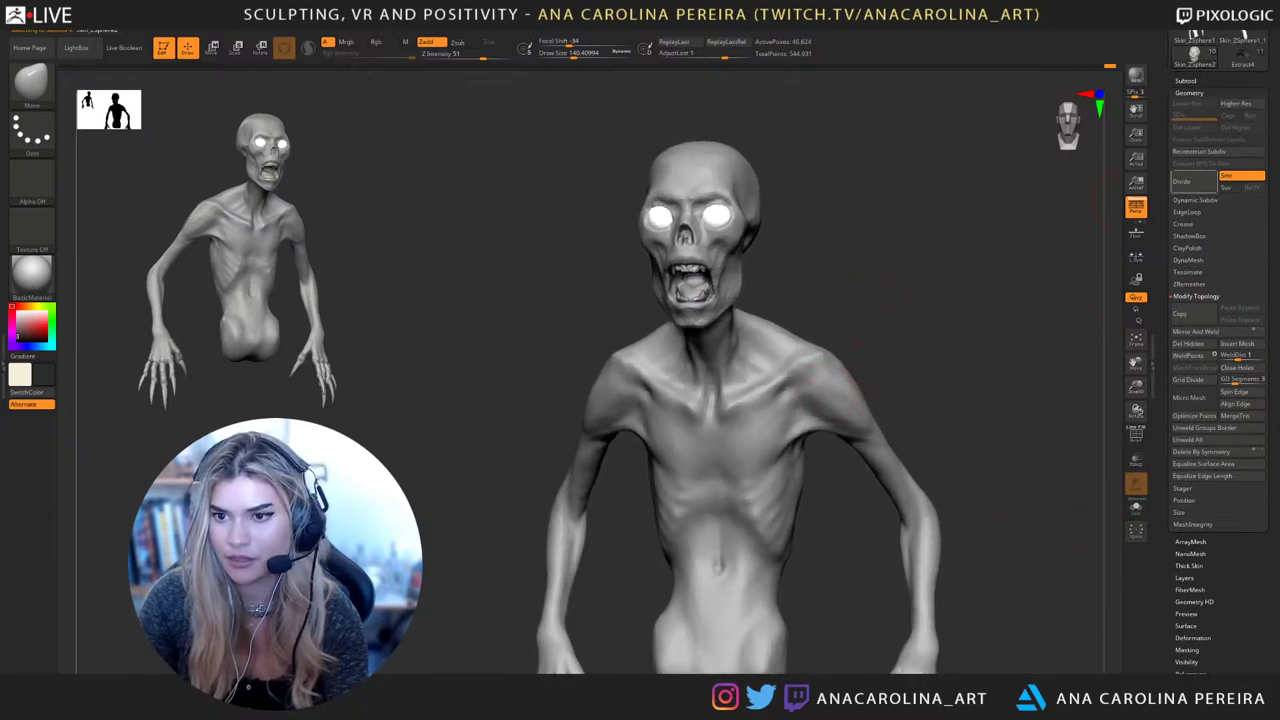
pyautogui.click(1196, 296)
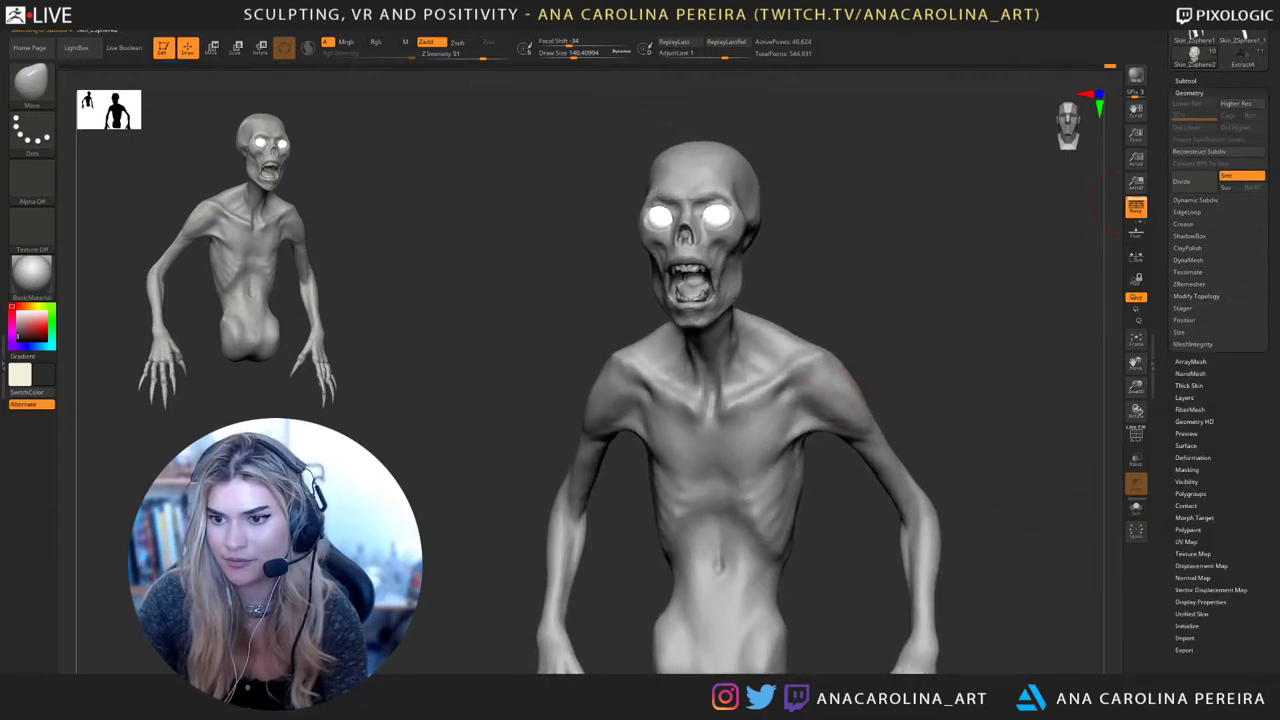
pyautogui.click(1188, 260)
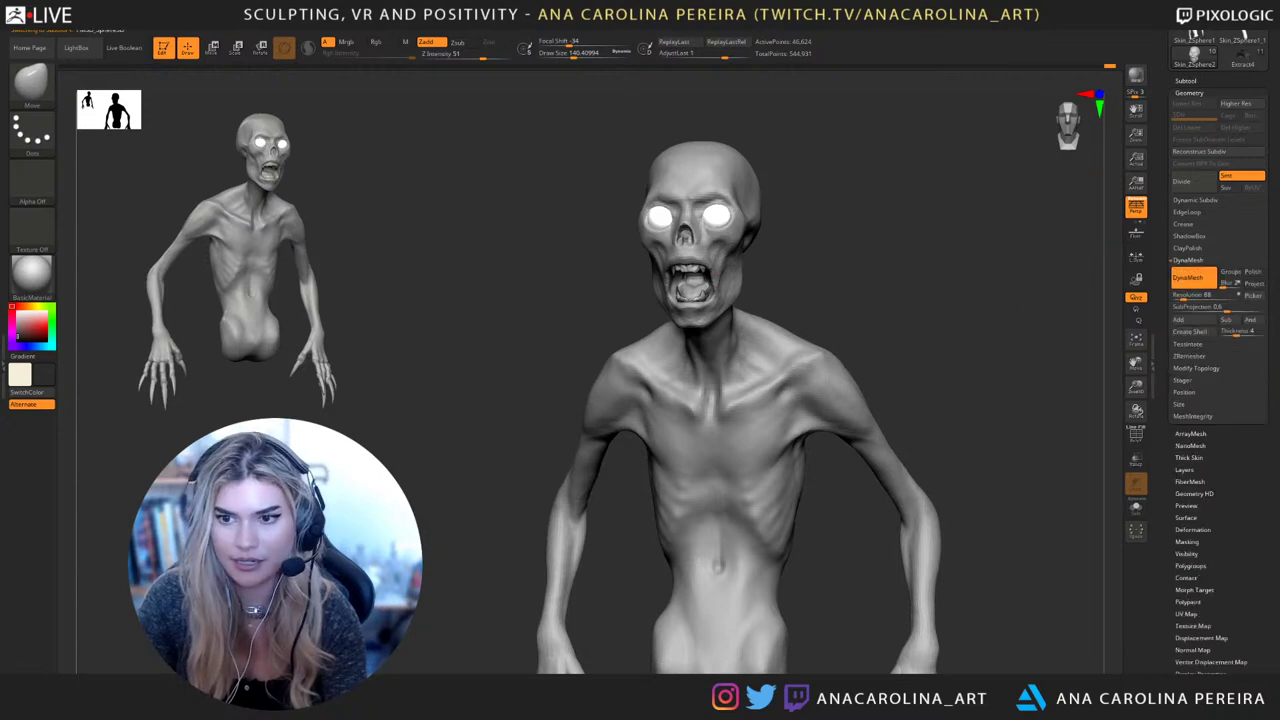
pyautogui.moveTo(997, 336); pyautogui.dragTo(1022, 321)
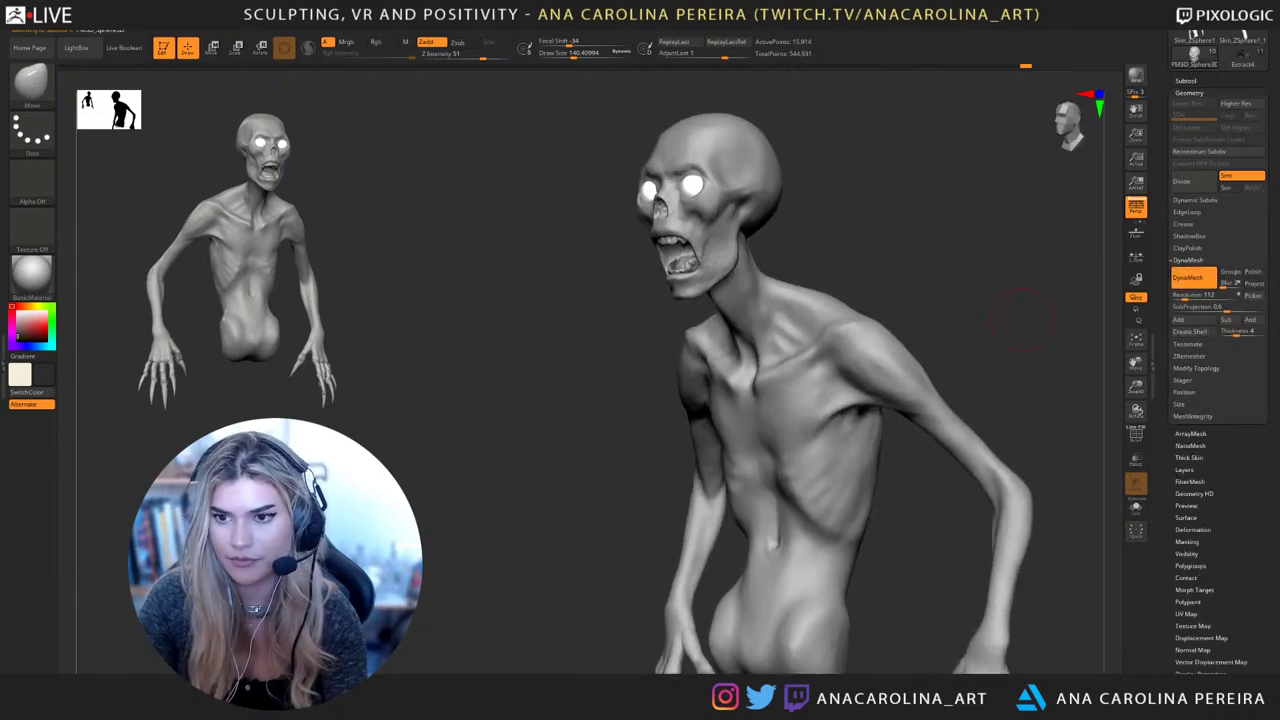
# Move the head subtool PM3D_Sphere3D down to the end of the subtool list
pyautogui.click(1186, 81)
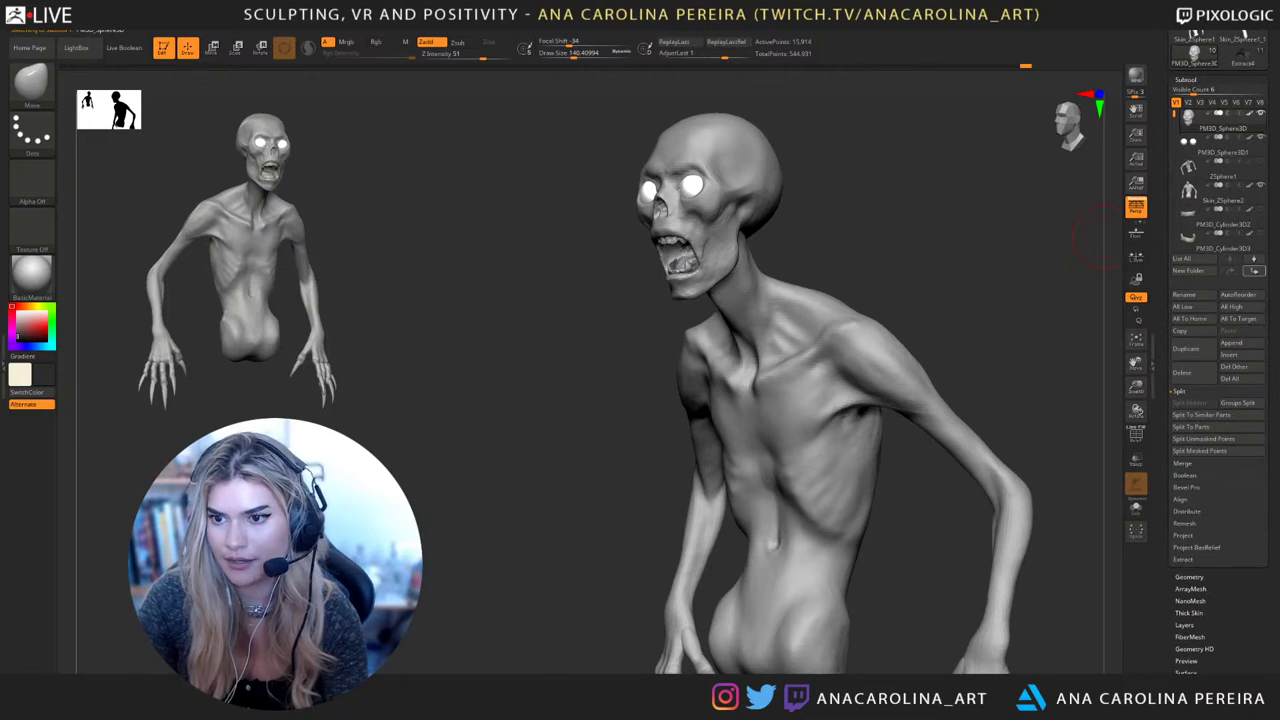
pyautogui.click(1254, 270)
pyautogui.click(1254, 270)
pyautogui.click(1254, 270)
pyautogui.click(1254, 270)
pyautogui.click(1254, 270)
pyautogui.click(1254, 270)
pyautogui.click(1254, 270)
pyautogui.click(1254, 270)
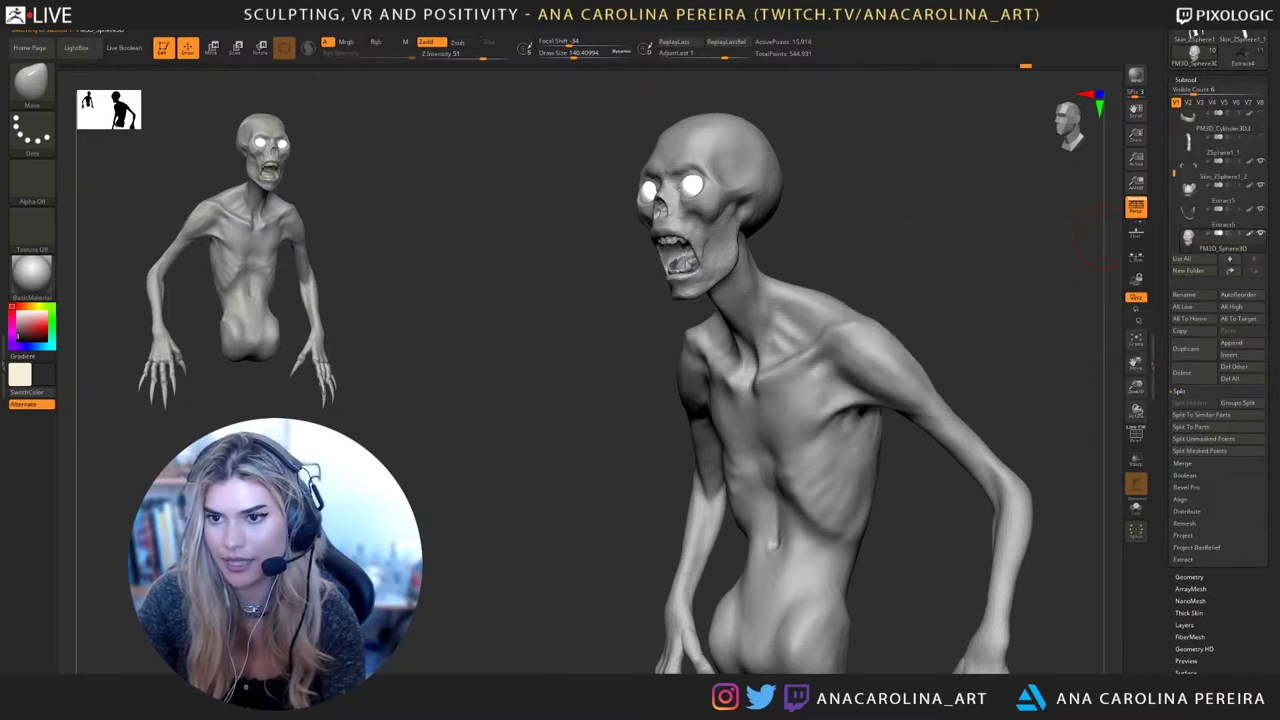
# Select the hands subtool Skin_ZSphere1_2 and move it down directly below the head in the subtool list
pyautogui.moveTo(1174, 173); pyautogui.dragTo(1174, 146)
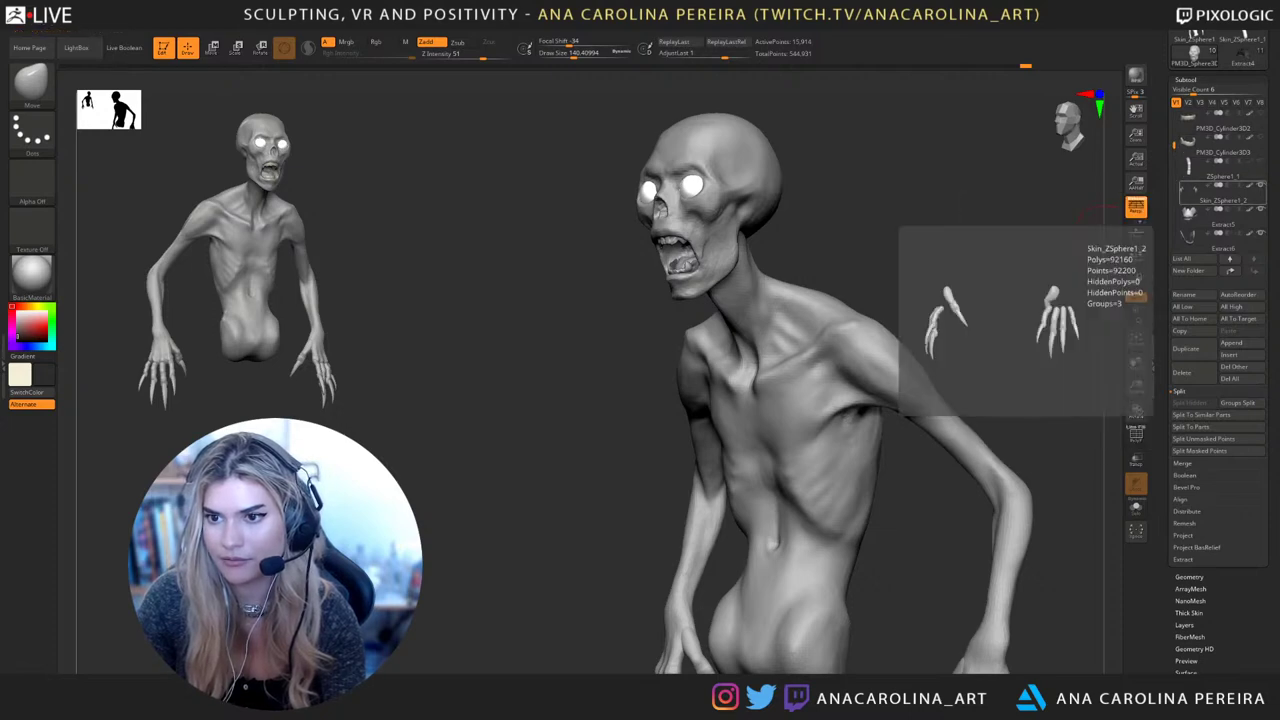
pyautogui.click(1220, 194)
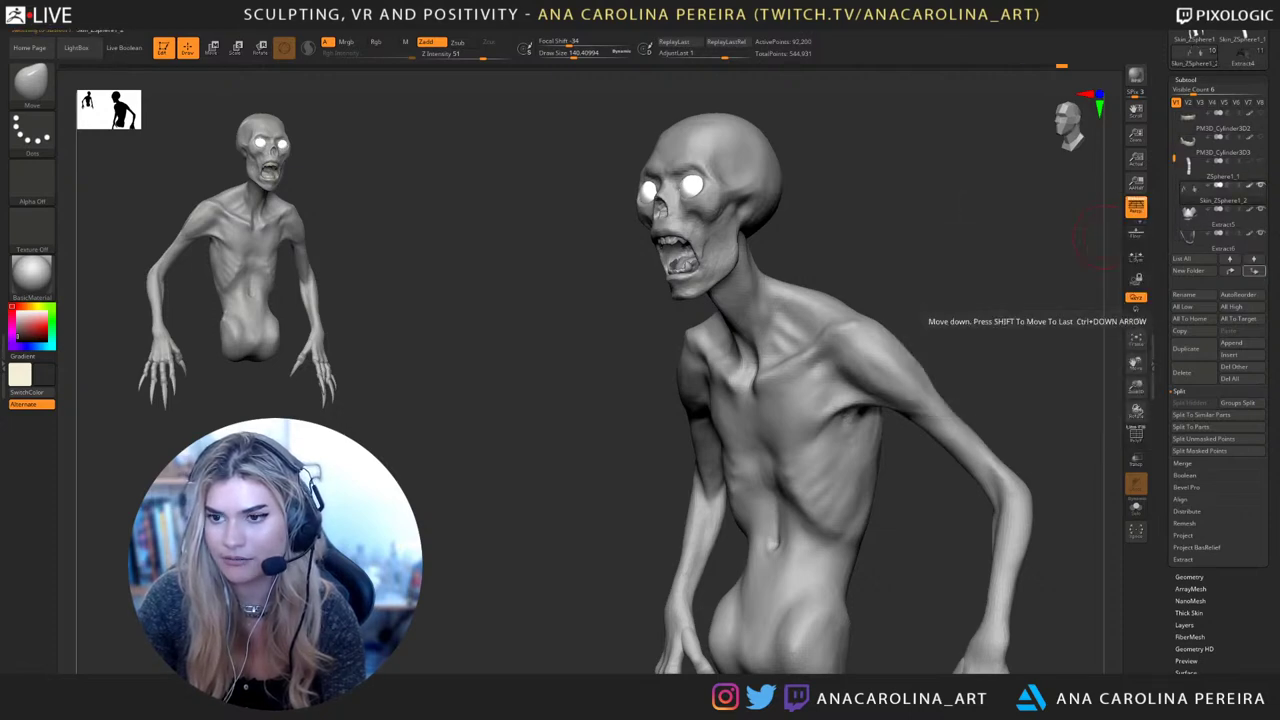
pyautogui.click(1254, 271)
pyautogui.click(1254, 271)
pyautogui.click(1254, 271)
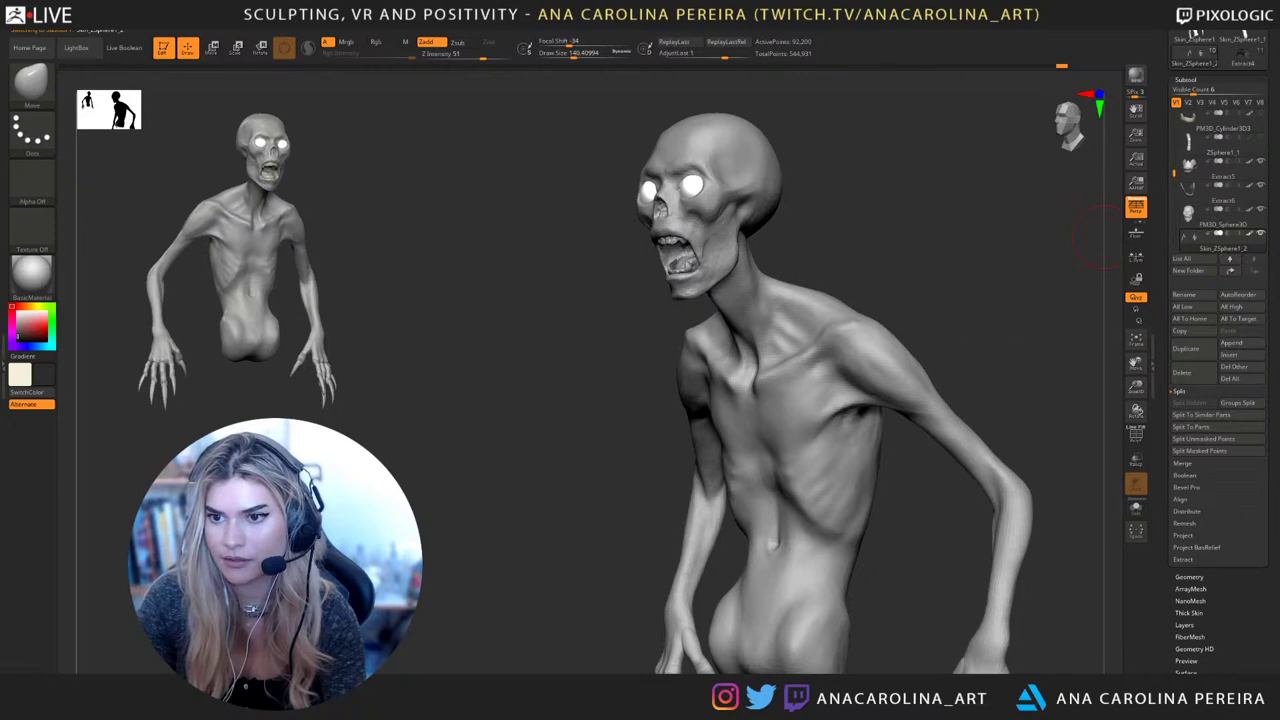
# Move the torso subtool Skin_ZSphere2 down the subtool list to directly above the head PM3D_Sphere3D
pyautogui.moveTo(1174, 173); pyautogui.dragTo(1174, 127)
pyautogui.click(1222, 145)
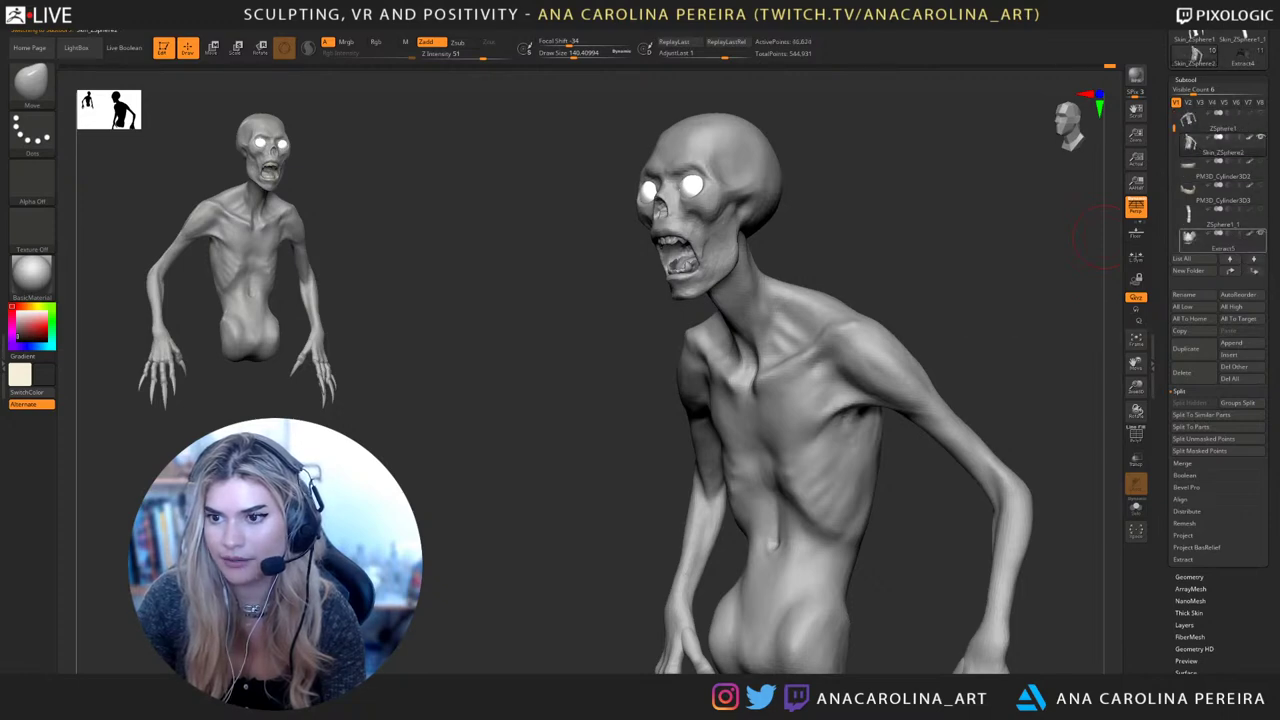
pyautogui.click(1254, 271)
pyautogui.click(1254, 271)
pyautogui.click(1254, 271)
pyautogui.click(1254, 271)
pyautogui.click(1254, 271)
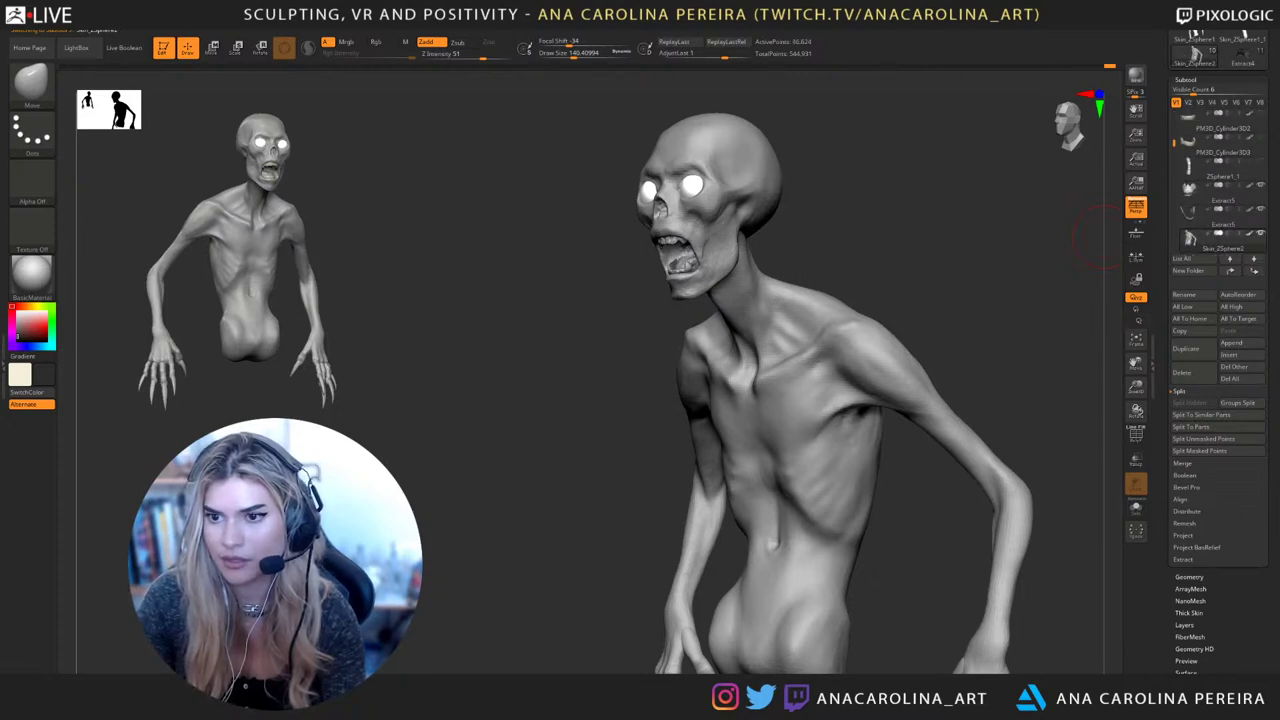
# Select the hands subtool Skin_ZSphere1_2, isolate one finger's polygroup, mask it, and show the whole hands again
pyautogui.moveTo(1174, 130); pyautogui.dragTo(1174, 175)
pyautogui.click(1216, 218)
pyautogui.keyDown('alt'); pyautogui.moveTo(1050, 574); pyautogui.dragTo(1027, 441); pyautogui.keyUp('alt')
pyautogui.keyDown('alt'); pyautogui.moveTo(1065, 521); pyautogui.dragTo(1062, 455); pyautogui.keyUp('alt')
pyautogui.moveTo(1218, 217)
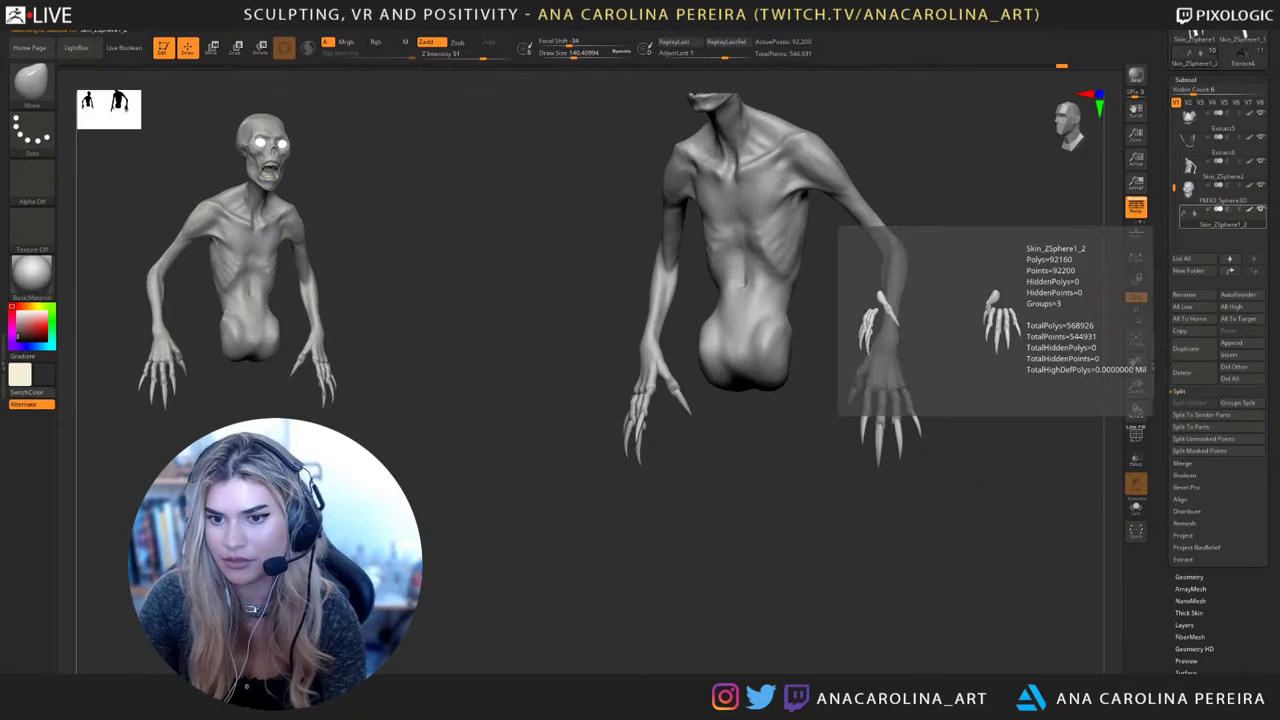
pyautogui.moveTo(1052, 360)
pyautogui.keyDown('alt'); pyautogui.mouseDown()
pyautogui.moveTo(1058, 428)
pyautogui.moveTo(1004, 430)
pyautogui.moveTo(793, 523)
pyautogui.mouseUp(); pyautogui.keyUp('alt')
pyautogui.keyDown('ctrl'); pyautogui.keyDown('shift'); pyautogui.click(852, 502); pyautogui.keyUp('shift'); pyautogui.keyUp('ctrl')
pyautogui.keyDown('ctrl'); pyautogui.keyDown('shift'); pyautogui.click(899, 580); pyautogui.keyUp('shift'); pyautogui.keyUp('ctrl')
pyautogui.keyDown('ctrl'); pyautogui.keyDown('shift'); pyautogui.click(859, 502); pyautogui.keyUp('shift'); pyautogui.keyUp('ctrl')
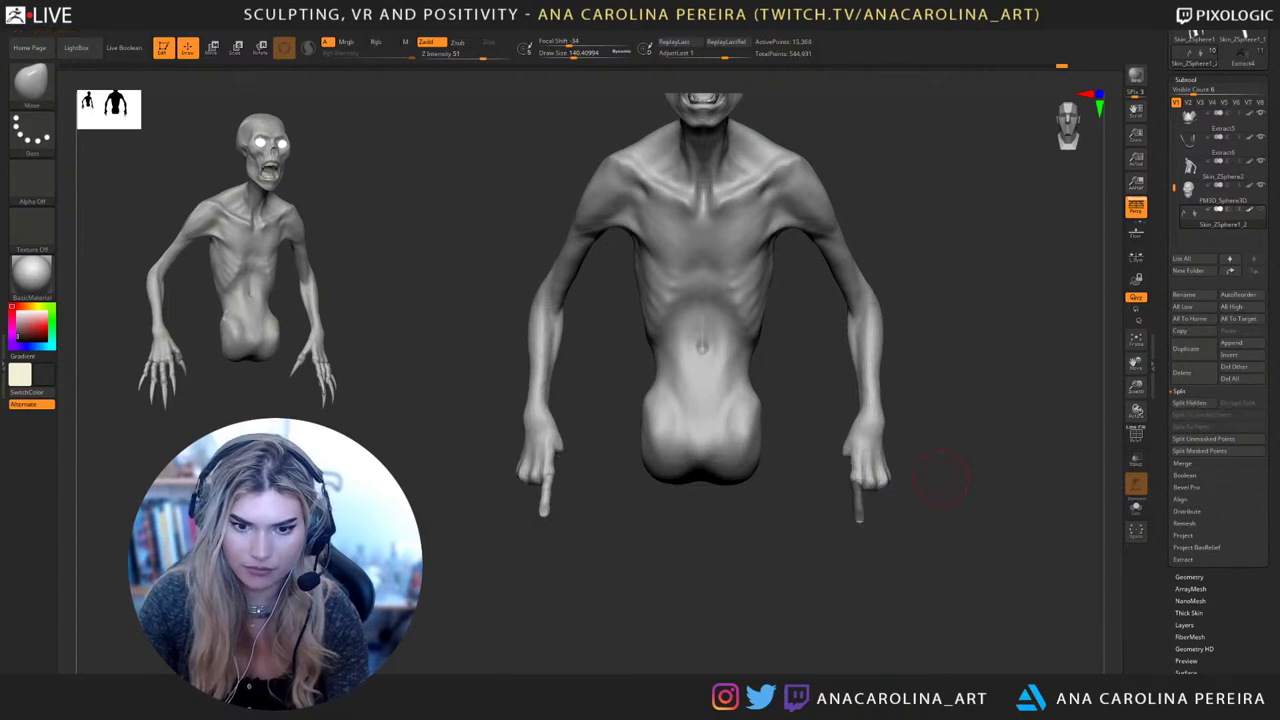
pyautogui.keyDown('ctrl'); pyautogui.moveTo(948, 462); pyautogui.dragTo(850, 544); pyautogui.keyUp('ctrl')
pyautogui.keyDown('ctrl'); pyautogui.keyDown('shift'); pyautogui.click(850, 566); pyautogui.keyUp('shift'); pyautogui.keyUp('ctrl')
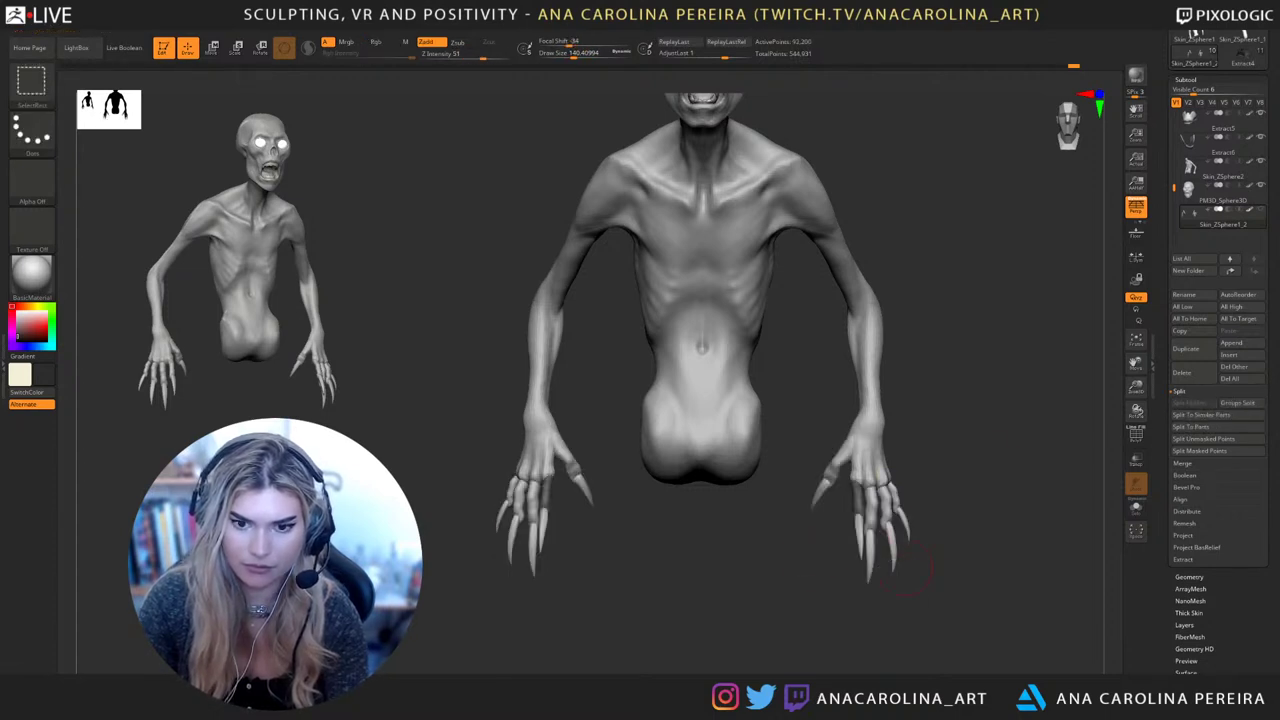
# Mask the remaining fingers and the thumbs polygroup by polygroup, and split the unmasked claws into a separate subtool
pyautogui.keyDown('ctrl'); pyautogui.keyDown('shift'); pyautogui.click(872, 505); pyautogui.keyUp('shift'); pyautogui.keyUp('ctrl')
pyautogui.keyDown('ctrl'); pyautogui.moveTo(944, 416); pyautogui.dragTo(858, 560); pyautogui.keyUp('ctrl')
pyautogui.keyDown('ctrl'); pyautogui.keyDown('shift'); pyautogui.click(905, 580); pyautogui.keyUp('shift'); pyautogui.keyUp('ctrl')
pyautogui.keyDown('ctrl'); pyautogui.keyDown('shift'); pyautogui.click(885, 507); pyautogui.keyUp('shift'); pyautogui.keyUp('ctrl')
pyautogui.keyDown('ctrl'); pyautogui.moveTo(945, 419); pyautogui.dragTo(856, 568); pyautogui.keyUp('ctrl')
pyautogui.keyDown('ctrl'); pyautogui.keyDown('shift'); pyautogui.click(895, 576); pyautogui.keyUp('shift'); pyautogui.keyUp('ctrl')
pyautogui.keyDown('ctrl'); pyautogui.keyDown('shift'); pyautogui.click(897, 500); pyautogui.keyUp('shift'); pyautogui.keyUp('ctrl')
pyautogui.keyDown('ctrl'); pyautogui.moveTo(937, 410); pyautogui.dragTo(834, 571); pyautogui.keyUp('ctrl')
pyautogui.keyDown('ctrl'); pyautogui.keyDown('shift'); pyautogui.click(836, 585); pyautogui.keyUp('shift'); pyautogui.keyUp('ctrl')
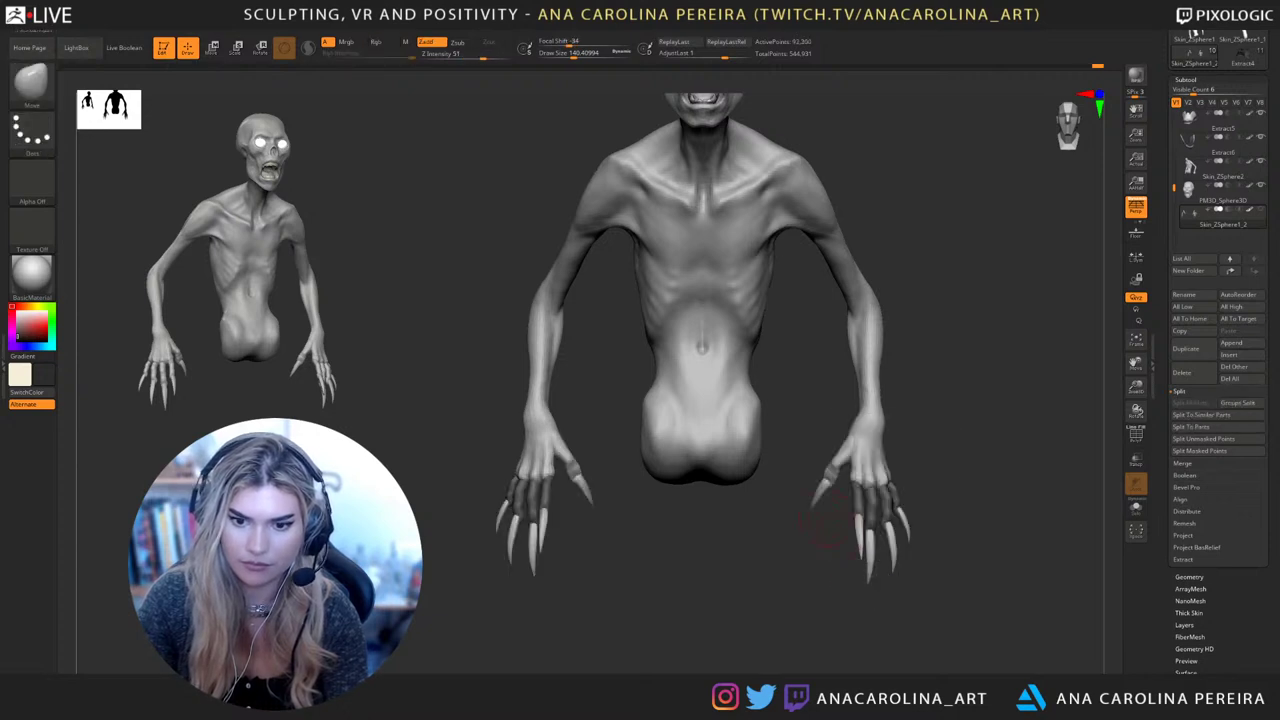
pyautogui.keyDown('ctrl'); pyautogui.keyDown('shift'); pyautogui.click(828, 490); pyautogui.keyUp('shift'); pyautogui.keyUp('ctrl')
pyautogui.keyDown('ctrl'); pyautogui.moveTo(943, 347); pyautogui.dragTo(849, 522); pyautogui.keyUp('ctrl')
pyautogui.keyDown('ctrl'); pyautogui.keyDown('shift'); pyautogui.click(803, 530); pyautogui.keyUp('shift'); pyautogui.keyUp('ctrl')
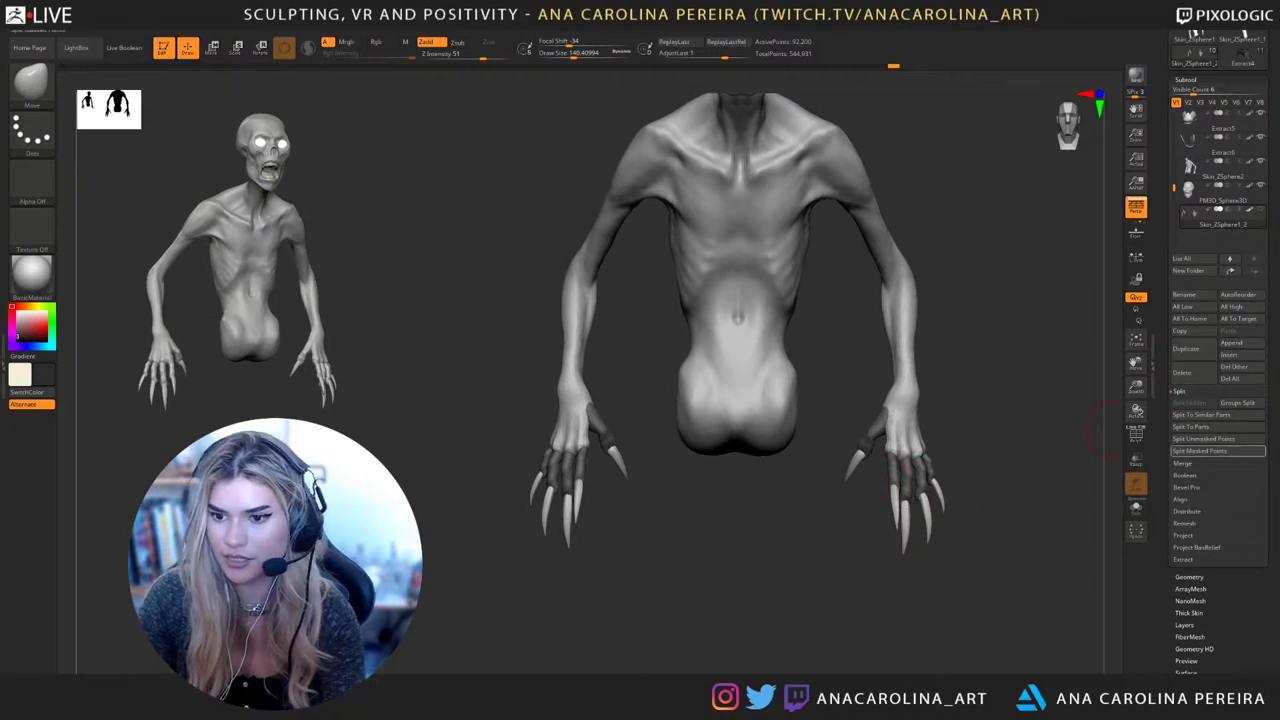
pyautogui.click(1210, 438)
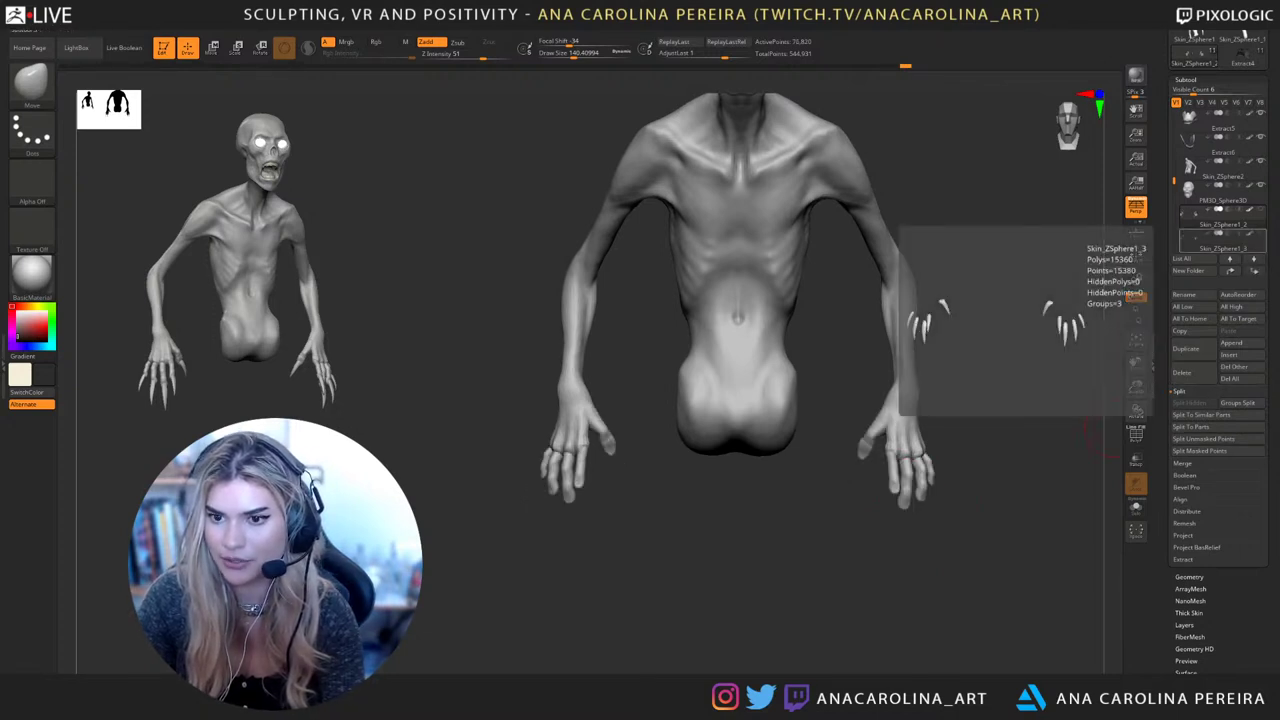
# Merge the torso subtool Skin_ZSphere2 down with the head and the clawless fingers, and turn on the claws subtool's visibility
pyautogui.click(1192, 168)
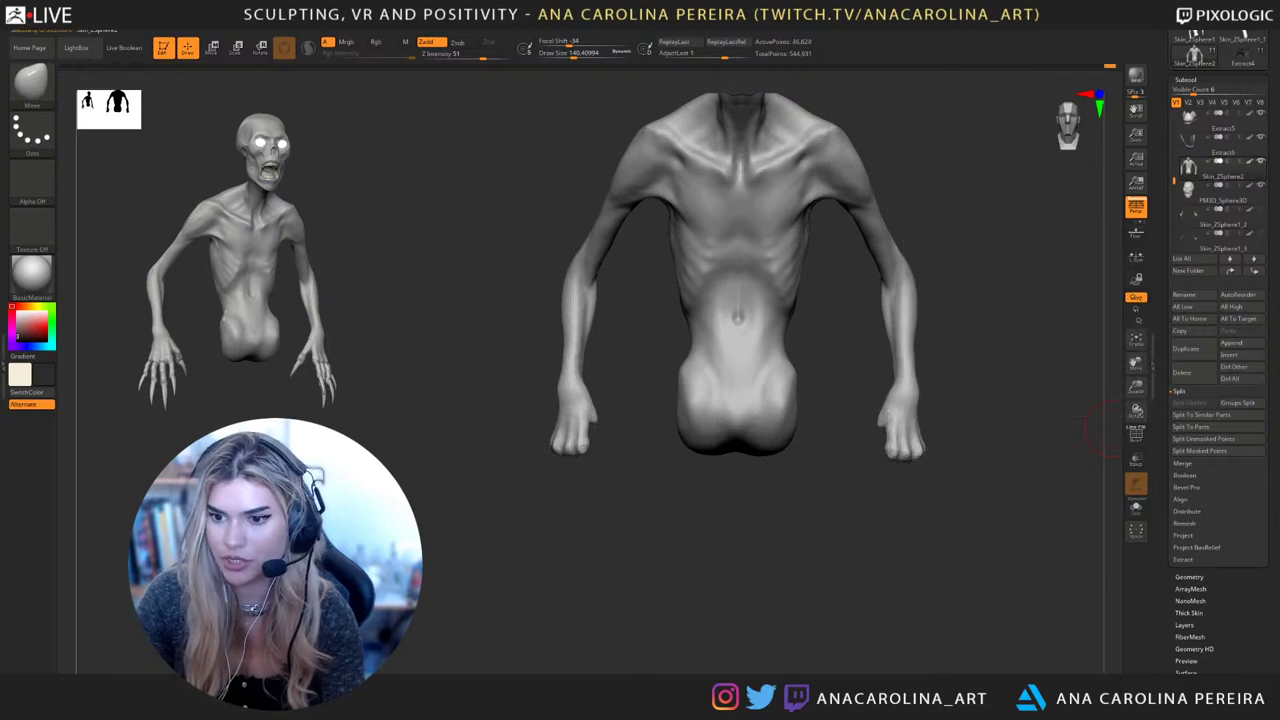
pyautogui.click(1183, 463)
pyautogui.click(1193, 414)
pyautogui.click(1190, 435)
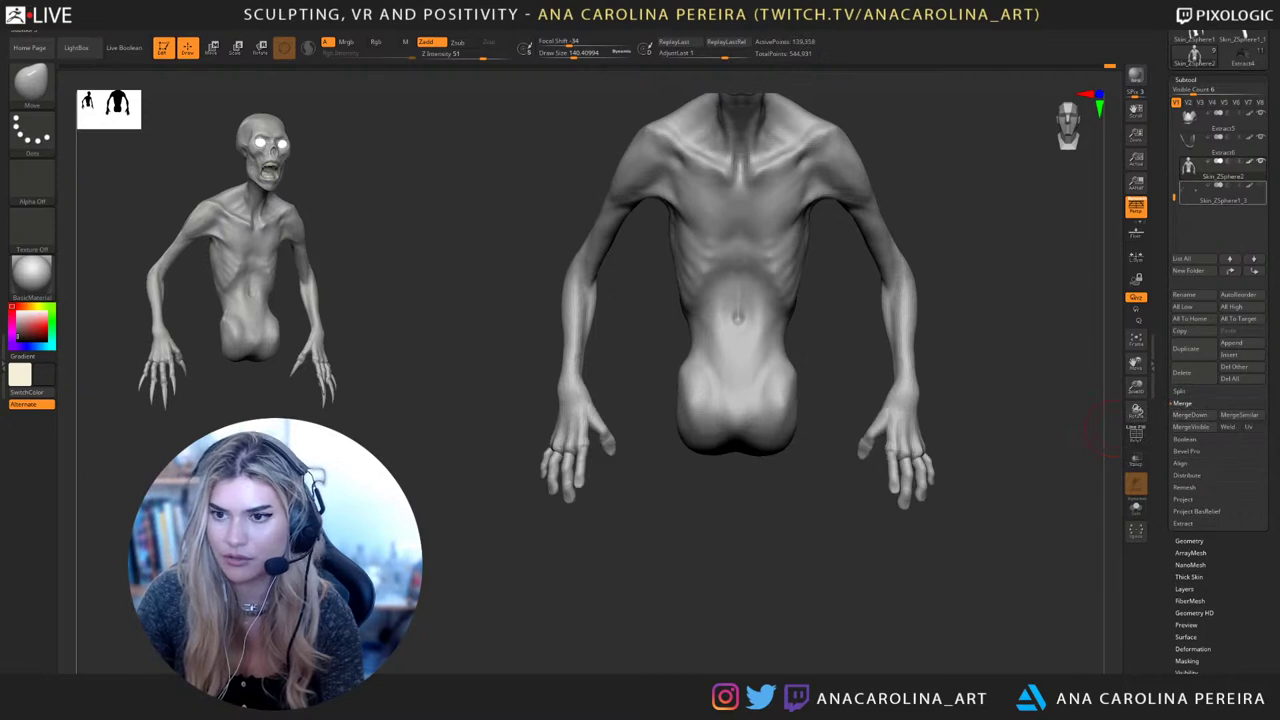
pyautogui.click(1260, 186)
pyautogui.keyDown('alt'); pyautogui.moveTo(1040, 225); pyautogui.dragTo(1018, 265); pyautogui.keyUp('alt')
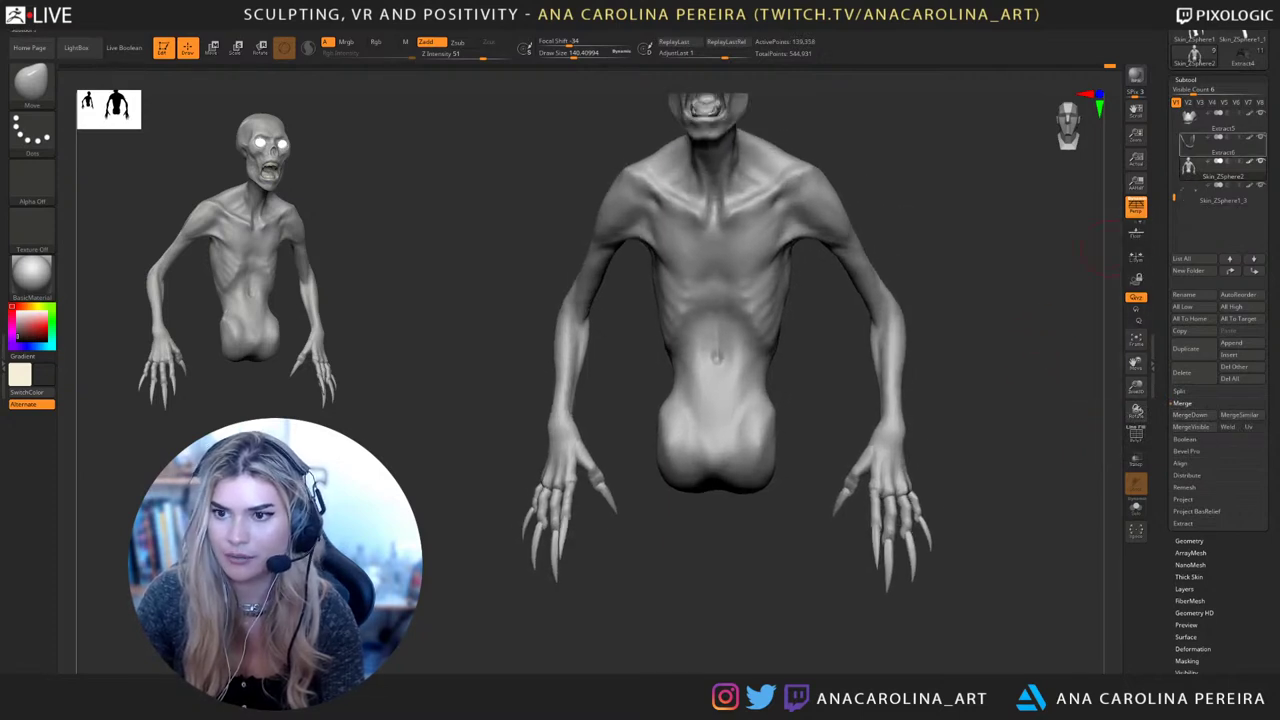
# Examine the merged body on its own in Solo mode, and bring the other subtools back into view
pyautogui.click(1136, 508)
pyautogui.keyDown('alt'); pyautogui.moveTo(1059, 428); pyautogui.dragTo(1026, 470); pyautogui.keyUp('alt')
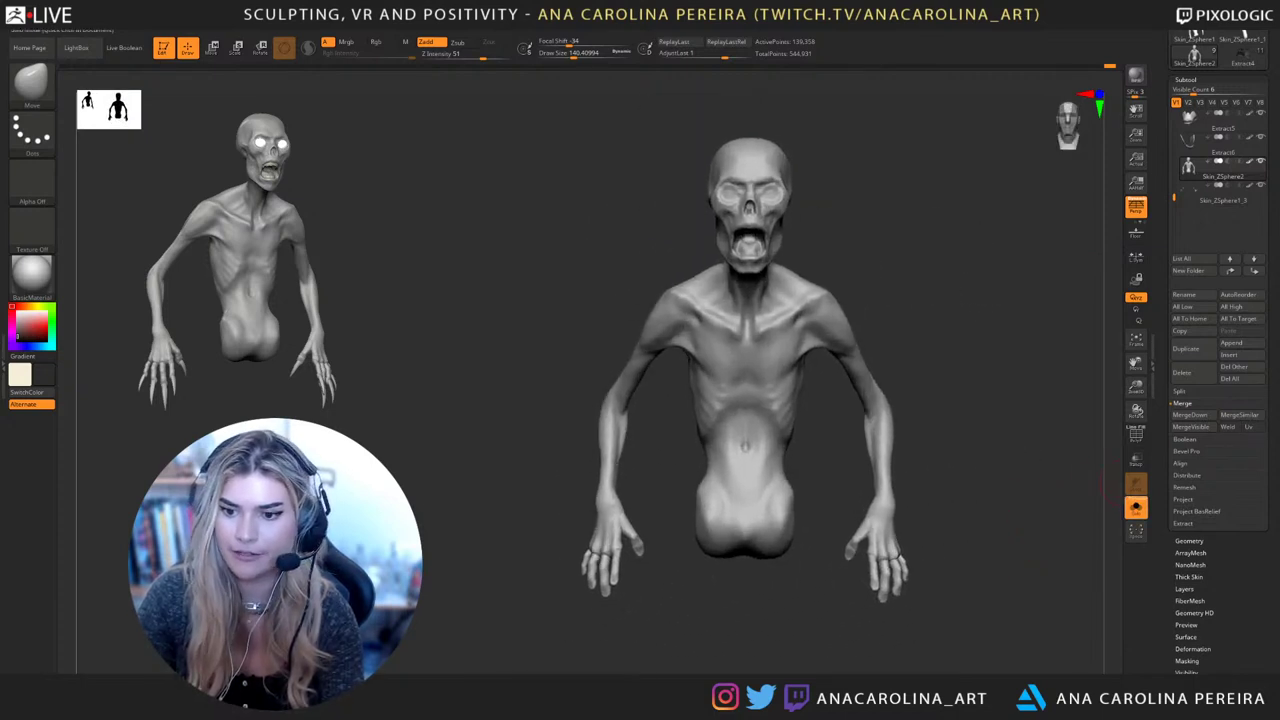
pyautogui.click(1136, 506)
pyautogui.moveTo(1090, 500); pyautogui.dragTo(1034, 466)
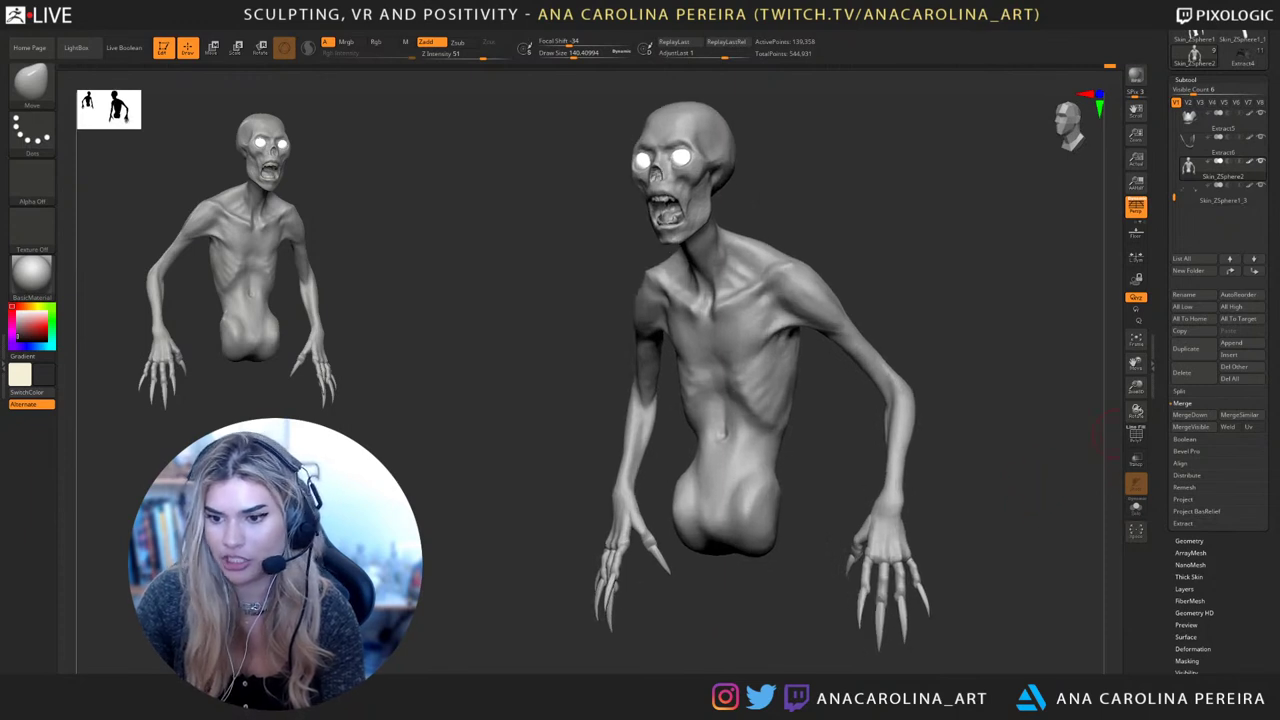
# Remesh the merged body with DynaMesh at resolution 136
pyautogui.moveTo(1270, 440); pyautogui.dragTo(1270, 442)
pyautogui.click(1189, 543)
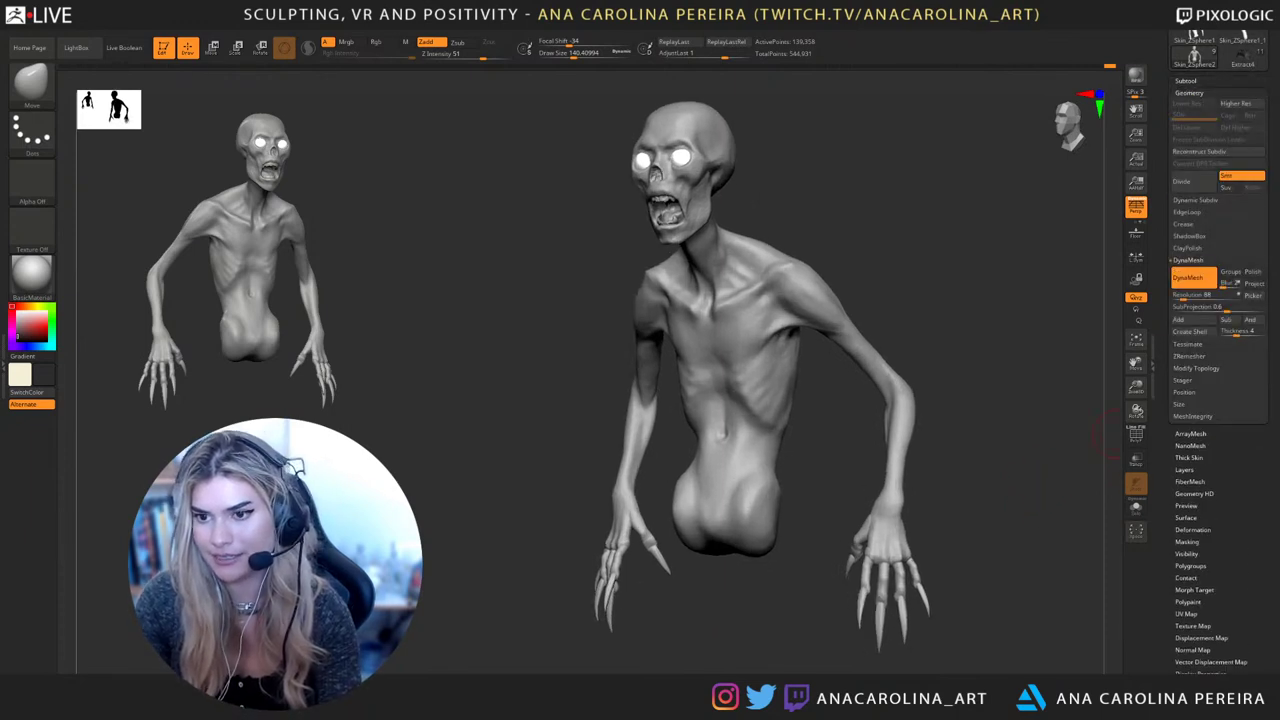
pyautogui.moveTo(1183, 296); pyautogui.dragTo(1187, 296)
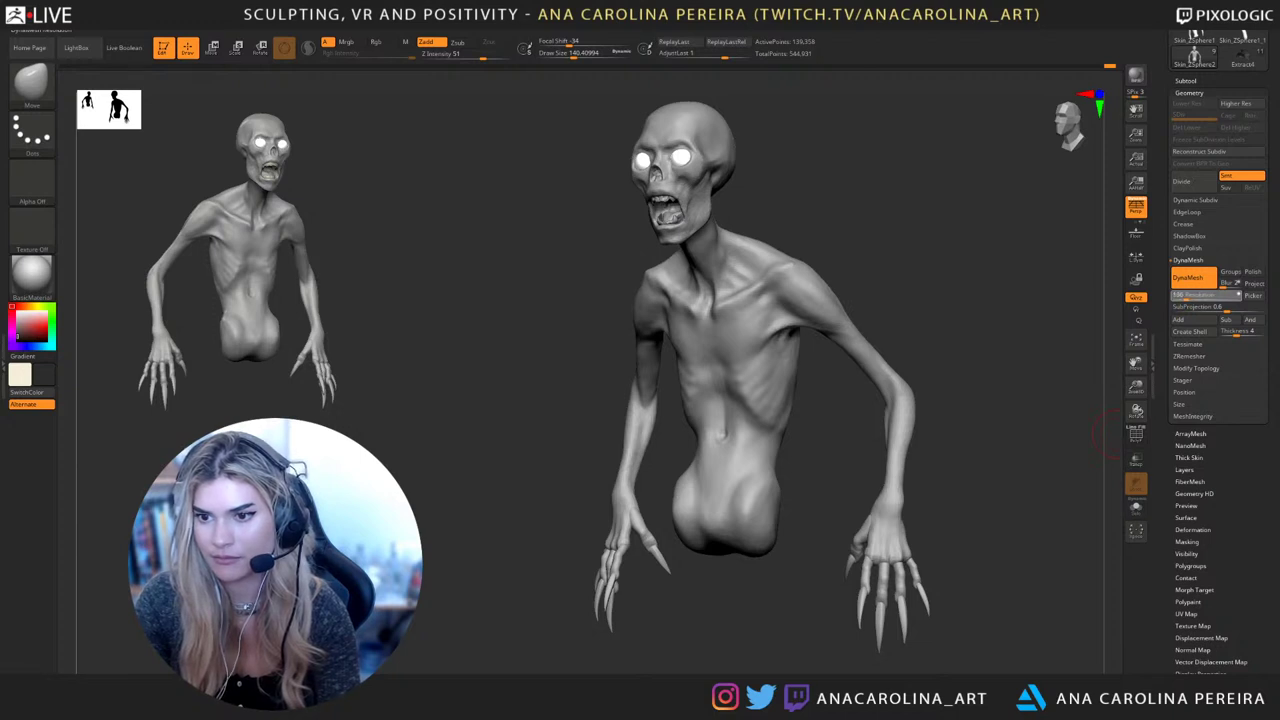
pyautogui.moveTo(1065, 445)
pyautogui.mouseDown()
pyautogui.moveTo(985, 455)
pyautogui.moveTo(1035, 478)
pyautogui.moveTo(1000, 360)
pyautogui.moveTo(1055, 390)
pyautogui.mouseUp()
# Switch to the ClayBuildup brush, inspect the remeshed body from side and front, and undo the remesh
pyautogui.press('b')
pyautogui.press('c')
pyautogui.press('b')
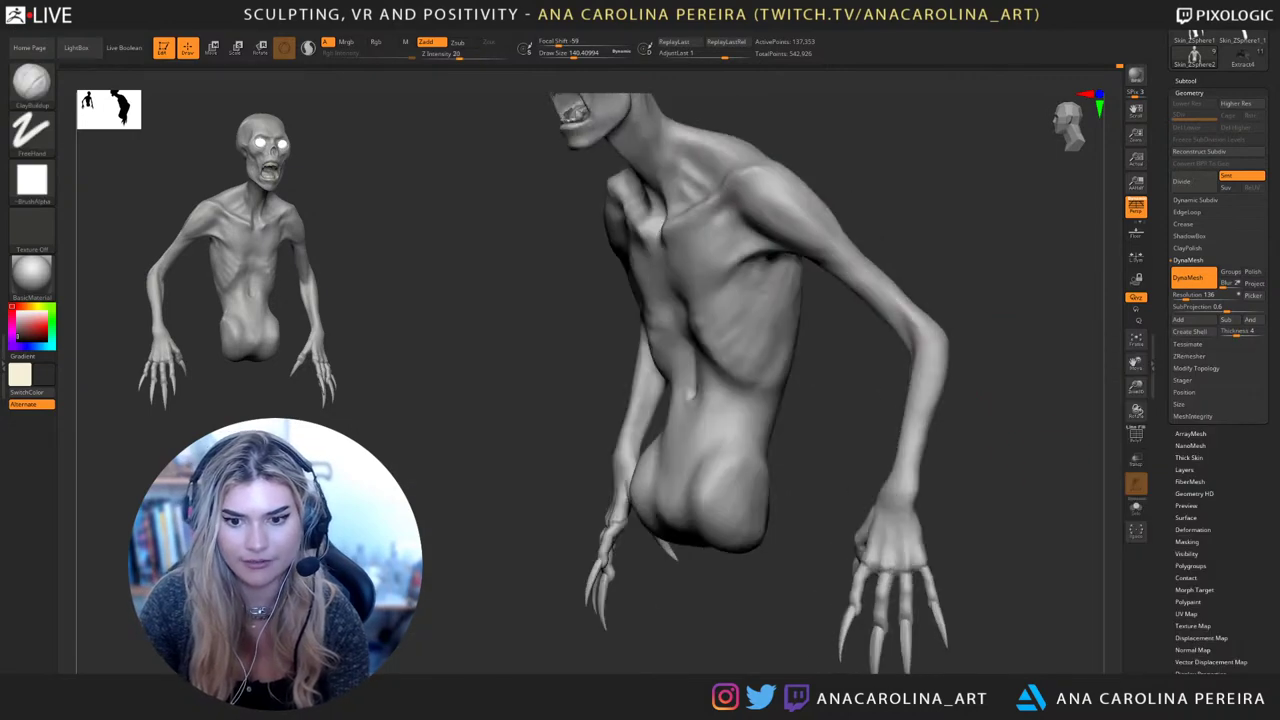
pyautogui.keyDown('alt'); pyautogui.moveTo(1000, 340); pyautogui.dragTo(1050, 385); pyautogui.keyUp('alt')
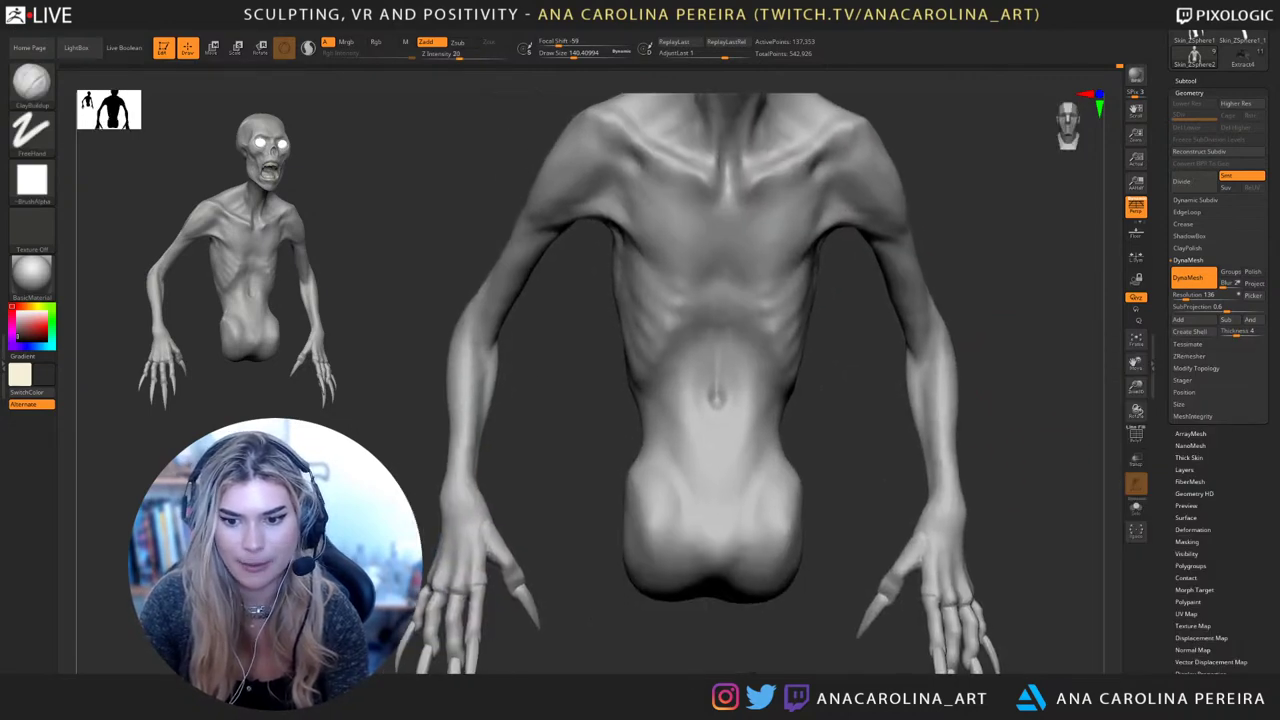
pyautogui.keyDown('alt'); pyautogui.moveTo(992, 213); pyautogui.dragTo(992, 431); pyautogui.keyUp('alt')
pyautogui.moveTo(975, 388); pyautogui.dragTo(1075, 355)
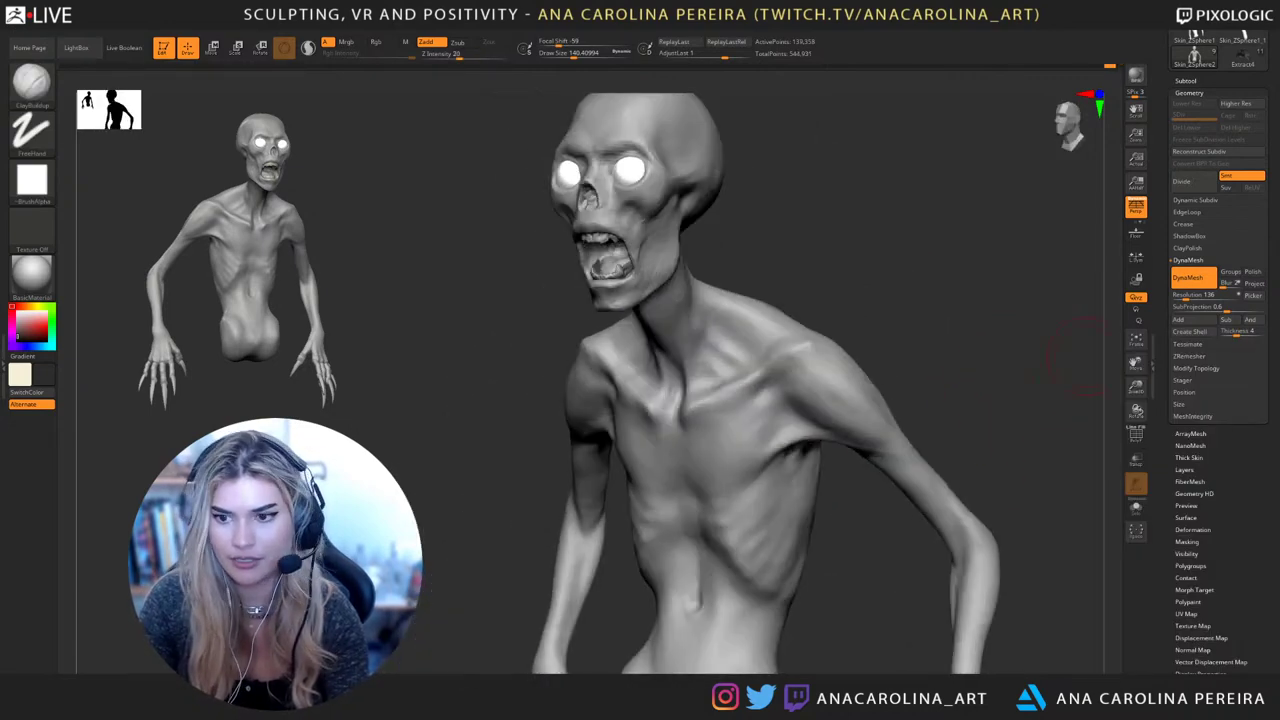
# Set the body's DynaMesh resolution to 208 and remesh it
pyautogui.moveTo(1186, 297); pyautogui.dragTo(1190, 297)
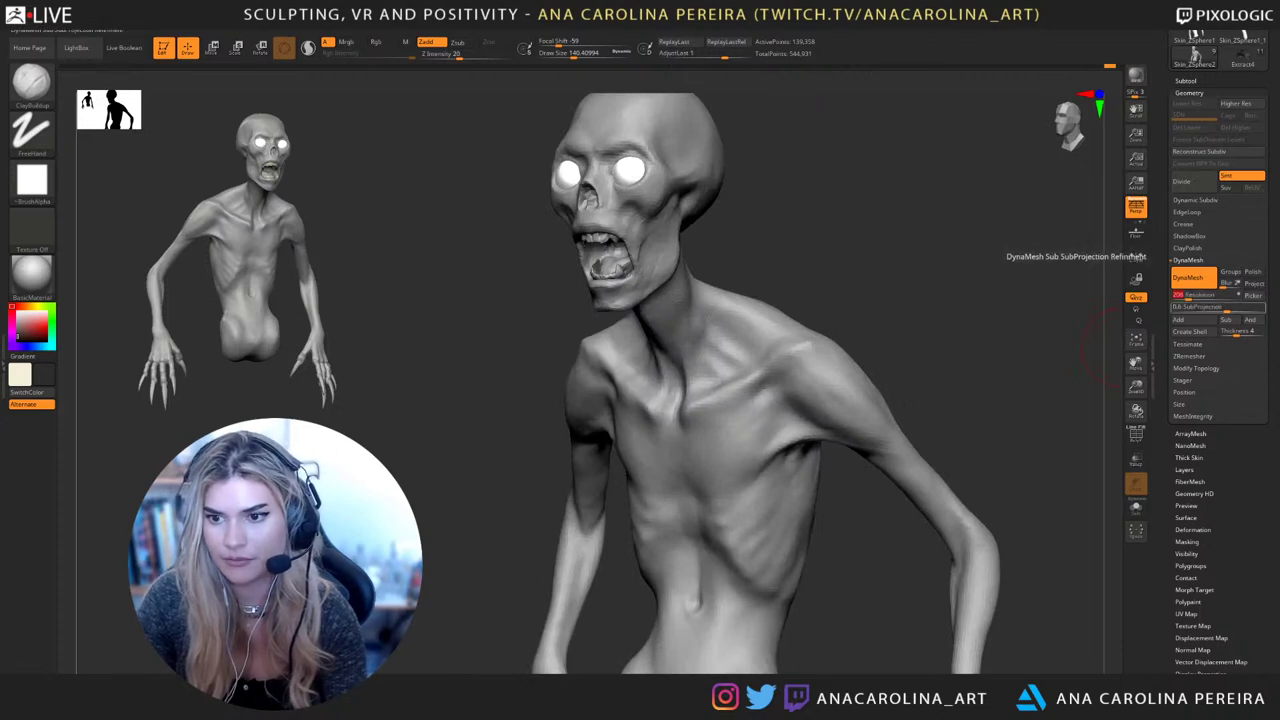
pyautogui.keyDown('ctrl'); pyautogui.moveTo(1031, 314); pyautogui.dragTo(1004, 372); pyautogui.keyUp('ctrl')
pyautogui.moveTo(985, 422); pyautogui.dragTo(850, 422)
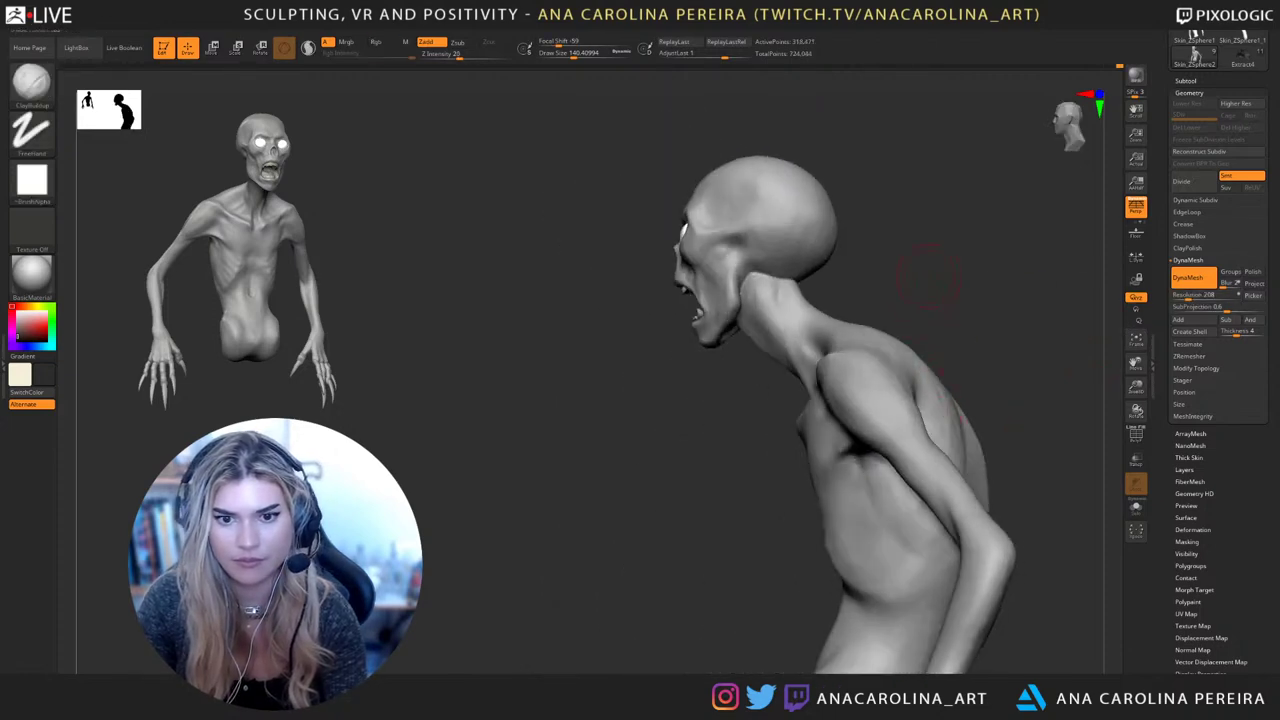
# Reduce the draw size to about 120 and blend the joint between the neck and the skull behind the jaw
pyautogui.keyDown('alt'); pyautogui.moveTo(940, 390); pyautogui.dragTo(930, 325); pyautogui.keyUp('alt')
pyautogui.press('space')
pyautogui.moveTo(697, 288); pyautogui.dragTo(692, 288)
pyautogui.moveTo(745, 240); pyautogui.dragTo(790, 235)
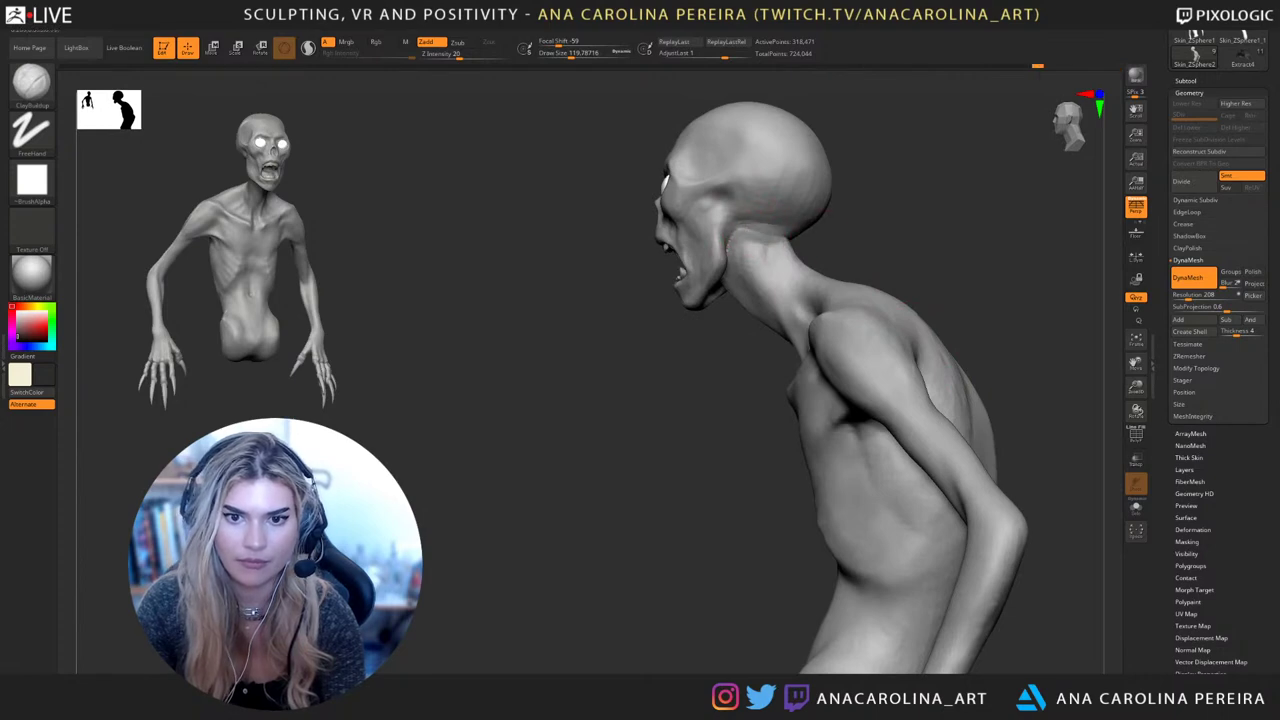
pyautogui.moveTo(950, 258)
pyautogui.mouseDown()
pyautogui.moveTo(835, 252)
pyautogui.moveTo(808, 236)
pyautogui.moveTo(850, 232)
pyautogui.mouseUp()
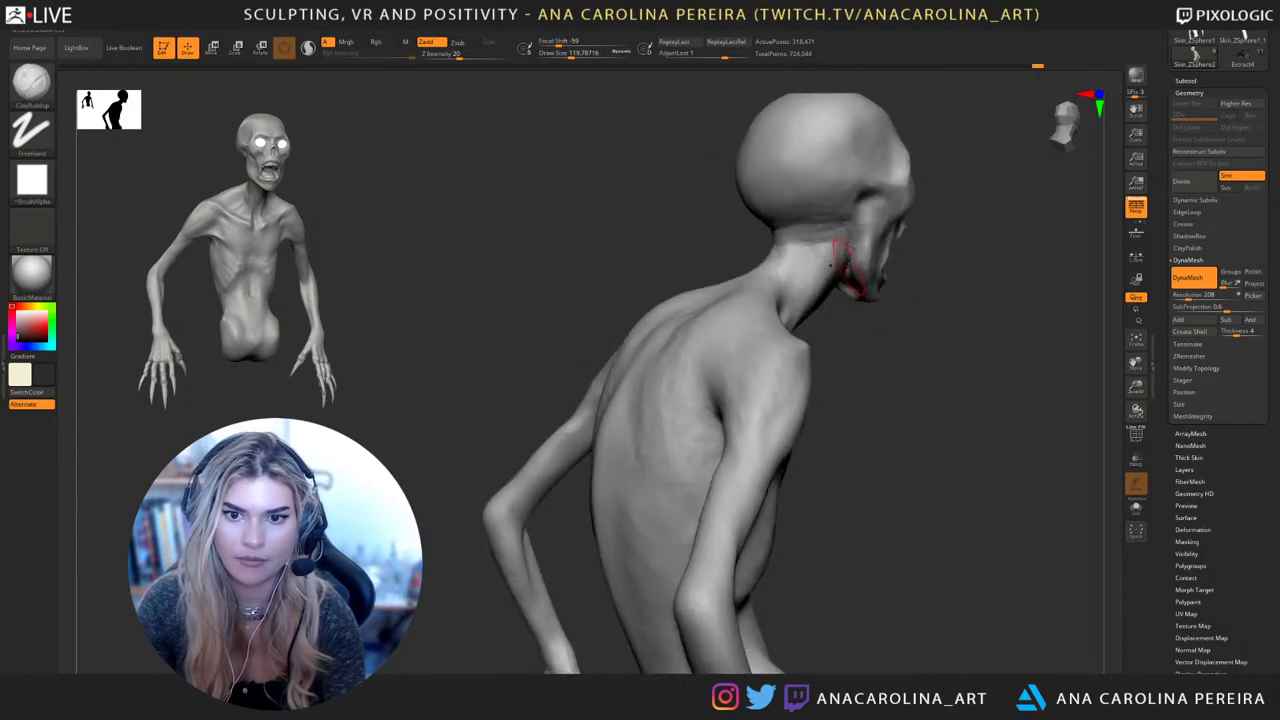
# Smooth the joints around the thumb base and wrist of the hand at a draw size of about 74
pyautogui.moveTo(835, 255)
pyautogui.mouseDown(button='right')
pyautogui.moveTo(866, 262)
pyautogui.moveTo(845, 277)
pyautogui.moveTo(895, 285)
pyautogui.moveTo(935, 362)
pyautogui.moveTo(994, 286)
pyautogui.moveTo(970, 480)
pyautogui.moveTo(905, 472)
pyautogui.mouseUp(button='right')
pyautogui.moveTo(905, 472)
pyautogui.keyDown('alt'); pyautogui.mouseDown(button='right')
pyautogui.moveTo(875, 445)
pyautogui.moveTo(1050, 600)
pyautogui.moveTo(925, 396)
pyautogui.moveTo(868, 398)
pyautogui.moveTo(955, 400)
pyautogui.moveTo(1078, 356)
pyautogui.moveTo(1070, 450)
pyautogui.mouseUp(button='right'); pyautogui.keyUp('alt')
pyautogui.moveTo(1070, 450)
pyautogui.keyDown('ctrl'); pyautogui.mouseDown(button='right')
pyautogui.moveTo(1065, 540)
pyautogui.moveTo(1055, 335)
pyautogui.mouseUp(button='right'); pyautogui.keyUp('ctrl')
pyautogui.keyDown('shift'); pyautogui.moveTo(817, 451); pyautogui.dragTo(806, 458); pyautogui.keyUp('shift')
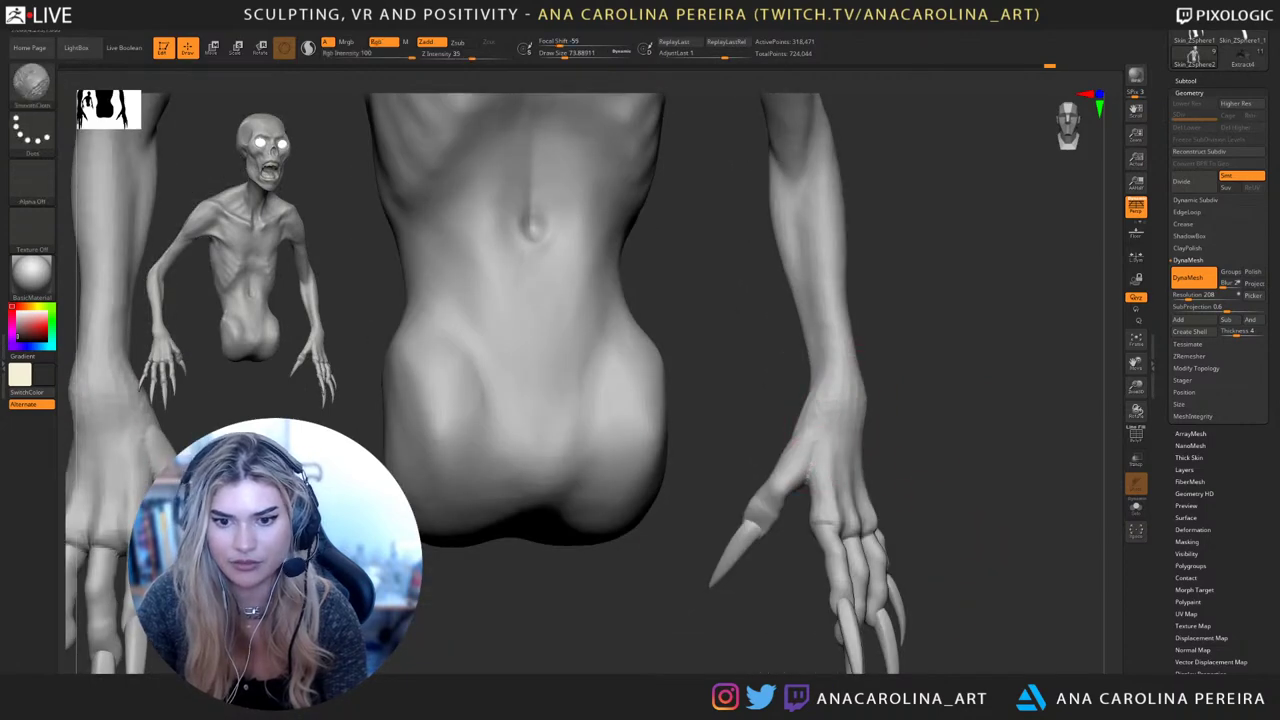
pyautogui.moveTo(808, 452)
pyautogui.mouseDown(button='right')
pyautogui.moveTo(850, 448)
pyautogui.moveTo(640, 435)
pyautogui.mouseUp(button='right')
pyautogui.moveTo(812, 398); pyautogui.dragTo(774, 435, button='right')
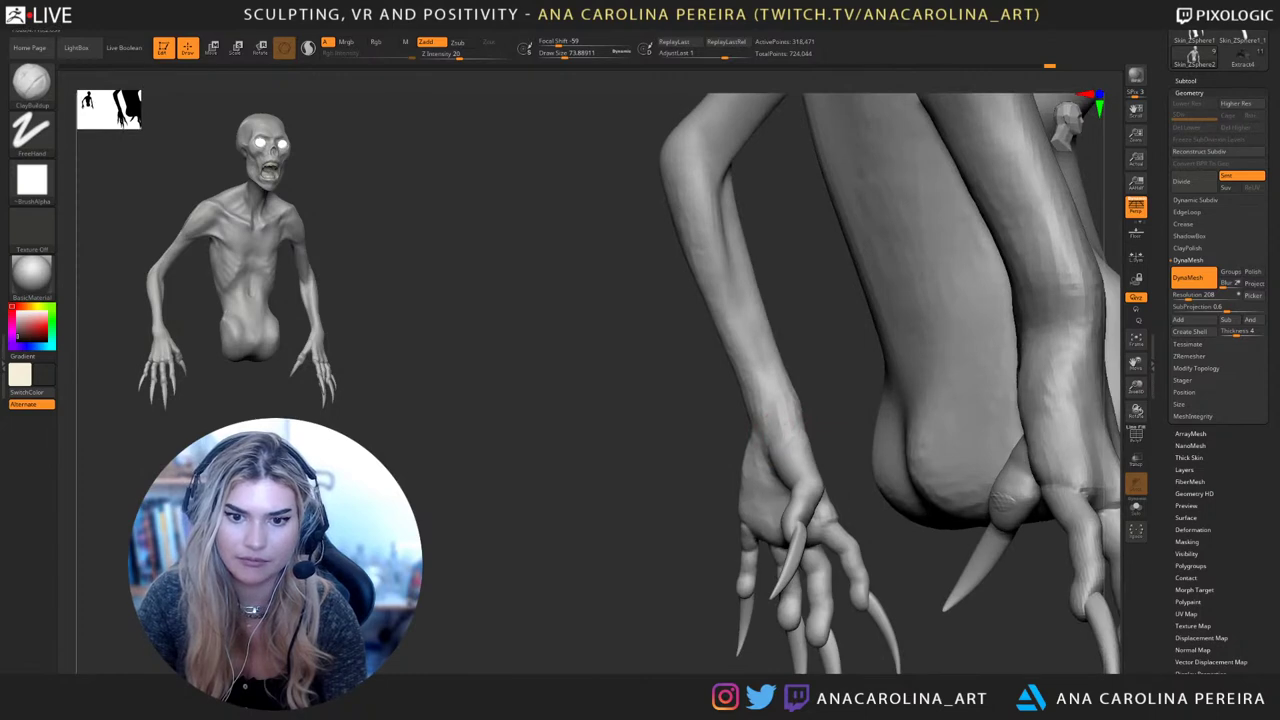
pyautogui.keyDown('shift'); pyautogui.moveTo(792, 418); pyautogui.dragTo(799, 440); pyautogui.keyUp('shift')
# Reduce the draw size to about 54 and blend the knuckles where the fingers join the back of the hand
pyautogui.moveTo(755, 480)
pyautogui.mouseDown(button='right')
pyautogui.moveTo(803, 490)
pyautogui.moveTo(808, 456)
pyautogui.mouseUp(button='right')
pyautogui.moveTo(905, 440)
pyautogui.mouseDown(button='right')
pyautogui.moveTo(812, 443)
pyautogui.moveTo(812, 455)
pyautogui.mouseUp(button='right')
pyautogui.press('space')
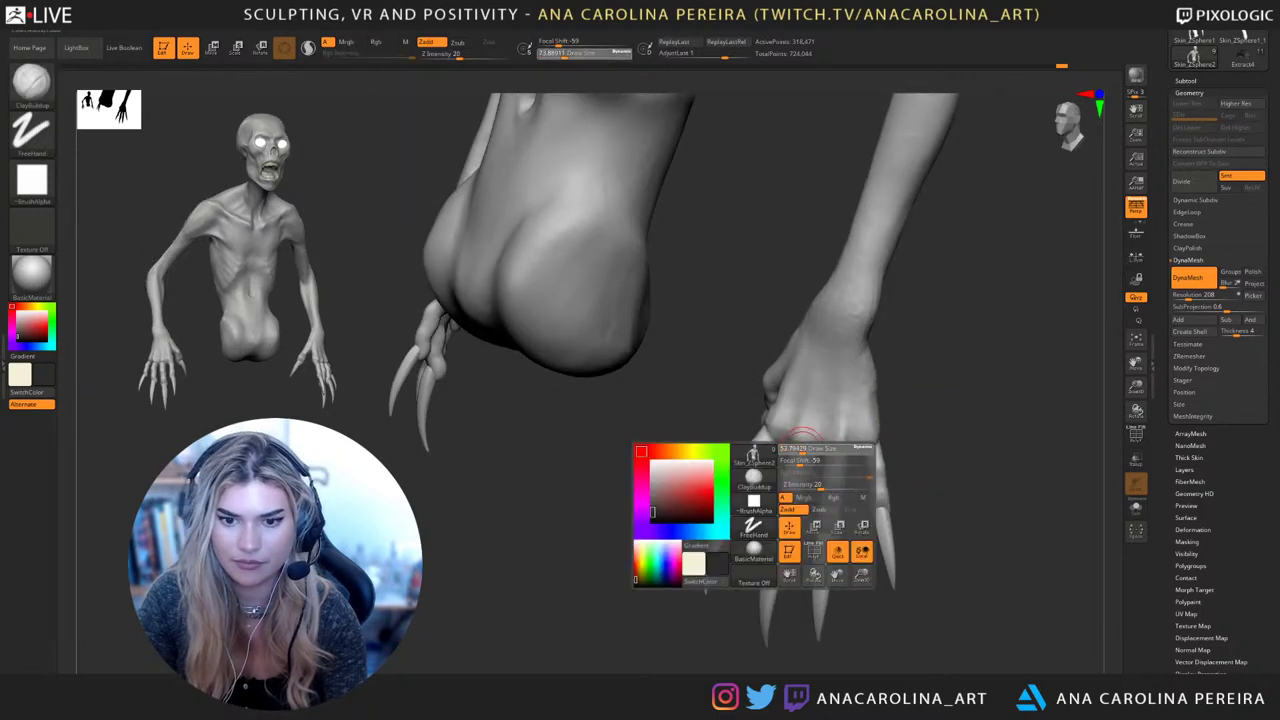
pyautogui.click(803, 460)
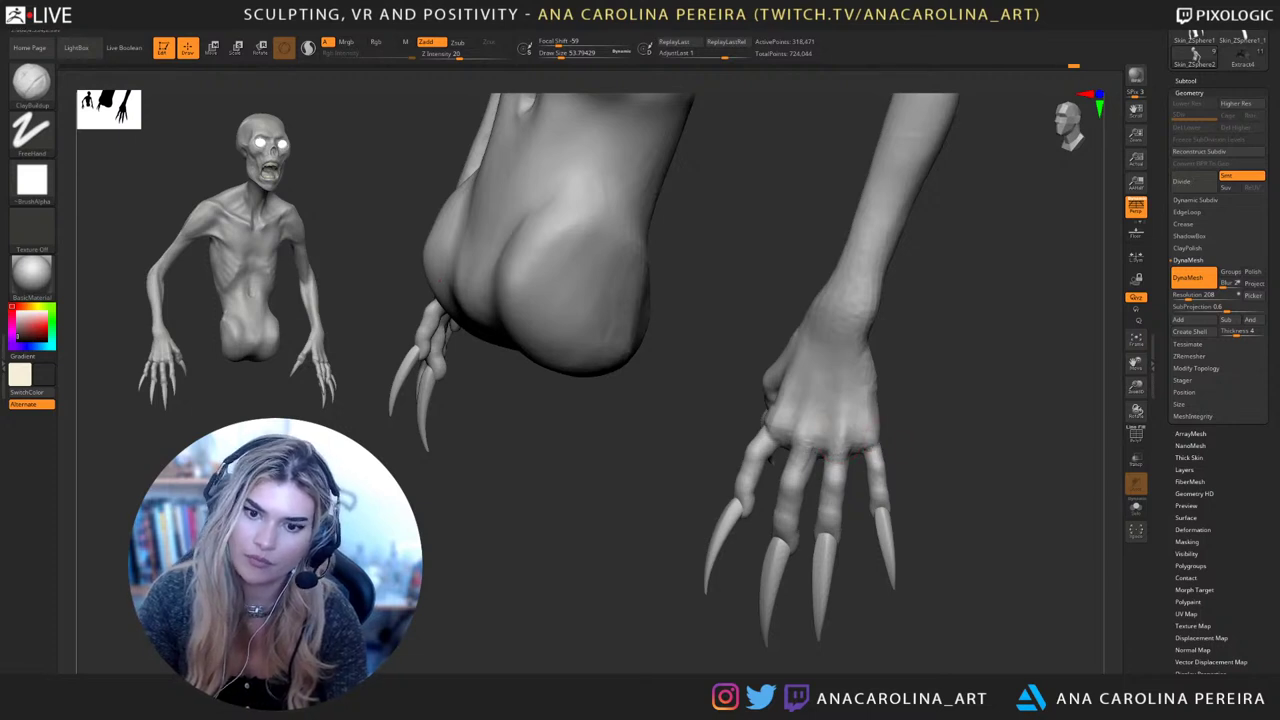
pyautogui.moveTo(868, 442); pyautogui.dragTo(768, 425, button='right')
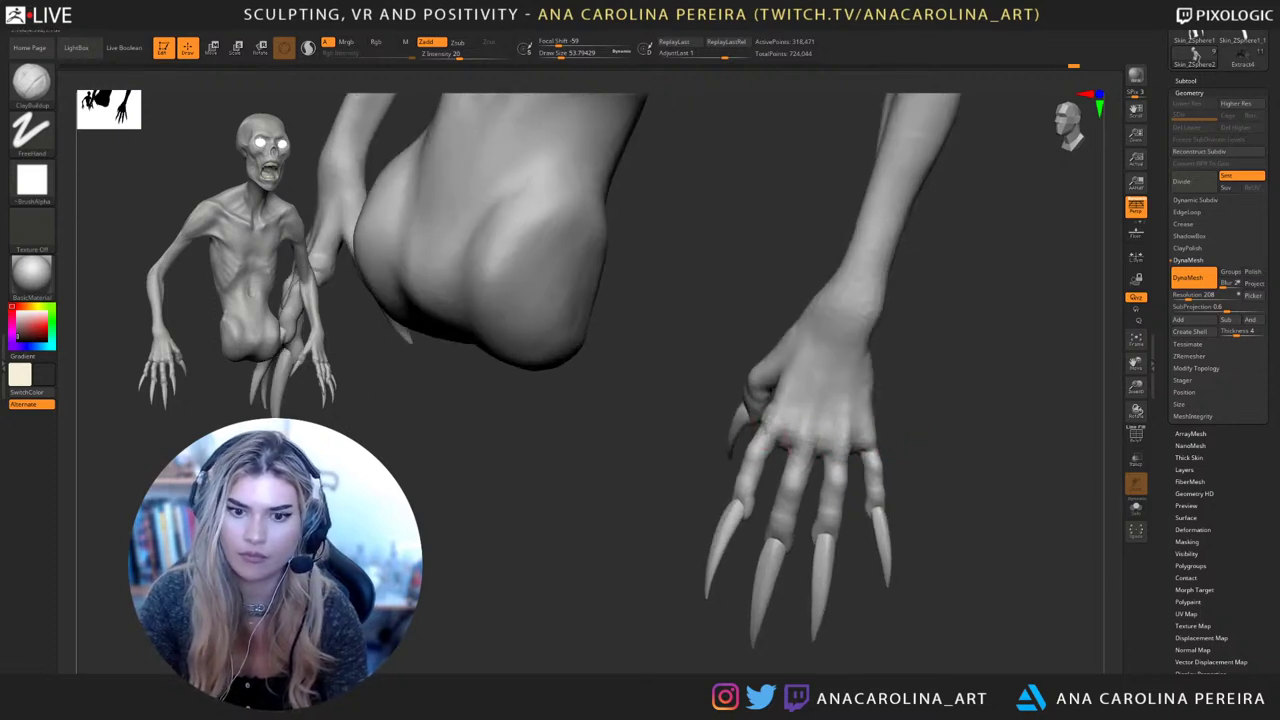
pyautogui.press('shift')
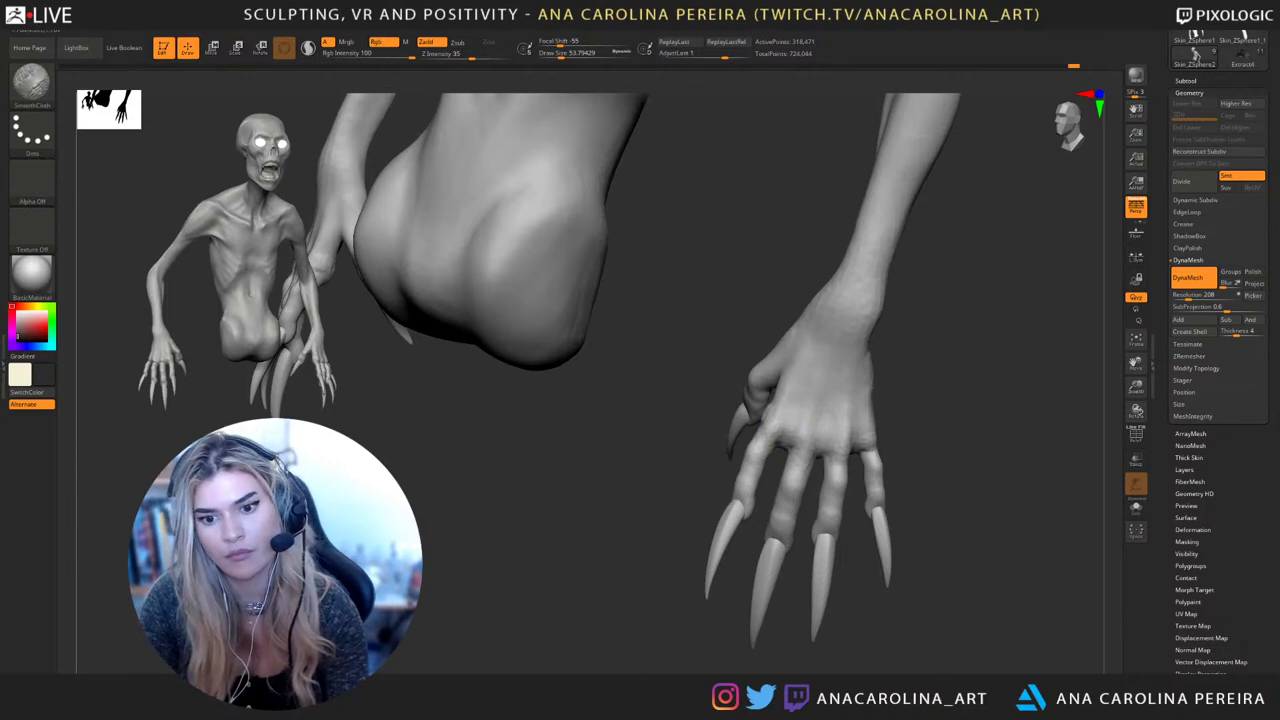
# Enlarge the draw size to about 239 and smooth the arms and back of the body
pyautogui.moveTo(790, 400)
pyautogui.mouseDown(button='right')
pyautogui.moveTo(920, 400)
pyautogui.moveTo(920, 340)
pyautogui.mouseUp(button='right')
pyautogui.press('shift')
pyautogui.press('space')
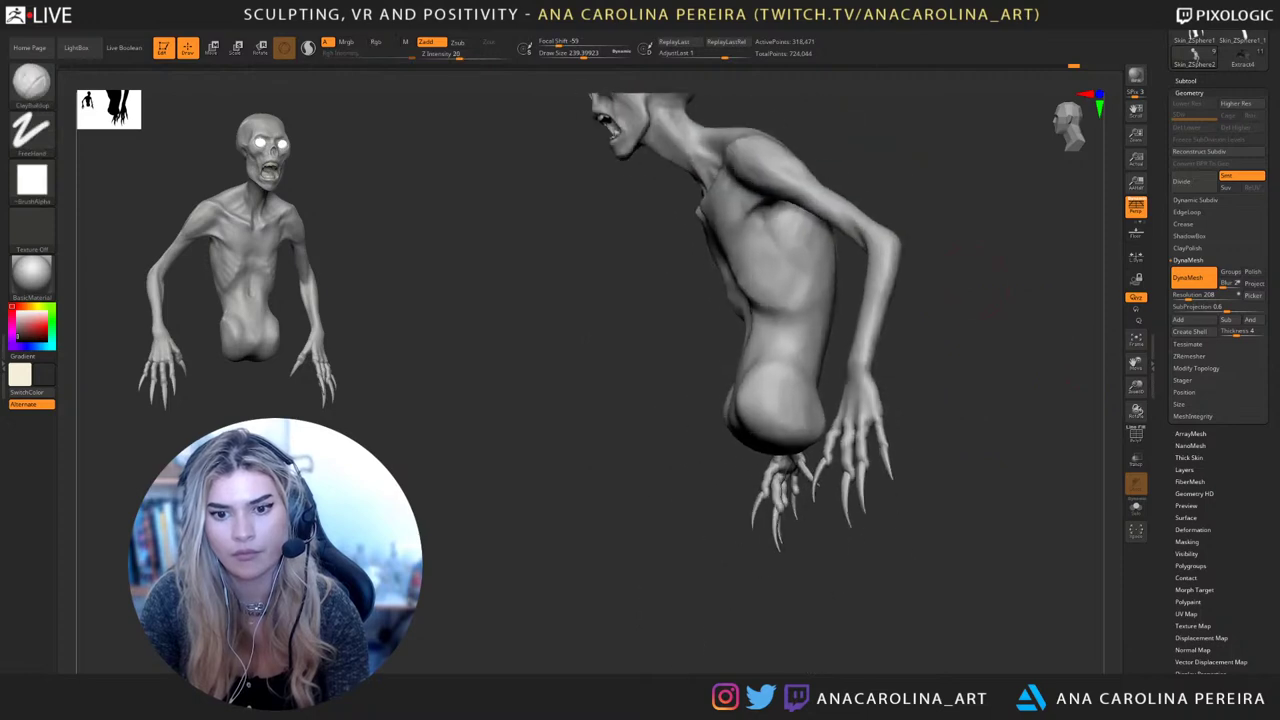
pyautogui.moveTo(985, 285)
pyautogui.keyDown('alt'); pyautogui.mouseDown(button='right')
pyautogui.moveTo(960, 360)
pyautogui.moveTo(871, 390)
pyautogui.mouseUp(button='right'); pyautogui.keyUp('alt')
pyautogui.press('shift')
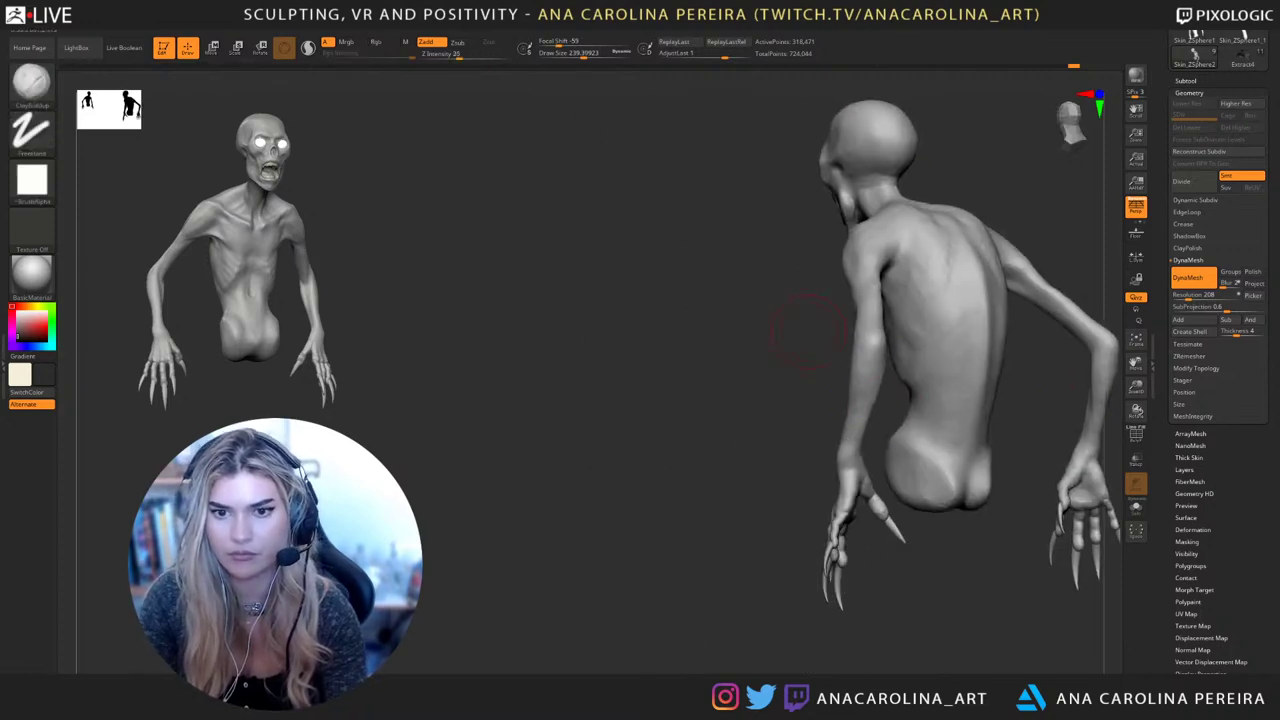
# Enlarge the draw size to about 311 and smooth the torso down to the underside of the hips
pyautogui.moveTo(690, 262); pyautogui.dragTo(762, 252, button='right')
pyautogui.press('space')
pyautogui.moveTo(822, 198); pyautogui.dragTo(832, 198)
pyautogui.press('shift')
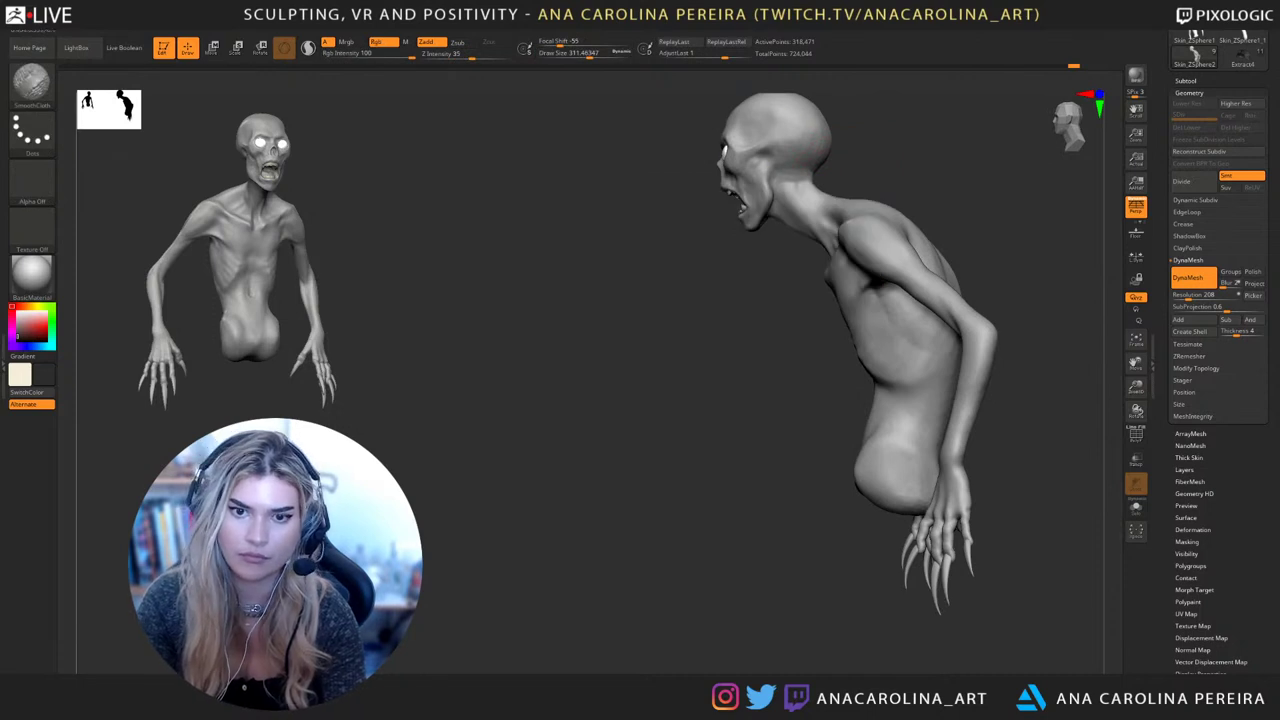
pyautogui.moveTo(640, 440)
pyautogui.mouseDown(button='right')
pyautogui.moveTo(806, 450)
pyautogui.moveTo(862, 424)
pyautogui.mouseUp(button='right')
pyautogui.press('shift')
pyautogui.press('shift')
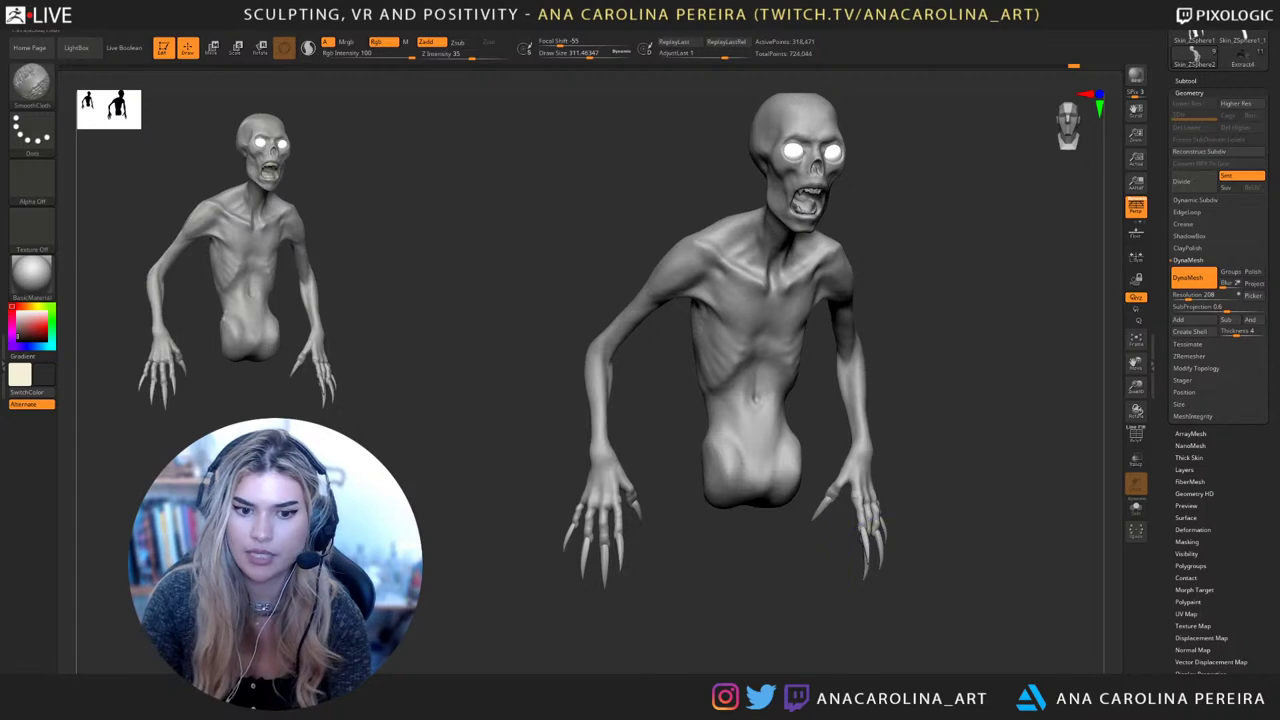
pyautogui.keyDown('shift'); pyautogui.moveTo(708, 482); pyautogui.dragTo(722, 508); pyautogui.keyUp('shift')
# Switch to the DamStandard brush at a draw size of about 104 and check the palm of the clawed hand
pyautogui.moveTo(745, 565)
pyautogui.mouseDown(button='right')
pyautogui.moveTo(675, 571)
pyautogui.moveTo(778, 470)
pyautogui.mouseUp(button='right')
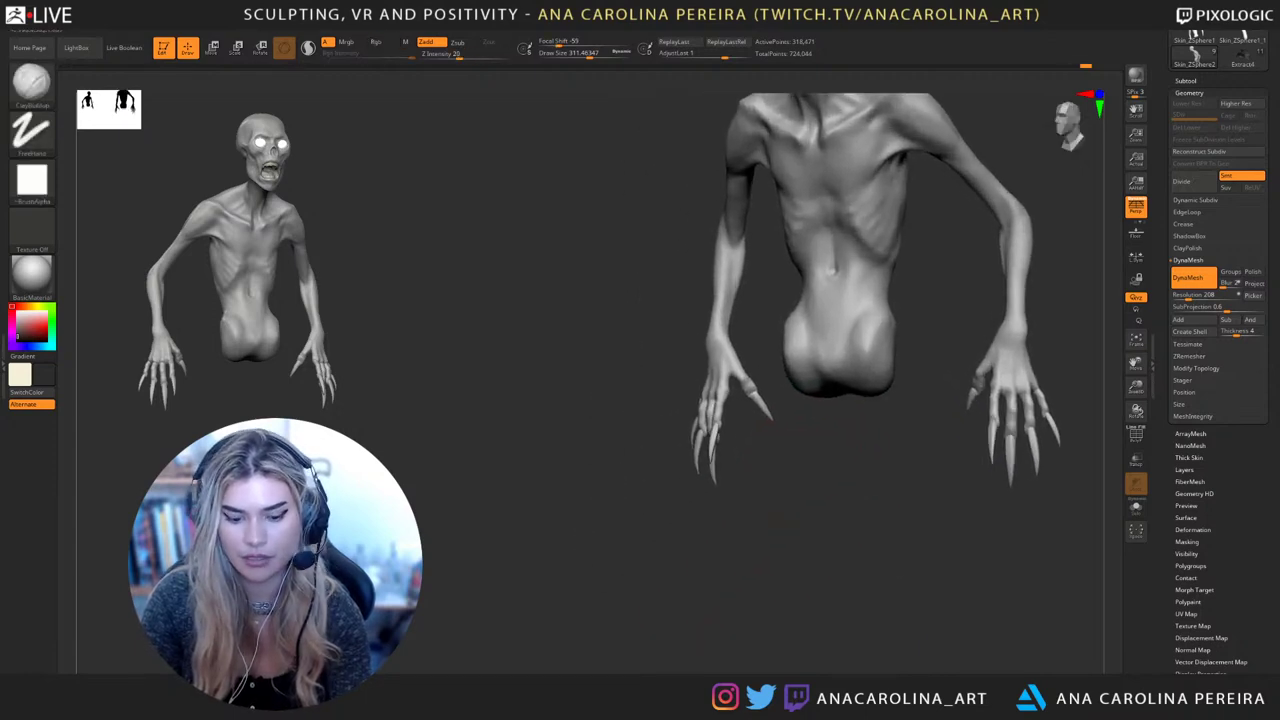
pyautogui.press('b')
pyautogui.moveTo(770, 419)
pyautogui.keyDown('ctrl'); pyautogui.mouseDown(button='right')
pyautogui.moveTo(749, 549)
pyautogui.moveTo(698, 546)
pyautogui.mouseUp(button='right'); pyautogui.keyUp('ctrl')
pyautogui.keyDown('ctrl'); pyautogui.moveTo(700, 500); pyautogui.dragTo(798, 572, button='right'); pyautogui.keyUp('ctrl')
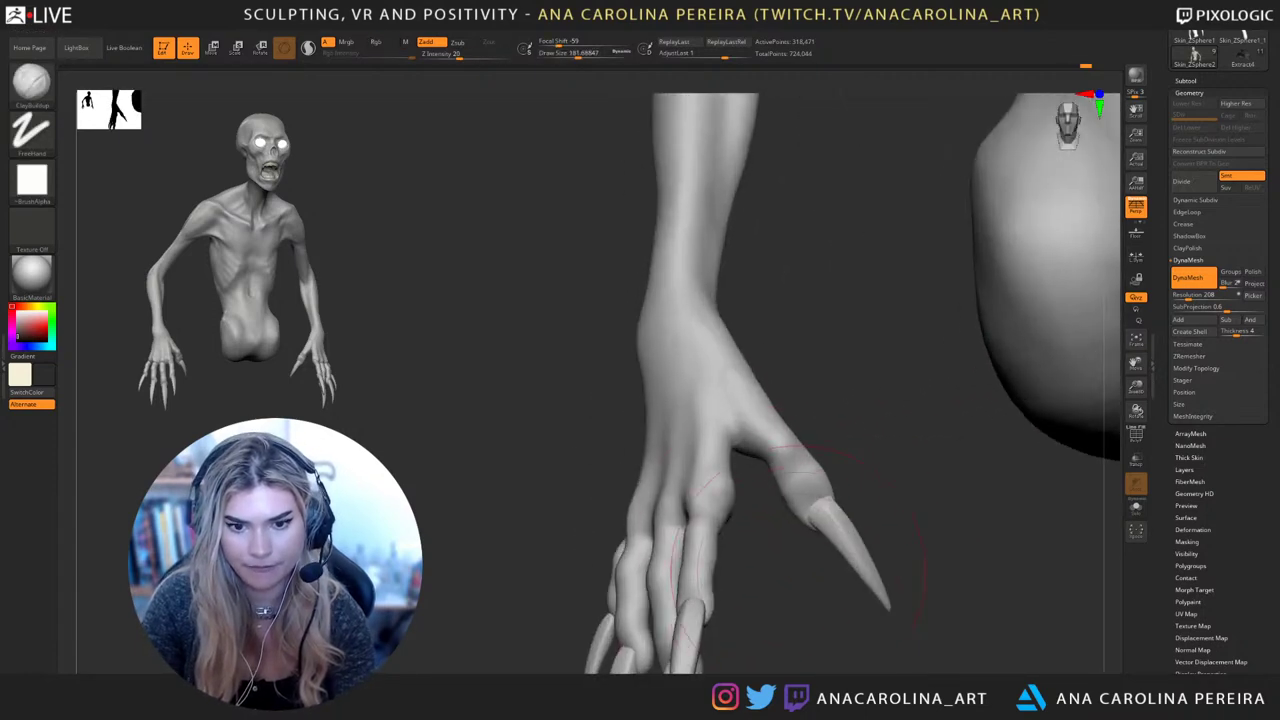
pyautogui.press('space')
pyautogui.moveTo(668, 566); pyautogui.dragTo(650, 566)
pyautogui.moveTo(720, 486)
pyautogui.mouseDown(button='right')
pyautogui.moveTo(672, 478)
pyautogui.moveTo(640, 500)
pyautogui.mouseUp(button='right')
pyautogui.moveTo(690, 560)
pyautogui.mouseDown(button='right')
pyautogui.moveTo(725, 495)
pyautogui.moveTo(733, 520)
pyautogui.mouseUp(button='right')
pyautogui.press('b')
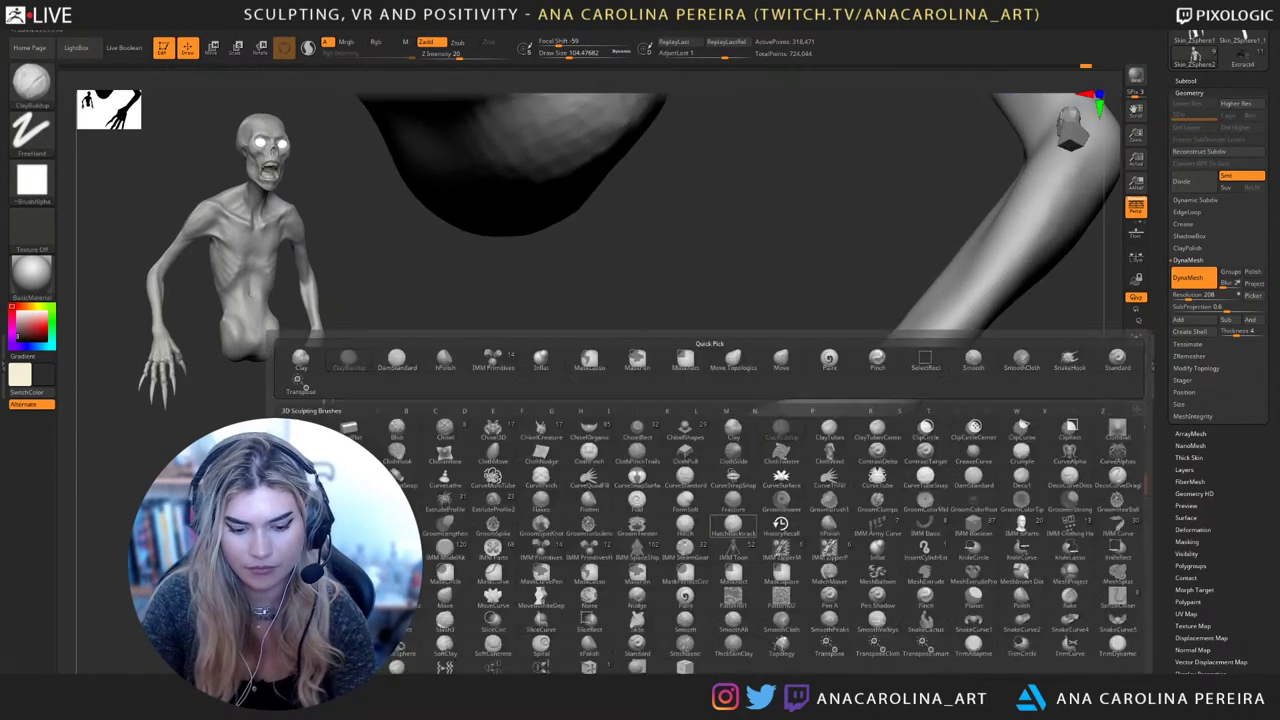
pyautogui.press('d')
pyautogui.press('s')
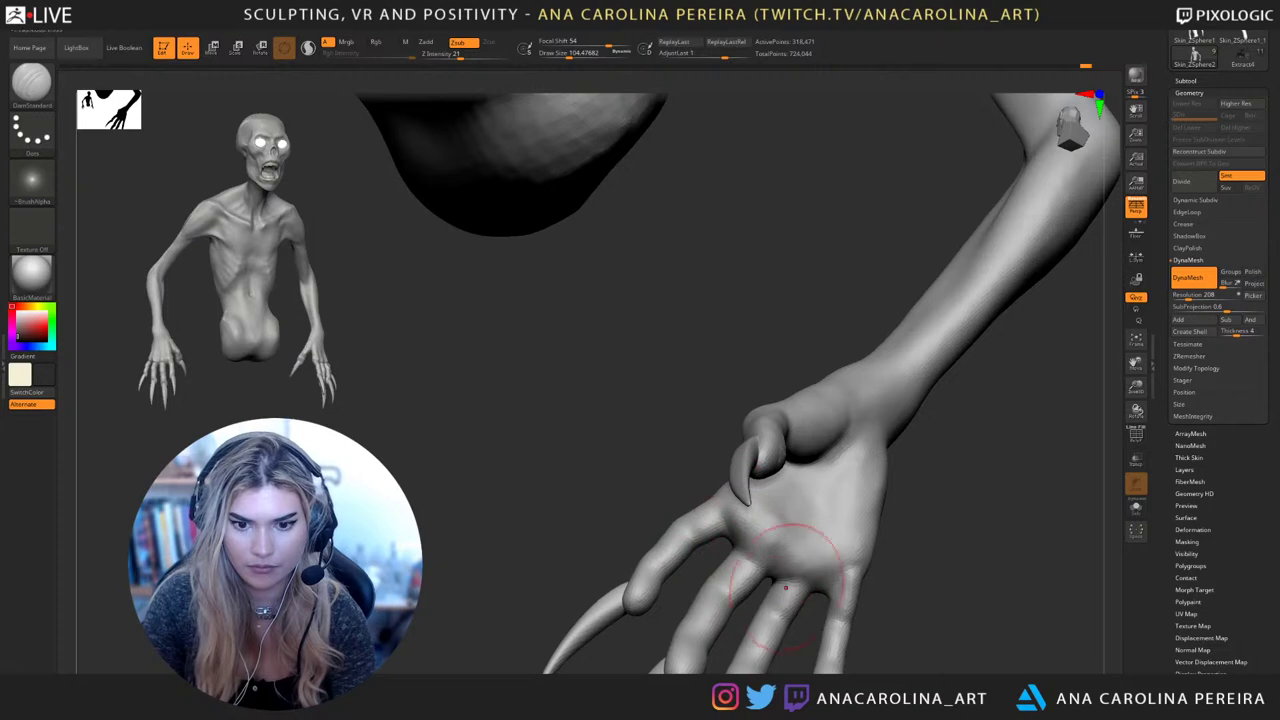
pyautogui.moveTo(828, 585); pyautogui.dragTo(830, 505, button='right')
pyautogui.keyDown('ctrl'); pyautogui.moveTo(930, 505); pyautogui.dragTo(960, 440, button='right'); pyautogui.keyUp('ctrl')
pyautogui.moveTo(960, 440); pyautogui.dragTo(976, 507, button='right')
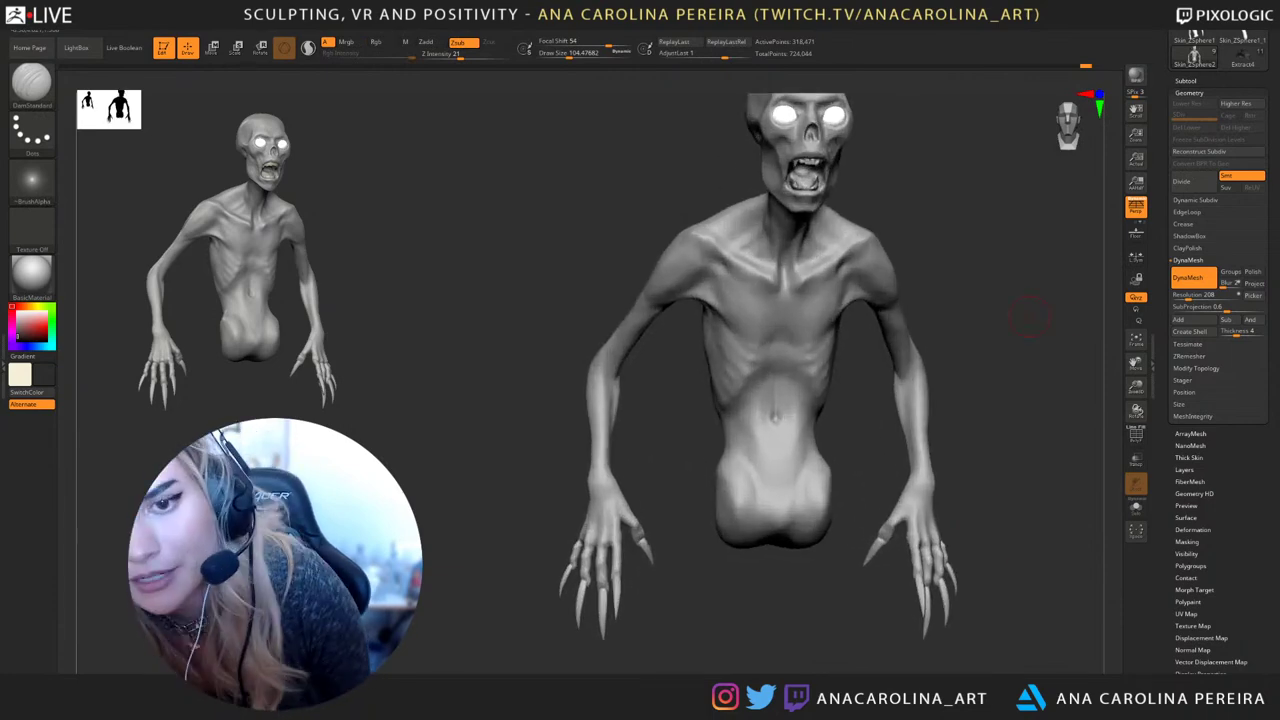
# Carve inside the open mouth beside the tongue with the DamStandard brush at a draw size of about 59
pyautogui.press('b')
pyautogui.press('d')
pyautogui.press('s')
pyautogui.moveTo(950, 423)
pyautogui.keyDown('alt'); pyautogui.mouseDown(button='right')
pyautogui.moveTo(881, 492)
pyautogui.moveTo(945, 400)
pyautogui.mouseUp(button='right'); pyautogui.keyUp('alt')
pyautogui.moveTo(945, 400)
pyautogui.keyDown('ctrl'); pyautogui.mouseDown(button='right')
pyautogui.moveTo(960, 345)
pyautogui.moveTo(922, 439)
pyautogui.mouseUp(button='right'); pyautogui.keyUp('ctrl')
pyautogui.moveTo(920, 364)
pyautogui.mouseDown(button='right')
pyautogui.moveTo(916, 422)
pyautogui.moveTo(826, 362)
pyautogui.mouseUp(button='right')
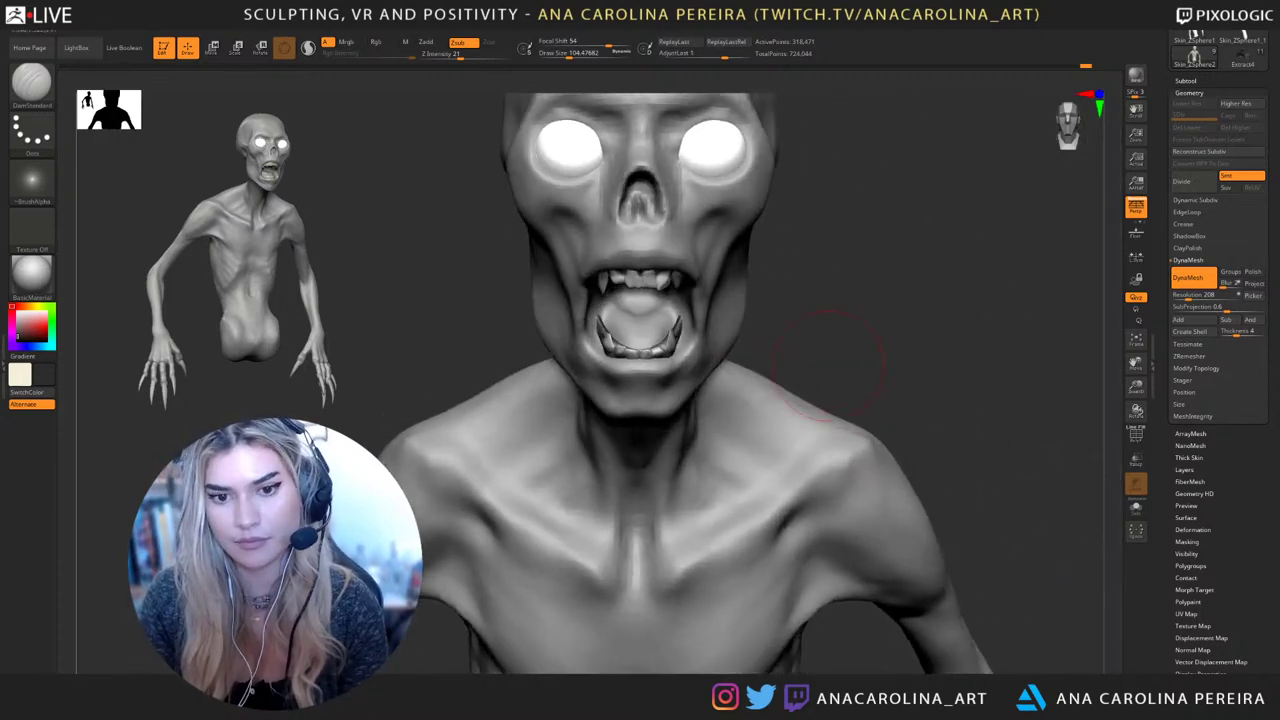
pyautogui.press('b')
pyautogui.press('d')
pyautogui.press('s')
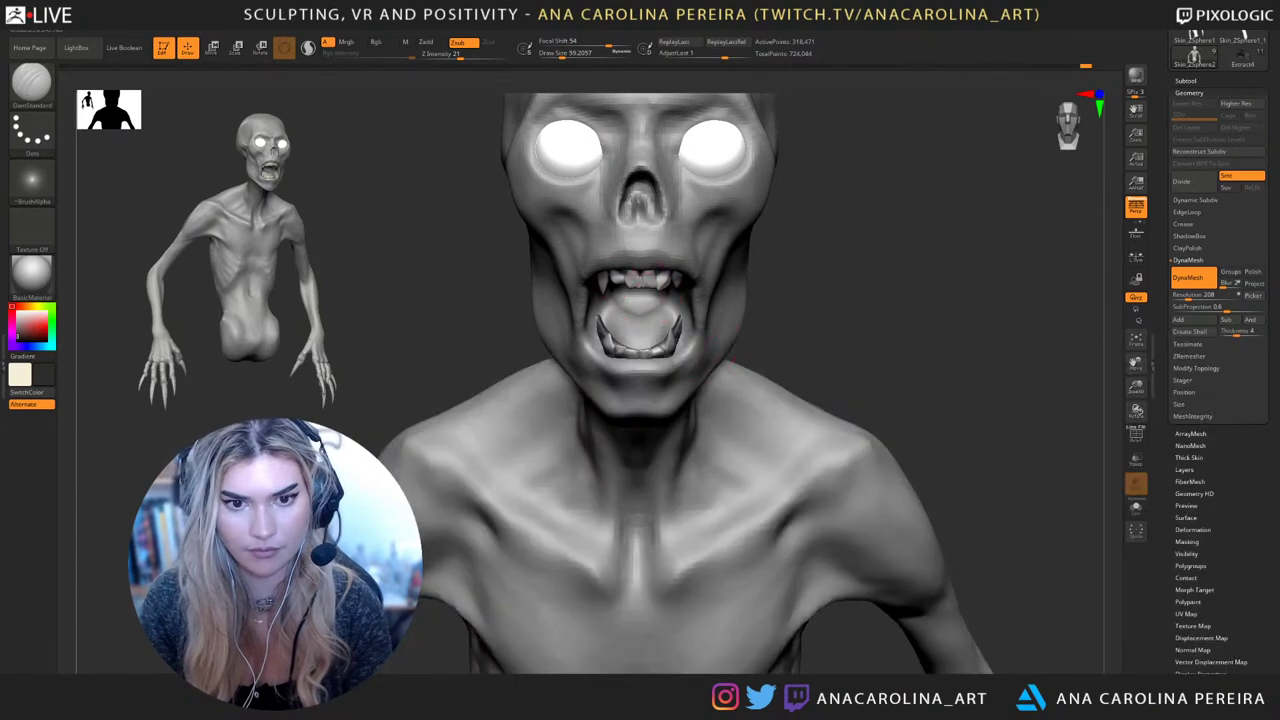
pyautogui.moveTo(677, 322); pyautogui.dragTo(665, 301)
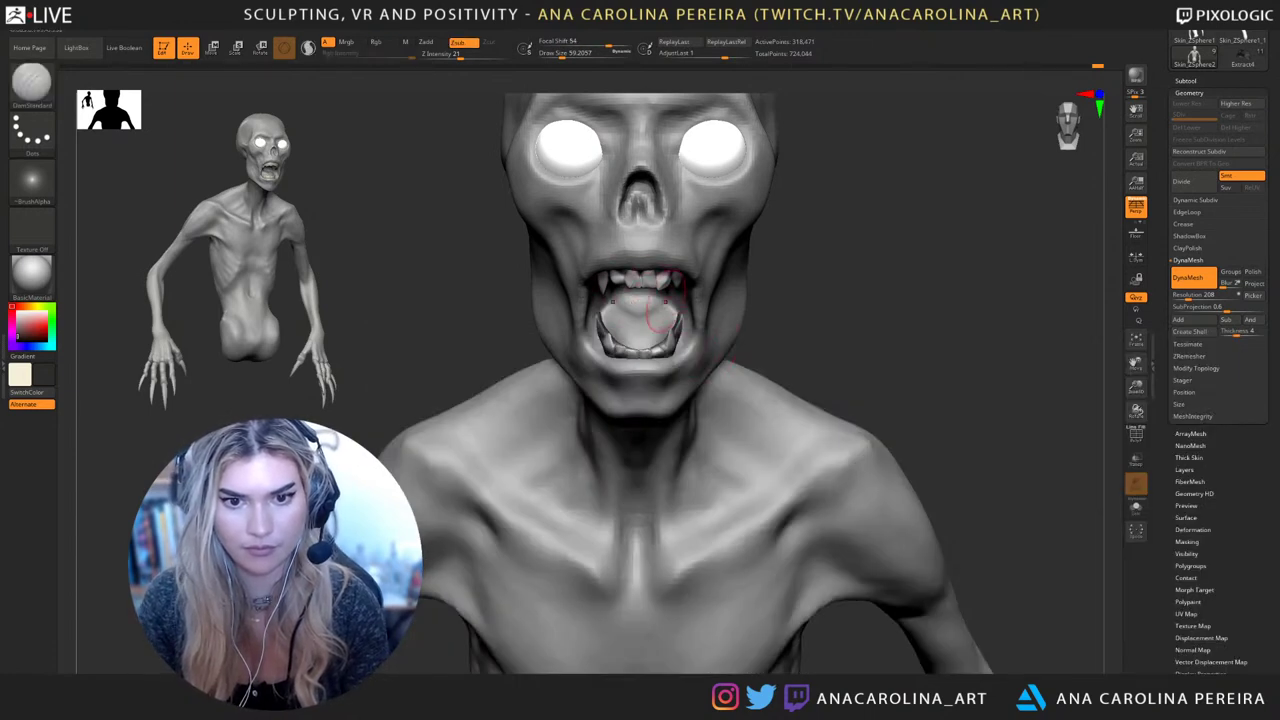
pyautogui.moveTo(725, 343); pyautogui.dragTo(852, 330, button='right')
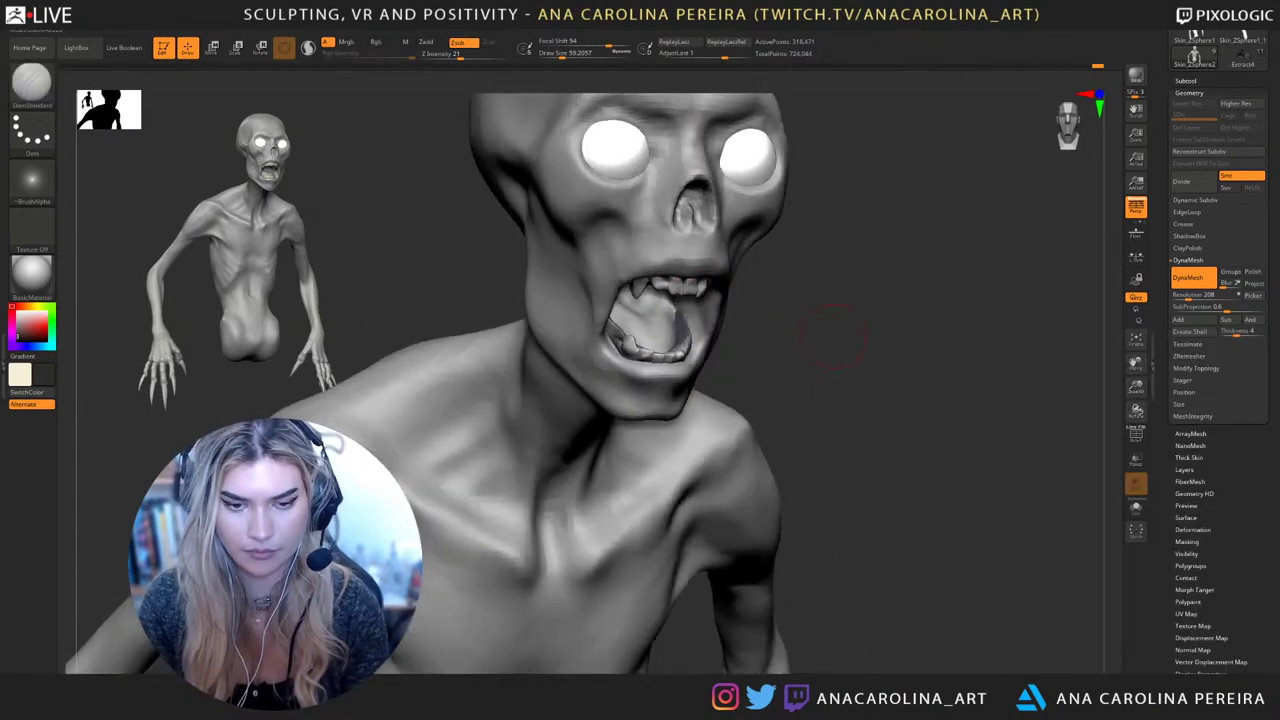
# Switch to the ClayBuildup brush and enlarge the draw size to about 197
pyautogui.press('b')
pyautogui.press('c')
pyautogui.press('b')
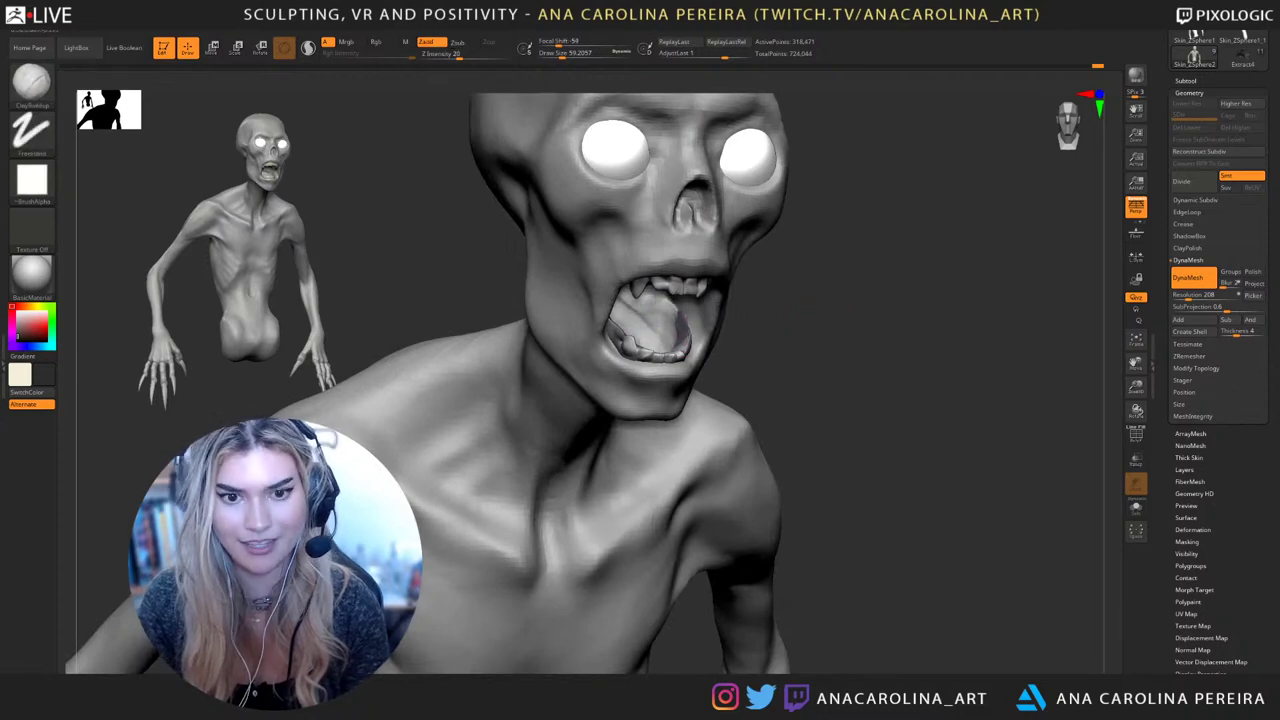
pyautogui.moveTo(786, 322); pyautogui.dragTo(680, 322, button='right')
pyautogui.keyDown('ctrl'); pyautogui.moveTo(814, 320); pyautogui.dragTo(800, 190, button='right'); pyautogui.keyUp('ctrl')
pyautogui.moveTo(783, 242); pyautogui.dragTo(781, 277, button='right')
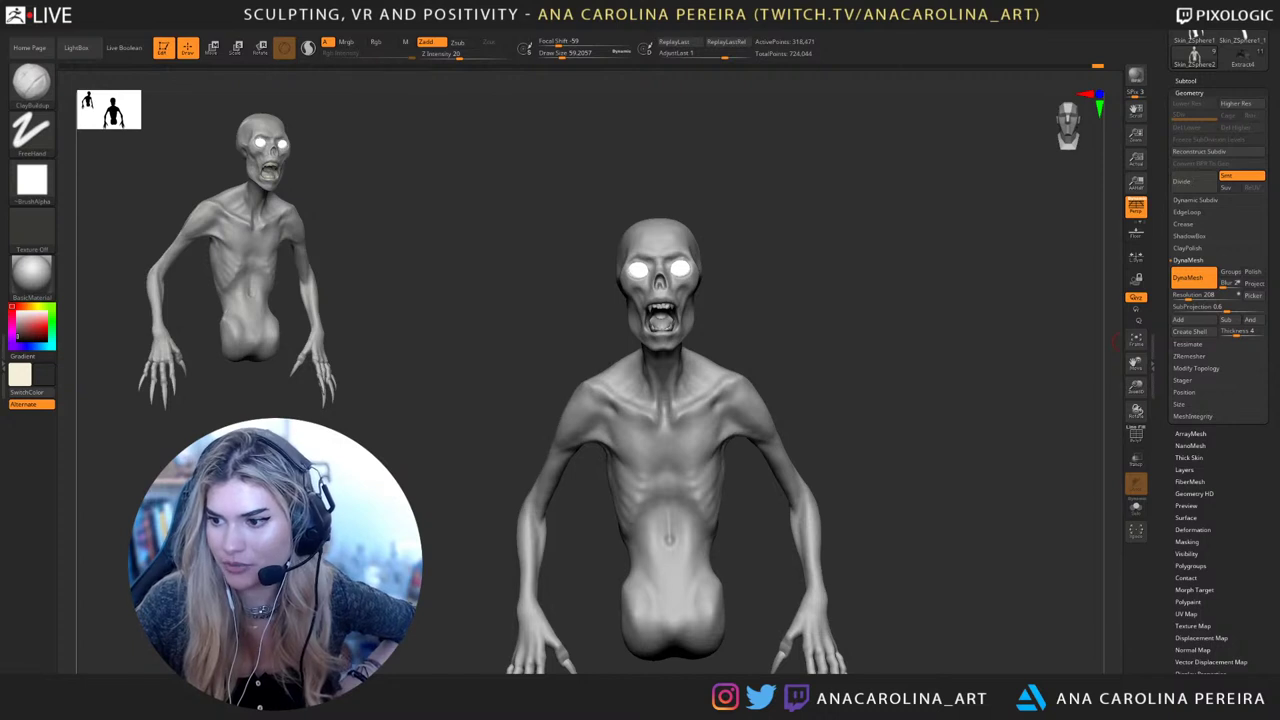
pyautogui.moveTo(1116, 341); pyautogui.dragTo(1109, 416)
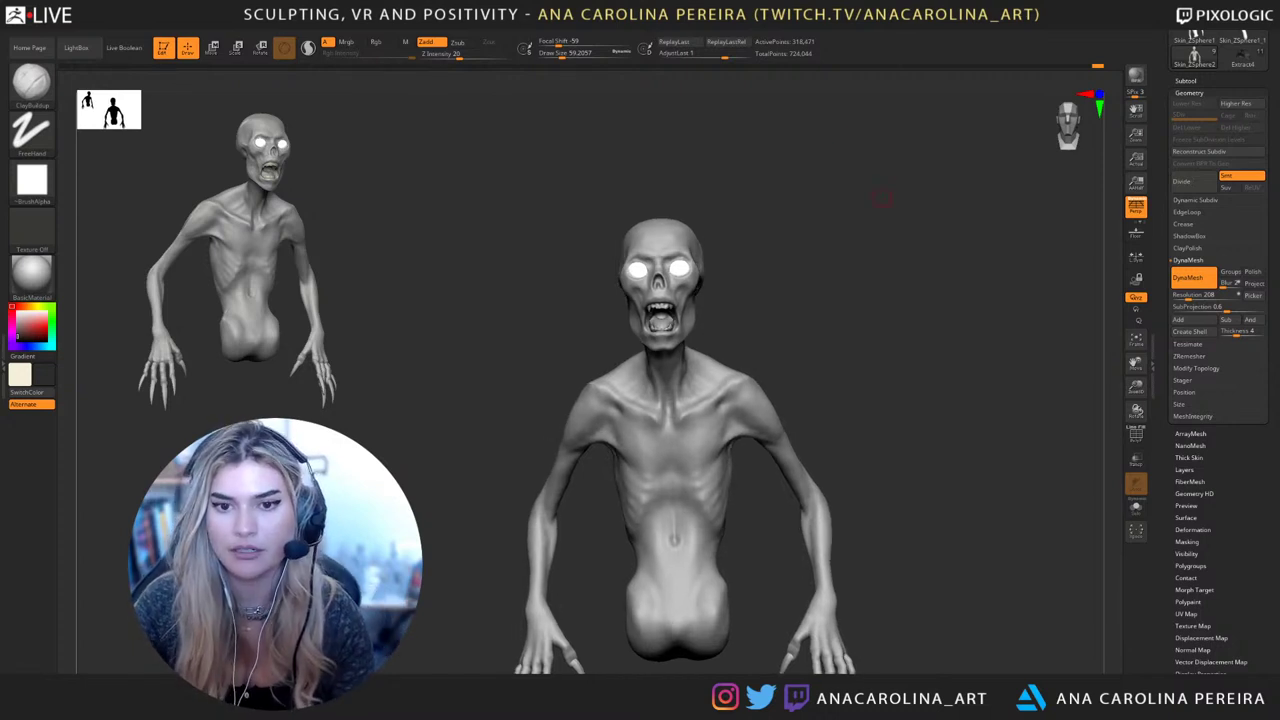
pyautogui.press('space')
pyautogui.moveTo(839, 210)
pyautogui.mouseDown()
pyautogui.moveTo(825, 210)
pyautogui.moveTo(845, 210)
pyautogui.moveTo(849, 187)
pyautogui.moveTo(849, 212)
pyautogui.mouseUp()
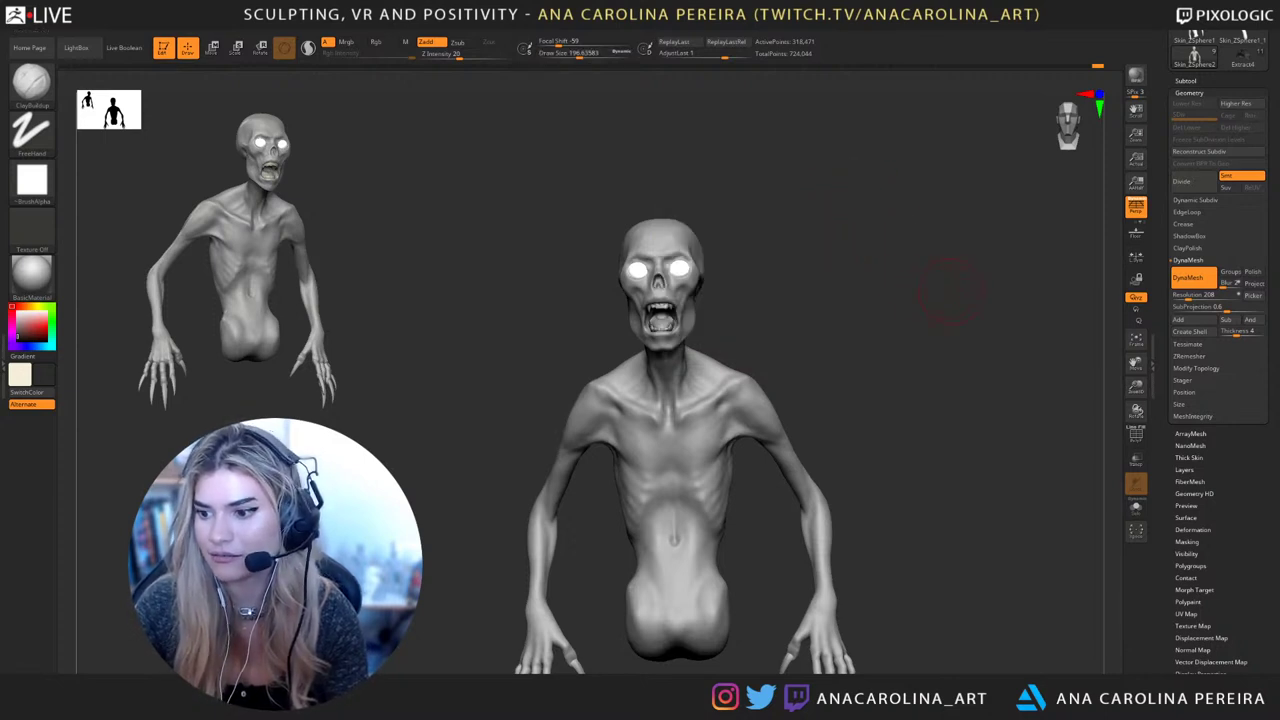
pyautogui.press('s')
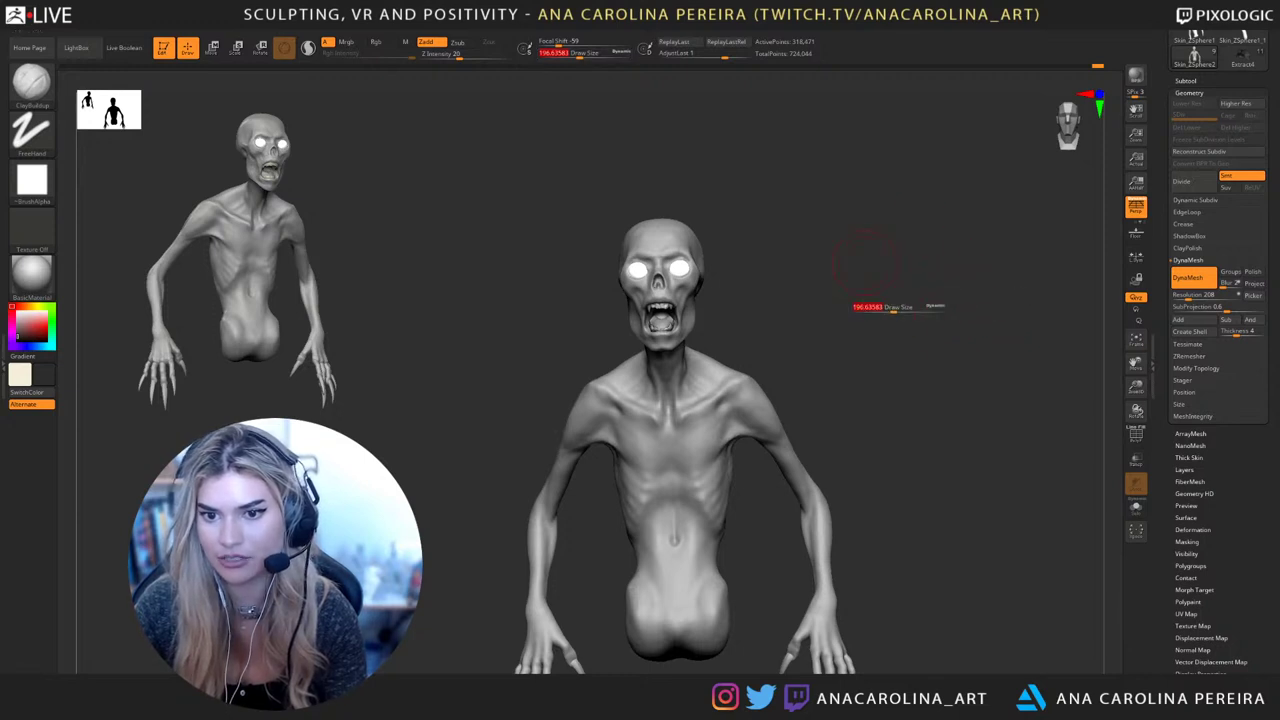
pyautogui.press('s')
pyautogui.press('s')
pyautogui.press('s')
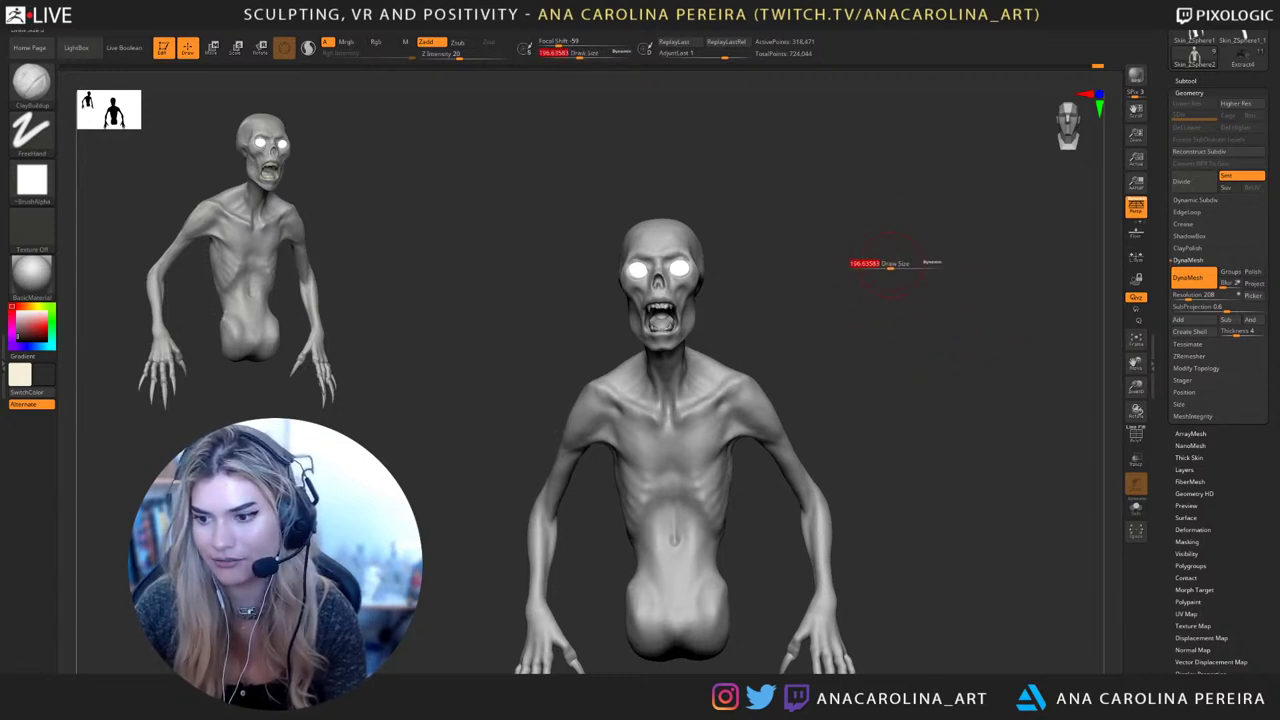
pyautogui.press('space')
pyautogui.press('space')
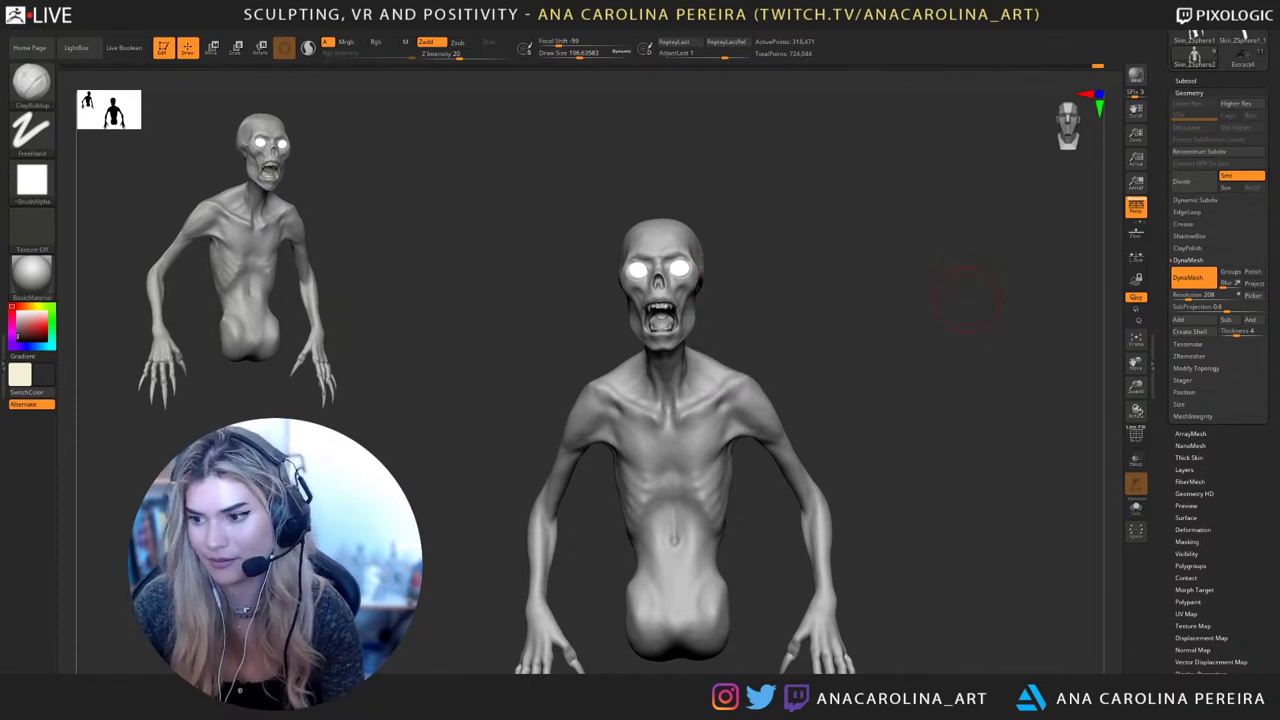
# Smooth the abdomen below the ribs and check the torso from several angles
pyautogui.moveTo(965, 298); pyautogui.dragTo(1003, 372)
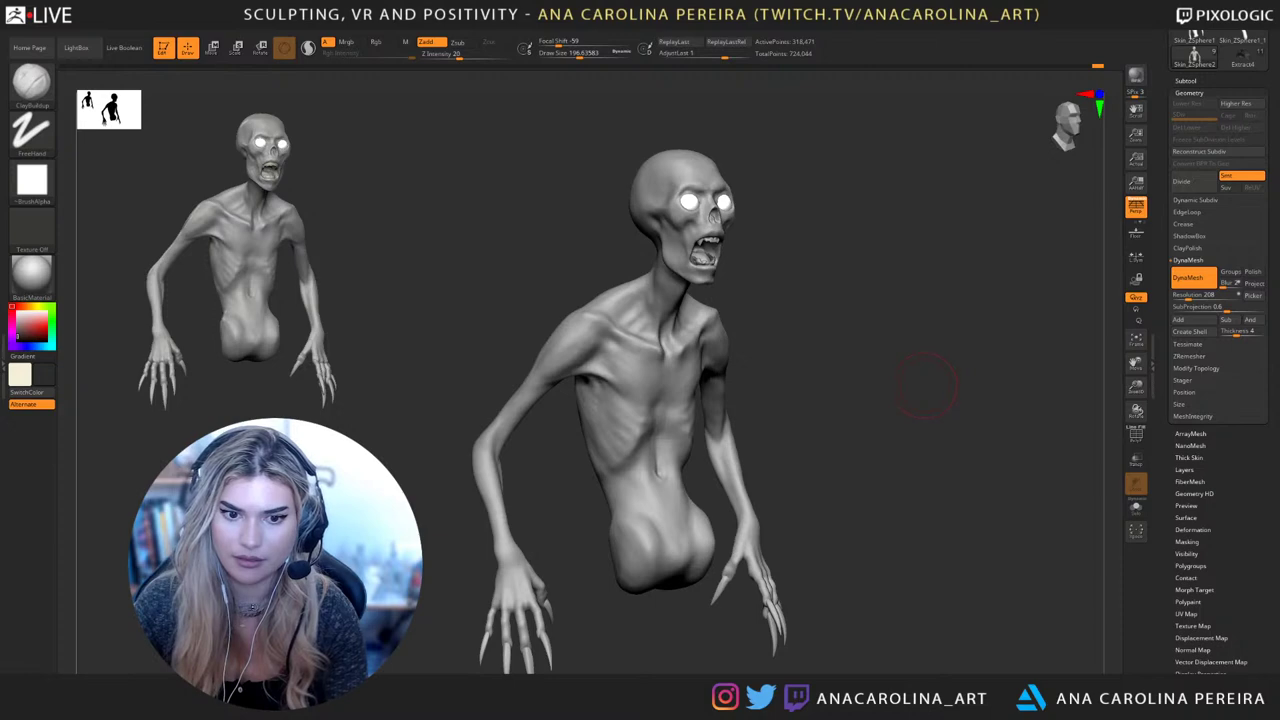
pyautogui.moveTo(925, 385); pyautogui.dragTo(929, 386)
pyautogui.moveTo(650, 426)
pyautogui.keyDown('shift'); pyautogui.mouseDown()
pyautogui.moveTo(664, 412)
pyautogui.moveTo(629, 391)
pyautogui.mouseUp(); pyautogui.keyUp('shift')
pyautogui.moveTo(940, 400)
pyautogui.mouseDown()
pyautogui.moveTo(820, 404)
pyautogui.moveTo(732, 385)
pyautogui.mouseUp()
pyautogui.moveTo(880, 400); pyautogui.dragTo(1040, 390)
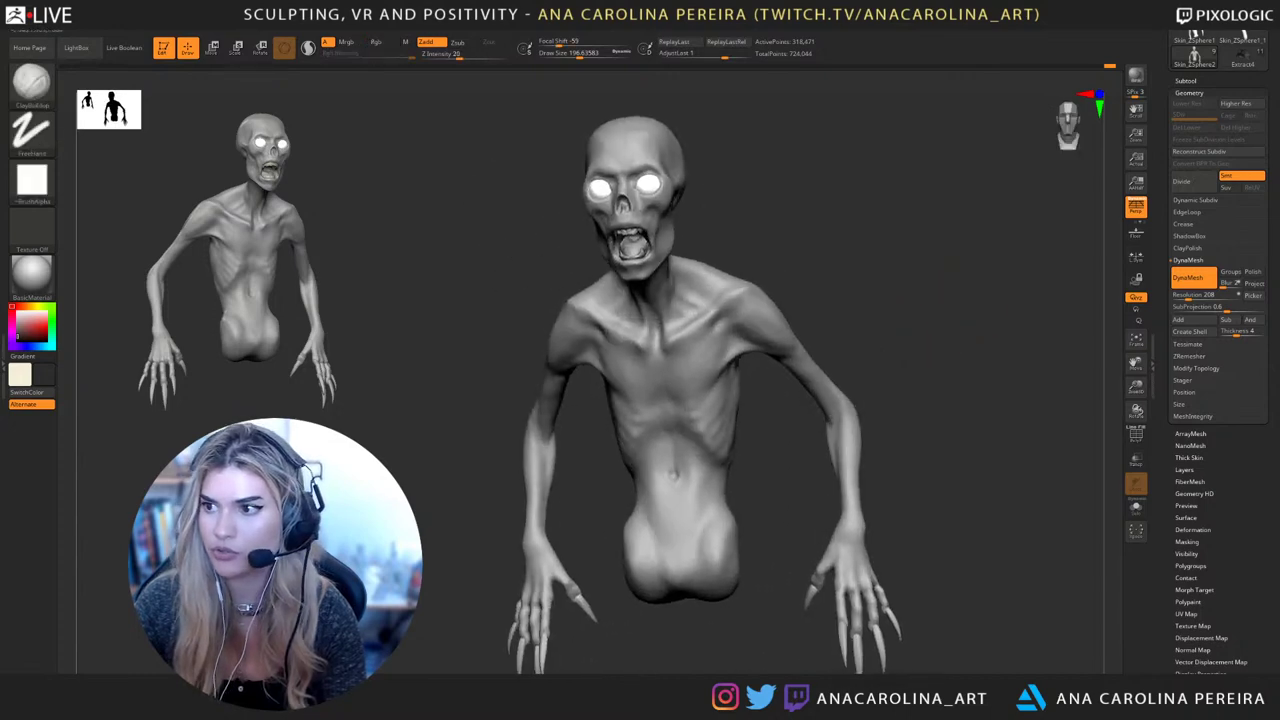
pyautogui.moveTo(920, 366); pyautogui.dragTo(948, 348)
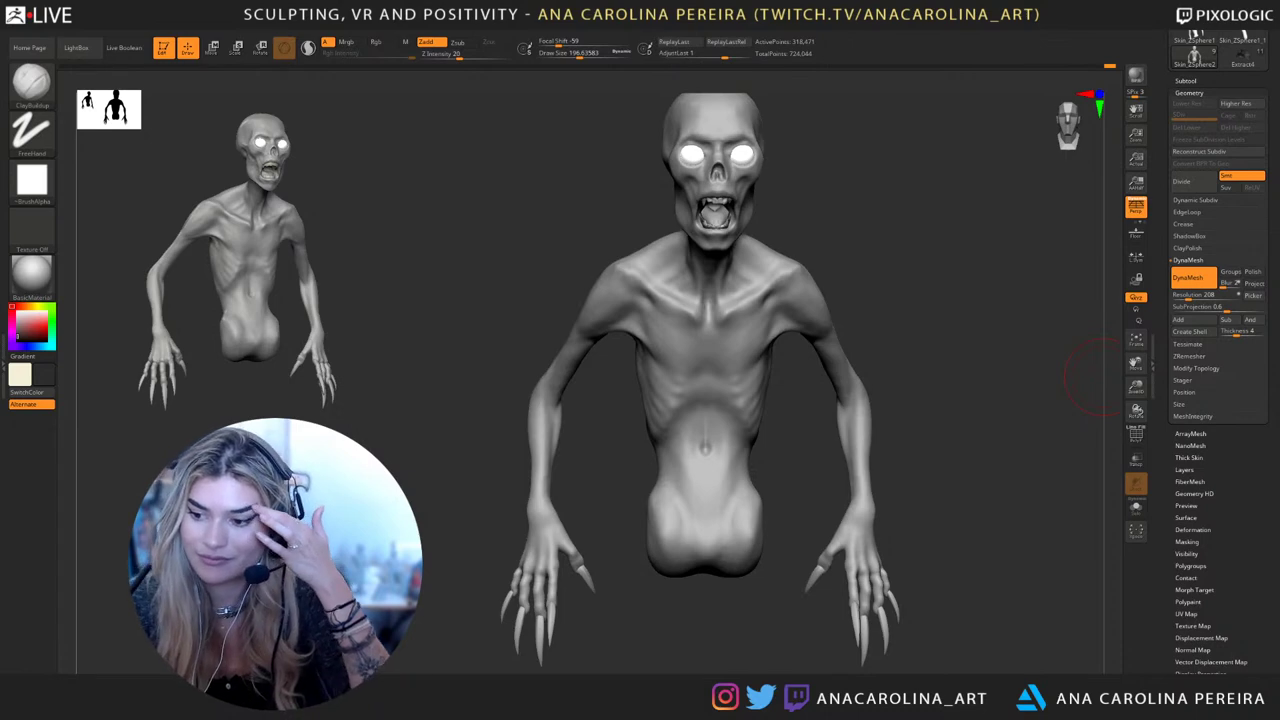
# Switch to the DamStandard brush and set its draw size to about 145
pyautogui.moveTo(936, 241)
pyautogui.mouseDown()
pyautogui.moveTo(910, 278)
pyautogui.moveTo(934, 233)
pyautogui.mouseUp()
pyautogui.press('b')
pyautogui.press('d')
pyautogui.press('s')
pyautogui.moveTo(915, 290)
pyautogui.mouseDown()
pyautogui.moveTo(947, 302)
pyautogui.moveTo(908, 312)
pyautogui.moveTo(917, 352)
pyautogui.mouseUp()
pyautogui.press('space')
pyautogui.press('space')
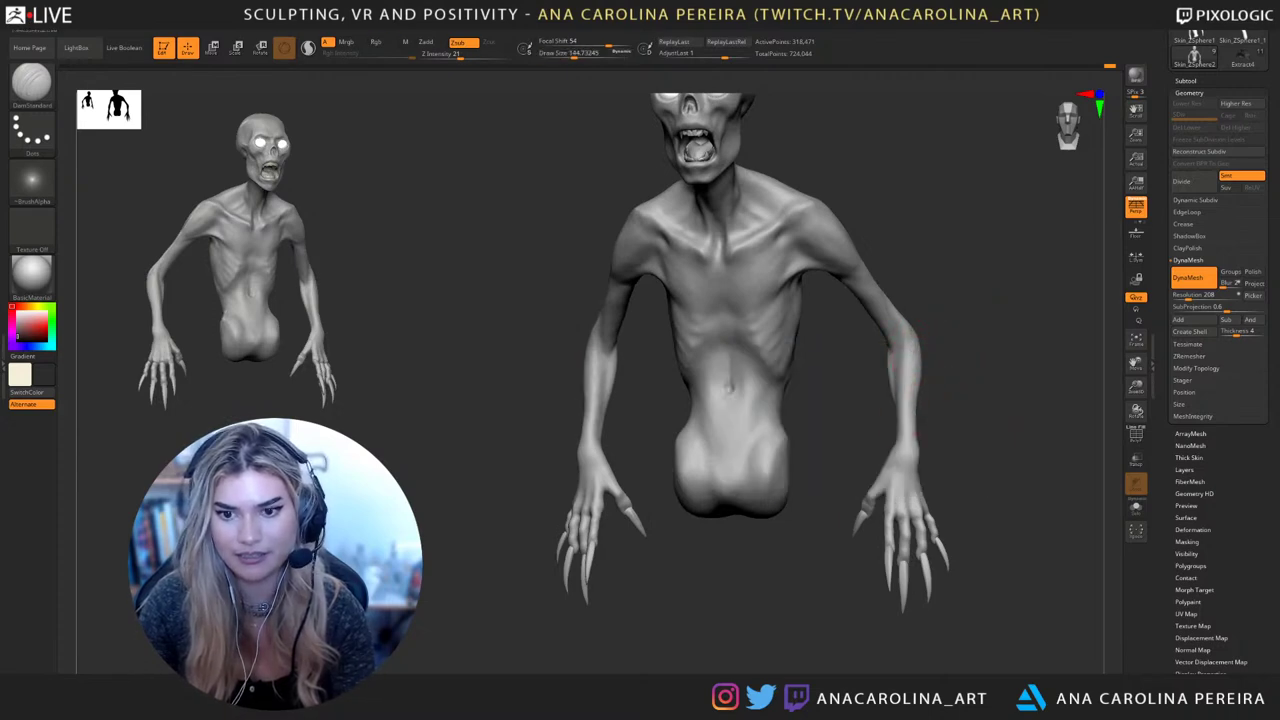
pyautogui.keyDown('shift'); pyautogui.moveTo(905, 433); pyautogui.dragTo(951, 414); pyautogui.keyUp('shift')
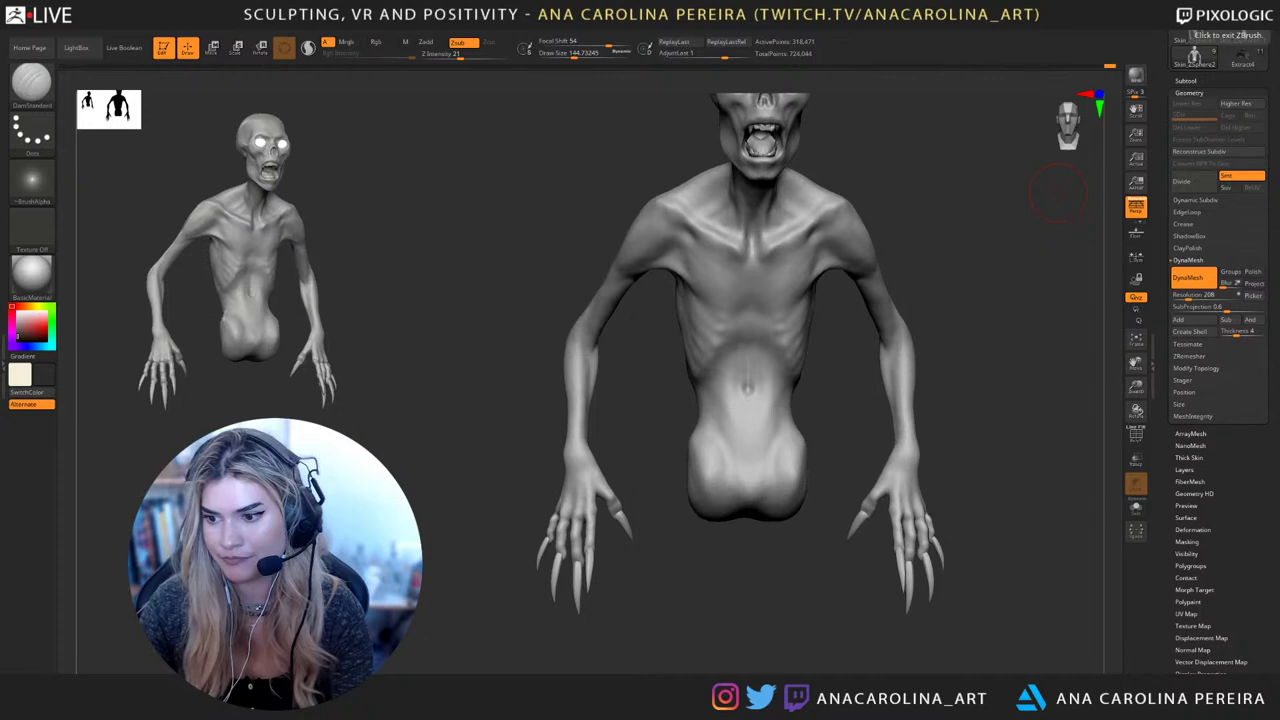
# Reduce the draw size to about 101 and carve tendon grooves between the knuckles and wrist on the back of the hand
pyautogui.moveTo(694, 641)
pyautogui.mouseDown()
pyautogui.moveTo(790, 605)
pyautogui.moveTo(785, 520)
pyautogui.moveTo(719, 563)
pyautogui.moveTo(645, 525)
pyautogui.mouseUp()
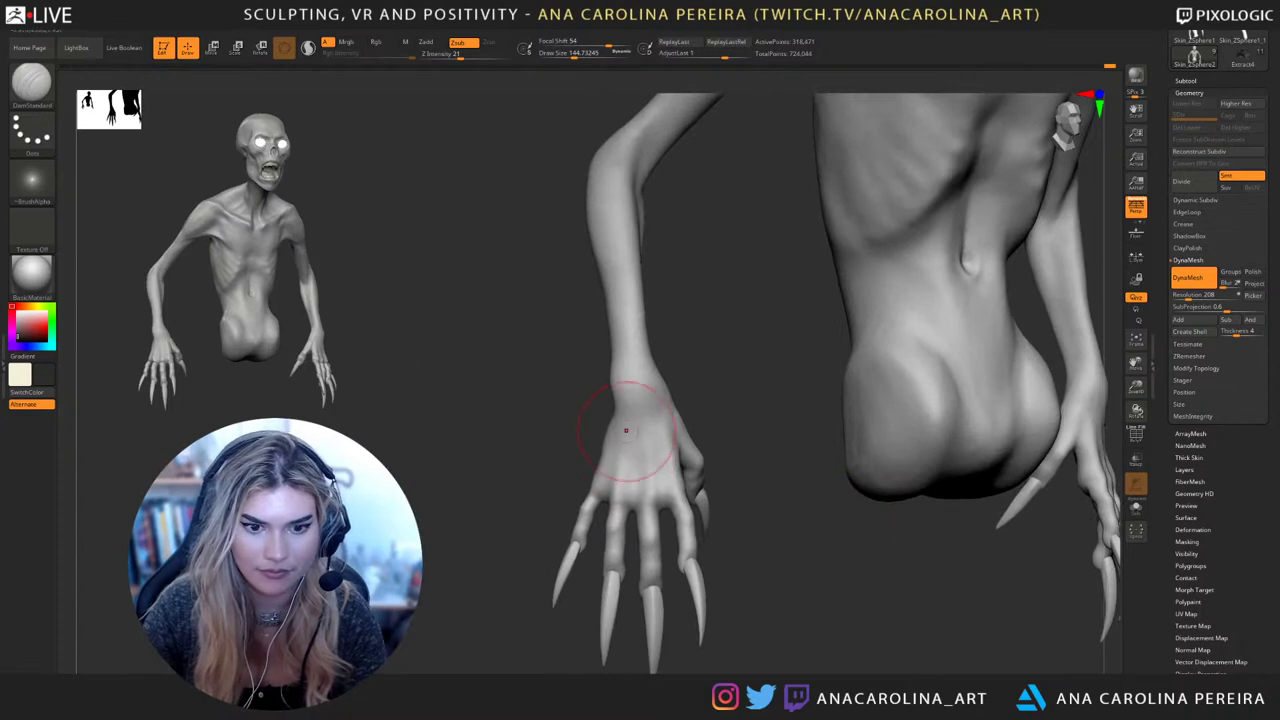
pyautogui.press('space')
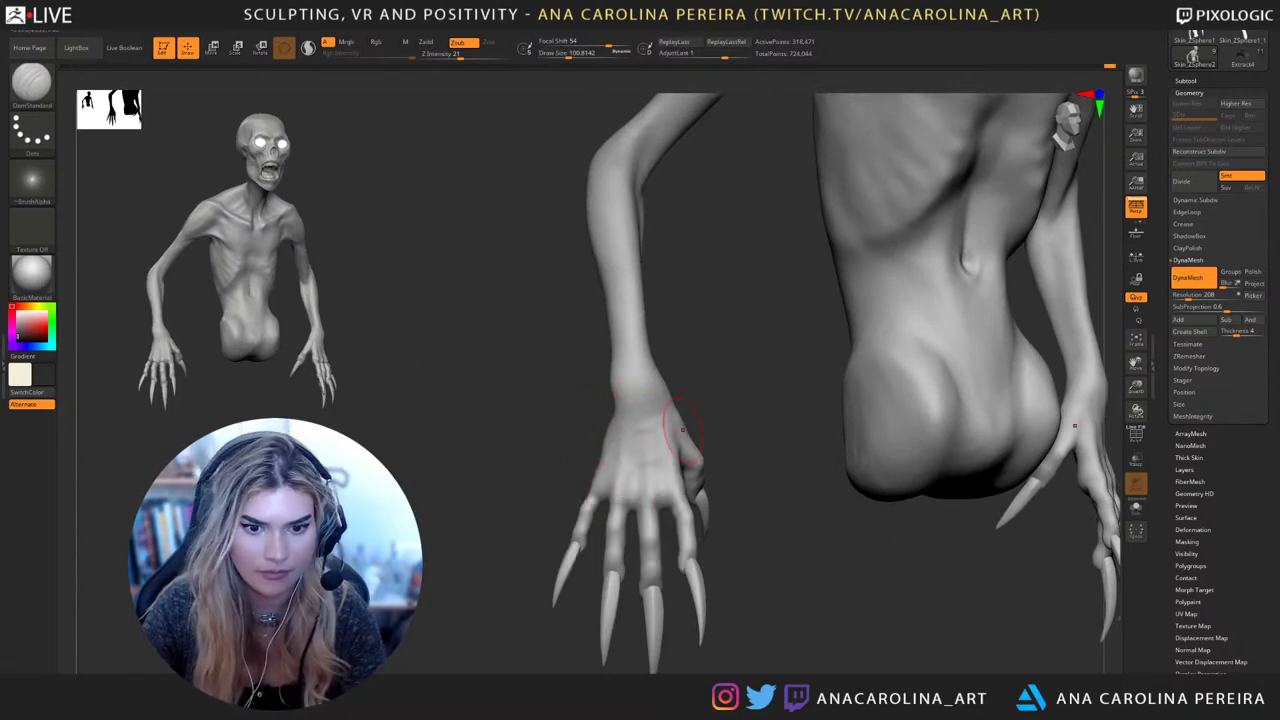
pyautogui.moveTo(742, 430); pyautogui.dragTo(696, 424)
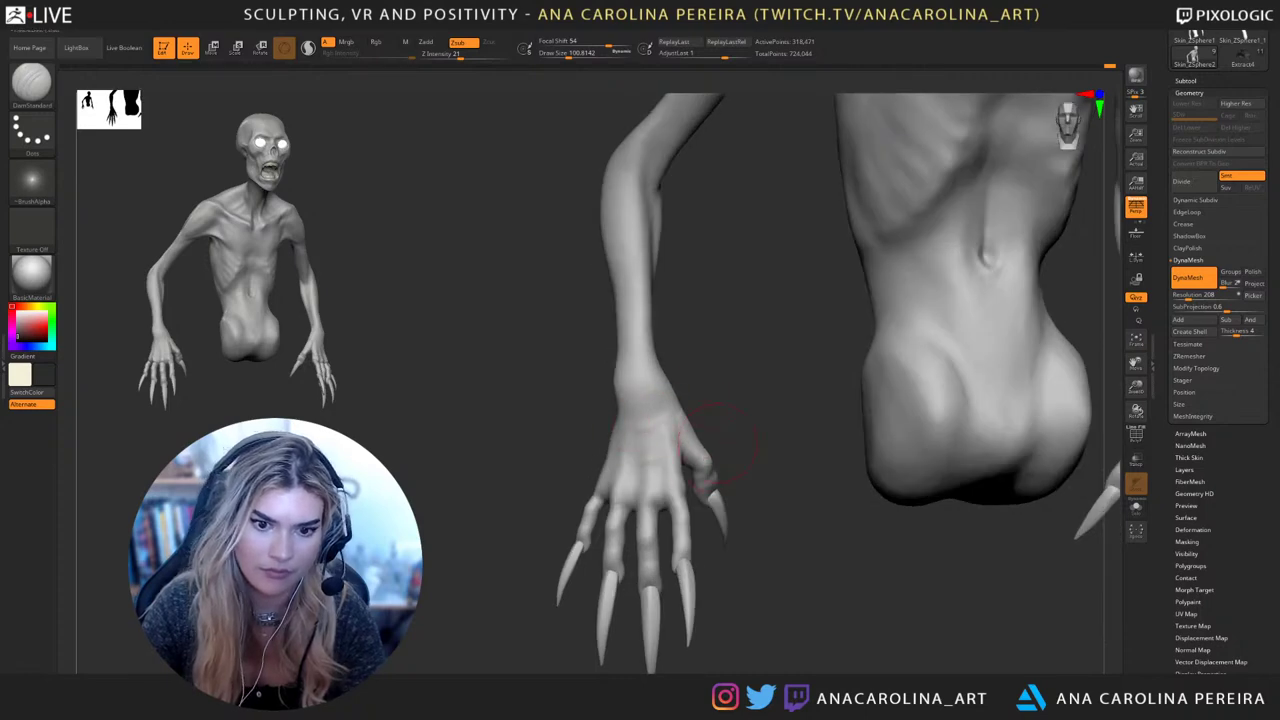
pyautogui.moveTo(679, 418)
pyautogui.mouseDown(button='right')
pyautogui.moveTo(683, 447)
pyautogui.moveTo(714, 420)
pyautogui.mouseUp(button='right')
pyautogui.press('ctrl')
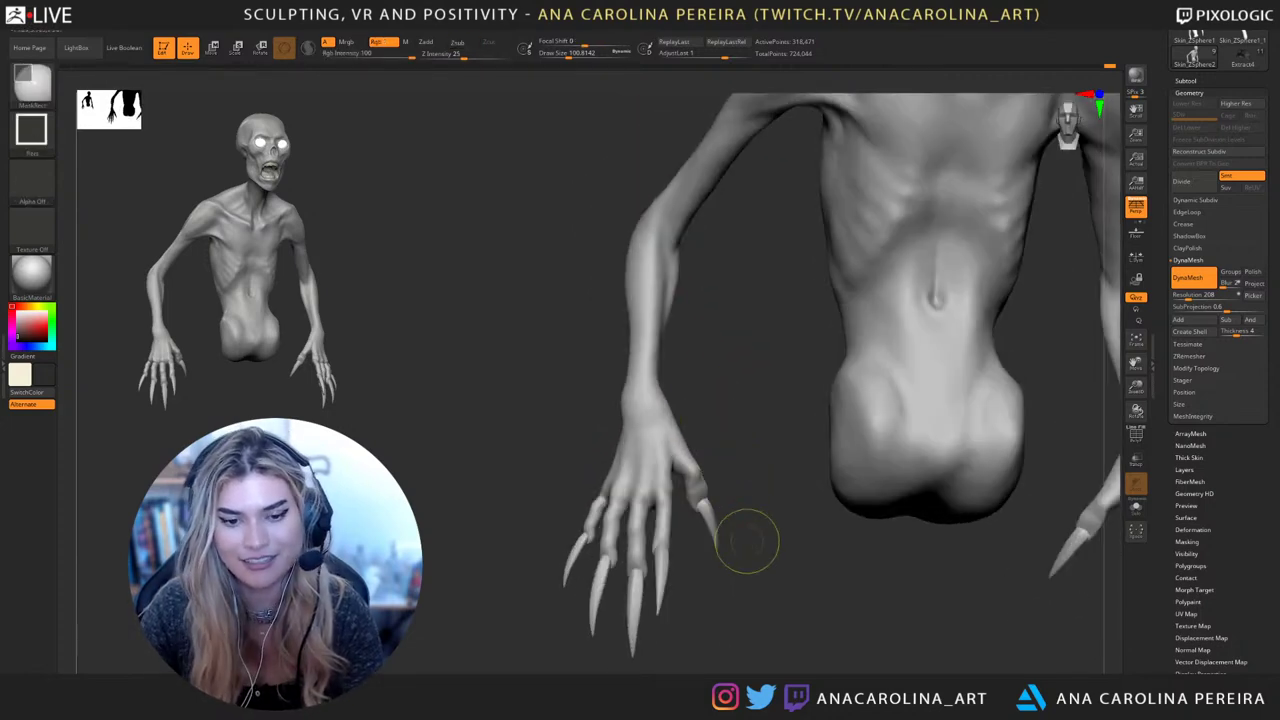
pyautogui.moveTo(766, 586)
pyautogui.mouseDown(button='right')
pyautogui.moveTo(802, 602)
pyautogui.moveTo(795, 500)
pyautogui.mouseUp(button='right')
pyautogui.press('shift')
pyautogui.moveTo(842, 553); pyautogui.dragTo(785, 507, button='right')
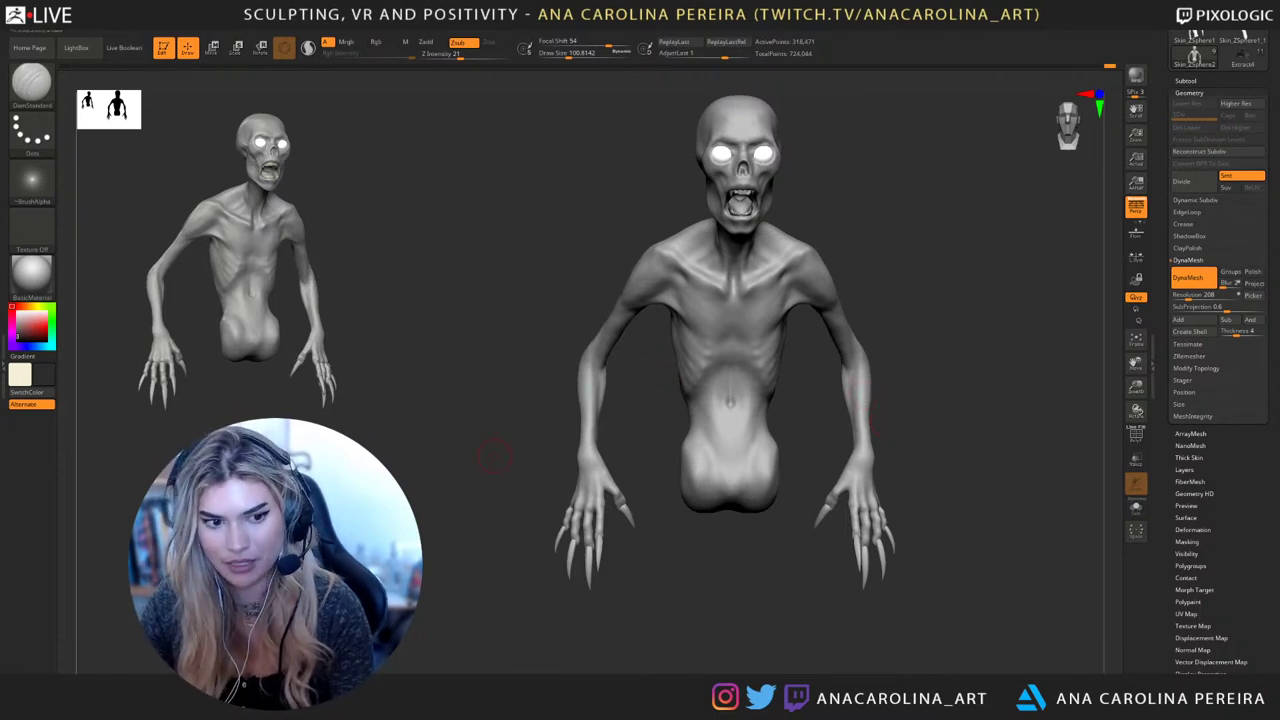
# Switch to the Paint brush in Rgb mode and enlarge the draw size to about 629
pyautogui.moveTo(1000, 292); pyautogui.dragTo(963, 316, button='right')
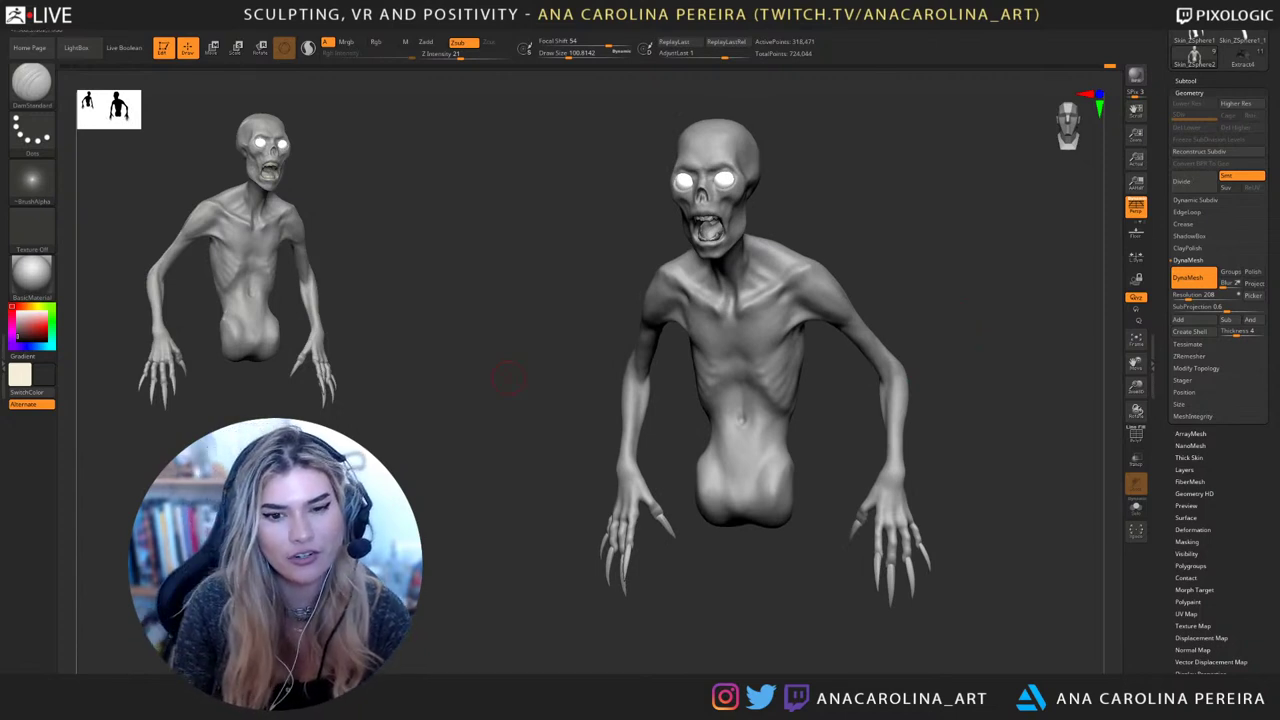
pyautogui.moveTo(509, 378); pyautogui.dragTo(556, 372)
pyautogui.press('b')
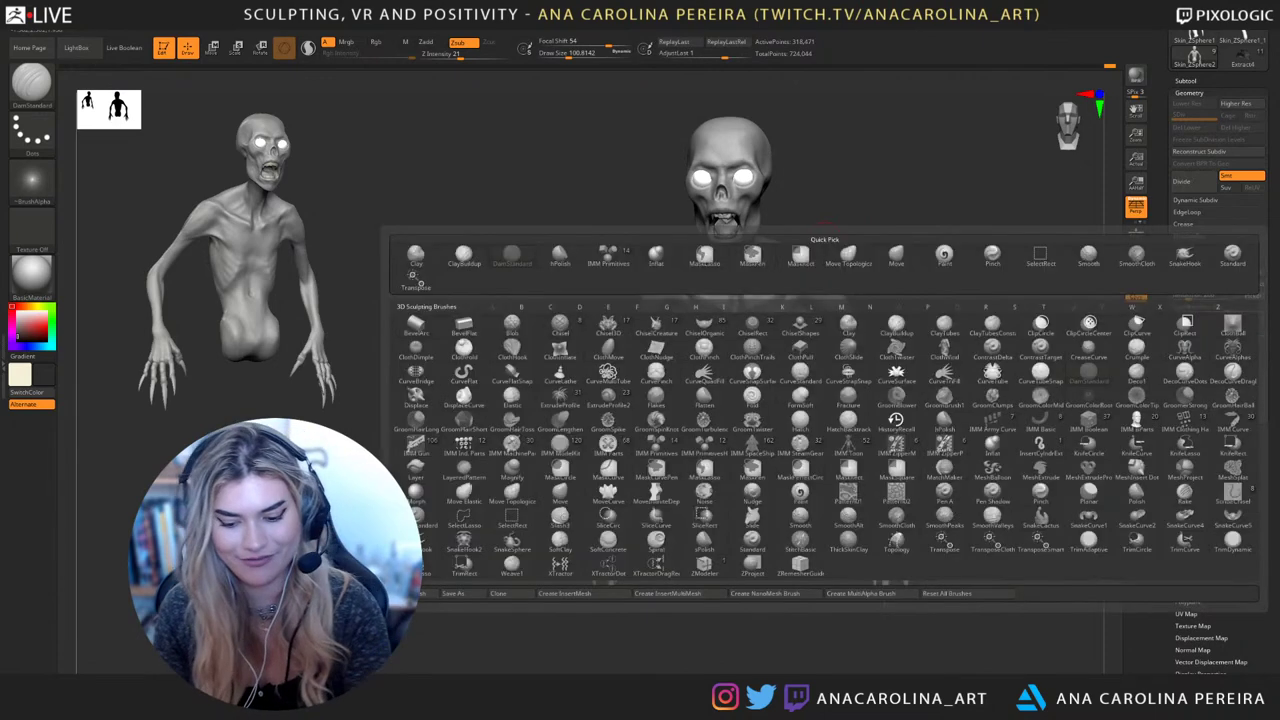
pyautogui.press('p')
pyautogui.press('a')
pyautogui.press('space')
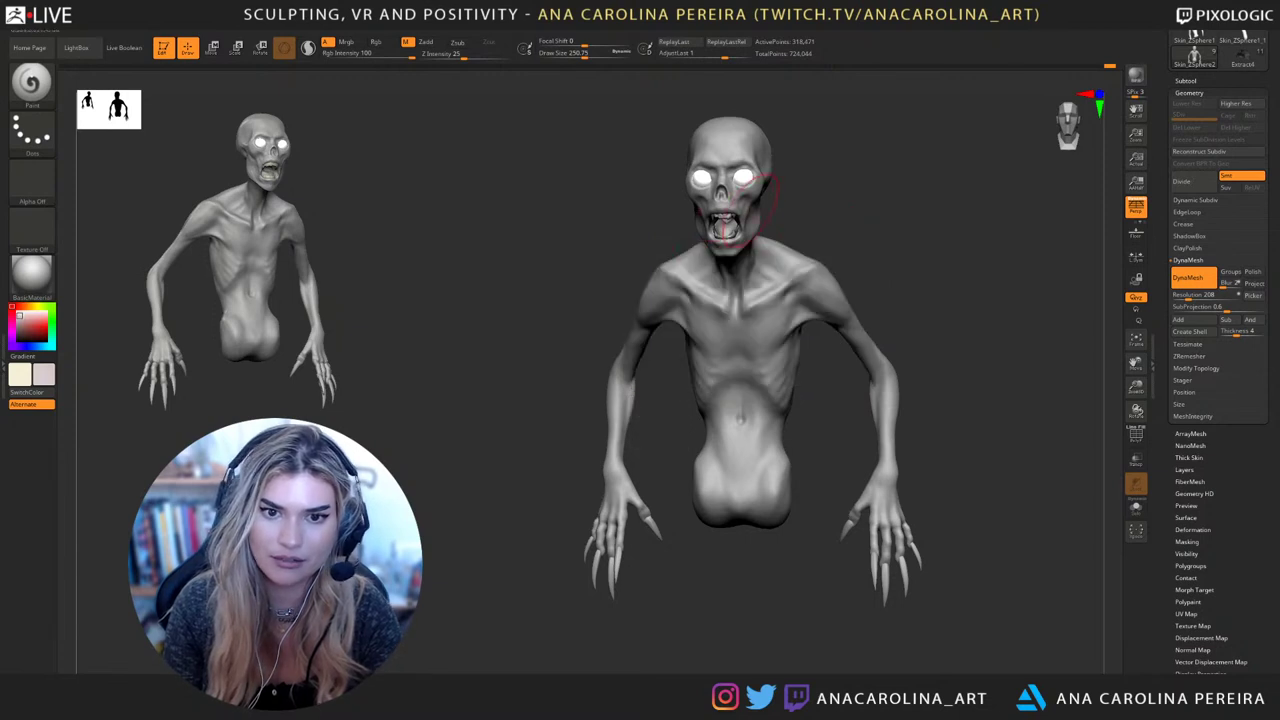
pyautogui.press('space')
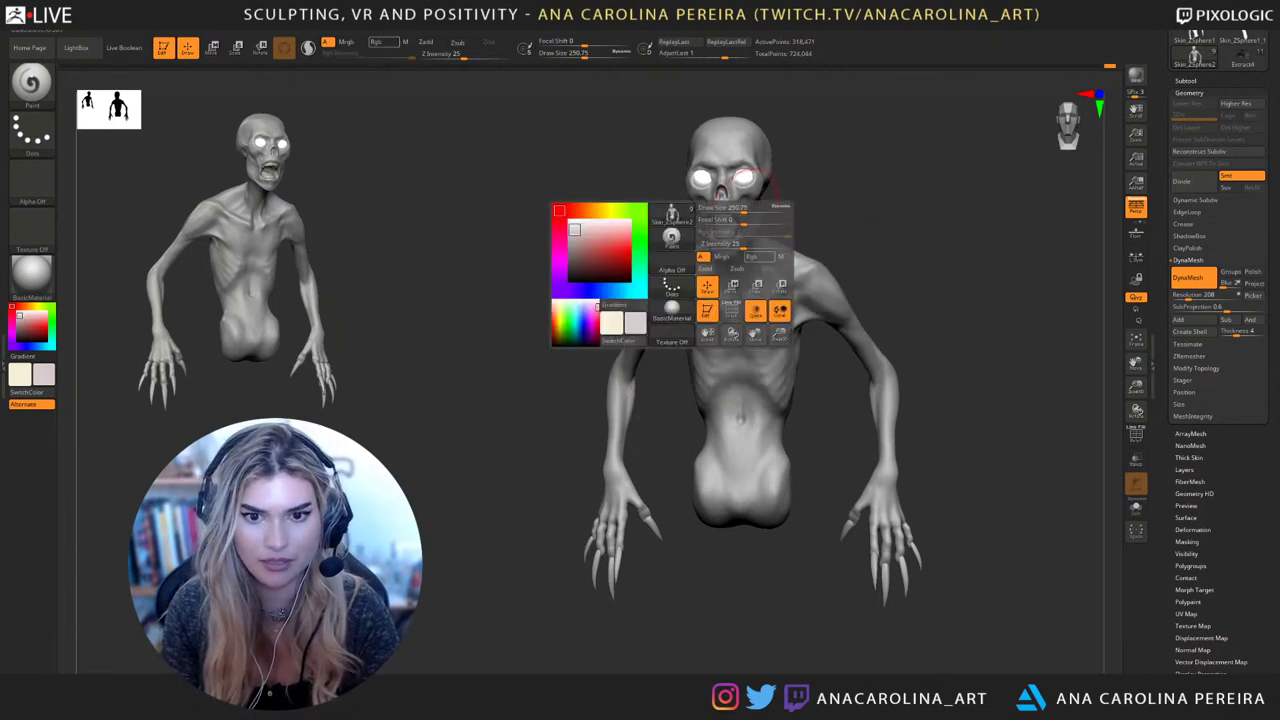
pyautogui.click(759, 257)
pyautogui.press(']')
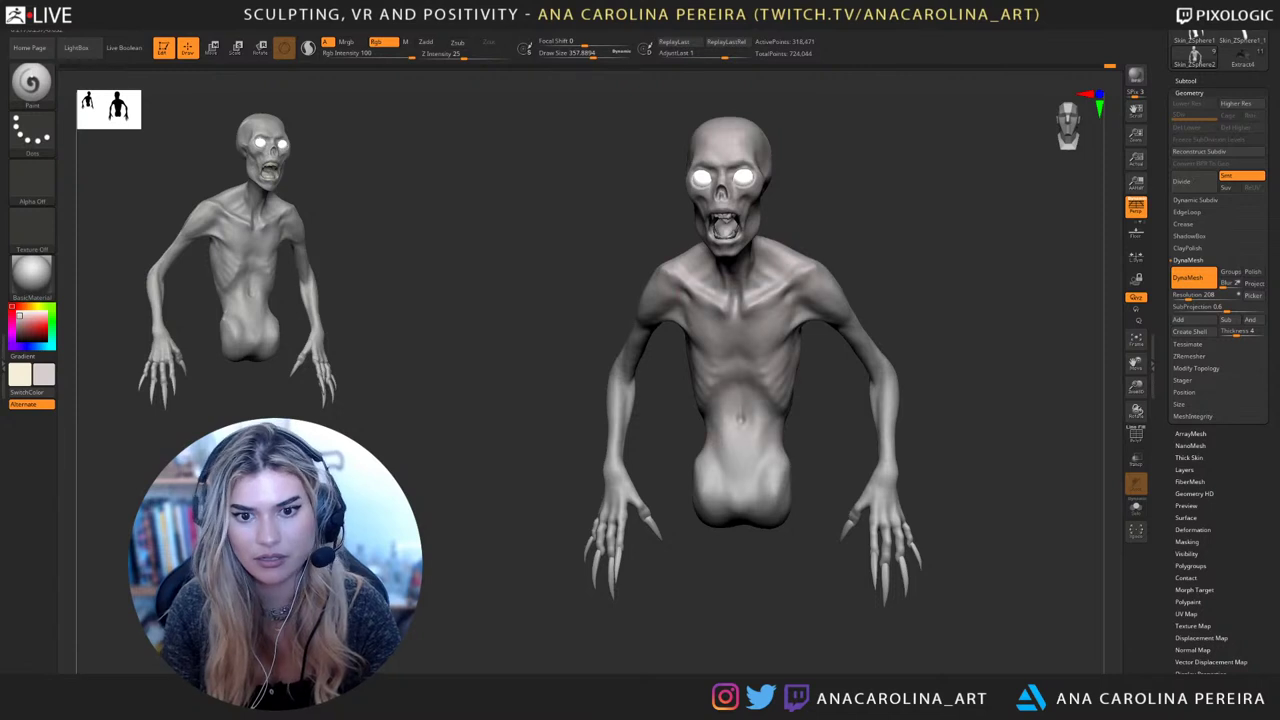
pyautogui.press('space')
pyautogui.click(875, 292)
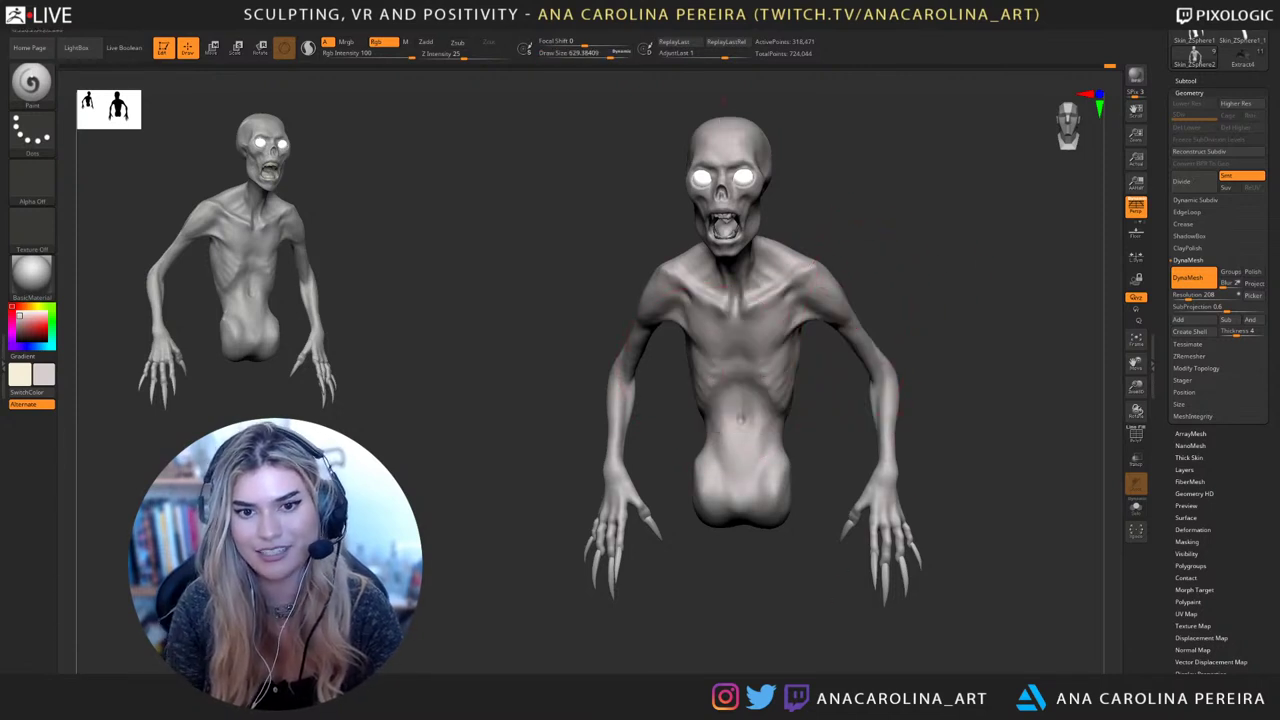
# Paint a pale greyish-pink base color over the front and back of the creature's body
pyautogui.moveTo(930, 290)
pyautogui.mouseDown()
pyautogui.moveTo(610, 350)
pyautogui.moveTo(660, 480)
pyautogui.mouseUp()
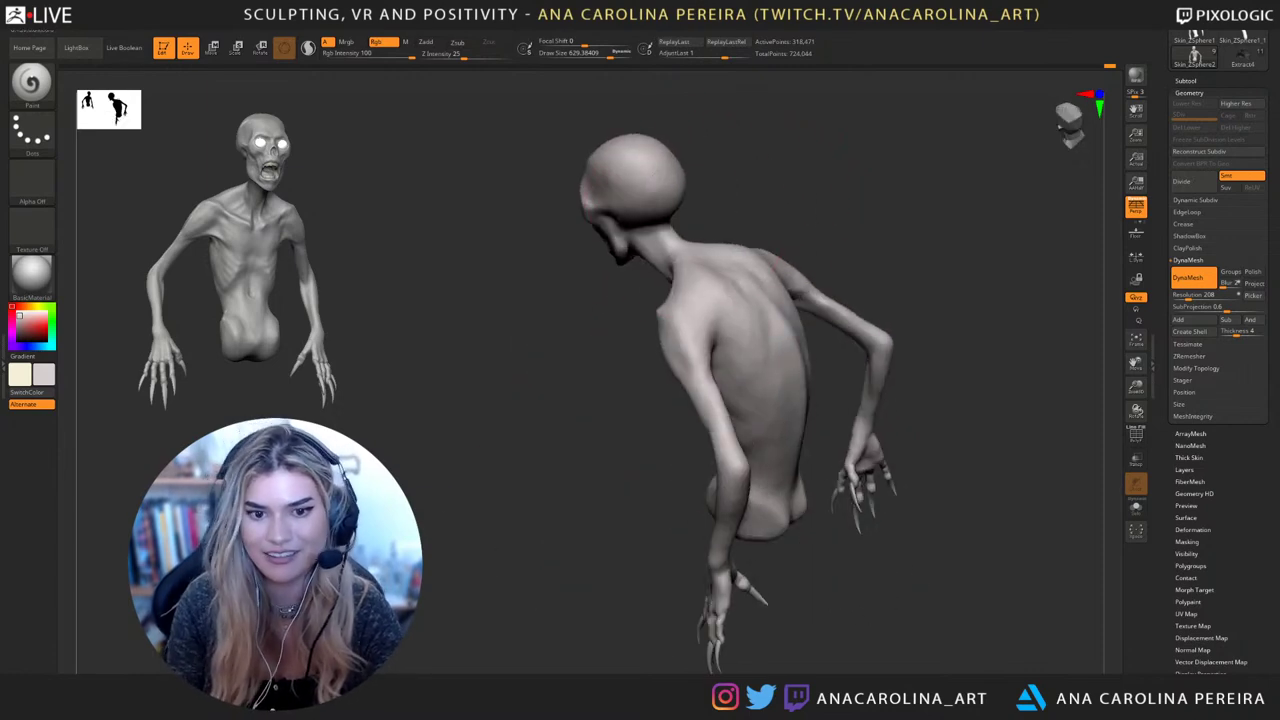
pyautogui.moveTo(640, 370)
pyautogui.mouseDown()
pyautogui.moveTo(890, 285)
pyautogui.moveTo(985, 300)
pyautogui.mouseUp()
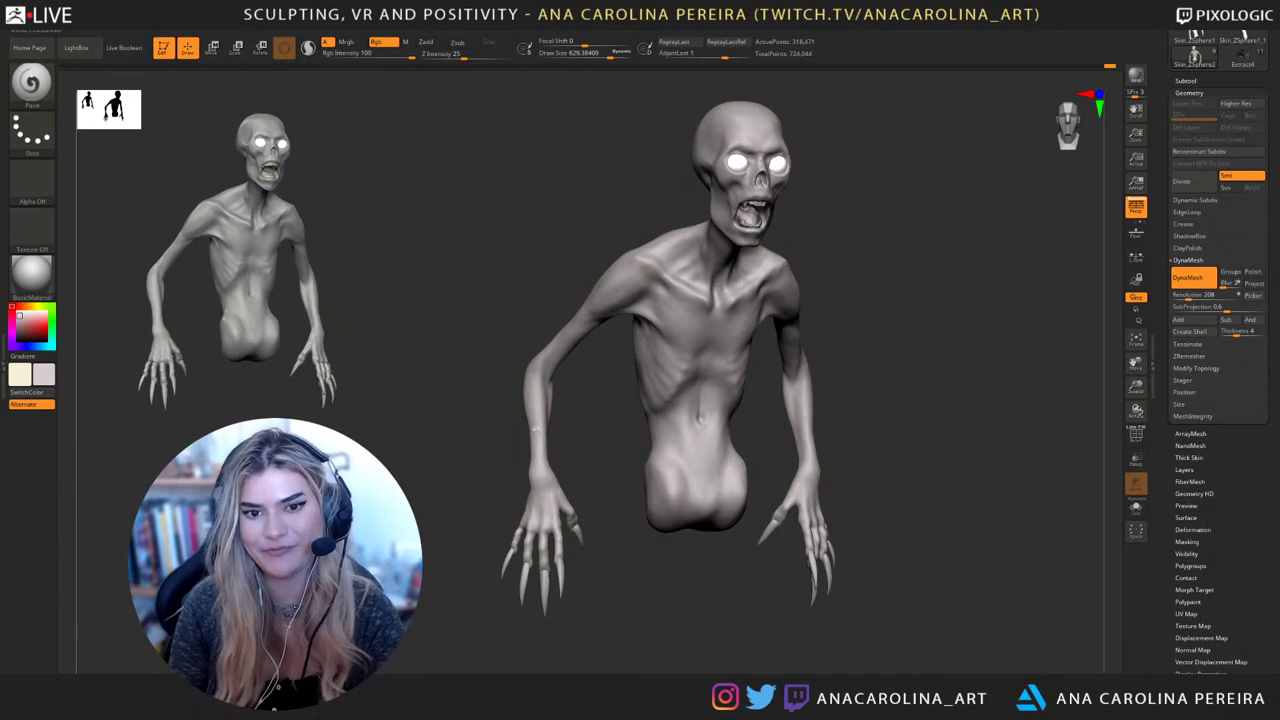
pyautogui.moveTo(1090, 368); pyautogui.dragTo(1010, 376)
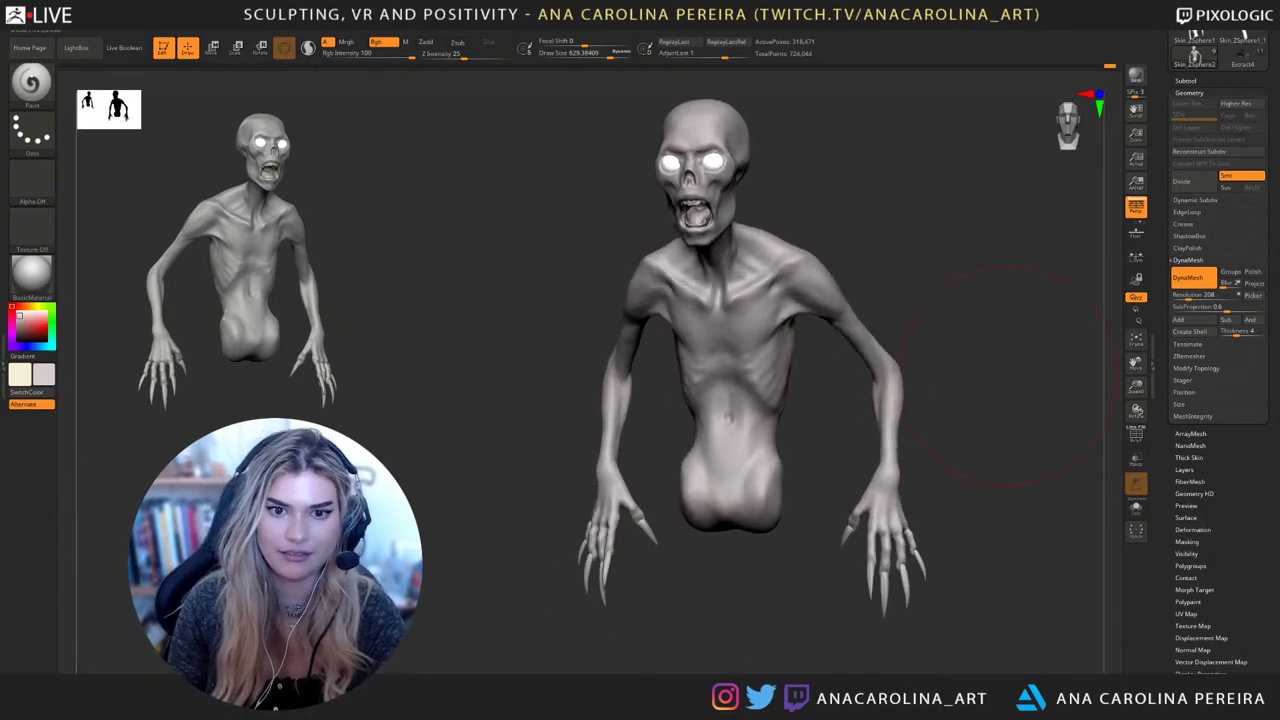
# Choose a darker greyish-brown paint color and reduce the draw size to about 145
pyautogui.press('space')
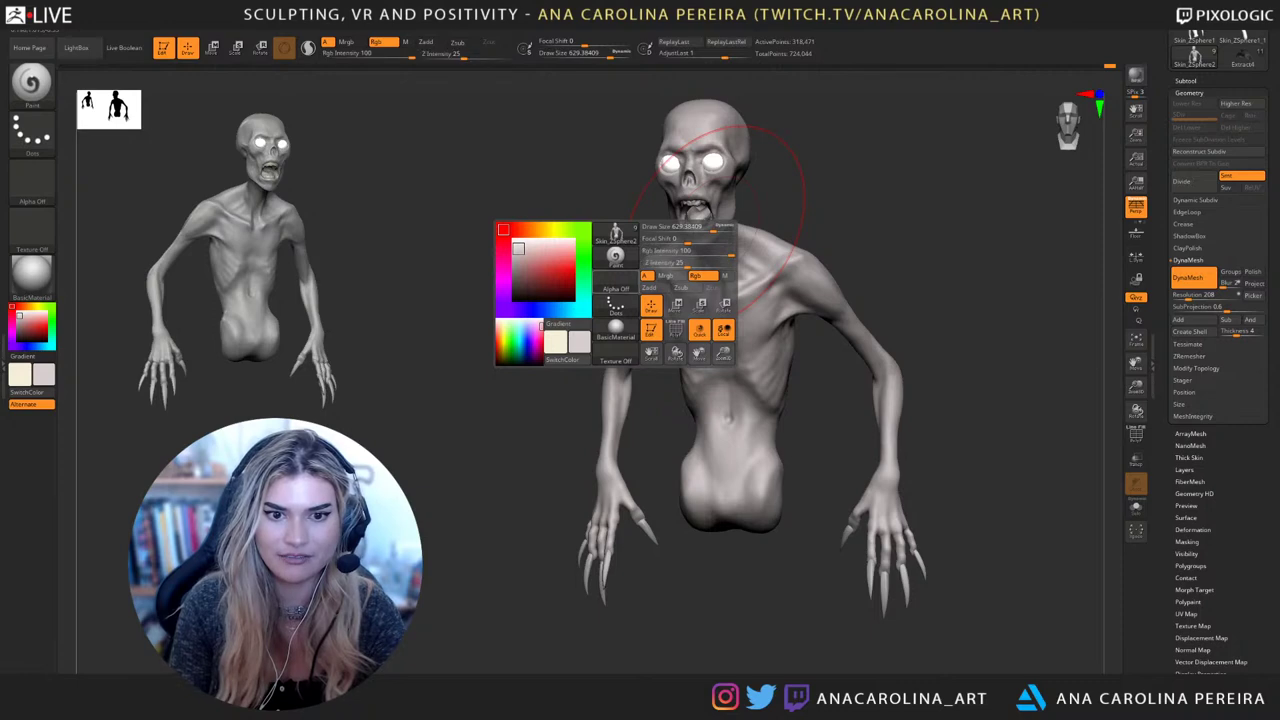
pyautogui.moveTo(518, 248); pyautogui.dragTo(516, 268)
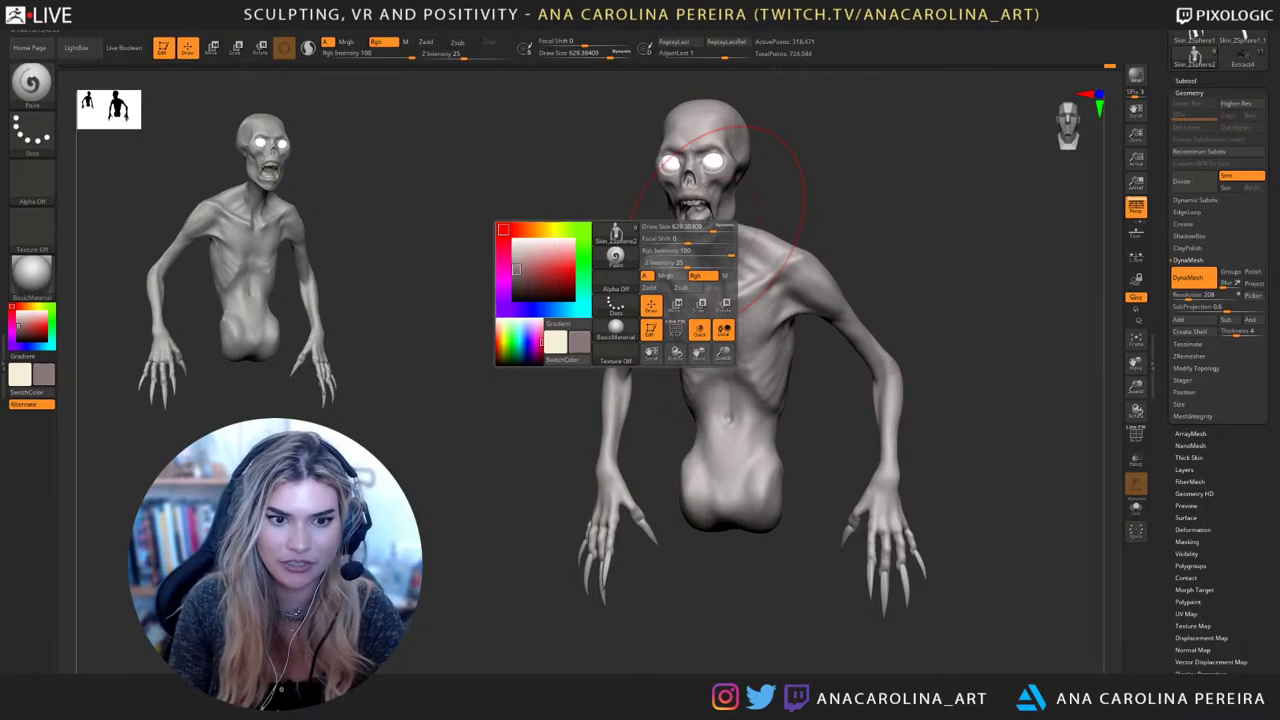
pyautogui.press('space')
pyautogui.moveTo(689, 198); pyautogui.dragTo(653, 198)
pyautogui.moveTo(698, 152); pyautogui.dragTo(678, 176)
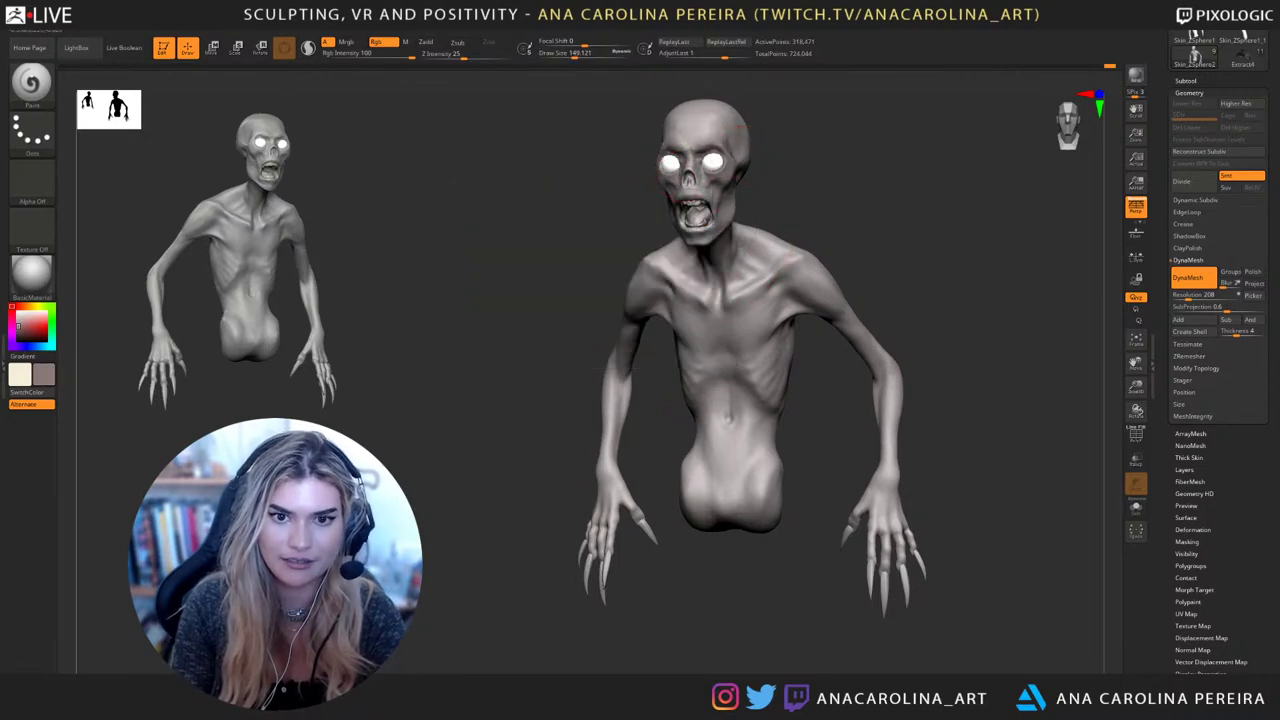
pyautogui.moveTo(772, 140)
pyautogui.mouseDown()
pyautogui.moveTo(835, 148)
pyautogui.moveTo(782, 166)
pyautogui.moveTo(790, 240)
pyautogui.mouseUp()
pyautogui.press('space')
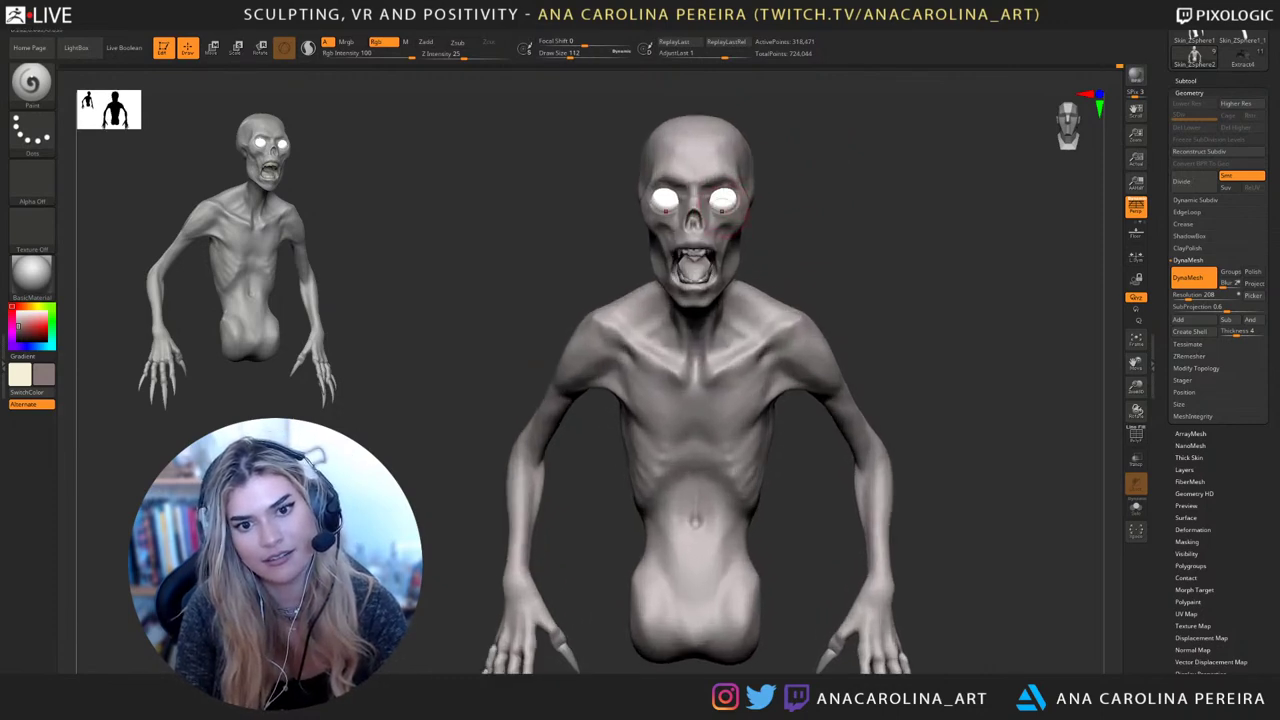
pyautogui.moveTo(722, 211)
pyautogui.mouseDown(button='right')
pyautogui.moveTo(768, 216)
pyautogui.moveTo(658, 245)
pyautogui.mouseUp(button='right')
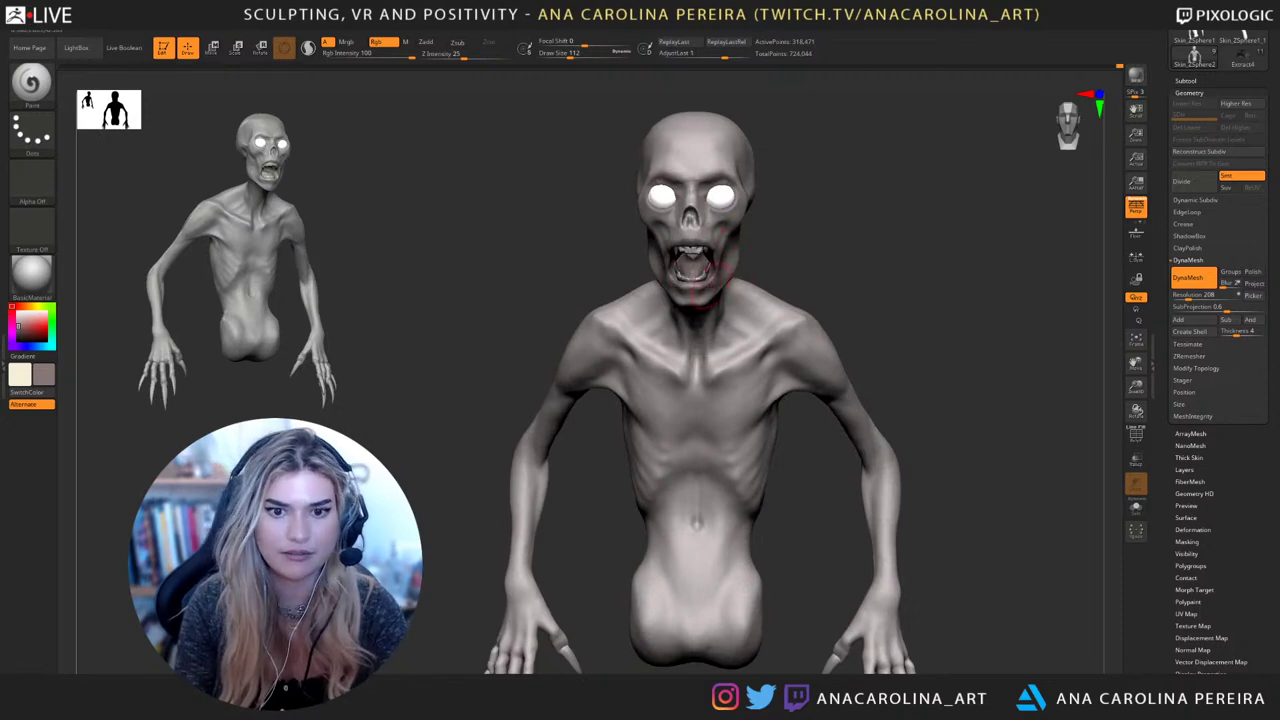
pyautogui.moveTo(712, 285)
pyautogui.mouseDown(button='right')
pyautogui.moveTo(746, 280)
pyautogui.moveTo(722, 282)
pyautogui.mouseUp(button='right')
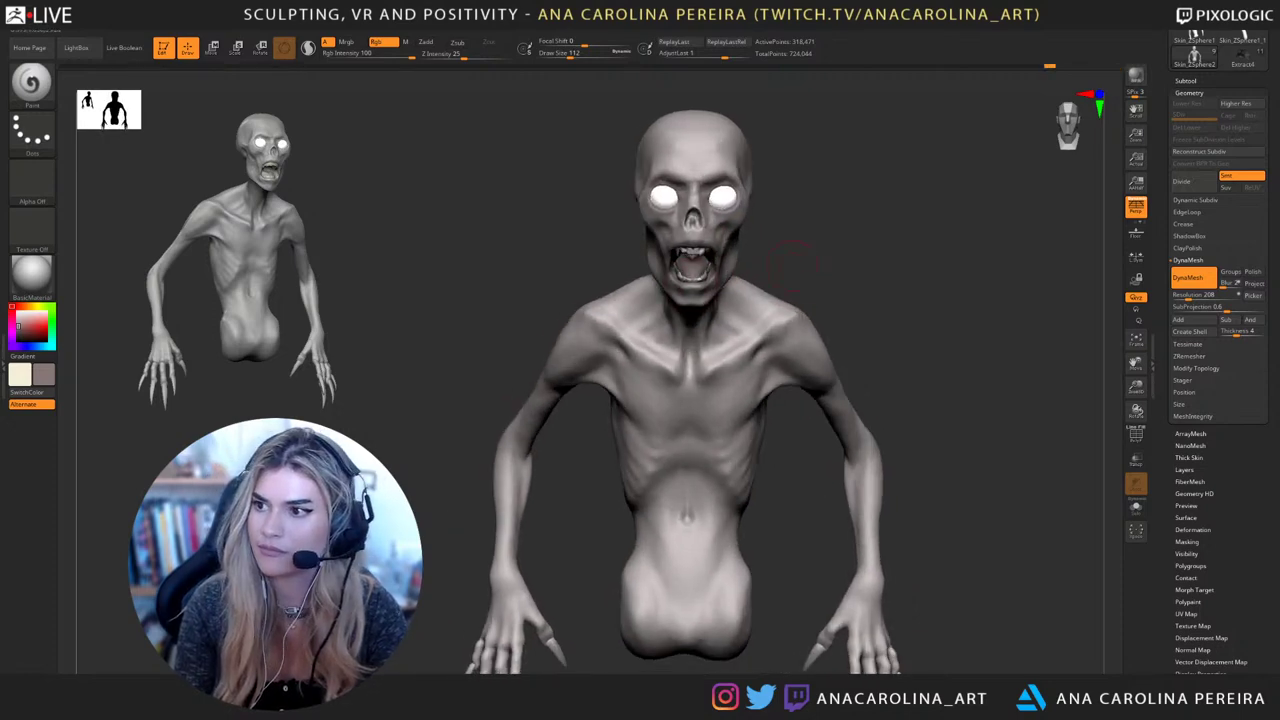
pyautogui.moveTo(795, 265); pyautogui.dragTo(770, 300, button='right')
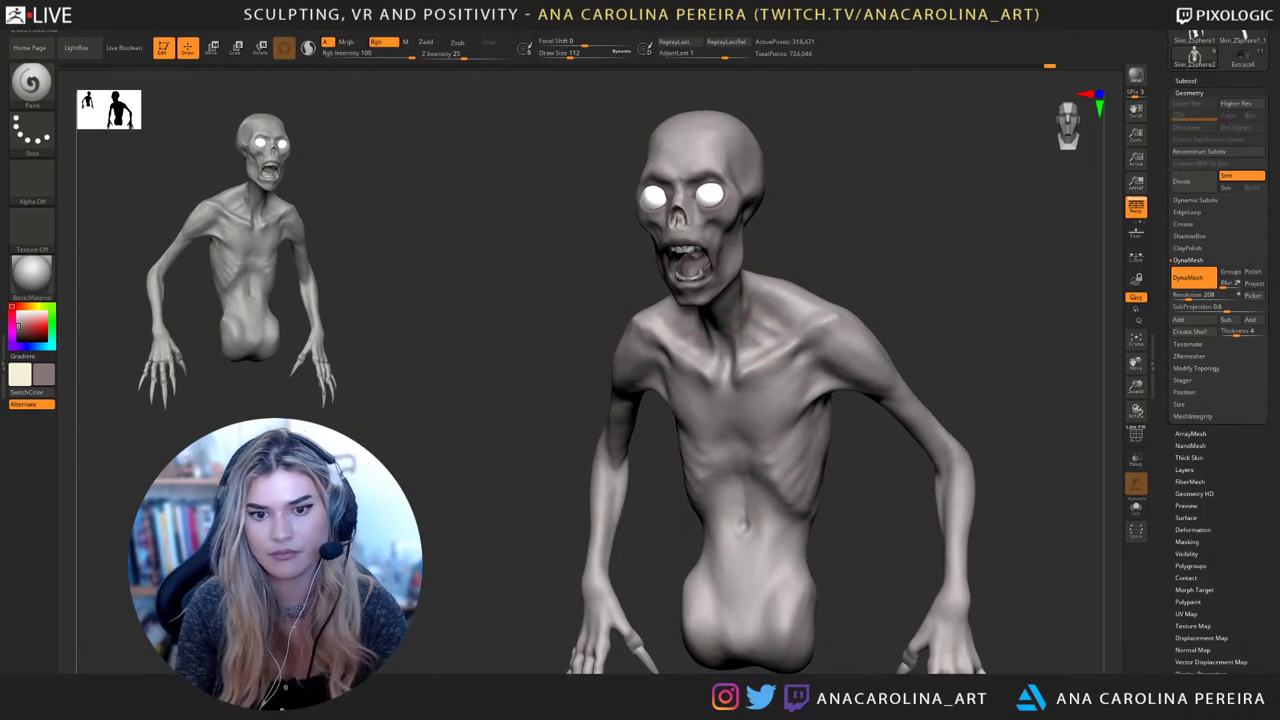
pyautogui.moveTo(850, 320)
pyautogui.mouseDown(button='right')
pyautogui.moveTo(858, 306)
pyautogui.moveTo(880, 340)
pyautogui.mouseUp(button='right')
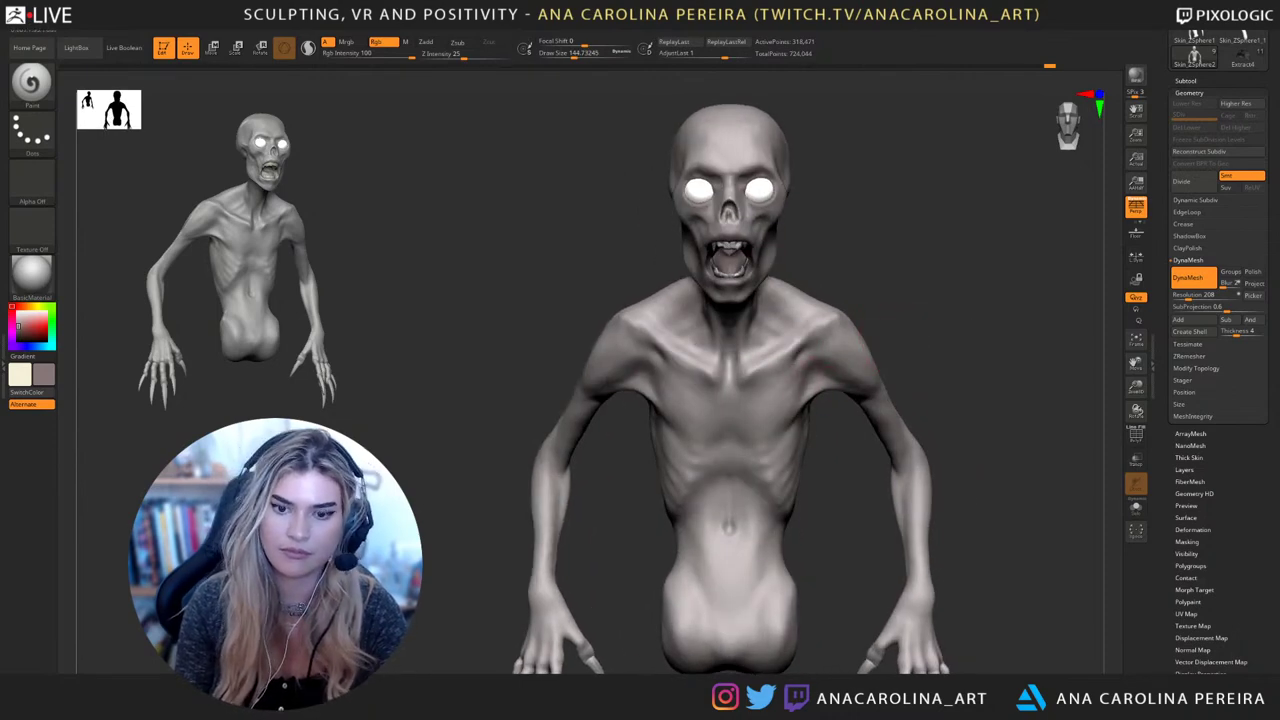
# Mask the creature's body using Mask PeaksAndValleys
pyautogui.keyDown('alt'); pyautogui.moveTo(1060, 440); pyautogui.dragTo(1020, 402); pyautogui.keyUp('alt')
pyautogui.moveTo(1250, 460); pyautogui.dragTo(1250, 368)
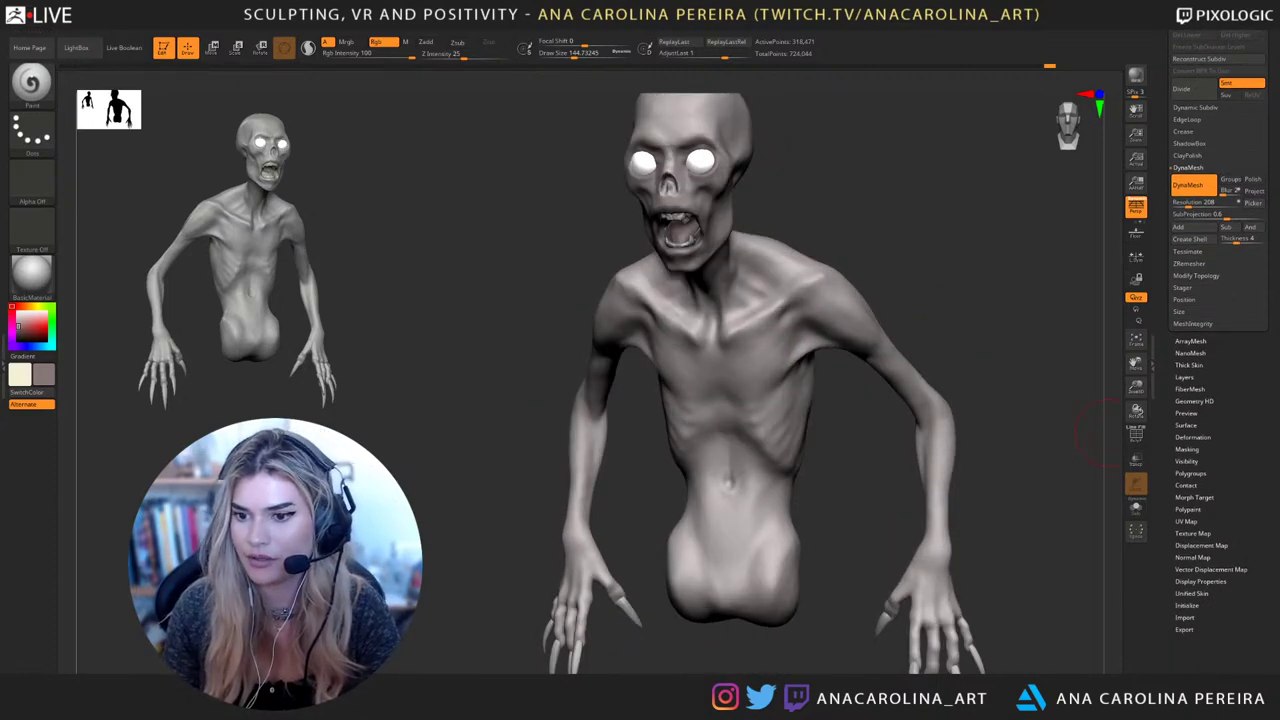
pyautogui.click(1190, 473)
pyautogui.click(1190, 216)
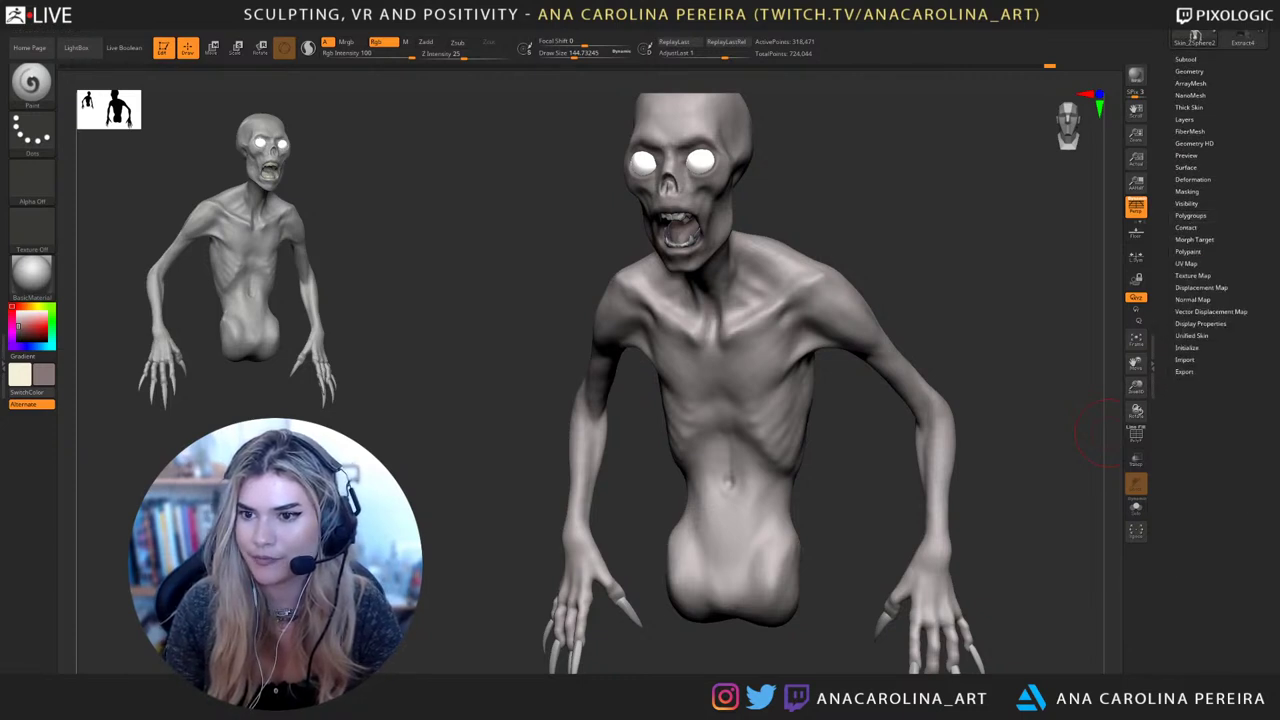
pyautogui.click(1187, 191)
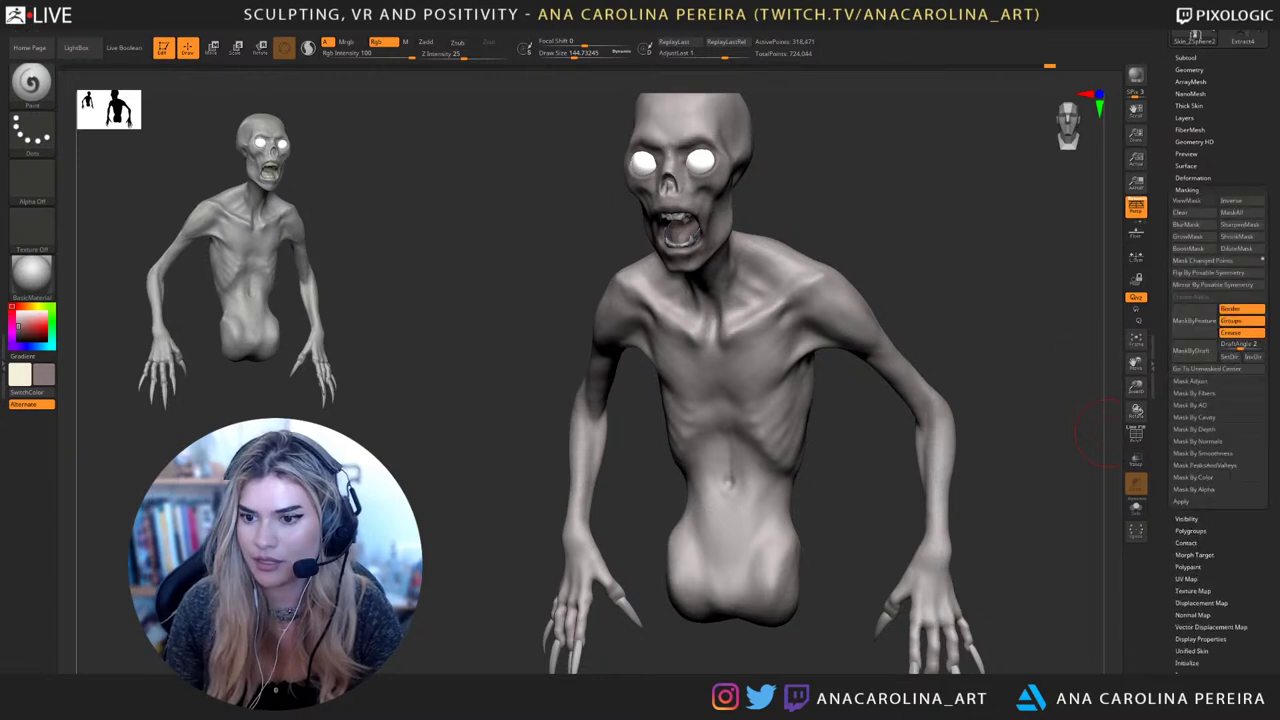
pyautogui.click(1205, 465)
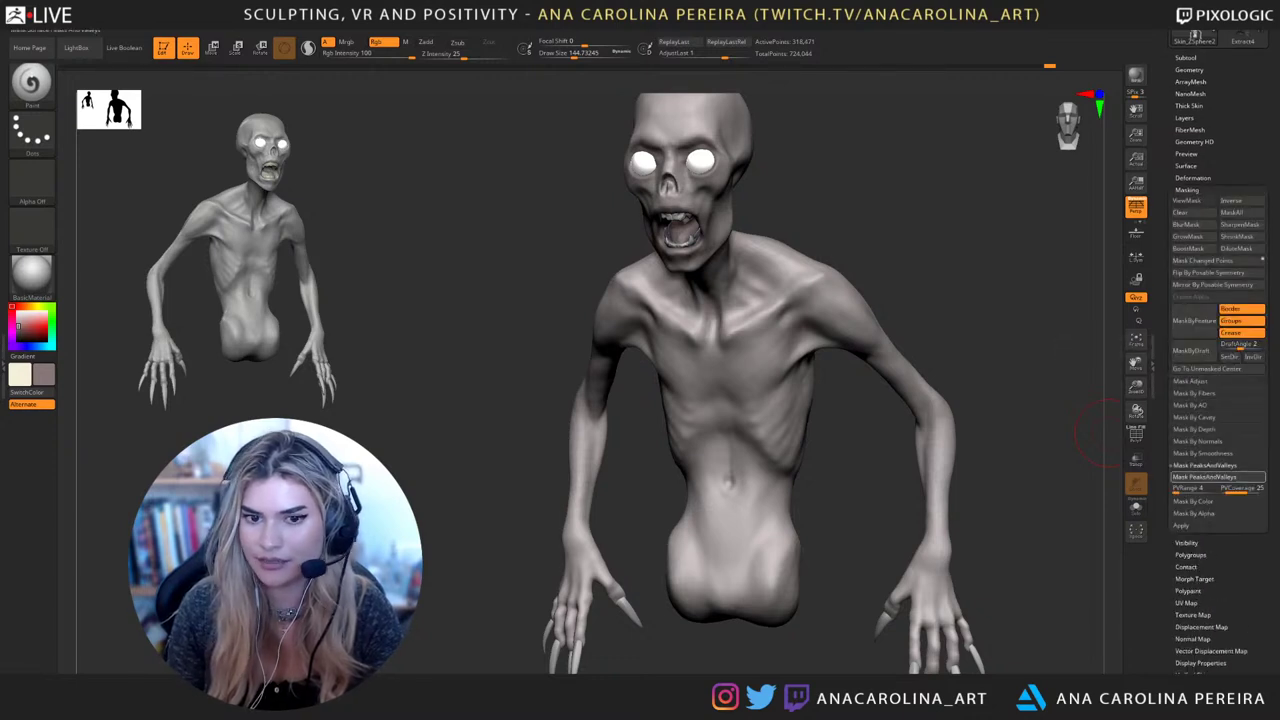
pyautogui.click(1200, 477)
pyautogui.click(1205, 477)
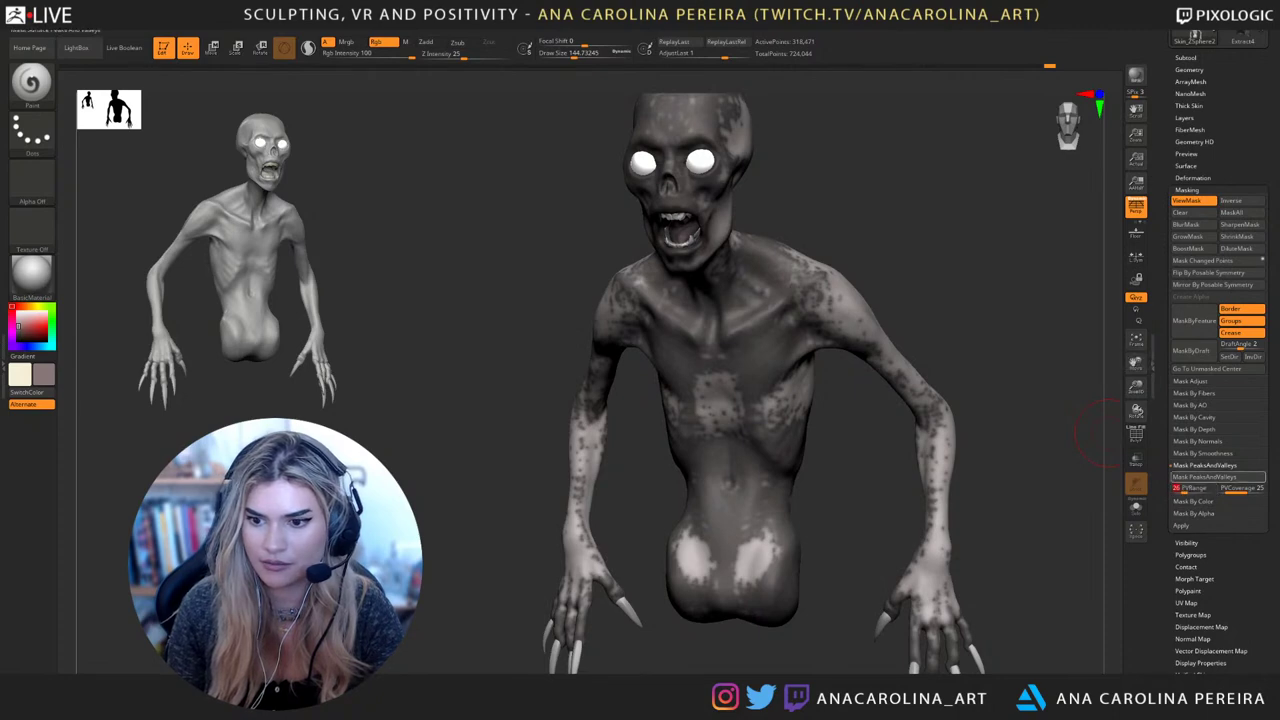
# Set the PeaksAndValleys mask to PVRange 38 and PVCoverage 24 and reapply it to the body
pyautogui.moveTo(1184, 490); pyautogui.dragTo(1232, 488)
pyautogui.click(1205, 477)
pyautogui.click(1205, 477)
pyautogui.click(1205, 477)
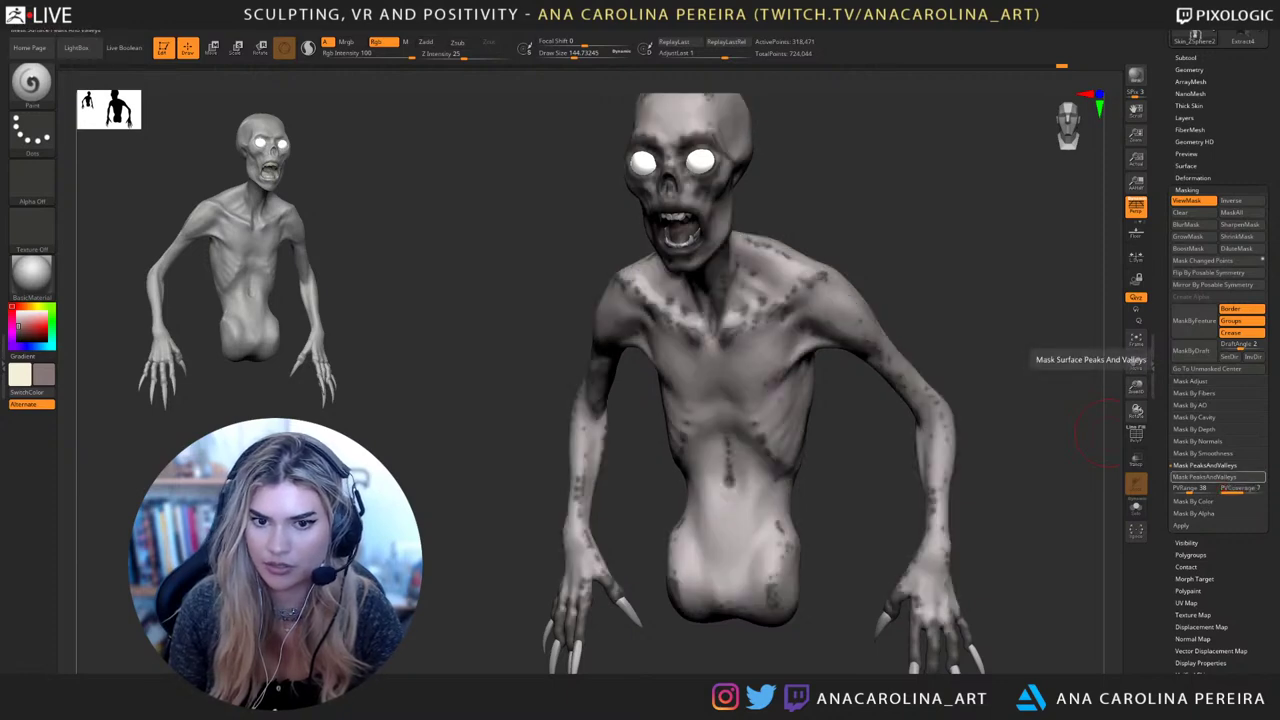
pyautogui.click(1240, 489)
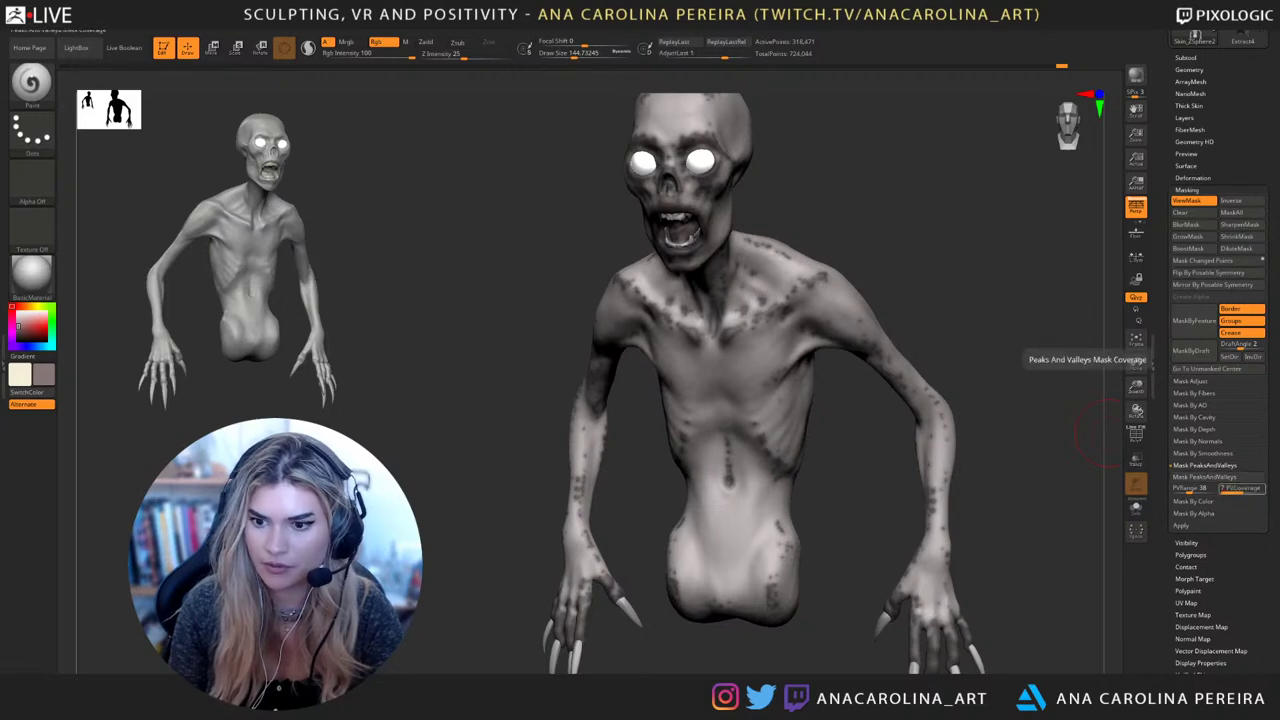
pyautogui.moveTo(1233, 490); pyautogui.dragTo(1238, 490)
pyautogui.click(1208, 478)
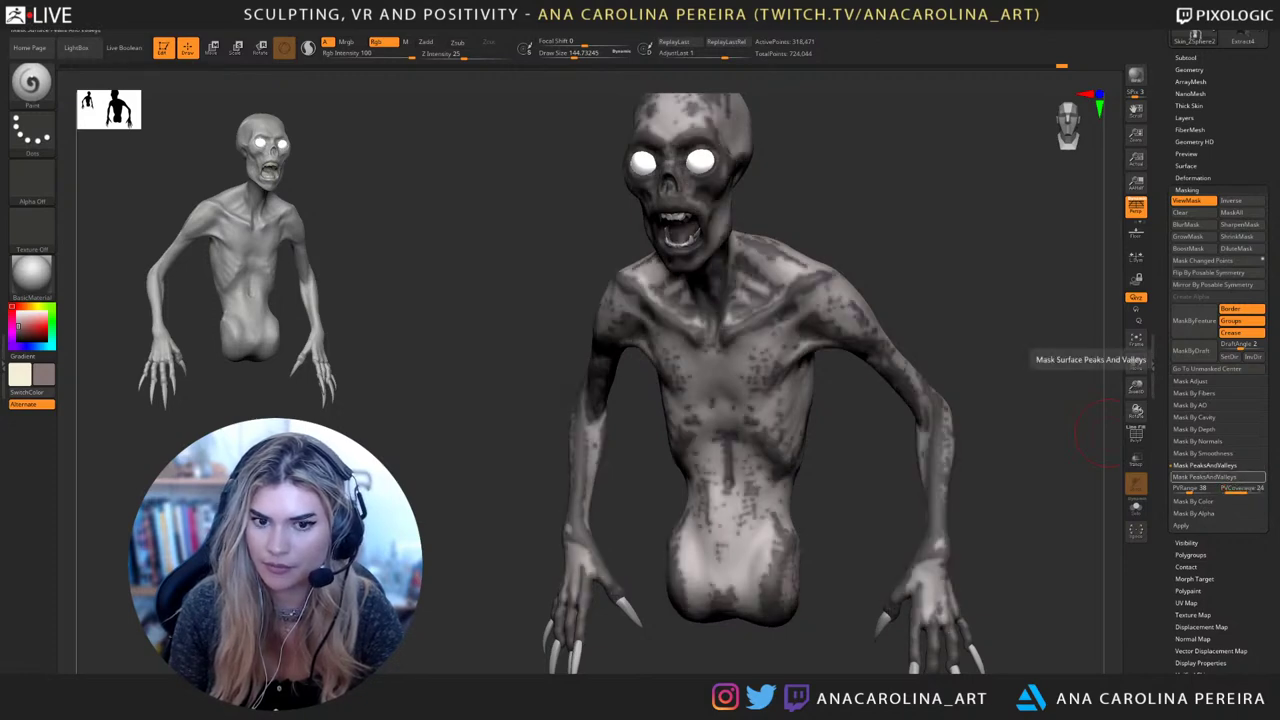
# Blur the mask on the body several times to soften its patchy edges
pyautogui.moveTo(1040, 440)
pyautogui.mouseDown()
pyautogui.moveTo(1005, 450)
pyautogui.moveTo(1055, 446)
pyautogui.mouseUp()
pyautogui.keyDown('ctrl'); pyautogui.click(752, 408); pyautogui.keyUp('ctrl')
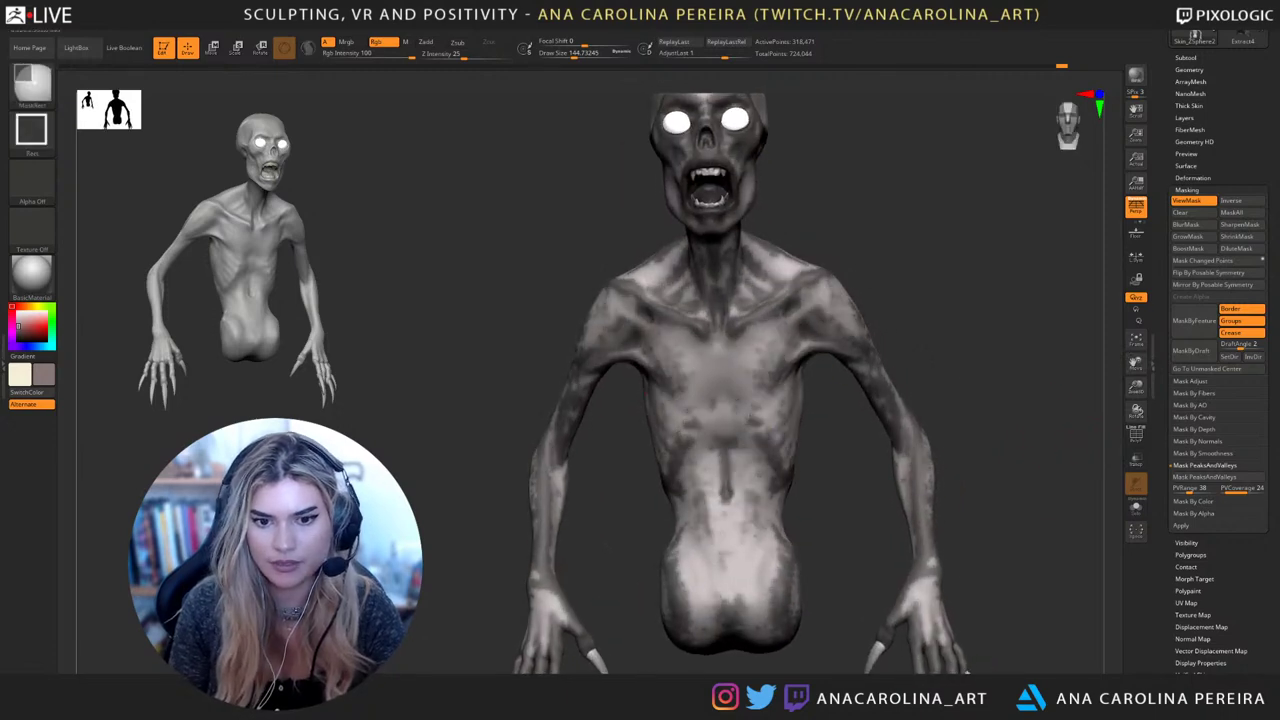
pyautogui.keyDown('ctrl'); pyautogui.click(750, 411); pyautogui.keyUp('ctrl')
pyautogui.keyDown('ctrl'); pyautogui.click(755, 419); pyautogui.keyUp('ctrl')
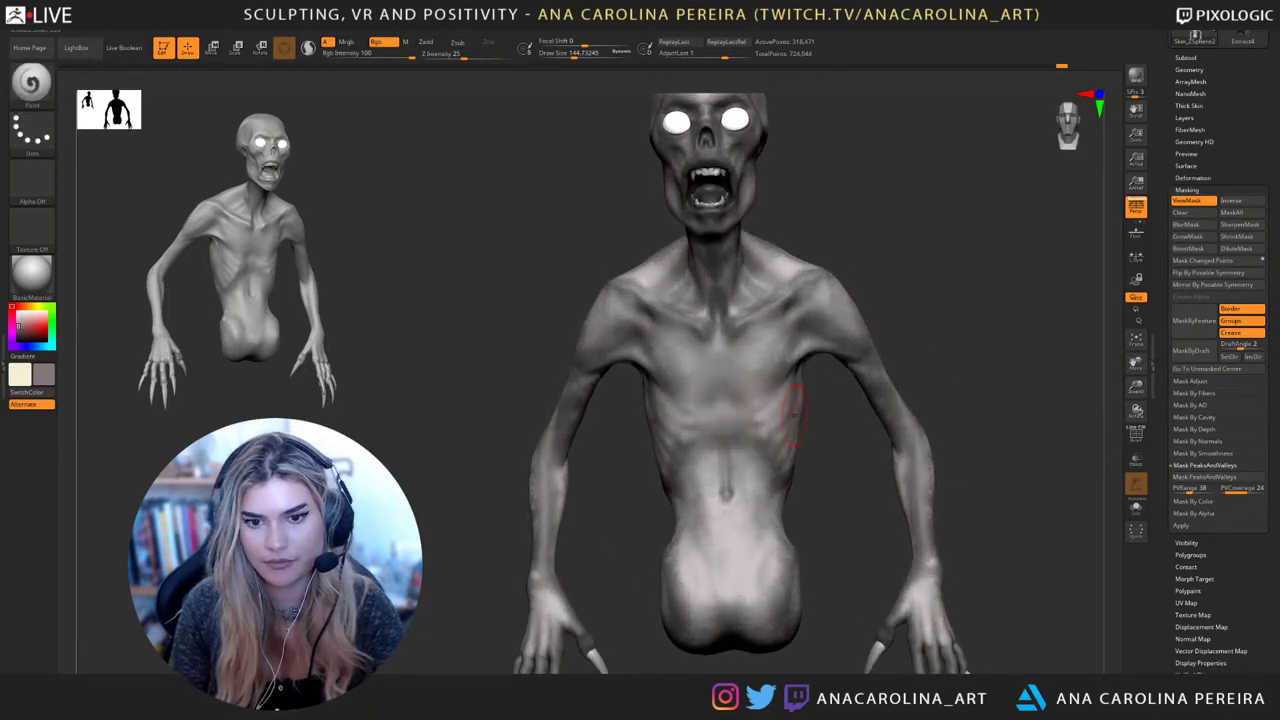
pyautogui.moveTo(818, 415)
pyautogui.mouseDown()
pyautogui.moveTo(770, 425)
pyautogui.moveTo(819, 443)
pyautogui.mouseUp()
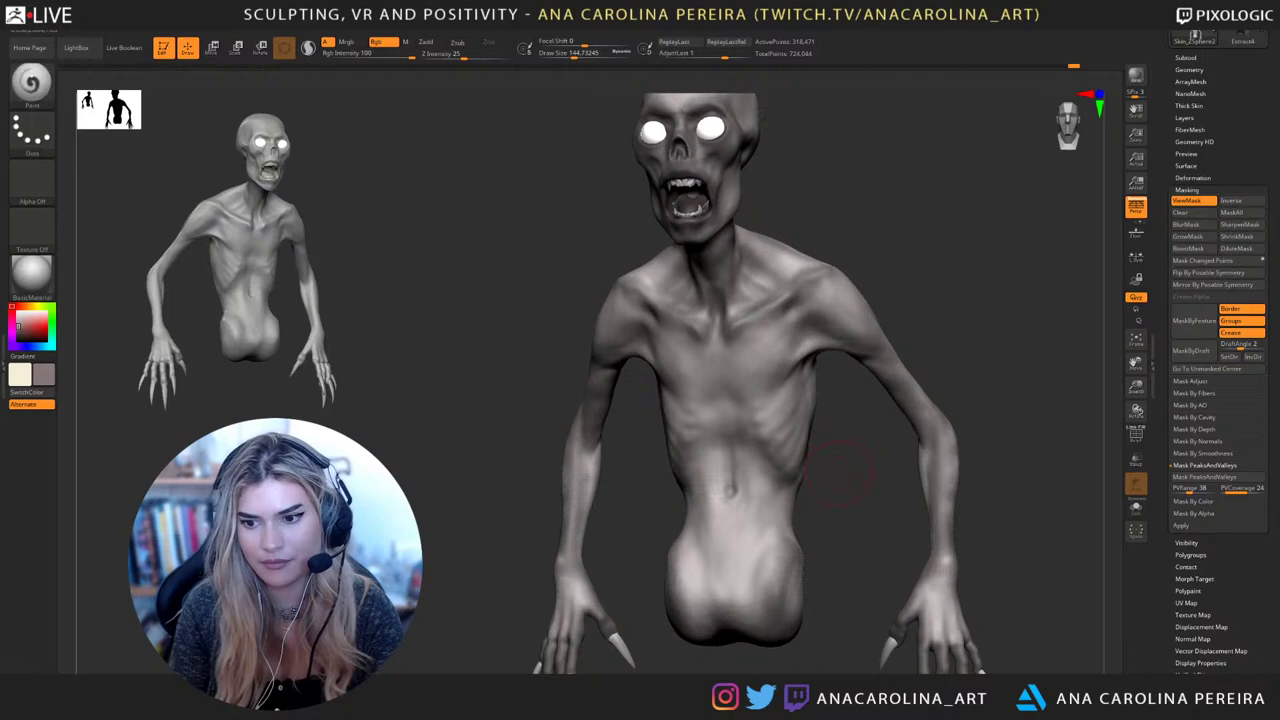
# Enlarge the draw size to about 393, paint over the exposed skin and invert the mask
pyautogui.moveTo(850, 485)
pyautogui.mouseDown()
pyautogui.moveTo(930, 478)
pyautogui.moveTo(842, 480)
pyautogui.mouseUp()
pyautogui.press('s')
pyautogui.moveTo(740, 540); pyautogui.dragTo(760, 540)
pyautogui.moveTo(850, 500)
pyautogui.mouseDown()
pyautogui.moveTo(810, 472)
pyautogui.moveTo(890, 445)
pyautogui.moveTo(930, 450)
pyautogui.mouseUp()
pyautogui.press(']')
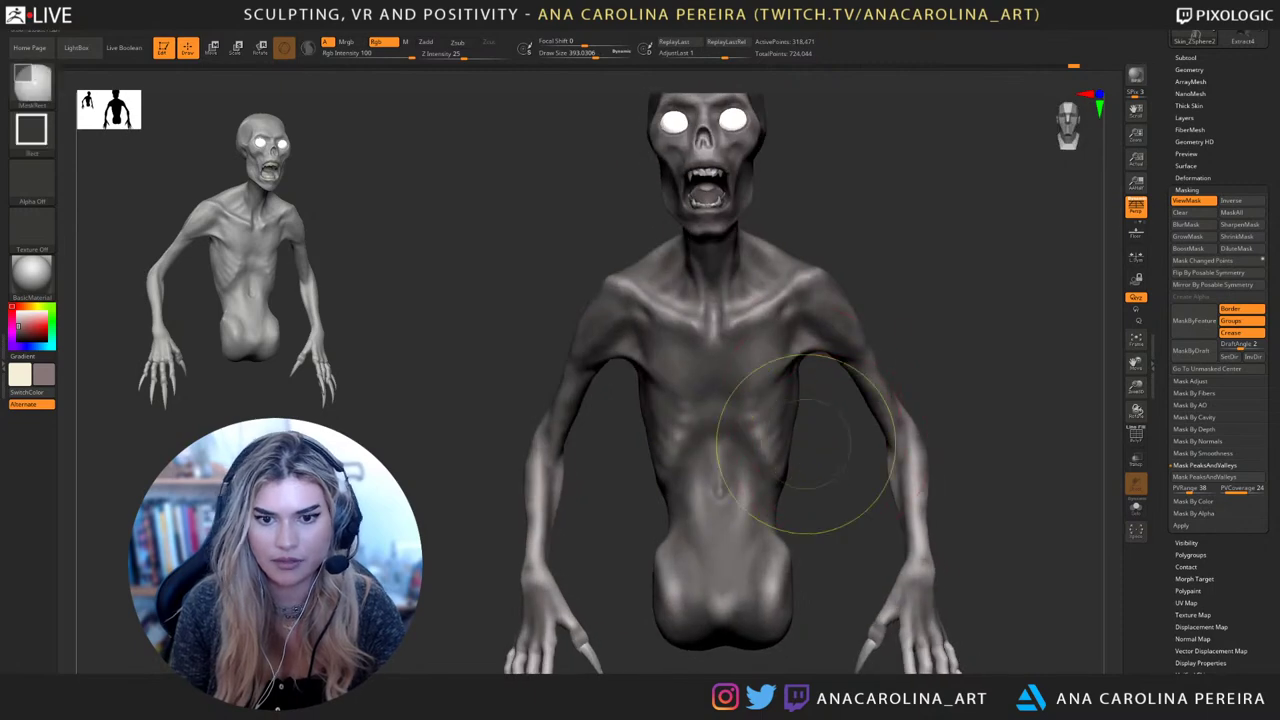
pyautogui.keyDown('ctrl'); pyautogui.click(816, 442); pyautogui.keyUp('ctrl')
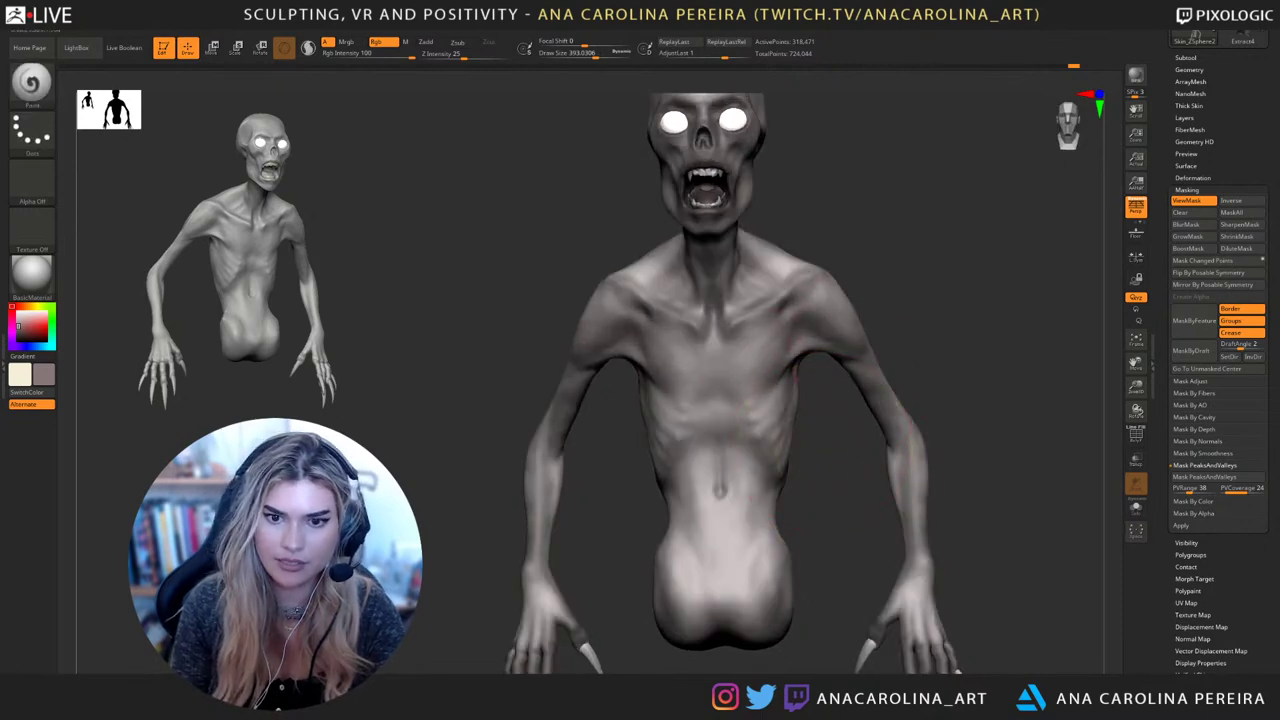
pyautogui.keyDown('ctrl'); pyautogui.moveTo(940, 412); pyautogui.dragTo(1000, 410); pyautogui.keyUp('ctrl')
pyautogui.hotkey('ctrl', 'z')
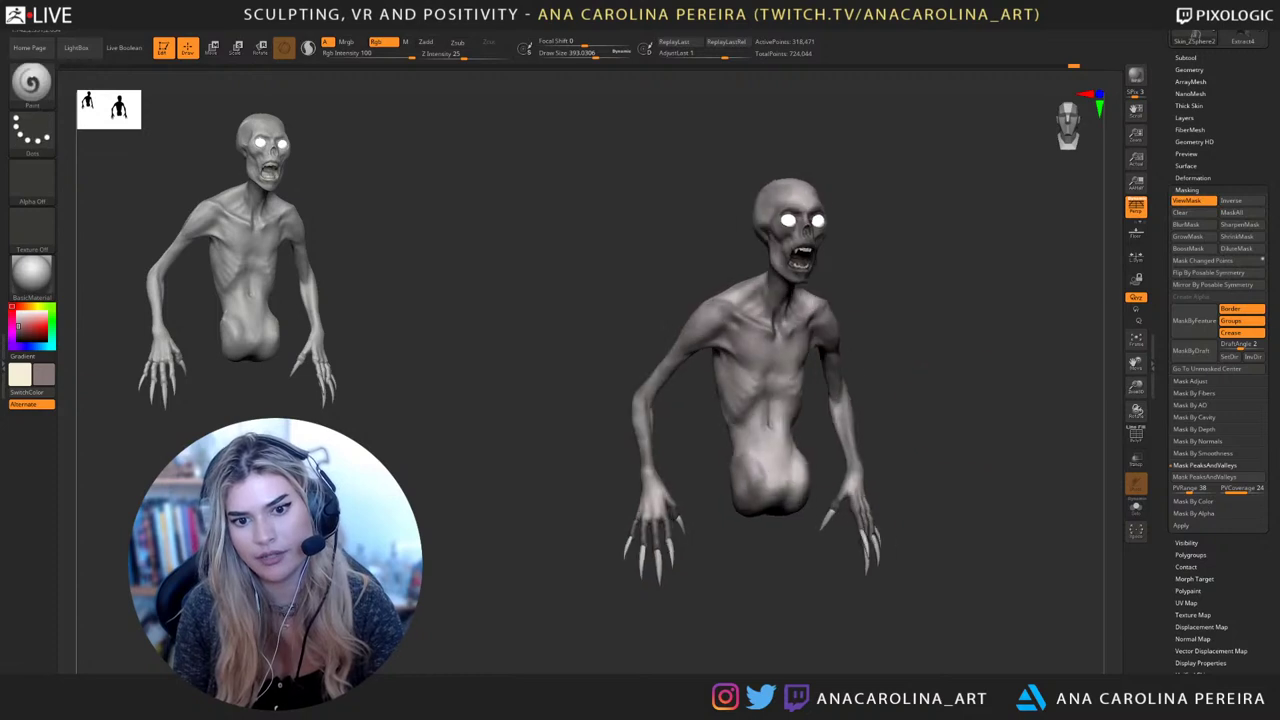
# Invert the mask and brush the darker greyish-brown over the exposed front and back of the body
pyautogui.keyDown('alt'); pyautogui.moveTo(900, 370); pyautogui.dragTo(881, 413); pyautogui.keyUp('alt')
pyautogui.moveTo(640, 462); pyautogui.dragTo(740, 500)
pyautogui.keyDown('ctrl'); pyautogui.click(829, 443); pyautogui.keyUp('ctrl')
pyautogui.moveTo(885, 610)
pyautogui.mouseDown()
pyautogui.moveTo(857, 614)
pyautogui.moveTo(850, 572)
pyautogui.moveTo(858, 625)
pyautogui.moveTo(862, 575)
pyautogui.moveTo(832, 640)
pyautogui.mouseUp()
pyautogui.keyDown('ctrl'); pyautogui.click(850, 572); pyautogui.keyUp('ctrl')
pyautogui.moveTo(845, 560)
pyautogui.mouseDown()
pyautogui.moveTo(858, 635)
pyautogui.moveTo(865, 575)
pyautogui.moveTo(850, 568)
pyautogui.mouseUp()
pyautogui.moveTo(800, 335); pyautogui.dragTo(706, 222)
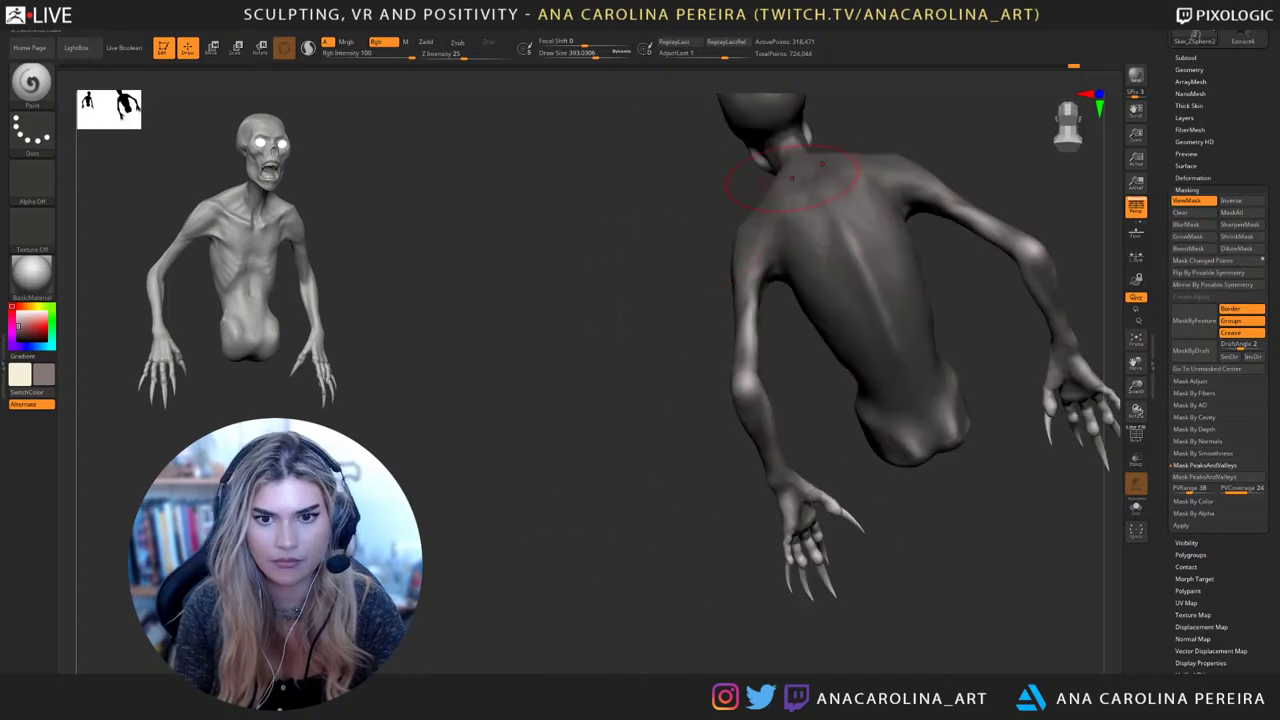
pyautogui.moveTo(790, 176)
pyautogui.mouseDown()
pyautogui.moveTo(765, 230)
pyautogui.moveTo(815, 268)
pyautogui.moveTo(857, 263)
pyautogui.mouseUp()
# Compare the painted skin with the mask display hidden and shown
pyautogui.hotkey('ctrl', 'h')
pyautogui.keyDown('alt'); pyautogui.moveTo(880, 420); pyautogui.dragTo(922, 346); pyautogui.keyUp('alt')
pyautogui.hotkey('ctrl', 'h')
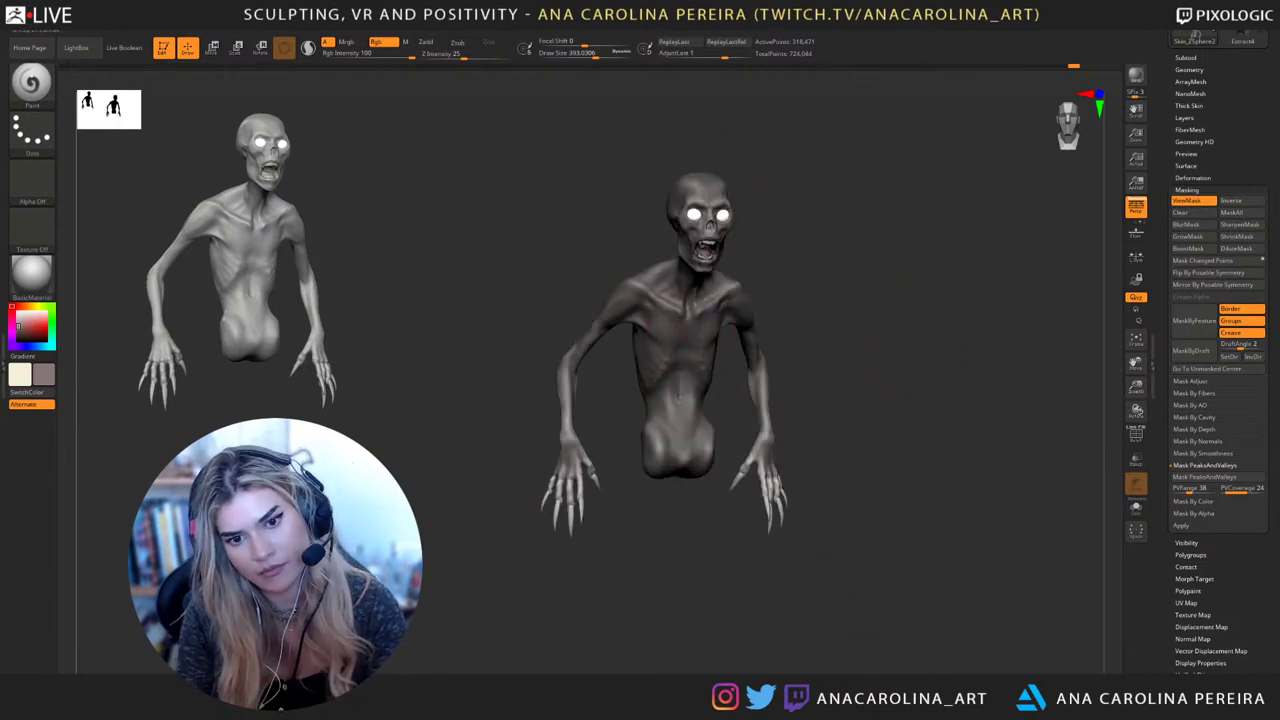
pyautogui.hotkey('ctrl', 'h')
pyautogui.moveTo(815, 585); pyautogui.dragTo(848, 588)
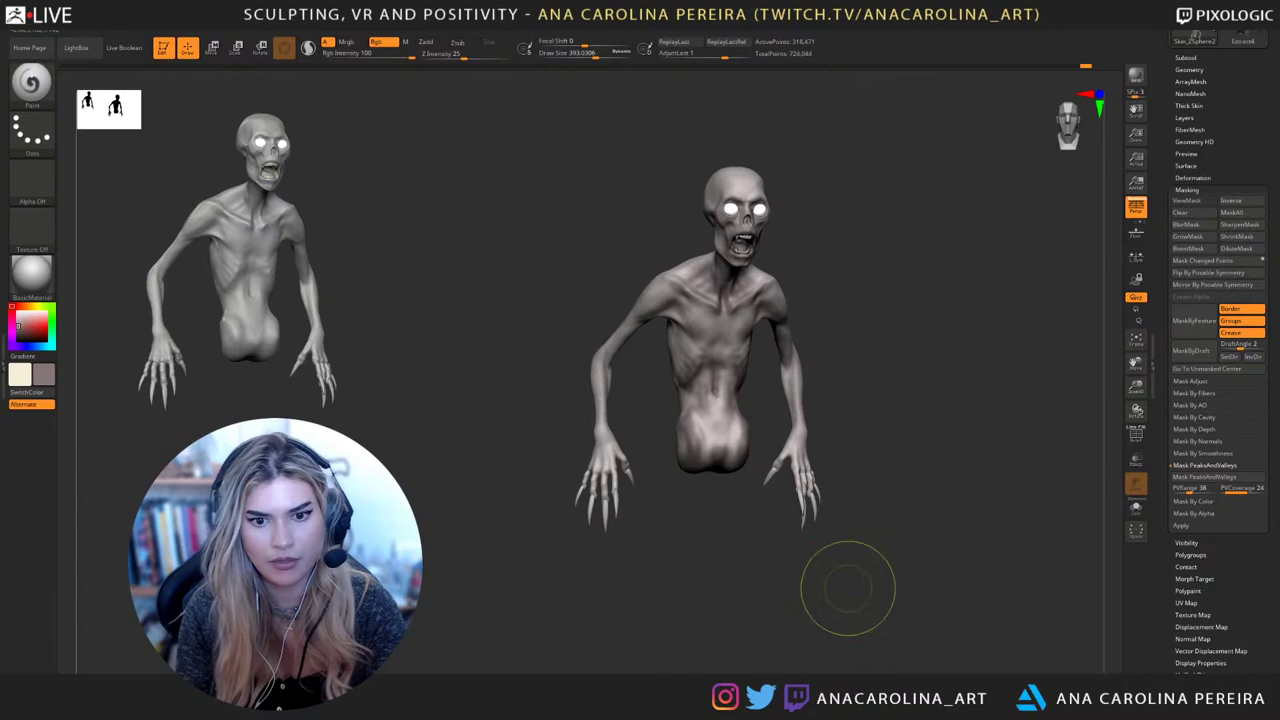
pyautogui.hotkey('ctrl', 'h')
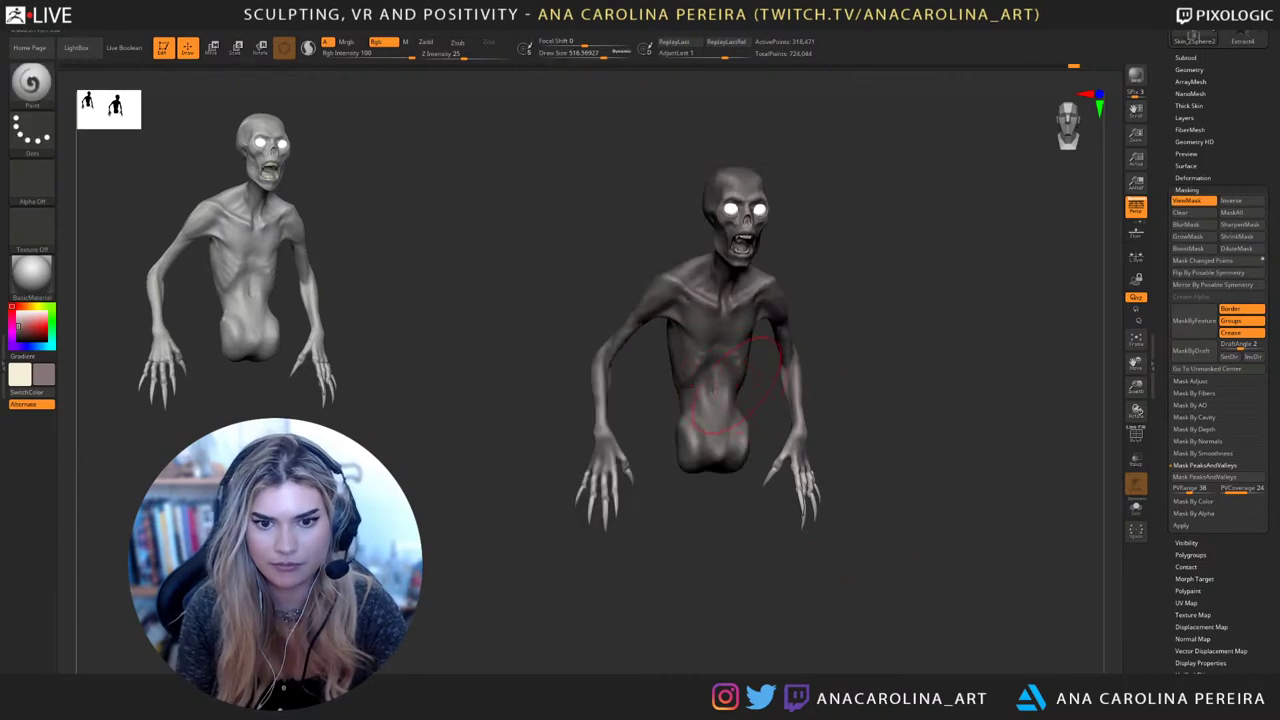
# Enlarge the draw size to about 638, hide the mask display and paint the torso and hands through the mask
pyautogui.press('space')
pyautogui.moveTo(708, 398); pyautogui.dragTo(717, 398)
pyautogui.hotkey('ctrl', 'h')
pyautogui.moveTo(738, 537); pyautogui.dragTo(660, 537)
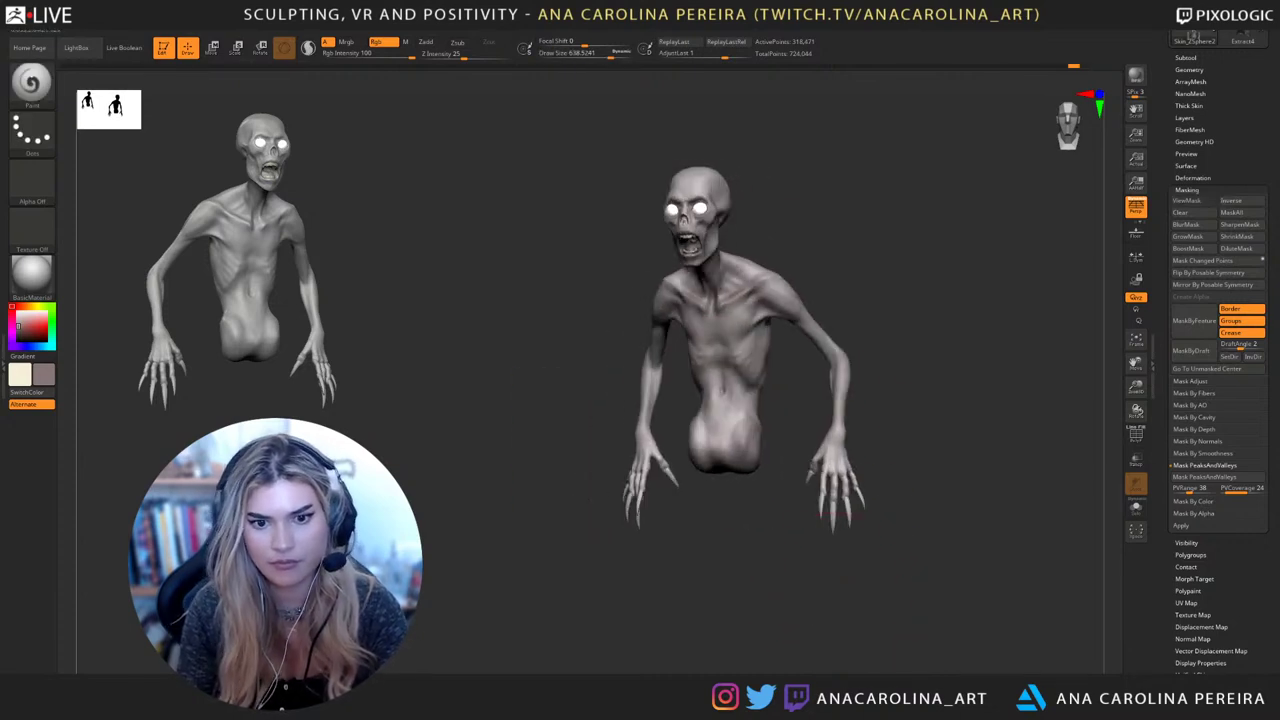
pyautogui.moveTo(843, 516); pyautogui.dragTo(900, 518)
pyautogui.moveTo(880, 470)
pyautogui.keyDown('alt'); pyautogui.mouseDown()
pyautogui.moveTo(860, 470)
pyautogui.moveTo(824, 523)
pyautogui.mouseUp(); pyautogui.keyUp('alt')
# Choose a darker grey-brown, reduce the draw size to about 120 and shade the creature's chest
pyautogui.press('space')
pyautogui.moveTo(917, 457); pyautogui.dragTo(888, 454)
pyautogui.click(722, 509)
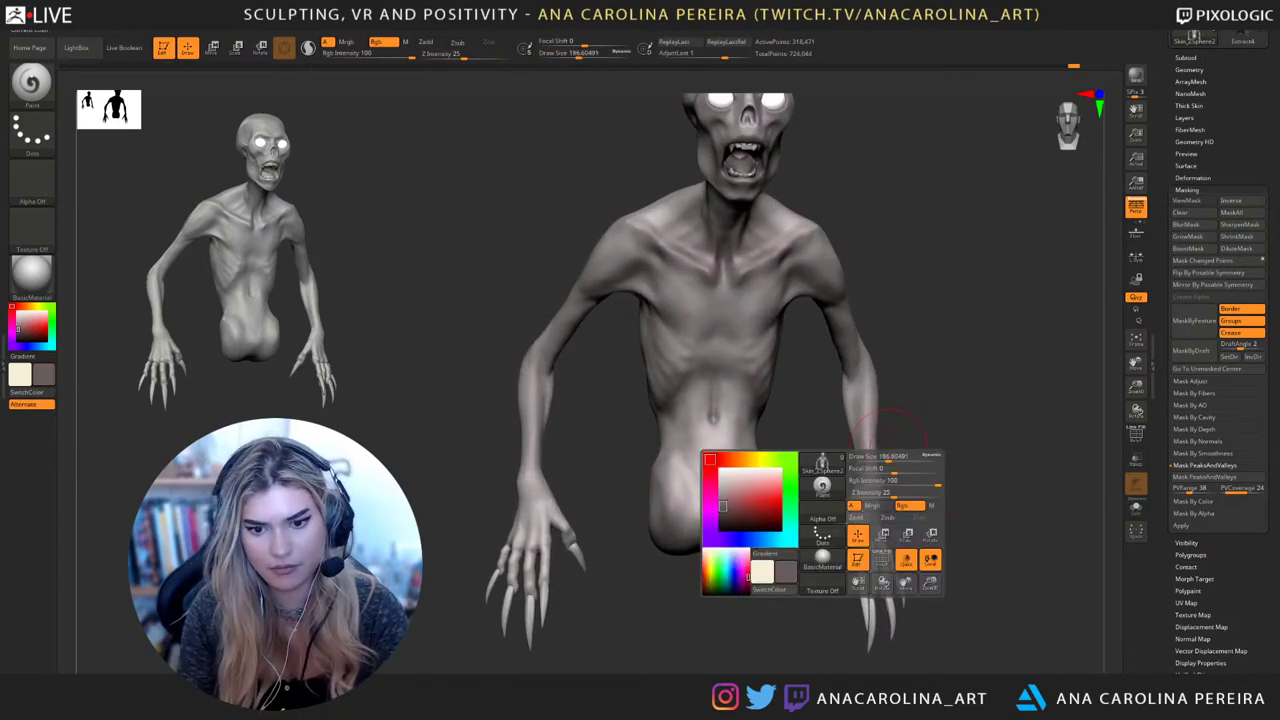
pyautogui.press('space')
pyautogui.click(746, 405)
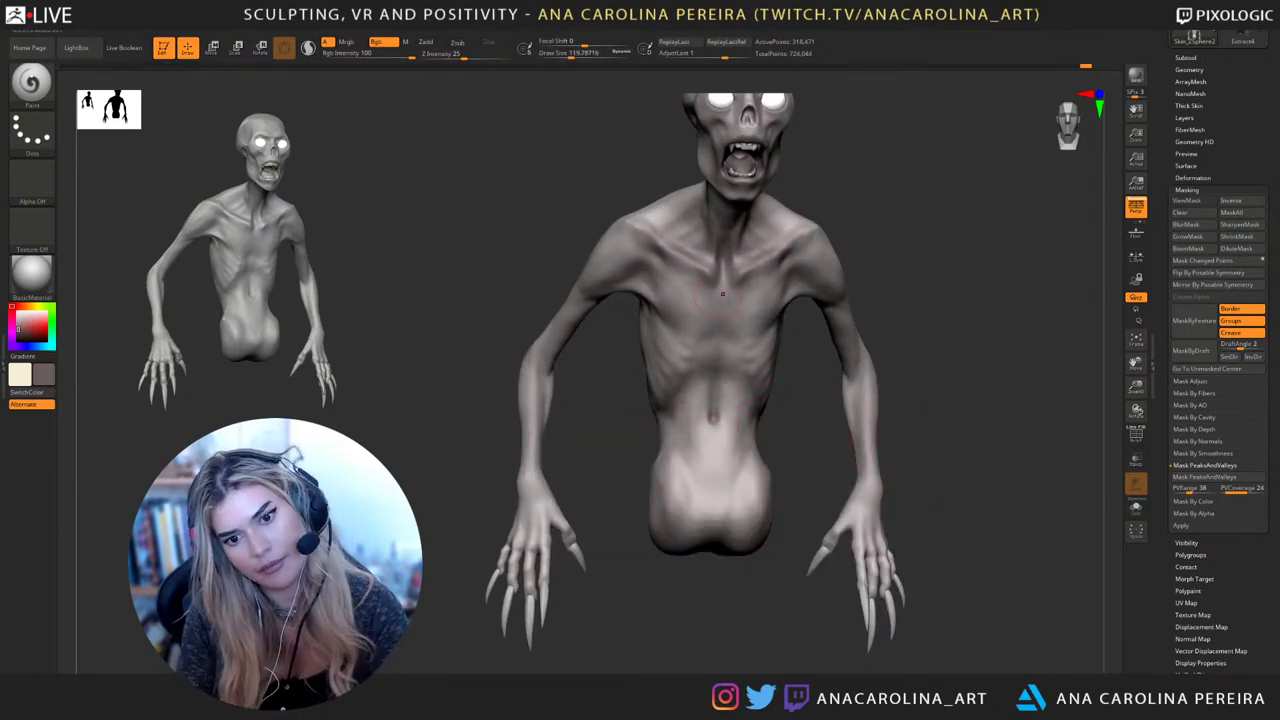
pyautogui.moveTo(807, 401); pyautogui.dragTo(798, 401)
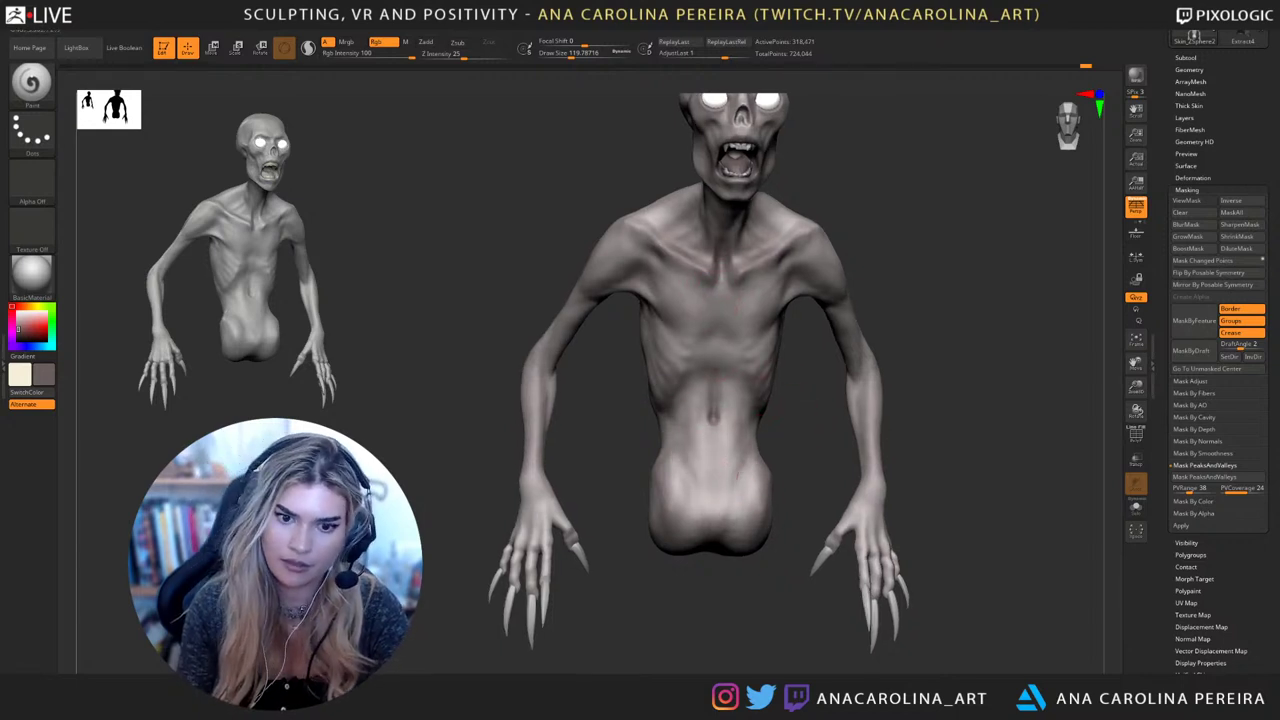
# Enlarge the draw size to about 202 and deepen the shading on the torso and around the ribs
pyautogui.moveTo(806, 586)
pyautogui.mouseDown()
pyautogui.moveTo(728, 586)
pyautogui.moveTo(688, 538)
pyautogui.mouseUp()
pyautogui.press('space')
pyautogui.click(750, 450)
pyautogui.moveTo(603, 438); pyautogui.dragTo(632, 411)
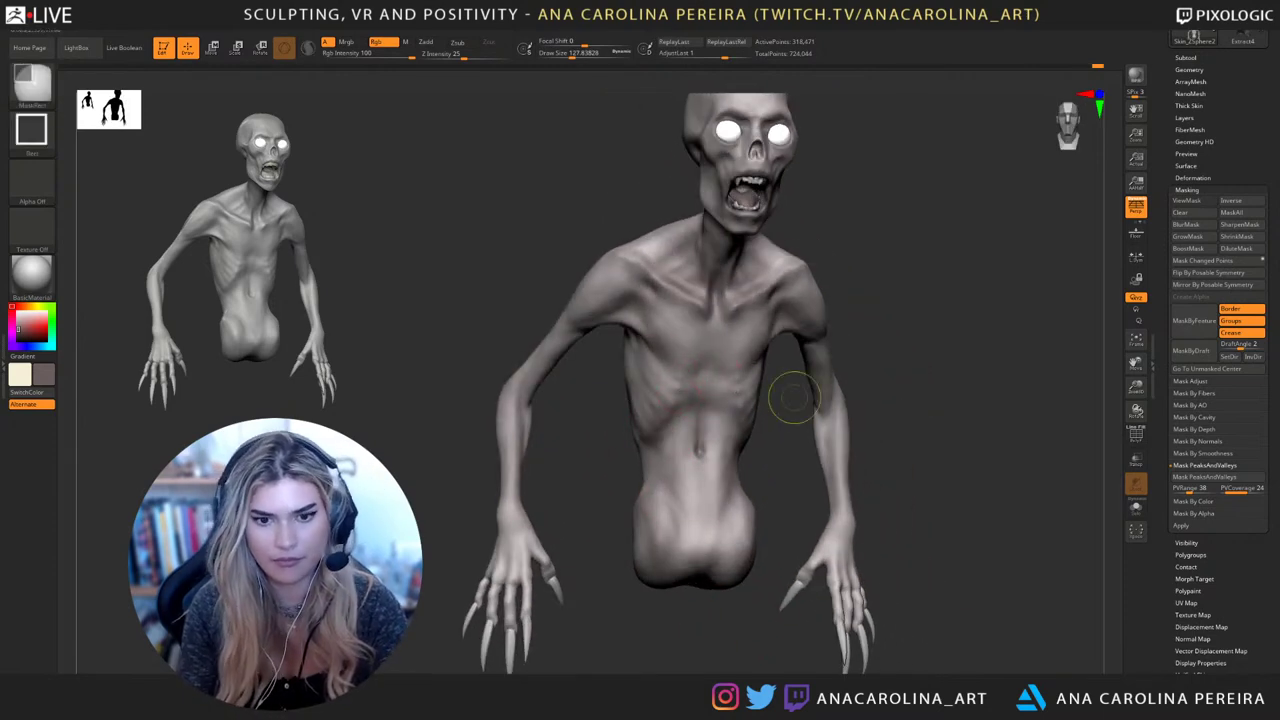
pyautogui.moveTo(794, 397); pyautogui.dragTo(764, 424)
pyautogui.press('space')
pyautogui.click(735, 455)
pyautogui.moveTo(737, 406); pyautogui.dragTo(778, 400, button='right')
pyautogui.keyDown('shift'); pyautogui.moveTo(735, 385); pyautogui.dragTo(705, 385); pyautogui.keyUp('shift')
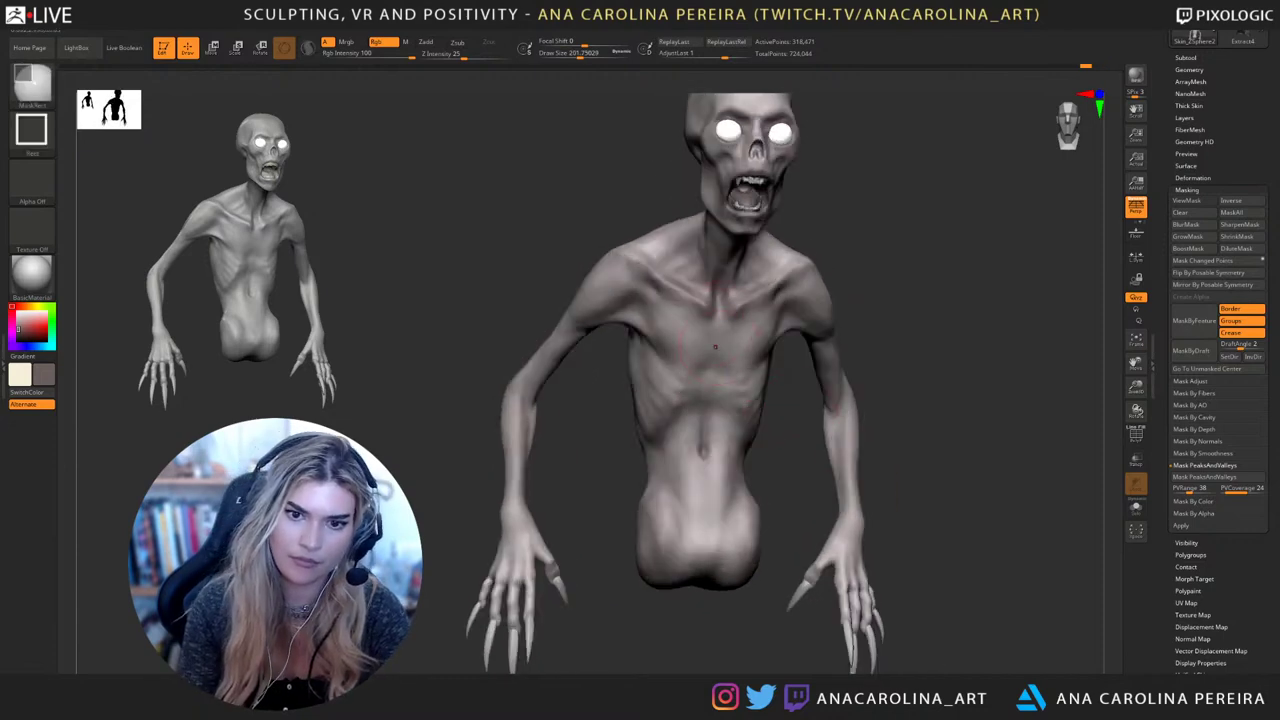
pyautogui.keyDown('alt'); pyautogui.moveTo(735, 370); pyautogui.dragTo(718, 419, button='right'); pyautogui.keyUp('alt')
pyautogui.moveTo(786, 445); pyautogui.dragTo(748, 464, button='right')
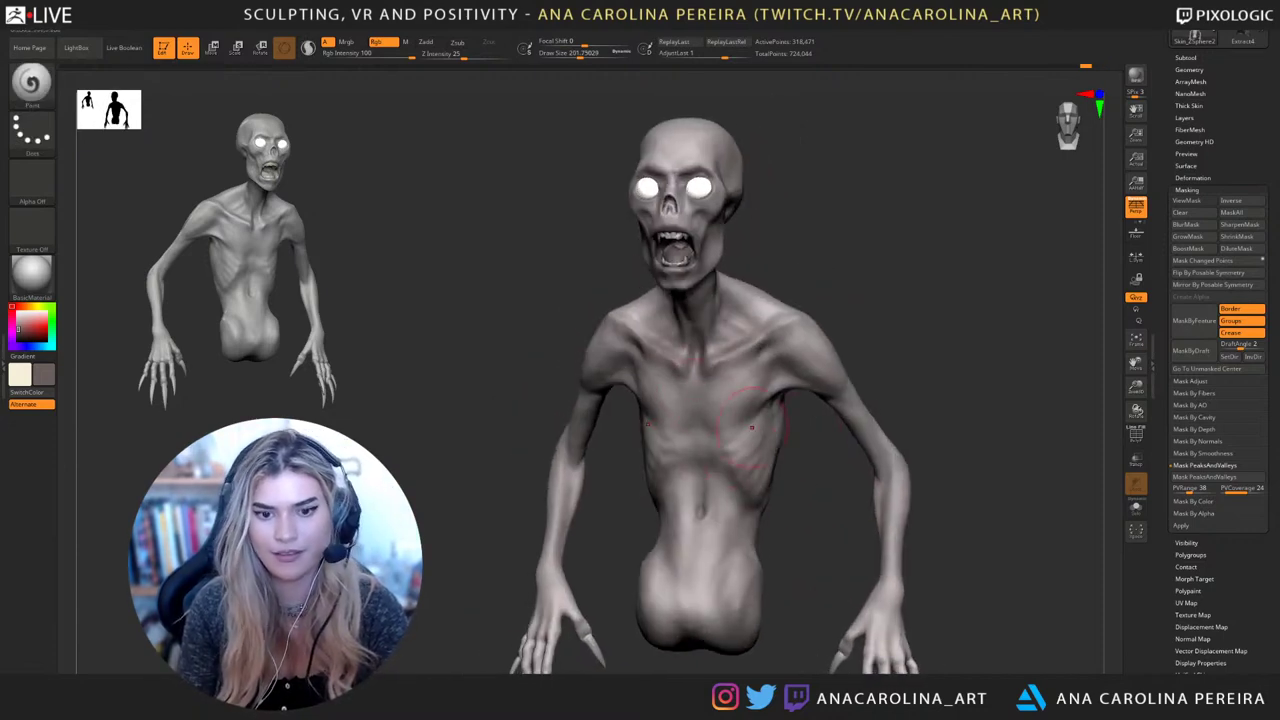
# Set the draw size to about 145 and paint darker shading on the shoulders and down the side of the torso
pyautogui.press('space')
pyautogui.click(718, 437)
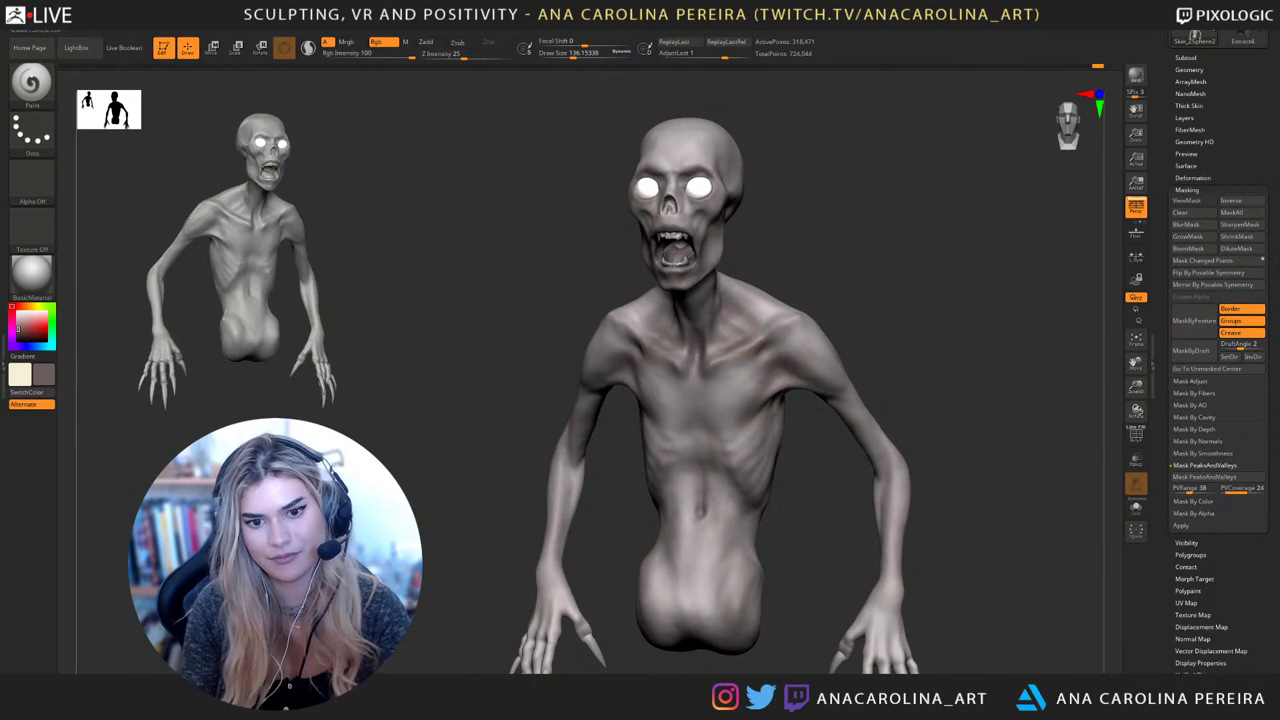
pyautogui.press(']')
pyautogui.moveTo(755, 304)
pyautogui.mouseDown(button='right')
pyautogui.moveTo(786, 304)
pyautogui.moveTo(722, 325)
pyautogui.mouseUp(button='right')
pyautogui.press('space')
pyautogui.click(781, 264)
pyautogui.moveTo(894, 355)
pyautogui.keyDown('alt'); pyautogui.mouseDown(button='right')
pyautogui.moveTo(894, 294)
pyautogui.moveTo(930, 296)
pyautogui.mouseUp(button='right'); pyautogui.keyUp('alt')
pyautogui.press('space')
pyautogui.click(874, 404)
pyautogui.moveTo(764, 400); pyautogui.dragTo(771, 500)
pyautogui.keyDown('alt'); pyautogui.moveTo(820, 425); pyautogui.dragTo(855, 387, button='right'); pyautogui.keyUp('alt')
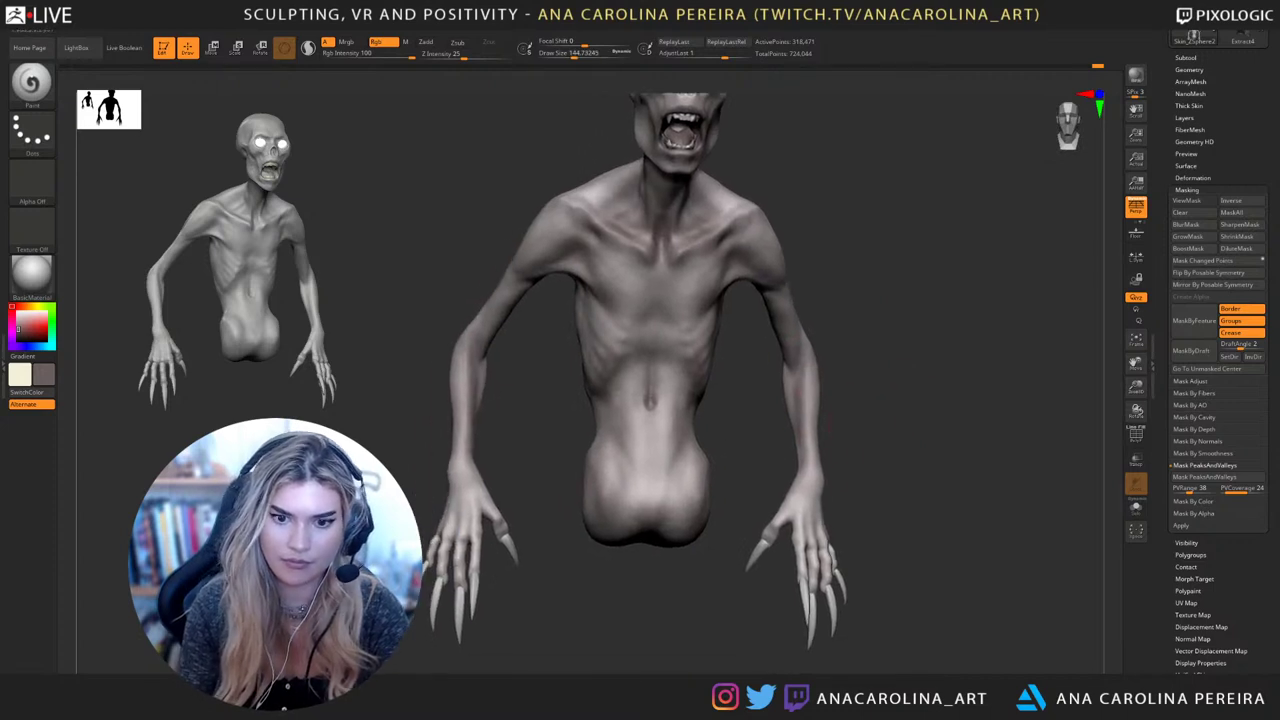
# Enlarge the draw size to about 358 and paint darker shading over the creature's back and the rear of the neck
pyautogui.moveTo(809, 470); pyautogui.dragTo(803, 500)
pyautogui.keyDown('alt'); pyautogui.moveTo(806, 502); pyautogui.dragTo(824, 478, button='right'); pyautogui.keyUp('alt')
pyautogui.moveTo(821, 484); pyautogui.dragTo(824, 506)
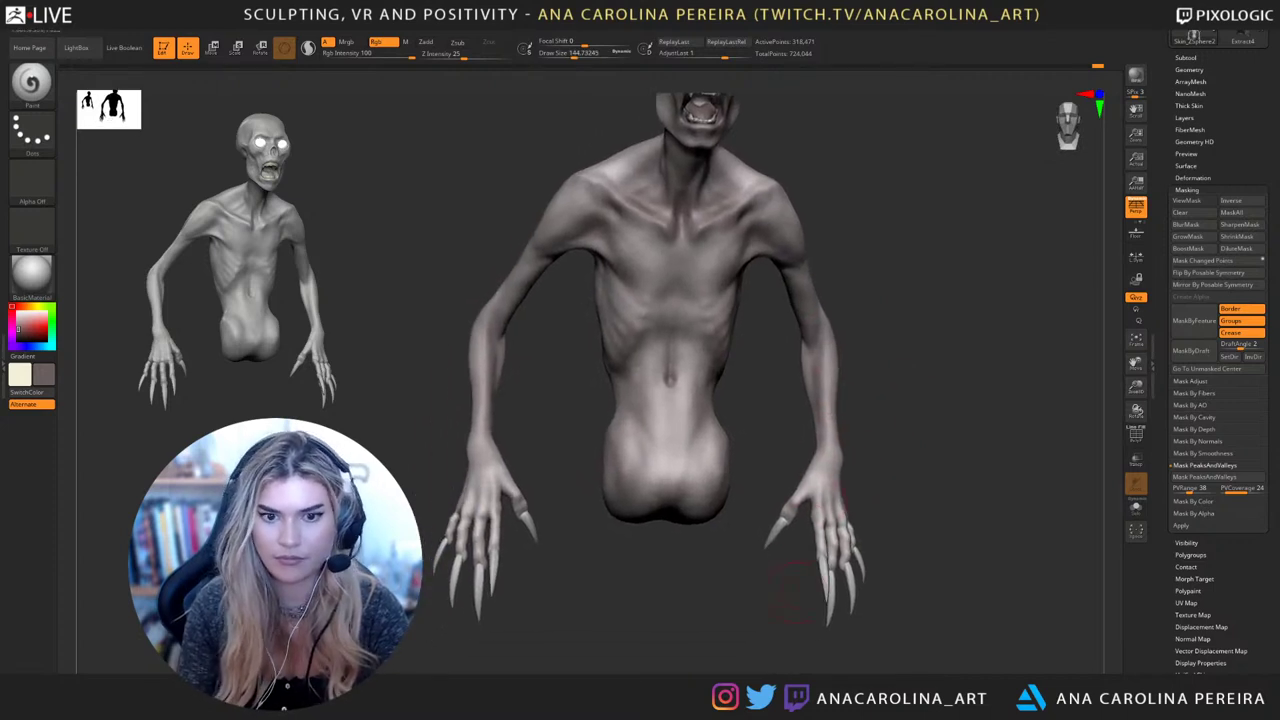
pyautogui.moveTo(795, 592); pyautogui.dragTo(785, 660, button='right')
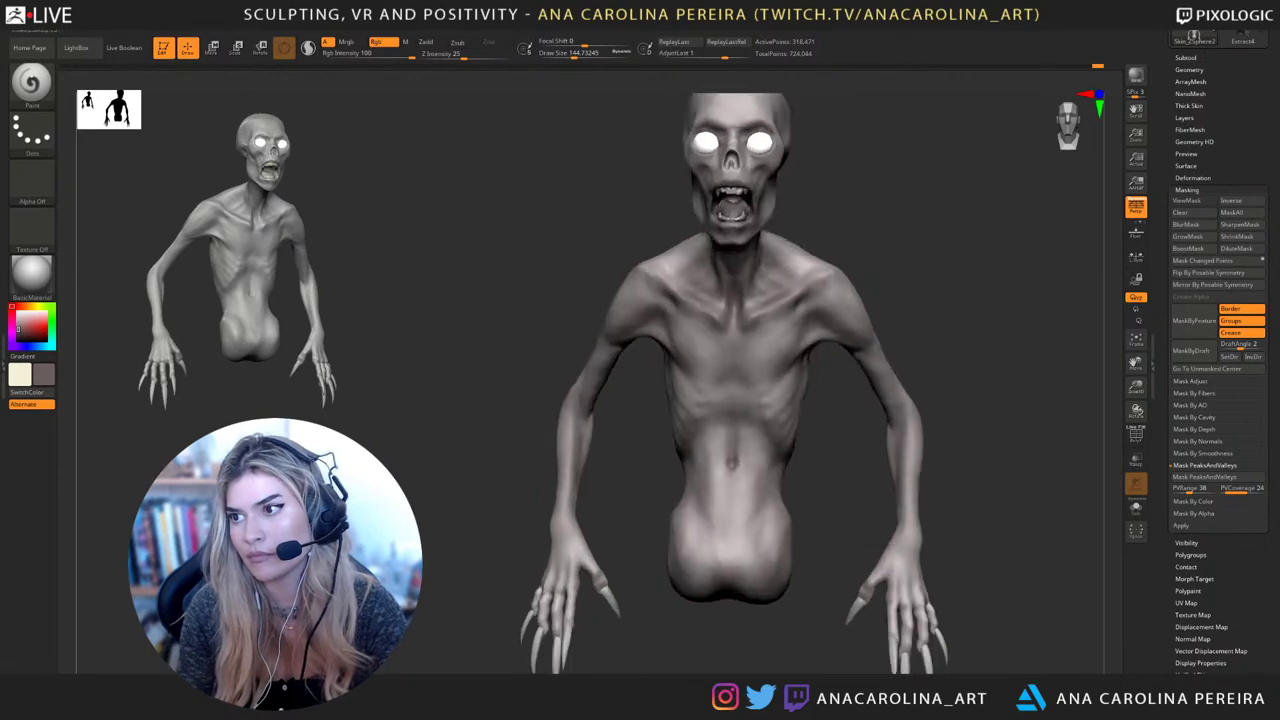
pyautogui.press('space')
pyautogui.moveTo(972, 352)
pyautogui.mouseDown(button='right')
pyautogui.moveTo(995, 350)
pyautogui.moveTo(990, 325)
pyautogui.moveTo(935, 361)
pyautogui.moveTo(965, 360)
pyautogui.moveTo(755, 380)
pyautogui.moveTo(735, 400)
pyautogui.mouseUp(button='right')
pyautogui.click(995, 350)
pyautogui.press('space')
pyautogui.moveTo(940, 362); pyautogui.dragTo(883, 335, button='right')
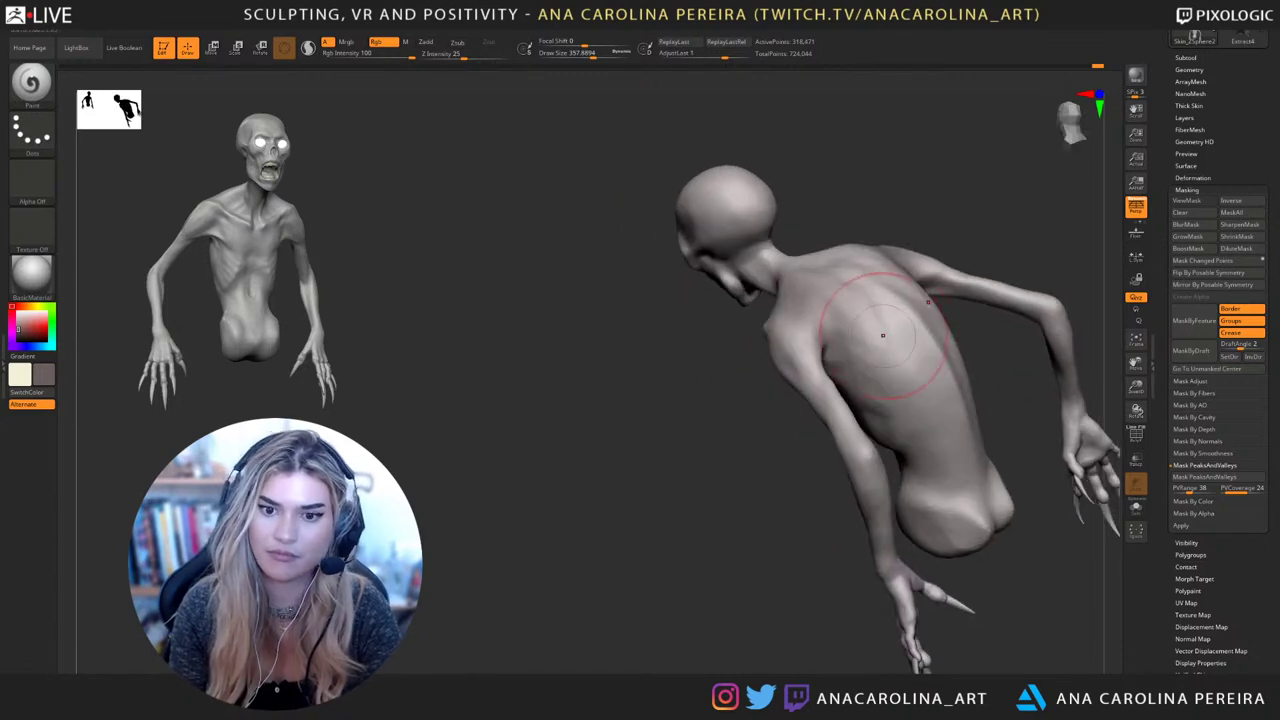
pyautogui.moveTo(883, 335); pyautogui.dragTo(945, 430)
pyautogui.moveTo(872, 294); pyautogui.dragTo(888, 306)
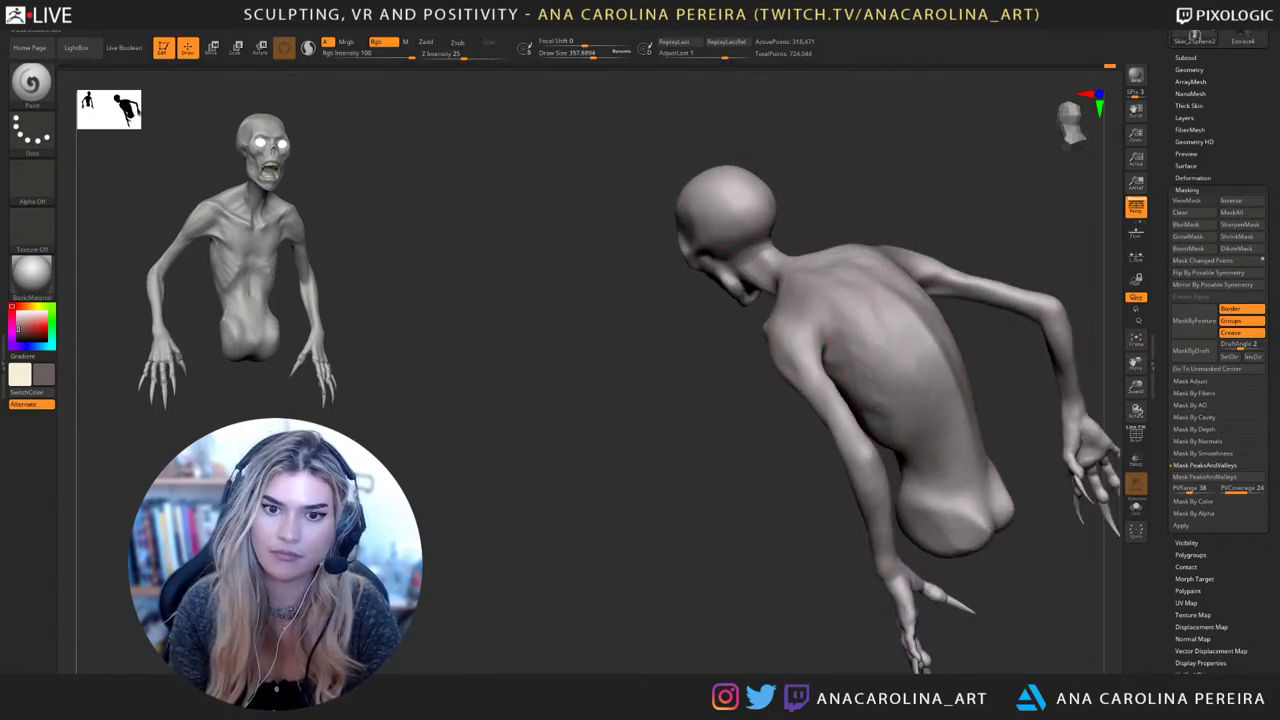
pyautogui.moveTo(758, 228); pyautogui.dragTo(742, 196)
# Choose a pale pinkish grey and reduce the draw size to about 212
pyautogui.moveTo(742, 205)
pyautogui.mouseDown(button='right')
pyautogui.moveTo(908, 268)
pyautogui.moveTo(985, 232)
pyautogui.moveTo(985, 262)
pyautogui.mouseUp(button='right')
pyautogui.press('space')
pyautogui.moveTo(757, 428); pyautogui.dragTo(746, 428)
pyautogui.moveTo(728, 405); pyautogui.dragTo(728, 425, button='right')
pyautogui.keyDown('alt'); pyautogui.moveTo(728, 425); pyautogui.dragTo(749, 402, button='right'); pyautogui.keyUp('alt')
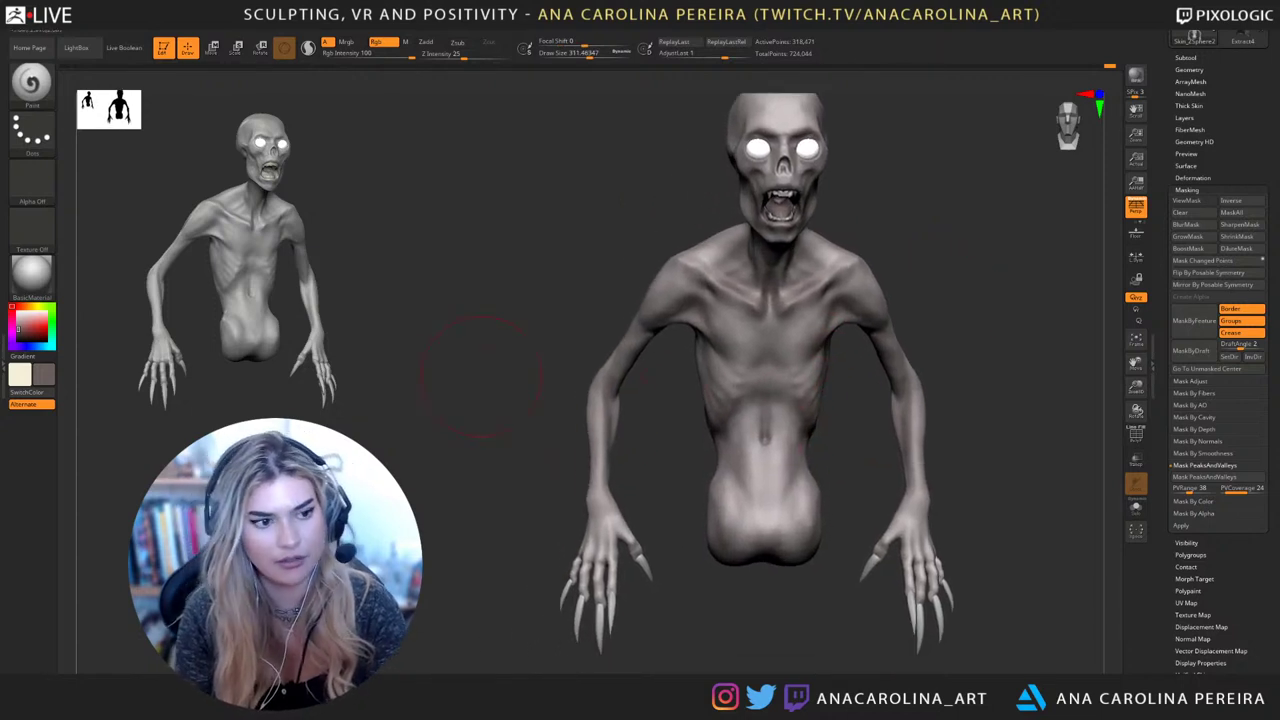
pyautogui.moveTo(18, 329); pyautogui.dragTo(19, 315)
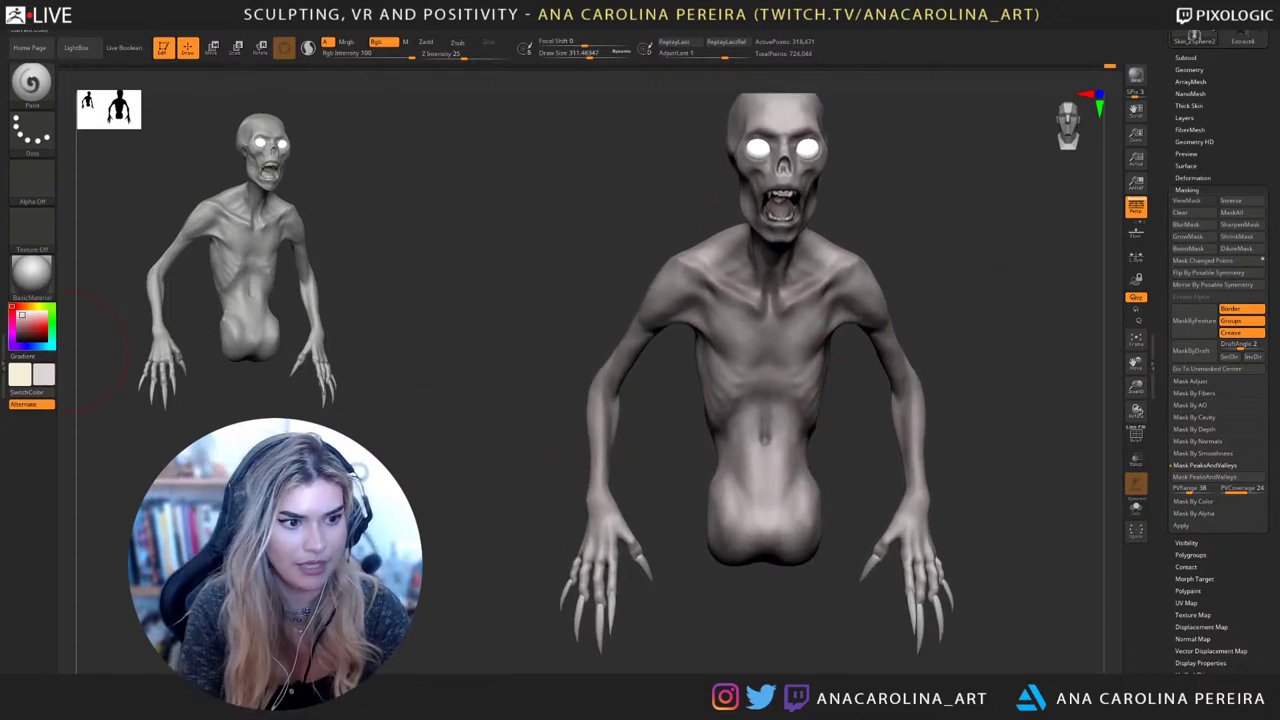
pyautogui.press('space')
pyautogui.moveTo(781, 387); pyautogui.dragTo(772, 387)
# Reduce the draw size to about 51 and paint pale highlights along the ribs and collarbones
pyautogui.keyDown('ctrl'); pyautogui.moveTo(778, 462); pyautogui.dragTo(784, 502, button='right'); pyautogui.keyUp('ctrl')
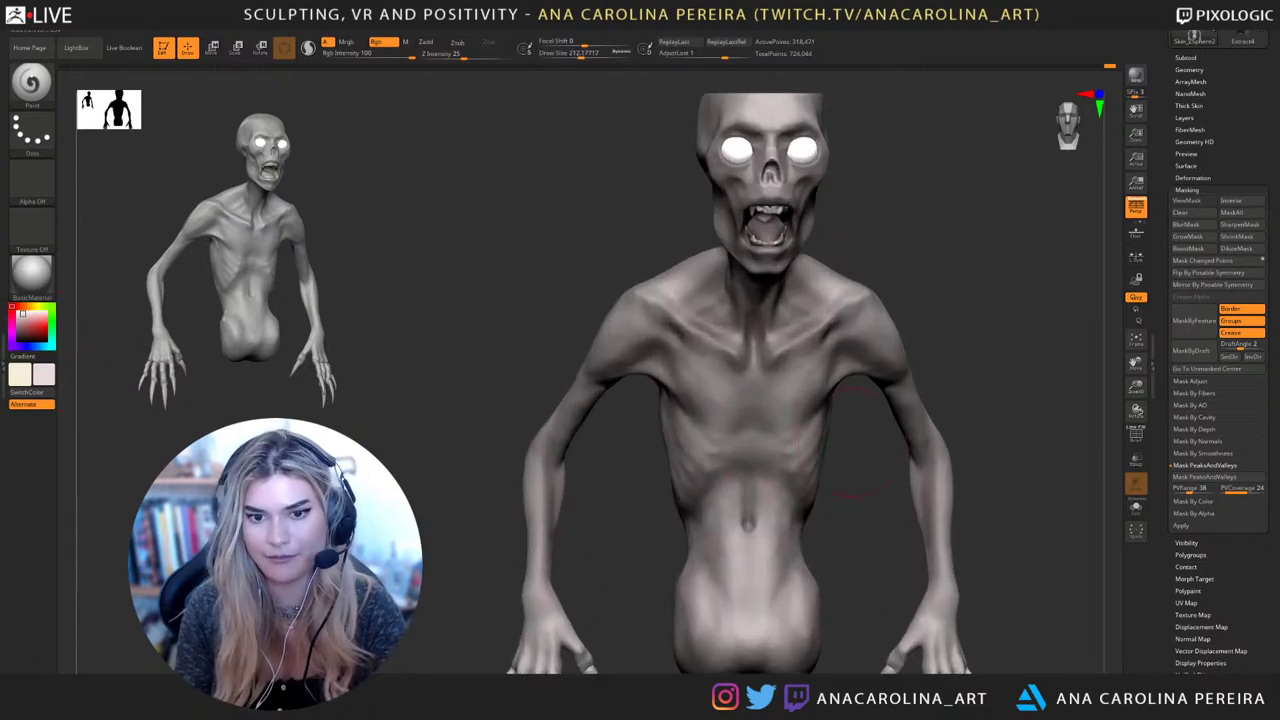
pyautogui.press('space')
pyautogui.keyDown('ctrl'); pyautogui.moveTo(864, 488); pyautogui.dragTo(862, 498, button='right'); pyautogui.keyUp('ctrl')
pyautogui.press('space')
pyautogui.moveTo(858, 479); pyautogui.dragTo(845, 479)
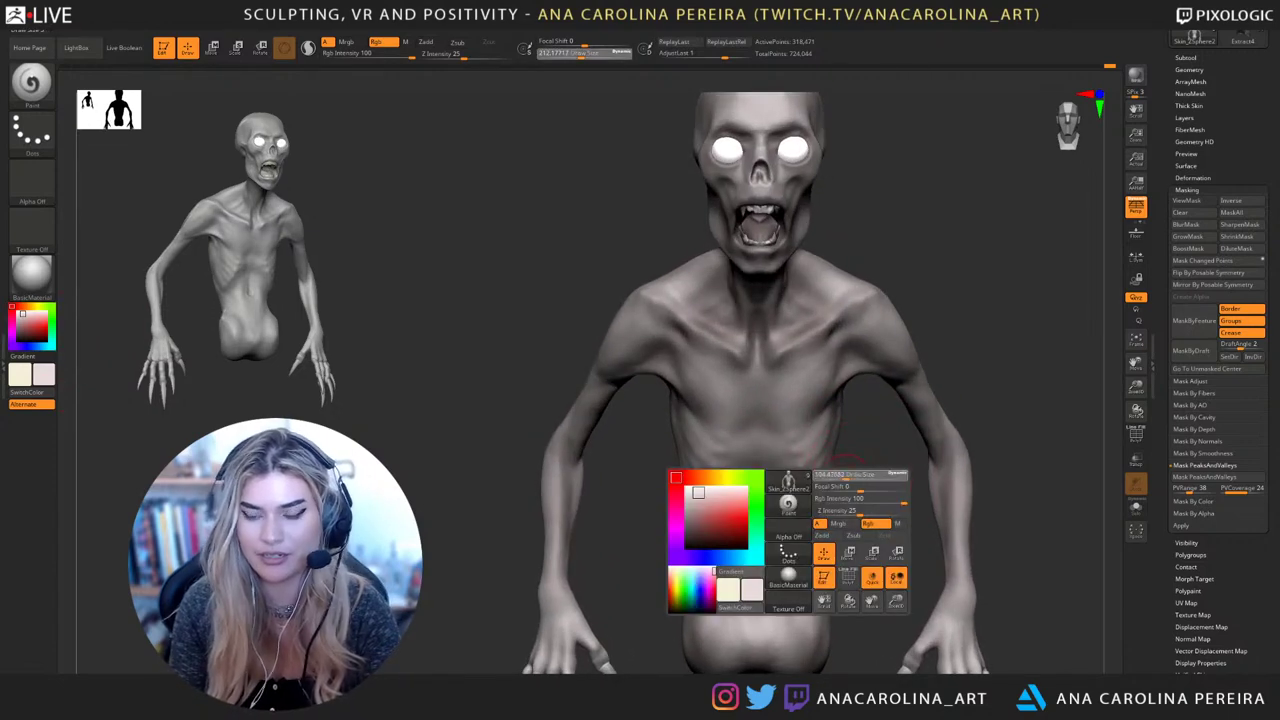
pyautogui.moveTo(856, 475)
pyautogui.keyDown('alt'); pyautogui.mouseDown(button='right')
pyautogui.moveTo(880, 430)
pyautogui.moveTo(892, 458)
pyautogui.moveTo(663, 433)
pyautogui.moveTo(672, 370)
pyautogui.mouseUp(button='right'); pyautogui.keyUp('alt')
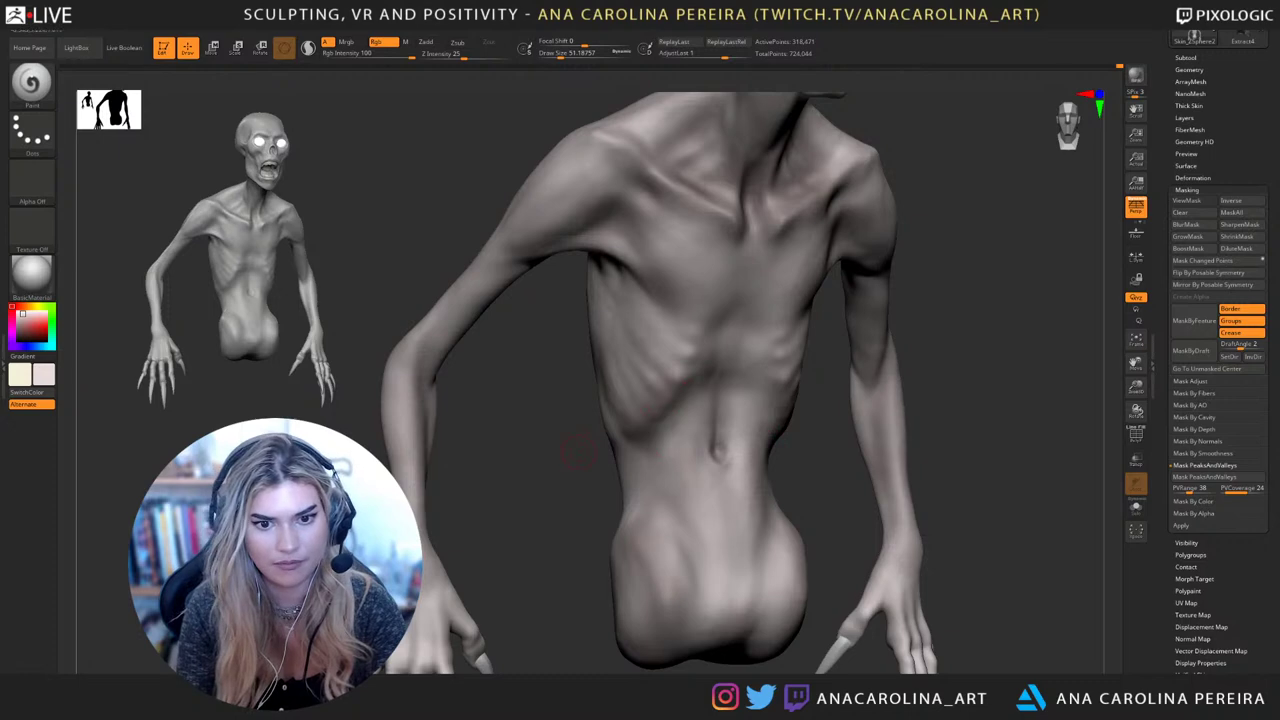
pyautogui.moveTo(580, 452); pyautogui.dragTo(640, 404, button='right')
pyautogui.moveTo(783, 371)
pyautogui.mouseDown(button='right')
pyautogui.moveTo(806, 361)
pyautogui.moveTo(790, 420)
pyautogui.mouseUp(button='right')
# Raise the draw size to about 90, reduce it to about 74 and lighten the shoulders and upper chest
pyautogui.press('space')
pyautogui.click(798, 415)
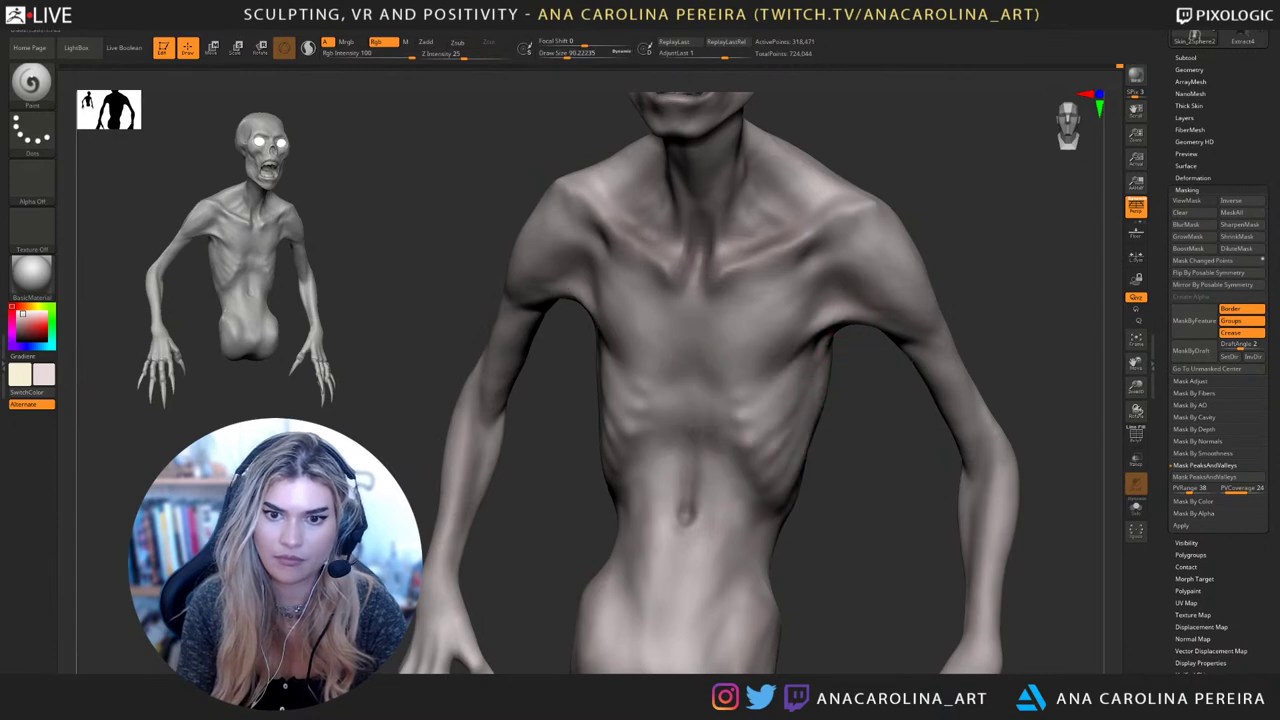
pyautogui.press('space')
pyautogui.click(908, 349)
pyautogui.press('[')
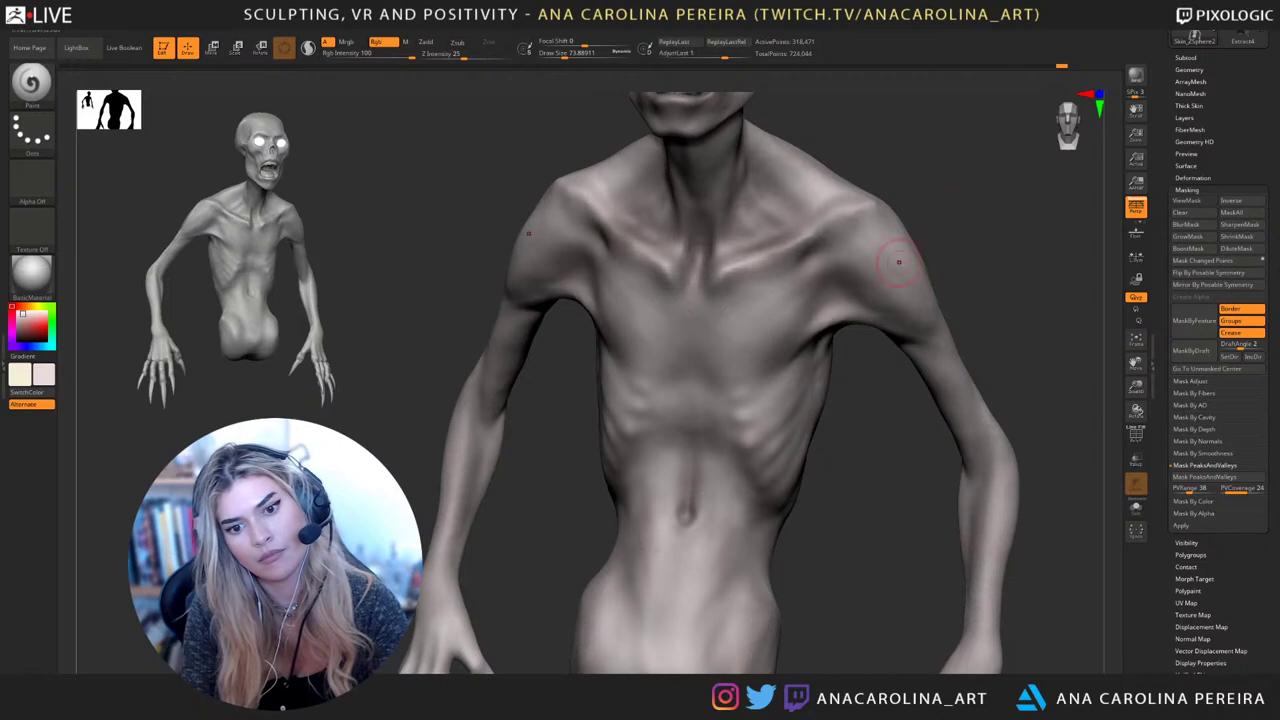
pyautogui.moveTo(899, 262)
pyautogui.keyDown('ctrl'); pyautogui.mouseDown(button='right')
pyautogui.moveTo(903, 202)
pyautogui.moveTo(955, 205)
pyautogui.moveTo(863, 234)
pyautogui.moveTo(877, 340)
pyautogui.mouseUp(button='right'); pyautogui.keyUp('ctrl')
# Set the draw size to about 101 and lighten the hips, forearms and hands
pyautogui.press('space')
pyautogui.click(640, 536)
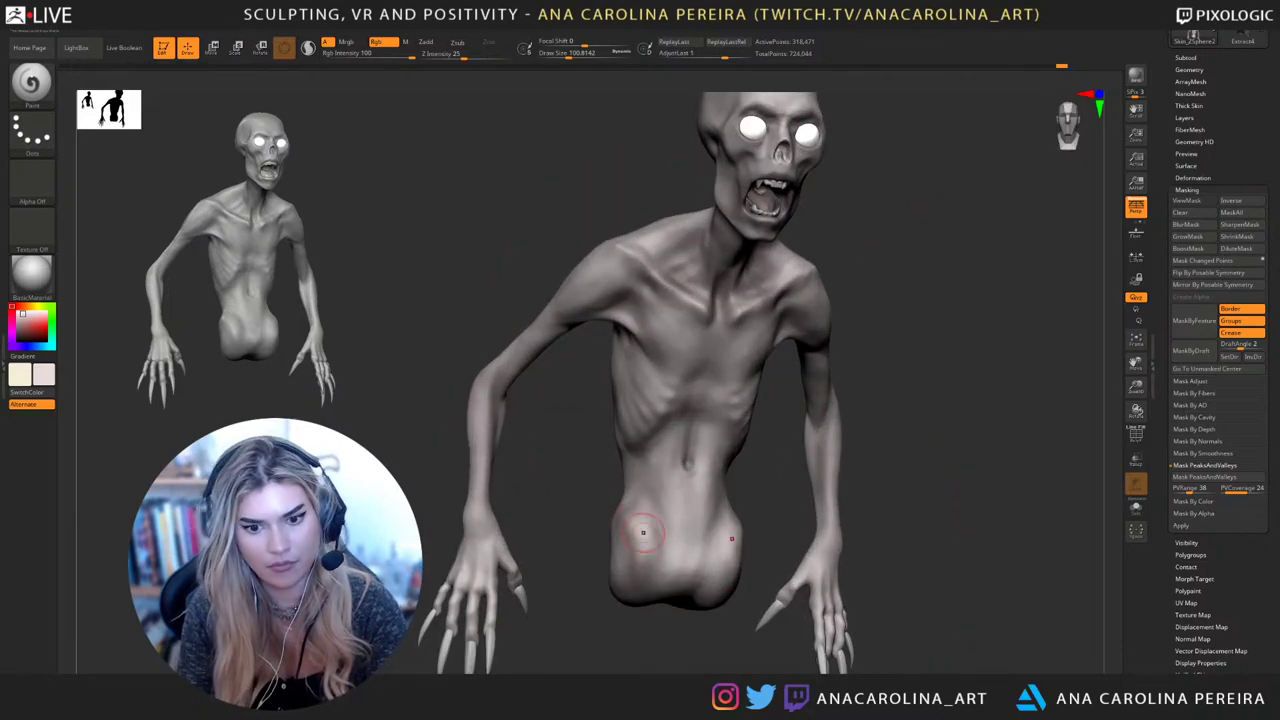
pyautogui.moveTo(972, 470); pyautogui.dragTo(897, 462, button='right')
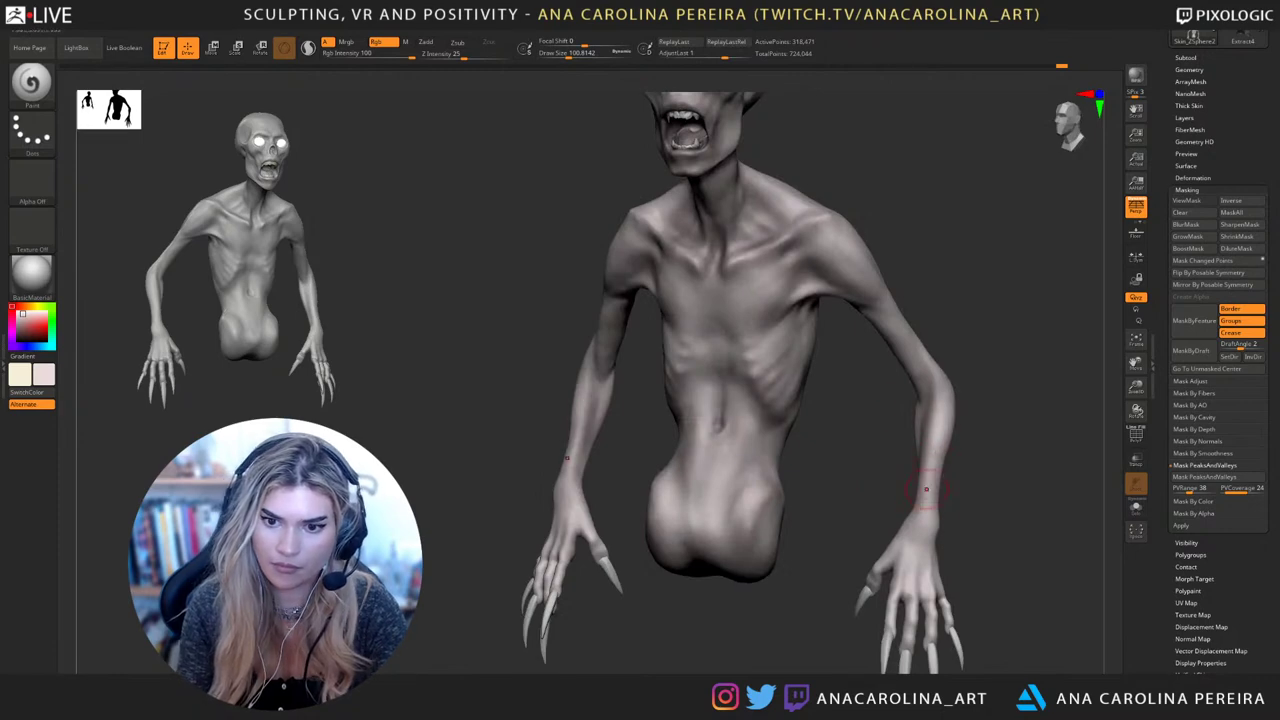
pyautogui.moveTo(910, 575)
pyautogui.mouseDown(button='right')
pyautogui.moveTo(982, 570)
pyautogui.moveTo(974, 500)
pyautogui.moveTo(950, 488)
pyautogui.moveTo(928, 320)
pyautogui.moveTo(860, 500)
pyautogui.mouseUp(button='right')
# Set the draw size to about 77 and paint pale highlights on the brow, cheekbones and side of the head
pyautogui.press('space')
pyautogui.moveTo(704, 150); pyautogui.dragTo(699, 149)
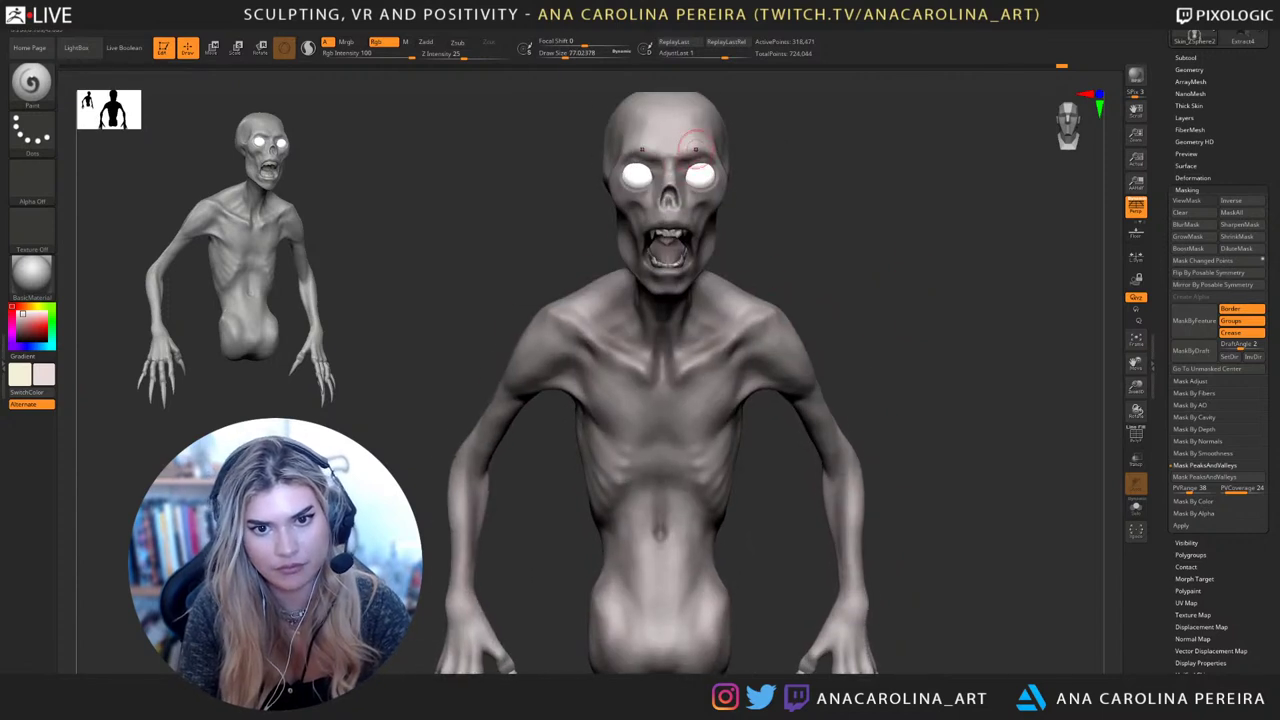
pyautogui.moveTo(790, 185); pyautogui.dragTo(720, 190, button='right')
pyautogui.click(718, 190)
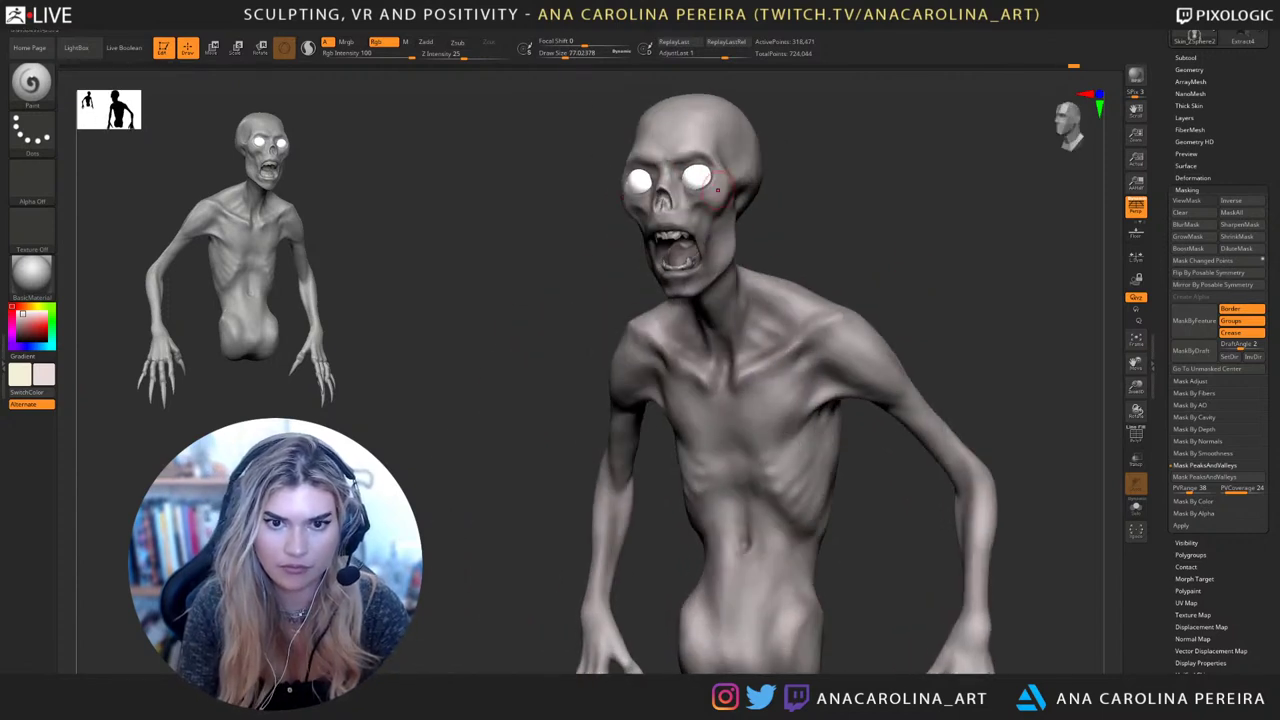
pyautogui.moveTo(752, 178); pyautogui.dragTo(746, 262)
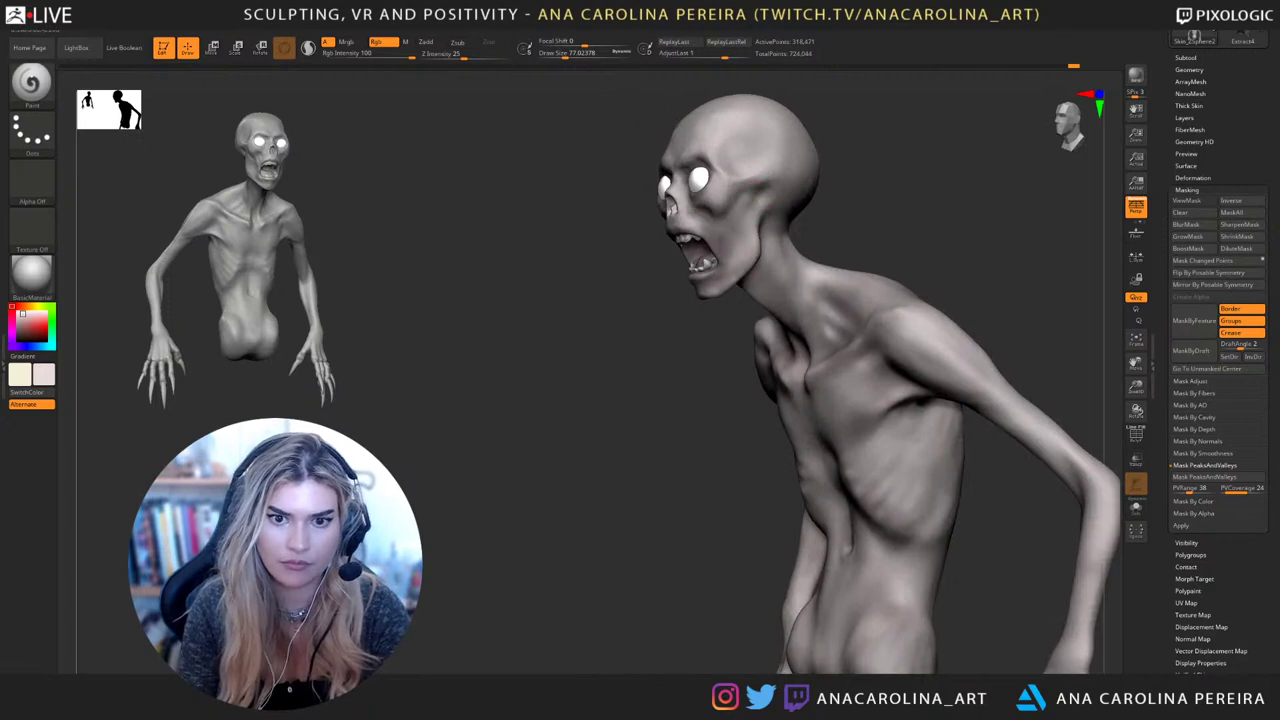
pyautogui.moveTo(640, 390)
pyautogui.mouseDown(button='right')
pyautogui.moveTo(757, 403)
pyautogui.moveTo(760, 350)
pyautogui.mouseUp(button='right')
pyautogui.moveTo(900, 400)
pyautogui.mouseDown(button='right')
pyautogui.moveTo(955, 405)
pyautogui.moveTo(1013, 360)
pyautogui.mouseUp(button='right')
# Paint pale highlights around the mouth at a draw size of about 46 and on the jaw at about 80
pyautogui.moveTo(1011, 359); pyautogui.dragTo(868, 393)
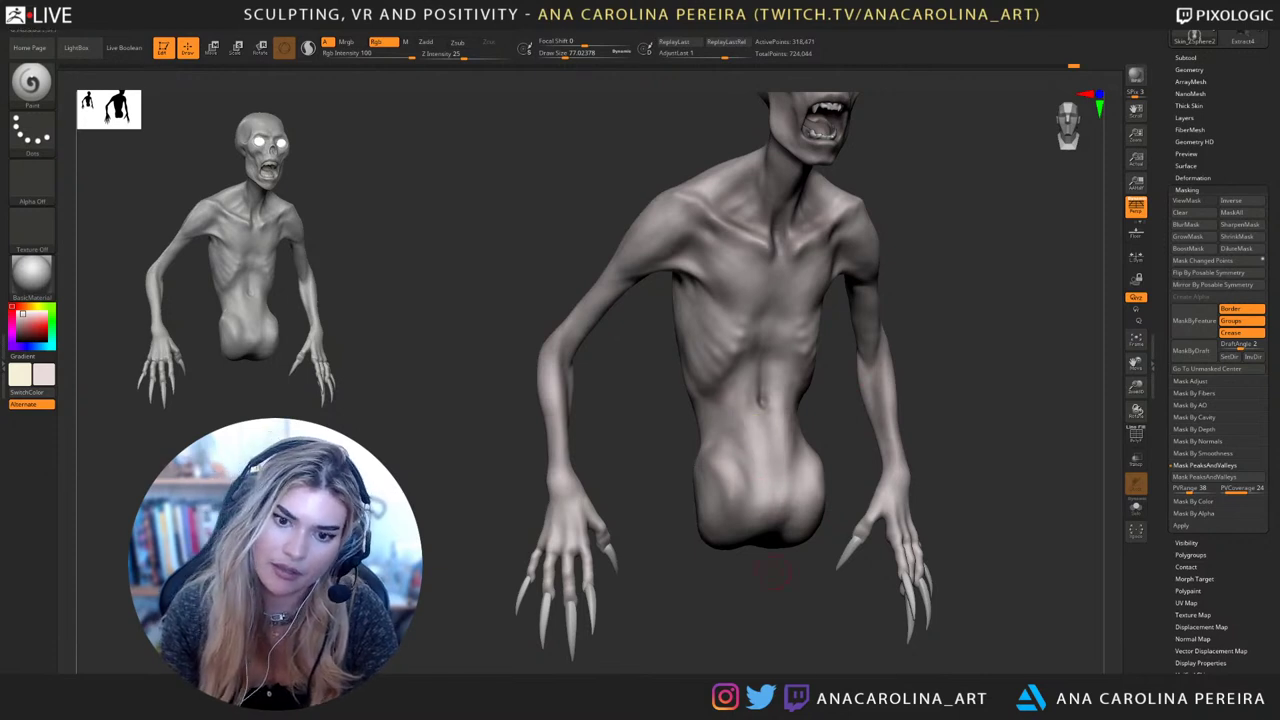
pyautogui.moveTo(775, 570); pyautogui.dragTo(765, 495)
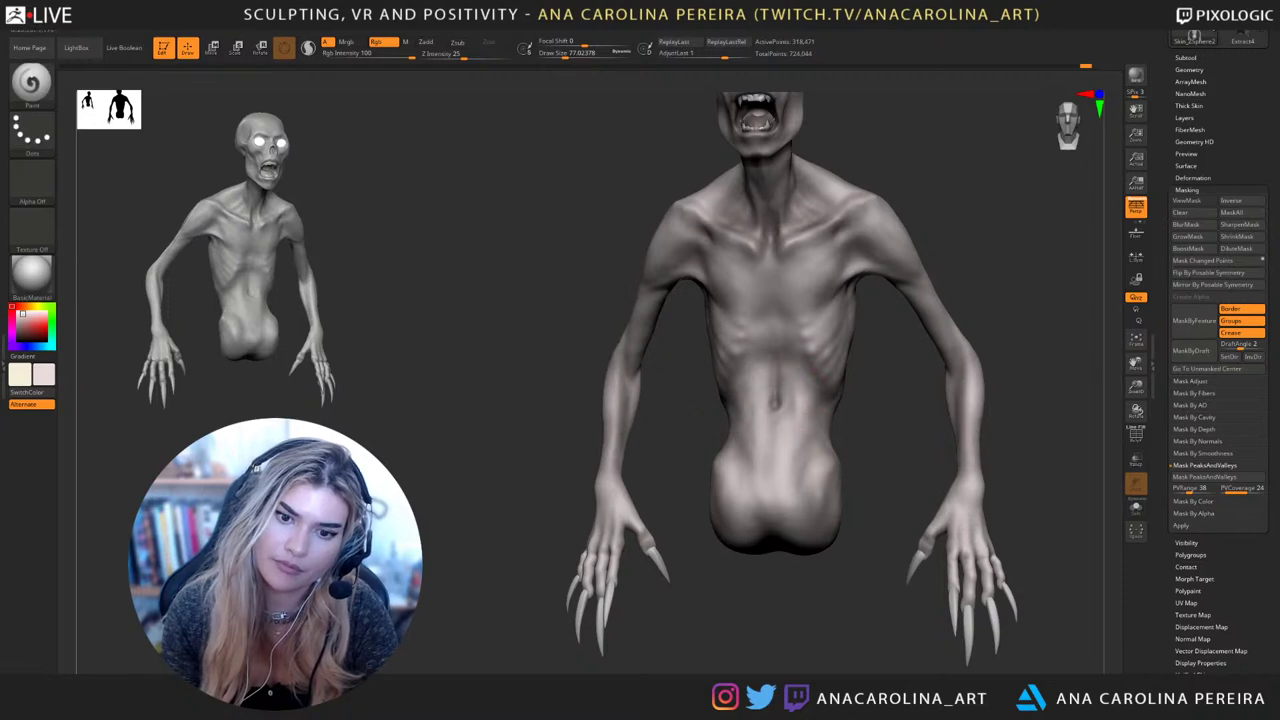
pyautogui.moveTo(790, 590)
pyautogui.mouseDown()
pyautogui.moveTo(825, 605)
pyautogui.moveTo(730, 440)
pyautogui.moveTo(677, 283)
pyautogui.mouseUp()
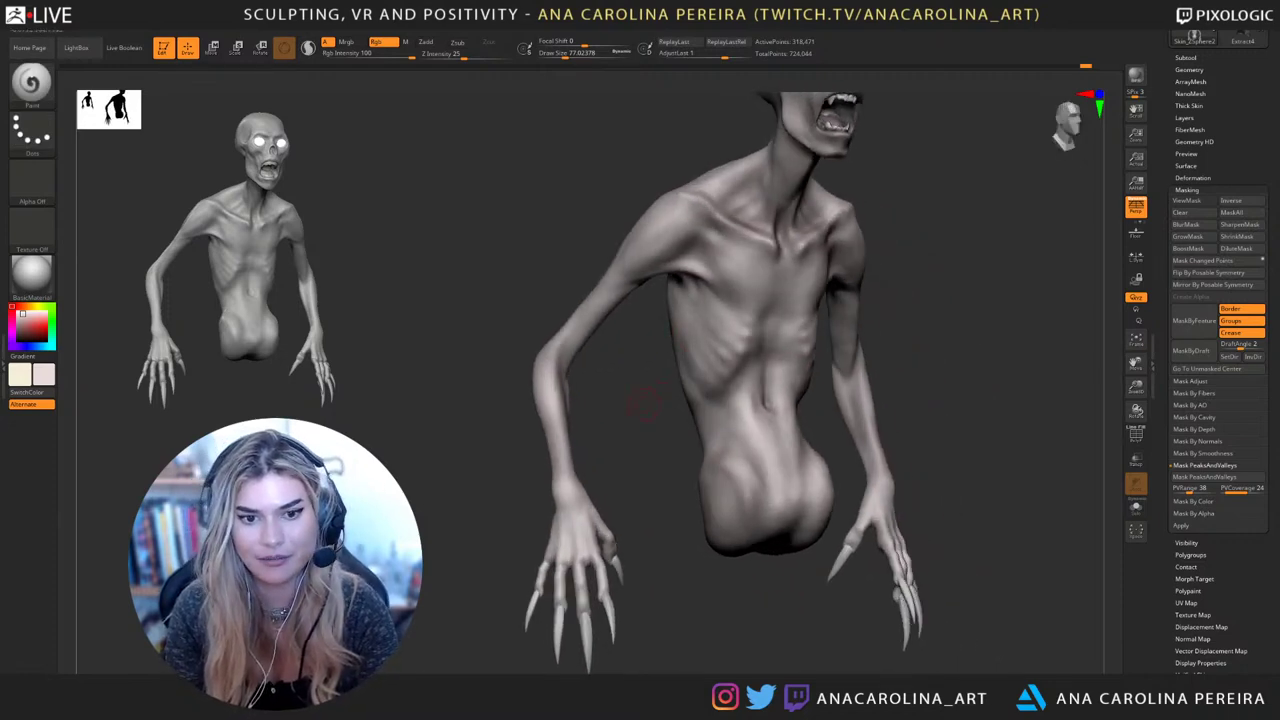
pyautogui.moveTo(645, 405); pyautogui.dragTo(603, 340)
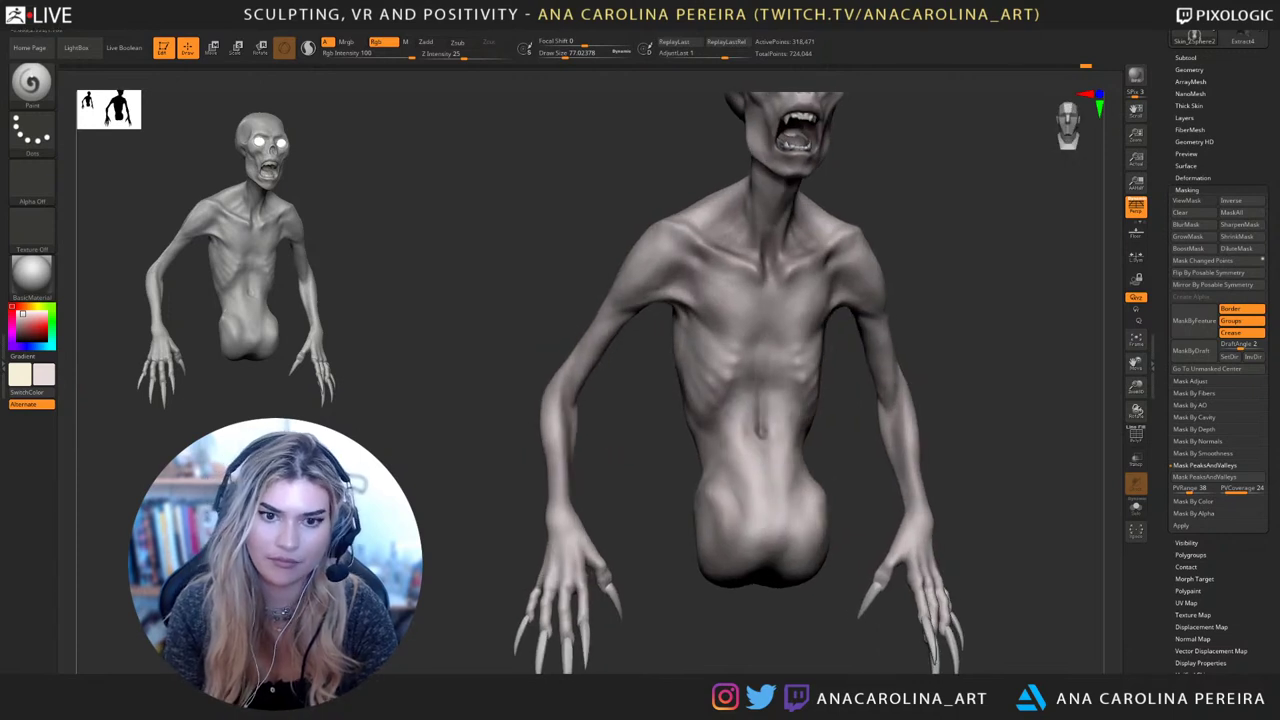
pyautogui.moveTo(953, 300); pyautogui.dragTo(820, 259)
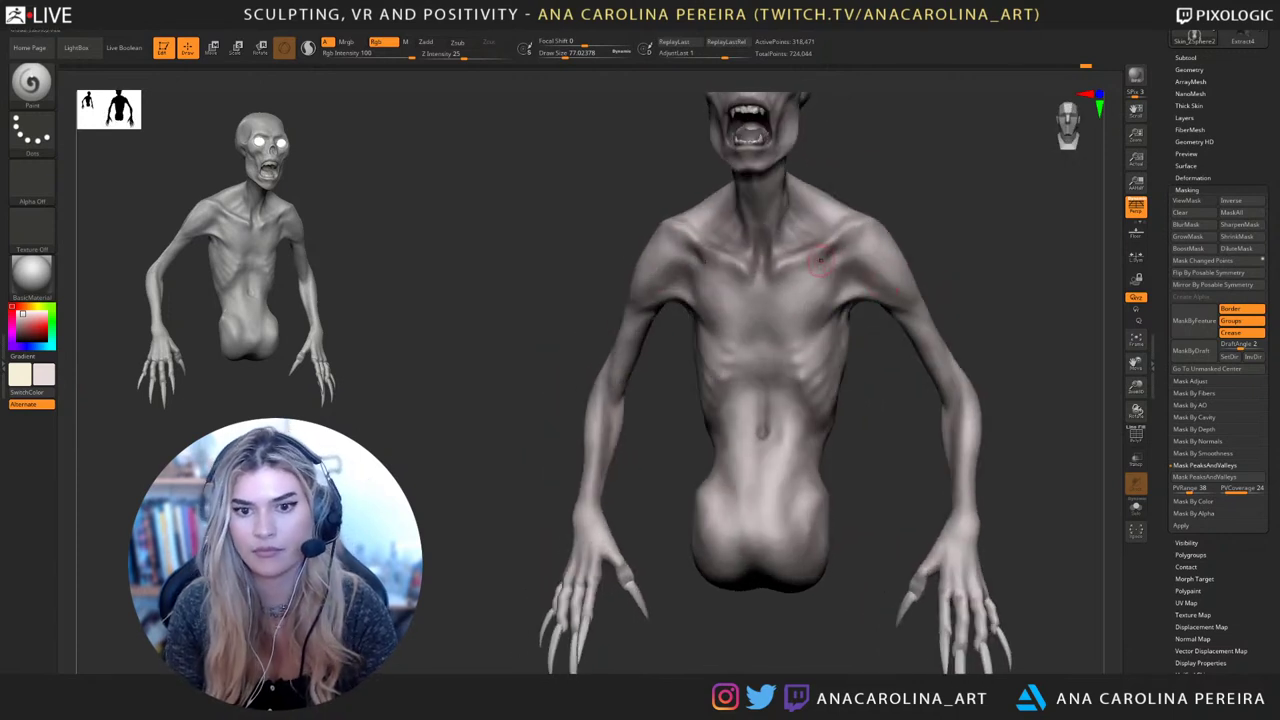
pyautogui.moveTo(860, 172)
pyautogui.keyDown('alt'); pyautogui.mouseDown()
pyautogui.moveTo(834, 324)
pyautogui.moveTo(775, 318)
pyautogui.mouseUp(); pyautogui.keyUp('alt')
pyautogui.press('space')
pyautogui.click(727, 242)
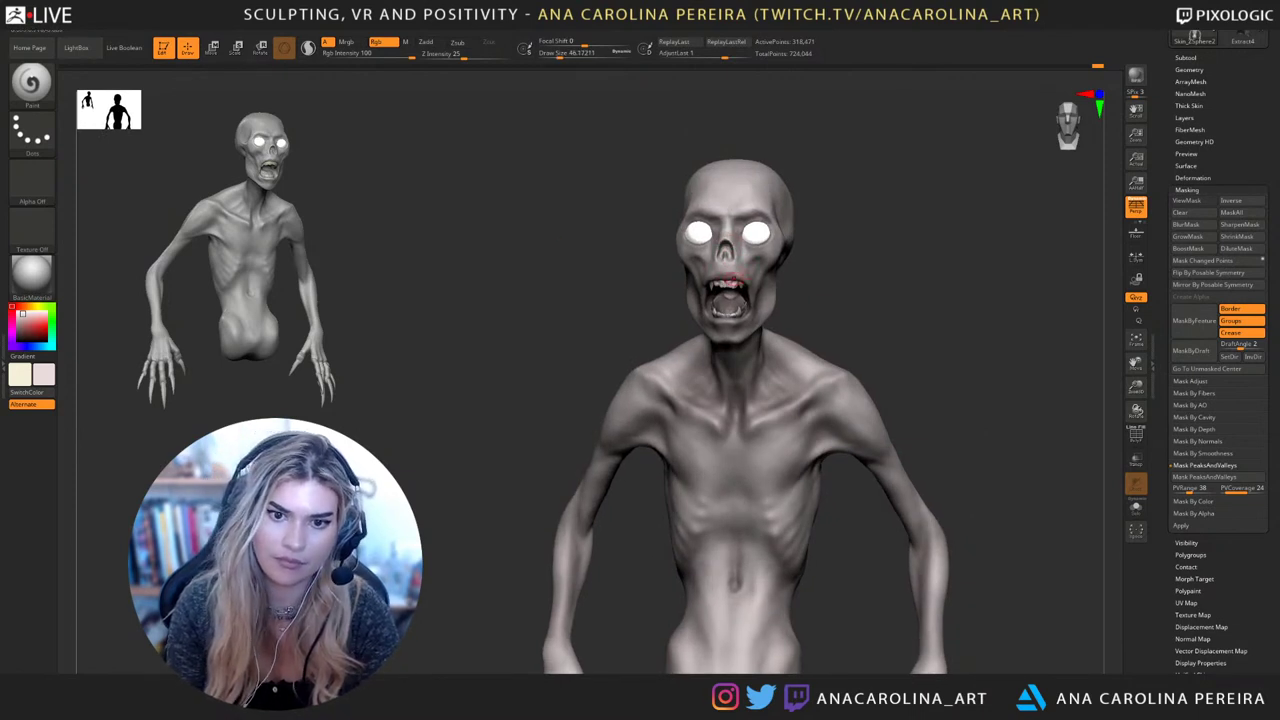
pyautogui.press('space')
pyautogui.click(757, 263)
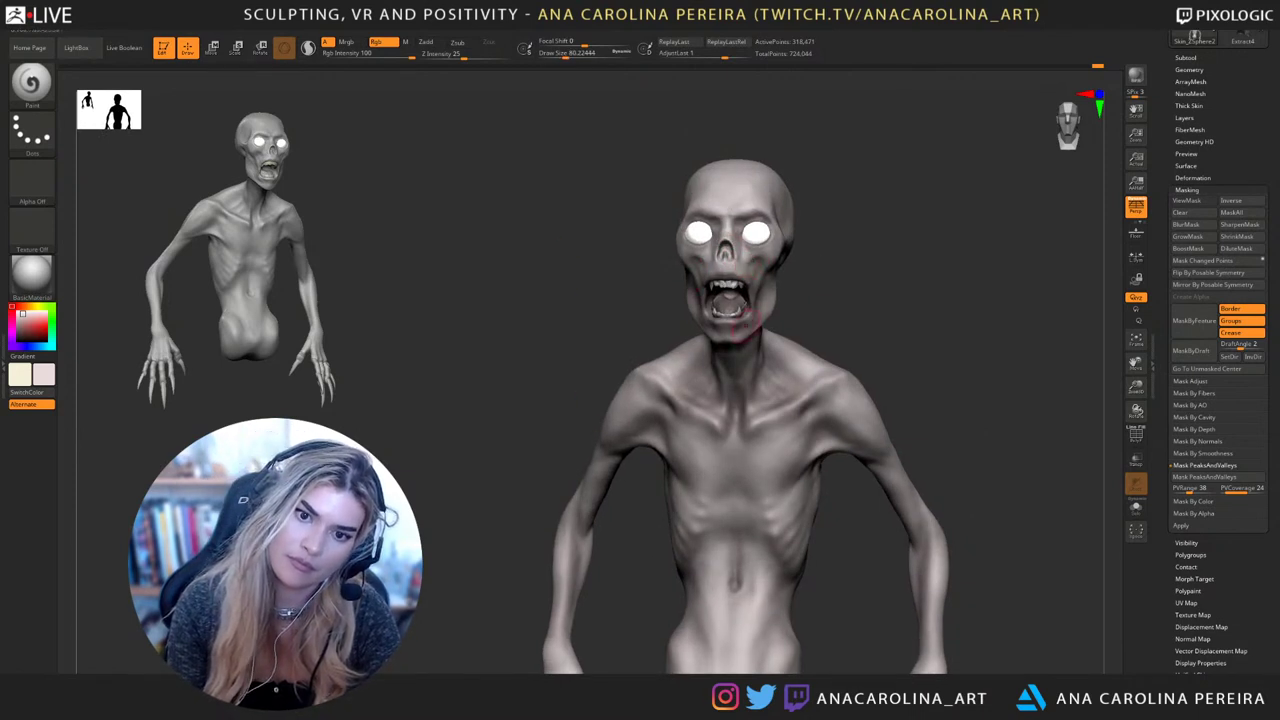
# Sample the skin colour, enlarge the draw size to about 207 and choose a darker grey-brown
pyautogui.moveTo(806, 332); pyautogui.dragTo(790, 395)
pyautogui.press('c')
pyautogui.press('space')
pyautogui.moveTo(947, 457); pyautogui.dragTo(961, 457)
pyautogui.moveTo(882, 474); pyautogui.dragTo(874, 416)
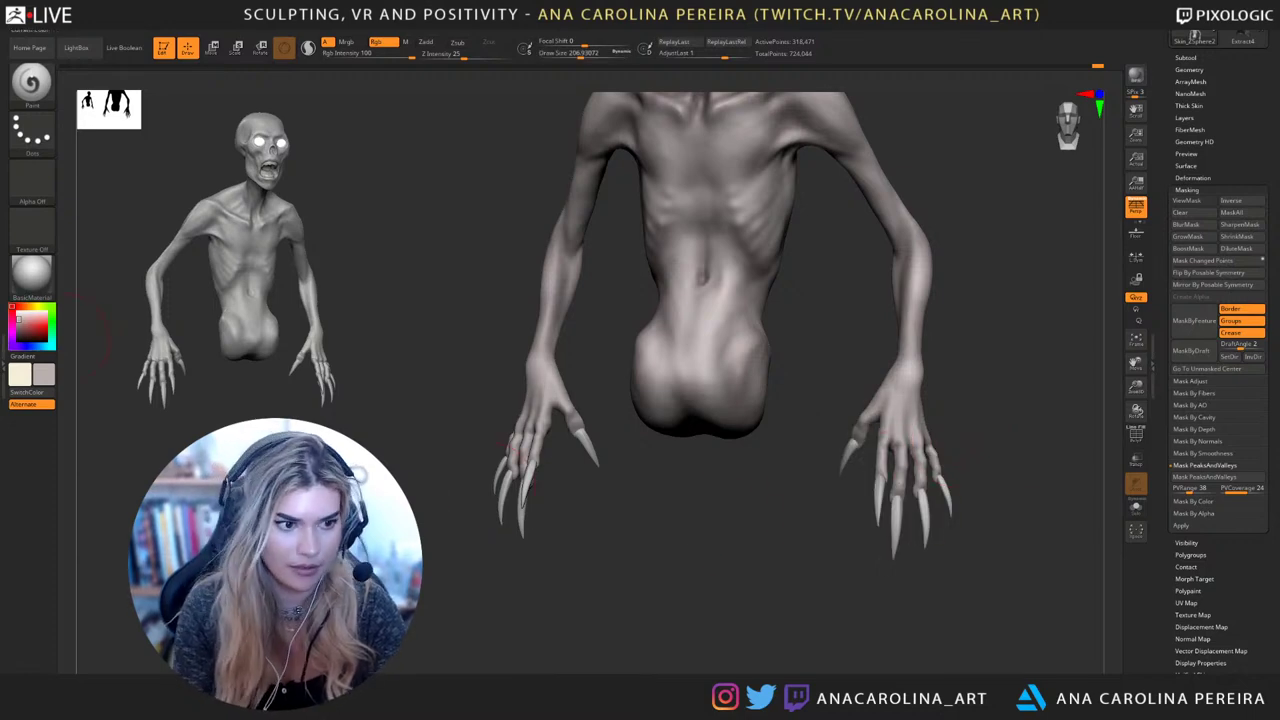
pyautogui.click(18, 323)
# Paint the darker grey-brown over the fingers of both hands and undo the last stroke
pyautogui.moveTo(700, 515)
pyautogui.mouseDown()
pyautogui.moveTo(840, 510)
pyautogui.moveTo(680, 505)
pyautogui.mouseUp()
pyautogui.moveTo(884, 466); pyautogui.dragTo(912, 435)
pyautogui.moveTo(880, 540); pyautogui.dragTo(961, 513)
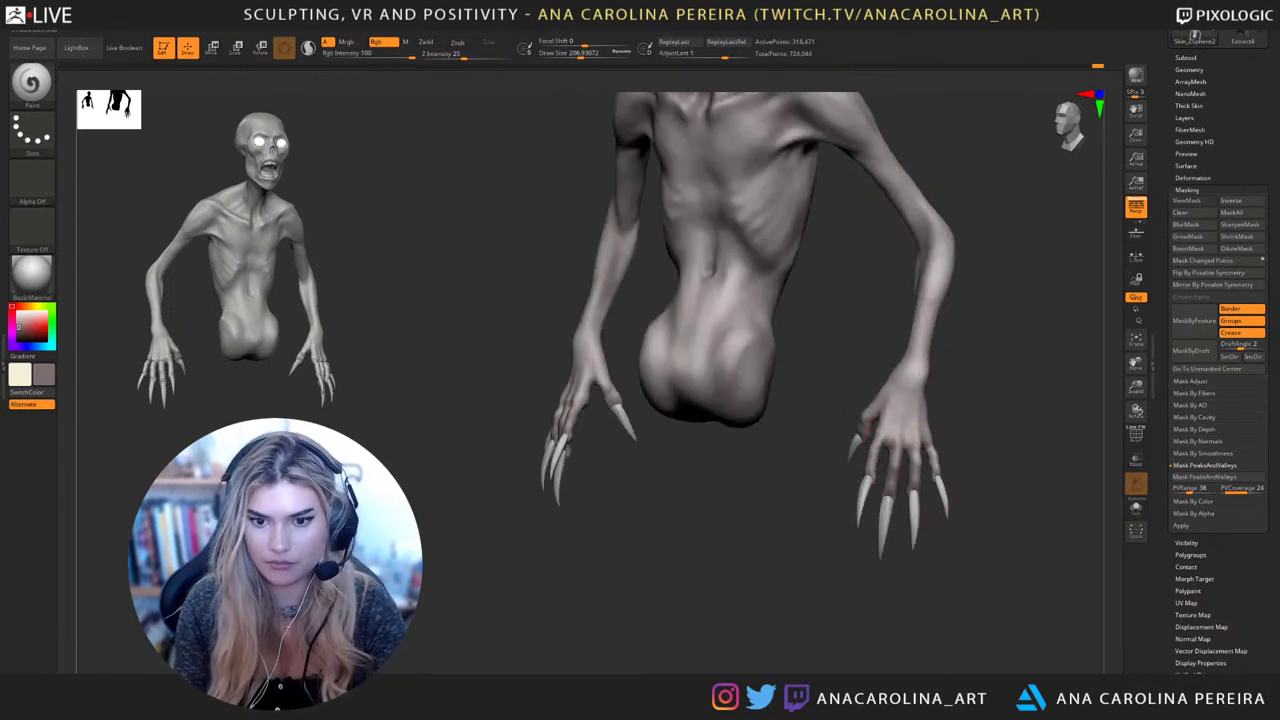
pyautogui.moveTo(720, 550)
pyautogui.keyDown('alt'); pyautogui.mouseDown()
pyautogui.moveTo(720, 490)
pyautogui.moveTo(780, 525)
pyautogui.moveTo(745, 550)
pyautogui.mouseUp(); pyautogui.keyUp('alt')
pyautogui.moveTo(896, 448)
pyautogui.mouseDown()
pyautogui.moveTo(895, 470)
pyautogui.moveTo(900, 404)
pyautogui.moveTo(890, 430)
pyautogui.mouseUp()
pyautogui.hotkey('ctrl', 'z')
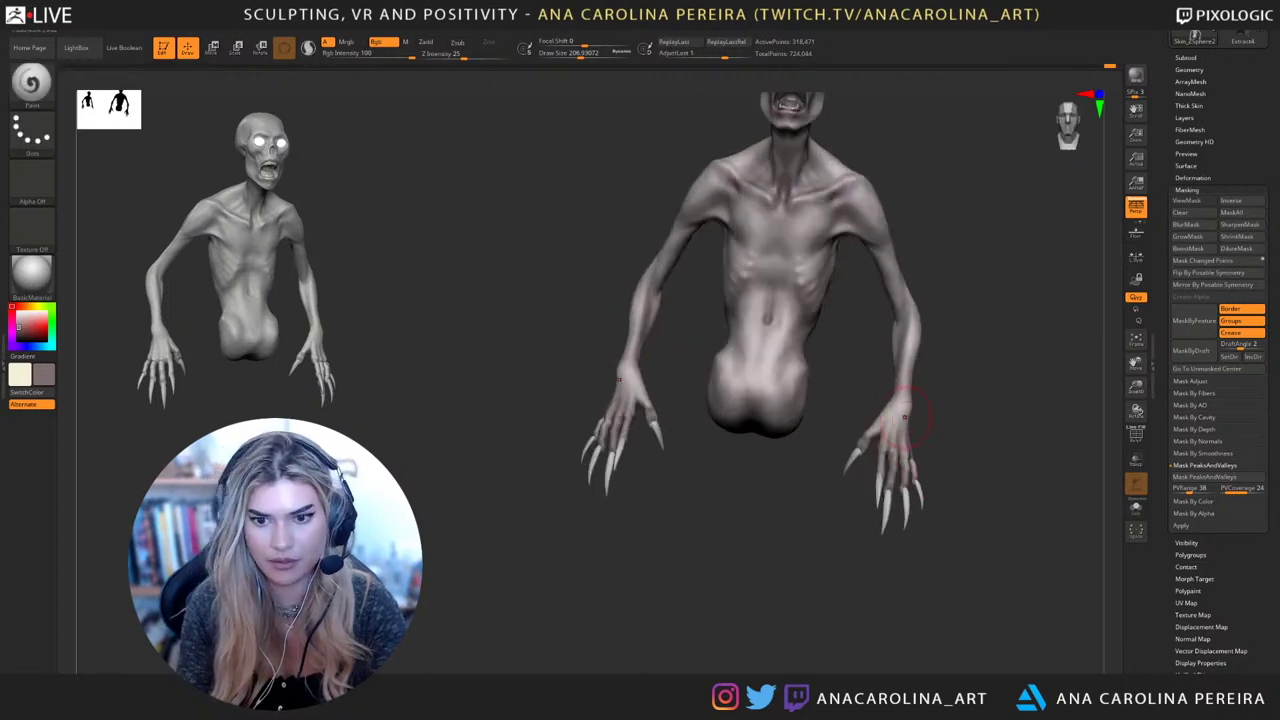
# Choose a dark reddish brown, reduce the draw size to about 46 and shade the clawed fingers
pyautogui.moveTo(940, 410)
pyautogui.keyDown('alt'); pyautogui.mouseDown()
pyautogui.moveTo(875, 383)
pyautogui.moveTo(872, 560)
pyautogui.moveTo(868, 515)
pyautogui.mouseUp(); pyautogui.keyUp('alt')
pyautogui.click(19, 329)
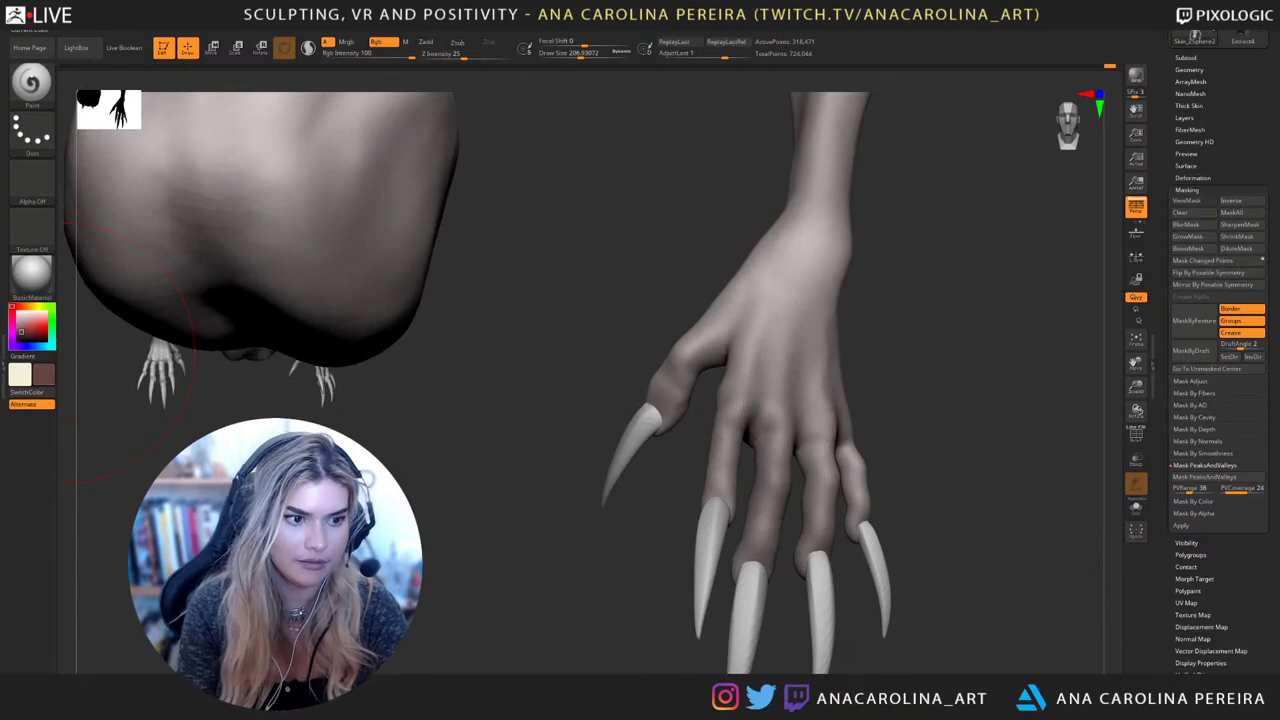
pyautogui.moveTo(871, 508); pyautogui.dragTo(888, 508)
pyautogui.press('space')
pyautogui.moveTo(989, 482); pyautogui.dragTo(974, 482)
pyautogui.moveTo(950, 482); pyautogui.dragTo(972, 484)
pyautogui.moveTo(915, 435); pyautogui.dragTo(757, 475, button='right')
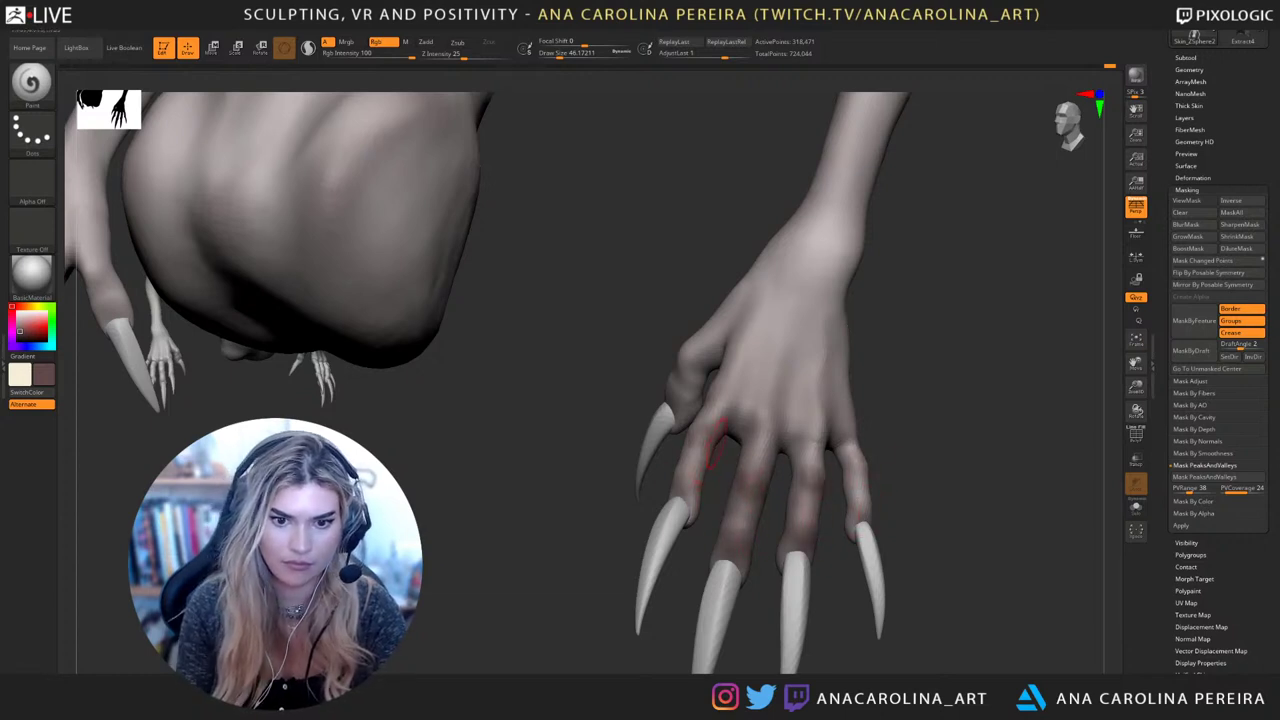
# Shade the thumb and the knuckles on the back of the hand with the reddish brown
pyautogui.moveTo(700, 438); pyautogui.dragTo(626, 336, button='right')
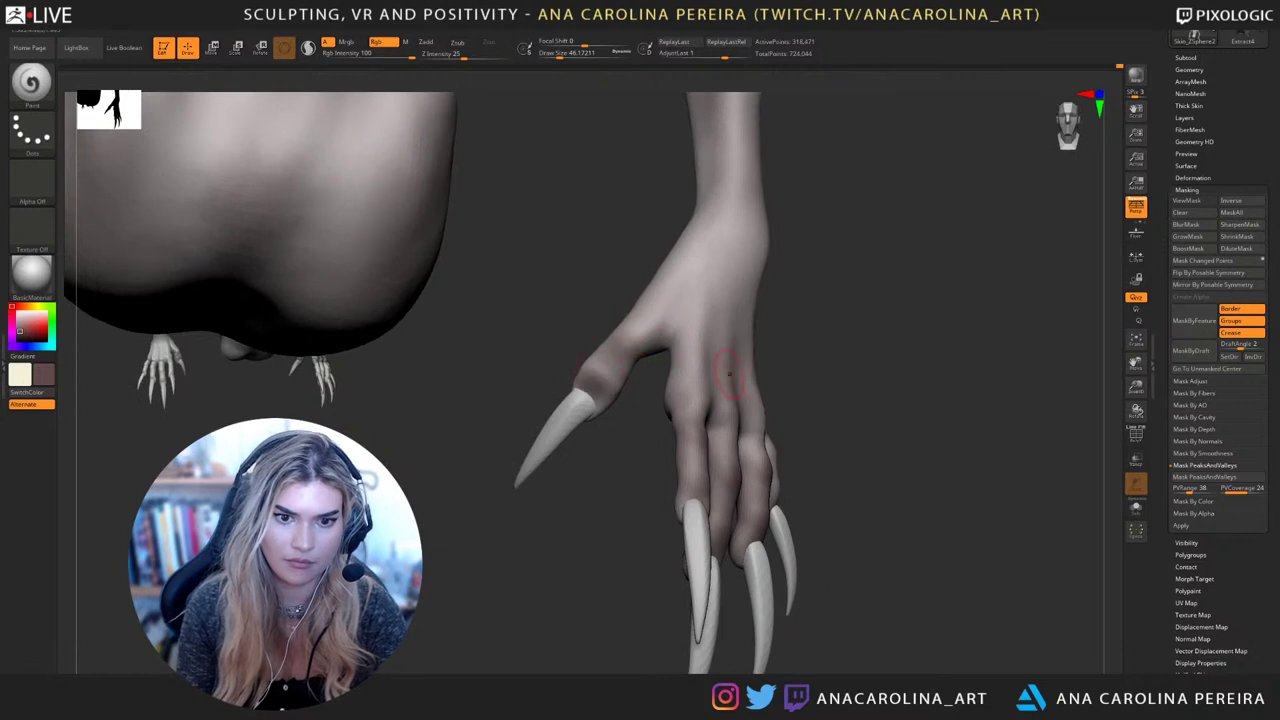
pyautogui.keyDown('ctrl'); pyautogui.moveTo(728, 370); pyautogui.dragTo(728, 298, button='right'); pyautogui.keyUp('ctrl')
pyautogui.moveTo(712, 350)
pyautogui.keyDown('alt'); pyautogui.mouseDown(button='right')
pyautogui.moveTo(842, 358)
pyautogui.moveTo(895, 388)
pyautogui.moveTo(848, 388)
pyautogui.moveTo(812, 466)
pyautogui.mouseUp(button='right'); pyautogui.keyUp('alt')
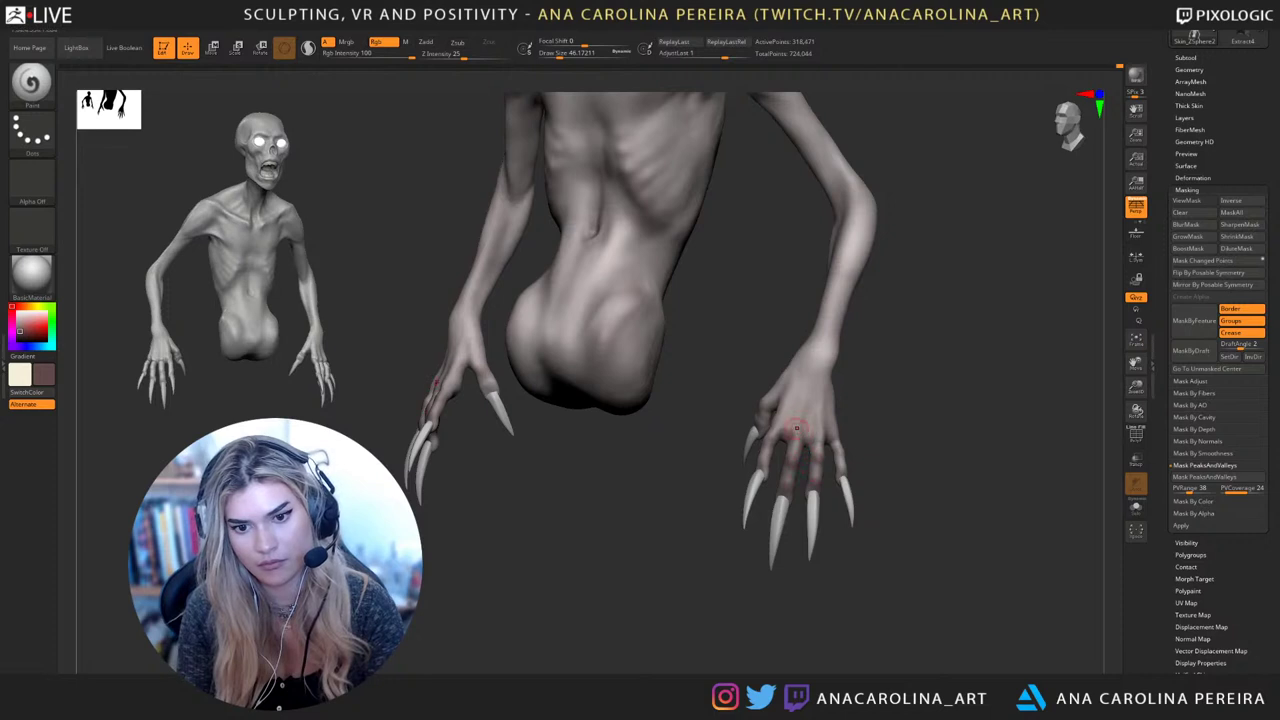
pyautogui.moveTo(802, 428); pyautogui.dragTo(827, 437)
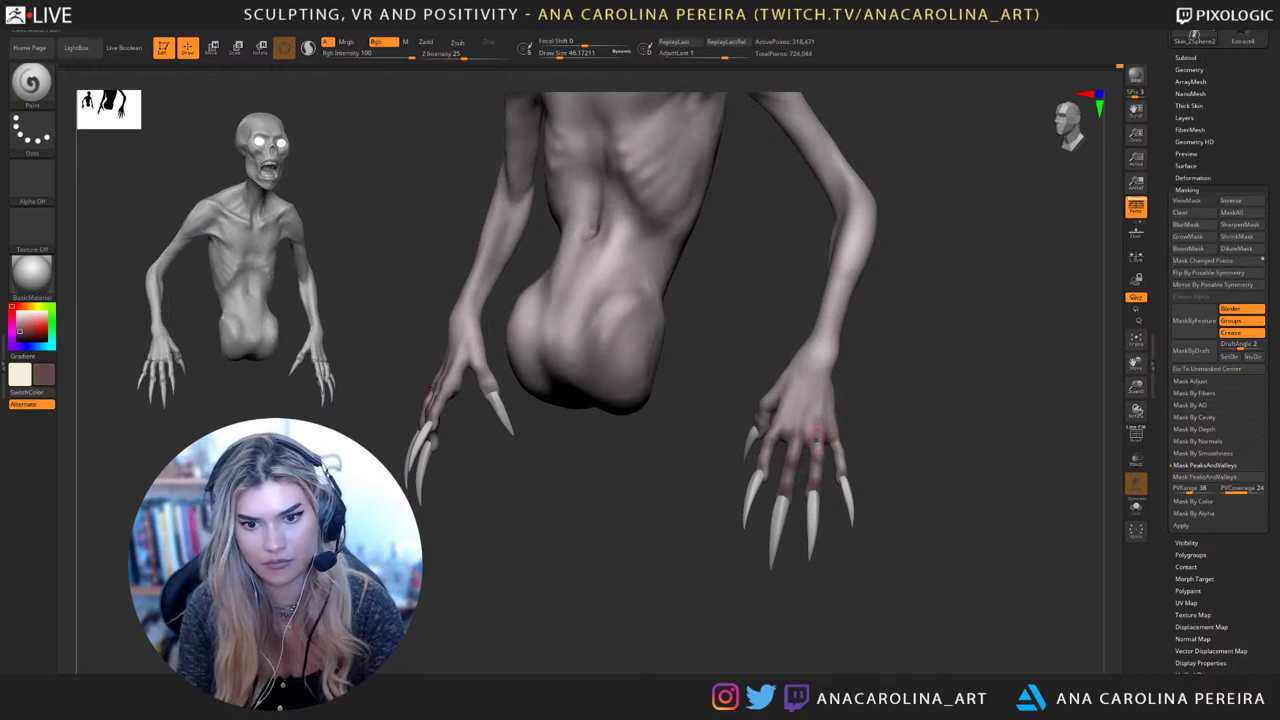
# Paint reddish-brown shading around the base of the thumb and check the whole figure
pyautogui.moveTo(843, 412); pyautogui.dragTo(886, 410, button='right')
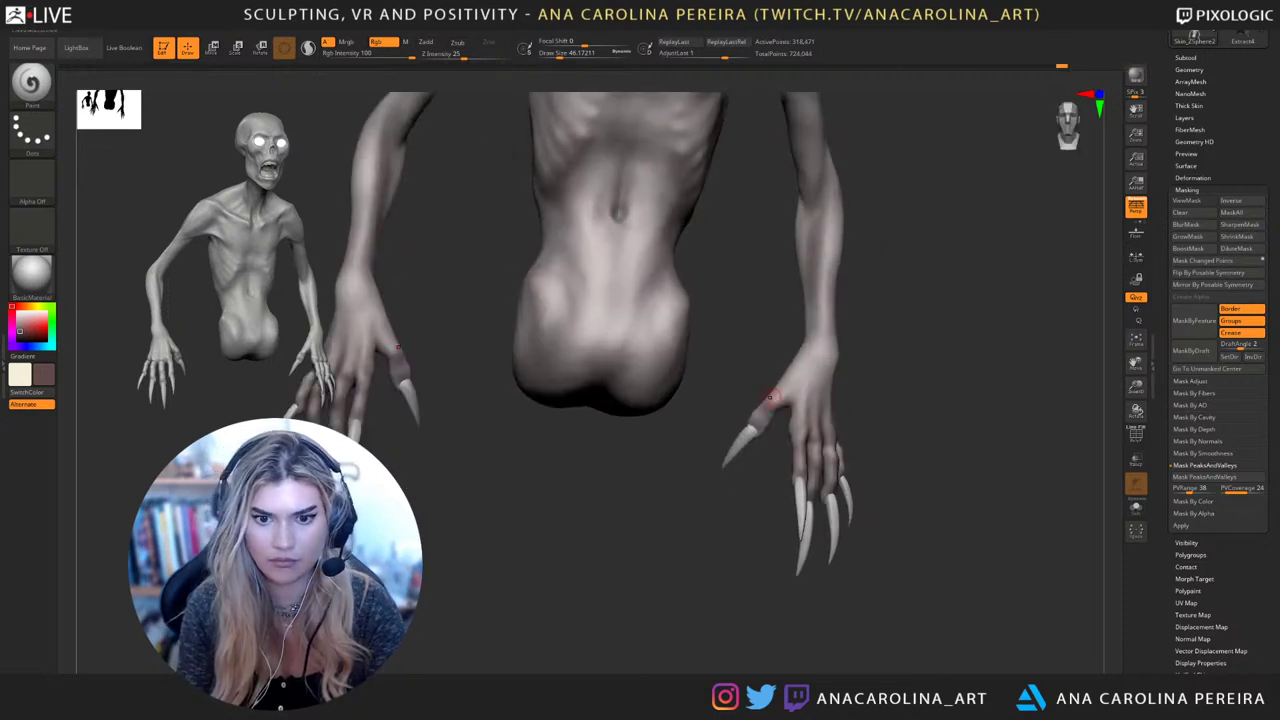
pyautogui.moveTo(776, 396); pyautogui.dragTo(796, 380)
pyautogui.keyDown('ctrl'); pyautogui.moveTo(845, 405); pyautogui.dragTo(860, 355, button='right'); pyautogui.keyUp('ctrl')
pyautogui.moveTo(860, 355)
pyautogui.mouseDown(button='right')
pyautogui.moveTo(882, 370)
pyautogui.moveTo(880, 467)
pyautogui.mouseUp(button='right')
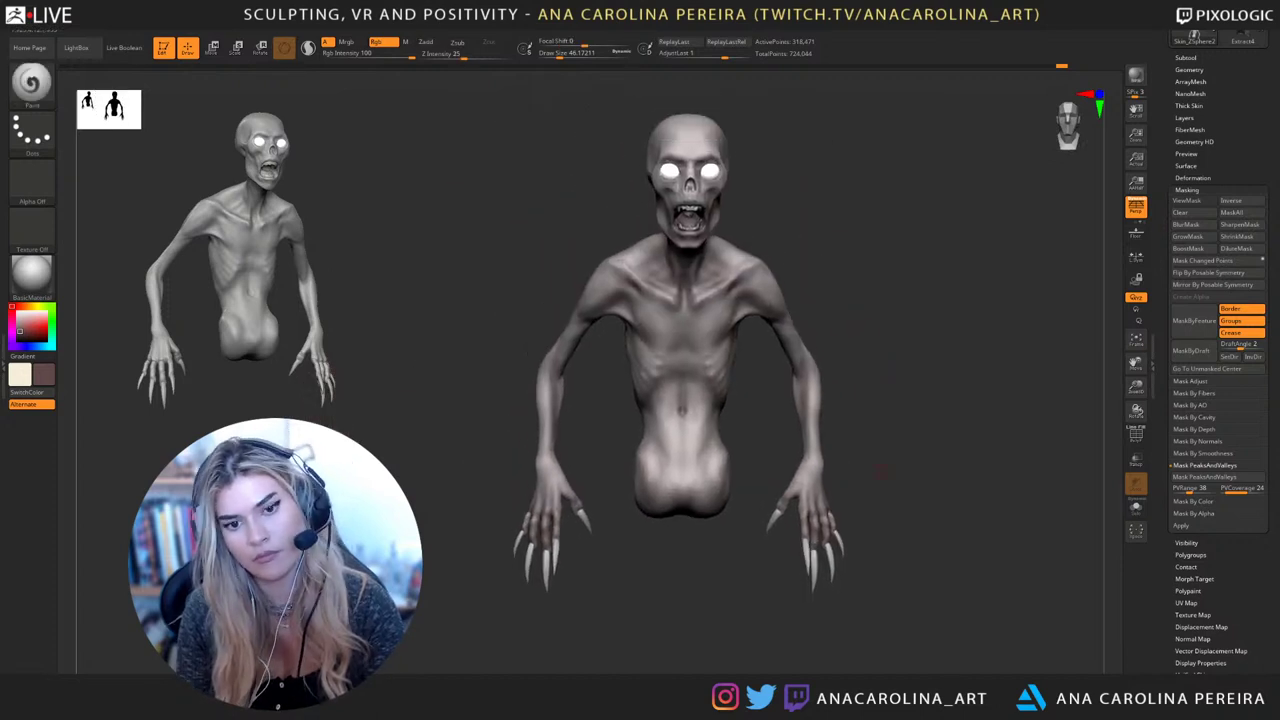
pyautogui.moveTo(880, 442)
pyautogui.mouseDown()
pyautogui.moveTo(942, 452)
pyautogui.moveTo(928, 438)
pyautogui.mouseUp()
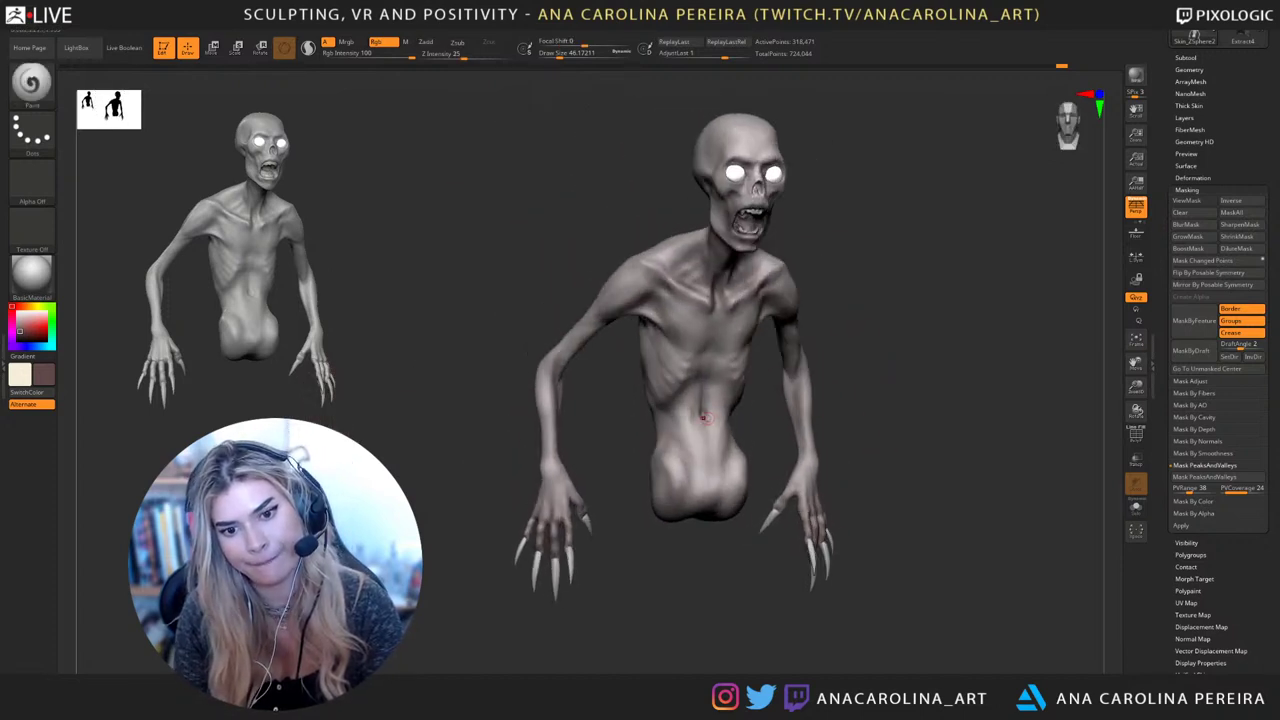
pyautogui.keyDown('shift'); pyautogui.moveTo(717, 420); pyautogui.dragTo(707, 421, button='right'); pyautogui.keyUp('shift')
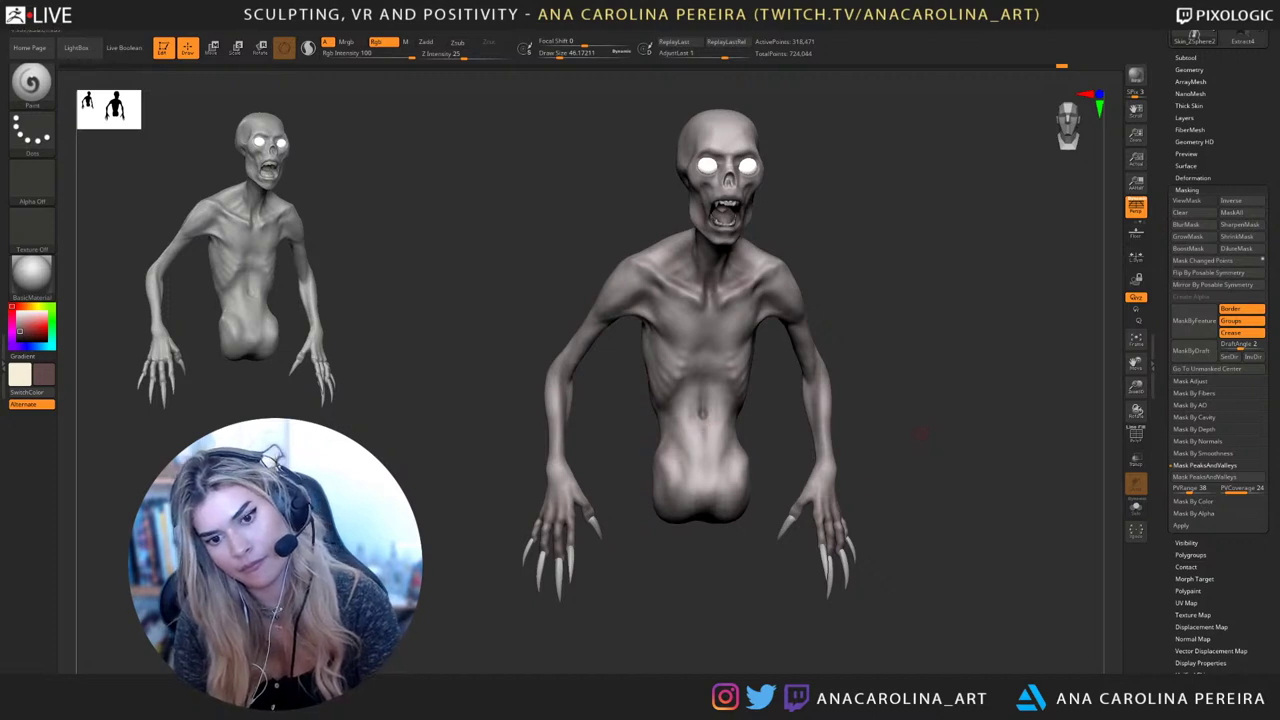
# Inspect the painted head, torso, arms and hands from the front and both three-quarter views
pyautogui.moveTo(921, 434); pyautogui.dragTo(886, 420)
pyautogui.moveTo(946, 210)
pyautogui.keyDown('alt'); pyautogui.mouseDown()
pyautogui.moveTo(958, 443)
pyautogui.moveTo(820, 309)
pyautogui.moveTo(838, 308)
pyautogui.mouseUp(); pyautogui.keyUp('alt')
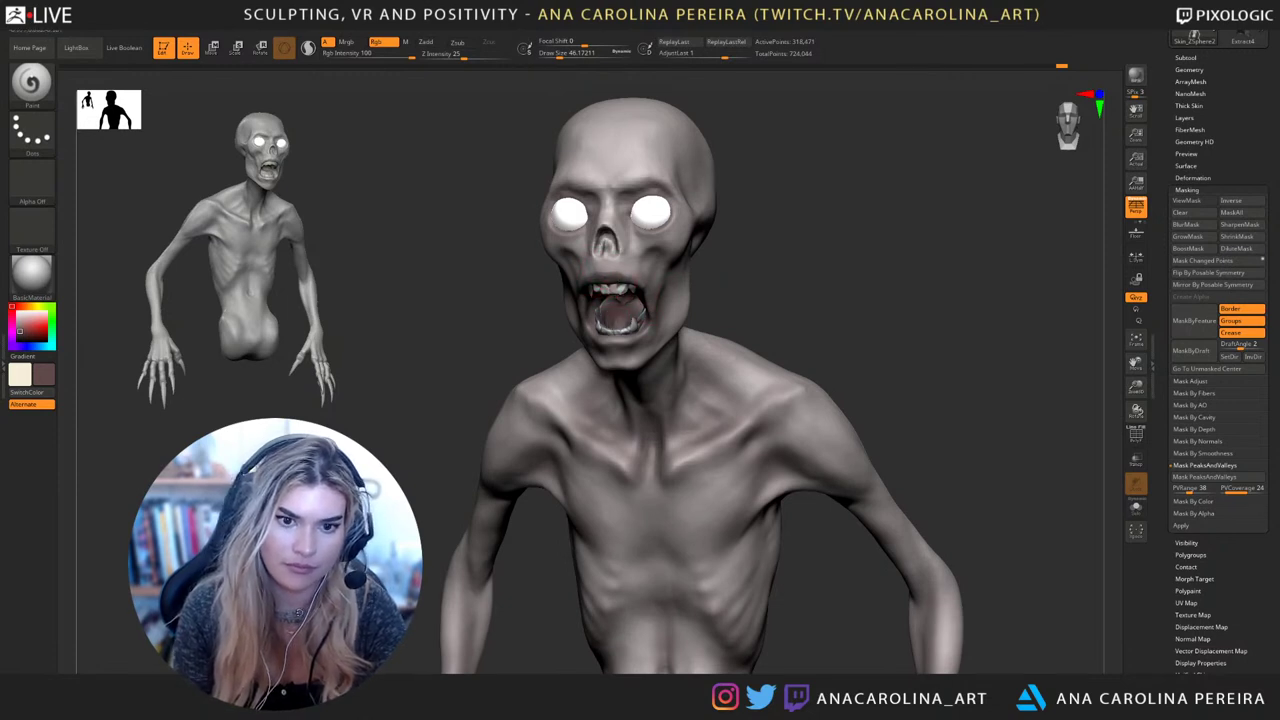
pyautogui.moveTo(632, 314); pyautogui.dragTo(754, 249, button='right')
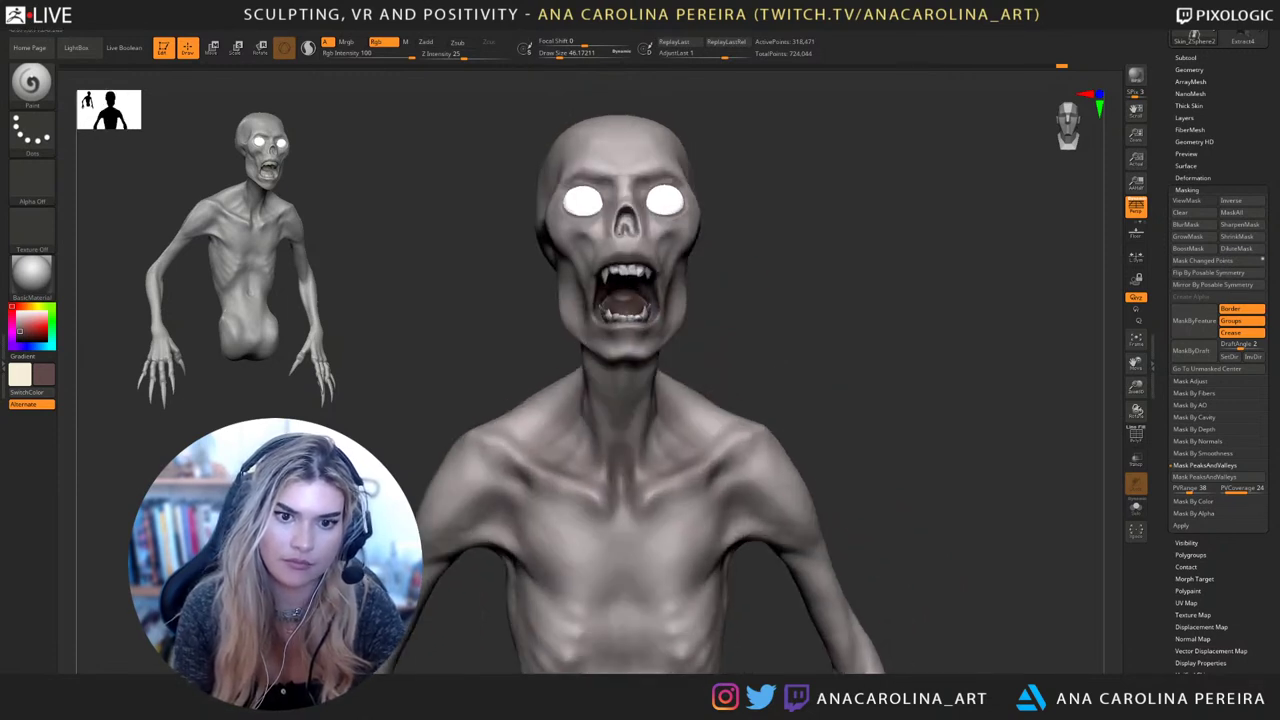
pyautogui.moveTo(810, 340); pyautogui.dragTo(928, 330, button='right')
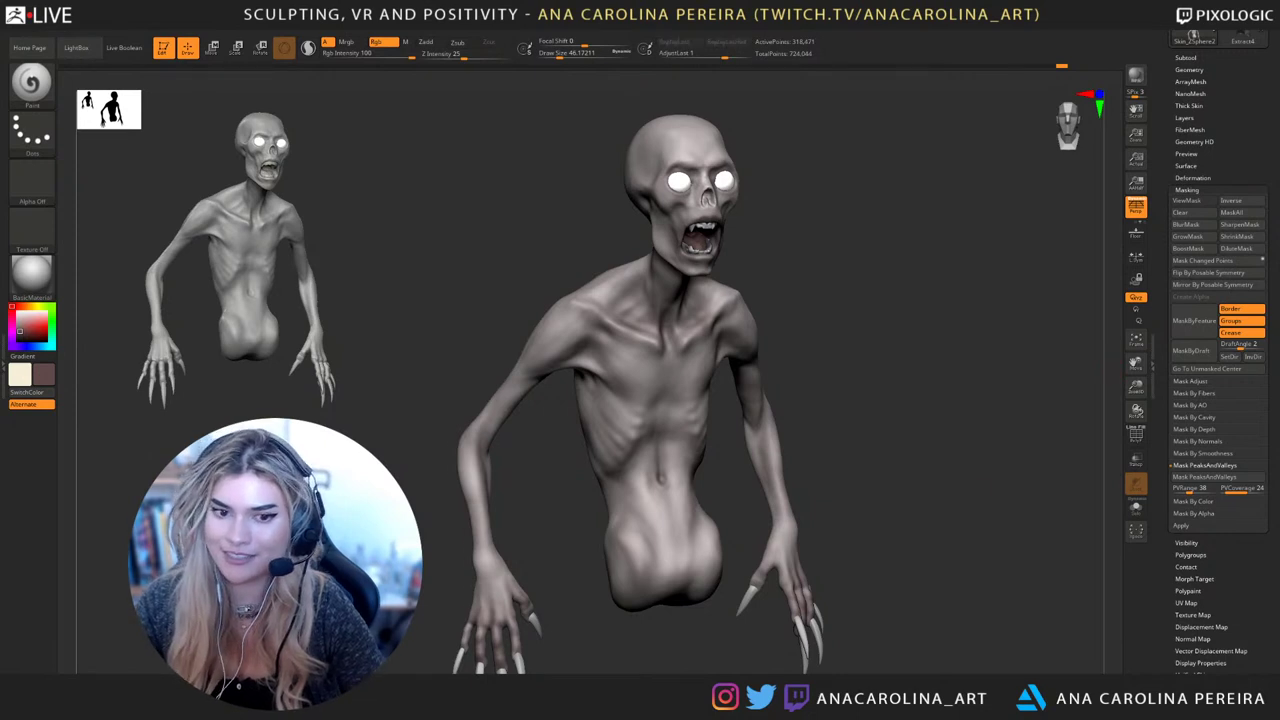
pyautogui.moveTo(925, 484); pyautogui.dragTo(982, 488)
pyautogui.moveTo(980, 490); pyautogui.dragTo(1068, 487, button='right')
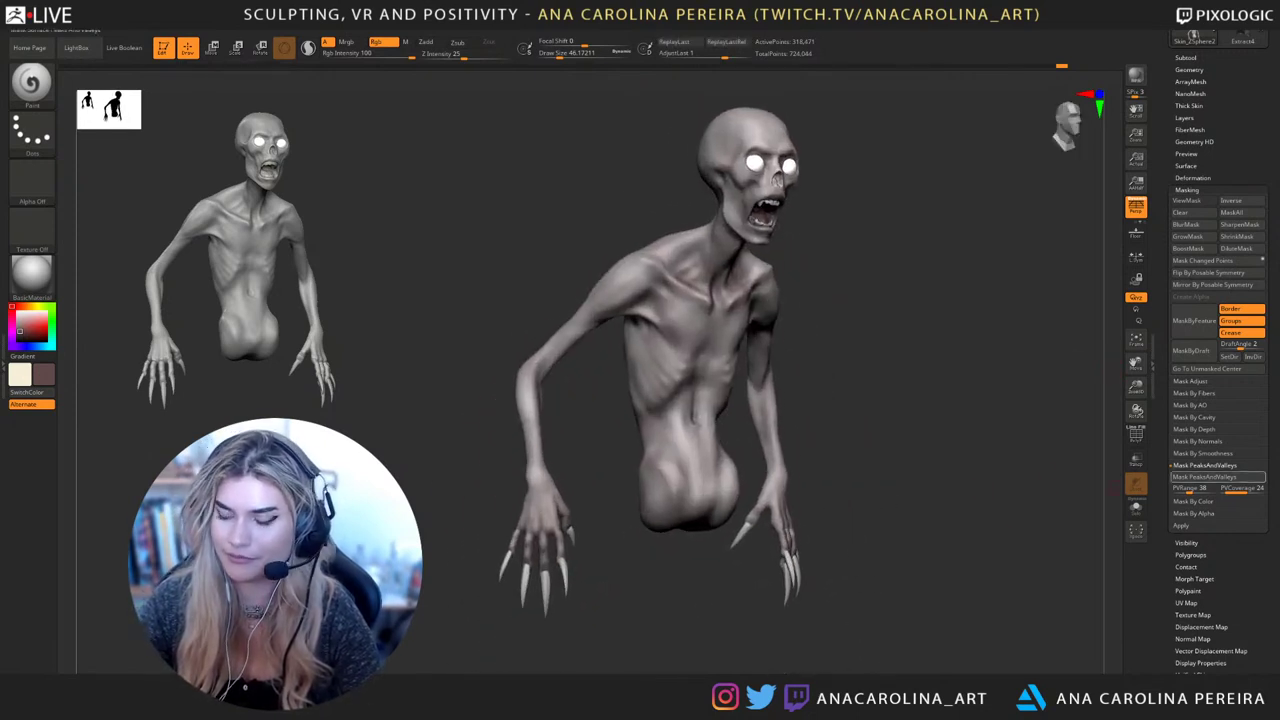
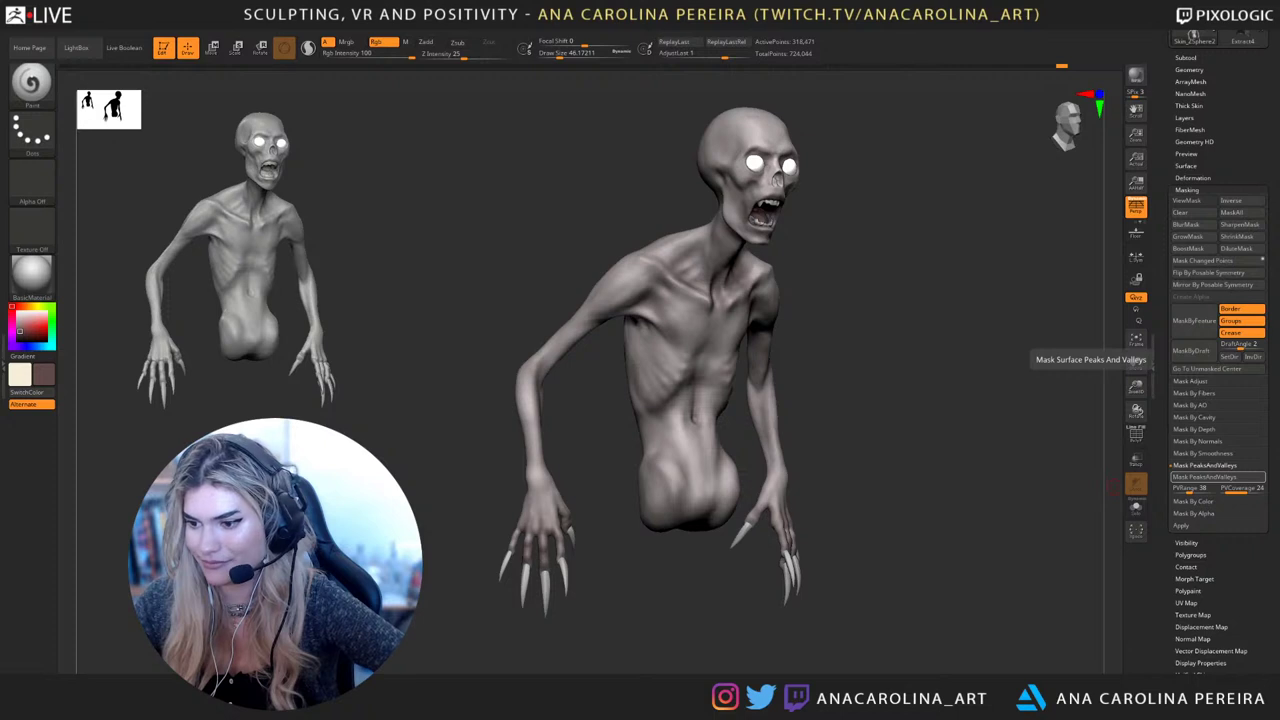
pyautogui.click(32, 276)
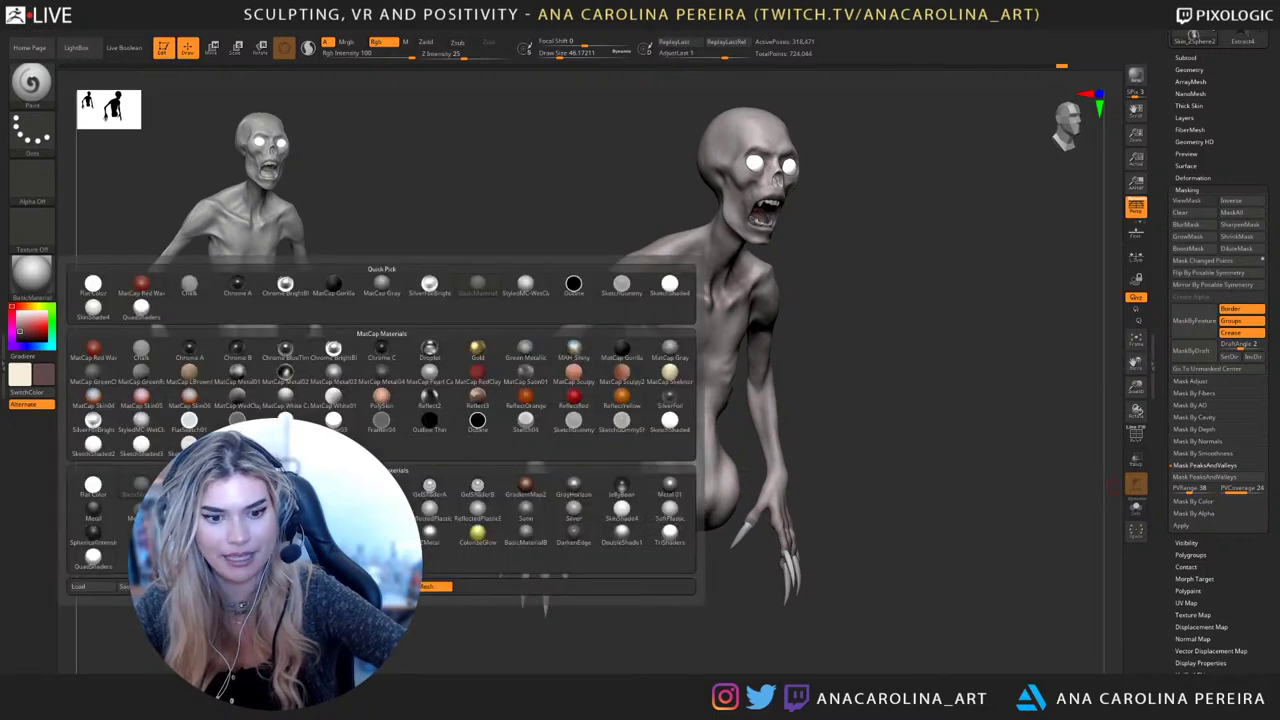
pyautogui.moveTo(1075, 497); pyautogui.dragTo(935, 536)
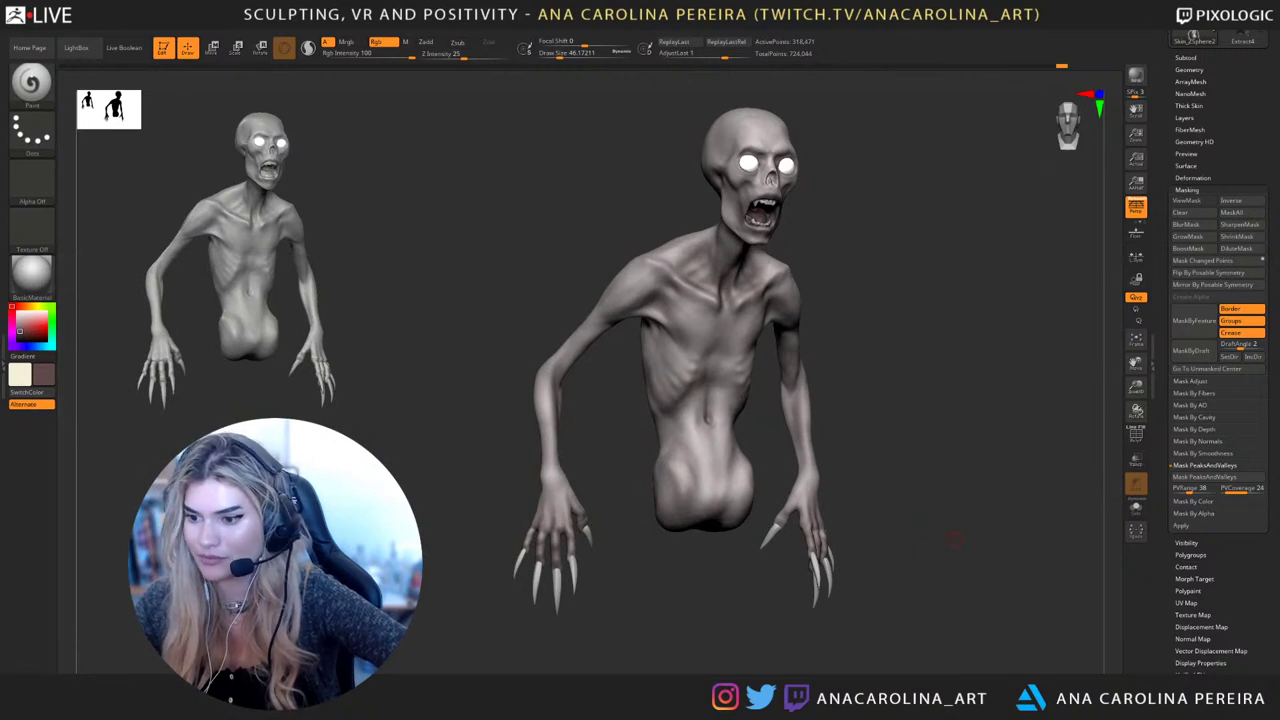
pyautogui.moveTo(940, 533); pyautogui.dragTo(1046, 209)
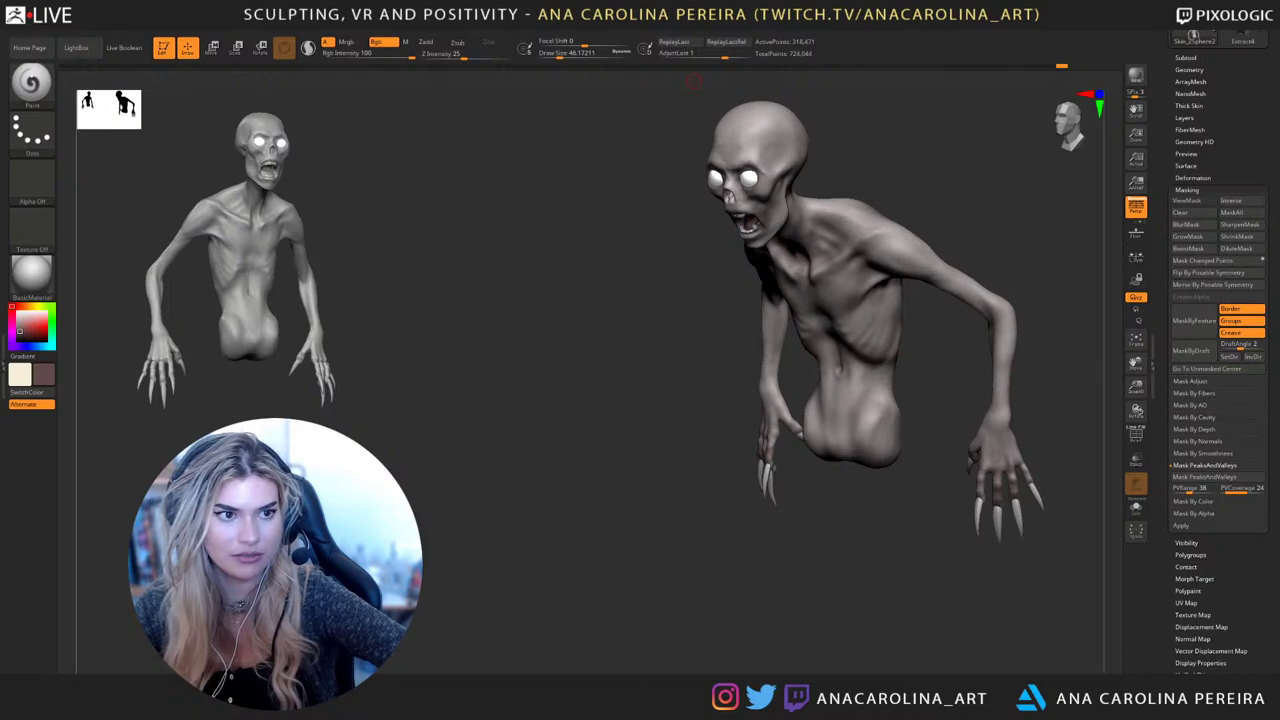
pyautogui.moveTo(100, 22)
pyautogui.moveTo(120, 211); pyautogui.dragTo(120, 173)
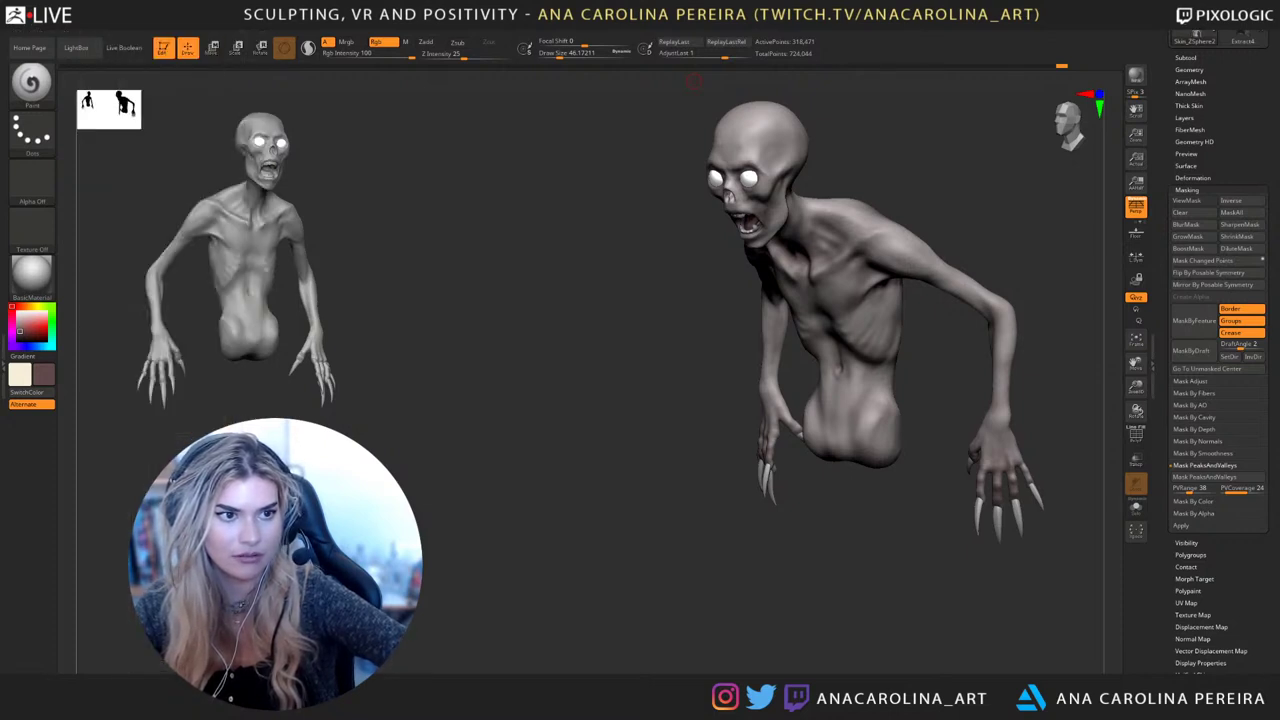
pyautogui.moveTo(138, 22)
pyautogui.moveTo(124, 300); pyautogui.dragTo(124, 194)
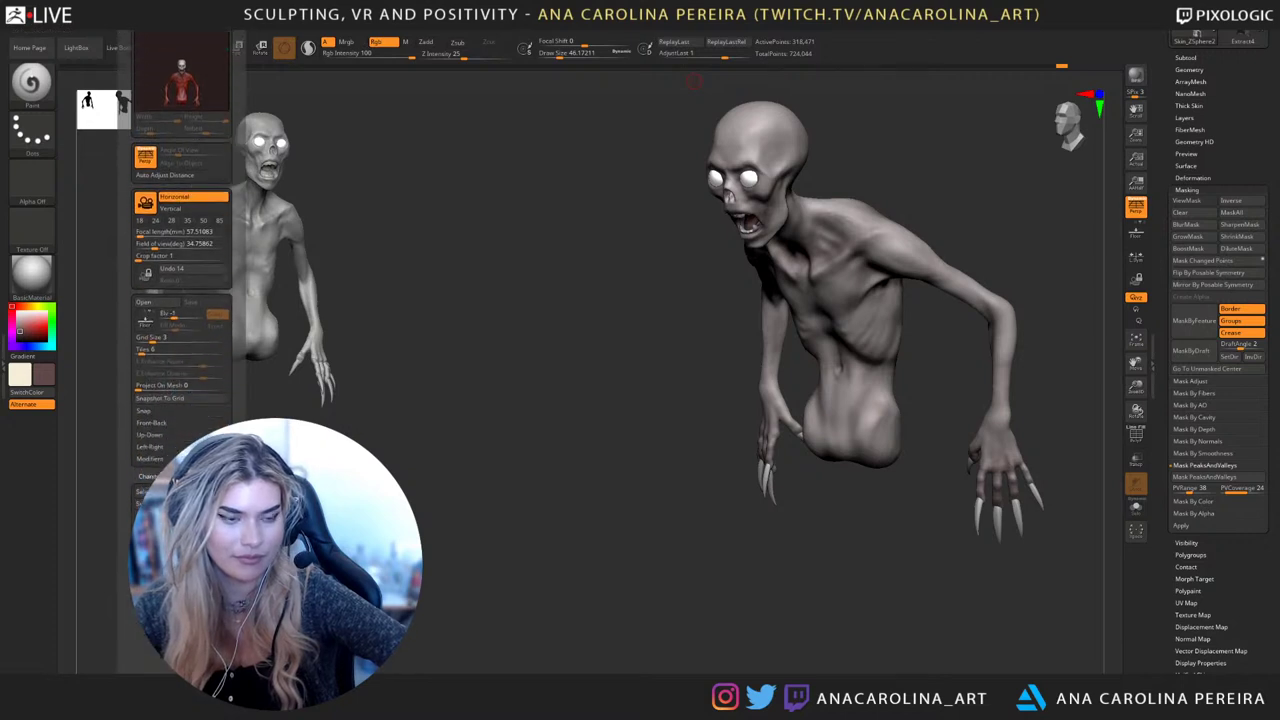
# Sample a pale skin tone, raise the draw size to about 197 and paint over the neck and upper chest
pyautogui.keyDown('shift'); pyautogui.moveTo(450, 270); pyautogui.dragTo(560, 298); pyautogui.keyUp('shift')
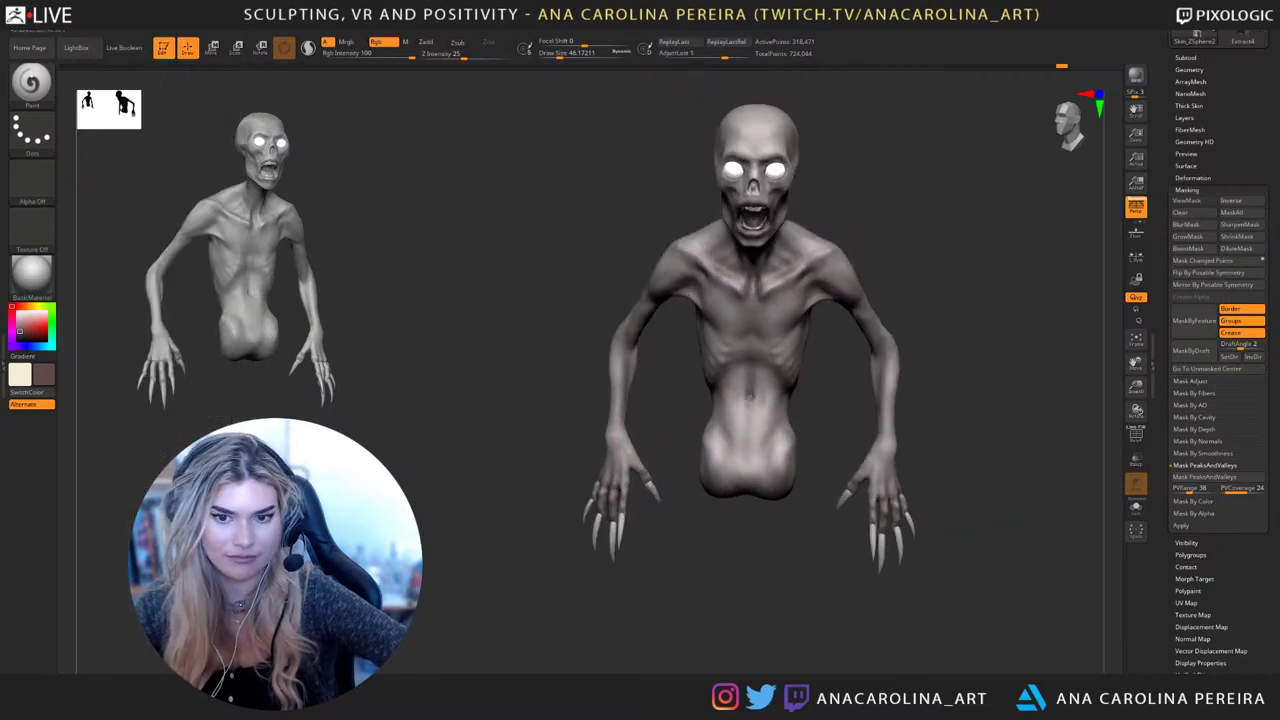
pyautogui.moveTo(465, 372); pyautogui.dragTo(600, 384)
pyautogui.moveTo(830, 645)
pyautogui.mouseDown()
pyautogui.moveTo(704, 657)
pyautogui.moveTo(748, 550)
pyautogui.mouseUp()
pyautogui.press('s')
pyautogui.click(904, 256)
pyautogui.press('c')
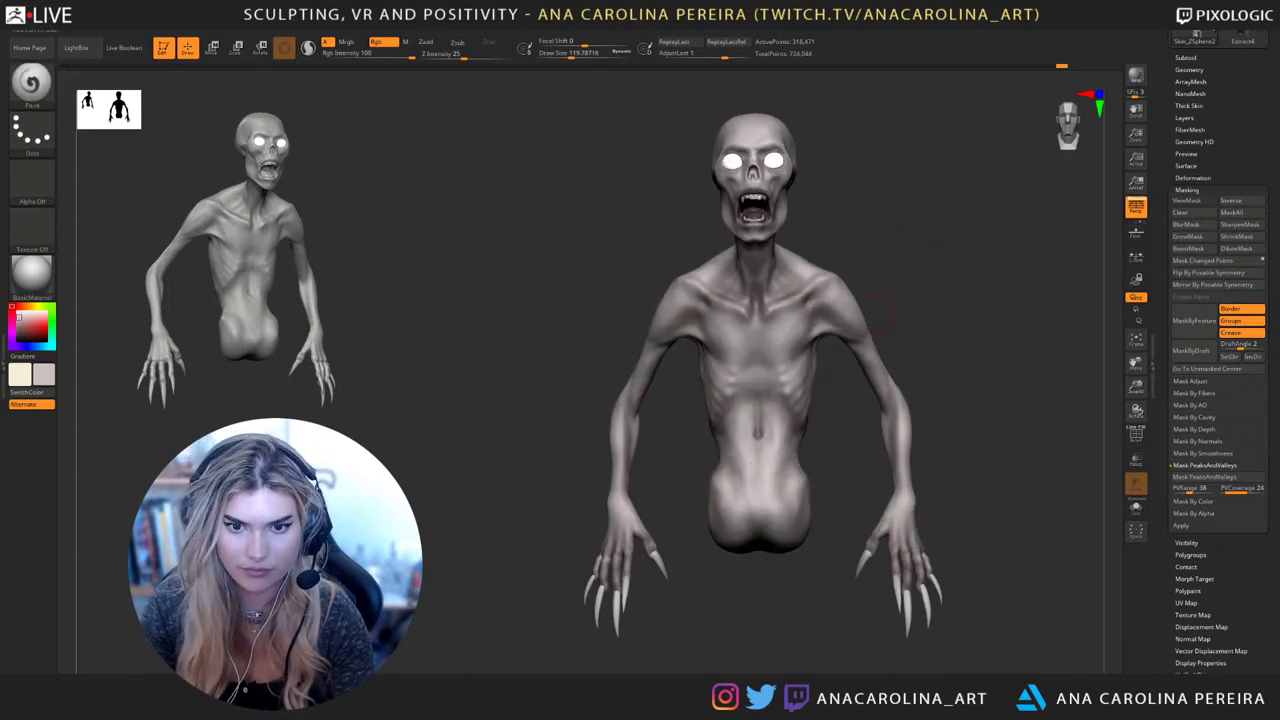
pyautogui.moveTo(880, 440); pyautogui.dragTo(900, 410)
pyautogui.press('space')
pyautogui.click(884, 286)
pyautogui.moveTo(925, 240)
pyautogui.keyDown('alt'); pyautogui.mouseDown()
pyautogui.moveTo(943, 314)
pyautogui.moveTo(962, 296)
pyautogui.mouseUp(); pyautogui.keyUp('alt')
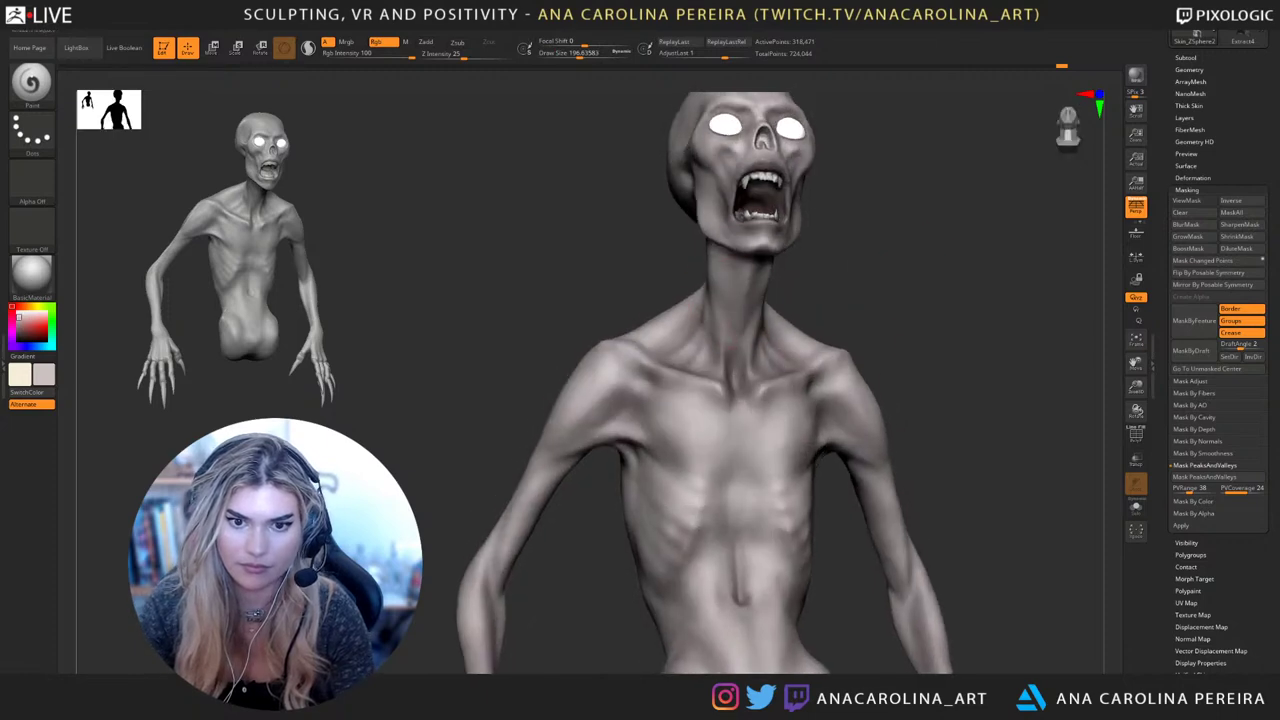
pyautogui.moveTo(760, 265); pyautogui.dragTo(762, 358)
# Sample a lighter tone from the skin, brighten the forehead and check the whole figure
pyautogui.press('c')
pyautogui.moveTo(970, 480); pyautogui.dragTo(800, 440)
pyautogui.keyDown('alt'); pyautogui.moveTo(620, 350); pyautogui.dragTo(632, 405); pyautogui.keyUp('alt')
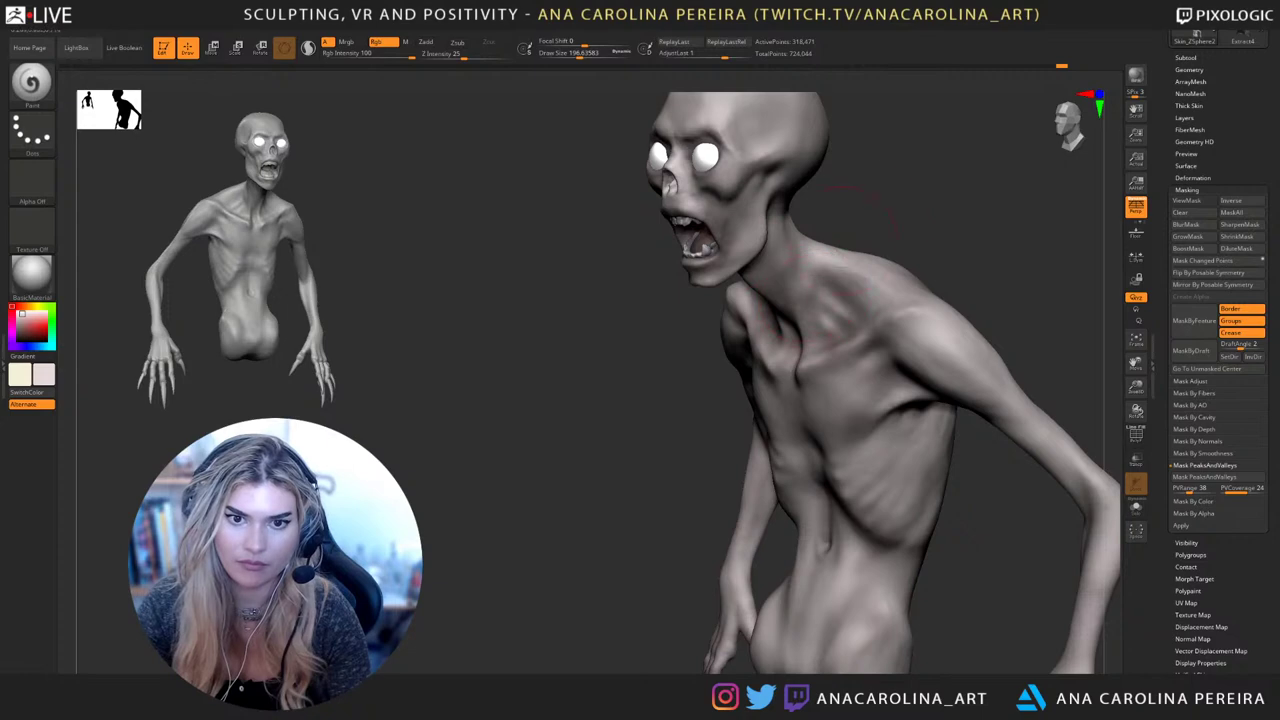
pyautogui.press('c')
pyautogui.moveTo(714, 128); pyautogui.dragTo(716, 146)
pyautogui.moveTo(905, 210); pyautogui.dragTo(1060, 225)
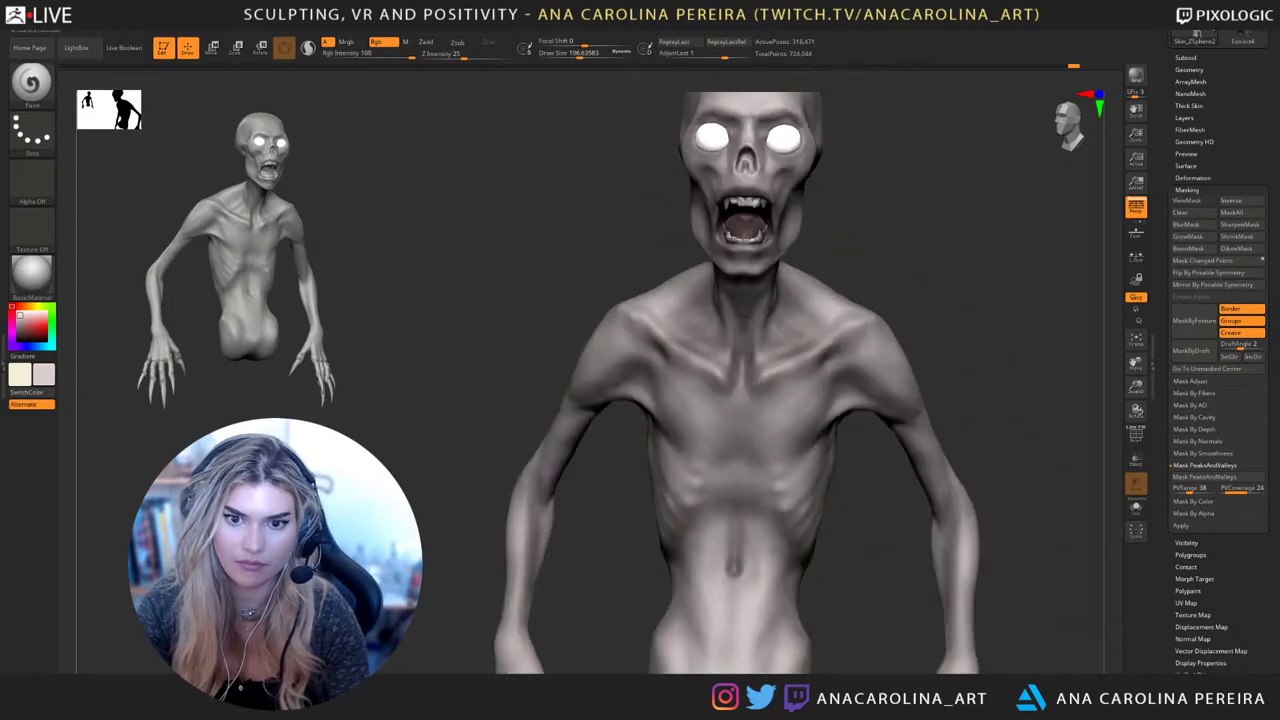
pyautogui.moveTo(945, 225); pyautogui.dragTo(919, 227)
pyautogui.moveTo(975, 375)
pyautogui.keyDown('alt'); pyautogui.mouseDown()
pyautogui.moveTo(940, 325)
pyautogui.moveTo(957, 343)
pyautogui.moveTo(939, 387)
pyautogui.moveTo(922, 327)
pyautogui.mouseUp(); pyautogui.keyUp('alt')
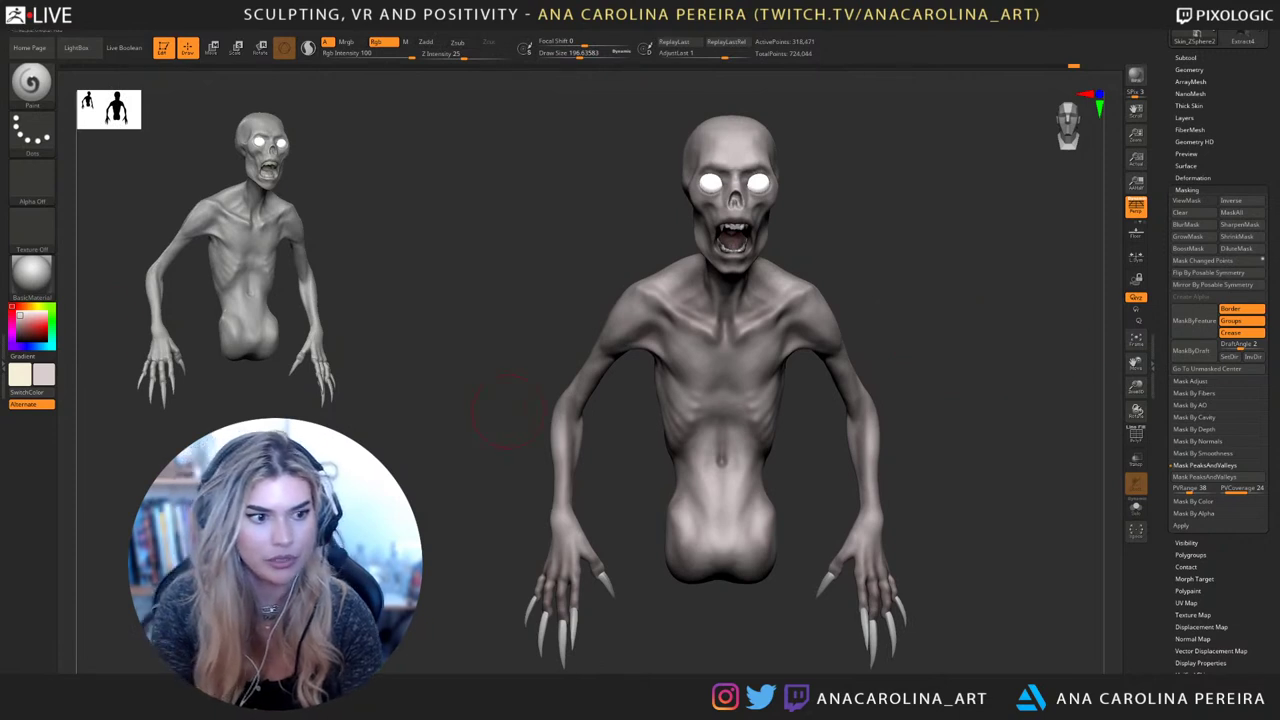
# Choose a dark blue-grey, test it on the middle of the chest and undo the stroke
pyautogui.moveTo(30, 346); pyautogui.dragTo(19, 330)
pyautogui.moveTo(738, 371); pyautogui.dragTo(741, 345)
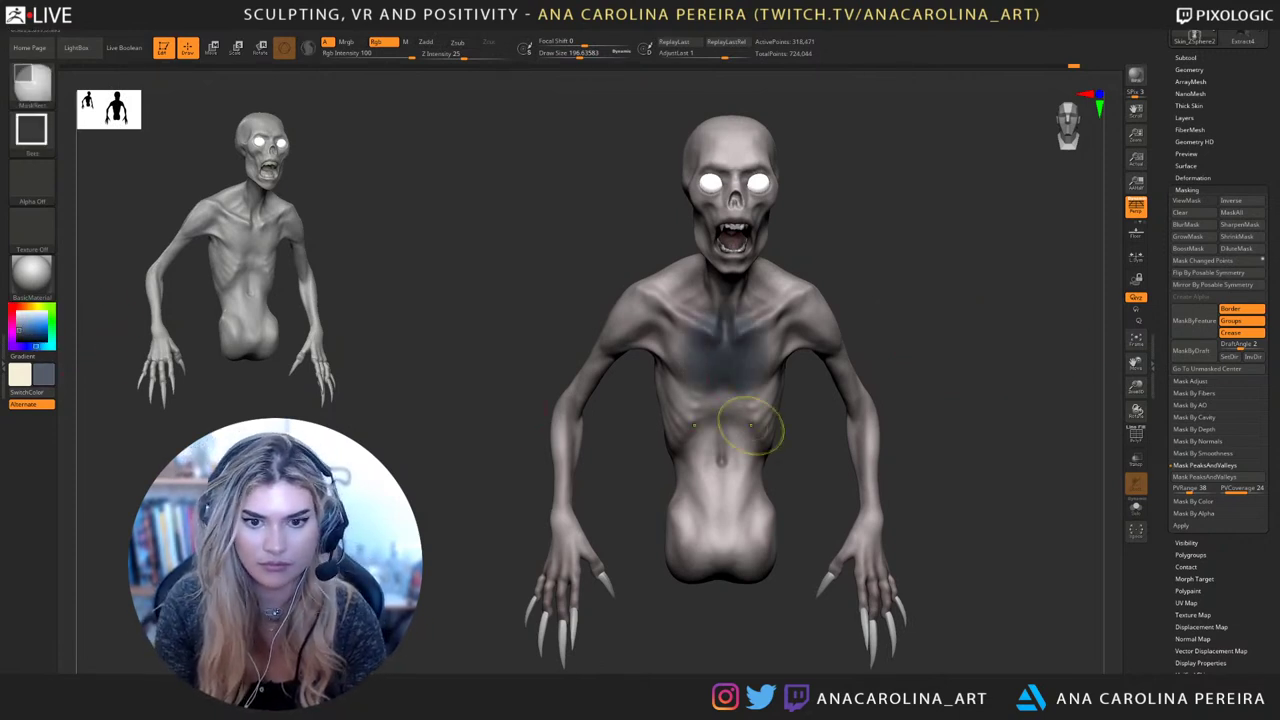
pyautogui.hotkey('ctrl', 'z')
# Lower the Rgb Intensity to 16, reduce the draw size to about 130 and tint the upper chest blue-grey
pyautogui.press('space')
pyautogui.moveTo(751, 421); pyautogui.dragTo(720, 421)
pyautogui.press('space')
pyautogui.moveTo(771, 334); pyautogui.dragTo(759, 334)
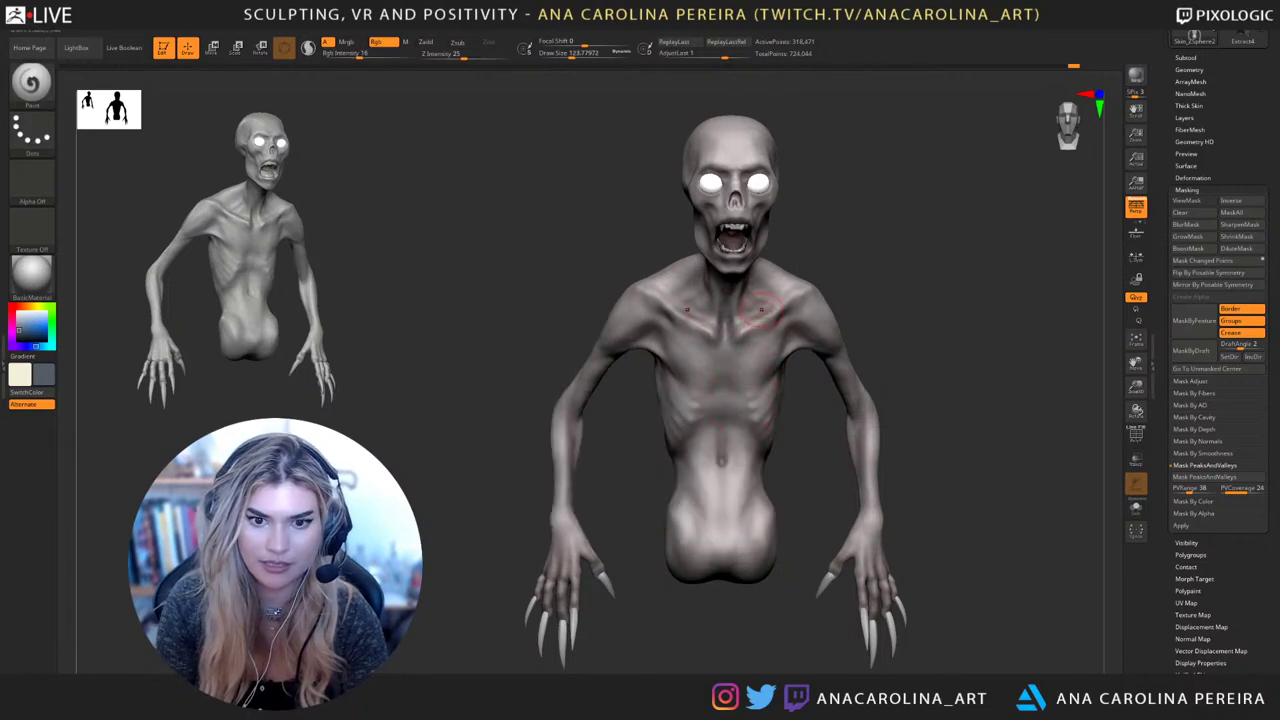
pyautogui.moveTo(930, 310); pyautogui.dragTo(810, 295)
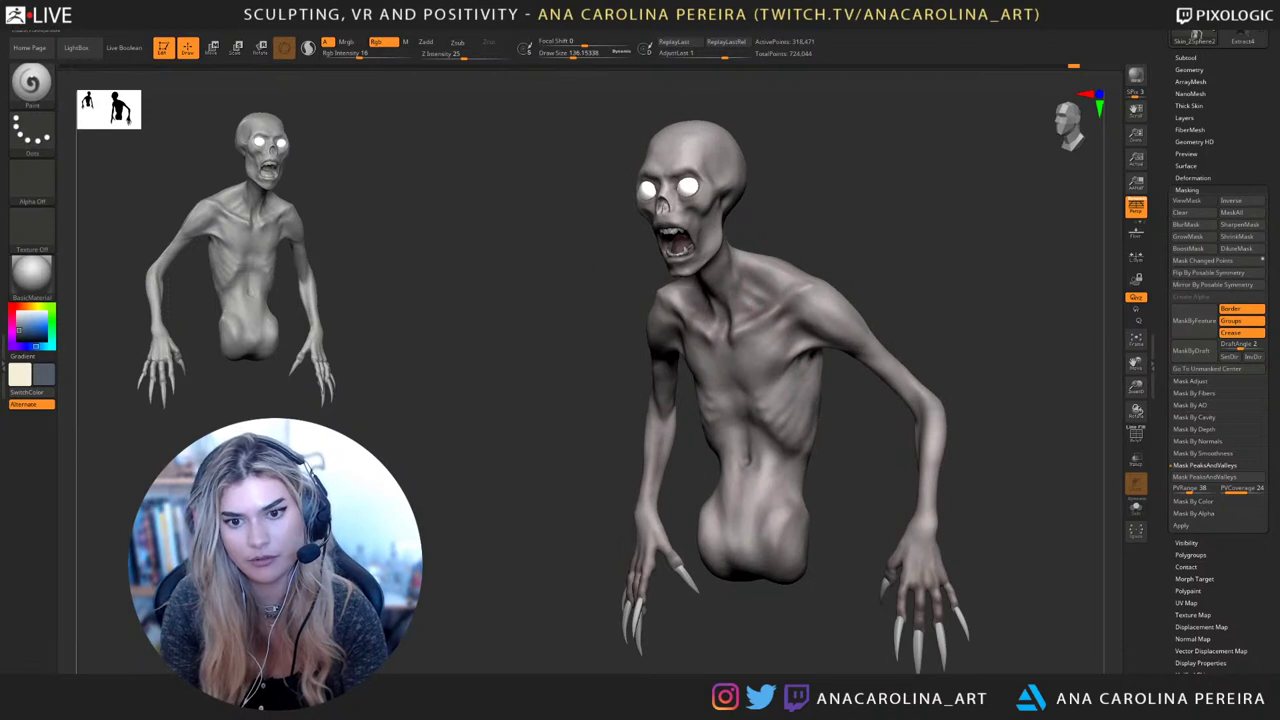
# Raise the Rgb Intensity to 37 and the draw size to about 234, and shade the sides of the waist
pyautogui.press('space')
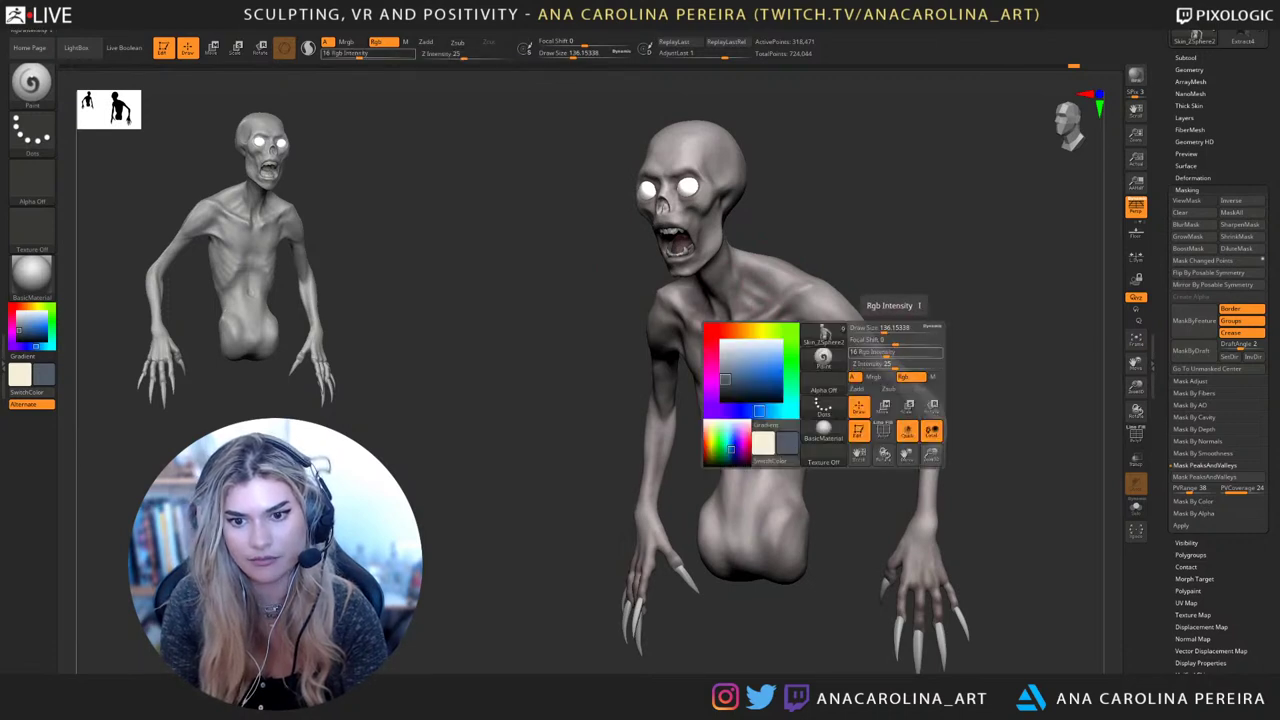
pyautogui.keyDown('shift'); pyautogui.moveTo(890, 325); pyautogui.dragTo(933, 310); pyautogui.keyUp('shift')
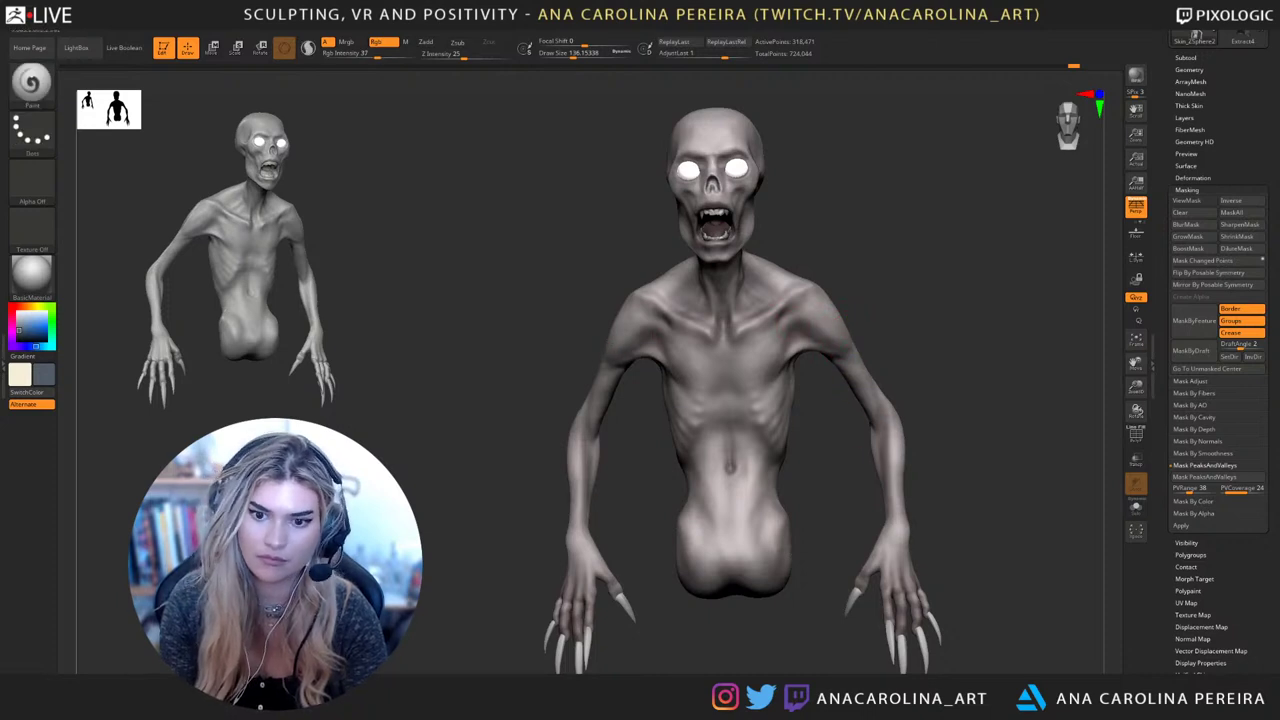
pyautogui.moveTo(875, 467)
pyautogui.mouseDown()
pyautogui.moveTo(935, 476)
pyautogui.moveTo(835, 470)
pyautogui.moveTo(885, 472)
pyautogui.mouseUp()
pyautogui.press(']')
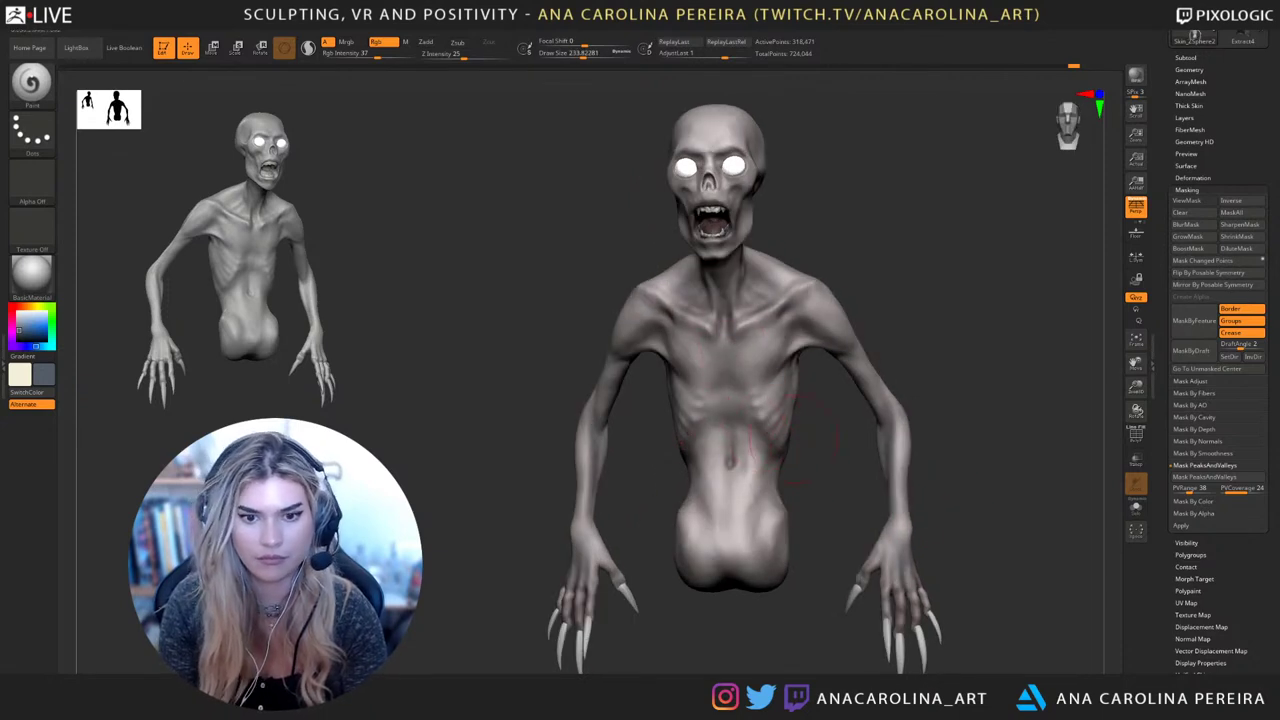
pyautogui.moveTo(795, 439); pyautogui.dragTo(827, 440)
# Reduce the draw size to about 51 and paint blue-grey shading around the eye sockets
pyautogui.moveTo(872, 262); pyautogui.dragTo(826, 260)
pyautogui.press('[')
pyautogui.moveTo(835, 171)
pyautogui.mouseDown()
pyautogui.moveTo(874, 171)
pyautogui.moveTo(830, 200)
pyautogui.moveTo(892, 224)
pyautogui.moveTo(850, 224)
pyautogui.mouseUp()
pyautogui.press('space')
pyautogui.click(680, 232)
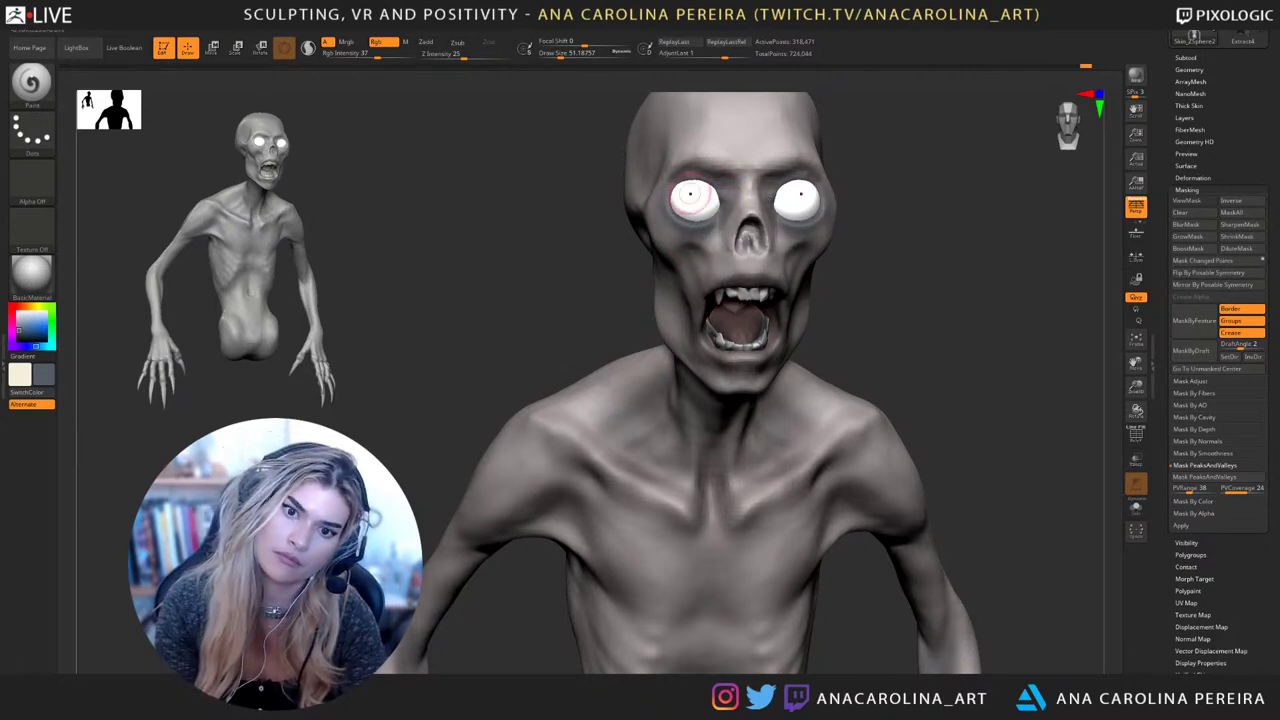
pyautogui.keyDown('alt'); pyautogui.moveTo(905, 300); pyautogui.dragTo(903, 206); pyautogui.keyUp('alt')
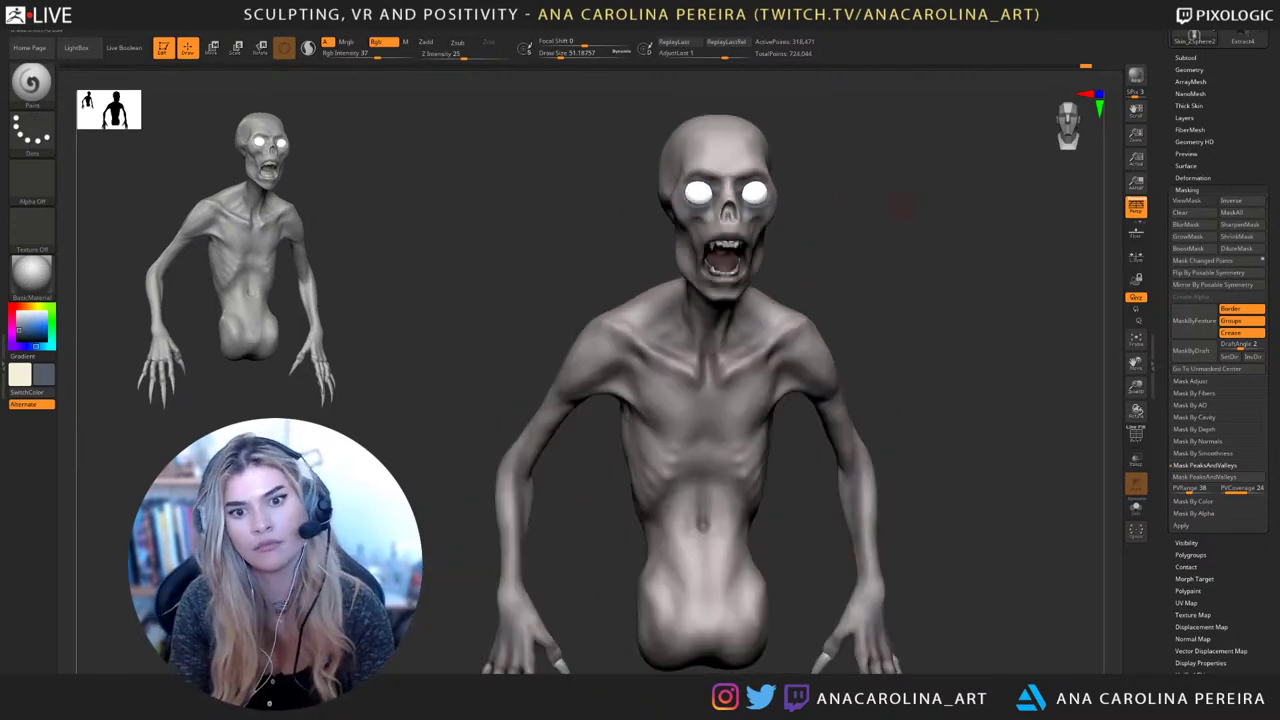
# Enlarge the draw size to about 182 and add blue-grey shading along the sides of the torso
pyautogui.moveTo(804, 228)
pyautogui.mouseDown()
pyautogui.moveTo(712, 230)
pyautogui.moveTo(828, 232)
pyautogui.moveTo(834, 296)
pyautogui.moveTo(843, 222)
pyautogui.mouseUp()
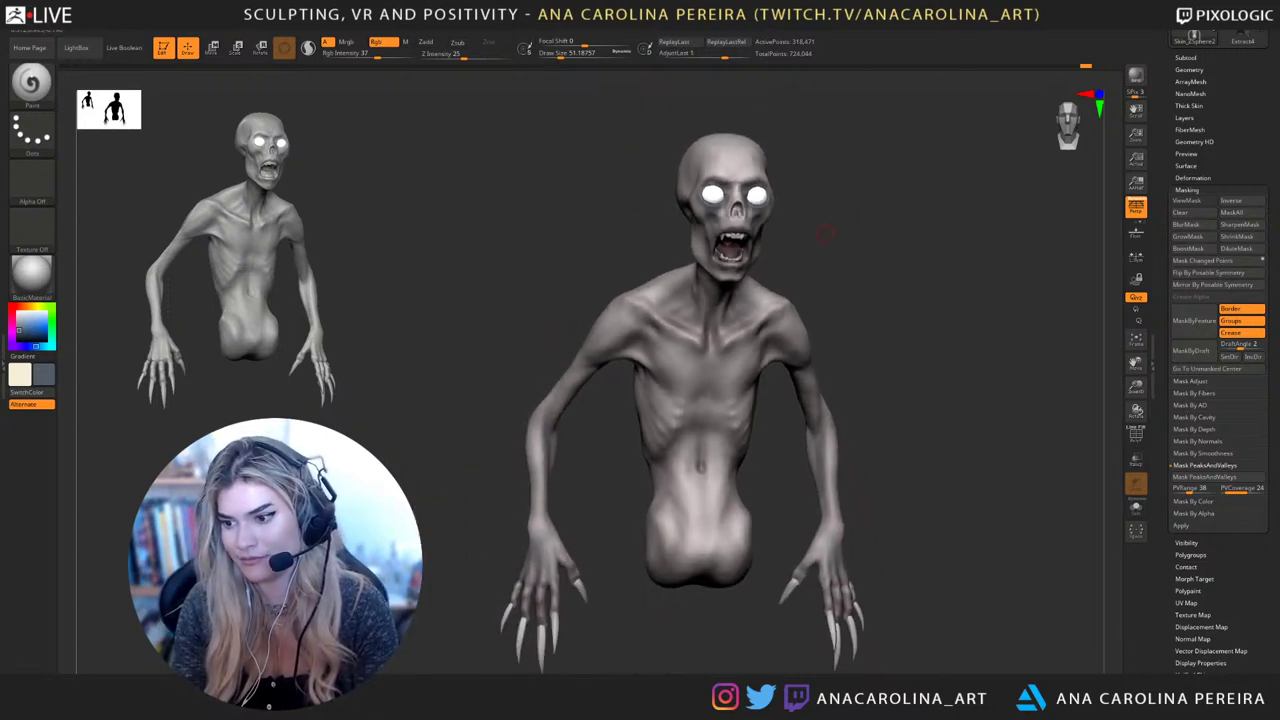
pyautogui.moveTo(900, 243)
pyautogui.mouseDown()
pyautogui.moveTo(940, 245)
pyautogui.moveTo(938, 290)
pyautogui.mouseUp()
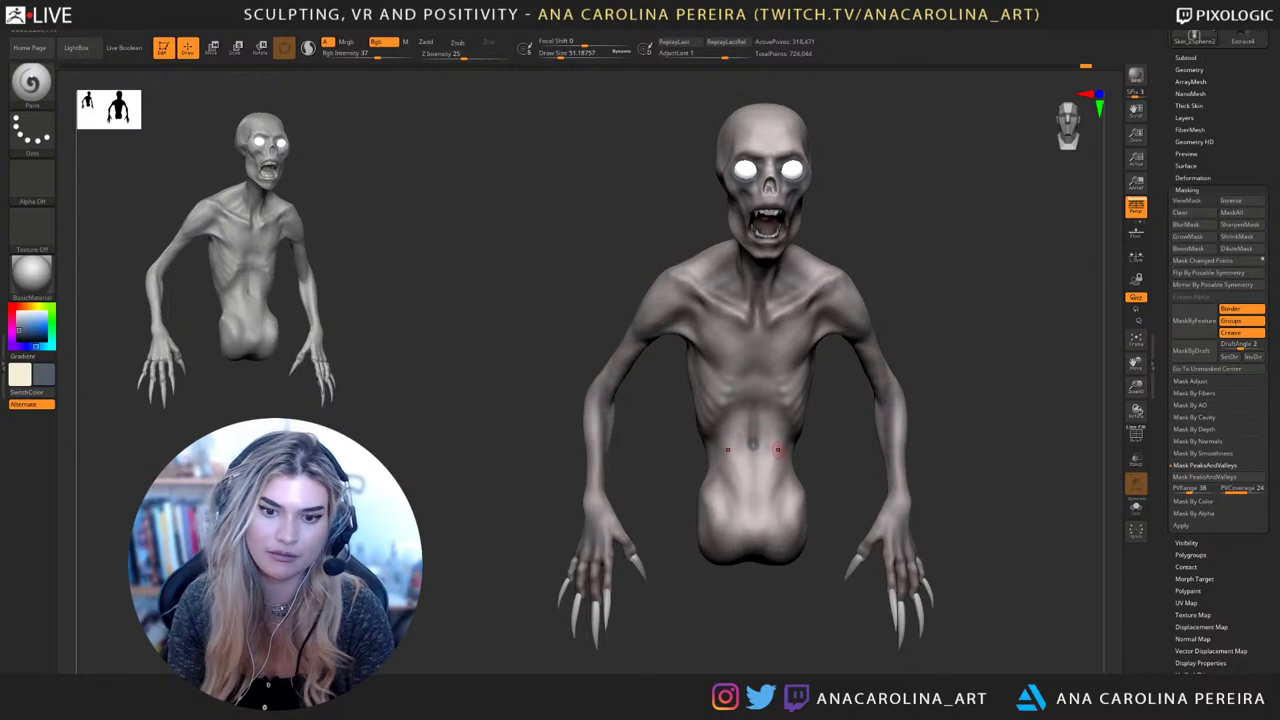
pyautogui.press('s')
pyautogui.moveTo(706, 509); pyautogui.dragTo(714, 509)
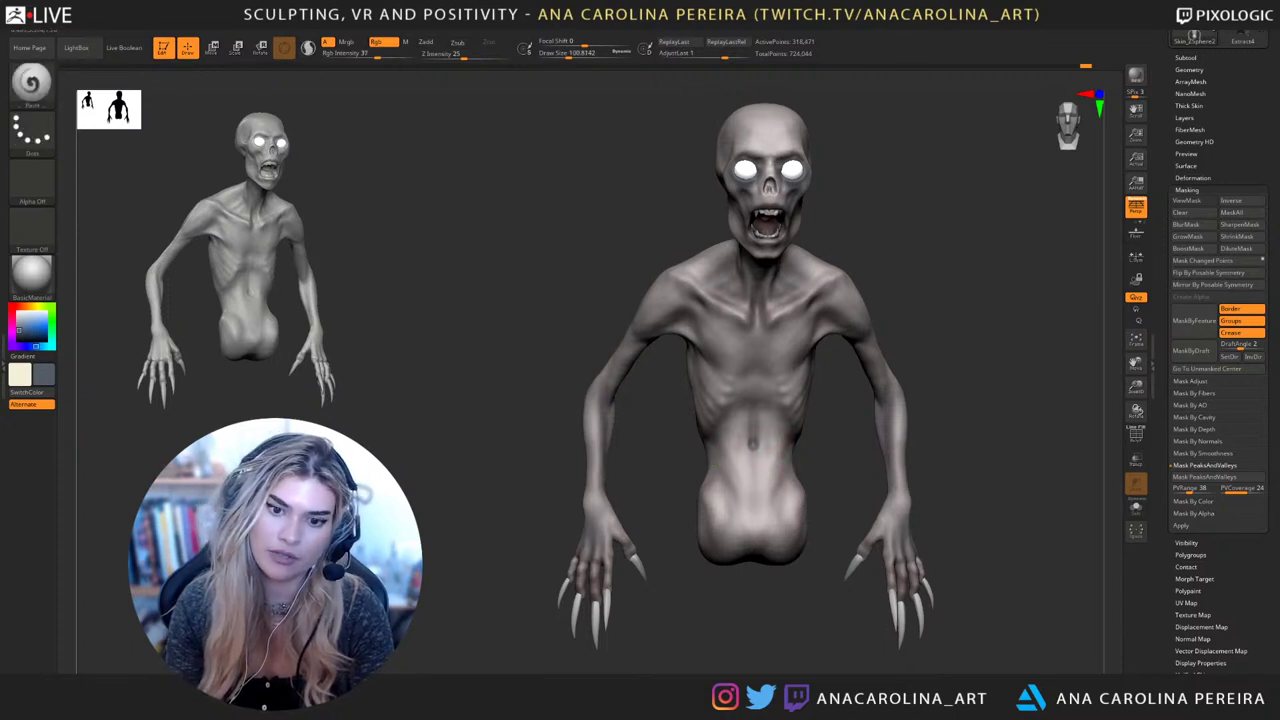
pyautogui.moveTo(823, 430); pyautogui.dragTo(798, 433)
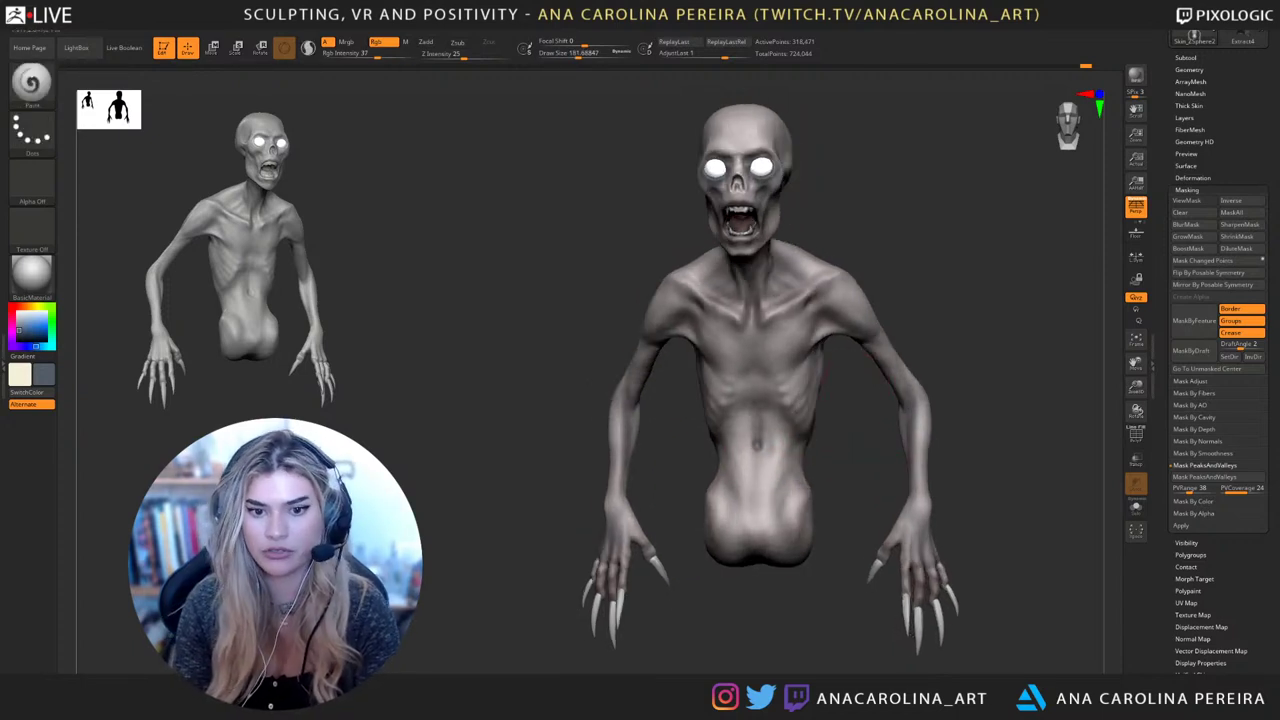
pyautogui.moveTo(858, 402)
pyautogui.mouseDown()
pyautogui.moveTo(775, 402)
pyautogui.moveTo(930, 400)
pyautogui.moveTo(900, 410)
pyautogui.mouseUp()
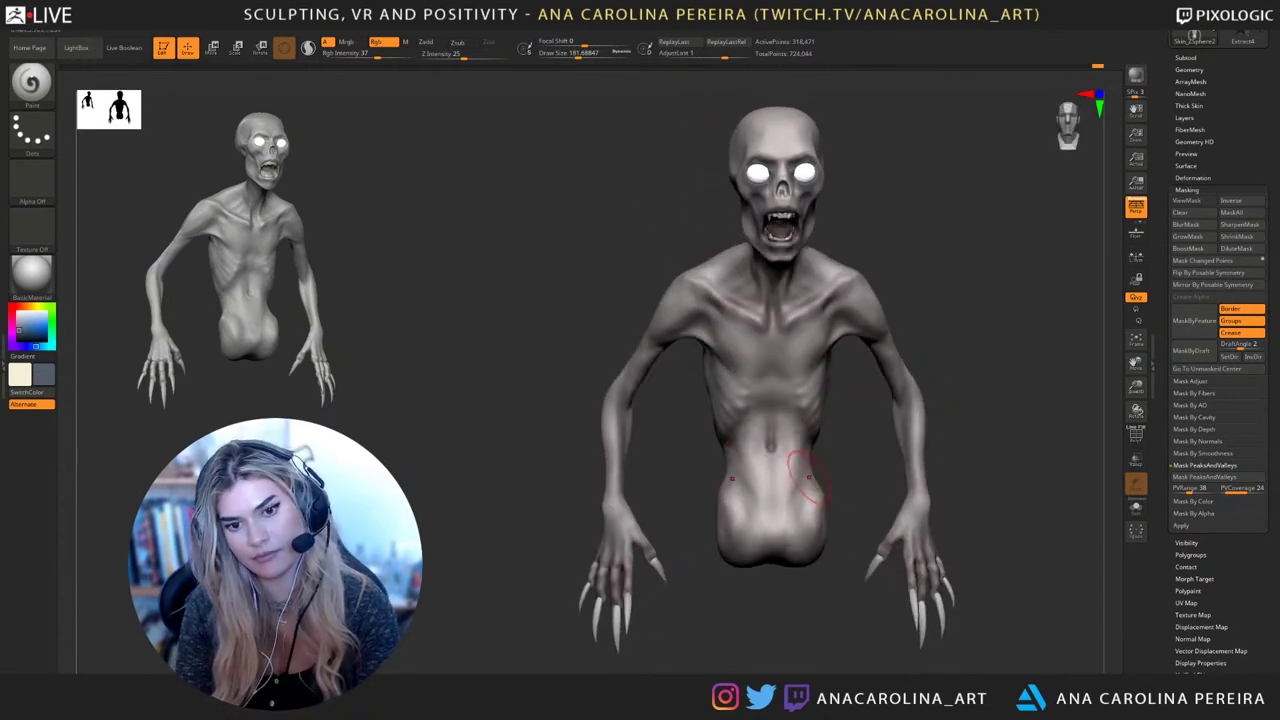
pyautogui.moveTo(930, 465); pyautogui.dragTo(1068, 482)
# Open the Adjust Colors editor for the creature's polypaint
pyautogui.moveTo(1262, 545); pyautogui.dragTo(1262, 492)
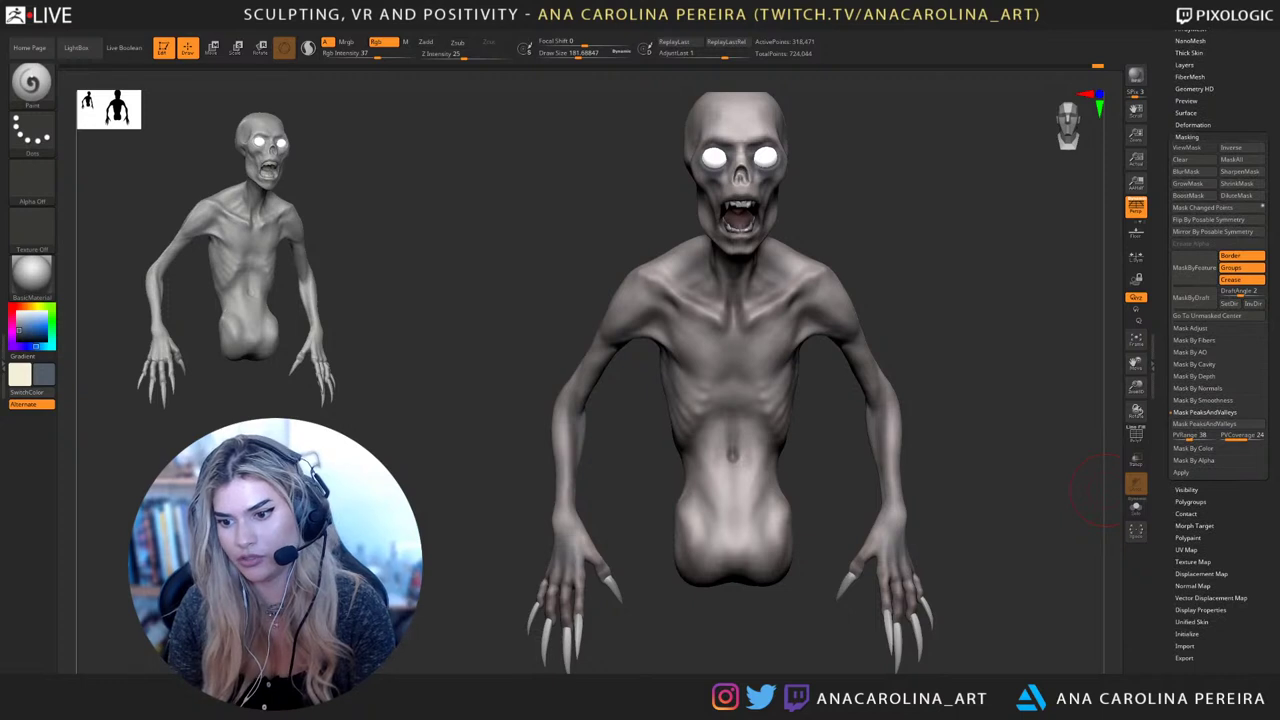
pyautogui.click(1188, 538)
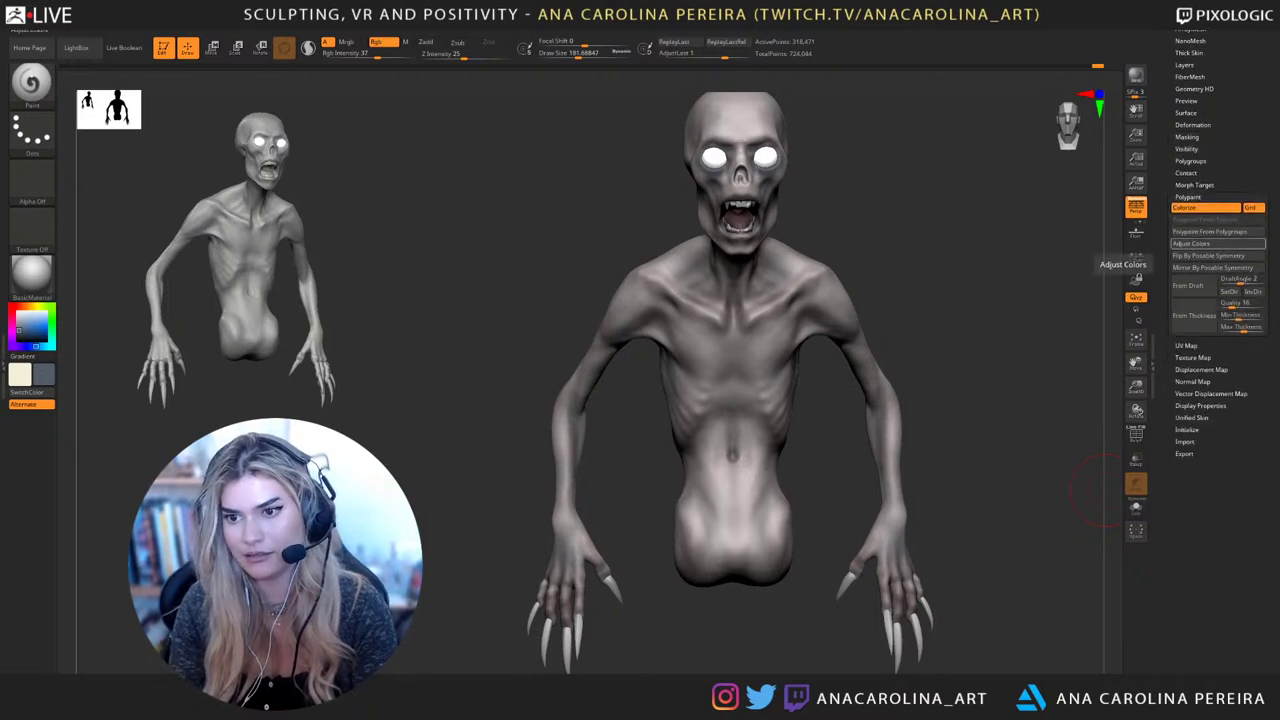
pyautogui.click(1202, 243)
pyautogui.moveTo(1040, 430); pyautogui.dragTo(1064, 388)
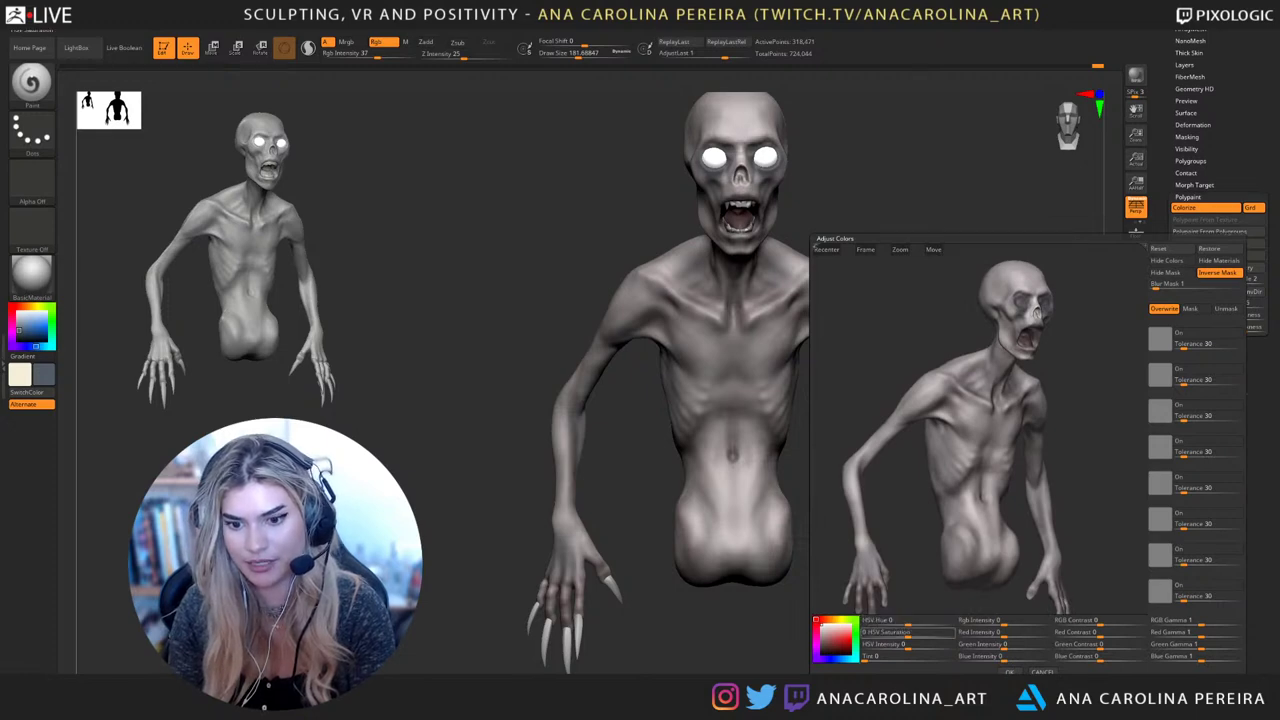
# Raise the creature's RGB Contrast slightly, leave HSV Saturation at 0, and apply the colour adjustment
pyautogui.moveTo(908, 634); pyautogui.dragTo(912, 635)
pyautogui.moveTo(908, 646); pyautogui.dragTo(909, 646)
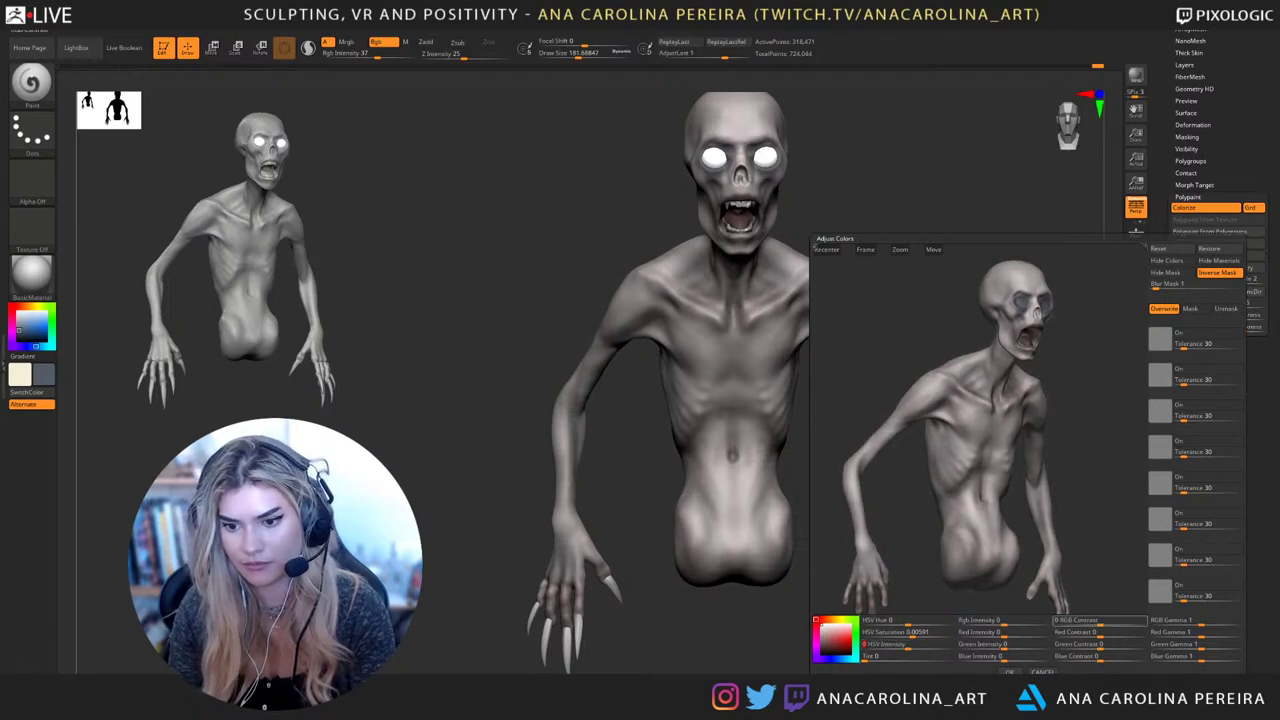
pyautogui.moveTo(1100, 622); pyautogui.dragTo(1106, 622)
pyautogui.moveTo(912, 634); pyautogui.dragTo(908, 634)
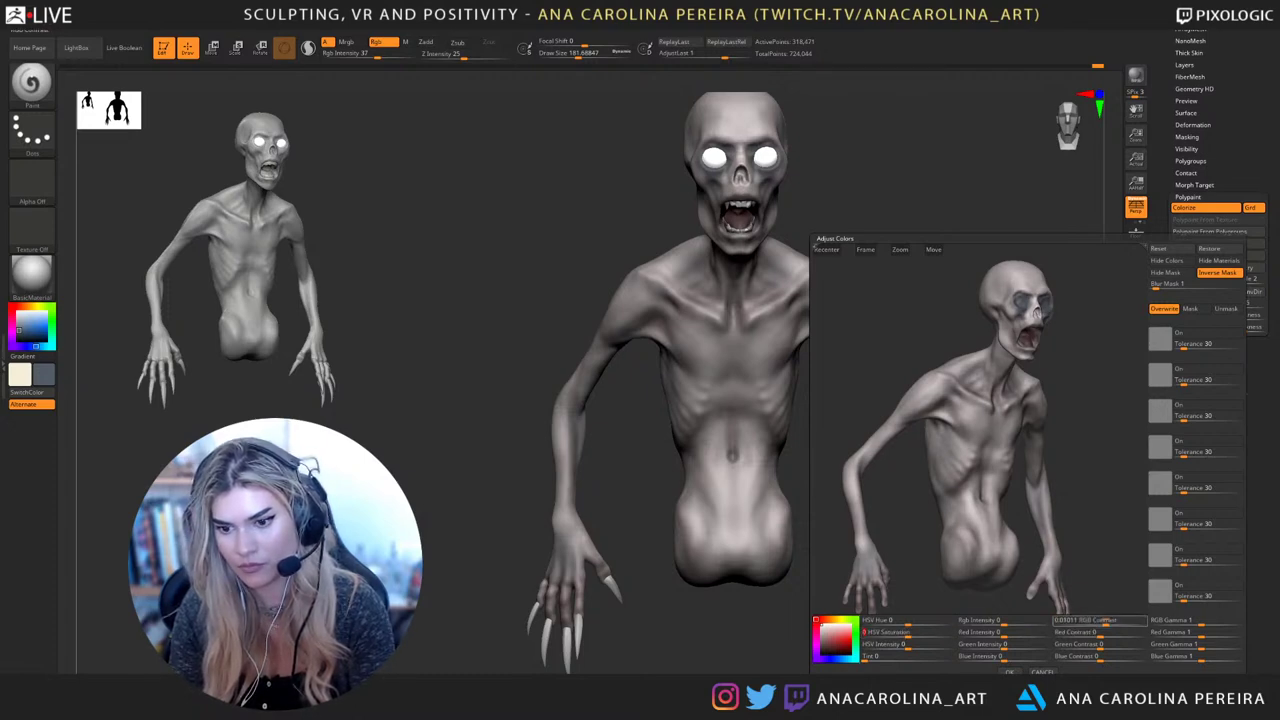
pyautogui.moveTo(1106, 622); pyautogui.dragTo(1144, 622)
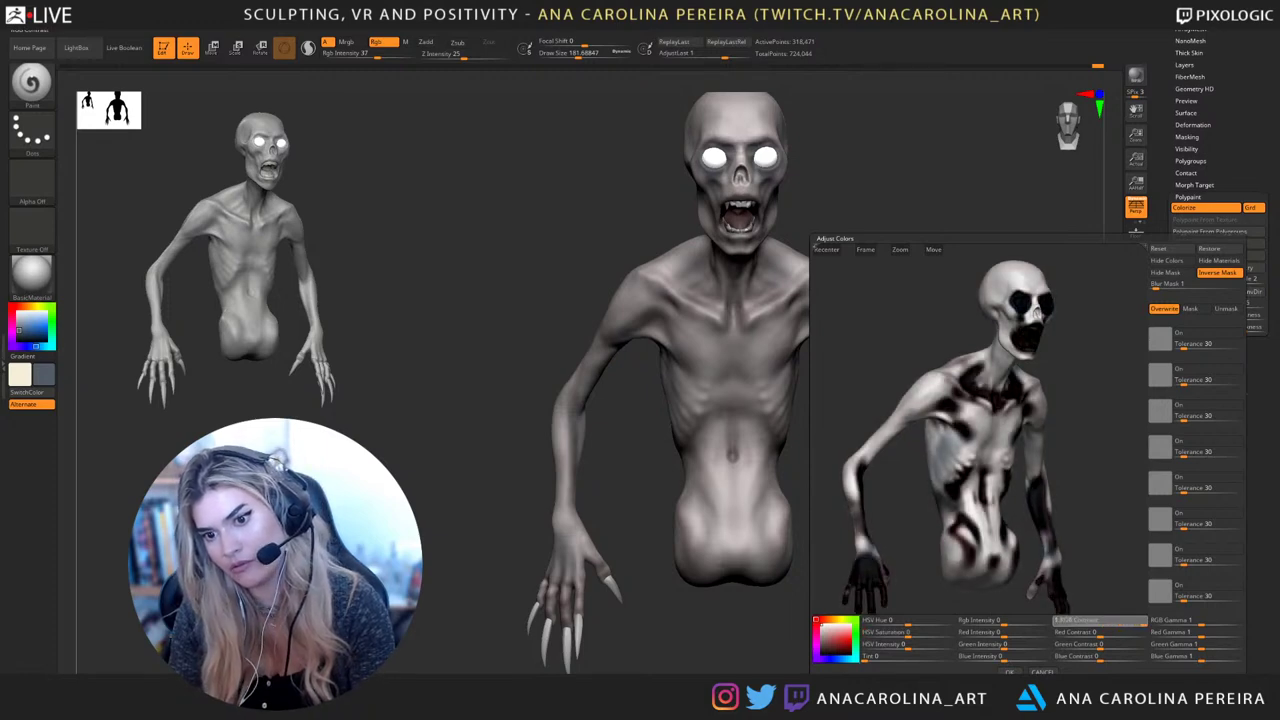
pyautogui.moveTo(1085, 500); pyautogui.dragTo(980, 500)
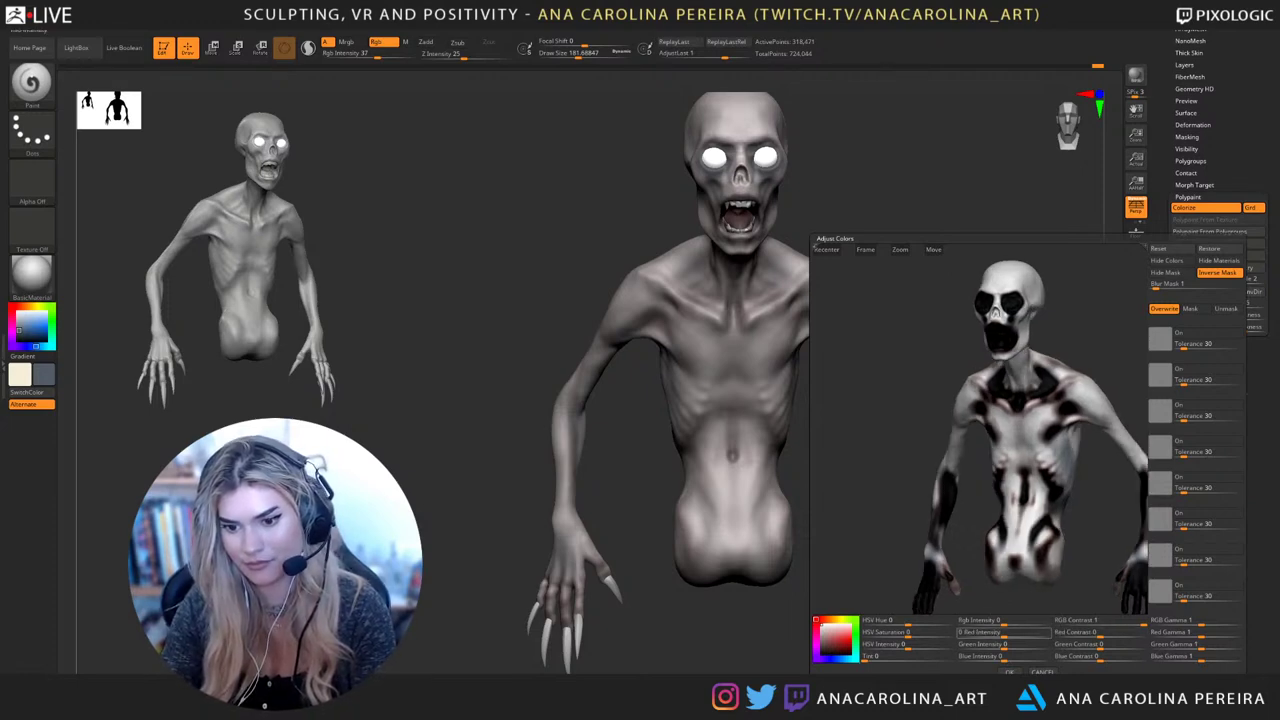
pyautogui.moveTo(1142, 622); pyautogui.dragTo(1104, 622)
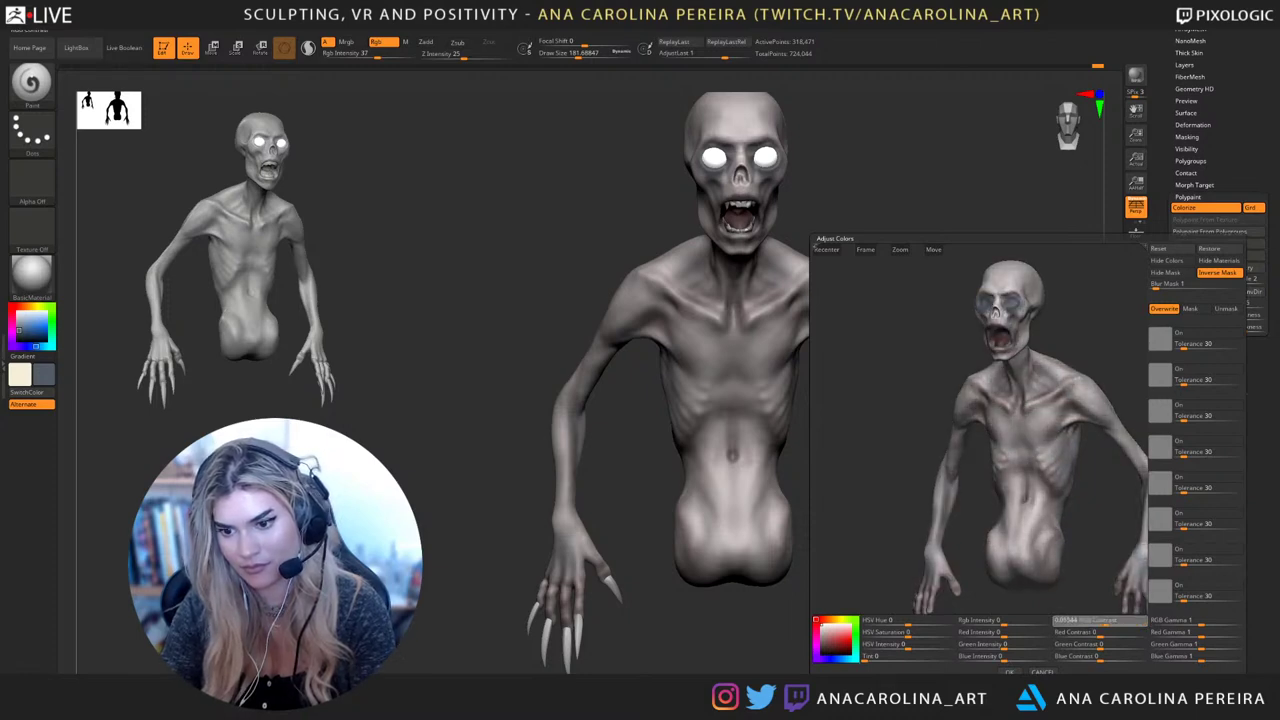
pyautogui.click(1009, 672)
# Switch to the DamStandard brush and lower its Rgb Intensity to 25
pyautogui.moveTo(1000, 652)
pyautogui.keyDown('alt'); pyautogui.mouseDown()
pyautogui.moveTo(960, 372)
pyautogui.moveTo(985, 383)
pyautogui.moveTo(975, 376)
pyautogui.mouseUp(); pyautogui.keyUp('alt')
pyautogui.press('b')
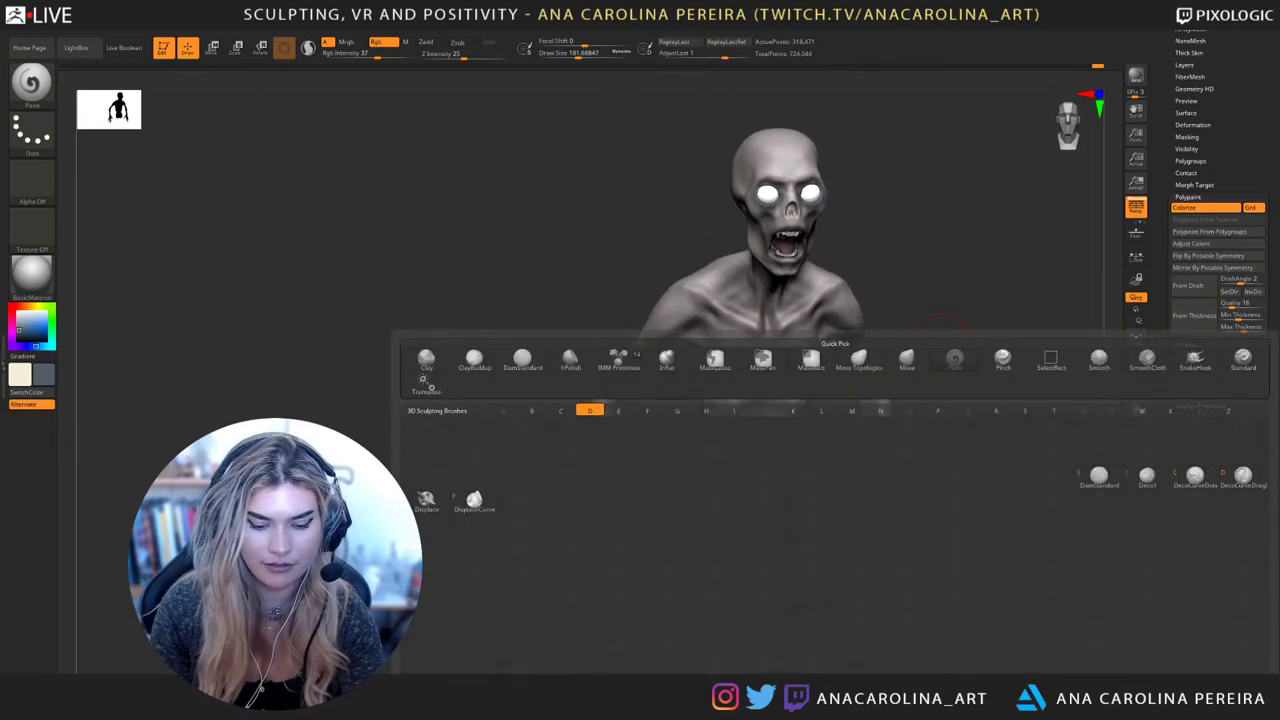
pyautogui.press('d')
pyautogui.press('s')
pyautogui.press('space')
pyautogui.click(936, 395)
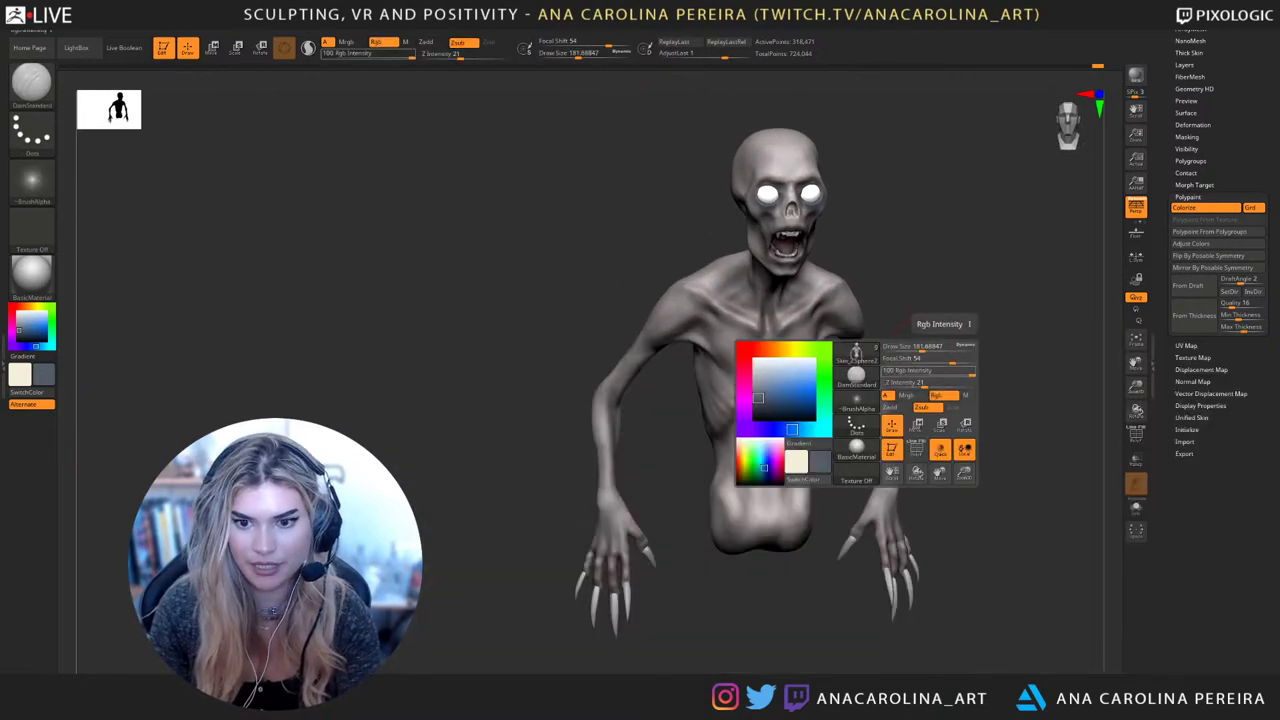
pyautogui.moveTo(925, 371); pyautogui.dragTo(907, 371)
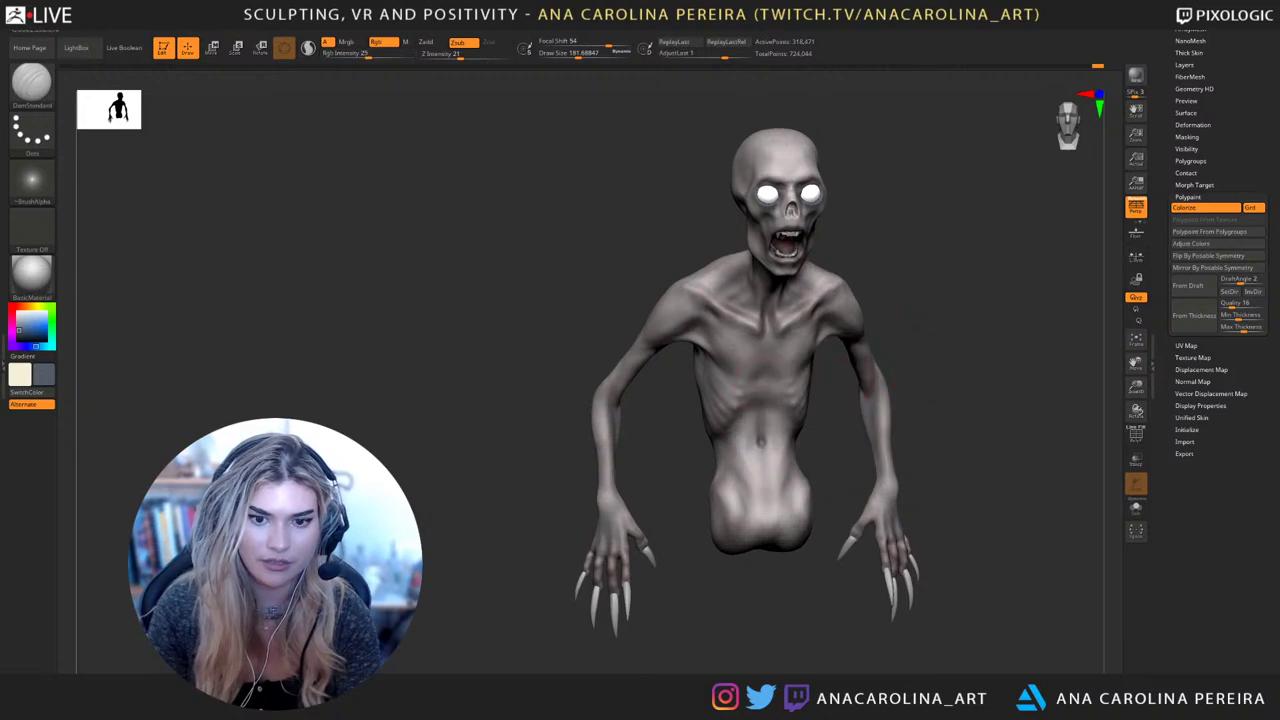
# Try carving and tinting the middle of the abdomen, raising the Rgb Intensity to 40 for a second attempt
pyautogui.moveTo(767, 370); pyautogui.dragTo(766, 522)
pyautogui.keyDown('alt'); pyautogui.moveTo(860, 470); pyautogui.dragTo(890, 487); pyautogui.keyUp('alt')
pyautogui.hotkey('ctrl', 'z')
pyautogui.press('space')
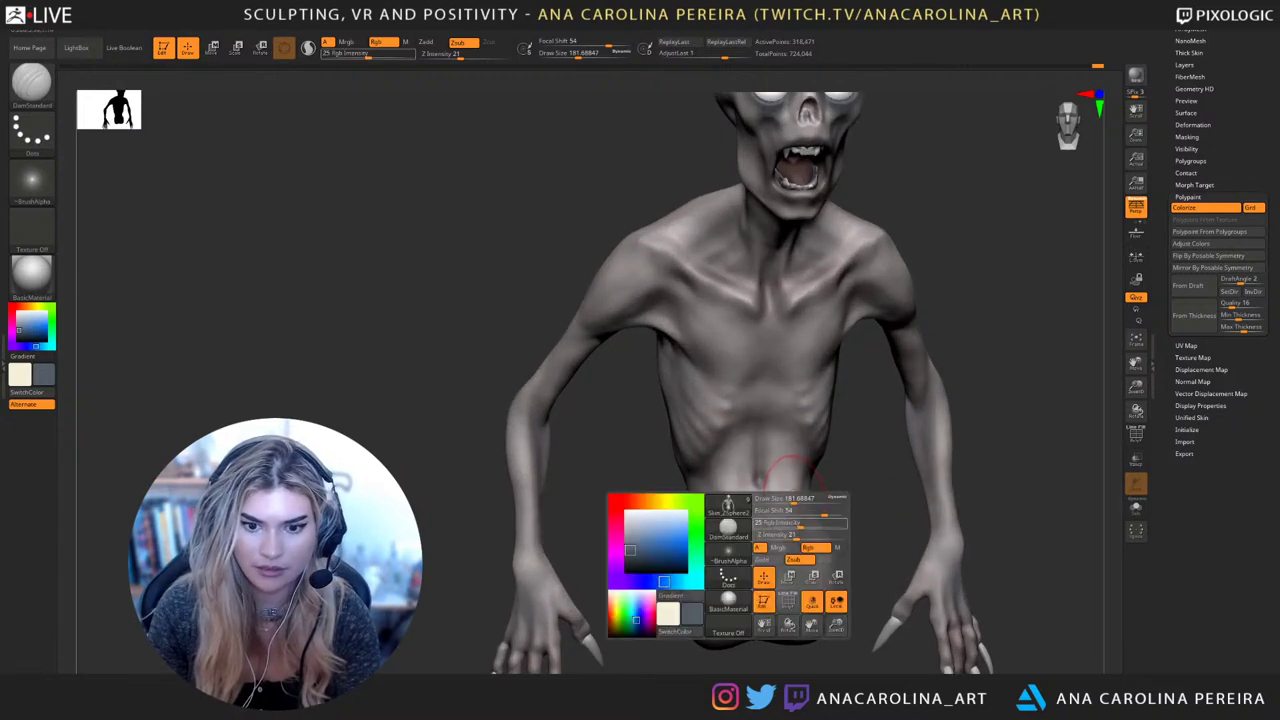
pyautogui.click(809, 524)
pyautogui.moveTo(790, 474)
pyautogui.mouseDown()
pyautogui.moveTo(793, 570)
pyautogui.moveTo(902, 502)
pyautogui.mouseUp()
pyautogui.hotkey('ctrl', 'z')
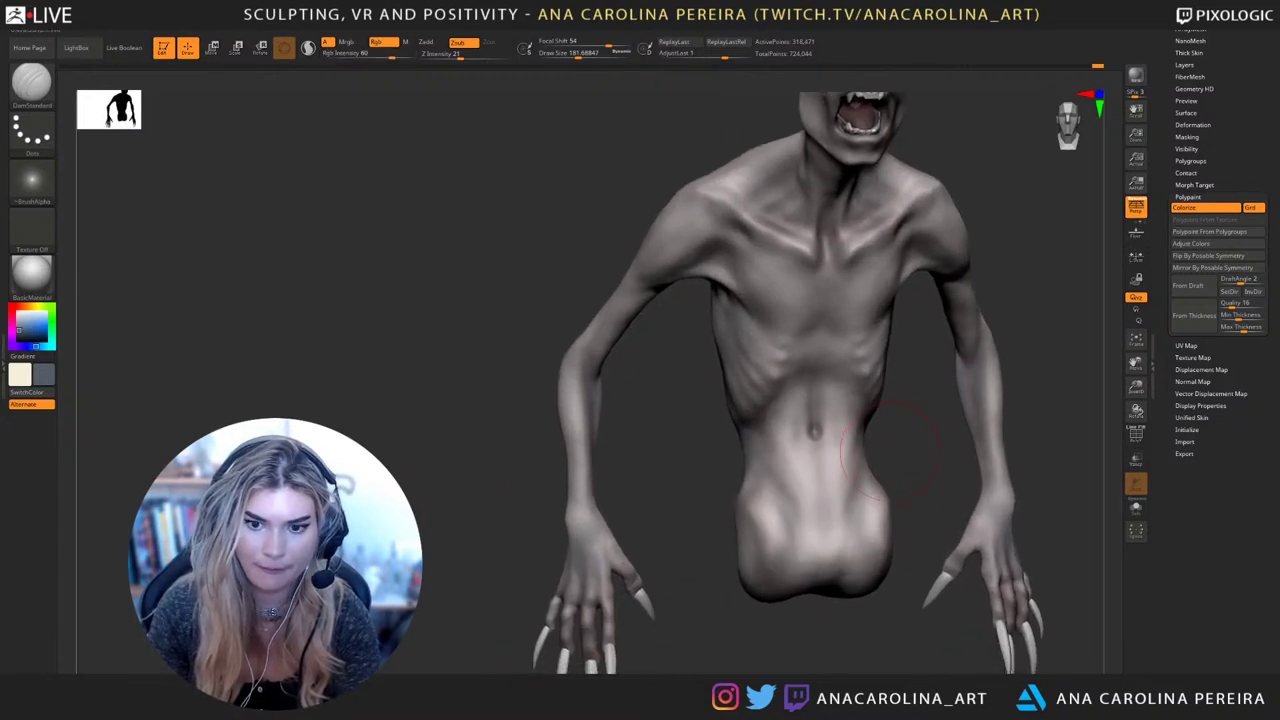
# Reduce the draw size to about 136 and carve symmetrical creases beside the navel down the lower abdomen
pyautogui.press('space')
pyautogui.click(885, 449)
pyautogui.click(907, 474)
pyautogui.moveTo(846, 425); pyautogui.dragTo(837, 503)
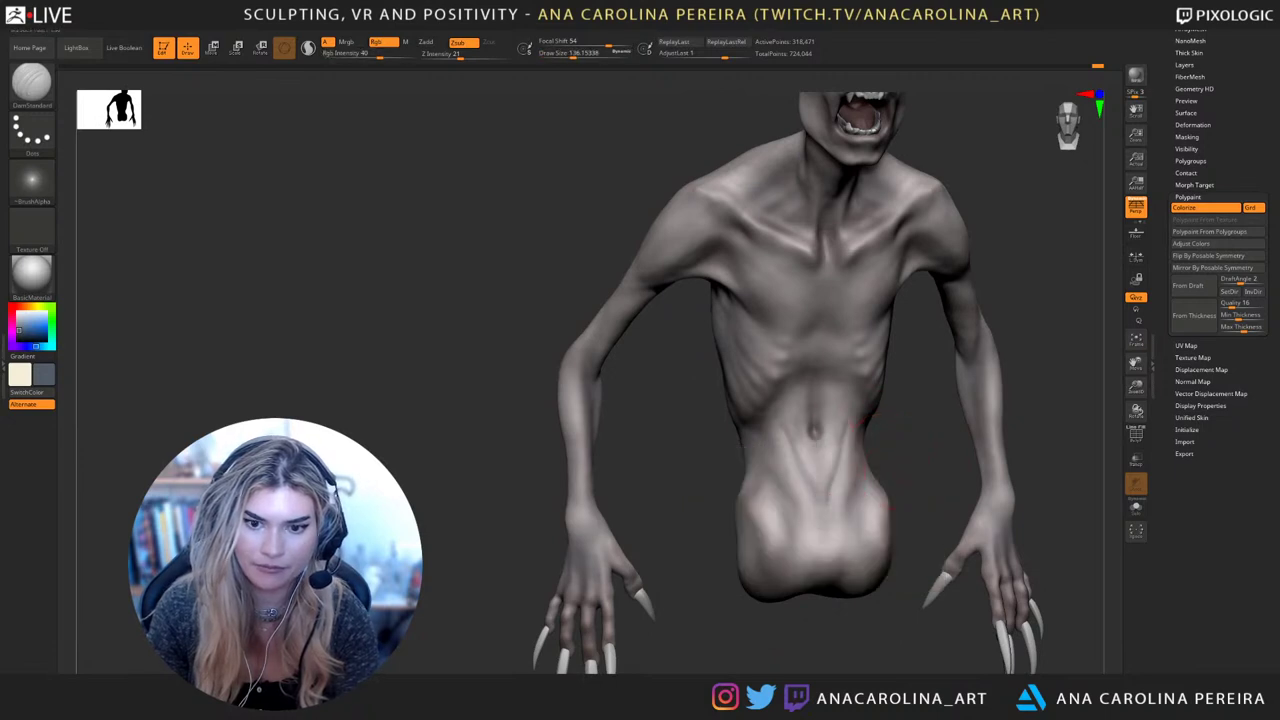
pyautogui.hotkey('ctrl', 'z')
pyautogui.moveTo(843, 457); pyautogui.dragTo(836, 522)
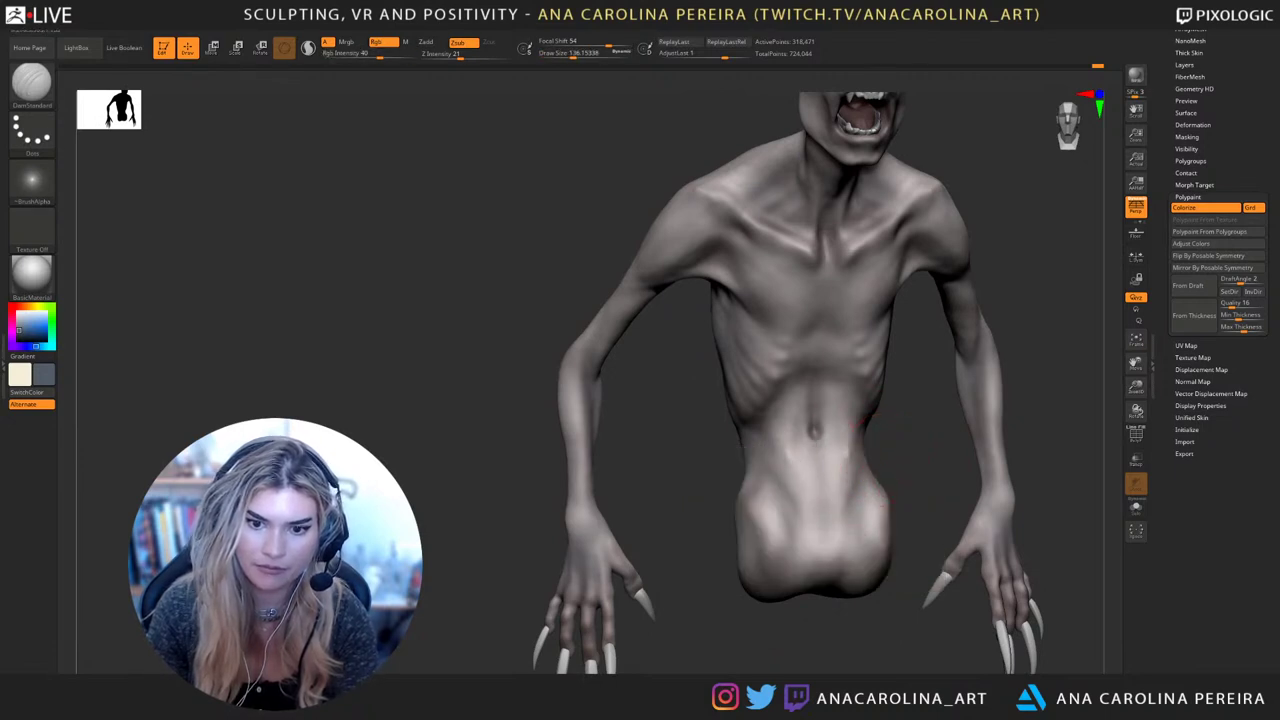
# Raise the Rgb Intensity to 58 and try V-shaped cream-coloured creases running down the lower abdomen
pyautogui.press('space')
pyautogui.click(886, 509)
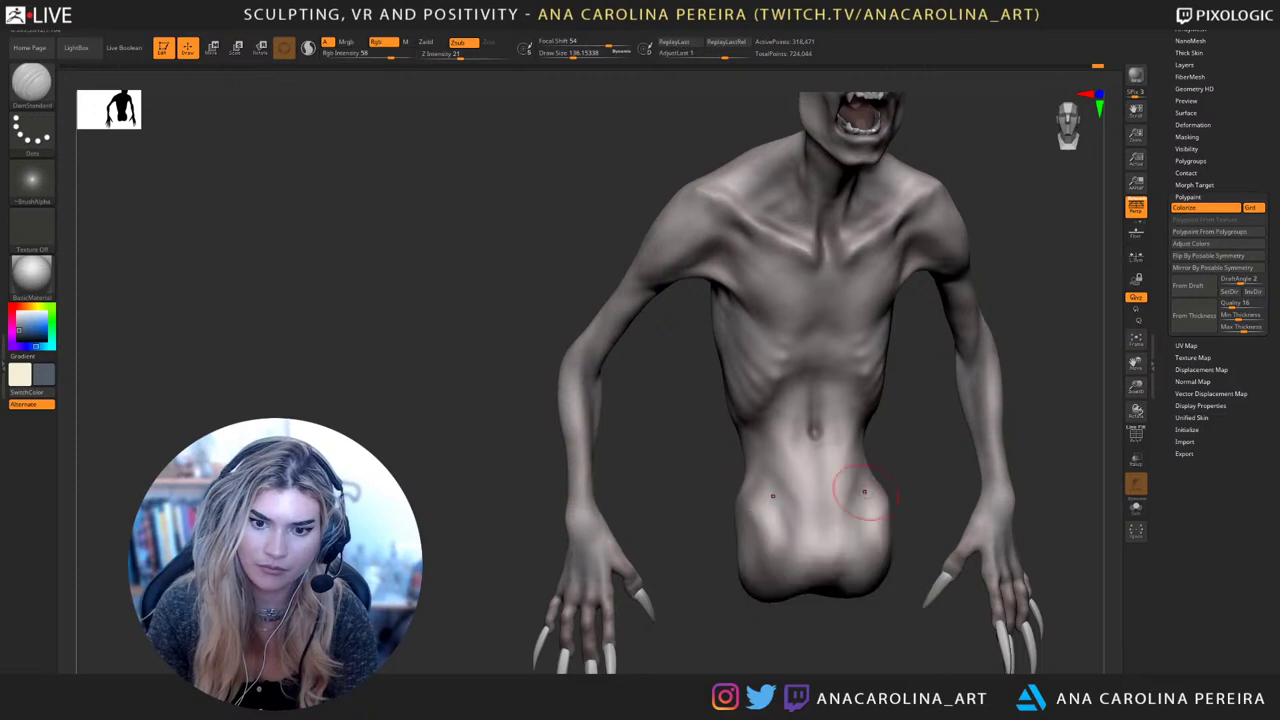
pyautogui.moveTo(858, 442); pyautogui.dragTo(838, 496)
pyautogui.keyDown('ctrl'); pyautogui.moveTo(890, 440); pyautogui.dragTo(894, 480, button='right'); pyautogui.keyUp('ctrl')
pyautogui.hotkey('ctrl', 'z')
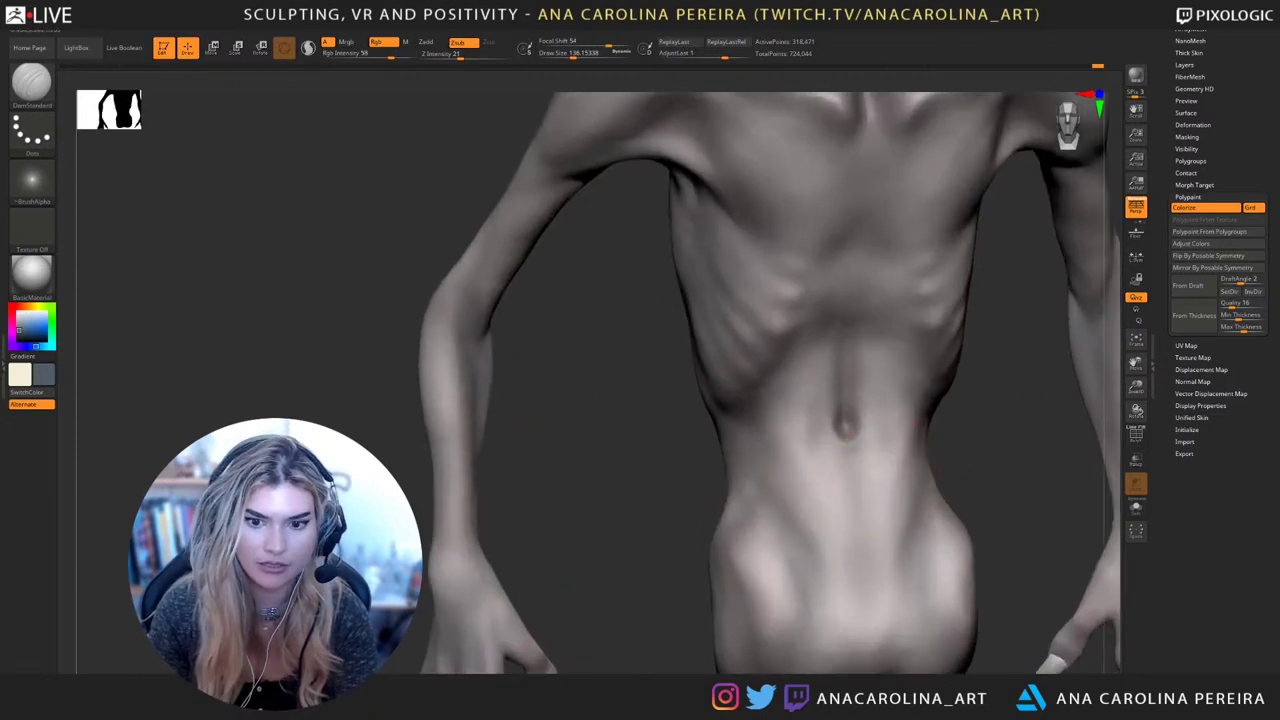
pyautogui.moveTo(892, 442); pyautogui.dragTo(862, 615)
pyautogui.hotkey('ctrl', 'z')
pyautogui.keyDown('alt'); pyautogui.moveTo(932, 497); pyautogui.dragTo(930, 435, button='right'); pyautogui.keyUp('alt')
pyautogui.moveTo(911, 385); pyautogui.dragTo(882, 500)
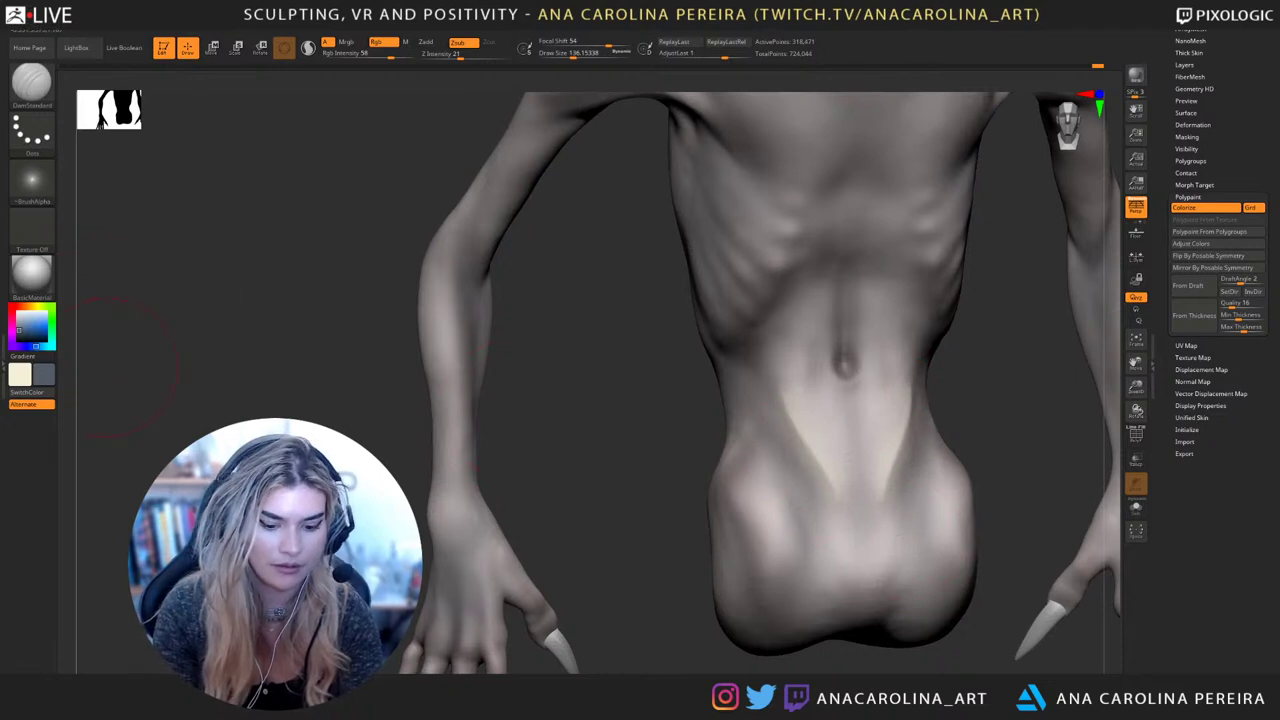
# Remove the cream strokes, swap to the blue-grey colour and carve the V-shaped creases on the lower abdomen
pyautogui.press('v')
pyautogui.moveTo(899, 376); pyautogui.dragTo(876, 478)
pyautogui.hotkey('ctrl', 'z')
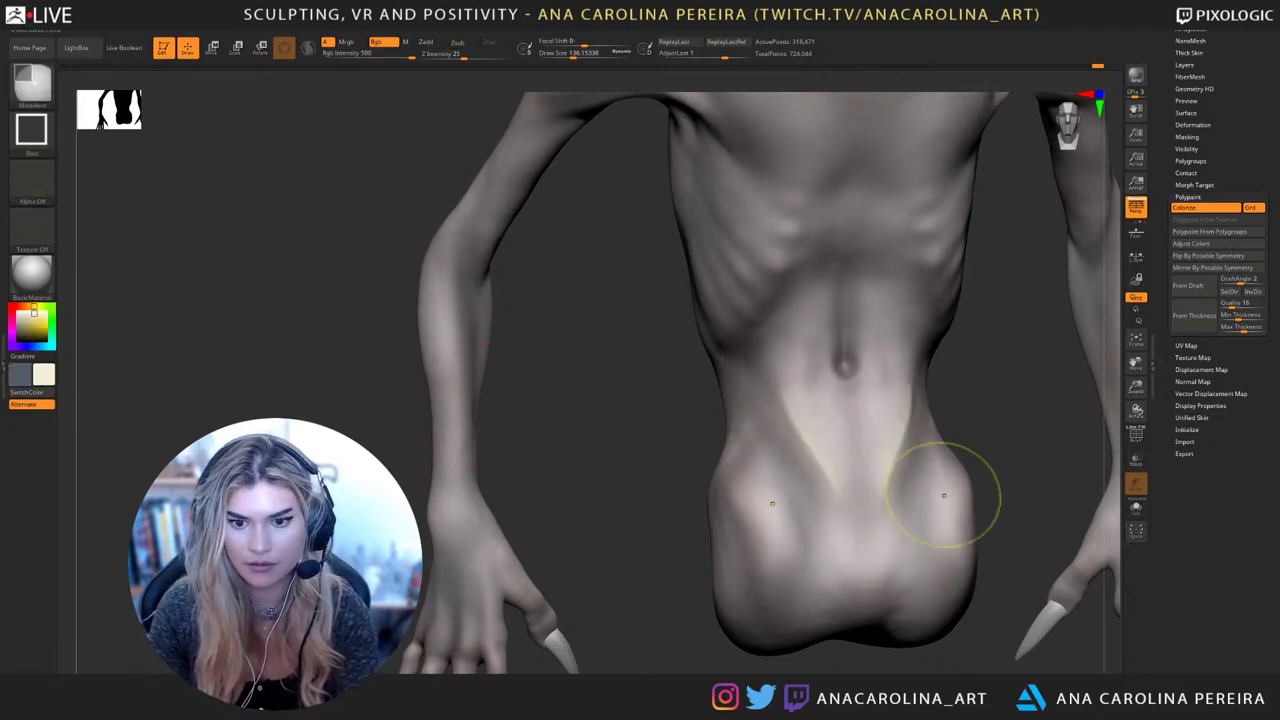
pyautogui.hotkey('ctrl', 'z')
pyautogui.moveTo(920, 388); pyautogui.dragTo(879, 530)
pyautogui.moveTo(949, 523)
pyautogui.keyDown('ctrl'); pyautogui.mouseDown(button='right')
pyautogui.moveTo(950, 422)
pyautogui.moveTo(902, 405)
pyautogui.moveTo(928, 470)
pyautogui.mouseUp(button='right'); pyautogui.keyUp('ctrl')
# Lower the Rgb Intensity to 34 and add vertical blue-grey grooves below the navel
pyautogui.press('space')
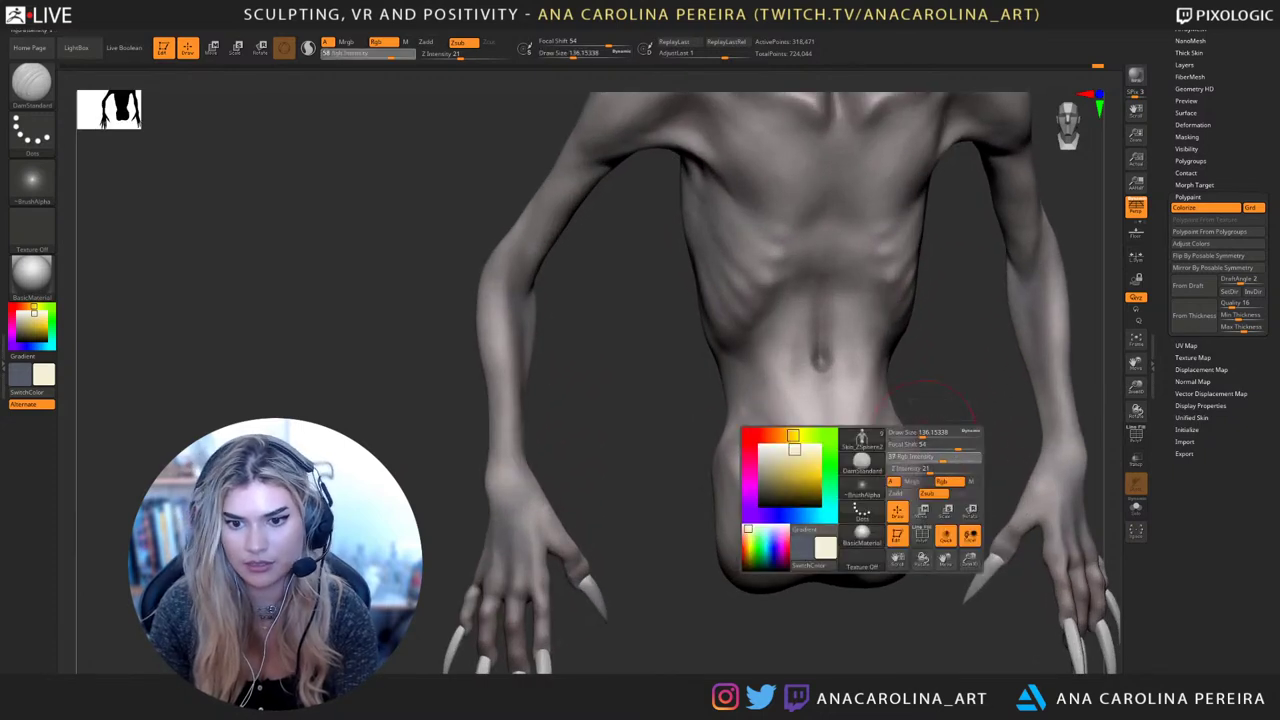
pyautogui.moveTo(941, 458); pyautogui.dragTo(938, 458)
pyautogui.moveTo(858, 374); pyautogui.dragTo(852, 496)
pyautogui.moveTo(955, 480); pyautogui.dragTo(962, 345, button='right')
# Test a stroke beside the navel and set the brush to Rgb Intensity 40, Z Intensity 16 and draw size about 104
pyautogui.press('space')
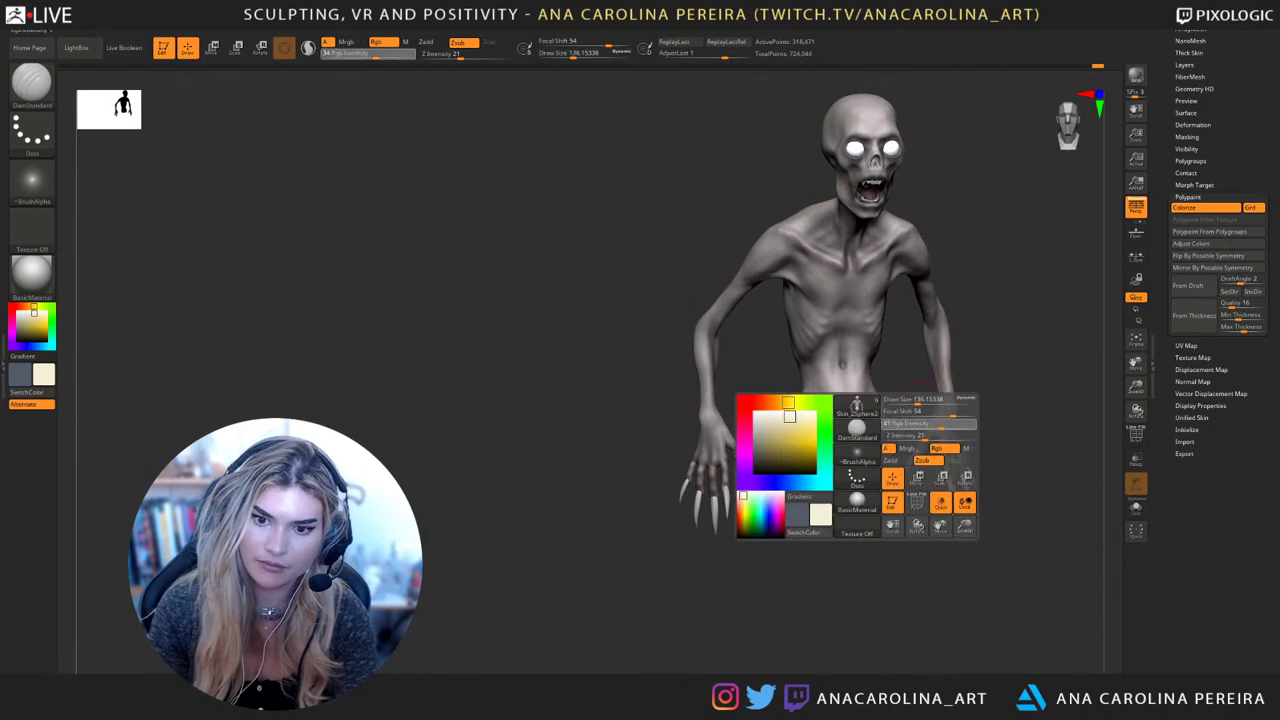
pyautogui.keyDown('ctrl'); pyautogui.moveTo(921, 425); pyautogui.dragTo(914, 545, button='right'); pyautogui.keyUp('ctrl')
pyautogui.moveTo(852, 386)
pyautogui.mouseDown()
pyautogui.moveTo(870, 430)
pyautogui.moveTo(864, 476)
pyautogui.moveTo(906, 458)
pyautogui.mouseUp()
pyautogui.hotkey('ctrl', 'z')
pyautogui.press('space')
pyautogui.press('space')
pyautogui.moveTo(936, 407); pyautogui.dragTo(932, 407)
pyautogui.keyDown('ctrl'); pyautogui.moveTo(930, 410); pyautogui.dragTo(930, 370, button='right'); pyautogui.keyUp('ctrl')
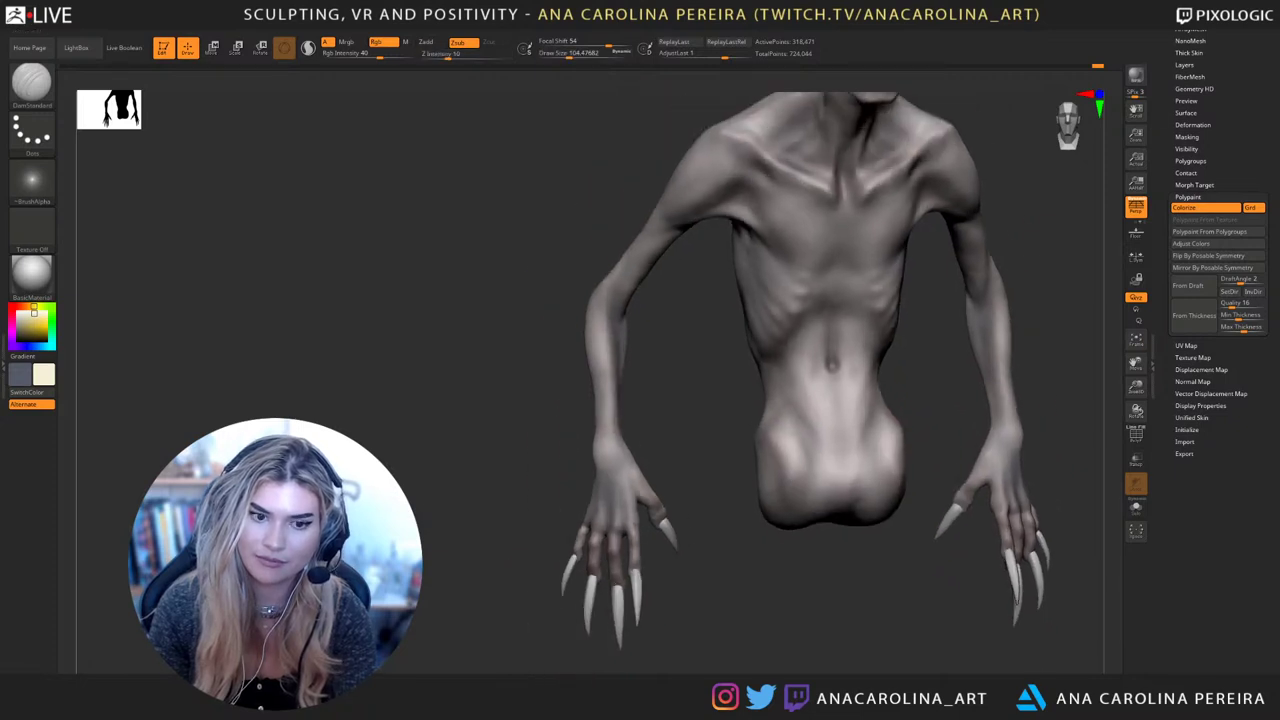
# Reduce the draw size to about 87 and the Z Intensity to 10 for detailing the clawed hand
pyautogui.moveTo(880, 570); pyautogui.dragTo(965, 550, button='right')
pyautogui.keyDown('alt'); pyautogui.moveTo(800, 565); pyautogui.dragTo(856, 550, button='right'); pyautogui.keyUp('alt')
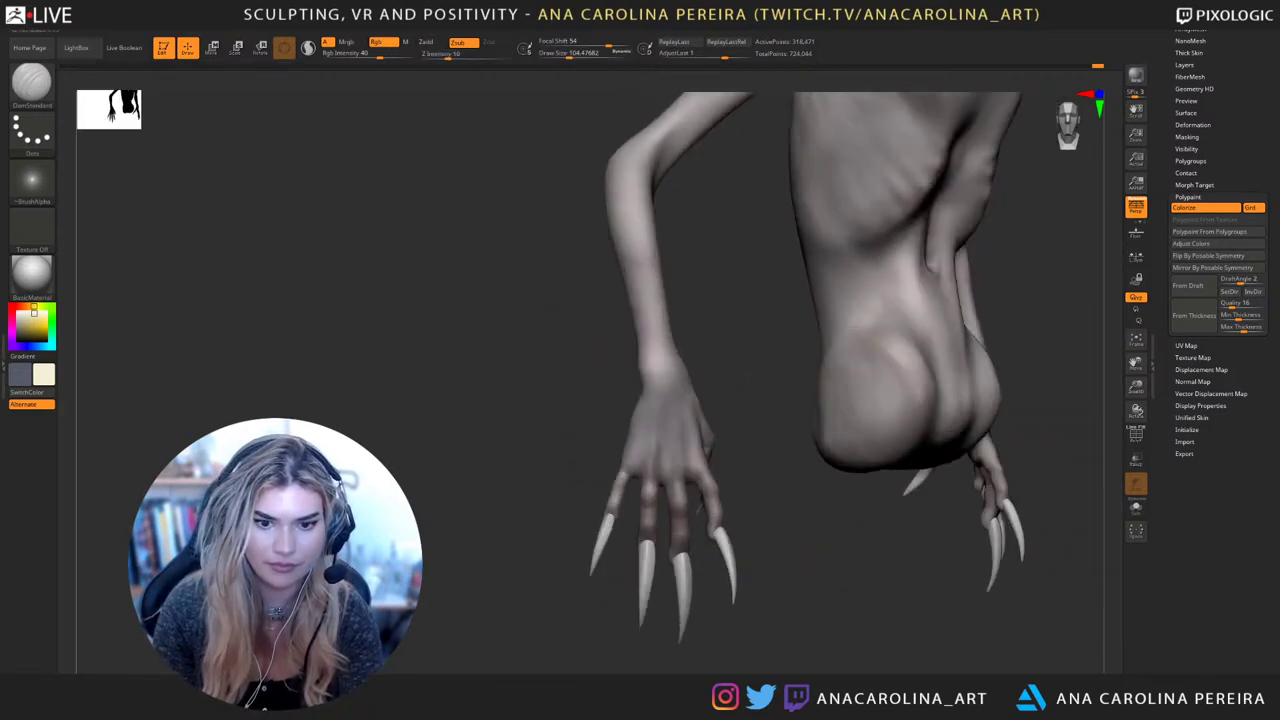
pyautogui.press('space')
pyautogui.moveTo(634, 423); pyautogui.dragTo(631, 423)
pyautogui.keyDown('alt'); pyautogui.moveTo(628, 446); pyautogui.dragTo(674, 424, button='right'); pyautogui.keyUp('alt')
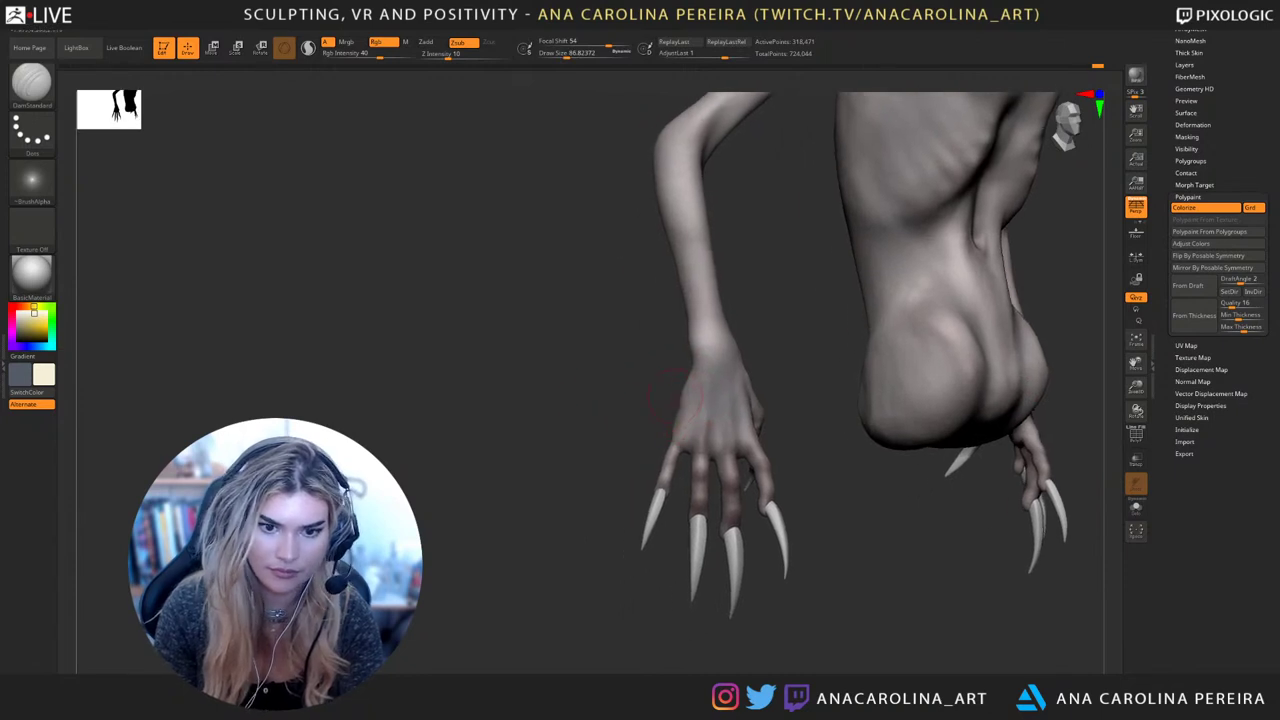
# Raise the Z Intensity to 24 for carving the back of the hand
pyautogui.moveTo(748, 380)
pyautogui.mouseDown(button='right')
pyautogui.moveTo(745, 432)
pyautogui.moveTo(745, 418)
pyautogui.mouseUp(button='right')
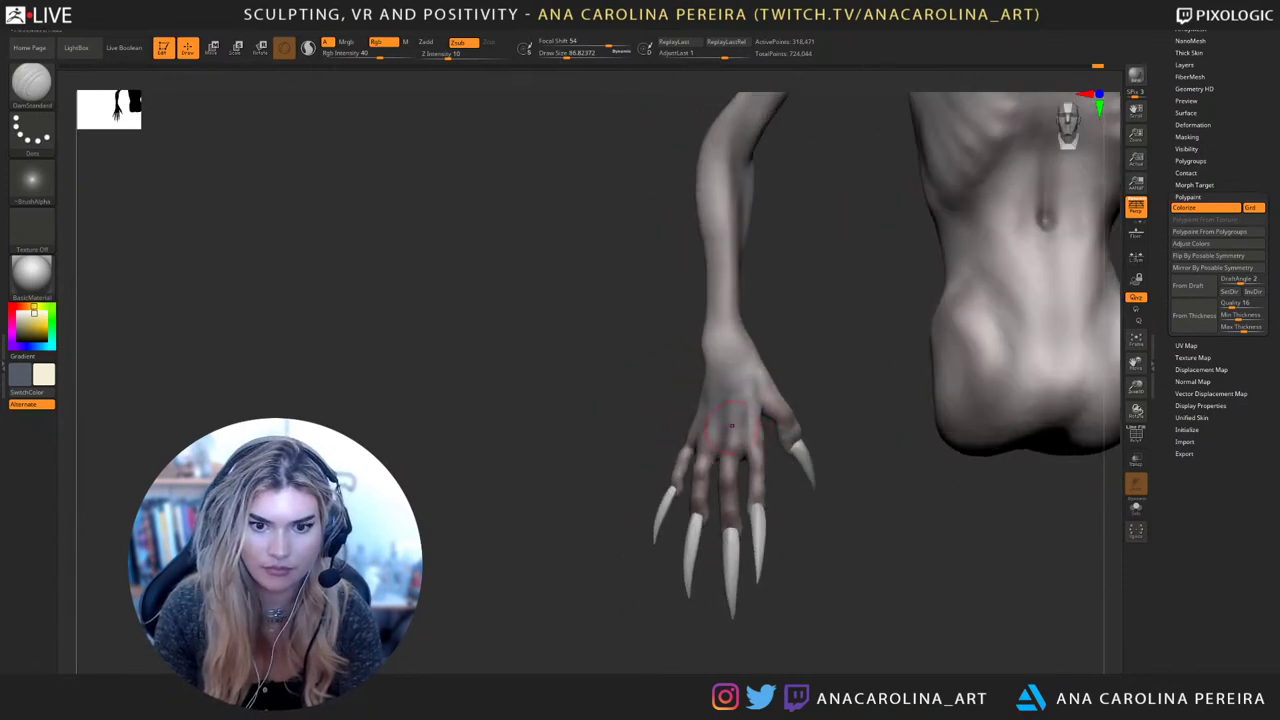
pyautogui.press('space')
pyautogui.moveTo(790, 425); pyautogui.dragTo(800, 425)
pyautogui.keyDown('ctrl'); pyautogui.moveTo(808, 424); pyautogui.dragTo(840, 384, button='right'); pyautogui.keyUp('ctrl')
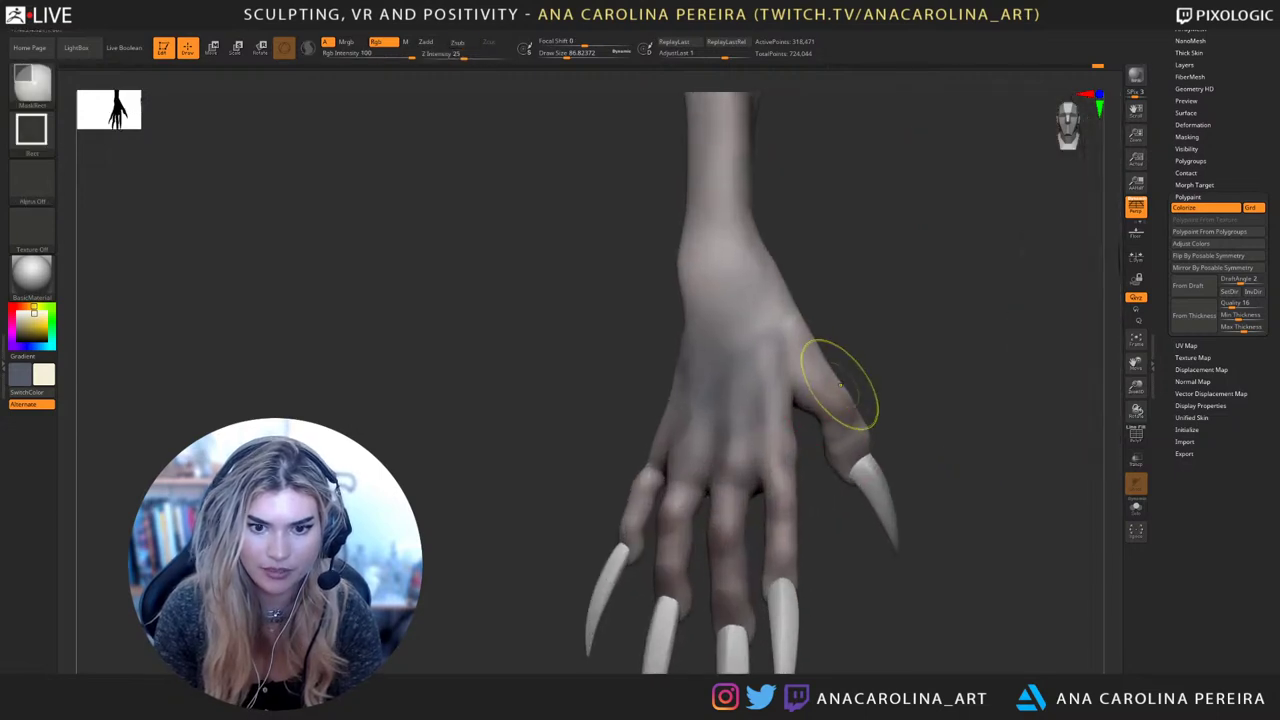
pyautogui.press('space')
pyautogui.click(828, 417)
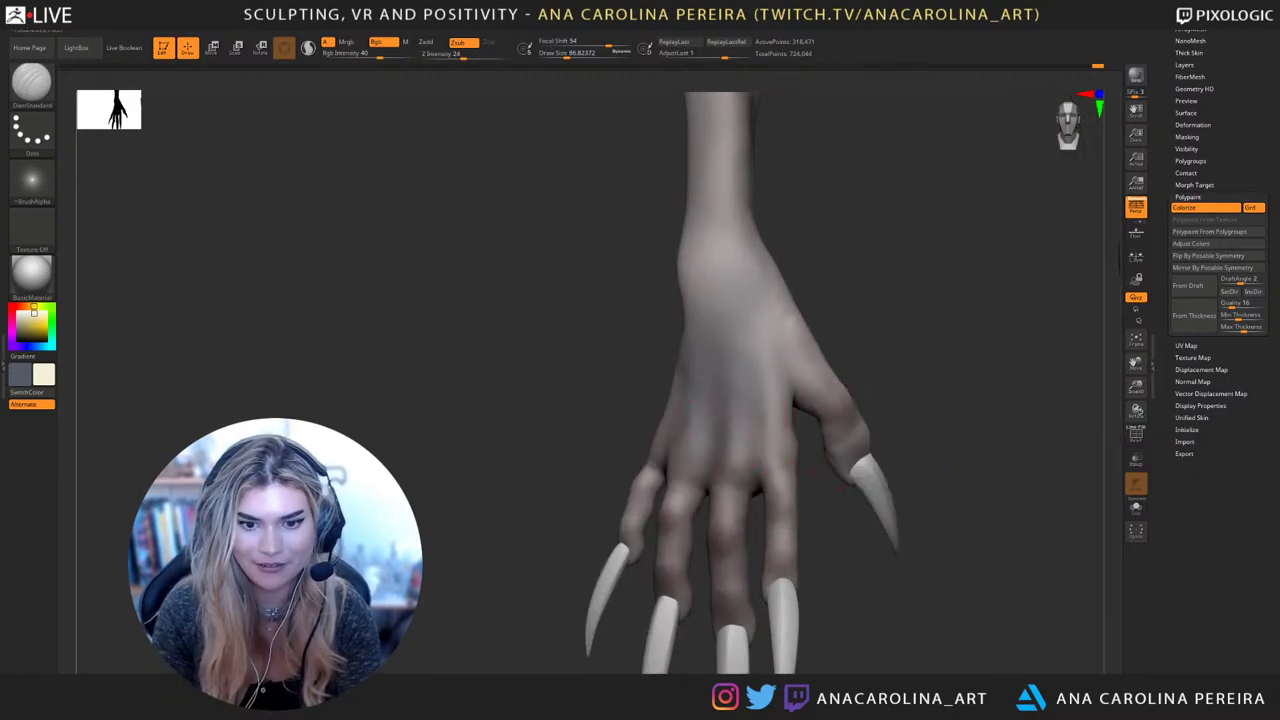
# Carve blue-grey creases across the back of the hand and near the wrist
pyautogui.rightClick(763, 344)
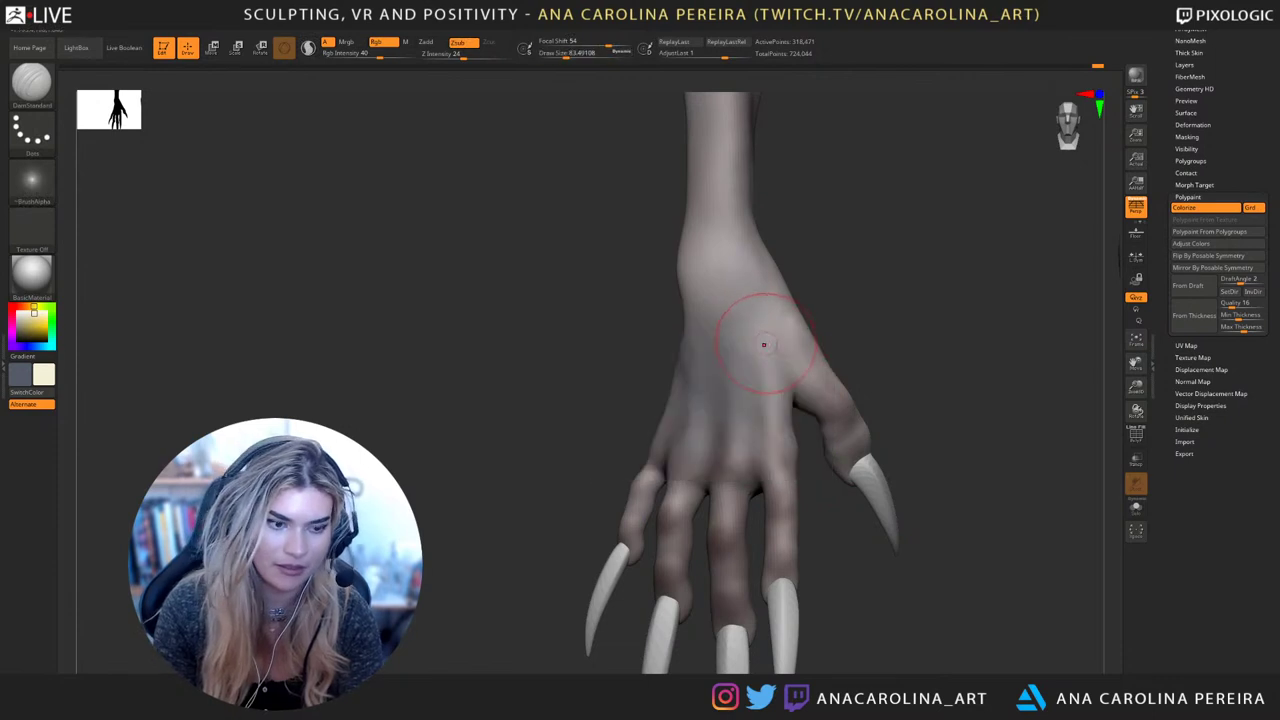
pyautogui.press('space')
pyautogui.click(764, 344)
pyautogui.moveTo(740, 331)
pyautogui.mouseDown()
pyautogui.moveTo(728, 368)
pyautogui.moveTo(738, 378)
pyautogui.moveTo(762, 320)
pyautogui.mouseUp()
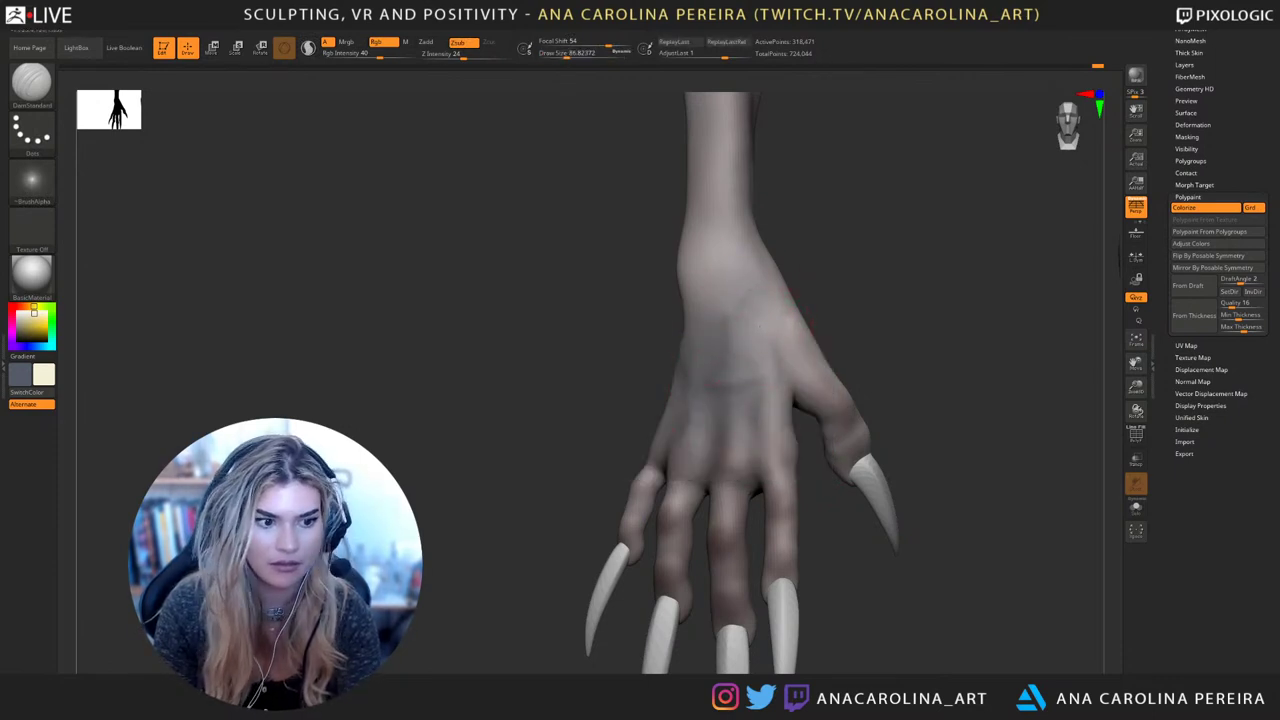
pyautogui.moveTo(812, 255); pyautogui.dragTo(832, 290)
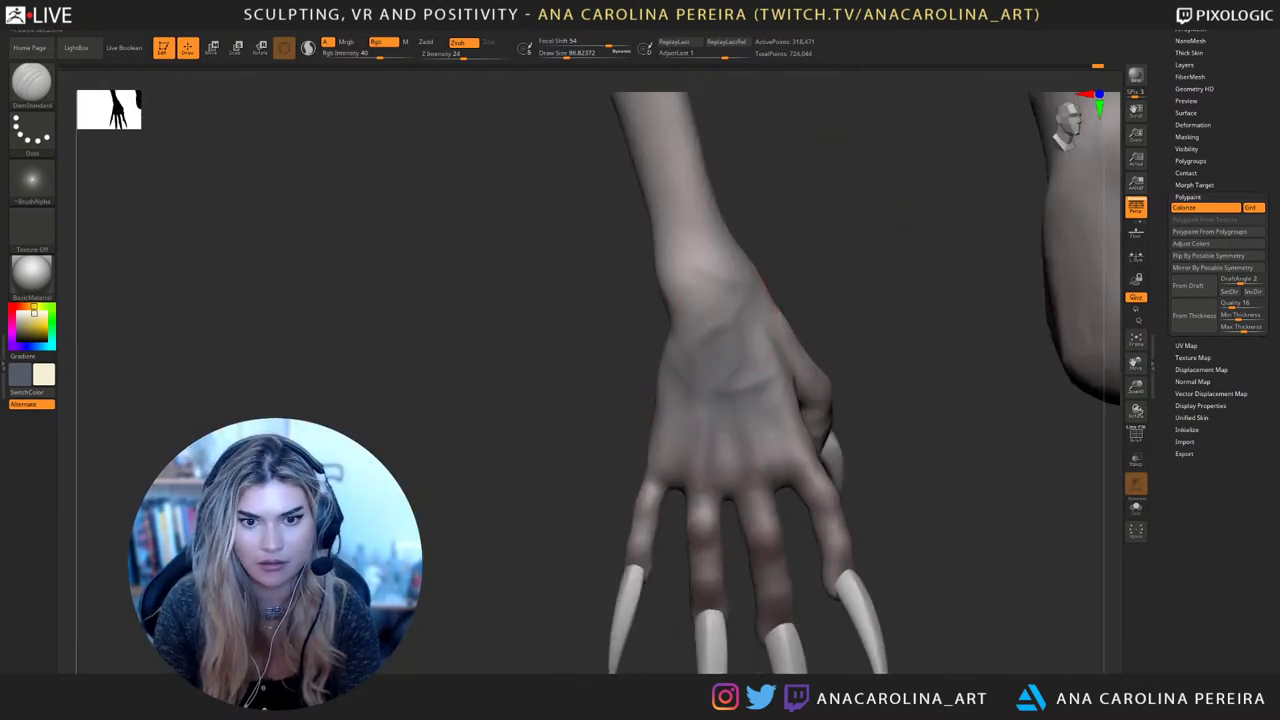
# Examine the painted hands, arms, torso and face from several angles
pyautogui.keyDown('alt'); pyautogui.moveTo(697, 274); pyautogui.dragTo(683, 363, button='right'); pyautogui.keyUp('alt')
pyautogui.keyDown('ctrl'); pyautogui.moveTo(680, 286); pyautogui.dragTo(712, 178, button='right'); pyautogui.keyUp('ctrl')
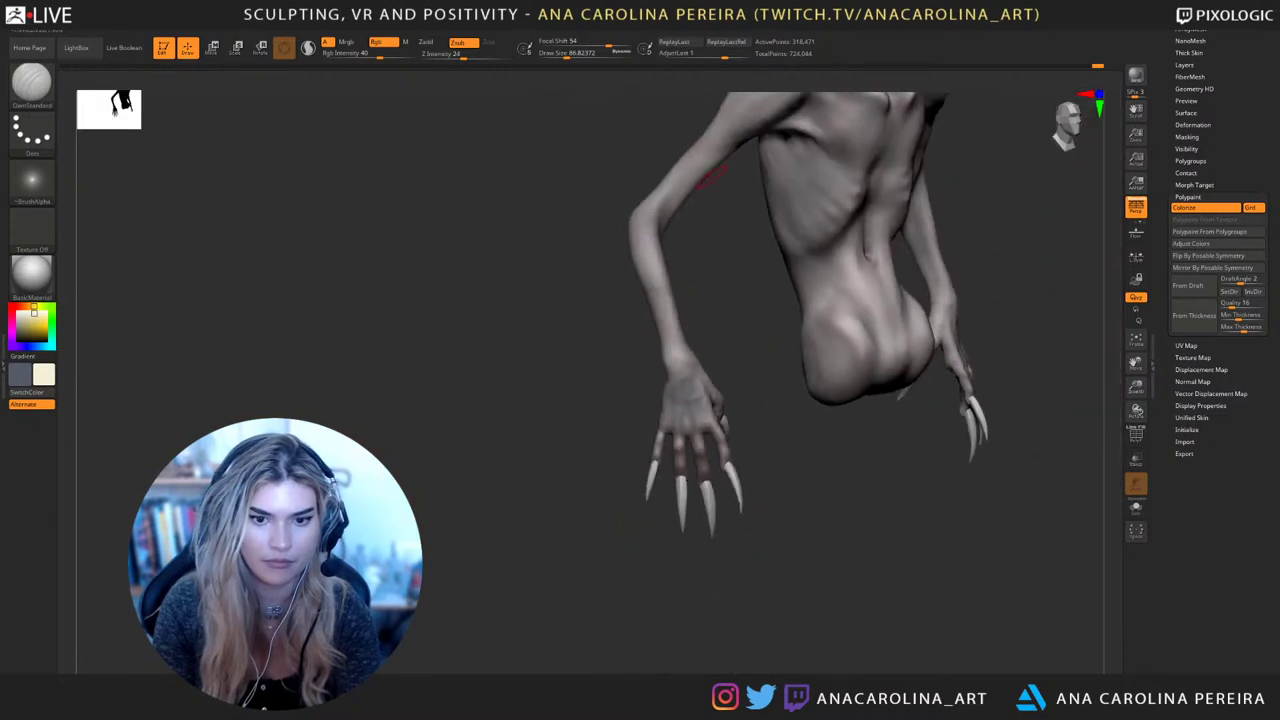
pyautogui.moveTo(820, 270); pyautogui.dragTo(711, 362, button='right')
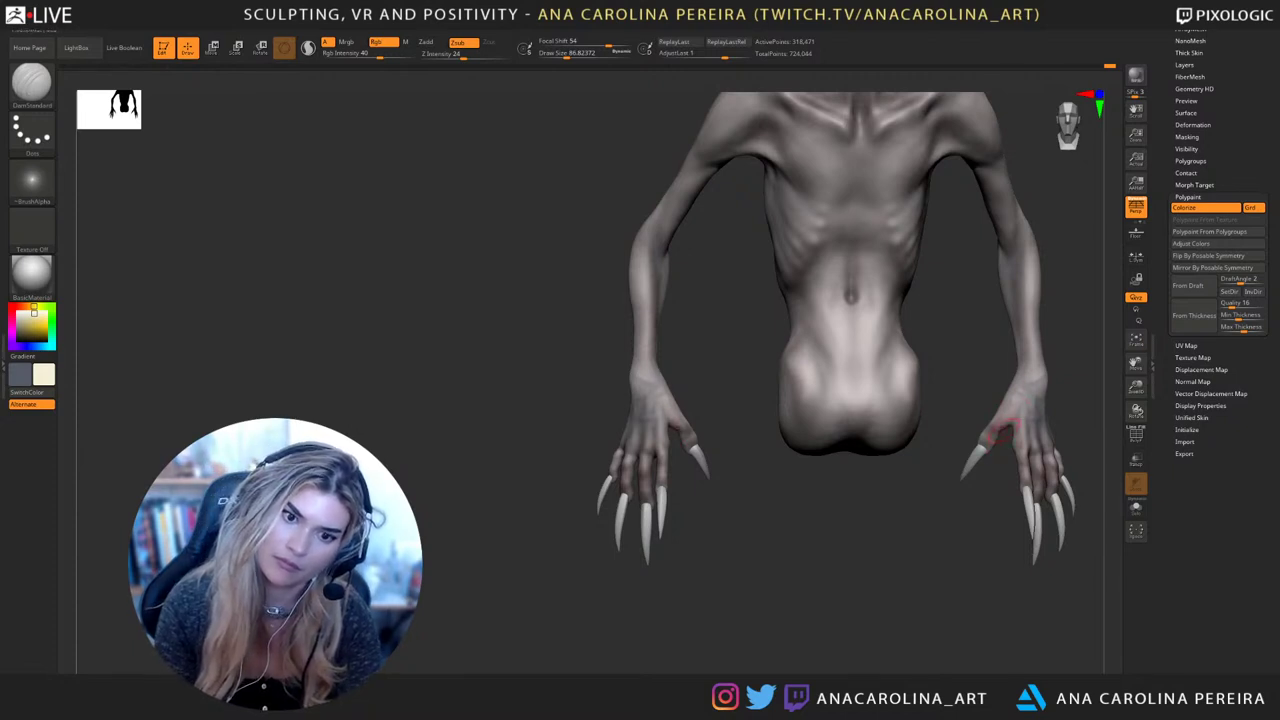
pyautogui.keyDown('alt'); pyautogui.moveTo(1003, 432); pyautogui.dragTo(855, 528, button='right'); pyautogui.keyUp('alt')
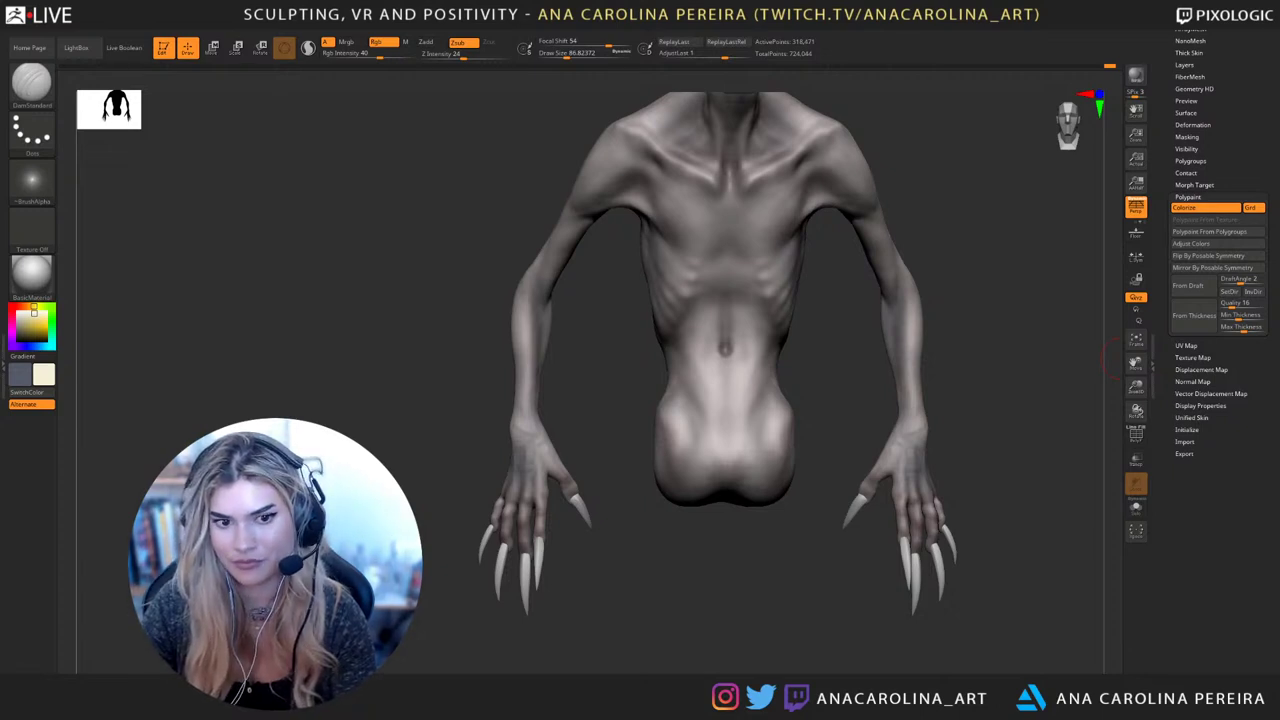
pyautogui.moveTo(1100, 358); pyautogui.dragTo(1045, 367)
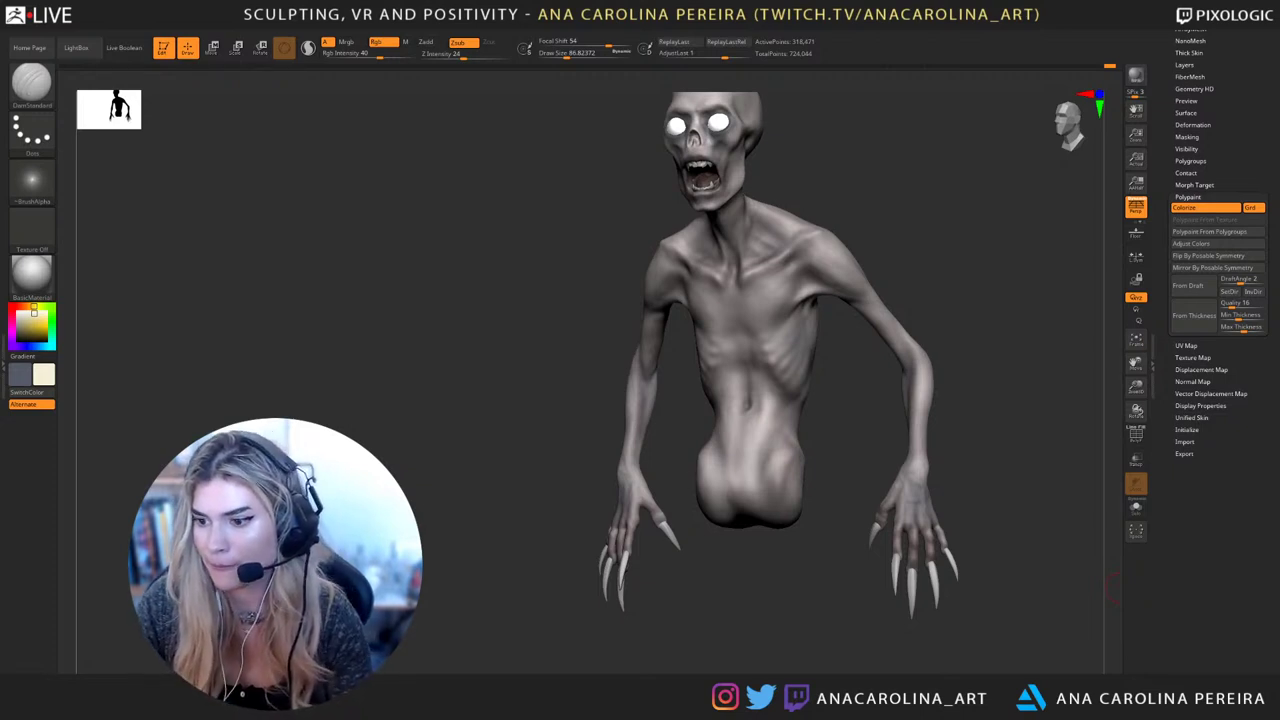
pyautogui.moveTo(1110, 590); pyautogui.dragTo(1035, 610)
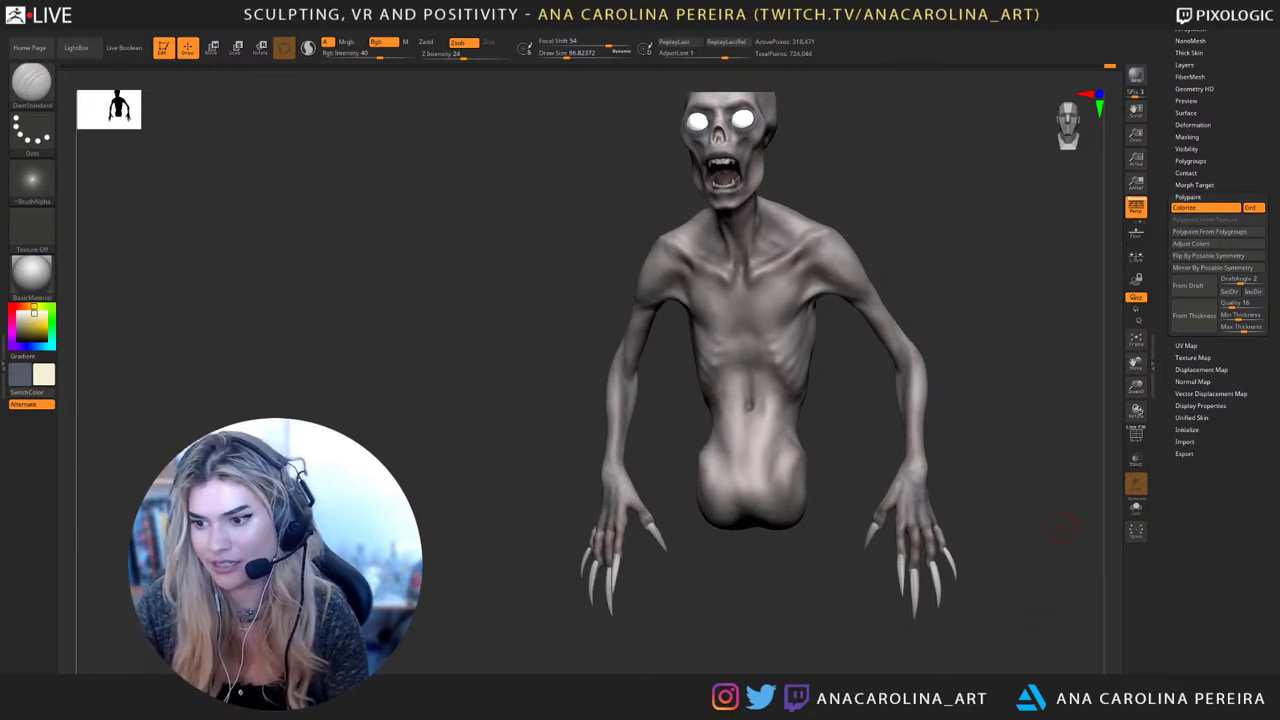
pyautogui.moveTo(1062, 527); pyautogui.dragTo(1030, 535)
pyautogui.click(31, 272)
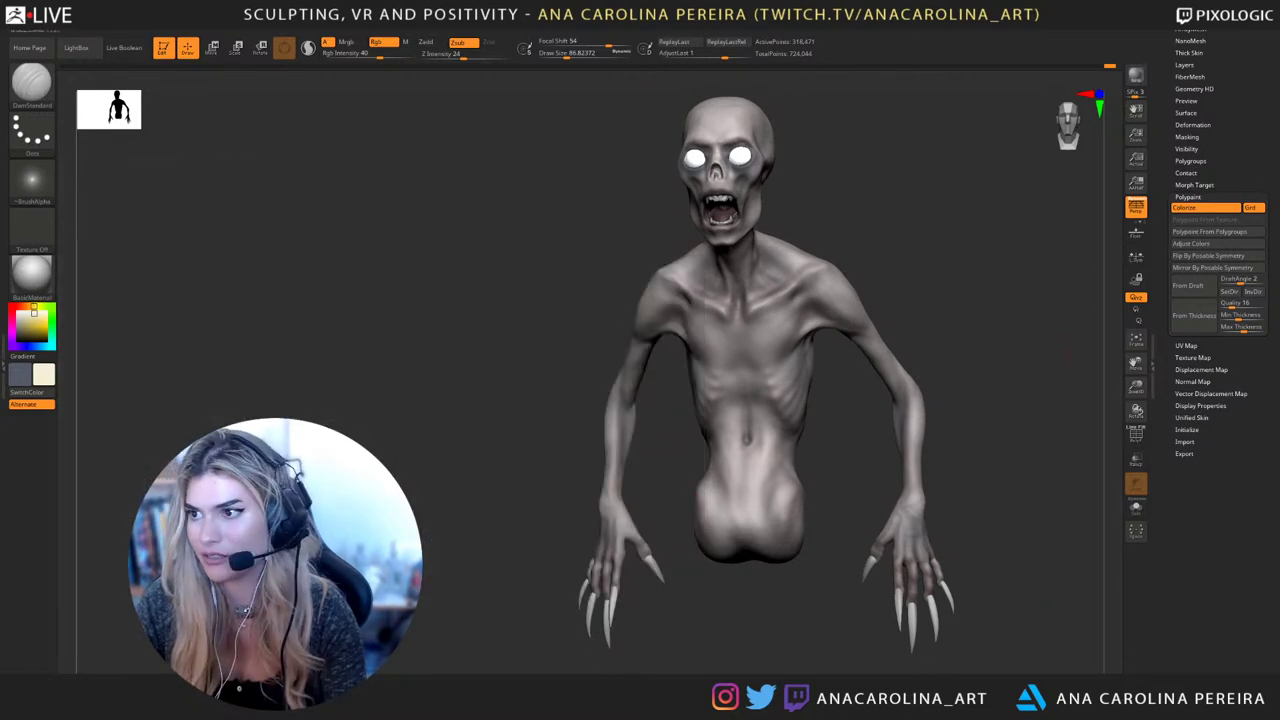
pyautogui.moveTo(1141, 363); pyautogui.dragTo(1131, 379)
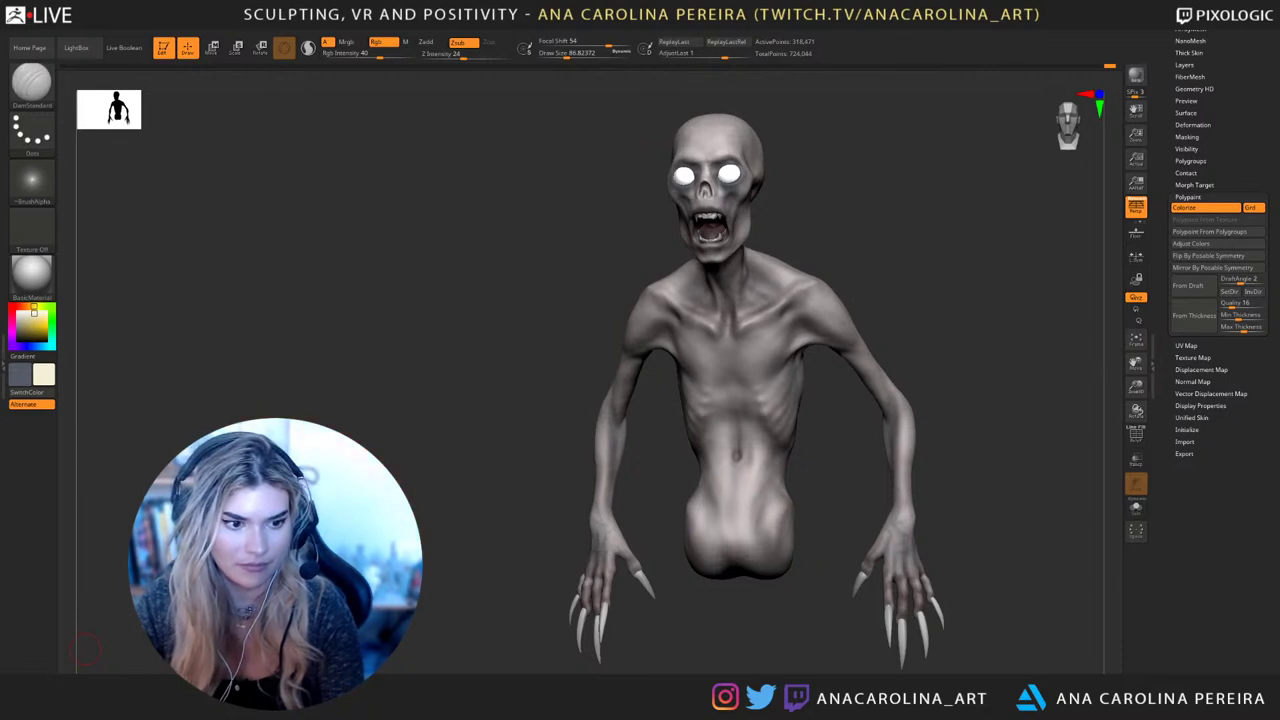
pyautogui.moveTo(640, 628); pyautogui.dragTo(843, 580)
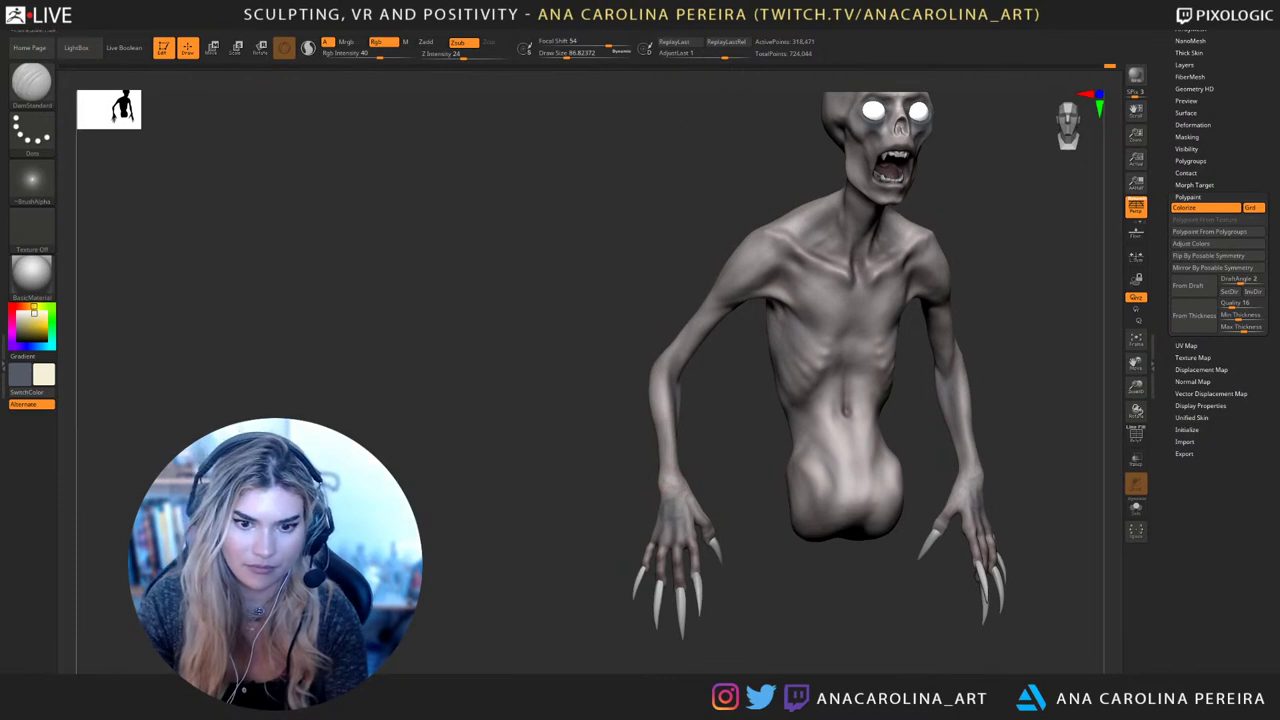
# Enlarge the brush's draw size to about 101 and lower the Z Intensity to 19 for carving the forearm
pyautogui.press(']')
pyautogui.moveTo(677, 391)
pyautogui.mouseDown(button='right')
pyautogui.moveTo(640, 402)
pyautogui.moveTo(718, 388)
pyautogui.moveTo(700, 352)
pyautogui.moveTo(671, 420)
pyautogui.mouseUp(button='right')
pyautogui.press('space')
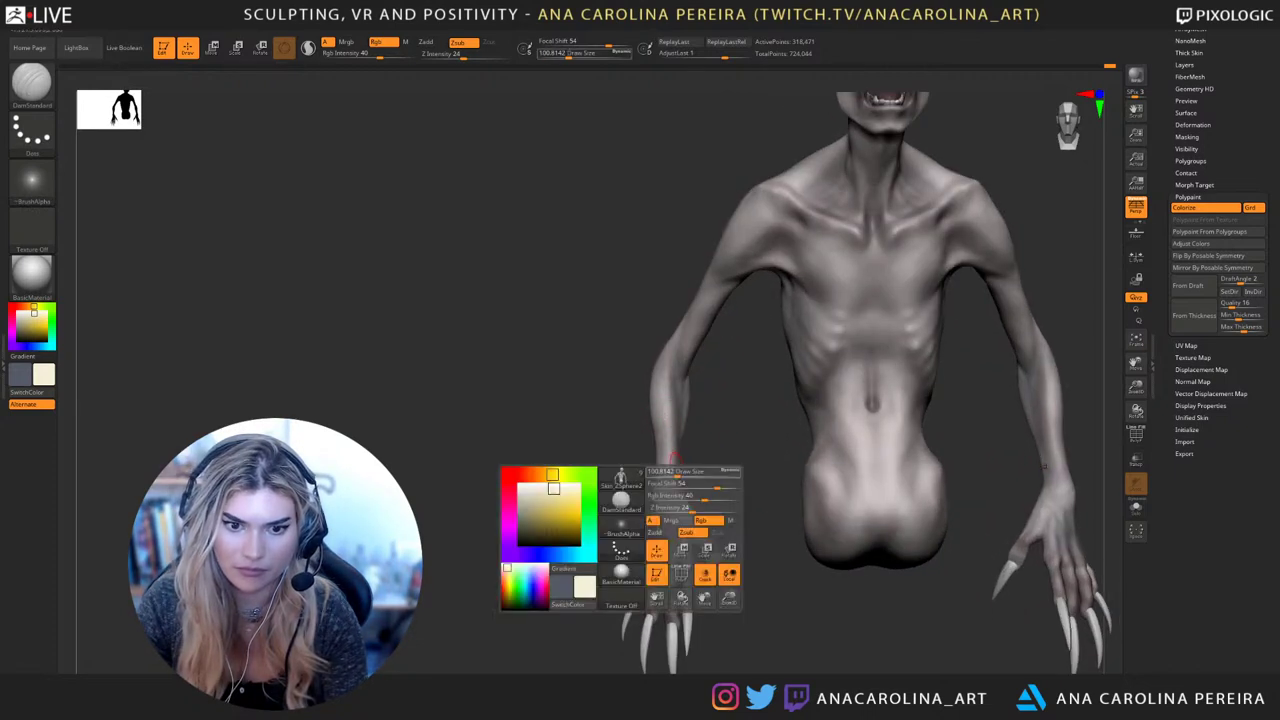
# Try carving creases along the forearm with the DamStandard brush, and undo the recent strokes
pyautogui.hotkey('ctrl', 'z')
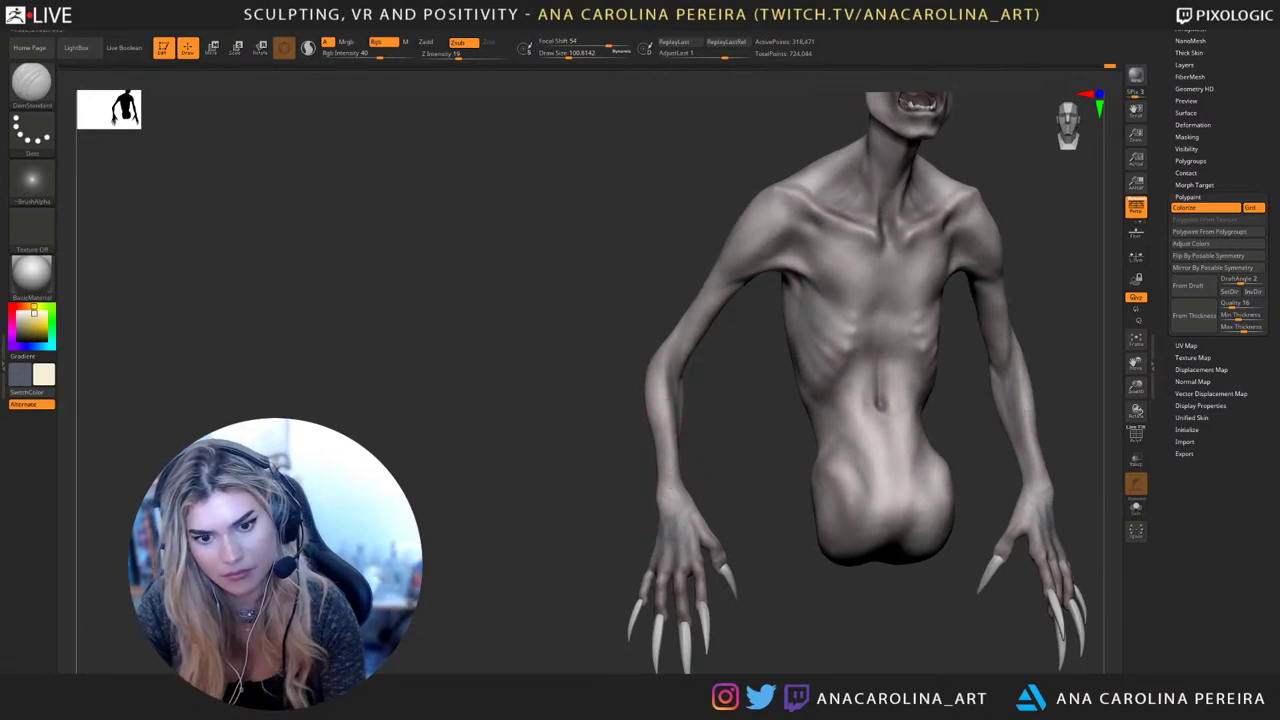
pyautogui.moveTo(728, 404); pyautogui.dragTo(692, 444)
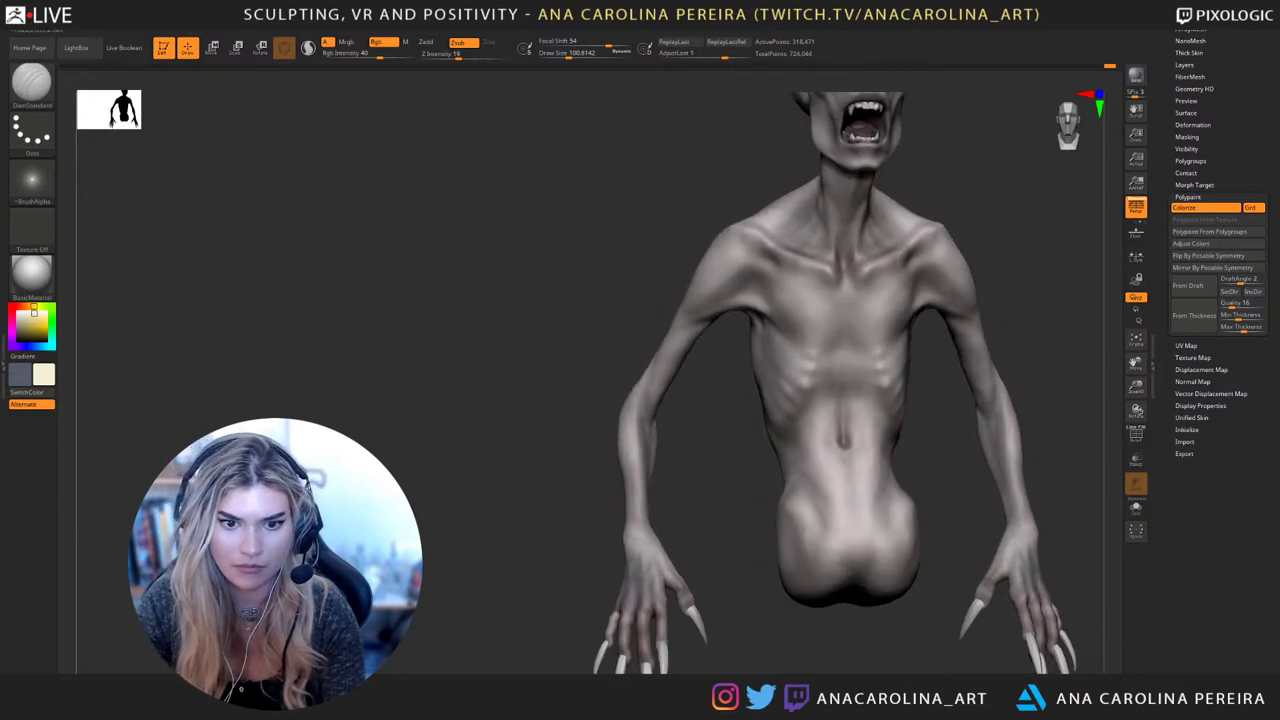
pyautogui.hotkey('ctrl', 'z')
pyautogui.hotkey('ctrl', 'z')
pyautogui.hotkey('ctrl', 'z')
pyautogui.hotkey('ctrl', 'z')
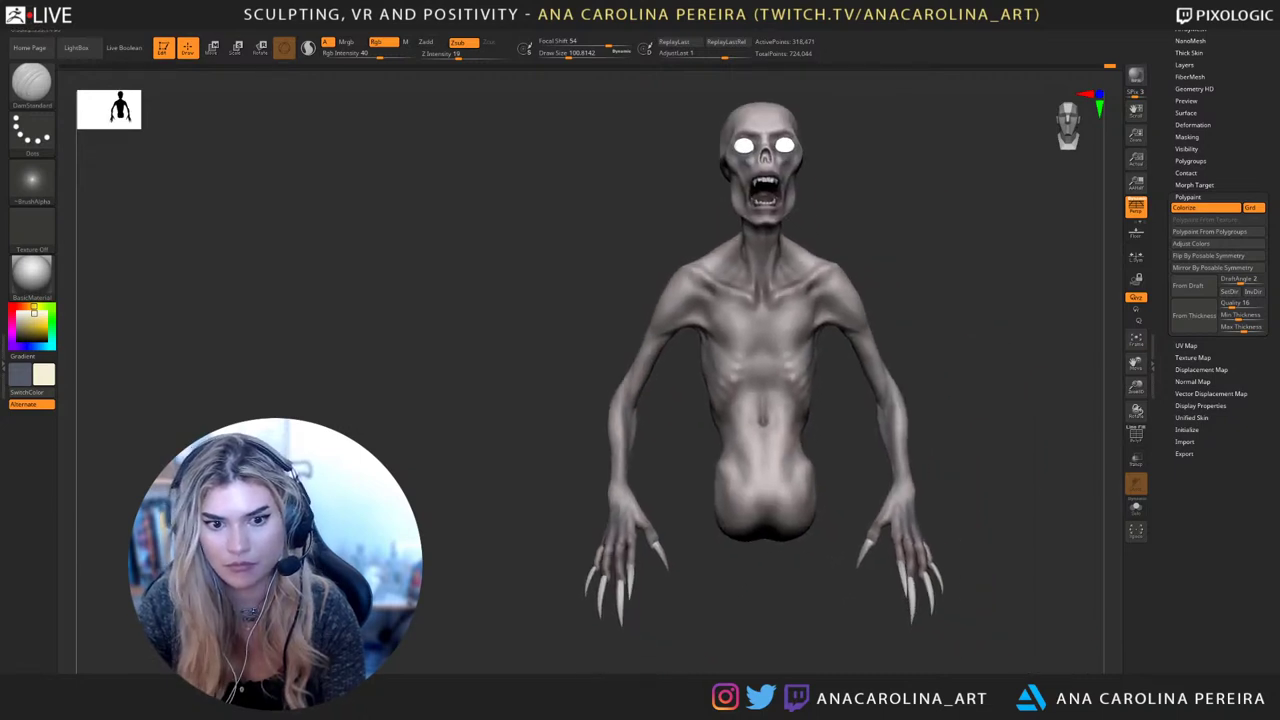
pyautogui.hotkey('ctrl', 'z')
pyautogui.hotkey('ctrl', 'z')
pyautogui.hotkey('ctrl', 'z')
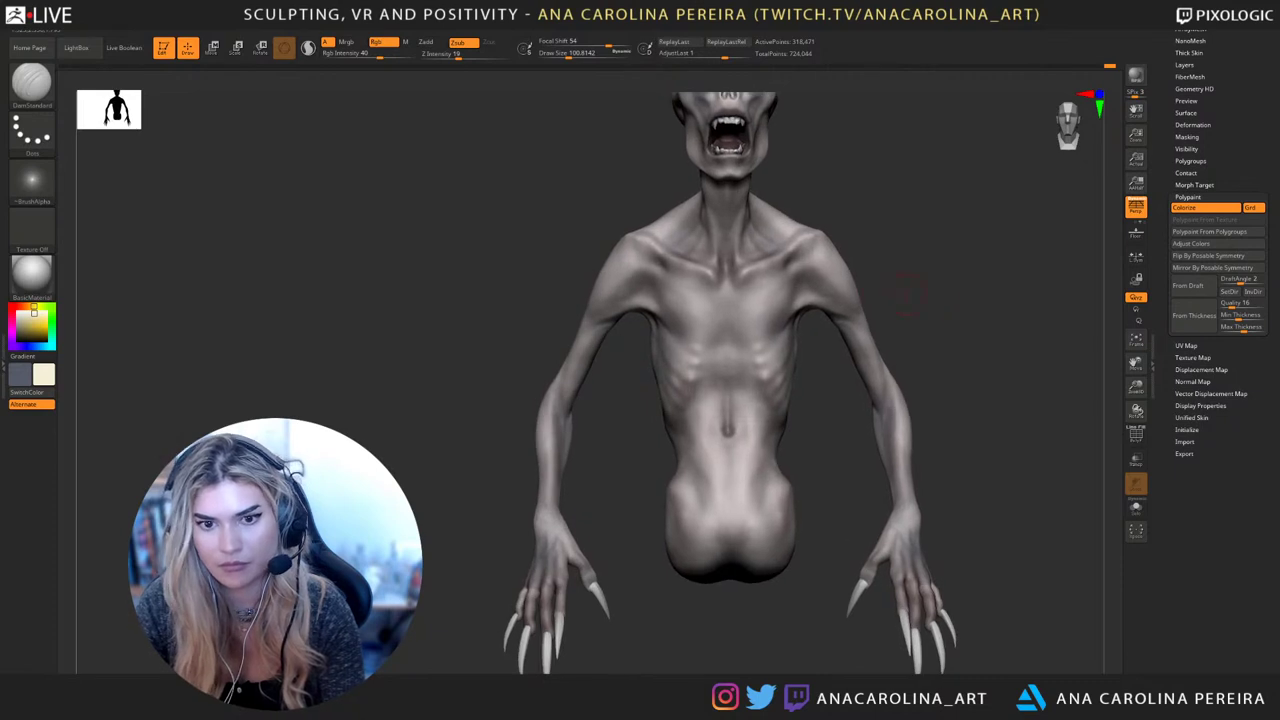
pyautogui.hotkey('ctrl', 'z')
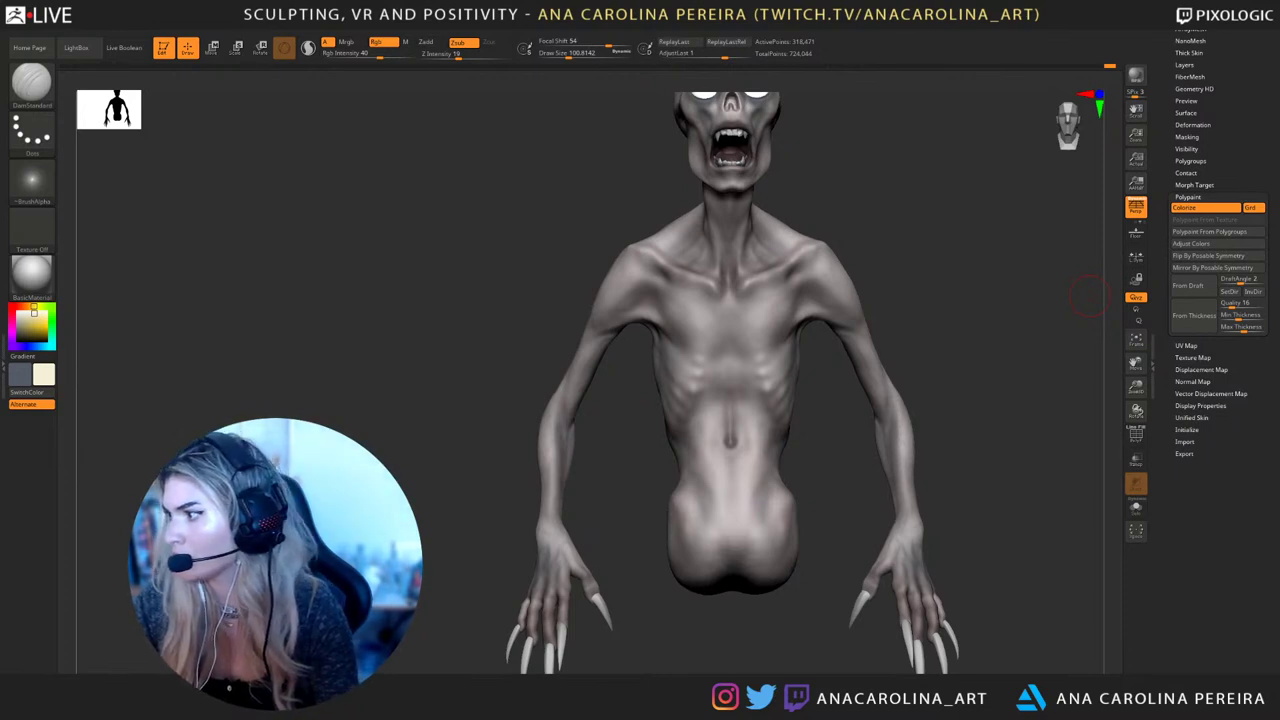
# Carve a short crease below the collarbone on the creature's upper chest with the DamStandard brush
pyautogui.moveTo(1089, 296); pyautogui.dragTo(1050, 270)
pyautogui.moveTo(1048, 456)
pyautogui.keyDown('alt'); pyautogui.mouseDown()
pyautogui.moveTo(1046, 480)
pyautogui.moveTo(1010, 470)
pyautogui.mouseUp(); pyautogui.keyUp('alt')
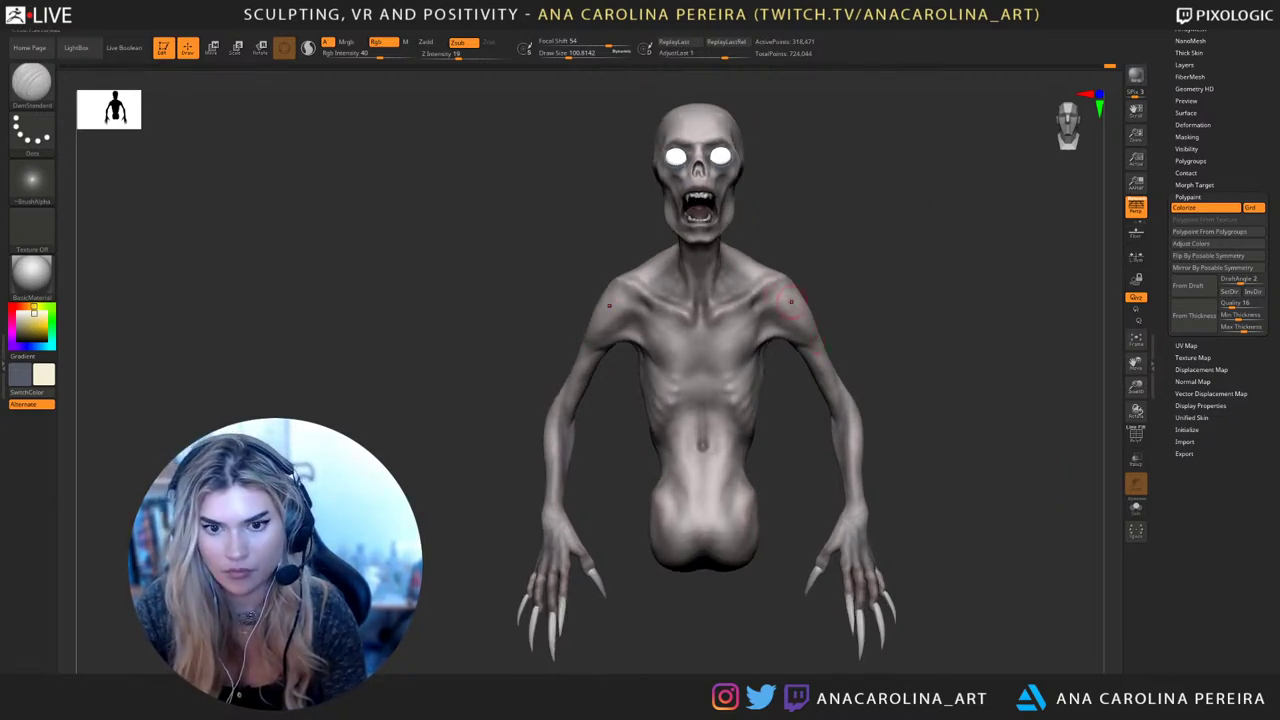
pyautogui.moveTo(950, 338); pyautogui.dragTo(828, 317)
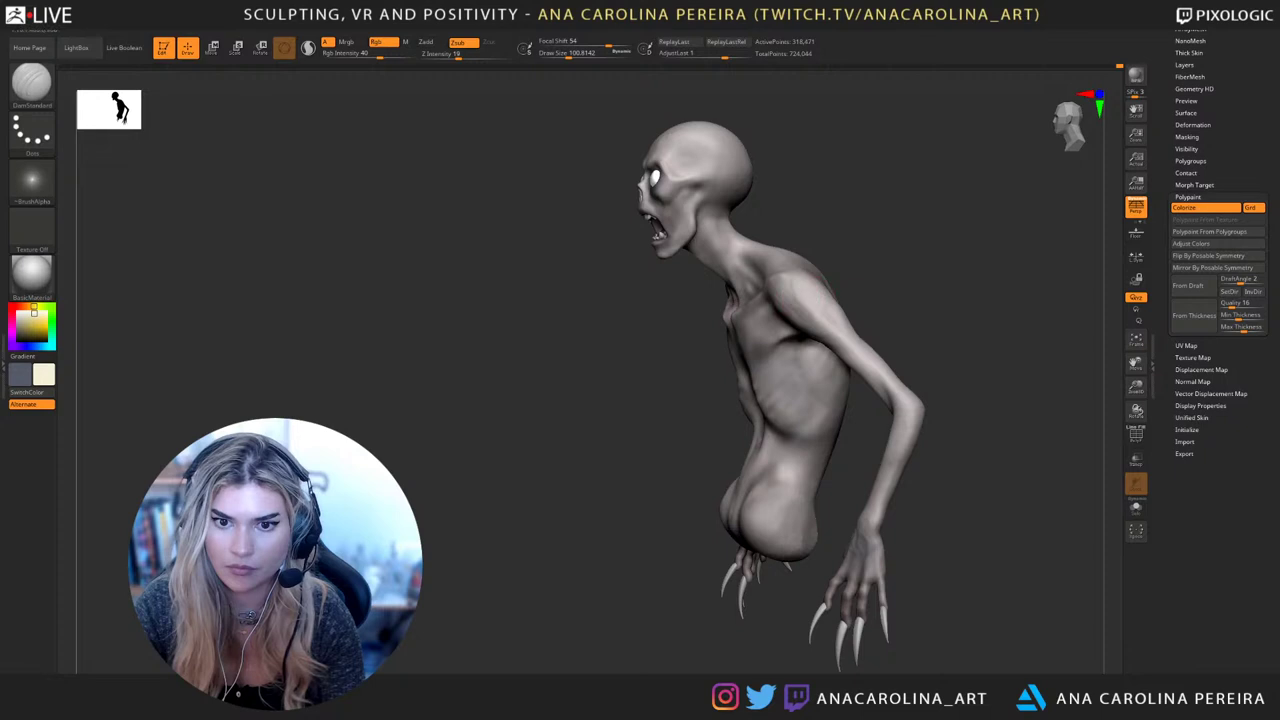
pyautogui.moveTo(905, 318); pyautogui.dragTo(950, 320)
pyautogui.moveTo(665, 300)
pyautogui.mouseDown(button='right')
pyautogui.moveTo(785, 296)
pyautogui.moveTo(787, 335)
pyautogui.moveTo(828, 375)
pyautogui.moveTo(826, 410)
pyautogui.mouseUp(button='right')
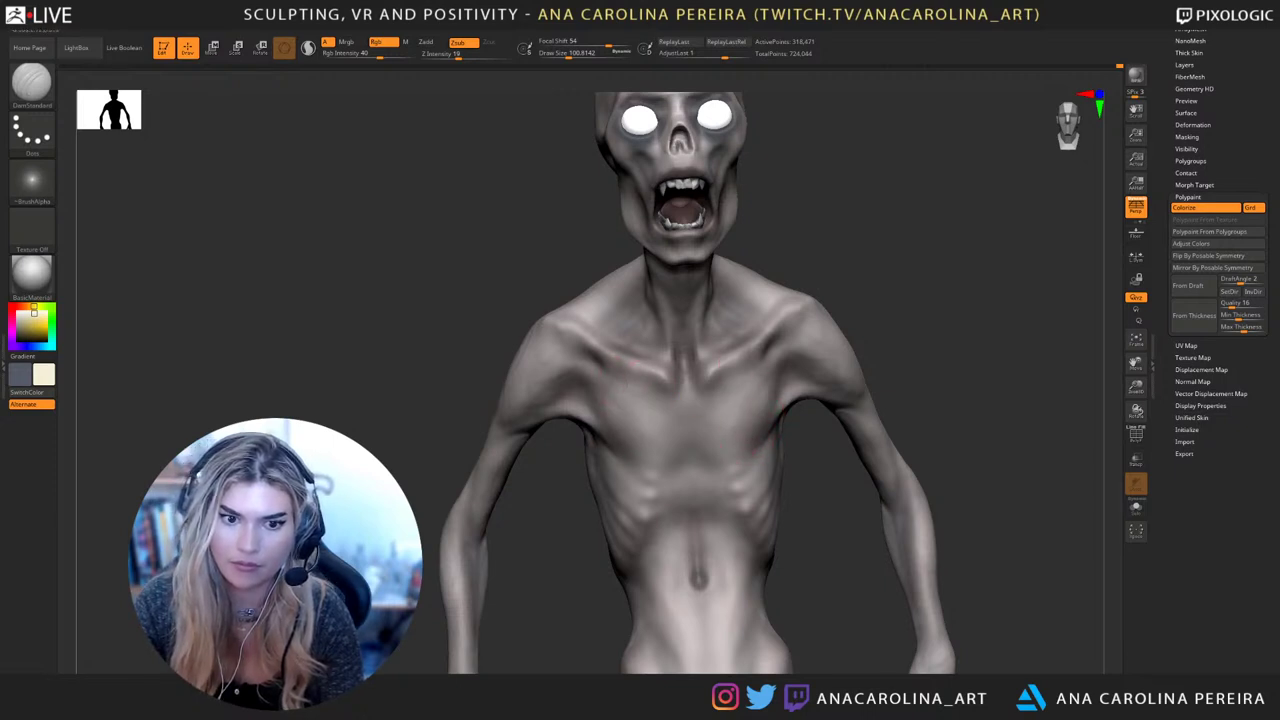
pyautogui.moveTo(632, 364); pyautogui.dragTo(643, 409)
# Set Rgb Intensity to 33 and Z Intensity to 14, and carve lightly near the outer end of the collarbone
pyautogui.keyDown('alt'); pyautogui.moveTo(843, 370); pyautogui.dragTo(840, 271); pyautogui.keyUp('alt')
pyautogui.press('ctrl')
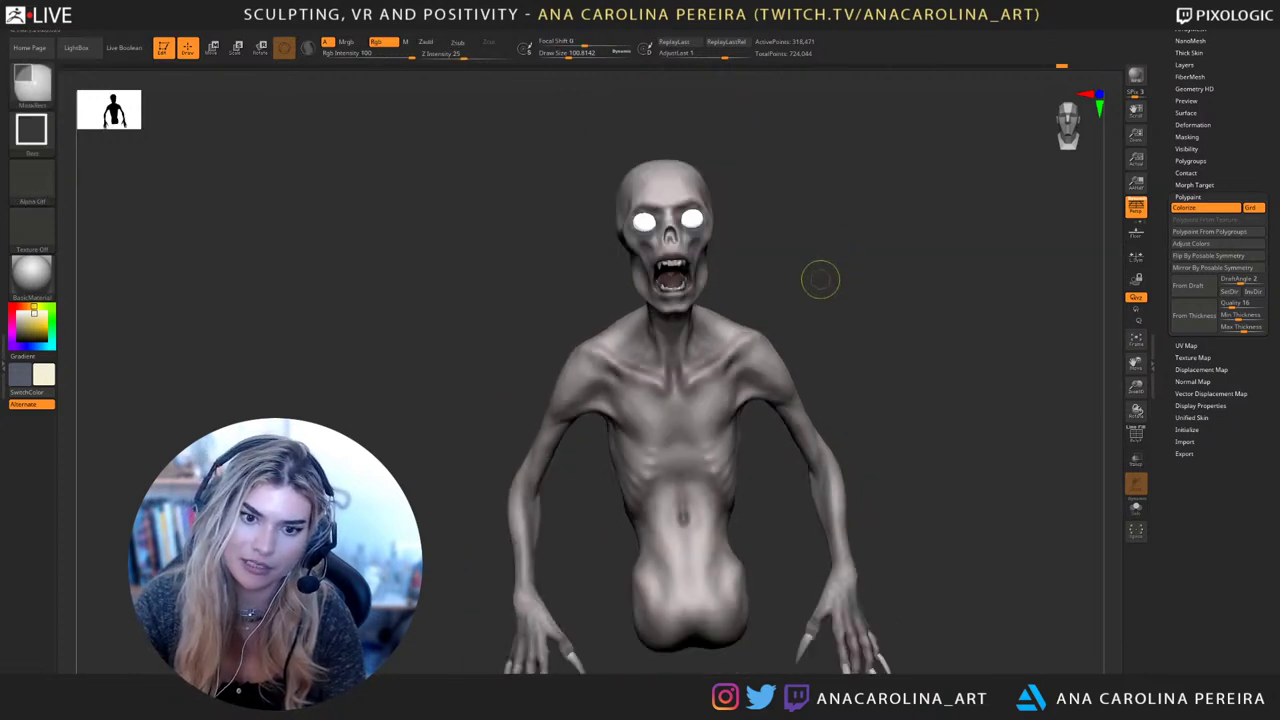
pyautogui.keyDown('ctrl'); pyautogui.moveTo(818, 279); pyautogui.dragTo(838, 295, button='right'); pyautogui.keyUp('ctrl')
pyautogui.press('space')
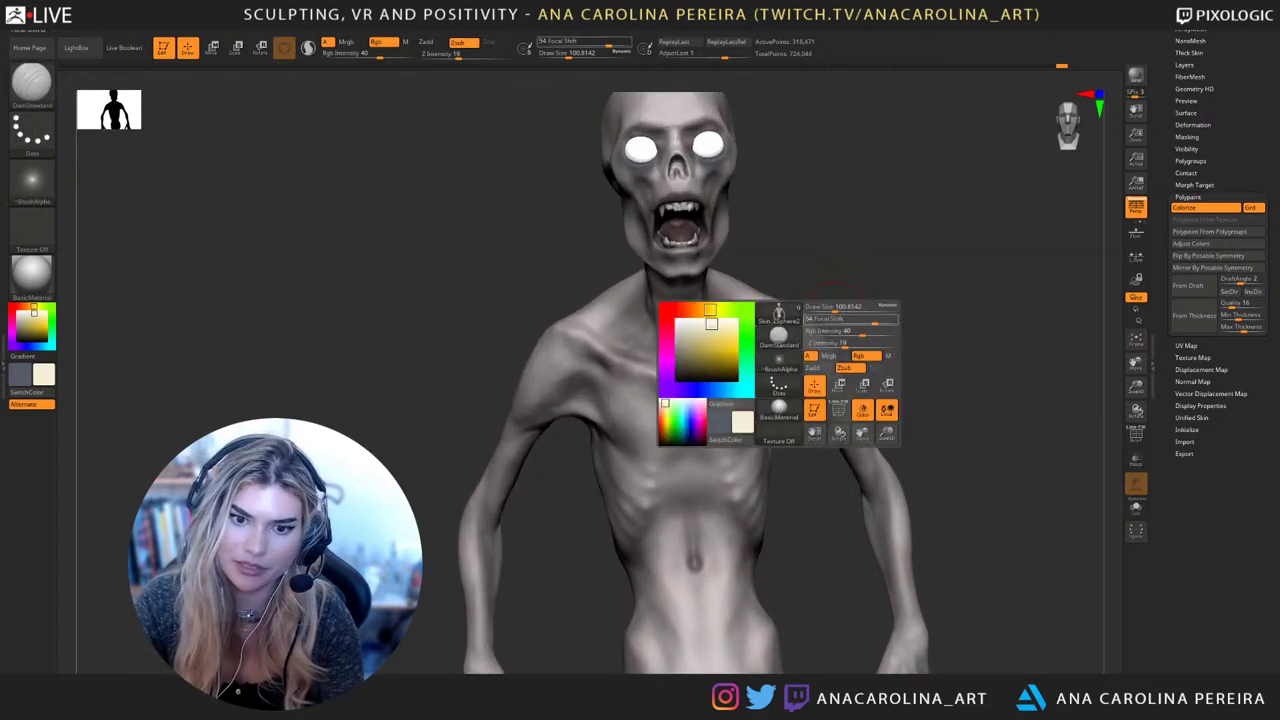
pyautogui.moveTo(862, 333); pyautogui.dragTo(840, 345)
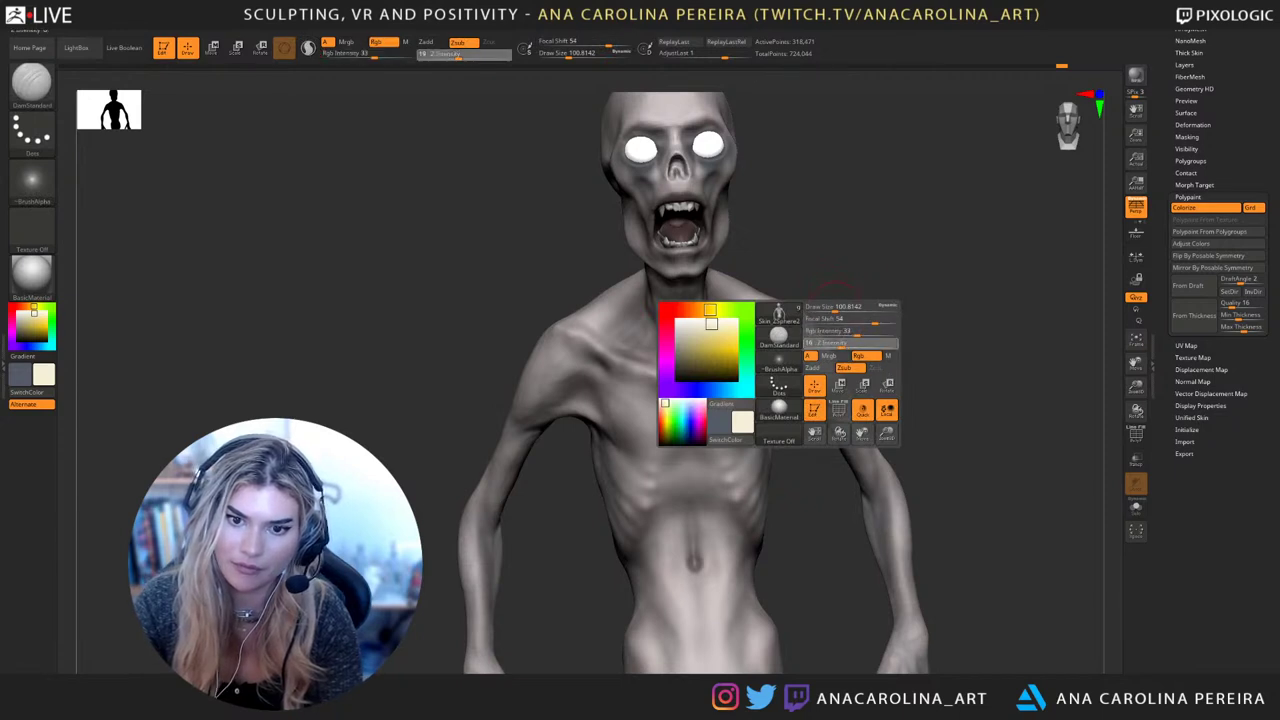
pyautogui.moveTo(764, 357)
pyautogui.mouseDown()
pyautogui.moveTo(743, 406)
pyautogui.moveTo(764, 382)
pyautogui.moveTo(745, 367)
pyautogui.moveTo(767, 350)
pyautogui.mouseUp()
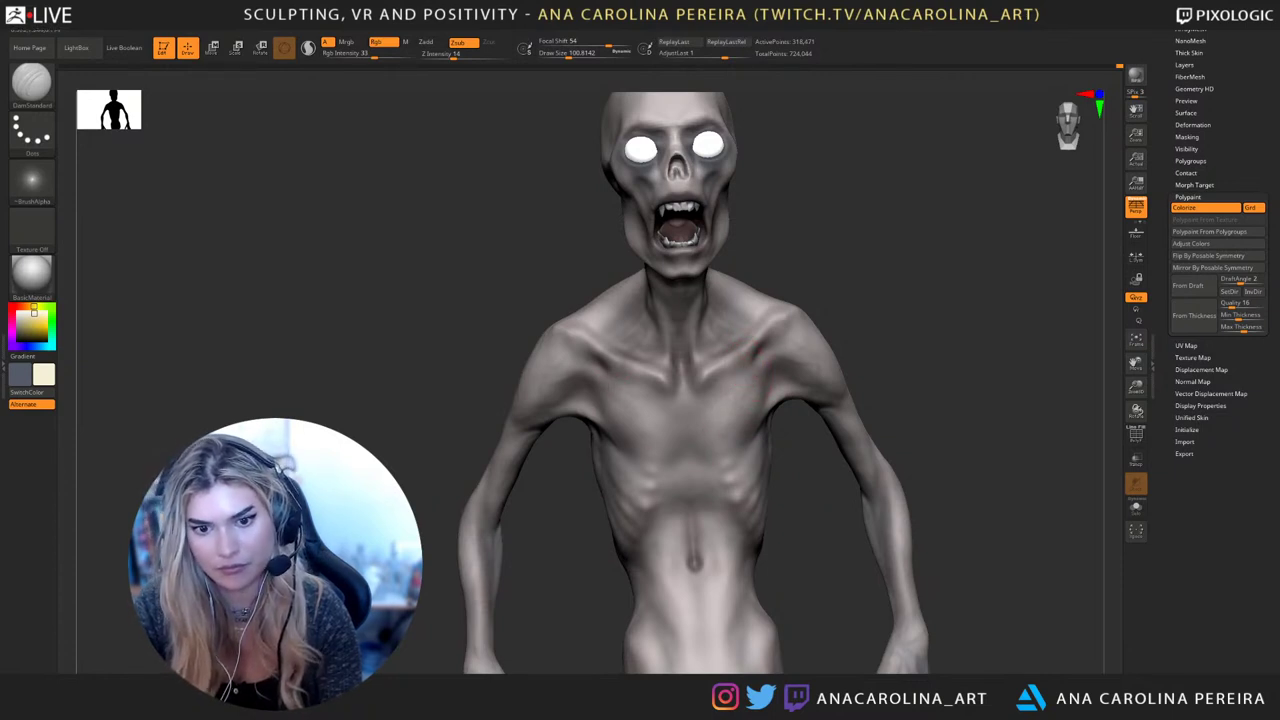
# Examine the creature's torso, shoulders and arms from front and three-quarter views at different distances
pyautogui.keyDown('alt'); pyautogui.moveTo(776, 472); pyautogui.dragTo(882, 461); pyautogui.keyUp('alt')
pyautogui.keyDown('alt'); pyautogui.moveTo(829, 511); pyautogui.dragTo(803, 440); pyautogui.keyUp('alt')
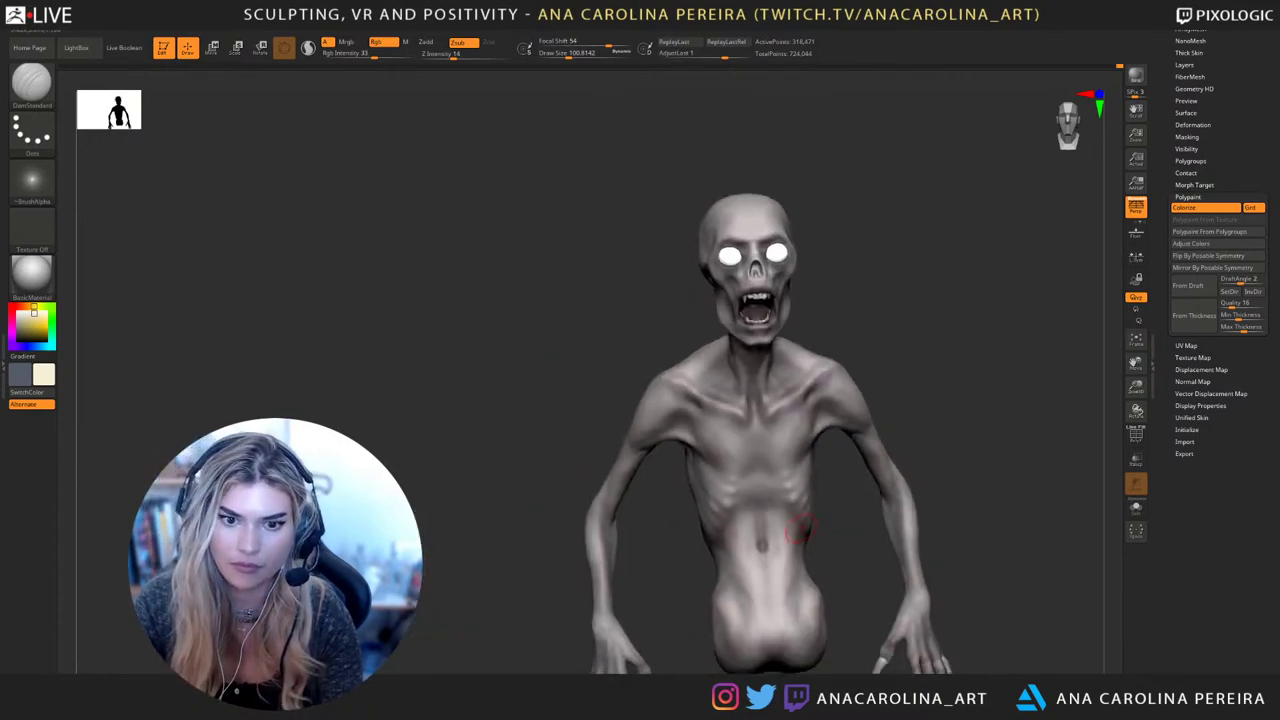
pyautogui.moveTo(880, 500); pyautogui.dragTo(880, 535)
pyautogui.moveTo(890, 440)
pyautogui.keyDown('alt'); pyautogui.mouseDown()
pyautogui.moveTo(885, 490)
pyautogui.moveTo(820, 440)
pyautogui.mouseUp(); pyautogui.keyUp('alt')
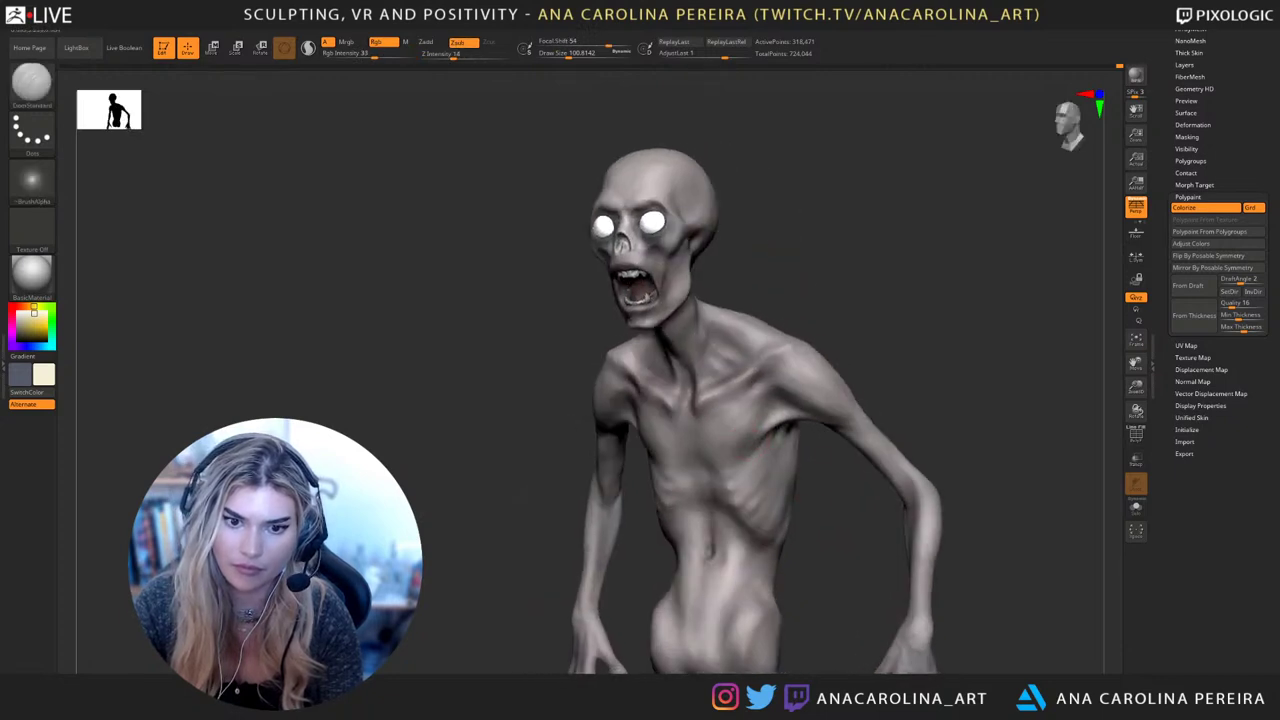
pyautogui.moveTo(870, 350); pyautogui.dragTo(960, 350)
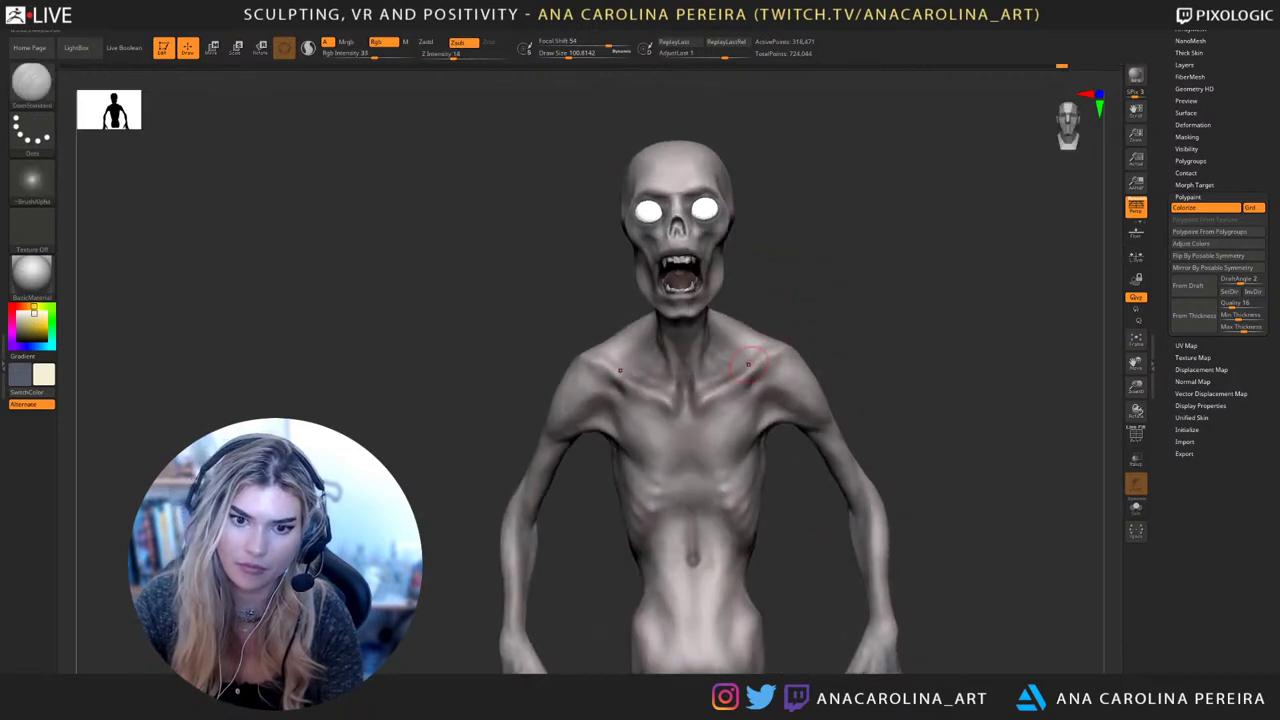
pyautogui.keyDown('alt'); pyautogui.moveTo(880, 400); pyautogui.dragTo(914, 388); pyautogui.keyUp('alt')
pyautogui.moveTo(825, 262)
pyautogui.keyDown('alt'); pyautogui.mouseDown()
pyautogui.moveTo(884, 268)
pyautogui.moveTo(881, 254)
pyautogui.mouseUp(); pyautogui.keyUp('alt')
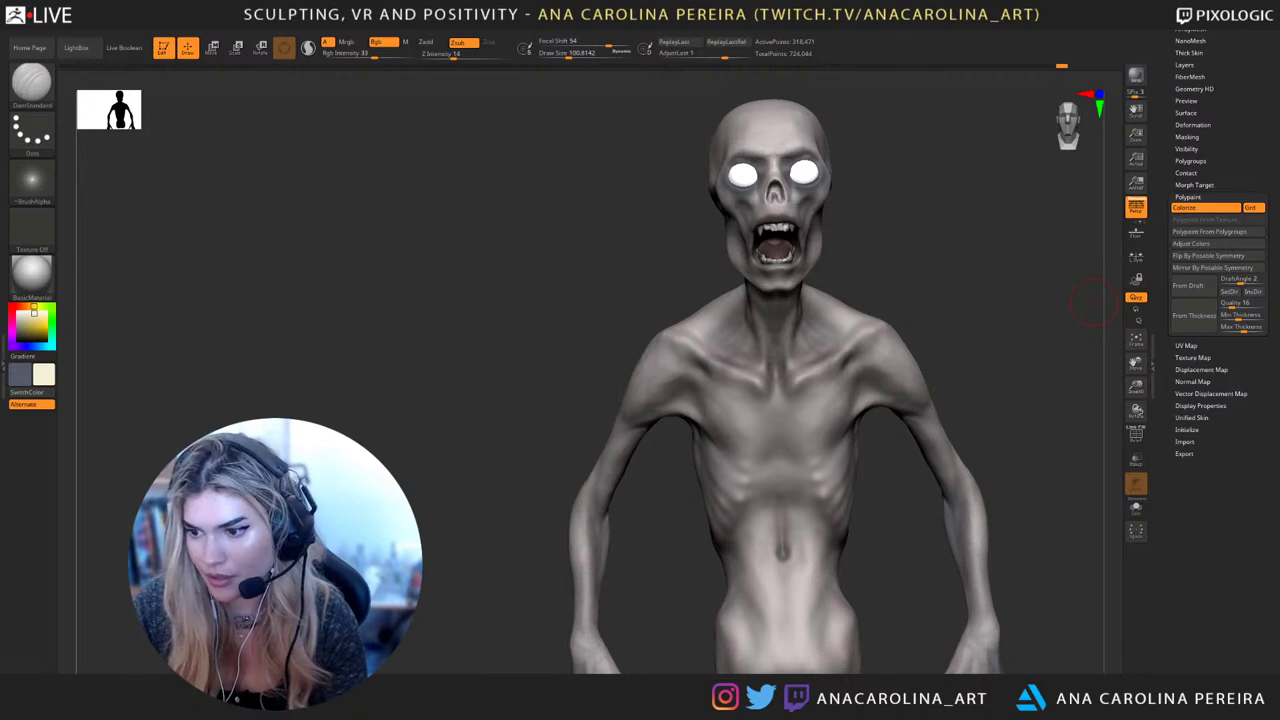
pyautogui.moveTo(1094, 302); pyautogui.dragTo(1040, 300)
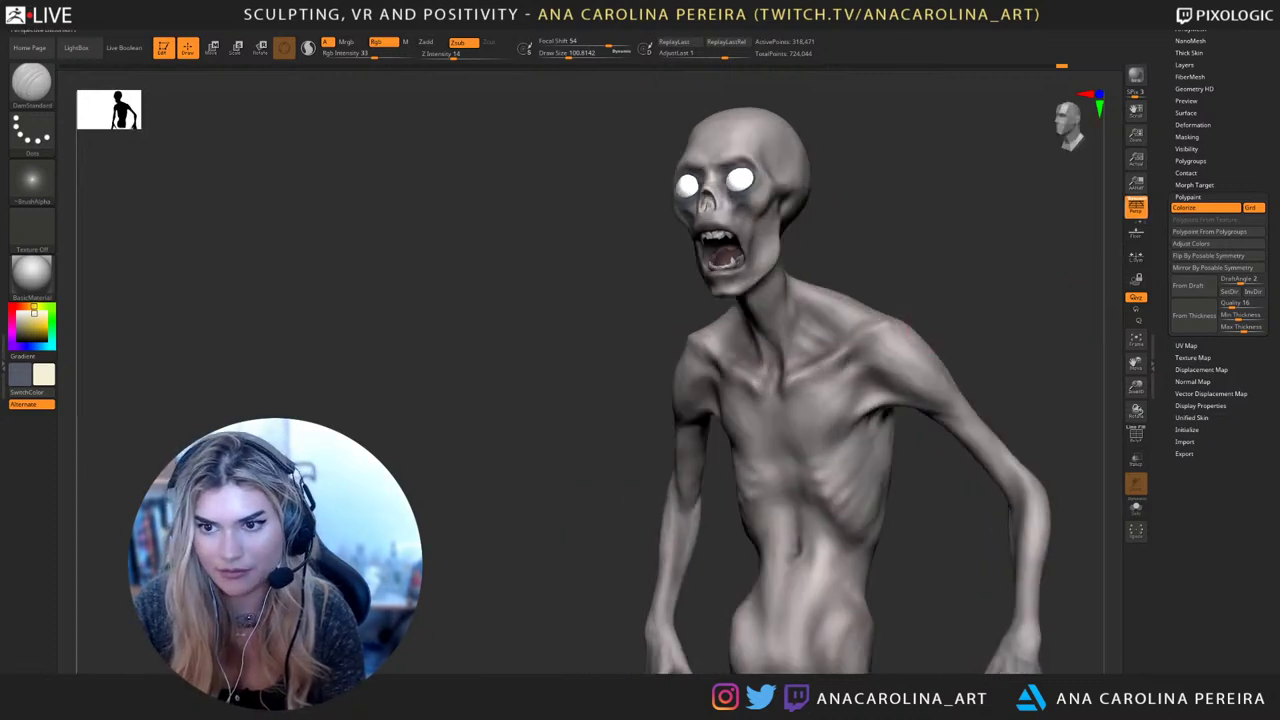
# Compare the figure's proportions with perspective distortion on and off, in three-quarter and front views, leaving it on
pyautogui.click(1136, 207)
pyautogui.click(1136, 207)
pyautogui.click(1136, 207)
pyautogui.click(1136, 207)
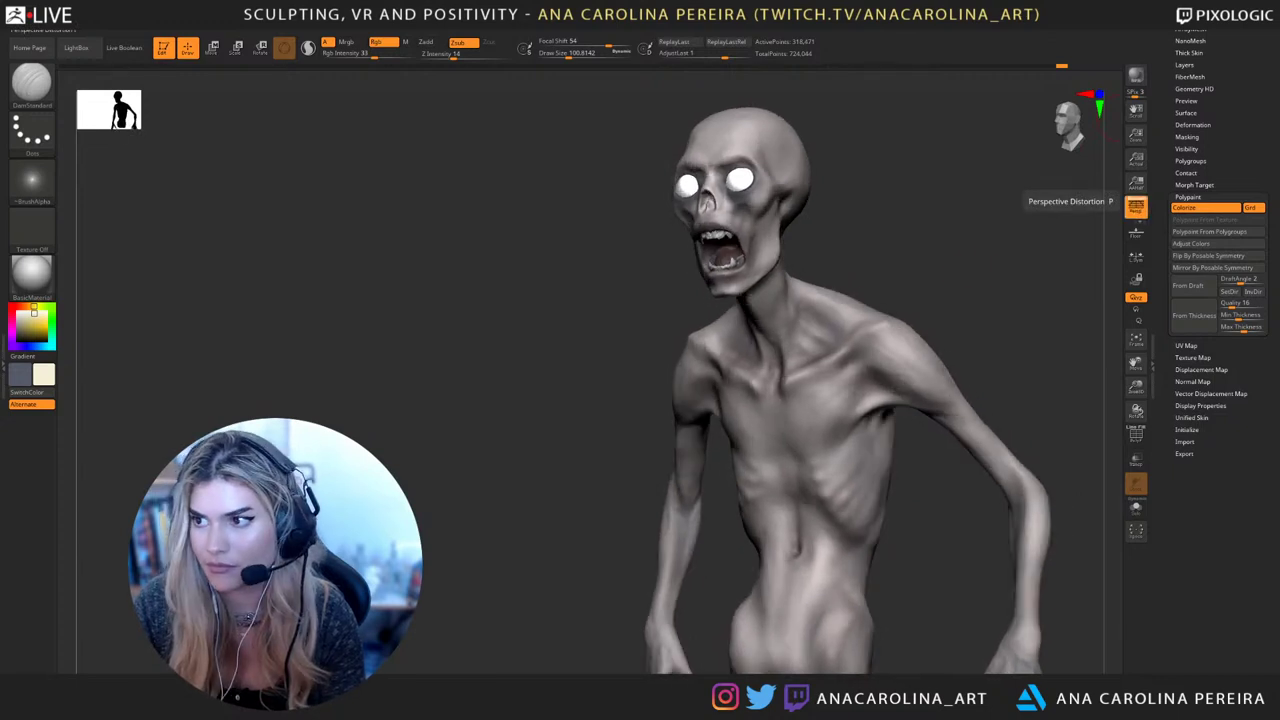
pyautogui.moveTo(975, 308)
pyautogui.keyDown('alt'); pyautogui.mouseDown()
pyautogui.moveTo(966, 250)
pyautogui.moveTo(929, 271)
pyautogui.moveTo(1000, 250)
pyautogui.mouseUp(); pyautogui.keyUp('alt')
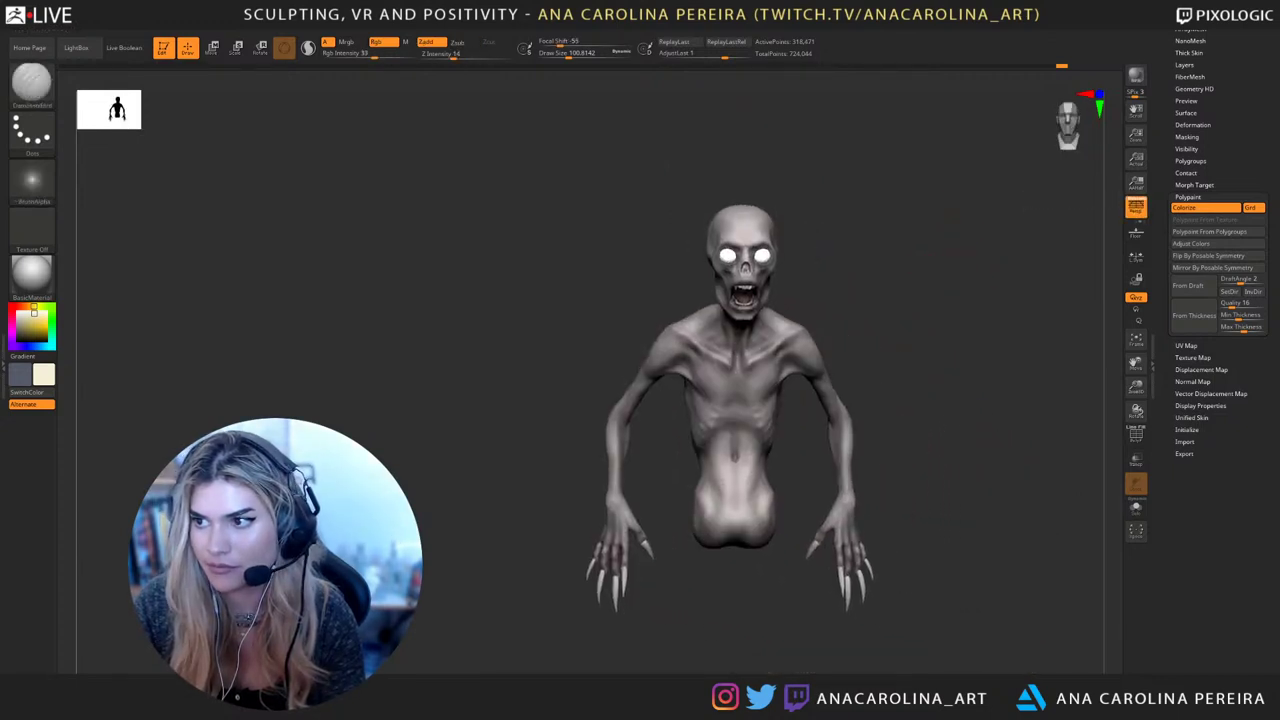
pyautogui.keyDown('alt'); pyautogui.moveTo(1010, 200); pyautogui.dragTo(1068, 216); pyautogui.keyUp('alt')
pyautogui.click(1132, 207)
pyautogui.click(1132, 207)
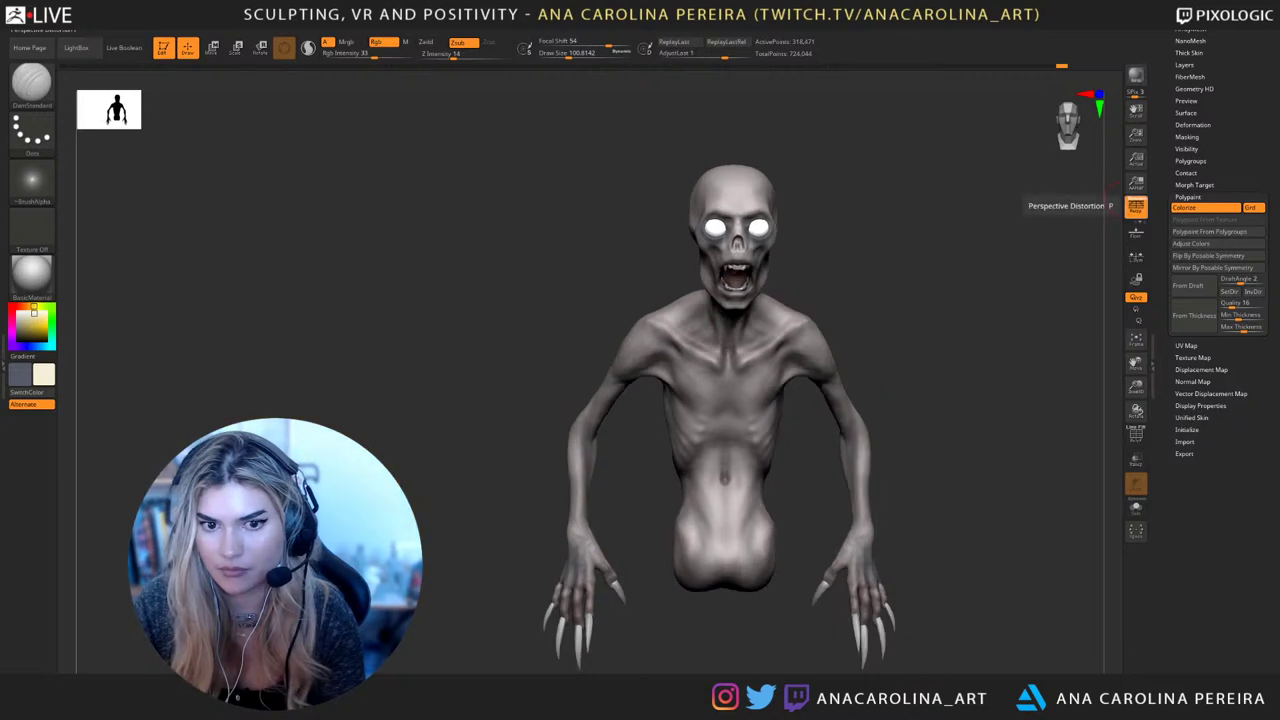
pyautogui.click(1132, 207)
pyautogui.click(1132, 207)
pyautogui.click(1134, 207)
pyautogui.click(1134, 207)
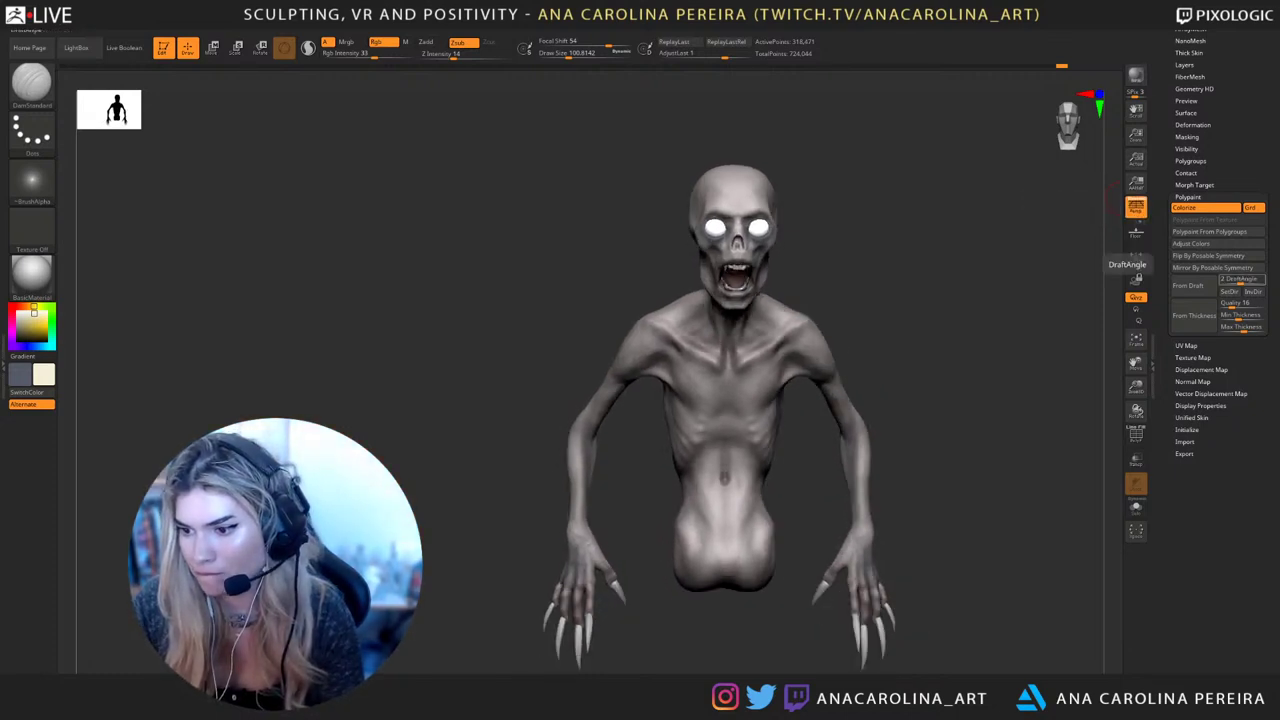
# Check the neck and shoulders from both sides and refine the form where the collarbone meets the shoulder
pyautogui.moveTo(1108, 592)
pyautogui.mouseDown()
pyautogui.moveTo(1070, 622)
pyautogui.moveTo(1022, 602)
pyautogui.mouseUp()
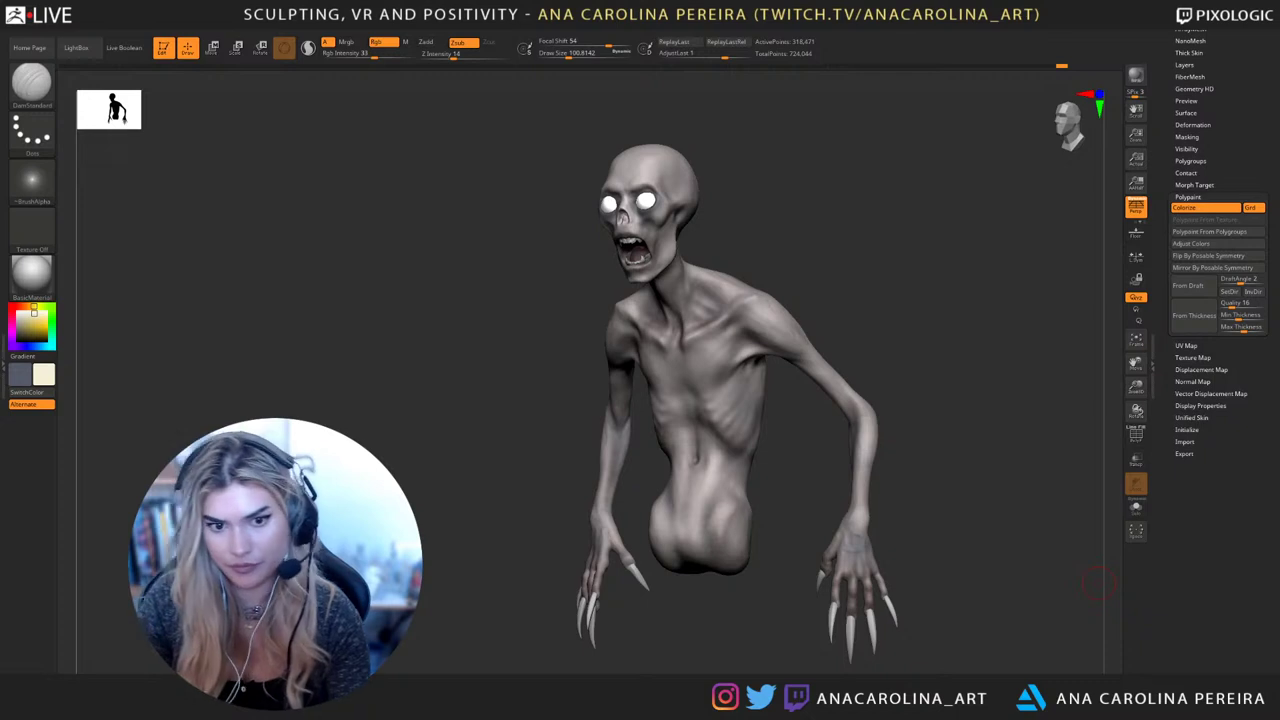
pyautogui.moveTo(862, 295)
pyautogui.keyDown('alt'); pyautogui.mouseDown()
pyautogui.moveTo(872, 250)
pyautogui.moveTo(921, 223)
pyautogui.mouseUp(); pyautogui.keyUp('alt')
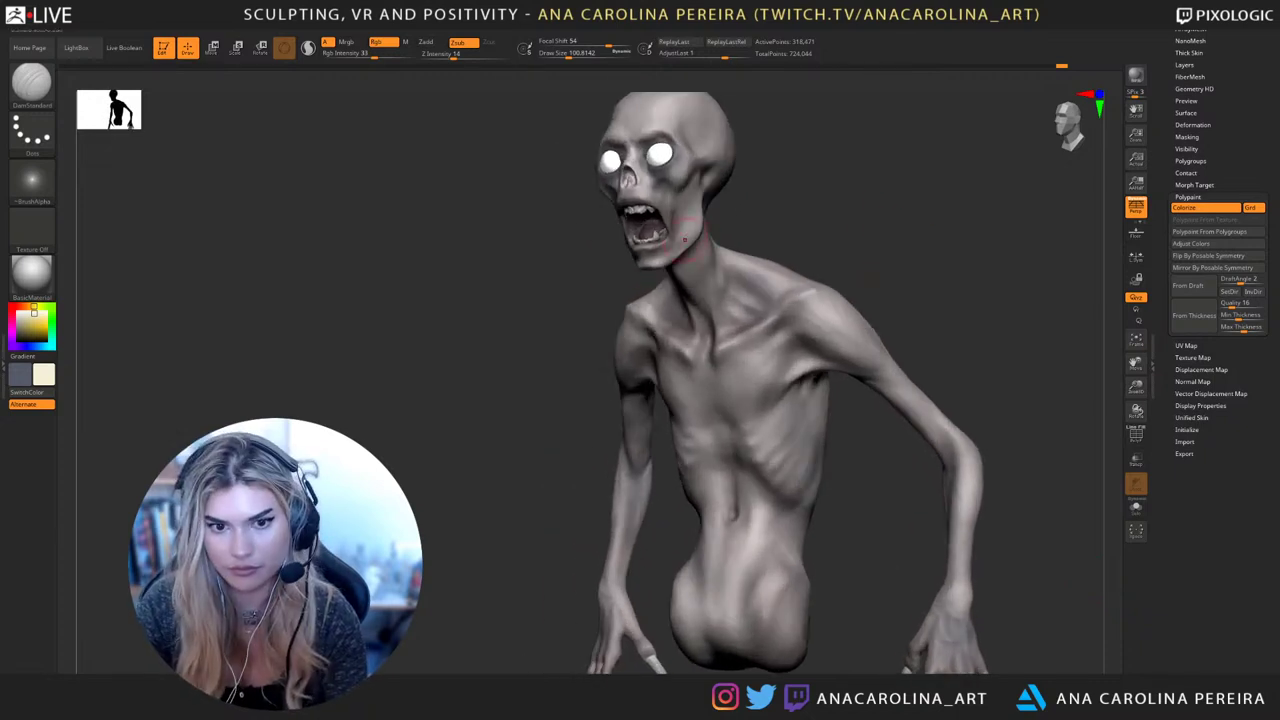
pyautogui.moveTo(820, 216); pyautogui.dragTo(745, 221)
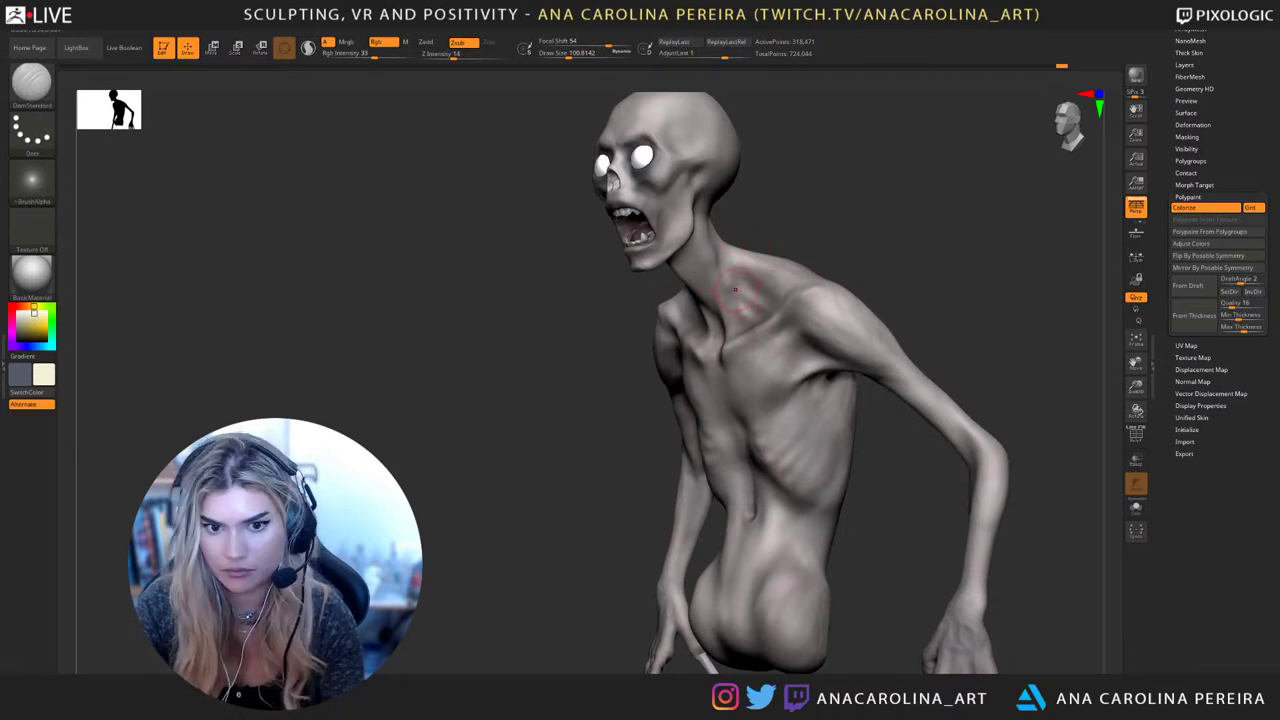
pyautogui.moveTo(764, 236)
pyautogui.mouseDown()
pyautogui.moveTo(816, 256)
pyautogui.moveTo(712, 258)
pyautogui.mouseUp()
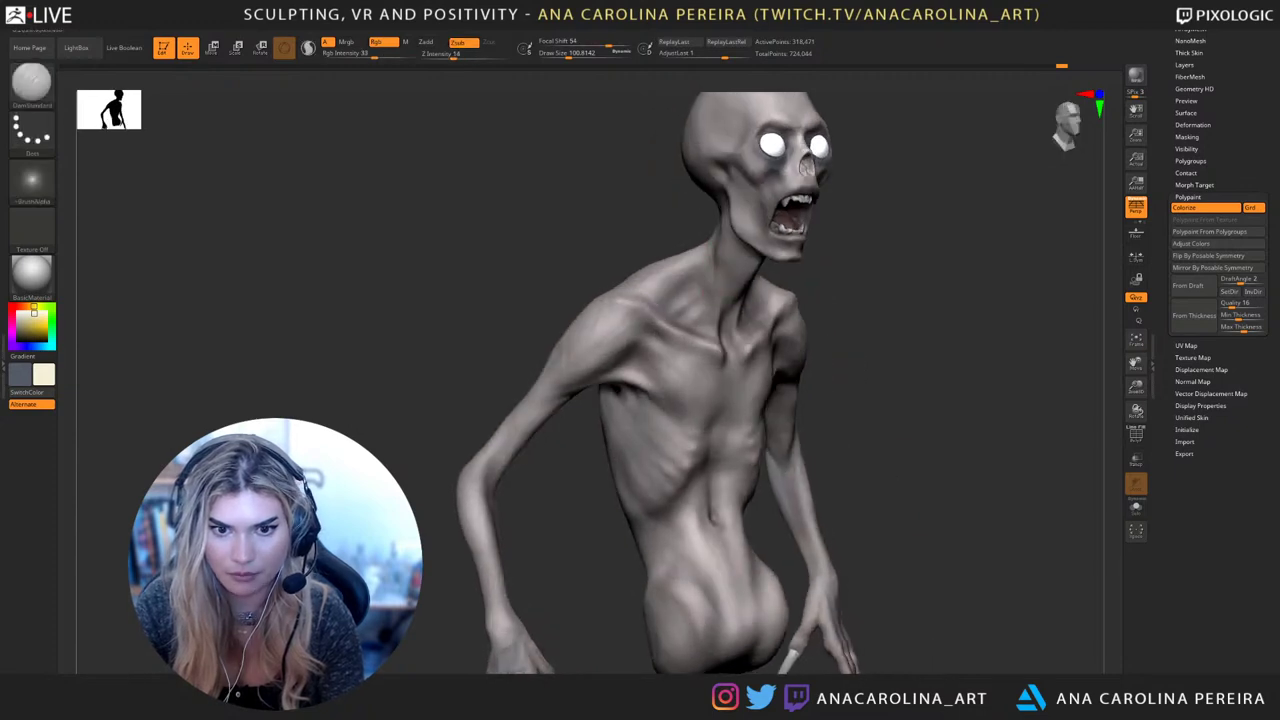
pyautogui.moveTo(882, 288); pyautogui.dragTo(798, 275)
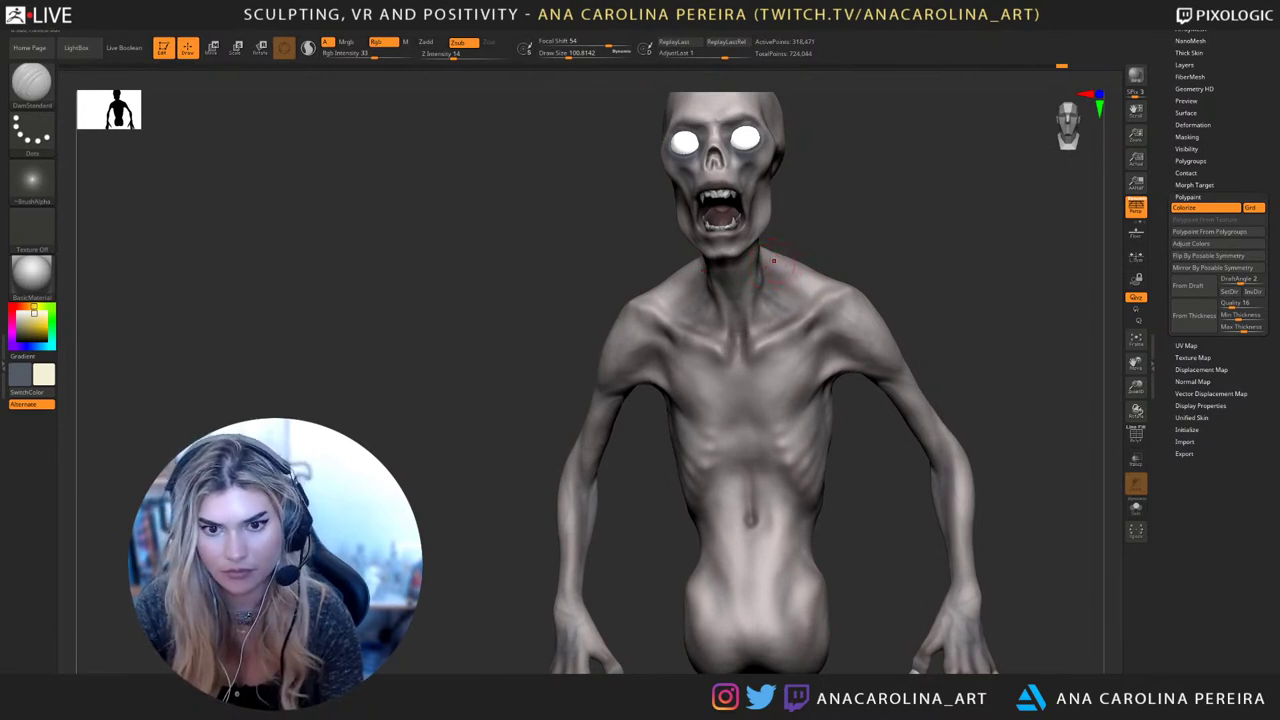
pyautogui.hotkey('ctrl', 'shift')
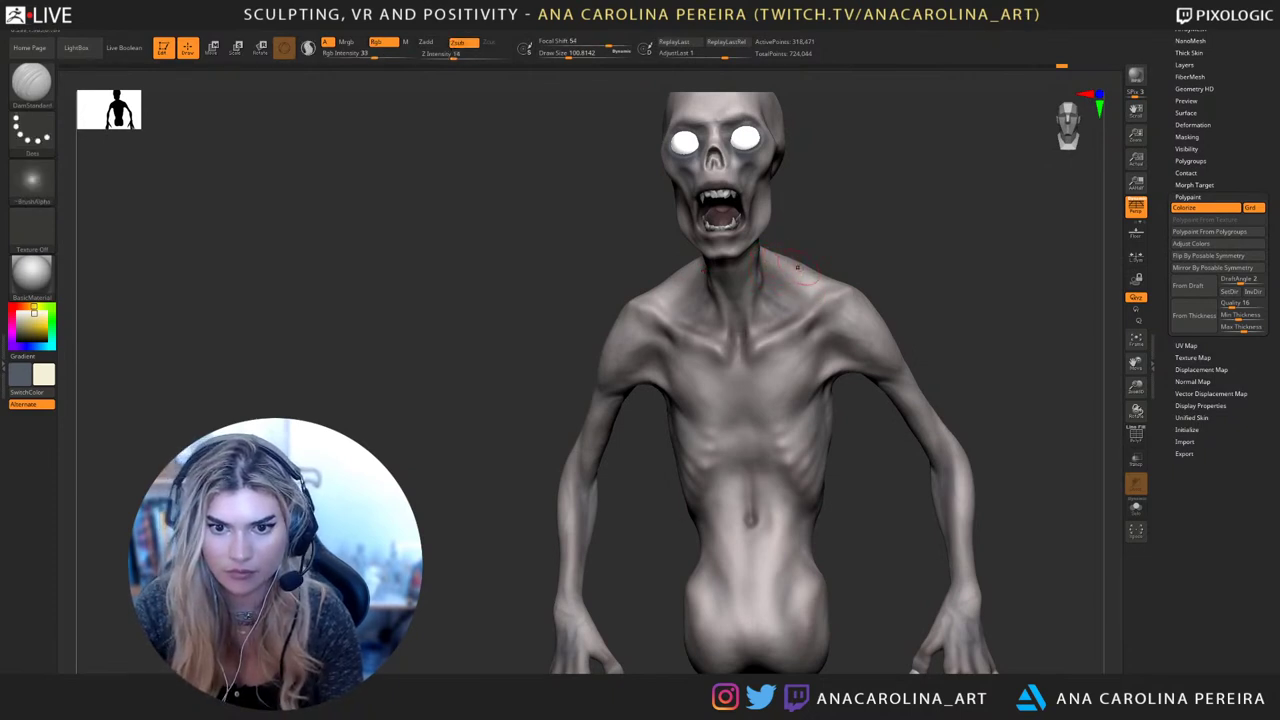
pyautogui.moveTo(776, 262)
pyautogui.mouseDown(button='right')
pyautogui.moveTo(804, 264)
pyautogui.moveTo(786, 262)
pyautogui.mouseUp(button='right')
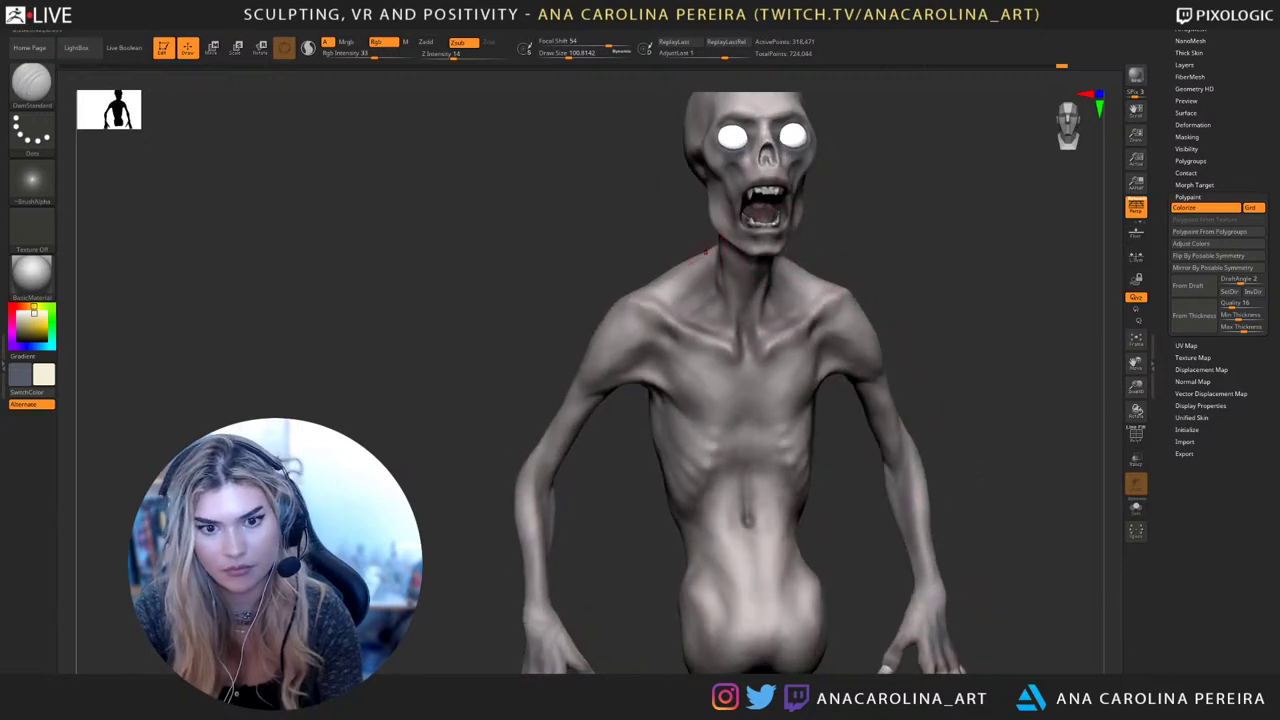
pyautogui.moveTo(658, 296); pyautogui.dragTo(666, 303)
# Switch to the Move brush with a draw size of about 67.8 and nudge the side of the neck inward
pyautogui.moveTo(664, 302)
pyautogui.keyDown('ctrl'); pyautogui.mouseDown(button='right')
pyautogui.moveTo(664, 240)
pyautogui.moveTo(636, 240)
pyautogui.mouseUp(button='right'); pyautogui.keyUp('ctrl')
pyautogui.keyDown('ctrl'); pyautogui.moveTo(636, 240); pyautogui.dragTo(620, 340, button='right'); pyautogui.keyUp('ctrl')
pyautogui.press('b')
pyautogui.press('m')
pyautogui.press('v')
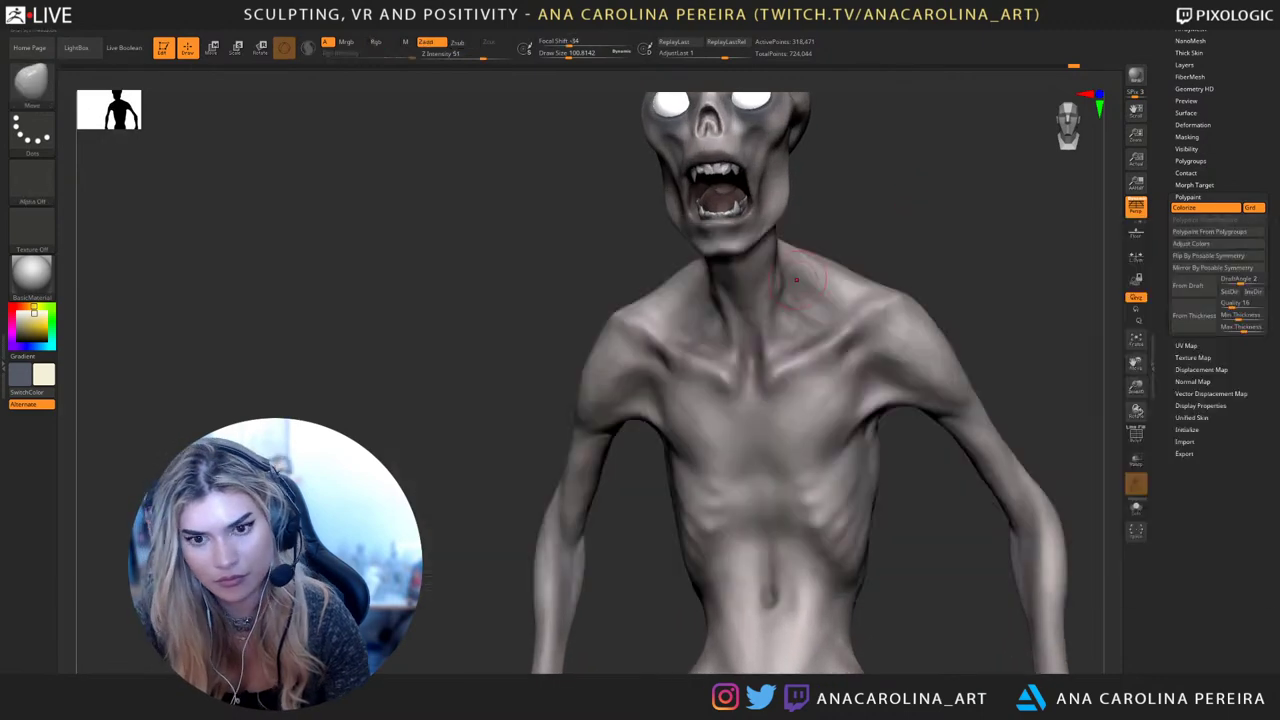
pyautogui.press('s')
pyautogui.keyDown('alt'); pyautogui.moveTo(812, 250); pyautogui.dragTo(806, 305, button='right'); pyautogui.keyUp('alt')
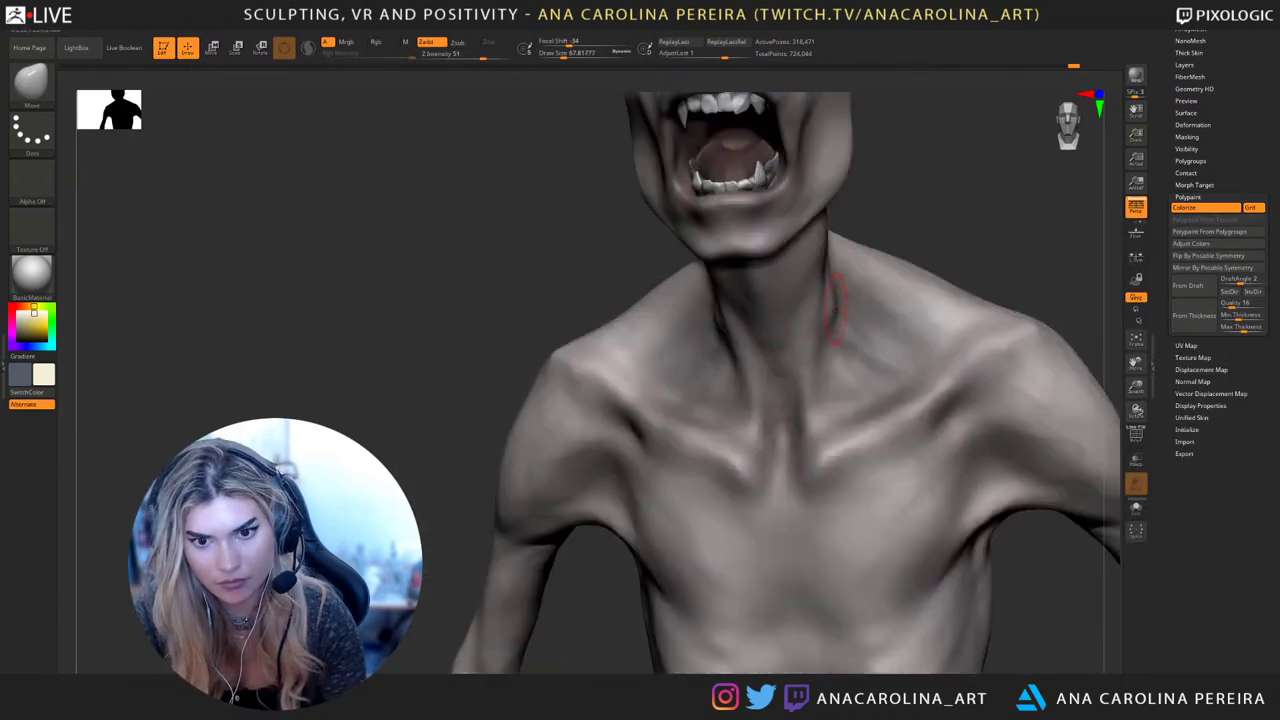
pyautogui.moveTo(837, 310); pyautogui.dragTo(831, 307)
# Switch back to the DamStandard brush and examine the neck and jaw underside from both three-quarter sides
pyautogui.moveTo(831, 307)
pyautogui.mouseDown(button='right')
pyautogui.moveTo(870, 300)
pyautogui.moveTo(900, 117)
pyautogui.mouseUp(button='right')
pyautogui.moveTo(1030, 250)
pyautogui.mouseDown(button='right')
pyautogui.moveTo(968, 282)
pyautogui.moveTo(950, 190)
pyautogui.moveTo(952, 232)
pyautogui.moveTo(968, 212)
pyautogui.moveTo(950, 225)
pyautogui.mouseUp(button='right')
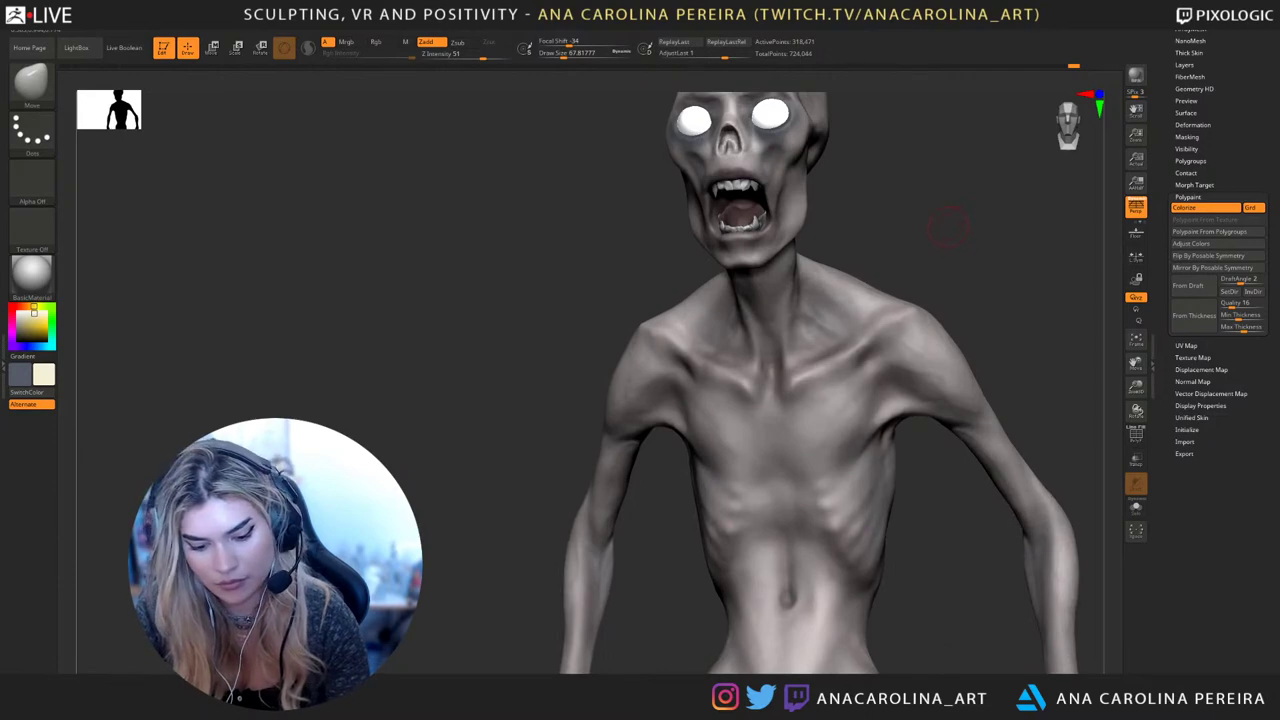
pyautogui.press('b')
pyautogui.press('c')
pyautogui.press('b')
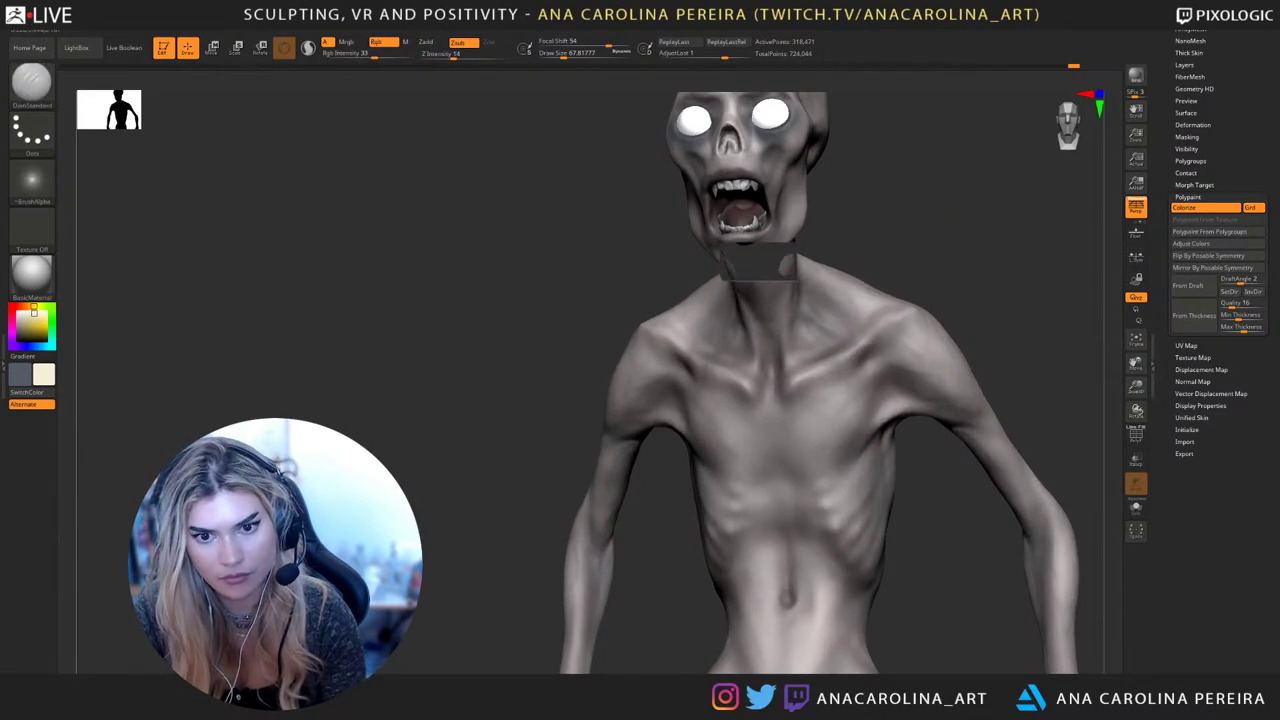
pyautogui.moveTo(815, 262); pyautogui.dragTo(801, 268, button='right')
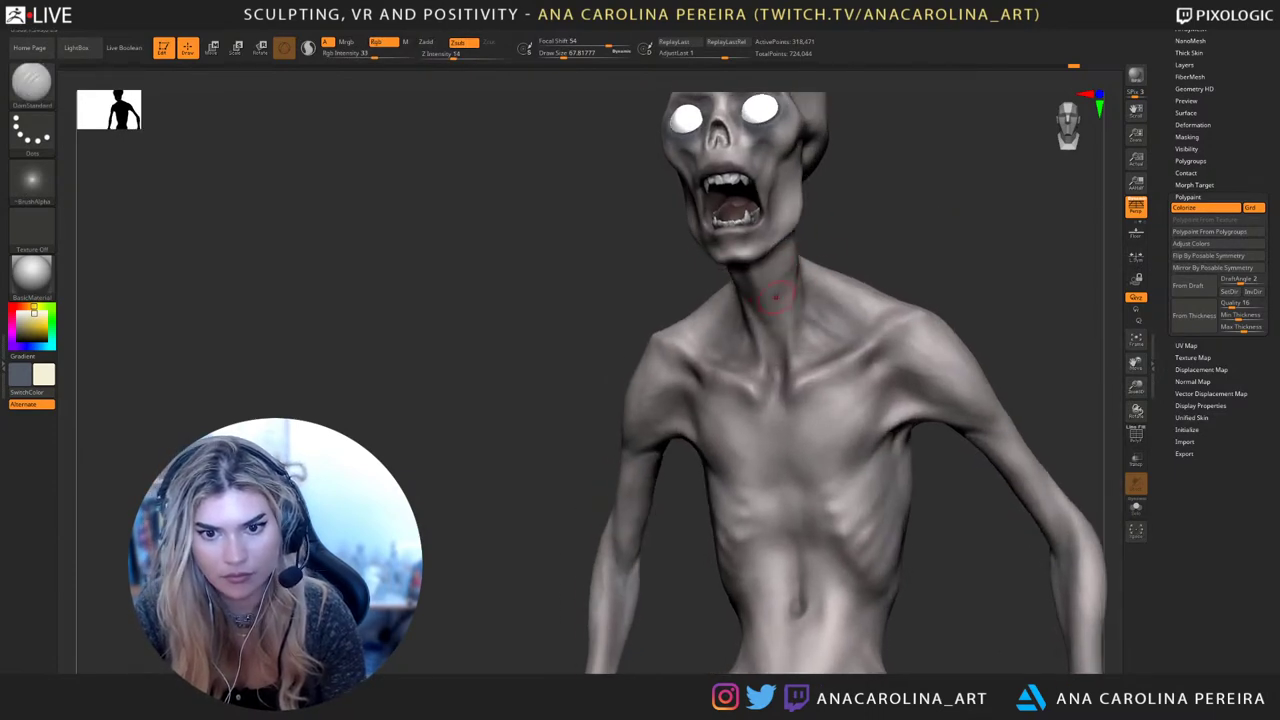
pyautogui.moveTo(922, 576); pyautogui.dragTo(1005, 566, button='right')
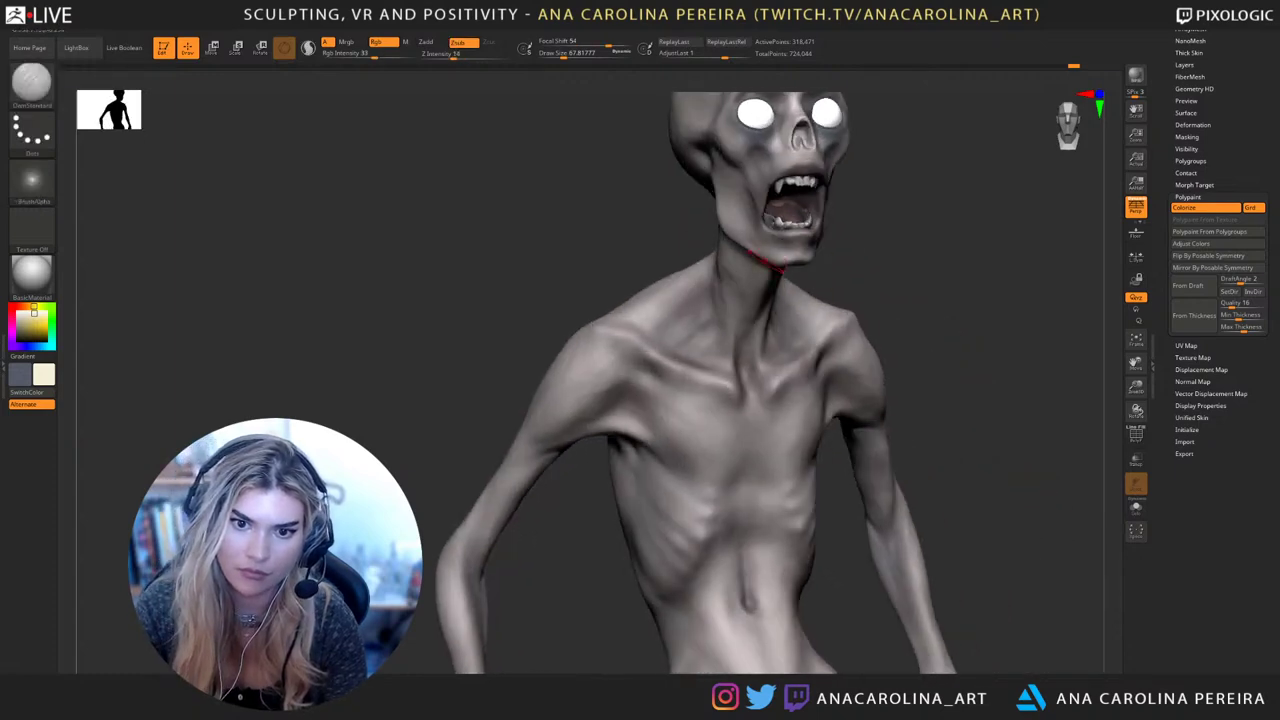
pyautogui.moveTo(836, 261)
pyautogui.mouseDown(button='right')
pyautogui.moveTo(794, 284)
pyautogui.moveTo(877, 243)
pyautogui.moveTo(914, 270)
pyautogui.moveTo(872, 272)
pyautogui.moveTo(874, 310)
pyautogui.moveTo(858, 296)
pyautogui.moveTo(838, 318)
pyautogui.moveTo(857, 334)
pyautogui.moveTo(850, 284)
pyautogui.mouseUp(button='right')
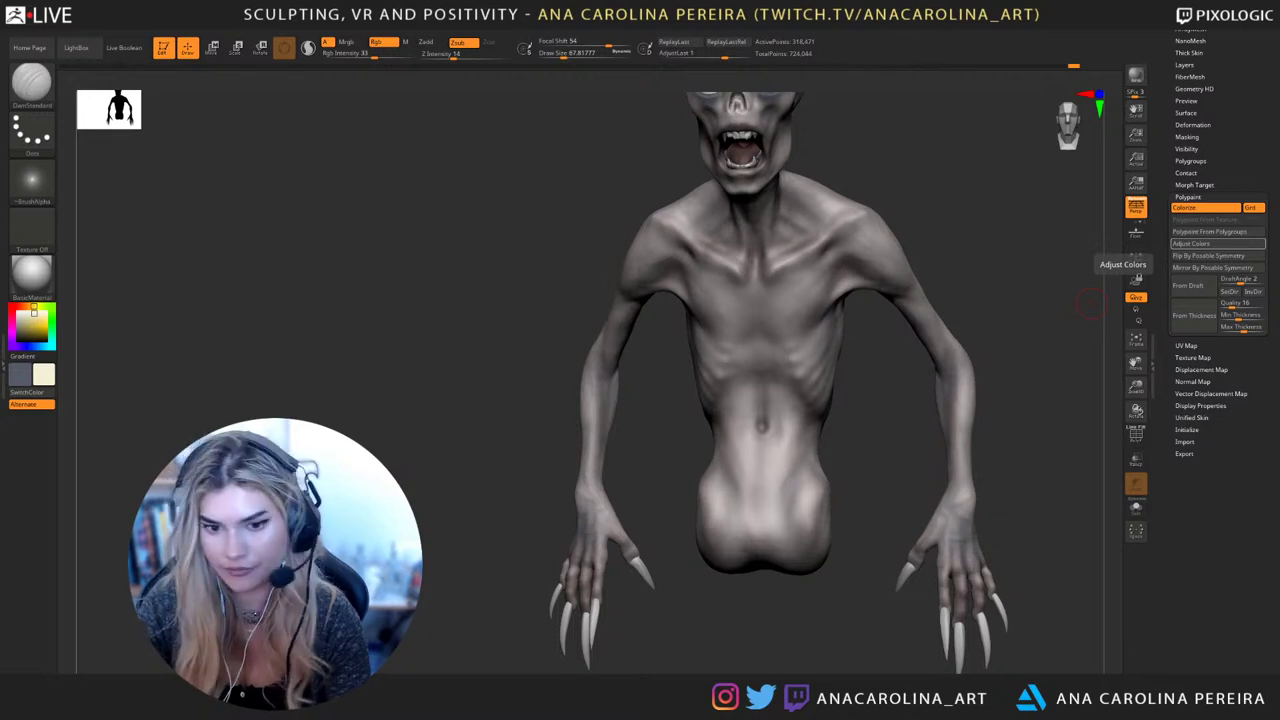
# Set the DamStandard draw size to about 93.7 and check the lower abdomen and hips
pyautogui.moveTo(1066, 330); pyautogui.dragTo(1030, 355)
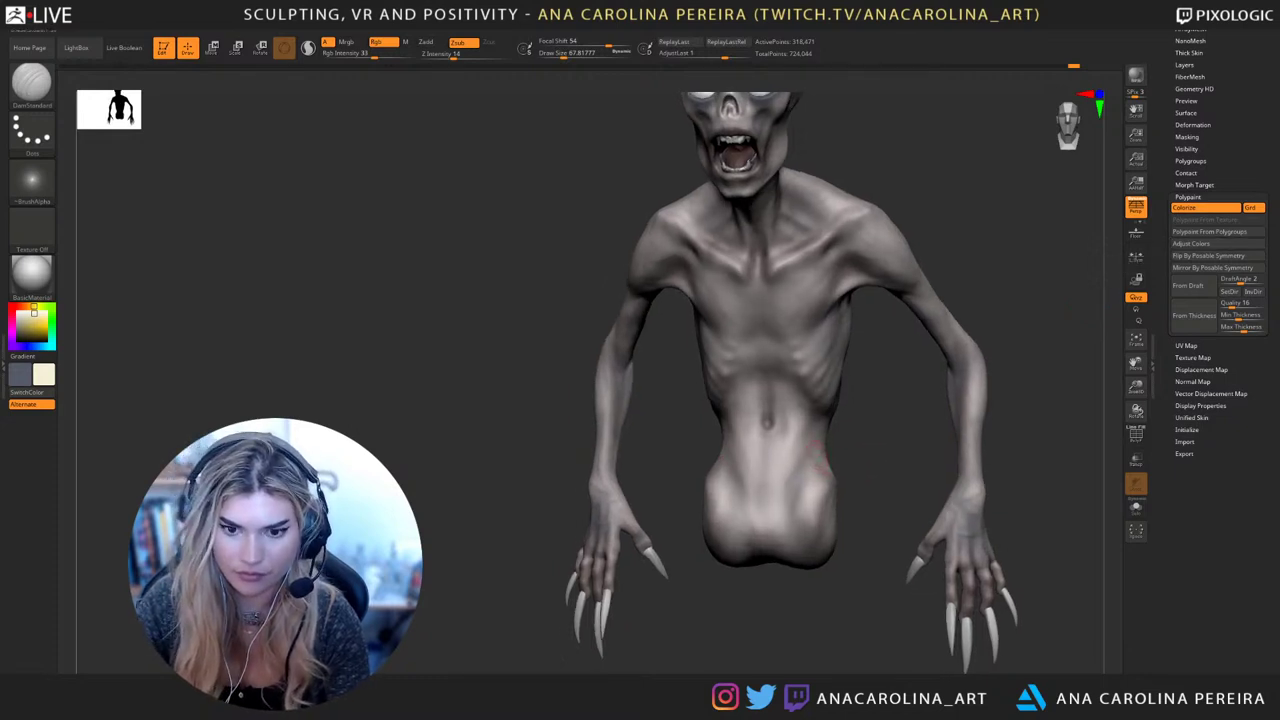
pyautogui.press('space')
pyautogui.click(809, 490)
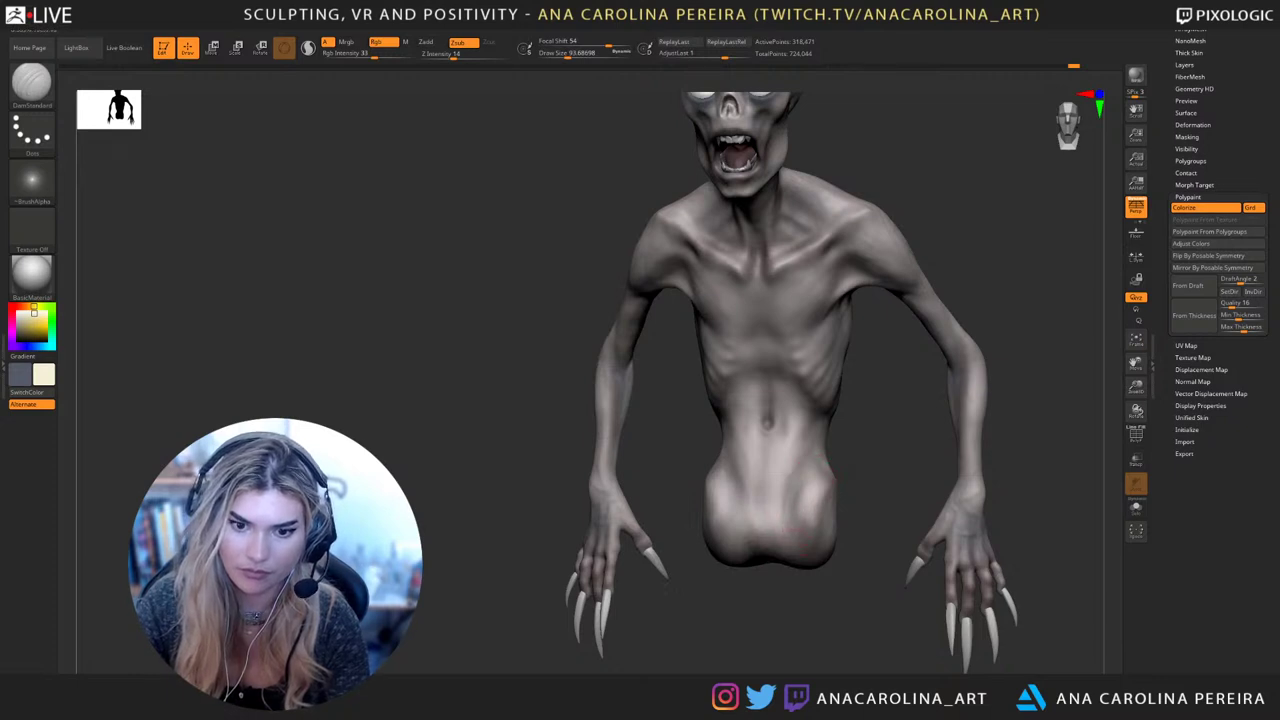
pyautogui.moveTo(666, 588); pyautogui.dragTo(708, 588)
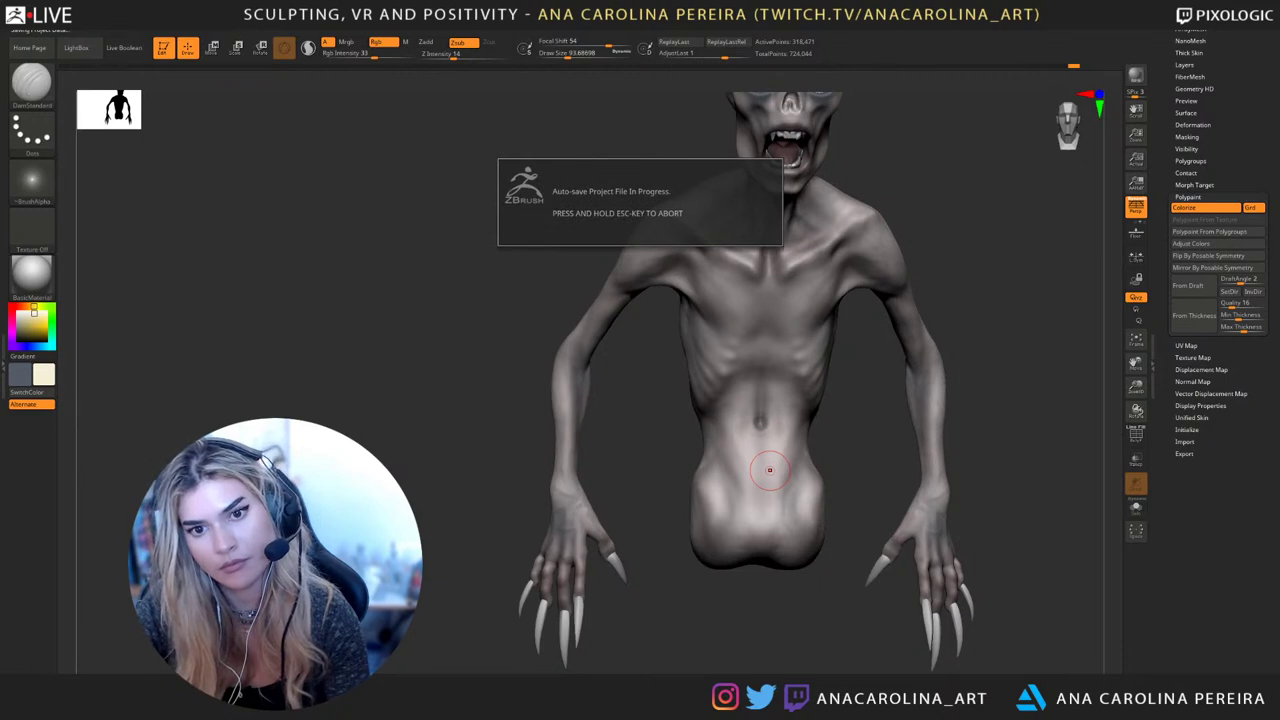
pyautogui.moveTo(748, 606); pyautogui.dragTo(706, 606)
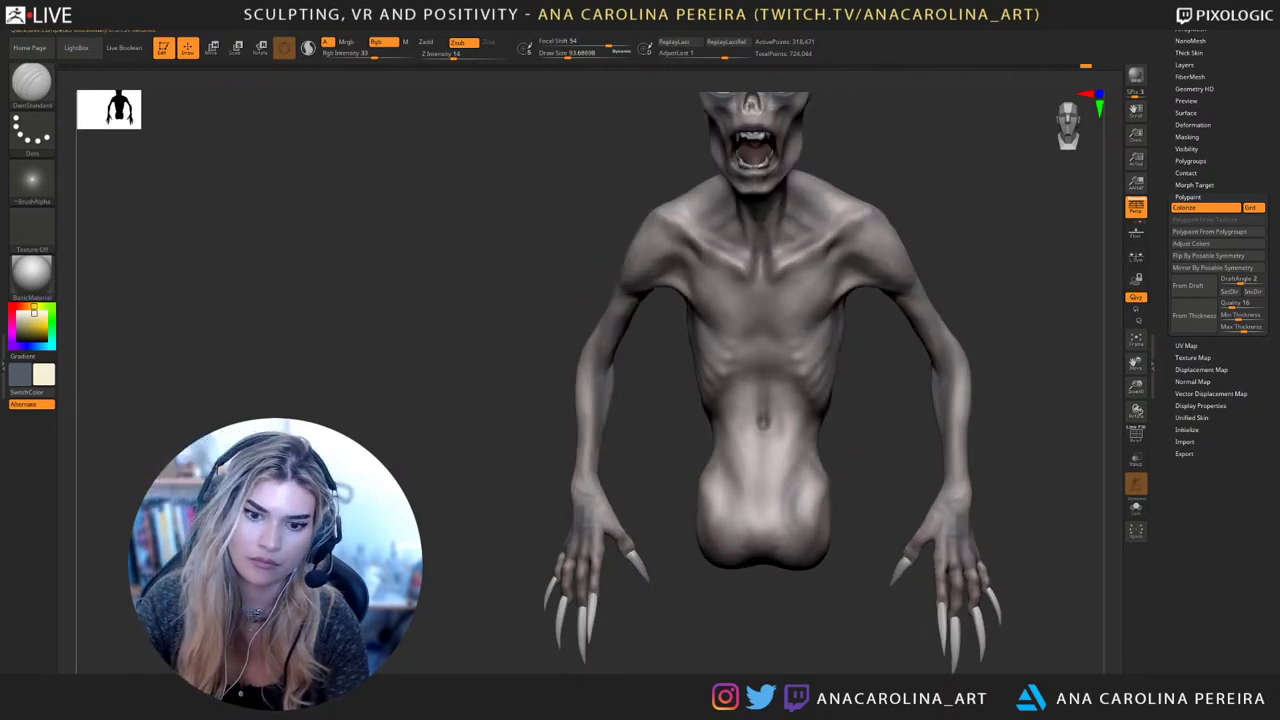
pyautogui.moveTo(751, 513); pyautogui.dragTo(762, 502, button='right')
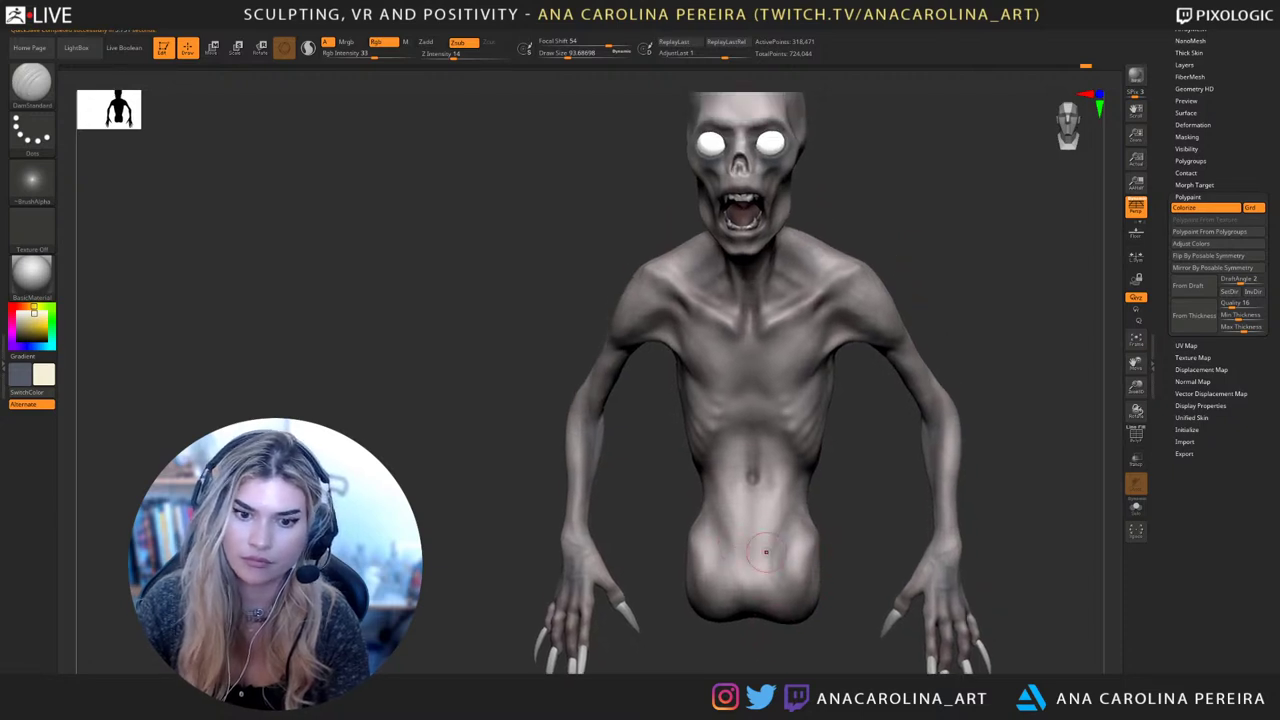
# Turn off Rgb so the DamStandard brush sculpts the torso without painting colour
pyautogui.moveTo(766, 551); pyautogui.dragTo(768, 528, button='right')
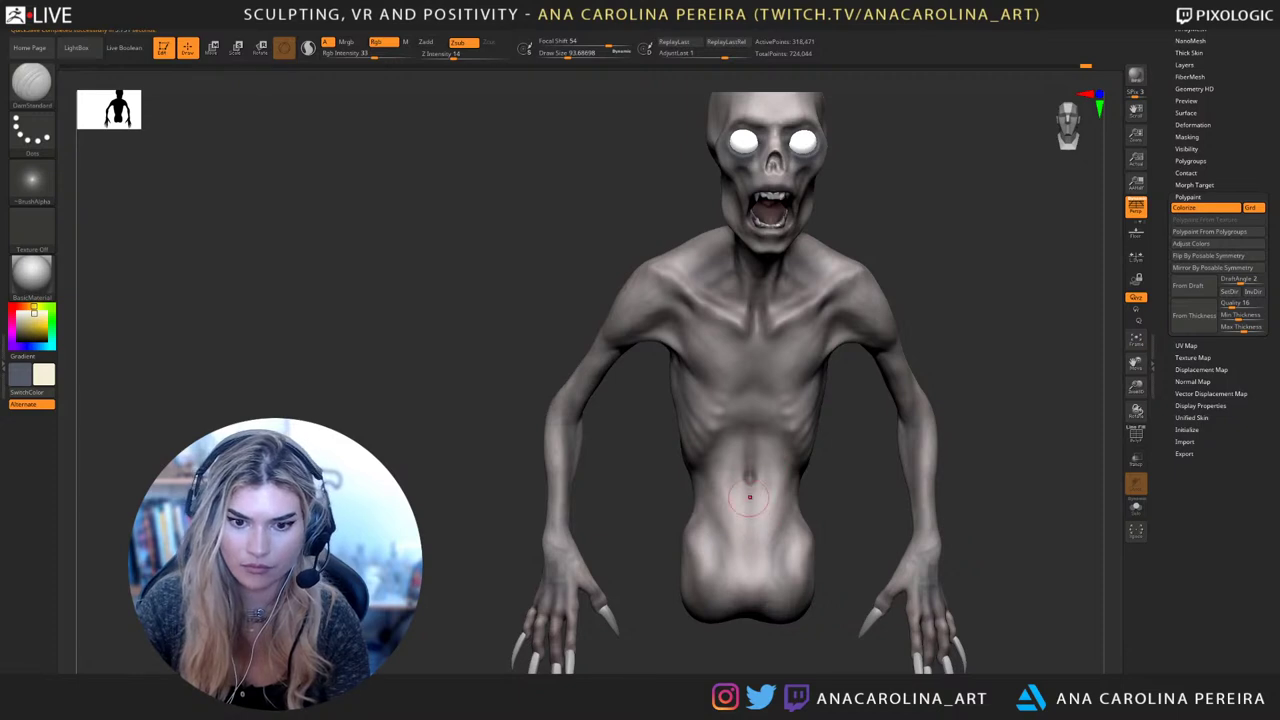
pyautogui.press('ctrl')
pyautogui.press('space')
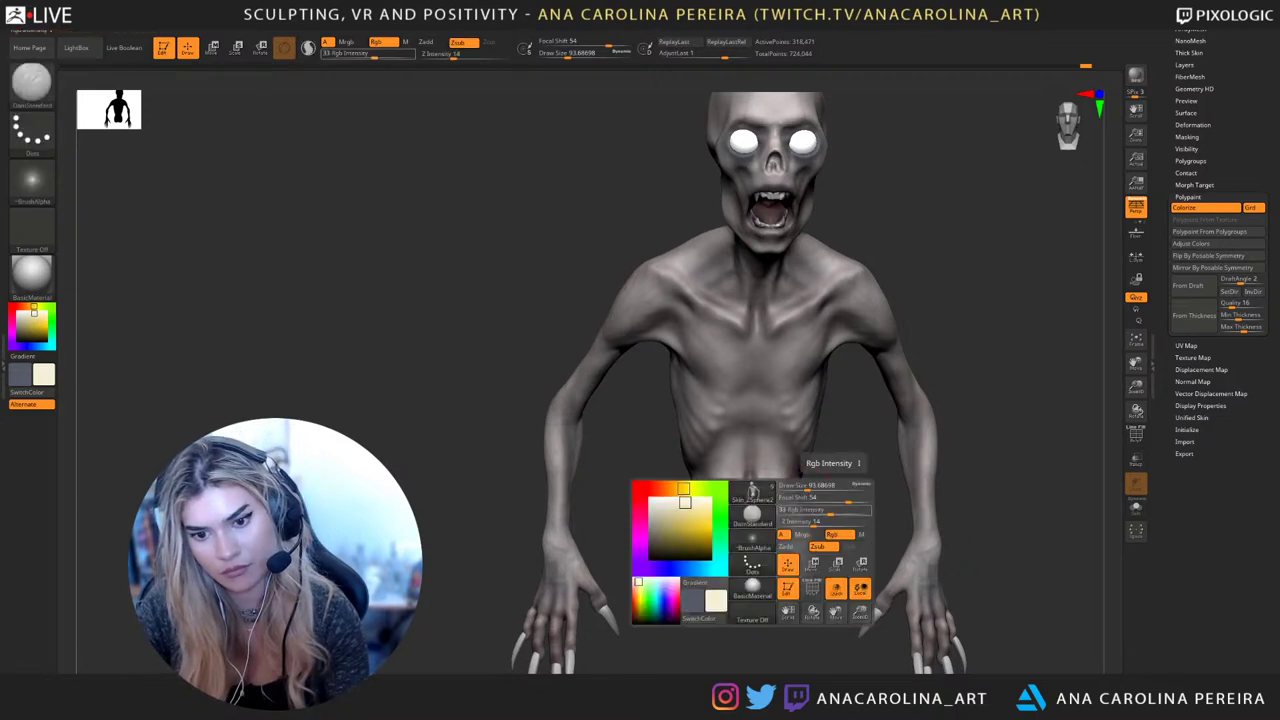
pyautogui.click(830, 534)
pyautogui.keyDown('ctrl'); pyautogui.moveTo(846, 498); pyautogui.dragTo(805, 590, button='right'); pyautogui.keyUp('ctrl')
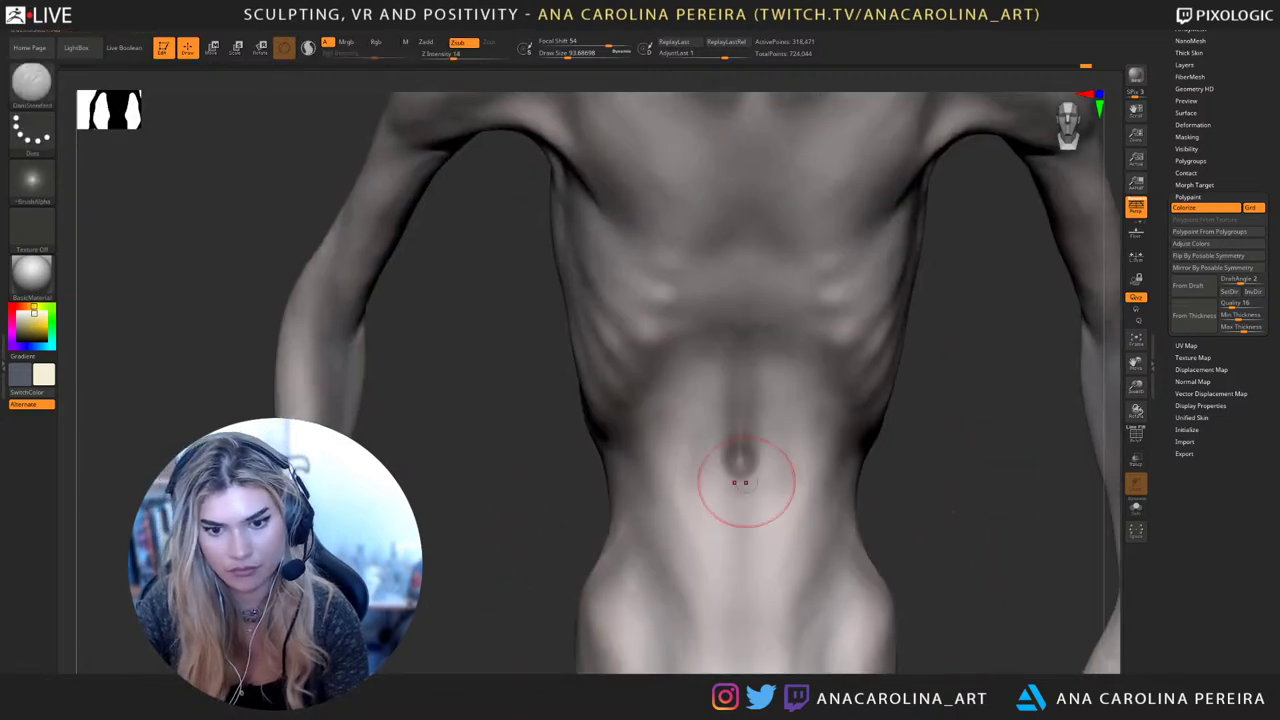
# Set the DamStandard draw size to about 64.9 and deepen the midline groove of the abdomen above the navel
pyautogui.press('space')
pyautogui.moveTo(745, 482); pyautogui.dragTo(740, 460)
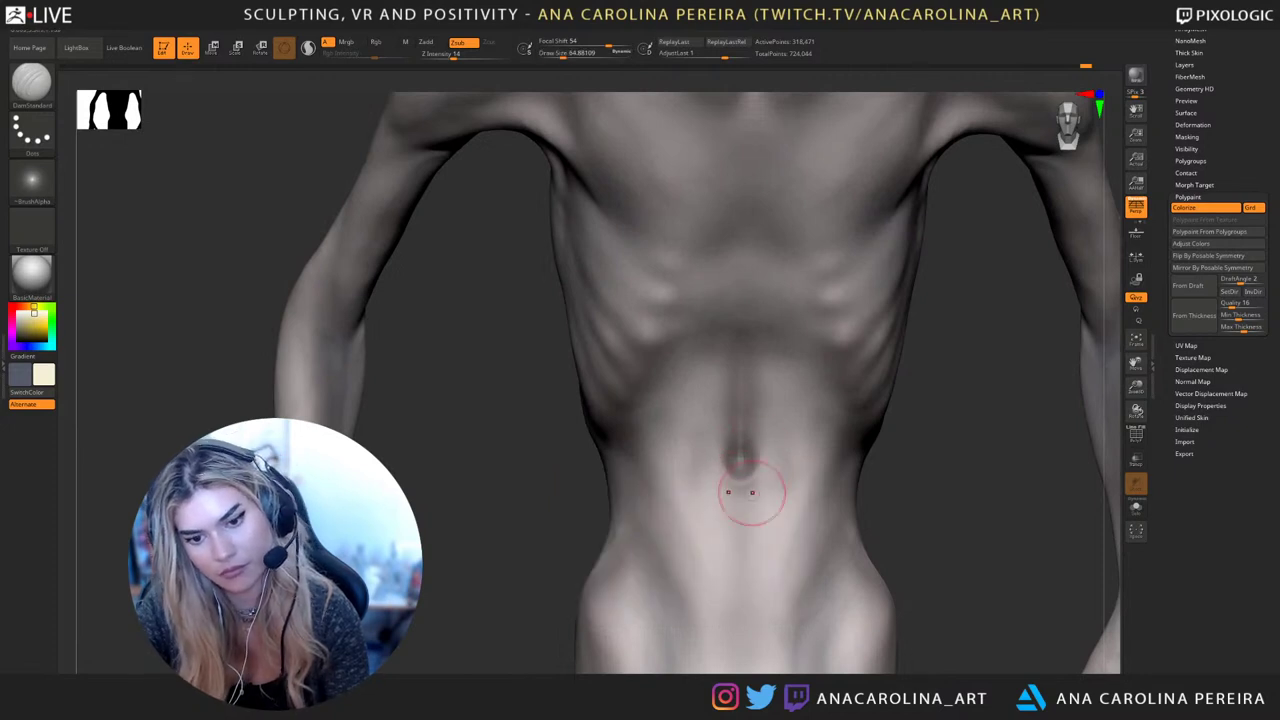
pyautogui.keyDown('ctrl'); pyautogui.moveTo(842, 507); pyautogui.dragTo(838, 580, button='right'); pyautogui.keyUp('ctrl')
pyautogui.press('space')
pyautogui.keyDown('alt'); pyautogui.moveTo(850, 400); pyautogui.dragTo(802, 628, button='right'); pyautogui.keyUp('alt')
pyautogui.keyDown('ctrl'); pyautogui.moveTo(802, 560); pyautogui.dragTo(802, 620, button='right'); pyautogui.keyUp('ctrl')
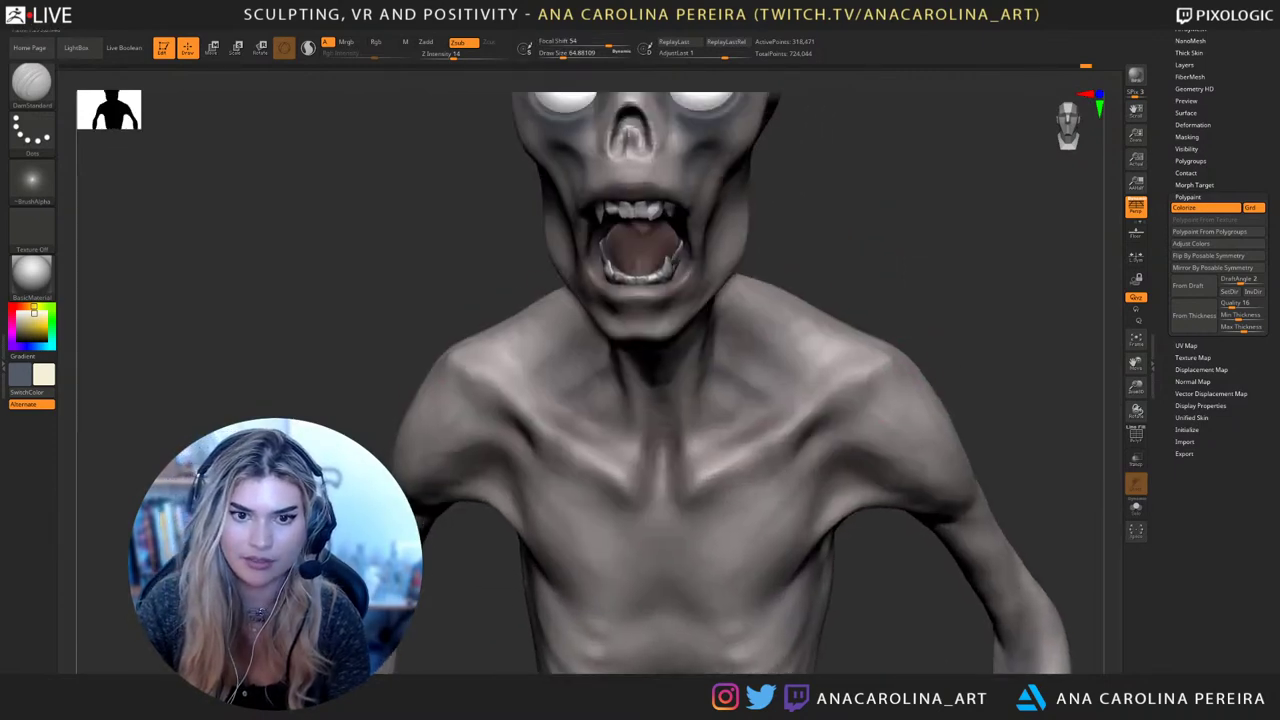
# Set the DamStandard draw size to about 100.8 and refine the hollows under the cheekbones
pyautogui.keyDown('alt'); pyautogui.moveTo(686, 158); pyautogui.dragTo(700, 338, button='right'); pyautogui.keyUp('alt')
pyautogui.press('space')
pyautogui.press('space')
pyautogui.moveTo(686, 336)
pyautogui.mouseDown()
pyautogui.moveTo(668, 310)
pyautogui.moveTo(664, 352)
pyautogui.mouseUp()
pyautogui.press('space')
pyautogui.moveTo(718, 372); pyautogui.dragTo(640, 376, button='right')
pyautogui.press('space')
pyautogui.moveTo(732, 345); pyautogui.dragTo(746, 345)
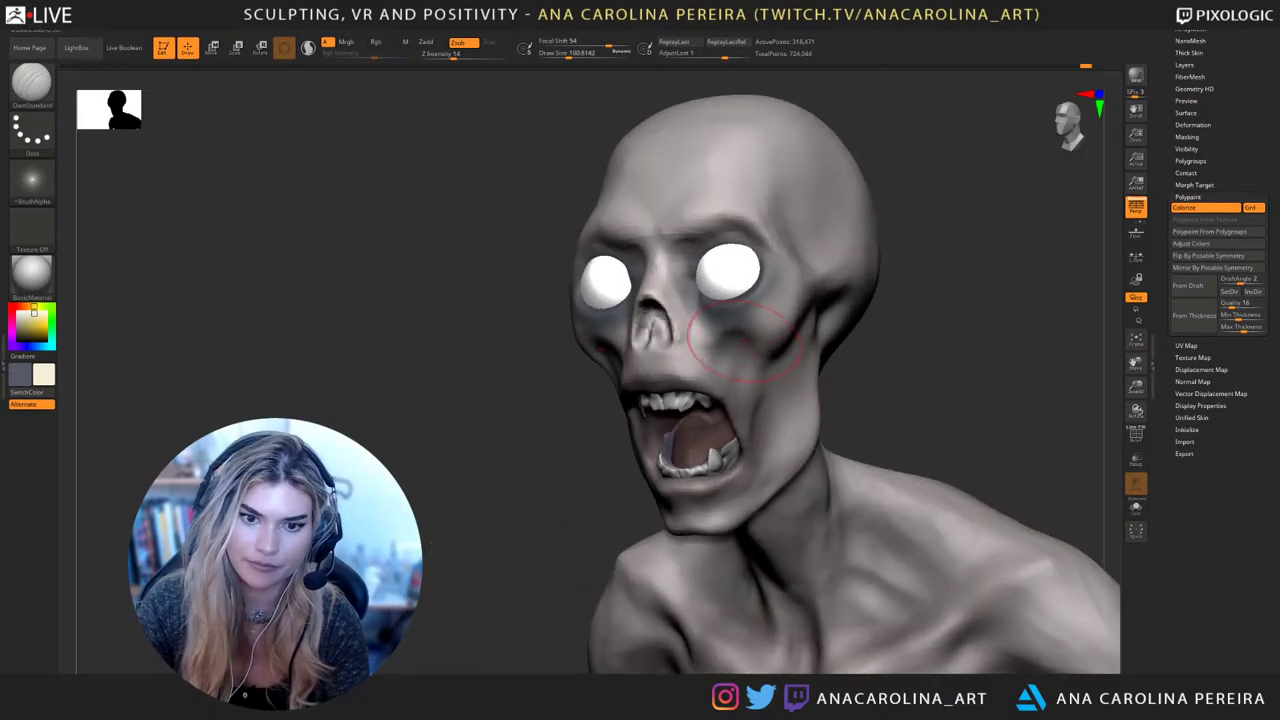
pyautogui.moveTo(748, 352); pyautogui.dragTo(822, 352, button='right')
pyautogui.moveTo(822, 352)
pyautogui.keyDown('ctrl'); pyautogui.mouseDown(button='right')
pyautogui.moveTo(822, 262)
pyautogui.moveTo(914, 208)
pyautogui.moveTo(986, 262)
pyautogui.moveTo(914, 262)
pyautogui.mouseUp(button='right'); pyautogui.keyUp('ctrl')
pyautogui.keyDown('ctrl'); pyautogui.moveTo(914, 262); pyautogui.dragTo(914, 330, button='right'); pyautogui.keyUp('ctrl')
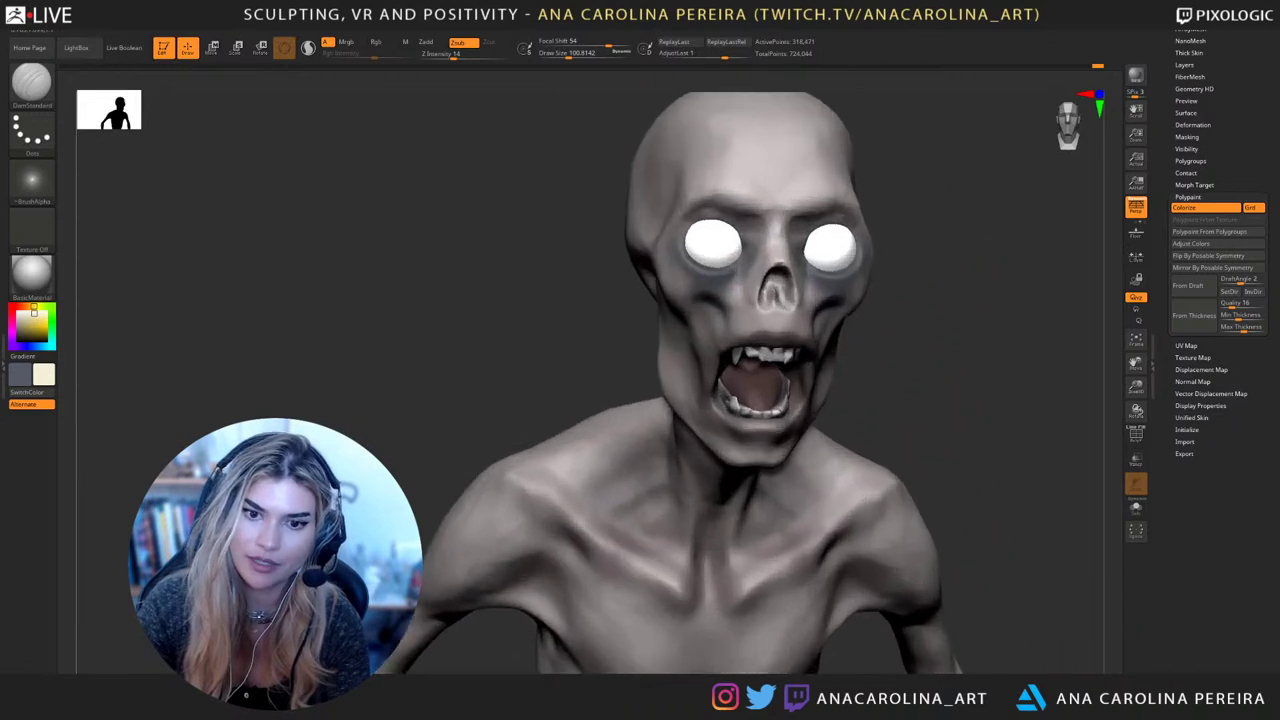
# Raise the DamStandard draw size to about 149.1 and deepen the hollow along the underside of the cheekbone
pyautogui.moveTo(590, 300); pyautogui.dragTo(663, 296, button='right')
pyautogui.press('space')
pyautogui.moveTo(668, 328); pyautogui.dragTo(682, 328)
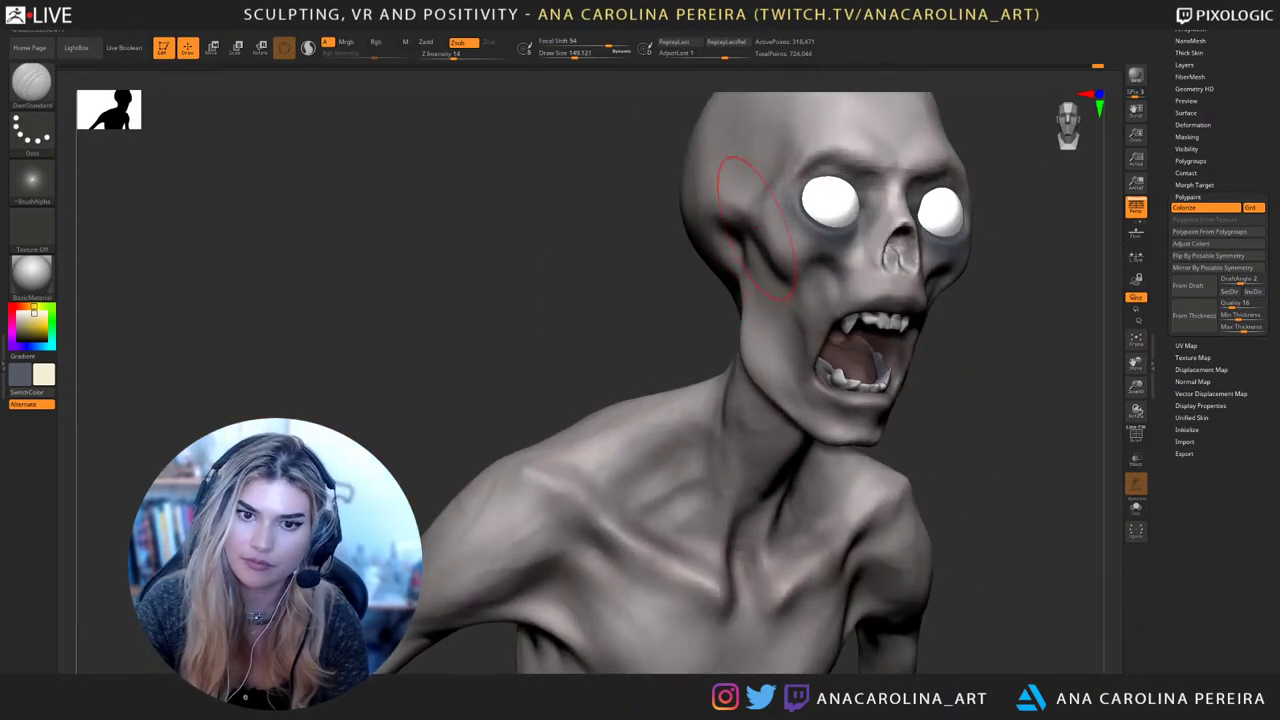
pyautogui.moveTo(754, 226); pyautogui.dragTo(796, 258)
# Set the DamStandard draw size to about 73.9 and sharpen the cheek folds running down beside the mouth
pyautogui.moveTo(1050, 300); pyautogui.dragTo(985, 300, button='right')
pyautogui.keyDown('ctrl'); pyautogui.moveTo(985, 300); pyautogui.dragTo(878, 302, button='right'); pyautogui.keyUp('ctrl')
pyautogui.moveTo(960, 300)
pyautogui.mouseDown(button='right')
pyautogui.moveTo(900, 300)
pyautogui.moveTo(955, 300)
pyautogui.mouseUp(button='right')
pyautogui.press('space')
pyautogui.moveTo(892, 332); pyautogui.dragTo(881, 332)
pyautogui.moveTo(925, 290)
pyautogui.keyDown('ctrl'); pyautogui.mouseDown(button='right')
pyautogui.moveTo(925, 350)
pyautogui.moveTo(900, 345)
pyautogui.mouseUp(button='right'); pyautogui.keyUp('ctrl')
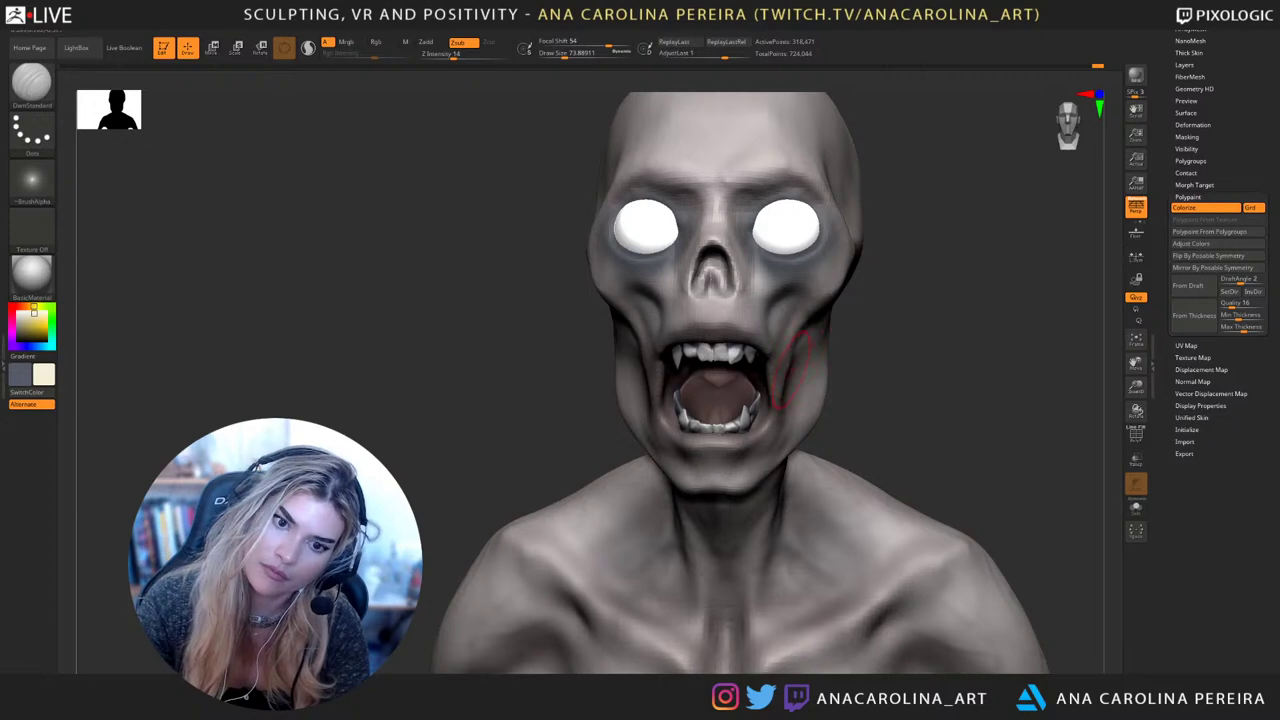
pyautogui.moveTo(770, 378); pyautogui.dragTo(643, 345, button='right')
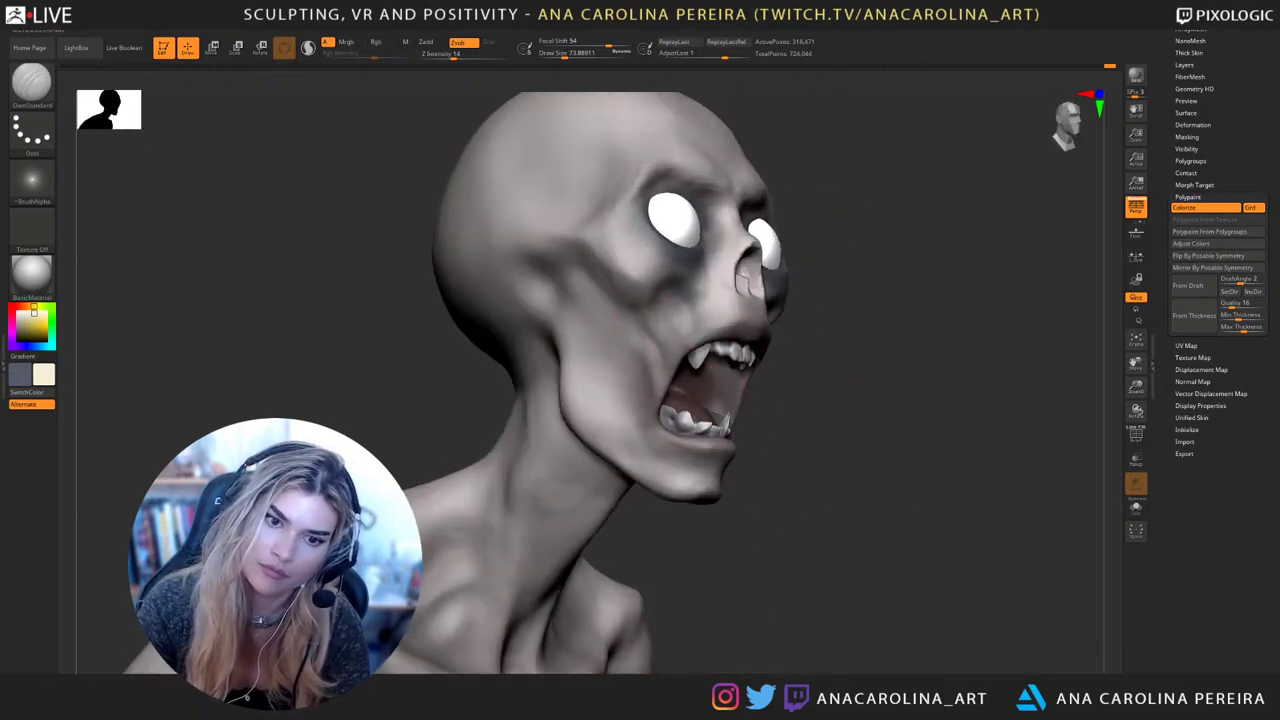
# Reduce the DamStandard draw size to about 51.2 and define the creases around the mouth corners and lower lip
pyautogui.moveTo(915, 455)
pyautogui.mouseDown()
pyautogui.moveTo(765, 440)
pyautogui.moveTo(800, 430)
pyautogui.mouseUp()
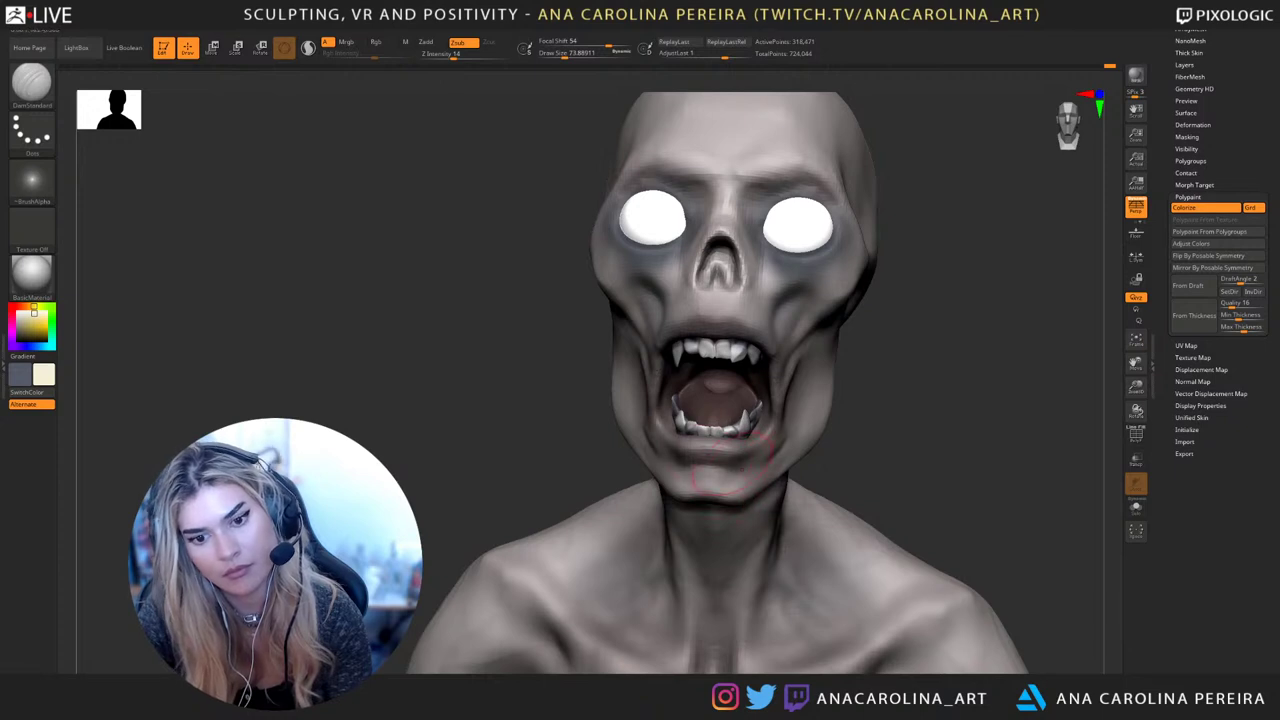
pyautogui.press('space')
pyautogui.moveTo(875, 445)
pyautogui.mouseDown()
pyautogui.moveTo(735, 455)
pyautogui.moveTo(752, 447)
pyautogui.mouseUp()
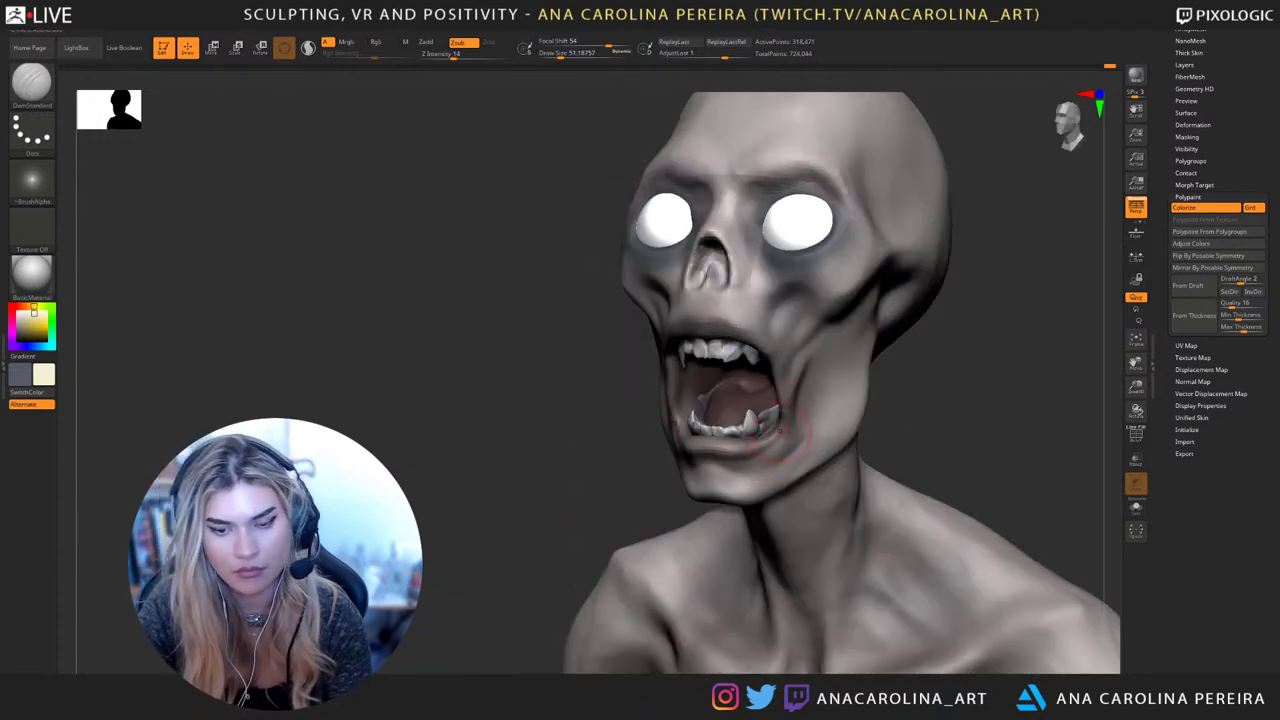
pyautogui.moveTo(882, 440); pyautogui.dragTo(1000, 438)
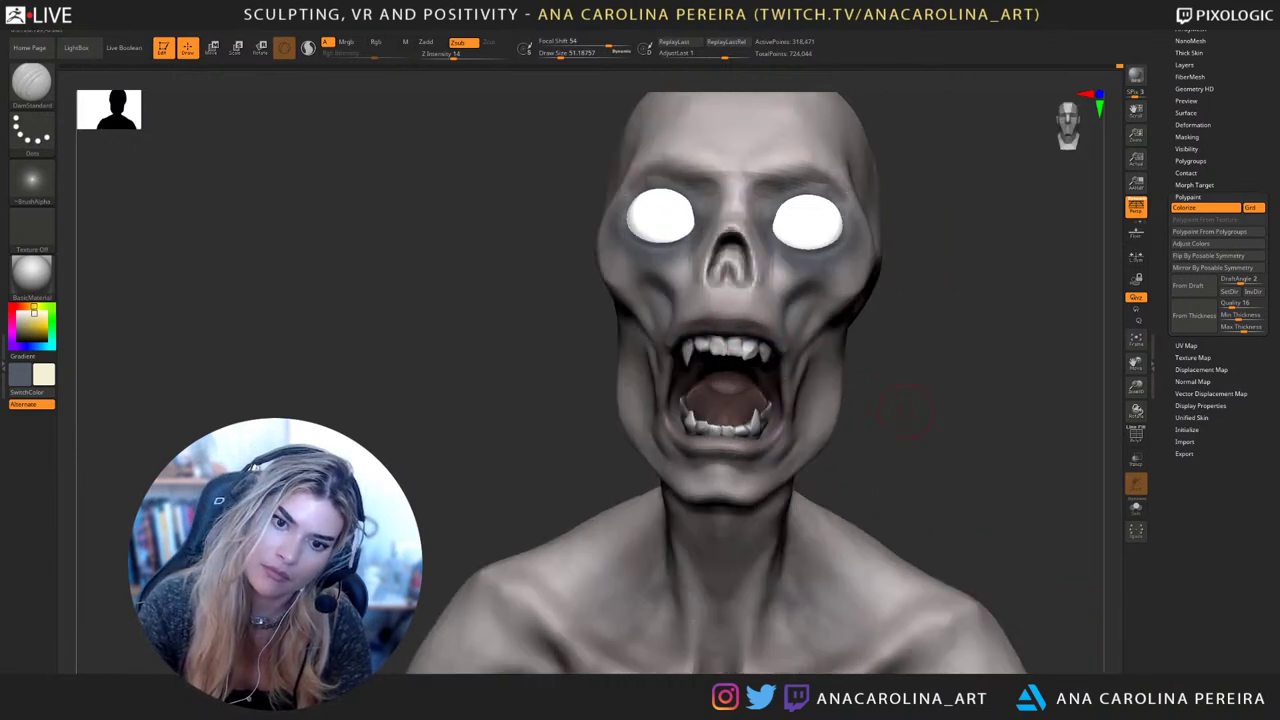
pyautogui.moveTo(880, 435); pyautogui.dragTo(965, 432)
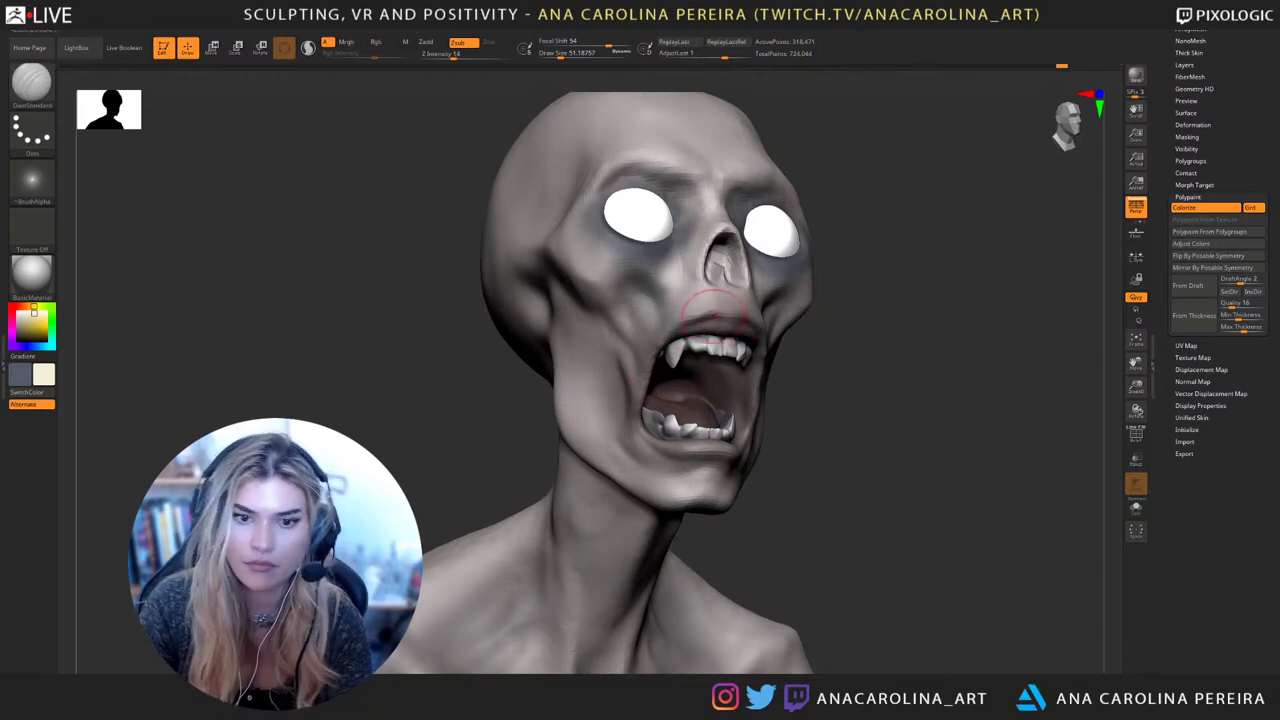
pyautogui.moveTo(850, 388); pyautogui.dragTo(685, 386)
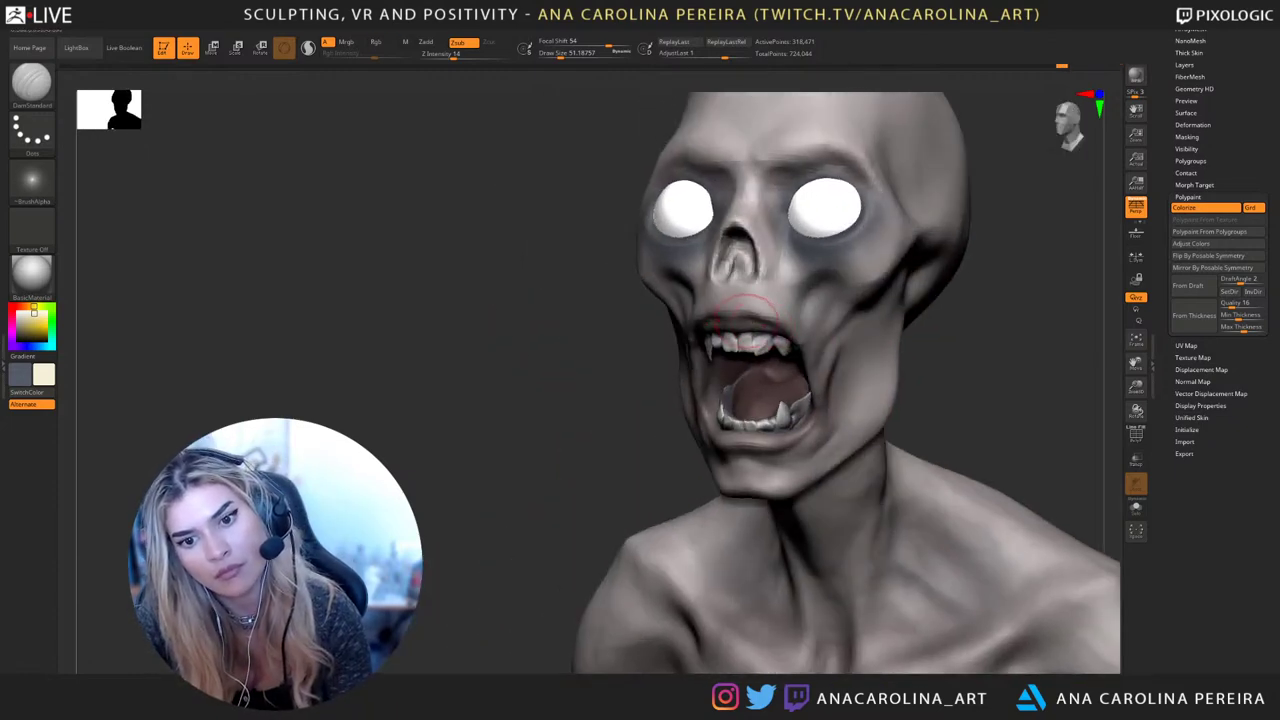
# Carve the edge of the upper lip and the area between the nose and the upper teeth
pyautogui.moveTo(756, 317); pyautogui.dragTo(766, 326)
pyautogui.moveTo(950, 440)
pyautogui.keyDown('alt'); pyautogui.mouseDown()
pyautogui.moveTo(950, 360)
pyautogui.moveTo(1010, 375)
pyautogui.moveTo(960, 420)
pyautogui.moveTo(1010, 375)
pyautogui.moveTo(960, 450)
pyautogui.mouseUp(); pyautogui.keyUp('alt')
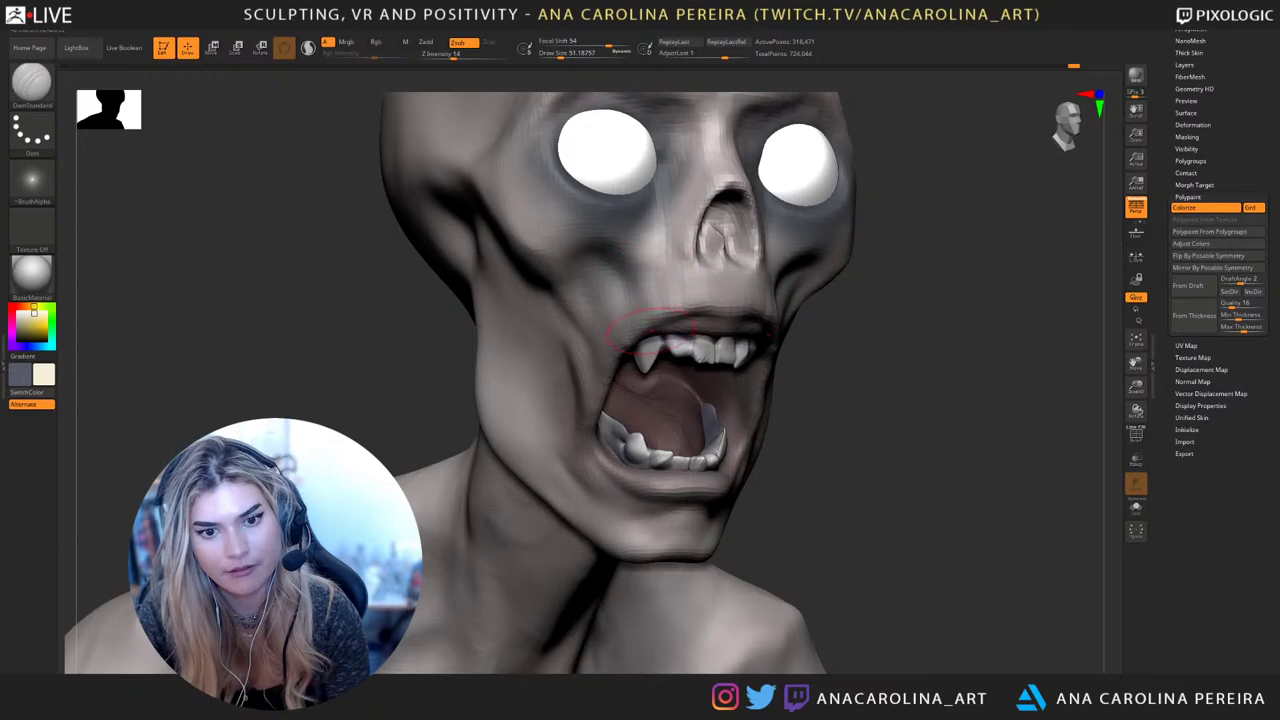
pyautogui.moveTo(950, 440)
pyautogui.keyDown('alt'); pyautogui.mouseDown()
pyautogui.moveTo(950, 350)
pyautogui.moveTo(930, 375)
pyautogui.moveTo(940, 445)
pyautogui.mouseUp(); pyautogui.keyUp('alt')
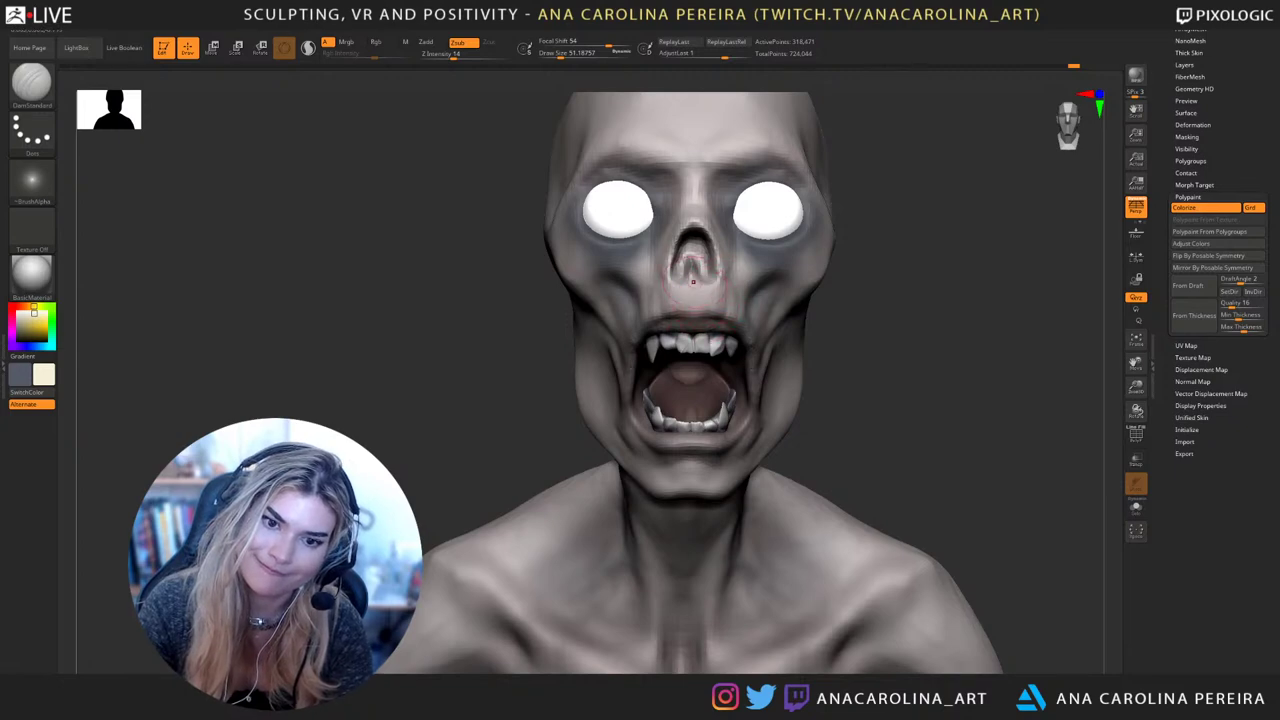
pyautogui.moveTo(940, 400)
pyautogui.mouseDown()
pyautogui.moveTo(937, 340)
pyautogui.moveTo(939, 398)
pyautogui.mouseUp()
# Switch to the ClayBuildup brush with a draw size of about 18.5, build up the upper lip below the nose and smooth it
pyautogui.press('b')
pyautogui.press('c')
pyautogui.press('b')
pyautogui.press('s')
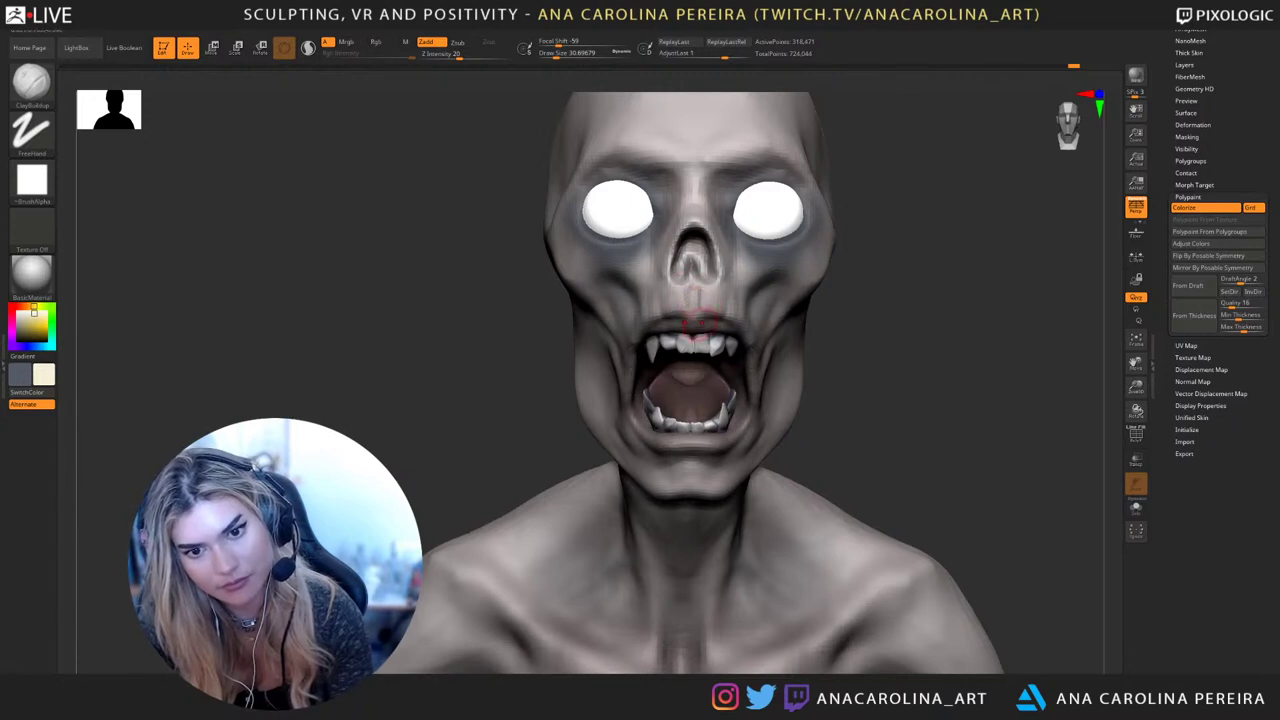
pyautogui.press('space')
pyautogui.moveTo(838, 332)
pyautogui.mouseDown()
pyautogui.moveTo(832, 323)
pyautogui.moveTo(845, 400)
pyautogui.mouseUp()
pyautogui.moveTo(885, 560); pyautogui.dragTo(905, 540)
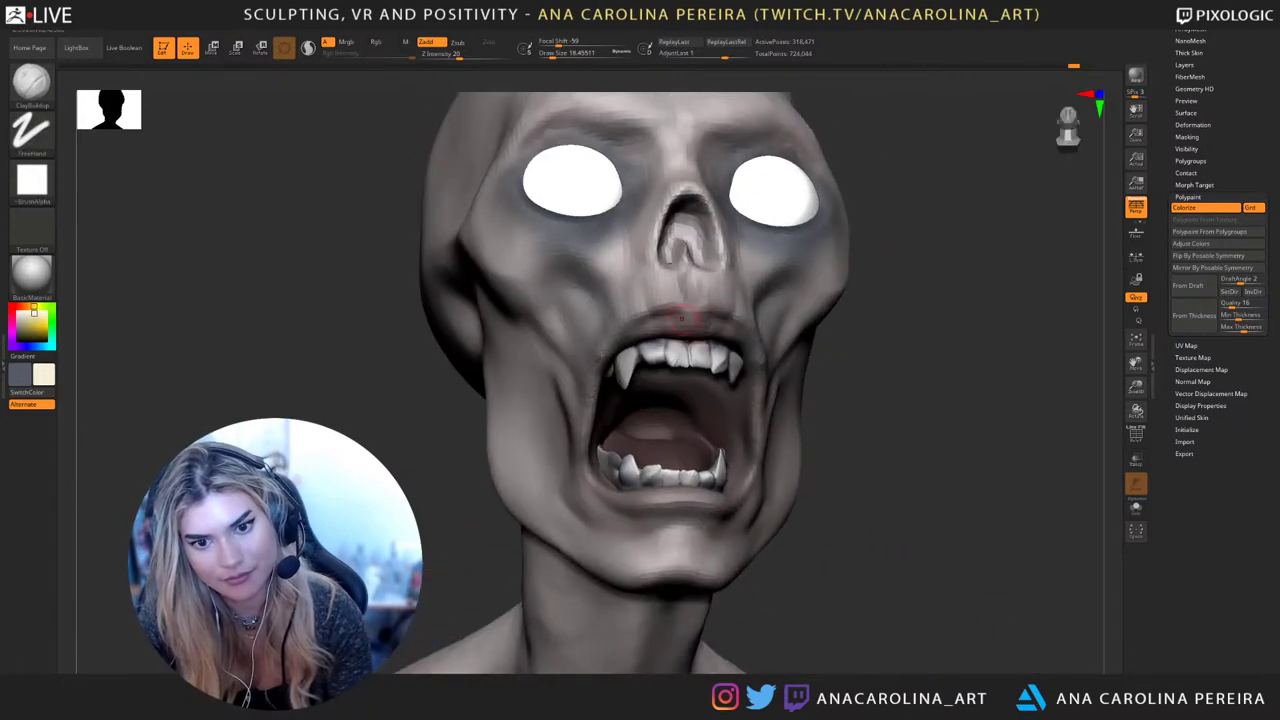
pyautogui.moveTo(880, 430); pyautogui.dragTo(872, 345)
pyautogui.moveTo(872, 345)
pyautogui.keyDown('shift'); pyautogui.mouseDown()
pyautogui.moveTo(865, 335)
pyautogui.moveTo(835, 372)
pyautogui.moveTo(874, 378)
pyautogui.mouseUp(); pyautogui.keyUp('shift')
# Switch back to DamStandard with a draw size of about 41.4 and carve the crease beneath the lower lip
pyautogui.press('b')
pyautogui.press('d')
pyautogui.press('s')
pyautogui.press('space')
pyautogui.click(618, 414)
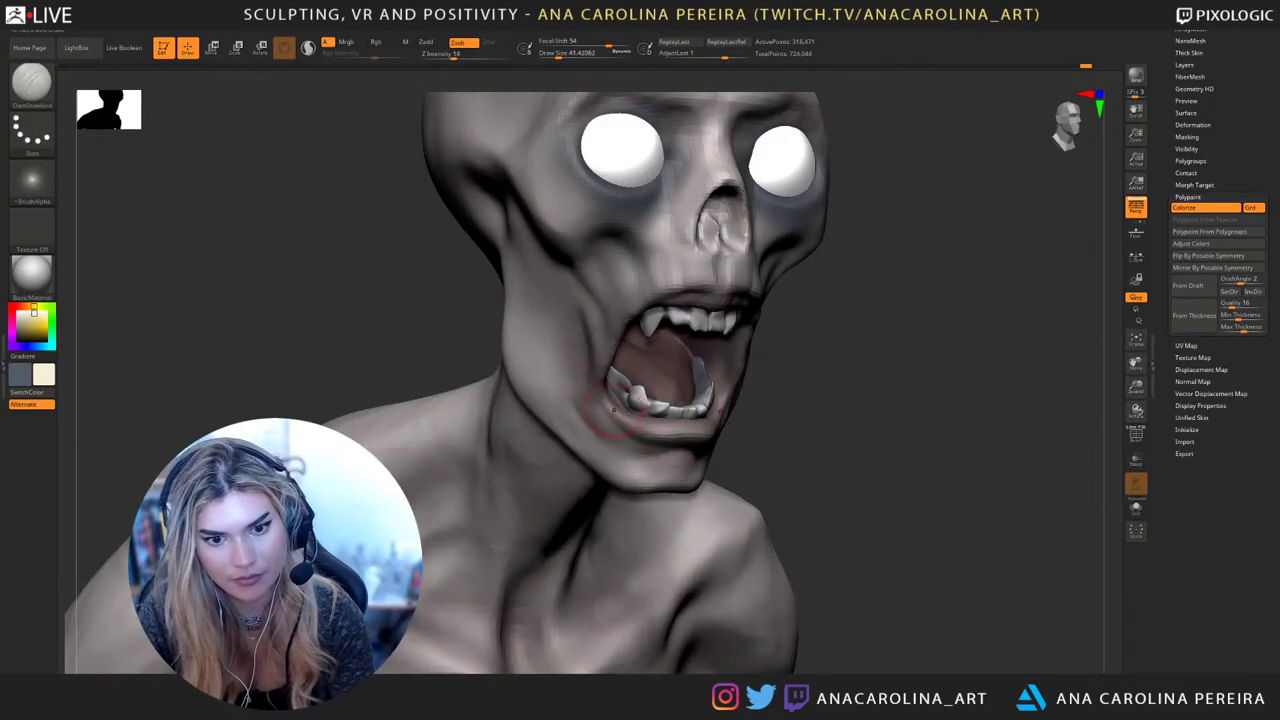
pyautogui.moveTo(620, 422); pyautogui.dragTo(668, 442)
pyautogui.moveTo(860, 432); pyautogui.dragTo(772, 434)
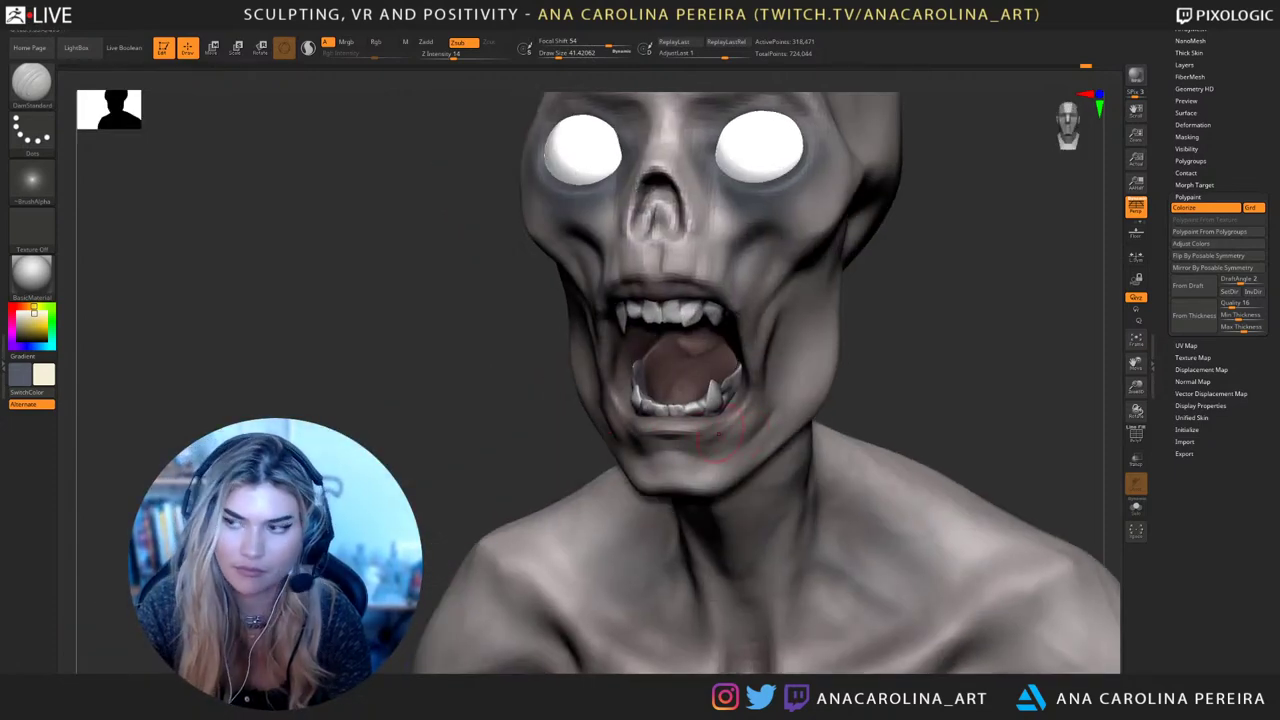
pyautogui.moveTo(895, 403); pyautogui.dragTo(945, 413)
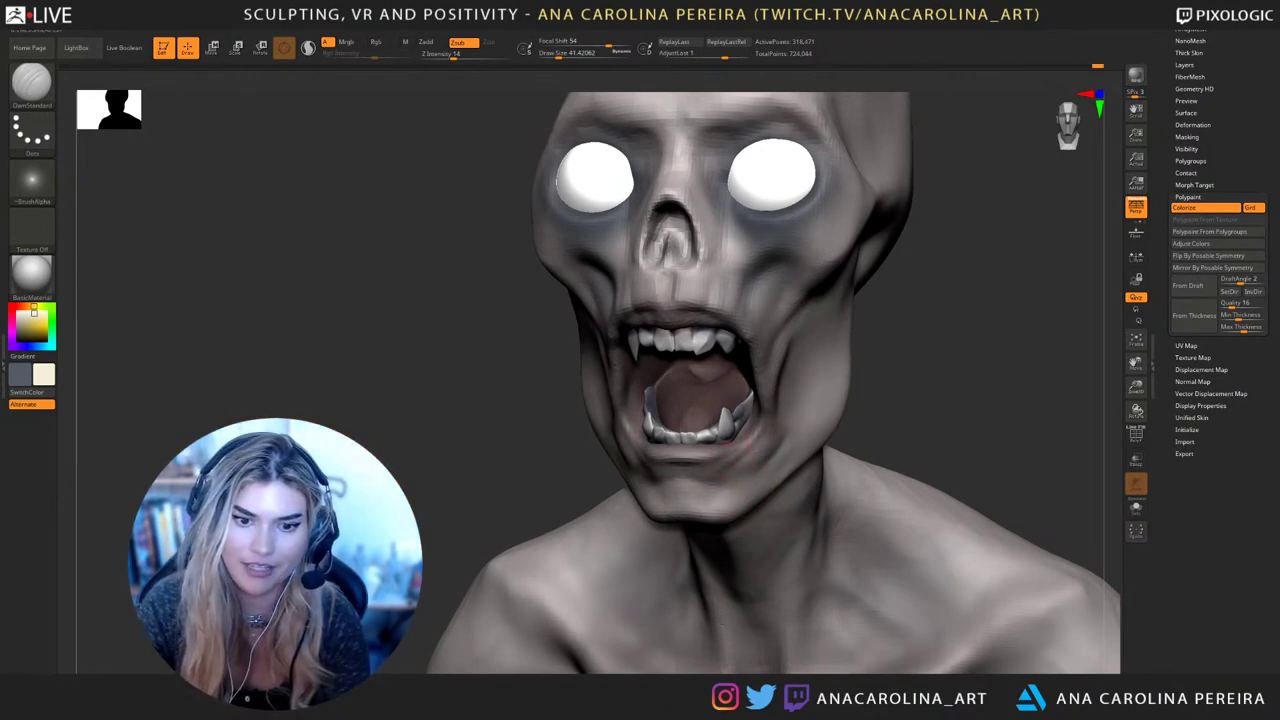
pyautogui.moveTo(872, 462); pyautogui.dragTo(956, 470)
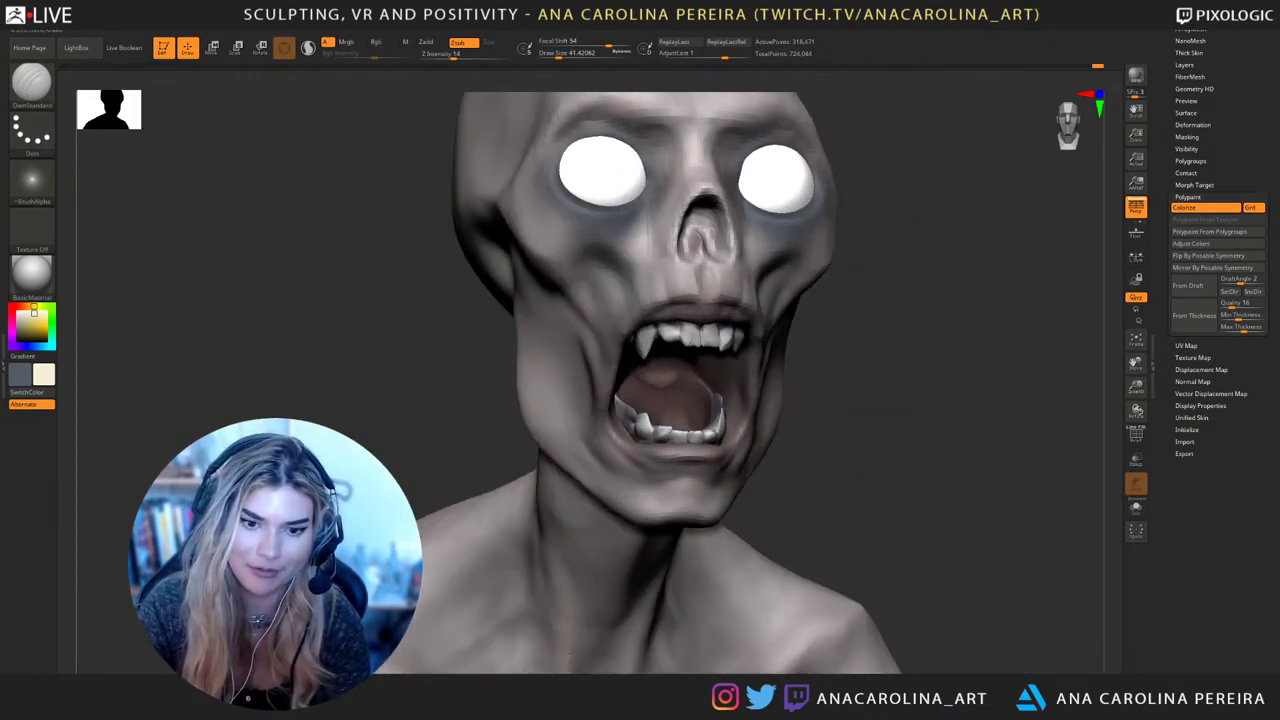
pyautogui.keyDown('alt'); pyautogui.moveTo(803, 454); pyautogui.dragTo(806, 385); pyautogui.keyUp('alt')
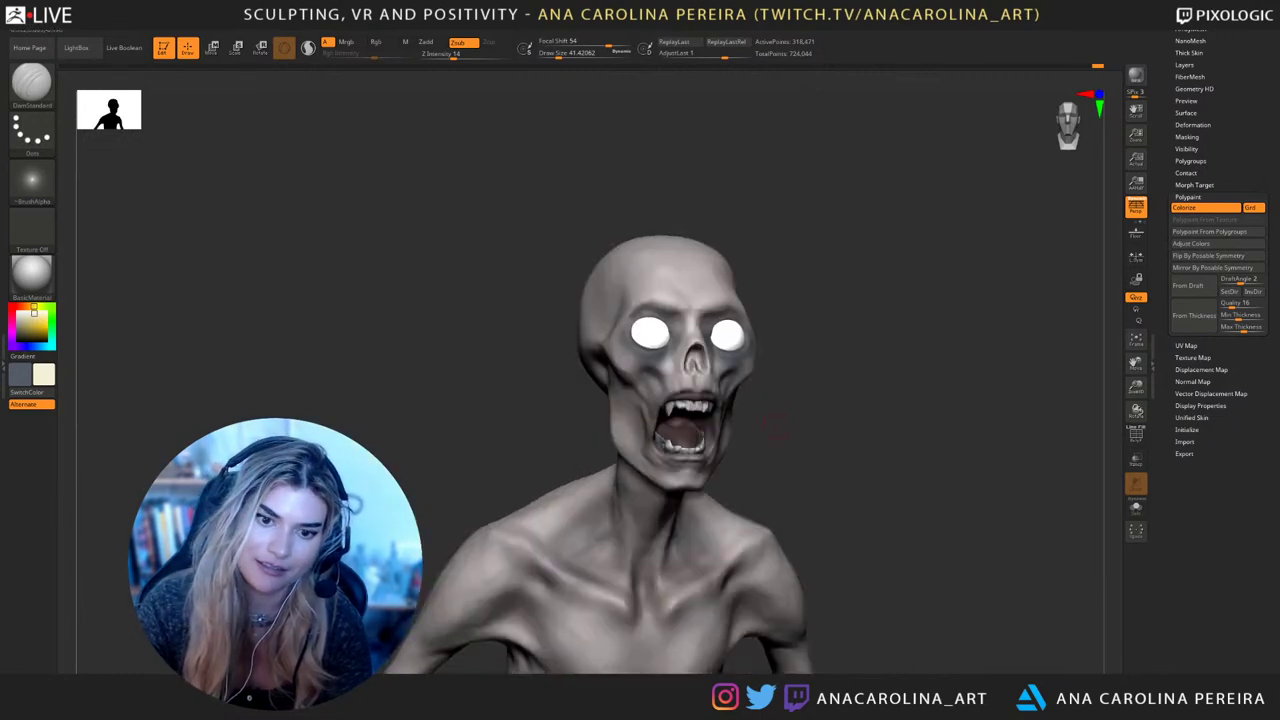
# Switch to the ClayBuildup brush, add volume to both sides of the chin and smooth it
pyautogui.moveTo(880, 440)
pyautogui.mouseDown()
pyautogui.moveTo(820, 442)
pyautogui.moveTo(860, 445)
pyautogui.moveTo(850, 478)
pyautogui.mouseUp()
pyautogui.press('b')
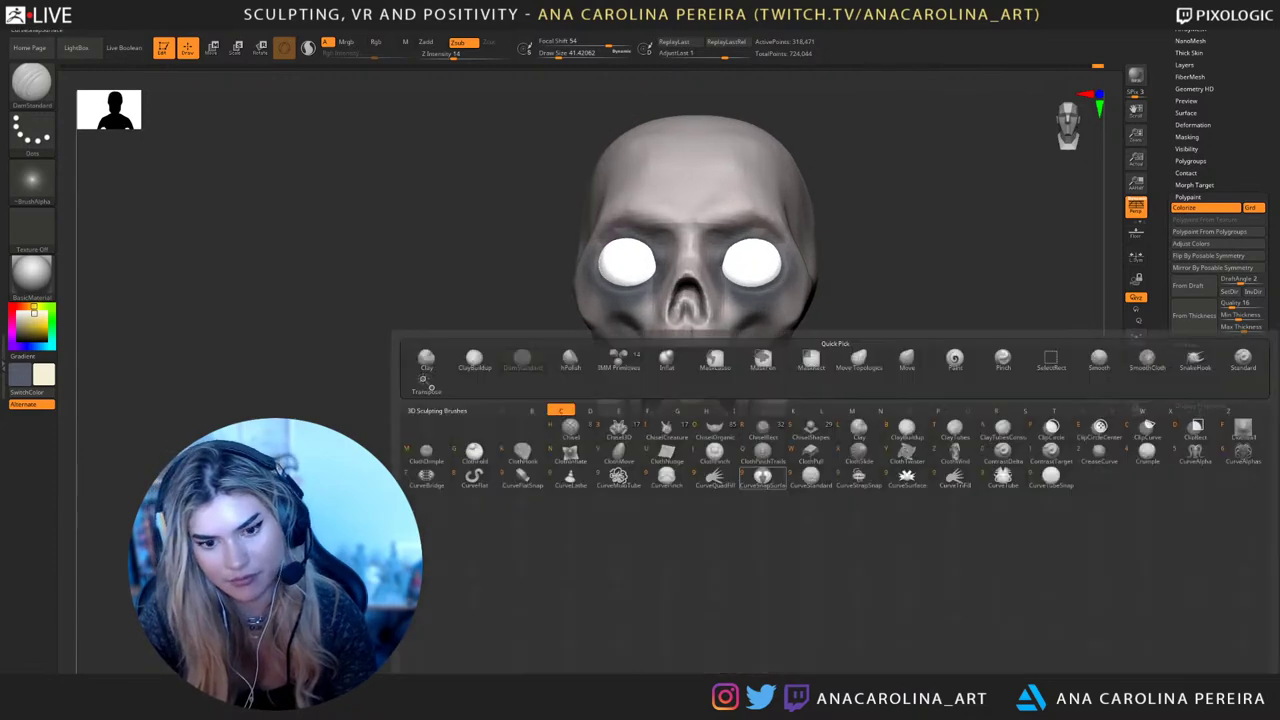
pyautogui.press('c')
pyautogui.press('b')
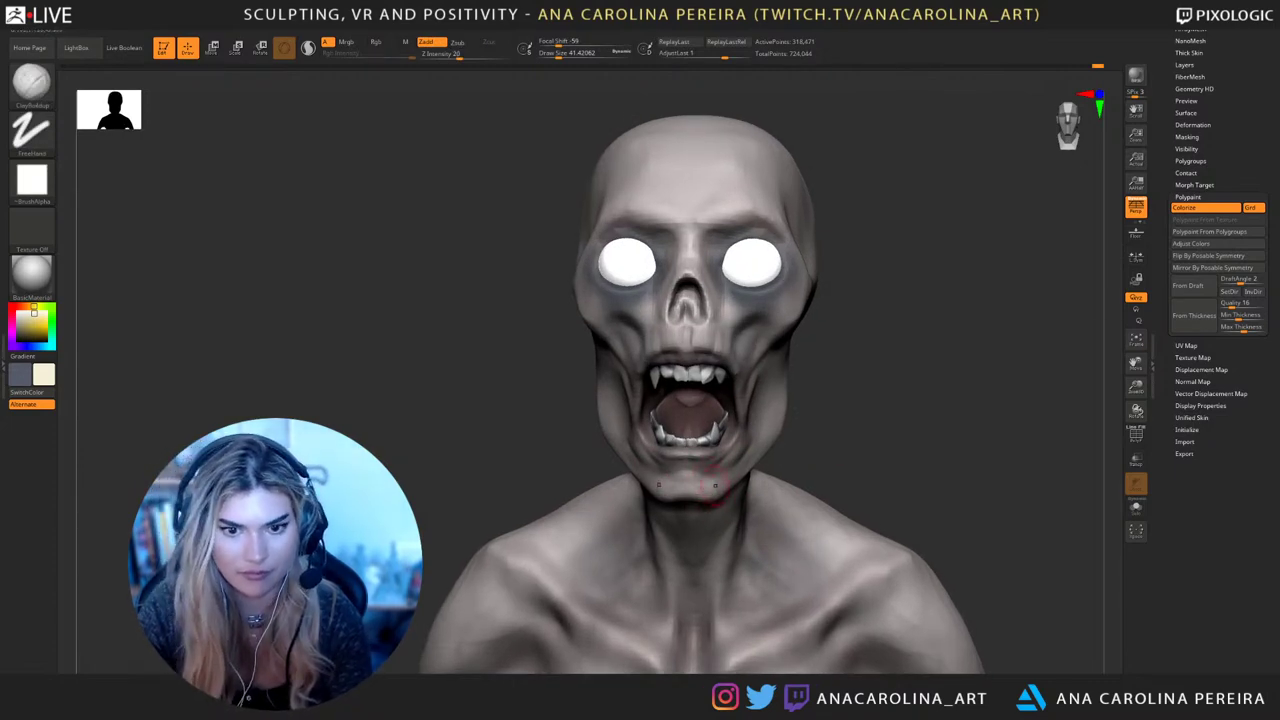
pyautogui.press('shift')
pyautogui.moveTo(857, 446); pyautogui.dragTo(840, 447)
# Return to the DamStandard brush, undo the trial stroke under the cheekbone and set the draw size to about 77
pyautogui.press('b')
pyautogui.press('d')
pyautogui.press('s')
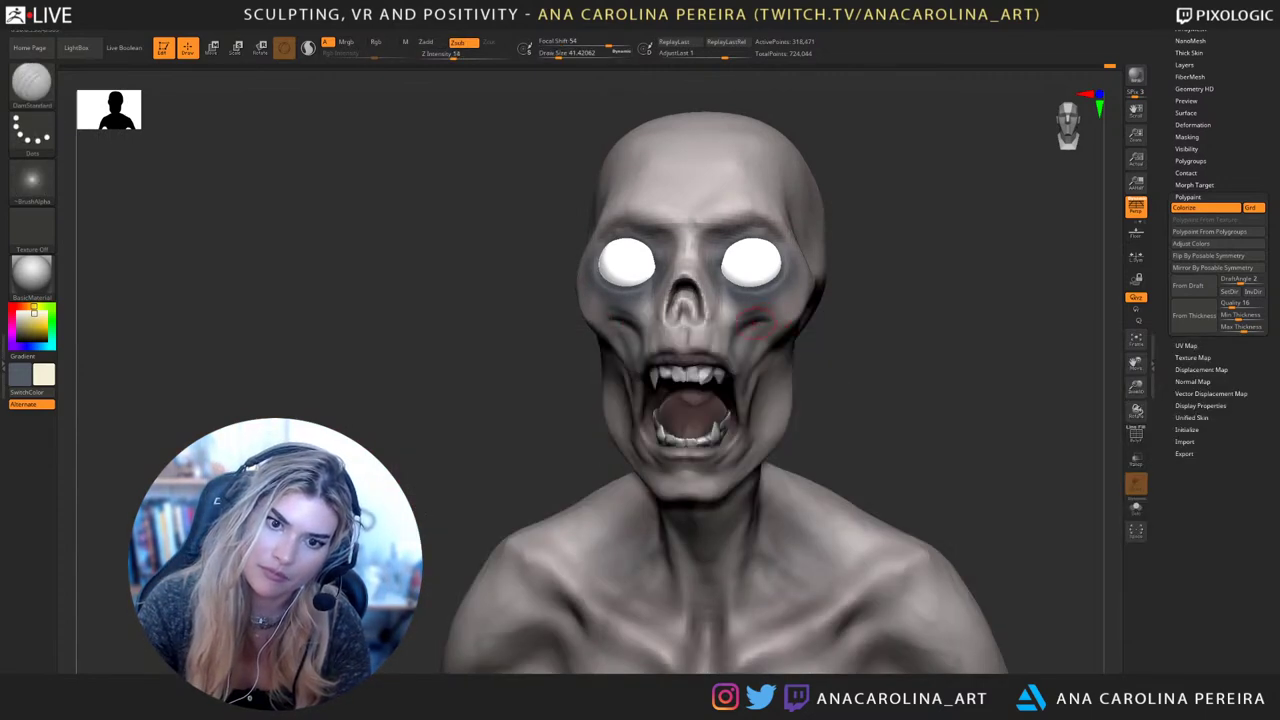
pyautogui.press('space')
pyautogui.moveTo(755, 322)
pyautogui.mouseDown()
pyautogui.moveTo(777, 323)
pyautogui.moveTo(757, 318)
pyautogui.moveTo(788, 342)
pyautogui.mouseUp()
pyautogui.hotkey('ctrl', 'z')
pyautogui.press('space')
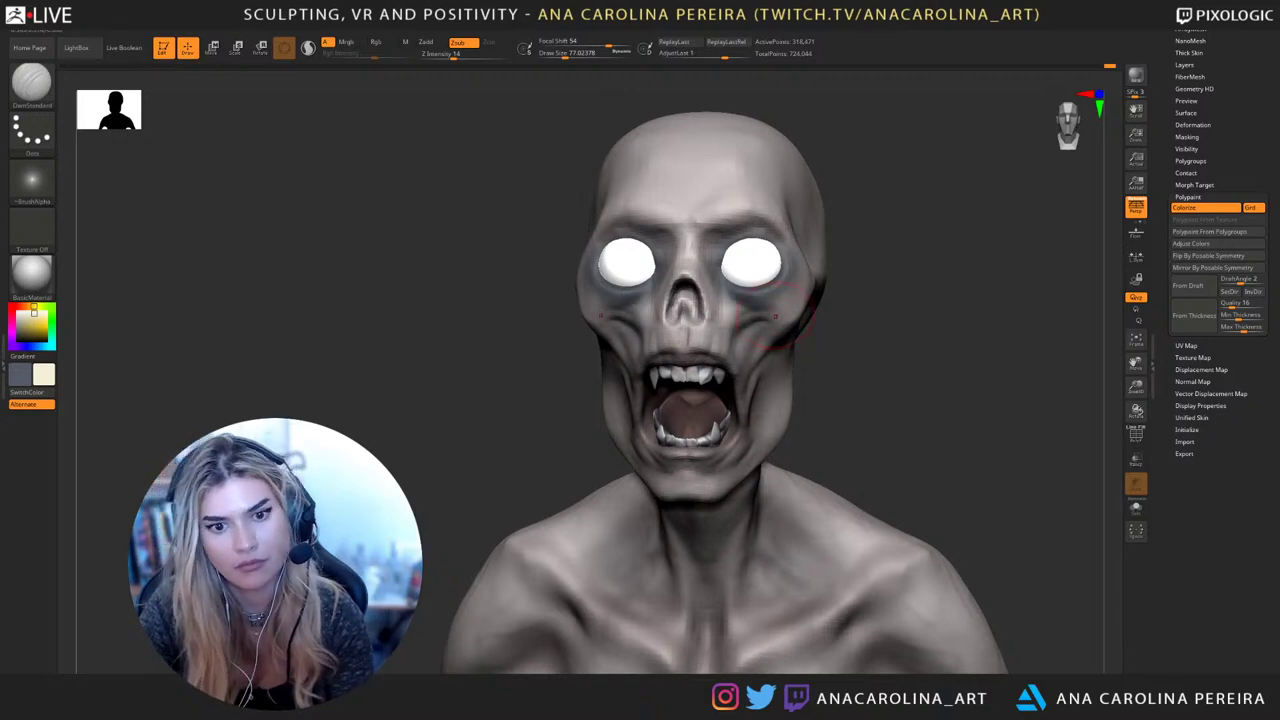
# Carve the lower rims of the eye sockets and the cheekbone edges, working from both three-quarter sides
pyautogui.moveTo(880, 395); pyautogui.dragTo(945, 395)
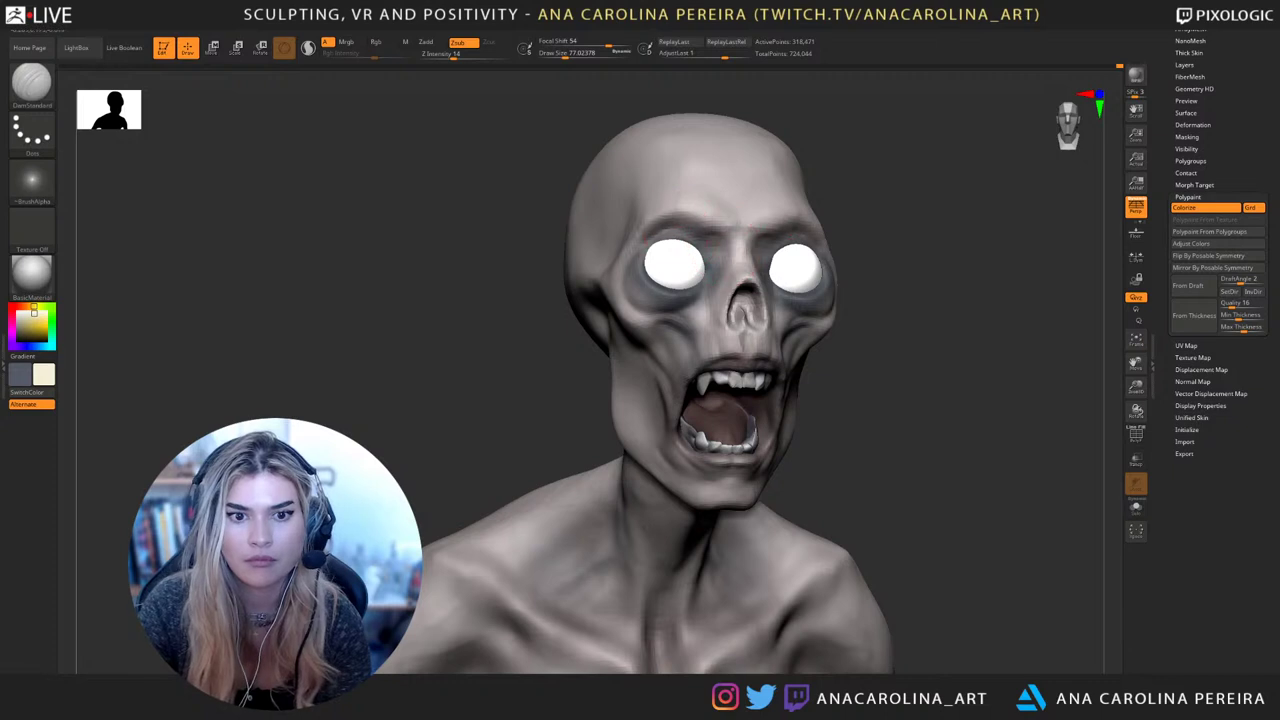
pyautogui.moveTo(747, 323); pyautogui.dragTo(748, 349)
pyautogui.moveTo(1010, 308); pyautogui.dragTo(838, 302)
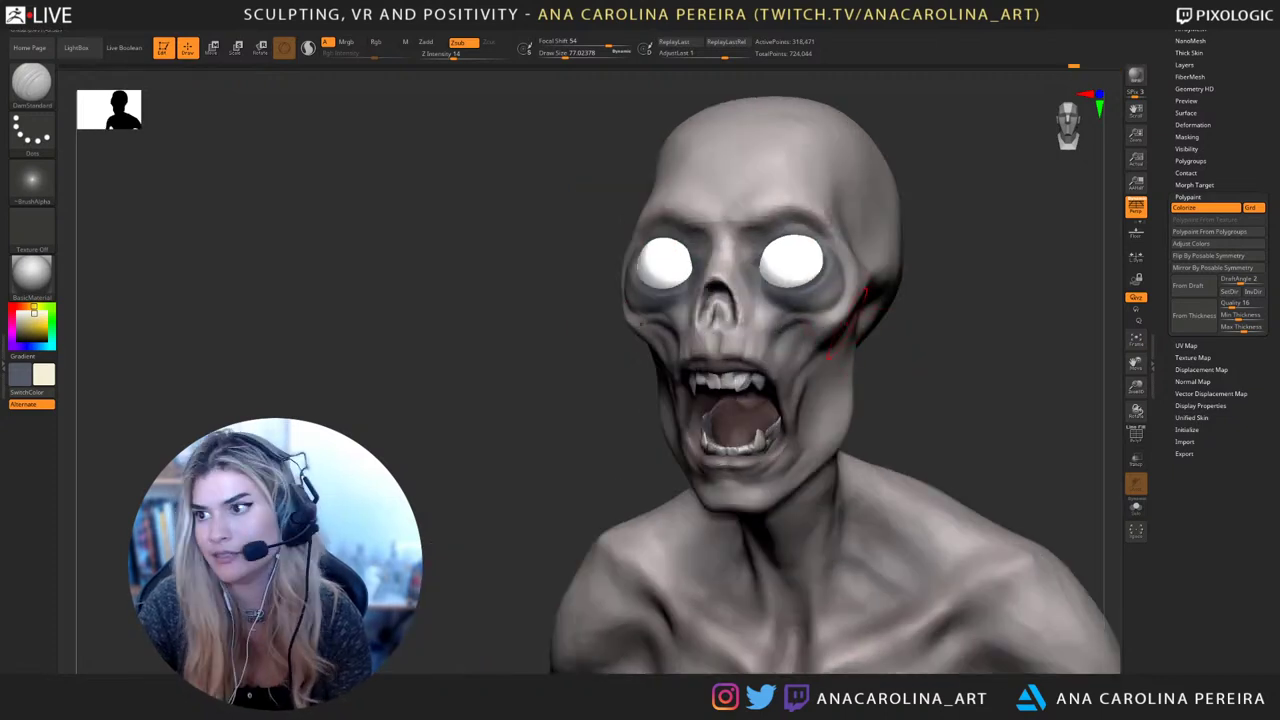
pyautogui.moveTo(1000, 340)
pyautogui.keyDown('alt'); pyautogui.mouseDown()
pyautogui.moveTo(1000, 260)
pyautogui.moveTo(1008, 378)
pyautogui.mouseUp(); pyautogui.keyUp('alt')
# Reduce the DamStandard draw size to about 39.1, carve folds around the lower eye sockets and smooth the skin beneath the eyes
pyautogui.press('space')
pyautogui.moveTo(822, 314); pyautogui.dragTo(814, 314)
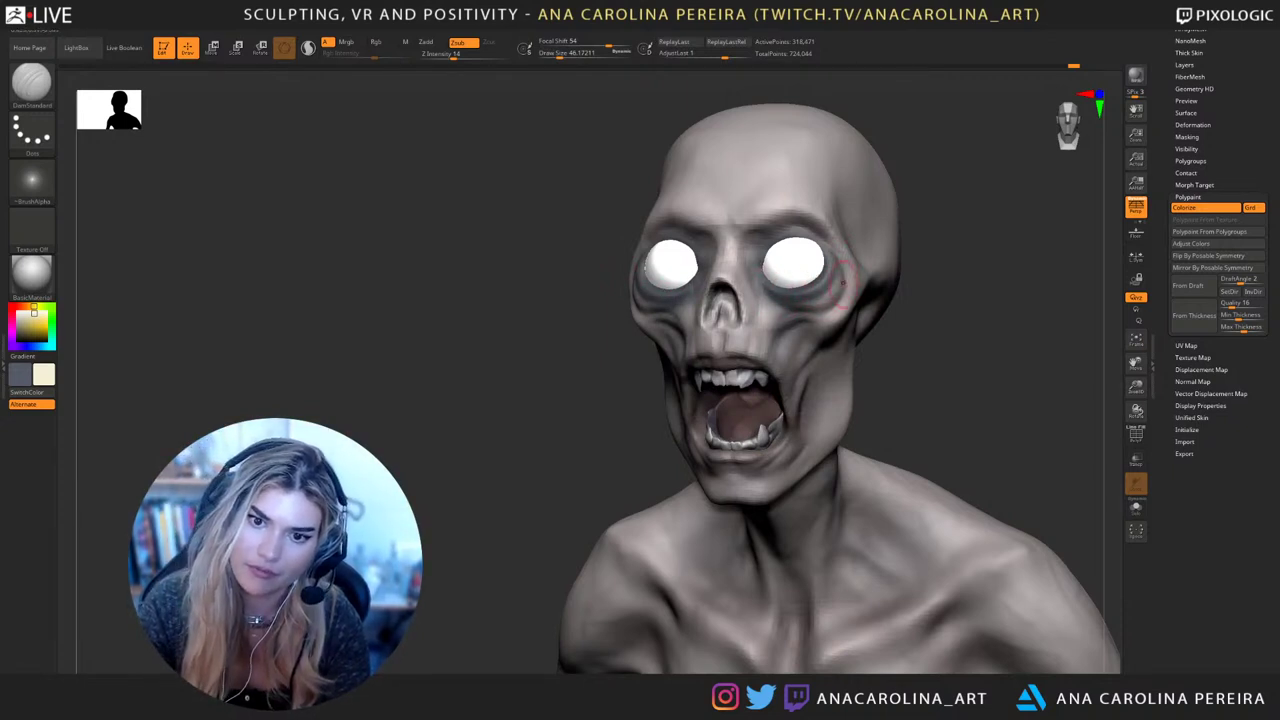
pyautogui.press('space')
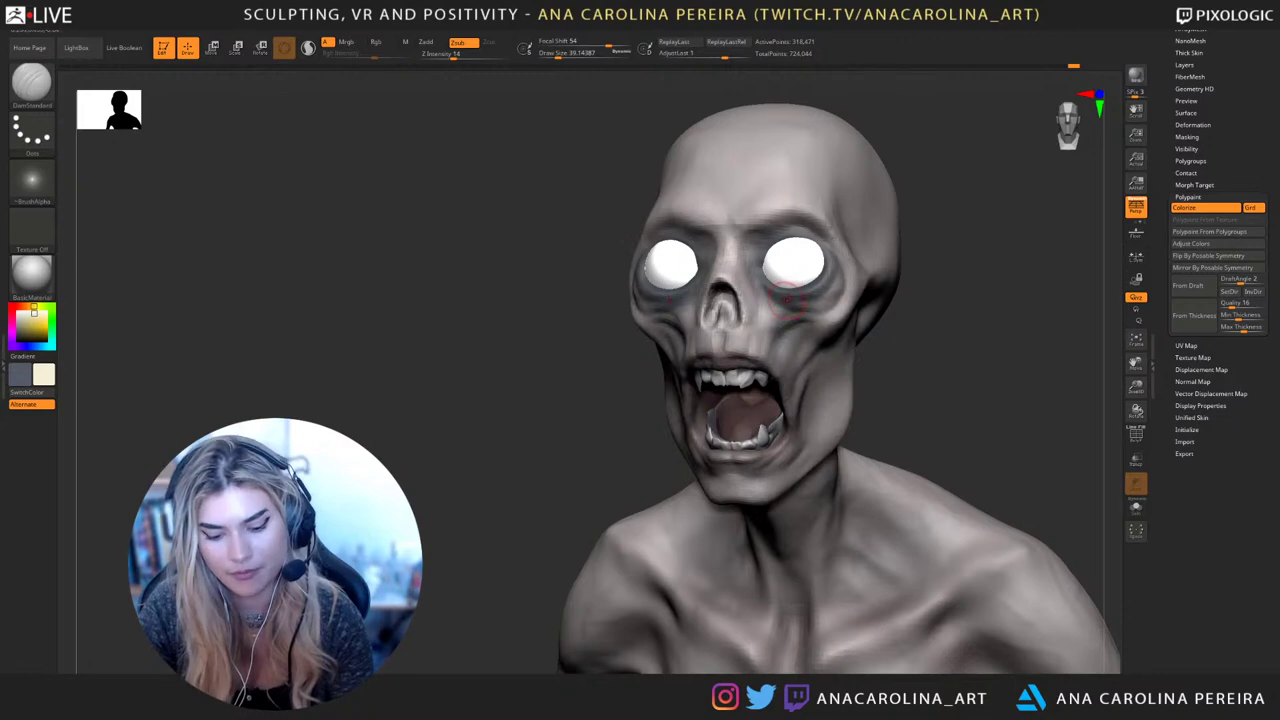
pyautogui.press('b')
pyautogui.moveTo(935, 220); pyautogui.dragTo(1005, 225)
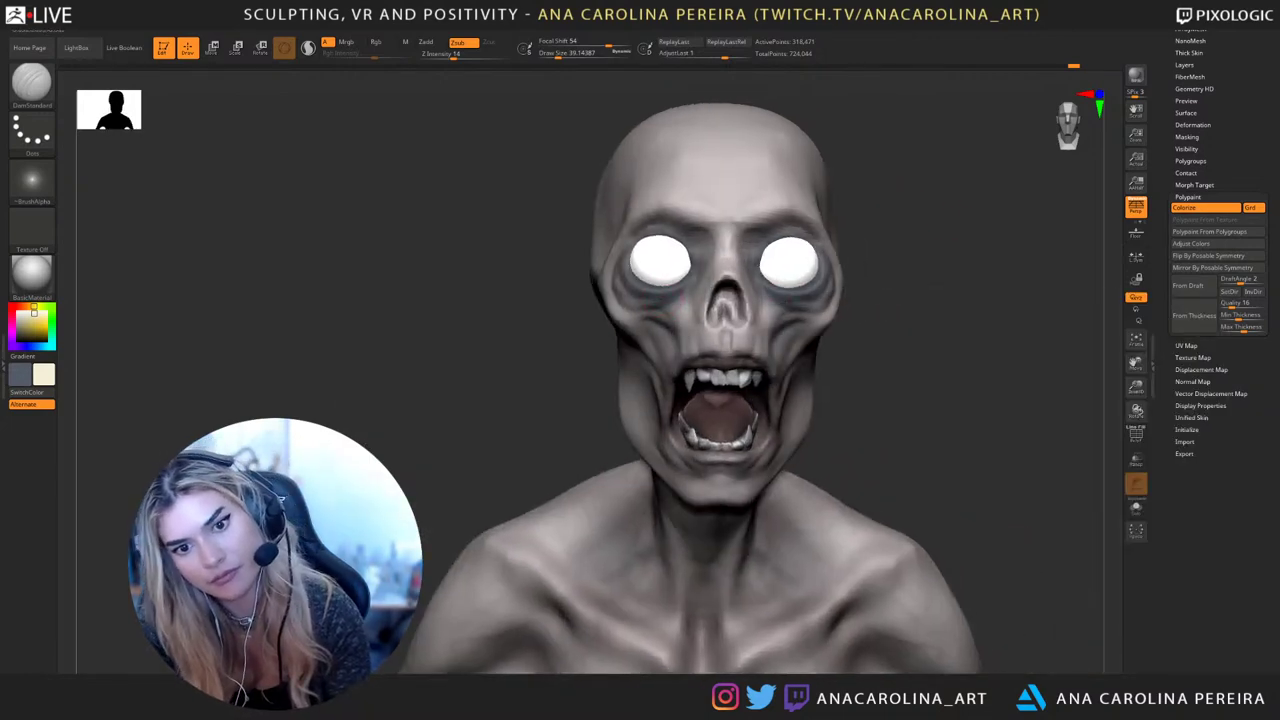
pyautogui.keyDown('shift'); pyautogui.moveTo(668, 296); pyautogui.dragTo(660, 300); pyautogui.keyUp('shift')
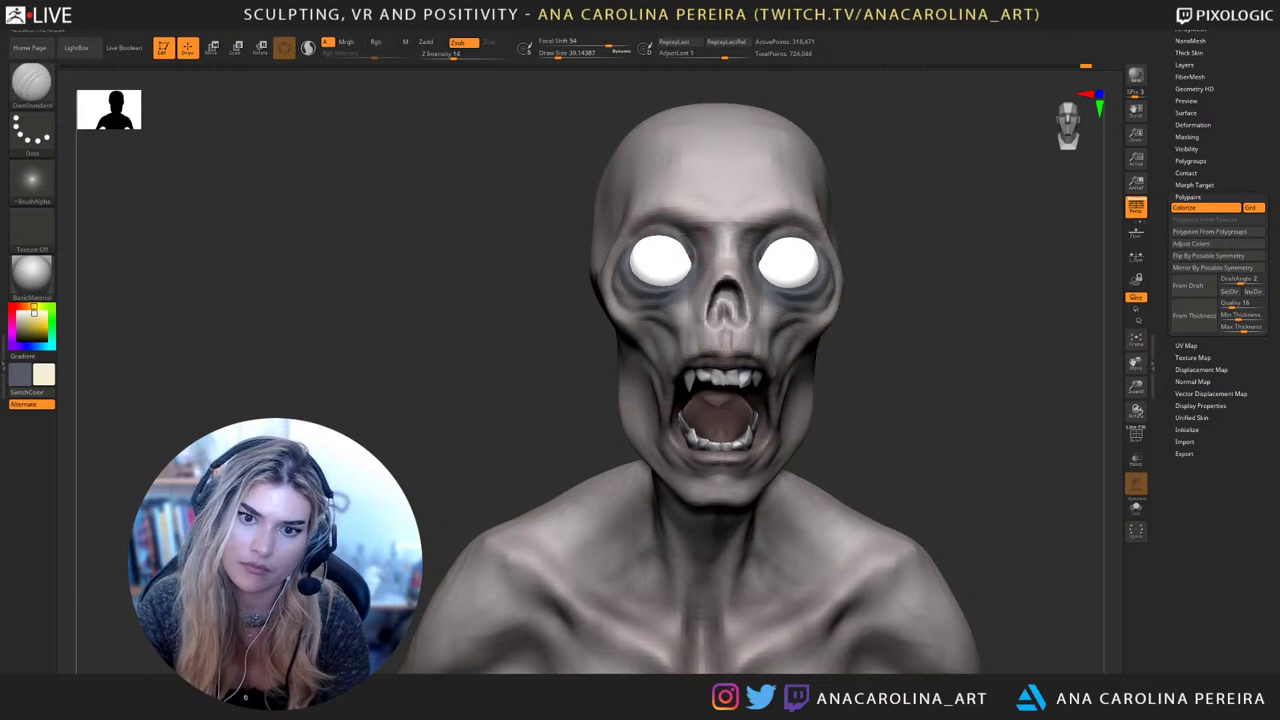
pyautogui.moveTo(795, 254); pyautogui.dragTo(693, 250, button='right')
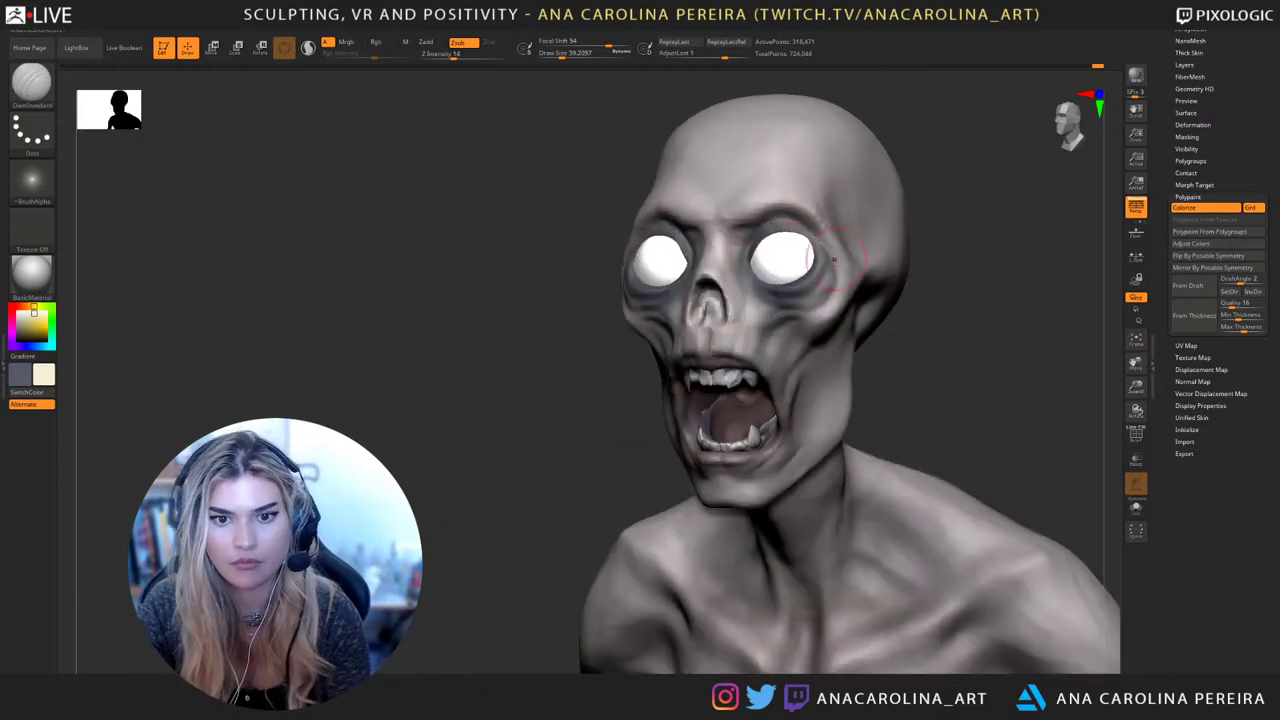
pyautogui.moveTo(705, 250); pyautogui.dragTo(778, 252, button='right')
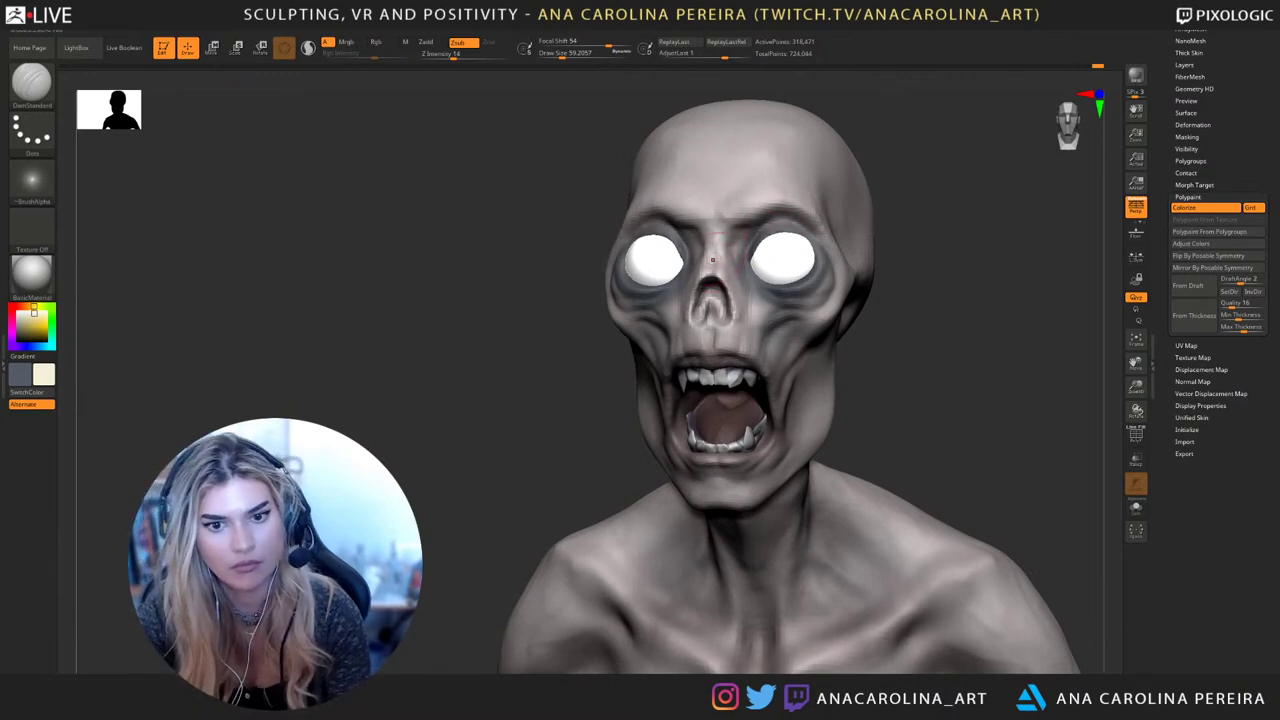
pyautogui.moveTo(858, 340); pyautogui.dragTo(909, 342)
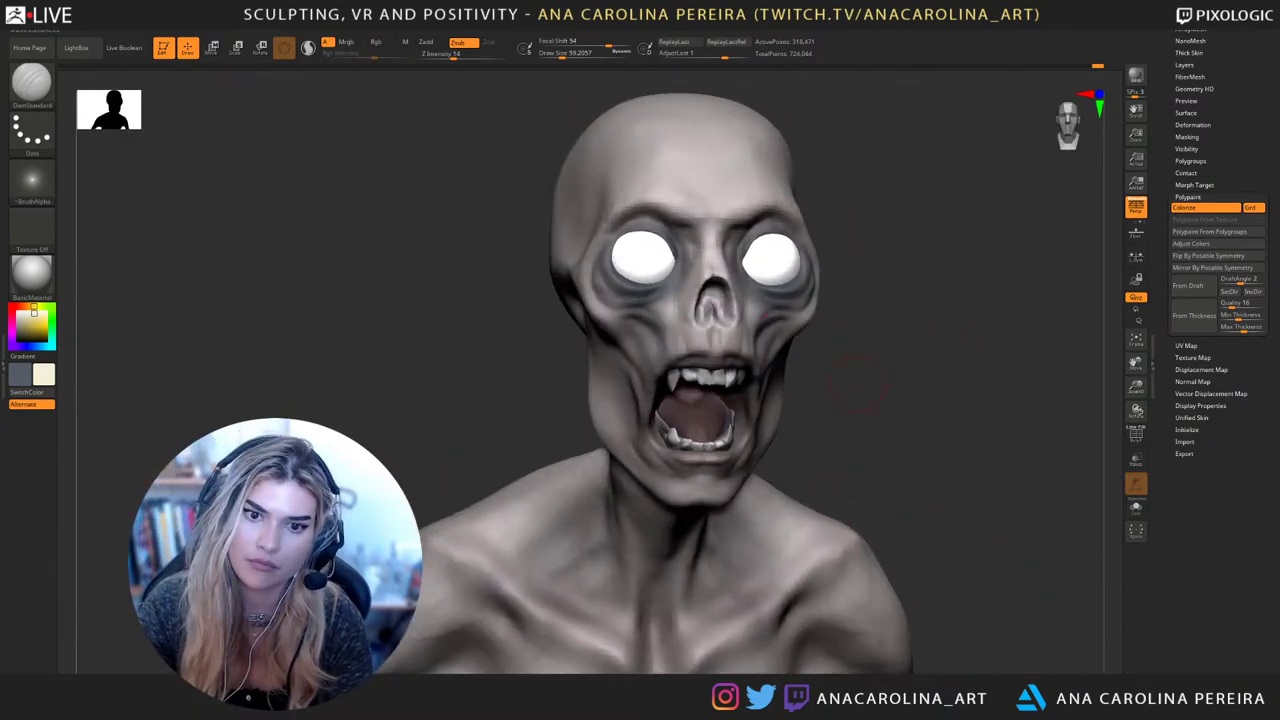
pyautogui.moveTo(909, 343); pyautogui.dragTo(745, 312, button='right')
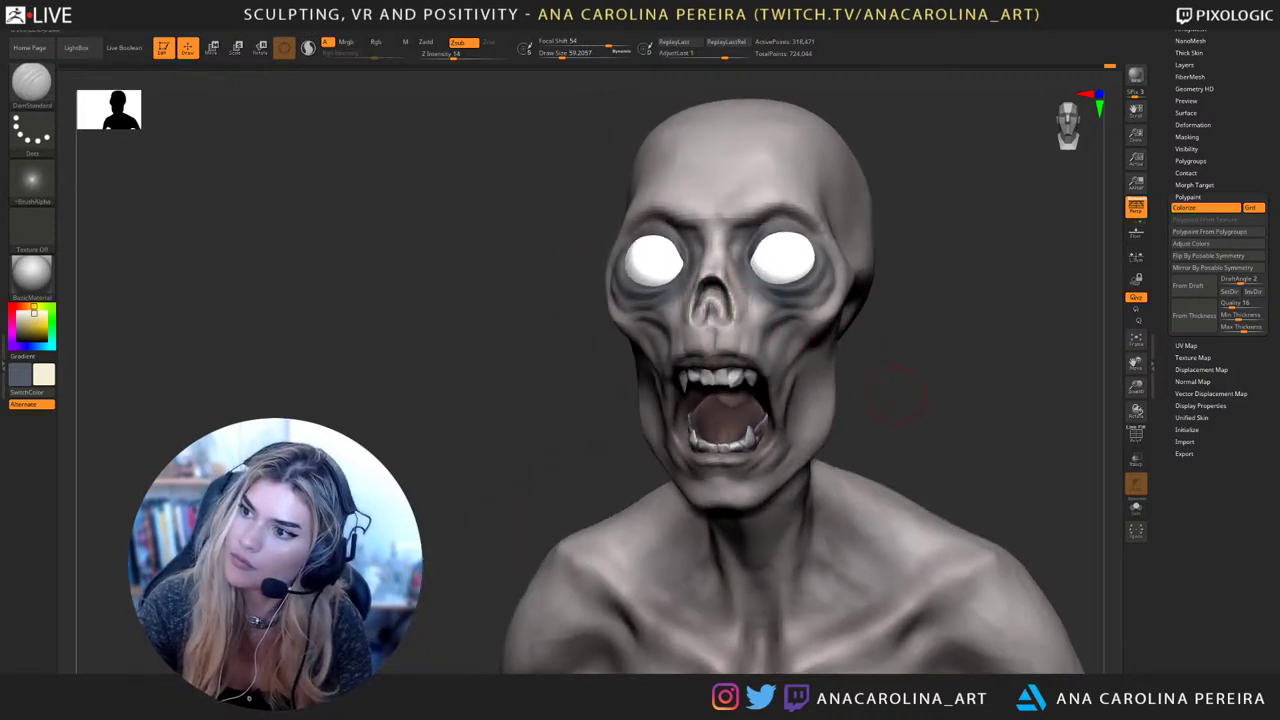
pyautogui.moveTo(736, 325); pyautogui.dragTo(1100, 415, button='right')
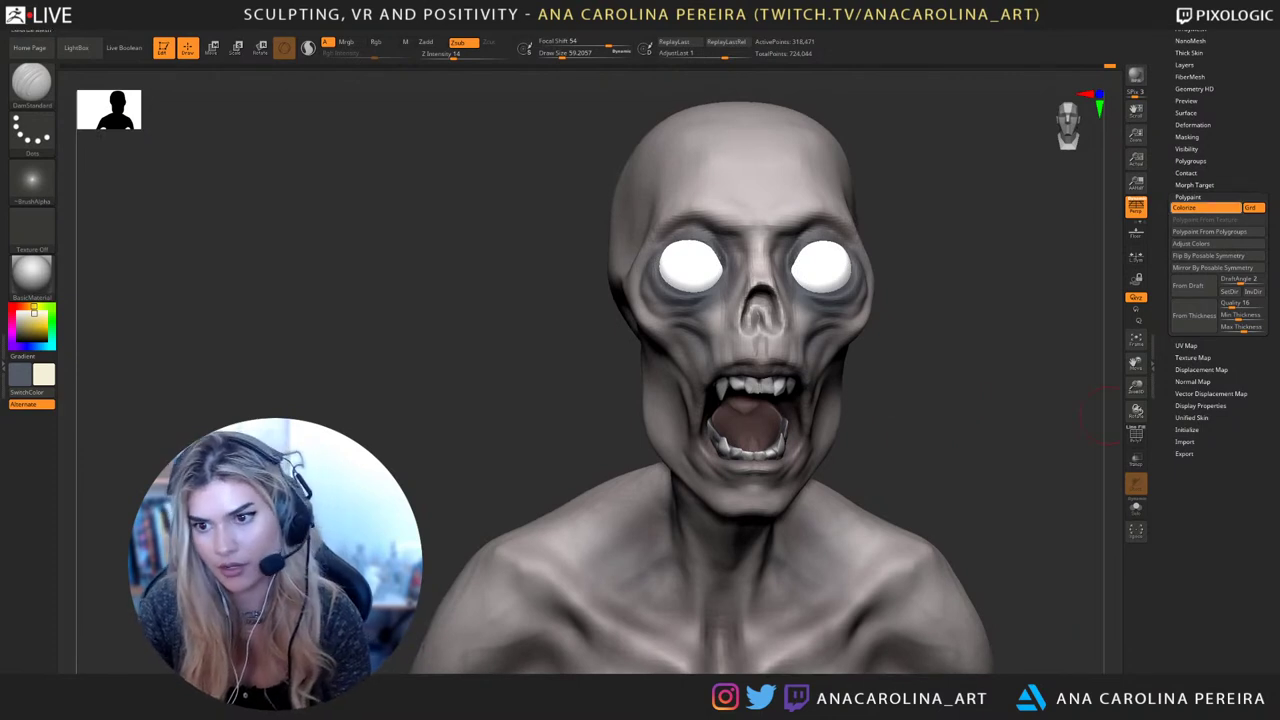
# Remesh the creature's body with DynaMesh, trying a resolution of 256 before settling on 360
pyautogui.moveTo(1240, 150); pyautogui.dragTo(1240, 204)
pyautogui.click(1189, 72)
pyautogui.click(1196, 347)
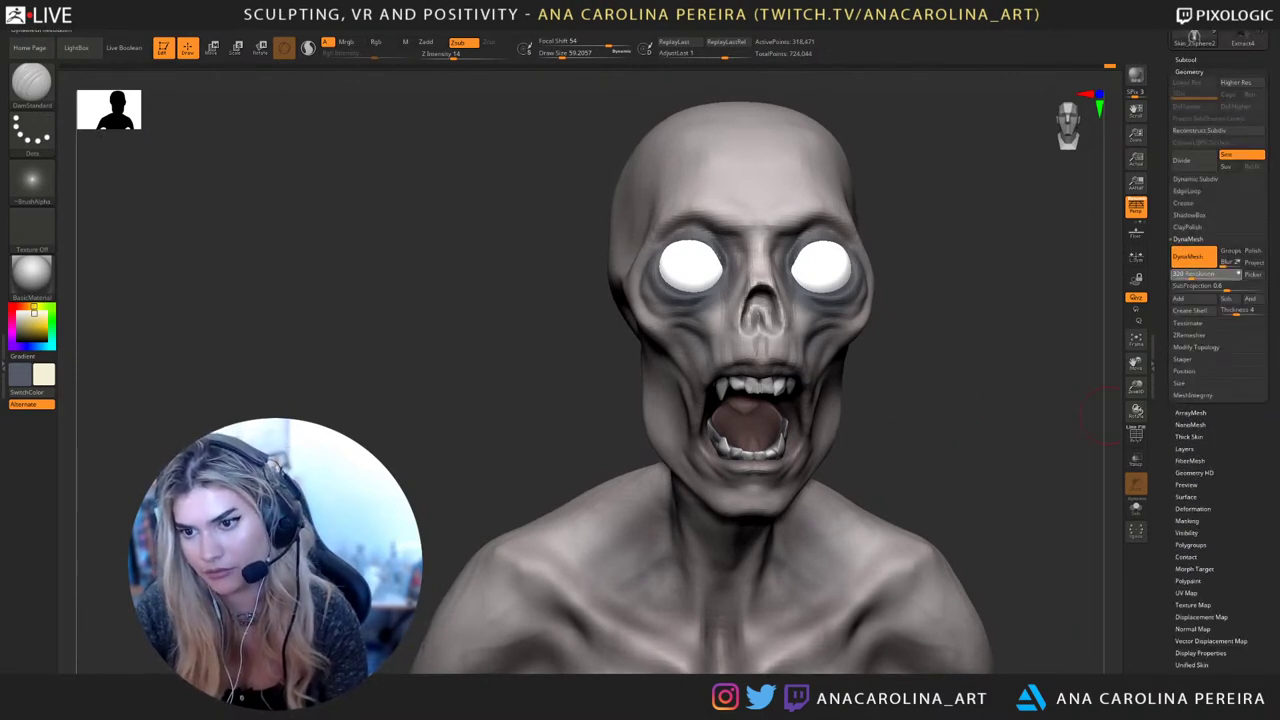
pyautogui.click(1204, 274)
pyautogui.write('256')
pyautogui.keyDown('ctrl'); pyautogui.moveTo(1016, 287); pyautogui.dragTo(1045, 342); pyautogui.keyUp('ctrl')
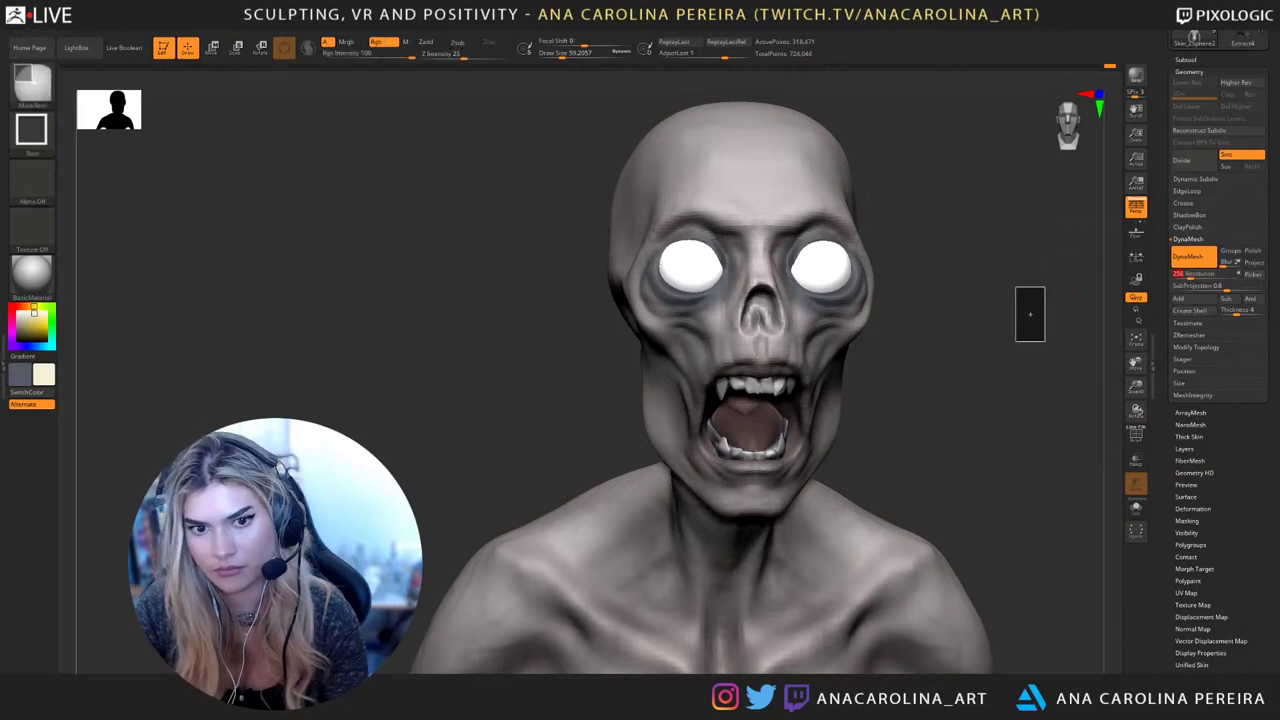
pyautogui.moveTo(1190, 274); pyautogui.dragTo(1194, 274)
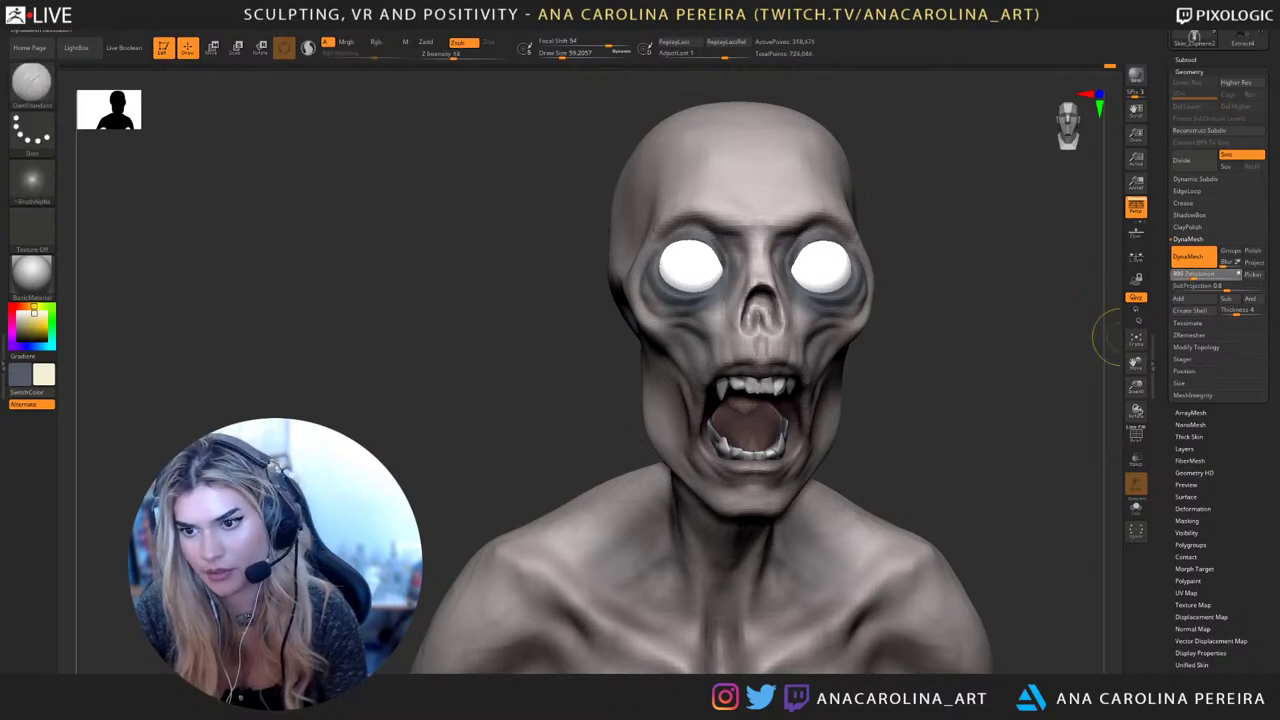
pyautogui.hotkey('ctrl', 'shift')
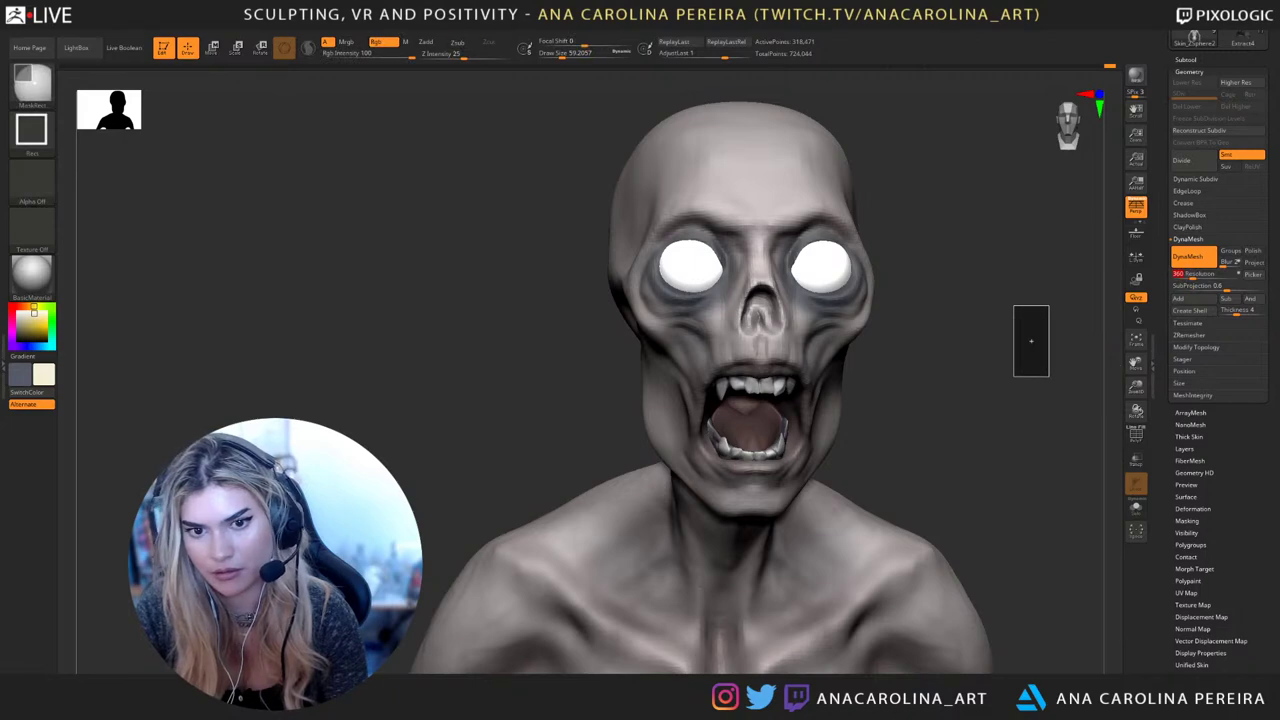
pyautogui.moveTo(1049, 377)
pyautogui.keyDown('ctrl'); pyautogui.mouseDown()
pyautogui.moveTo(1040, 400)
pyautogui.moveTo(1043, 380)
pyautogui.moveTo(1052, 403)
pyautogui.moveTo(1032, 318)
pyautogui.mouseUp(); pyautogui.keyUp('ctrl')
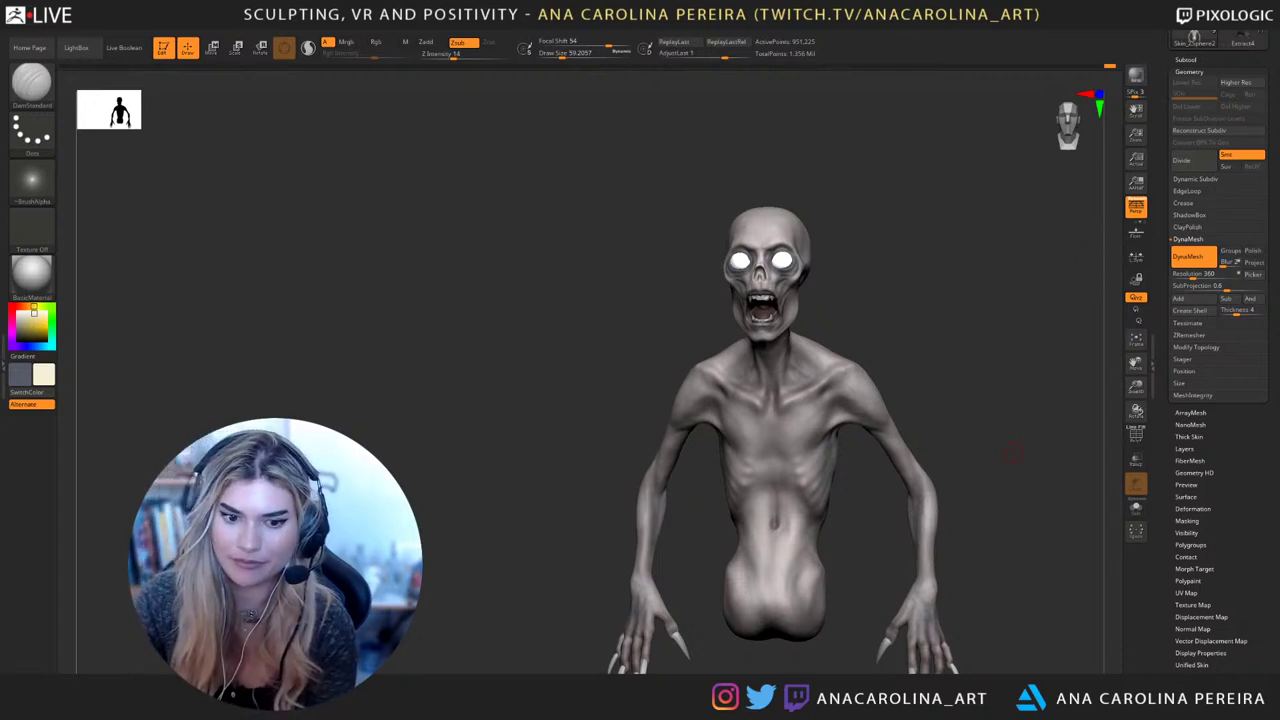
# Frame the head from a three-quarter view and reduce the brush draw size to about 39.1
pyautogui.moveTo(852, 180); pyautogui.dragTo(820, 200)
pyautogui.moveTo(900, 220)
pyautogui.keyDown('alt'); pyautogui.mouseDown()
pyautogui.moveTo(923, 294)
pyautogui.moveTo(943, 257)
pyautogui.moveTo(990, 337)
pyautogui.moveTo(938, 361)
pyautogui.mouseUp(); pyautogui.keyUp('alt')
pyautogui.press('b')
pyautogui.press('Escape')
pyautogui.press('space')
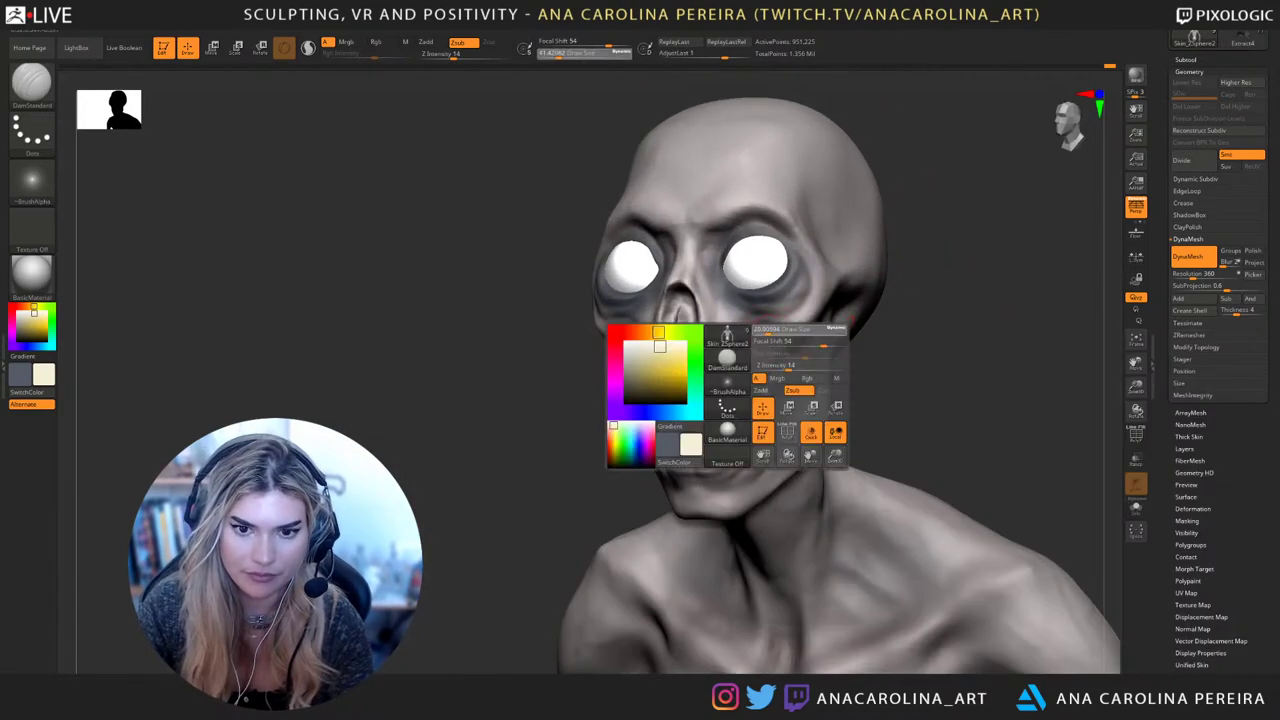
pyautogui.moveTo(782, 345); pyautogui.dragTo(766, 345)
pyautogui.press('b')
pyautogui.press('c')
pyautogui.press('b')
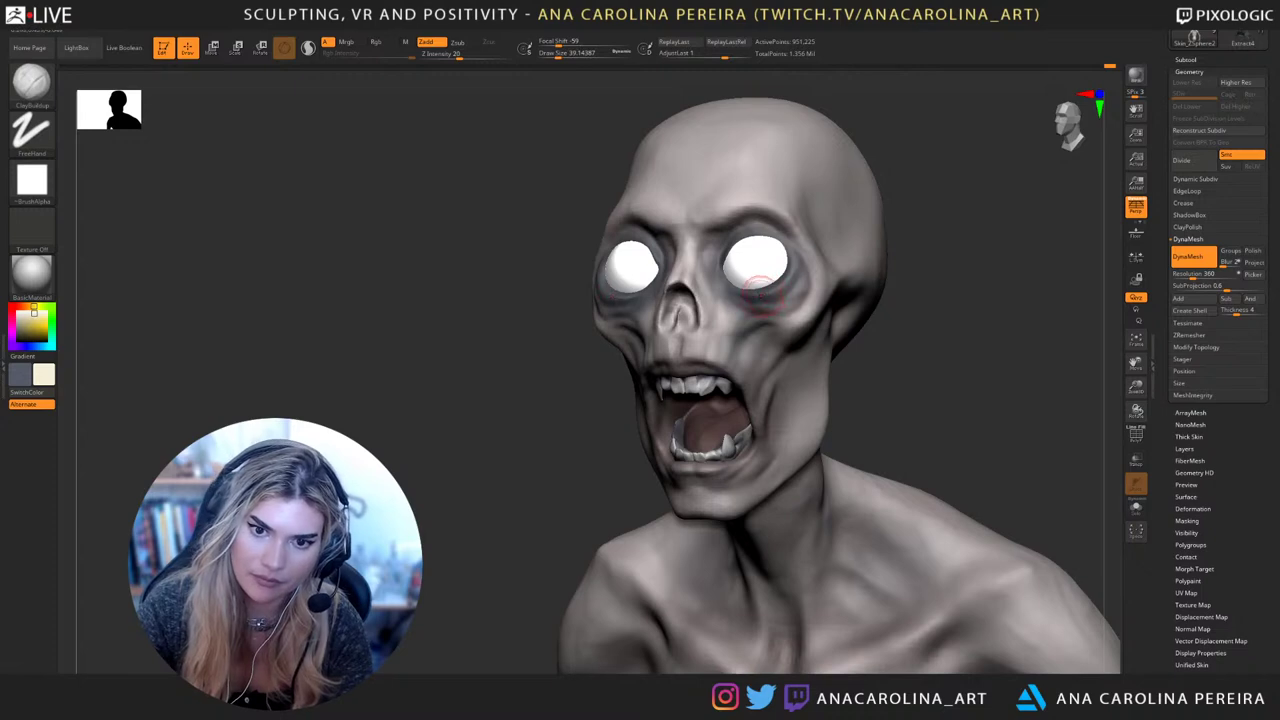
pyautogui.press('b')
pyautogui.press('d')
pyautogui.press('s')
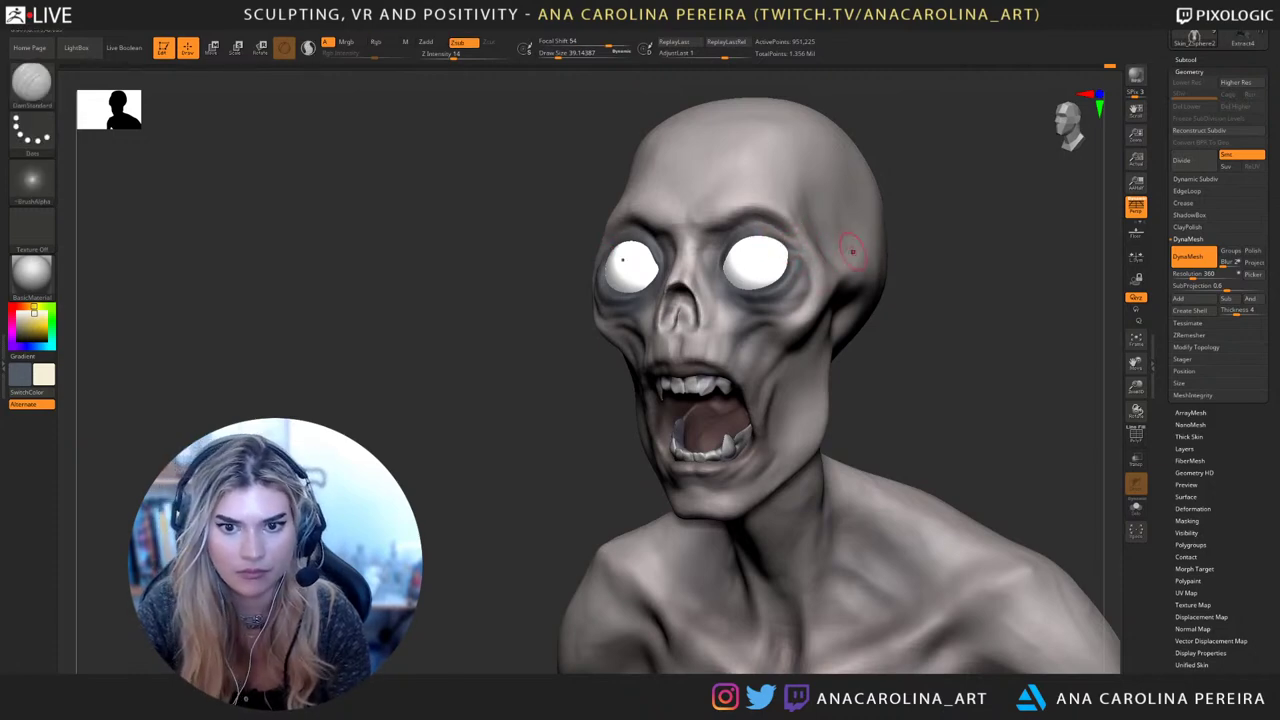
# Refine the folds beneath the eyes with DamStandard, set the draw size to about 59.2 and smooth the inner cheeks beside the nose
pyautogui.moveTo(903, 251); pyautogui.dragTo(965, 249)
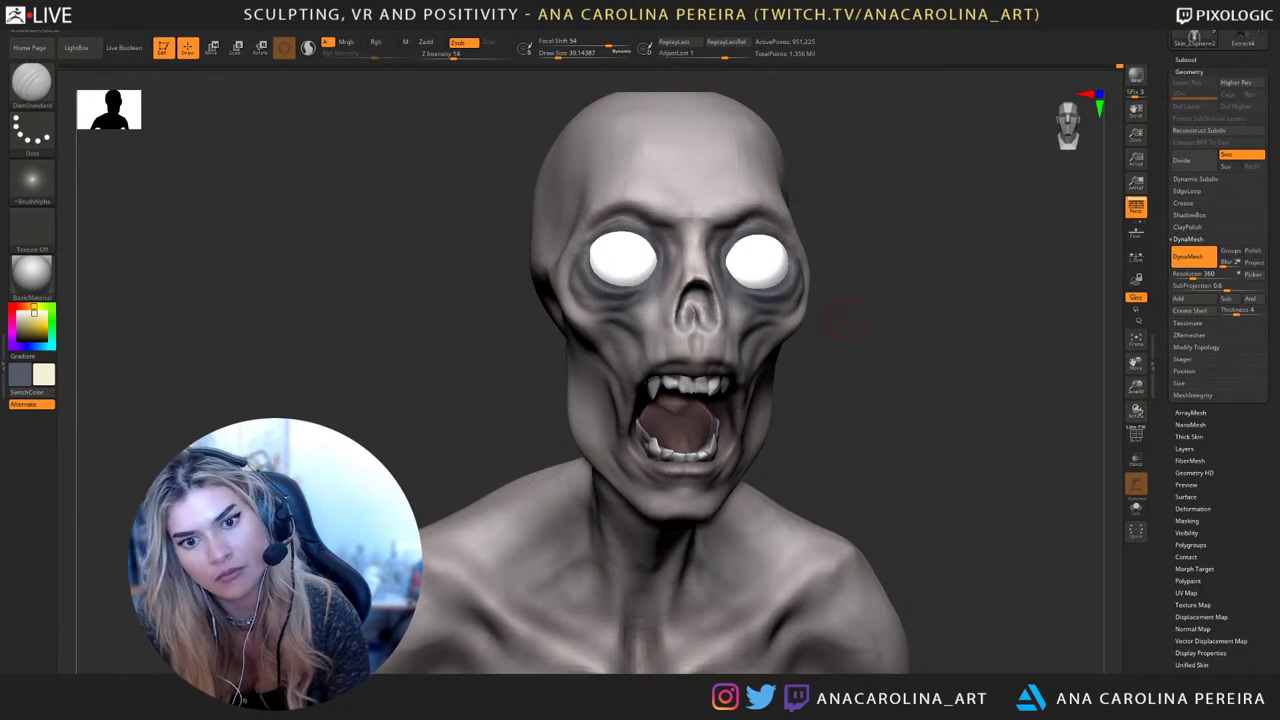
pyautogui.moveTo(845, 318); pyautogui.dragTo(746, 270)
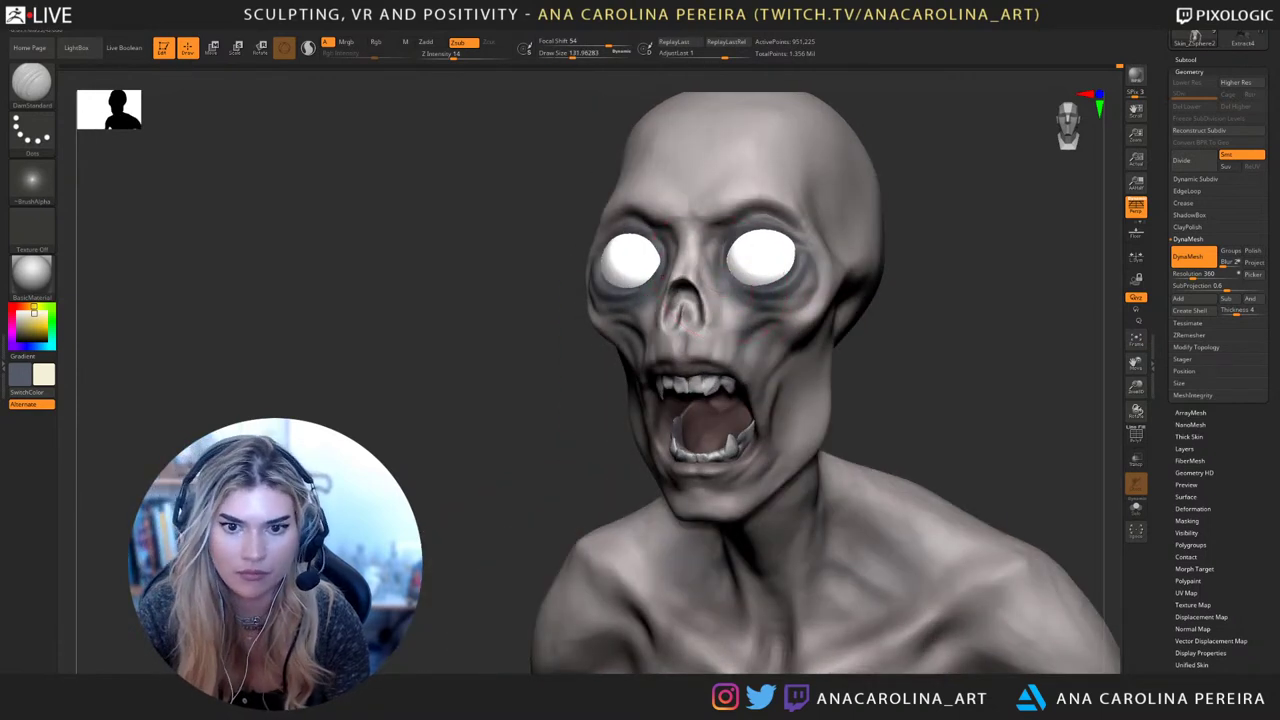
pyautogui.keyDown('alt'); pyautogui.moveTo(694, 284); pyautogui.dragTo(686, 283, button='right'); pyautogui.keyUp('alt')
pyautogui.press('space')
pyautogui.moveTo(741, 303); pyautogui.dragTo(734, 303)
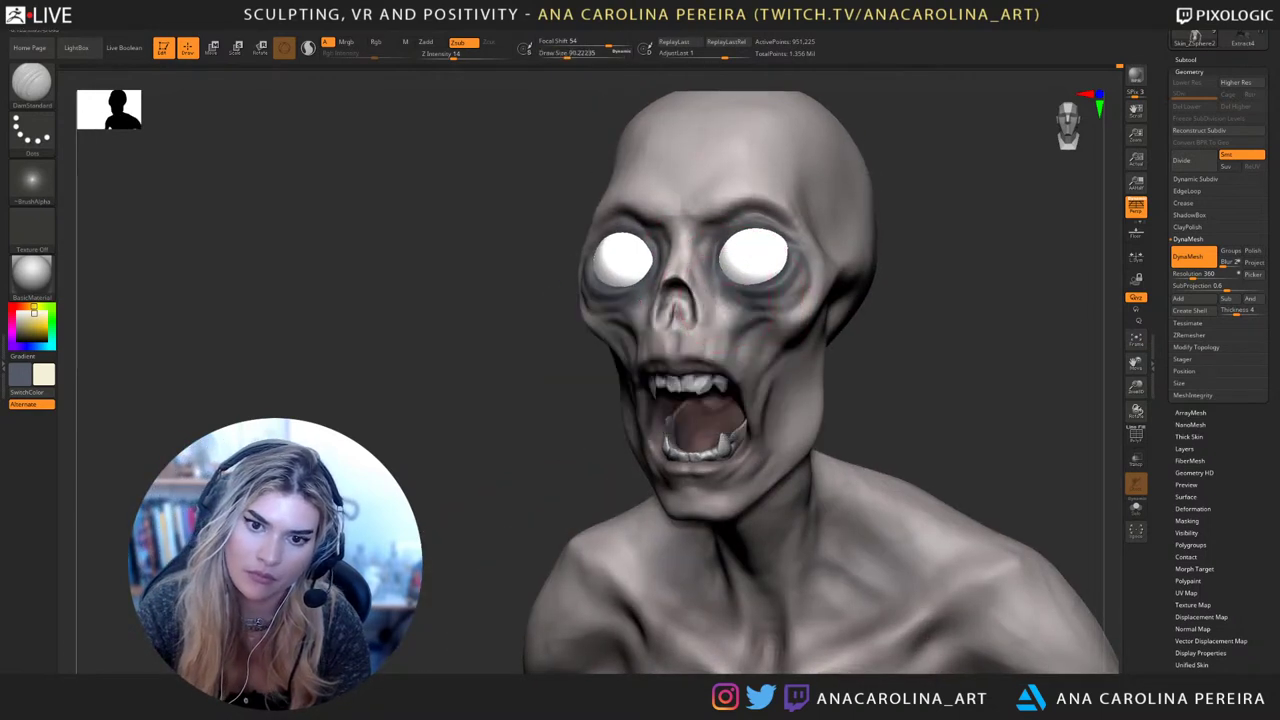
pyautogui.keyDown('shift'); pyautogui.moveTo(748, 328); pyautogui.dragTo(790, 325, button='right'); pyautogui.keyUp('shift')
pyautogui.press('space')
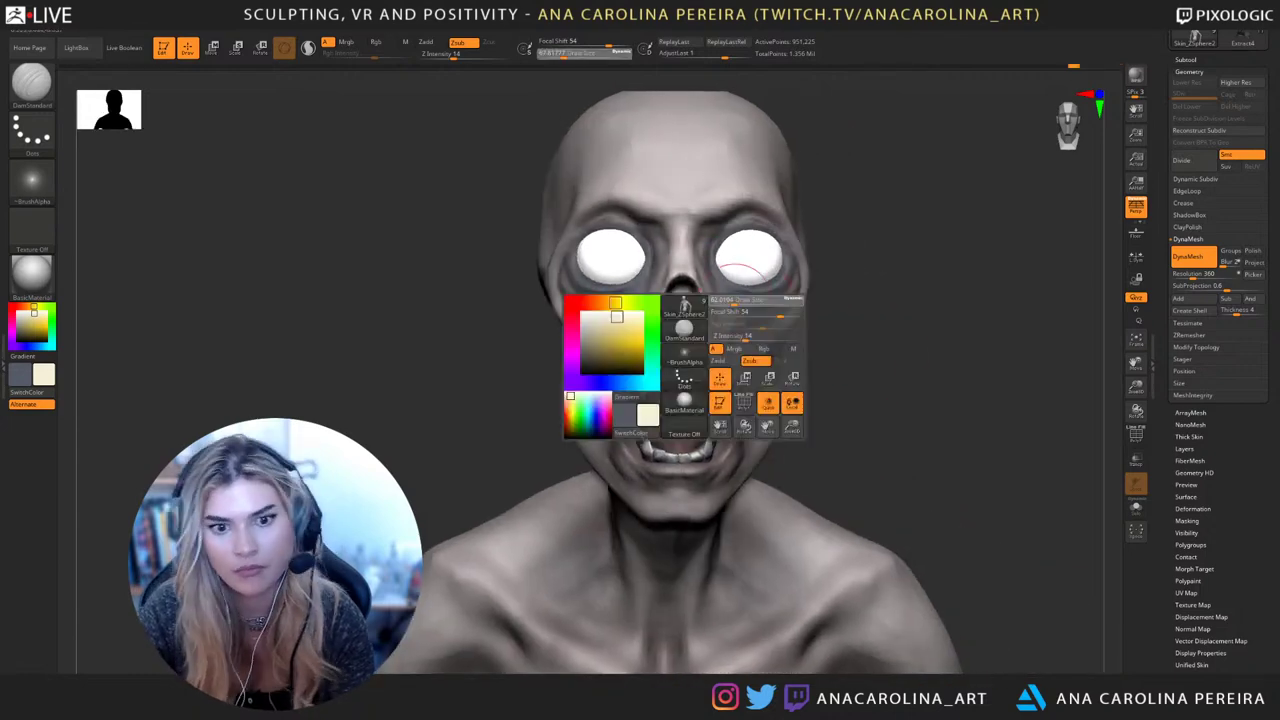
pyautogui.moveTo(735, 303); pyautogui.dragTo(738, 303)
pyautogui.moveTo(778, 328); pyautogui.dragTo(748, 331, button='right')
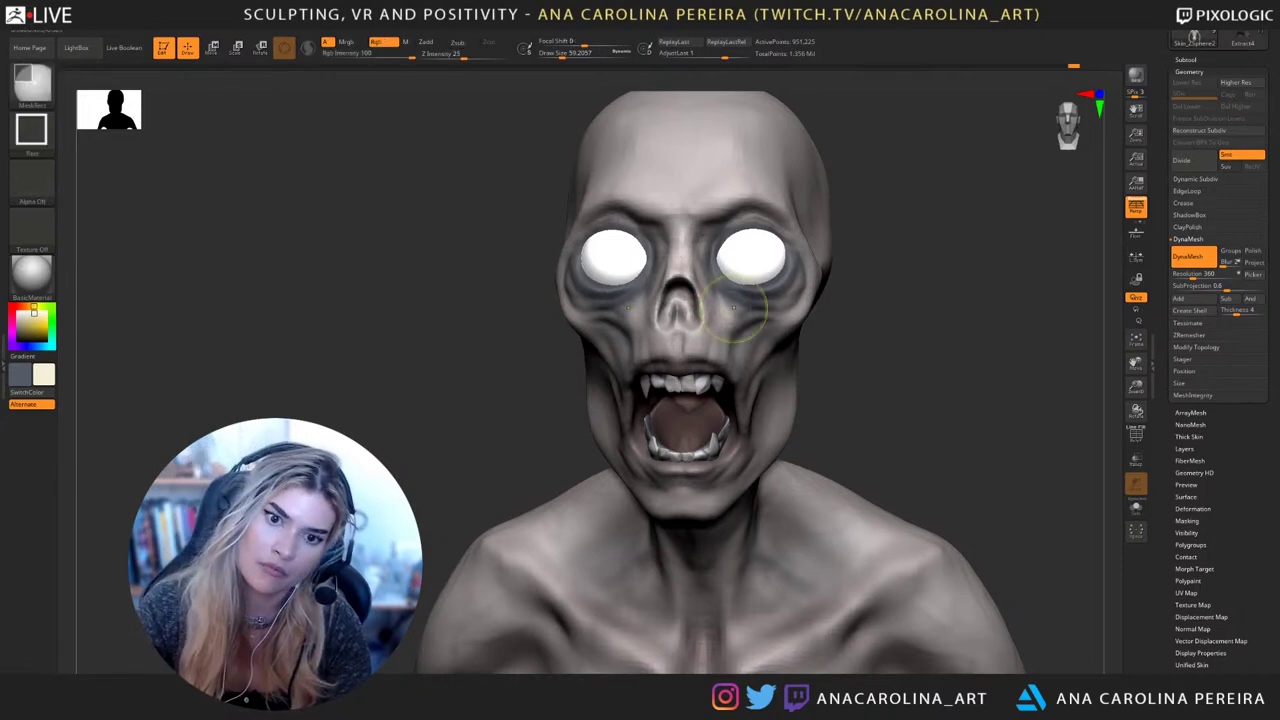
pyautogui.keyDown('shift'); pyautogui.moveTo(736, 314); pyautogui.dragTo(706, 297); pyautogui.keyUp('shift')
# Switch to ClayBuildup, reduce the draw size to about 26.8 and build up the outer lower rims of the eye sockets
pyautogui.moveTo(822, 346); pyautogui.dragTo(854, 348, button='right')
pyautogui.press('b')
pyautogui.press('c')
pyautogui.press('b')
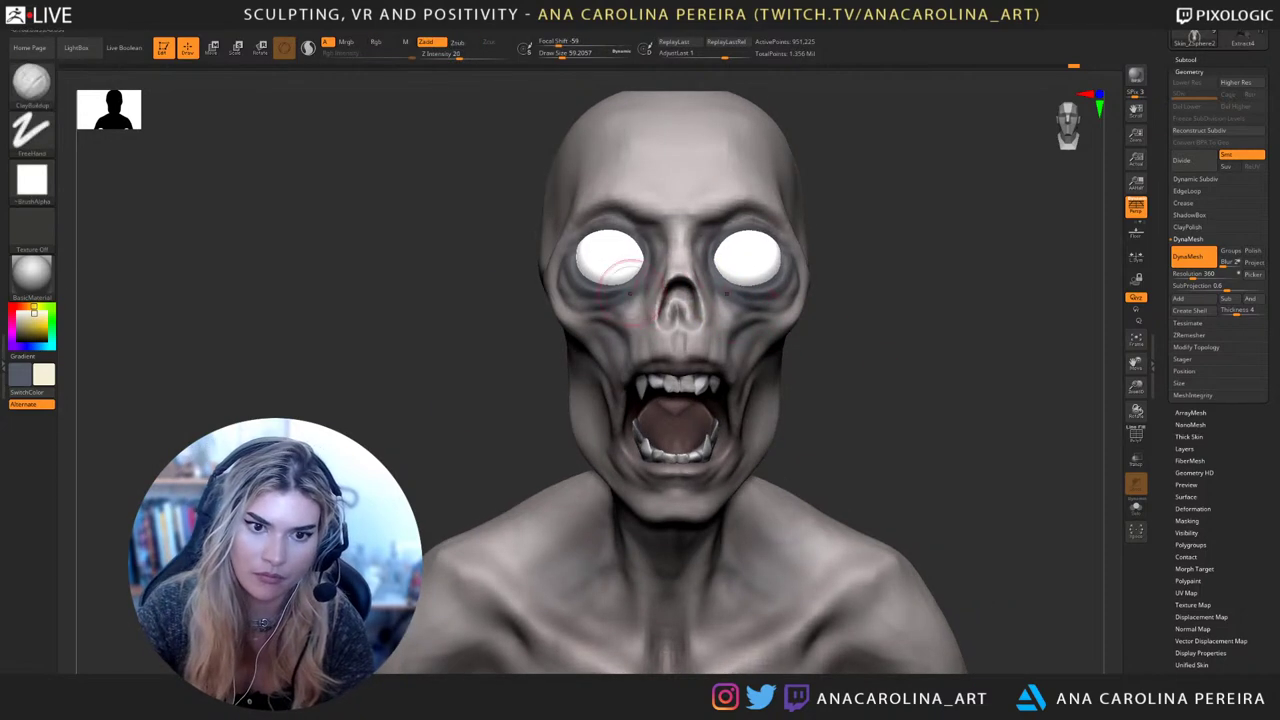
pyautogui.press('s')
pyautogui.moveTo(606, 282); pyautogui.dragTo(580, 282)
pyautogui.moveTo(484, 284); pyautogui.dragTo(562, 275, button='right')
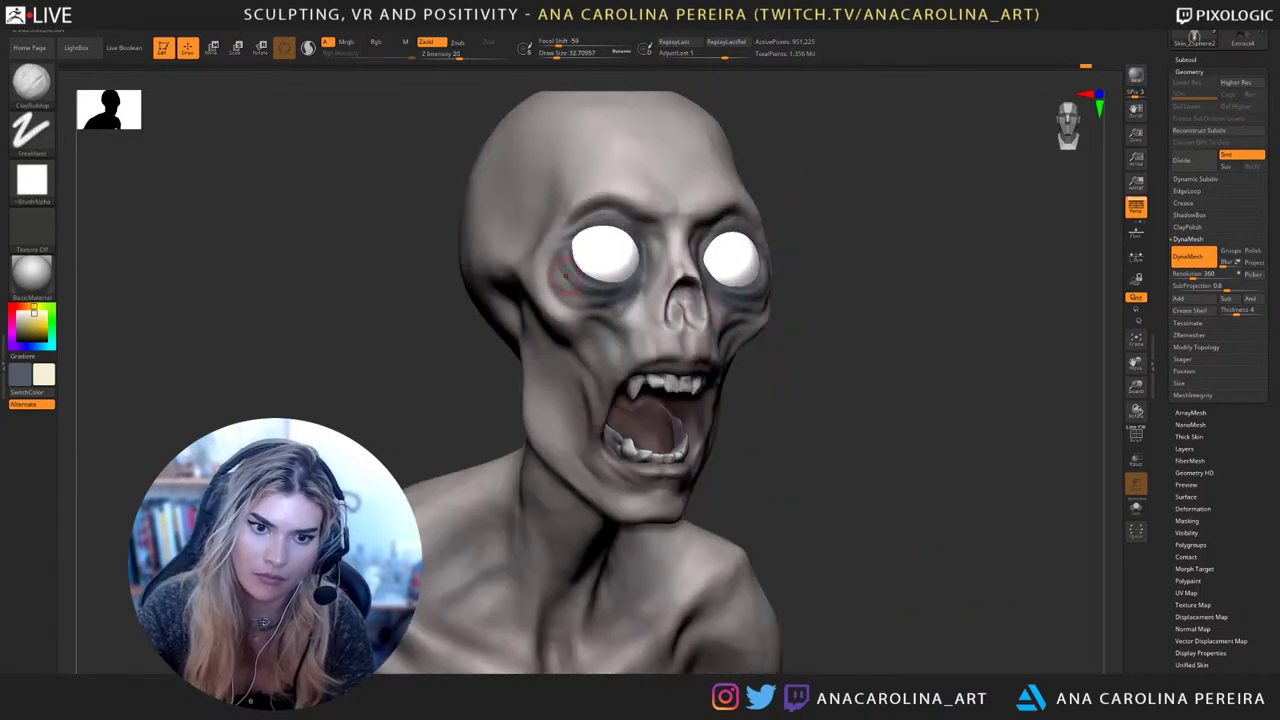
pyautogui.press('space')
pyautogui.moveTo(607, 288); pyautogui.dragTo(599, 289)
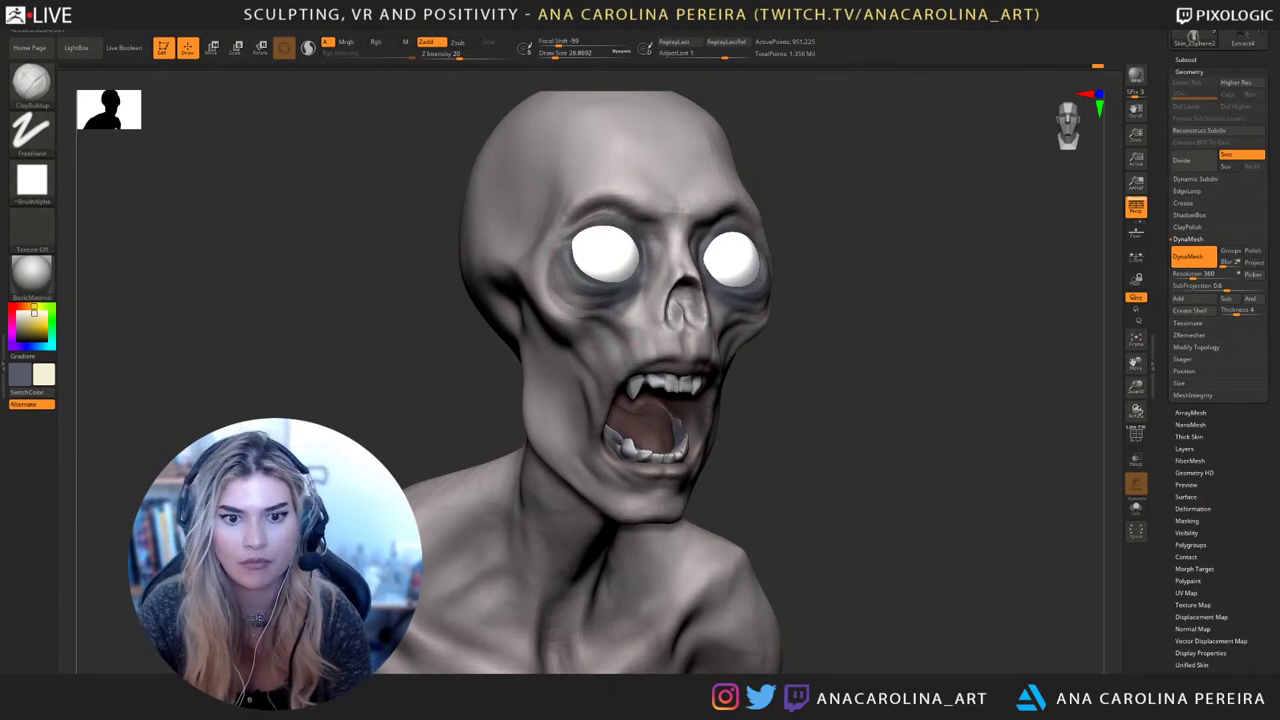
pyautogui.keyDown('shift'); pyautogui.moveTo(868, 374); pyautogui.dragTo(831, 378); pyautogui.keyUp('shift')
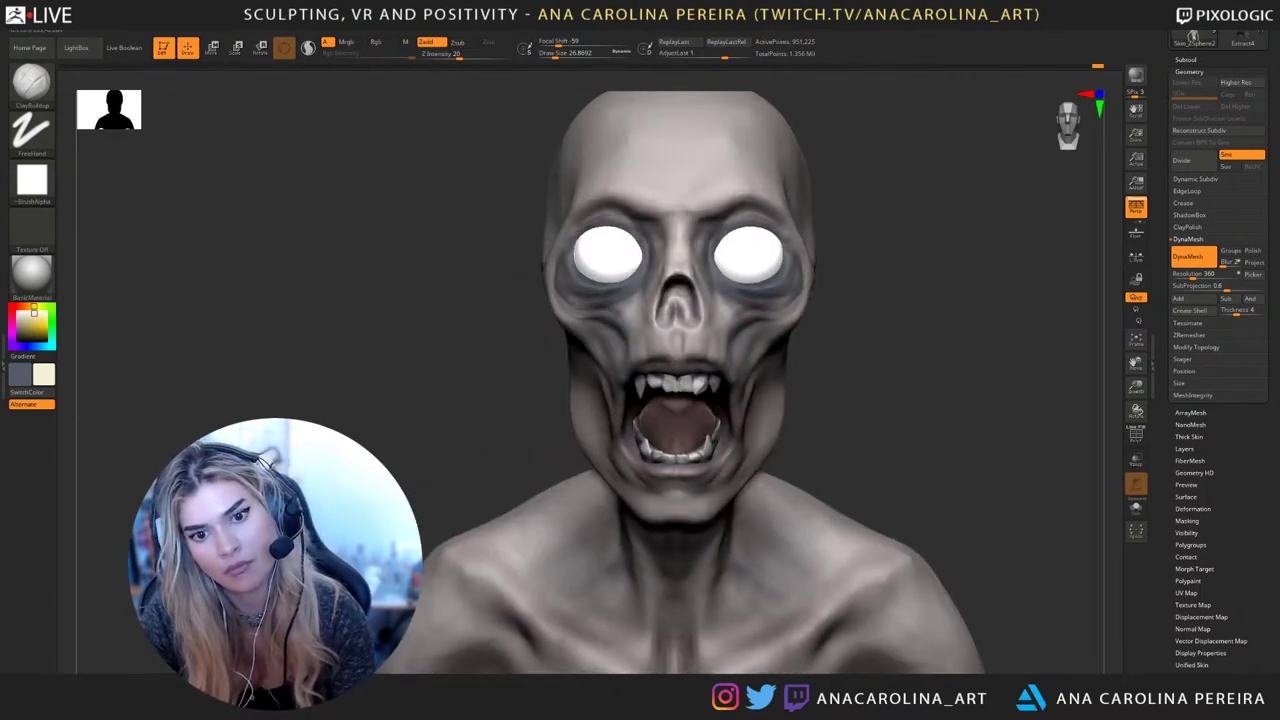
# Set the ClayBuildup draw size to about 53.8 and build up the side of the face behind the cheekbone
pyautogui.moveTo(820, 368); pyautogui.dragTo(787, 313)
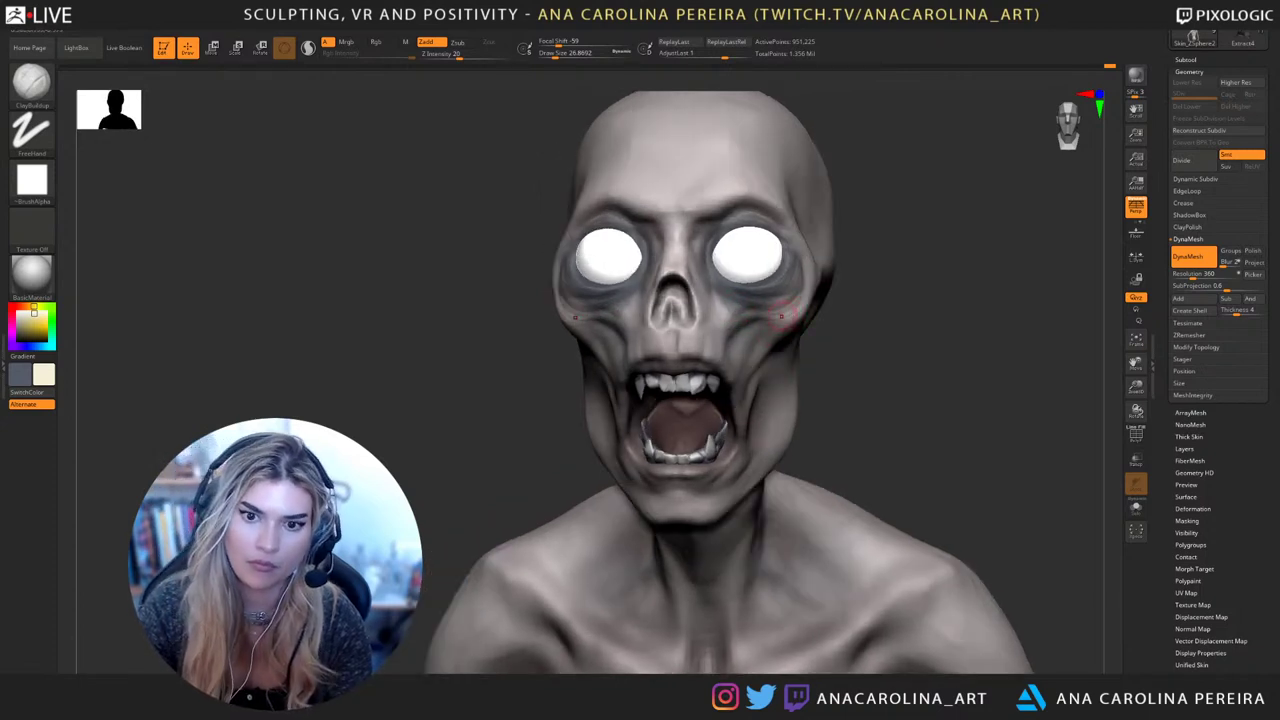
pyautogui.press(']')
pyautogui.moveTo(847, 314); pyautogui.dragTo(770, 322)
pyautogui.press('space')
pyautogui.click(817, 352)
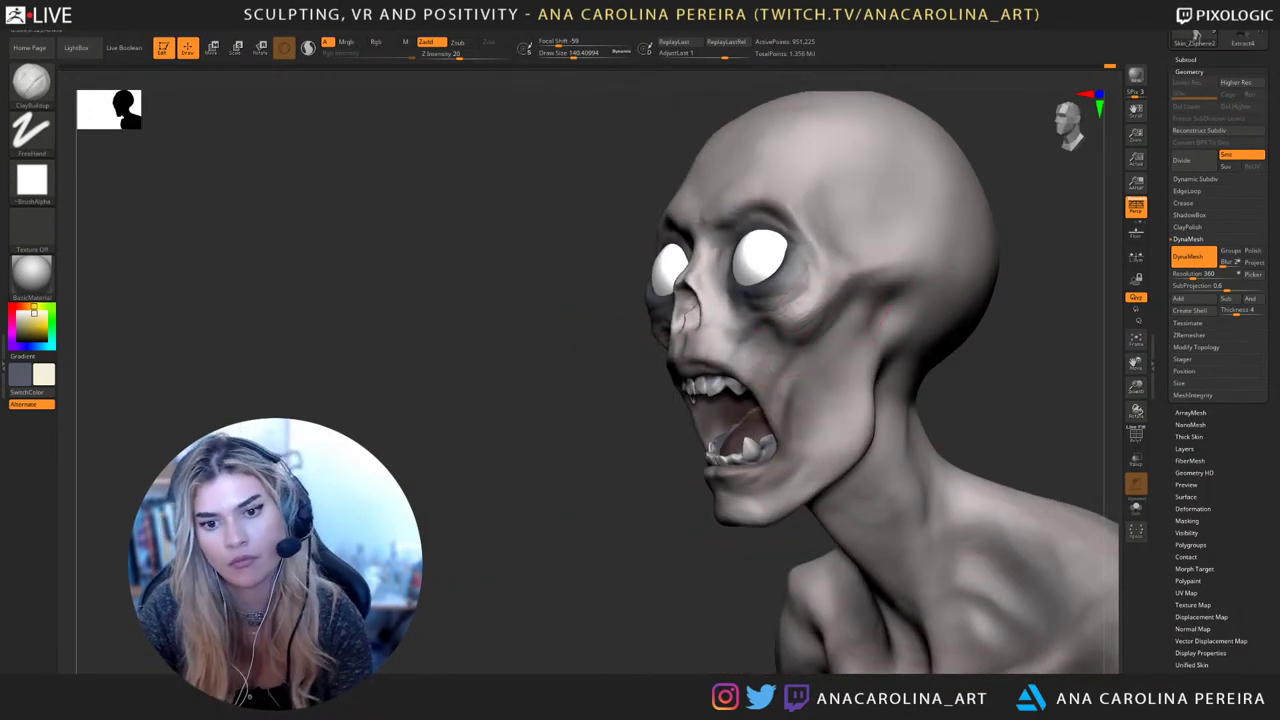
pyautogui.press('space')
pyautogui.click(783, 352)
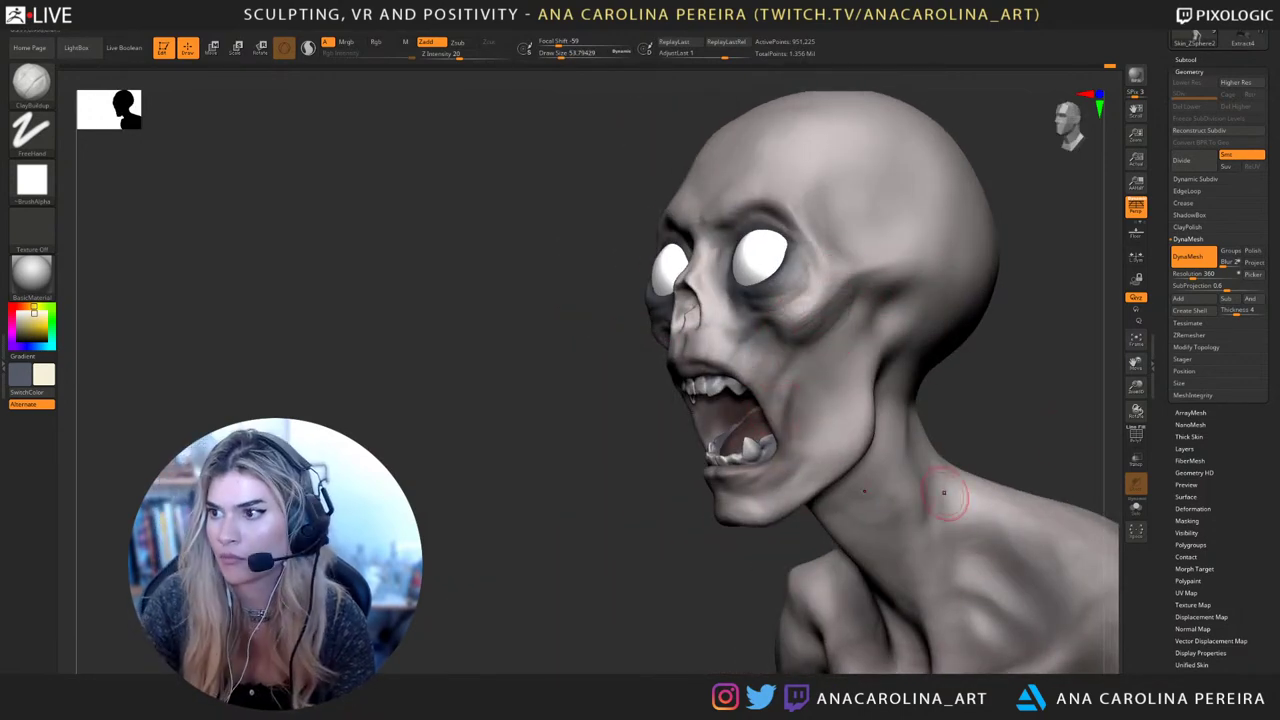
pyautogui.keyDown('alt'); pyautogui.moveTo(948, 491); pyautogui.dragTo(903, 478, button='right'); pyautogui.keyUp('alt')
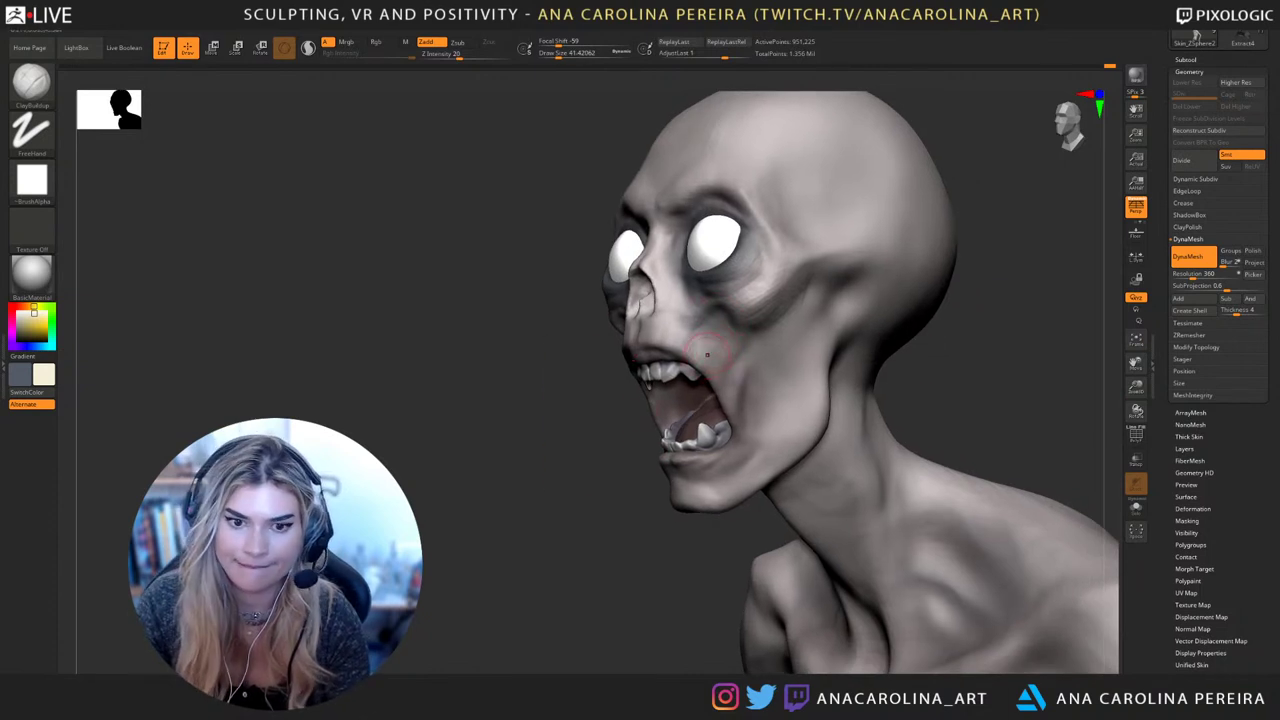
# Reduce the ClayBuildup draw size to about 15.6 and add volume along the edge of the upper lip
pyautogui.moveTo(540, 470); pyautogui.dragTo(652, 475)
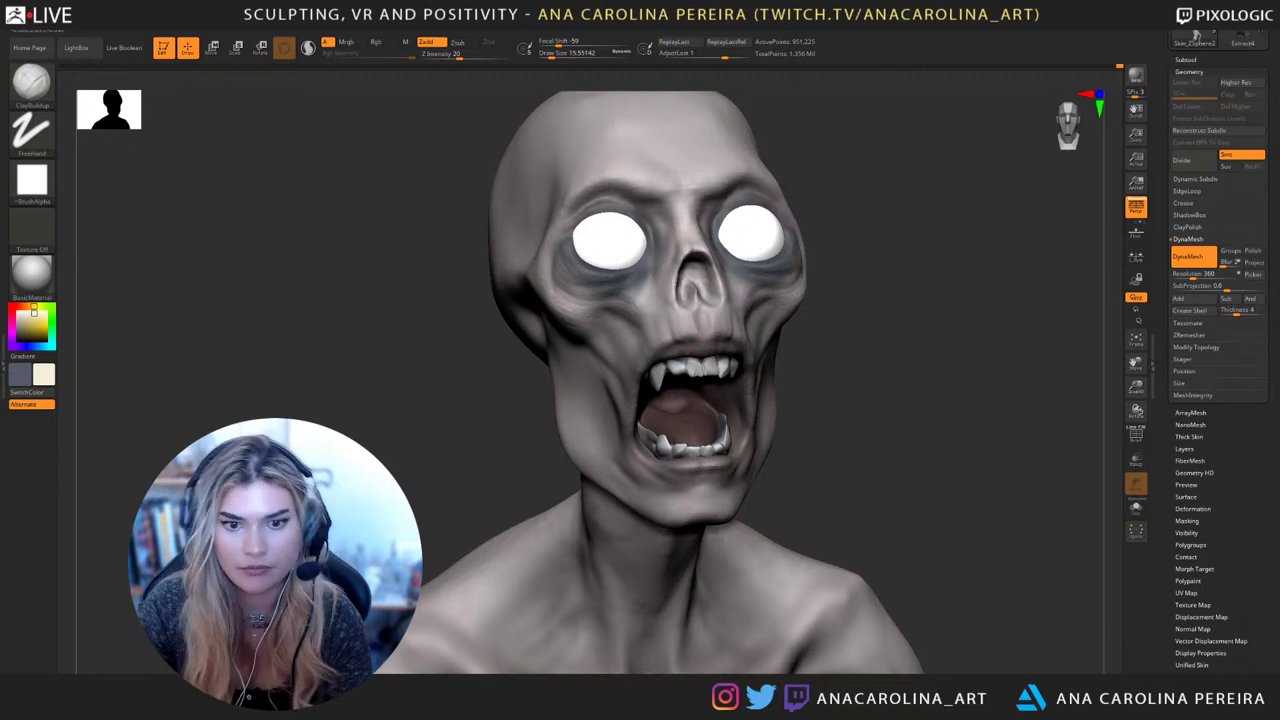
pyautogui.moveTo(685, 343); pyautogui.dragTo(708, 341)
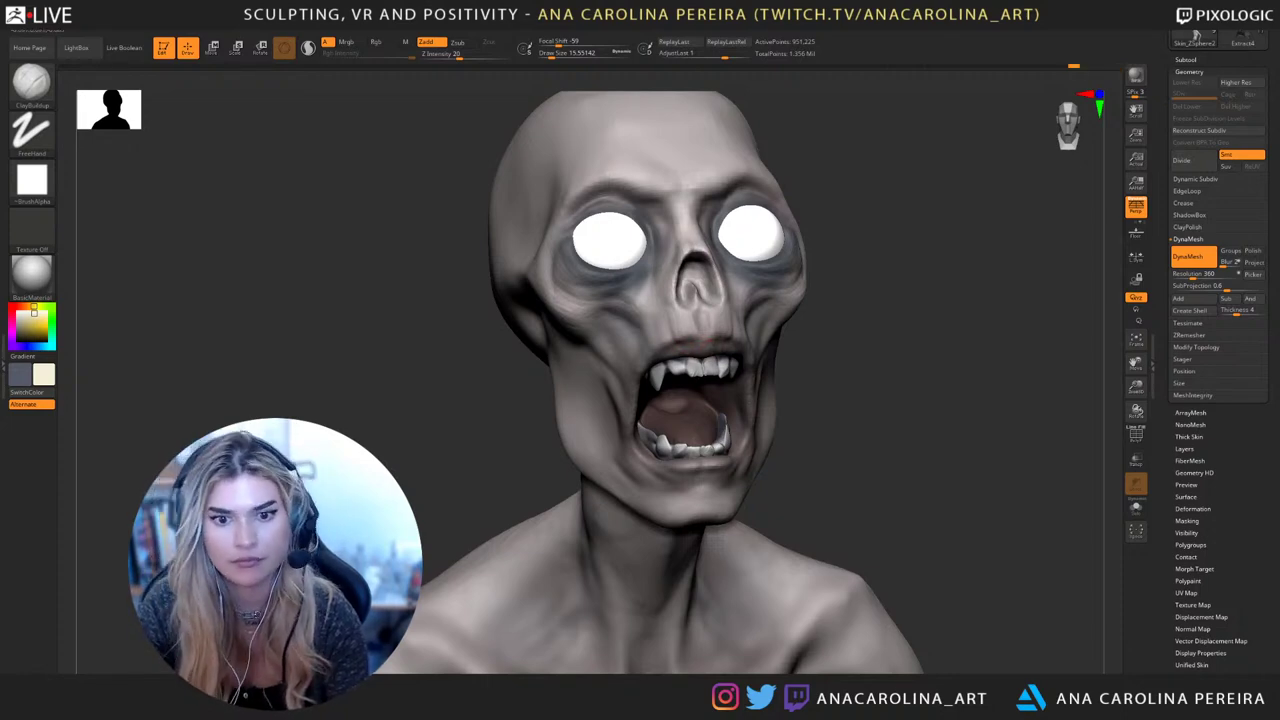
pyautogui.moveTo(560, 478); pyautogui.dragTo(492, 480)
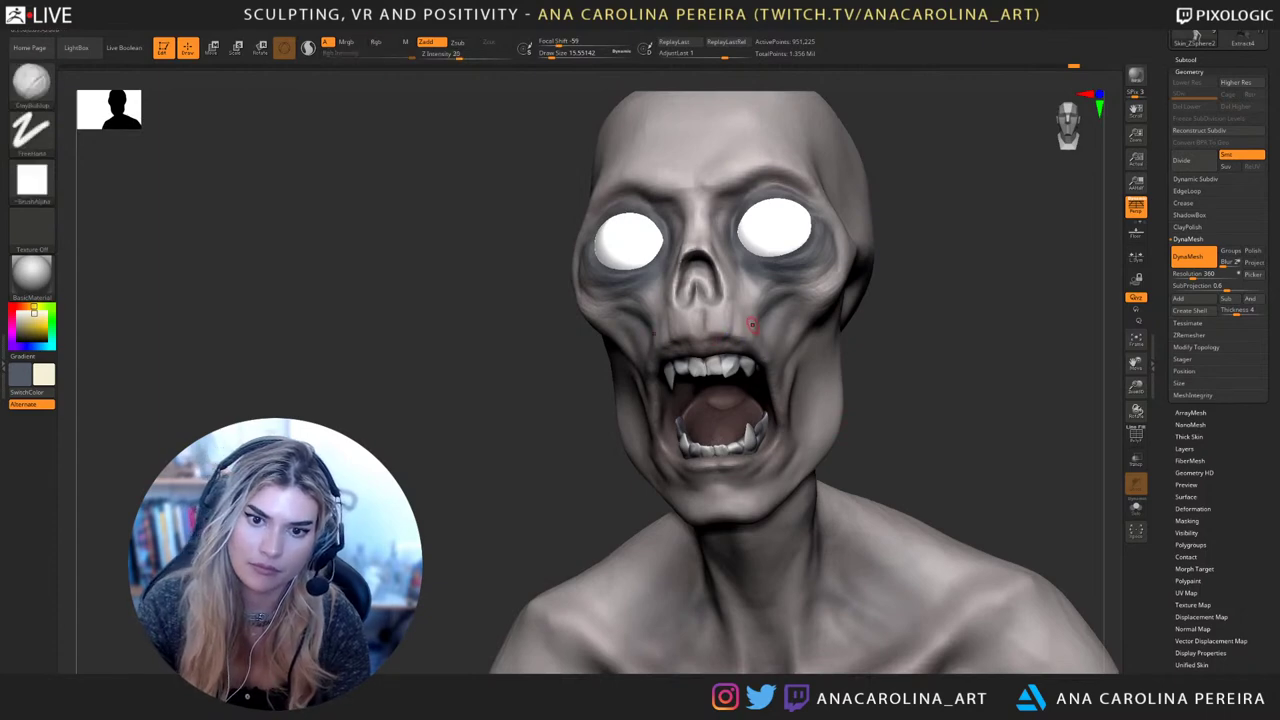
# Increase the ClayBuildup draw size to about 43.8 and fill out the inner cheeks between the eyes and the nose
pyautogui.press('space')
pyautogui.moveTo(733, 336); pyautogui.dragTo(741, 335)
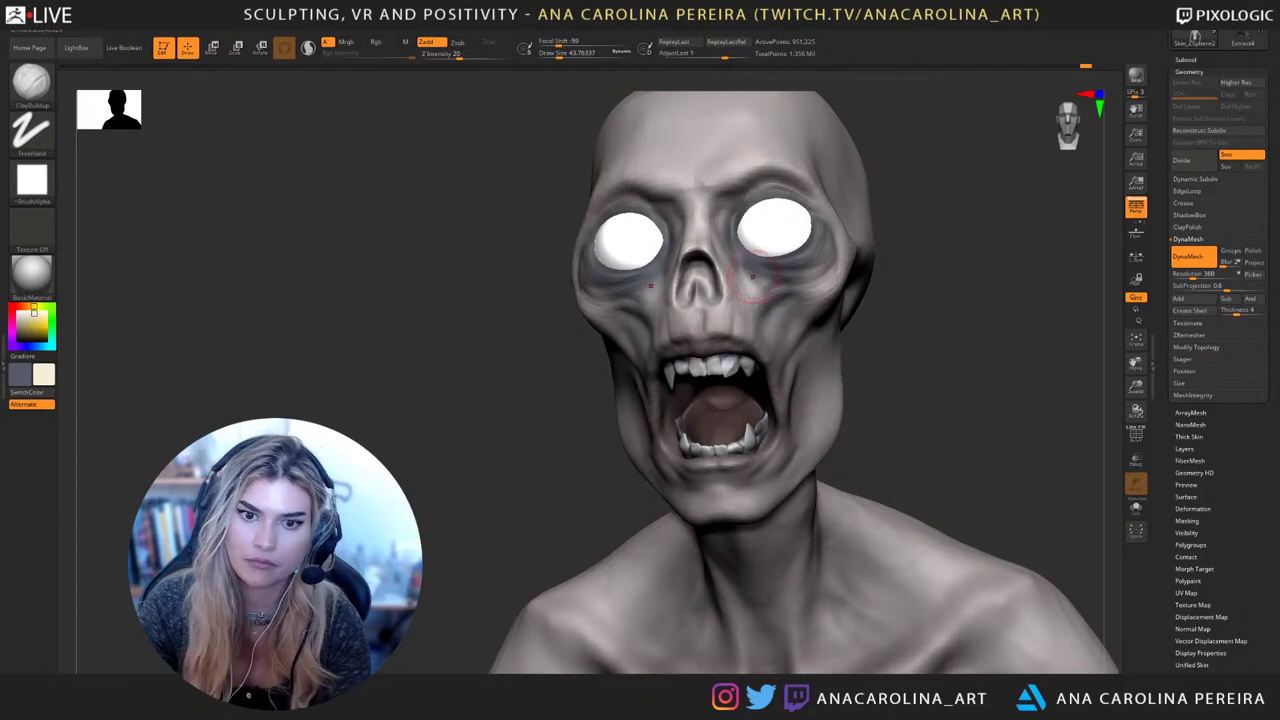
pyautogui.moveTo(805, 327); pyautogui.dragTo(846, 354, button='right')
# Reduce the ClayBuildup draw size to about 25.1 and build up the outer edges of the nasal opening
pyautogui.press('space')
pyautogui.moveTo(685, 286); pyautogui.dragTo(678, 286)
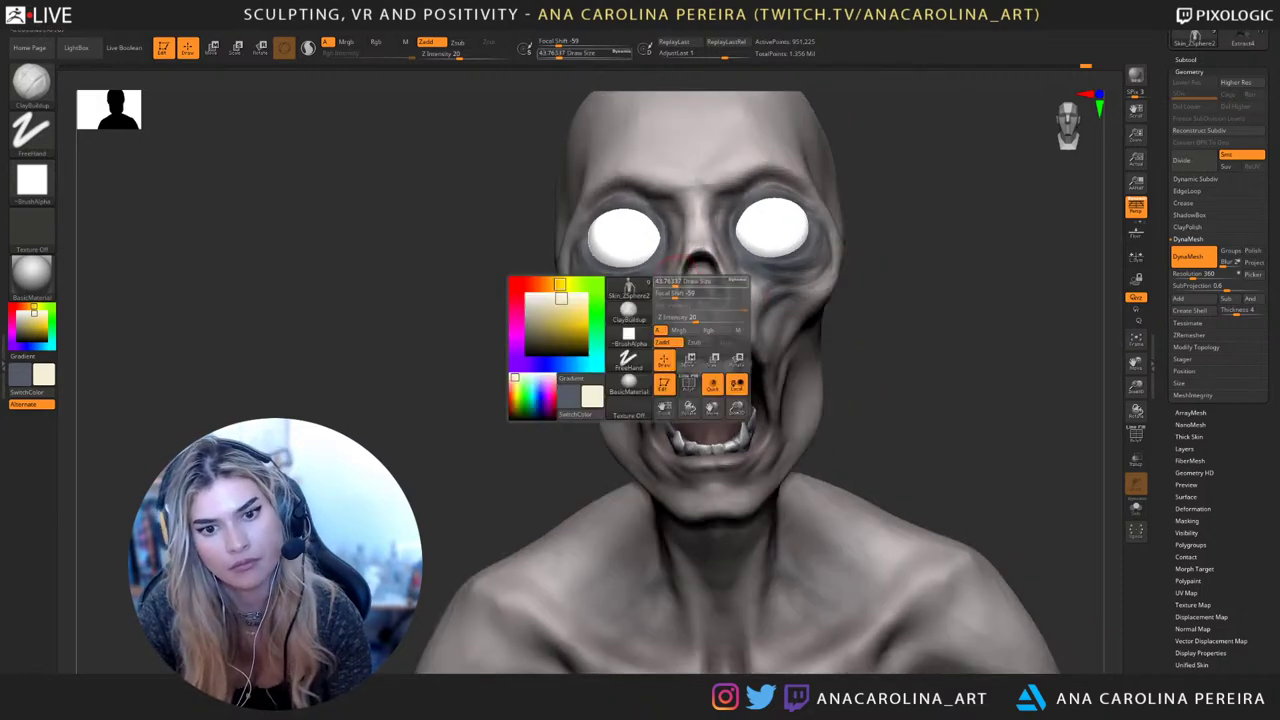
pyautogui.press('space')
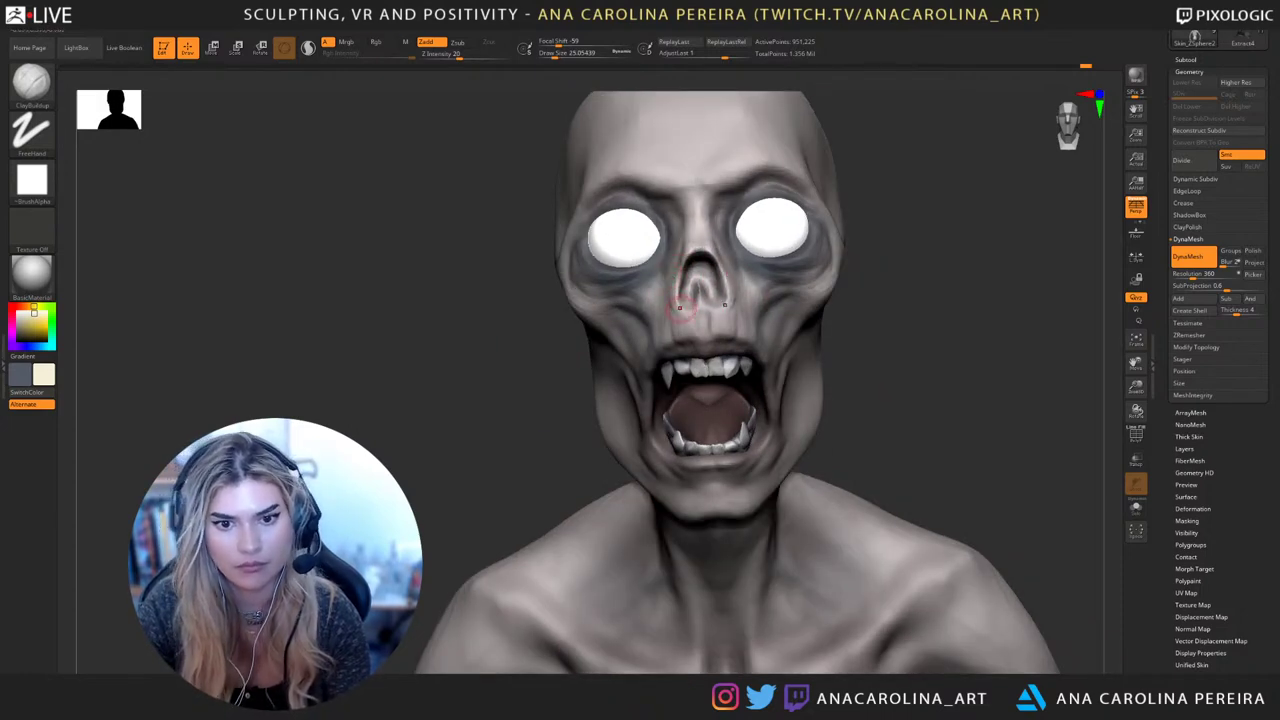
pyautogui.moveTo(686, 310); pyautogui.dragTo(685, 292, button='right')
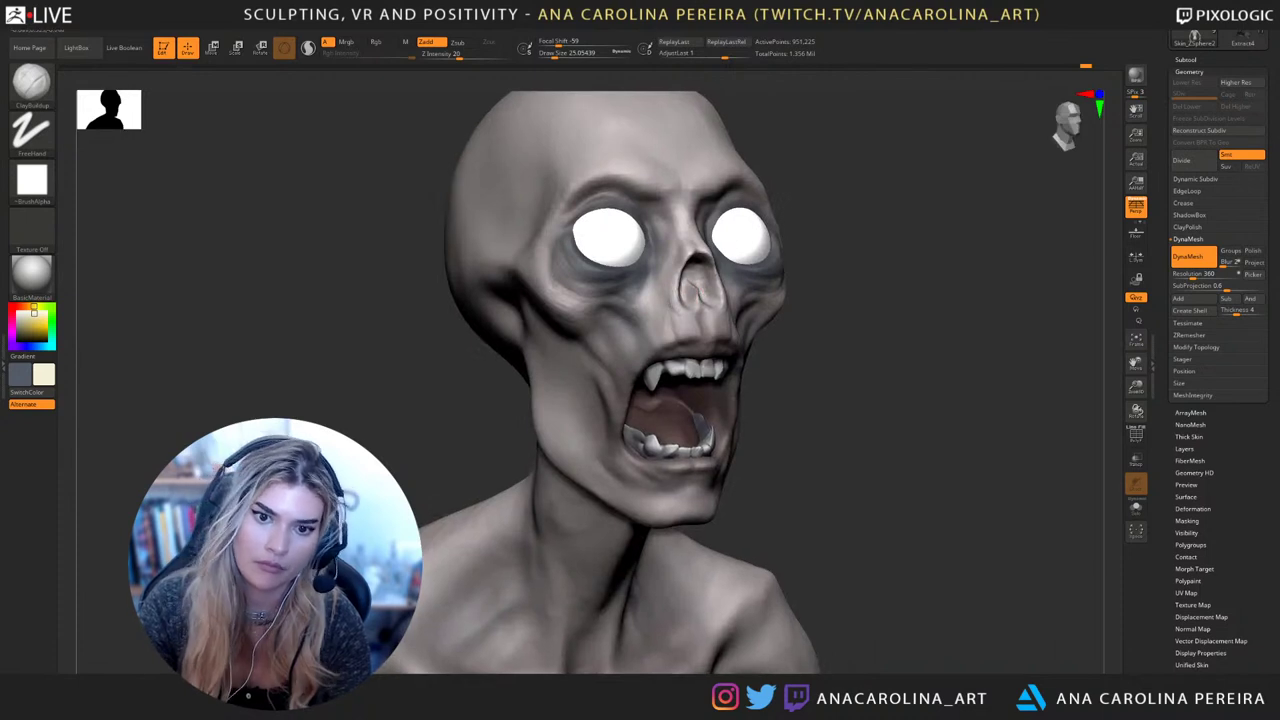
pyautogui.moveTo(685, 273); pyautogui.dragTo(678, 298)
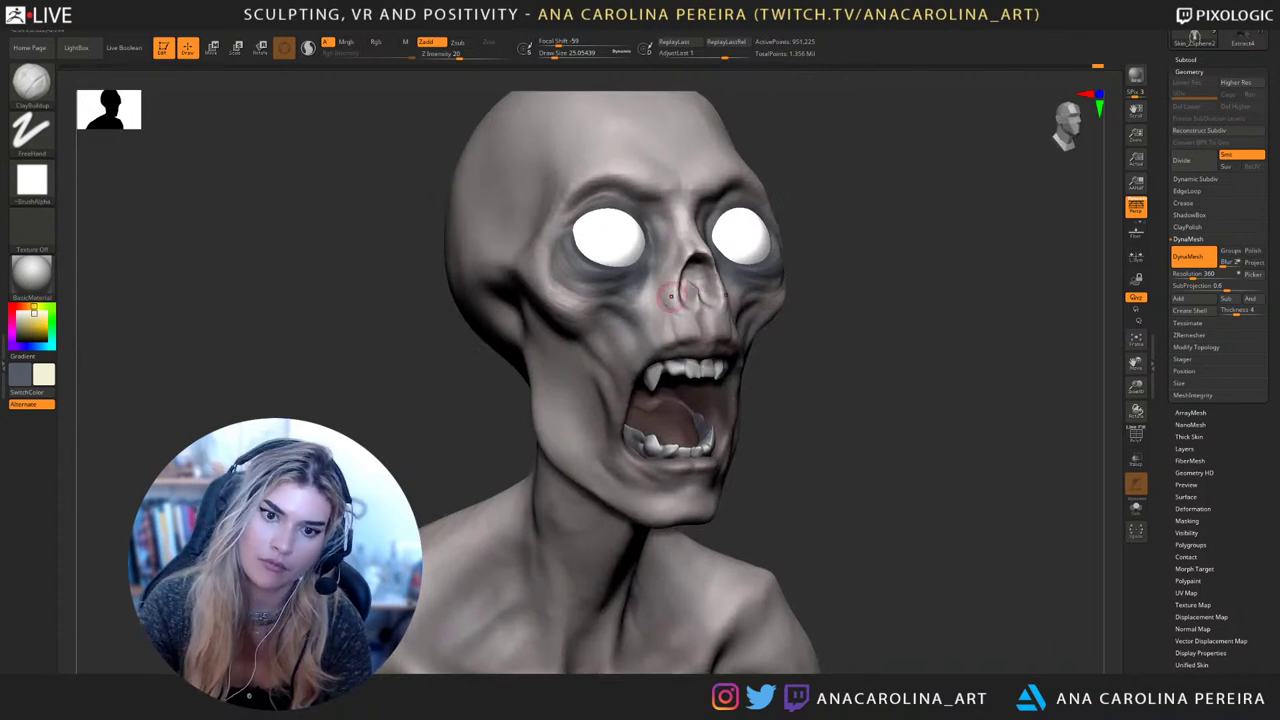
pyautogui.moveTo(872, 318); pyautogui.dragTo(780, 316, button='right')
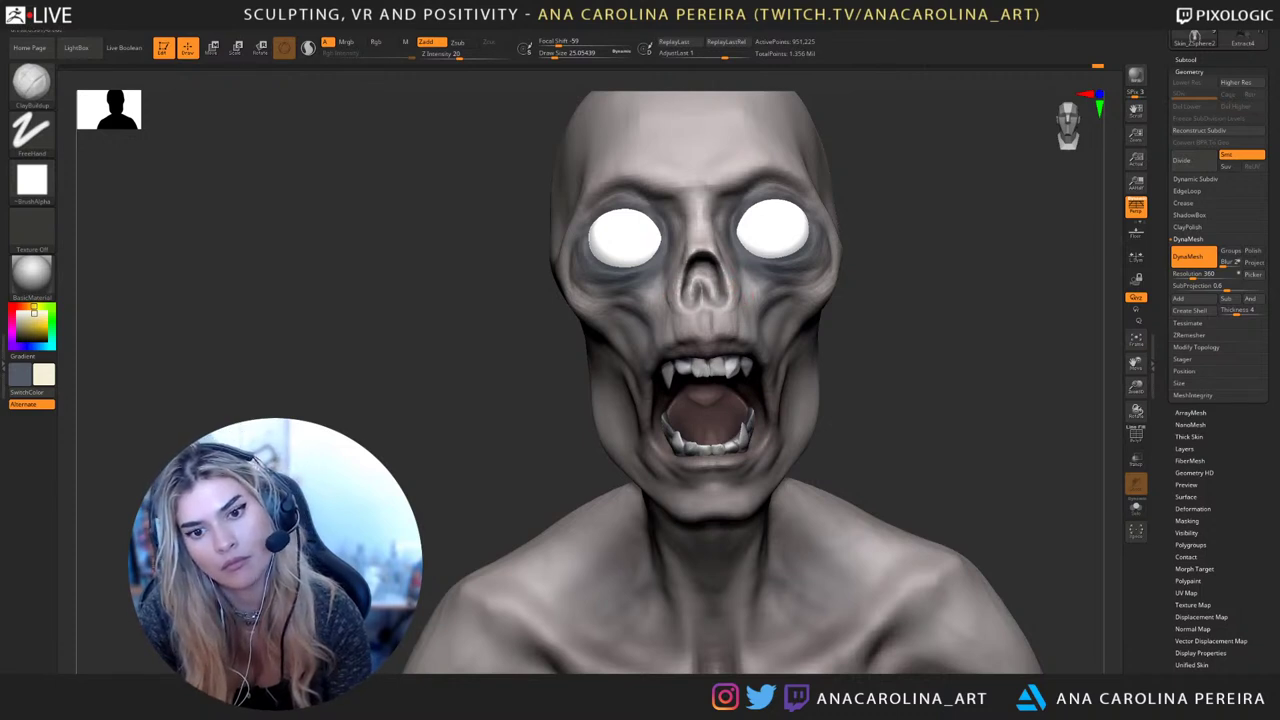
# Examine the nasal opening, cheeks and mouth from three-quarter, frontal and low angles
pyautogui.moveTo(850, 345); pyautogui.dragTo(760, 335, button='right')
pyautogui.press('space')
pyautogui.moveTo(754, 307); pyautogui.dragTo(759, 307)
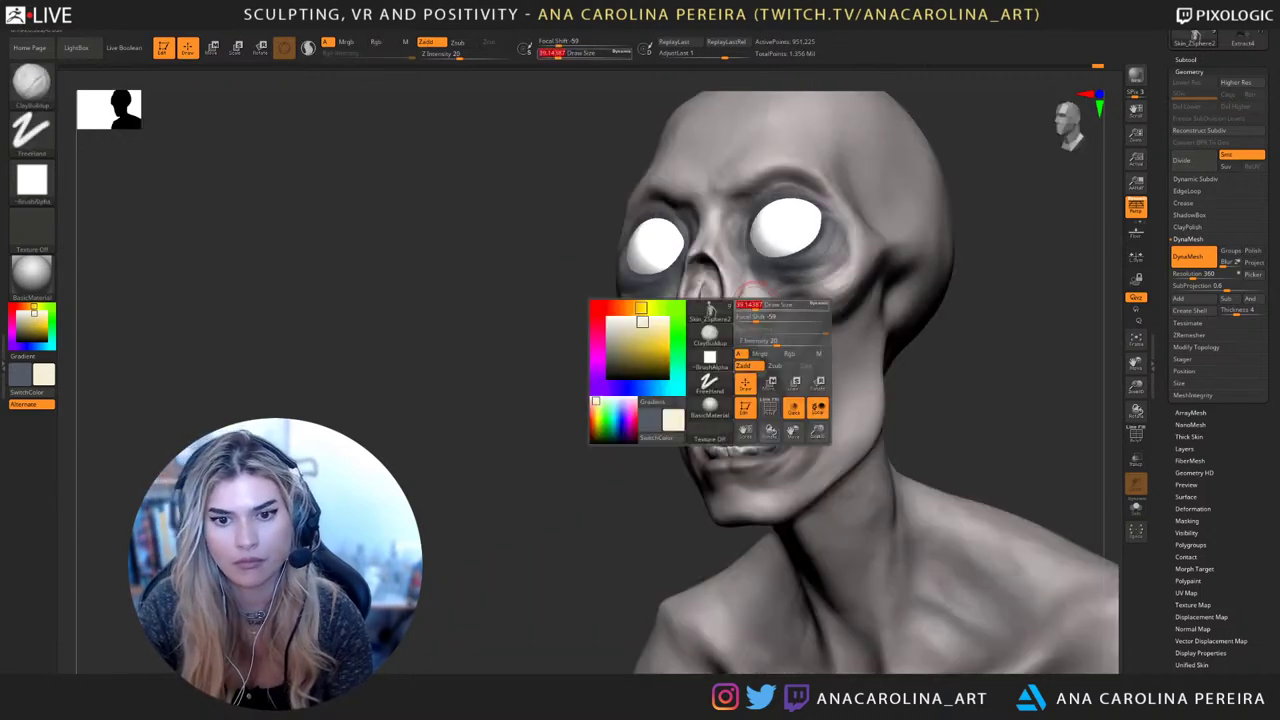
pyautogui.moveTo(592, 345); pyautogui.dragTo(681, 348, button='right')
pyautogui.press('space')
pyautogui.moveTo(736, 307); pyautogui.dragTo(728, 307)
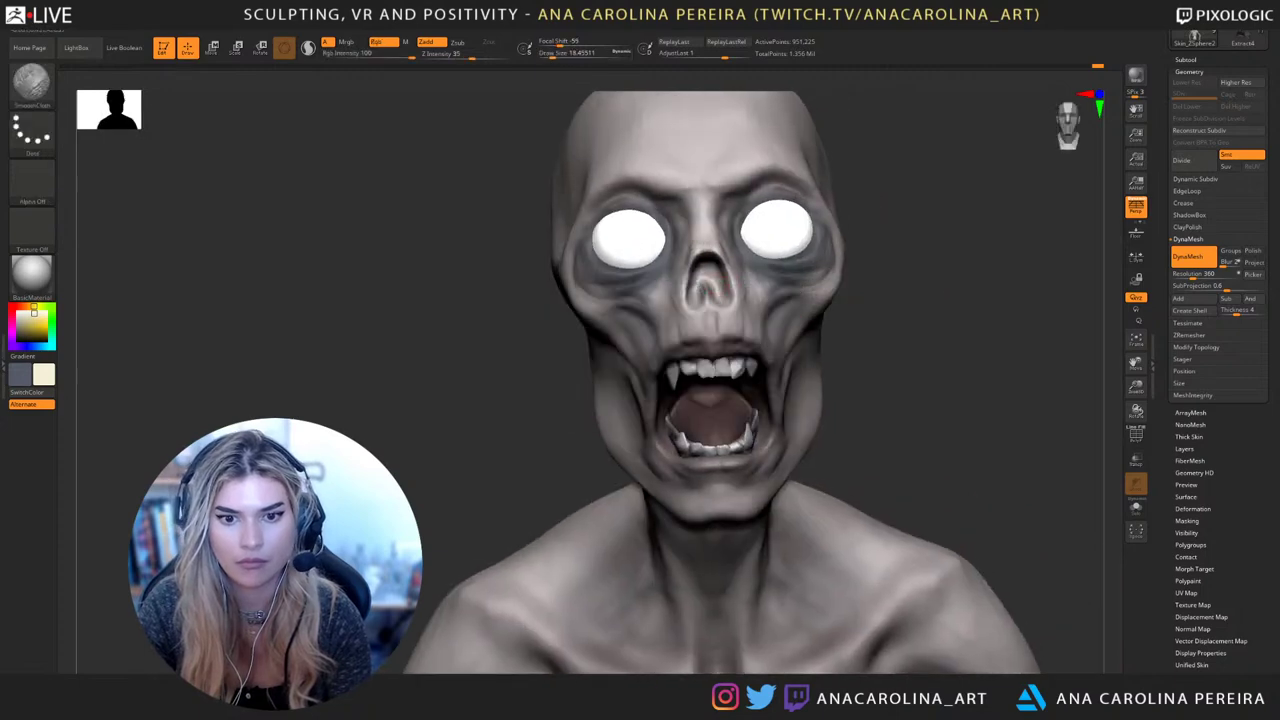
pyautogui.moveTo(706, 279); pyautogui.dragTo(709, 214, button='right')
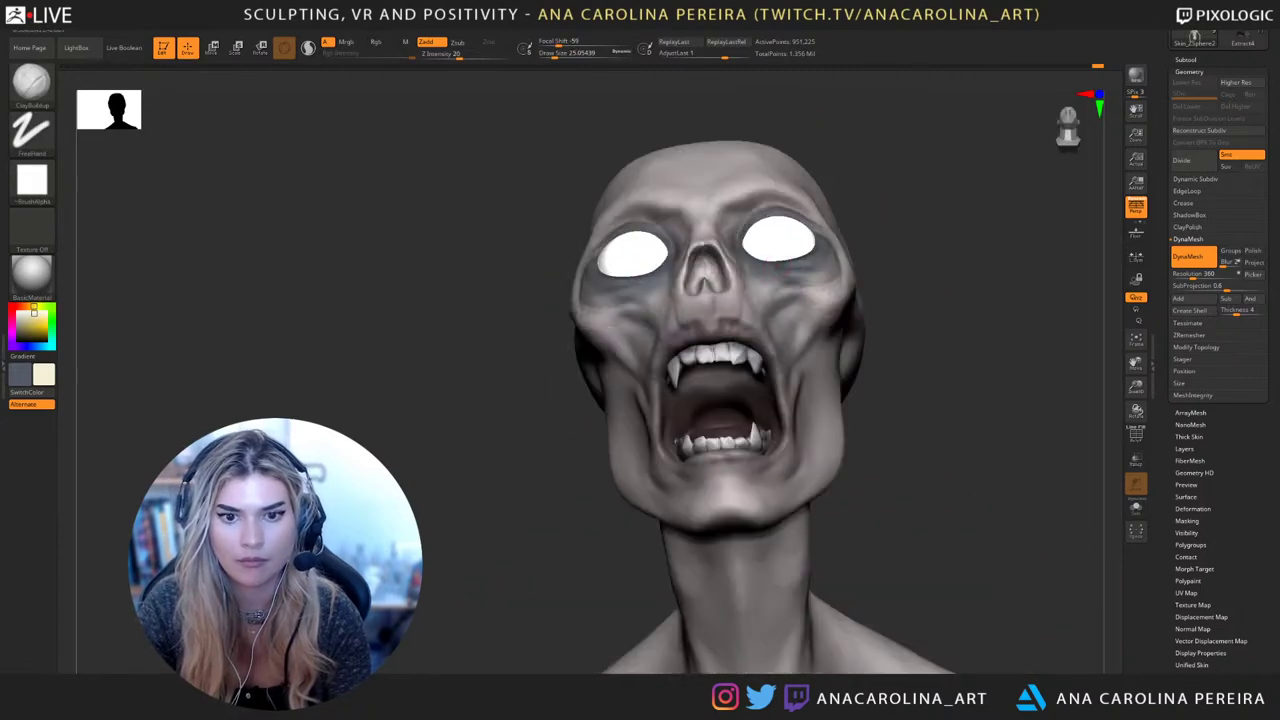
pyautogui.moveTo(782, 181); pyautogui.dragTo(705, 280, button='right')
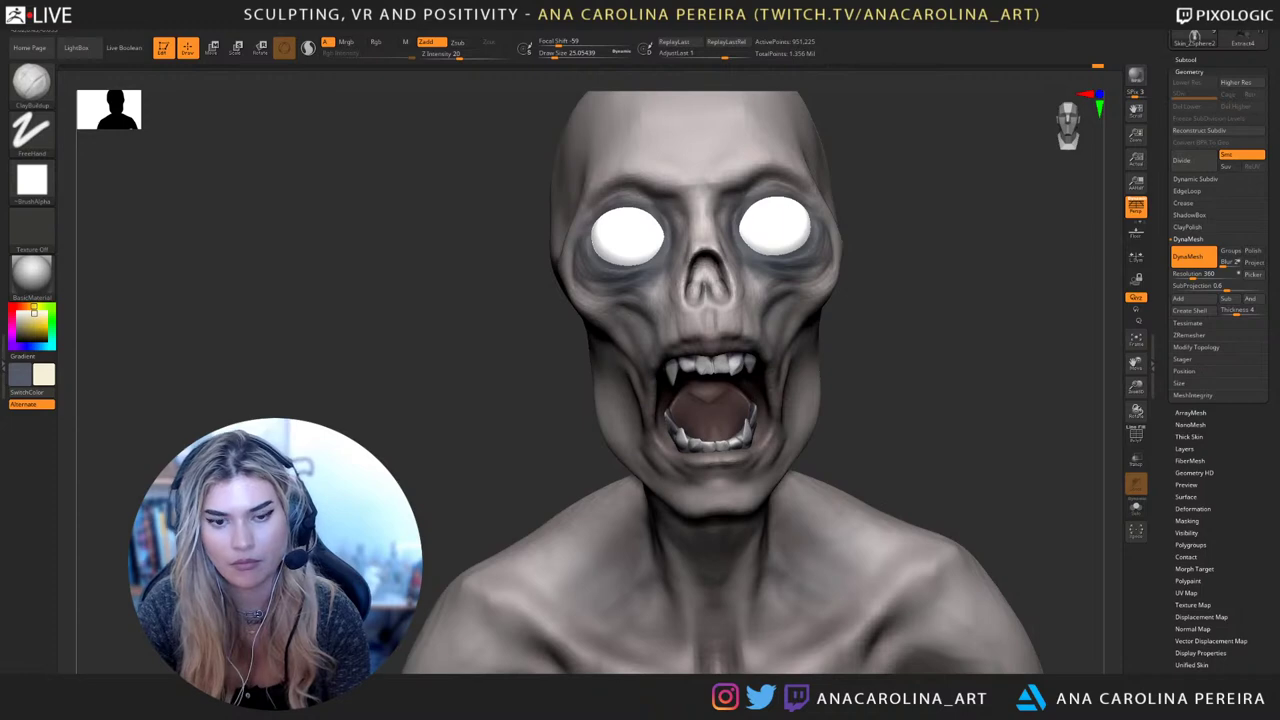
# Switch to the Paint brush, sample the dark grey-blue around the eyes, and paint the inside of the nasal opening with it
pyautogui.press('b')
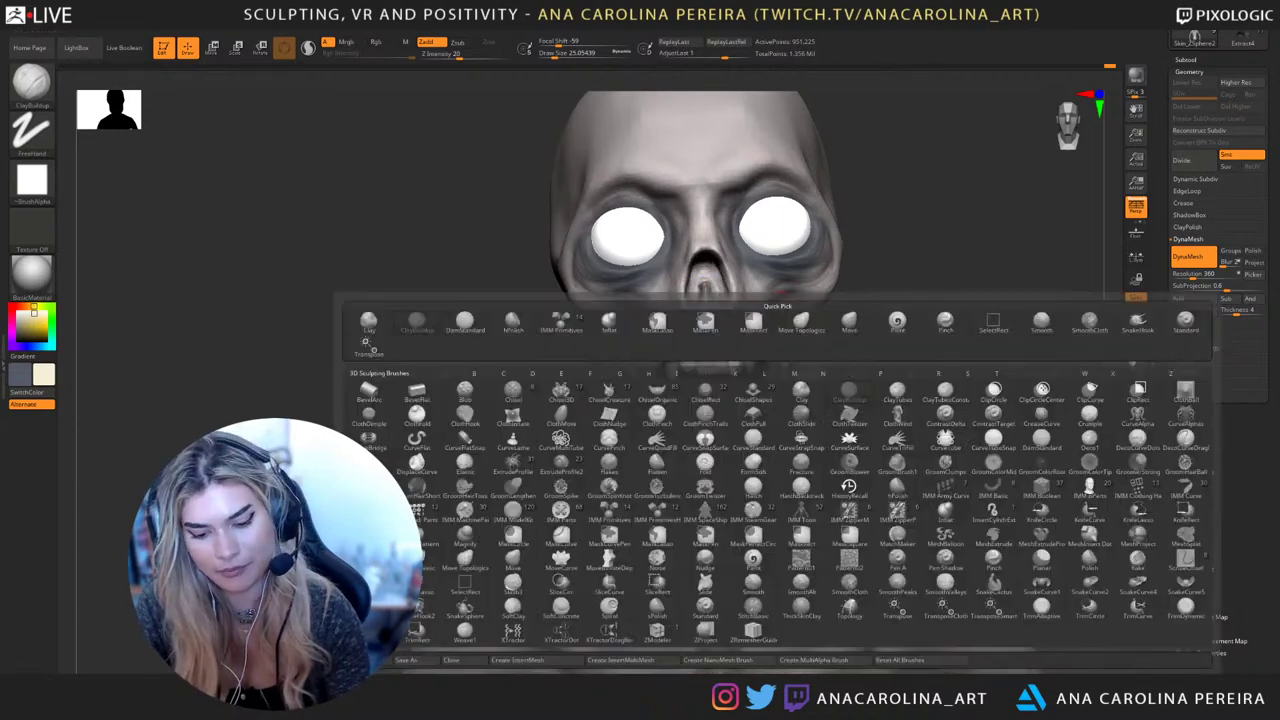
pyautogui.press('p')
pyautogui.press('a')
pyautogui.rightClick(728, 358)
pyautogui.moveTo(740, 350)
pyautogui.mouseDown(button='right')
pyautogui.moveTo(800, 375)
pyautogui.moveTo(840, 430)
pyautogui.mouseUp(button='right')
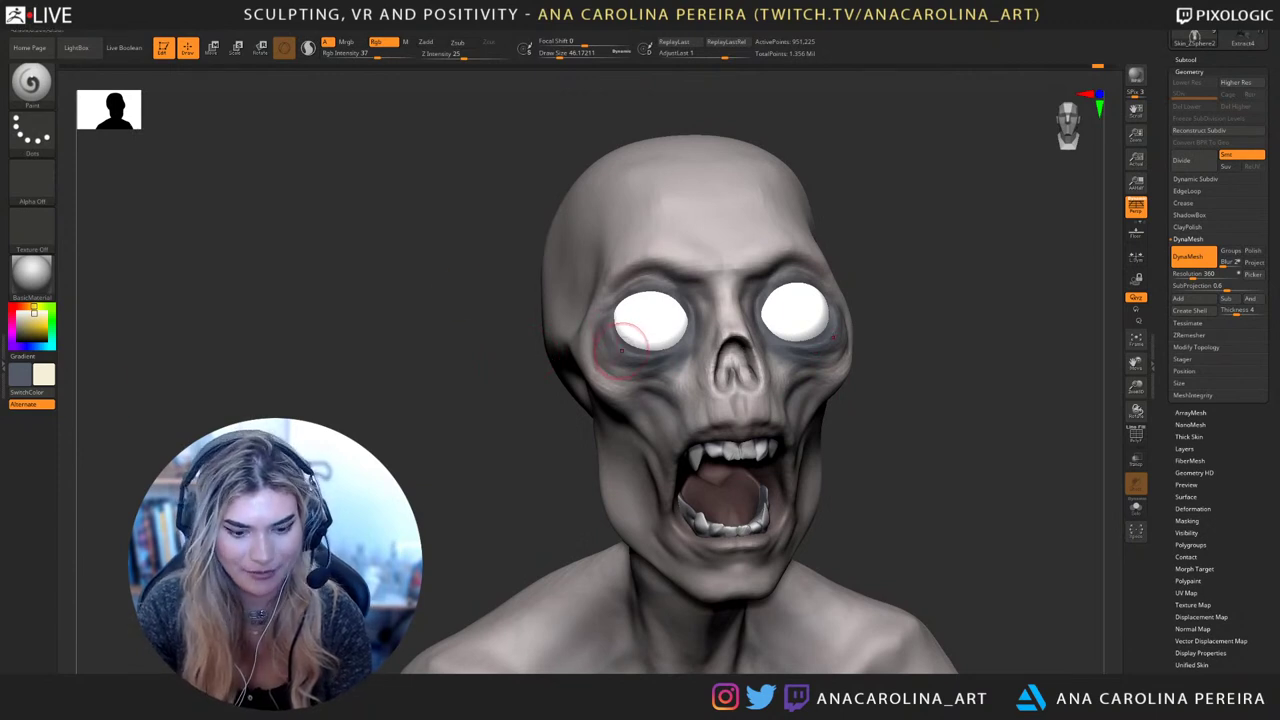
pyautogui.press('c')
pyautogui.press('c')
pyautogui.moveTo(734, 354); pyautogui.dragTo(737, 374)
pyautogui.press('c')
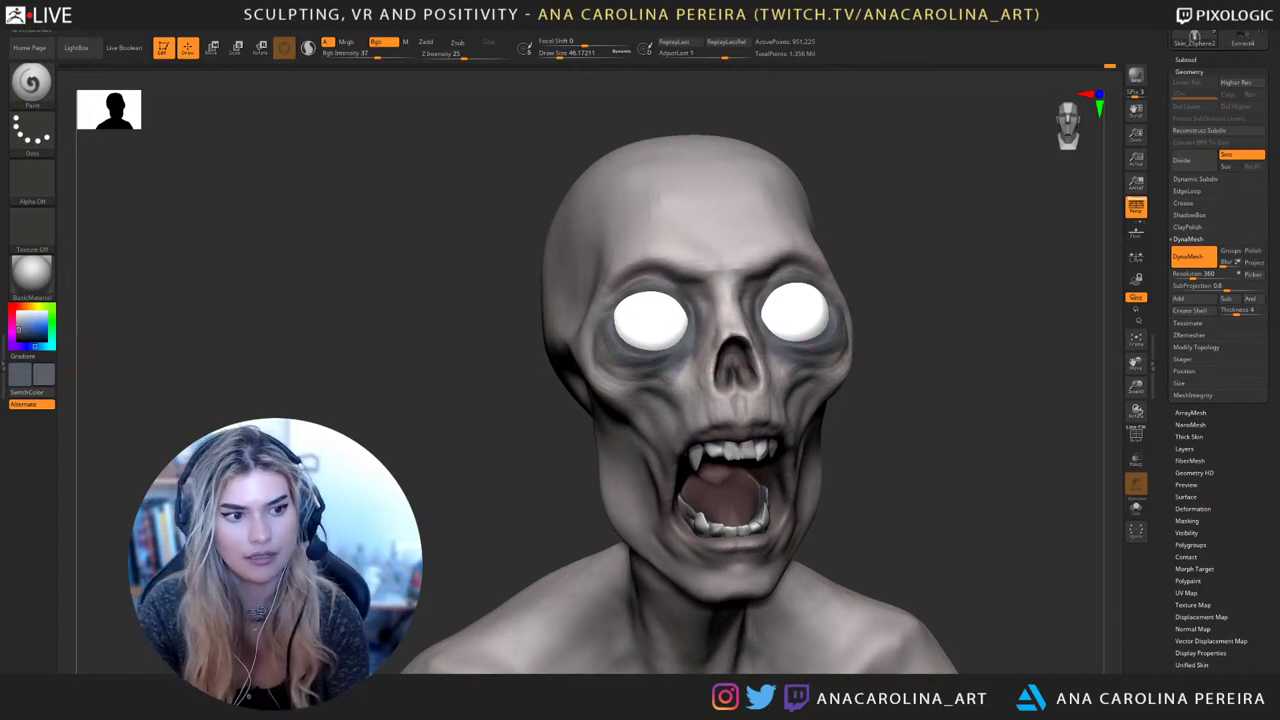
# Choose a darker blue-grey colour and darken the interior of the nasal opening
pyautogui.moveTo(22, 331); pyautogui.dragTo(18, 337)
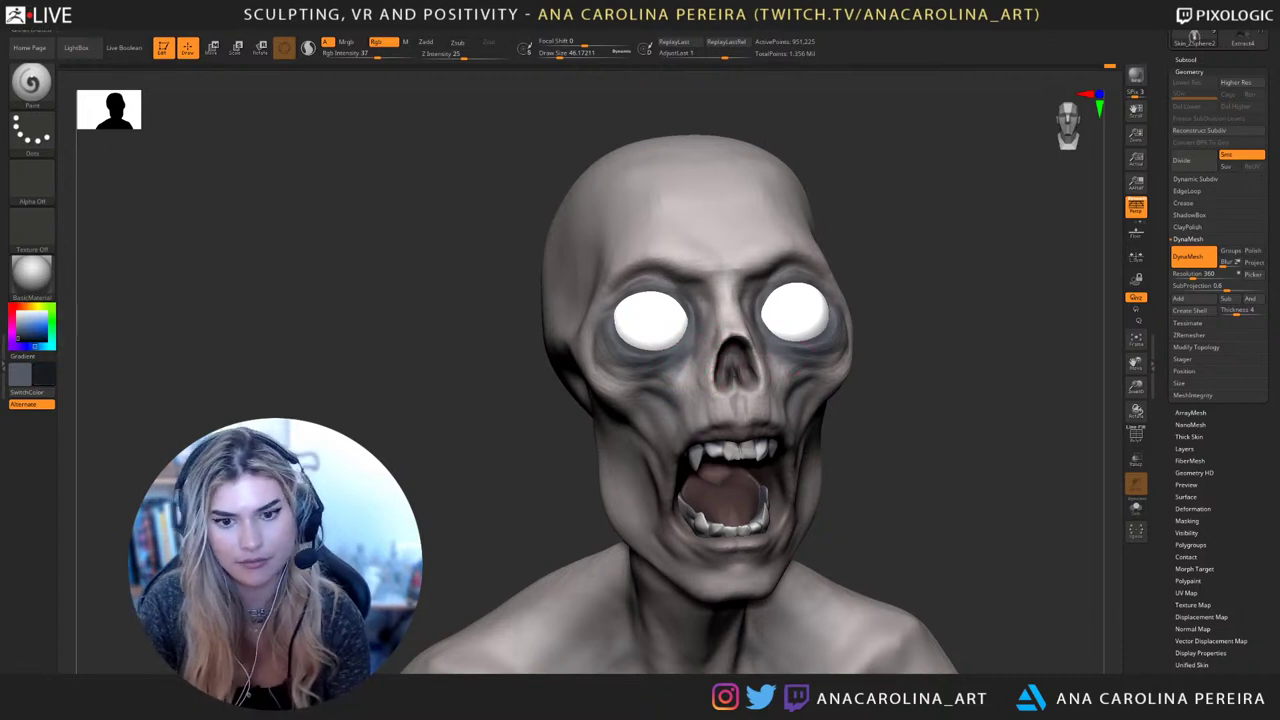
pyautogui.keyDown('alt'); pyautogui.moveTo(925, 400); pyautogui.dragTo(860, 345); pyautogui.keyUp('alt')
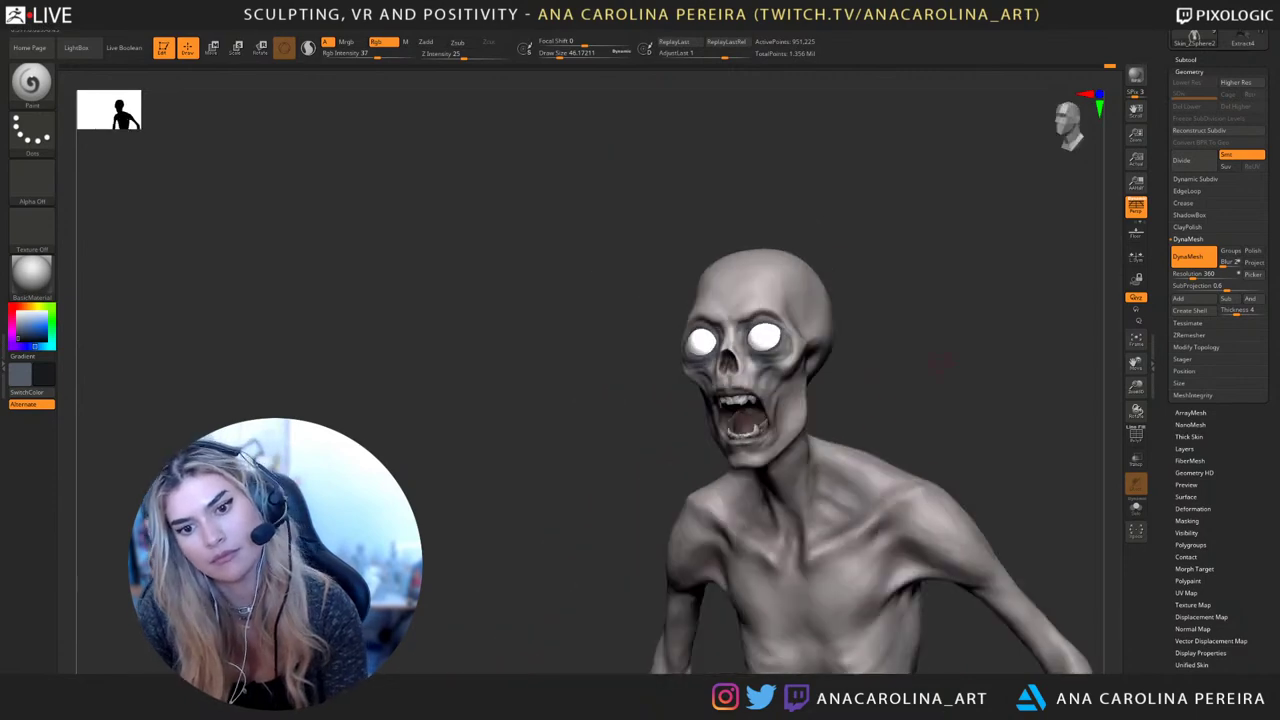
pyautogui.keyDown('alt'); pyautogui.moveTo(960, 345); pyautogui.dragTo(1000, 375); pyautogui.keyUp('alt')
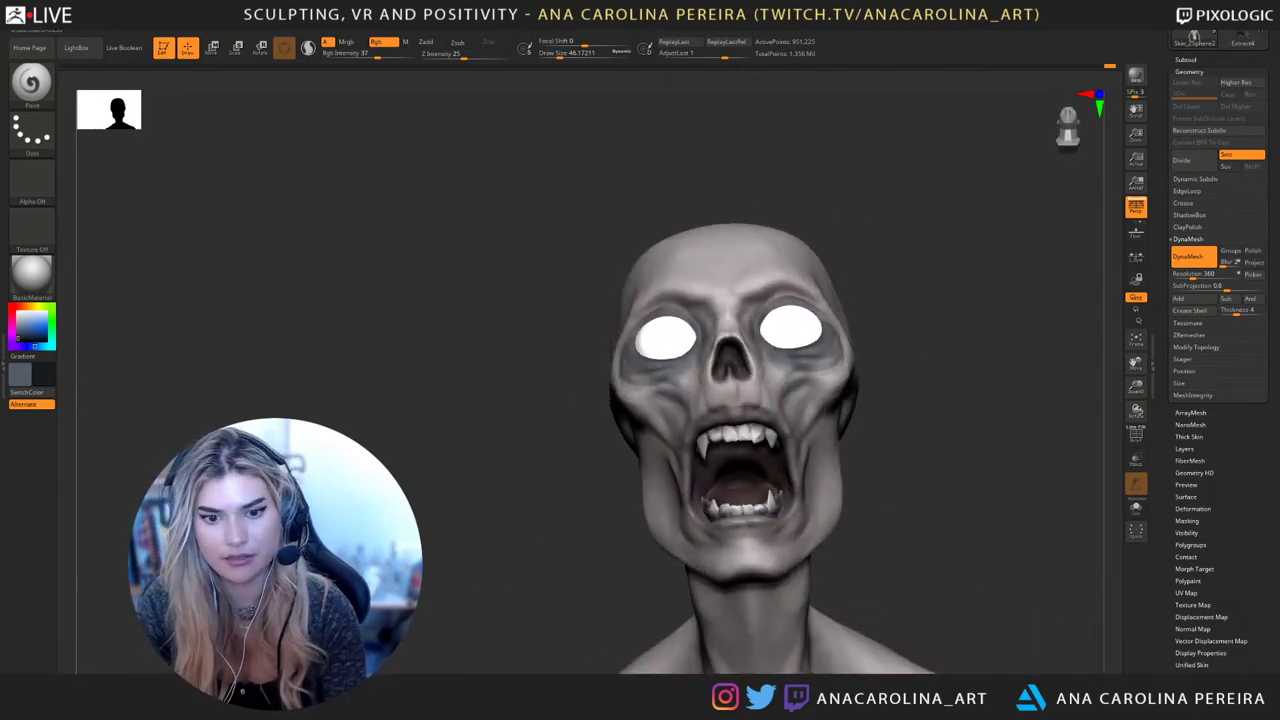
pyautogui.moveTo(738, 450)
pyautogui.mouseDown()
pyautogui.moveTo(837, 509)
pyautogui.moveTo(740, 505)
pyautogui.mouseUp()
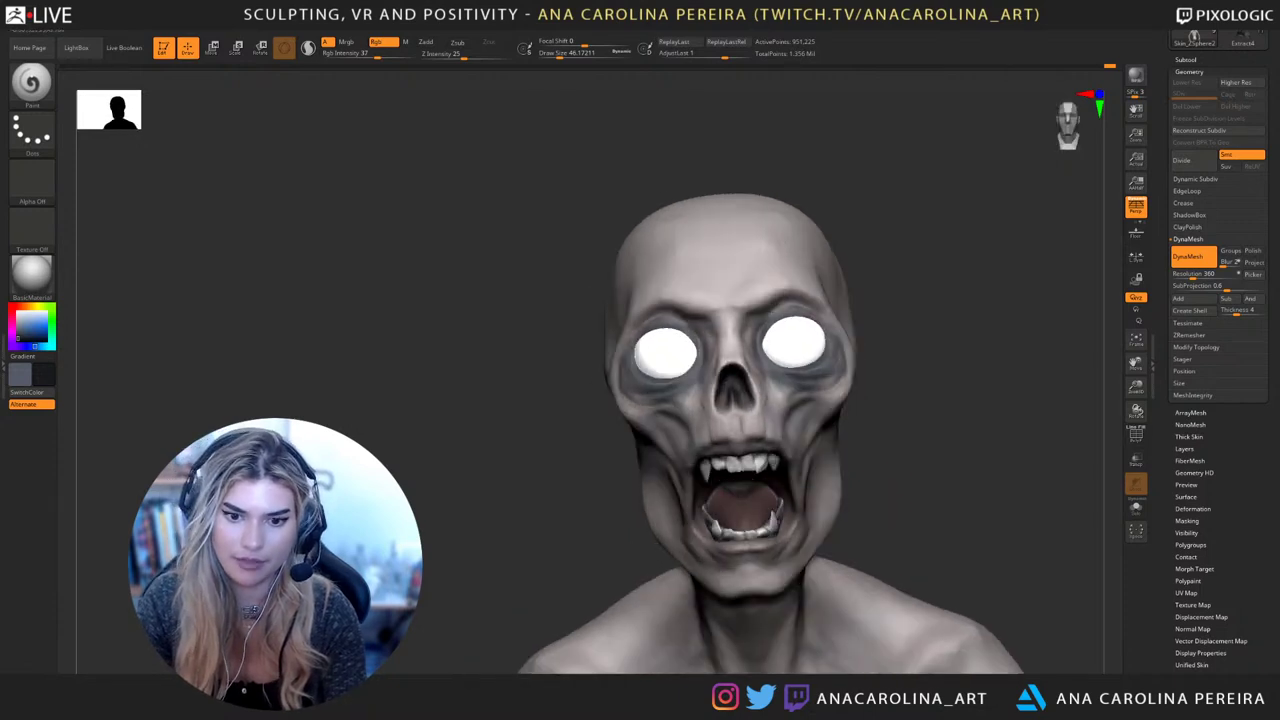
pyautogui.keyDown('alt'); pyautogui.moveTo(920, 460); pyautogui.dragTo(905, 439); pyautogui.keyUp('alt')
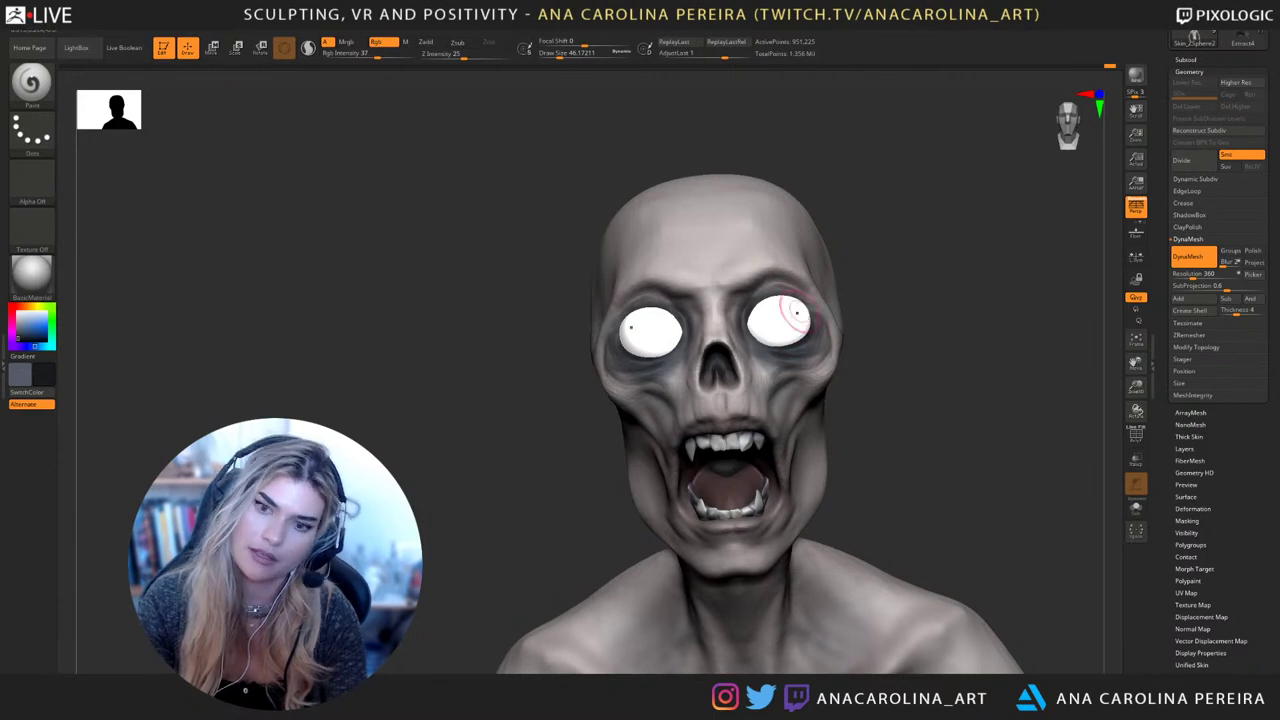
pyautogui.moveTo(848, 346)
pyautogui.mouseDown()
pyautogui.moveTo(920, 348)
pyautogui.moveTo(850, 350)
pyautogui.mouseUp()
pyautogui.keyDown('alt'); pyautogui.moveTo(852, 400); pyautogui.dragTo(860, 340); pyautogui.keyUp('alt')
# Select the claws and paint them near-black with the Paint brush at a draw size of about 292.6
pyautogui.moveTo(920, 384)
pyautogui.mouseDown()
pyautogui.moveTo(880, 386)
pyautogui.moveTo(889, 257)
pyautogui.mouseUp()
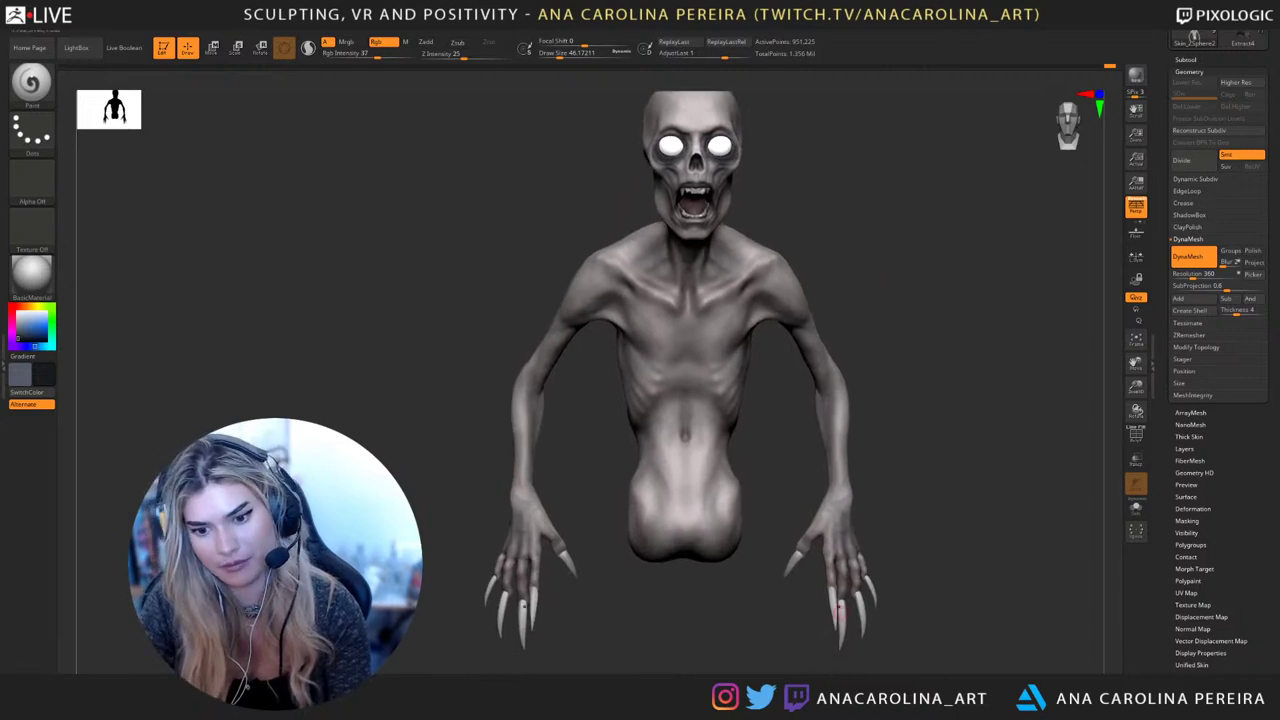
pyautogui.keyDown('alt'); pyautogui.click(839, 612); pyautogui.keyUp('alt')
pyautogui.moveTo(948, 503)
pyautogui.mouseDown()
pyautogui.moveTo(1007, 397)
pyautogui.moveTo(925, 434)
pyautogui.mouseUp()
pyautogui.press('w')
pyautogui.press('space')
pyautogui.press('space')
pyautogui.press('b')
pyautogui.press('p')
pyautogui.press('a')
pyautogui.press('space')
pyautogui.click(934, 400)
pyautogui.moveTo(872, 515)
pyautogui.mouseDown()
pyautogui.moveTo(872, 545)
pyautogui.moveTo(888, 525)
pyautogui.moveTo(842, 488)
pyautogui.mouseUp()
pyautogui.moveTo(745, 514)
pyautogui.mouseDown()
pyautogui.moveTo(797, 519)
pyautogui.moveTo(822, 474)
pyautogui.mouseUp()
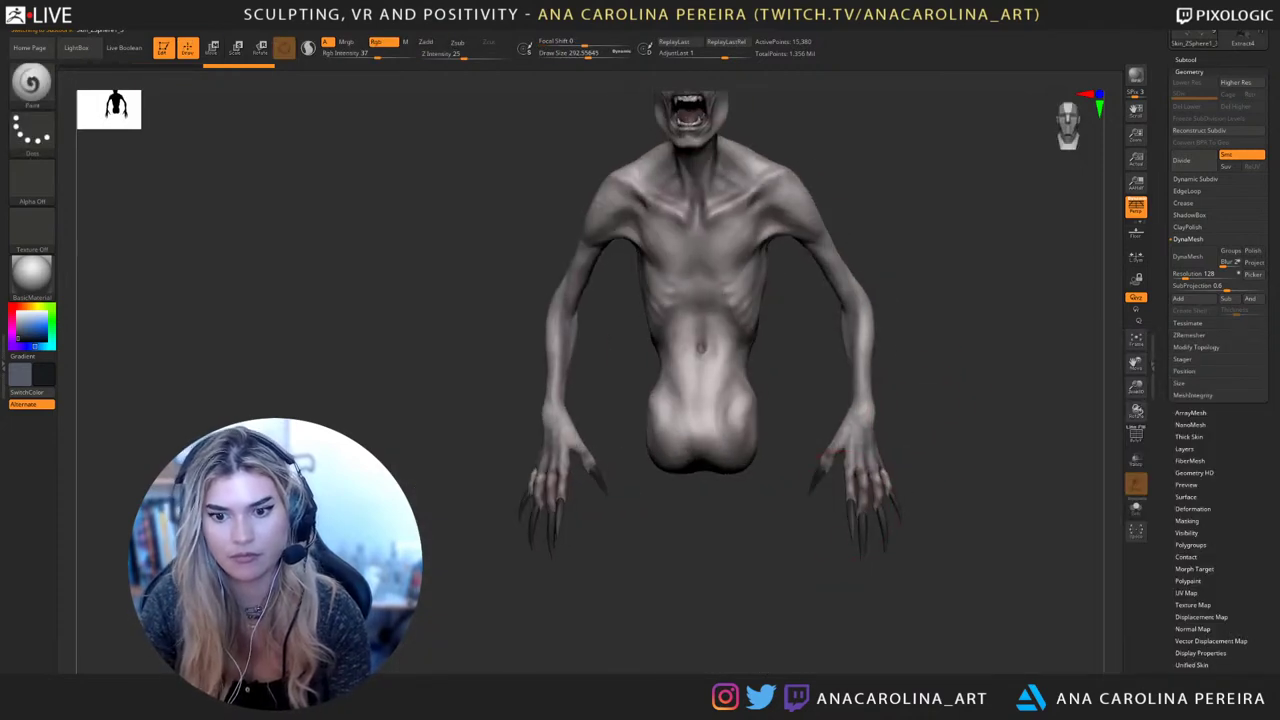
pyautogui.moveTo(855, 528)
pyautogui.mouseDown()
pyautogui.moveTo(870, 520)
pyautogui.moveTo(885, 540)
pyautogui.moveTo(965, 510)
pyautogui.moveTo(974, 557)
pyautogui.mouseUp()
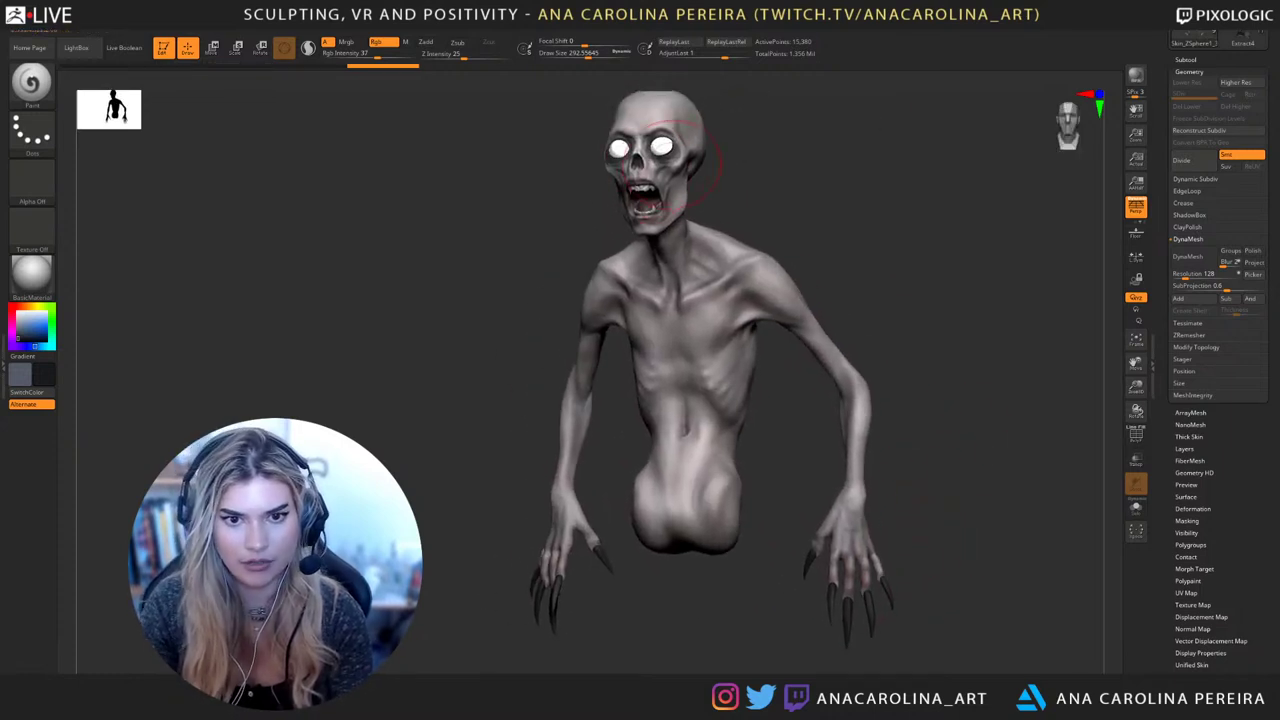
# Sample the light grey of the skin, reduce the Paint brush size, and blend the claw bases into the fingers on both hands
pyautogui.press('c')
pyautogui.press('[')
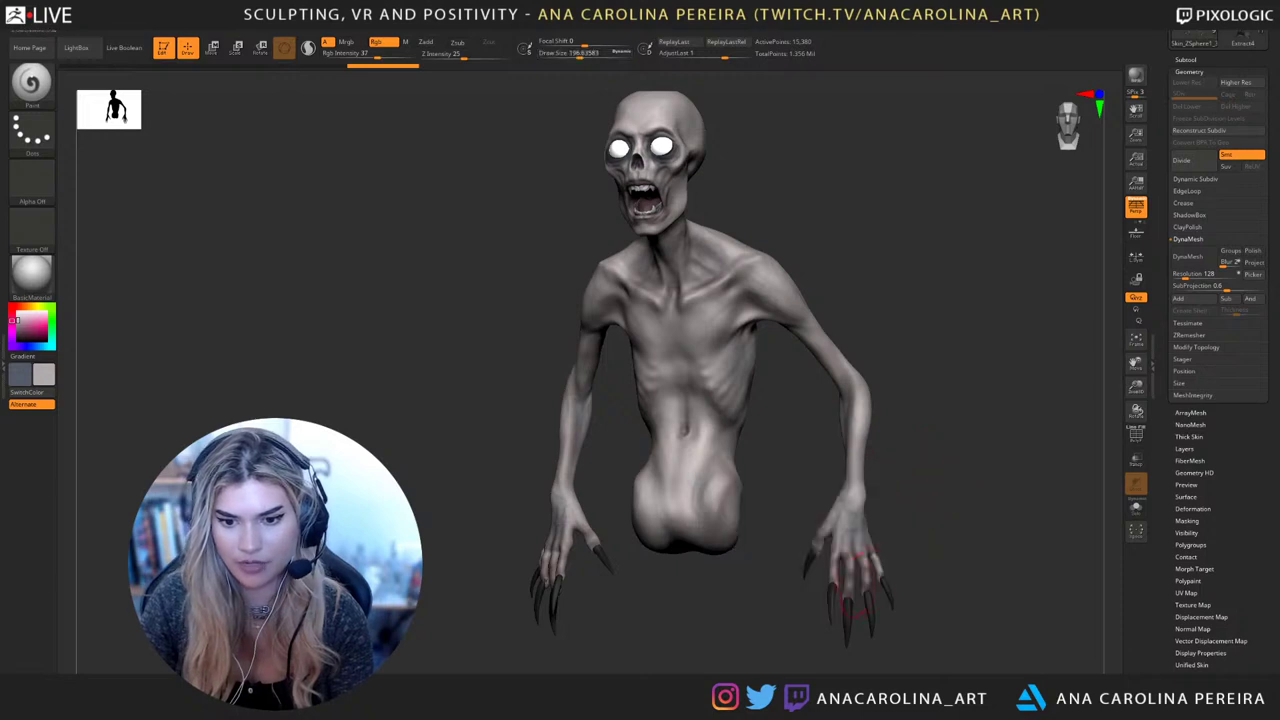
pyautogui.moveTo(869, 598); pyautogui.dragTo(832, 596)
pyautogui.moveTo(922, 555); pyautogui.dragTo(1000, 548)
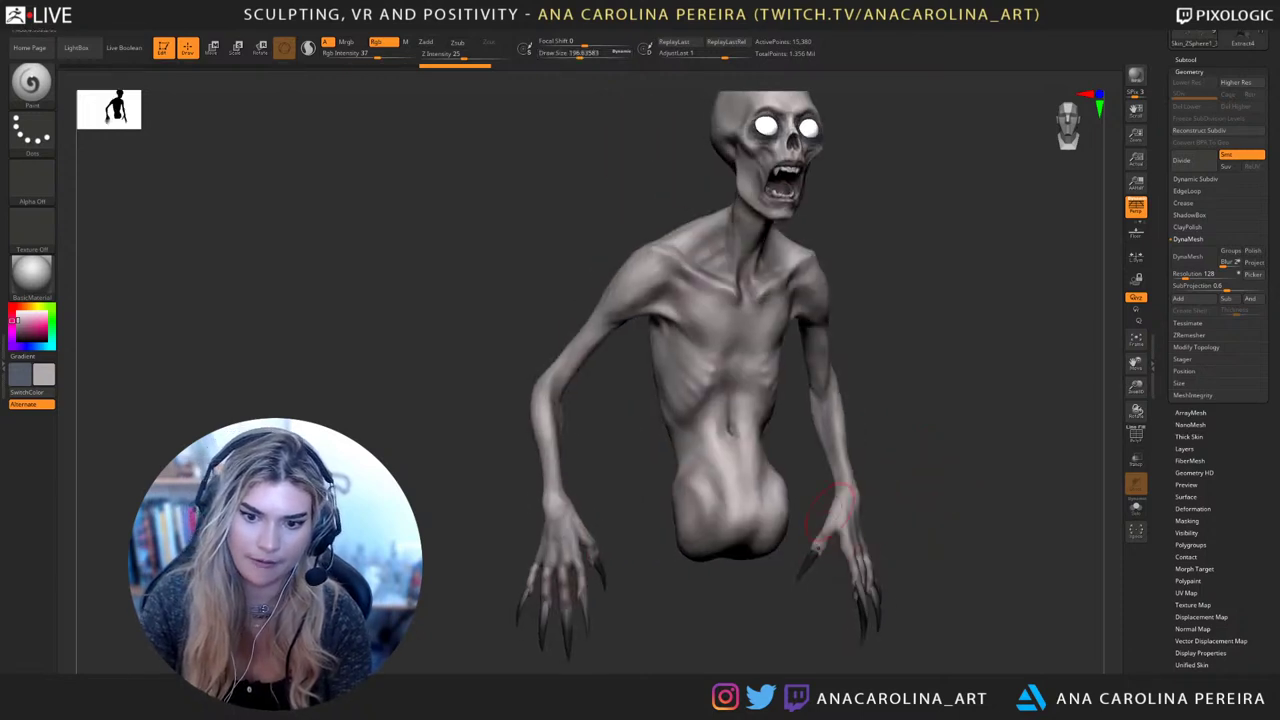
pyautogui.moveTo(816, 551); pyautogui.dragTo(809, 563)
pyautogui.moveTo(817, 552); pyautogui.dragTo(808, 562)
pyautogui.moveTo(775, 603); pyautogui.dragTo(700, 603)
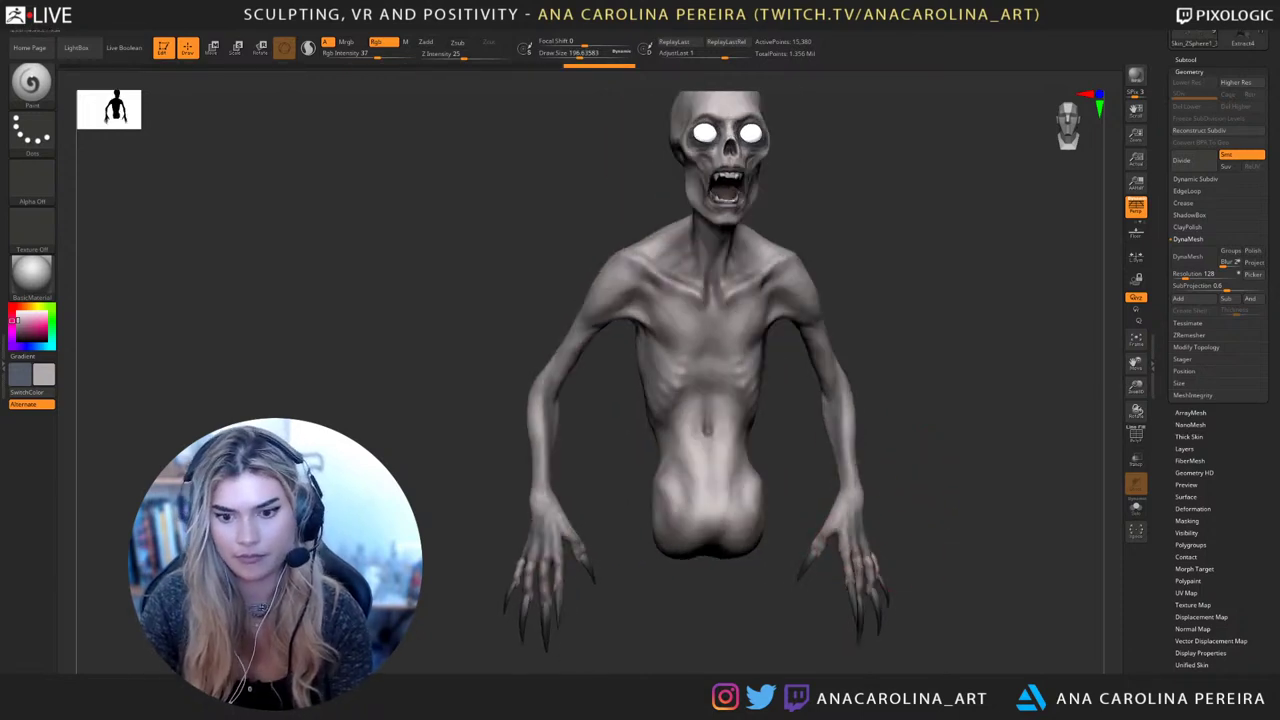
pyautogui.moveTo(856, 585)
pyautogui.mouseDown()
pyautogui.moveTo(850, 600)
pyautogui.moveTo(925, 515)
pyautogui.mouseUp()
pyautogui.moveTo(985, 548)
pyautogui.mouseDown()
pyautogui.moveTo(936, 552)
pyautogui.moveTo(895, 595)
pyautogui.mouseUp()
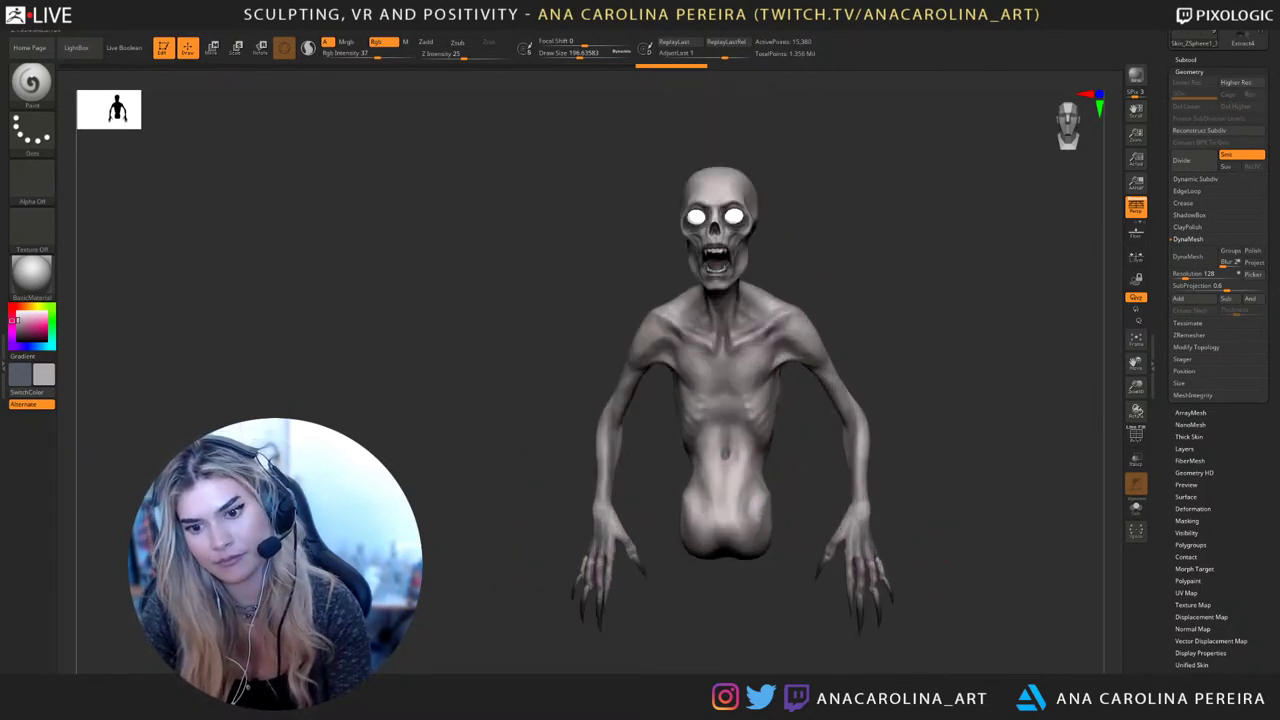
# Select the body, swap the paint colours, and nudge the upper lip upward with the Move brush at a draw size of about 100.8
pyautogui.moveTo(948, 524)
pyautogui.mouseDown()
pyautogui.moveTo(918, 474)
pyautogui.moveTo(918, 518)
pyautogui.mouseUp()
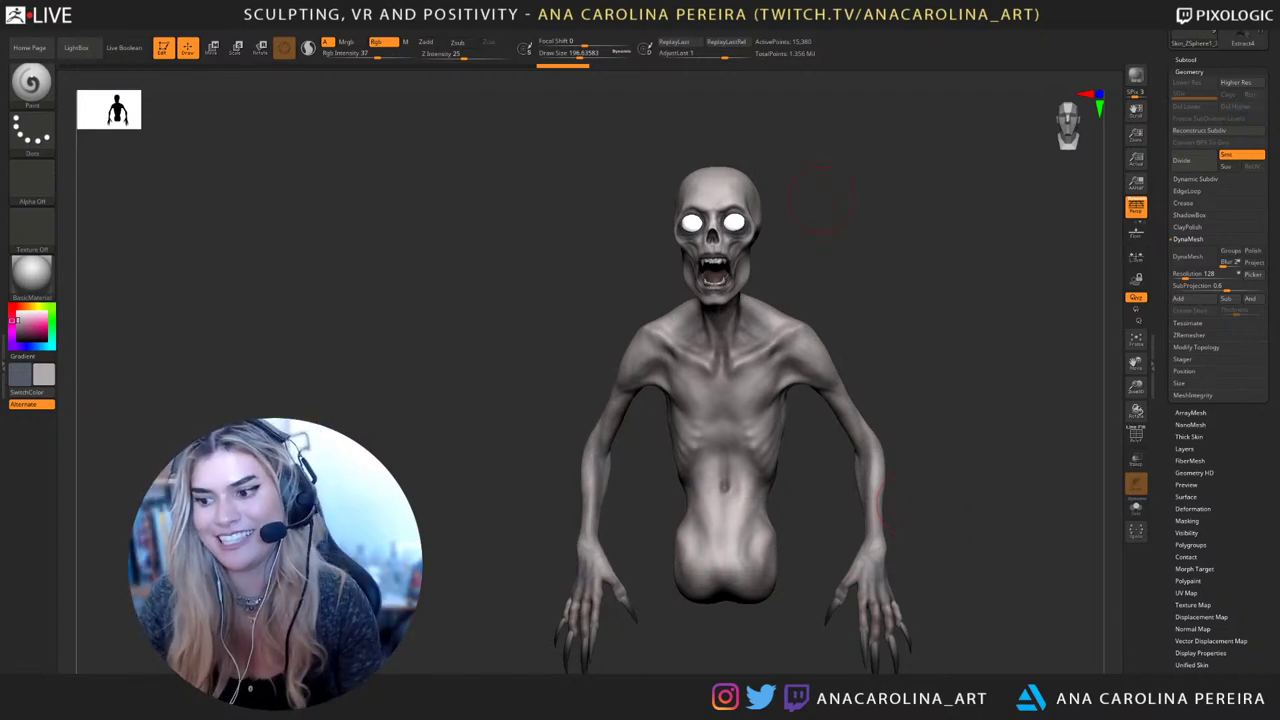
pyautogui.keyDown('alt'); pyautogui.moveTo(820, 200); pyautogui.dragTo(873, 600); pyautogui.keyUp('alt')
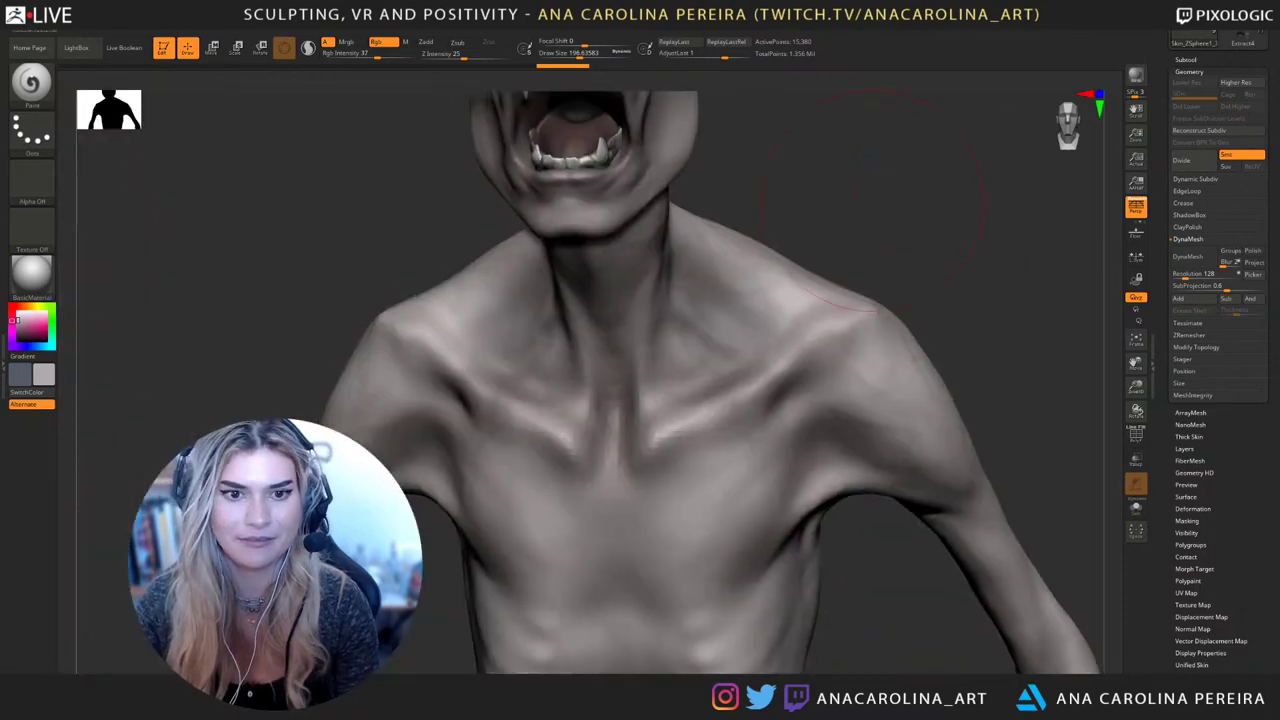
pyautogui.keyDown('alt'); pyautogui.moveTo(873, 201); pyautogui.dragTo(952, 398); pyautogui.keyUp('alt')
pyautogui.press('space')
pyautogui.keyDown('alt'); pyautogui.click(680, 264); pyautogui.keyUp('alt')
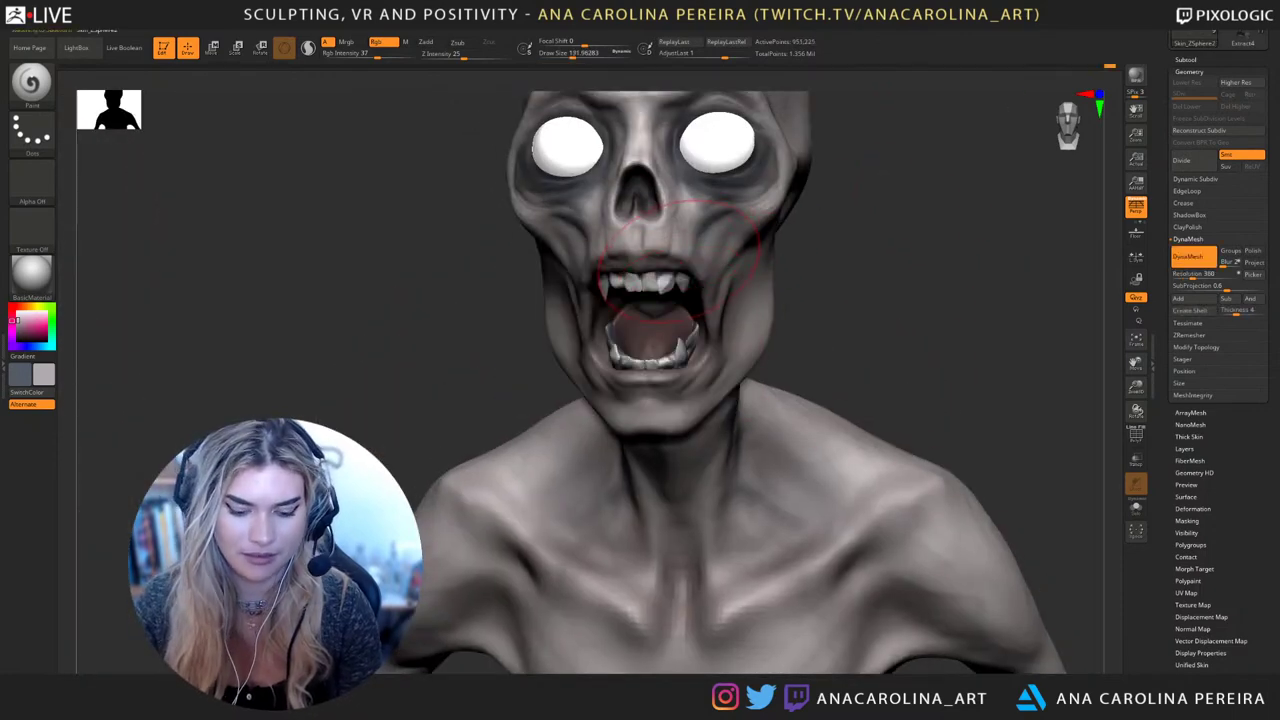
pyautogui.press('v')
pyautogui.press('b')
pyautogui.press('m')
pyautogui.press('v')
pyautogui.press('space')
pyautogui.click(682, 278)
pyautogui.moveTo(655, 276); pyautogui.dragTo(653, 264)
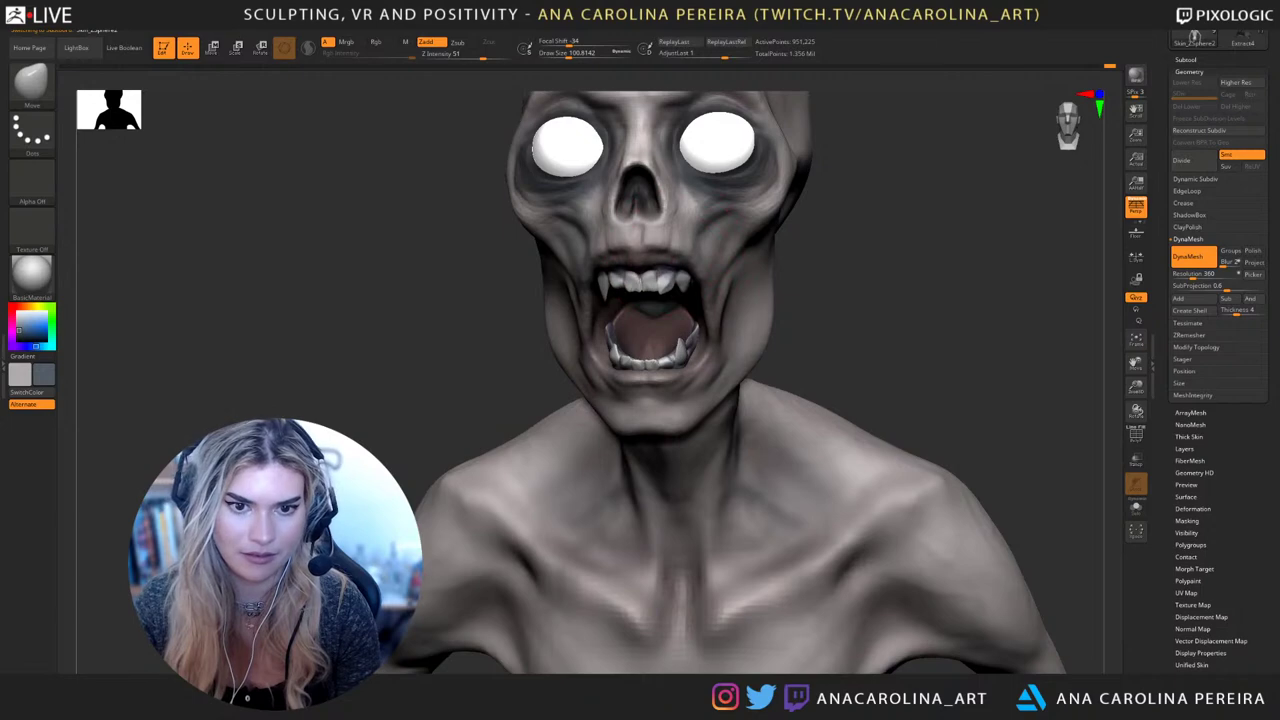
# Reduce the Move brush draw size to about 53.8
pyautogui.moveTo(790, 298)
pyautogui.mouseDown()
pyautogui.moveTo(868, 317)
pyautogui.moveTo(728, 302)
pyautogui.mouseUp()
pyautogui.press('space')
pyautogui.click(786, 302)
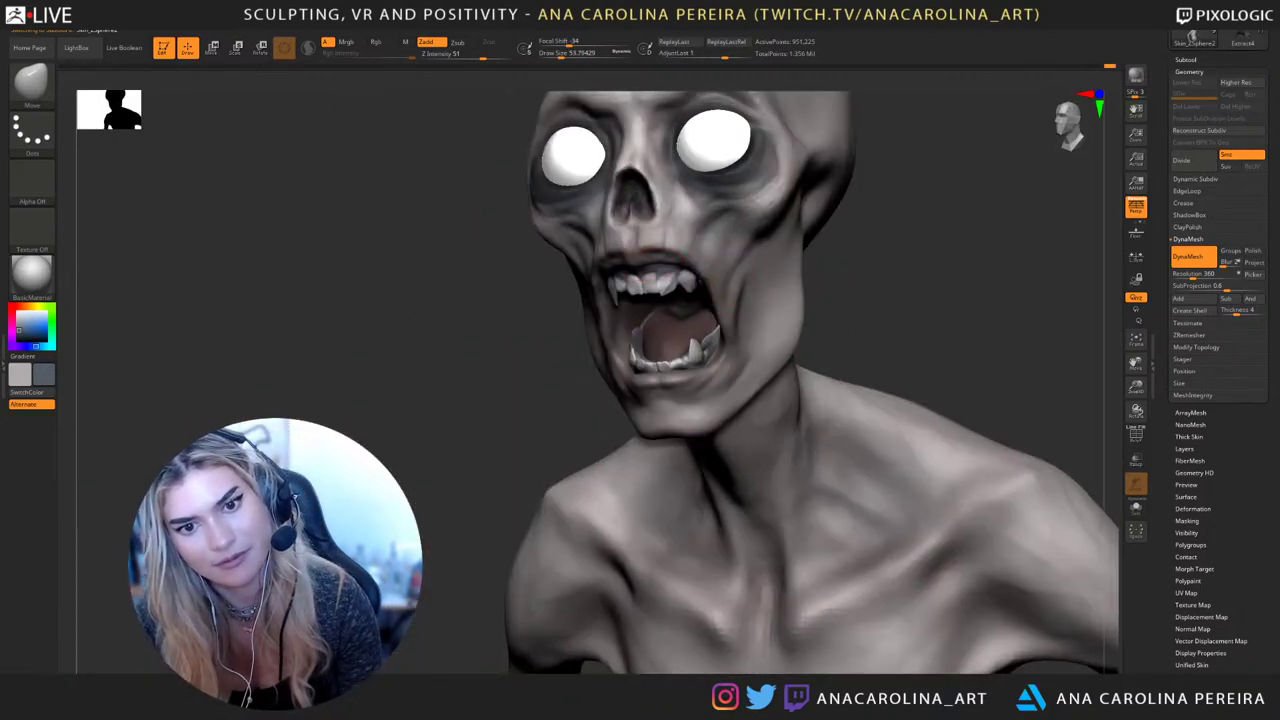
# Select the upper teeth and carve grooves into the front ones with DamStandard at a draw size of about 21.6
pyautogui.keyDown('alt'); pyautogui.click(676, 268); pyautogui.keyUp('alt')
pyautogui.moveTo(812, 306)
pyautogui.mouseDown()
pyautogui.moveTo(908, 326)
pyautogui.moveTo(882, 368)
pyautogui.mouseUp()
pyautogui.press('b')
pyautogui.press('d')
pyautogui.press('s')
pyautogui.press('s')
pyautogui.click(780, 368)
pyautogui.press('s')
pyautogui.click(585, 350)
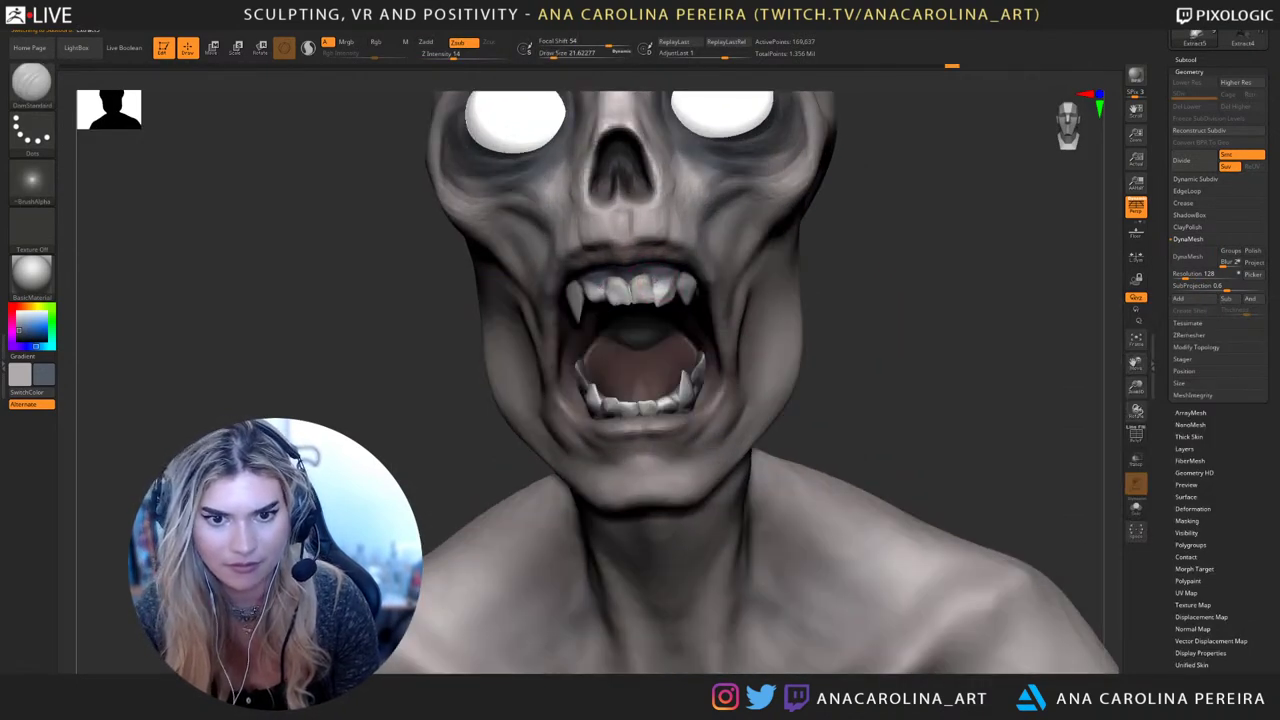
pyautogui.moveTo(653, 289); pyautogui.dragTo(656, 286)
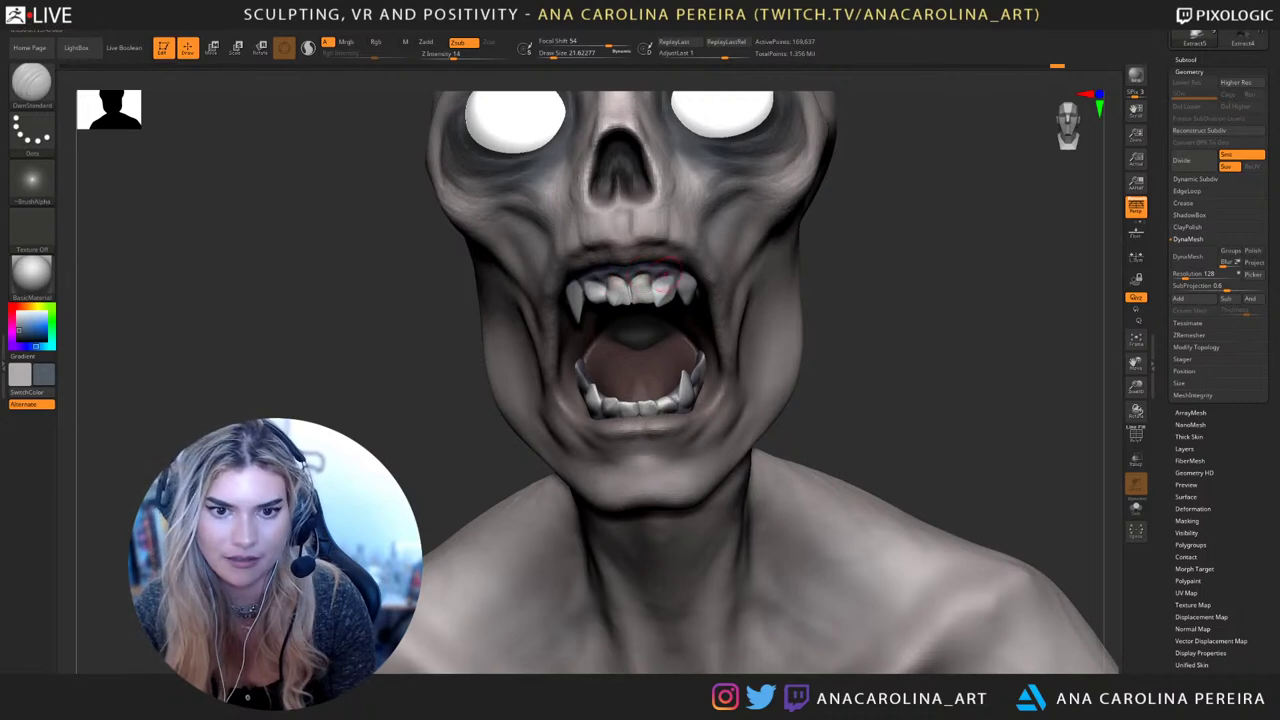
pyautogui.moveTo(661, 287); pyautogui.dragTo(663, 292)
# Select the lower teeth and carve the separations along their row with DamStandard
pyautogui.moveTo(745, 290); pyautogui.dragTo(680, 281, button='right')
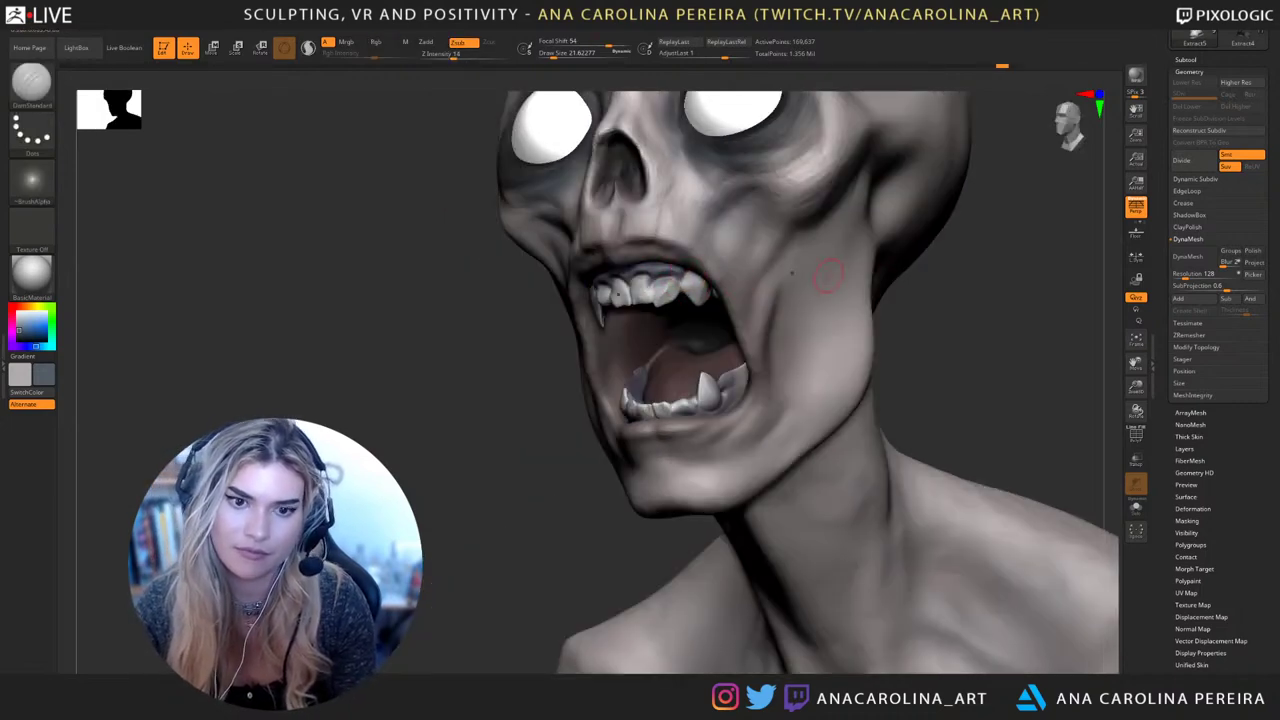
pyautogui.moveTo(828, 275); pyautogui.dragTo(940, 200, button='right')
pyautogui.moveTo(838, 270); pyautogui.dragTo(864, 325, button='right')
pyautogui.keyDown('alt'); pyautogui.click(609, 416); pyautogui.keyUp('alt')
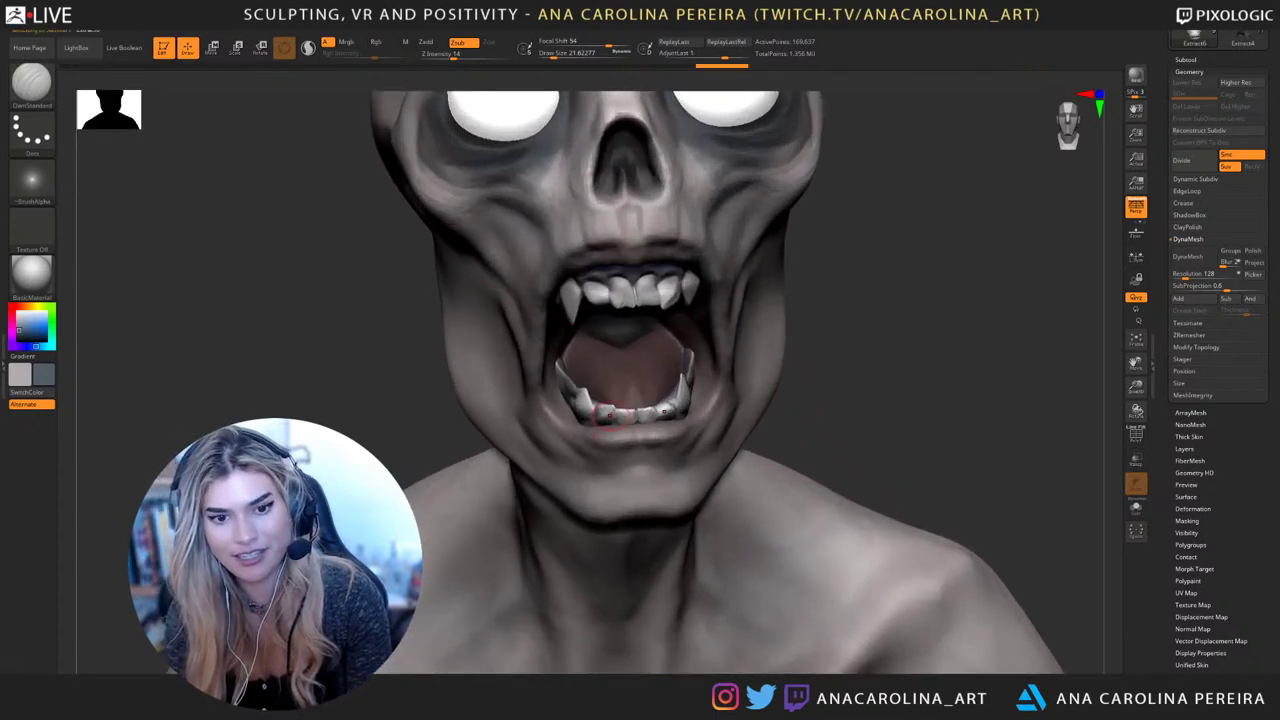
pyautogui.moveTo(777, 381); pyautogui.dragTo(588, 397, button='right')
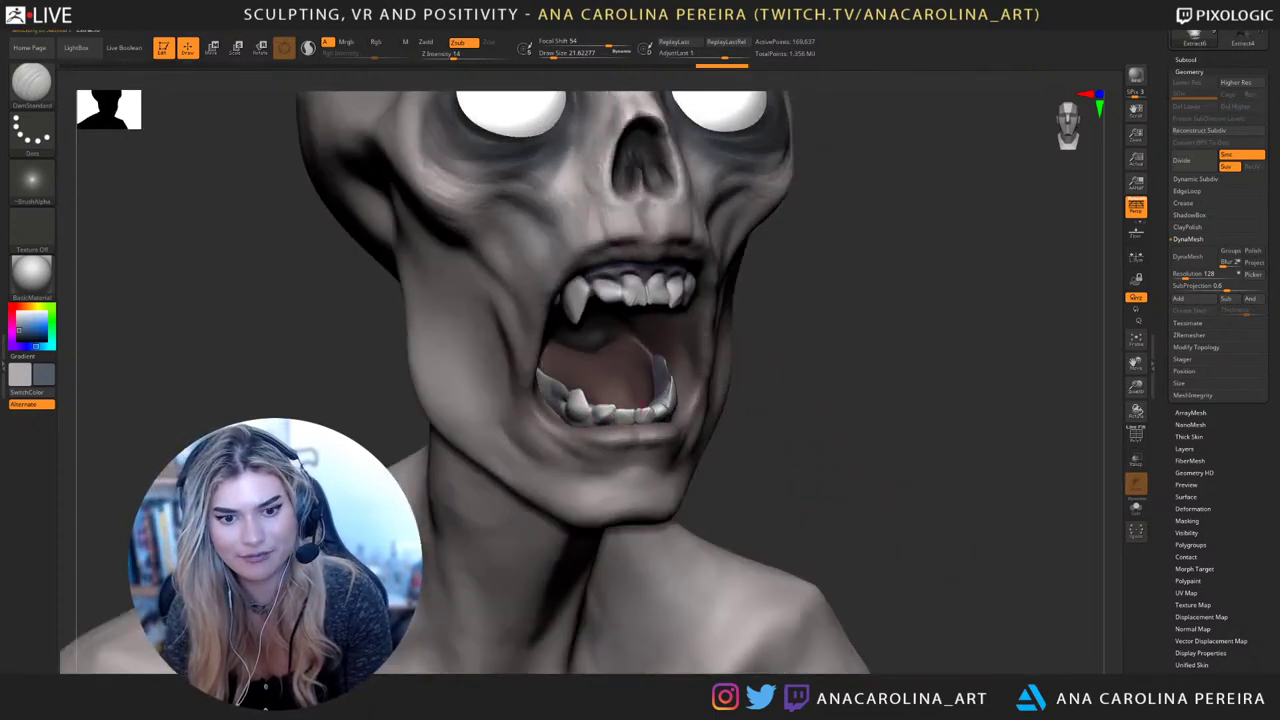
pyautogui.moveTo(595, 404); pyautogui.dragTo(597, 423)
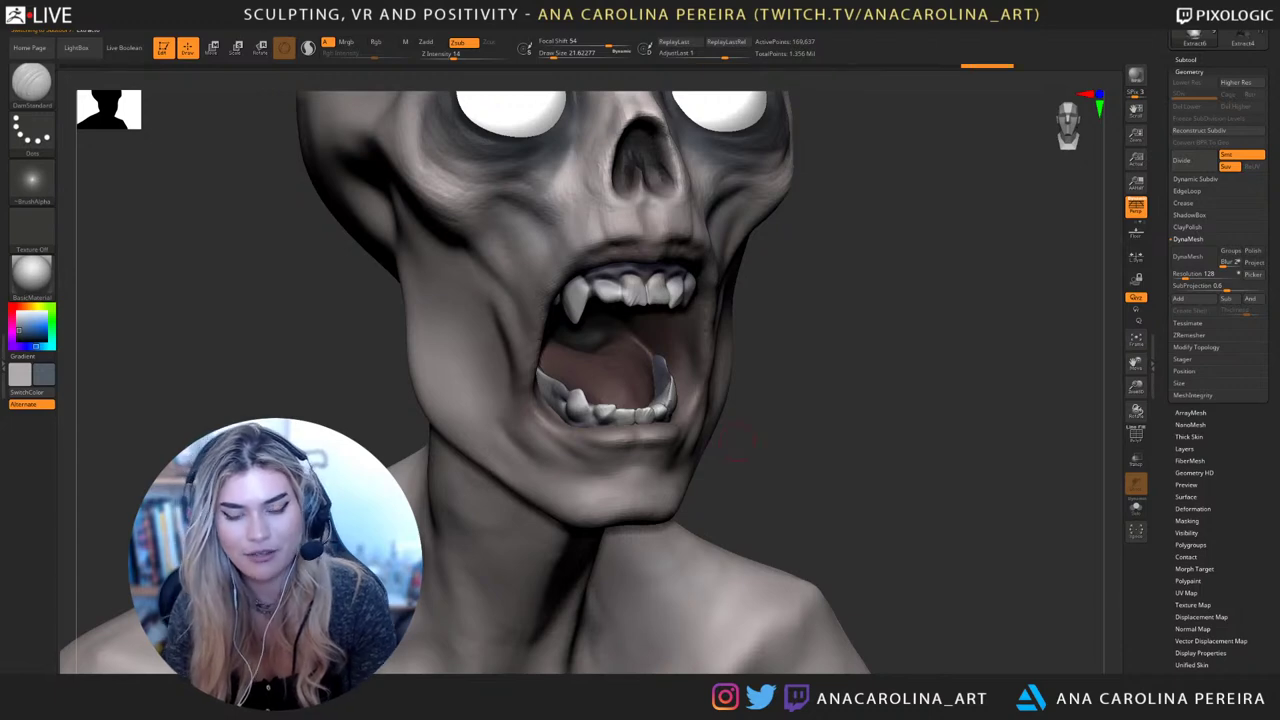
pyautogui.moveTo(588, 404); pyautogui.dragTo(646, 428, button='right')
pyautogui.moveTo(652, 411); pyautogui.dragTo(668, 402)
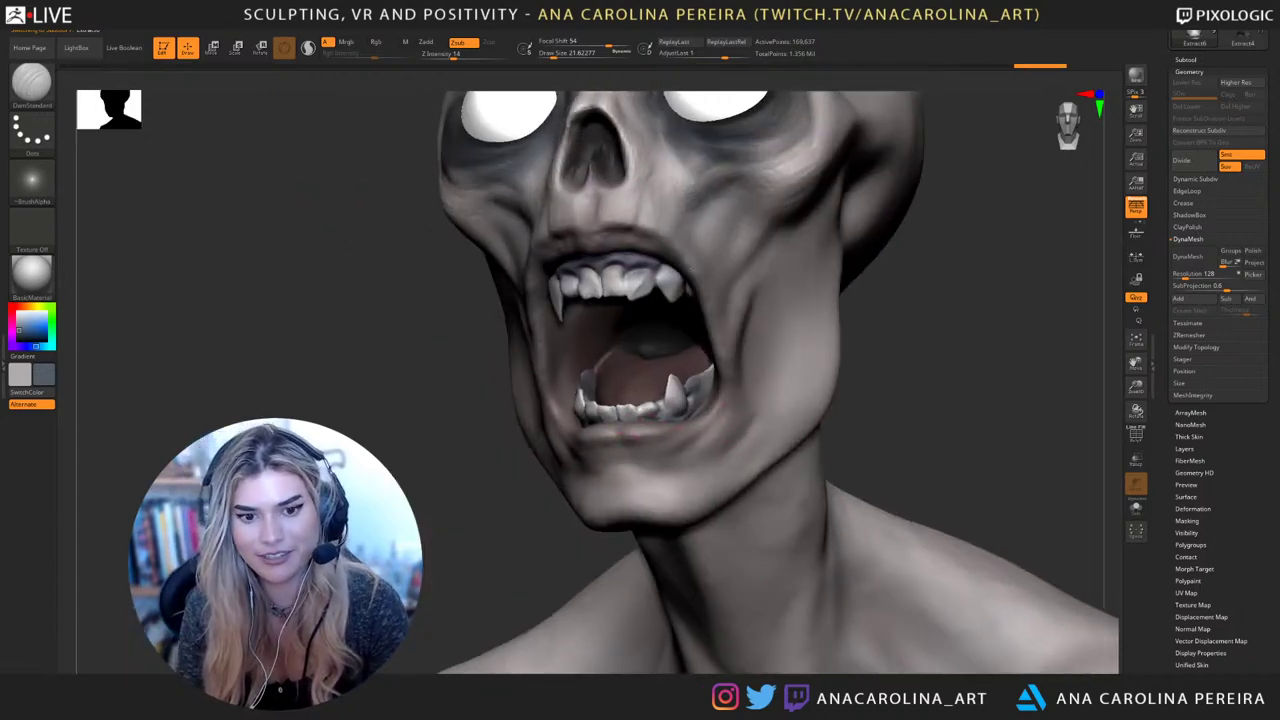
pyautogui.moveTo(800, 520)
pyautogui.keyDown('ctrl'); pyautogui.mouseDown(button='right')
pyautogui.moveTo(825, 372)
pyautogui.moveTo(826, 425)
pyautogui.moveTo(885, 432)
pyautogui.moveTo(880, 480)
pyautogui.moveTo(805, 450)
pyautogui.mouseUp(button='right'); pyautogui.keyUp('ctrl')
pyautogui.press('b')
pyautogui.press('i')
pyautogui.press('n')
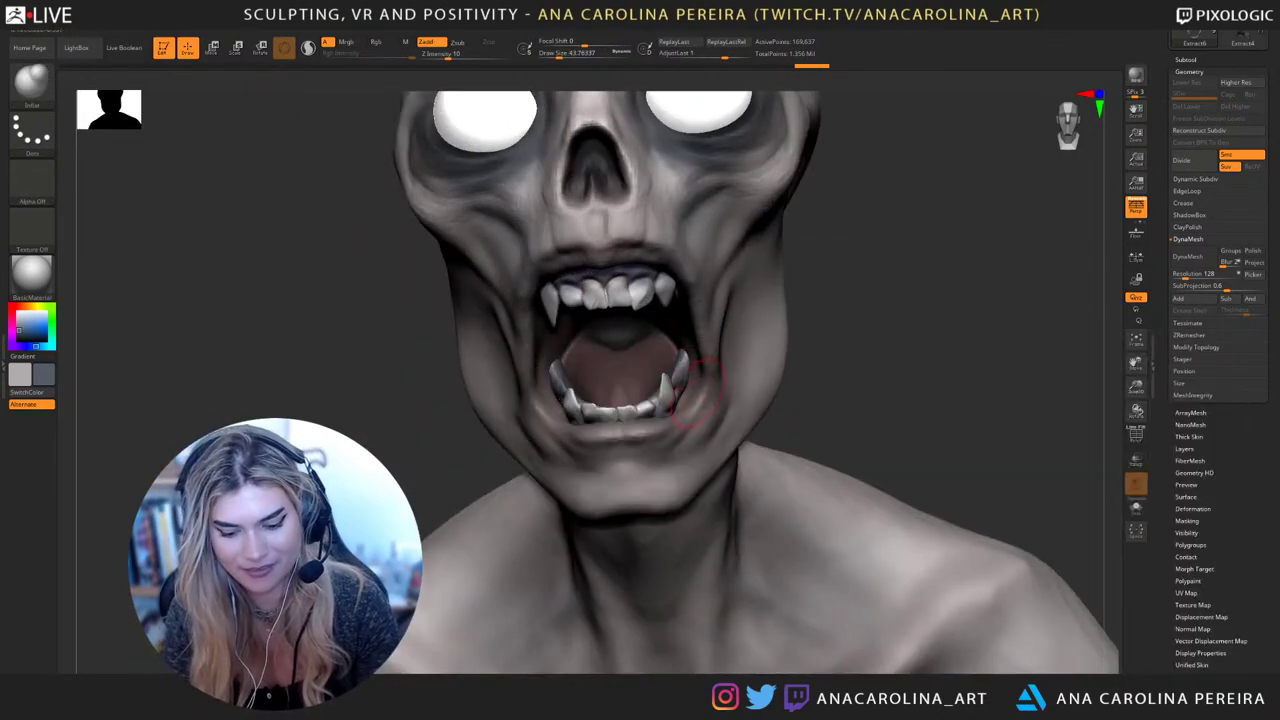
pyautogui.press('b')
pyautogui.press('h')
pyautogui.press('p')
# Adjust the brush size and lower the tip of a rear lower tooth with the Move brush
pyautogui.press('space')
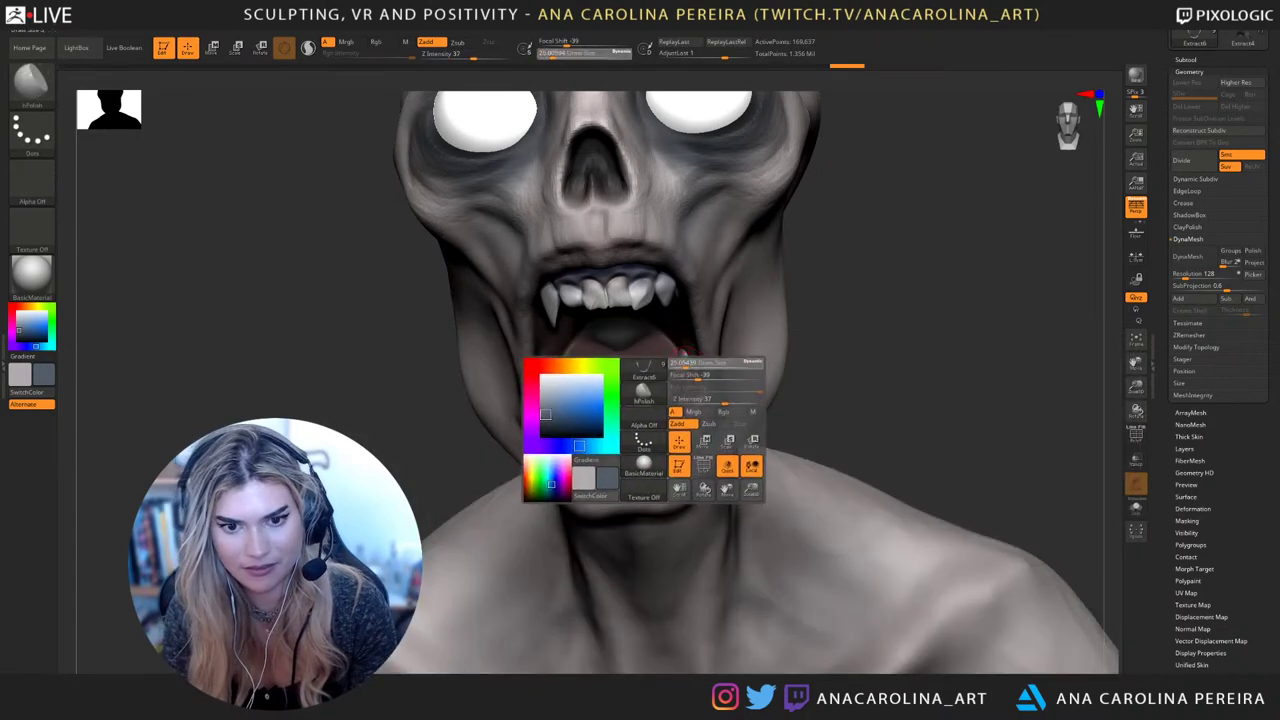
pyautogui.press('b')
pyautogui.press('m')
pyautogui.press('v')
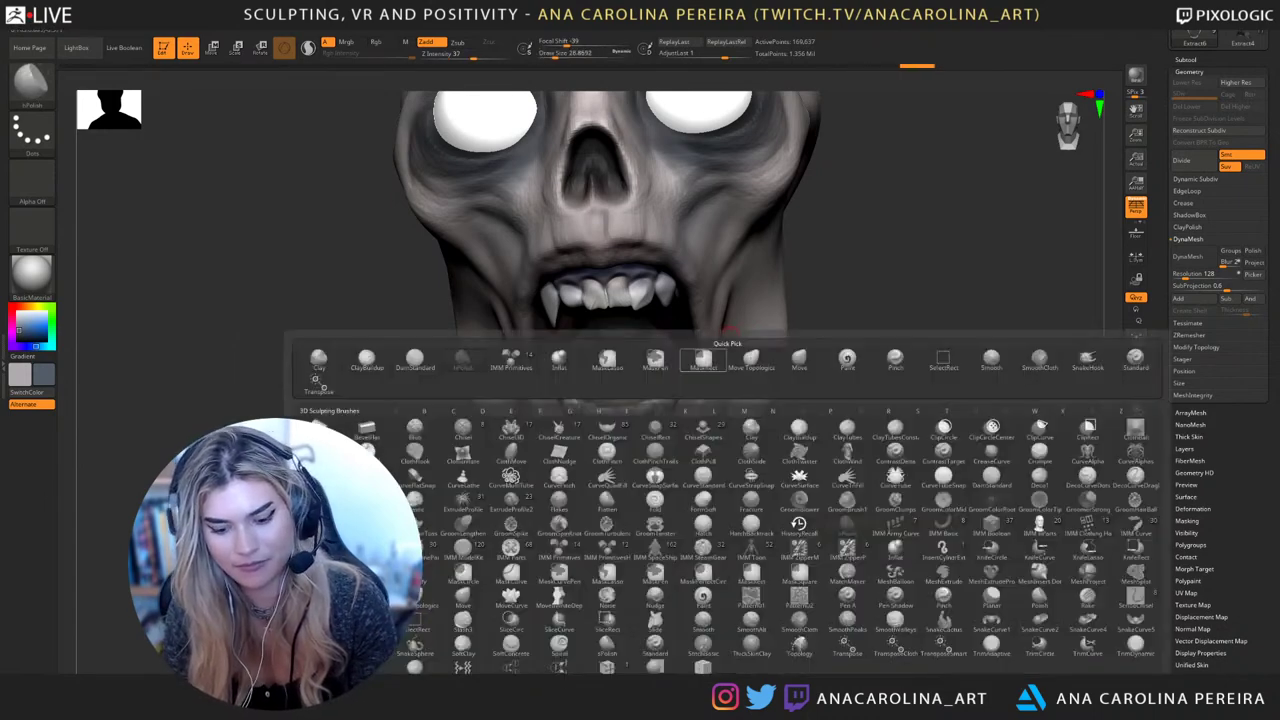
pyautogui.moveTo(682, 352); pyautogui.dragTo(680, 365)
pyautogui.keyDown('alt'); pyautogui.moveTo(837, 391); pyautogui.dragTo(875, 299); pyautogui.keyUp('alt')
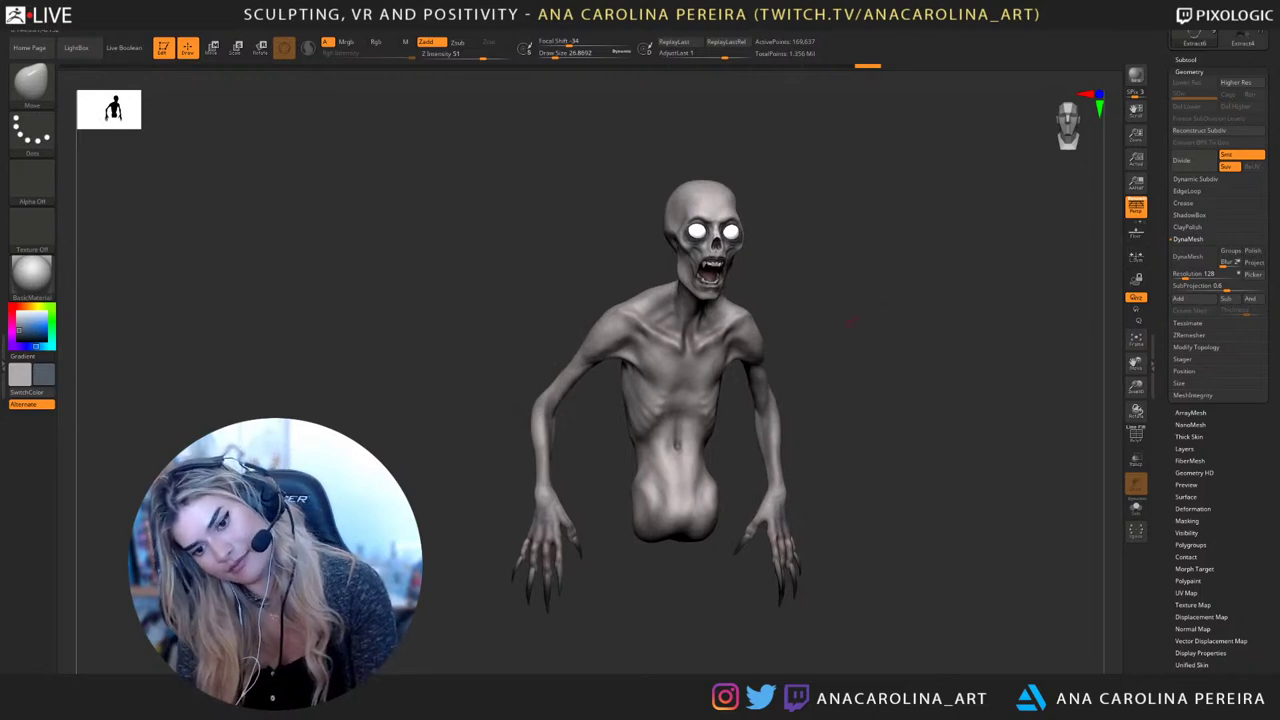
# Select the body subtool, then build up and smooth the forehead and temples with ClayBuildup at a draw size of about 67.8
pyautogui.moveTo(850, 326)
pyautogui.mouseDown()
pyautogui.moveTo(812, 326)
pyautogui.moveTo(832, 418)
pyautogui.moveTo(826, 404)
pyautogui.mouseUp()
pyautogui.press('b')
pyautogui.press('c')
pyautogui.press('b')
pyautogui.moveTo(864, 303)
pyautogui.keyDown('alt'); pyautogui.mouseDown()
pyautogui.moveTo(866, 416)
pyautogui.moveTo(829, 363)
pyautogui.mouseUp(); pyautogui.keyUp('alt')
pyautogui.keyDown('alt'); pyautogui.moveTo(752, 192); pyautogui.dragTo(755, 255, button='right'); pyautogui.keyUp('alt')
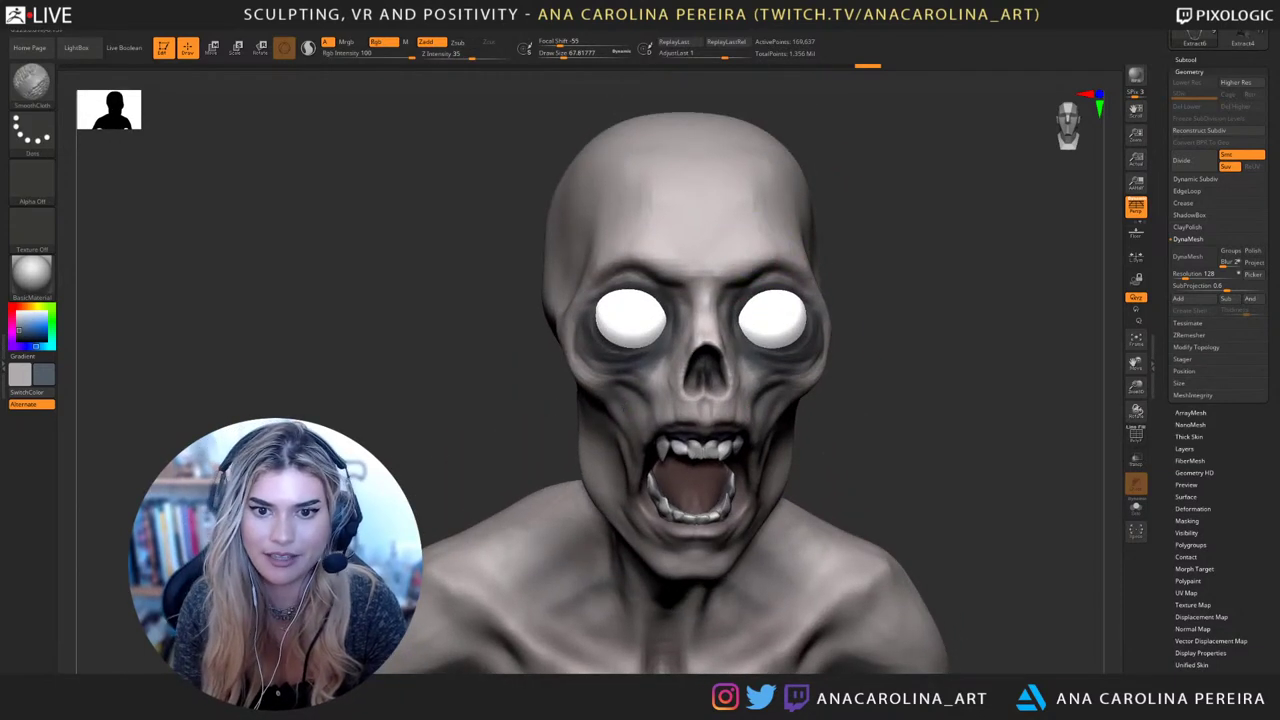
pyautogui.keyDown('alt'); pyautogui.click(756, 258); pyautogui.keyUp('alt')
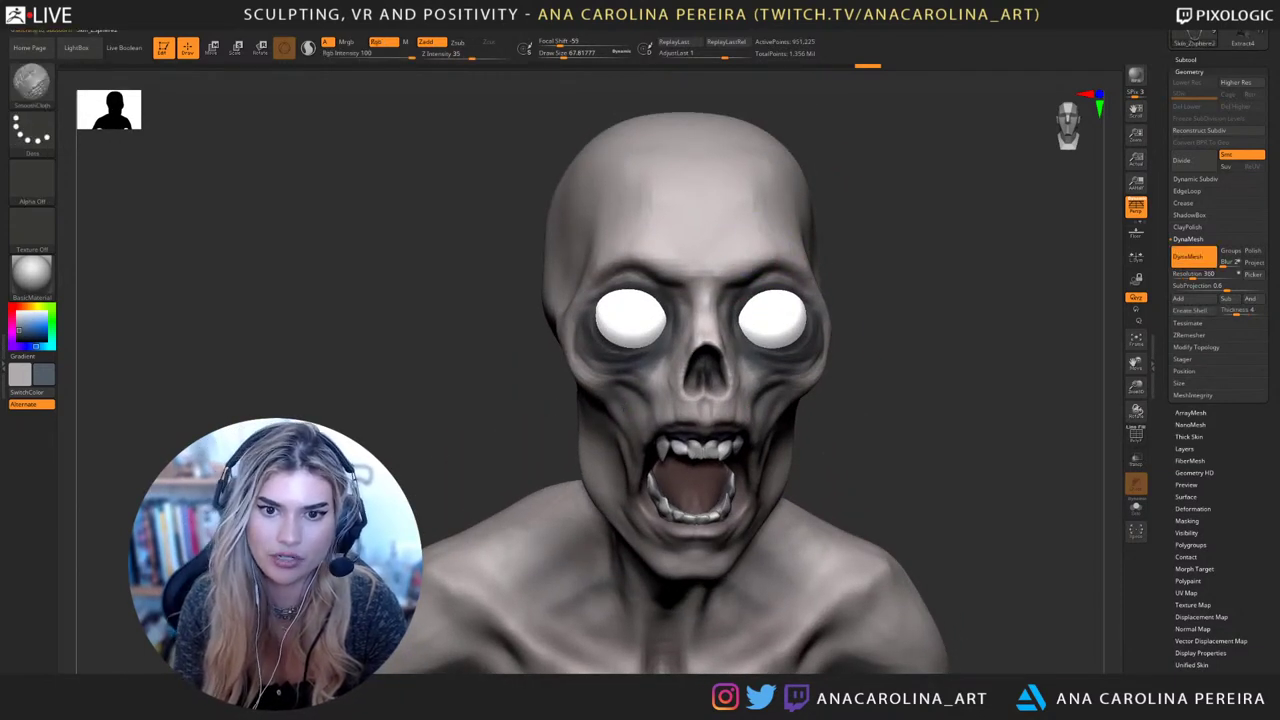
pyautogui.moveTo(902, 260); pyautogui.dragTo(820, 225)
pyautogui.moveTo(984, 294); pyautogui.dragTo(930, 288)
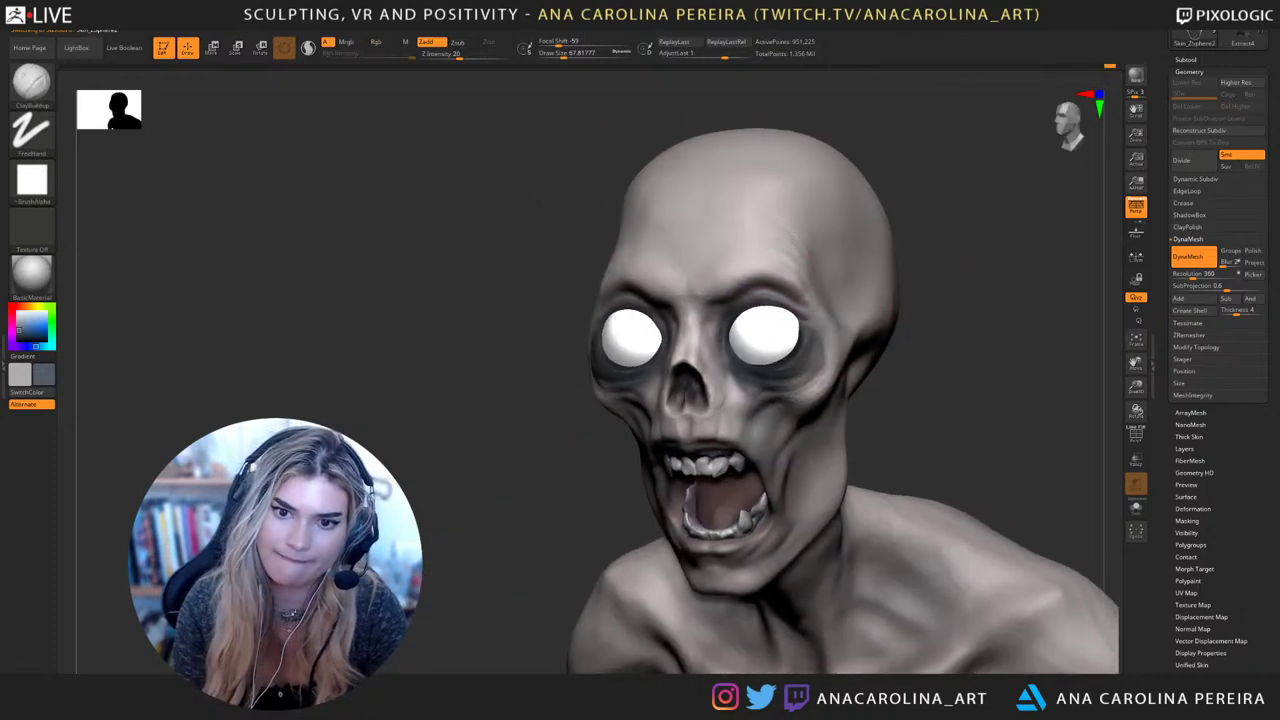
pyautogui.press('shift')
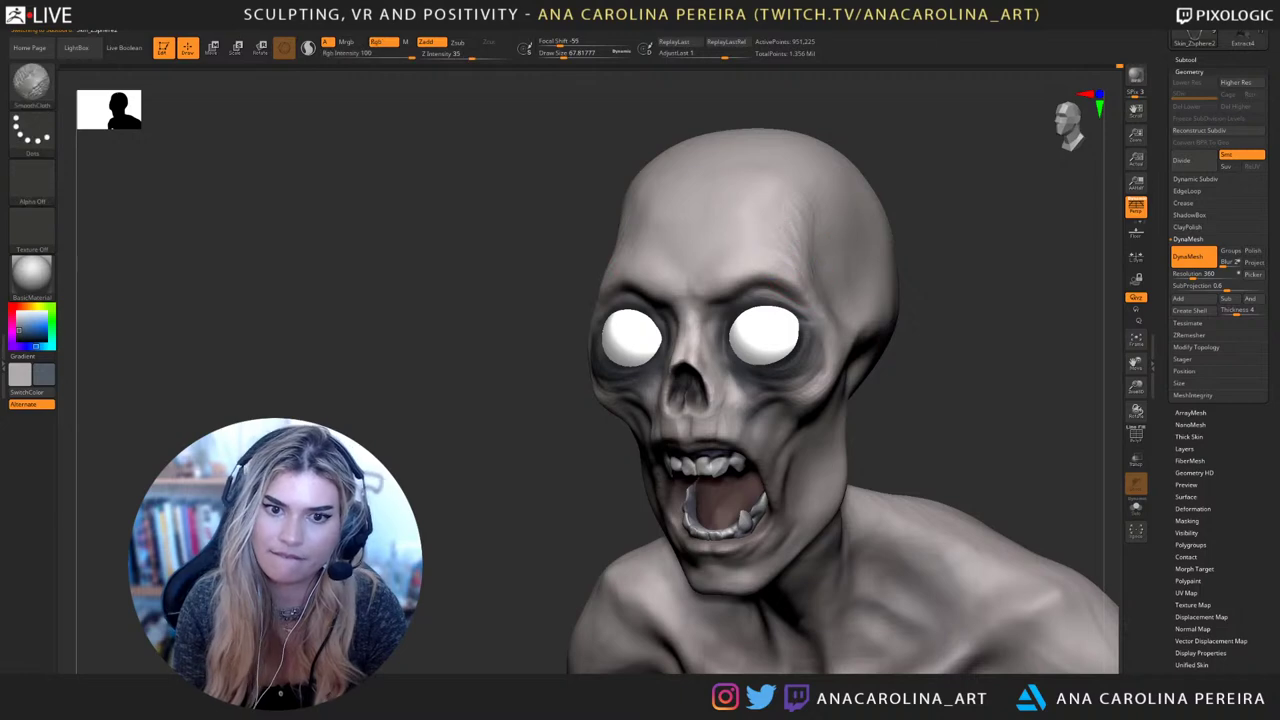
pyautogui.moveTo(880, 165); pyautogui.dragTo(975, 165)
pyautogui.moveTo(868, 190); pyautogui.dragTo(905, 205)
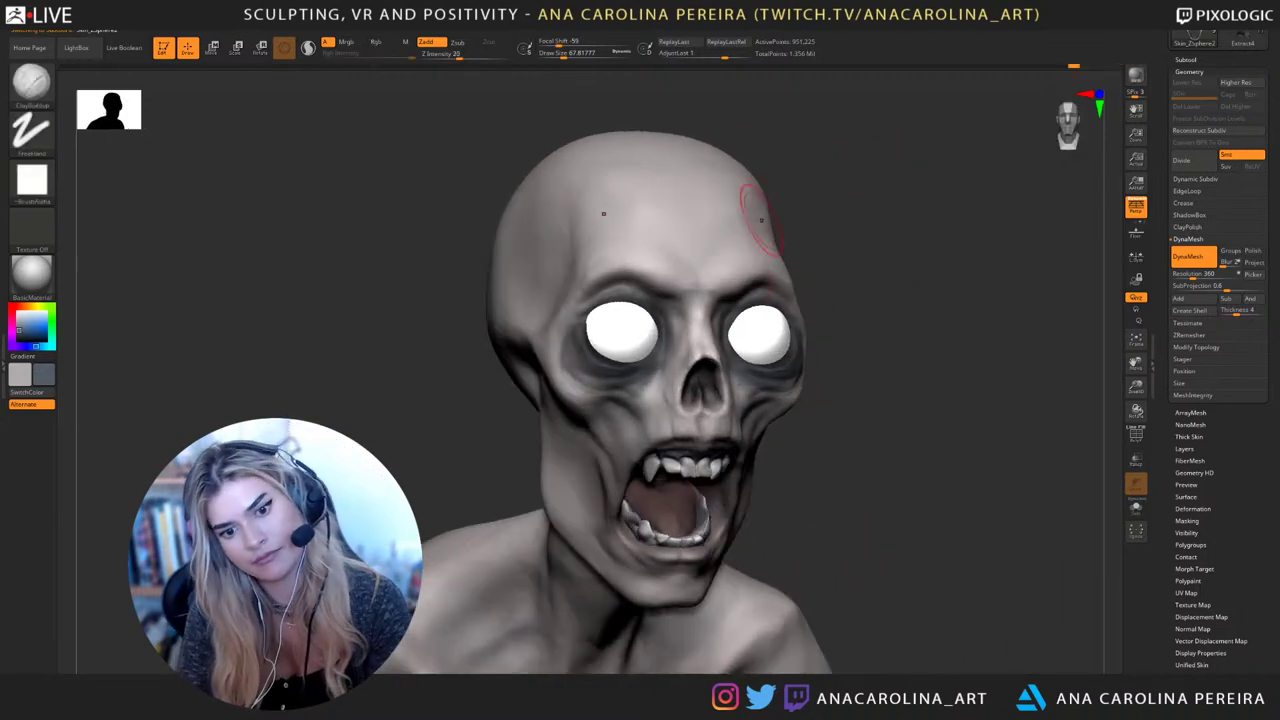
# Build up and smooth the jaw muscle below the cheekbone with ClayBuildup at a draw size of about 67.8
pyautogui.keyDown('alt'); pyautogui.moveTo(708, 464); pyautogui.dragTo(773, 395); pyautogui.keyUp('alt')
pyautogui.press('space')
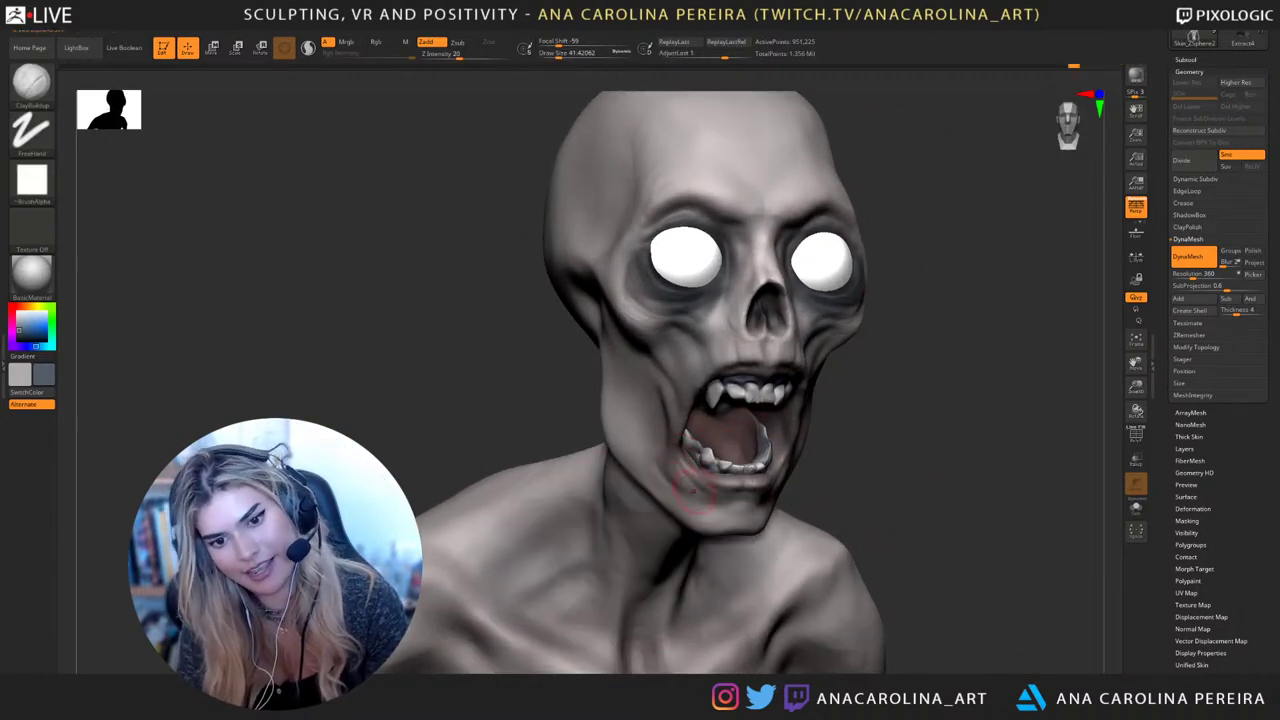
pyautogui.moveTo(985, 446)
pyautogui.mouseDown()
pyautogui.moveTo(856, 430)
pyautogui.moveTo(829, 443)
pyautogui.moveTo(843, 445)
pyautogui.mouseUp()
pyautogui.press('space')
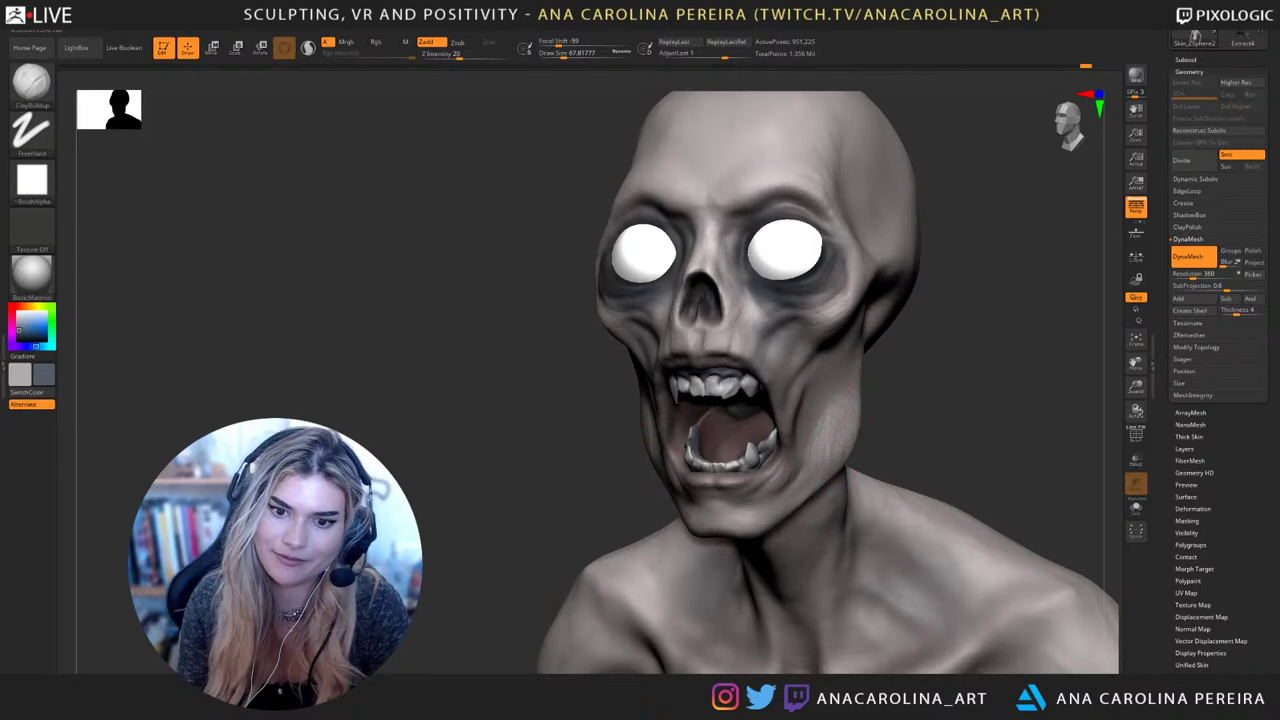
pyautogui.moveTo(824, 390); pyautogui.dragTo(836, 408)
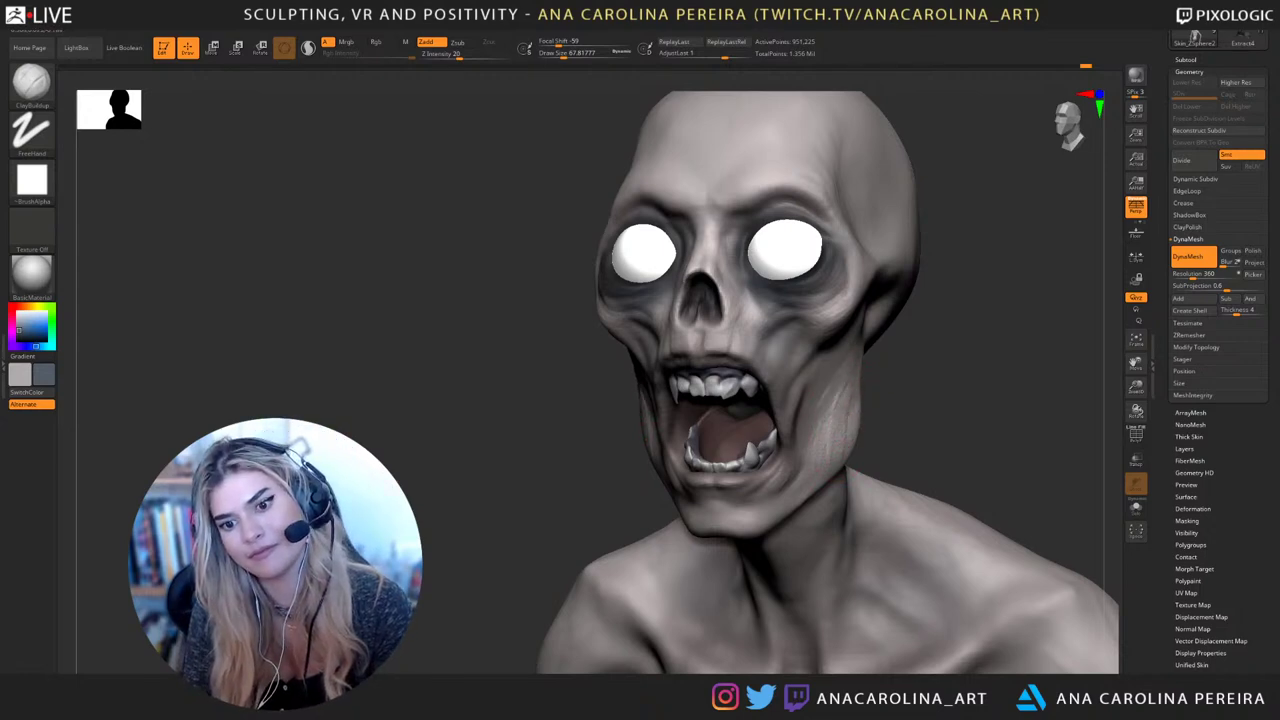
pyautogui.moveTo(905, 438); pyautogui.dragTo(960, 438)
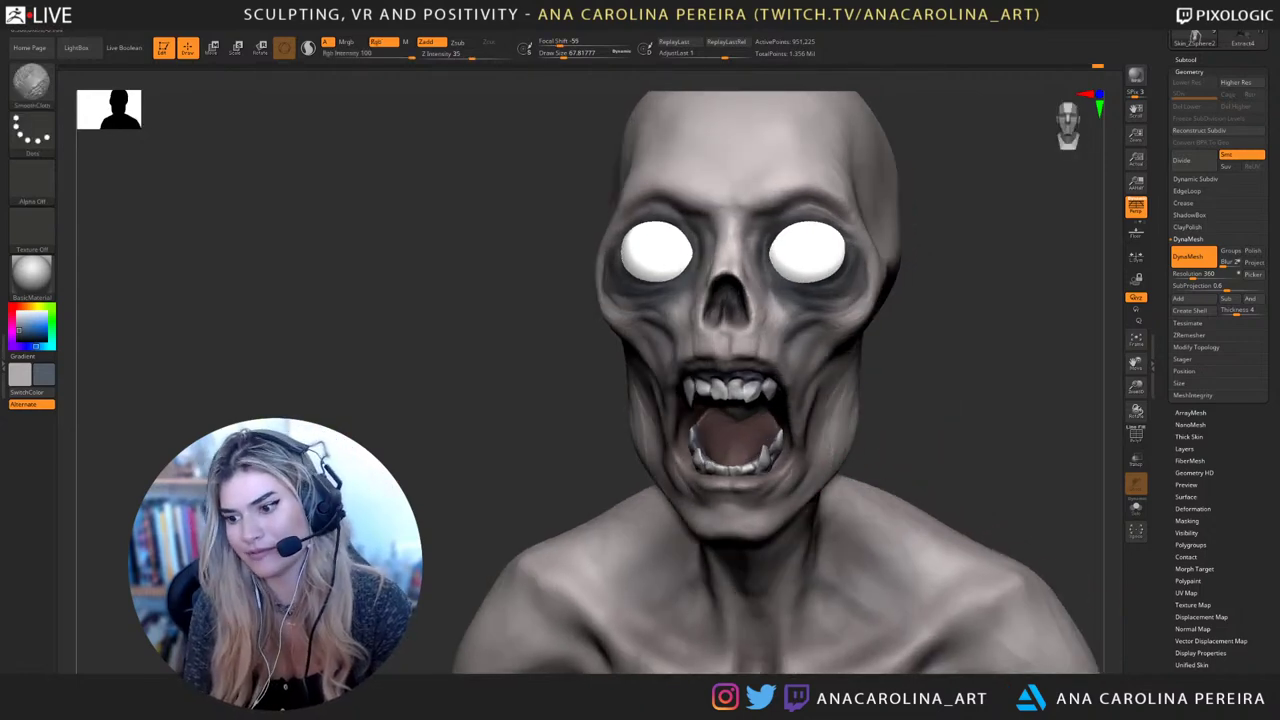
# Reduce the ClayBuildup draw size to about 53.8, then add and smooth volume above the brows
pyautogui.keyDown('ctrl'); pyautogui.moveTo(900, 455); pyautogui.dragTo(938, 403, button='right'); pyautogui.keyUp('ctrl')
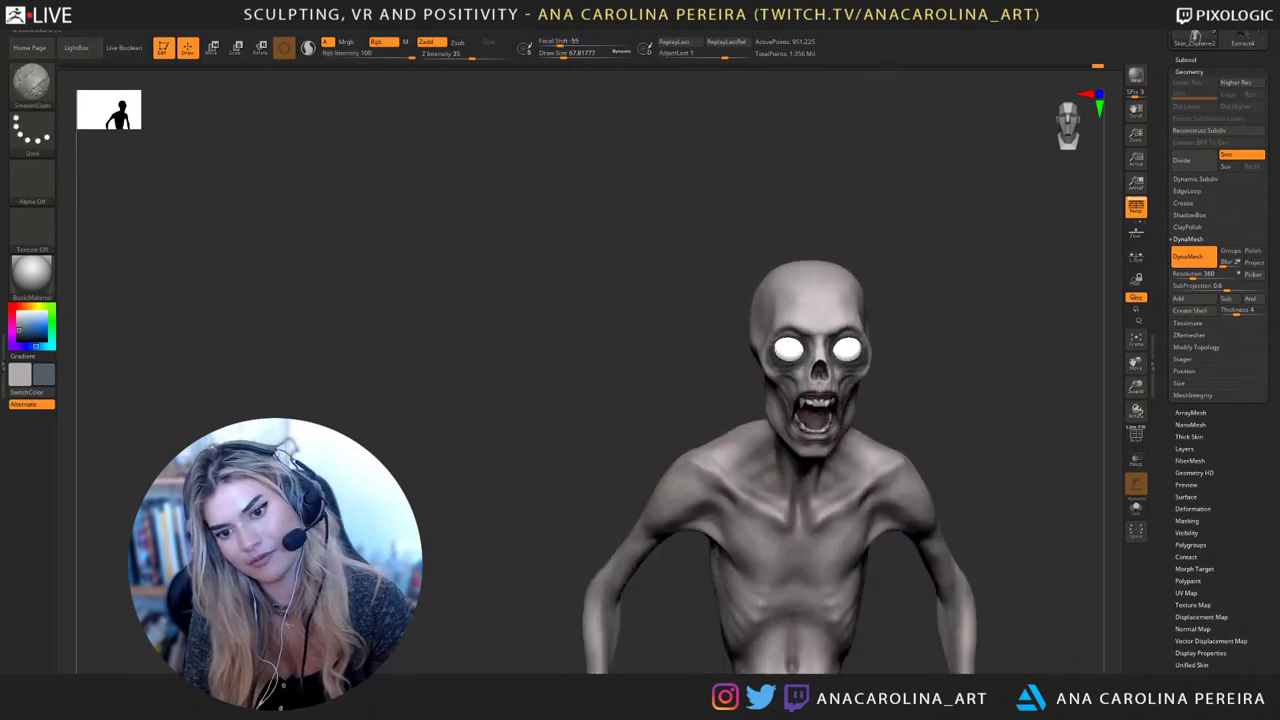
pyautogui.moveTo(936, 405); pyautogui.dragTo(903, 378)
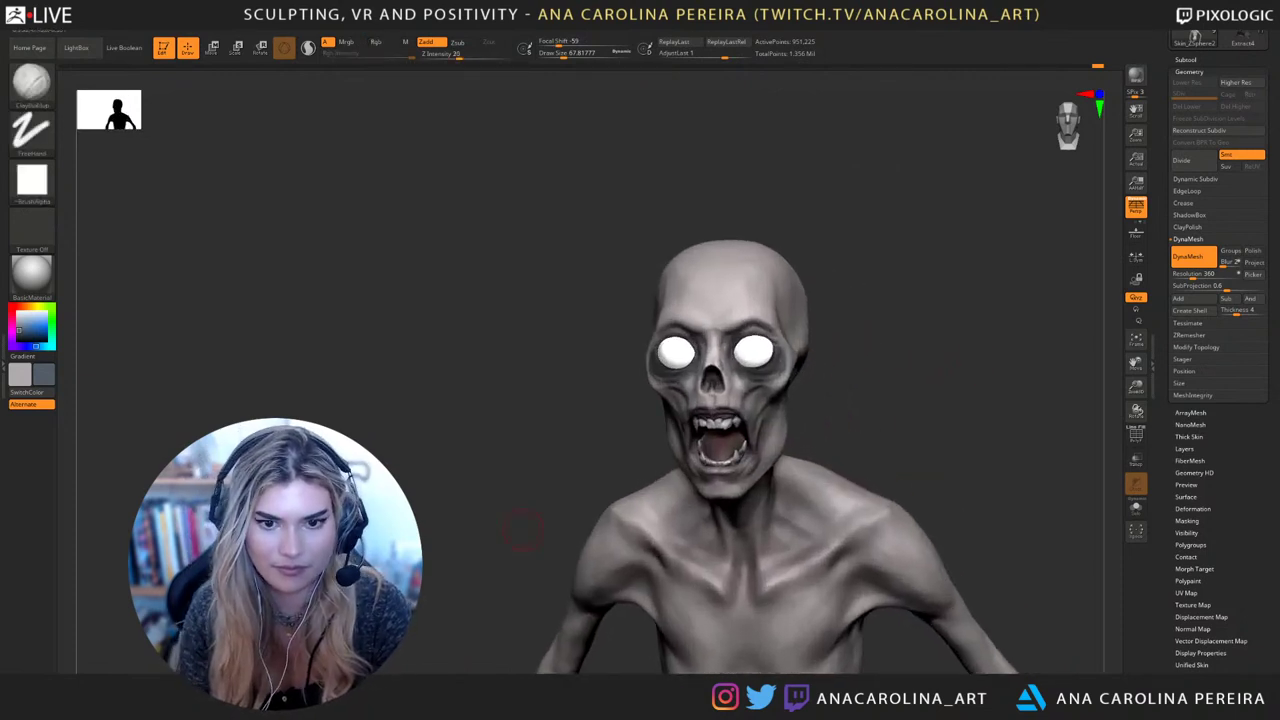
pyautogui.keyDown('ctrl'); pyautogui.moveTo(523, 530); pyautogui.dragTo(524, 590, button='right'); pyautogui.keyUp('ctrl')
pyautogui.press('space')
pyautogui.moveTo(731, 258); pyautogui.dragTo(716, 276)
pyautogui.press('space')
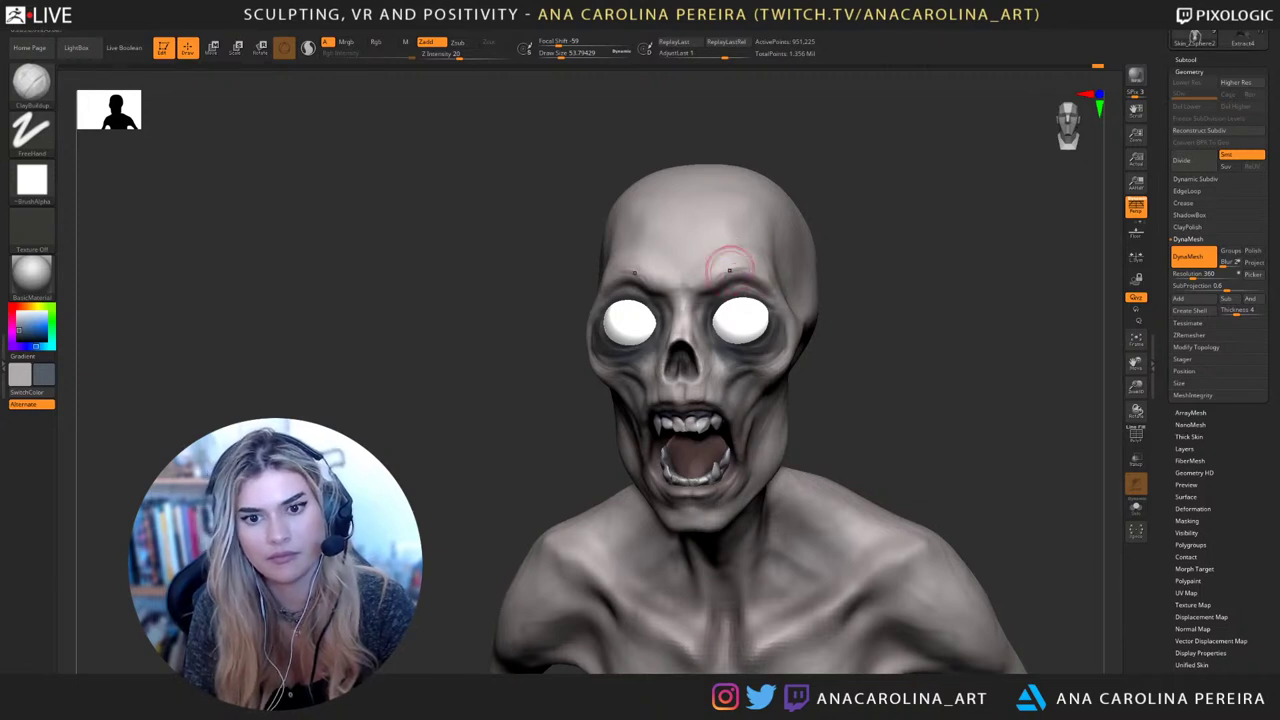
pyautogui.keyDown('shift'); pyautogui.moveTo(729, 258); pyautogui.dragTo(716, 262); pyautogui.keyUp('shift')
pyautogui.moveTo(832, 270)
pyautogui.mouseDown()
pyautogui.moveTo(876, 270)
pyautogui.moveTo(837, 266)
pyautogui.mouseUp()
# Switch to DamStandard with Rgb enabled and a draw size of about 108.2, and try a stroke on the forehead
pyautogui.press('b')
pyautogui.press('d')
pyautogui.press('s')
pyautogui.press('space')
pyautogui.press('space')
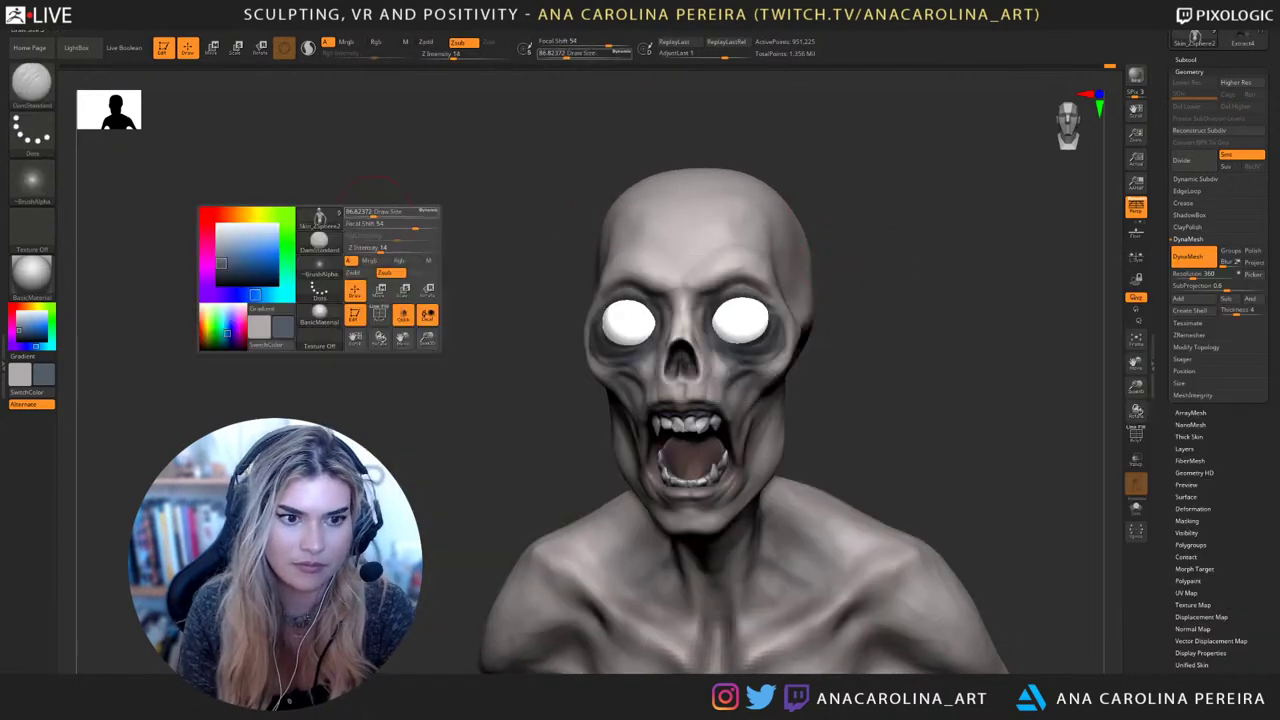
pyautogui.click(402, 260)
pyautogui.press('space')
pyautogui.moveTo(678, 243); pyautogui.dragTo(681, 243)
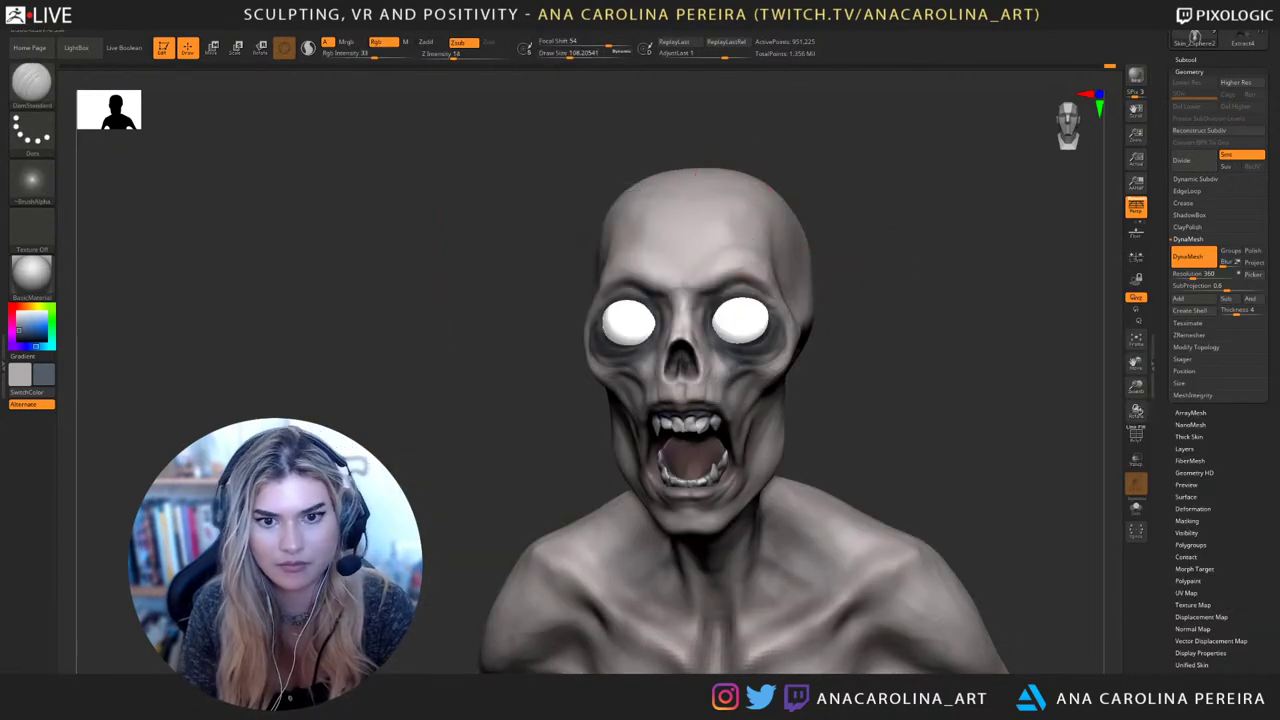
pyautogui.hotkey('ctrl', 'z')
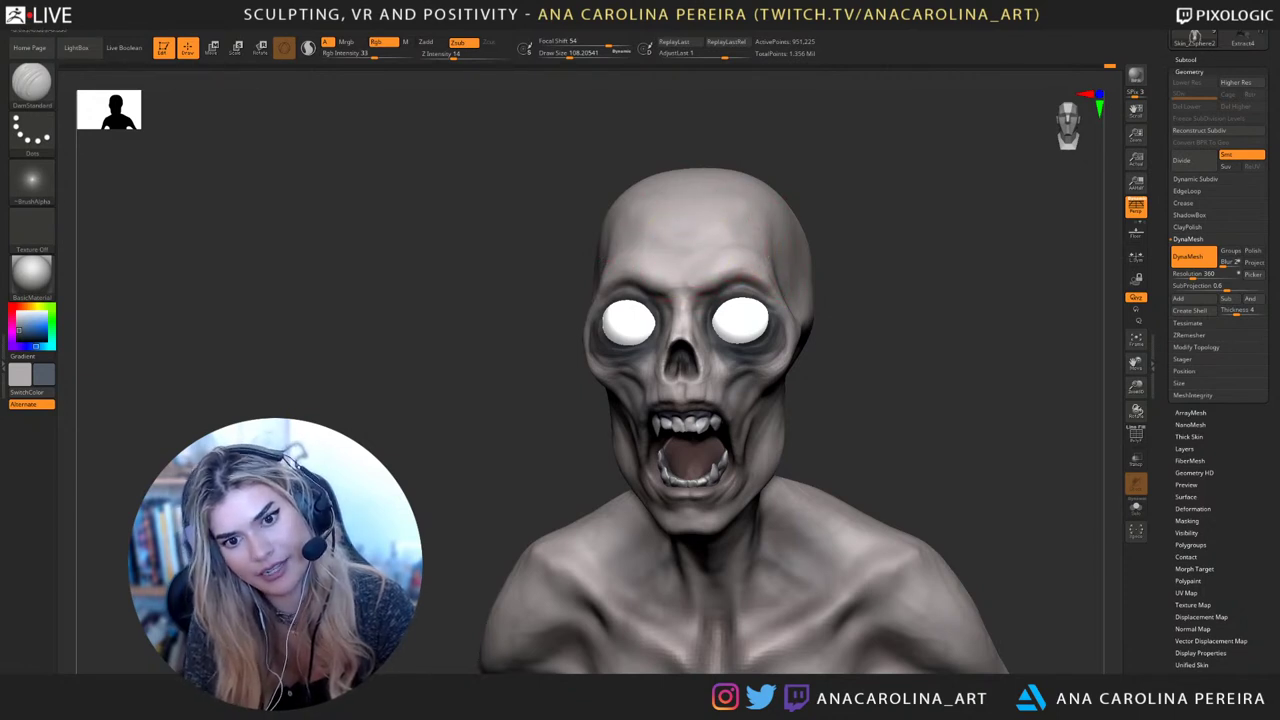
# Set the Rgb intensity to about 26 and shade the forehead and temples with DamStandard, softening the strokes
pyautogui.press('space')
pyautogui.moveTo(706, 259); pyautogui.dragTo(700, 259)
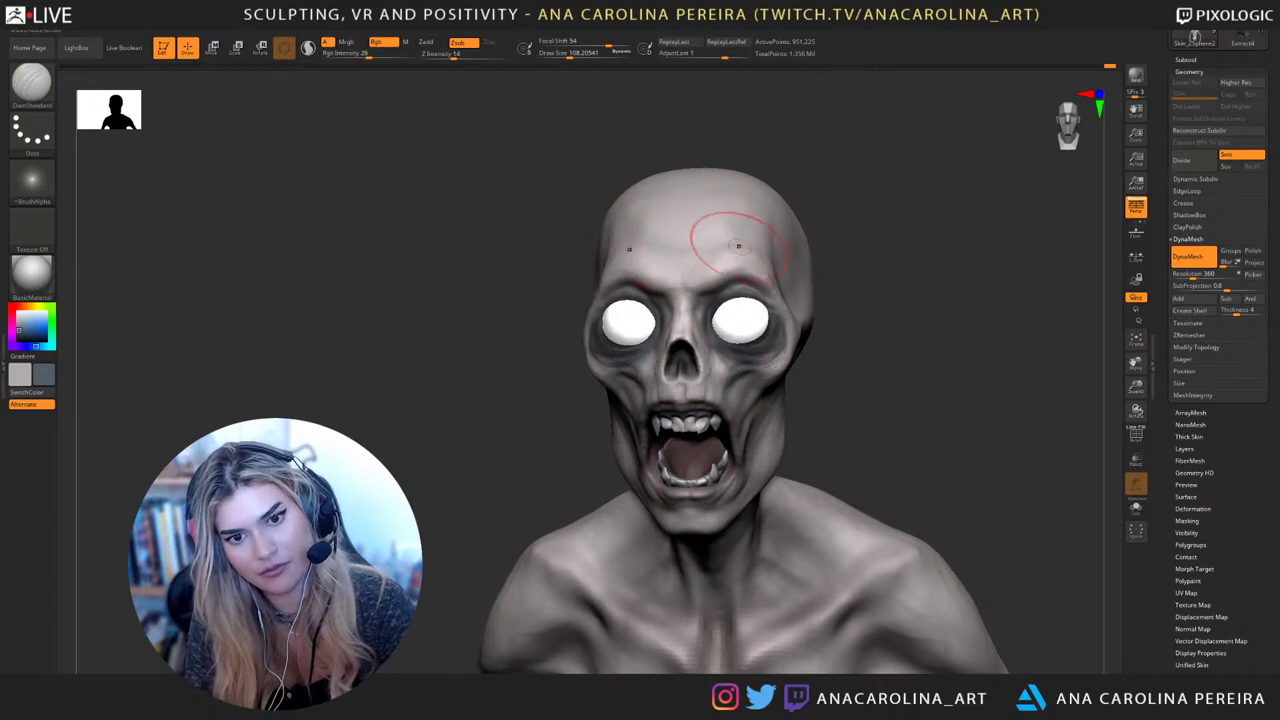
pyautogui.moveTo(940, 246); pyautogui.dragTo(811, 243)
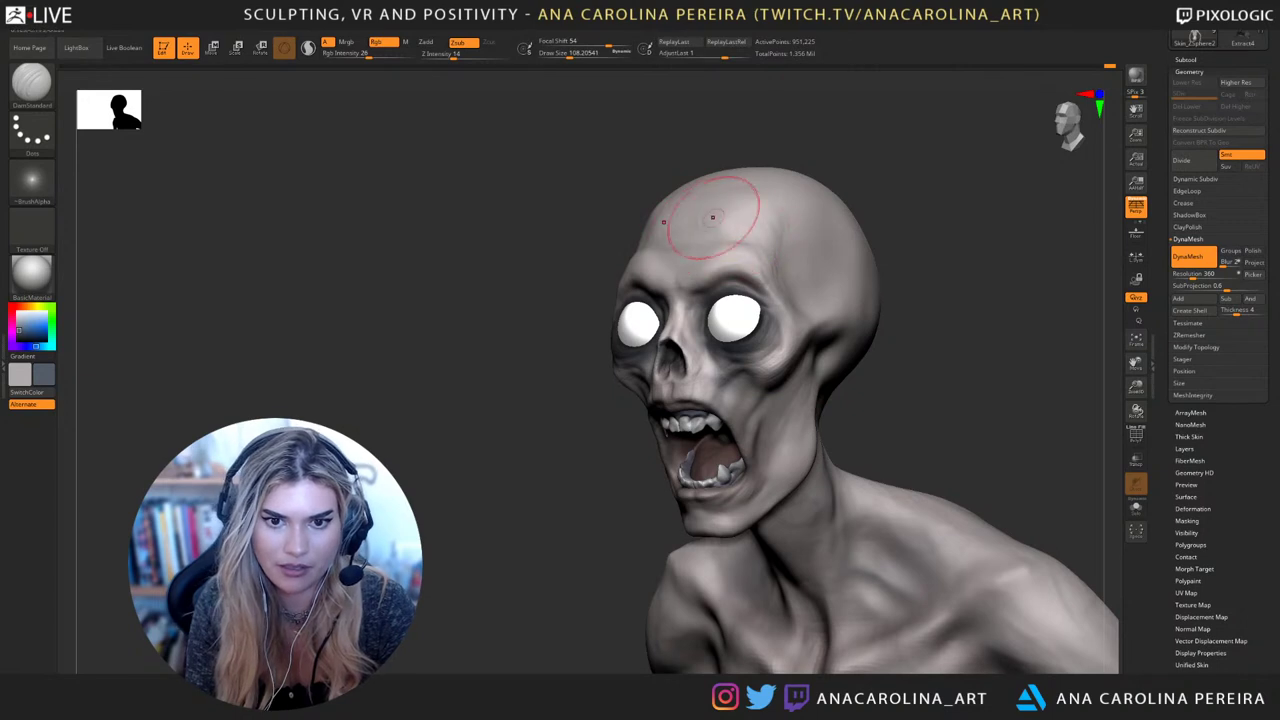
pyautogui.moveTo(900, 236); pyautogui.dragTo(1020, 238)
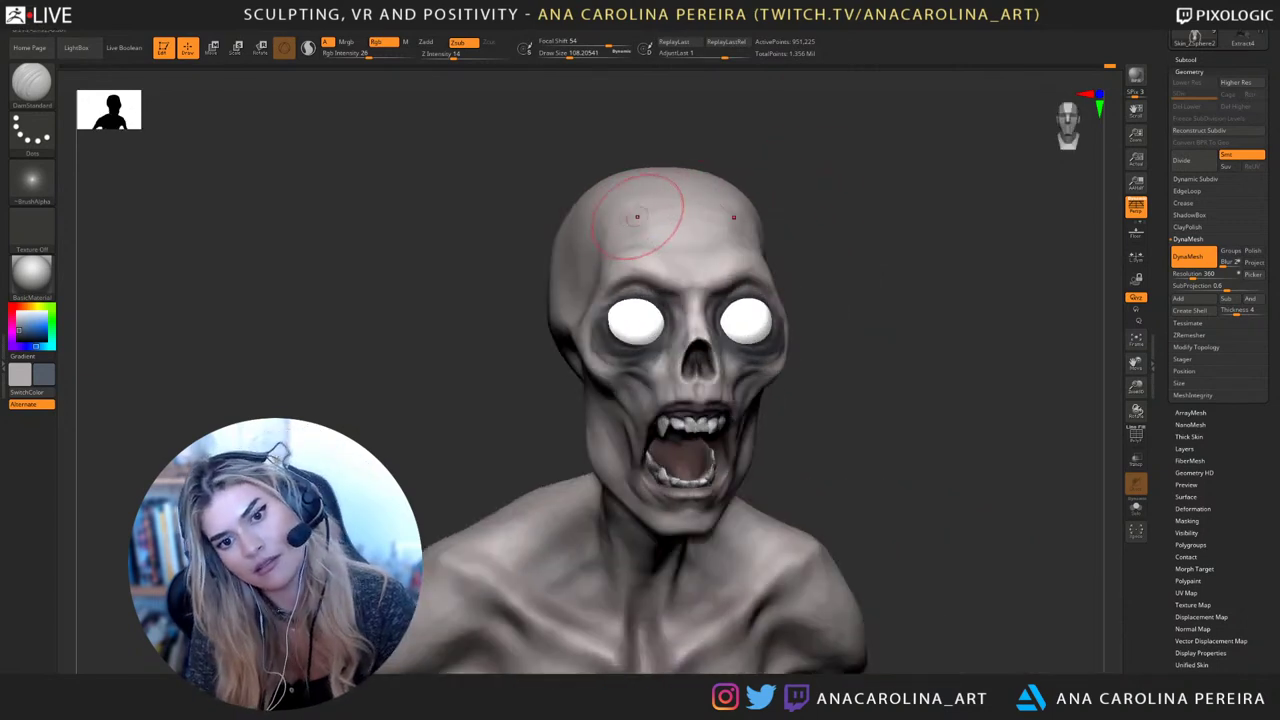
pyautogui.keyDown('shift'); pyautogui.moveTo(719, 189); pyautogui.dragTo(700, 200); pyautogui.keyUp('shift')
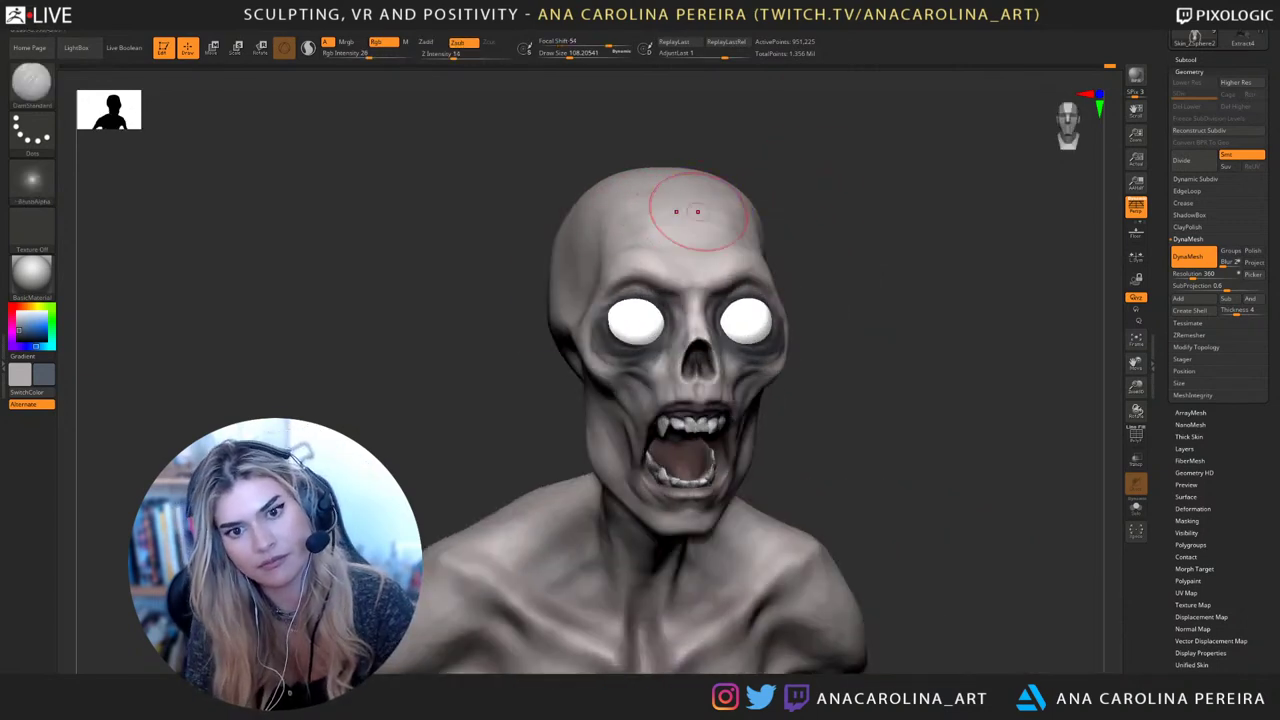
pyautogui.press('space')
pyautogui.moveTo(880, 210)
pyautogui.mouseDown()
pyautogui.moveTo(690, 212)
pyautogui.moveTo(950, 218)
pyautogui.mouseUp()
pyautogui.moveTo(870, 238); pyautogui.dragTo(775, 236)
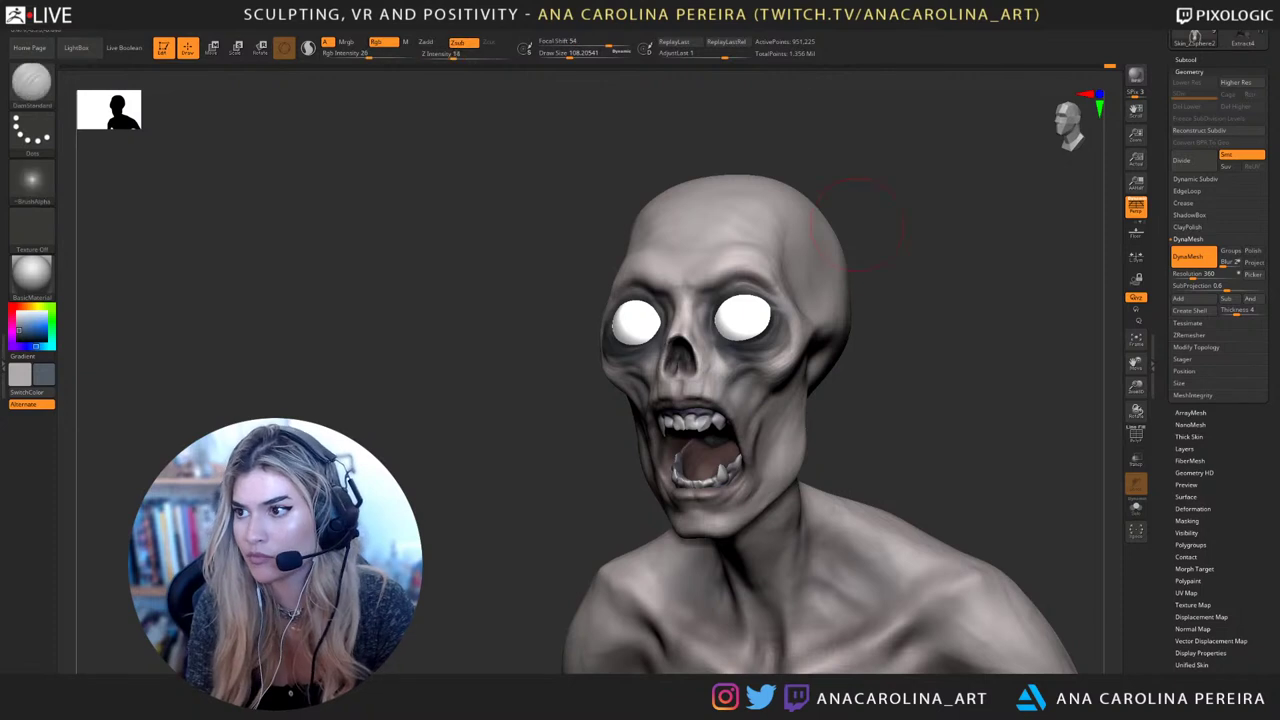
pyautogui.moveTo(749, 214); pyautogui.dragTo(815, 225, button='right')
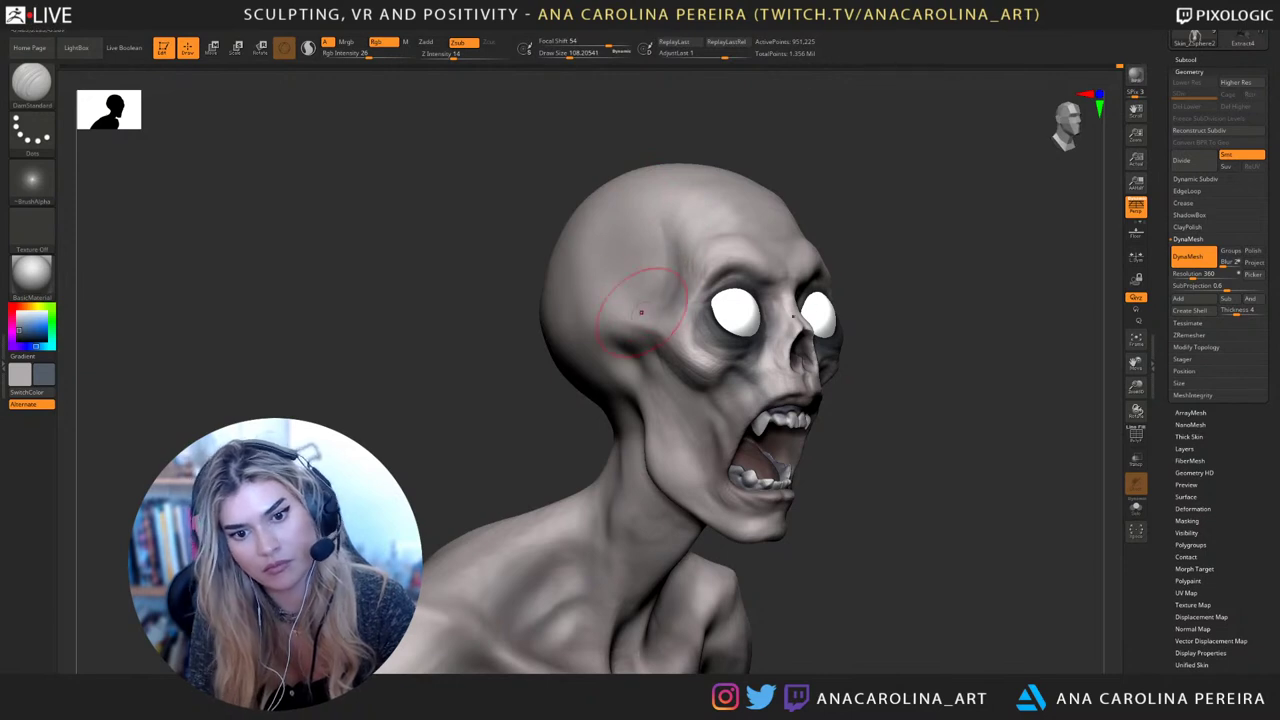
# Deepen and darken the ear opening with DamStandard, reducing the draw size to about 62 and then 36.9
pyautogui.moveTo(980, 400); pyautogui.dragTo(720, 420)
pyautogui.press('space')
pyautogui.press('space')
pyautogui.moveTo(789, 357); pyautogui.dragTo(771, 357)
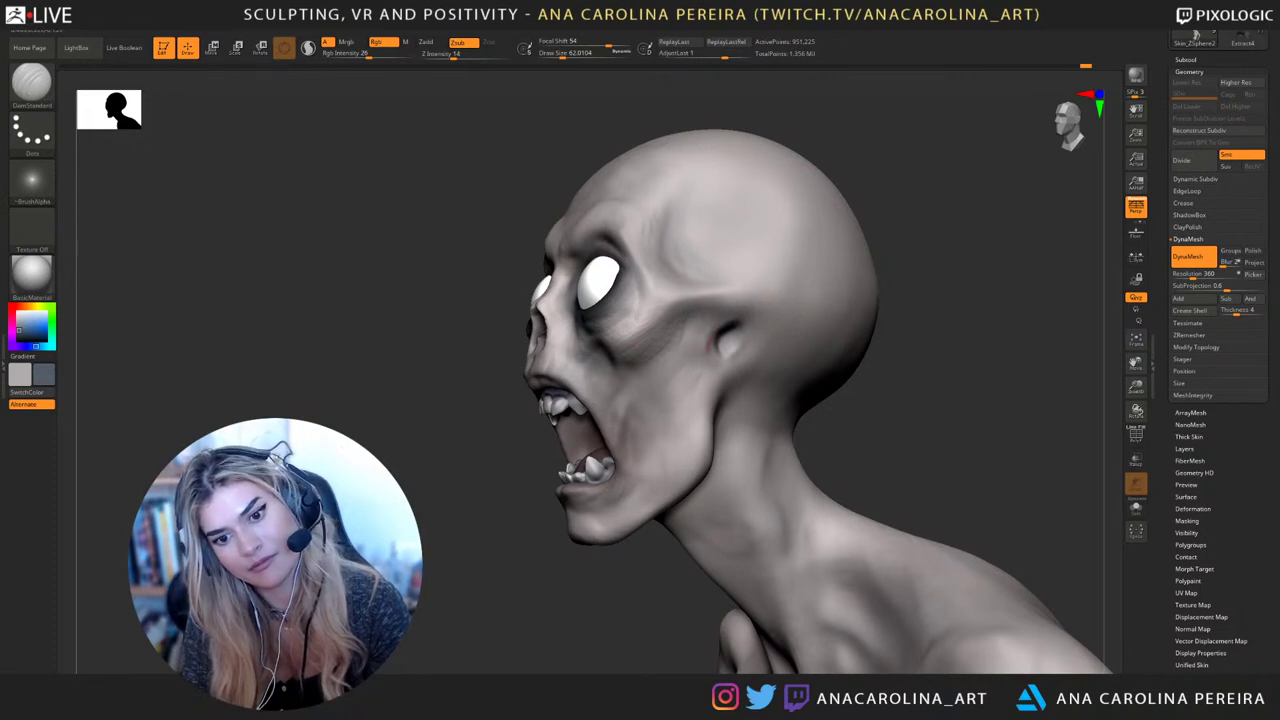
pyautogui.press('[')
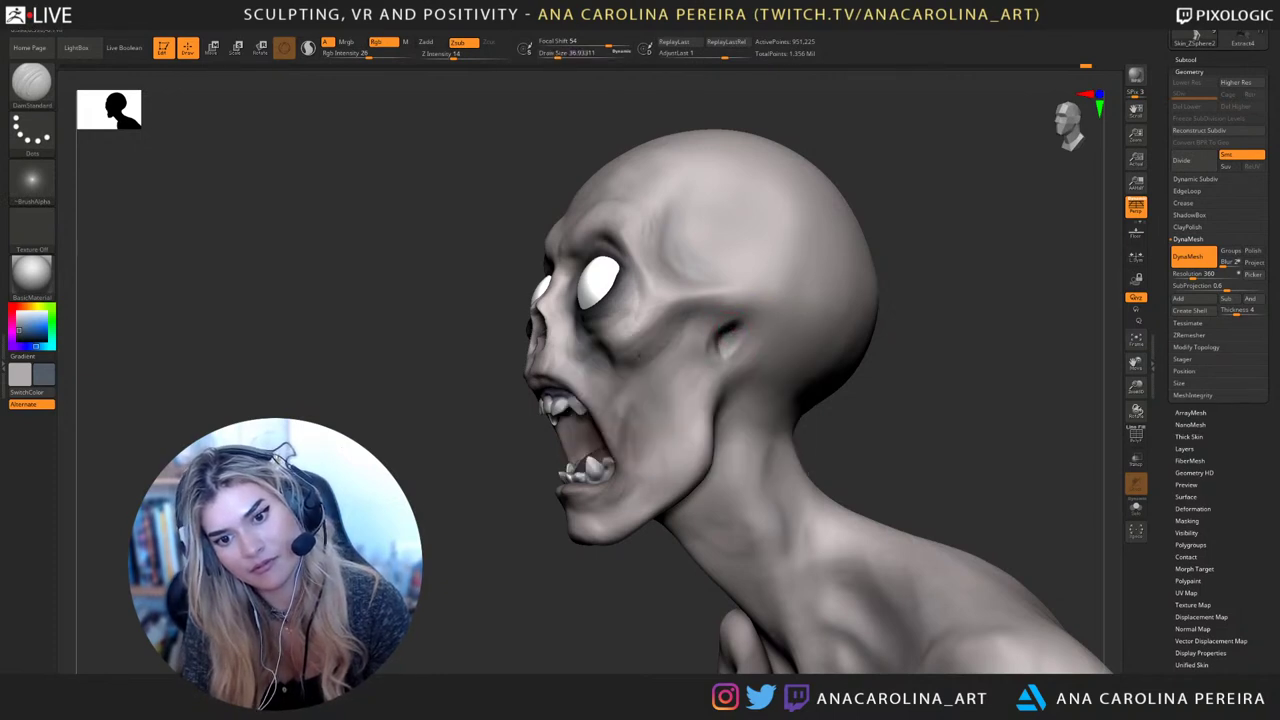
# Enlarge the DamStandard draw size to about 97.2 and shade the side of the jaw
pyautogui.moveTo(900, 400); pyautogui.dragTo(900, 330)
pyautogui.moveTo(780, 380)
pyautogui.mouseDown()
pyautogui.moveTo(935, 415)
pyautogui.moveTo(915, 415)
pyautogui.moveTo(862, 495)
pyautogui.mouseUp()
pyautogui.press('space')
pyautogui.moveTo(905, 456); pyautogui.dragTo(922, 456)
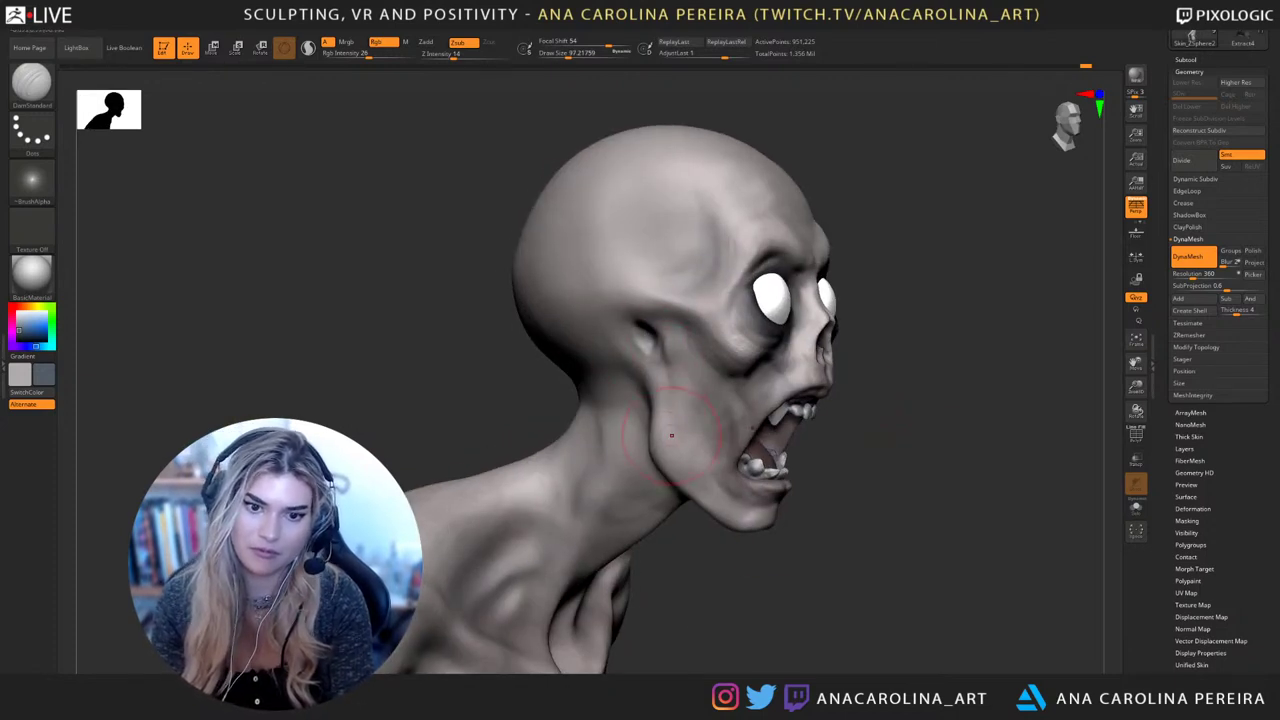
pyautogui.moveTo(899, 422)
pyautogui.mouseDown()
pyautogui.moveTo(889, 345)
pyautogui.moveTo(730, 370)
pyautogui.moveTo(690, 335)
pyautogui.mouseUp()
# Switch to ClayBuildup at a draw size of about 108.2, then build up and smooth the side of the skull behind the temple
pyautogui.press('b')
pyautogui.press('m')
pyautogui.press('v')
pyautogui.moveTo(930, 392)
pyautogui.mouseDown()
pyautogui.moveTo(1035, 386)
pyautogui.moveTo(860, 395)
pyautogui.mouseUp()
pyautogui.press('b')
pyautogui.press('c')
pyautogui.press('b')
pyautogui.press('space')
pyautogui.moveTo(812, 243); pyautogui.dragTo(821, 243)
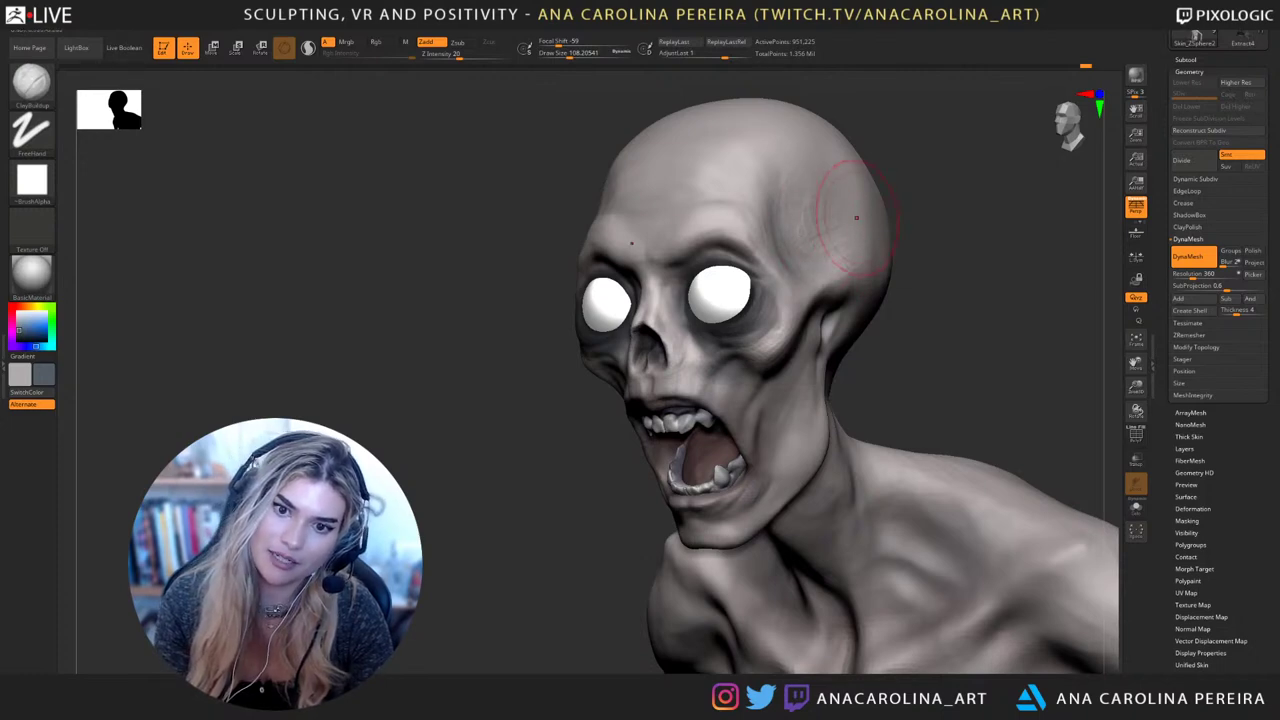
pyautogui.press('shift')
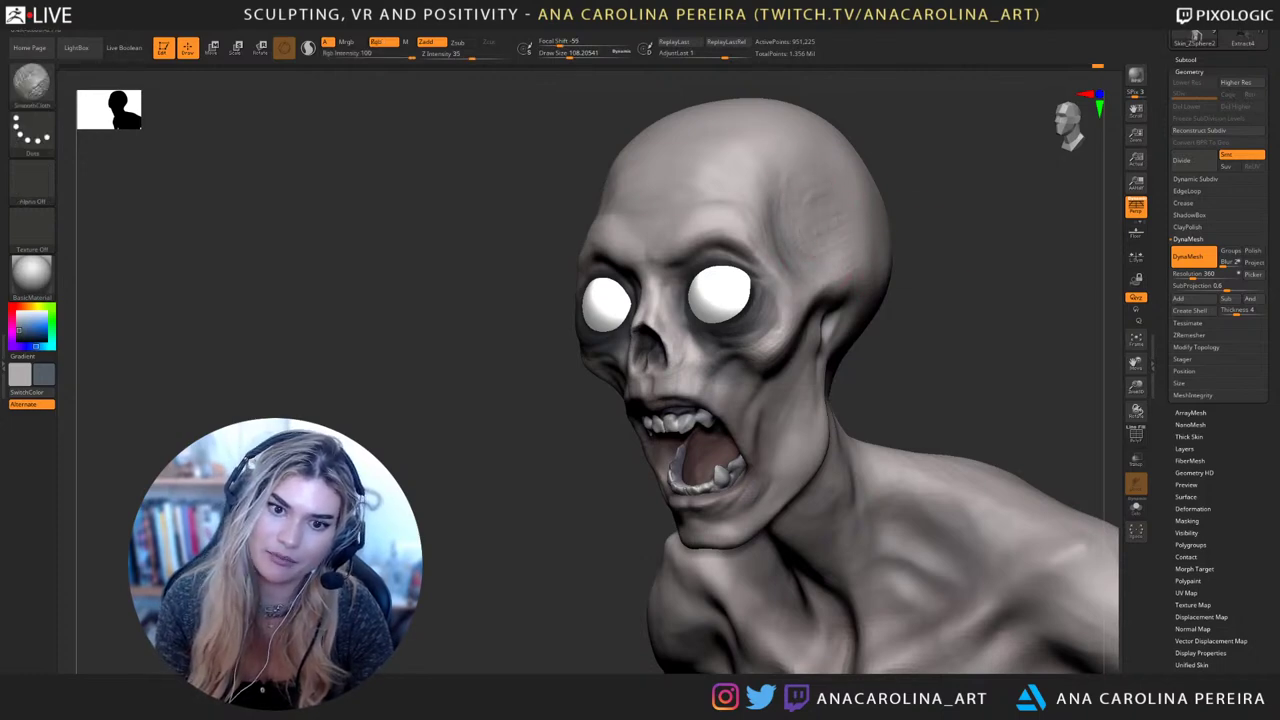
# Switch to DamStandard at a draw size of about 140.4 and shade the collarbones and ribs
pyautogui.moveTo(860, 300)
pyautogui.mouseDown(button='right')
pyautogui.moveTo(965, 300)
pyautogui.moveTo(960, 195)
pyautogui.mouseUp(button='right')
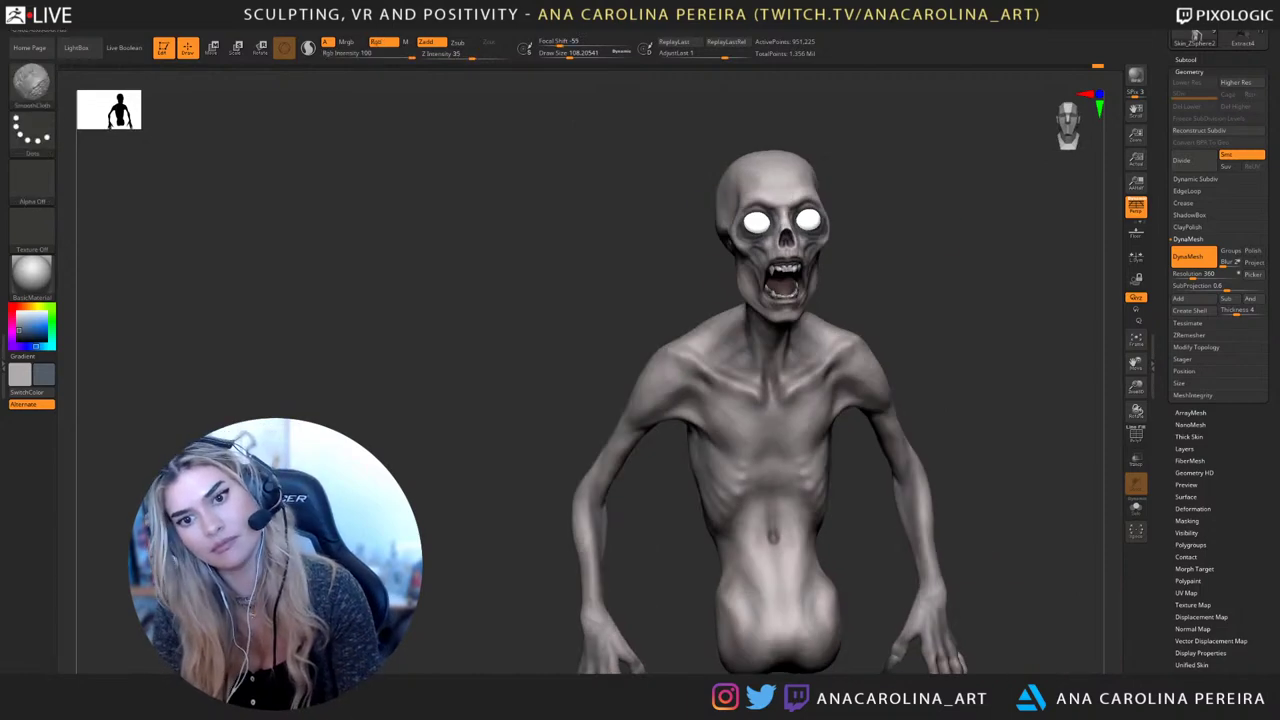
pyautogui.moveTo(980, 374)
pyautogui.keyDown('alt'); pyautogui.mouseDown(button='right')
pyautogui.moveTo(942, 275)
pyautogui.moveTo(962, 338)
pyautogui.mouseUp(button='right'); pyautogui.keyUp('alt')
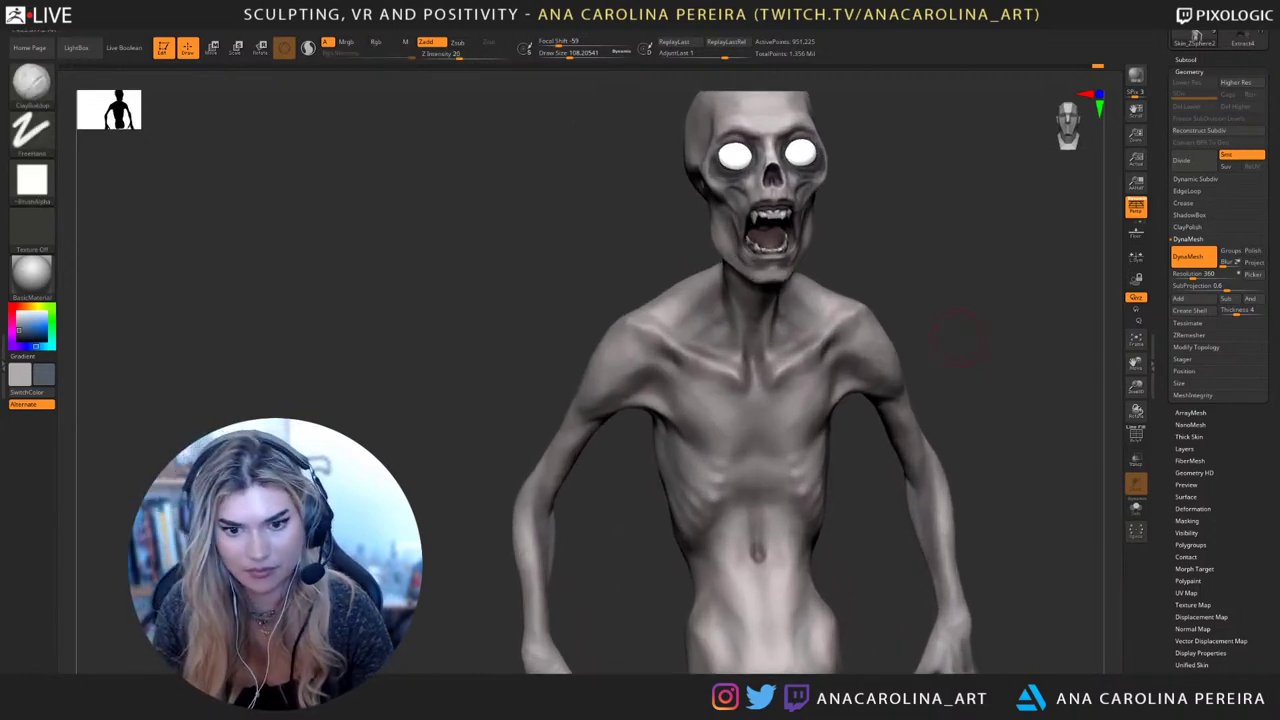
pyautogui.press('b')
pyautogui.press('d')
pyautogui.press('s')
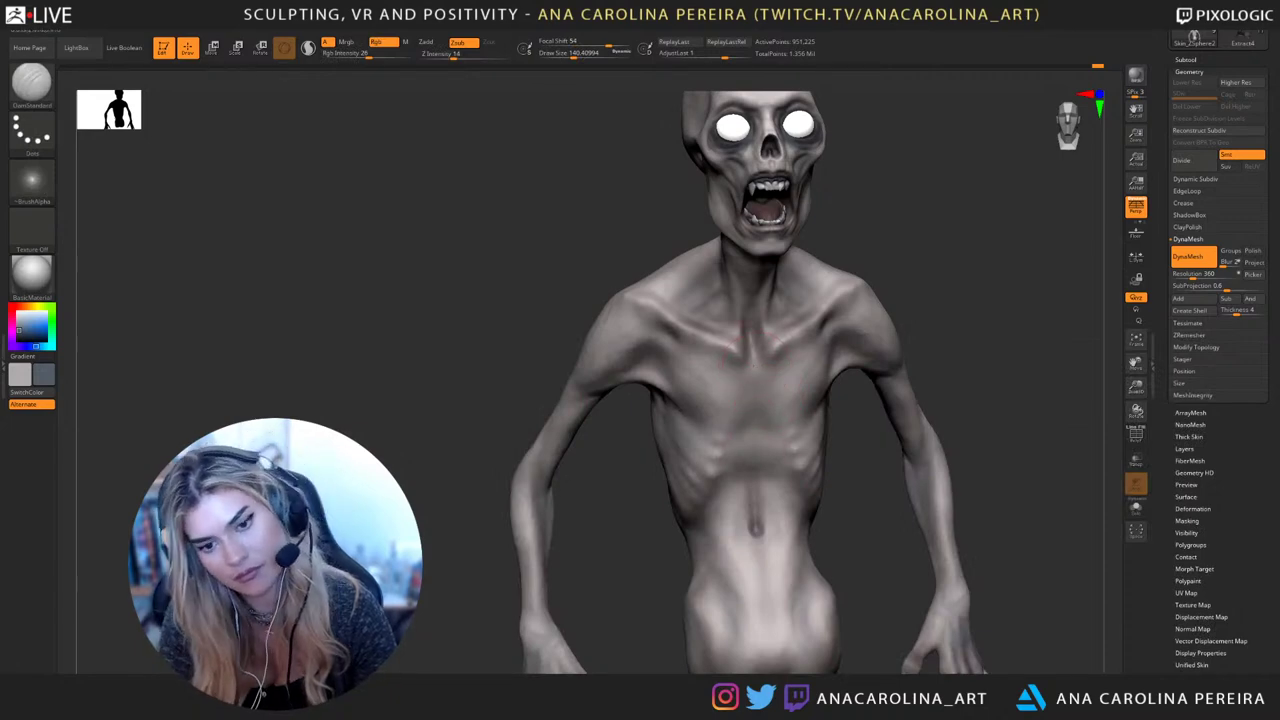
pyautogui.moveTo(849, 487); pyautogui.dragTo(826, 474, button='right')
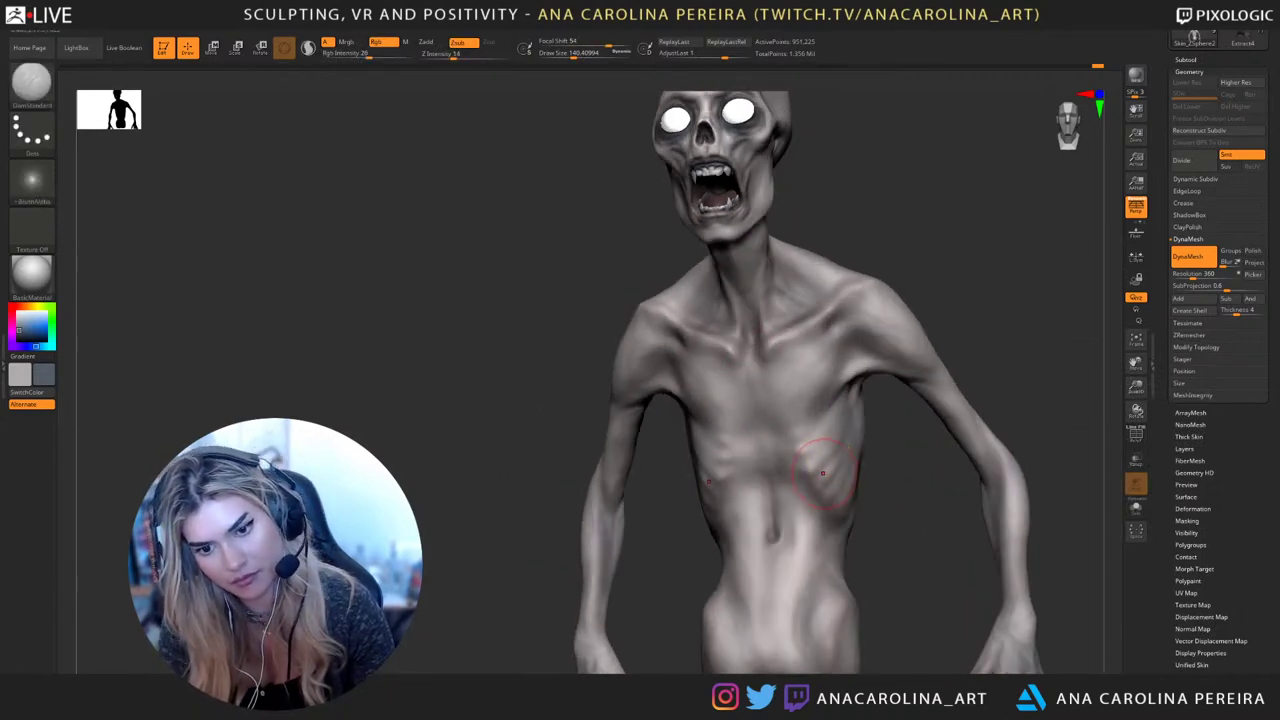
# Enlarge the DamStandard draw size to about 206.9 and then 250.8, and shade the chest and upper abdomen
pyautogui.press('b')
pyautogui.press('d')
pyautogui.press('s')
pyautogui.press('space')
pyautogui.moveTo(740, 424); pyautogui.dragTo(755, 424)
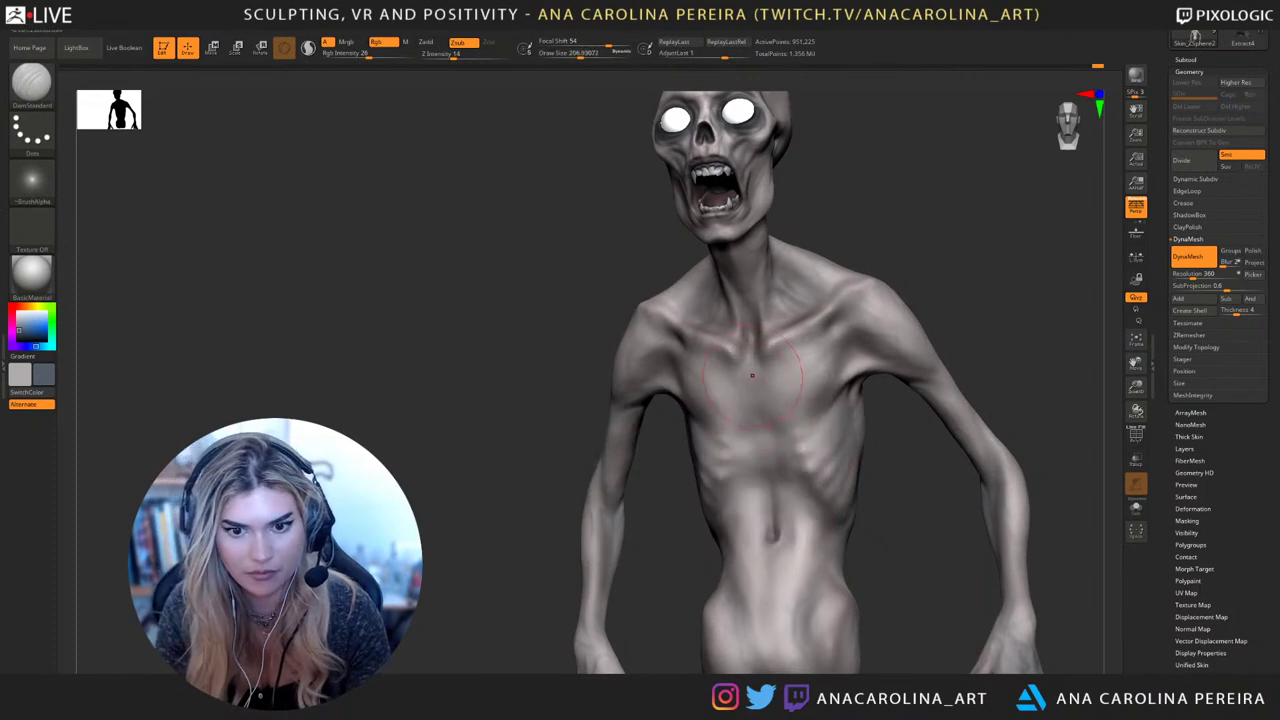
pyautogui.moveTo(838, 492); pyautogui.dragTo(880, 489, button='right')
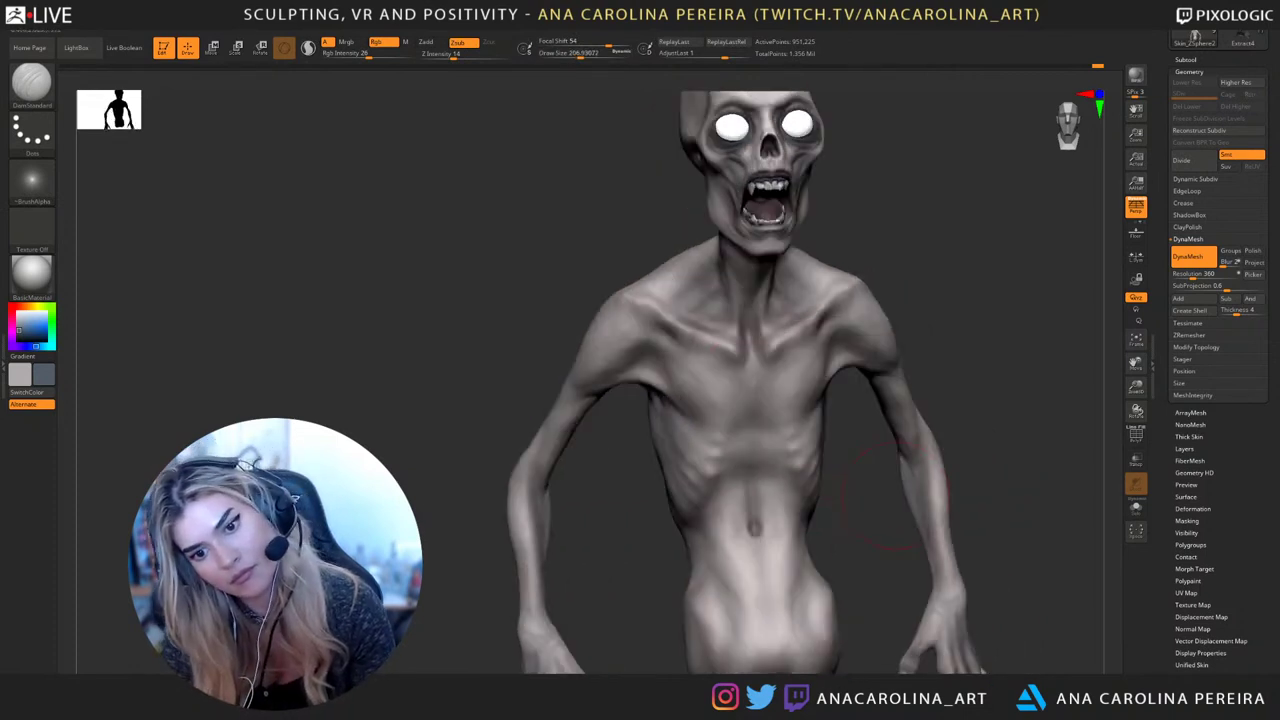
pyautogui.press(']')
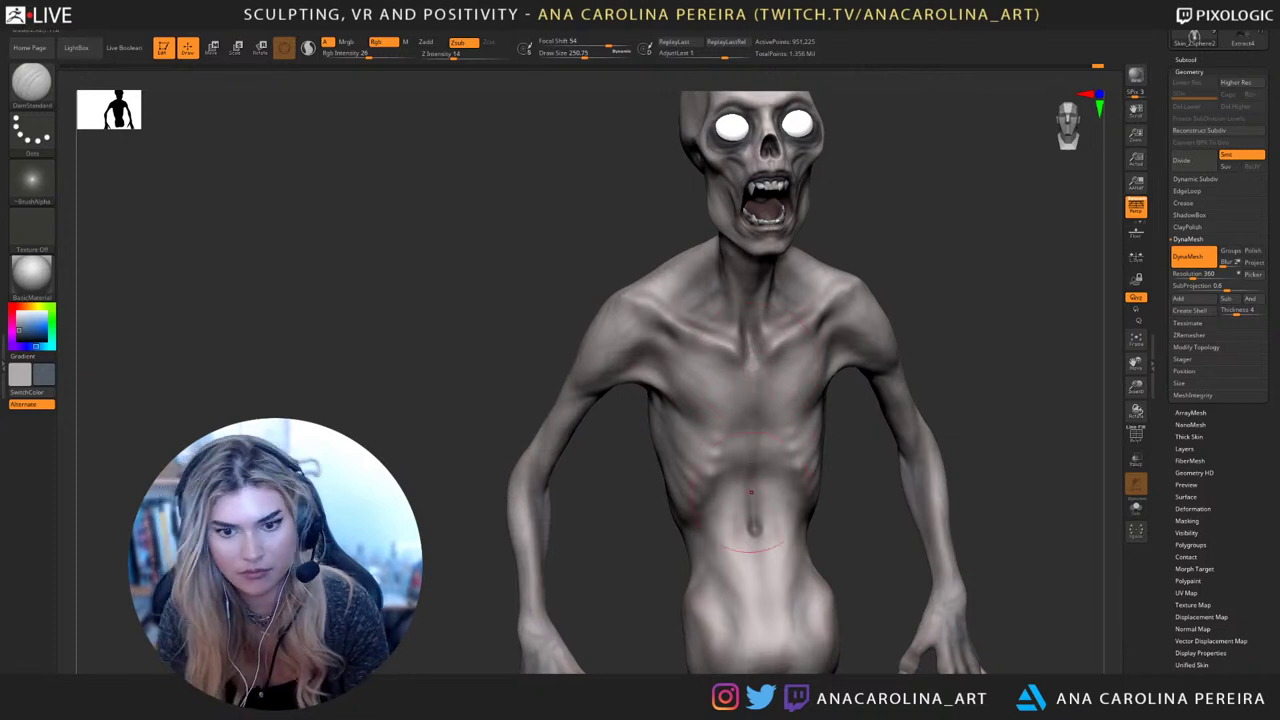
pyautogui.moveTo(930, 400); pyautogui.dragTo(930, 330)
pyautogui.moveTo(900, 385); pyautogui.dragTo(941, 397)
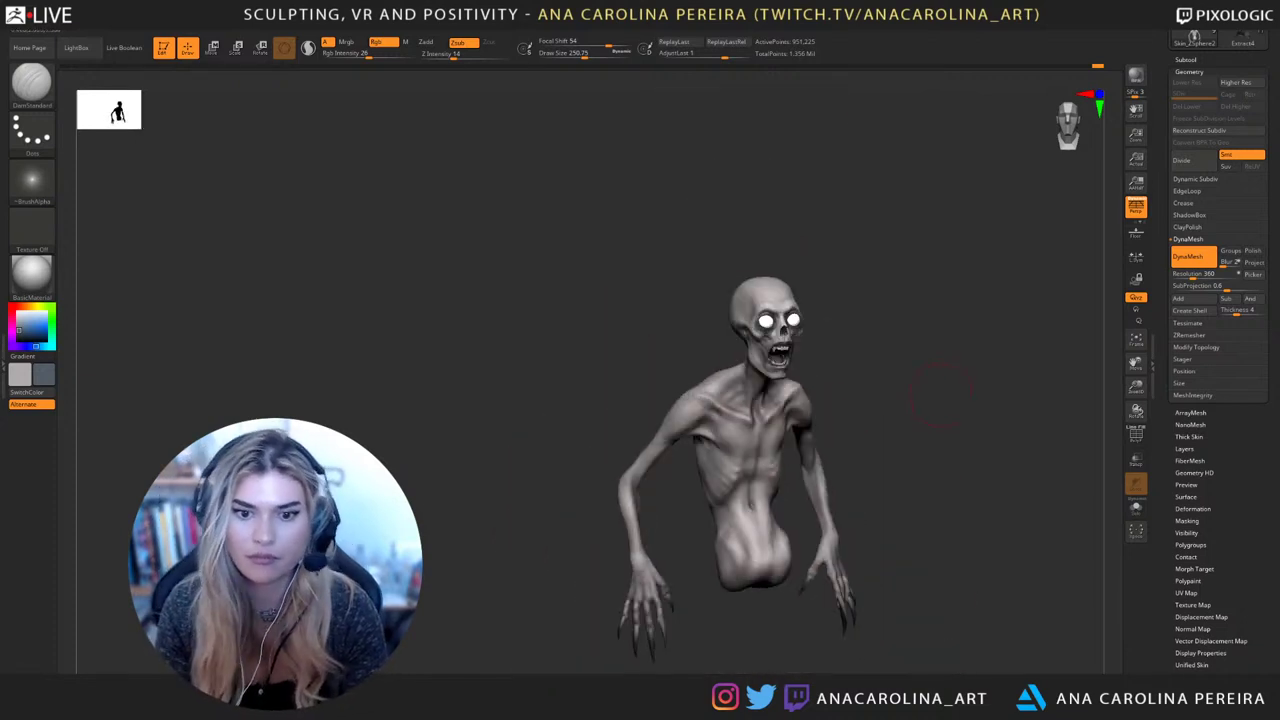
pyautogui.moveTo(938, 388)
pyautogui.mouseDown(button='right')
pyautogui.moveTo(890, 388)
pyautogui.moveTo(872, 471)
pyautogui.mouseUp(button='right')
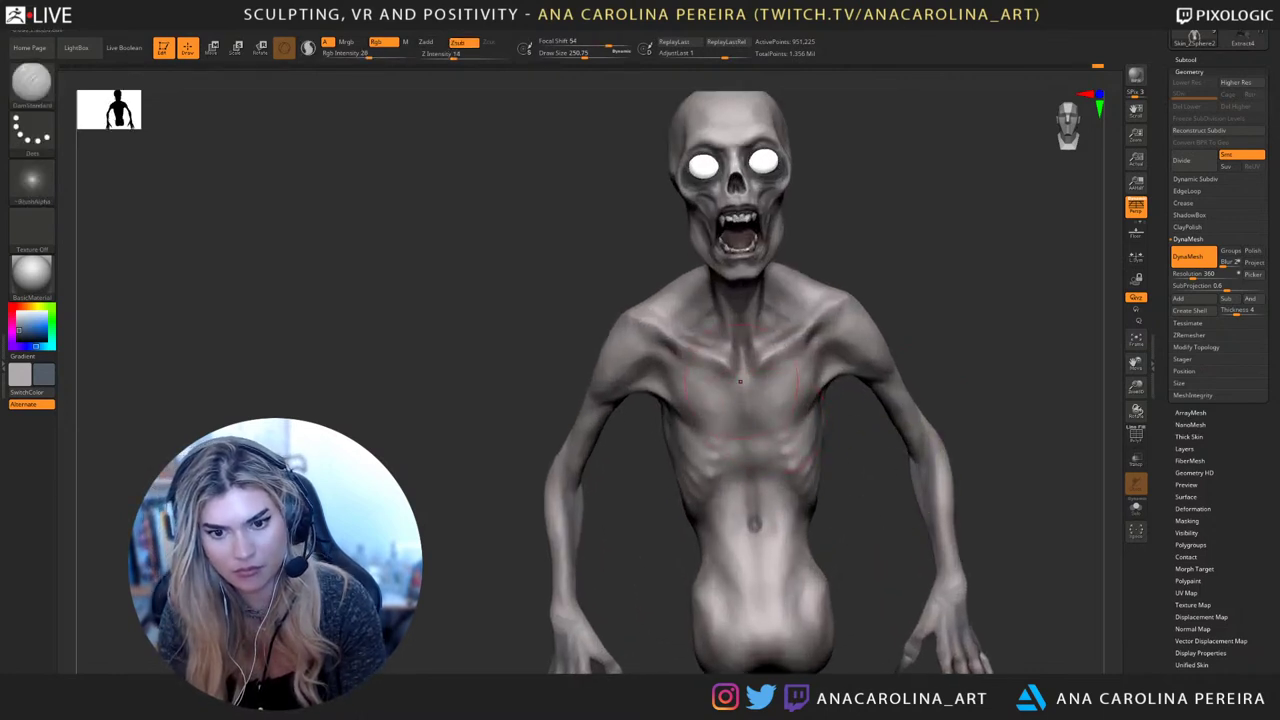
# Sample a dark colour at the claws and switch to the Paint brush at a draw size of about 206.9
pyautogui.moveTo(817, 452); pyautogui.dragTo(900, 452, button='right')
pyautogui.keyDown('ctrl'); pyautogui.moveTo(715, 440); pyautogui.dragTo(635, 240, button='right'); pyautogui.keyUp('ctrl')
pyautogui.keyDown('ctrl'); pyautogui.moveTo(940, 320); pyautogui.dragTo(962, 406, button='right'); pyautogui.keyUp('ctrl')
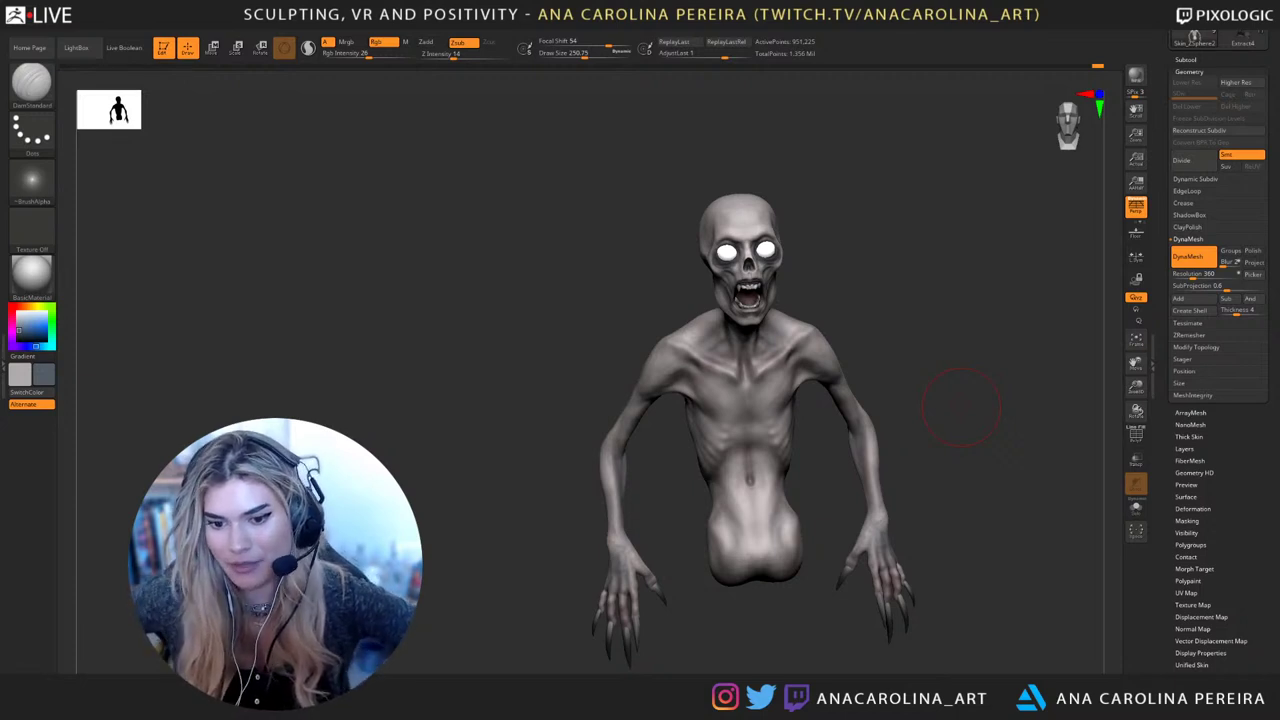
pyautogui.moveTo(961, 408)
pyautogui.mouseDown()
pyautogui.moveTo(961, 467)
pyautogui.moveTo(854, 472)
pyautogui.moveTo(903, 432)
pyautogui.mouseUp()
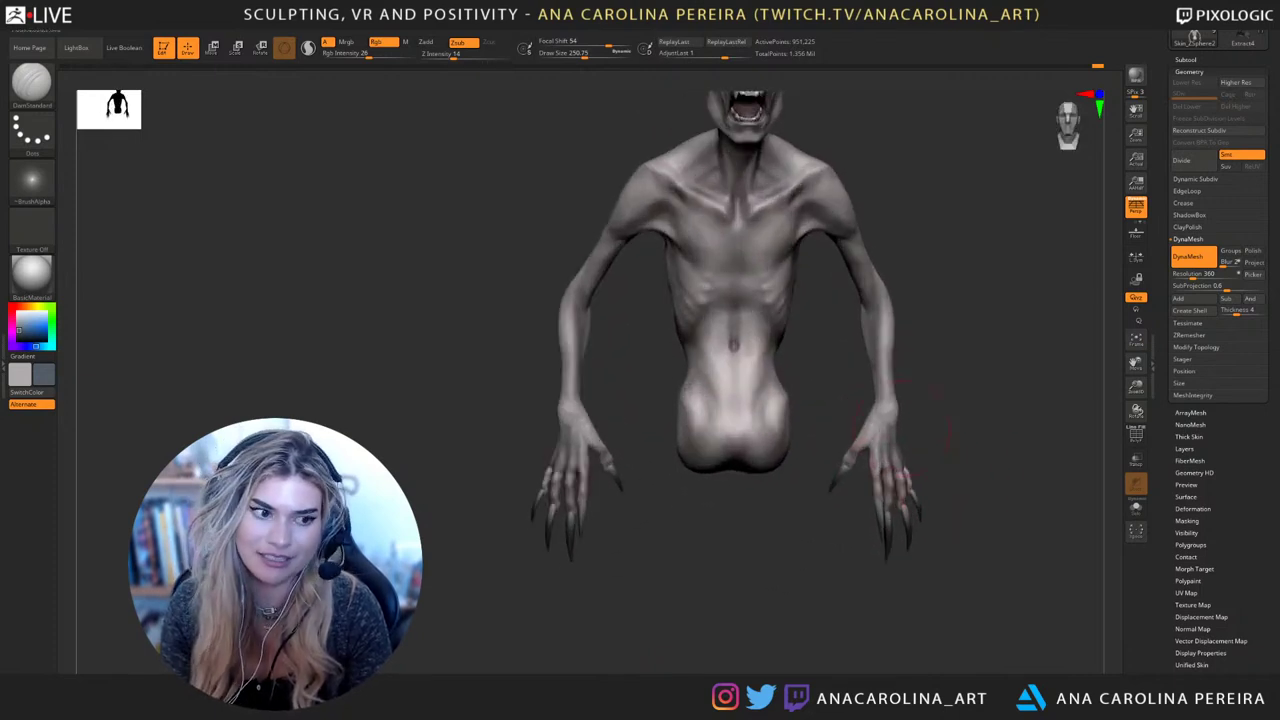
pyautogui.press('c')
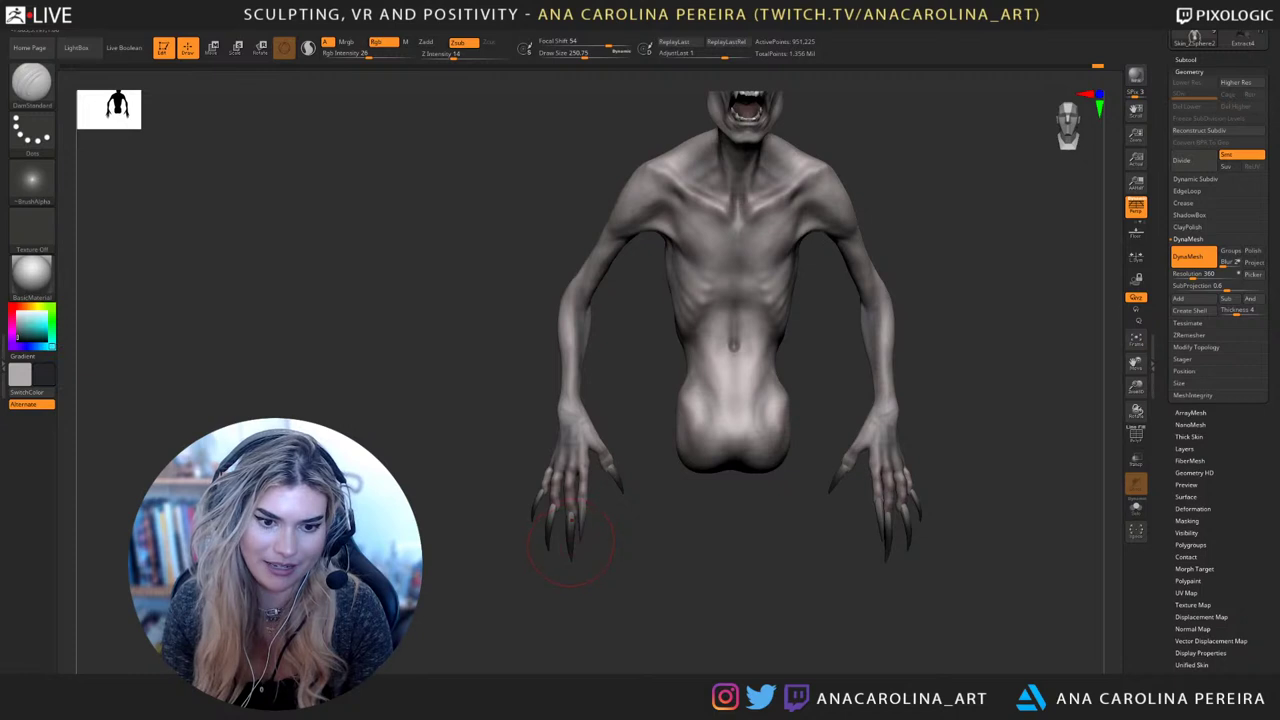
pyautogui.press('c')
pyautogui.moveTo(578, 522)
pyautogui.mouseDown()
pyautogui.moveTo(586, 505)
pyautogui.moveTo(690, 515)
pyautogui.moveTo(640, 515)
pyautogui.mouseUp()
pyautogui.press('s')
pyautogui.press('b')
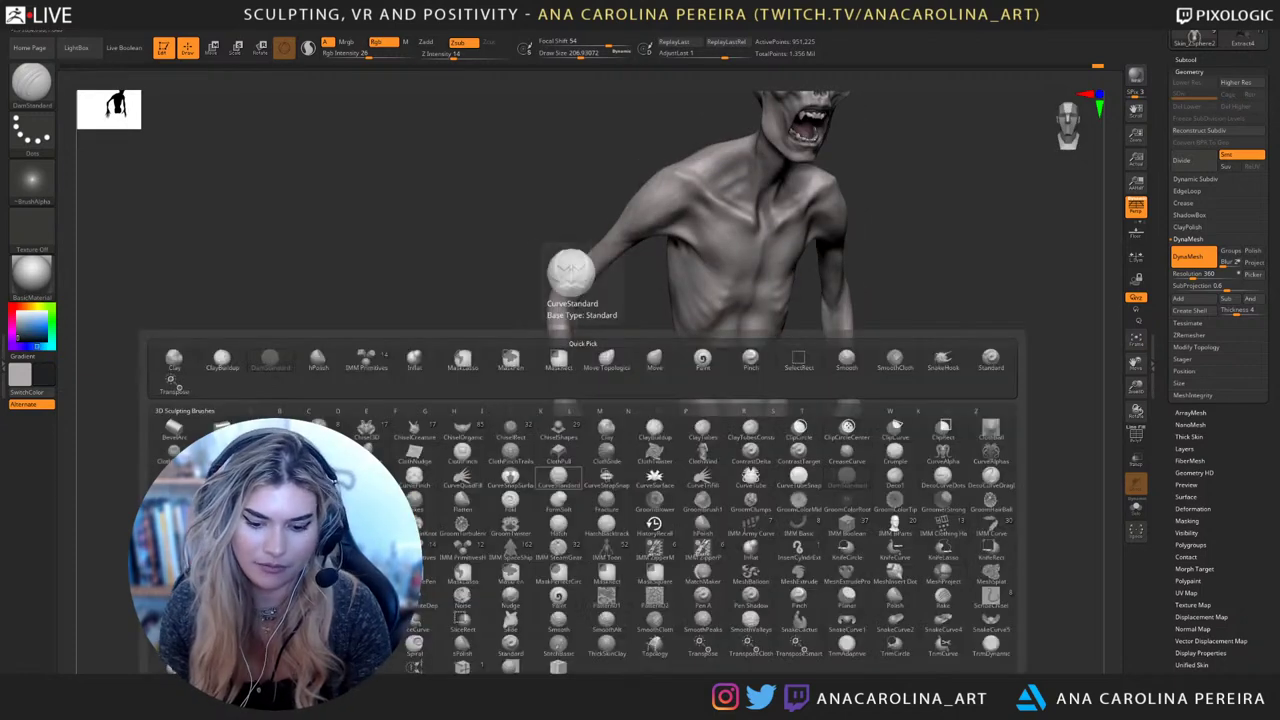
pyautogui.press('p')
pyautogui.press('a')
# Paint the fingers of both hands with the sampled dark colour
pyautogui.moveTo(556, 490)
pyautogui.mouseDown()
pyautogui.moveTo(582, 493)
pyautogui.moveTo(538, 482)
pyautogui.mouseUp()
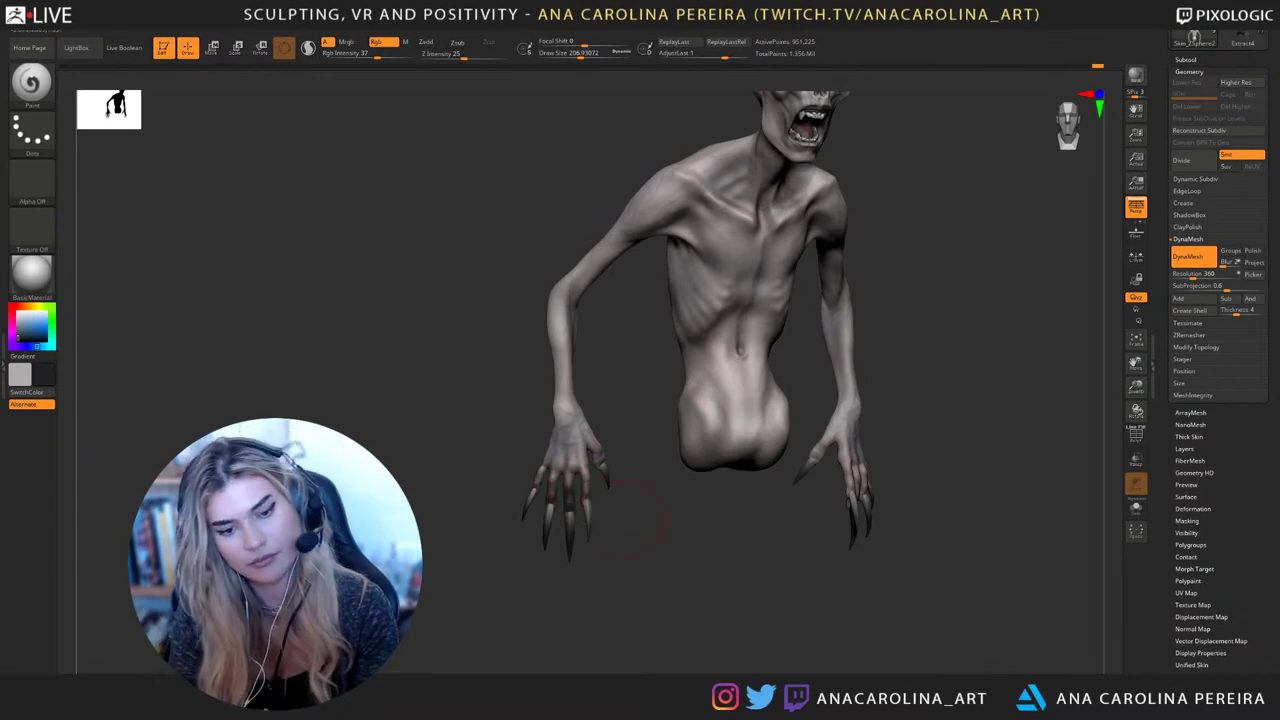
pyautogui.moveTo(663, 534); pyautogui.dragTo(592, 460)
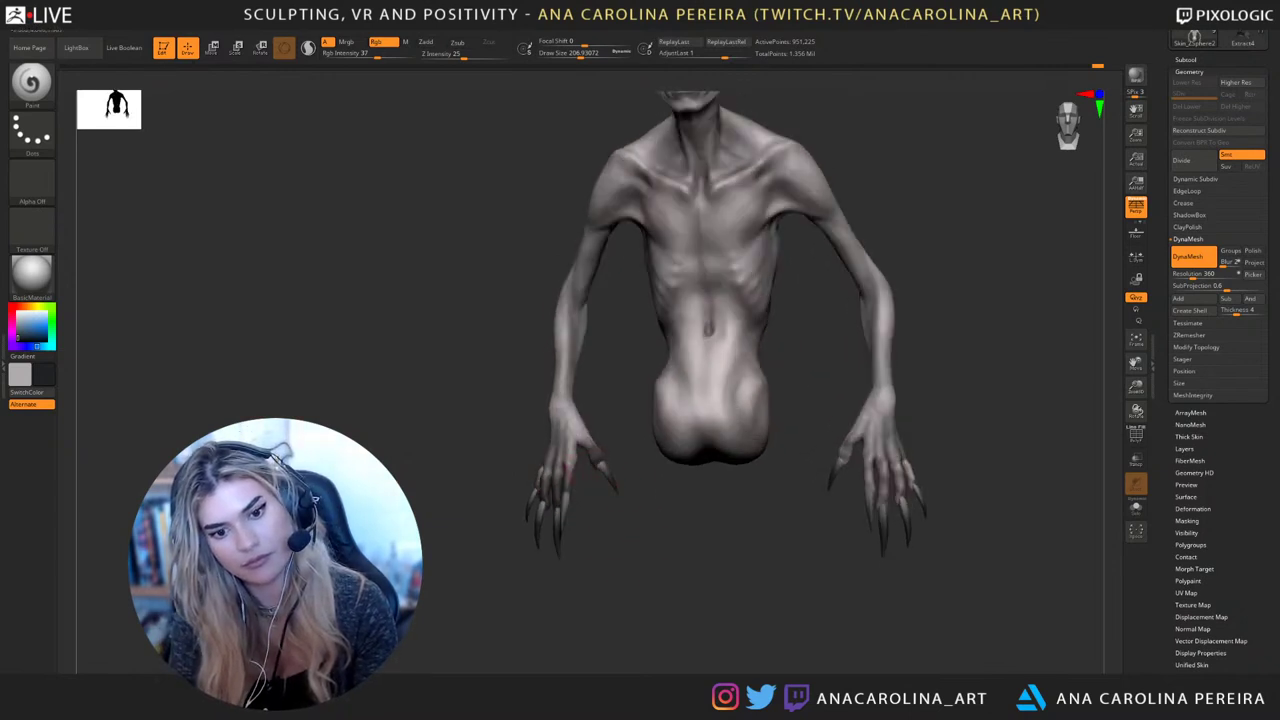
pyautogui.hotkey('ctrl', 'z')
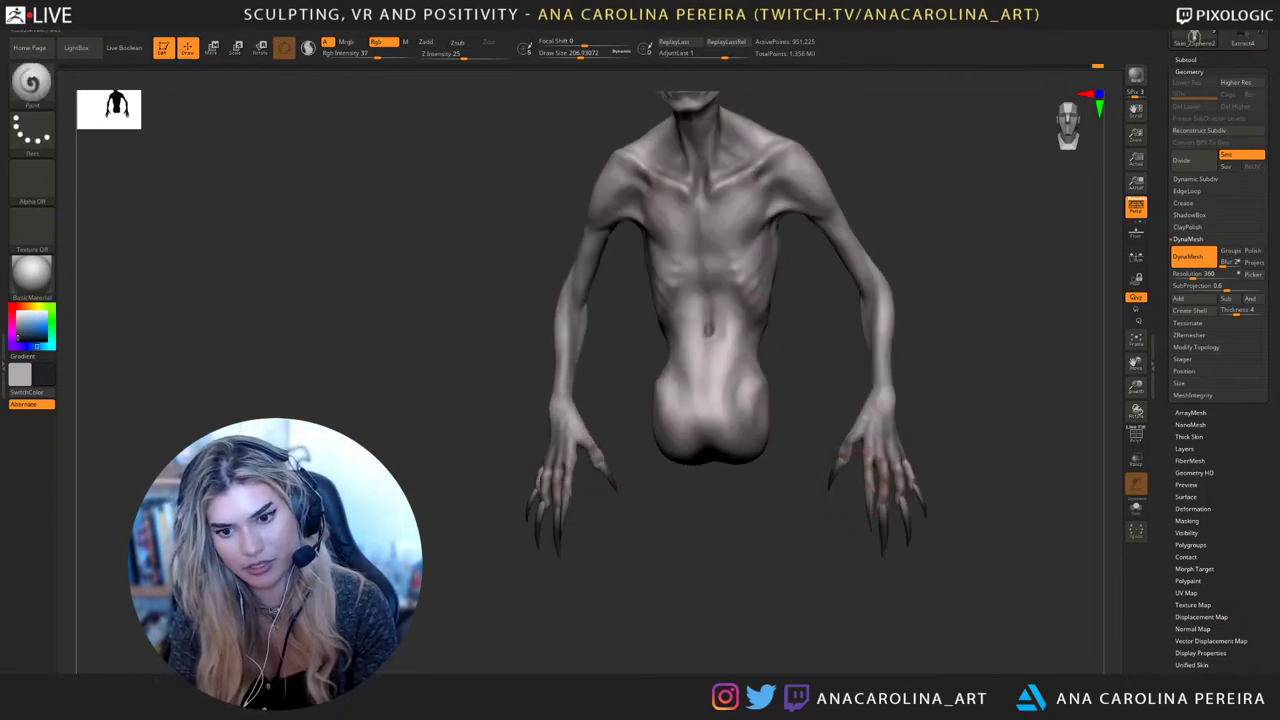
pyautogui.moveTo(846, 452)
pyautogui.mouseDown()
pyautogui.moveTo(882, 490)
pyautogui.moveTo(1035, 530)
pyautogui.moveTo(990, 510)
pyautogui.moveTo(1090, 520)
pyautogui.mouseUp()
pyautogui.moveTo(848, 488)
pyautogui.mouseDown()
pyautogui.moveTo(848, 510)
pyautogui.moveTo(814, 466)
pyautogui.mouseUp()
pyautogui.moveTo(975, 545); pyautogui.dragTo(690, 550)
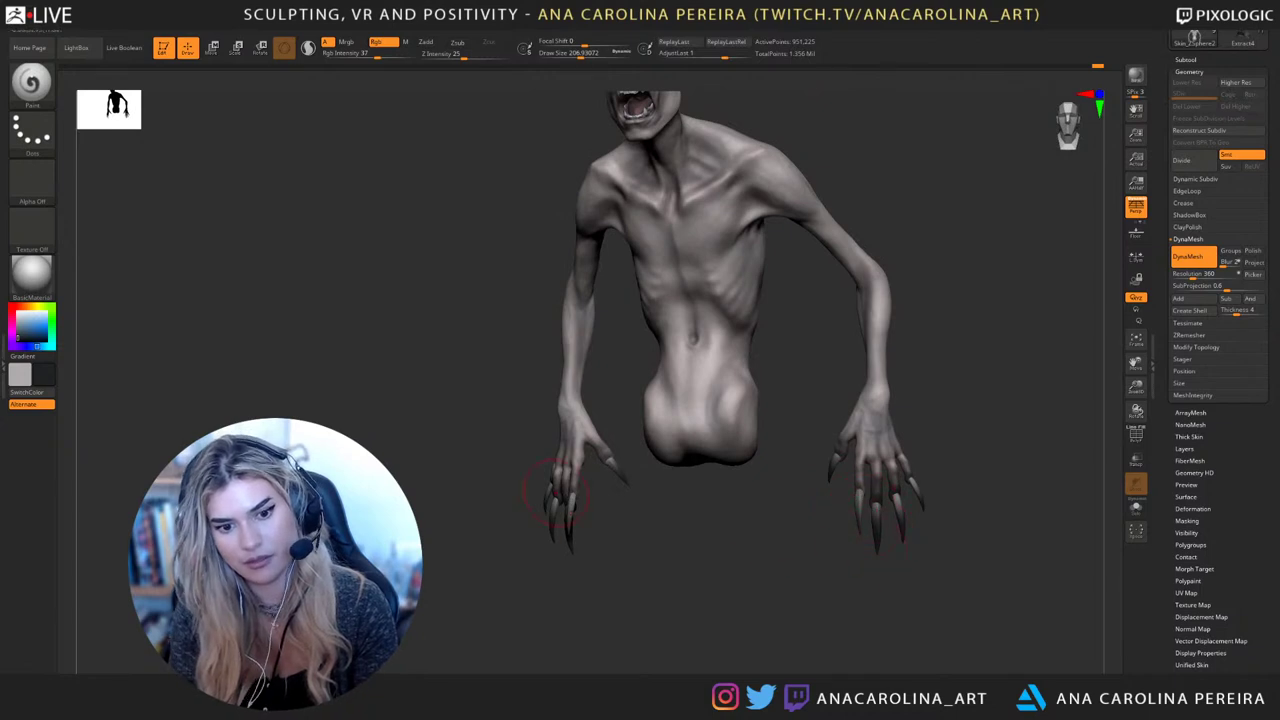
pyautogui.moveTo(644, 566); pyautogui.dragTo(776, 535)
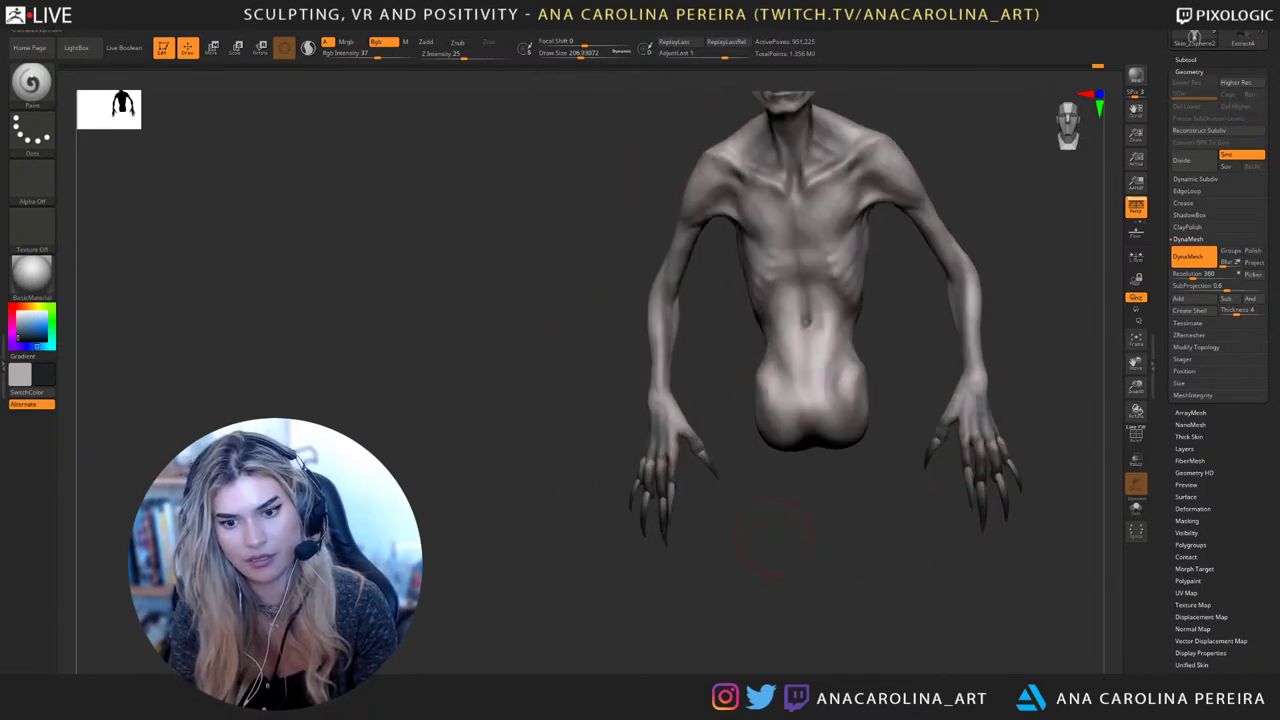
# Make the claws the active subtool and paint them grey on both hands
pyautogui.keyDown('alt'); pyautogui.click(672, 490); pyautogui.keyUp('alt')
pyautogui.moveTo(690, 500)
pyautogui.mouseDown()
pyautogui.moveTo(672, 492)
pyautogui.moveTo(708, 463)
pyautogui.mouseUp()
pyautogui.moveTo(800, 545); pyautogui.dragTo(560, 550)
pyautogui.moveTo(698, 495); pyautogui.dragTo(728, 500)
pyautogui.moveTo(560, 550)
pyautogui.mouseDown()
pyautogui.moveTo(822, 534)
pyautogui.moveTo(735, 500)
pyautogui.mouseUp()
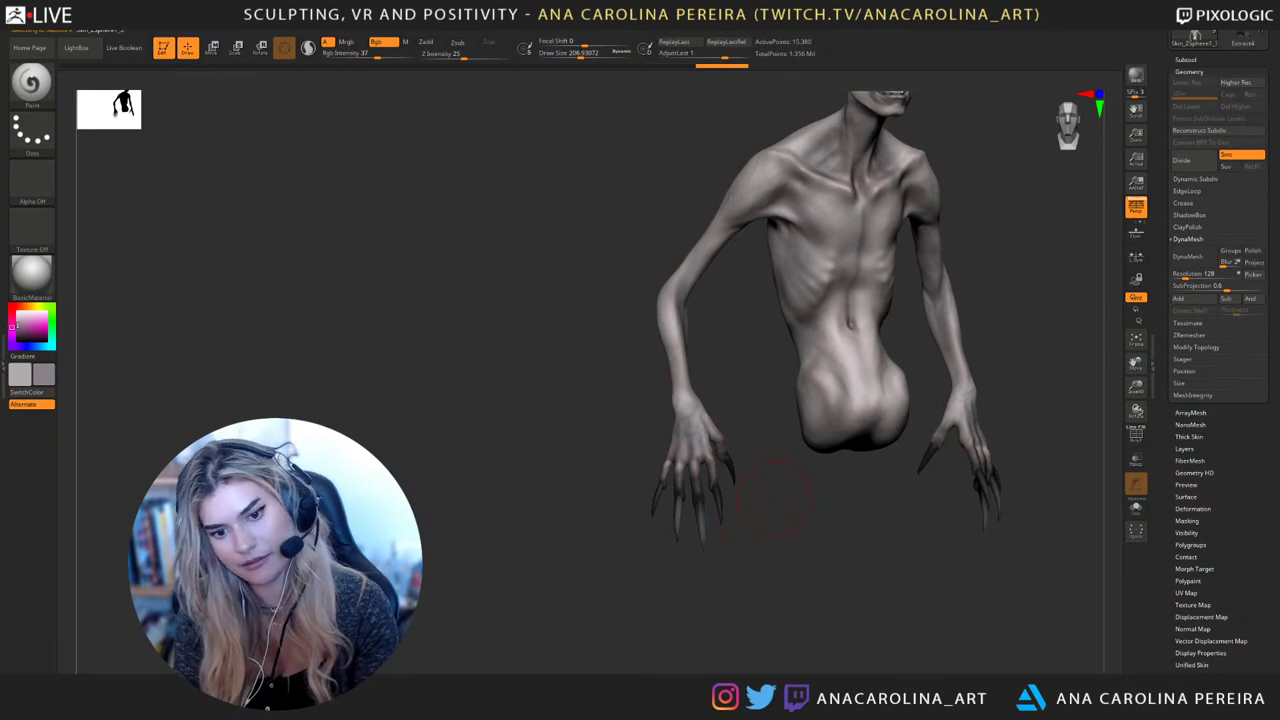
# Reduce the Paint draw size to about 182 and keep painting the finger claws
pyautogui.press('space')
pyautogui.moveTo(770, 487); pyautogui.dragTo(767, 487)
pyautogui.moveTo(780, 530)
pyautogui.mouseDown()
pyautogui.moveTo(825, 530)
pyautogui.moveTo(785, 530)
pyautogui.mouseUp()
pyautogui.moveTo(699, 502)
pyautogui.mouseDown()
pyautogui.moveTo(703, 545)
pyautogui.moveTo(679, 538)
pyautogui.moveTo(679, 506)
pyautogui.mouseUp()
pyautogui.moveTo(720, 500)
pyautogui.mouseDown()
pyautogui.moveTo(720, 522)
pyautogui.moveTo(717, 489)
pyautogui.mouseUp()
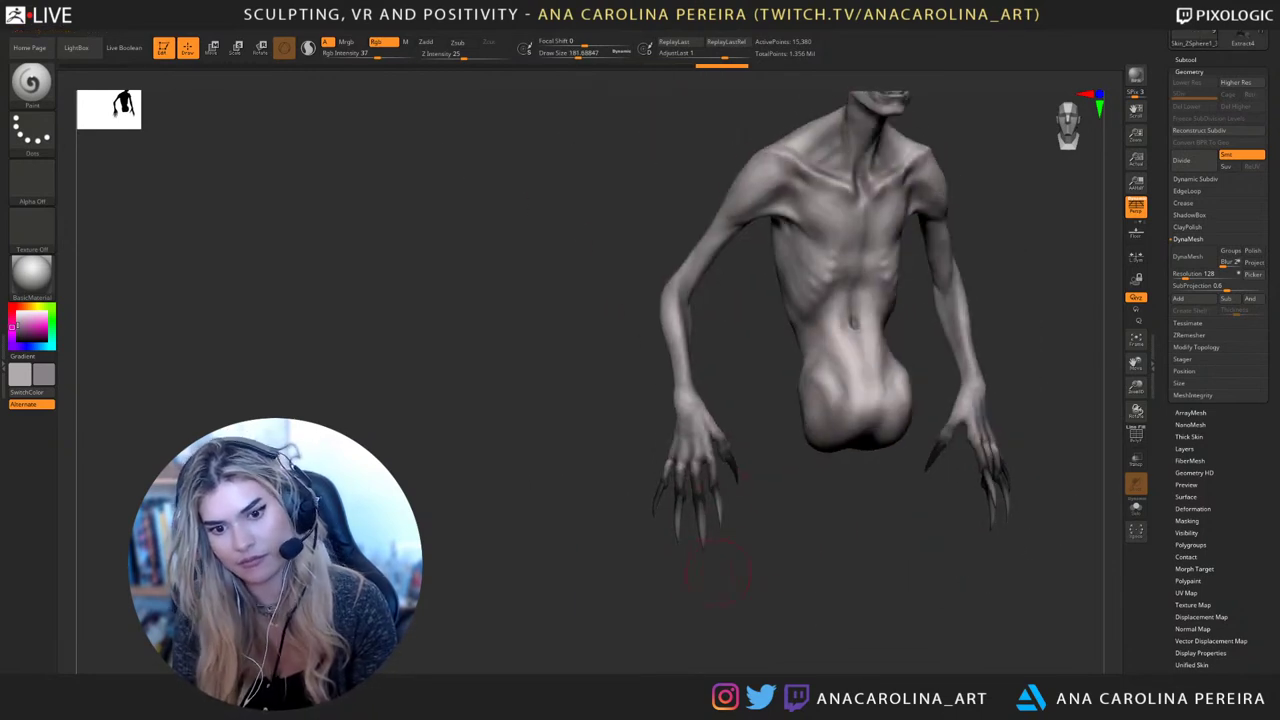
# Reduce the Paint draw size to about 100.9 and paint the thumb claws and neighbouring claw tips
pyautogui.moveTo(813, 570)
pyautogui.keyDown('alt'); pyautogui.mouseDown()
pyautogui.moveTo(755, 577)
pyautogui.moveTo(842, 545)
pyautogui.moveTo(806, 546)
pyautogui.mouseUp(); pyautogui.keyUp('alt')
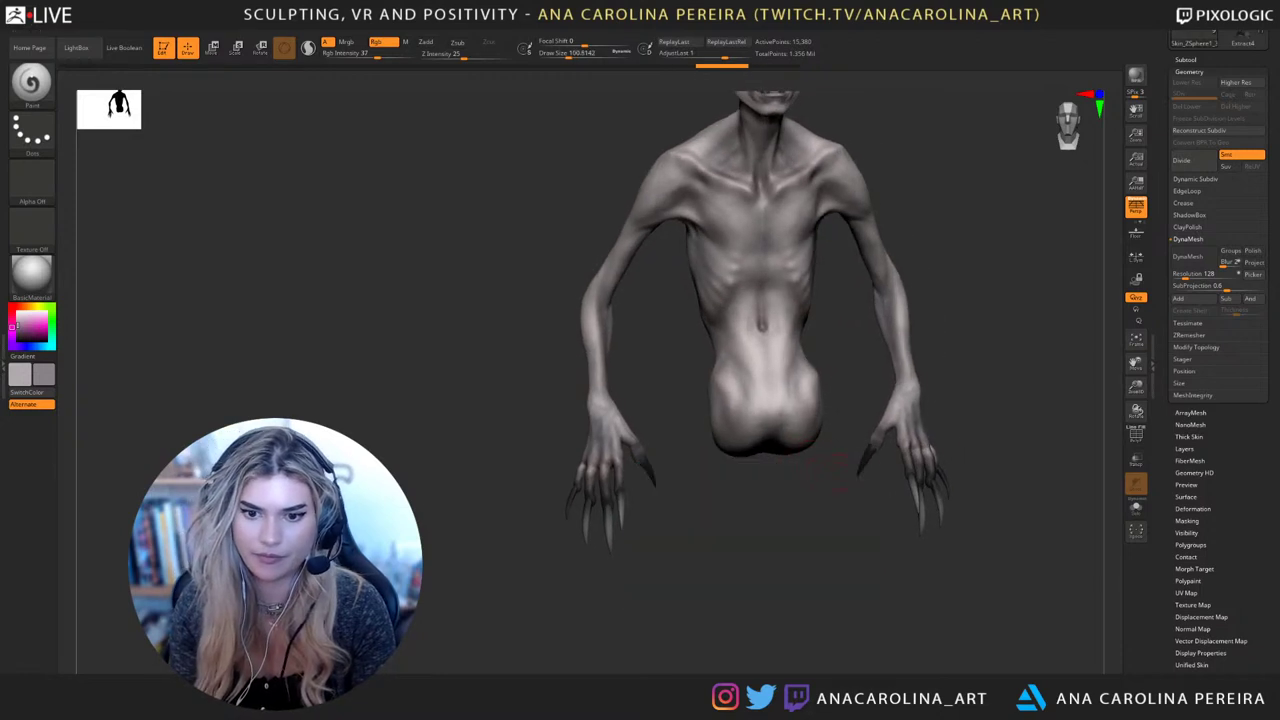
pyautogui.moveTo(647, 464); pyautogui.dragTo(654, 484)
pyautogui.moveTo(837, 586)
pyautogui.keyDown('alt'); pyautogui.mouseDown()
pyautogui.moveTo(838, 545)
pyautogui.moveTo(890, 548)
pyautogui.moveTo(848, 612)
pyautogui.mouseUp(); pyautogui.keyUp('alt')
pyautogui.moveTo(875, 453); pyautogui.dragTo(868, 460)
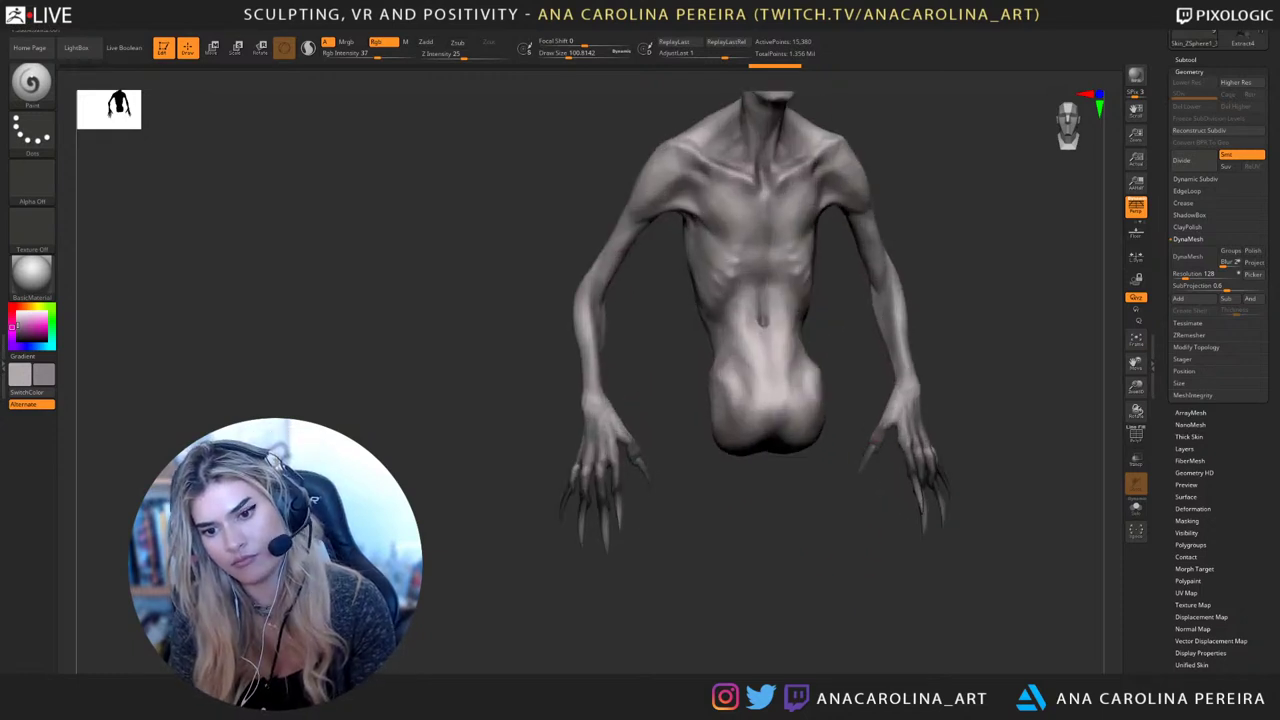
pyautogui.moveTo(942, 534); pyautogui.dragTo(916, 533)
# Enlarge the Paint draw size to about 280.3, paint broadly over the claws, and compare the strokes with undo and redo
pyautogui.press('space')
pyautogui.moveTo(945, 486)
pyautogui.mouseDown()
pyautogui.moveTo(957, 486)
pyautogui.moveTo(944, 494)
pyautogui.mouseUp()
pyautogui.press('space')
pyautogui.moveTo(1000, 530)
pyautogui.mouseDown()
pyautogui.moveTo(878, 524)
pyautogui.moveTo(915, 535)
pyautogui.moveTo(1010, 526)
pyautogui.mouseUp()
pyautogui.moveTo(917, 485)
pyautogui.mouseDown()
pyautogui.moveTo(912, 470)
pyautogui.moveTo(1005, 455)
pyautogui.mouseUp()
pyautogui.hotkey('ctrl', 'z')
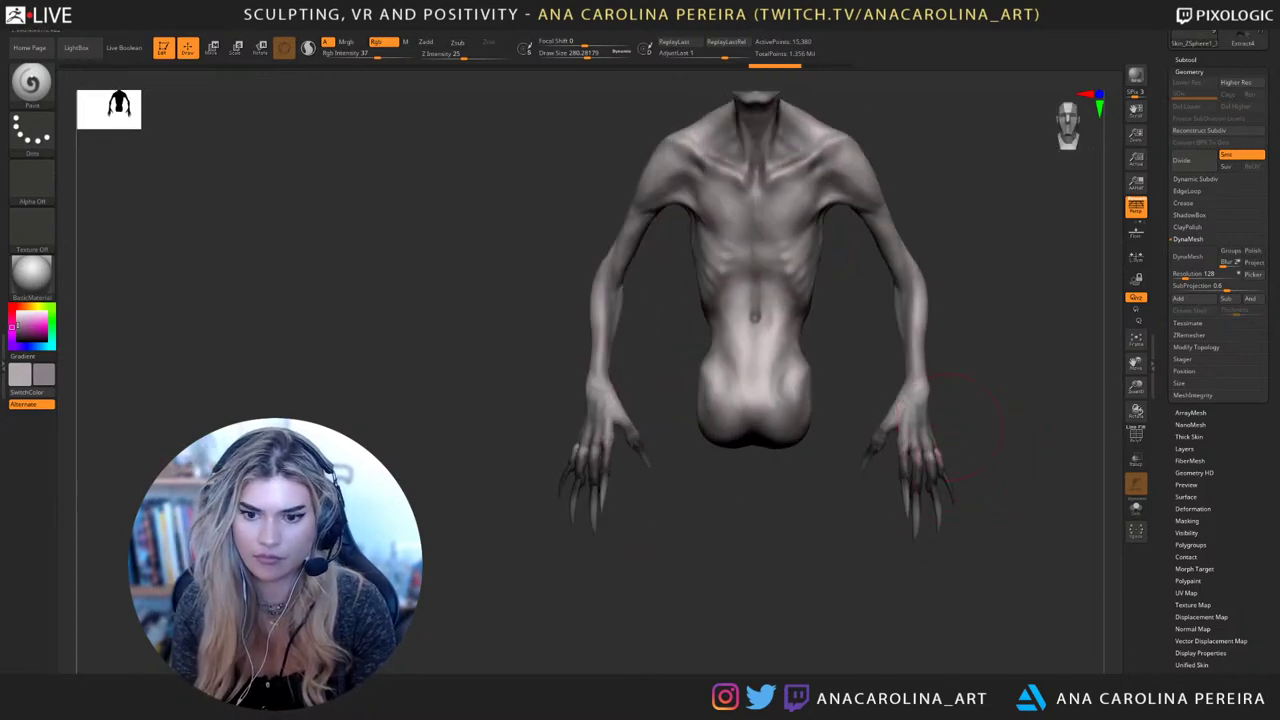
pyautogui.hotkey('ctrl', 'shift', 'z')
pyautogui.hotkey('ctrl', 'shift', 'z')
pyautogui.hotkey('ctrl', 'shift', 'z')
pyautogui.moveTo(985, 450)
pyautogui.mouseDown()
pyautogui.moveTo(1030, 462)
pyautogui.moveTo(979, 438)
pyautogui.moveTo(985, 495)
pyautogui.moveTo(975, 488)
pyautogui.mouseUp()
# Make the body the active subtool, set the draw size to about 158.1, and sample a grey from the model
pyautogui.keyDown('alt'); pyautogui.click(923, 442); pyautogui.keyUp('alt')
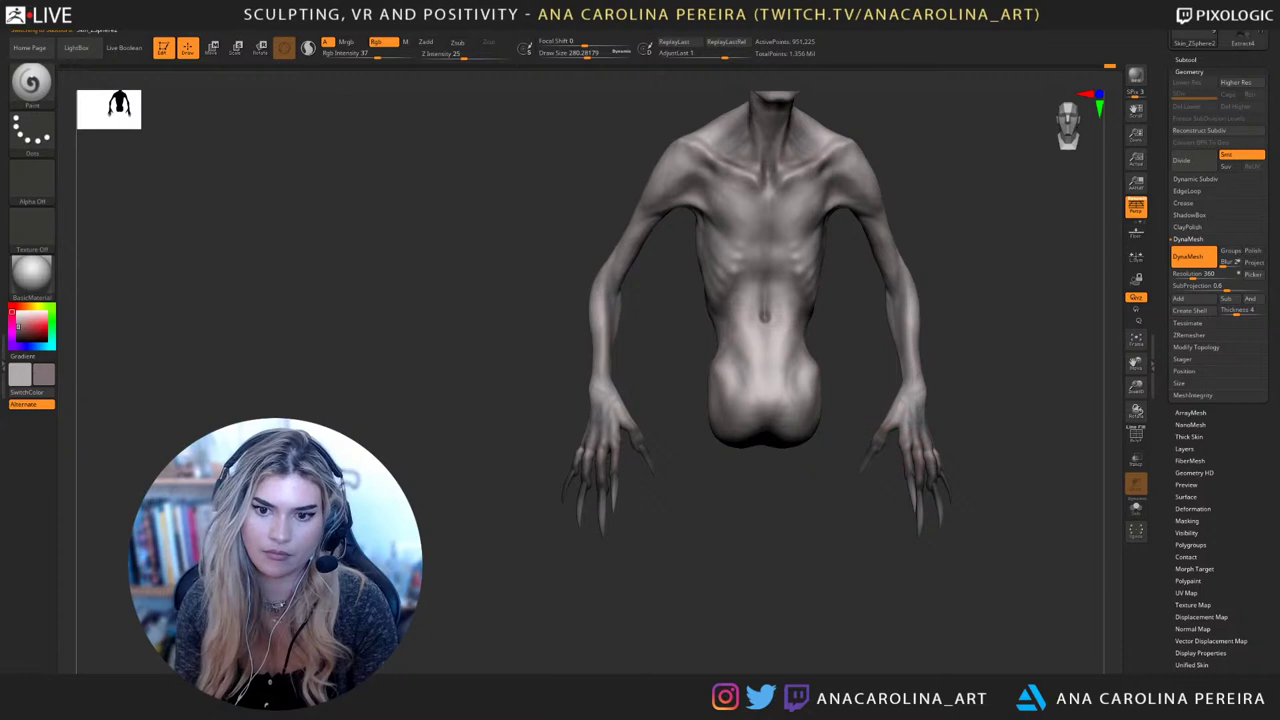
pyautogui.press('space')
pyautogui.moveTo(887, 466); pyautogui.dragTo(876, 466)
pyautogui.keyDown('ctrl'); pyautogui.moveTo(887, 428); pyautogui.dragTo(897, 545, button='right'); pyautogui.keyUp('ctrl')
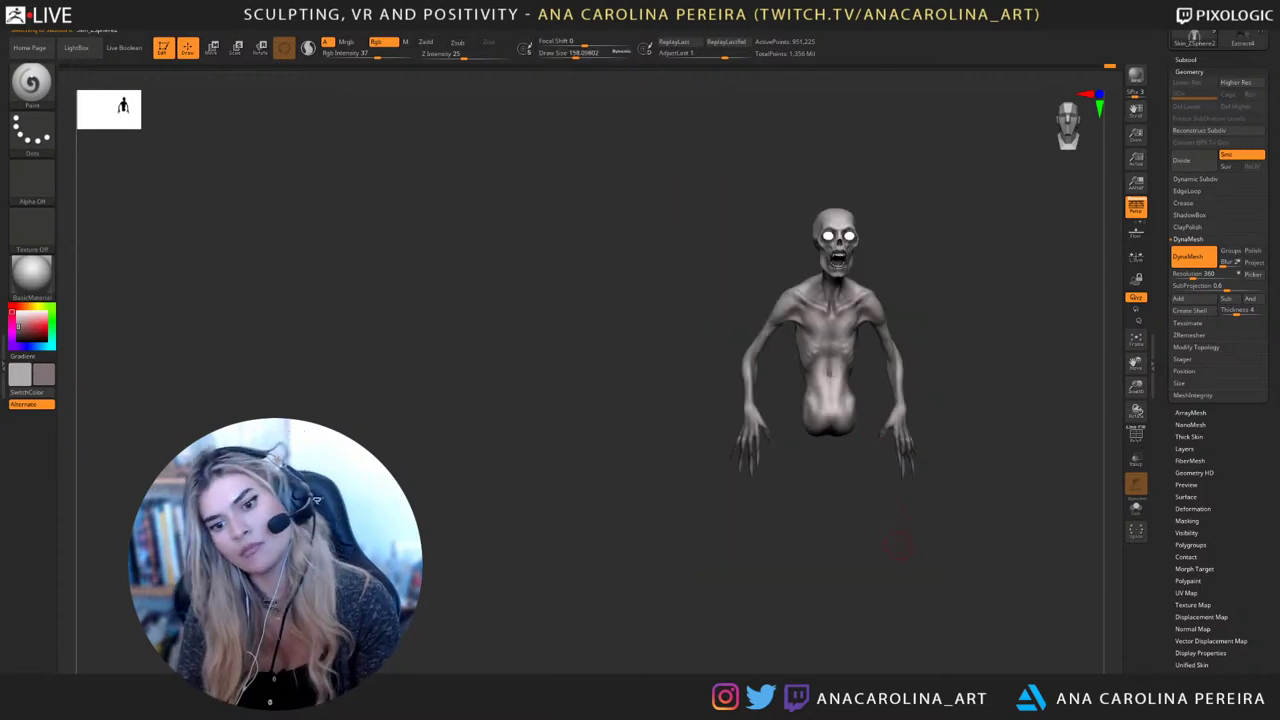
pyautogui.moveTo(1007, 523)
pyautogui.keyDown('alt'); pyautogui.mouseDown(button='right')
pyautogui.moveTo(928, 533)
pyautogui.moveTo(916, 573)
pyautogui.moveTo(878, 605)
pyautogui.mouseUp(button='right'); pyautogui.keyUp('alt')
pyautogui.press('c')
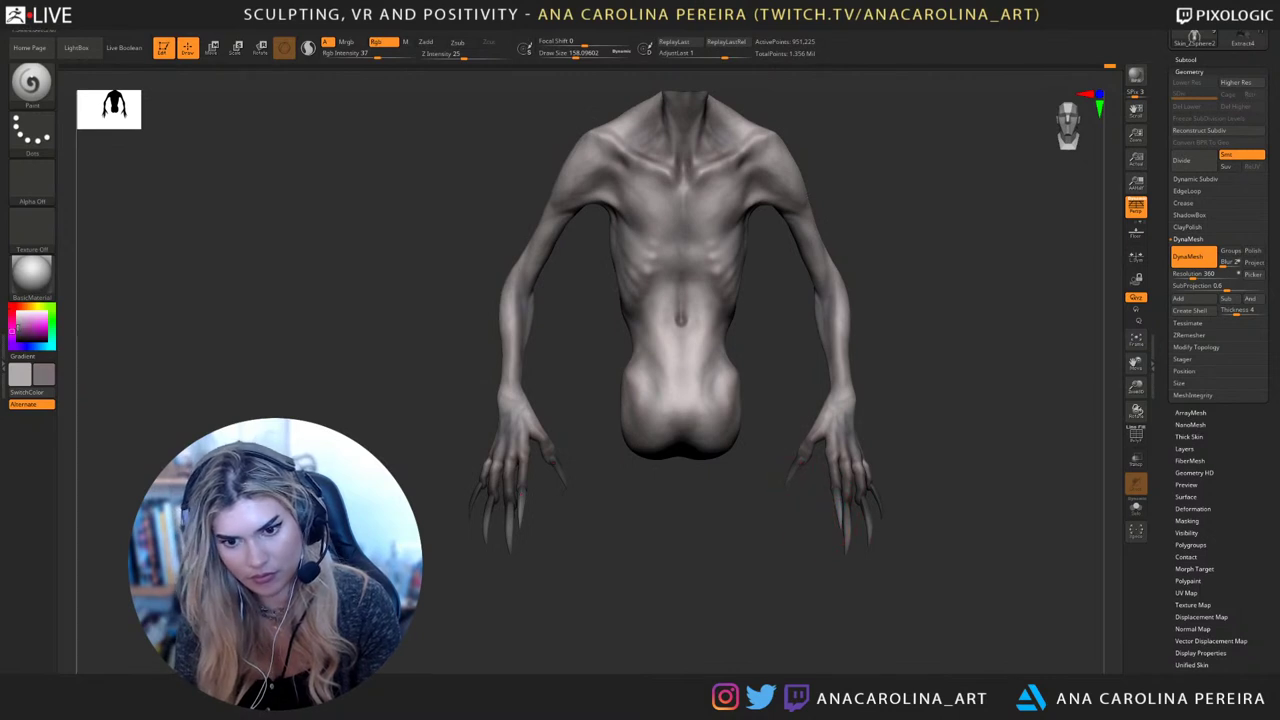
# Return to the claws subtool and paint the claws with a draw size of about 108.2 and an RGB intensity of 70
pyautogui.keyDown('alt'); pyautogui.click(800, 473); pyautogui.keyUp('alt')
pyautogui.keyDown('ctrl'); pyautogui.moveTo(809, 474); pyautogui.dragTo(806, 502, button='right'); pyautogui.keyUp('ctrl')
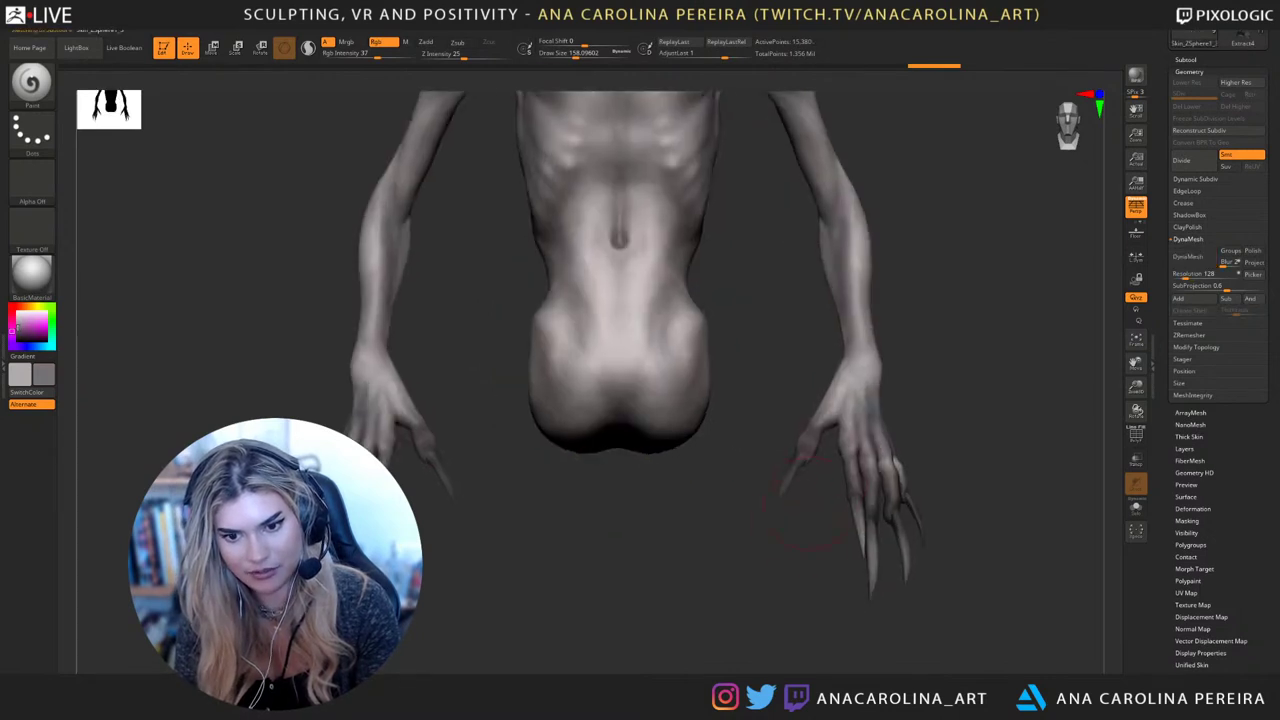
pyautogui.press('s')
pyautogui.moveTo(806, 503); pyautogui.dragTo(779, 502)
pyautogui.moveTo(820, 456); pyautogui.dragTo(888, 476)
pyautogui.press('space')
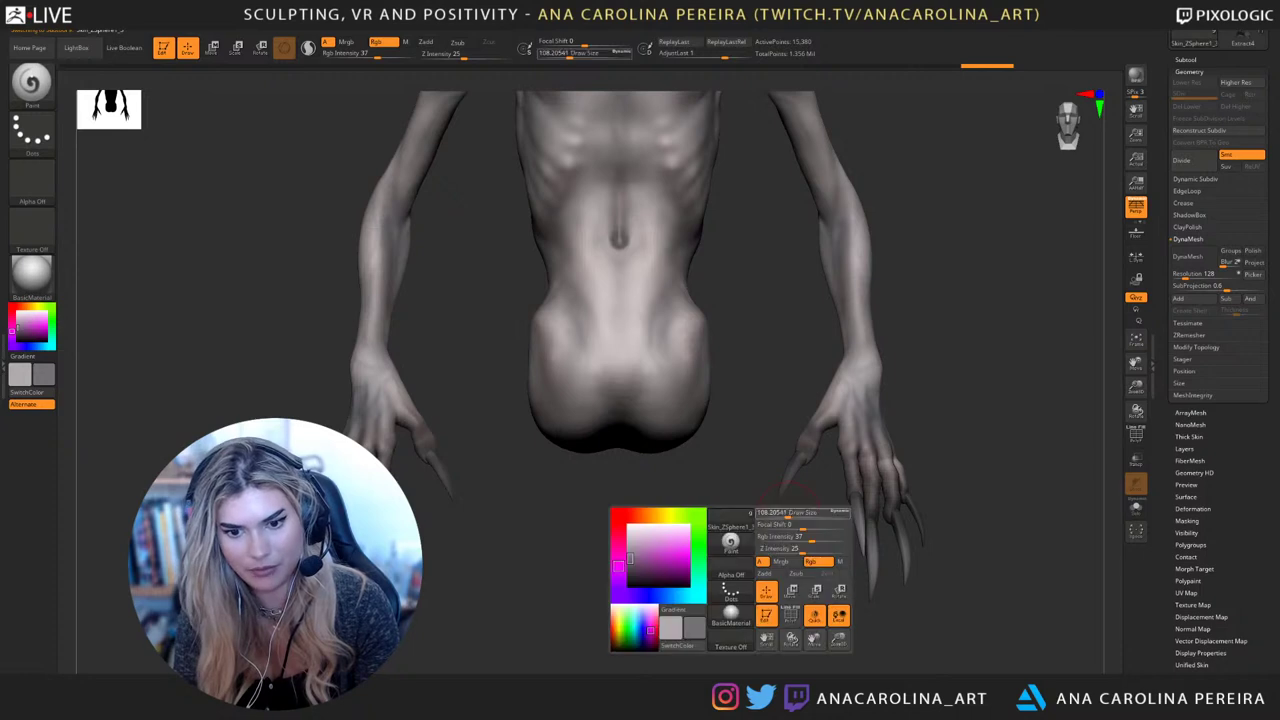
pyautogui.click(831, 538)
pyautogui.moveTo(808, 462); pyautogui.dragTo(796, 488)
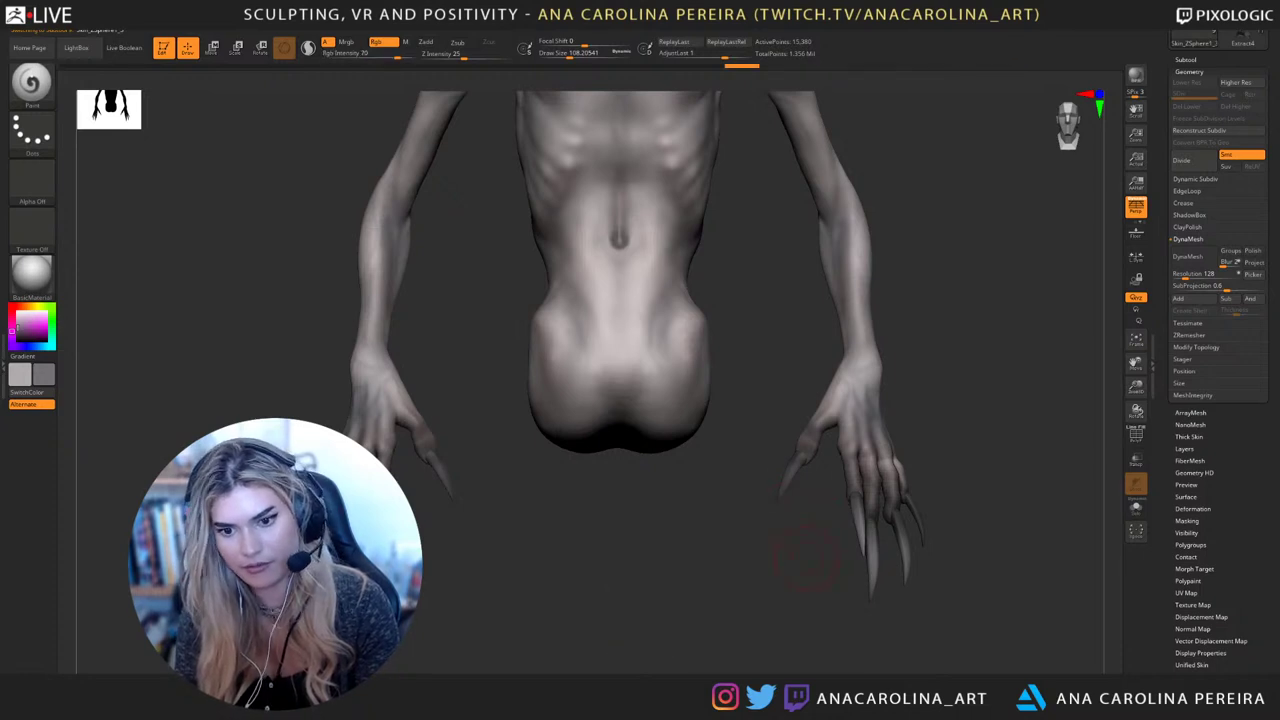
# Choose a lighter, near-white grey and paint the finger claw tips with it
pyautogui.moveTo(800, 480); pyautogui.dragTo(690, 482, button='right')
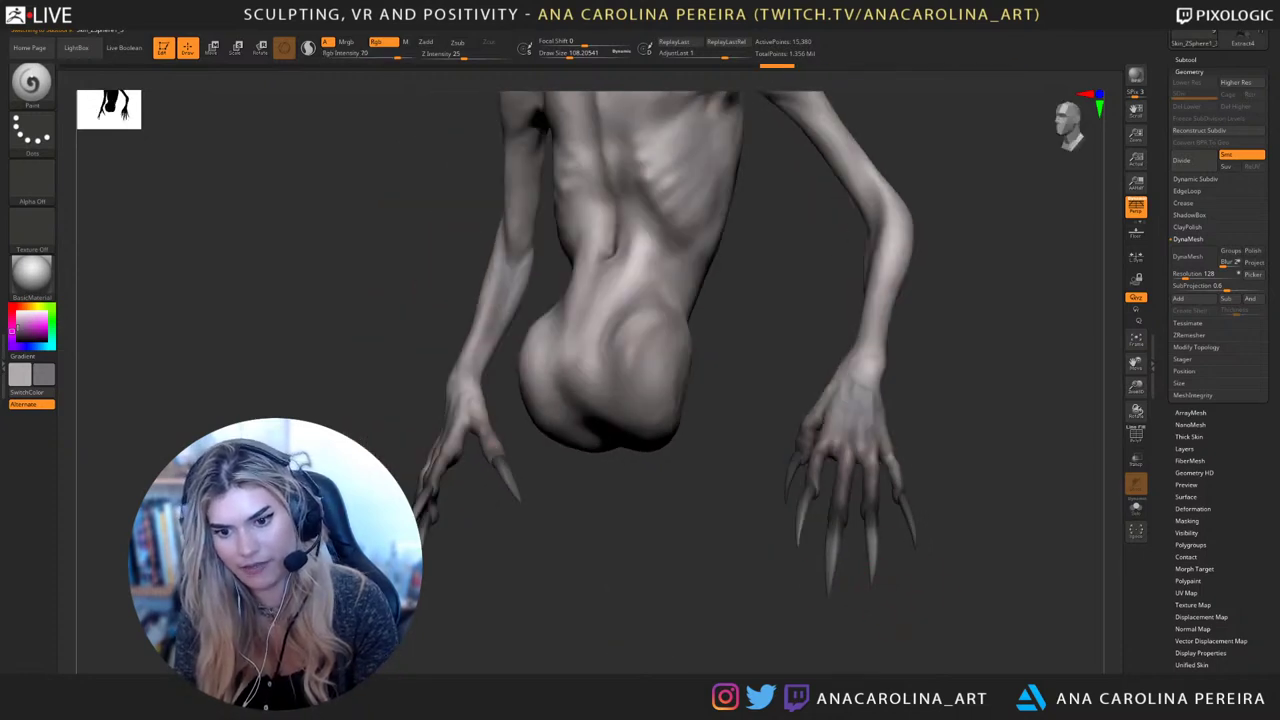
pyautogui.click(18, 318)
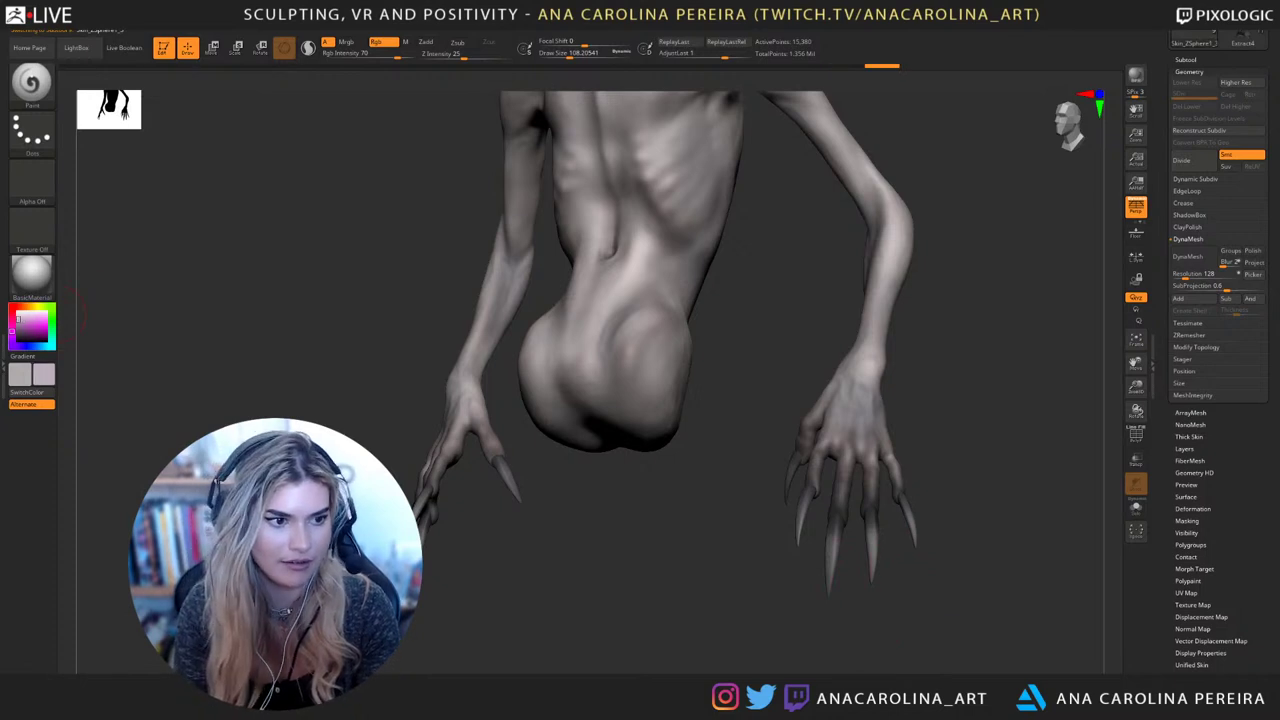
pyautogui.moveTo(836, 562); pyautogui.dragTo(830, 580)
pyautogui.moveTo(869, 542); pyautogui.dragTo(873, 580)
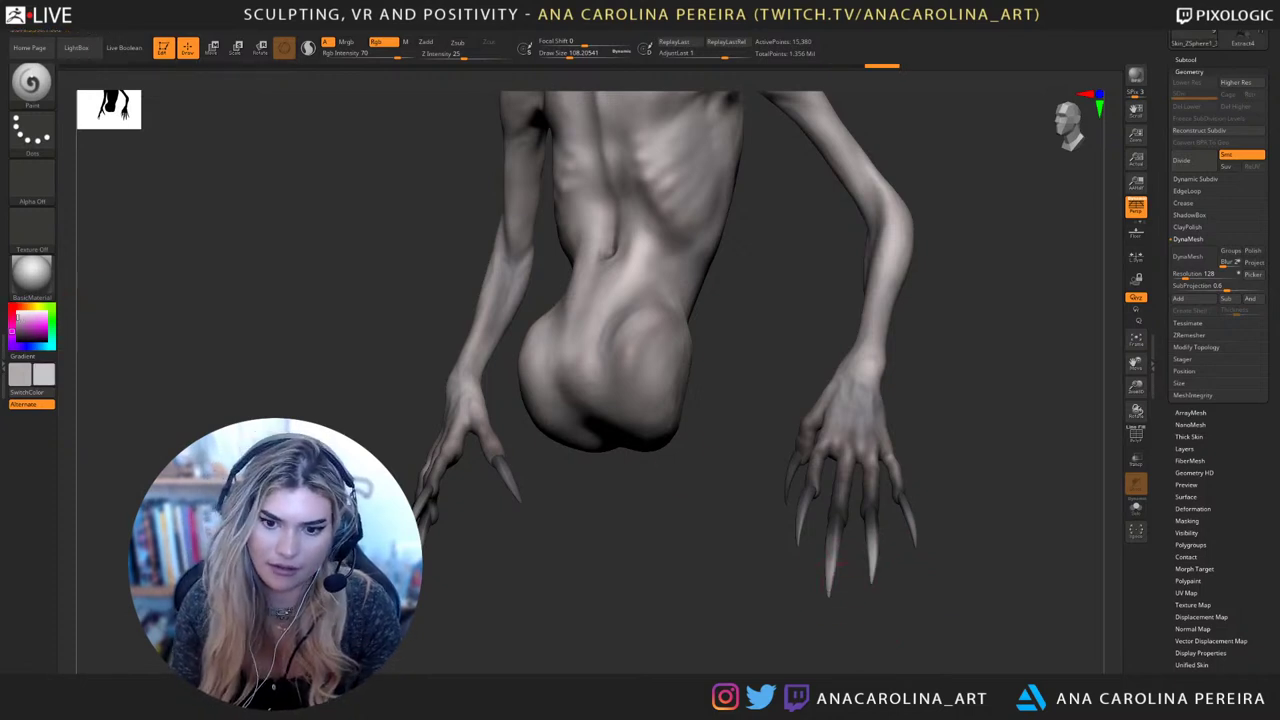
pyautogui.moveTo(906, 510)
pyautogui.mouseDown()
pyautogui.moveTo(914, 545)
pyautogui.moveTo(1040, 577)
pyautogui.mouseUp()
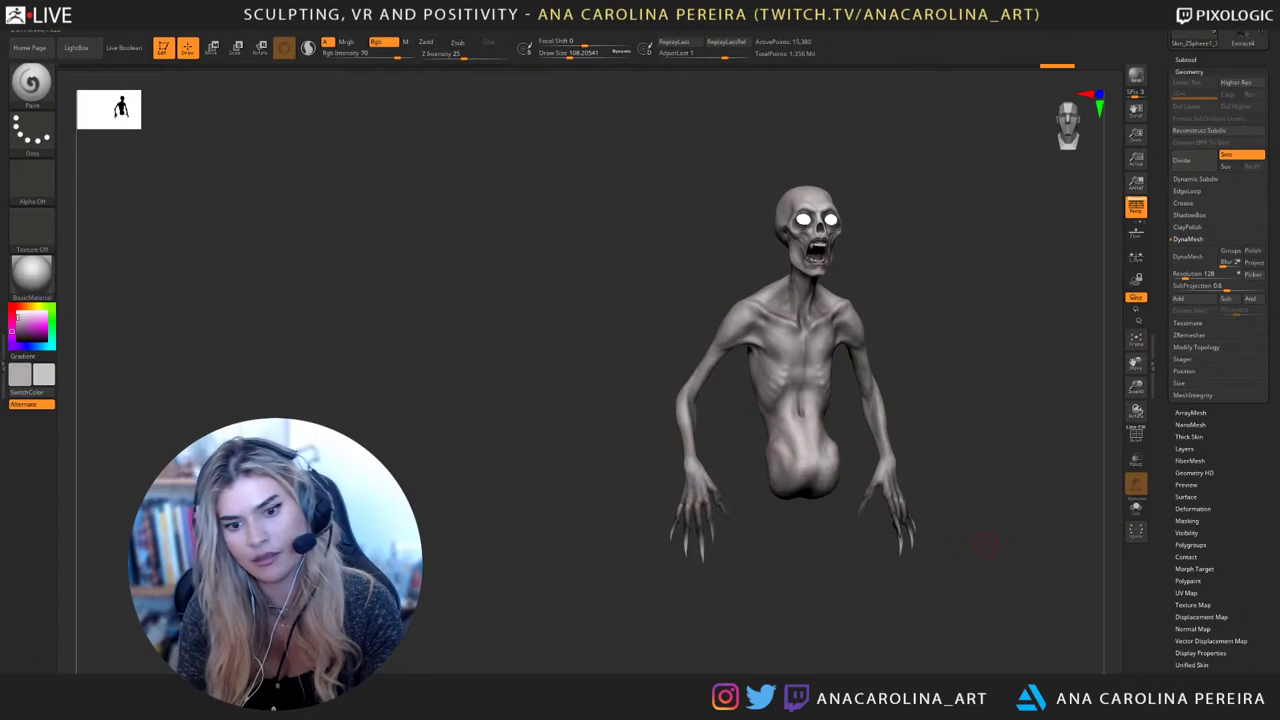
# Brush the light grey over the thumb and finger claws from the front
pyautogui.moveTo(977, 538); pyautogui.dragTo(935, 540)
pyautogui.moveTo(600, 480)
pyautogui.keyDown('alt'); pyautogui.mouseDown()
pyautogui.moveTo(532, 541)
pyautogui.moveTo(667, 562)
pyautogui.mouseUp(); pyautogui.keyUp('alt')
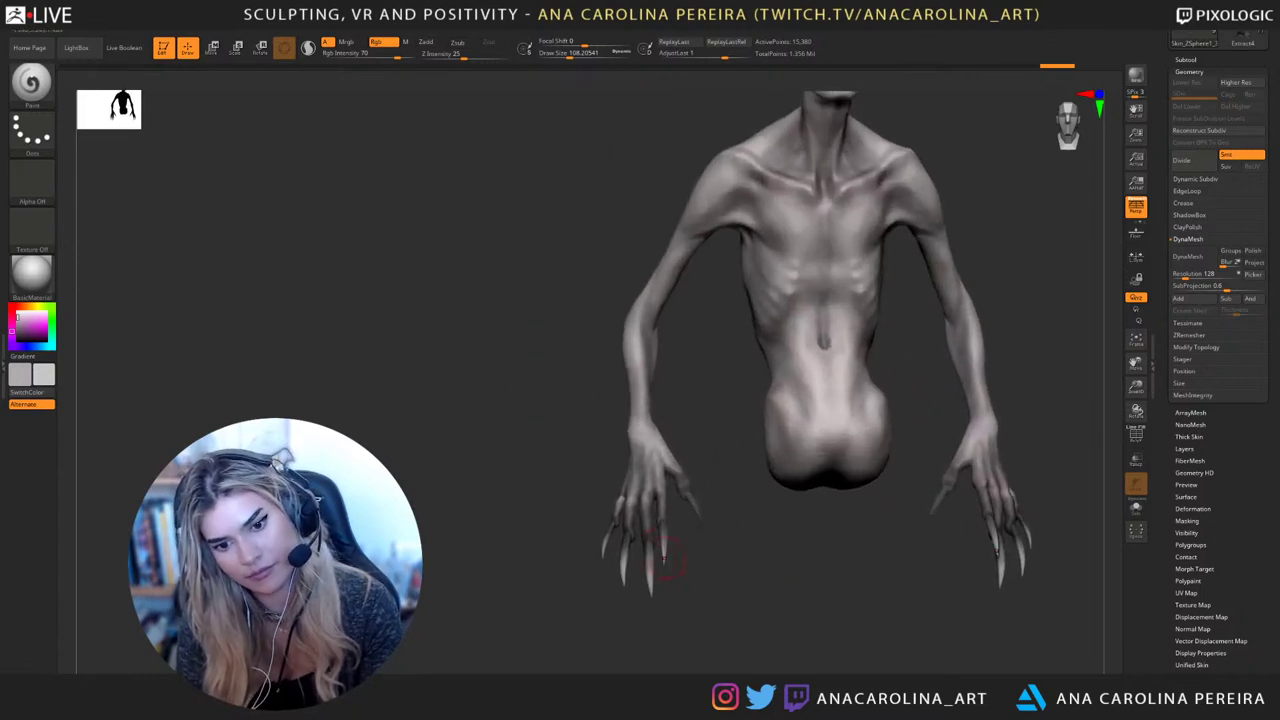
pyautogui.moveTo(692, 496); pyautogui.dragTo(701, 519)
pyautogui.moveTo(735, 560); pyautogui.dragTo(733, 575)
# Reduce the Paint draw size to about 15.6 and paint light detail along the finger claws
pyautogui.keyDown('alt'); pyautogui.moveTo(733, 620); pyautogui.dragTo(728, 560); pyautogui.keyUp('alt')
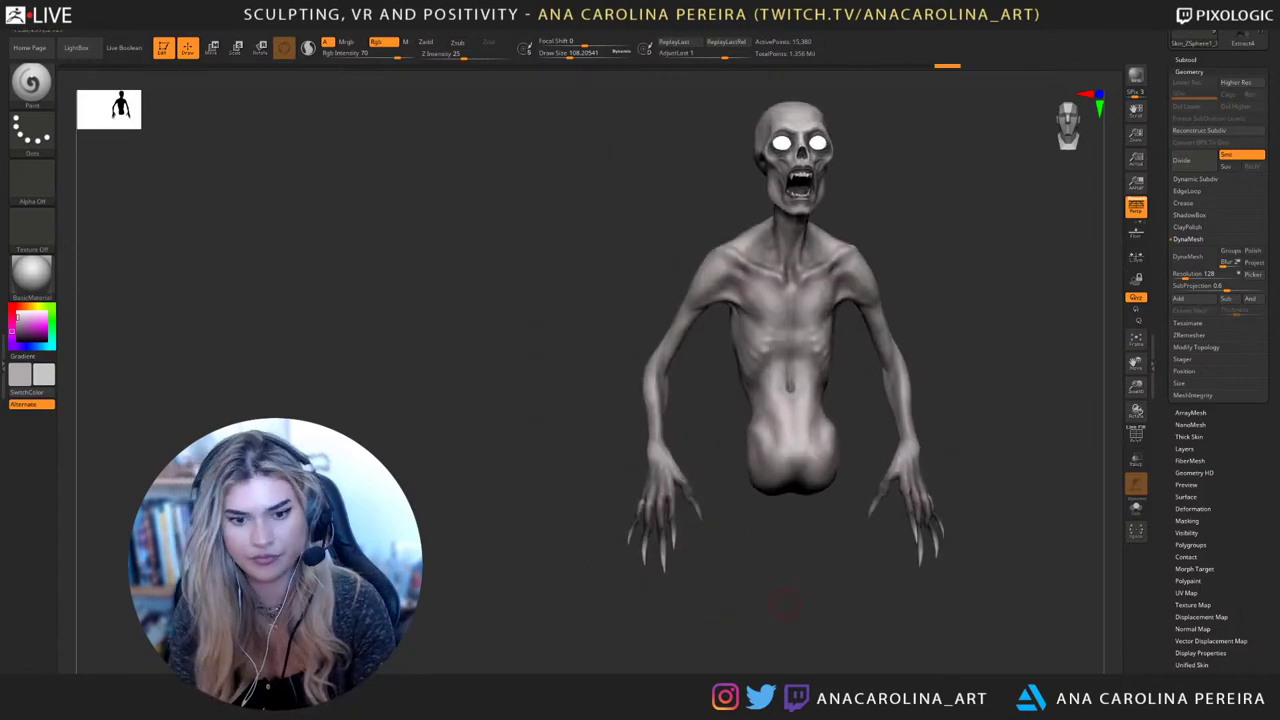
pyautogui.keyDown('alt'); pyautogui.moveTo(782, 600); pyautogui.dragTo(753, 636); pyautogui.keyUp('alt')
pyautogui.moveTo(693, 543)
pyautogui.keyDown('alt'); pyautogui.mouseDown()
pyautogui.moveTo(703, 610)
pyautogui.moveTo(825, 508)
pyautogui.moveTo(794, 480)
pyautogui.moveTo(840, 492)
pyautogui.mouseUp(); pyautogui.keyUp('alt')
pyautogui.press('space')
pyautogui.moveTo(764, 465)
pyautogui.mouseDown()
pyautogui.moveTo(773, 489)
pyautogui.moveTo(774, 474)
pyautogui.mouseUp()
pyautogui.press('space')
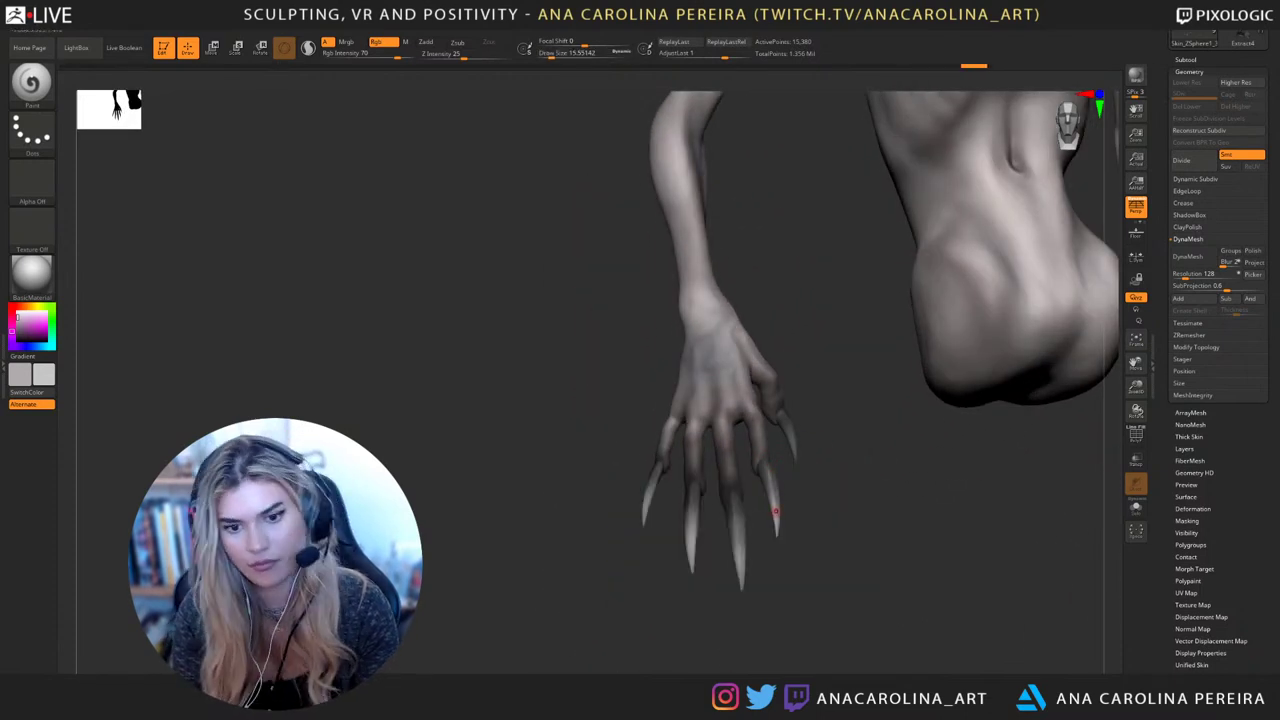
pyautogui.moveTo(733, 530); pyautogui.dragTo(744, 512)
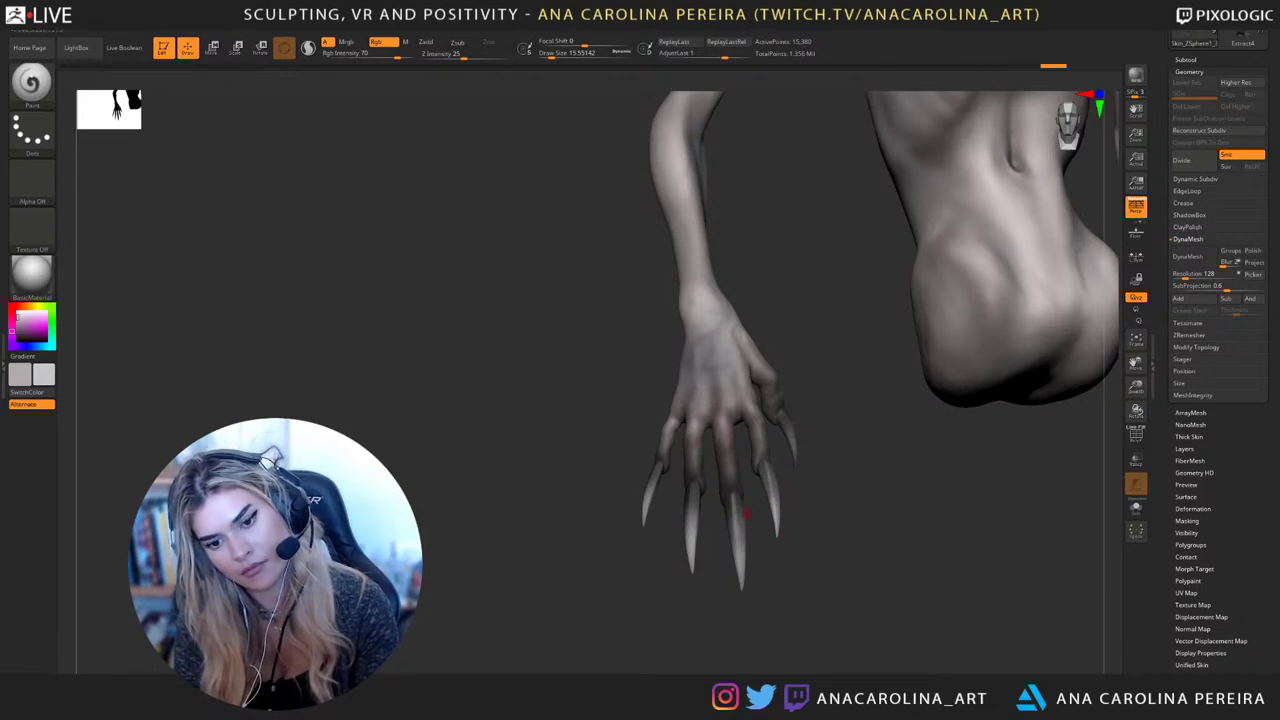
pyautogui.moveTo(741, 585); pyautogui.dragTo(697, 566)
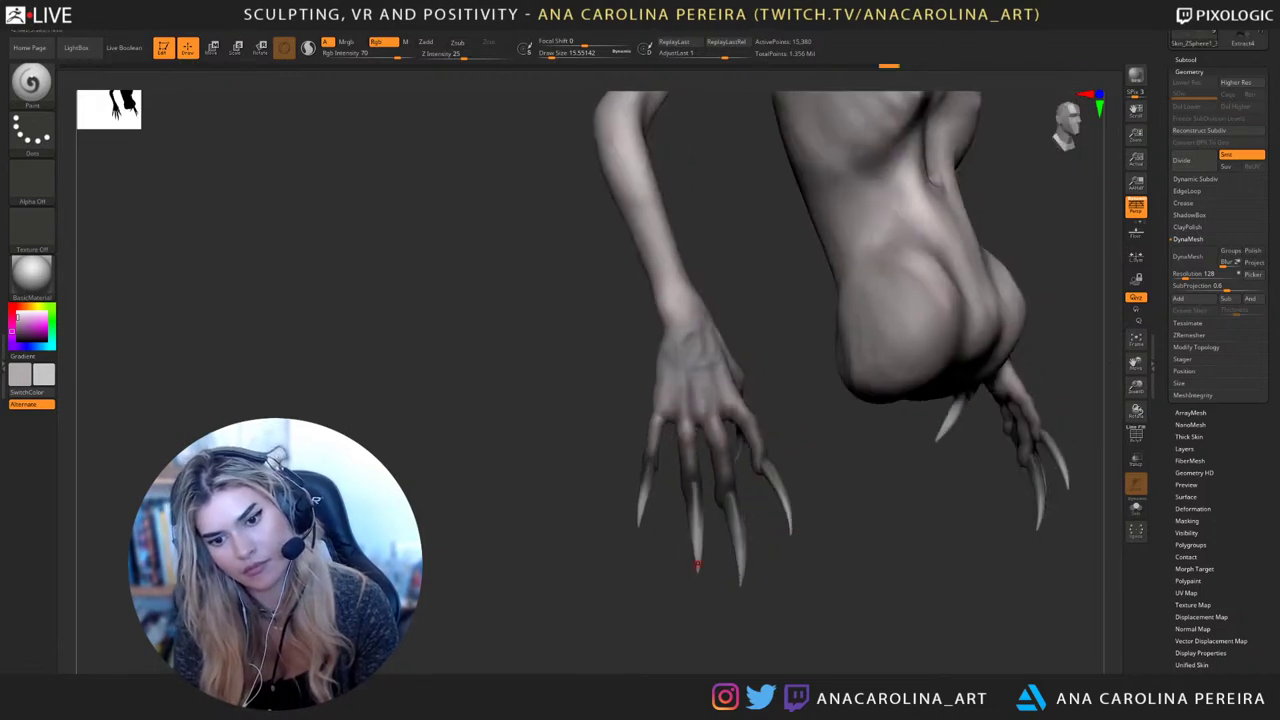
pyautogui.moveTo(644, 468)
pyautogui.mouseDown()
pyautogui.moveTo(643, 500)
pyautogui.moveTo(550, 510)
pyautogui.mouseUp()
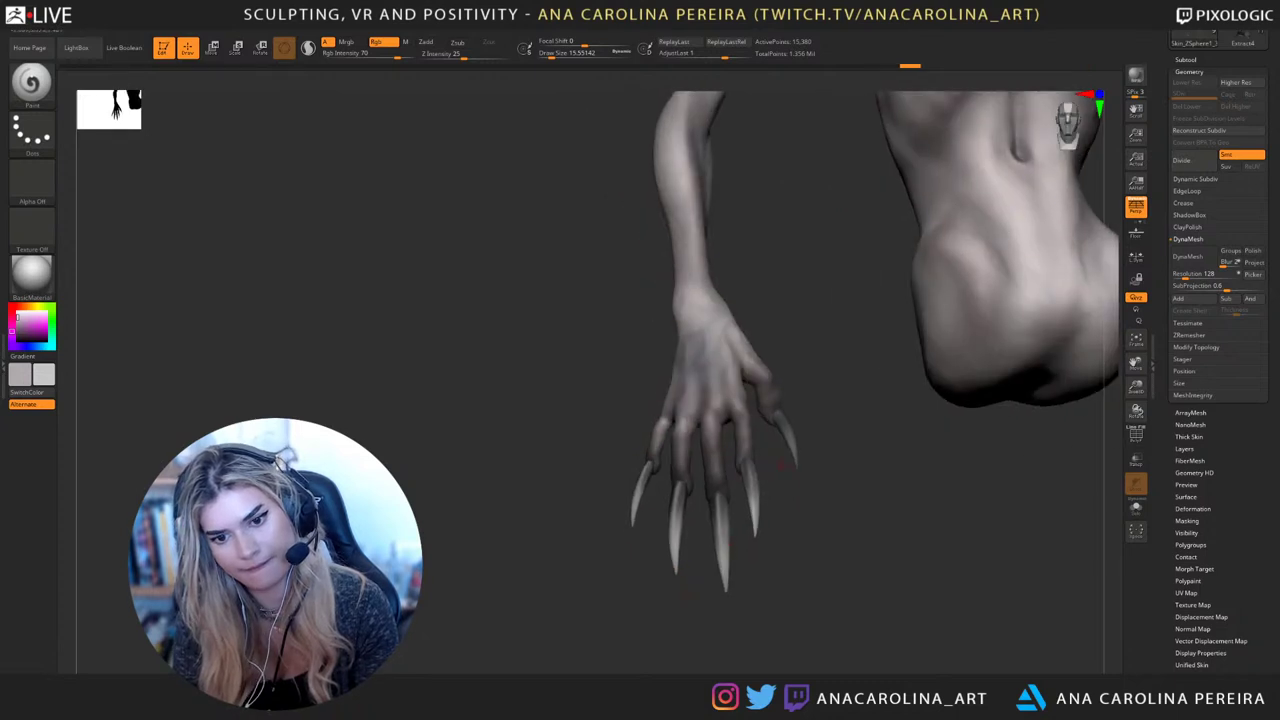
# Paint fine light detail on the thumb claw
pyautogui.moveTo(840, 520); pyautogui.dragTo(780, 515)
pyautogui.moveTo(815, 448)
pyautogui.mouseDown()
pyautogui.moveTo(774, 432)
pyautogui.moveTo(762, 402)
pyautogui.mouseUp()
pyautogui.moveTo(870, 560)
pyautogui.mouseDown()
pyautogui.moveTo(843, 586)
pyautogui.moveTo(835, 520)
pyautogui.mouseUp()
pyautogui.moveTo(835, 540)
pyautogui.keyDown('shift'); pyautogui.mouseDown()
pyautogui.moveTo(860, 570)
pyautogui.moveTo(792, 590)
pyautogui.moveTo(760, 667)
pyautogui.moveTo(716, 683)
pyautogui.moveTo(748, 653)
pyautogui.mouseUp(); pyautogui.keyUp('shift')
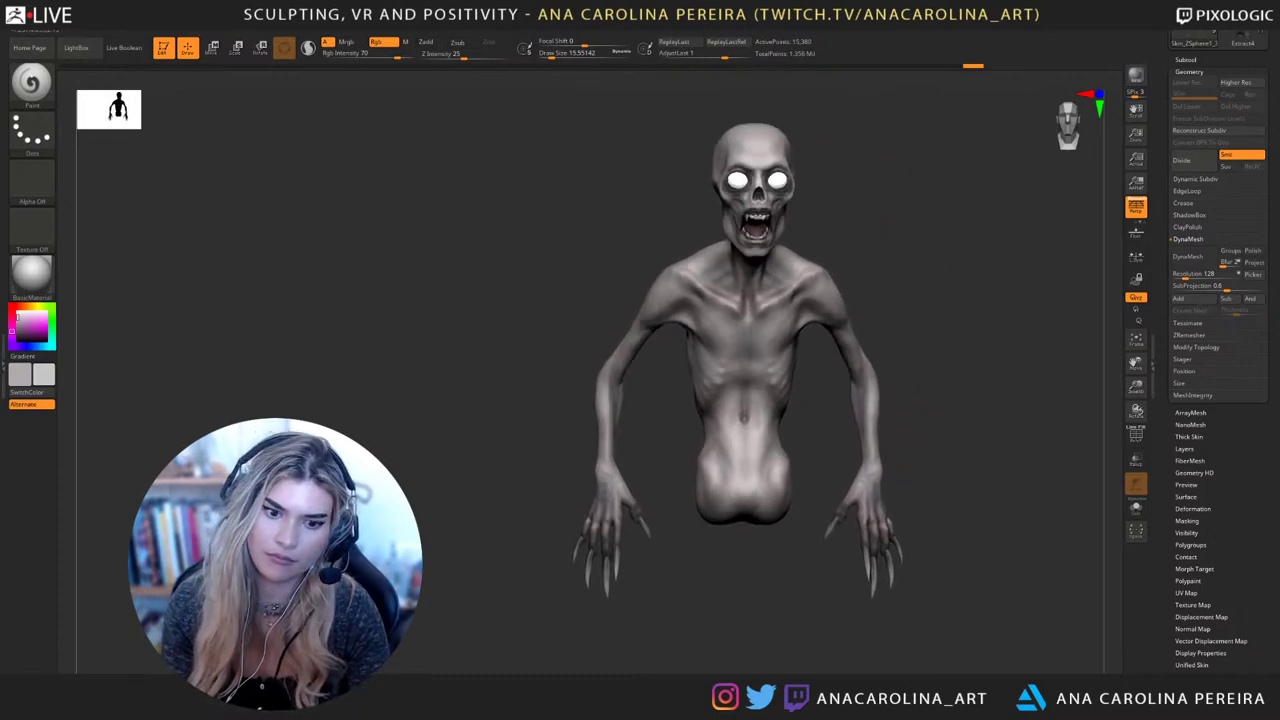
# Make the body the active subtool, set the draw size to about 70.8, sample the finger colour, and try a stroke above the claw
pyautogui.moveTo(645, 530)
pyautogui.keyDown('alt'); pyautogui.mouseDown()
pyautogui.moveTo(646, 601)
pyautogui.moveTo(672, 577)
pyautogui.mouseUp(); pyautogui.keyUp('alt')
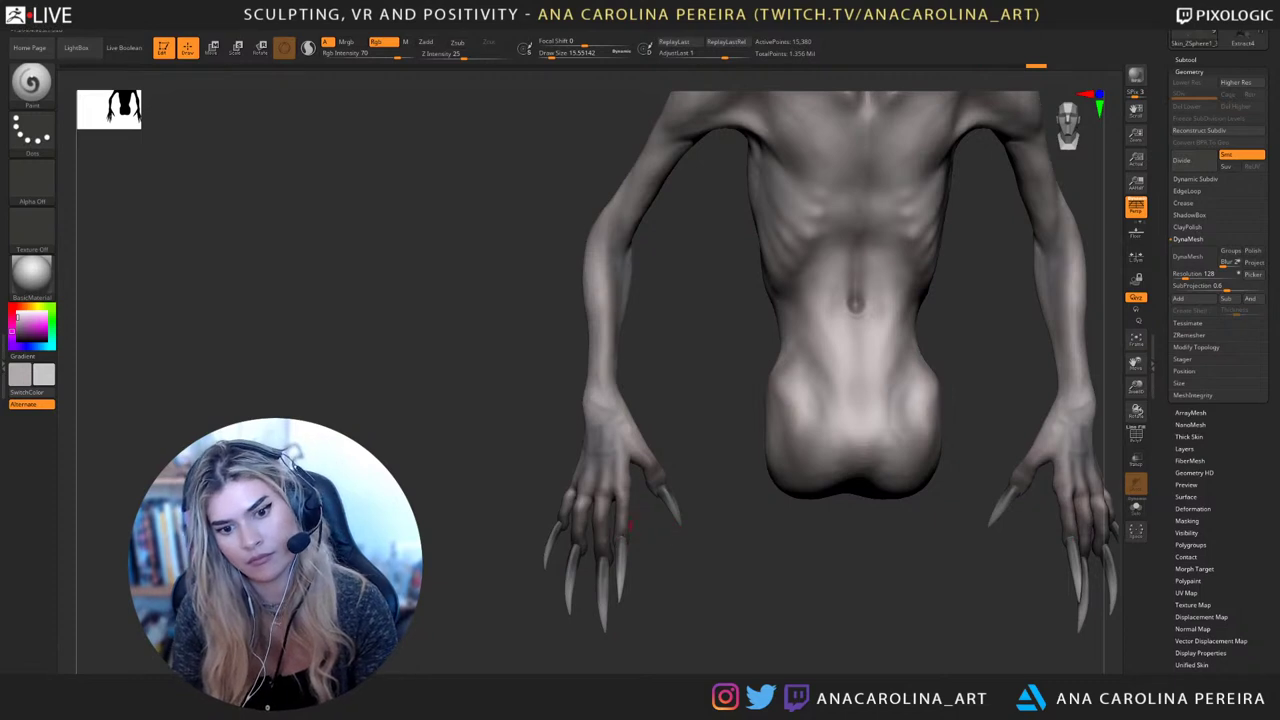
pyautogui.keyDown('alt'); pyautogui.click(606, 522); pyautogui.keyUp('alt')
pyautogui.press('space')
pyautogui.moveTo(601, 560); pyautogui.dragTo(616, 560)
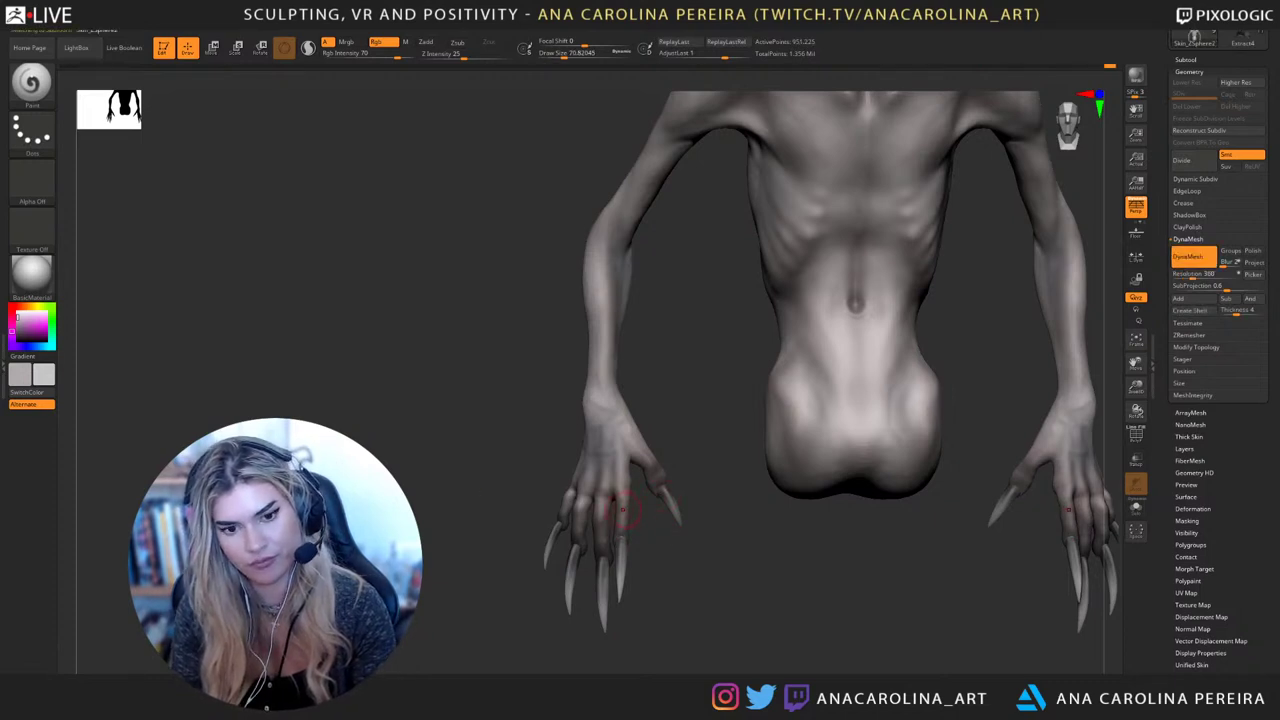
pyautogui.press('c')
pyautogui.press('c')
pyautogui.moveTo(621, 506)
pyautogui.mouseDown()
pyautogui.moveTo(621, 531)
pyautogui.moveTo(682, 550)
pyautogui.moveTo(623, 529)
pyautogui.mouseUp()
pyautogui.hotkey('ctrl', 'z')
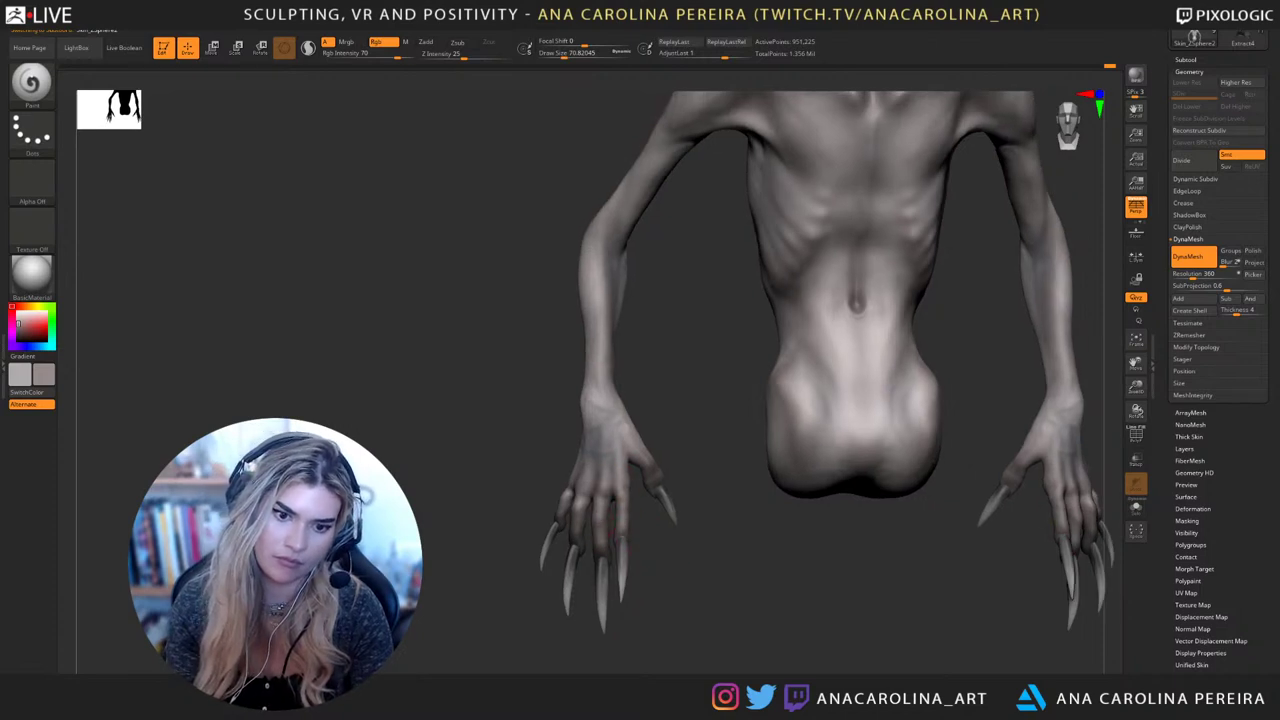
pyautogui.moveTo(682, 527)
pyautogui.keyDown('alt'); pyautogui.mouseDown()
pyautogui.moveTo(962, 489)
pyautogui.moveTo(1014, 524)
pyautogui.mouseUp(); pyautogui.keyUp('alt')
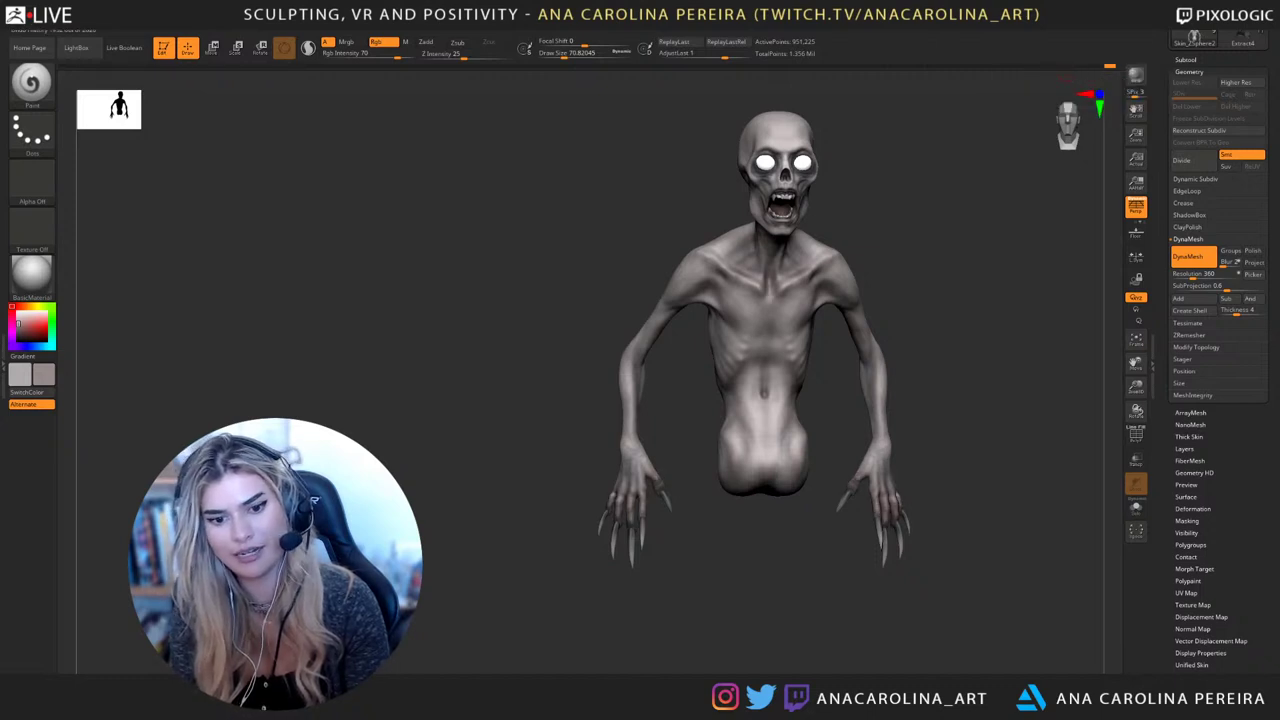
# Compare recent states of the creature in the undo history and undo the last paint stroke
pyautogui.click(1062, 67)
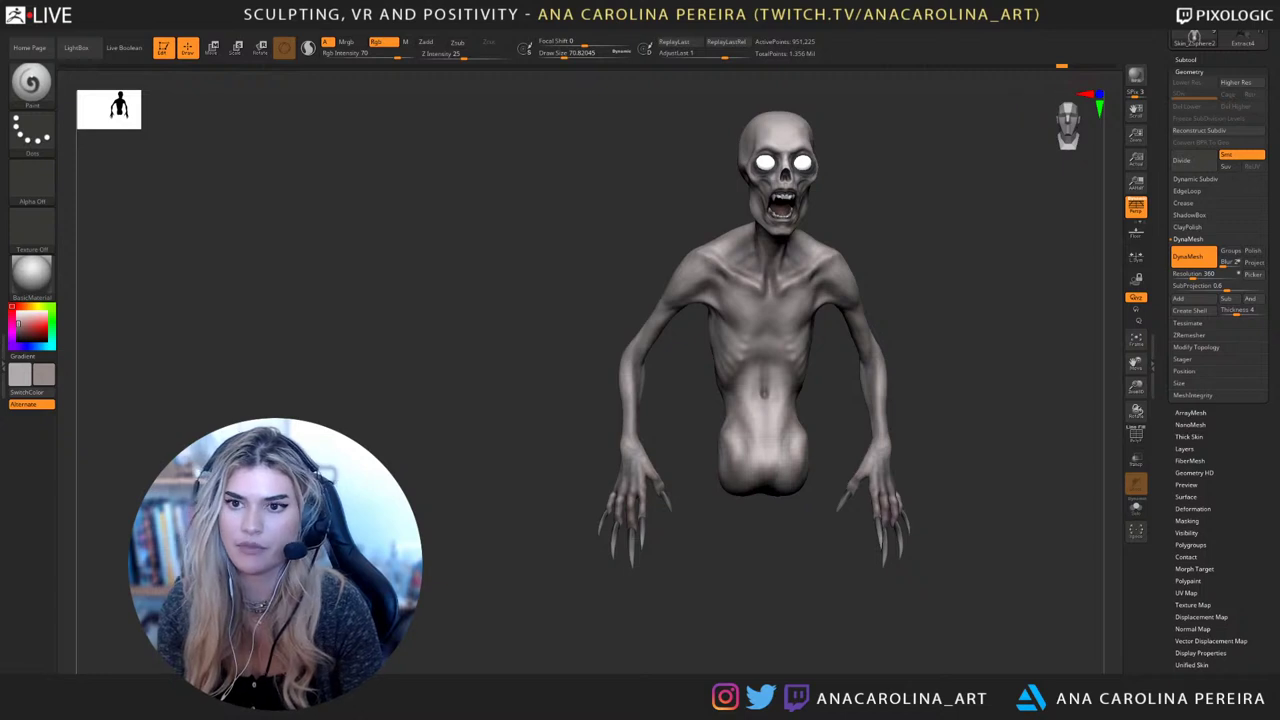
pyautogui.click(1086, 67)
pyautogui.click(1098, 67)
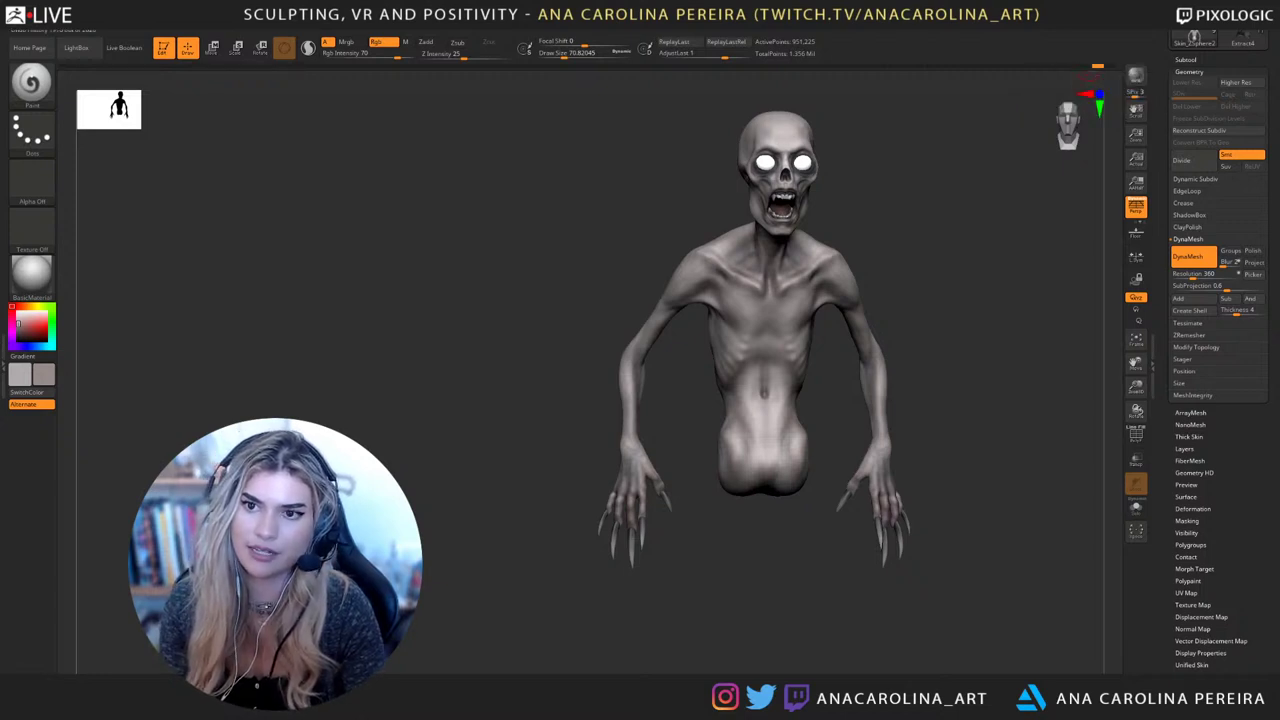
pyautogui.click(1109, 67)
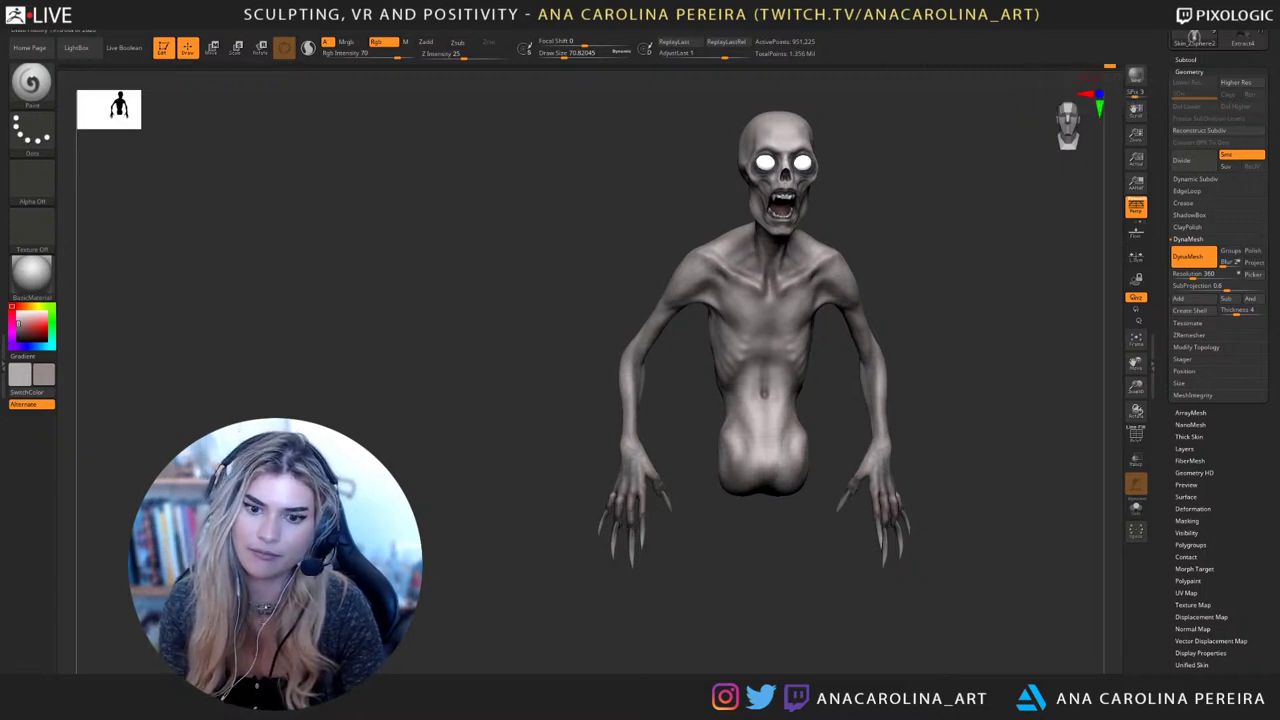
pyautogui.press('ctrl')
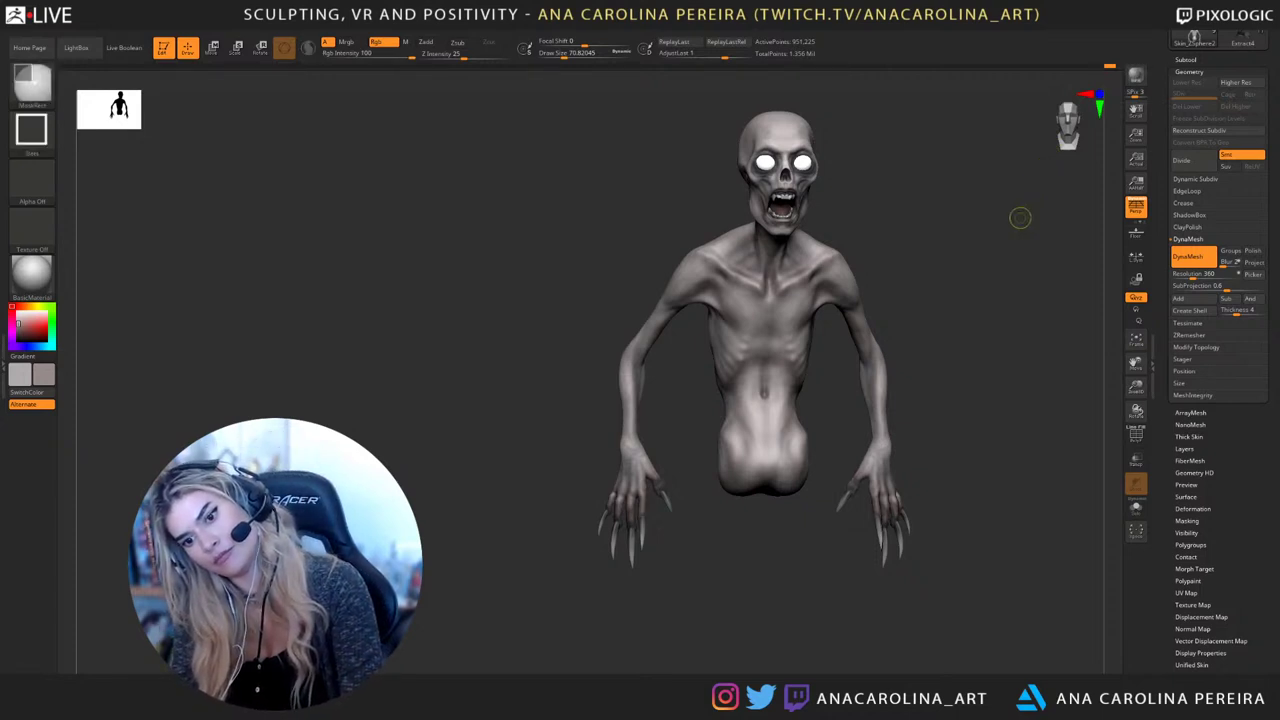
pyautogui.hotkey('ctrl', 'z')
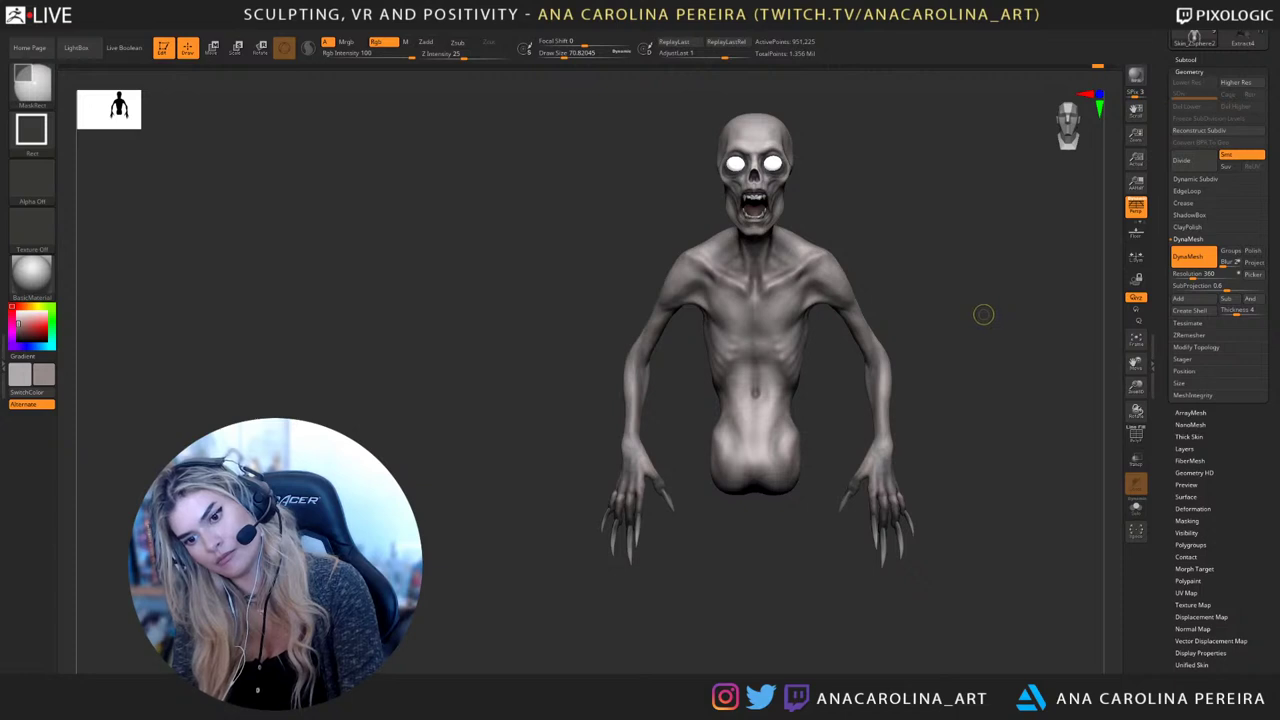
pyautogui.moveTo(983, 316)
pyautogui.mouseDown()
pyautogui.moveTo(996, 316)
pyautogui.moveTo(988, 334)
pyautogui.moveTo(980, 325)
pyautogui.mouseUp()
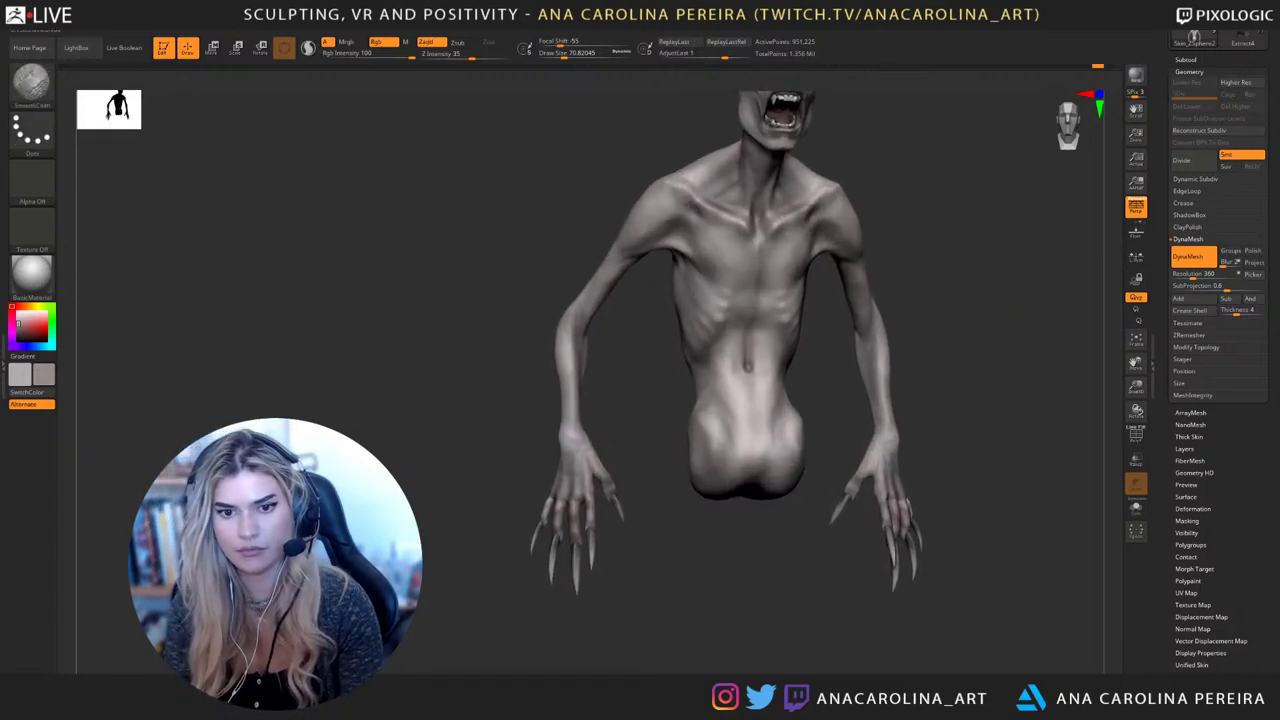
# Bring up the hooded green bust for comparison and return to the emaciated creature
pyautogui.keyDown('shift'); pyautogui.click(764, 240); pyautogui.keyUp('shift')
pyautogui.click(767, 279)
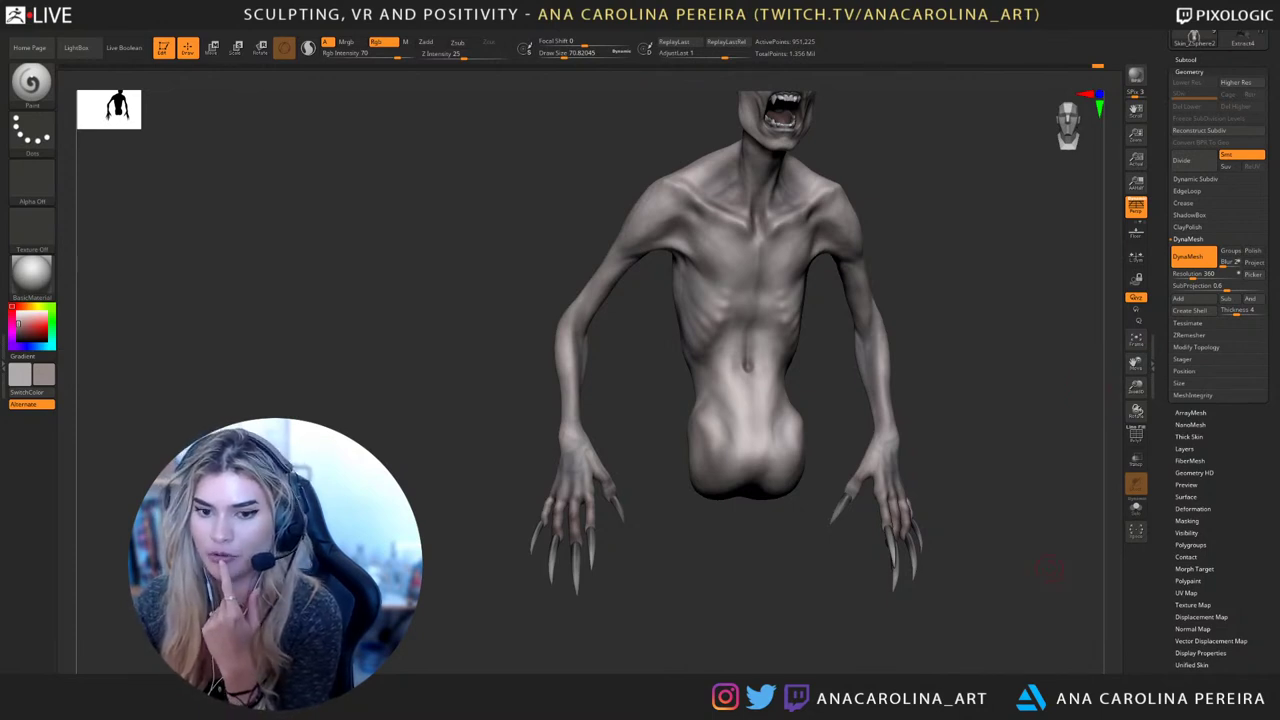
pyautogui.moveTo(1050, 568); pyautogui.dragTo(1012, 568)
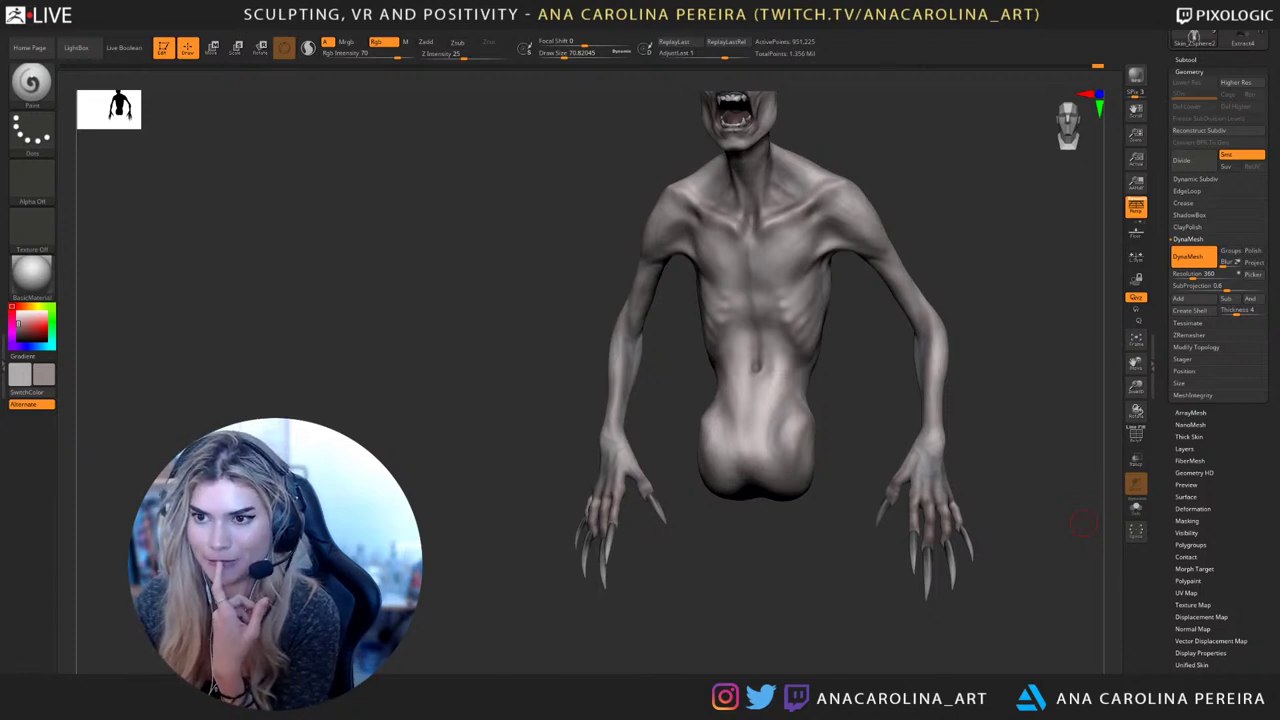
pyautogui.click(1242, 39)
pyautogui.moveTo(985, 250); pyautogui.dragTo(925, 482)
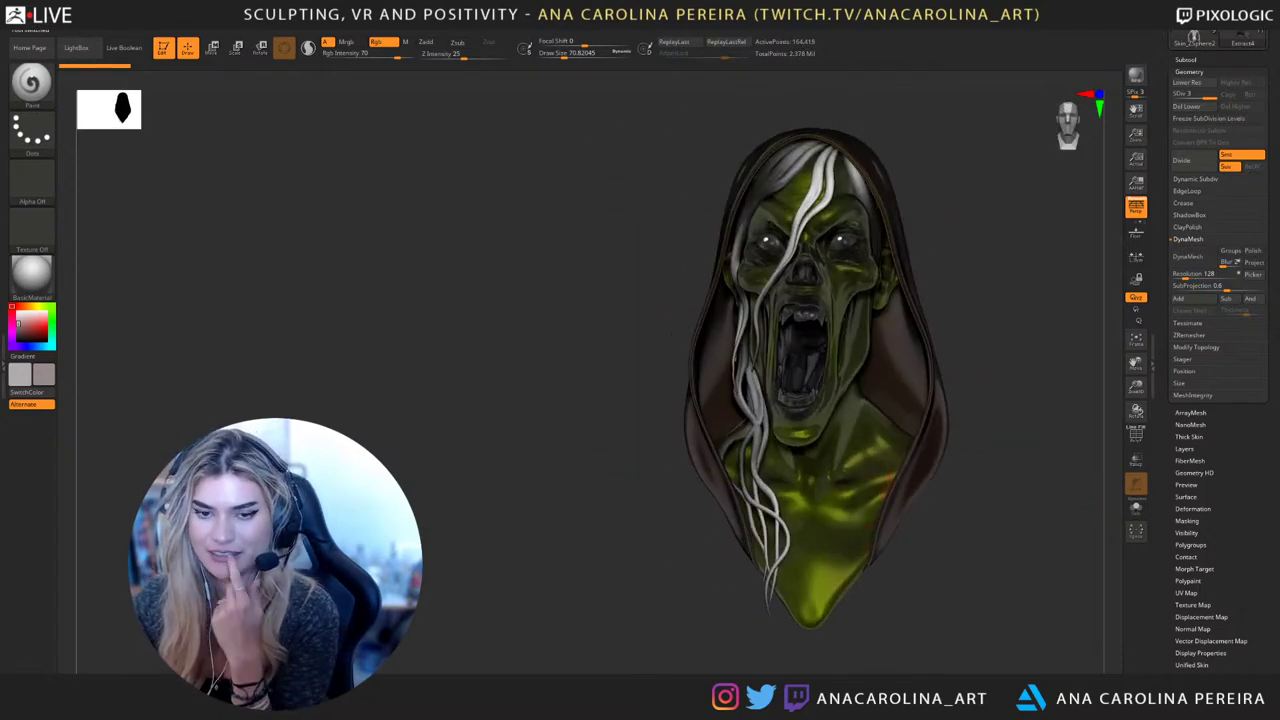
pyautogui.click(1194, 39)
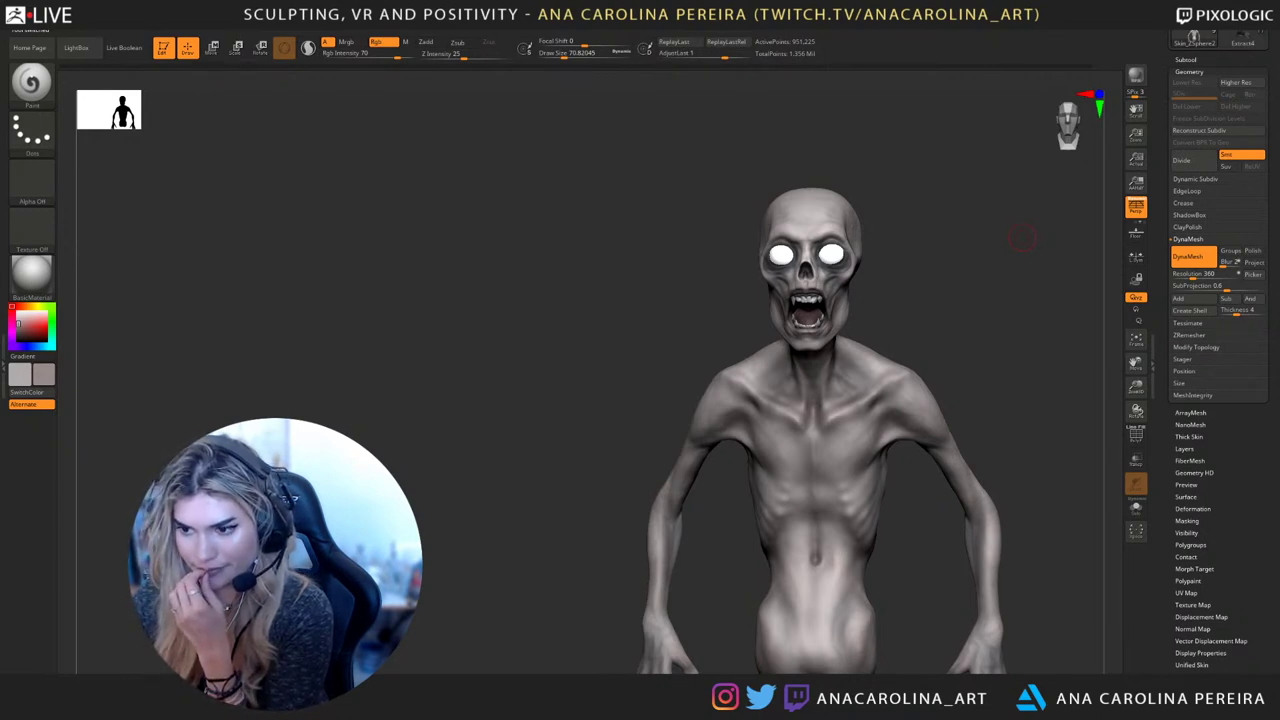
pyautogui.keyDown('alt'); pyautogui.moveTo(1062, 355); pyautogui.dragTo(1037, 320); pyautogui.keyUp('alt')
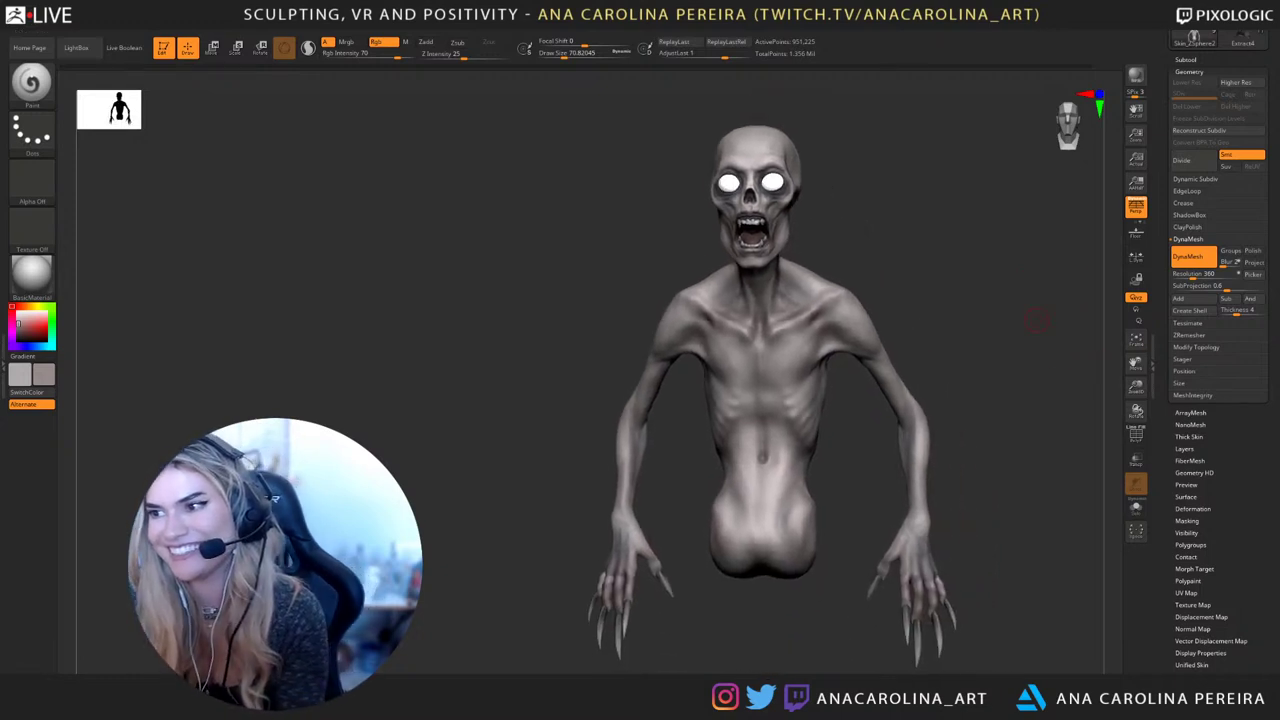
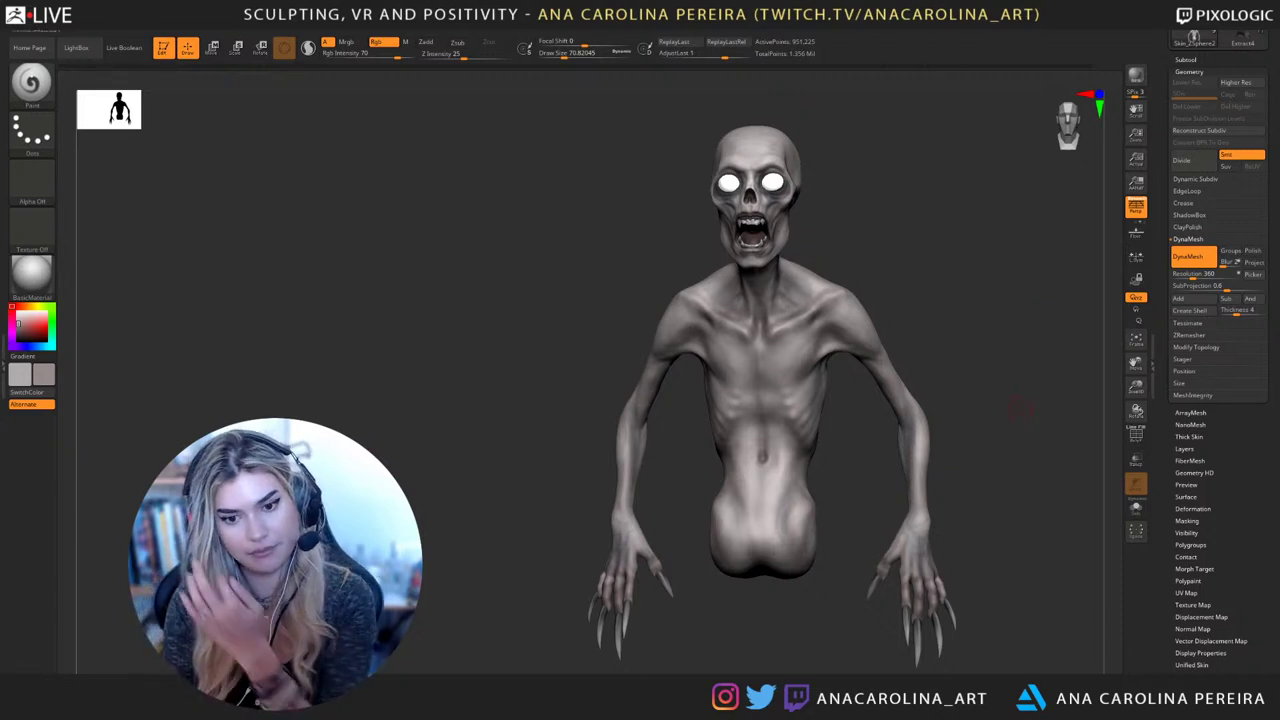
# Enlarge the Paint draw size to about 385.9 and save the file
pyautogui.moveTo(1037, 320)
pyautogui.mouseDown()
pyautogui.moveTo(850, 325)
pyautogui.moveTo(1030, 314)
pyautogui.moveTo(883, 328)
pyautogui.moveTo(890, 300)
pyautogui.moveTo(840, 308)
pyautogui.moveTo(862, 307)
pyautogui.mouseUp()
pyautogui.moveTo(970, 300)
pyautogui.mouseDown()
pyautogui.moveTo(986, 338)
pyautogui.moveTo(984, 323)
pyautogui.moveTo(1022, 346)
pyautogui.mouseUp()
pyautogui.press('space')
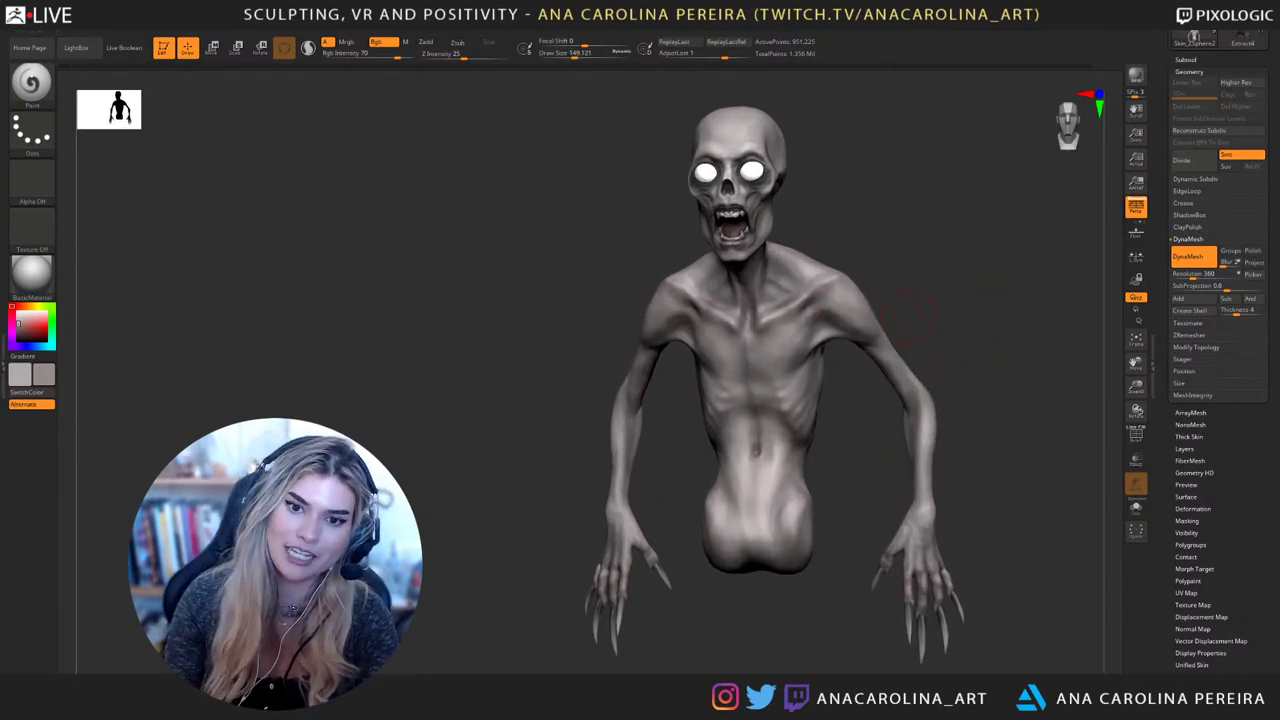
pyautogui.press('space')
pyautogui.press('space')
pyautogui.moveTo(965, 408)
pyautogui.mouseDown()
pyautogui.moveTo(1065, 395)
pyautogui.moveTo(1105, 412)
pyautogui.moveTo(990, 428)
pyautogui.mouseUp()
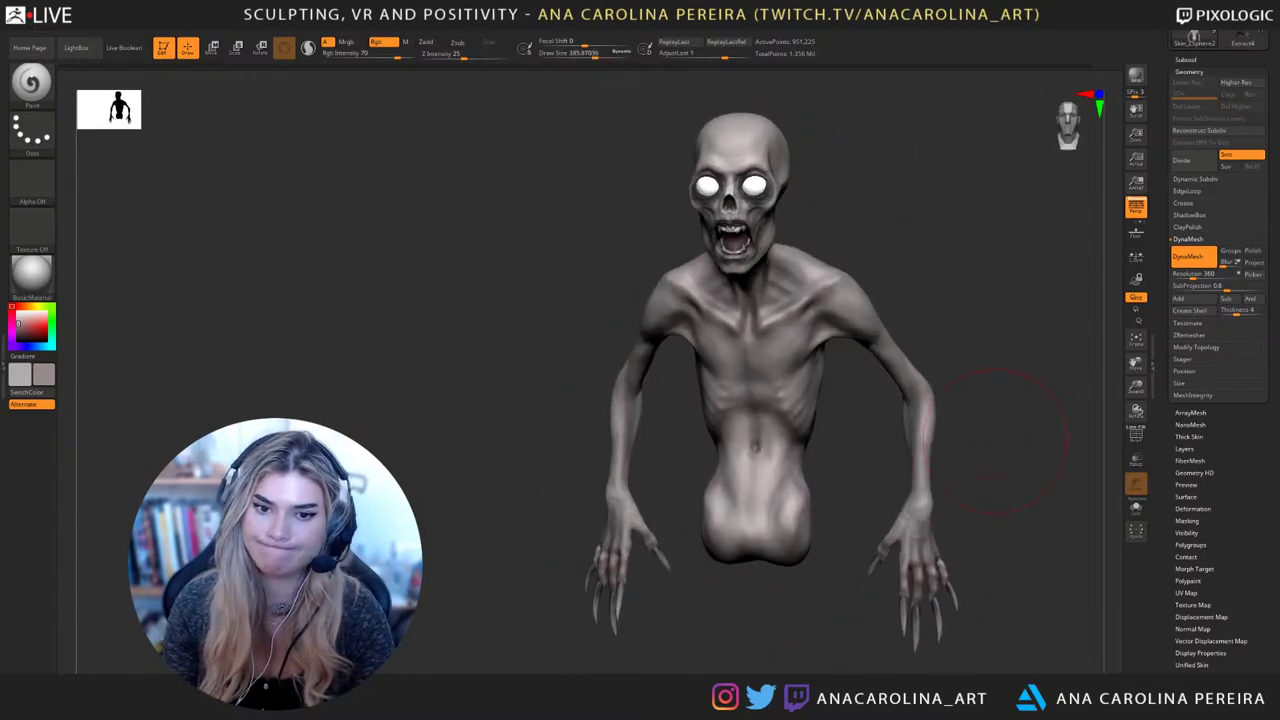
pyautogui.hotkey('ctrl', 's')
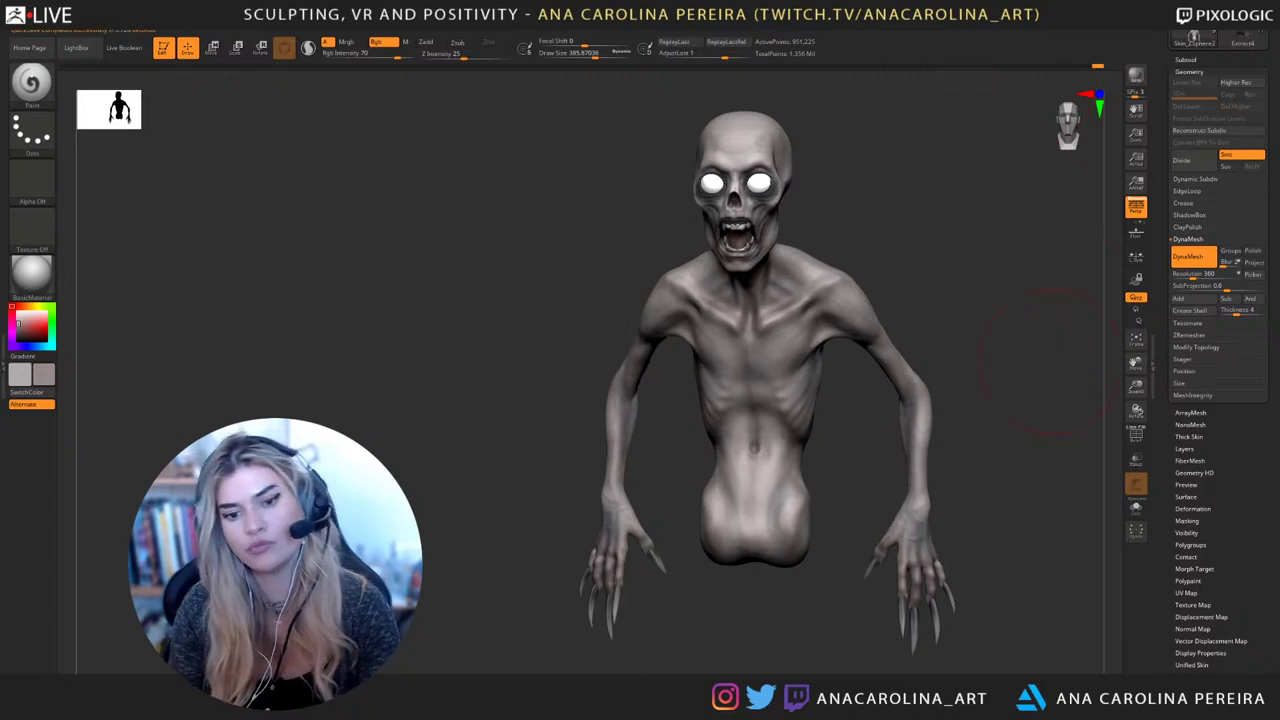
# Switch to the DamStandard brush for the face and set its draw size to about 90.2
pyautogui.moveTo(1020, 378)
pyautogui.mouseDown()
pyautogui.moveTo(1036, 390)
pyautogui.moveTo(1010, 392)
pyautogui.mouseUp()
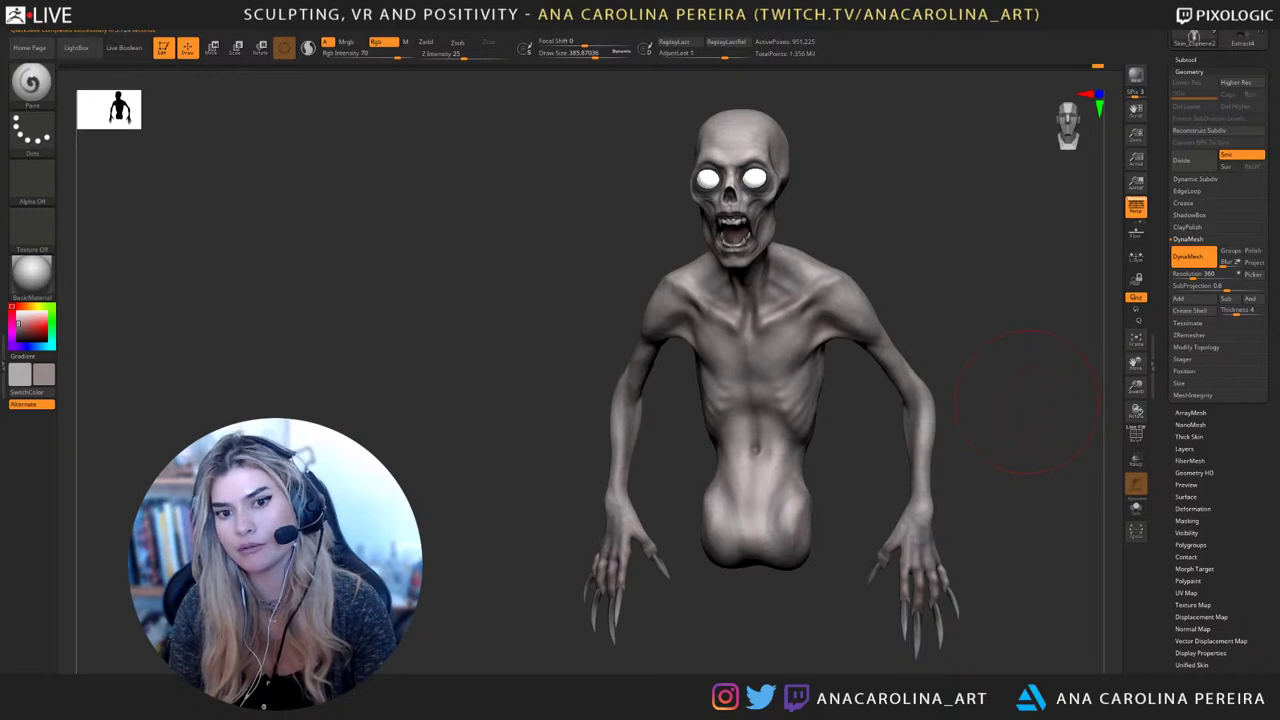
pyautogui.moveTo(1027, 402)
pyautogui.mouseDown()
pyautogui.moveTo(1033, 392)
pyautogui.moveTo(1035, 405)
pyautogui.moveTo(1012, 410)
pyautogui.moveTo(1010, 470)
pyautogui.mouseUp()
pyautogui.moveTo(920, 110)
pyautogui.keyDown('alt'); pyautogui.mouseDown()
pyautogui.moveTo(893, 226)
pyautogui.moveTo(903, 346)
pyautogui.mouseUp(); pyautogui.keyUp('alt')
pyautogui.press('b')
pyautogui.press('d')
pyautogui.press('s')
pyautogui.press('space')
pyautogui.moveTo(681, 328)
pyautogui.mouseDown()
pyautogui.moveTo(668, 328)
pyautogui.moveTo(676, 320)
pyautogui.mouseUp()
pyautogui.press('space')
pyautogui.press('space')
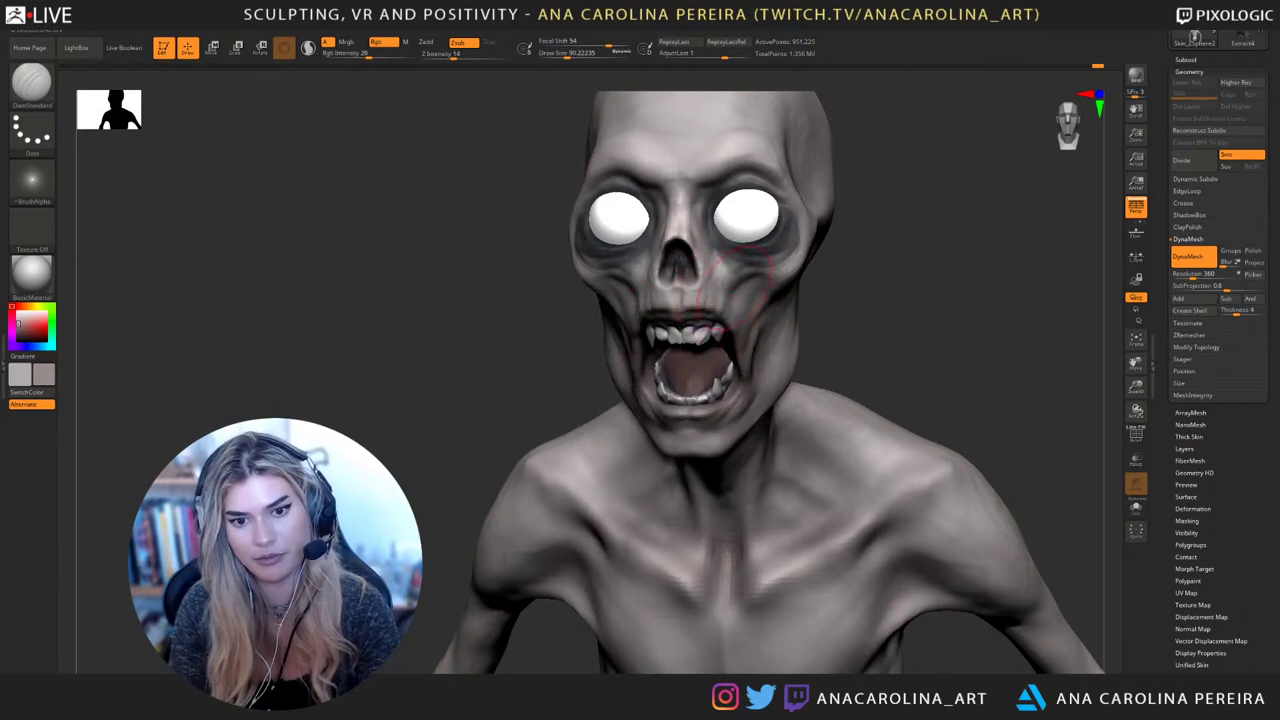
pyautogui.moveTo(850, 303); pyautogui.dragTo(765, 315)
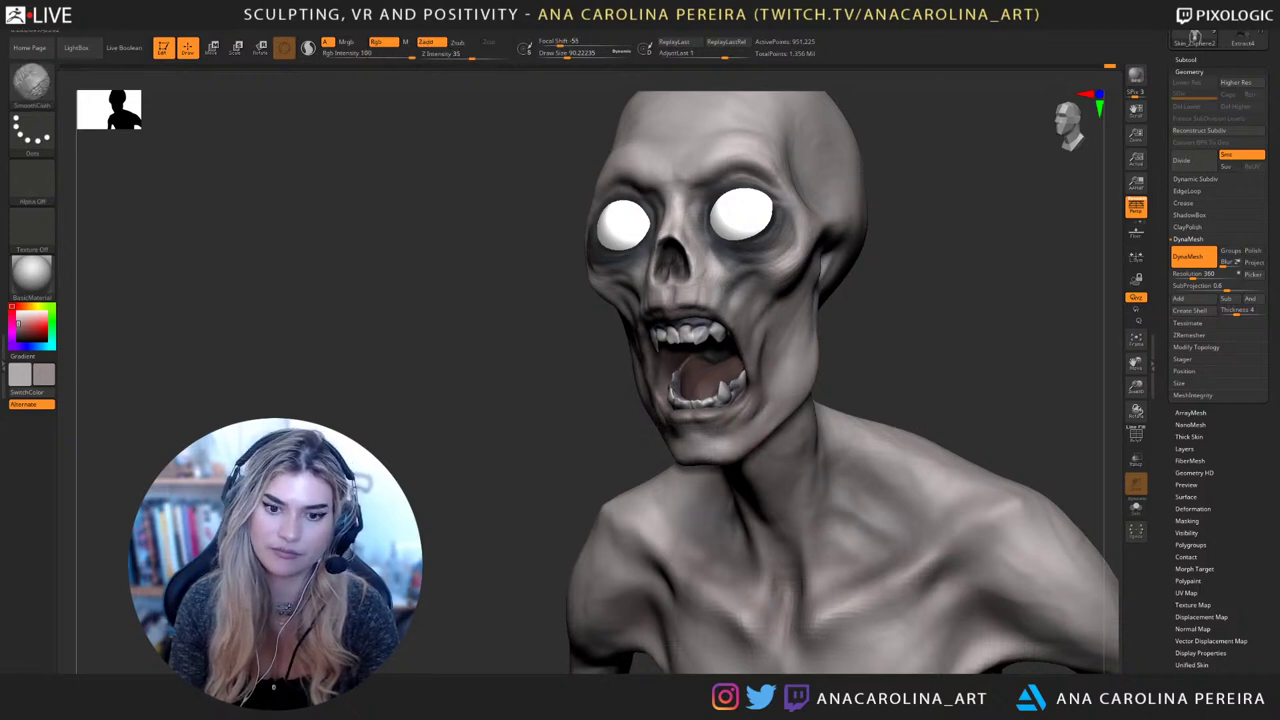
pyautogui.moveTo(896, 364); pyautogui.dragTo(968, 360)
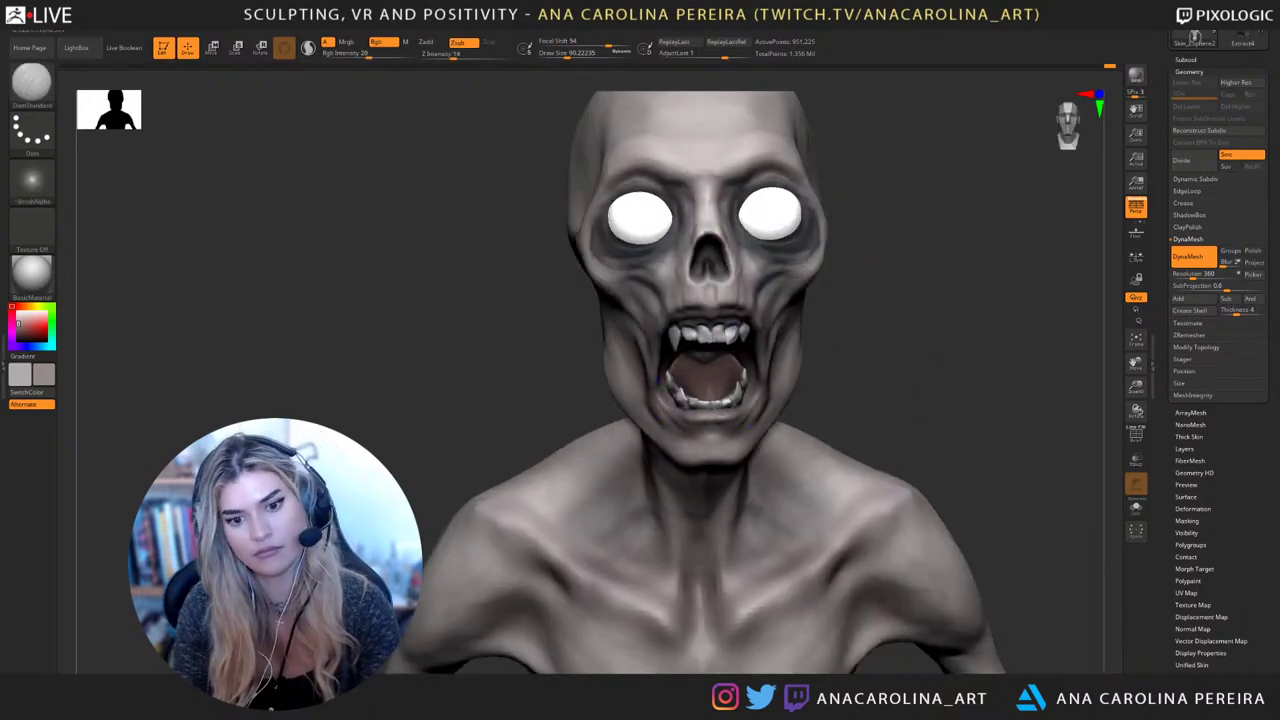
# Reduce the DamStandard draw size to about 50.5 and further to about 26.9 for finer facial detail
pyautogui.moveTo(880, 400)
pyautogui.keyDown('alt'); pyautogui.mouseDown()
pyautogui.moveTo(880, 280)
pyautogui.moveTo(880, 400)
pyautogui.moveTo(880, 370)
pyautogui.mouseUp(); pyautogui.keyUp('alt')
pyautogui.press('space')
pyautogui.moveTo(720, 315); pyautogui.dragTo(712, 315)
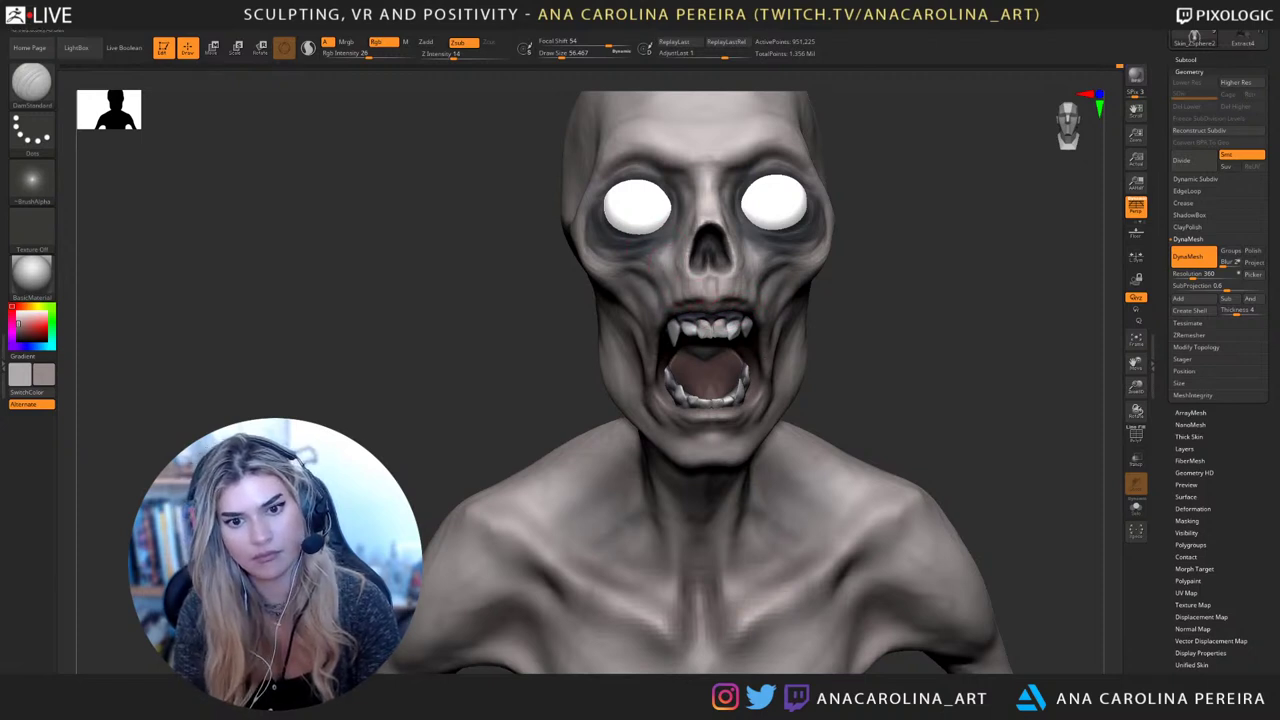
pyautogui.press('space')
pyautogui.moveTo(828, 296); pyautogui.dragTo(820, 296)
pyautogui.keyDown('alt'); pyautogui.moveTo(880, 350); pyautogui.dragTo(931, 395); pyautogui.keyUp('alt')
# Switch to the Blob brush, set the draw size to about 25 and turn off Rgb so it only sculpts
pyautogui.press('b')
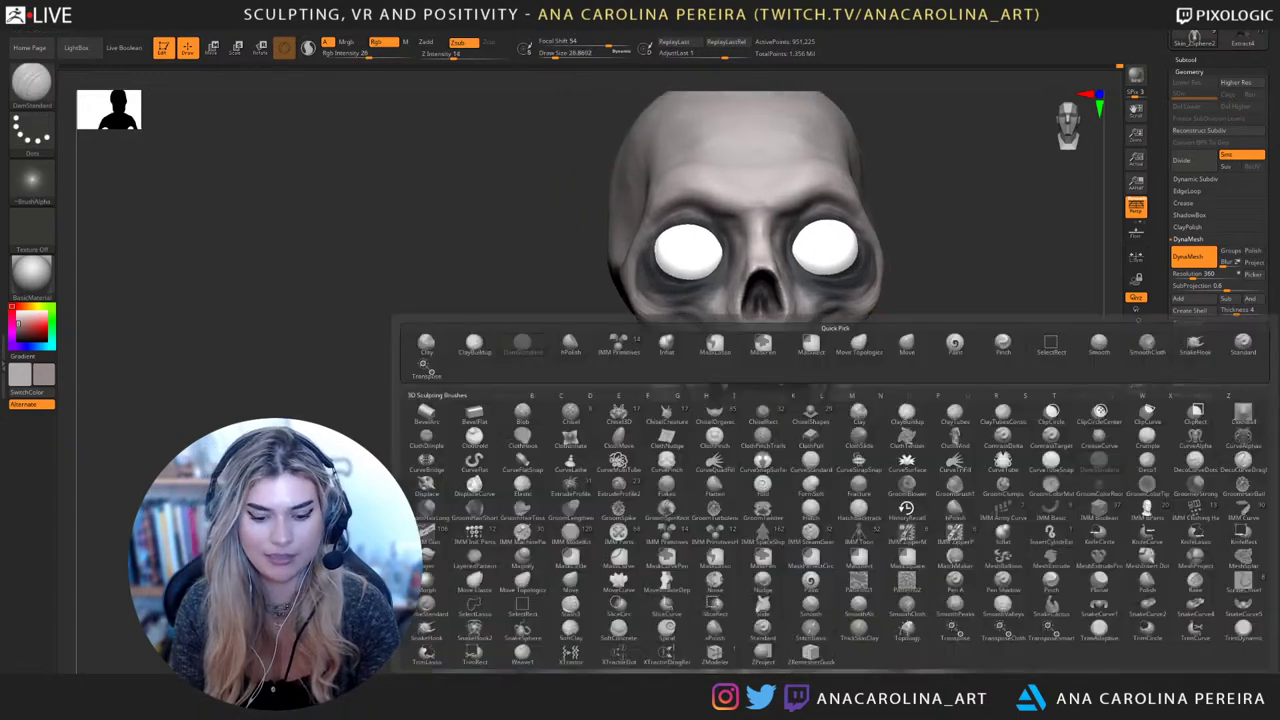
pyautogui.click(522, 414)
pyautogui.press('space')
pyautogui.moveTo(677, 401); pyautogui.dragTo(675, 401)
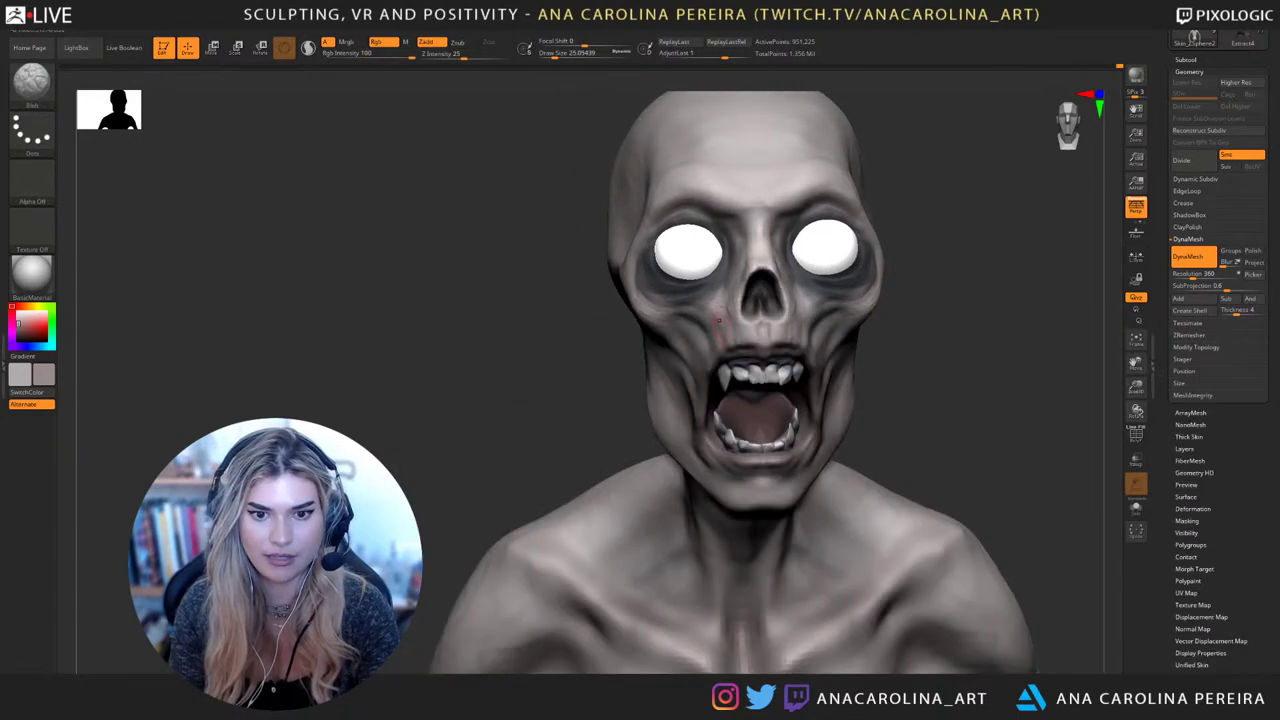
pyautogui.press('space')
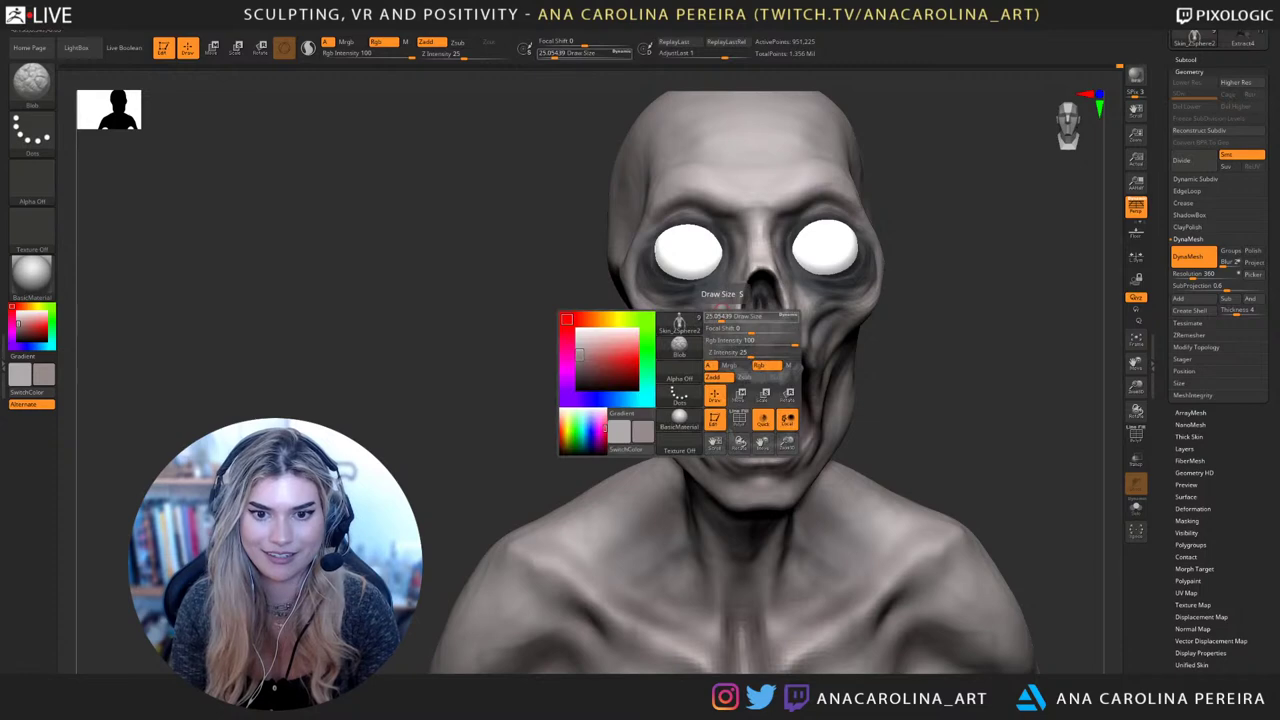
pyautogui.click(762, 365)
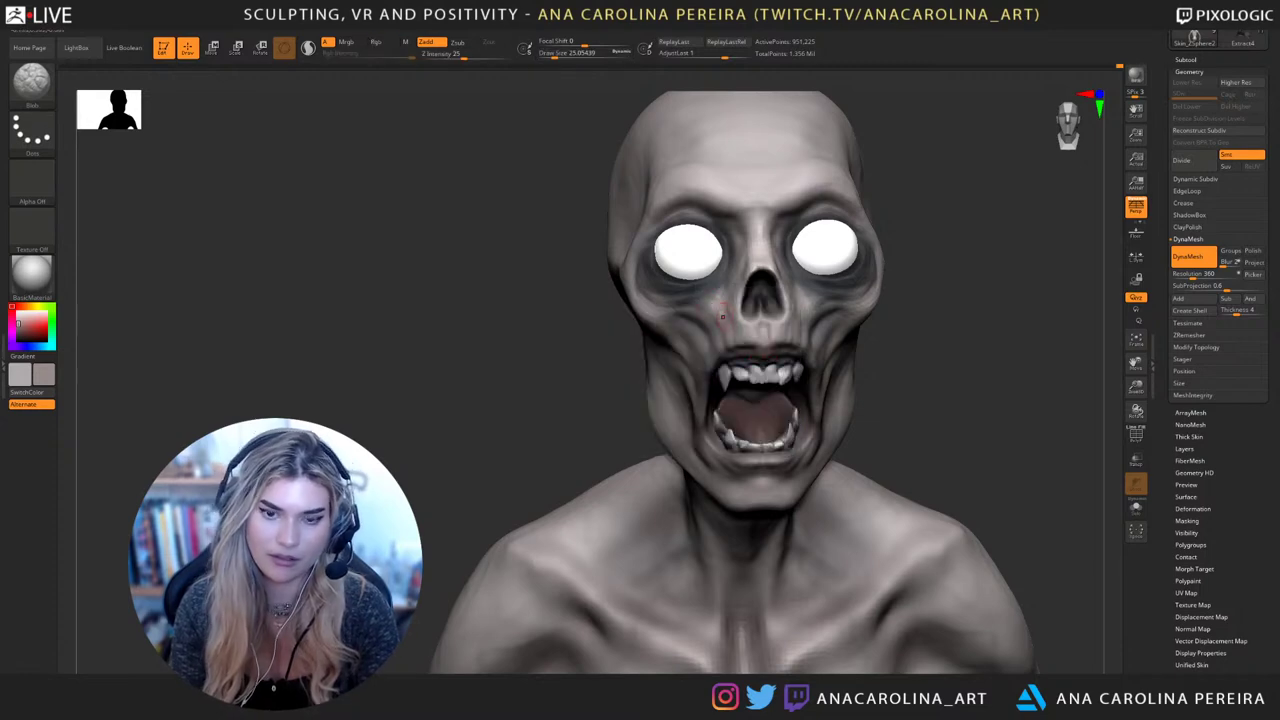
# Set the Blob draw size to about 73.9 and try a bumpy stroke along the collarbone
pyautogui.keyDown('ctrl'); pyautogui.moveTo(724, 295); pyautogui.dragTo(740, 215, button='right'); pyautogui.keyUp('ctrl')
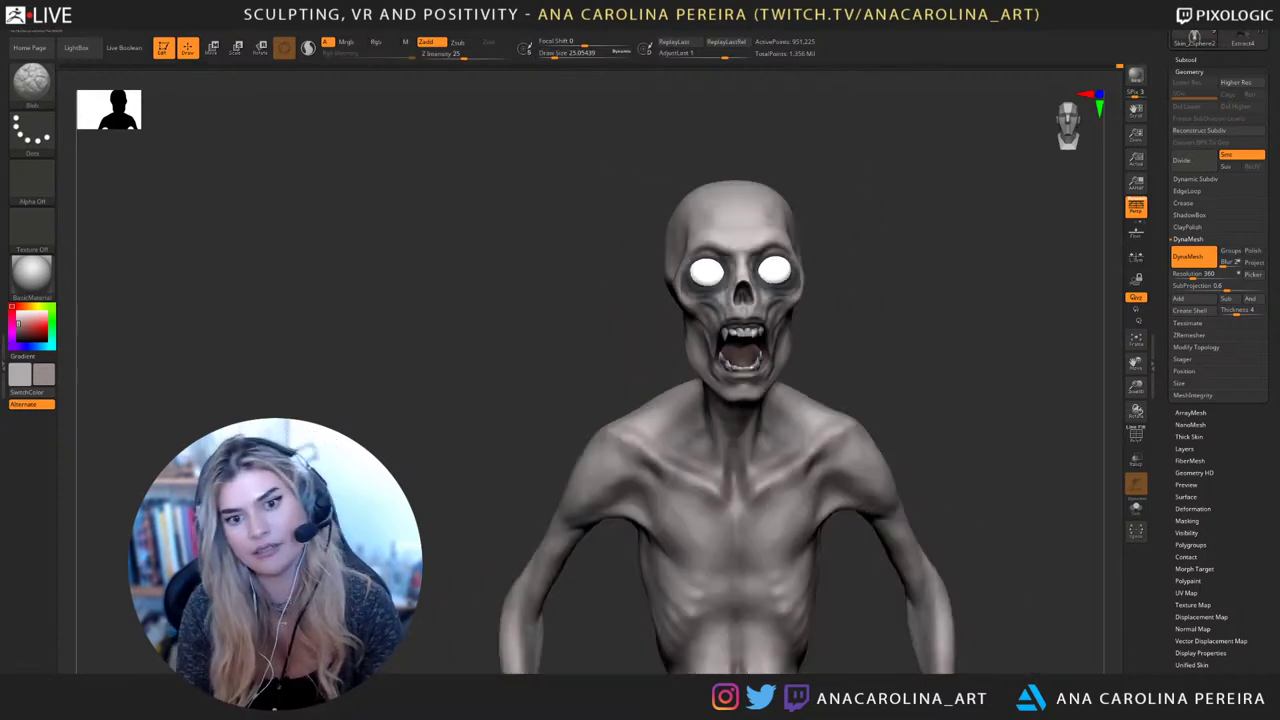
pyautogui.moveTo(903, 287)
pyautogui.keyDown('alt'); pyautogui.mouseDown(button='right')
pyautogui.moveTo(889, 266)
pyautogui.moveTo(868, 317)
pyautogui.mouseUp(button='right'); pyautogui.keyUp('alt')
pyautogui.keyDown('alt'); pyautogui.moveTo(555, 592); pyautogui.dragTo(605, 514, button='right'); pyautogui.keyUp('alt')
pyautogui.press('space')
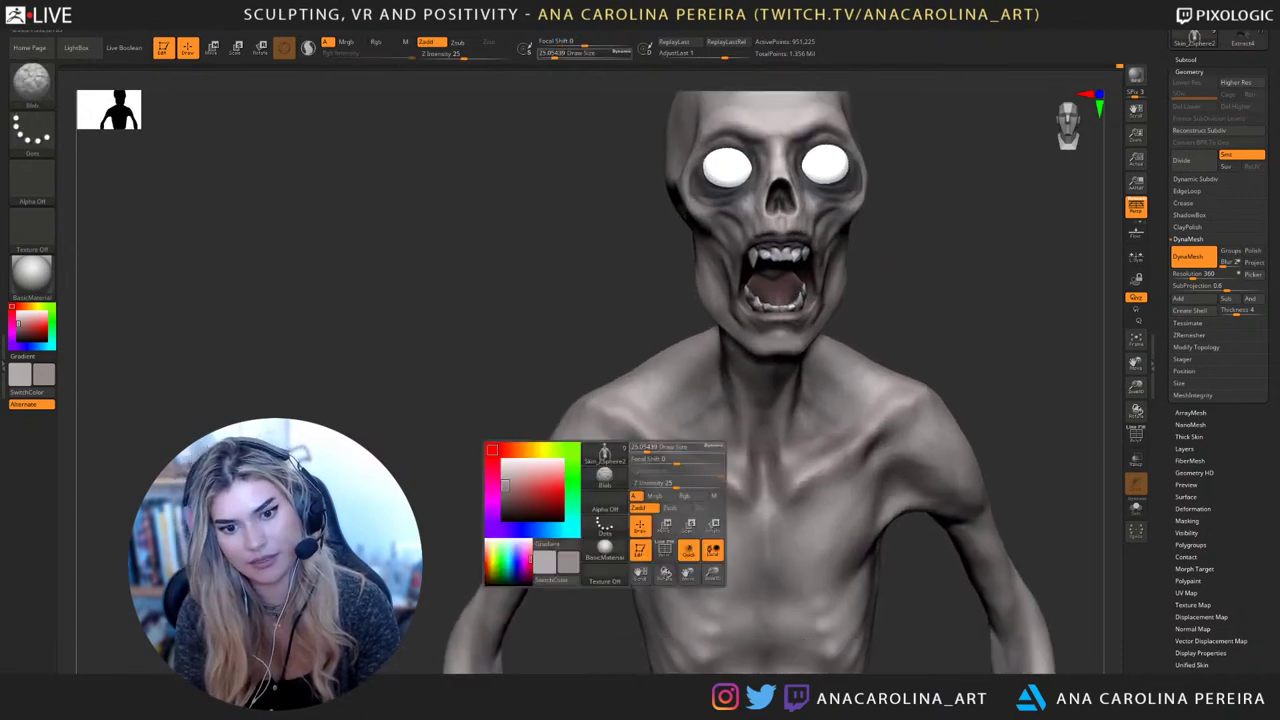
pyautogui.click(643, 449)
pyautogui.press('space')
pyautogui.click(642, 447)
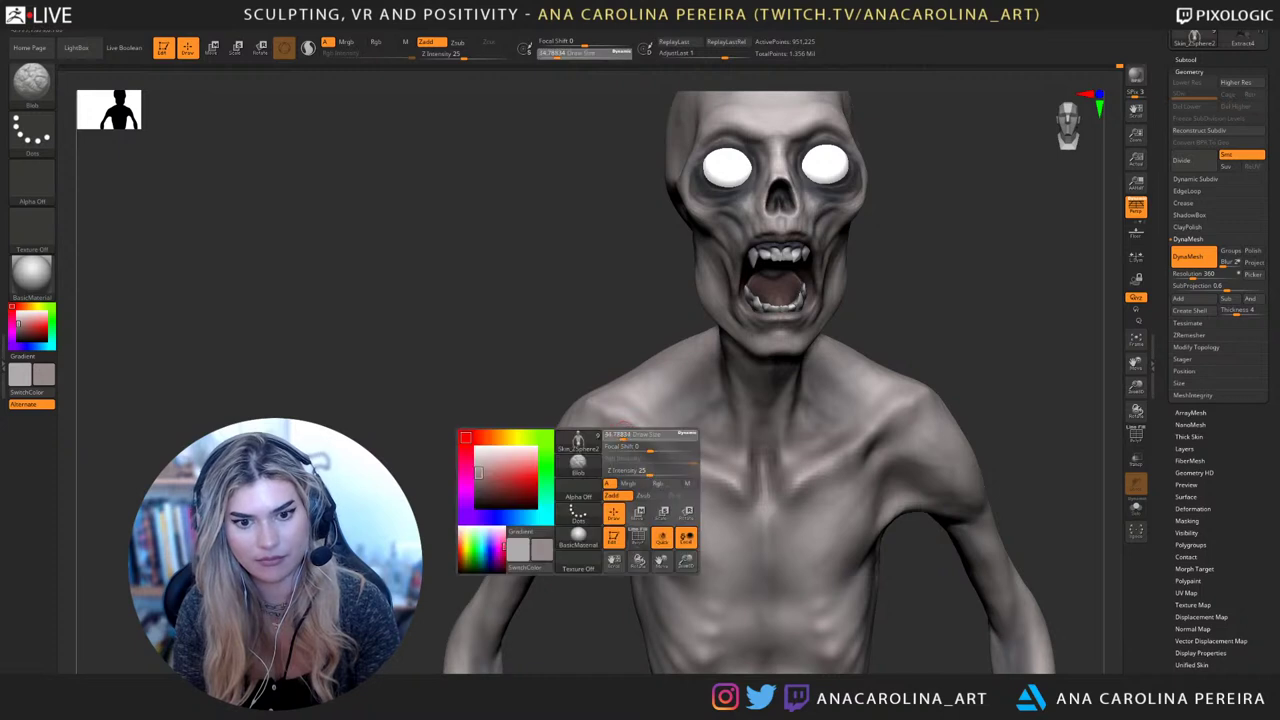
pyautogui.moveTo(623, 433); pyautogui.dragTo(656, 454)
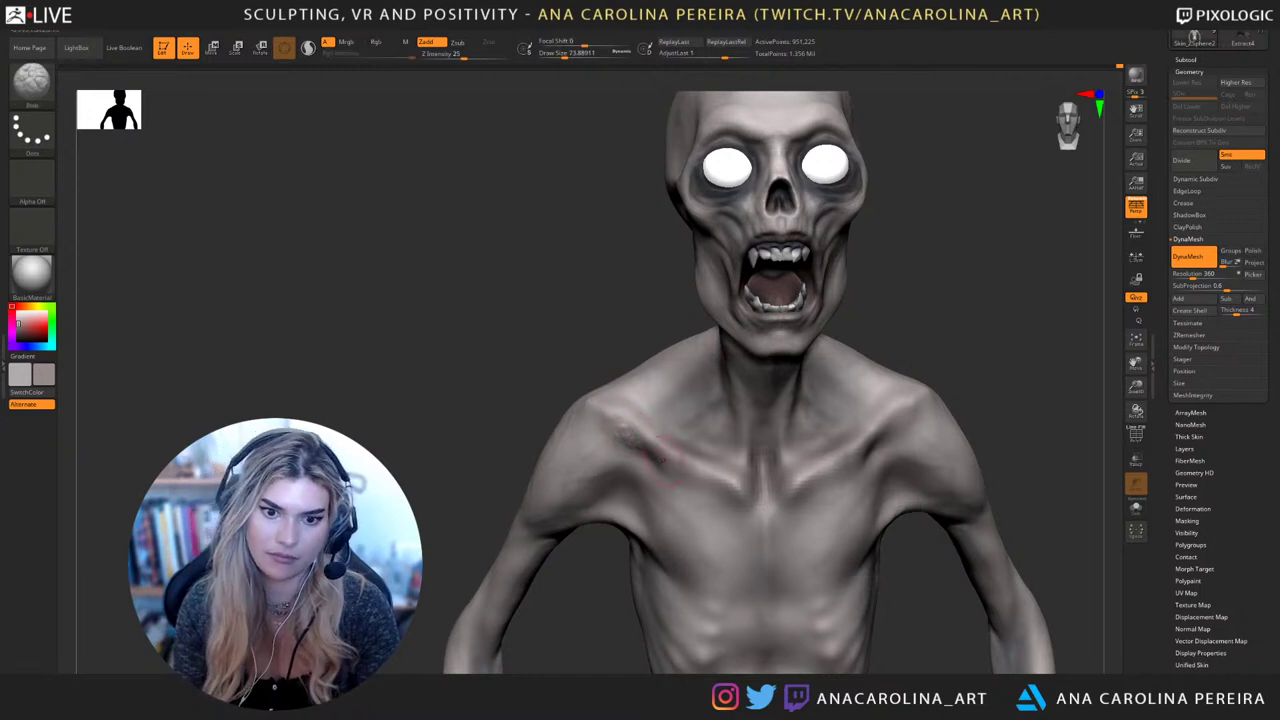
pyautogui.press('shift')
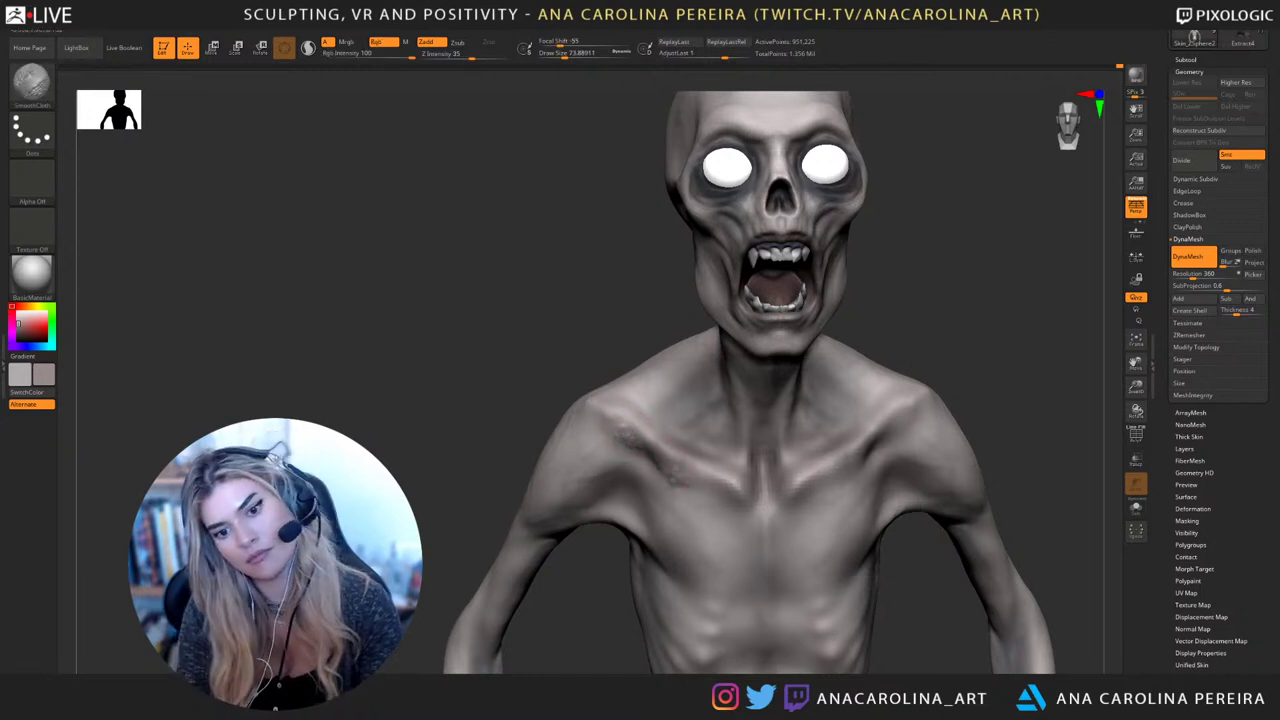
# Try small Blob bumps on the side of the creature's hip and undo them
pyautogui.moveTo(777, 505)
pyautogui.keyDown('alt'); pyautogui.mouseDown(button='right')
pyautogui.moveTo(672, 507)
pyautogui.moveTo(700, 369)
pyautogui.mouseUp(button='right'); pyautogui.keyUp('alt')
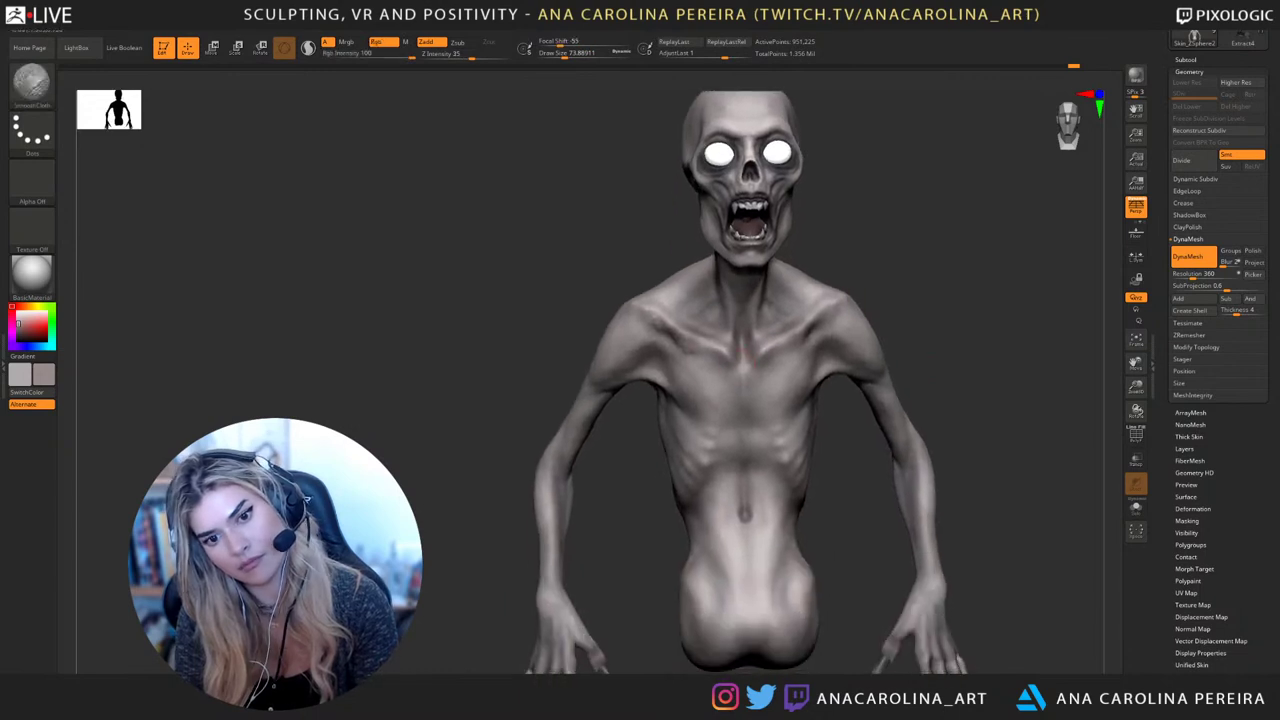
pyautogui.keyDown('alt'); pyautogui.moveTo(742, 618); pyautogui.dragTo(764, 538, button='right'); pyautogui.keyUp('alt')
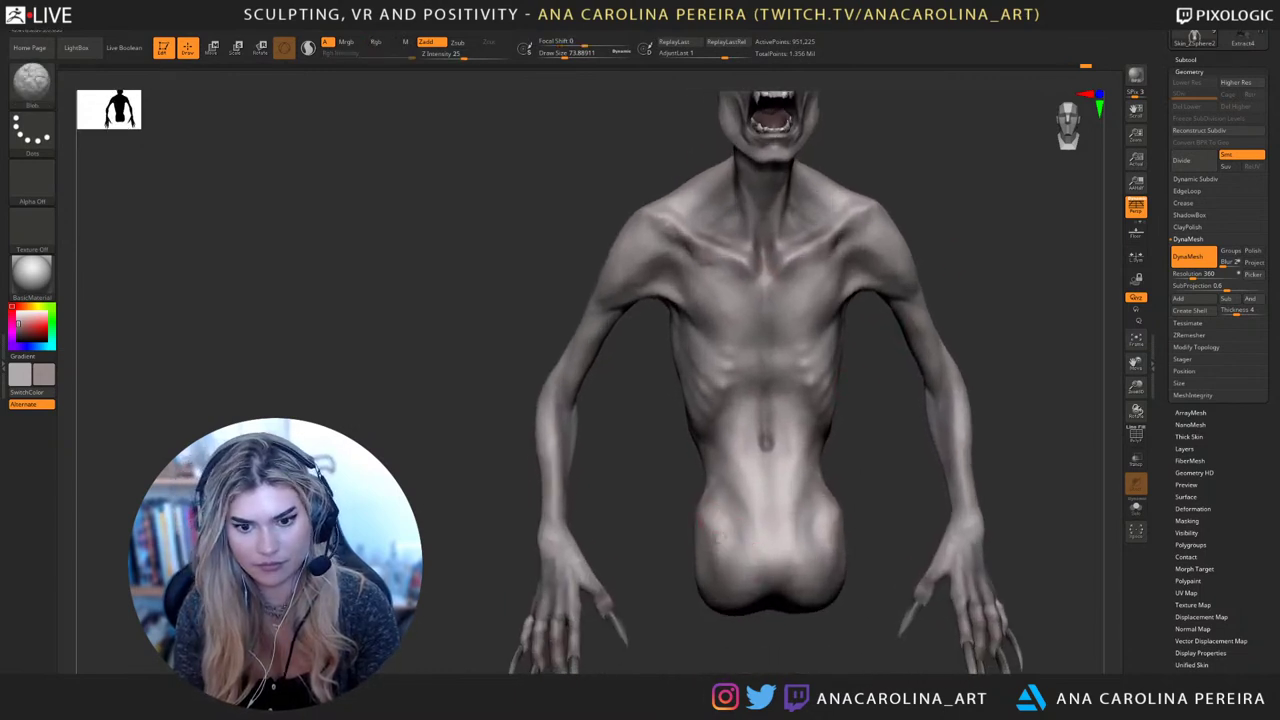
pyautogui.press('shift')
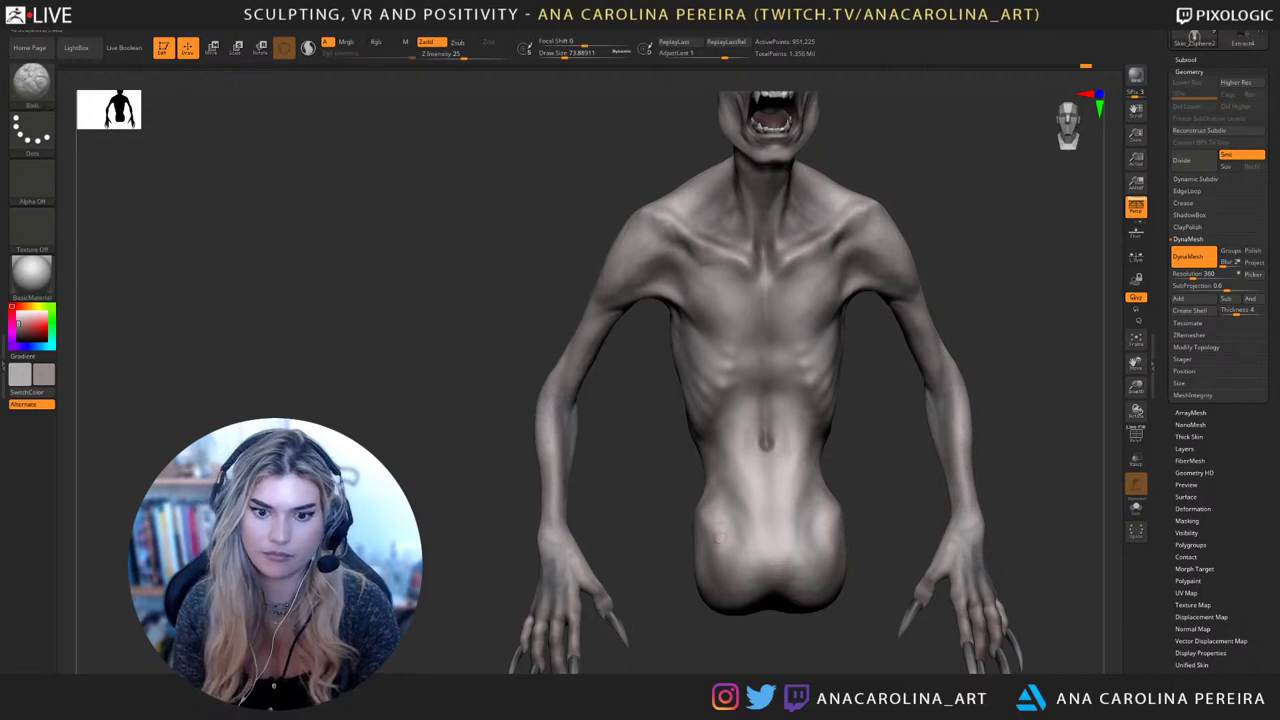
pyautogui.moveTo(722, 538)
pyautogui.mouseDown(button='right')
pyautogui.moveTo(812, 539)
pyautogui.moveTo(765, 518)
pyautogui.moveTo(705, 520)
pyautogui.mouseUp(button='right')
pyautogui.press('shift')
pyautogui.hotkey('ctrl', 'shift')
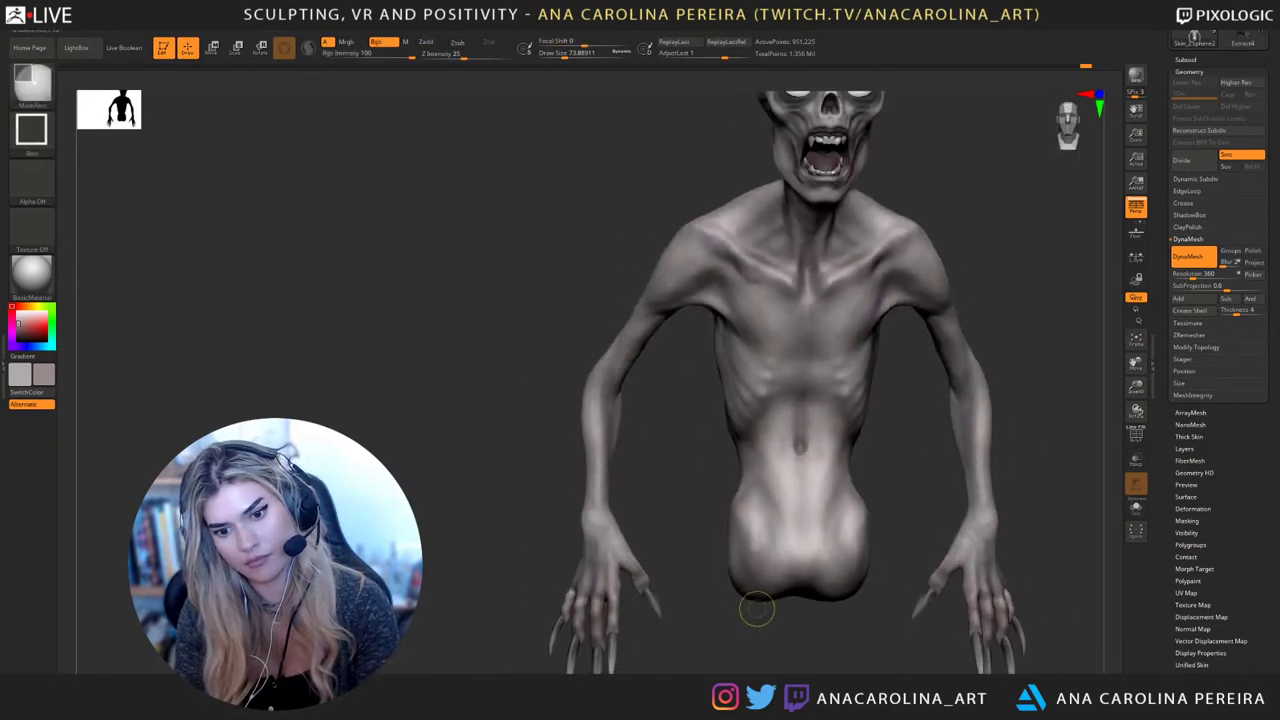
pyautogui.press('ctrl')
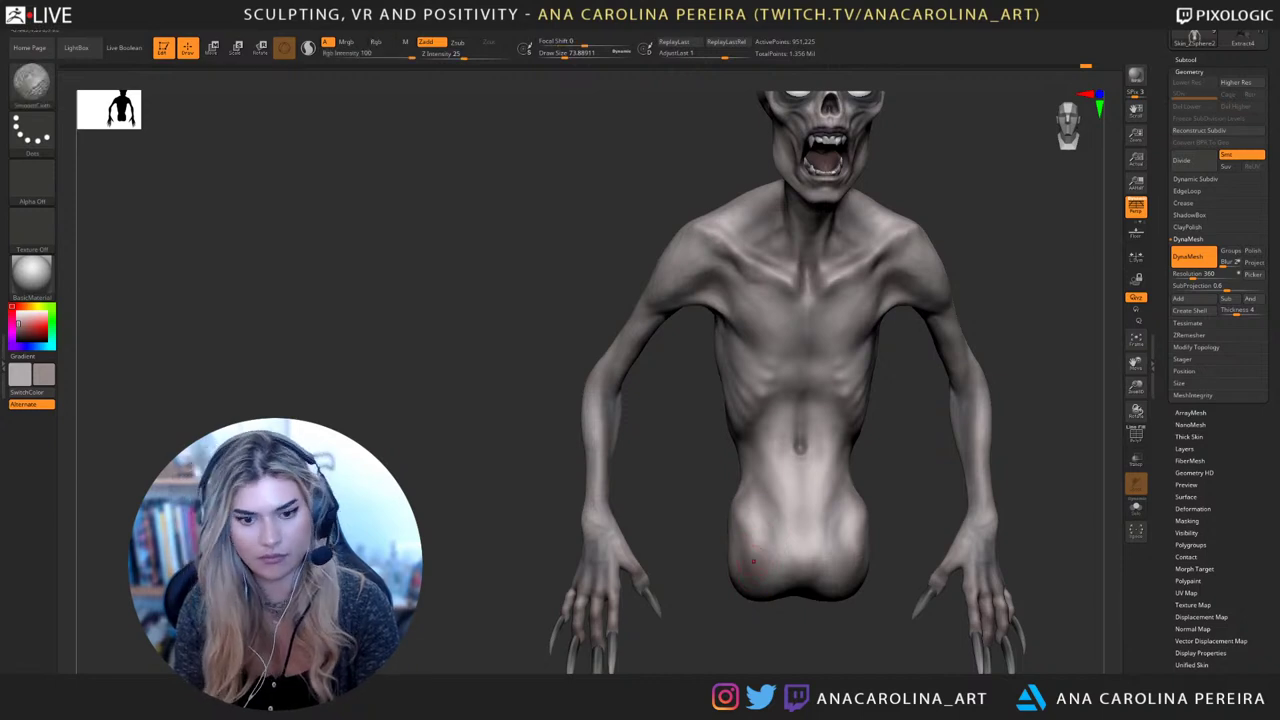
pyautogui.moveTo(765, 525)
pyautogui.mouseDown(button='right')
pyautogui.moveTo(565, 598)
pyautogui.moveTo(640, 475)
pyautogui.moveTo(677, 458)
pyautogui.mouseUp(button='right')
pyautogui.press('f')
pyautogui.moveTo(1015, 422)
pyautogui.keyDown('alt'); pyautogui.mouseDown(button='right')
pyautogui.moveTo(947, 478)
pyautogui.moveTo(940, 421)
pyautogui.mouseUp(button='right'); pyautogui.keyUp('alt')
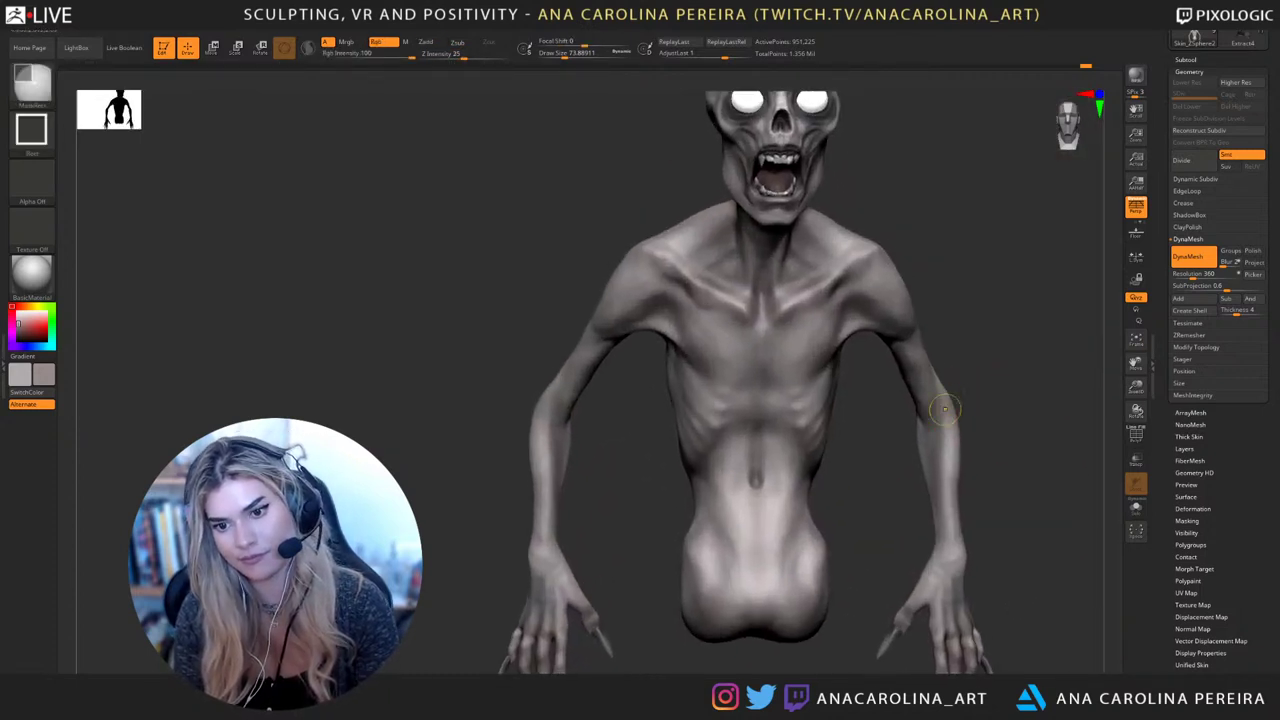
# Switch to the ClayBuildup brush and examine the creature's torso, arms and hands from several angles
pyautogui.press('shift')
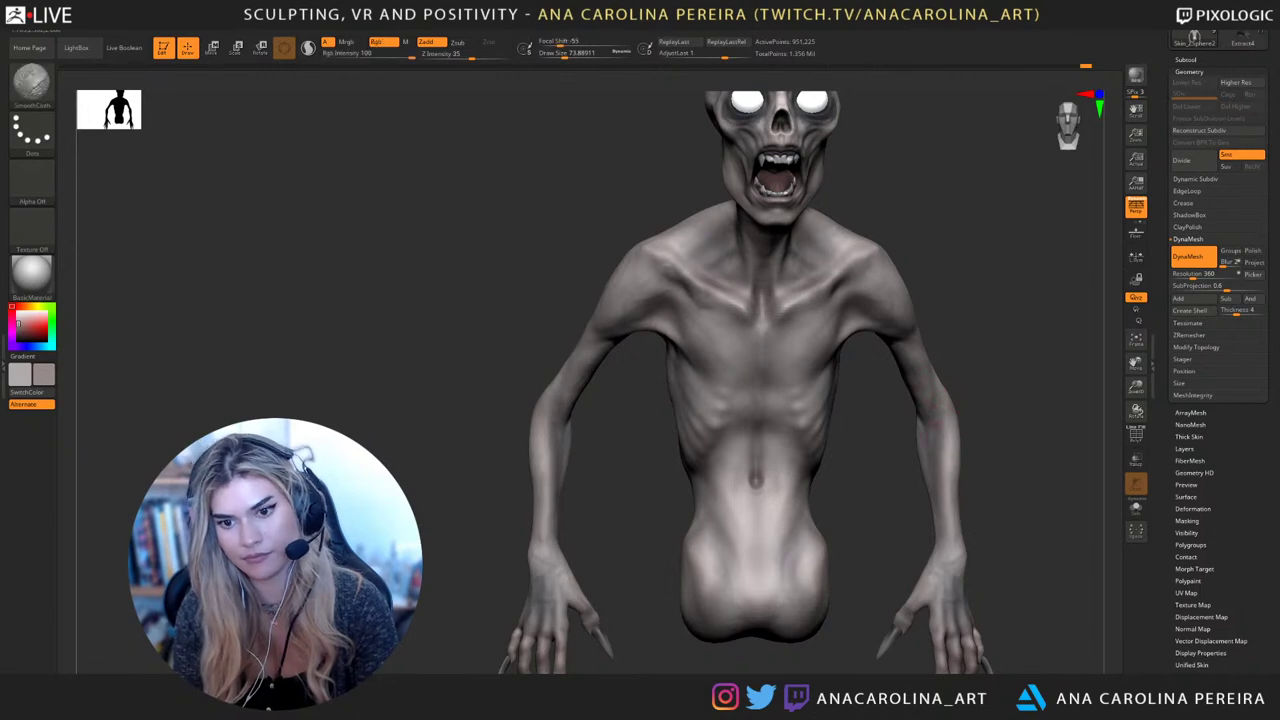
pyautogui.press('shift')
pyautogui.moveTo(1003, 457)
pyautogui.keyDown('alt'); pyautogui.mouseDown(button='right')
pyautogui.moveTo(1000, 410)
pyautogui.moveTo(952, 402)
pyautogui.mouseUp(button='right'); pyautogui.keyUp('alt')
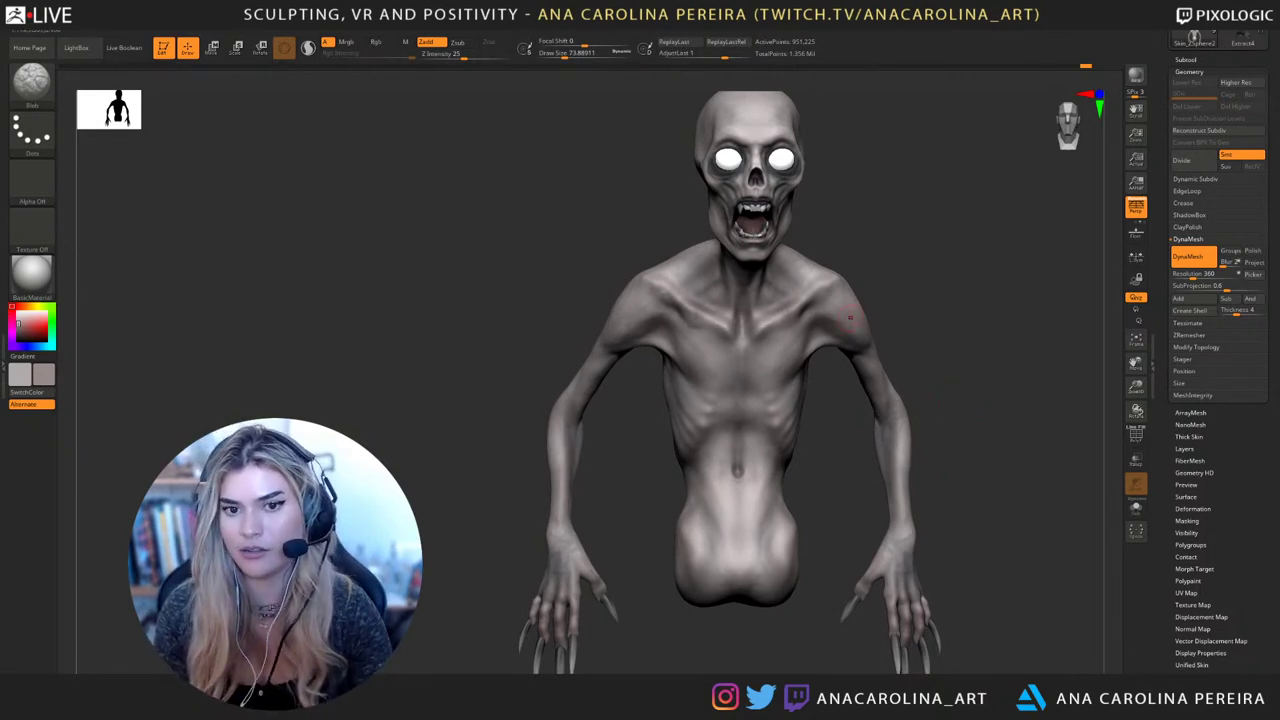
pyautogui.moveTo(852, 311); pyautogui.dragTo(897, 293, button='right')
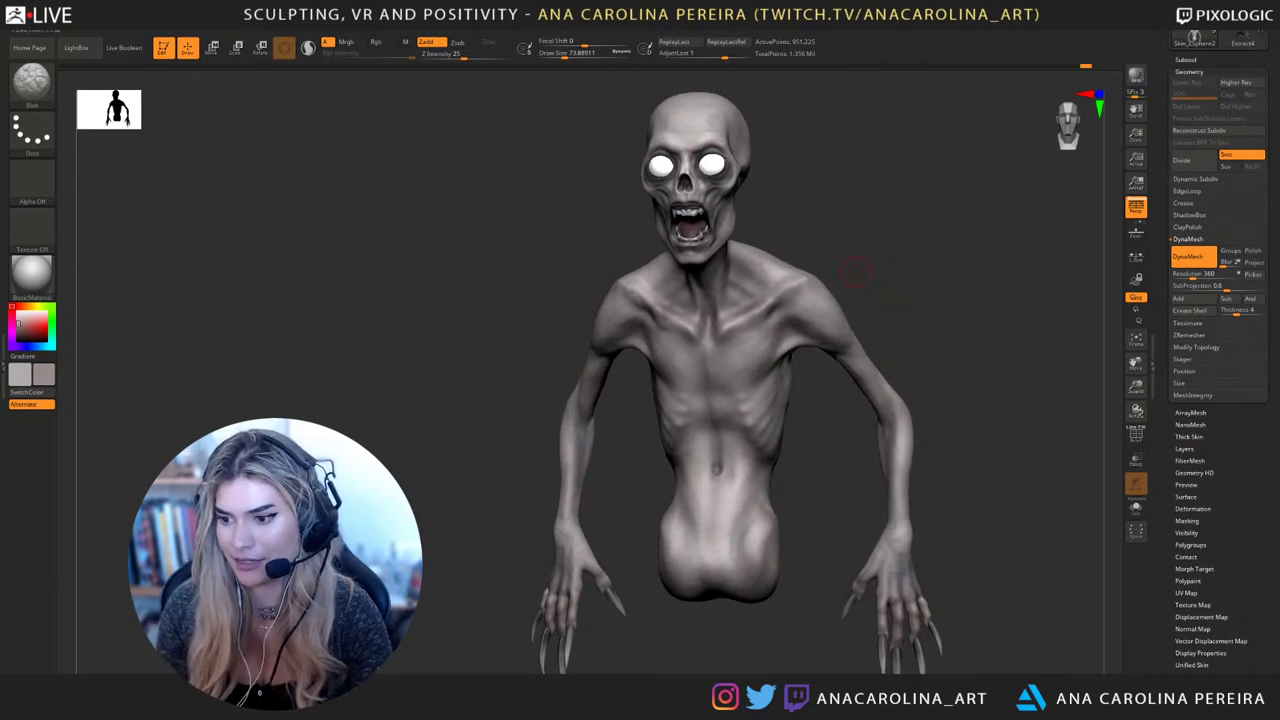
pyautogui.moveTo(957, 330)
pyautogui.mouseDown(button='right')
pyautogui.moveTo(975, 362)
pyautogui.moveTo(930, 367)
pyautogui.moveTo(955, 379)
pyautogui.moveTo(975, 357)
pyautogui.moveTo(948, 450)
pyautogui.moveTo(955, 560)
pyautogui.moveTo(950, 415)
pyautogui.mouseUp(button='right')
pyautogui.press('b')
pyautogui.press('c')
pyautogui.press('b')
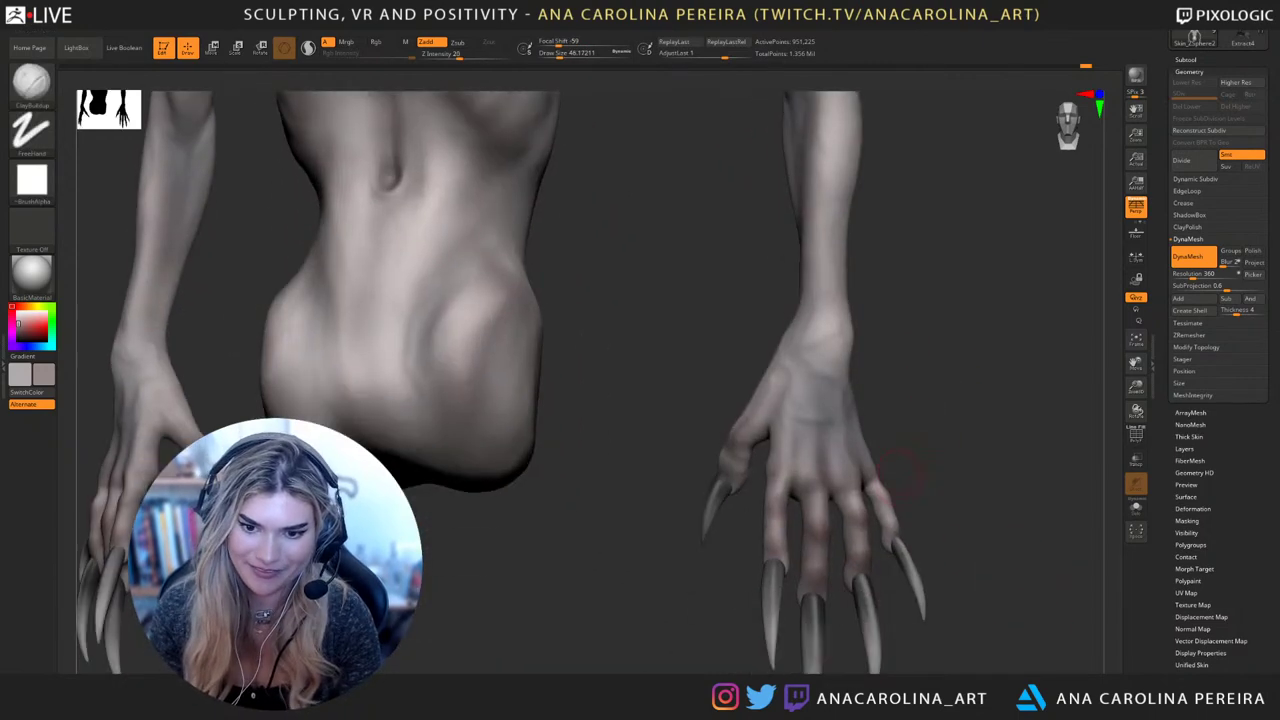
pyautogui.moveTo(850, 470); pyautogui.dragTo(880, 480, button='right')
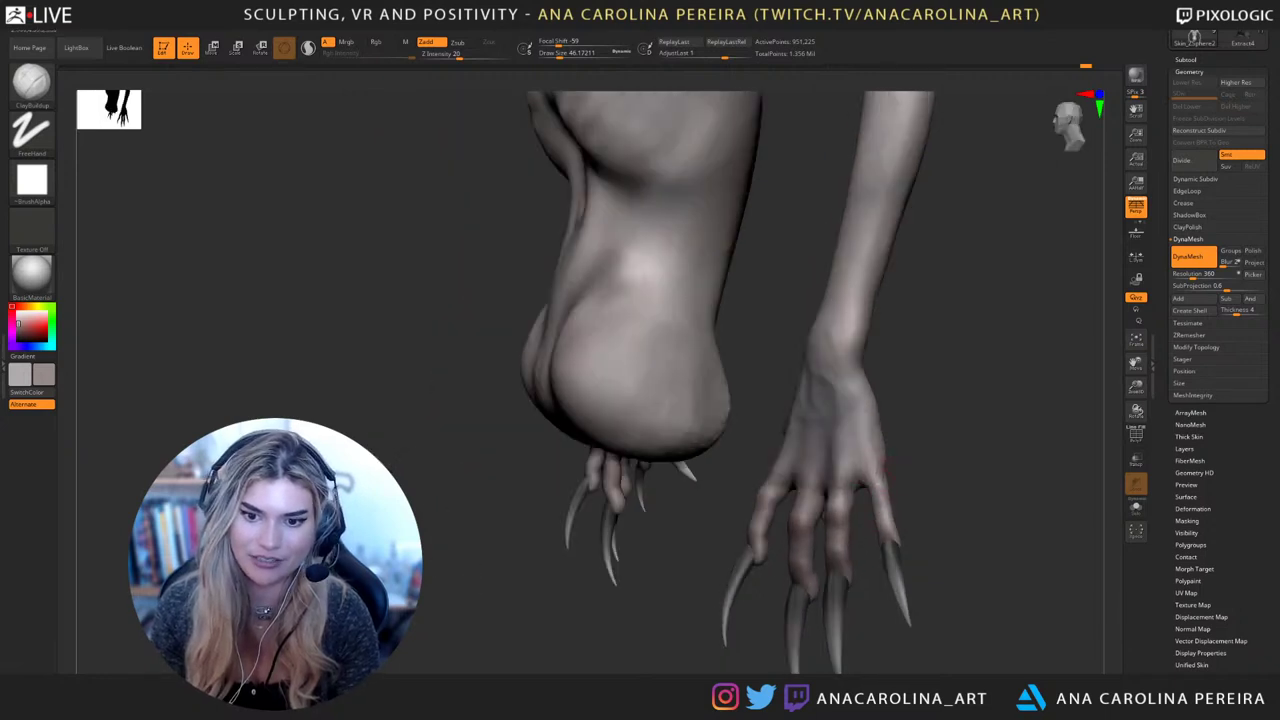
pyautogui.moveTo(872, 482); pyautogui.dragTo(936, 535, button='right')
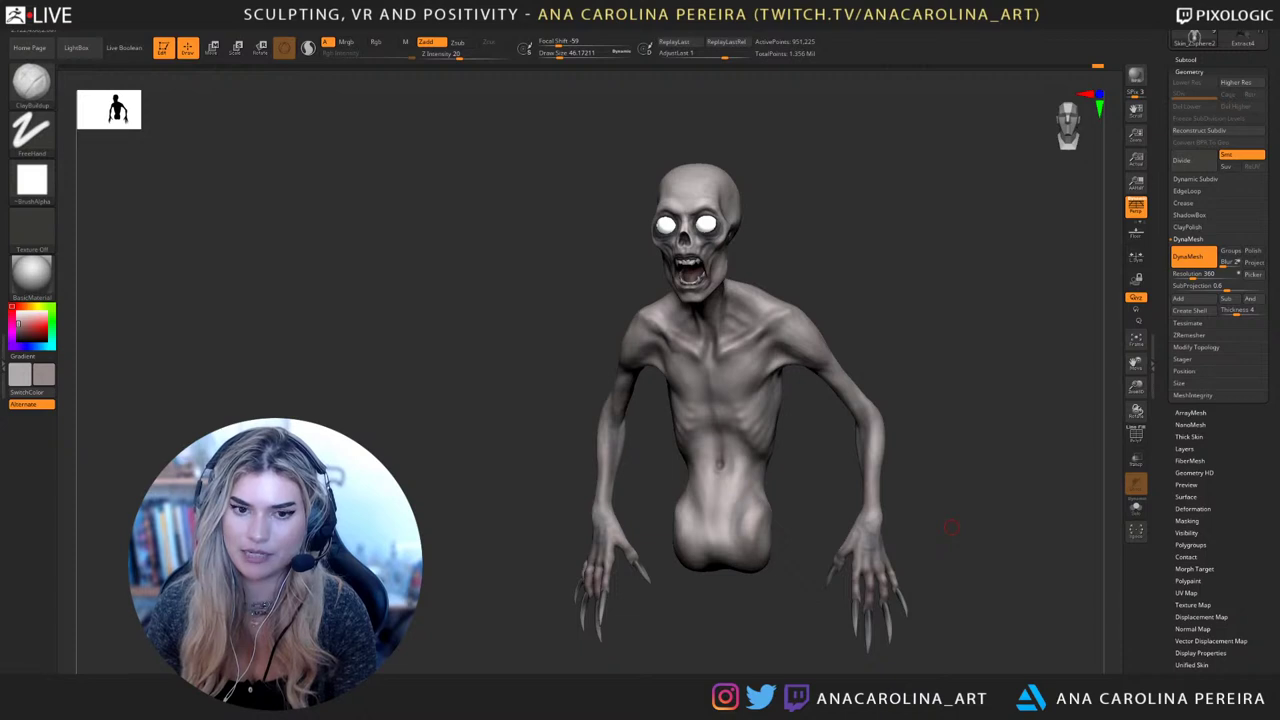
# Duplicate the Skin_ZSphere2 body subtool and isolate the copy in Solo mode
pyautogui.click(1186, 60)
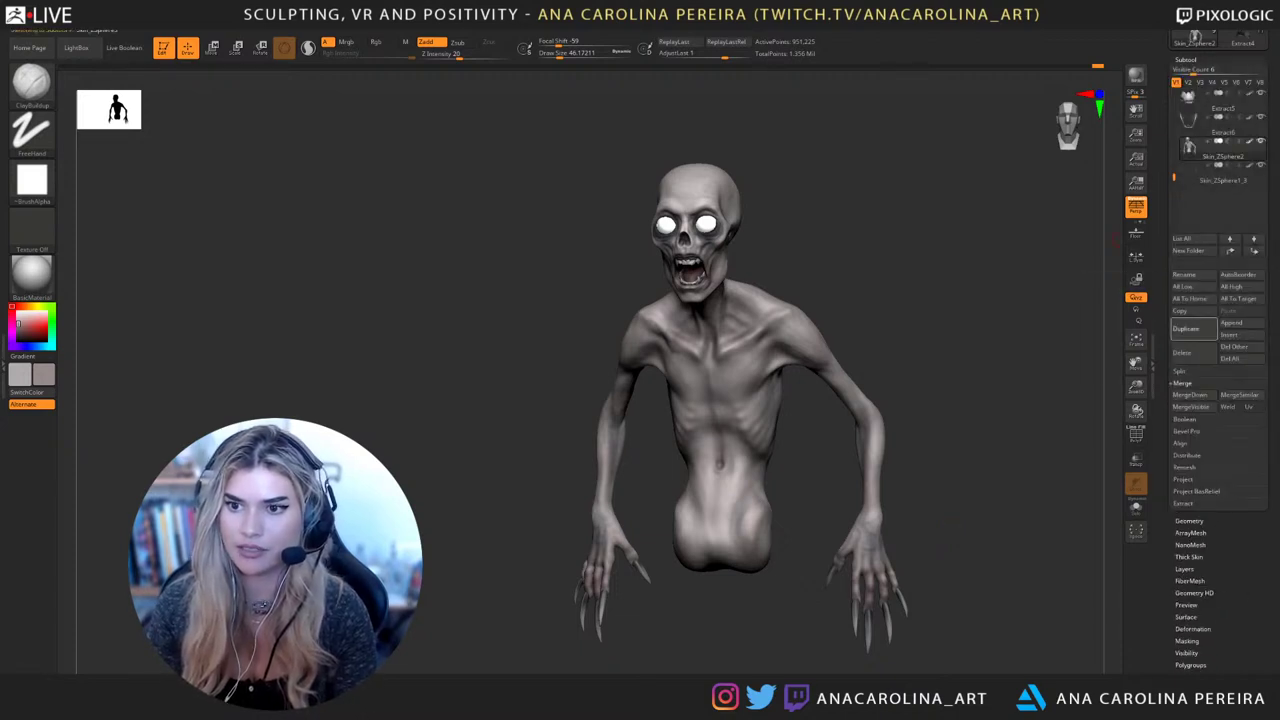
pyautogui.click(1194, 328)
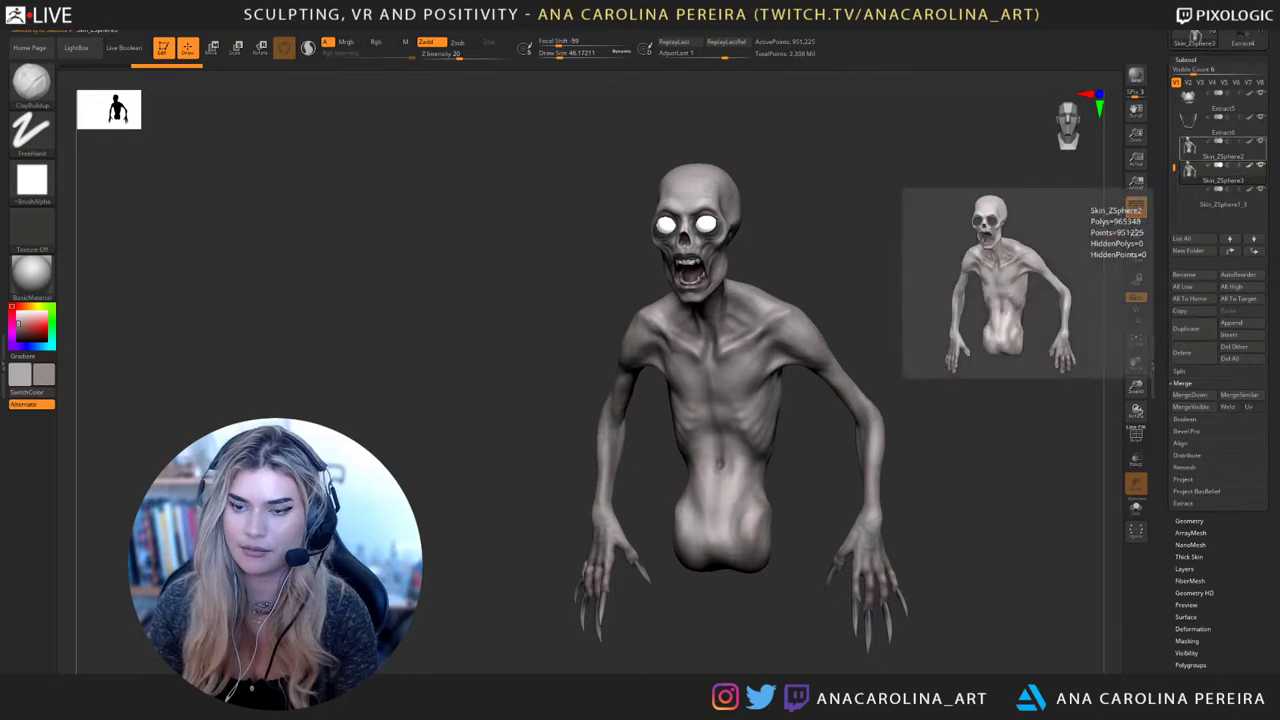
pyautogui.click(1136, 507)
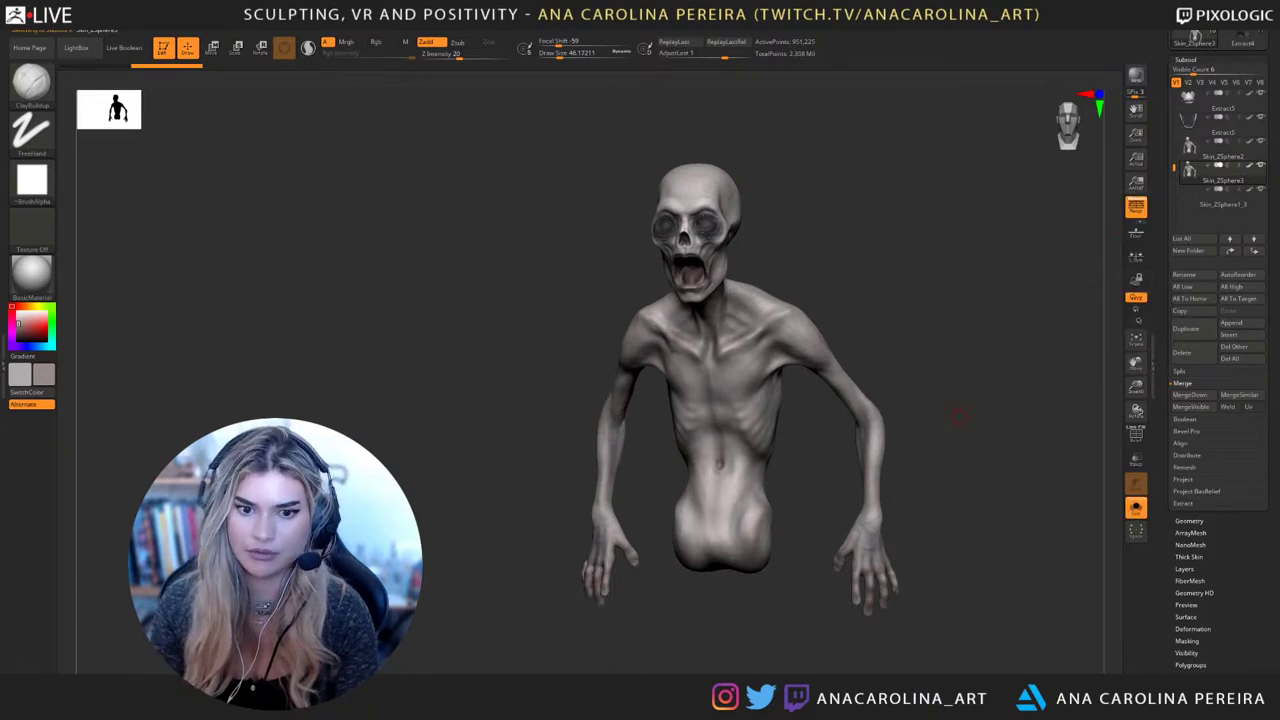
pyautogui.moveTo(960, 416)
pyautogui.mouseDown()
pyautogui.moveTo(1020, 385)
pyautogui.moveTo(985, 372)
pyautogui.mouseUp()
# Select the ZRemesherGuides brush, enlarge its draw size, try guide strokes around the shoulder and undo the last one
pyautogui.press('b')
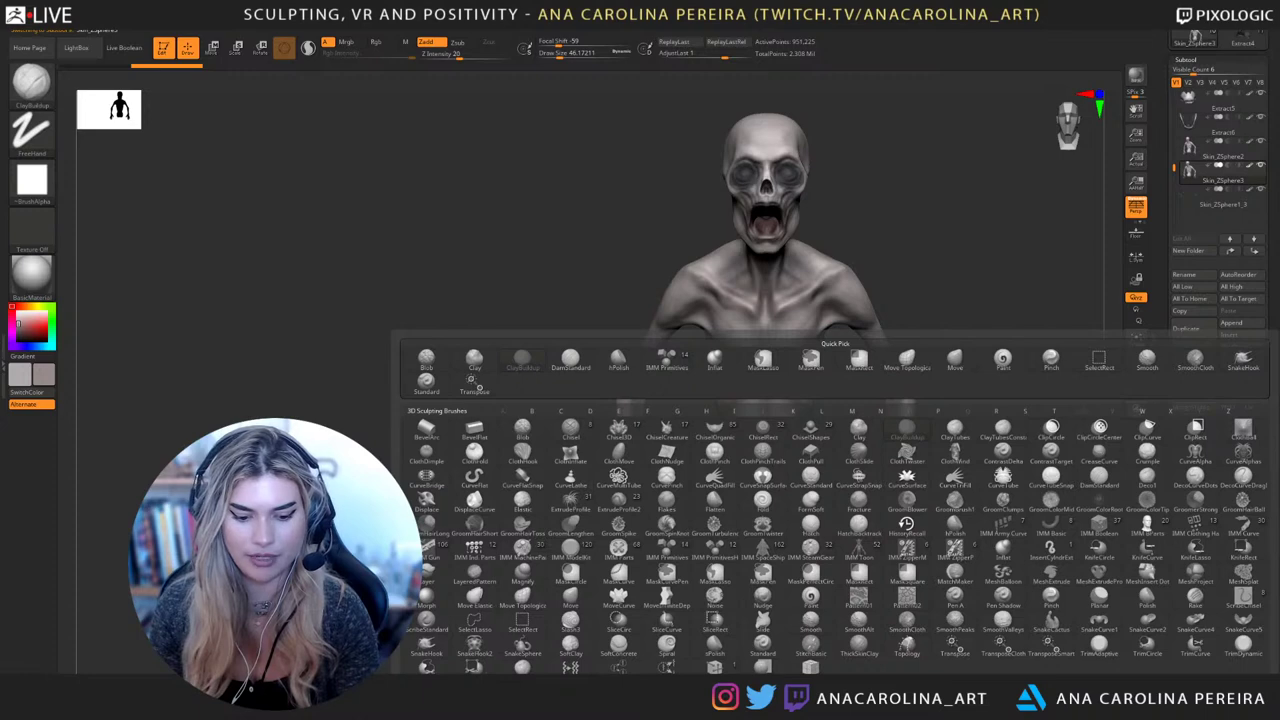
pyautogui.press('z')
pyautogui.press('r')
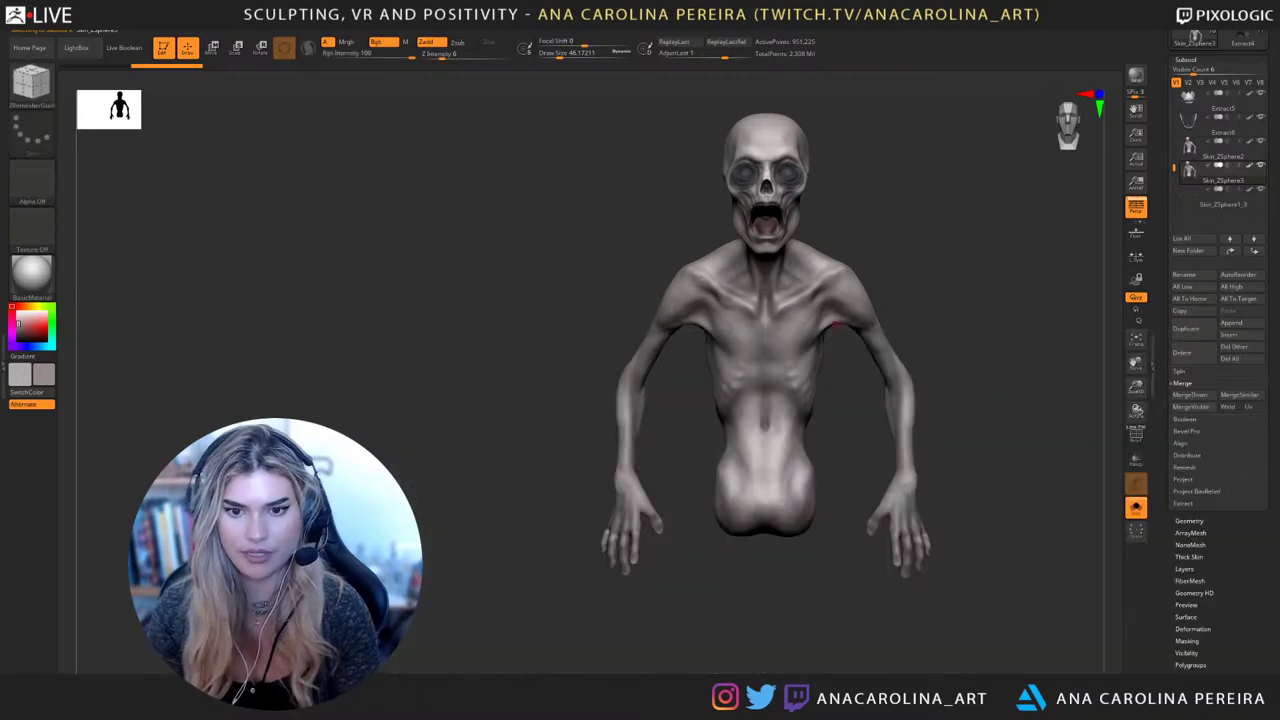
pyautogui.press('space')
pyautogui.moveTo(838, 325); pyautogui.dragTo(850, 325)
pyautogui.moveTo(898, 283)
pyautogui.mouseDown()
pyautogui.moveTo(848, 268)
pyautogui.moveTo(808, 325)
pyautogui.mouseUp()
pyautogui.moveTo(846, 378)
pyautogui.mouseDown()
pyautogui.moveTo(834, 270)
pyautogui.moveTo(818, 300)
pyautogui.moveTo(827, 314)
pyautogui.moveTo(835, 305)
pyautogui.moveTo(832, 318)
pyautogui.mouseUp()
pyautogui.moveTo(712, 232); pyautogui.dragTo(740, 216)
pyautogui.moveTo(790, 300)
pyautogui.mouseDown()
pyautogui.moveTo(700, 320)
pyautogui.moveTo(670, 290)
pyautogui.moveTo(757, 283)
pyautogui.moveTo(701, 303)
pyautogui.mouseUp()
pyautogui.hotkey('ctrl', 'z')
pyautogui.rightClick(701, 303)
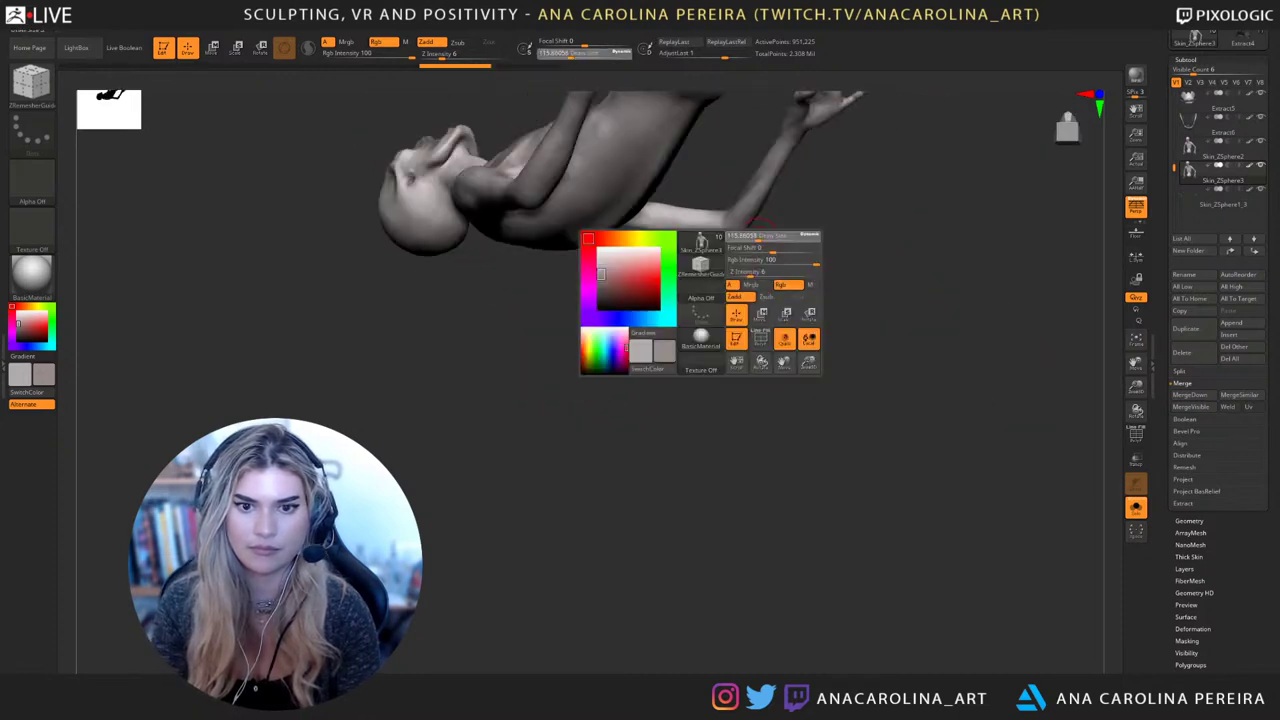
# Reduce the draw size to 64 and try ZRemesher guide loops around the upper arm at the shoulder and the elbow
pyautogui.moveTo(725, 208); pyautogui.dragTo(700, 290, button='right')
pyautogui.moveTo(656, 317); pyautogui.dragTo(662, 255)
pyautogui.moveTo(730, 226); pyautogui.dragTo(738, 236)
pyautogui.moveTo(738, 232); pyautogui.dragTo(640, 240, button='right')
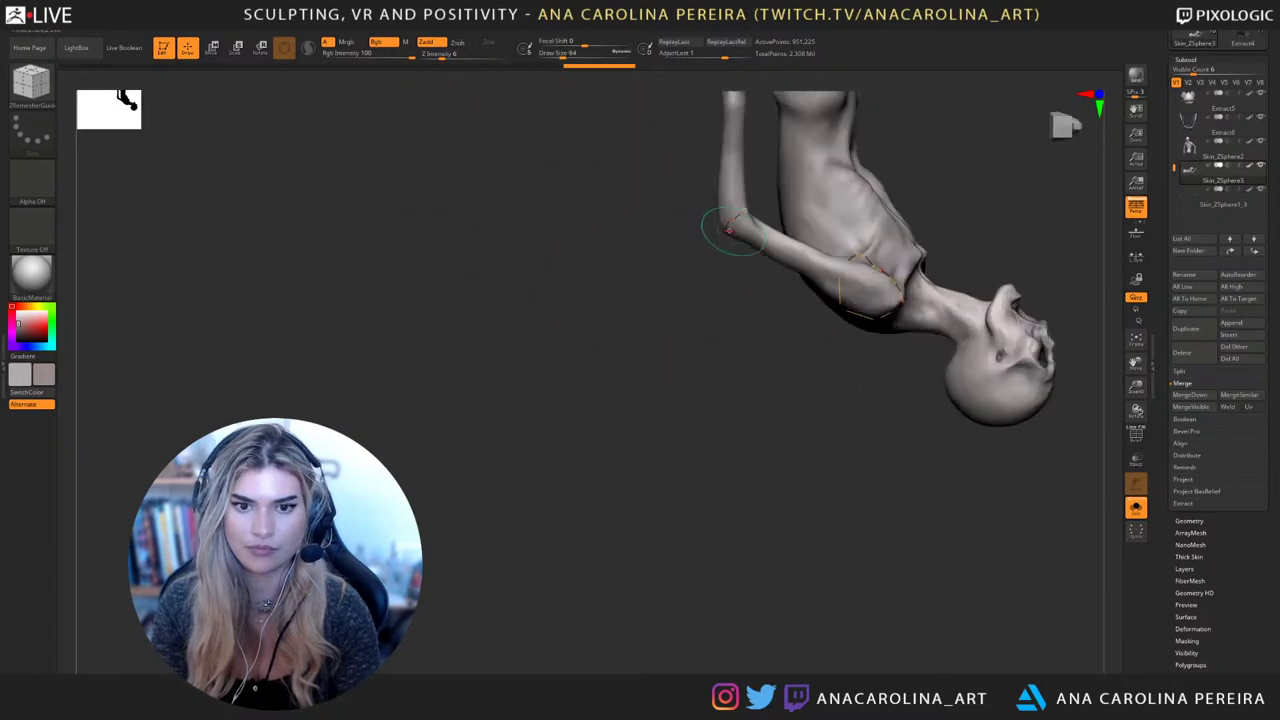
pyautogui.moveTo(884, 271); pyautogui.dragTo(903, 302)
pyautogui.moveTo(890, 300); pyautogui.dragTo(800, 270, button='right')
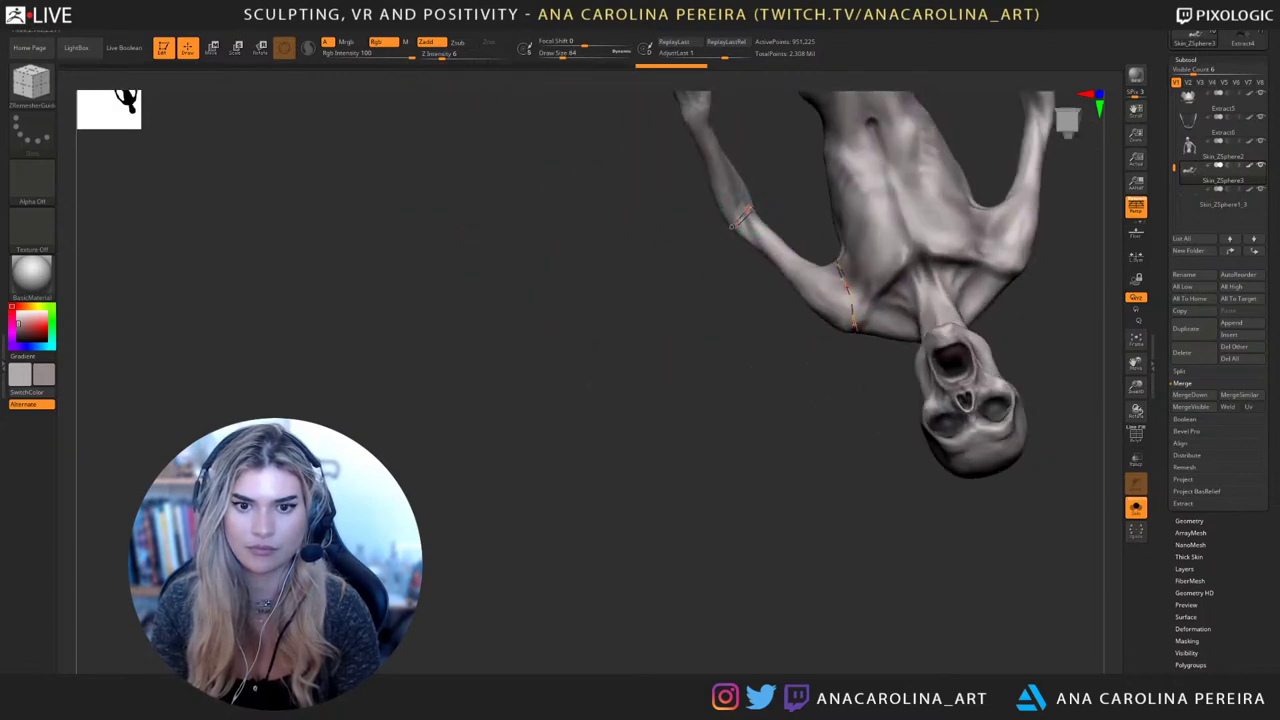
pyautogui.moveTo(752, 206); pyautogui.dragTo(731, 229)
# Clear the guide curves from the arm and update the duplicate's DynaMesh
pyautogui.moveTo(735, 240)
pyautogui.mouseDown(button='right')
pyautogui.moveTo(780, 225)
pyautogui.moveTo(749, 263)
pyautogui.moveTo(777, 405)
pyautogui.moveTo(848, 376)
pyautogui.mouseUp(button='right')
pyautogui.moveTo(848, 376)
pyautogui.mouseDown()
pyautogui.moveTo(928, 366)
pyautogui.moveTo(812, 331)
pyautogui.moveTo(897, 361)
pyautogui.moveTo(930, 402)
pyautogui.moveTo(976, 356)
pyautogui.mouseUp()
pyautogui.keyDown('ctrl'); pyautogui.click(894, 362); pyautogui.keyUp('ctrl')
pyautogui.keyDown('ctrl'); pyautogui.moveTo(958, 398); pyautogui.dragTo(985, 438); pyautogui.keyUp('ctrl')
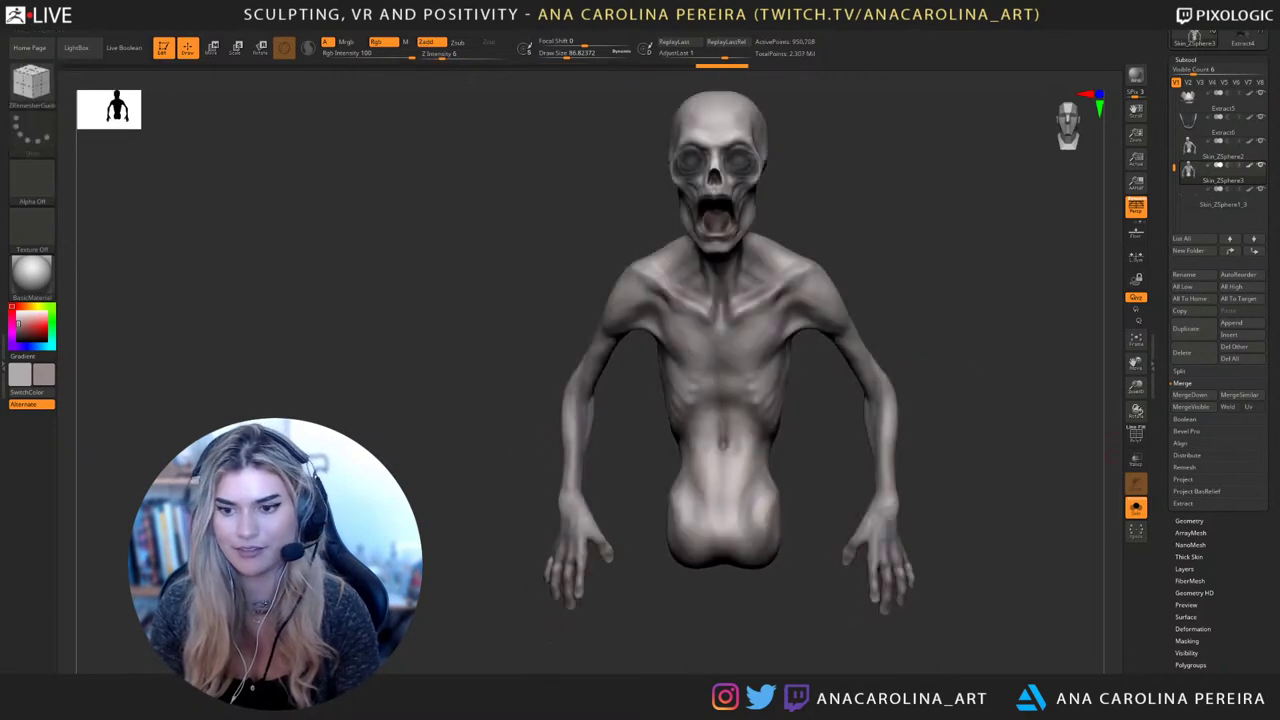
# ZRemesh the duplicated body with a target polygon count of about 7.39
pyautogui.click(1189, 521)
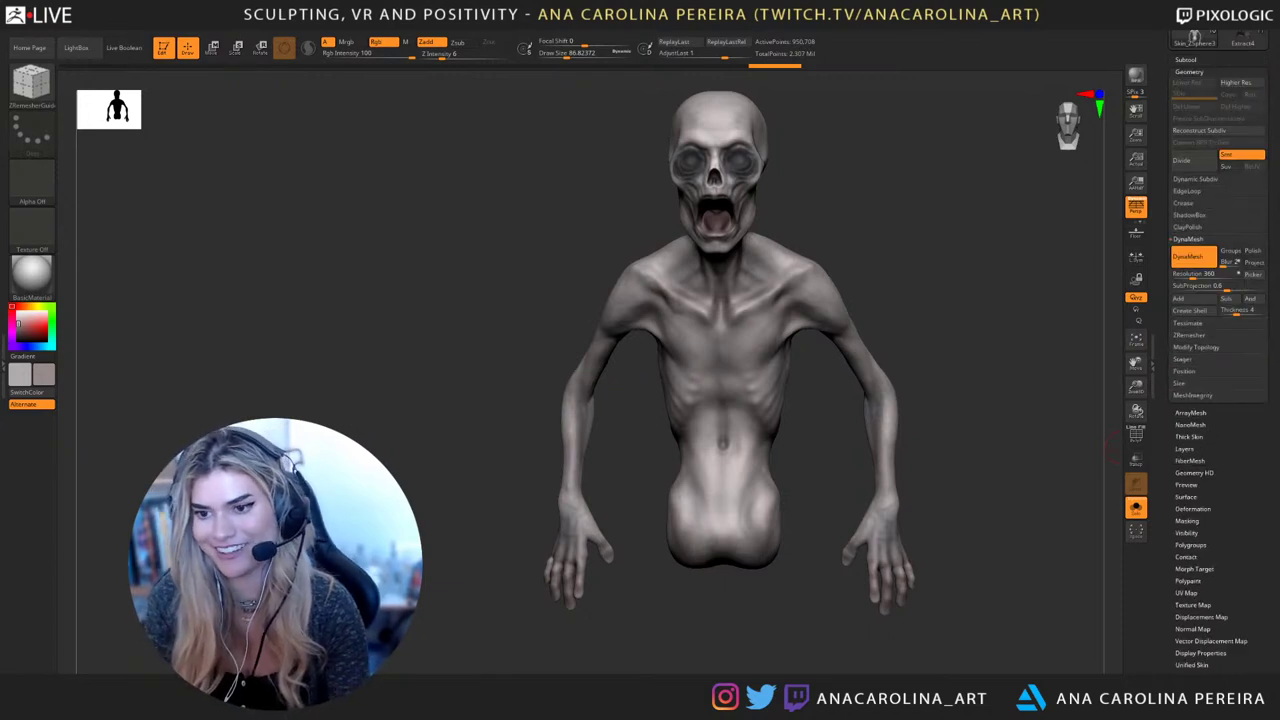
pyautogui.click(1188, 334)
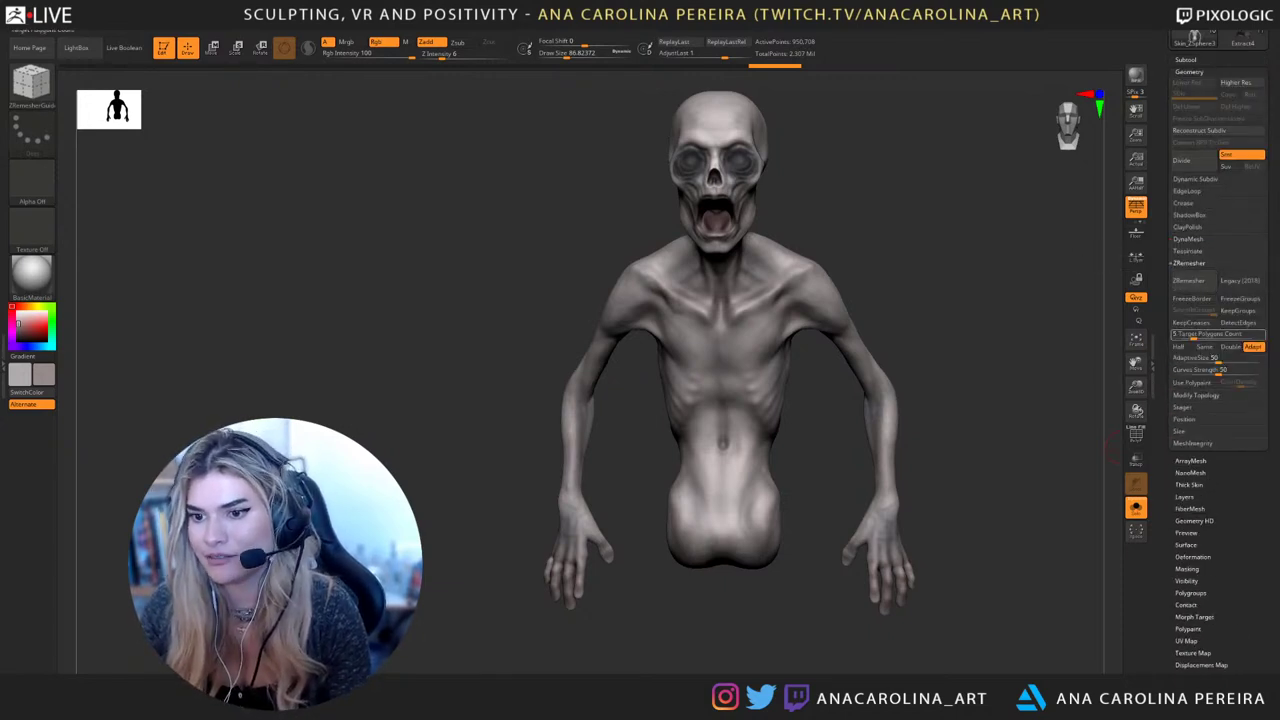
pyautogui.click(1196, 335)
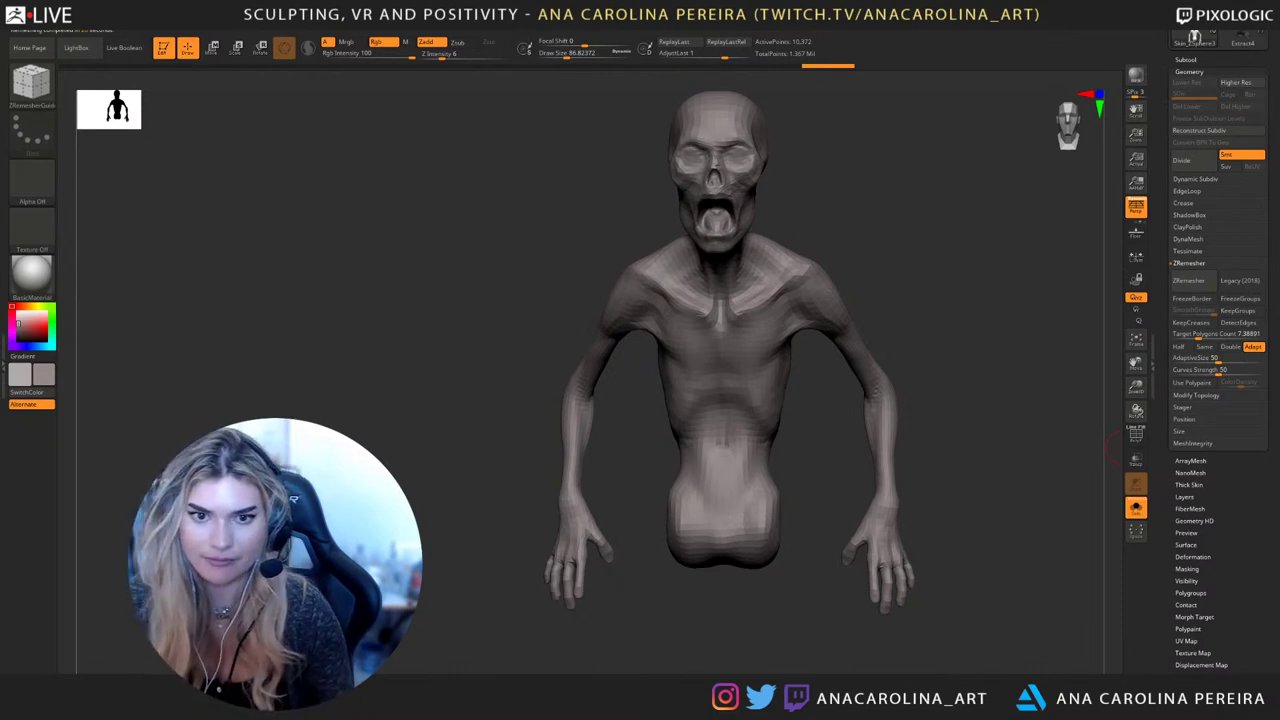
# Turn off Solo mode and hide every subtool except the original Skin_ZSphere2 and the remeshed Skin_ZSphere3
pyautogui.moveTo(1100, 300); pyautogui.dragTo(929, 400)
pyautogui.moveTo(860, 370); pyautogui.dragTo(968, 356)
pyautogui.keyDown('alt'); pyautogui.moveTo(960, 490); pyautogui.dragTo(903, 256); pyautogui.keyUp('alt')
pyautogui.click(1186, 60)
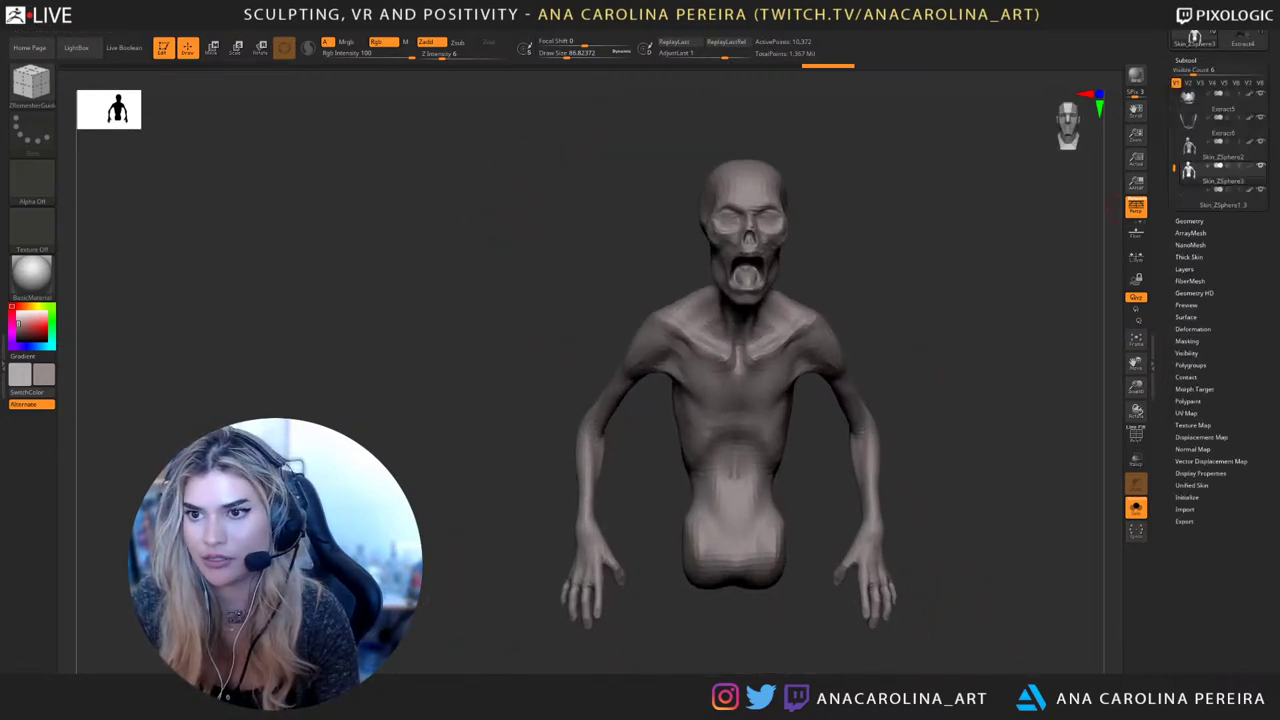
pyautogui.click(1136, 507)
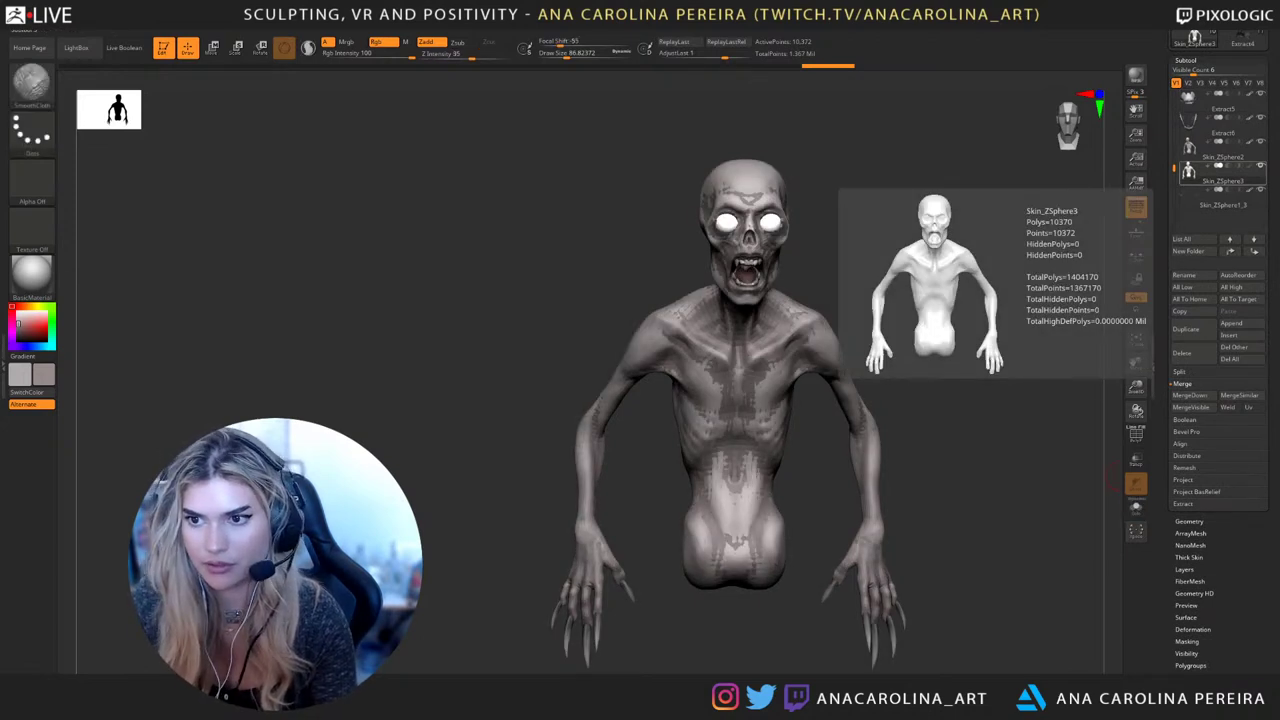
pyautogui.keyDown('shift'); pyautogui.click(1260, 166); pyautogui.keyUp('shift')
pyautogui.click(1260, 142)
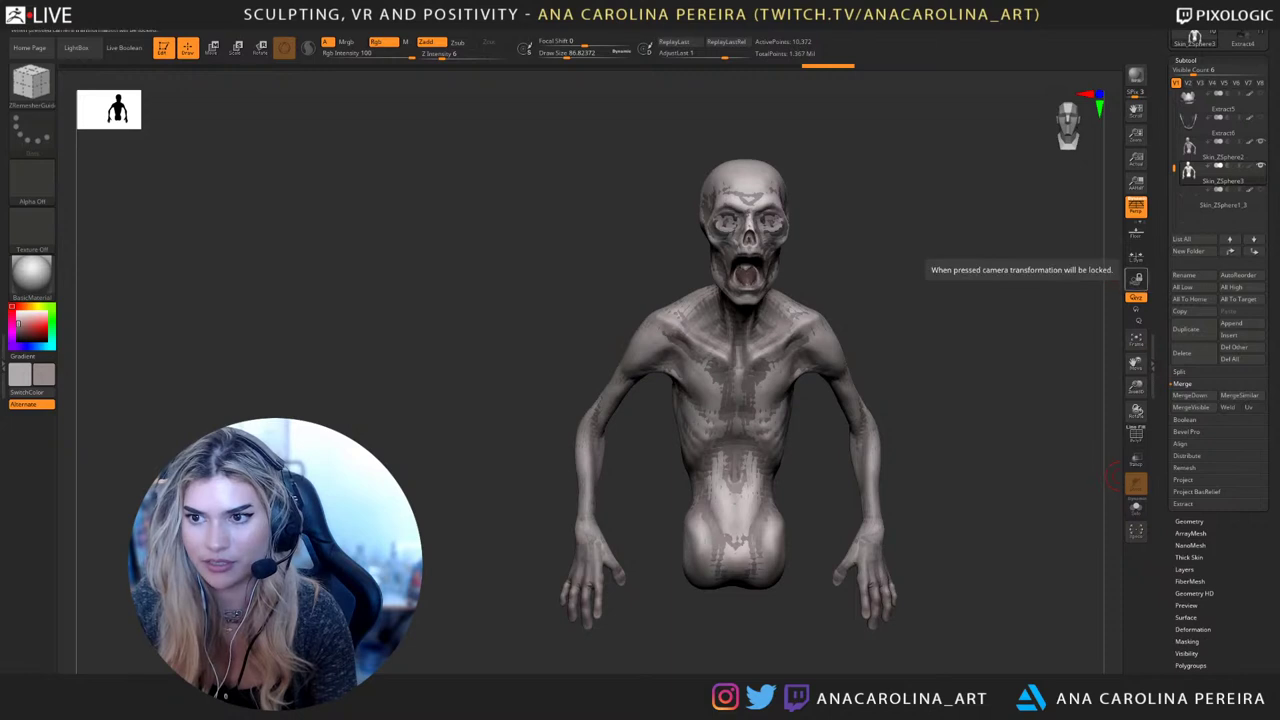
pyautogui.keyDown('alt'); pyautogui.moveTo(1007, 237); pyautogui.dragTo(978, 226); pyautogui.keyUp('alt')
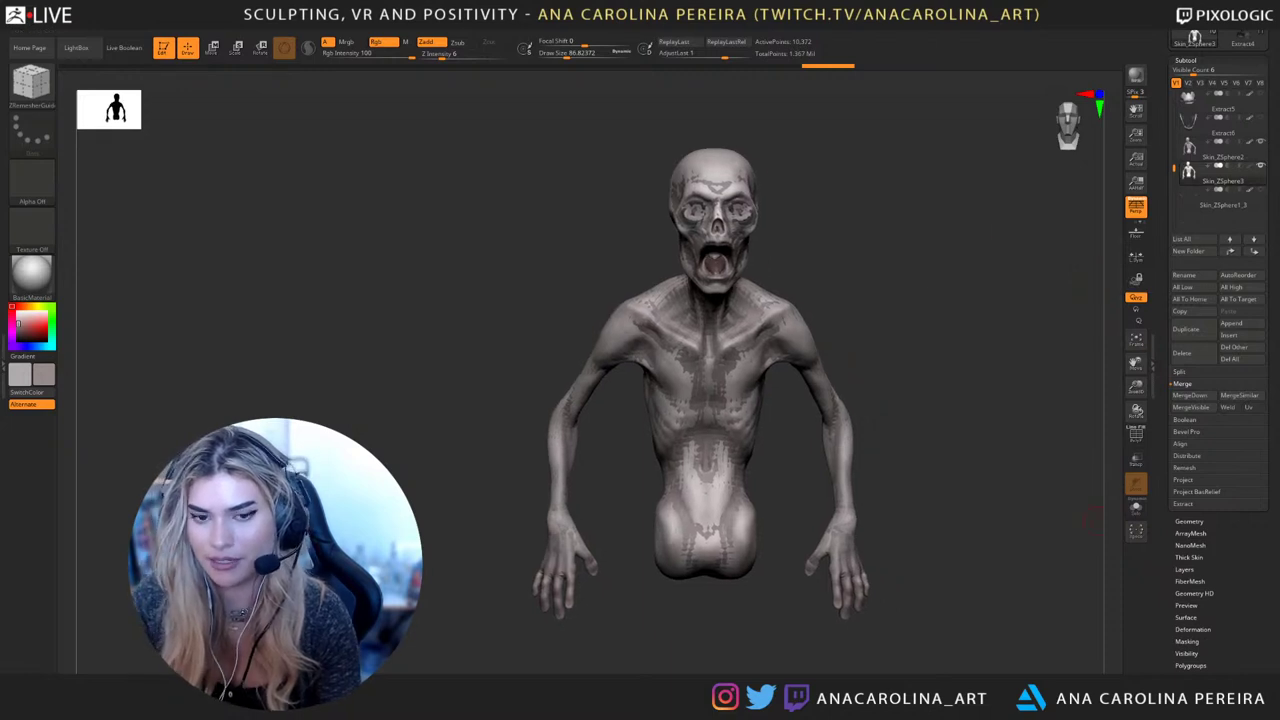
# Project the original body's geometry and colour onto the remeshed duplicate with ProjectAll
pyautogui.click(1183, 479)
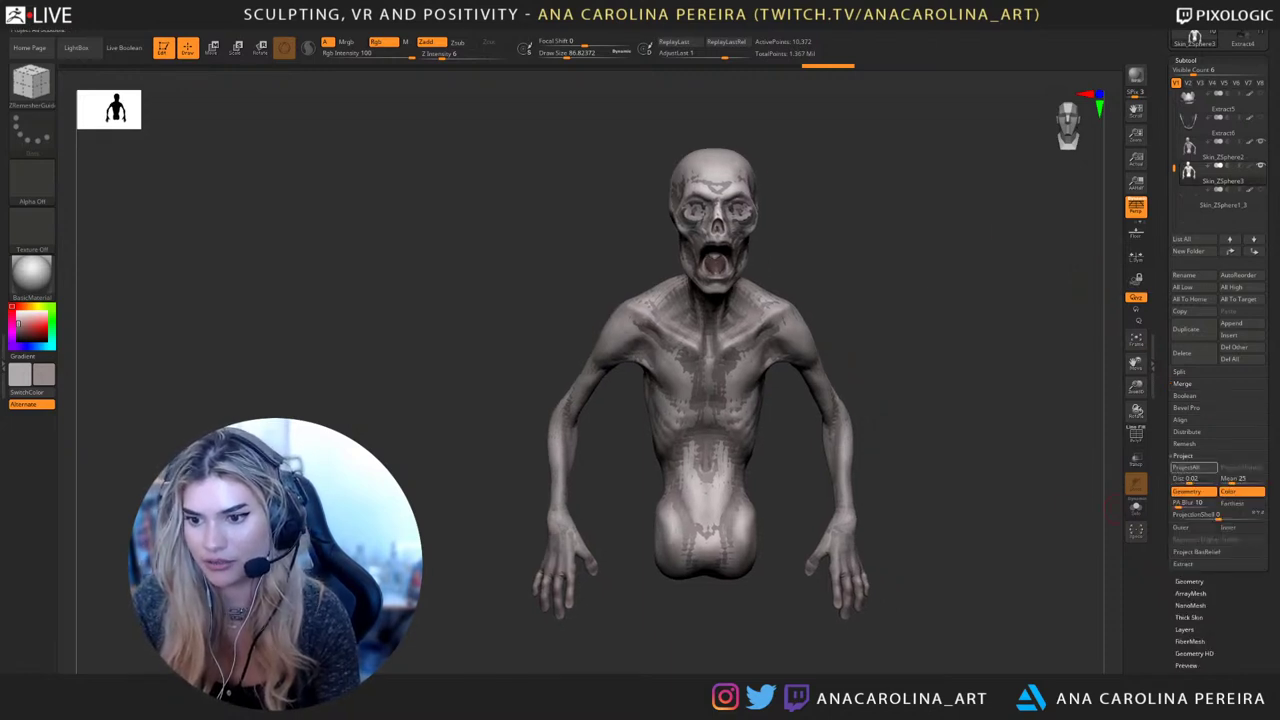
pyautogui.click(1195, 467)
pyautogui.click(1069, 491)
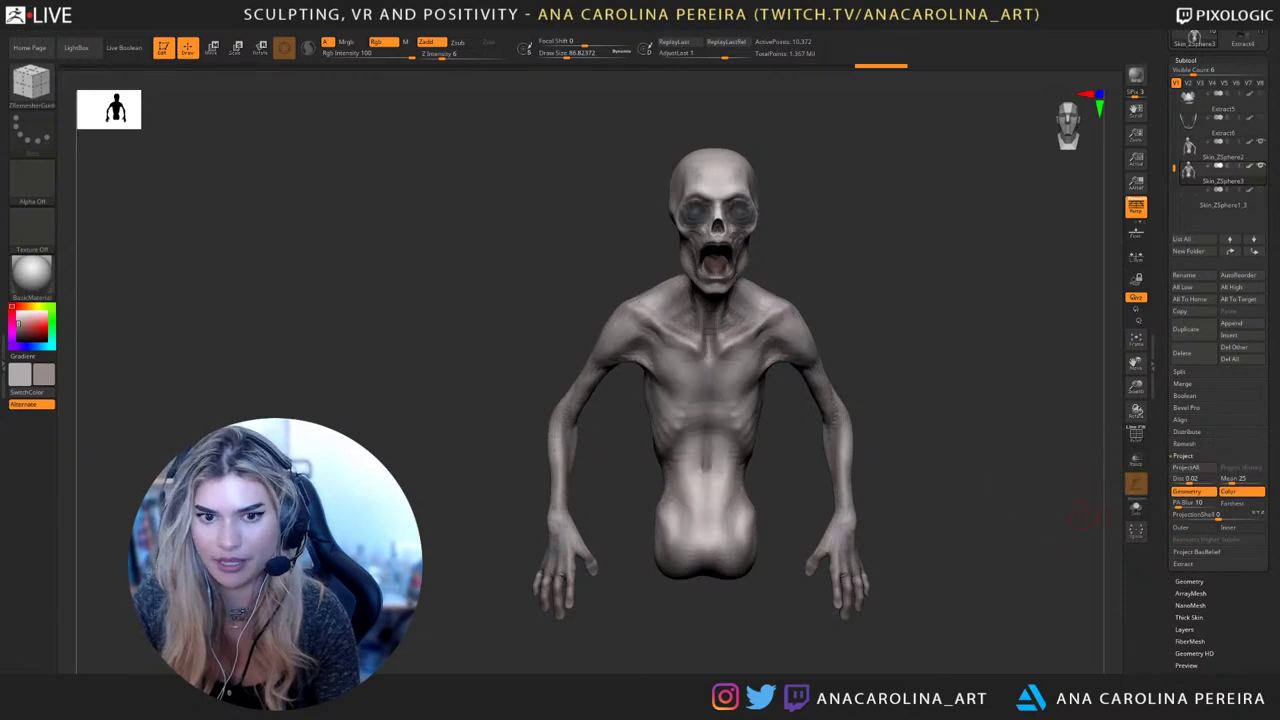
# Subdivide the remeshed body three times
pyautogui.click(1189, 581)
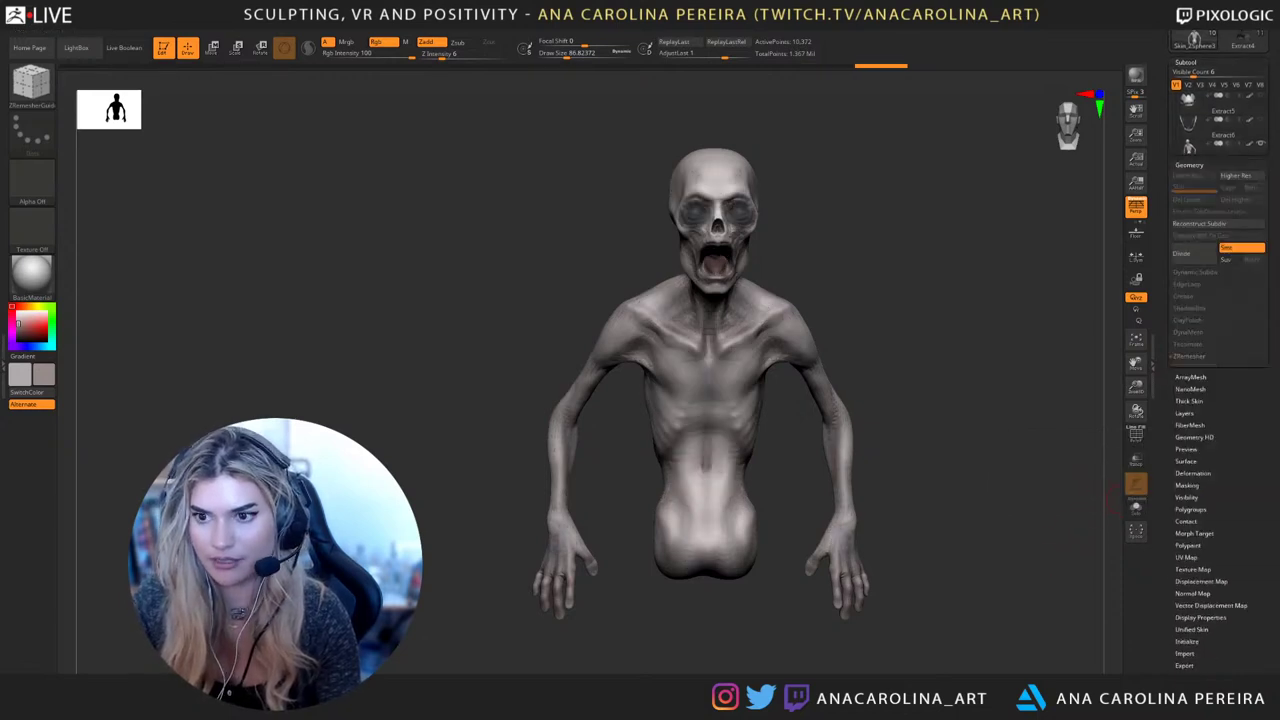
pyautogui.click(1193, 163)
pyautogui.hotkey('ctrl', 'd')
pyautogui.hotkey('ctrl', 'd')
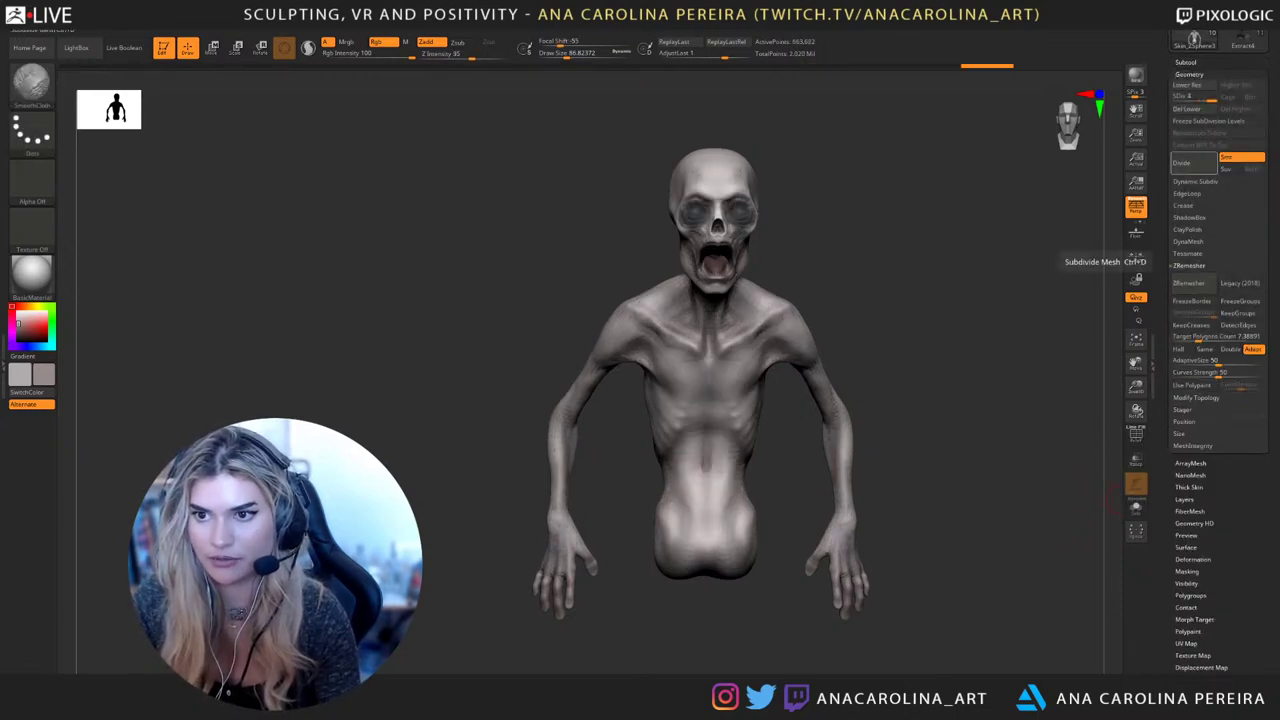
# Lower the duplicate's active subdivision level and project the original body's detail onto it again
pyautogui.hotkey('shift', 'd')
pyautogui.hotkey('shift', 'd')
pyautogui.click(1186, 62)
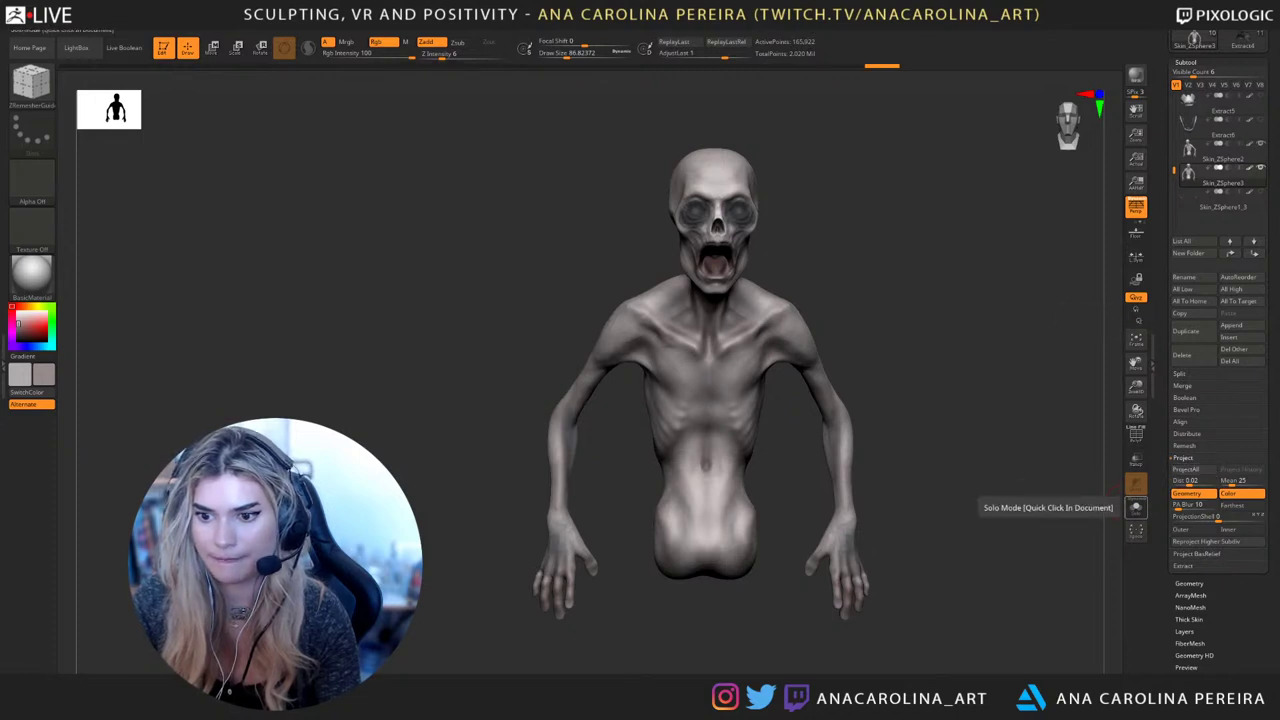
# Isolate the projected duplicate and compare it with the original Skin_ZSphere2 body up close
pyautogui.click(1136, 508)
pyautogui.moveTo(1098, 500); pyautogui.dragTo(1093, 640)
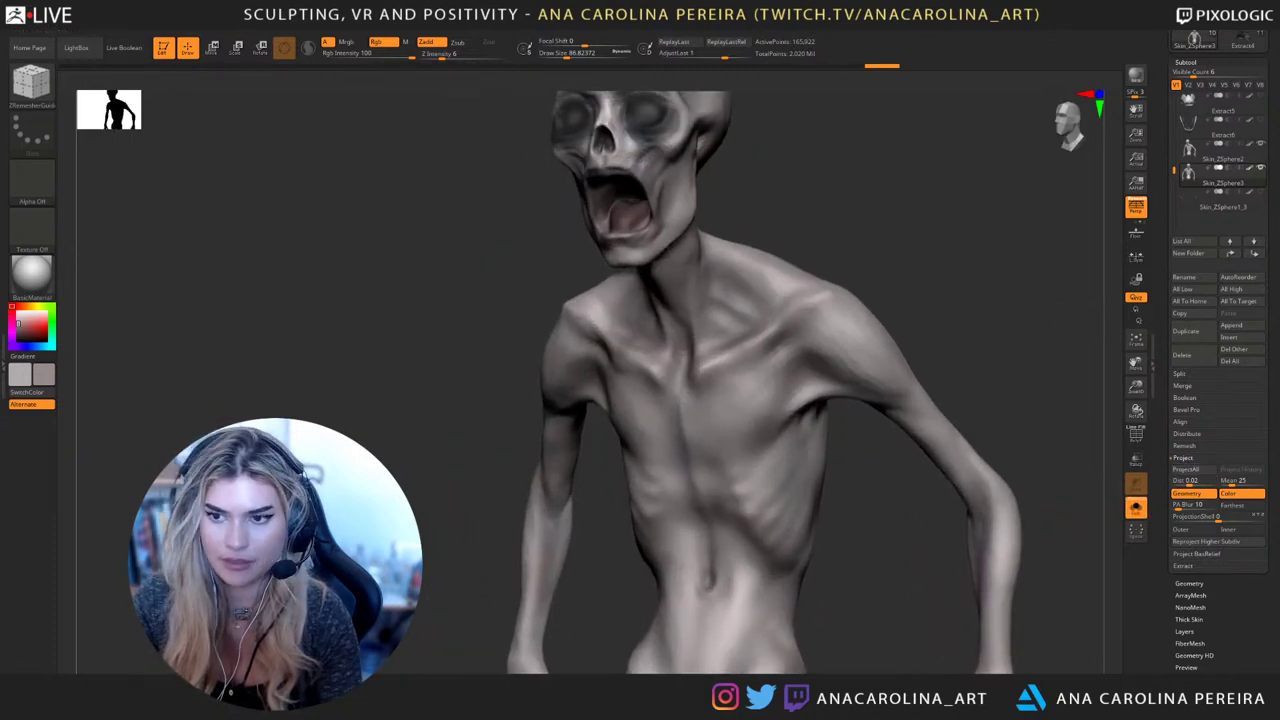
pyautogui.click(1215, 152)
pyautogui.click(1215, 176)
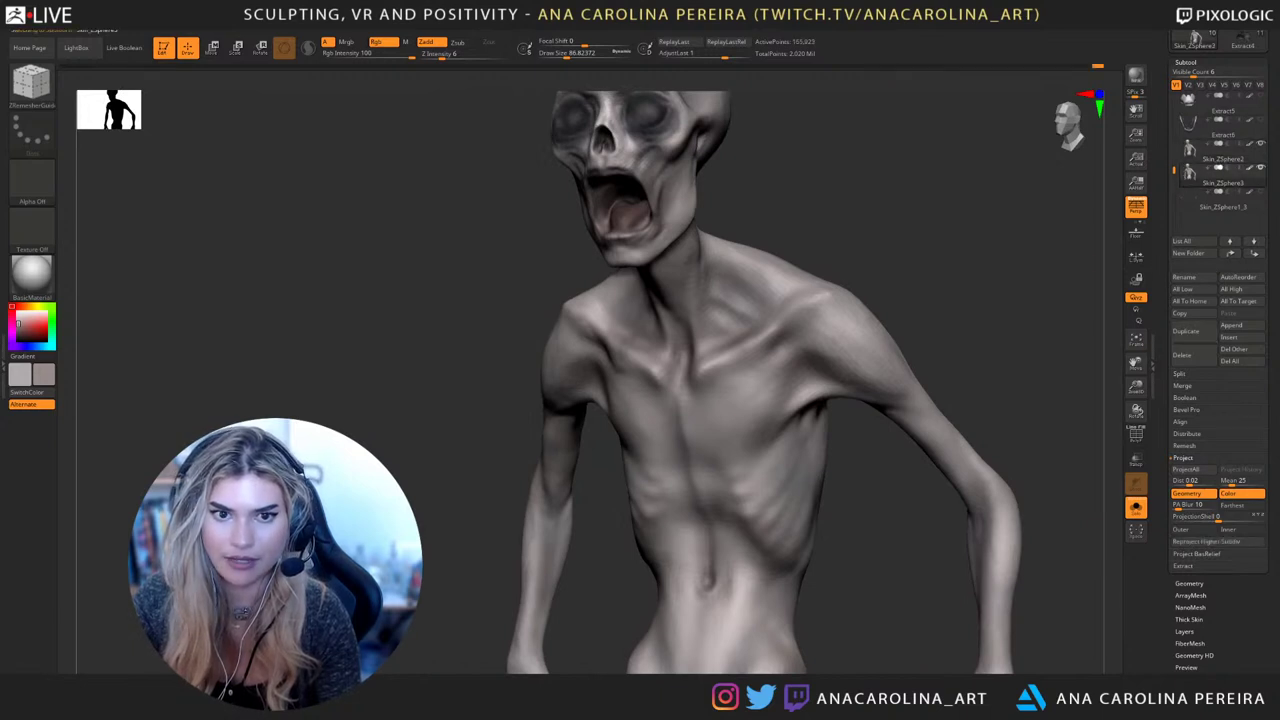
pyautogui.moveTo(968, 335); pyautogui.dragTo(1080, 400)
pyautogui.keyDown('alt'); pyautogui.moveTo(1085, 450); pyautogui.dragTo(1065, 405); pyautogui.keyUp('alt')
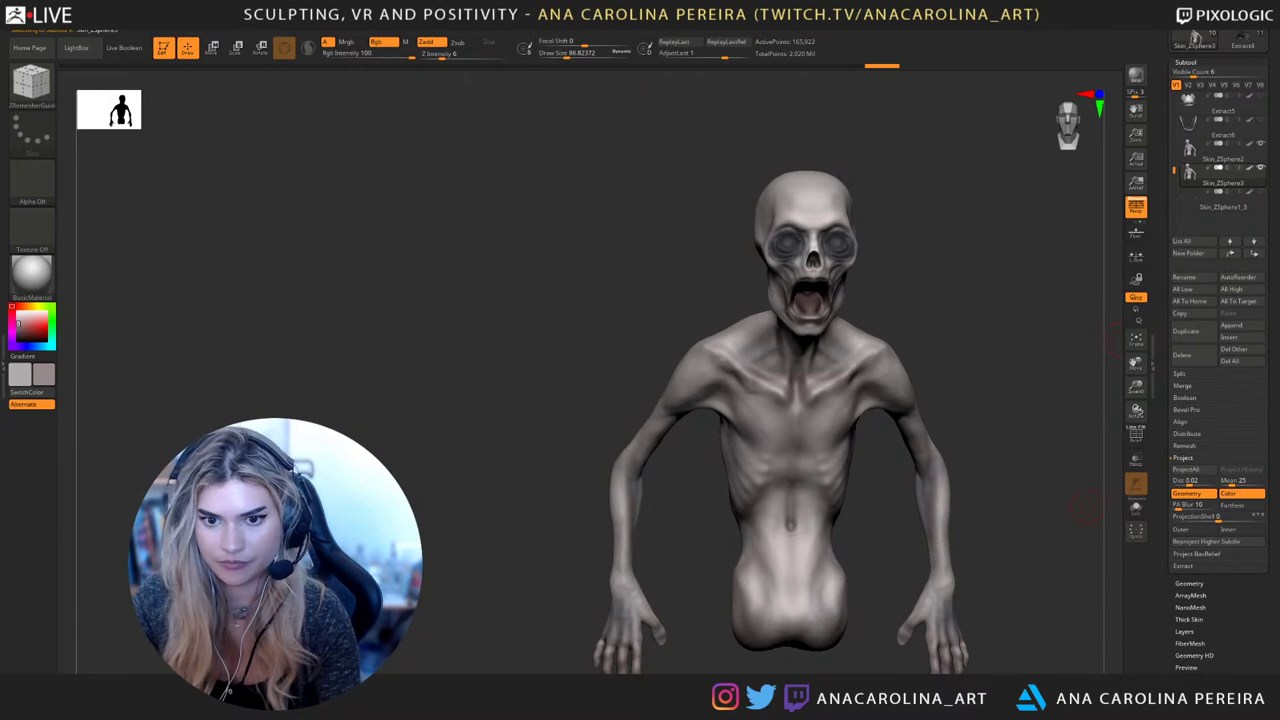
# Raise the duplicate to its highest subdivision level and run ProjectAll again
pyautogui.moveTo(1085, 508); pyautogui.dragTo(1035, 514)
pyautogui.press('d')
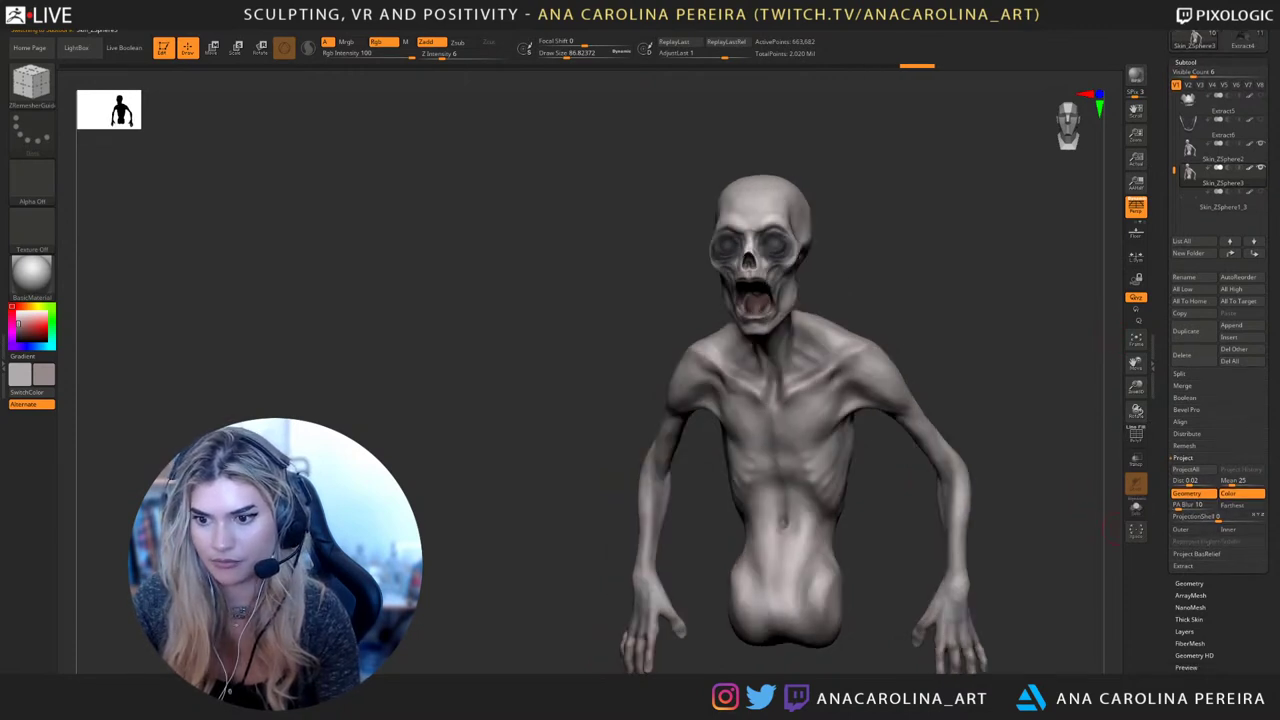
pyautogui.click(1193, 469)
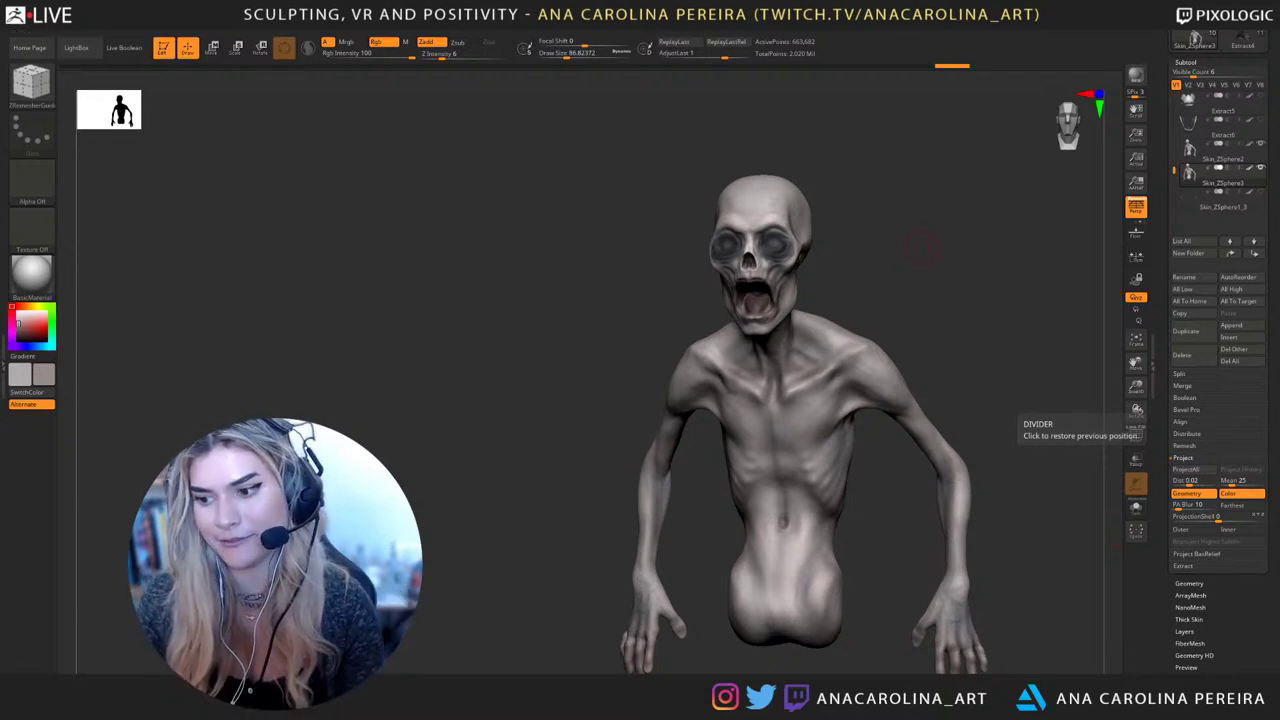
# Hide the original Skin_ZSphere2 body and check the projected duplicate on its own
pyautogui.moveTo(951, 306)
pyautogui.mouseDown()
pyautogui.moveTo(1010, 320)
pyautogui.moveTo(975, 350)
pyautogui.mouseUp()
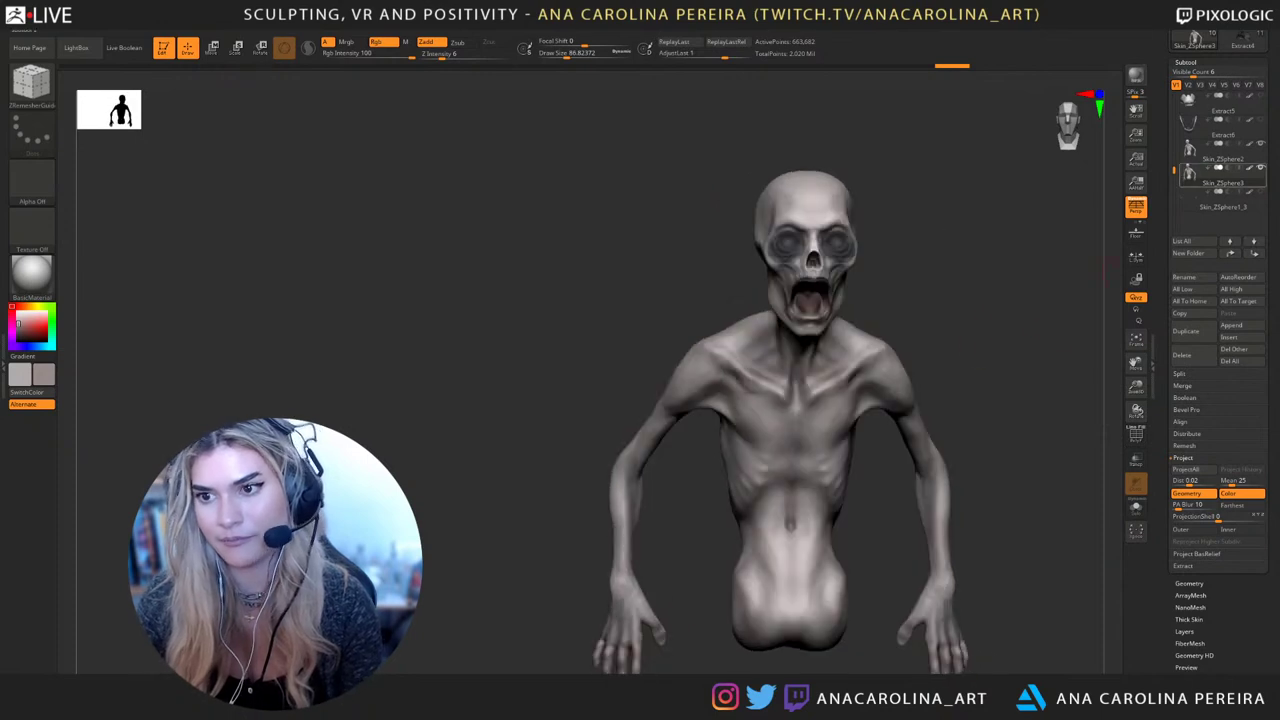
pyautogui.click(1260, 144)
pyautogui.moveTo(1068, 462); pyautogui.dragTo(1060, 462)
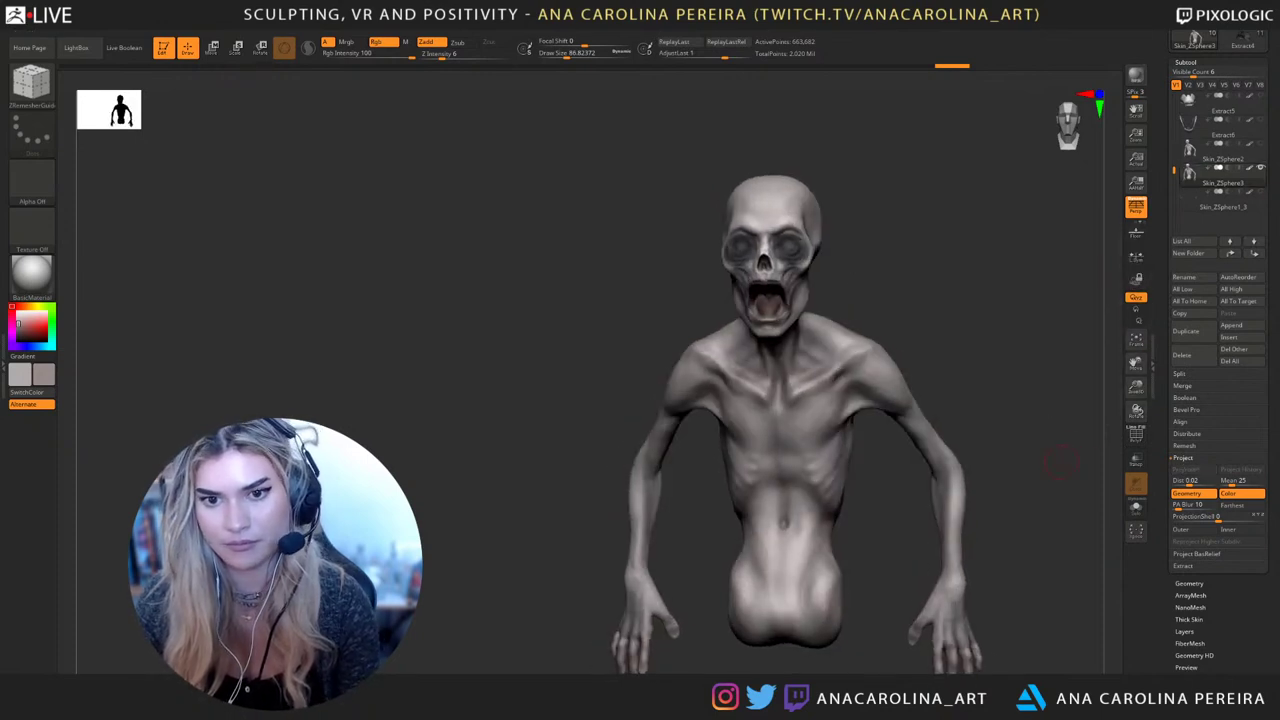
pyautogui.moveTo(1222, 199)
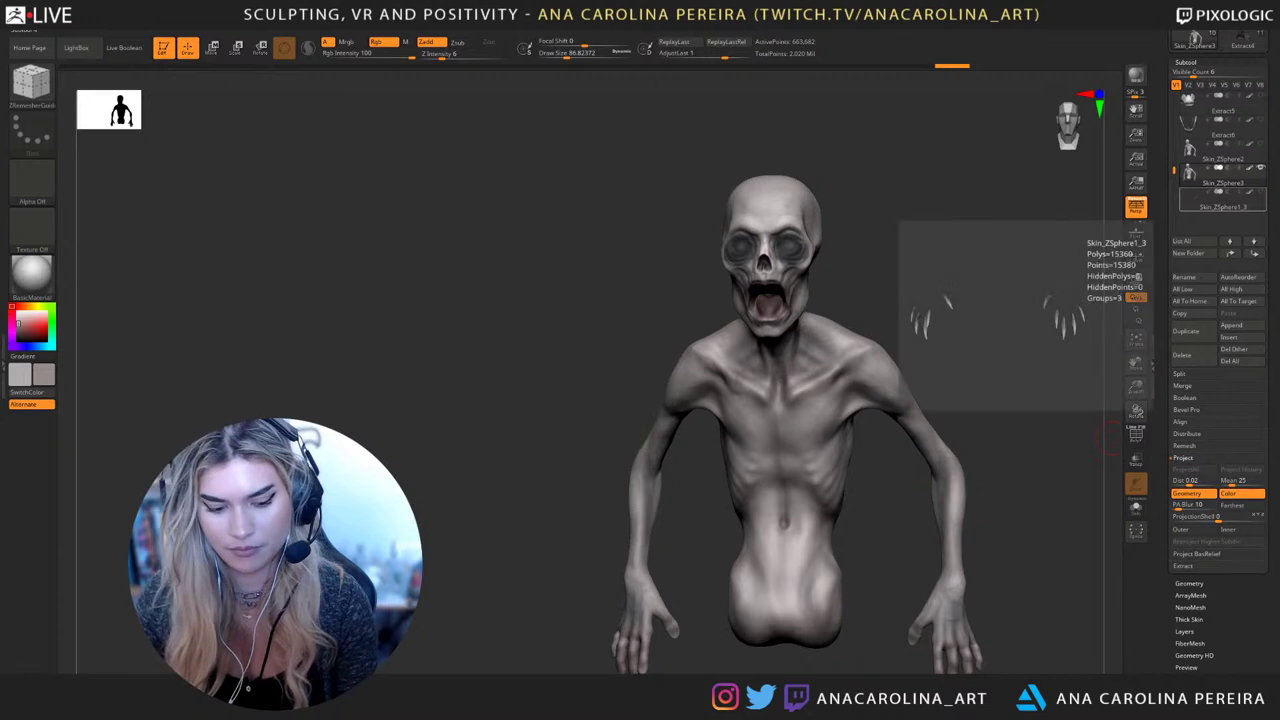
# Show all subtools again, hide the ZSphere armature subtools and look through the rest of the subtool list
pyautogui.keyDown('shift'); pyautogui.click(1260, 192); pyautogui.keyUp('shift')
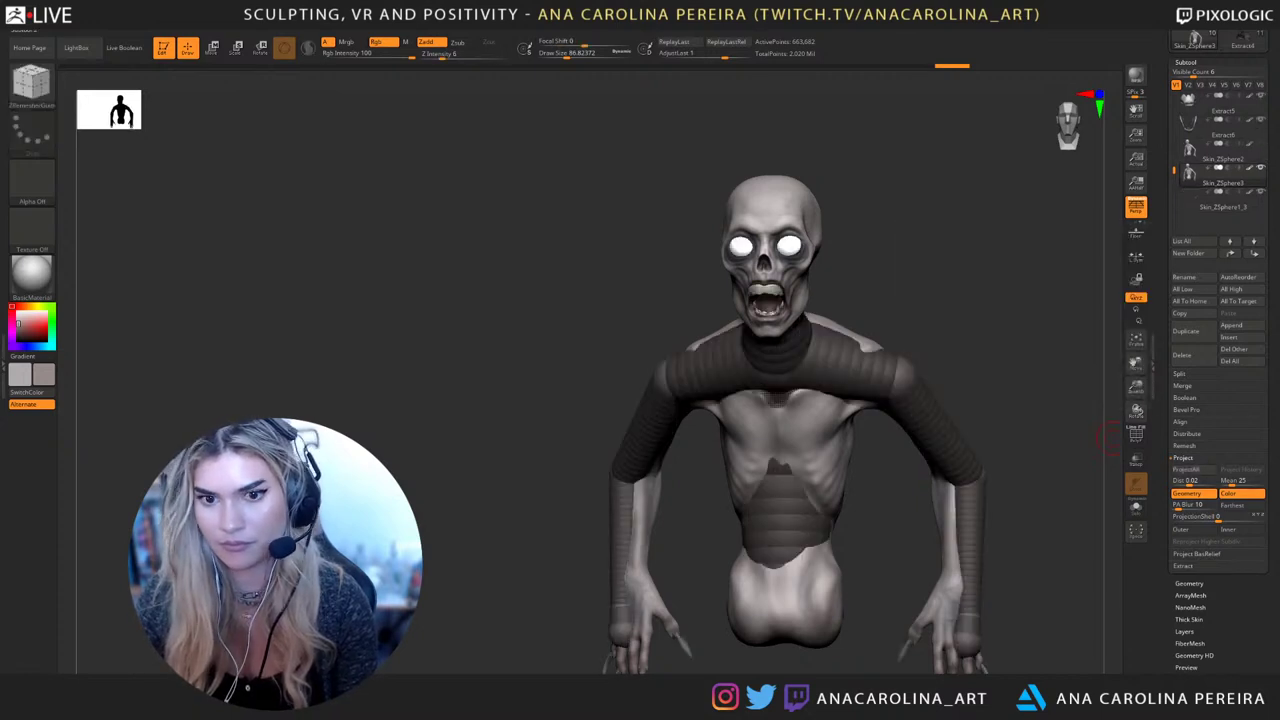
pyautogui.moveTo(1174, 170); pyautogui.dragTo(1174, 102)
pyautogui.click(1260, 120)
pyautogui.click(1260, 96)
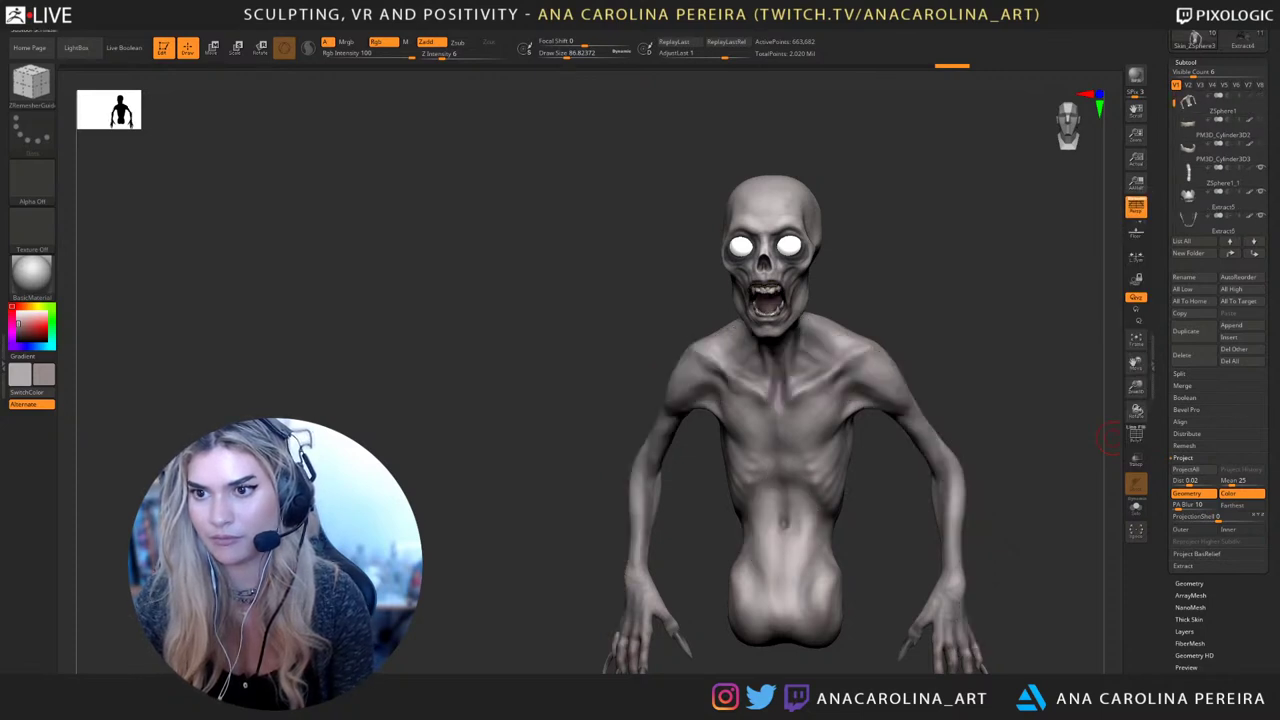
pyautogui.scroll(-1, 1220, 170)
pyautogui.moveTo(1220, 150)
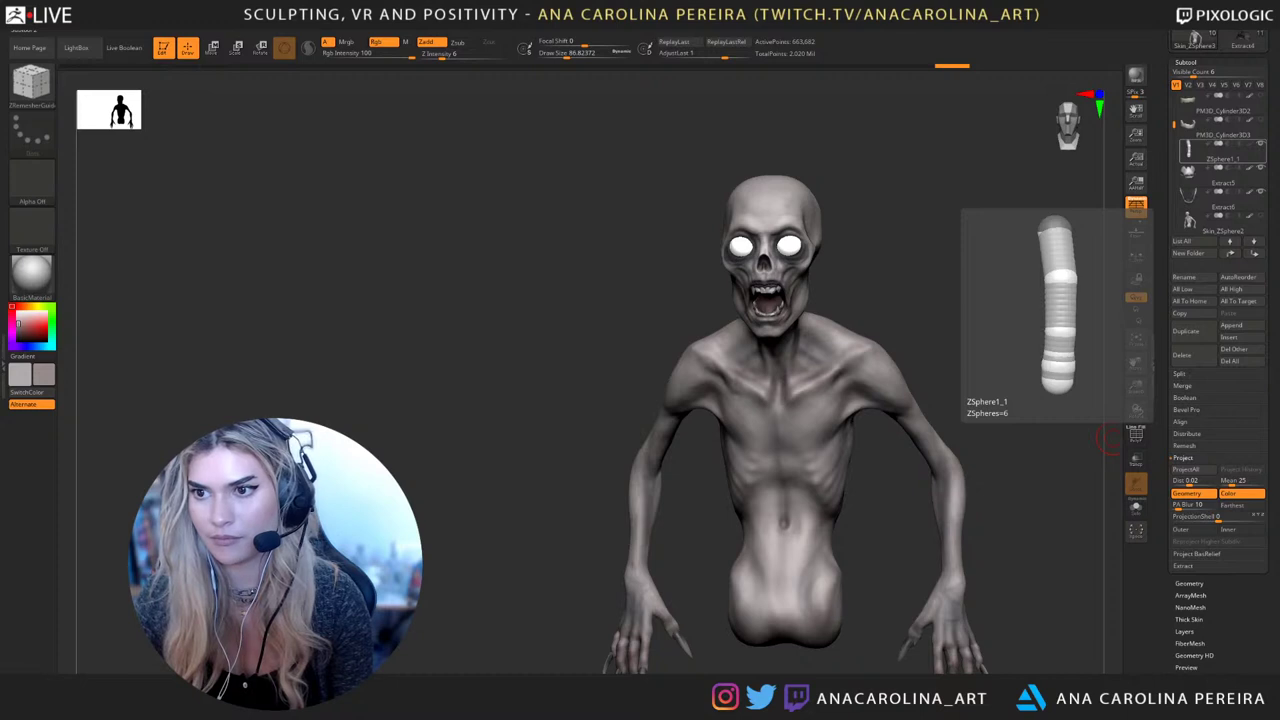
pyautogui.scroll(-3, 1220, 180)
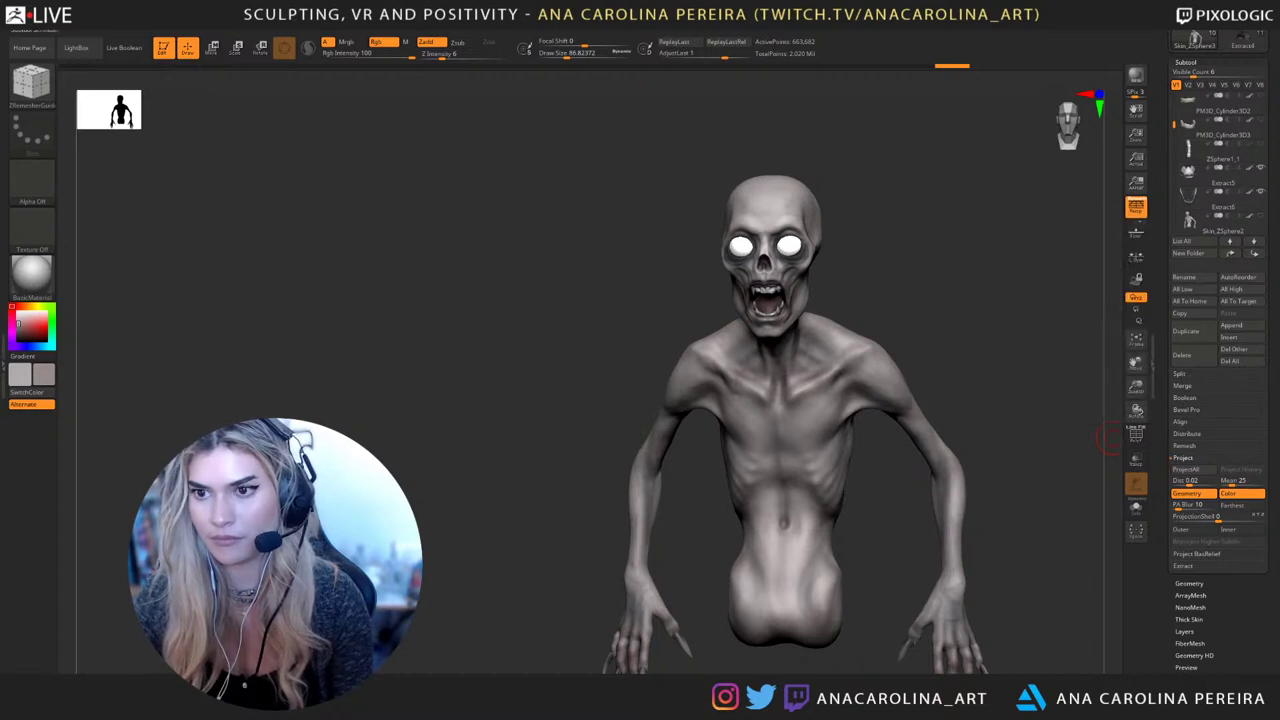
pyautogui.scroll(-1, 1220, 170)
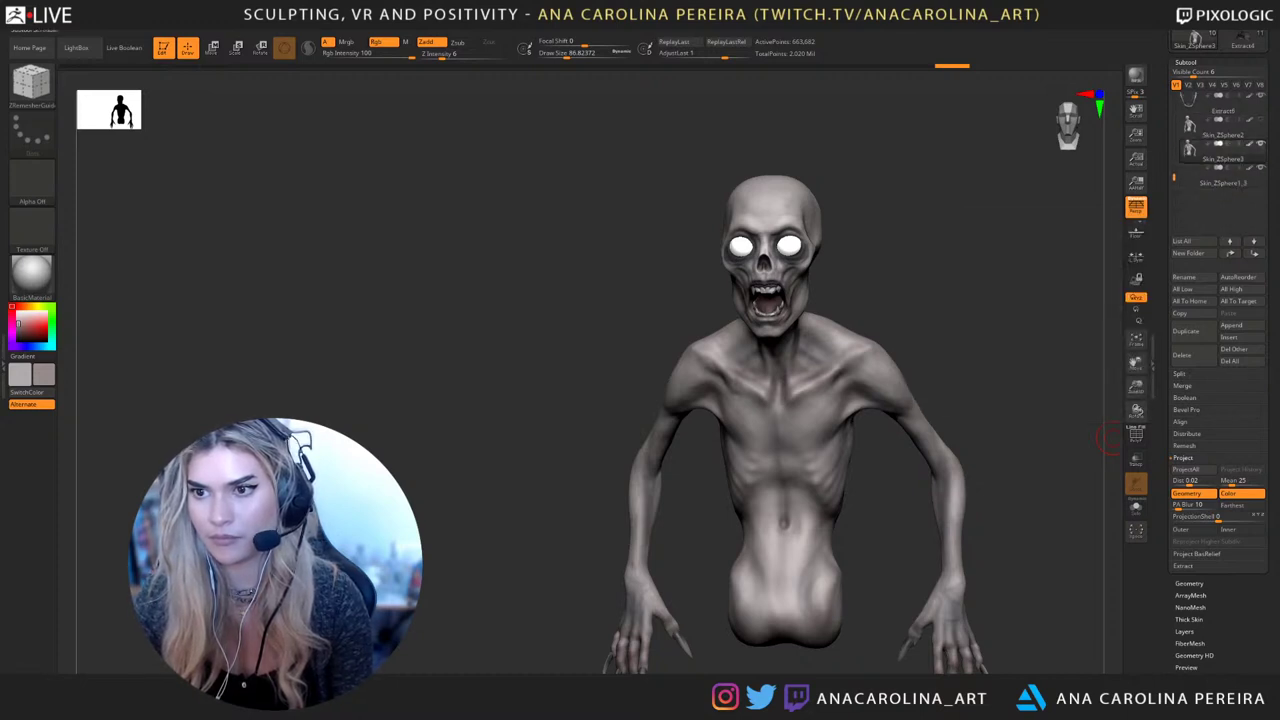
# Frame the whole creature from the front and save the project
pyautogui.moveTo(1108, 437)
pyautogui.mouseDown()
pyautogui.moveTo(991, 354)
pyautogui.moveTo(1000, 337)
pyautogui.moveTo(990, 360)
pyautogui.moveTo(1013, 402)
pyautogui.mouseUp()
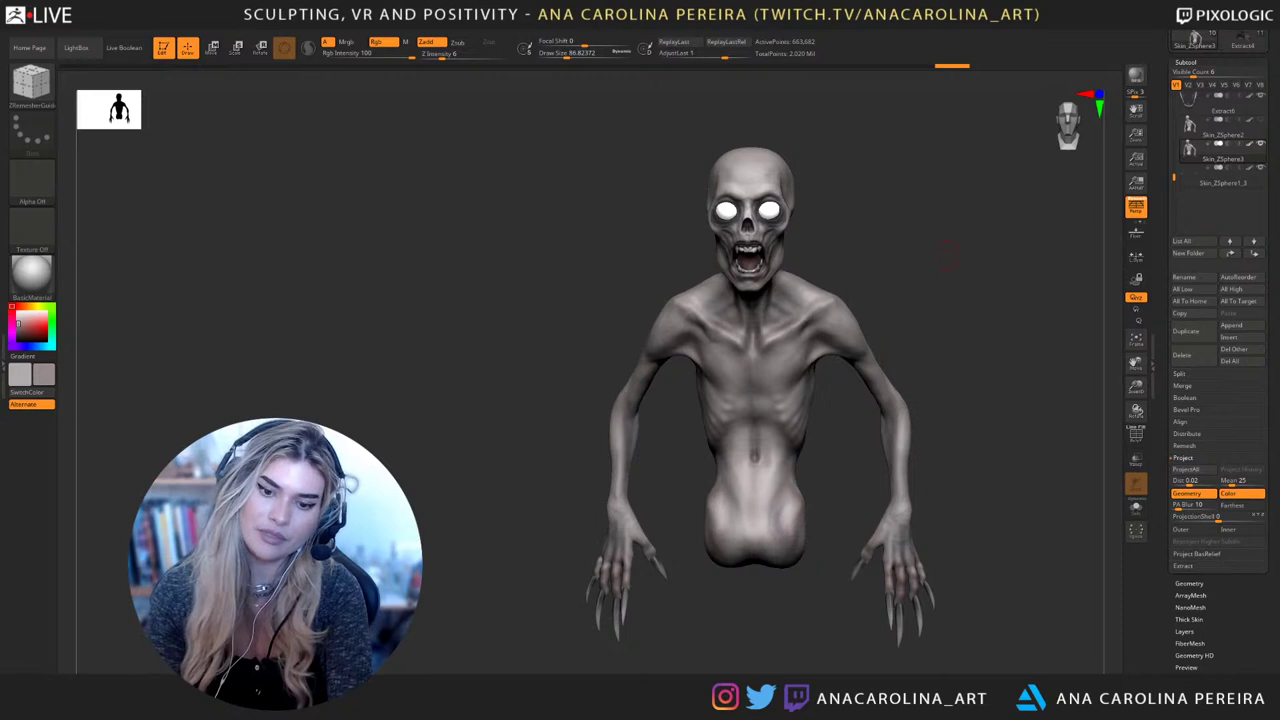
pyautogui.moveTo(945, 257); pyautogui.dragTo(890, 264)
pyautogui.hotkey('ctrl', 's')
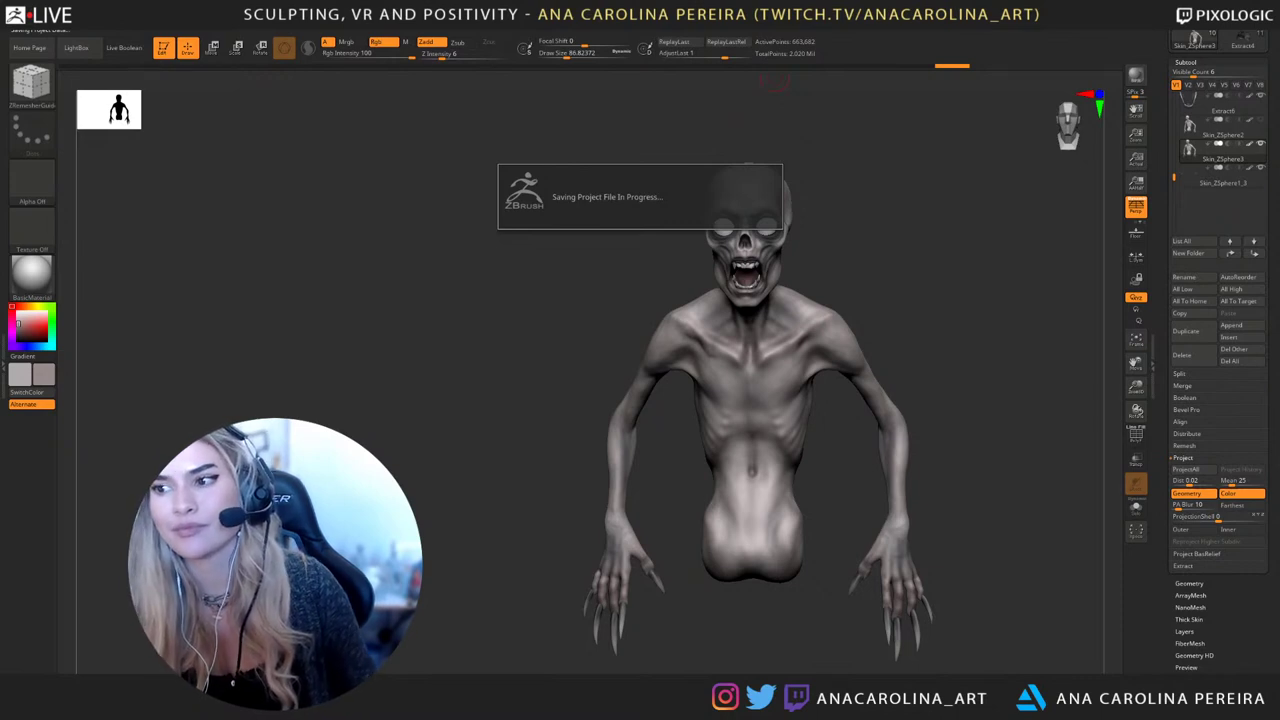
# Create a TPoseMesh of the visible subtools with Transpose Master and switch the colour to white
pyautogui.moveTo(649, 47)
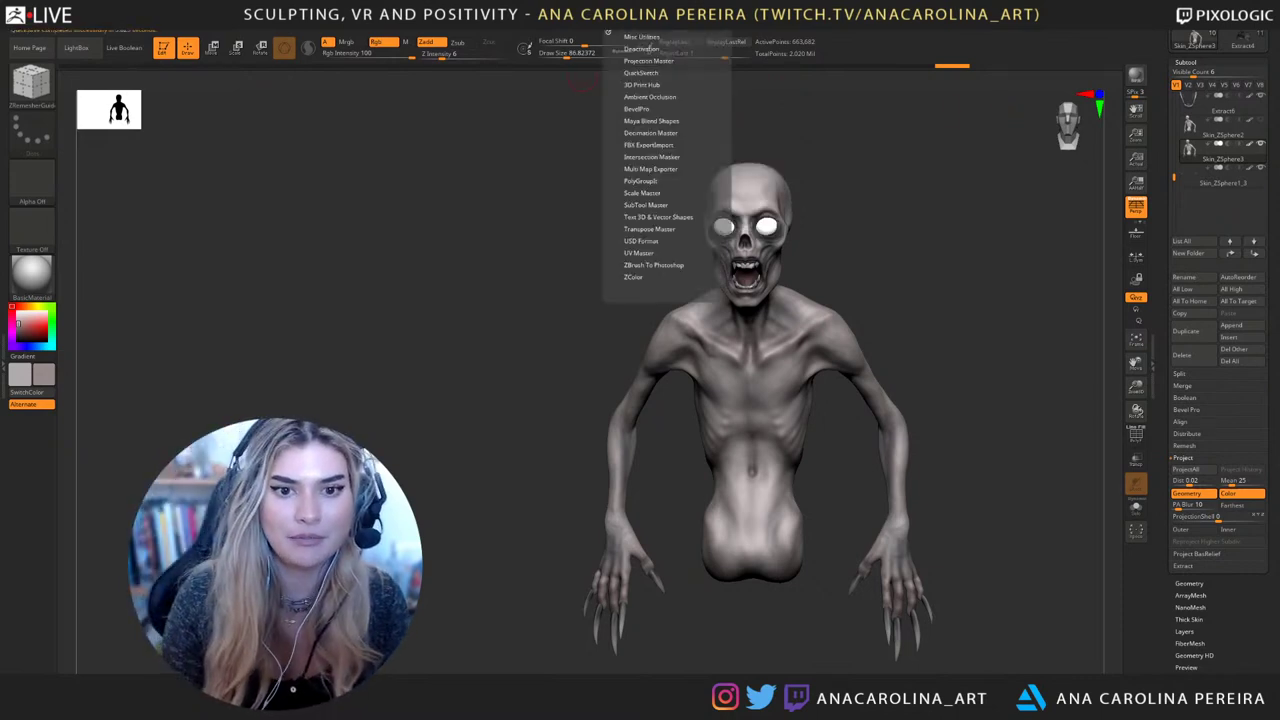
pyautogui.click(649, 229)
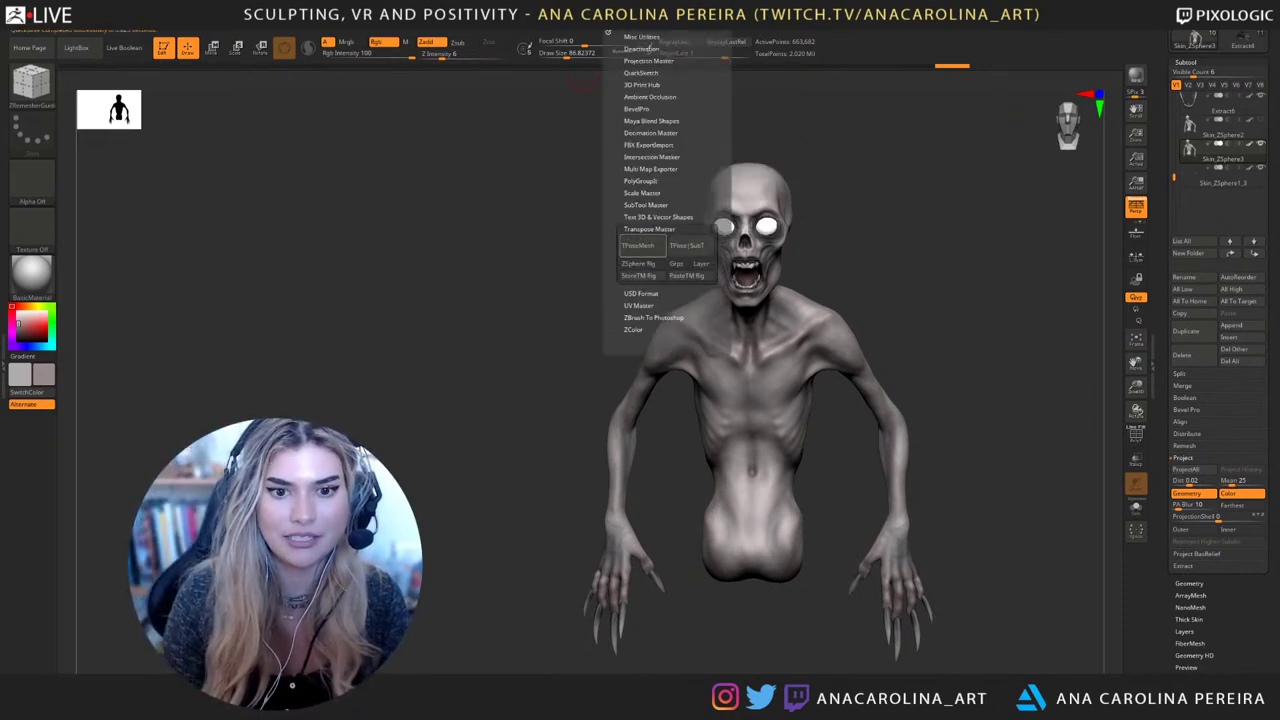
pyautogui.click(638, 245)
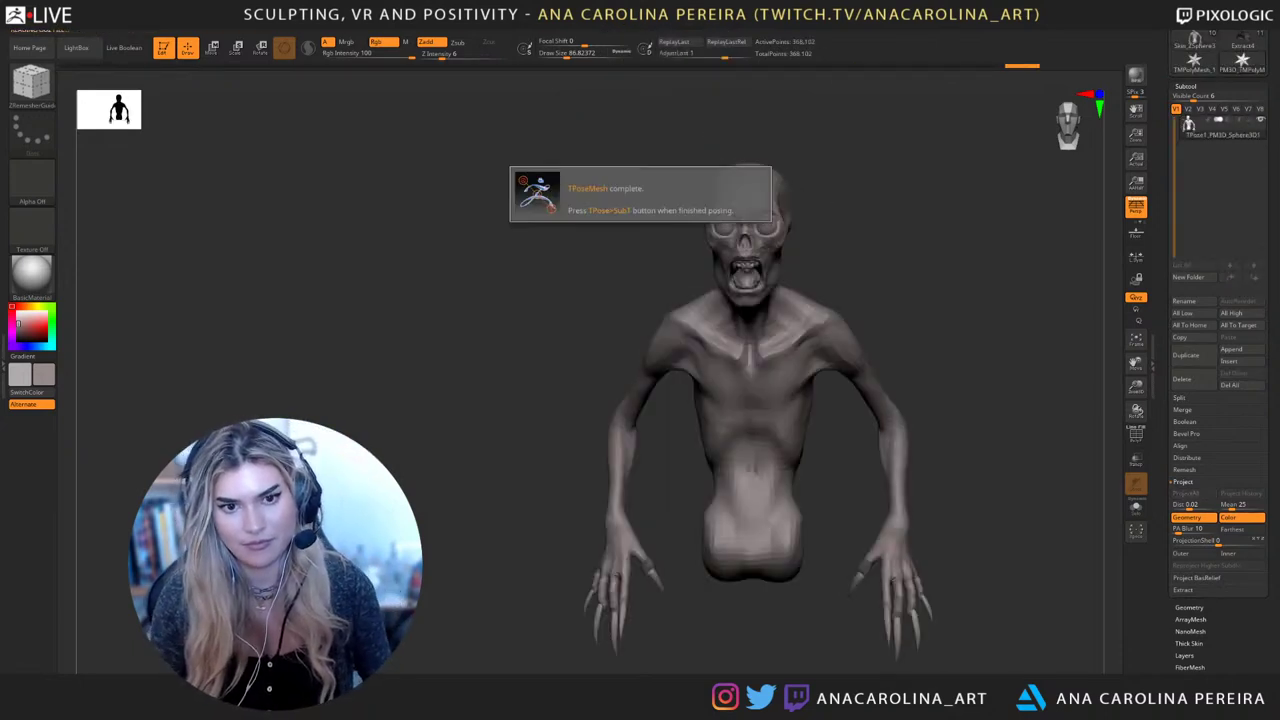
pyautogui.moveTo(868, 325); pyautogui.dragTo(916, 334)
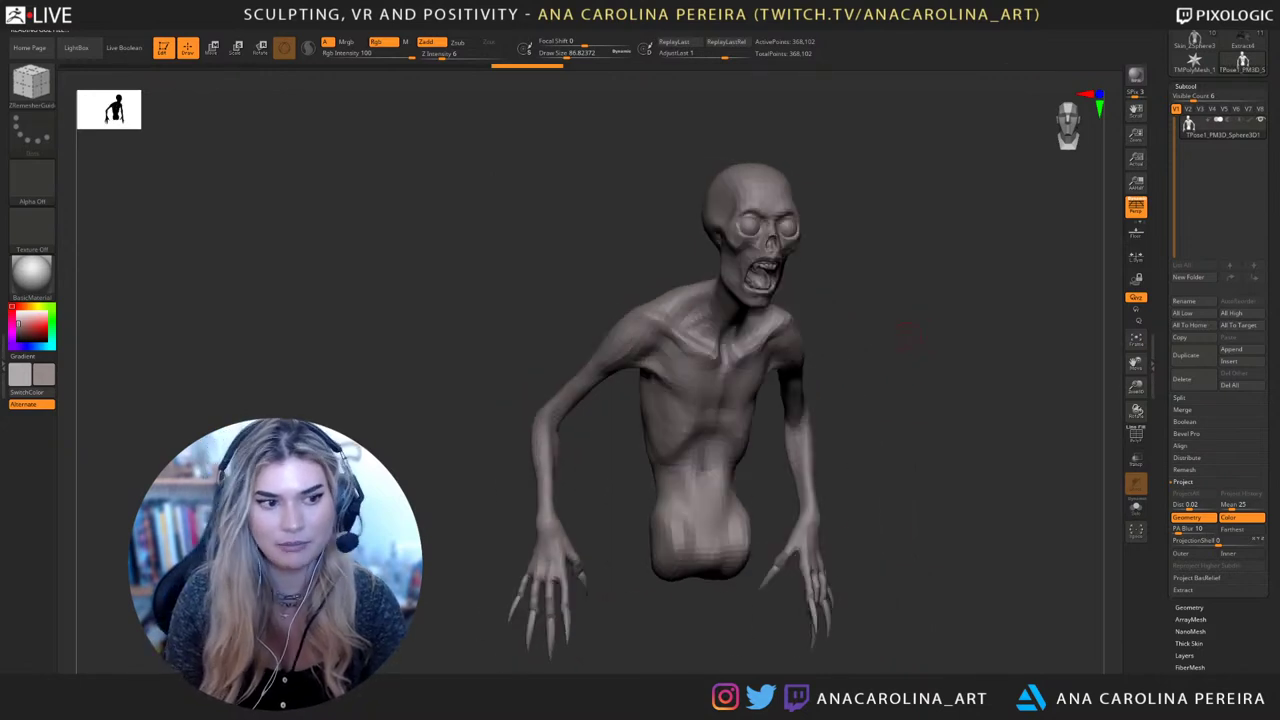
pyautogui.click(17, 312)
pyautogui.moveTo(896, 272); pyautogui.dragTo(899, 283)
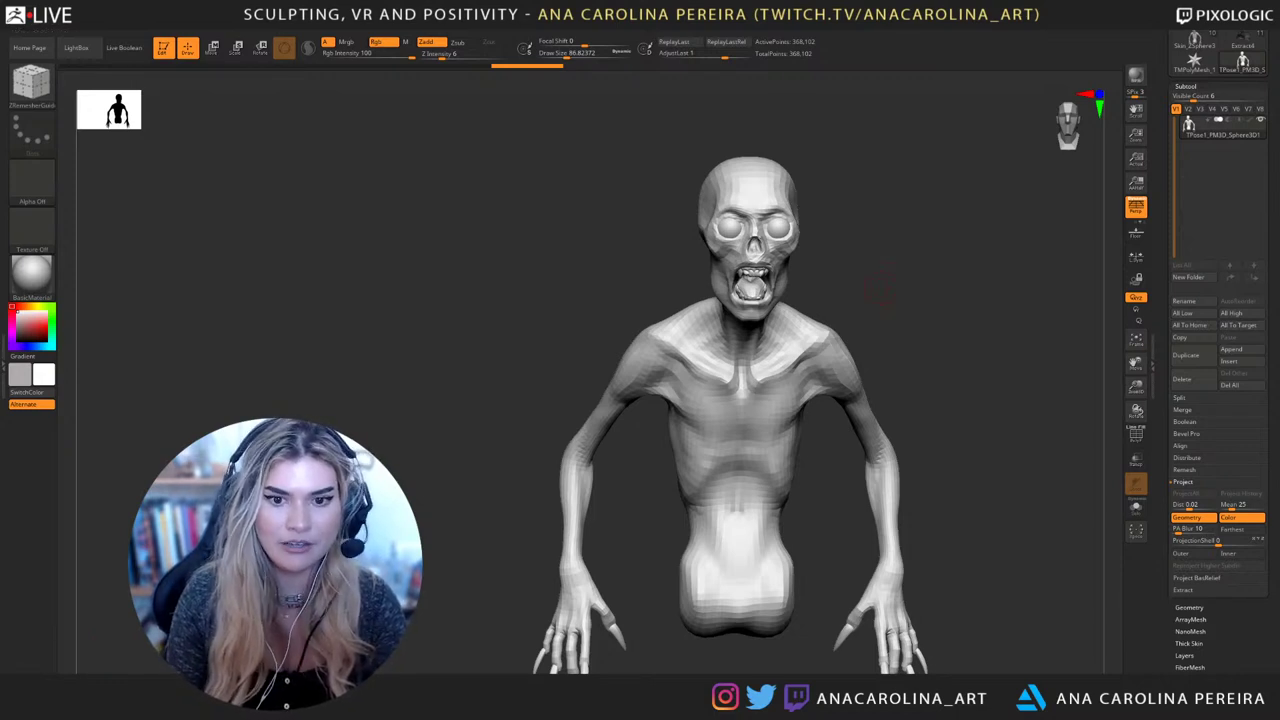
# Mask the head down to the neck on the posing mesh, changing the masking brush from MaskRect to MaskLasso
pyautogui.moveTo(888, 313); pyautogui.dragTo(825, 257)
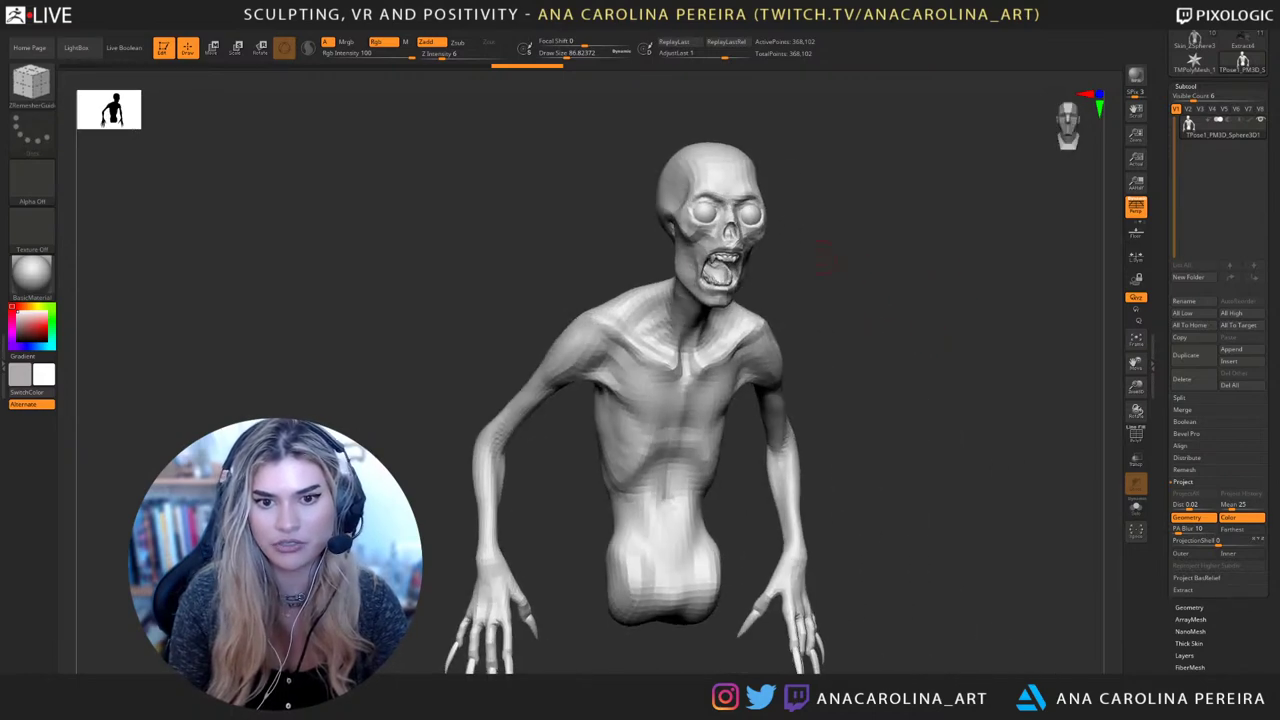
pyautogui.moveTo(900, 300); pyautogui.dragTo(785, 290)
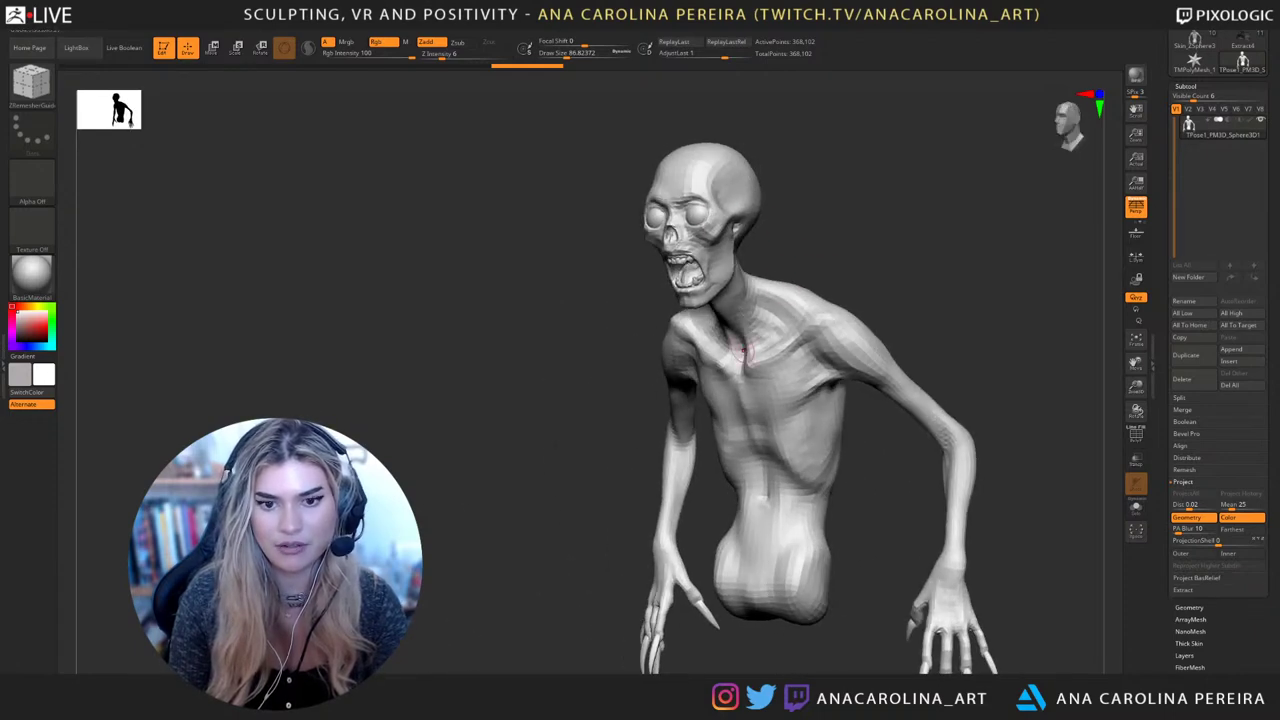
pyautogui.moveTo(748, 352); pyautogui.dragTo(798, 342)
pyautogui.moveTo(880, 255)
pyautogui.mouseDown()
pyautogui.moveTo(830, 228)
pyautogui.moveTo(798, 266)
pyautogui.mouseUp()
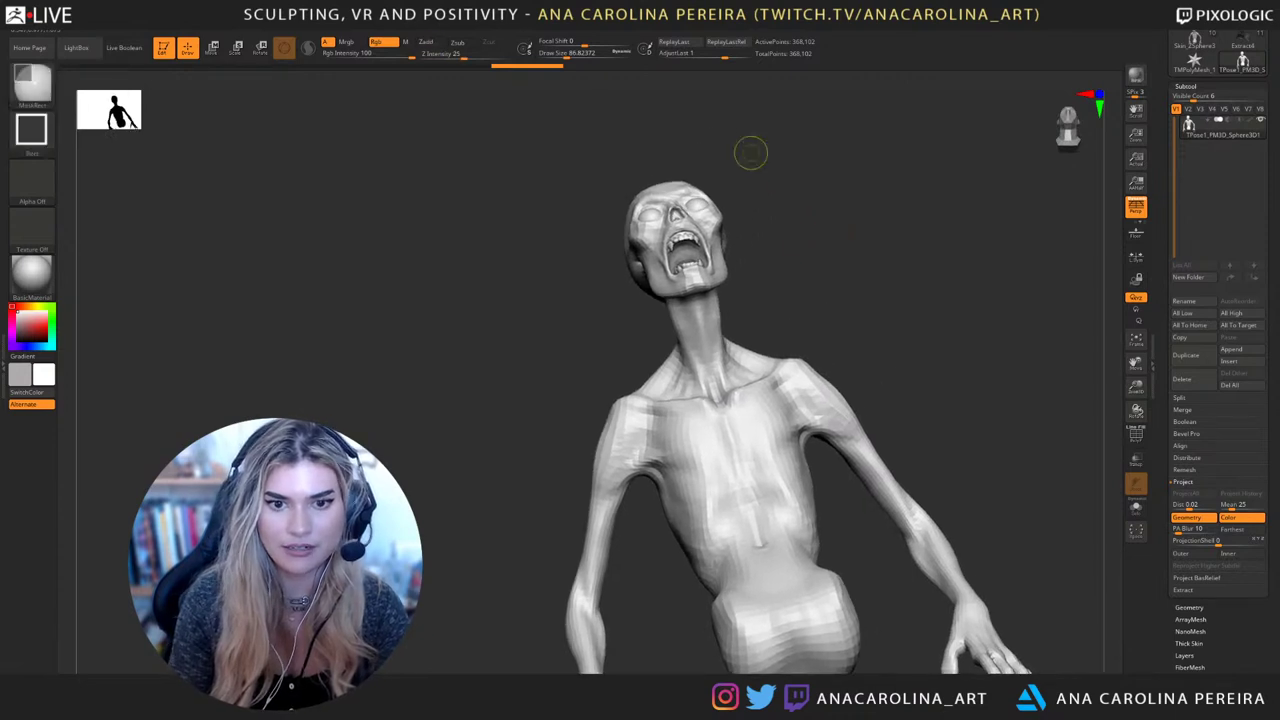
pyautogui.moveTo(734, 146)
pyautogui.keyDown('ctrl'); pyautogui.mouseDown()
pyautogui.moveTo(590, 280)
pyautogui.moveTo(591, 303)
pyautogui.mouseUp(); pyautogui.keyUp('ctrl')
pyautogui.keyDown('ctrl'); pyautogui.click(32, 86); pyautogui.keyUp('ctrl')
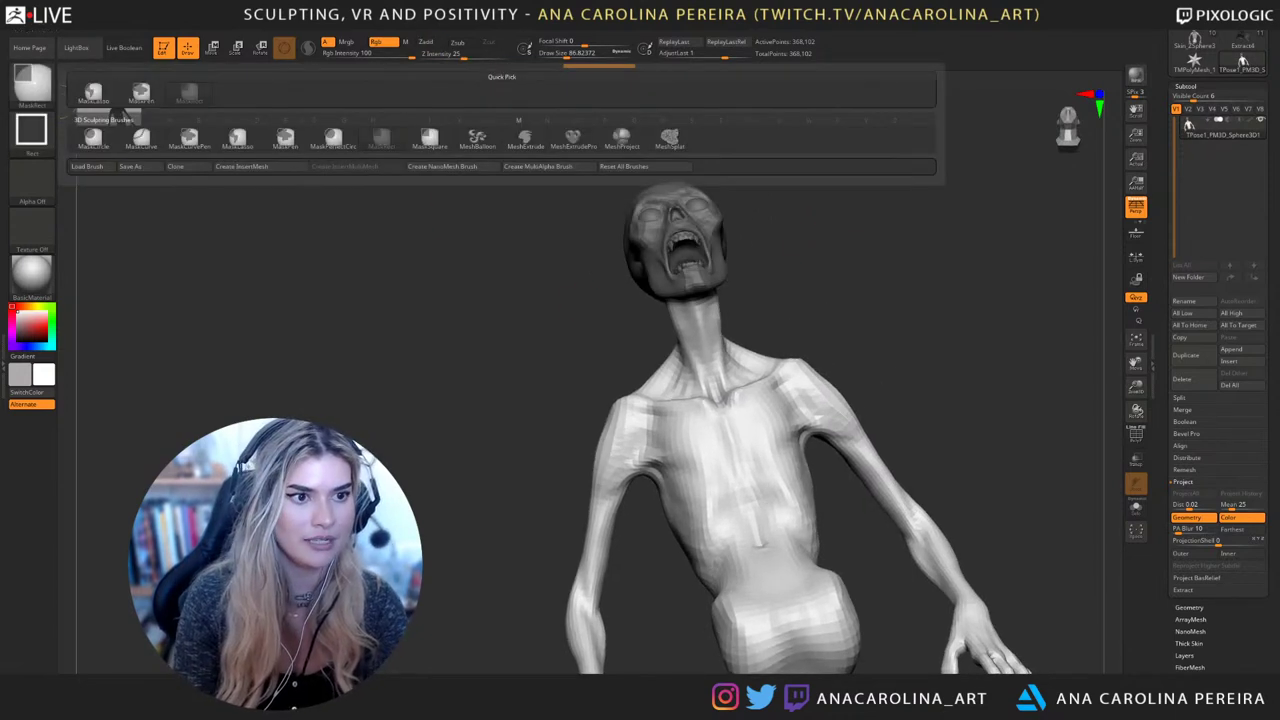
pyautogui.keyDown('ctrl'); pyautogui.click(141, 94); pyautogui.keyUp('ctrl')
pyautogui.keyDown('ctrl'); pyautogui.moveTo(772, 192); pyautogui.dragTo(748, 217); pyautogui.keyUp('ctrl')
pyautogui.keyDown('ctrl'); pyautogui.moveTo(767, 166); pyautogui.dragTo(588, 294); pyautogui.keyUp('ctrl')
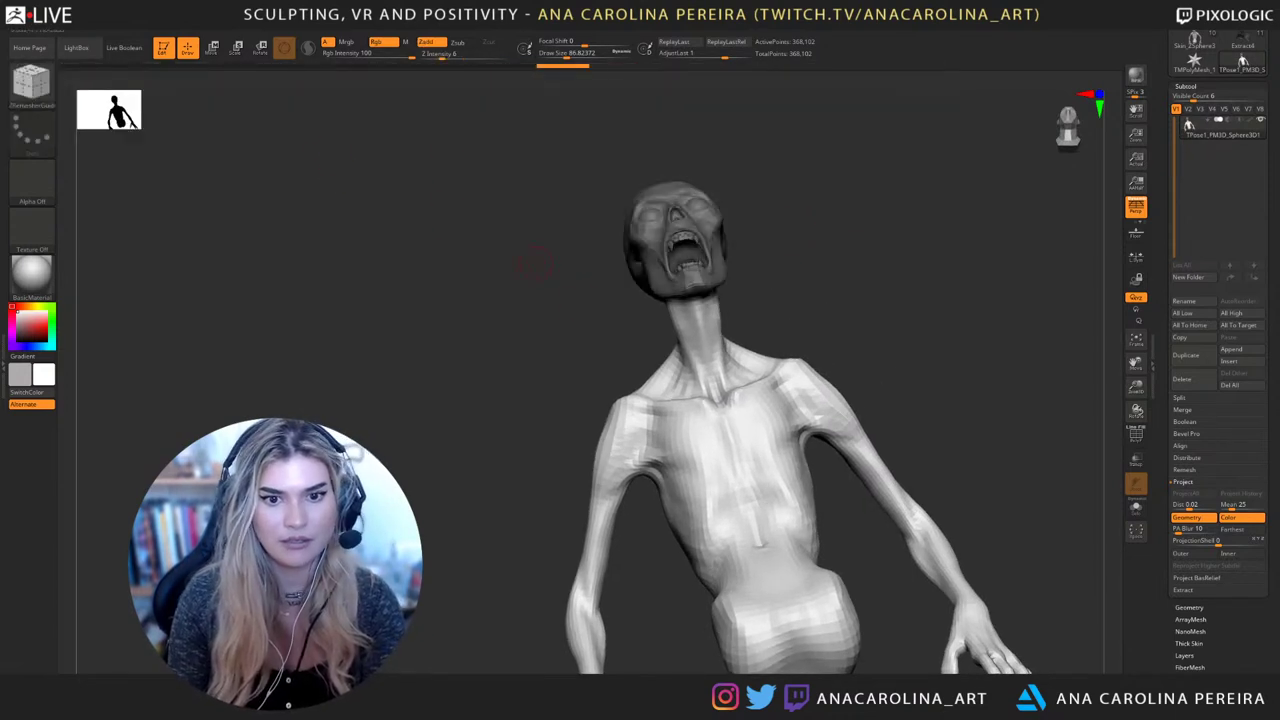
pyautogui.keyDown('ctrl'); pyautogui.click(32, 86); pyautogui.keyUp('ctrl')
pyautogui.keyDown('ctrl'); pyautogui.click(93, 94); pyautogui.keyUp('ctrl')
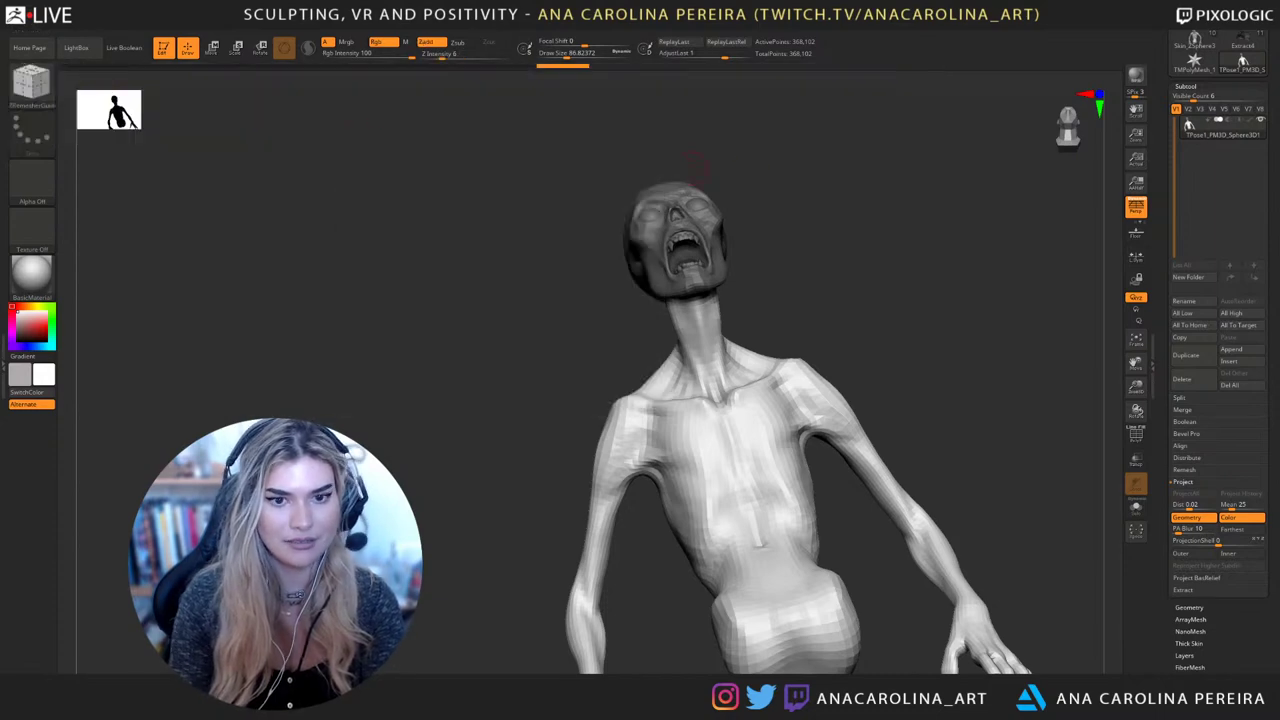
pyautogui.moveTo(757, 137)
pyautogui.keyDown('ctrl'); pyautogui.mouseDown()
pyautogui.moveTo(686, 124)
pyautogui.moveTo(656, 325)
pyautogui.moveTo(773, 288)
pyautogui.moveTo(768, 318)
pyautogui.moveTo(710, 318)
pyautogui.mouseUp(); pyautogui.keyUp('ctrl')
pyautogui.keyDown('ctrl'); pyautogui.click(703, 324); pyautogui.keyUp('ctrl')
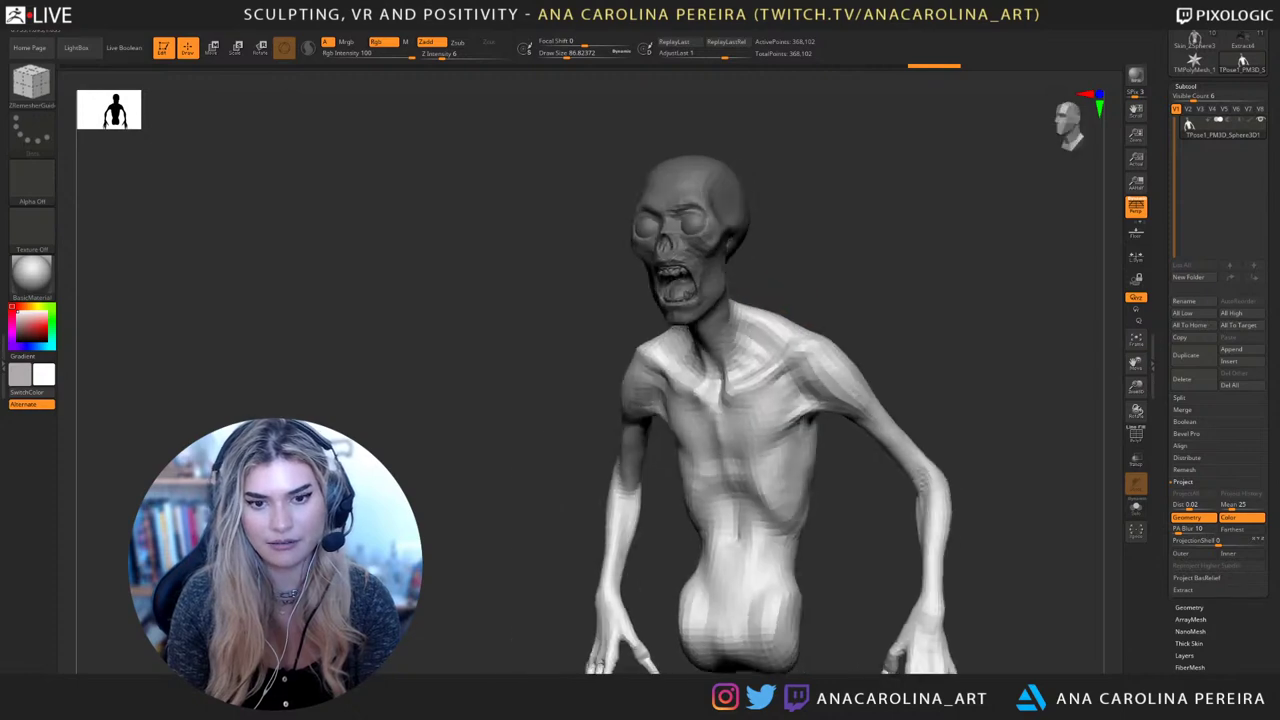
# Invert the mask, rotate the head with the transform gizmo and clear the mask
pyautogui.hotkey('ctrl', 'i')
pyautogui.press('w')
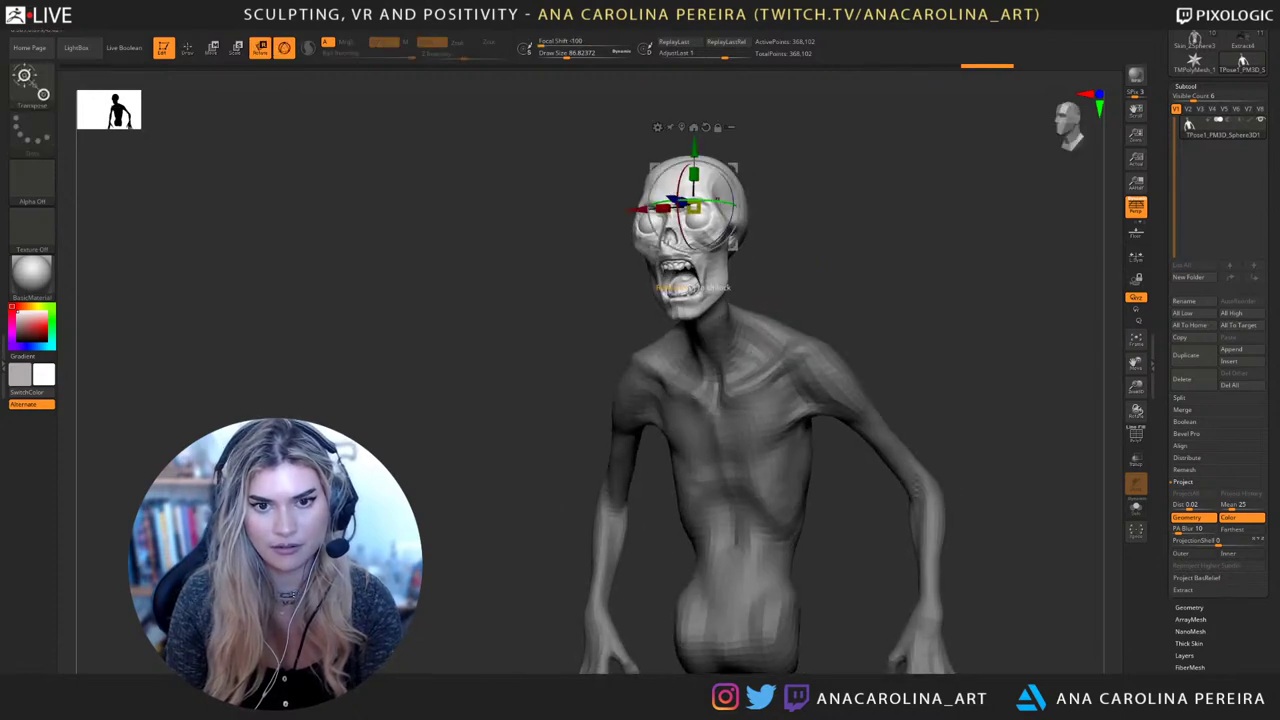
pyautogui.click(686, 127)
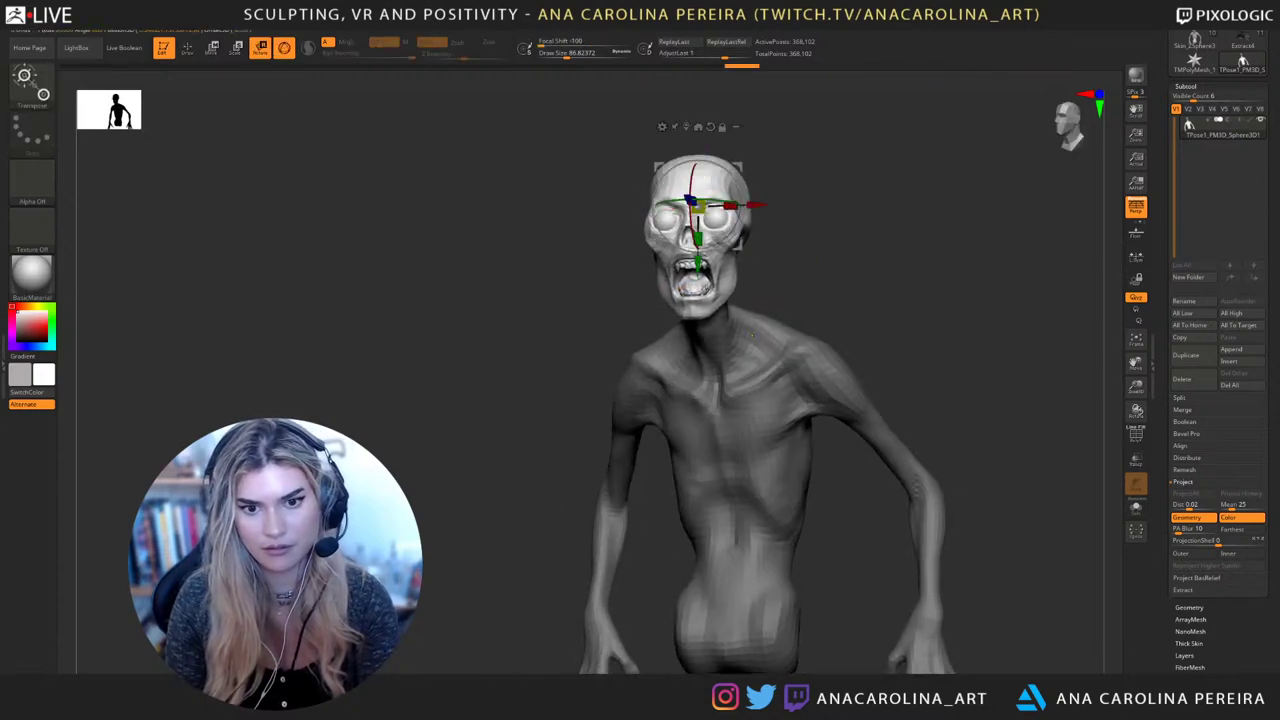
pyautogui.moveTo(860, 220); pyautogui.dragTo(750, 249)
pyautogui.moveTo(860, 260); pyautogui.dragTo(835, 215)
pyautogui.moveTo(677, 186); pyautogui.dragTo(679, 195)
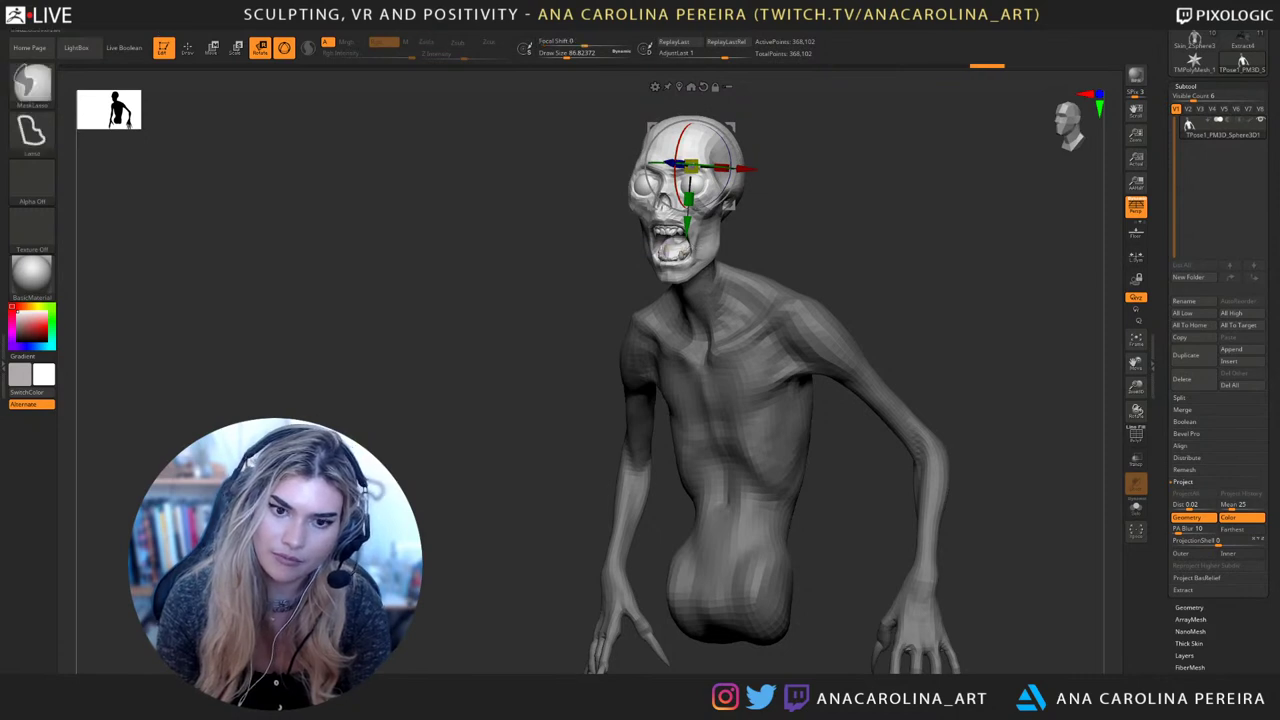
pyautogui.moveTo(850, 215)
pyautogui.keyDown('ctrl'); pyautogui.mouseDown()
pyautogui.moveTo(870, 238)
pyautogui.moveTo(870, 205)
pyautogui.mouseUp(); pyautogui.keyUp('ctrl')
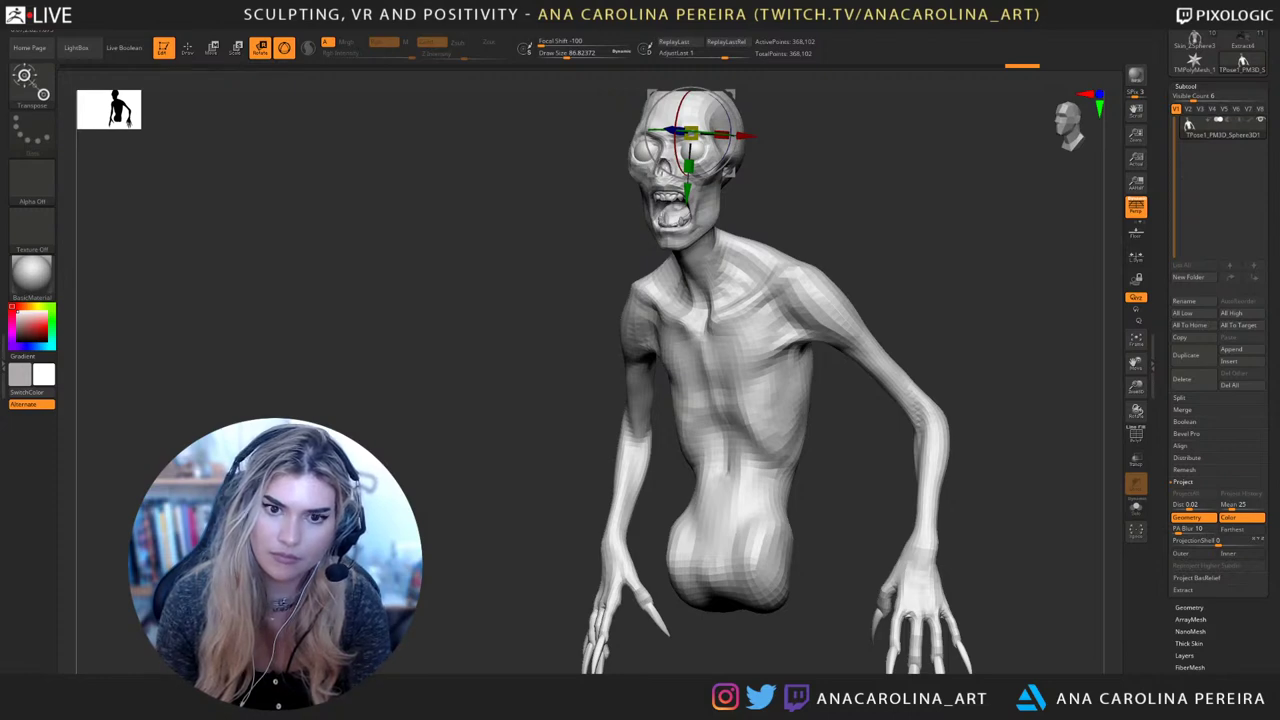
# Mask everything except the head and reposition the gizmo at the neck as the pivot
pyautogui.moveTo(775, 225)
pyautogui.mouseDown()
pyautogui.moveTo(803, 168)
pyautogui.moveTo(804, 302)
pyautogui.moveTo(806, 268)
pyautogui.moveTo(740, 364)
pyautogui.moveTo(617, 135)
pyautogui.moveTo(640, 138)
pyautogui.mouseUp()
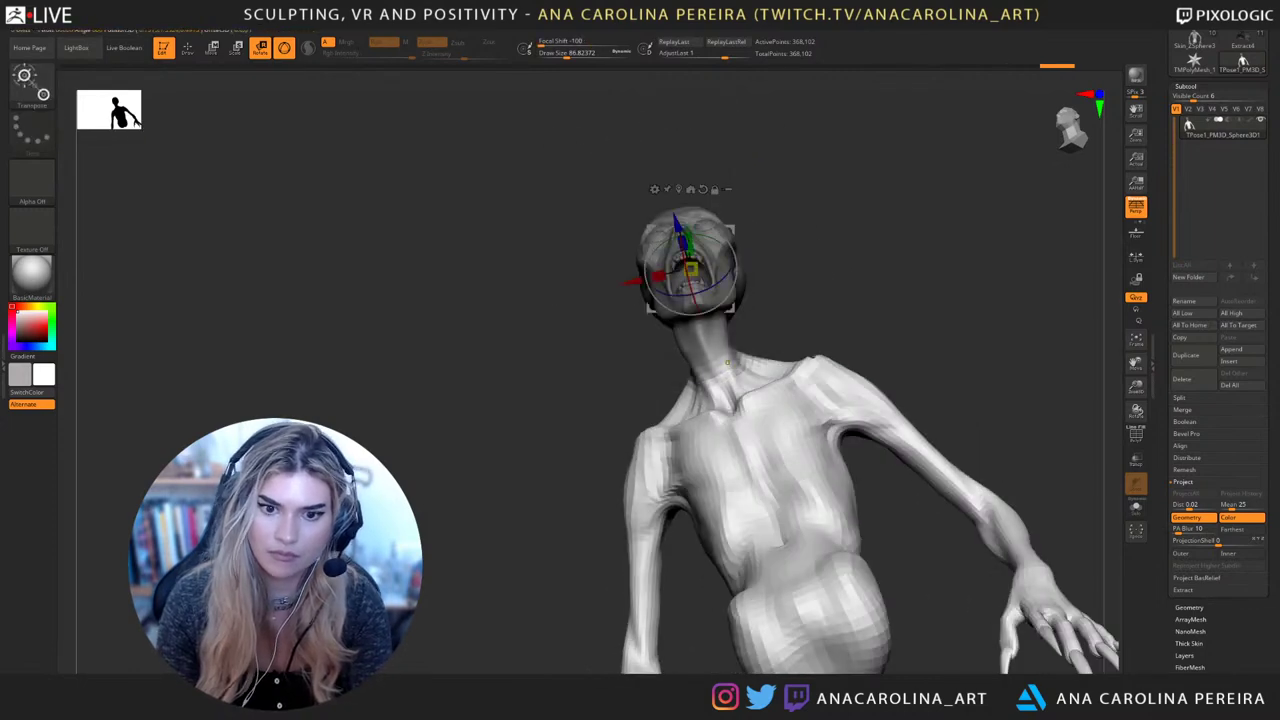
pyautogui.keyDown('ctrl'); pyautogui.click(727, 363); pyautogui.keyUp('ctrl')
pyautogui.keyDown('ctrl'); pyautogui.click(765, 328); pyautogui.keyUp('ctrl')
pyautogui.moveTo(765, 328); pyautogui.dragTo(694, 468)
pyautogui.keyDown('alt'); pyautogui.click(701, 359); pyautogui.keyUp('alt')
pyautogui.keyDown('alt'); pyautogui.moveTo(739, 270); pyautogui.dragTo(761, 236); pyautogui.keyUp('alt')
# Rotate and tilt the head sideways around the neck pivot, undoing the first attempt, and clear the mask
pyautogui.moveTo(728, 366); pyautogui.dragTo(718, 366)
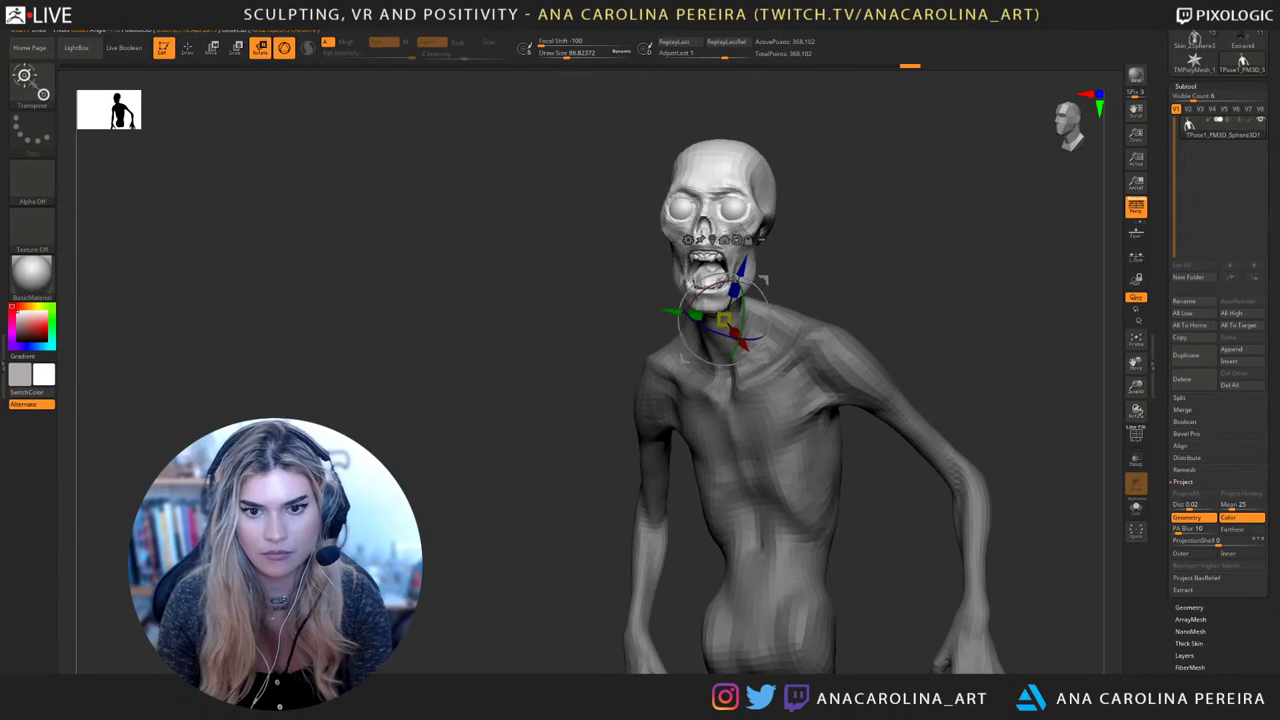
pyautogui.hotkey('ctrl', 'z')
pyautogui.moveTo(735, 281)
pyautogui.mouseDown(button='right')
pyautogui.moveTo(788, 290)
pyautogui.moveTo(706, 289)
pyautogui.moveTo(768, 288)
pyautogui.moveTo(740, 288)
pyautogui.moveTo(726, 269)
pyautogui.mouseUp(button='right')
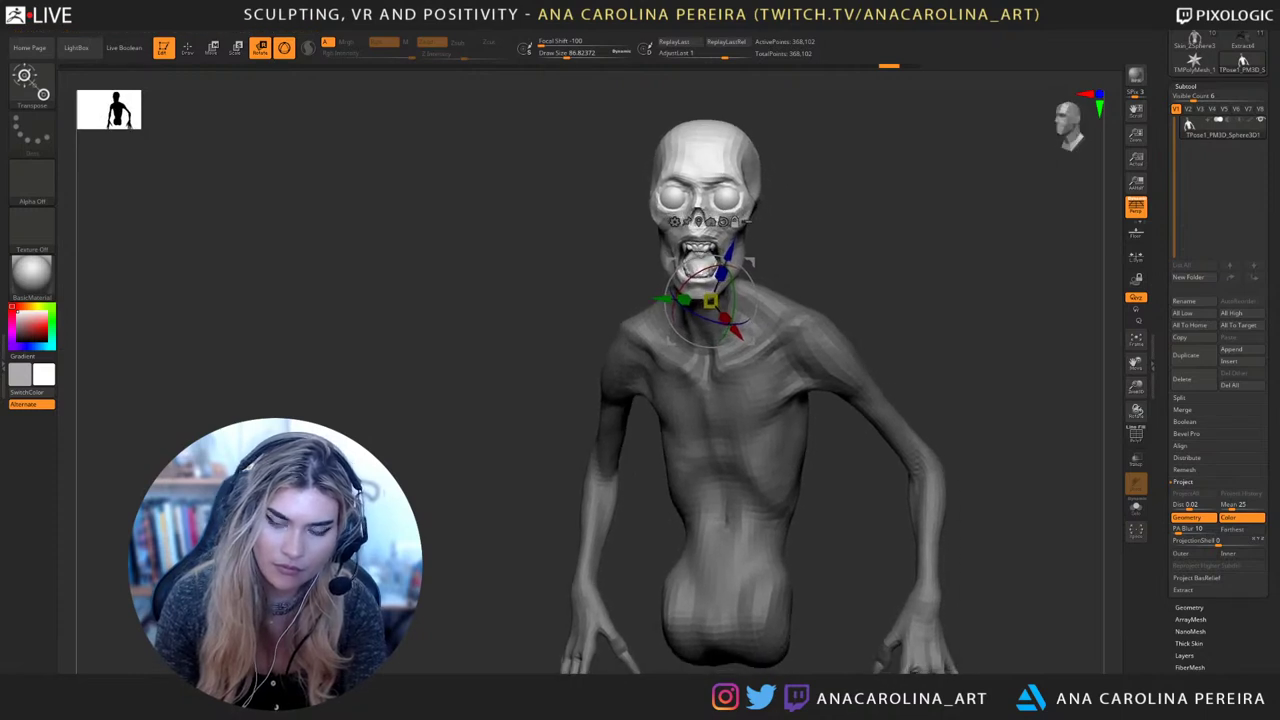
pyautogui.moveTo(741, 268); pyautogui.dragTo(747, 264)
pyautogui.moveTo(747, 264); pyautogui.dragTo(758, 265, button='right')
pyautogui.moveTo(744, 274); pyautogui.dragTo(739, 268)
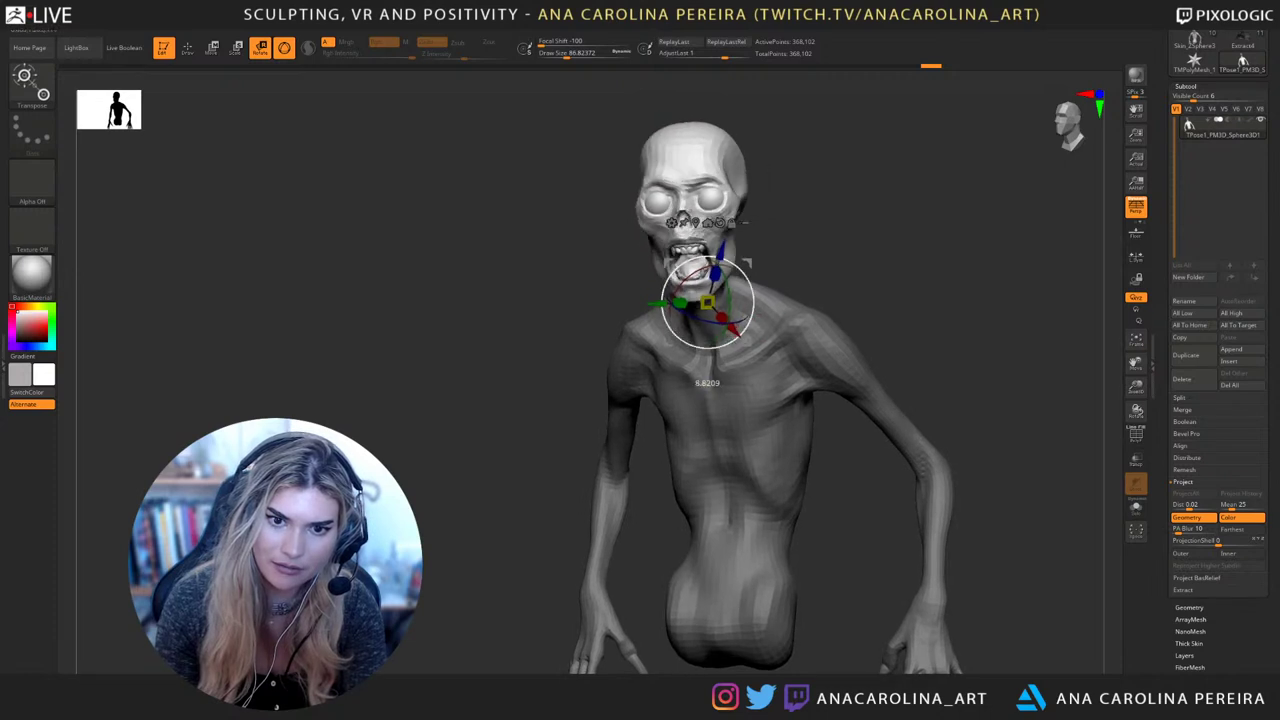
pyautogui.moveTo(745, 325)
pyautogui.mouseDown()
pyautogui.moveTo(795, 340)
pyautogui.moveTo(751, 338)
pyautogui.mouseUp()
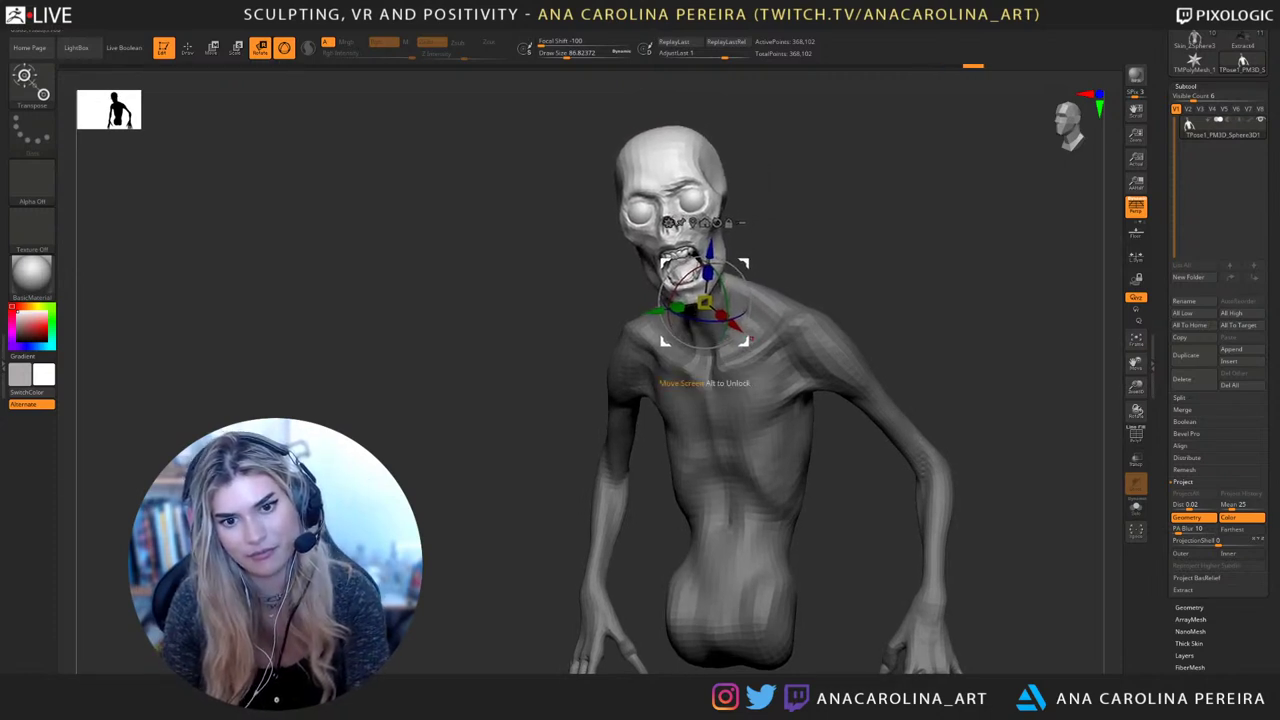
pyautogui.keyDown('ctrl'); pyautogui.moveTo(835, 250); pyautogui.dragTo(850, 262); pyautogui.keyUp('ctrl')
pyautogui.keyDown('alt'); pyautogui.moveTo(840, 260); pyautogui.dragTo(835, 198, button='right'); pyautogui.keyUp('alt')
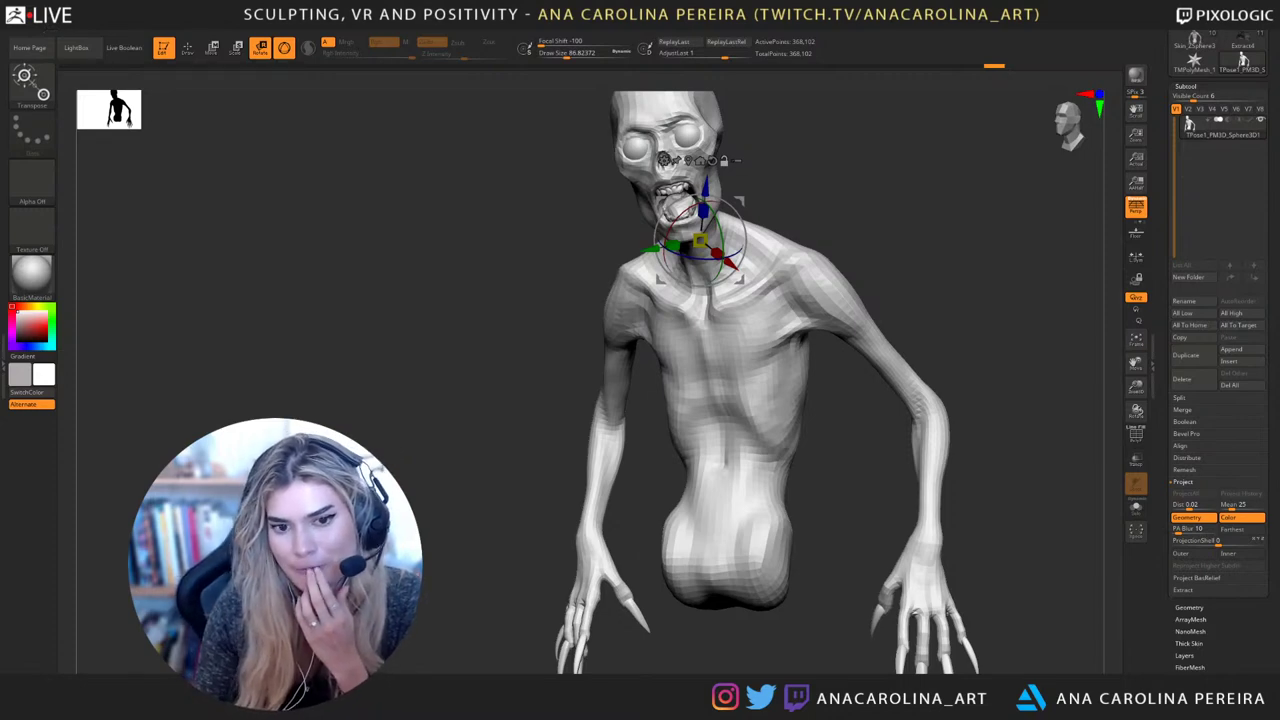
# Isolate the creature's right arm with a lasso mask and place the gizmo pivot at its shoulder
pyautogui.moveTo(430, 330); pyautogui.dragTo(615, 270)
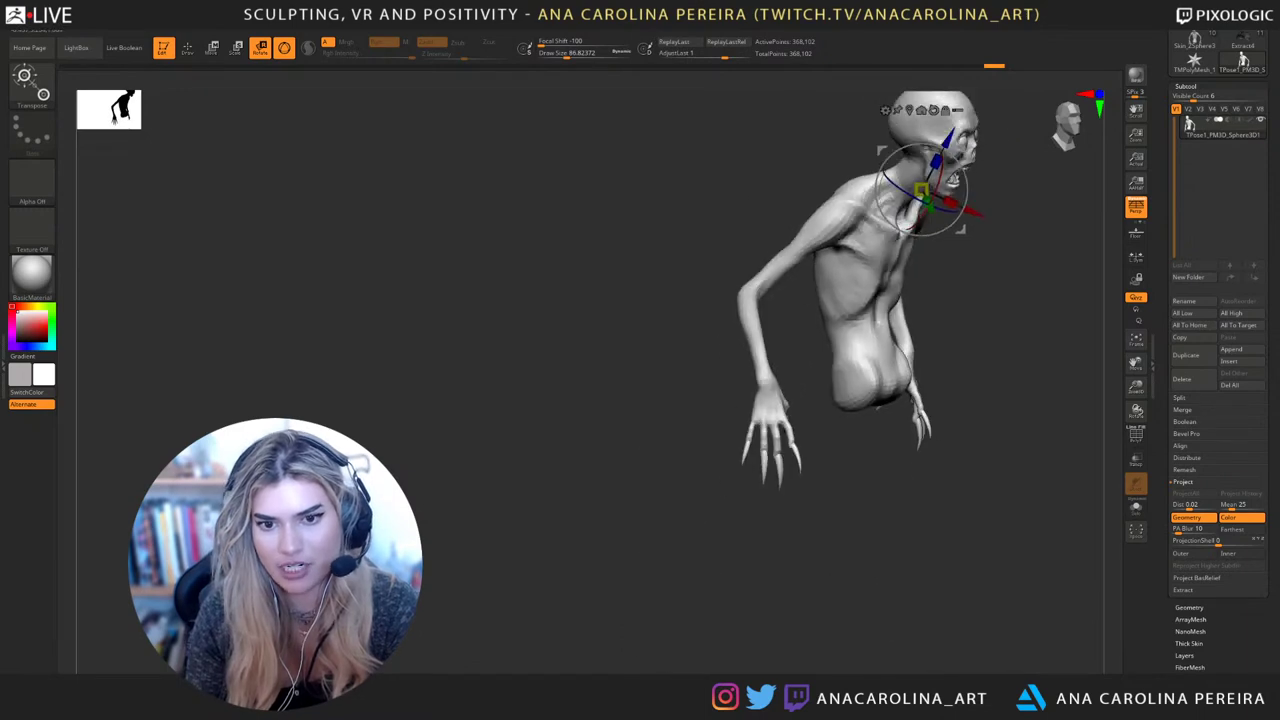
pyautogui.moveTo(700, 350); pyautogui.dragTo(620, 350)
pyautogui.keyDown('alt'); pyautogui.moveTo(820, 356); pyautogui.dragTo(752, 419); pyautogui.keyUp('alt')
pyautogui.press('ctrl')
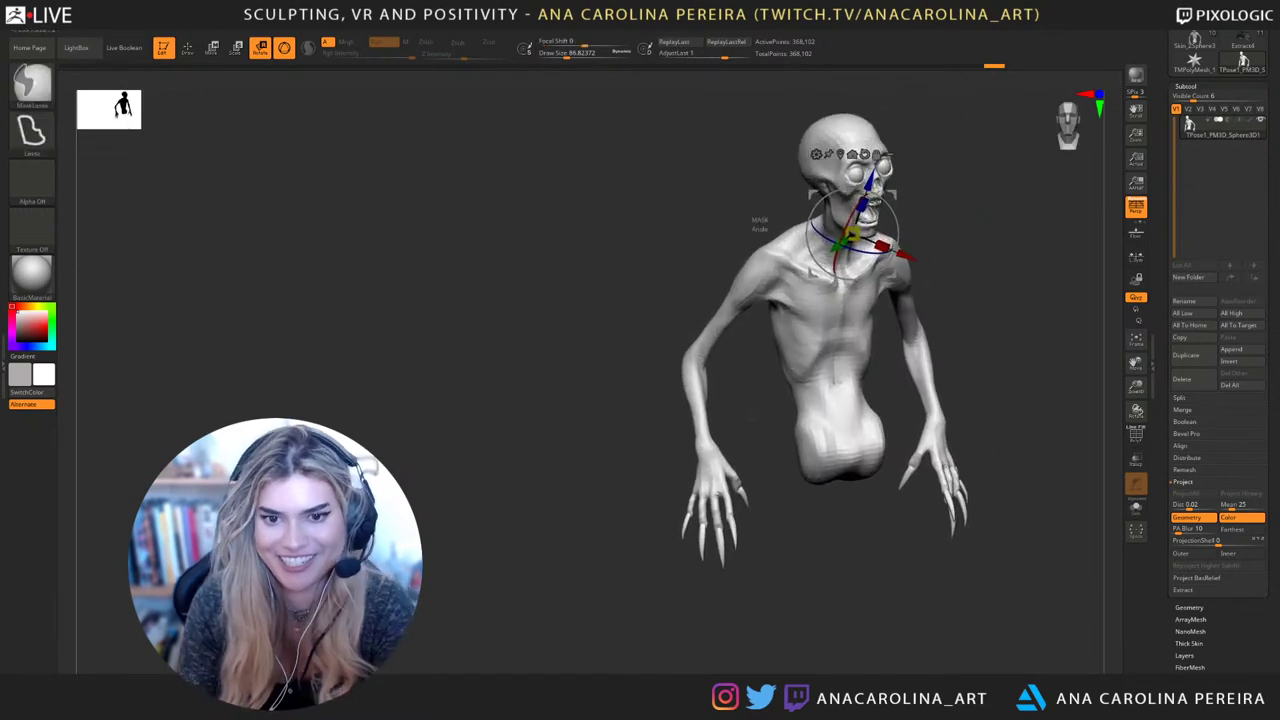
pyautogui.keyDown('ctrl'); pyautogui.moveTo(767, 335); pyautogui.dragTo(609, 552); pyautogui.keyUp('ctrl')
pyautogui.moveTo(640, 430); pyautogui.dragTo(550, 390)
pyautogui.keyDown('ctrl'); pyautogui.moveTo(796, 318); pyautogui.dragTo(755, 272); pyautogui.keyUp('ctrl')
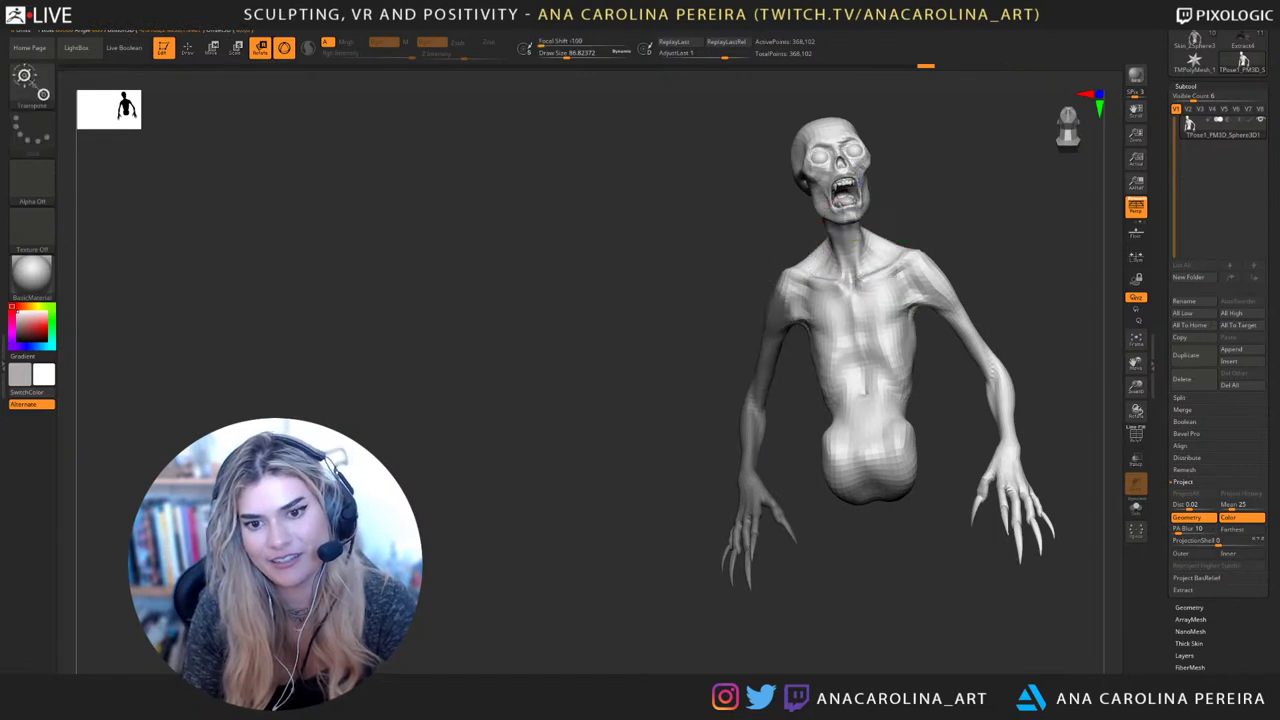
pyautogui.keyDown('ctrl'); pyautogui.click(655, 400); pyautogui.keyUp('ctrl')
pyautogui.moveTo(640, 400); pyautogui.dragTo(640, 460)
pyautogui.keyDown('alt'); pyautogui.click(732, 315); pyautogui.keyUp('alt')
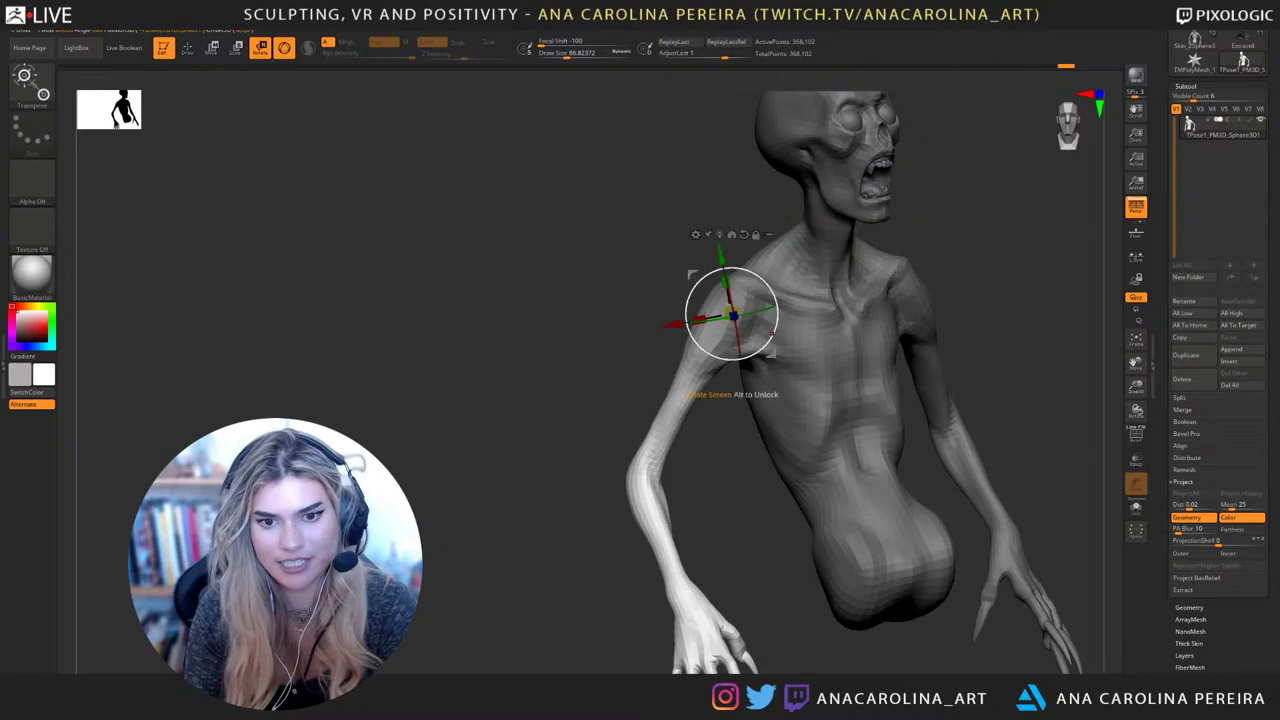
# Rotate the right arm around the shoulder in several small adjustments, checking from different angles, and clear the mask
pyautogui.moveTo(775, 330); pyautogui.dragTo(758, 352)
pyautogui.moveTo(640, 420); pyautogui.dragTo(590, 415)
pyautogui.moveTo(700, 346); pyautogui.dragTo(728, 359)
pyautogui.moveTo(620, 430); pyautogui.dragTo(735, 440)
pyautogui.moveTo(750, 356); pyautogui.dragTo(722, 358)
pyautogui.moveTo(640, 430); pyautogui.dragTo(475, 430)
pyautogui.moveTo(761, 318)
pyautogui.mouseDown()
pyautogui.moveTo(751, 299)
pyautogui.moveTo(760, 314)
pyautogui.mouseUp()
pyautogui.moveTo(560, 430); pyautogui.dragTo(615, 420)
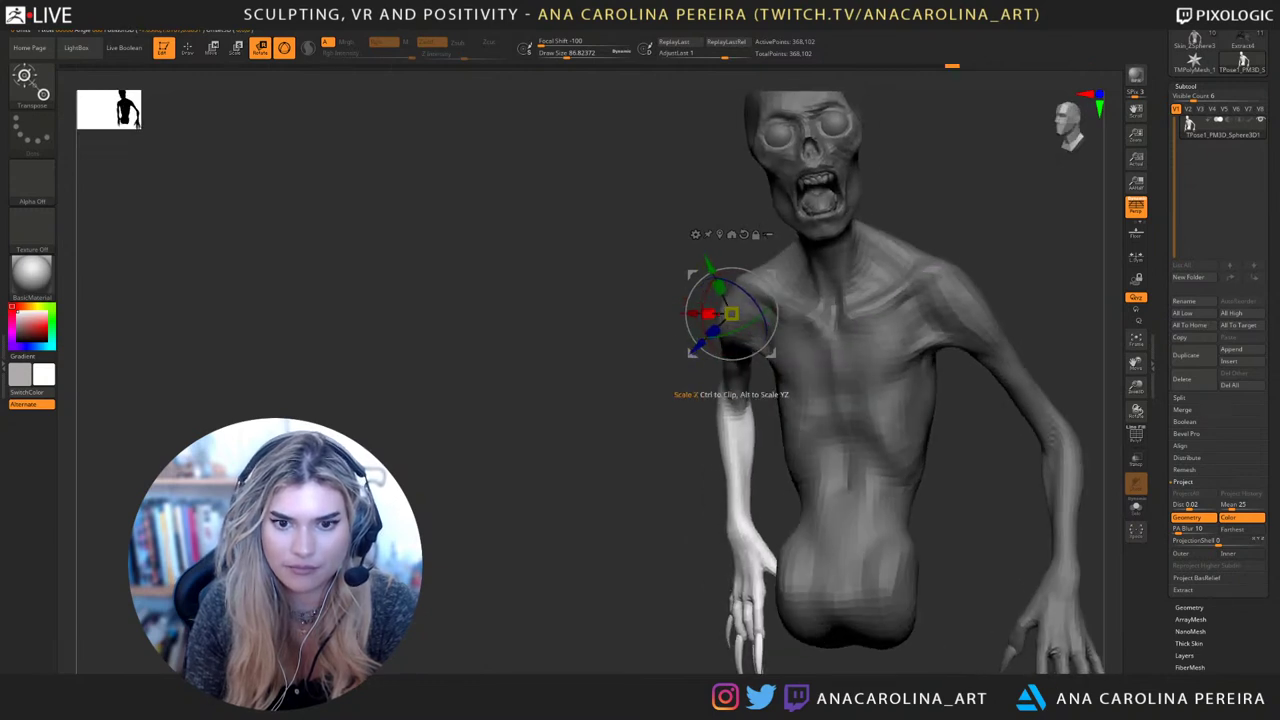
pyautogui.moveTo(755, 327); pyautogui.dragTo(732, 335)
pyautogui.moveTo(580, 430); pyautogui.dragTo(620, 425)
pyautogui.keyDown('ctrl'); pyautogui.moveTo(500, 350); pyautogui.dragTo(540, 390); pyautogui.keyUp('ctrl')
# Clear the current mask, isolate the creature's right forearm and hand with a new mask, and place the gizmo pivot at the elbow
pyautogui.moveTo(550, 420)
pyautogui.mouseDown()
pyautogui.moveTo(630, 420)
pyautogui.moveTo(628, 340)
pyautogui.moveTo(640, 488)
pyautogui.moveTo(828, 598)
pyautogui.moveTo(785, 490)
pyautogui.mouseUp()
pyautogui.moveTo(620, 420); pyautogui.dragTo(545, 422)
pyautogui.keyDown('ctrl'); pyautogui.click(773, 423); pyautogui.keyUp('ctrl')
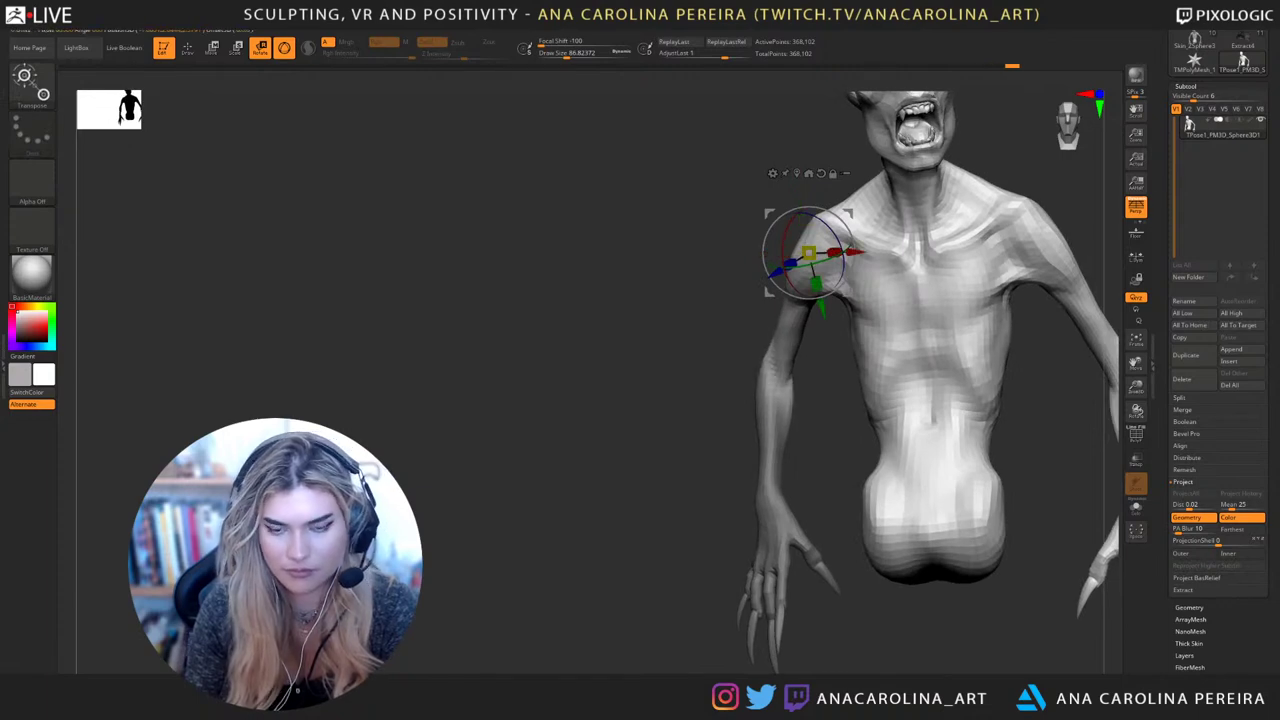
pyautogui.moveTo(640, 430); pyautogui.dragTo(672, 436)
pyautogui.moveTo(765, 386)
pyautogui.keyDown('ctrl'); pyautogui.mouseDown()
pyautogui.moveTo(702, 372)
pyautogui.moveTo(757, 443)
pyautogui.mouseUp(); pyautogui.keyUp('ctrl')
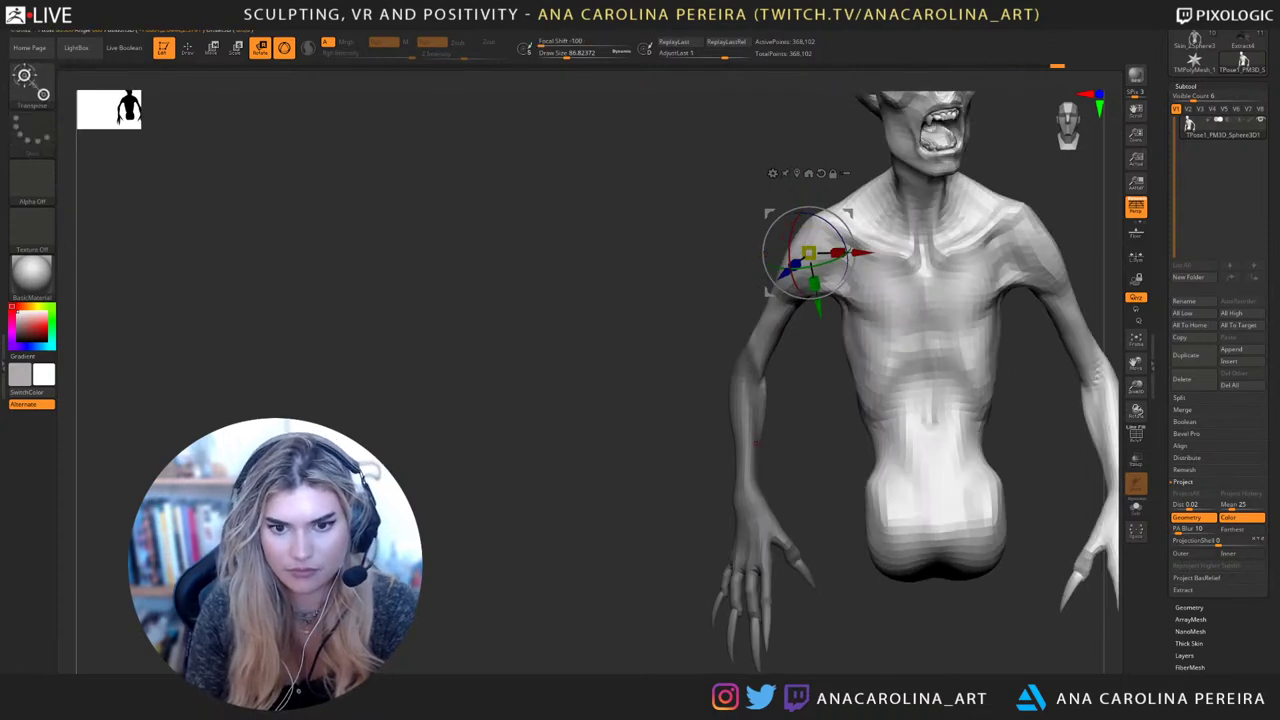
pyautogui.keyDown('ctrl'); pyautogui.click(748, 415); pyautogui.keyUp('ctrl')
pyautogui.moveTo(665, 425); pyautogui.dragTo(610, 427)
pyautogui.keyDown('ctrl'); pyautogui.click(812, 405); pyautogui.keyUp('ctrl')
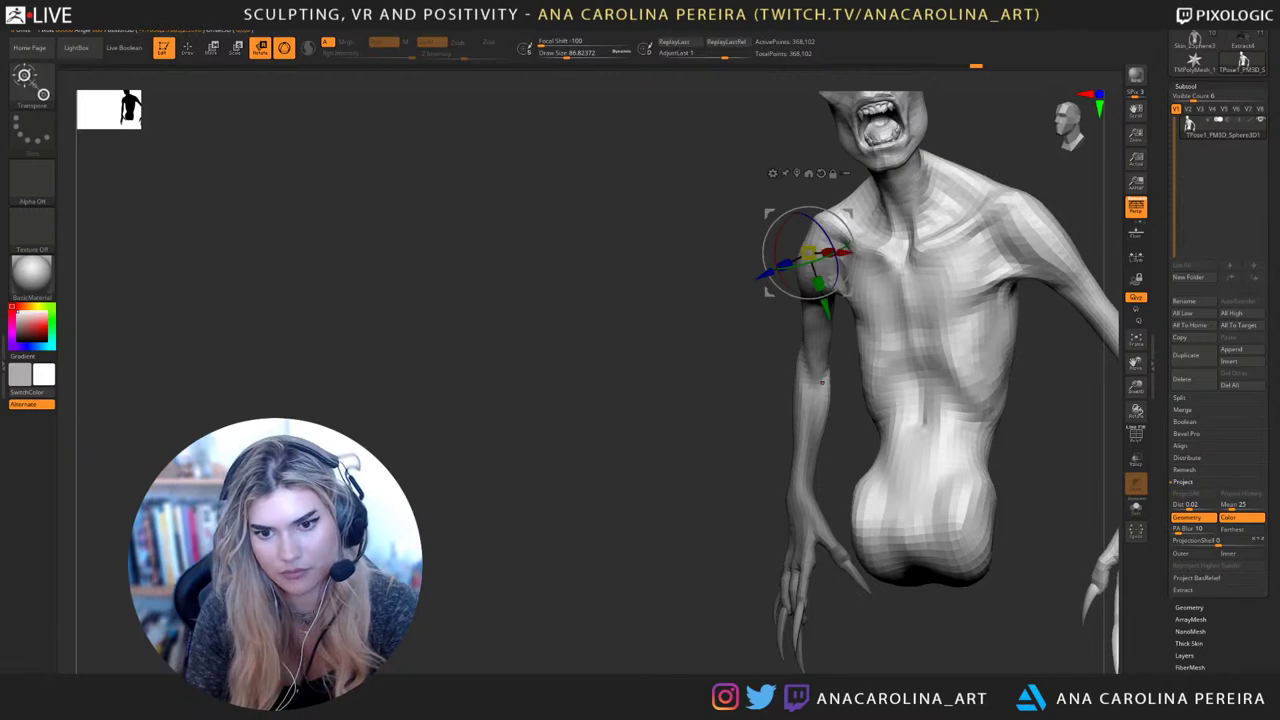
pyautogui.keyDown('ctrl'); pyautogui.click(700, 420); pyautogui.keyUp('ctrl')
pyautogui.keyDown('alt'); pyautogui.click(823, 377); pyautogui.keyUp('alt')
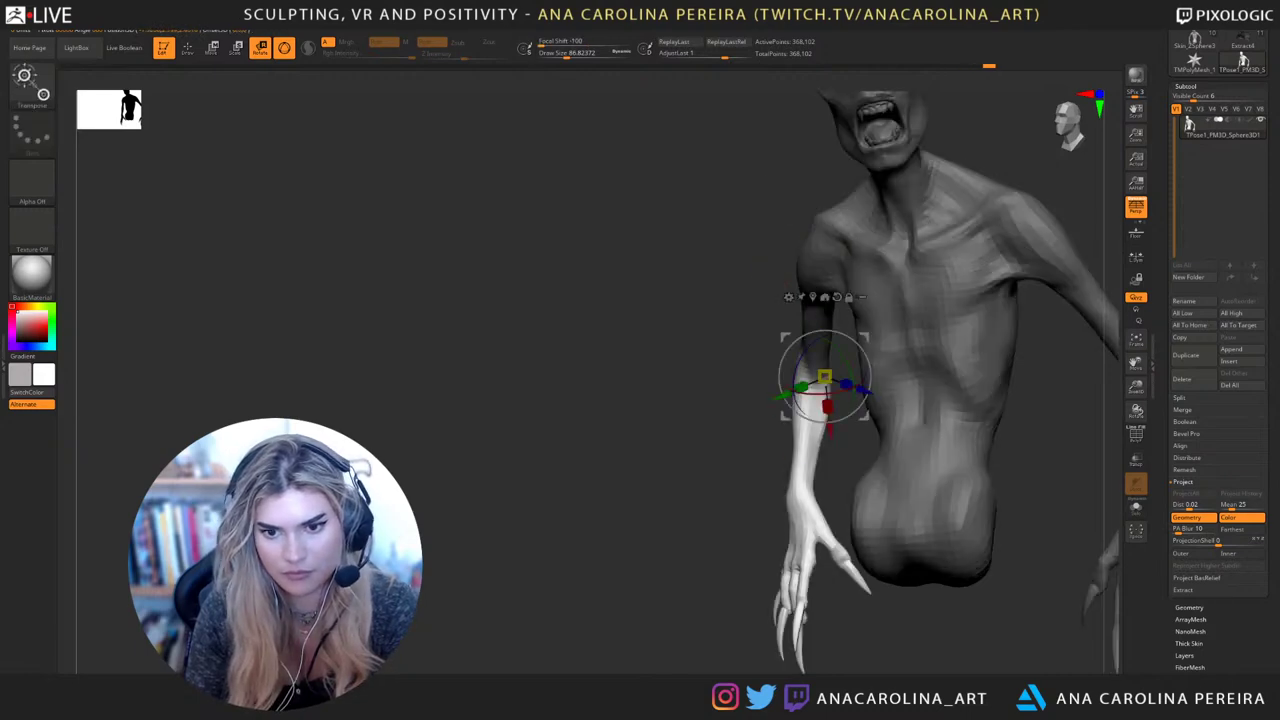
# Bend the right forearm forward around the elbow in several small rotations, checking it from the front and side, and clear the mask
pyautogui.moveTo(670, 420); pyautogui.dragTo(823, 423)
pyautogui.moveTo(715, 425); pyautogui.dragTo(655, 425)
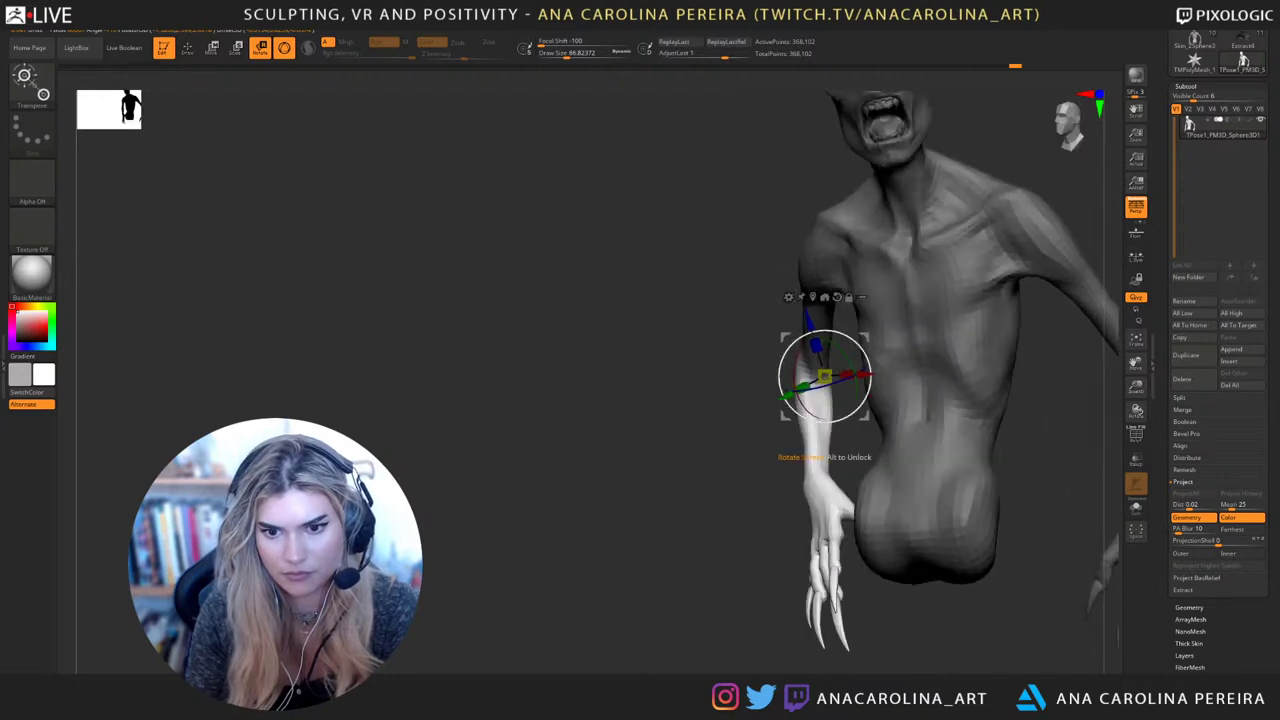
pyautogui.moveTo(806, 418); pyautogui.dragTo(797, 378)
pyautogui.moveTo(700, 425); pyautogui.dragTo(640, 422)
pyautogui.keyDown('alt'); pyautogui.moveTo(640, 422); pyautogui.dragTo(545, 425); pyautogui.keyUp('alt')
pyautogui.moveTo(780, 404)
pyautogui.mouseDown()
pyautogui.moveTo(779, 392)
pyautogui.moveTo(765, 424)
pyautogui.mouseUp()
pyautogui.moveTo(696, 402); pyautogui.dragTo(693, 387)
pyautogui.keyDown('alt'); pyautogui.moveTo(846, 572); pyautogui.dragTo(845, 600); pyautogui.keyUp('alt')
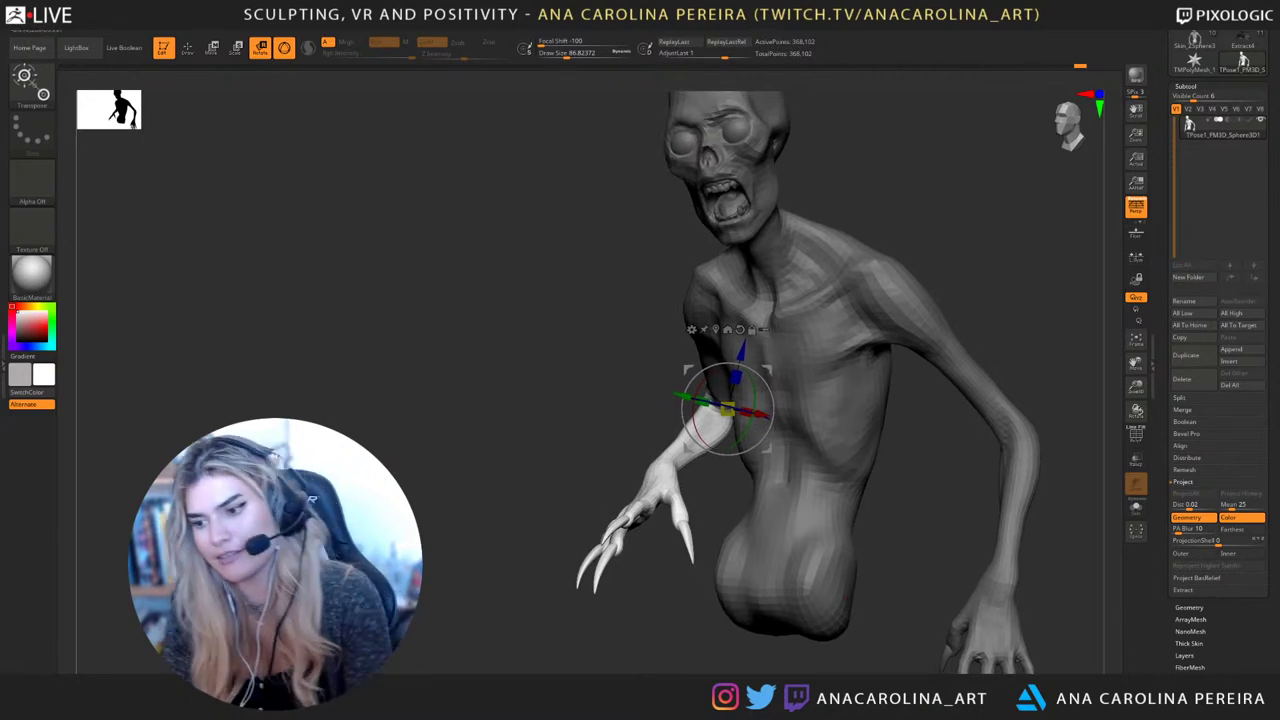
pyautogui.moveTo(696, 402); pyautogui.dragTo(694, 391)
pyautogui.moveTo(767, 446); pyautogui.dragTo(763, 447)
pyautogui.moveTo(600, 470); pyautogui.dragTo(777, 446)
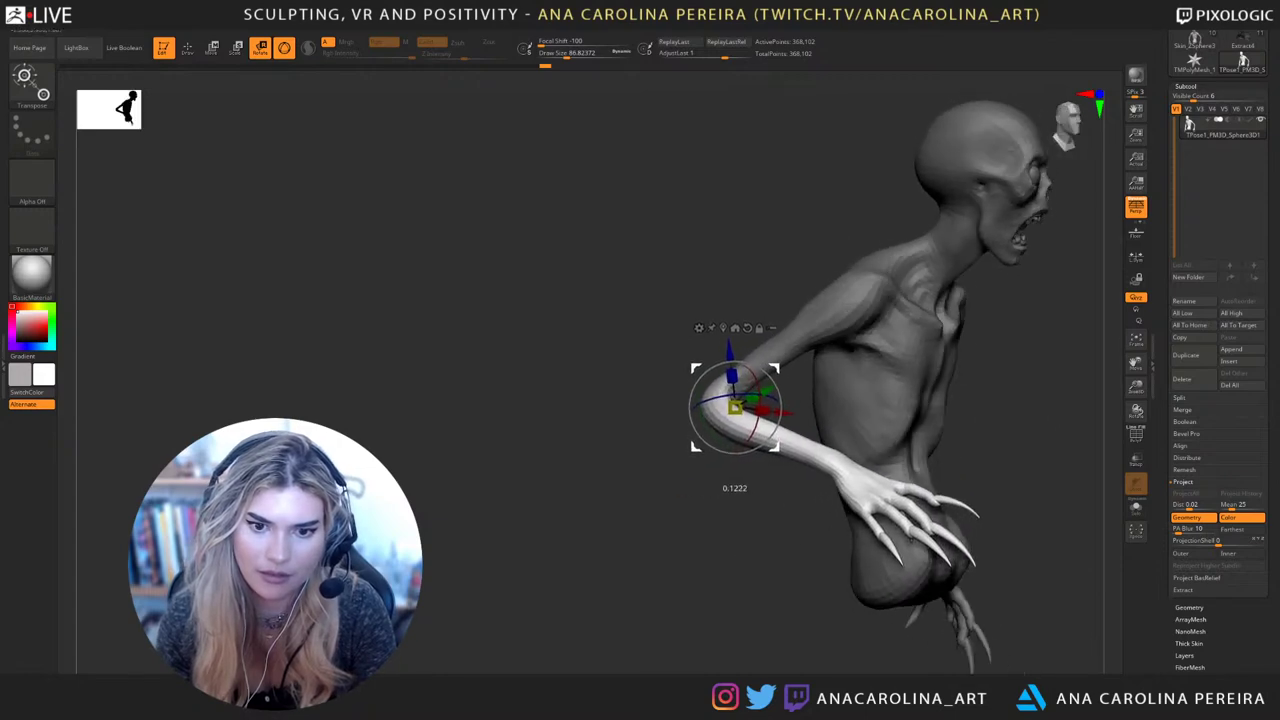
pyautogui.moveTo(640, 500)
pyautogui.mouseDown()
pyautogui.moveTo(485, 496)
pyautogui.moveTo(557, 454)
pyautogui.moveTo(575, 480)
pyautogui.moveTo(510, 480)
pyautogui.moveTo(580, 485)
pyautogui.moveTo(530, 484)
pyautogui.mouseUp()
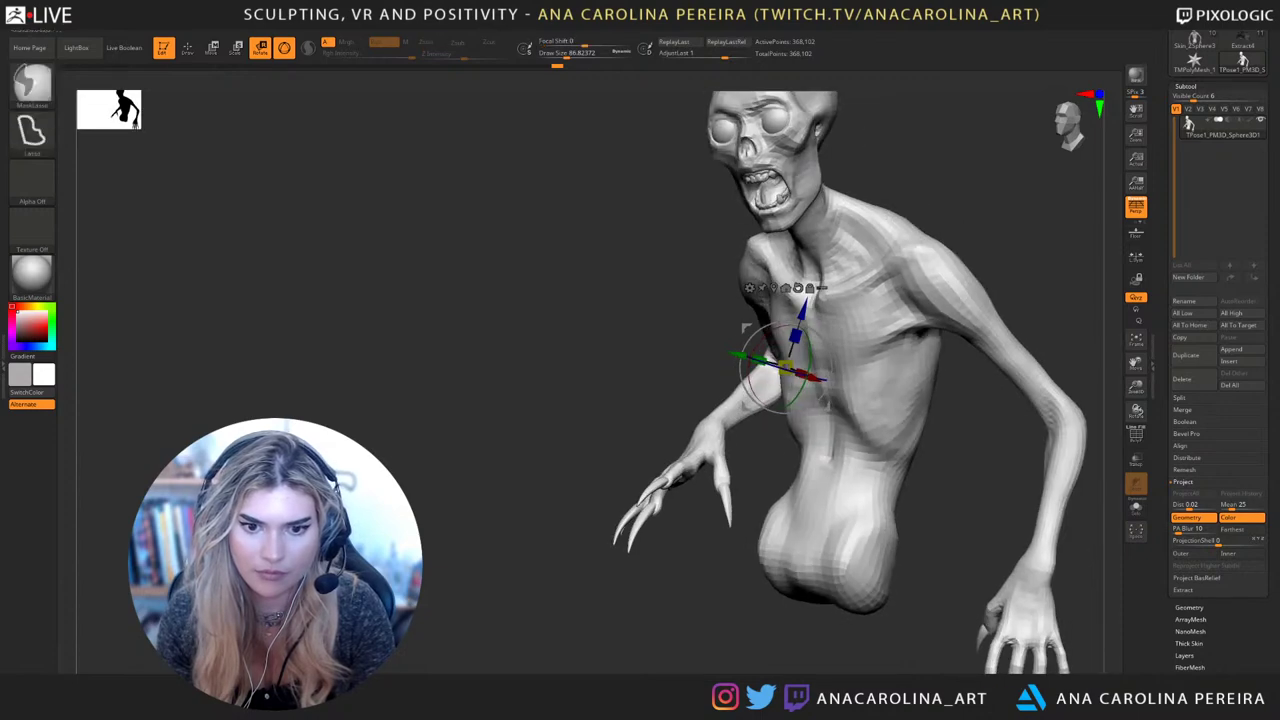
# Isolate the right forearm and hand again with a lasso mask and reposition the gizmo pivot along the forearm
pyautogui.moveTo(668, 386)
pyautogui.keyDown('ctrl'); pyautogui.mouseDown()
pyautogui.moveTo(736, 558)
pyautogui.moveTo(748, 514)
pyautogui.mouseUp(); pyautogui.keyUp('ctrl')
pyautogui.moveTo(778, 420)
pyautogui.keyDown('ctrl'); pyautogui.mouseDown()
pyautogui.moveTo(704, 378)
pyautogui.moveTo(694, 438)
pyautogui.mouseUp(); pyautogui.keyUp('ctrl')
pyautogui.moveTo(530, 420); pyautogui.dragTo(572, 500)
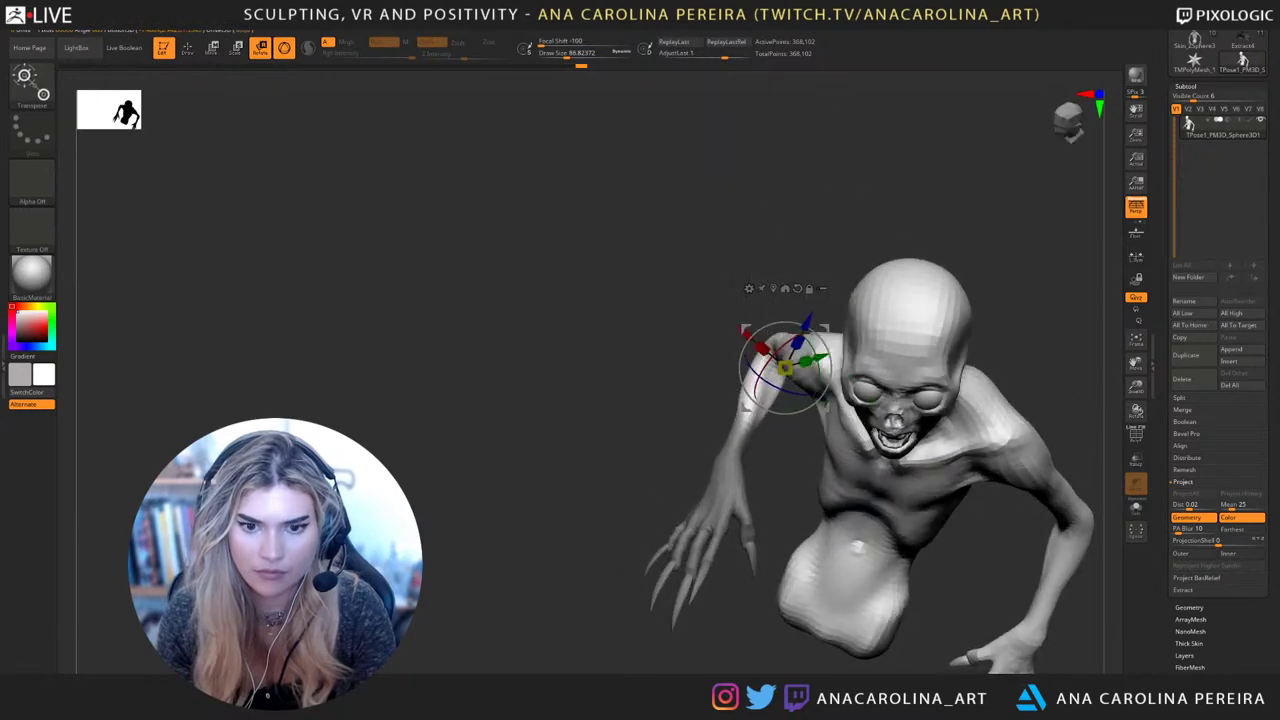
pyautogui.moveTo(784, 420)
pyautogui.keyDown('ctrl'); pyautogui.mouseDown()
pyautogui.moveTo(700, 398)
pyautogui.moveTo(748, 652)
pyautogui.moveTo(764, 560)
pyautogui.mouseUp(); pyautogui.keyUp('ctrl')
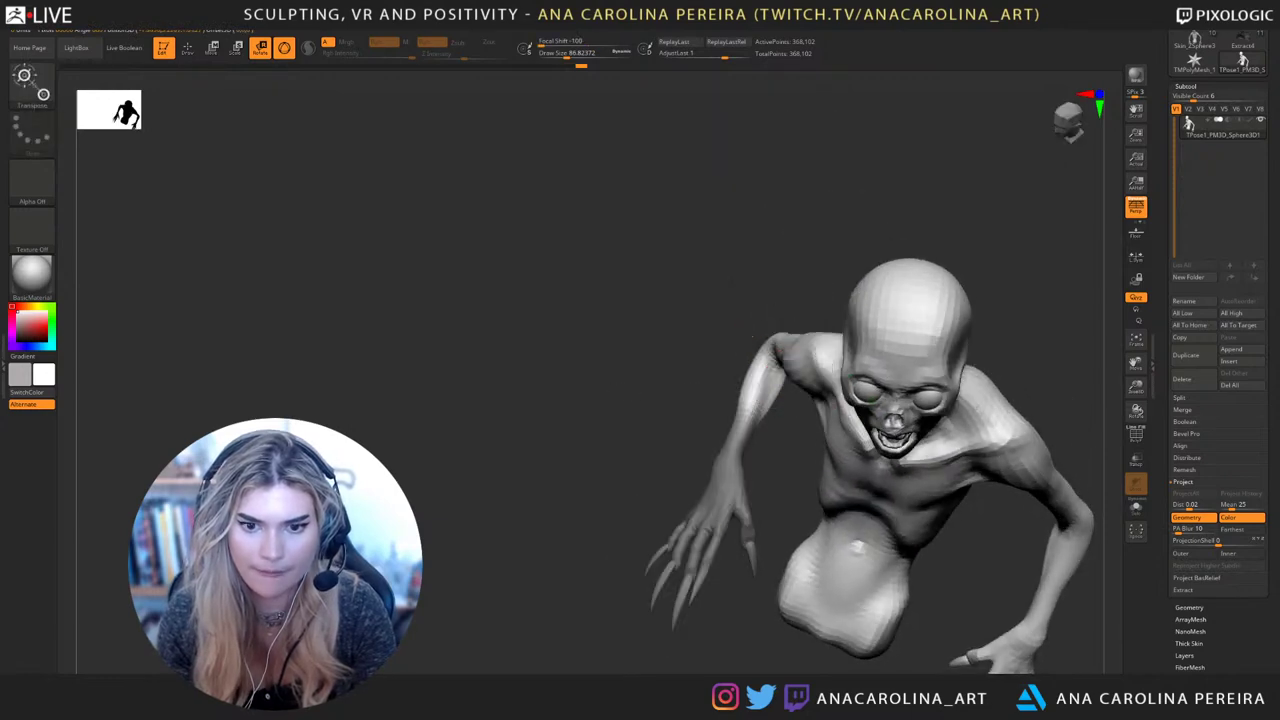
pyautogui.keyDown('ctrl'); pyautogui.click(762, 462); pyautogui.keyUp('ctrl')
pyautogui.moveTo(764, 440); pyautogui.dragTo(768, 480)
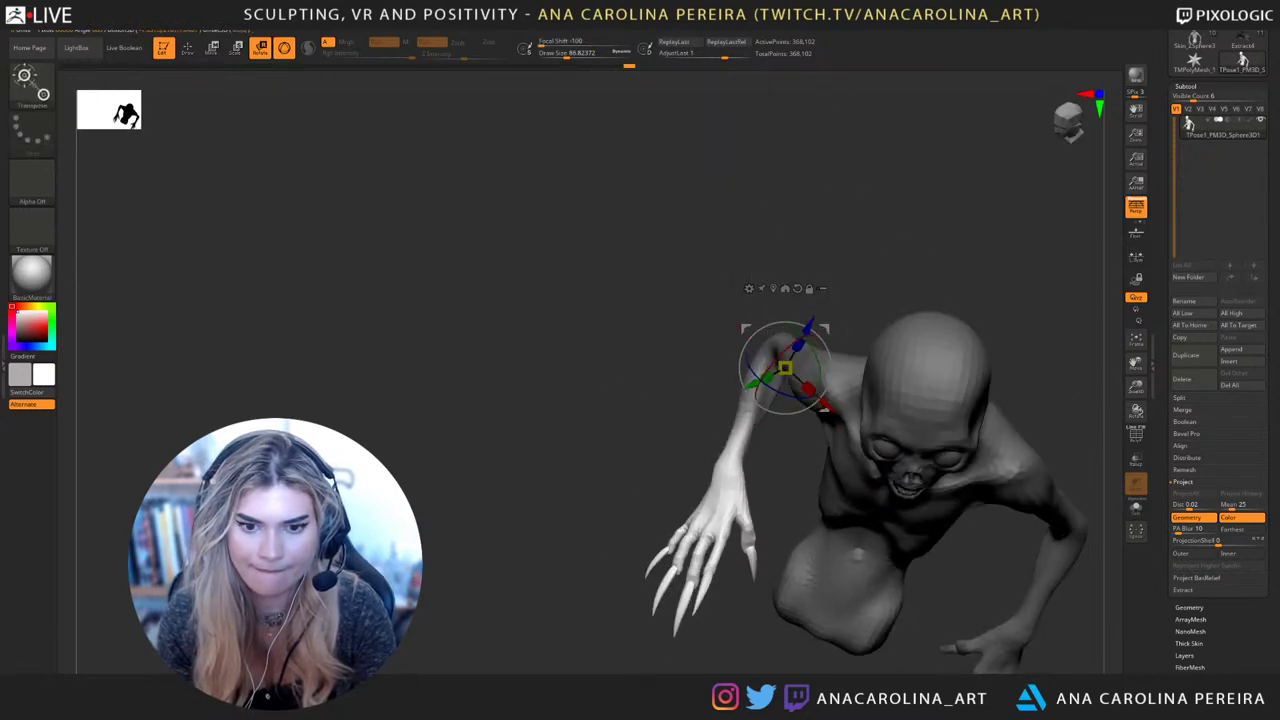
pyautogui.moveTo(640, 380); pyautogui.dragTo(795, 434)
pyautogui.click(773, 288)
pyautogui.keyDown('alt'); pyautogui.click(751, 420); pyautogui.keyUp('alt')
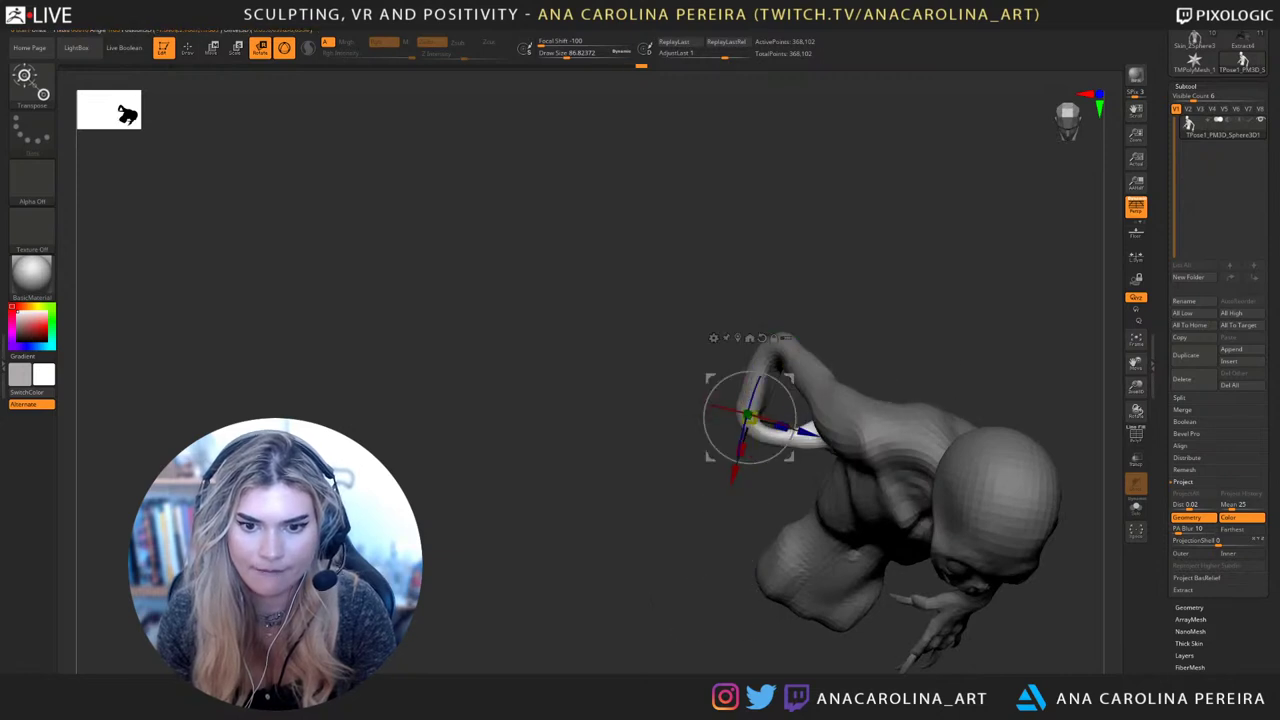
pyautogui.moveTo(580, 430); pyautogui.dragTo(830, 320)
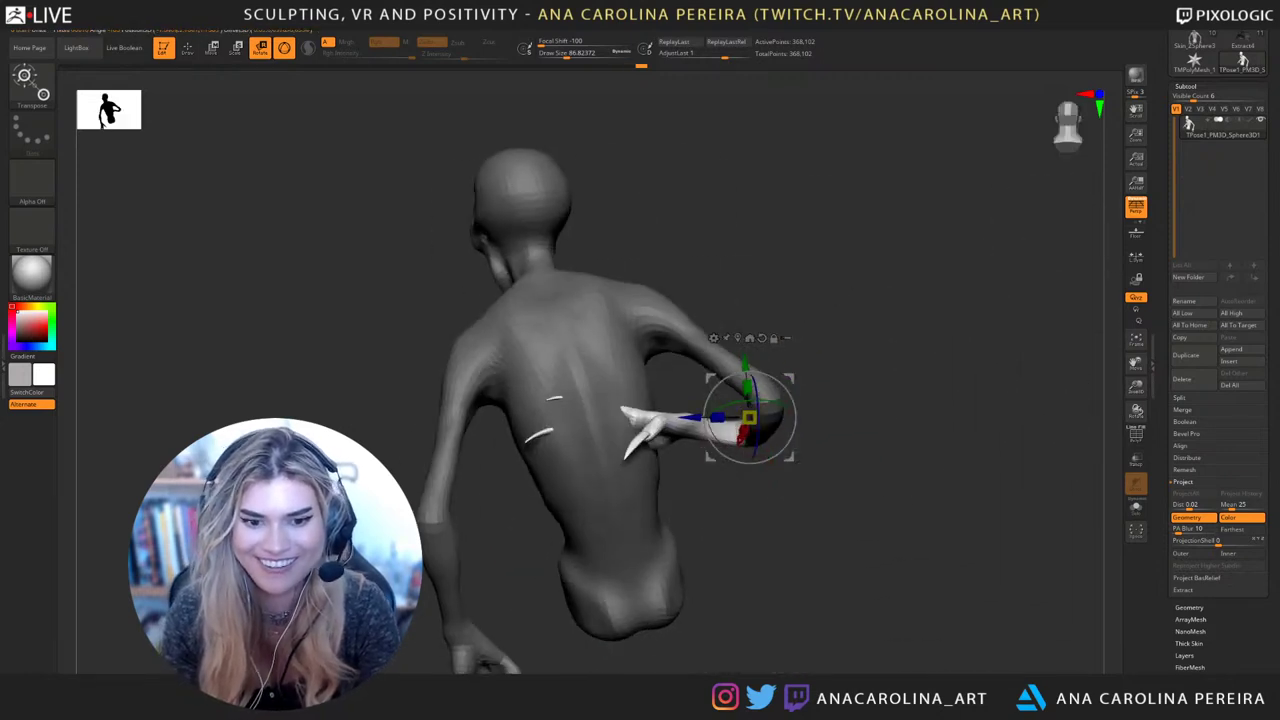
pyautogui.moveTo(770, 402); pyautogui.dragTo(735, 403)
pyautogui.moveTo(880, 400); pyautogui.dragTo(850, 446)
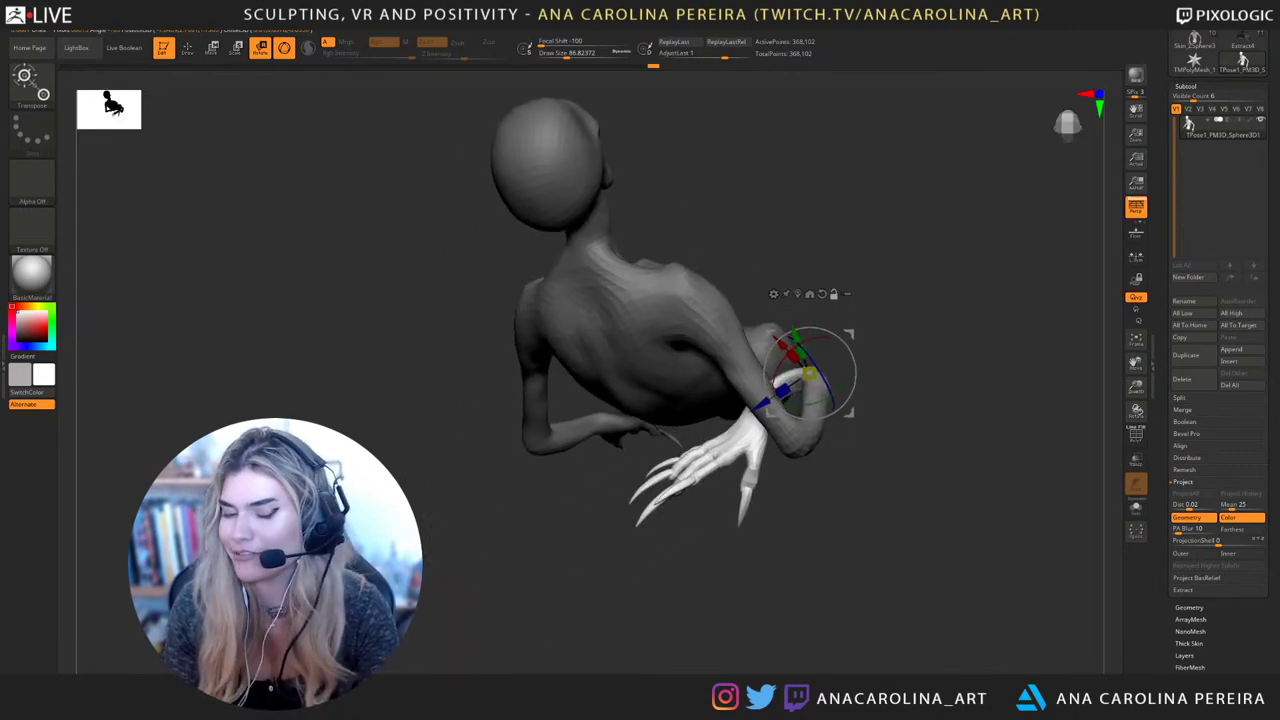
pyautogui.moveTo(900, 500); pyautogui.dragTo(849, 477)
pyautogui.moveTo(745, 405)
pyautogui.mouseDown()
pyautogui.moveTo(690, 408)
pyautogui.moveTo(765, 402)
pyautogui.moveTo(660, 408)
pyautogui.moveTo(760, 402)
pyautogui.mouseUp()
pyautogui.keyDown('alt'); pyautogui.moveTo(660, 540); pyautogui.dragTo(532, 569); pyautogui.keyUp('alt')
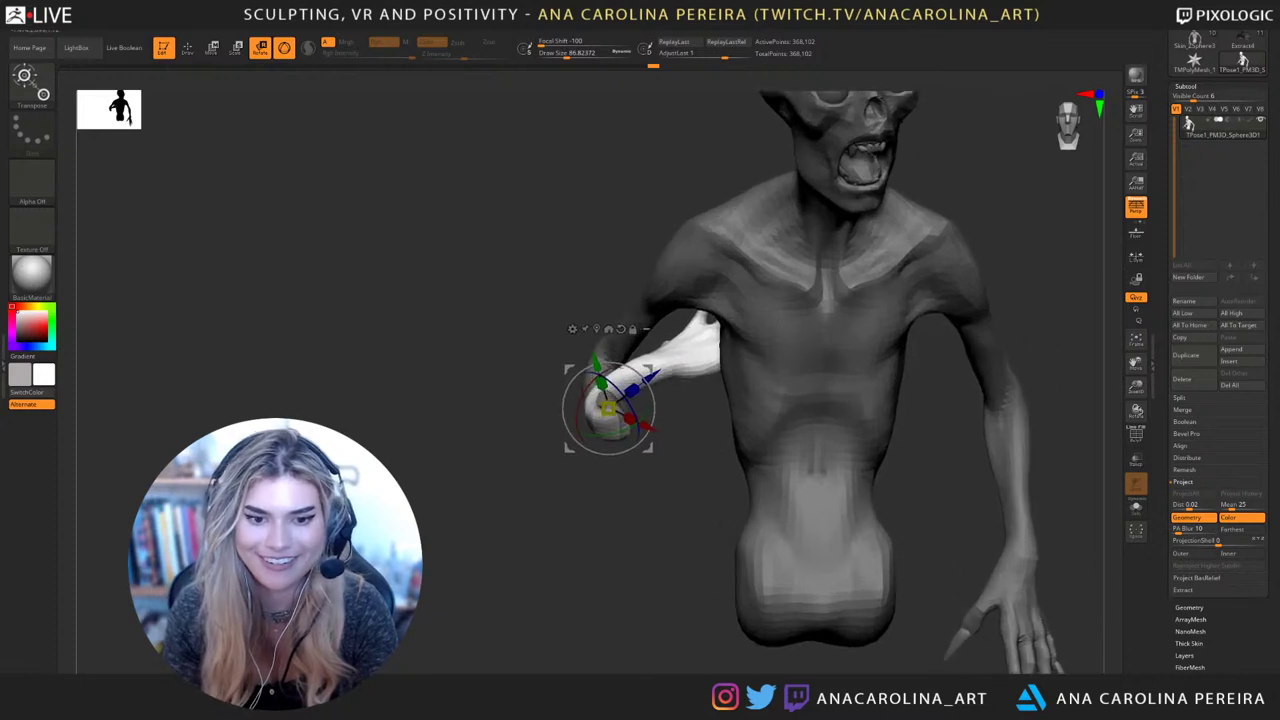
pyautogui.moveTo(616, 434)
pyautogui.mouseDown()
pyautogui.moveTo(545, 432)
pyautogui.moveTo(608, 434)
pyautogui.mouseUp()
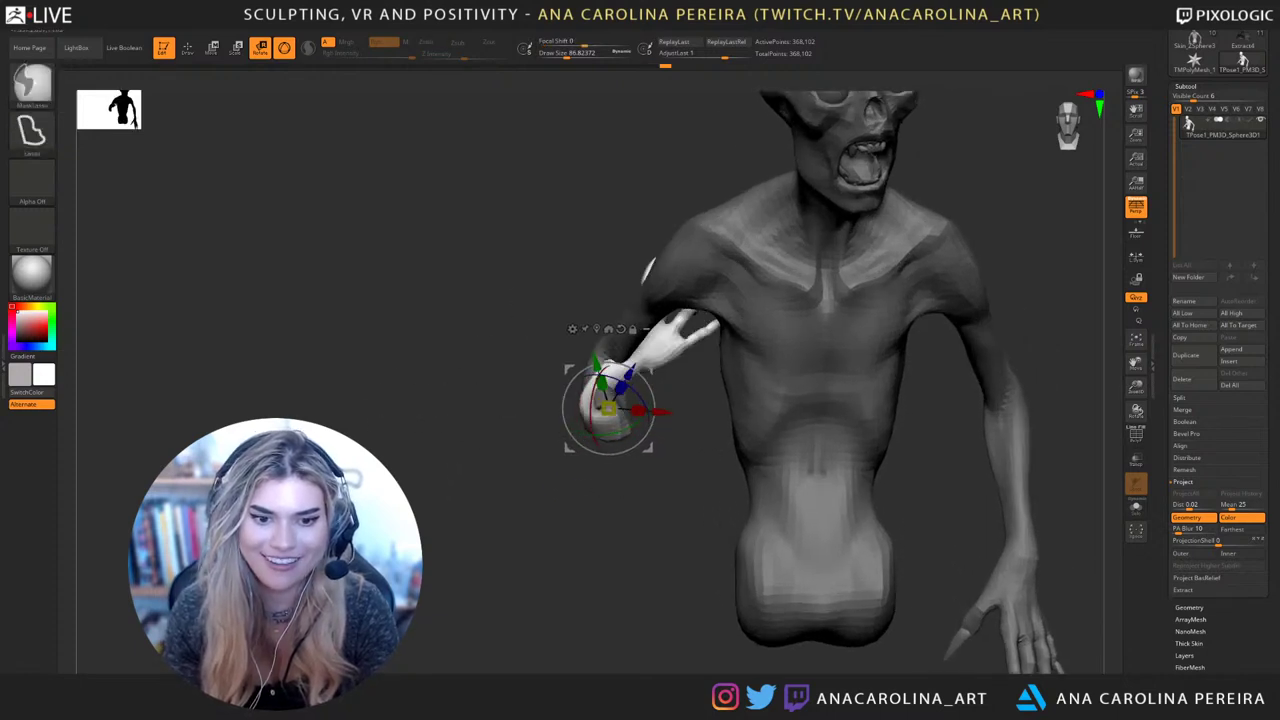
pyautogui.hotkey('ctrl', 'z')
pyautogui.hotkey('ctrl', 'z')
pyautogui.hotkey('ctrl', 'z')
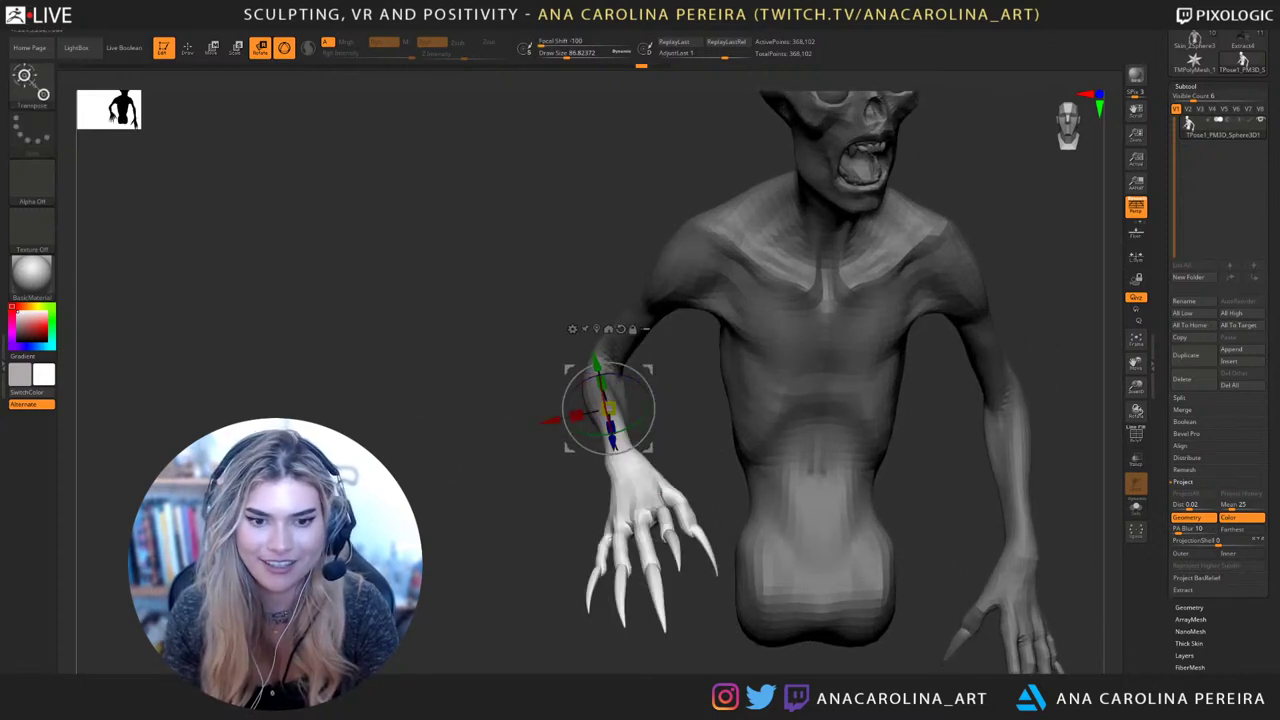
# Rotate the right lower forearm and hand slightly around the forearm pivot and clear the mask
pyautogui.moveTo(612, 453); pyautogui.dragTo(642, 442)
pyautogui.moveTo(530, 520); pyautogui.dragTo(500, 460)
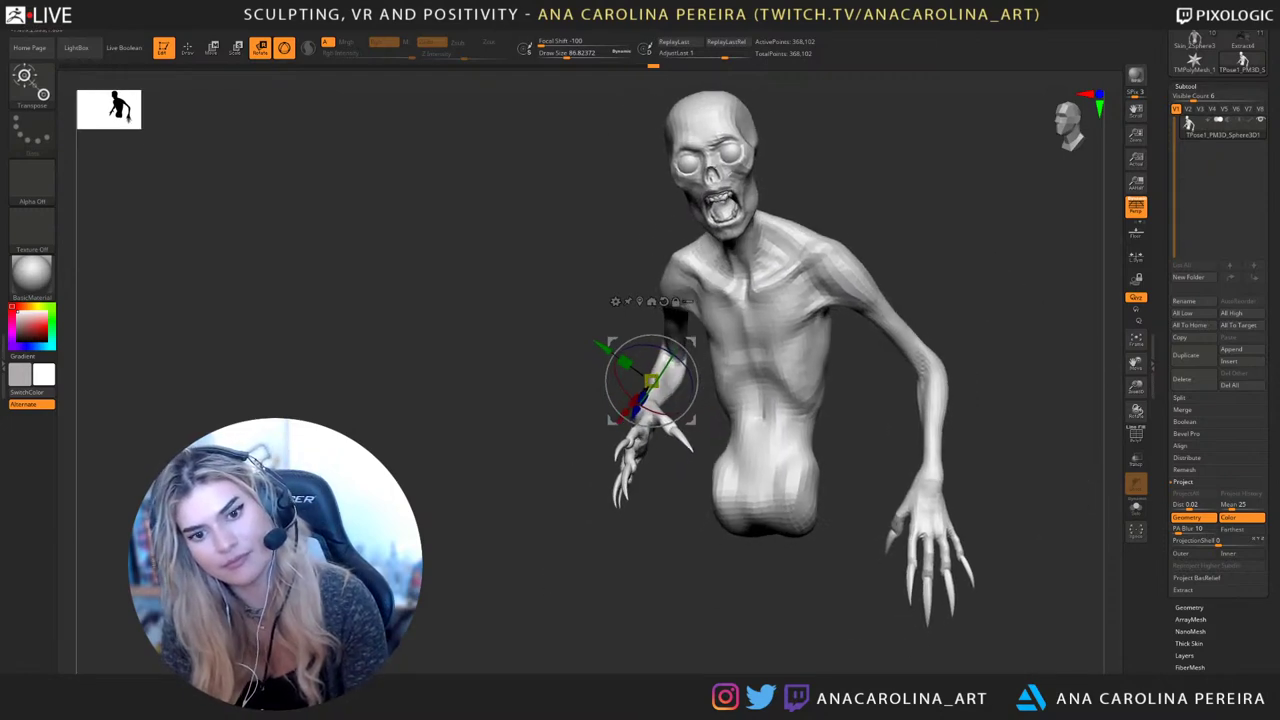
pyautogui.moveTo(680, 560); pyautogui.dragTo(625, 589)
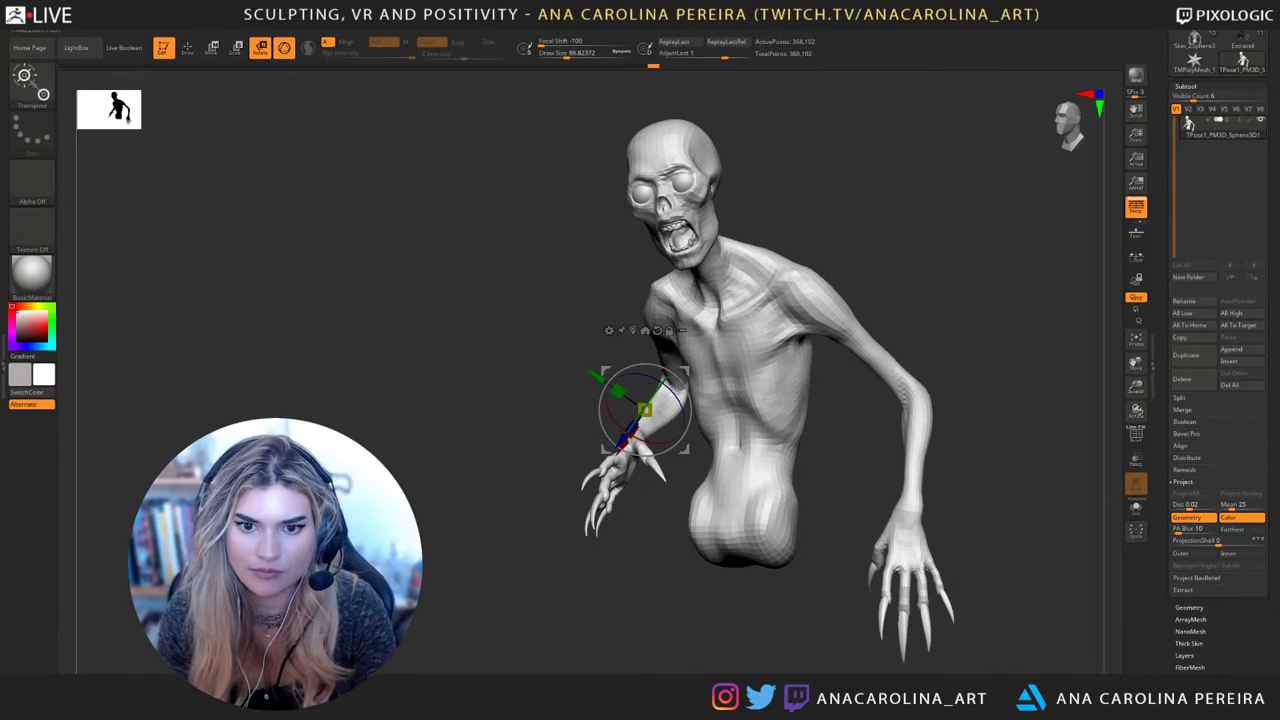
pyautogui.moveTo(625, 589)
pyautogui.mouseDown()
pyautogui.moveTo(654, 586)
pyautogui.moveTo(645, 562)
pyautogui.moveTo(655, 600)
pyautogui.mouseUp()
pyautogui.hotkey('ctrl', 'z')
pyautogui.moveTo(656, 555)
pyautogui.keyDown('ctrl'); pyautogui.mouseDown()
pyautogui.moveTo(655, 592)
pyautogui.moveTo(685, 598)
pyautogui.moveTo(577, 618)
pyautogui.moveTo(576, 604)
pyautogui.mouseUp(); pyautogui.keyUp('ctrl')
pyautogui.moveTo(588, 590)
pyautogui.mouseDown()
pyautogui.moveTo(665, 592)
pyautogui.moveTo(575, 612)
pyautogui.mouseUp()
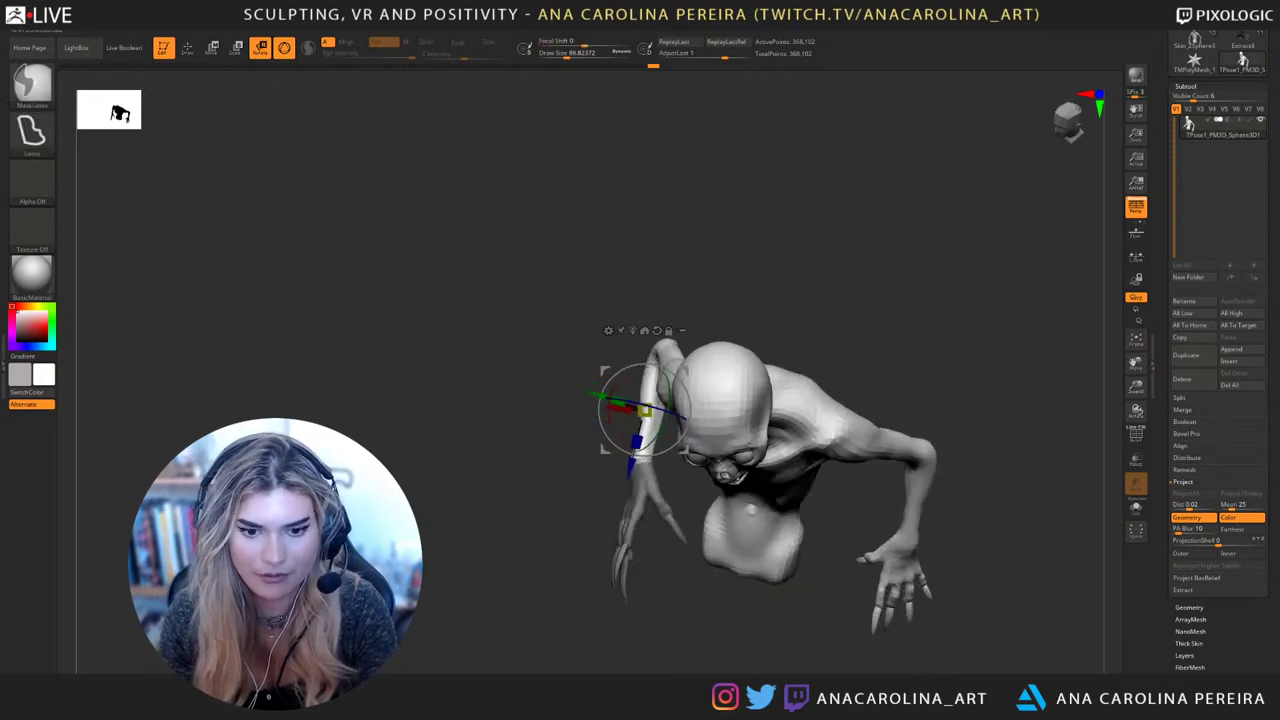
pyautogui.moveTo(685, 553)
pyautogui.keyDown('ctrl'); pyautogui.mouseDown()
pyautogui.moveTo(648, 560)
pyautogui.moveTo(682, 580)
pyautogui.moveTo(612, 600)
pyautogui.moveTo(545, 597)
pyautogui.mouseUp(); pyautogui.keyUp('ctrl')
pyautogui.moveTo(691, 567)
pyautogui.keyDown('ctrl'); pyautogui.mouseDown()
pyautogui.moveTo(680, 600)
pyautogui.moveTo(600, 455)
pyautogui.mouseUp(); pyautogui.keyUp('ctrl')
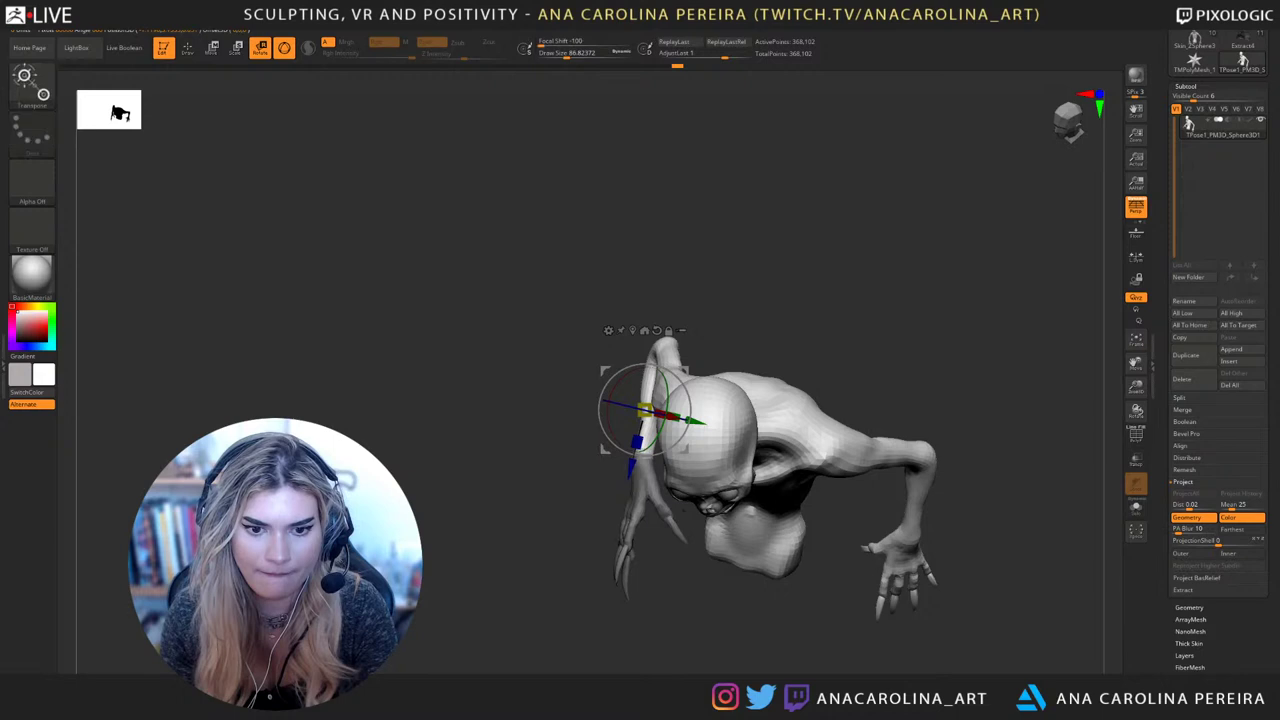
pyautogui.moveTo(580, 380); pyautogui.dragTo(625, 370)
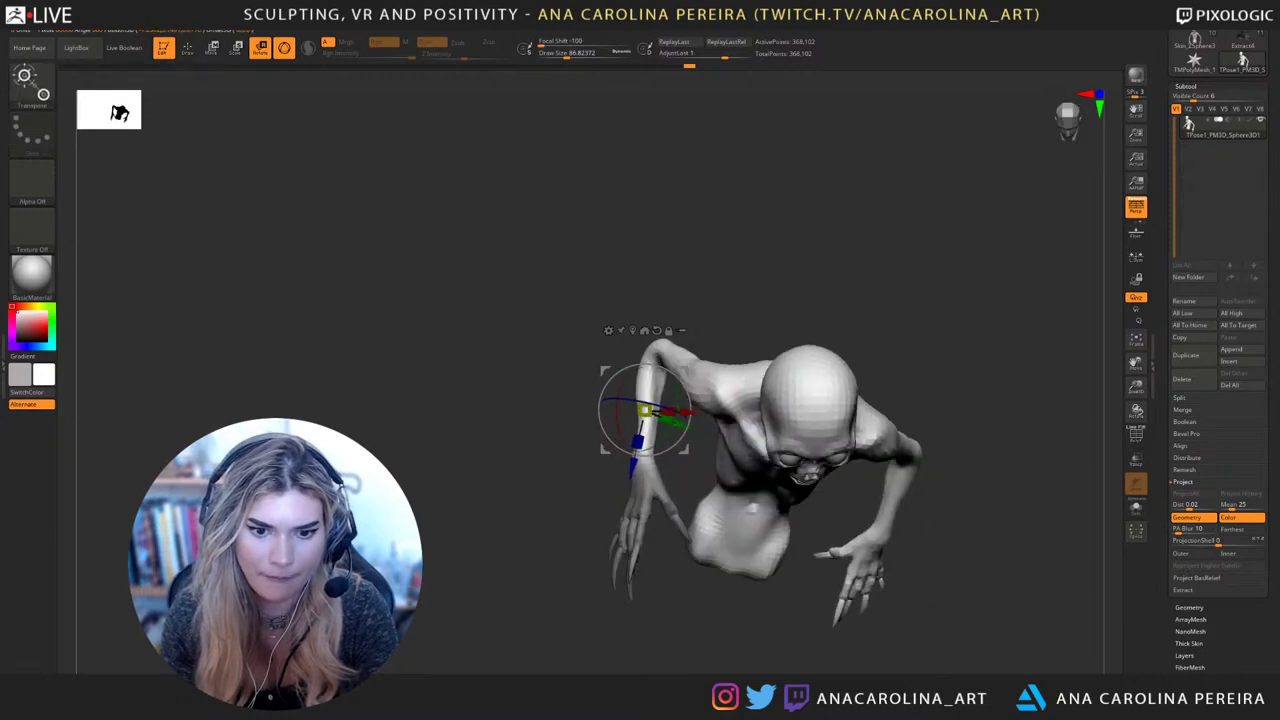
pyautogui.hotkey('ctrl', 'i')
pyautogui.keyDown('alt'); pyautogui.click(633, 330); pyautogui.keyUp('alt')
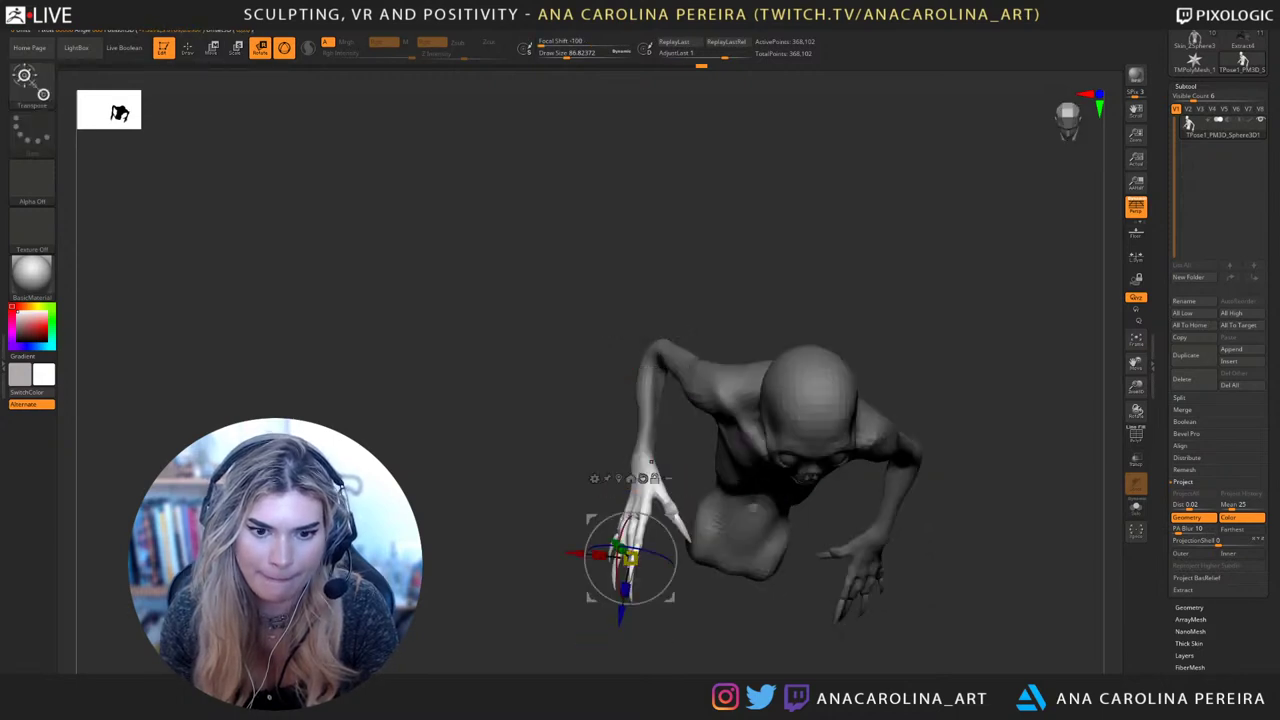
pyautogui.keyDown('alt'); pyautogui.moveTo(631, 557); pyautogui.dragTo(643, 457); pyautogui.keyUp('alt')
pyautogui.moveTo(560, 540); pyautogui.dragTo(603, 250)
pyautogui.moveTo(684, 436); pyautogui.dragTo(688, 468)
pyautogui.moveTo(560, 300)
pyautogui.mouseDown()
pyautogui.moveTo(535, 470)
pyautogui.moveTo(575, 490)
pyautogui.moveTo(500, 485)
pyautogui.moveTo(505, 475)
pyautogui.moveTo(540, 473)
pyautogui.moveTo(500, 515)
pyautogui.moveTo(590, 515)
pyautogui.moveTo(555, 530)
pyautogui.moveTo(530, 522)
pyautogui.moveTo(511, 469)
pyautogui.mouseUp()
pyautogui.hotkey('ctrl', 'z')
pyautogui.hotkey('ctrl', 'z')
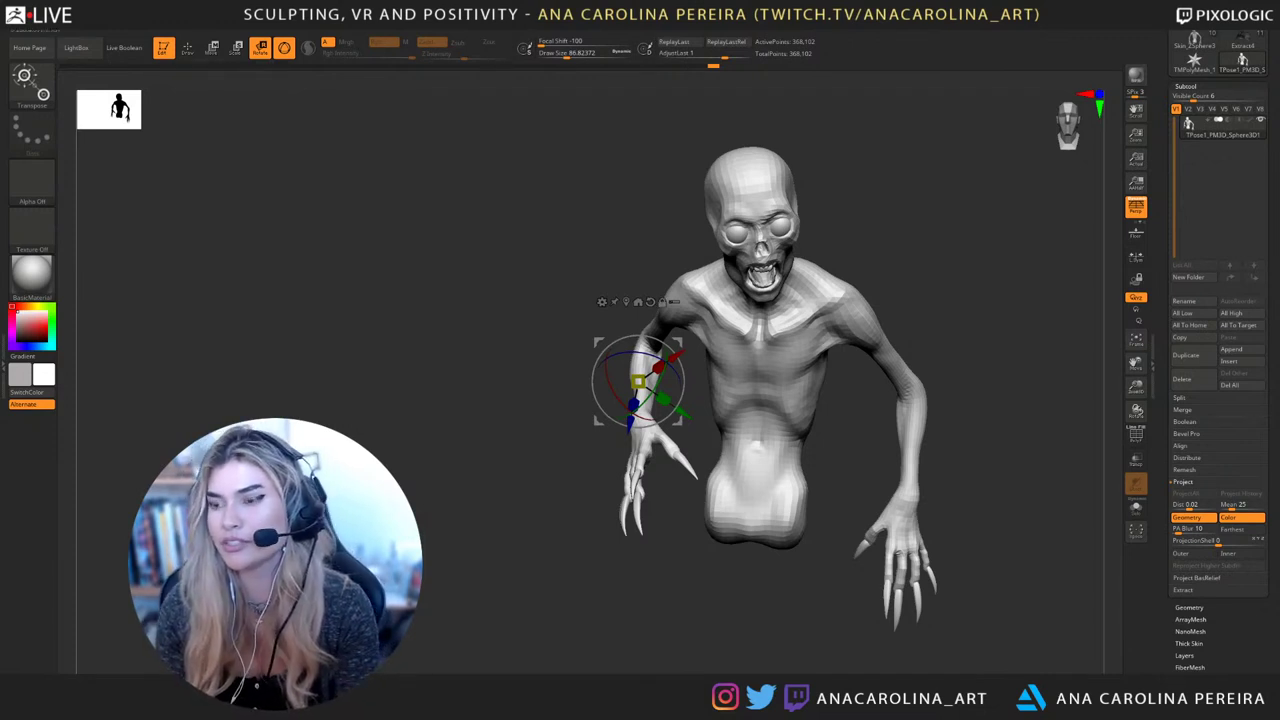
# Mask everything except the creature's left arm with the lasso and place the gizmo pivot at its shoulder
pyautogui.moveTo(520, 400); pyautogui.dragTo(476, 391)
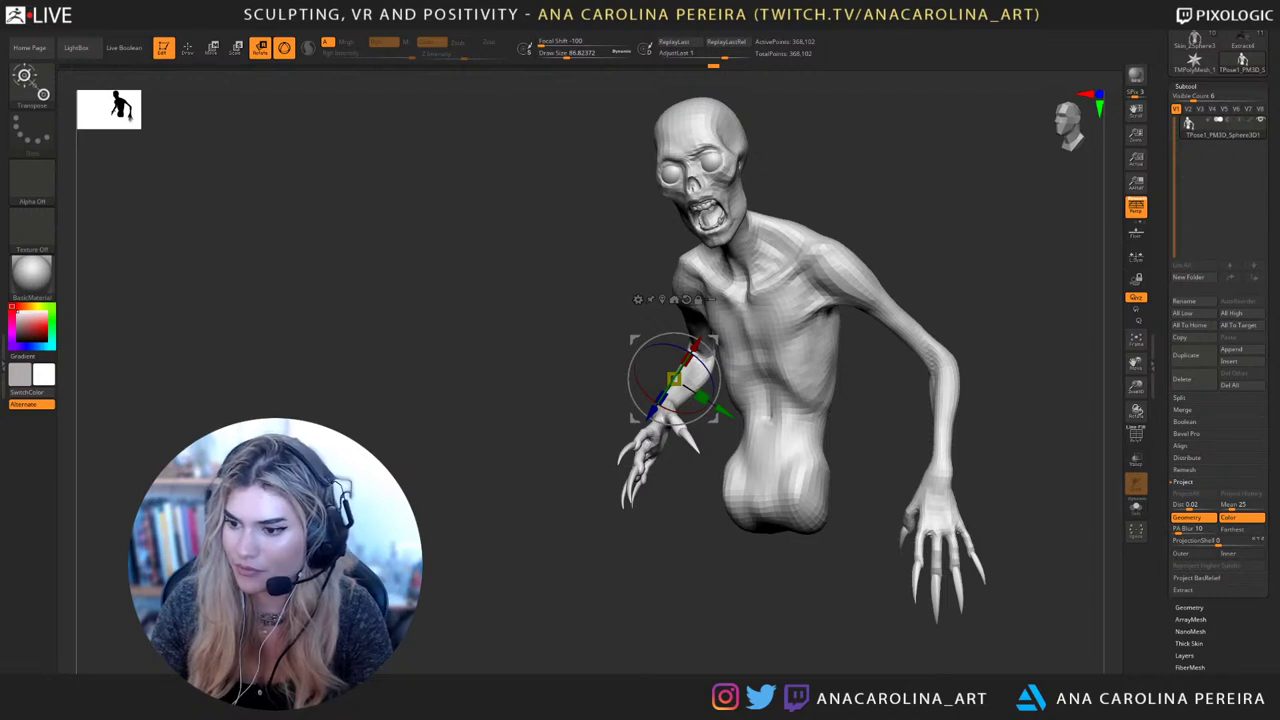
pyautogui.moveTo(560, 400)
pyautogui.mouseDown()
pyautogui.moveTo(590, 400)
pyautogui.moveTo(535, 400)
pyautogui.moveTo(585, 400)
pyautogui.moveTo(550, 410)
pyautogui.moveTo(515, 396)
pyautogui.moveTo(533, 395)
pyautogui.mouseUp()
pyautogui.hotkey('ctrl', 'i')
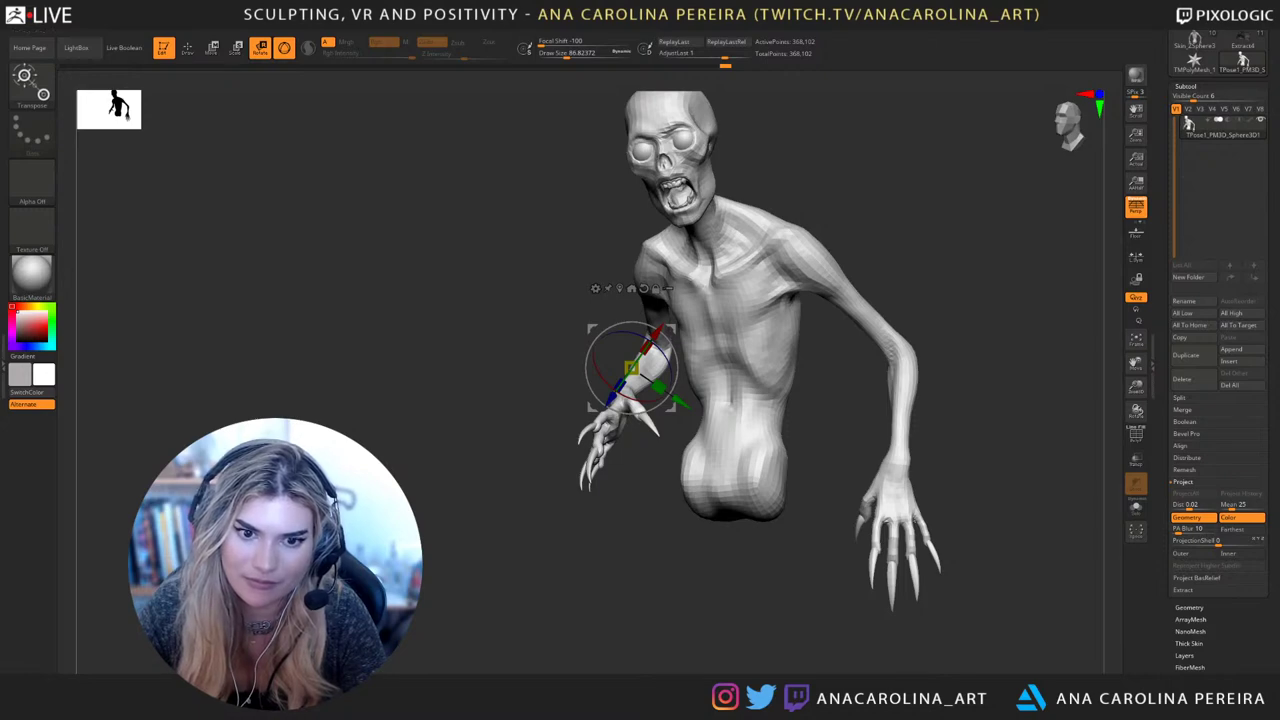
pyautogui.moveTo(515, 396)
pyautogui.mouseDown()
pyautogui.moveTo(686, 398)
pyautogui.moveTo(458, 400)
pyautogui.moveTo(515, 400)
pyautogui.mouseUp()
pyautogui.press('ctrl')
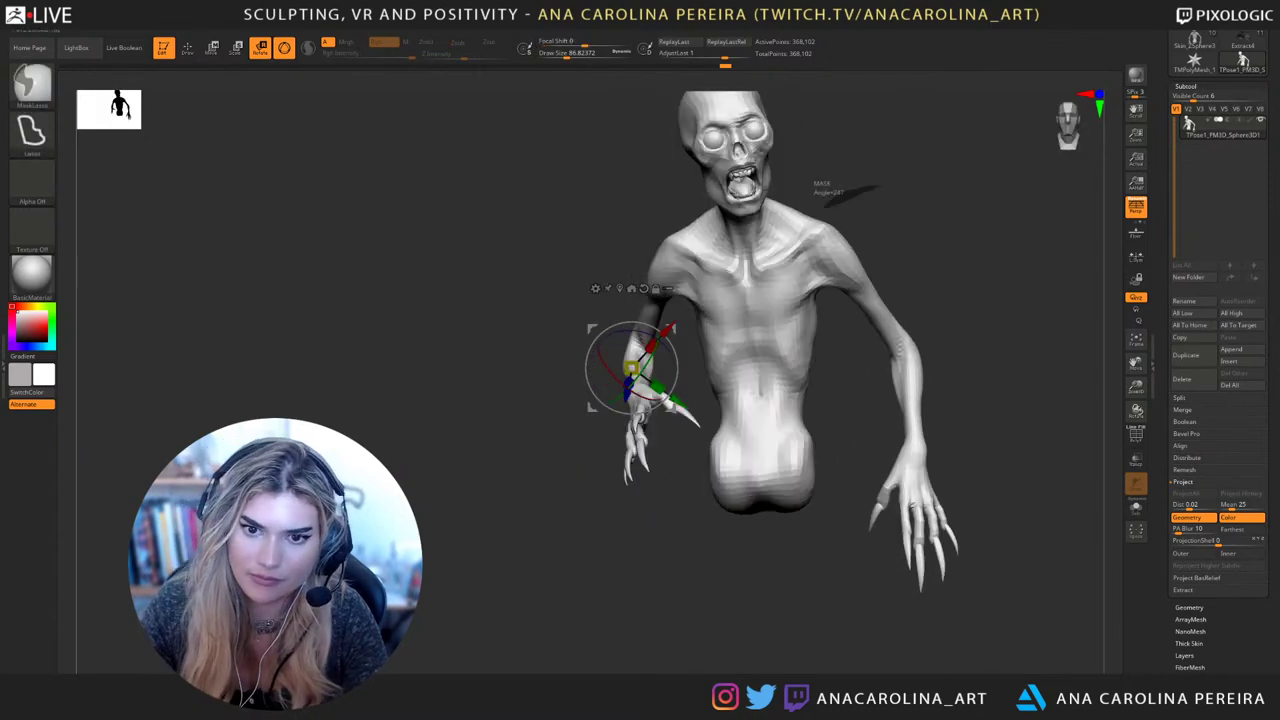
pyautogui.keyDown('ctrl'); pyautogui.moveTo(835, 285); pyautogui.dragTo(840, 293); pyautogui.keyUp('ctrl')
pyautogui.keyDown('ctrl'); pyautogui.moveTo(901, 190); pyautogui.dragTo(910, 198); pyautogui.keyUp('ctrl')
pyautogui.moveTo(884, 181)
pyautogui.keyDown('ctrl'); pyautogui.mouseDown()
pyautogui.moveTo(851, 188)
pyautogui.moveTo(827, 293)
pyautogui.moveTo(934, 655)
pyautogui.moveTo(1085, 300)
pyautogui.mouseUp(); pyautogui.keyUp('ctrl')
pyautogui.keyDown('ctrl'); pyautogui.click(905, 370); pyautogui.keyUp('ctrl')
pyautogui.keyDown('ctrl'); pyautogui.click(905, 370); pyautogui.keyUp('ctrl')
pyautogui.keyDown('ctrl'); pyautogui.click(1000, 380); pyautogui.keyUp('ctrl')
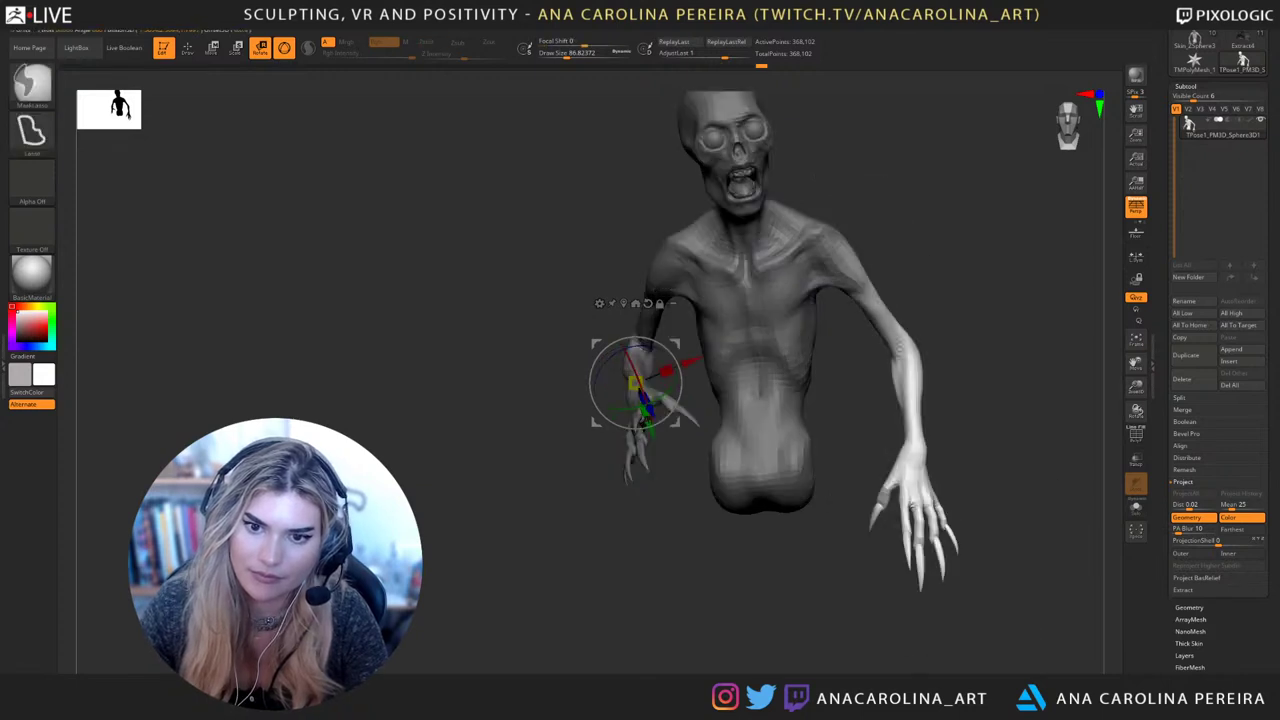
pyautogui.moveTo(1000, 390)
pyautogui.mouseDown()
pyautogui.moveTo(835, 394)
pyautogui.moveTo(886, 436)
pyautogui.mouseUp()
pyautogui.keyDown('alt'); pyautogui.click(696, 271); pyautogui.keyUp('alt')
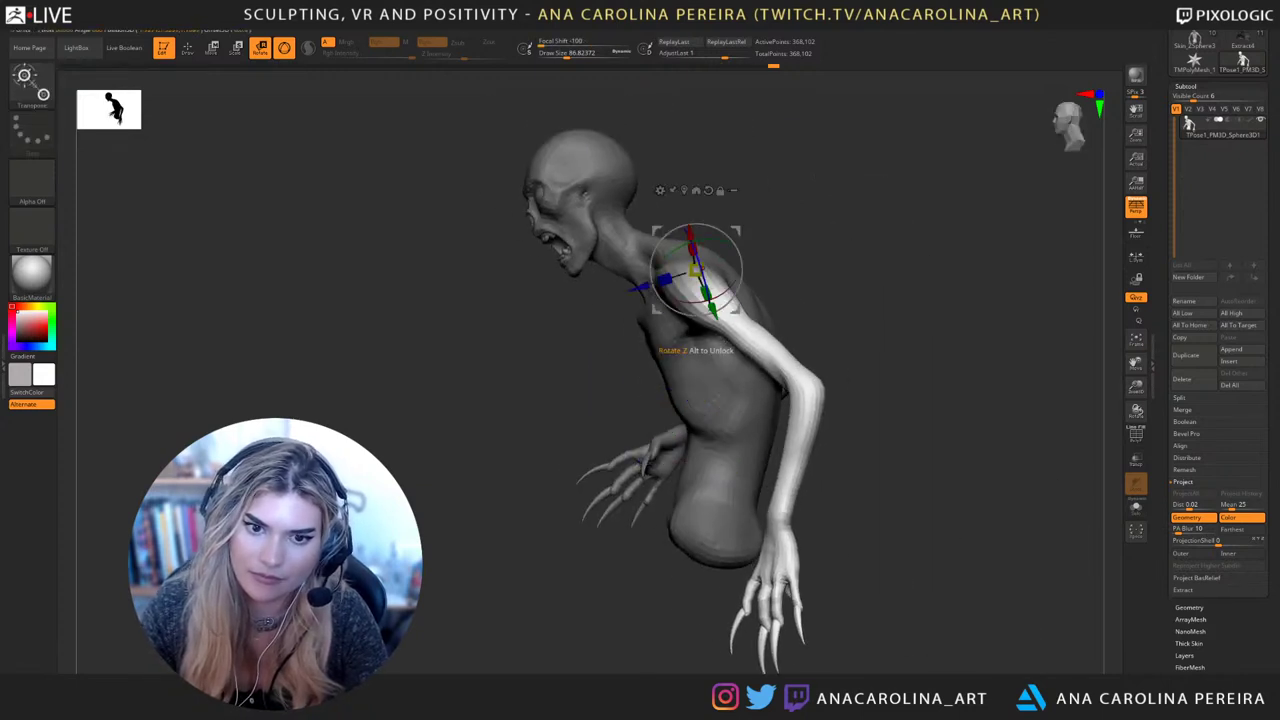
# Redraw the lasso mask over the whole left arm from the front and invert it to leave only the arm free
pyautogui.moveTo(741, 266); pyautogui.dragTo(718, 311)
pyautogui.moveTo(754, 321); pyautogui.dragTo(823, 296, button='right')
pyautogui.moveTo(830, 343); pyautogui.dragTo(876, 345)
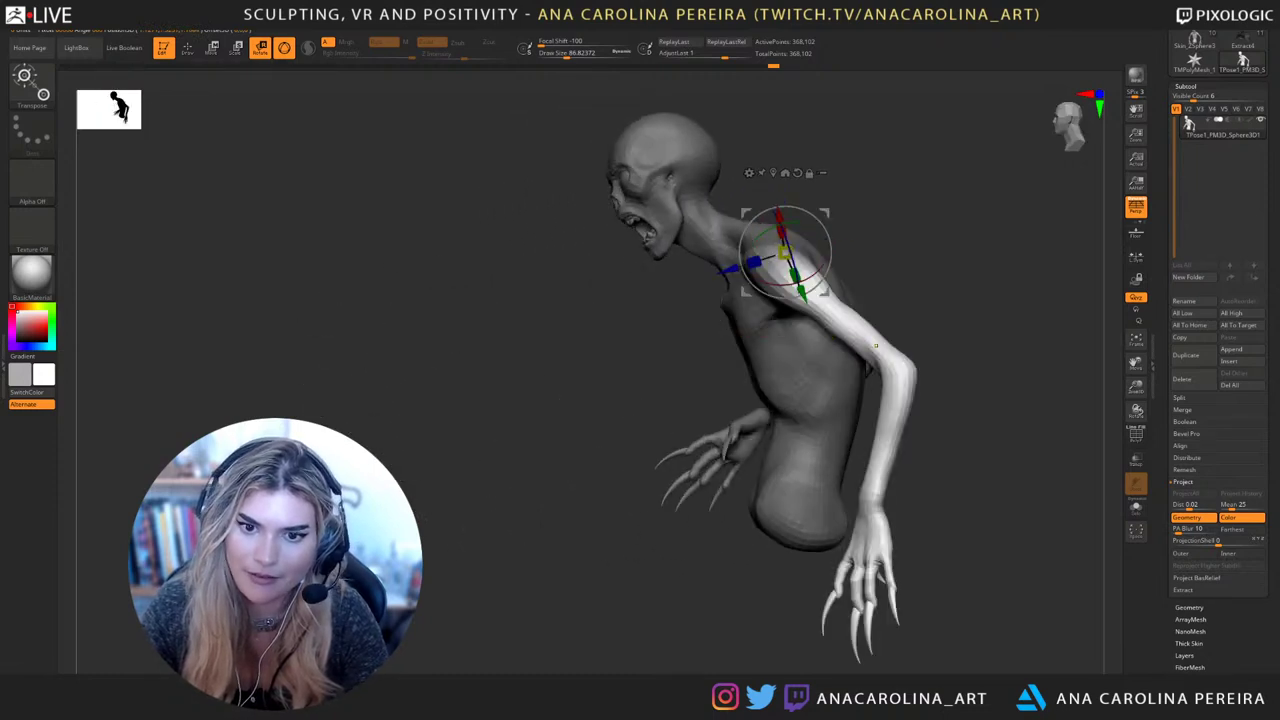
pyautogui.moveTo(866, 324); pyautogui.dragTo(954, 316, button='right')
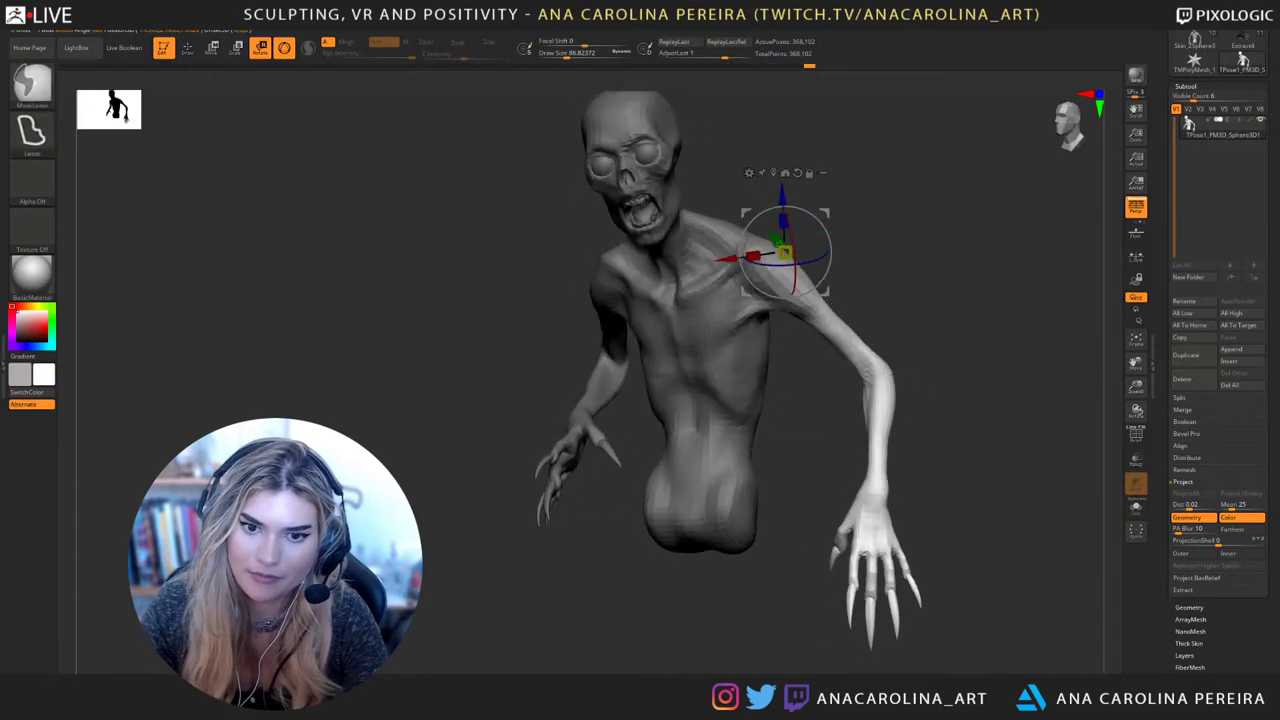
pyautogui.keyDown('ctrl'); pyautogui.moveTo(950, 316); pyautogui.dragTo(975, 340); pyautogui.keyUp('ctrl')
pyautogui.moveTo(950, 316); pyautogui.dragTo(1000, 308, button='right')
pyautogui.moveTo(888, 221)
pyautogui.keyDown('ctrl'); pyautogui.mouseDown()
pyautogui.moveTo(765, 222)
pyautogui.moveTo(772, 542)
pyautogui.moveTo(886, 662)
pyautogui.mouseUp(); pyautogui.keyUp('ctrl')
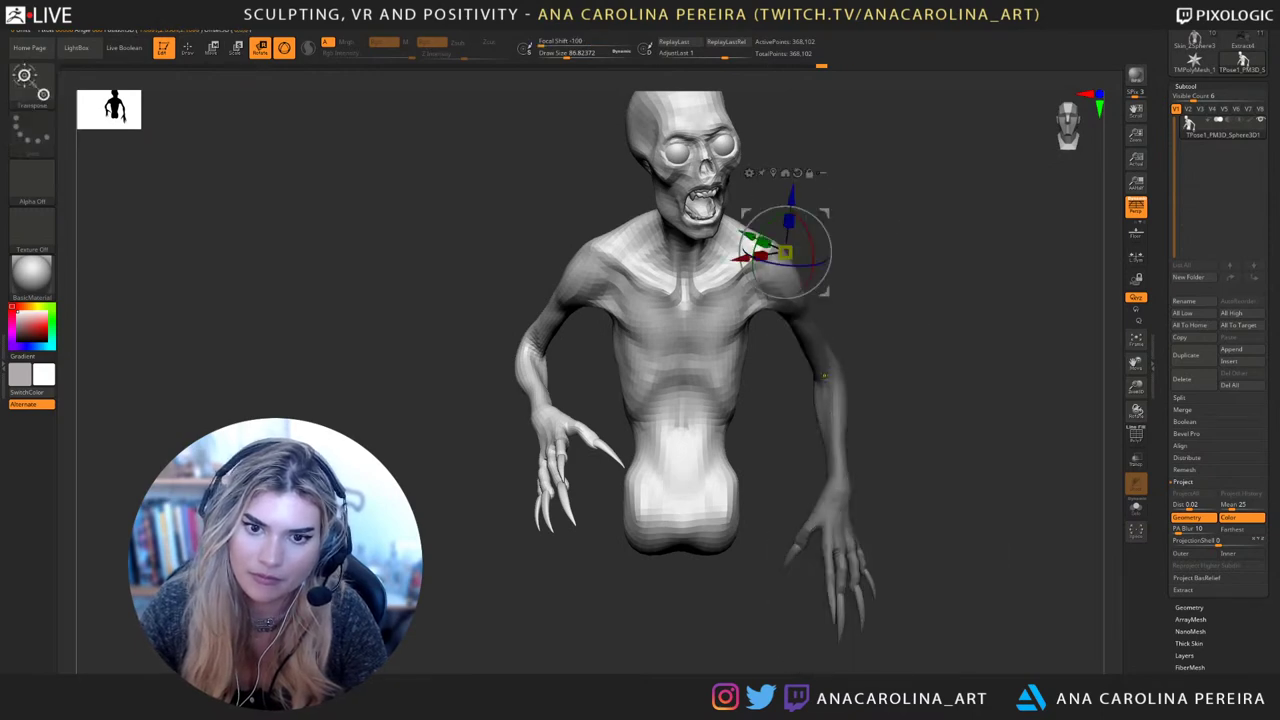
pyautogui.keyDown('ctrl'); pyautogui.click(925, 350); pyautogui.keyUp('ctrl')
pyautogui.moveTo(925, 350); pyautogui.dragTo(832, 350, button='right')
pyautogui.moveTo(826, 273); pyautogui.dragTo(746, 296)
pyautogui.hotkey('ctrl', 'z')
pyautogui.keyDown('alt'); pyautogui.click(861, 345); pyautogui.keyUp('alt')
pyautogui.keyDown('alt'); pyautogui.click(765, 254); pyautogui.keyUp('alt')
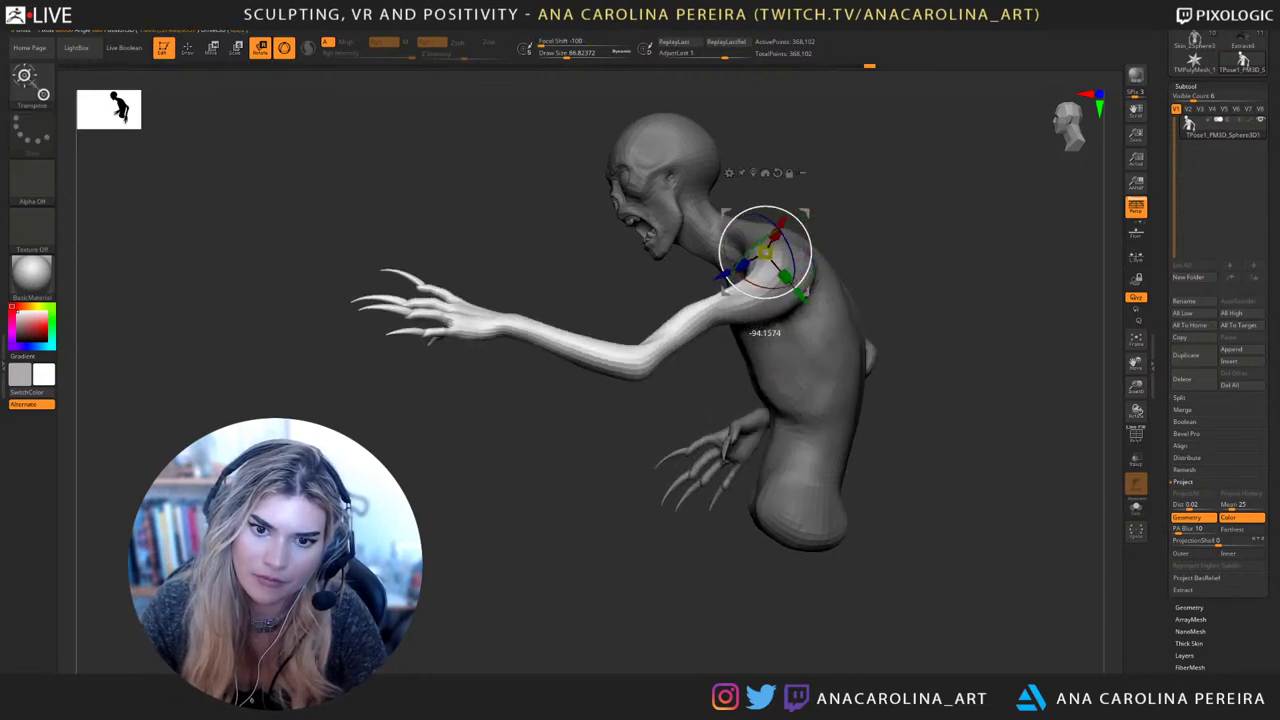
pyautogui.hotkey('ctrl', 'z')
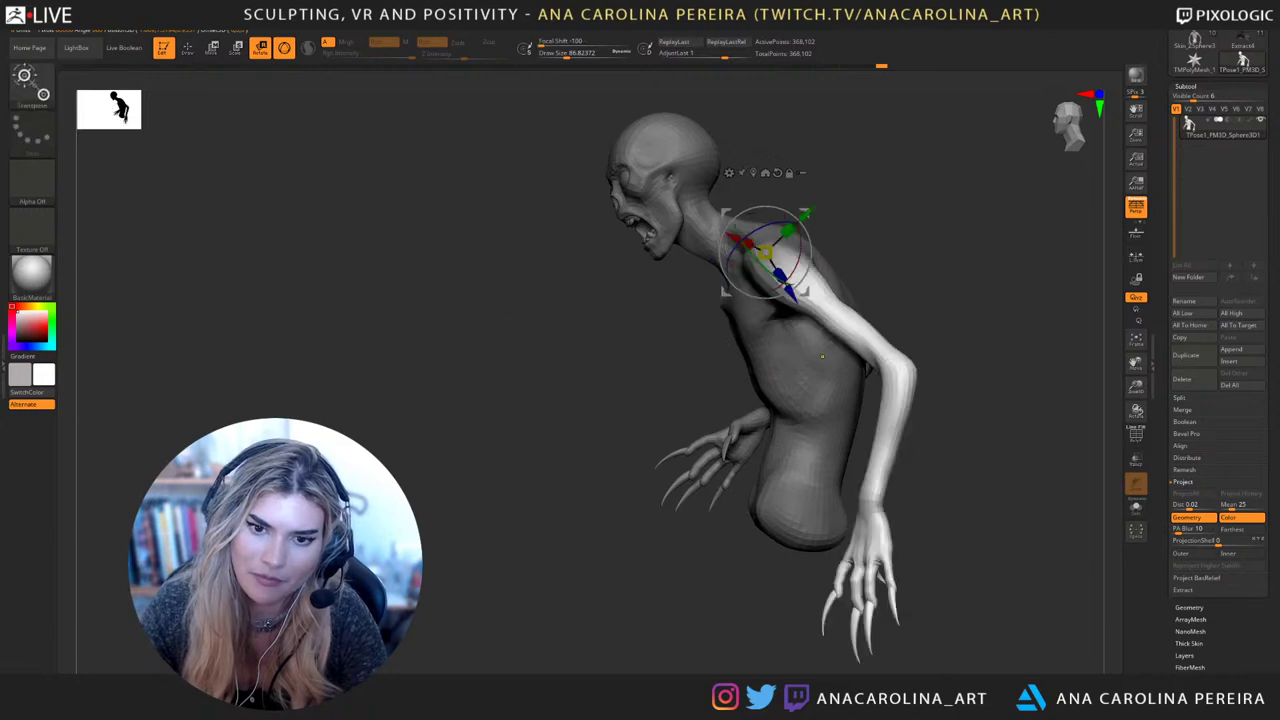
# Refine the lasso mask around the left arm and shoulder, keeping the rest of the body protected
pyautogui.moveTo(940, 300); pyautogui.dragTo(1045, 300)
pyautogui.keyDown('ctrl'); pyautogui.moveTo(960, 220); pyautogui.dragTo(1000, 260); pyautogui.keyUp('ctrl')
pyautogui.moveTo(757, 190)
pyautogui.keyDown('ctrl'); pyautogui.mouseDown()
pyautogui.moveTo(893, 190)
pyautogui.moveTo(757, 310)
pyautogui.moveTo(872, 672)
pyautogui.moveTo(985, 215)
pyautogui.mouseUp(); pyautogui.keyUp('ctrl')
pyautogui.moveTo(930, 408)
pyautogui.keyDown('ctrl'); pyautogui.mouseDown()
pyautogui.moveTo(980, 670)
pyautogui.moveTo(982, 640)
pyautogui.mouseUp(); pyautogui.keyUp('ctrl')
pyautogui.keyDown('ctrl'); pyautogui.click(982, 560); pyautogui.keyUp('ctrl')
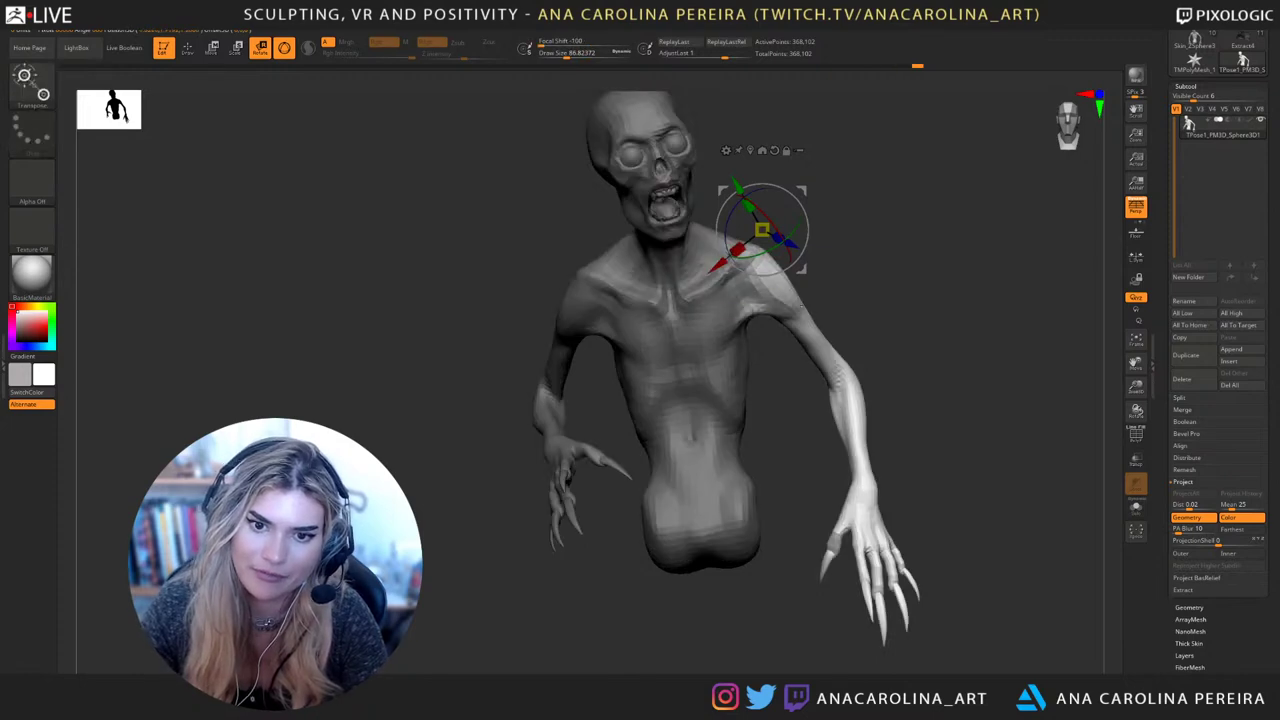
# Try rotating the left arm, undo the rotation, and reposition the gizmo pivot on the left shoulder joint
pyautogui.moveTo(1030, 360); pyautogui.dragTo(925, 360)
pyautogui.moveTo(806, 236); pyautogui.dragTo(762, 304)
pyautogui.hotkey('ctrl', 'z')
pyautogui.click(750, 150)
pyautogui.click(768, 258)
pyautogui.moveTo(900, 430); pyautogui.dragTo(989, 454)
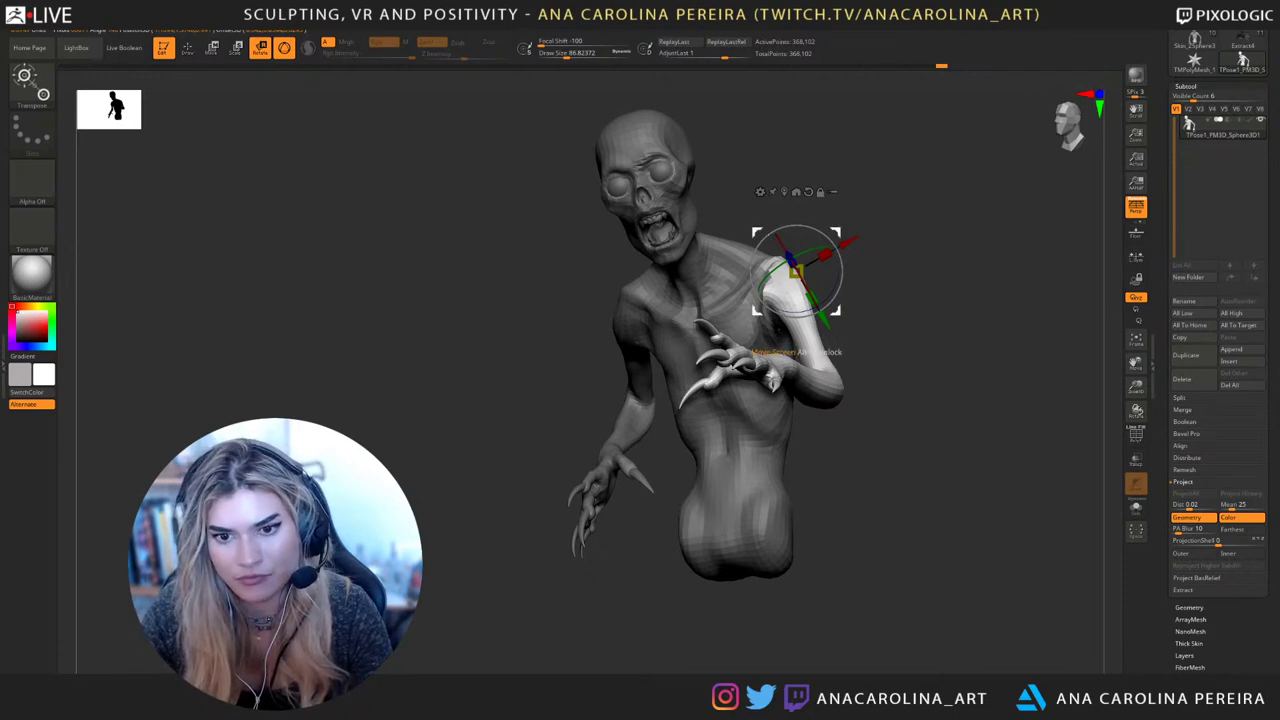
# Nudge the free left arm into place at the shoulder, checking it from above and the front, and clear the mask
pyautogui.moveTo(836, 310); pyautogui.dragTo(843, 322)
pyautogui.moveTo(930, 400); pyautogui.dragTo(922, 477)
pyautogui.keyDown('shift'); pyautogui.moveTo(930, 420); pyautogui.dragTo(952, 520); pyautogui.keyUp('shift')
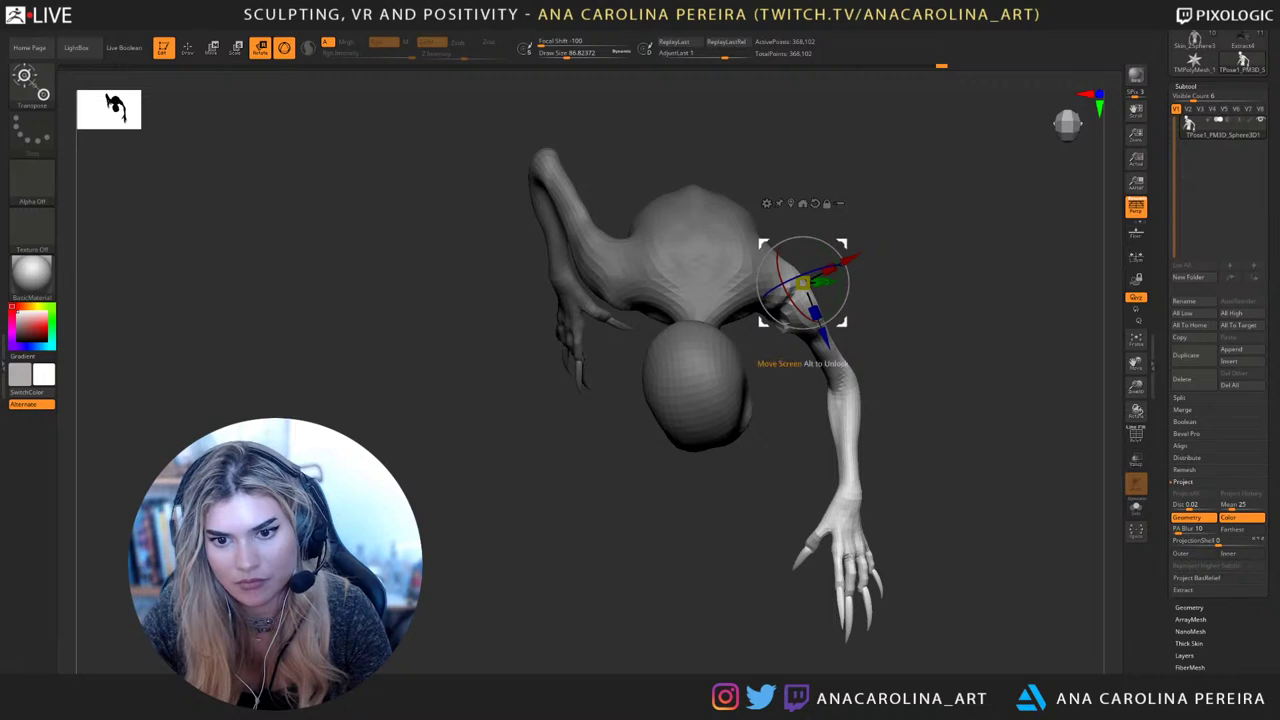
pyautogui.moveTo(842, 320); pyautogui.dragTo(844, 324)
pyautogui.moveTo(945, 500); pyautogui.dragTo(850, 345)
pyautogui.keyDown('alt'); pyautogui.moveTo(930, 400); pyautogui.dragTo(968, 446); pyautogui.keyUp('alt')
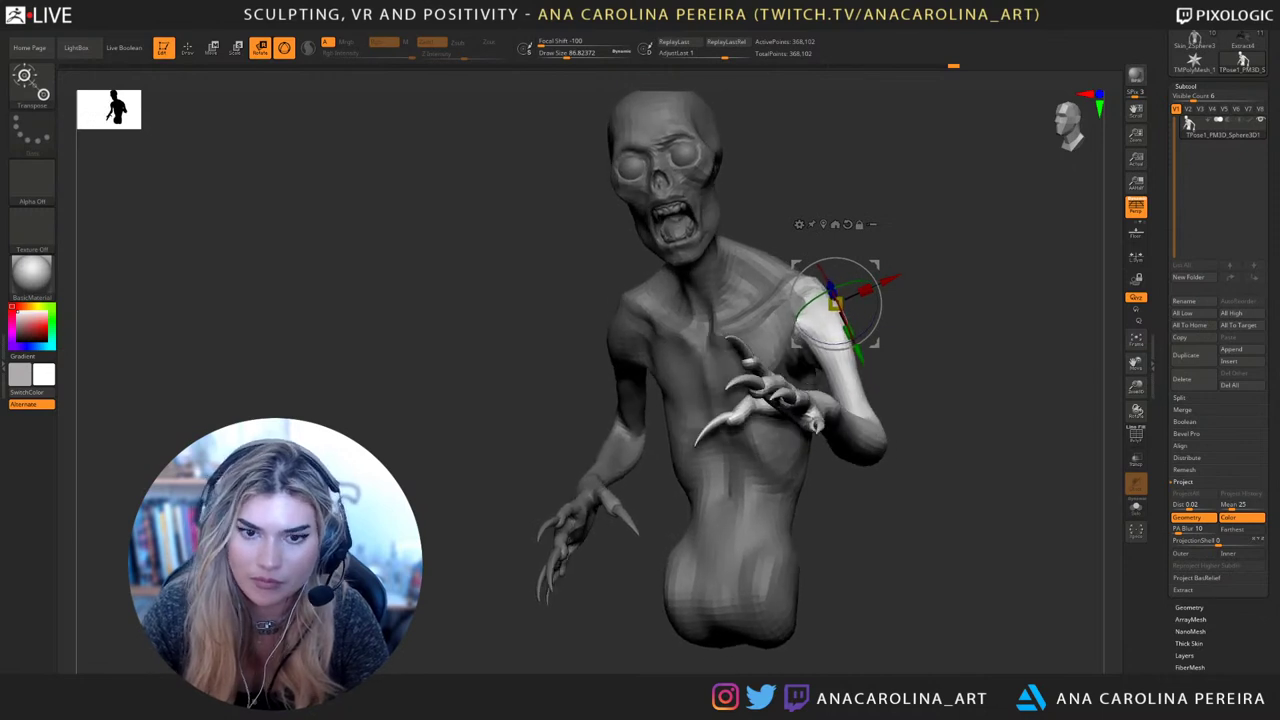
pyautogui.moveTo(876, 345); pyautogui.dragTo(877, 345)
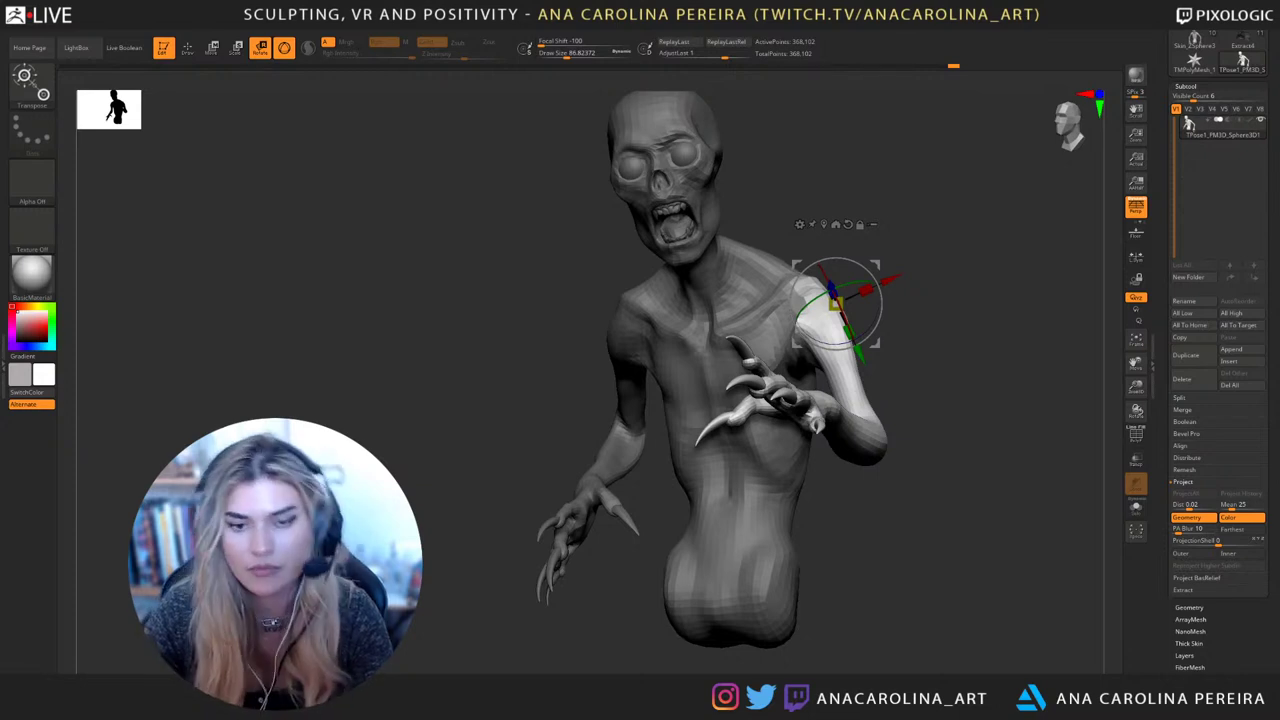
pyautogui.keyDown('ctrl'); pyautogui.moveTo(940, 390); pyautogui.dragTo(965, 415); pyautogui.keyUp('ctrl')
# Reshape the left shoulder with the Move brush and smooth its transition into the chest and upper arm
pyautogui.press('b')
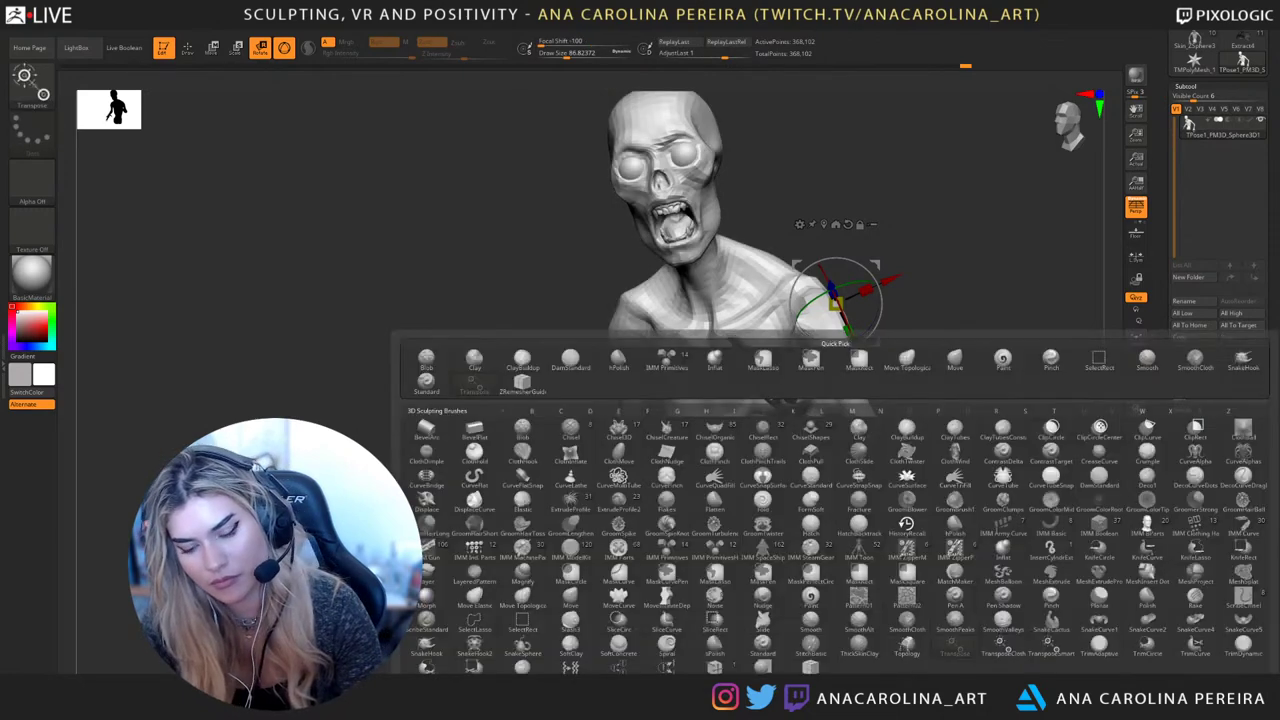
pyautogui.press('m')
pyautogui.press('v')
pyautogui.press('space')
pyautogui.moveTo(803, 300)
pyautogui.keyDown('shift'); pyautogui.mouseDown()
pyautogui.moveTo(806, 314)
pyautogui.moveTo(808, 296)
pyautogui.mouseUp(); pyautogui.keyUp('shift')
pyautogui.press('space')
pyautogui.moveTo(950, 300); pyautogui.dragTo(830, 305)
pyautogui.keyDown('shift'); pyautogui.moveTo(838, 300); pyautogui.dragTo(860, 312); pyautogui.keyUp('shift')
pyautogui.moveTo(868, 355)
pyautogui.mouseDown(button='right')
pyautogui.moveTo(960, 297)
pyautogui.moveTo(870, 300)
pyautogui.moveTo(950, 295)
pyautogui.moveTo(882, 278)
pyautogui.moveTo(935, 297)
pyautogui.mouseUp(button='right')
pyautogui.moveTo(936, 298); pyautogui.dragTo(960, 286)
# Lasso-mask the right forearm and hand and invert the mask so only they remain free
pyautogui.moveTo(634, 604); pyautogui.dragTo(686, 374, button='right')
pyautogui.moveTo(680, 368)
pyautogui.keyDown('ctrl'); pyautogui.mouseDown()
pyautogui.moveTo(585, 480)
pyautogui.moveTo(697, 385)
pyautogui.moveTo(688, 370)
pyautogui.mouseUp(); pyautogui.keyUp('ctrl')
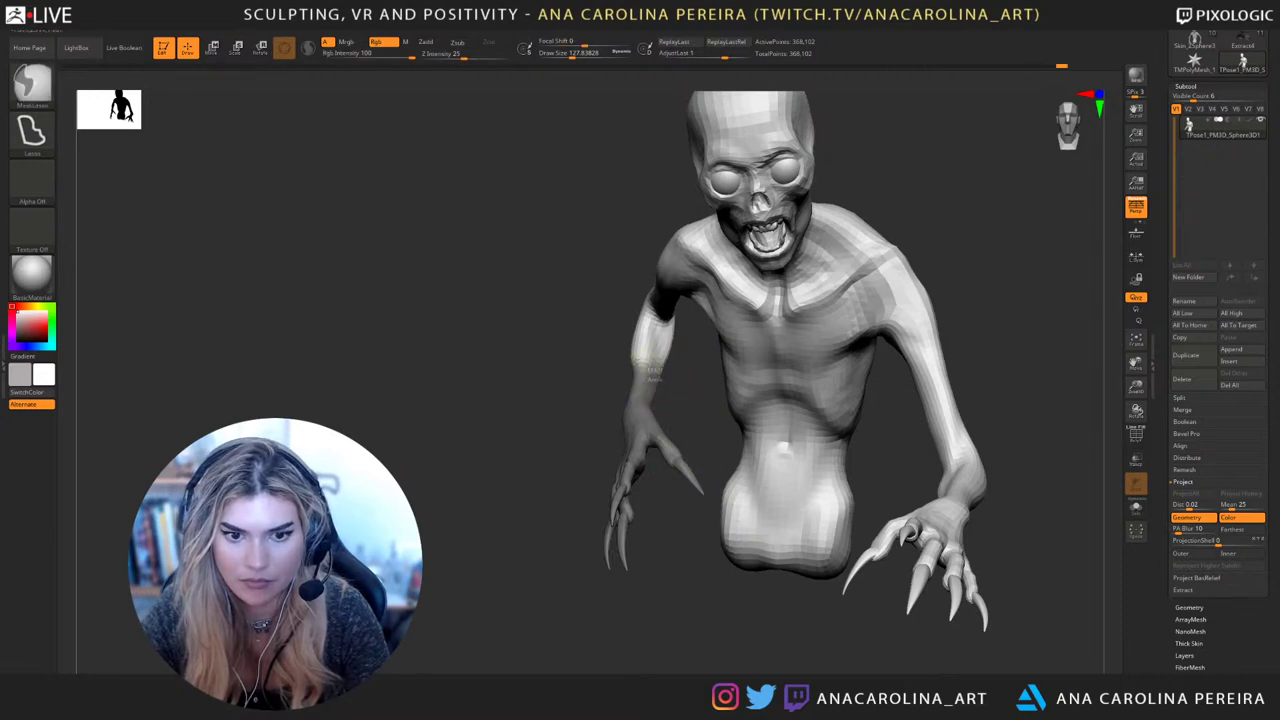
pyautogui.keyDown('ctrl'); pyautogui.click(640, 362); pyautogui.keyUp('ctrl')
pyautogui.moveTo(636, 425); pyautogui.dragTo(668, 370, button='right')
pyautogui.keyDown('ctrl'); pyautogui.click(655, 372); pyautogui.keyUp('ctrl')
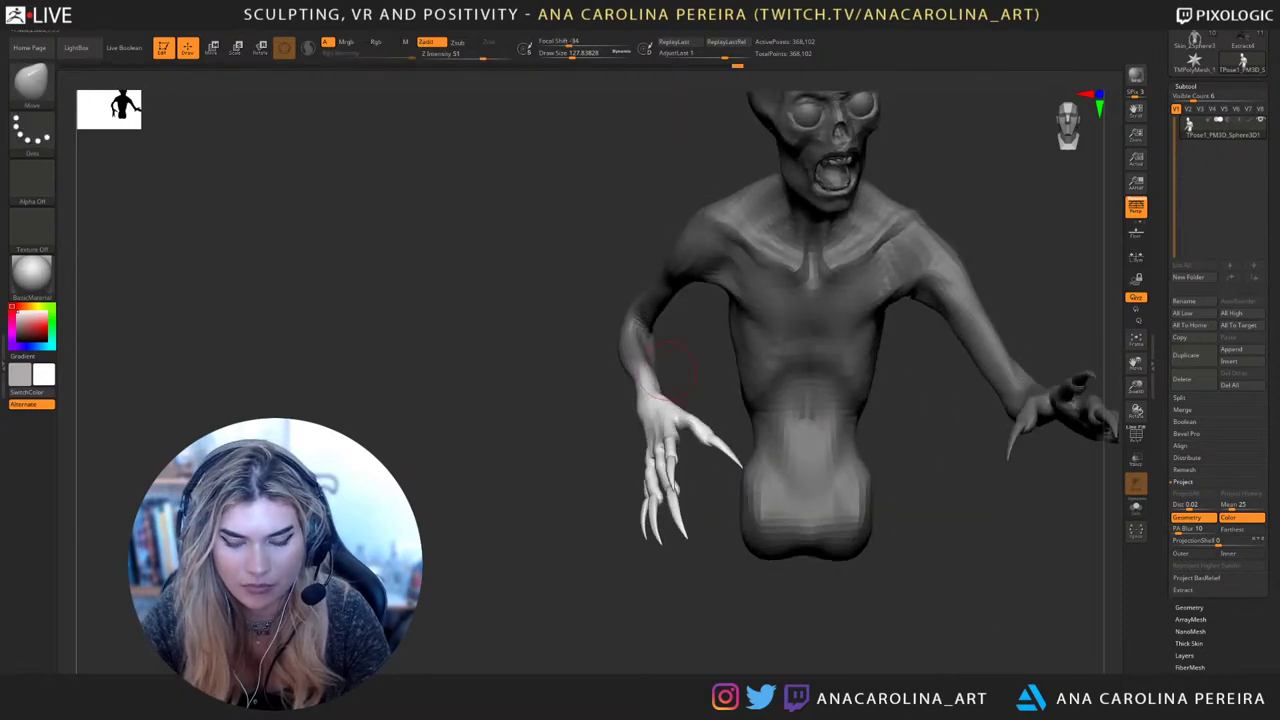
# Place the gizmo pivot on the right forearm, twist the forearm and hand around it, and clear the mask
pyautogui.press('w')
pyautogui.click(638, 367)
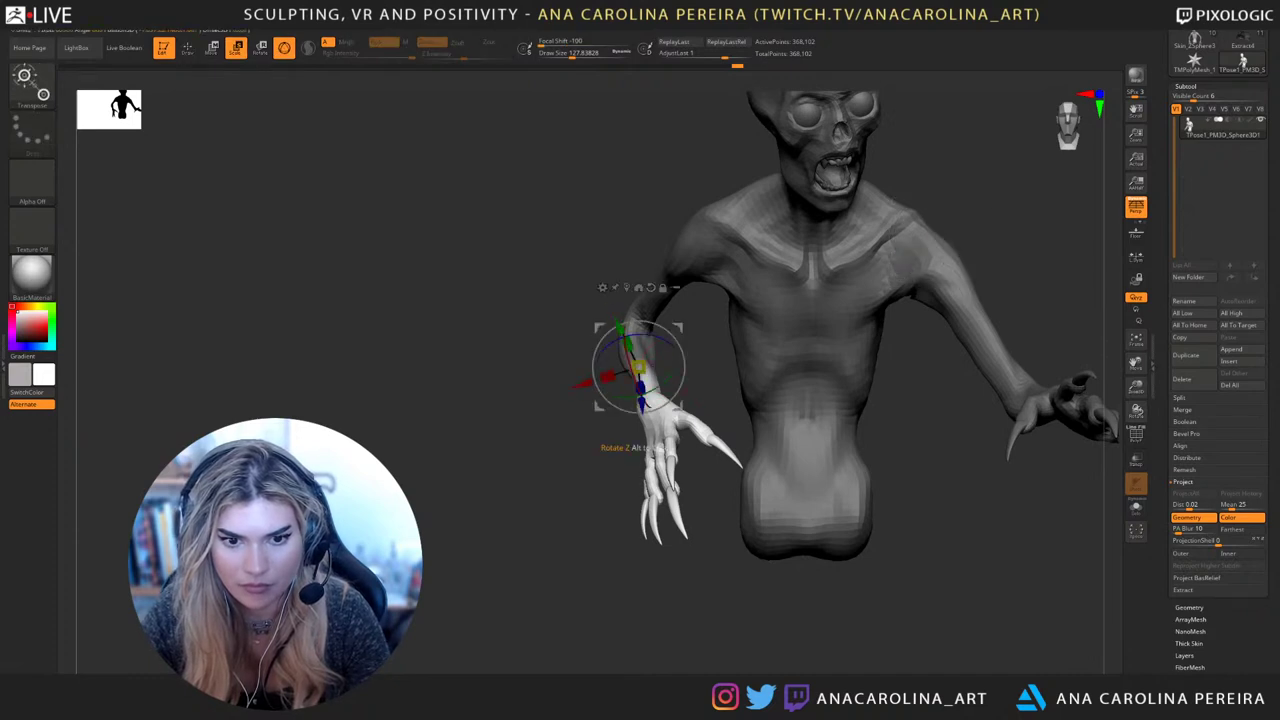
pyautogui.moveTo(638, 335); pyautogui.dragTo(602, 328)
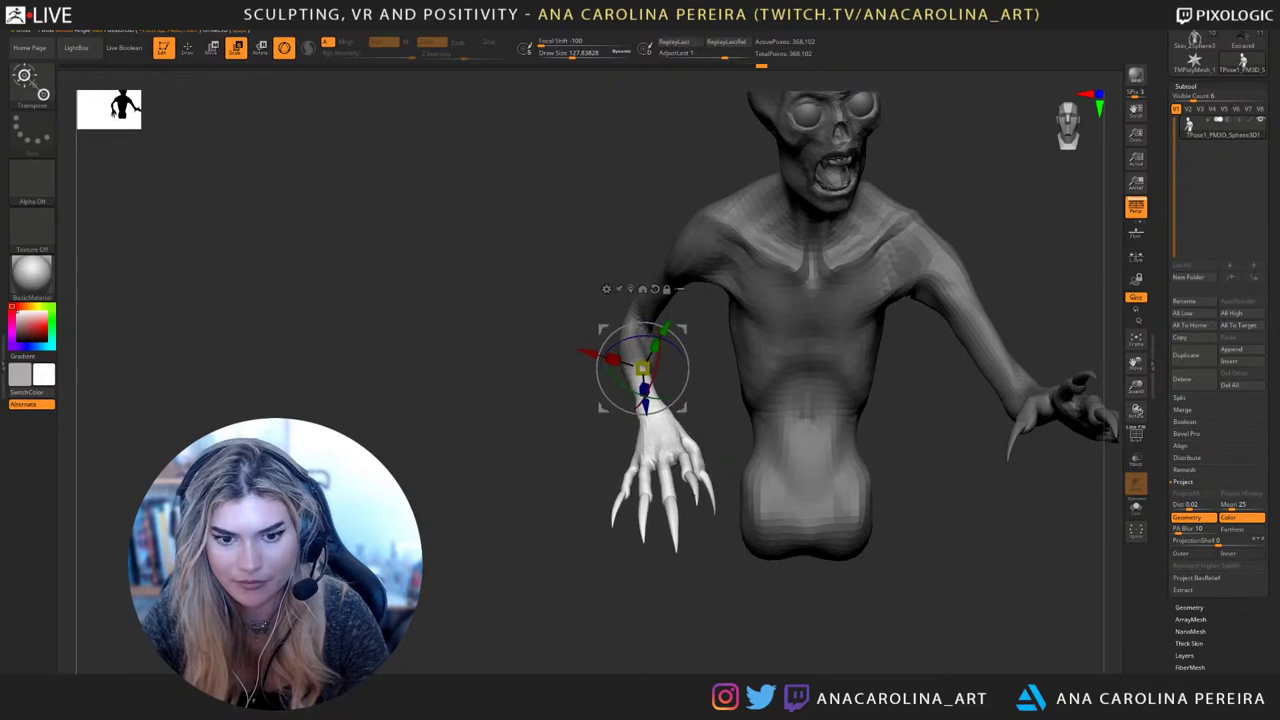
pyautogui.keyDown('ctrl'); pyautogui.moveTo(555, 440); pyautogui.dragTo(590, 480); pyautogui.keyUp('ctrl')
# Switch to the Move brush and smooth the right elbow and forearm where the twist distorted them
pyautogui.moveTo(725, 392)
pyautogui.mouseDown()
pyautogui.moveTo(672, 385)
pyautogui.moveTo(669, 349)
pyautogui.moveTo(645, 392)
pyautogui.mouseUp()
pyautogui.press('b')
pyautogui.press('m')
pyautogui.press('v')
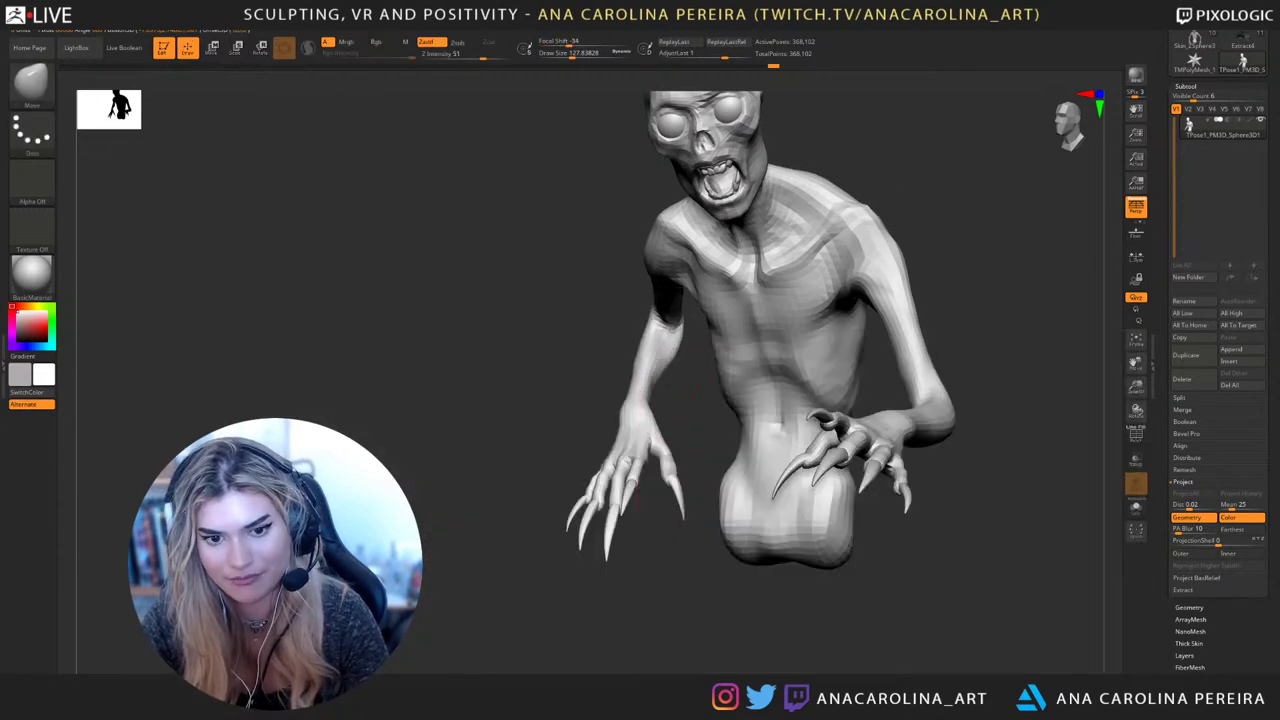
pyautogui.press('shift')
pyautogui.moveTo(686, 350)
pyautogui.keyDown('shift'); pyautogui.mouseDown()
pyautogui.moveTo(700, 350)
pyautogui.moveTo(660, 362)
pyautogui.mouseUp(); pyautogui.keyUp('shift')
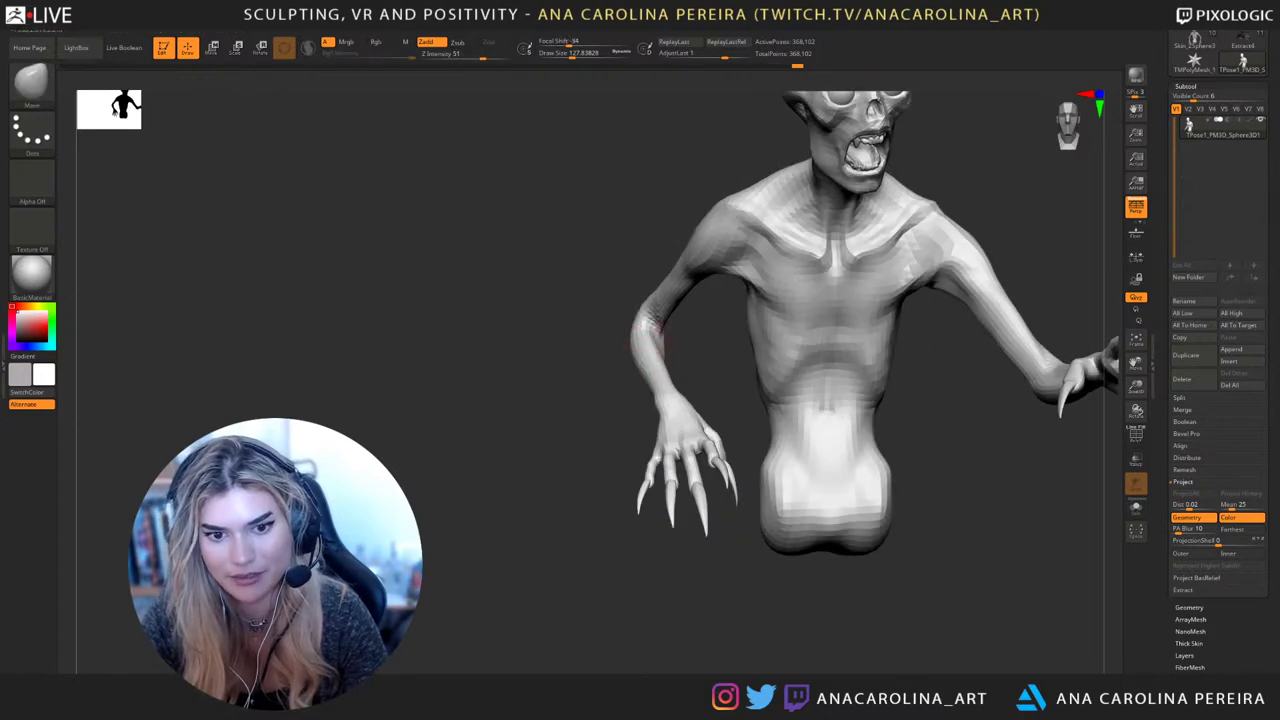
pyautogui.keyDown('shift'); pyautogui.moveTo(652, 306); pyautogui.dragTo(656, 328); pyautogui.keyUp('shift')
pyautogui.moveTo(708, 345)
pyautogui.mouseDown()
pyautogui.moveTo(610, 335)
pyautogui.moveTo(668, 362)
pyautogui.mouseUp()
pyautogui.moveTo(712, 375); pyautogui.dragTo(668, 373)
pyautogui.press('space')
# Mask everything except the right hand with the lasso and place the gizmo pivot at its wrist
pyautogui.moveTo(596, 352)
pyautogui.mouseDown()
pyautogui.moveTo(646, 354)
pyautogui.moveTo(678, 425)
pyautogui.mouseUp()
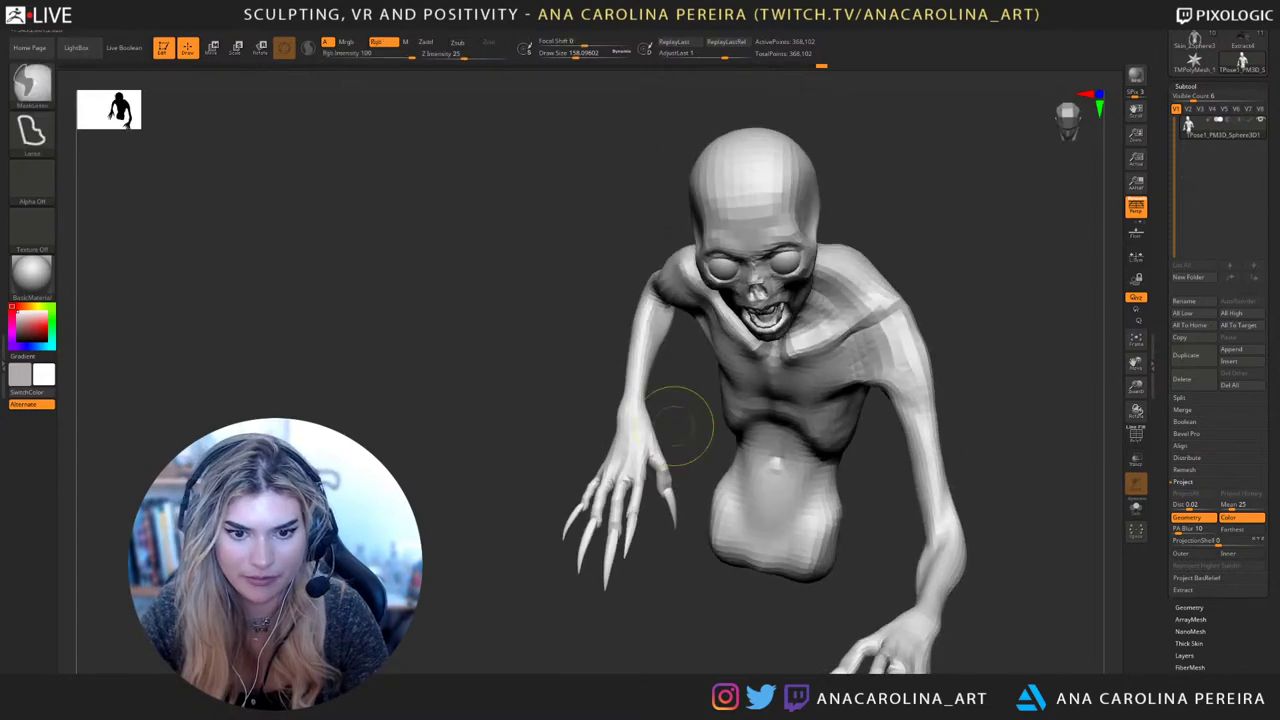
pyautogui.moveTo(612, 400)
pyautogui.keyDown('ctrl'); pyautogui.mouseDown()
pyautogui.moveTo(560, 580)
pyautogui.moveTo(686, 515)
pyautogui.mouseUp(); pyautogui.keyUp('ctrl')
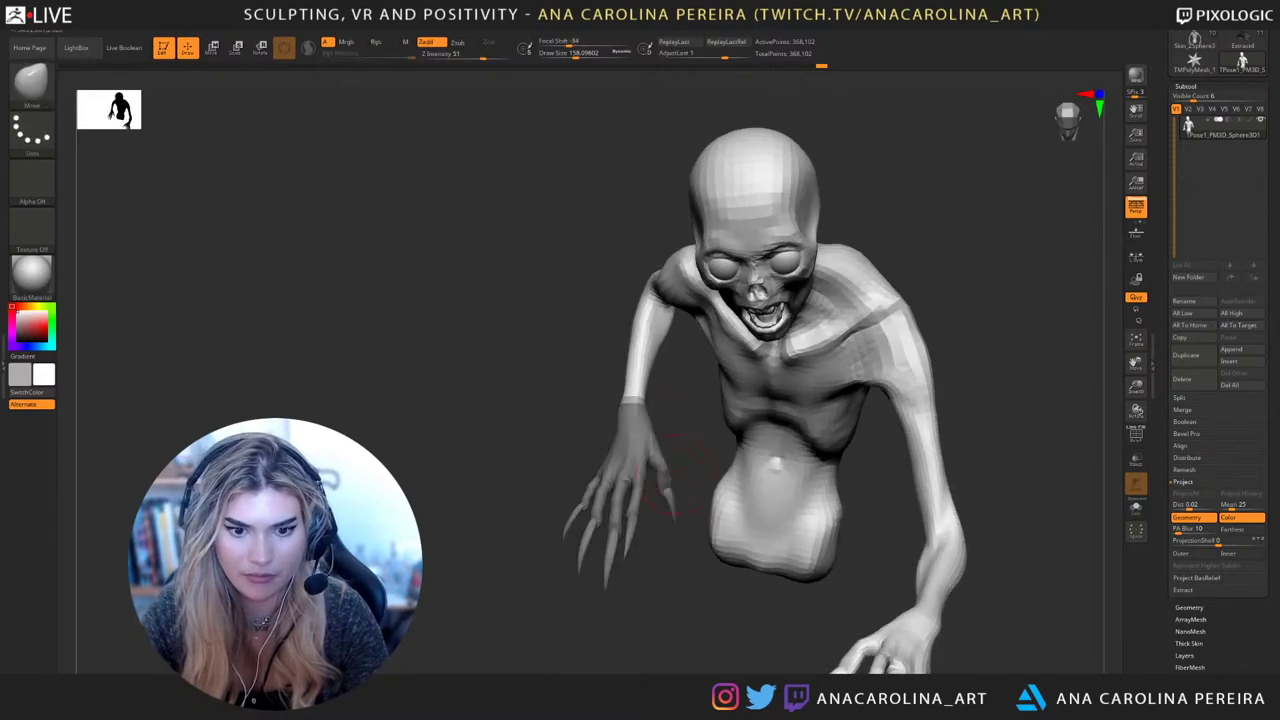
pyautogui.hotkey('ctrl', 'i')
pyautogui.press('w')
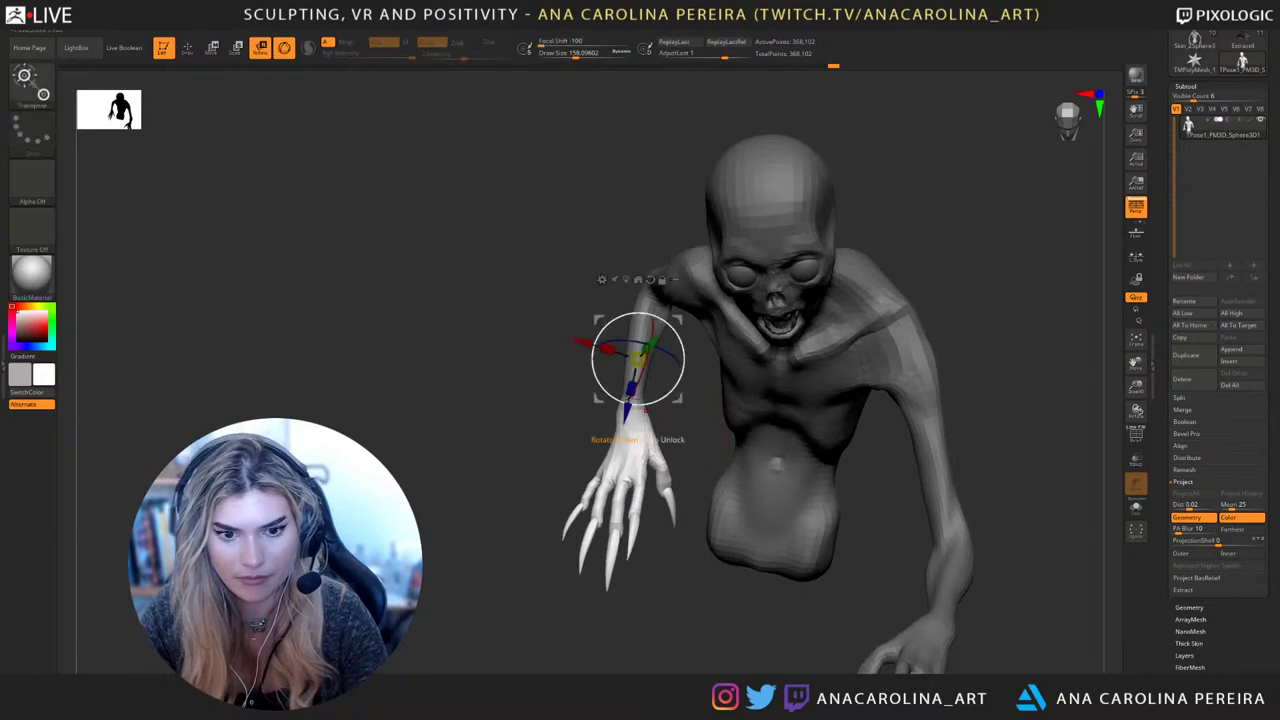
pyautogui.keyDown('alt'); pyautogui.click(625, 507); pyautogui.keyUp('alt')
pyautogui.keyDown('alt'); pyautogui.click(635, 409); pyautogui.keyUp('alt')
# Rotate the right hand around the wrist from several angles and clear the mask
pyautogui.moveTo(675, 500); pyautogui.dragTo(872, 442)
pyautogui.moveTo(682, 418); pyautogui.dragTo(663, 453)
pyautogui.moveTo(870, 500); pyautogui.dragTo(691, 513)
pyautogui.moveTo(668, 453)
pyautogui.mouseDown()
pyautogui.moveTo(674, 440)
pyautogui.moveTo(668, 453)
pyautogui.mouseUp()
pyautogui.keyDown('alt'); pyautogui.moveTo(700, 510); pyautogui.dragTo(698, 480); pyautogui.keyUp('alt')
pyautogui.moveTo(698, 480); pyautogui.dragTo(686, 628)
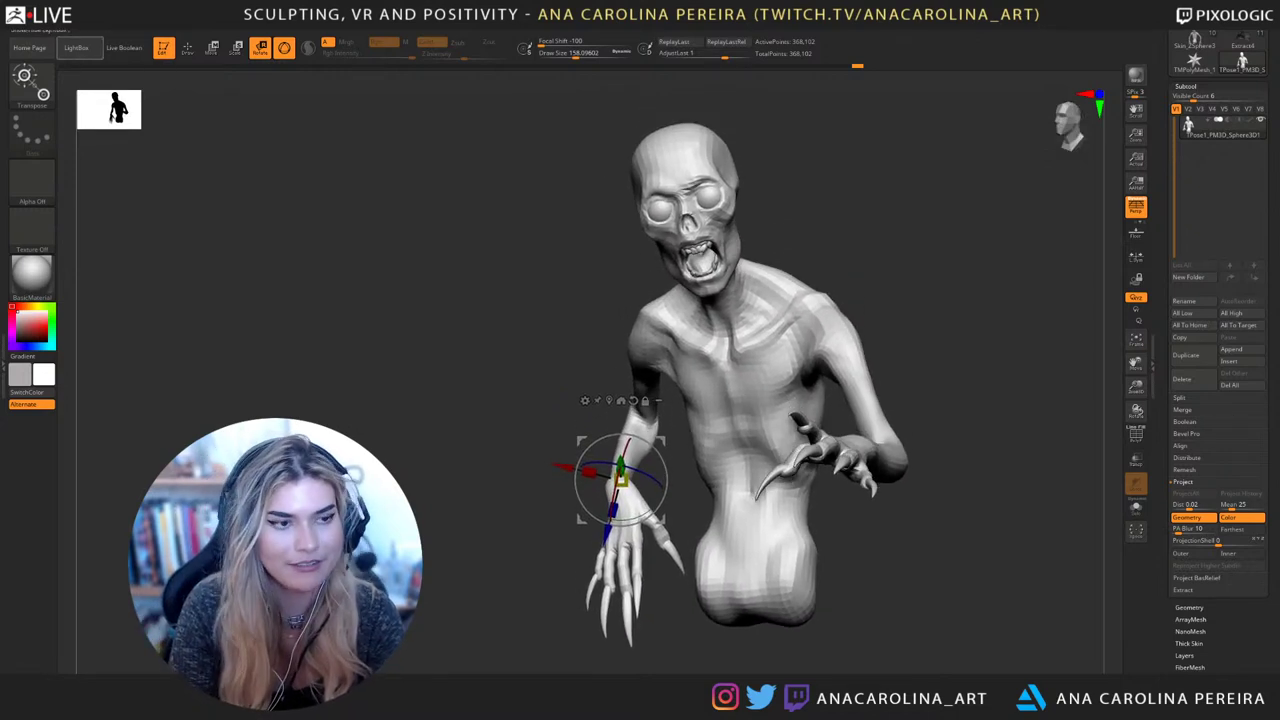
# Widen the camera's field of view for a stronger perspective on the figure and fine-tune the angle
pyautogui.click(123, 28)
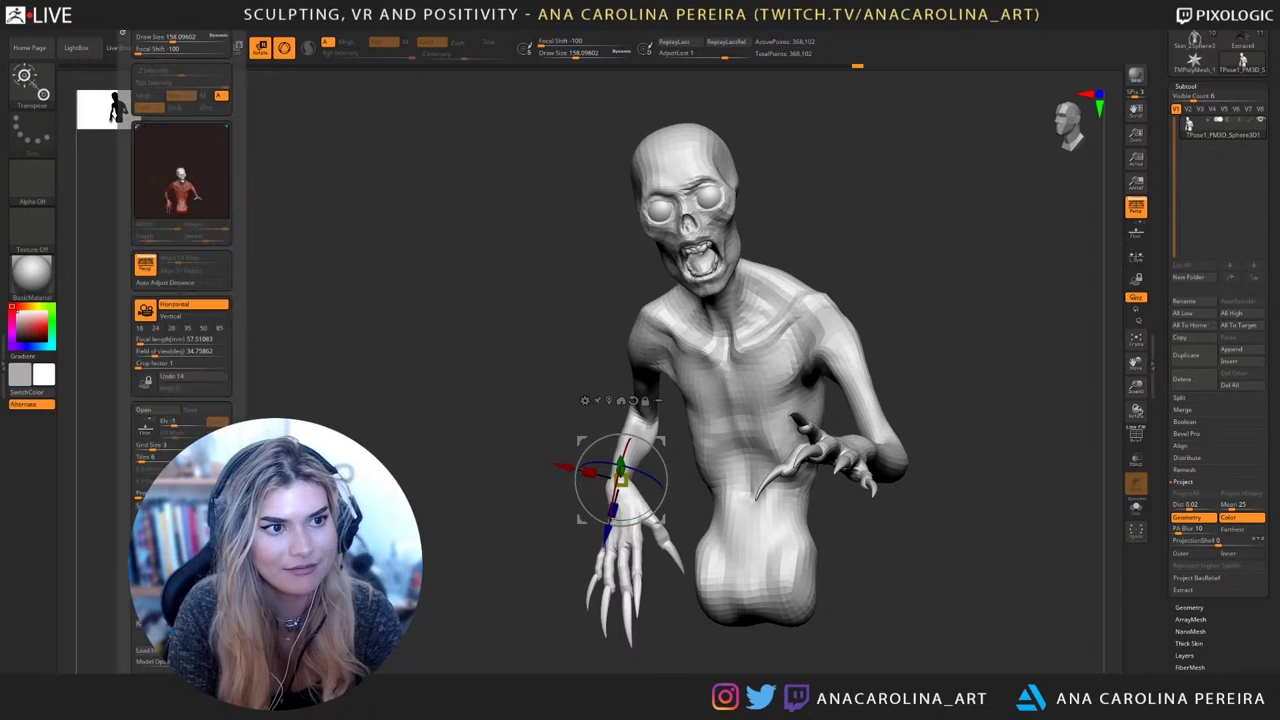
pyautogui.moveTo(237, 342); pyautogui.dragTo(237, 231)
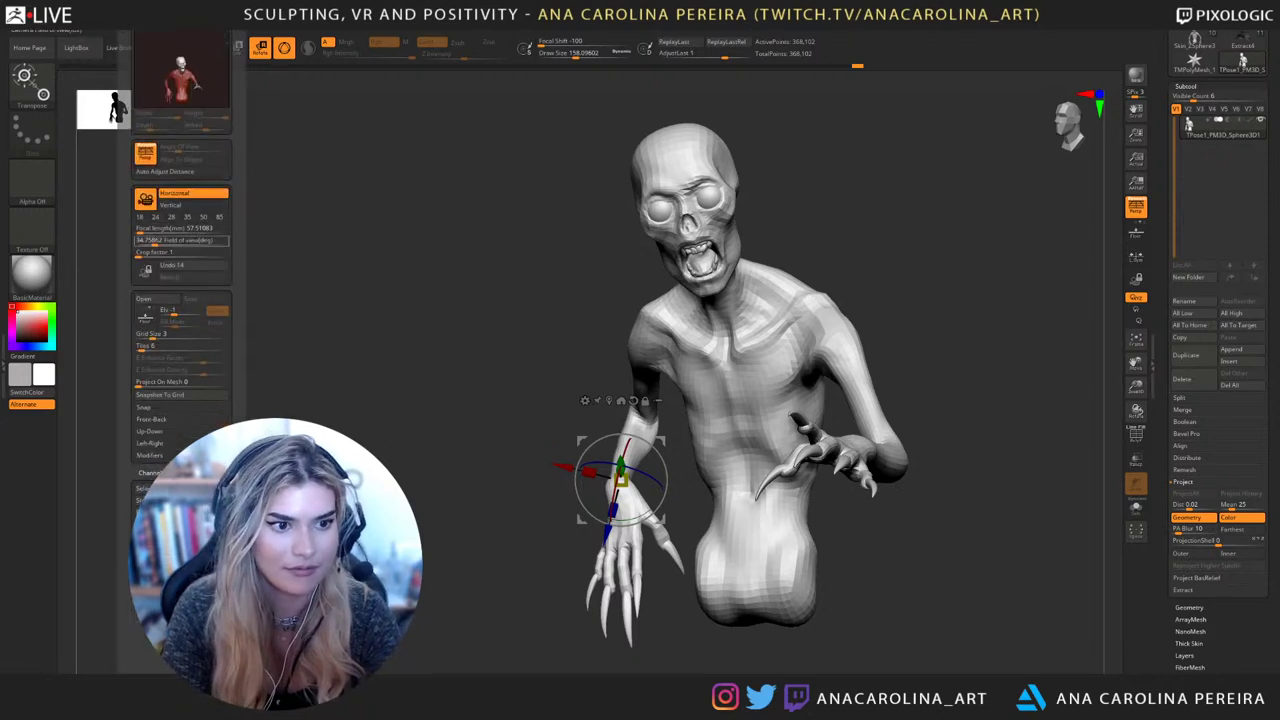
pyautogui.moveTo(155, 241); pyautogui.dragTo(167, 241)
pyautogui.moveTo(400, 290)
pyautogui.mouseDown()
pyautogui.moveTo(355, 288)
pyautogui.moveTo(376, 289)
pyautogui.moveTo(372, 299)
pyautogui.mouseUp()
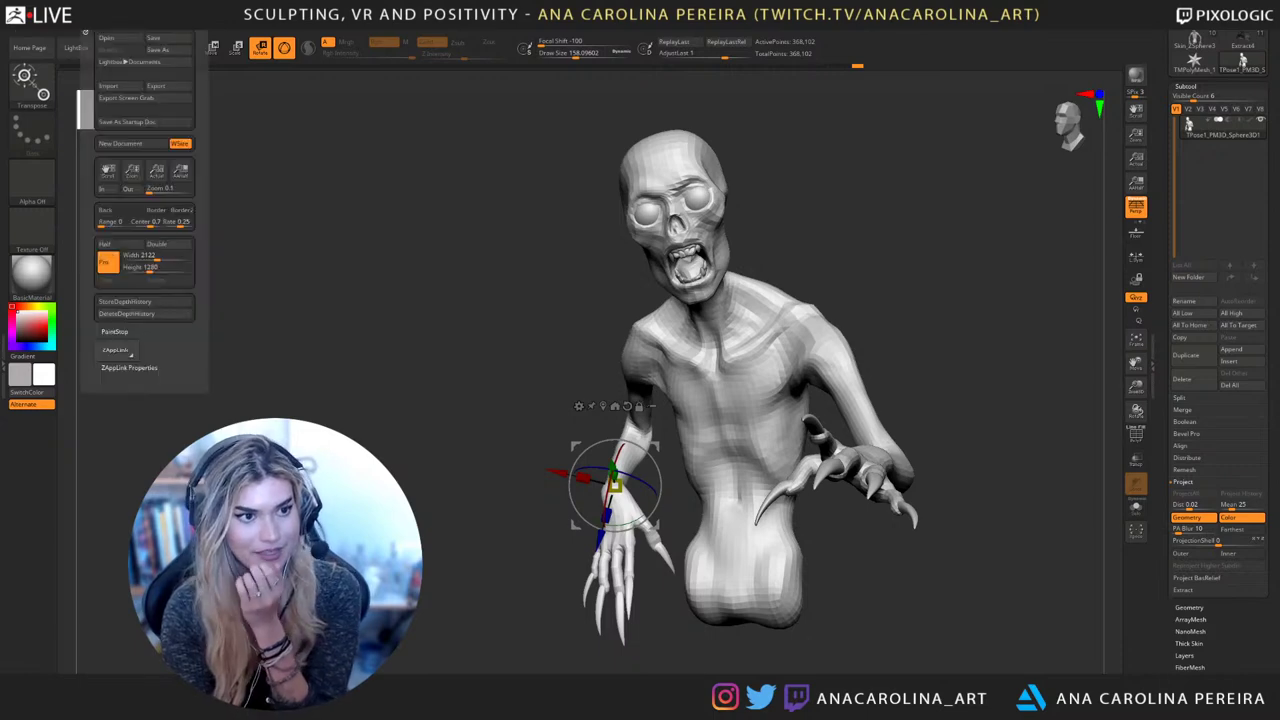
pyautogui.moveTo(140, 25)
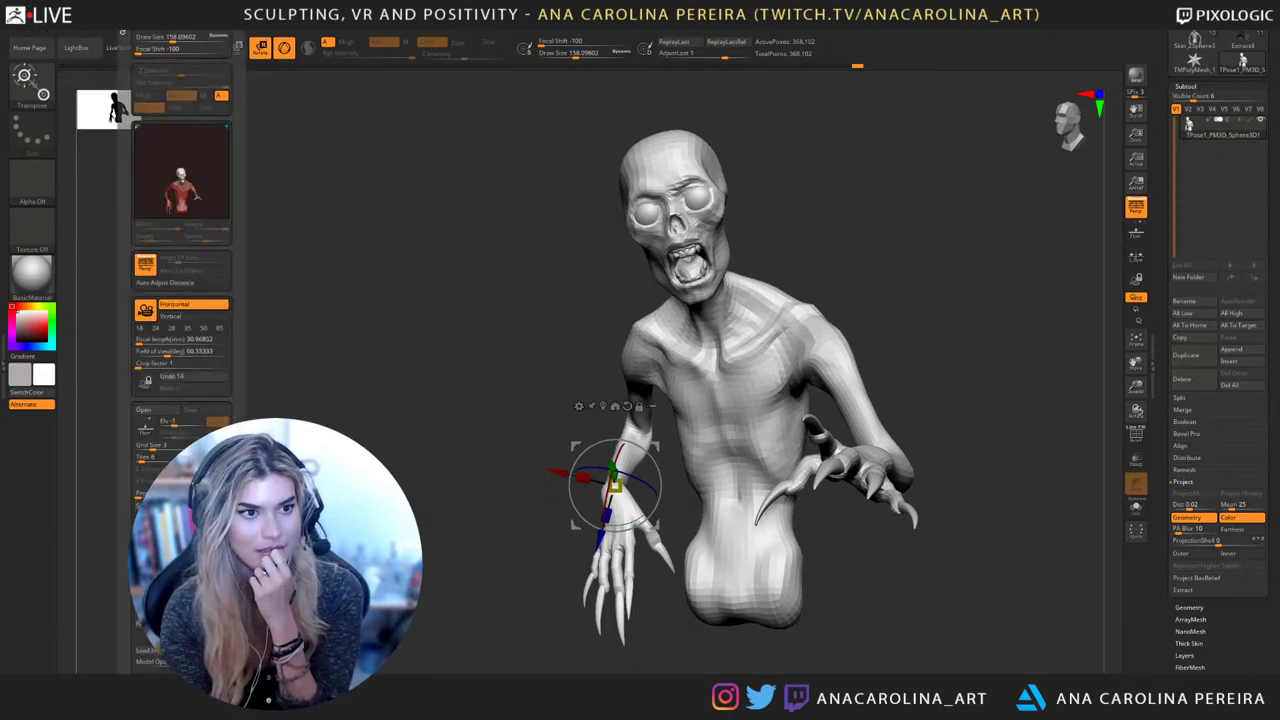
pyautogui.moveTo(190, 291); pyautogui.dragTo(190, 194)
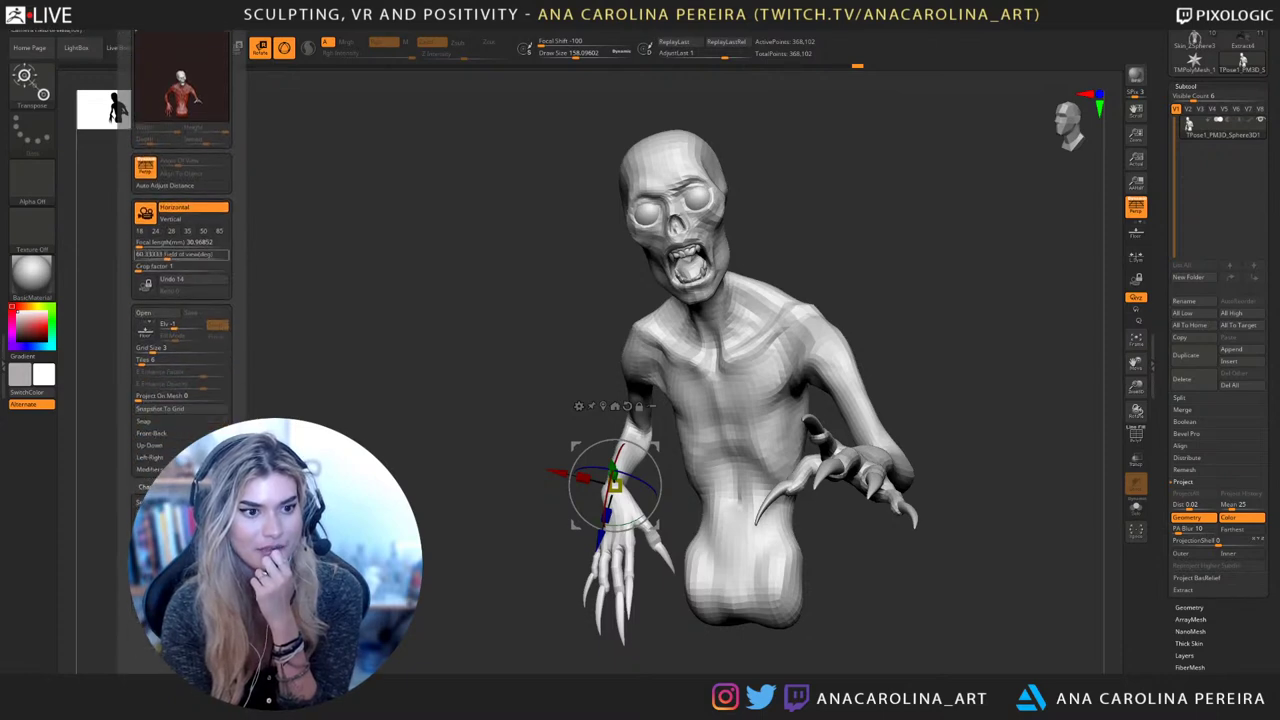
pyautogui.click(162, 254)
pyautogui.moveTo(162, 255); pyautogui.dragTo(165, 255)
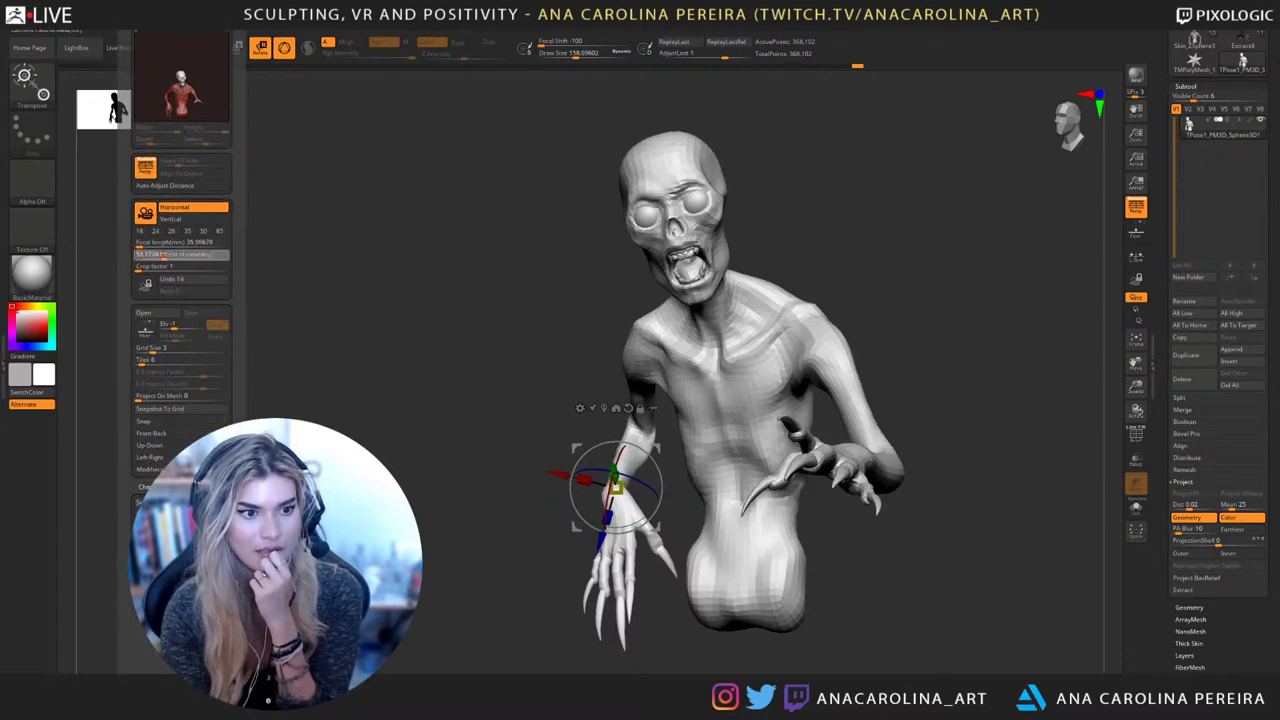
pyautogui.click(168, 255)
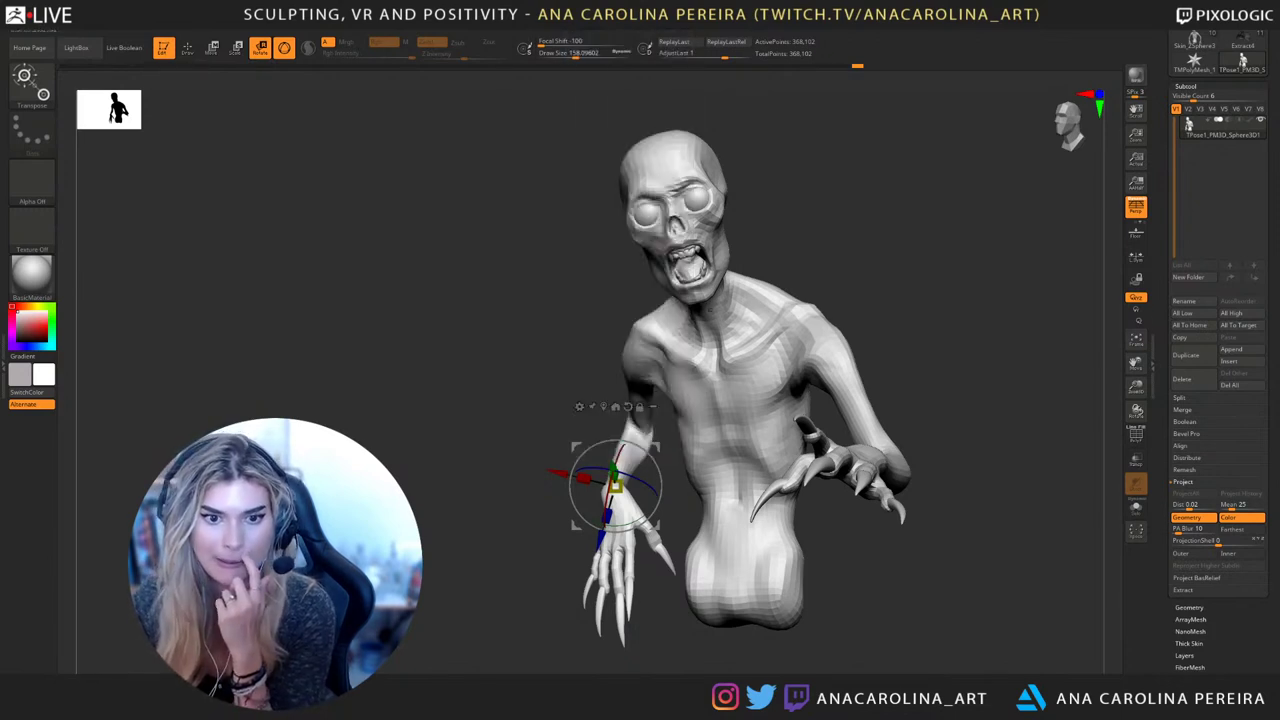
pyautogui.press('space')
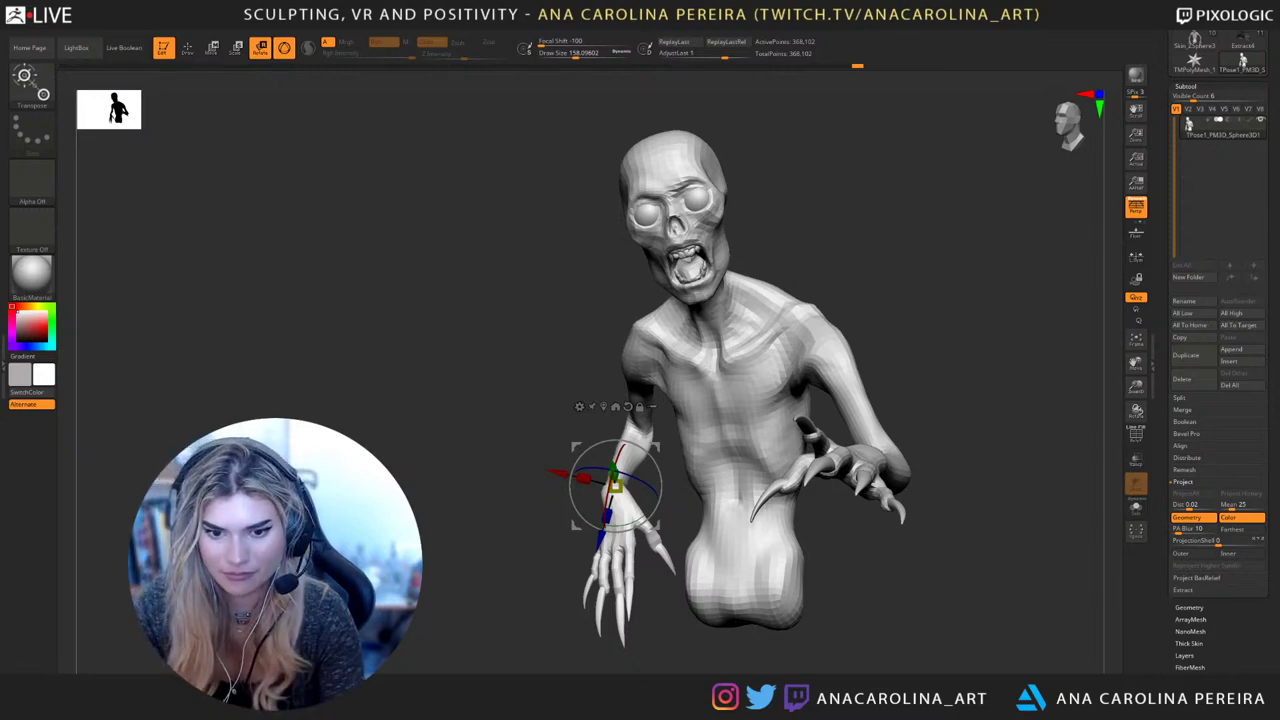
# Transfer the finished pose from the Transpose Master mesh back to the original high-resolution subtools
pyautogui.moveTo(480, 300); pyautogui.dragTo(450, 265)
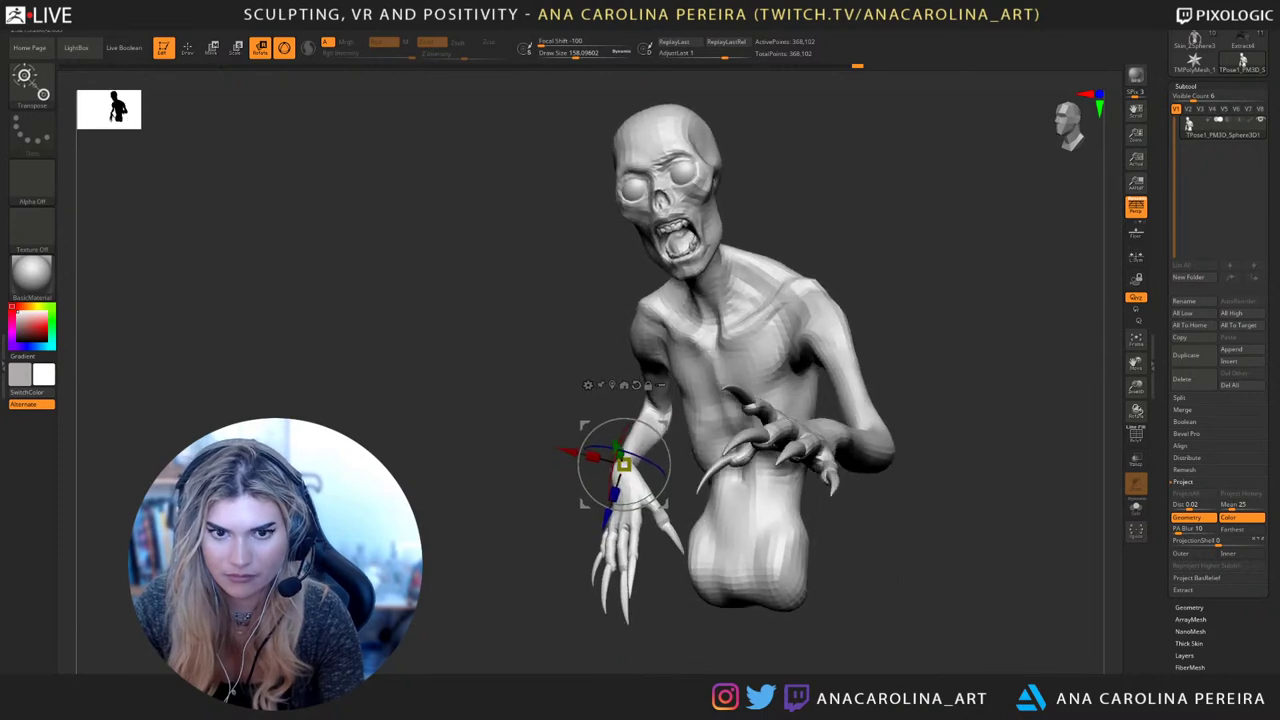
pyautogui.moveTo(915, 412); pyautogui.dragTo(905, 416)
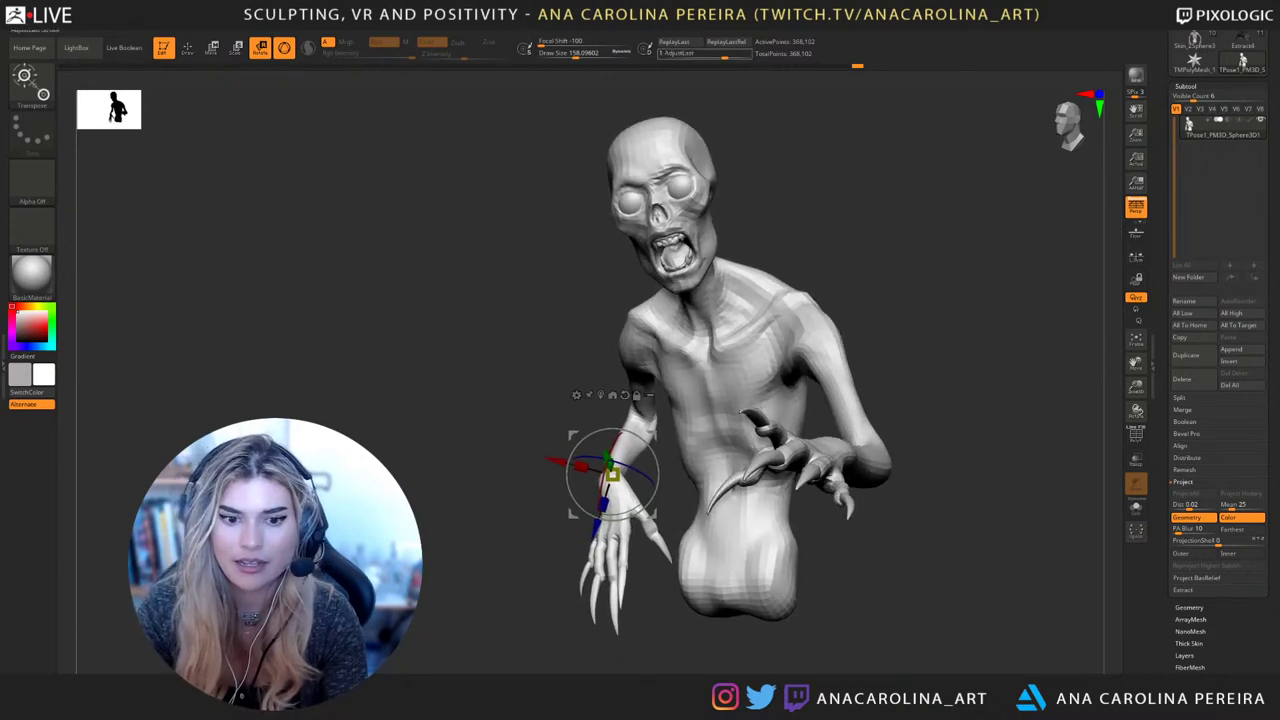
pyautogui.click(607, 30)
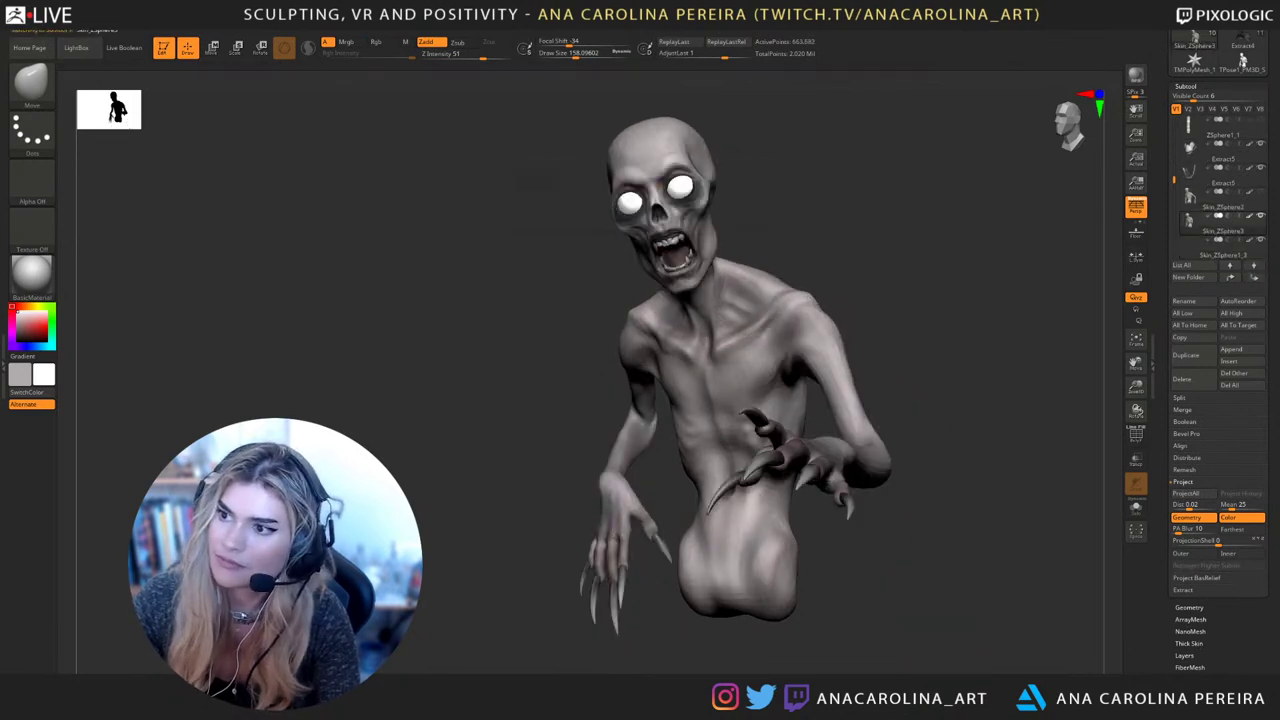
pyautogui.moveTo(925, 300); pyautogui.dragTo(905, 298)
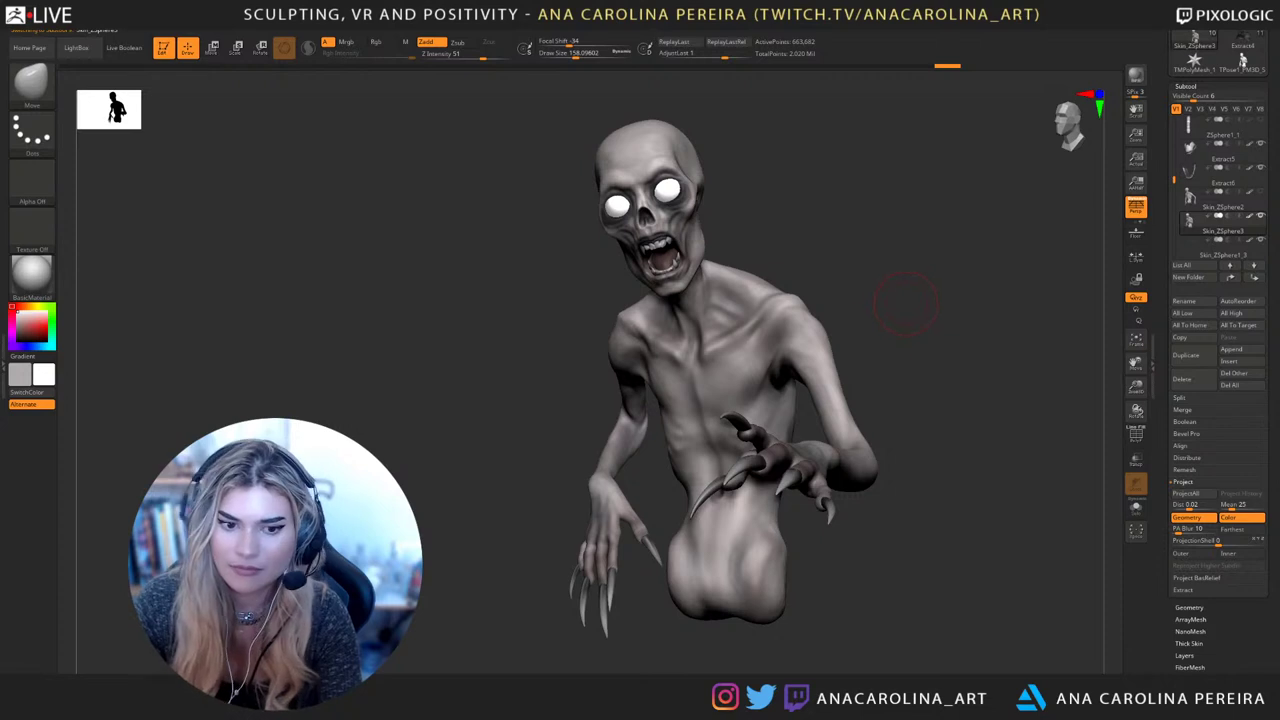
# Select the Move brush and enlarge its draw size to about 286
pyautogui.press('b')
pyautogui.press('m')
pyautogui.press('v')
pyautogui.press('space')
pyautogui.moveTo(597, 526); pyautogui.dragTo(612, 526)
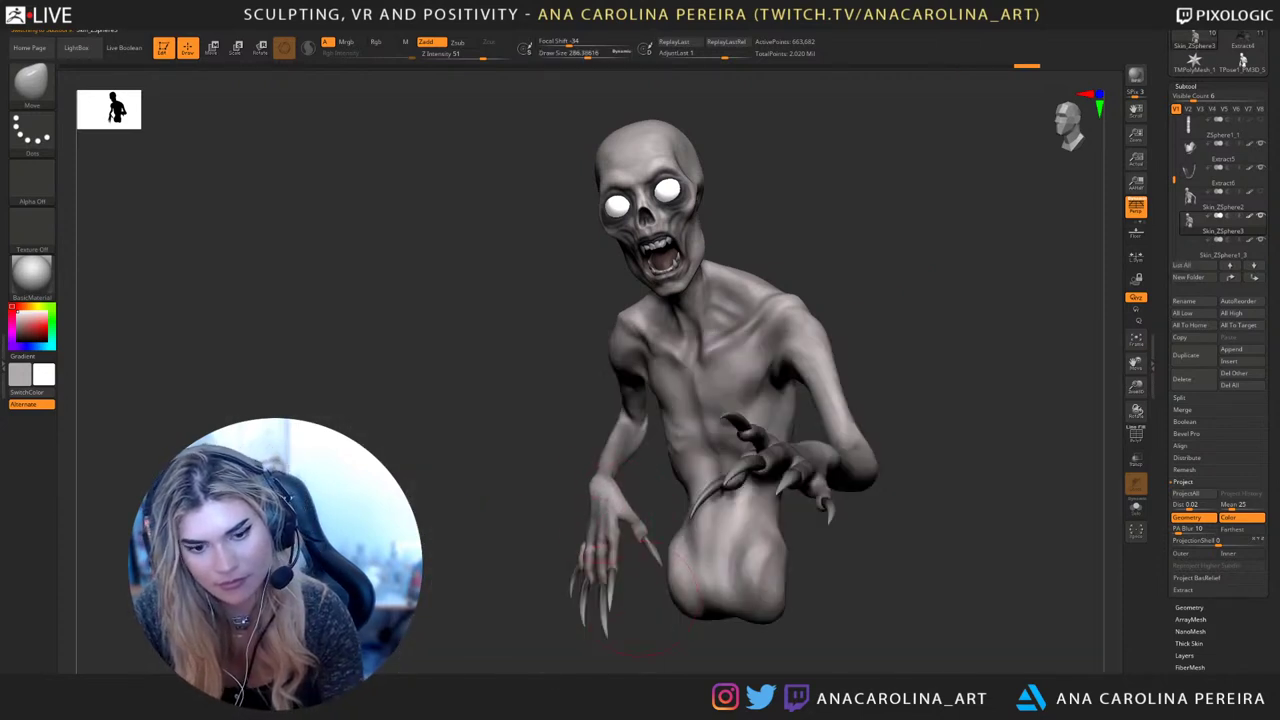
pyautogui.moveTo(609, 556)
pyautogui.mouseDown(button='right')
pyautogui.moveTo(572, 575)
pyautogui.moveTo(621, 551)
pyautogui.mouseUp(button='right')
pyautogui.moveTo(660, 605)
pyautogui.mouseDown(button='right')
pyautogui.moveTo(732, 646)
pyautogui.moveTo(690, 638)
pyautogui.moveTo(722, 625)
pyautogui.moveTo(775, 640)
pyautogui.moveTo(910, 630)
pyautogui.mouseUp(button='right')
pyautogui.moveTo(800, 626)
pyautogui.mouseDown(button='right')
pyautogui.moveTo(700, 627)
pyautogui.moveTo(920, 622)
pyautogui.mouseUp(button='right')
pyautogui.moveTo(610, 629)
pyautogui.mouseDown(button='right')
pyautogui.moveTo(718, 630)
pyautogui.moveTo(720, 600)
pyautogui.moveTo(690, 624)
pyautogui.moveTo(745, 626)
pyautogui.moveTo(756, 605)
pyautogui.moveTo(768, 622)
pyautogui.mouseUp(button='right')
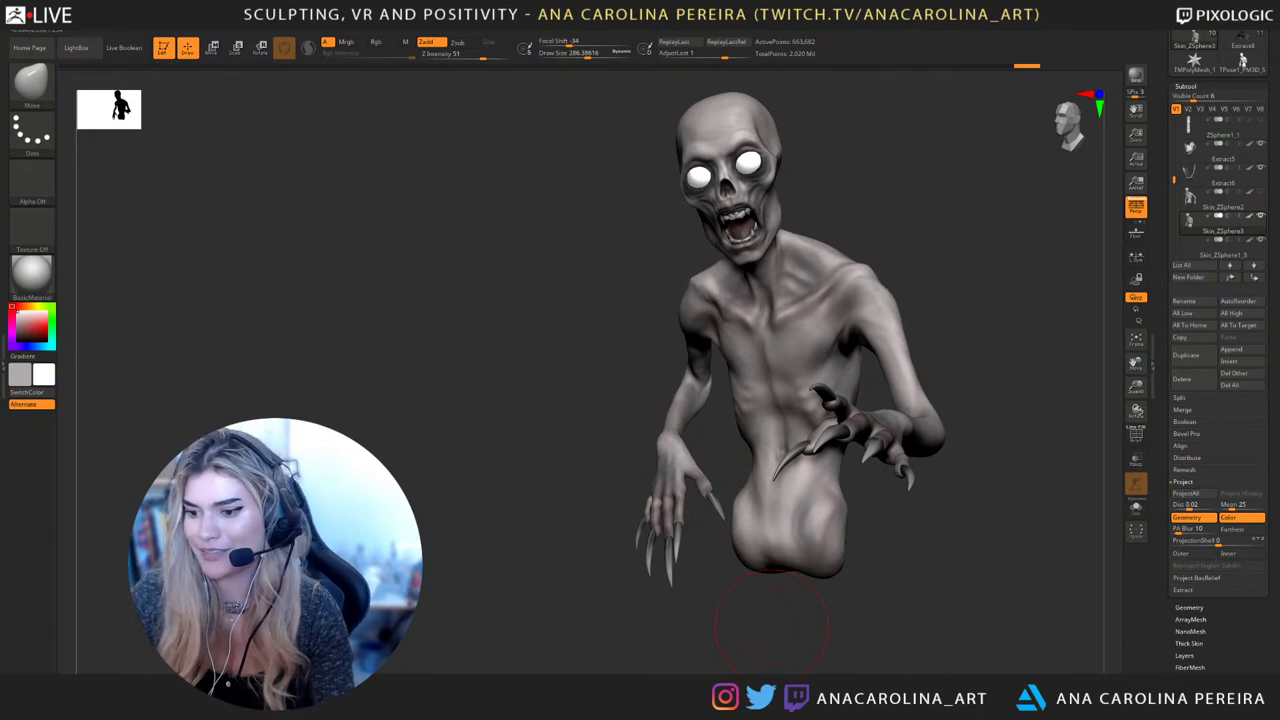
pyautogui.moveTo(1243, 42)
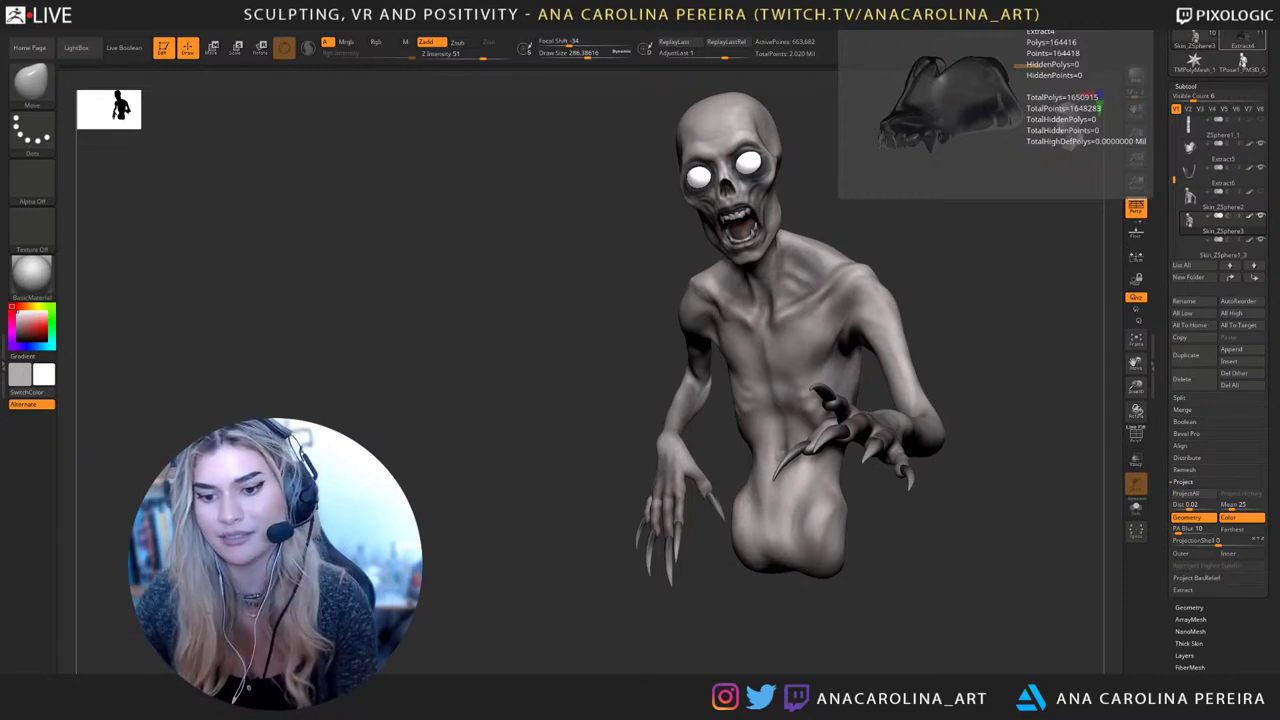
pyautogui.moveTo(1050, 560); pyautogui.dragTo(990, 625)
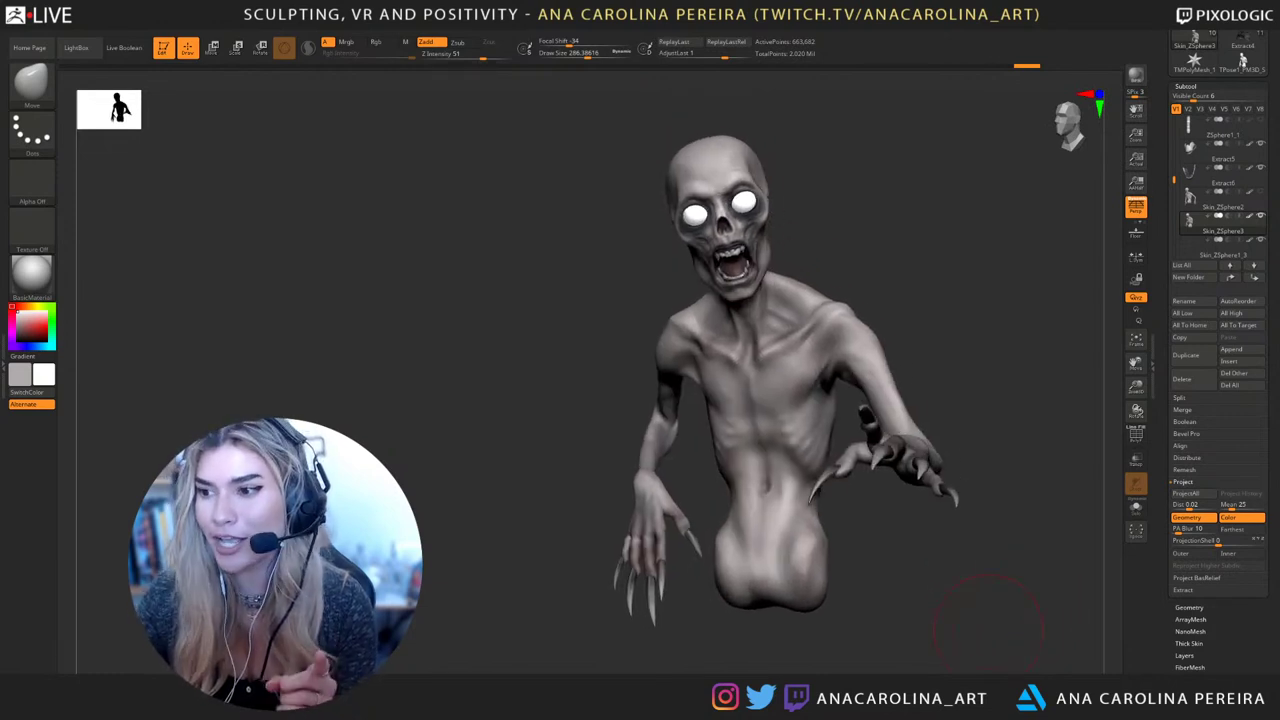